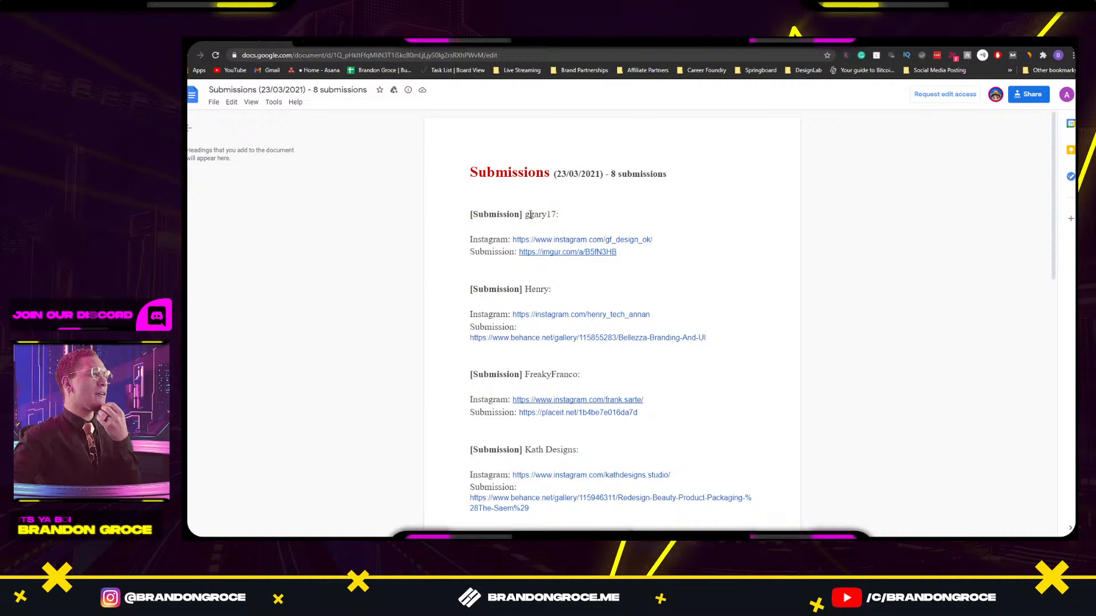
# Scroll down the submissions doc, highlighting entrants' names, including Kacie's entry.
pyautogui.moveTo(532, 289); pyautogui.dragTo(553, 288)
pyautogui.scroll(-2, 552, 285)
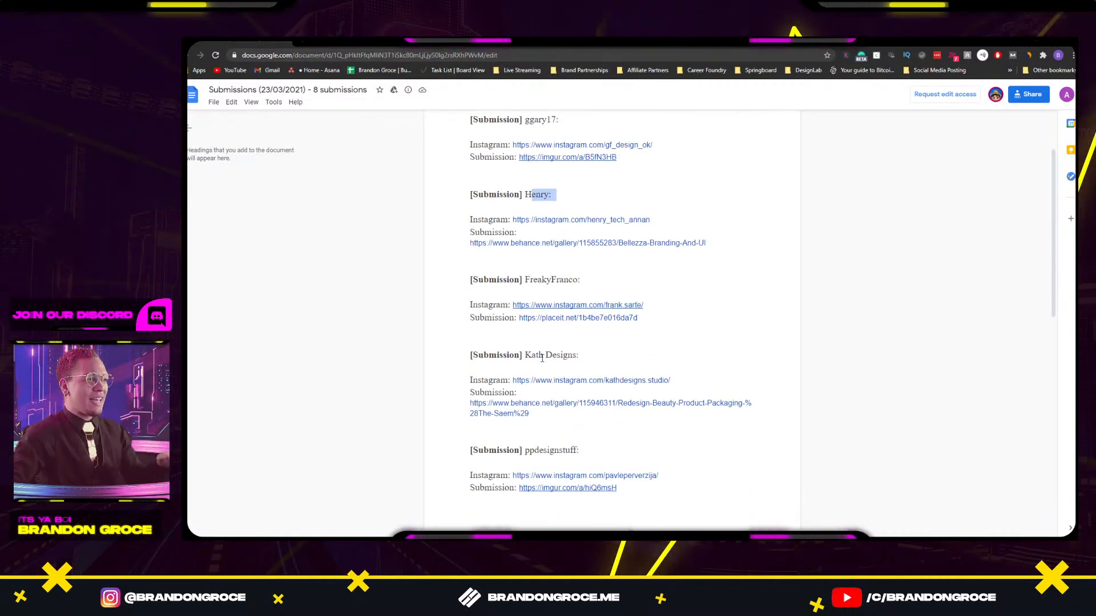
pyautogui.scroll(-1, 550, 369)
pyautogui.scroll(-5, 545, 359)
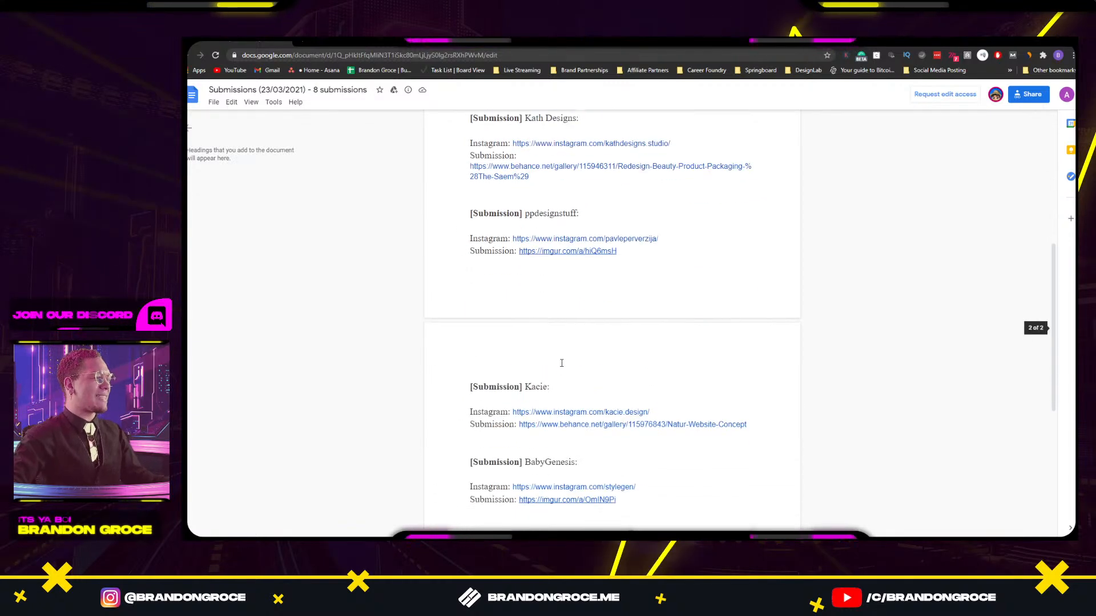
pyautogui.moveTo(525, 341); pyautogui.dragTo(571, 352)
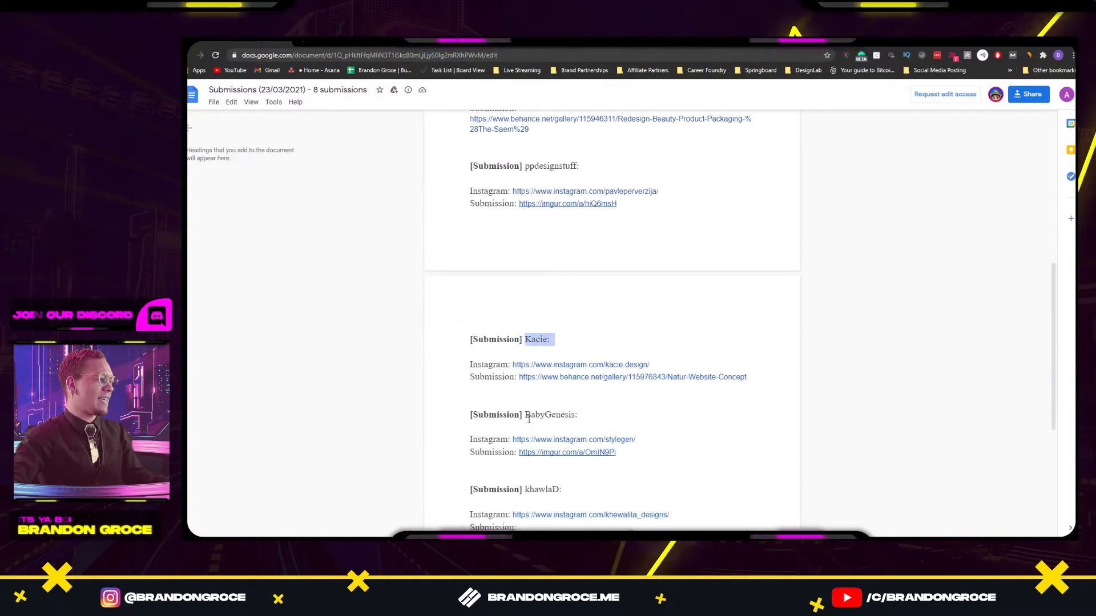
pyautogui.moveTo(526, 415); pyautogui.dragTo(579, 415)
# Highlight the last entrants' names, scroll back to the top, and bring up the window switcher.
pyautogui.scroll(-3, 565, 399)
pyautogui.moveTo(530, 348); pyautogui.dragTo(567, 349)
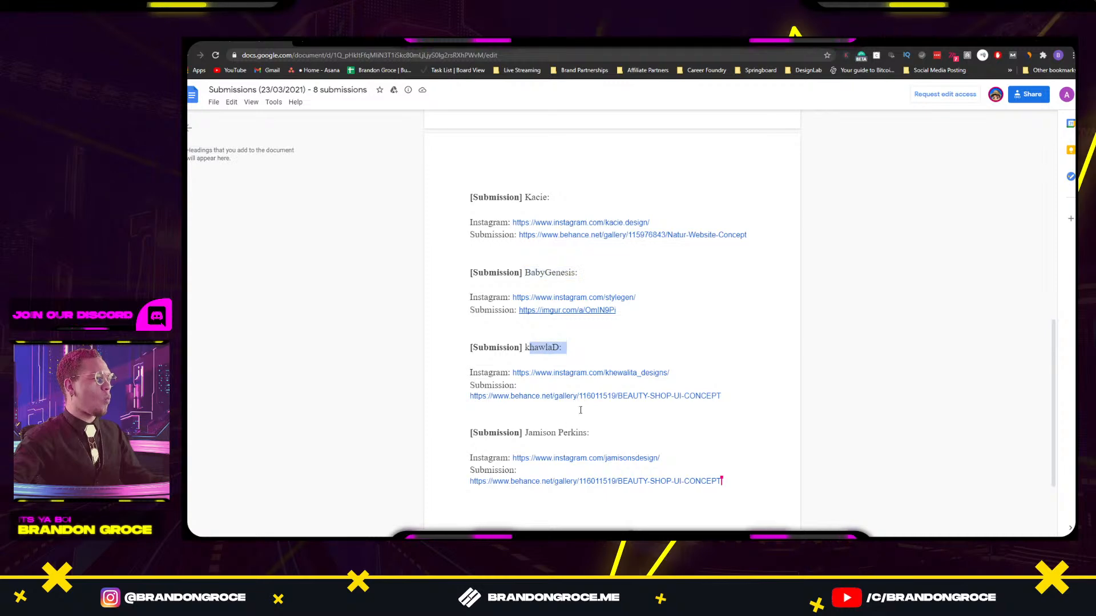
pyautogui.moveTo(525, 429); pyautogui.dragTo(620, 431)
pyautogui.scroll(-2, 611, 421)
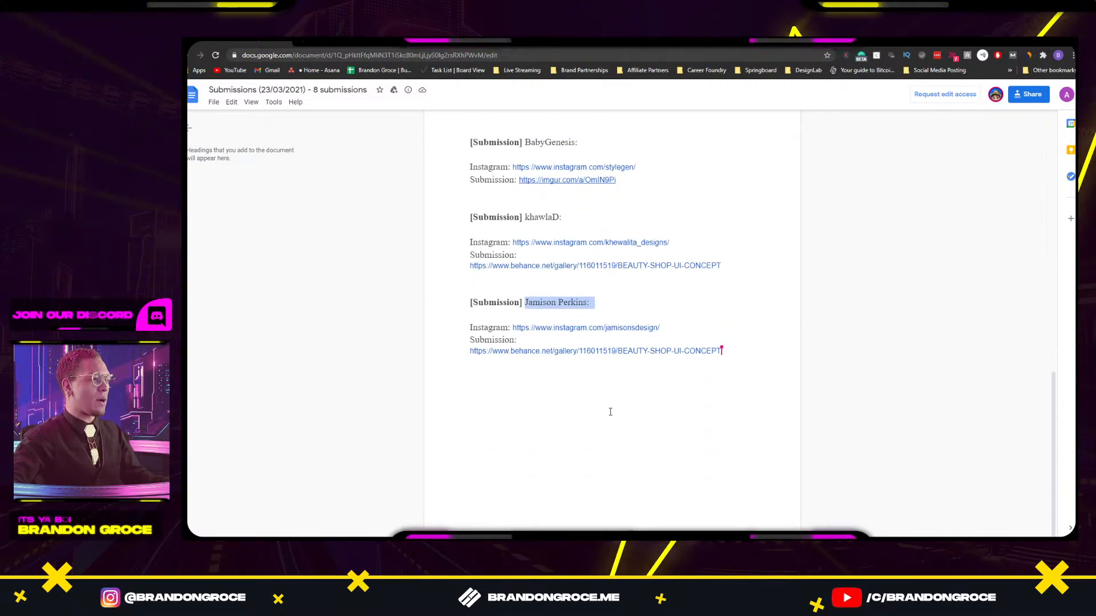
pyautogui.scroll(4, 609, 411)
pyautogui.scroll(7, 611, 408)
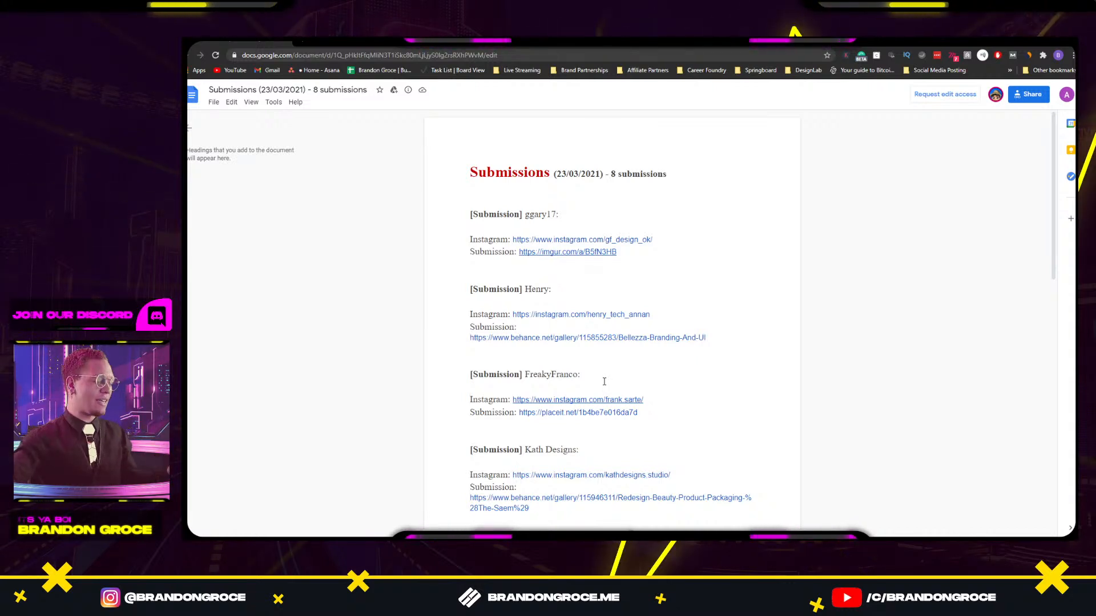
pyautogui.hotkey('alt', 'Tab')
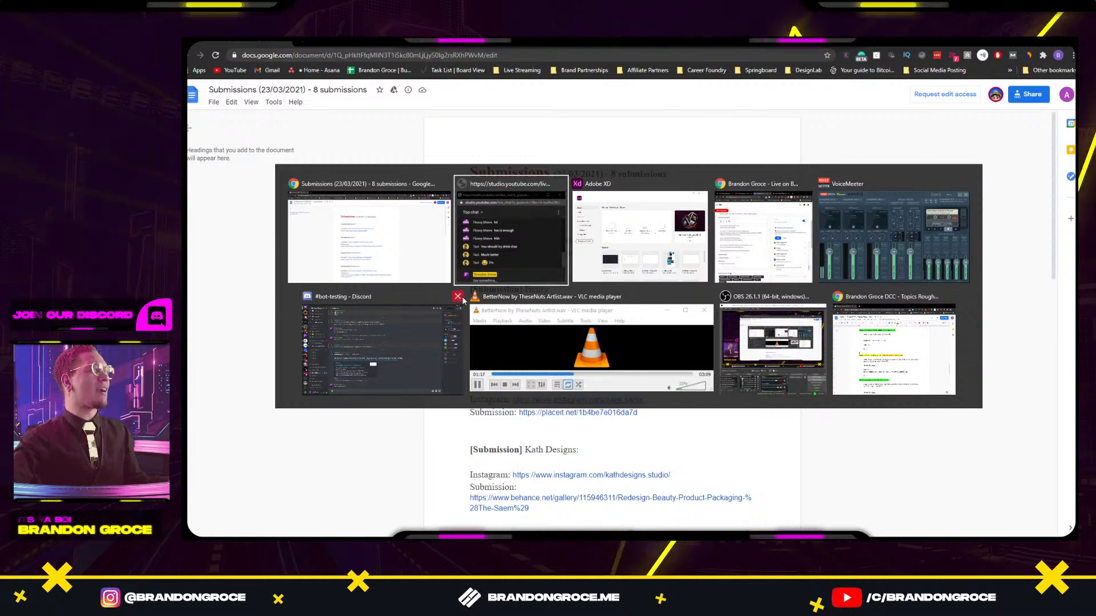
# Switch to Discord and open #weekly-challenges showing the Weekly Challenge #18 Beauty post.
pyautogui.click(423, 318)
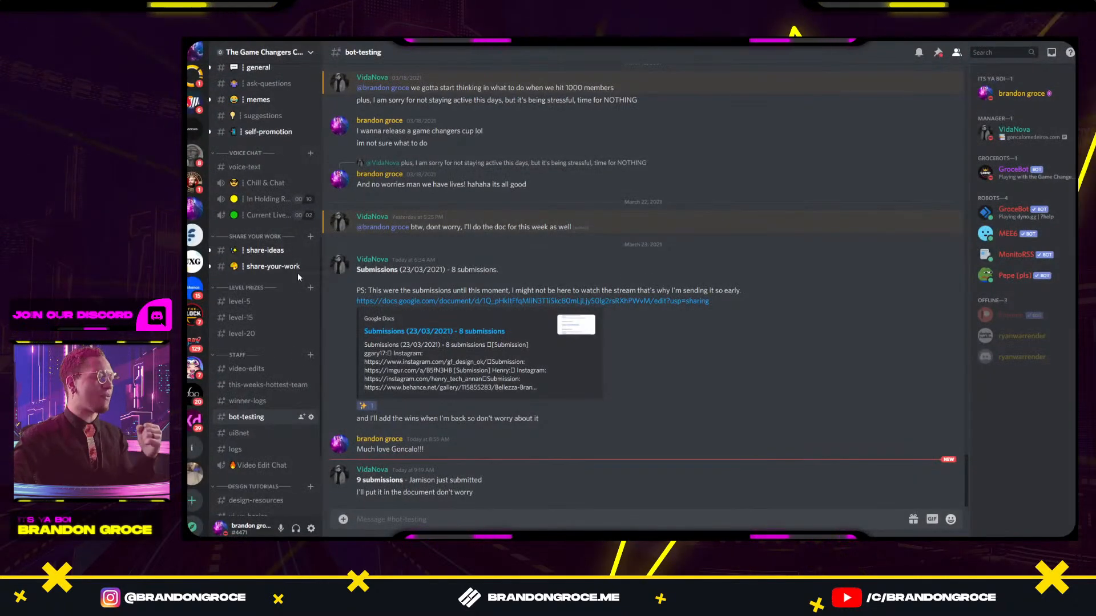
pyautogui.scroll(3, 253, 171)
pyautogui.click(262, 159)
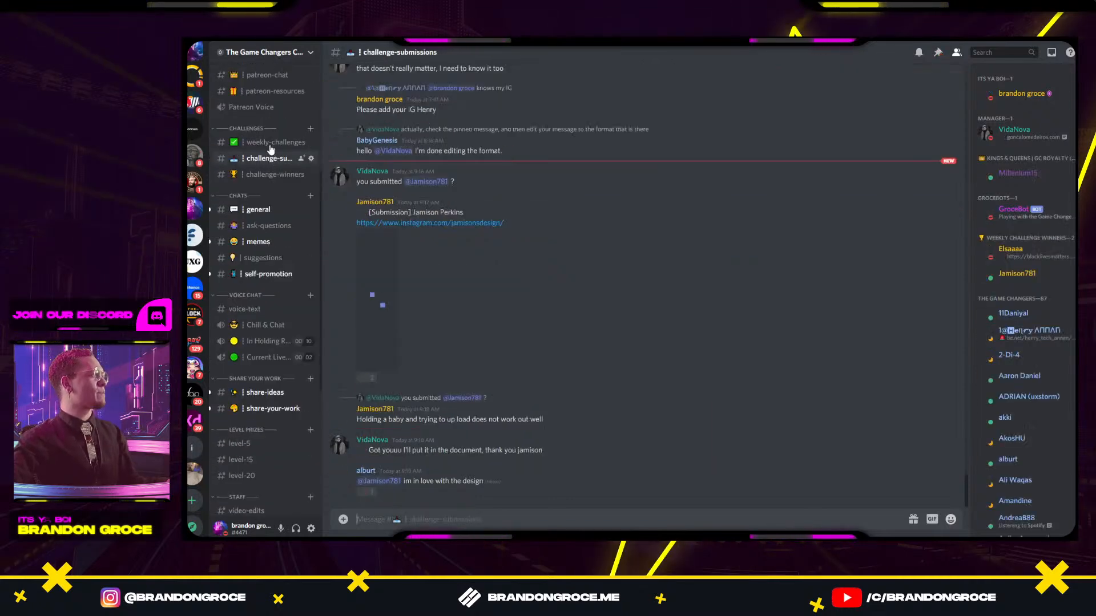
pyautogui.click(270, 144)
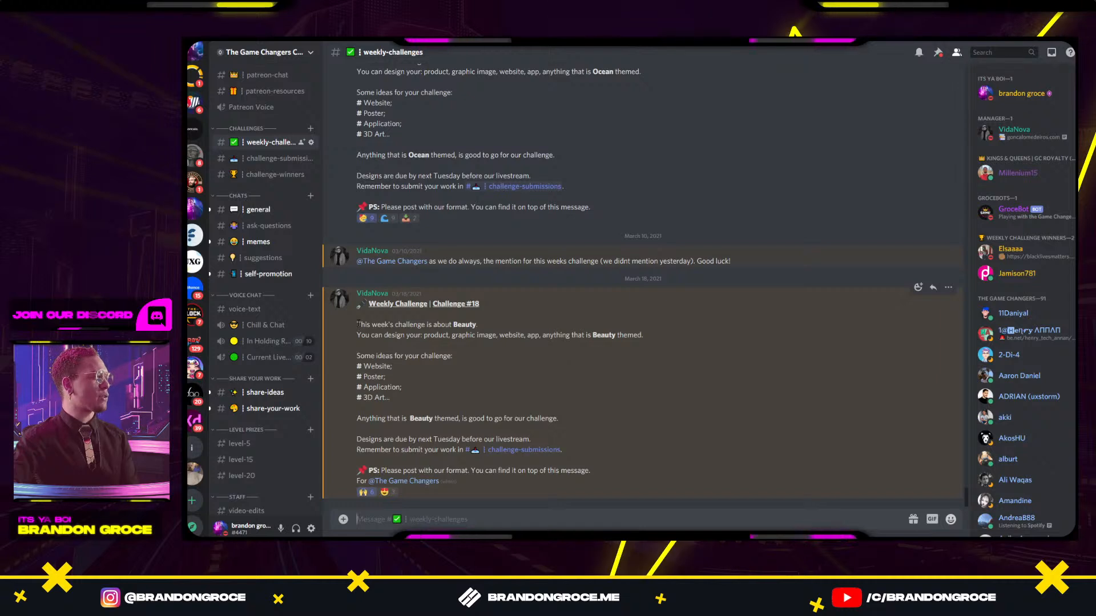
# Highlight the Beauty challenge's opening line, its ideas intro, and the word Beauty while reading.
pyautogui.moveTo(359, 325); pyautogui.dragTo(449, 319)
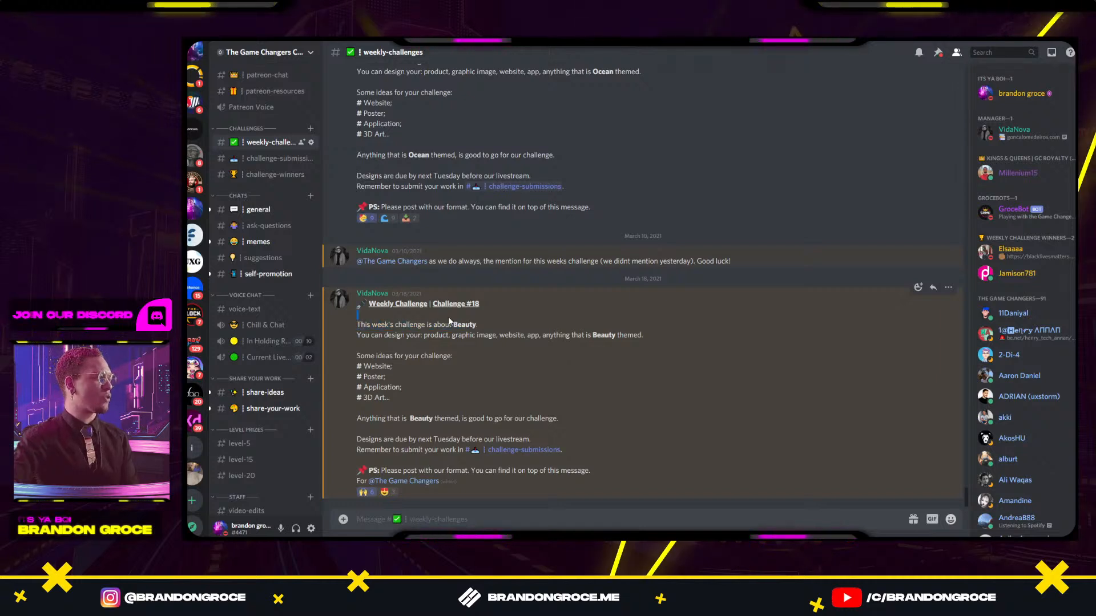
pyautogui.click(443, 322)
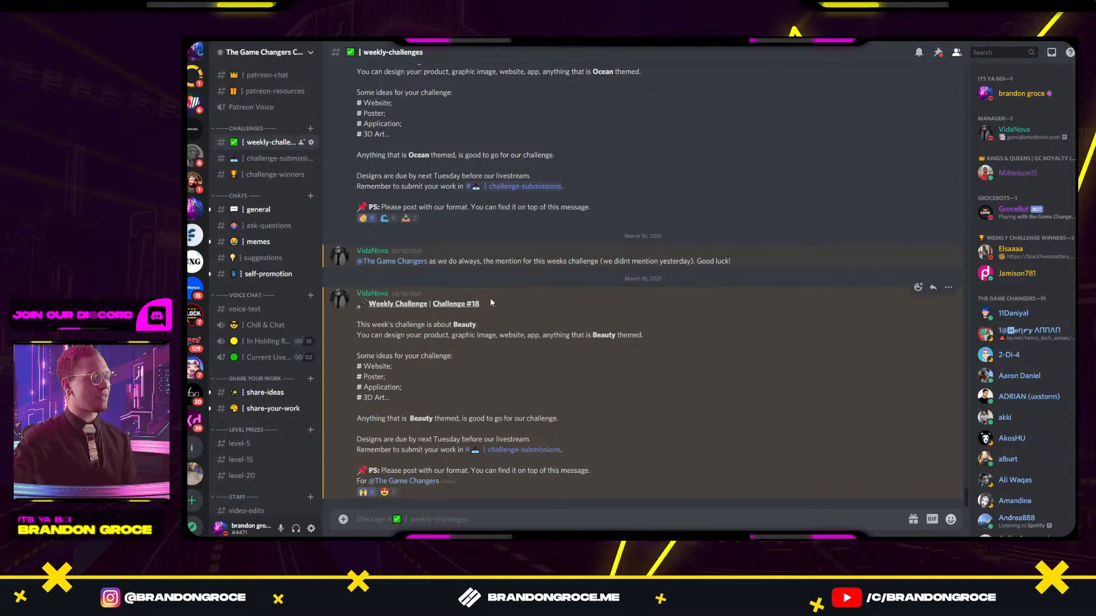
pyautogui.moveTo(371, 356); pyautogui.dragTo(448, 358)
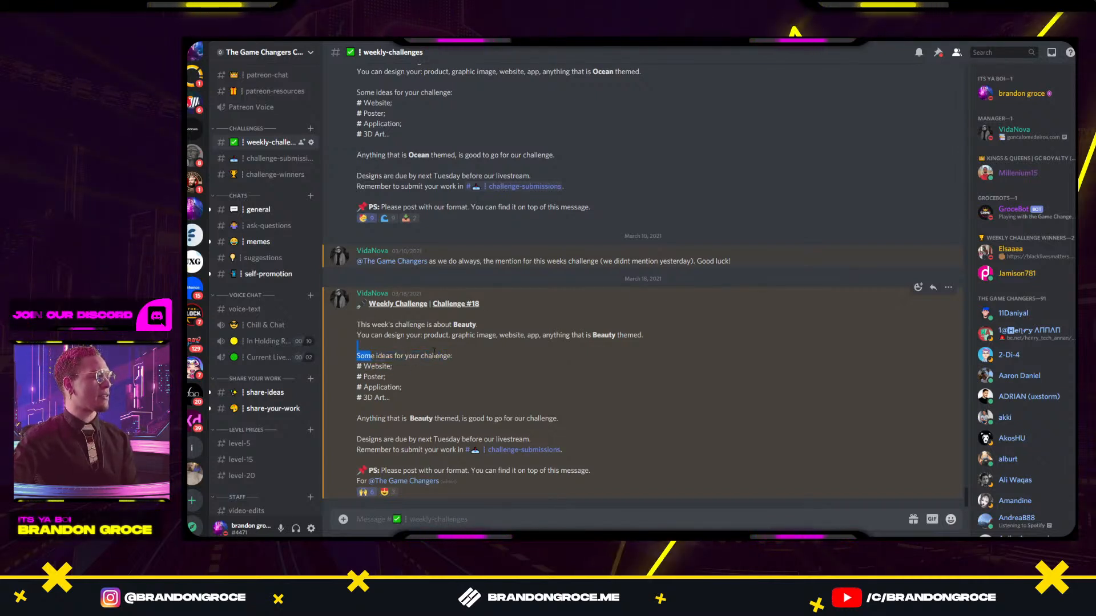
pyautogui.doubleClick(603, 335)
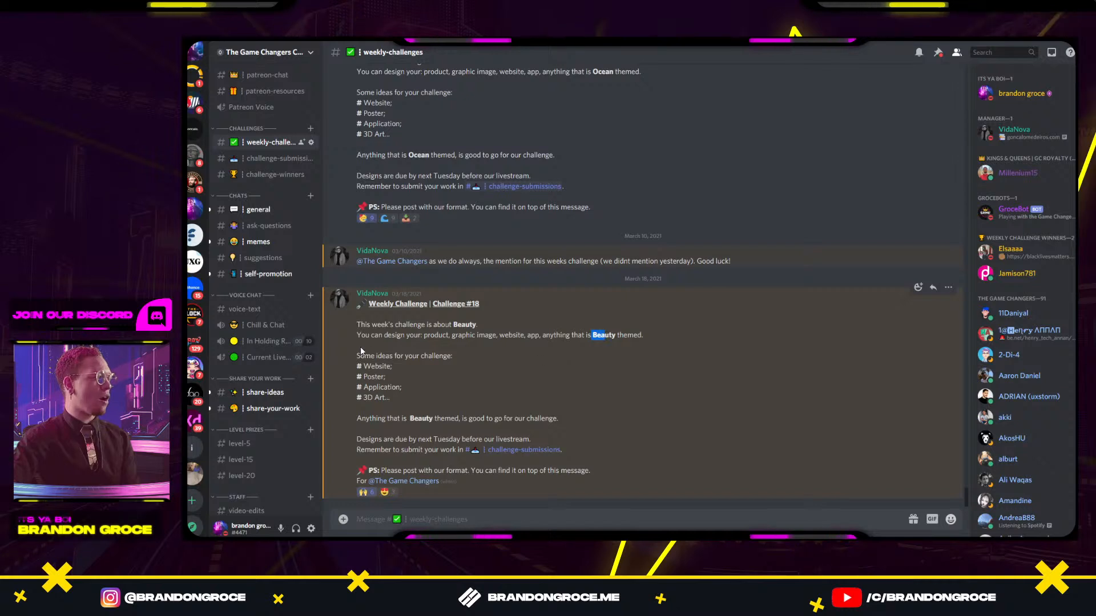
pyautogui.click(366, 367)
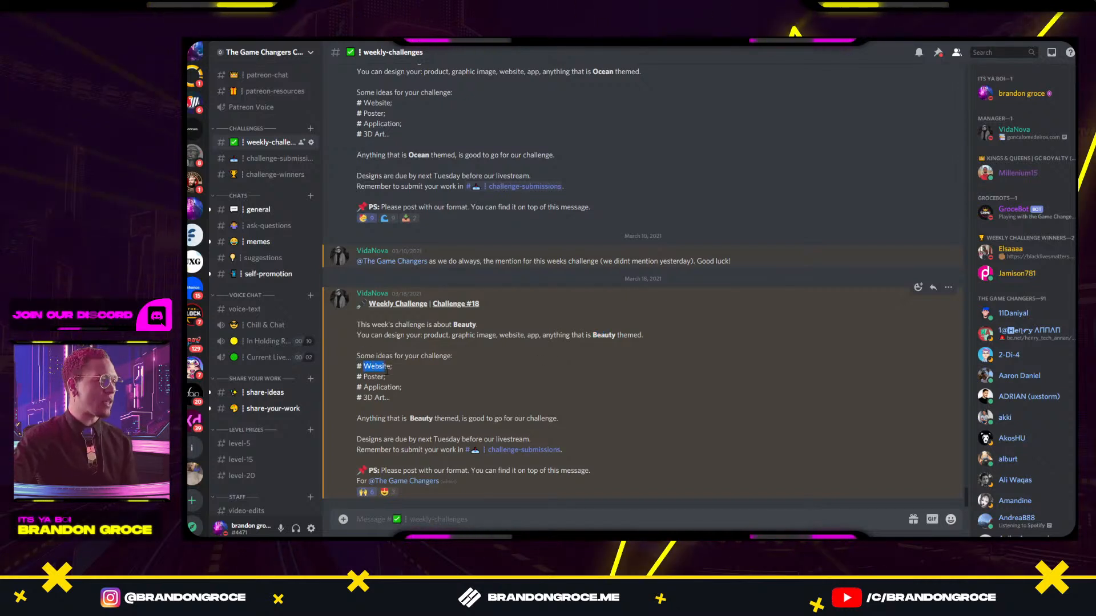
# Highlight the suggested project types and due date, then open #challenge-submissions.
pyautogui.moveTo(384, 378); pyautogui.dragTo(402, 388)
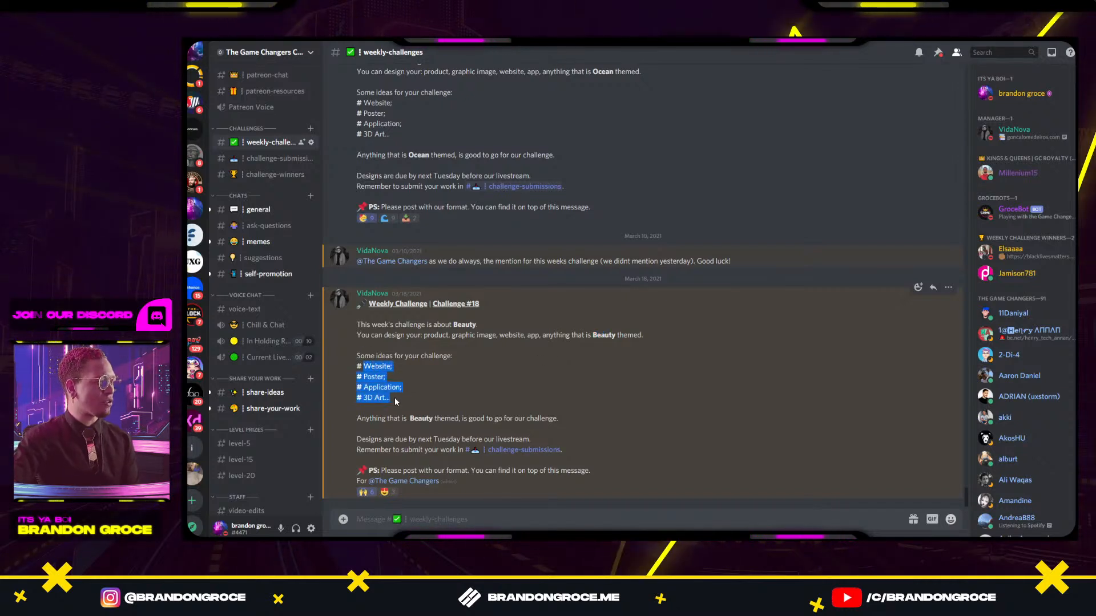
pyautogui.click(395, 398)
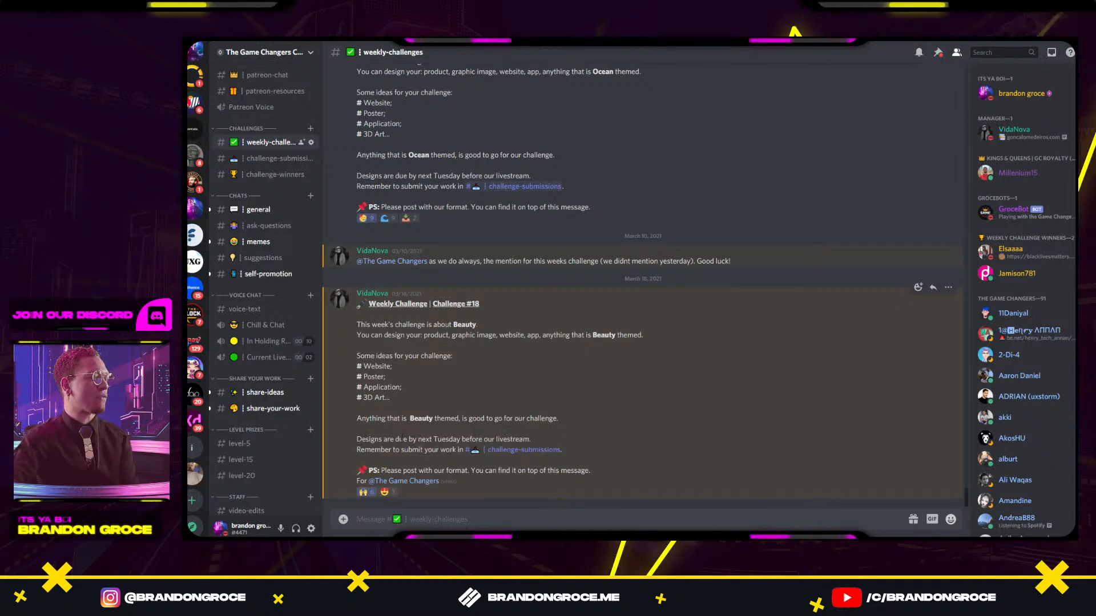
pyautogui.moveTo(395, 440); pyautogui.dragTo(456, 455)
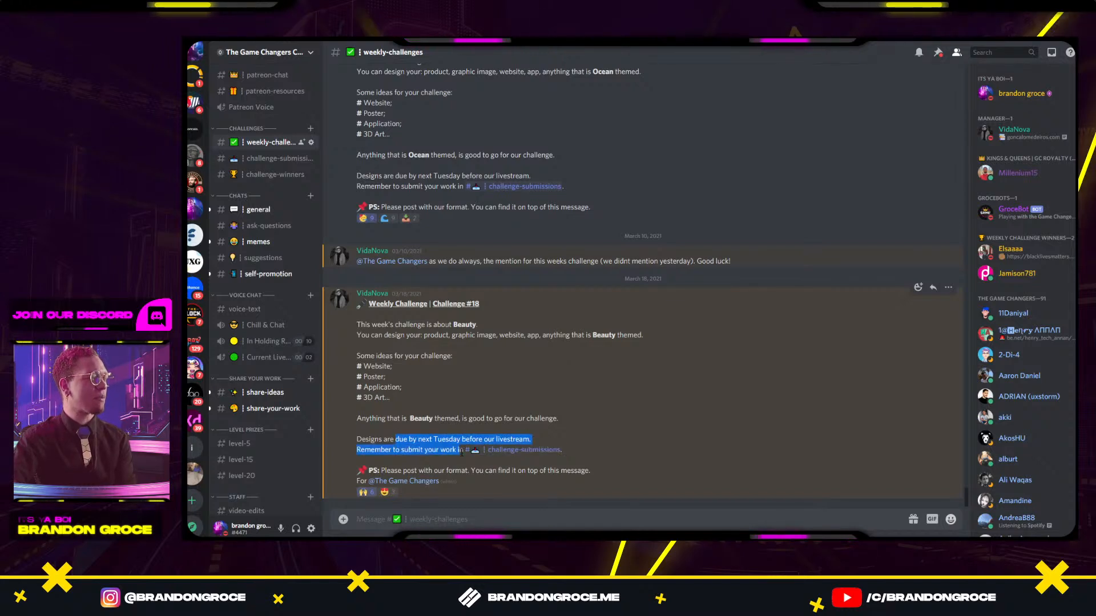
pyautogui.click(508, 455)
pyautogui.click(508, 455)
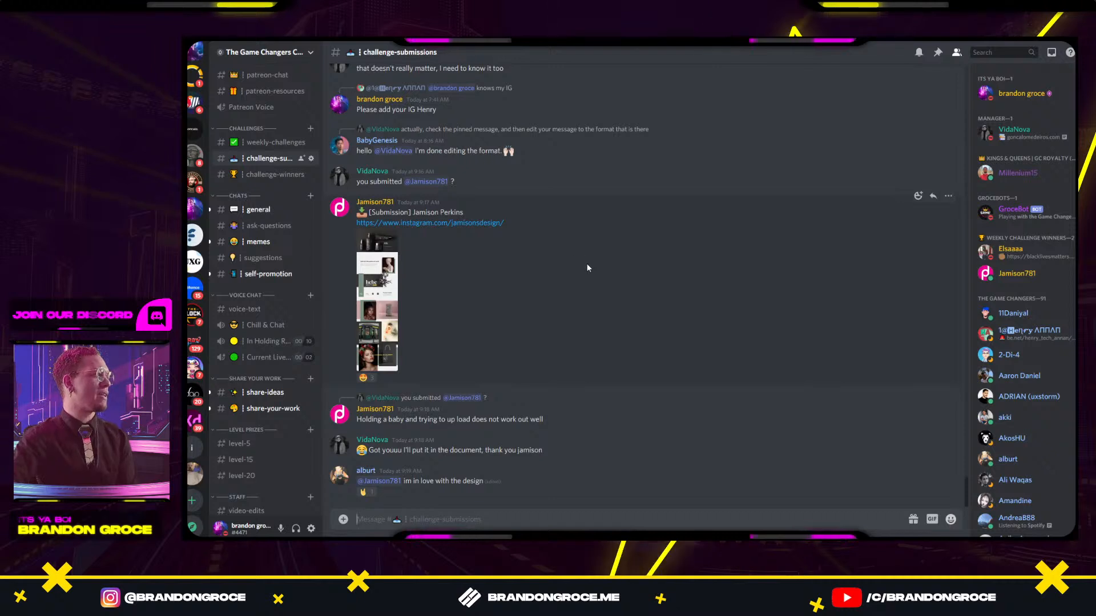
pyautogui.scroll(5, 586, 262)
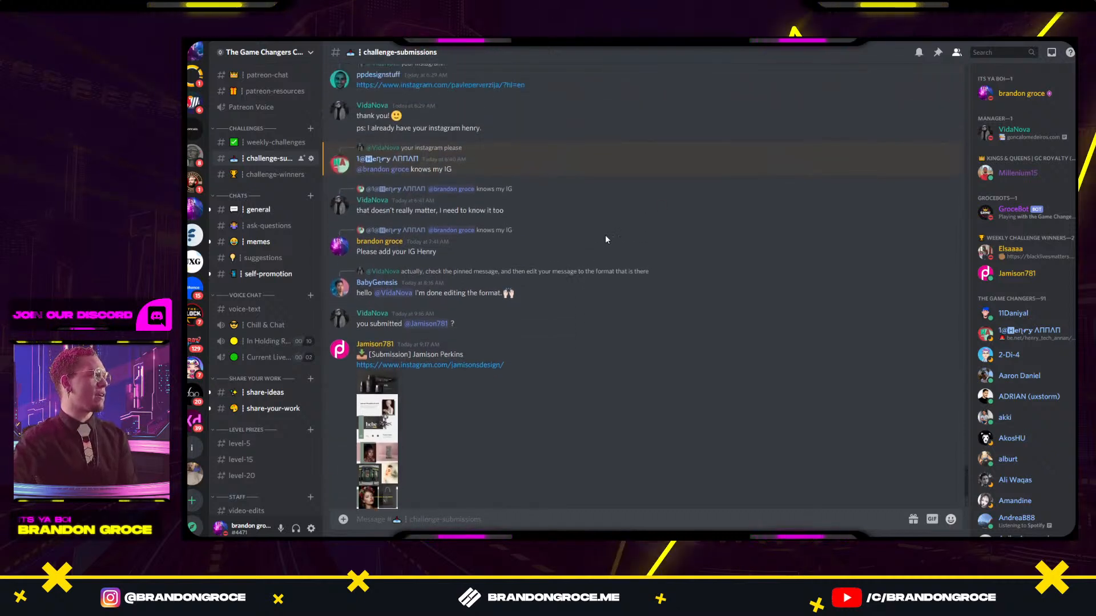
pyautogui.click(938, 53)
pyautogui.click(938, 52)
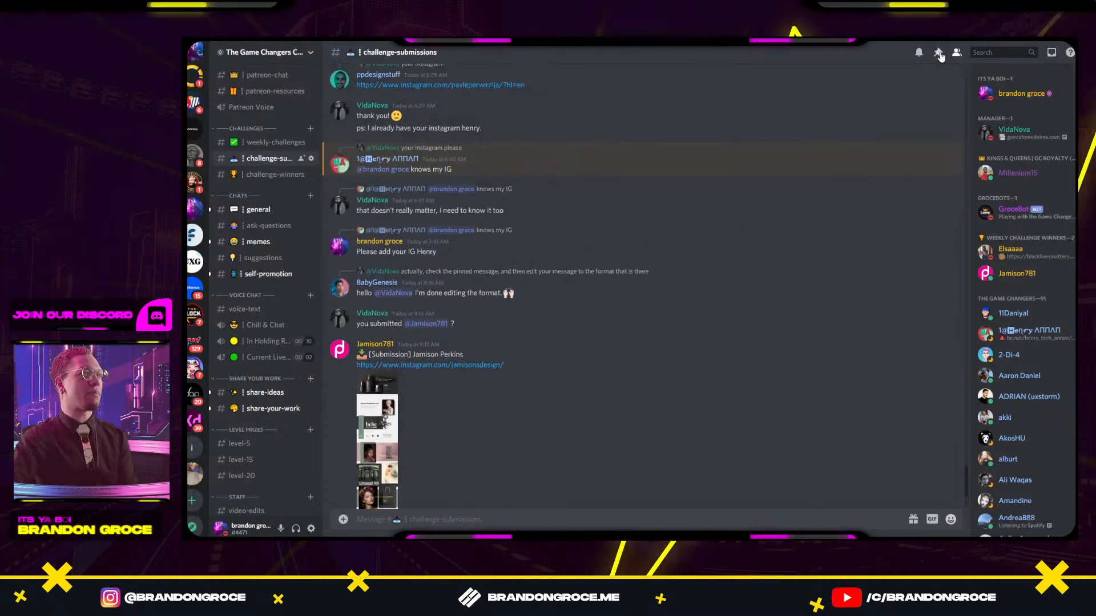
pyautogui.scroll(-2, 659, 341)
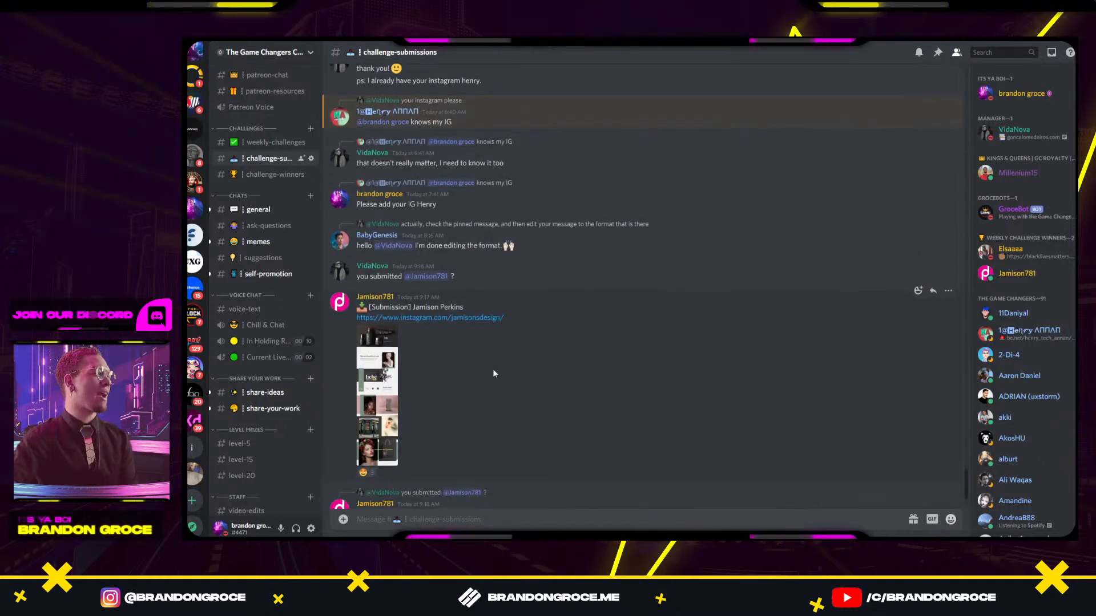
pyautogui.scroll(10, 533, 354)
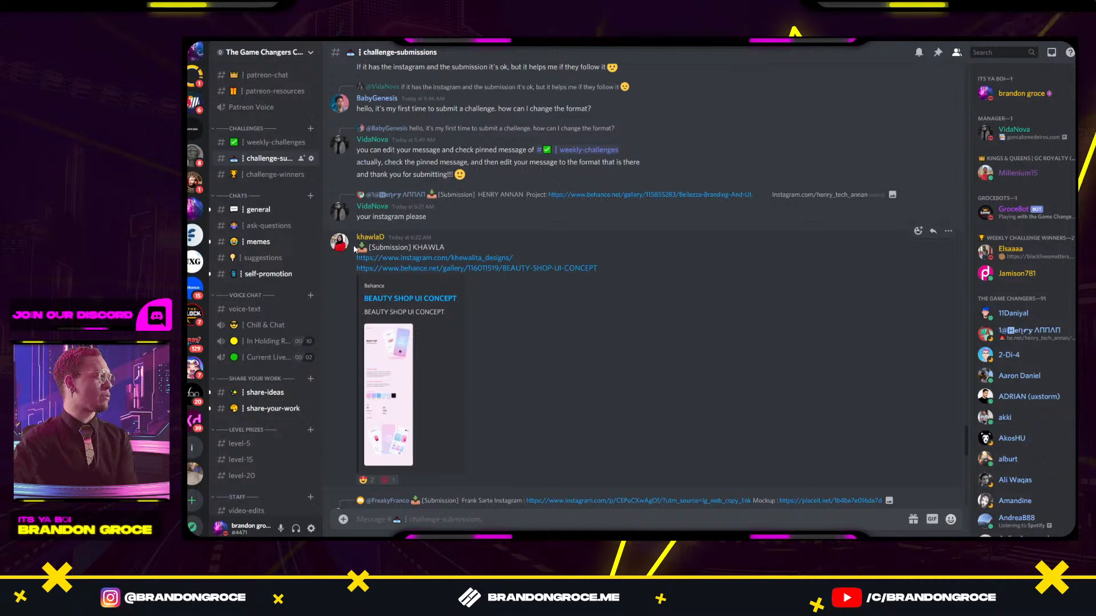
pyautogui.moveTo(358, 247); pyautogui.dragTo(604, 272)
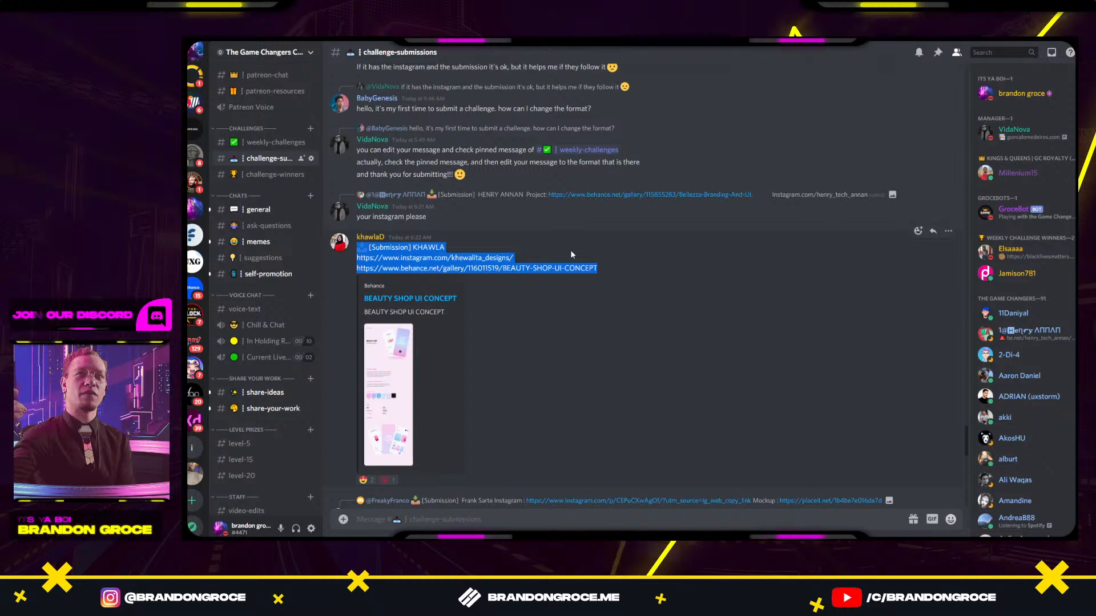
pyautogui.scroll(-3, 527, 306)
pyautogui.click(525, 199)
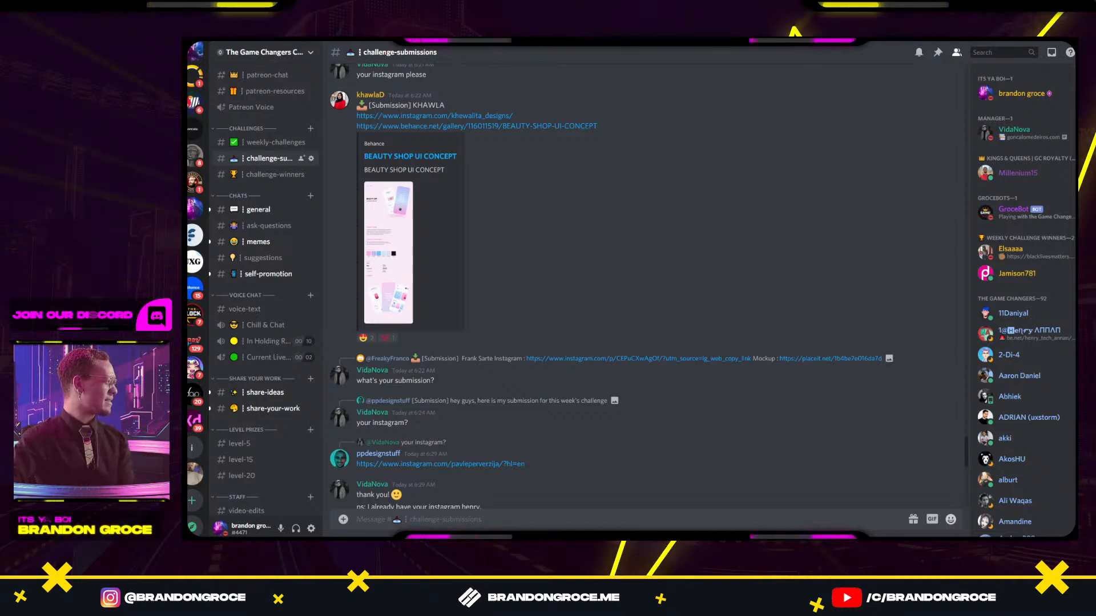
# Return to #weekly-challenges, read the pinned submission format message, and close the pins.
pyautogui.click(279, 144)
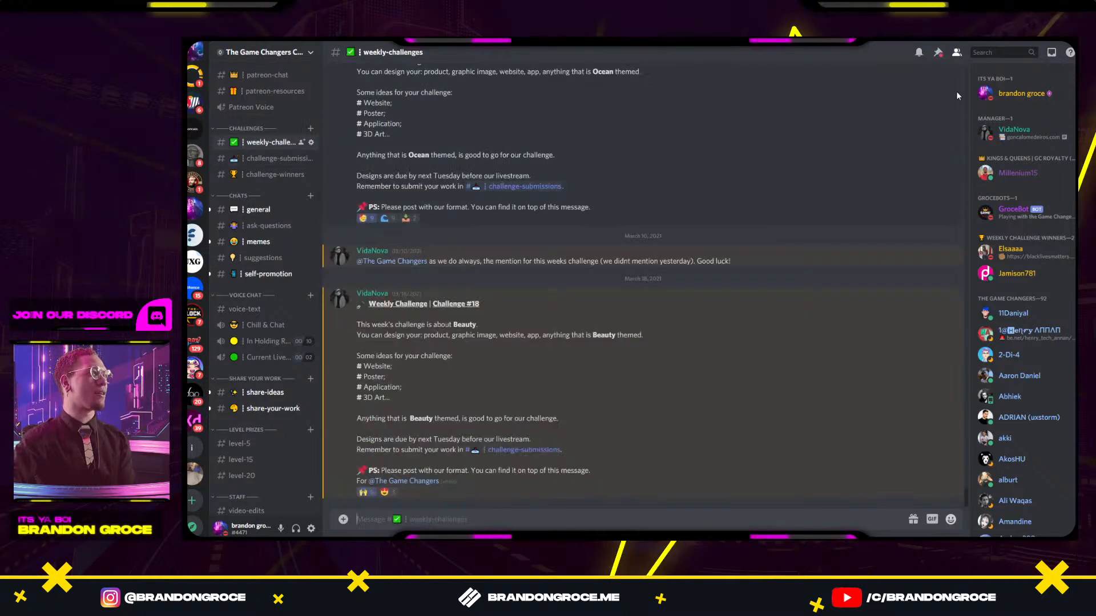
pyautogui.click(938, 53)
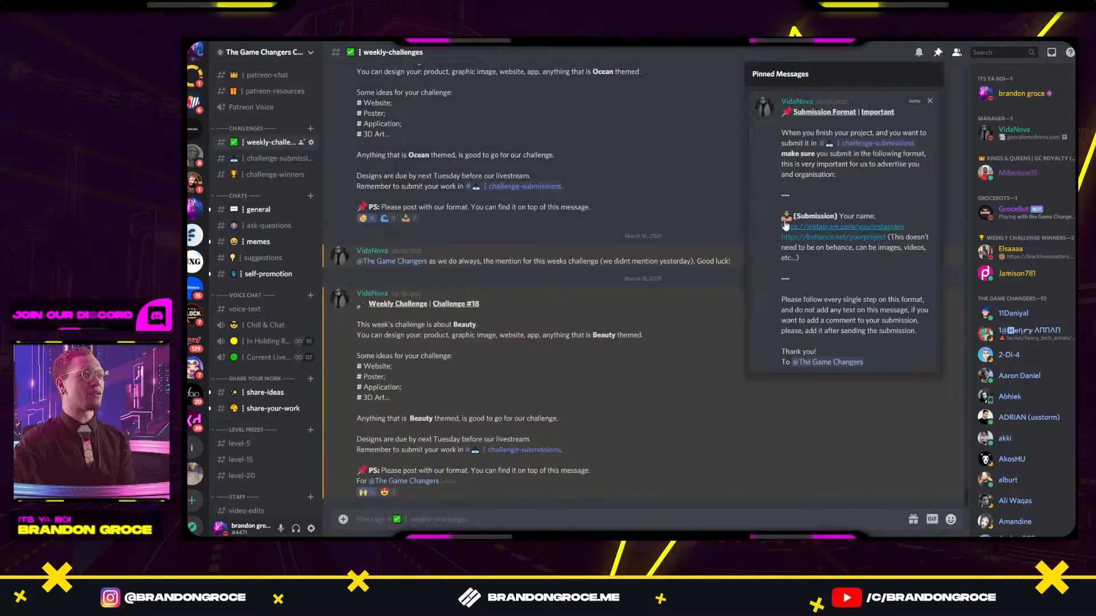
pyautogui.moveTo(786, 220); pyautogui.dragTo(879, 233)
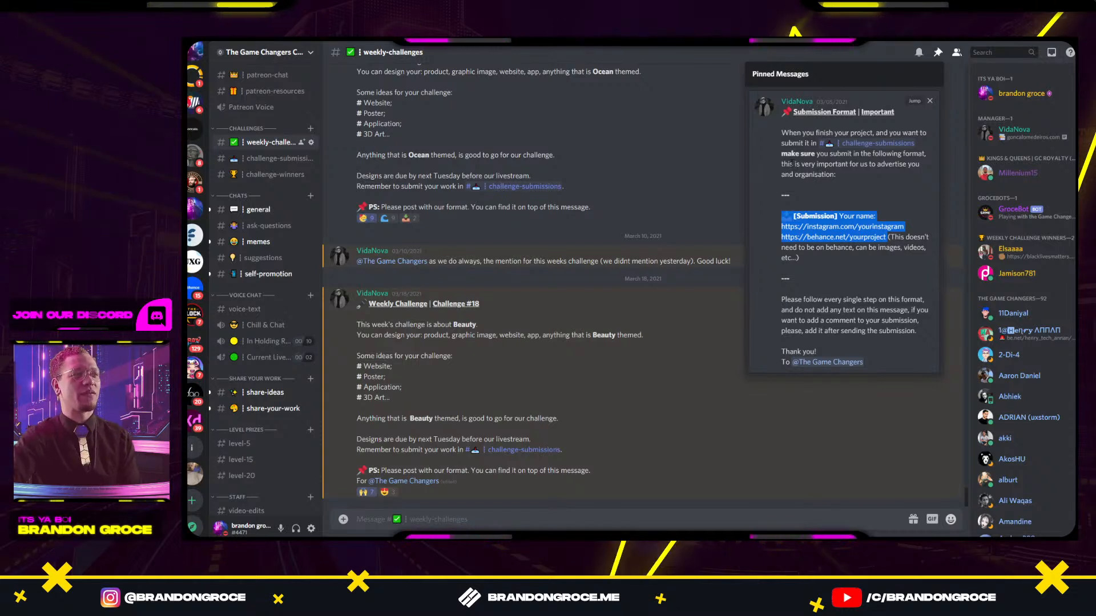
pyautogui.click(667, 194)
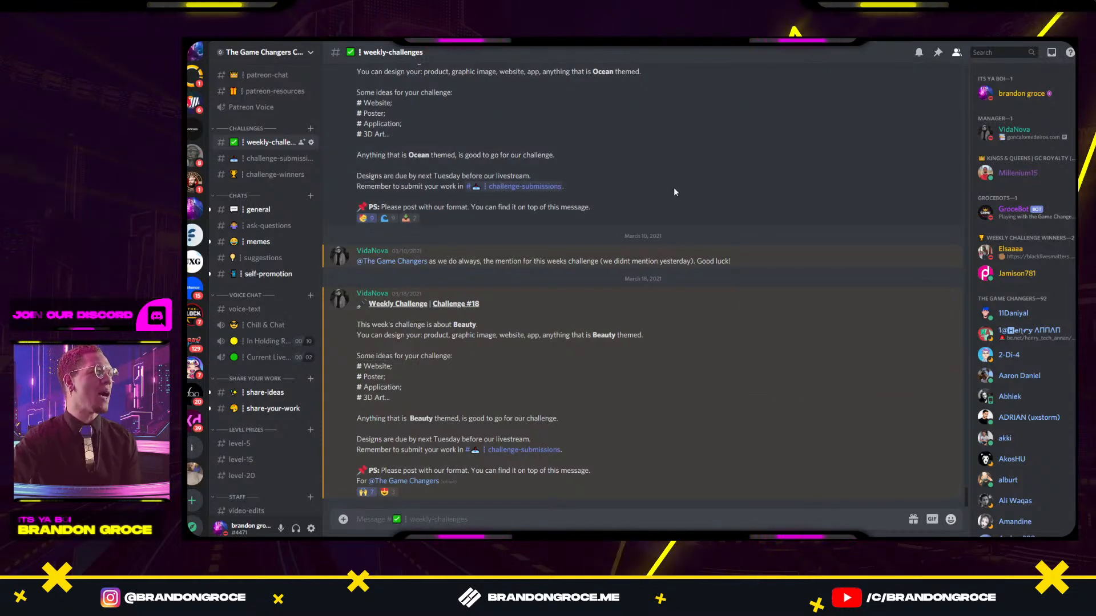
pyautogui.moveTo(575, 531)
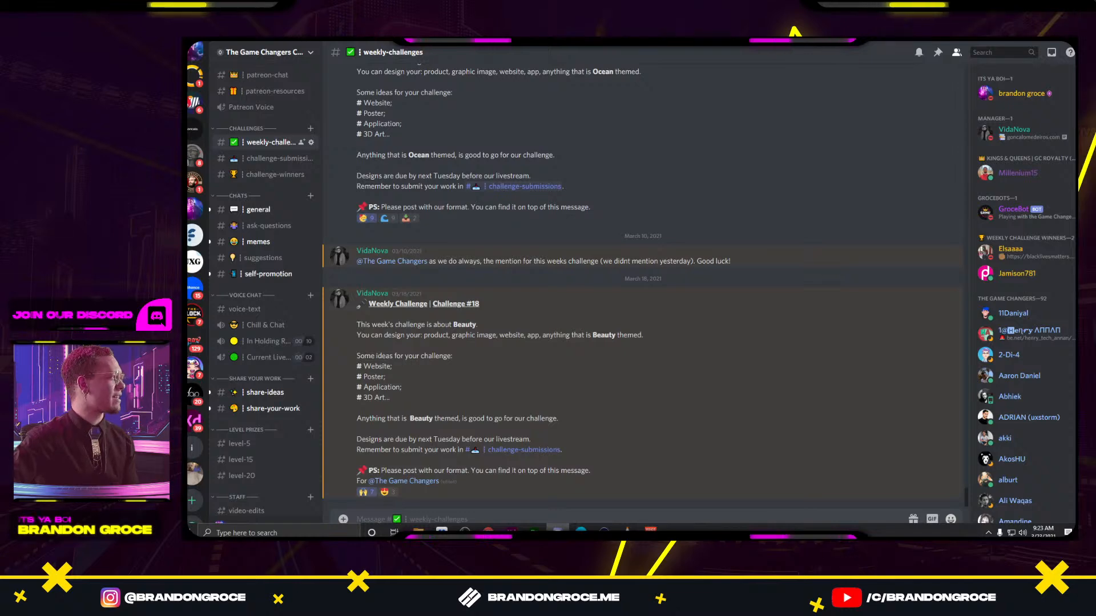
# Bring the Dribbble window over Discord and maximize it on the Juice Brand Website shot.
pyautogui.moveTo(679, 533); pyautogui.dragTo(685, 93)
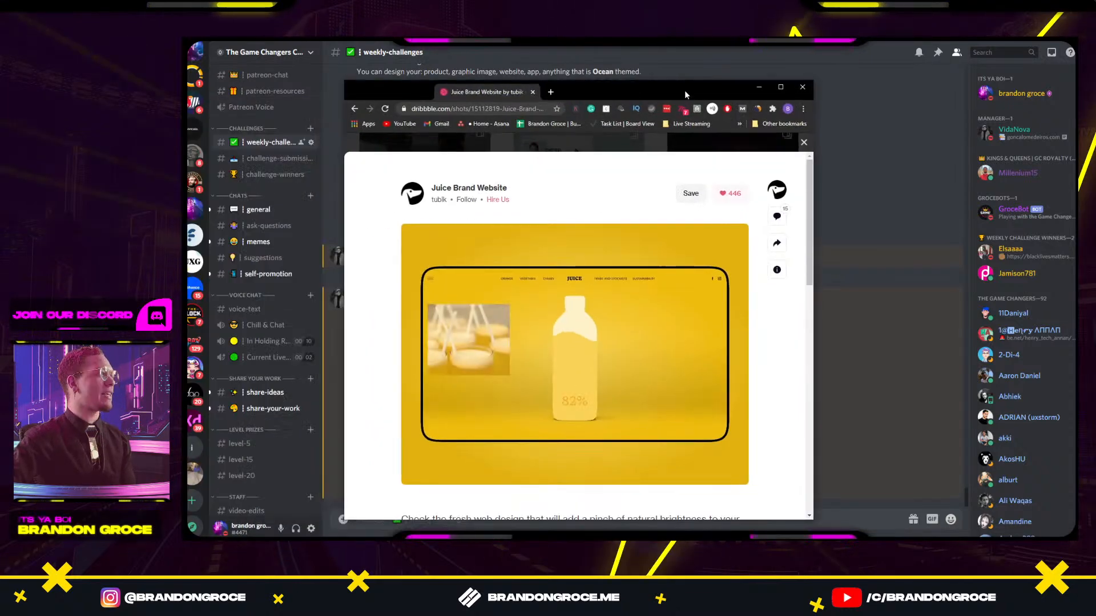
pyautogui.doubleClick(686, 92)
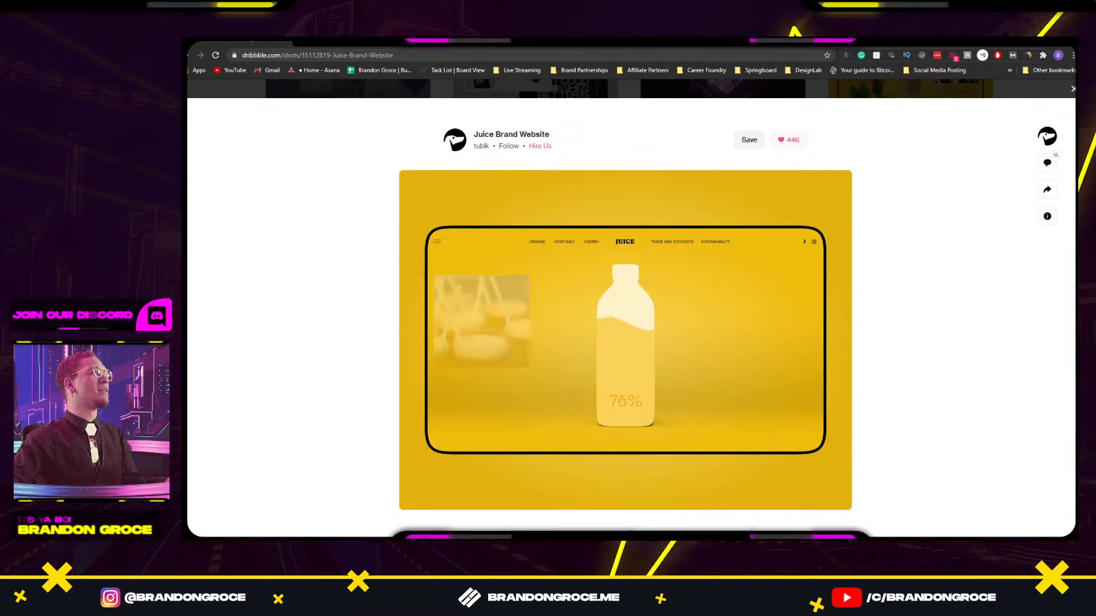
pyautogui.moveTo(315, 42)
pyautogui.mouseDown()
pyautogui.moveTo(307, 60)
pyautogui.moveTo(325, 109)
pyautogui.moveTo(306, 90)
pyautogui.moveTo(331, 42)
pyautogui.mouseUp()
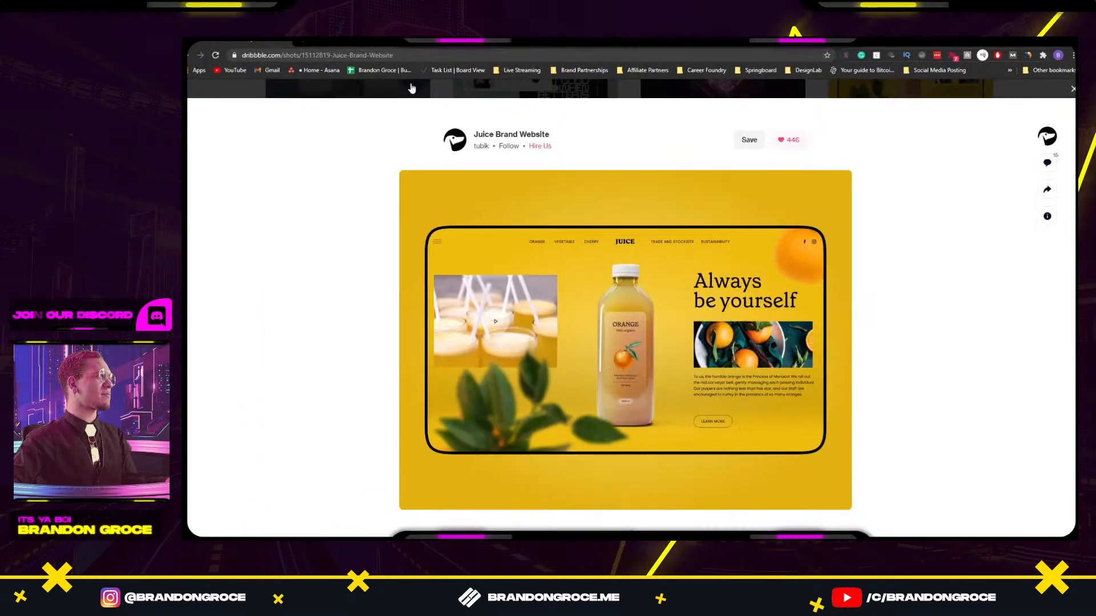
# Search the web for 'spongebob gag' in a new browser tab.
pyautogui.hotkey('ctrl', 't')
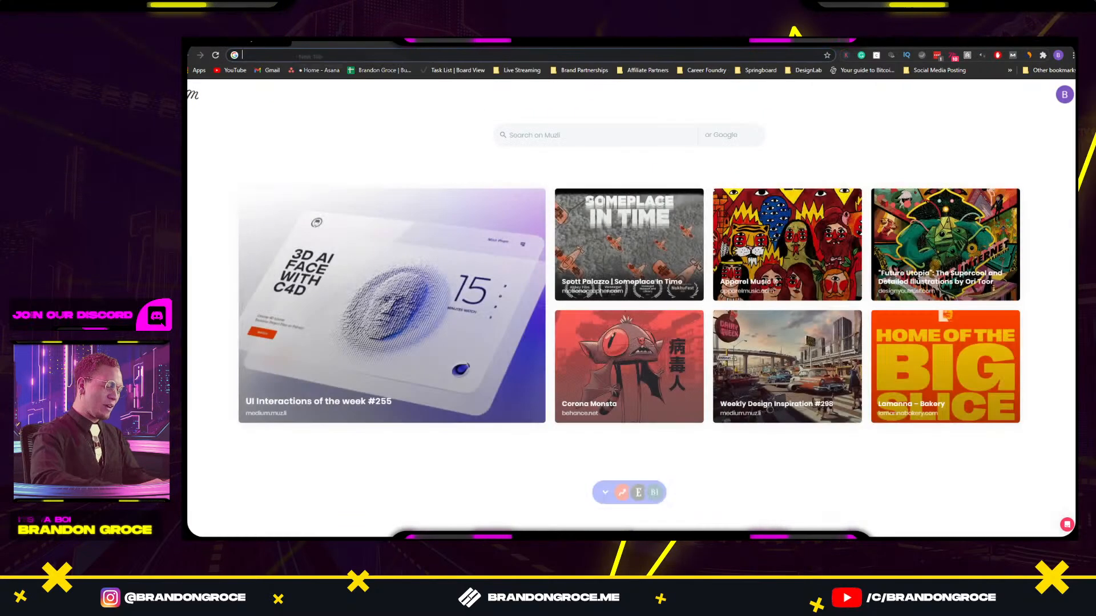
pyautogui.write('spng')
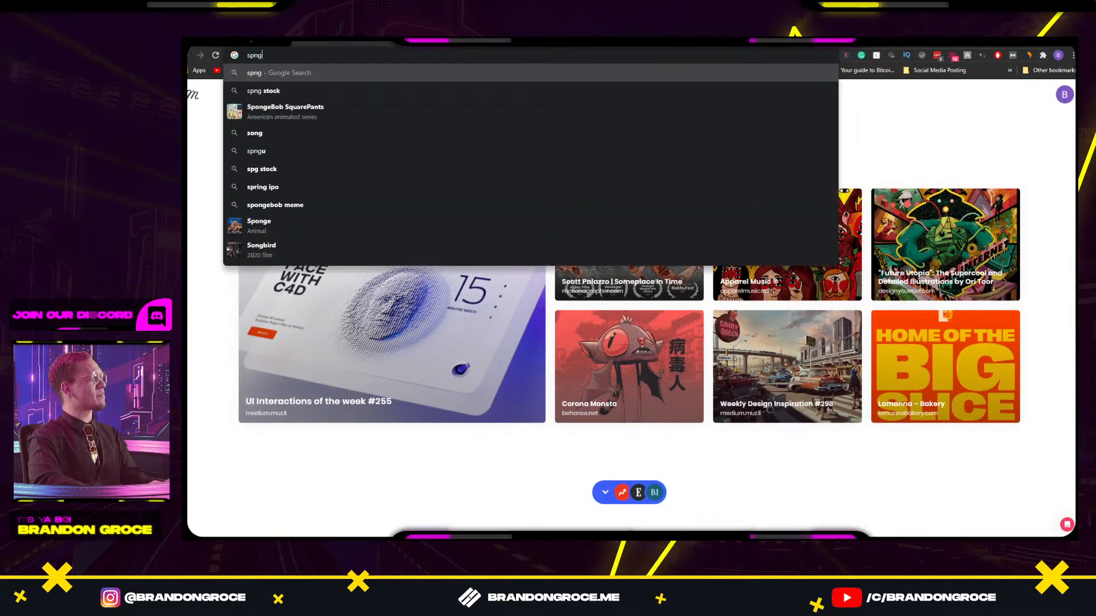
pyautogui.press('BackSpace')
pyautogui.press('BackSpace')
pyautogui.write('ong')
pyautogui.write('b')
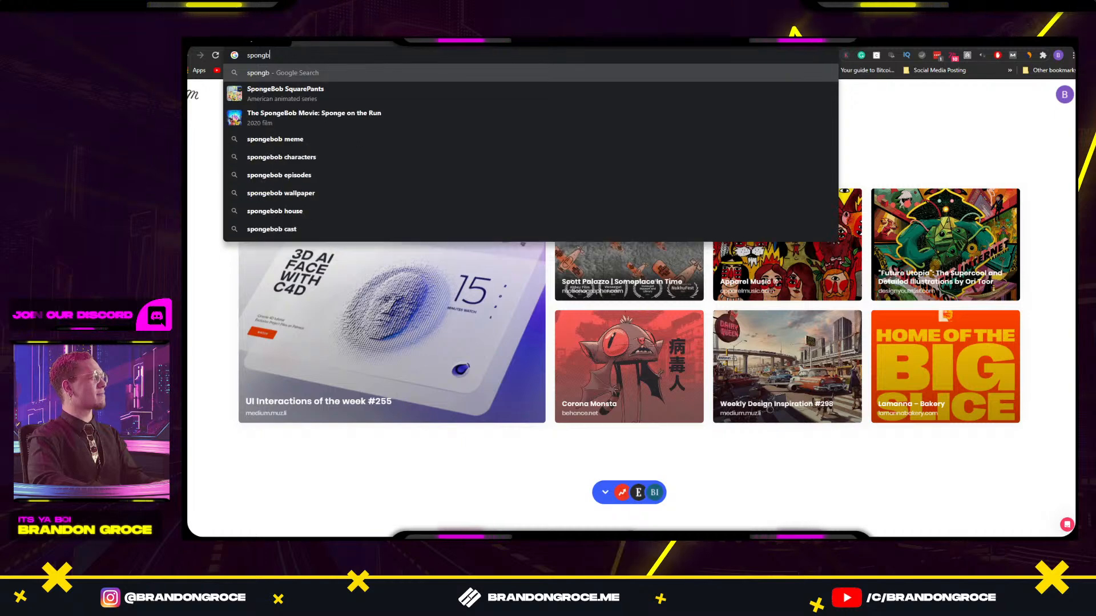
pyautogui.write('ob gag')
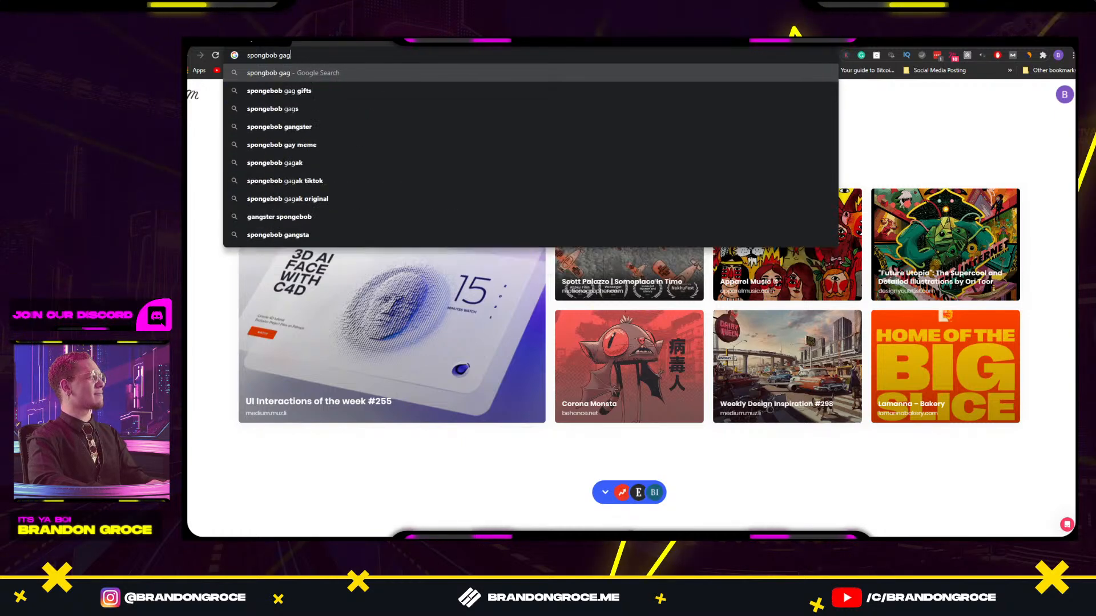
pyautogui.press('Return')
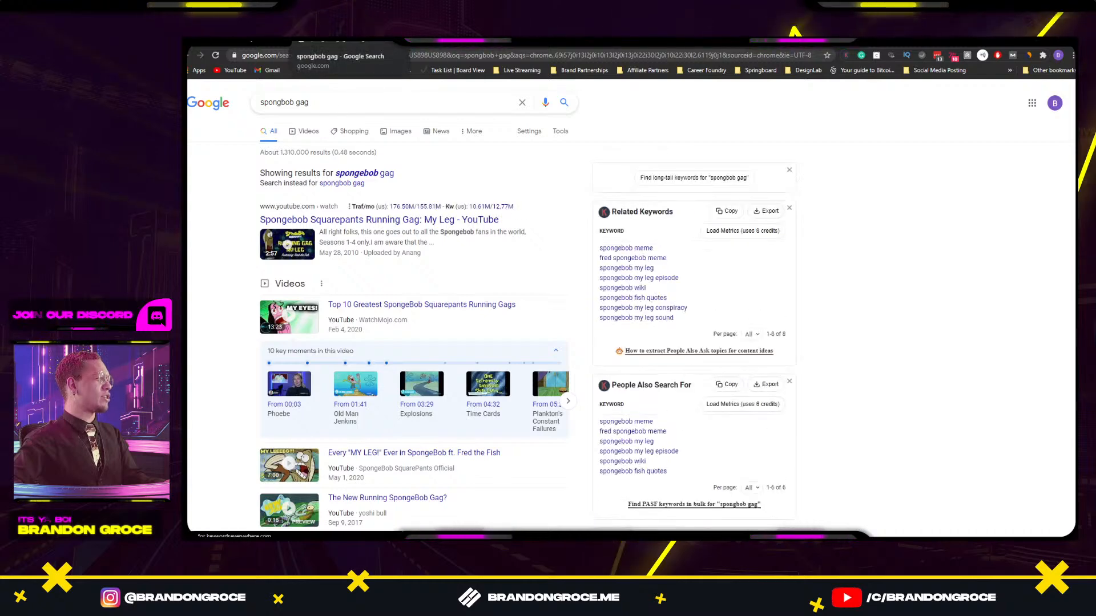
# Play the Spongebob Eats Snail Food video, pause it, and close its window.
pyautogui.moveTo(343, 43); pyautogui.dragTo(6, 228)
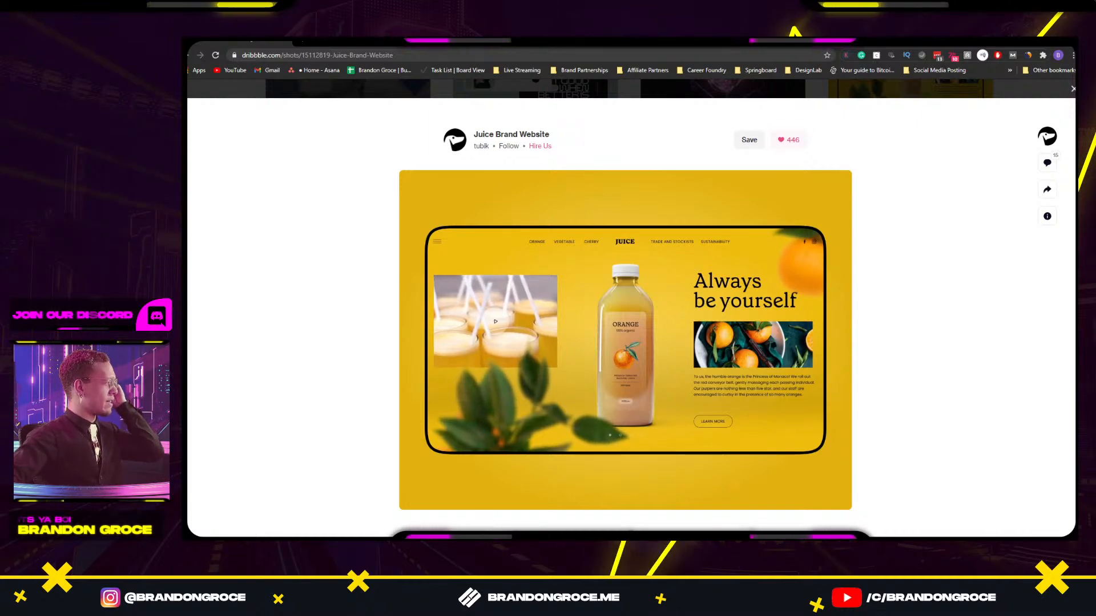
pyautogui.moveTo(188, 131); pyautogui.dragTo(577, 47)
pyautogui.scroll(-3, 448, 395)
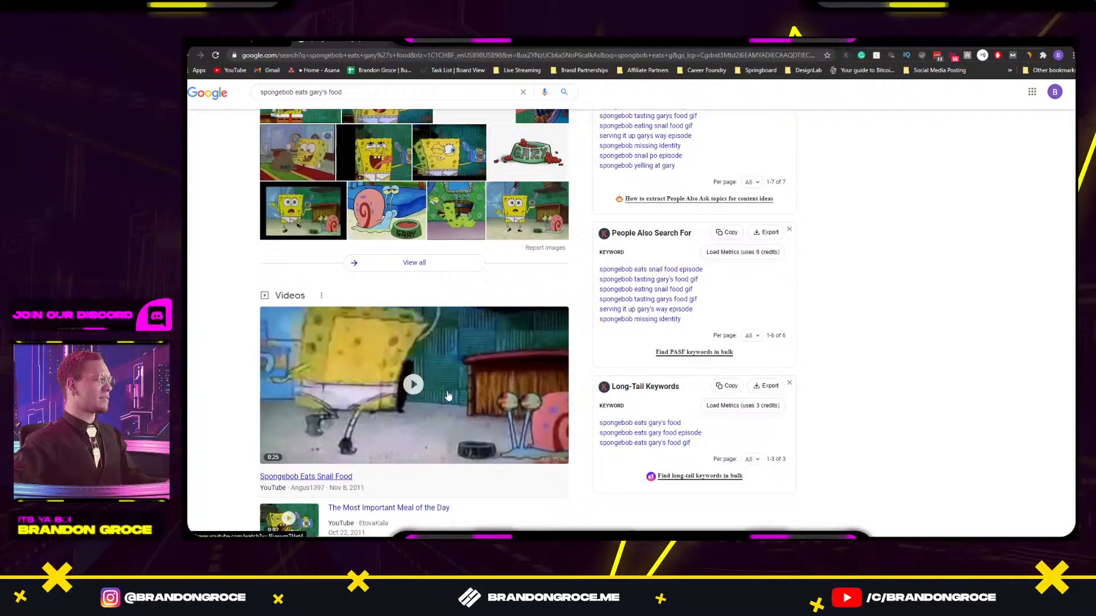
pyautogui.click(448, 395)
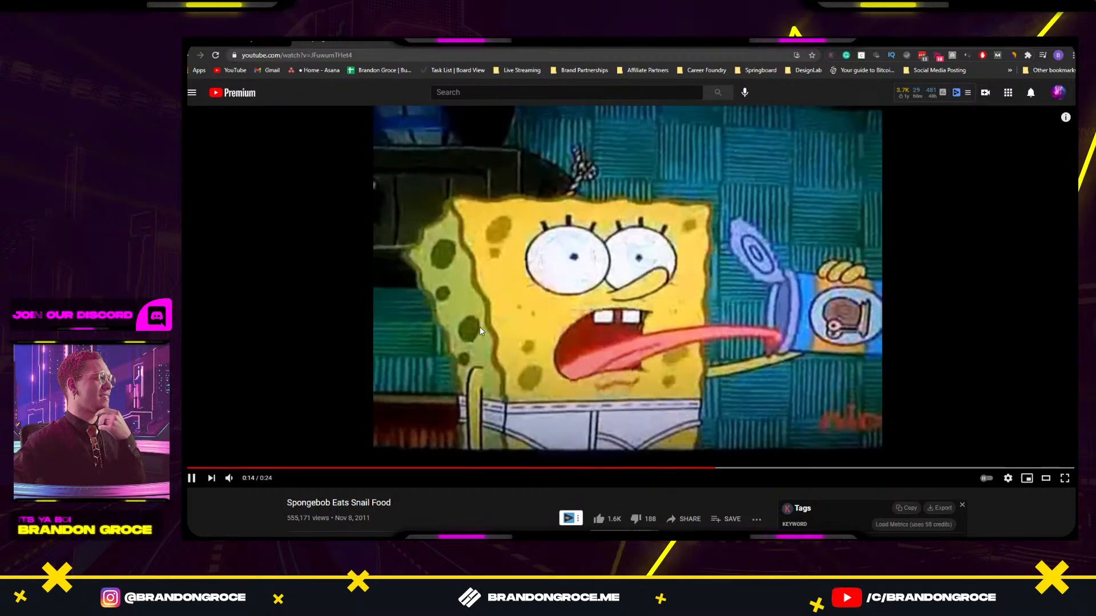
pyautogui.click(506, 308)
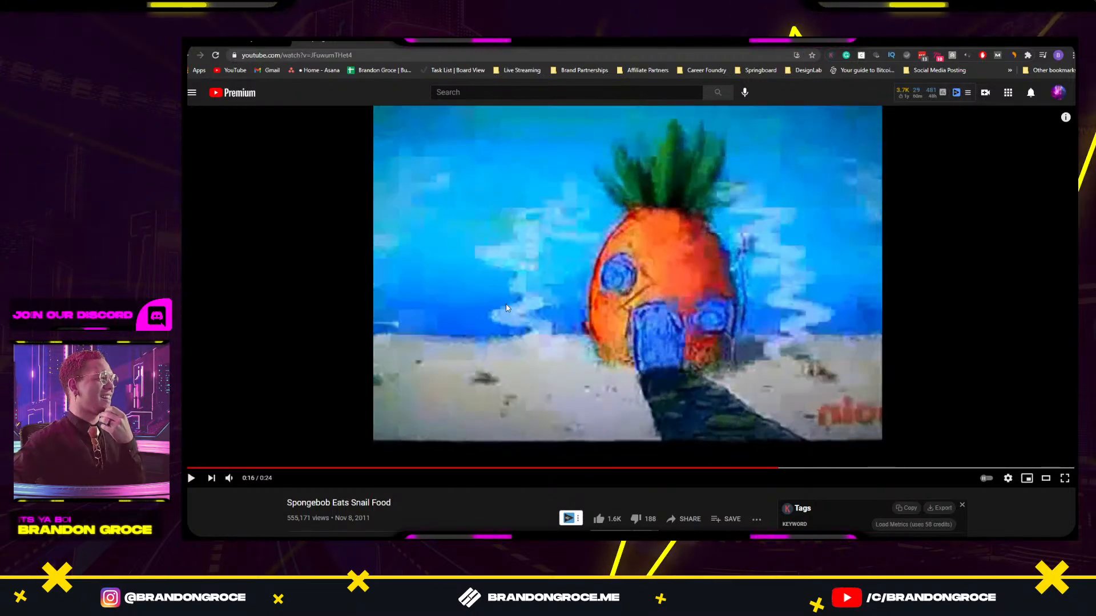
pyautogui.click(1065, 42)
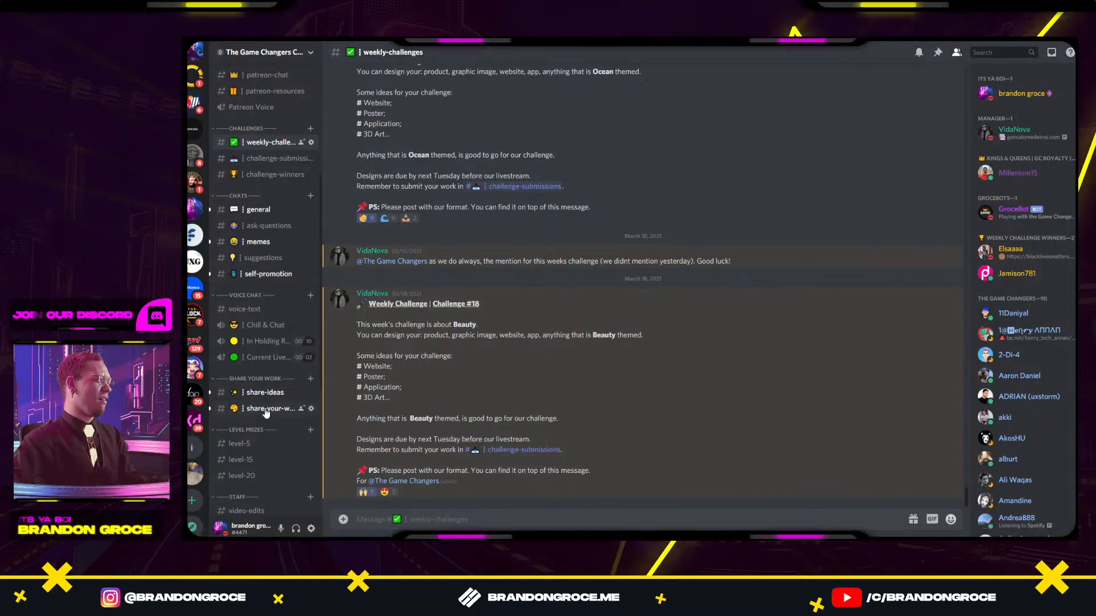
# Open Discord's #bot-testing channel and place the Submissions (23/03/2021) Doc window over it.
pyautogui.scroll(-5, 265, 413)
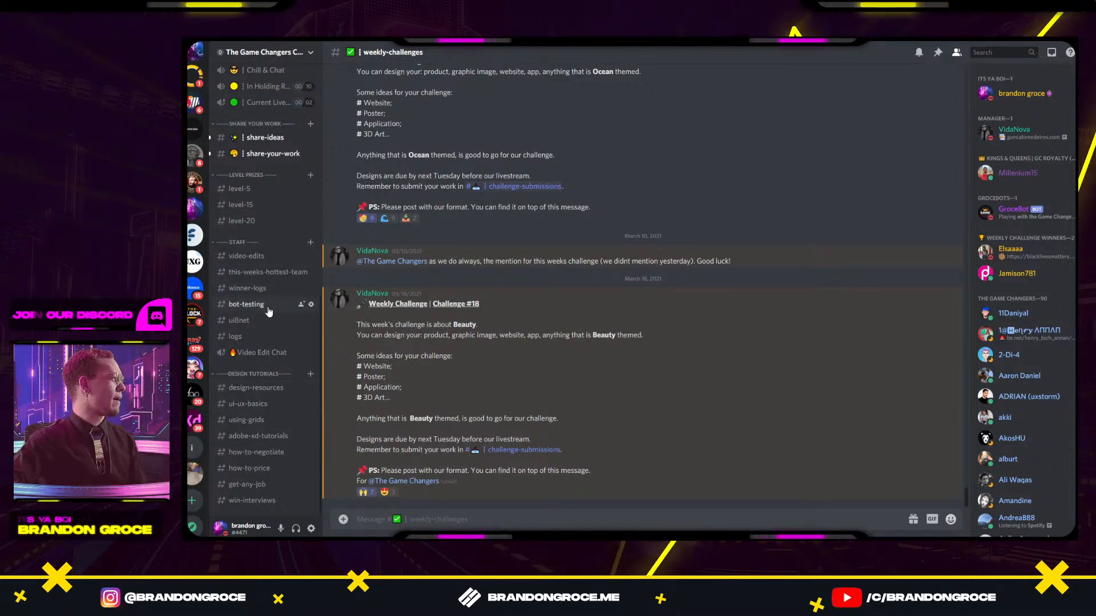
pyautogui.click(246, 305)
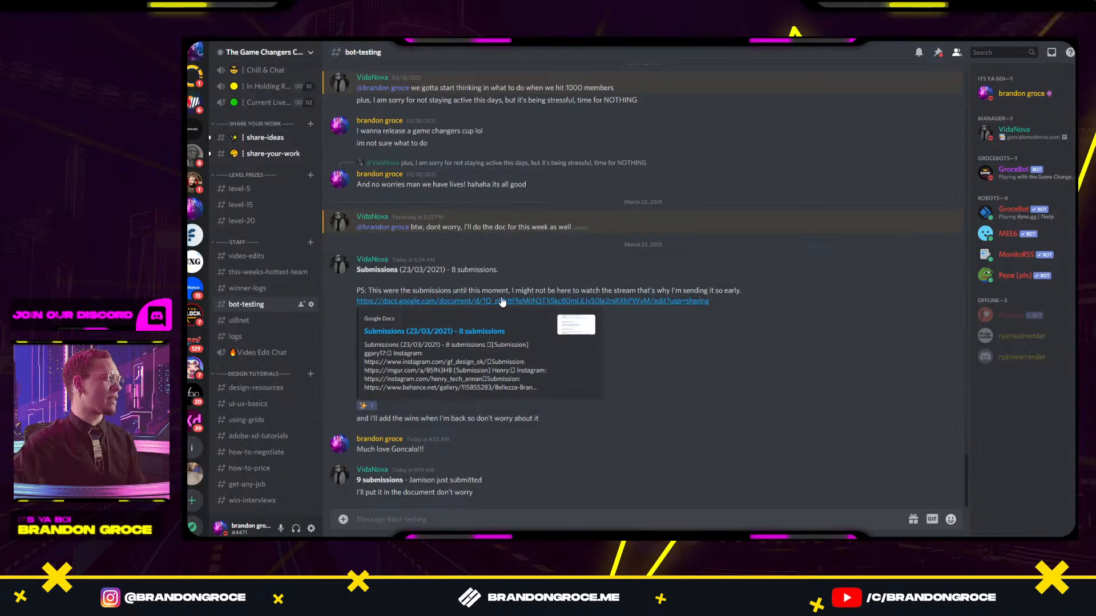
pyautogui.moveTo(502, 176); pyautogui.dragTo(888, 108)
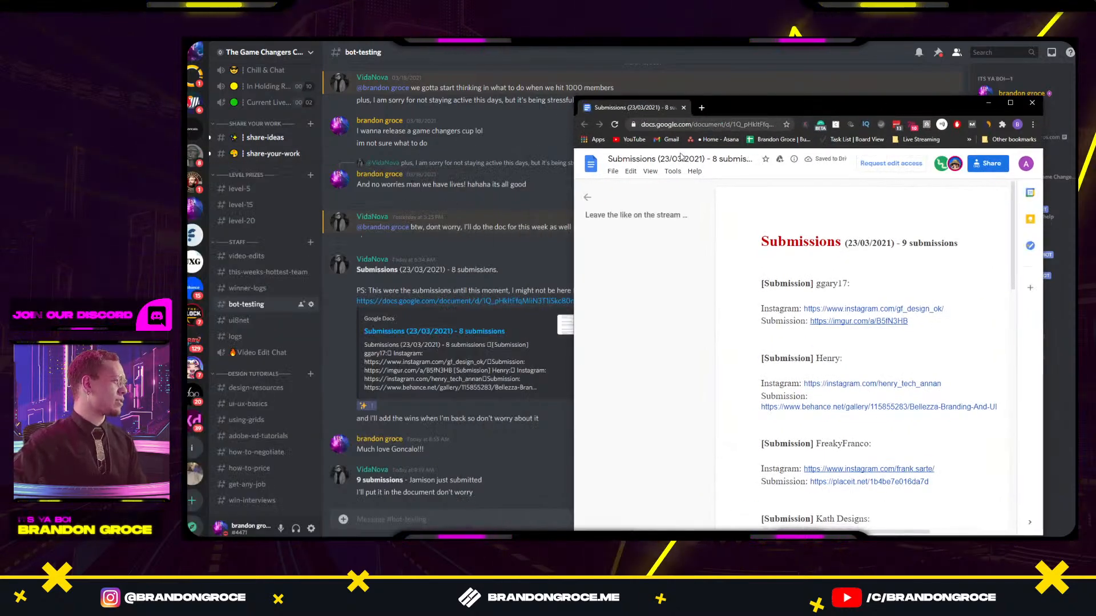
# Maximize the Submissions document and launch Adobe XD from the taskbar.
pyautogui.doubleClick(839, 106)
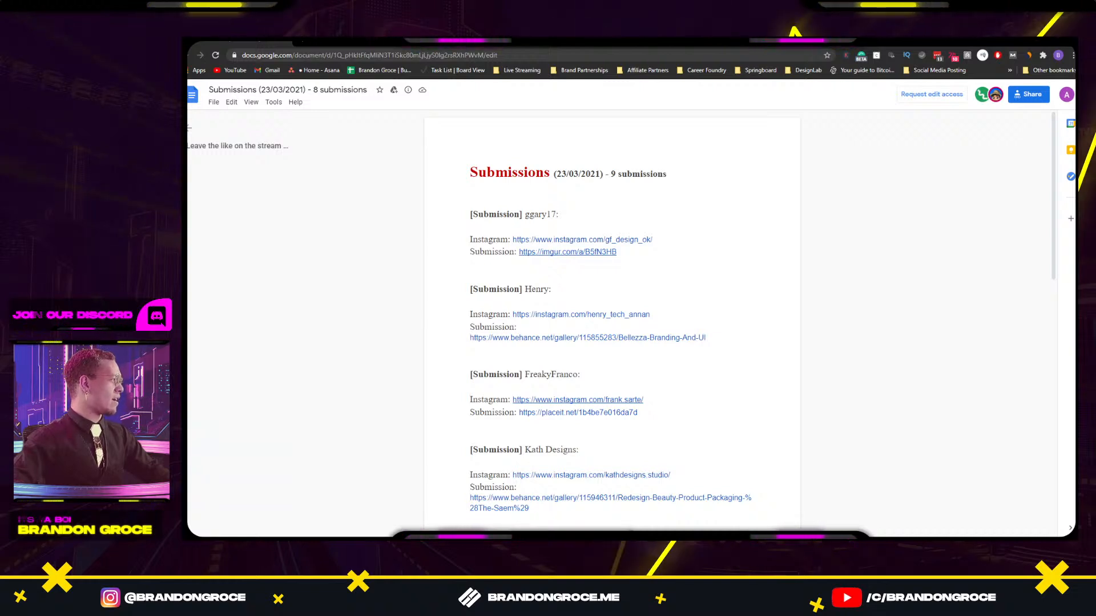
pyautogui.moveTo(626, 535)
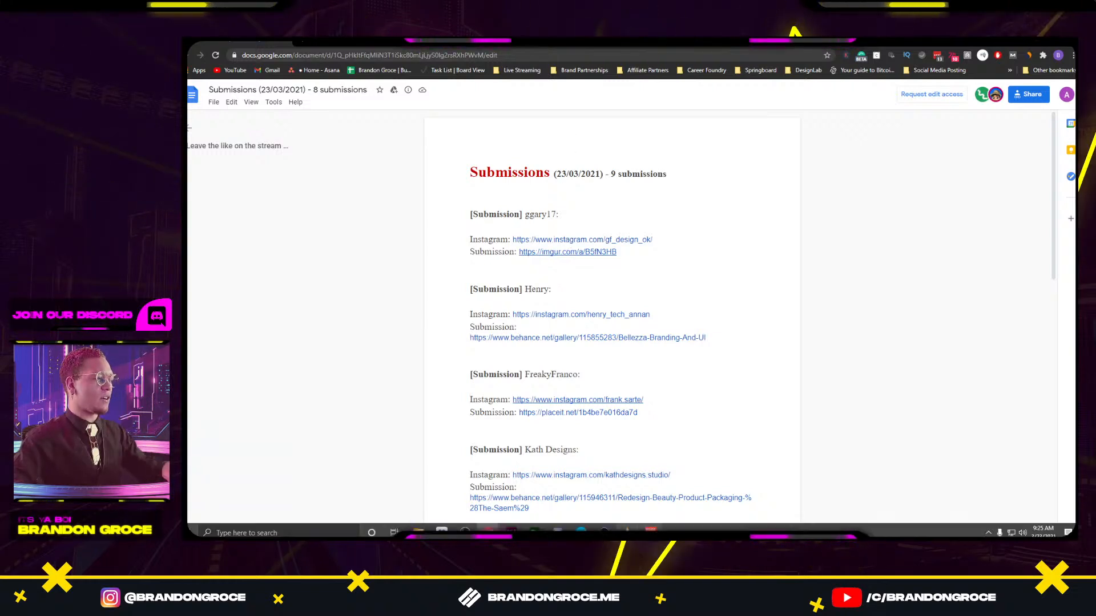
pyautogui.click(511, 532)
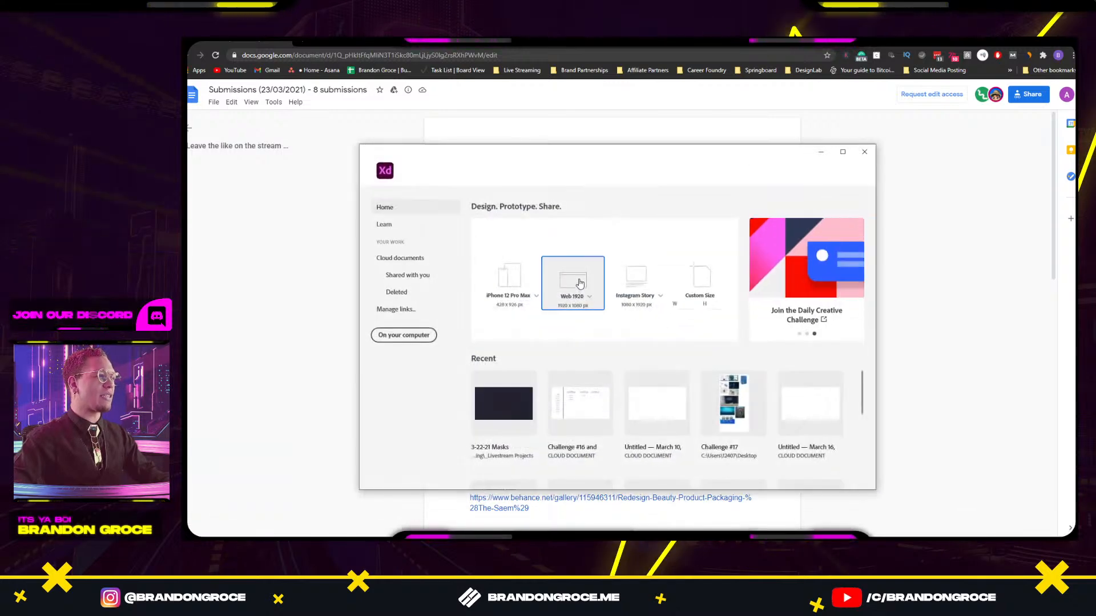
# Create a new Web 1920 document and dock XD on the right half beside the Doc.
pyautogui.click(582, 280)
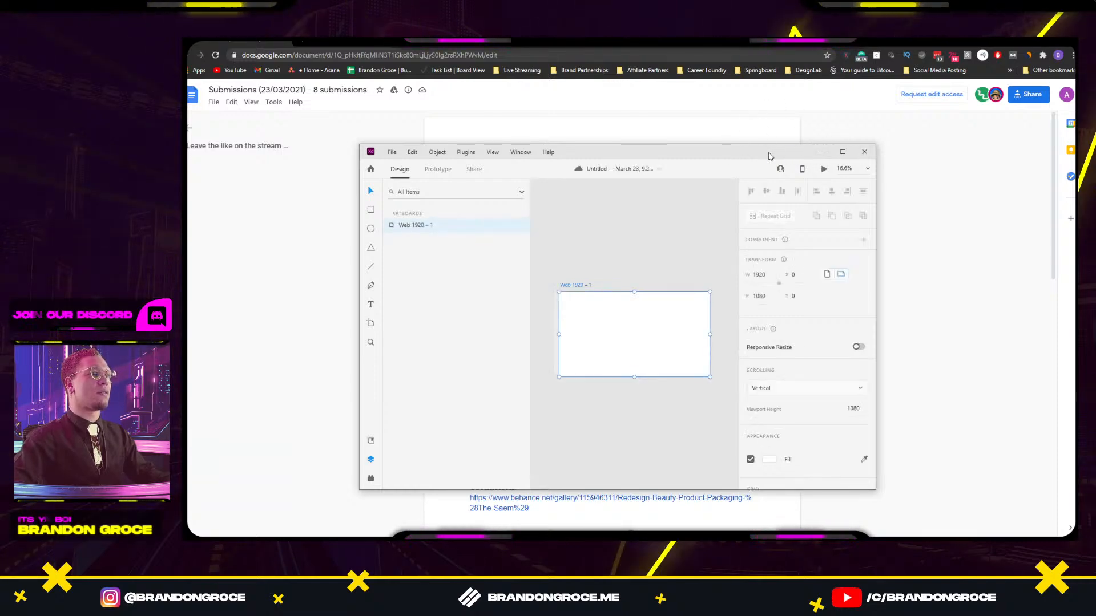
pyautogui.moveTo(770, 156); pyautogui.dragTo(947, 124)
pyautogui.moveTo(764, 122); pyautogui.dragTo(1084, 131)
pyautogui.moveTo(528, 36); pyautogui.dragTo(187, 75)
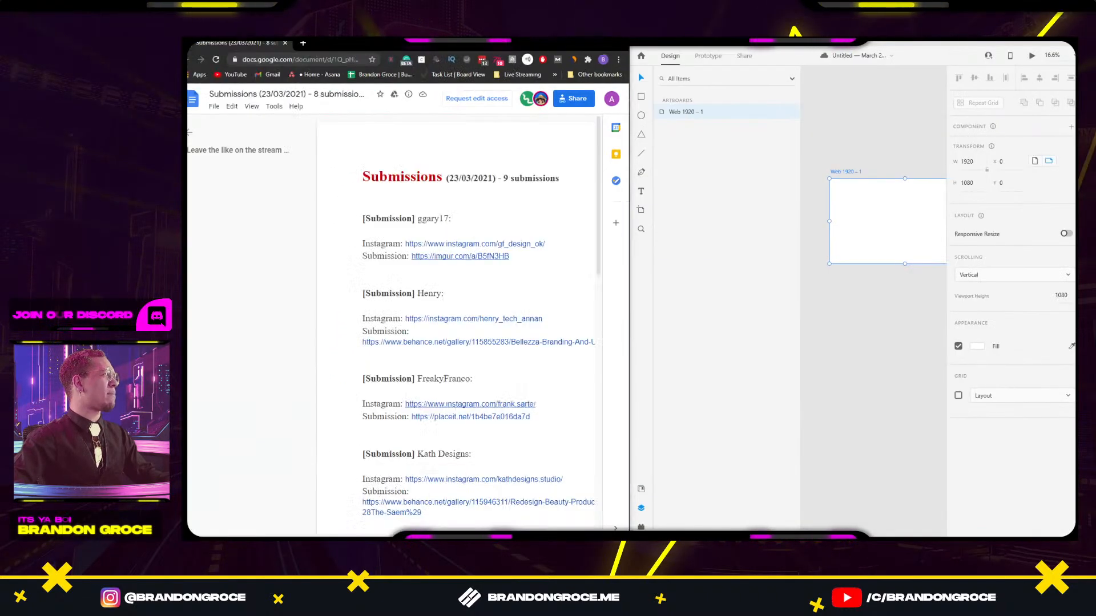
# Snip the first submission's skincare website image from imgur and paste it onto the artboard.
pyautogui.click(460, 255)
pyautogui.click(400, 269)
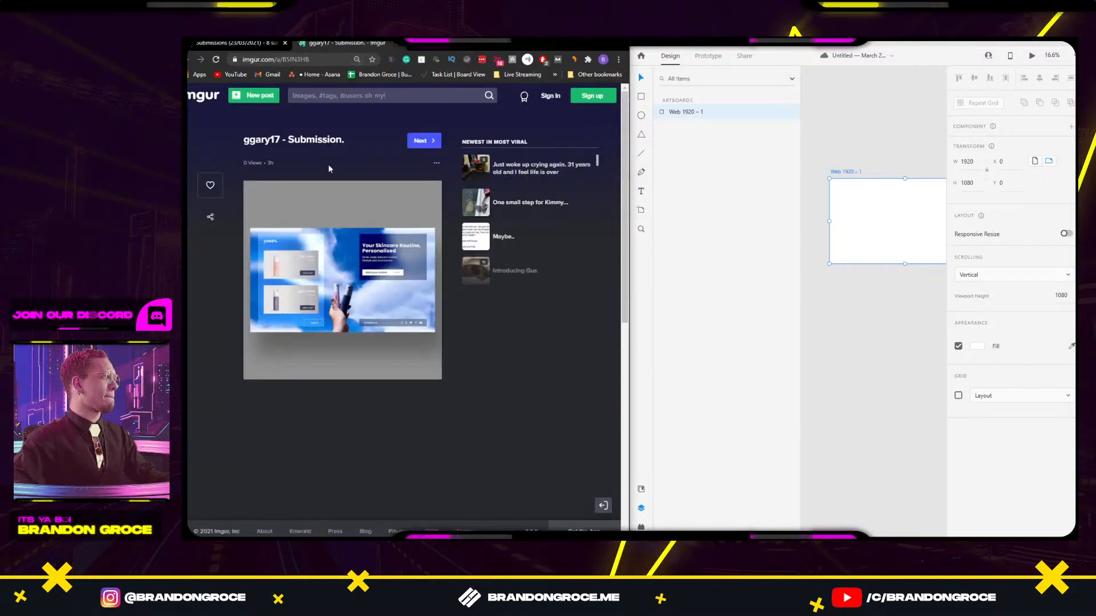
pyautogui.click(343, 249)
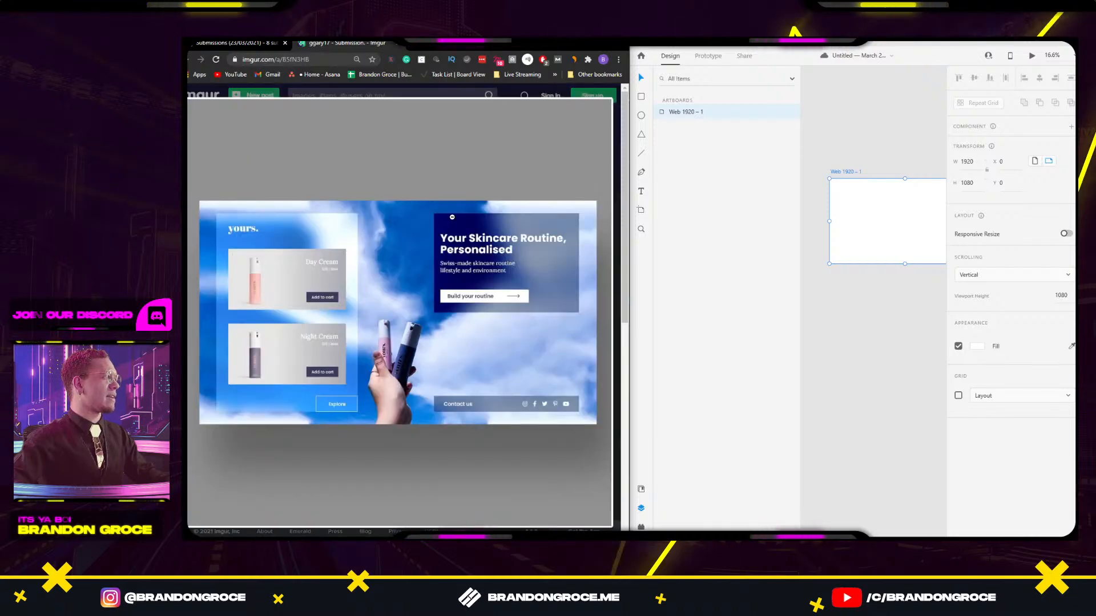
pyautogui.press('super+shift+s')
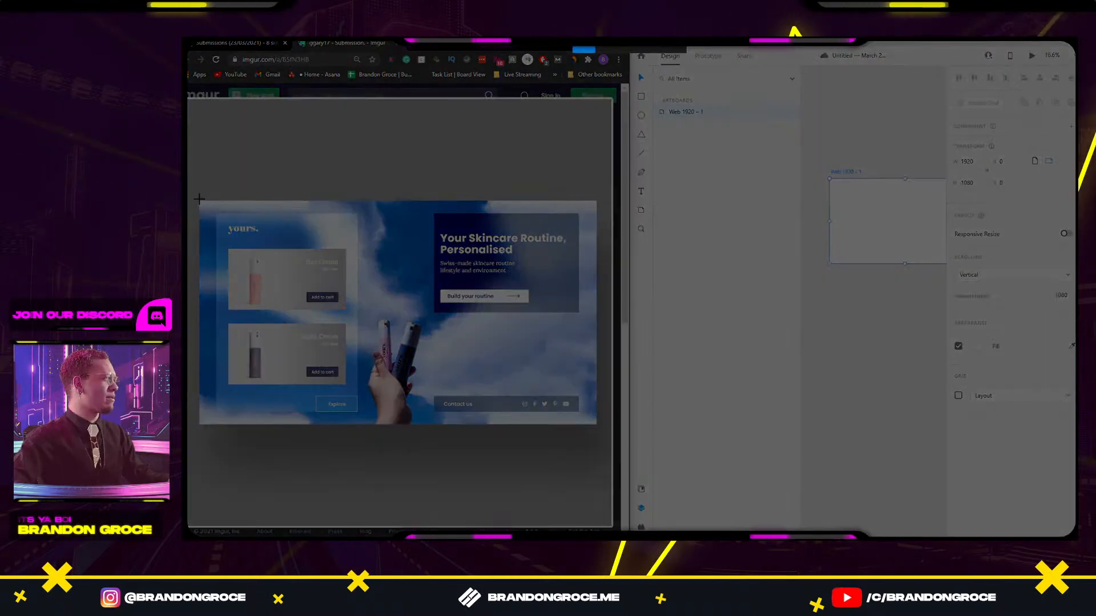
pyautogui.moveTo(198, 200); pyautogui.dragTo(596, 424)
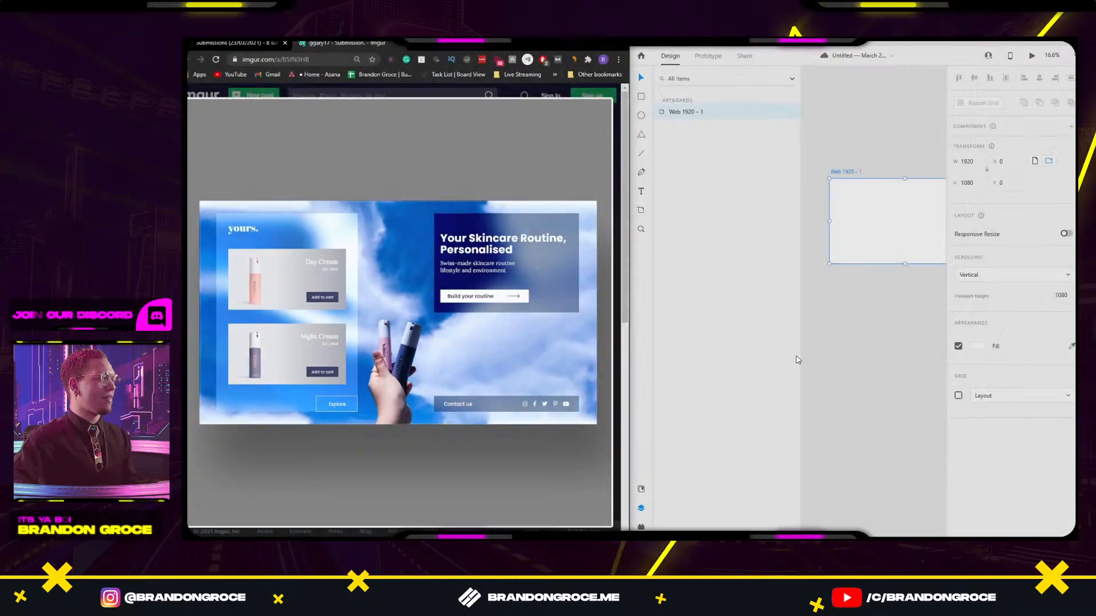
pyautogui.hotkey('ctrl', 'v')
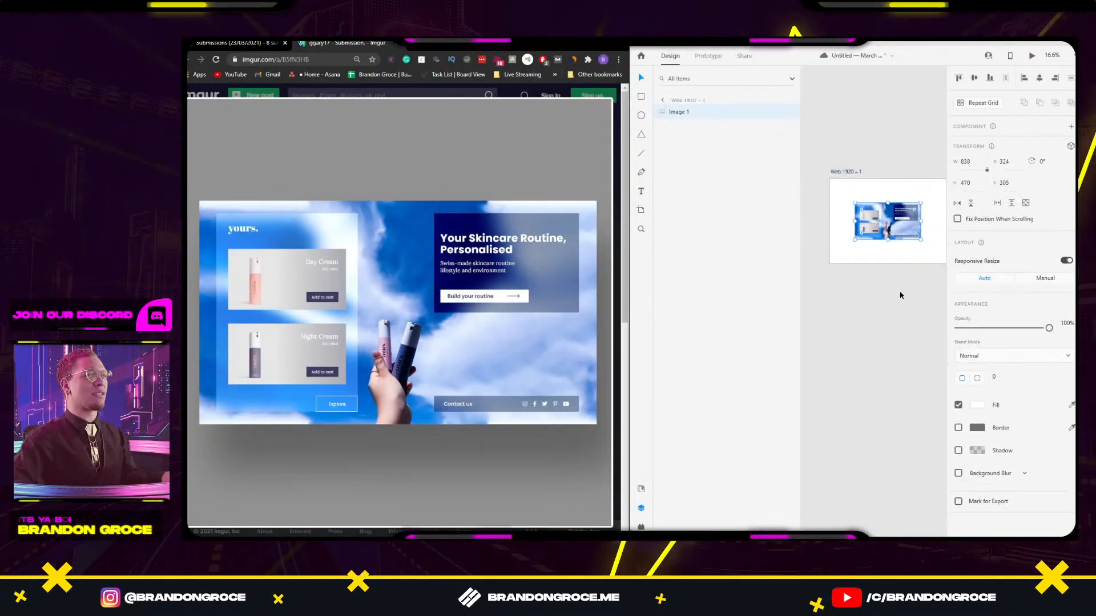
pyautogui.click(569, 99)
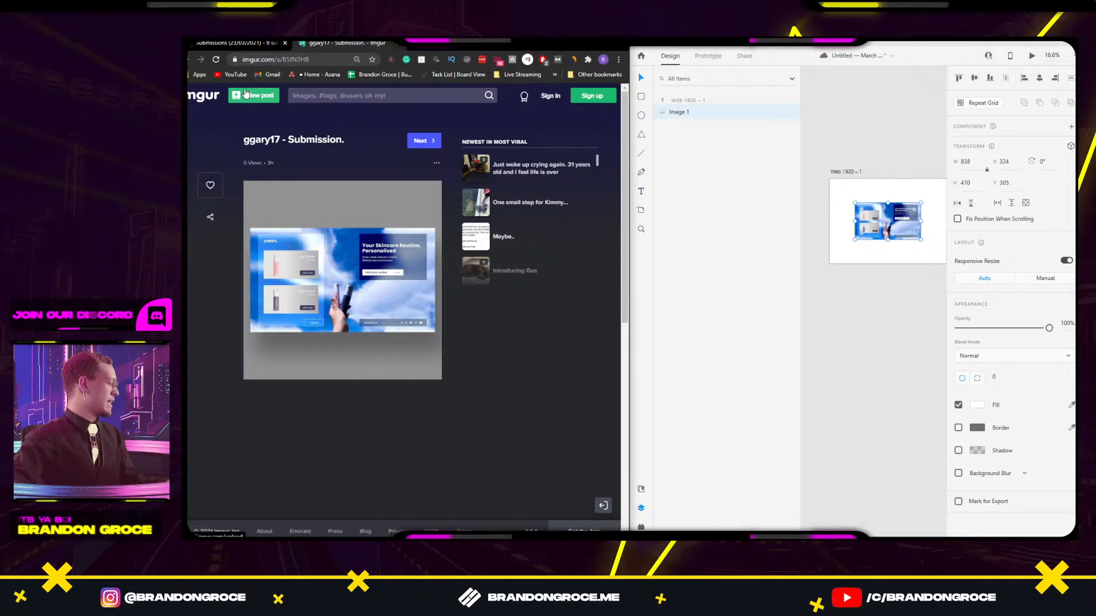
pyautogui.click(252, 49)
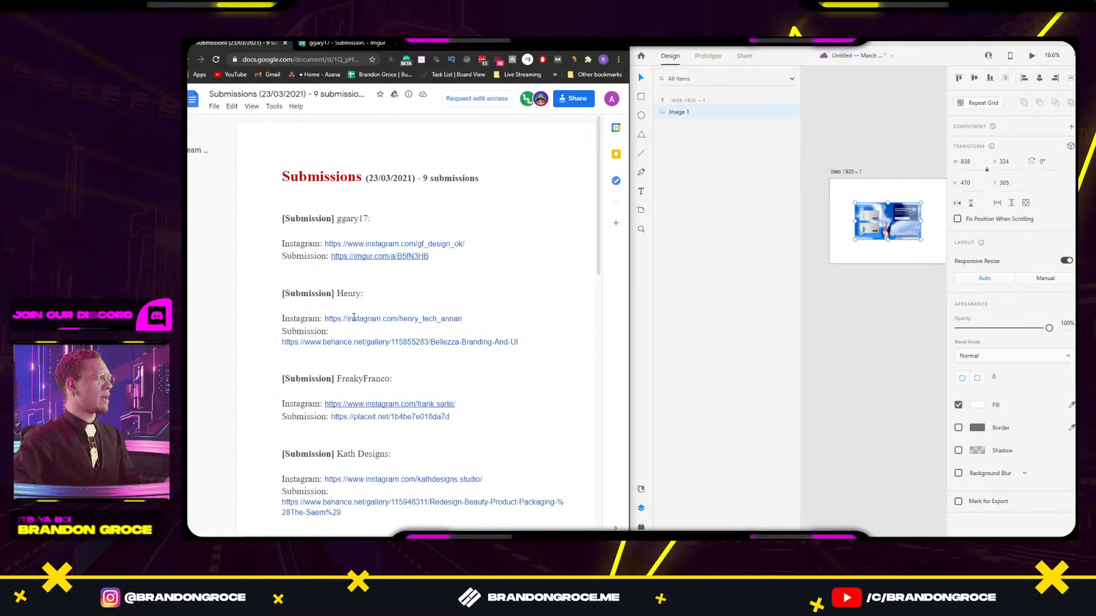
# Open the Bellezza Branding And UI Behance gallery and snip the cream tubes image.
pyautogui.click(359, 344)
pyautogui.click(343, 357)
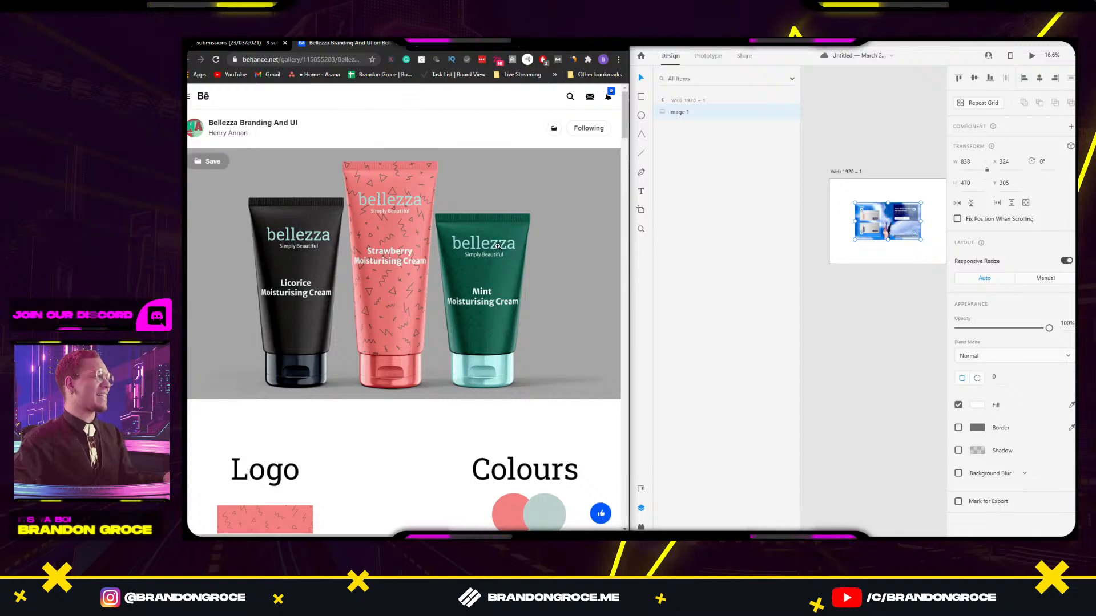
pyautogui.press('super+shift+s')
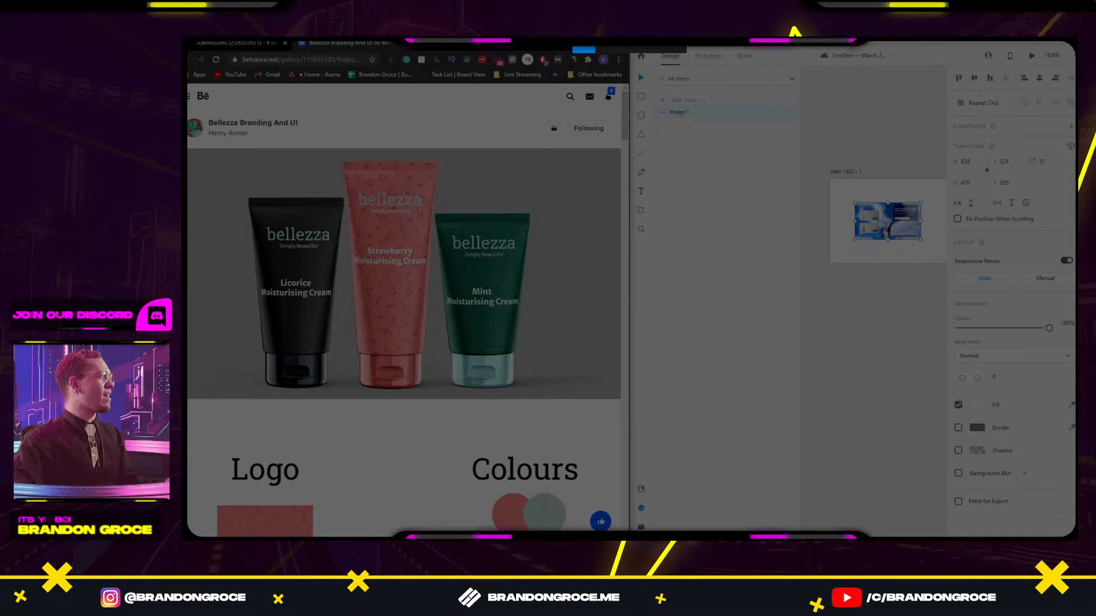
pyautogui.moveTo(187, 149); pyautogui.dragTo(620, 399)
pyautogui.click(847, 349)
# Paste the cream tubes screenshot onto the XD artboard beside the skincare image, scaled to 839×470.
pyautogui.hotkey('ctrl', 'v')
pyautogui.moveTo(907, 321); pyautogui.dragTo(958, 311)
pyautogui.moveTo(859, 303); pyautogui.dragTo(859, 216)
pyautogui.click(875, 235)
pyautogui.moveTo(894, 266); pyautogui.dragTo(912, 206)
pyautogui.moveTo(915, 208); pyautogui.dragTo(878, 246)
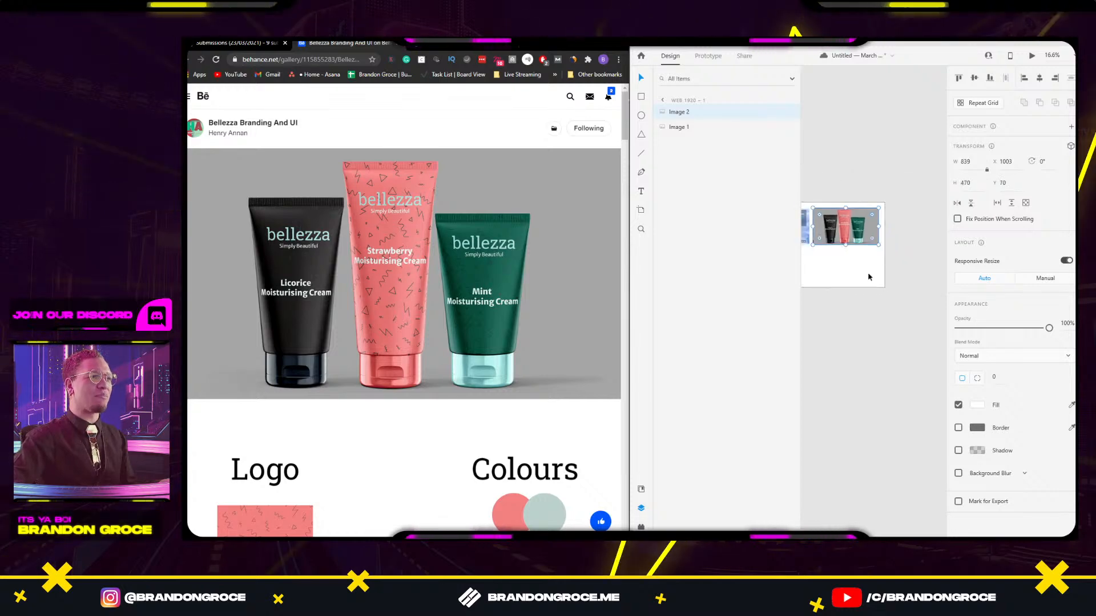
pyautogui.click(868, 277)
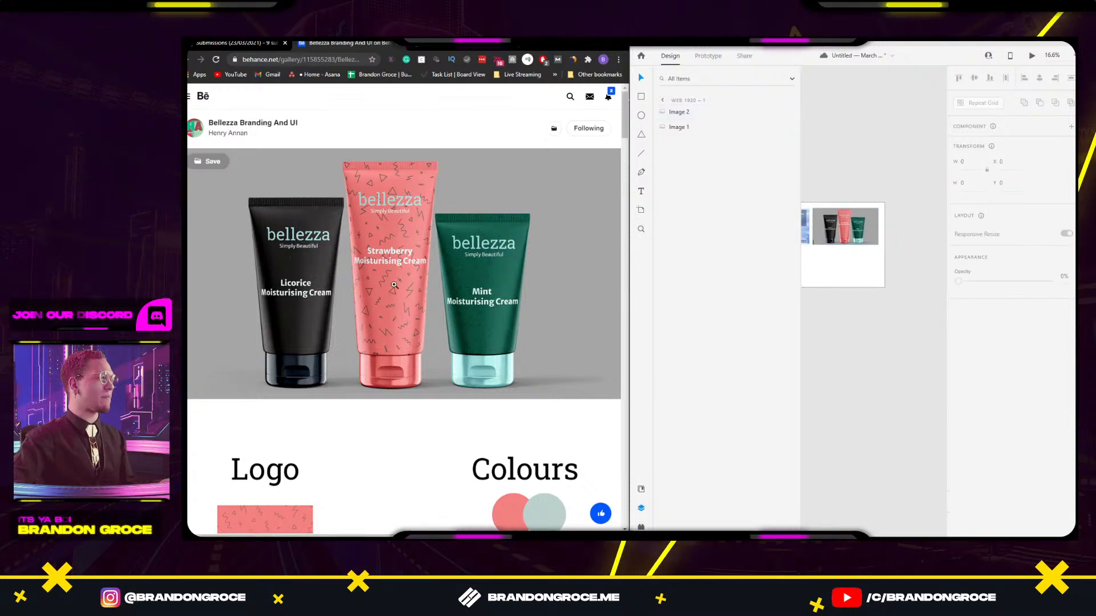
pyautogui.click(263, 47)
# Return to the first entrant's imgur page and enlarge the blue skincare landing-page image.
pyautogui.click(433, 47)
pyautogui.click(345, 264)
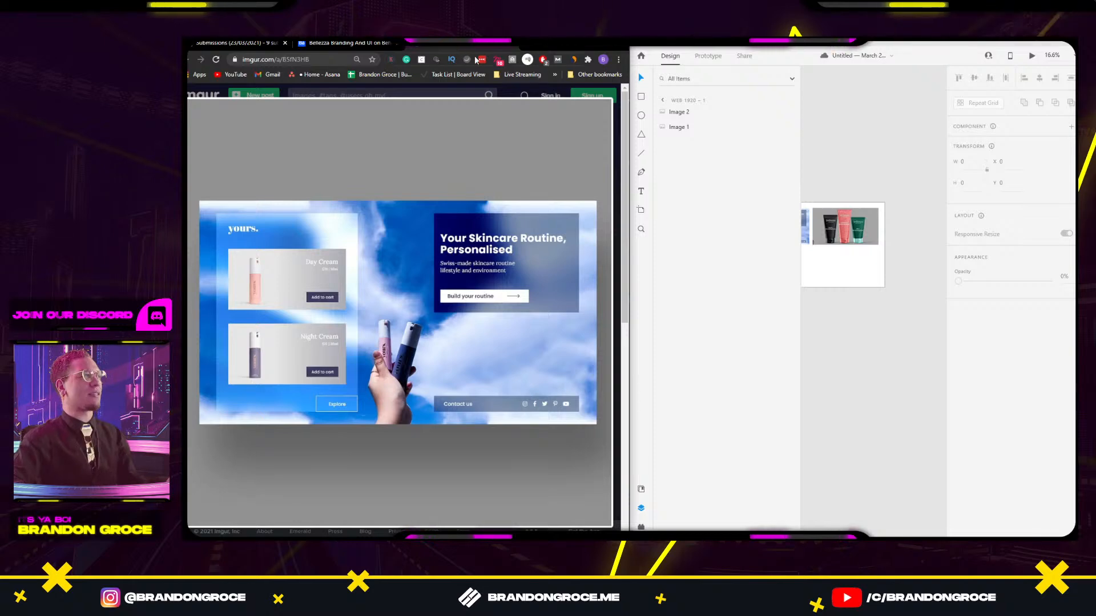
# Scroll the Bellezza Behance page through Logo, Fonts, MOCKUPS and UI sections to the Case Study video.
pyautogui.click(353, 44)
pyautogui.scroll(-1, 478, 309)
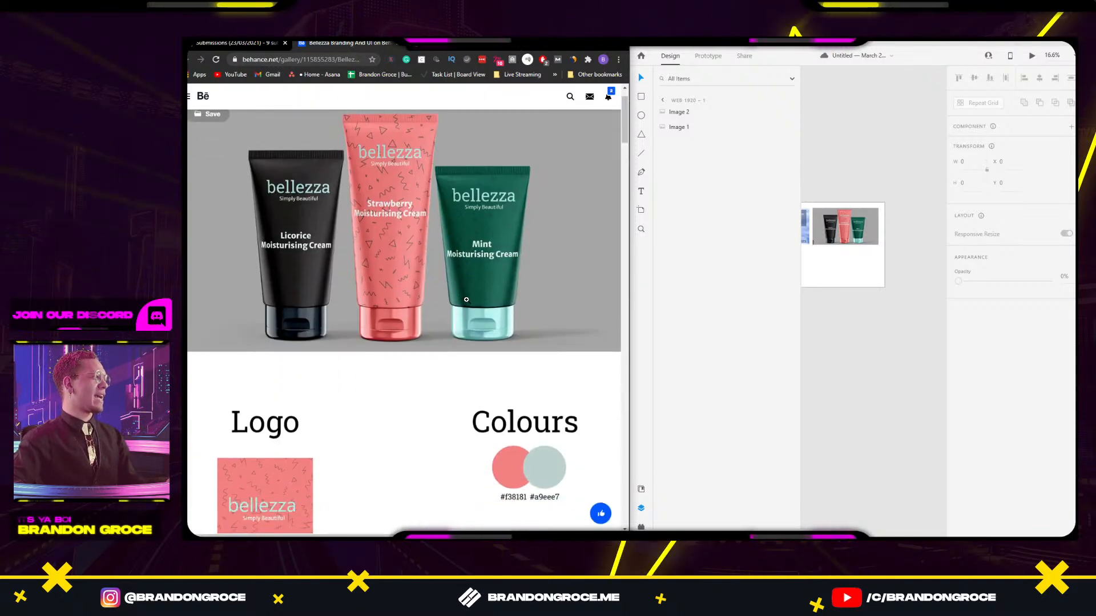
pyautogui.scroll(1, 471, 302)
pyautogui.scroll(-1, 464, 297)
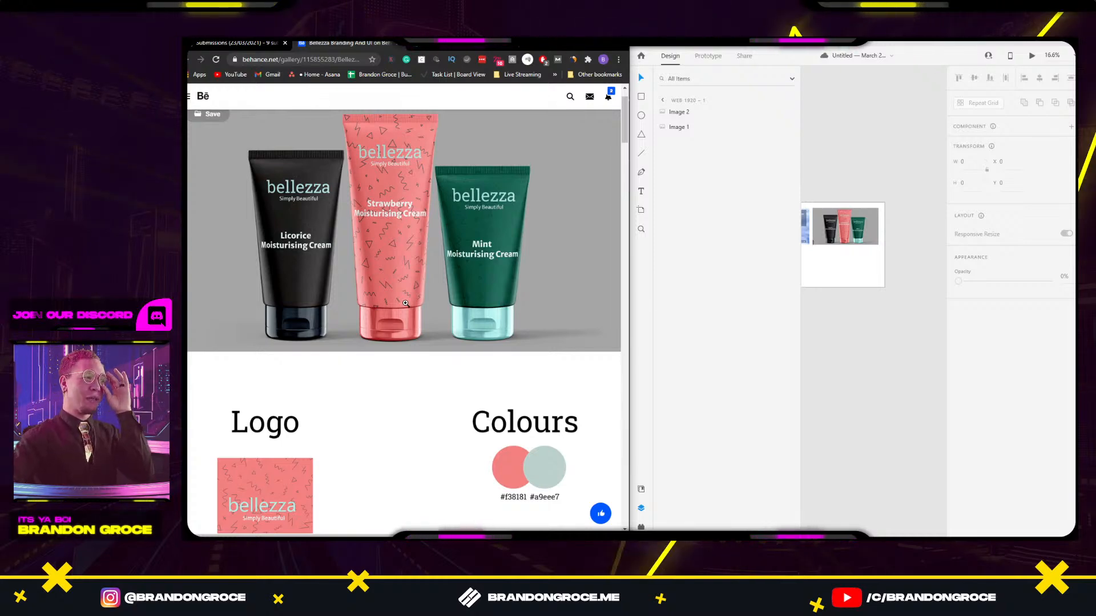
pyautogui.scroll(-2, 441, 311)
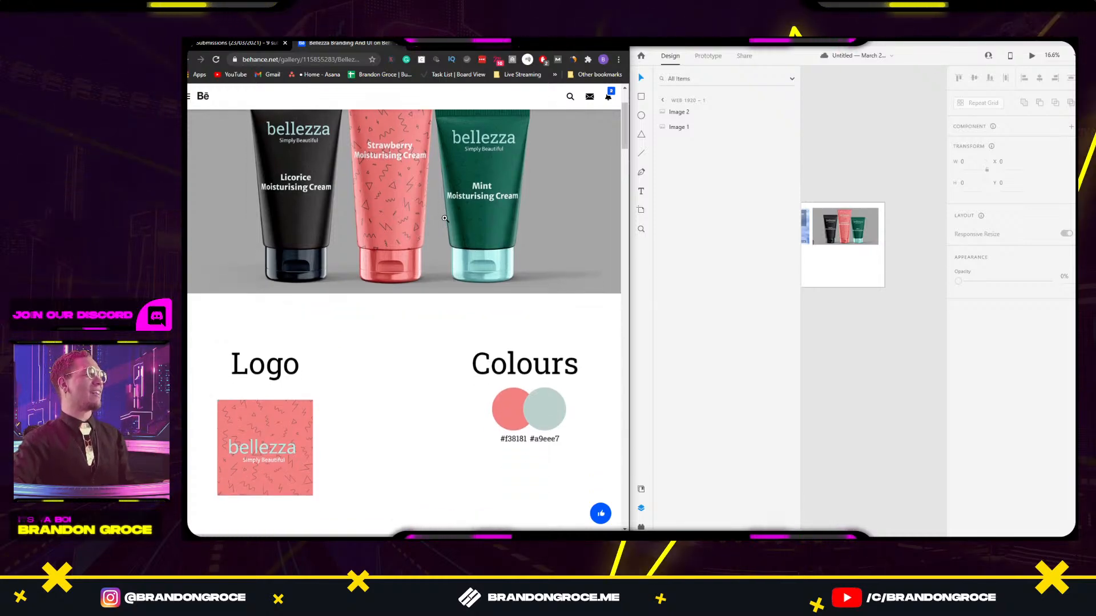
pyautogui.scroll(2, 444, 220)
pyautogui.scroll(-2, 441, 224)
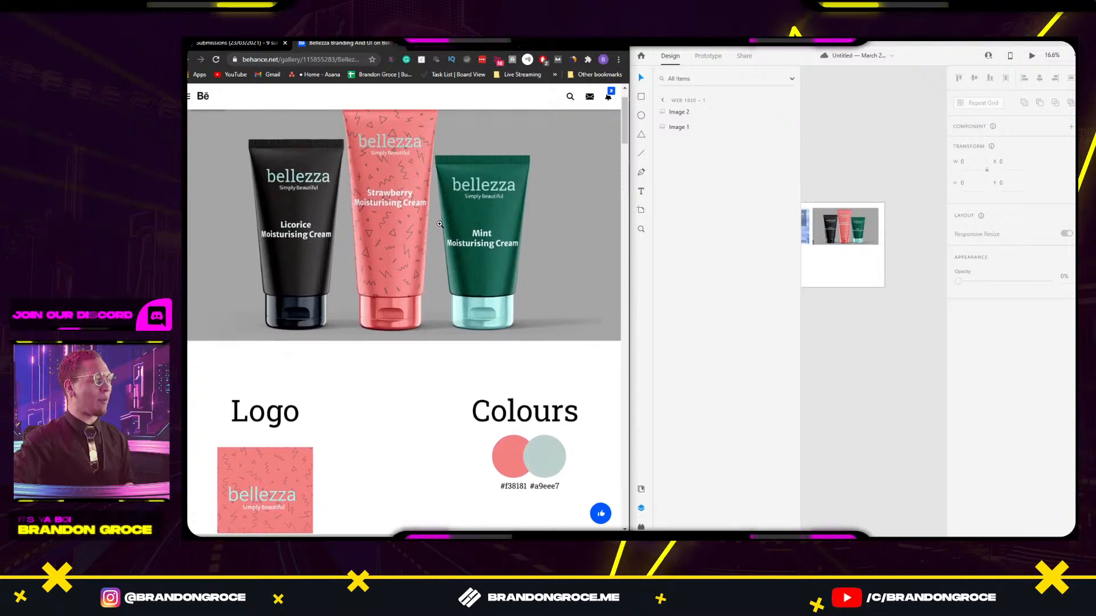
pyautogui.scroll(-3, 440, 224)
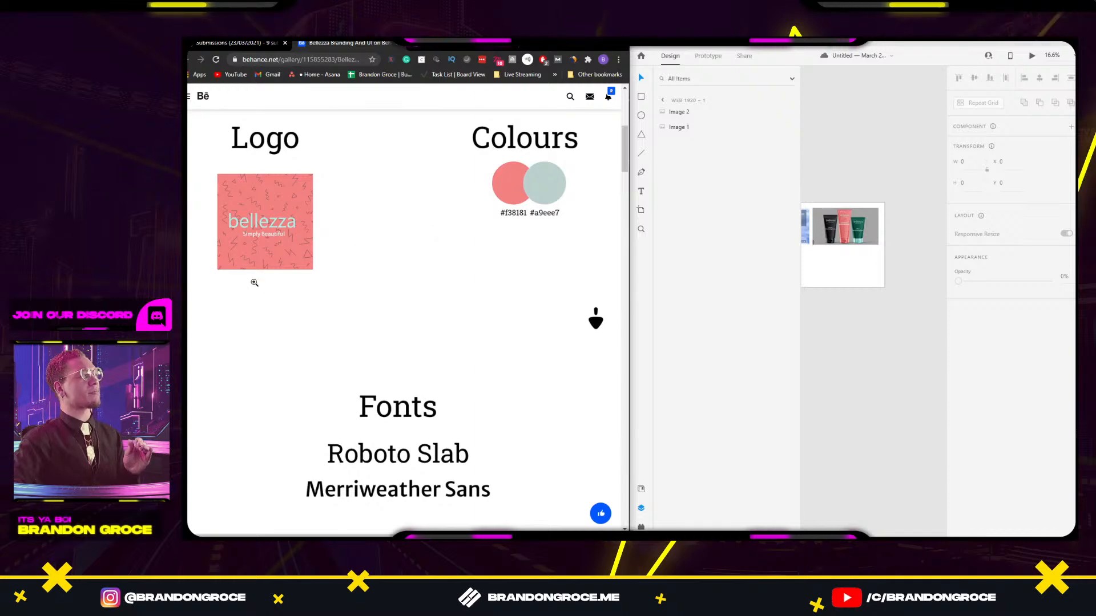
pyautogui.scroll(-1, 320, 228)
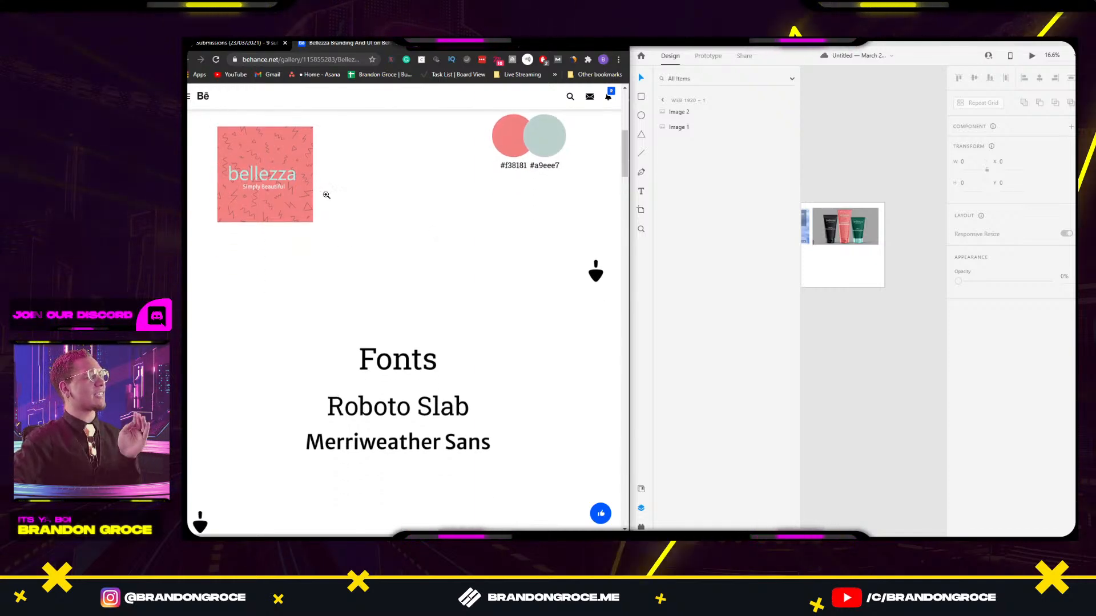
pyautogui.scroll(-2, 366, 234)
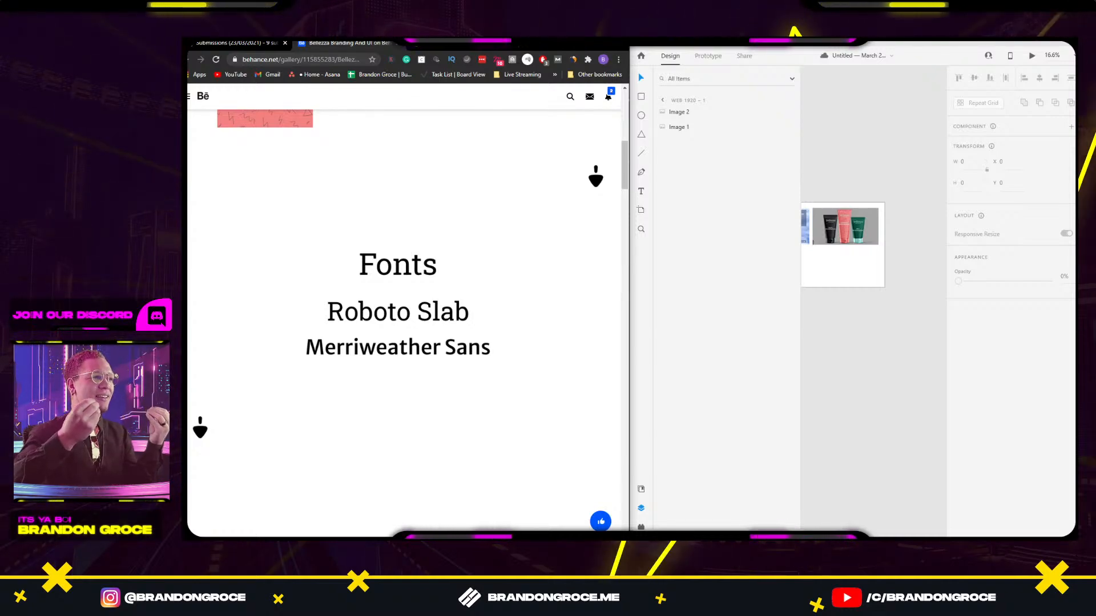
pyautogui.scroll(-3, 416, 255)
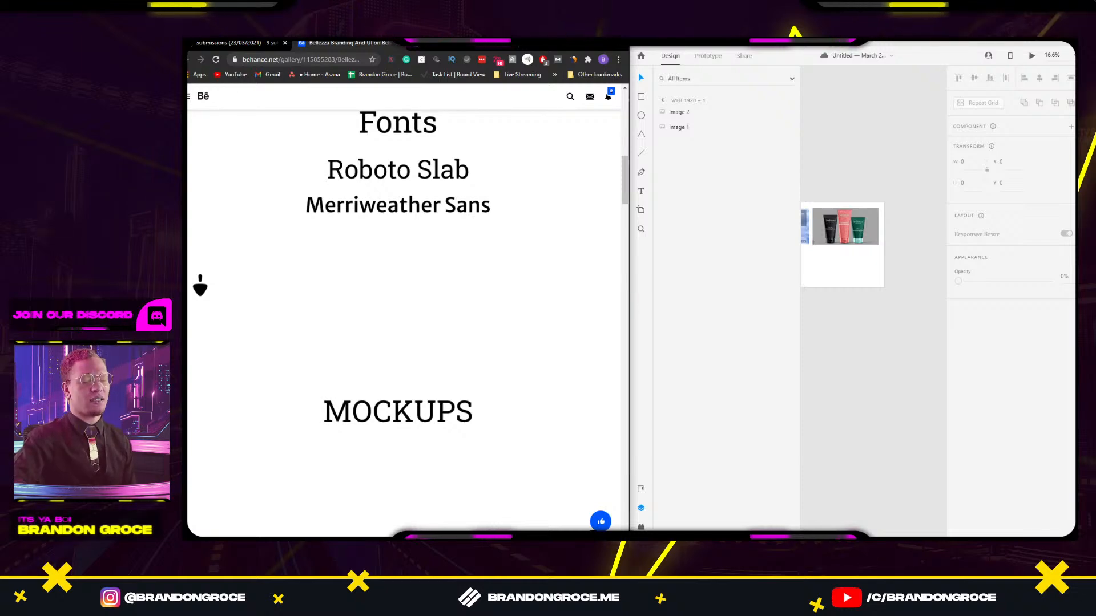
pyautogui.scroll(-2, 322, 264)
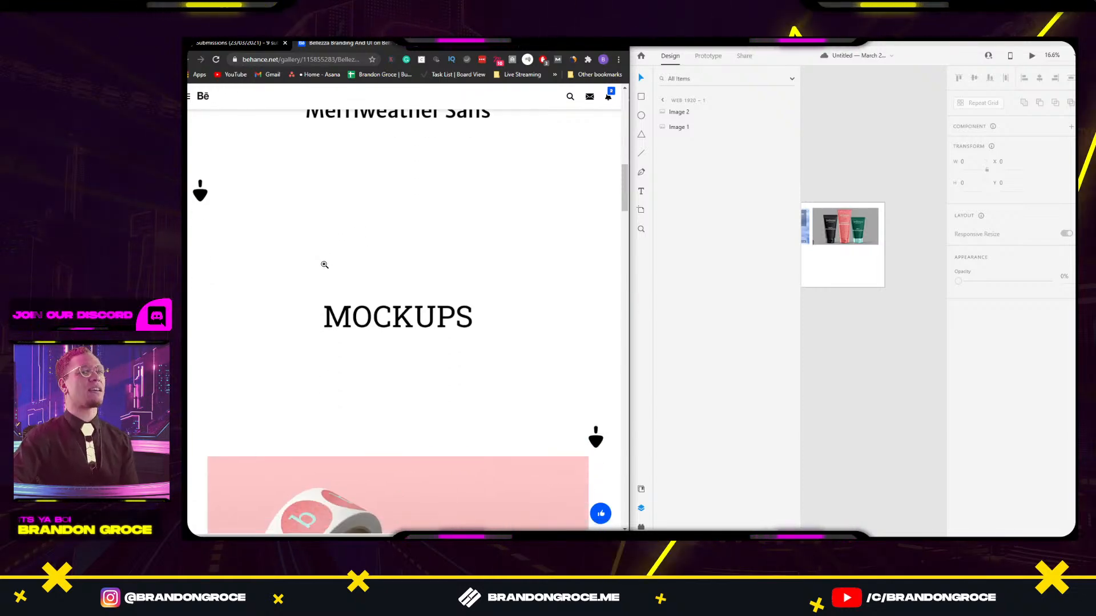
pyautogui.scroll(-1, 324, 264)
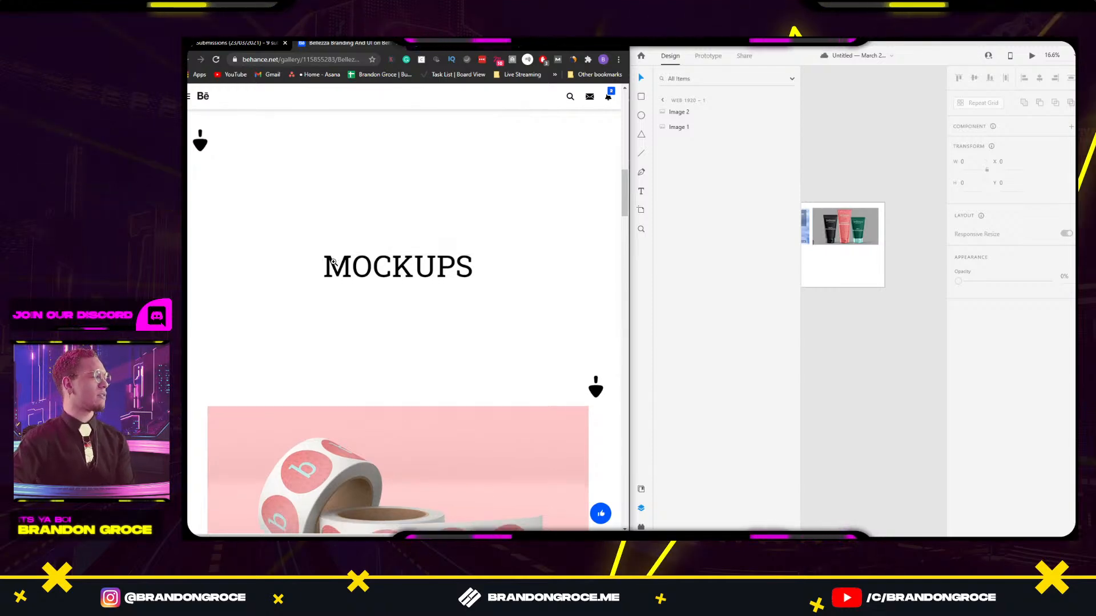
pyautogui.scroll(-5, 335, 261)
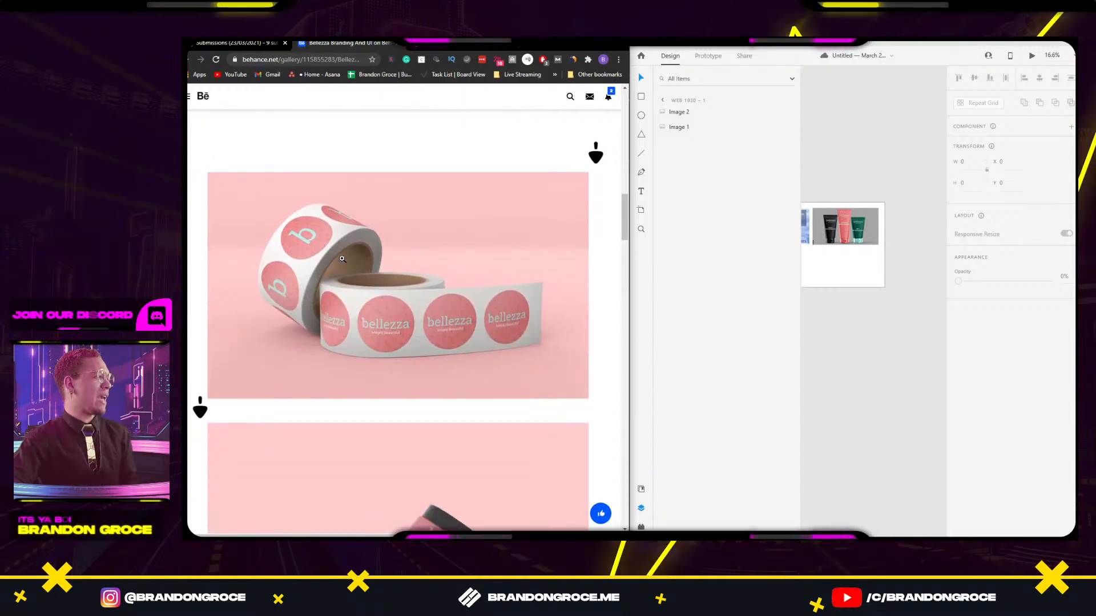
pyautogui.scroll(-5, 342, 260)
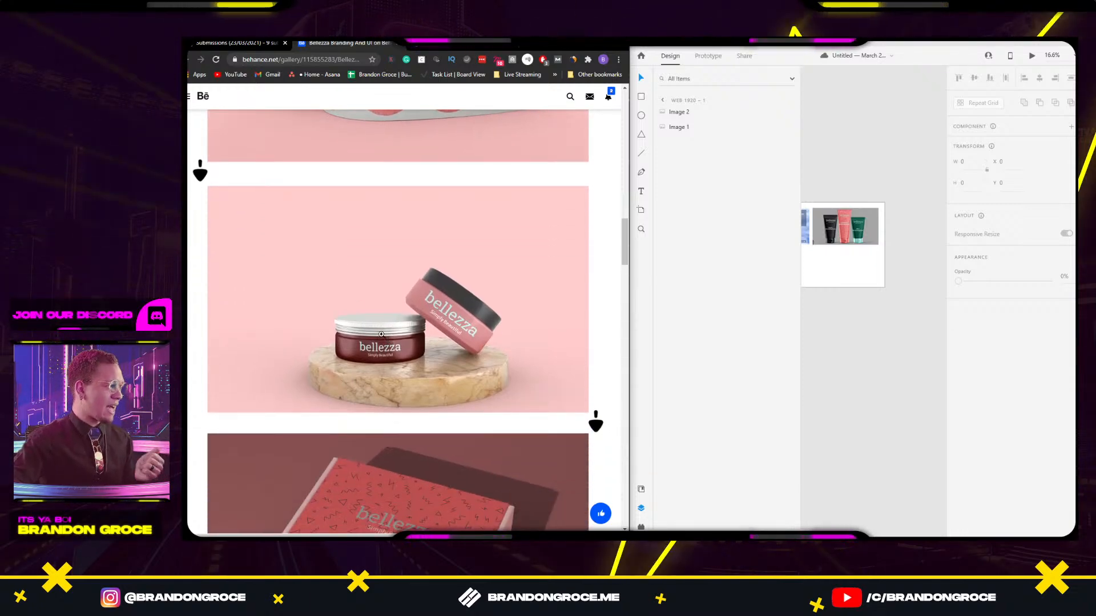
pyautogui.scroll(-1, 383, 336)
pyautogui.scroll(-6, 386, 339)
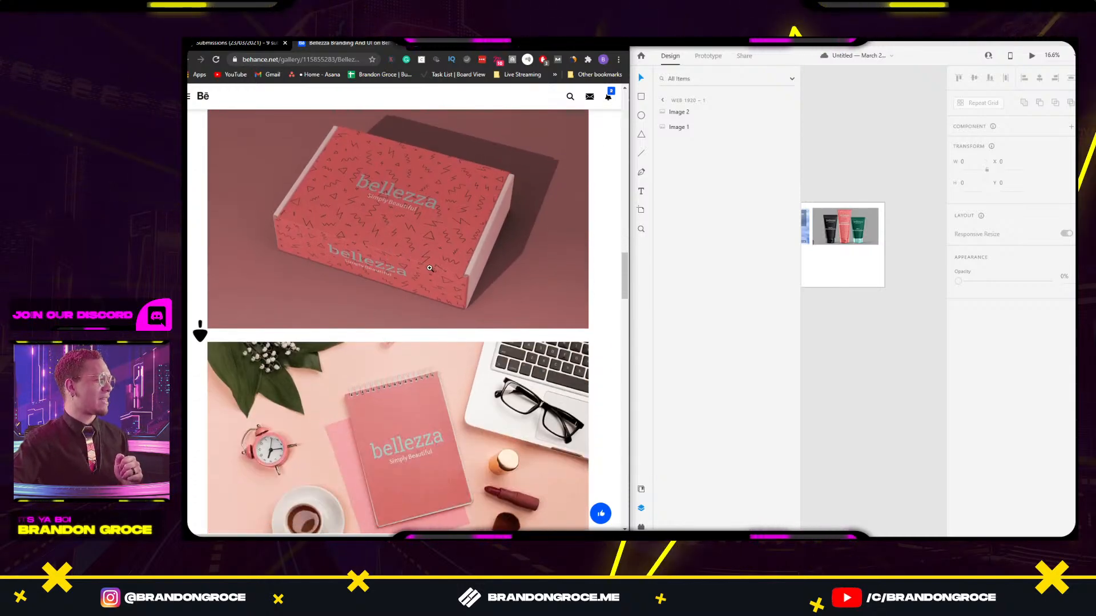
pyautogui.scroll(-4, 352, 275)
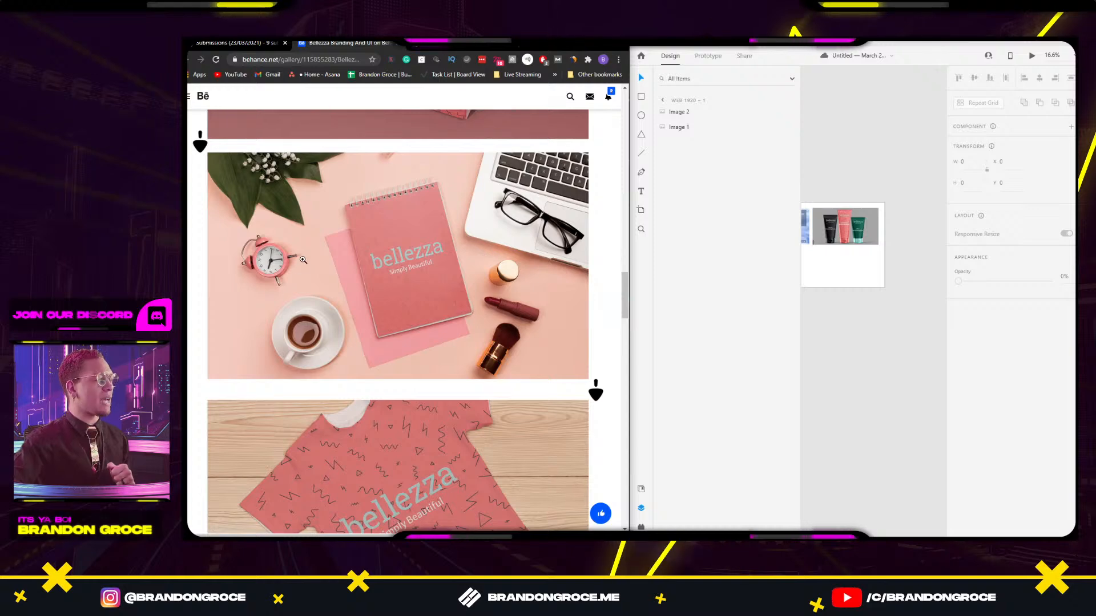
pyautogui.scroll(-1, 305, 257)
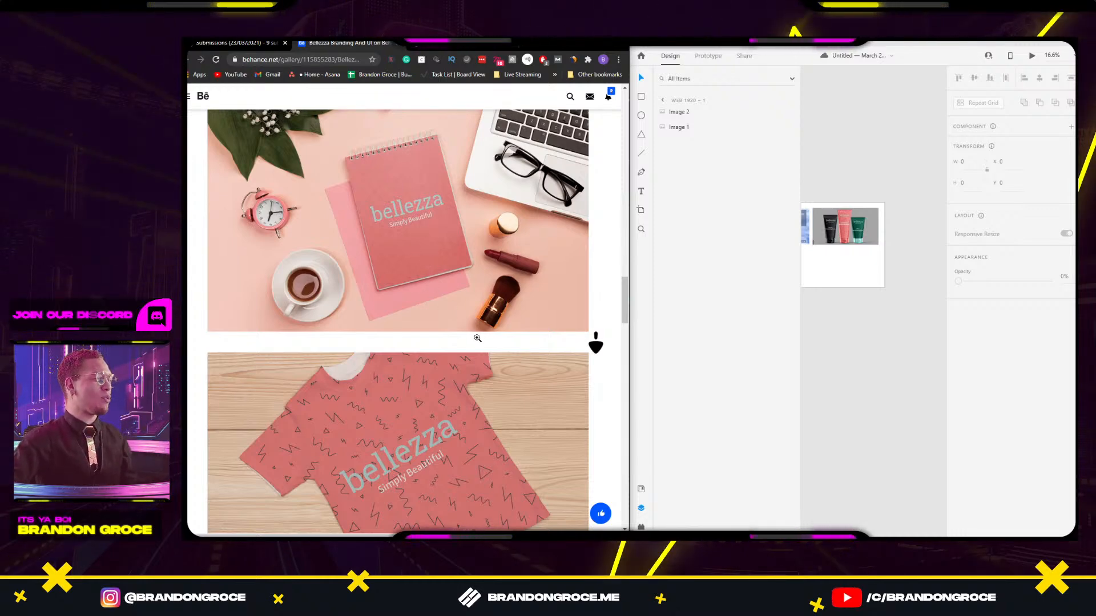
pyautogui.scroll(-2, 477, 338)
pyautogui.scroll(-3, 476, 333)
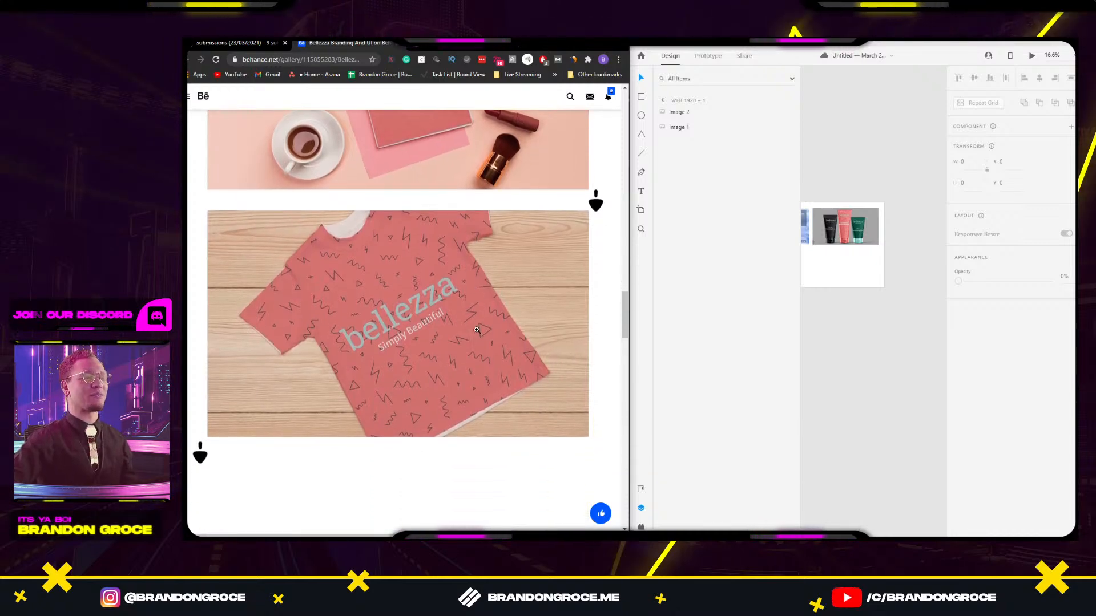
pyautogui.scroll(-5, 477, 330)
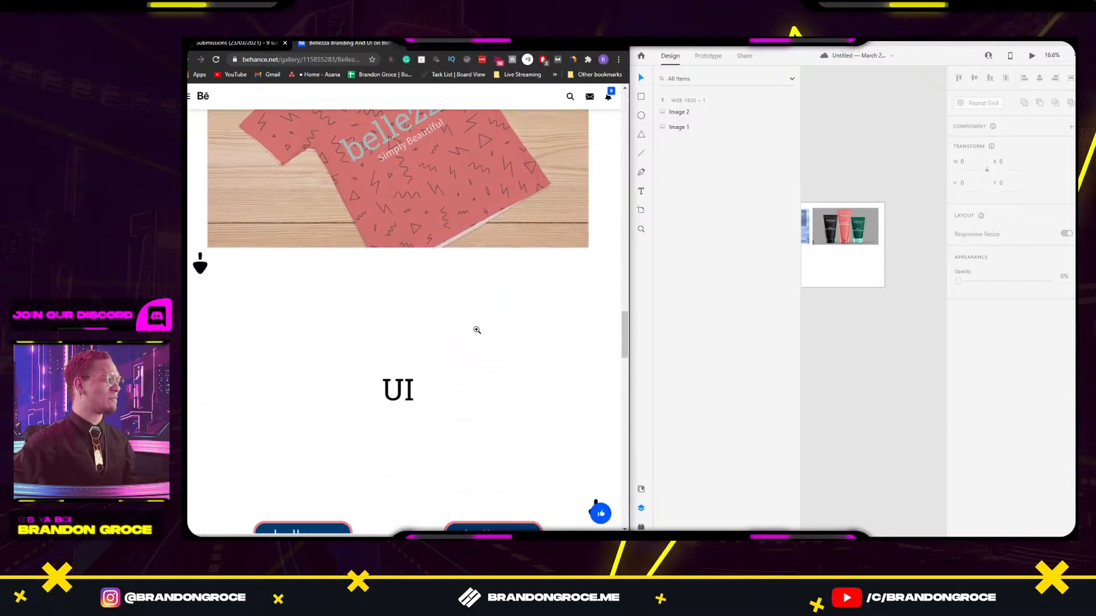
pyautogui.scroll(-3, 477, 329)
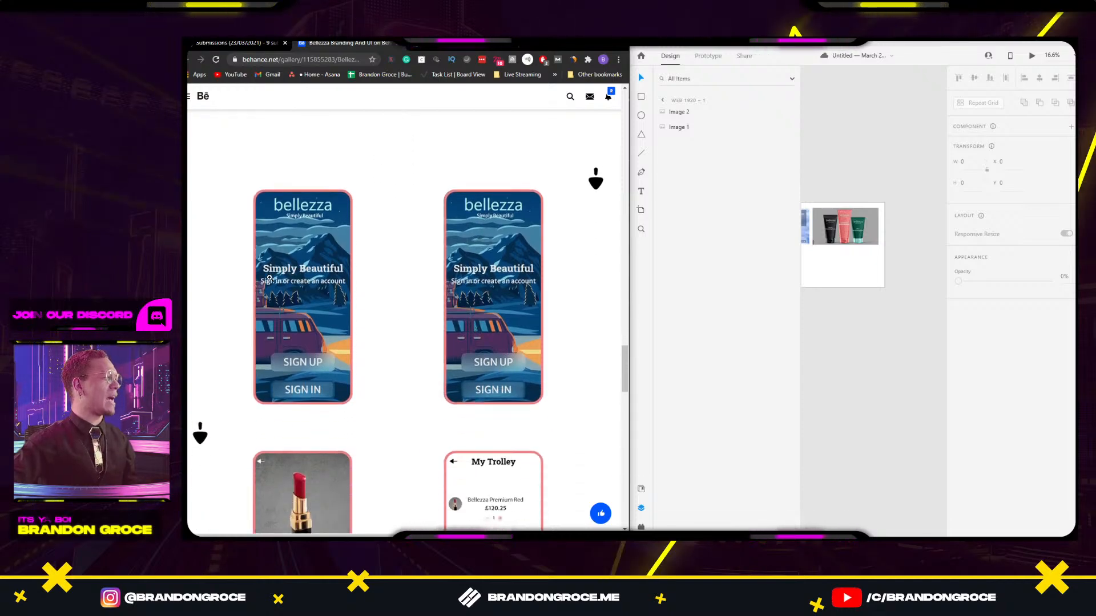
pyautogui.scroll(-5, 382, 248)
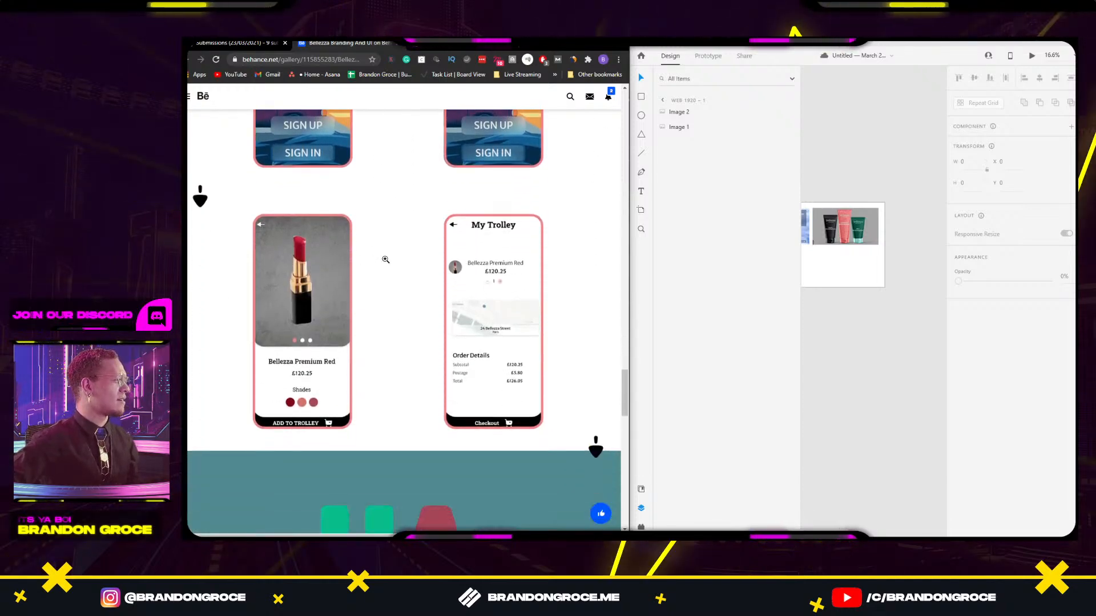
pyautogui.scroll(-4, 385, 259)
pyautogui.scroll(3, 382, 268)
pyautogui.scroll(-5, 383, 282)
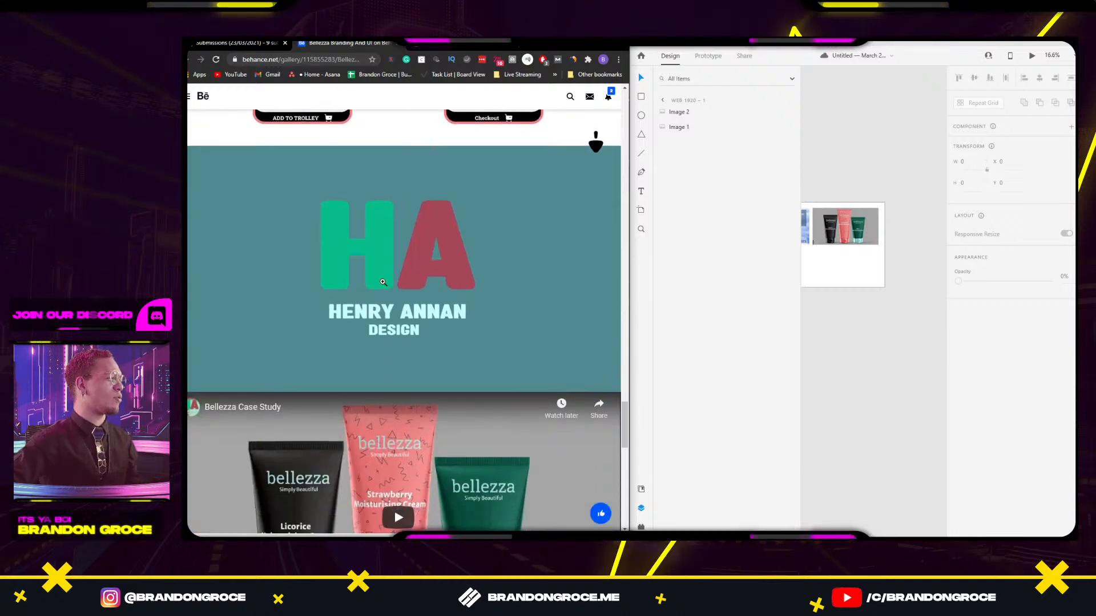
pyautogui.scroll(-4, 383, 282)
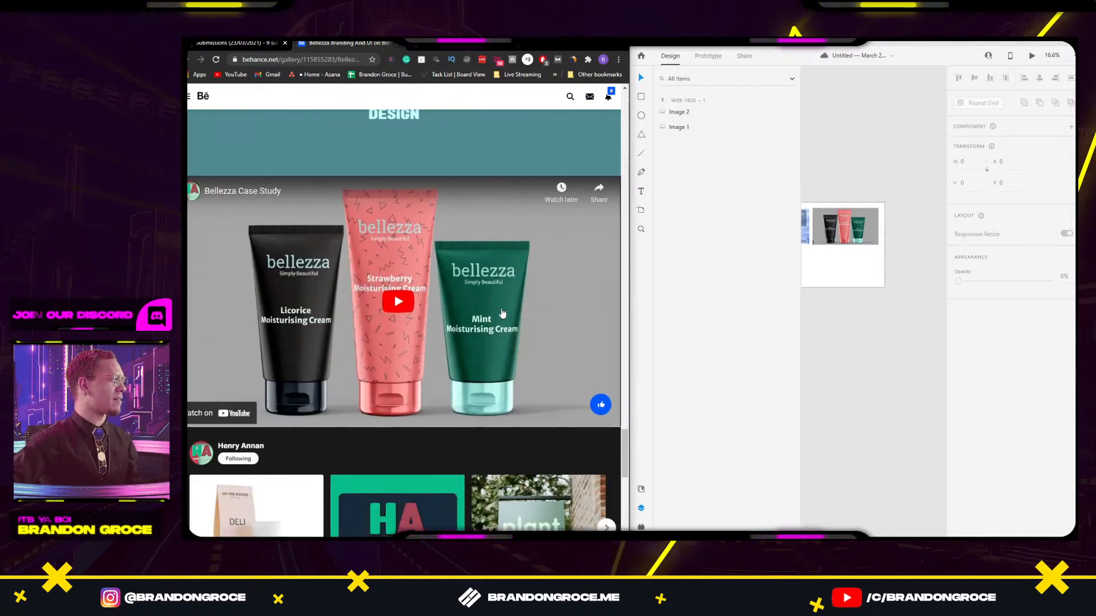
# Play the embedded Bellezza Case Study video and appreciate the project.
pyautogui.click(404, 314)
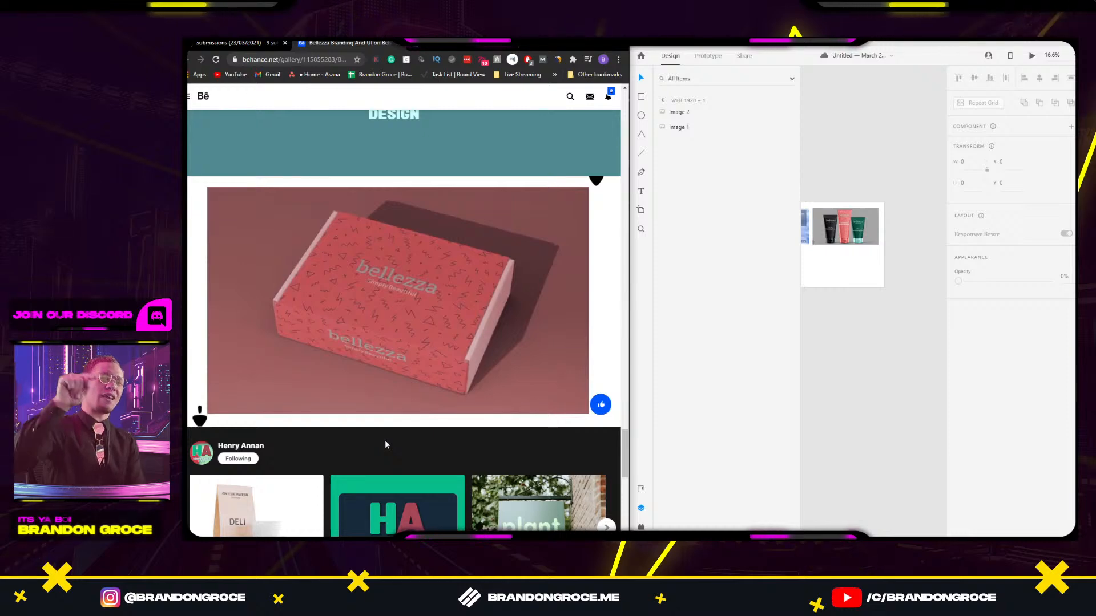
pyautogui.click(601, 404)
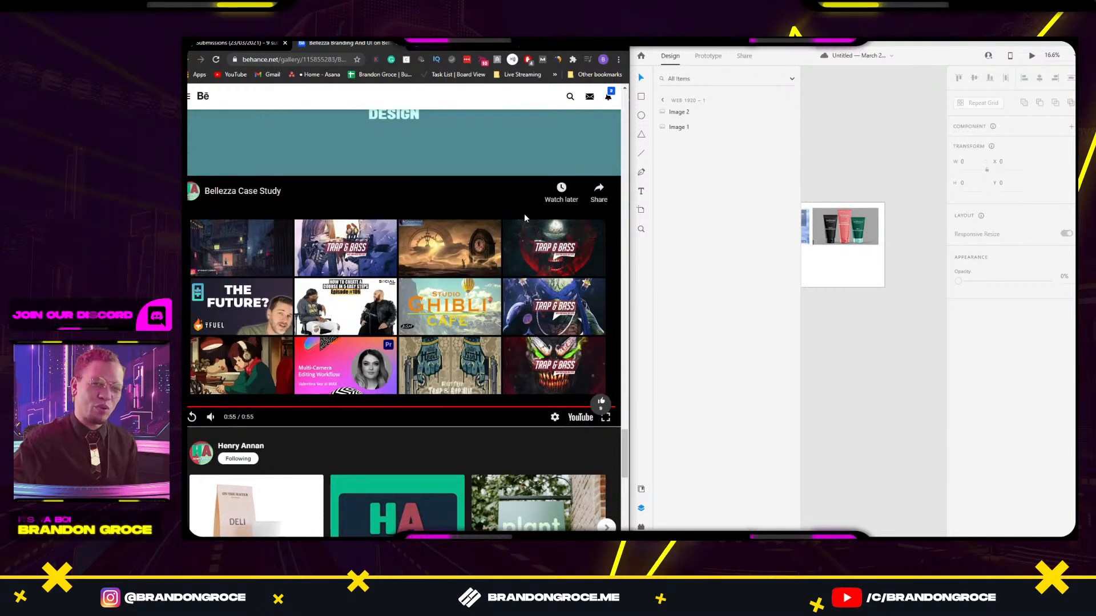
# Open the placeit.net submission link from the Submissions doc to view the VIY LINE perfume mockup.
pyautogui.click(258, 45)
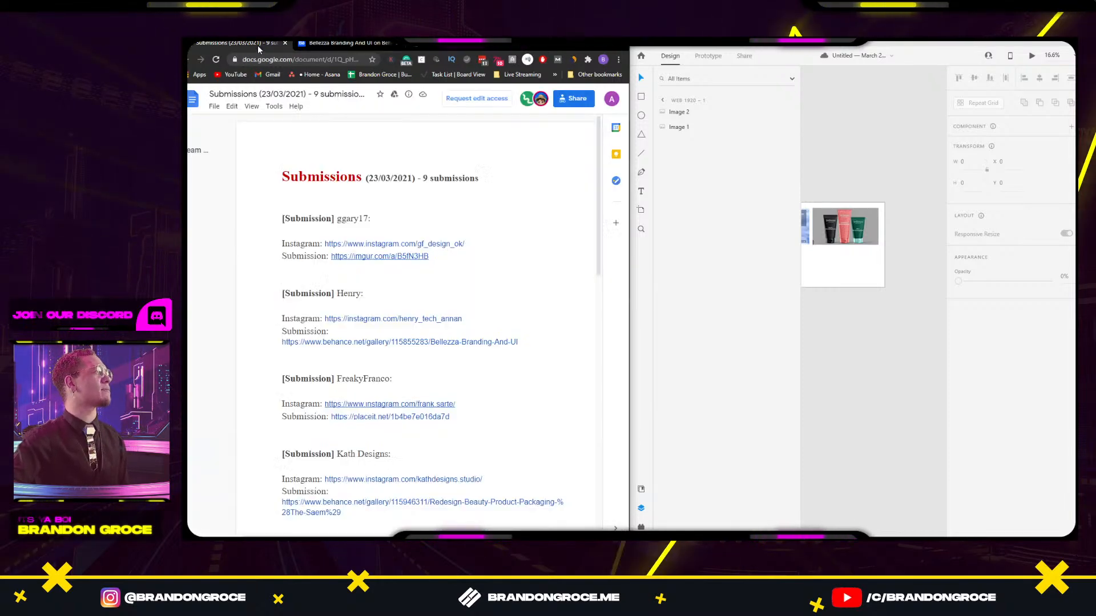
pyautogui.scroll(-2, 337, 346)
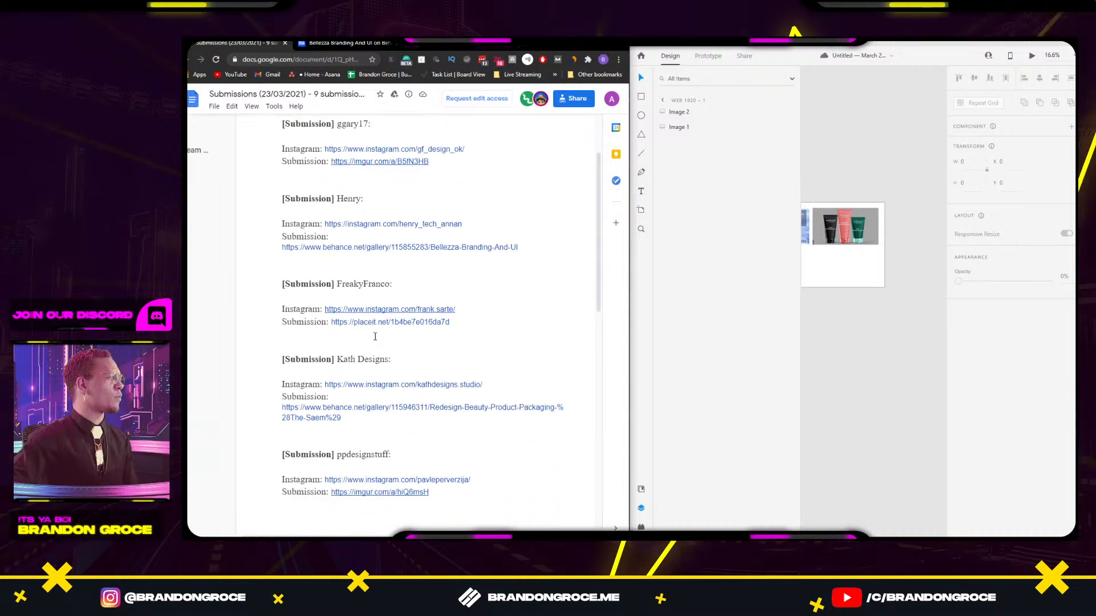
pyautogui.click(384, 324)
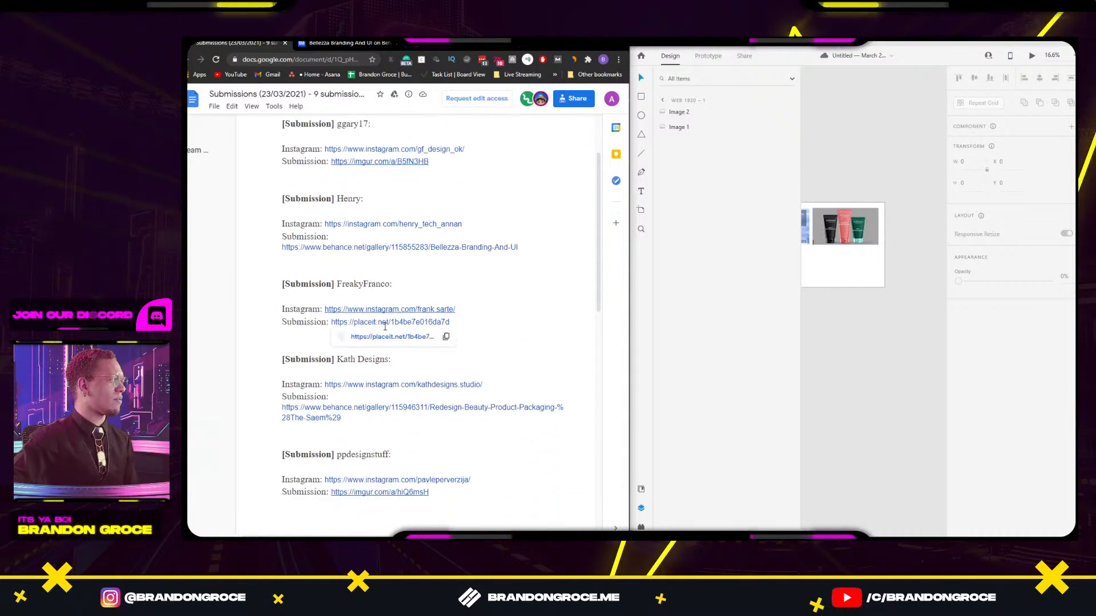
pyautogui.click(388, 337)
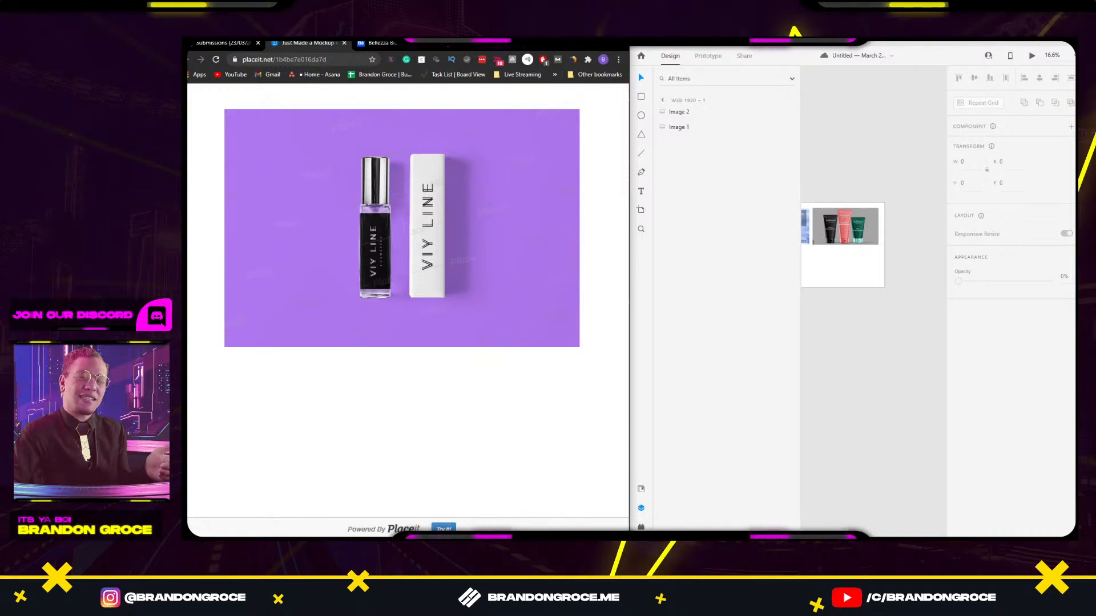
pyautogui.click(223, 43)
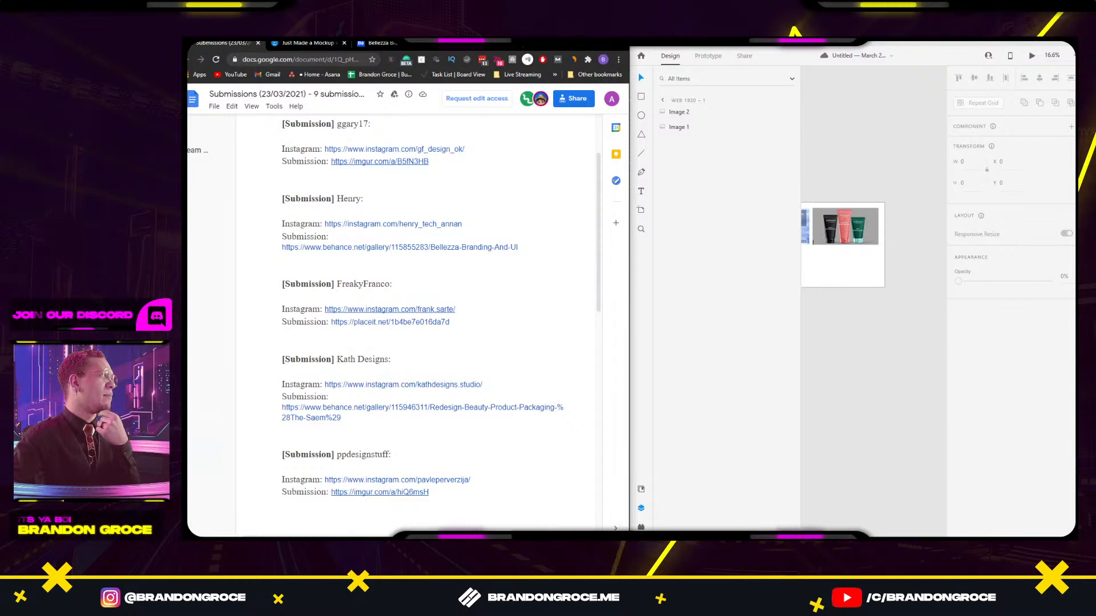
pyautogui.click(309, 43)
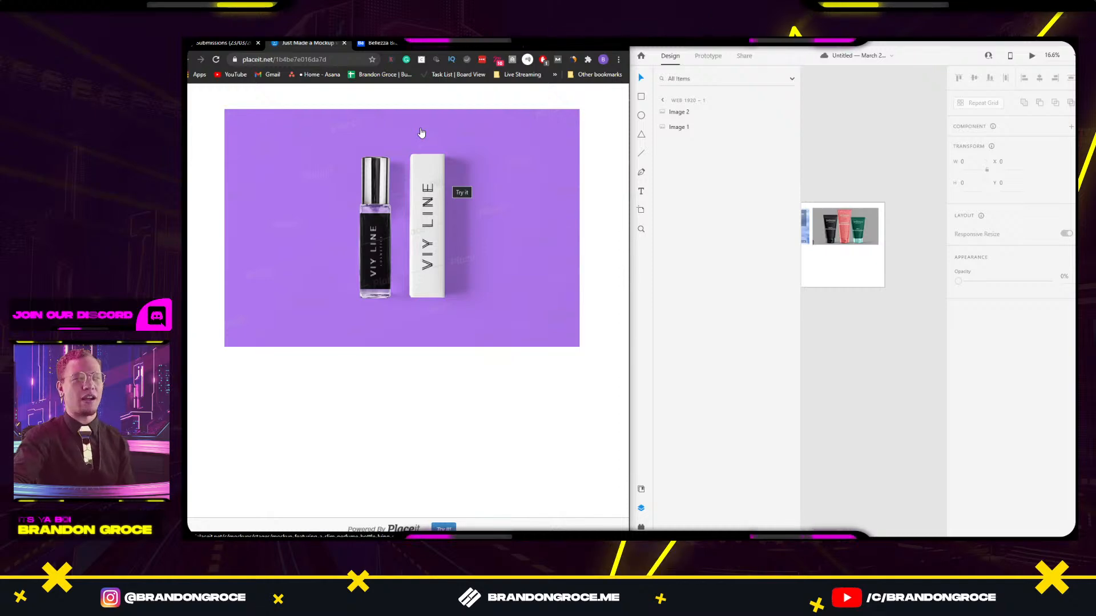
# Load ls.graphics in a new tab, then return to the imgur skincare web design submission.
pyautogui.hotkey('ctrl', 't')
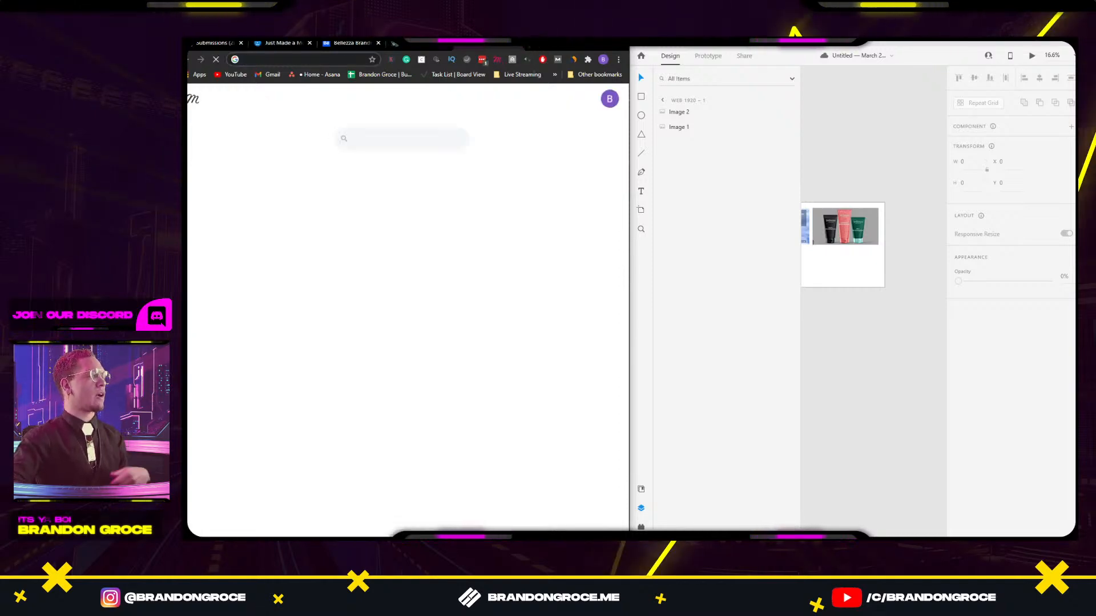
pyautogui.write('ls.graphics')
pyautogui.press('Return')
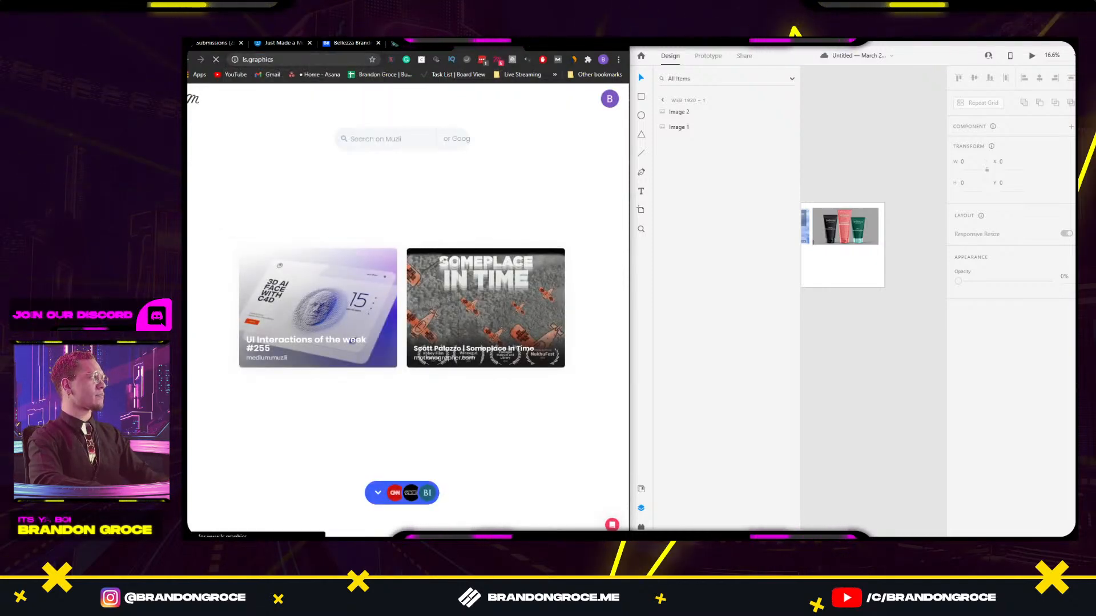
pyautogui.scroll(-3, 359, 143)
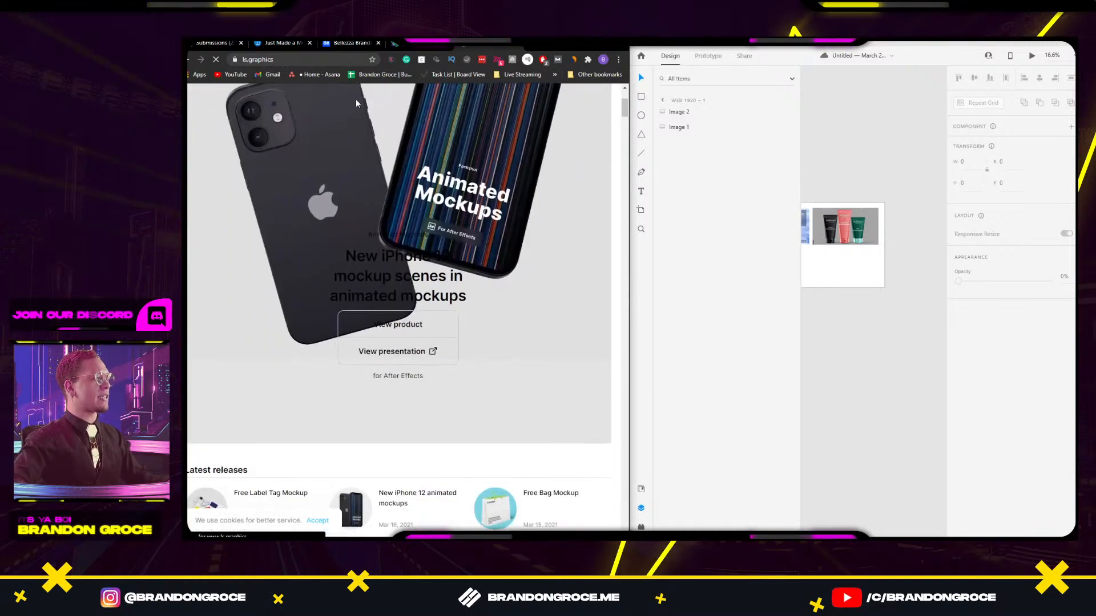
pyautogui.click(346, 57)
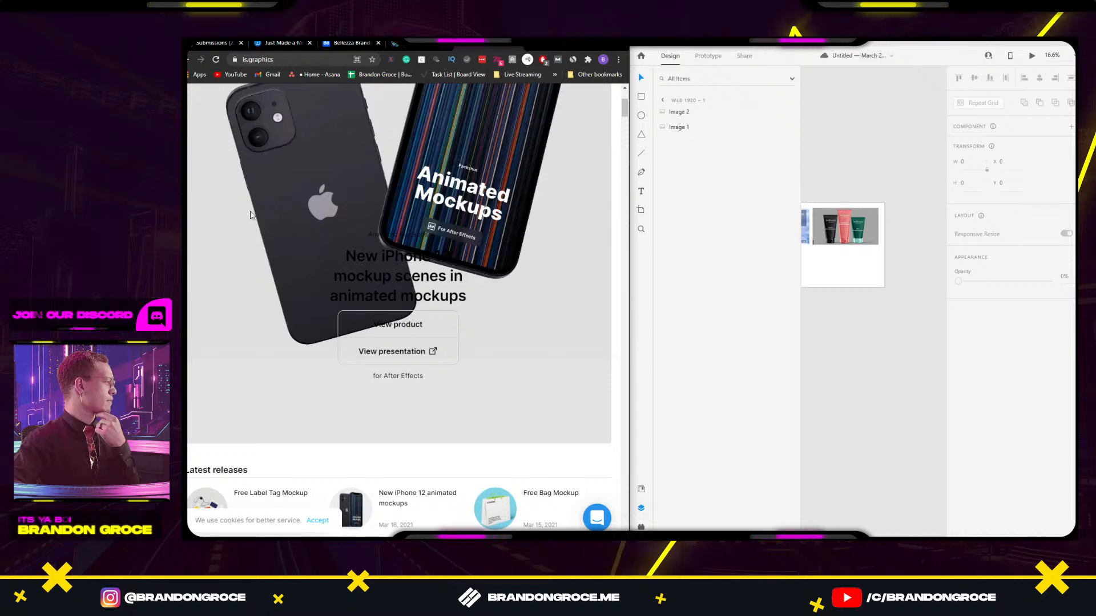
pyautogui.click(363, 44)
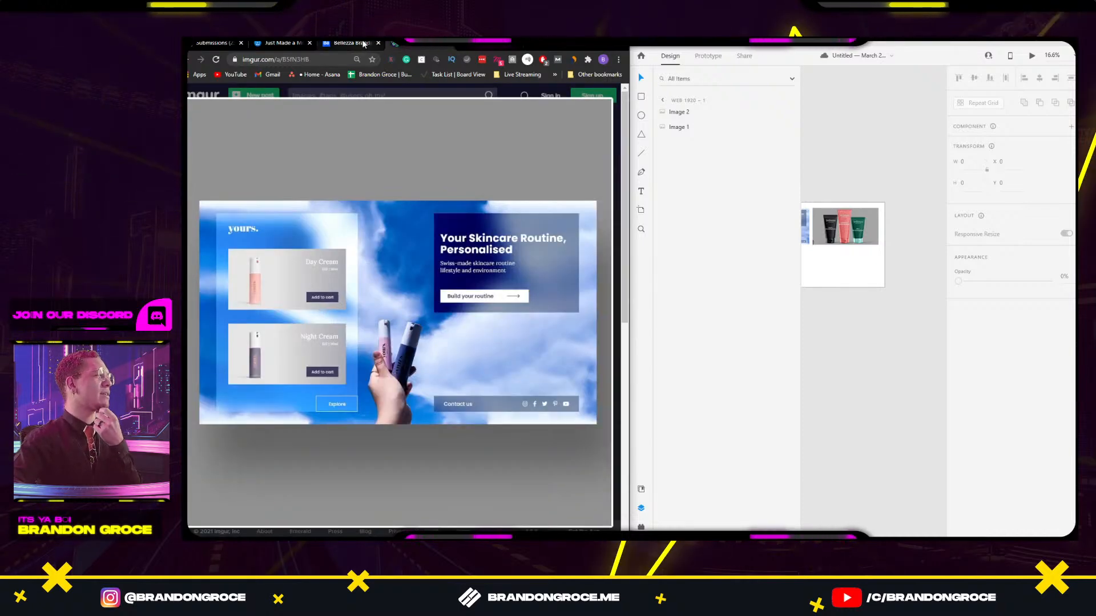
# Revisit the Viy Line, Bellezza and ls.graphics tabs, close two tabs, and return to the Submissions doc.
pyautogui.click(282, 43)
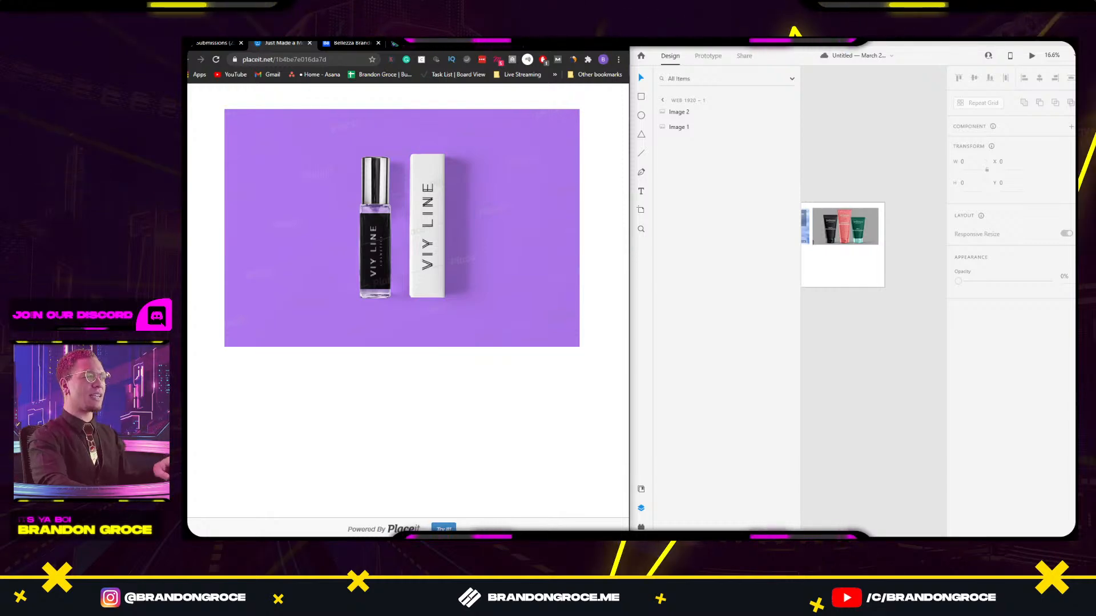
pyautogui.click(347, 44)
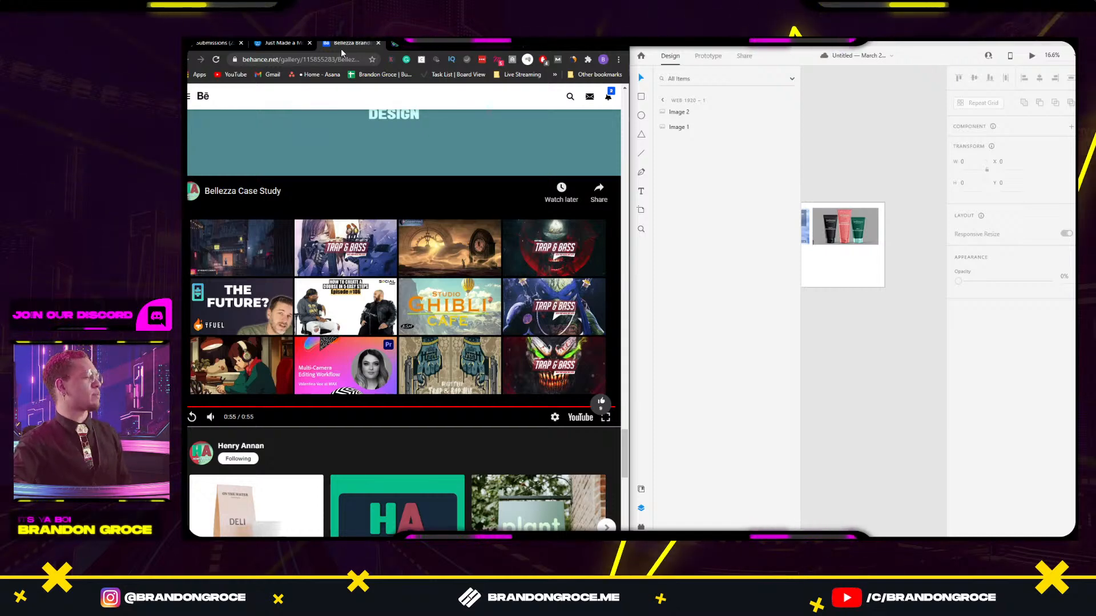
pyautogui.click(488, 45)
pyautogui.click(378, 42)
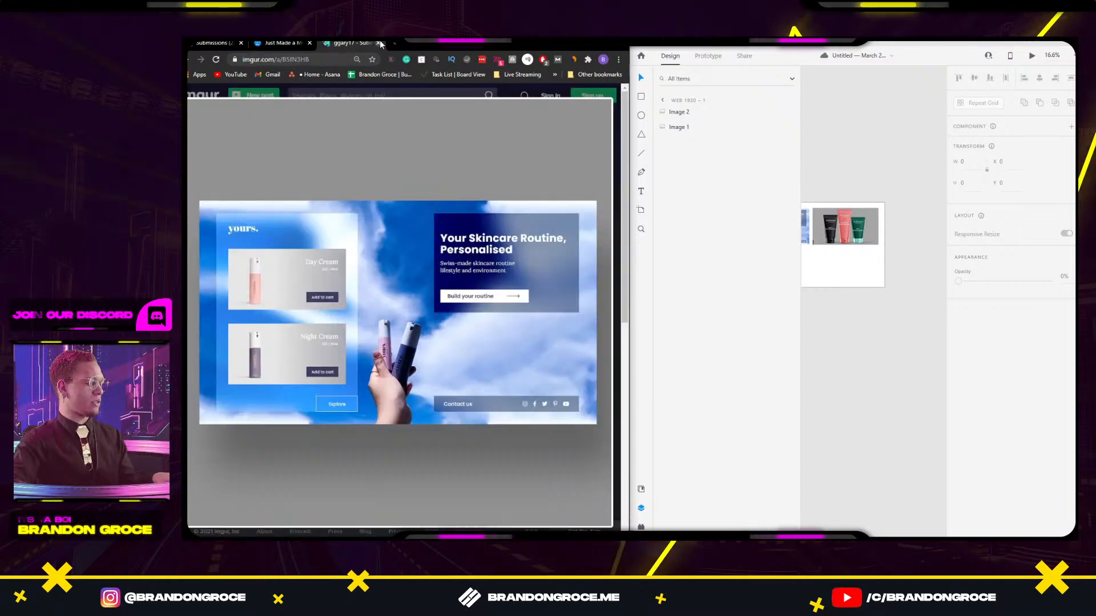
pyautogui.click(380, 43)
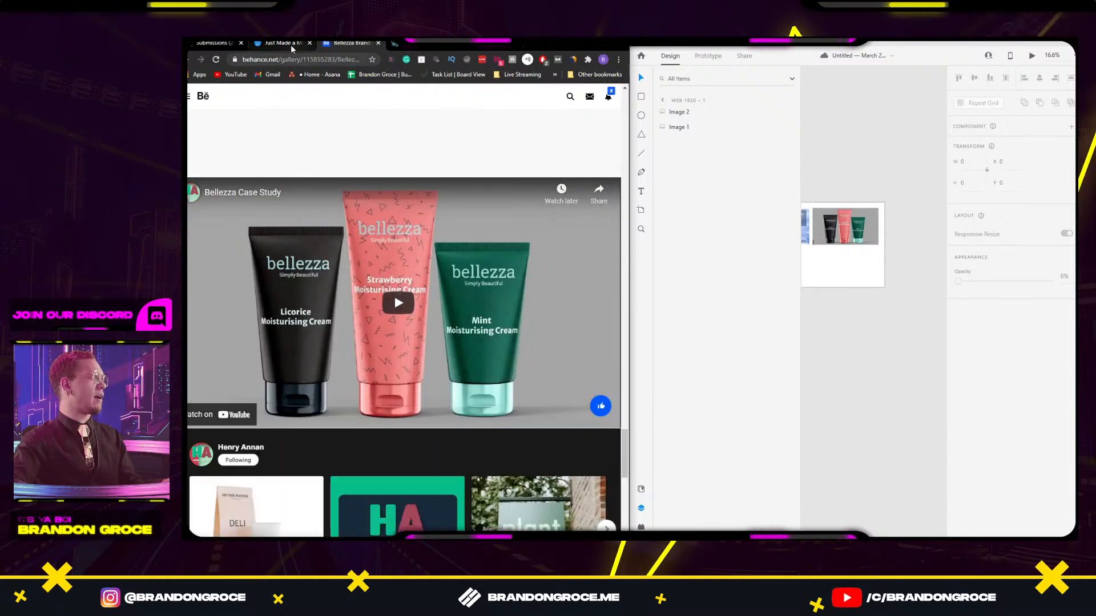
pyautogui.click(289, 45)
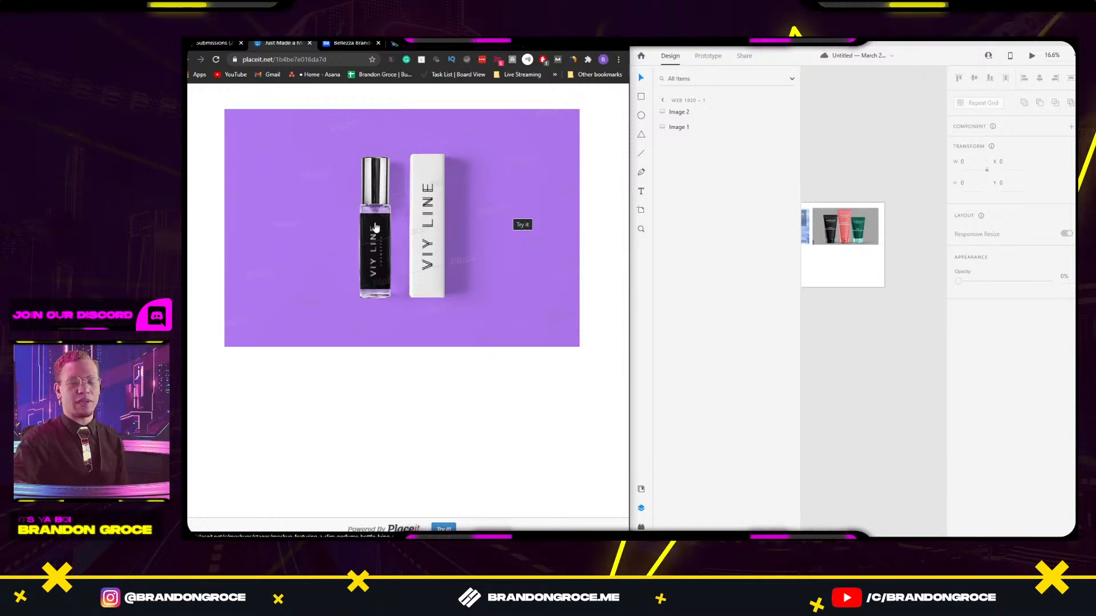
pyautogui.click(211, 43)
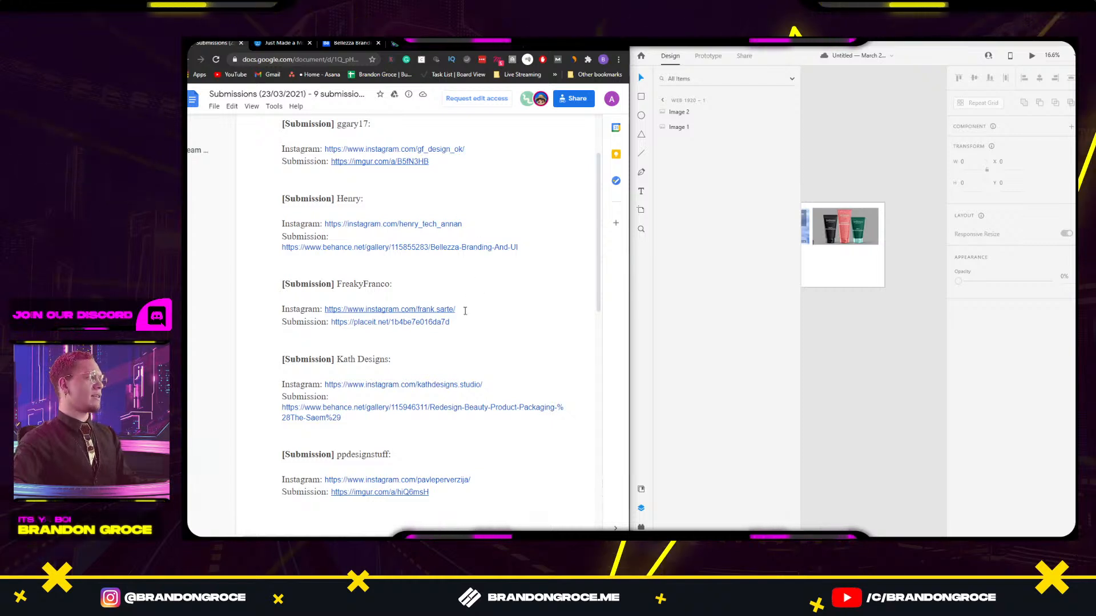
# Open the next entrant's Behance packaging link from the doc, then return to the Viy Line mockup.
pyautogui.scroll(-2, 413, 316)
pyautogui.click(377, 290)
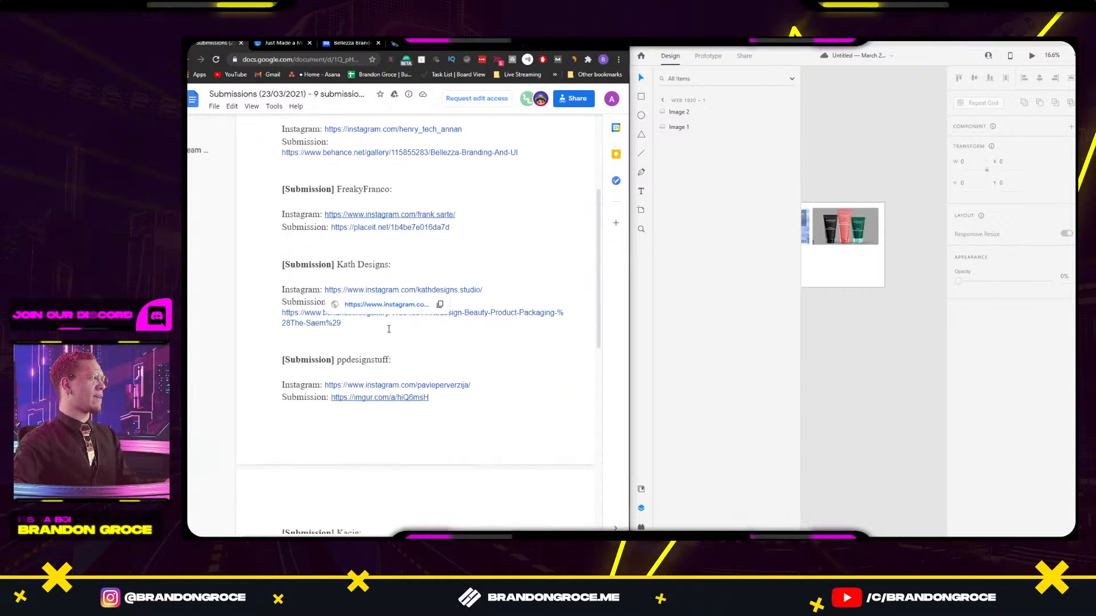
pyautogui.click(301, 314)
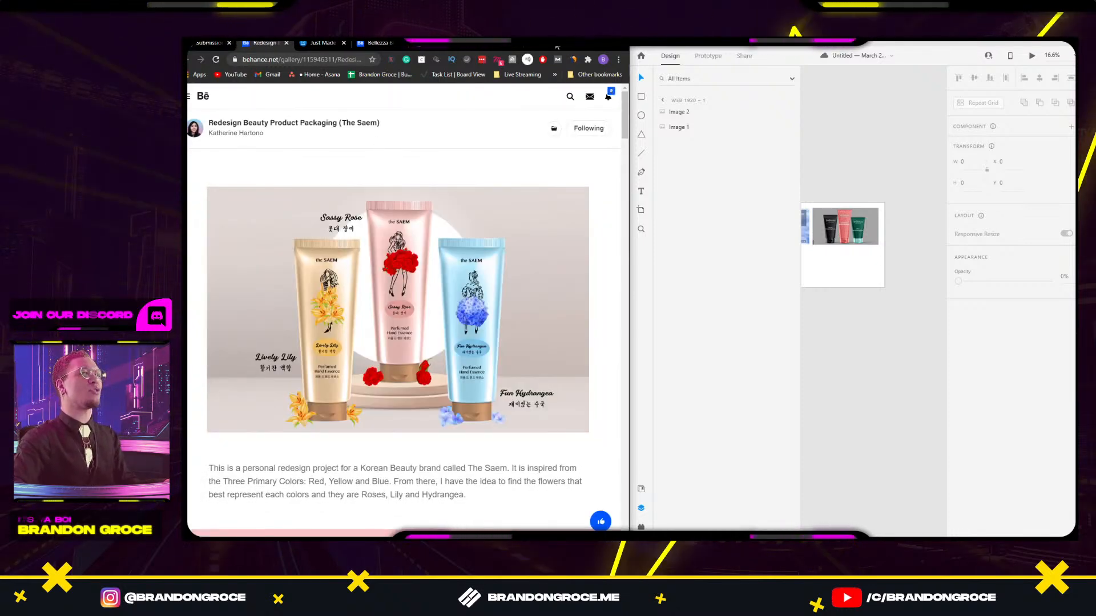
pyautogui.click(316, 46)
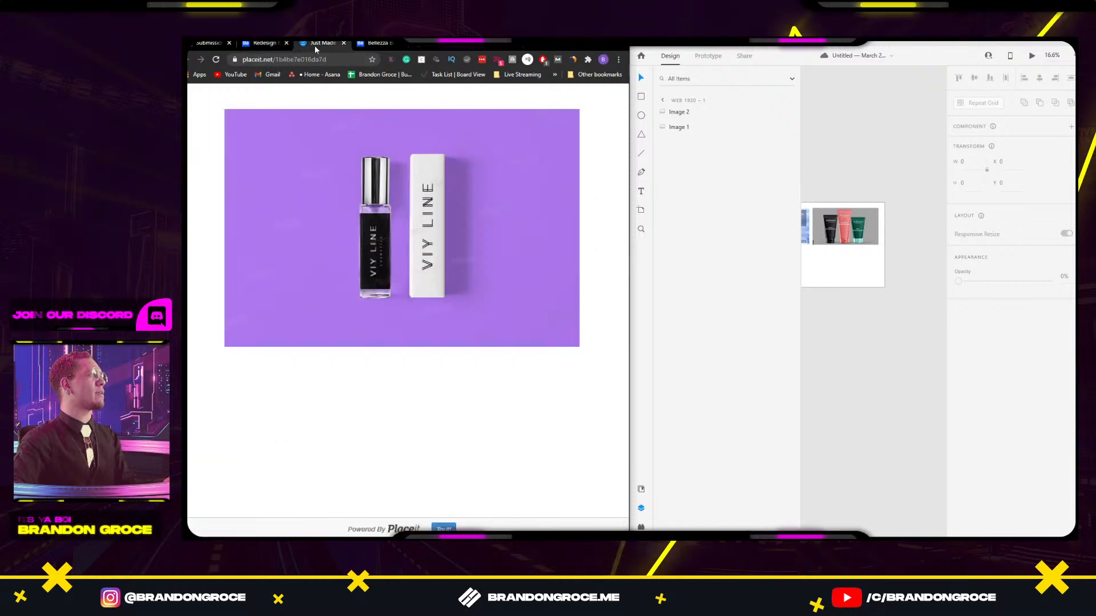
# Snip the purple VIY LINE mockup and paste it below the skincare image on the XD artboard.
pyautogui.press('super+shift+s')
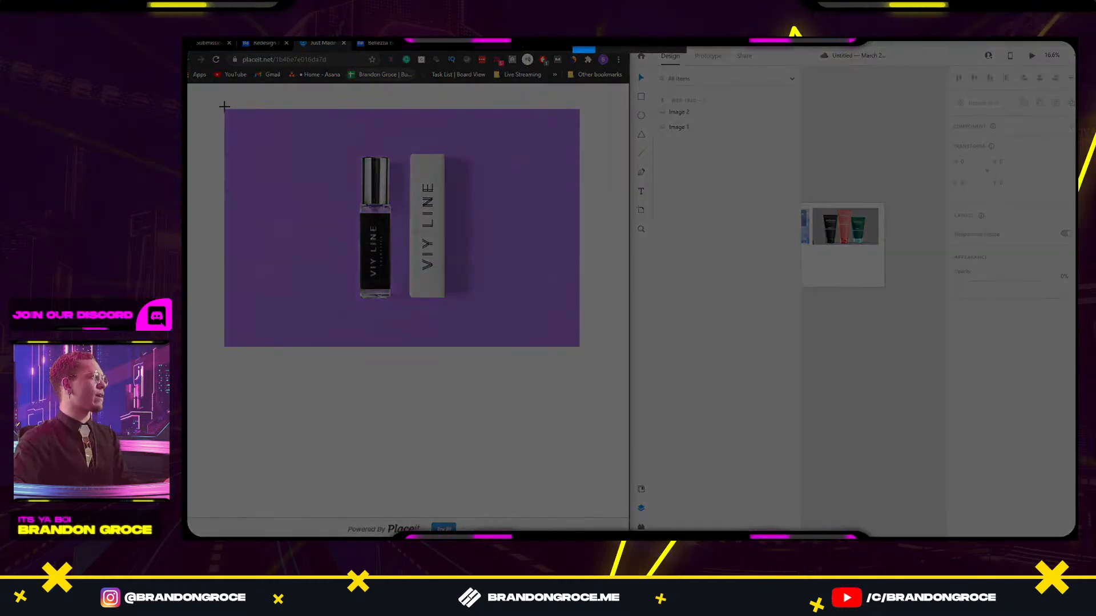
pyautogui.moveTo(223, 107); pyautogui.dragTo(579, 345)
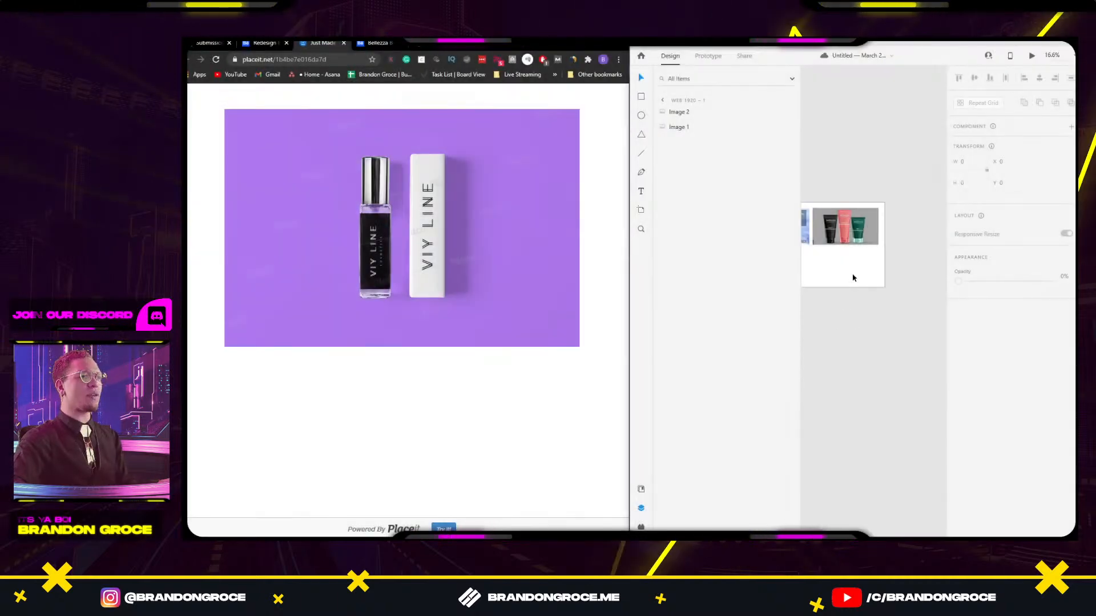
pyautogui.click(641, 508)
pyautogui.click(708, 239)
pyautogui.hscroll(-3, 736, 298)
pyautogui.hotkey('ctrl', 'v')
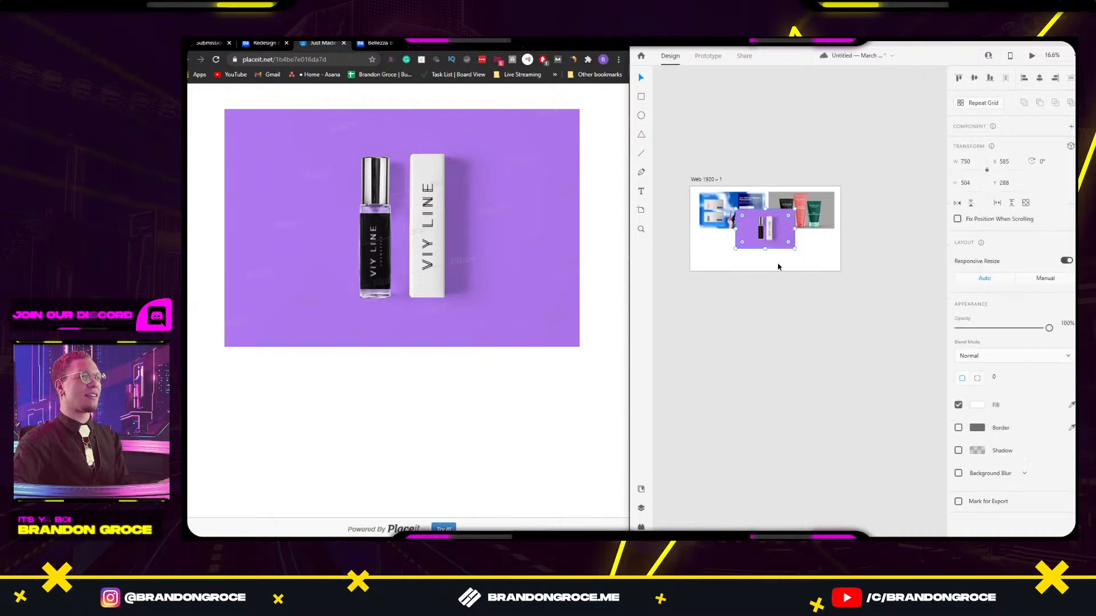
pyautogui.moveTo(750, 250); pyautogui.dragTo(745, 248)
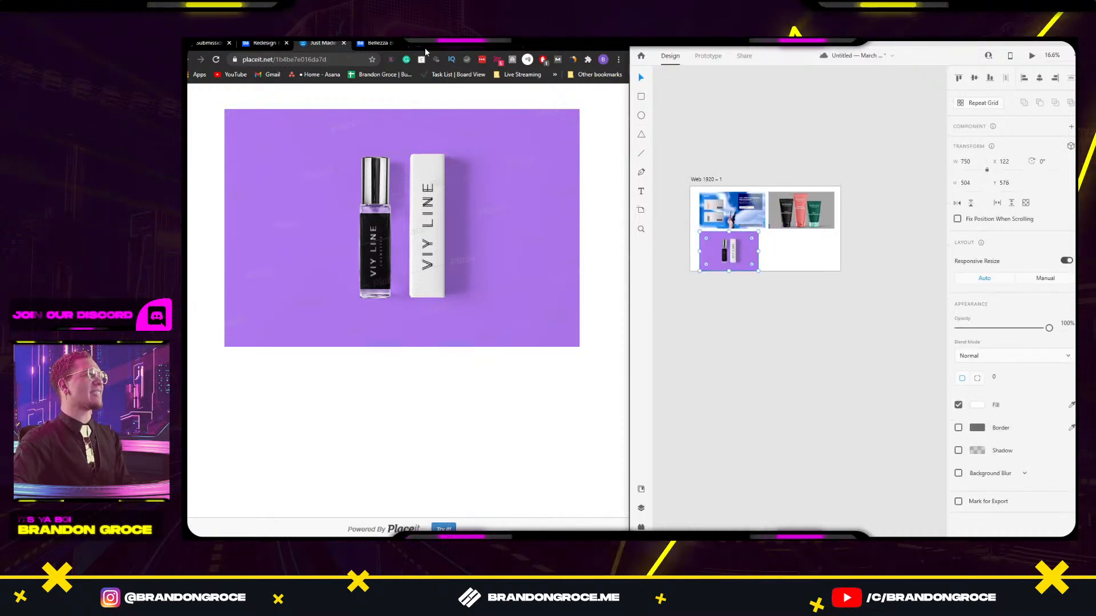
# Close the Bellezza, skincare design and Viy Line tabs, leaving the packaging redesign tab showing.
pyautogui.click(377, 45)
pyautogui.click(437, 45)
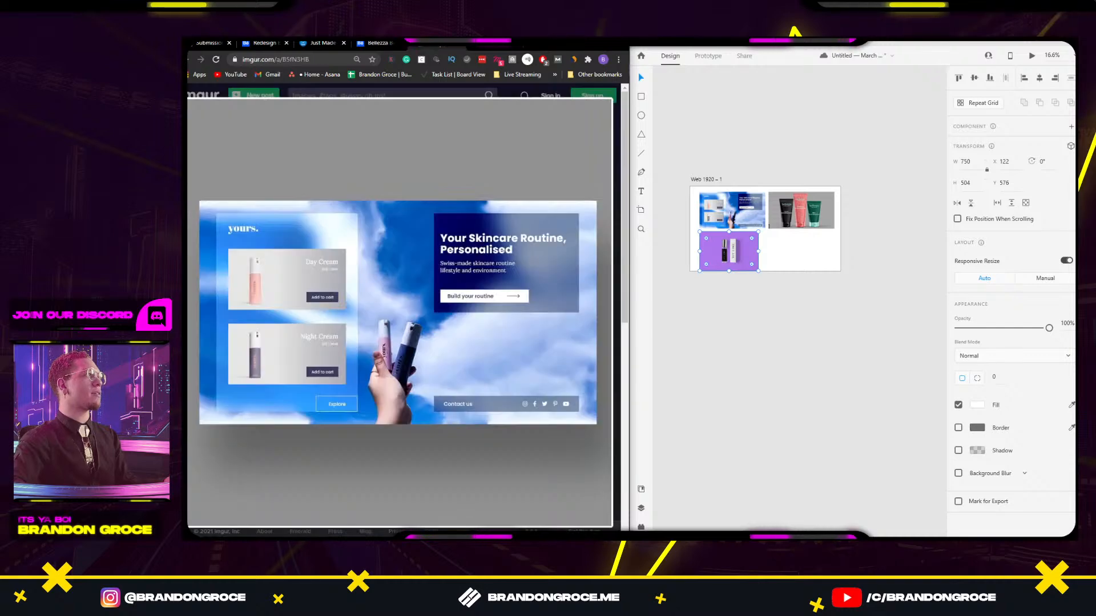
pyautogui.click(492, 47)
pyautogui.click(402, 47)
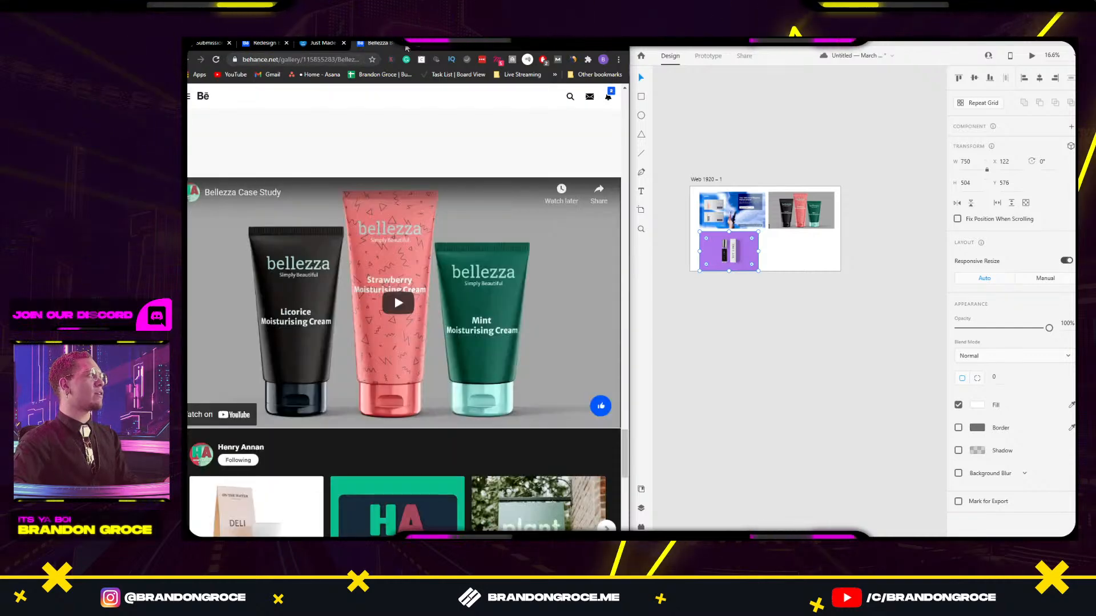
pyautogui.click(403, 45)
pyautogui.click(402, 45)
pyautogui.click(330, 46)
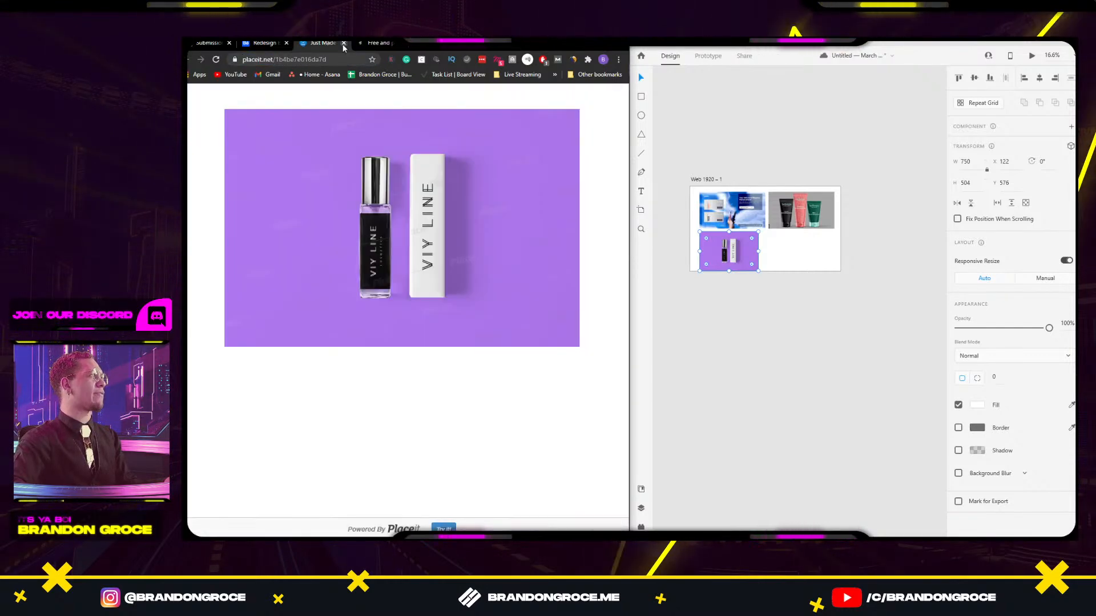
pyautogui.click(344, 44)
pyautogui.click(263, 44)
# Close the ls.graphics tab and maximize the Chrome window showing The Saem packaging project.
pyautogui.click(322, 45)
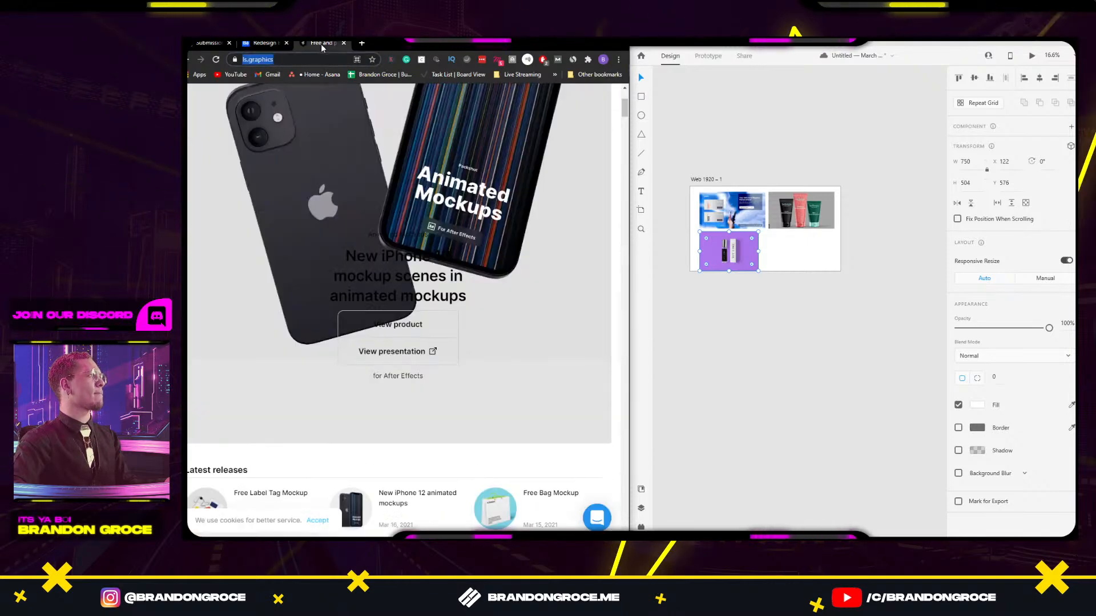
pyautogui.click(343, 44)
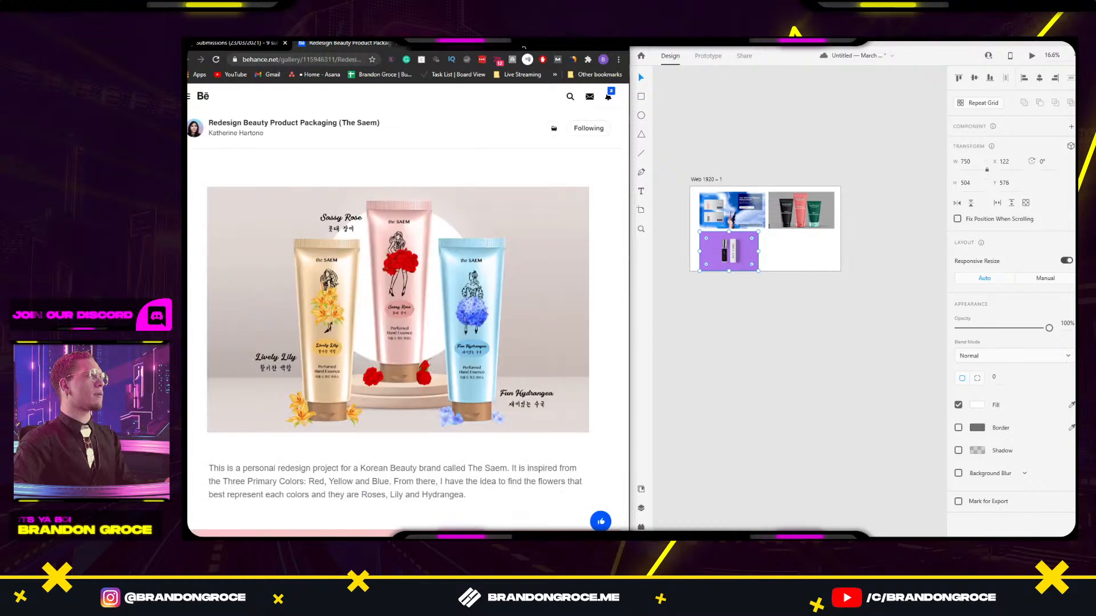
pyautogui.moveTo(523, 47); pyautogui.dragTo(871, 102)
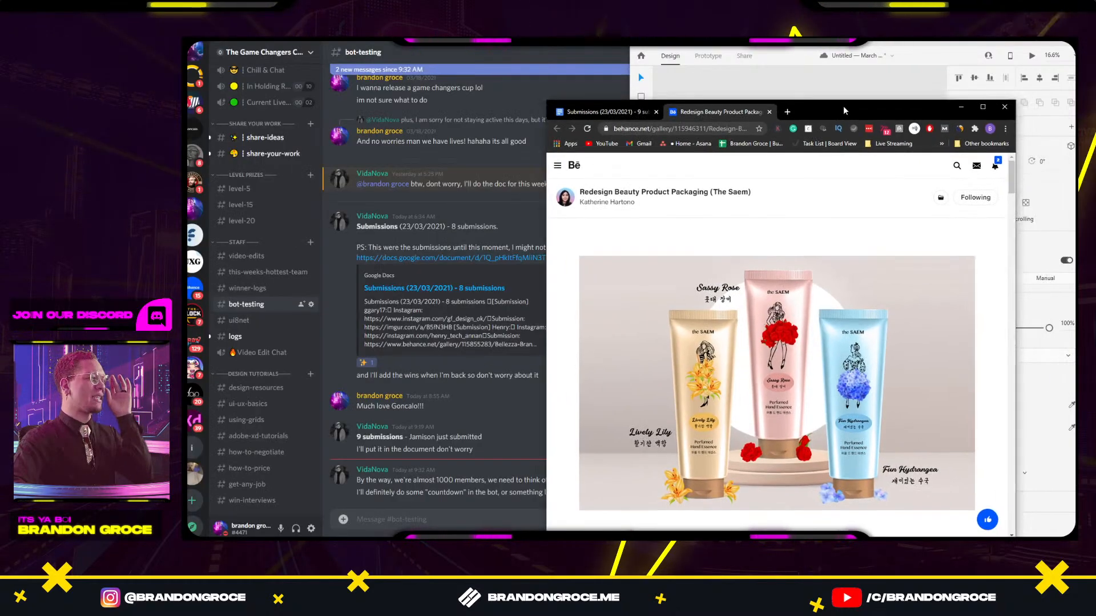
pyautogui.doubleClick(843, 105)
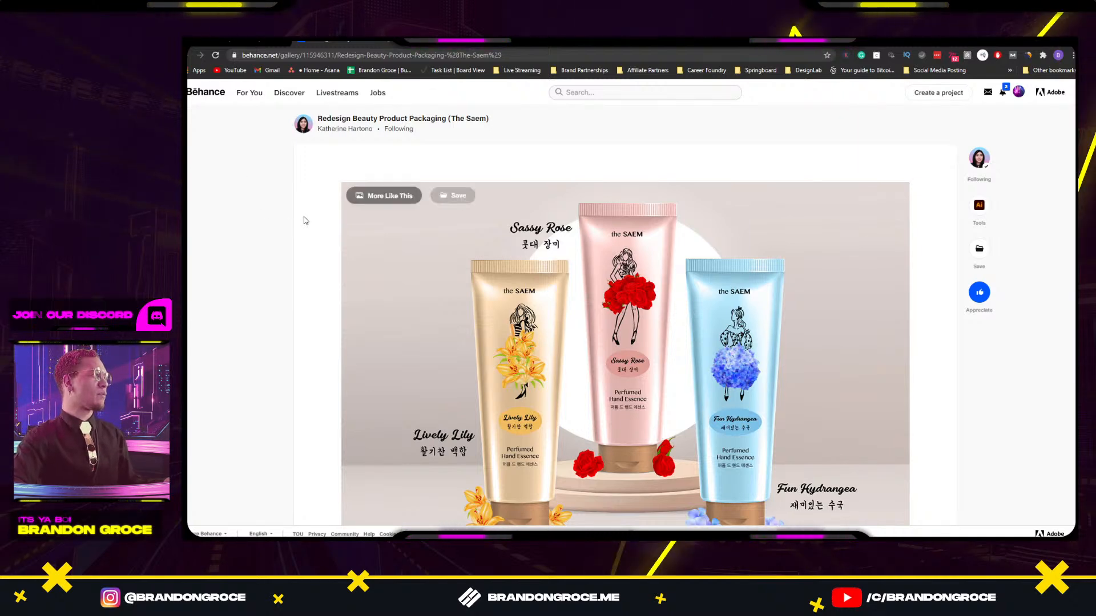
# Appreciate The Saem packaging redesign and scroll down to its rose, lily and hydrangea description.
pyautogui.click(978, 293)
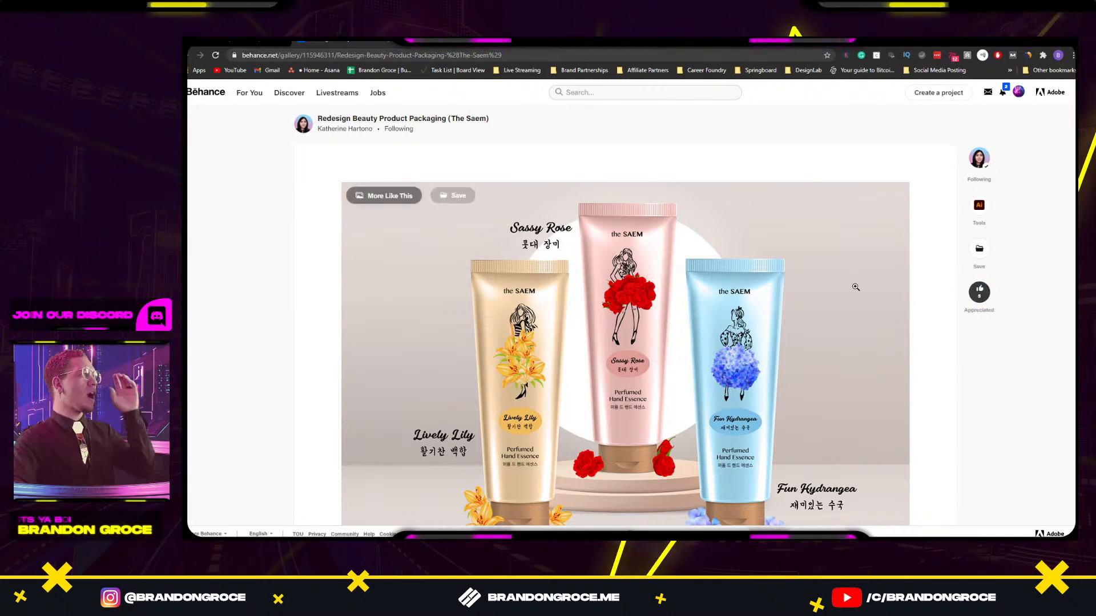
pyautogui.scroll(-1, 801, 276)
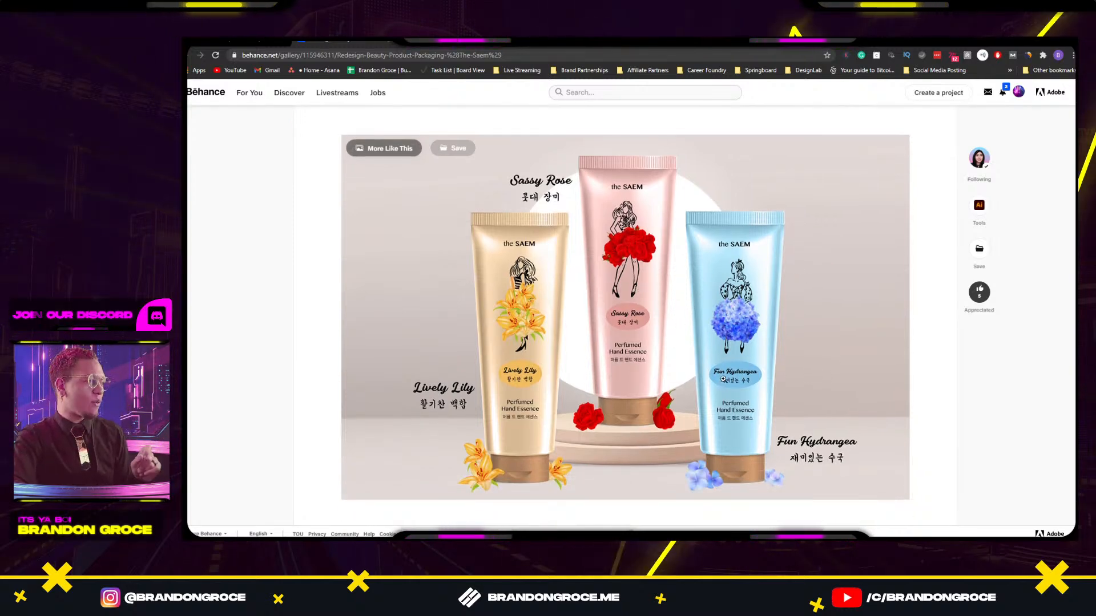
pyautogui.moveTo(1063, 525)
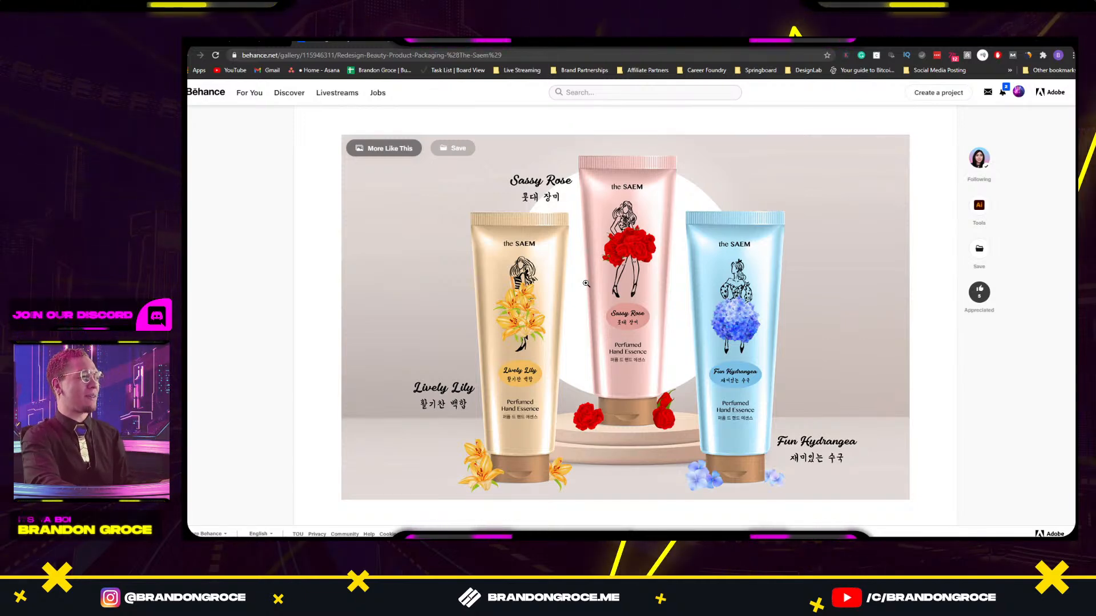
pyautogui.scroll(-1, 583, 283)
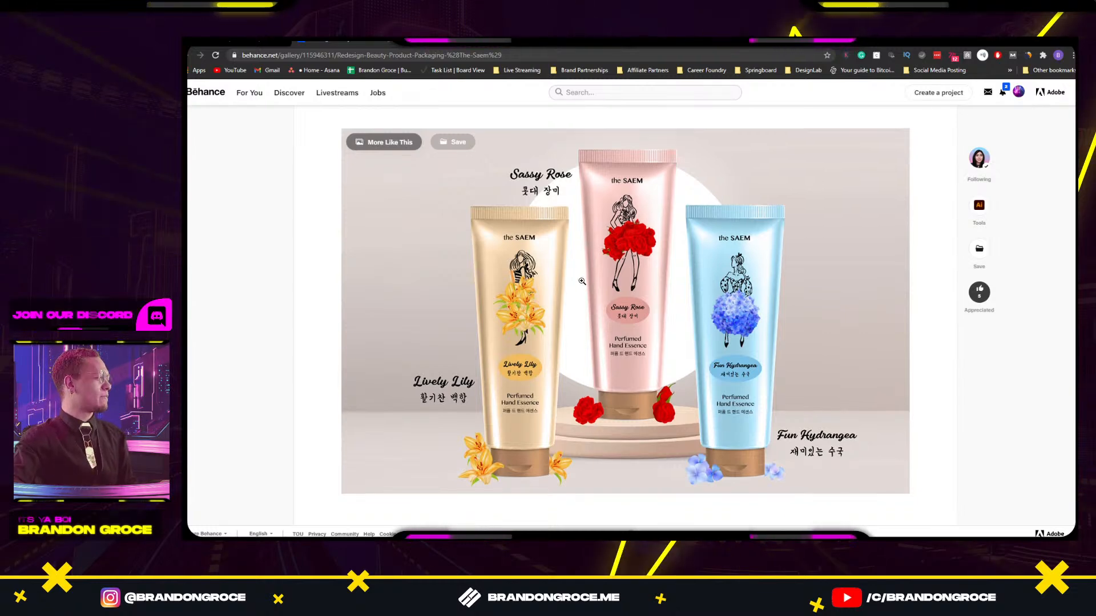
pyautogui.scroll(-1, 580, 283)
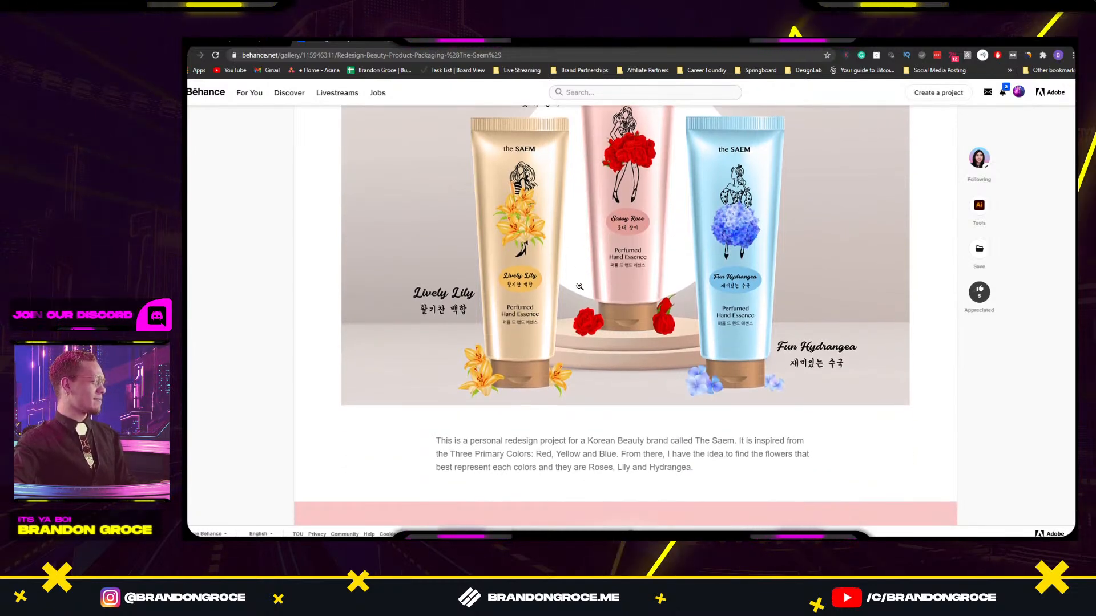
pyautogui.scroll(-4, 580, 287)
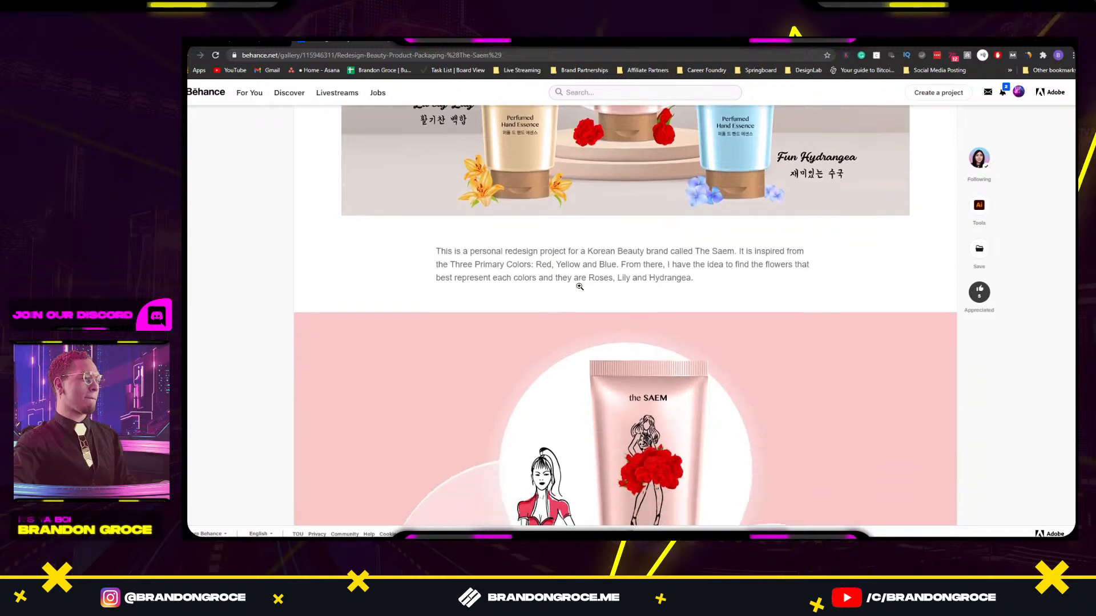
pyautogui.scroll(-1, 580, 289)
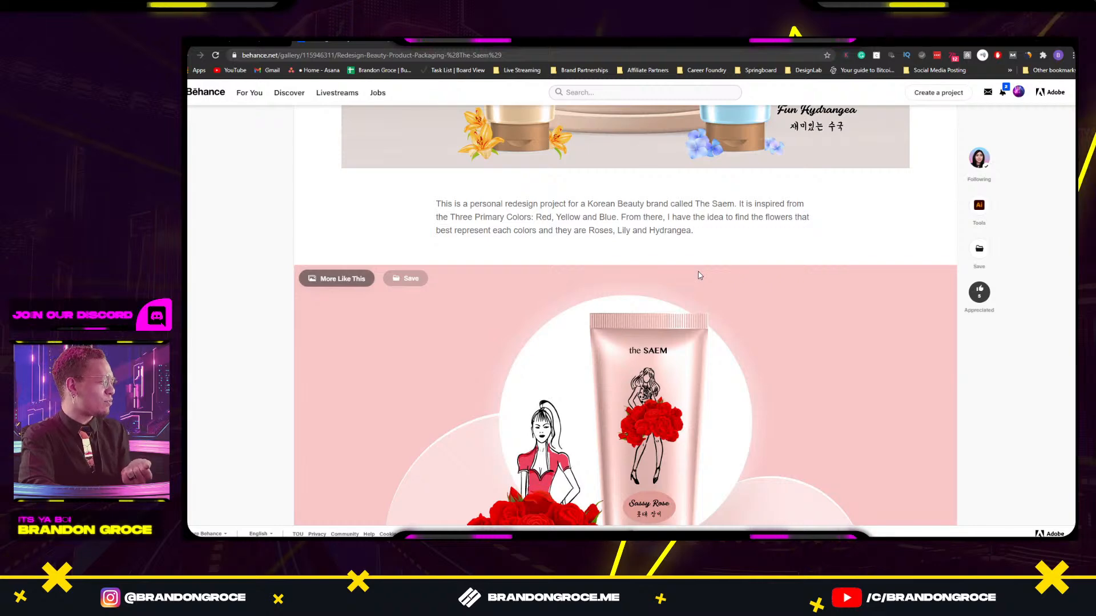
pyautogui.scroll(-4, 699, 275)
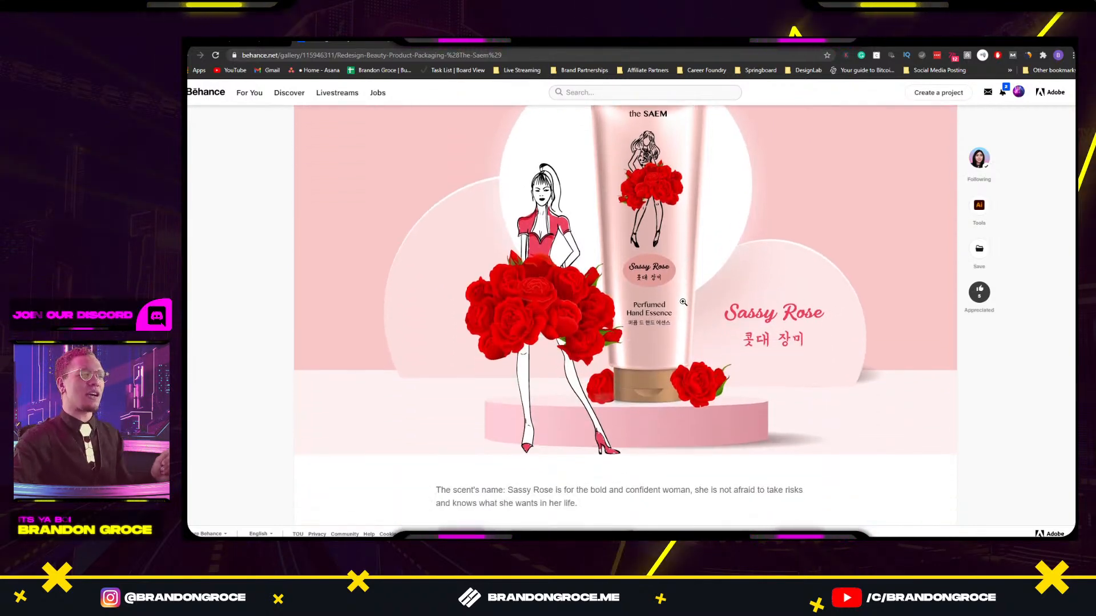
pyautogui.scroll(-1, 683, 302)
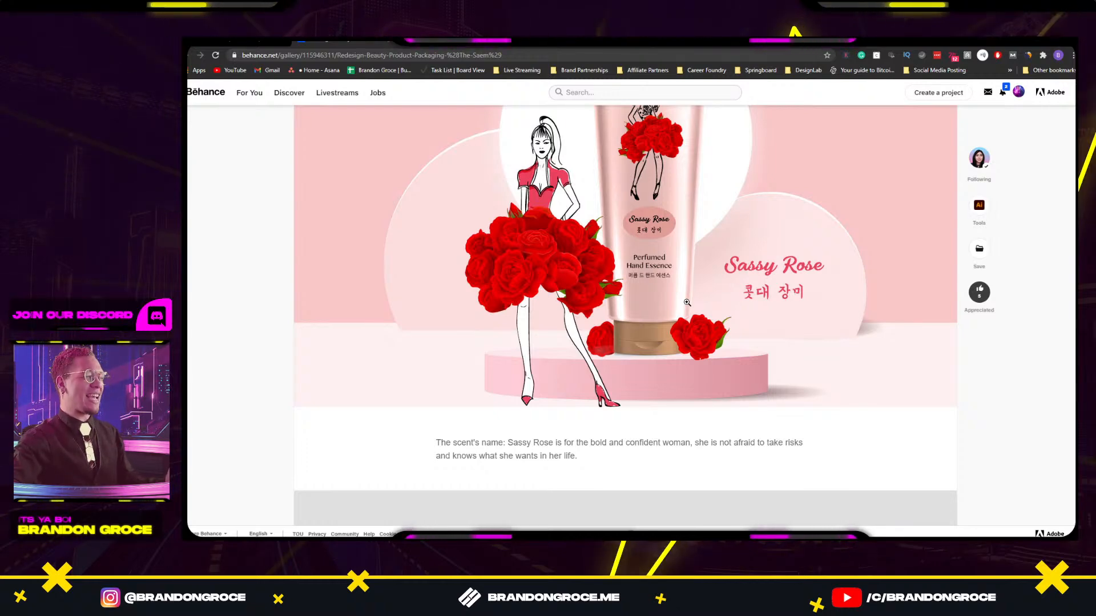
pyautogui.scroll(-5, 687, 302)
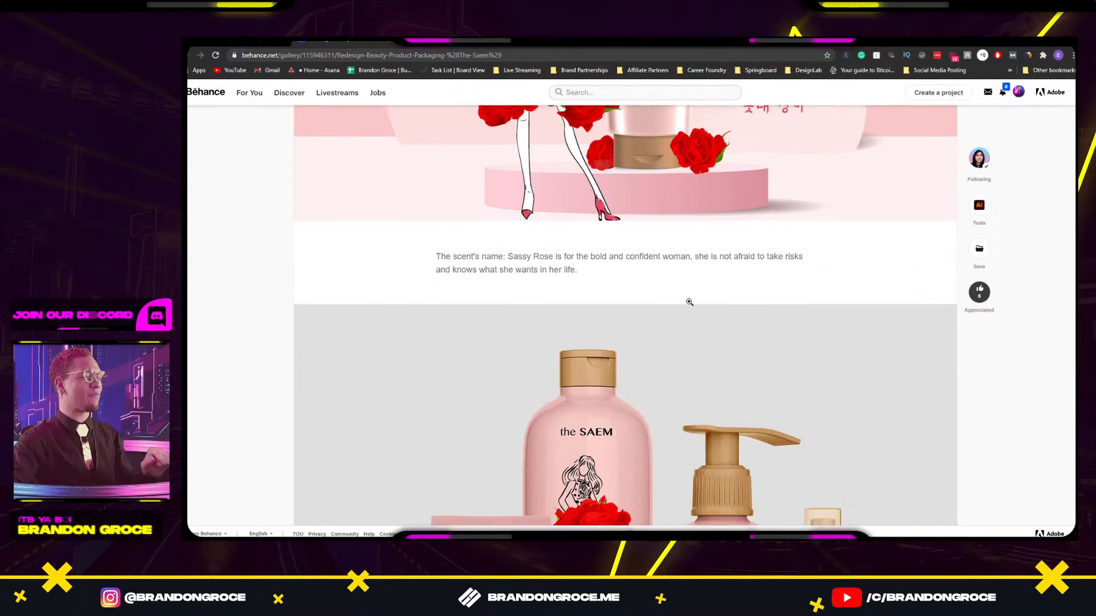
pyautogui.scroll(-3, 694, 301)
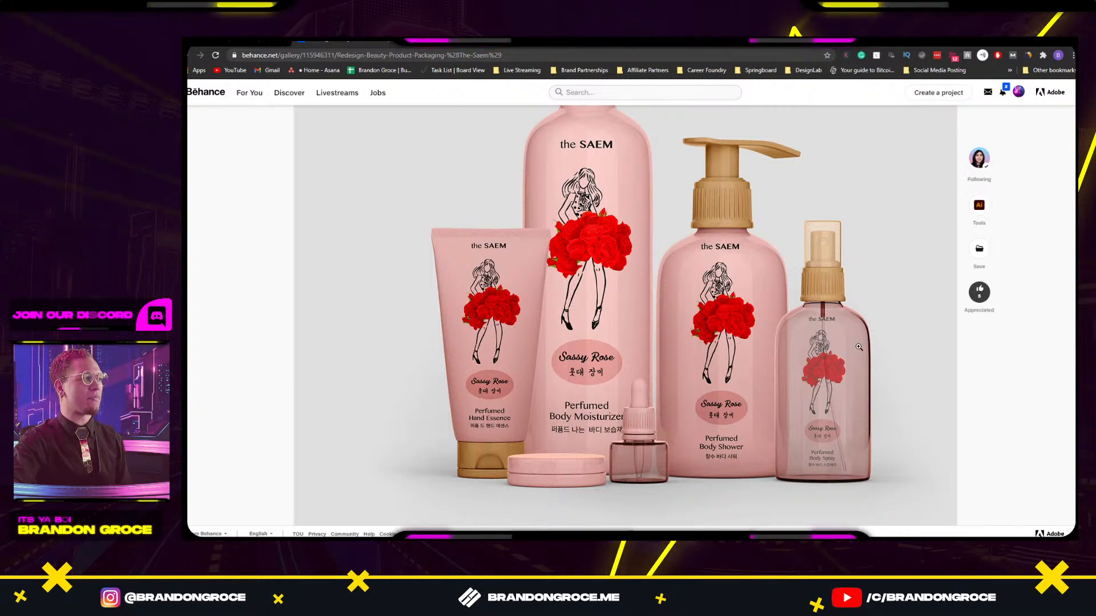
pyautogui.scroll(-2, 858, 346)
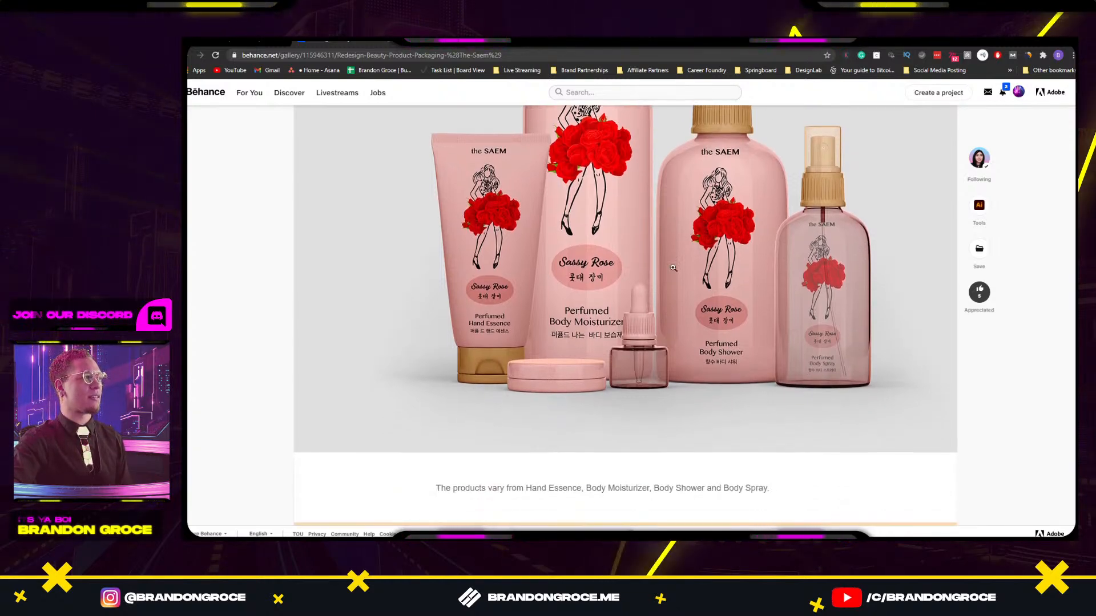
pyautogui.scroll(2, 673, 268)
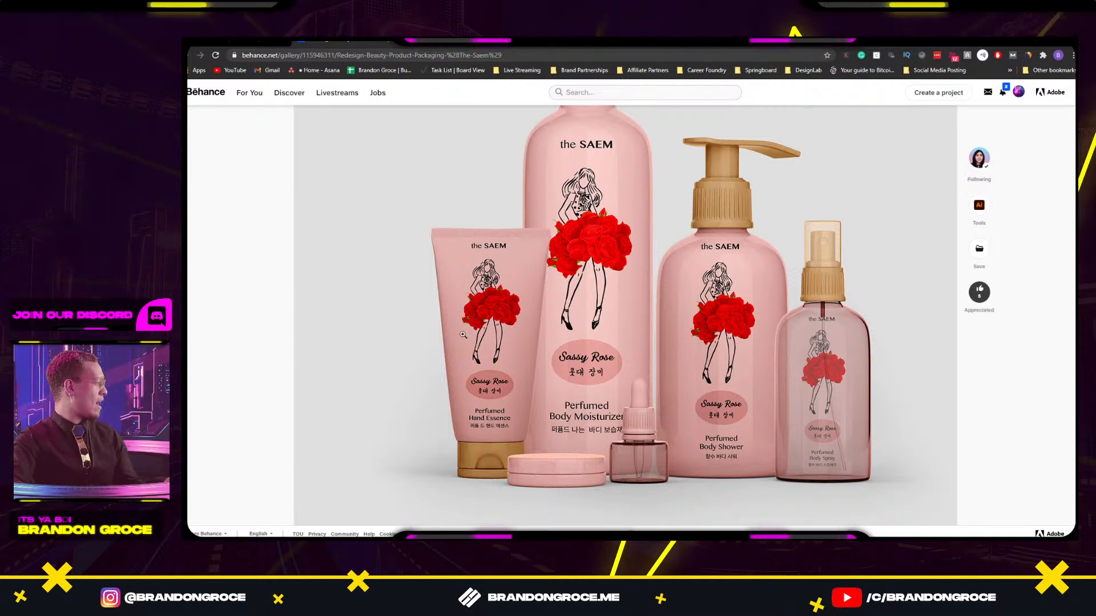
# Scroll past the Lively Lily and Fun Hydrangea images down to the Typography and Color section.
pyautogui.scroll(-5, 586, 338)
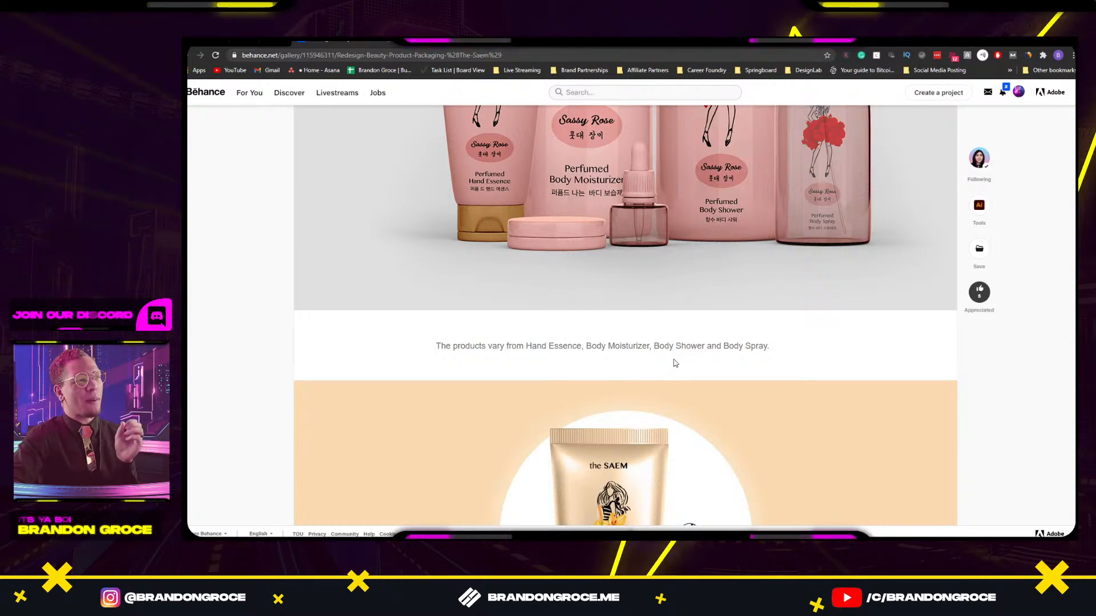
pyautogui.scroll(-5, 772, 358)
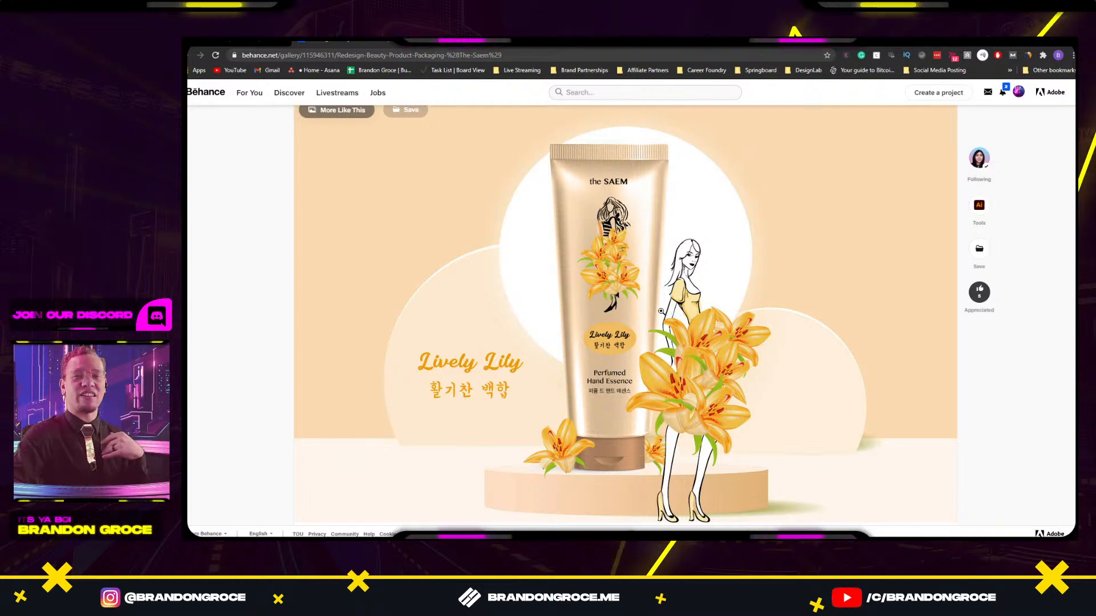
pyautogui.scroll(-2, 663, 308)
pyautogui.scroll(-8, 602, 417)
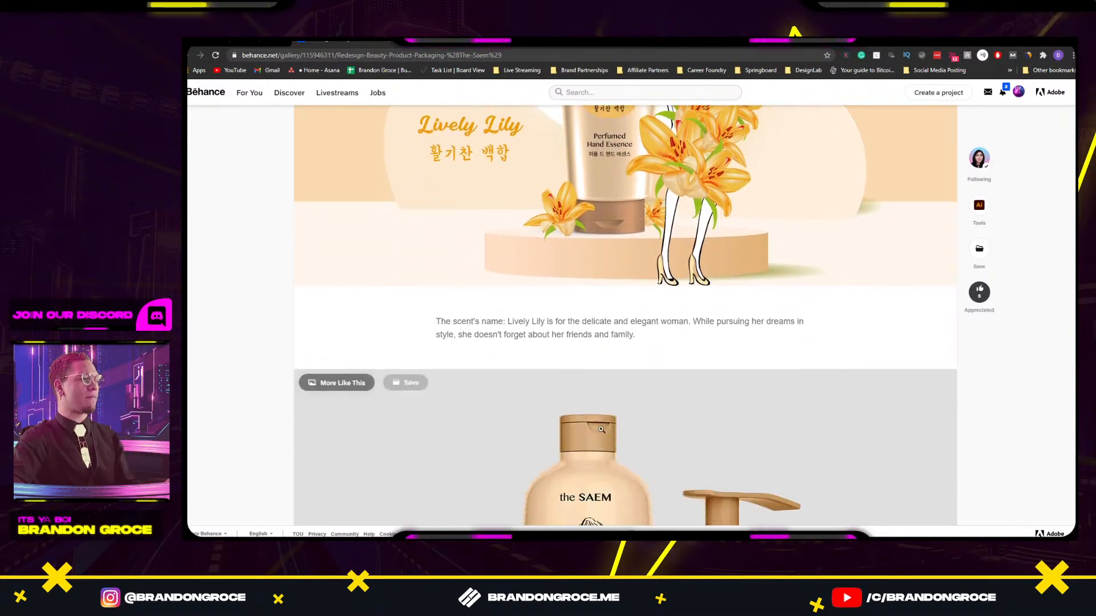
pyautogui.scroll(-5, 604, 413)
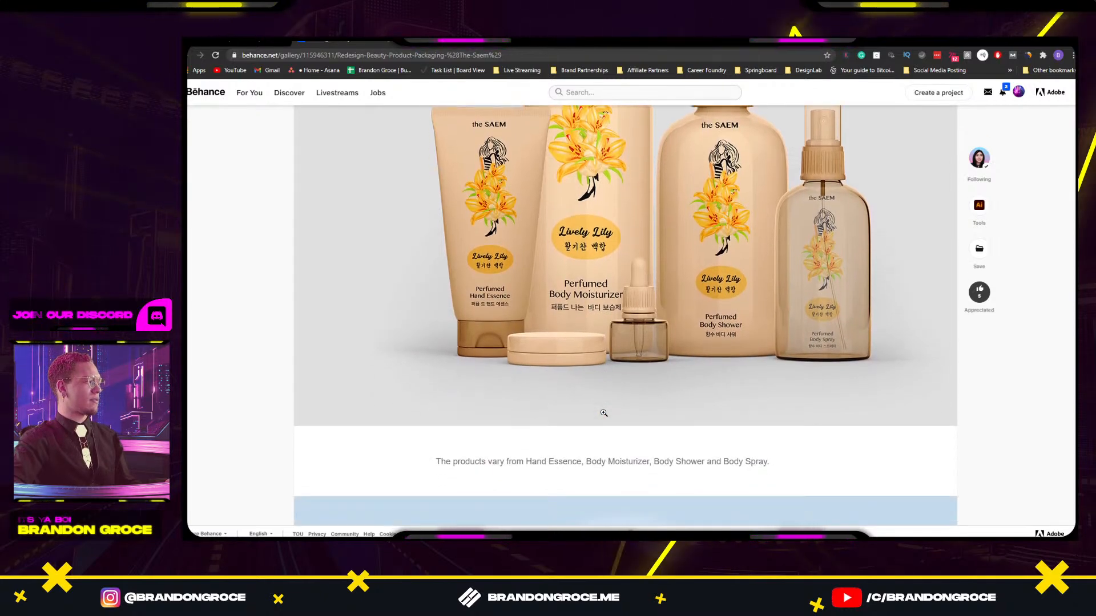
pyautogui.scroll(-1, 604, 413)
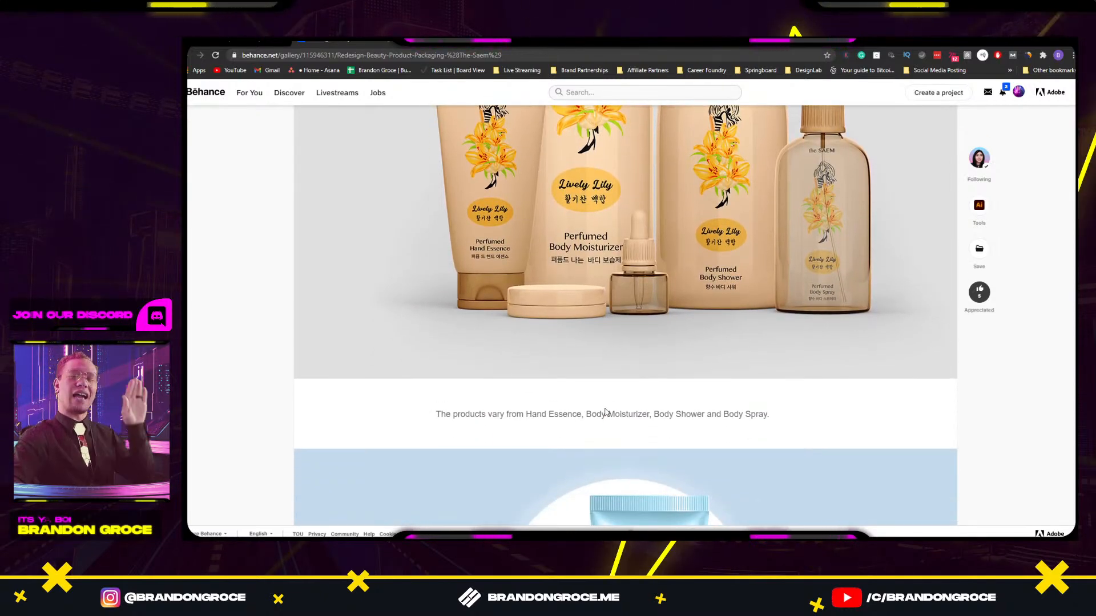
pyautogui.scroll(-6, 651, 392)
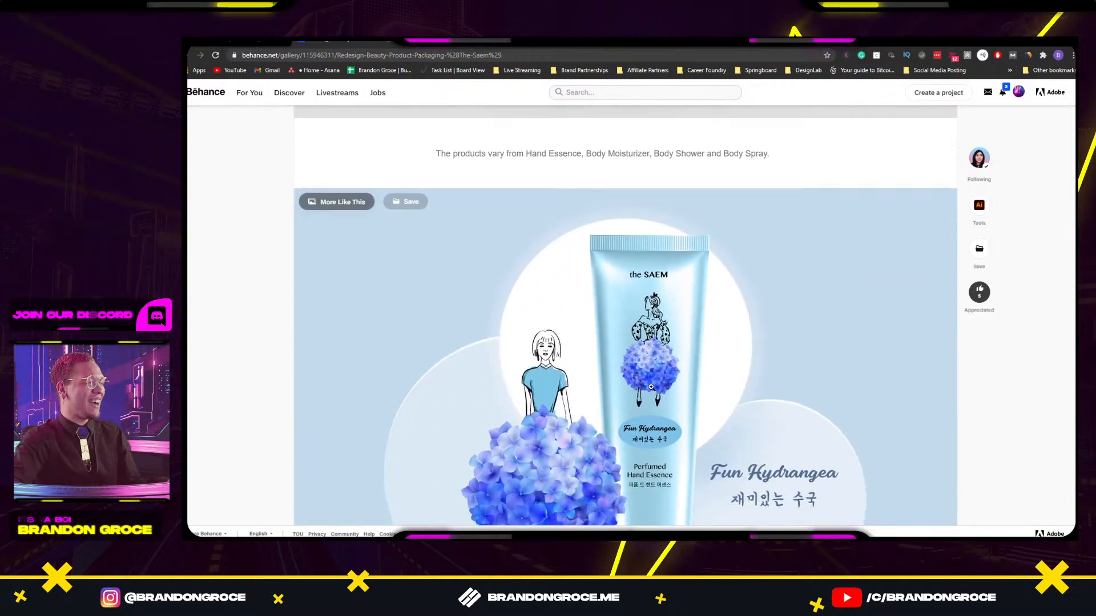
pyautogui.scroll(-10, 651, 387)
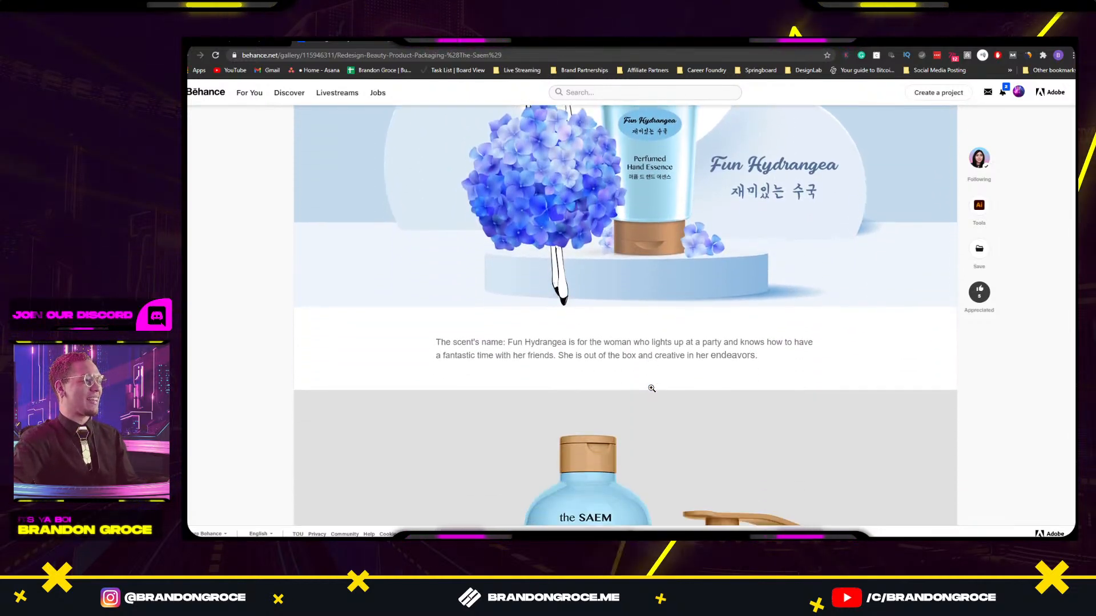
pyautogui.scroll(-3, 651, 391)
pyautogui.scroll(-5, 651, 392)
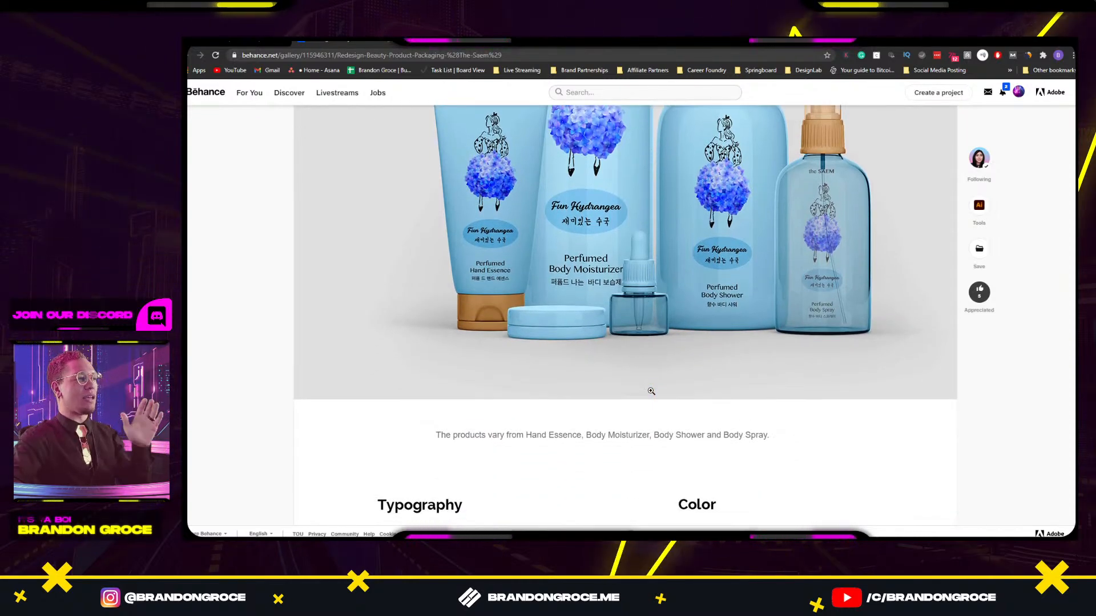
# Scroll through the moodboard to the closing contact slide, then back up to the three-tube image.
pyautogui.scroll(-6, 651, 391)
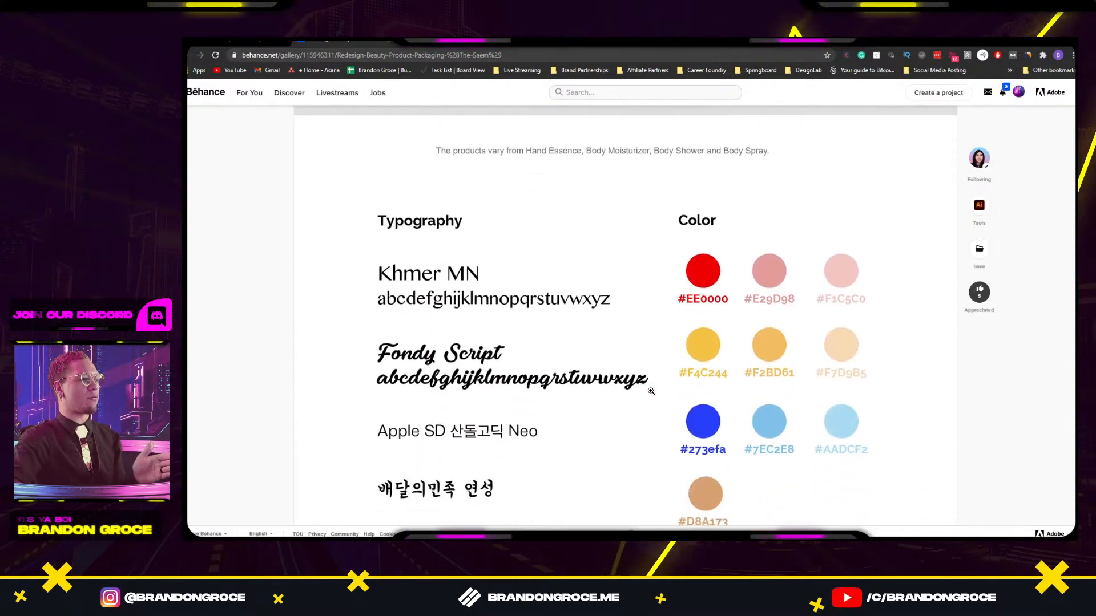
pyautogui.scroll(-7, 651, 392)
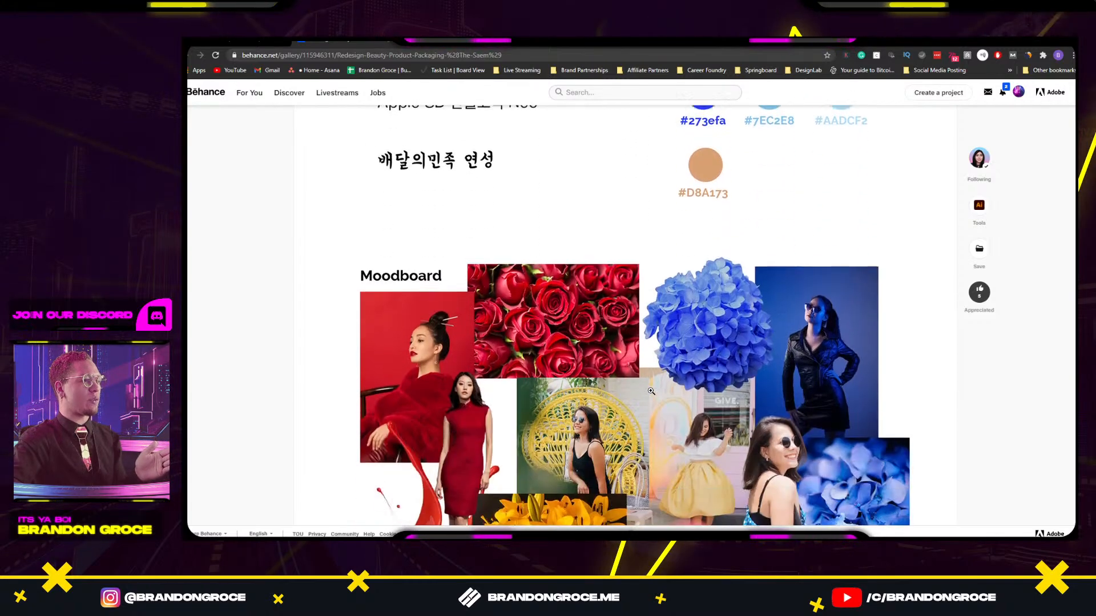
pyautogui.scroll(-7, 651, 392)
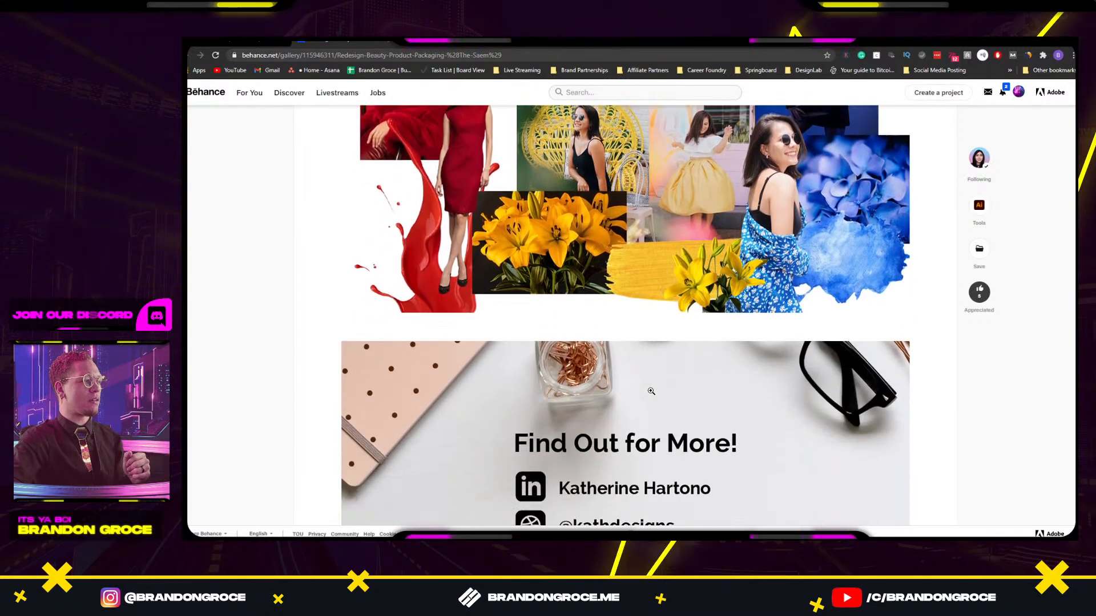
pyautogui.scroll(-5, 651, 391)
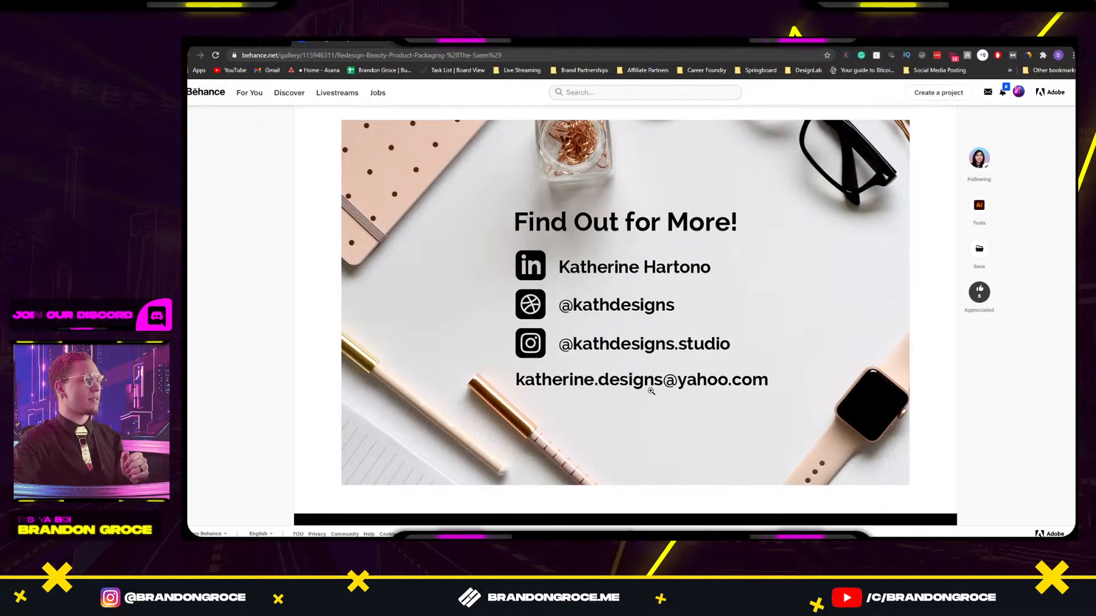
pyautogui.scroll(-6, 651, 391)
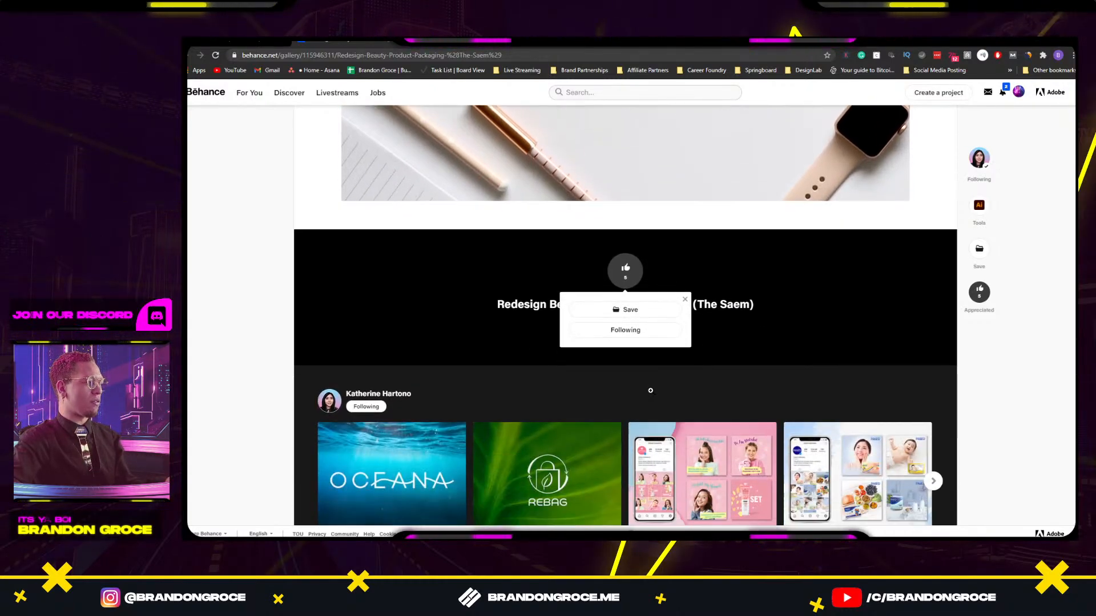
pyautogui.scroll(20, 650, 333)
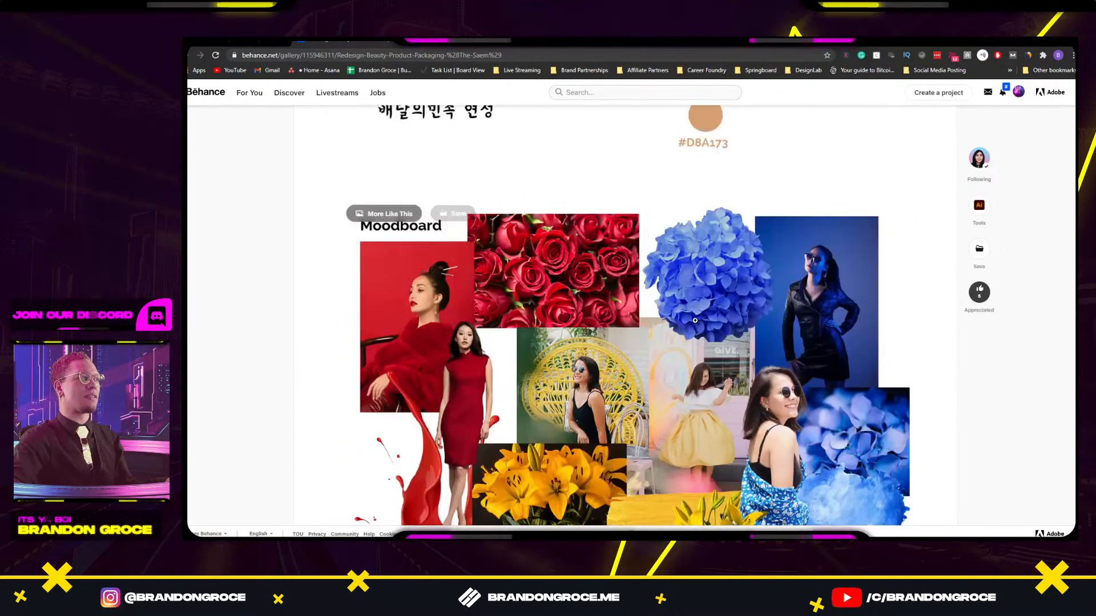
pyautogui.scroll(20, 1039, 420)
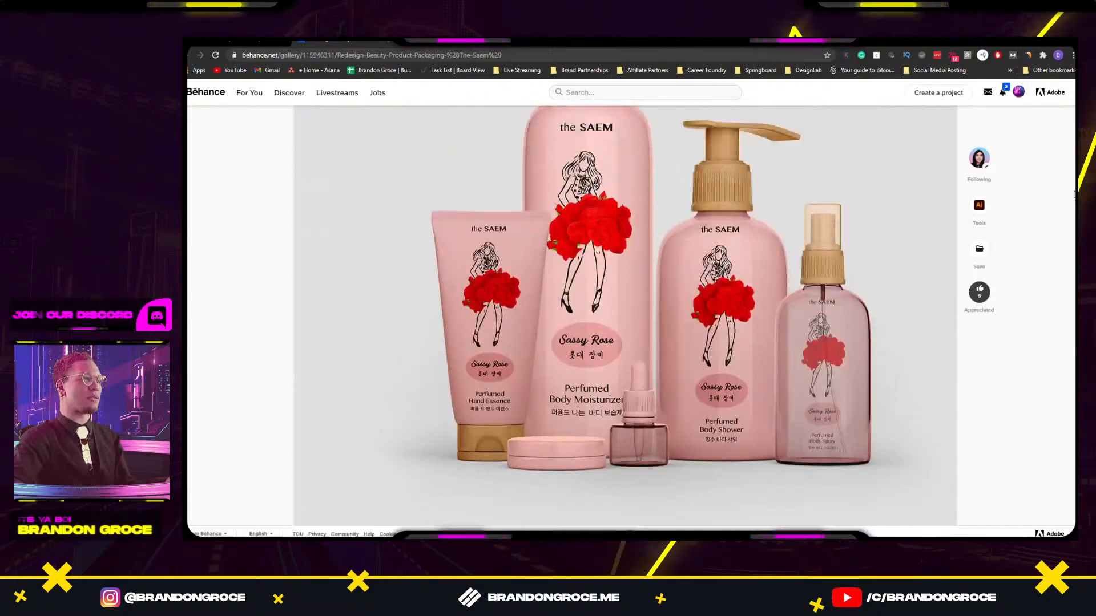
pyautogui.scroll(10, 1069, 159)
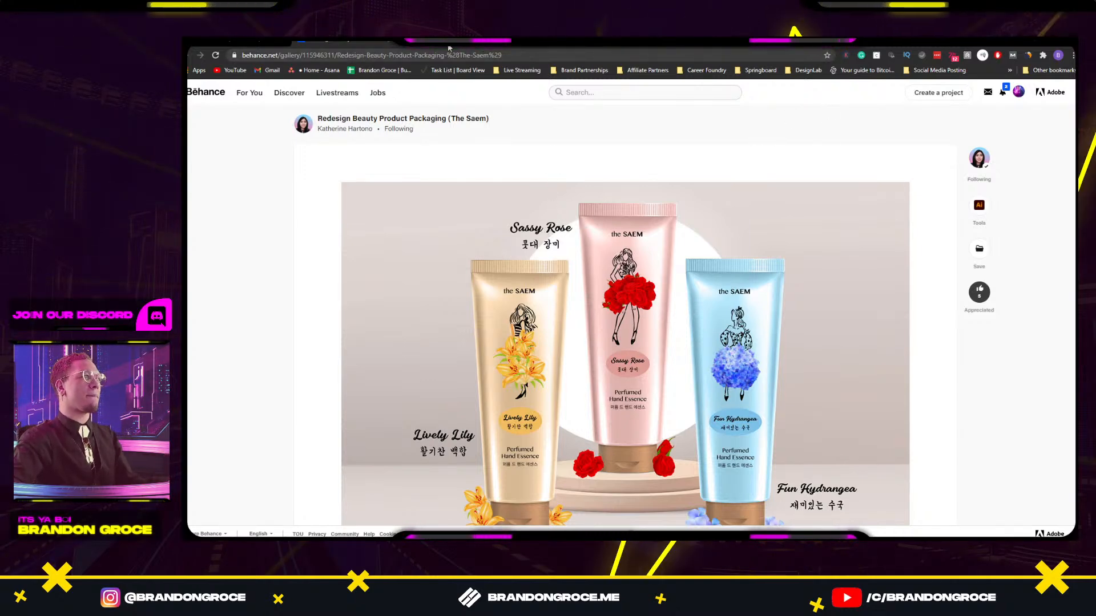
# Snip a screenshot of the three hand-essence tubes image on the Behance page.
pyautogui.hotkey('alt', 'Tab')
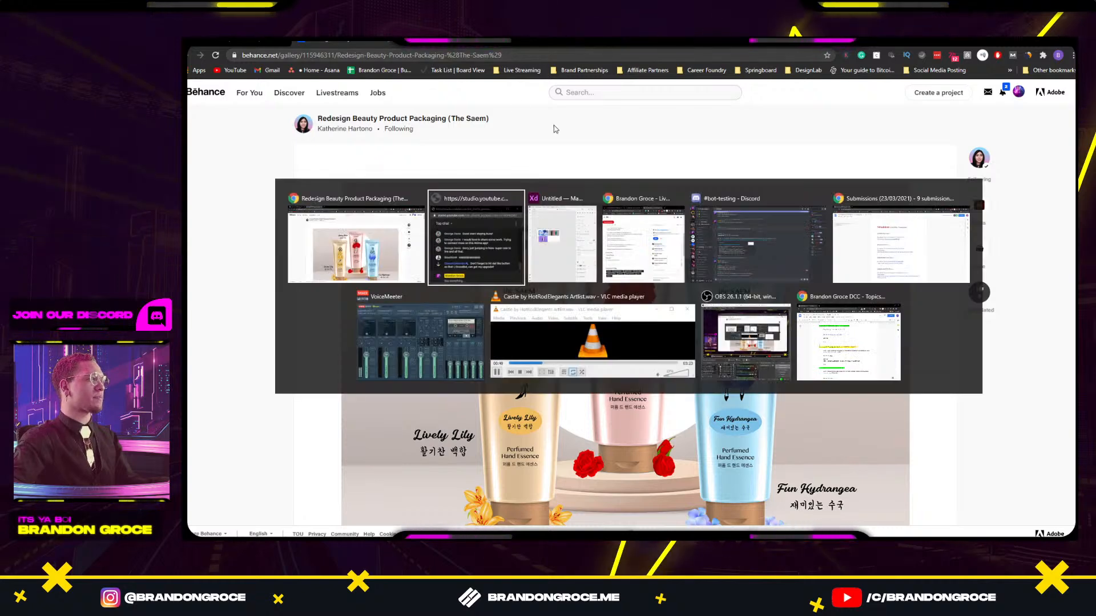
pyautogui.press('Escape')
pyautogui.scroll(-2, 573, 188)
pyautogui.scroll(1, 573, 188)
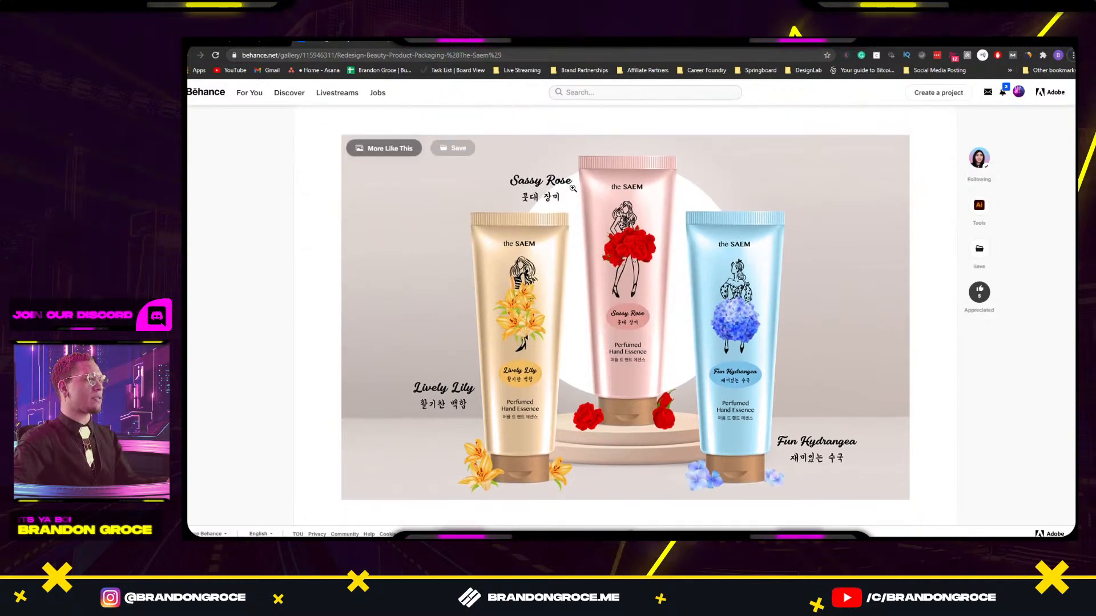
pyautogui.press('super+shift+s')
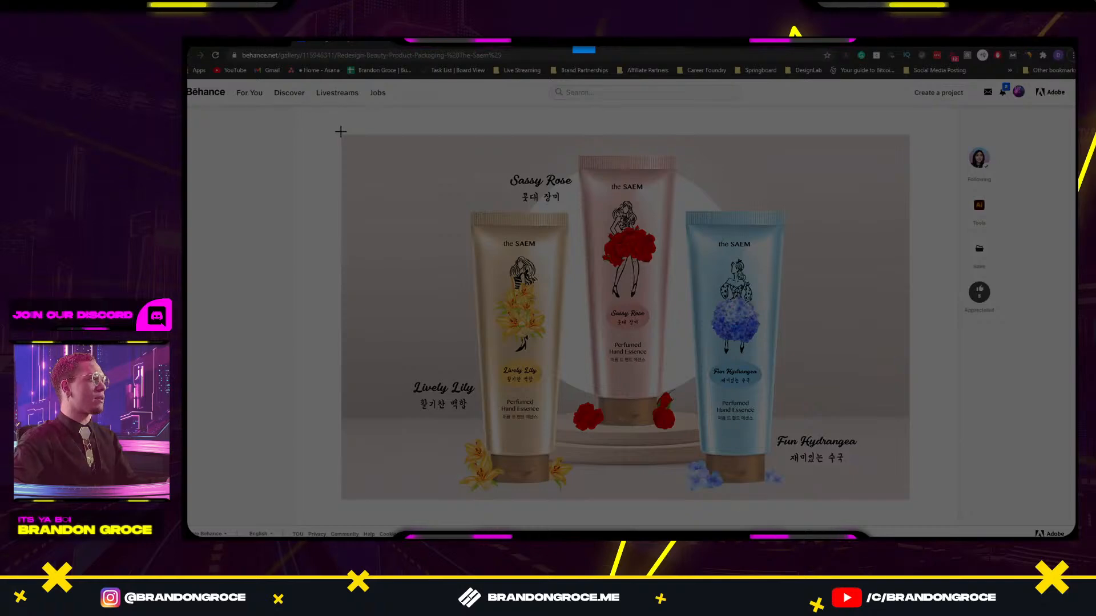
pyautogui.moveTo(342, 135); pyautogui.dragTo(909, 499)
# Open the Lively Lily image and paste the screenshot onto the XD artboard's lower right.
pyautogui.scroll(-15, 900, 436)
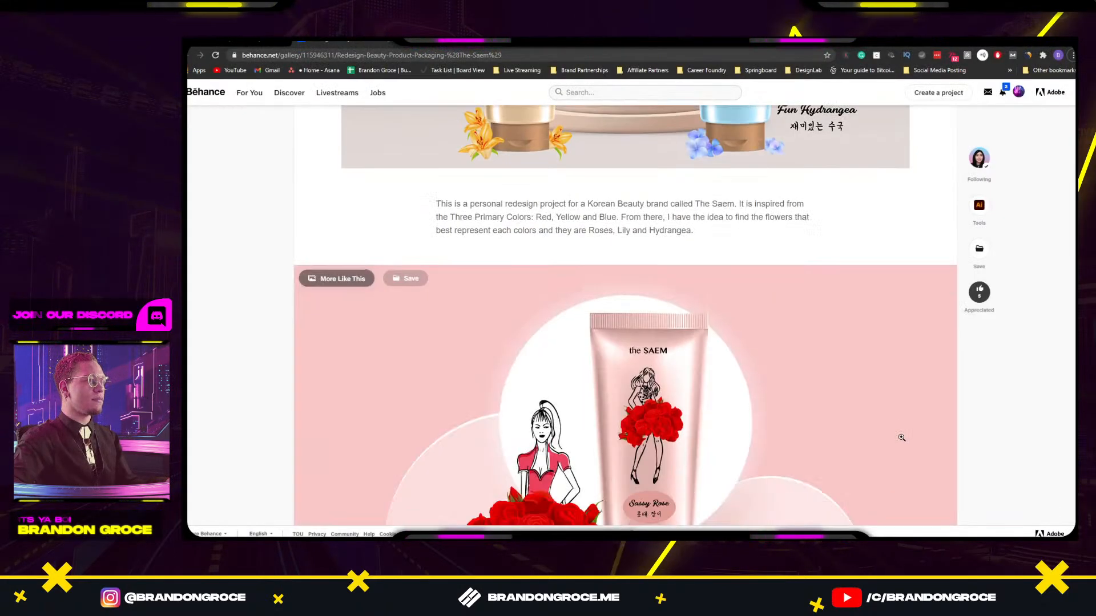
pyautogui.scroll(-8, 899, 420)
pyautogui.scroll(5, 898, 419)
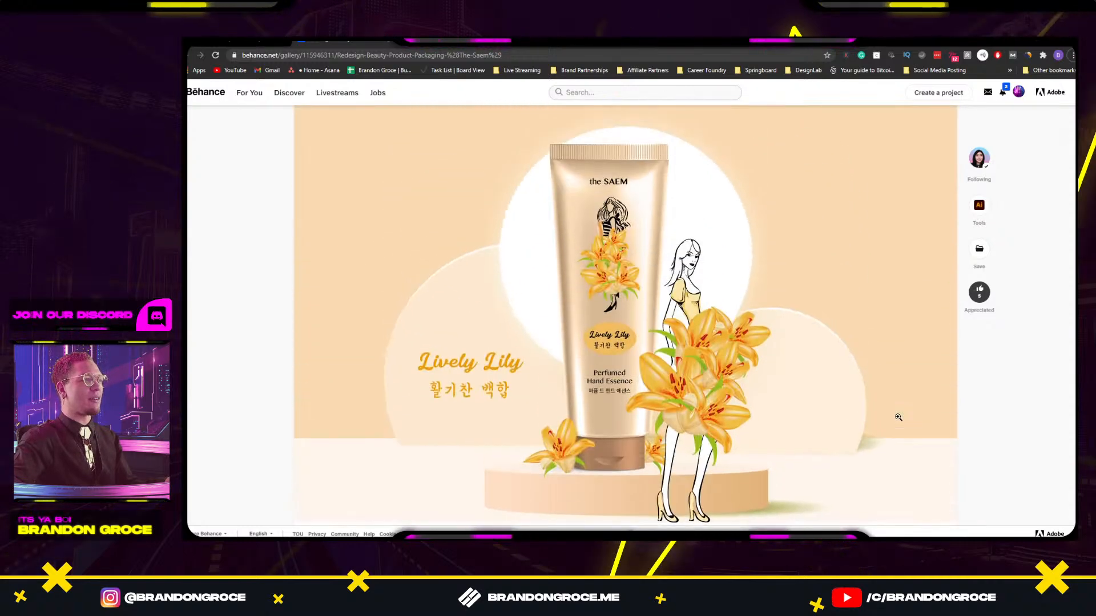
pyautogui.scroll(1, 319, 188)
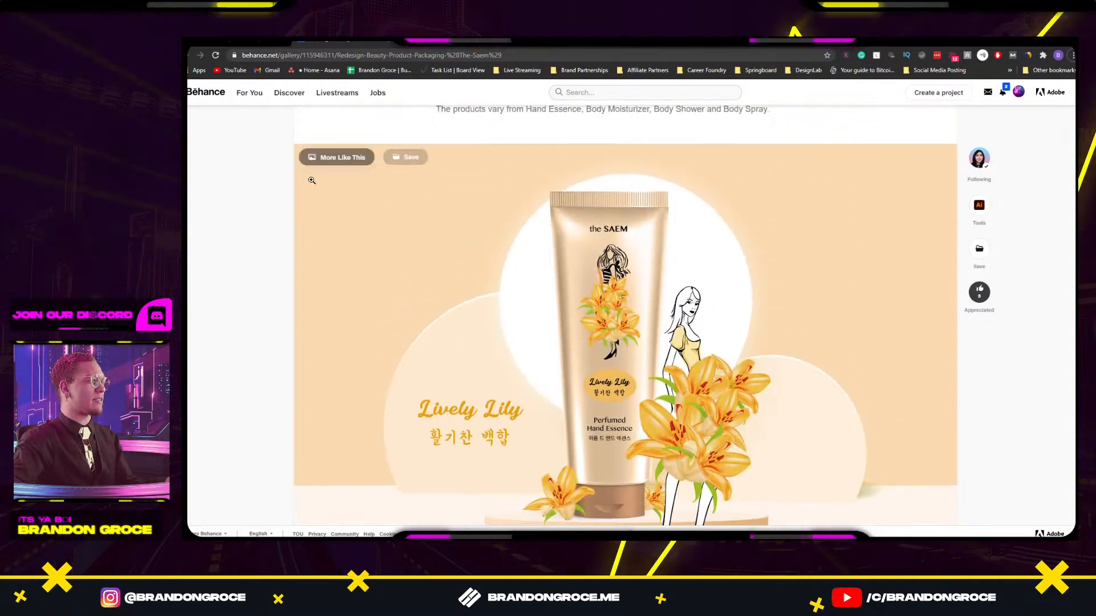
pyautogui.click(476, 199)
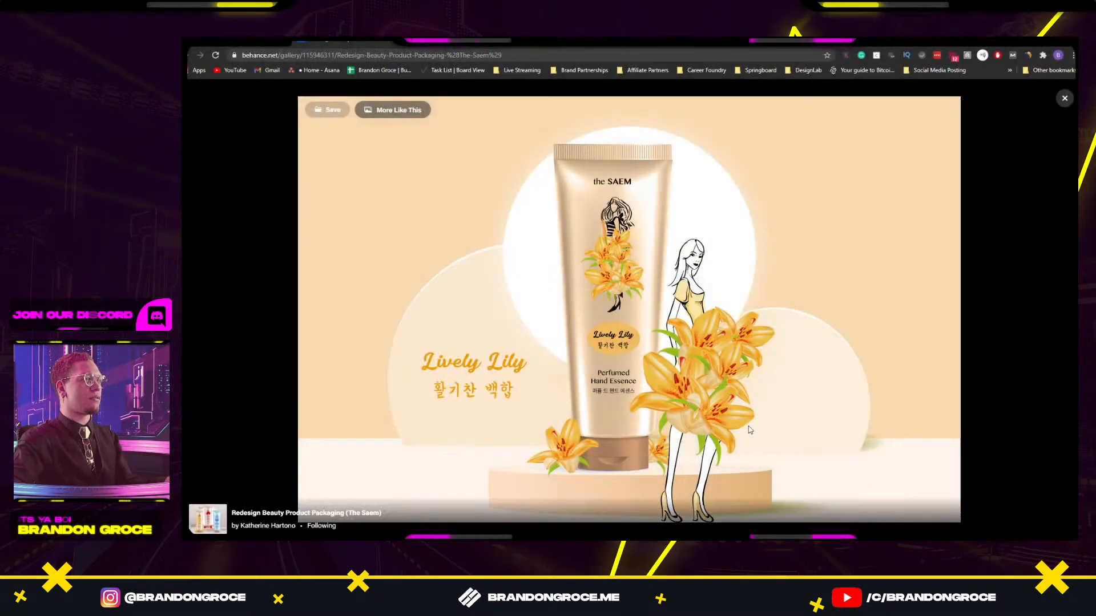
pyautogui.hotkey('alt', 'Tab')
pyautogui.hotkey('alt', 'Tab')
pyautogui.hotkey('ctrl', 'v')
pyautogui.moveTo(788, 240); pyautogui.dragTo(839, 277)
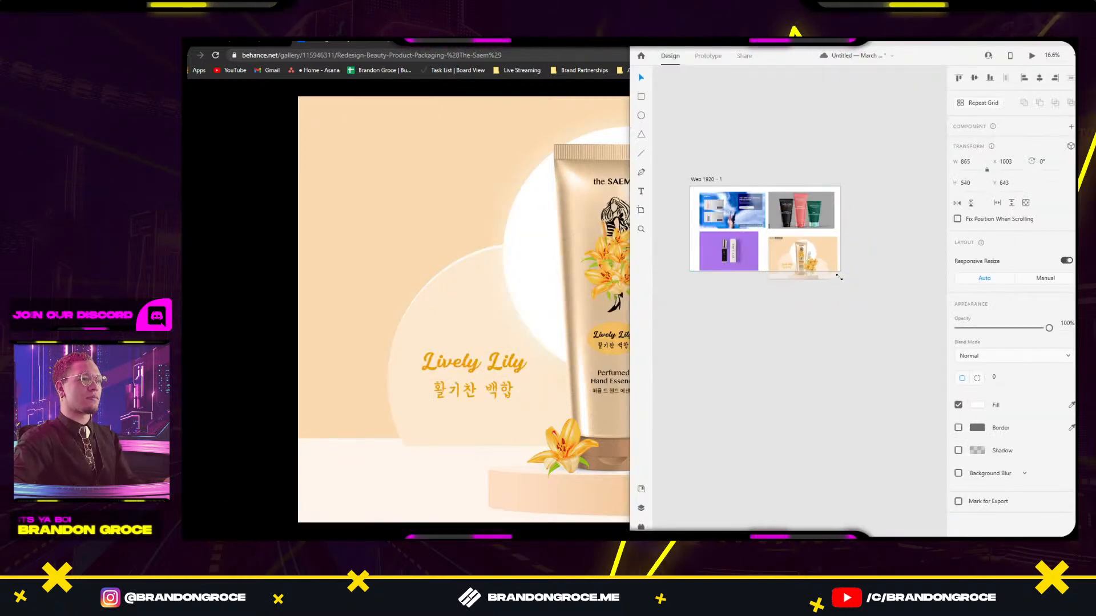
# Position the Lively Lily tile directly beneath the grey product image.
pyautogui.click(818, 293)
pyautogui.scroll(2, 827, 320)
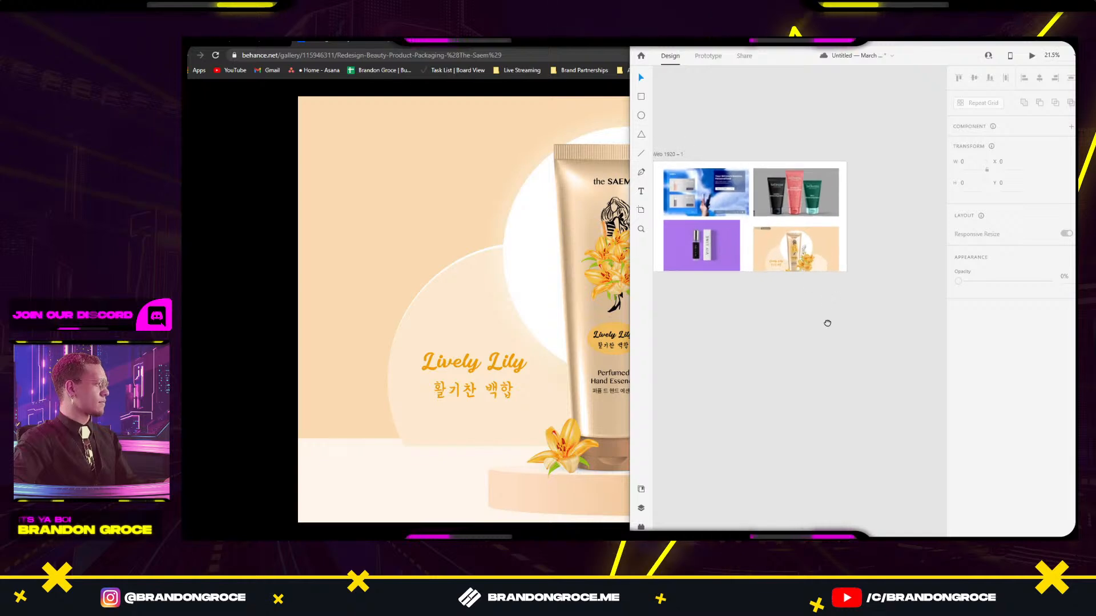
pyautogui.scroll(1, 767, 284)
pyautogui.moveTo(793, 326); pyautogui.dragTo(793, 318)
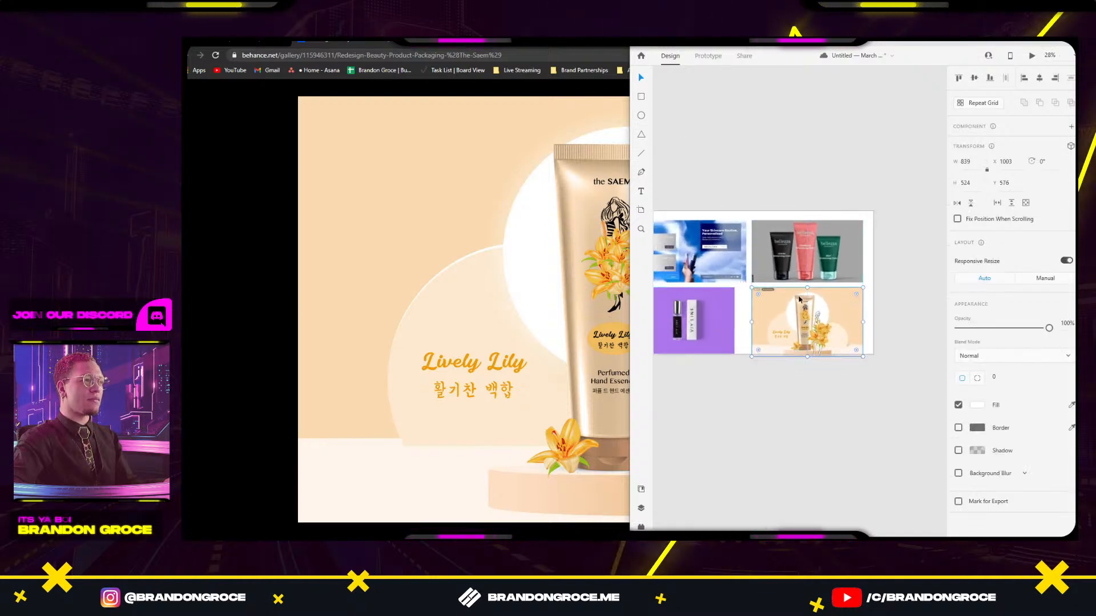
pyautogui.moveTo(753, 381); pyautogui.dragTo(837, 395)
# Extend the Web 1920 artboard downward for more room, then switch to the Submissions document.
pyautogui.click(722, 216)
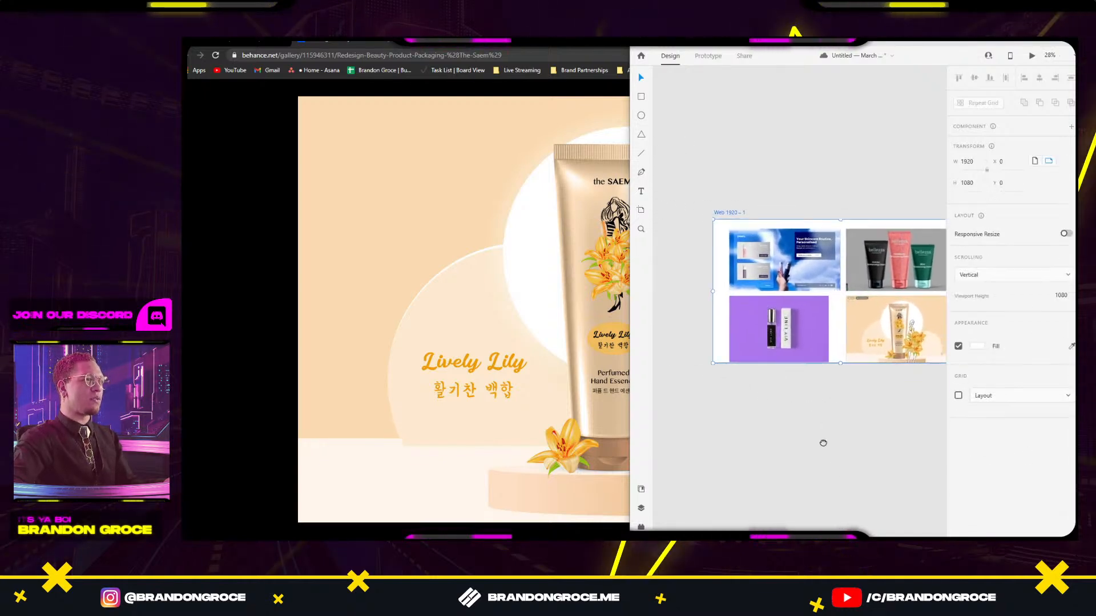
pyautogui.scroll(-3, 806, 301)
pyautogui.moveTo(803, 292); pyautogui.dragTo(804, 432)
pyautogui.click(807, 472)
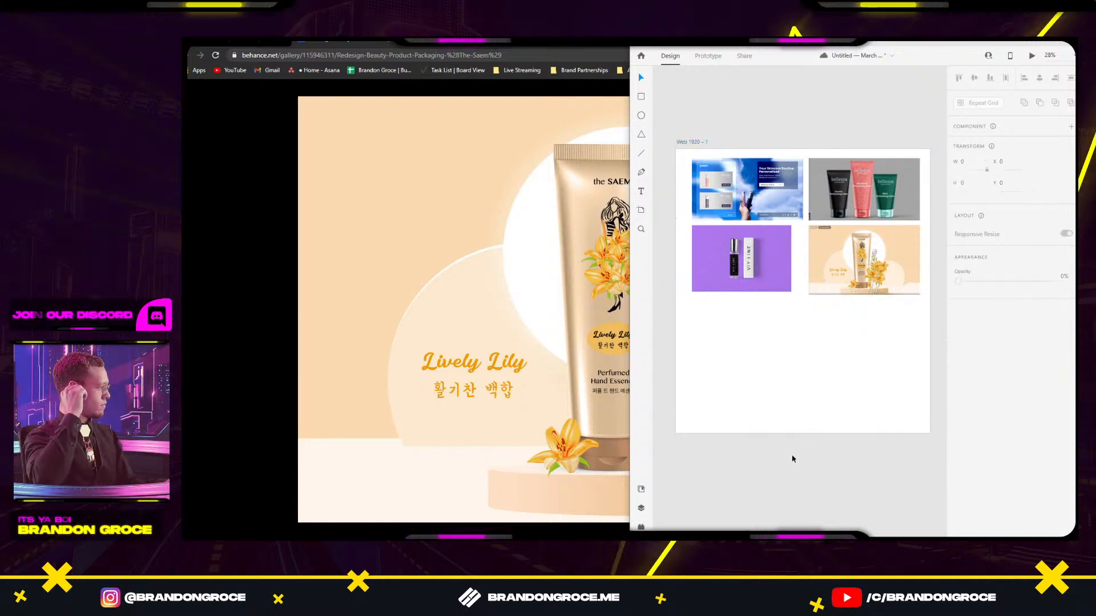
pyautogui.hotkey('alt', 'Tab')
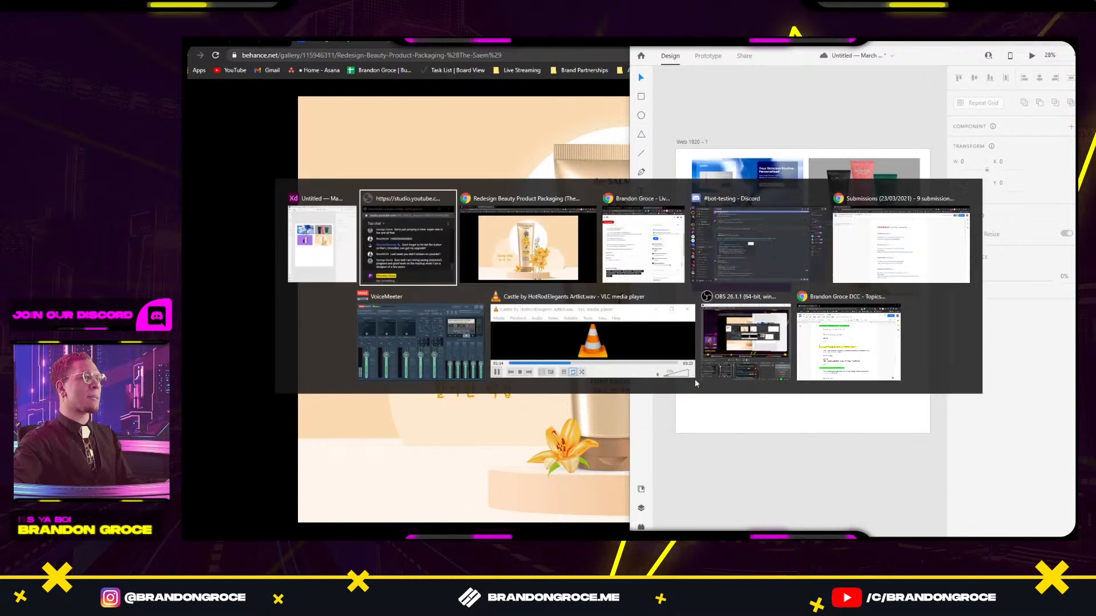
pyautogui.hotkey('alt', 'Tab')
pyautogui.hotkey('alt', 'Tab')
pyautogui.hotkey('alt', 'Tab')
pyautogui.hotkey('alt', 'Tab')
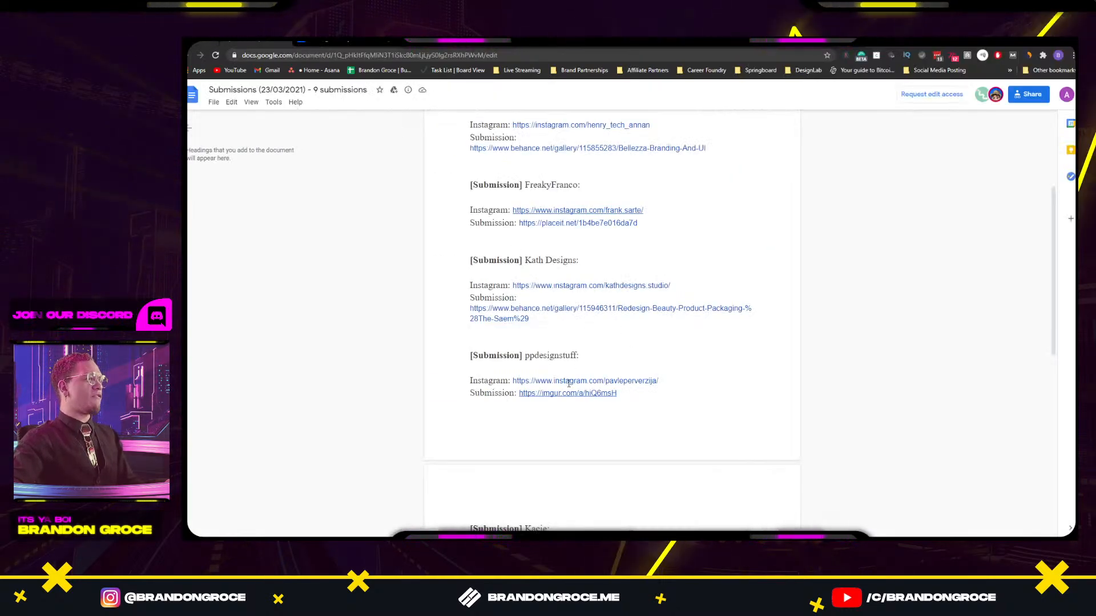
# Open the next entrant's Imgur submission and watch its Neauthy website video full screen from the start.
pyautogui.click(571, 409)
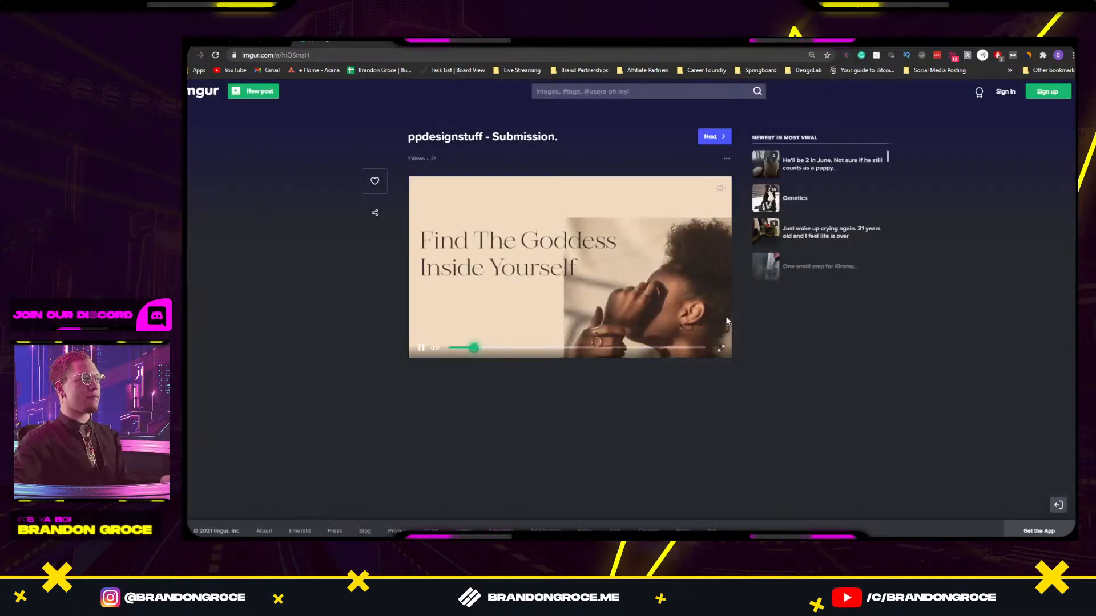
pyautogui.click(718, 350)
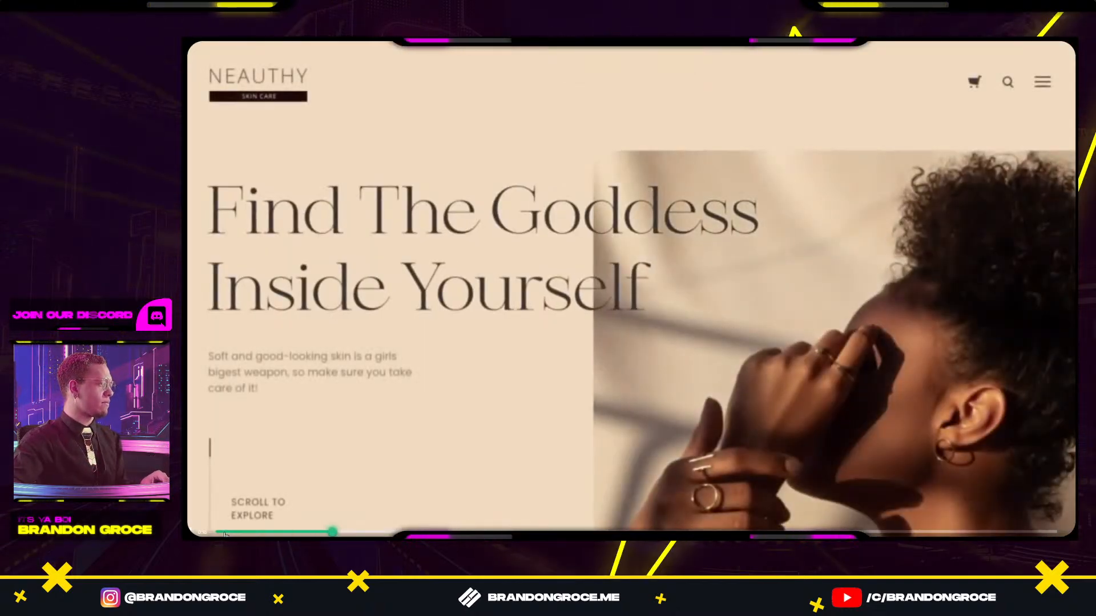
pyautogui.click(218, 533)
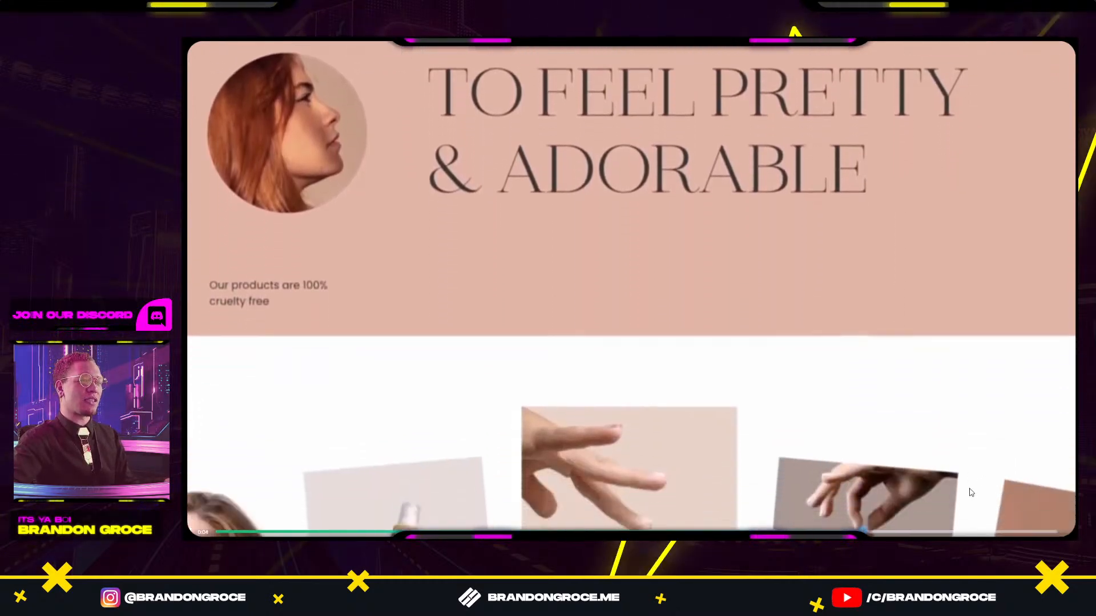
pyautogui.press('Escape')
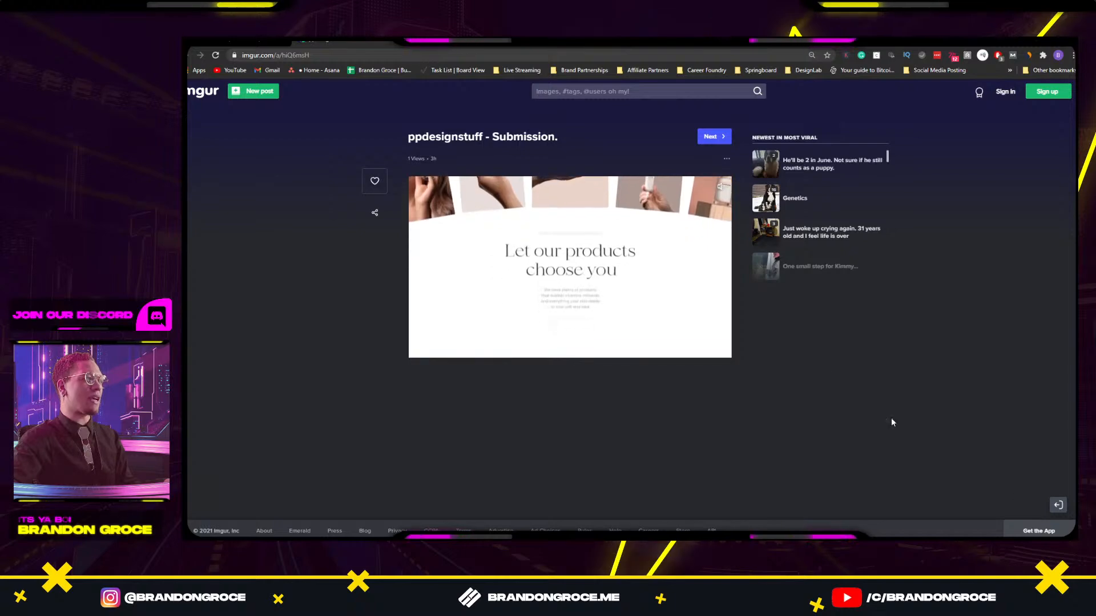
# Snip the whole Neauthy video frame on the Imgur page as a screenshot.
pyautogui.hotkey('alt', 'Tab')
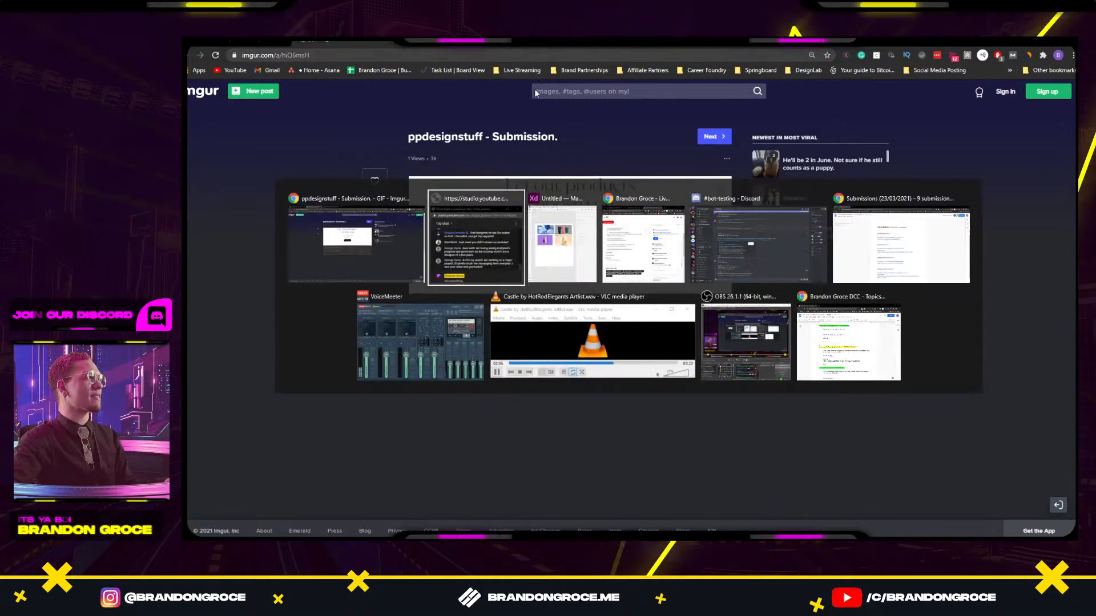
pyautogui.press('Escape')
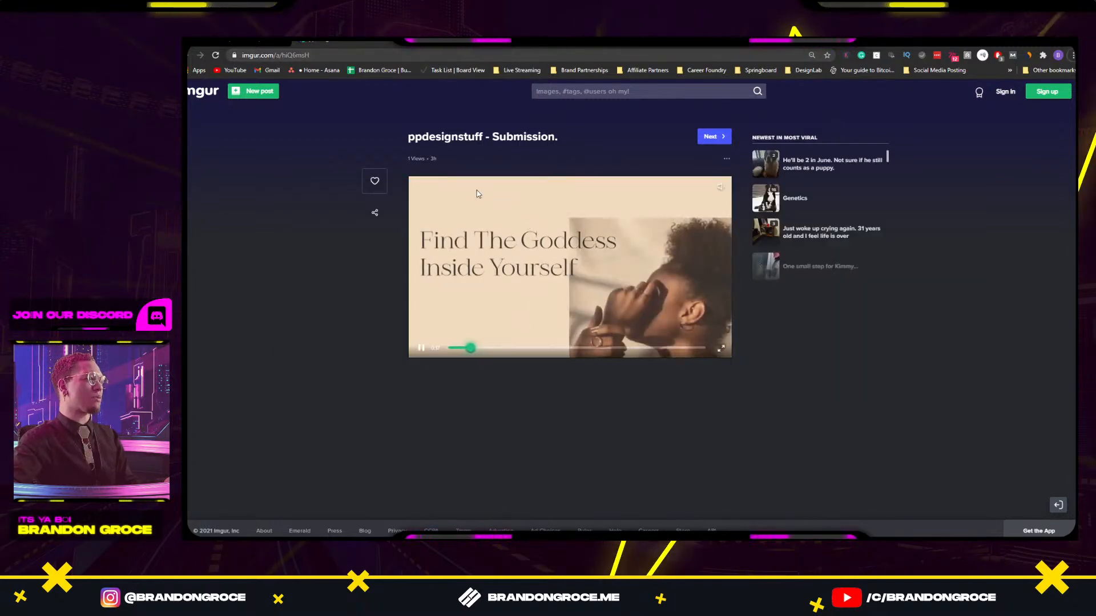
pyautogui.press('super+shift+s')
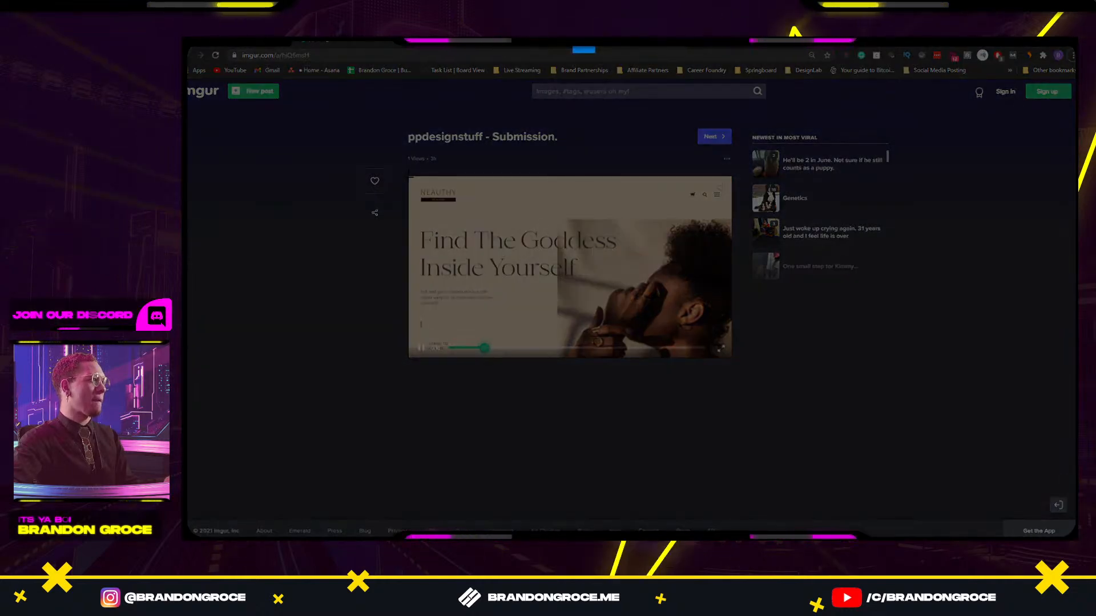
pyautogui.moveTo(408, 177); pyautogui.dragTo(731, 359)
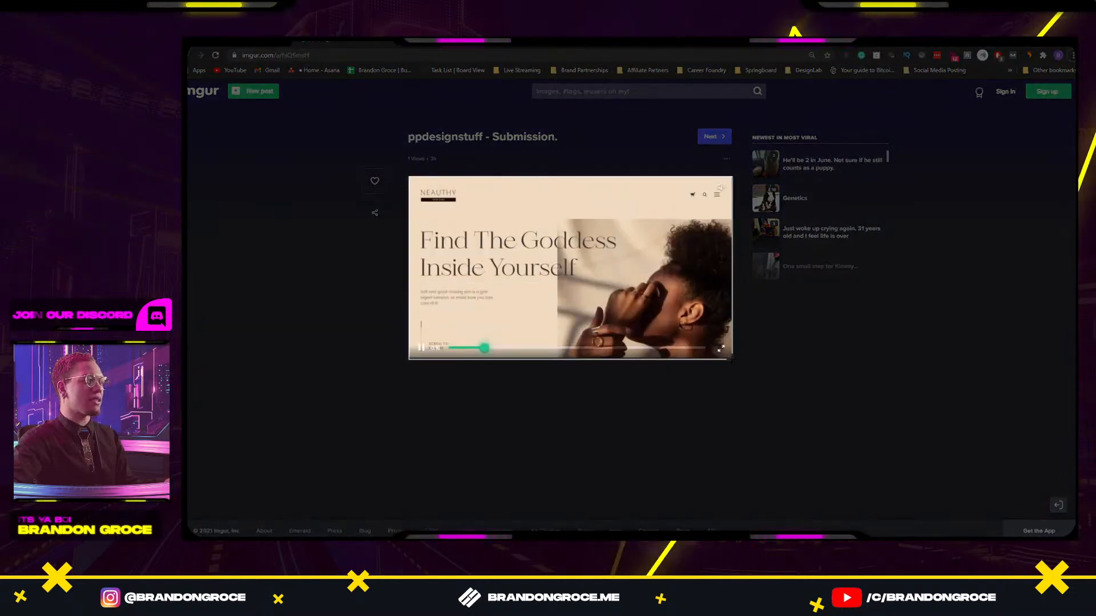
# Paste the Find The Goddess screenshot below the purple tile in XD, then return to the Submissions doc.
pyautogui.hotkey('alt', 'Tab')
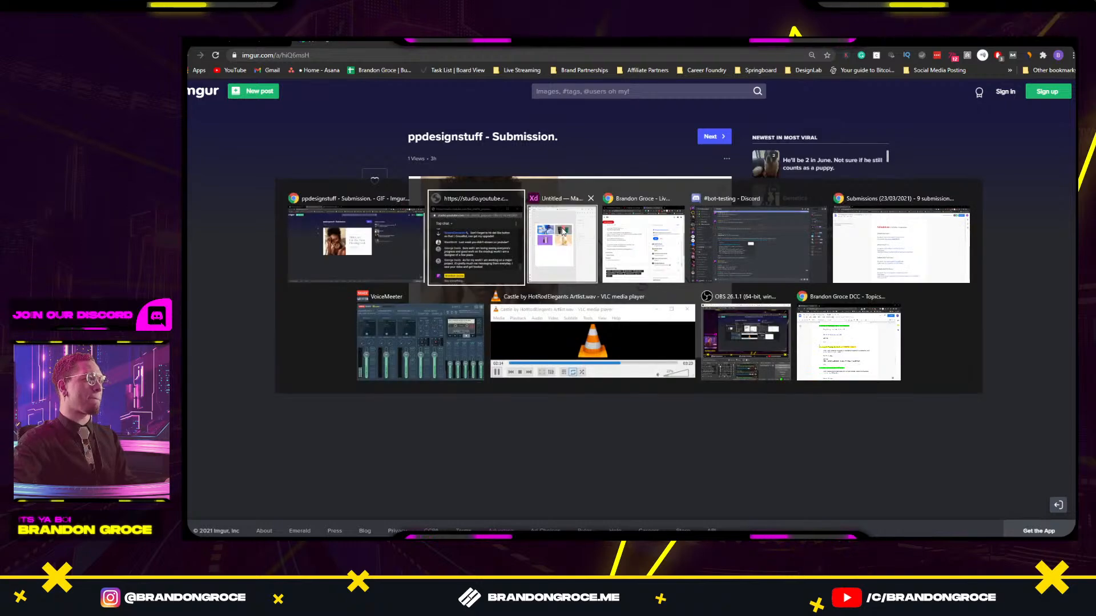
pyautogui.hotkey('ctrl', 'v')
pyautogui.moveTo(776, 320); pyautogui.dragTo(713, 339)
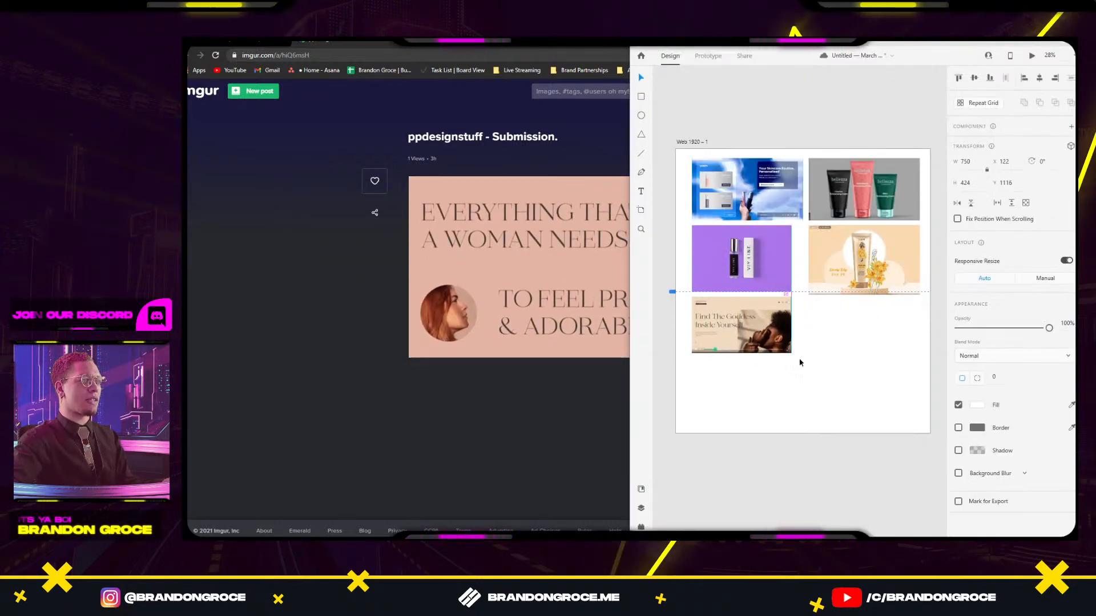
pyautogui.click(834, 388)
pyautogui.hotkey('alt', 'Tab')
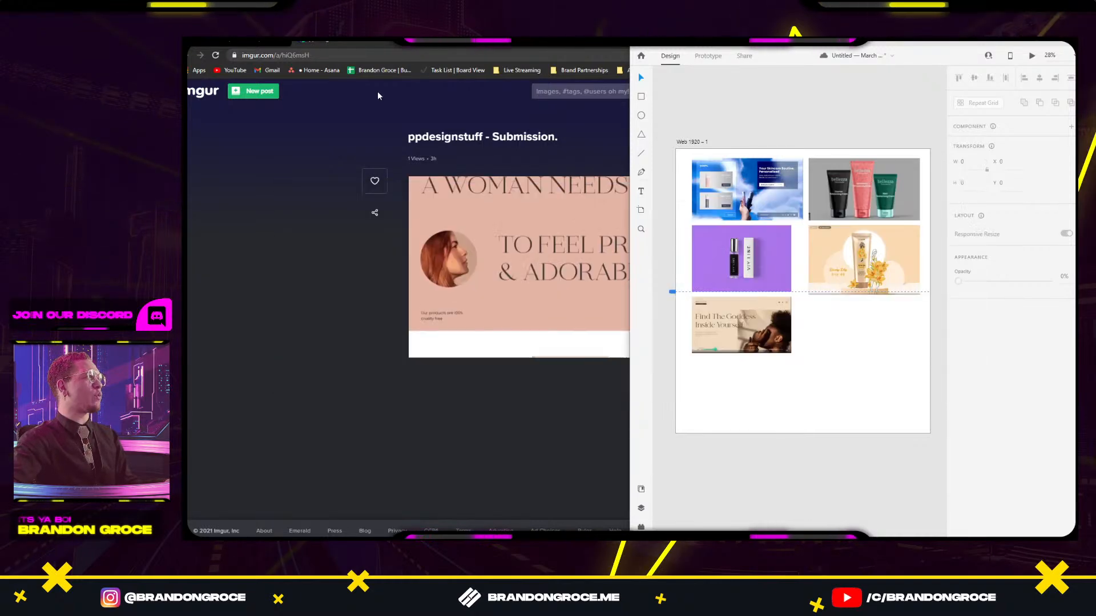
pyautogui.click(257, 41)
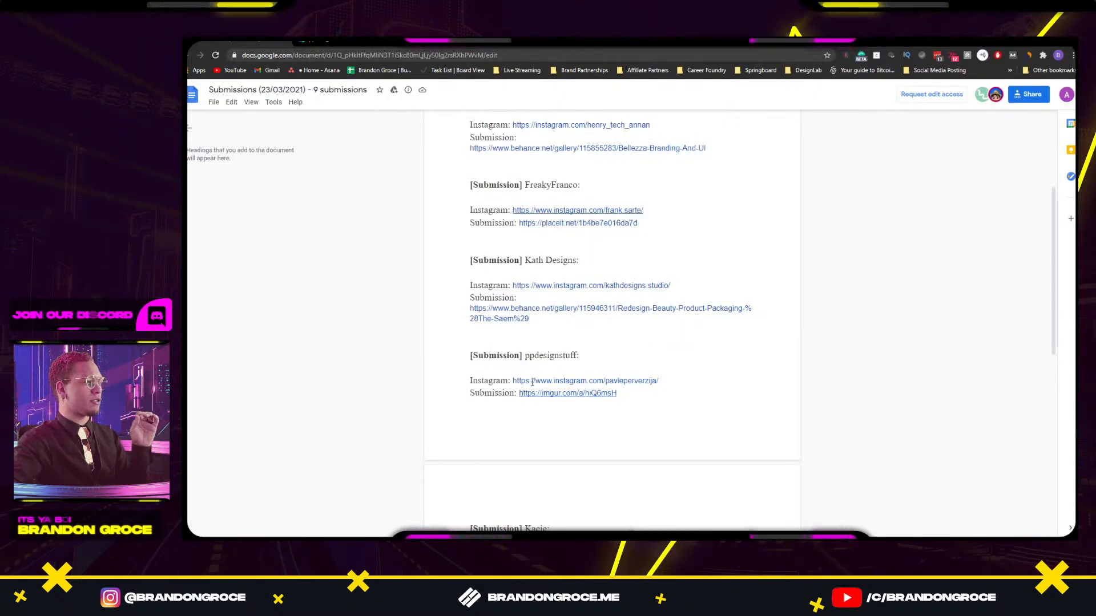
# Open the Natur Website Concept submission from the Doc, appreciate it and follow its author.
pyautogui.scroll(-3, 532, 382)
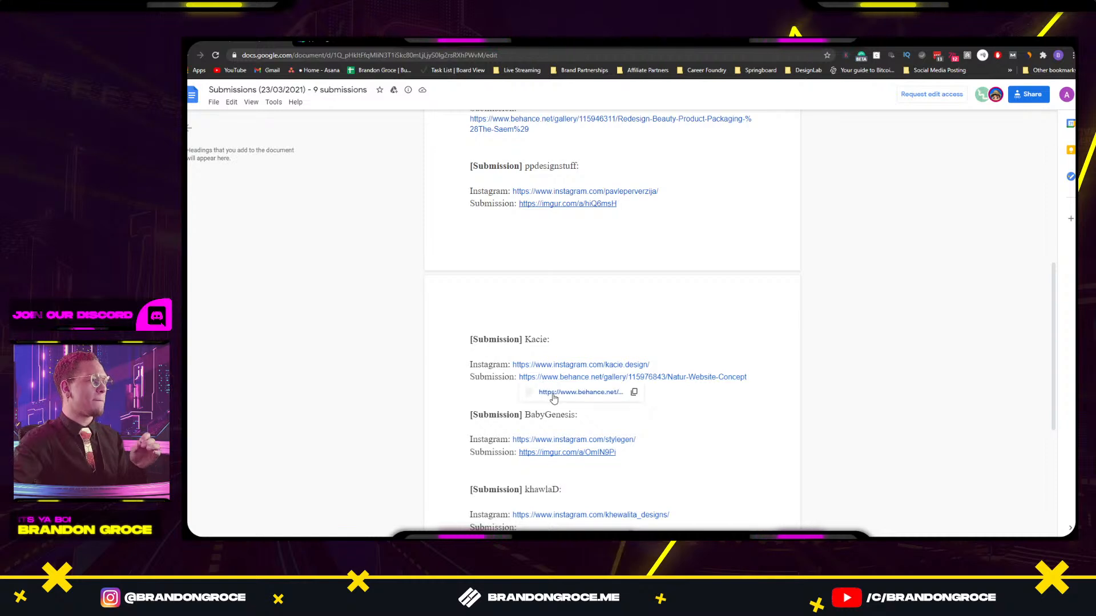
pyautogui.click(552, 393)
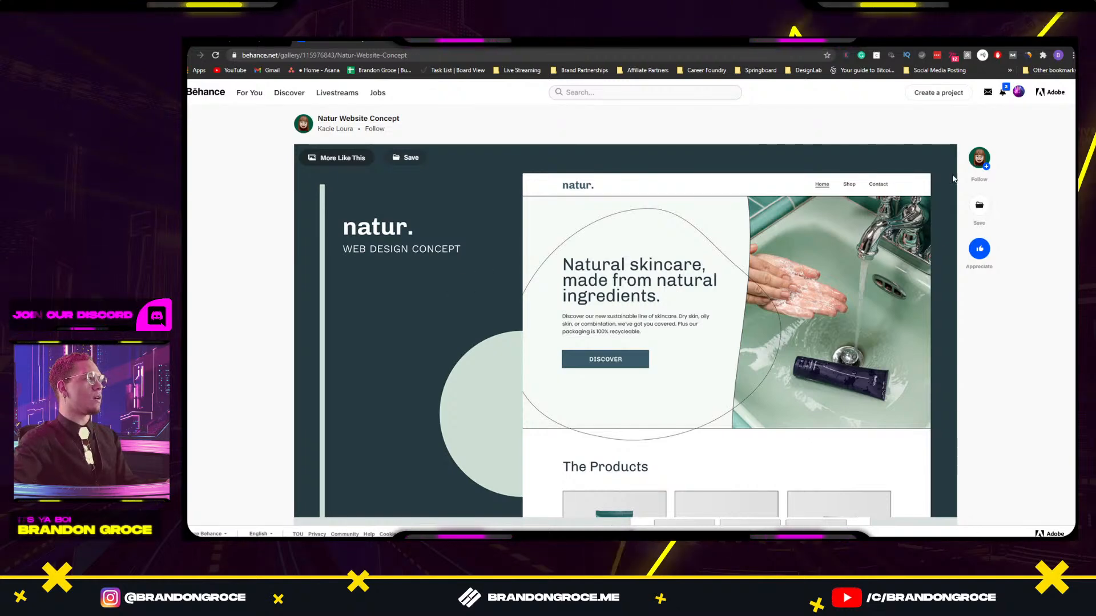
pyautogui.click(979, 249)
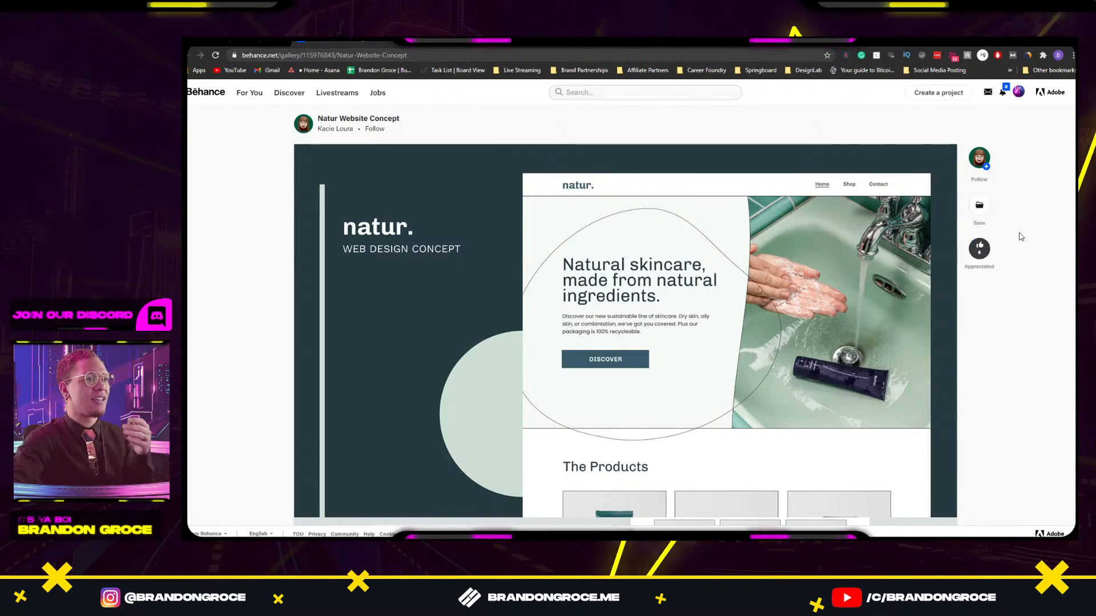
pyautogui.click(979, 158)
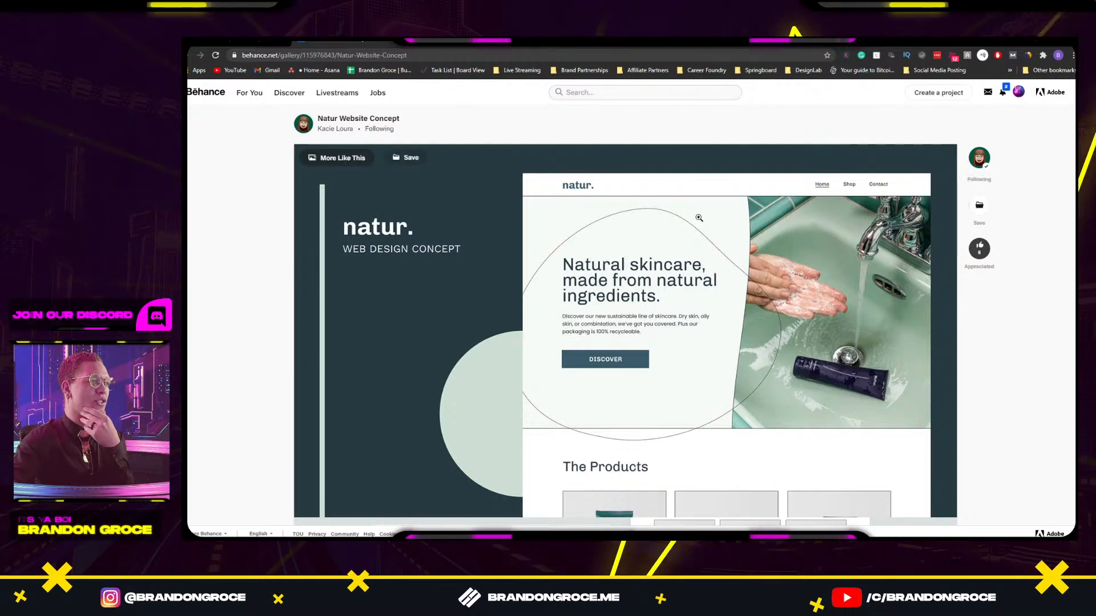
pyautogui.scroll(-1, 662, 228)
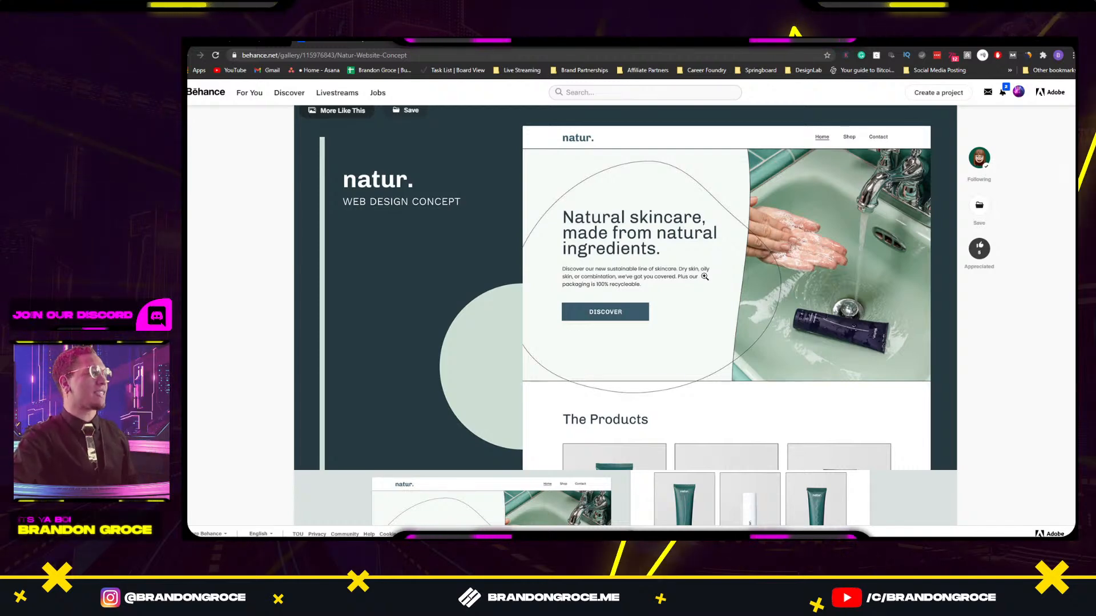
pyautogui.scroll(-3, 703, 286)
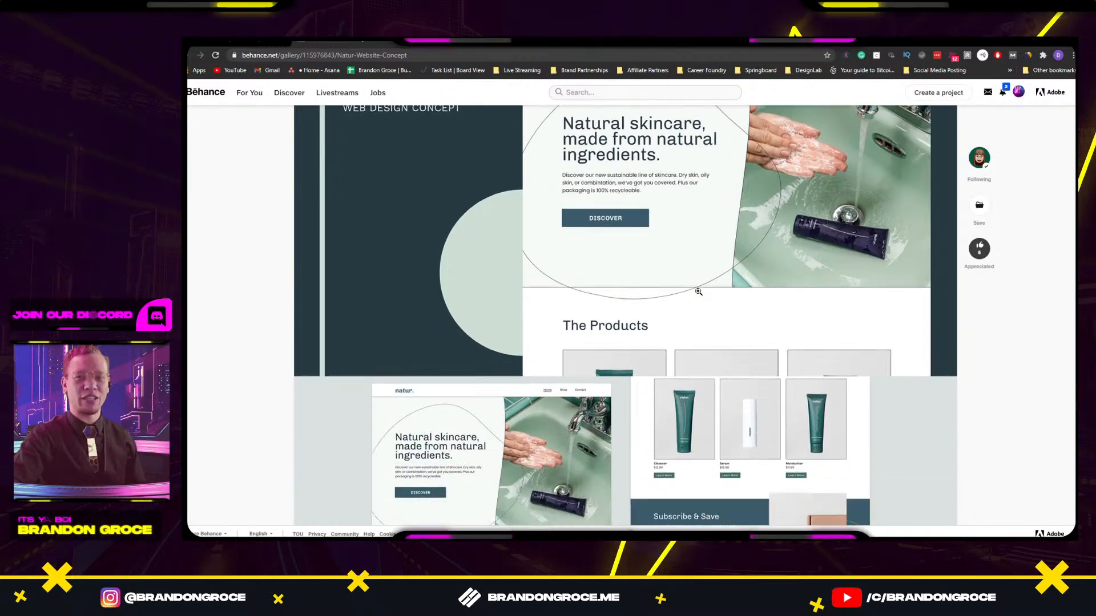
pyautogui.scroll(3, 698, 291)
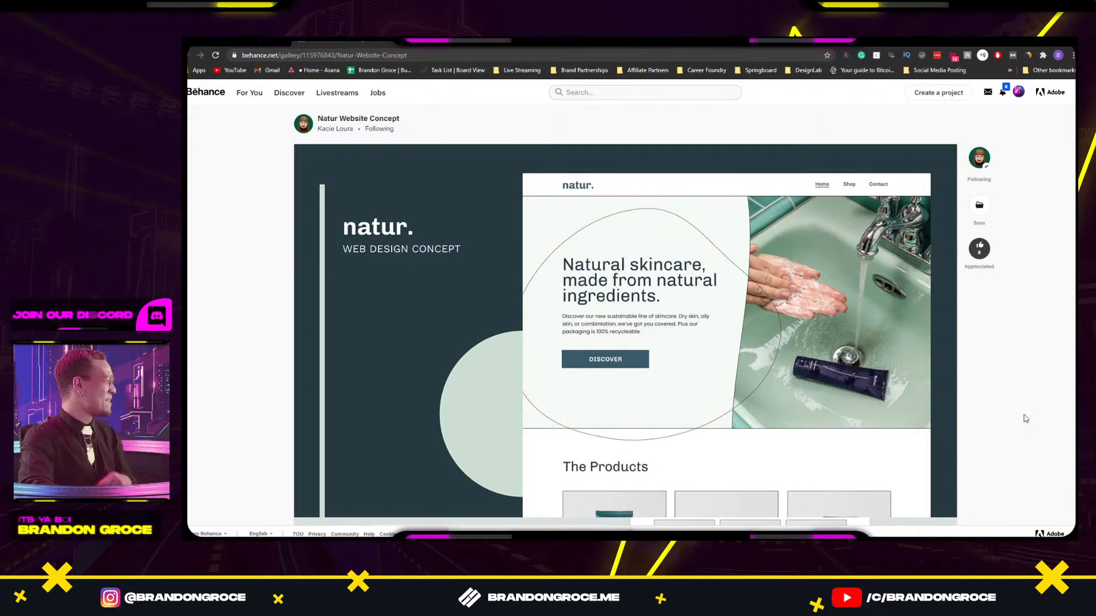
# Scroll down the Natur project images and start the natur. homepage video.
pyautogui.scroll(-6, 818, 386)
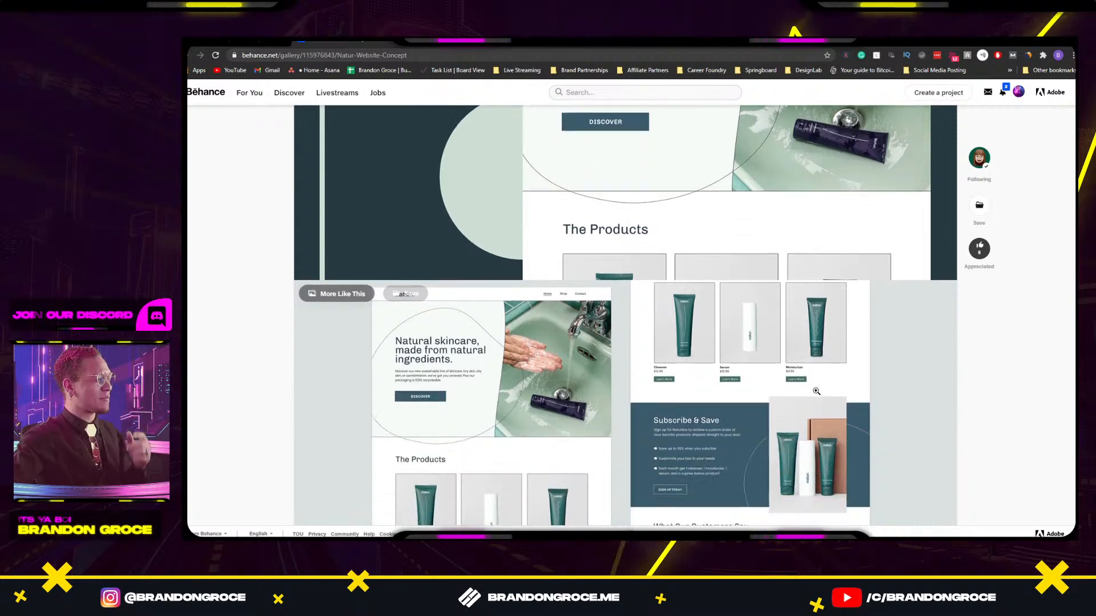
pyautogui.scroll(-1, 818, 385)
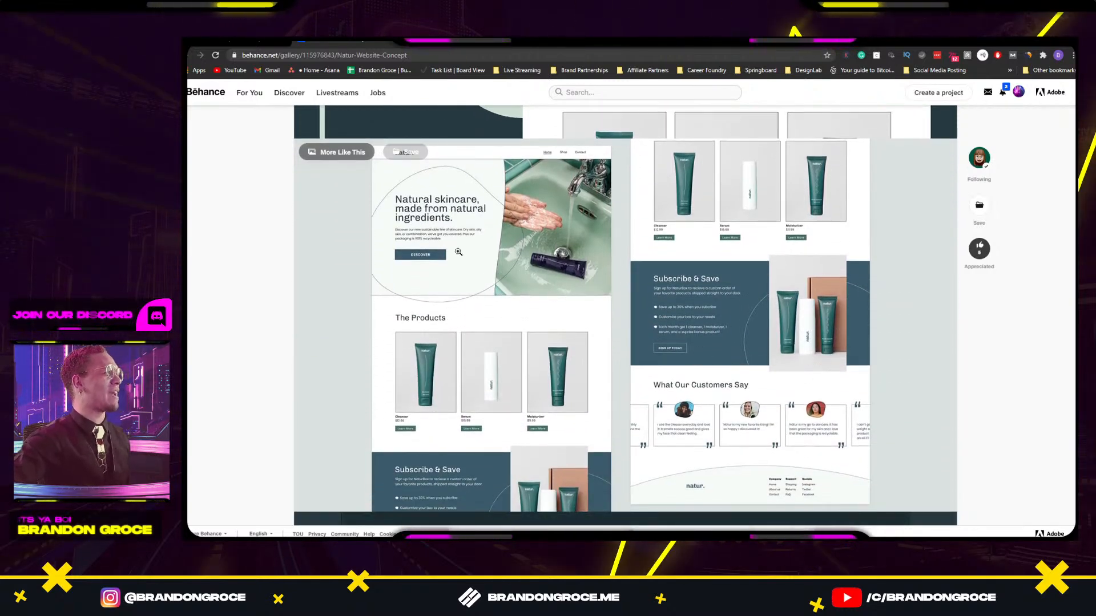
pyautogui.scroll(-1, 403, 320)
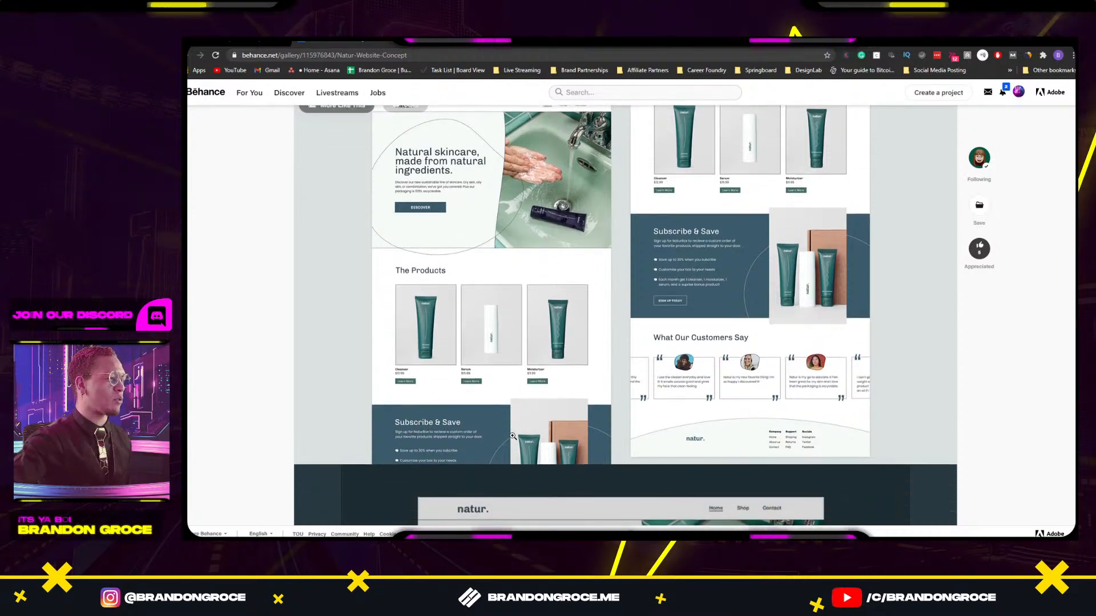
pyautogui.scroll(3, 661, 321)
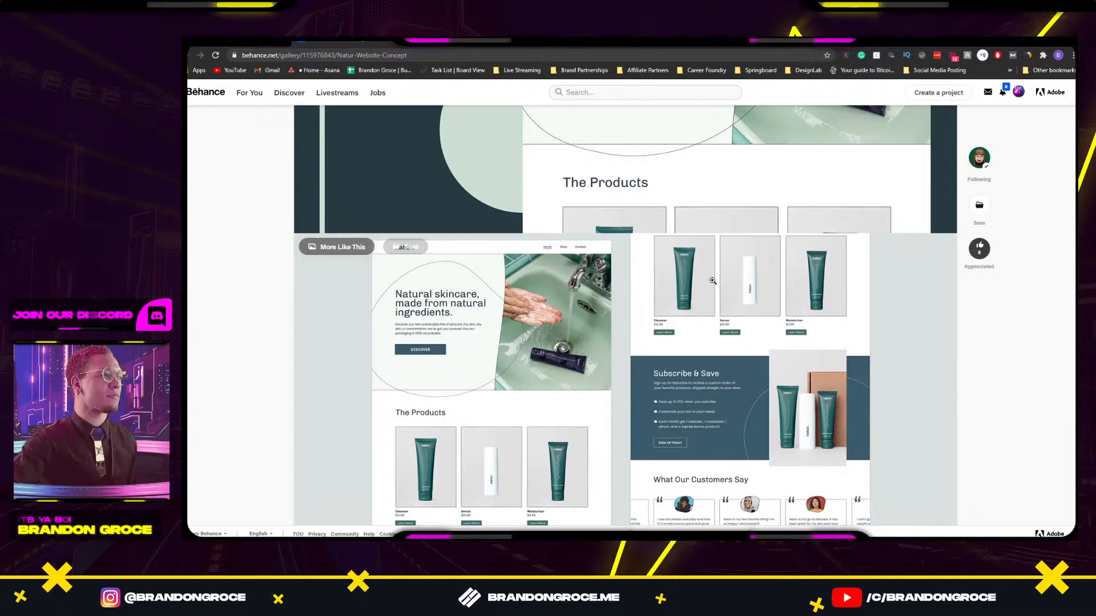
pyautogui.scroll(-1, 712, 281)
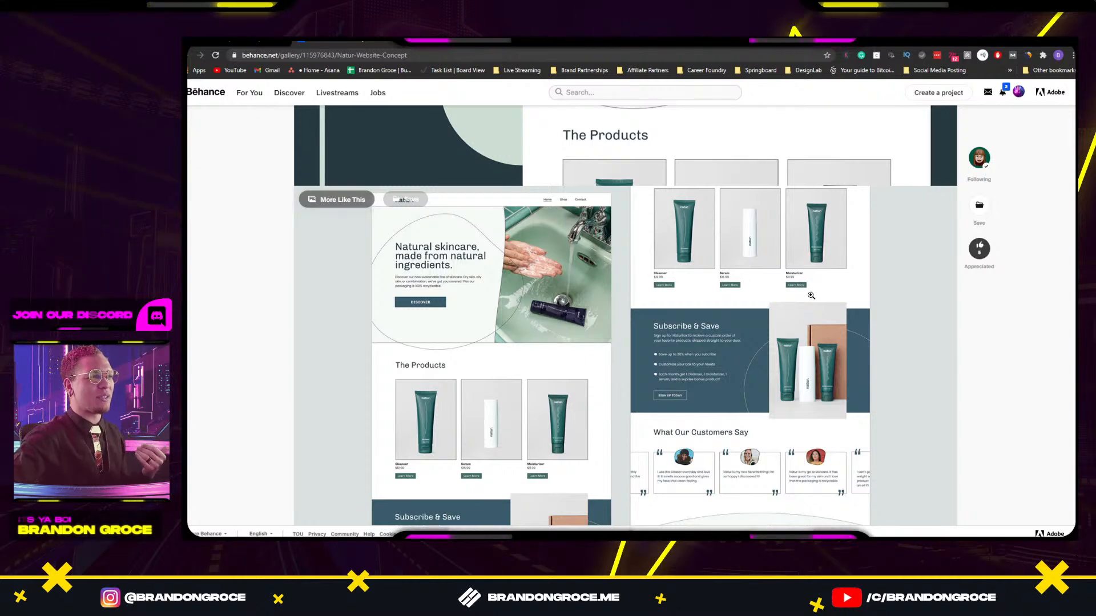
pyautogui.scroll(-3, 812, 301)
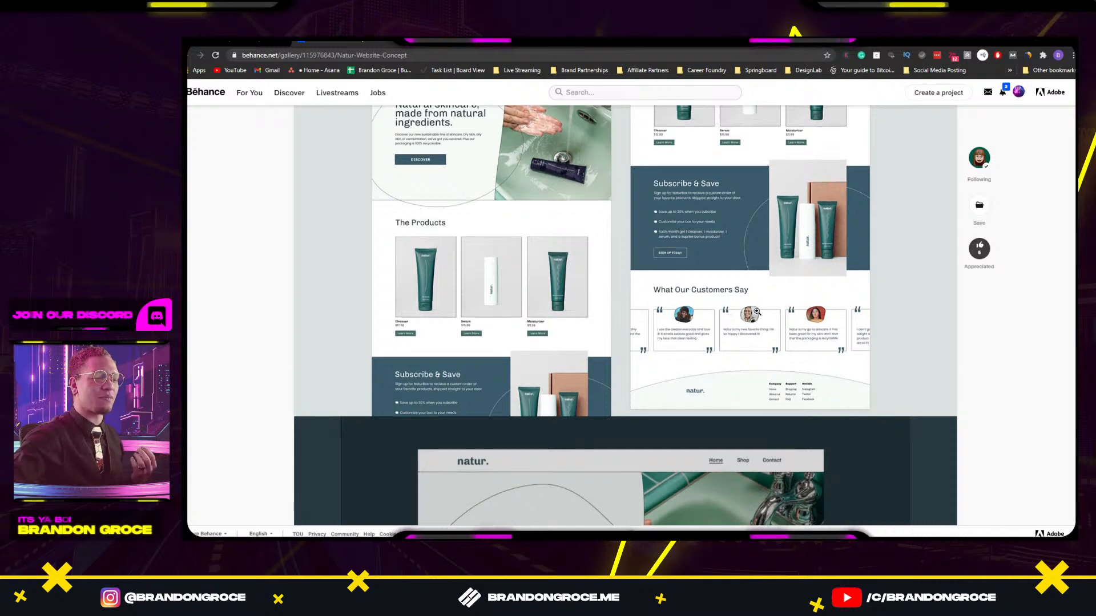
pyautogui.scroll(-3, 754, 310)
pyautogui.scroll(-2, 753, 310)
pyautogui.click(634, 343)
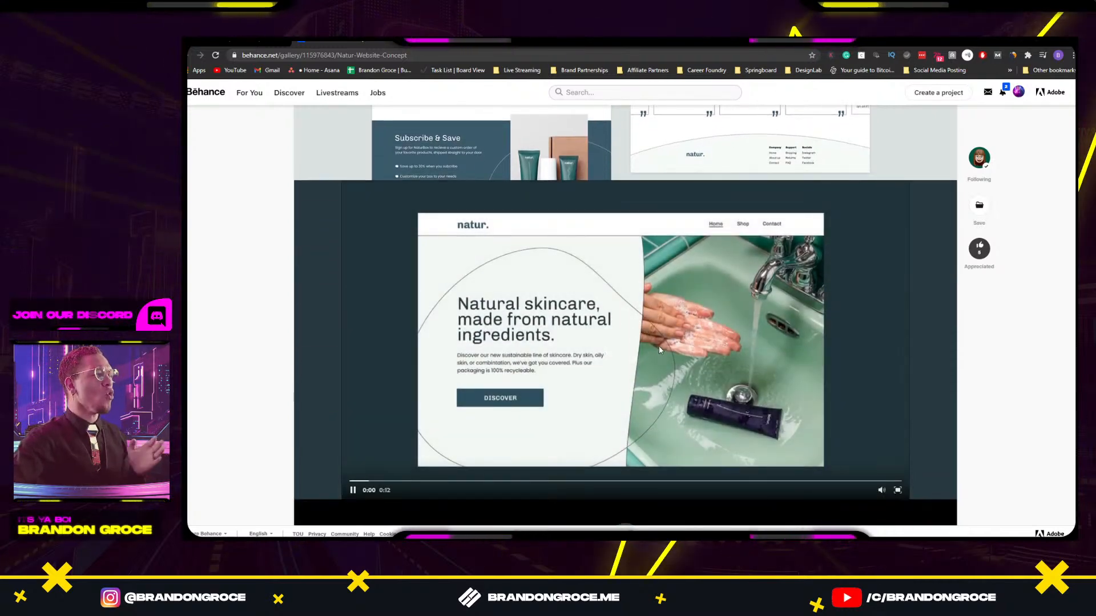
# Watch the 12-second natur. video full screen, replaying it from the start, then exit full screen.
pyautogui.click(897, 490)
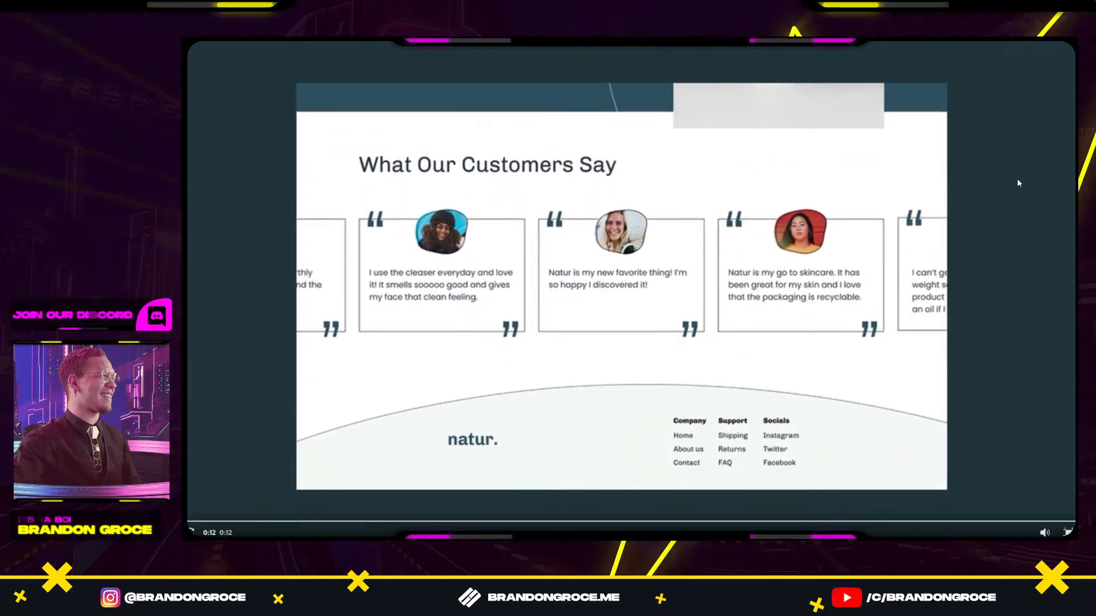
pyautogui.click(207, 521)
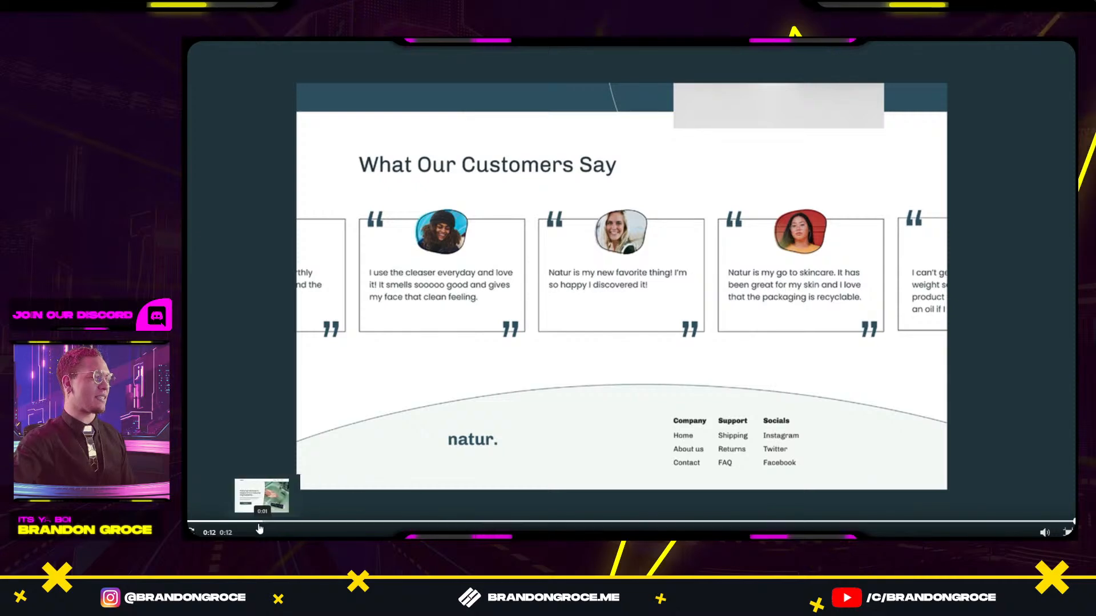
pyautogui.click(1067, 528)
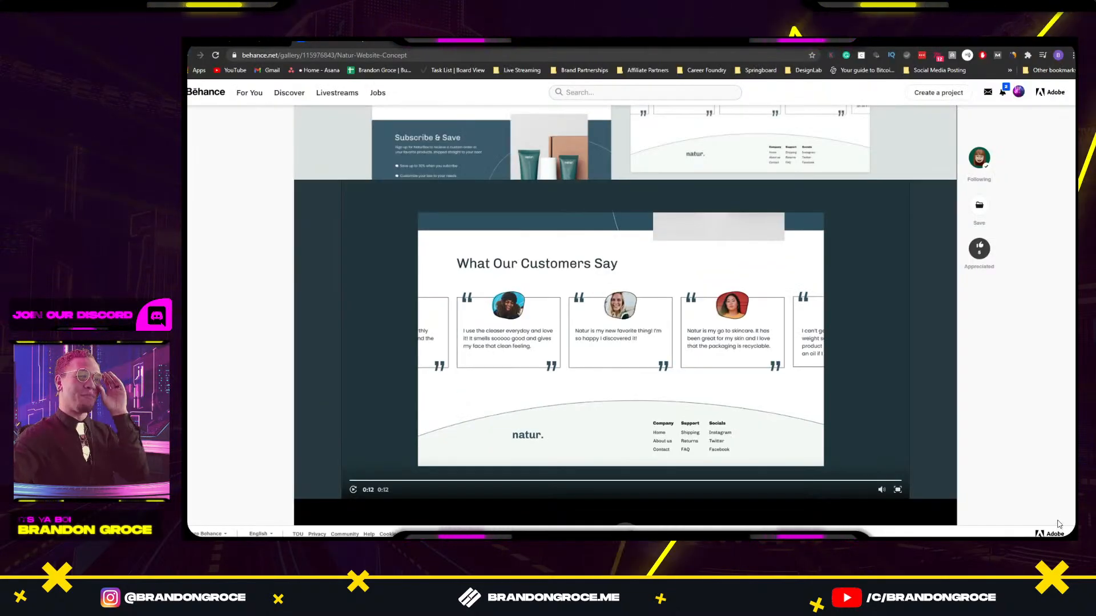
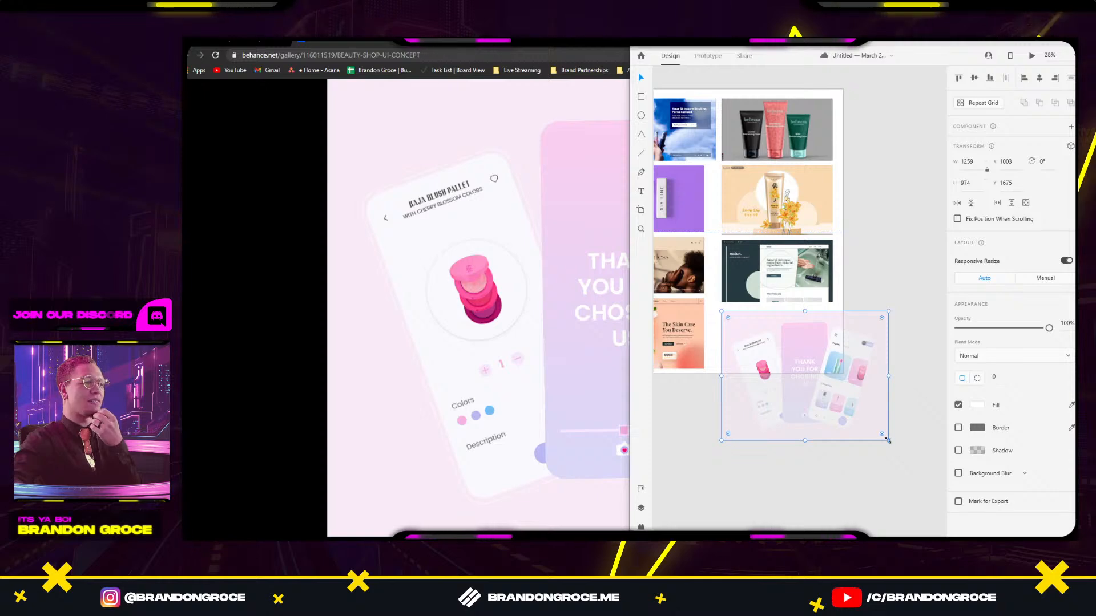
# Shrink the pink beauty-shop mockup by its corner handle to fit the grid.
pyautogui.moveTo(888, 441); pyautogui.dragTo(863, 399)
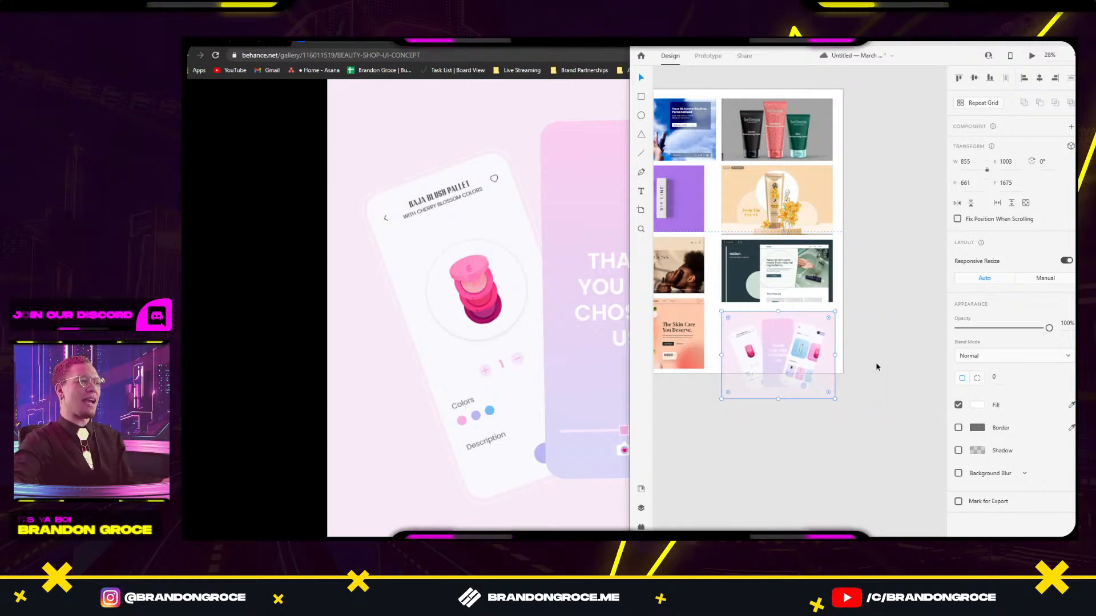
pyautogui.click(875, 363)
pyautogui.moveTo(787, 348); pyautogui.dragTo(891, 425)
pyautogui.scroll(-3, 771, 191)
pyautogui.scroll(-1, 767, 184)
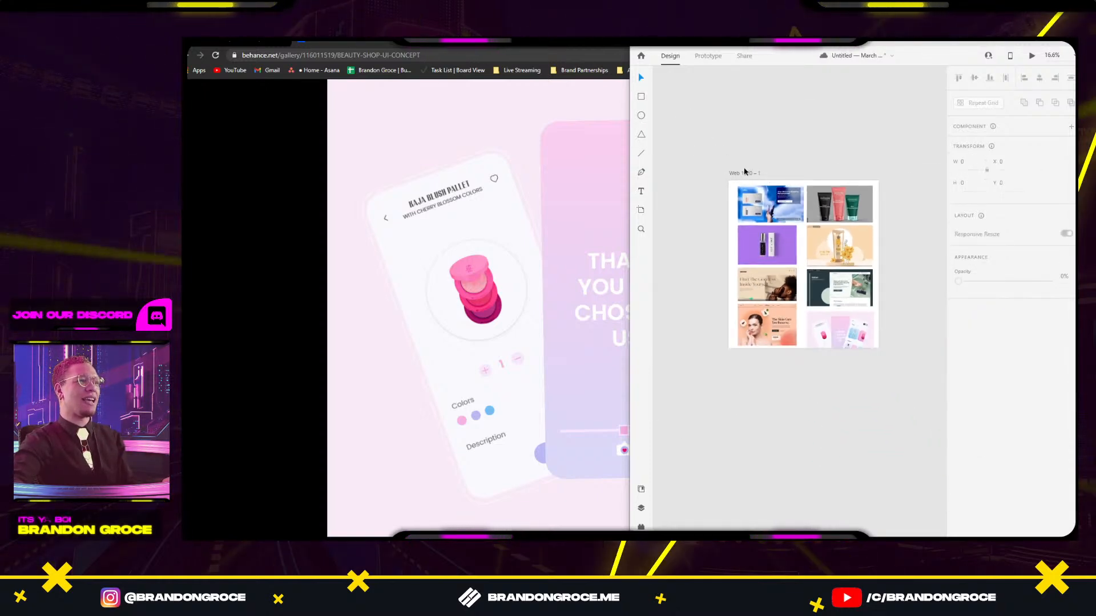
# Drag the Web 1920 – 1 artboard's bottom edge down to extend it.
pyautogui.click(745, 172)
pyautogui.click(806, 350)
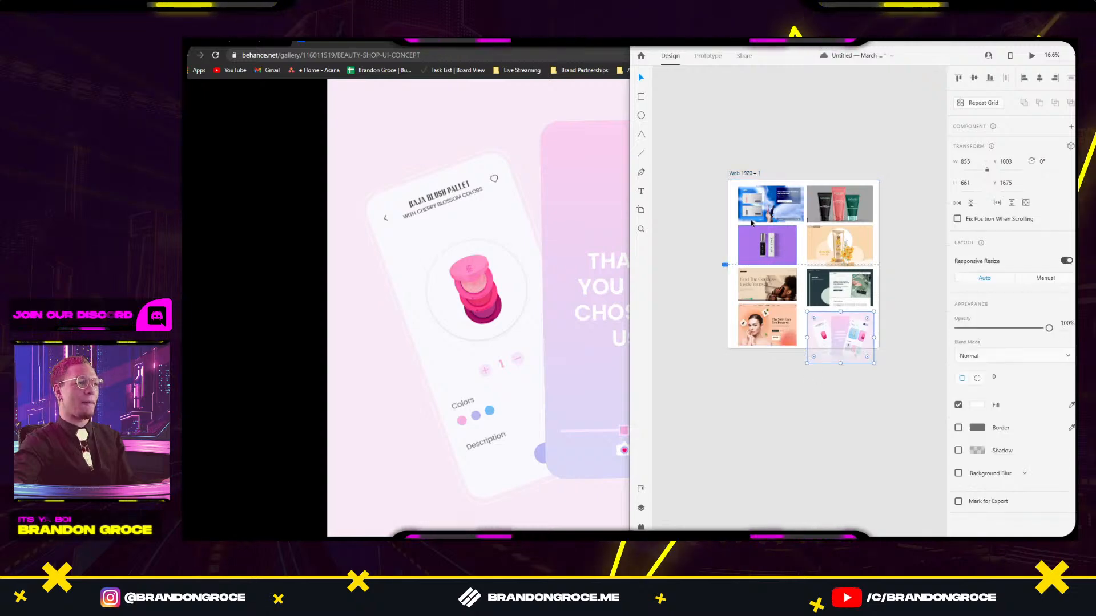
pyautogui.click(754, 174)
pyautogui.moveTo(804, 349); pyautogui.dragTo(805, 398)
pyautogui.click(831, 419)
# Nudge the pink mockup into the bottom-right grid slot, then close the Behance image viewer.
pyautogui.scroll(5, 830, 350)
pyautogui.click(837, 331)
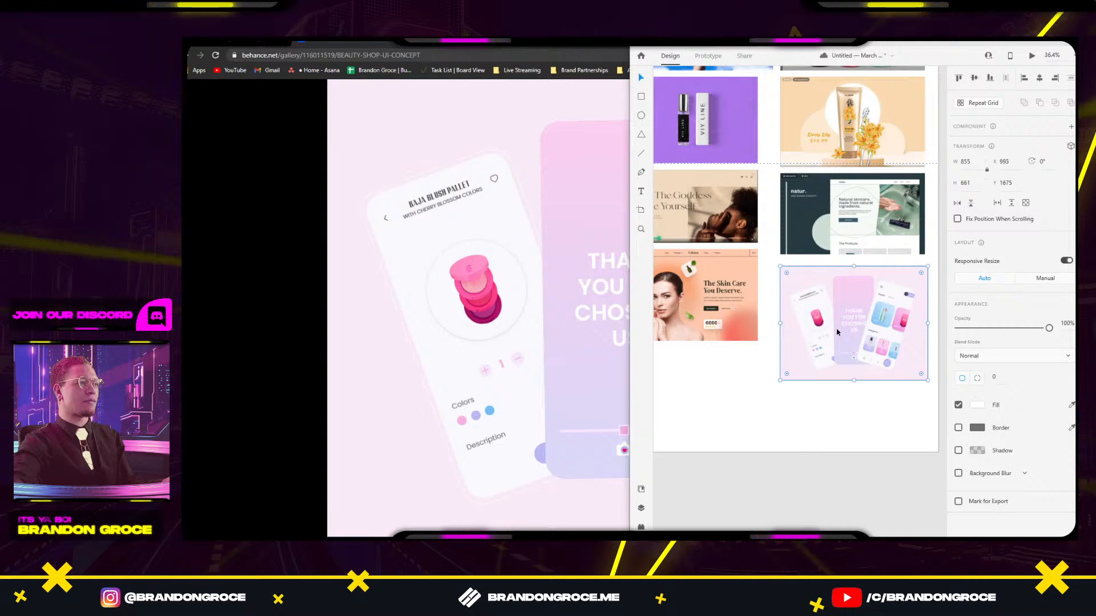
pyautogui.moveTo(837, 327); pyautogui.dragTo(833, 327)
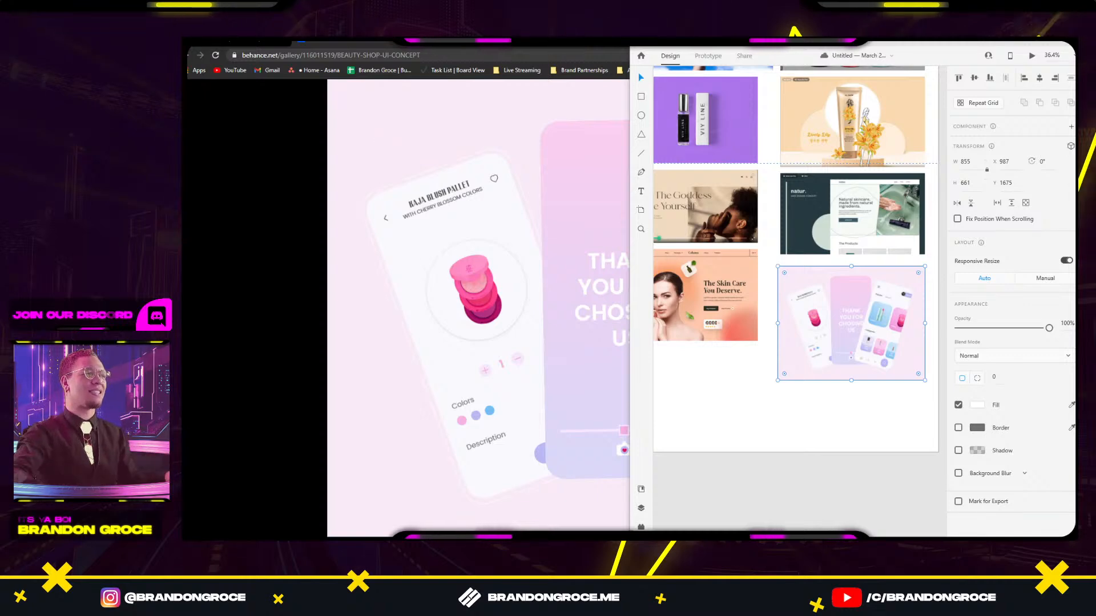
pyautogui.click(736, 379)
pyautogui.scroll(-5, 732, 381)
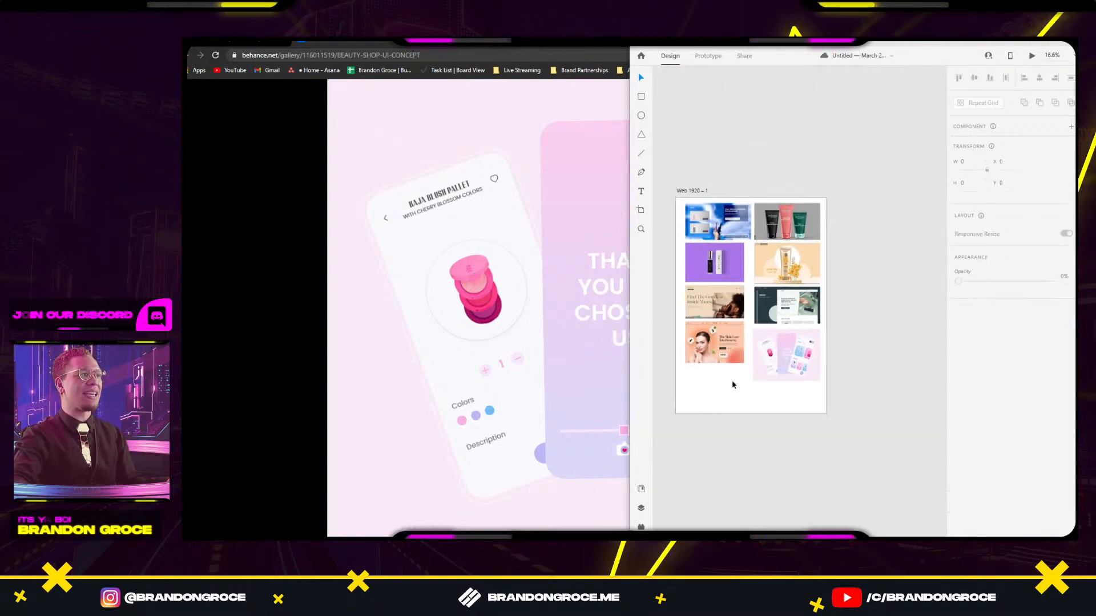
pyautogui.moveTo(731, 381); pyautogui.dragTo(783, 372)
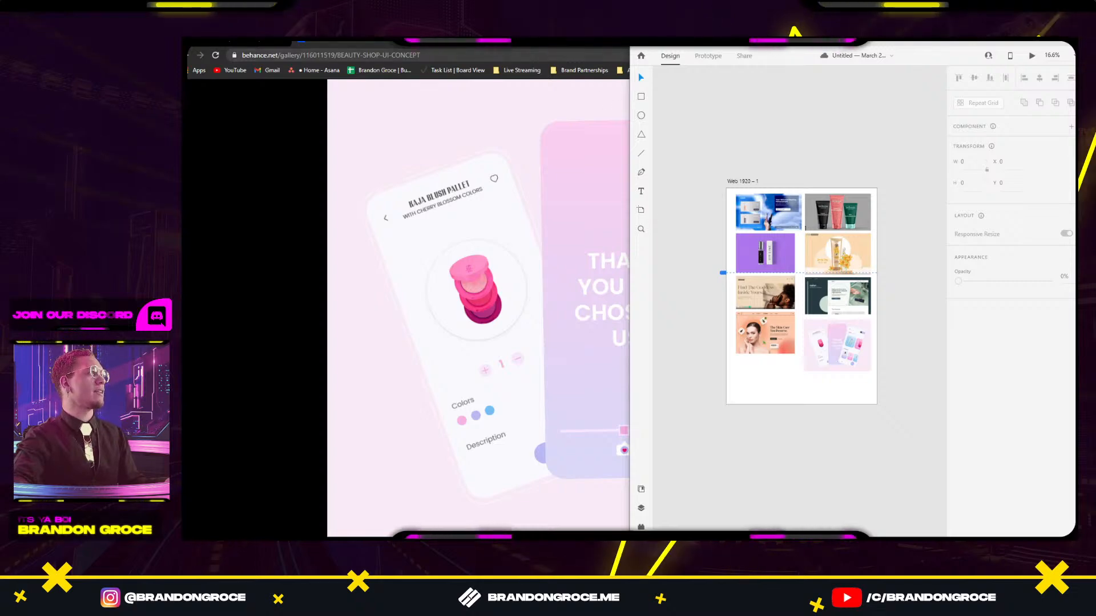
pyautogui.hotkey('alt', 'Tab')
pyautogui.hotkey('ctrl', 'w')
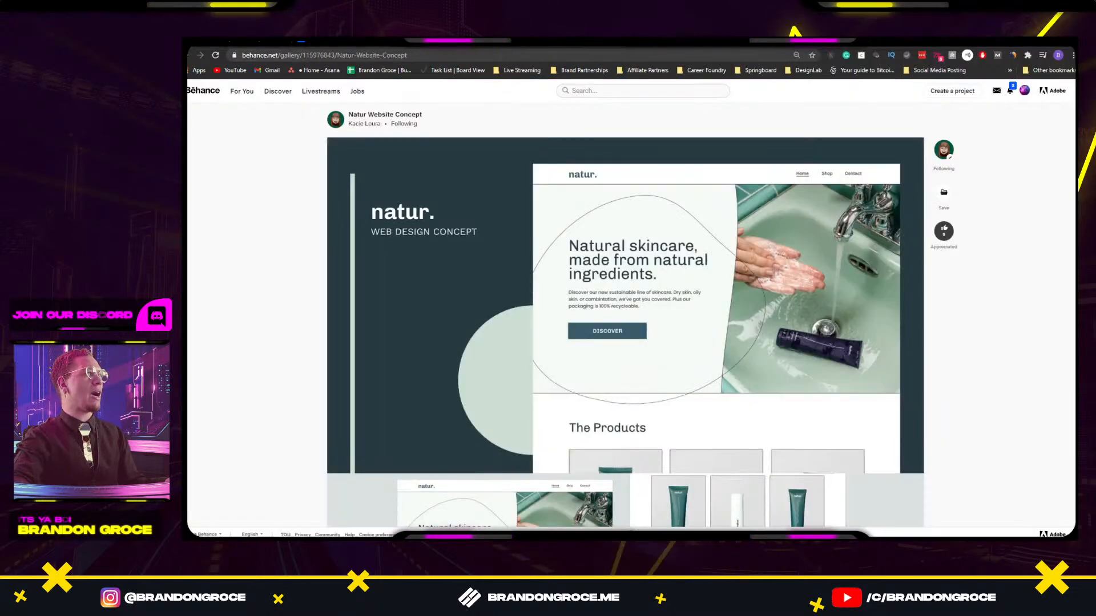
# In a new Chrome tab, open StrawPoll's strawpoll.com/create page from the 'pol' suggestion.
pyautogui.click(871, 42)
pyautogui.write('poll.com/create/')
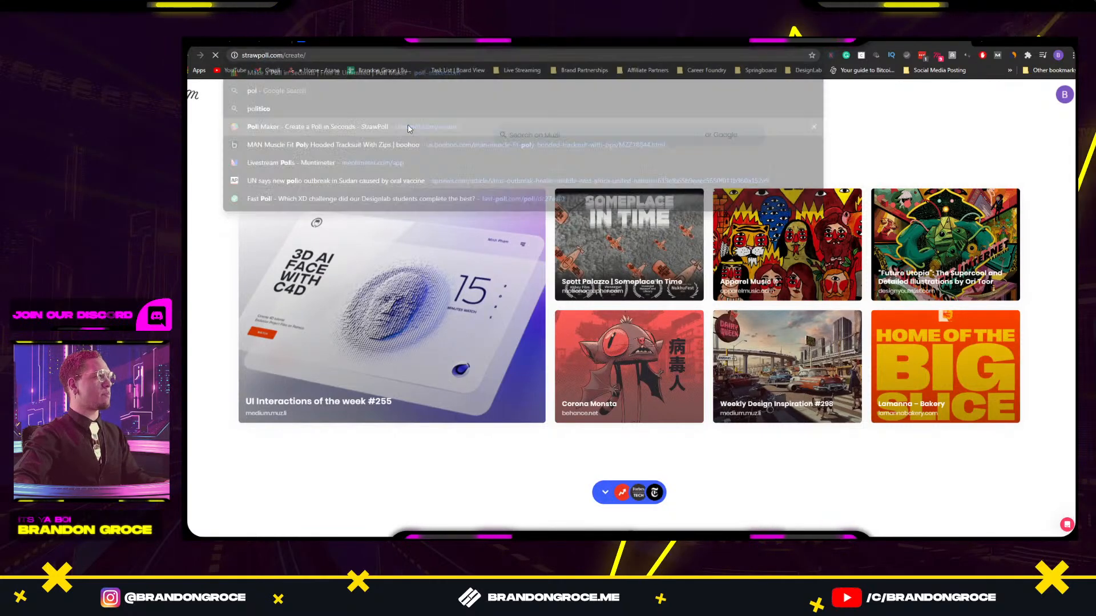
pyautogui.click(408, 125)
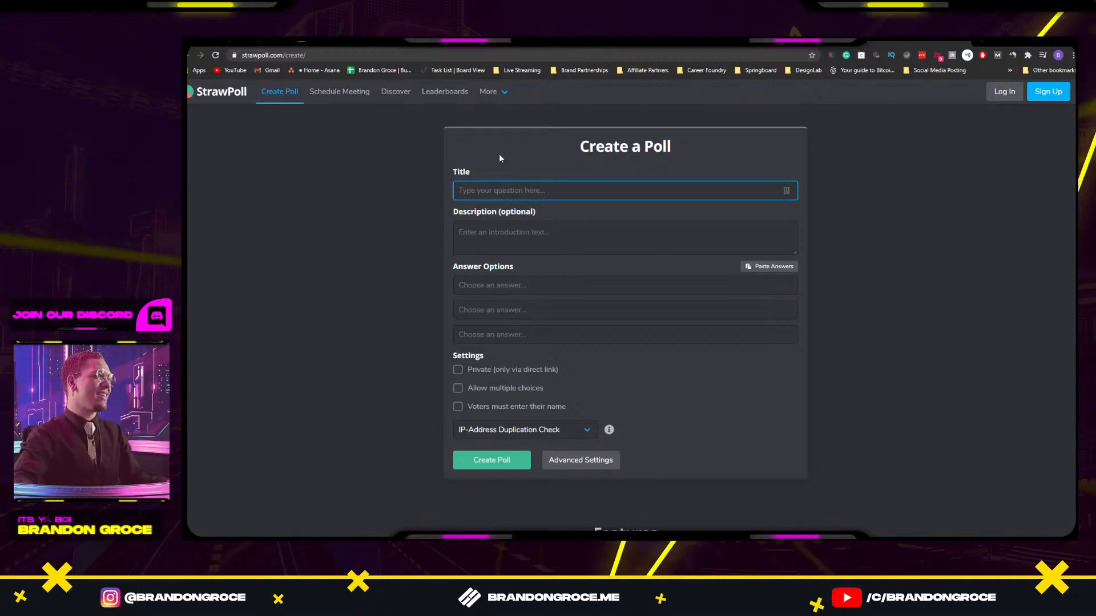
# Title the poll 'Challenge #18' and detach the submissions document into its own window.
pyautogui.write('Chal')
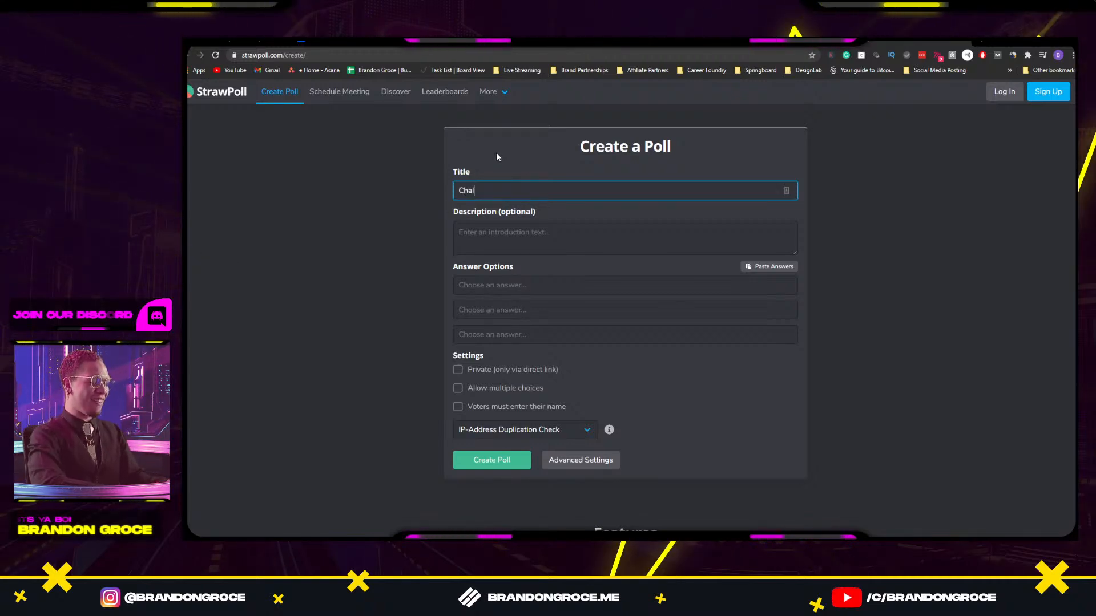
pyautogui.write('lenge #18')
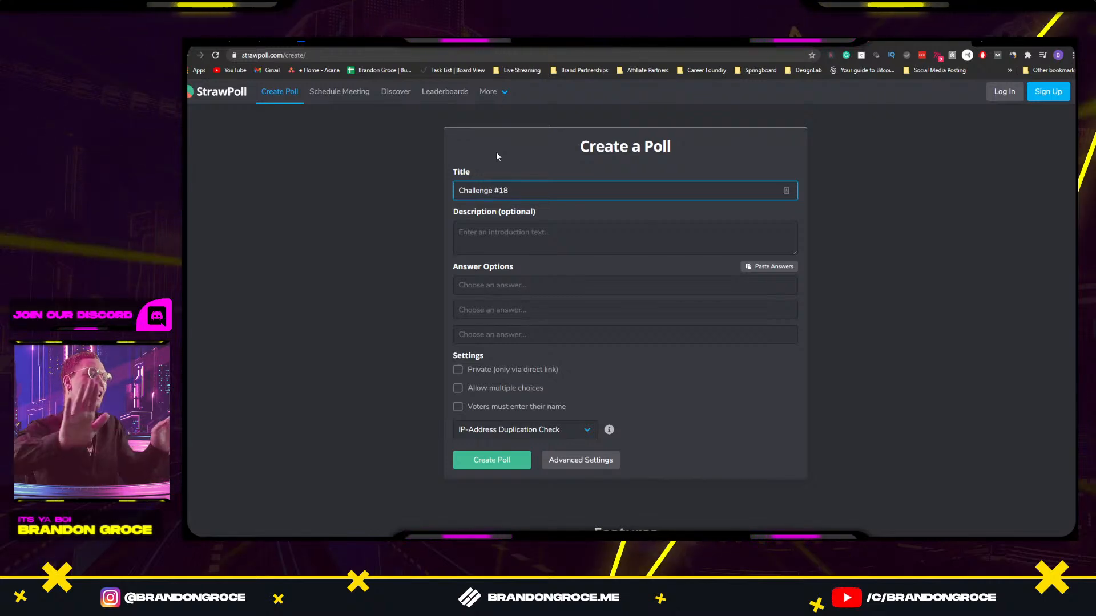
pyautogui.press('Tab')
pyautogui.press('Tab')
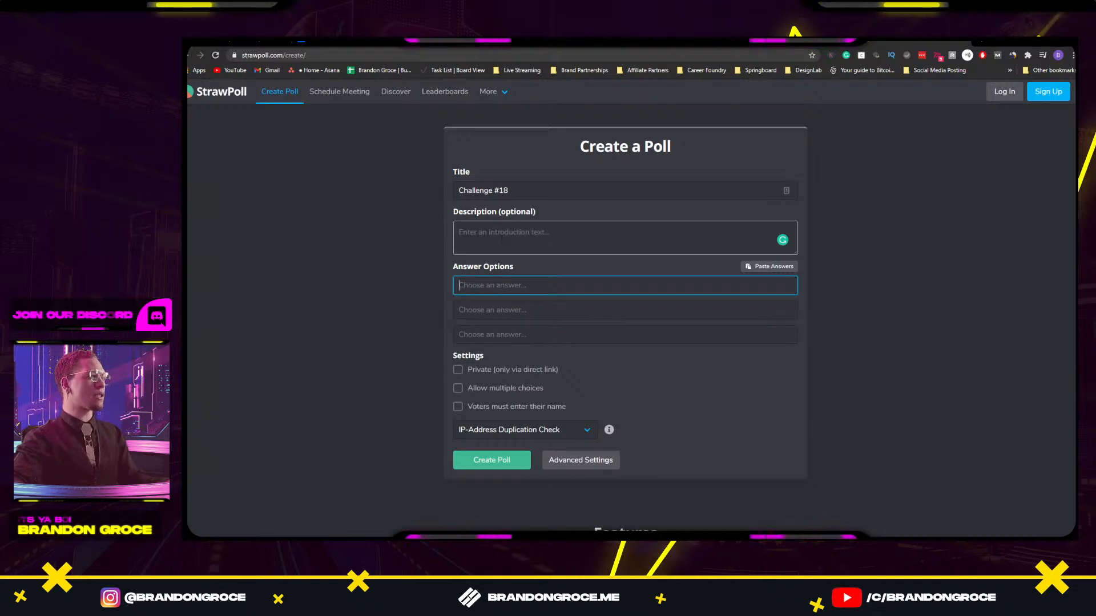
pyautogui.hotkey('alt', 'Tab')
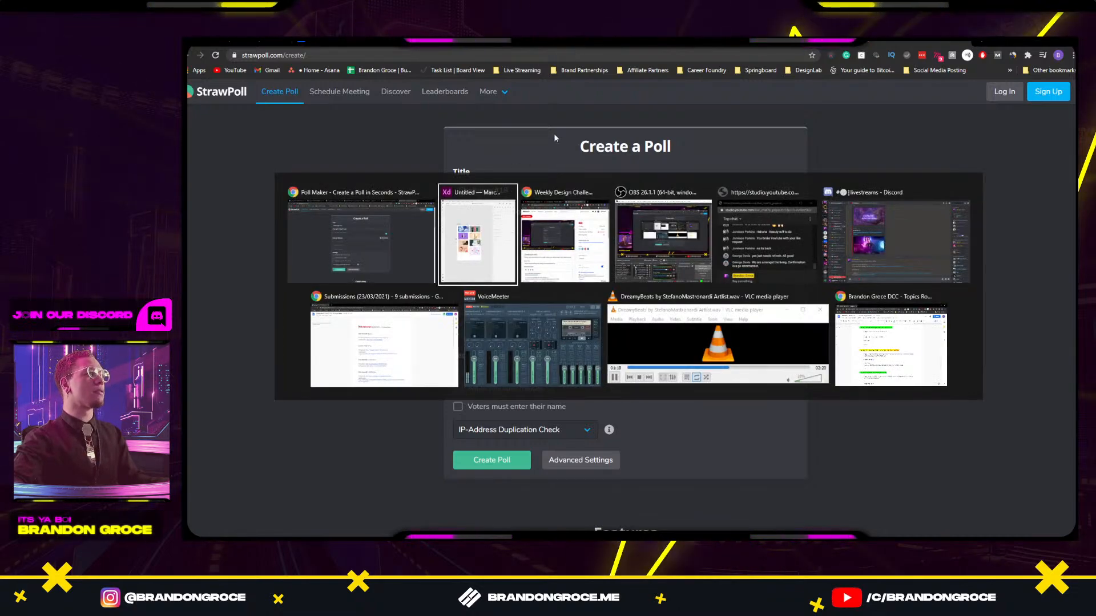
pyautogui.click(346, 42)
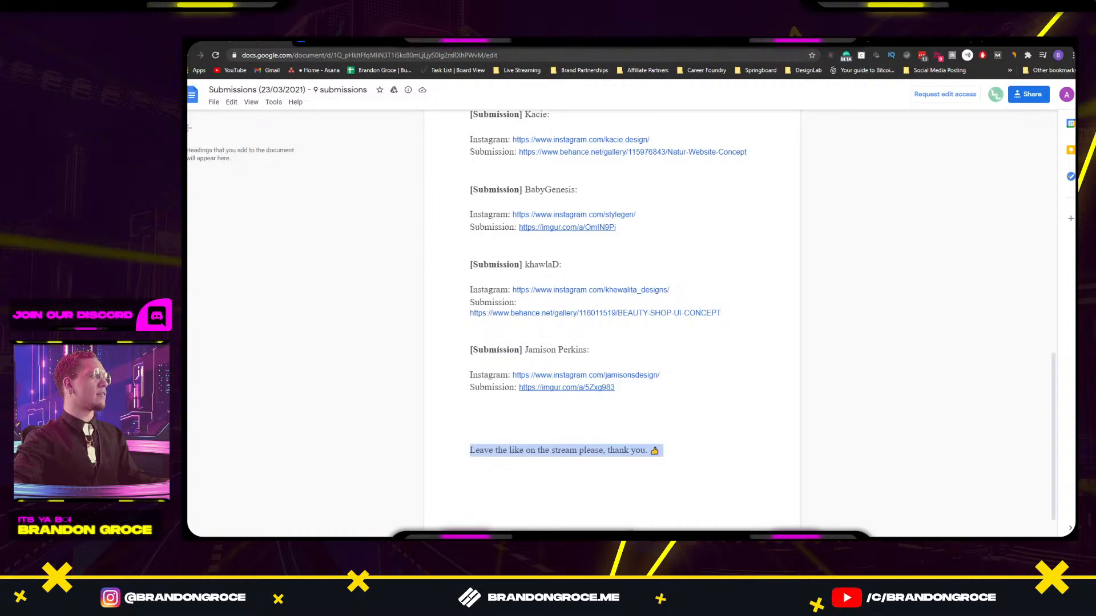
pyautogui.moveTo(345, 43); pyautogui.dragTo(11, 194)
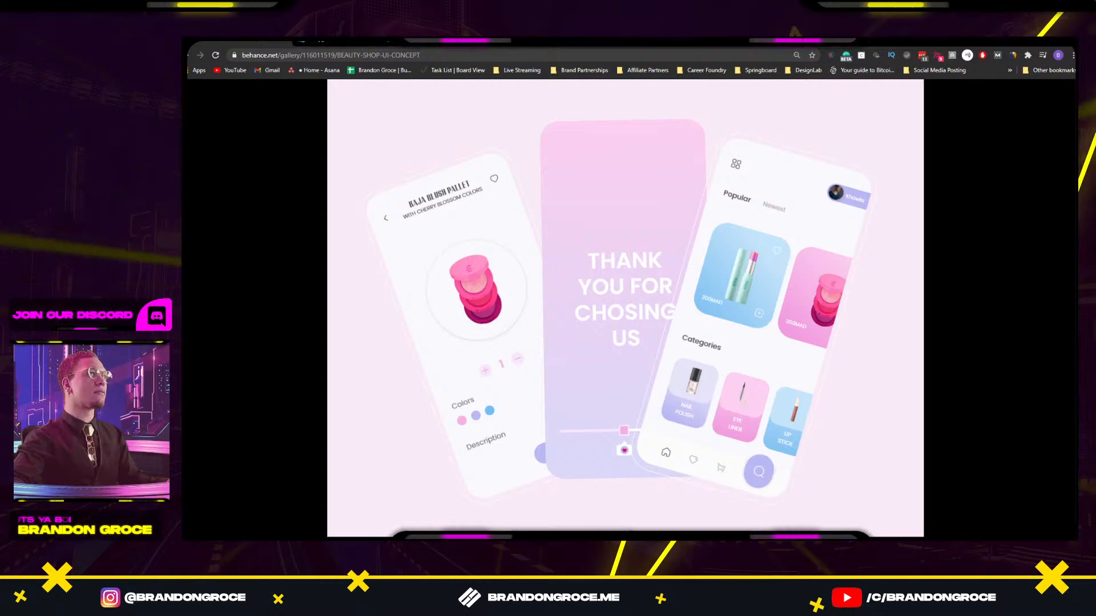
pyautogui.hotkey('ctrl', 'shift', 'Tab')
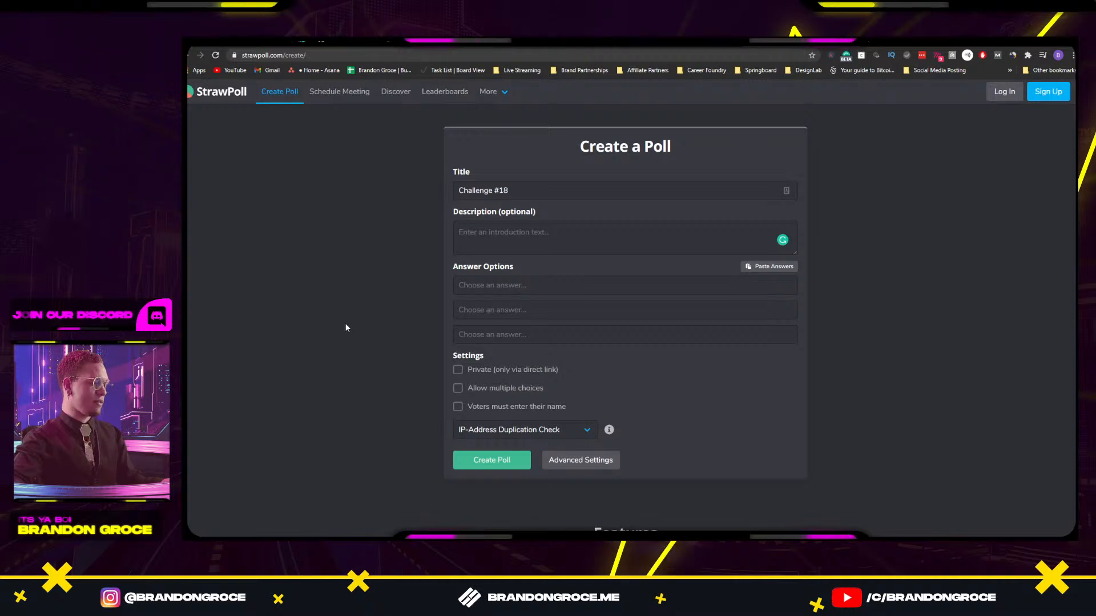
# Paste the first two submitters' names as answer options, removing their trailing colons.
pyautogui.click(492, 286)
pyautogui.write('ggary17:')
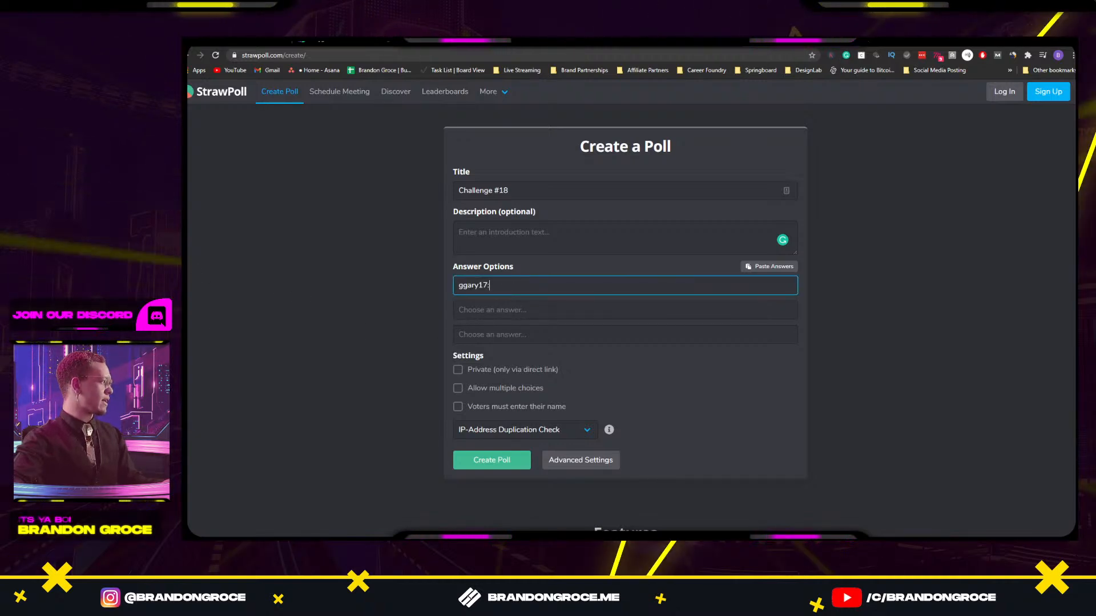
pyautogui.click(460, 308)
pyautogui.write('Henry:')
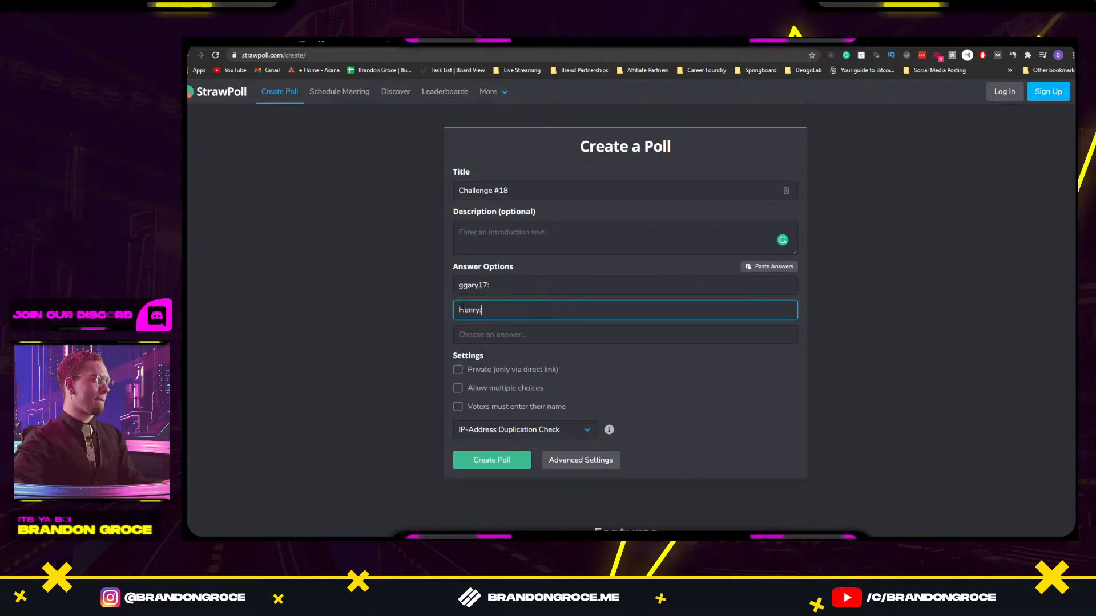
pyautogui.press('BackSpace')
pyautogui.click(491, 285)
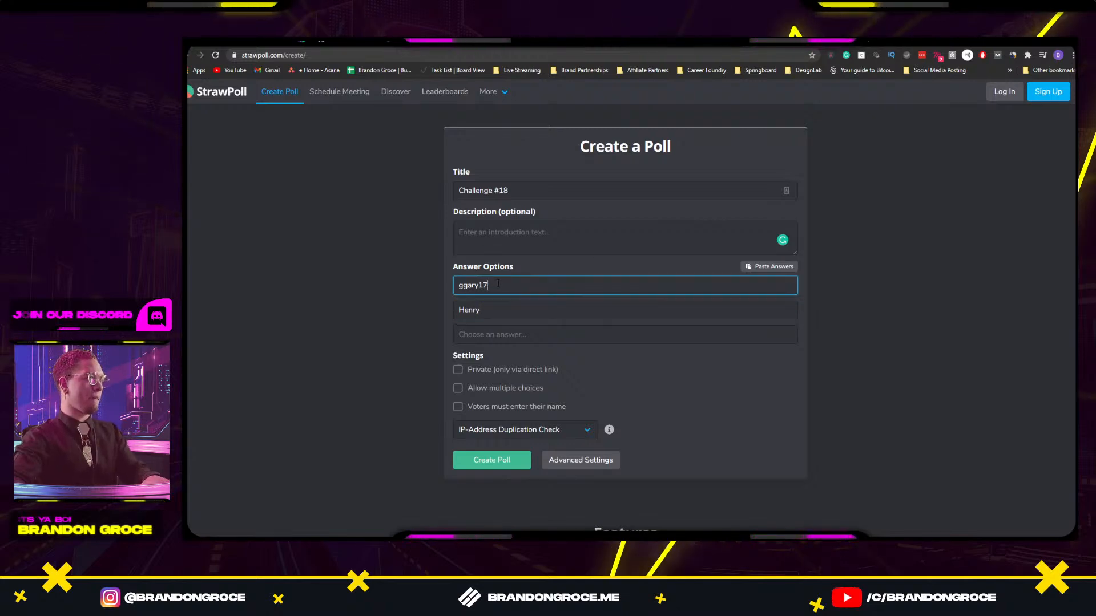
pyautogui.press('BackSpace')
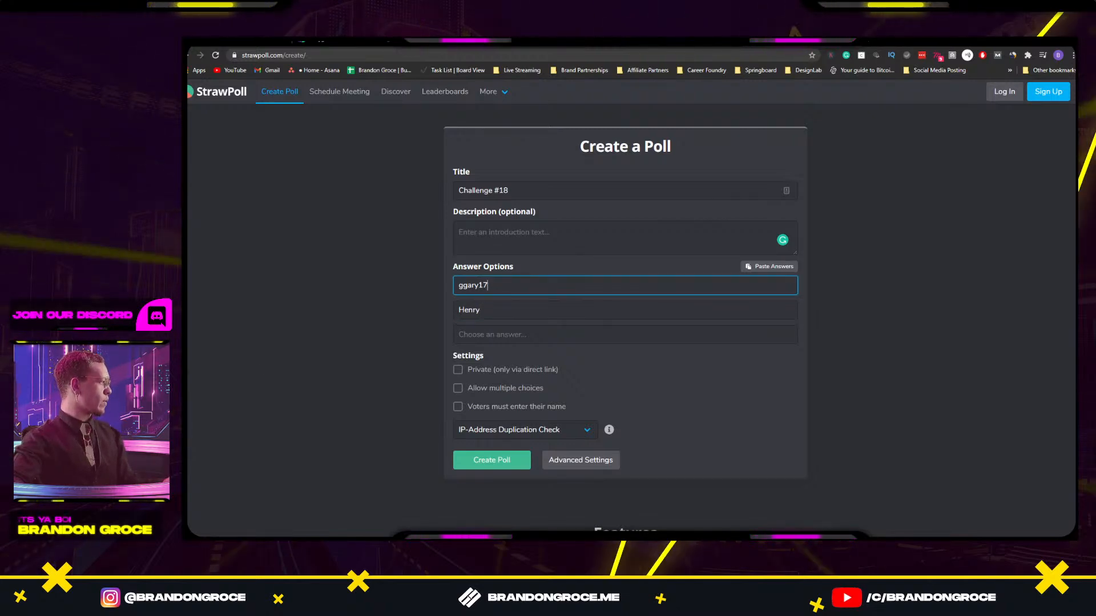
# Add the third, fourth and fifth submitters' names as answer options.
pyautogui.hotkey('alt', 'Tab')
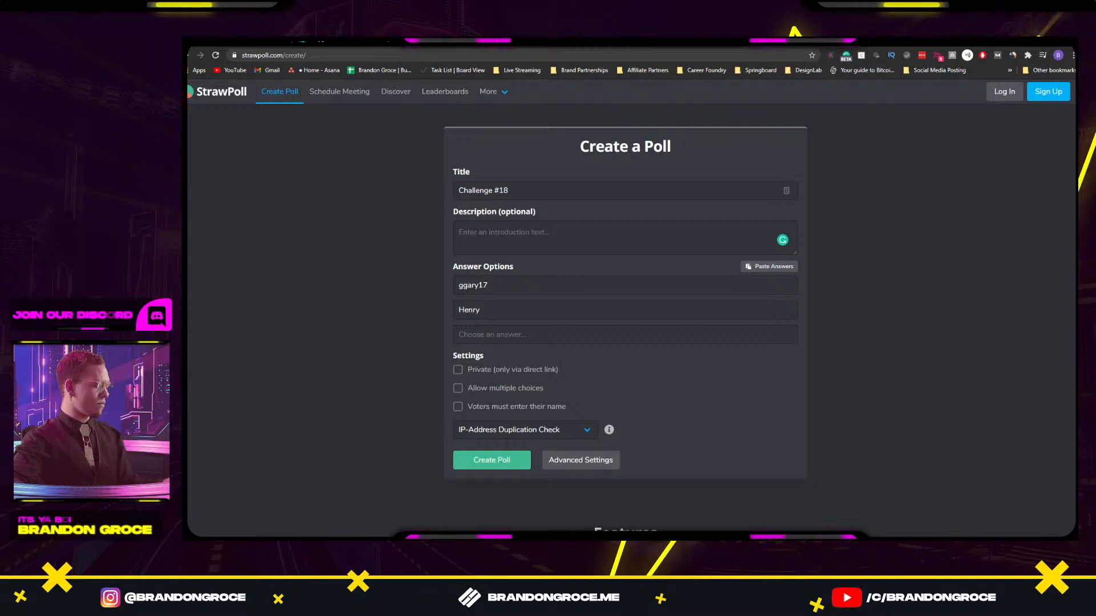
pyautogui.click(549, 335)
pyautogui.write('FreakyFranco')
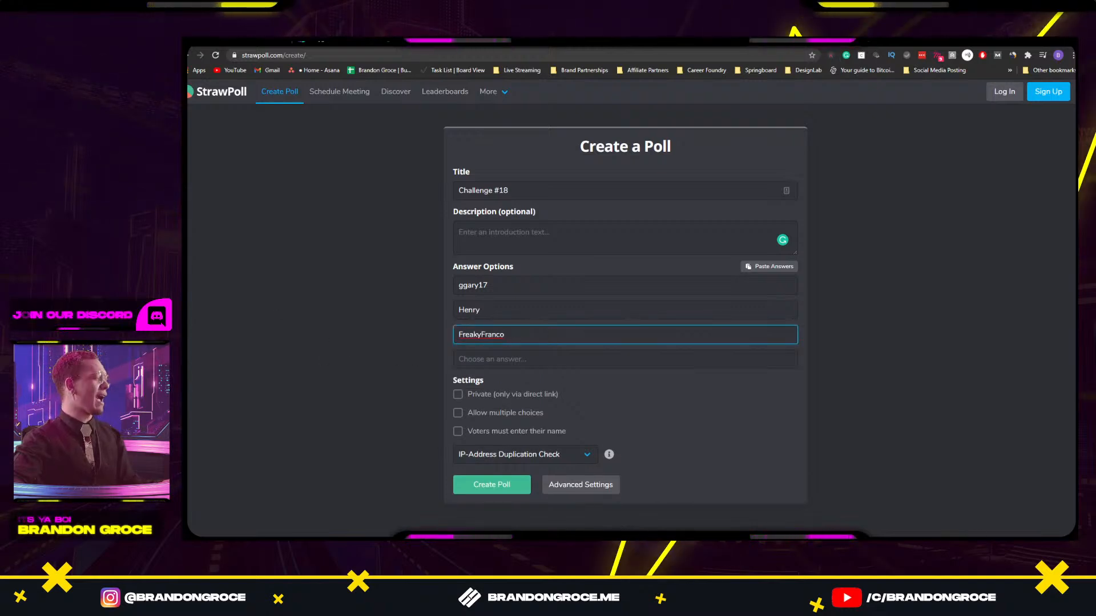
pyautogui.hotkey('alt', 'Tab')
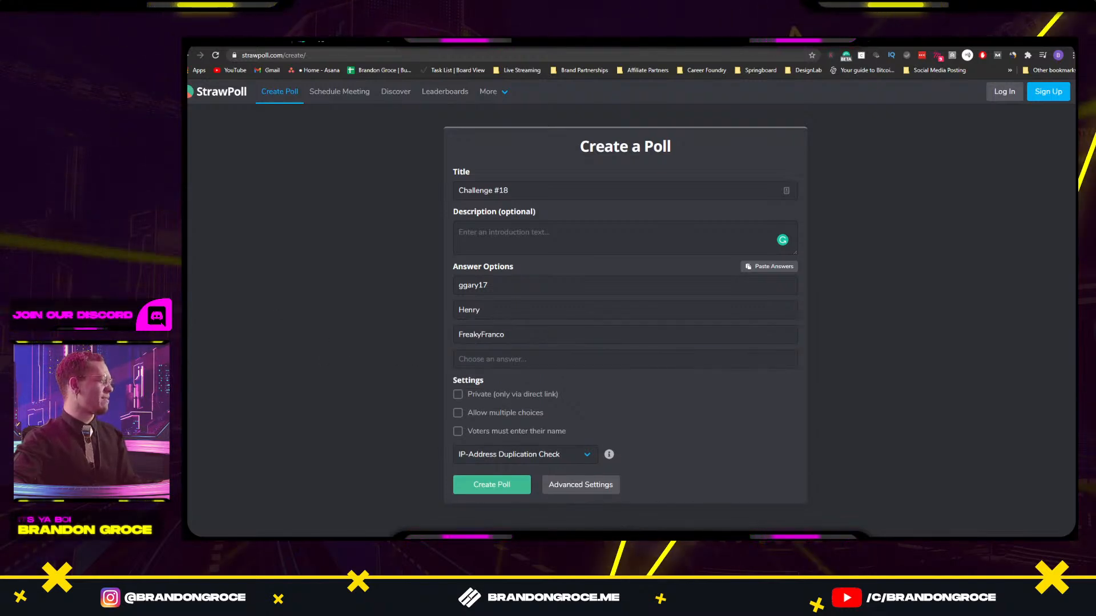
pyautogui.hotkey('alt', 'Tab')
pyautogui.press('Tab')
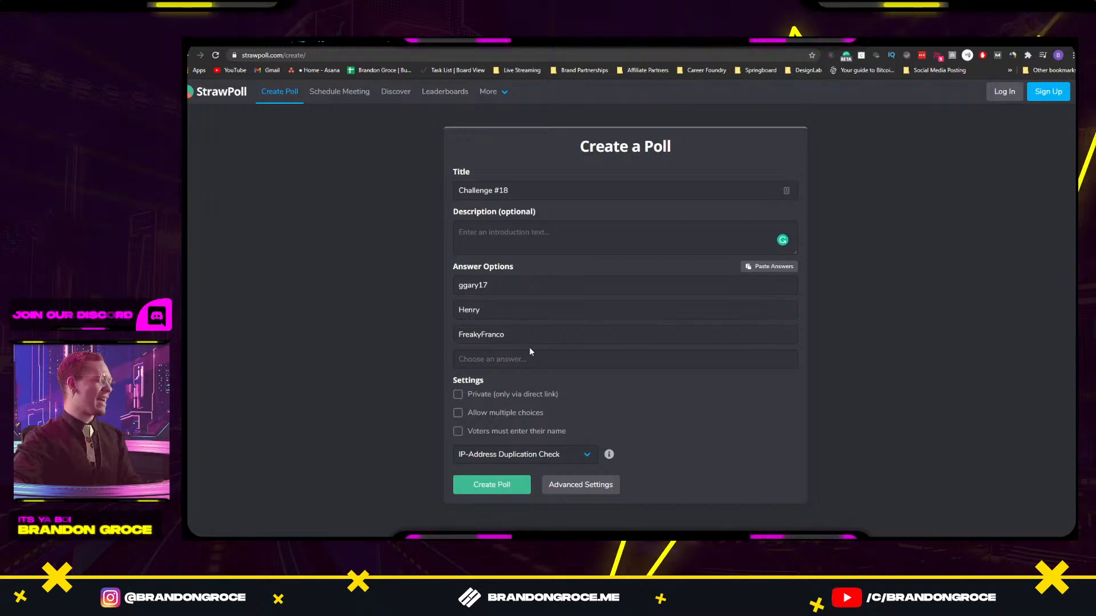
pyautogui.write('Kath Designs')
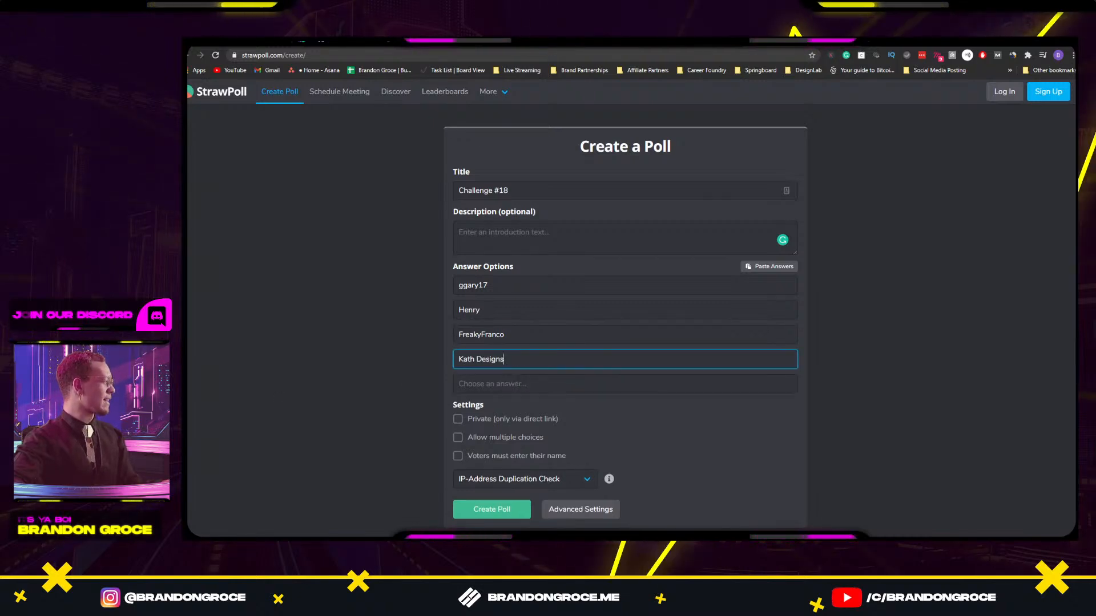
pyautogui.hotkey('alt', 'Tab')
pyautogui.hotkey('alt', 'Tab')
pyautogui.press('Tab')
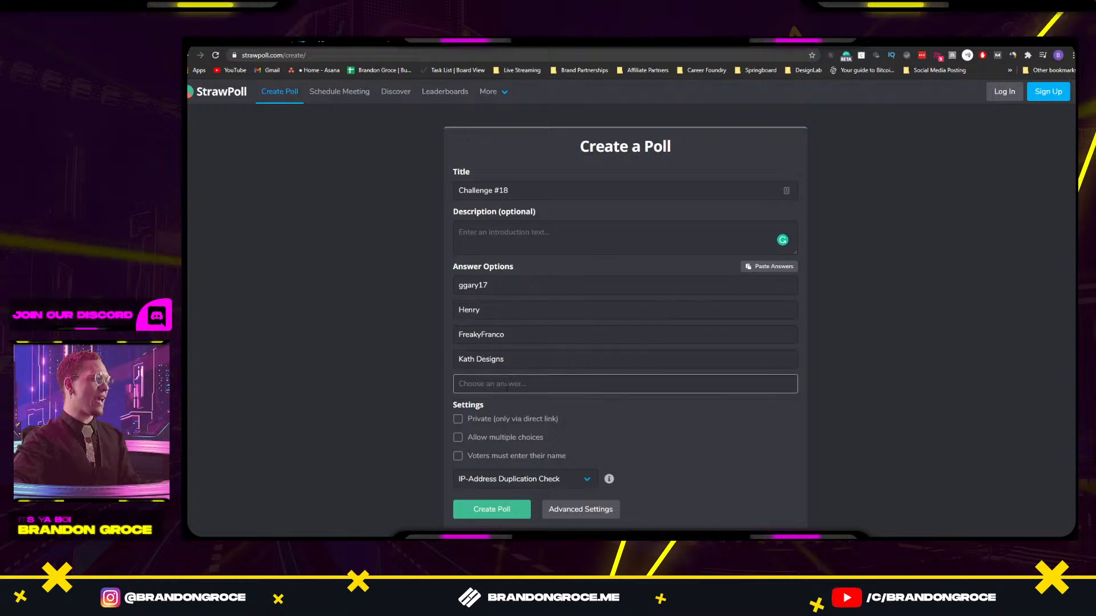
pyautogui.write('ppdesignstuff')
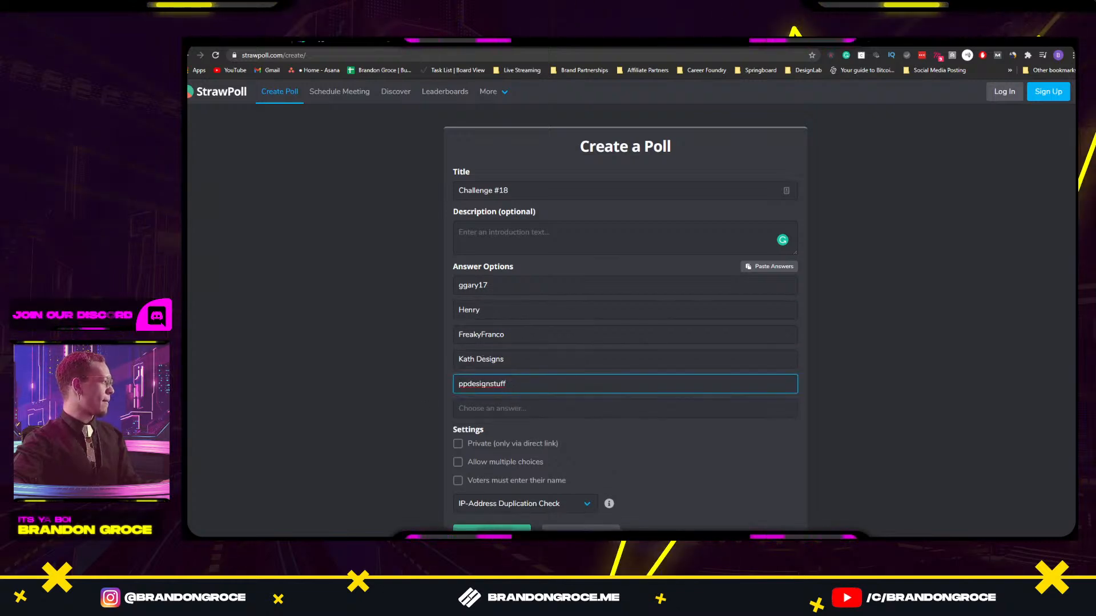
# Add the sixth through ninth submitters' names as the remaining answer options.
pyautogui.hotkey('alt', 'Tab')
pyautogui.press('Tab')
pyautogui.press('Tab')
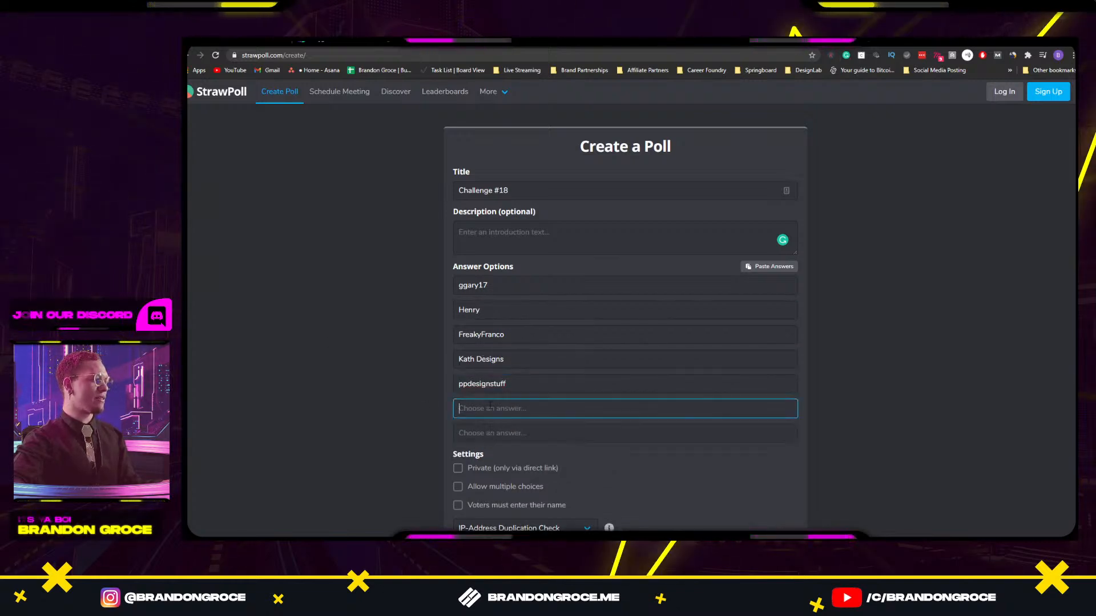
pyautogui.write('Kacie')
pyautogui.hotkey('alt', 'Tab')
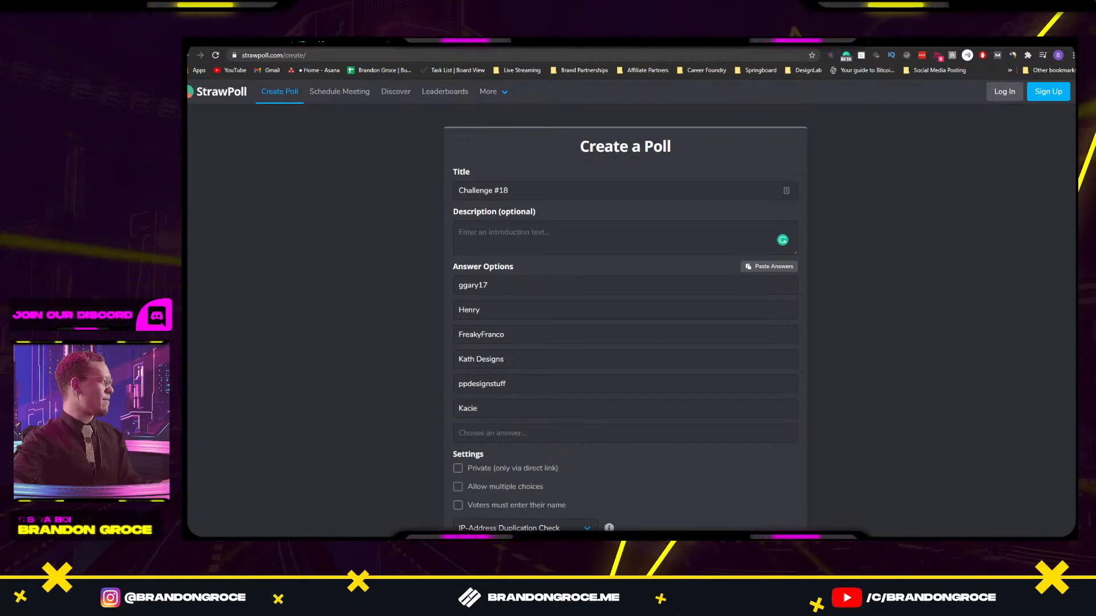
pyautogui.hotkey('alt', 'Tab')
pyautogui.press('Tab')
pyautogui.press('Tab')
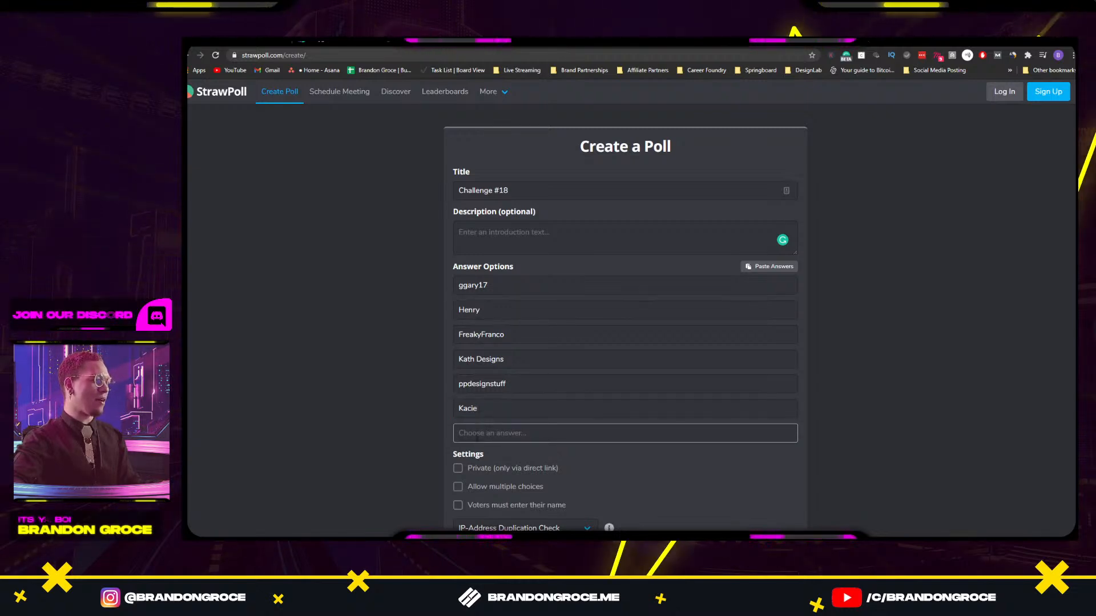
pyautogui.write('BabyGenesis')
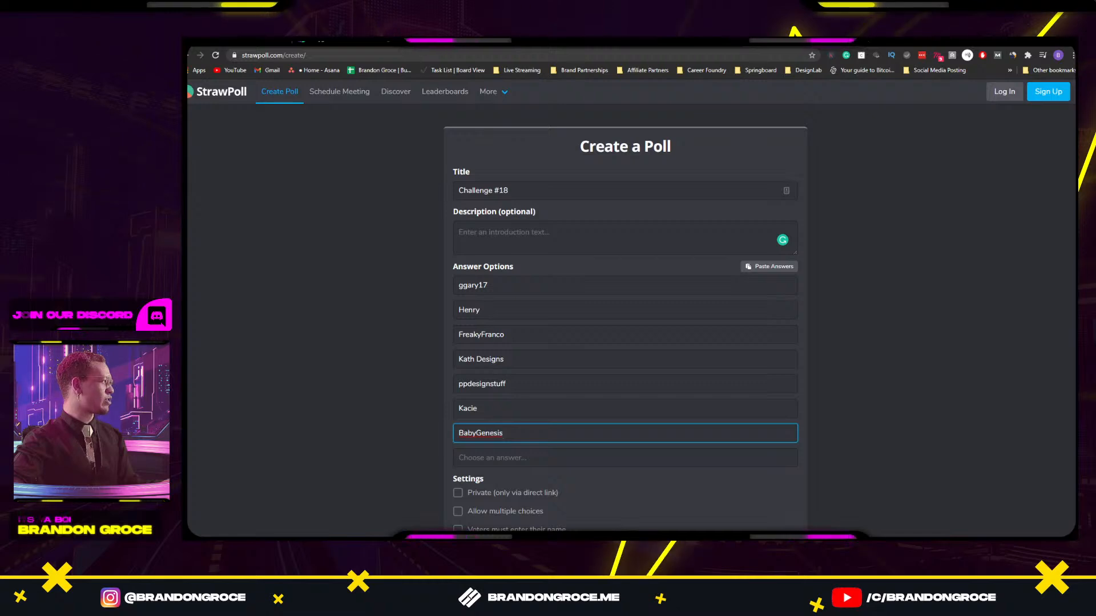
pyautogui.hotkey('alt', 'Tab')
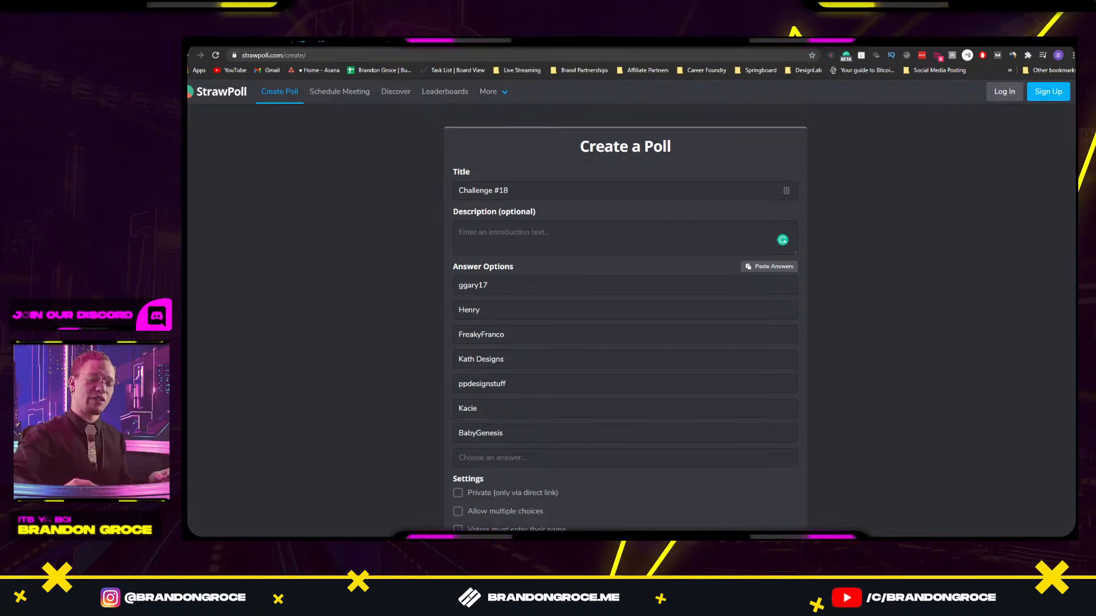
pyautogui.click(516, 457)
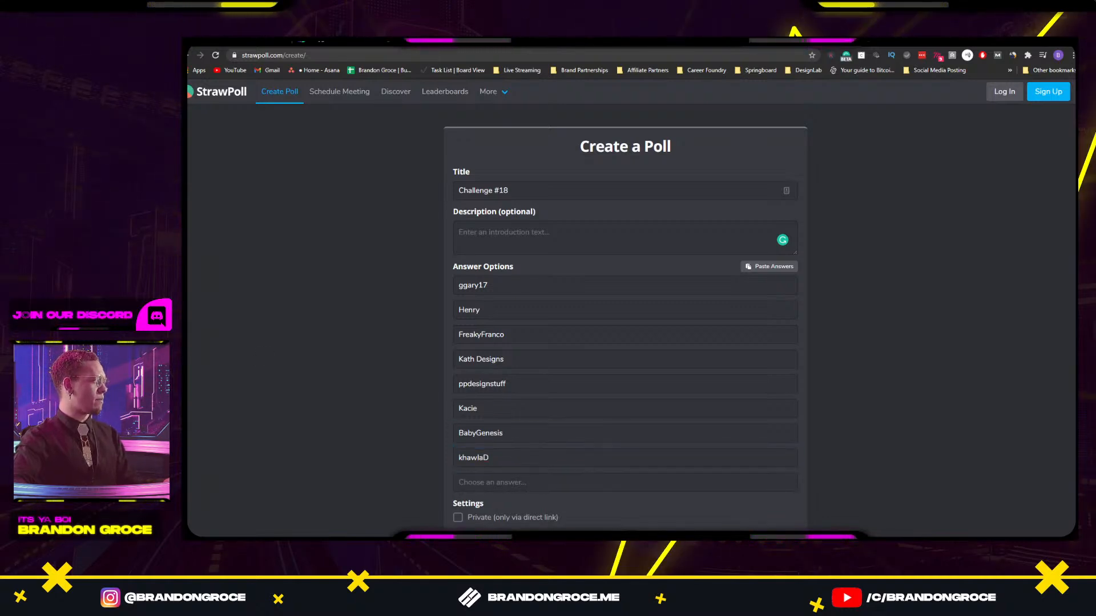
pyautogui.click(504, 482)
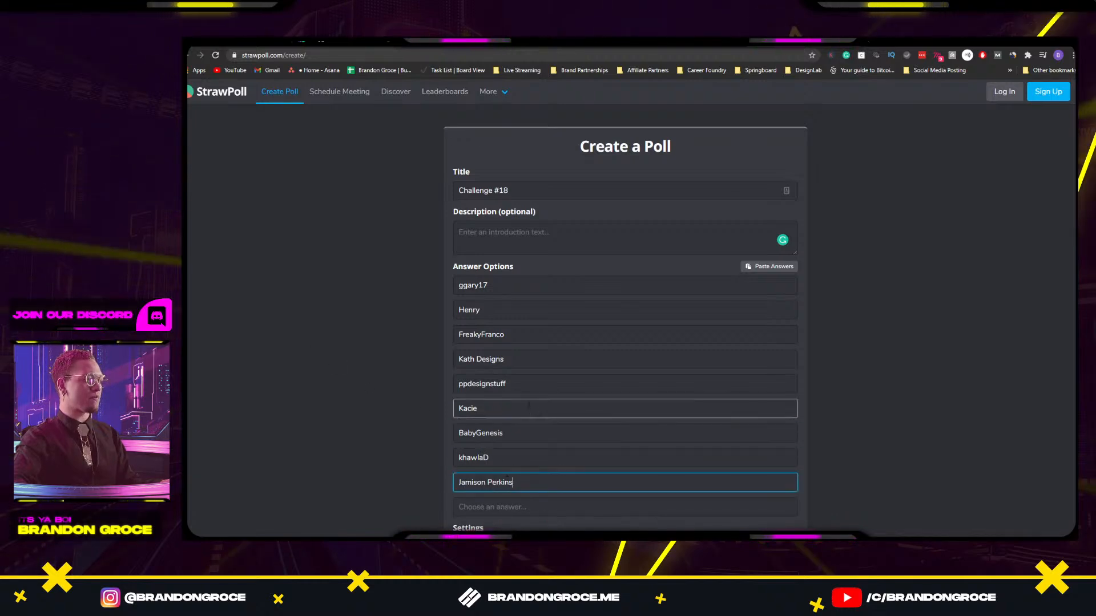
pyautogui.scroll(-2, 513, 409)
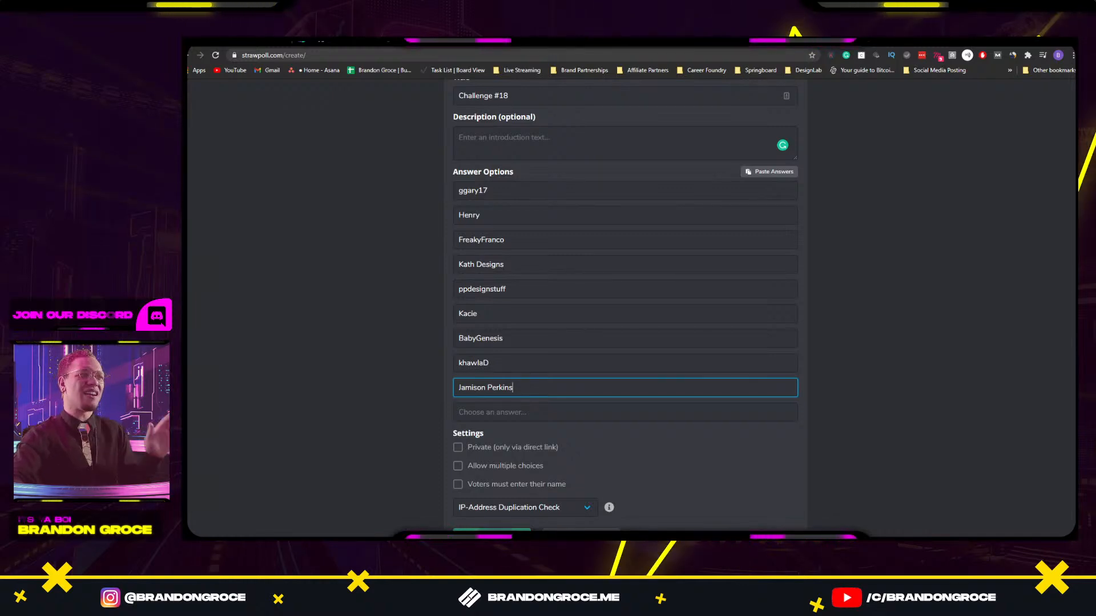
# Review the Settings section and create the Challenge #18 poll.
pyautogui.scroll(-2, 890, 380)
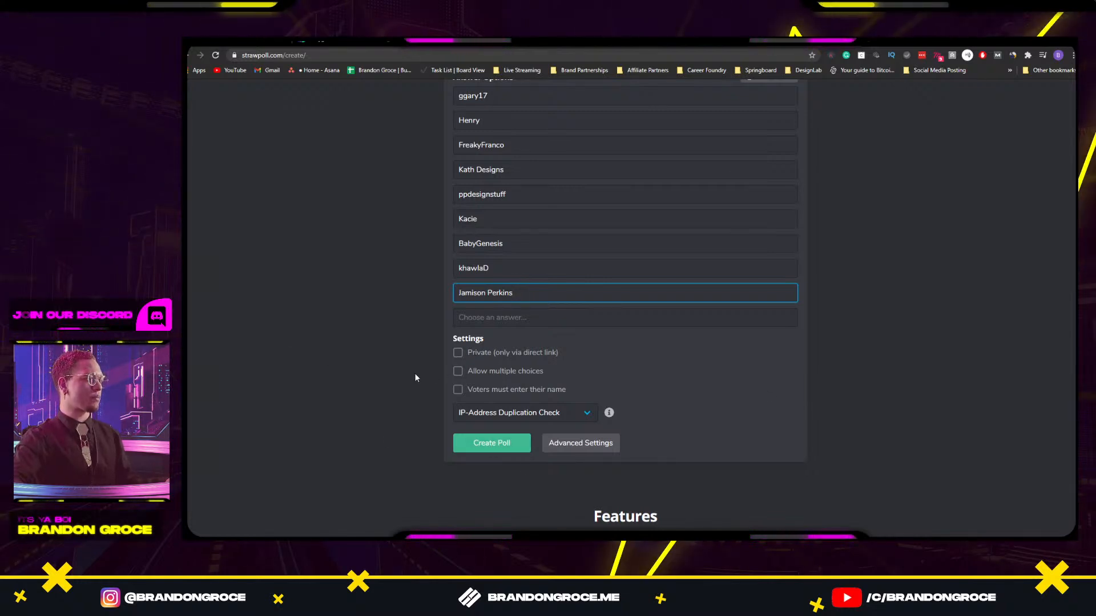
pyautogui.scroll(3, 416, 376)
pyautogui.scroll(-3, 416, 377)
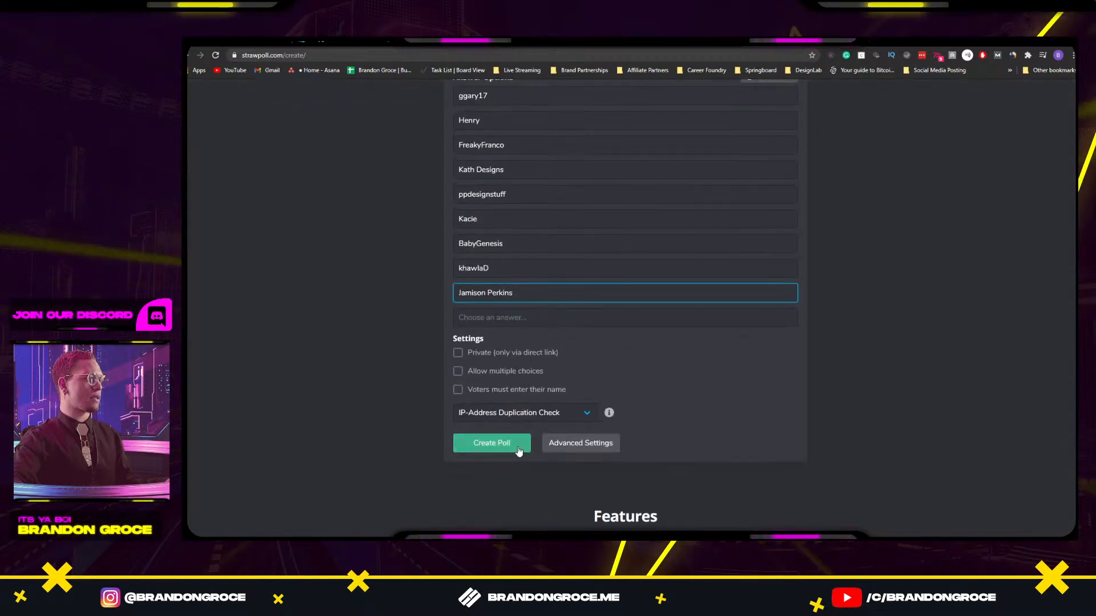
pyautogui.scroll(3, 485, 385)
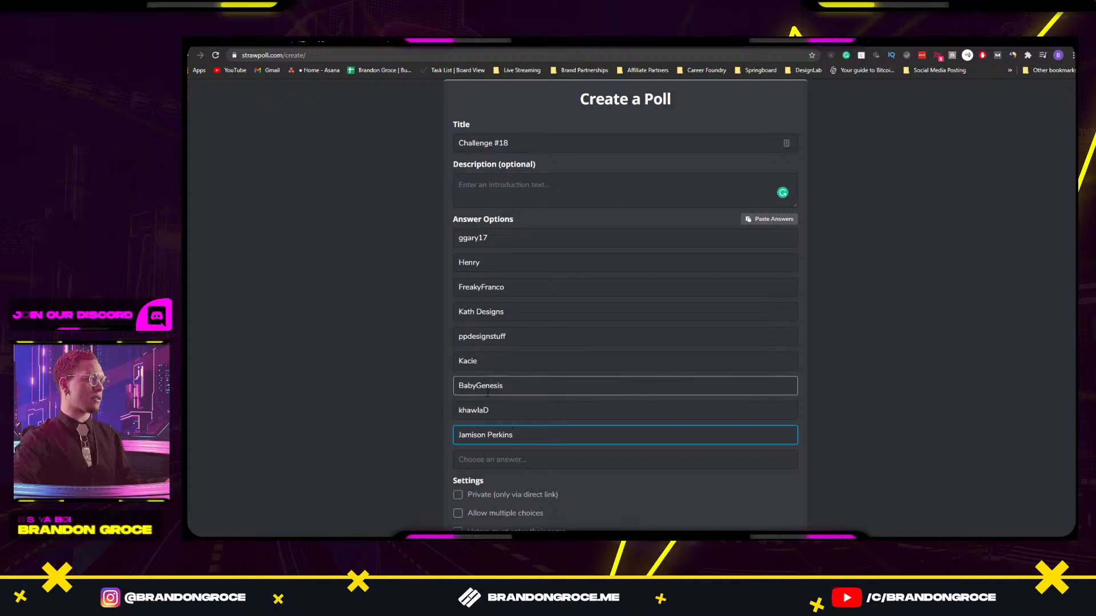
pyautogui.scroll(-3, 507, 484)
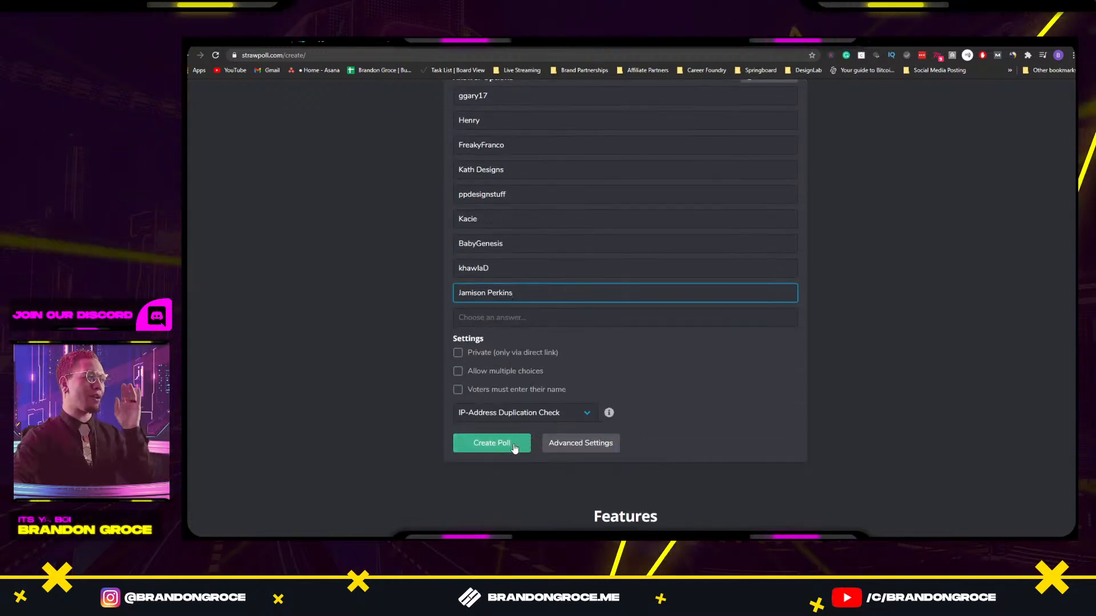
pyautogui.click(518, 442)
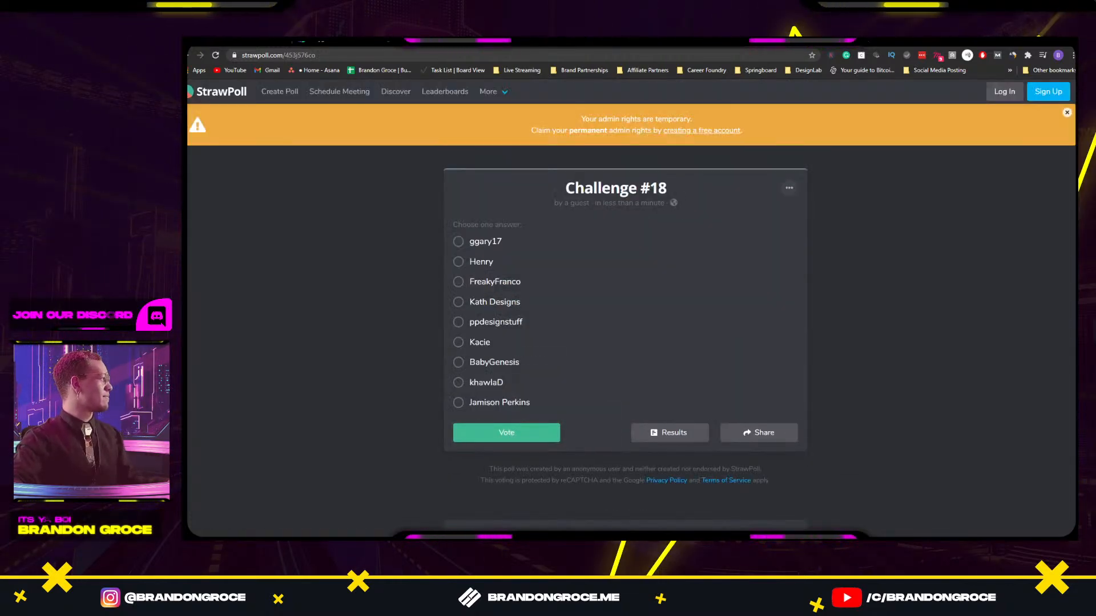
# Copy the poll's share link and view its results, showing 3 votes split evenly.
pyautogui.click(776, 437)
pyautogui.click(699, 374)
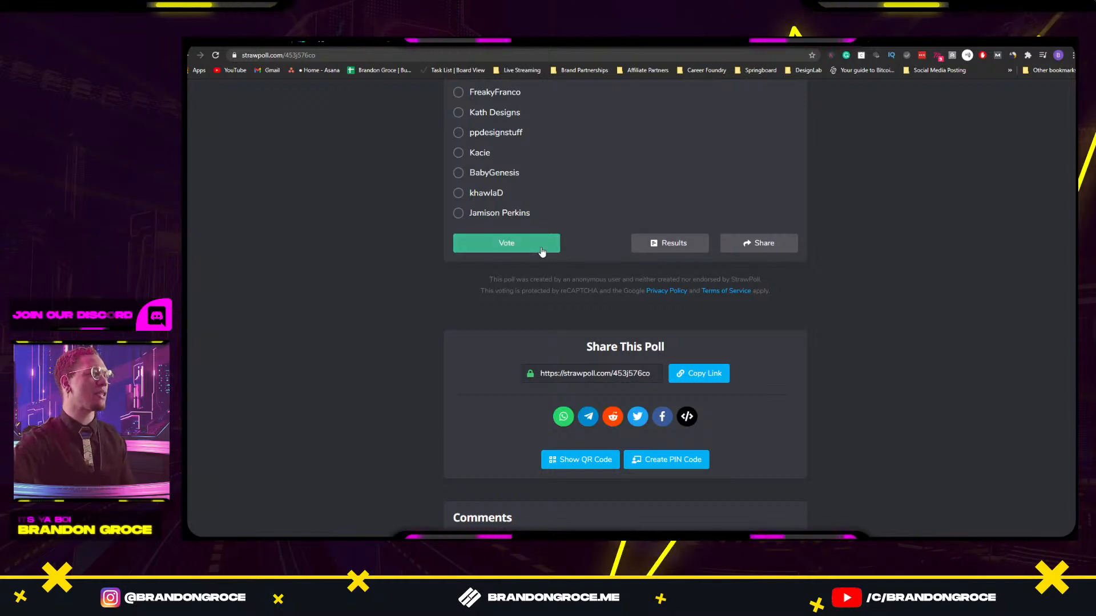
pyautogui.click(673, 244)
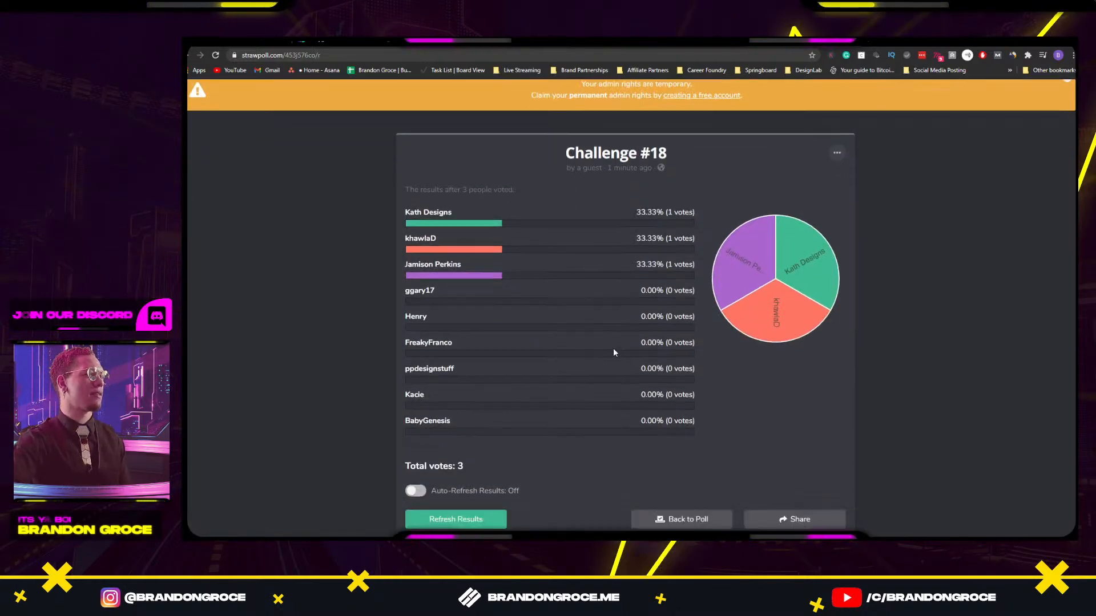
# Turn Auto-Refresh Results on for the Challenge #18 results page.
pyautogui.scroll(-2, 612, 348)
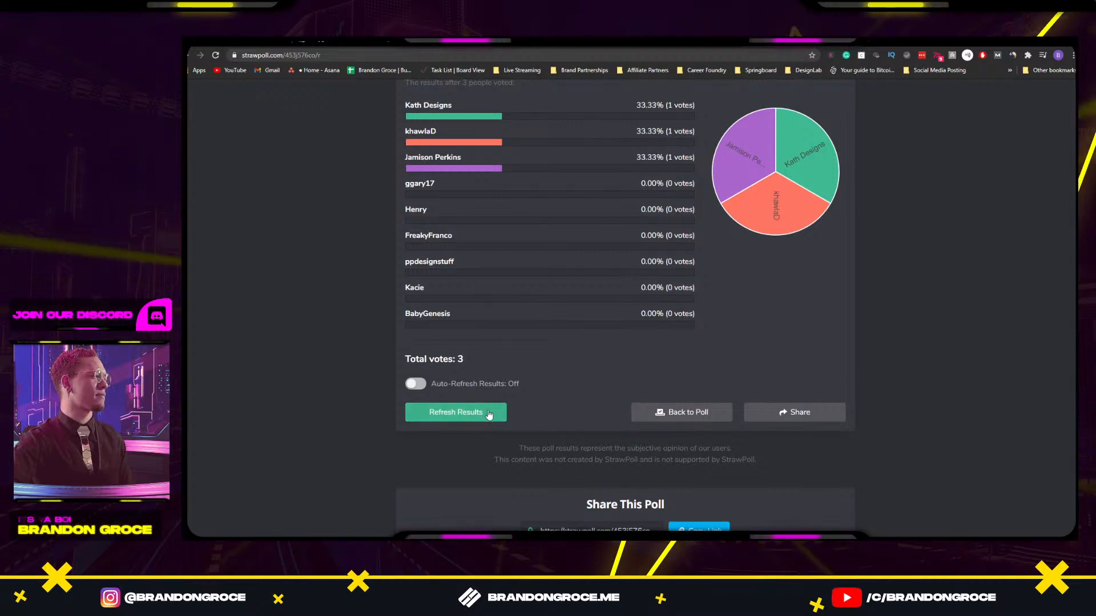
pyautogui.click(420, 385)
pyautogui.scroll(2, 718, 368)
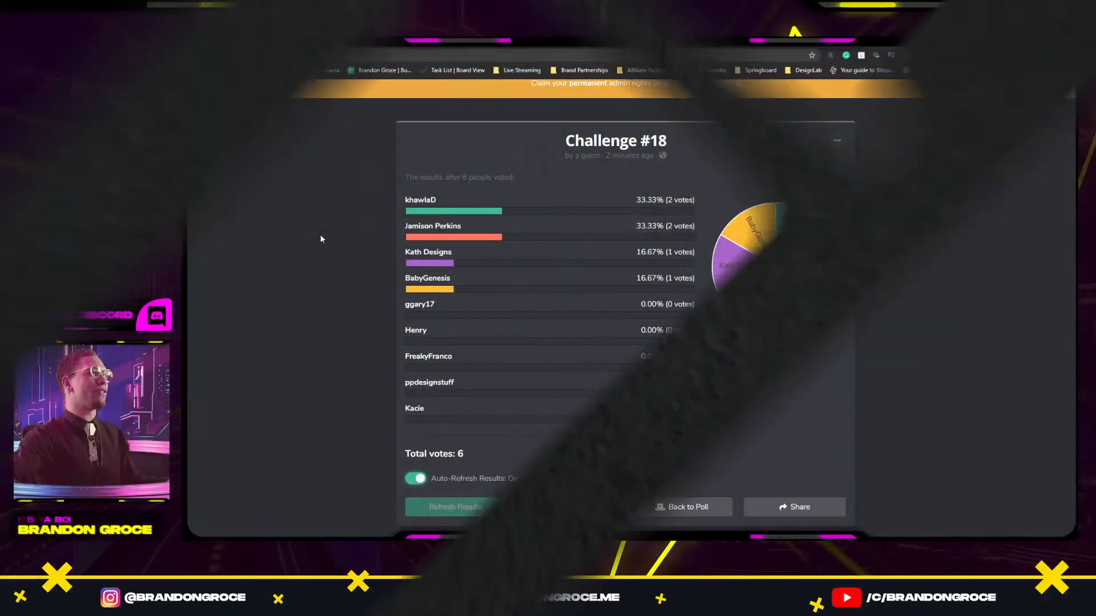
# Bring Adobe XD forward and flip through the Behance, imgur and poll results tabs.
pyautogui.hotkey('alt', 'Tab')
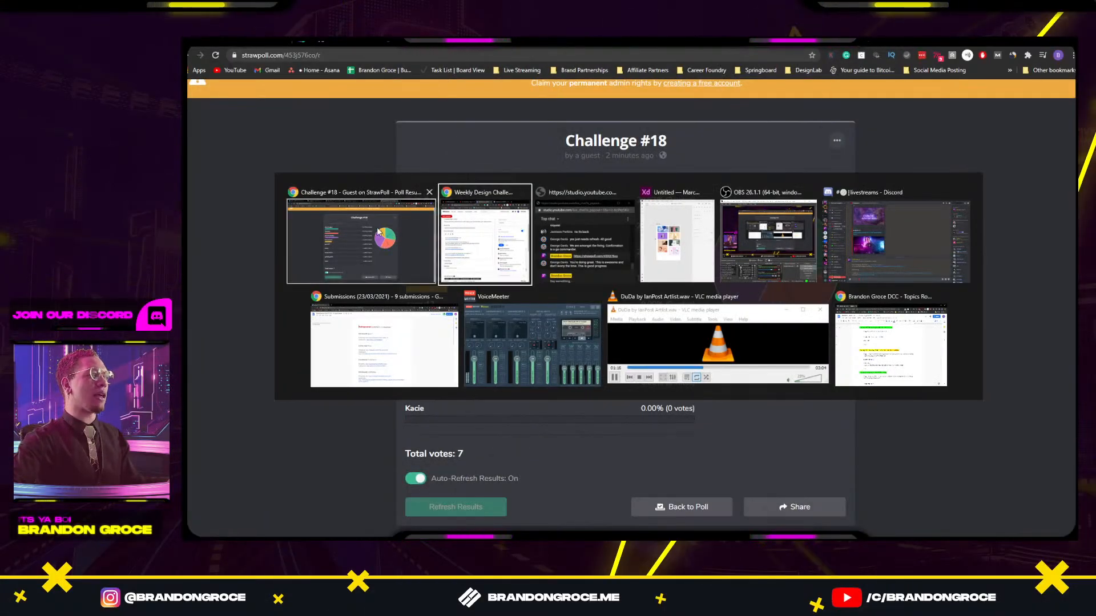
pyautogui.hotkey('alt', 'Tab')
pyautogui.hotkey('alt', 'Tab')
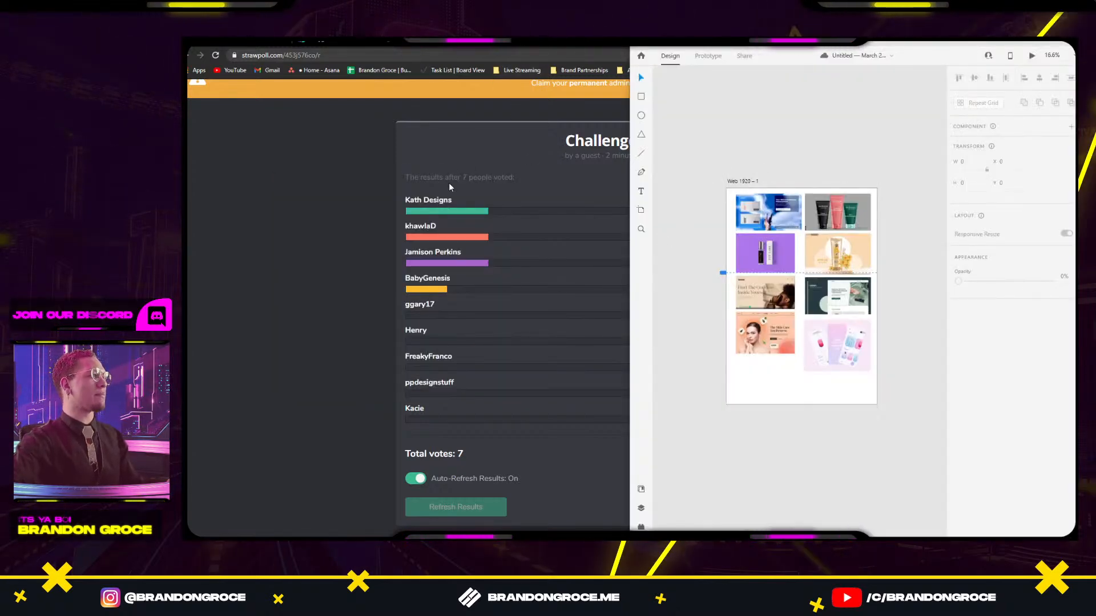
pyautogui.click(552, 41)
pyautogui.click(670, 40)
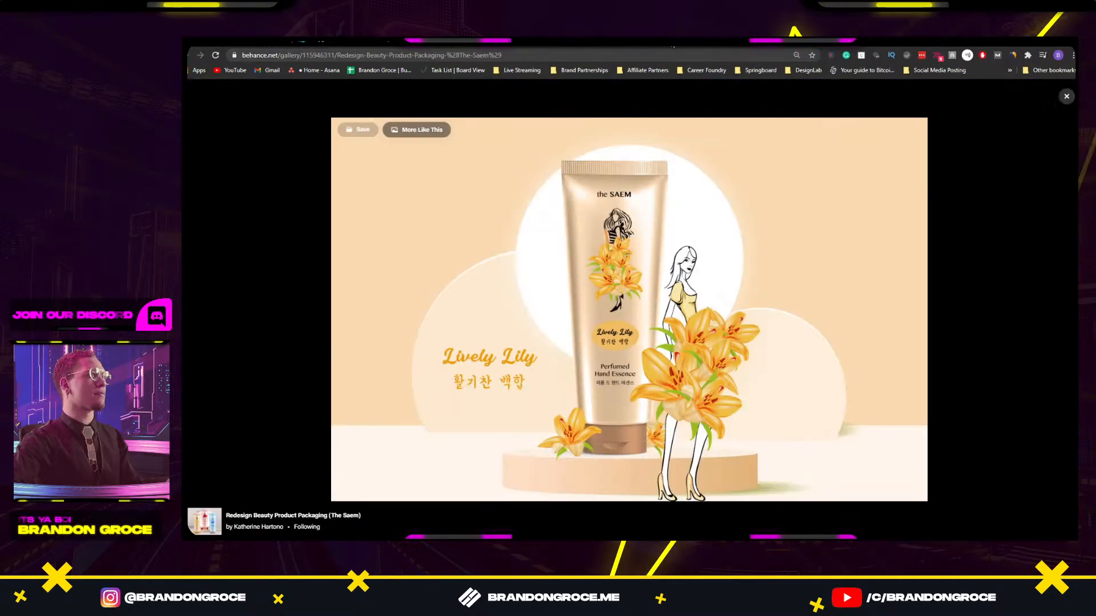
pyautogui.click(787, 41)
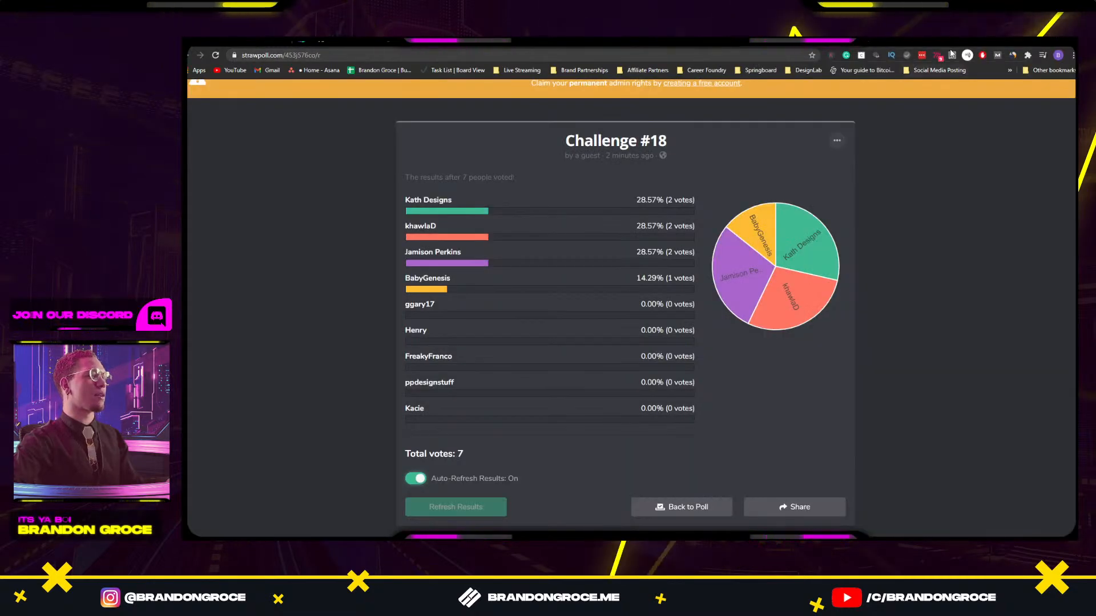
pyautogui.click(349, 41)
pyautogui.click(245, 42)
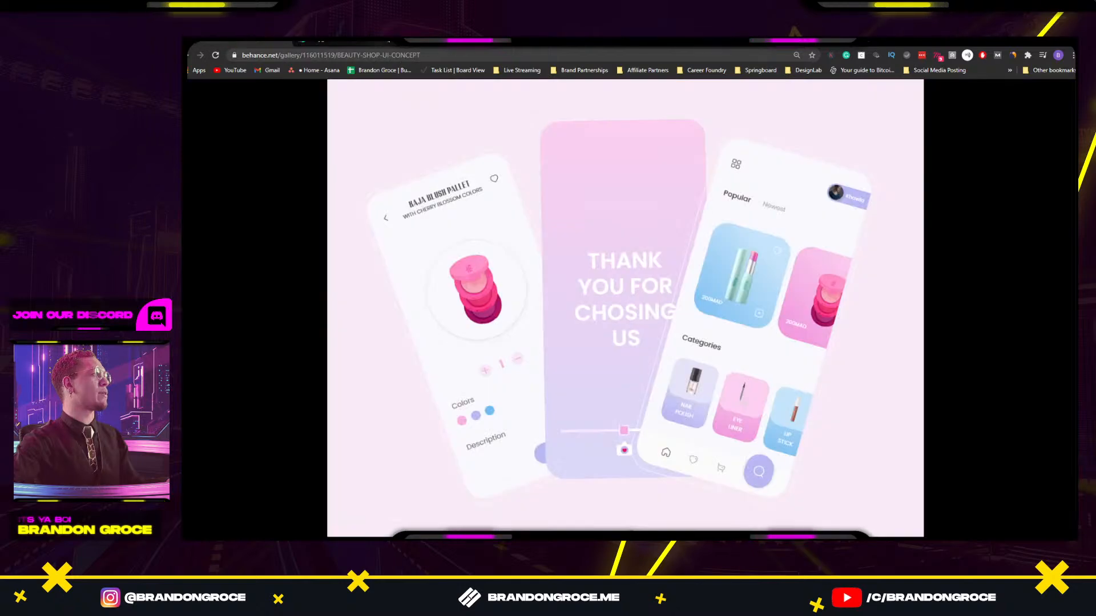
pyautogui.click(346, 41)
pyautogui.click(451, 41)
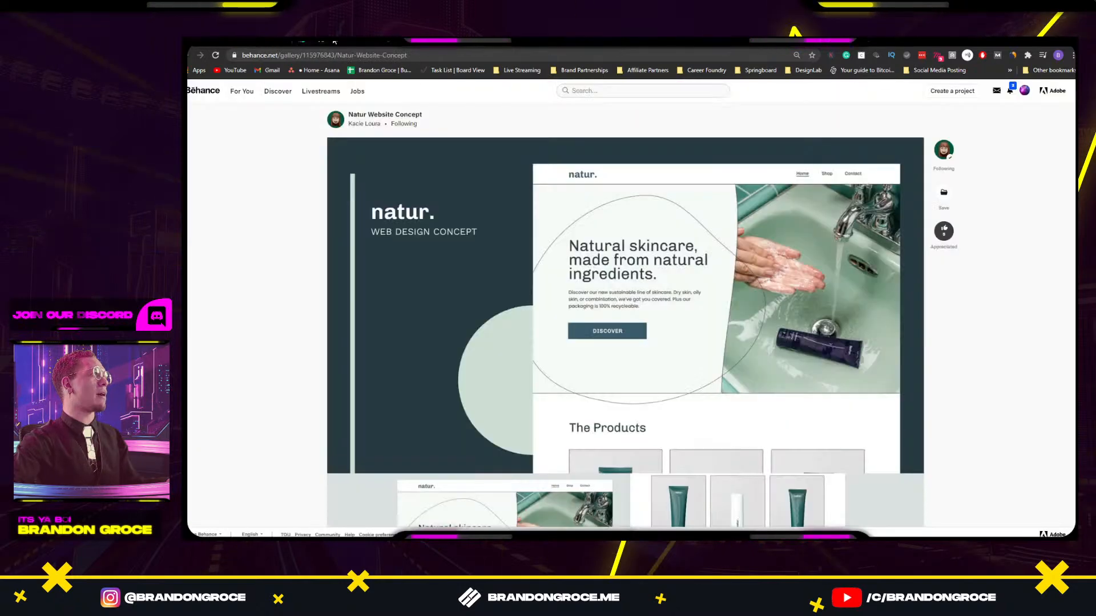
# Close the four reviewed submission tabs and restore down the Chrome window.
pyautogui.click(285, 41)
pyautogui.click(284, 42)
pyautogui.click(285, 42)
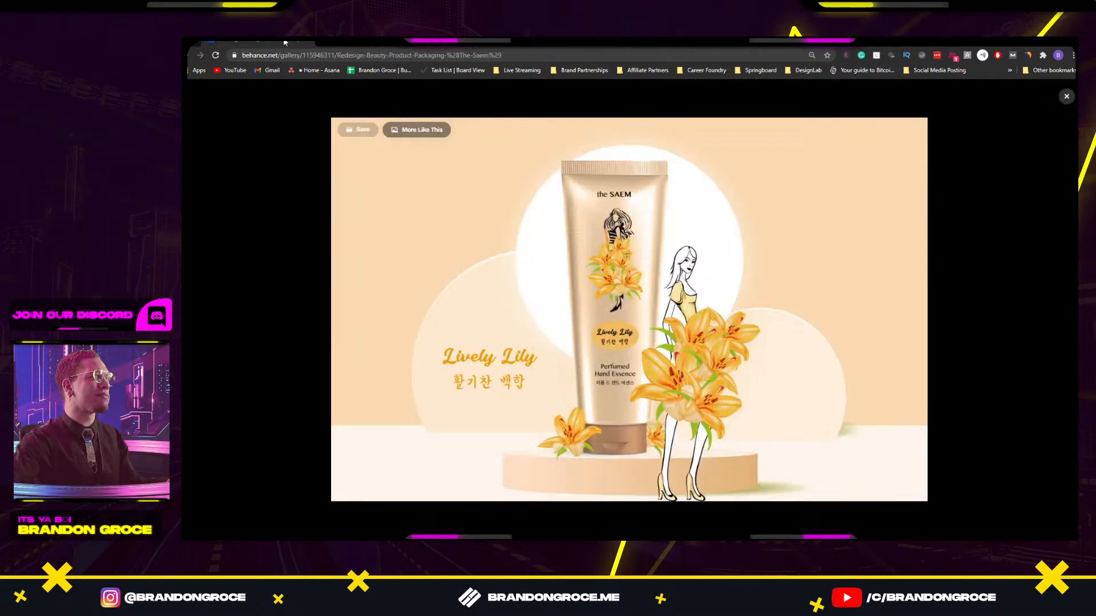
pyautogui.click(285, 41)
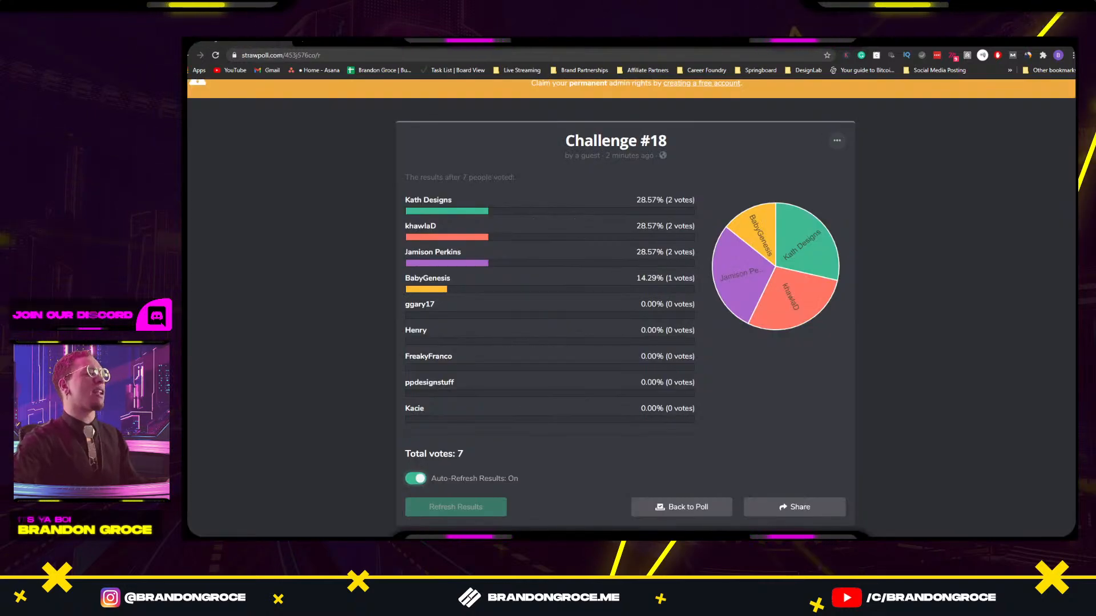
pyautogui.click(1052, 42)
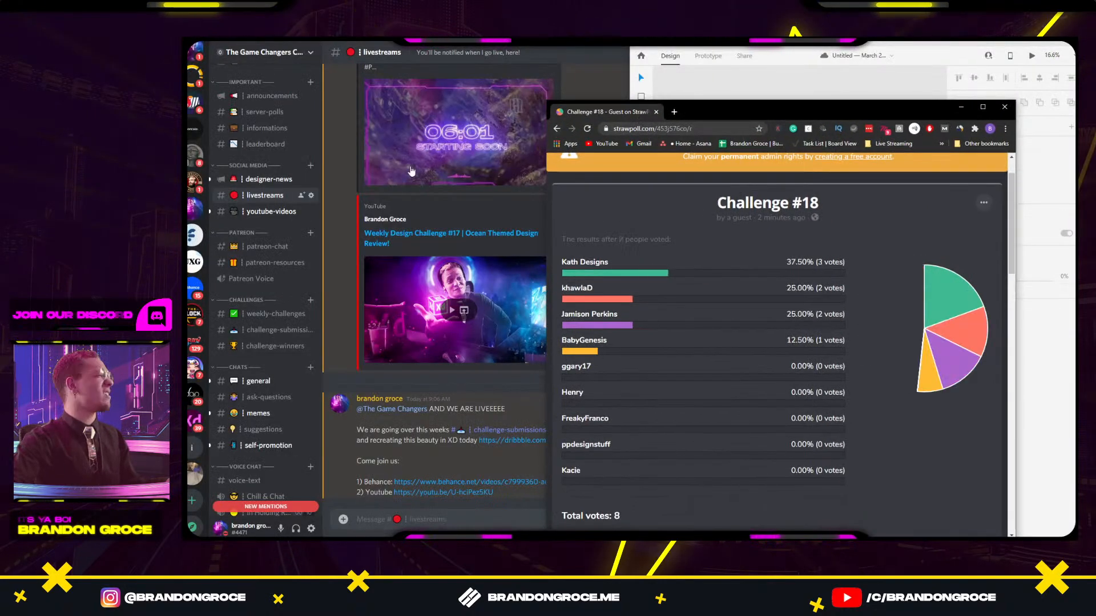
# Arrange the Submissions doc beside Adobe XD, scan the list, then view the 8-vote results.
pyautogui.moveTo(279, 84); pyautogui.dragTo(777, 112)
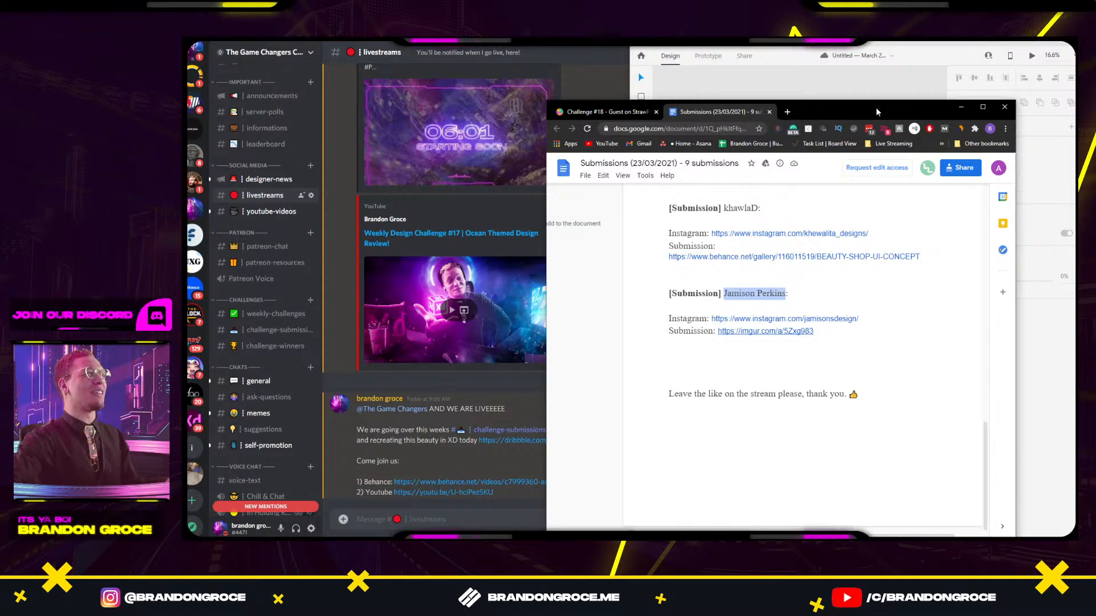
pyautogui.moveTo(880, 112); pyautogui.dragTo(495, 44)
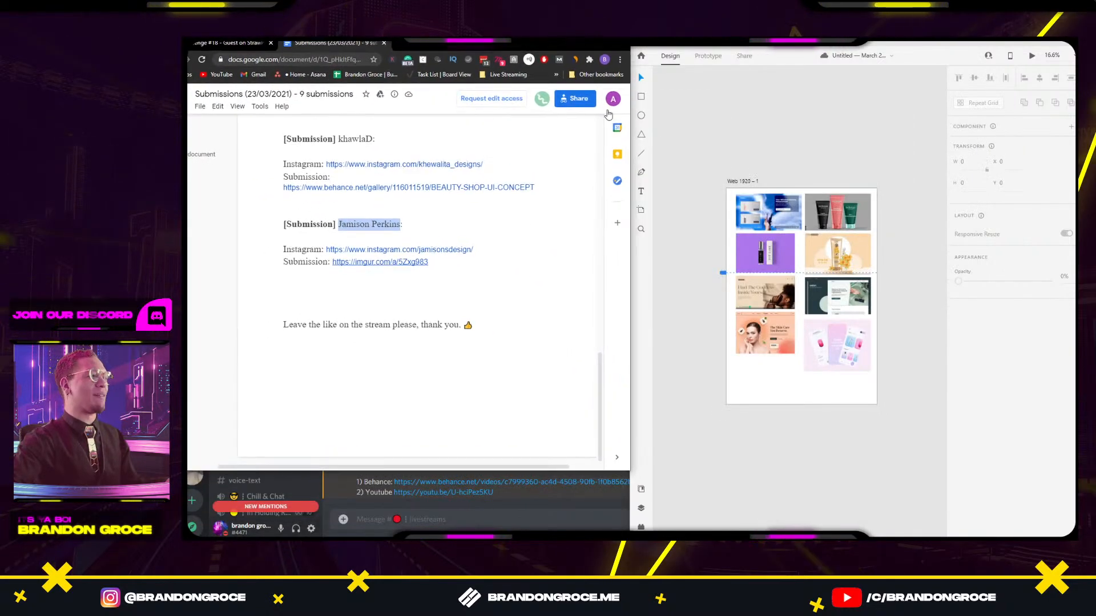
pyautogui.scroll(10, 347, 187)
pyautogui.scroll(15, 348, 186)
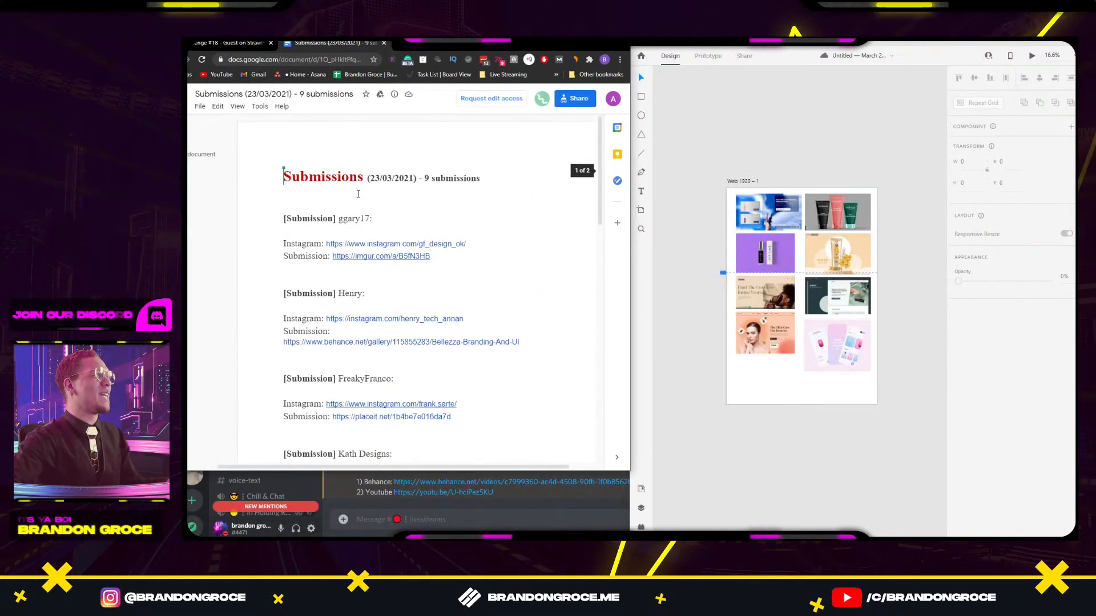
pyautogui.scroll(-20, 478, 241)
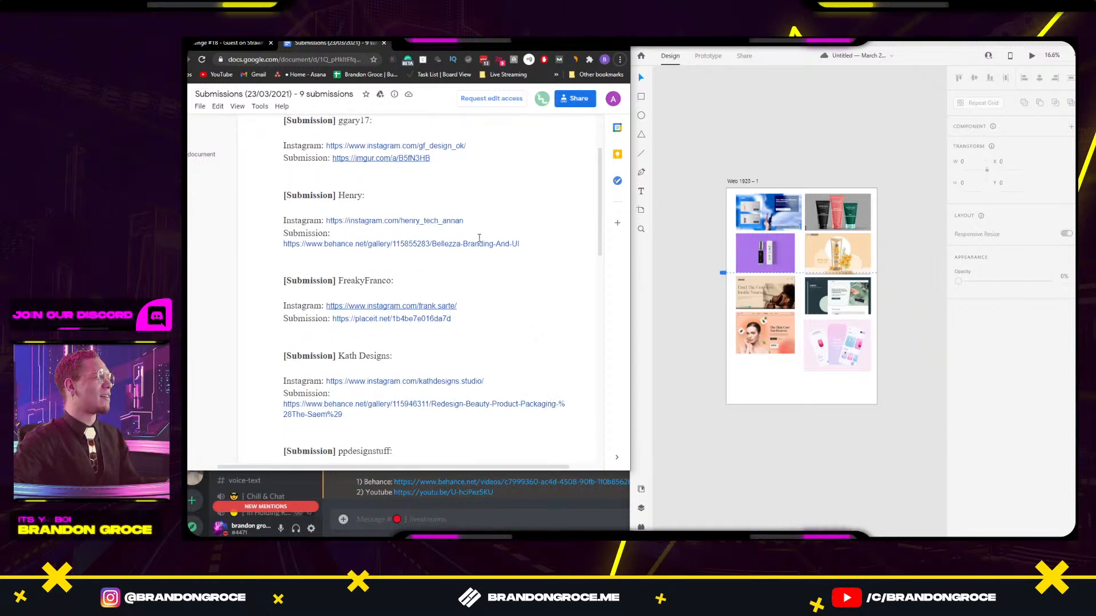
pyautogui.scroll(7, 357, 255)
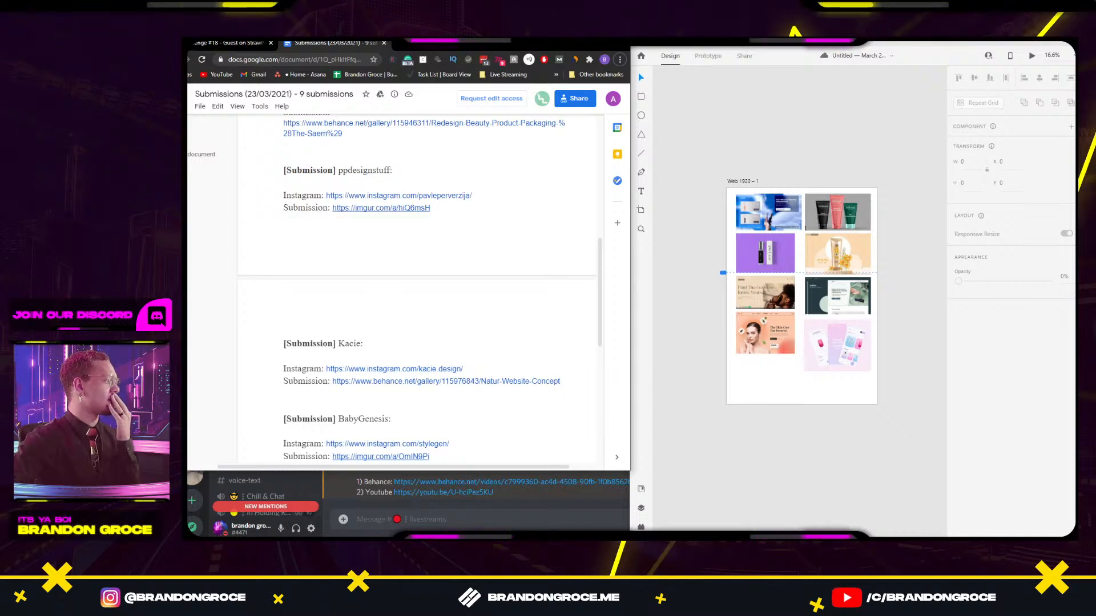
pyautogui.scroll(3, 320, 230)
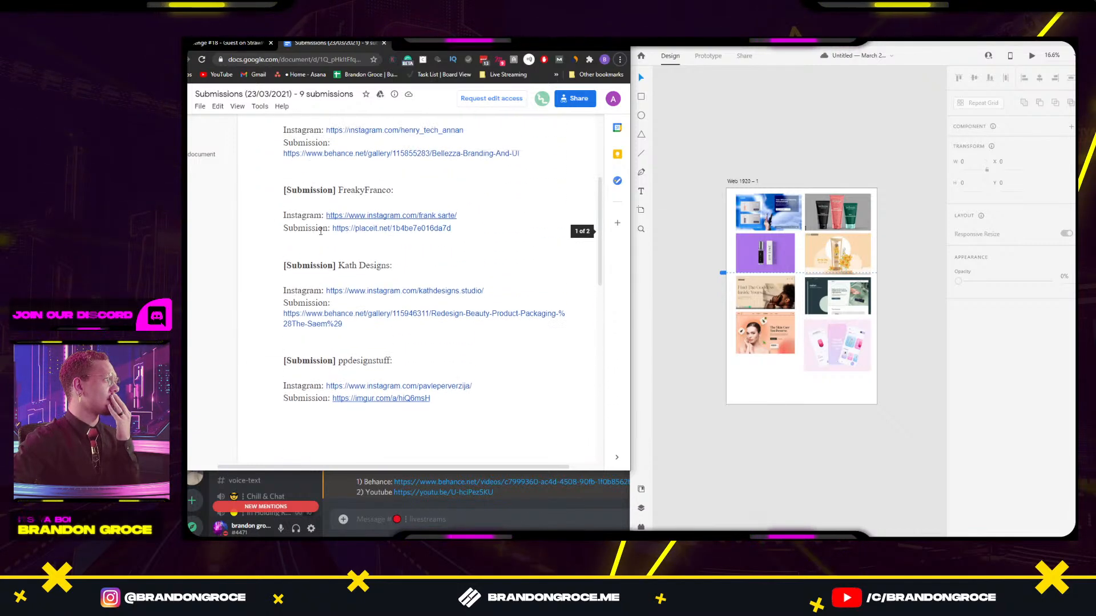
pyautogui.scroll(4, 320, 231)
pyautogui.scroll(-8, 321, 231)
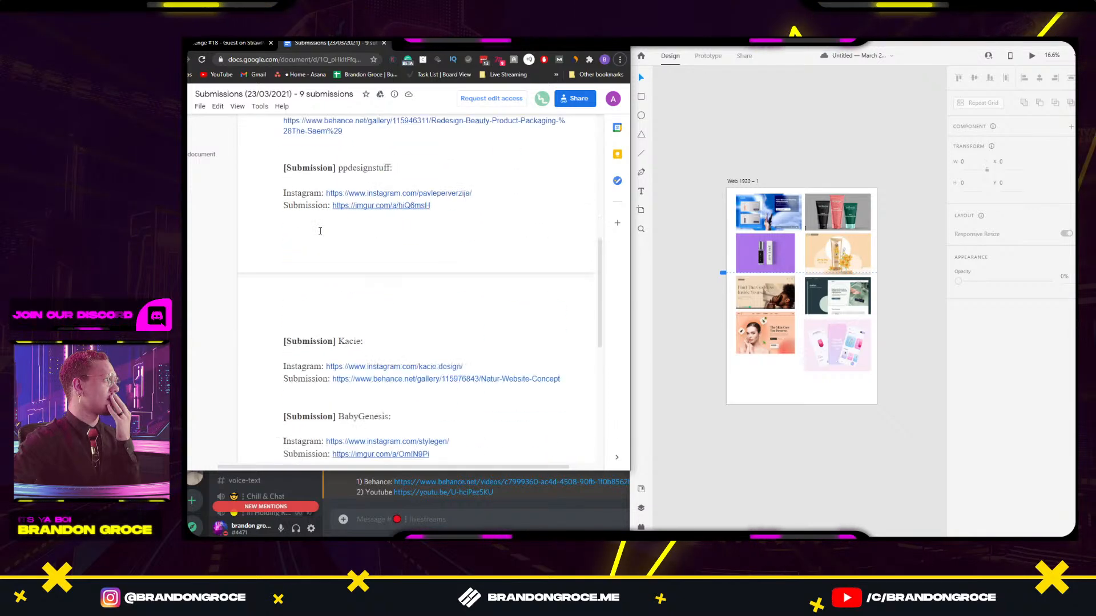
pyautogui.scroll(-7, 320, 230)
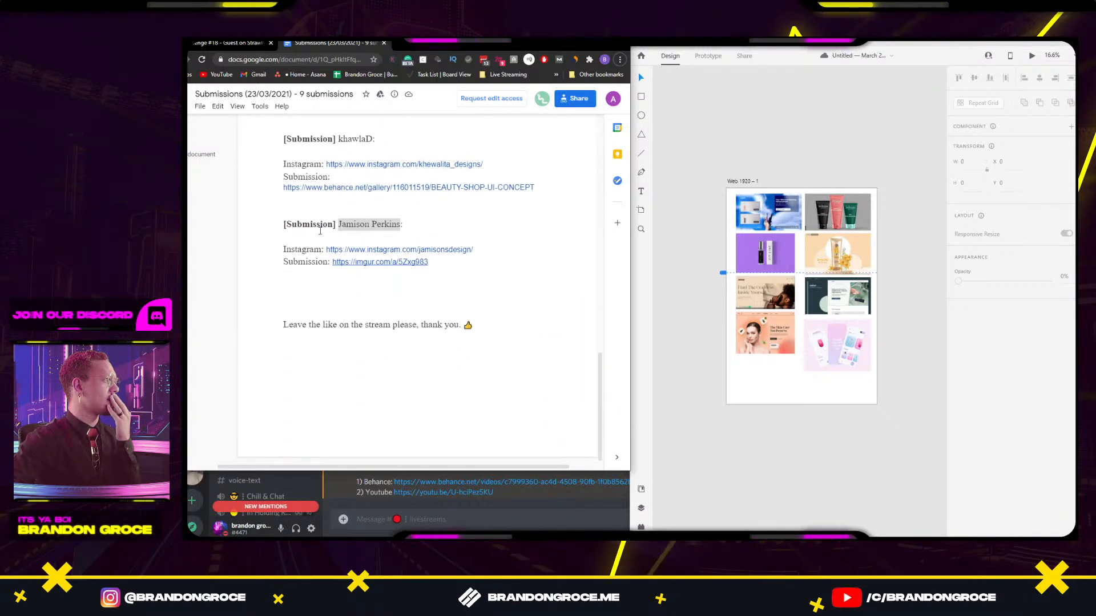
pyautogui.scroll(2, 320, 231)
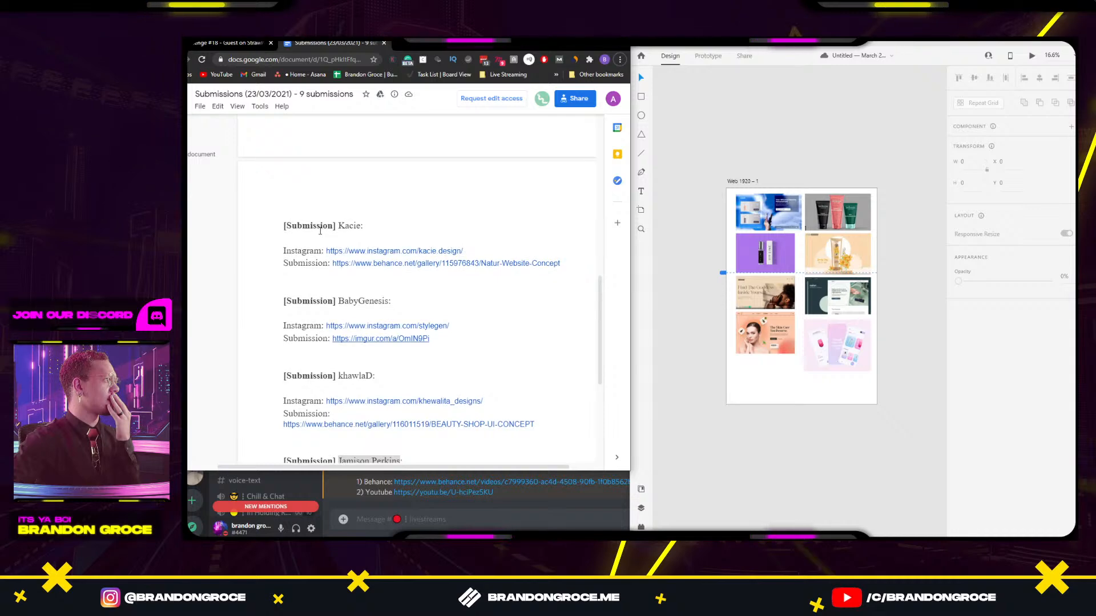
pyautogui.click(234, 44)
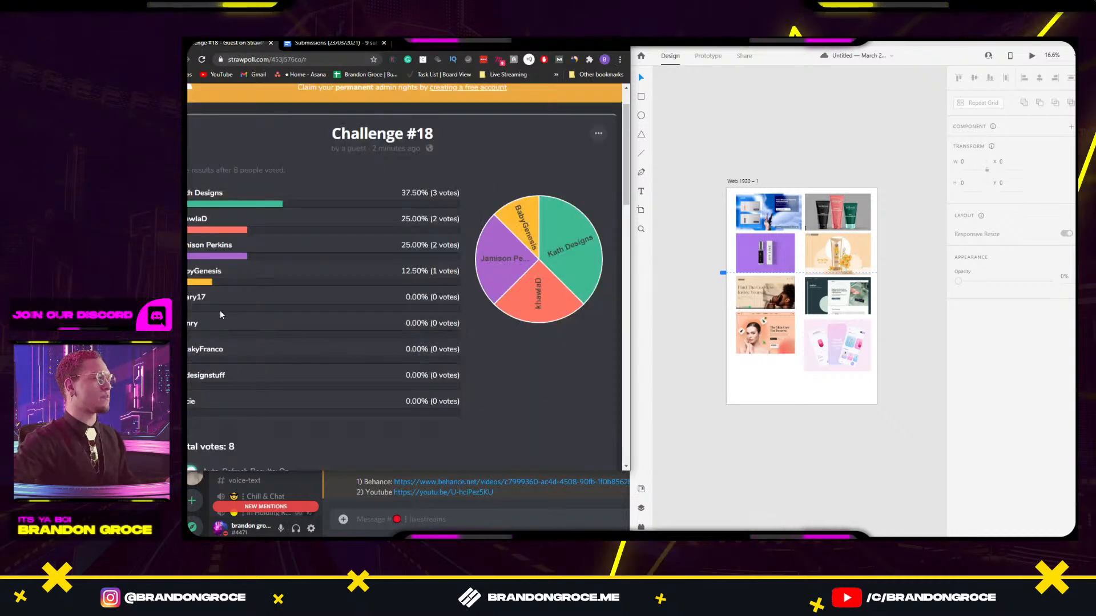
pyautogui.moveTo(678, 340); pyautogui.dragTo(690, 320)
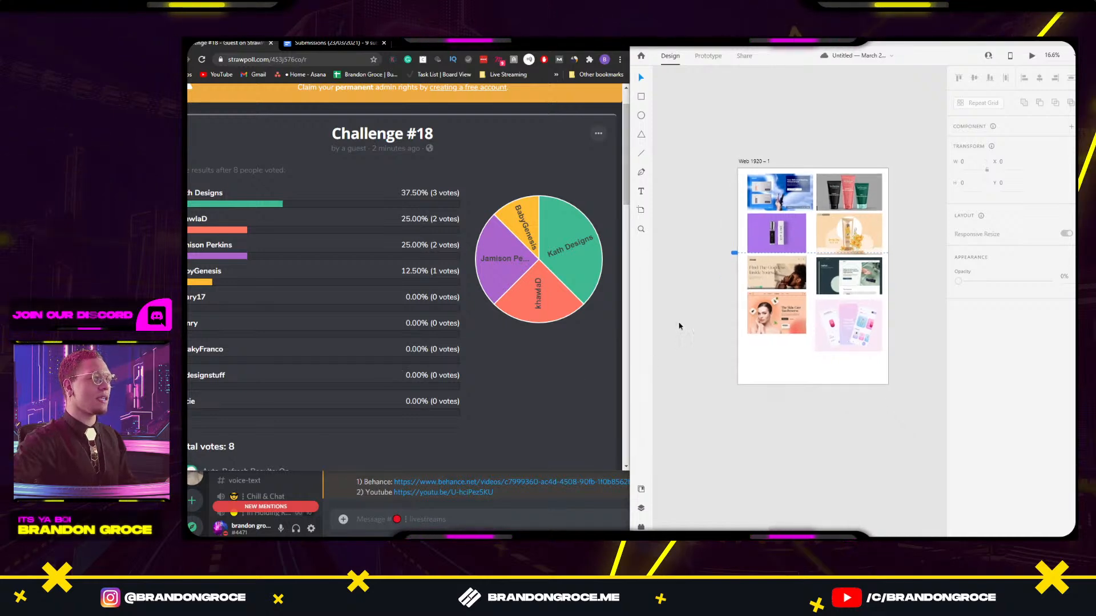
# Return to the submissions doc and select the blue skincare, VIY LINE and Lily screenshots.
pyautogui.click(334, 43)
pyautogui.scroll(3, 379, 247)
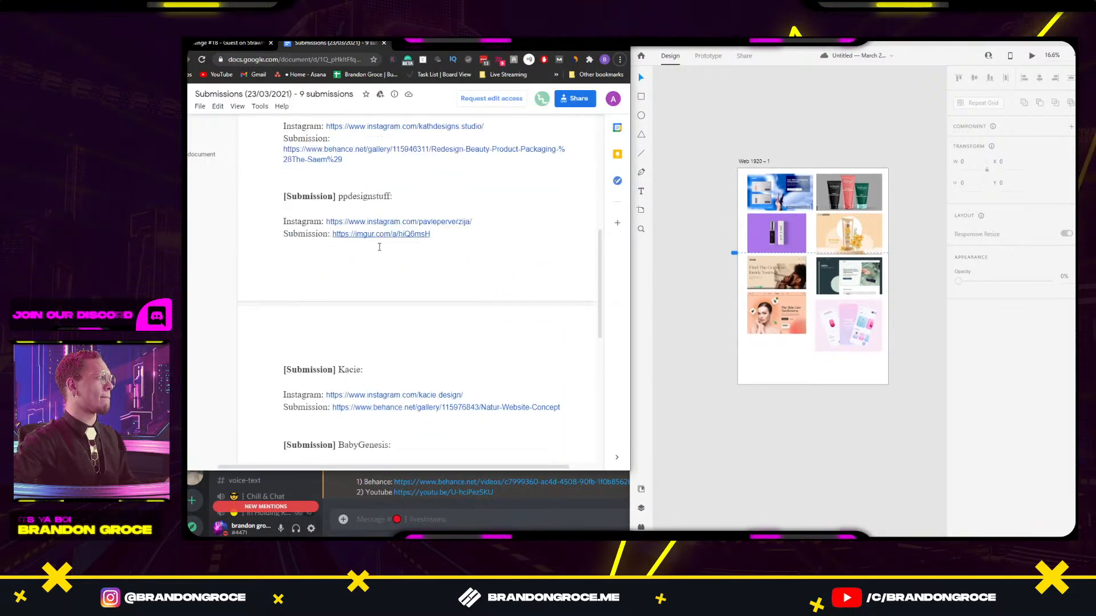
pyautogui.scroll(10, 379, 247)
pyautogui.scroll(3, 786, 196)
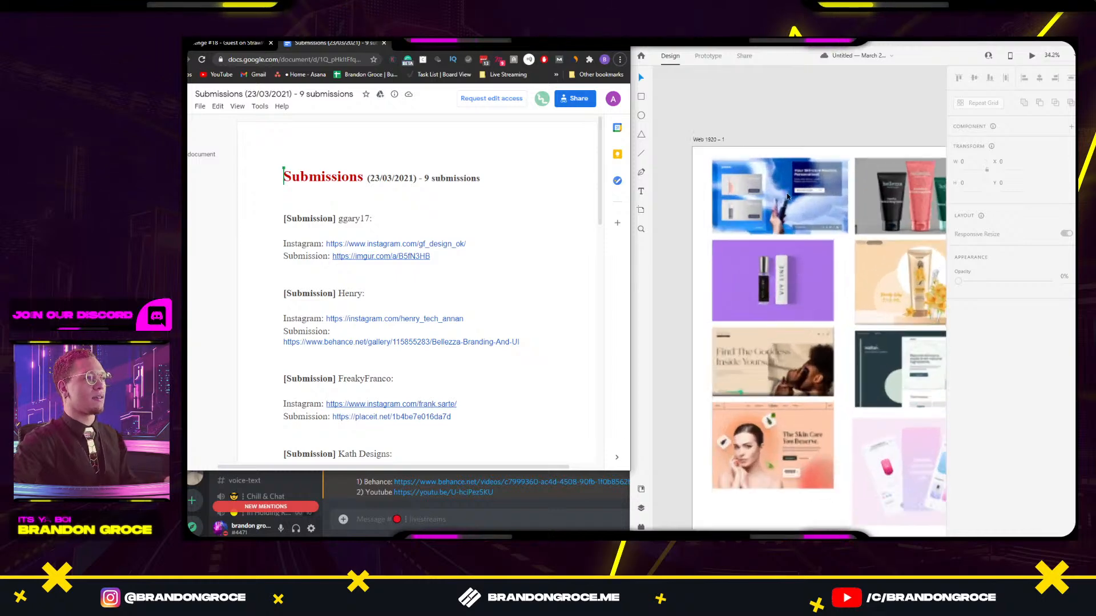
pyautogui.scroll(1, 787, 197)
pyautogui.moveTo(787, 197); pyautogui.dragTo(721, 190)
pyautogui.click(721, 190)
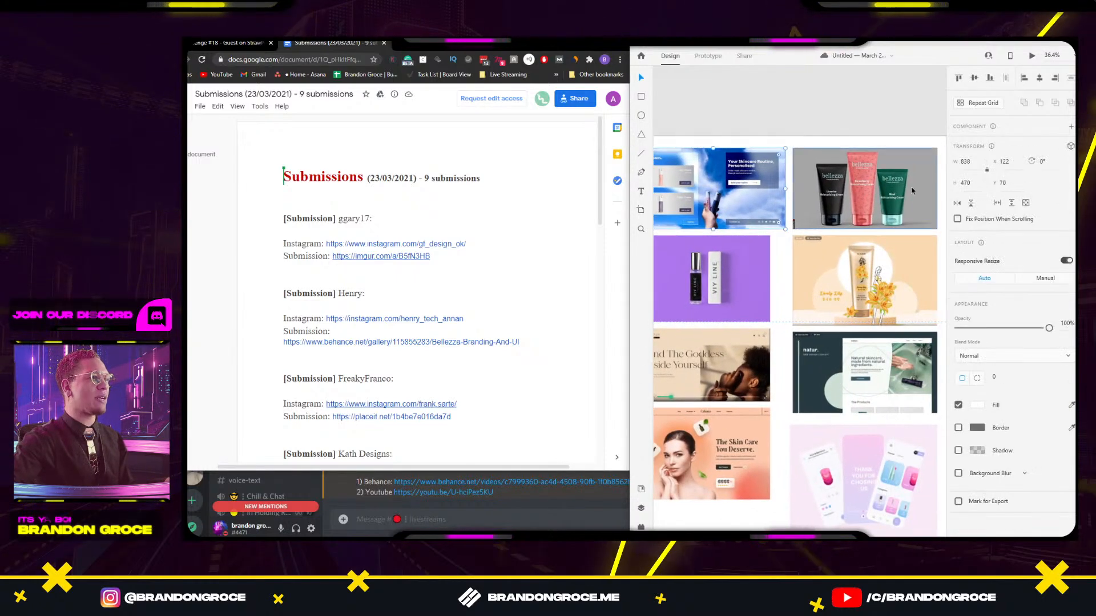
pyautogui.scroll(-2, 799, 240)
pyautogui.hscroll(-2, 799, 240)
pyautogui.click(771, 237)
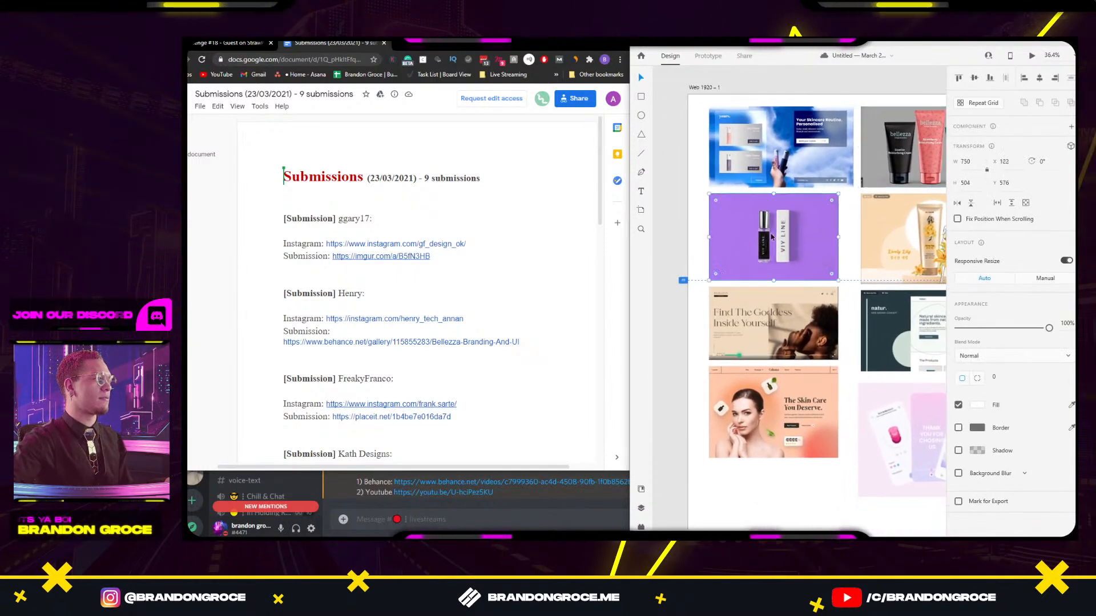
pyautogui.hscroll(3, 816, 244)
pyautogui.click(815, 230)
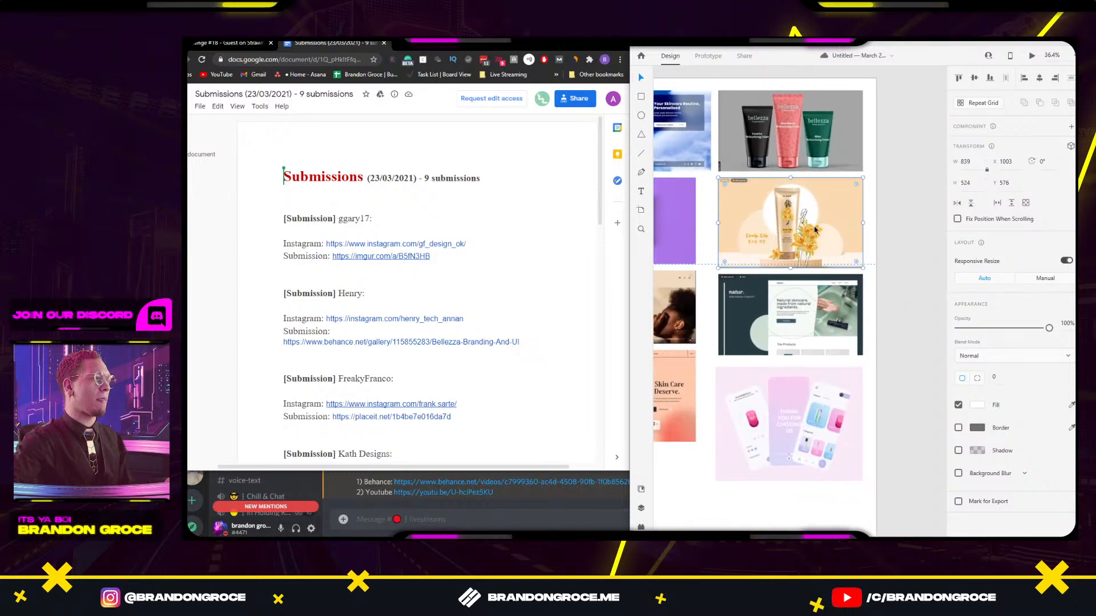
# Select the Find The Goddess, natur., Skin Care and pink app screenshots on the artboard.
pyautogui.scroll(-3, 385, 312)
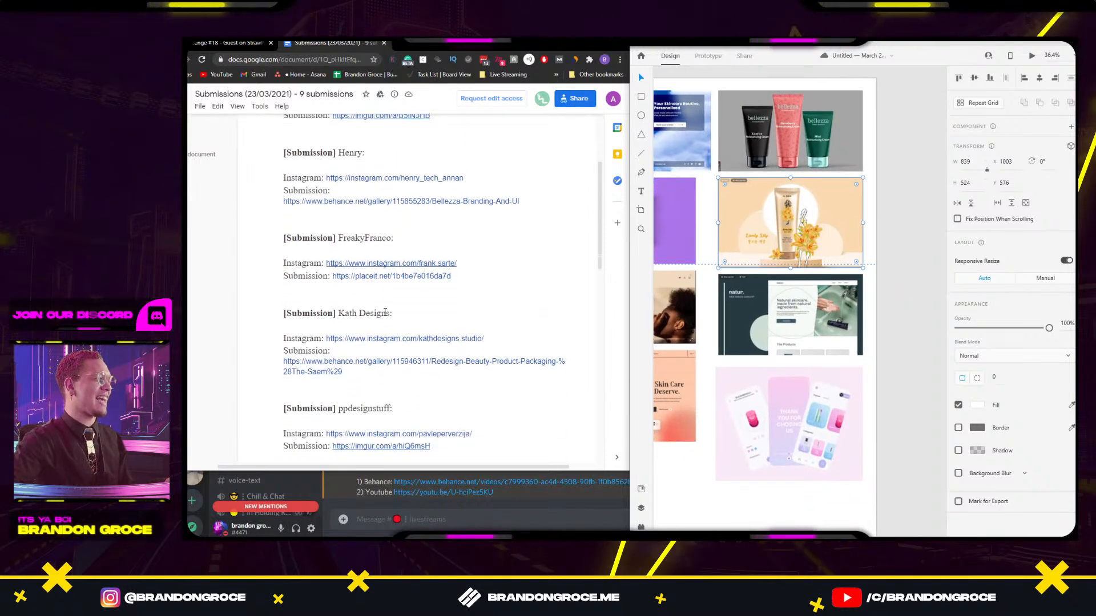
pyautogui.scroll(-1, 385, 312)
pyautogui.scroll(-1, 743, 251)
pyautogui.hscroll(-3, 743, 251)
pyautogui.click(743, 251)
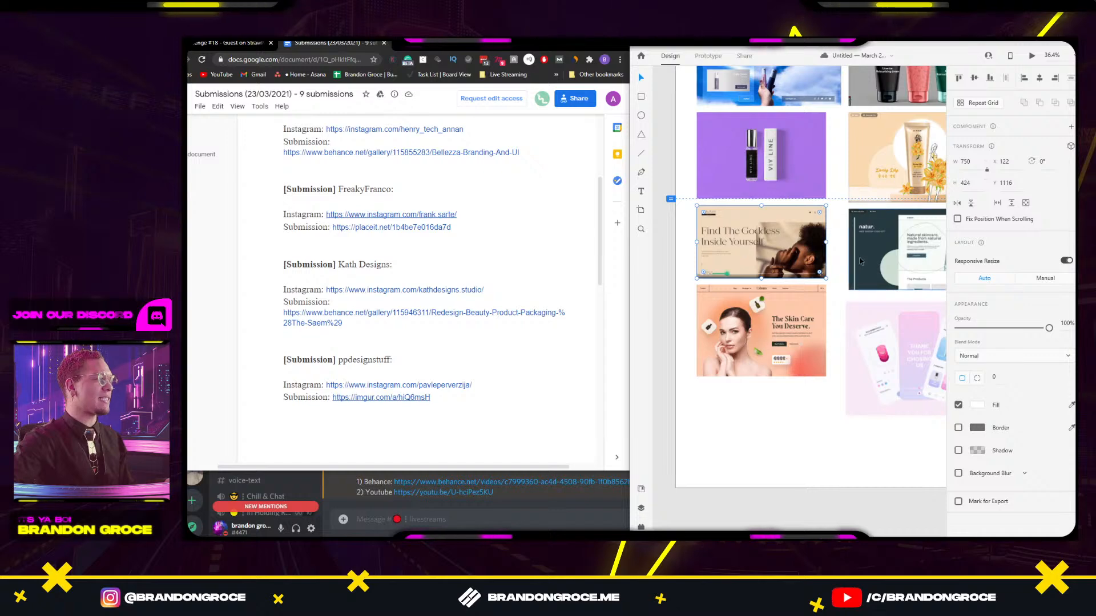
pyautogui.moveTo(839, 260); pyautogui.dragTo(783, 241)
pyautogui.scroll(-4, 384, 257)
pyautogui.click(793, 234)
pyautogui.scroll(3, 793, 234)
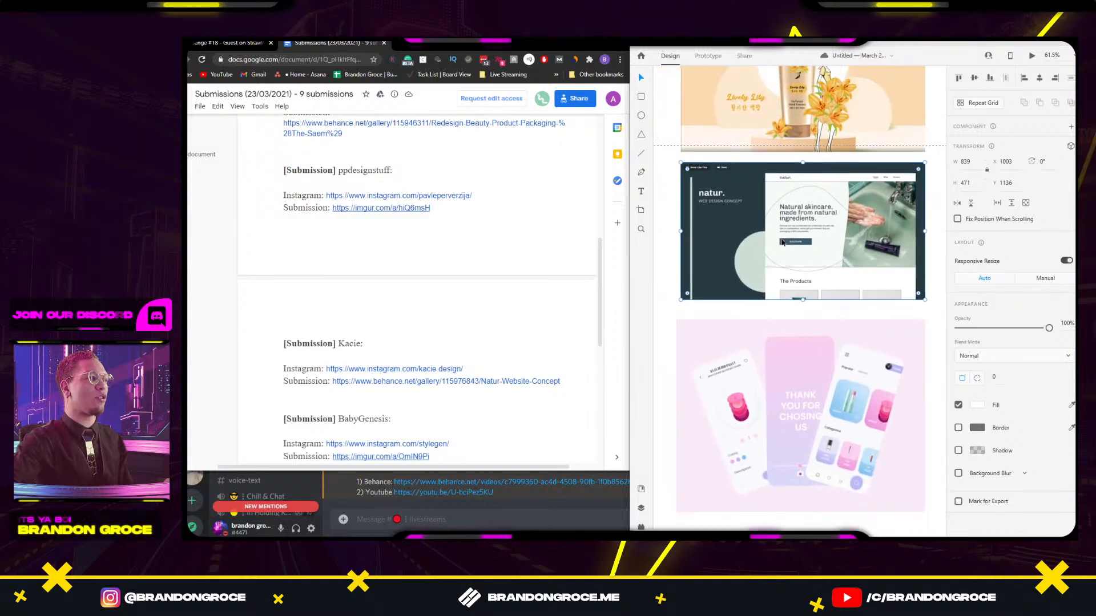
pyautogui.moveTo(671, 351); pyautogui.dragTo(862, 286)
pyautogui.click(799, 294)
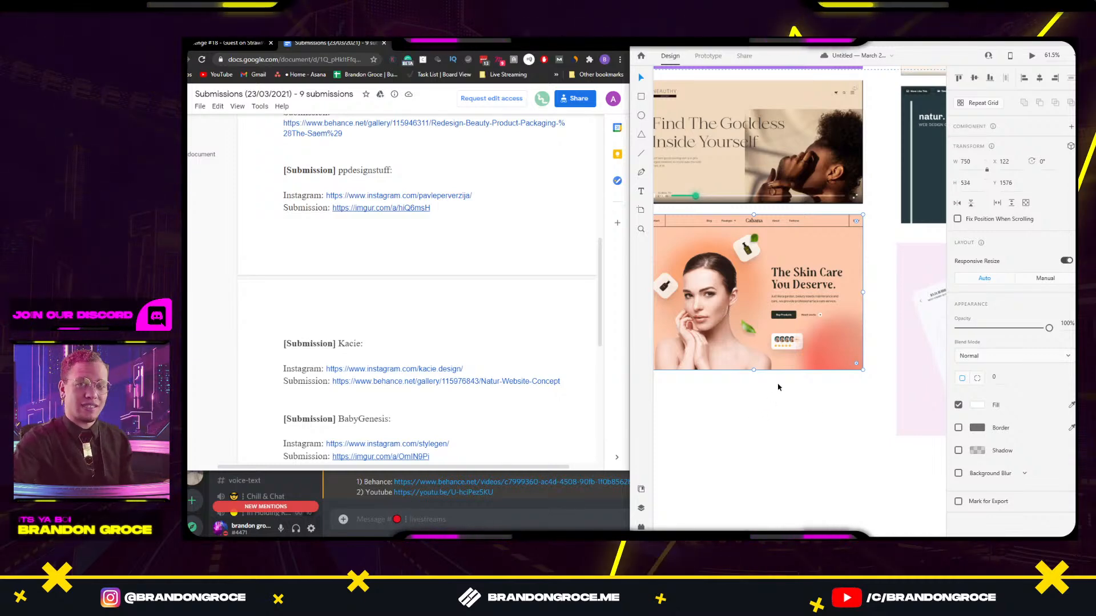
pyautogui.hscroll(5, 778, 387)
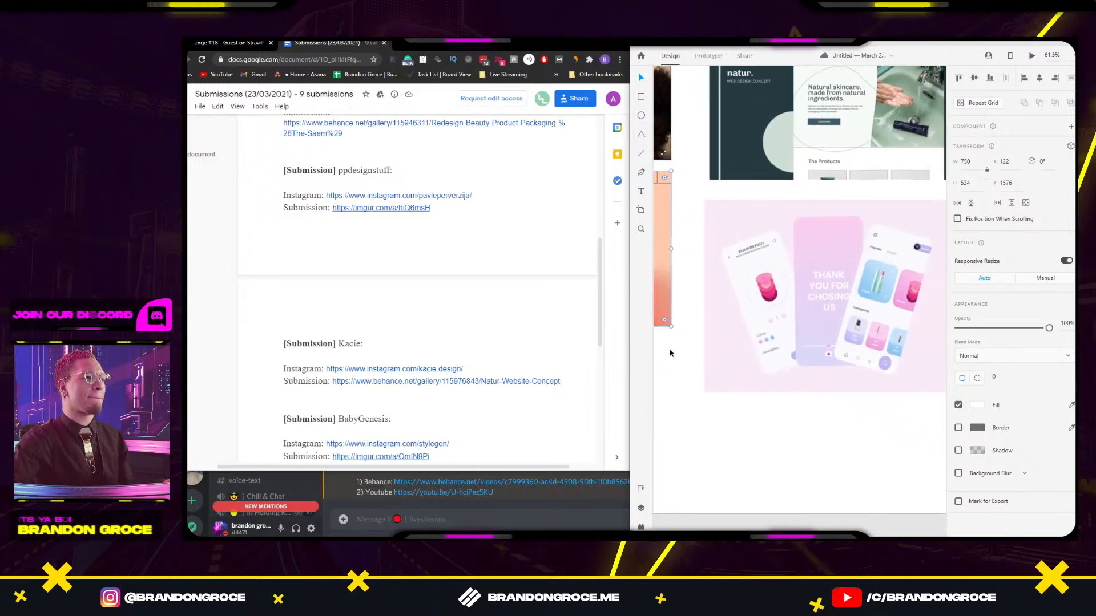
pyautogui.click(840, 334)
# Open the last entrant's imgur submission page from the Docs list.
pyautogui.scroll(-4, 494, 363)
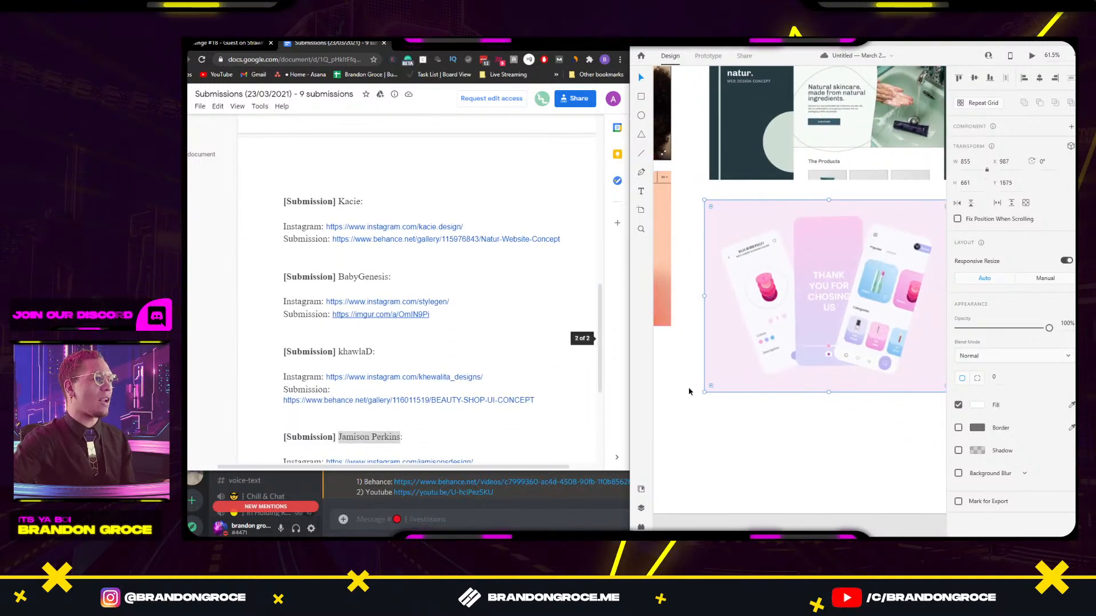
pyautogui.scroll(-1, 400, 335)
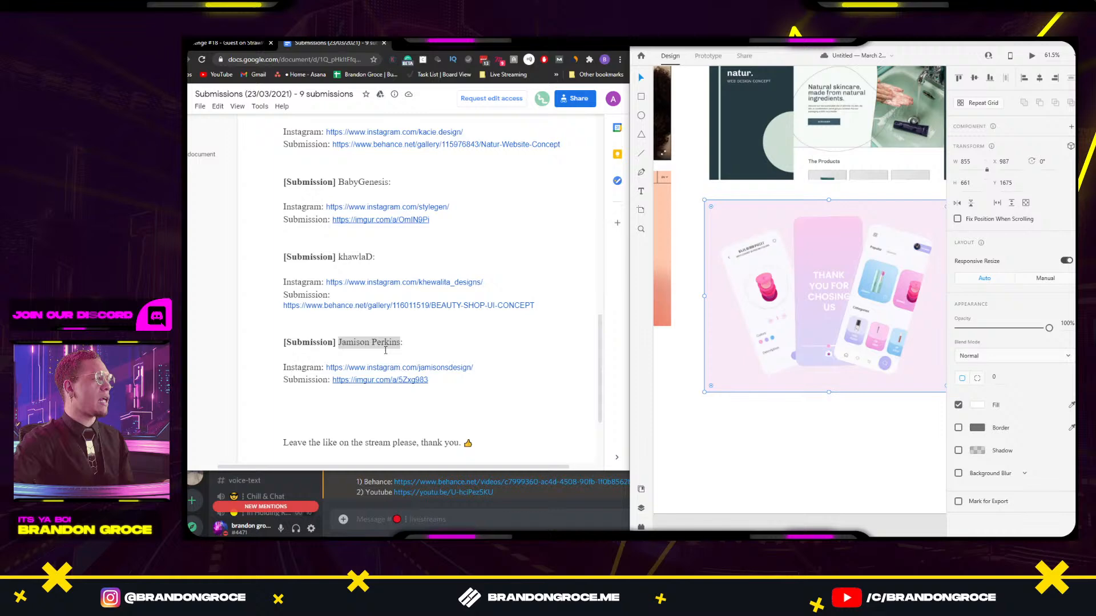
pyautogui.click(384, 379)
pyautogui.click(400, 407)
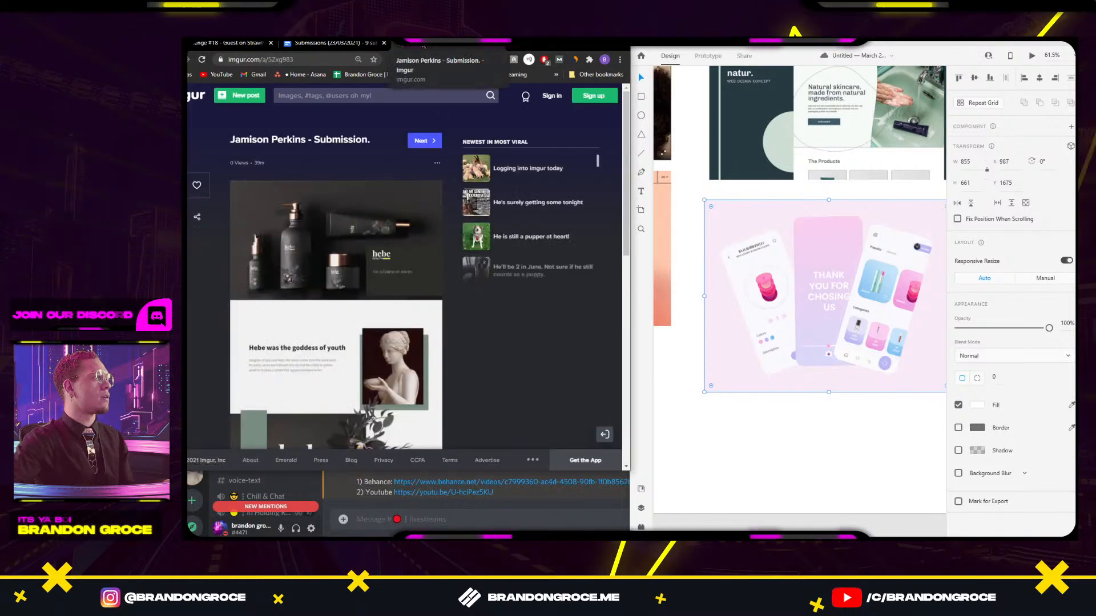
# Pop the Imgur post into its own maximized window and preview the full-length submission image.
pyautogui.moveTo(423, 46); pyautogui.dragTo(555, 76)
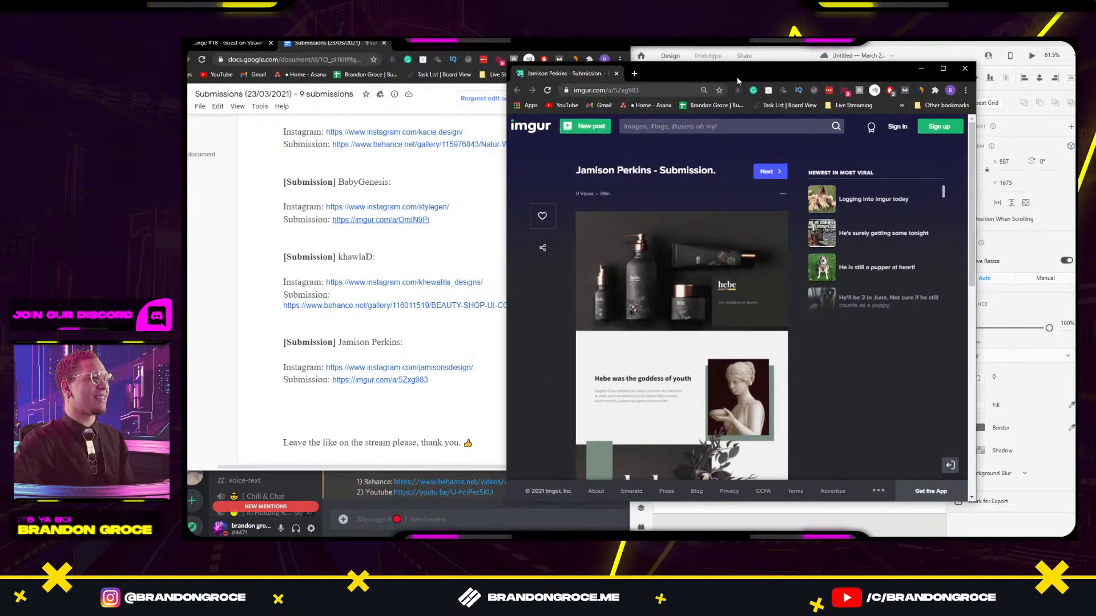
pyautogui.doubleClick(737, 81)
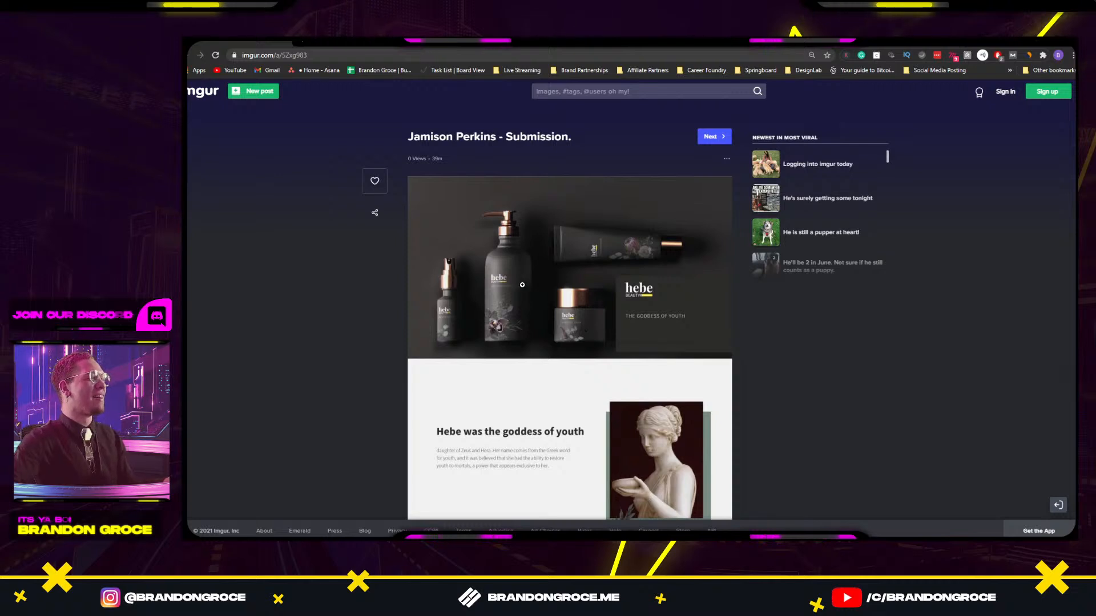
pyautogui.scroll(-7, 521, 284)
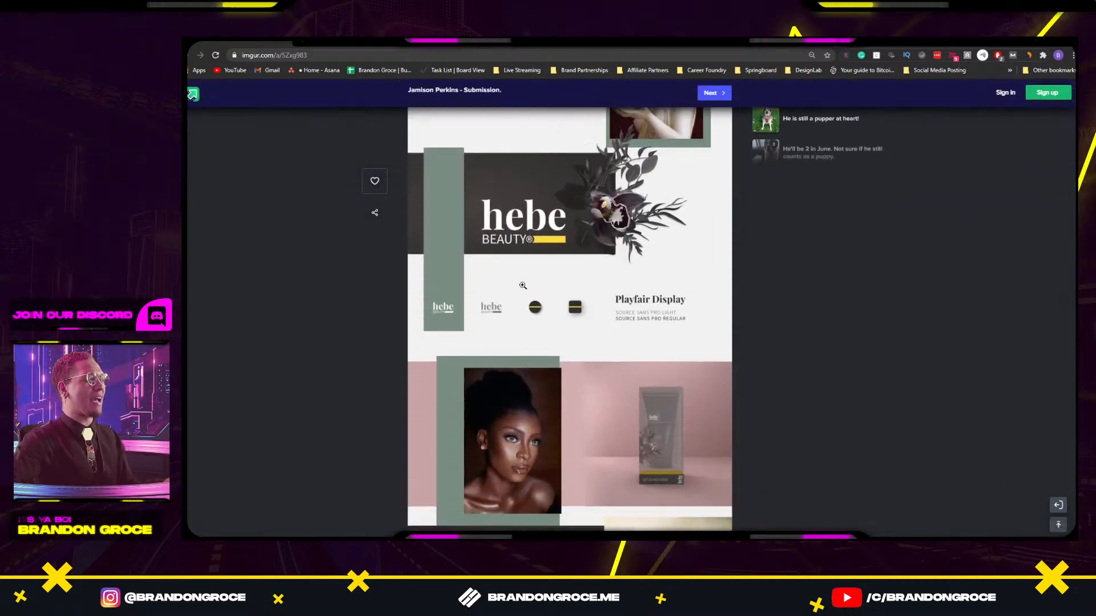
pyautogui.scroll(-3, 522, 285)
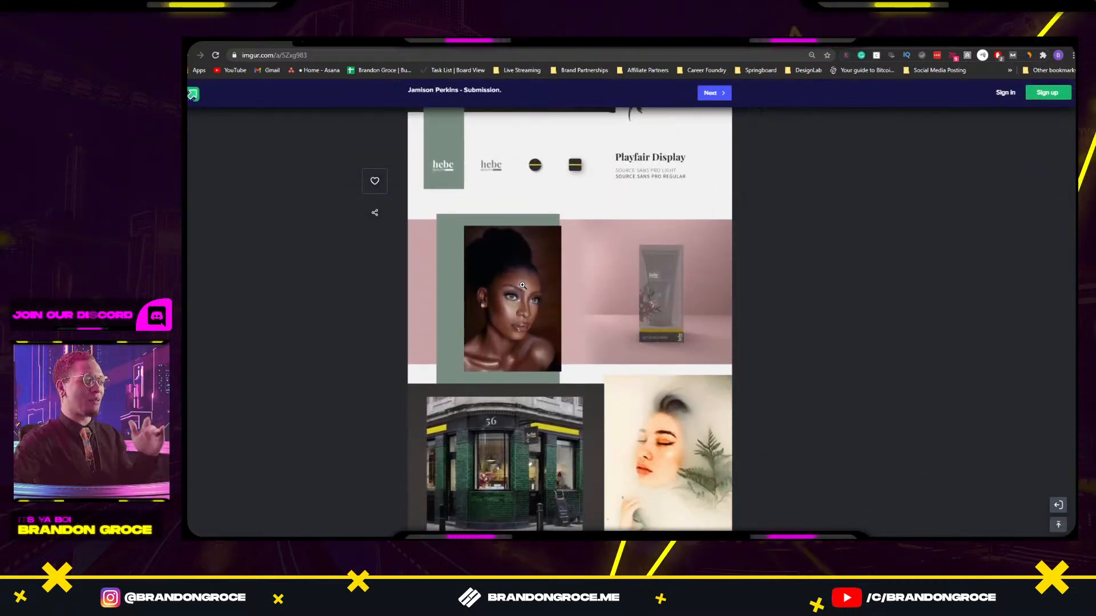
pyautogui.scroll(8, 522, 285)
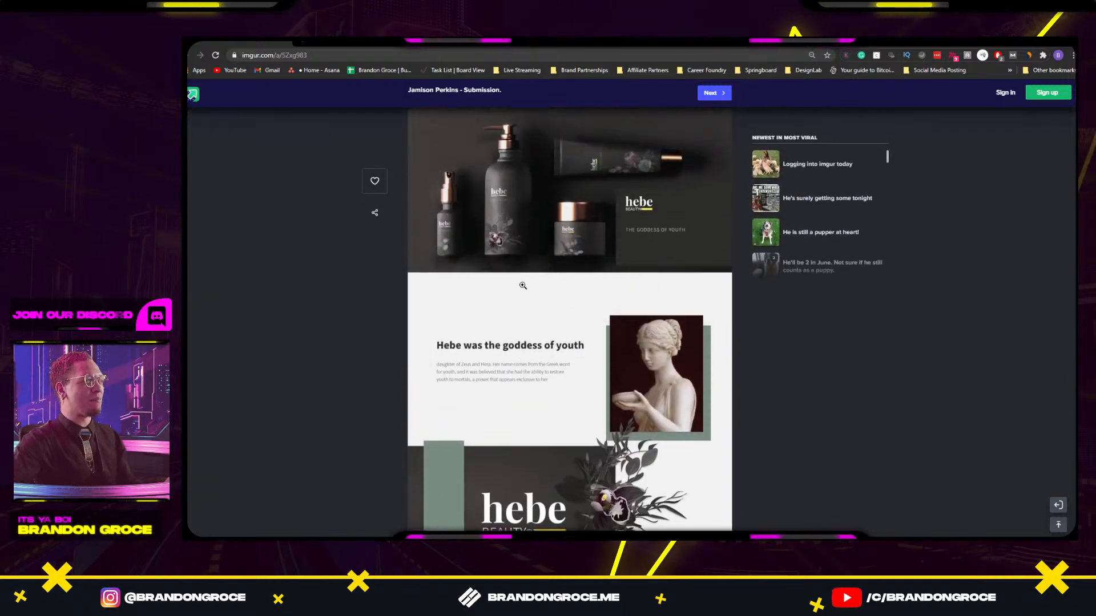
pyautogui.scroll(2, 523, 285)
pyautogui.click(496, 291)
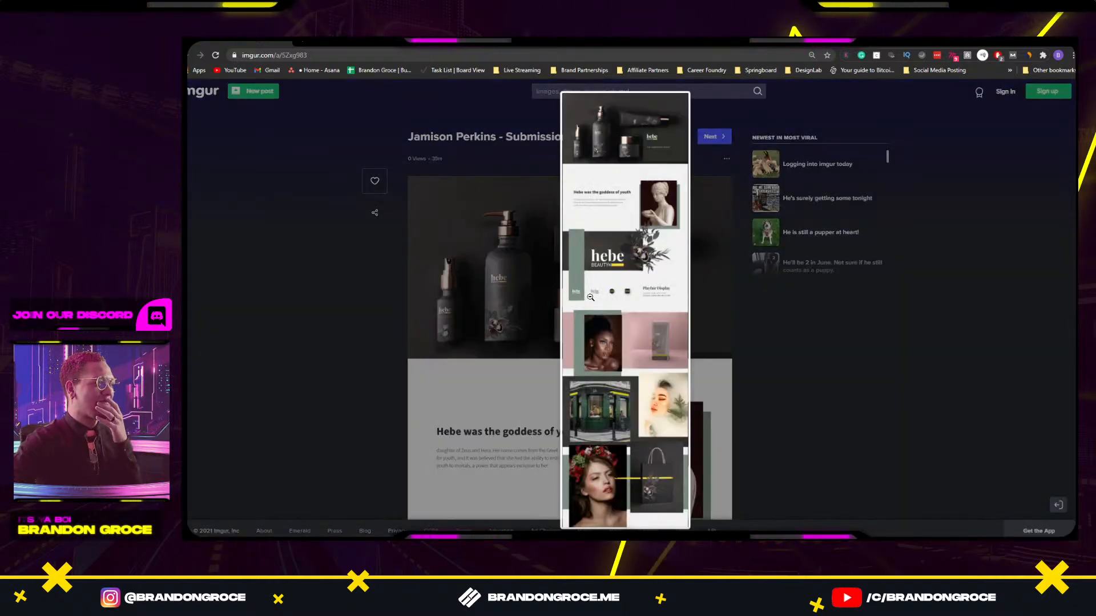
pyautogui.click(527, 267)
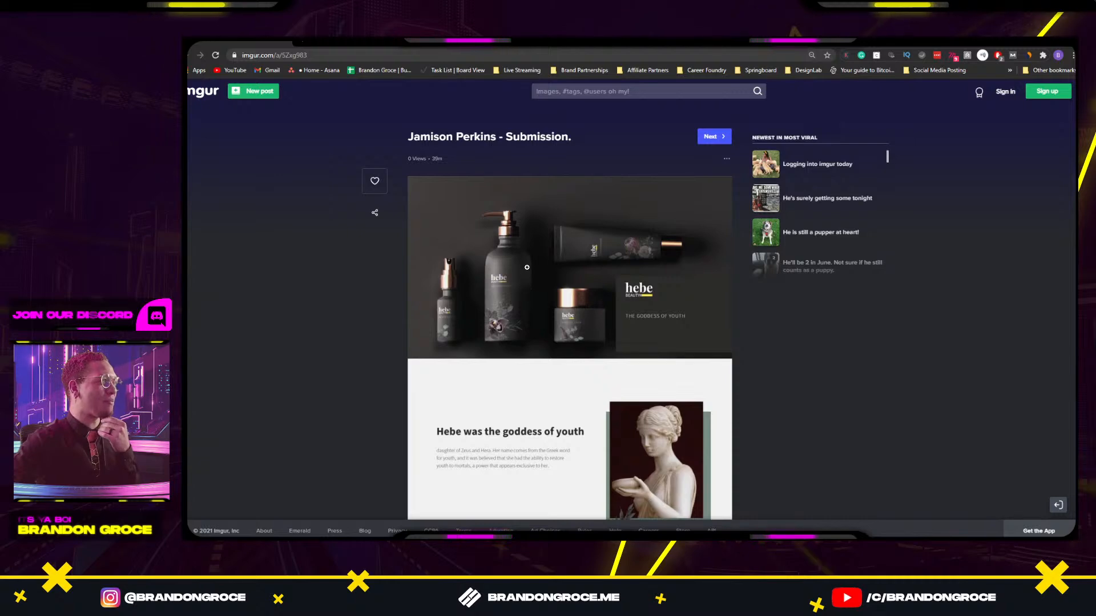
# Review the hebe submission board top to bottom, return to the top, and start a screen snip.
pyautogui.scroll(-2, 527, 267)
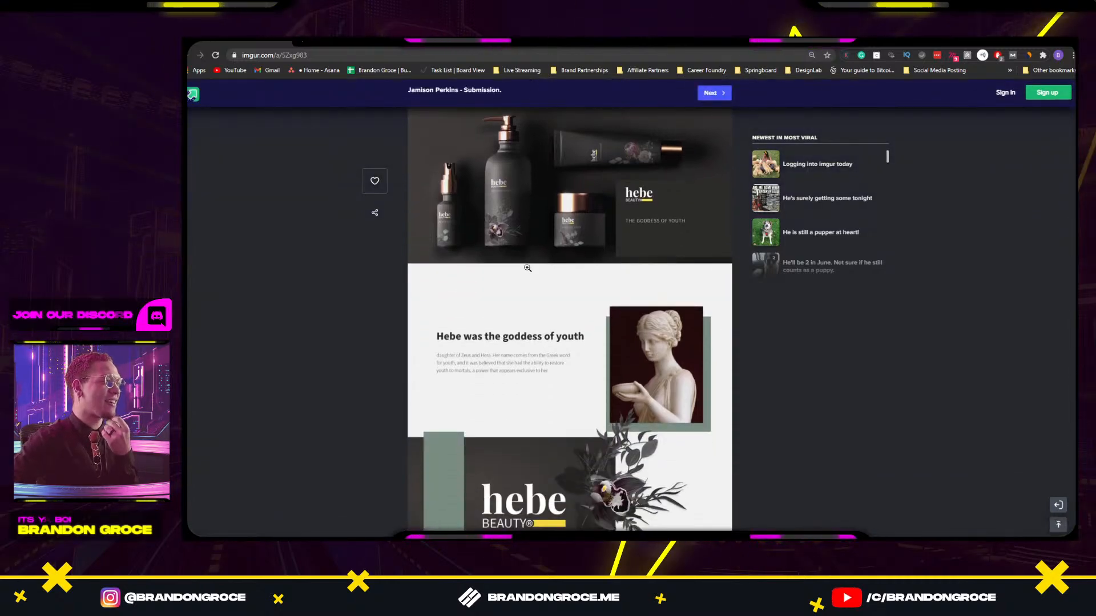
pyautogui.scroll(2, 526, 267)
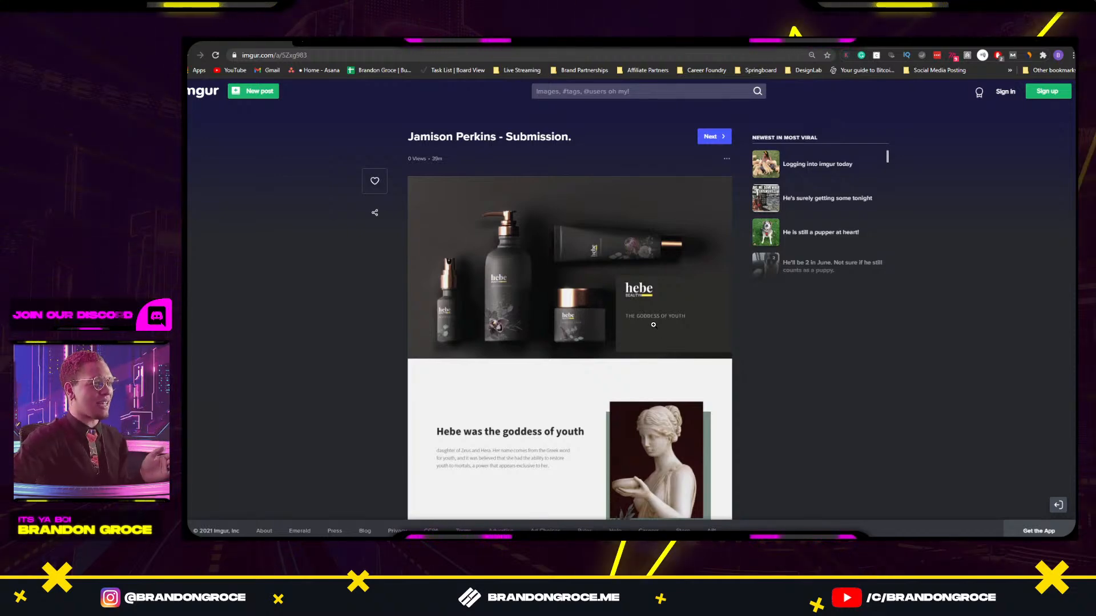
pyautogui.scroll(-2, 655, 371)
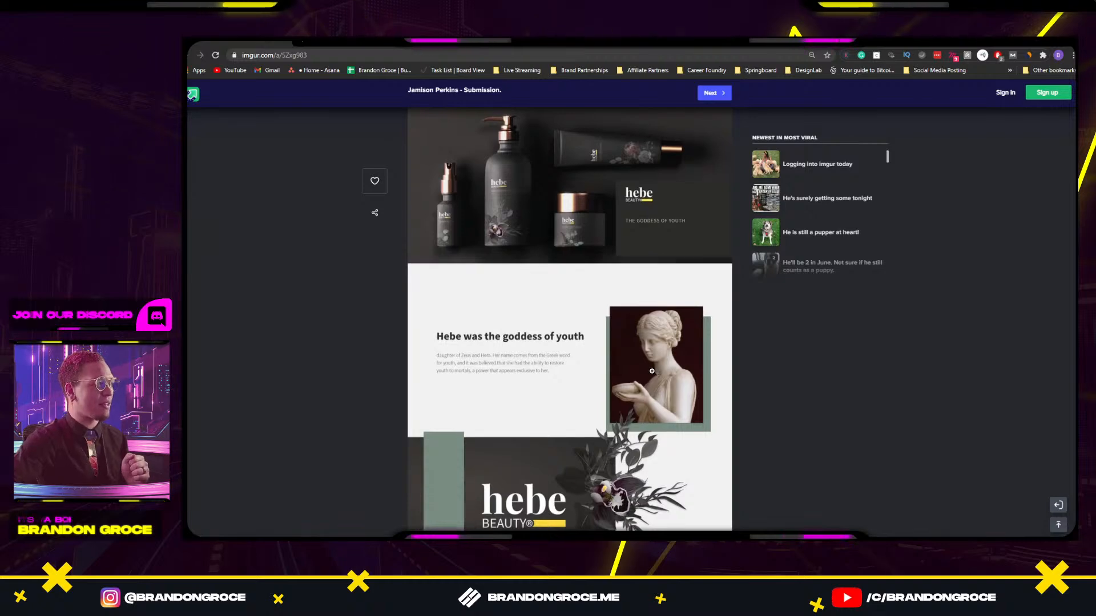
pyautogui.scroll(-3, 459, 246)
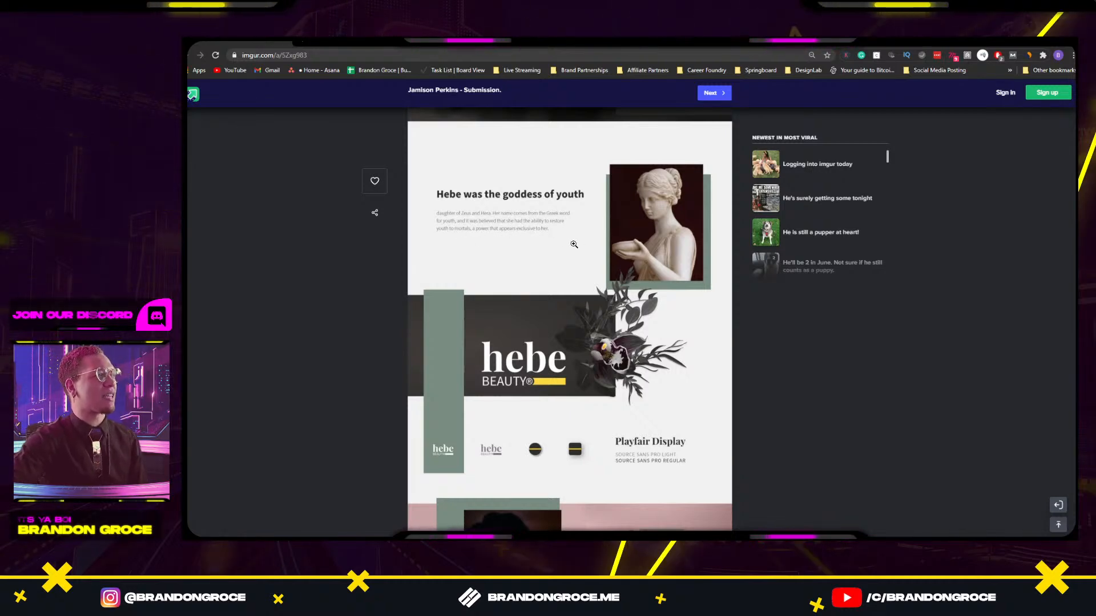
pyautogui.scroll(-1, 579, 295)
pyautogui.scroll(-1, 562, 308)
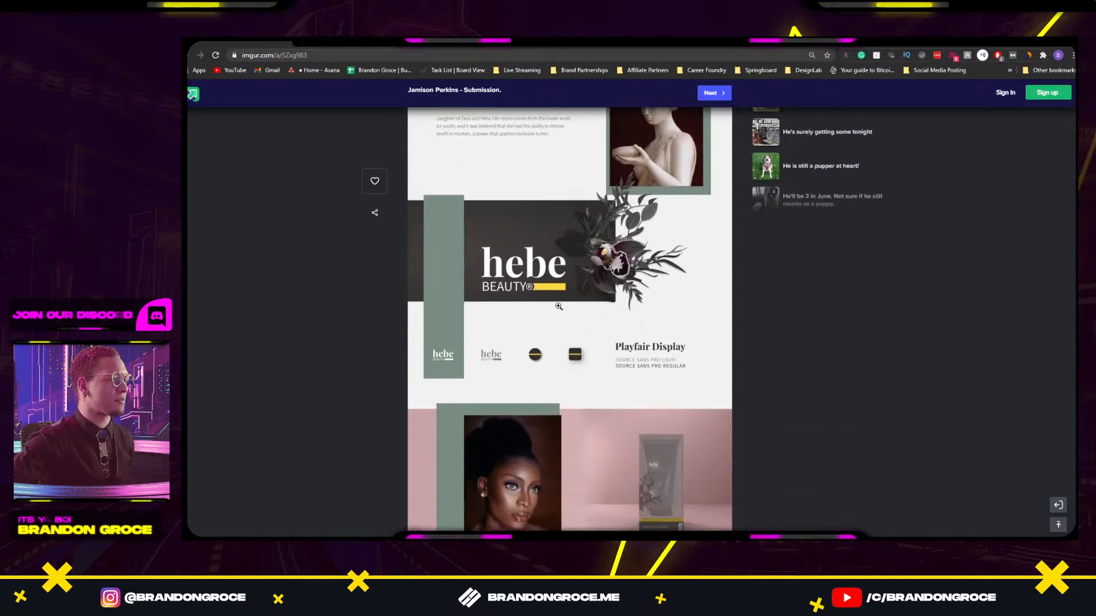
pyautogui.scroll(-1, 553, 307)
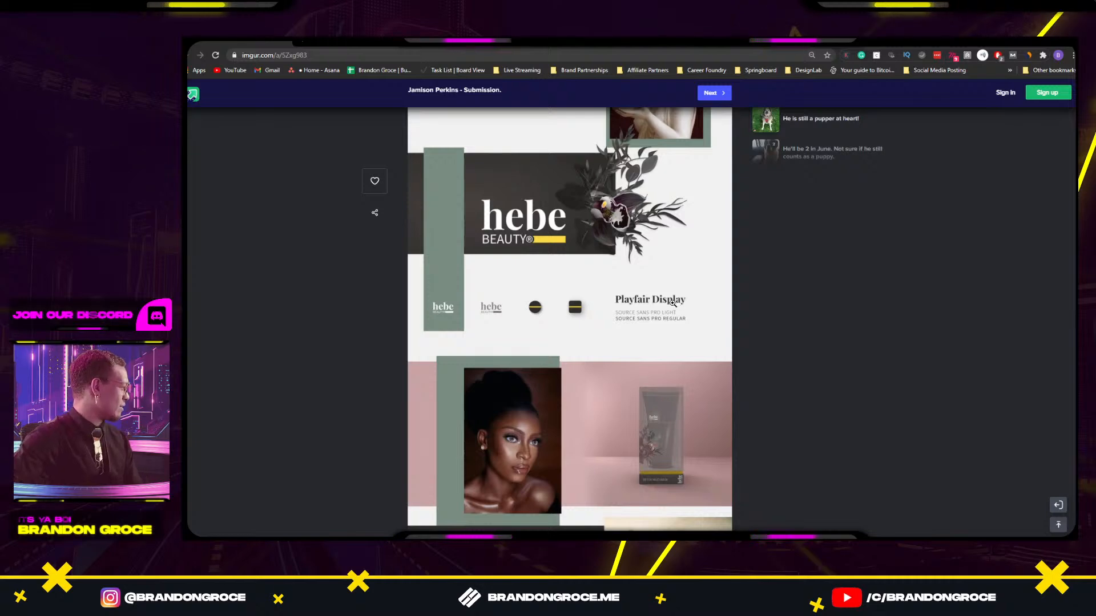
pyautogui.scroll(-1, 664, 304)
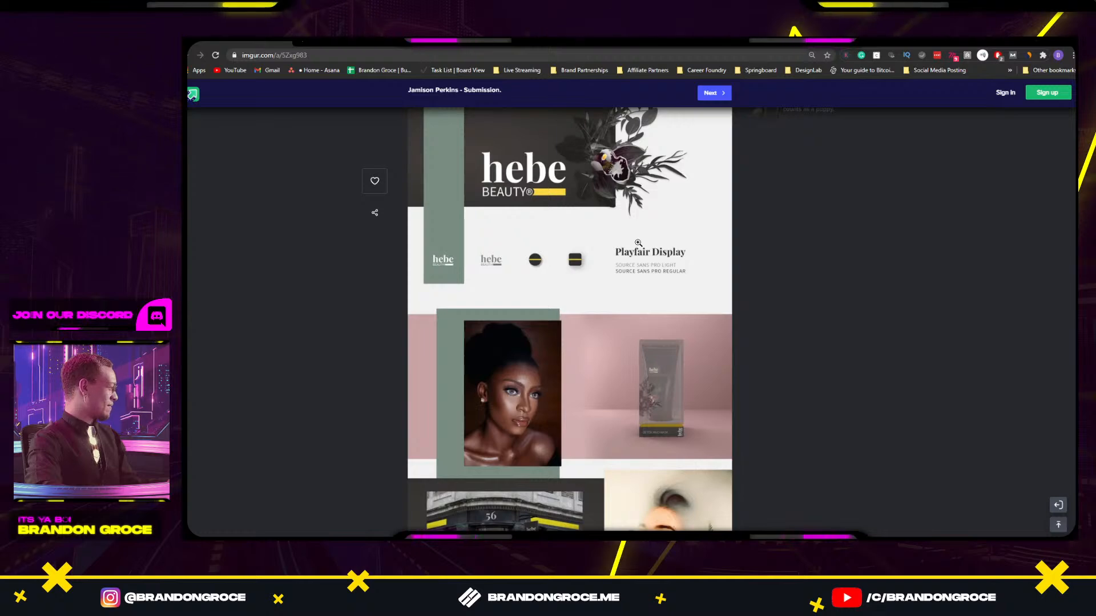
pyautogui.scroll(-1, 569, 226)
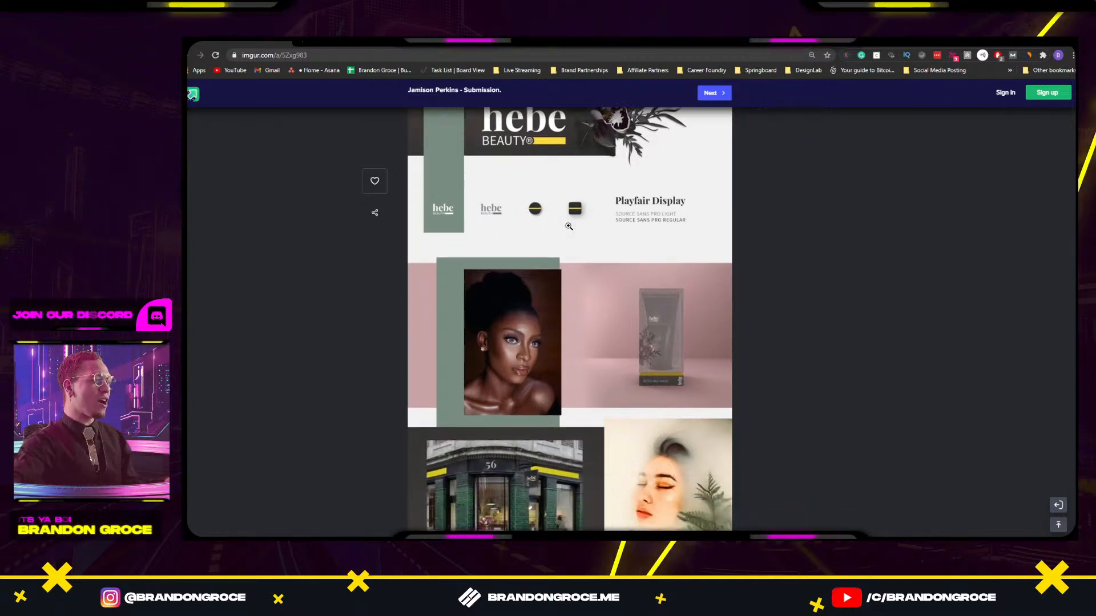
pyautogui.scroll(-8, 568, 226)
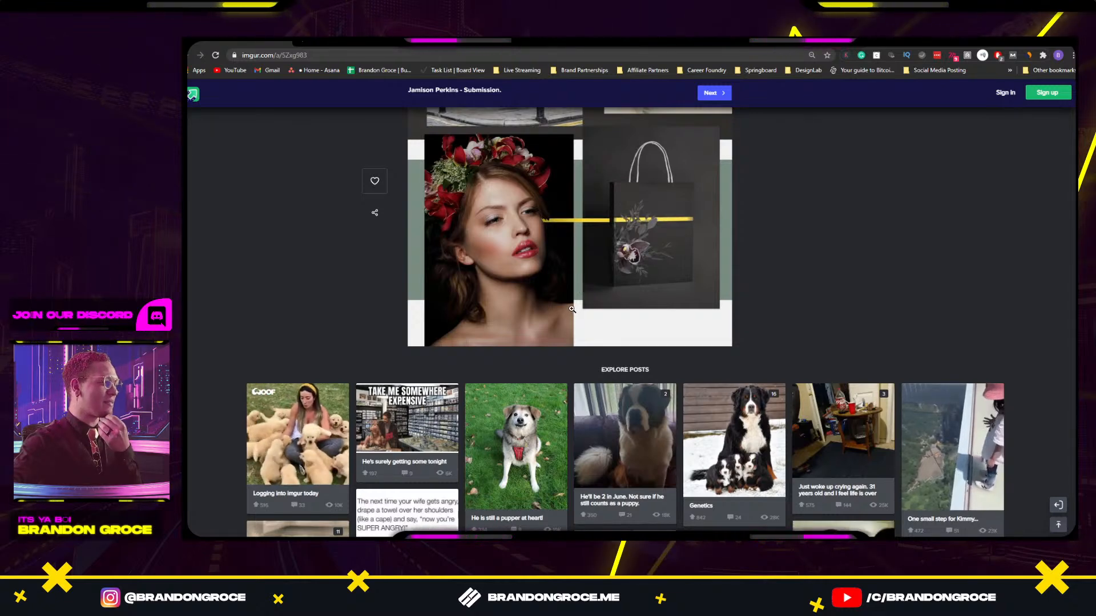
pyautogui.scroll(1, 548, 291)
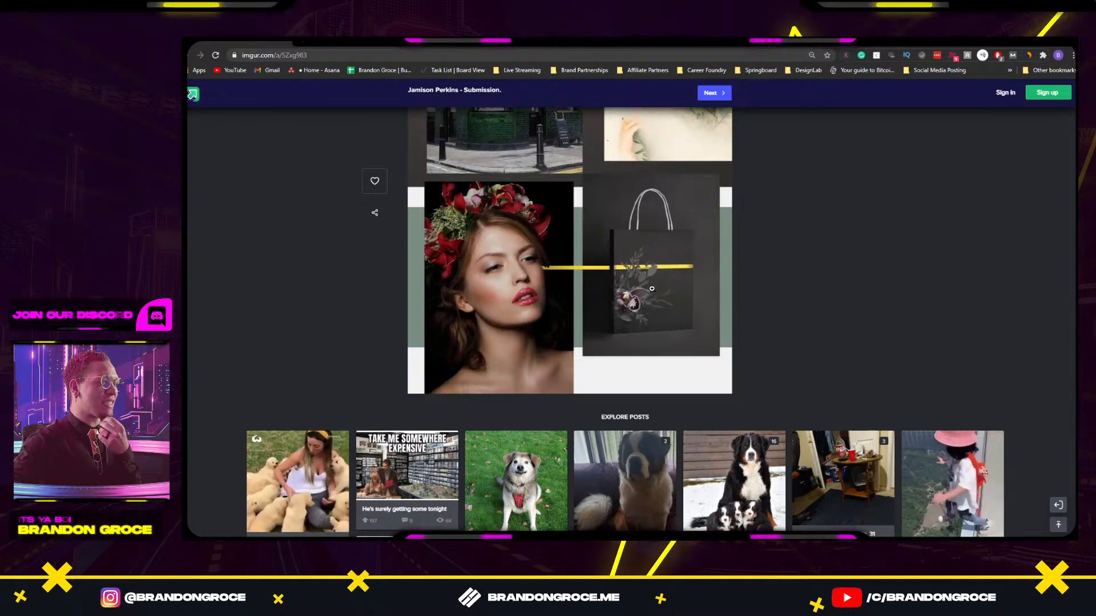
pyautogui.scroll(5, 652, 288)
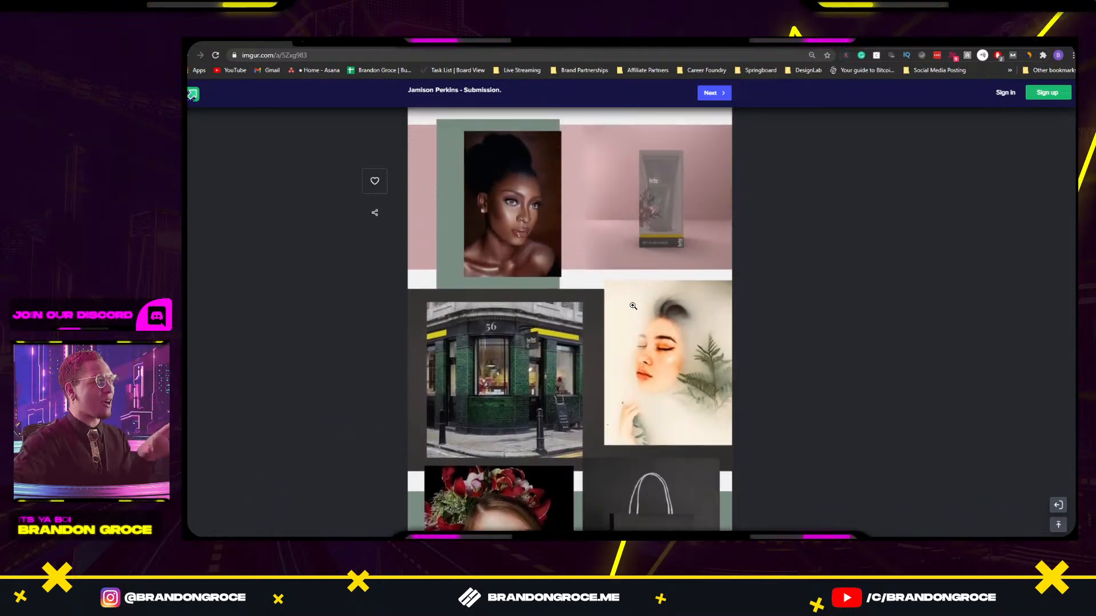
pyautogui.scroll(4, 632, 306)
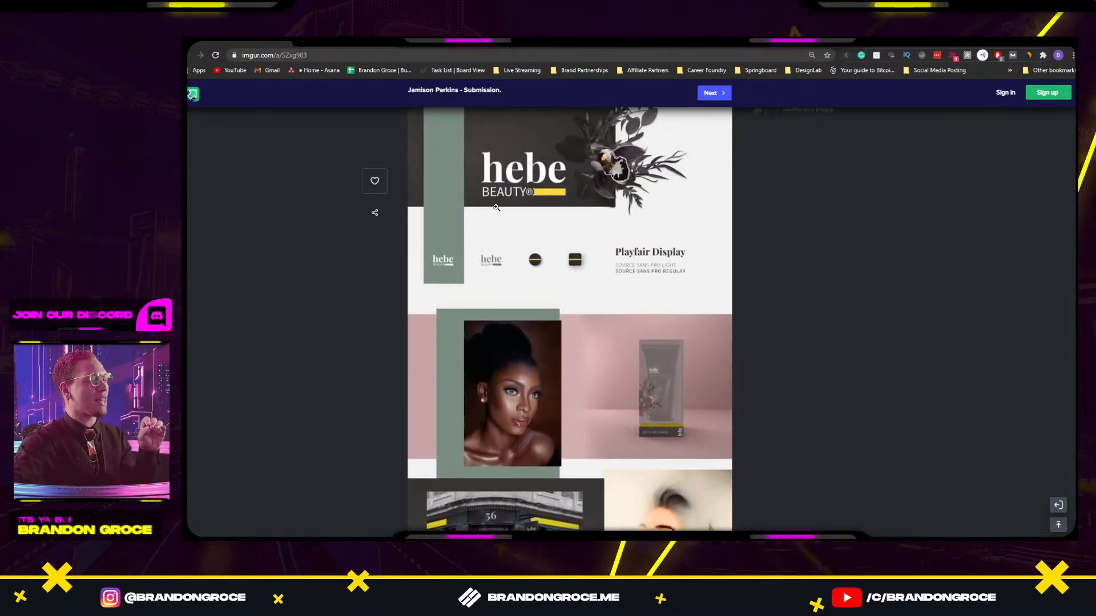
pyautogui.scroll(3, 621, 299)
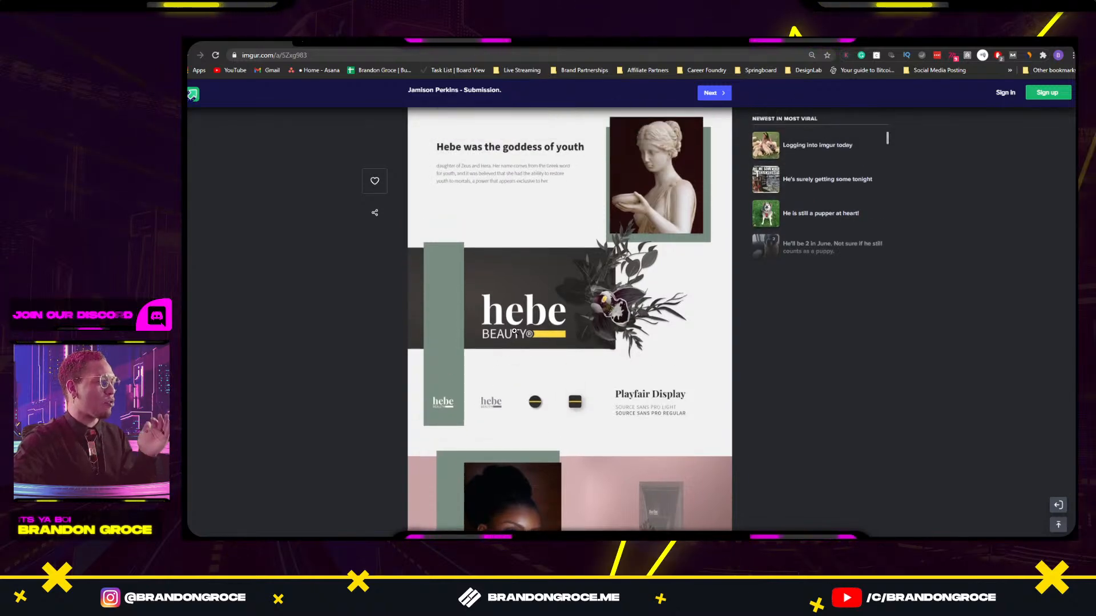
pyautogui.scroll(5, 521, 323)
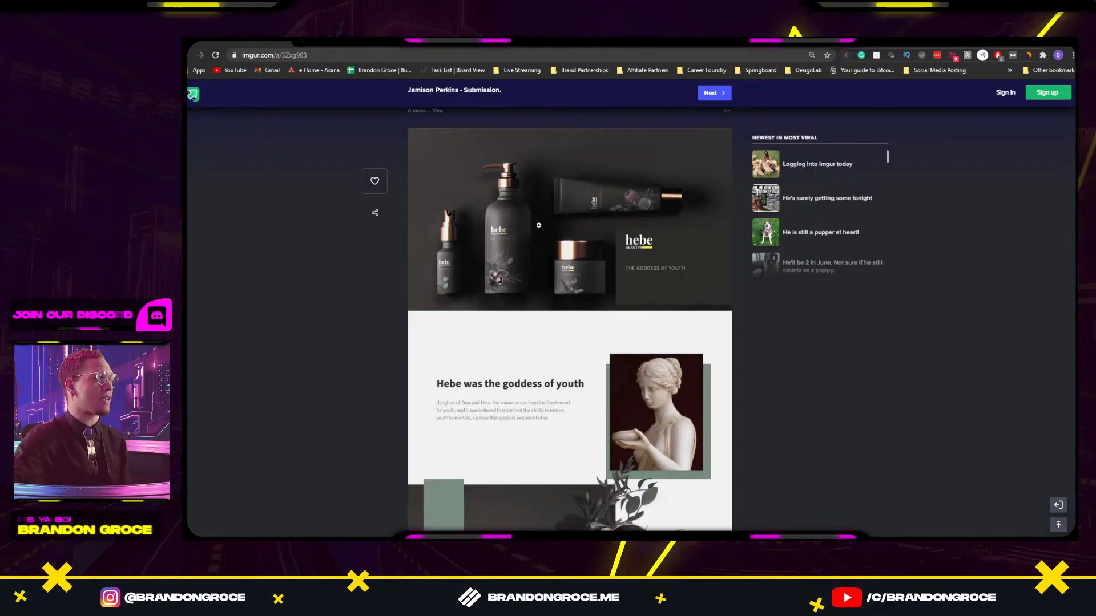
pyautogui.scroll(-3, 538, 225)
pyautogui.scroll(2, 590, 385)
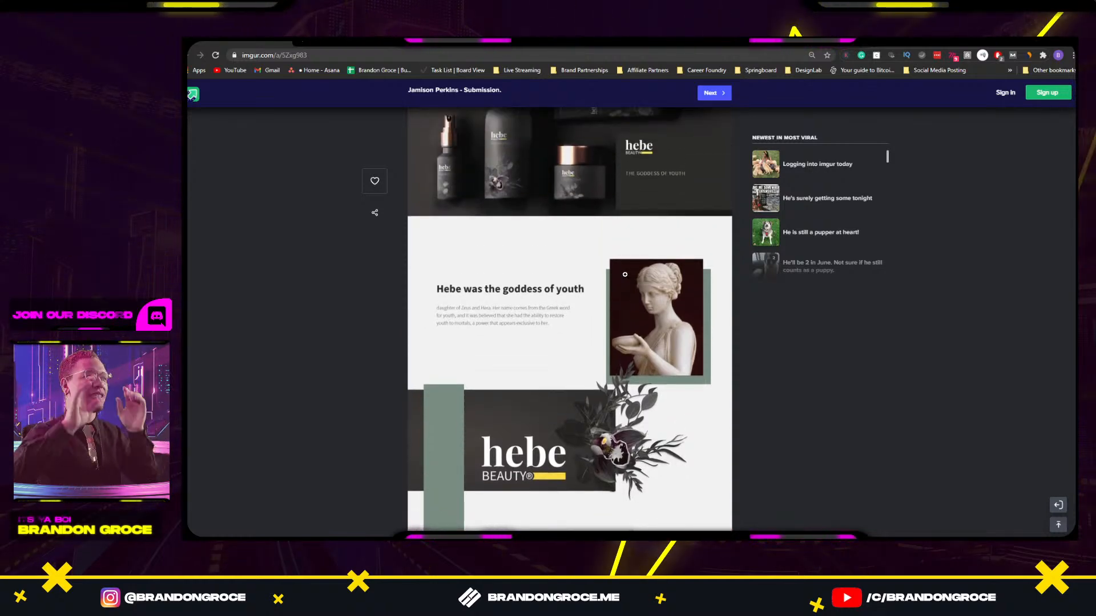
pyautogui.scroll(2, 511, 203)
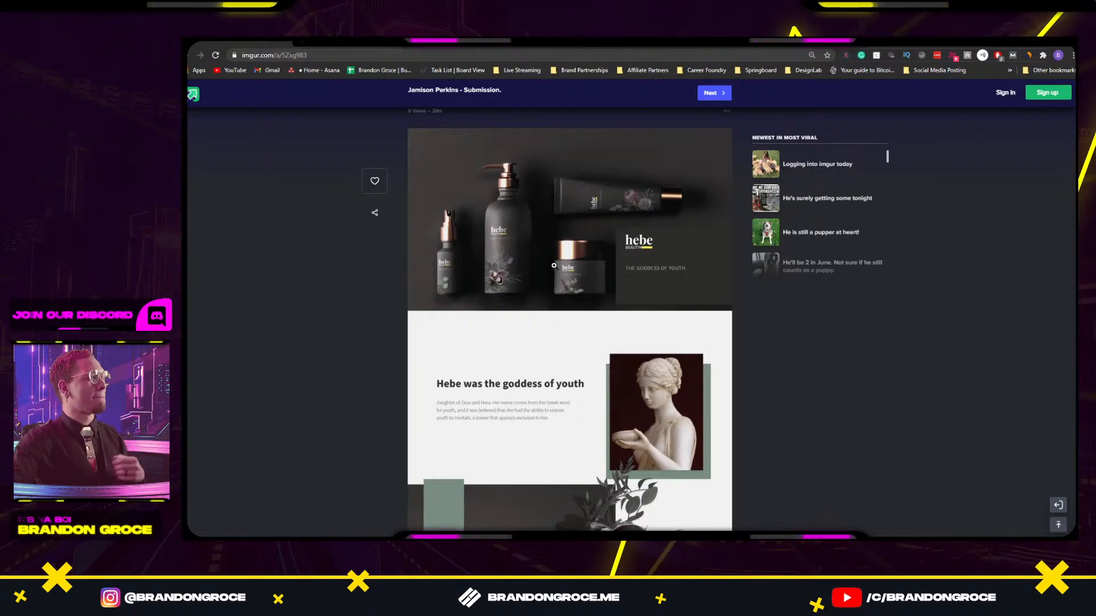
pyautogui.press('super+shift+s')
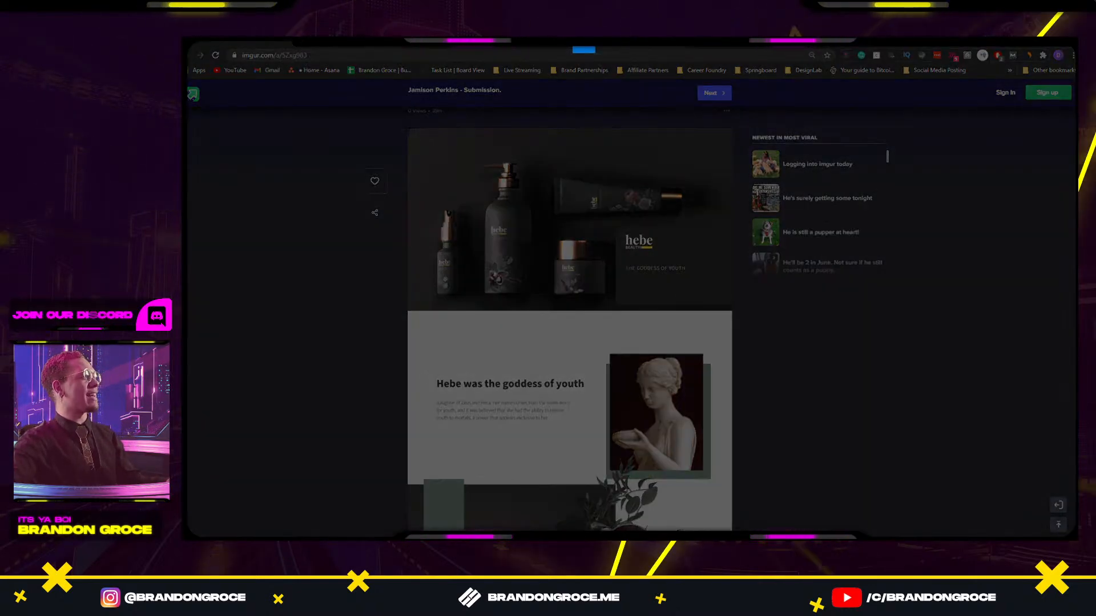
# Snip the dark hebe product photo and paste it into XD below the left column as a 750 × 420 tile.
pyautogui.moveTo(406, 128); pyautogui.dragTo(733, 311)
pyautogui.click(1036, 42)
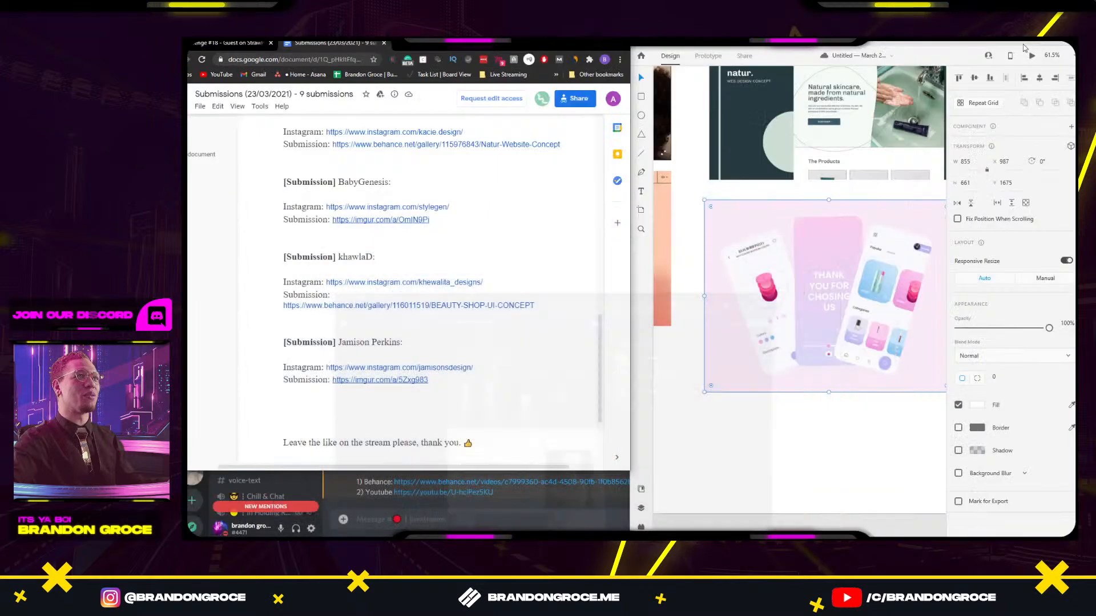
pyautogui.moveTo(793, 445); pyautogui.dragTo(712, 408)
pyautogui.scroll(-6, 724, 399)
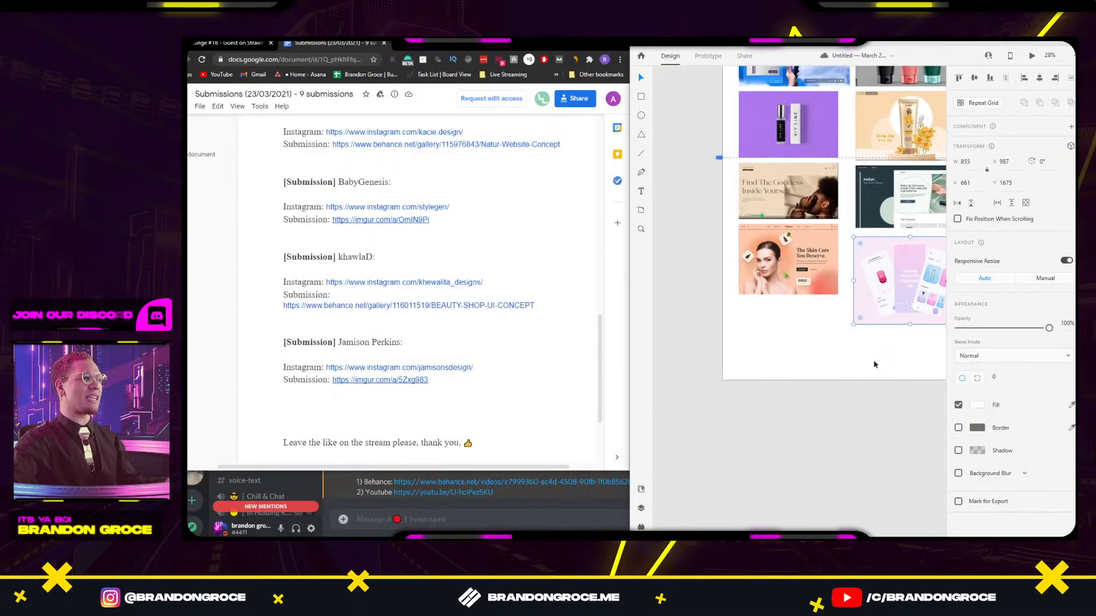
pyautogui.click(739, 369)
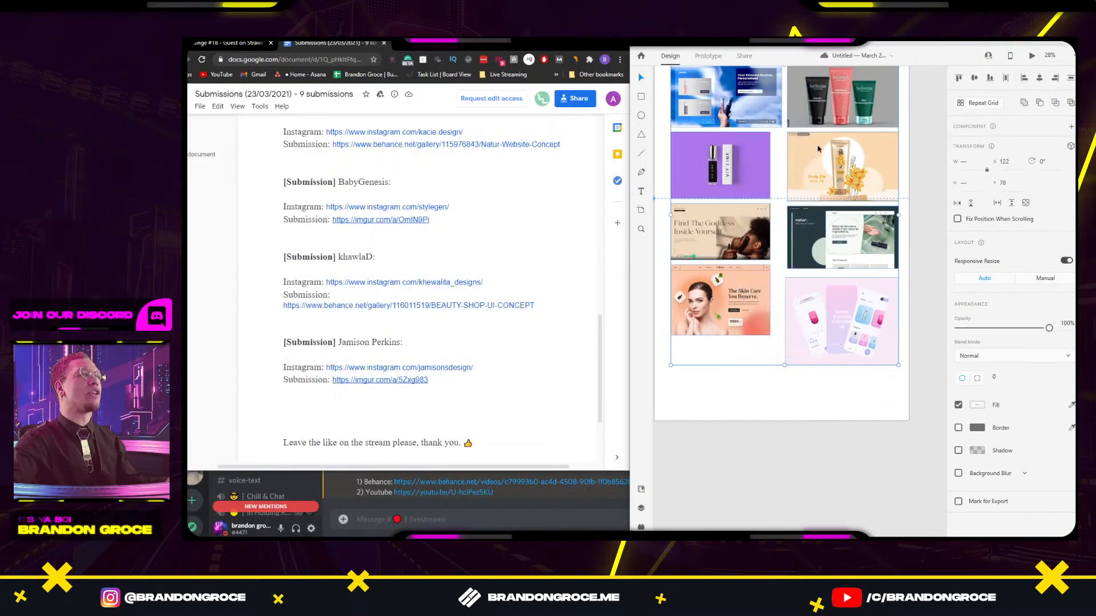
pyautogui.hotkey('ctrl', 'v')
pyautogui.moveTo(793, 242); pyautogui.dragTo(769, 395)
# Select the submission count 9 in the title, then switch to the Challenge #18 poll results.
pyautogui.scroll(15, 390, 247)
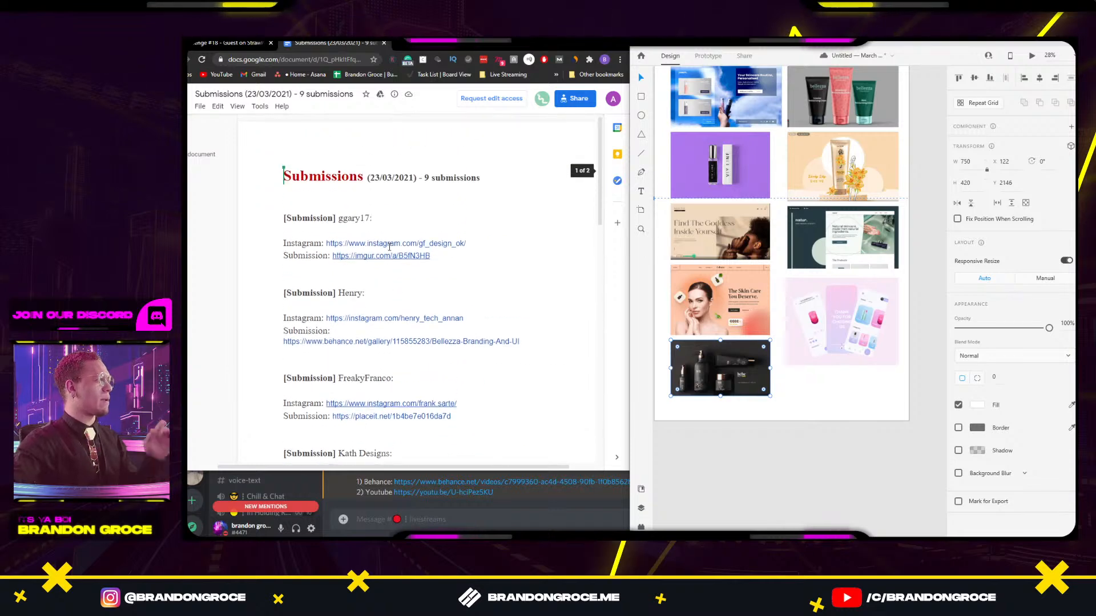
pyautogui.doubleClick(428, 178)
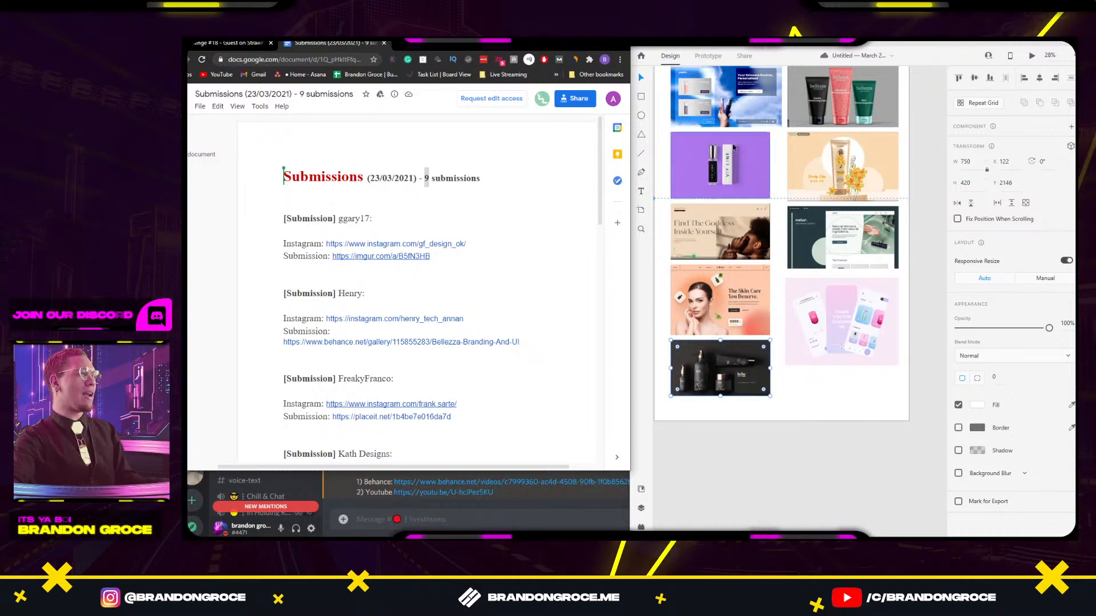
pyautogui.click(195, 43)
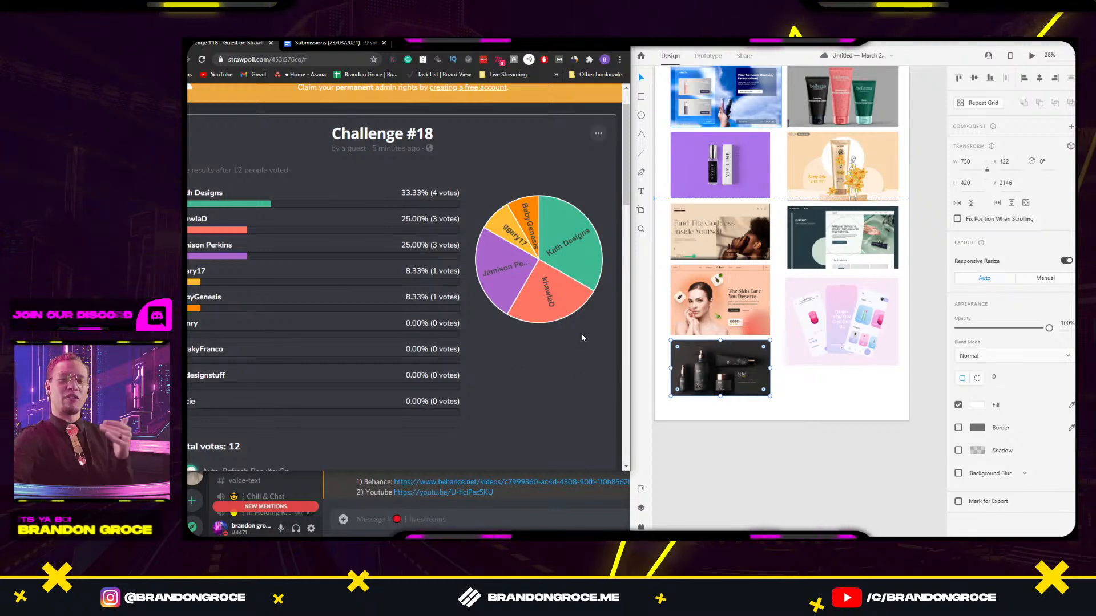
# Copy the Challenge #18 poll's share link from the Share This Poll section.
pyautogui.click(768, 410)
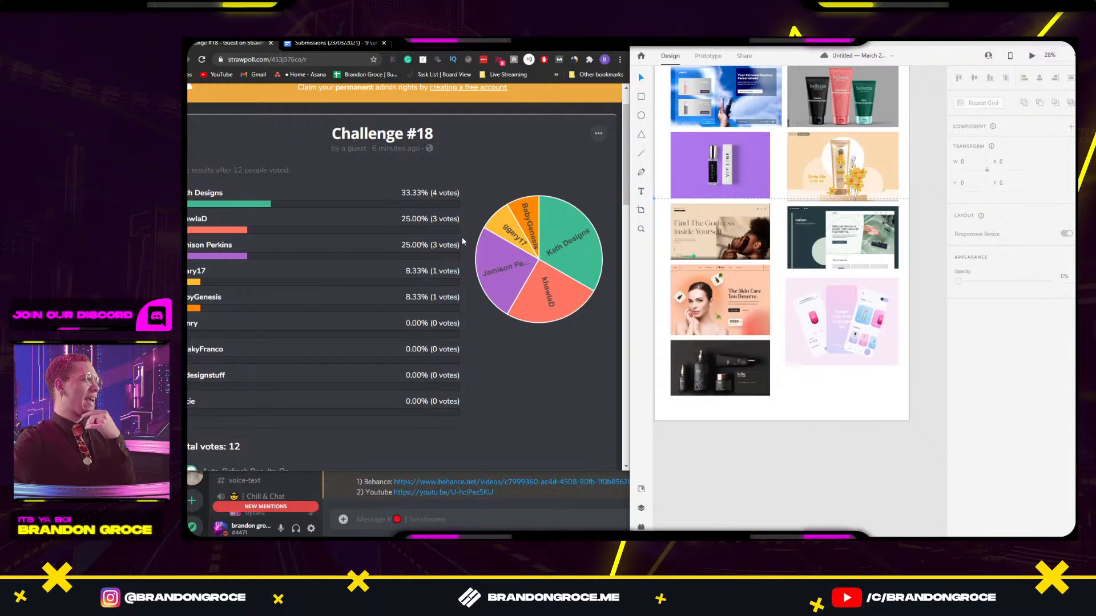
pyautogui.scroll(-2, 463, 241)
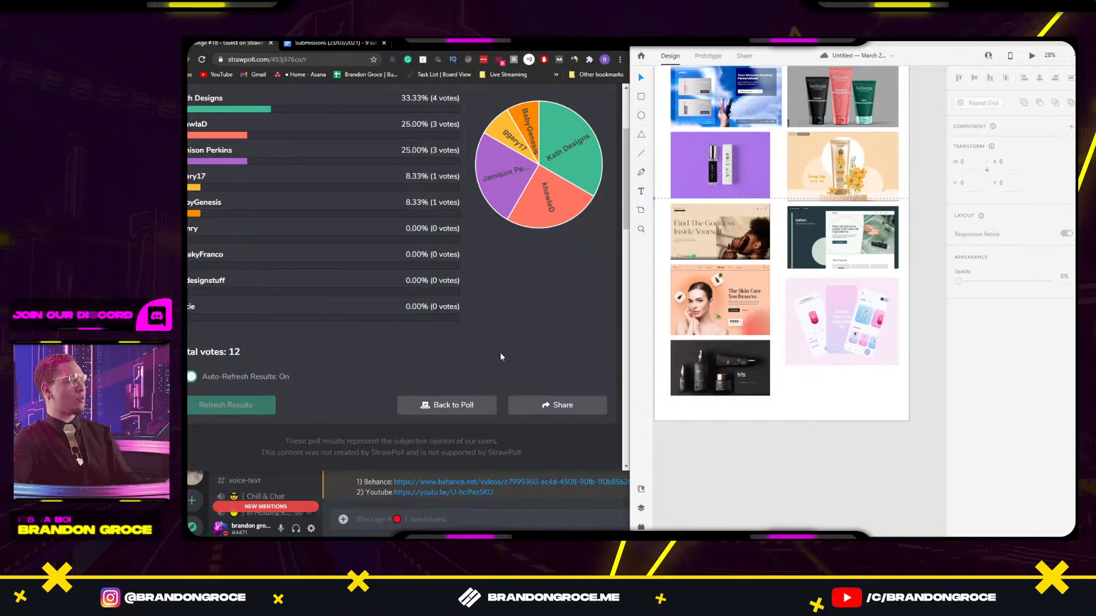
pyautogui.click(547, 405)
pyautogui.click(518, 311)
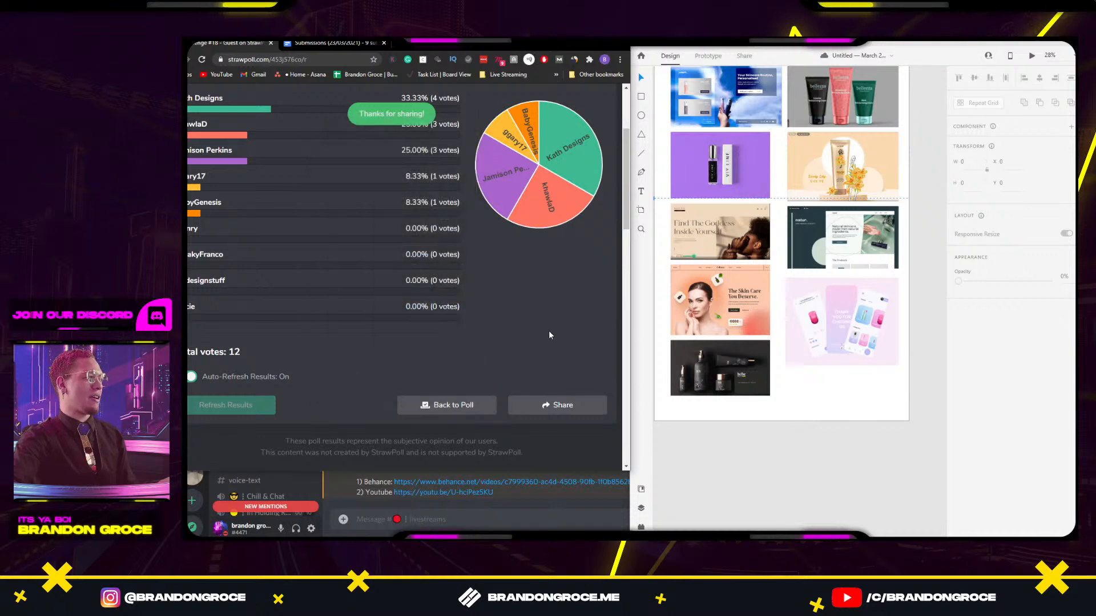
pyautogui.scroll(3, 342, 310)
pyautogui.scroll(-6, 336, 278)
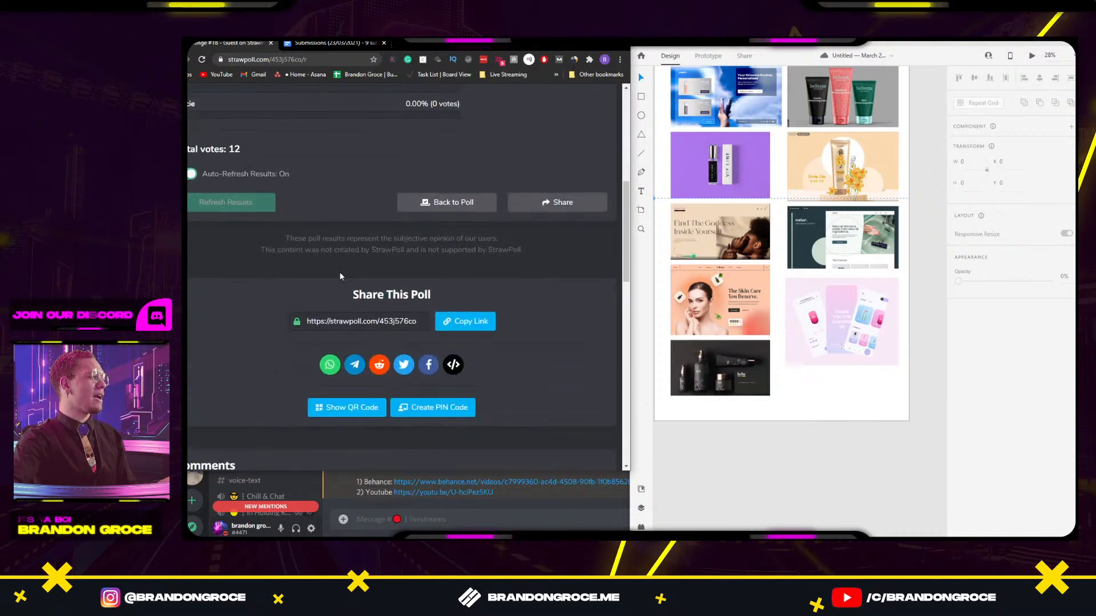
pyautogui.click(470, 287)
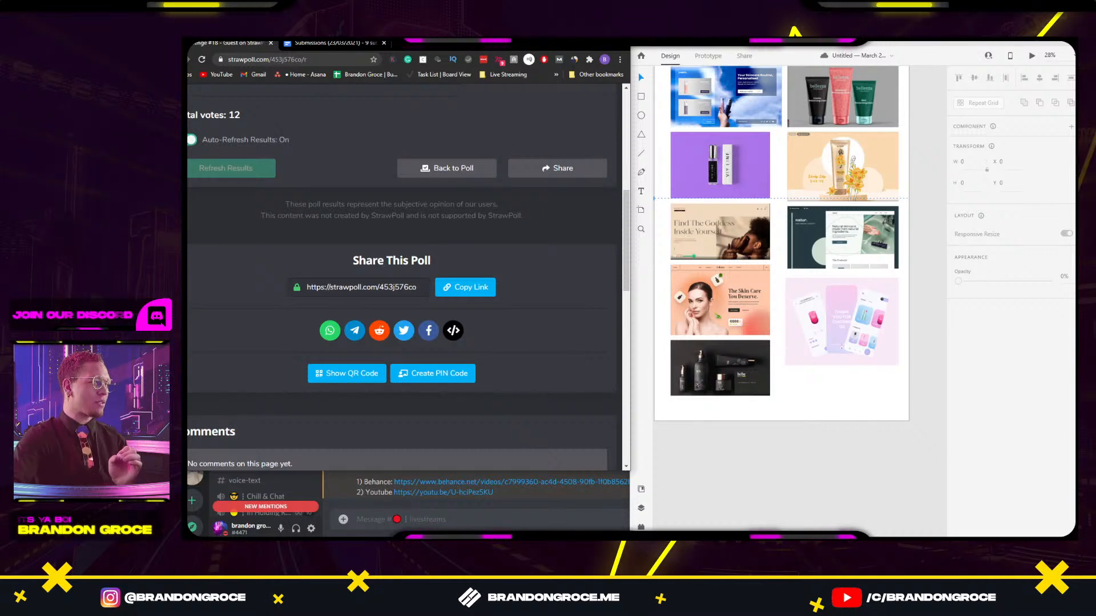
# Watch the refreshed results, highlighting BabyGenesis and the two entries tied at 4 votes.
pyautogui.scroll(3, 222, 279)
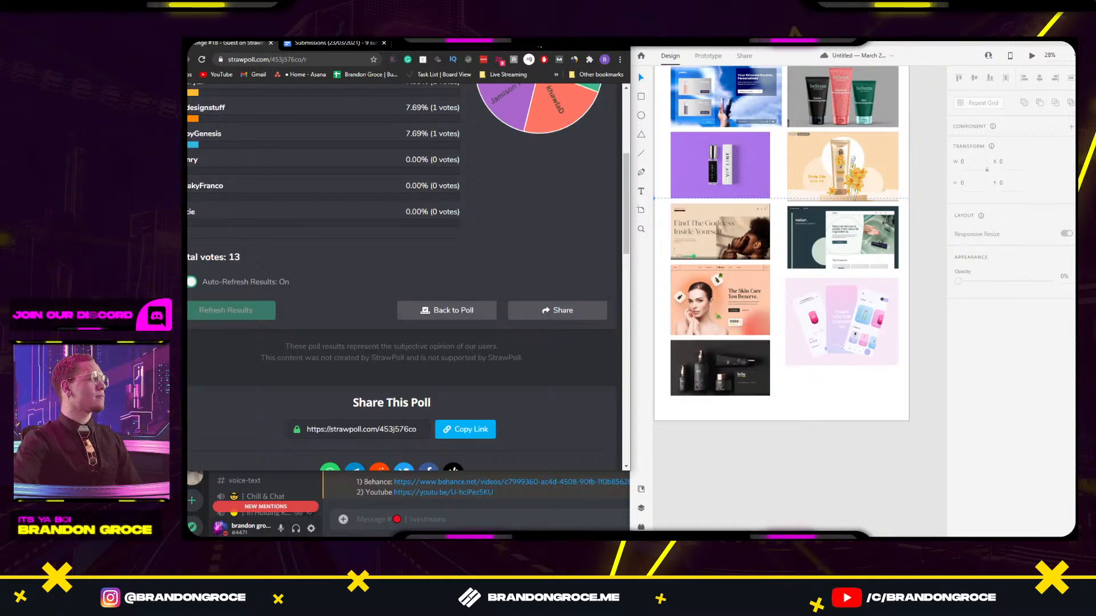
pyautogui.scroll(3, 489, 244)
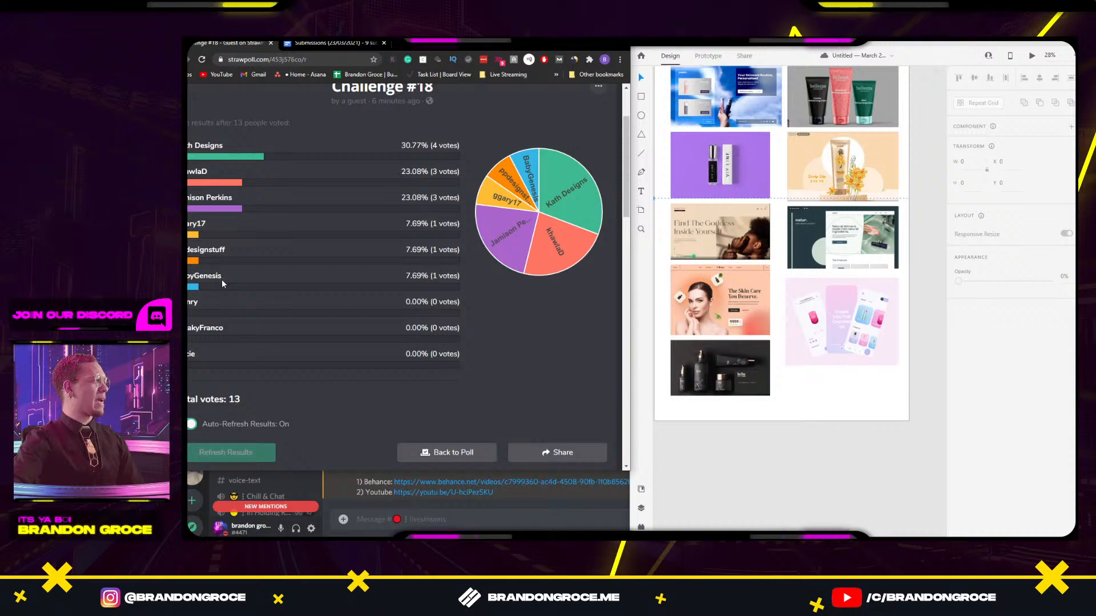
pyautogui.doubleClick(220, 277)
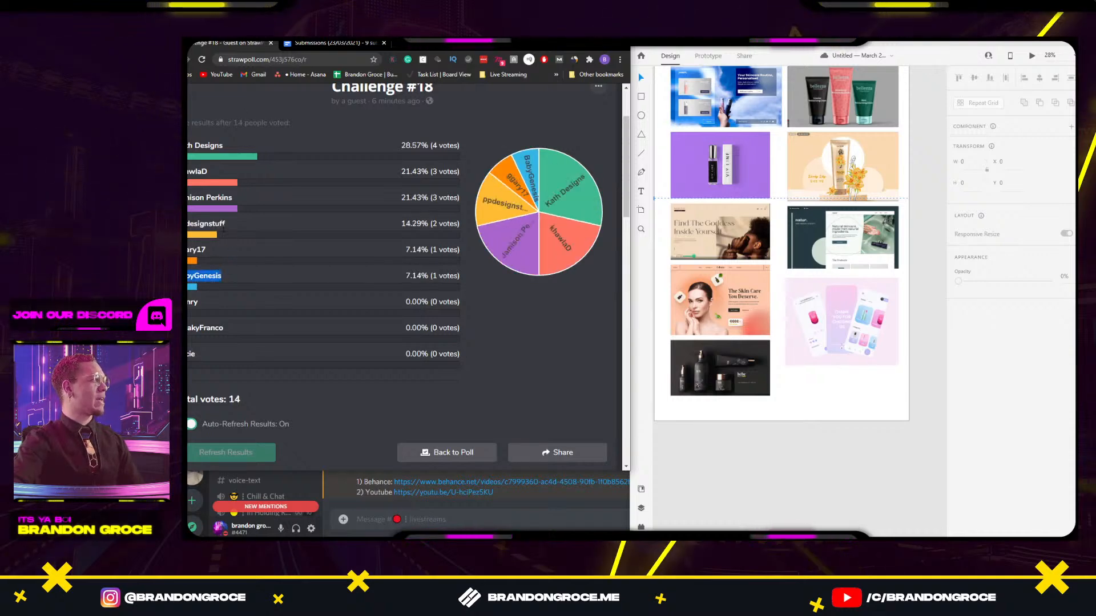
pyautogui.moveTo(223, 228); pyautogui.dragTo(279, 233)
pyautogui.click(278, 227)
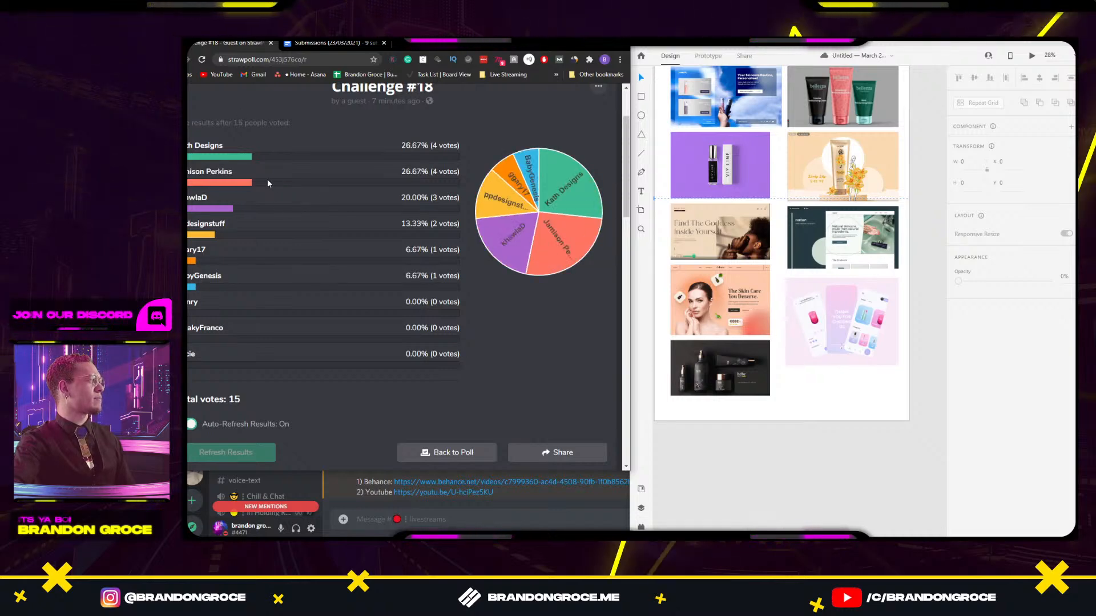
pyautogui.moveTo(233, 171); pyautogui.dragTo(188, 171)
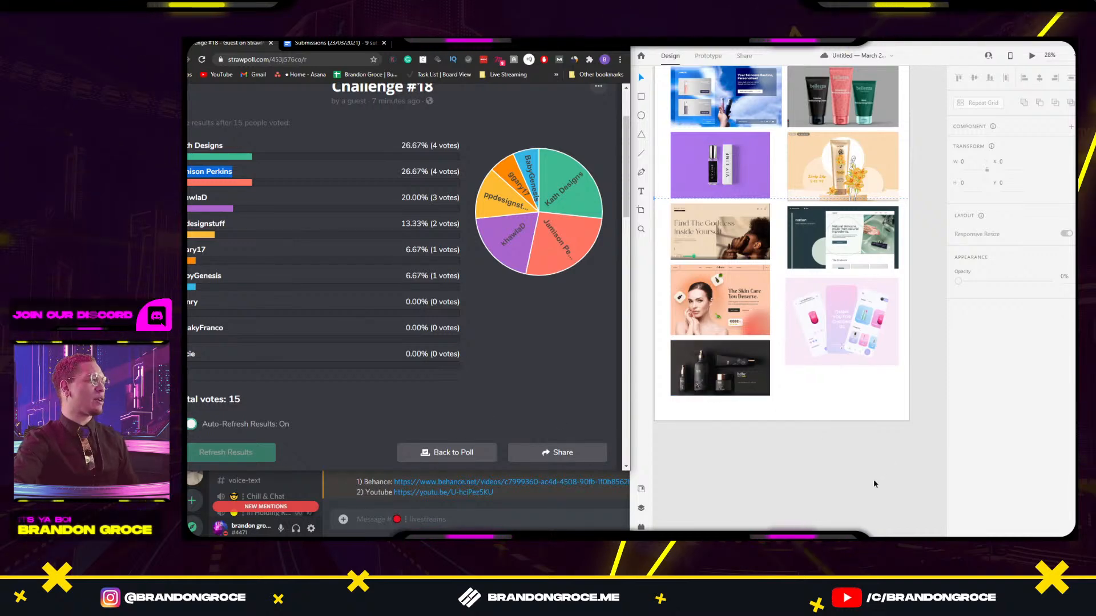
# Zoom in and select the top-left skincare, grey bellezza tubes and purple VIY LINE images.
pyautogui.scroll(1, 753, 137)
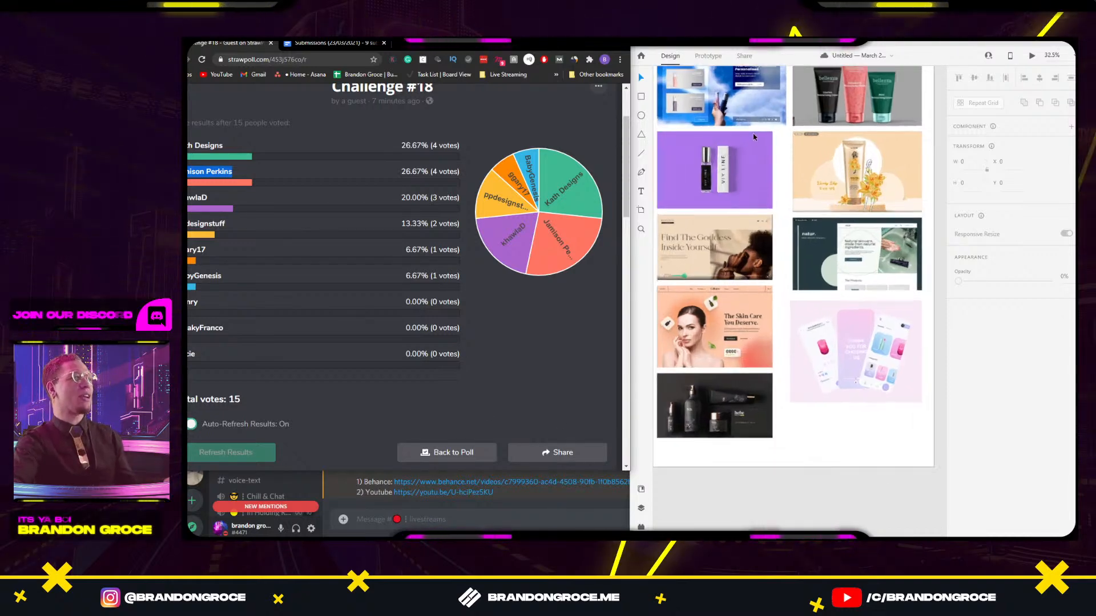
pyautogui.scroll(1, 754, 137)
pyautogui.click(794, 170)
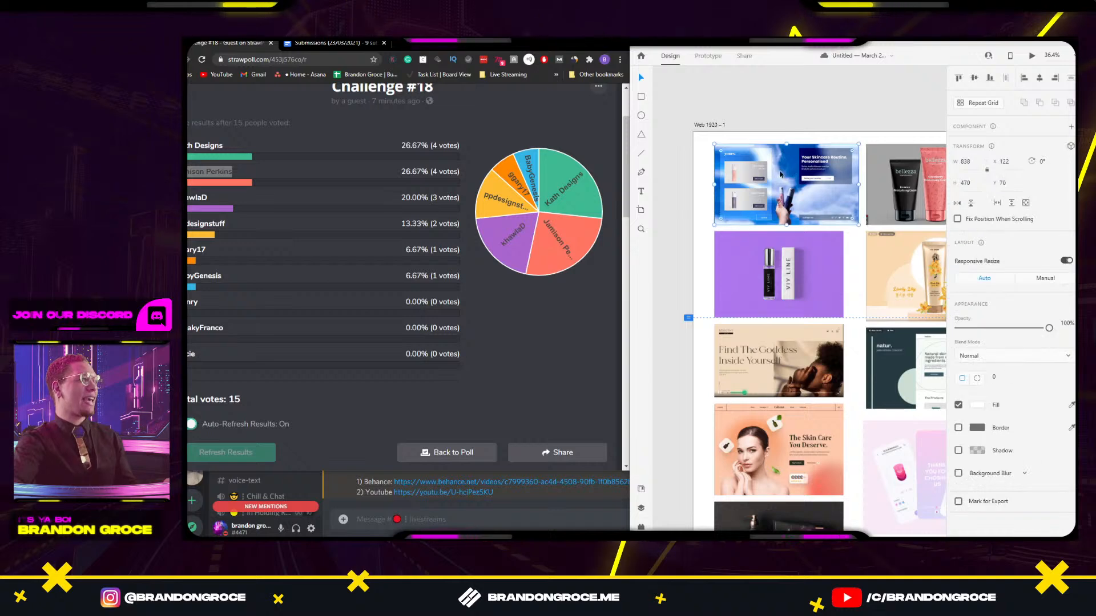
pyautogui.scroll(3, 811, 180)
pyautogui.moveTo(816, 186); pyautogui.dragTo(641, 200)
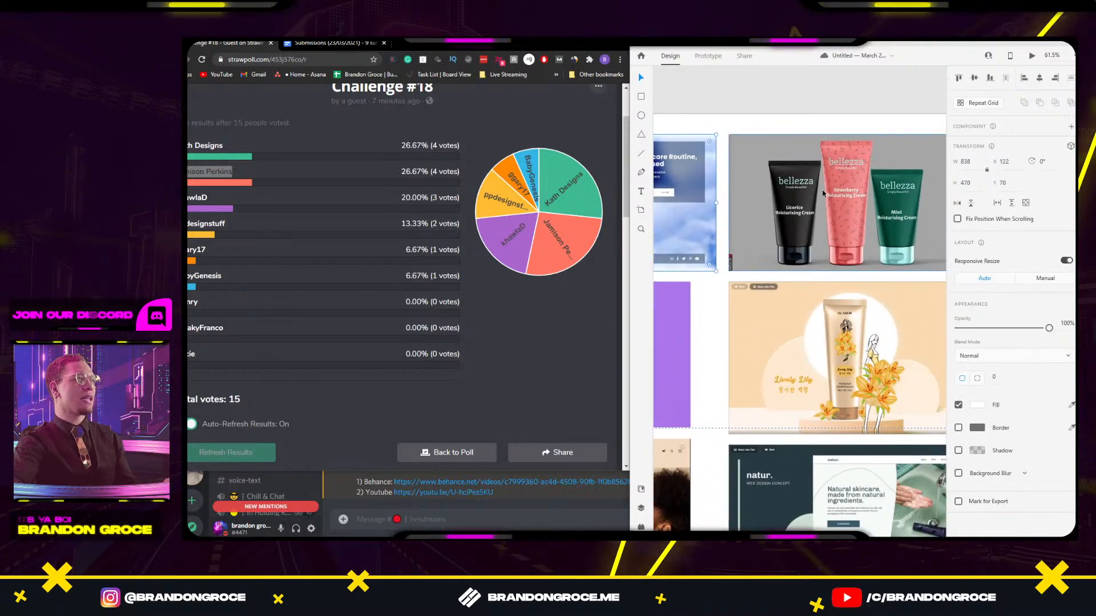
pyautogui.click(768, 228)
pyautogui.moveTo(769, 298); pyautogui.dragTo(740, 294)
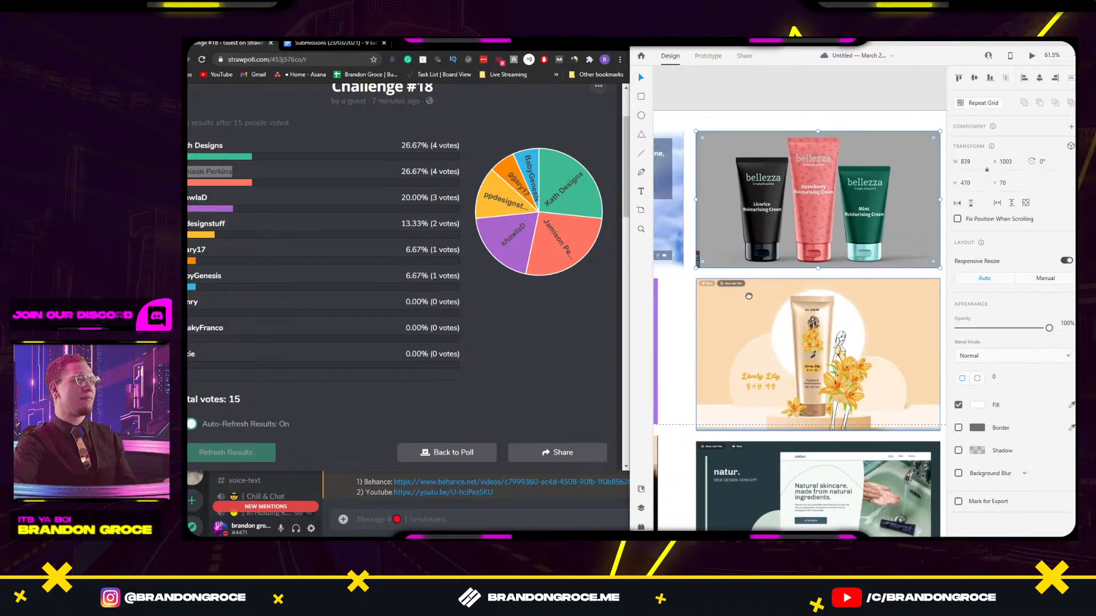
pyautogui.moveTo(664, 337); pyautogui.dragTo(799, 252)
pyautogui.click(799, 252)
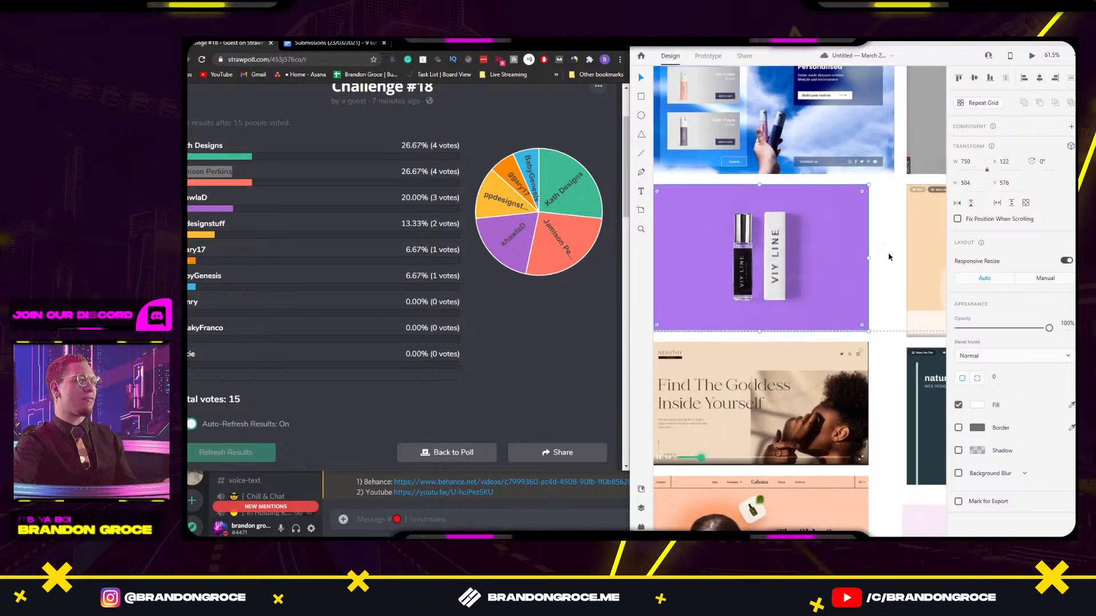
# Undo an accidental move of the purple VIY LINE image, then select the lotion mockup and Goddess images.
pyautogui.moveTo(895, 248); pyautogui.dragTo(885, 229)
pyautogui.moveTo(777, 239); pyautogui.dragTo(626, 235)
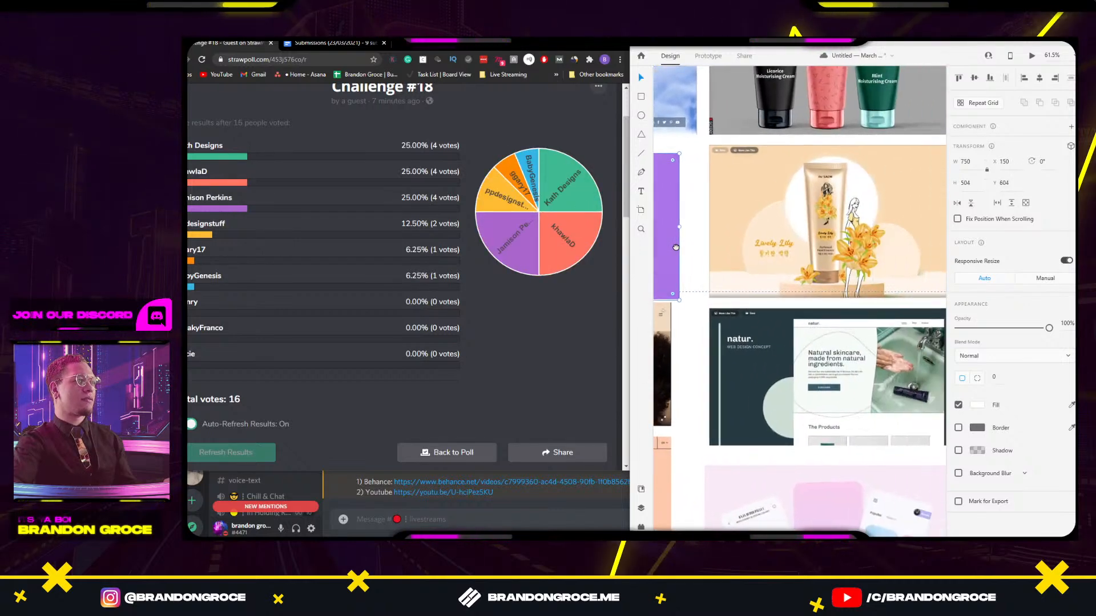
pyautogui.hotkey('ctrl', 'z')
pyautogui.click(850, 214)
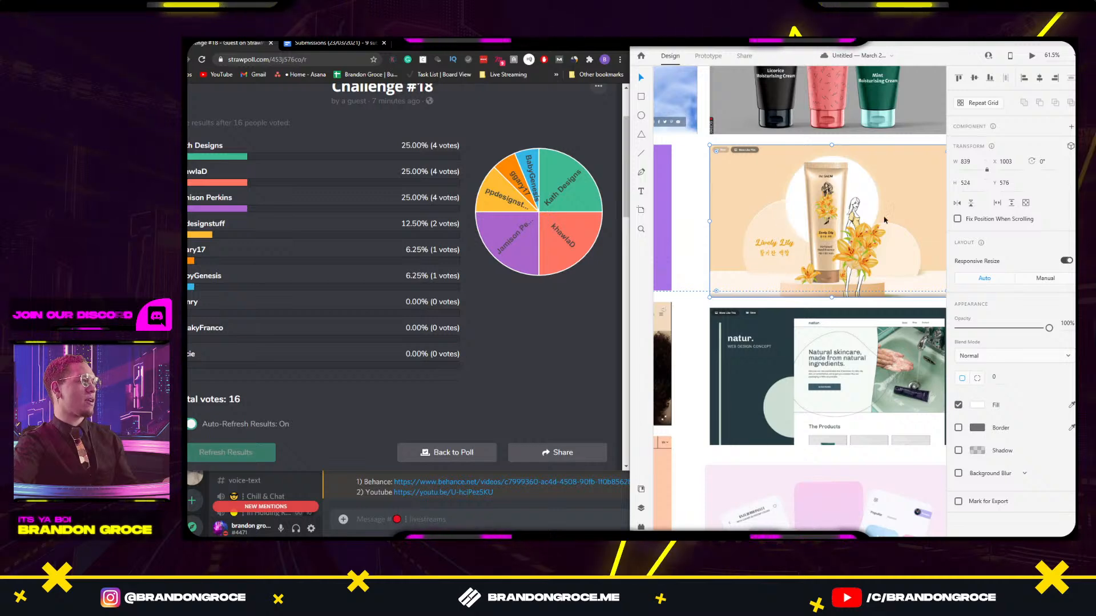
pyautogui.moveTo(884, 219); pyautogui.dragTo(819, 233)
pyautogui.moveTo(685, 275); pyautogui.dragTo(780, 231)
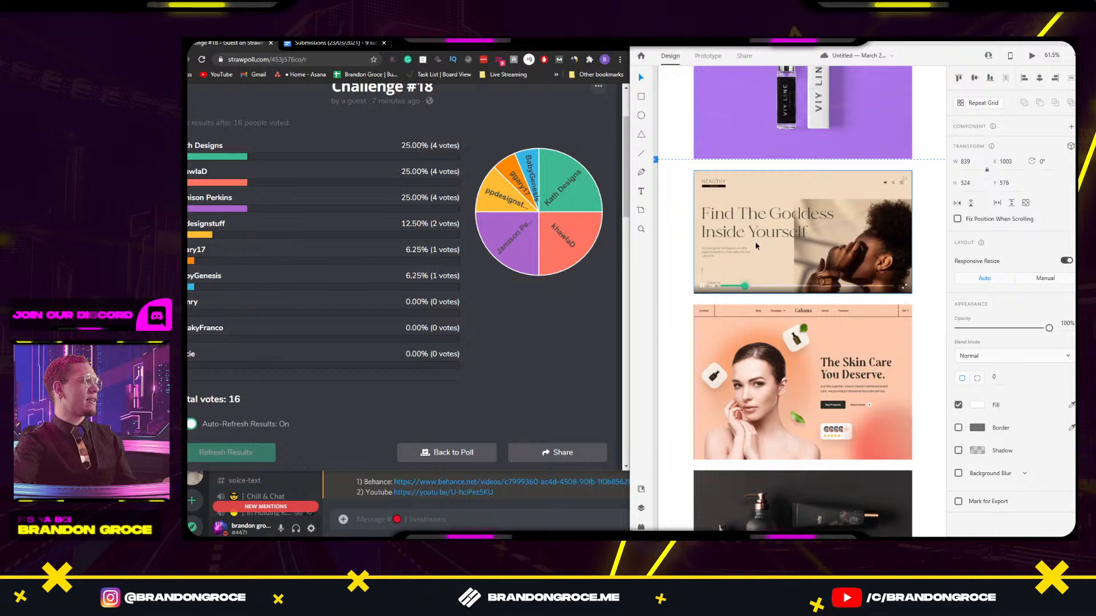
pyautogui.click(756, 245)
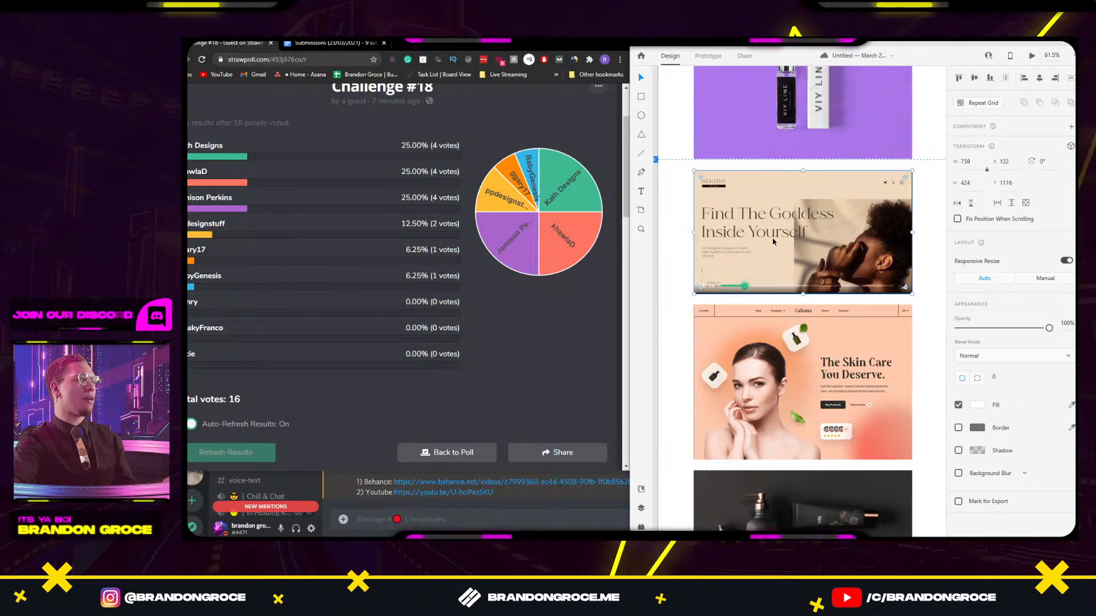
# Select the natur. design image and widen the XD window leftward across the browser.
pyautogui.hscroll(5, 821, 223)
pyautogui.click(831, 224)
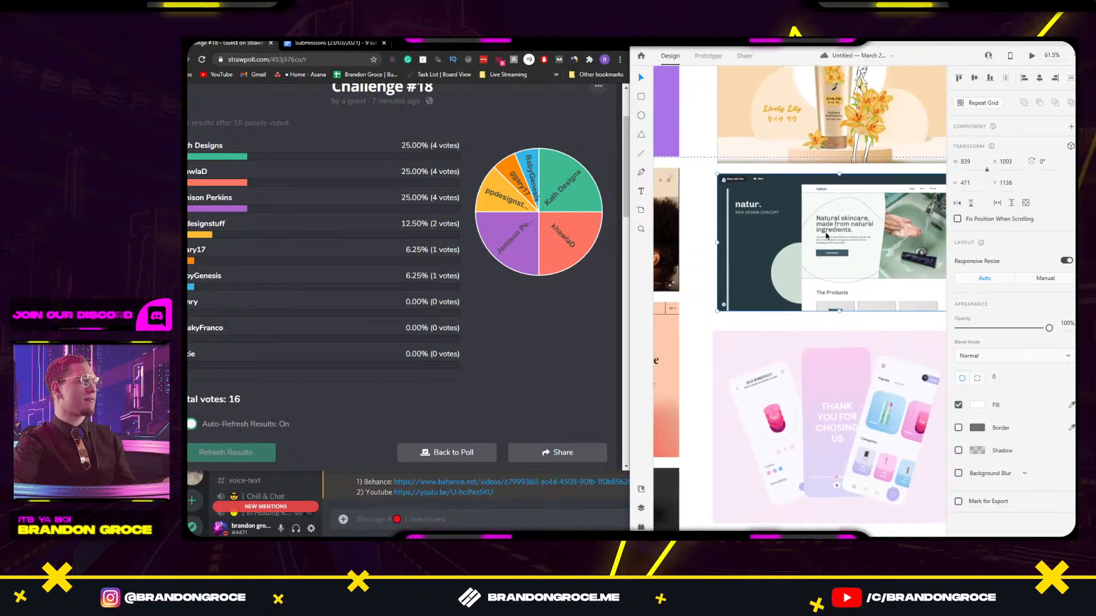
pyautogui.moveTo(801, 269); pyautogui.dragTo(721, 227)
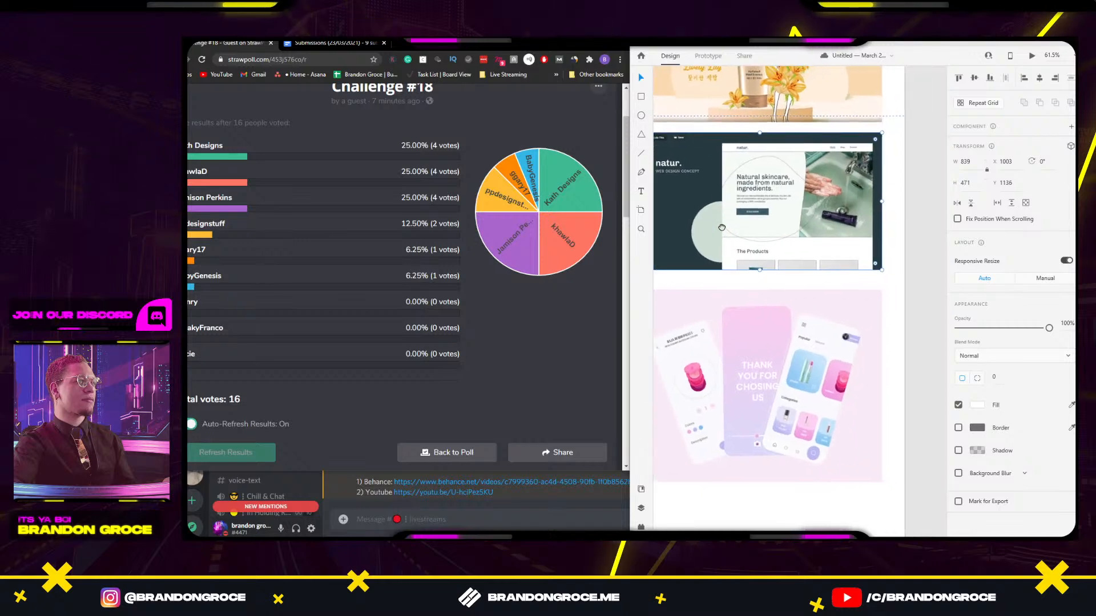
pyautogui.scroll(3, 656, 219)
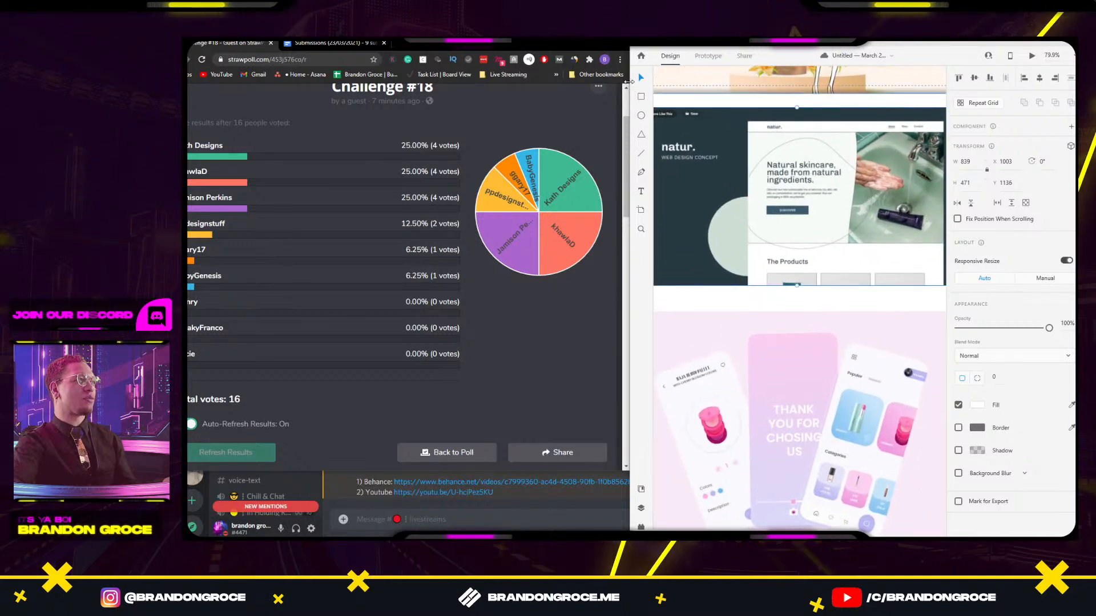
pyautogui.moveTo(628, 82); pyautogui.dragTo(479, 81)
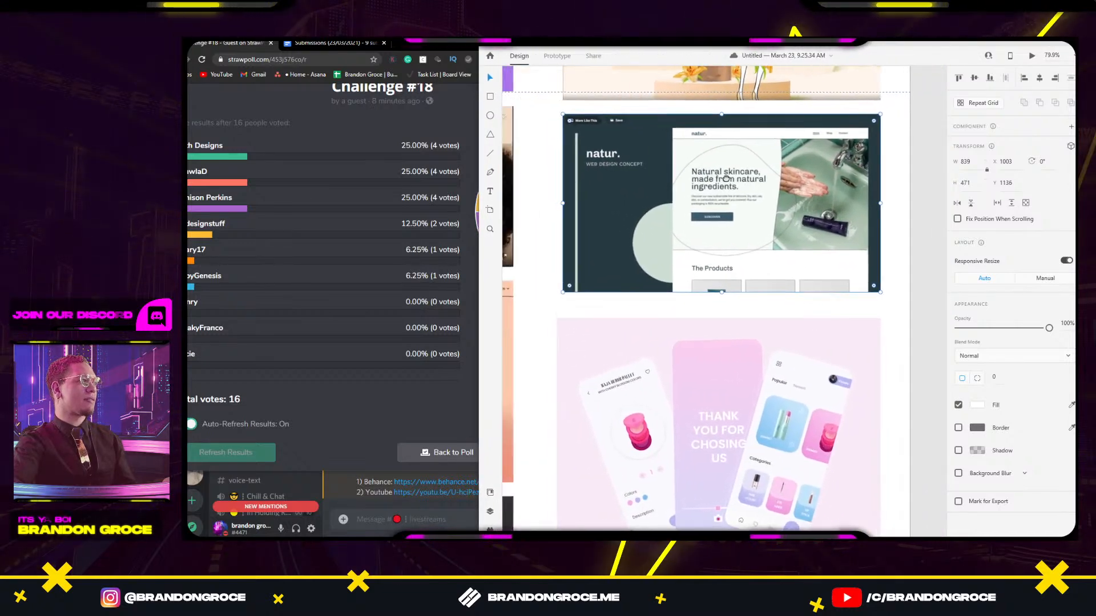
pyautogui.moveTo(725, 179); pyautogui.dragTo(776, 172)
pyautogui.moveTo(708, 205); pyautogui.dragTo(641, 187)
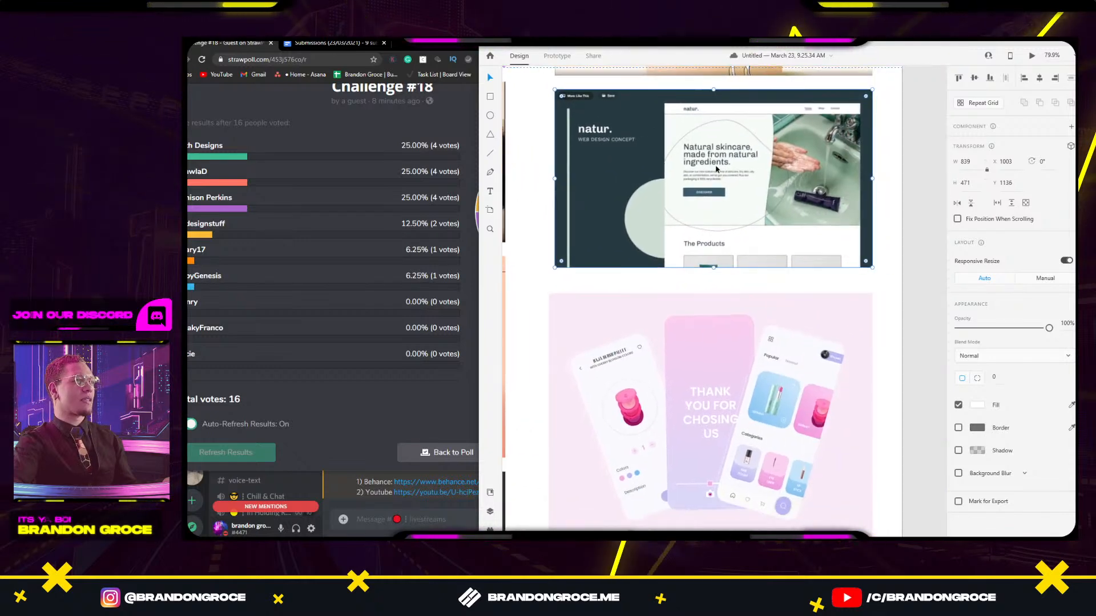
pyautogui.moveTo(522, 291); pyautogui.dragTo(805, 202)
pyautogui.moveTo(641, 271); pyautogui.dragTo(696, 283)
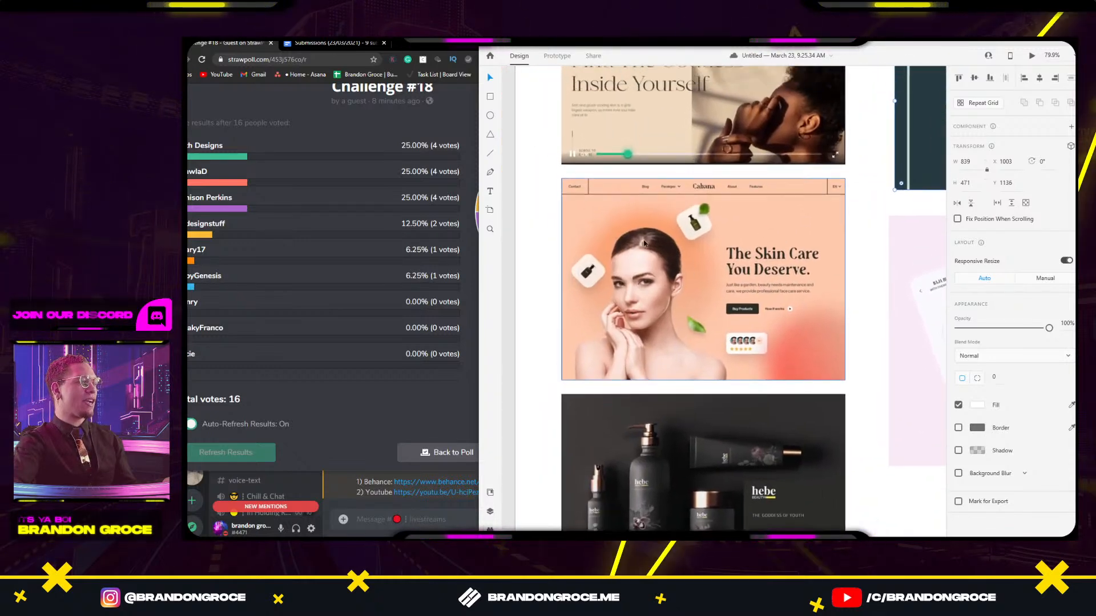
pyautogui.click(696, 283)
pyautogui.click(862, 248)
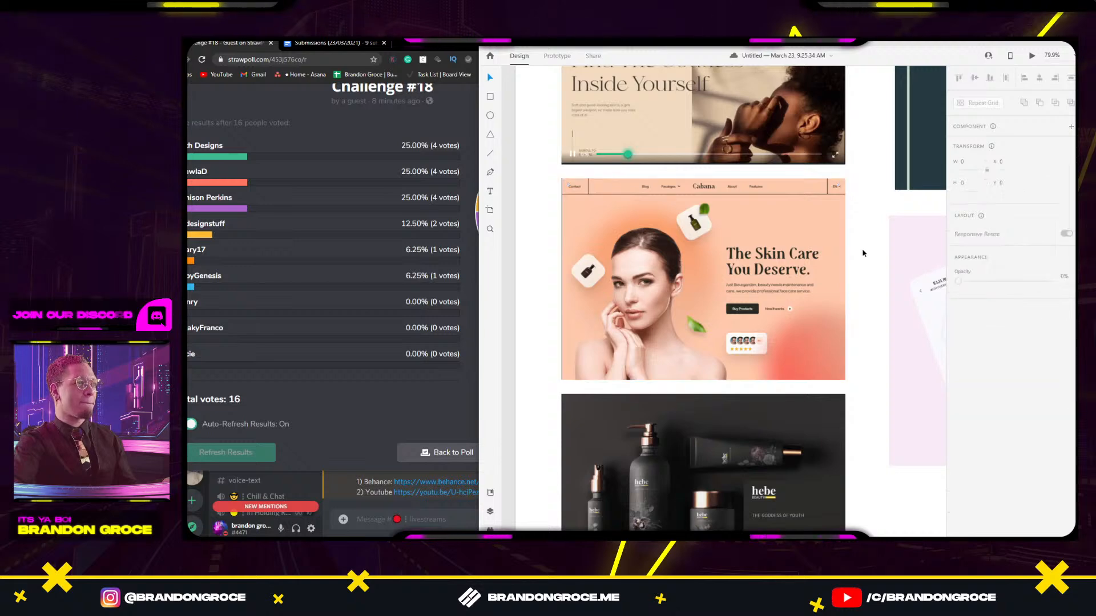
pyautogui.scroll(2, 714, 252)
pyautogui.moveTo(775, 276); pyautogui.dragTo(572, 250)
pyautogui.moveTo(802, 265); pyautogui.dragTo(597, 212)
pyautogui.click(749, 233)
pyautogui.click(833, 506)
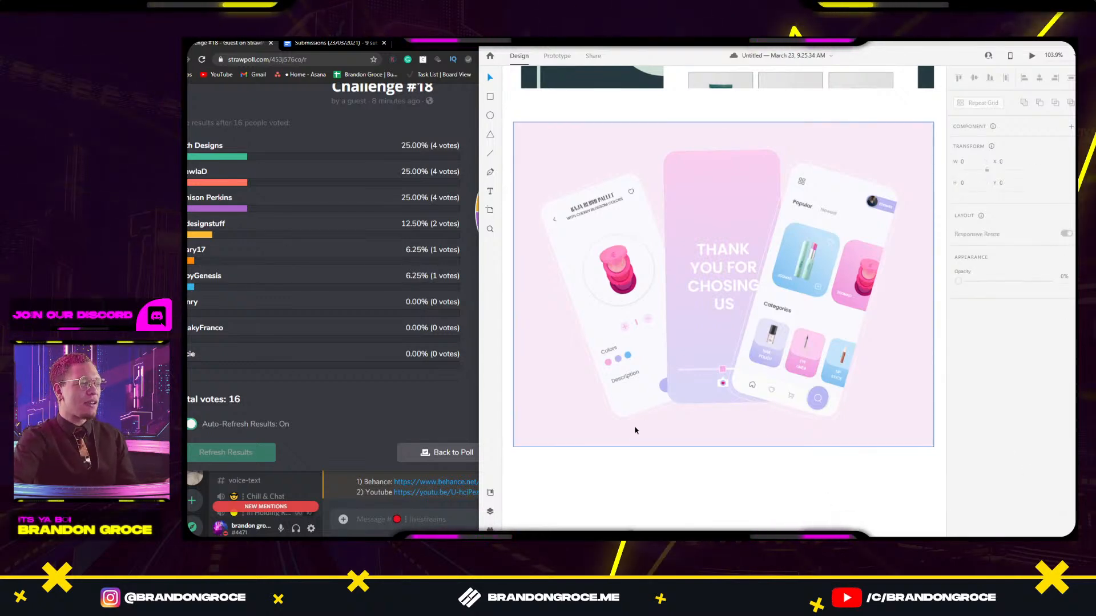
pyautogui.moveTo(517, 487); pyautogui.dragTo(729, 382)
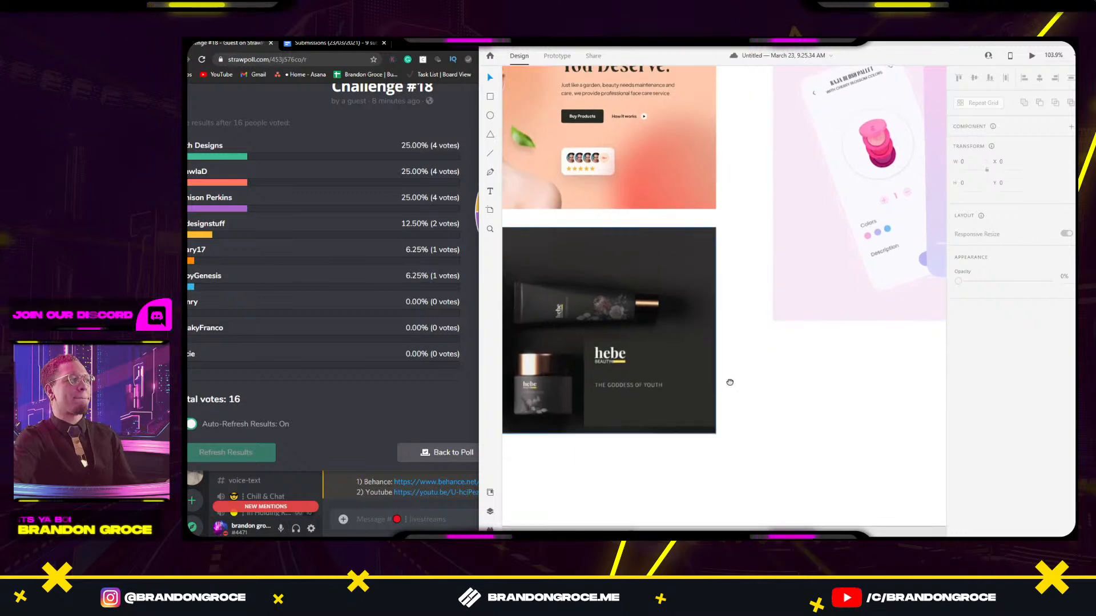
pyautogui.click(803, 354)
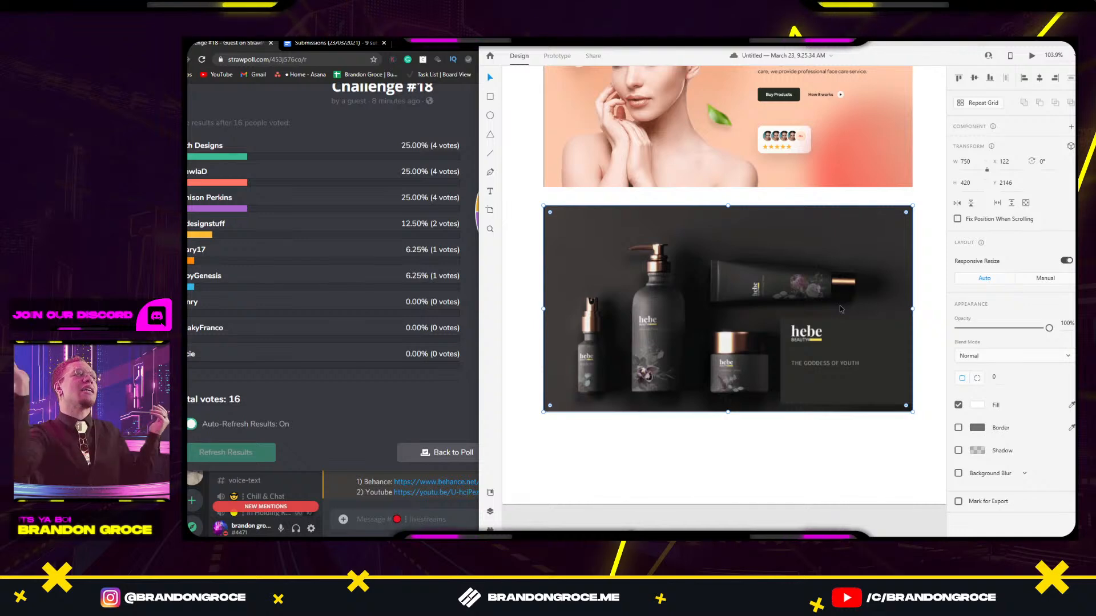
pyautogui.scroll(4, 828, 316)
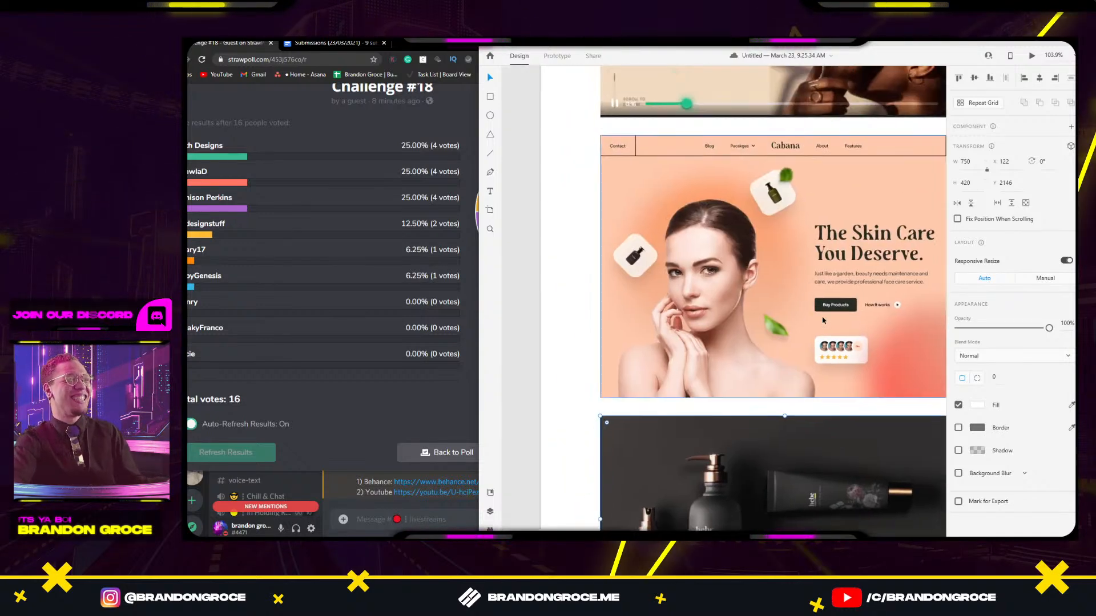
pyautogui.scroll(4, 824, 320)
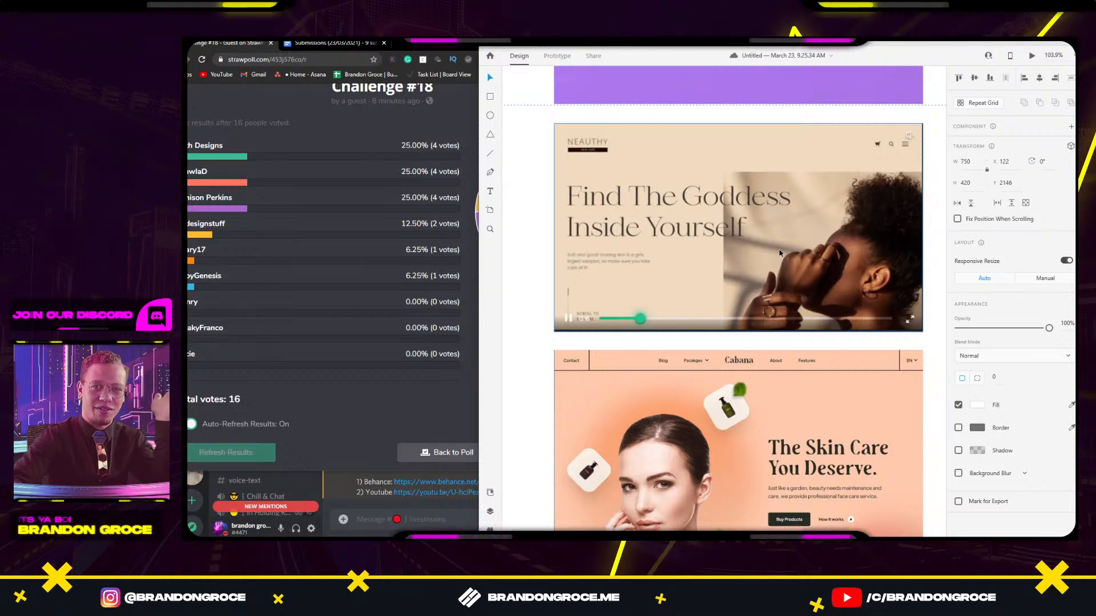
pyautogui.scroll(6, 751, 427)
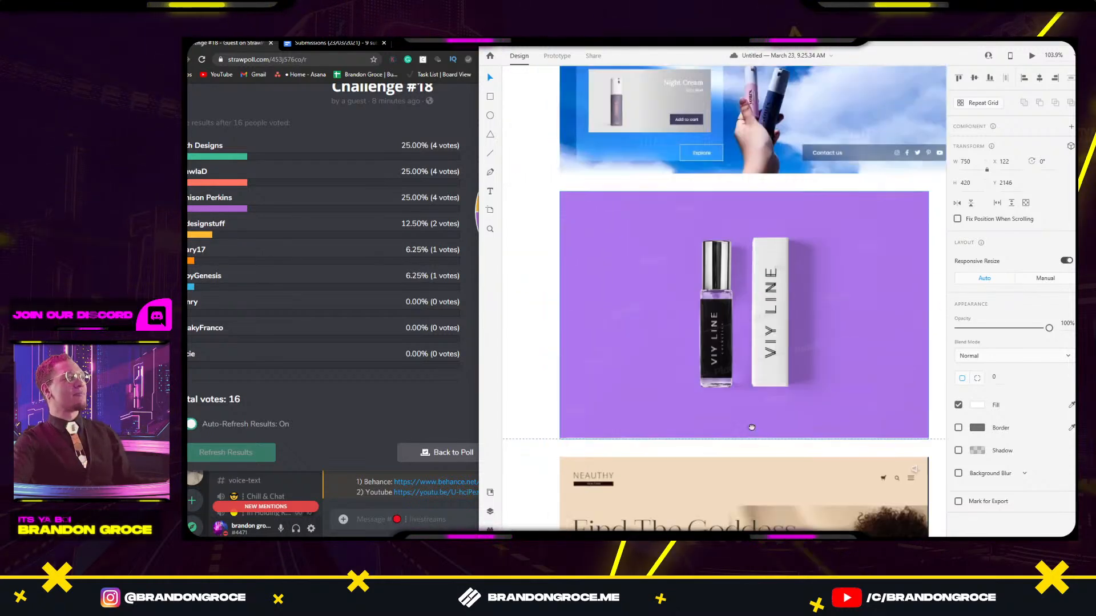
pyautogui.scroll(4, 751, 427)
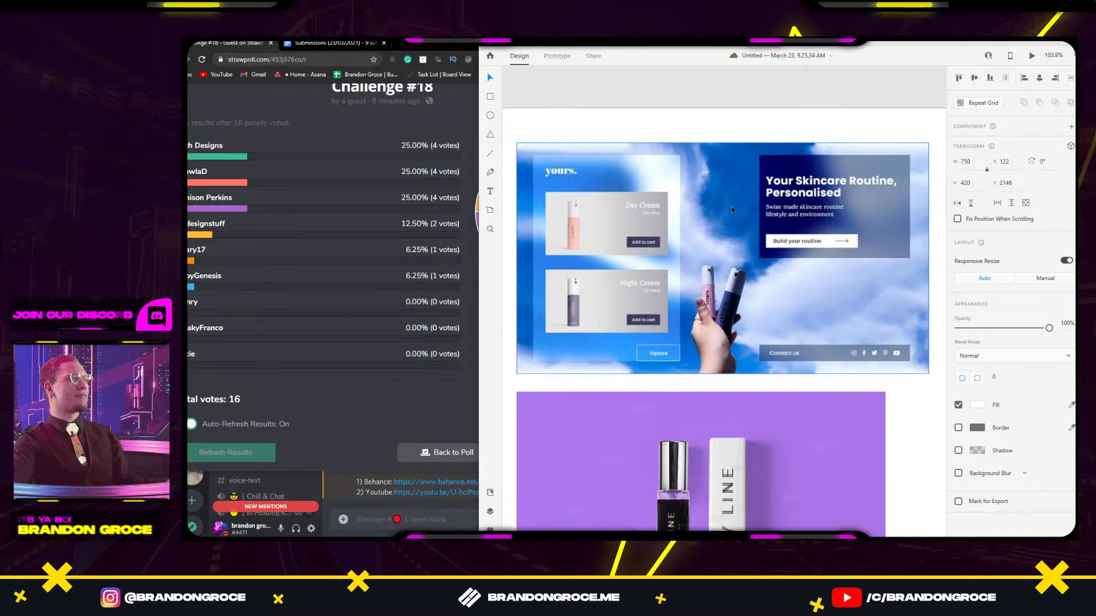
pyautogui.hscroll(8, 725, 228)
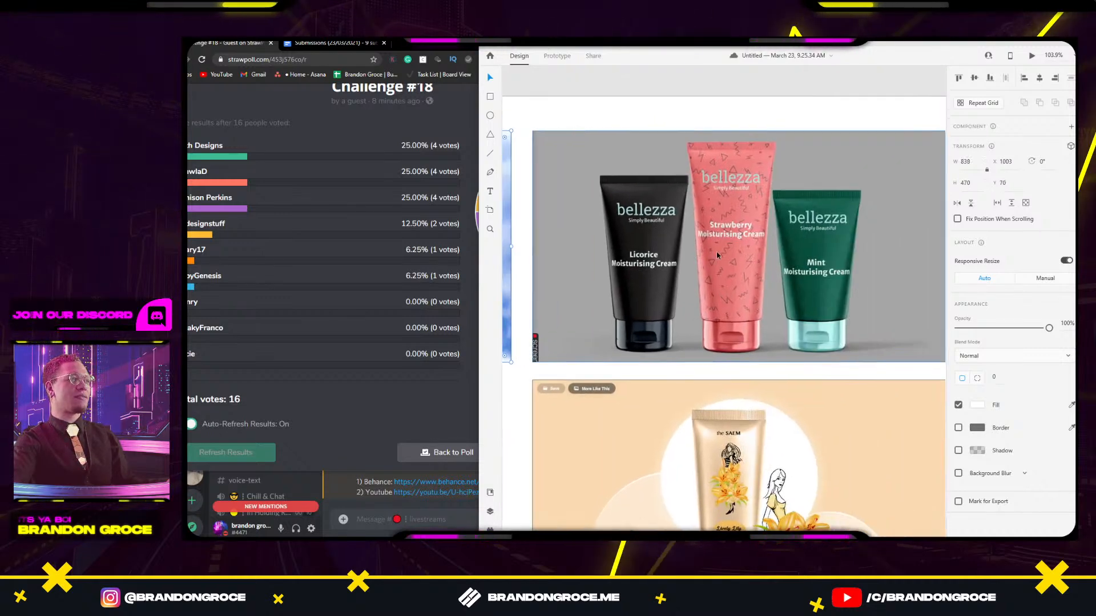
pyautogui.hscroll(-6, 718, 255)
pyautogui.scroll(-3, 718, 255)
pyautogui.click(766, 266)
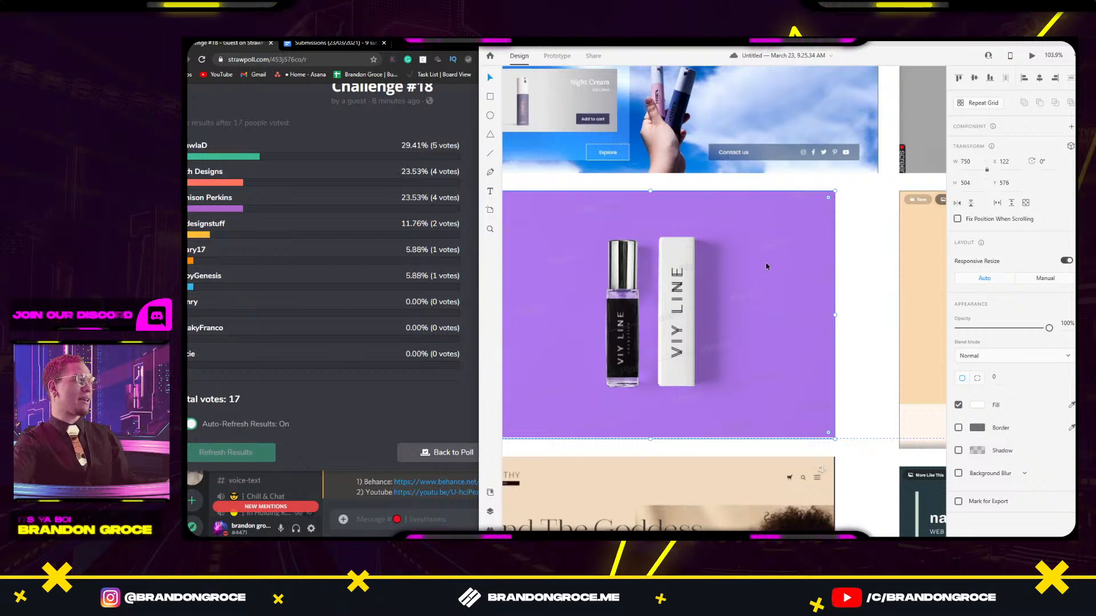
pyautogui.moveTo(738, 286); pyautogui.dragTo(808, 236)
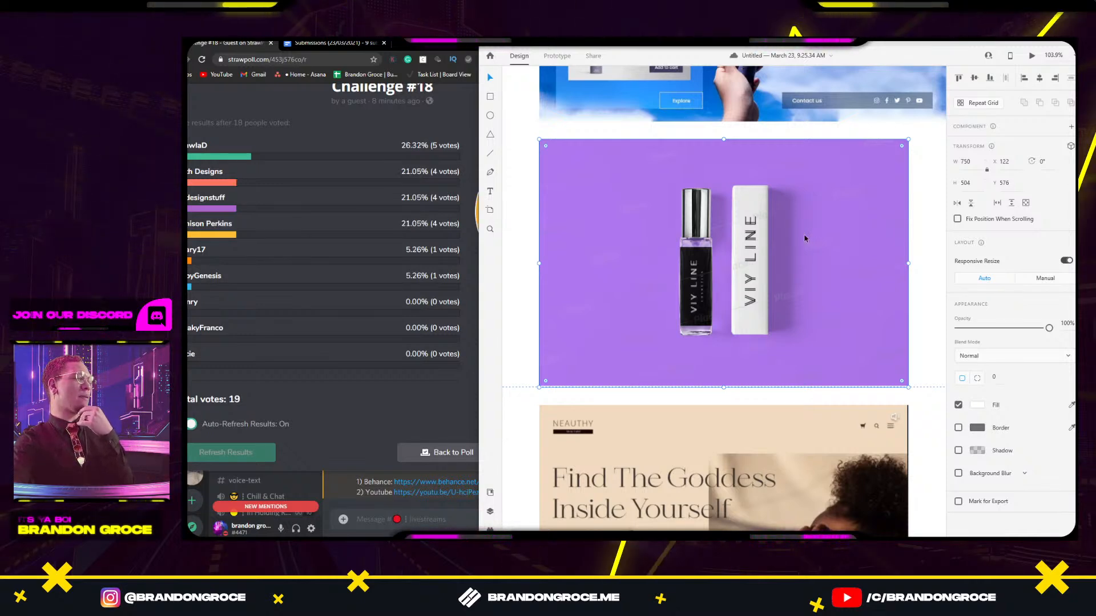
pyautogui.moveTo(867, 246); pyautogui.dragTo(538, 247)
pyautogui.click(768, 262)
pyautogui.moveTo(831, 268); pyautogui.dragTo(804, 206)
pyautogui.moveTo(639, 336); pyautogui.dragTo(949, 165)
pyautogui.click(705, 272)
pyautogui.moveTo(706, 271); pyautogui.dragTo(721, 271)
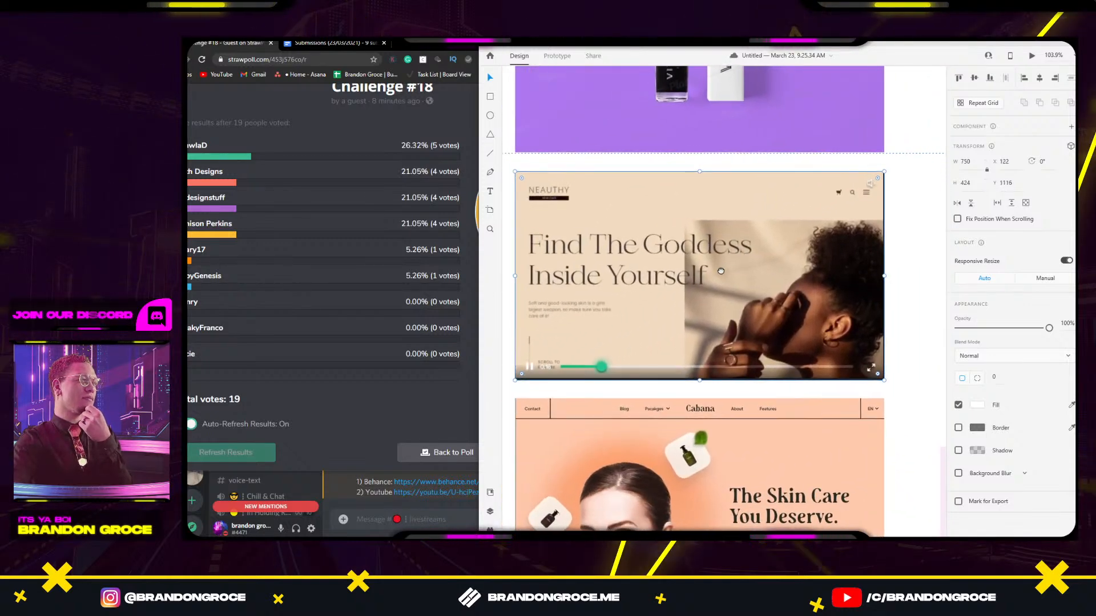
pyautogui.moveTo(890, 279); pyautogui.dragTo(563, 268)
pyautogui.moveTo(799, 275); pyautogui.dragTo(724, 276)
pyautogui.click(781, 268)
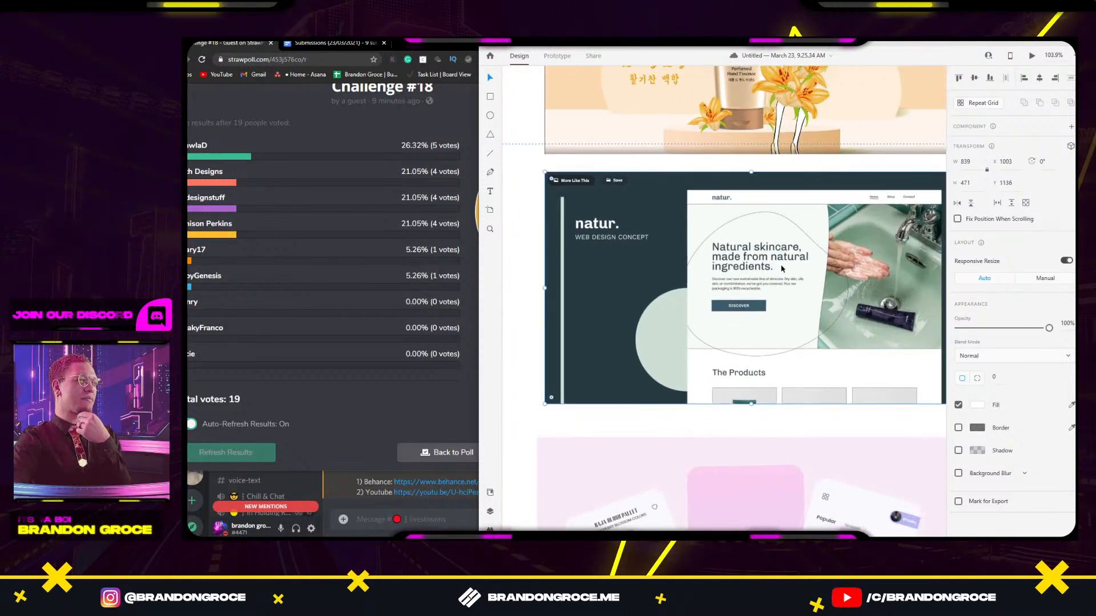
pyautogui.moveTo(763, 328); pyautogui.dragTo(748, 324)
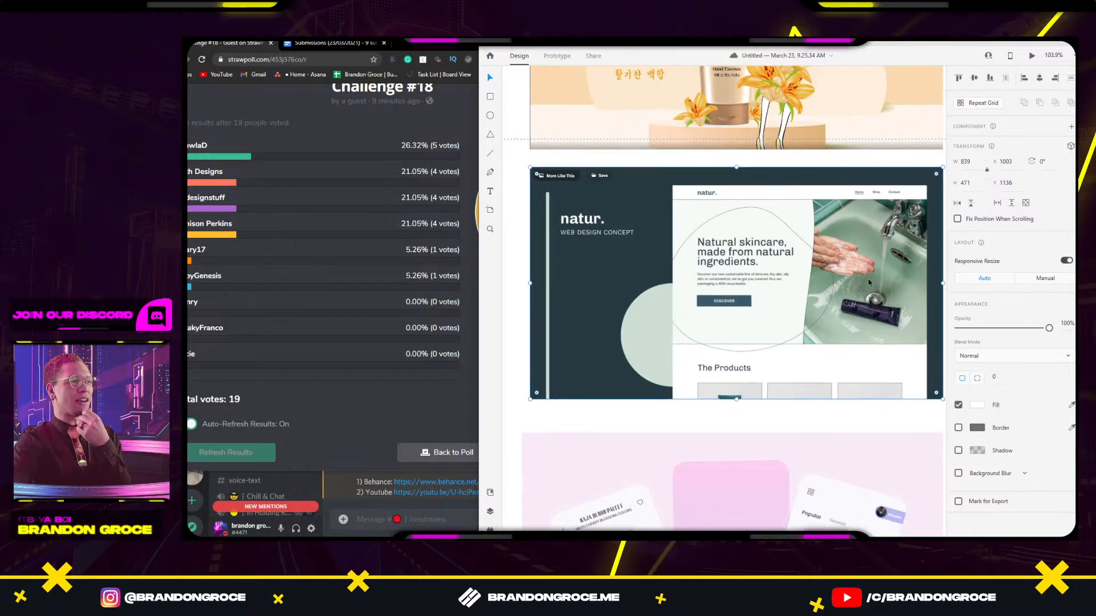
pyautogui.moveTo(635, 342); pyautogui.dragTo(737, 259)
pyautogui.moveTo(556, 368); pyautogui.dragTo(847, 272)
pyautogui.click(776, 312)
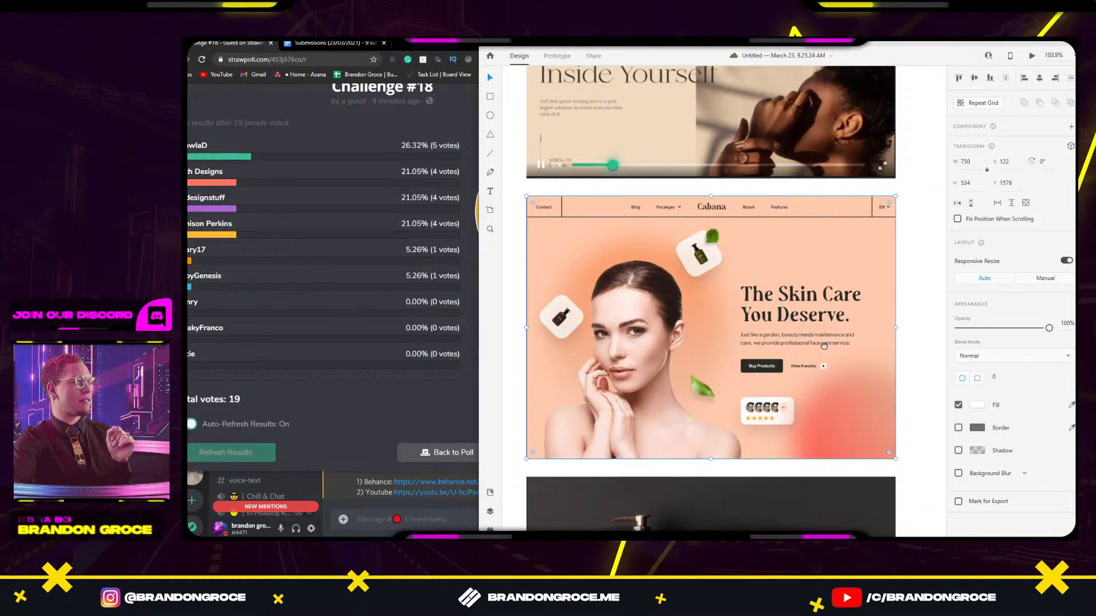
pyautogui.moveTo(824, 346); pyautogui.dragTo(754, 333)
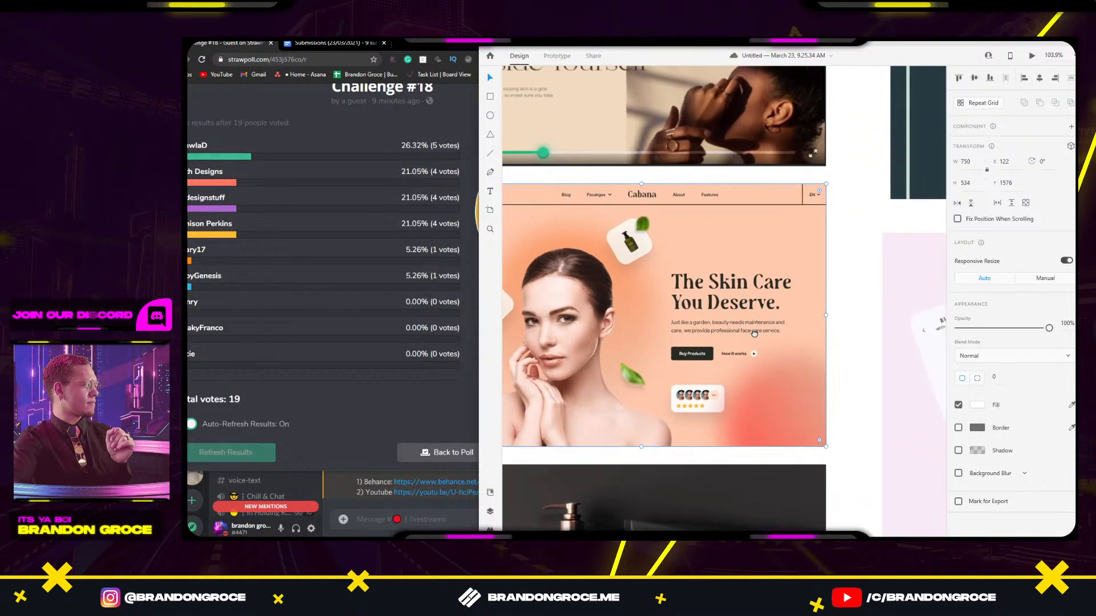
pyautogui.hscroll(10, 754, 333)
pyautogui.scroll(-2, 753, 333)
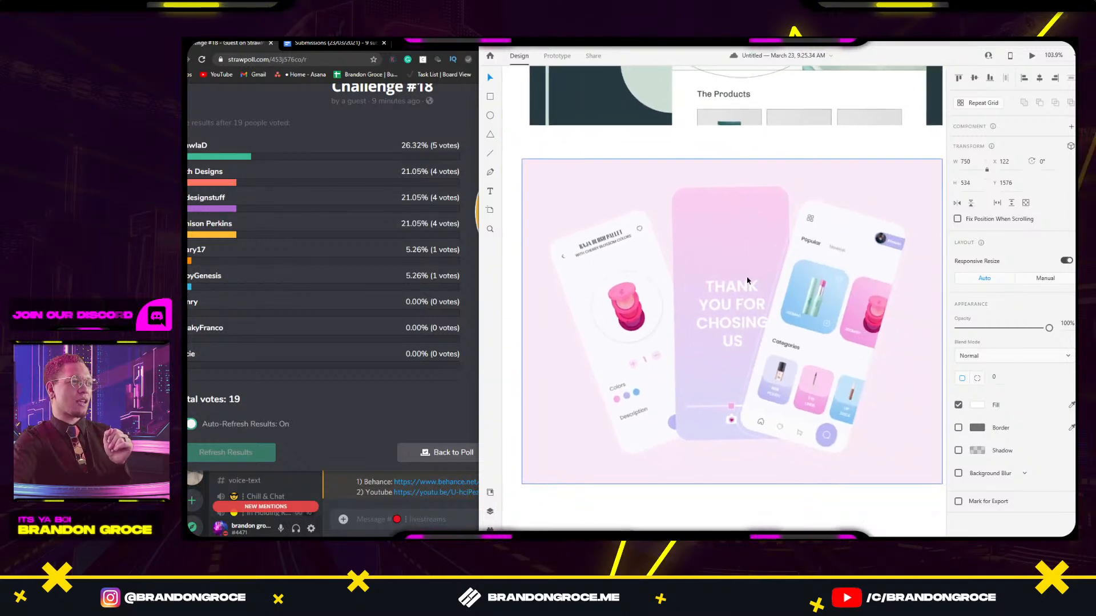
pyautogui.click(746, 289)
pyautogui.moveTo(601, 428); pyautogui.dragTo(746, 323)
pyautogui.moveTo(666, 357); pyautogui.dragTo(935, 296)
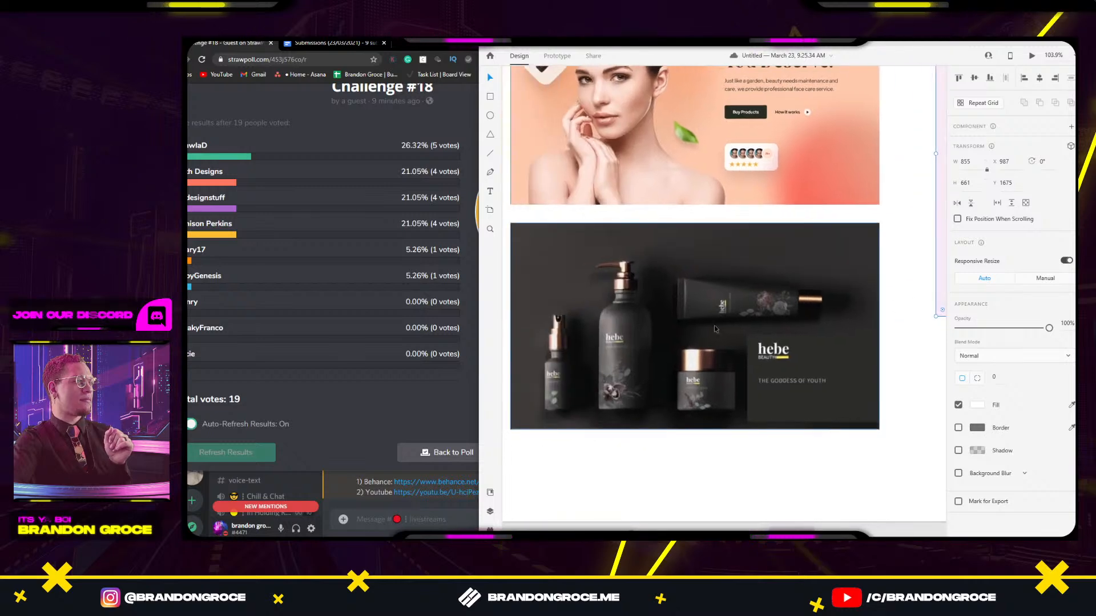
pyautogui.moveTo(712, 365); pyautogui.dragTo(742, 331)
pyautogui.click(774, 352)
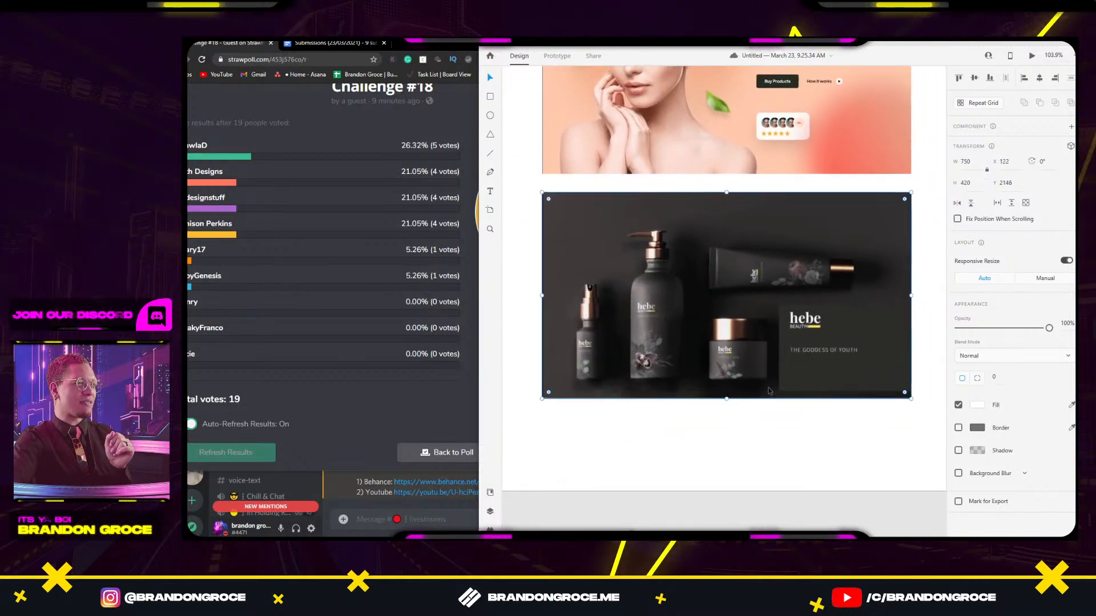
pyautogui.click(789, 444)
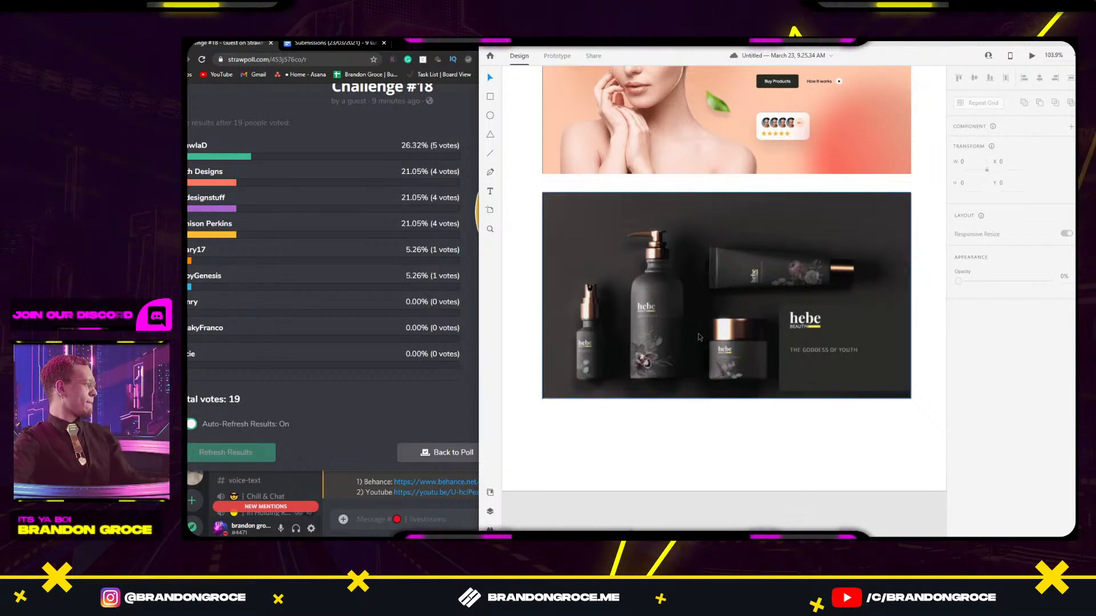
pyautogui.scroll(5, 550, 262)
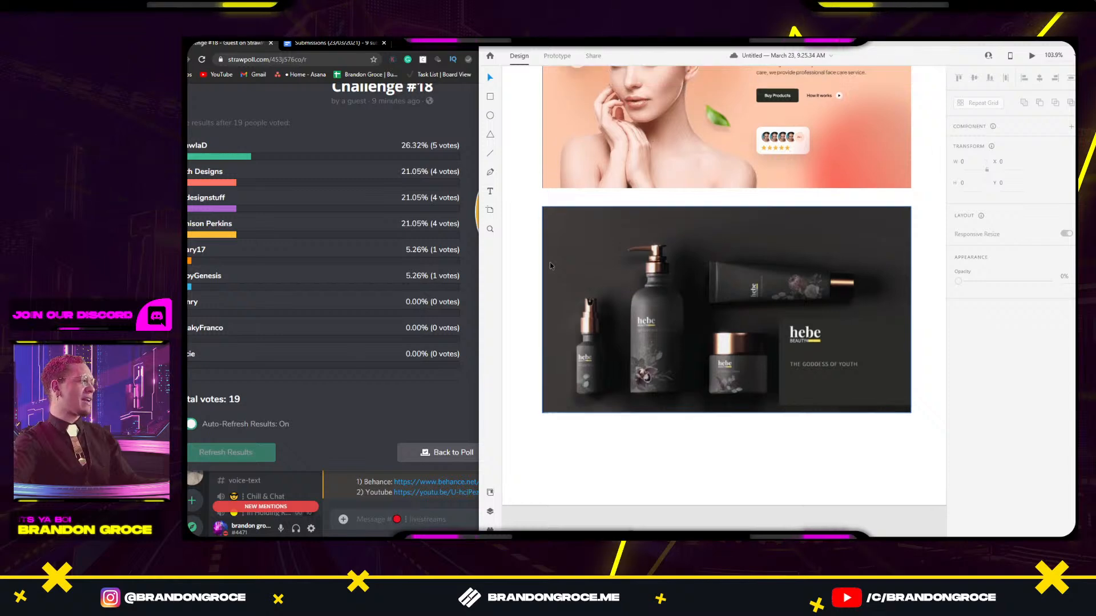
pyautogui.scroll(5, 551, 261)
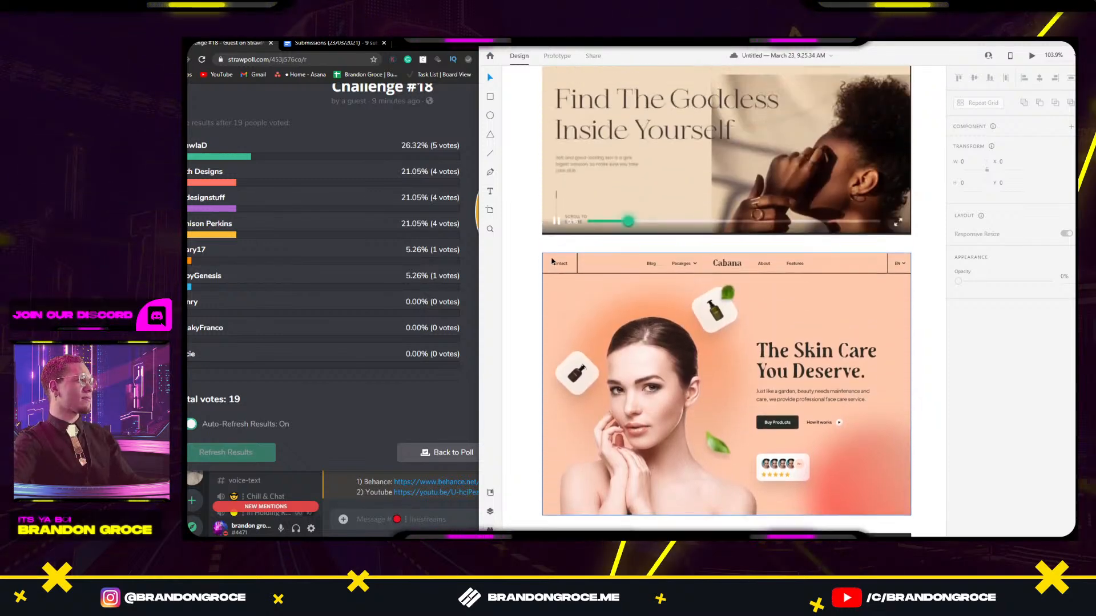
pyautogui.scroll(2, 552, 261)
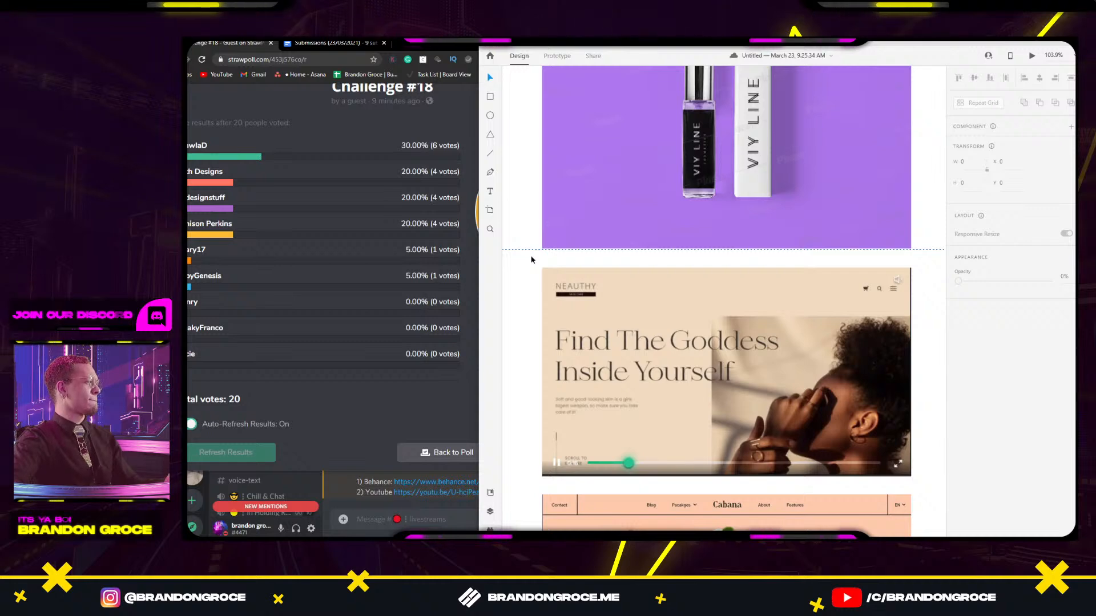
pyautogui.scroll(-3, 664, 206)
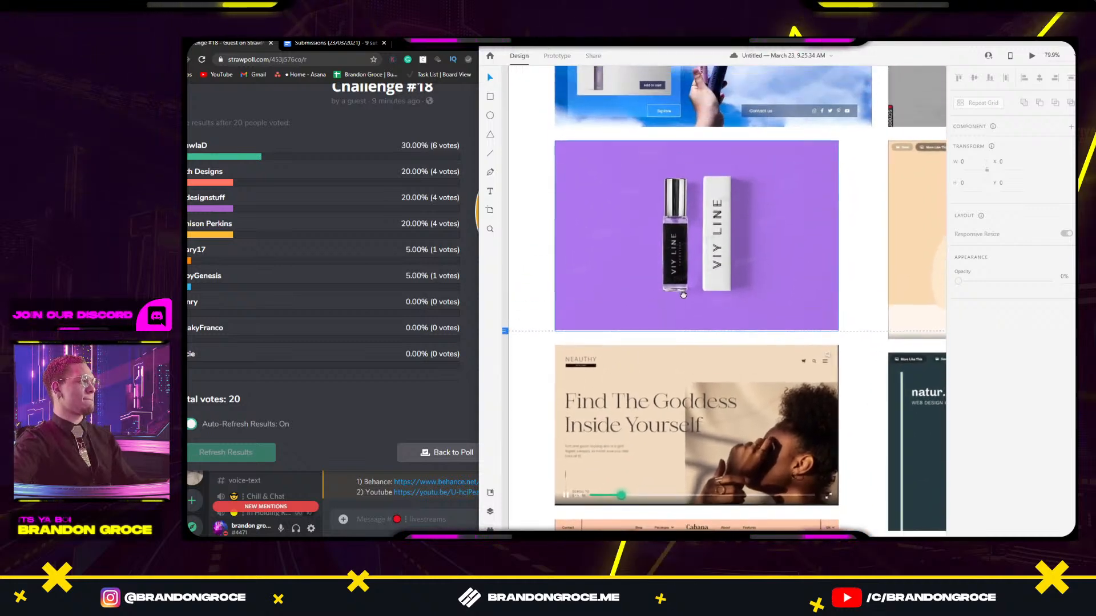
pyautogui.scroll(5, 682, 295)
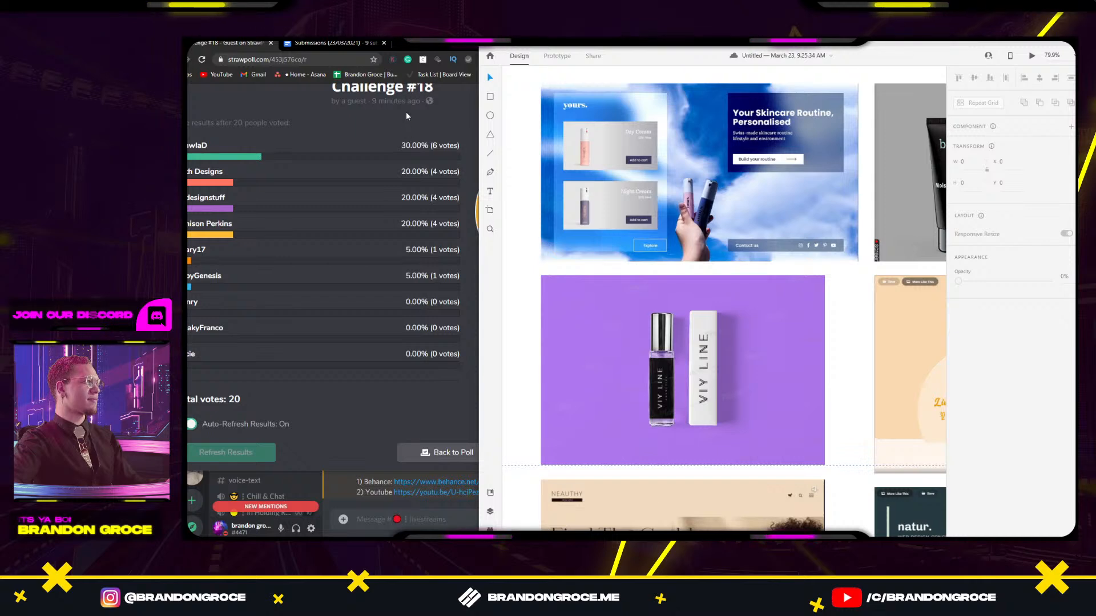
pyautogui.click(478, 47)
# Maximize the Challenge #18 results, highlight the tied 20% and 19.05% entries, then restore the window size.
pyautogui.doubleClick(478, 46)
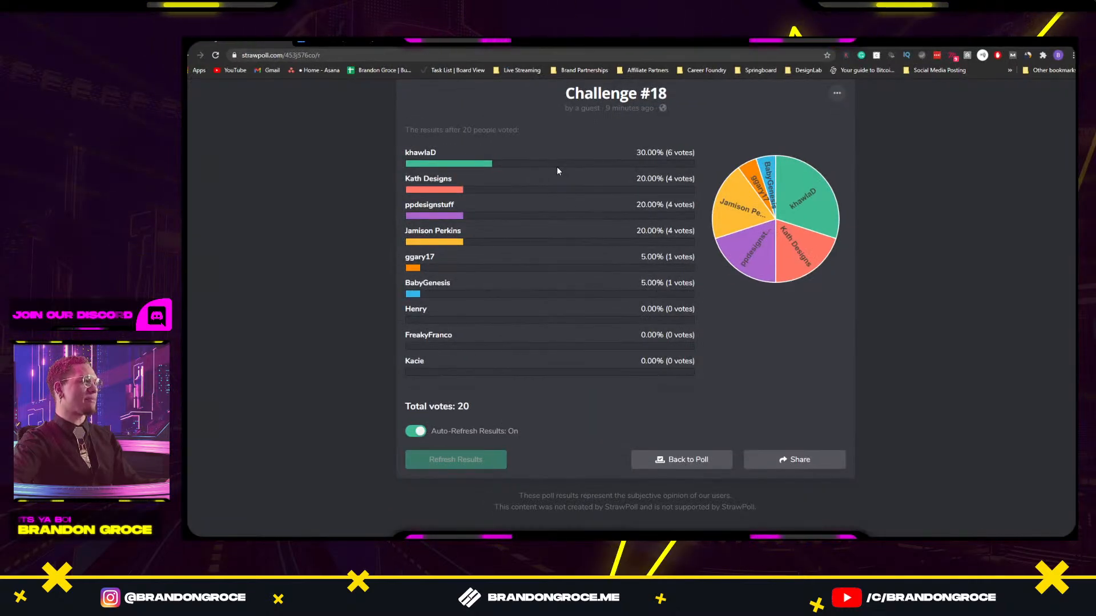
pyautogui.scroll(1, 543, 173)
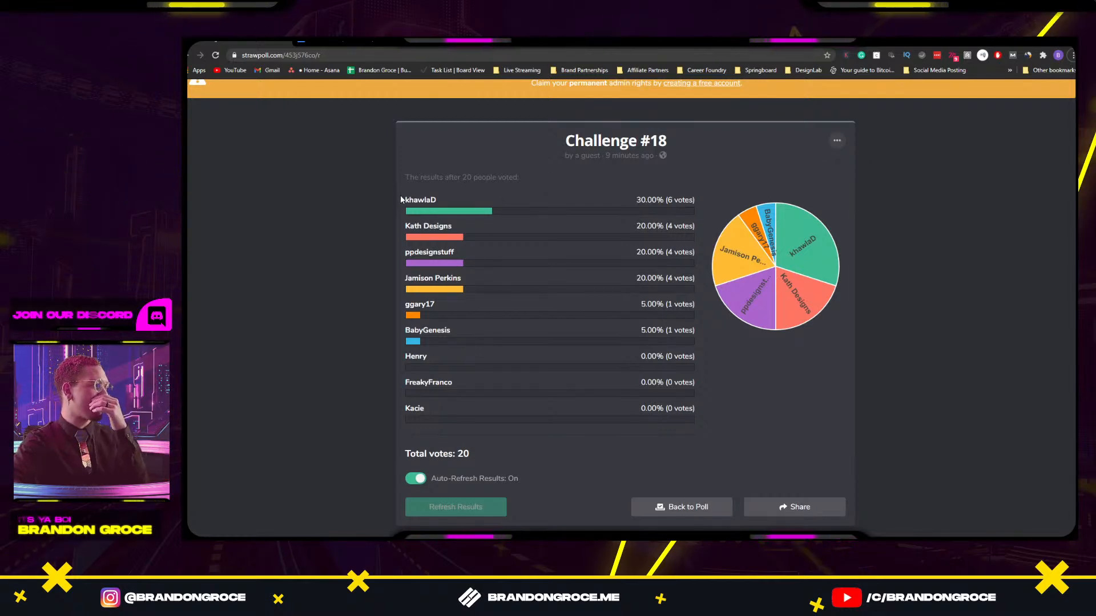
pyautogui.click(481, 203)
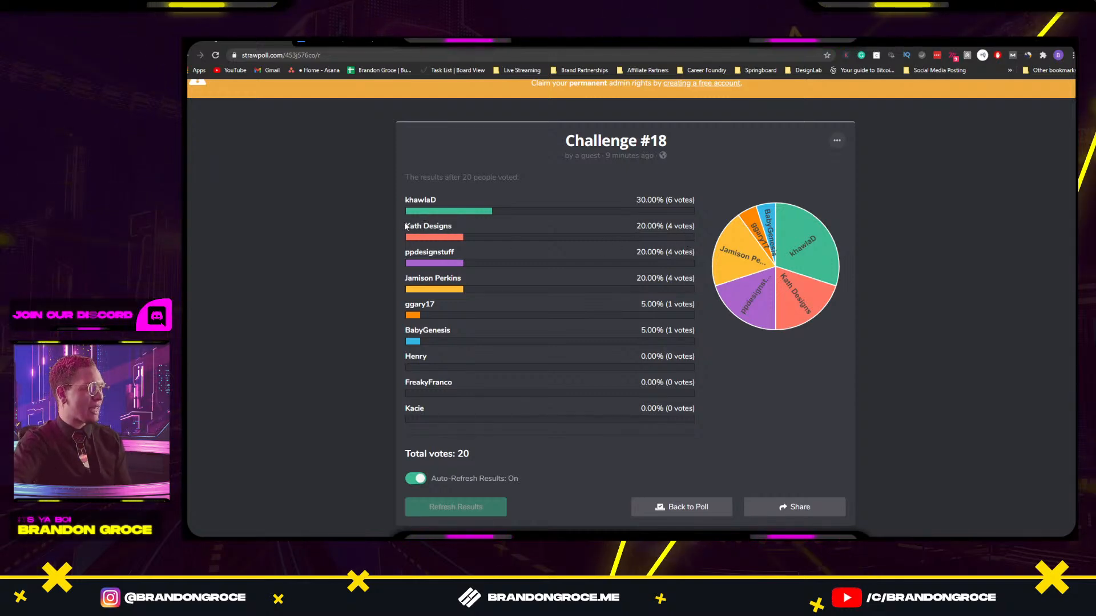
pyautogui.moveTo(405, 226); pyautogui.dragTo(699, 277)
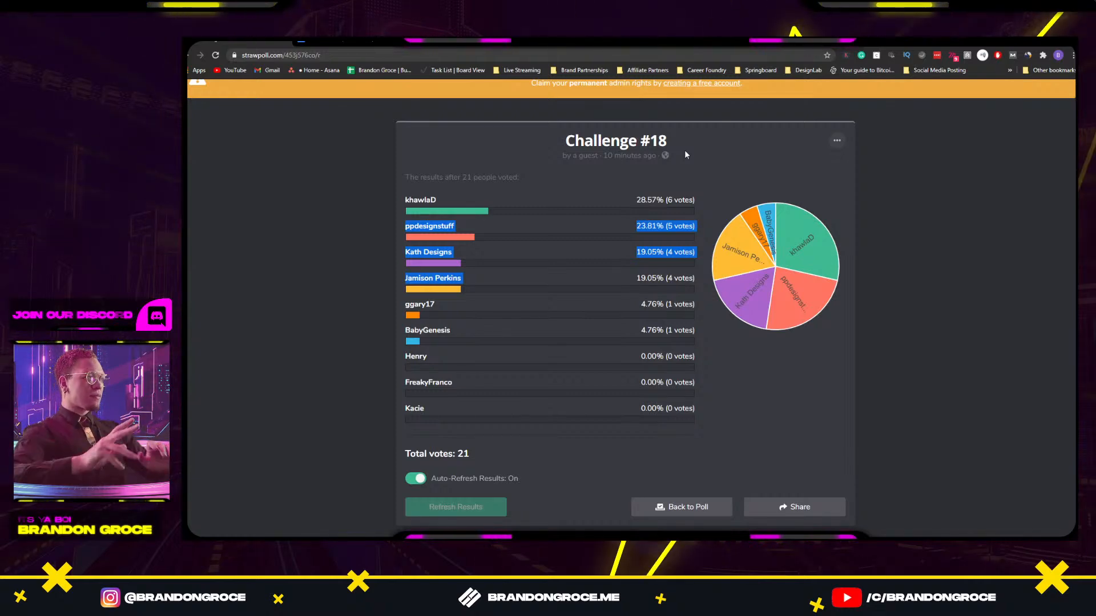
pyautogui.click(753, 169)
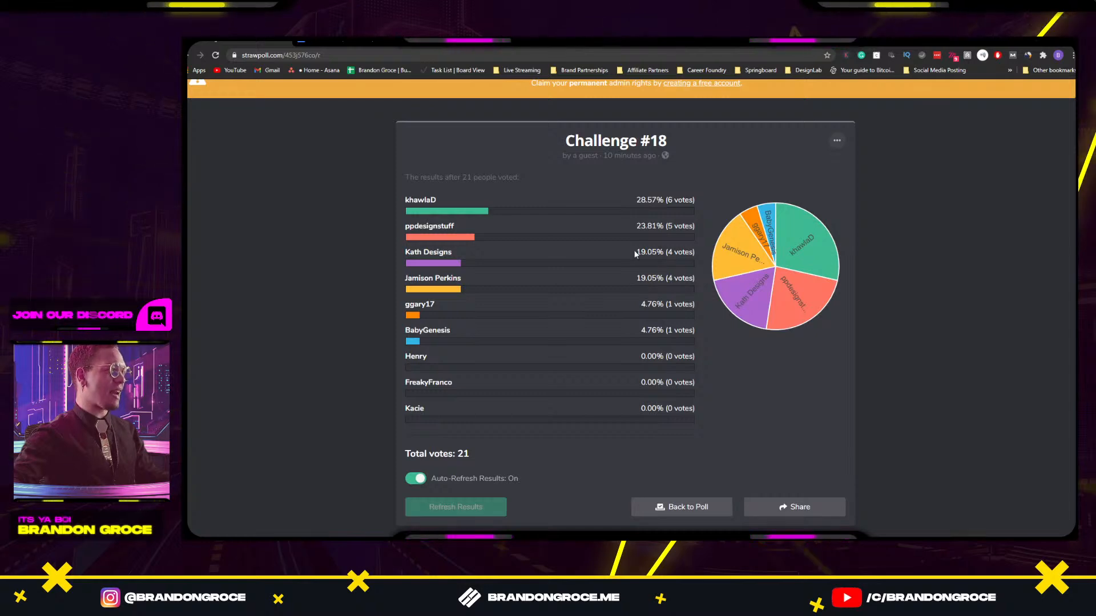
pyautogui.moveTo(635, 252); pyautogui.dragTo(691, 279)
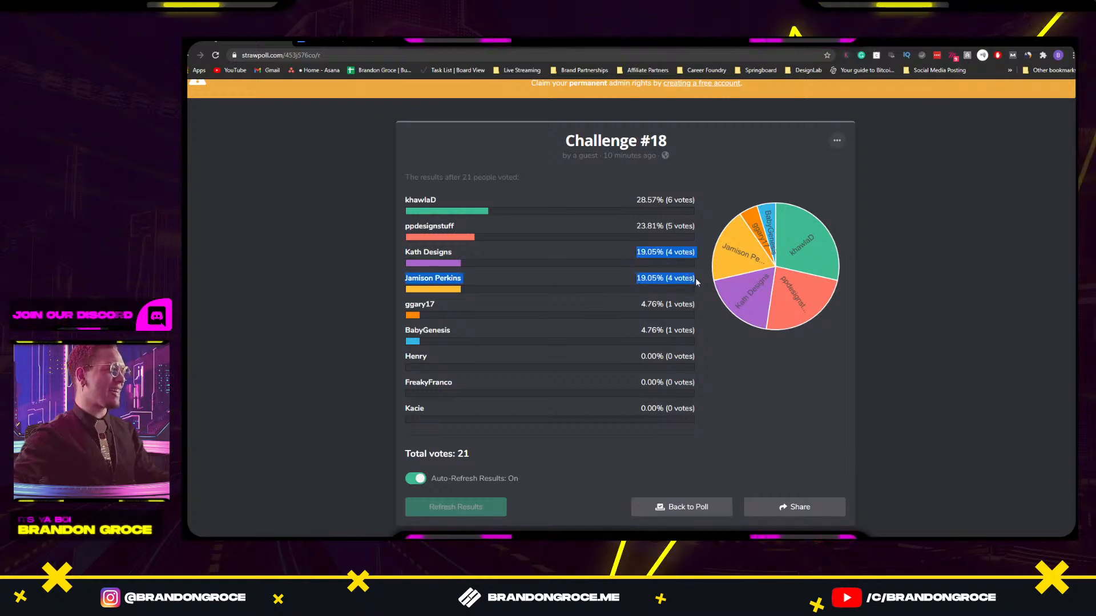
pyautogui.doubleClick(875, 42)
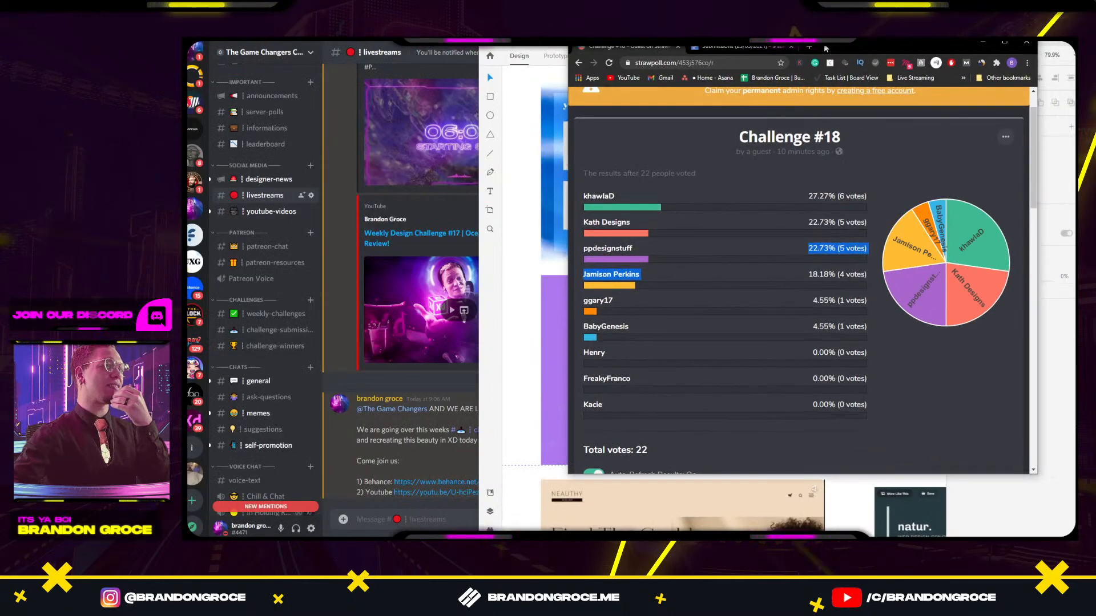
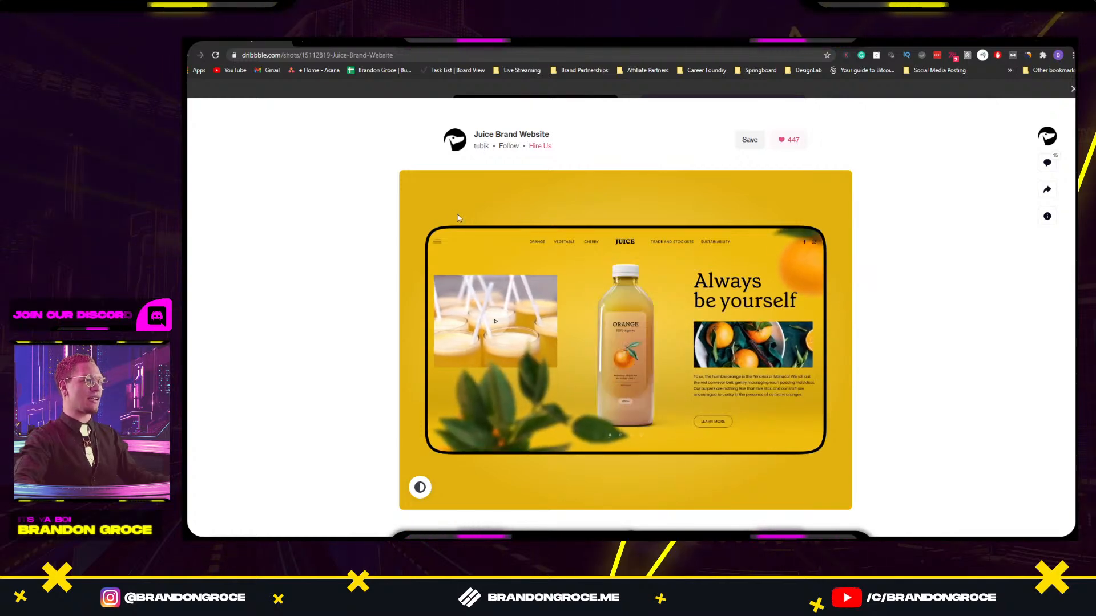
# Take a screen snip of the Juice Brand Website shot on Dribbble and return to Adobe XD.
pyautogui.press('super+shift+s')
pyautogui.moveTo(398, 169); pyautogui.dragTo(851, 508)
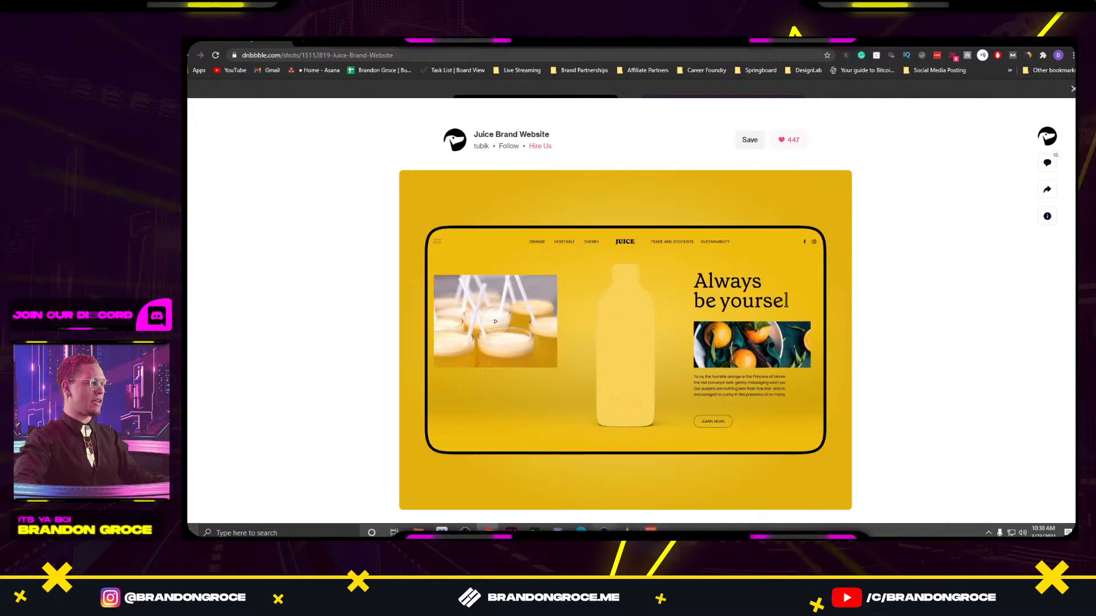
pyautogui.click(511, 532)
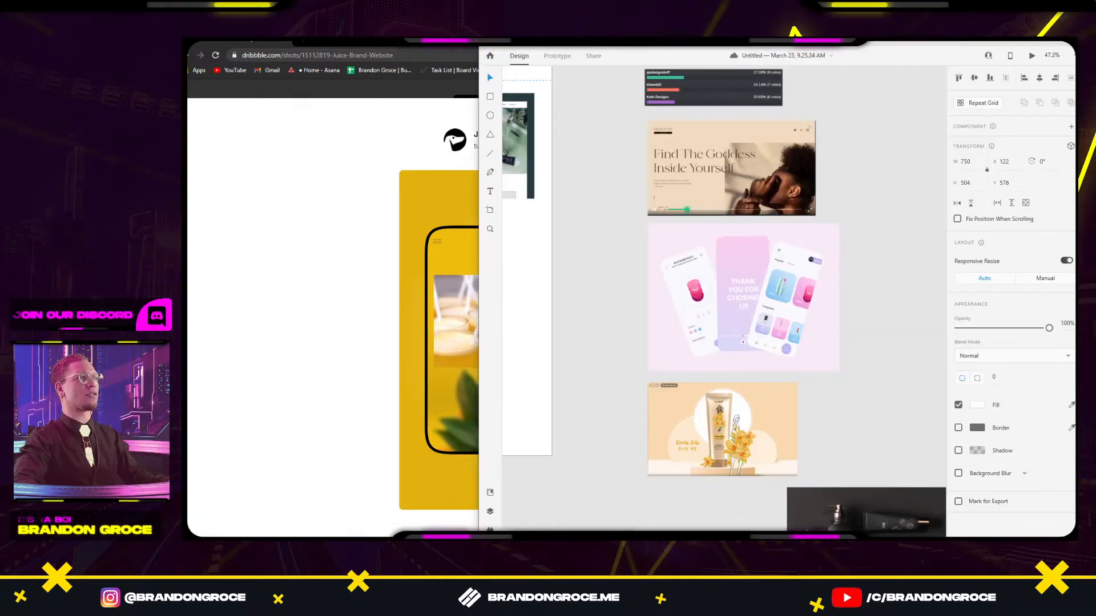
# Maximize Adobe XD and pan across the existing artboards to review the old work.
pyautogui.doubleClick(736, 43)
pyautogui.moveTo(728, 239); pyautogui.dragTo(649, 242)
pyautogui.scroll(-5, 679, 235)
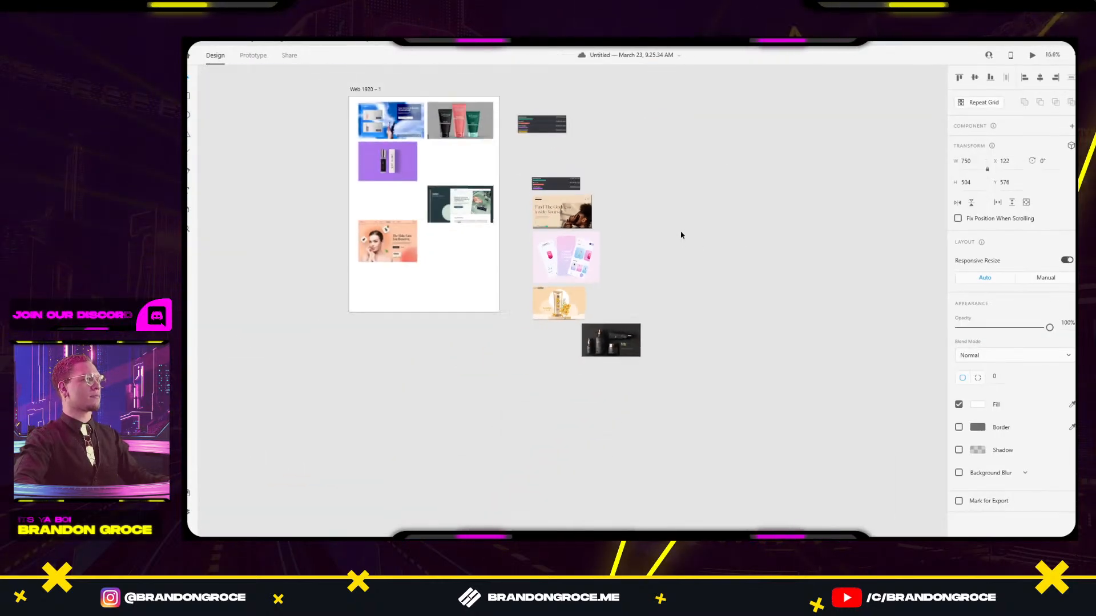
pyautogui.moveTo(712, 274); pyautogui.dragTo(679, 329)
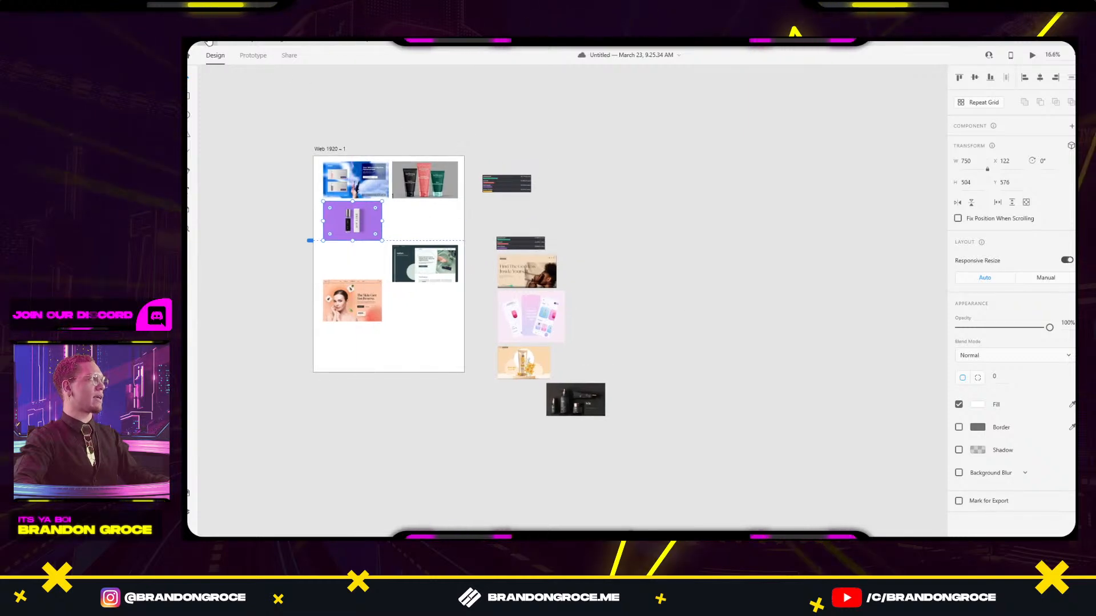
# Close the old document, start a new Web 1920 document, and paste the Juice snip into it.
pyautogui.click(193, 55)
pyautogui.click(220, 66)
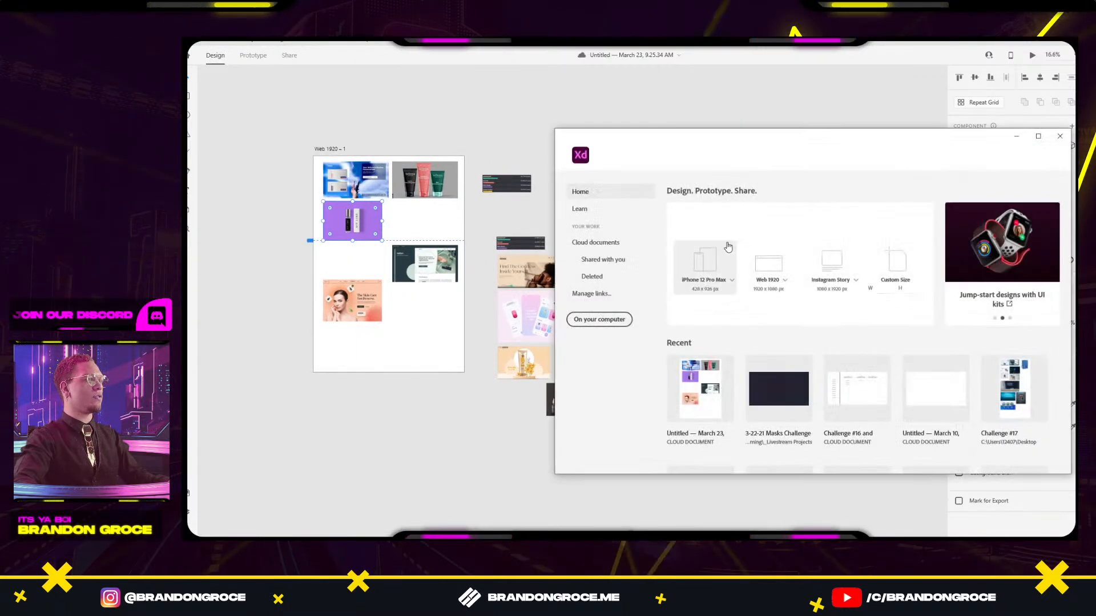
pyautogui.moveTo(753, 145); pyautogui.dragTo(494, 125)
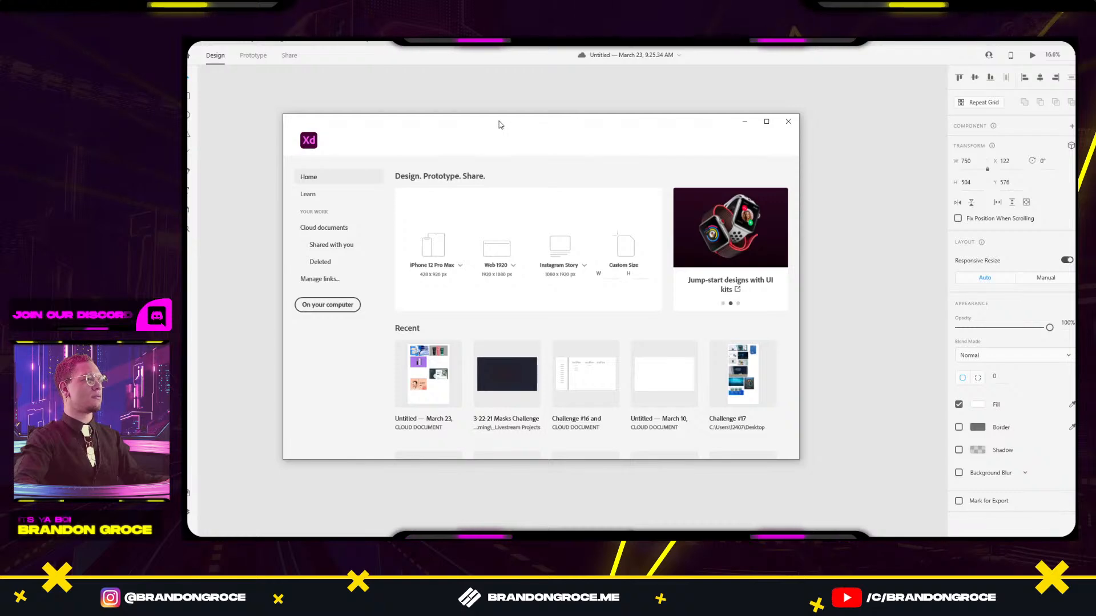
pyautogui.click(643, 91)
pyautogui.click(1069, 43)
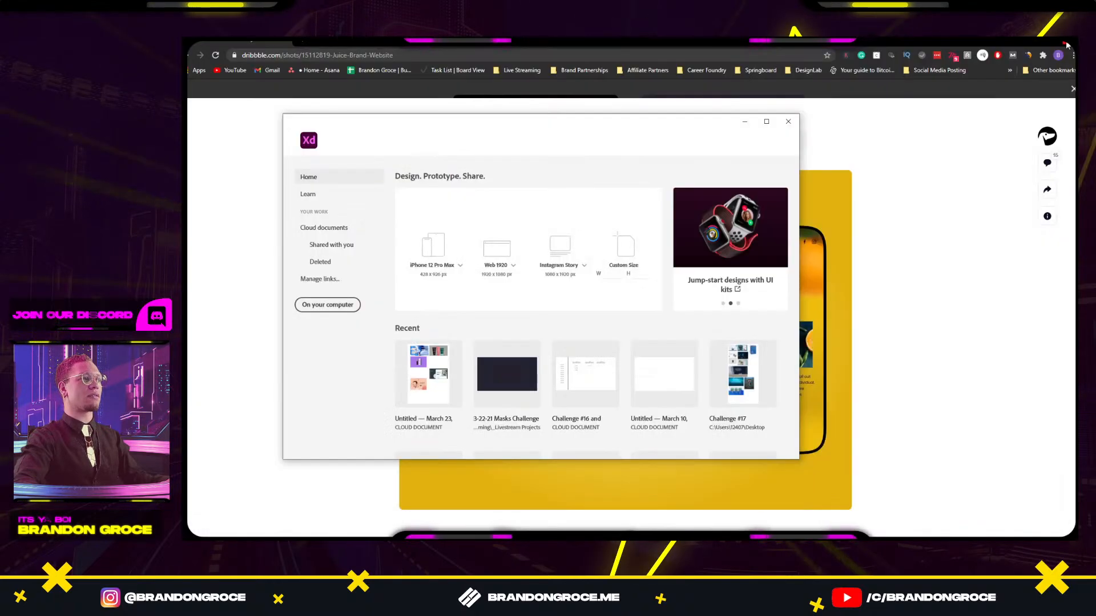
pyautogui.click(481, 252)
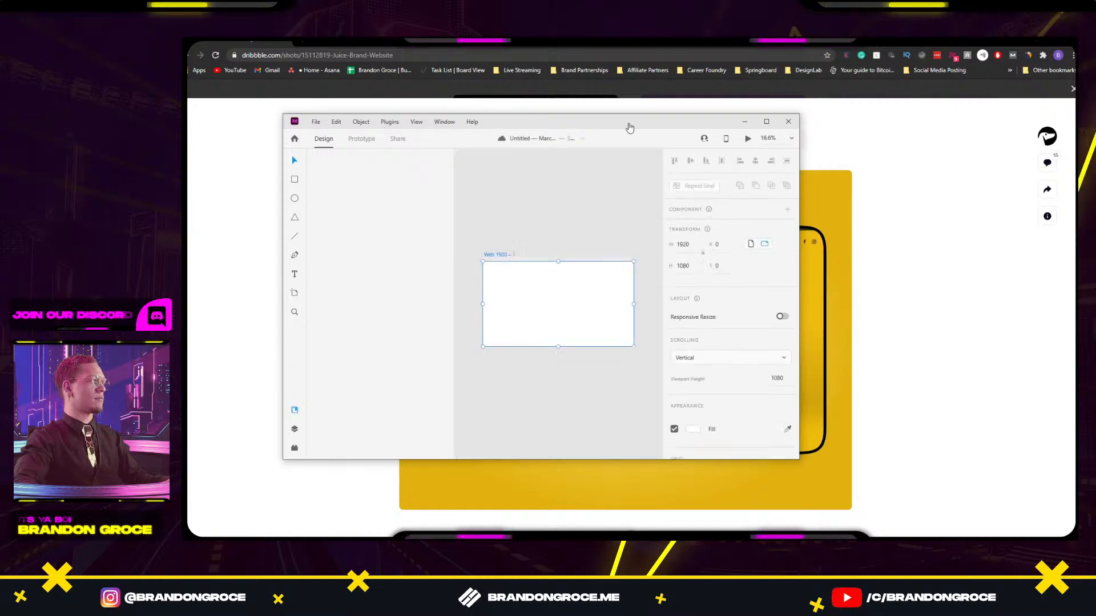
pyautogui.doubleClick(629, 126)
pyautogui.hotkey('ctrl', 'v')
# Pan the canvas around the pasted Juice screenshot, then switch back to the browser.
pyautogui.moveTo(427, 215); pyautogui.dragTo(540, 182)
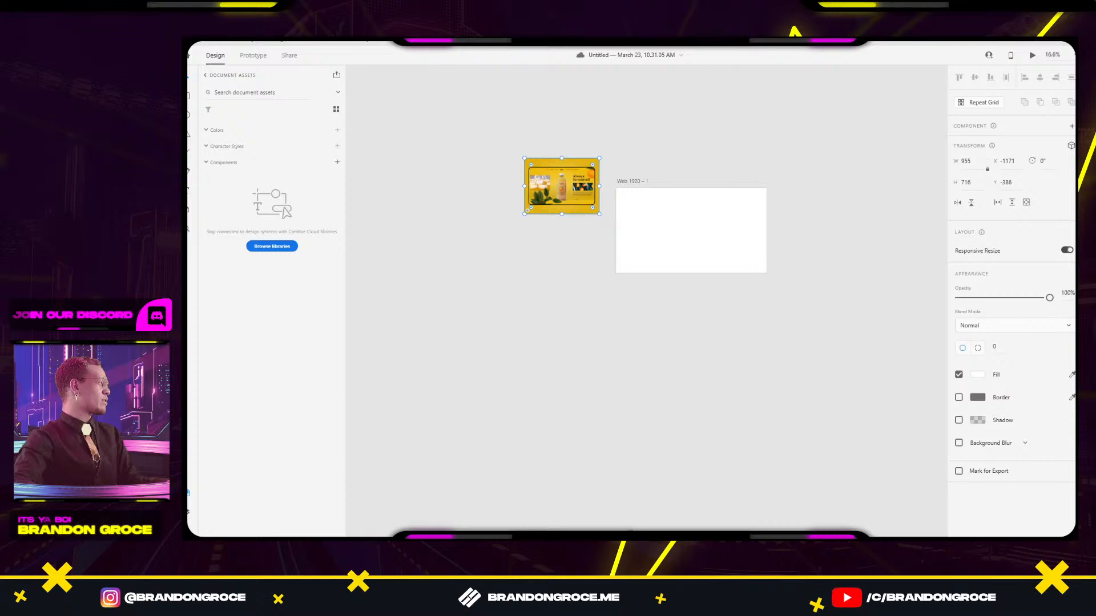
pyautogui.hotkey('alt', 'Tab')
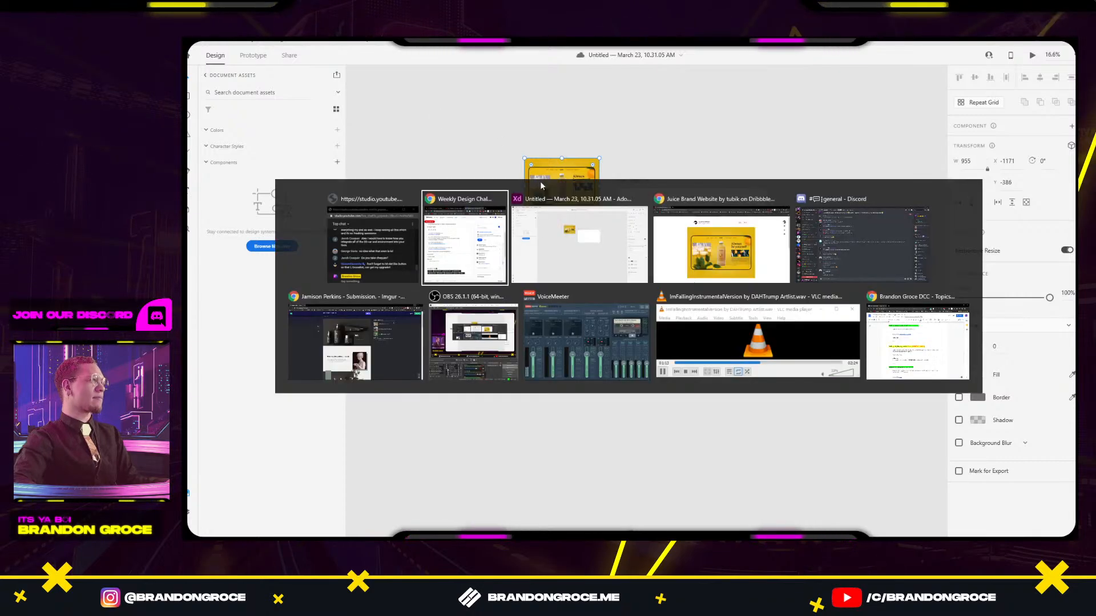
# Snip the white-bottle frame of the Juice shot and paste it above the first screenshot in XD.
pyautogui.click(720, 238)
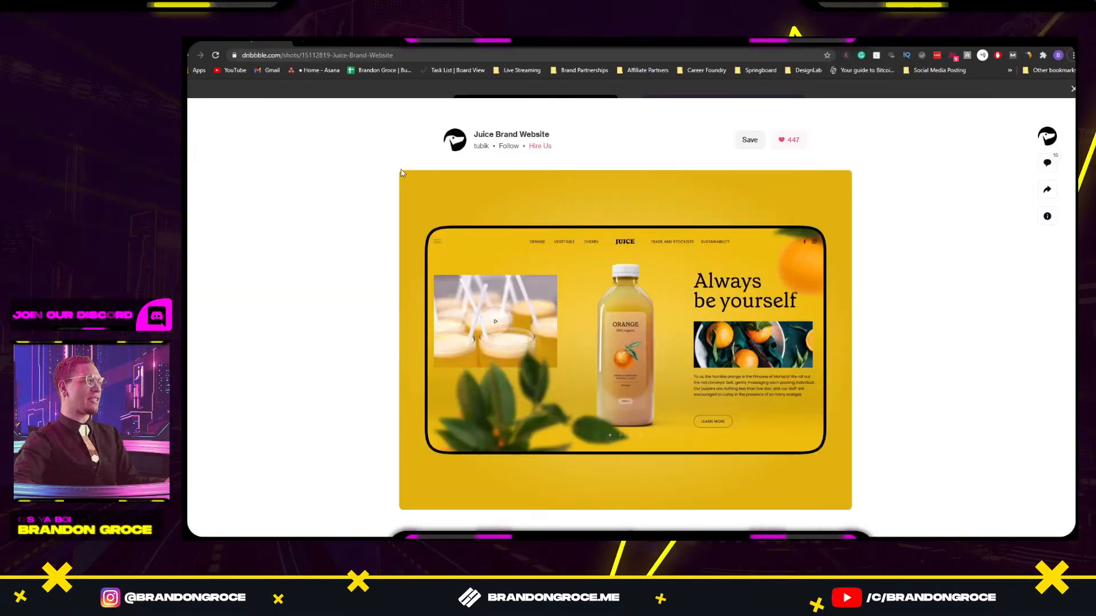
pyautogui.press('super+shift+s')
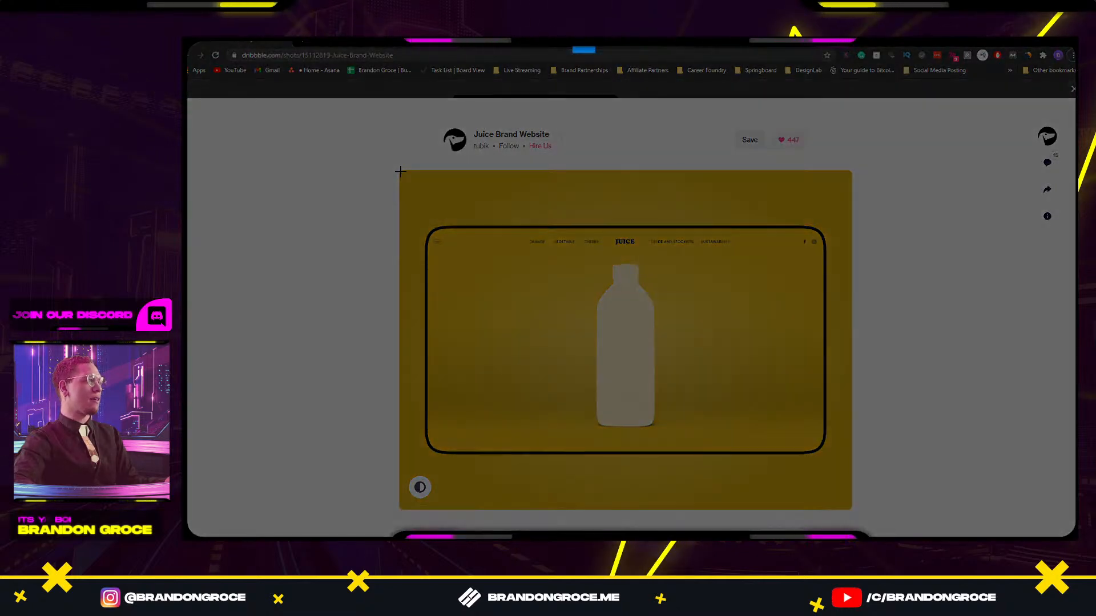
pyautogui.moveTo(399, 170); pyautogui.dragTo(851, 508)
pyautogui.hotkey('alt', 'Tab')
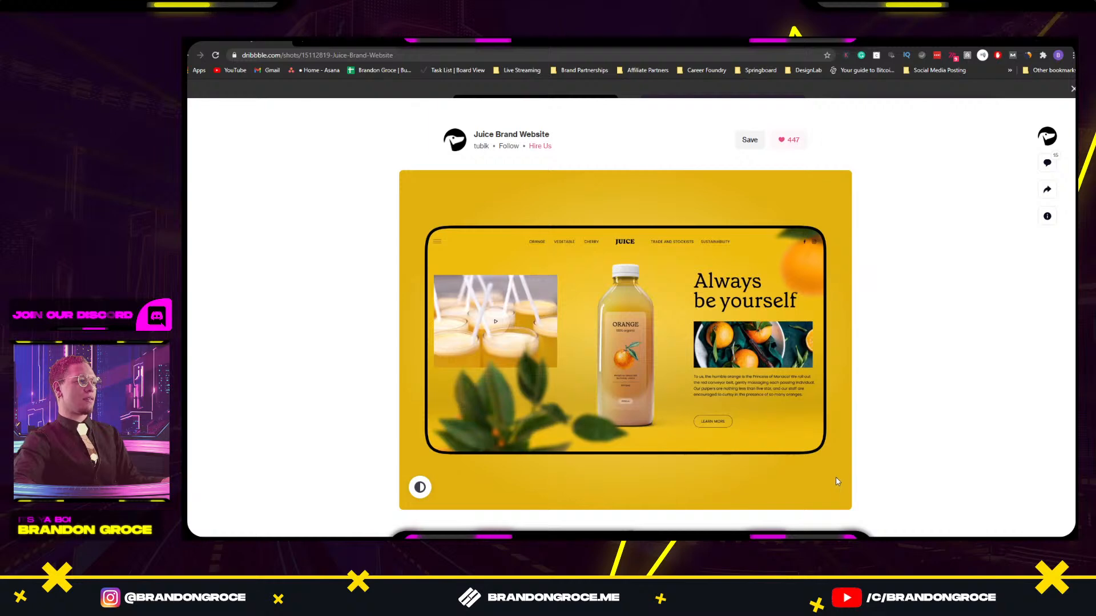
pyautogui.hotkey('alt', 'Tab')
pyautogui.press('Tab')
pyautogui.press('Tab')
pyautogui.hotkey('ctrl', 'v')
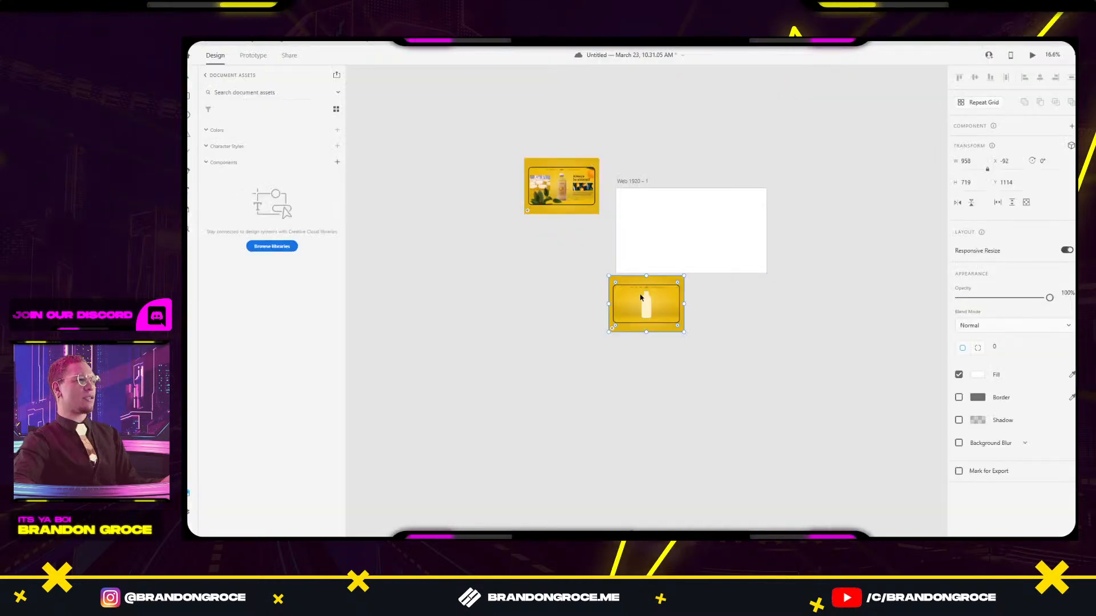
pyautogui.moveTo(638, 298); pyautogui.dragTo(554, 119)
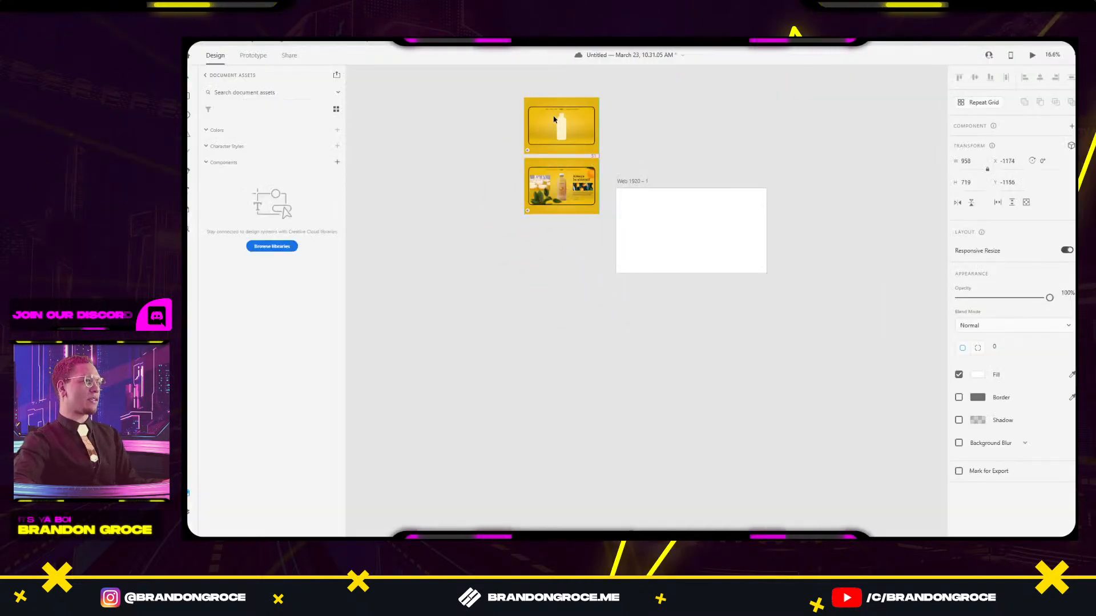
pyautogui.click(694, 143)
# Snip the partly filled bottle frame and place it evenly spaced in the middle of the column.
pyautogui.hotkey('alt', 'Tab')
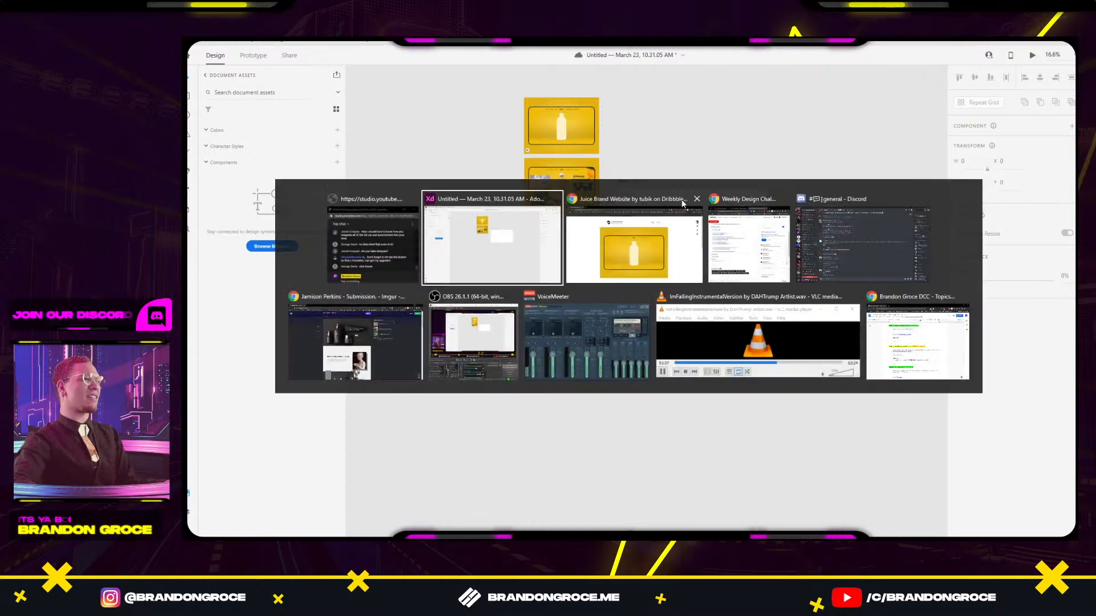
pyautogui.click(639, 237)
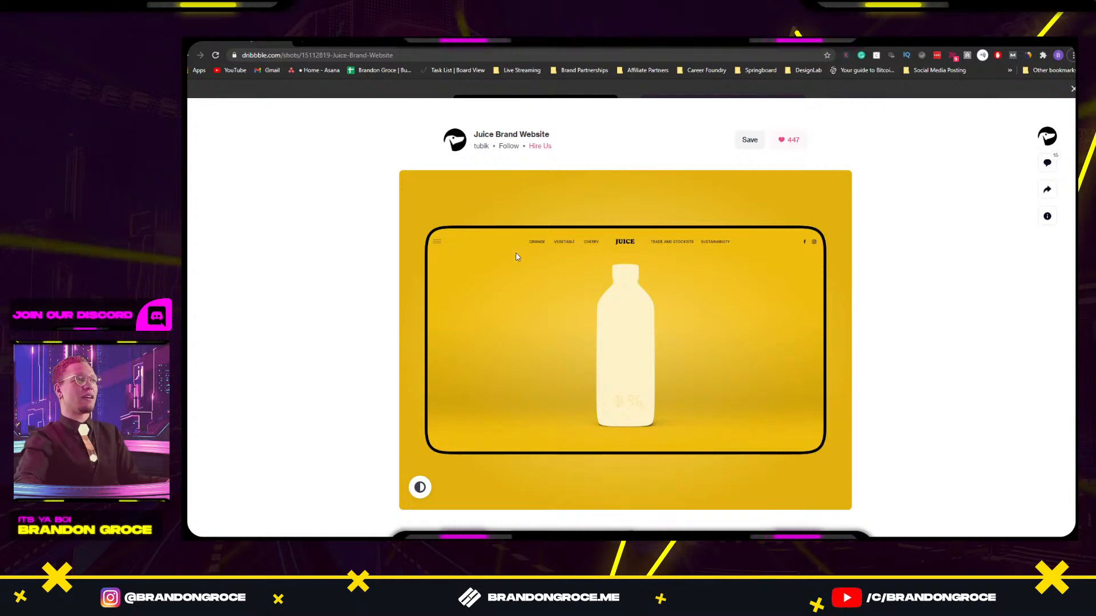
pyautogui.press('super+shift+s')
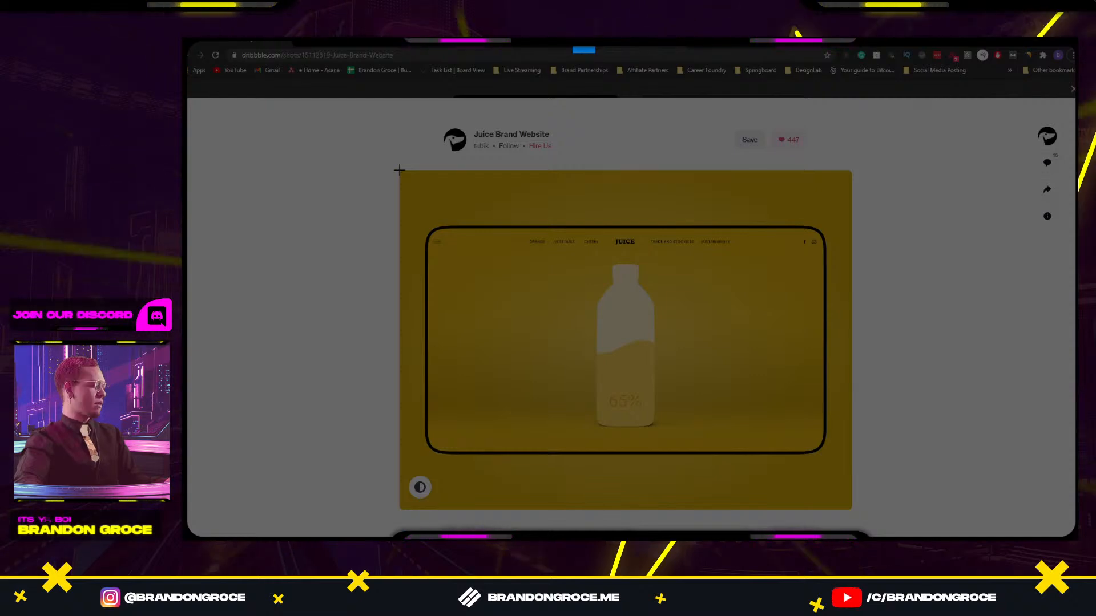
pyautogui.moveTo(399, 169); pyautogui.dragTo(852, 511)
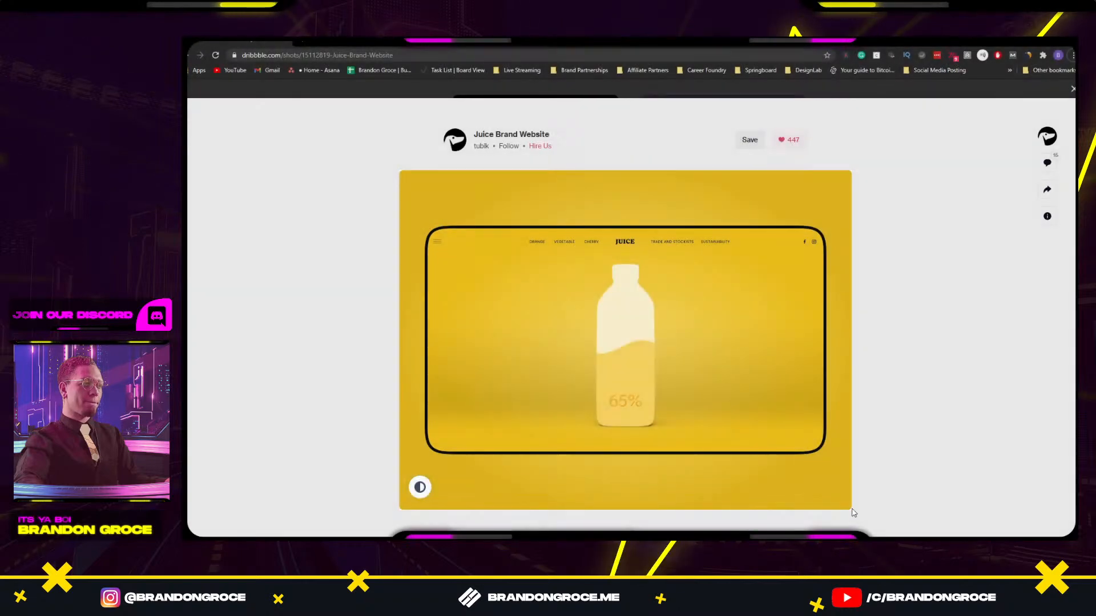
pyautogui.hotkey('alt', 'Tab')
pyautogui.click(636, 280)
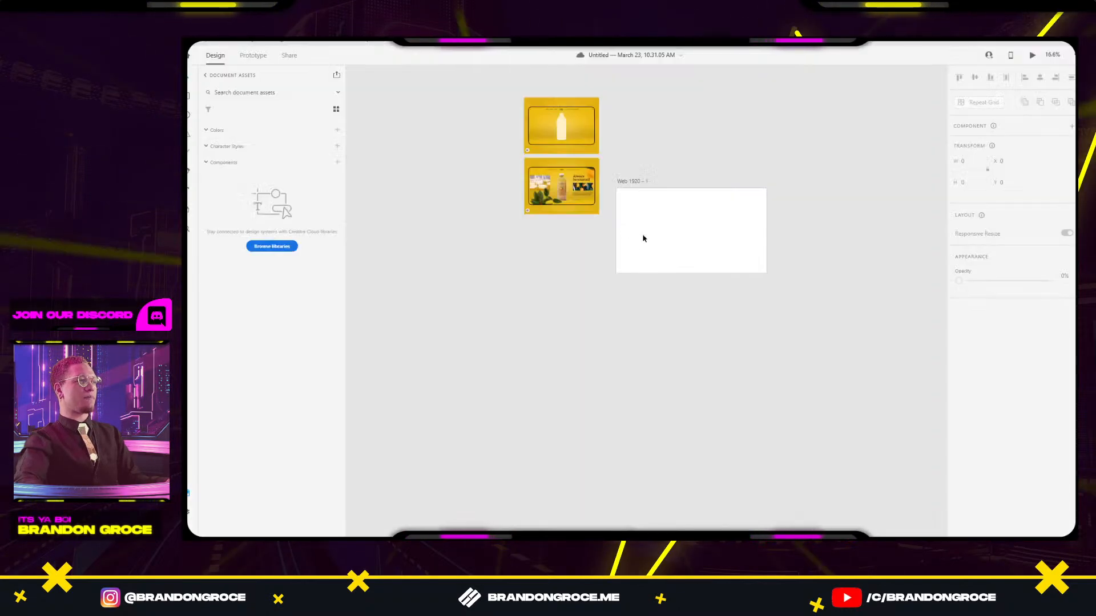
pyautogui.hotkey('ctrl', 'v')
pyautogui.moveTo(641, 317); pyautogui.dragTo(571, 196)
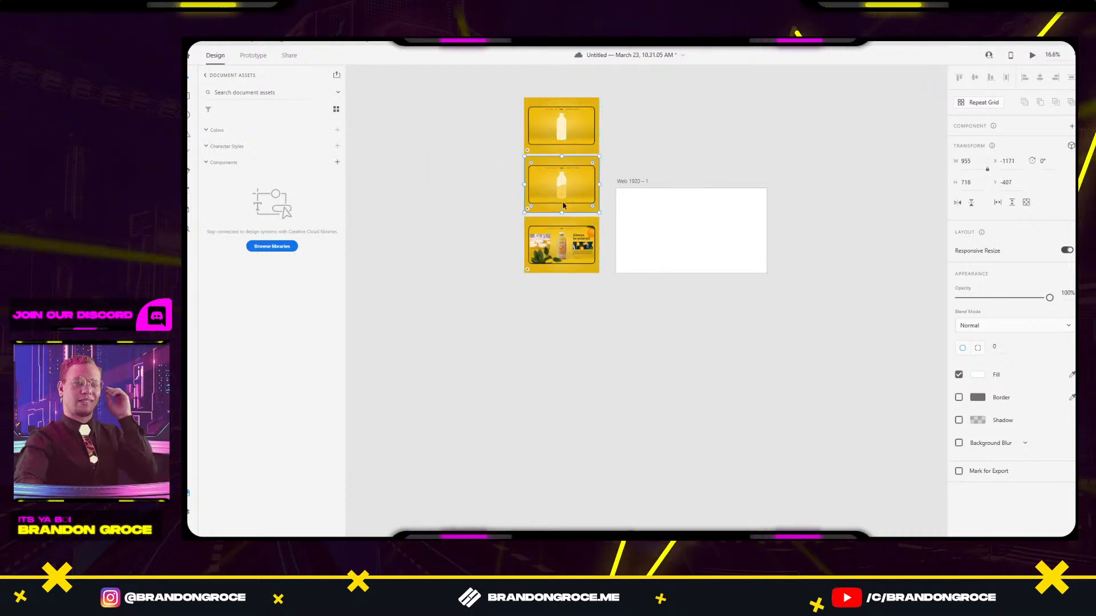
pyautogui.moveTo(562, 187); pyautogui.dragTo(560, 187)
pyautogui.click(638, 142)
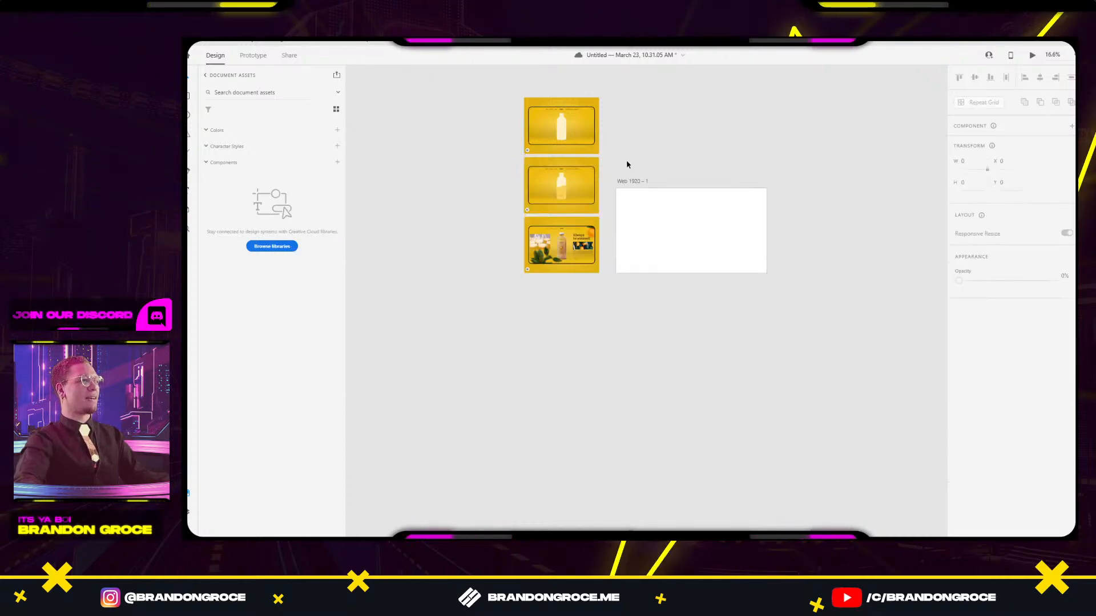
# Glance back at the Dribbble shot, then select the white-bottle screenshot in XD.
pyautogui.hotkey('alt', 'Tab')
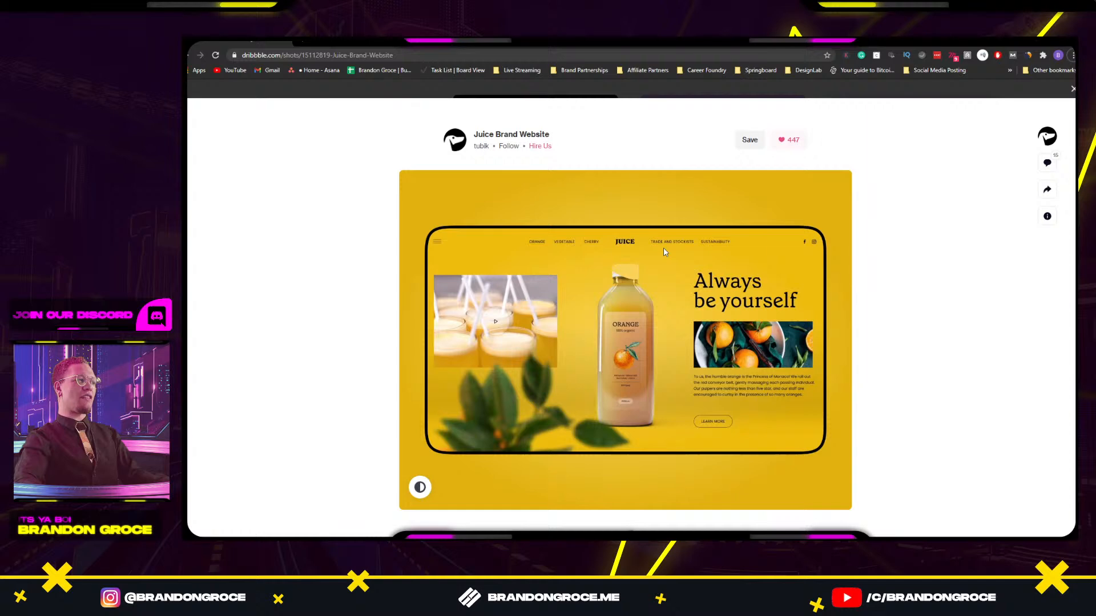
pyautogui.hotkey('alt', 'Tab')
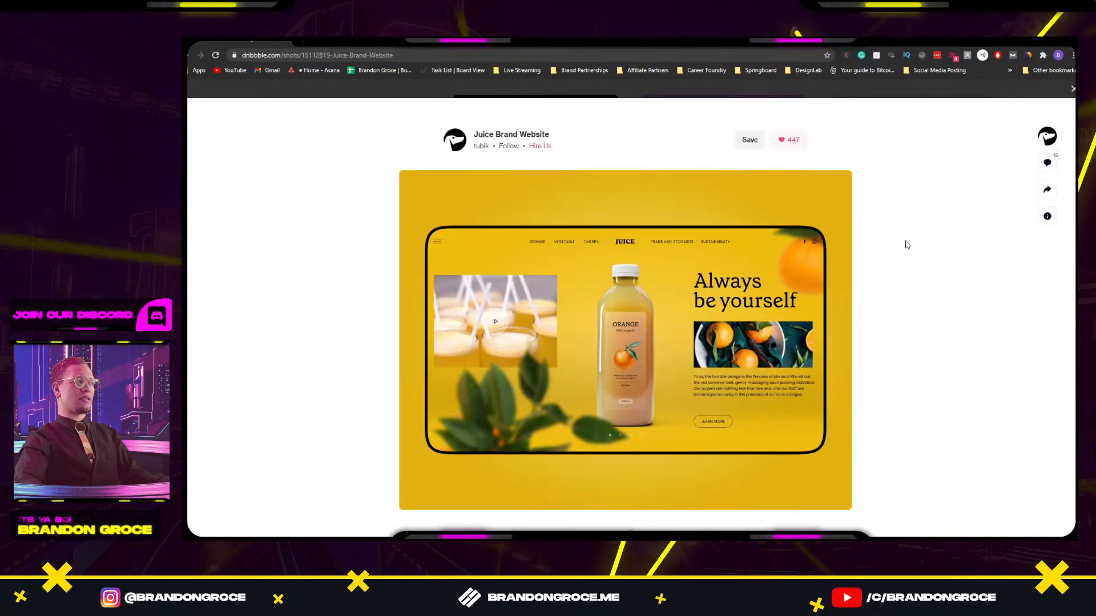
pyautogui.hotkey('alt', 'Tab')
pyautogui.hotkey('alt', 'Tab')
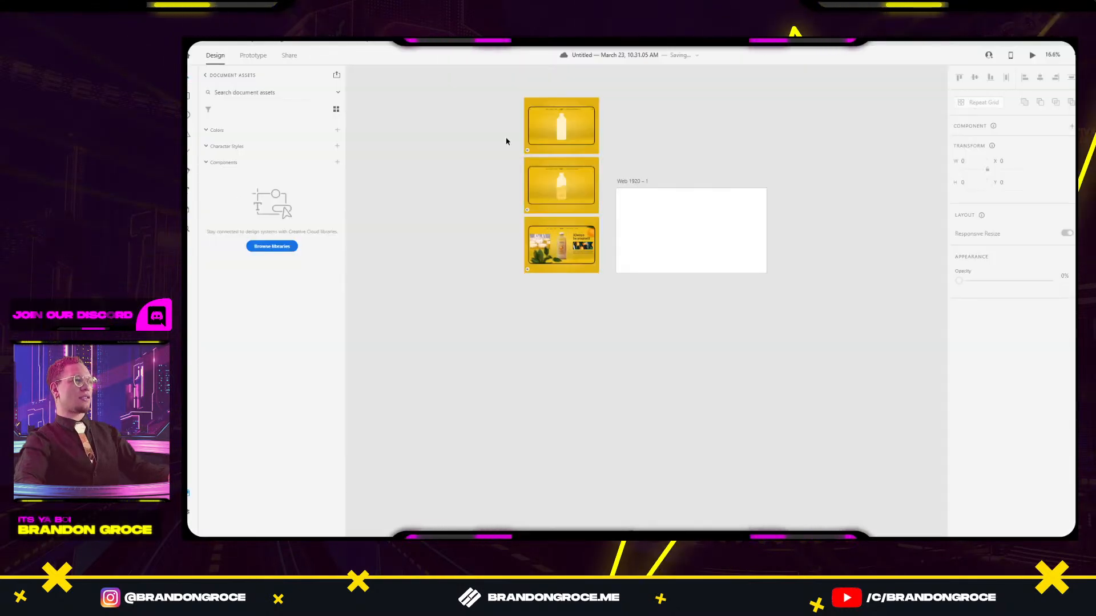
pyautogui.scroll(5, 519, 140)
pyautogui.click(584, 137)
pyautogui.hscroll(5, 687, 215)
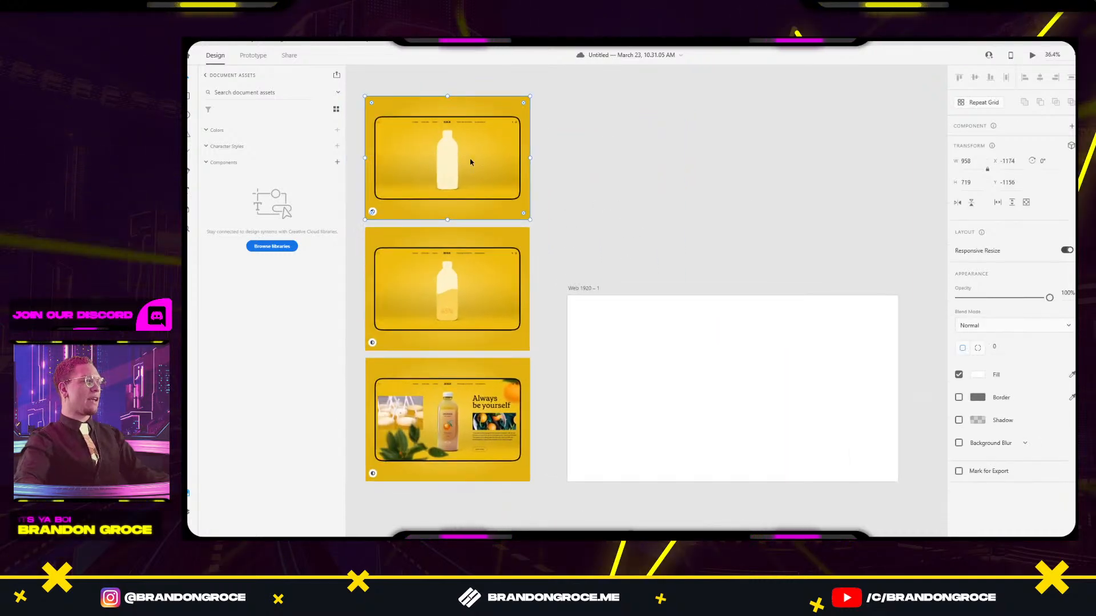
pyautogui.moveTo(450, 160); pyautogui.dragTo(732, 383)
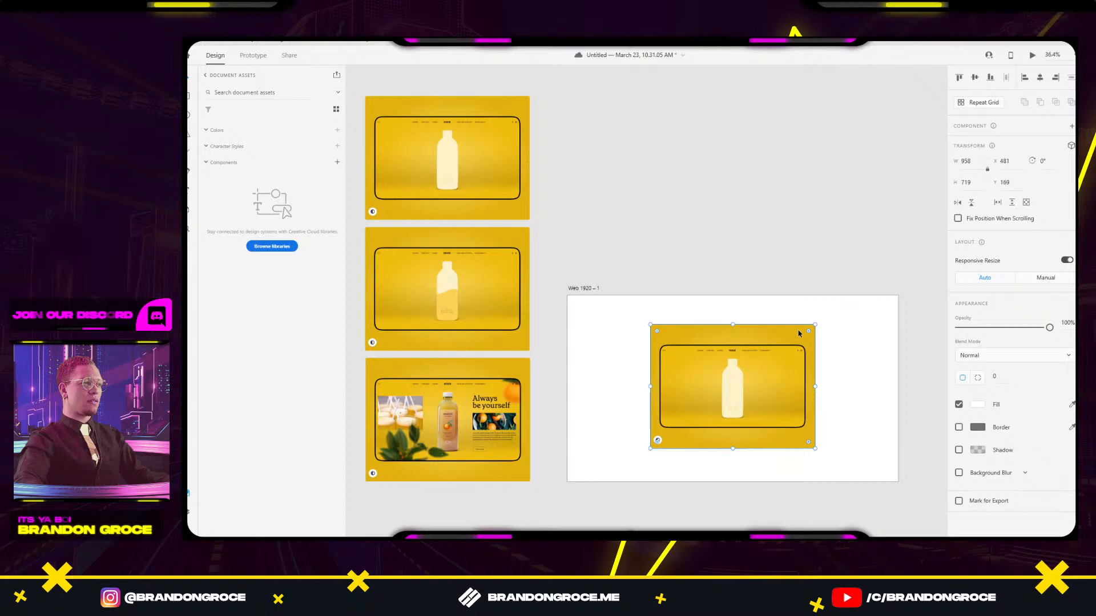
pyautogui.moveTo(816, 322); pyautogui.dragTo(873, 260)
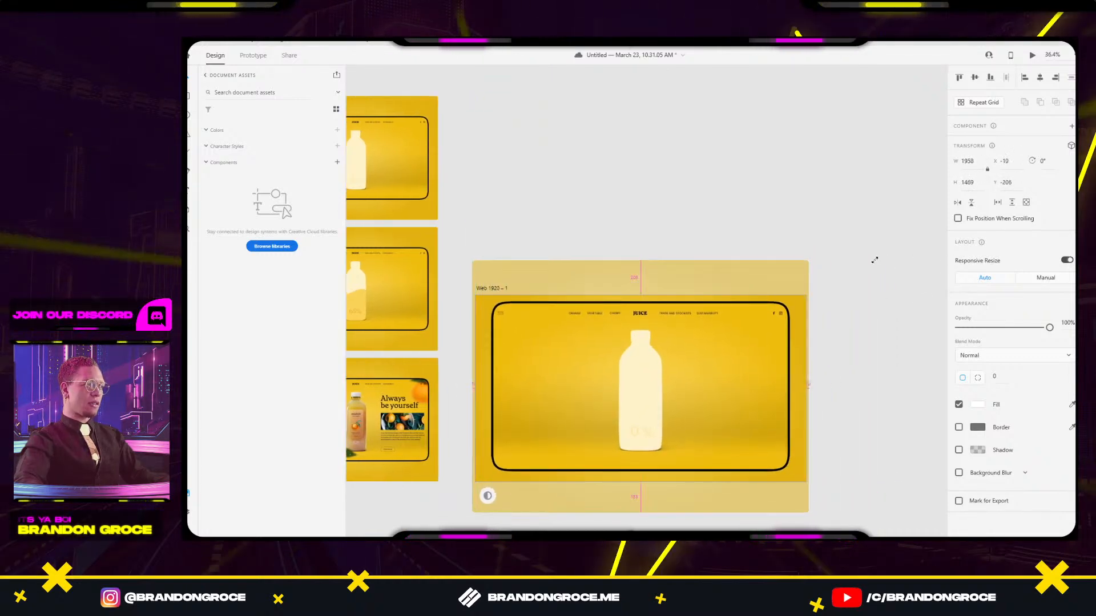
pyautogui.click(830, 291)
pyautogui.moveTo(713, 348); pyautogui.dragTo(713, 350)
pyautogui.click(848, 335)
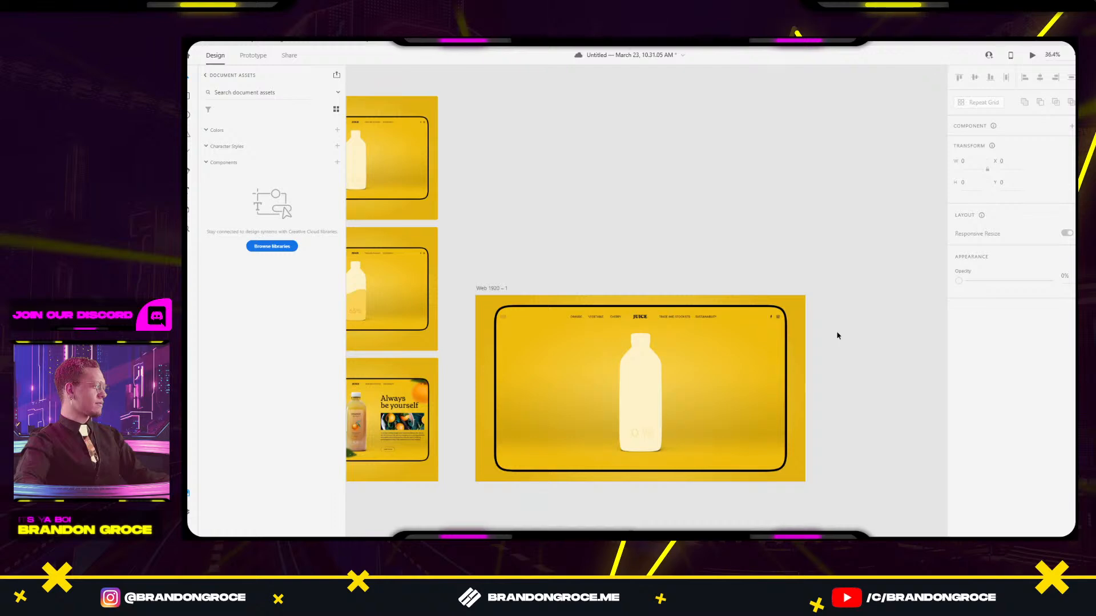
pyautogui.moveTo(836, 333); pyautogui.dragTo(797, 315)
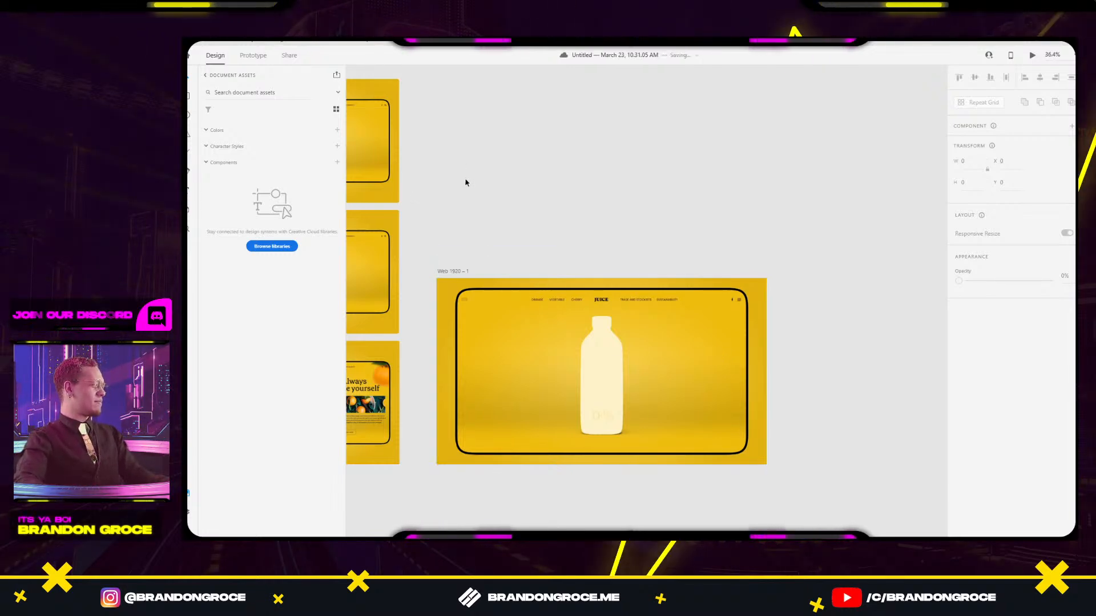
pyautogui.click(619, 368)
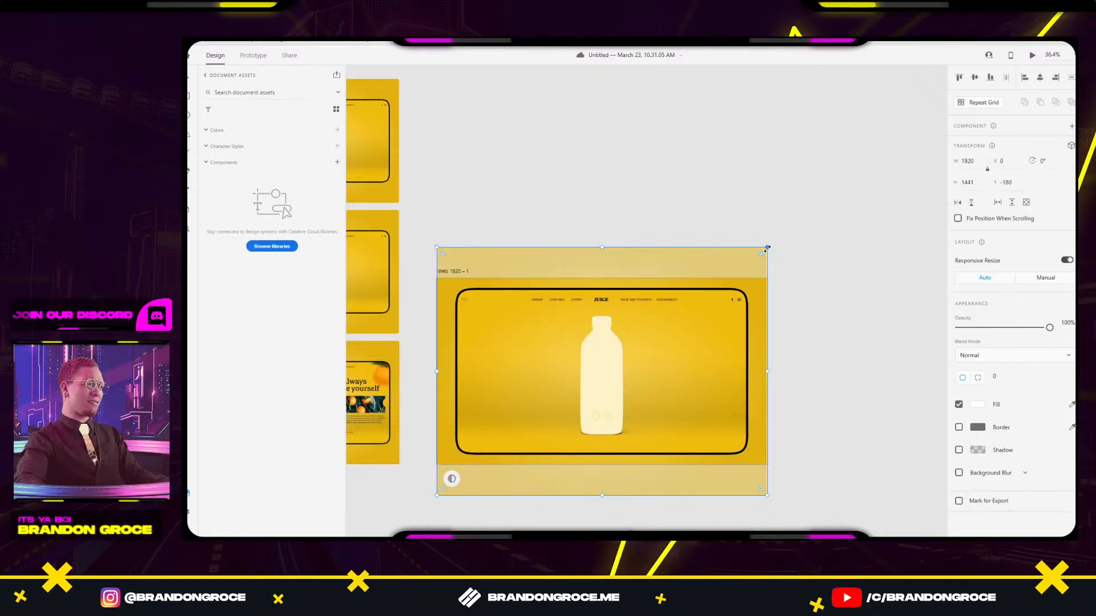
pyautogui.moveTo(767, 248); pyautogui.dragTo(768, 246)
pyautogui.click(787, 252)
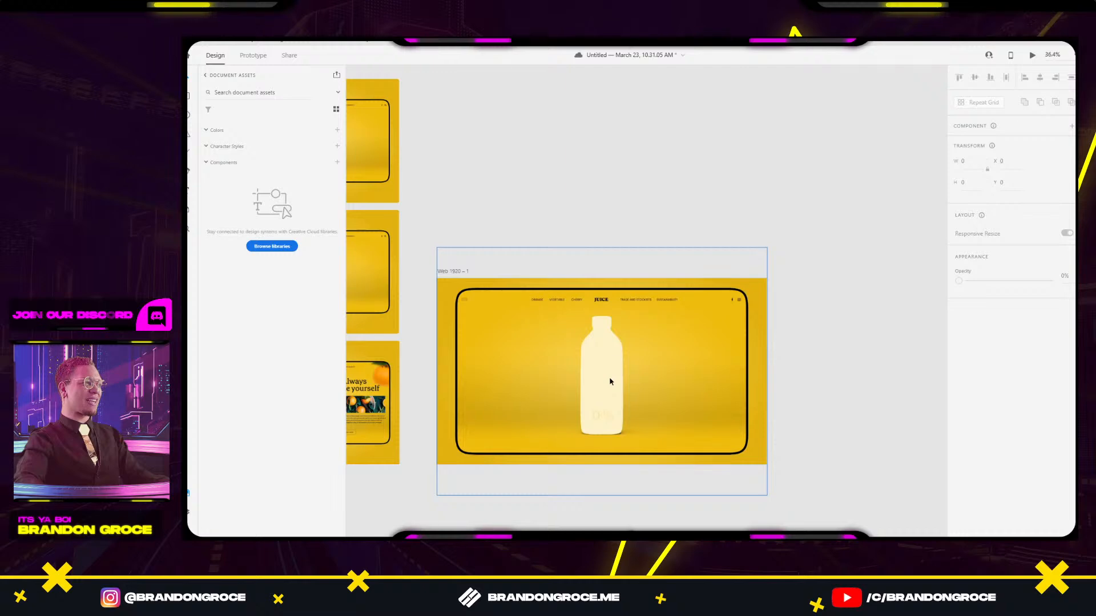
pyautogui.press('r')
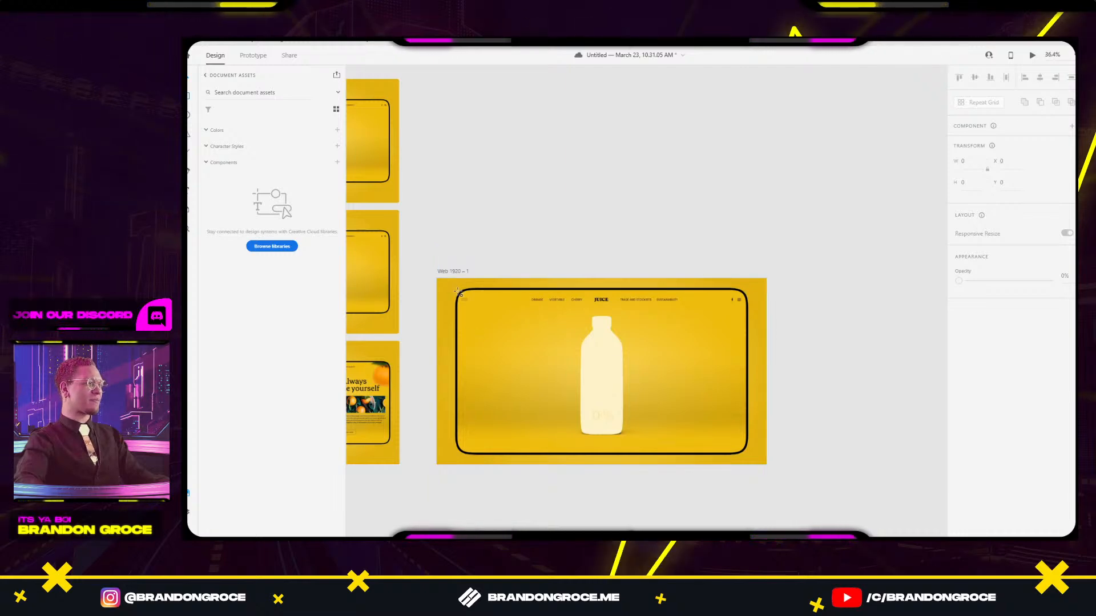
pyautogui.moveTo(458, 292); pyautogui.dragTo(750, 459)
# Extend the rectangle to the frame's top-left corner, remove its fill, and sample the frame's black as border colour.
pyautogui.scroll(4, 472, 333)
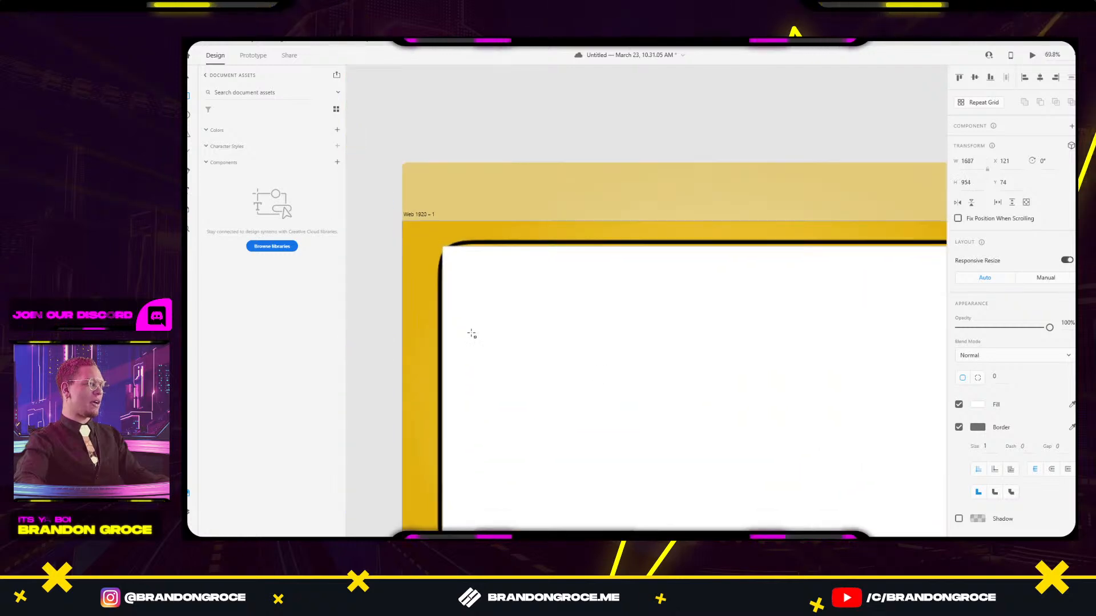
pyautogui.moveTo(575, 260); pyautogui.dragTo(569, 251)
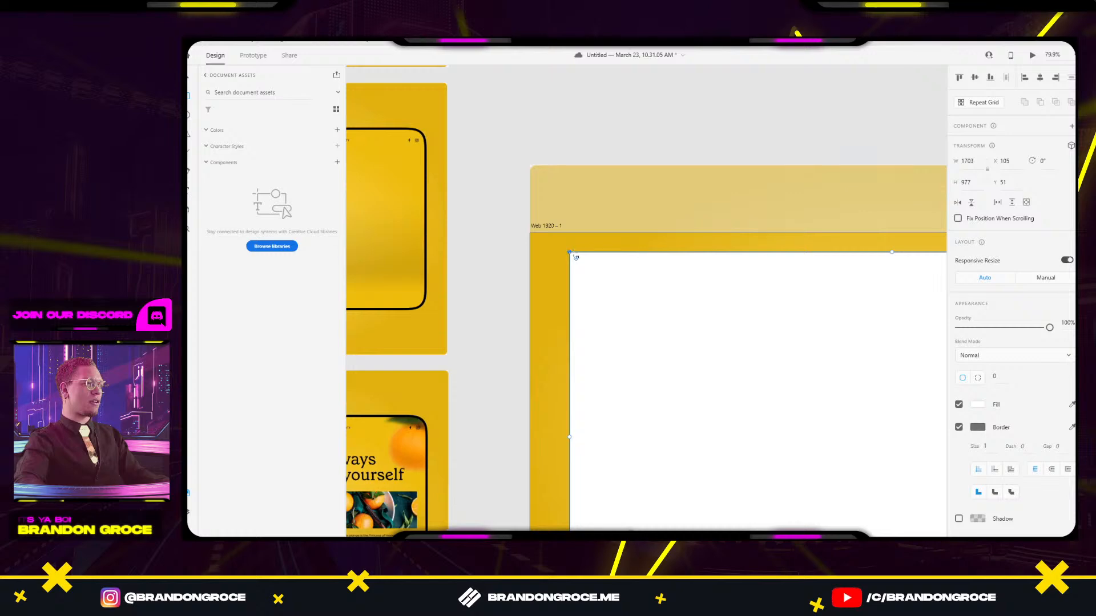
pyautogui.scroll(-4, 775, 326)
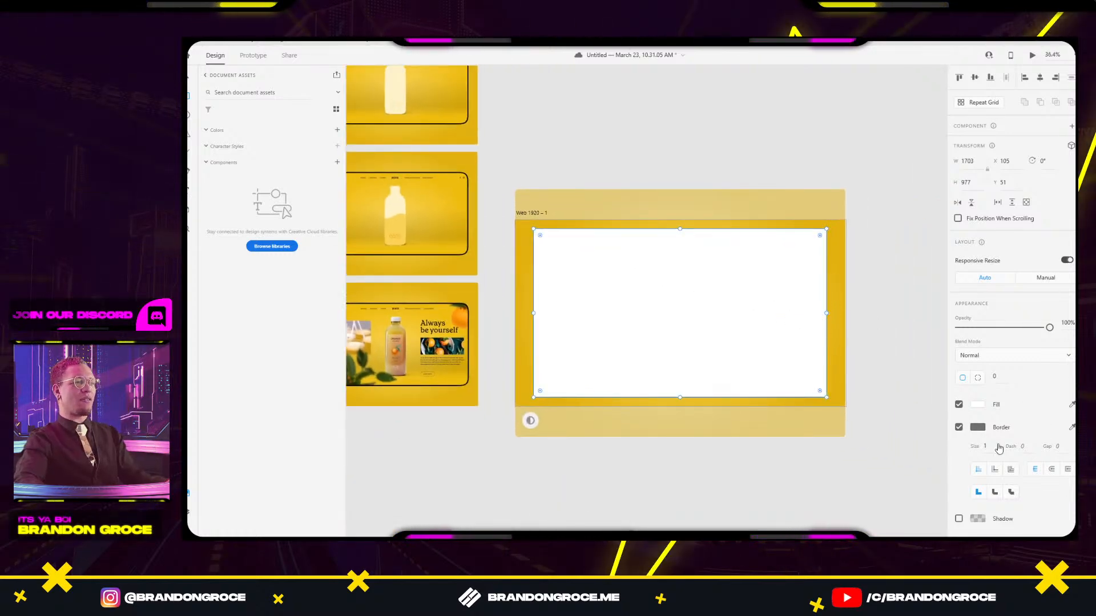
pyautogui.click(958, 404)
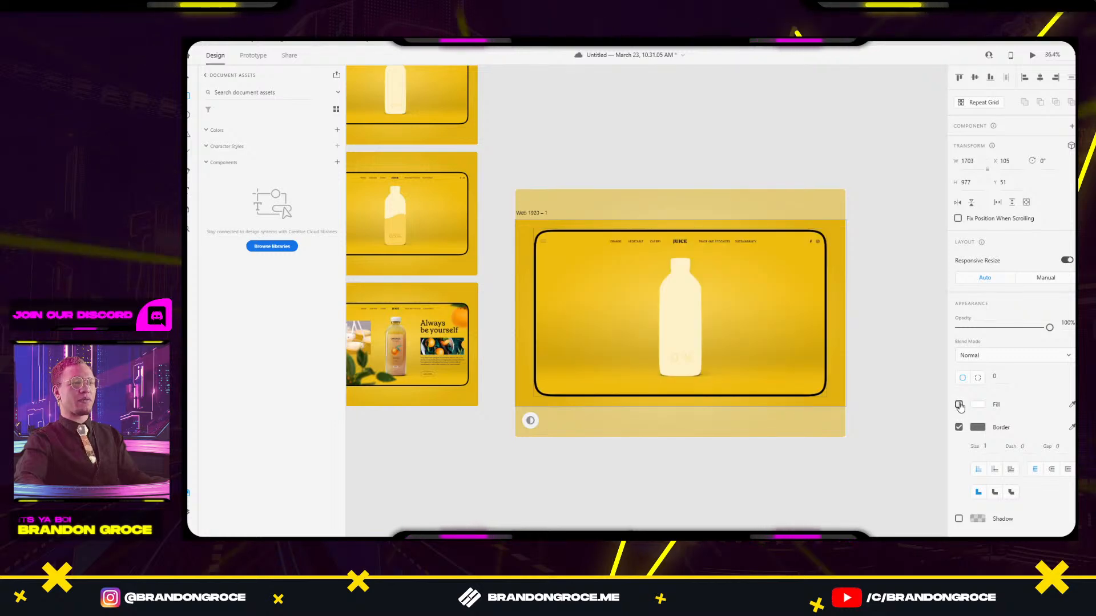
pyautogui.hotkey('ctrl', '3')
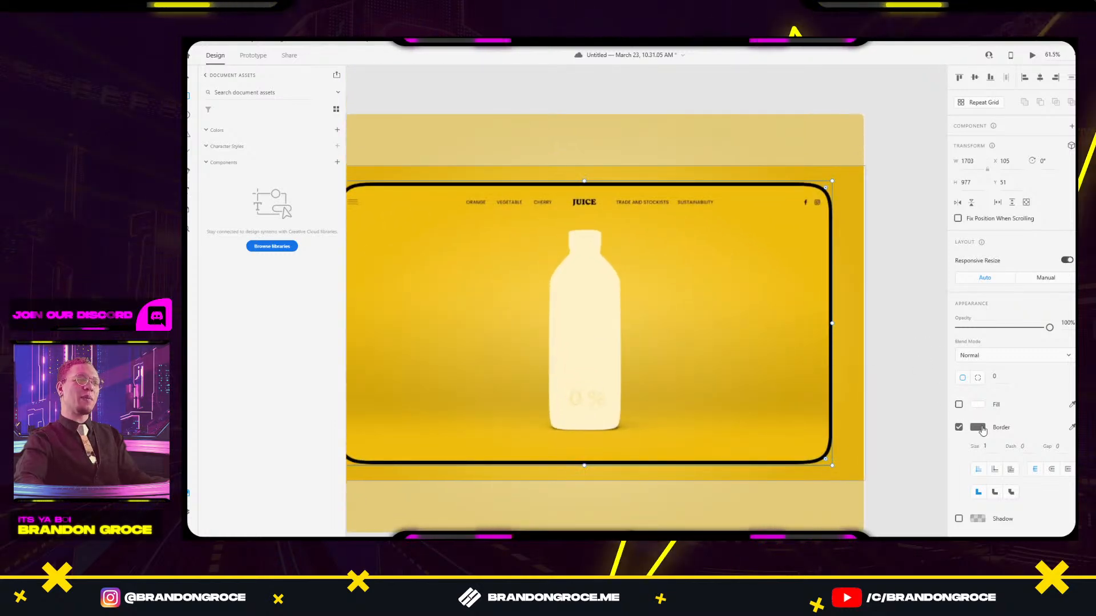
pyautogui.click(979, 427)
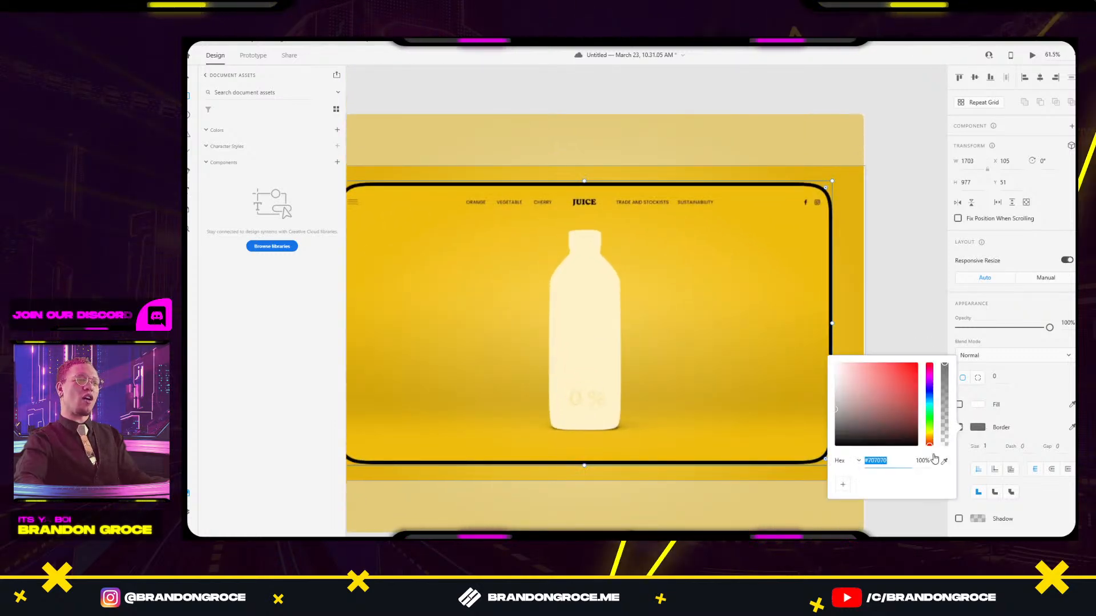
pyautogui.click(827, 281)
# Set the rectangle's border thickness to 10 and nudge the outline into alignment with the frame.
pyautogui.click(986, 446)
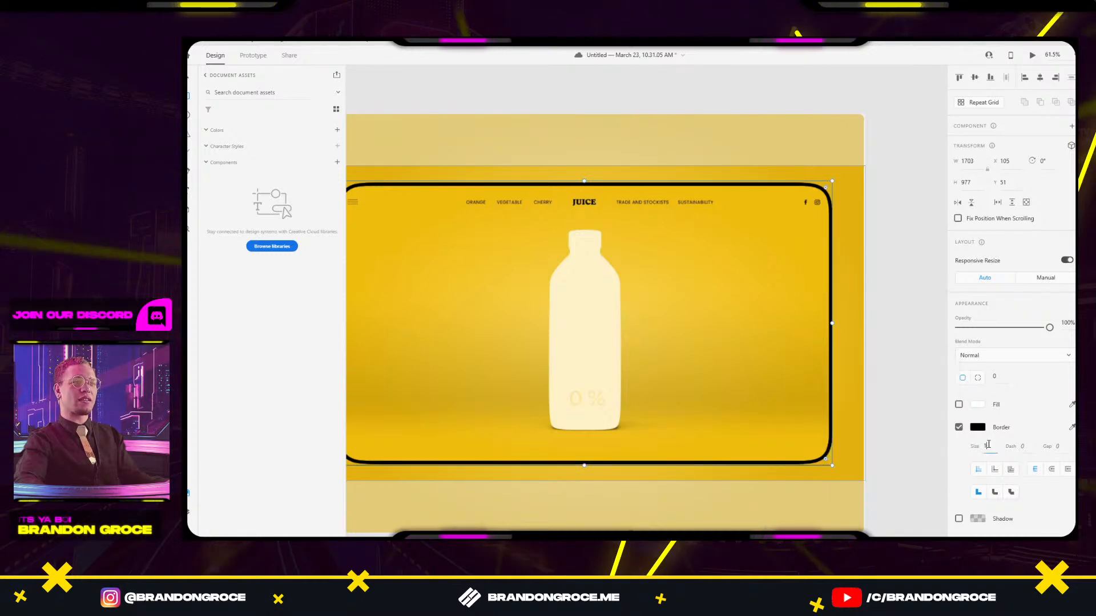
pyautogui.moveTo(986, 446); pyautogui.dragTo(995, 209)
pyautogui.moveTo(997, 454); pyautogui.dragTo(993, 464)
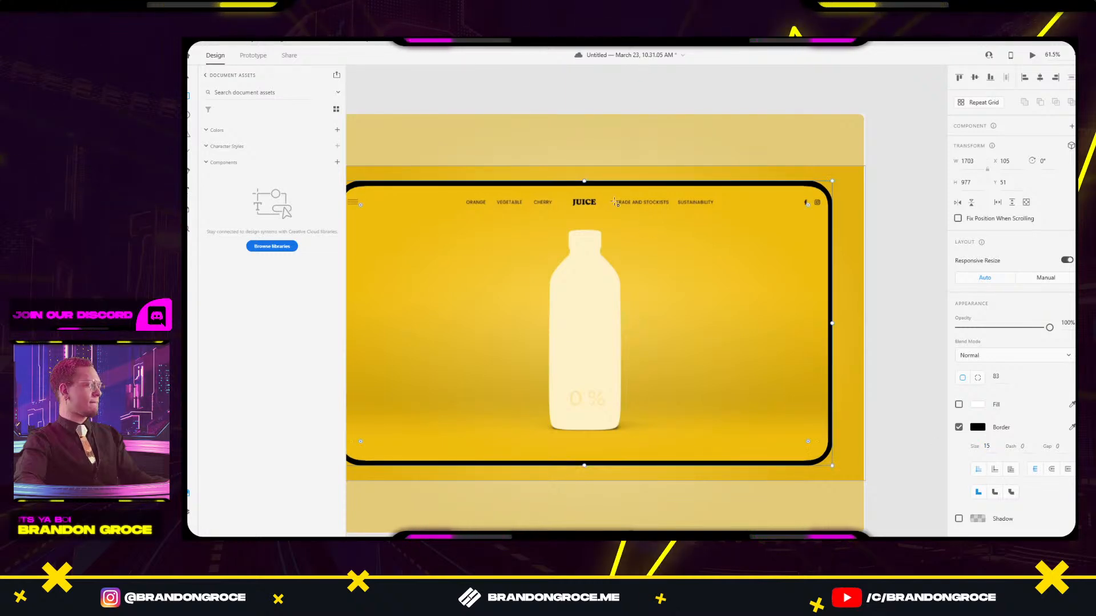
pyautogui.click(637, 91)
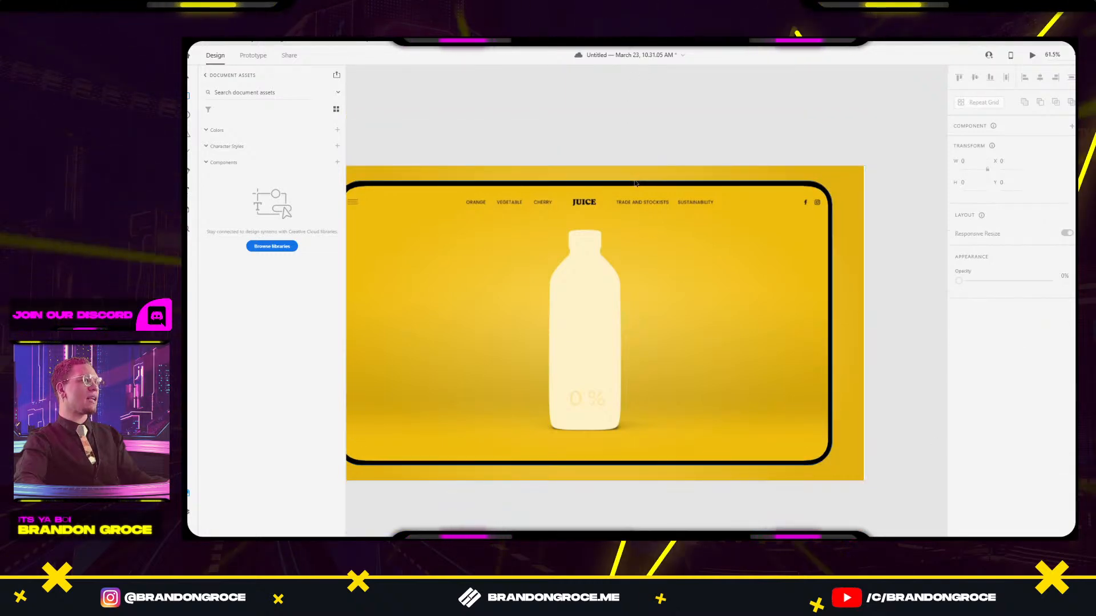
pyautogui.moveTo(634, 184); pyautogui.dragTo(633, 150)
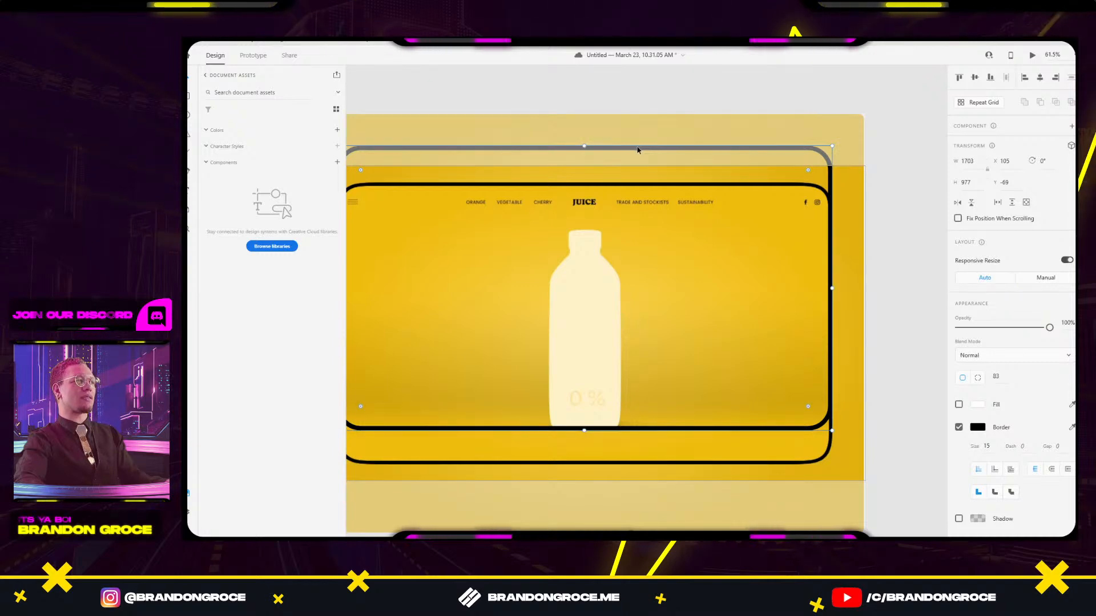
pyautogui.hotkey('ctrl', 'z')
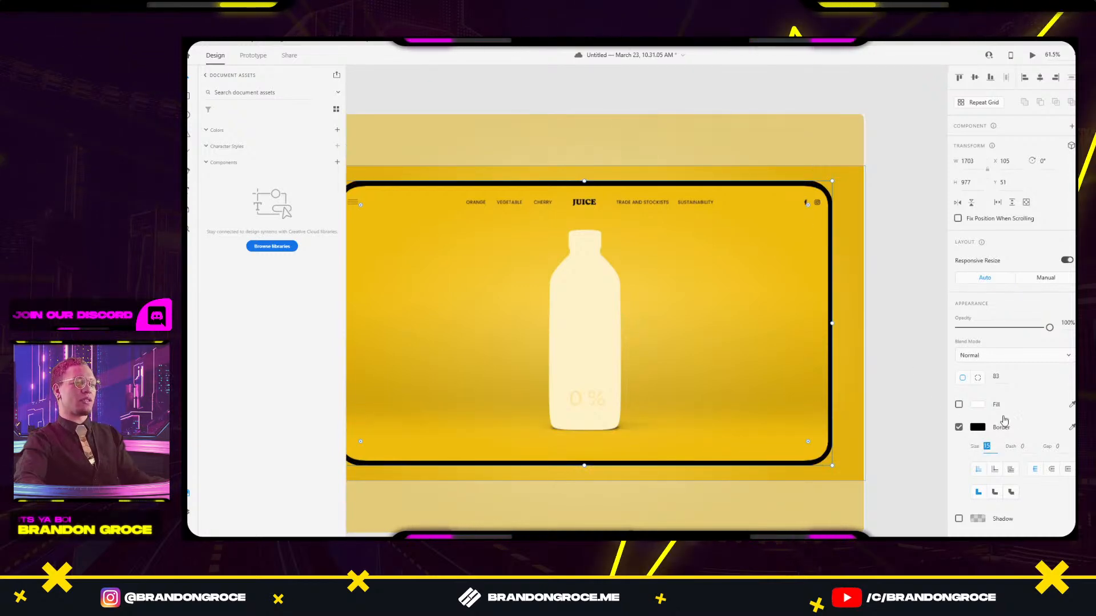
pyautogui.write('10')
pyautogui.press('Return')
pyautogui.click(705, 430)
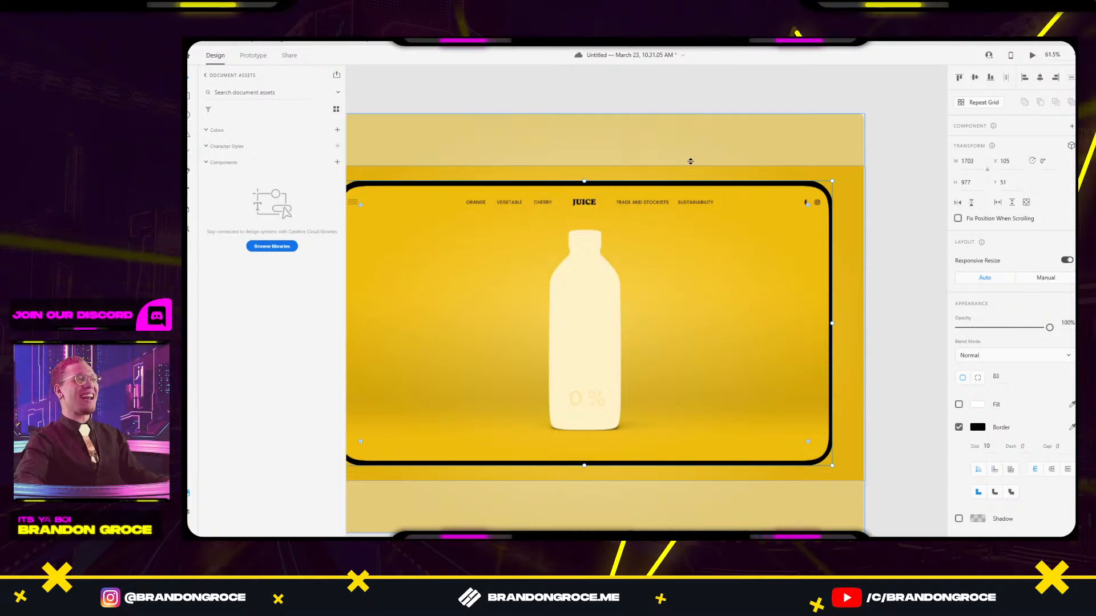
pyautogui.moveTo(674, 182)
pyautogui.mouseDown()
pyautogui.moveTo(660, 195)
pyautogui.moveTo(667, 187)
pyautogui.mouseUp()
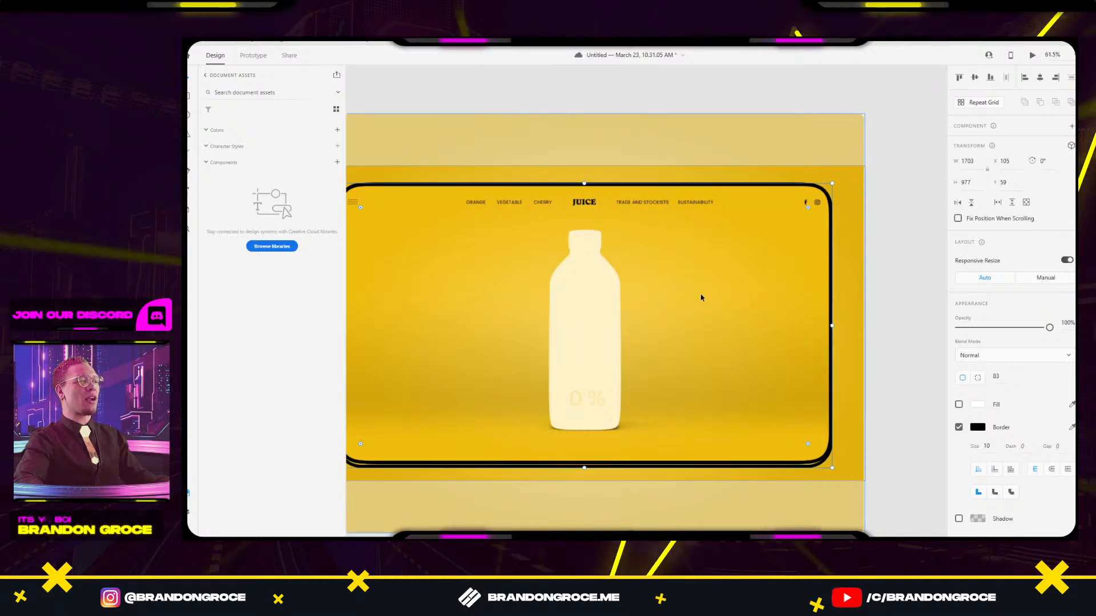
pyautogui.click(638, 439)
pyautogui.click(583, 466)
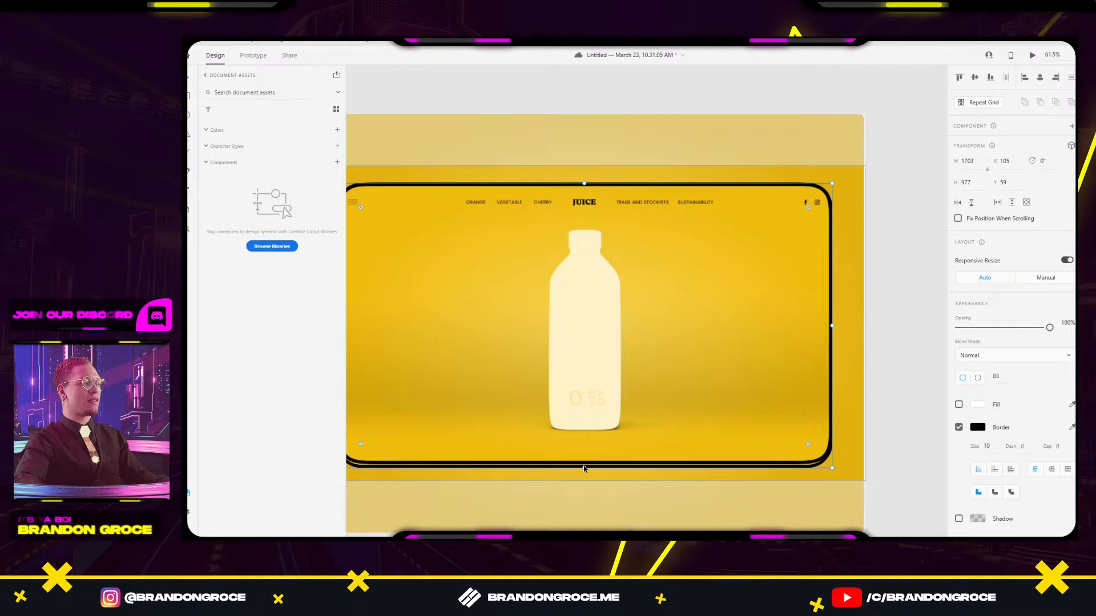
# Pull the frame's bottom edge up slightly and fade the background Juice mockup to 56% opacity.
pyautogui.moveTo(584, 467); pyautogui.dragTo(588, 464)
pyautogui.click(606, 396)
pyautogui.scroll(-3, 607, 396)
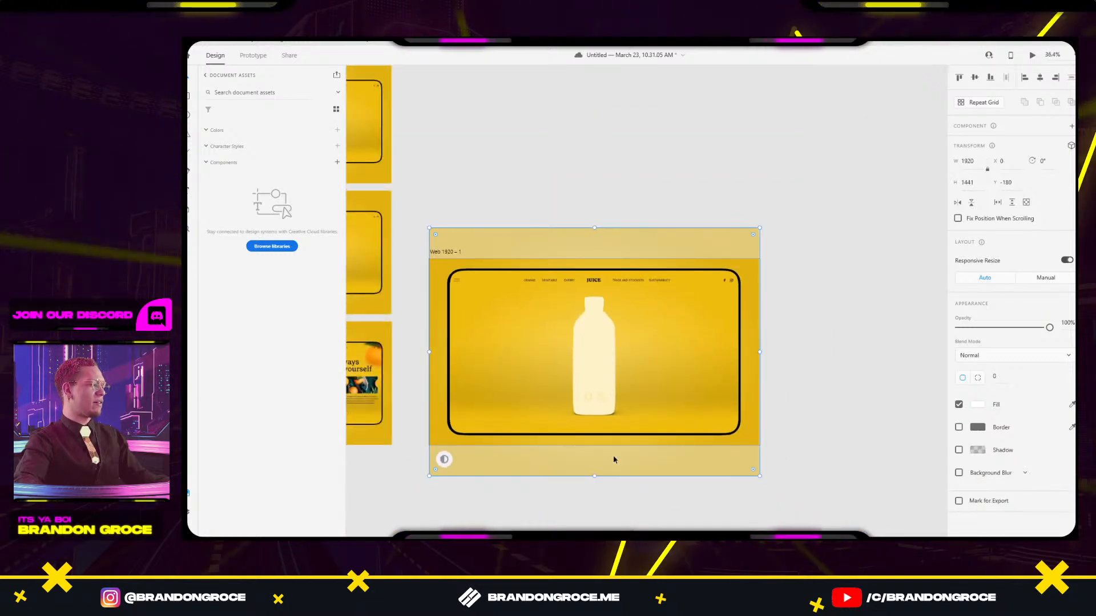
pyautogui.moveTo(1049, 327); pyautogui.dragTo(1008, 327)
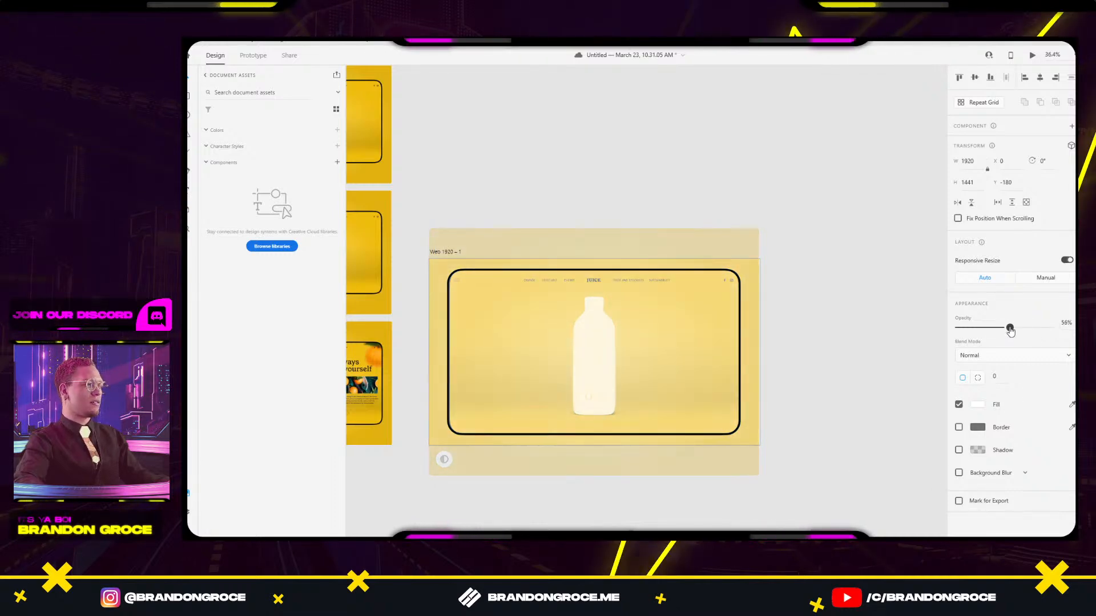
pyautogui.scroll(5, 592, 316)
pyautogui.scroll(1, 593, 319)
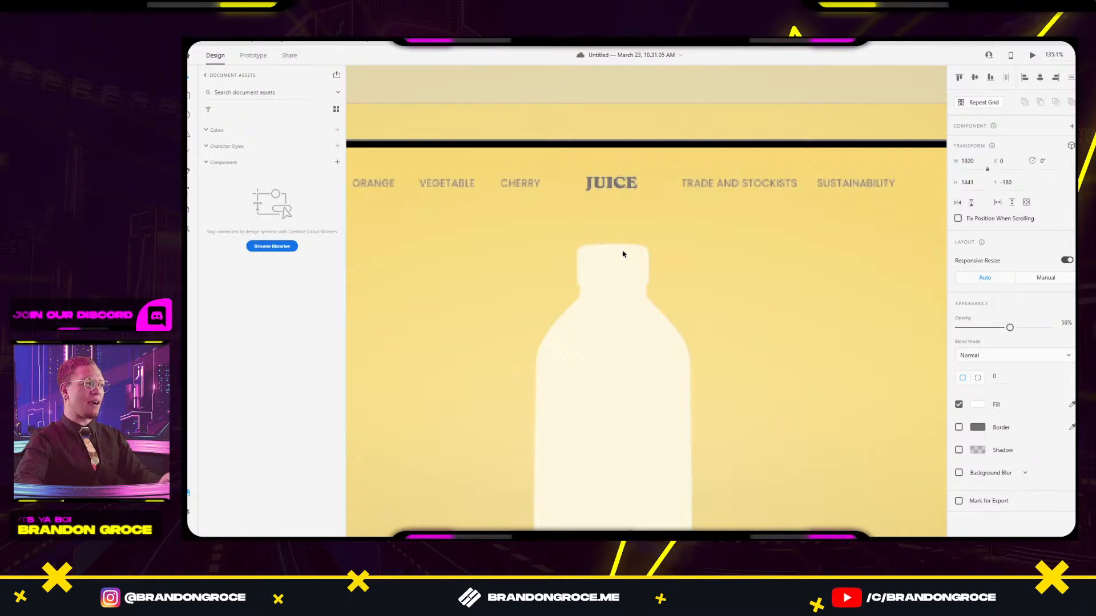
# Draw a small rectangle on the bottle neck, undoing a height change and deleting a stray duplicate.
pyautogui.moveTo(580, 282); pyautogui.dragTo(632, 302)
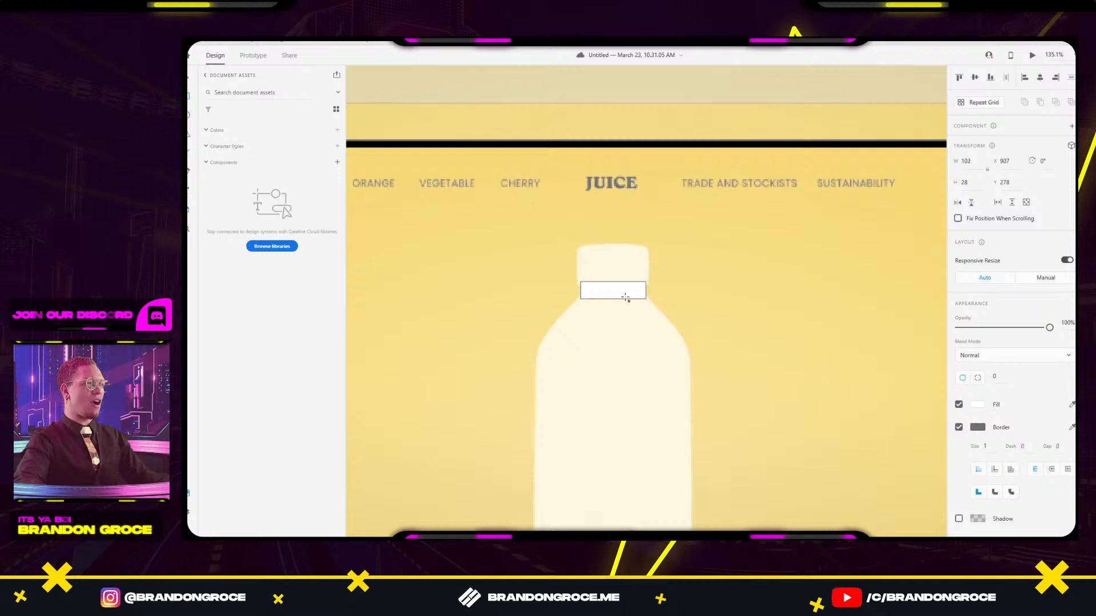
pyautogui.moveTo(616, 295)
pyautogui.mouseDown()
pyautogui.moveTo(571, 280)
pyautogui.moveTo(607, 203)
pyautogui.mouseUp()
pyautogui.scroll(5, 594, 281)
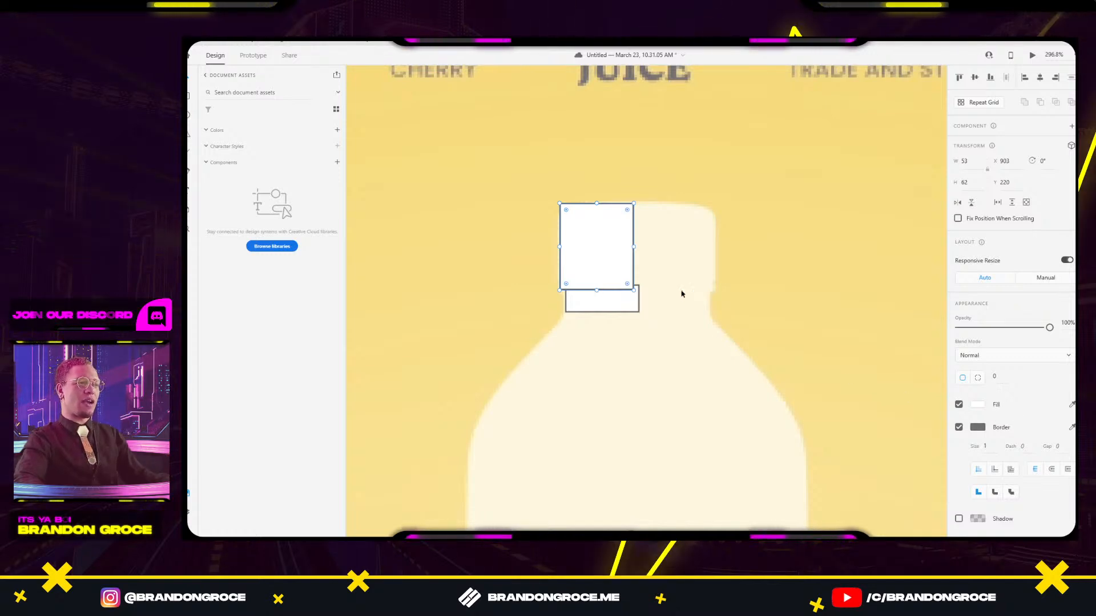
pyautogui.moveTo(596, 203); pyautogui.dragTo(591, 220)
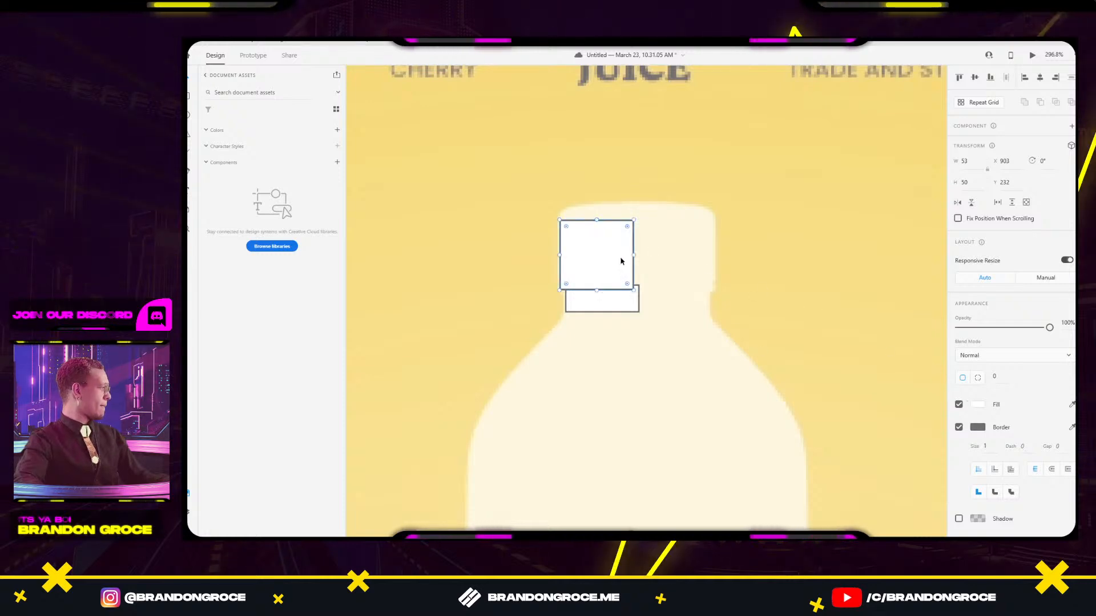
pyautogui.hotkey('ctrl', 'z')
pyautogui.click(601, 244)
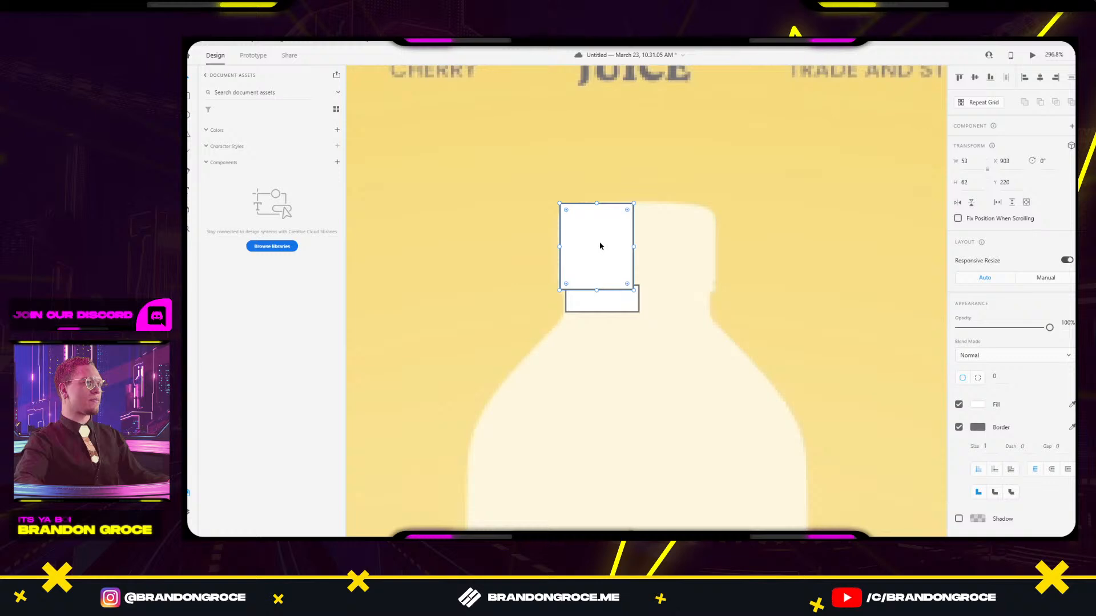
pyautogui.hotkey('ctrl', 'z')
pyautogui.moveTo(604, 277); pyautogui.dragTo(716, 222)
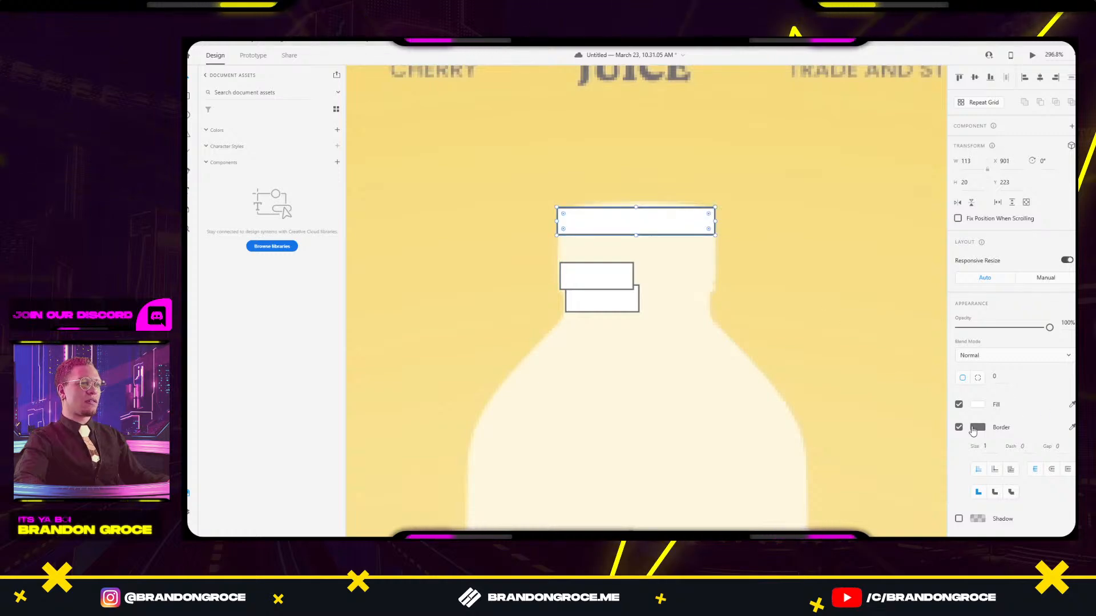
pyautogui.write('34')
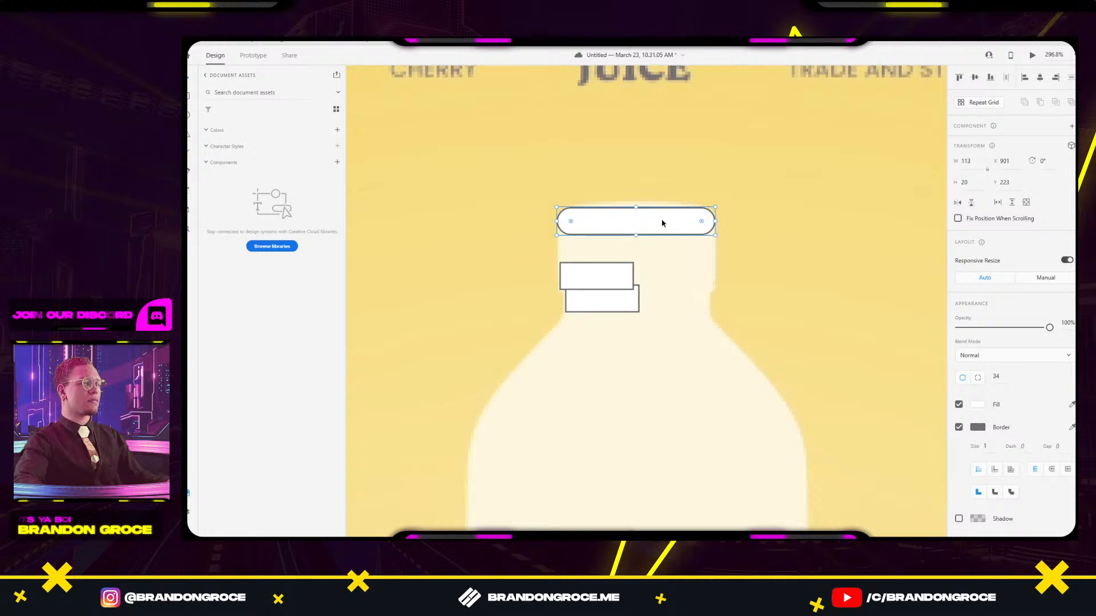
pyautogui.press('Delete')
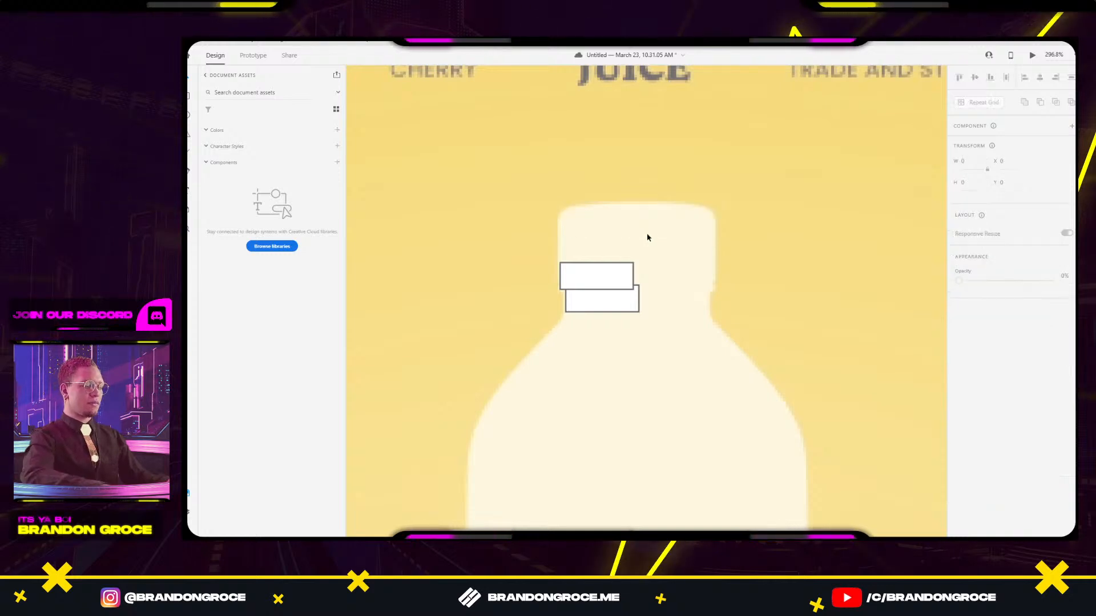
# Draw an ellipse across the bottle top and extend the cap rectangle up to it with corner radius 6.
pyautogui.press('e')
pyautogui.moveTo(562, 204)
pyautogui.mouseDown()
pyautogui.moveTo(716, 236)
pyautogui.moveTo(684, 219)
pyautogui.mouseUp()
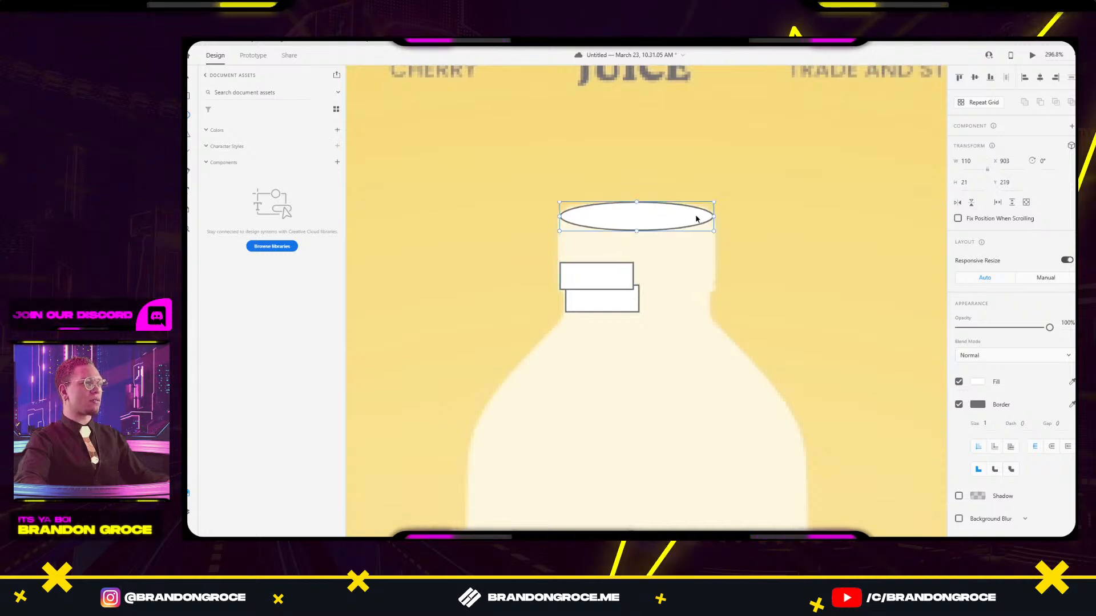
pyautogui.moveTo(714, 217); pyautogui.dragTo(716, 217)
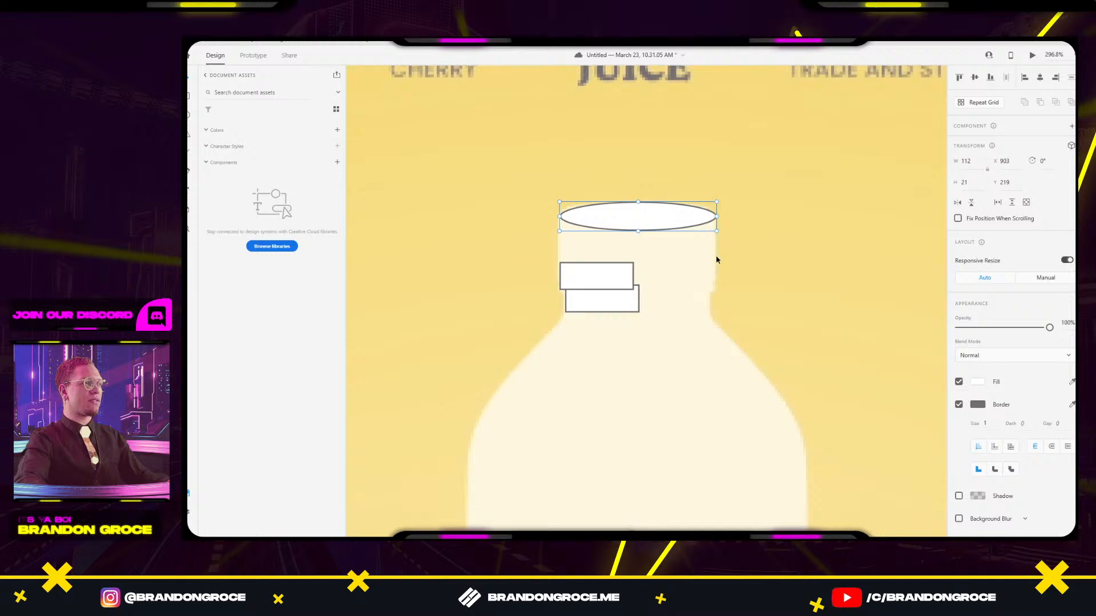
pyautogui.click(593, 274)
pyautogui.moveTo(597, 261); pyautogui.dragTo(593, 217)
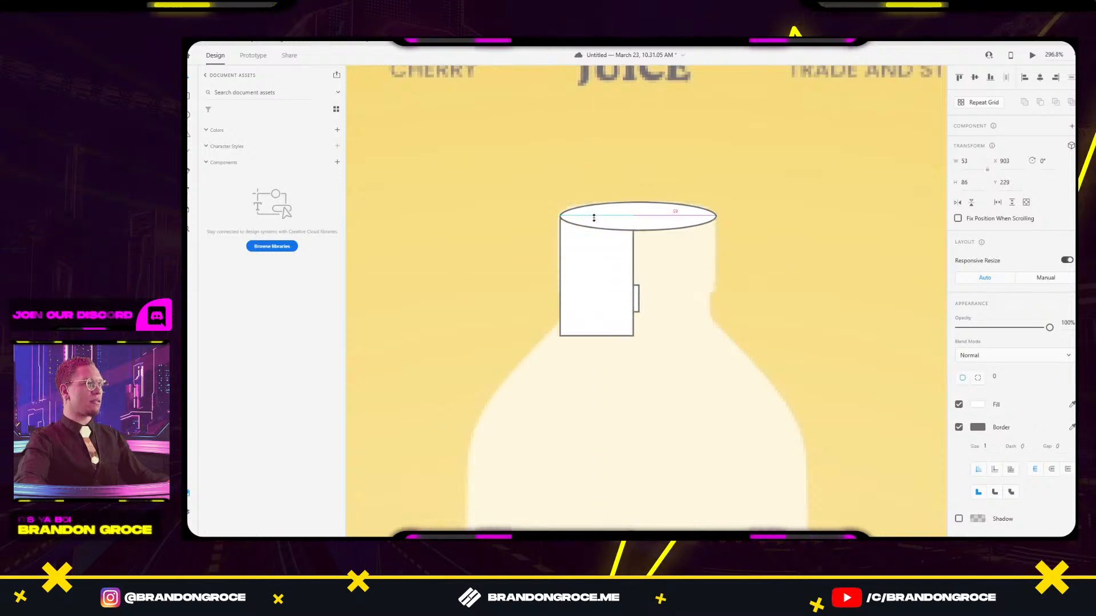
pyautogui.hotkey('ctrl', 'z')
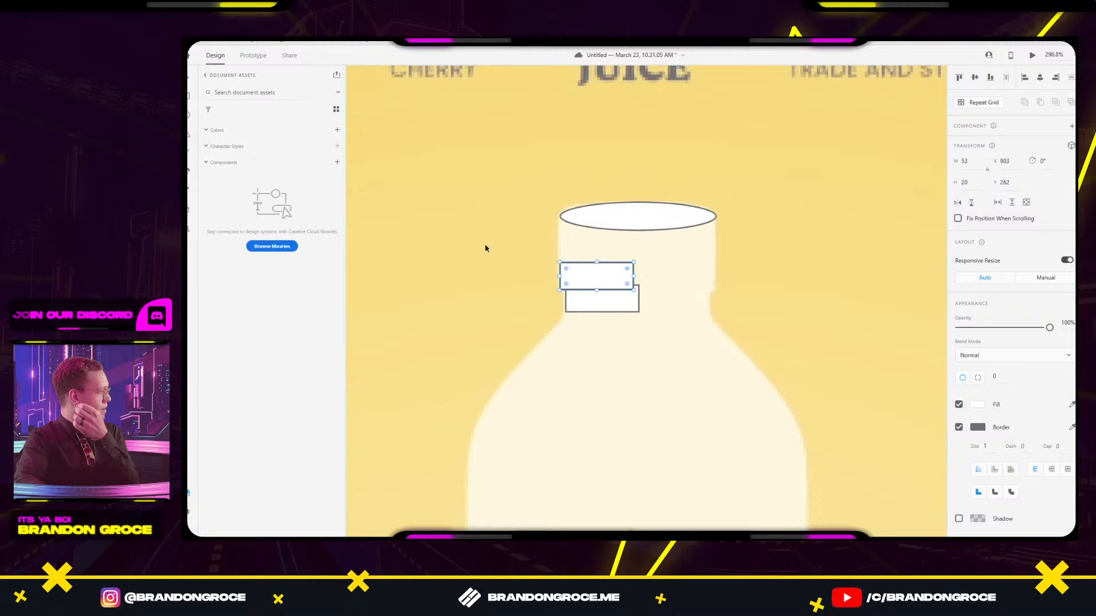
pyautogui.moveTo(596, 262); pyautogui.dragTo(596, 217)
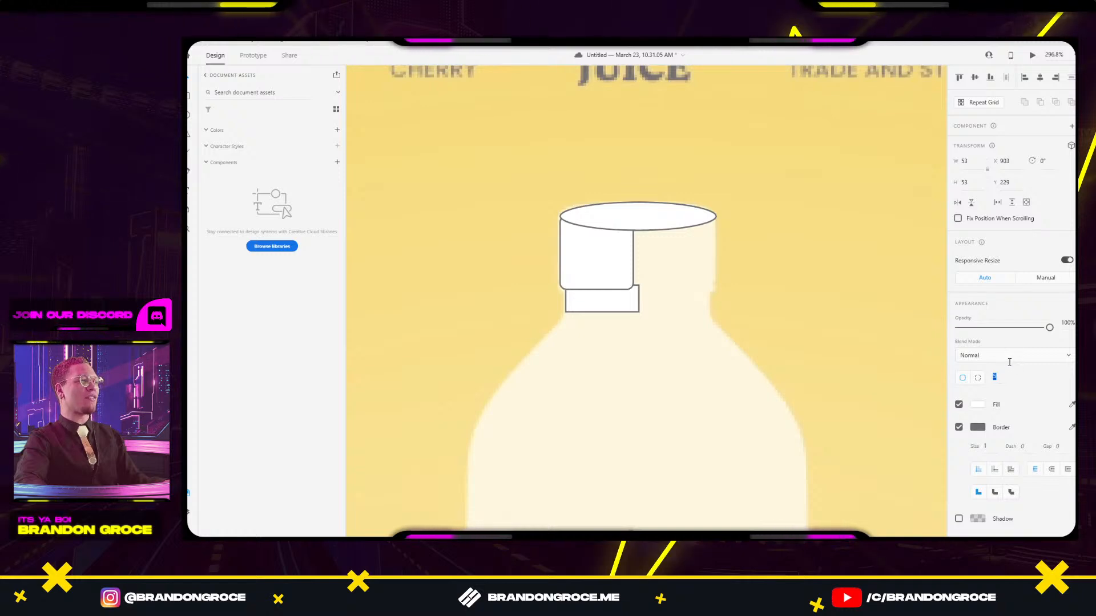
pyautogui.press('Up')
pyautogui.press('Return')
pyautogui.moveTo(598, 290); pyautogui.dragTo(598, 293)
pyautogui.moveTo(597, 214); pyautogui.dragTo(602, 215)
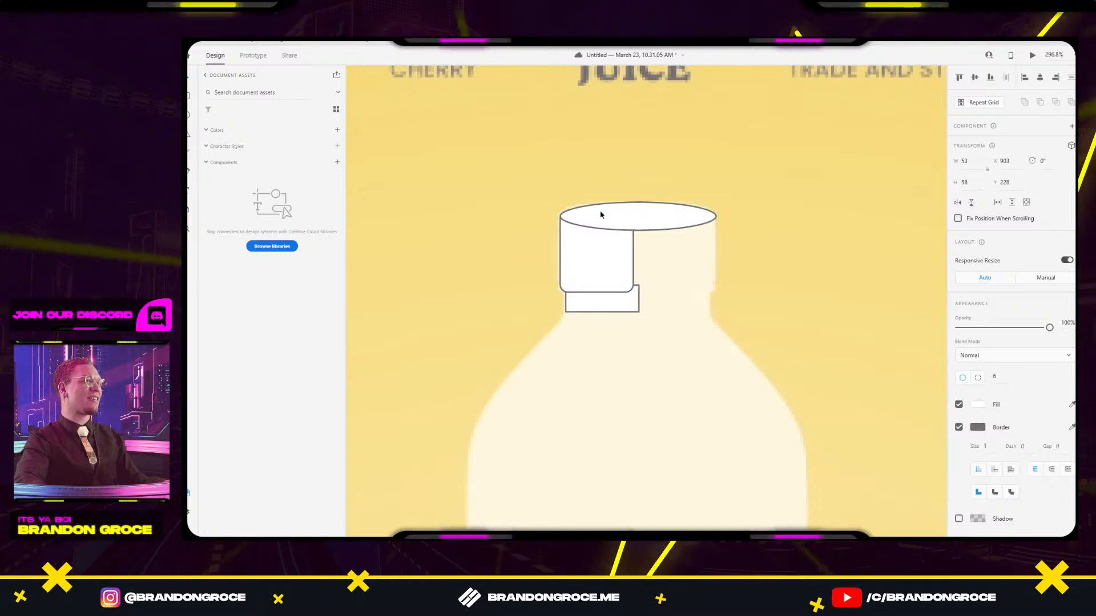
# Select the collar rectangle under the cap, then draw a large ellipse across the bottle body.
pyautogui.click(614, 150)
pyautogui.scroll(-2, 682, 314)
pyautogui.click(598, 229)
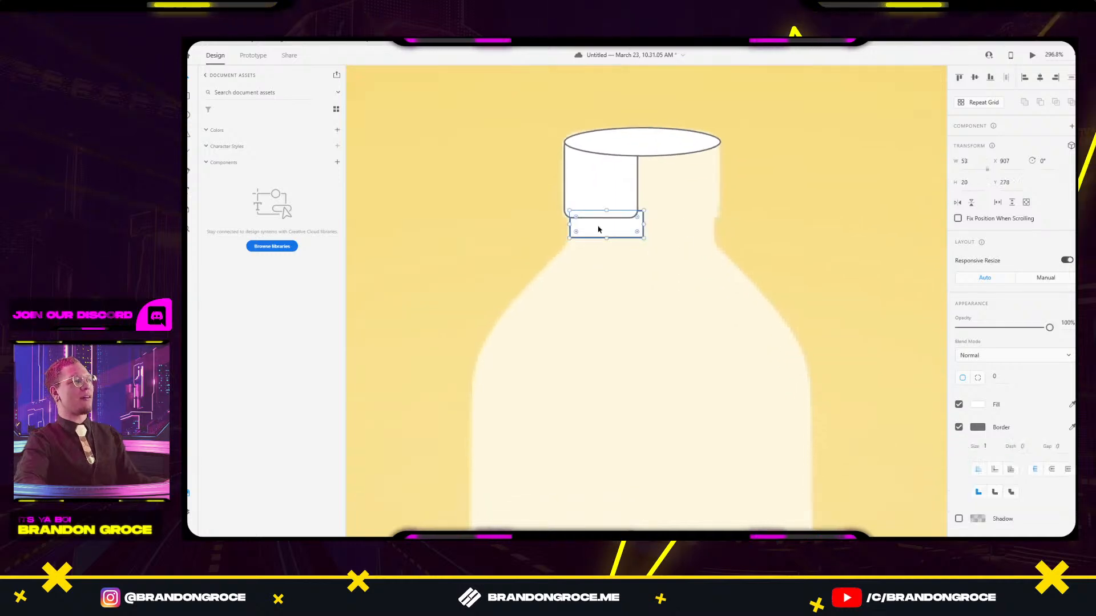
pyautogui.moveTo(607, 288); pyautogui.dragTo(635, 236)
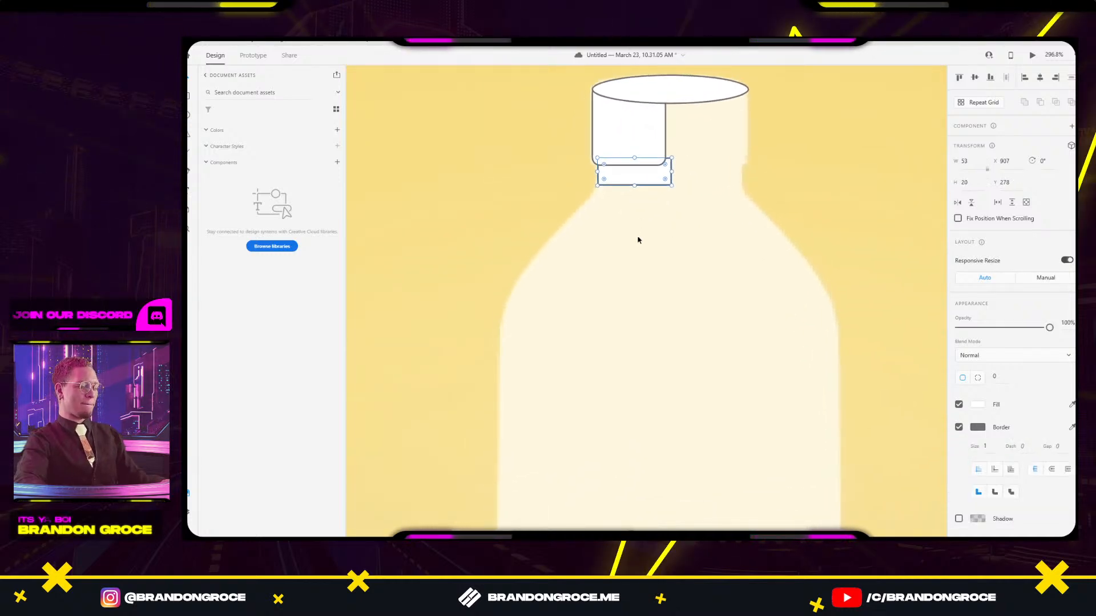
pyautogui.press('e')
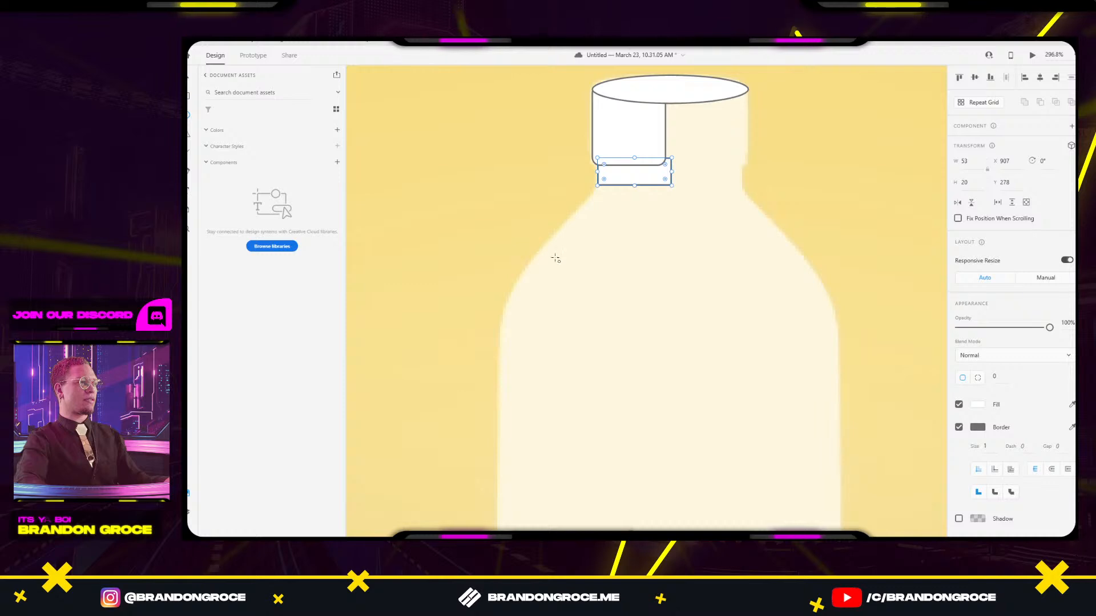
pyautogui.moveTo(547, 265)
pyautogui.mouseDown()
pyautogui.moveTo(721, 392)
pyautogui.moveTo(821, 411)
pyautogui.moveTo(843, 436)
pyautogui.mouseUp()
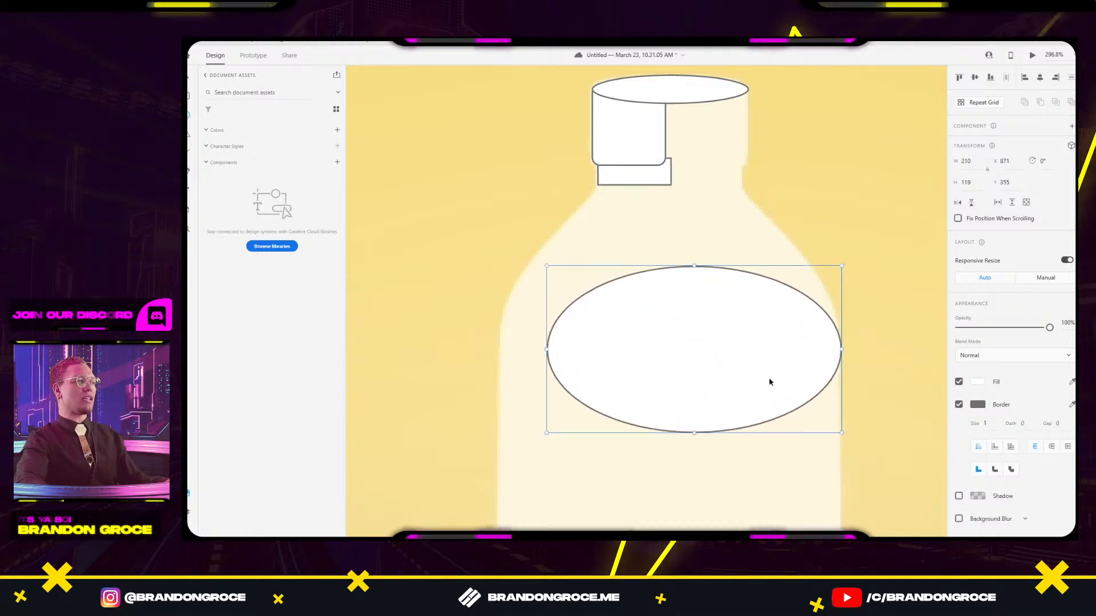
# Move the large ellipse up onto the bottle's shoulder and widen it to span the bottle.
pyautogui.moveTo(770, 382)
pyautogui.mouseDown()
pyautogui.moveTo(695, 342)
pyautogui.moveTo(702, 318)
pyautogui.mouseUp()
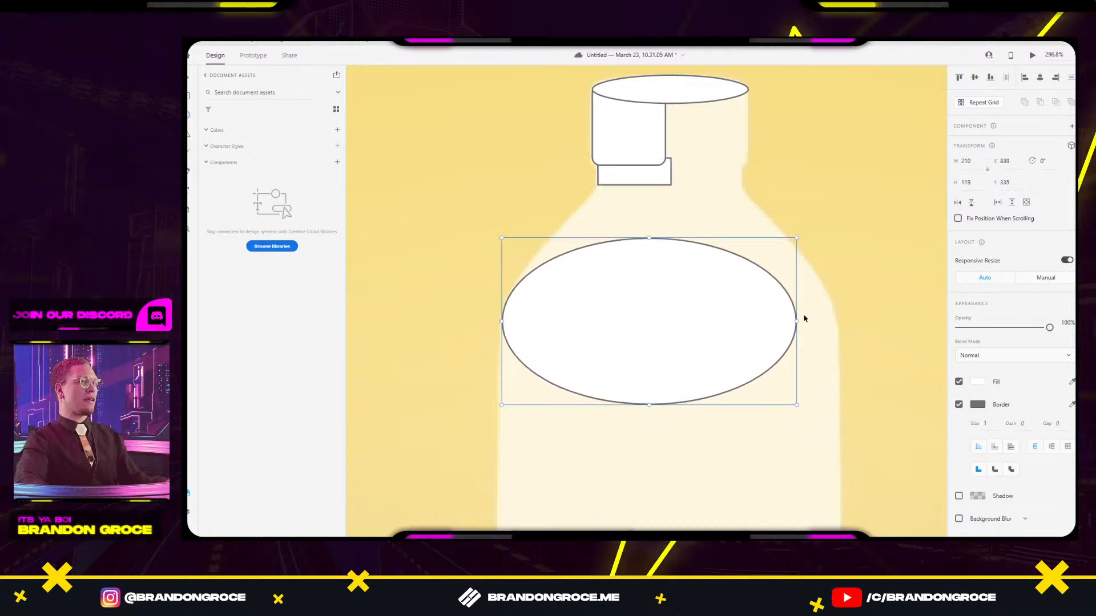
pyautogui.moveTo(796, 317); pyautogui.dragTo(837, 321)
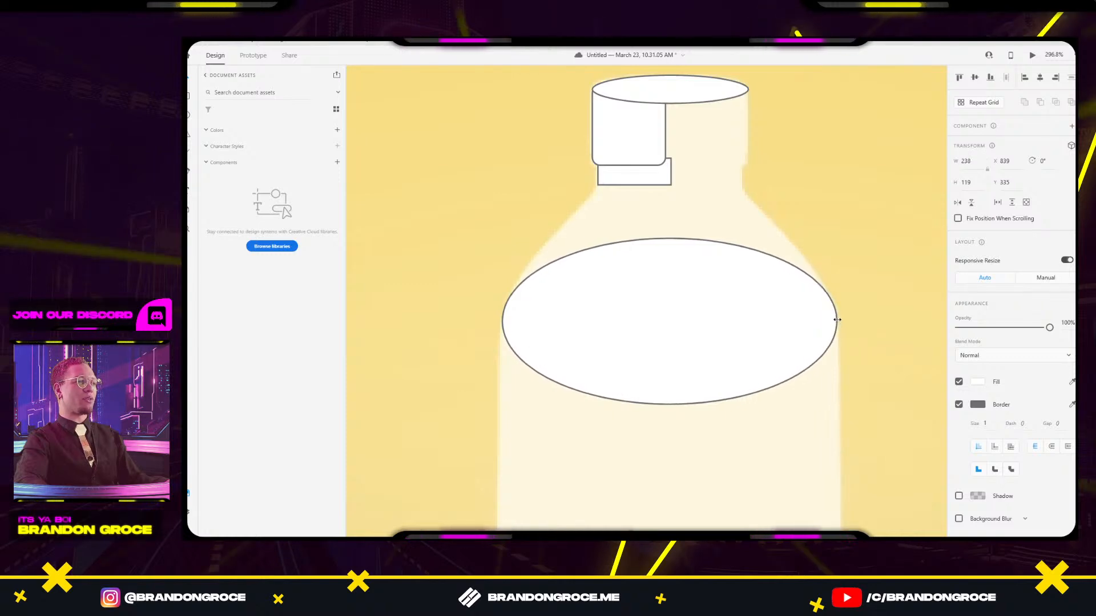
pyautogui.click(862, 178)
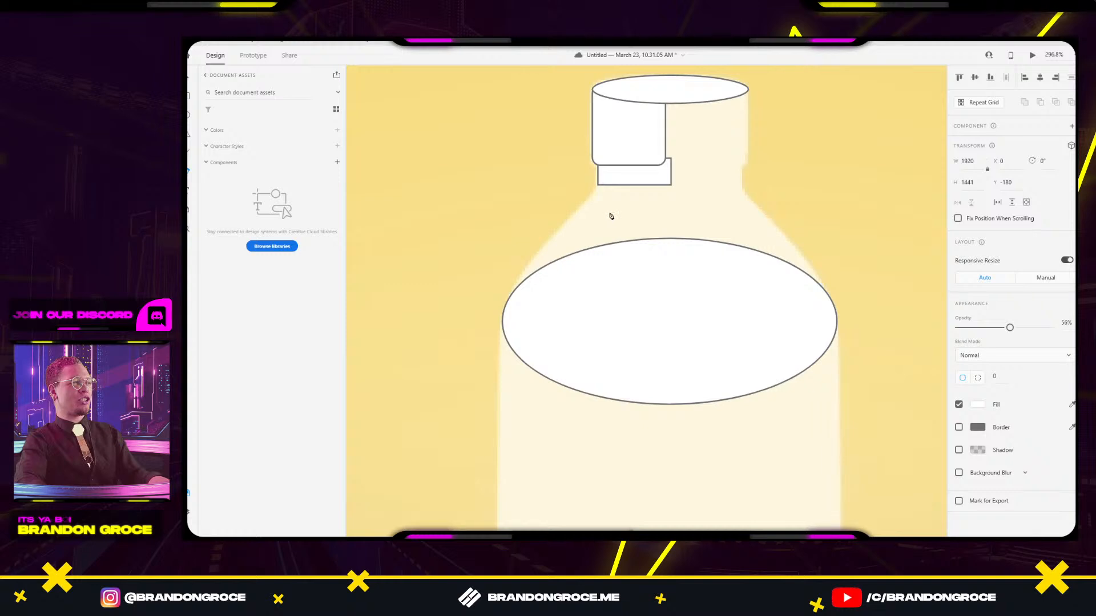
# Draw a curved pen path from the collar's lower-left corner down into the ellipse and back up.
pyautogui.click(597, 185)
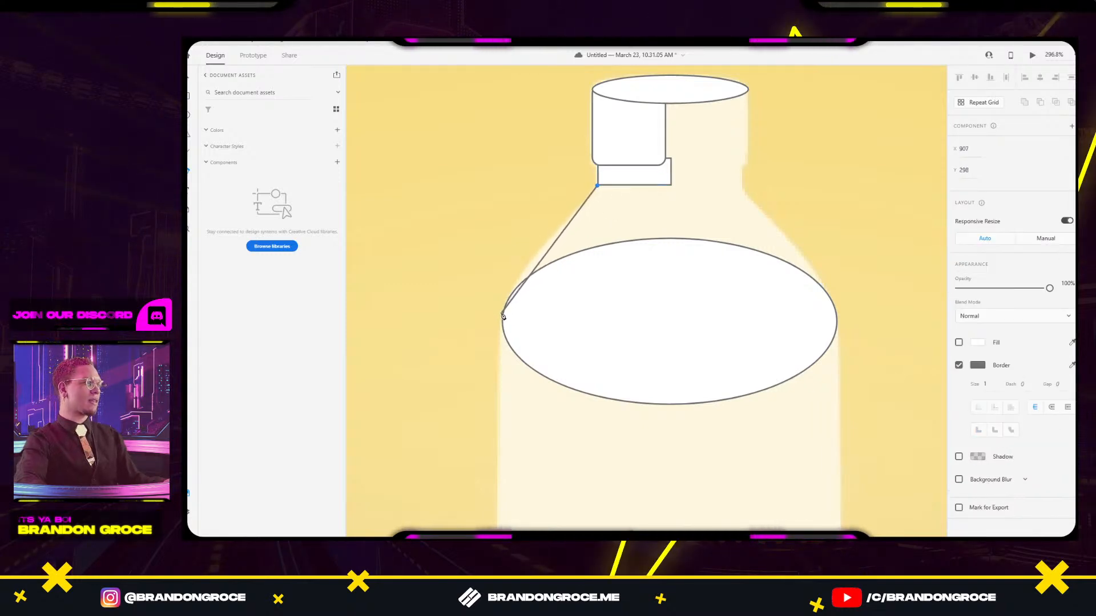
pyautogui.moveTo(502, 317); pyautogui.dragTo(496, 366)
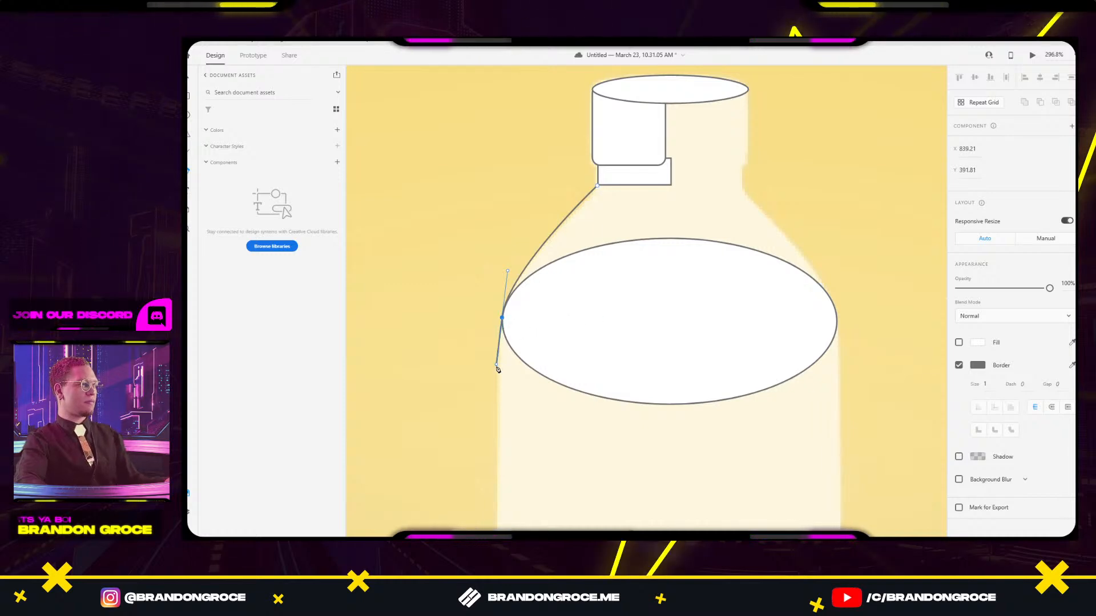
pyautogui.moveTo(497, 367); pyautogui.dragTo(545, 347)
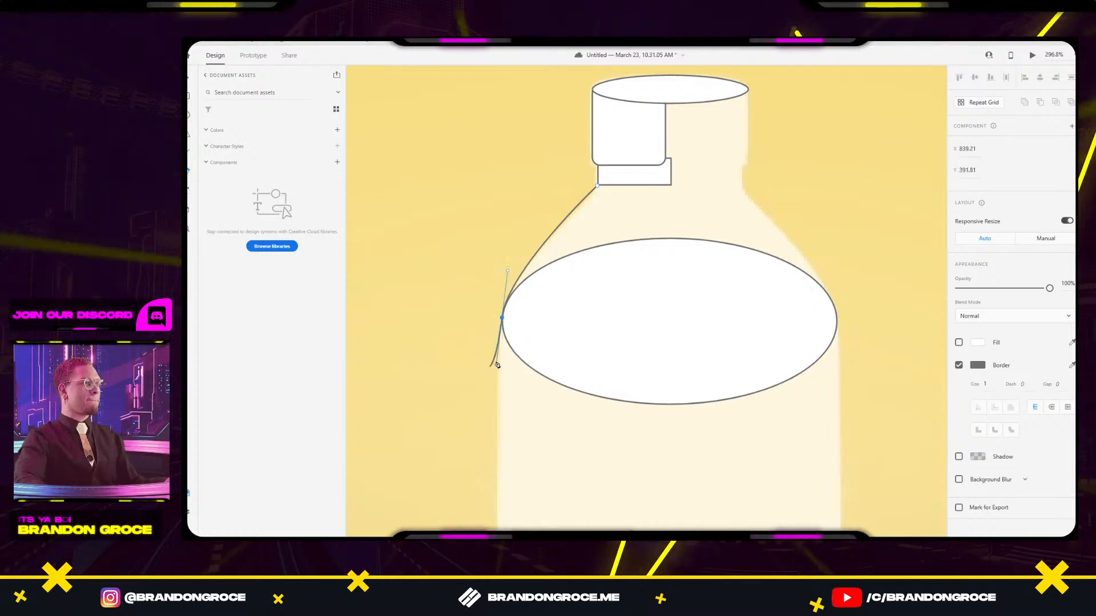
pyautogui.moveTo(497, 367); pyautogui.dragTo(570, 330)
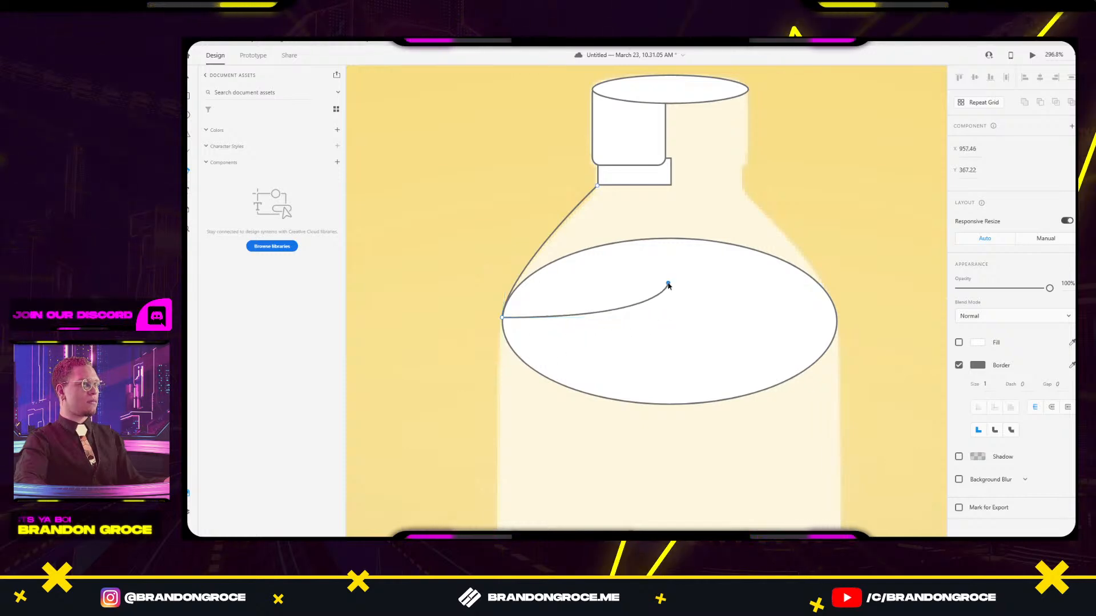
pyautogui.moveTo(668, 282); pyautogui.dragTo(672, 177)
pyautogui.click(672, 174)
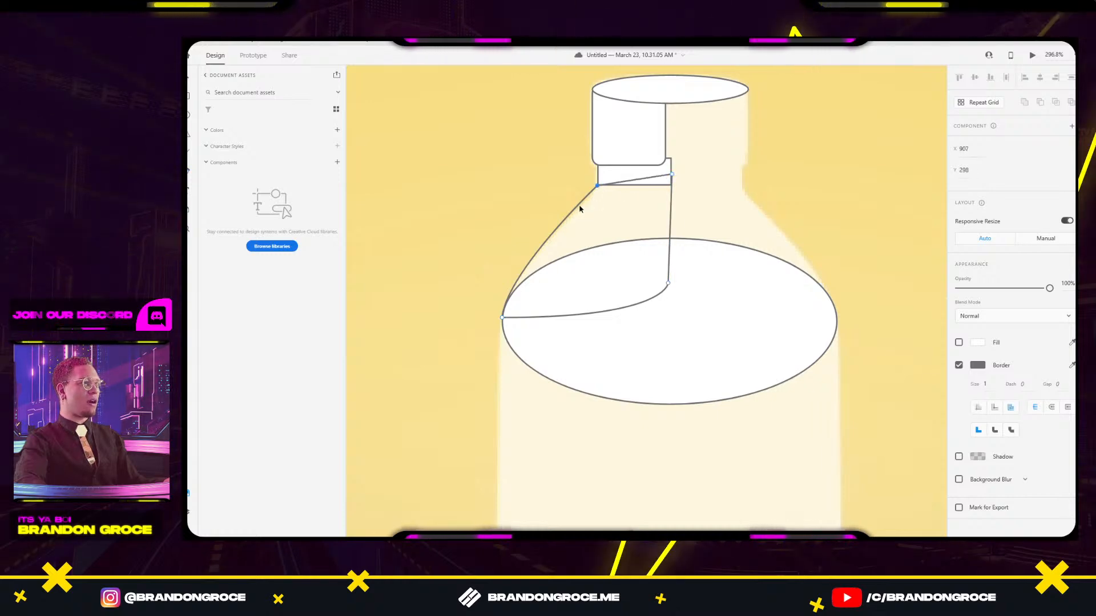
pyautogui.press('Escape')
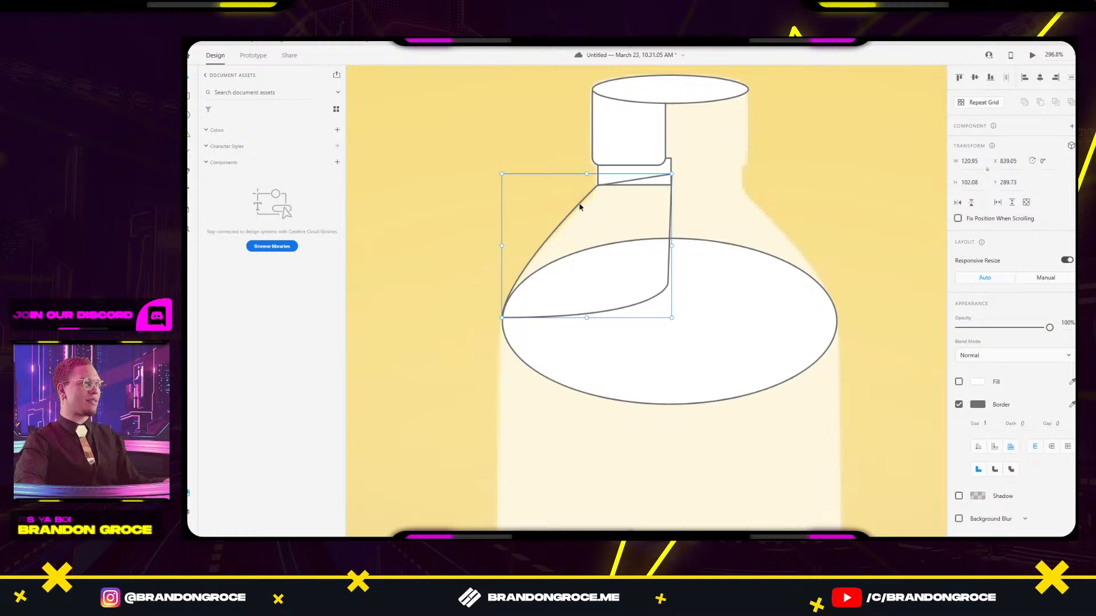
# Adjust the path's neck and top-left points so they sit on the collar.
pyautogui.doubleClick(580, 206)
pyautogui.moveTo(580, 204); pyautogui.dragTo(587, 205)
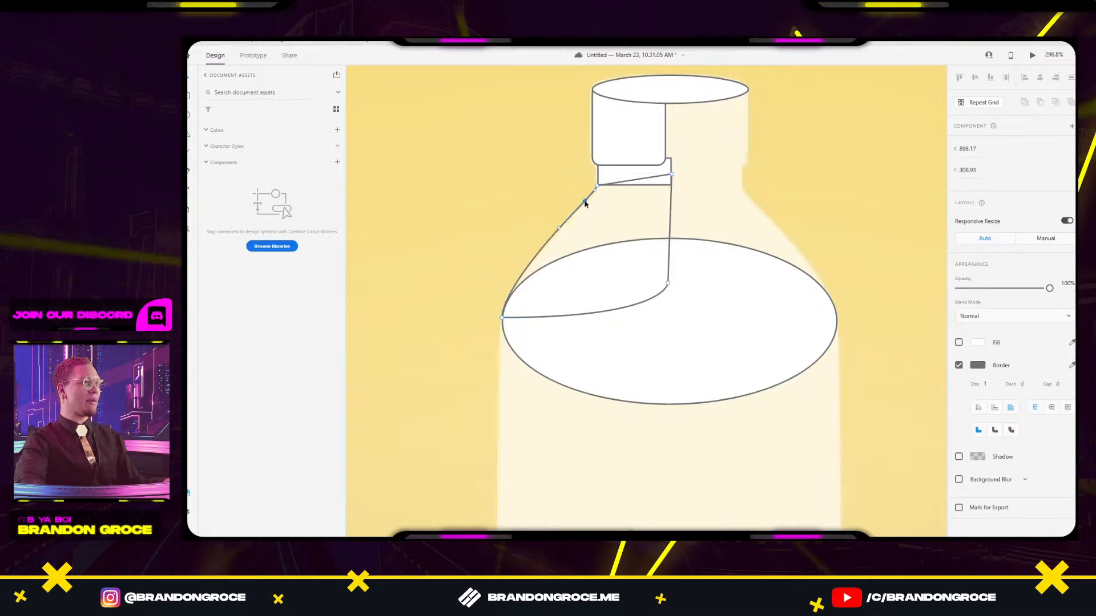
pyautogui.scroll(5, 586, 206)
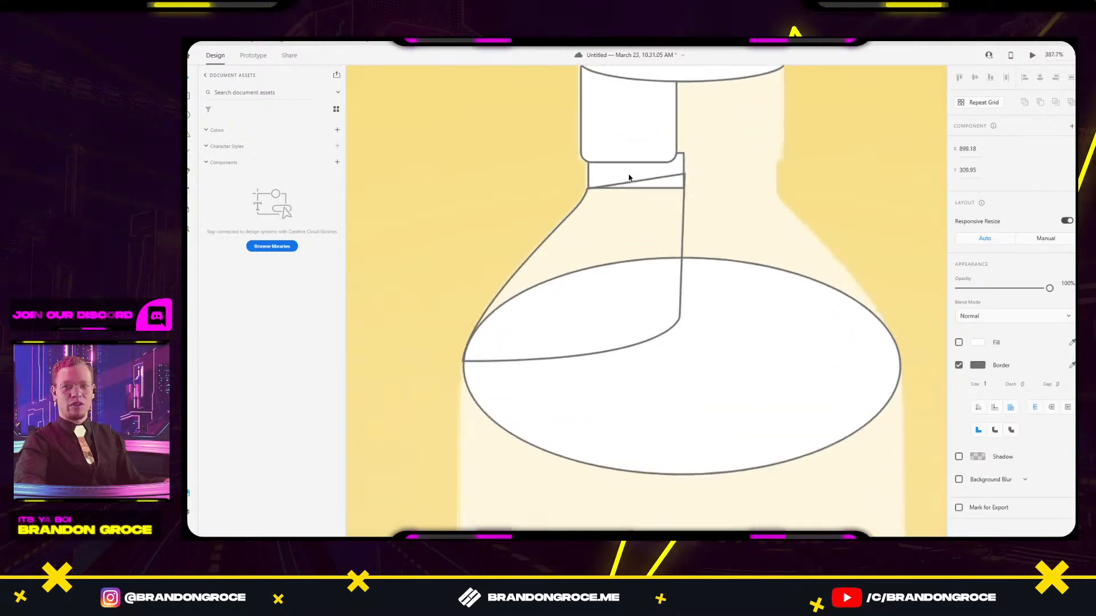
pyautogui.moveTo(518, 213); pyautogui.dragTo(524, 207)
pyautogui.click(596, 267)
pyautogui.scroll(-7, 596, 267)
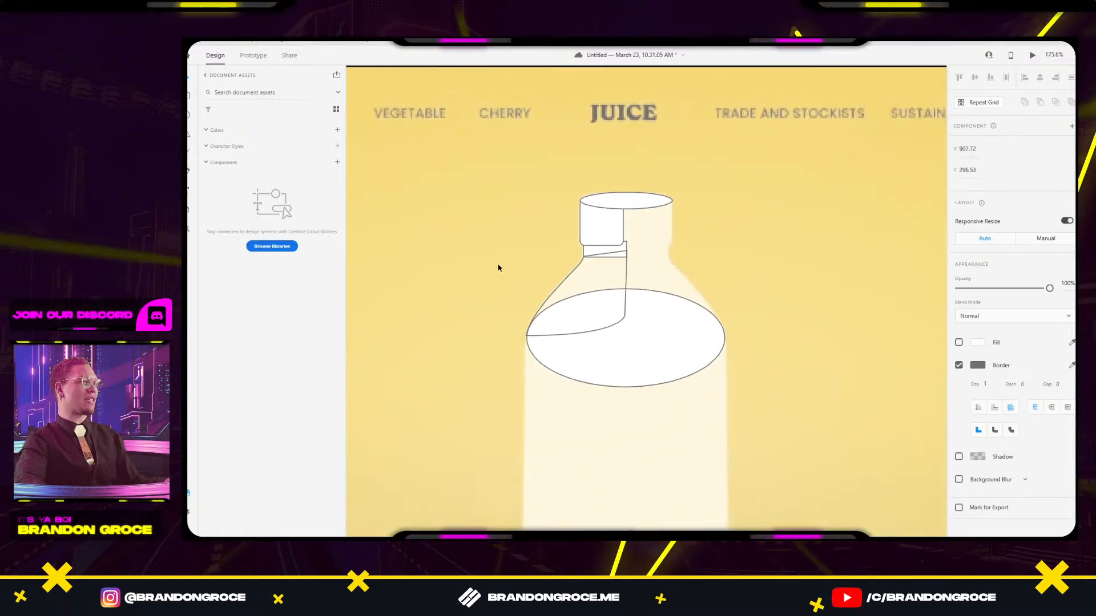
pyautogui.scroll(-5, 474, 189)
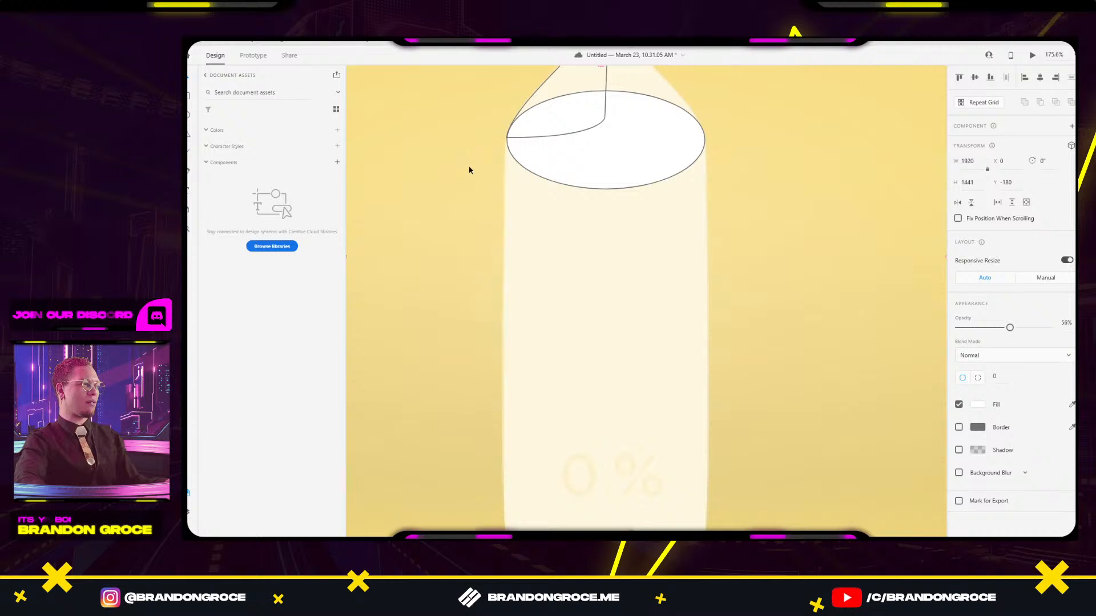
# Draw a rectangle over the lower bottle body, fit it to the bottle's edges, and round its corners to 32.
pyautogui.scroll(-3, 469, 168)
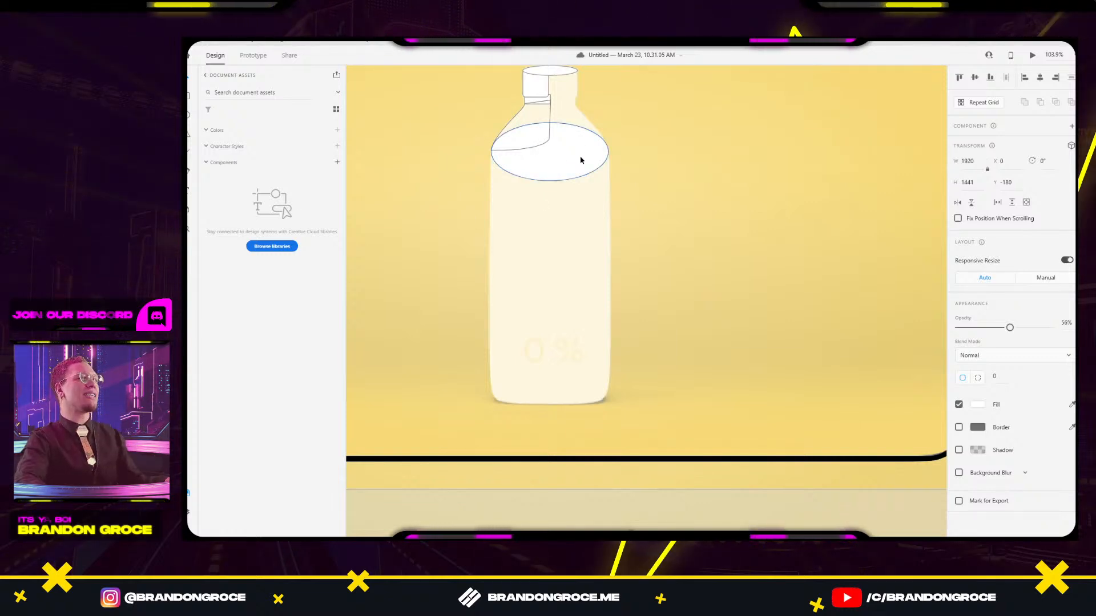
pyautogui.moveTo(580, 159); pyautogui.dragTo(551, 405)
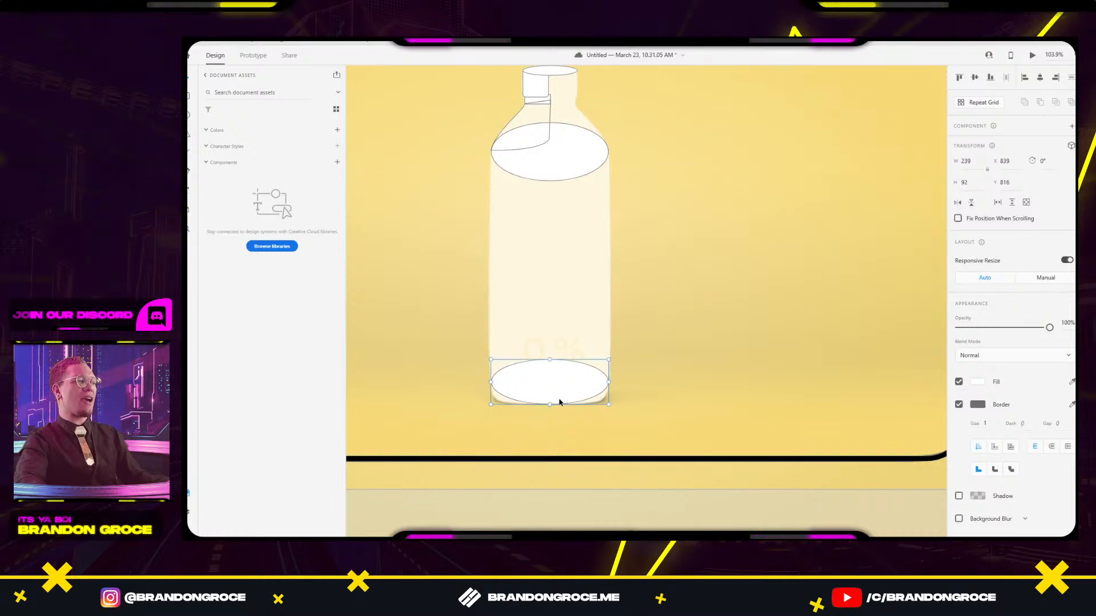
pyautogui.hotkey('ctrl', 'z')
pyautogui.hotkey('ctrl', 'z')
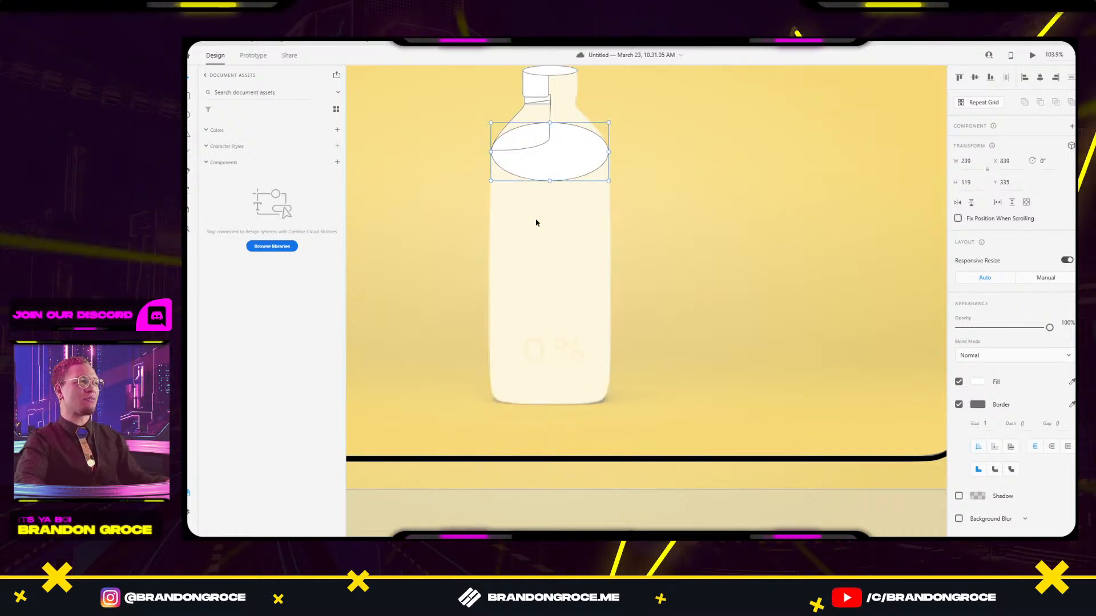
pyautogui.moveTo(488, 296)
pyautogui.mouseDown()
pyautogui.moveTo(577, 394)
pyautogui.moveTo(613, 406)
pyautogui.mouseUp()
pyautogui.moveTo(538, 360); pyautogui.dragTo(541, 359)
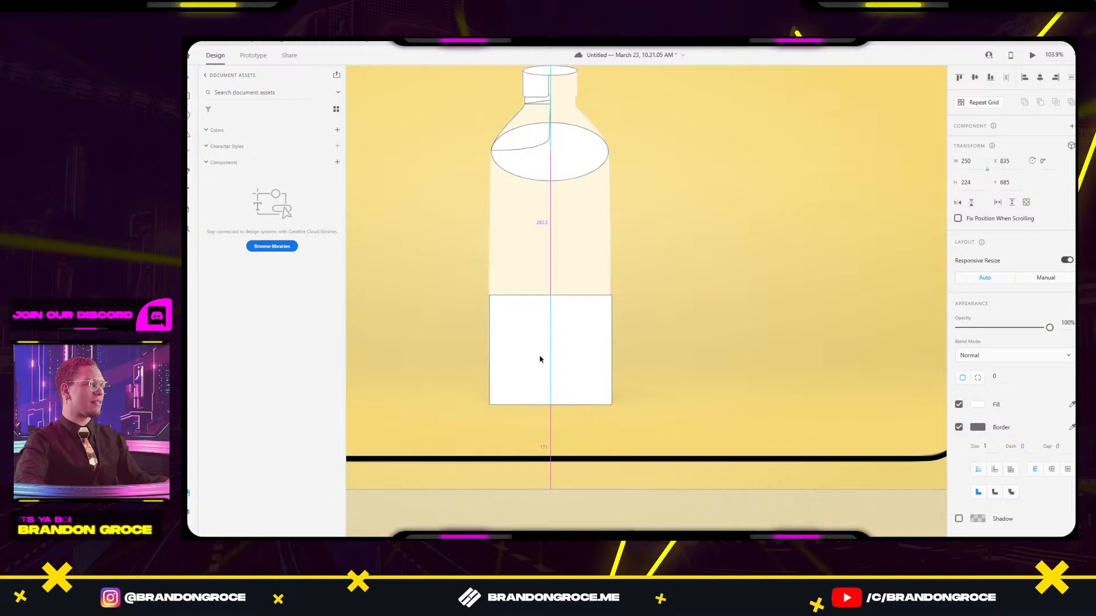
pyautogui.moveTo(614, 349); pyautogui.dragTo(611, 350)
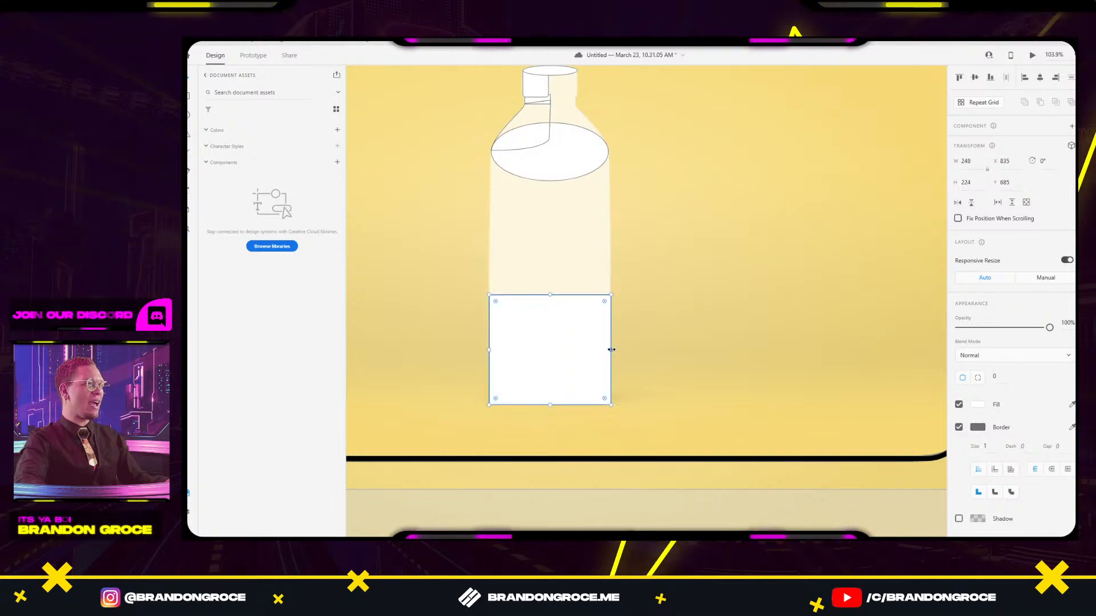
pyautogui.write('32')
pyautogui.press('Return')
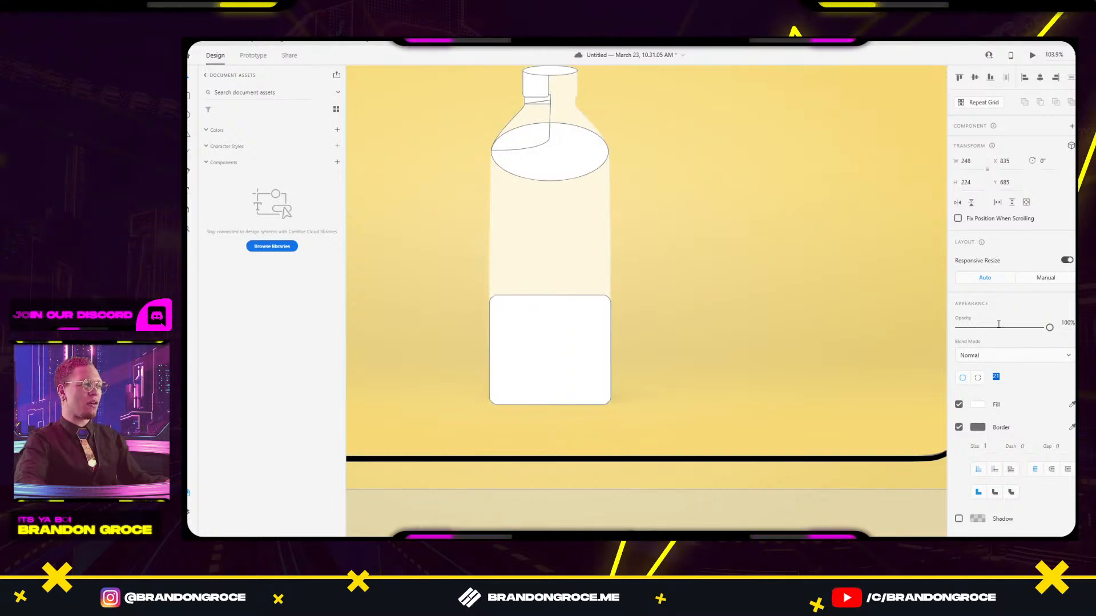
pyautogui.moveTo(594, 328); pyautogui.dragTo(591, 345)
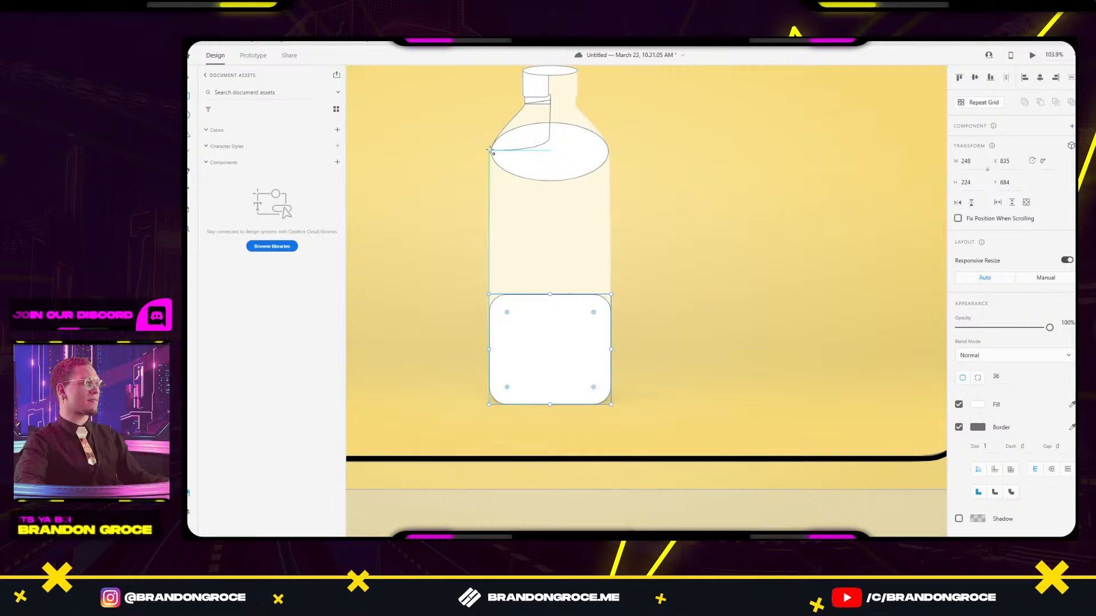
# Stretch the rounded rectangle up to the bottle's shoulder and adjust its top edge.
pyautogui.moveTo(491, 150); pyautogui.dragTo(595, 320)
pyautogui.hotkey('ctrl', 'z')
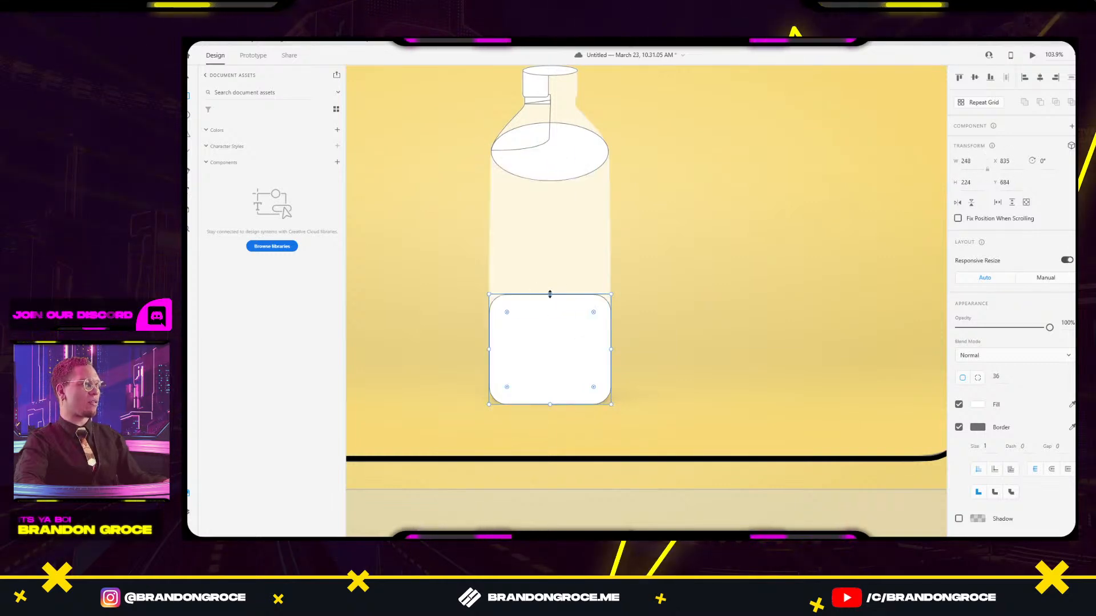
pyautogui.moveTo(549, 293); pyautogui.dragTo(553, 139)
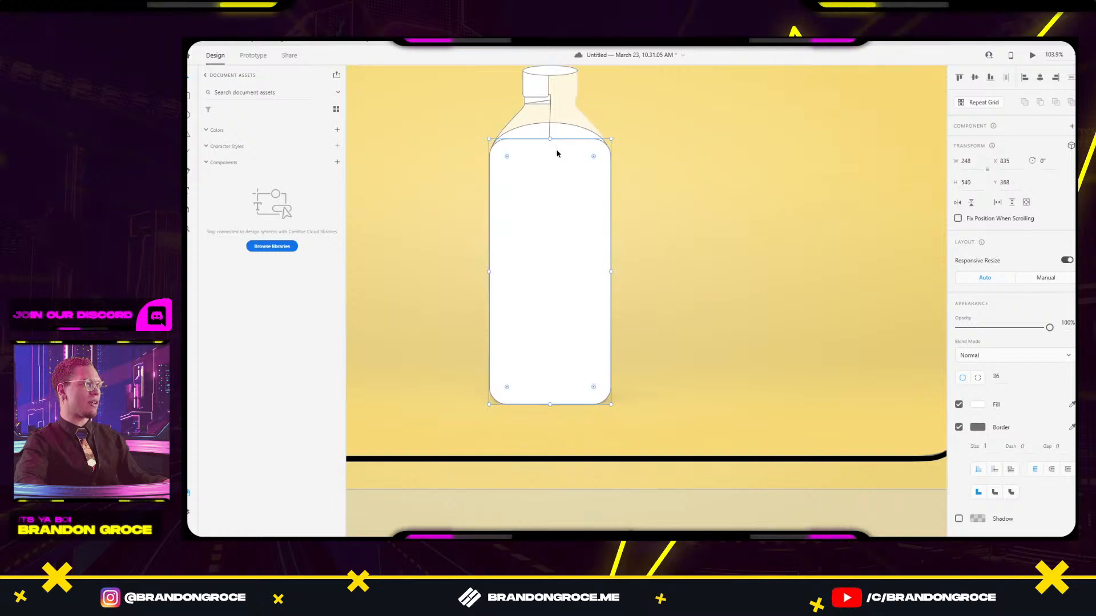
pyautogui.scroll(5, 502, 146)
pyautogui.scroll(3, 502, 149)
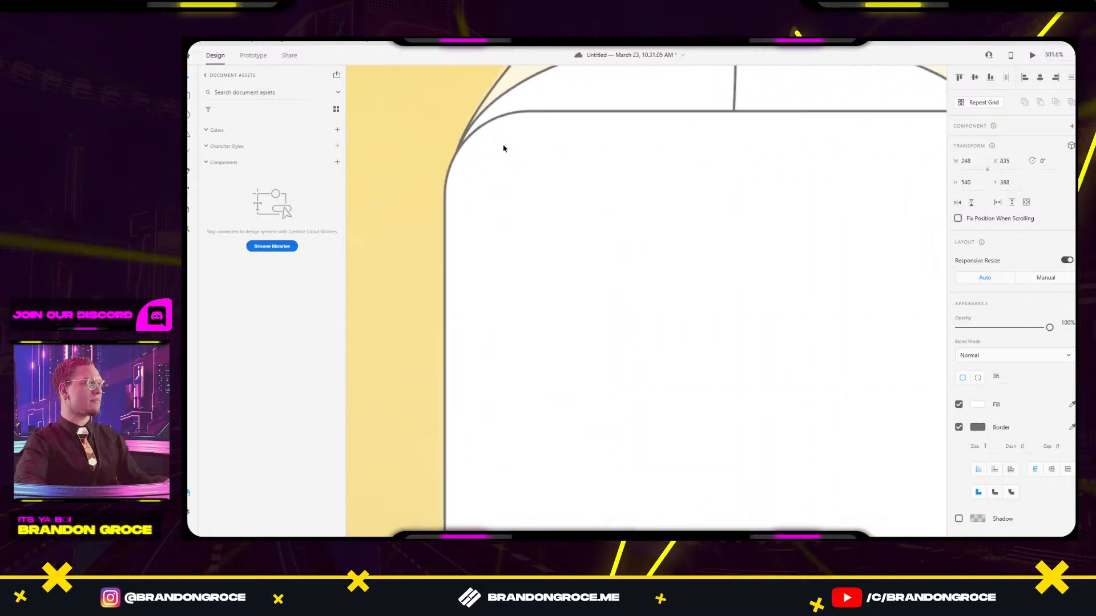
pyautogui.scroll(2, 658, 239)
pyautogui.moveTo(682, 228)
pyautogui.mouseDown()
pyautogui.moveTo(682, 211)
pyautogui.moveTo(680, 264)
pyautogui.moveTo(684, 223)
pyautogui.mouseUp()
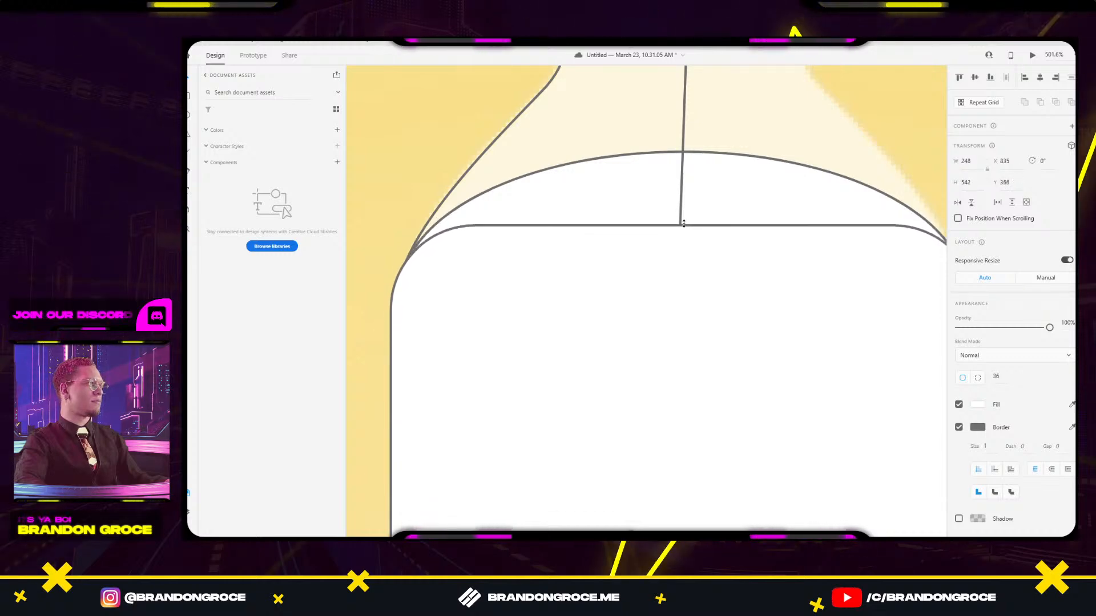
# Switch to per-corner radius and set the top-left corner radius to 41.
pyautogui.click(978, 378)
pyautogui.click(998, 376)
pyautogui.press('Up')
pyautogui.press('Up')
pyautogui.press('Up')
pyautogui.press('Up')
pyautogui.press('Up')
pyautogui.press('Up')
pyautogui.press('Up')
pyautogui.press('Up')
pyautogui.press('Up')
pyautogui.press('Down')
pyautogui.press('Down')
pyautogui.press('Down')
pyautogui.press('Down')
pyautogui.press('Down')
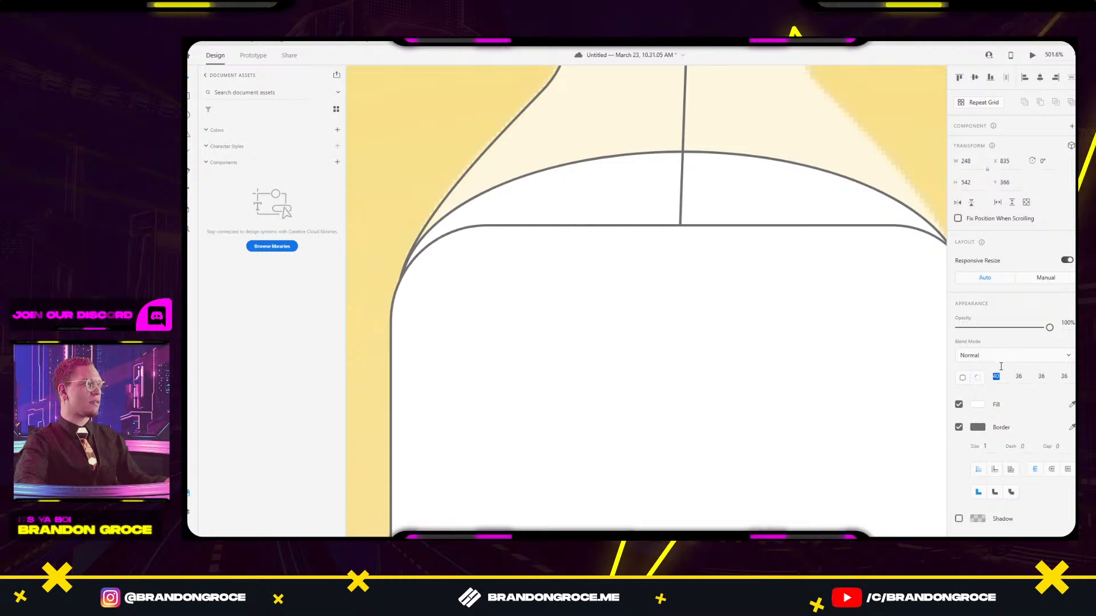
pyautogui.press('Down')
pyautogui.press('Down')
pyautogui.press('Down')
pyautogui.press('Down')
pyautogui.press('Down')
pyautogui.press('Down')
pyautogui.press('Down')
pyautogui.press('Down')
pyautogui.press('Down')
pyautogui.press('Down')
pyautogui.press('Down')
pyautogui.press('Down')
pyautogui.press('Down')
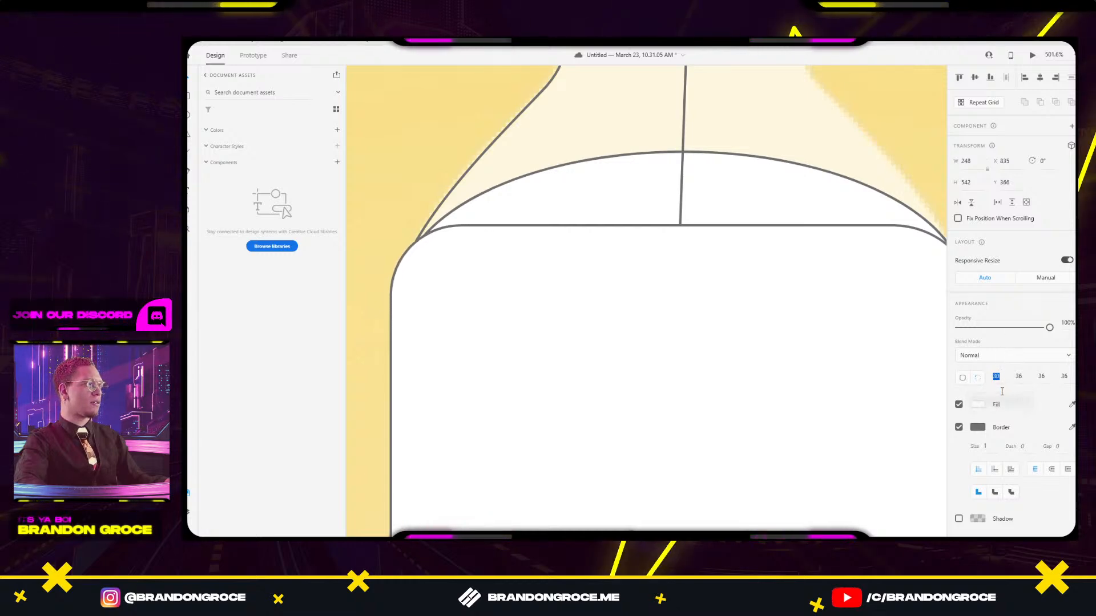
pyautogui.hotkey('shift', 'Up')
pyautogui.press('Up')
pyautogui.press('Up')
pyautogui.press('Up')
pyautogui.press('Up')
pyautogui.press('Up')
pyautogui.press('Up')
pyautogui.press('Up')
pyautogui.press('Up')
pyautogui.press('Up')
pyautogui.press('Up')
pyautogui.press('Up')
pyautogui.press('Up')
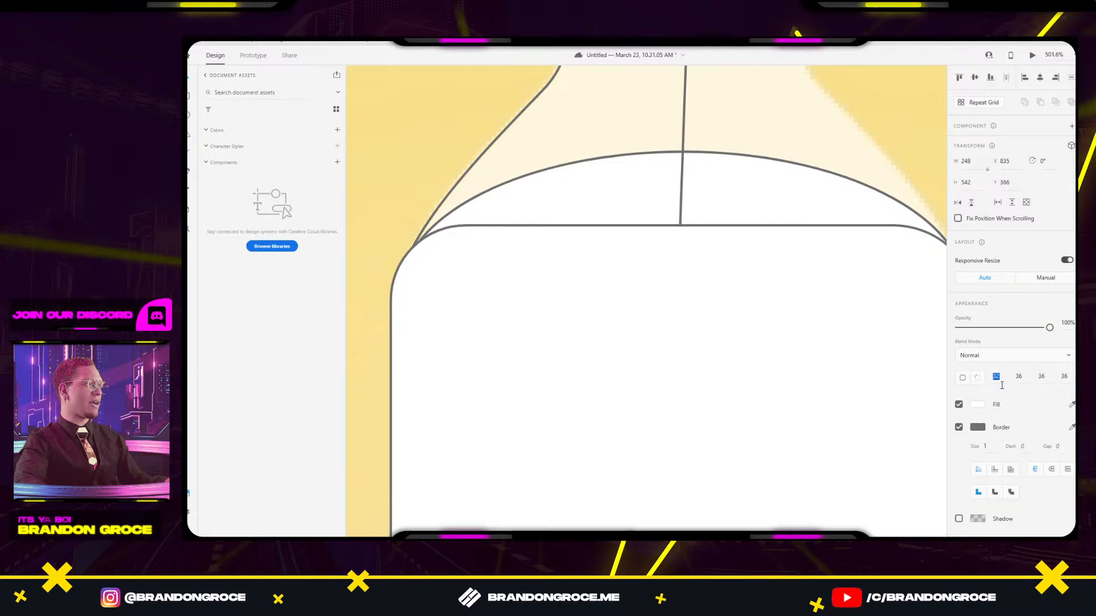
pyautogui.press('Down')
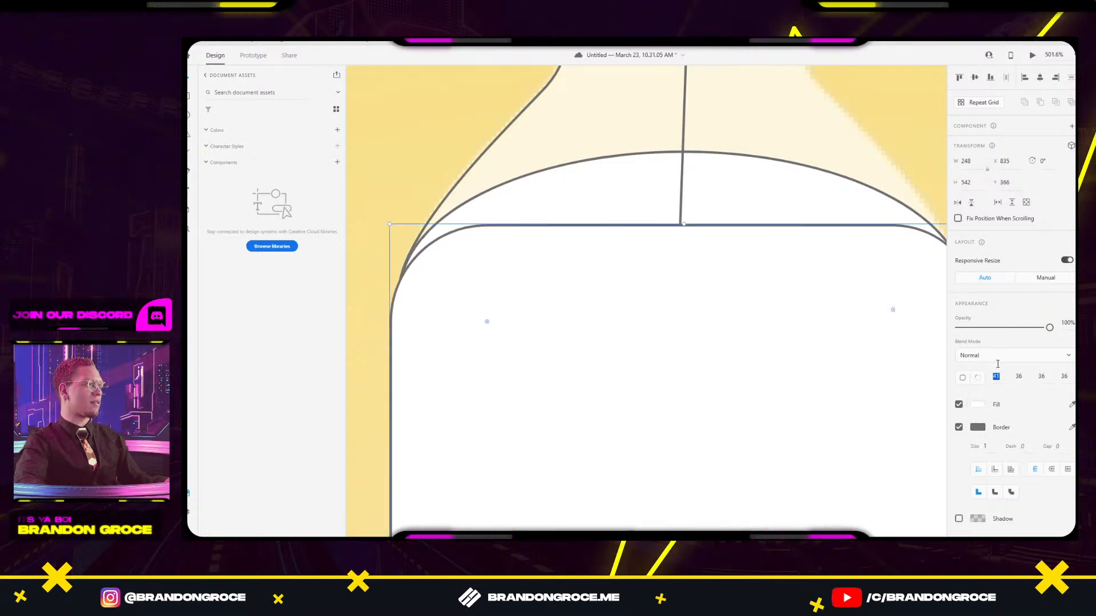
pyautogui.press('Return')
# Set the top-right corner radius to 41 as well.
pyautogui.click(1017, 378)
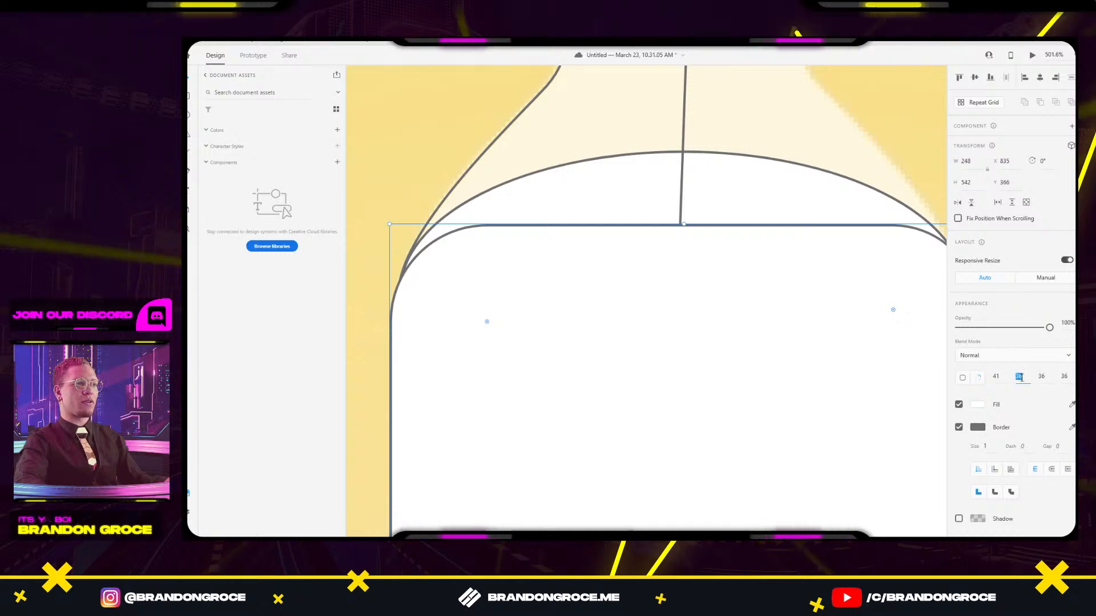
pyautogui.write('41')
pyautogui.press('Return')
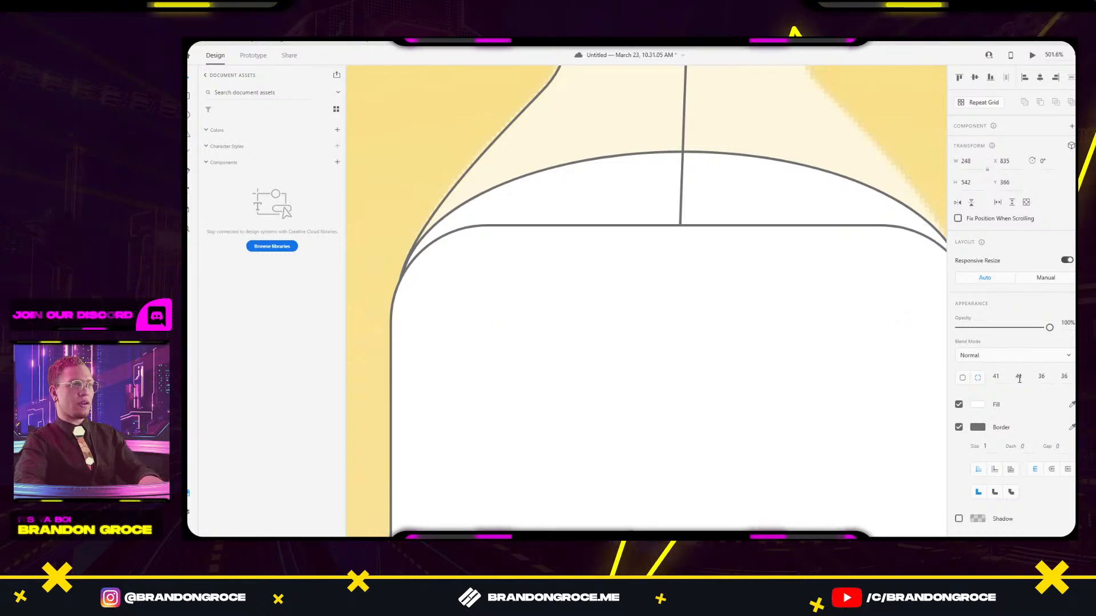
pyautogui.hotkey('ctrl', 'z')
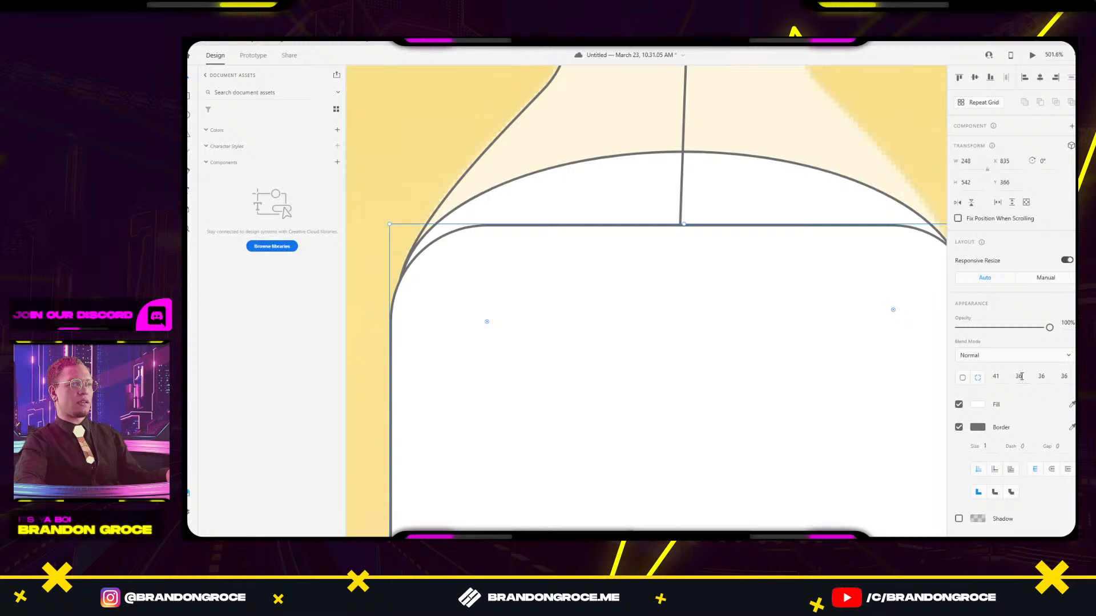
pyautogui.click(1021, 376)
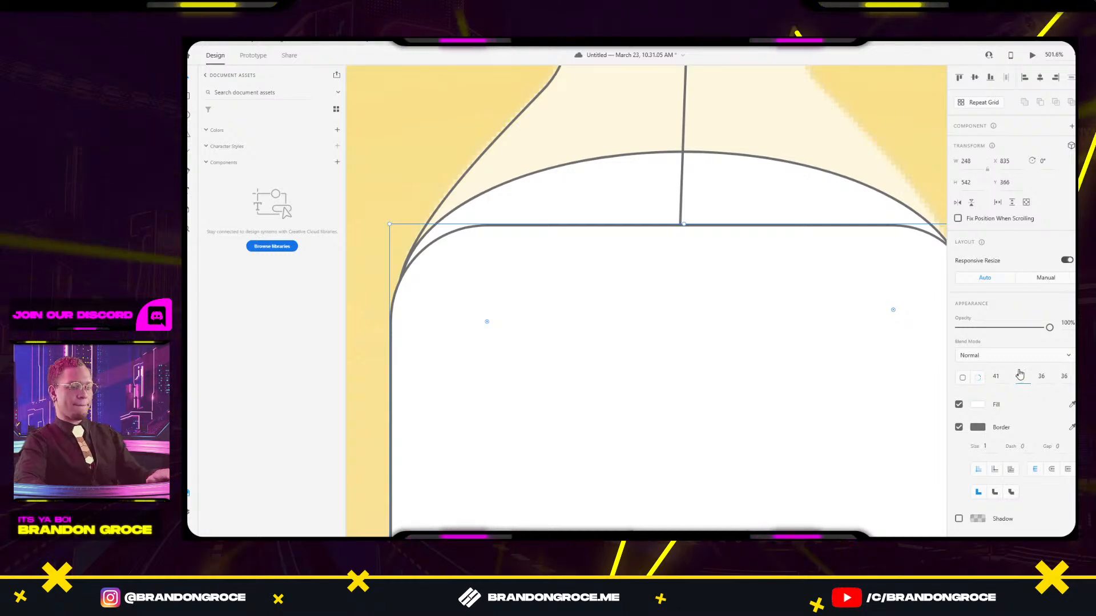
pyautogui.scroll(-5, 697, 200)
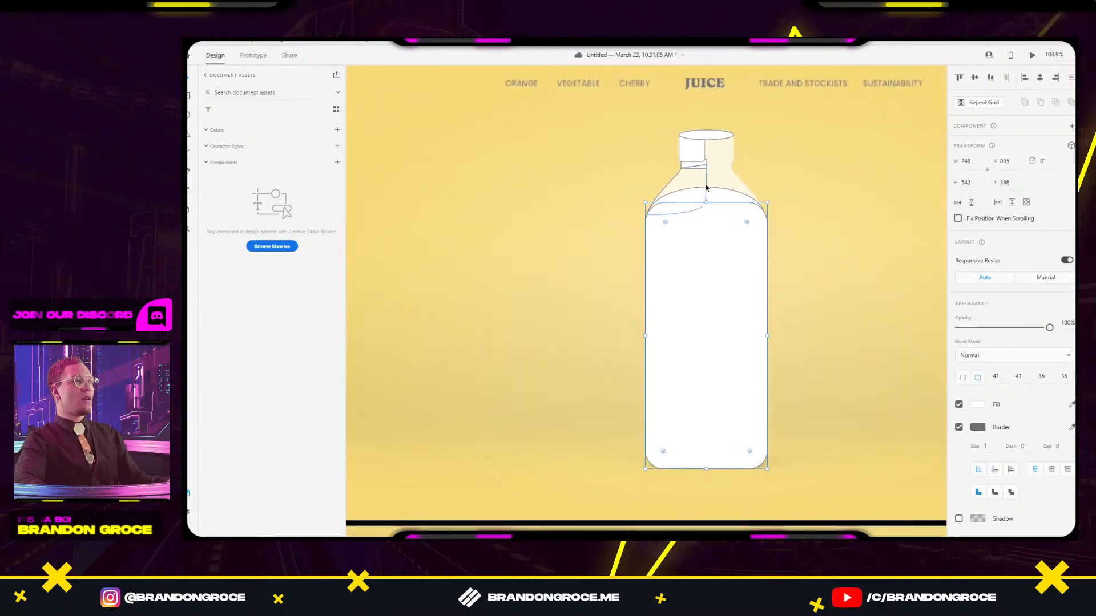
pyautogui.click(699, 197)
# Merge the shoulder arc, neck ring, cap and top ellipse into one shape.
pyautogui.hscroll(-2, 708, 184)
pyautogui.scroll(4, 800, 191)
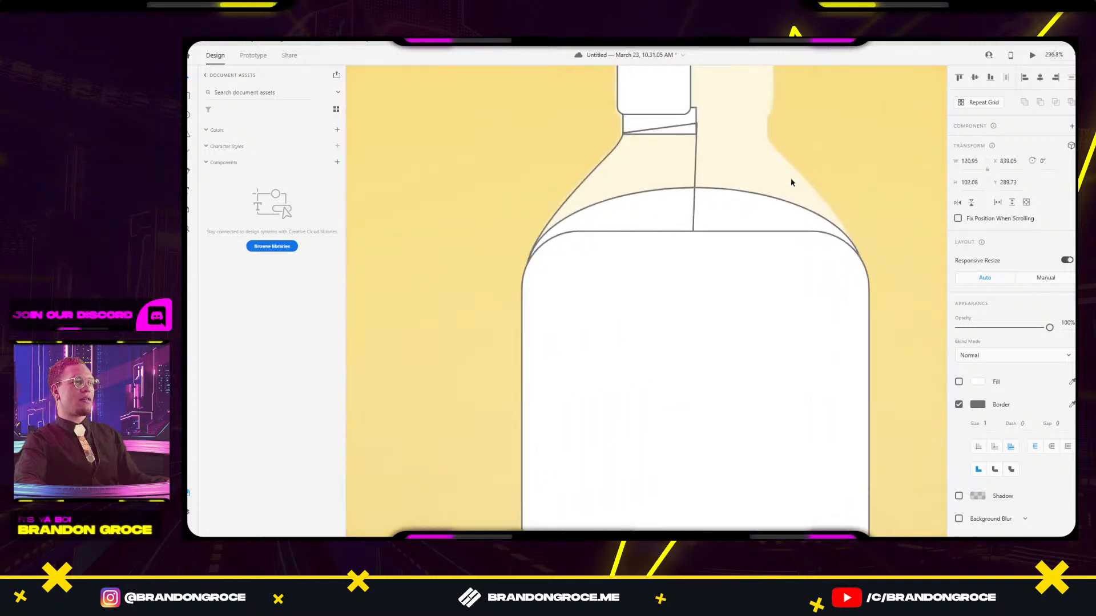
pyautogui.keyDown('shift'); pyautogui.click(704, 264); pyautogui.keyUp('shift')
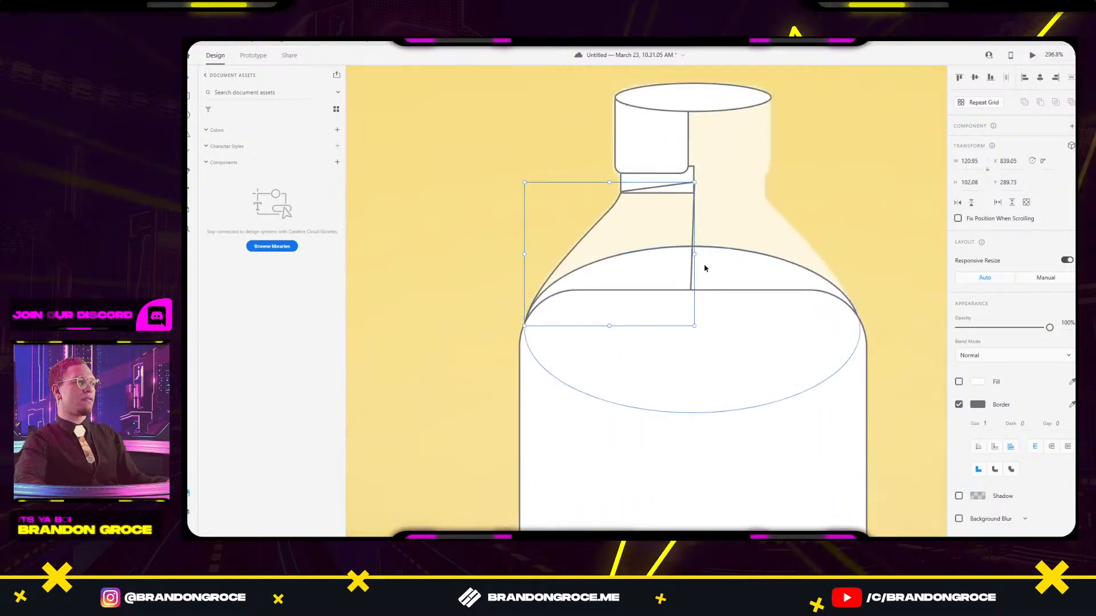
pyautogui.keyDown('shift'); pyautogui.click(674, 175); pyautogui.keyUp('shift')
pyautogui.keyDown('shift'); pyautogui.click(663, 141); pyautogui.keyUp('shift')
pyautogui.keyDown('shift'); pyautogui.click(668, 100); pyautogui.keyUp('shift')
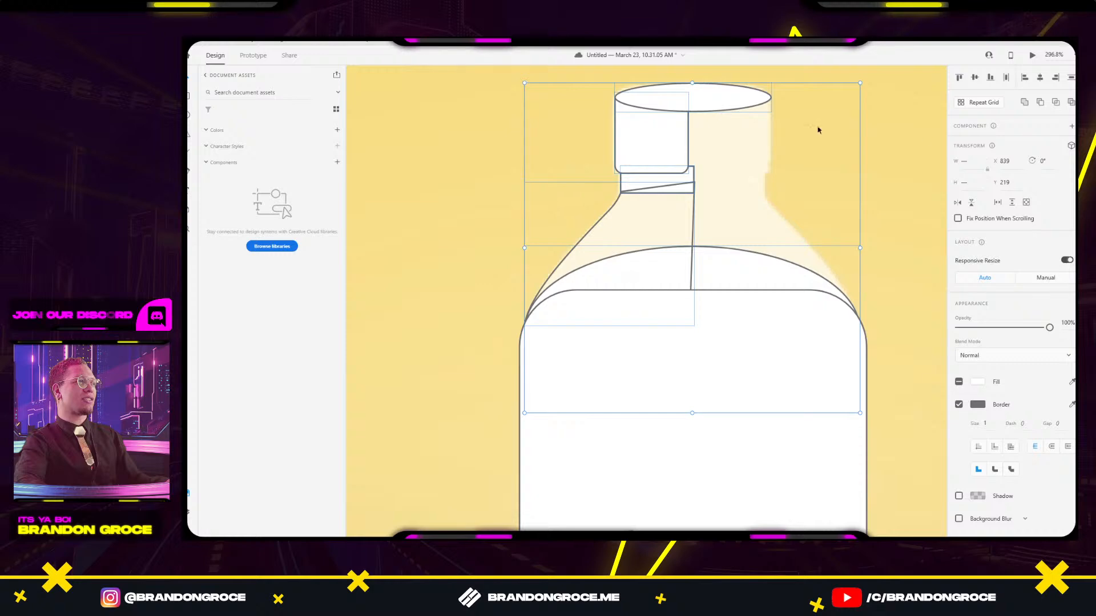
pyautogui.click(1024, 104)
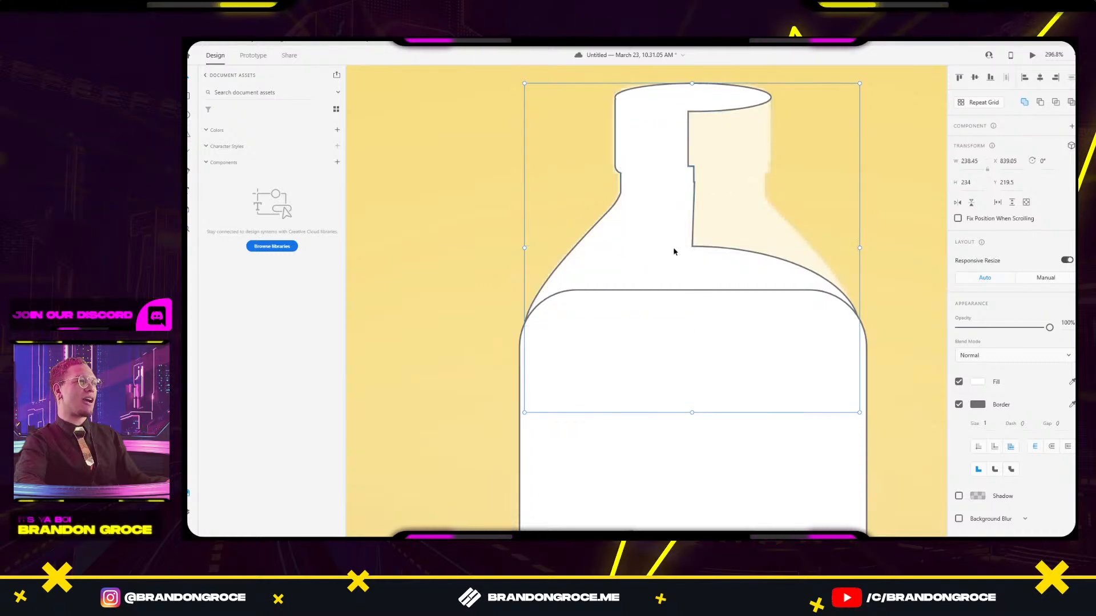
# Union the bottle top with the body and flip the shape horizontally.
pyautogui.moveTo(674, 250); pyautogui.dragTo(687, 214)
pyautogui.keyDown('shift'); pyautogui.click(642, 280); pyautogui.keyUp('shift')
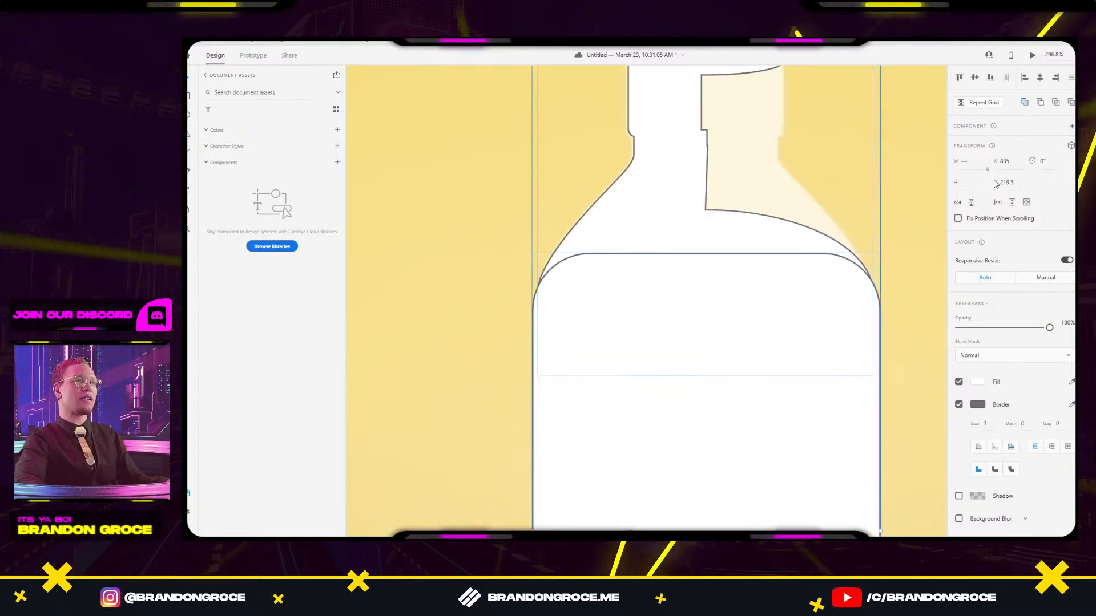
pyautogui.hotkey('ctrl', 'alt', 'u')
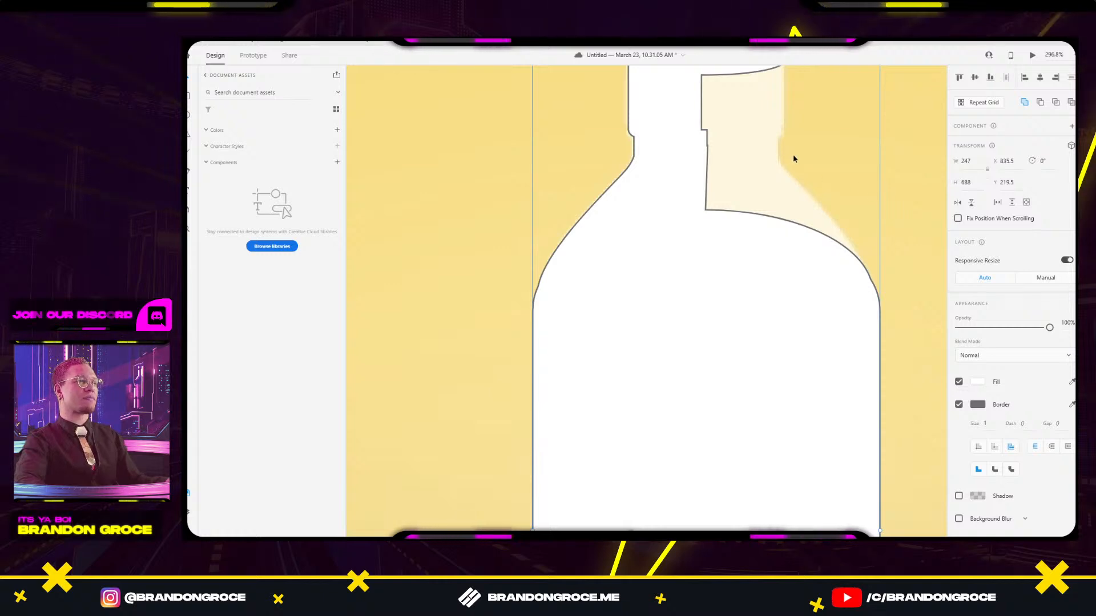
pyautogui.scroll(-5, 793, 166)
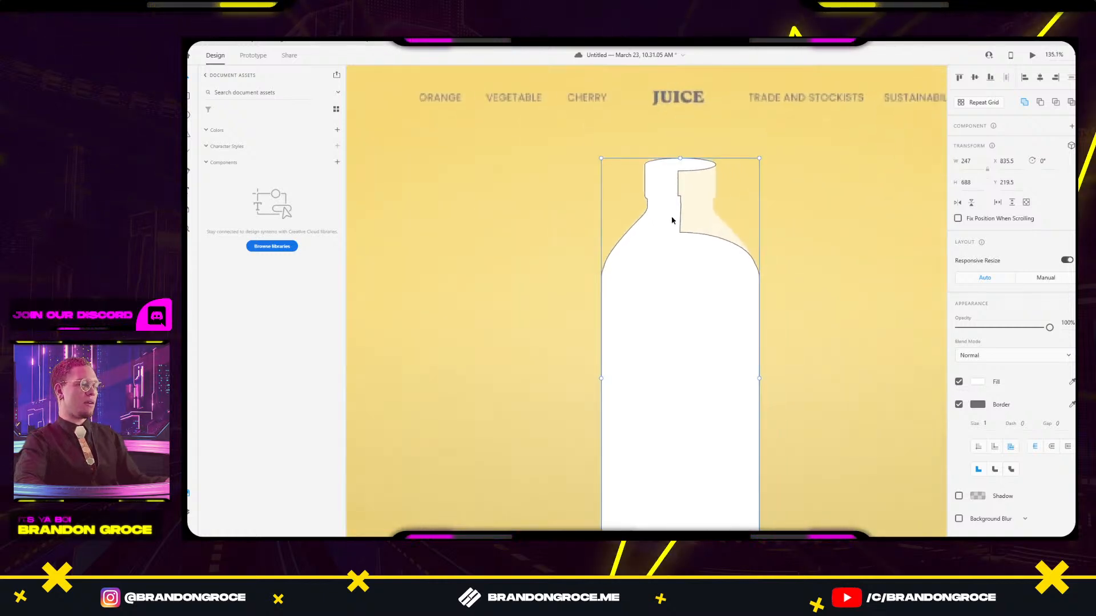
pyautogui.click(971, 203)
pyautogui.scroll(5, 666, 200)
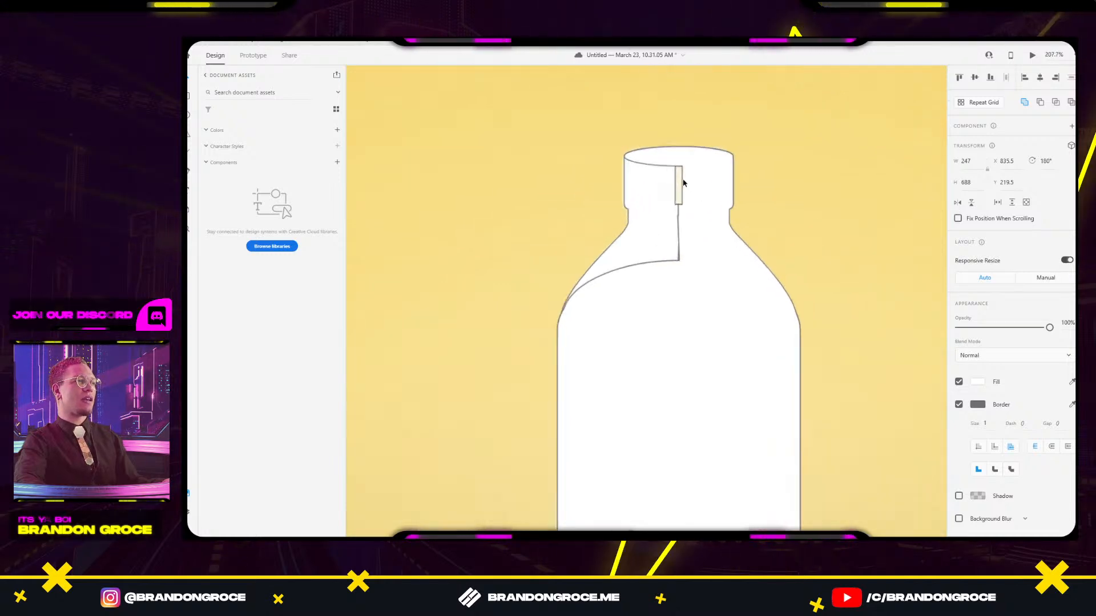
# Draw a tall rectangle over the neck gap and union it into the bottle outline.
pyautogui.click(673, 189)
pyautogui.moveTo(673, 189); pyautogui.dragTo(697, 311)
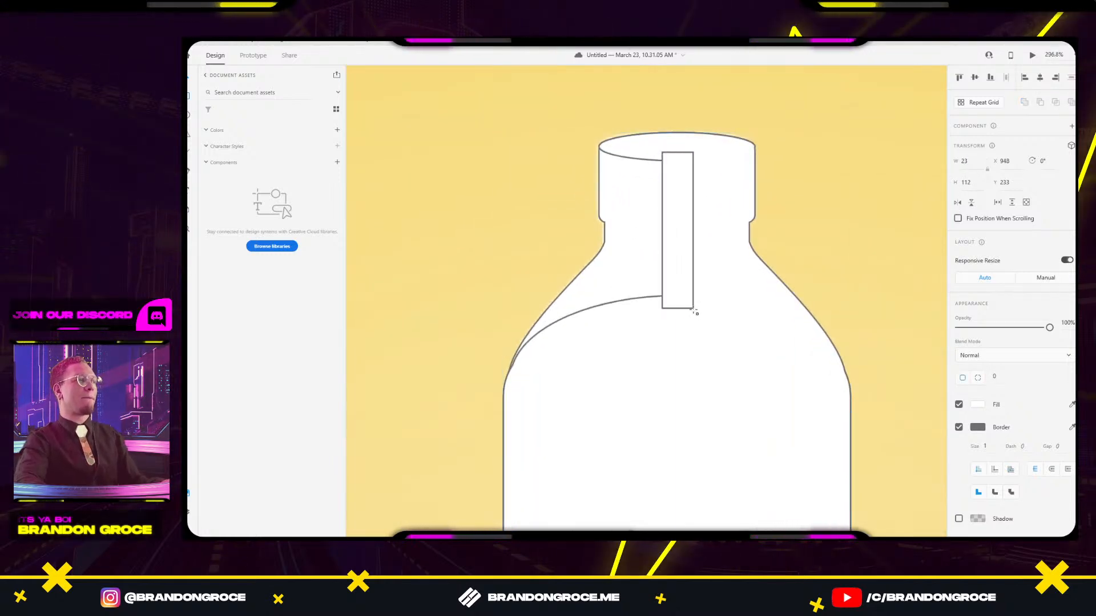
pyautogui.keyDown('shift'); pyautogui.click(709, 231); pyautogui.keyUp('shift')
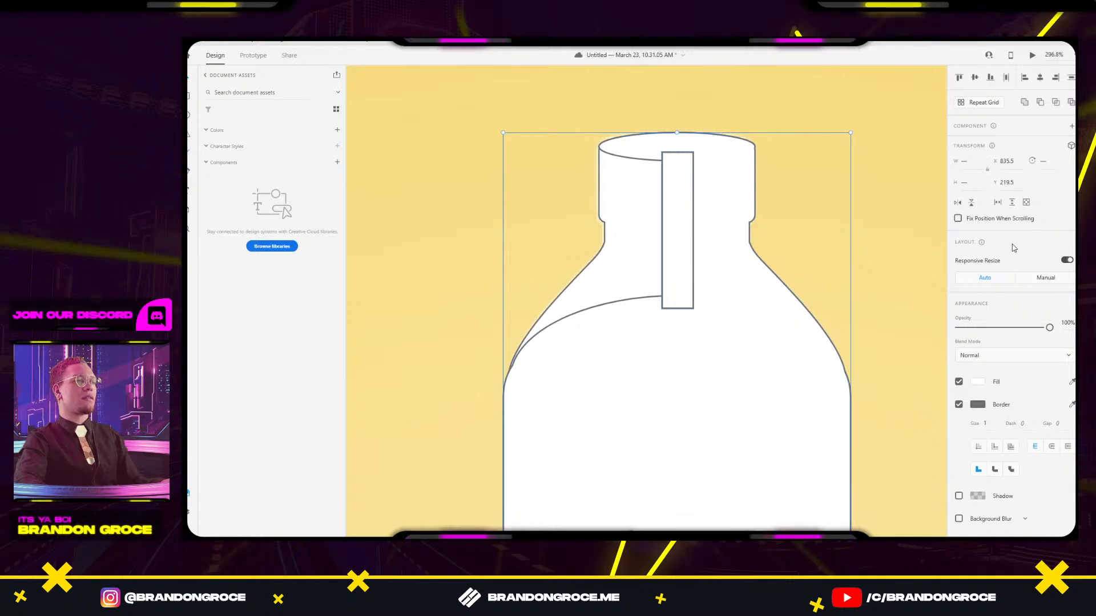
pyautogui.hotkey('ctrl', 'alt', 'u')
pyautogui.scroll(-5, 818, 222)
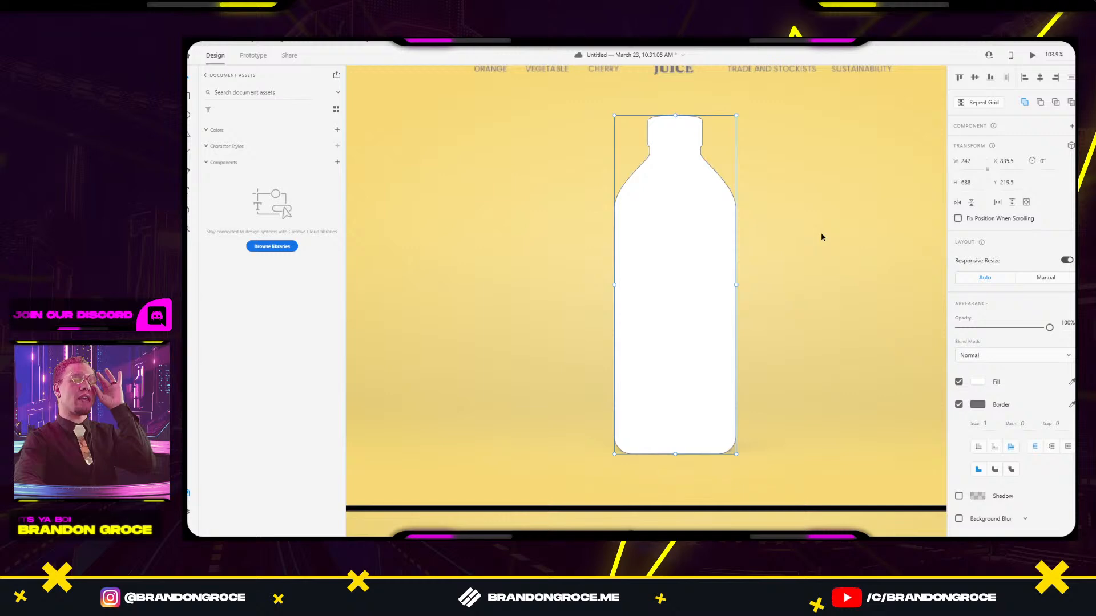
# Add a 'bottle' text label beside the bottle, then delete it.
pyautogui.press('t')
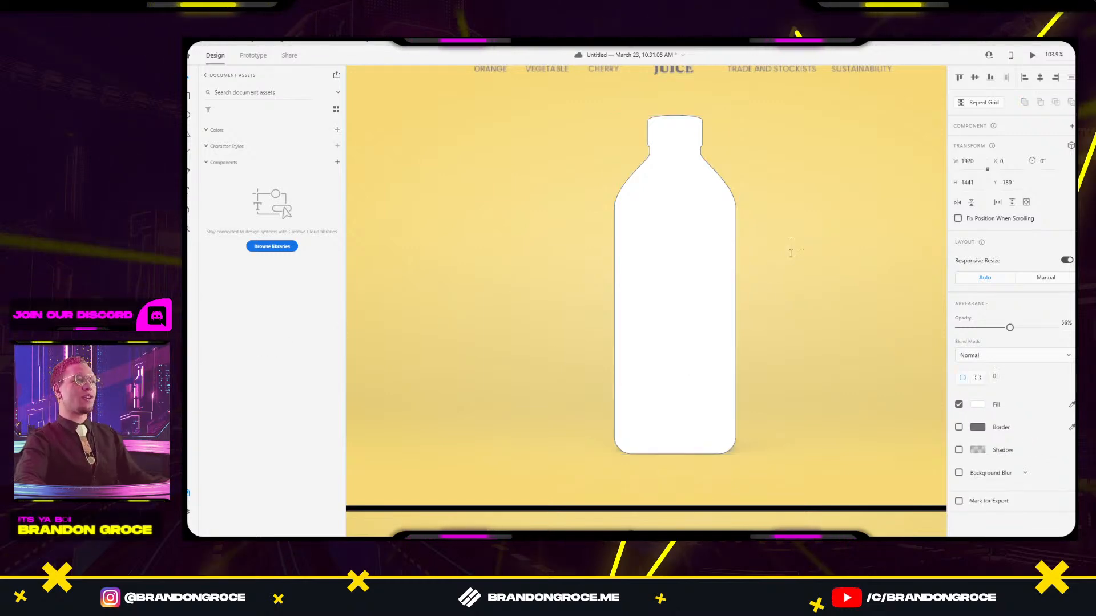
pyautogui.click(791, 246)
pyautogui.write('bottle')
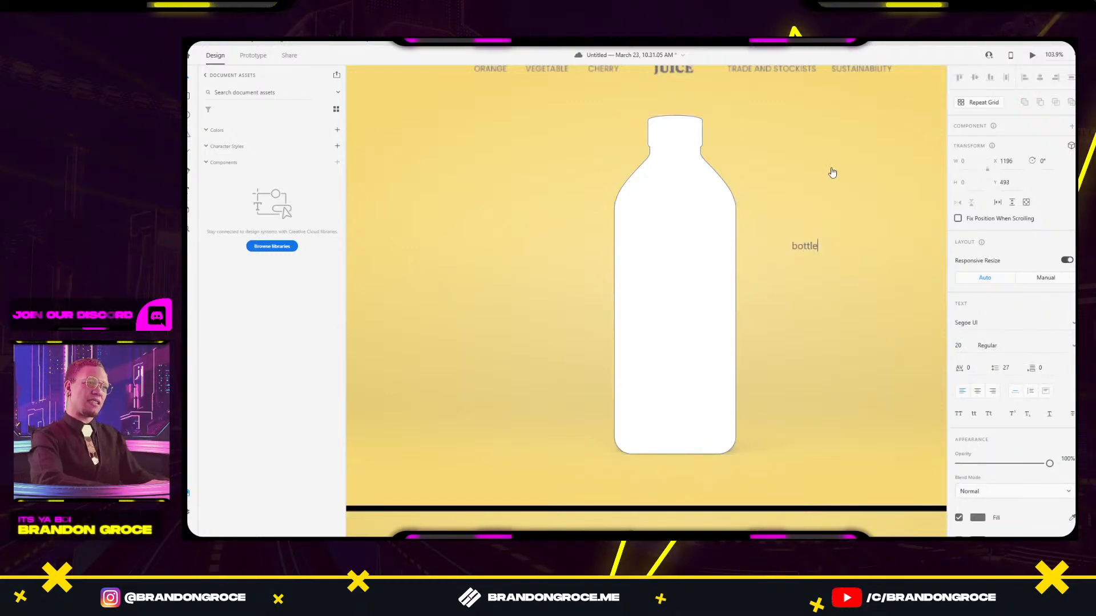
pyautogui.press('Escape')
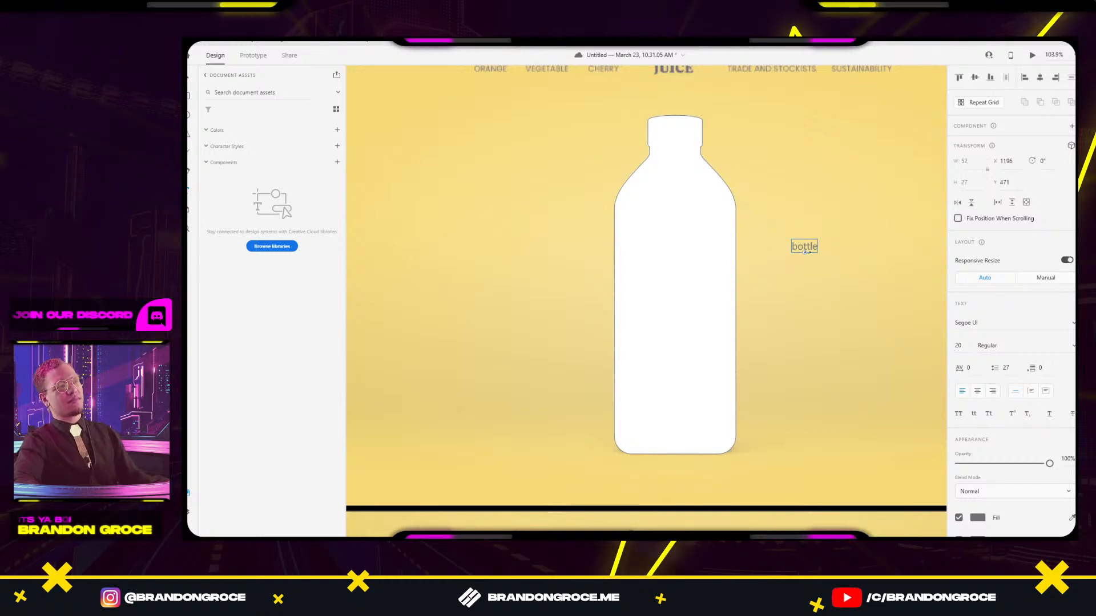
pyautogui.press('Delete')
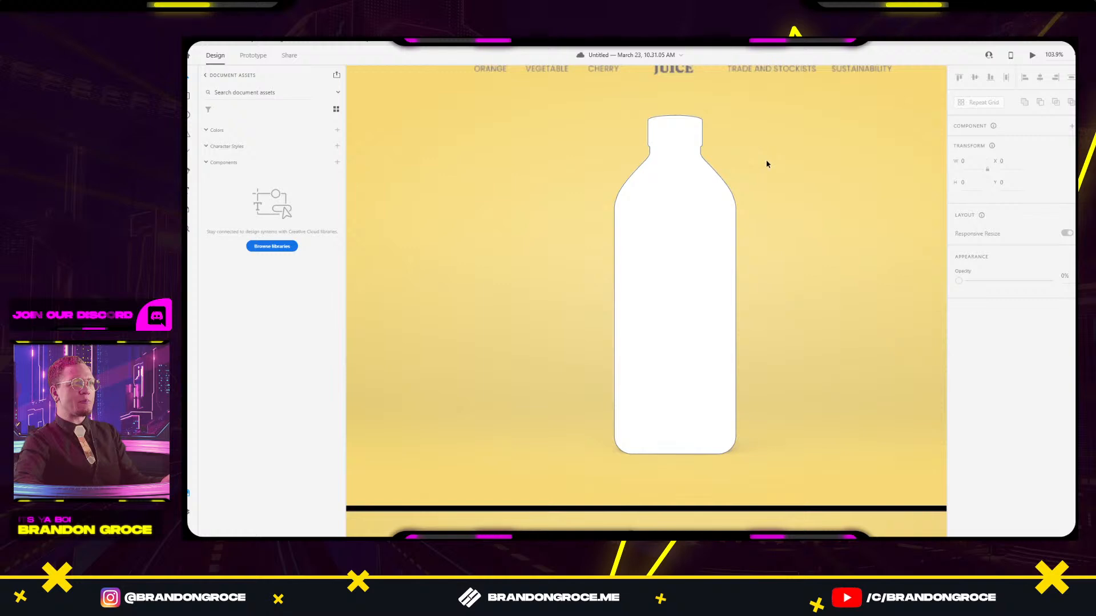
# Move the white bottle left onto the artboard's vertical centre line.
pyautogui.click(678, 192)
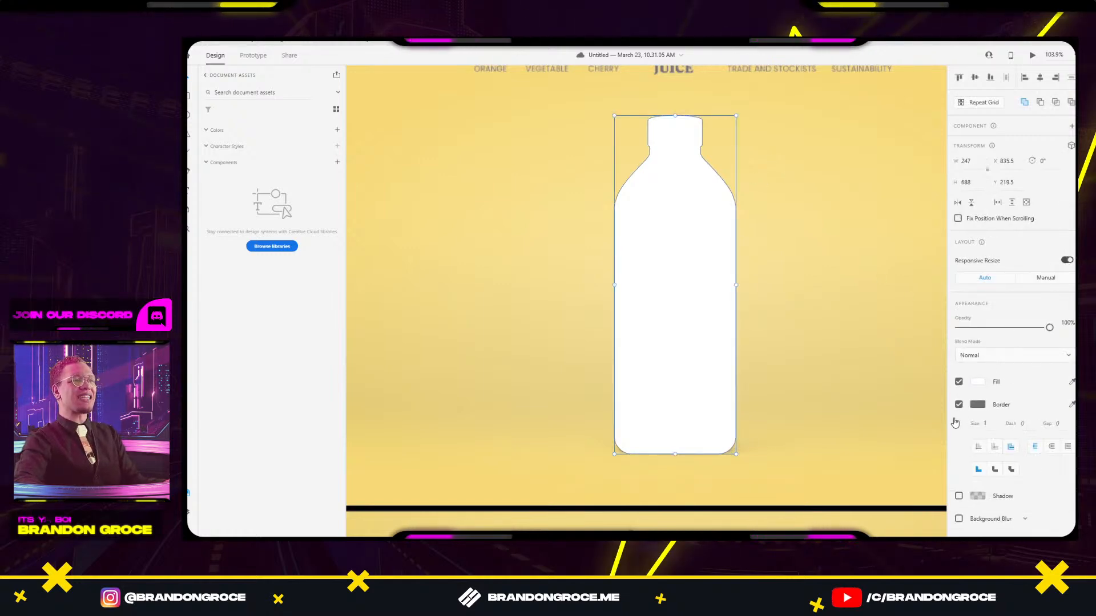
pyautogui.scroll(-1, 804, 163)
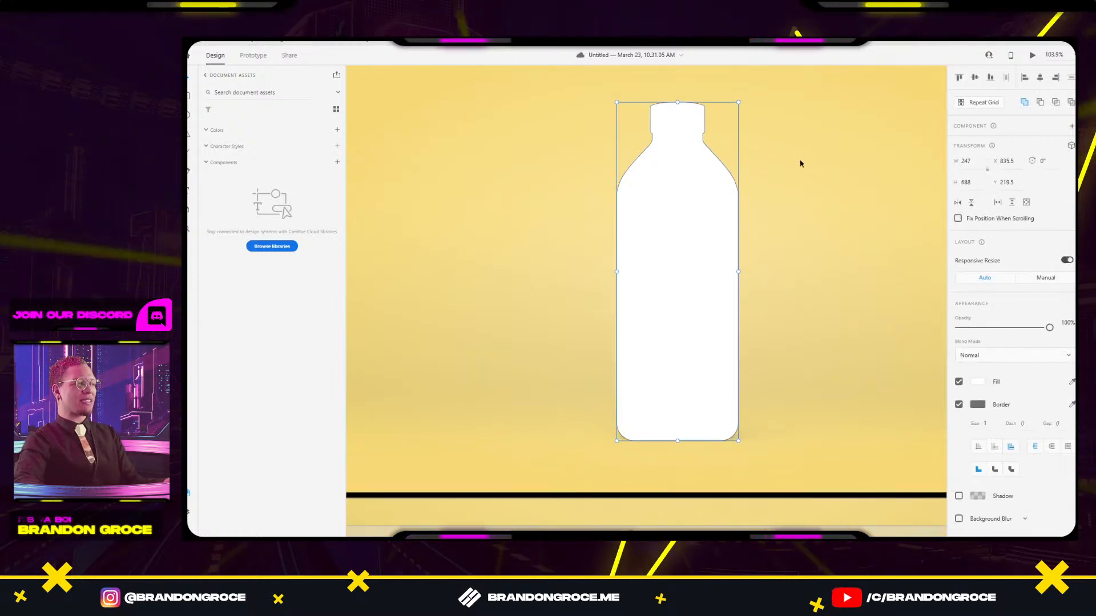
pyautogui.scroll(-3, 800, 164)
pyautogui.moveTo(799, 164); pyautogui.dragTo(746, 186)
pyautogui.scroll(3, 701, 221)
pyautogui.moveTo(702, 220)
pyautogui.mouseDown()
pyautogui.moveTo(694, 217)
pyautogui.moveTo(703, 215)
pyautogui.mouseUp()
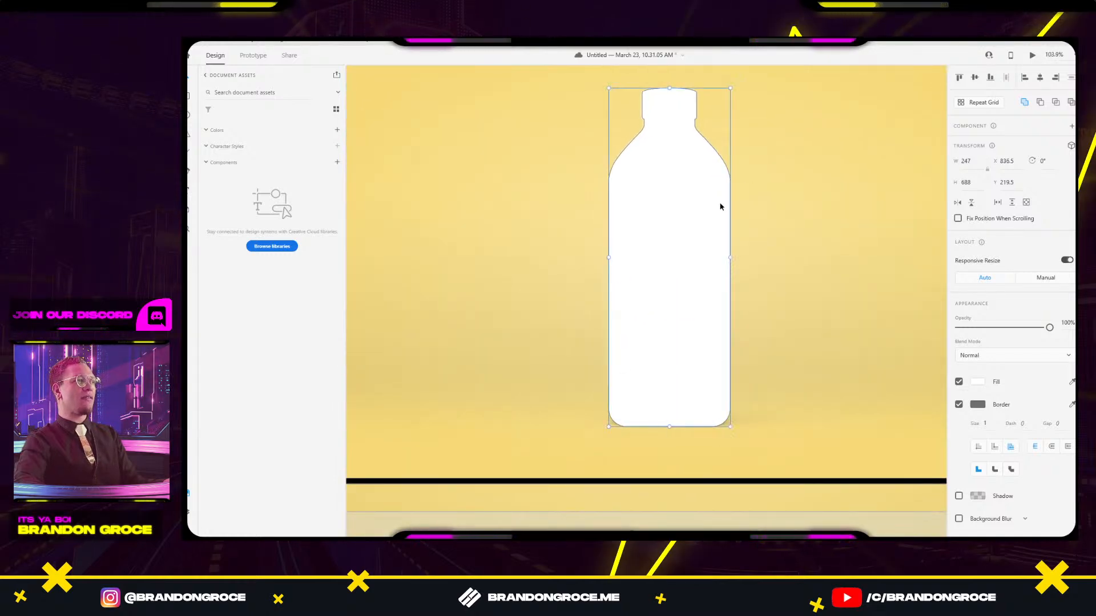
pyautogui.click(776, 116)
pyautogui.moveTo(765, 166); pyautogui.dragTo(723, 353)
# Add a new text box reading 'JUICE' beside the logo and make it bold.
pyautogui.scroll(3, 633, 238)
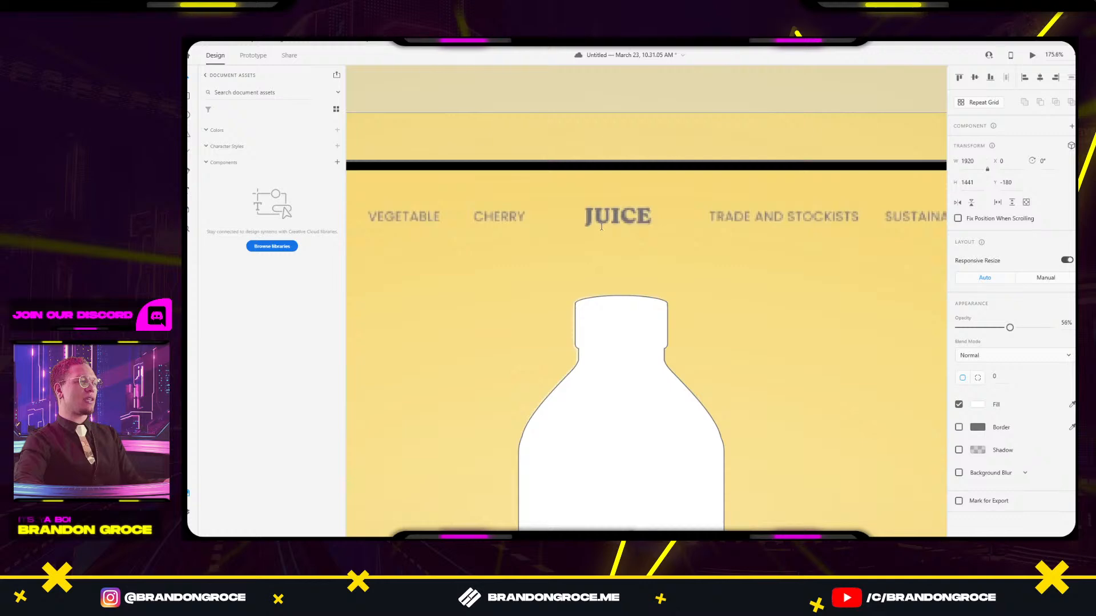
pyautogui.press('t')
pyautogui.click(581, 214)
pyautogui.write('JUIC')
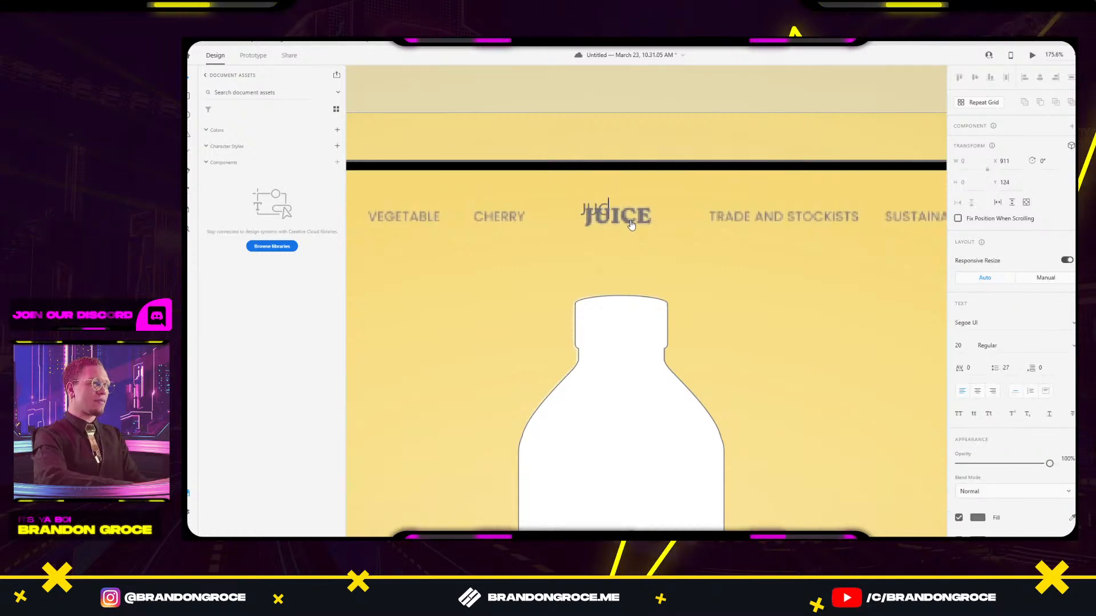
pyautogui.press('BackSpace')
pyautogui.press('BackSpace')
pyautogui.write('ICI')
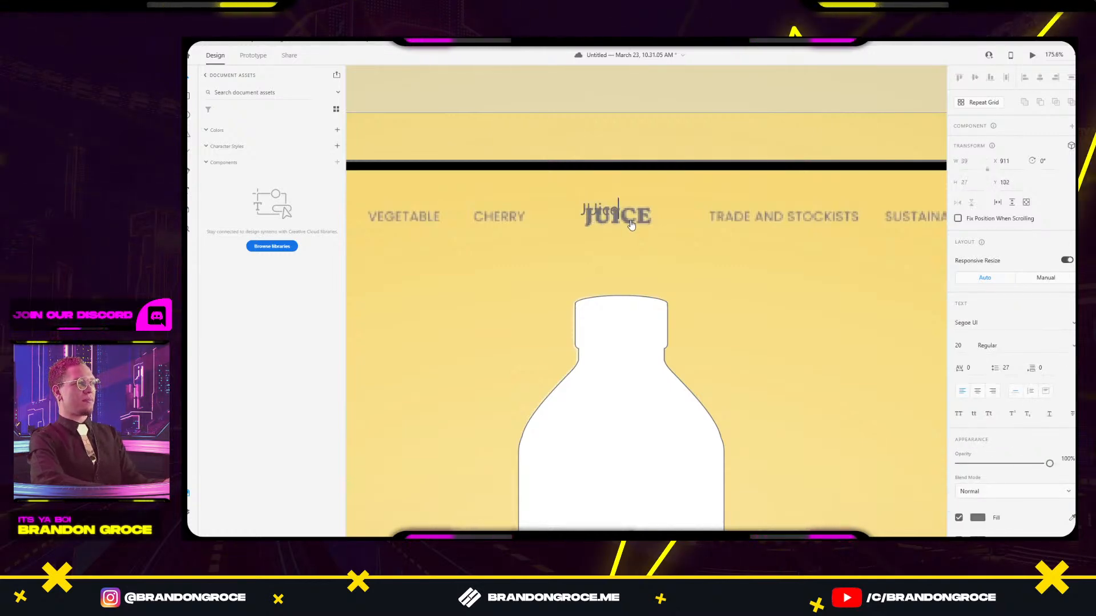
pyautogui.press('BackSpace')
pyautogui.press('BackSpace')
pyautogui.write('CE')
pyautogui.hotkey('ctrl', 'a')
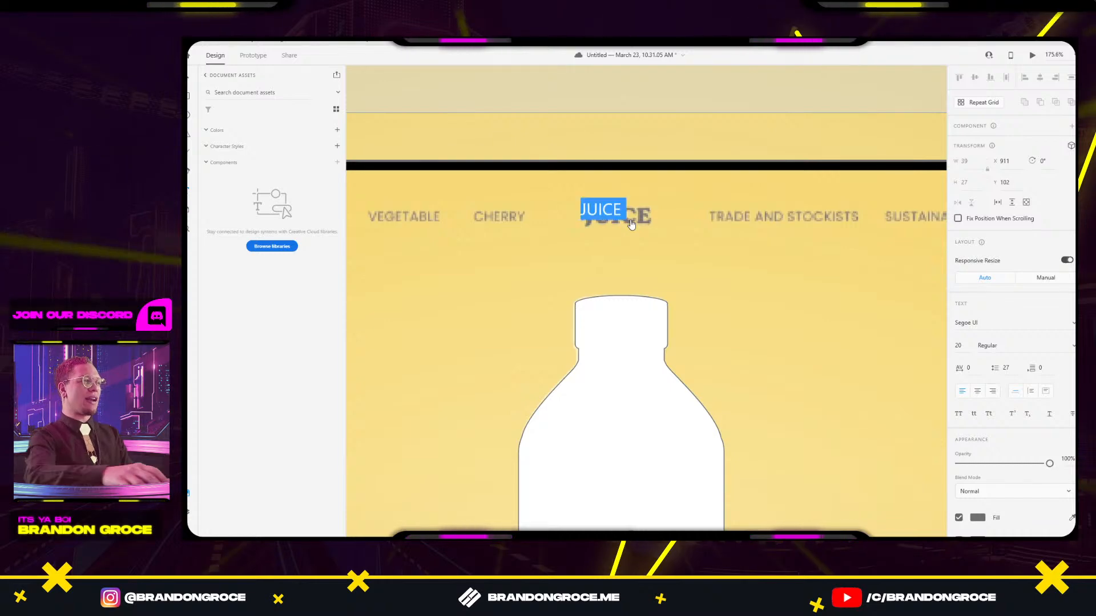
pyautogui.hotkey('ctrl', 'b')
pyautogui.press('Escape')
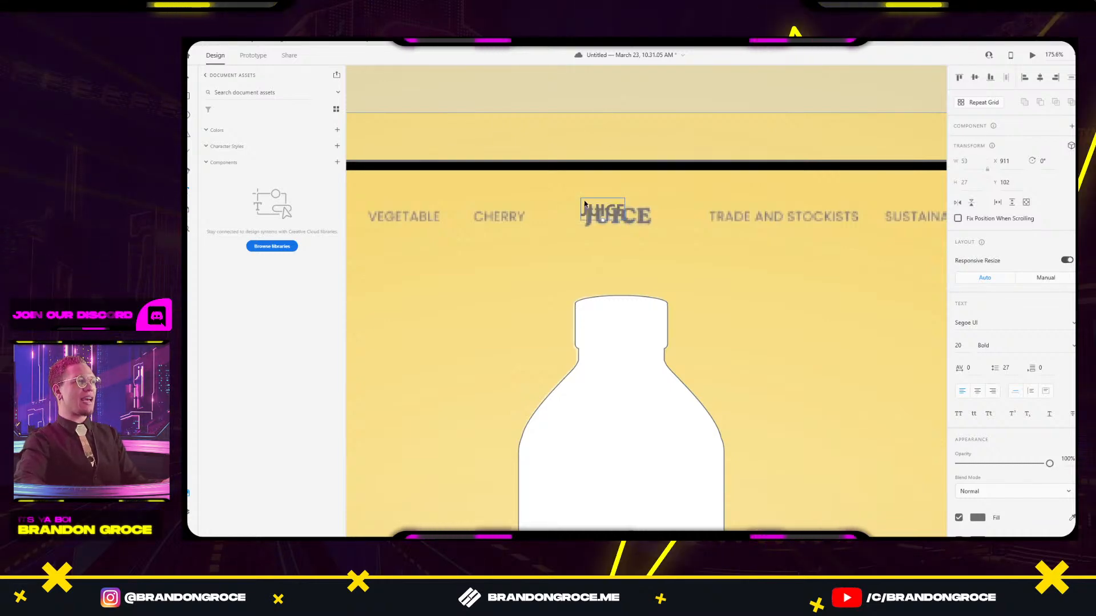
# Move the JUICE text onto the logo and enlarge it to size 33.
pyautogui.moveTo(623, 212); pyautogui.dragTo(627, 214)
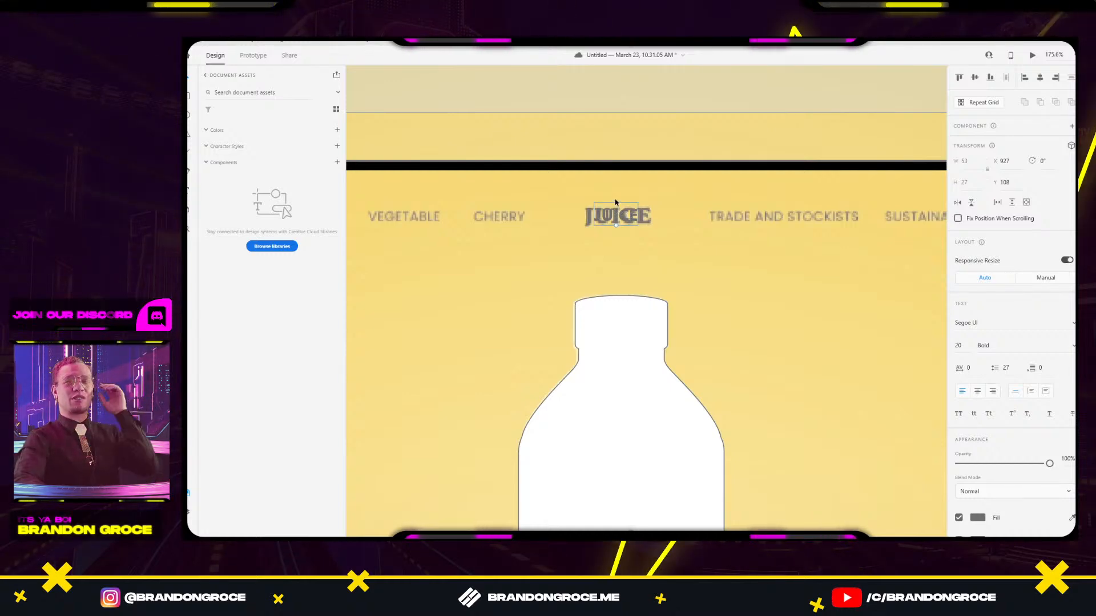
pyautogui.moveTo(615, 225)
pyautogui.mouseDown()
pyautogui.moveTo(622, 241)
pyautogui.moveTo(627, 217)
pyautogui.mouseUp()
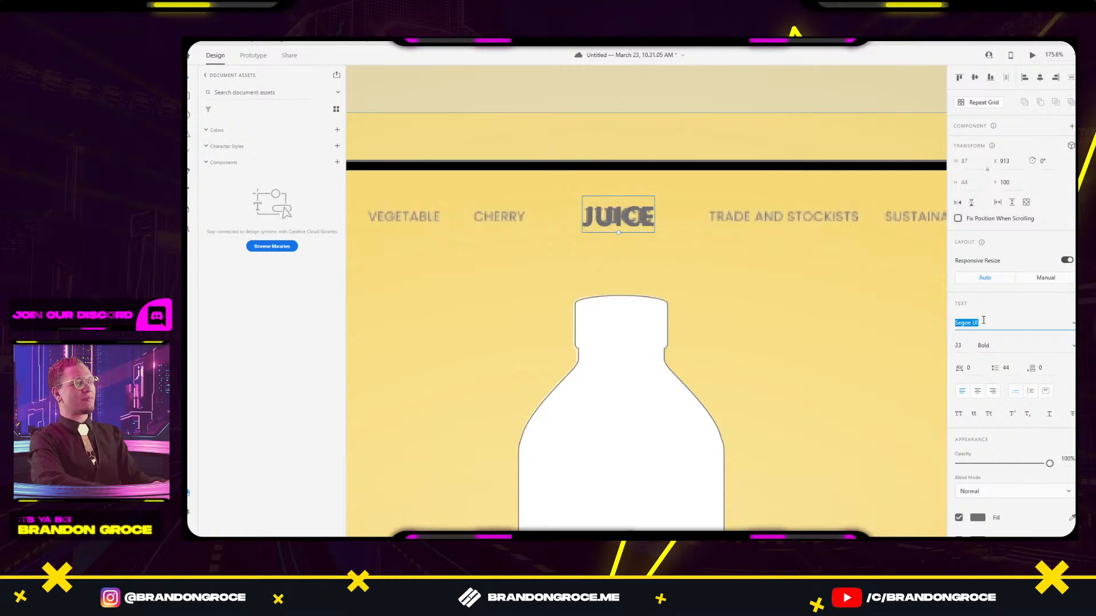
pyautogui.hotkey('alt', 'Tab')
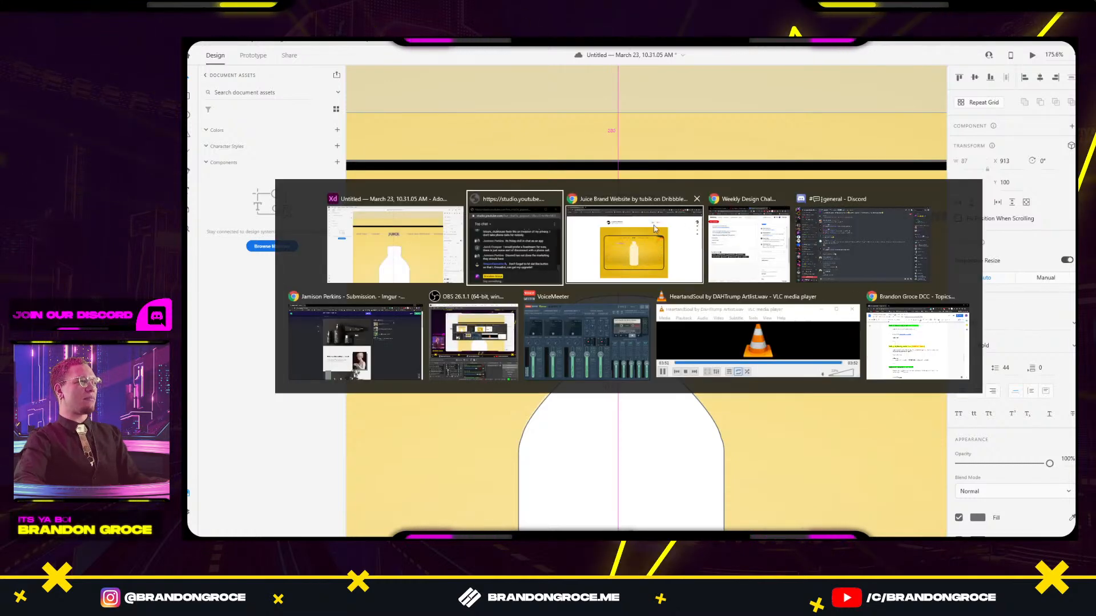
pyautogui.press('Escape')
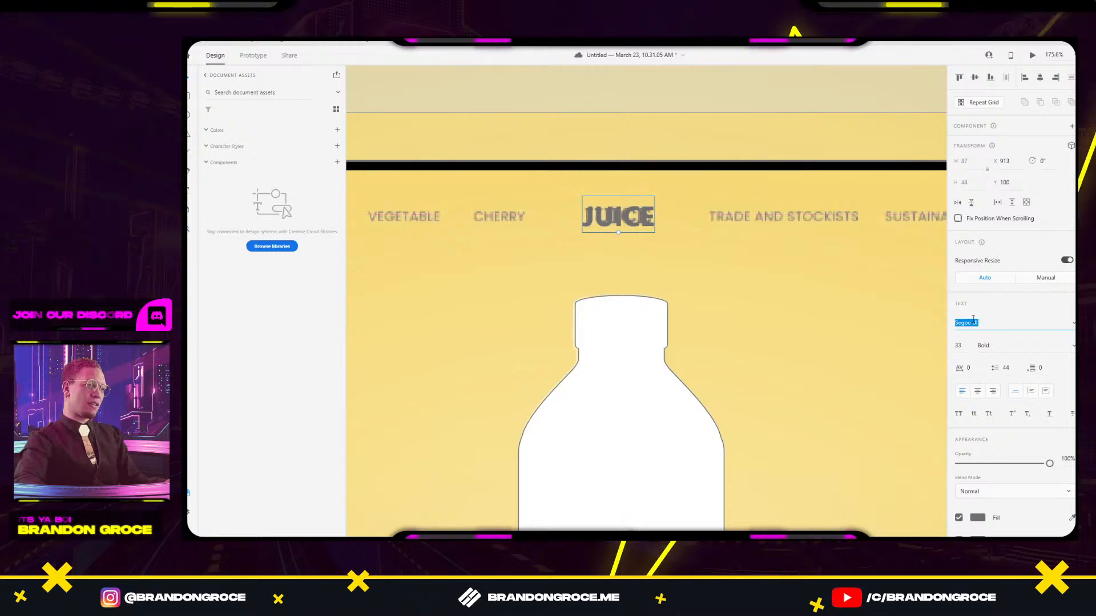
pyautogui.write('i')
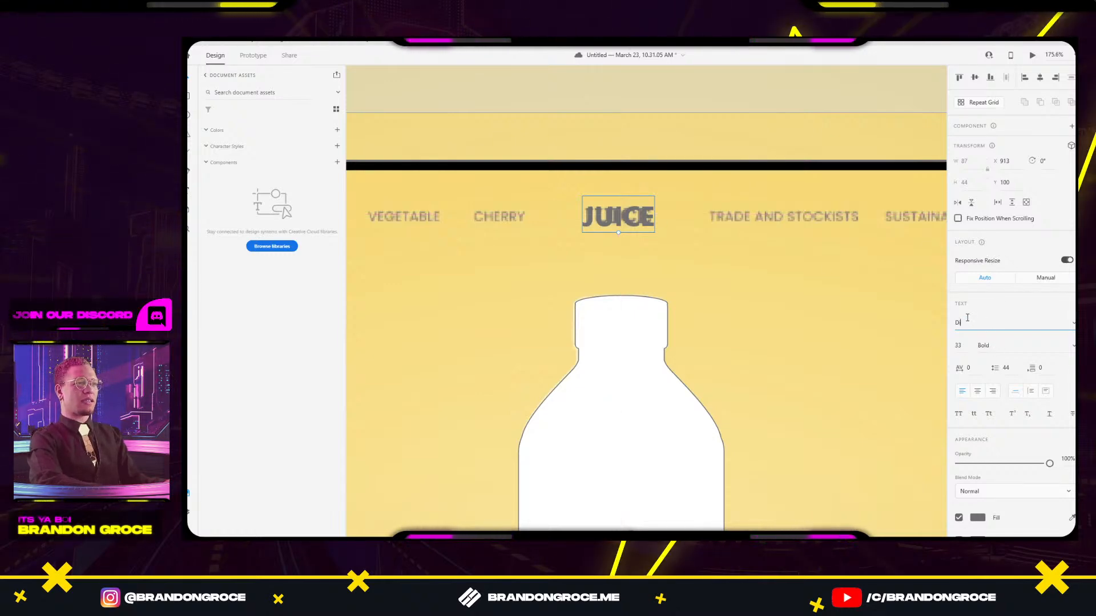
pyautogui.write('cdo')
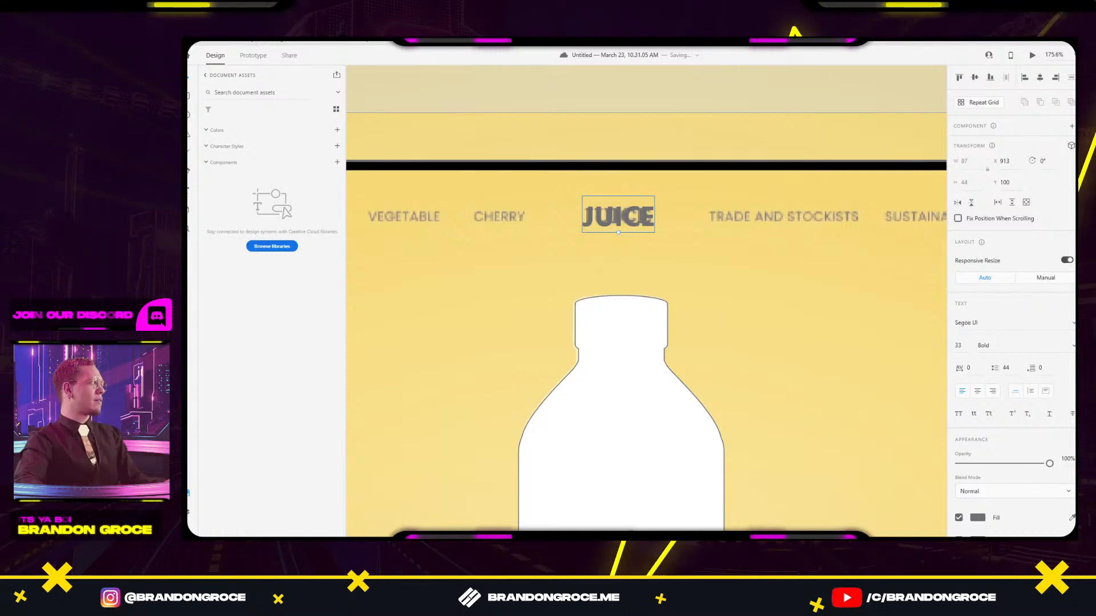
pyautogui.moveTo(630, 536)
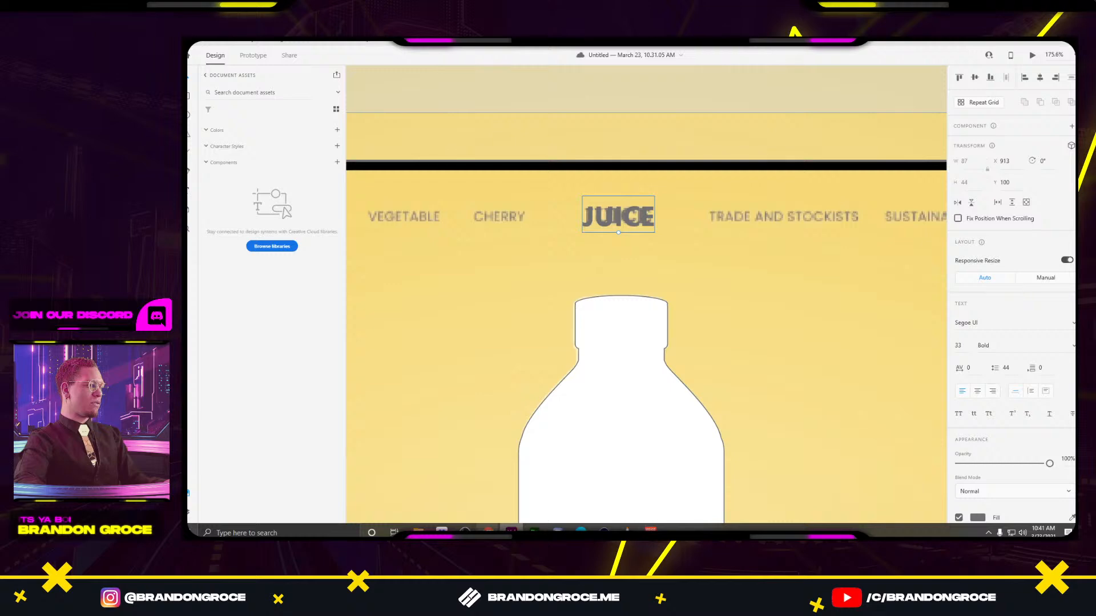
pyautogui.moveTo(557, 532)
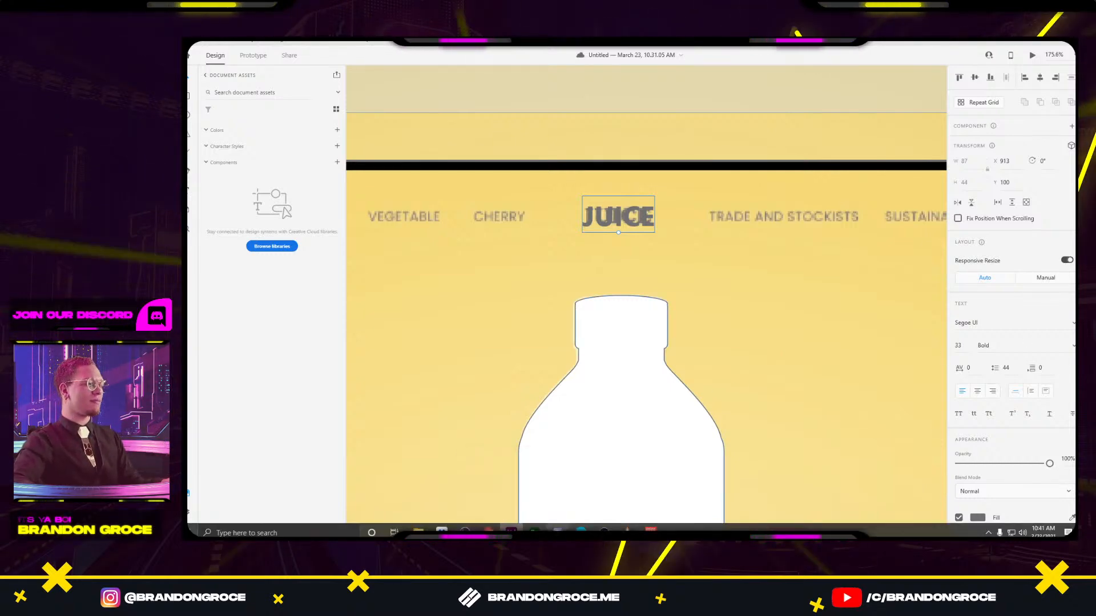
# In Discord's #challenge-submissions channel, open the submitter's Instagram link in the browser.
pyautogui.click(557, 532)
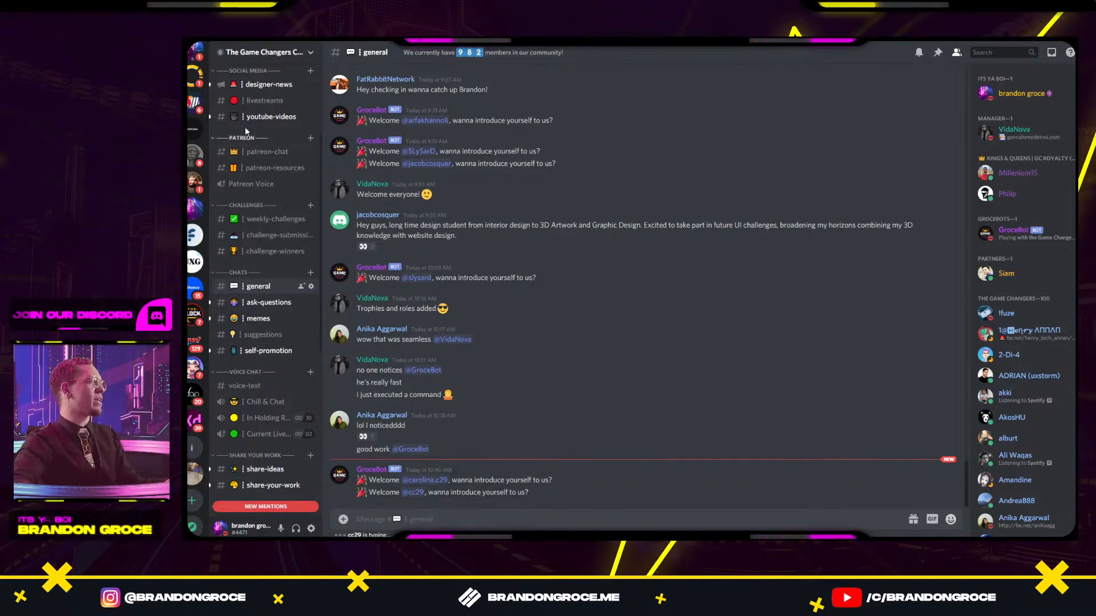
pyautogui.click(268, 235)
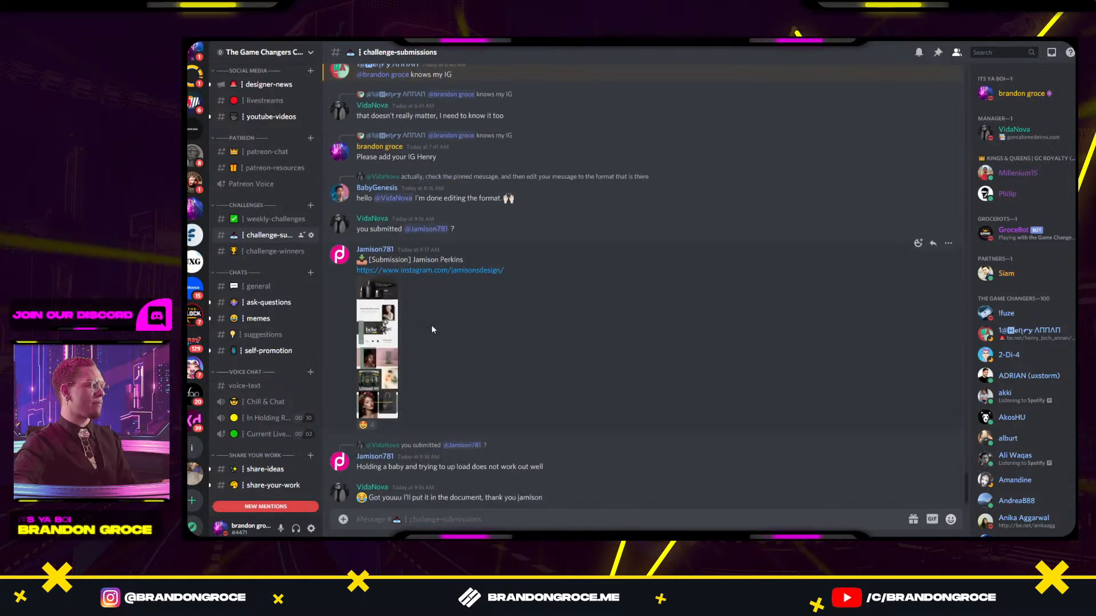
pyautogui.click(400, 271)
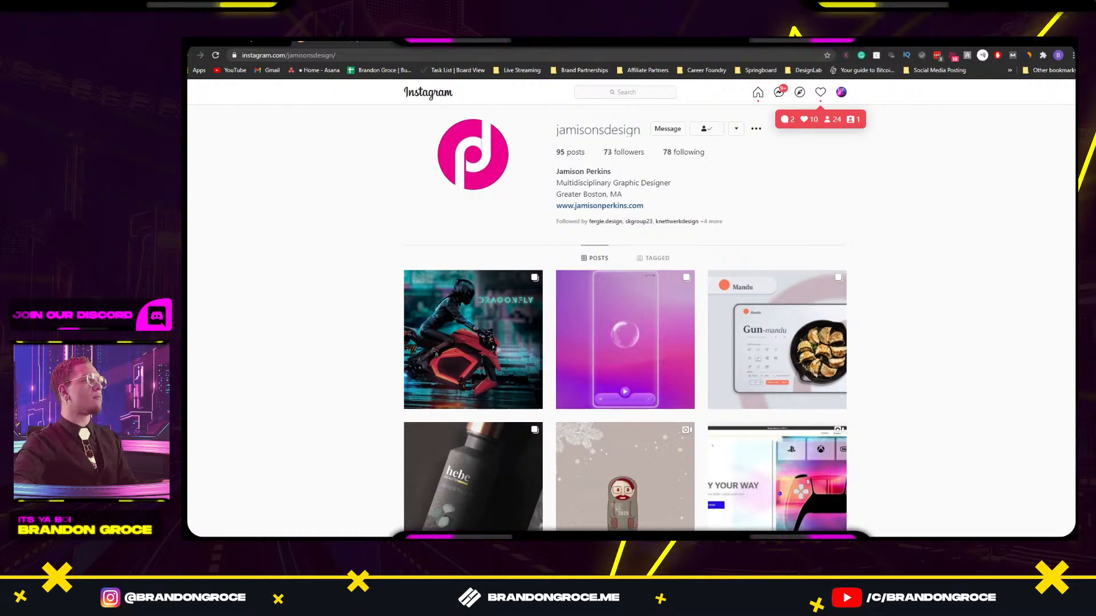
# Review the Dribbble Juice reference and the Discord submission, then return to Adobe XD.
pyautogui.hotkey('ctrl', 'Tab')
pyautogui.hotkey('alt', 'Tab')
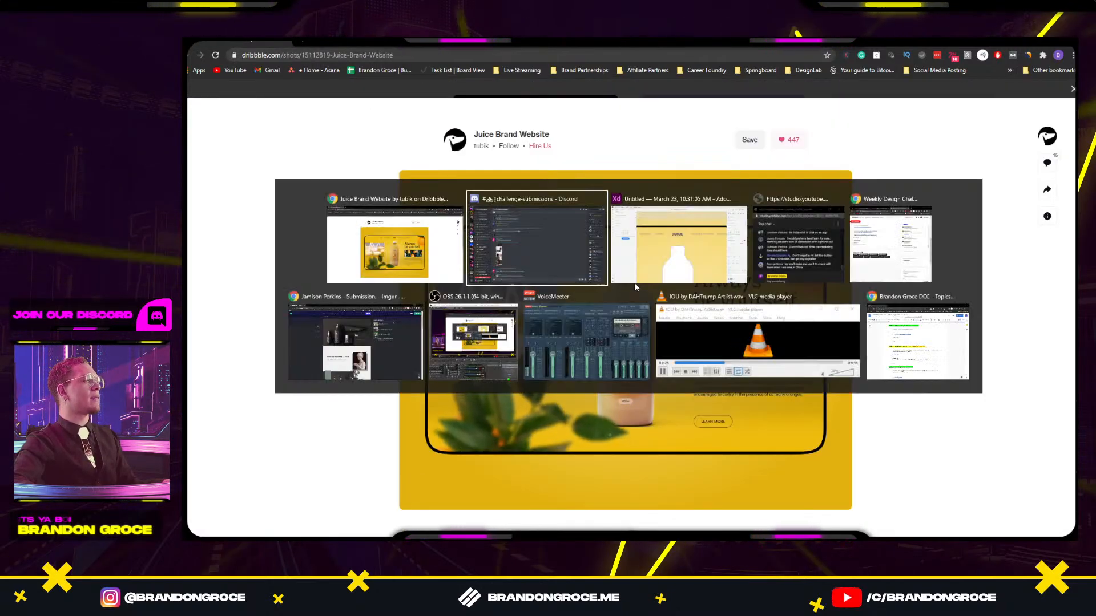
pyautogui.click(538, 250)
pyautogui.hotkey('alt', 'Tab')
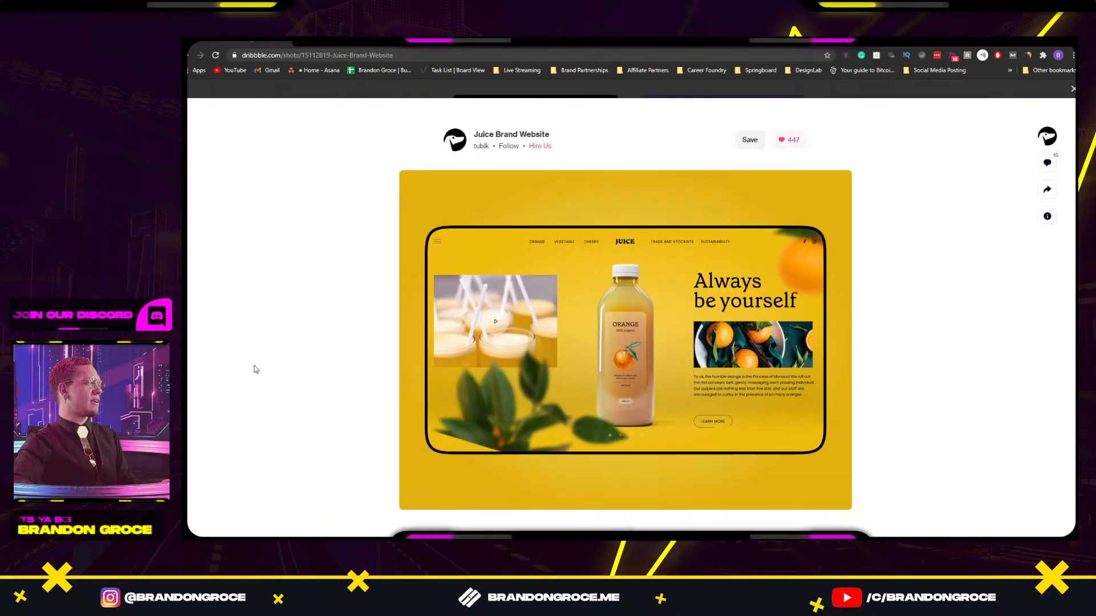
pyautogui.hotkey('alt', 'Tab')
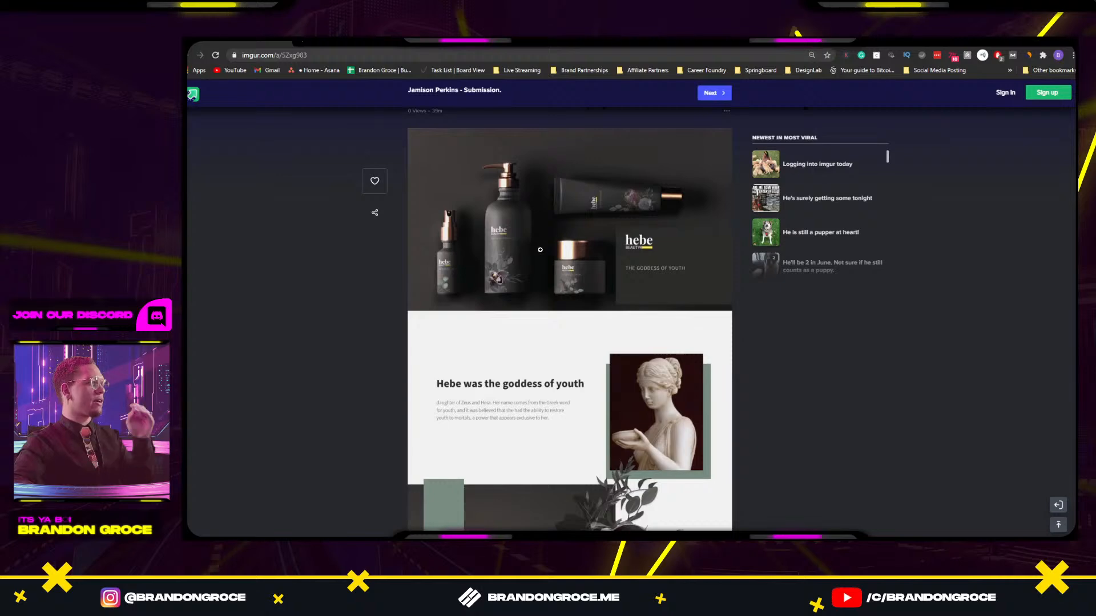
pyautogui.scroll(-8, 590, 370)
pyautogui.scroll(8, 591, 363)
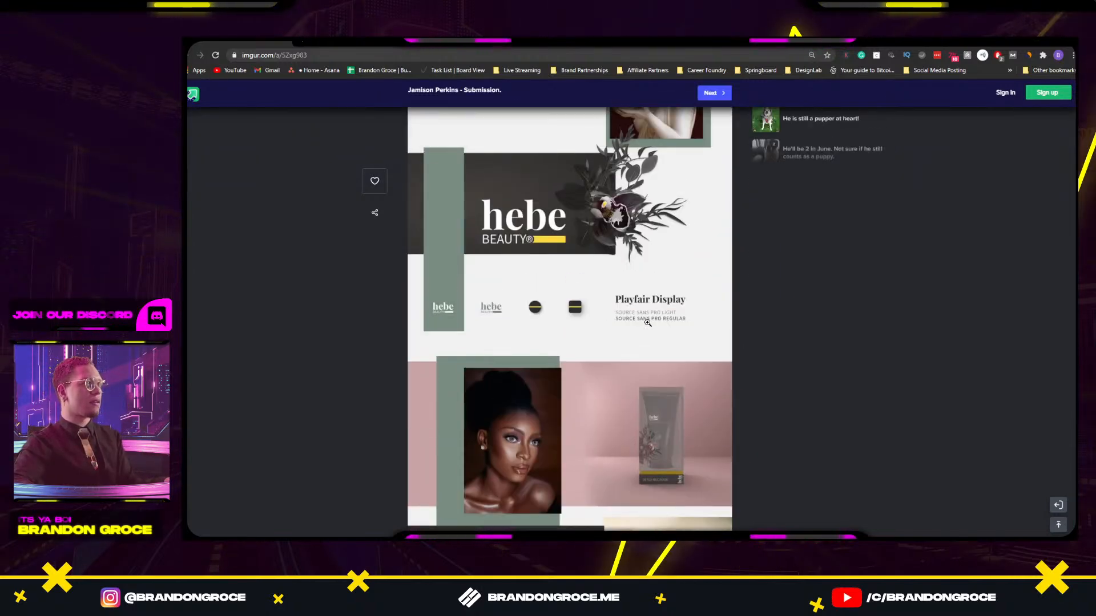
pyautogui.hotkey('alt', 'Tab')
pyautogui.hotkey('alt', 'Tab')
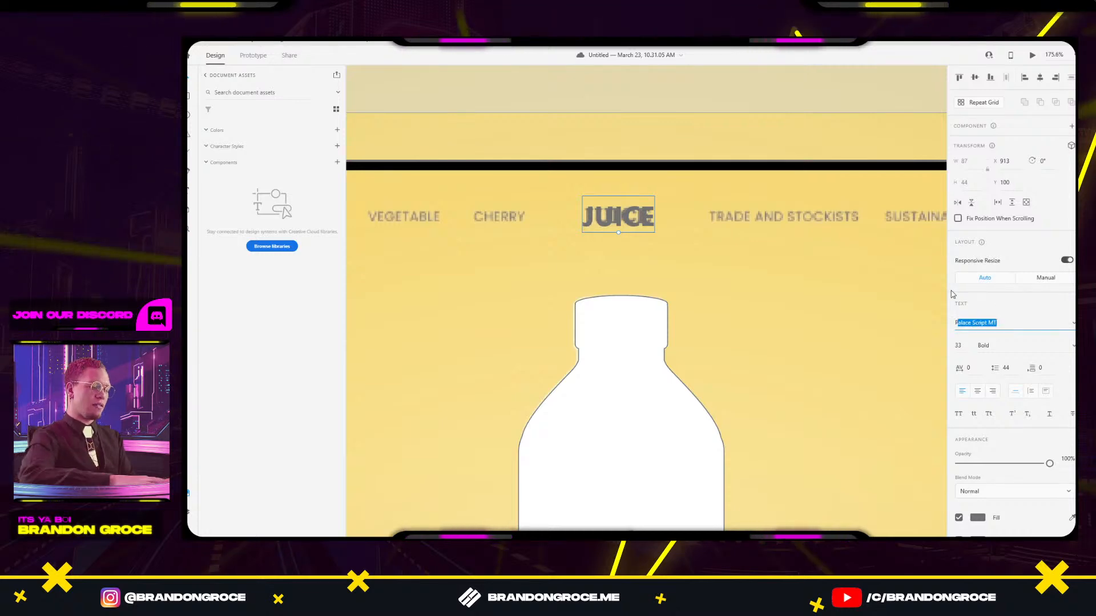
# Change the JUICE logo font to Playfair Display and nudge it slightly higher.
pyautogui.write('Playfair Display')
pyautogui.press('Return')
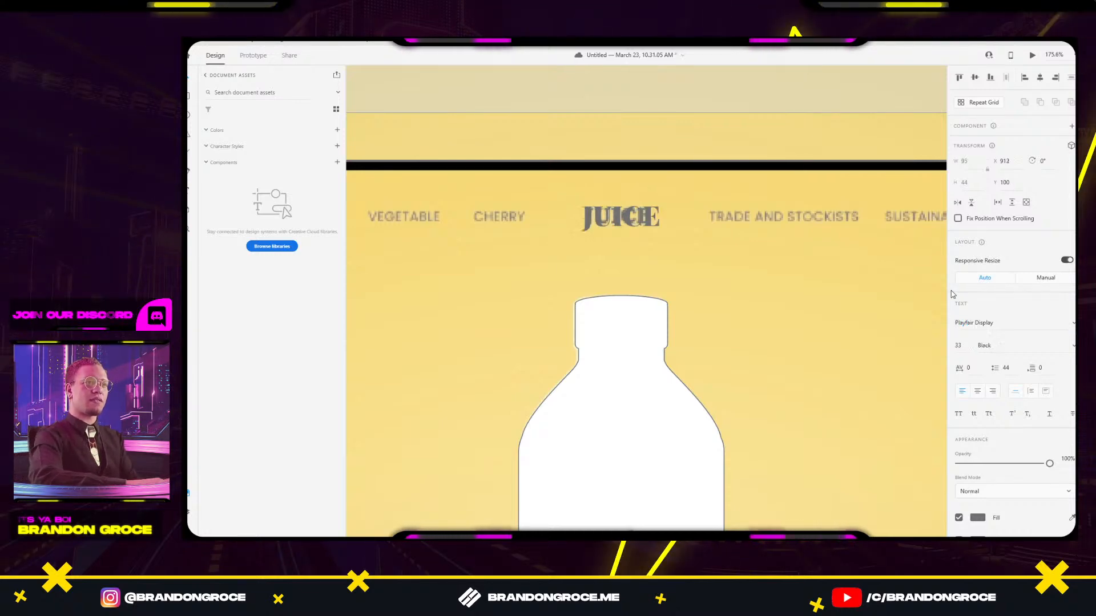
pyautogui.click(676, 220)
pyautogui.moveTo(635, 221)
pyautogui.mouseDown()
pyautogui.moveTo(636, 237)
pyautogui.moveTo(634, 220)
pyautogui.mouseUp()
# Add an 'orange' text label beside the ORANGE nav link.
pyautogui.moveTo(737, 283); pyautogui.dragTo(895, 272)
pyautogui.press('t')
pyautogui.click(432, 221)
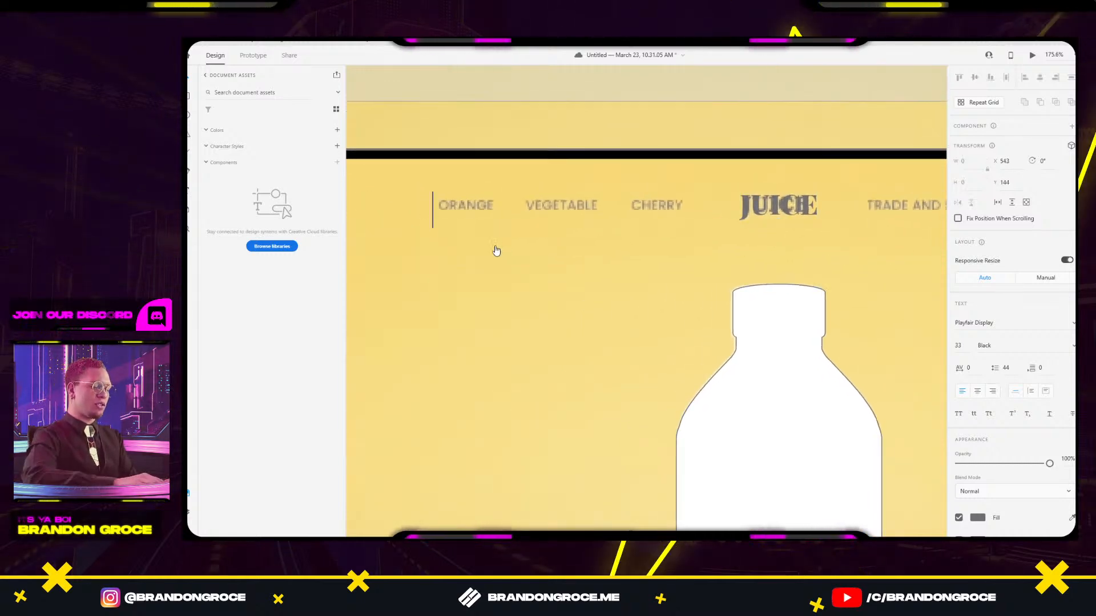
pyautogui.write('orange')
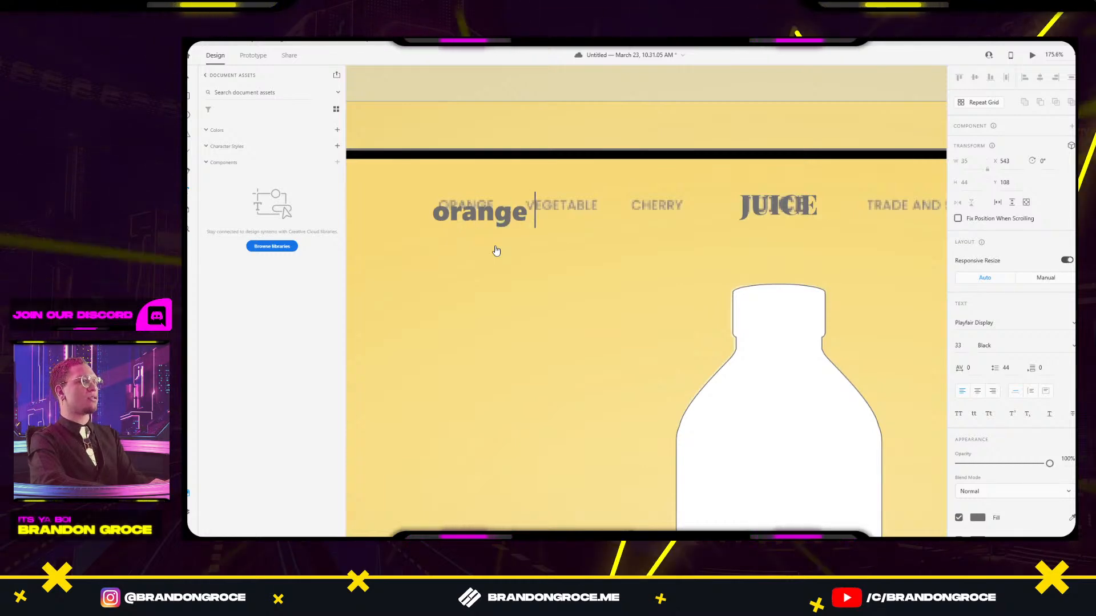
pyautogui.press('Escape')
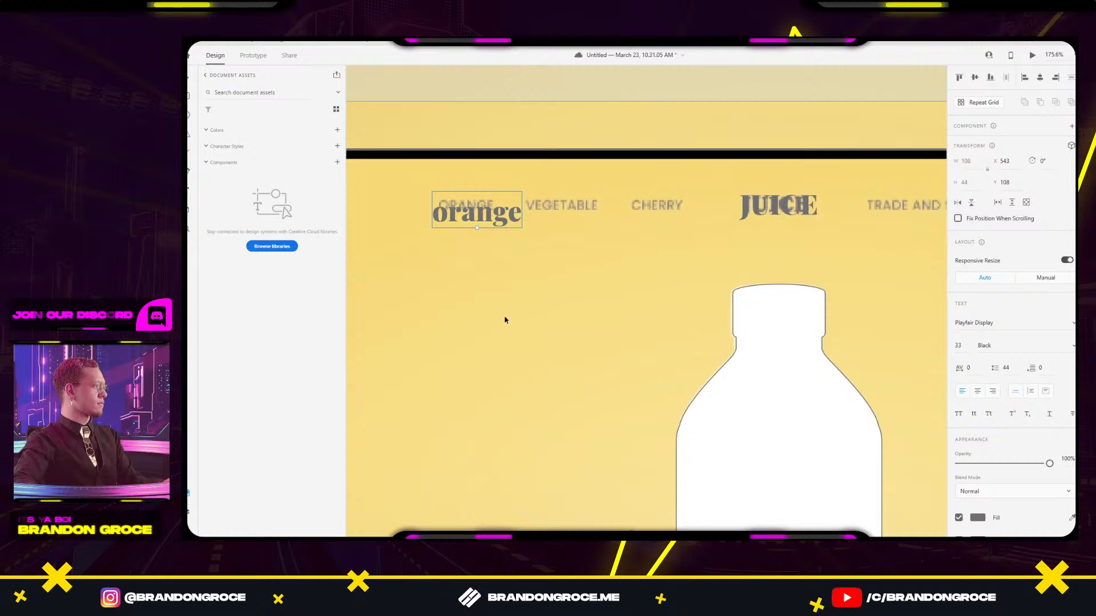
# Duplicate the label under the VEGETABLE link and change its text to 'VEGTABLE'.
pyautogui.moveTo(467, 218); pyautogui.dragTo(468, 271)
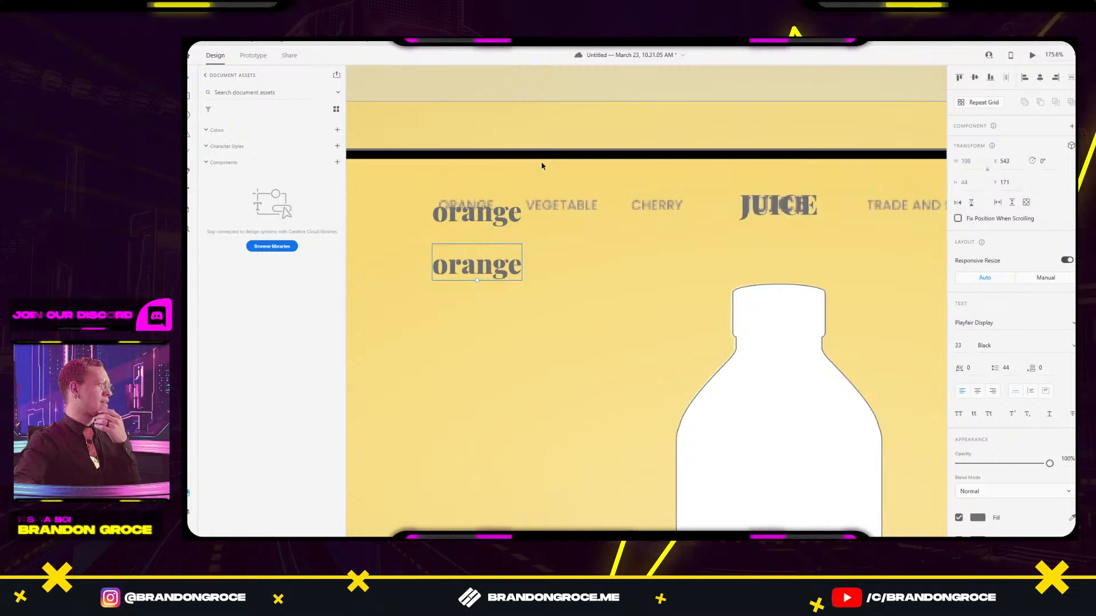
pyautogui.moveTo(471, 217); pyautogui.dragTo(572, 260)
pyautogui.doubleClick(572, 260)
pyautogui.write('veg')
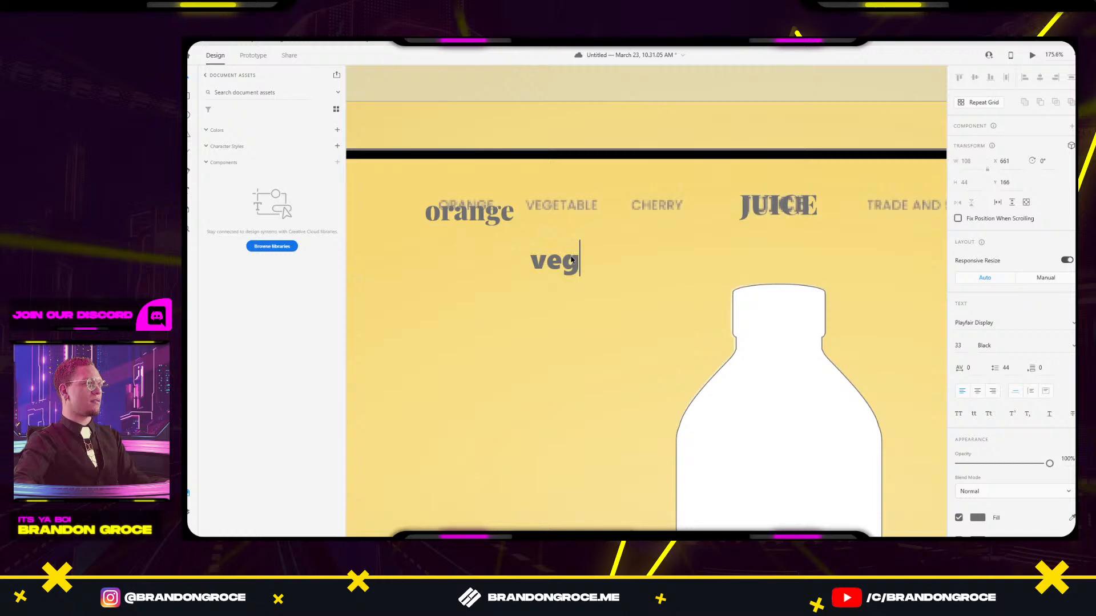
pyautogui.press('BackSpace')
pyautogui.press('BackSpace')
pyautogui.press('BackSpace')
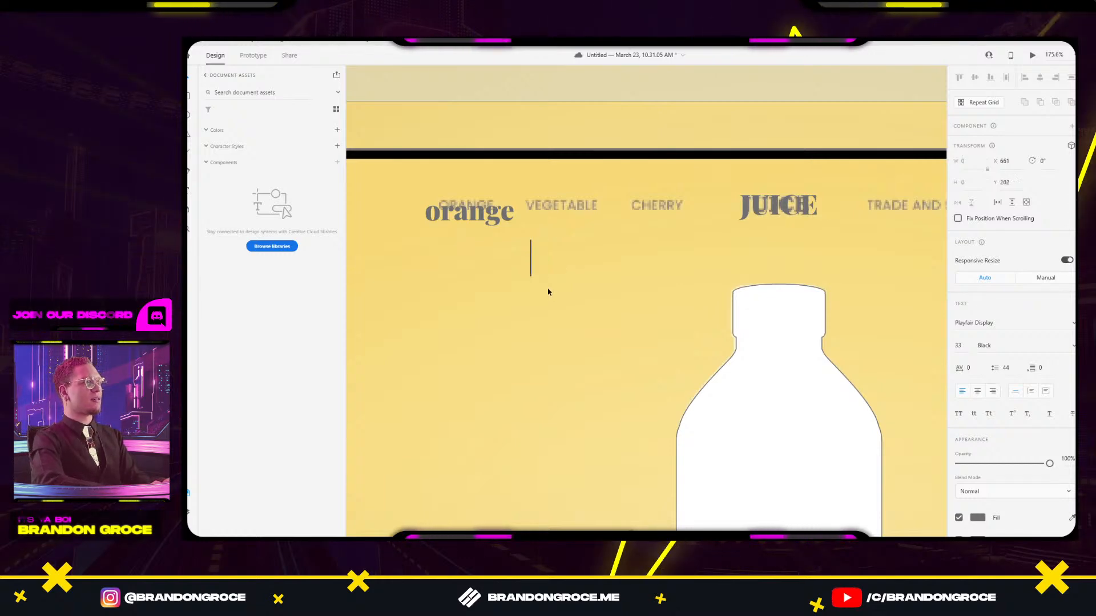
pyautogui.write('VEG')
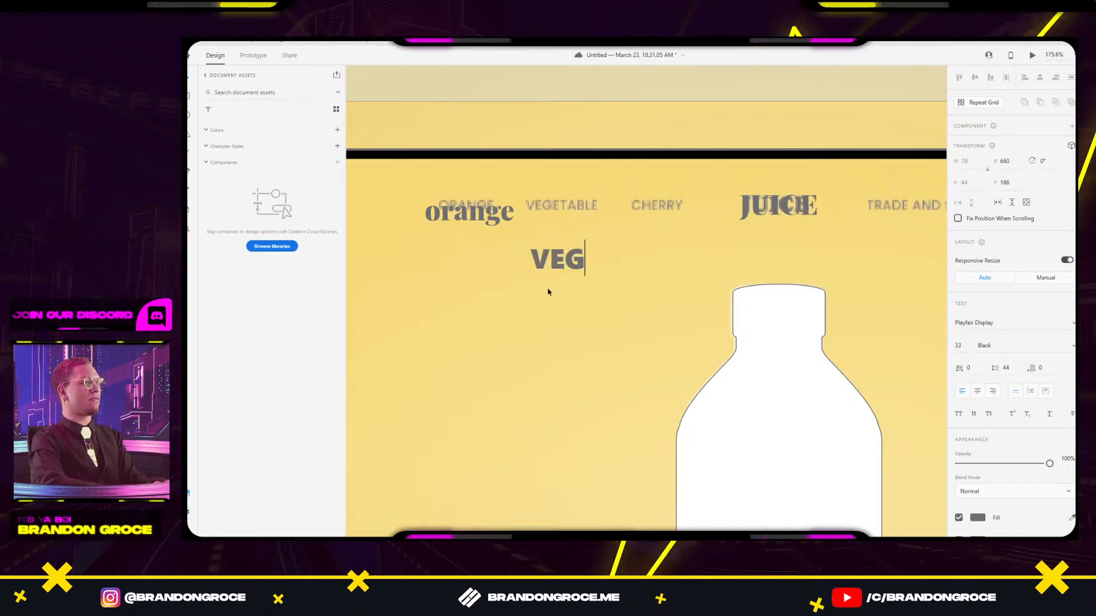
pyautogui.write('TABLE')
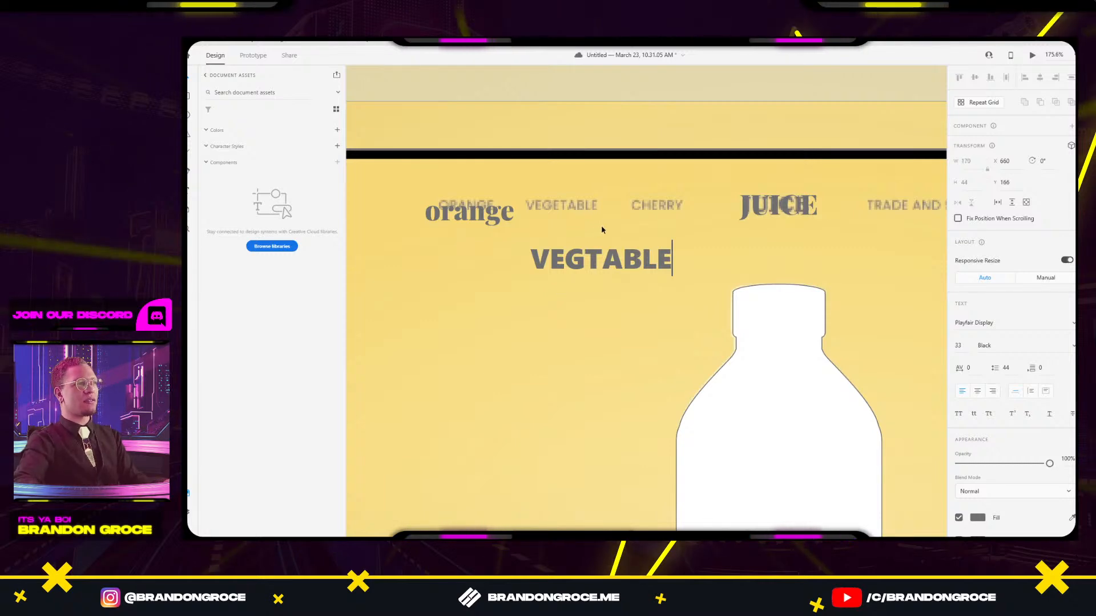
pyautogui.press('Escape')
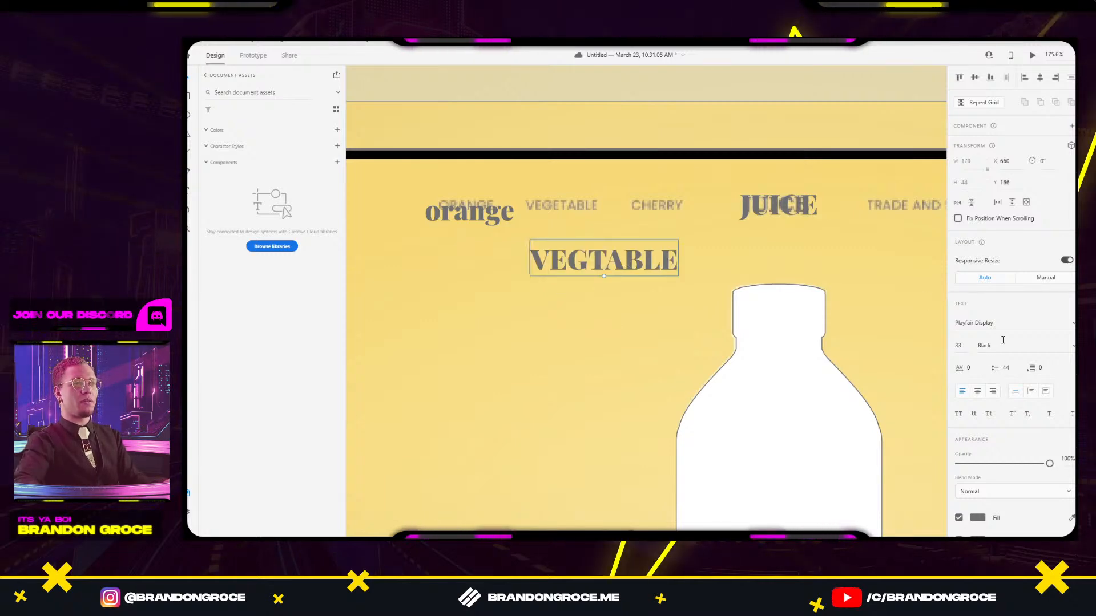
# Set VEGTABLE to Montserrat at size 20 and place it below the navigation row.
pyautogui.press('Return')
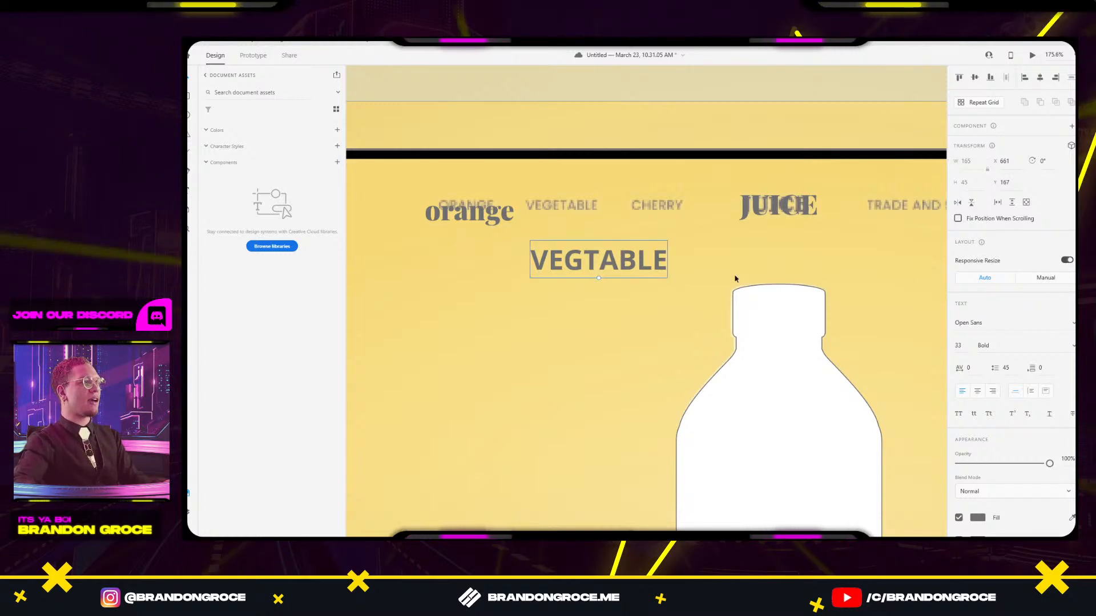
pyautogui.write('K')
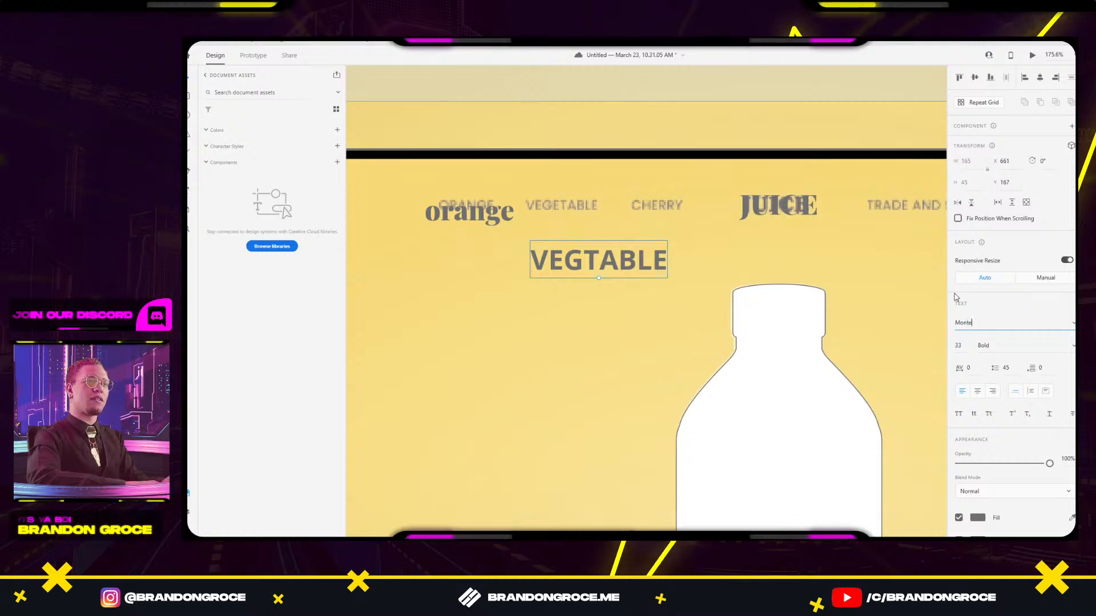
pyautogui.write('onte')
pyautogui.press('Return')
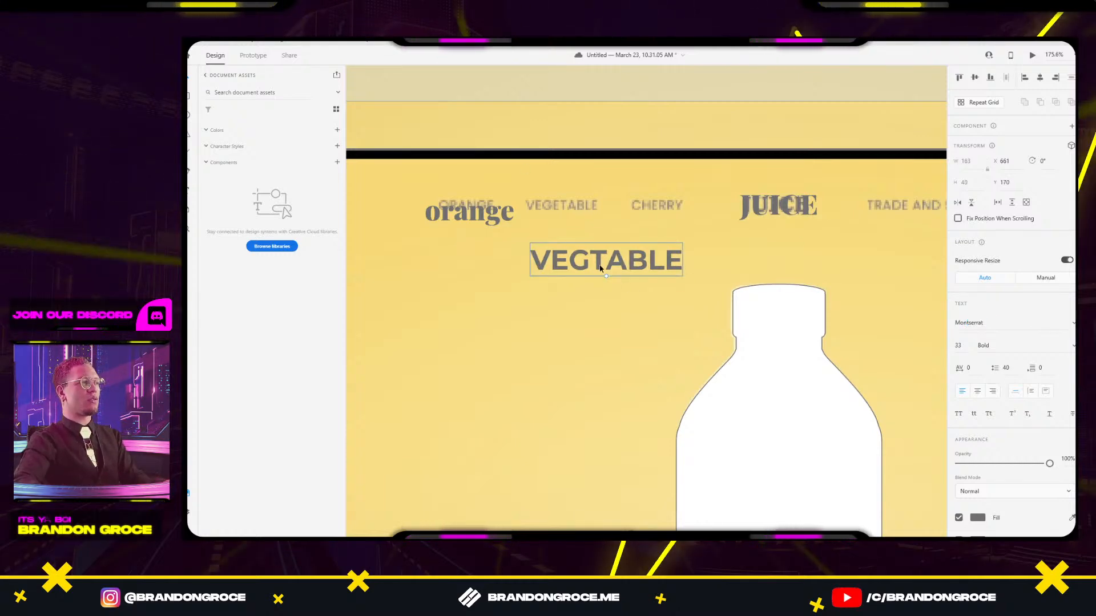
pyautogui.moveTo(606, 276); pyautogui.dragTo(606, 264)
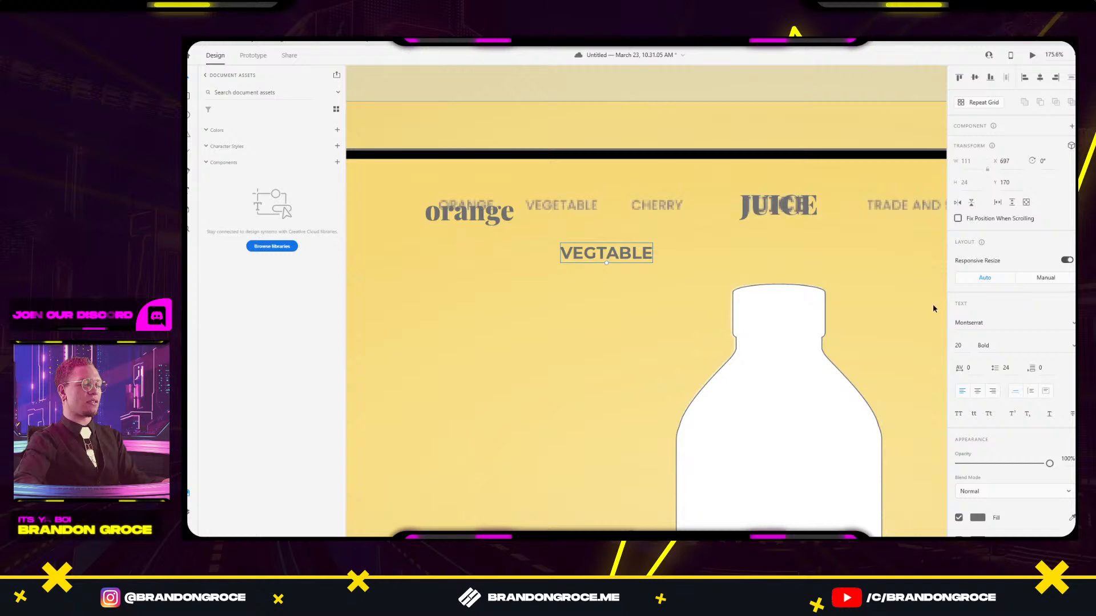
pyautogui.moveTo(612, 257); pyautogui.dragTo(622, 289)
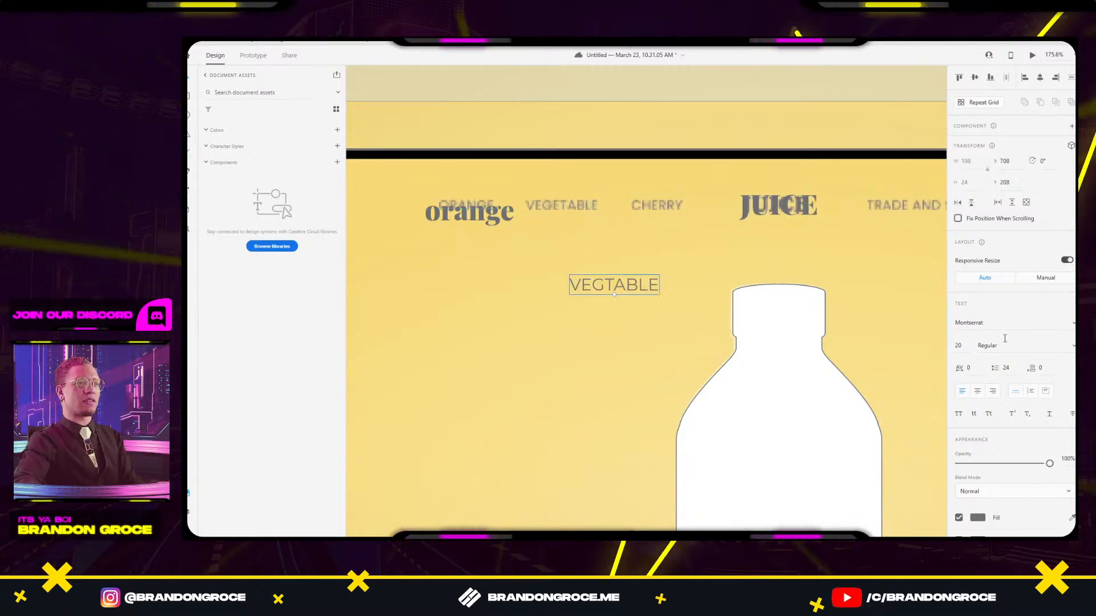
# Try Mostra Nuova on VEGTABLE, then switch it back to Montserrat.
pyautogui.click(1071, 325)
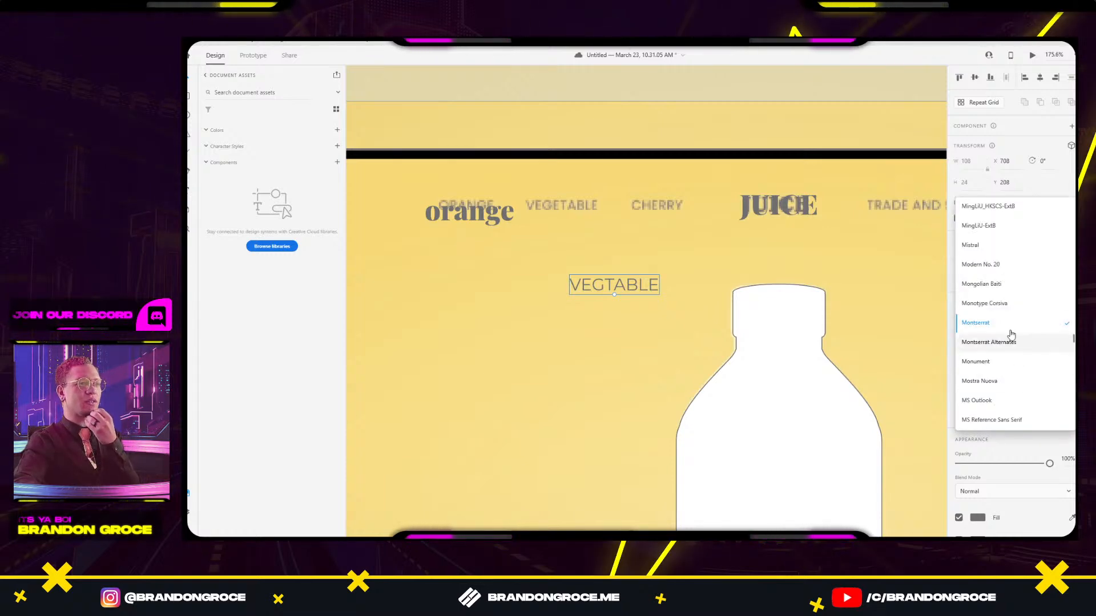
pyautogui.scroll(-1, 1000, 250)
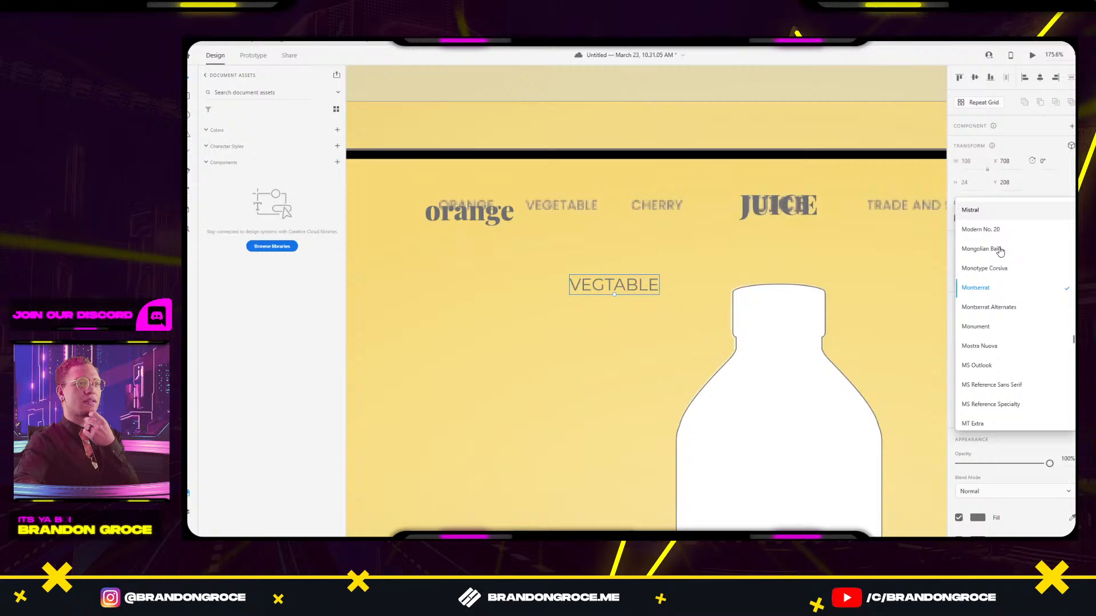
pyautogui.click(1002, 350)
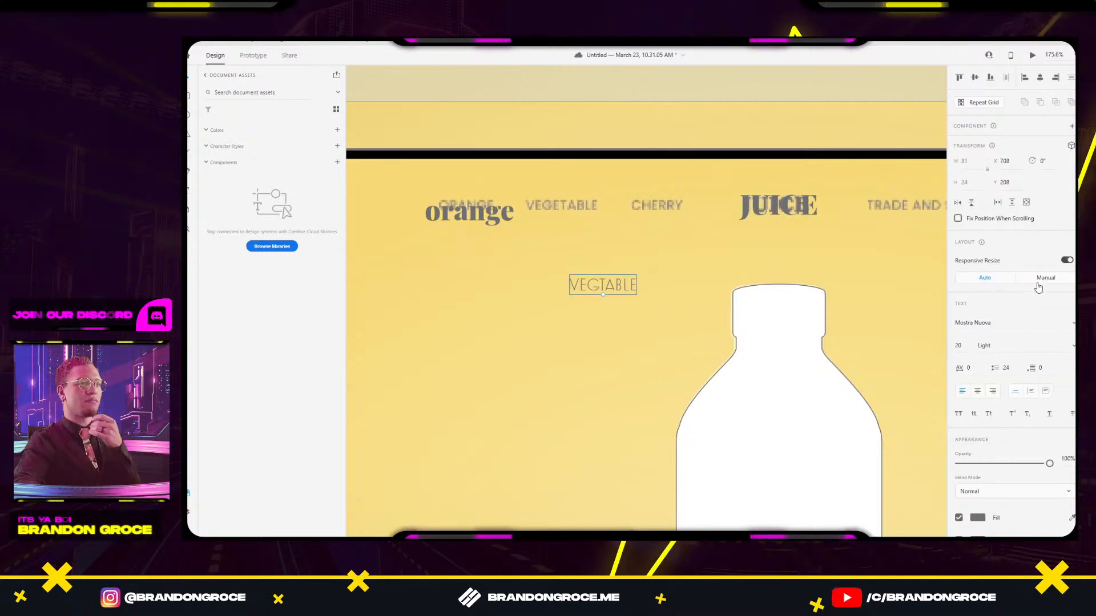
pyautogui.click(1071, 325)
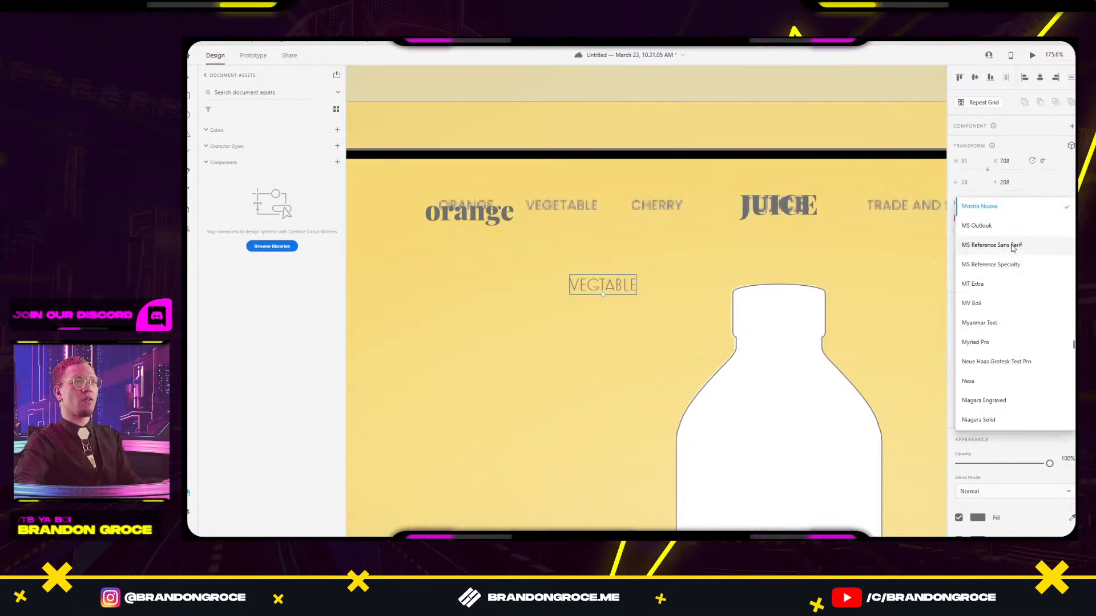
pyautogui.scroll(2, 1004, 246)
pyautogui.click(994, 253)
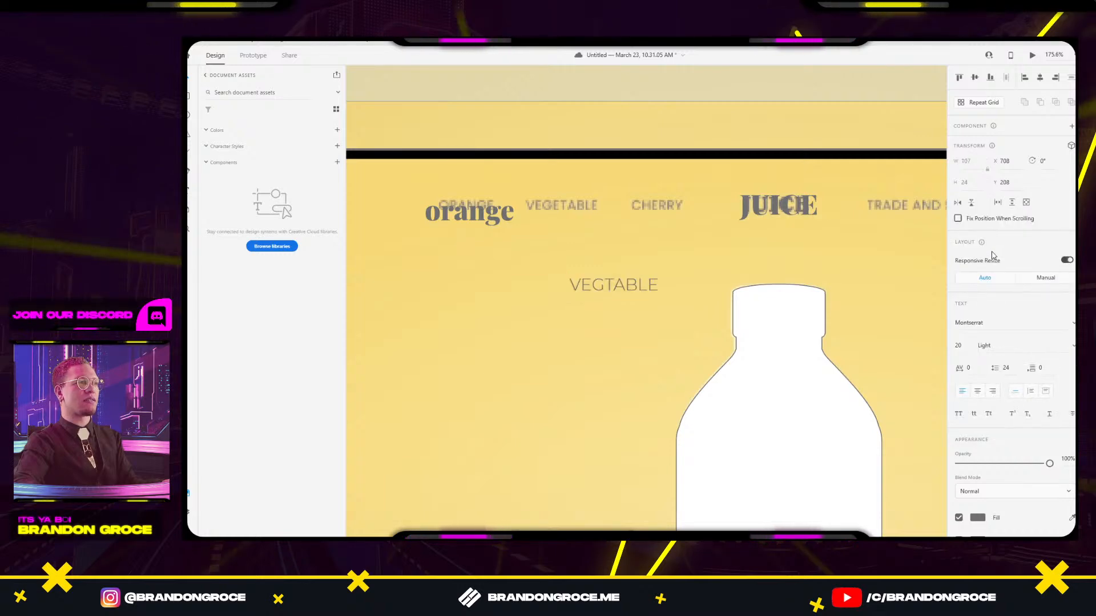
# Place VEGTABLE on the VEGETABLE nav row and fade the reference background to 26% opacity.
pyautogui.moveTo(611, 295); pyautogui.dragTo(551, 257)
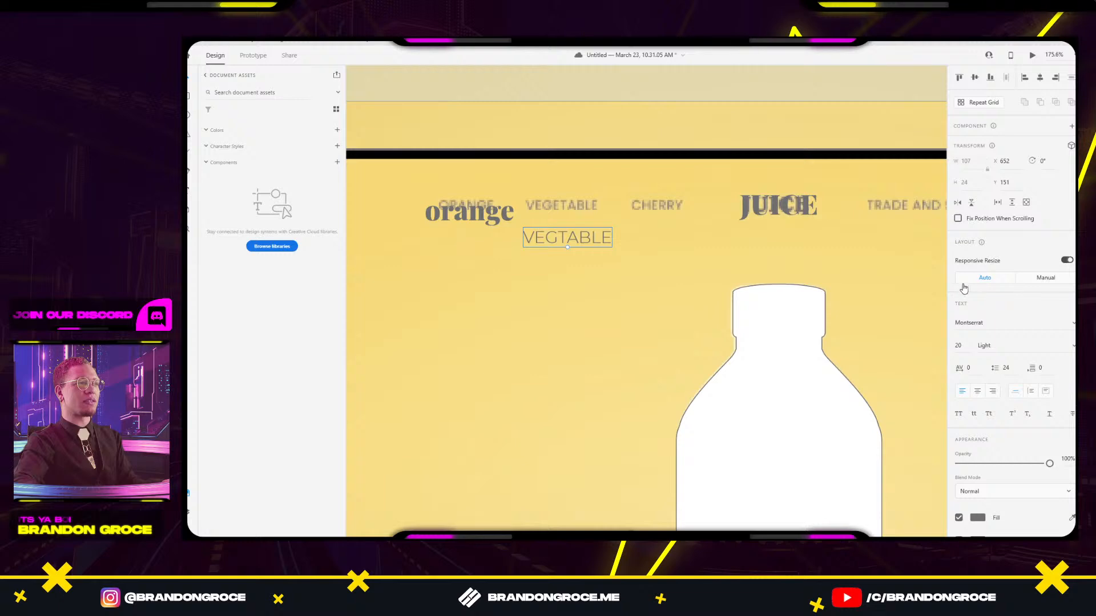
pyautogui.moveTo(569, 237); pyautogui.dragTo(570, 204)
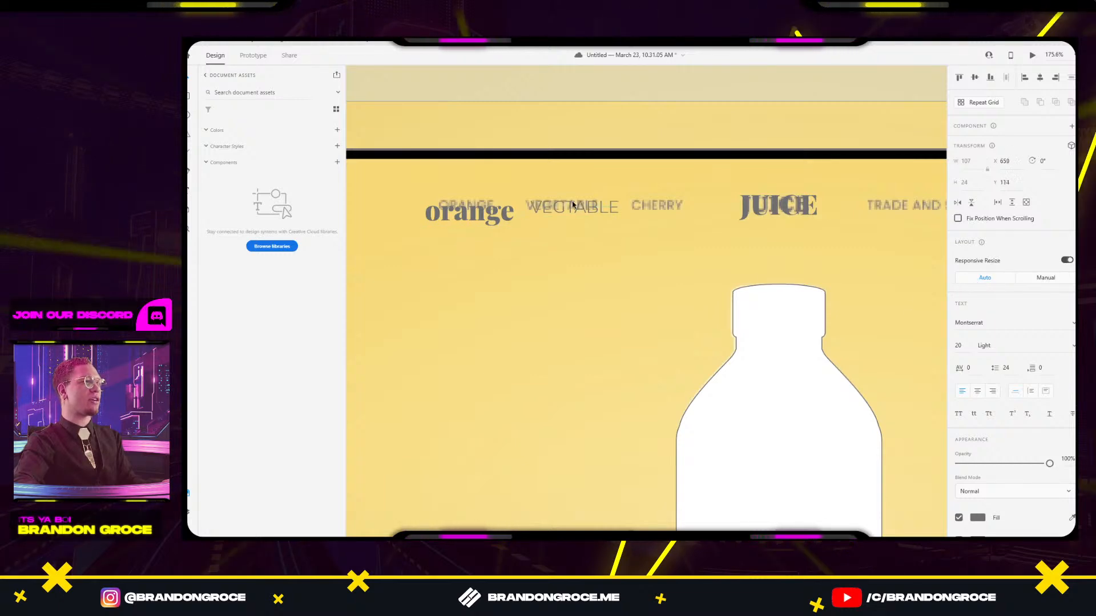
pyautogui.click(610, 123)
pyautogui.moveTo(1009, 330); pyautogui.dragTo(982, 329)
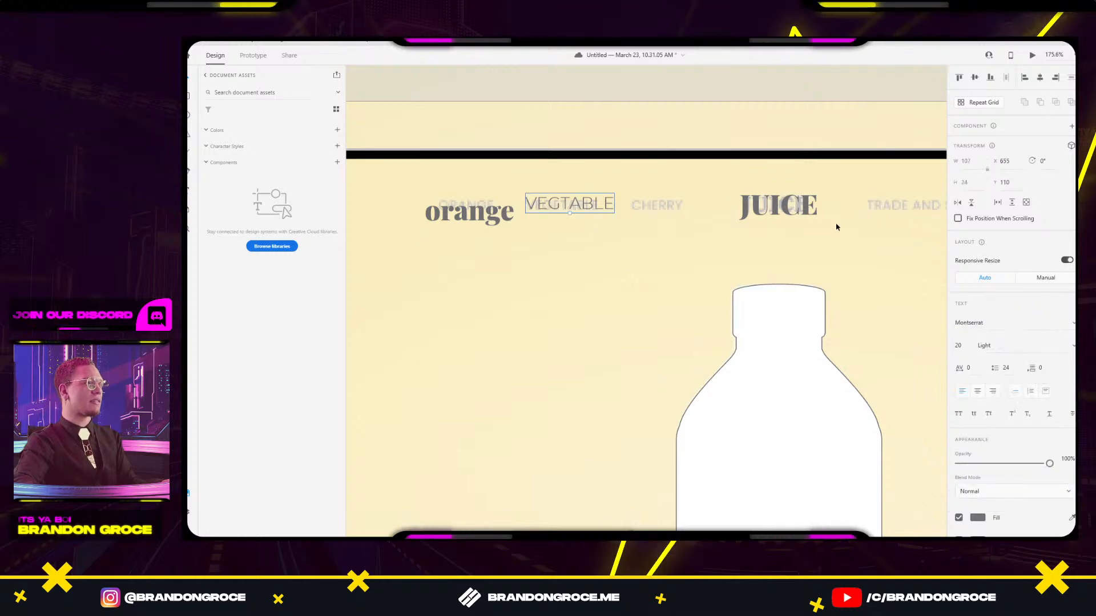
pyautogui.click(798, 213)
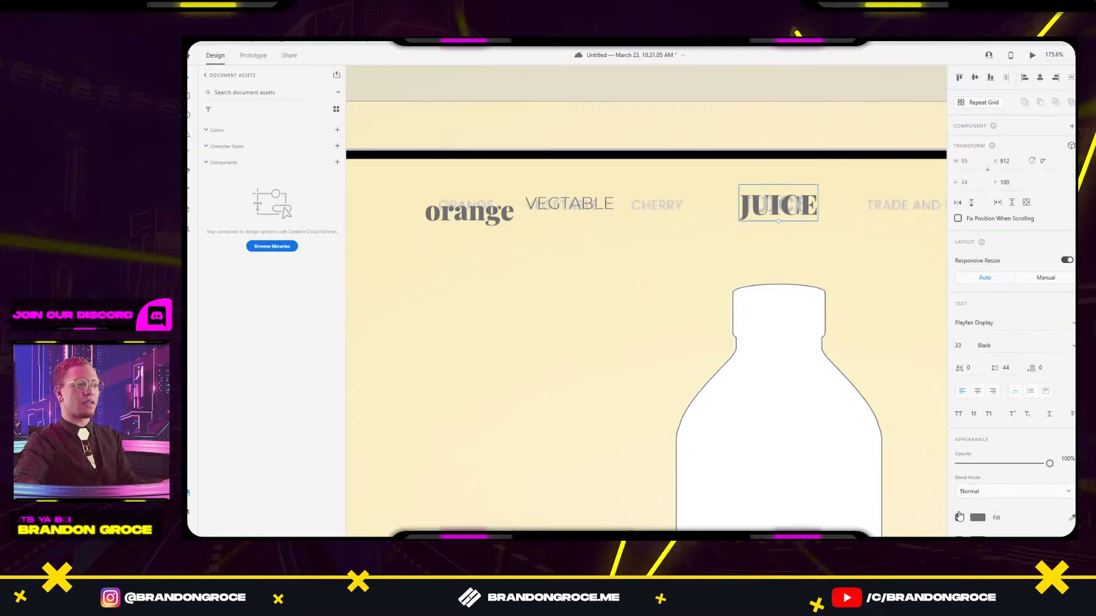
# Colour the JUICE heading black with the eyedropper, sampled from the reference JUICE lettering.
pyautogui.click(977, 517)
pyautogui.scroll(-5, 887, 246)
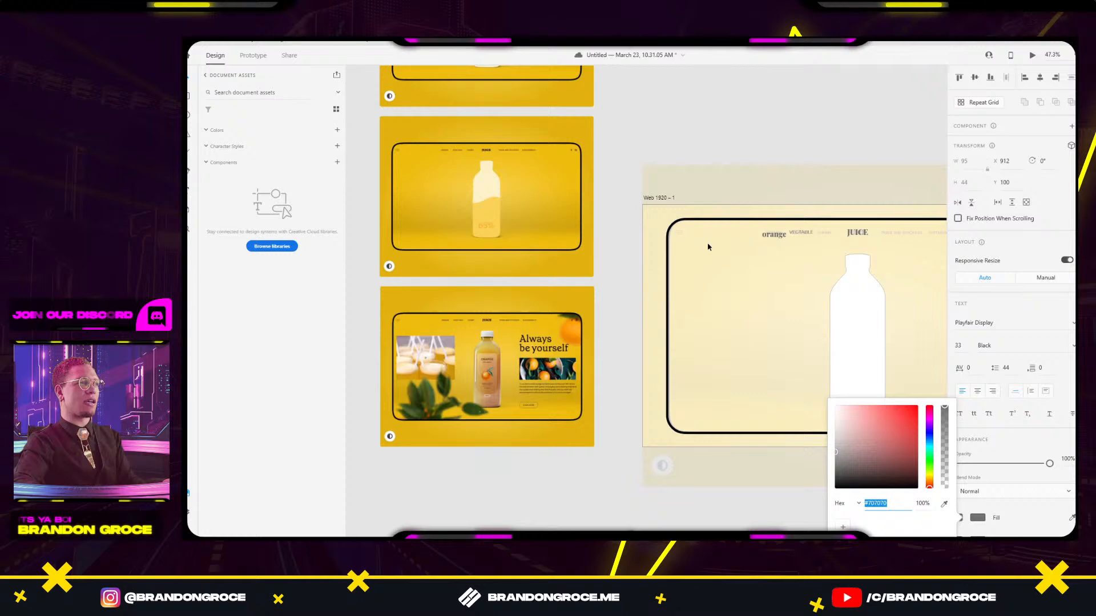
pyautogui.moveTo(687, 224); pyautogui.dragTo(826, 319)
pyautogui.scroll(8, 629, 249)
pyautogui.scroll(2, 613, 267)
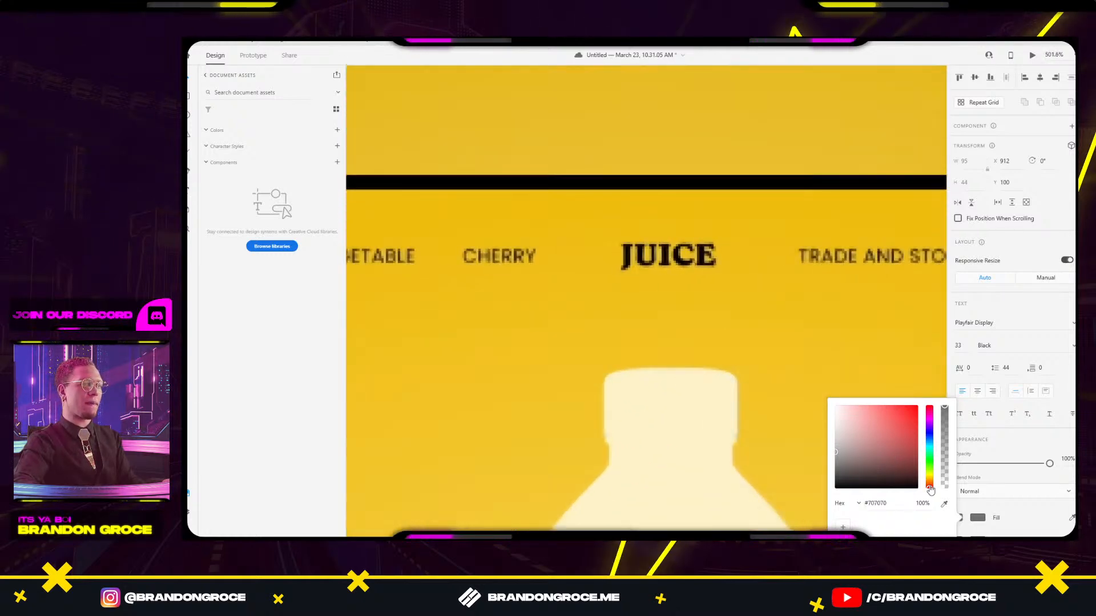
pyautogui.click(944, 503)
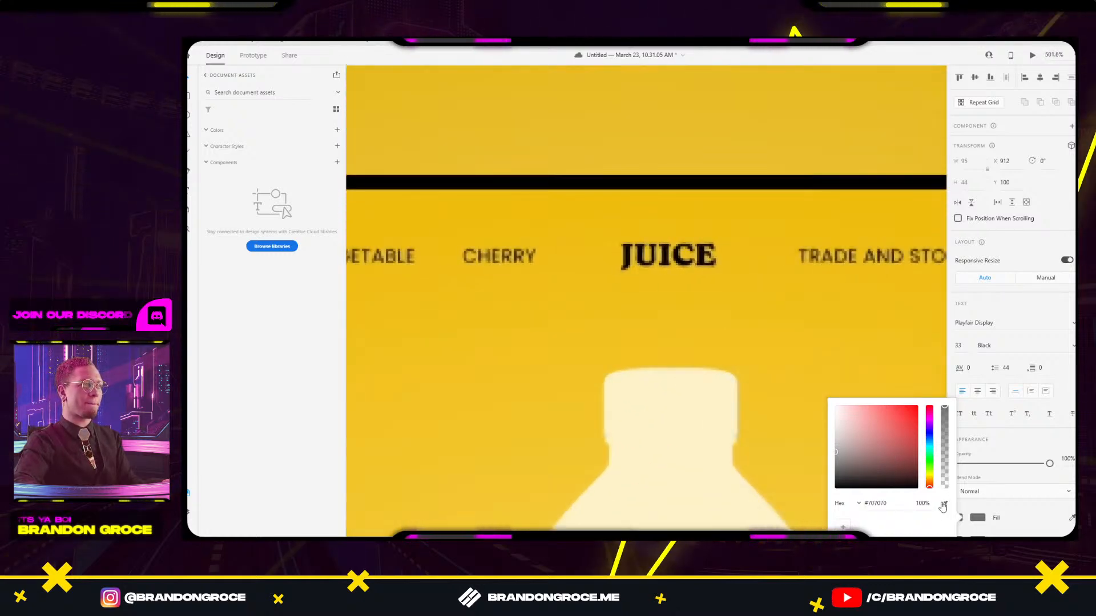
pyautogui.click(678, 255)
pyautogui.scroll(-8, 727, 229)
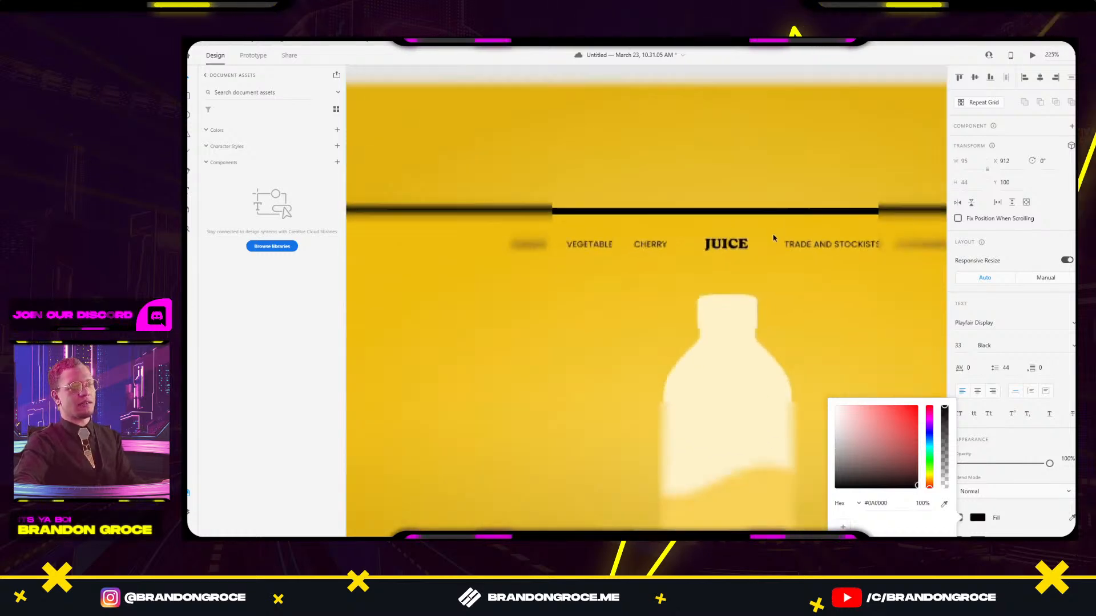
pyautogui.moveTo(799, 269); pyautogui.dragTo(480, 199)
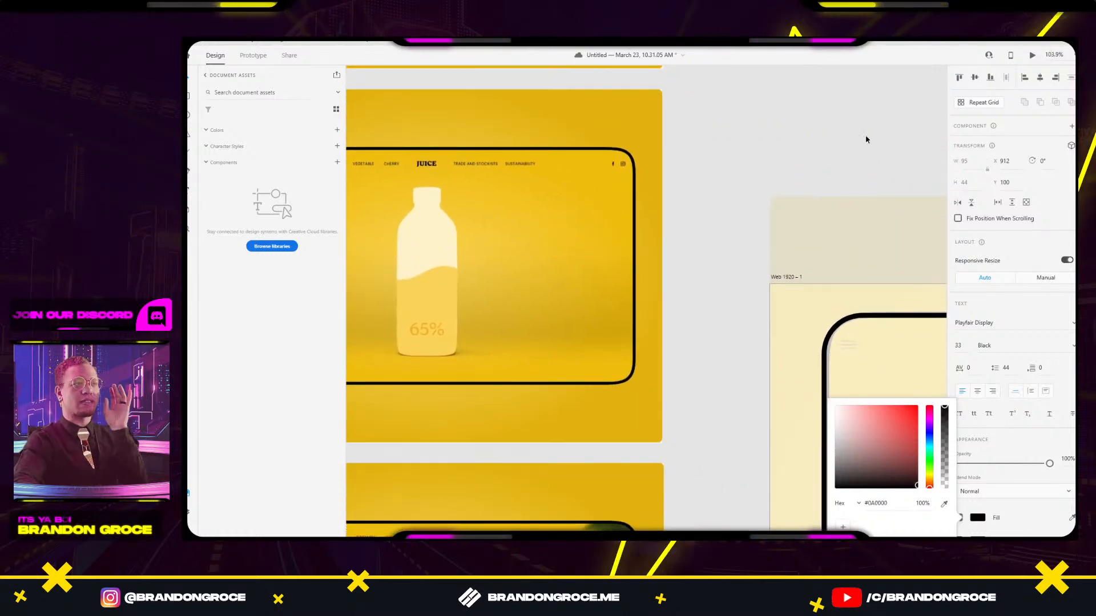
pyautogui.click(871, 194)
# Check that the JUICE heading's fill is now the reference black.
pyautogui.moveTo(872, 194); pyautogui.dragTo(636, 132)
pyautogui.moveTo(825, 127); pyautogui.dragTo(732, 80)
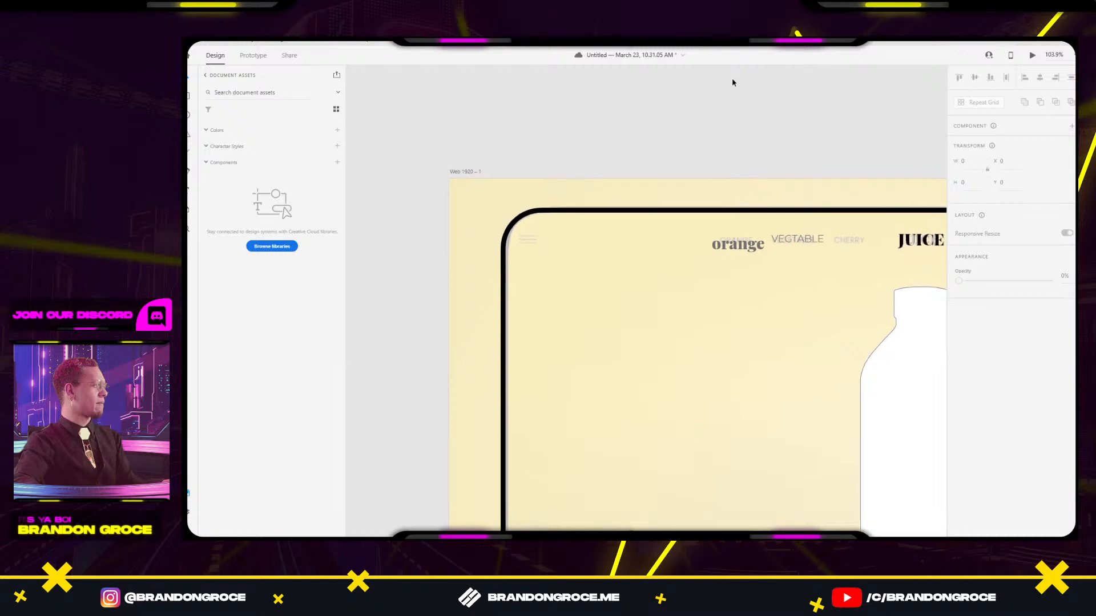
pyautogui.moveTo(802, 188); pyautogui.dragTo(703, 117)
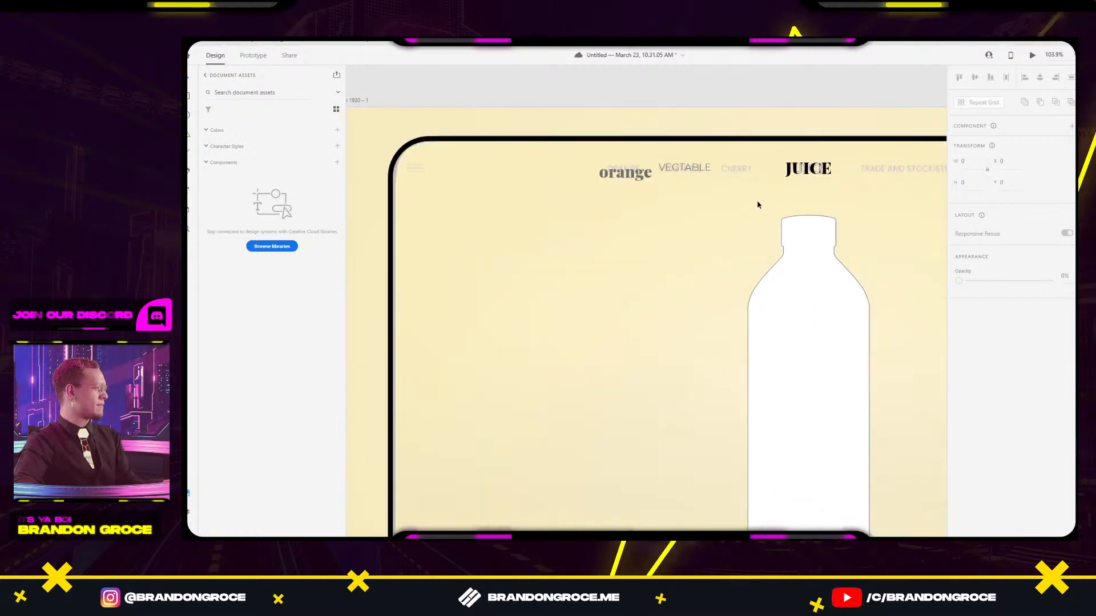
pyautogui.scroll(-4, 758, 202)
pyautogui.scroll(3, 684, 195)
pyautogui.scroll(3, 684, 195)
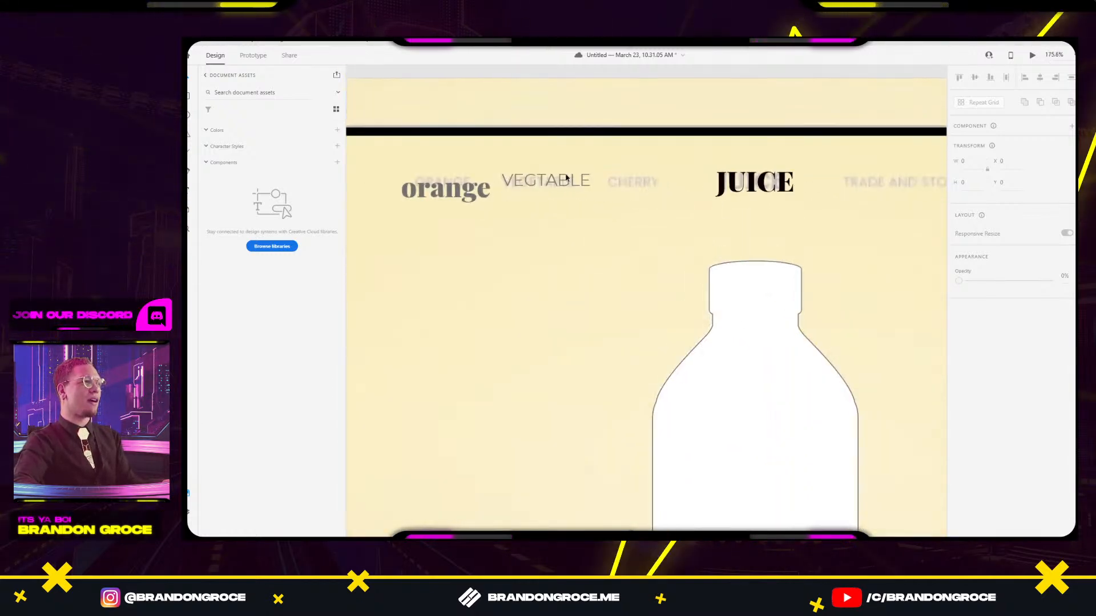
pyautogui.click(753, 181)
pyautogui.click(978, 517)
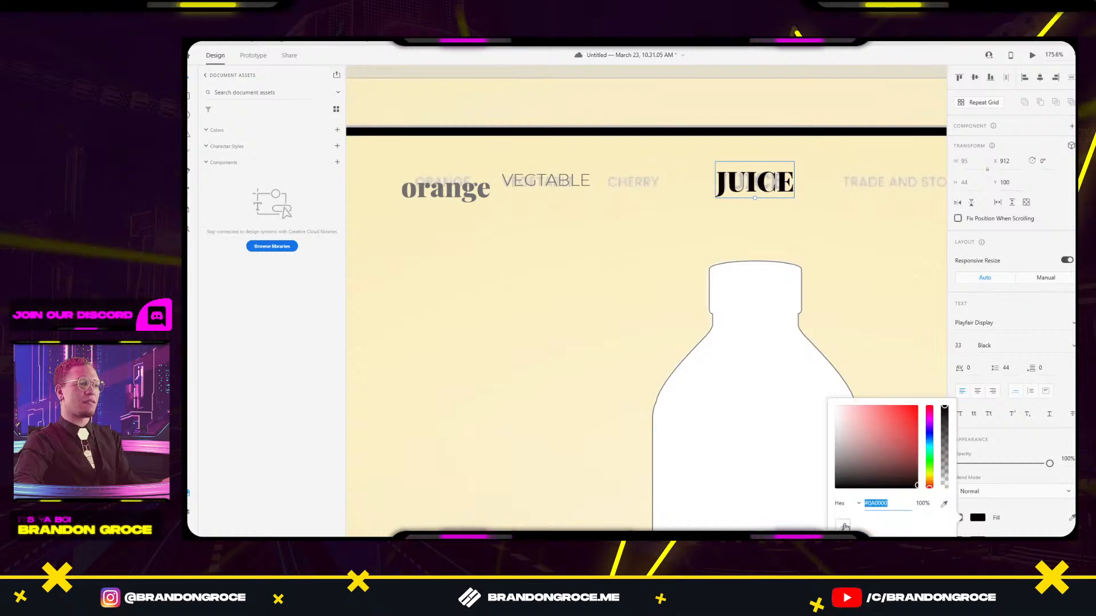
# Delete the serif orange text from the nav row and select the VEGTABLE label.
pyautogui.click(544, 180)
pyautogui.click(458, 199)
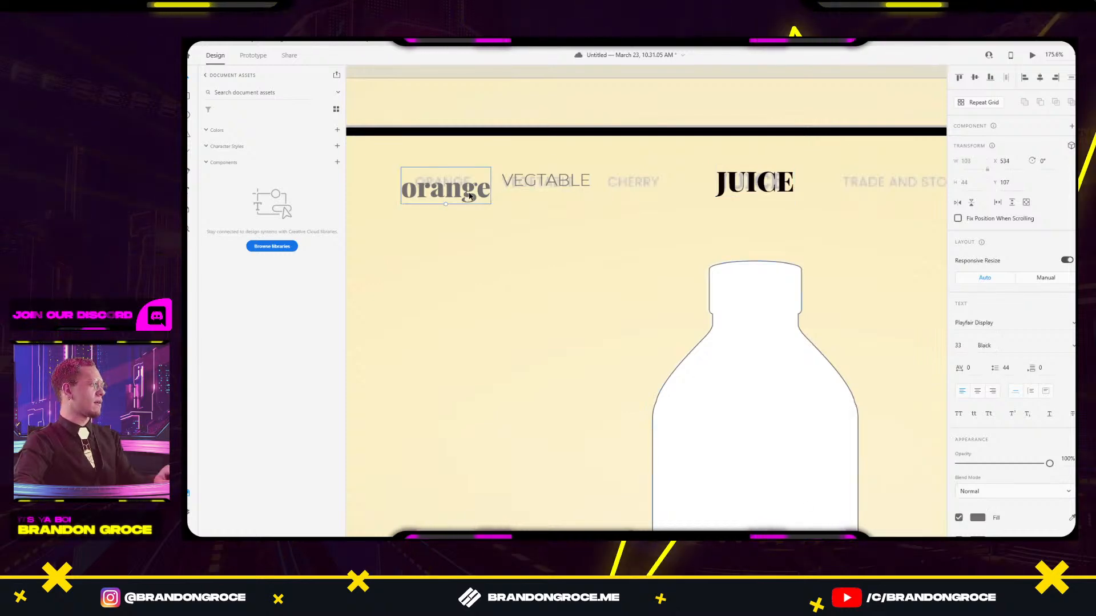
pyautogui.press('Delete')
pyautogui.moveTo(519, 200); pyautogui.dragTo(641, 221)
pyautogui.scroll(2, 688, 236)
pyautogui.click(647, 222)
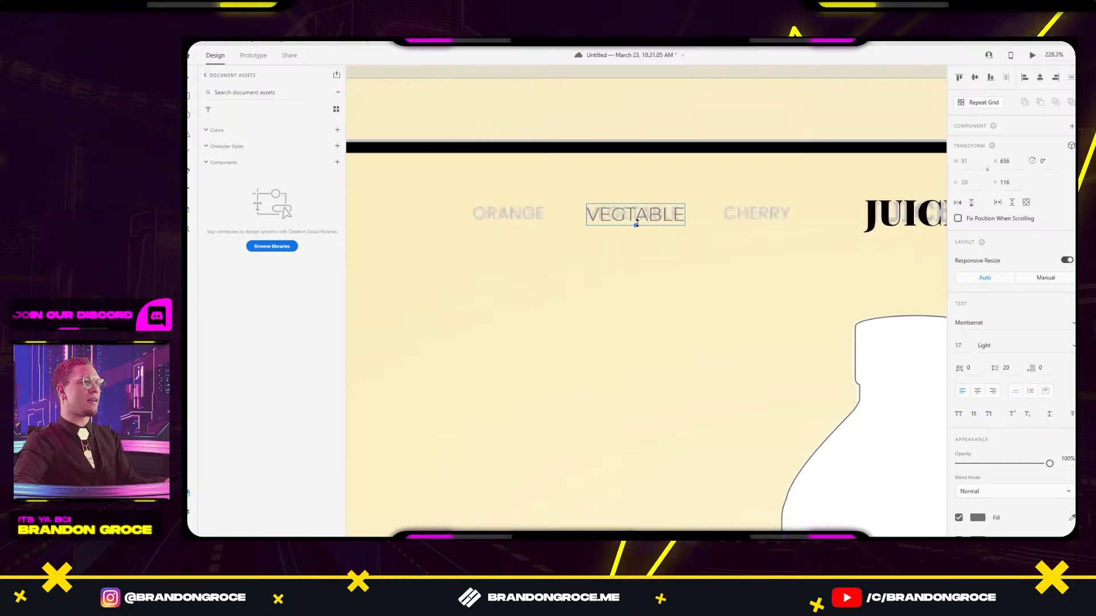
# Make the VEGTABLE label black, keeping its original size.
pyautogui.moveTo(635, 224); pyautogui.dragTo(635, 226)
pyautogui.hotkey('ctrl', 'z')
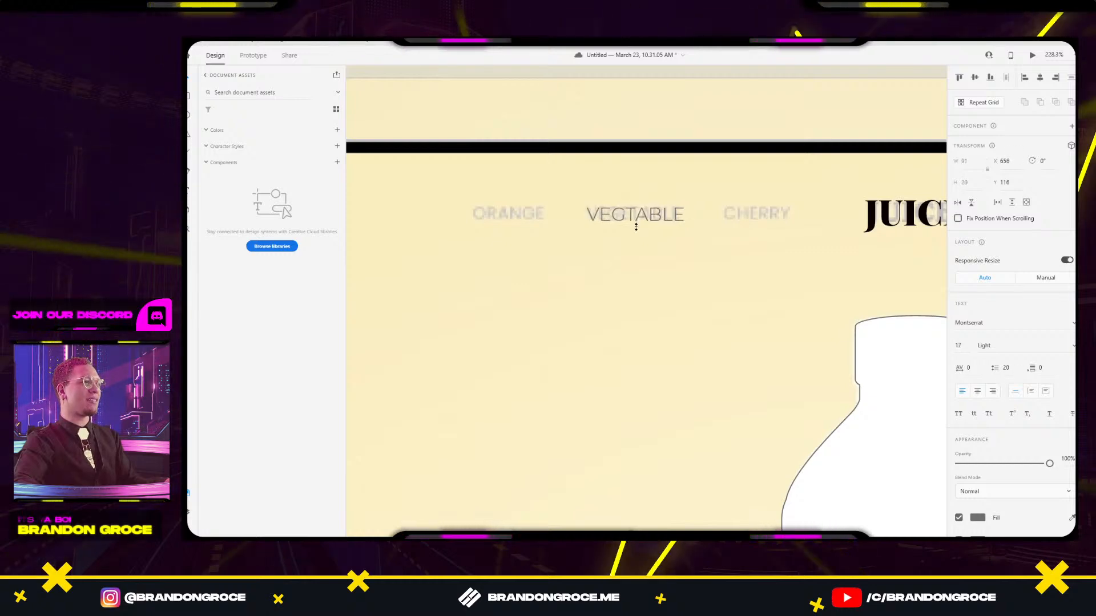
pyautogui.click(978, 518)
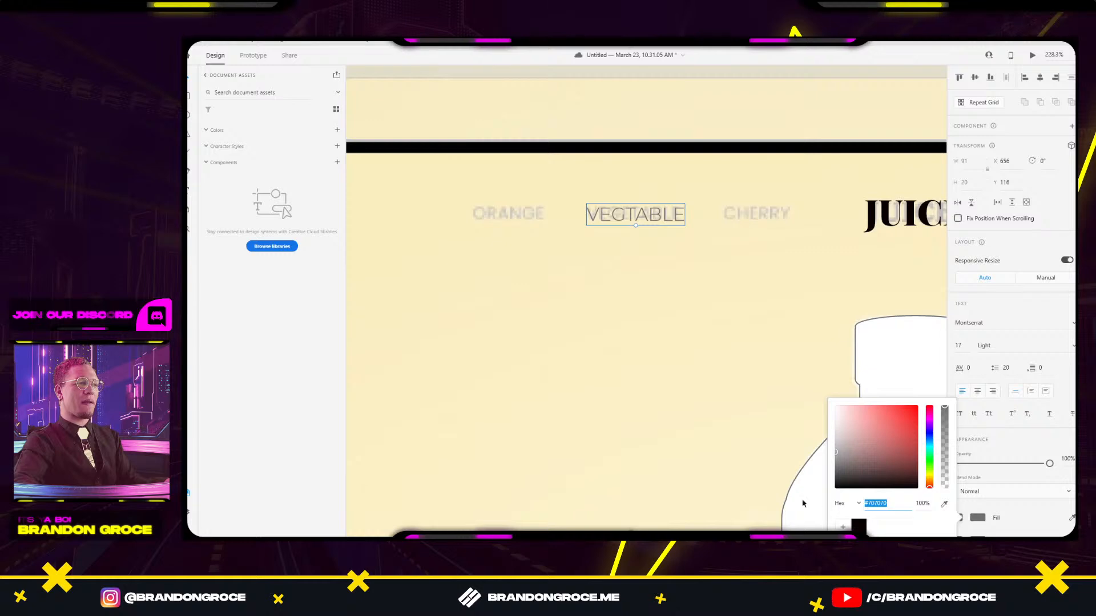
pyautogui.click(859, 528)
pyautogui.click(648, 213)
# Duplicate VEGTABLE to the left as an ORANGE label lined up with it.
pyautogui.moveTo(660, 217); pyautogui.dragTo(542, 217)
pyautogui.doubleClick(542, 216)
pyautogui.write('o')
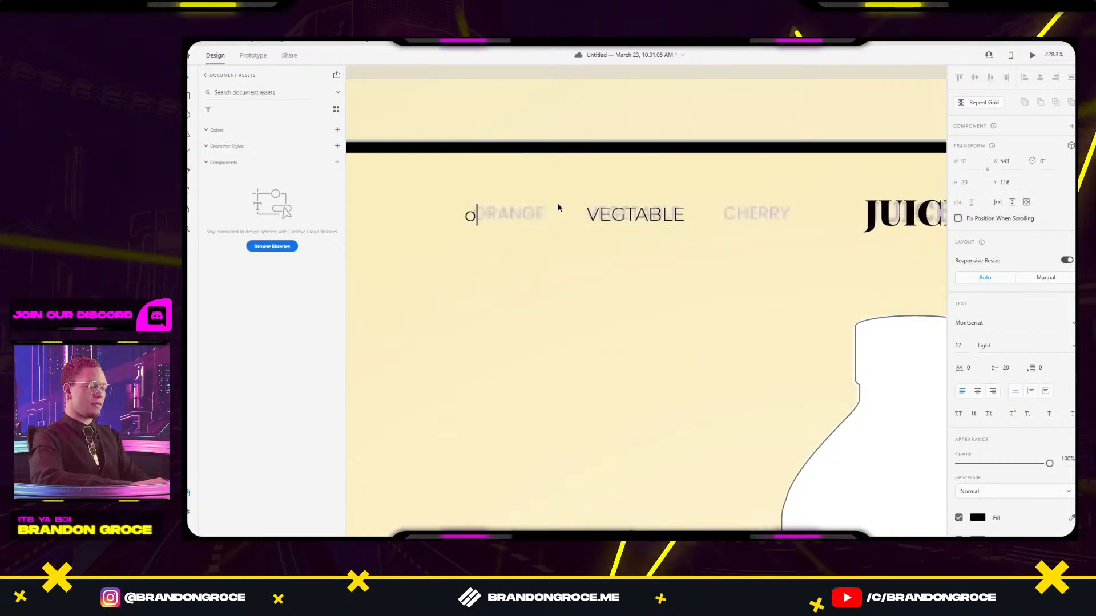
pyautogui.press('BackSpace')
pyautogui.write('ORANGE')
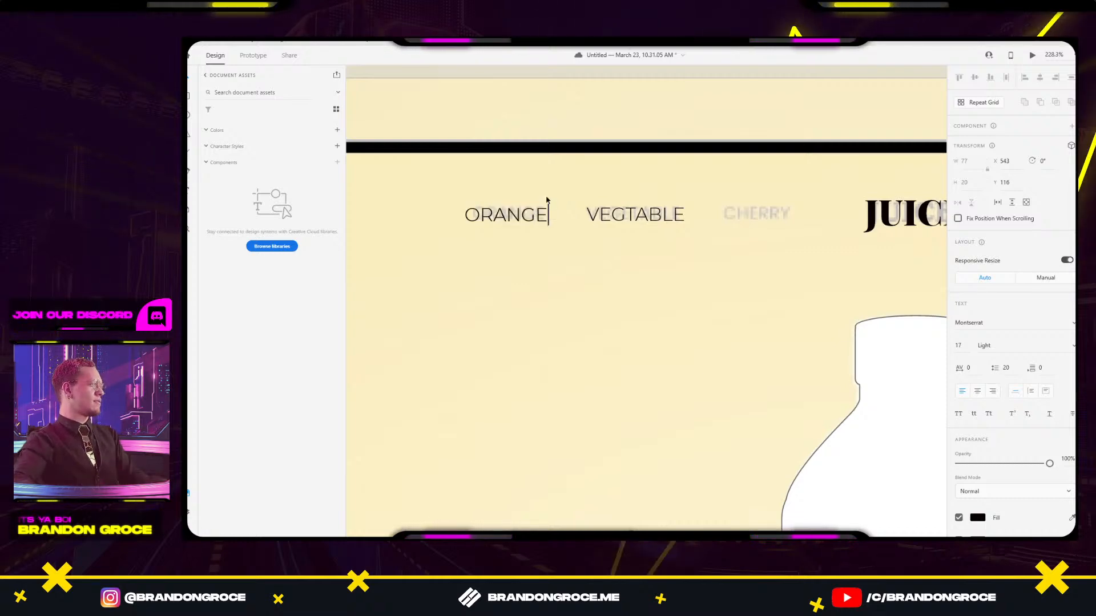
pyautogui.press('Escape')
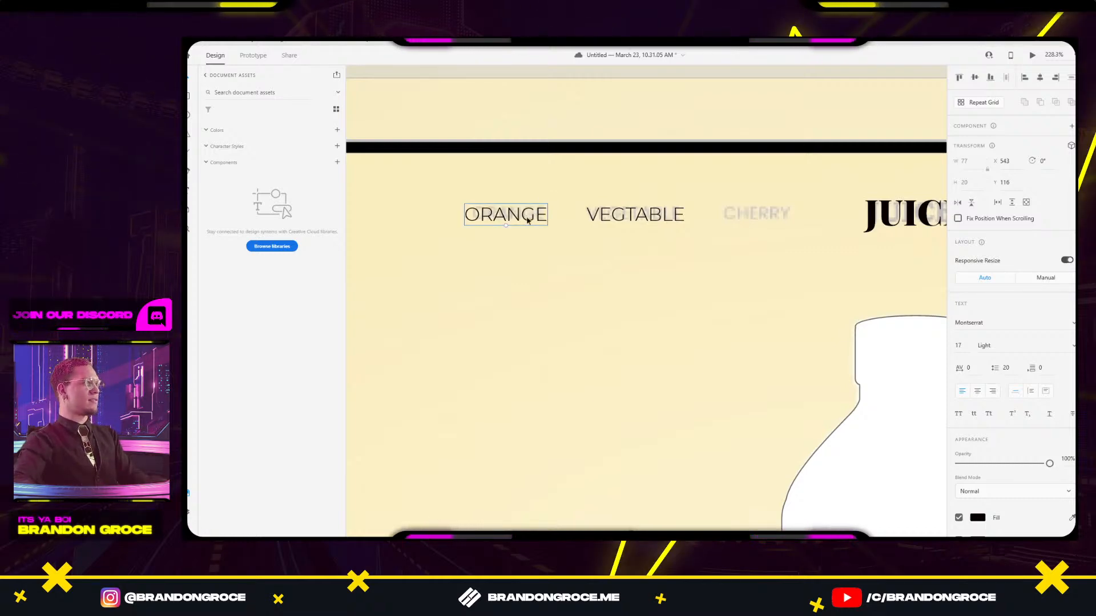
pyautogui.moveTo(527, 222); pyautogui.dragTo(528, 220)
# Duplicate VEGTABLE to the right and retype the copy as CHERRY.
pyautogui.moveTo(647, 222); pyautogui.dragTo(771, 223)
pyautogui.doubleClick(764, 210)
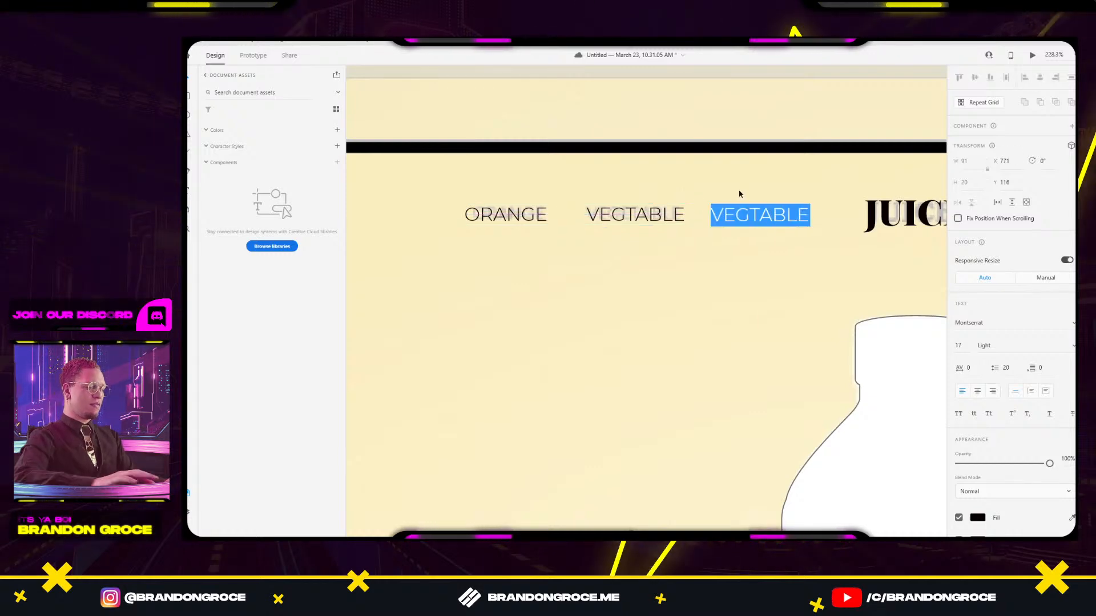
pyautogui.write('CHERRY')
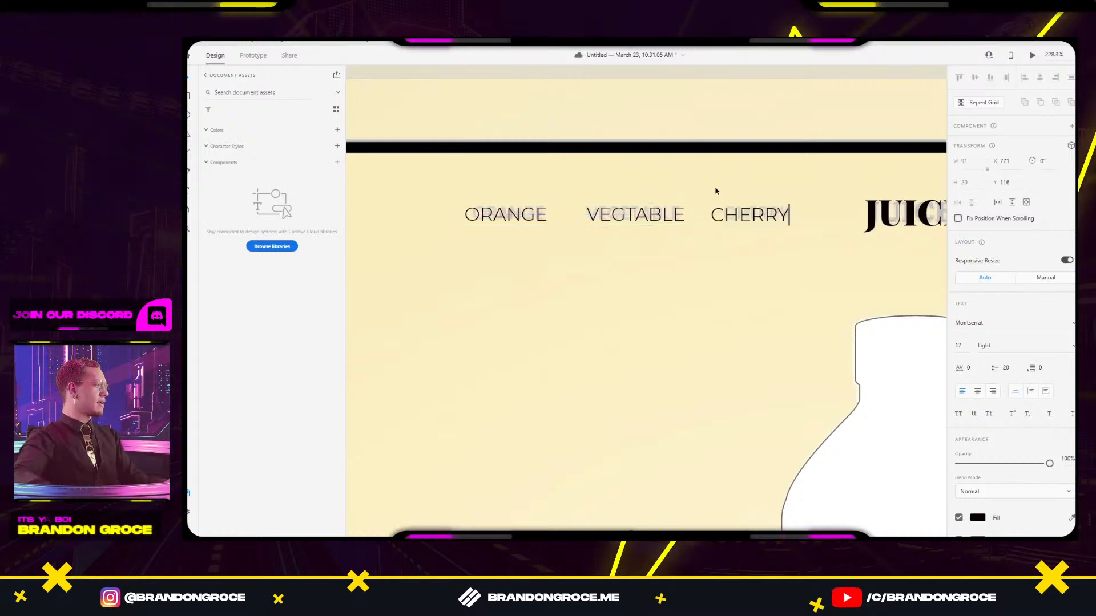
pyautogui.press('Escape')
# Add a TRADE & STOCKISTS label further right, positioned over the faded reference text.
pyautogui.hscroll(5, 611, 281)
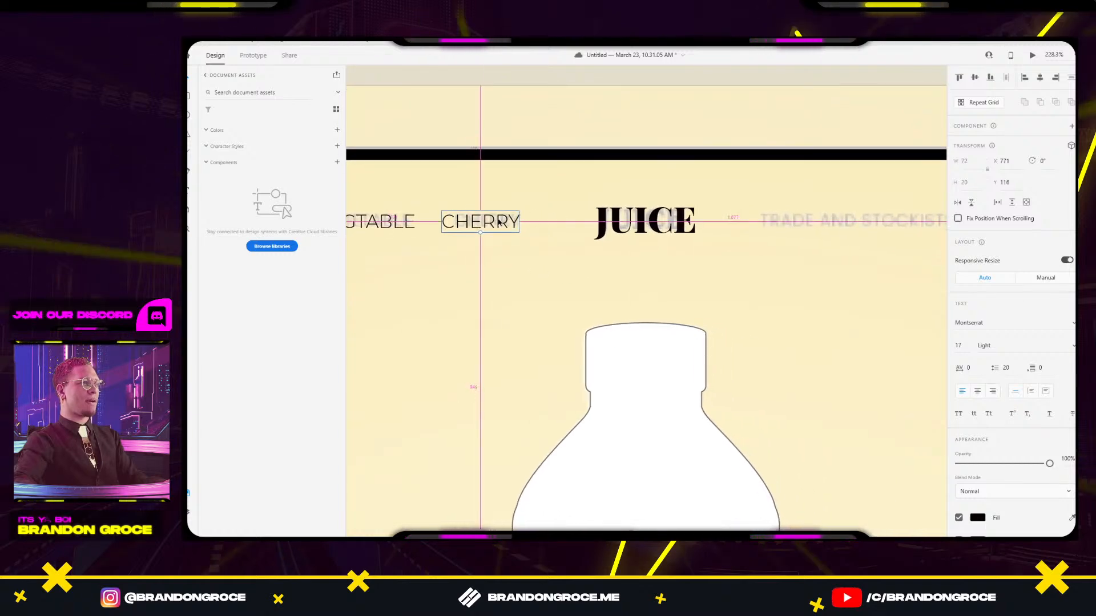
pyautogui.moveTo(500, 223); pyautogui.dragTo(889, 224)
pyautogui.moveTo(882, 259); pyautogui.dragTo(671, 336)
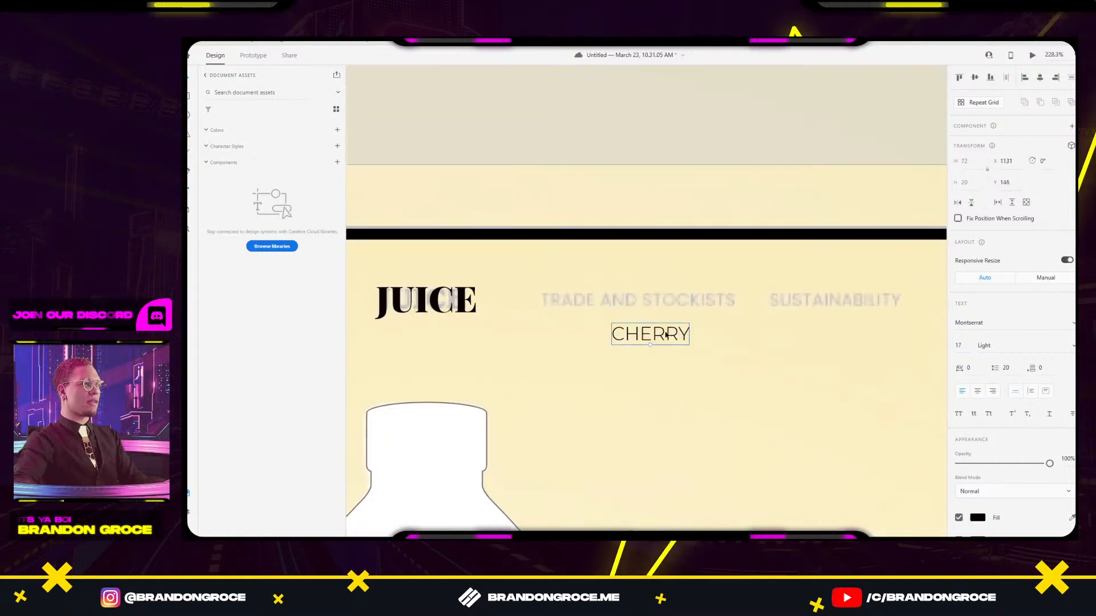
pyautogui.doubleClick(671, 336)
pyautogui.write('TRADE ')
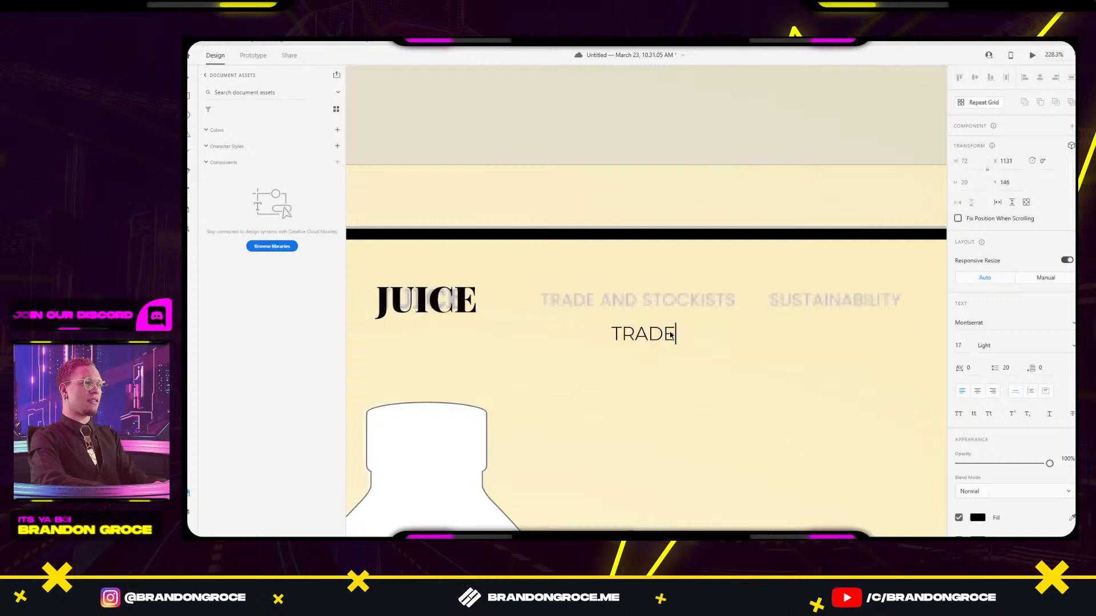
pyautogui.write('&')
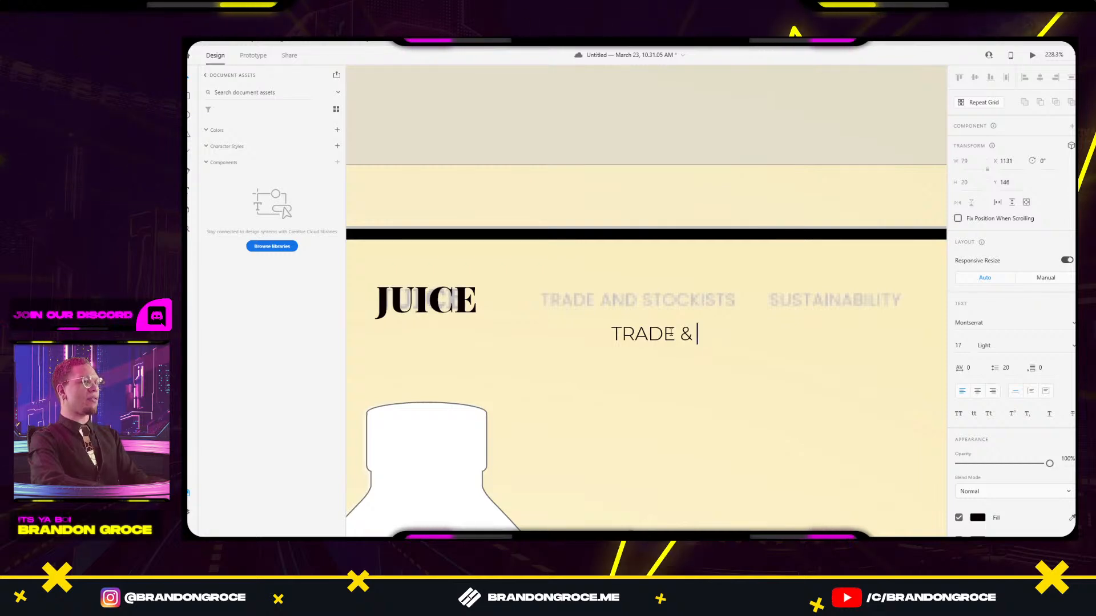
pyautogui.write(' STO')
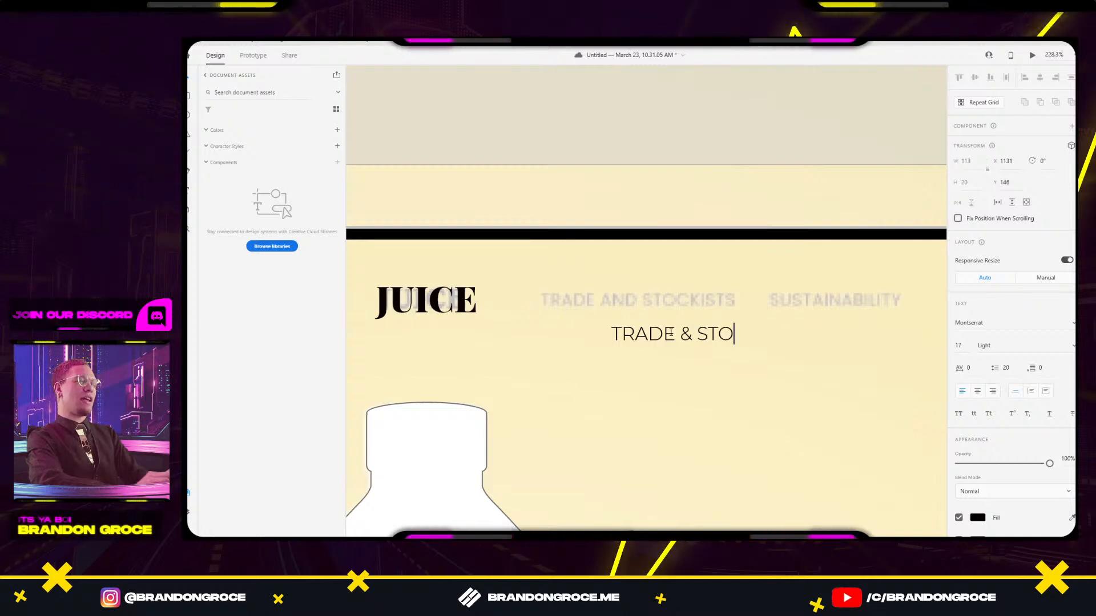
pyautogui.write('K')
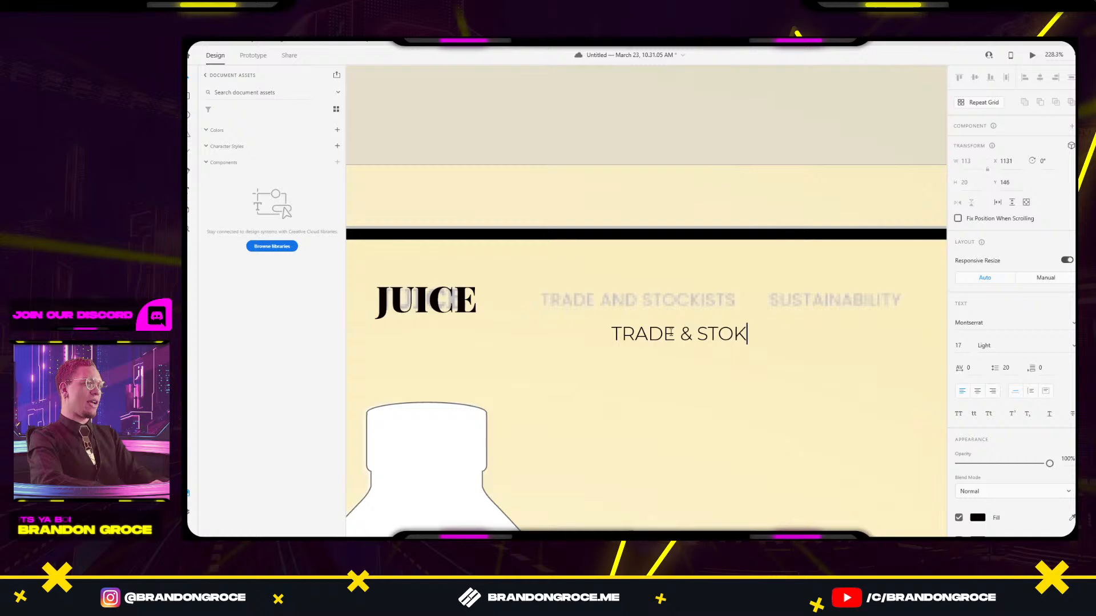
pyautogui.press('BackSpace')
pyautogui.write('CKISTS')
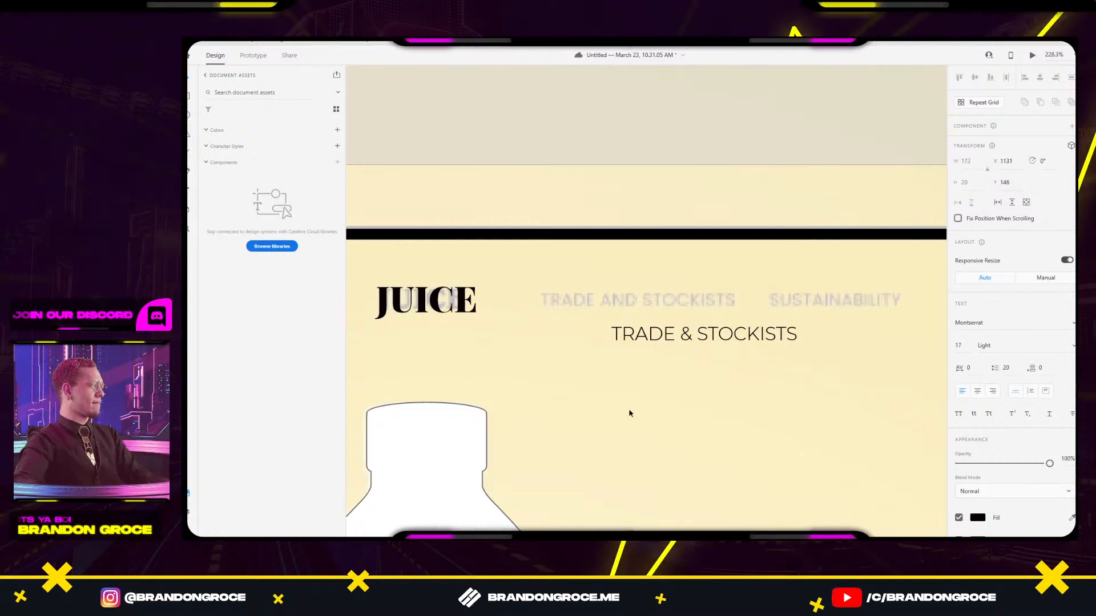
pyautogui.press('Escape')
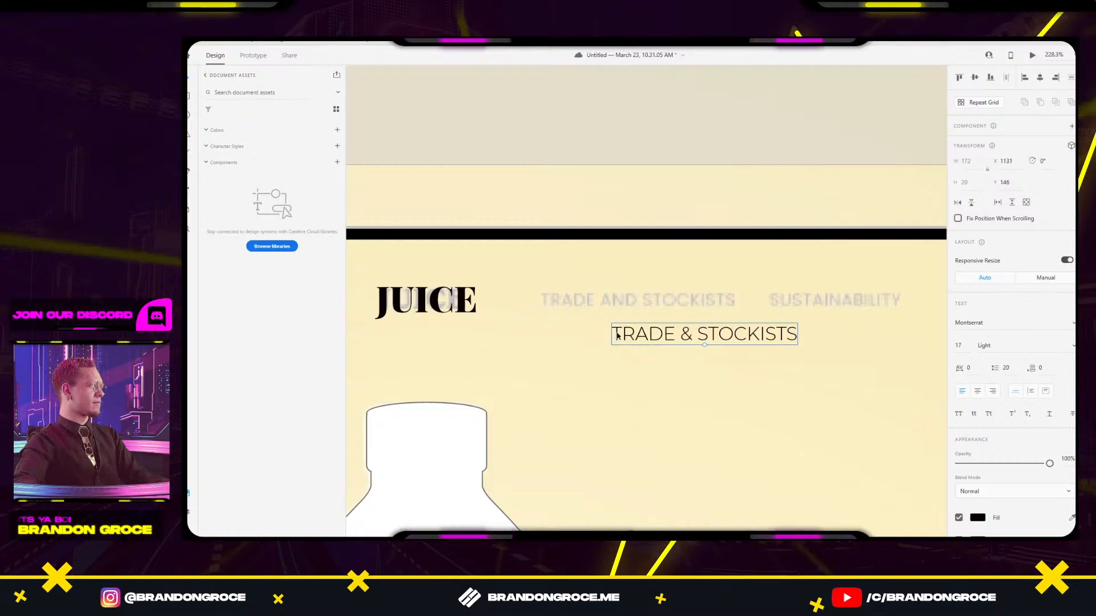
pyautogui.moveTo(685, 334); pyautogui.dragTo(628, 302)
pyautogui.moveTo(578, 334); pyautogui.dragTo(717, 317)
# Place an aligned copy of TRADE & STOCKISTS to its right.
pyautogui.scroll(-3, 717, 318)
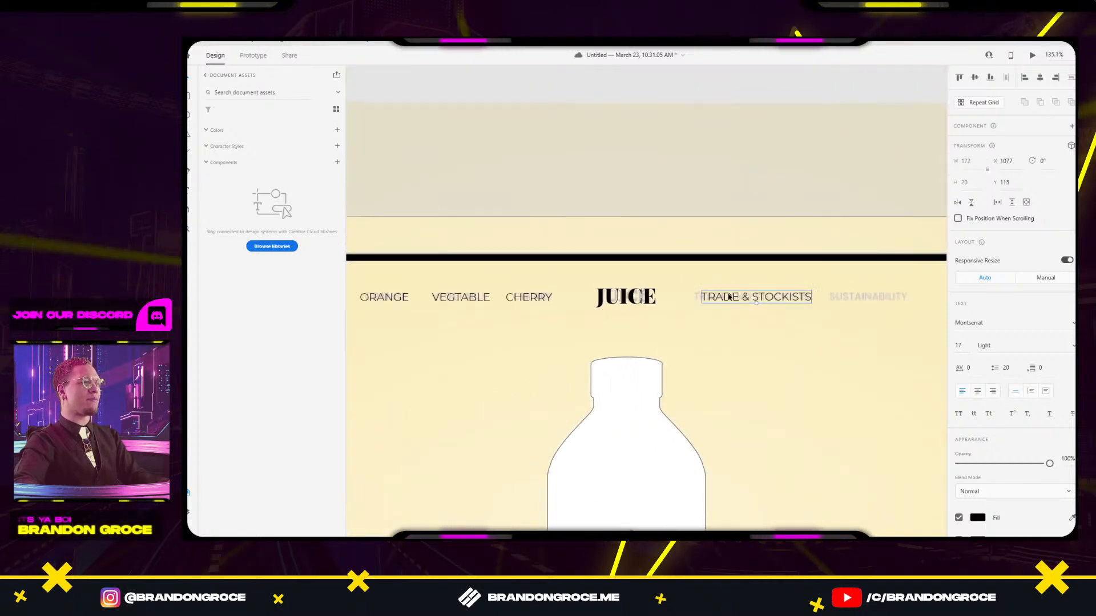
pyautogui.keyDown('shift'); pyautogui.click(513, 295); pyautogui.keyUp('shift')
pyautogui.keyDown('shift'); pyautogui.click(460, 297); pyautogui.keyUp('shift')
pyautogui.keyDown('shift'); pyautogui.click(384, 296); pyautogui.keyUp('shift')
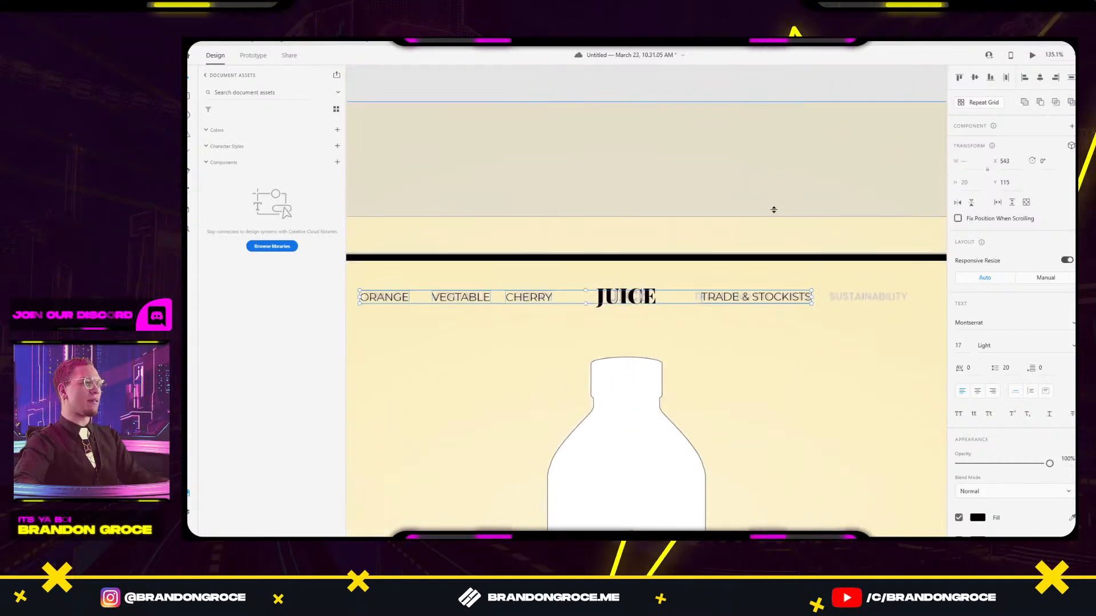
pyautogui.click(795, 379)
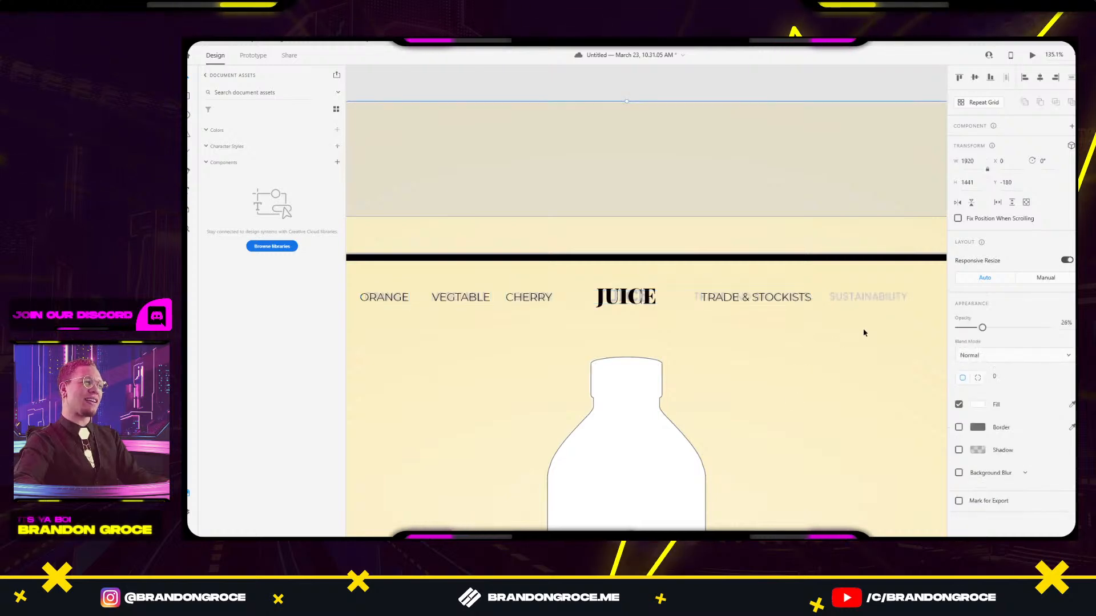
pyautogui.moveTo(860, 328); pyautogui.dragTo(700, 317)
pyautogui.moveTo(609, 286); pyautogui.dragTo(741, 295)
pyautogui.scroll(4, 696, 299)
pyautogui.hotkey('ctrl', 'z')
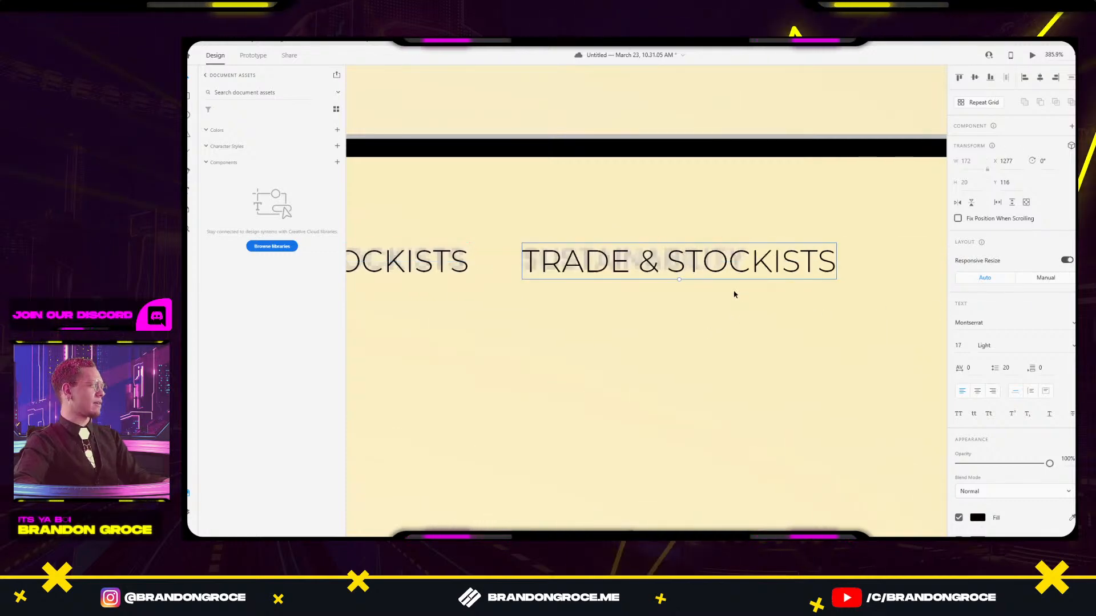
# Retype the copy as SUSTAINABILITY and view the finished header nav.
pyautogui.doubleClick(643, 250)
pyautogui.write('SUST')
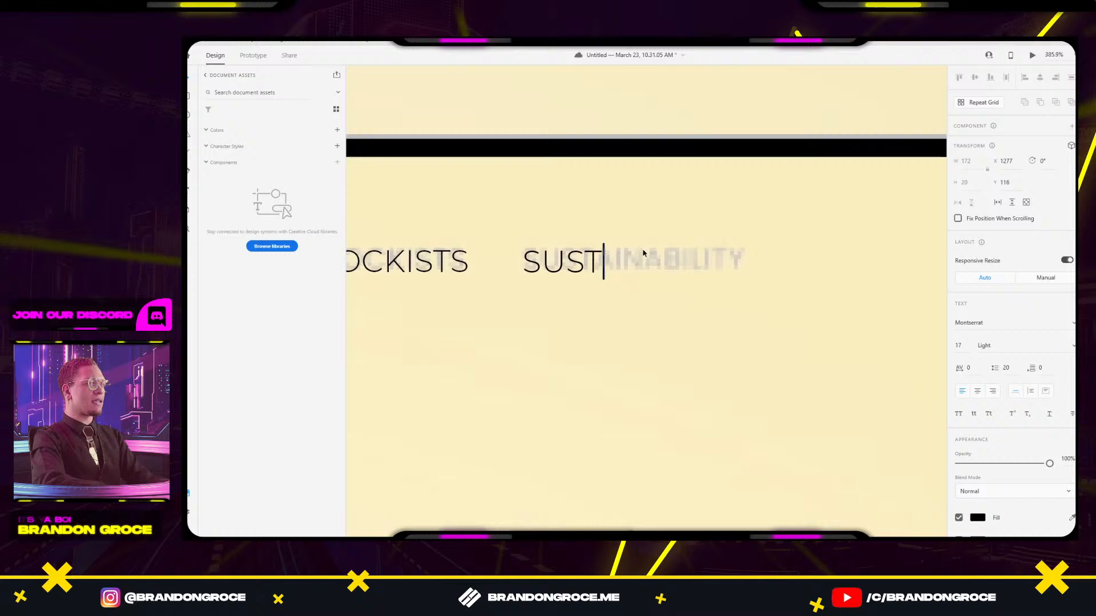
pyautogui.write('AINABILITY')
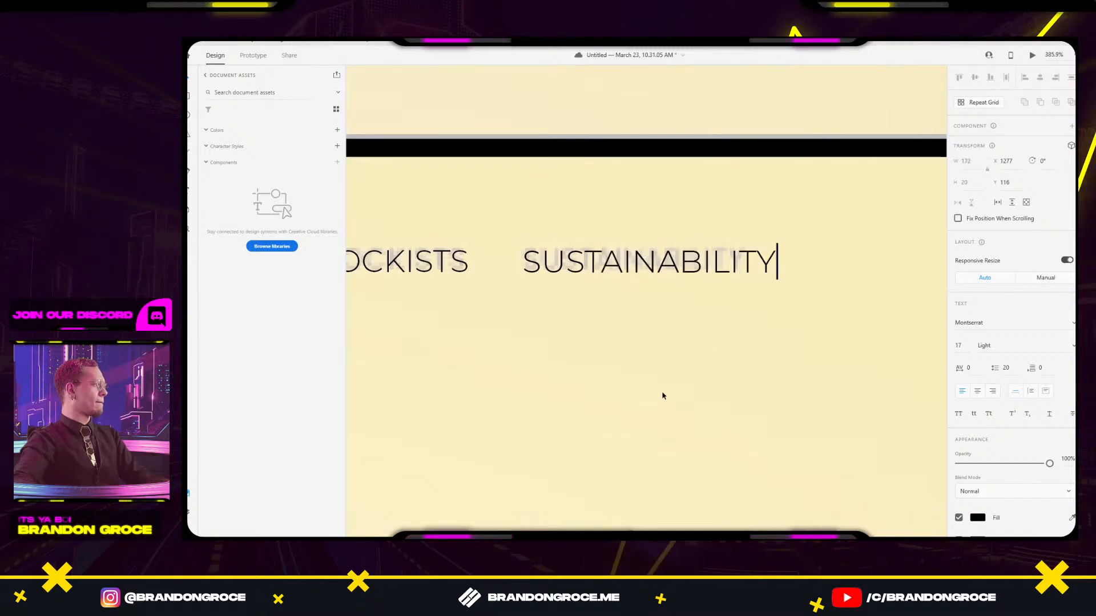
pyautogui.press('Escape')
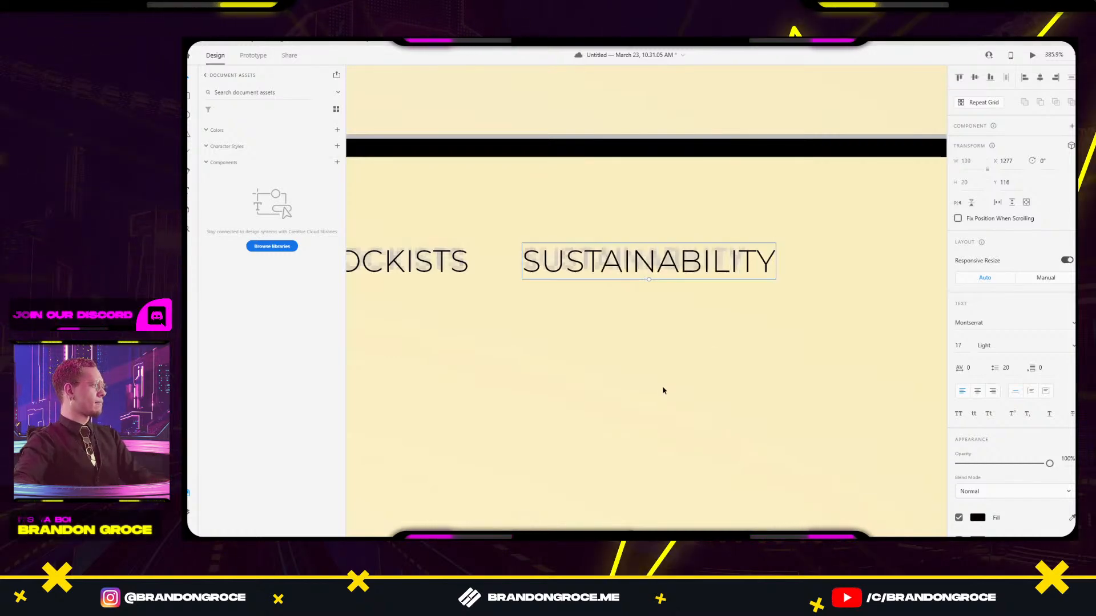
pyautogui.scroll(-2, 583, 361)
pyautogui.scroll(-5, 583, 362)
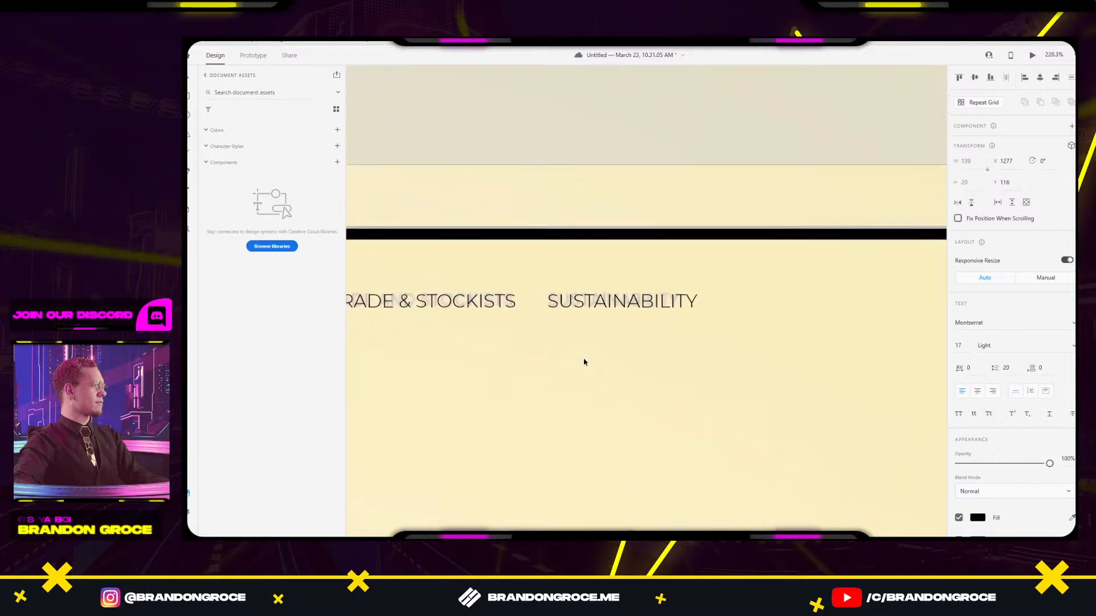
pyautogui.moveTo(589, 366); pyautogui.dragTo(803, 283)
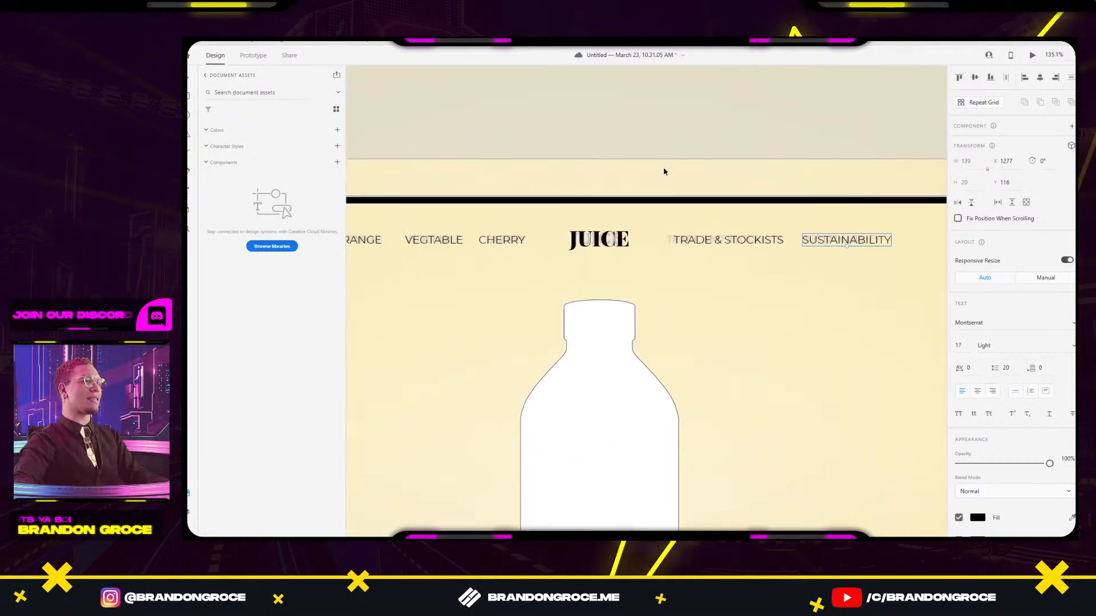
pyautogui.click(685, 136)
pyautogui.scroll(-5, 684, 136)
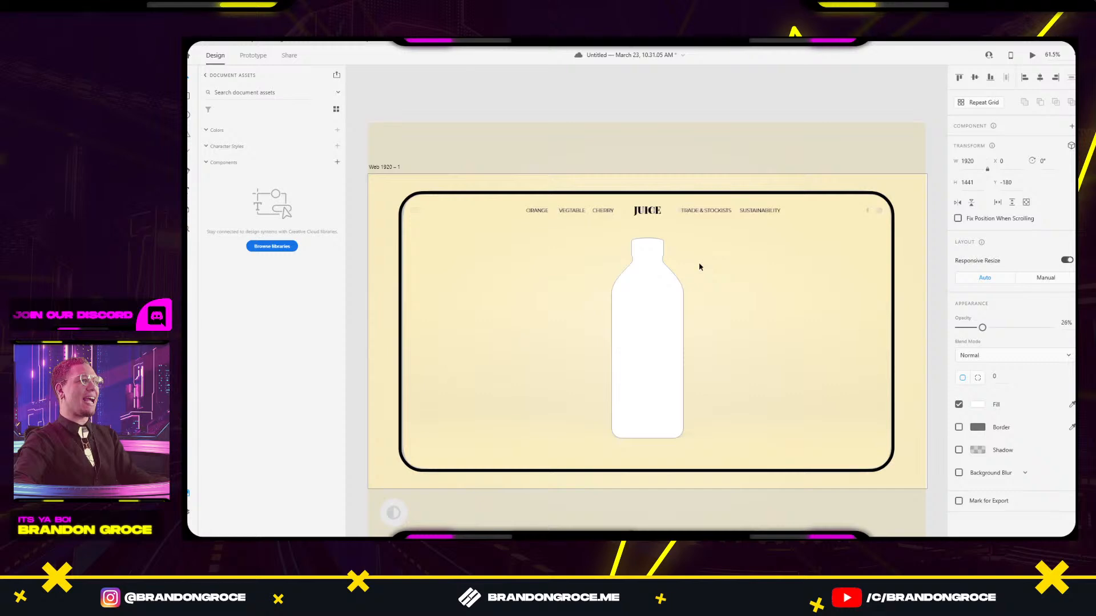
# Uncheck Border on the white bottle shape, then clear the selection.
pyautogui.click(649, 271)
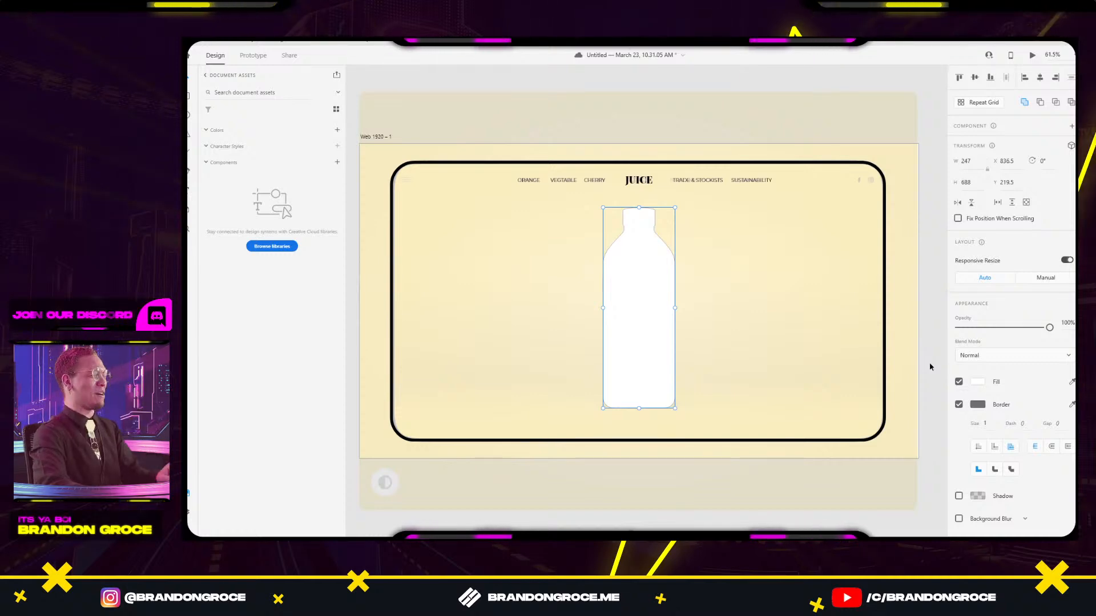
pyautogui.click(958, 405)
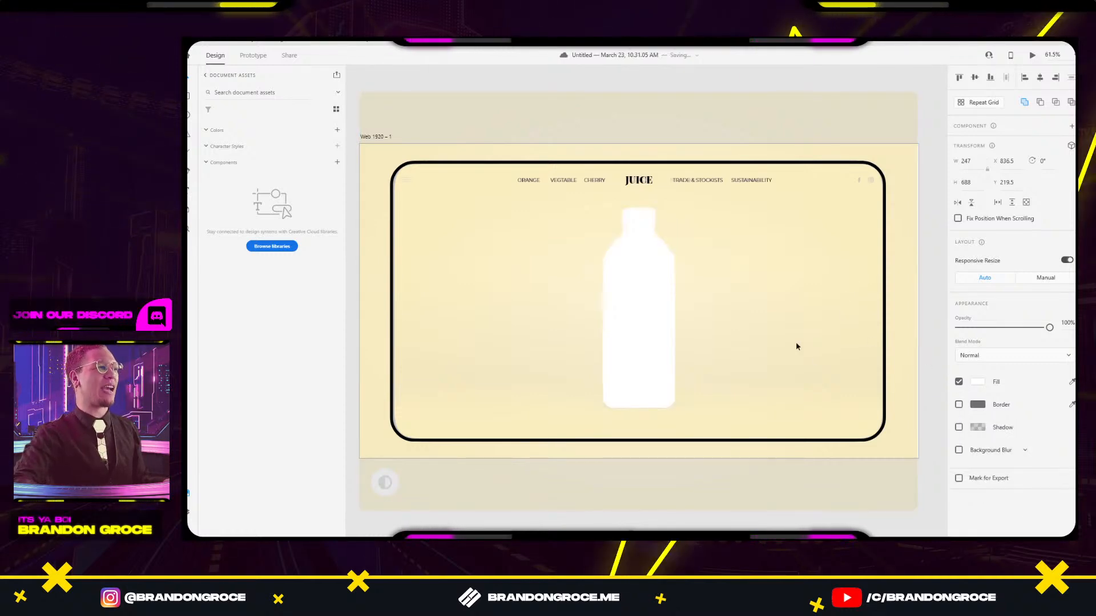
pyautogui.click(795, 245)
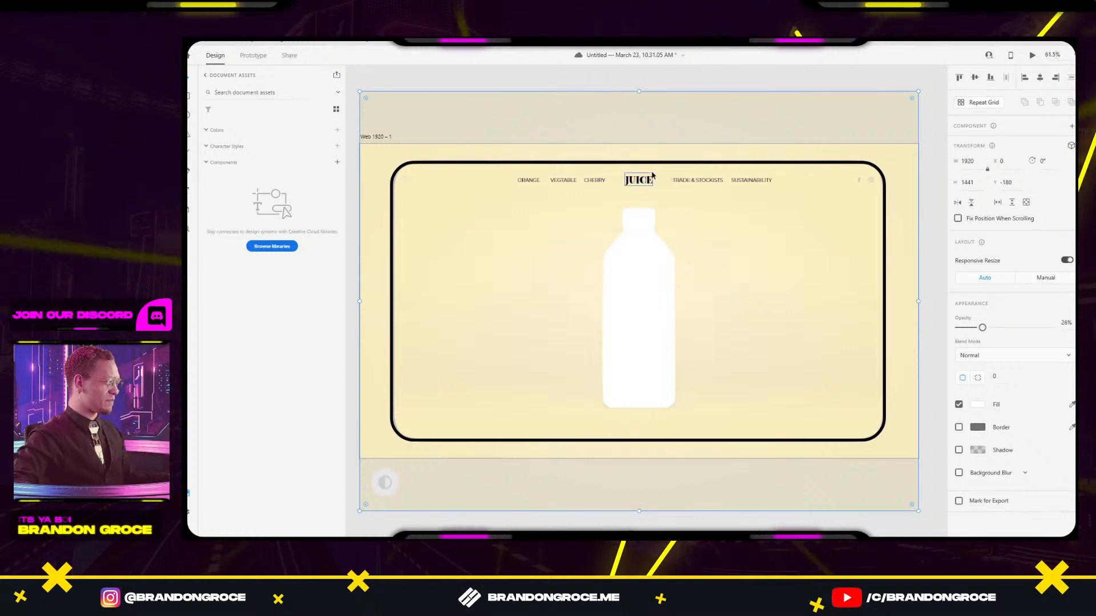
pyautogui.click(736, 85)
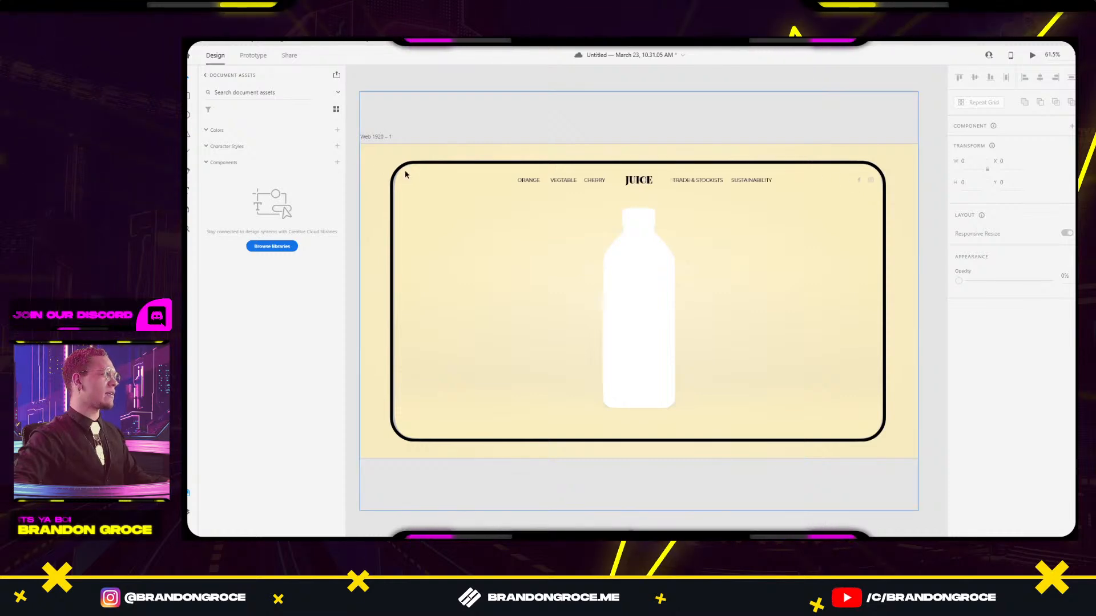
pyautogui.scroll(5, 405, 177)
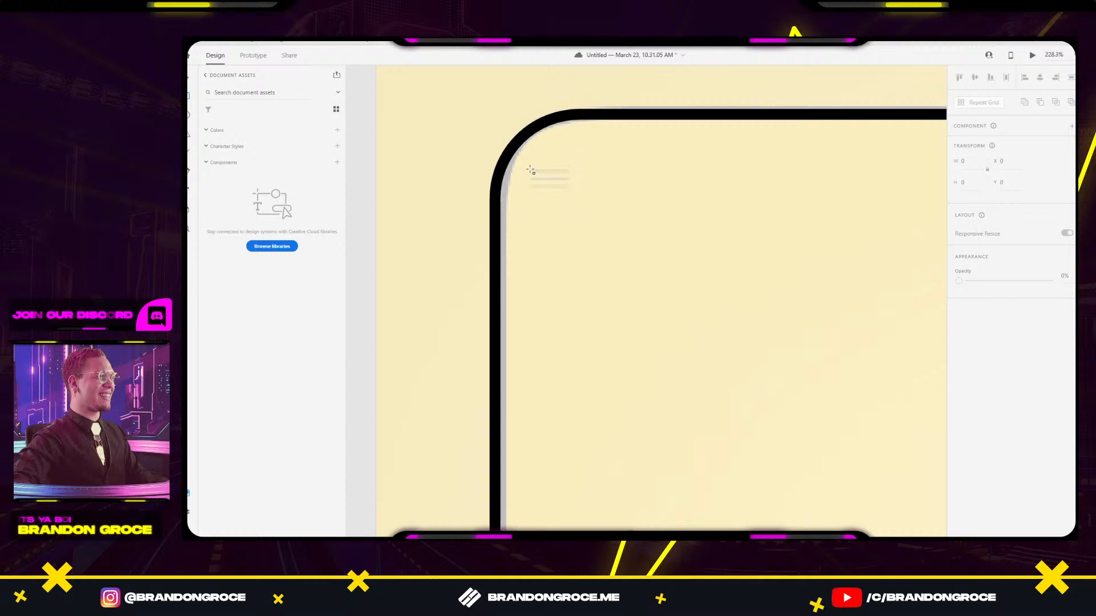
pyautogui.click(559, 172)
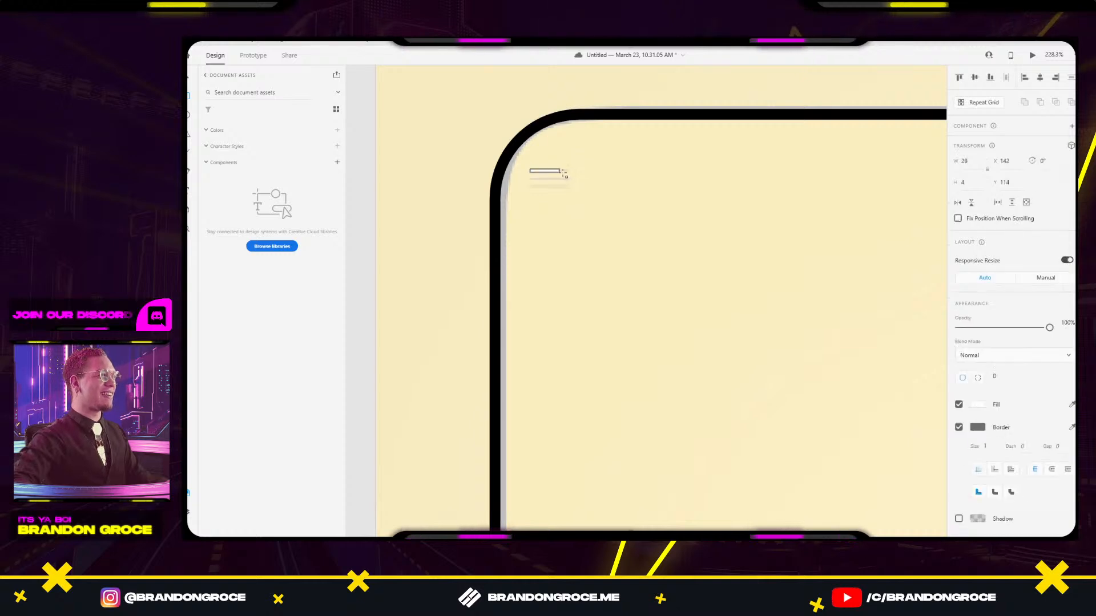
pyautogui.click(958, 427)
pyautogui.click(977, 404)
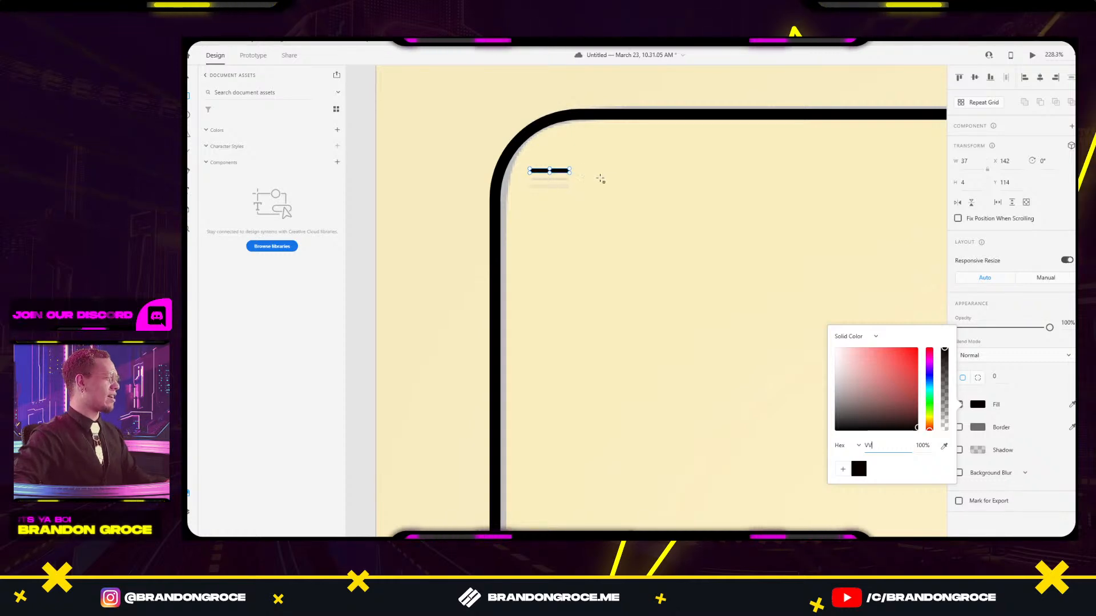
pyautogui.click(620, 178)
pyautogui.press('v')
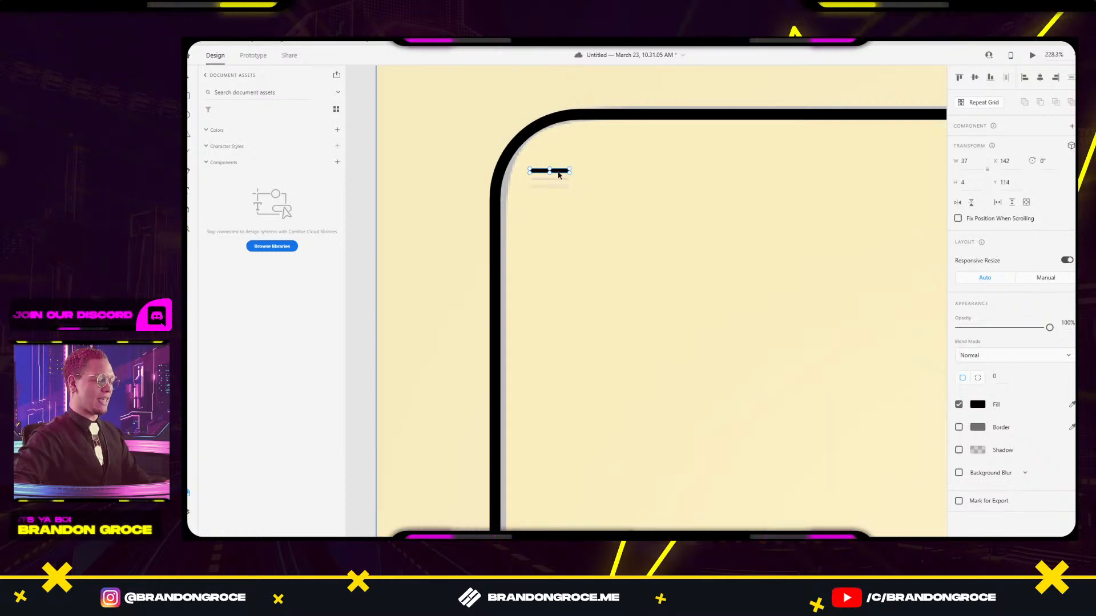
pyautogui.hotkey('ctrl', 'r')
pyautogui.moveTo(550, 189); pyautogui.dragTo(551, 191)
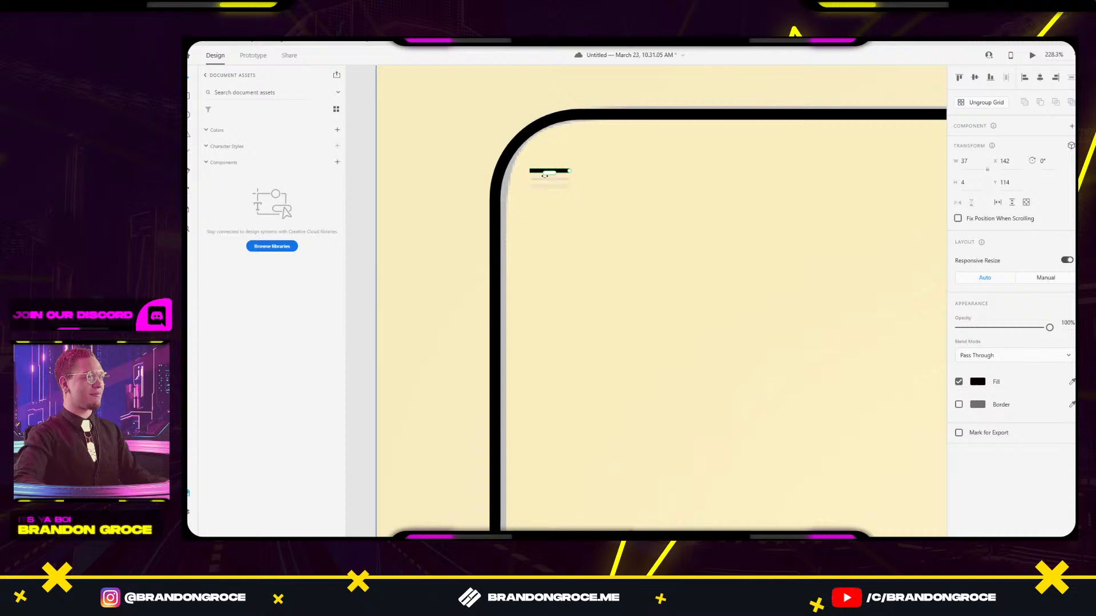
pyautogui.moveTo(545, 174); pyautogui.dragTo(555, 207)
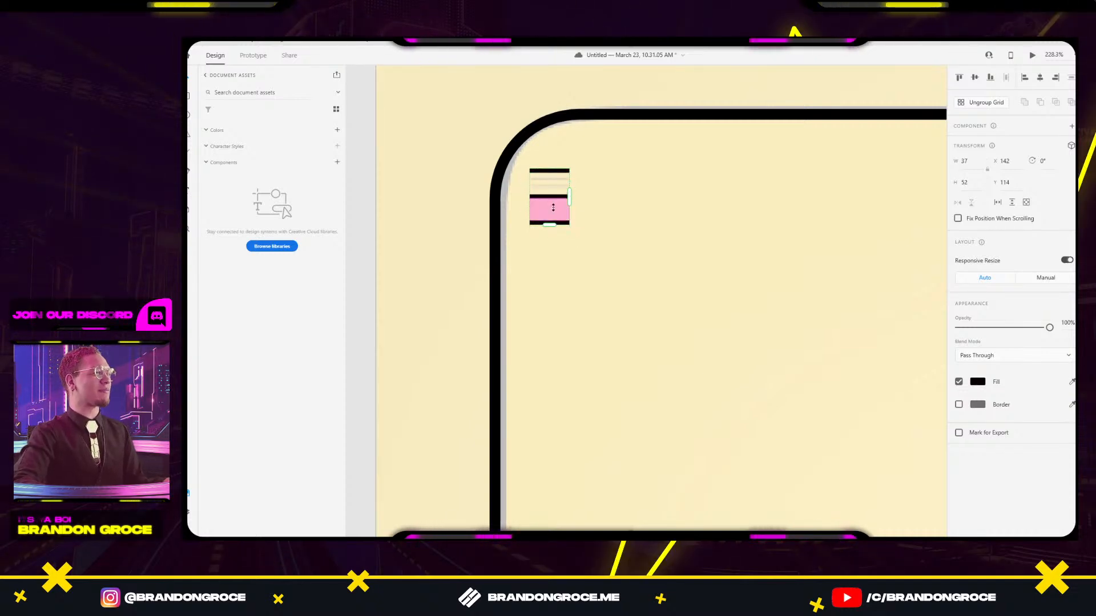
pyautogui.moveTo(553, 189); pyautogui.dragTo(554, 174)
pyautogui.click(612, 174)
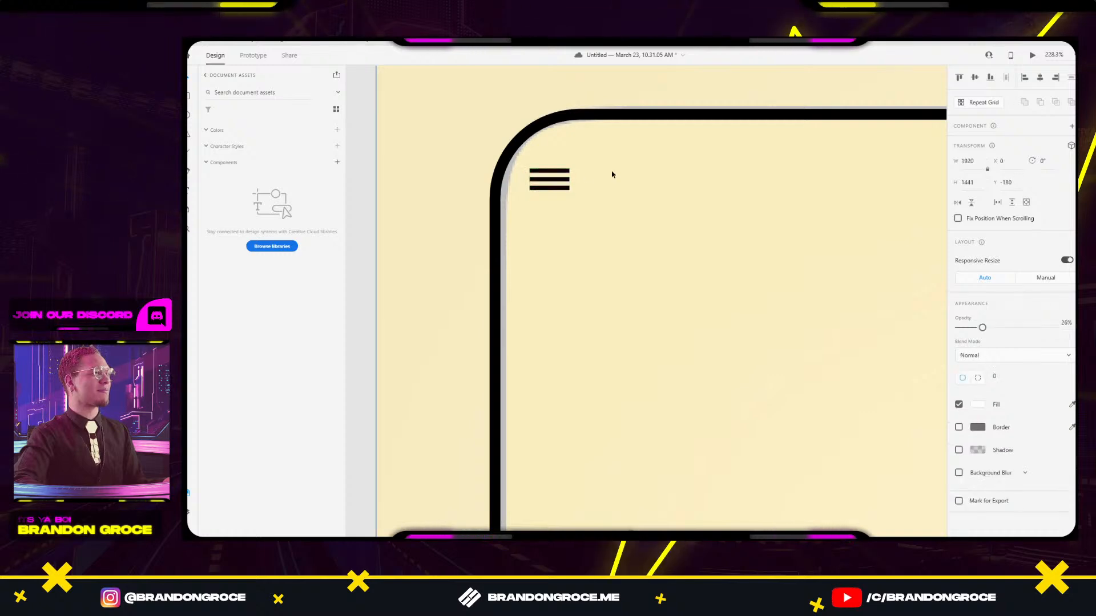
pyautogui.moveTo(936, 285); pyautogui.dragTo(719, 251)
pyautogui.scroll(-4, 719, 251)
pyautogui.moveTo(798, 292); pyautogui.dragTo(367, 287)
pyautogui.scroll(2, 704, 232)
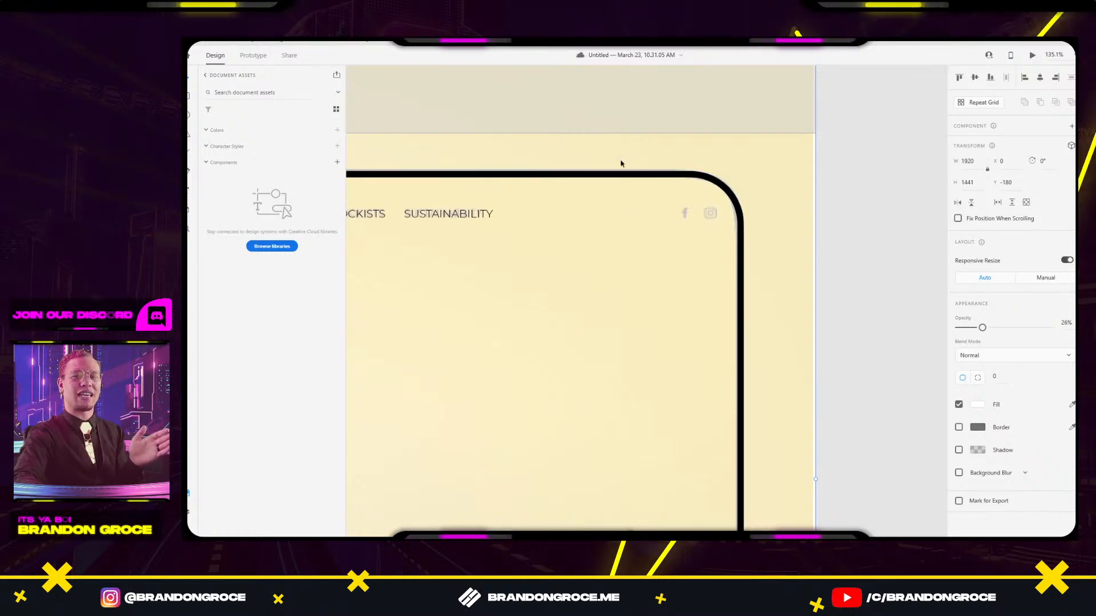
# Insert the facebook-f and instagram icons using the Icons 4 Design plugin.
pyautogui.click(187, 512)
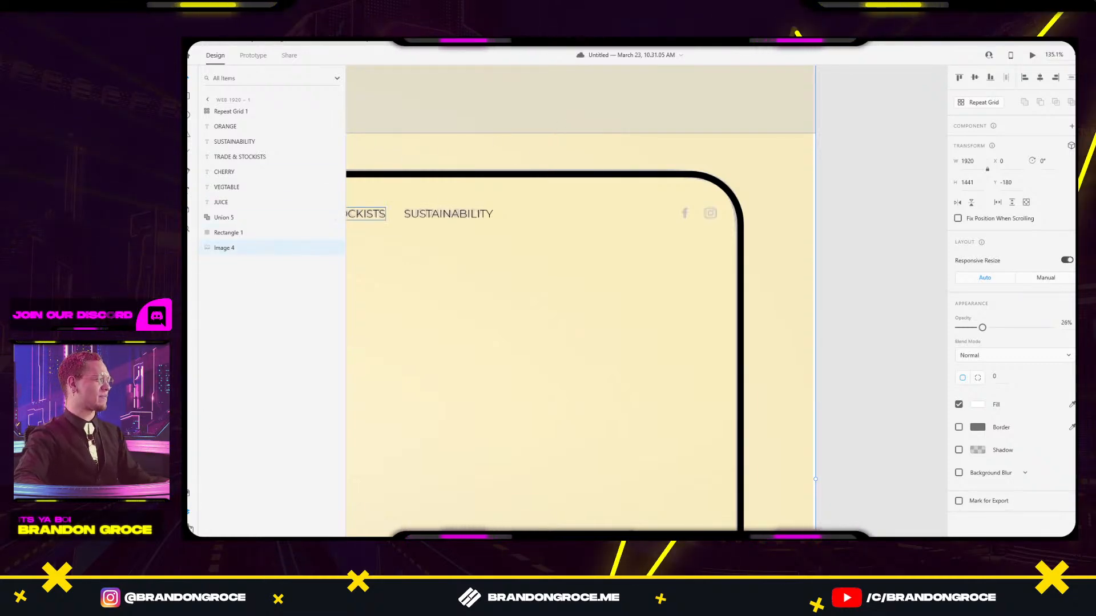
pyautogui.click(187, 530)
pyautogui.click(240, 207)
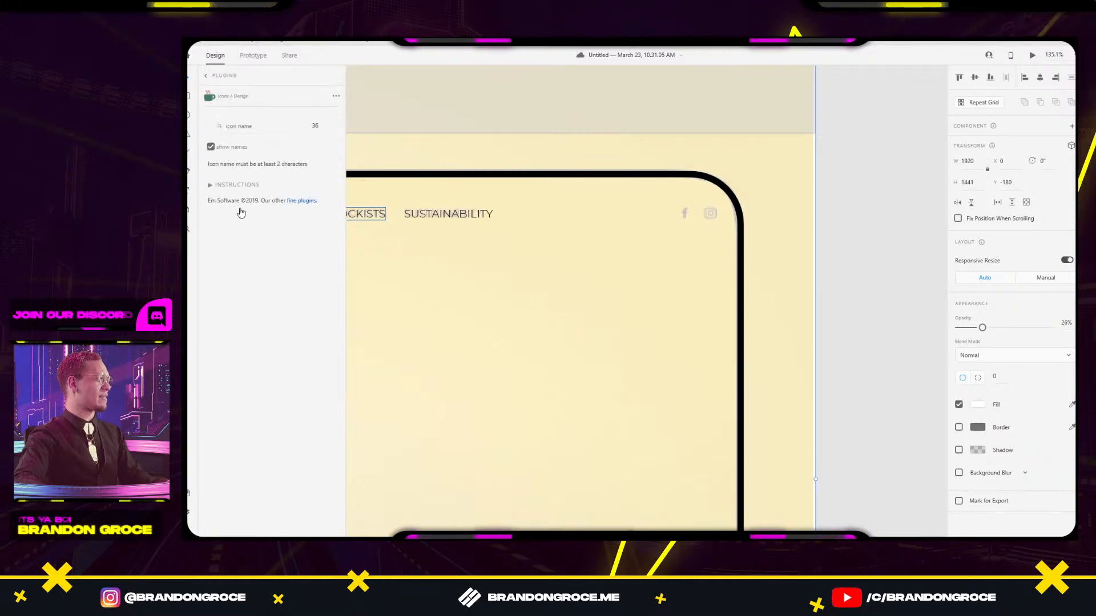
pyautogui.click(251, 124)
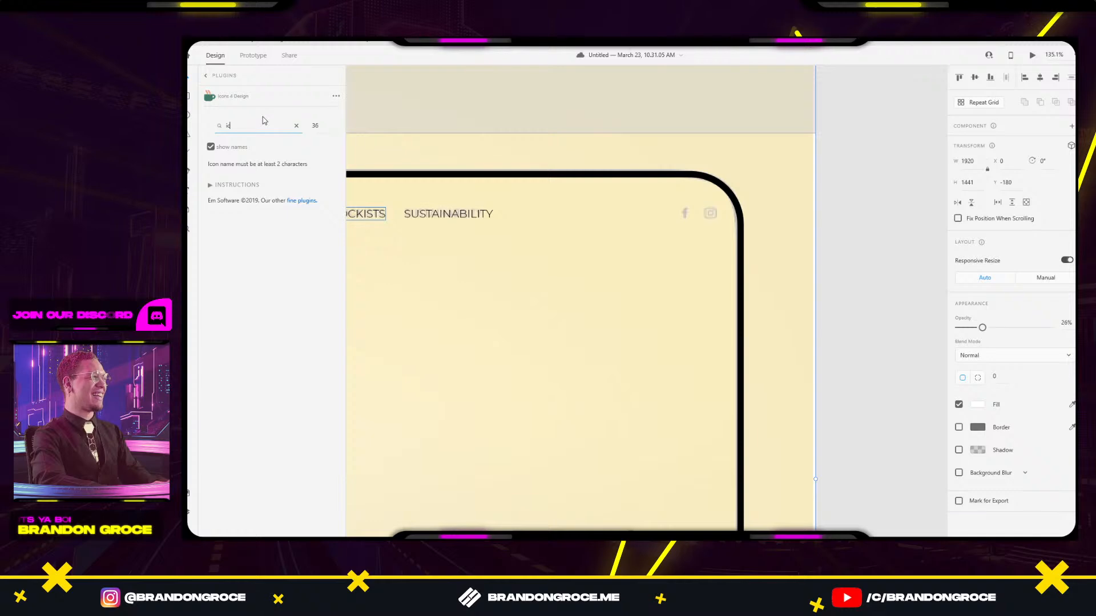
pyautogui.write('face')
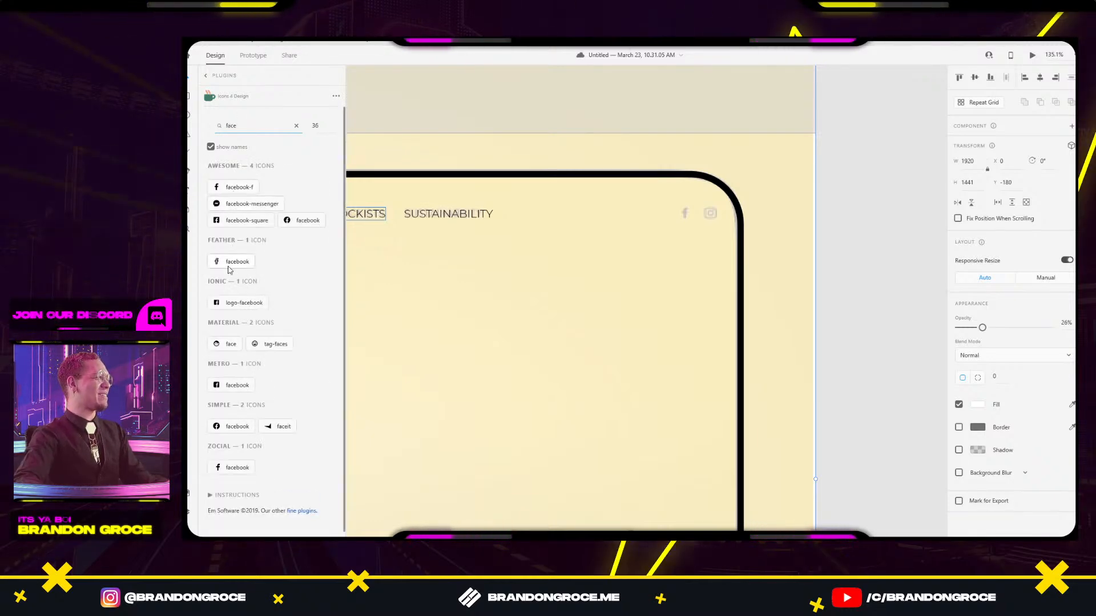
pyautogui.click(235, 189)
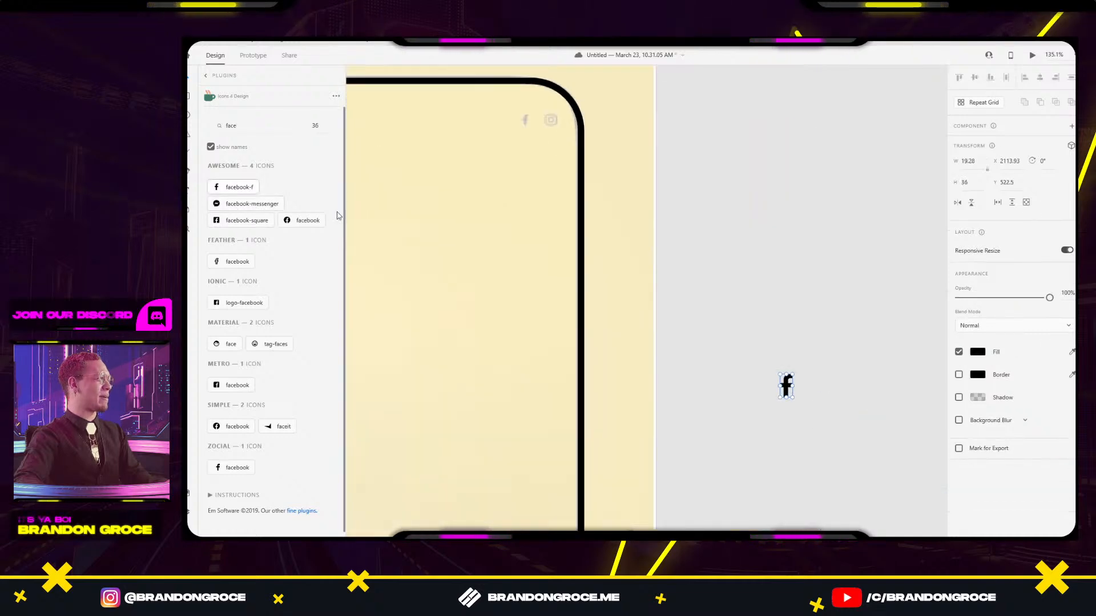
pyautogui.click(246, 125)
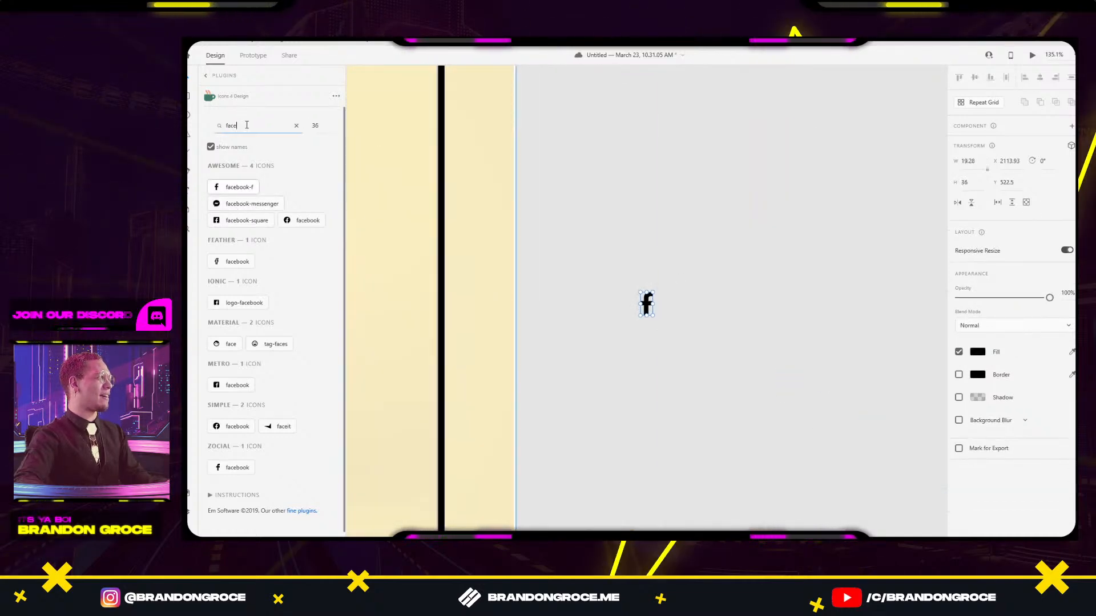
pyautogui.press('BackSpace')
pyautogui.press('BackSpace')
pyautogui.press('BackSpace')
pyautogui.press('BackSpace')
pyautogui.write('i')
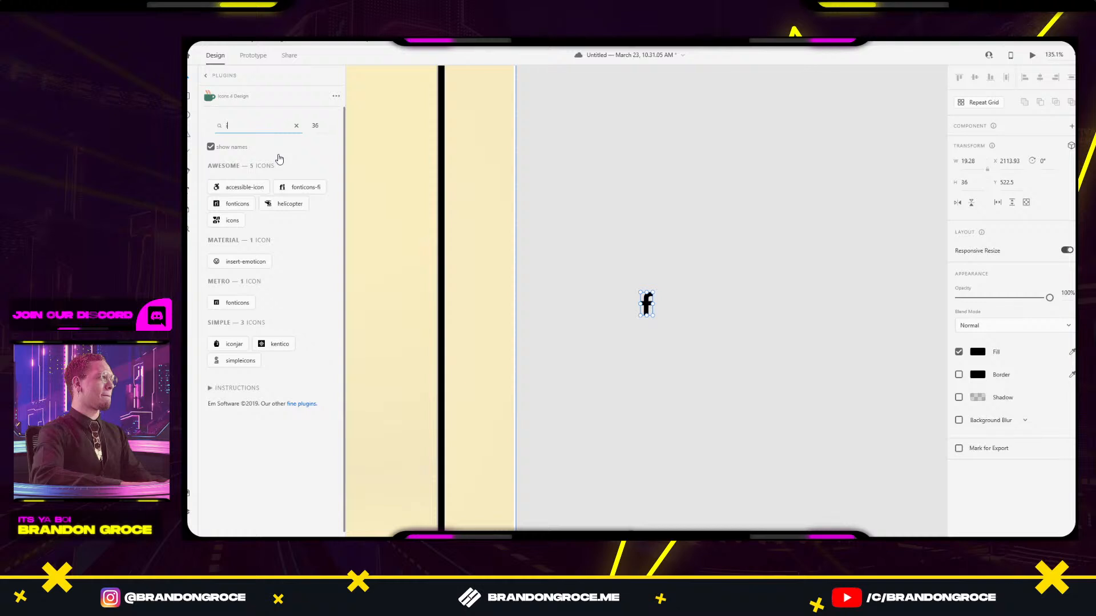
pyautogui.write('nsta')
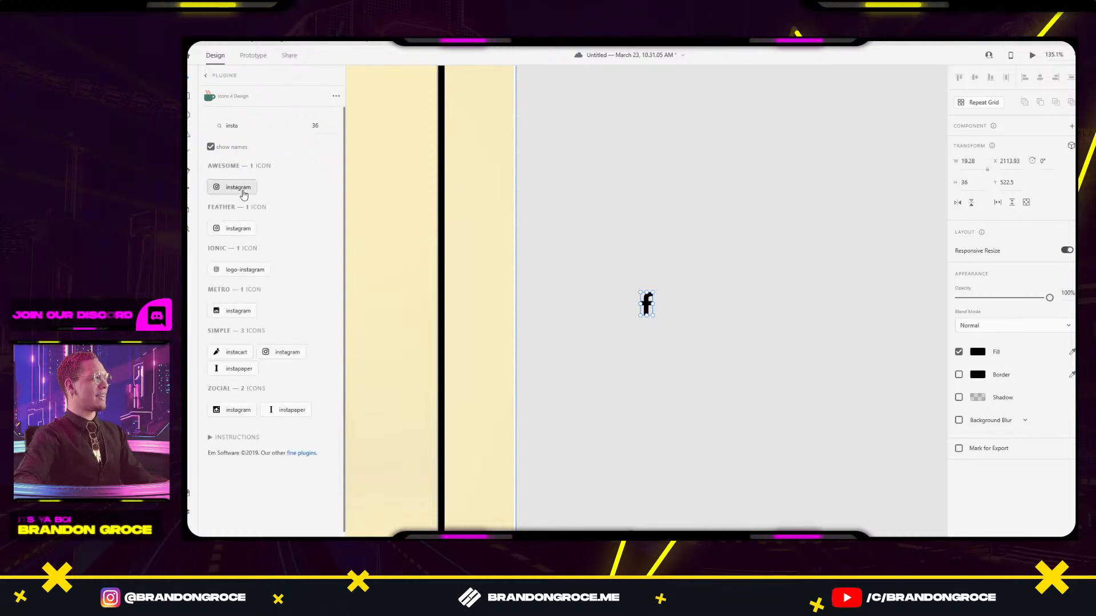
pyautogui.click(238, 187)
# Move both icons to the header's top-right, enlarge the f and level Instagram beside it.
pyautogui.moveTo(611, 249); pyautogui.dragTo(679, 338)
pyautogui.moveTo(657, 300); pyautogui.dragTo(631, 268)
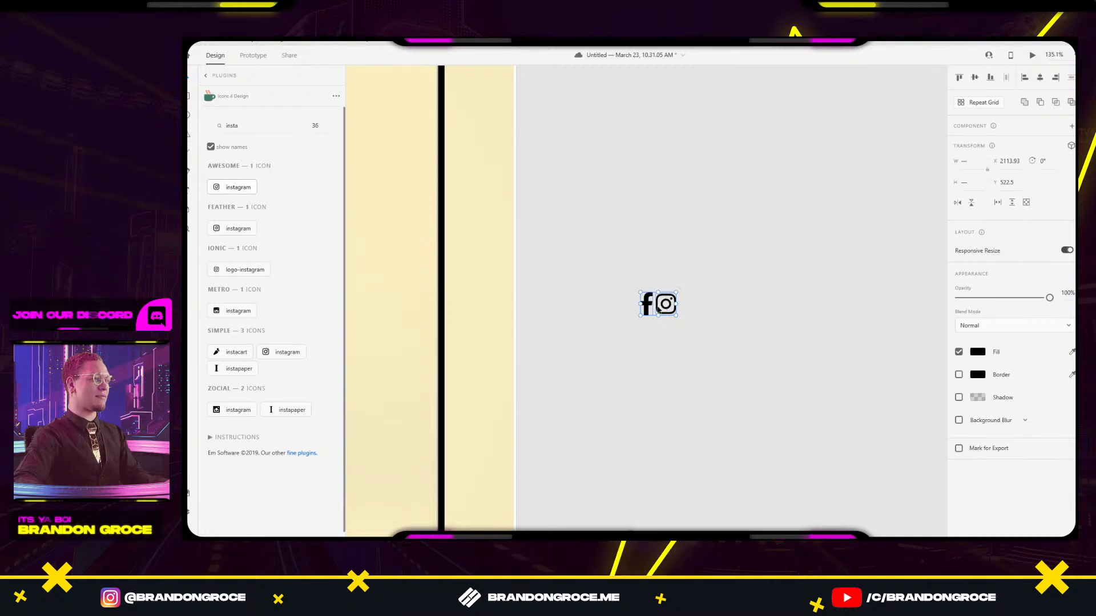
pyautogui.moveTo(659, 308); pyautogui.dragTo(556, 193)
pyautogui.click(520, 208)
pyautogui.scroll(5, 528, 206)
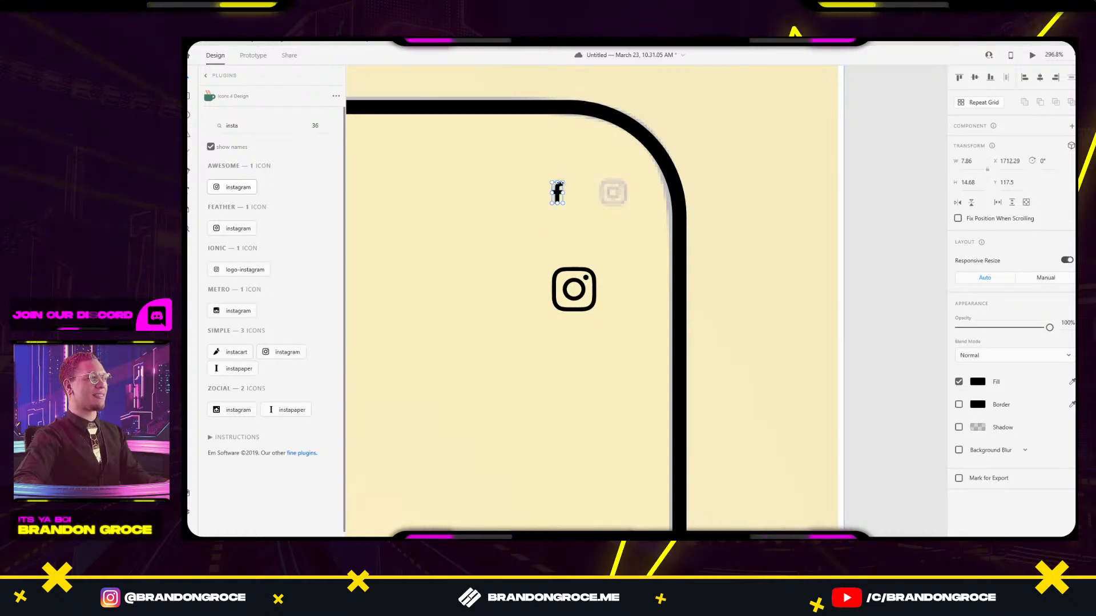
pyautogui.moveTo(562, 180); pyautogui.dragTo(566, 177)
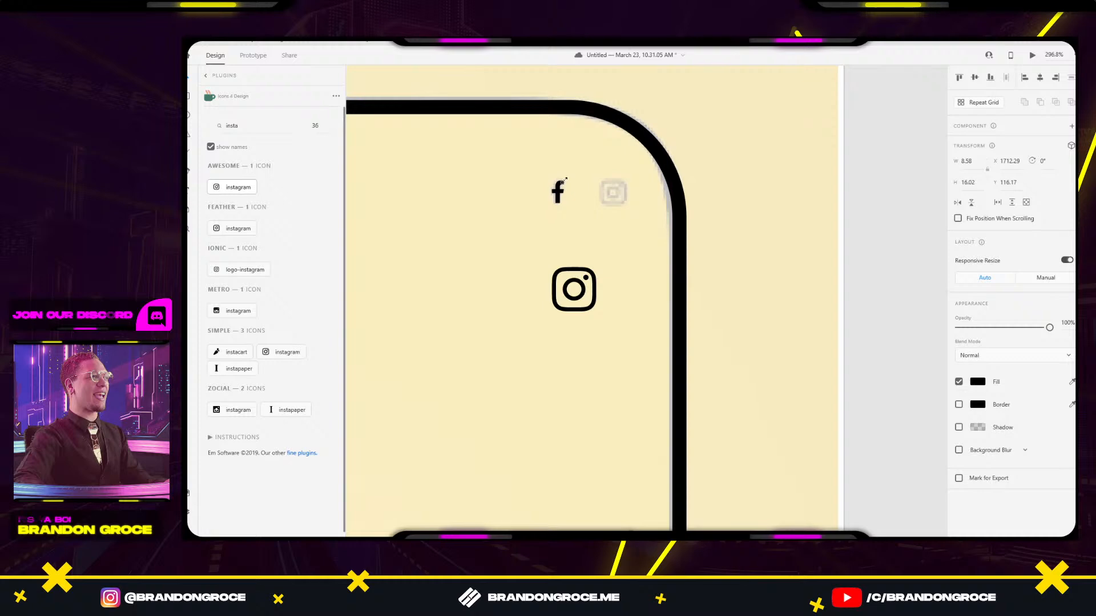
pyautogui.moveTo(574, 286); pyautogui.dragTo(628, 173)
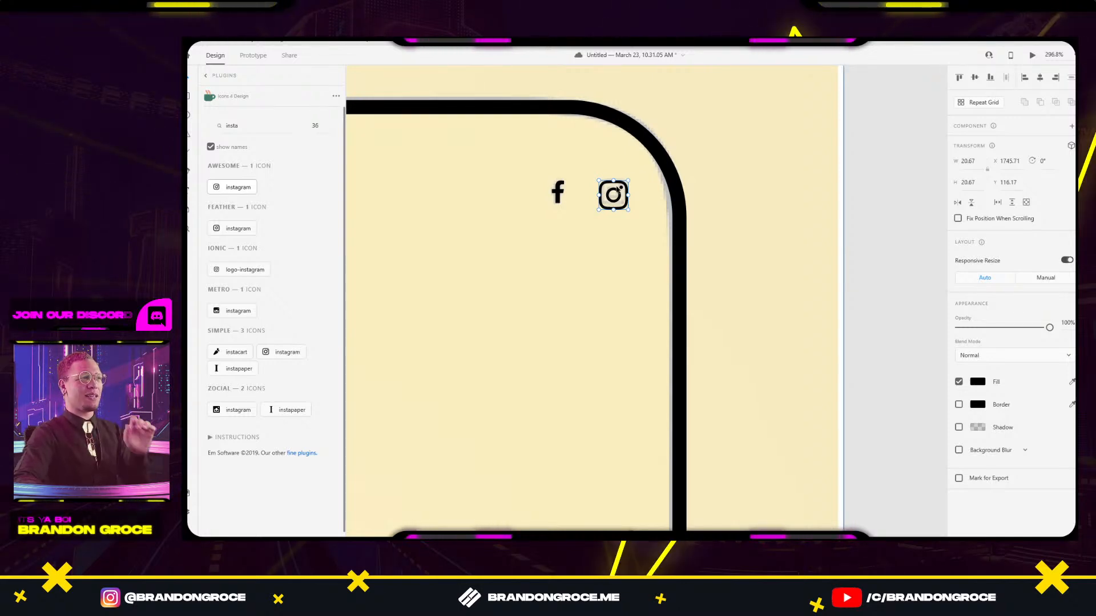
pyautogui.moveTo(614, 194); pyautogui.dragTo(615, 190)
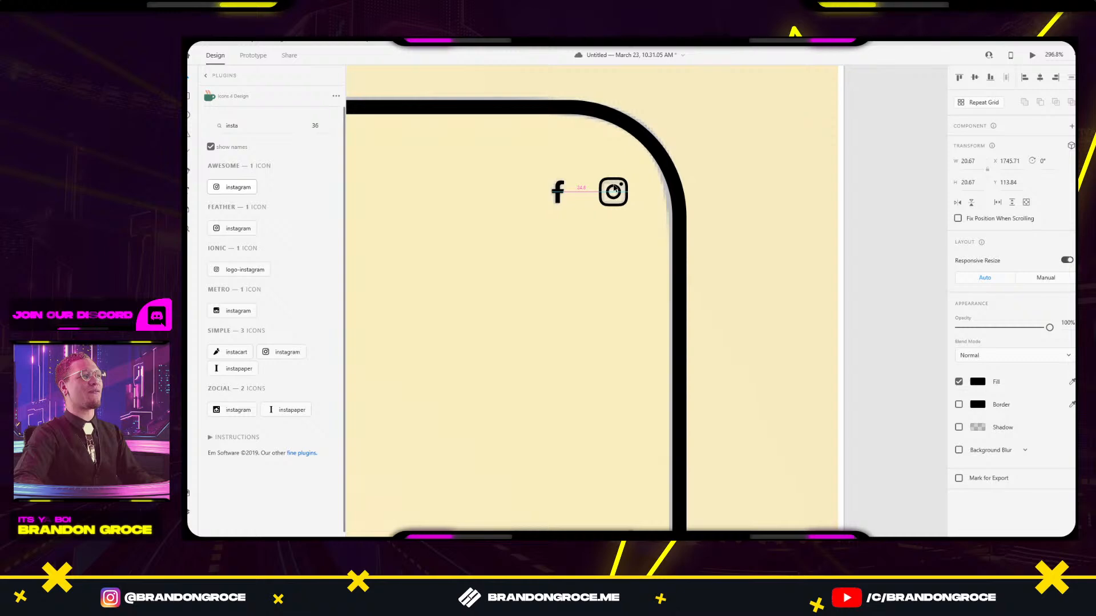
pyautogui.click(779, 166)
pyautogui.scroll(-5, 779, 166)
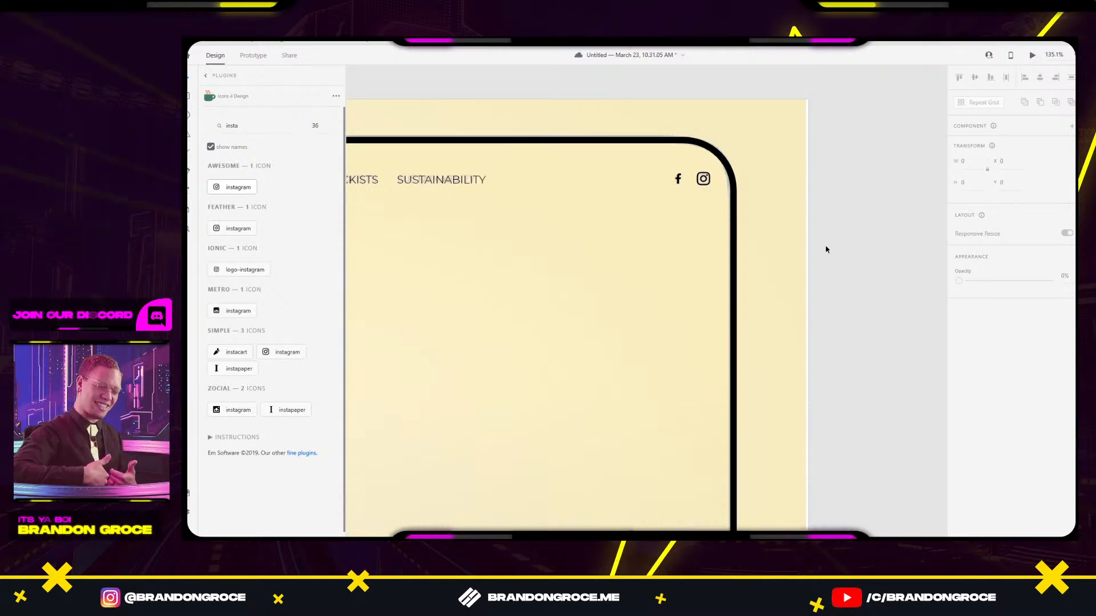
# Zoom out and save the document with Ctrl+S.
pyautogui.scroll(-4, 656, 355)
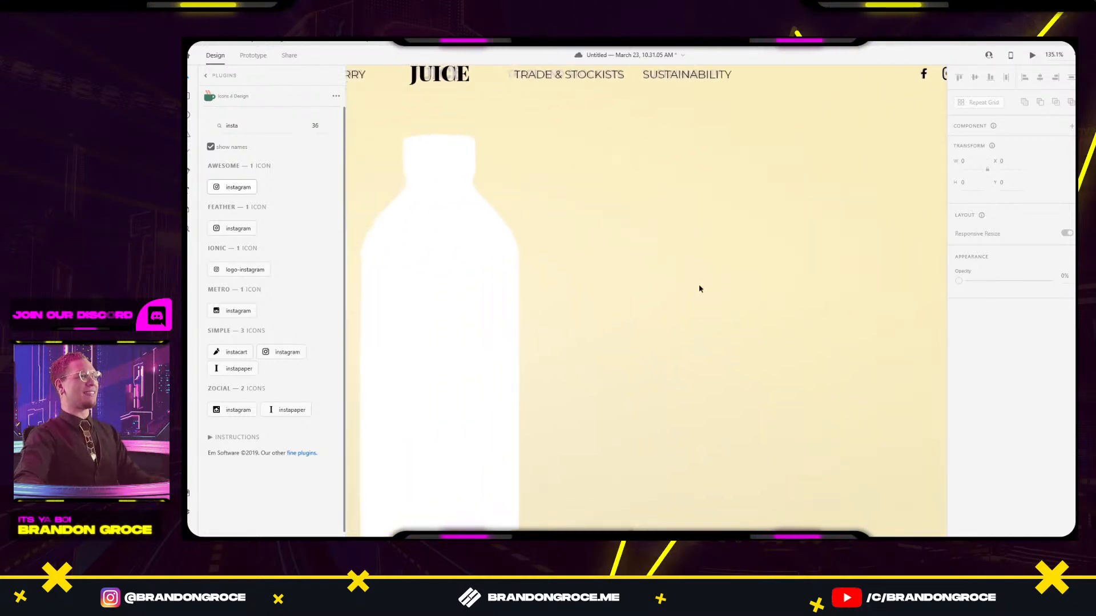
pyautogui.scroll(-5, 654, 312)
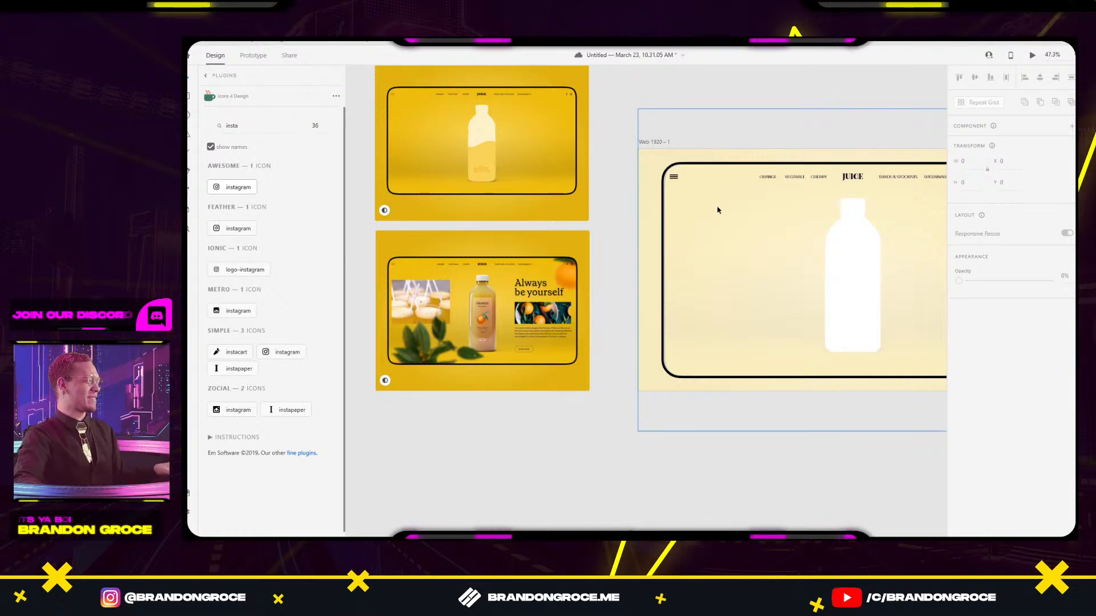
pyautogui.hotkey('ctrl', 's')
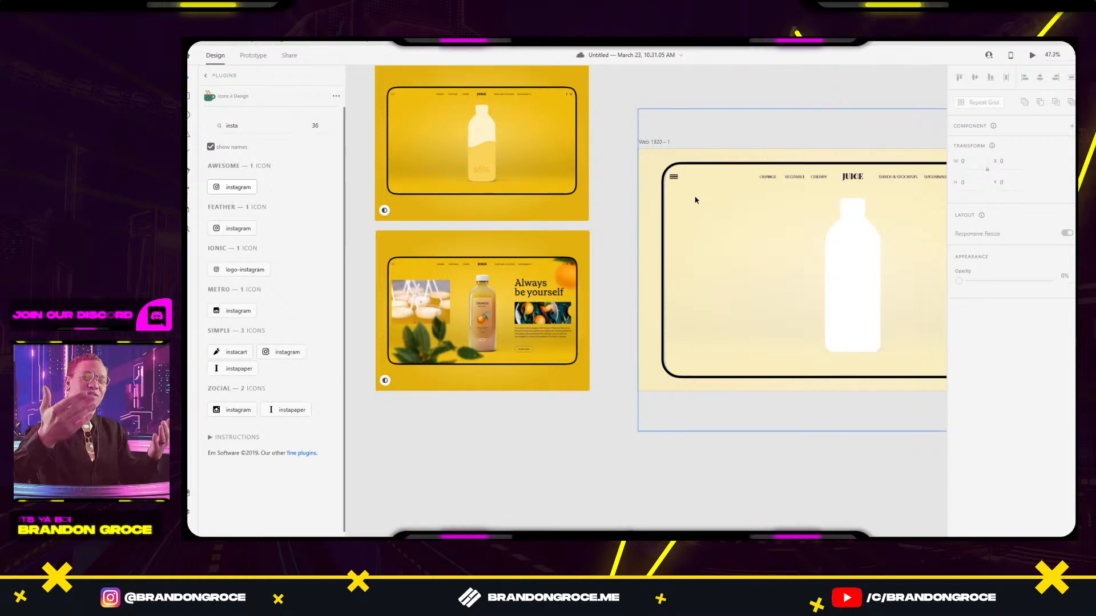
# Draw a white rectangle covering the whole Web 1920 – 1 artboard and reselect it.
pyautogui.click(743, 164)
pyautogui.click(846, 86)
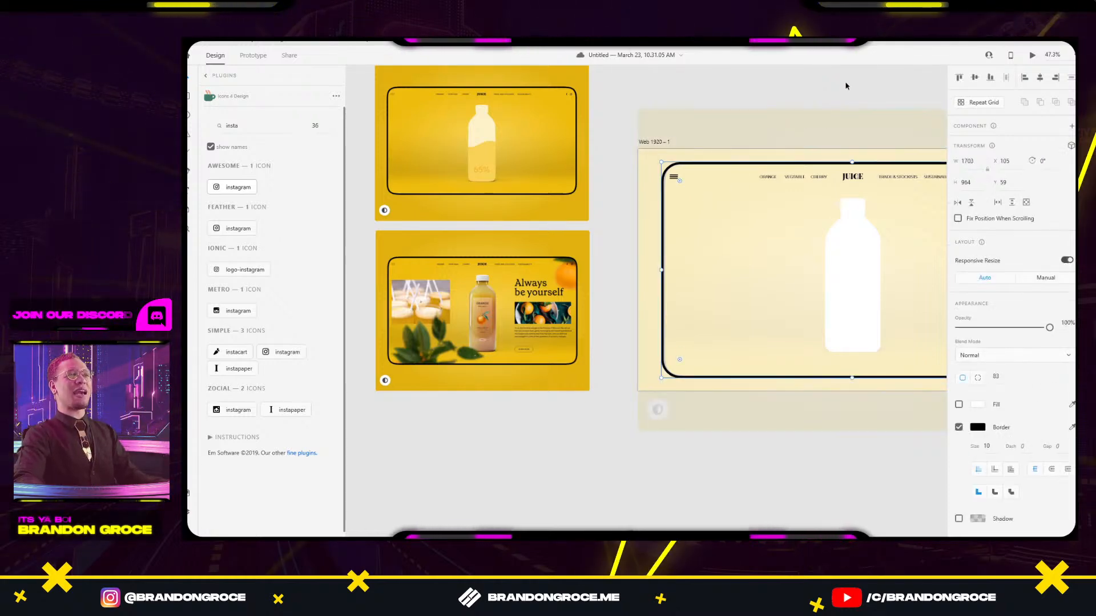
pyautogui.moveTo(840, 96)
pyautogui.mouseDown()
pyautogui.moveTo(709, 92)
pyautogui.moveTo(756, 88)
pyautogui.moveTo(833, 114)
pyautogui.mouseUp()
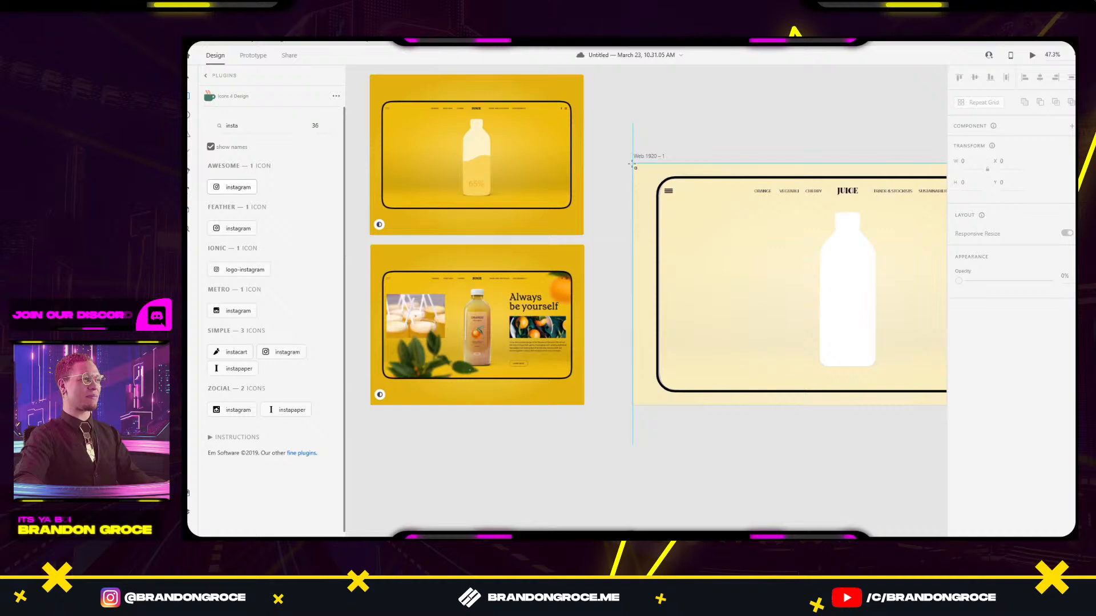
pyautogui.moveTo(632, 164)
pyautogui.mouseDown()
pyautogui.moveTo(941, 404)
pyautogui.moveTo(862, 405)
pyautogui.mouseUp()
pyautogui.press('Escape')
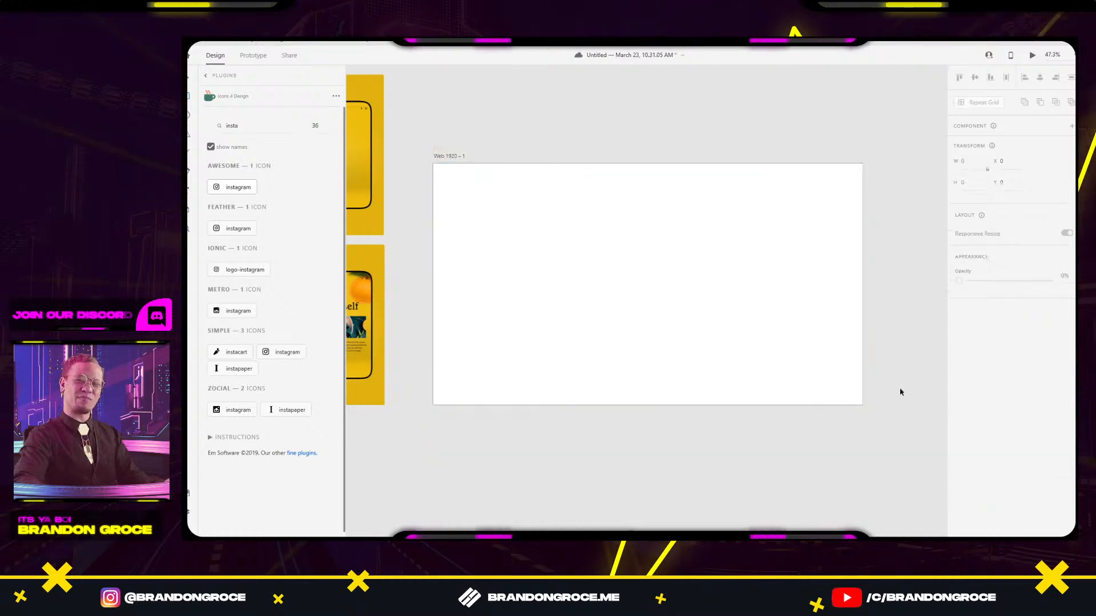
pyautogui.click(817, 376)
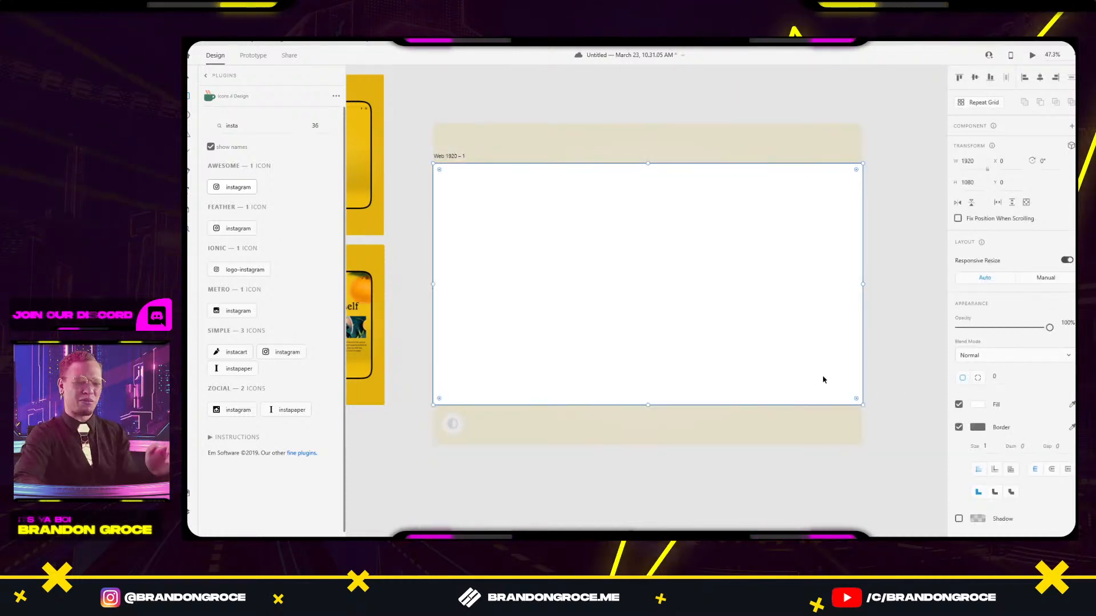
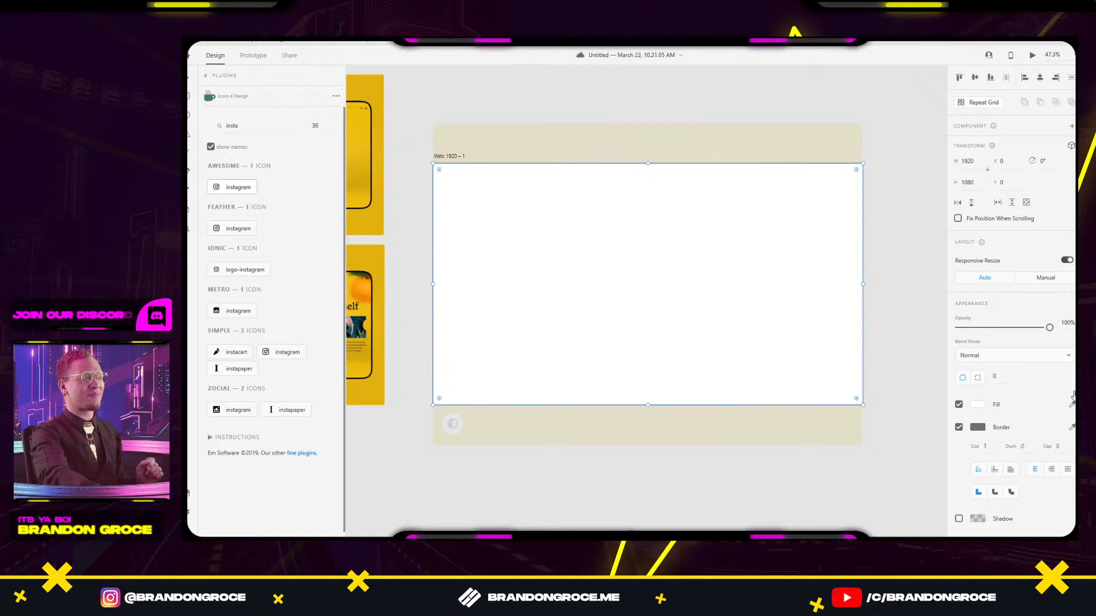
# Remove the artboard's border and give it a solid yellow fill sampled from the juice mockup.
pyautogui.click(895, 456)
pyautogui.click(744, 345)
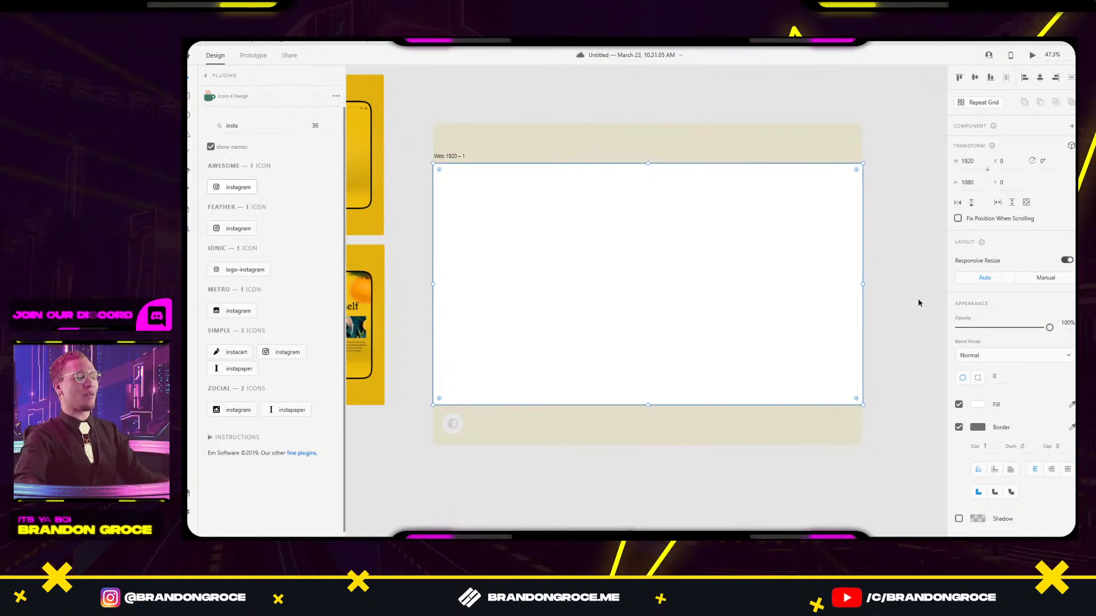
pyautogui.click(958, 427)
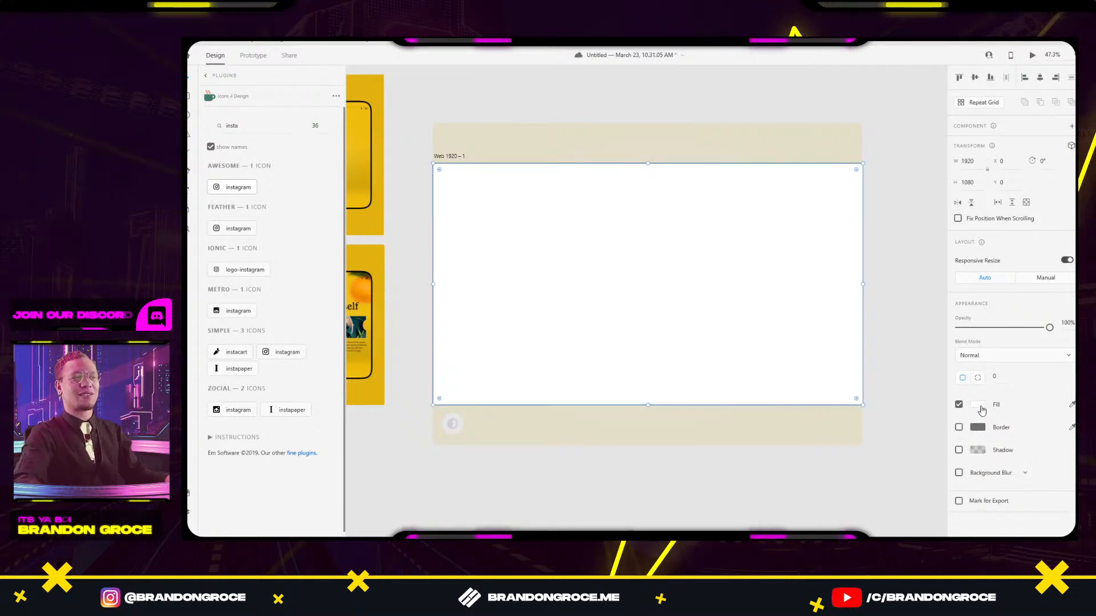
pyautogui.click(973, 407)
pyautogui.click(853, 337)
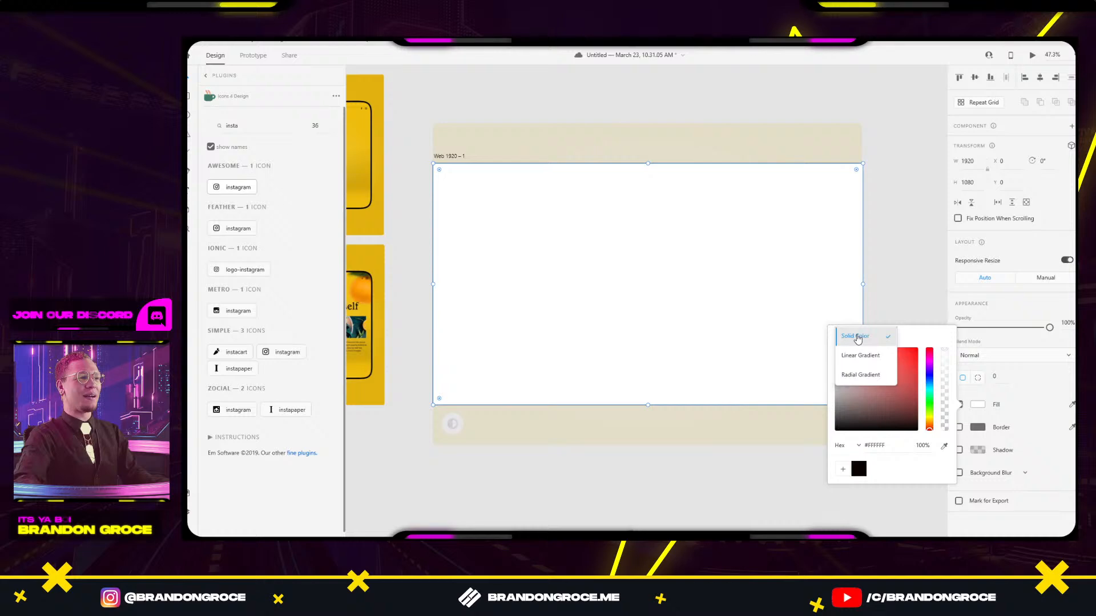
pyautogui.click(943, 446)
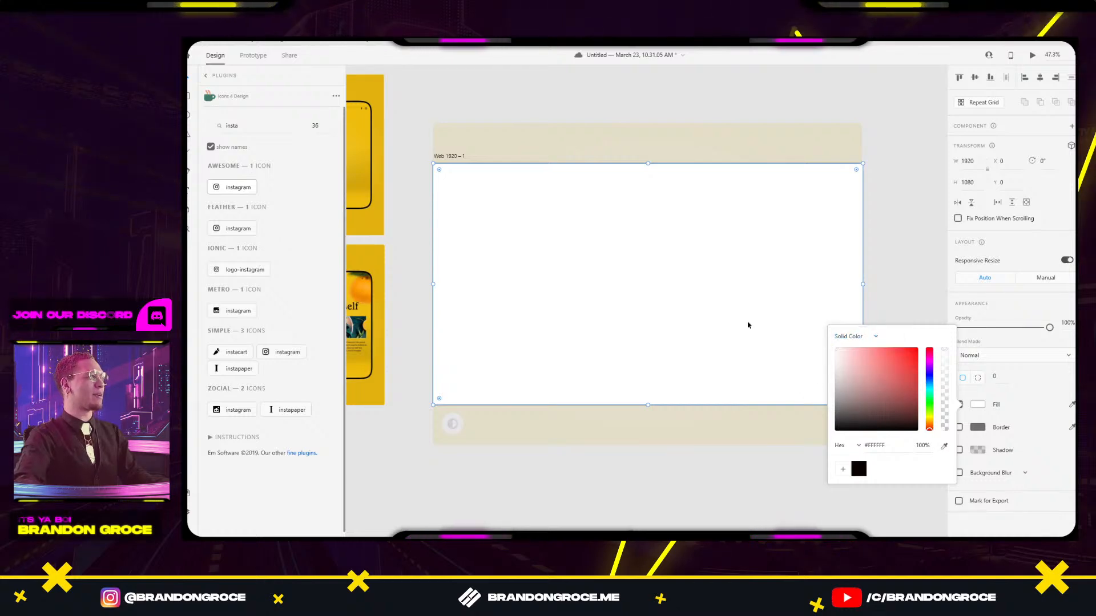
pyautogui.click(943, 446)
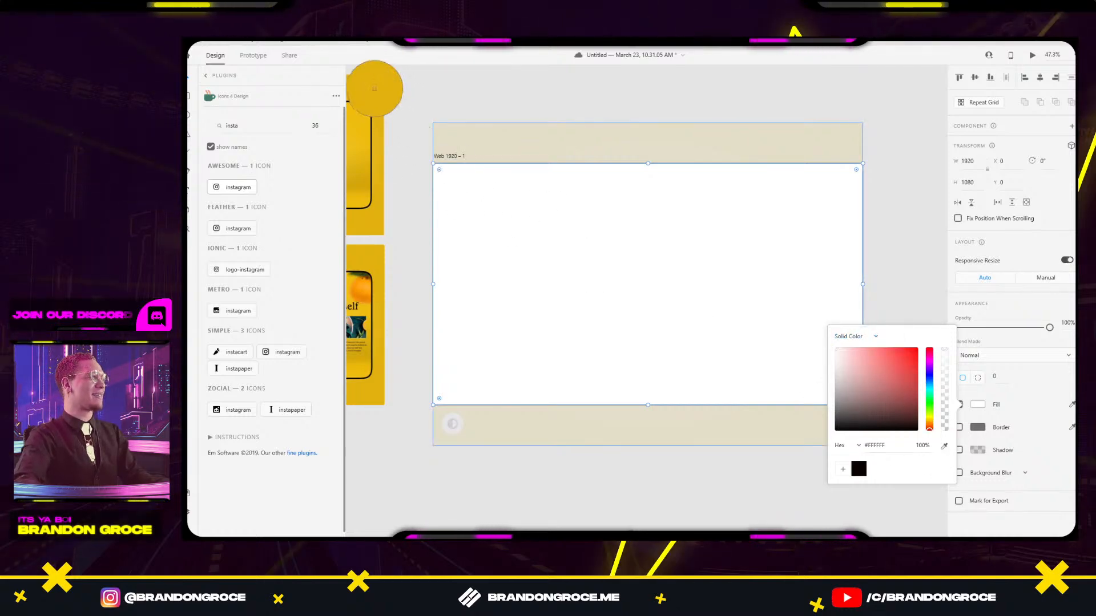
pyautogui.click(375, 88)
pyautogui.click(518, 128)
pyautogui.moveTo(518, 129); pyautogui.dragTo(655, 156)
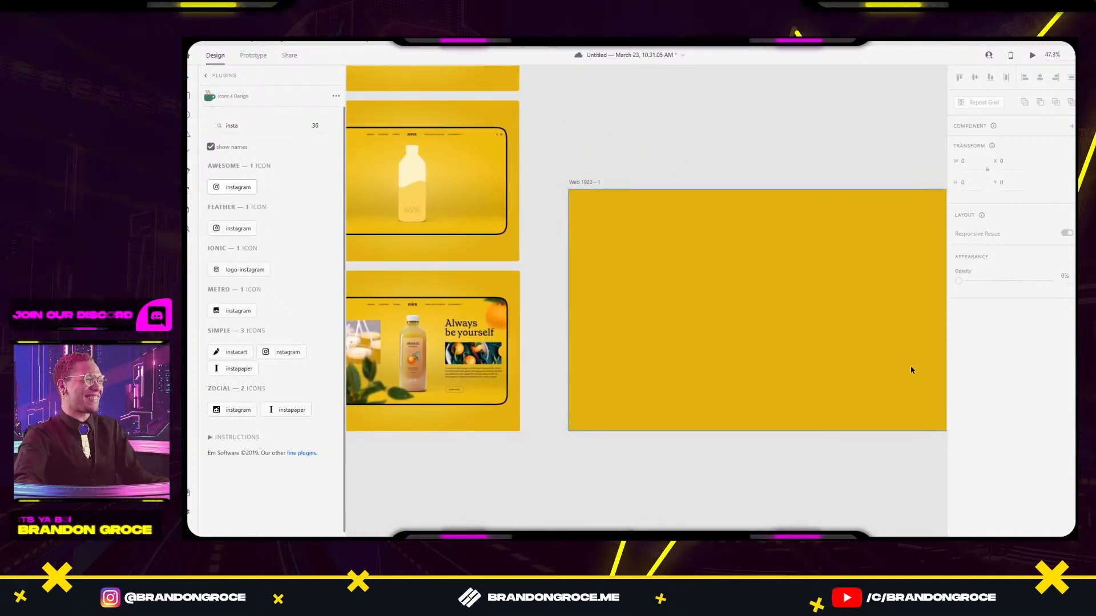
# Resample a golden yellow (#D2A60E) from the bottle mockup and save it as a swatch.
pyautogui.click(840, 349)
pyautogui.click(978, 405)
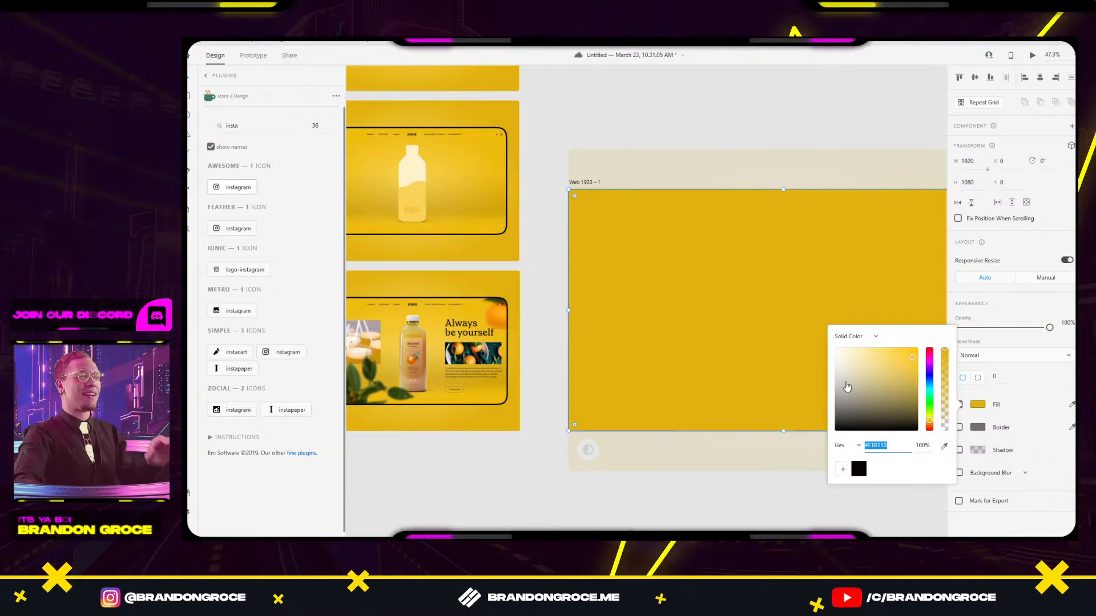
pyautogui.click(945, 446)
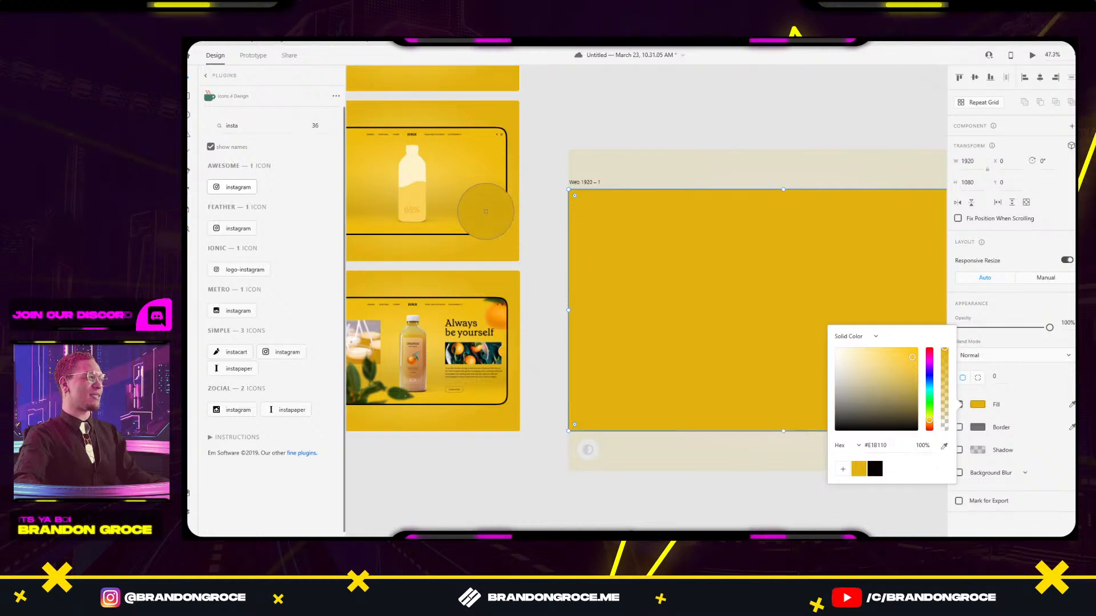
pyautogui.click(486, 212)
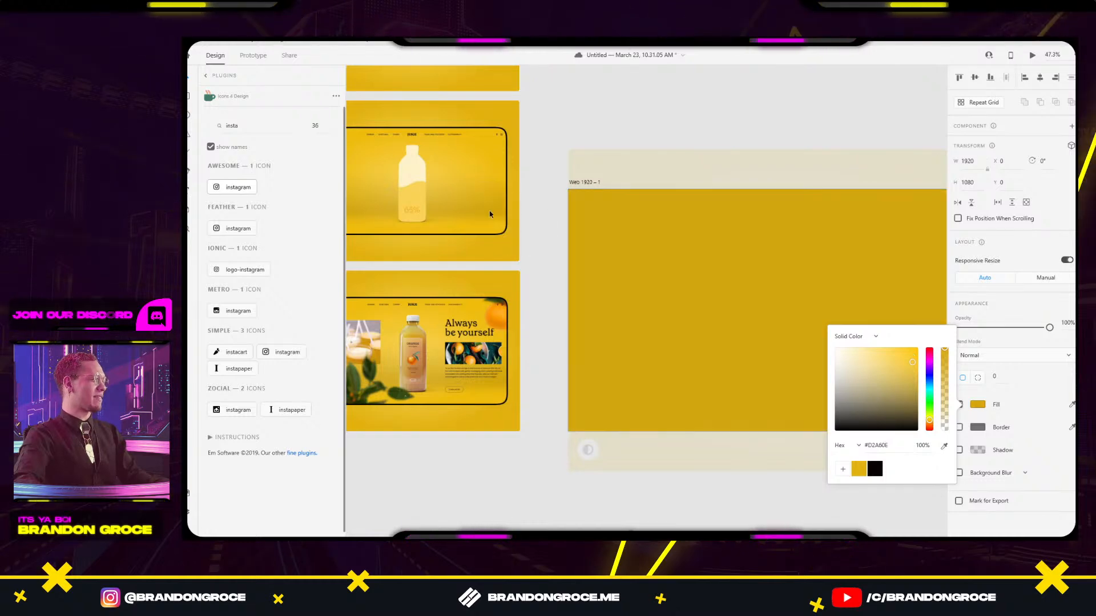
pyautogui.click(843, 473)
pyautogui.moveTo(638, 488); pyautogui.dragTo(727, 469)
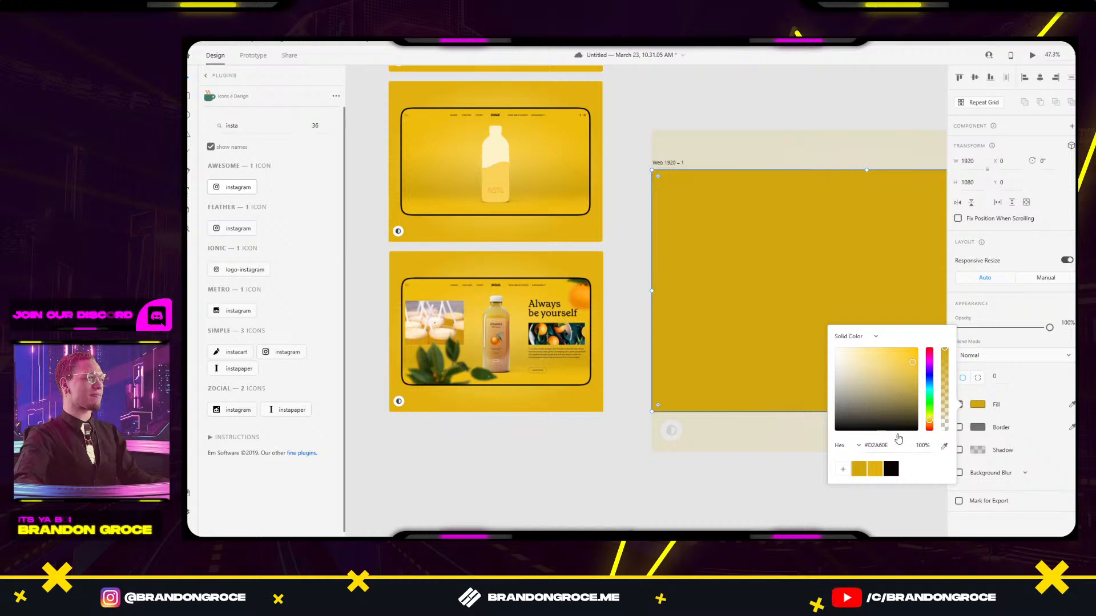
# Switch the artboard fill to a linear gradient with both end stops set to the saved yellows.
pyautogui.click(856, 337)
pyautogui.click(859, 354)
pyautogui.moveTo(790, 304); pyautogui.dragTo(706, 225)
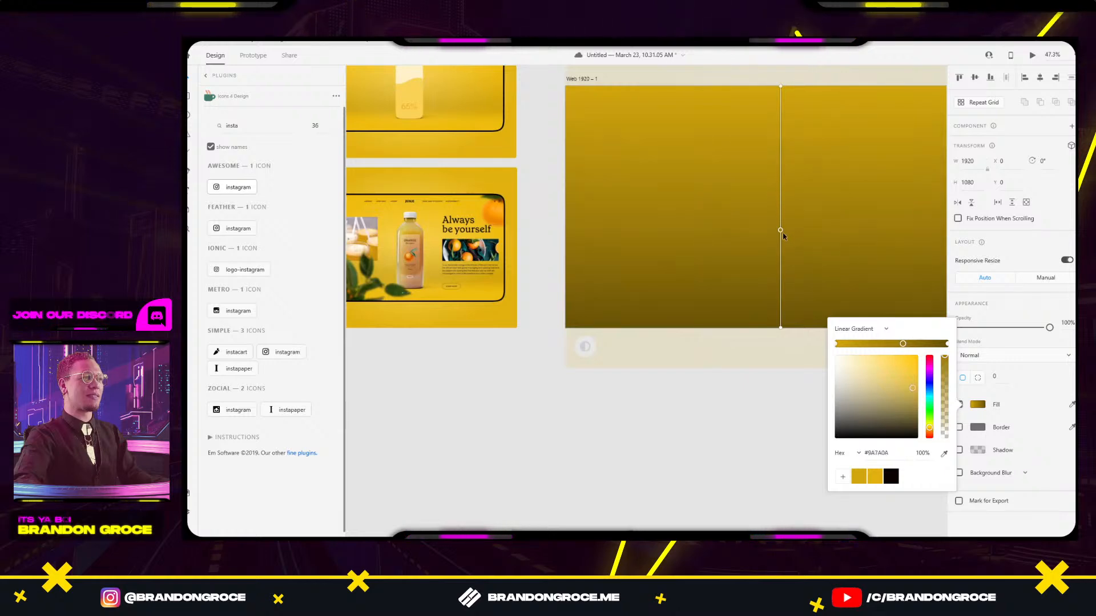
pyautogui.scroll(2, 683, 393)
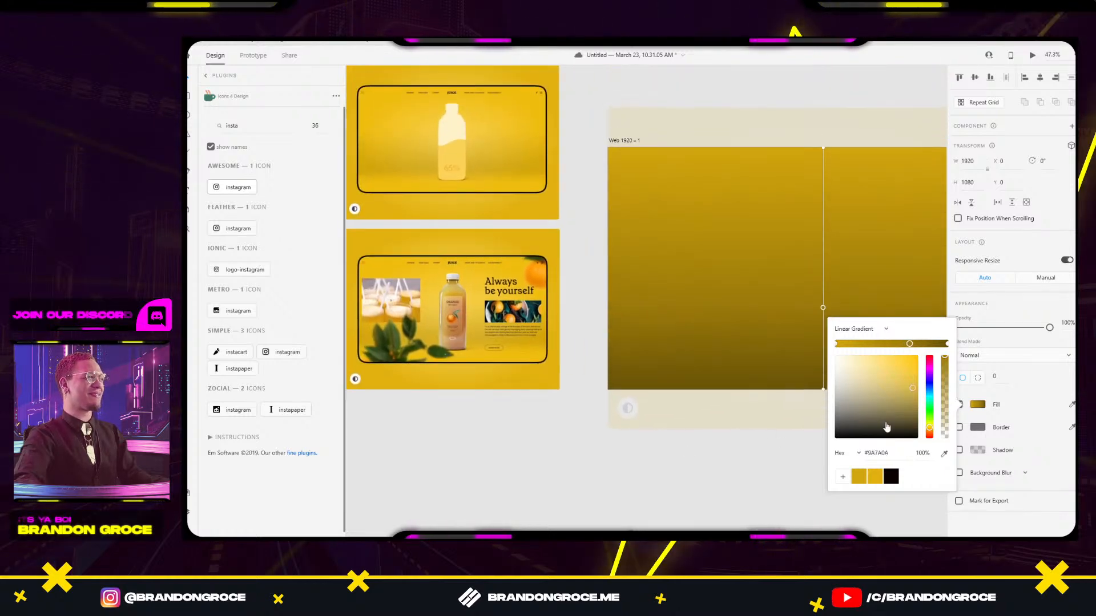
pyautogui.click(876, 476)
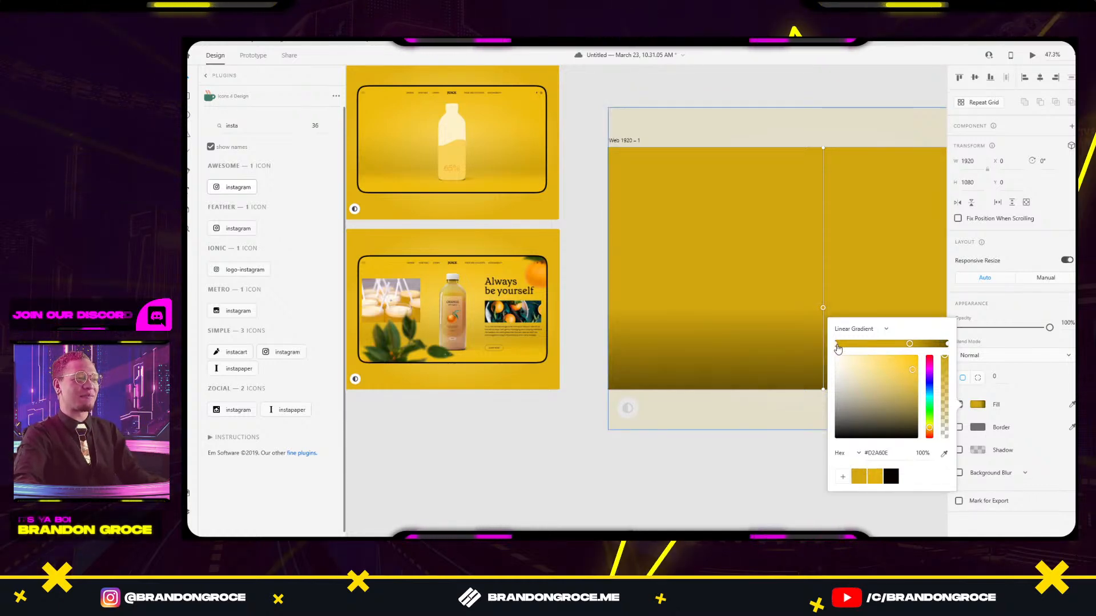
pyautogui.click(874, 476)
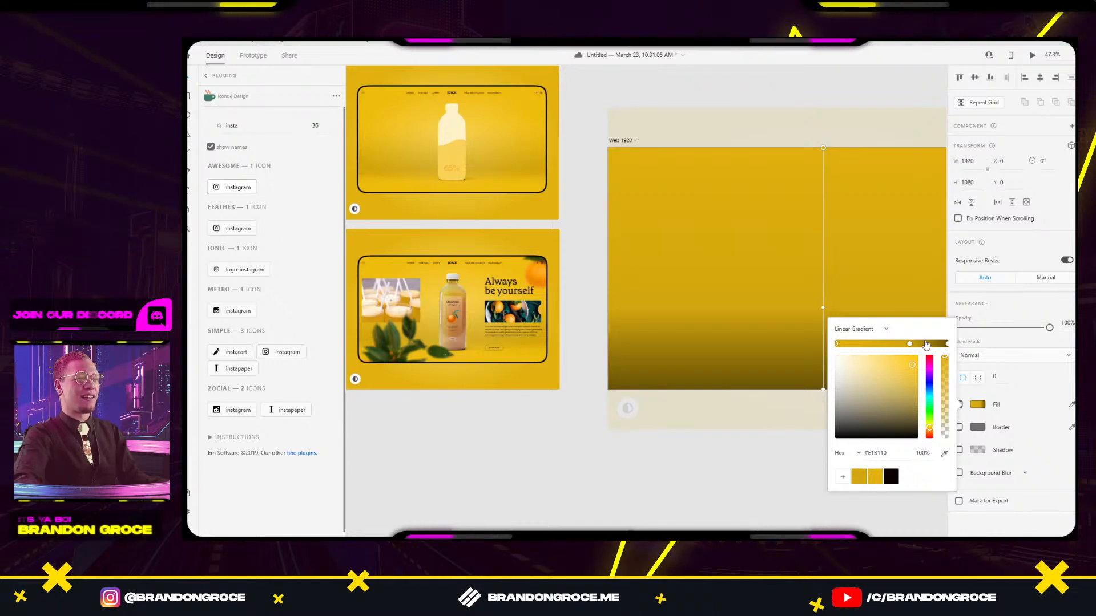
pyautogui.click(946, 344)
pyautogui.click(859, 476)
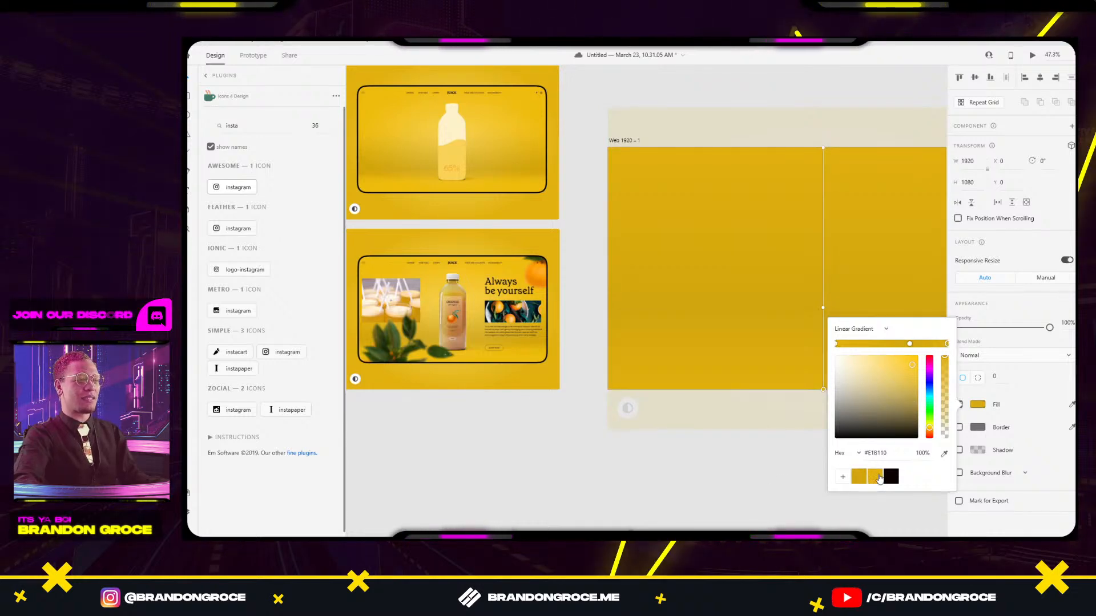
# Add a middle gradient stop coloured with the mockup's sampled yellow.
pyautogui.click(754, 474)
pyautogui.click(807, 335)
pyautogui.click(977, 404)
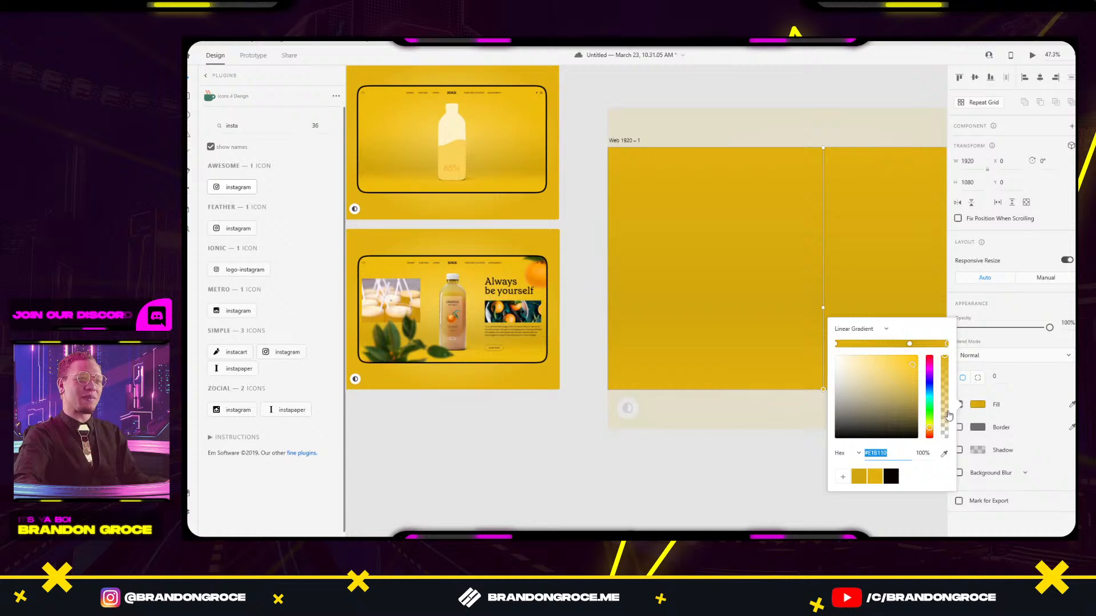
pyautogui.click(907, 344)
pyautogui.click(857, 478)
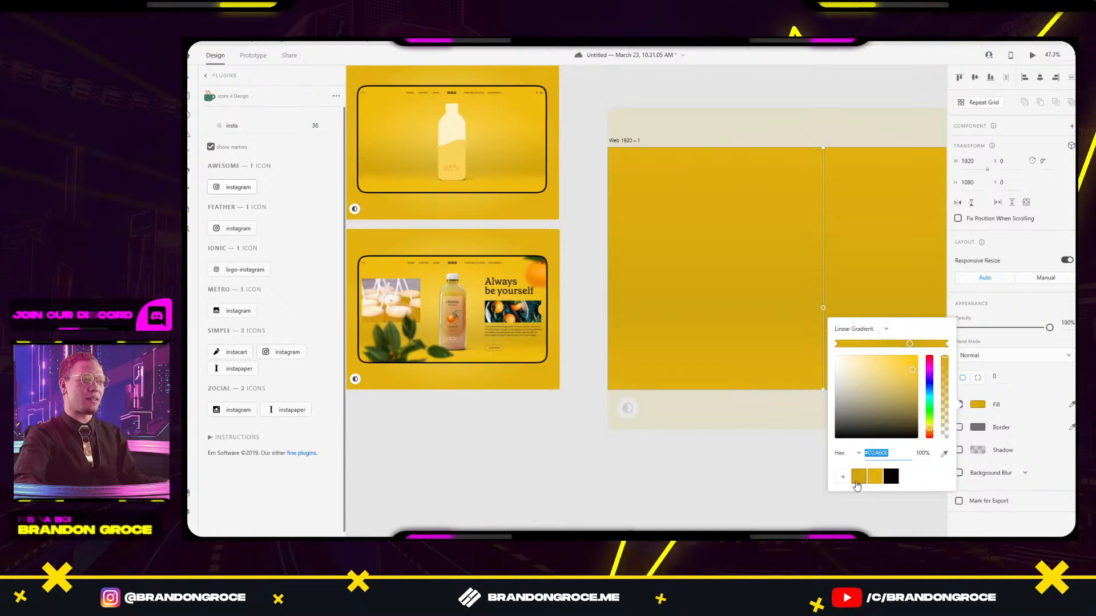
pyautogui.click(945, 456)
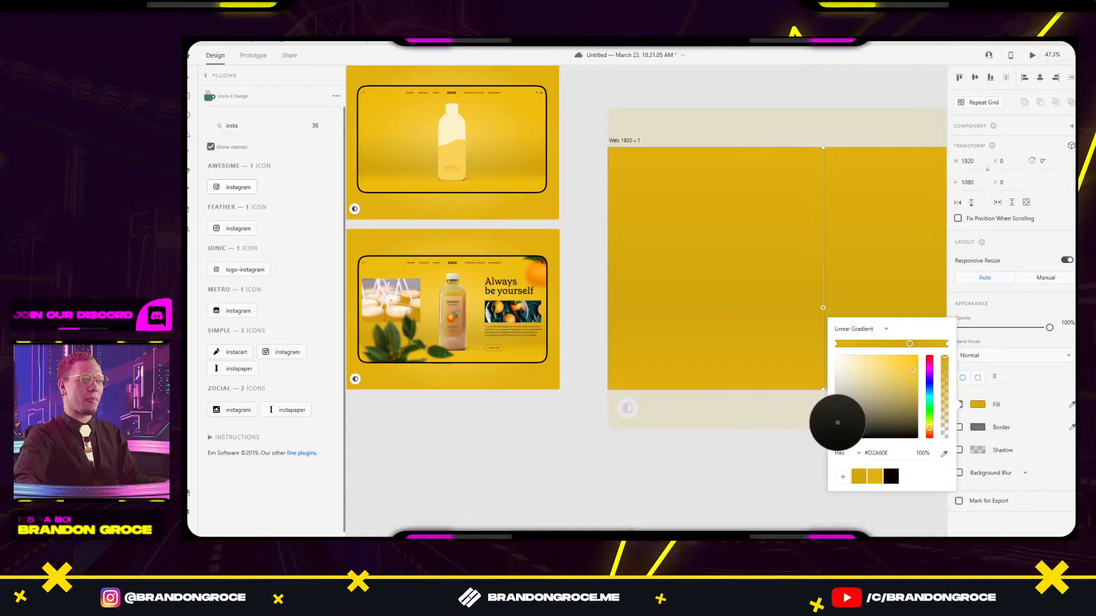
pyautogui.click(371, 174)
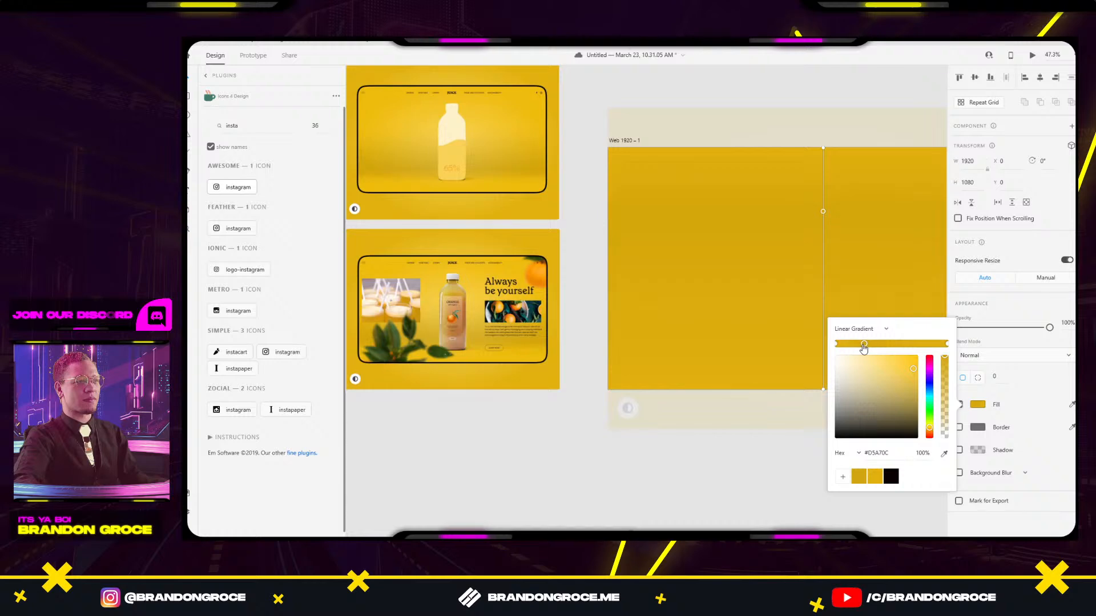
# Add more stops to deepen the middle and brighten the top and lower band of the gradient.
pyautogui.click(905, 343)
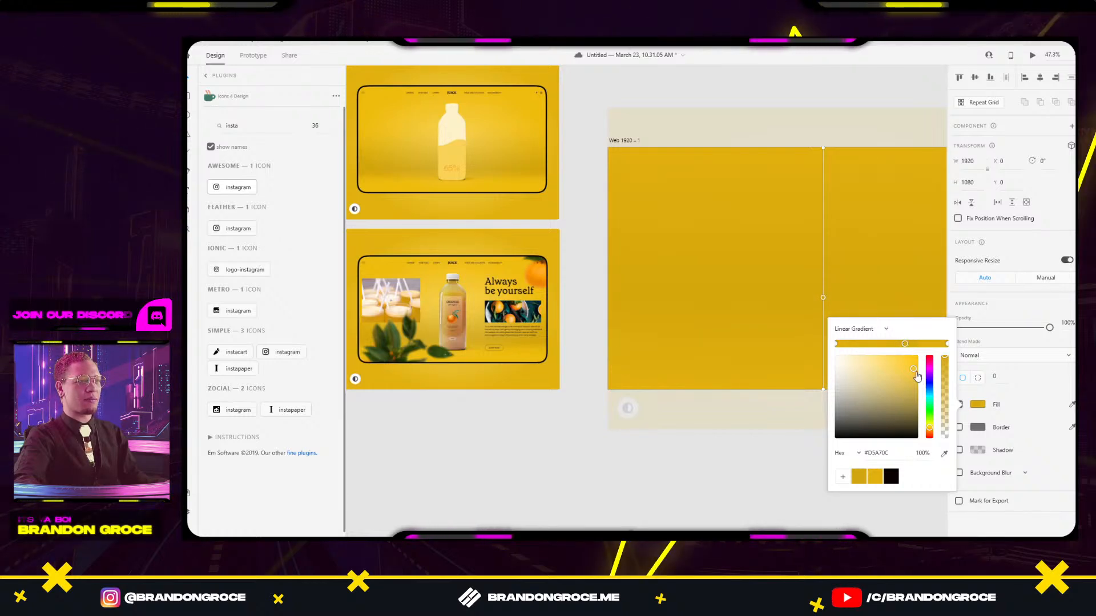
pyautogui.click(917, 381)
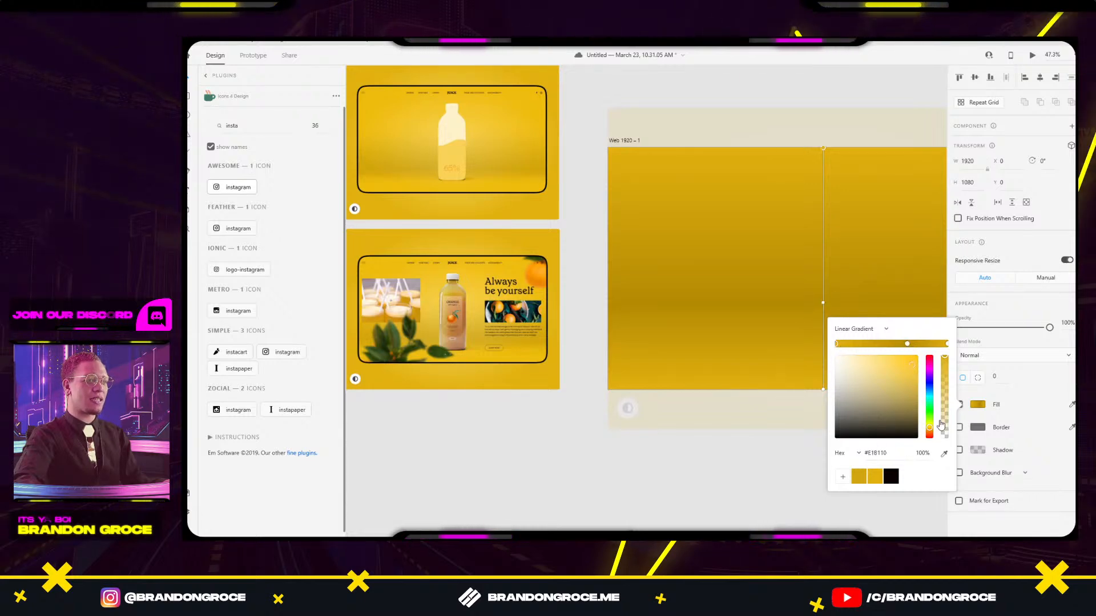
pyautogui.moveTo(913, 370); pyautogui.dragTo(911, 361)
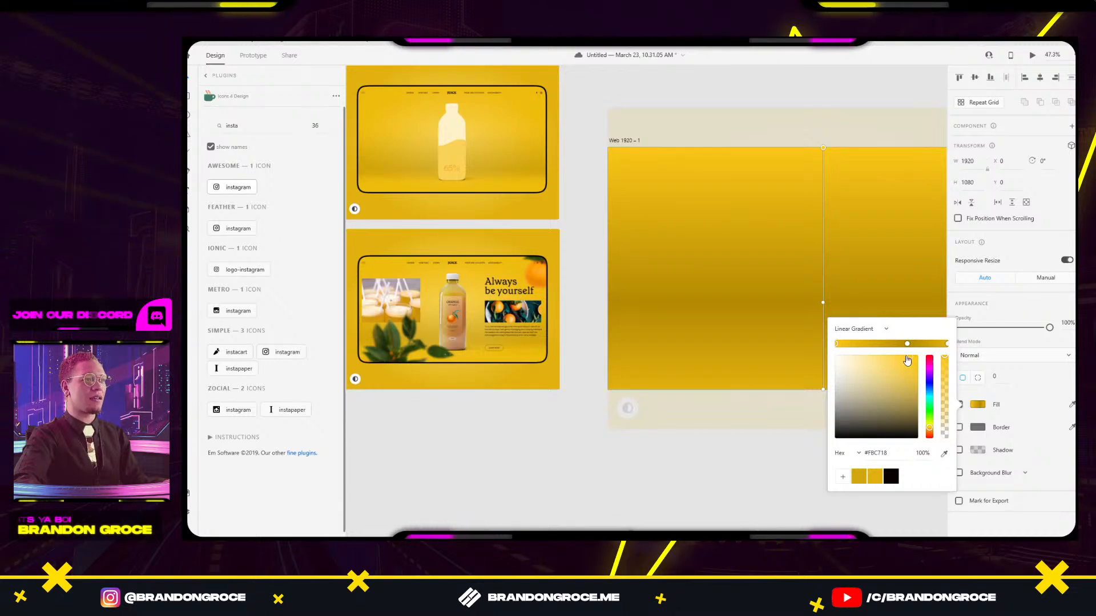
pyautogui.click(912, 344)
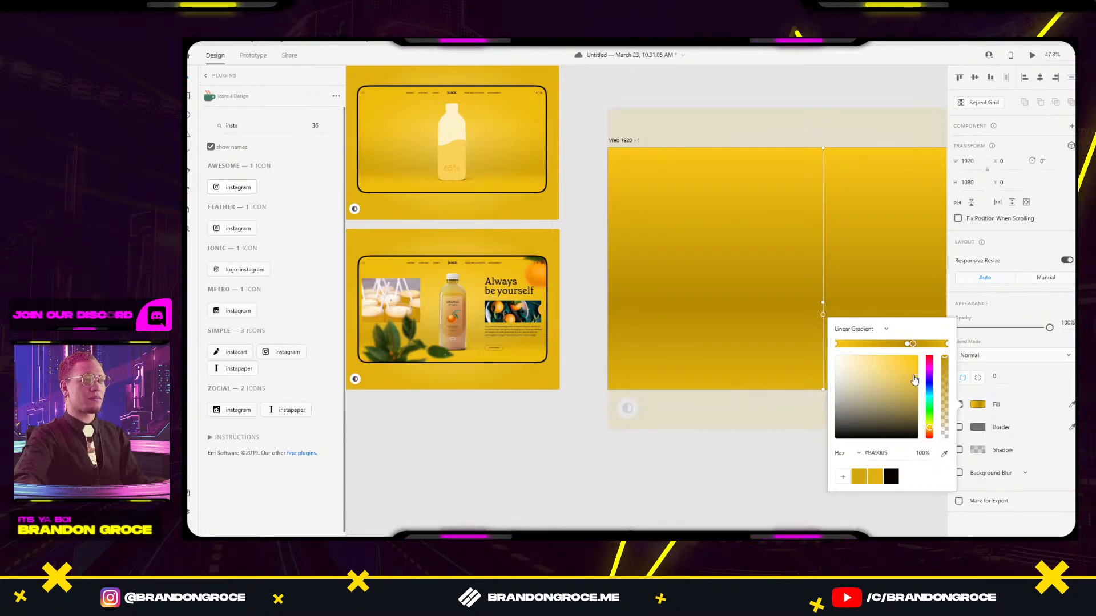
pyautogui.moveTo(914, 380); pyautogui.dragTo(914, 377)
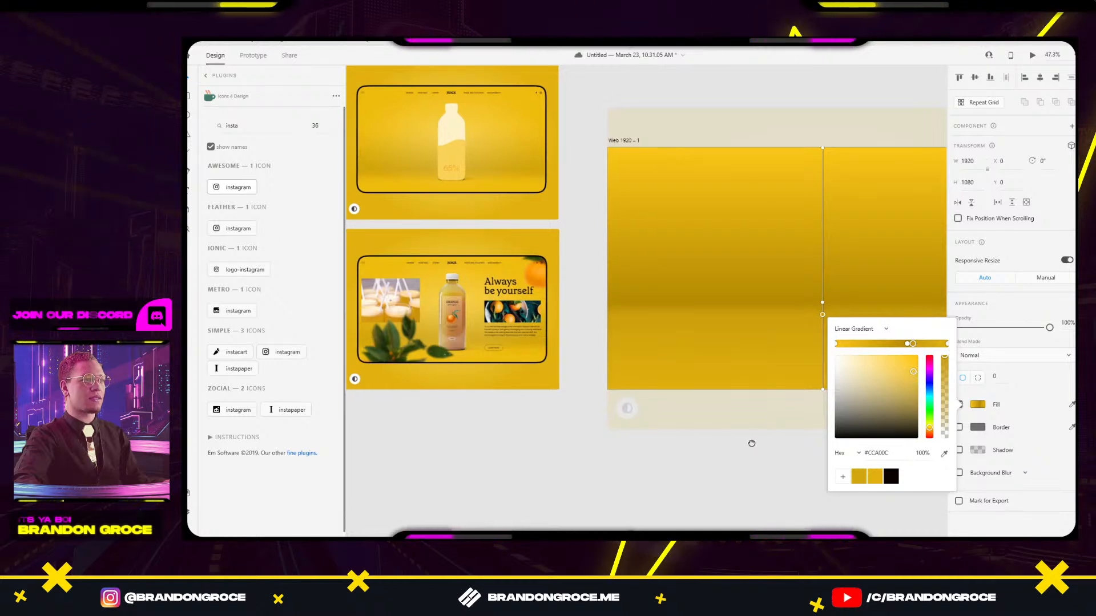
pyautogui.moveTo(754, 442); pyautogui.dragTo(724, 429)
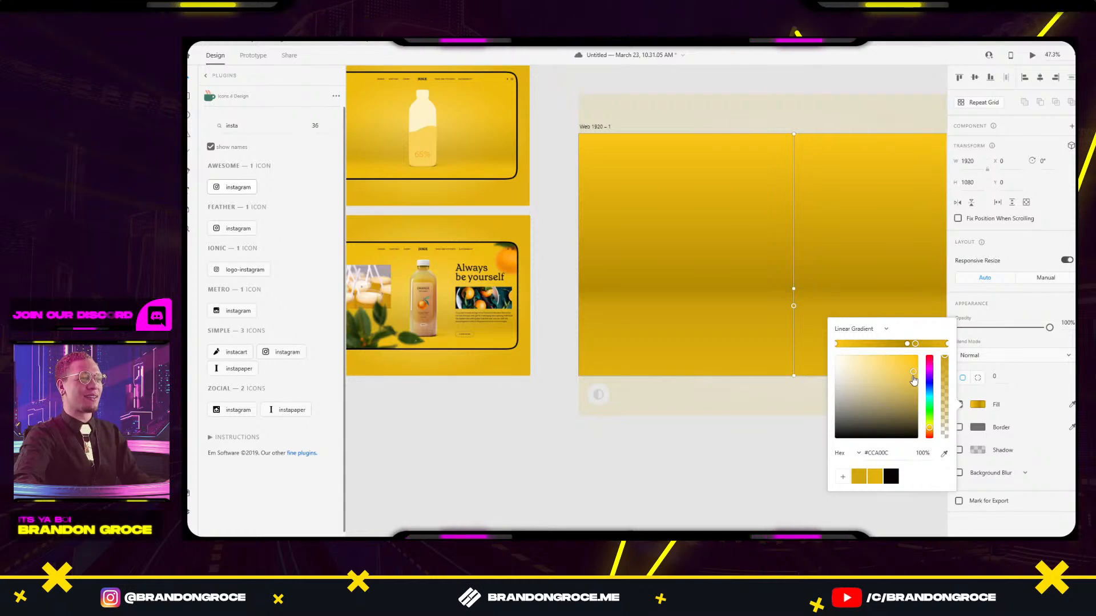
pyautogui.moveTo(911, 374); pyautogui.dragTo(914, 375)
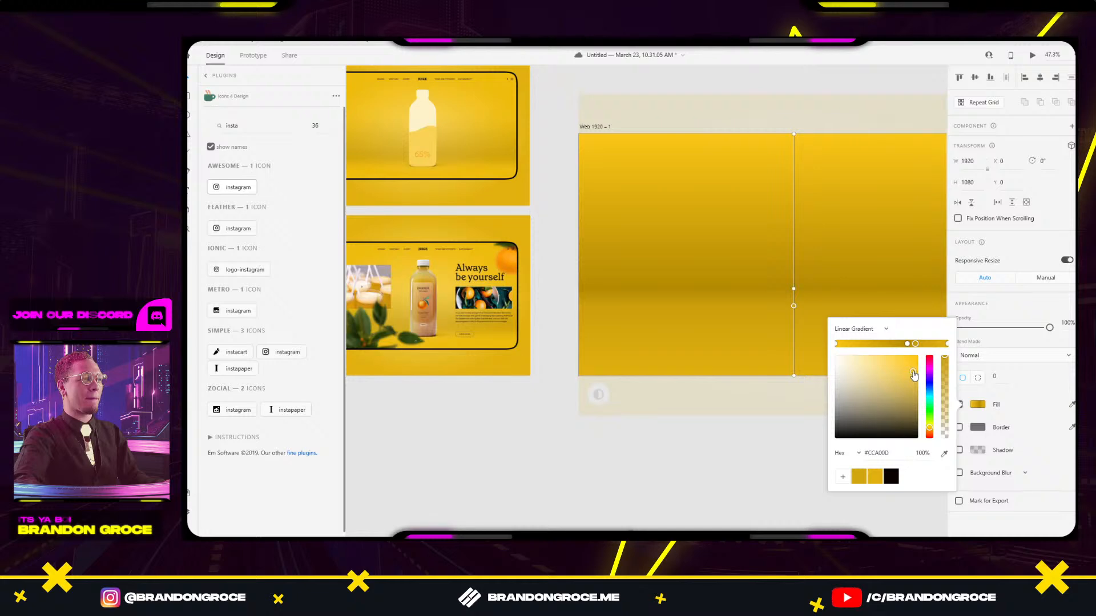
pyautogui.click(761, 415)
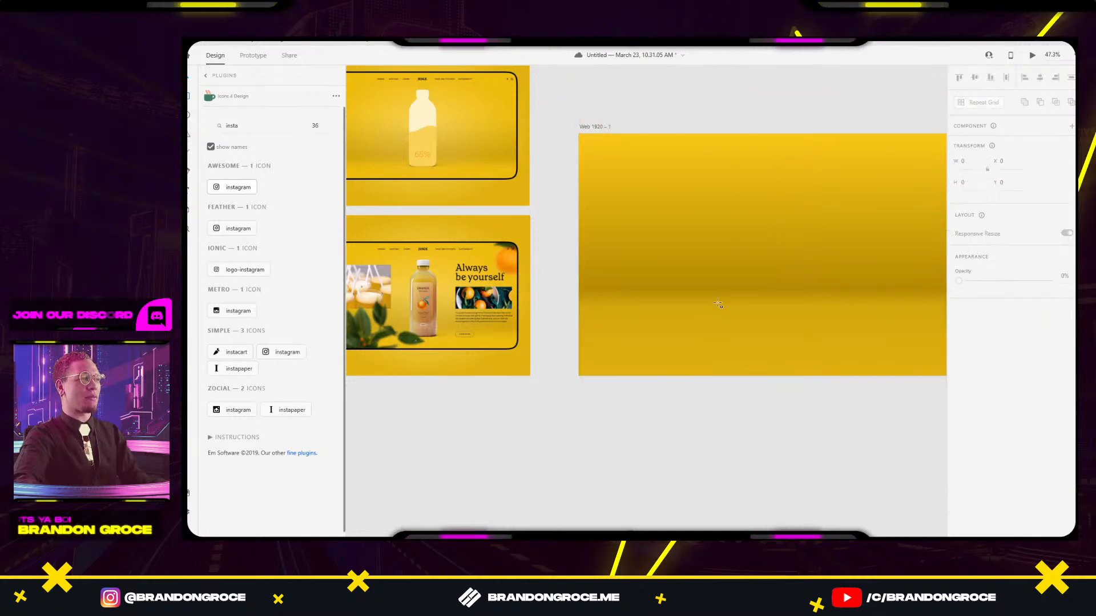
# Draw a flat, borderless yellow ellipse across the lower artboard with object blur 50.
pyautogui.moveTo(700, 306)
pyautogui.mouseDown()
pyautogui.moveTo(909, 334)
pyautogui.moveTo(844, 330)
pyautogui.mouseUp()
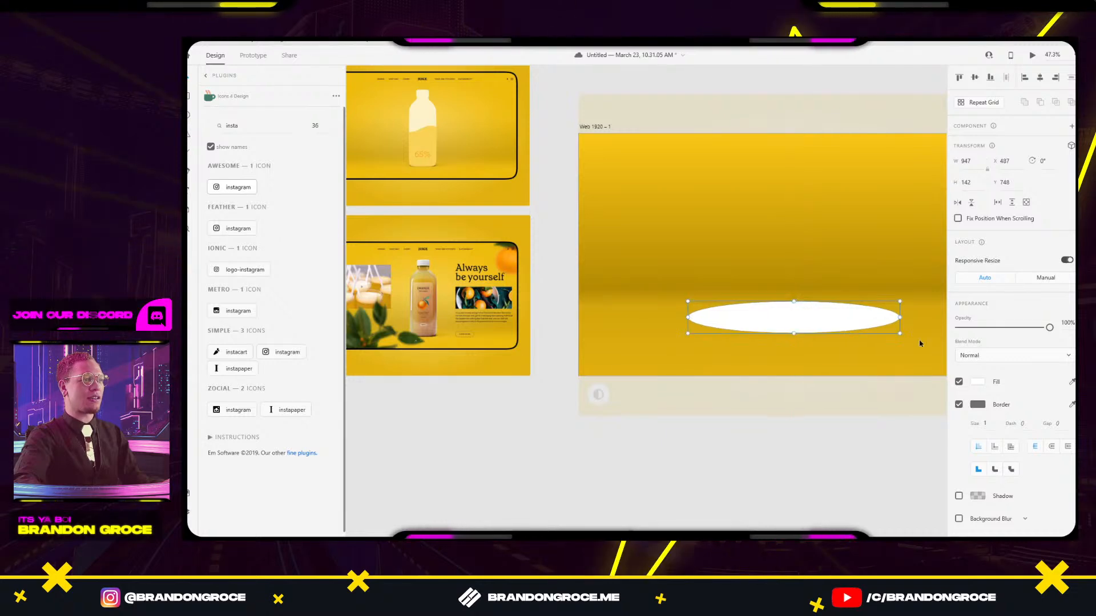
pyautogui.click(958, 404)
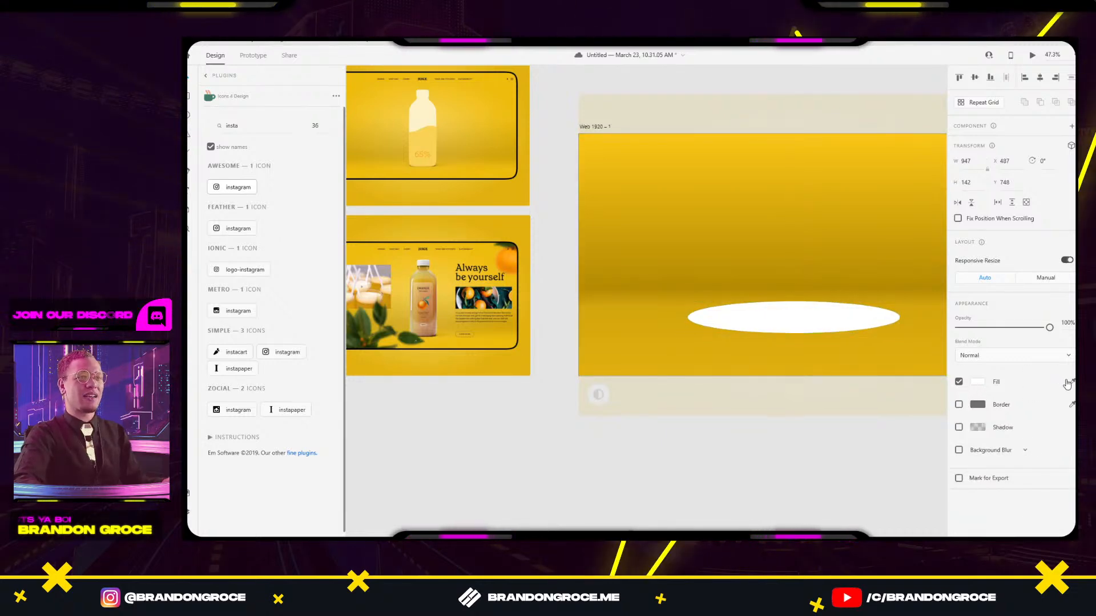
pyautogui.click(399, 173)
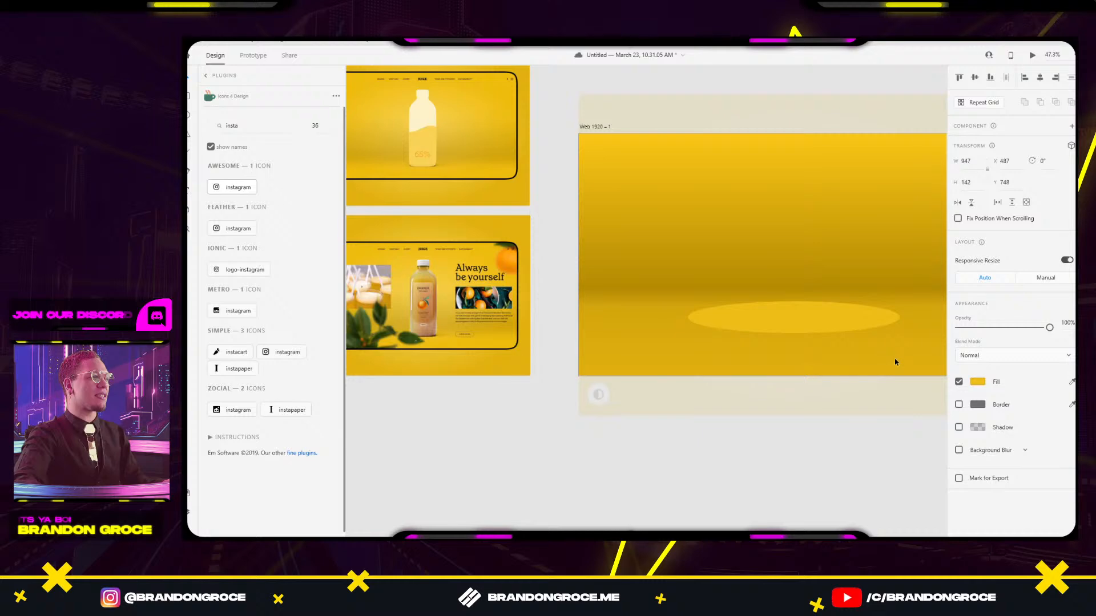
pyautogui.click(958, 449)
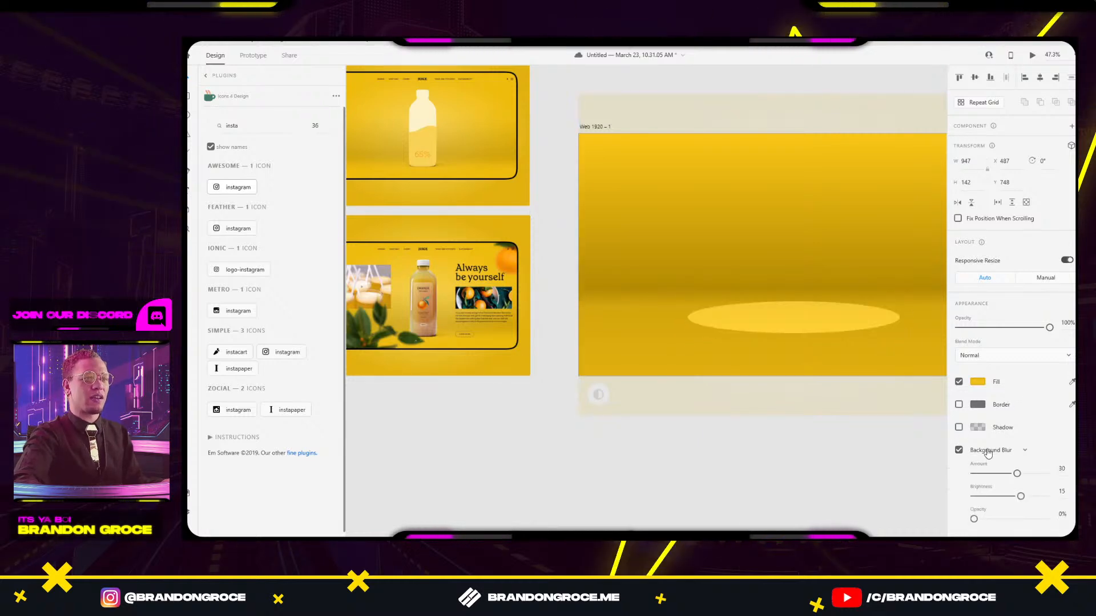
pyautogui.click(995, 451)
pyautogui.click(996, 469)
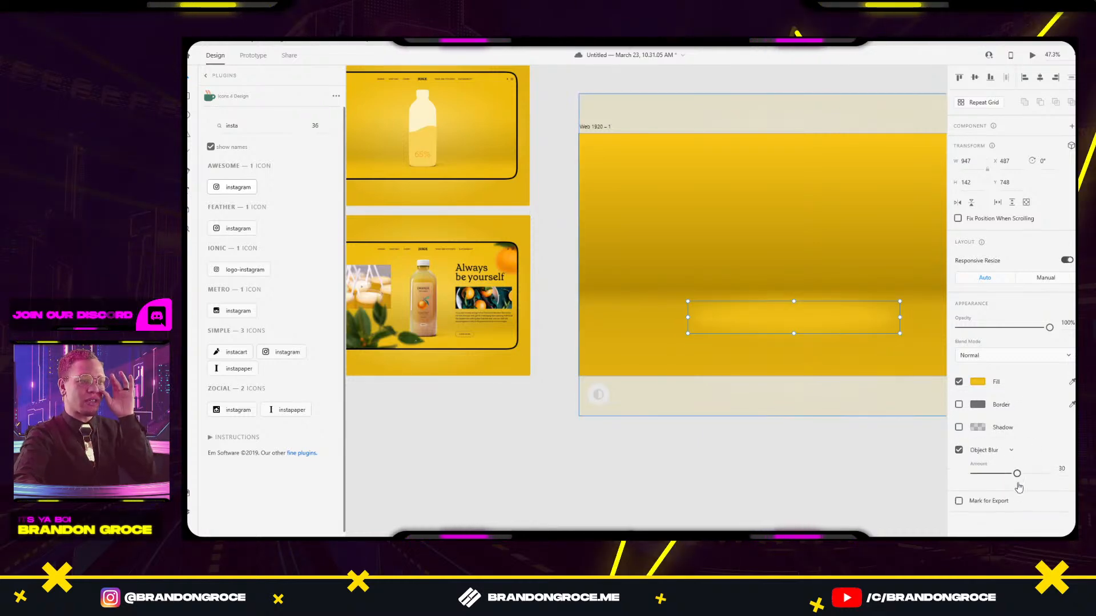
pyautogui.moveTo(1019, 475); pyautogui.dragTo(1046, 473)
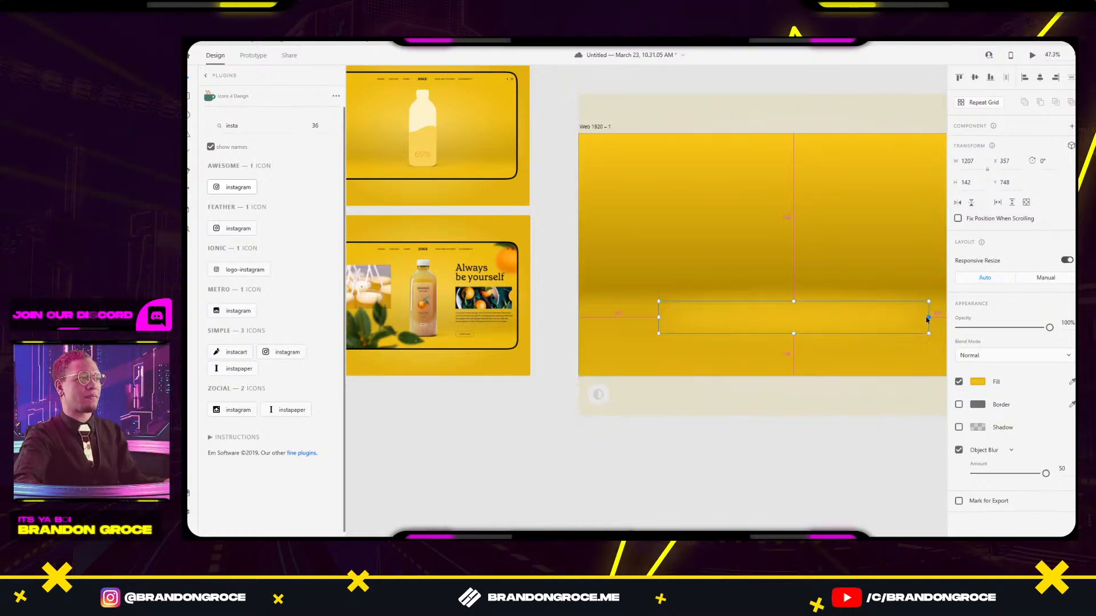
pyautogui.click(873, 490)
# Widen the blurred ellipse nearly to the artboard edges.
pyautogui.moveTo(874, 490); pyautogui.dragTo(758, 473)
pyautogui.click(717, 318)
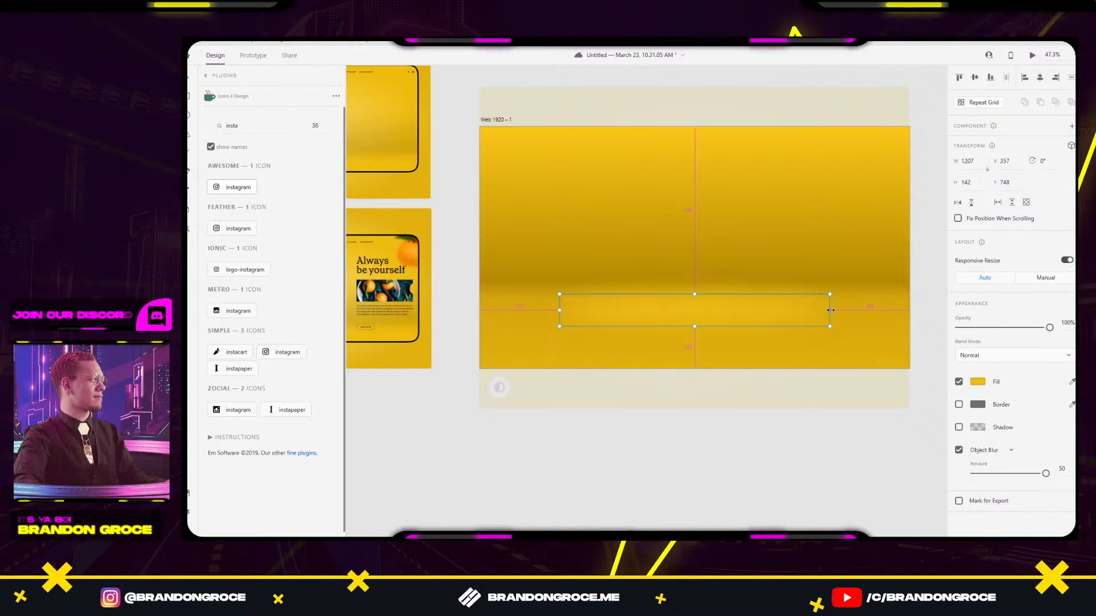
pyautogui.moveTo(845, 311); pyautogui.dragTo(894, 306)
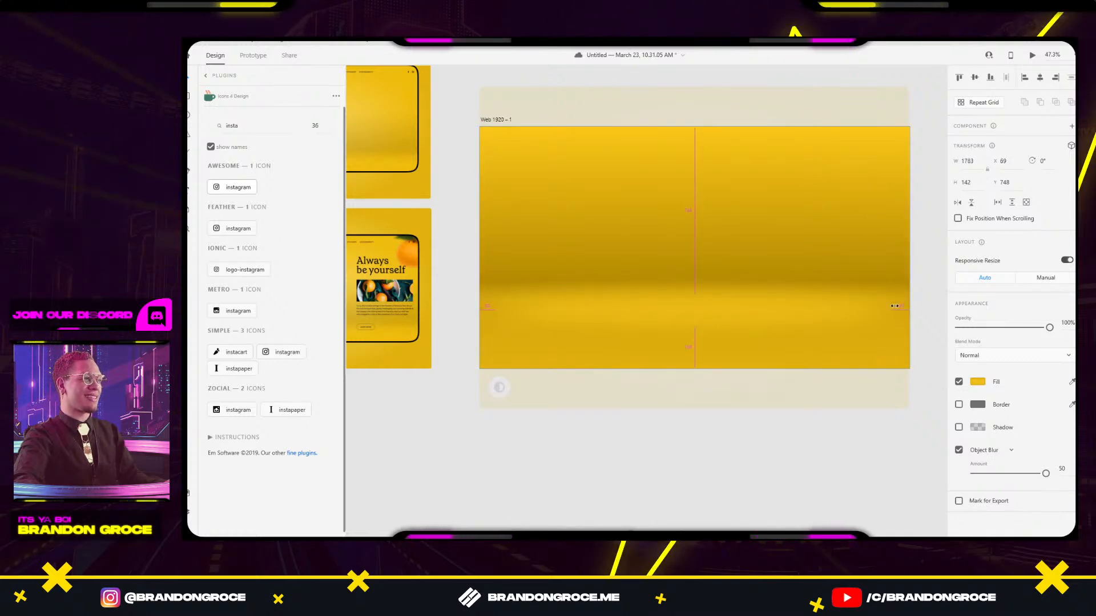
pyautogui.click(792, 456)
pyautogui.keyDown('ctrl'); pyautogui.click(716, 323); pyautogui.keyUp('ctrl')
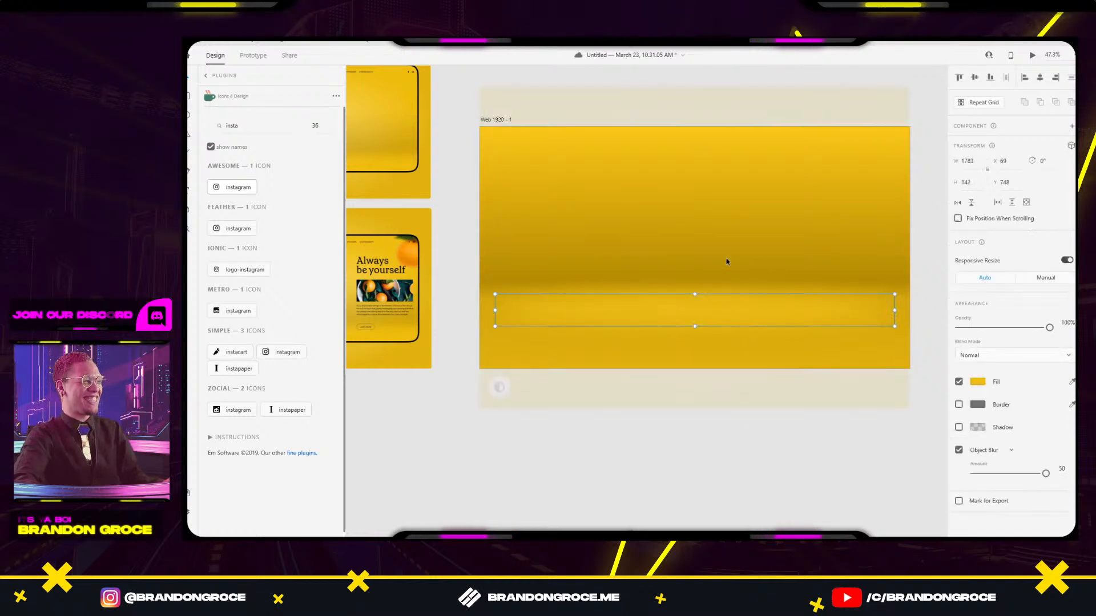
pyautogui.keyDown('ctrl'); pyautogui.click(728, 250); pyautogui.keyUp('ctrl')
pyautogui.press('Escape')
pyautogui.click(787, 445)
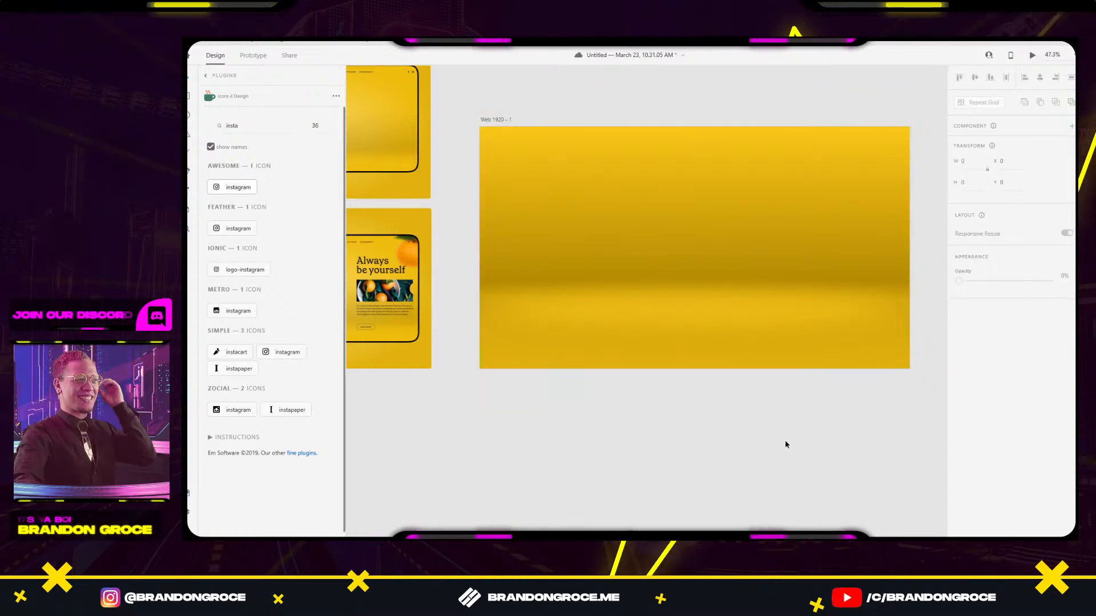
pyautogui.moveTo(572, 431); pyautogui.dragTo(642, 485)
# Select the inner background rectangle and inspect its gradient fill settings.
pyautogui.click(758, 277)
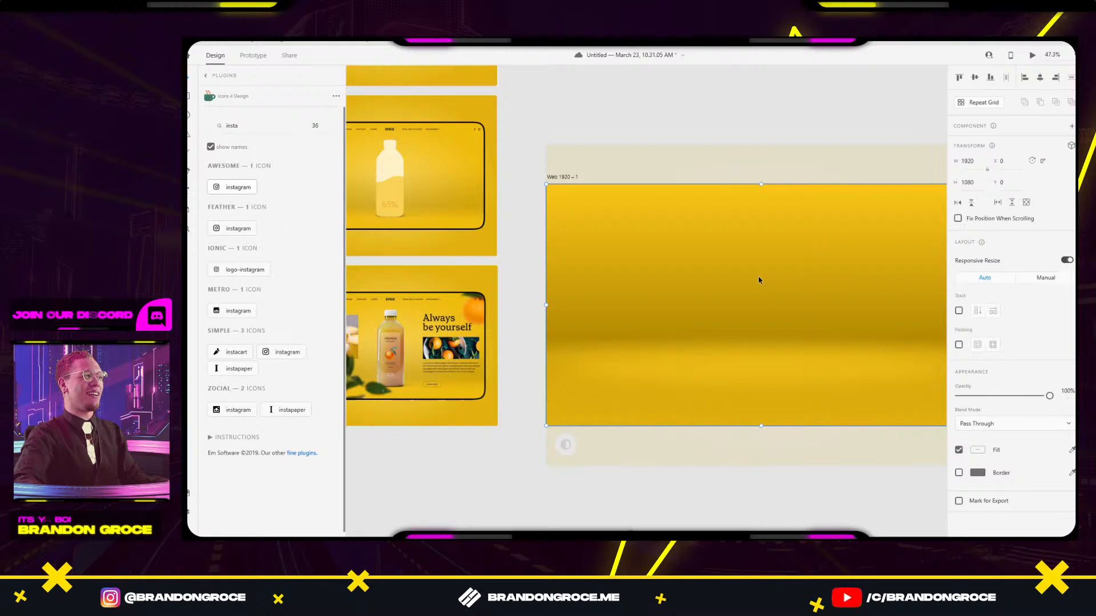
pyautogui.keyDown('ctrl'); pyautogui.click(786, 211); pyautogui.keyUp('ctrl')
pyautogui.press('Escape')
pyautogui.keyDown('ctrl'); pyautogui.click(769, 230); pyautogui.keyUp('ctrl')
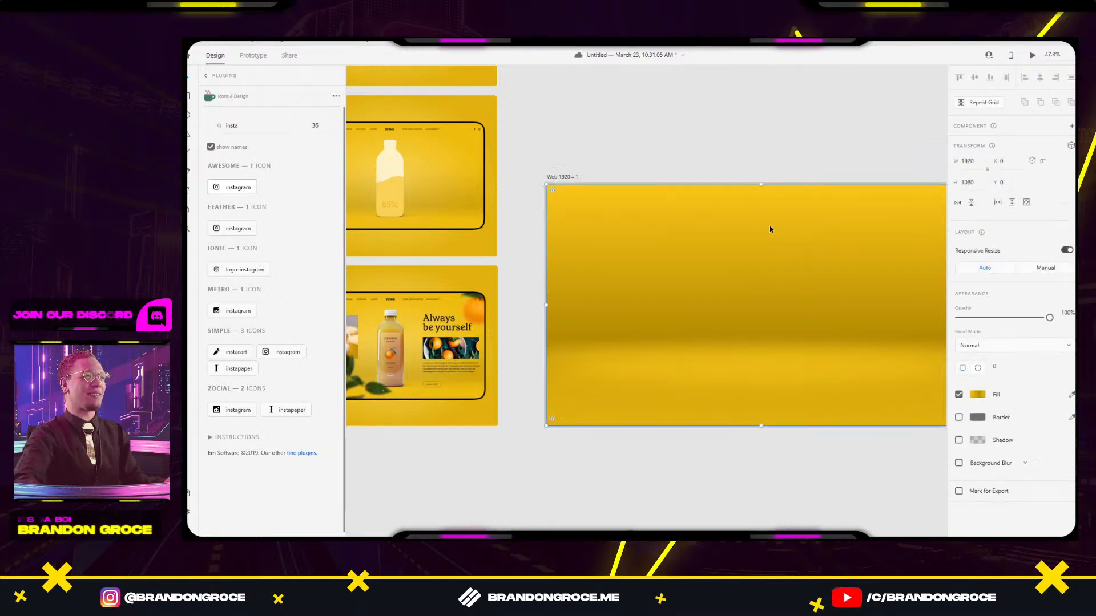
pyautogui.click(977, 395)
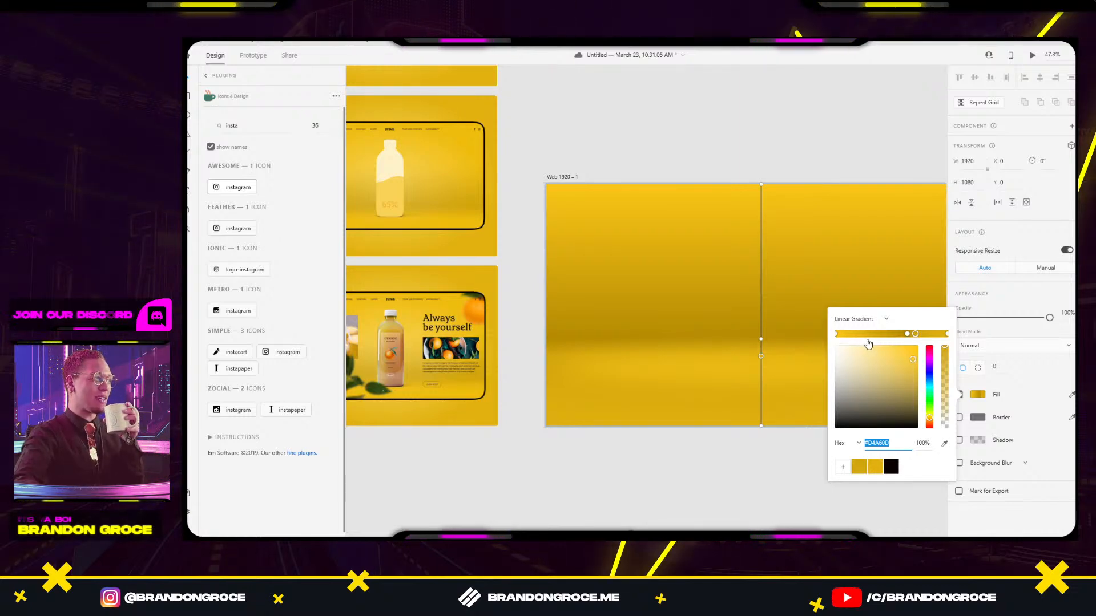
pyautogui.click(780, 493)
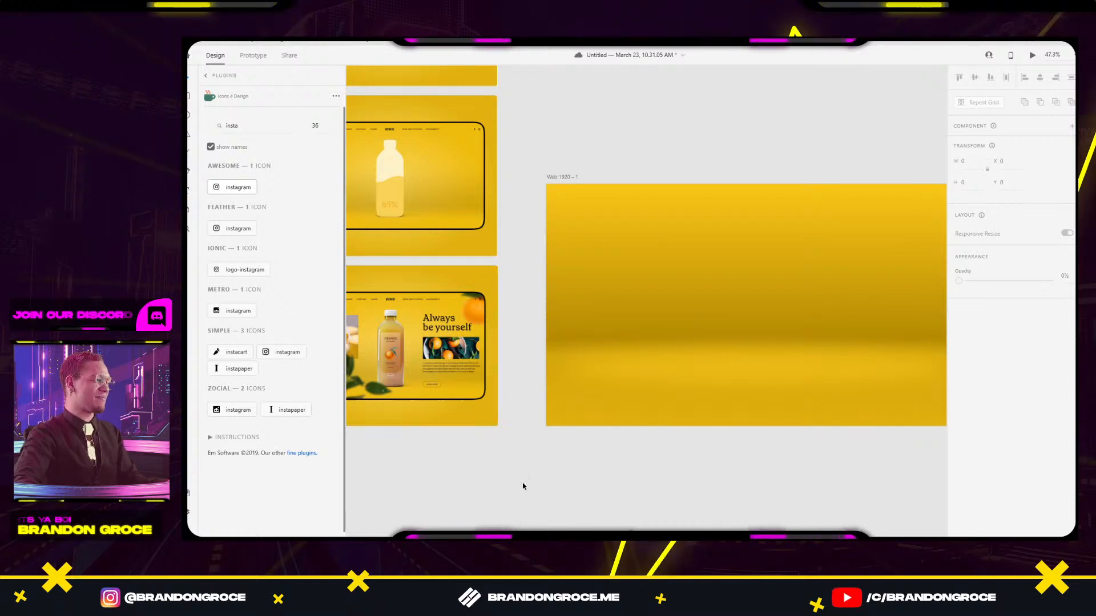
# Send the yellow background behind the juice layout with Ctrl+Shift+[.
pyautogui.moveTo(521, 484); pyautogui.dragTo(590, 513)
pyautogui.click(827, 310)
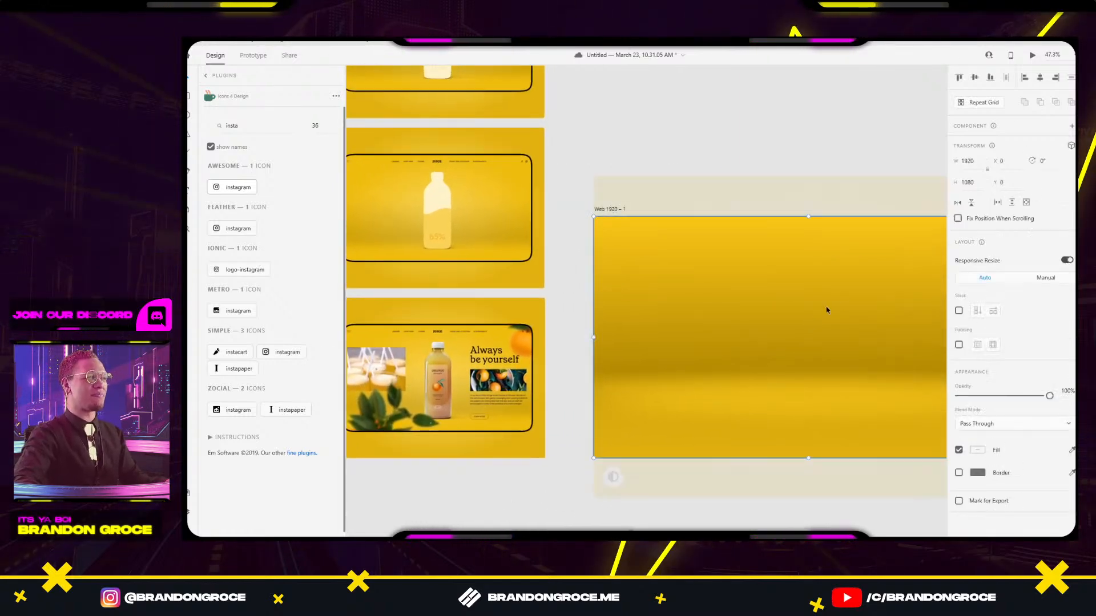
pyautogui.moveTo(852, 292); pyautogui.dragTo(600, 480)
pyautogui.hotkey('ctrl', 'z')
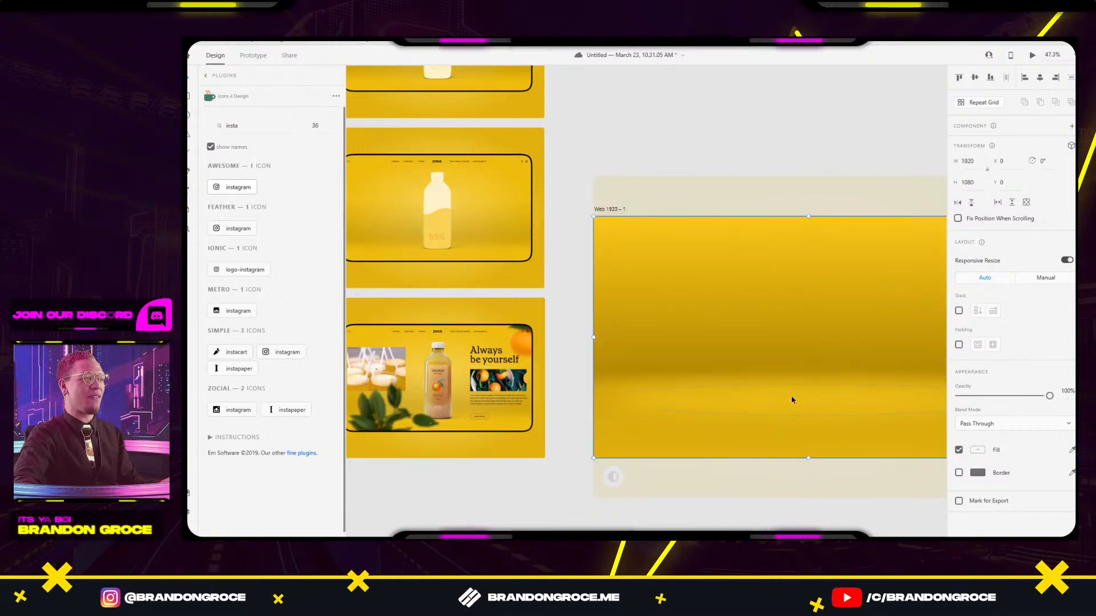
pyautogui.moveTo(790, 410); pyautogui.dragTo(744, 390)
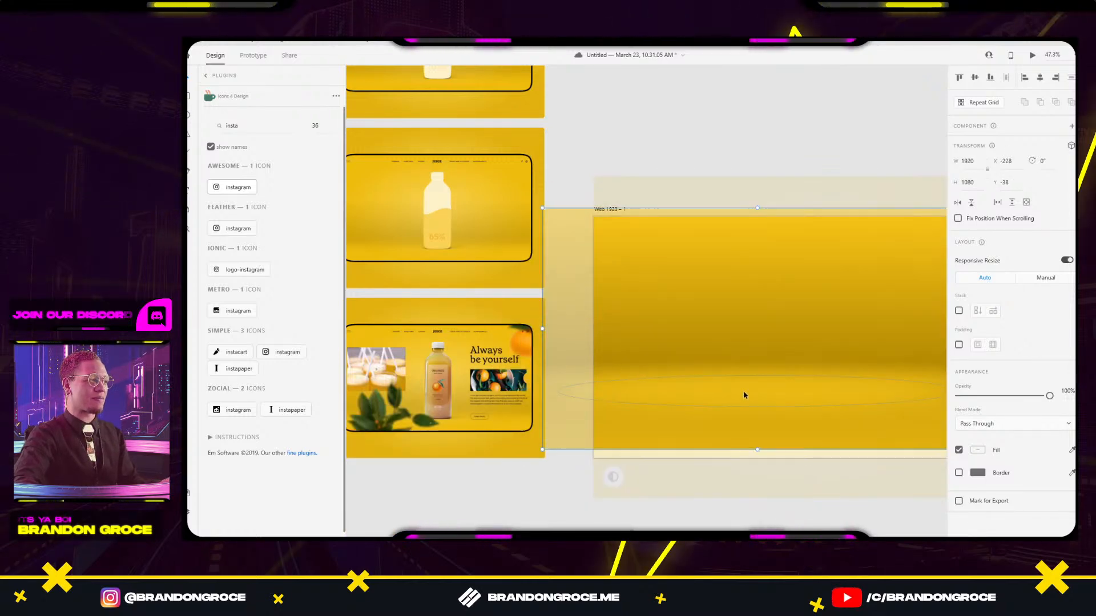
pyautogui.hotkey('ctrl', 'z')
pyautogui.hotkey('ctrl', 'shift', '[')
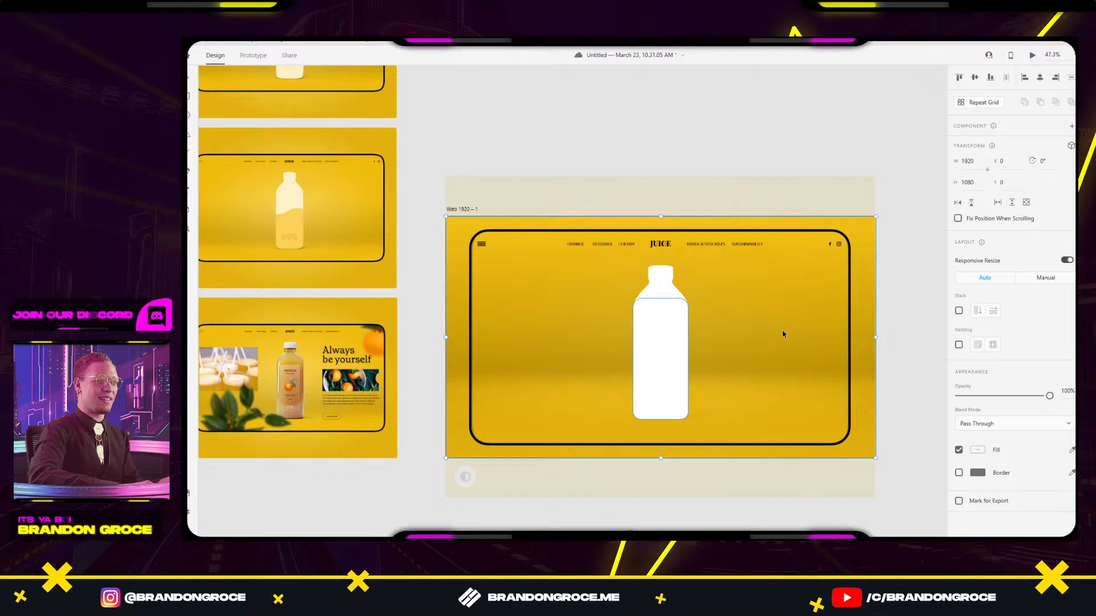
pyautogui.click(897, 231)
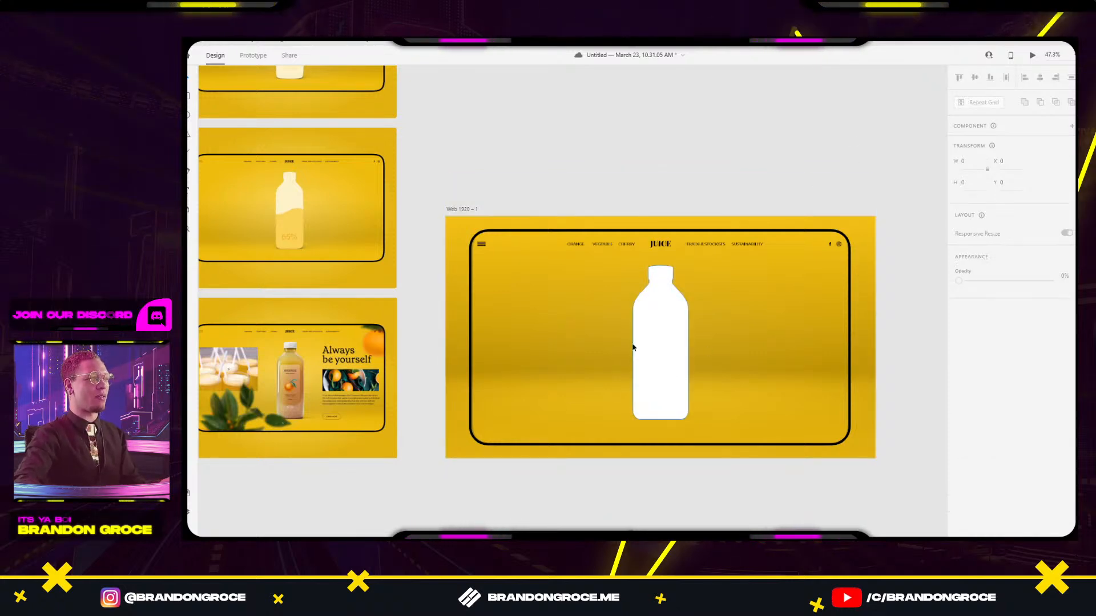
pyautogui.moveTo(634, 347); pyautogui.dragTo(669, 354)
# Draw a borderless ellipse over the bottle and fill it with a pale yellow.
pyautogui.press('e')
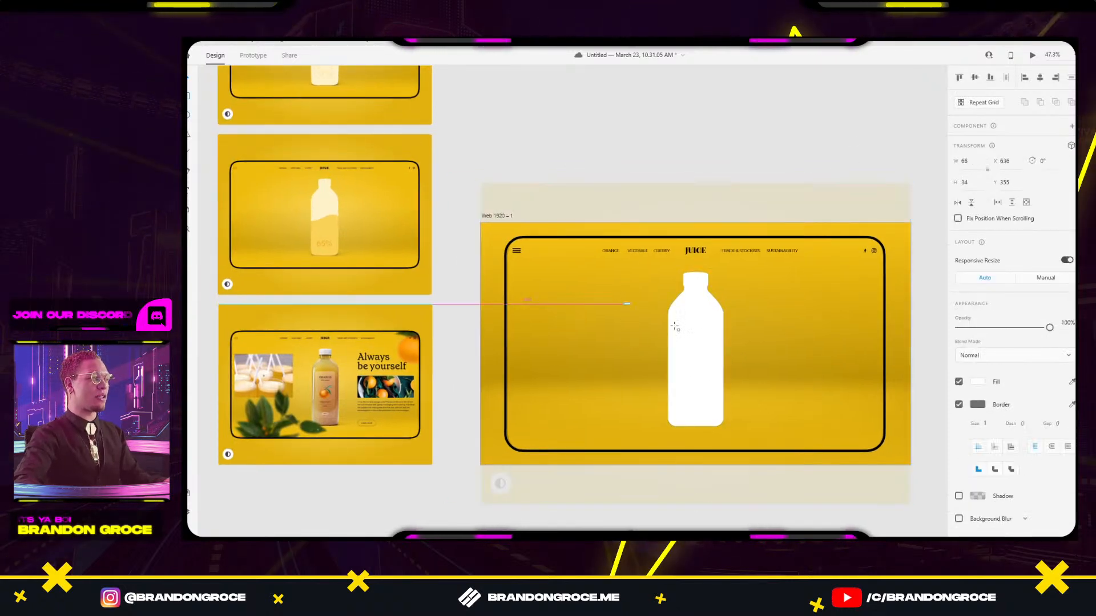
pyautogui.moveTo(623, 303)
pyautogui.mouseDown()
pyautogui.moveTo(685, 371)
pyautogui.moveTo(788, 379)
pyautogui.moveTo(798, 370)
pyautogui.mouseUp()
pyautogui.press('v')
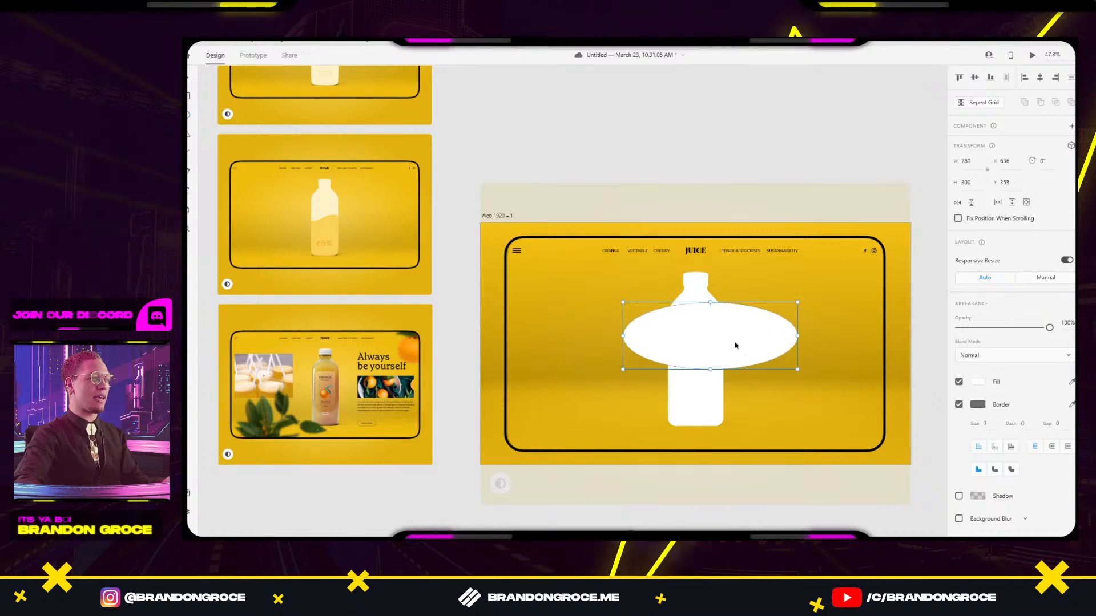
pyautogui.moveTo(742, 344); pyautogui.dragTo(730, 342)
pyautogui.click(960, 404)
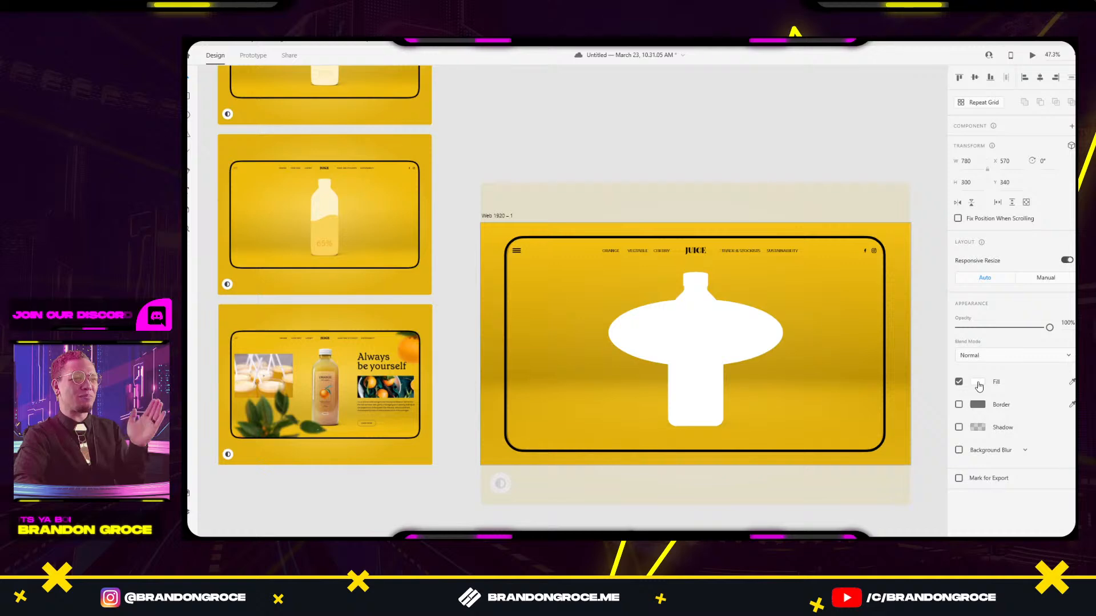
pyautogui.click(977, 382)
pyautogui.click(877, 451)
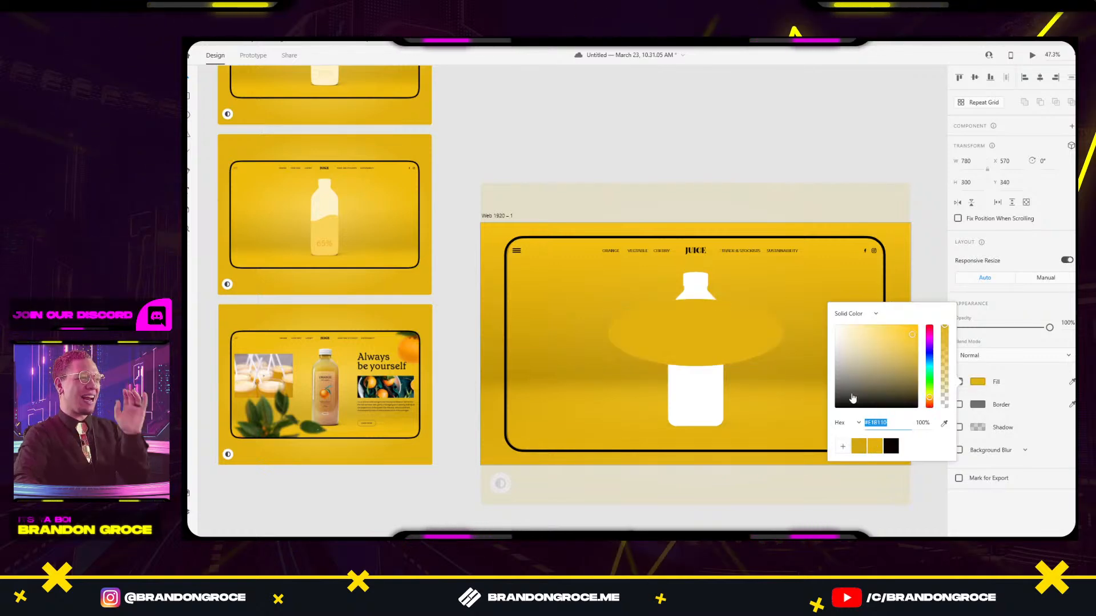
pyautogui.click(914, 326)
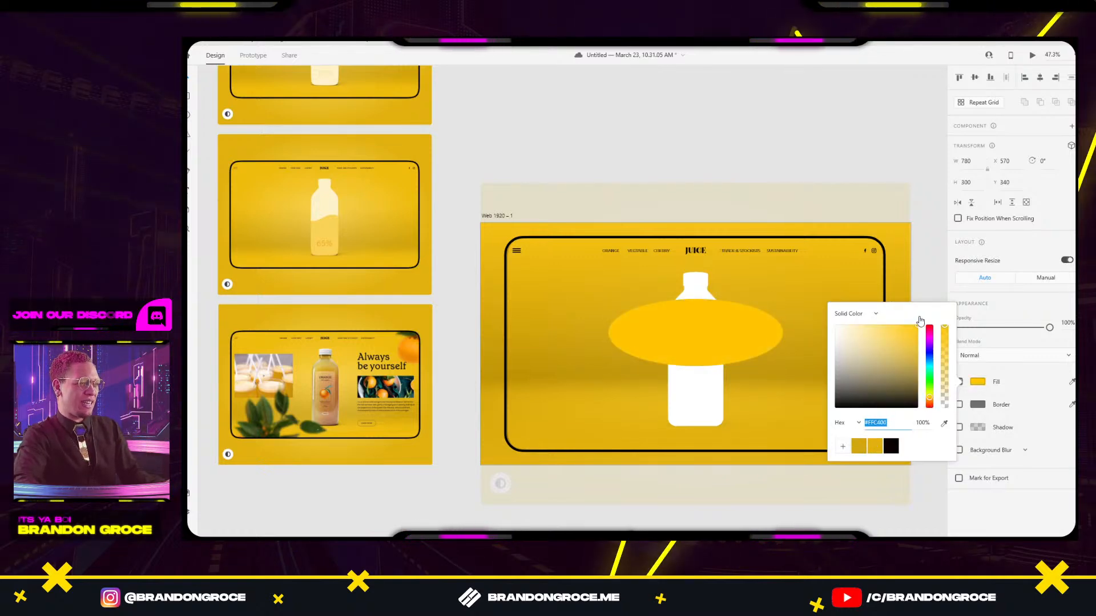
pyautogui.moveTo(919, 321); pyautogui.dragTo(892, 321)
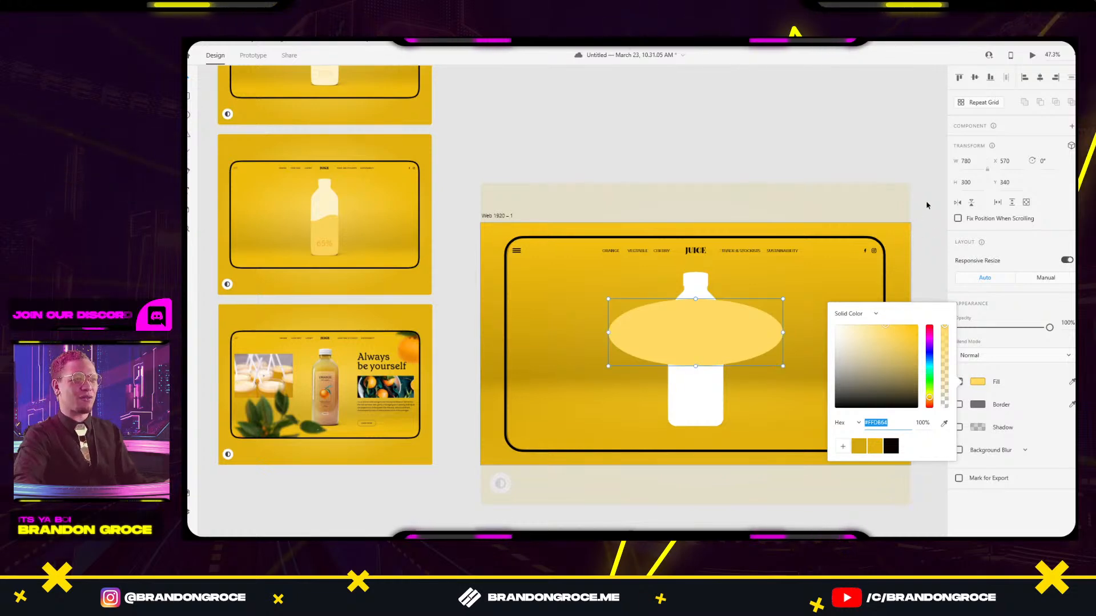
pyautogui.click(925, 201)
# Place the ellipse just behind the bottle, apply object blur 50 and widen it symmetrically.
pyautogui.moveTo(671, 349); pyautogui.dragTo(686, 336)
pyautogui.hotkey('ctrl', 'shift', '[')
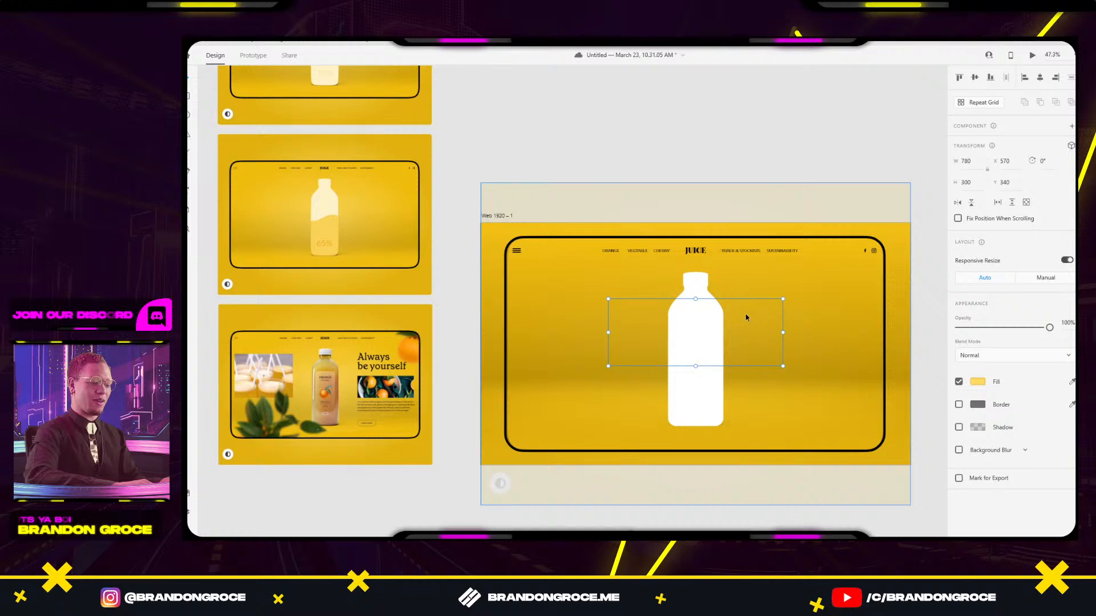
pyautogui.hotkey('ctrl', ']')
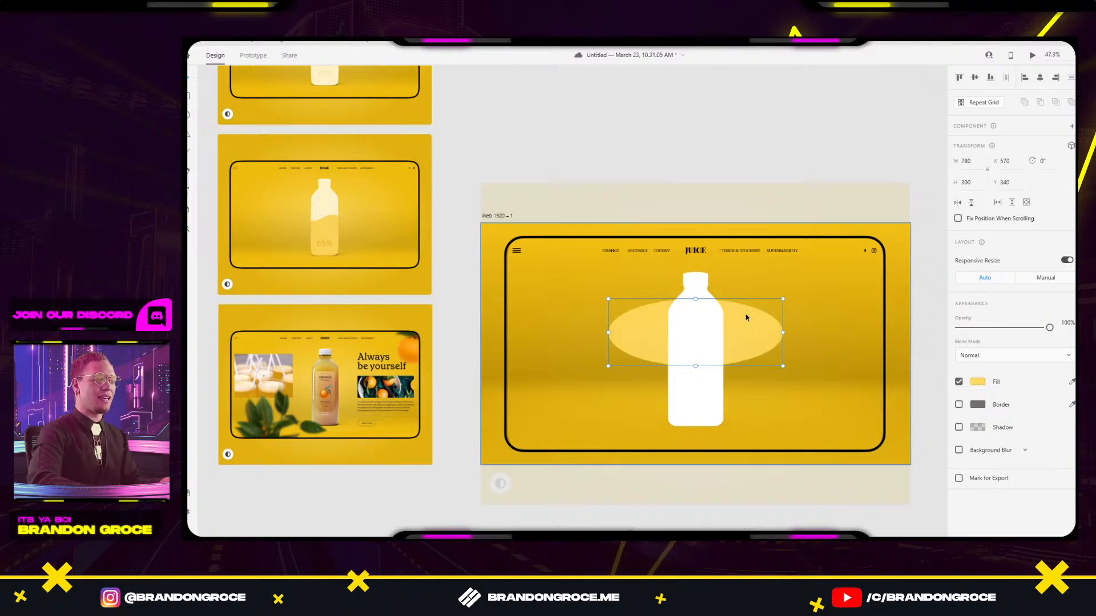
pyautogui.click(959, 450)
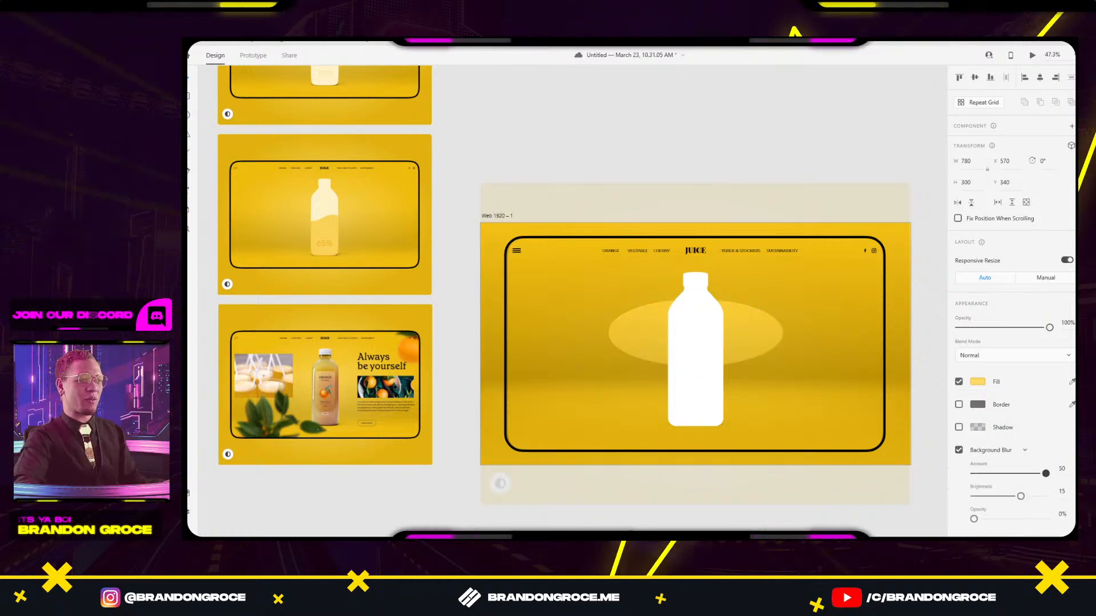
pyautogui.moveTo(1016, 474)
pyautogui.mouseDown()
pyautogui.moveTo(1033, 475)
pyautogui.moveTo(1021, 478)
pyautogui.mouseUp()
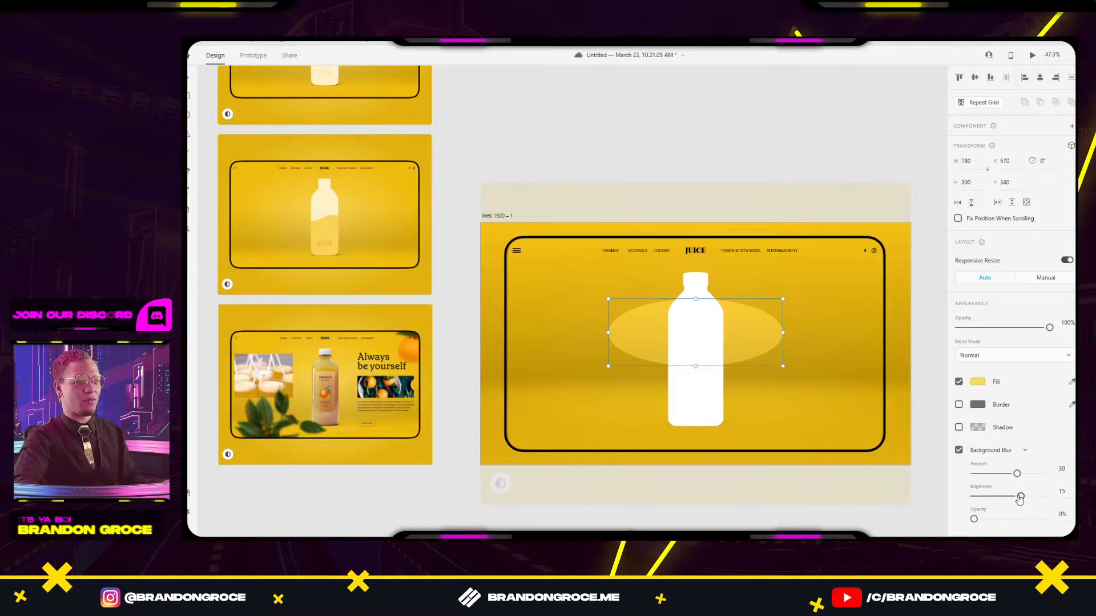
pyautogui.click(1002, 455)
pyautogui.click(1005, 466)
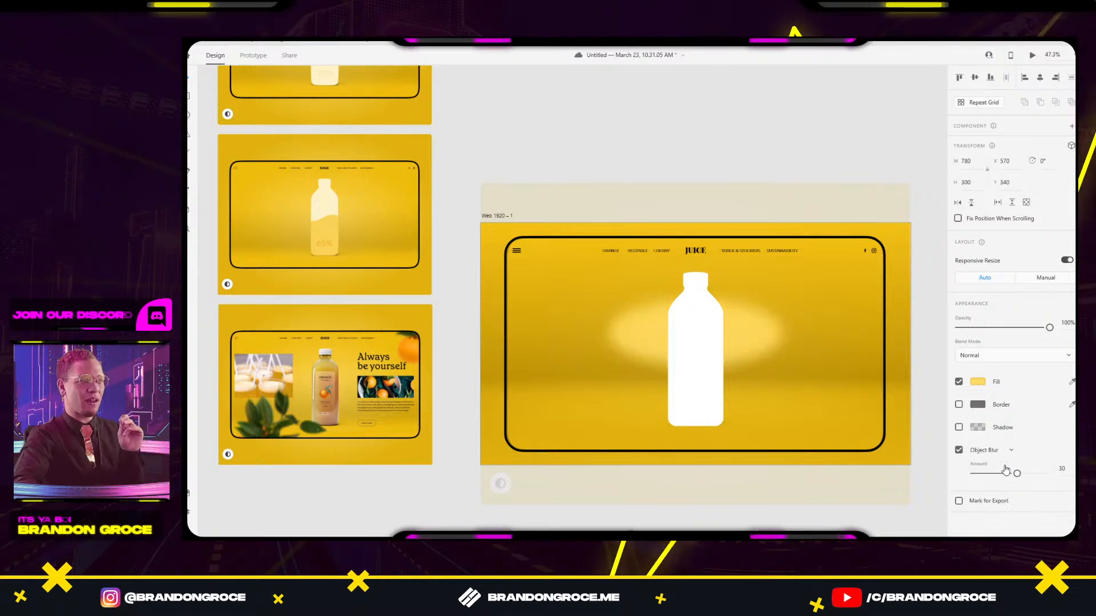
pyautogui.moveTo(1016, 473); pyautogui.dragTo(1046, 474)
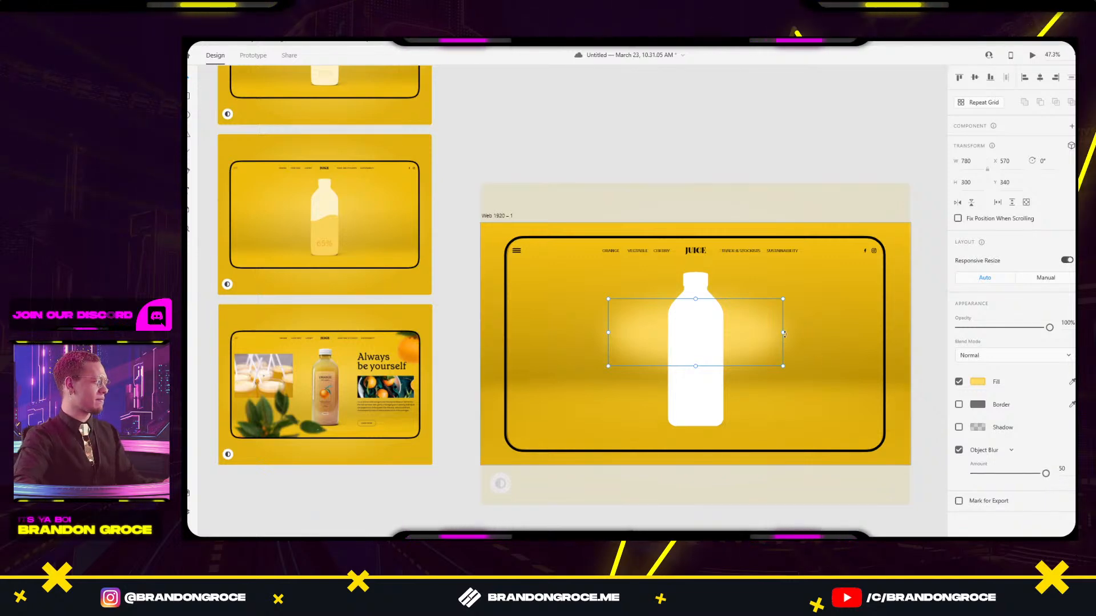
pyautogui.moveTo(784, 333); pyautogui.dragTo(808, 333)
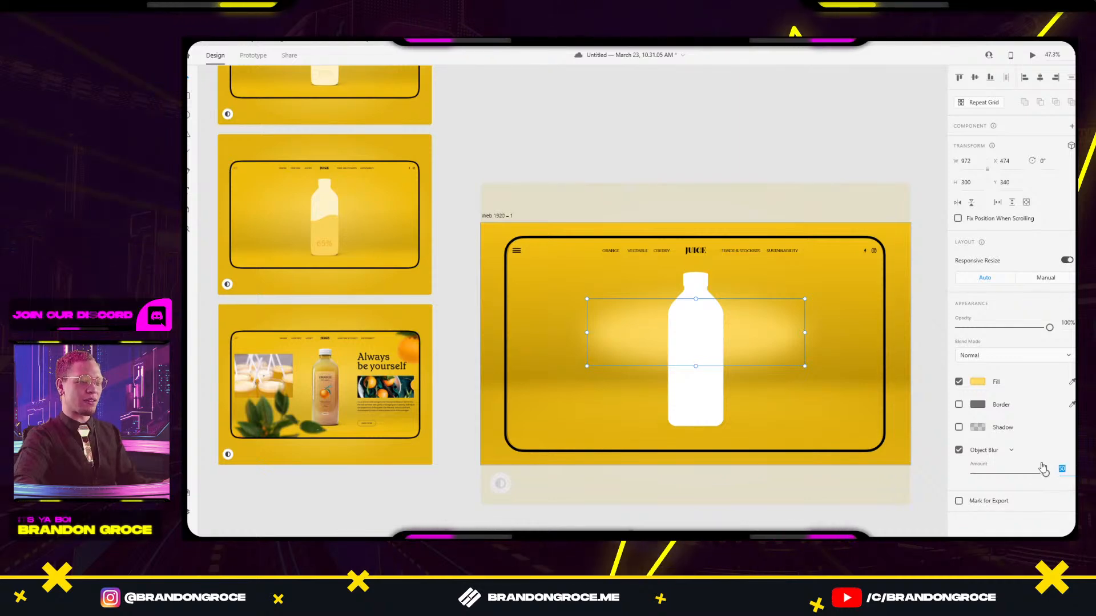
# Lower the blurred glow ellipse's opacity to 35%.
pyautogui.write('6')
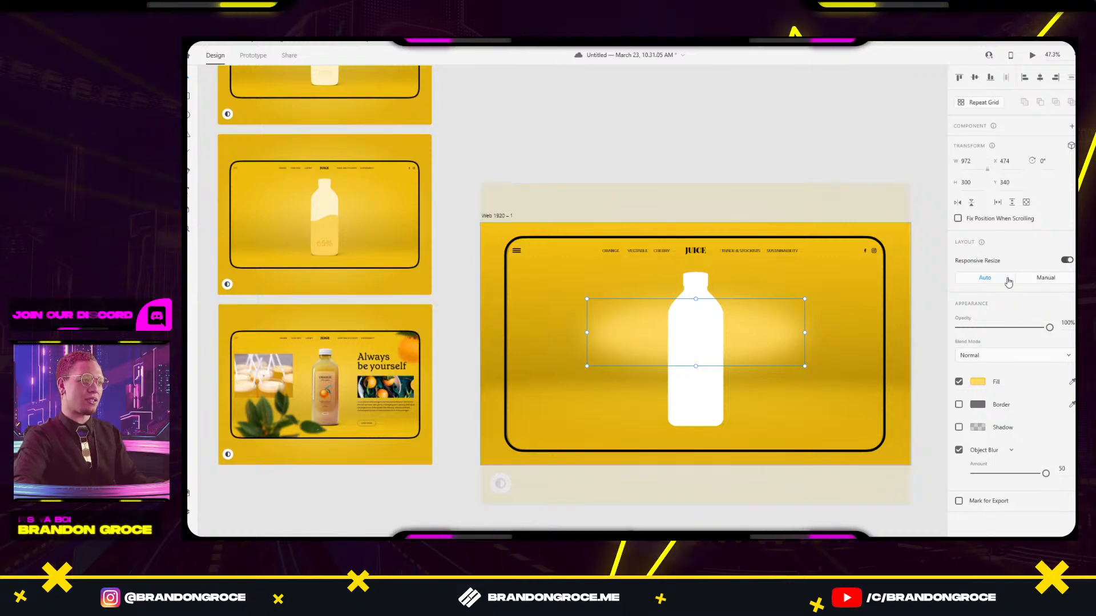
pyautogui.moveTo(1025, 329); pyautogui.dragTo(990, 332)
pyautogui.moveTo(805, 333); pyautogui.dragTo(887, 327)
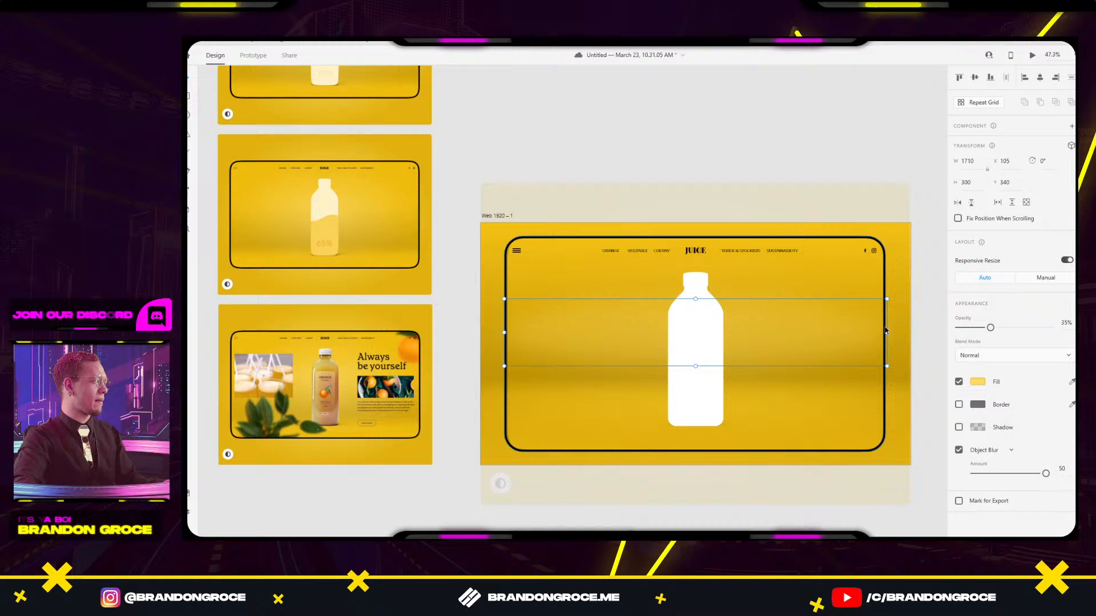
# Compare against the mockup overlay, then select the glow band and open its fill colour.
pyautogui.click(785, 137)
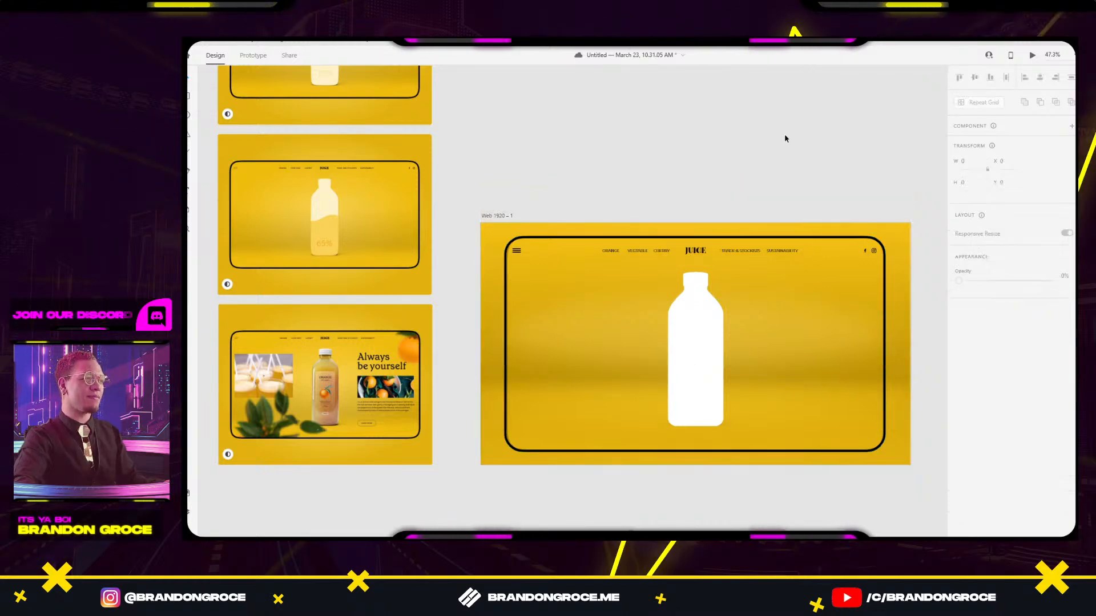
pyautogui.click(797, 348)
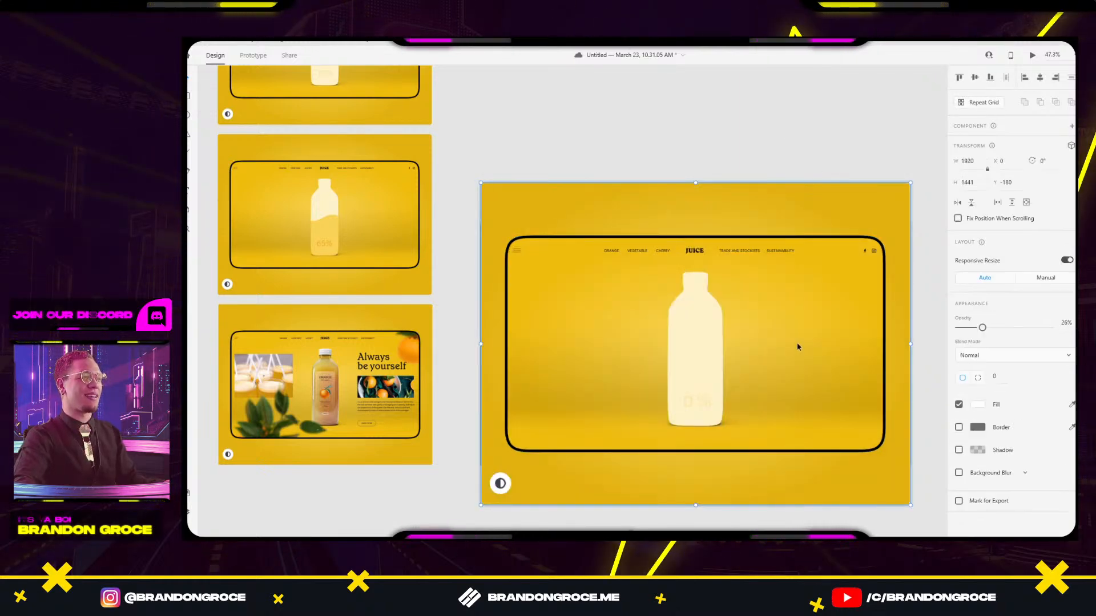
pyautogui.click(756, 92)
pyautogui.click(754, 322)
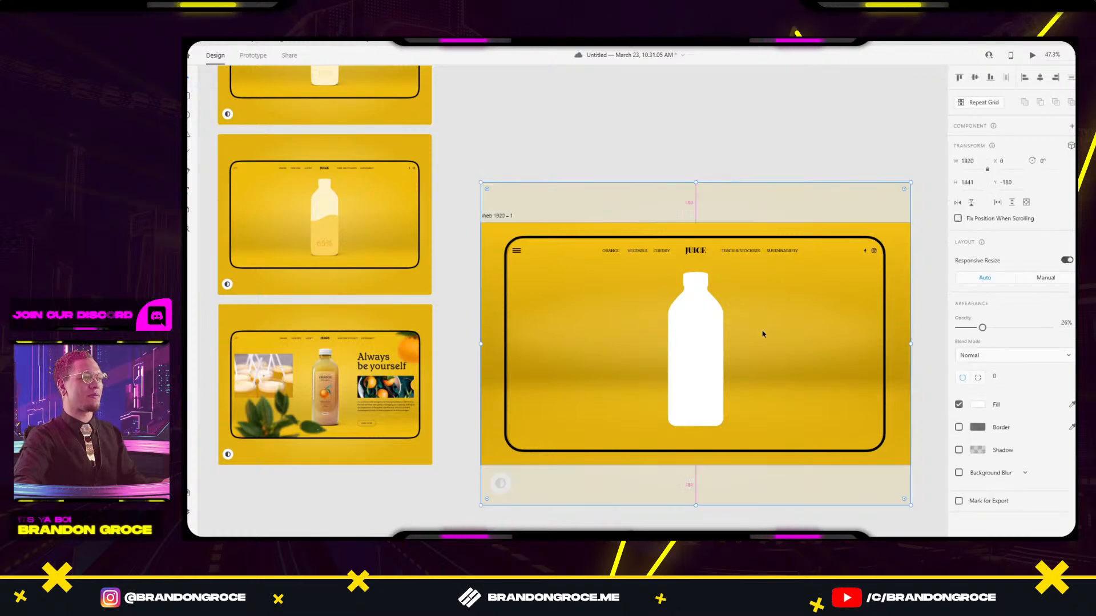
pyautogui.click(763, 147)
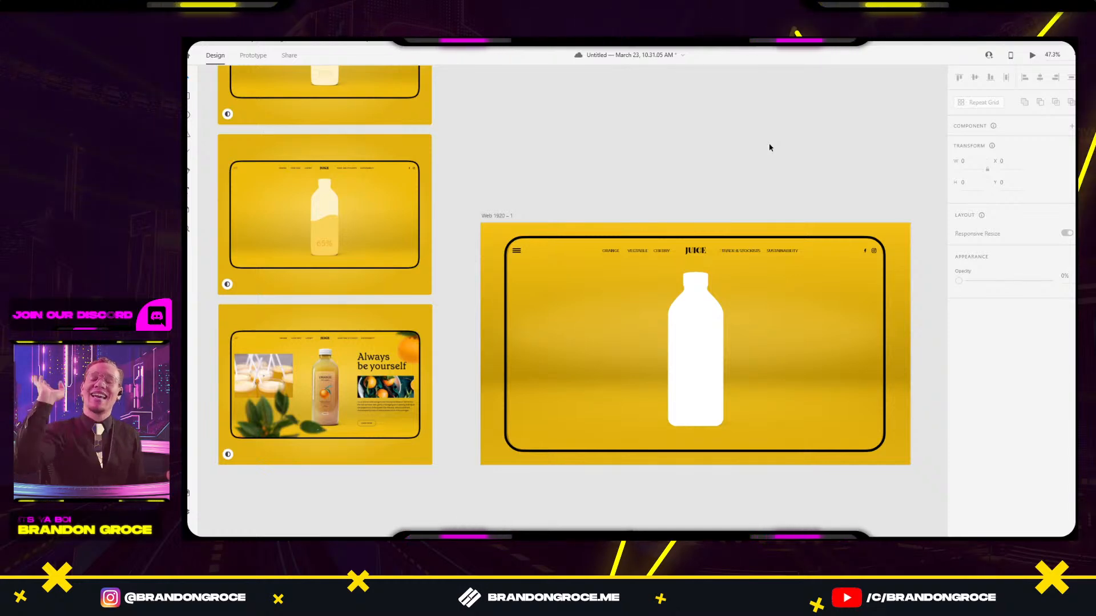
pyautogui.click(799, 335)
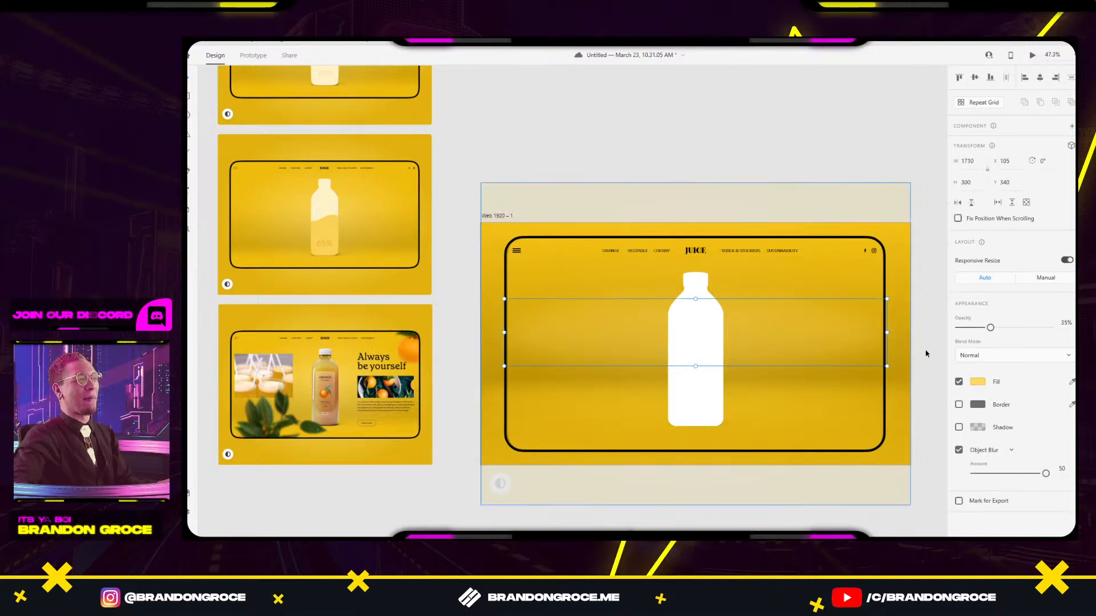
pyautogui.click(976, 382)
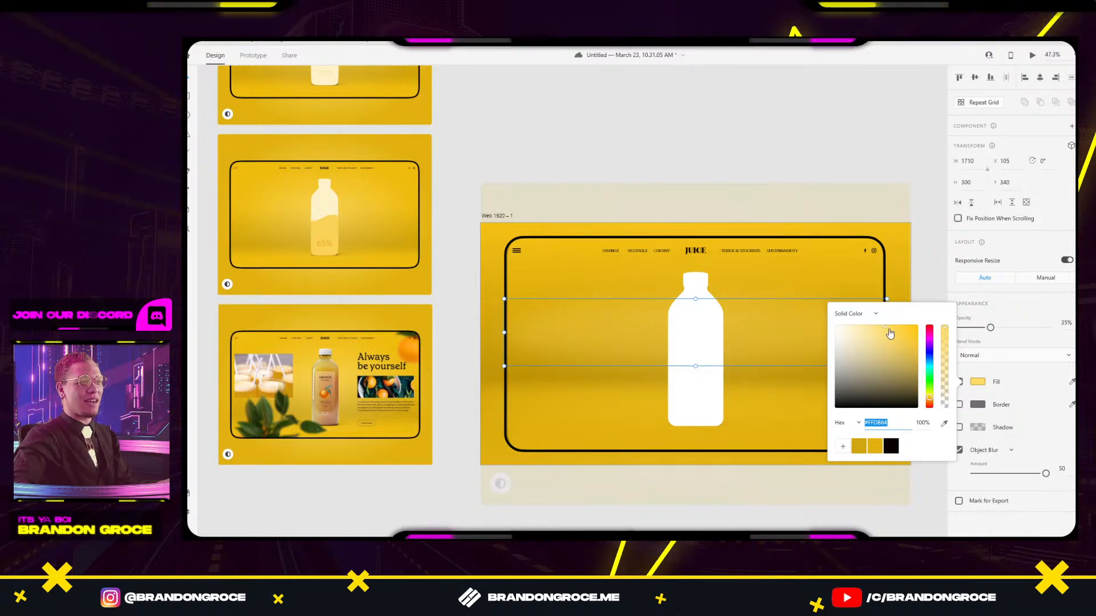
# Lighten the glow's yellow fill and try Screen, Overlay, Soft Light and Hard Light blending.
pyautogui.moveTo(889, 334)
pyautogui.mouseDown()
pyautogui.moveTo(844, 321)
pyautogui.moveTo(866, 343)
pyautogui.moveTo(900, 336)
pyautogui.mouseUp()
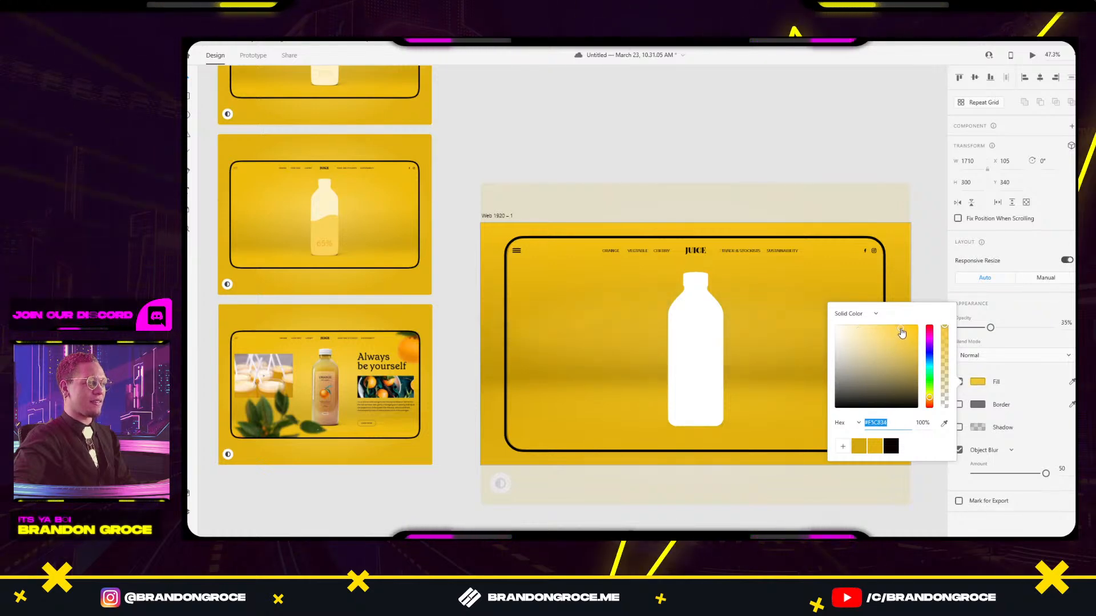
pyautogui.click(1014, 313)
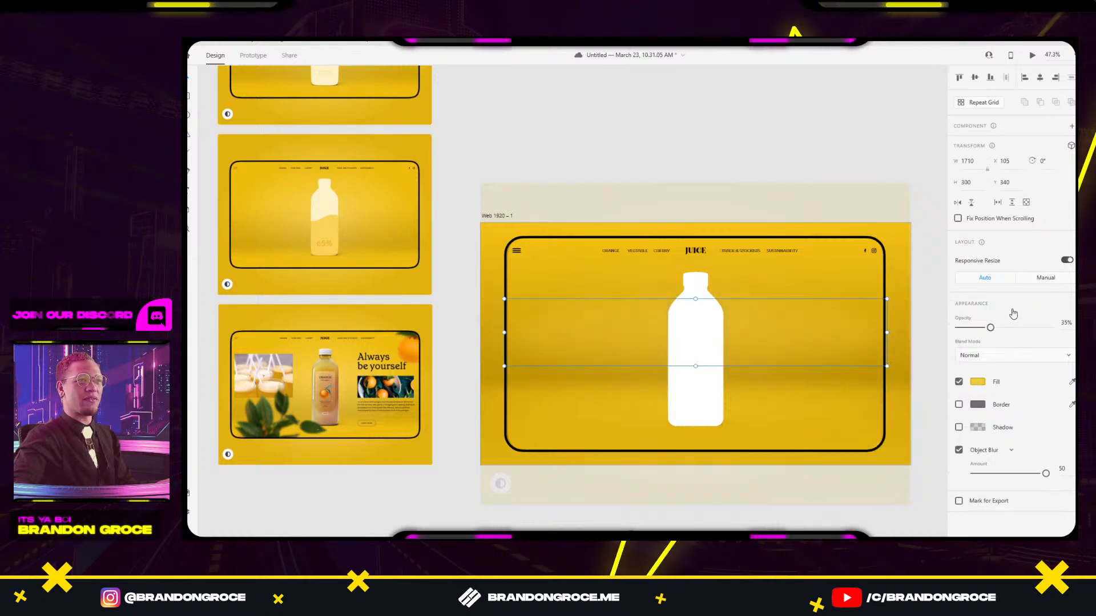
pyautogui.click(1012, 357)
pyautogui.click(980, 354)
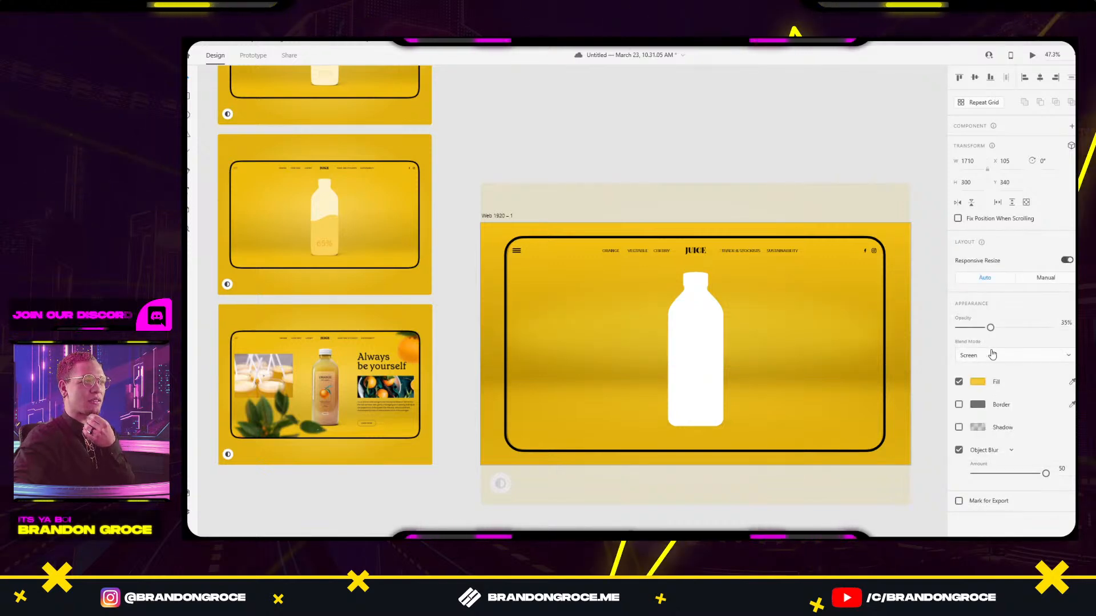
pyautogui.click(1000, 354)
pyautogui.click(985, 283)
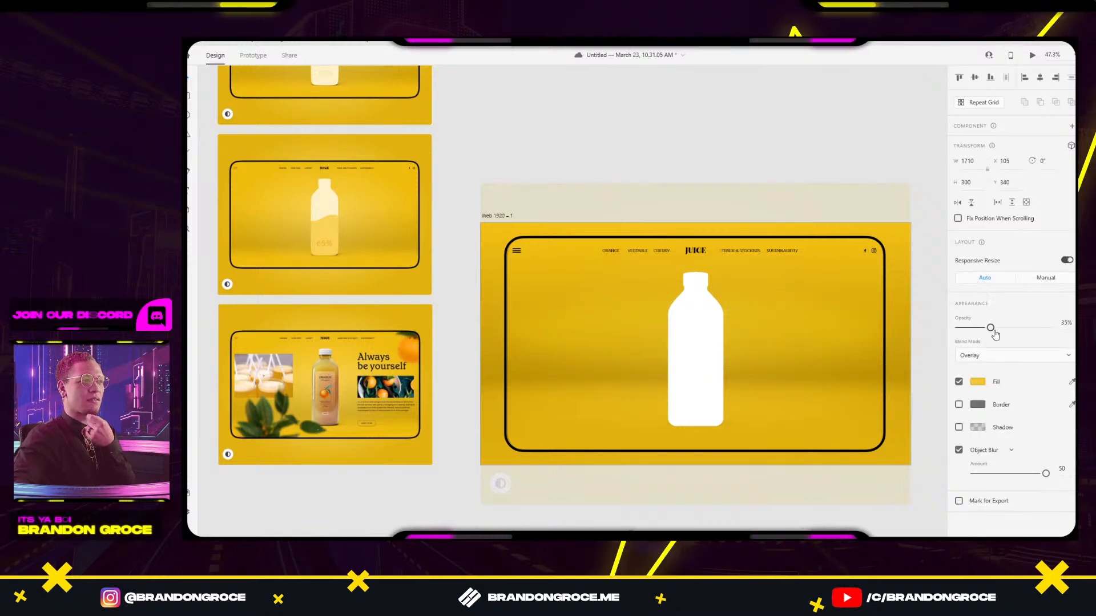
pyautogui.click(993, 358)
pyautogui.click(984, 308)
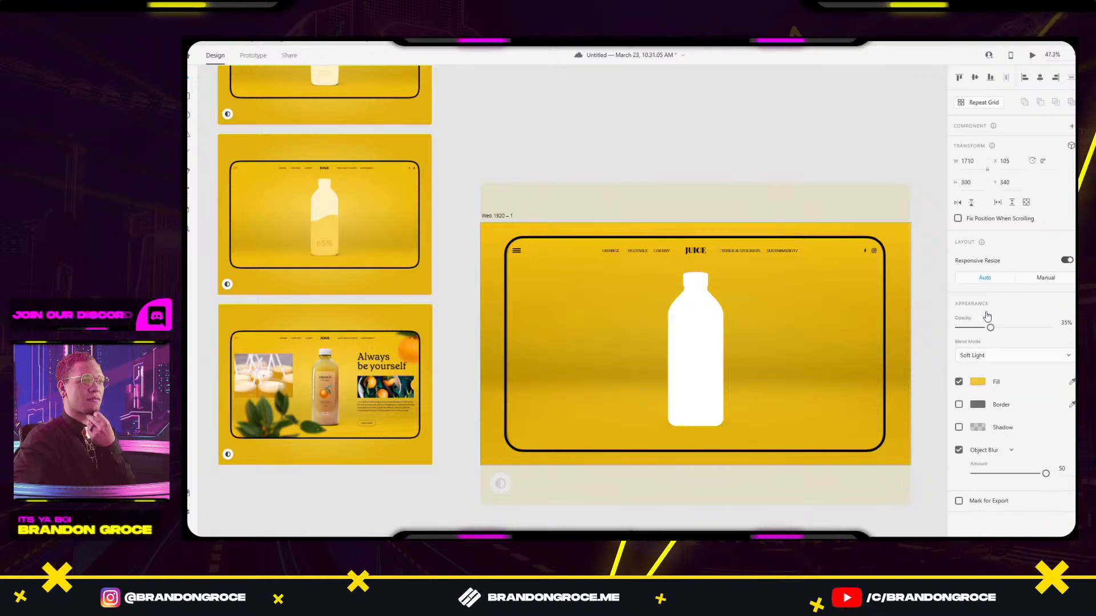
pyautogui.click(978, 355)
pyautogui.click(981, 370)
# Try the Difference, Hue and Color blend modes, then settle on Overlay.
pyautogui.click(993, 354)
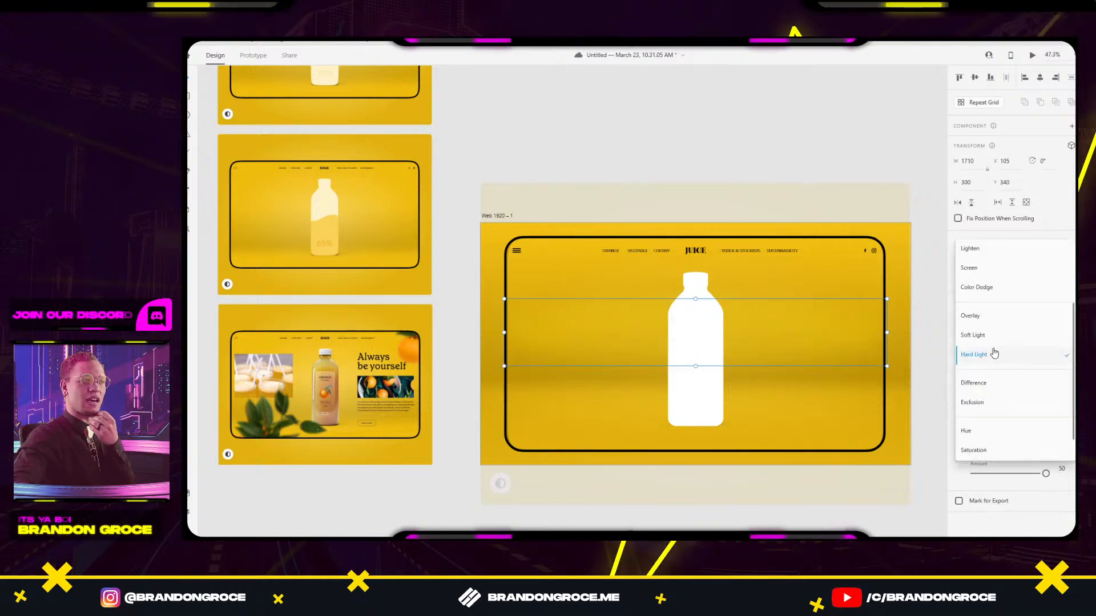
pyautogui.click(996, 386)
pyautogui.click(1003, 354)
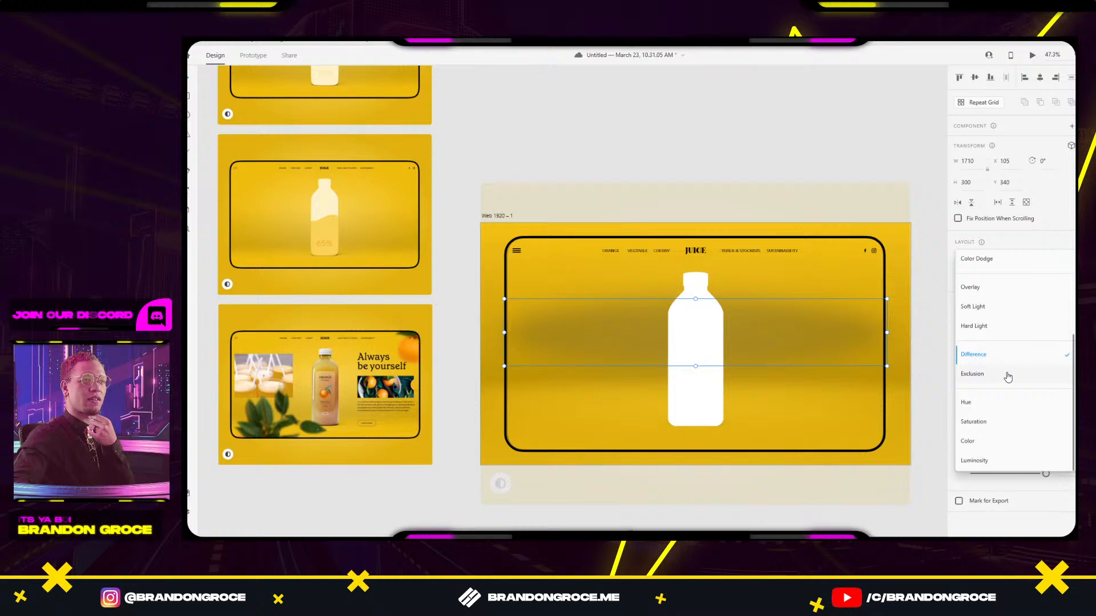
pyautogui.click(989, 411)
pyautogui.click(1002, 358)
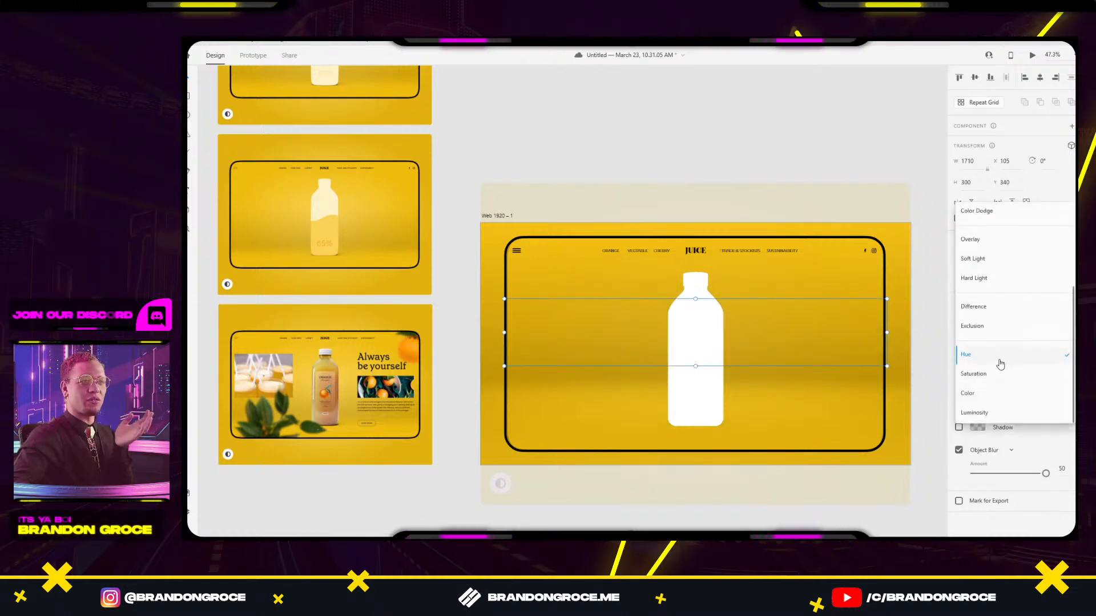
pyautogui.click(1001, 394)
pyautogui.click(1000, 357)
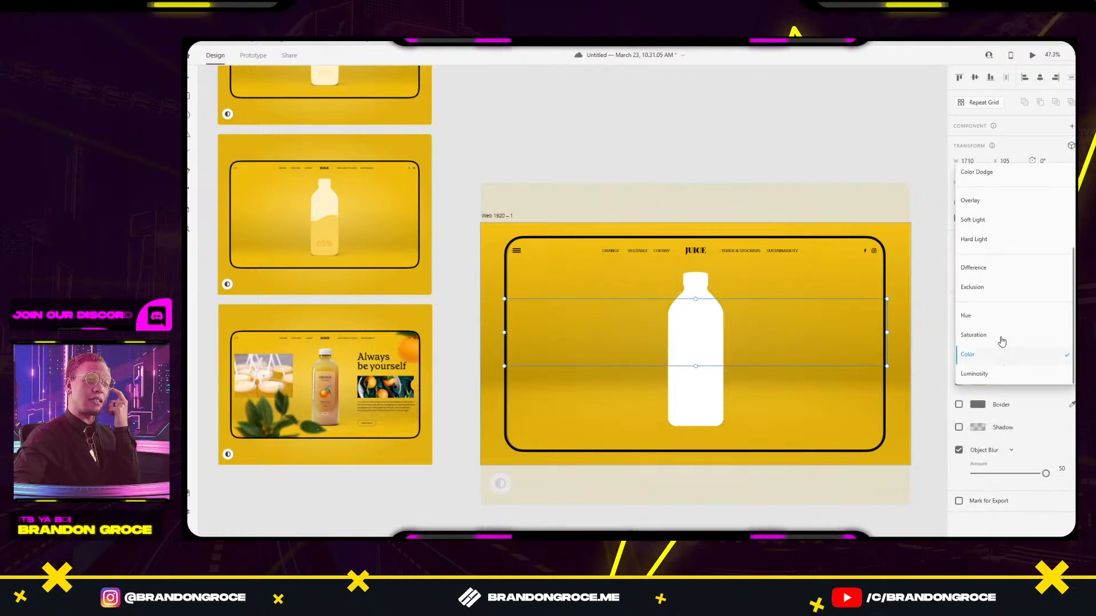
pyautogui.click(975, 200)
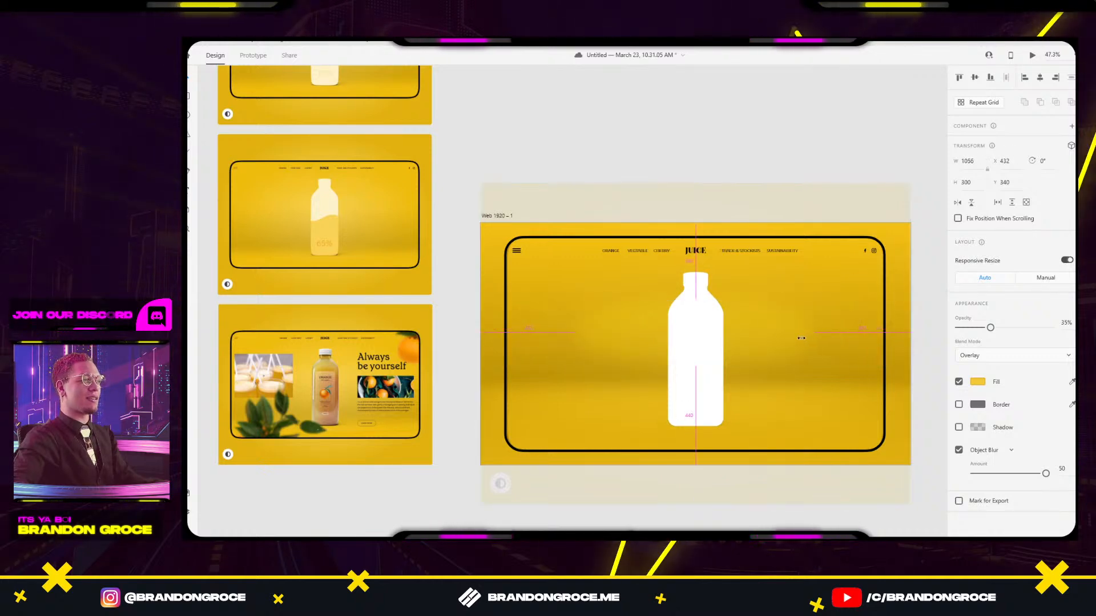
# Resize the glow to about 929 × 349 around the bottle, undoing an accidental overlay move.
pyautogui.moveTo(783, 339); pyautogui.dragTo(786, 338)
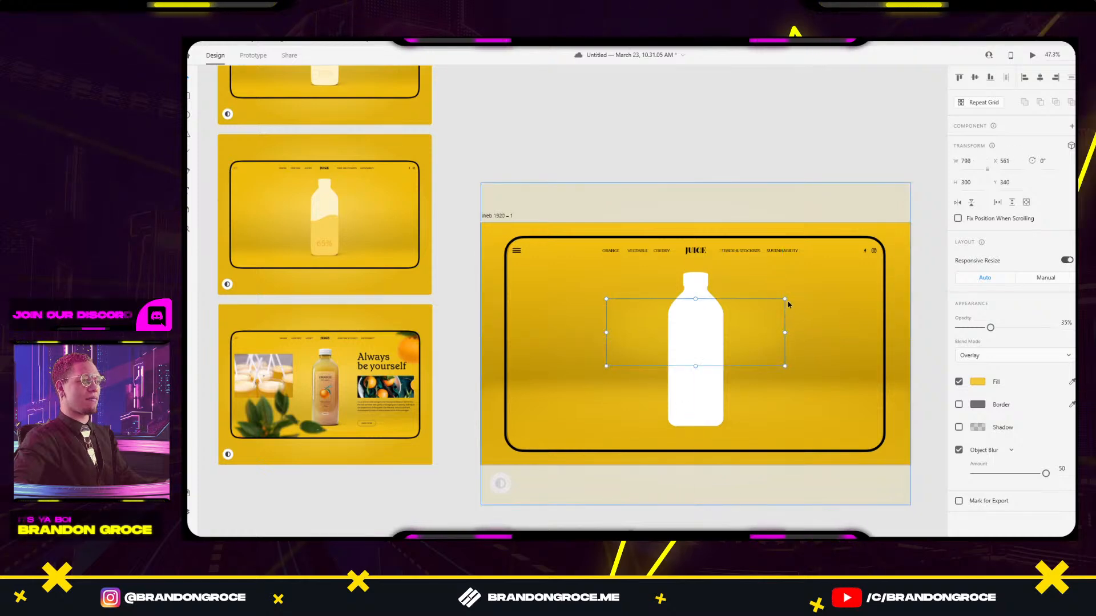
pyautogui.moveTo(787, 299); pyautogui.dragTo(828, 282)
pyautogui.moveTo(795, 322); pyautogui.dragTo(770, 329)
pyautogui.hotkey('ctrl', 'z')
pyautogui.click(792, 330)
pyautogui.hotkey('ctrl', 'z')
pyautogui.doubleClick(777, 327)
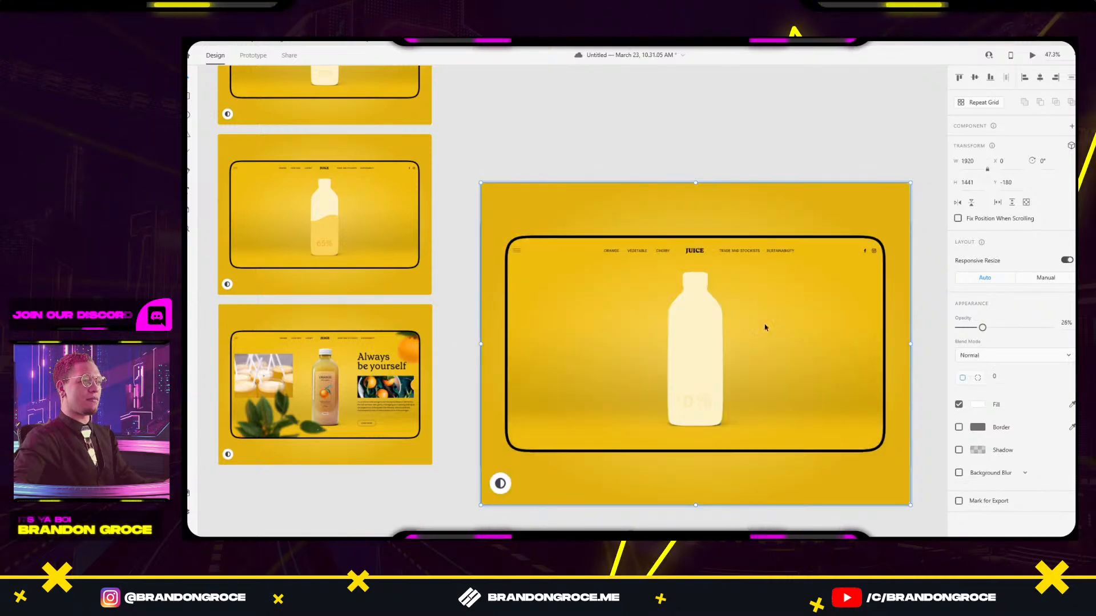
pyautogui.click(802, 139)
pyautogui.doubleClick(773, 317)
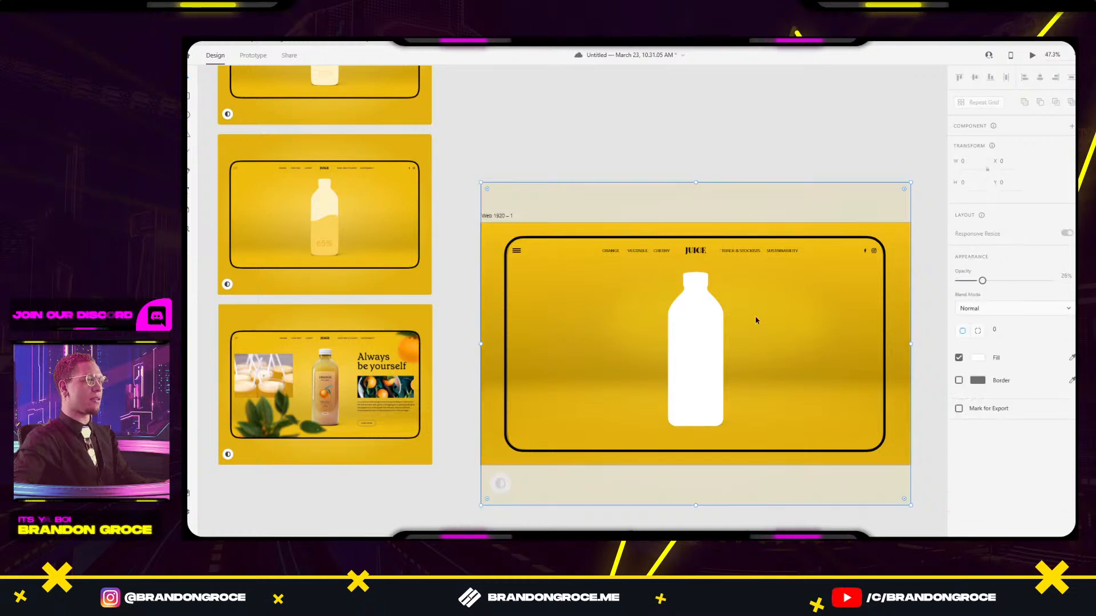
# Select the Ellipse 6 layer in the Layers panel and set its opacity to 57%.
pyautogui.click(190, 492)
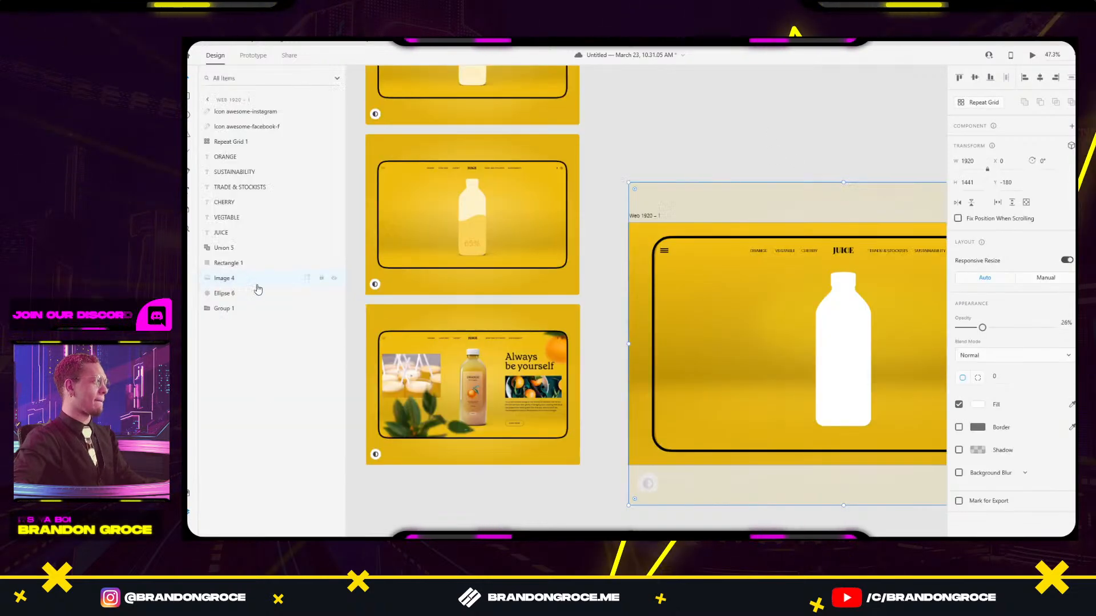
pyautogui.click(210, 294)
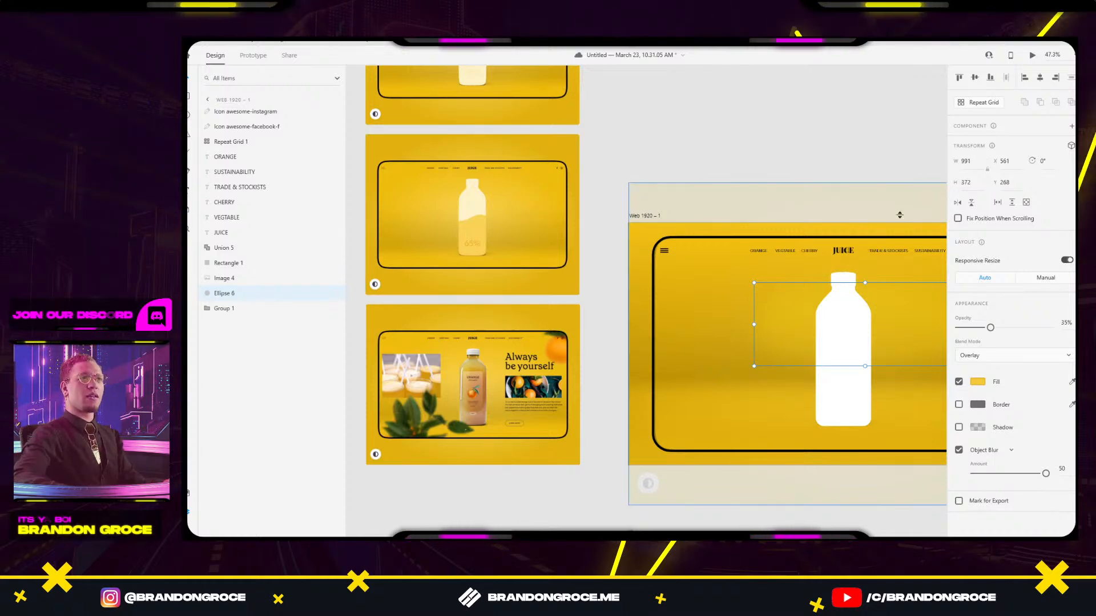
pyautogui.hscroll(3, 940, 122)
pyautogui.scroll(-1, 940, 122)
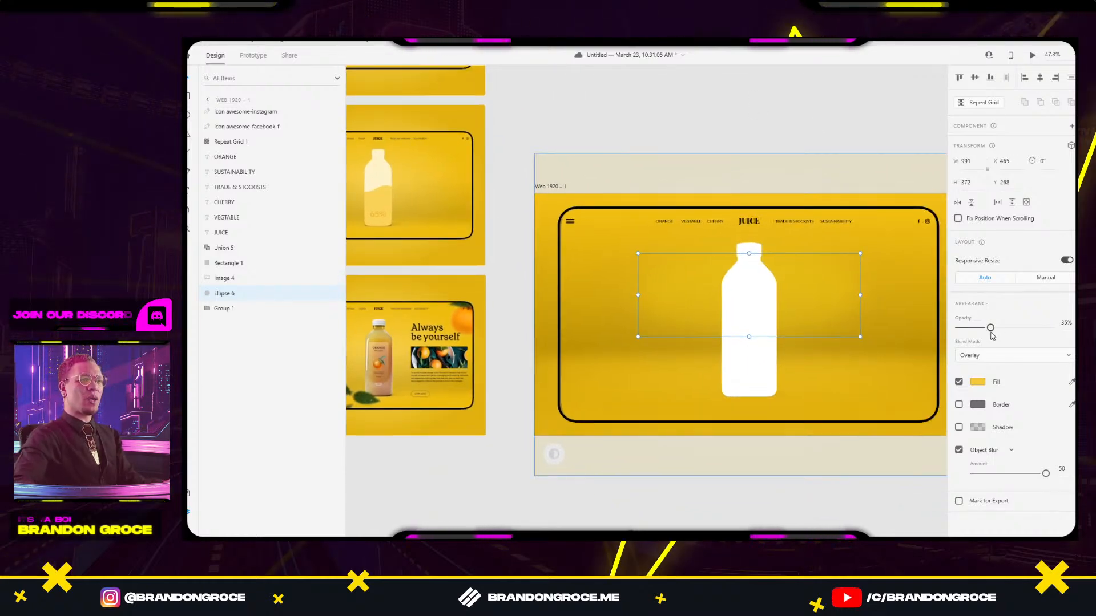
pyautogui.moveTo(990, 327)
pyautogui.mouseDown()
pyautogui.moveTo(1024, 326)
pyautogui.moveTo(1012, 324)
pyautogui.mouseUp()
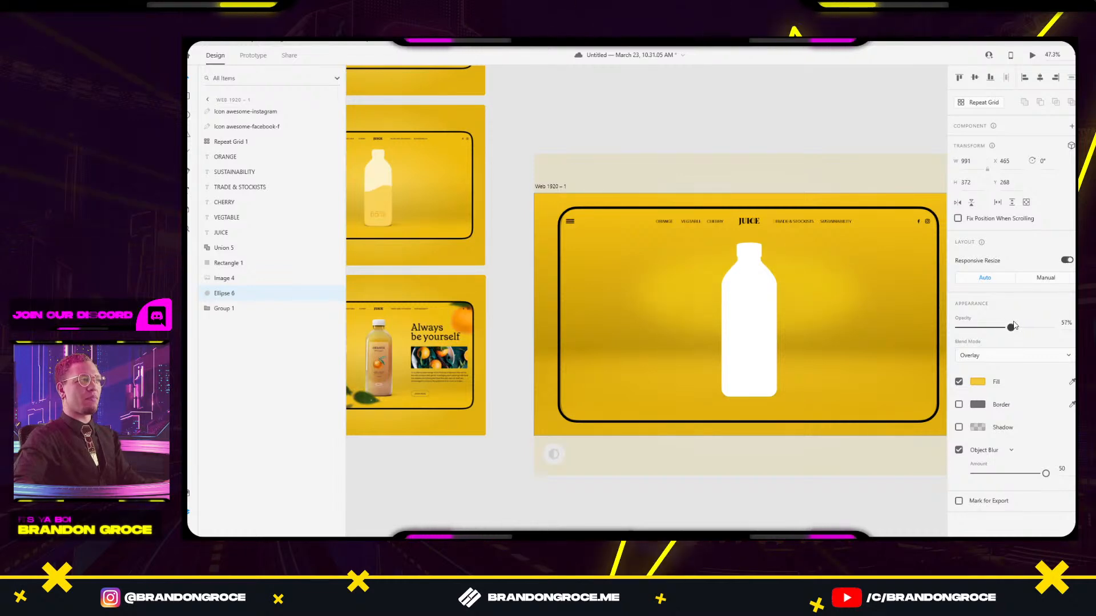
# Give the glow a paler cream fill and the Soft Light blend mode.
pyautogui.click(977, 382)
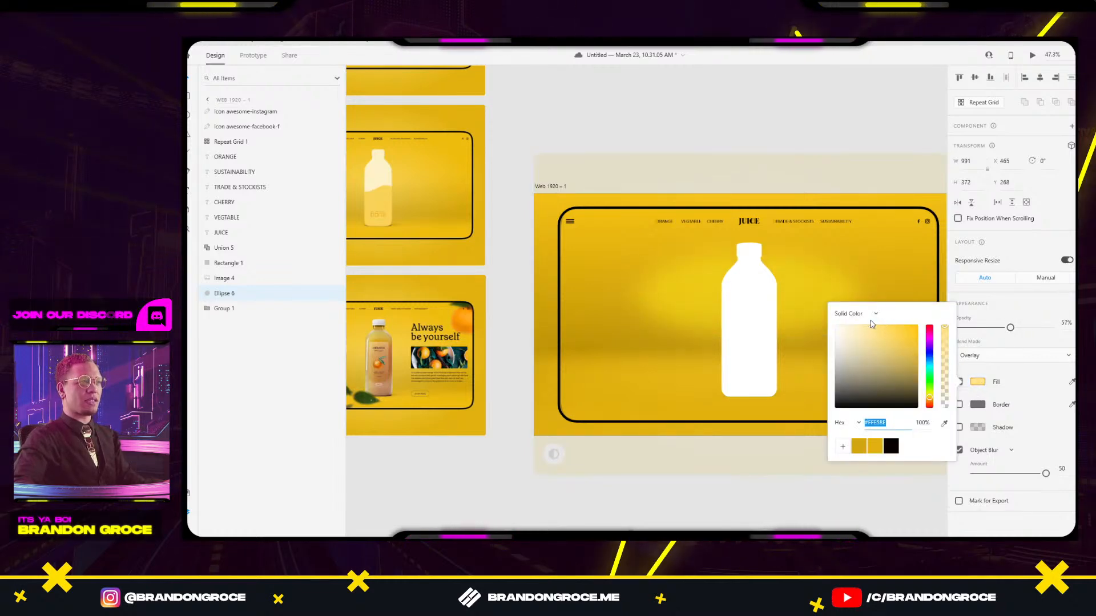
pyautogui.moveTo(856, 339); pyautogui.dragTo(847, 331)
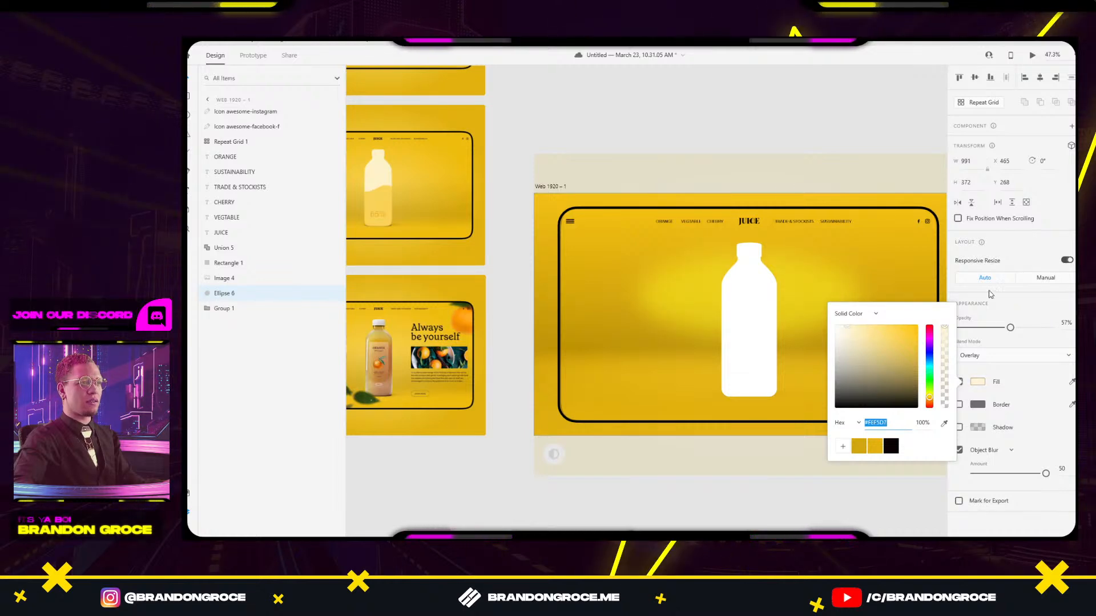
pyautogui.click(1006, 355)
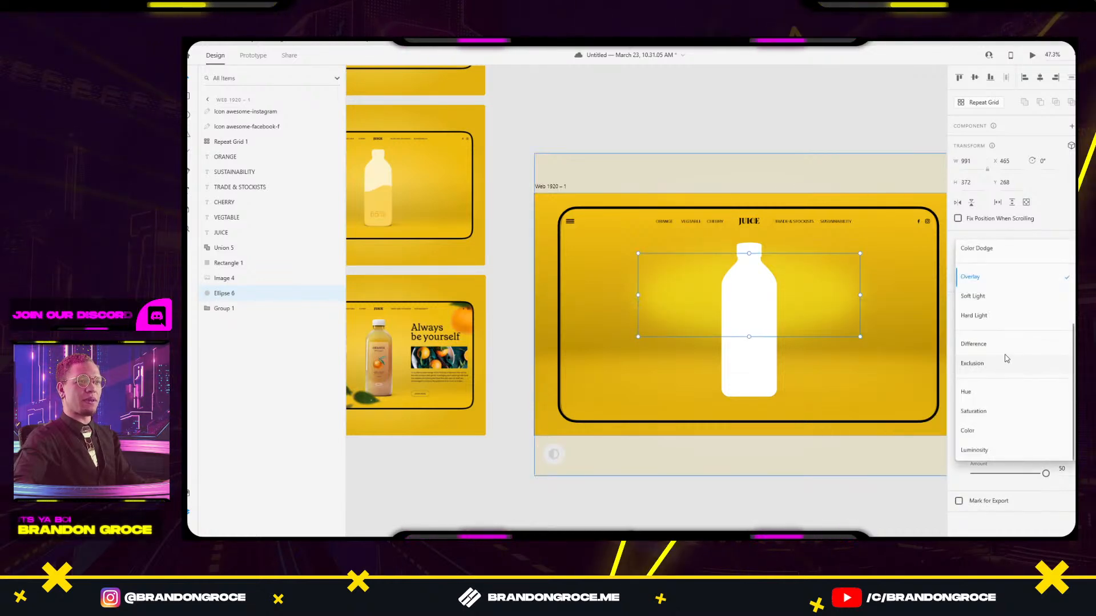
pyautogui.click(984, 301)
pyautogui.moveTo(665, 130); pyautogui.dragTo(697, 137)
pyautogui.click(791, 311)
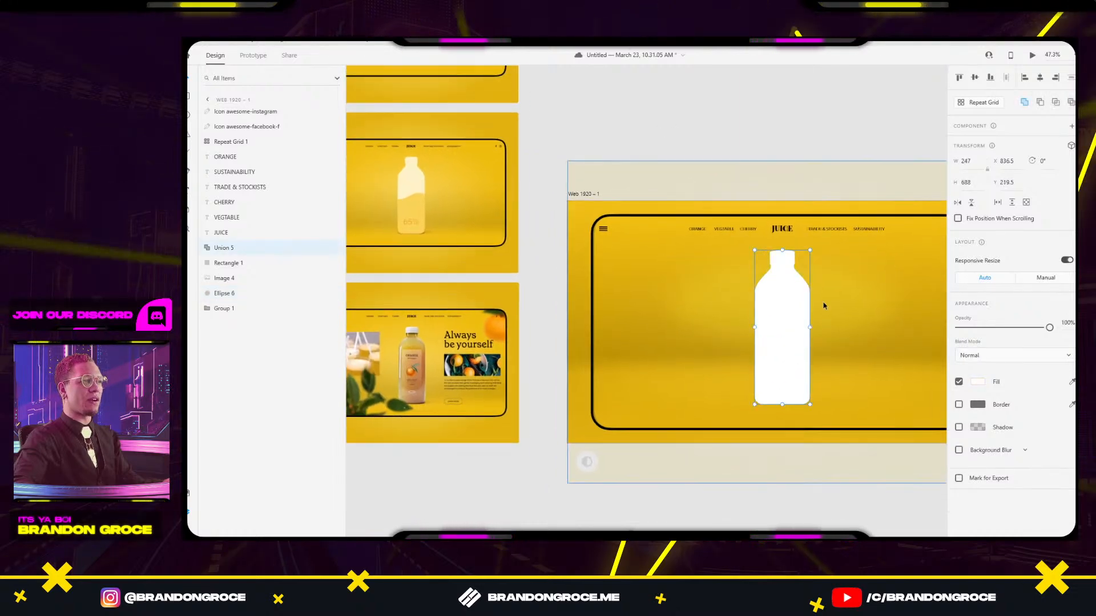
# Fill the bottle with the cream colour sampled from the other bottle.
pyautogui.click(1072, 382)
pyautogui.click(418, 180)
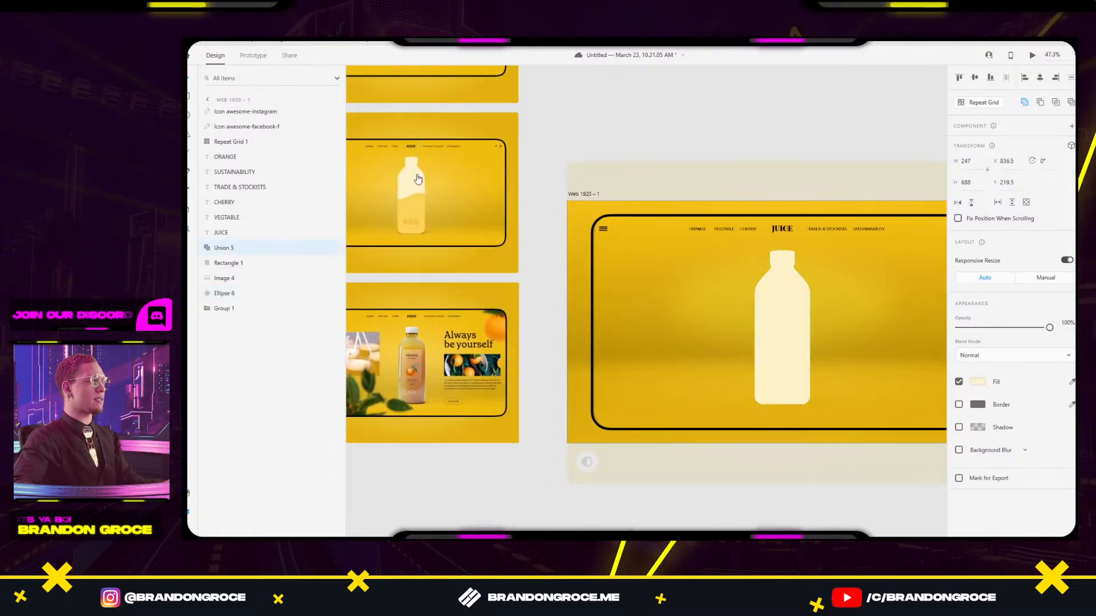
pyautogui.click(755, 124)
pyautogui.moveTo(770, 132); pyautogui.dragTo(760, 144)
pyautogui.click(782, 345)
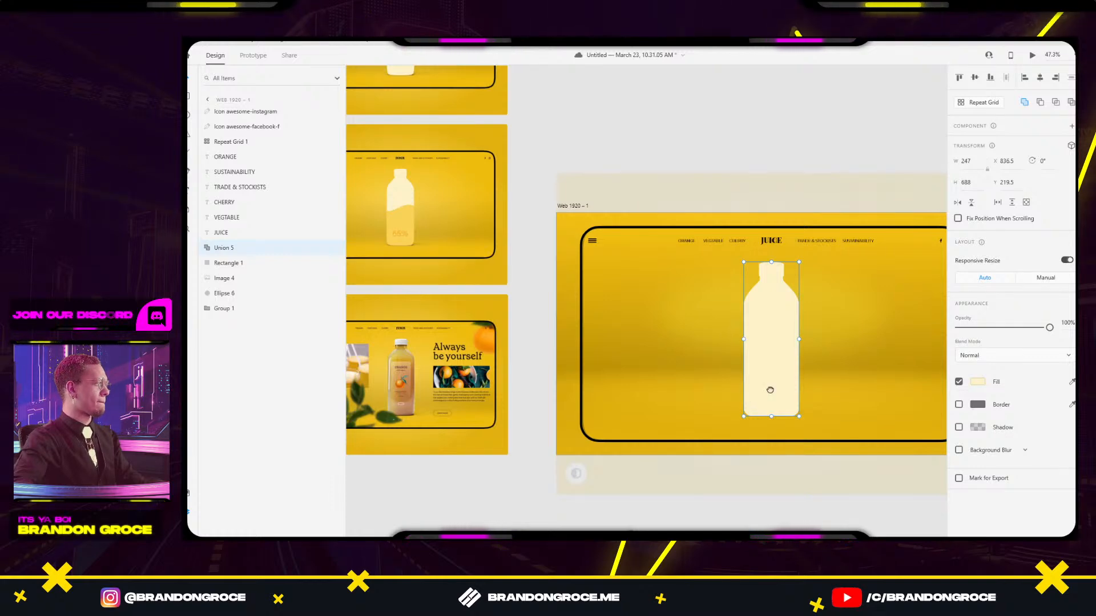
# Add a text reading 00 near the lower part of the bottle.
pyautogui.moveTo(770, 390); pyautogui.dragTo(713, 360)
pyautogui.click(768, 475)
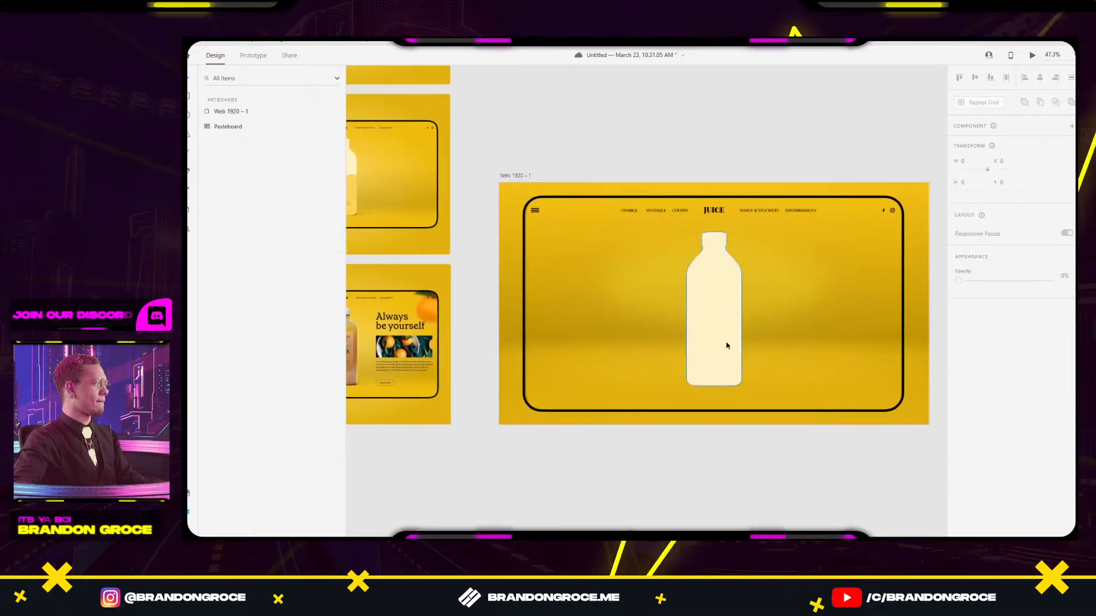
pyautogui.scroll(5, 727, 345)
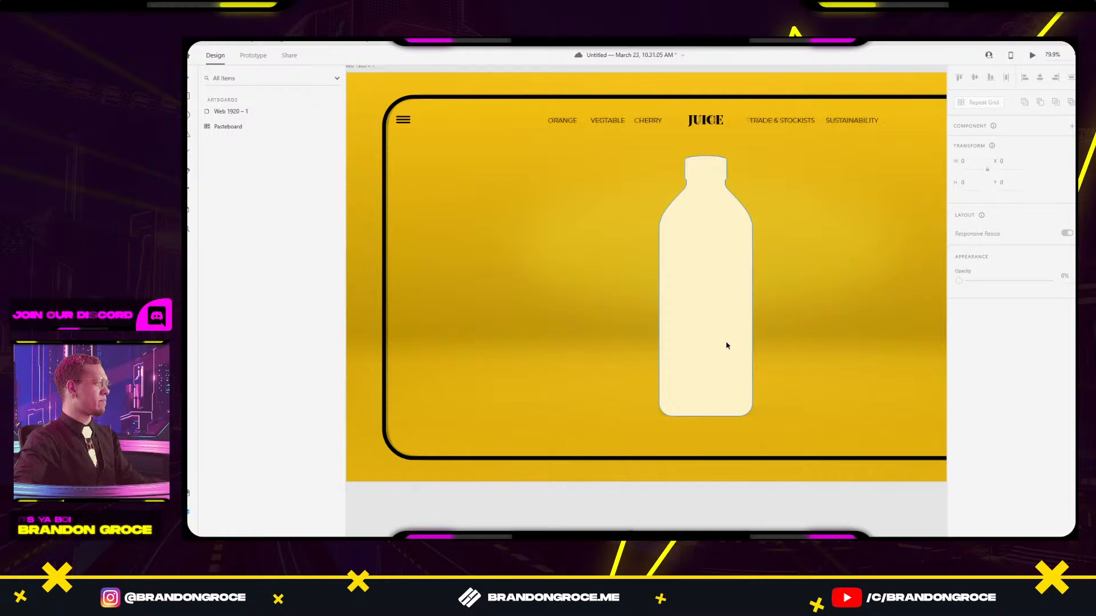
pyautogui.click(679, 375)
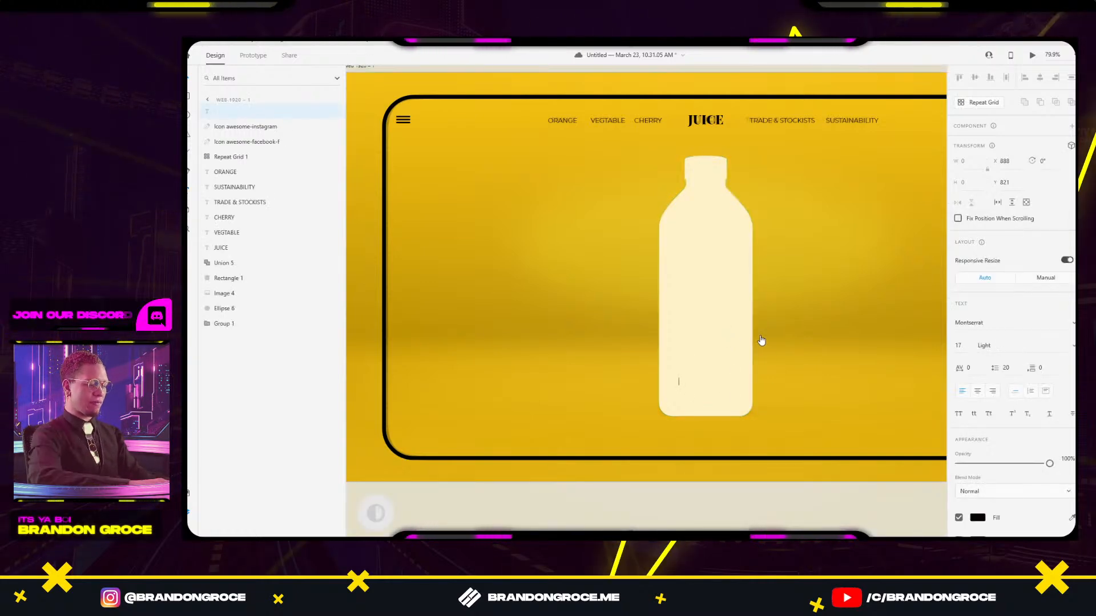
pyautogui.write('00')
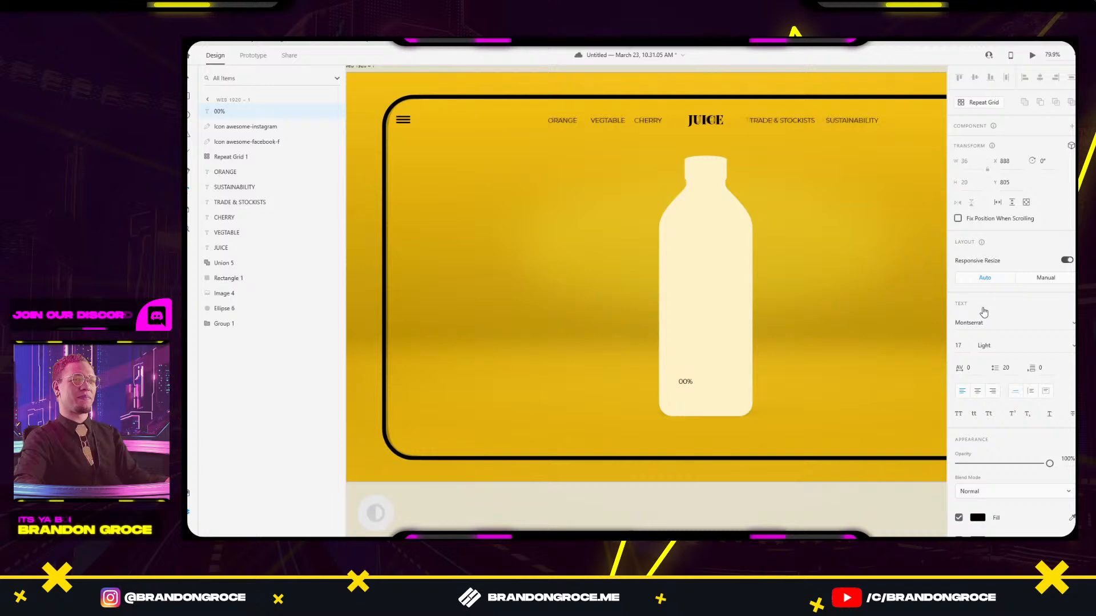
# Make the label 00% in Playfair Display Black 69 and centre it on the bottle.
pyautogui.click(994, 323)
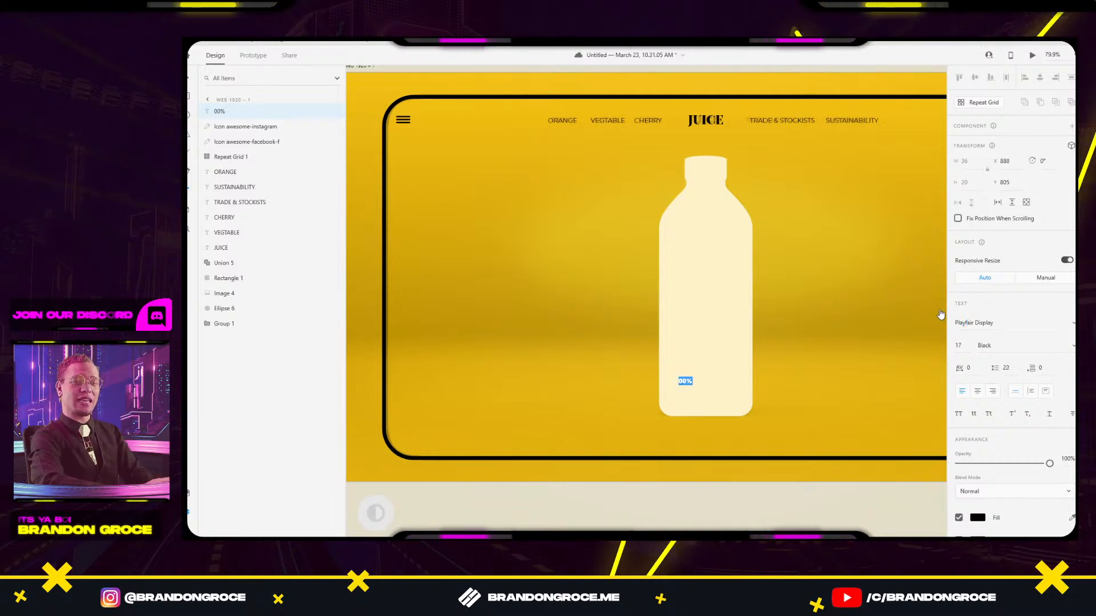
pyautogui.press('Escape')
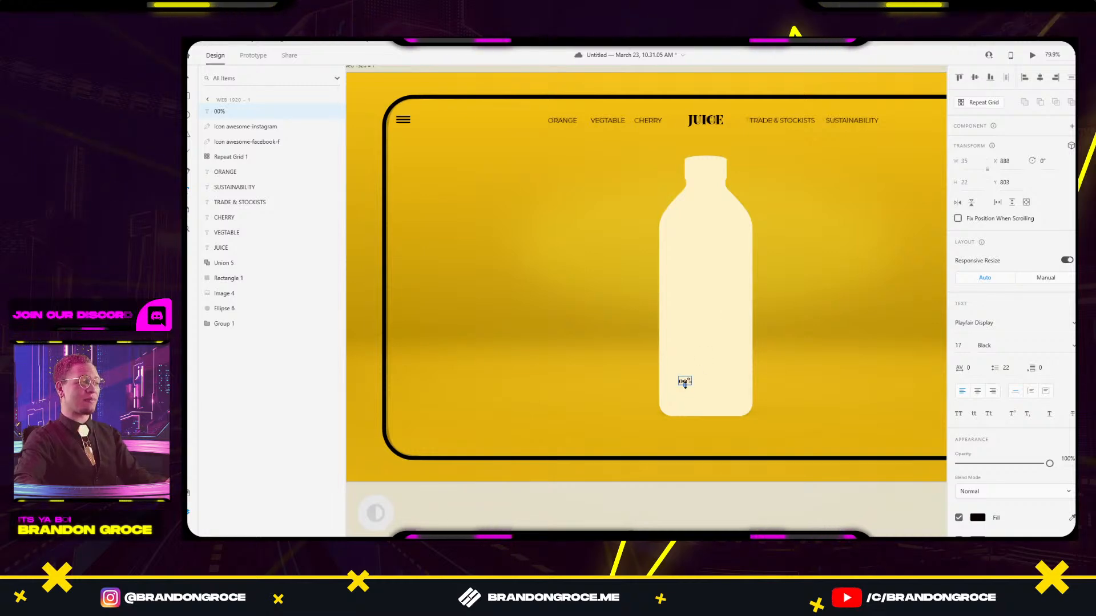
pyautogui.moveTo(686, 412); pyautogui.dragTo(707, 365)
pyautogui.scroll(-5, 650, 344)
pyautogui.moveTo(416, 265); pyautogui.dragTo(638, 281)
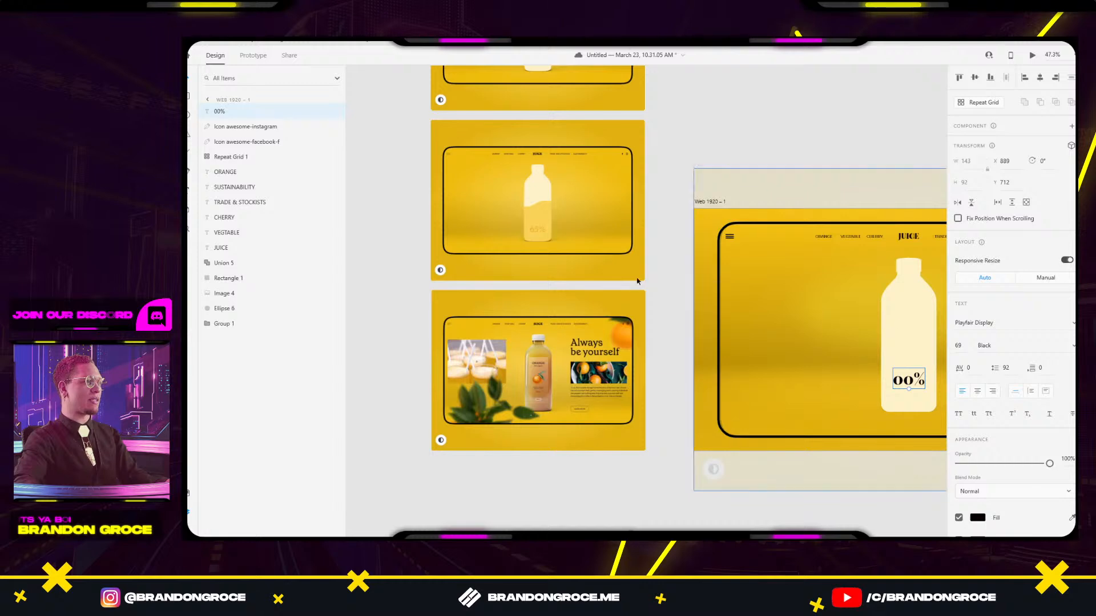
pyautogui.scroll(10, 537, 243)
pyautogui.scroll(-6, 752, 325)
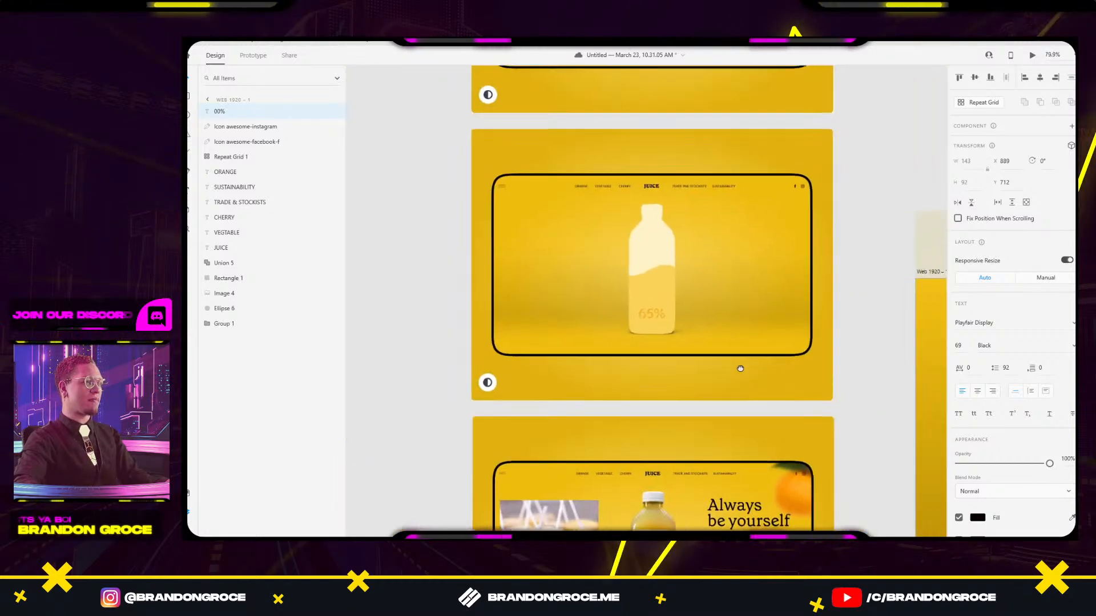
pyautogui.moveTo(669, 343); pyautogui.dragTo(407, 228)
pyautogui.moveTo(694, 269); pyautogui.dragTo(447, 215)
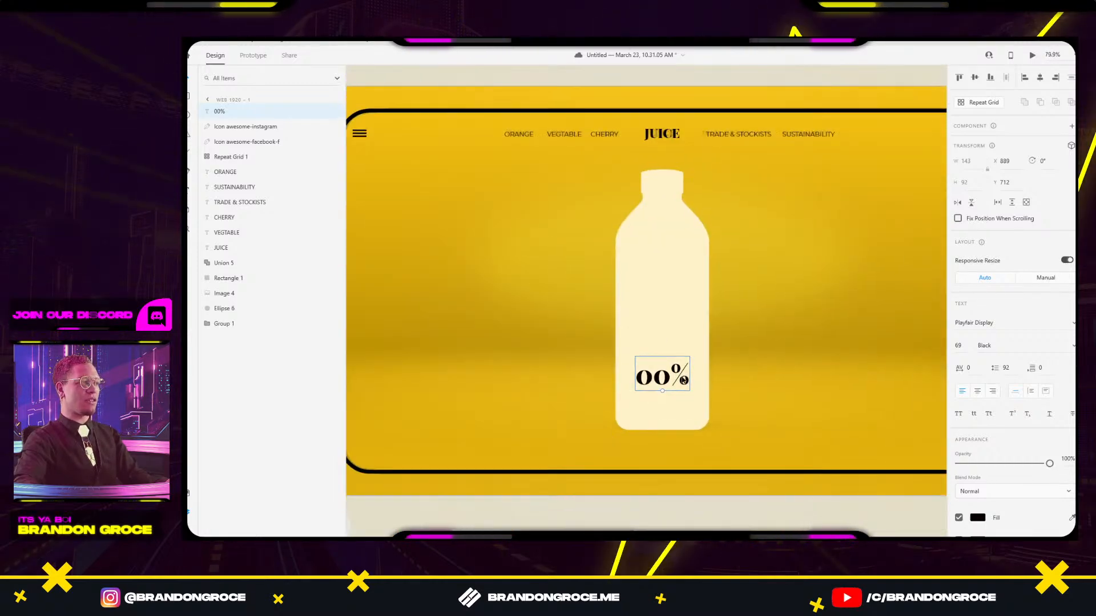
pyautogui.moveTo(688, 380); pyautogui.dragTo(683, 380)
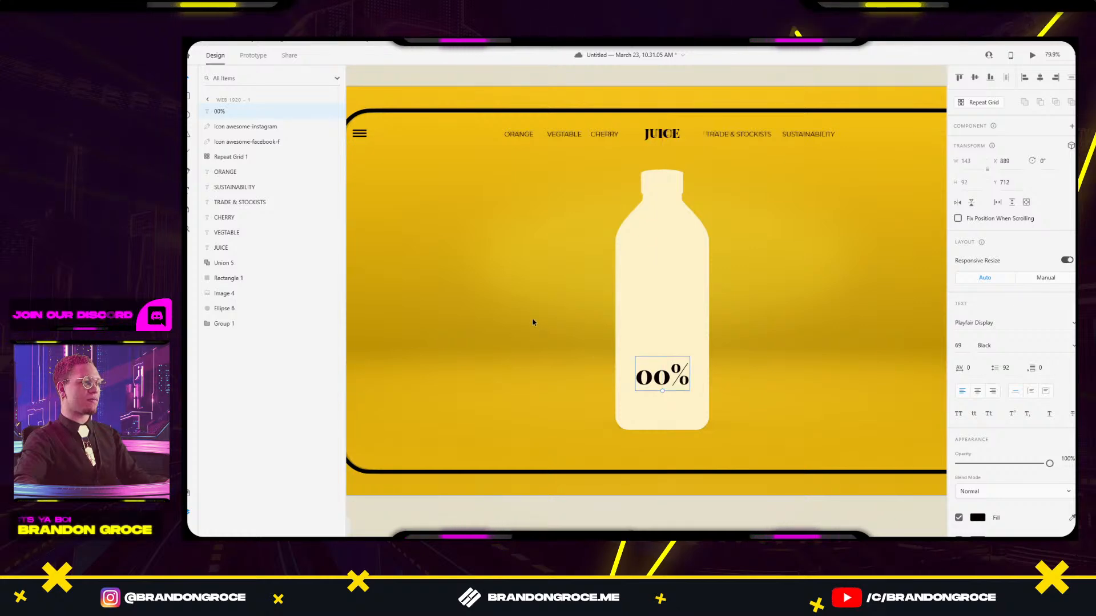
pyautogui.scroll(-2, 512, 316)
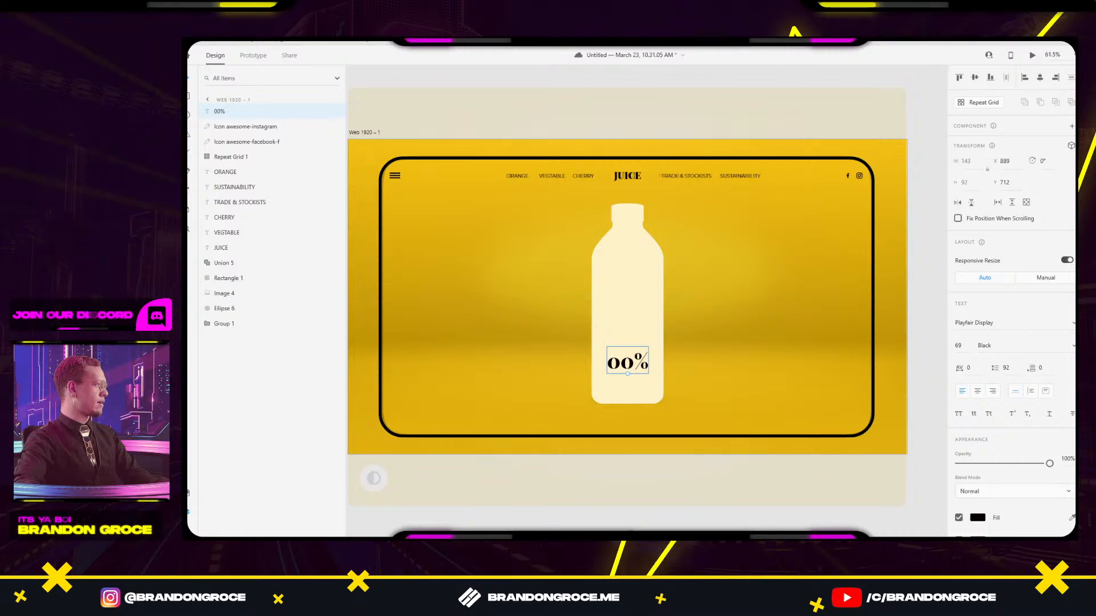
# Give 00% the orange colour sampled from the 65% text.
pyautogui.moveTo(531, 279); pyautogui.dragTo(909, 369)
pyautogui.scroll(6, 523, 248)
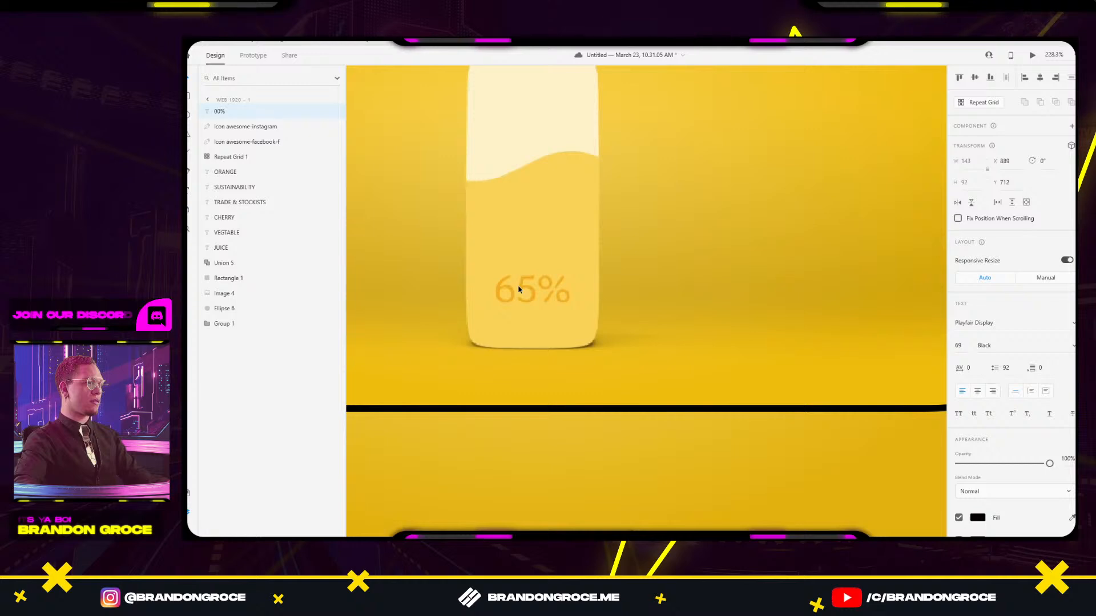
pyautogui.press('i')
pyautogui.click(521, 285)
# Draw a white 481 × 192 rectangle on the empty pasteboard above the artboards.
pyautogui.scroll(-6, 768, 317)
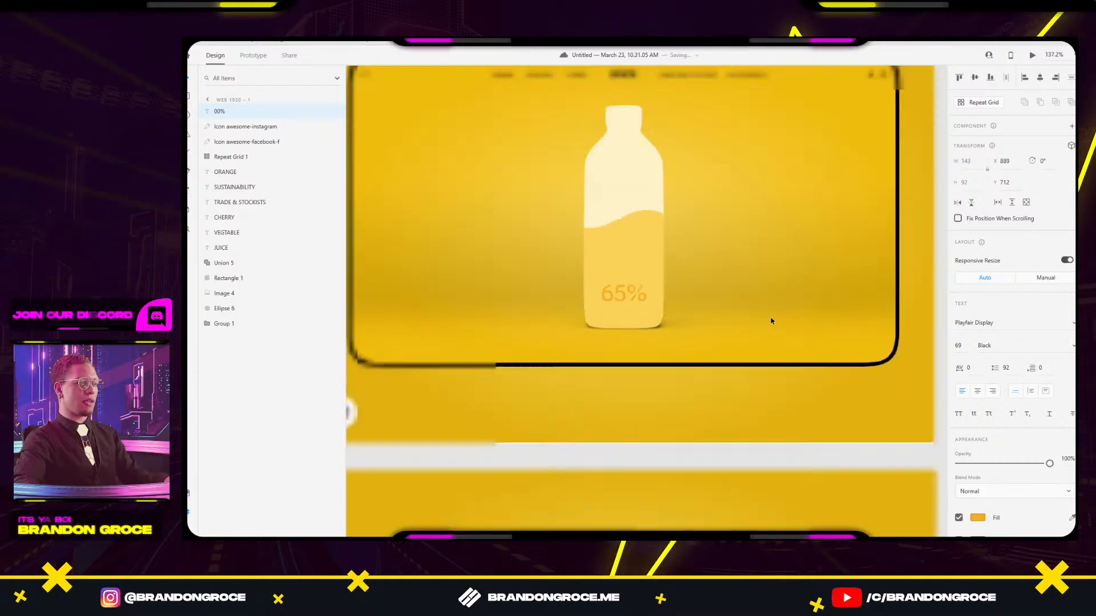
pyautogui.moveTo(772, 323); pyautogui.dragTo(433, 249)
pyautogui.moveTo(538, 267); pyautogui.dragTo(656, 303)
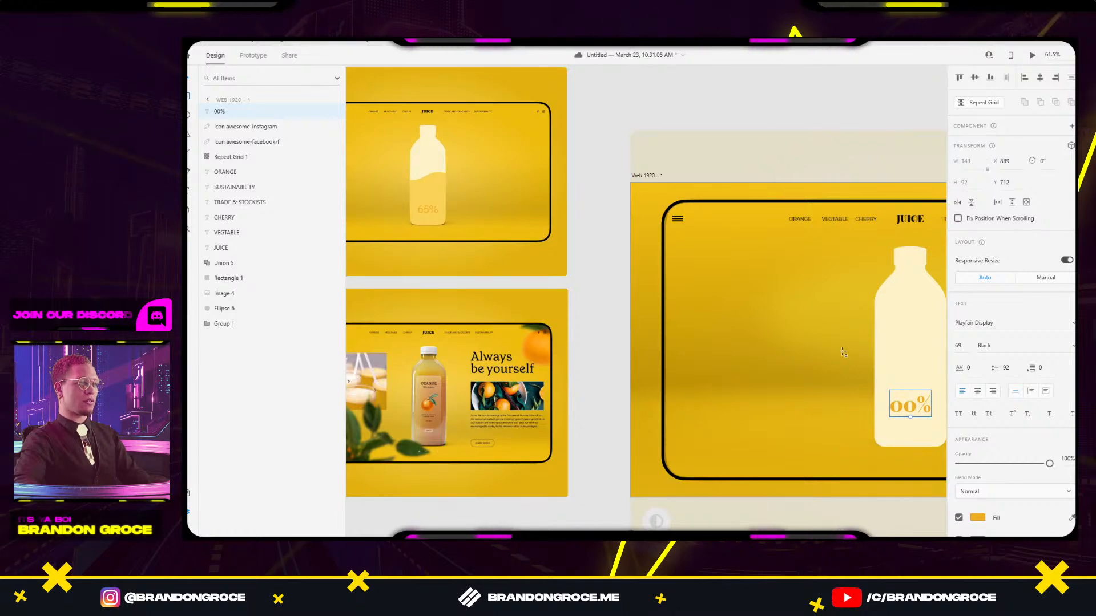
pyautogui.moveTo(796, 355); pyautogui.dragTo(604, 254)
pyautogui.moveTo(524, 459); pyautogui.dragTo(631, 474)
pyautogui.moveTo(481, 256); pyautogui.dragTo(616, 464)
pyautogui.moveTo(723, 100); pyautogui.dragTo(862, 154)
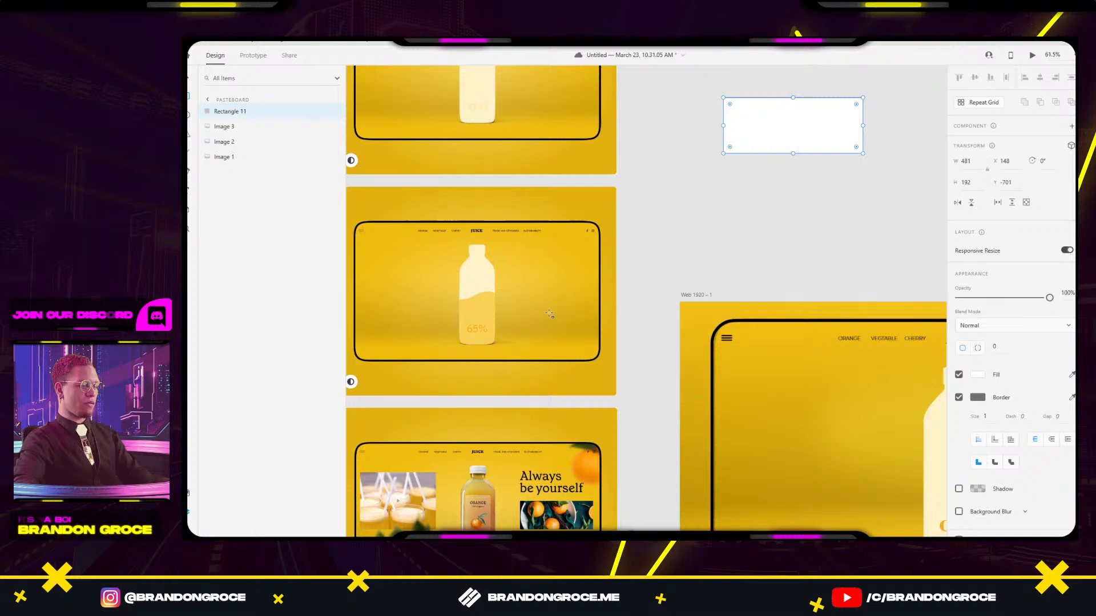
# Fill the rectangle with the 65% bottle's pale yellow and remove its border.
pyautogui.click(487, 313)
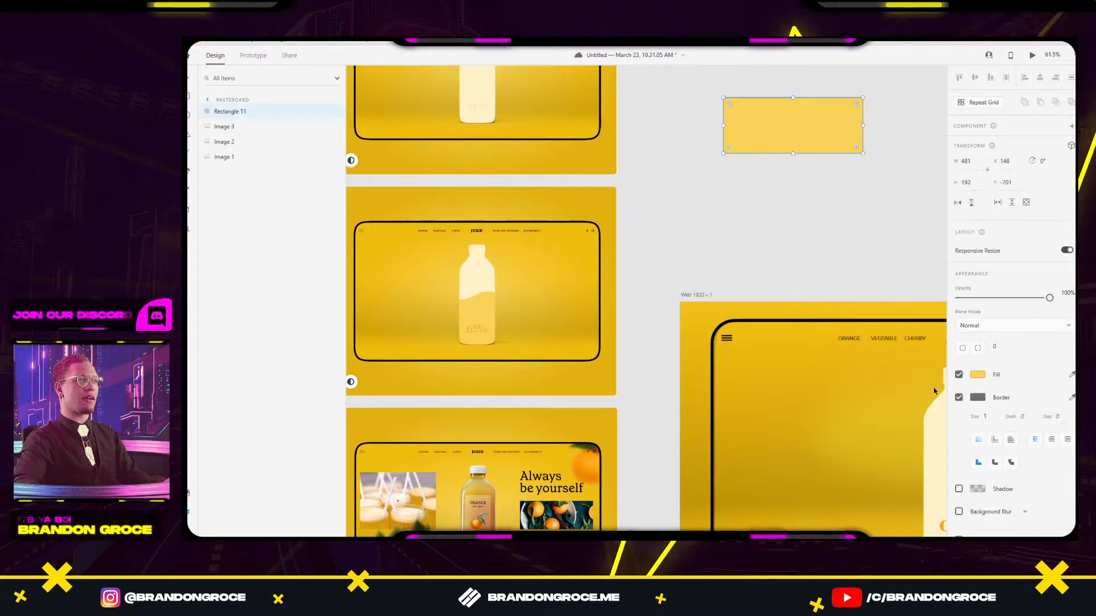
pyautogui.click(976, 373)
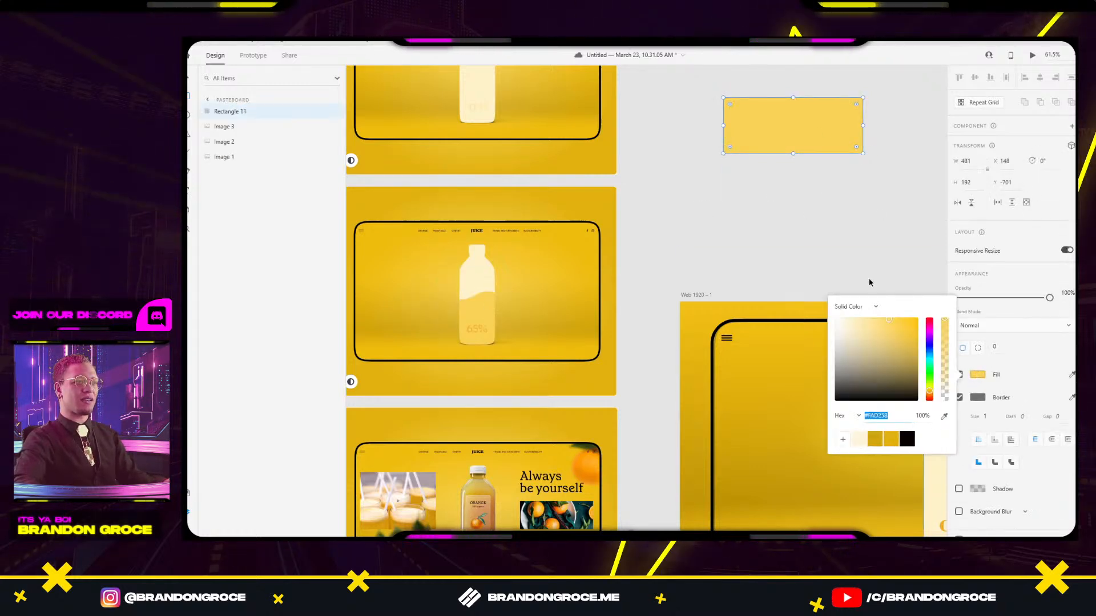
pyautogui.click(846, 218)
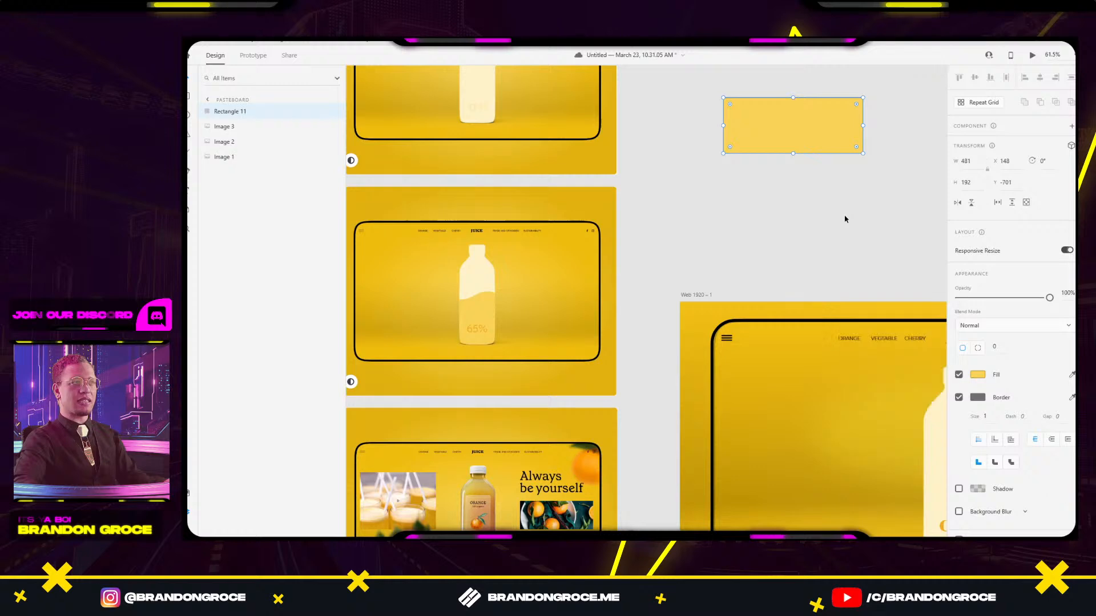
pyautogui.click(960, 398)
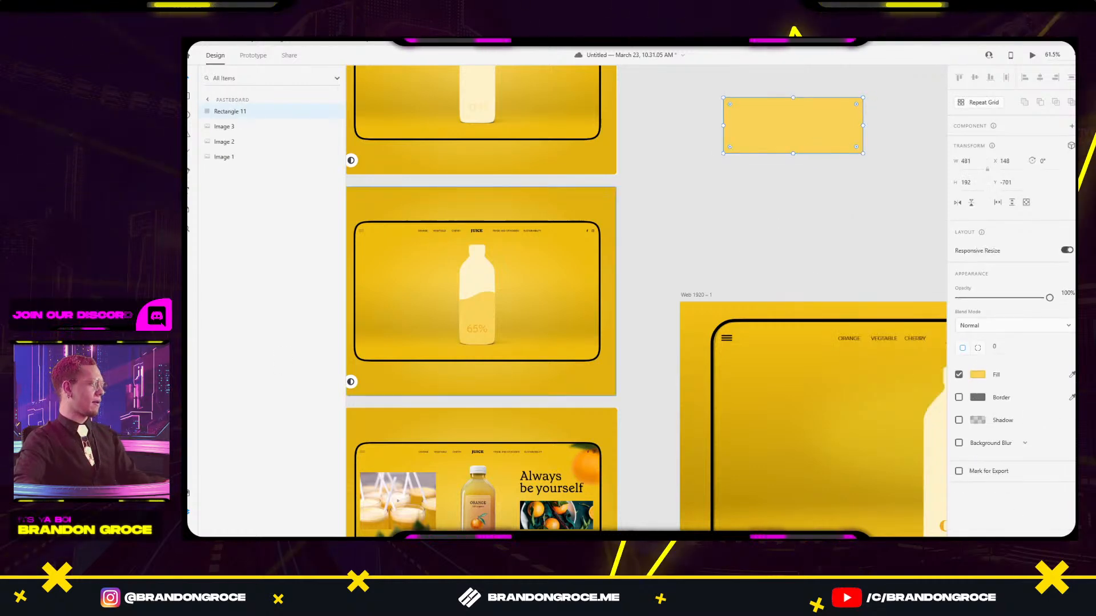
pyautogui.click(718, 205)
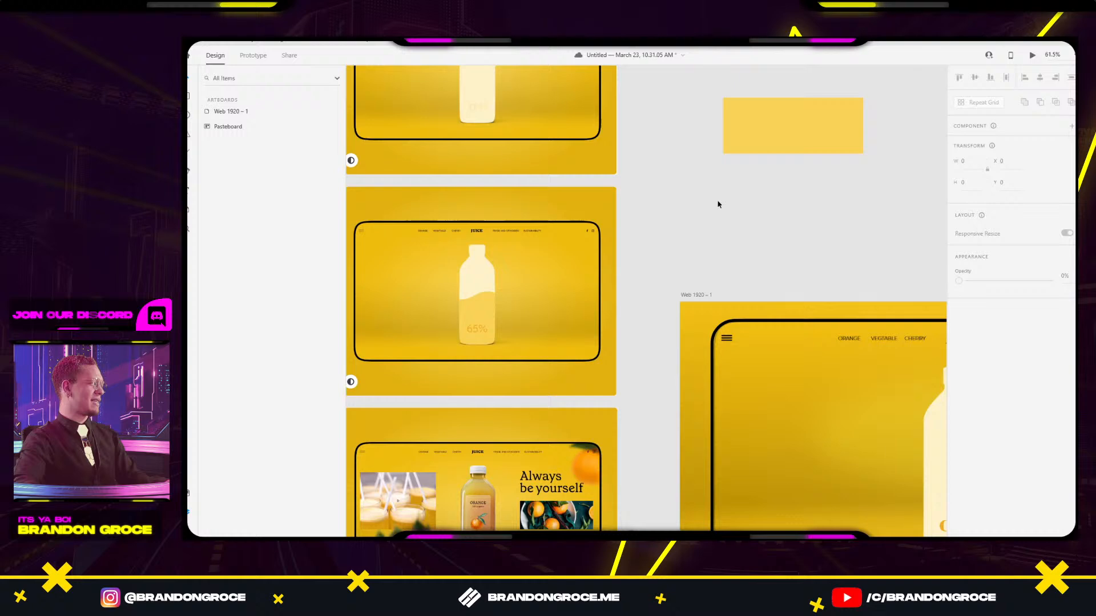
# Place the yellow rectangle across the bottle's base, behind the 00% text.
pyautogui.scroll(-3, 749, 208)
pyautogui.moveTo(814, 212); pyautogui.dragTo(670, 189)
pyautogui.moveTo(622, 138); pyautogui.dragTo(725, 371)
pyautogui.scroll(3, 731, 390)
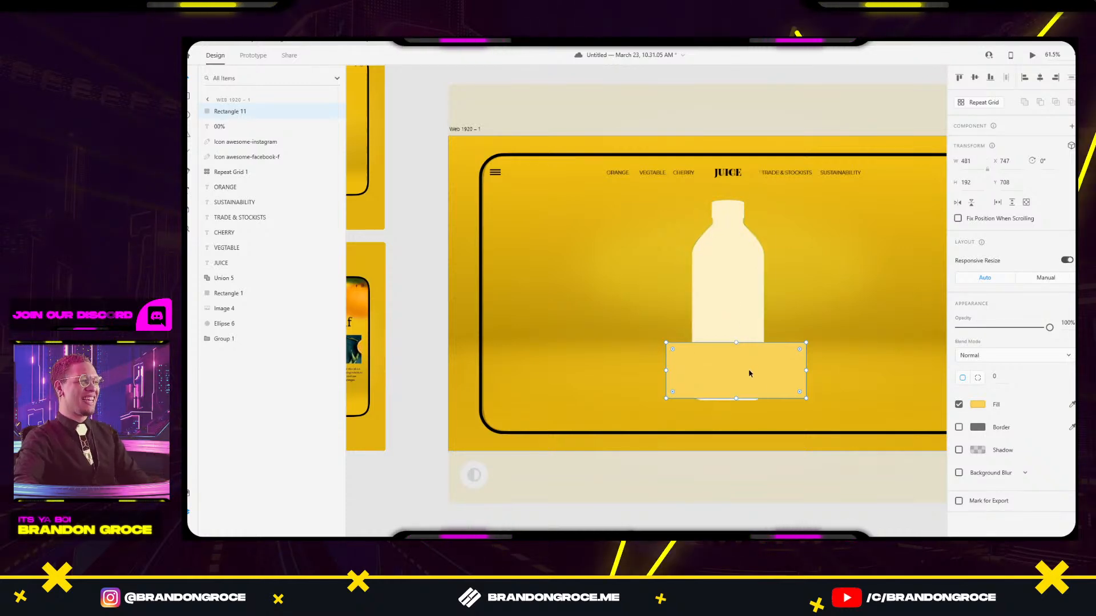
pyautogui.moveTo(750, 374); pyautogui.dragTo(745, 370)
pyautogui.hotkey('ctrl', '[')
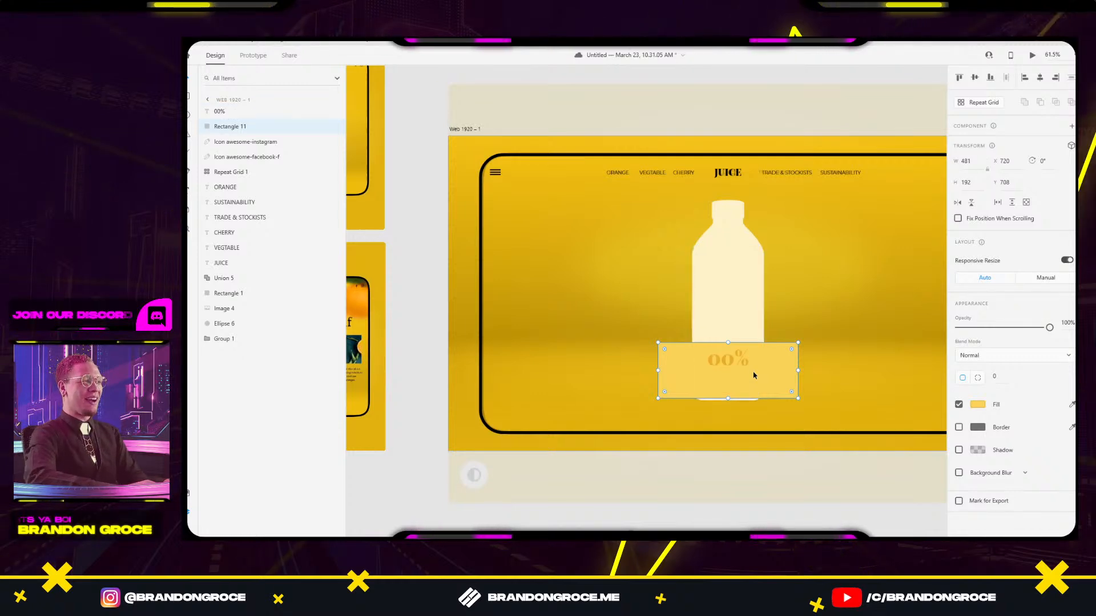
# Set the background image (Image 4) opacity to 0%.
pyautogui.click(720, 363)
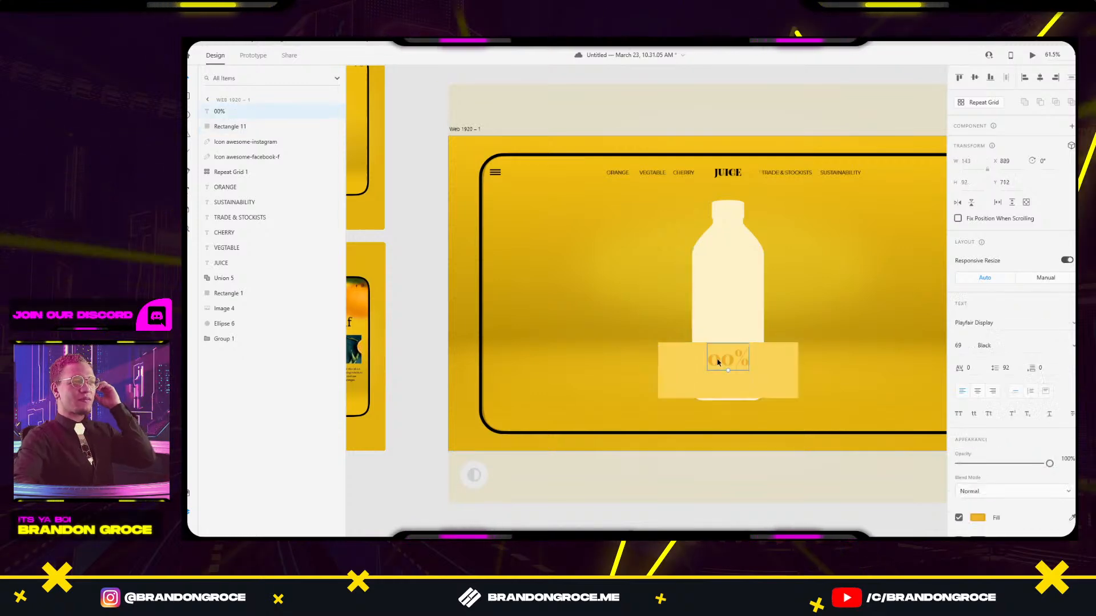
pyautogui.click(978, 517)
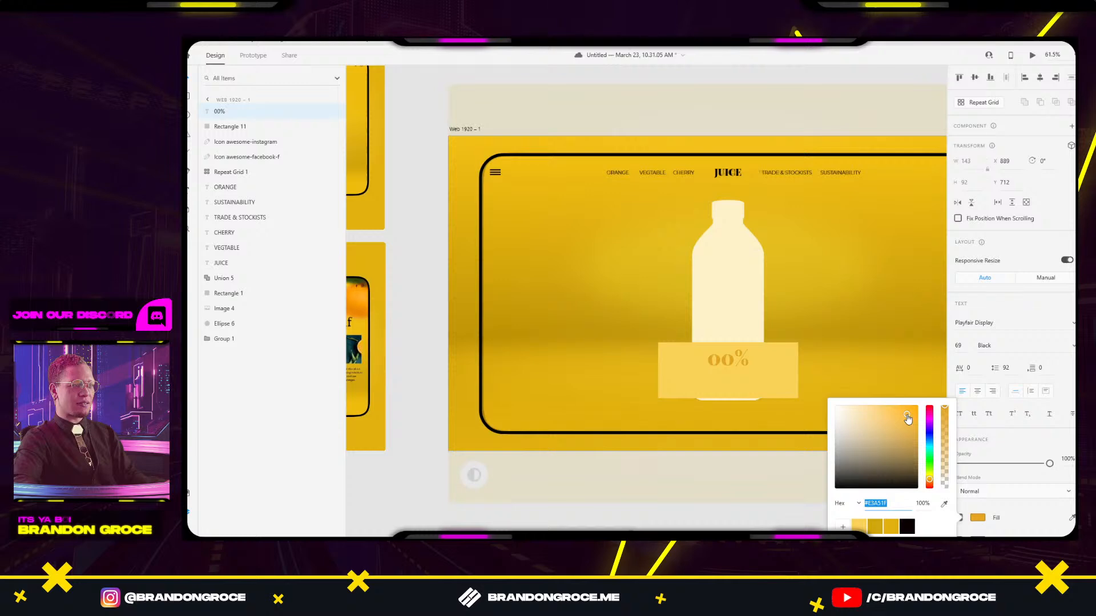
pyautogui.click(895, 378)
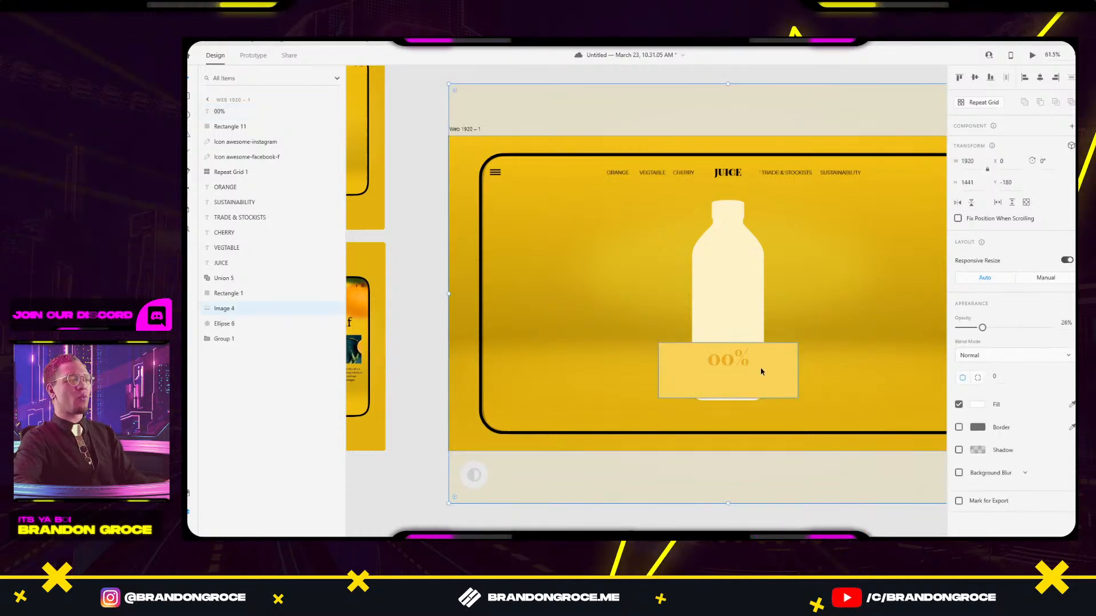
pyautogui.click(738, 302)
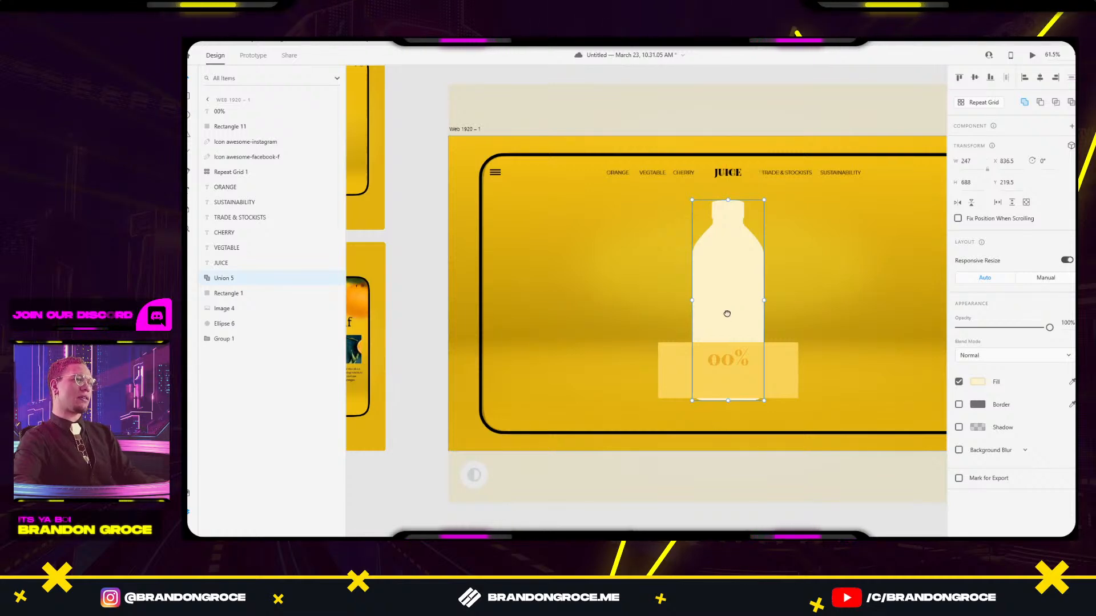
pyautogui.moveTo(726, 313); pyautogui.dragTo(643, 300)
pyautogui.click(897, 169)
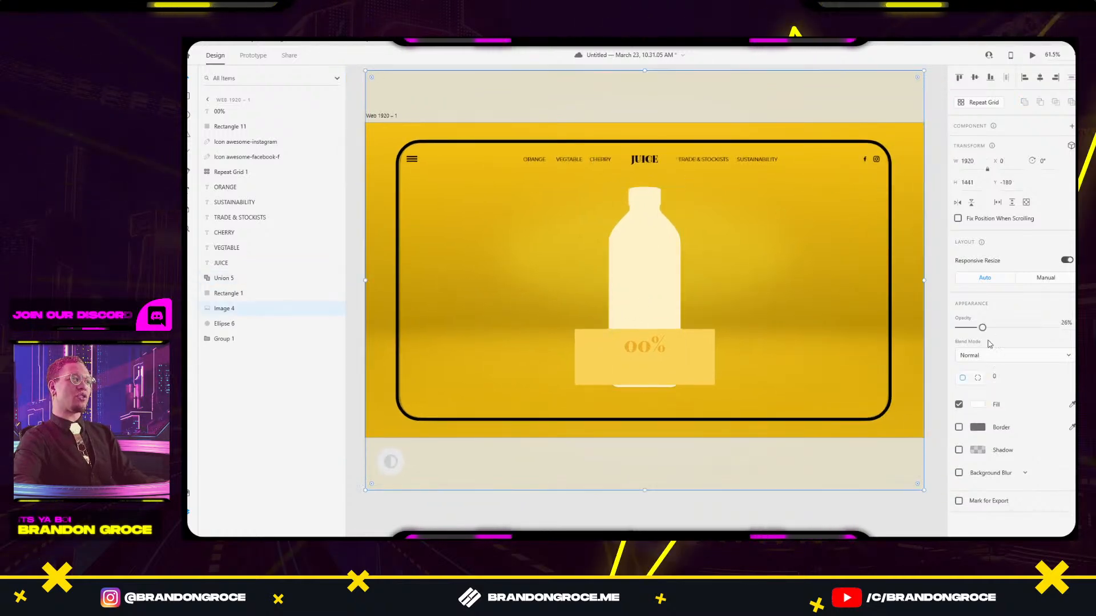
pyautogui.moveTo(982, 330); pyautogui.dragTo(958, 329)
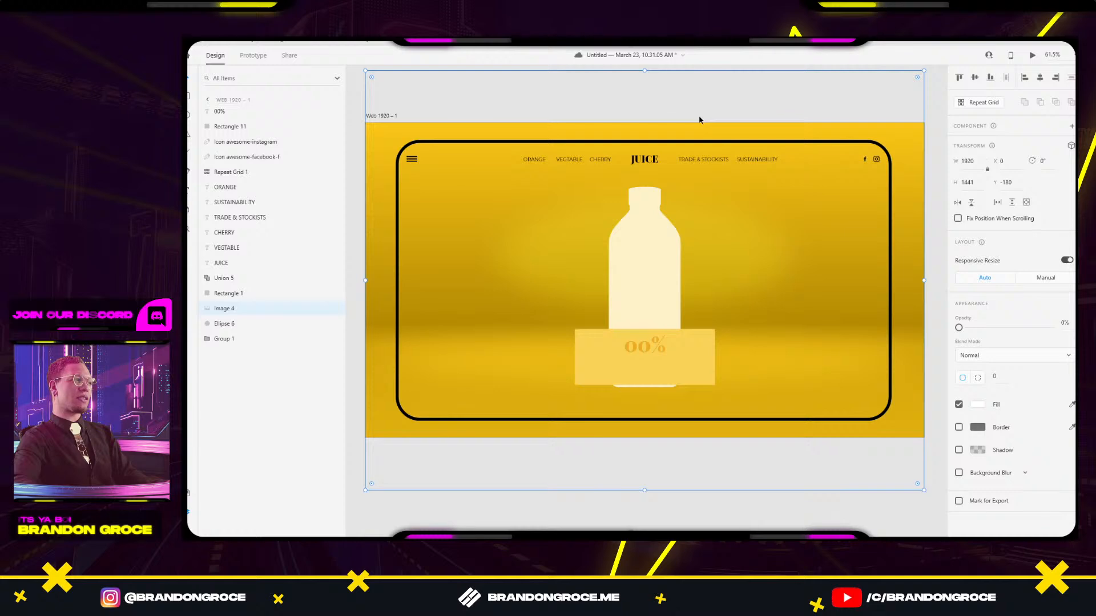
pyautogui.moveTo(497, 212); pyautogui.dragTo(708, 237)
pyautogui.scroll(7, 616, 191)
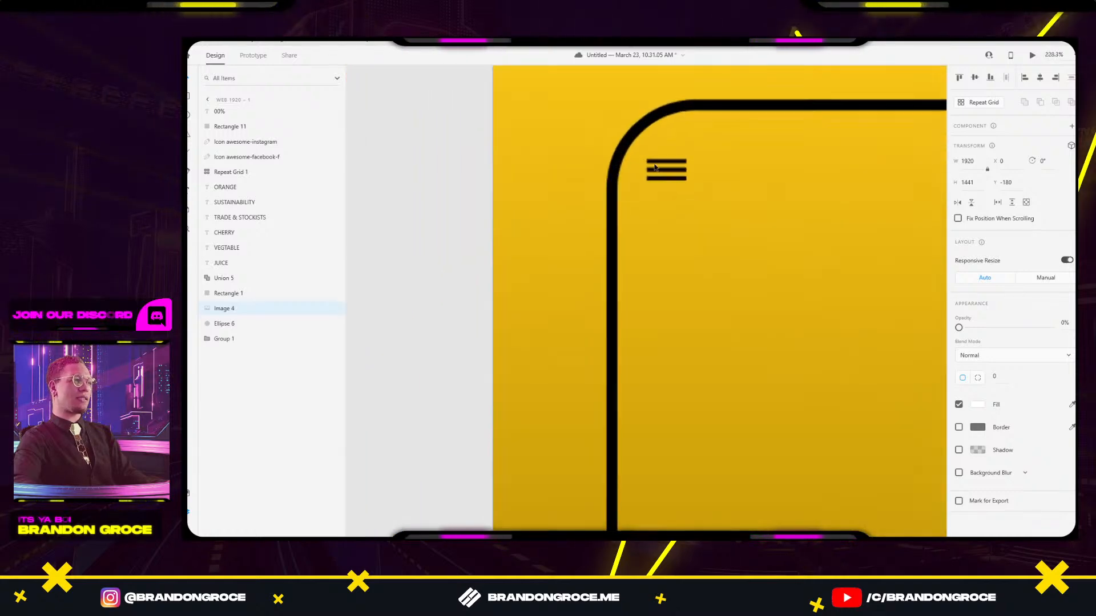
pyautogui.click(666, 162)
pyautogui.doubleClick(665, 162)
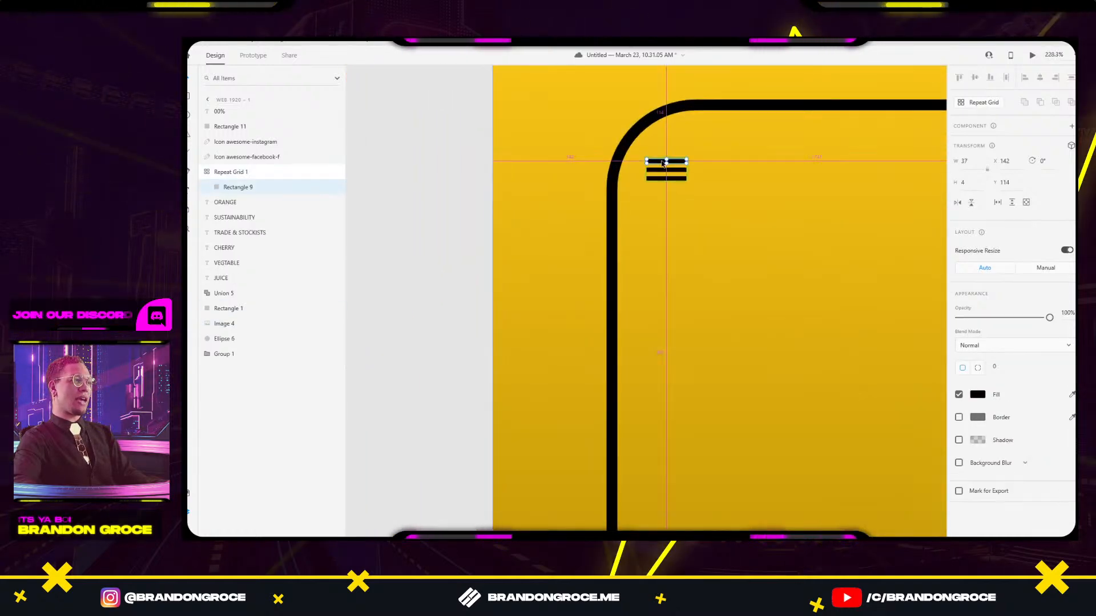
pyautogui.scroll(5, 660, 164)
pyautogui.moveTo(675, 169); pyautogui.dragTo(676, 165)
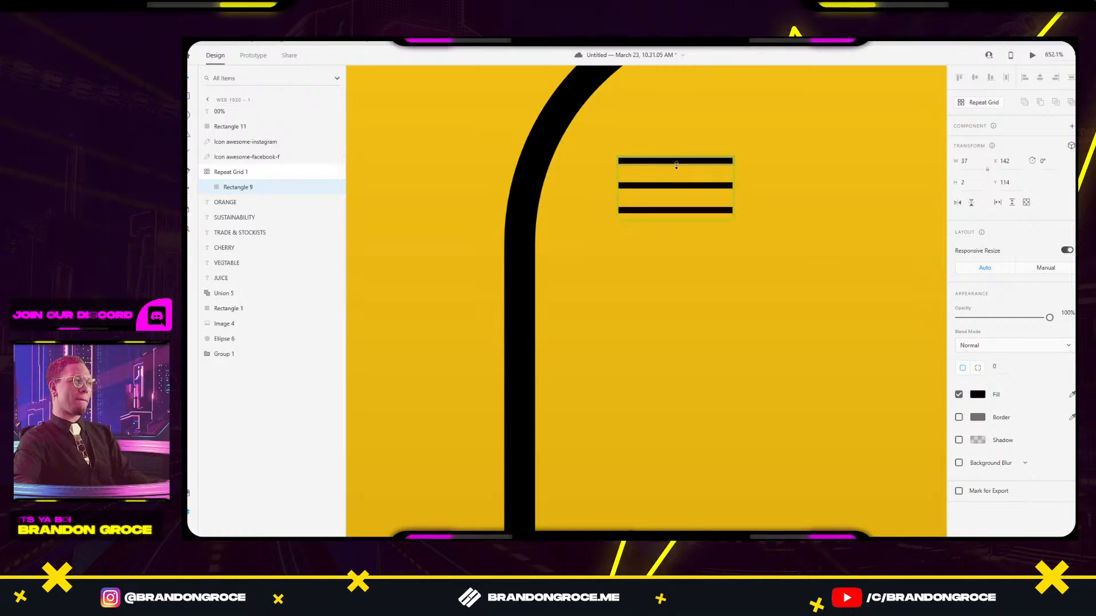
pyautogui.click(756, 147)
pyautogui.scroll(-4, 755, 146)
pyautogui.moveTo(792, 229); pyautogui.dragTo(599, 257)
pyautogui.scroll(-4, 704, 251)
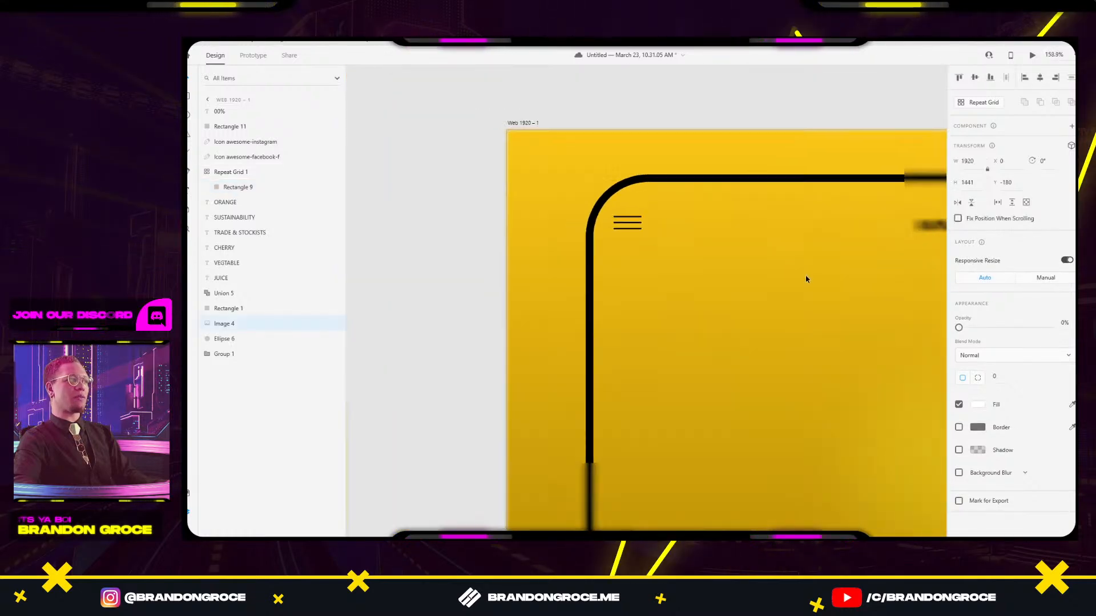
pyautogui.moveTo(807, 279); pyautogui.dragTo(582, 233)
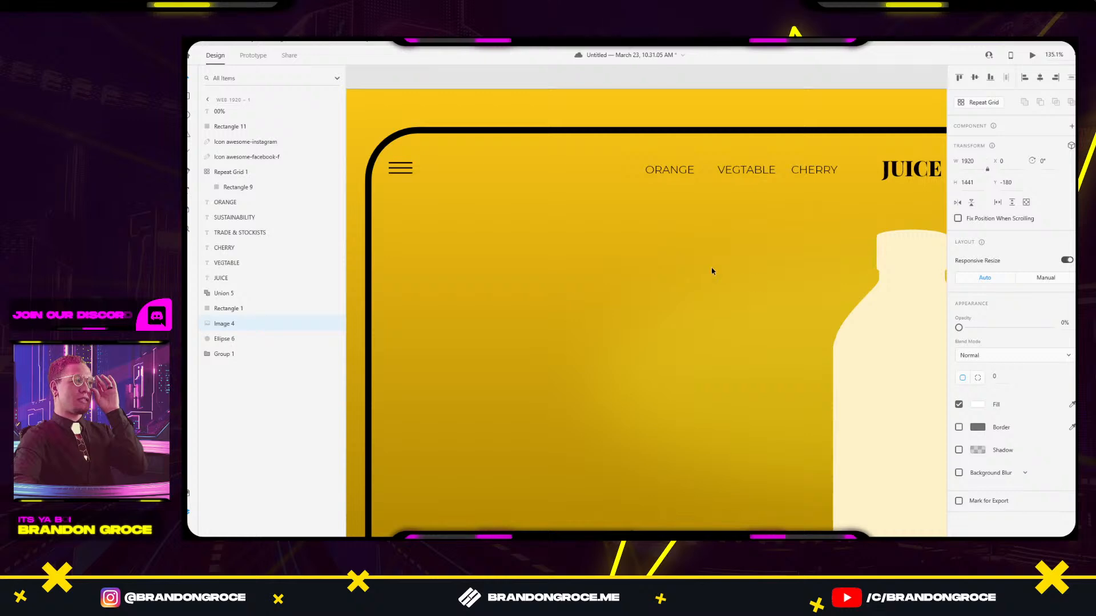
pyautogui.click(403, 171)
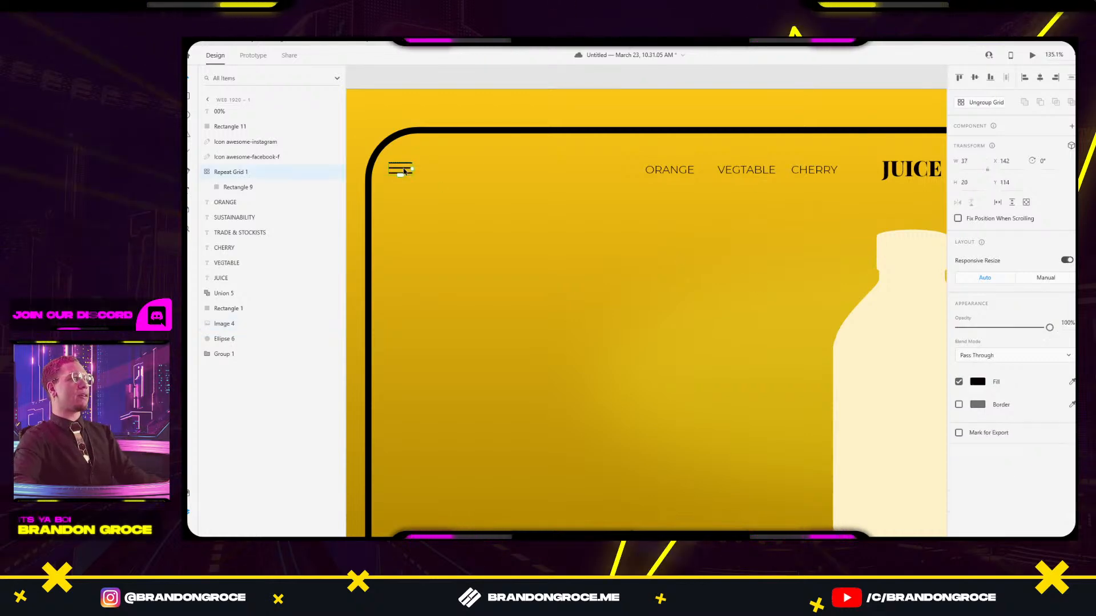
pyautogui.keyDown('shift'); pyautogui.click(685, 176); pyautogui.keyUp('shift')
pyautogui.hscroll(5, 825, 176)
pyautogui.scroll(1, 826, 177)
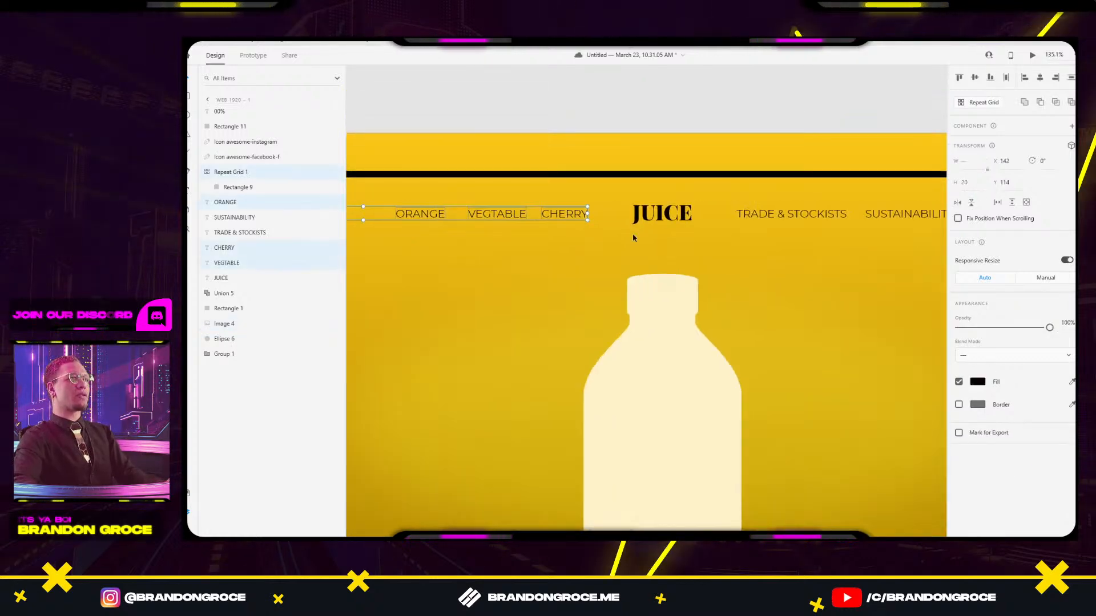
pyautogui.keyDown('shift'); pyautogui.click(667, 216); pyautogui.keyUp('shift')
pyautogui.keyDown('shift'); pyautogui.click(907, 214); pyautogui.keyUp('shift')
pyautogui.hscroll(5, 689, 262)
pyautogui.scroll(1, 689, 262)
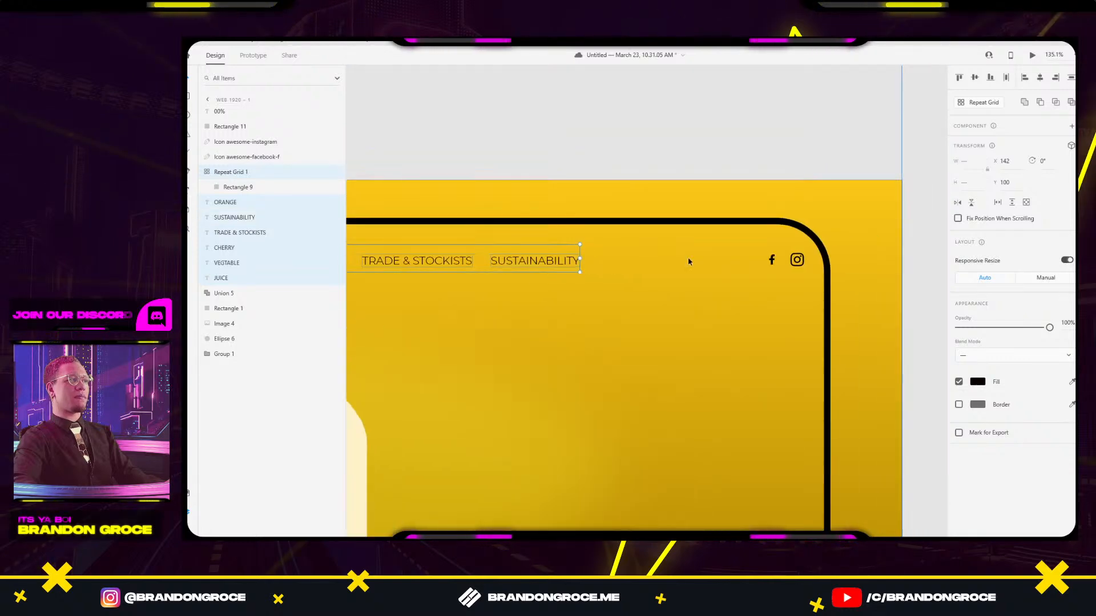
pyautogui.keyDown('shift'); pyautogui.click(770, 261); pyautogui.keyUp('shift')
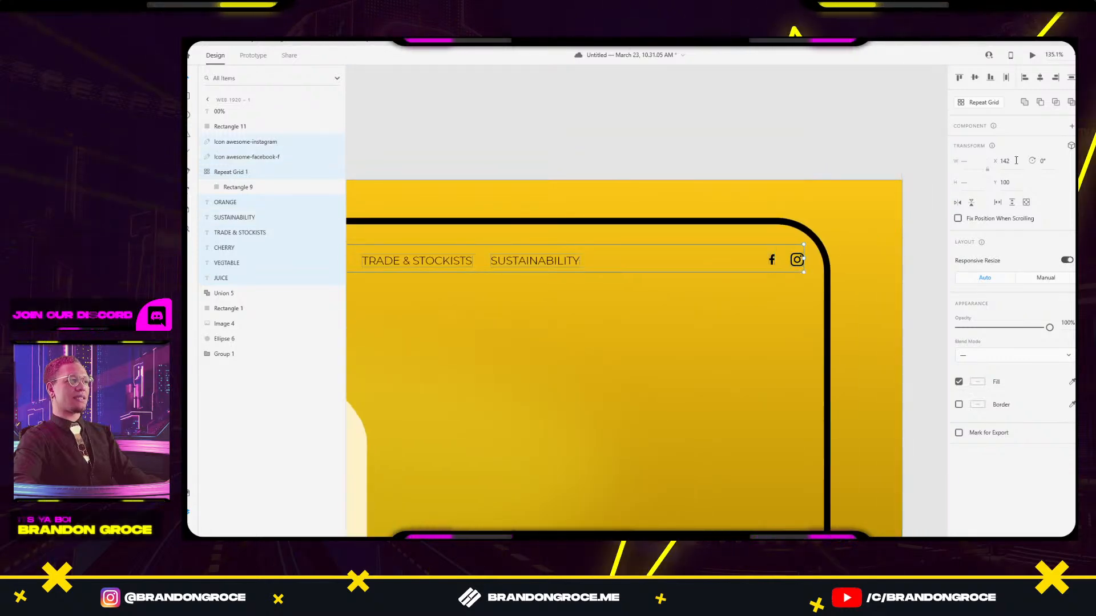
pyautogui.click(739, 136)
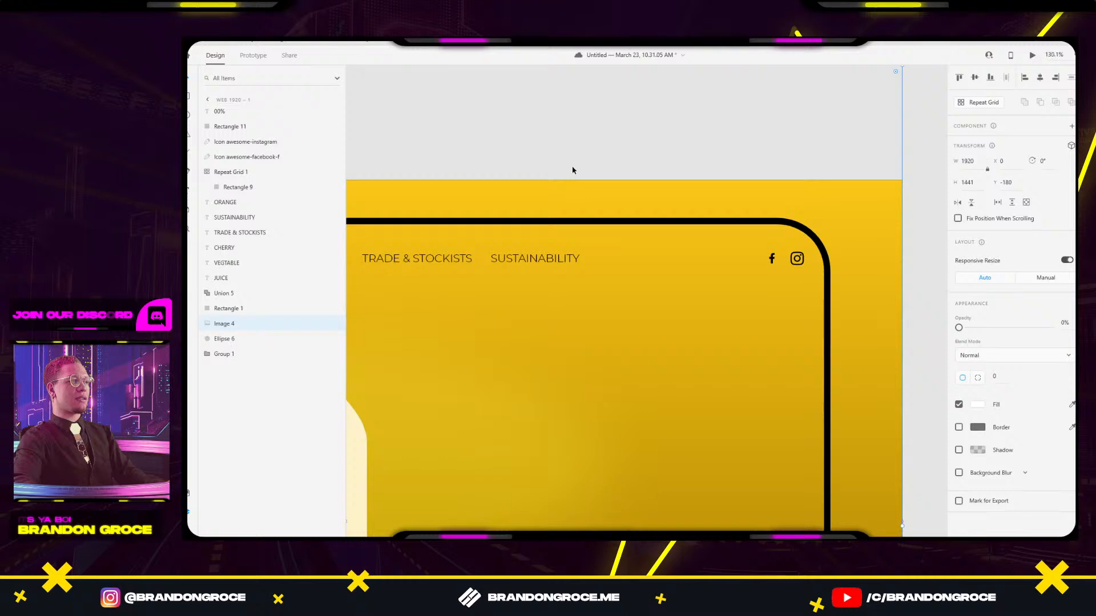
pyautogui.scroll(-3, 573, 167)
pyautogui.moveTo(547, 292); pyautogui.dragTo(644, 289)
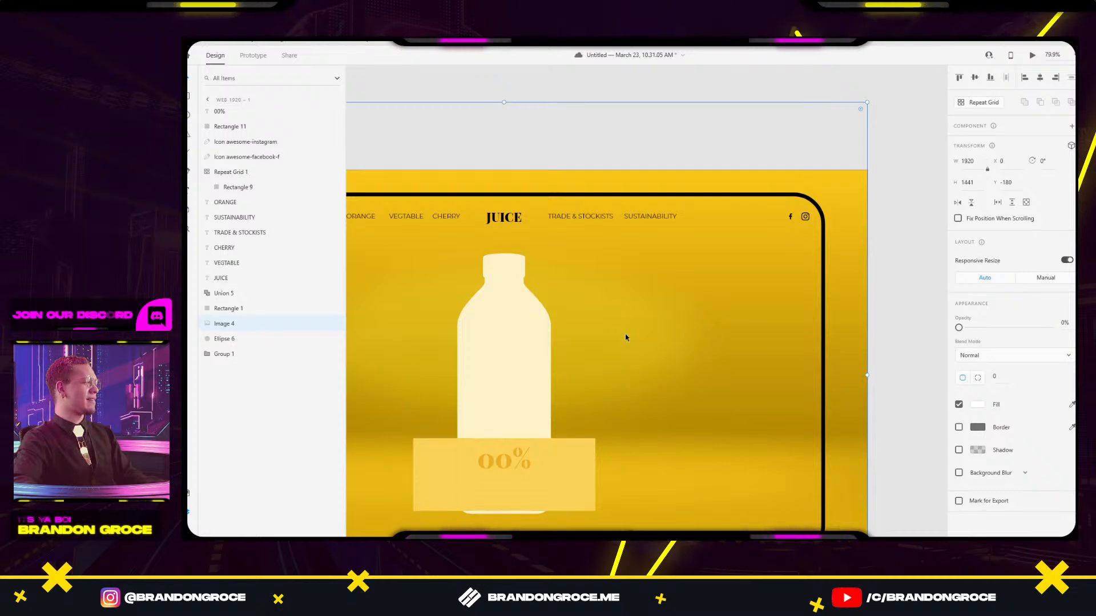
pyautogui.moveTo(717, 347); pyautogui.dragTo(777, 223)
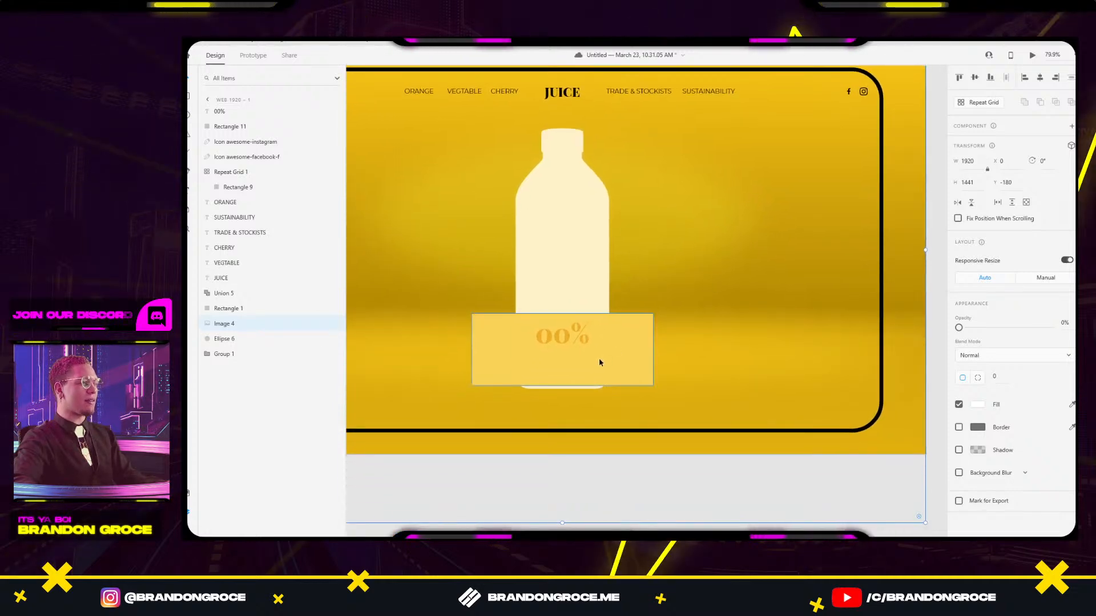
pyautogui.scroll(-3, 599, 361)
pyautogui.scroll(-1, 599, 362)
pyautogui.click(610, 363)
pyautogui.moveTo(494, 345); pyautogui.dragTo(691, 340)
pyautogui.scroll(5, 512, 209)
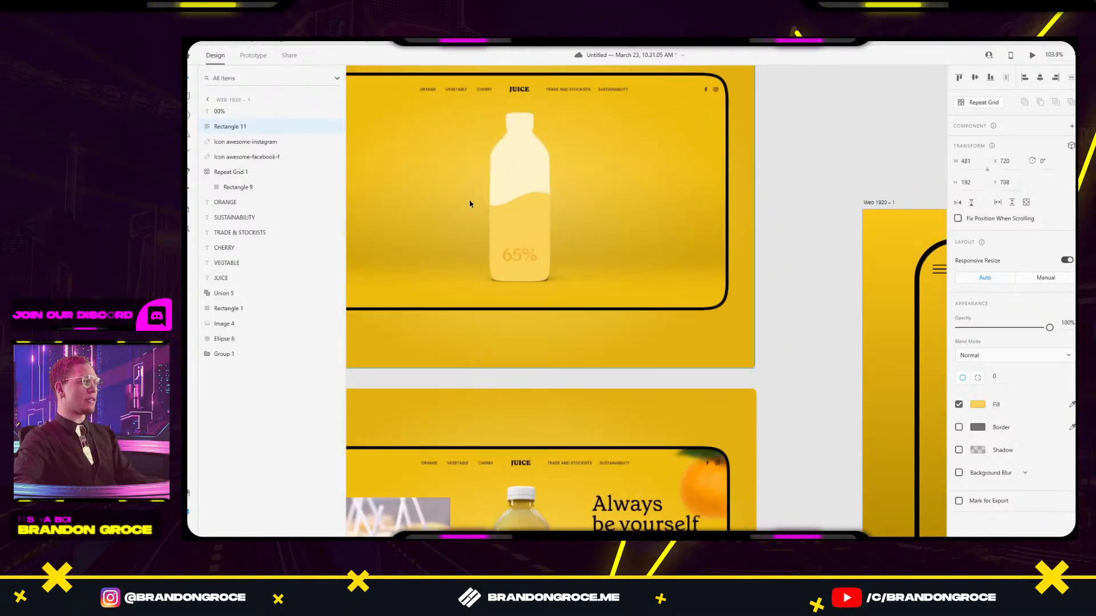
pyautogui.hotkey('alt', 'Tab')
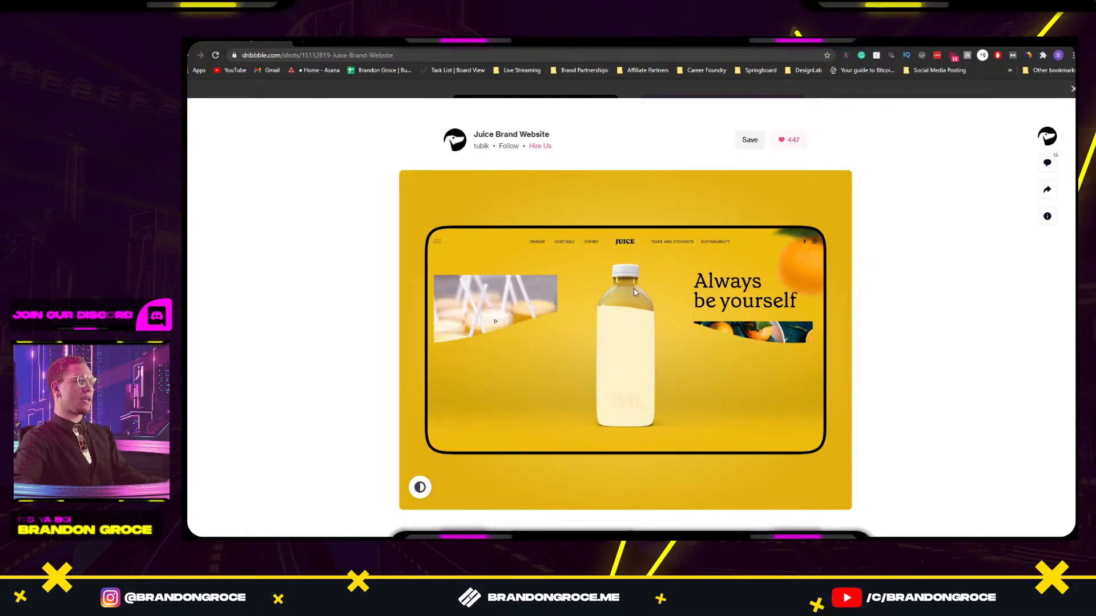
pyautogui.hotkey('alt', 'Tab')
pyautogui.scroll(-3, 549, 304)
pyautogui.moveTo(549, 303); pyautogui.dragTo(647, 257)
pyautogui.scroll(7, 633, 385)
pyautogui.moveTo(634, 385); pyautogui.dragTo(613, 324)
# Edit Image 1 in Photoshop as Image 1.psd, then return to Adobe XD.
pyautogui.rightClick(608, 317)
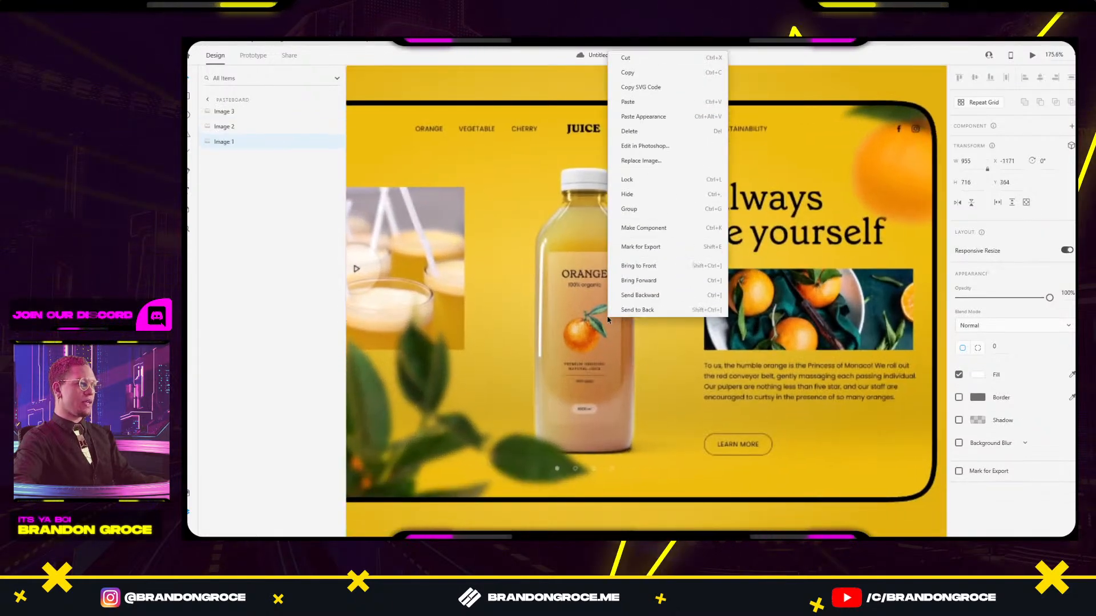
pyautogui.click(551, 303)
pyautogui.rightClick(574, 317)
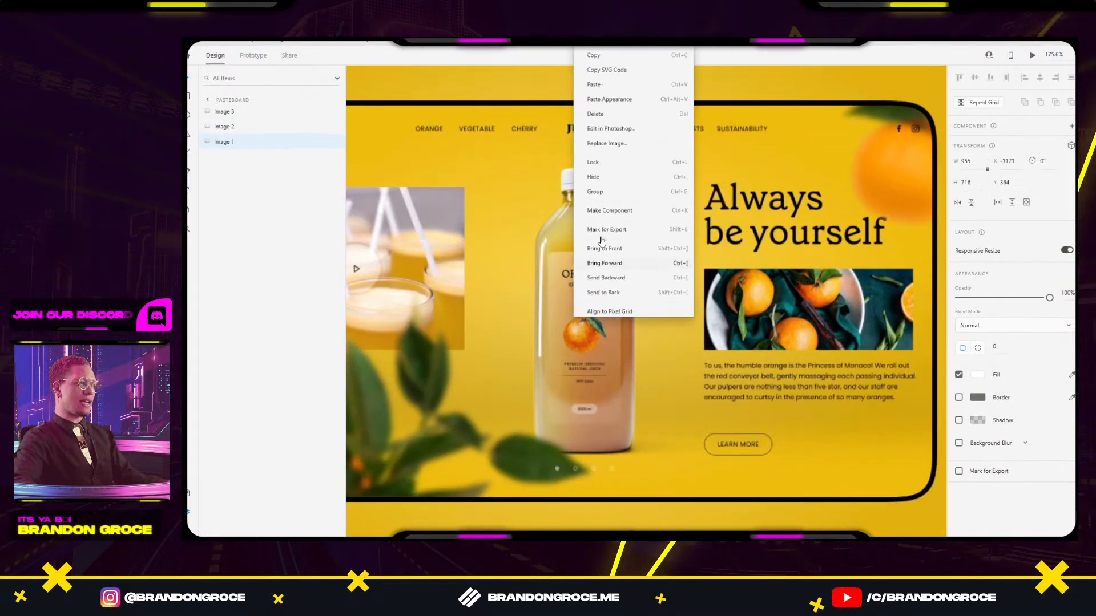
pyautogui.click(622, 129)
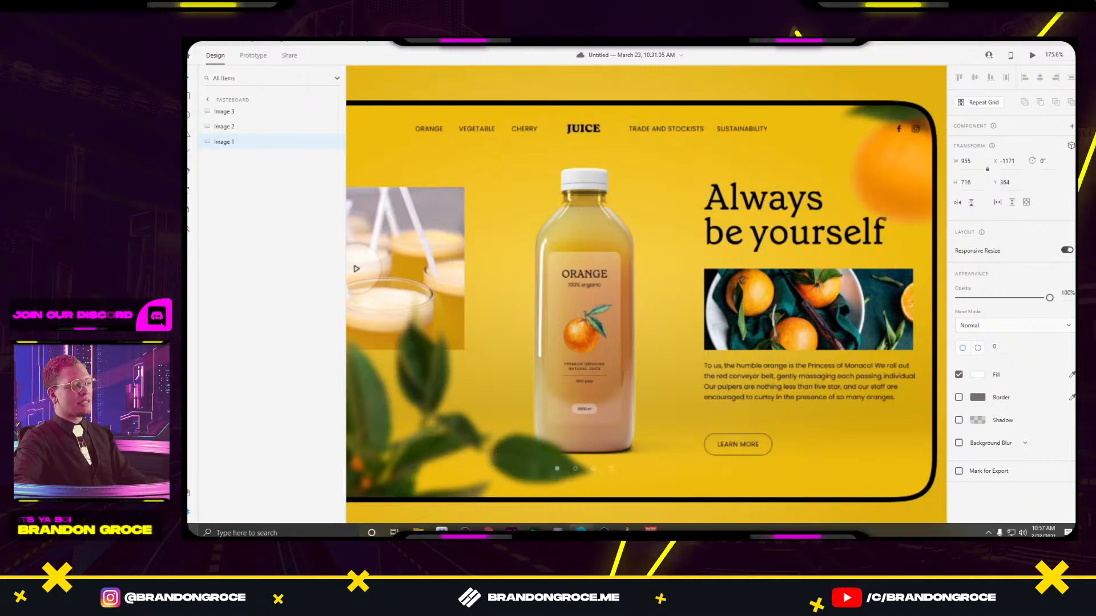
pyautogui.click(605, 530)
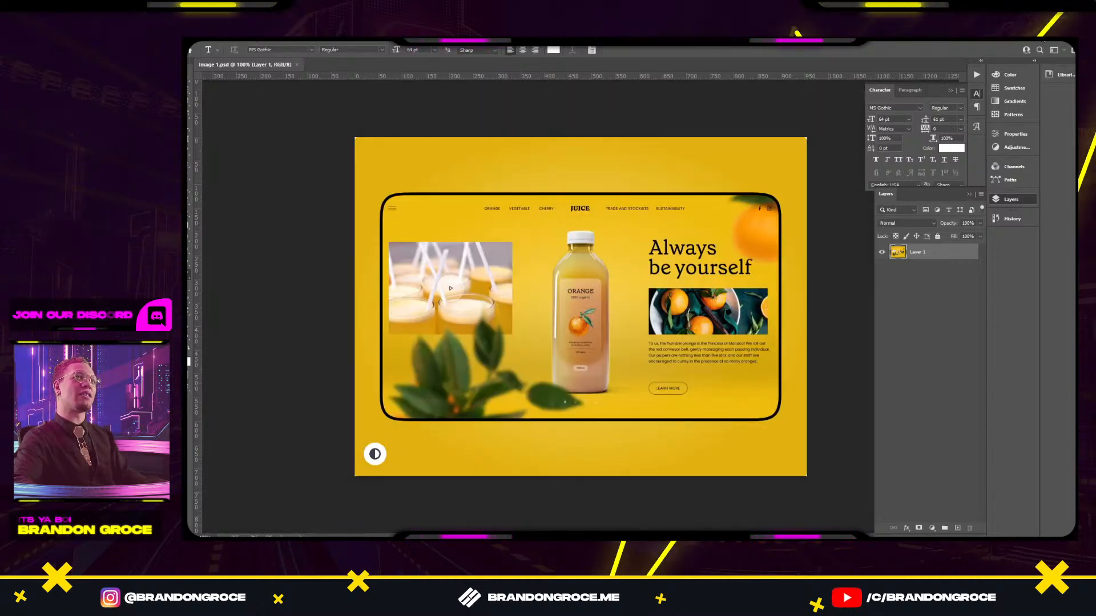
pyautogui.click(1043, 41)
# Alt-drag a copy of Image 1 below the original, then switch to Discord.
pyautogui.scroll(-5, 578, 324)
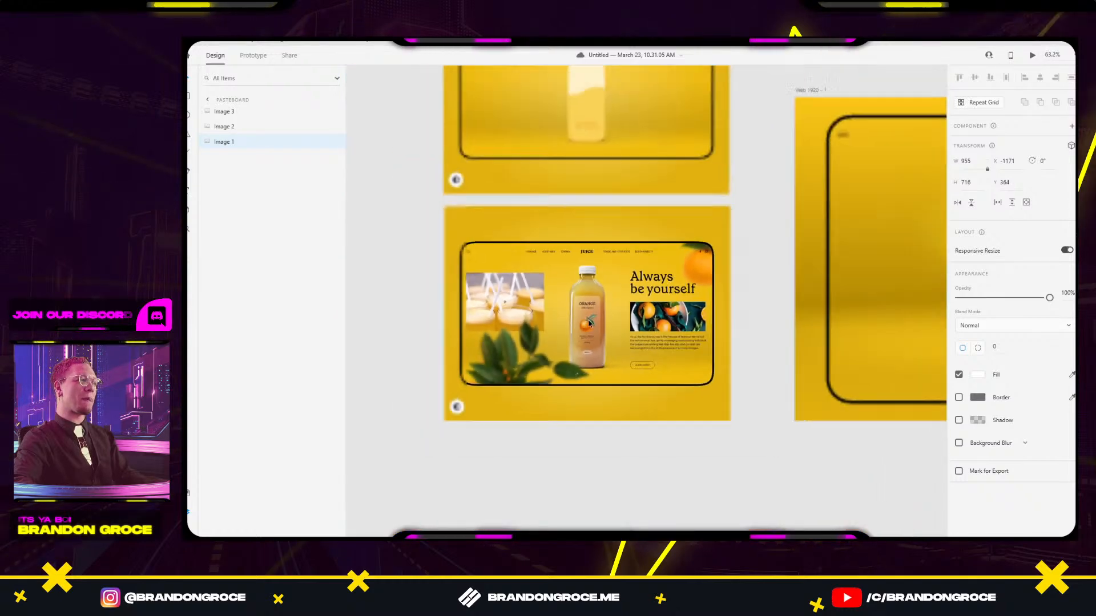
pyautogui.moveTo(576, 323); pyautogui.dragTo(569, 497)
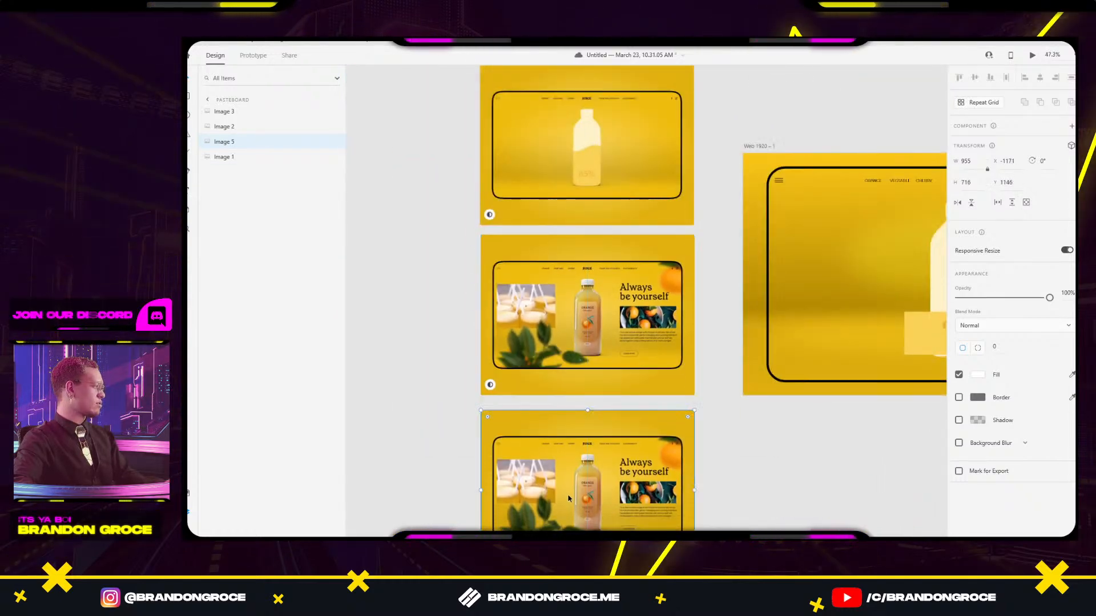
pyautogui.click(800, 514)
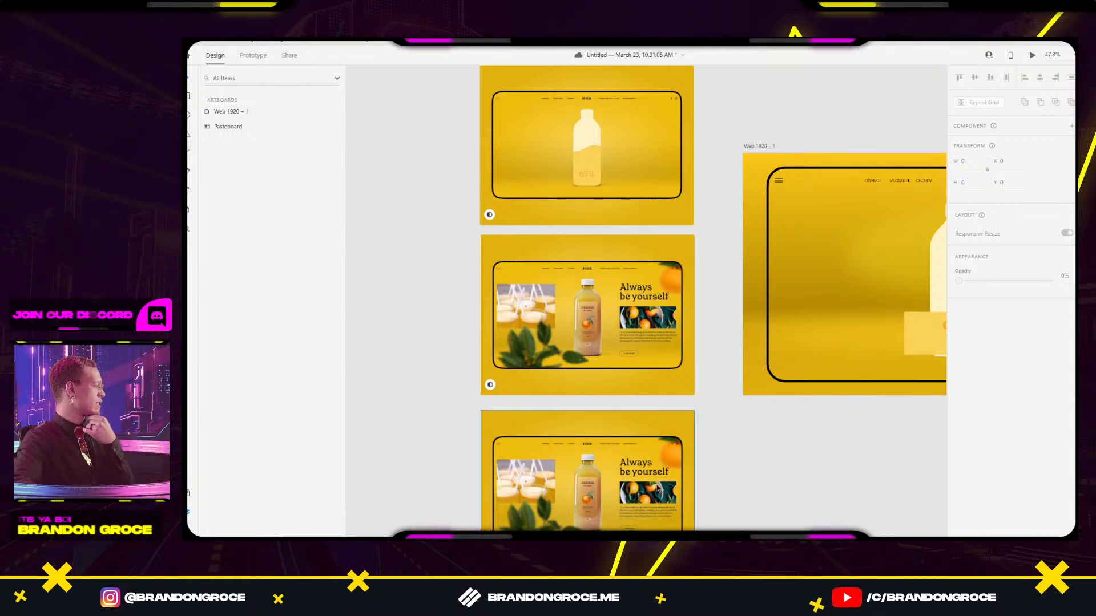
pyautogui.moveTo(650, 536)
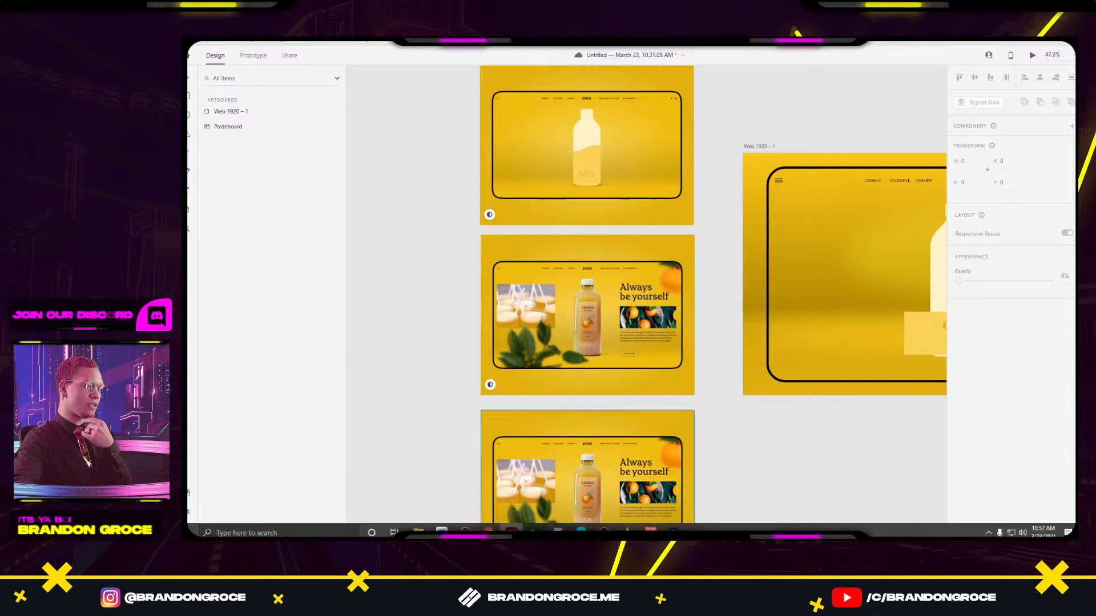
pyautogui.click(558, 531)
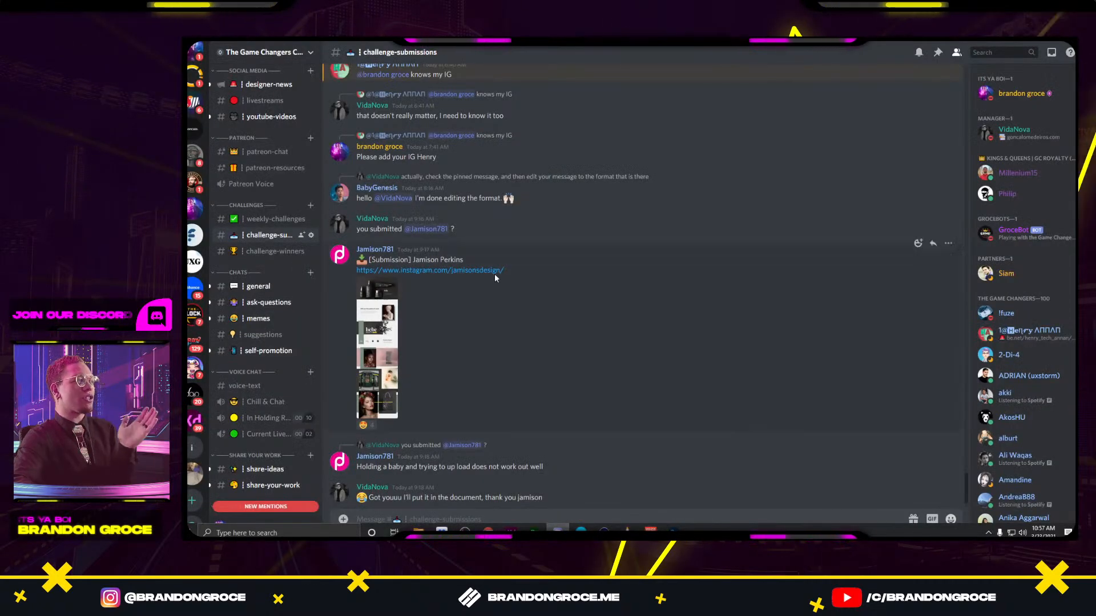
# Browse the general, ask-questions and memes channels, view the Nike meme, then open suggestions.
pyautogui.click(244, 291)
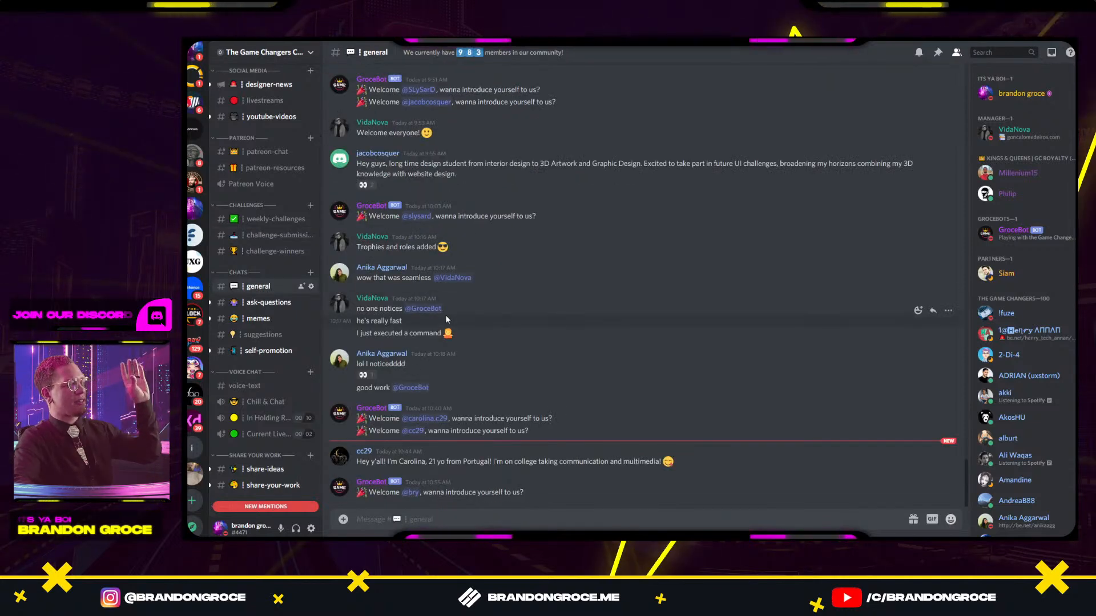
pyautogui.click(262, 304)
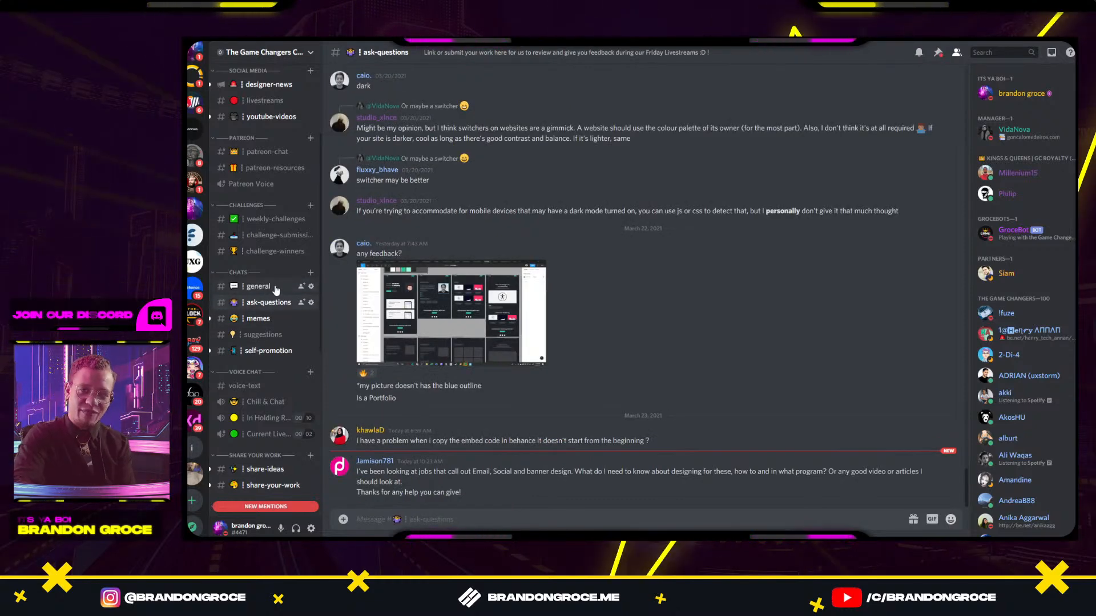
pyautogui.click(269, 319)
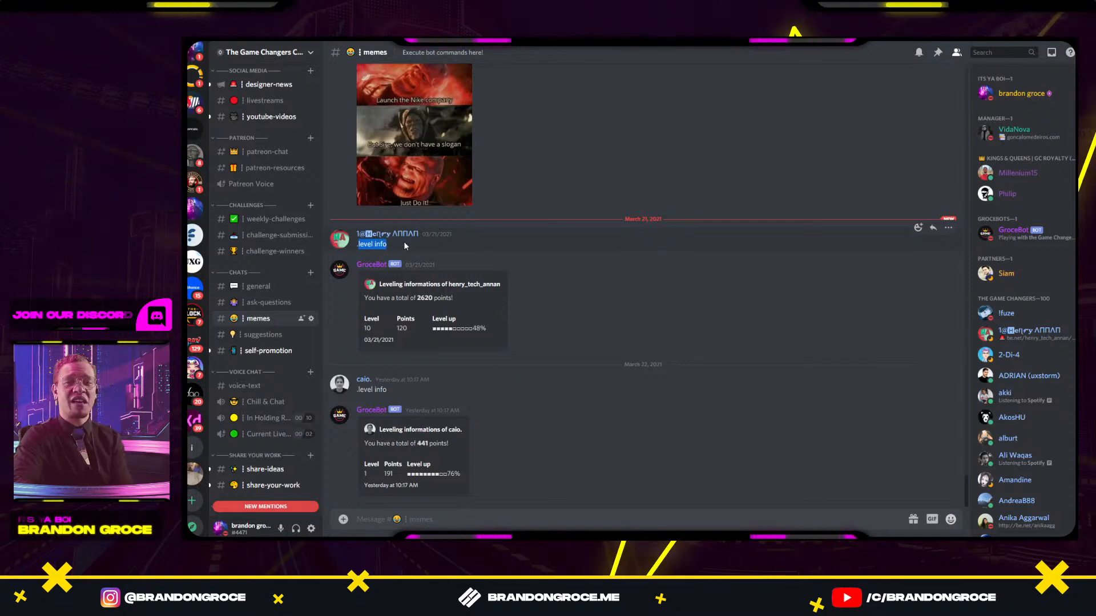
pyautogui.scroll(3, 405, 238)
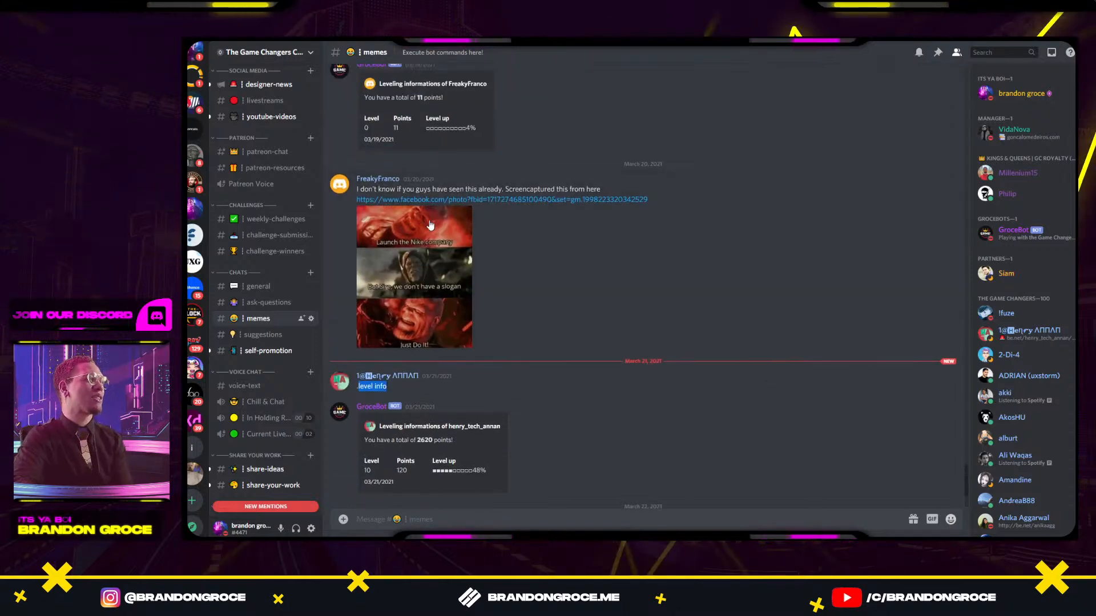
pyautogui.click(440, 250)
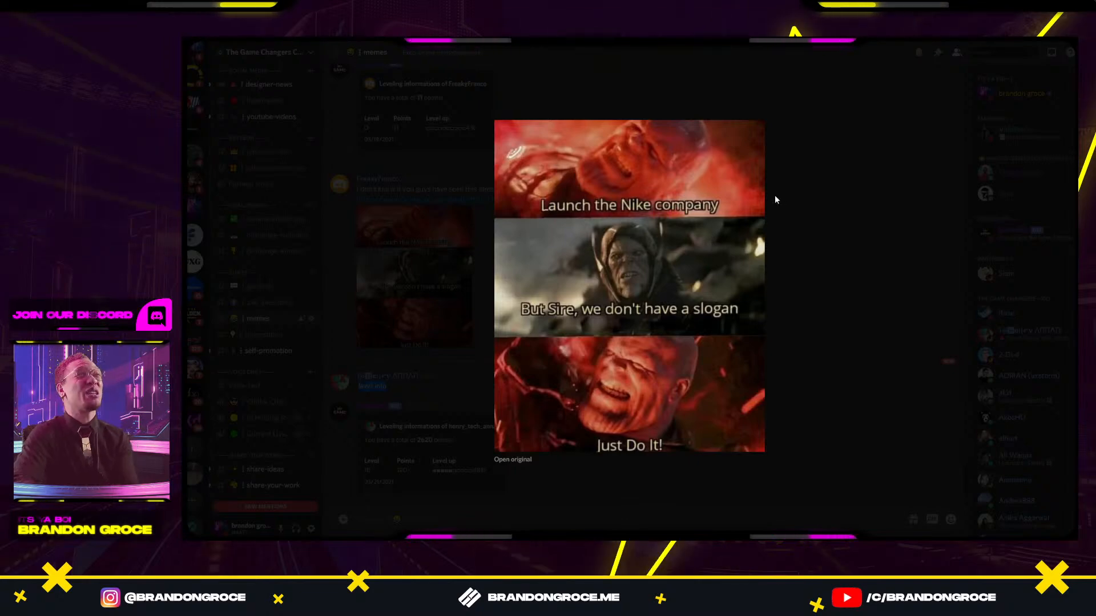
pyautogui.click(831, 178)
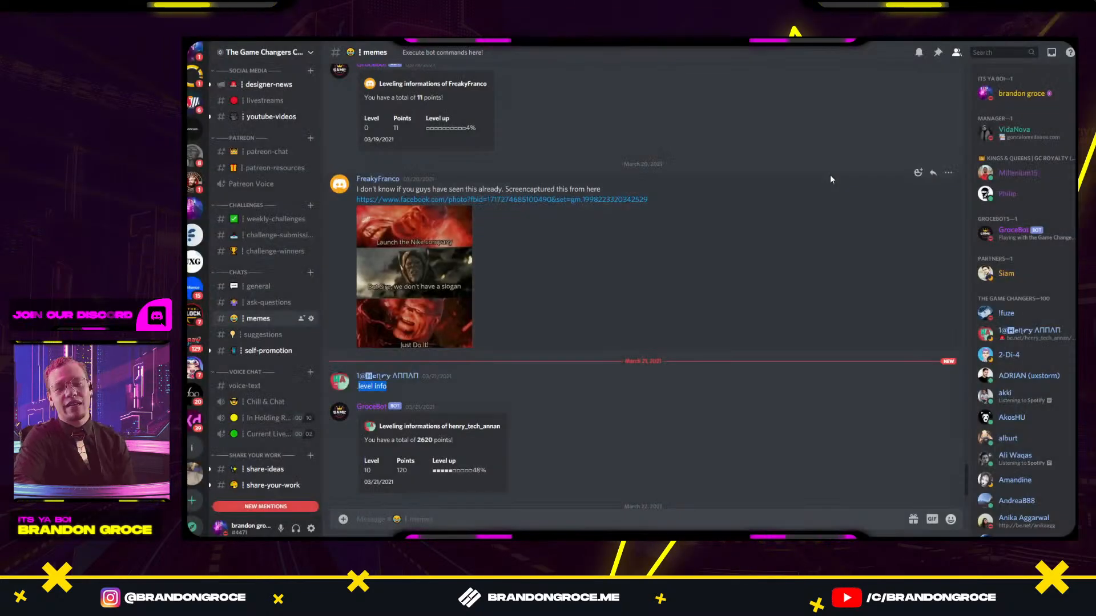
pyautogui.click(247, 338)
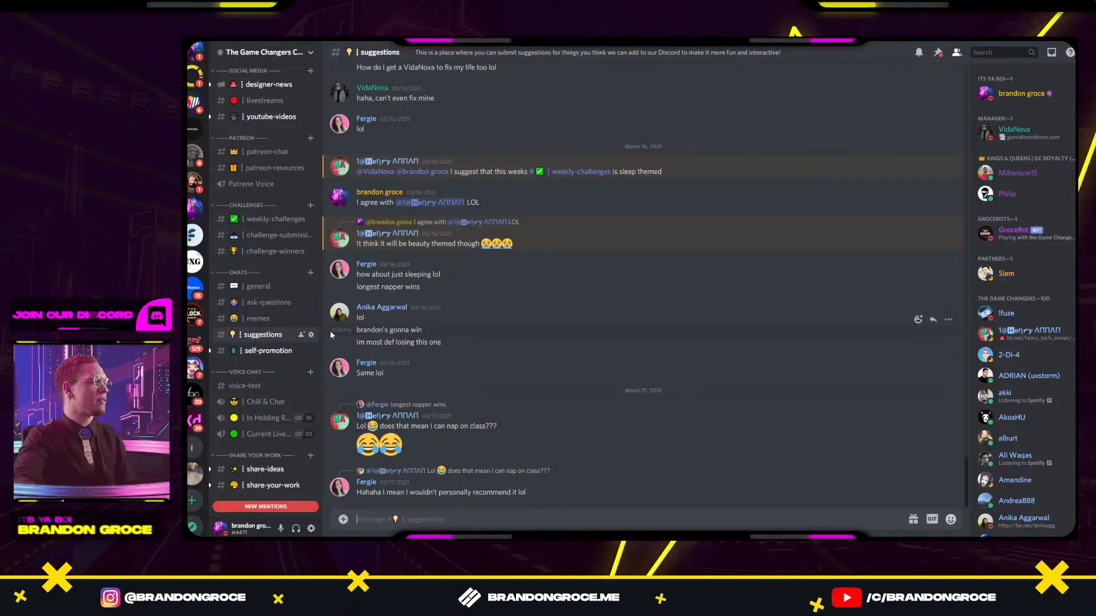
# Browse the self-promotion, share-ideas and share-your-work channels.
pyautogui.click(254, 349)
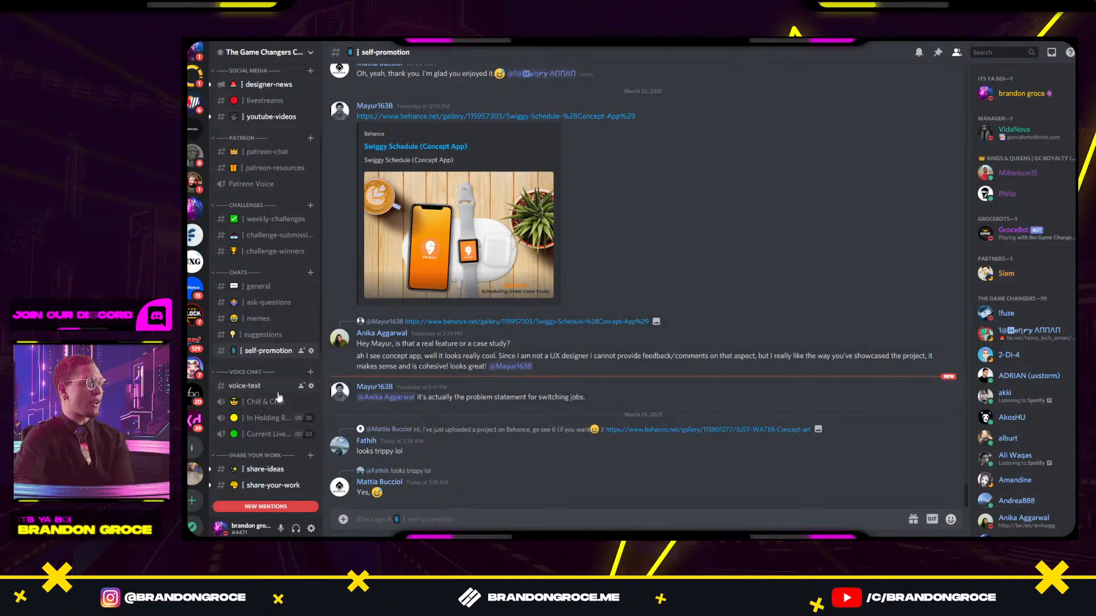
pyautogui.scroll(-2, 264, 448)
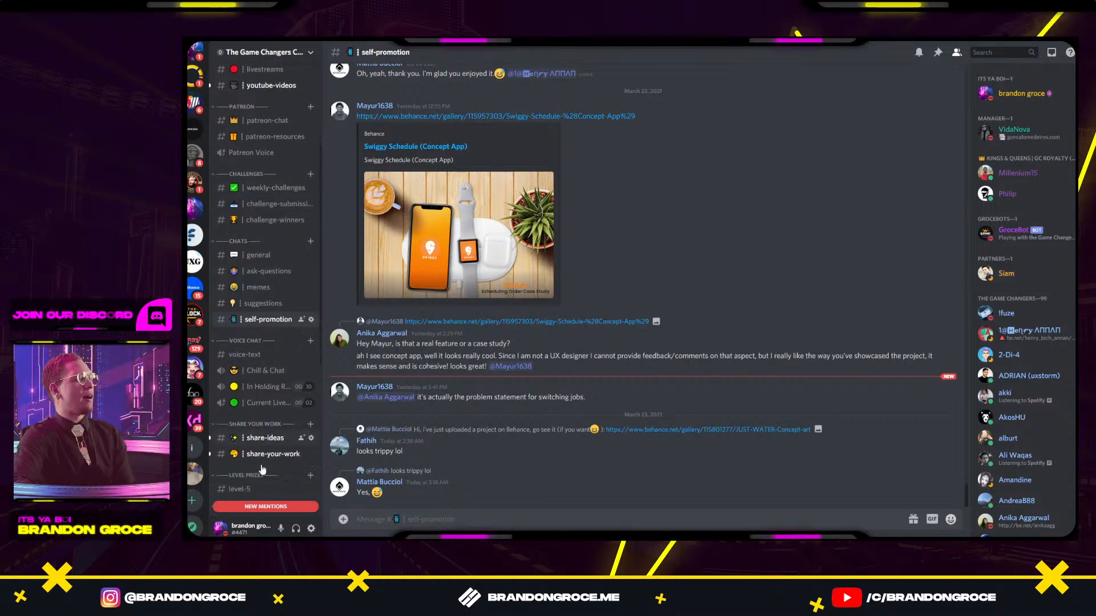
pyautogui.click(266, 422)
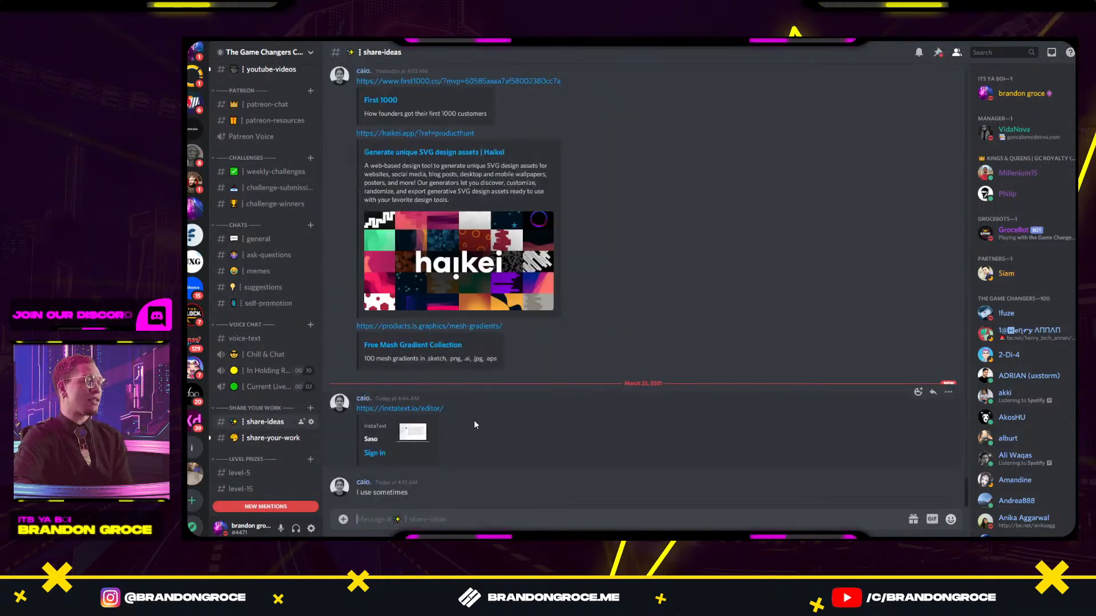
pyautogui.click(295, 437)
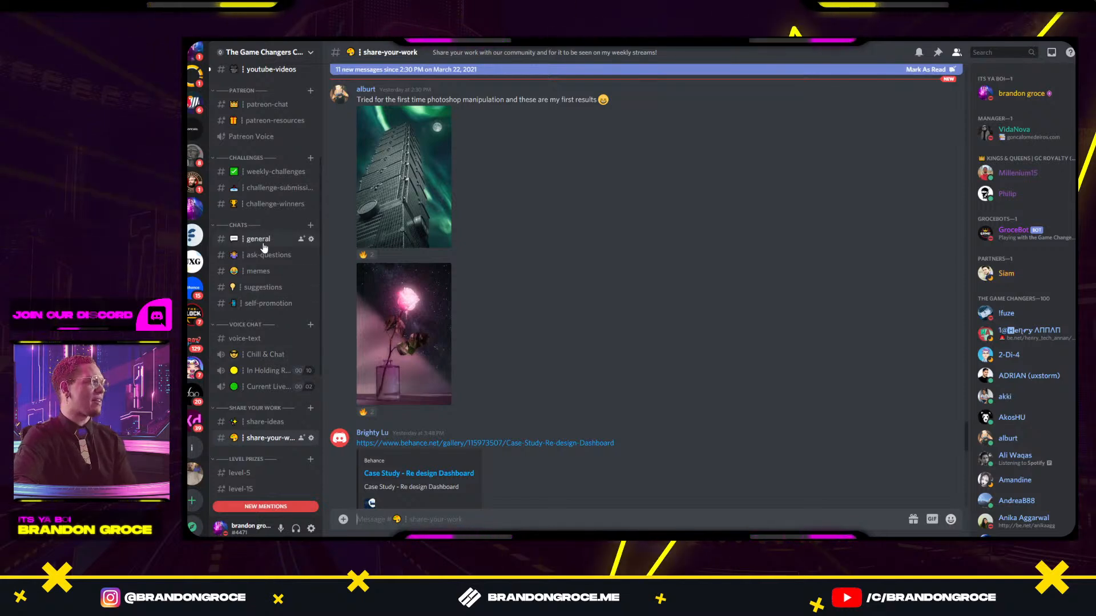
pyautogui.scroll(1, 264, 247)
pyautogui.scroll(1, 264, 247)
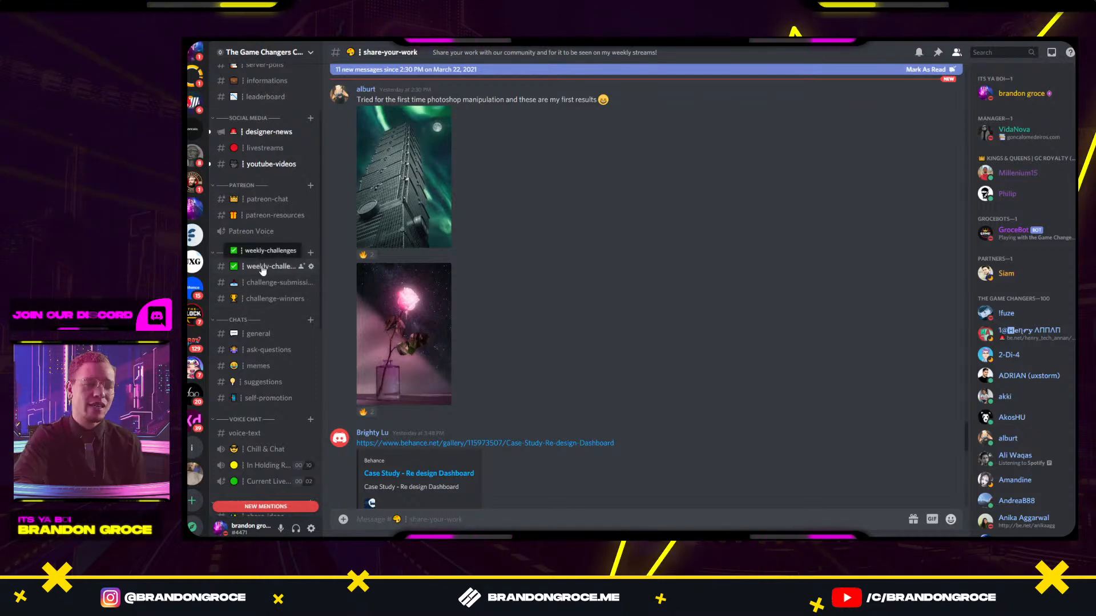
# Visit the challenge channels and add a reaction to the latest challenge-winners announcement.
pyautogui.click(263, 267)
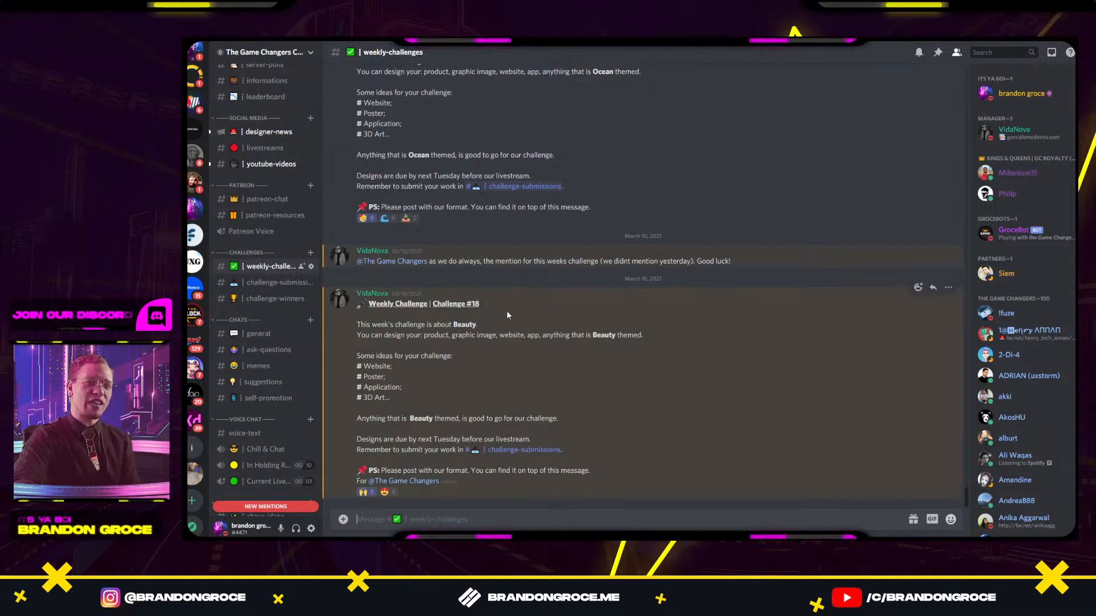
pyautogui.click(268, 282)
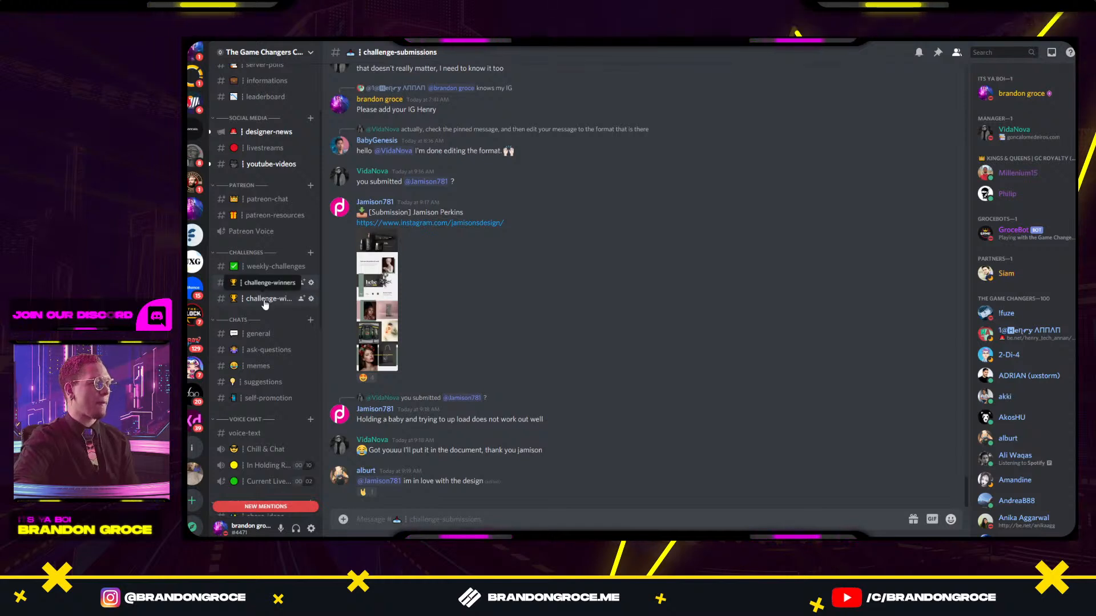
pyautogui.click(293, 297)
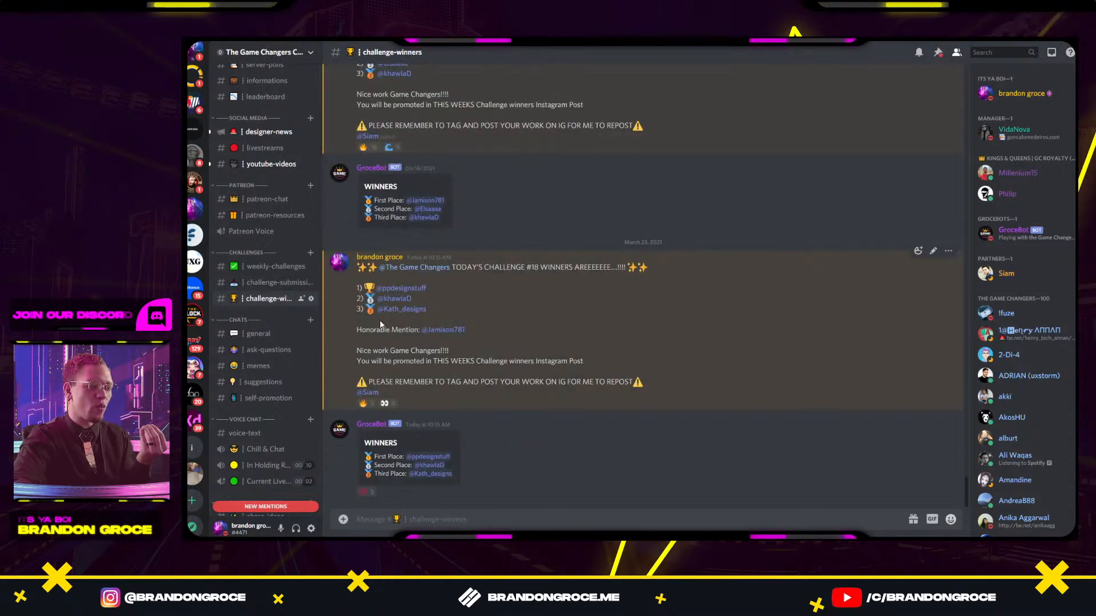
pyautogui.click(366, 493)
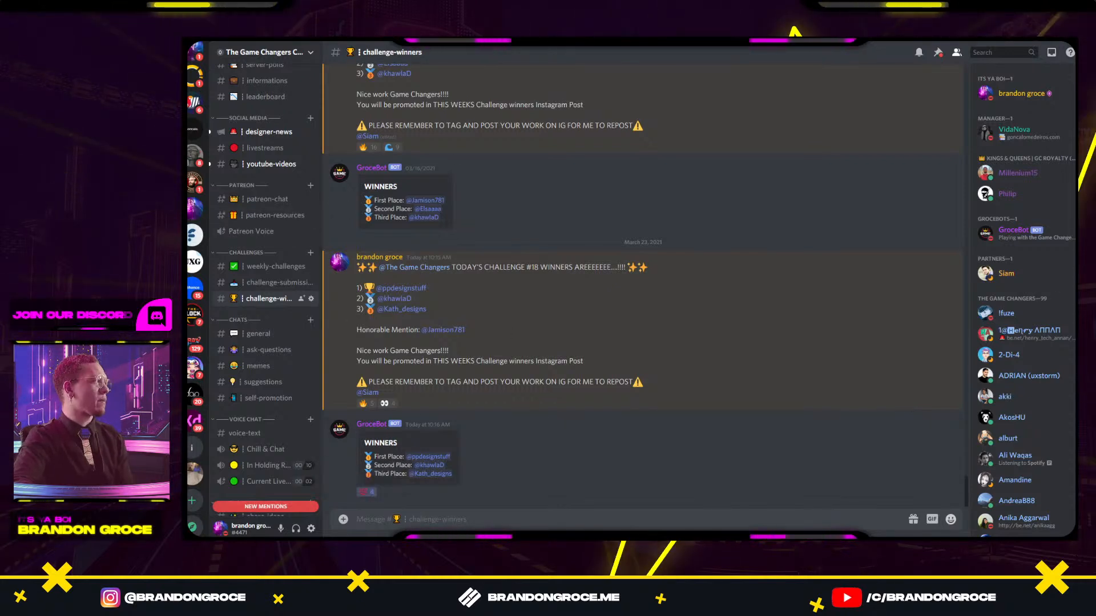
# Stretch the pale yellow band behind 00% across the full hero artboard width.
pyautogui.click(1054, 43)
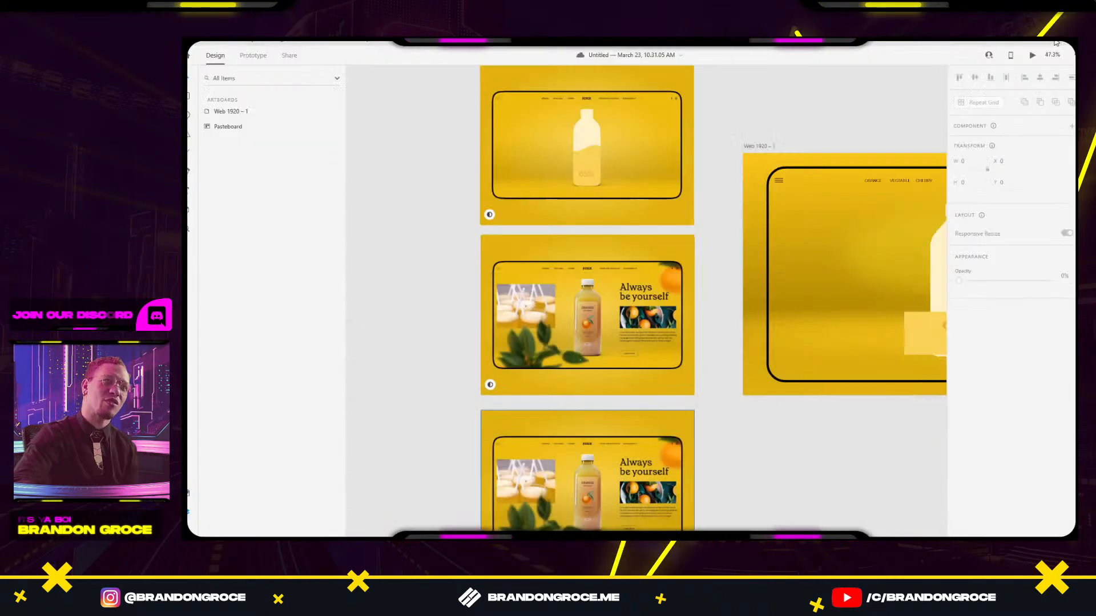
pyautogui.moveTo(834, 201); pyautogui.dragTo(641, 177)
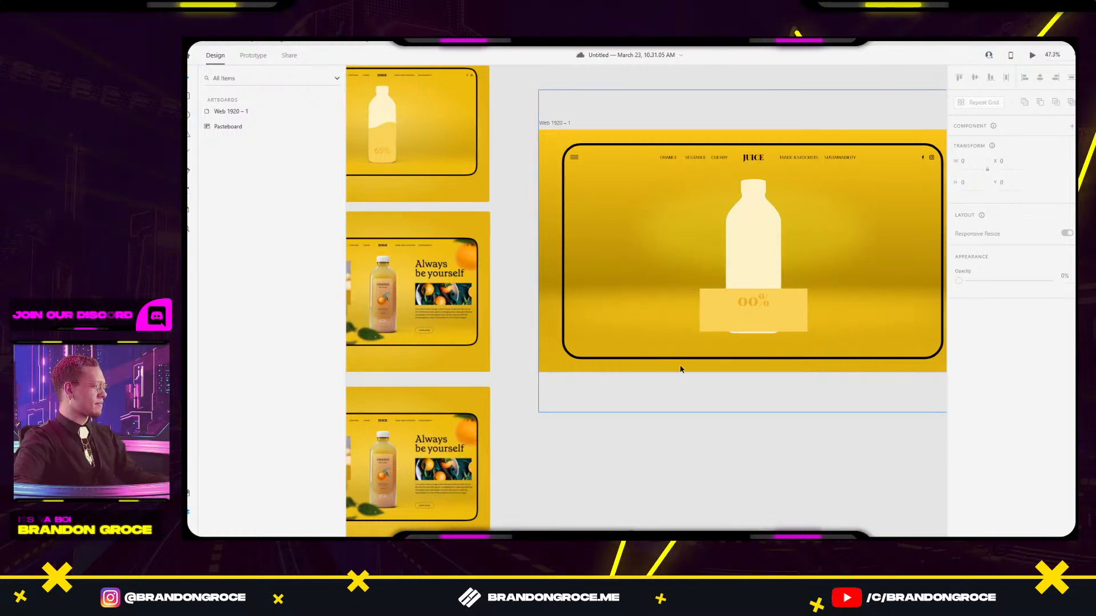
pyautogui.click(703, 312)
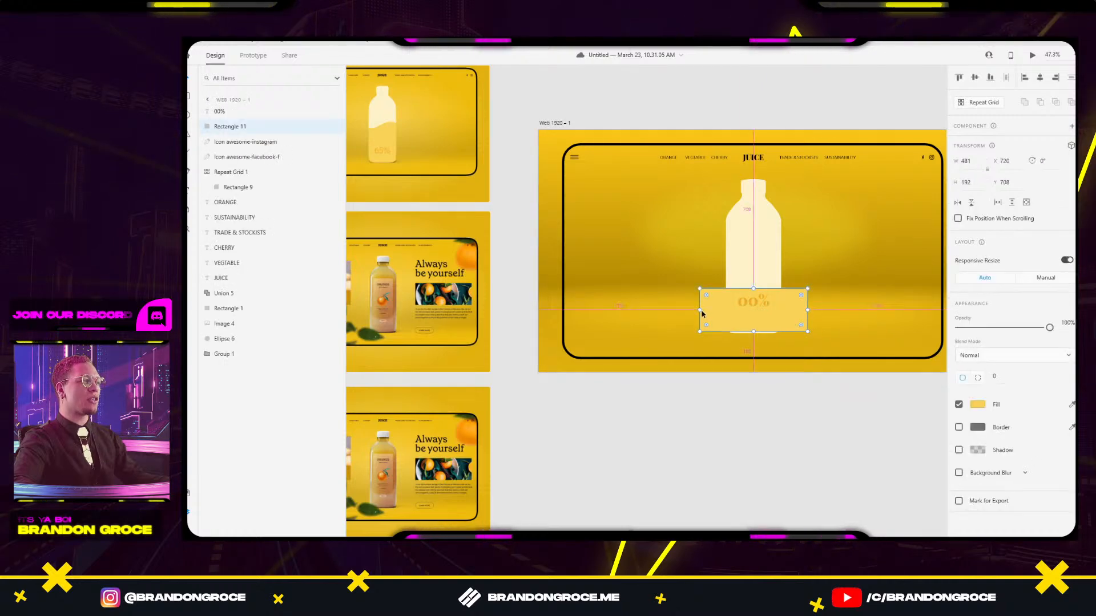
pyautogui.moveTo(698, 310); pyautogui.dragTo(562, 314)
# In the Photoshop mockup, select a rectangle around the juice bottle.
pyautogui.hotkey('alt', 'Tab')
pyautogui.click(639, 240)
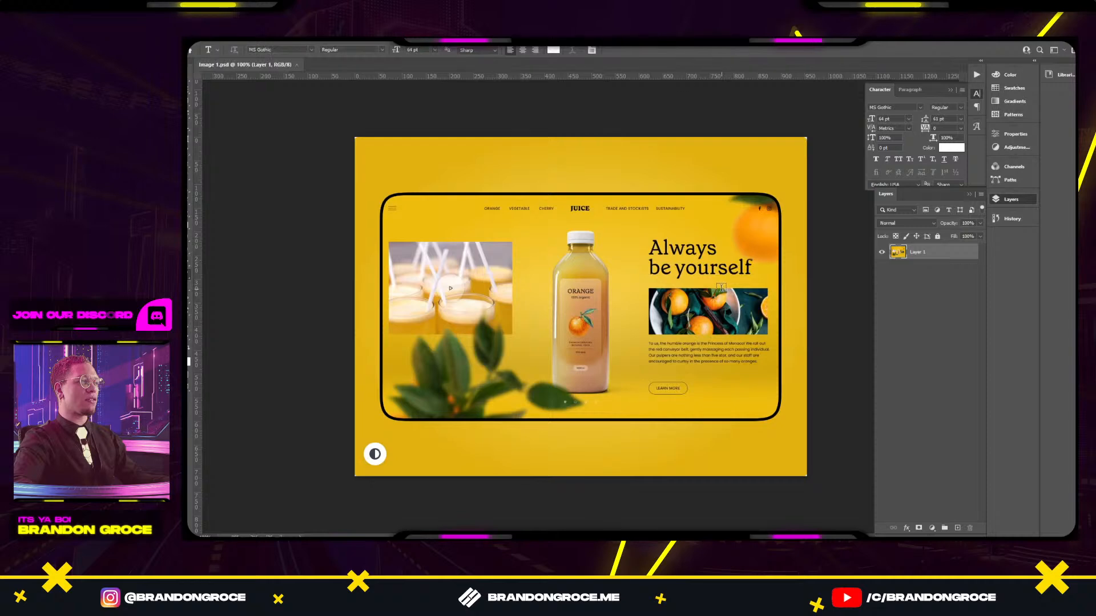
pyautogui.scroll(2, 532, 255)
pyautogui.press('w')
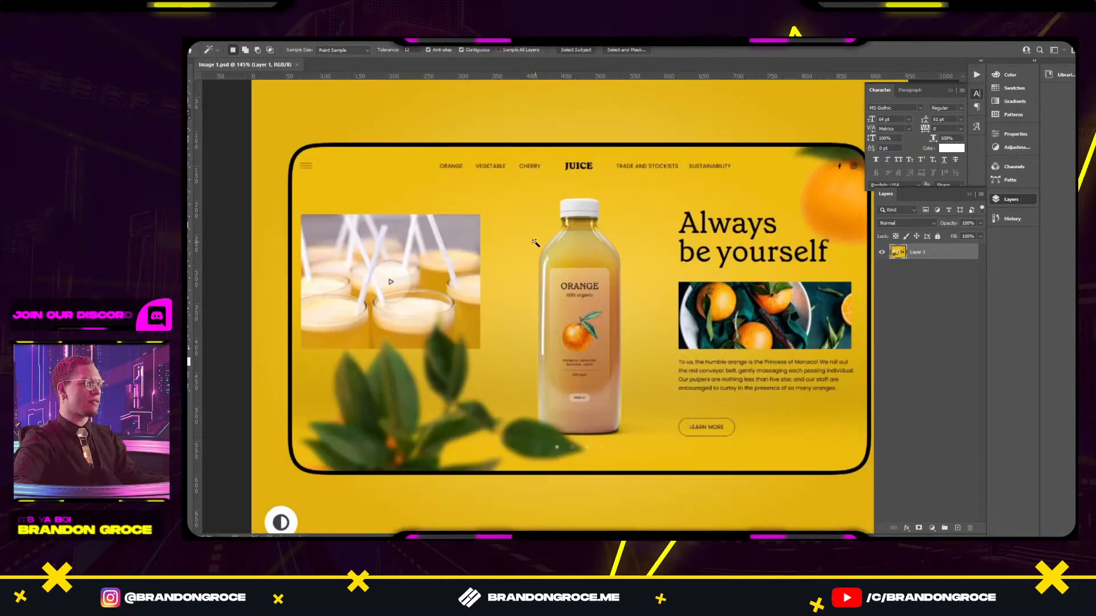
pyautogui.moveTo(523, 191); pyautogui.dragTo(630, 439)
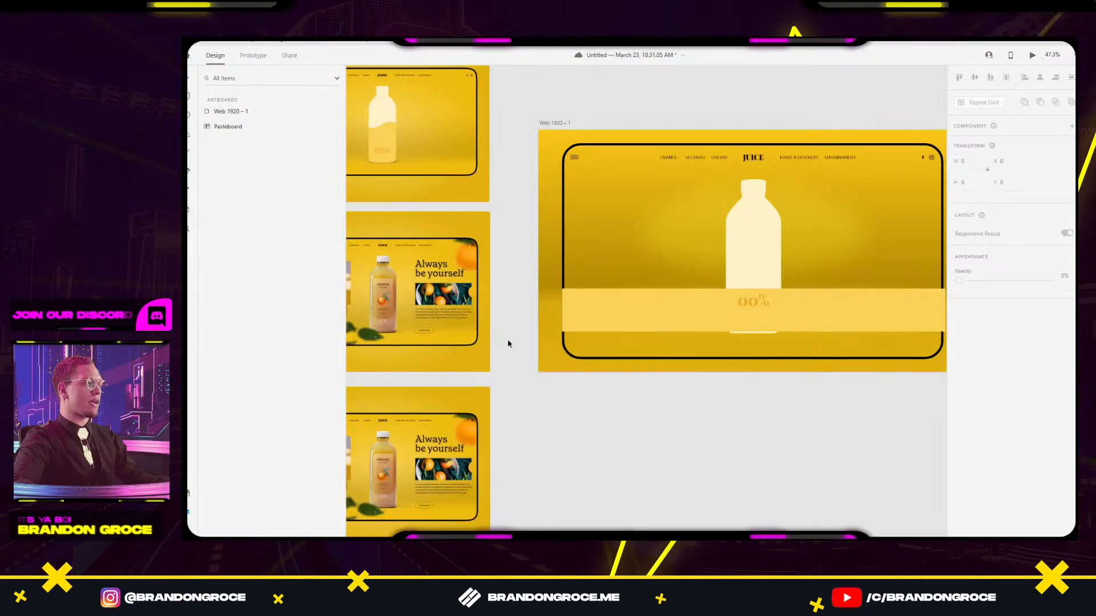
pyautogui.moveTo(508, 341); pyautogui.dragTo(664, 372)
pyautogui.hotkey('alt', 'Tab')
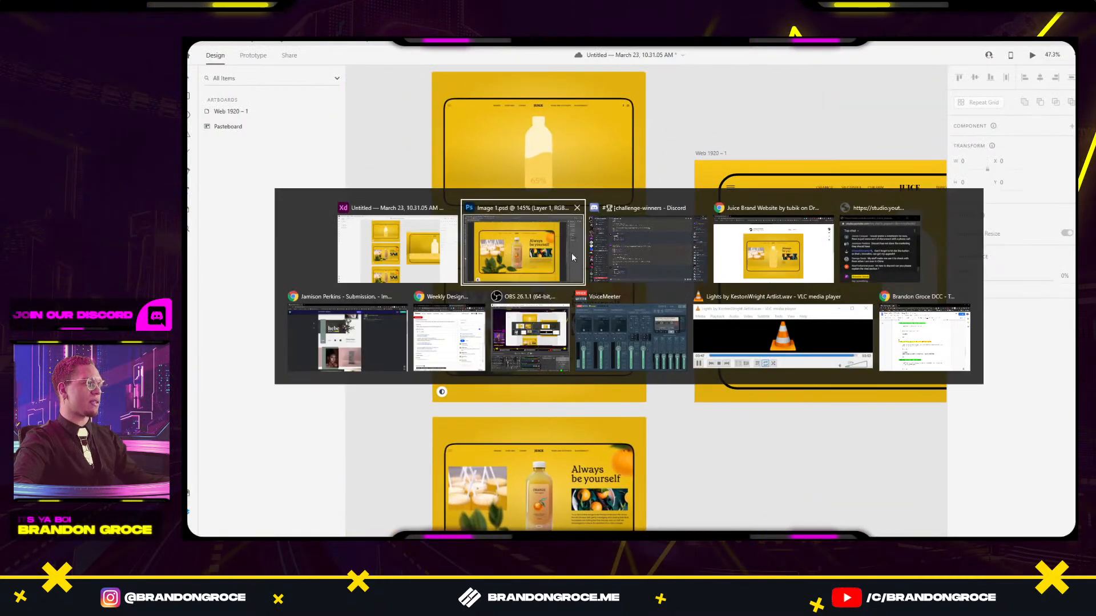
# Snip the juice bottle from the Dribbble Juice Brand Website shot with Win+Shift+S.
pyautogui.click(788, 257)
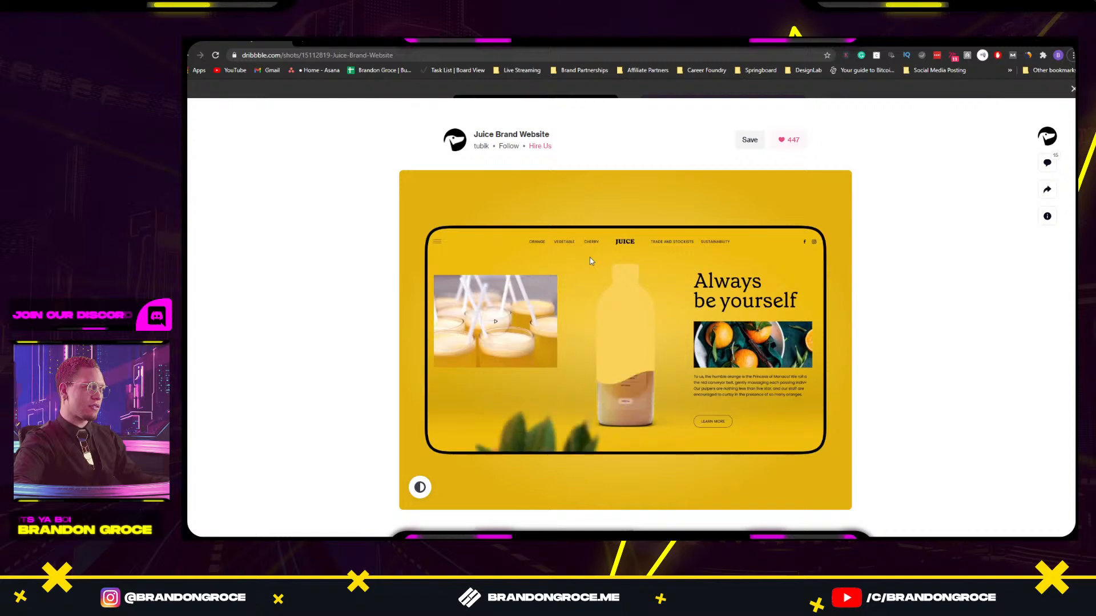
pyautogui.press('super+shift+s')
pyautogui.press('Escape')
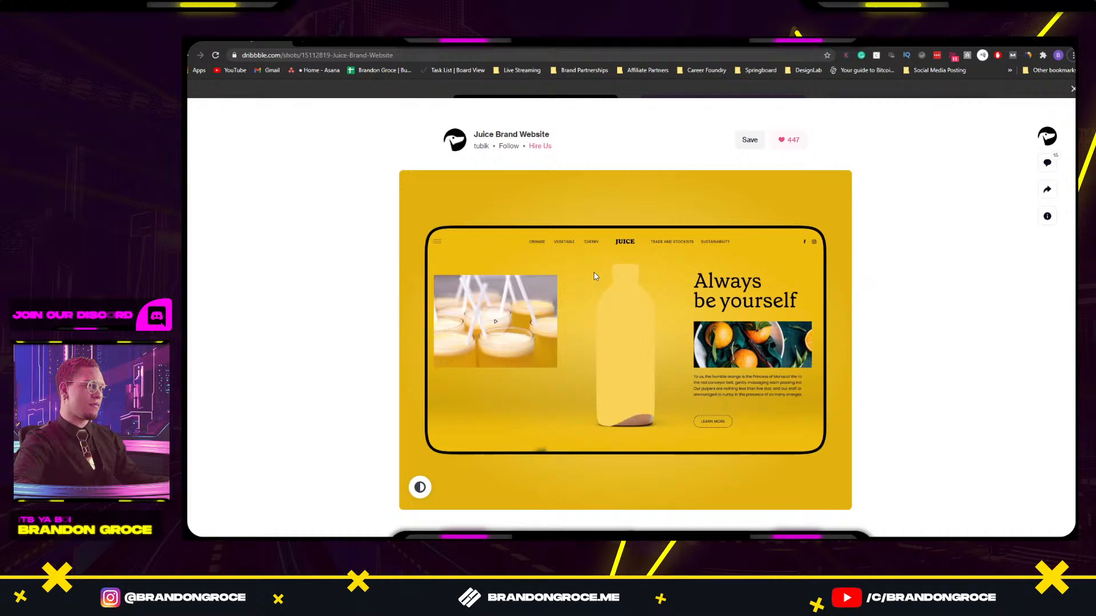
pyautogui.press('super+shift+s')
pyautogui.moveTo(586, 255); pyautogui.dragTo(663, 430)
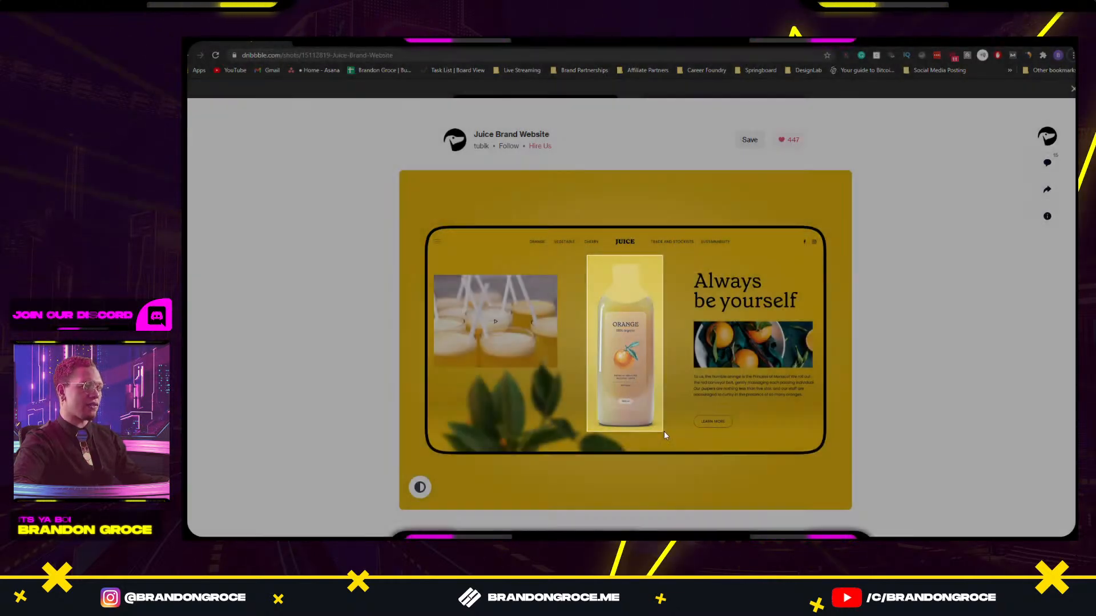
pyautogui.hotkey('alt', 'Tab')
# Paste the captured bottle and place it over the third mockup's bottle.
pyautogui.moveTo(656, 471); pyautogui.dragTo(703, 357)
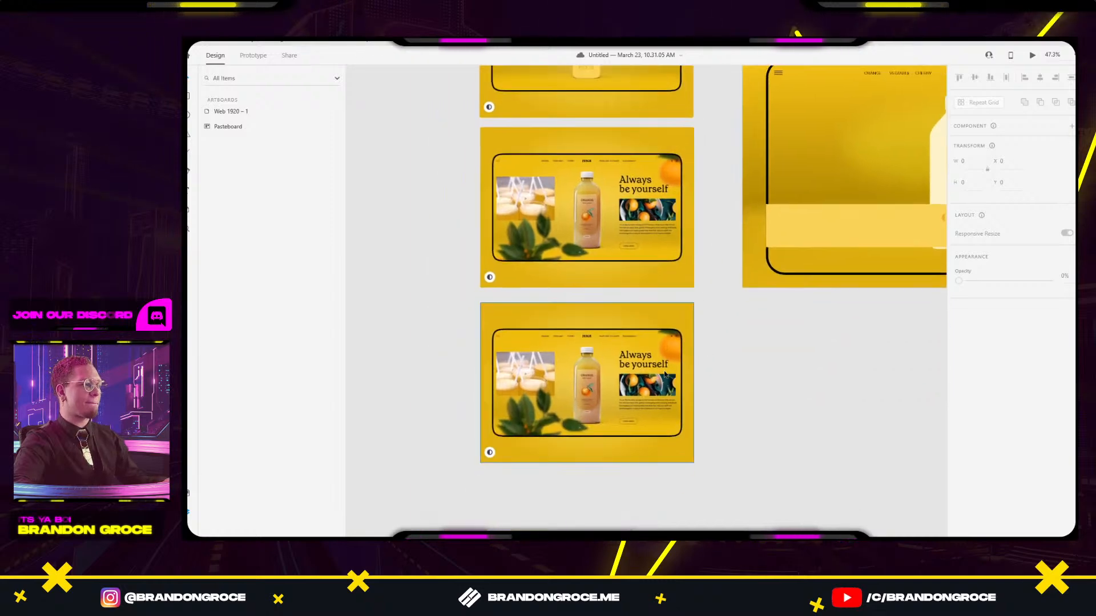
pyautogui.hotkey('ctrl', 'v')
pyautogui.moveTo(653, 296); pyautogui.dragTo(606, 370)
pyautogui.scroll(2, 593, 389)
pyautogui.scroll(6, 593, 389)
pyautogui.hotkey('alt', 'Tab')
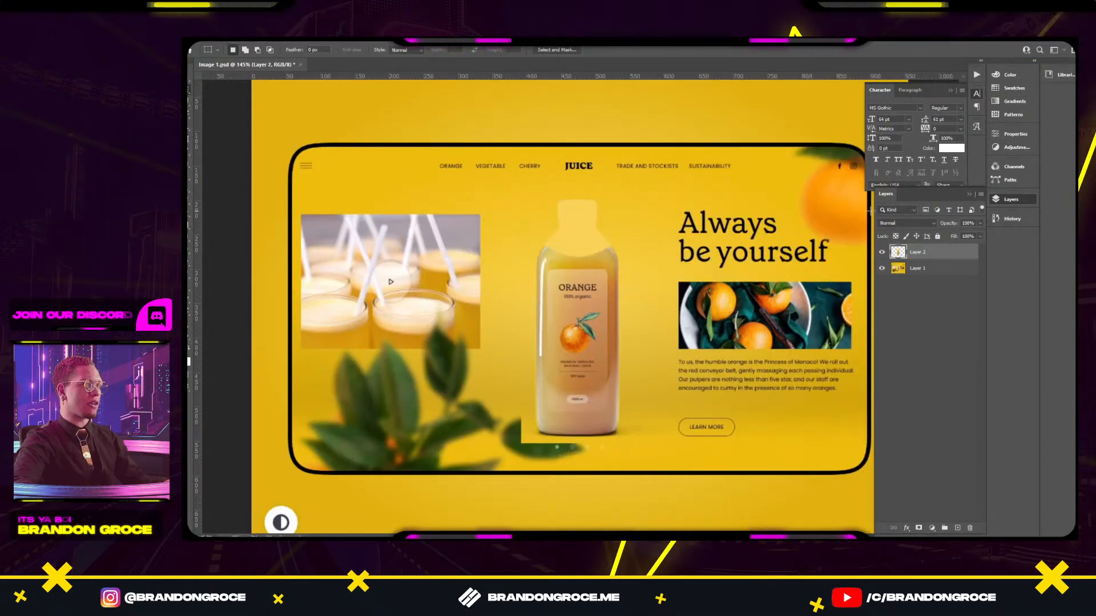
# Align Layer 2 with the original bottle at reduced opacity, then restore 100% opacity.
pyautogui.moveTo(947, 227); pyautogui.dragTo(913, 230)
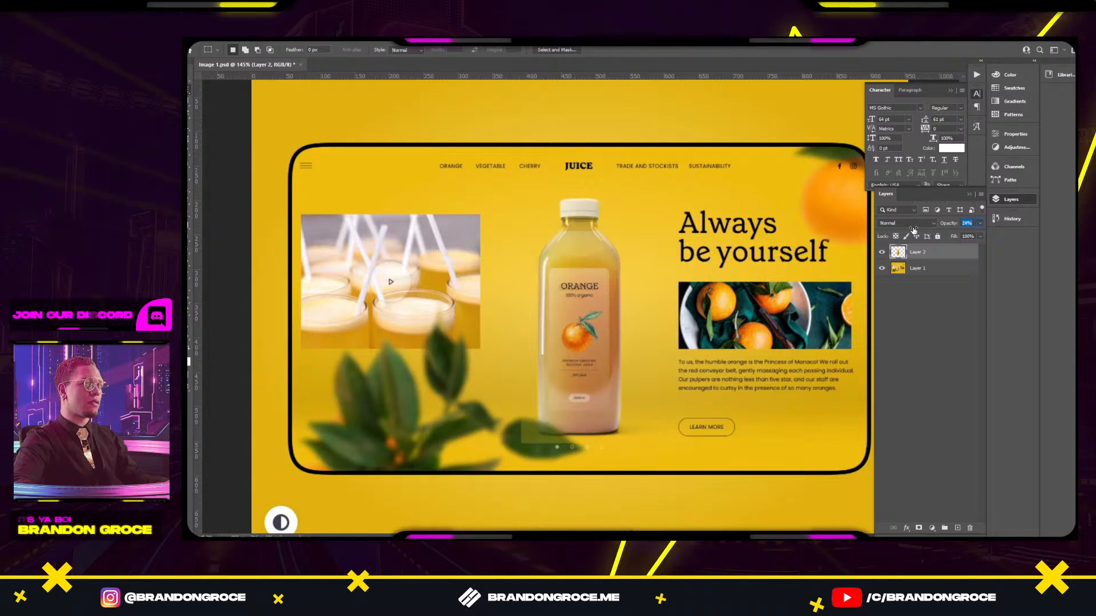
pyautogui.press('v')
pyautogui.scroll(2, 590, 272)
pyautogui.moveTo(591, 308); pyautogui.dragTo(602, 306)
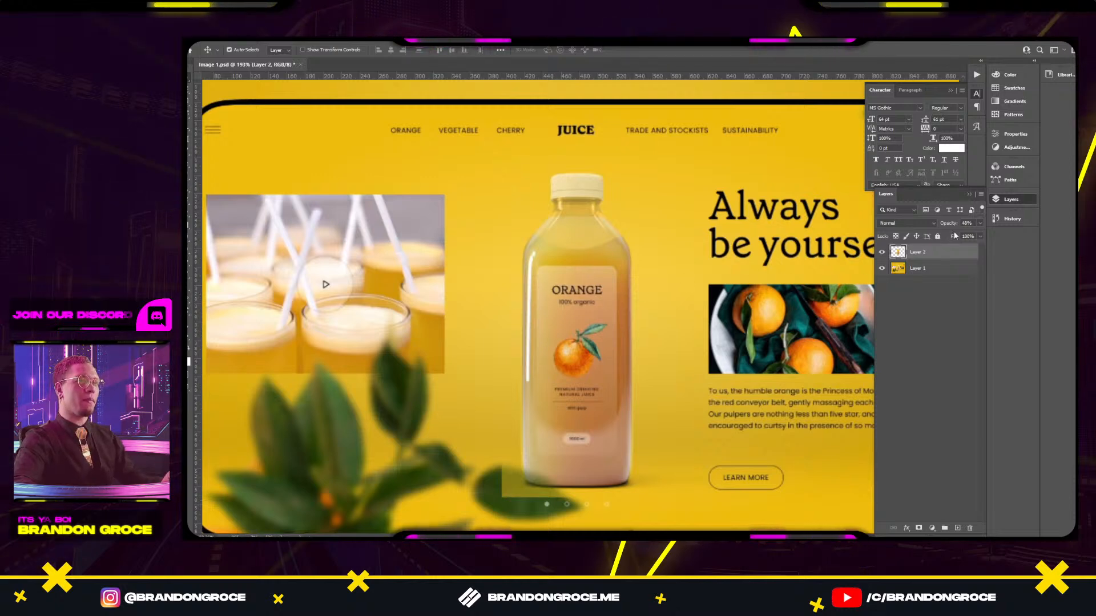
pyautogui.moveTo(954, 227); pyautogui.dragTo(1047, 252)
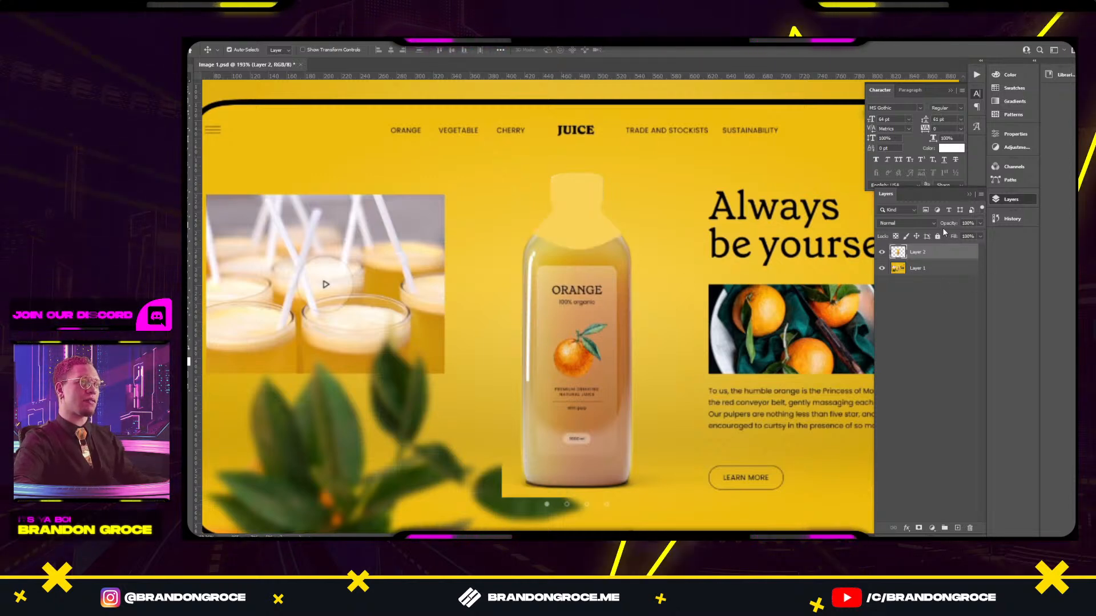
# Mask Layer 2 around the bottle top and invert the mask to reveal the white cap.
pyautogui.press('m')
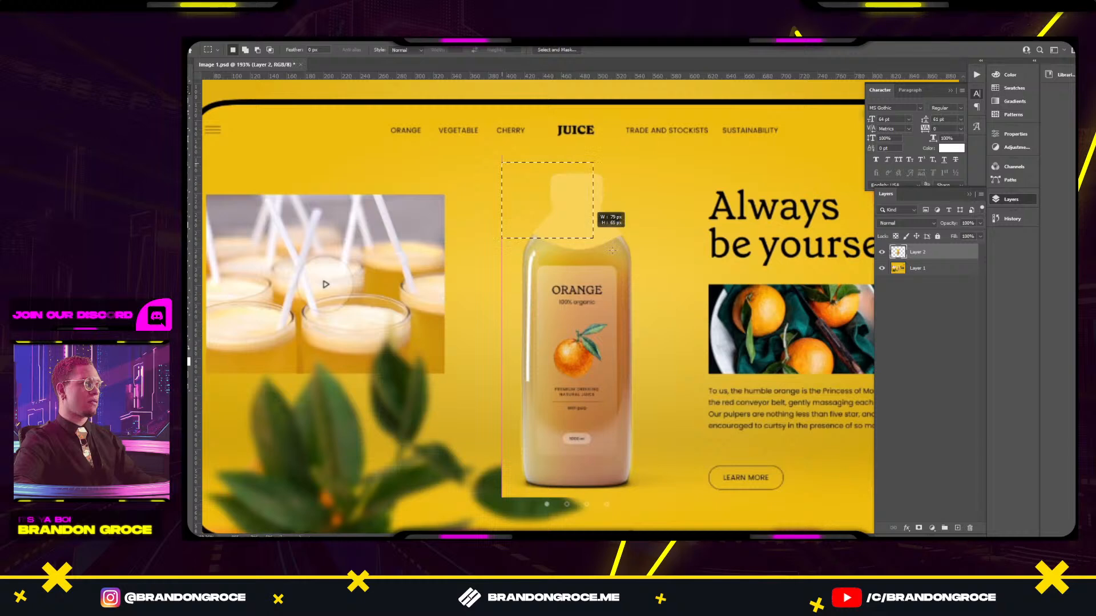
pyautogui.moveTo(612, 249); pyautogui.dragTo(654, 253)
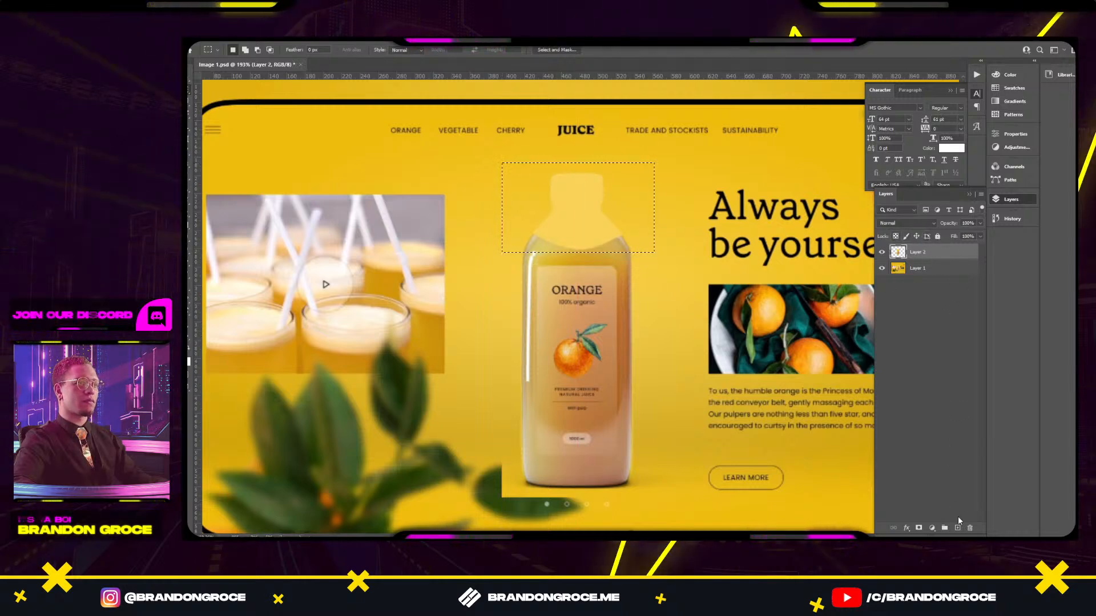
pyautogui.click(918, 528)
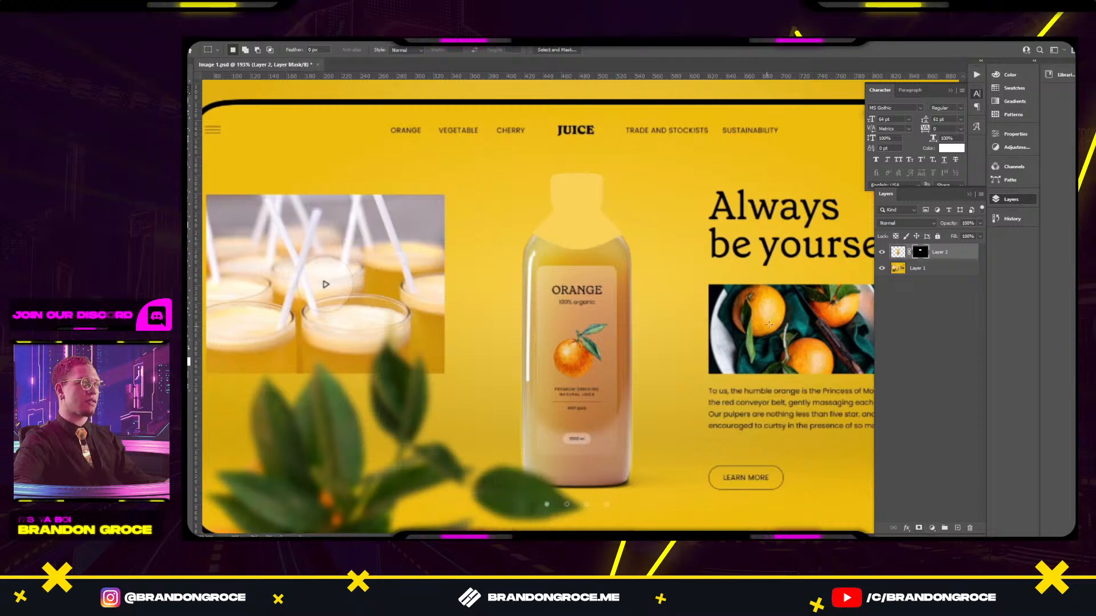
pyautogui.hotkey('ctrl', 'i')
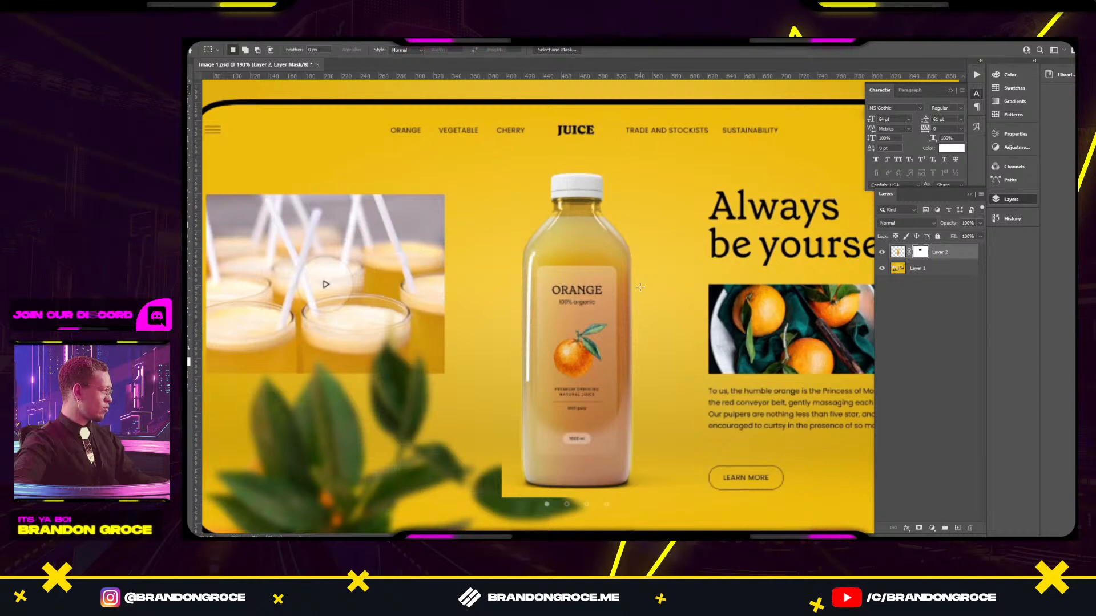
# Group Layer 1 and Layer 2 into Group 1, merge it, and hide the original layers.
pyautogui.keyDown('shift'); pyautogui.click(916, 269); pyautogui.keyUp('shift')
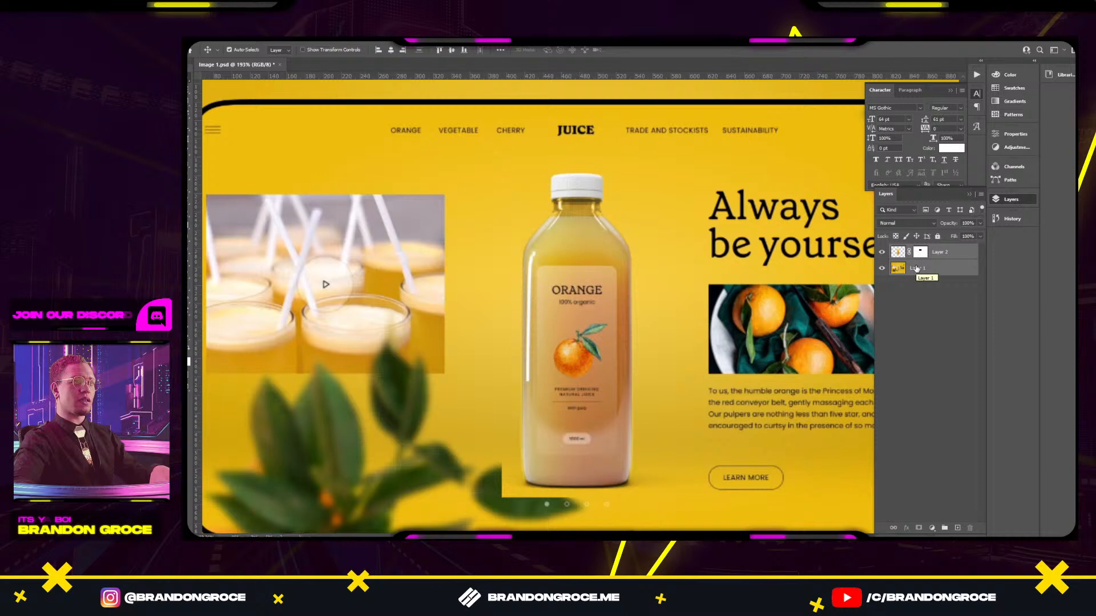
pyautogui.hotkey('ctrl', 'g')
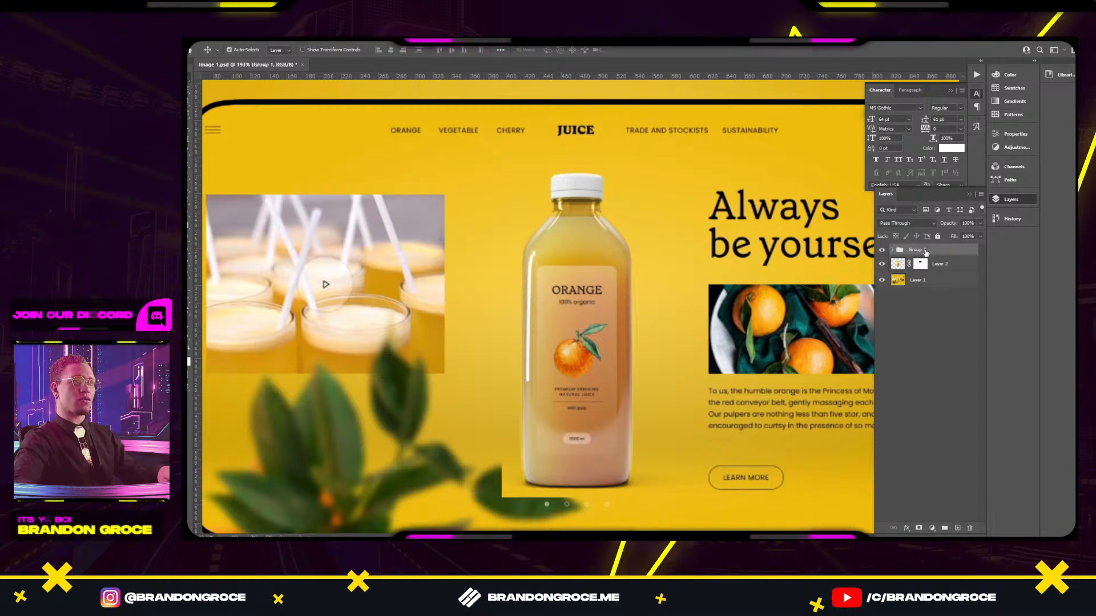
pyautogui.rightClick(927, 256)
pyautogui.click(969, 468)
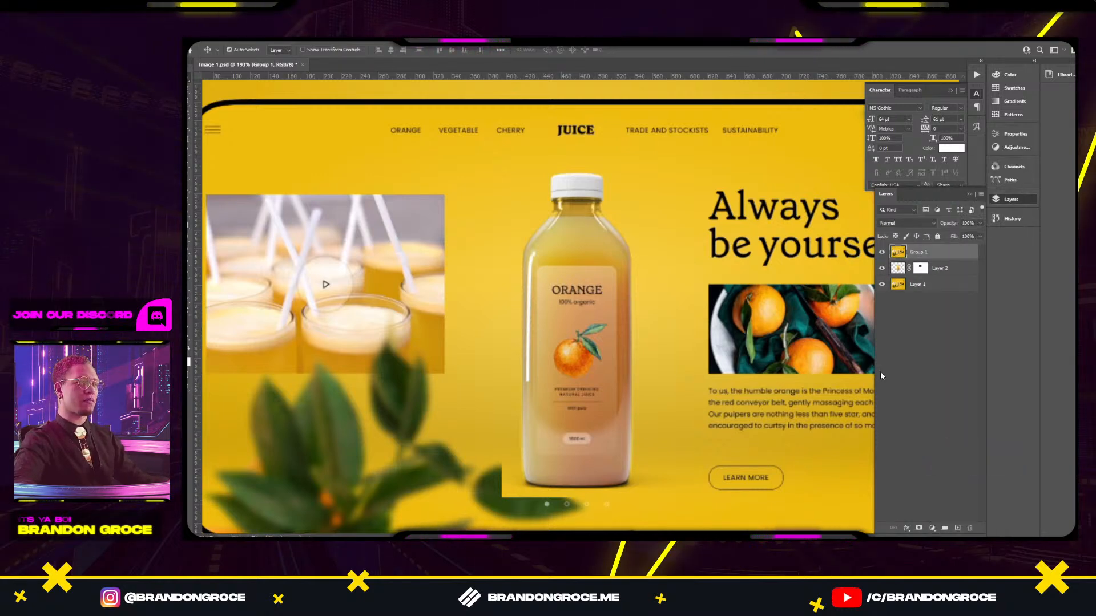
pyautogui.click(882, 269)
pyautogui.click(885, 292)
pyautogui.click(882, 285)
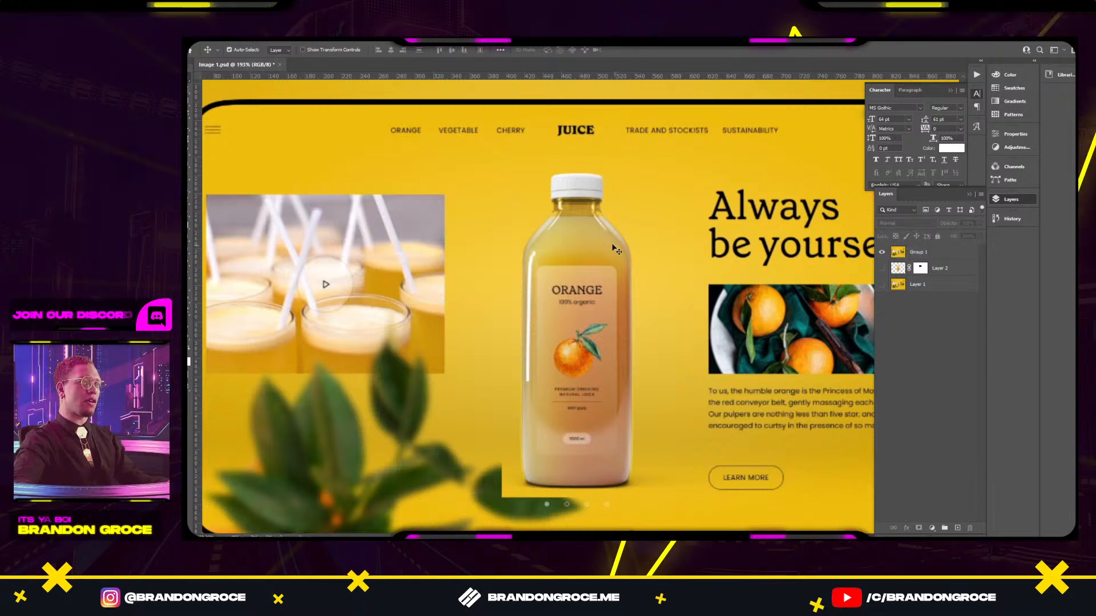
# Draw a rectangular marquee around the juice bottle.
pyautogui.press('m')
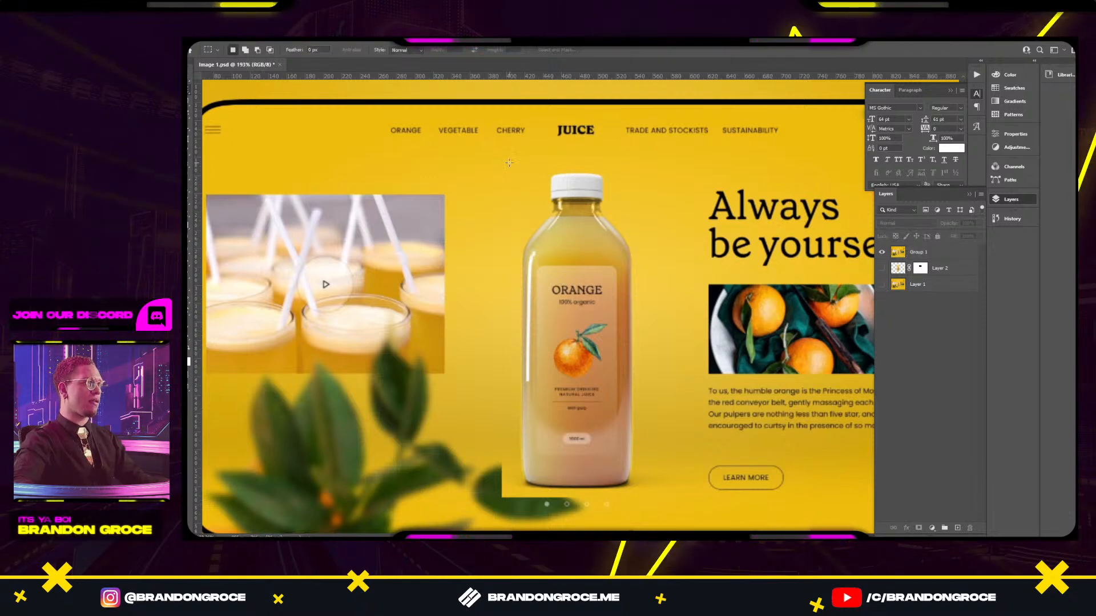
pyautogui.moveTo(510, 164); pyautogui.dragTo(628, 451)
pyautogui.moveTo(629, 499); pyautogui.dragTo(657, 497)
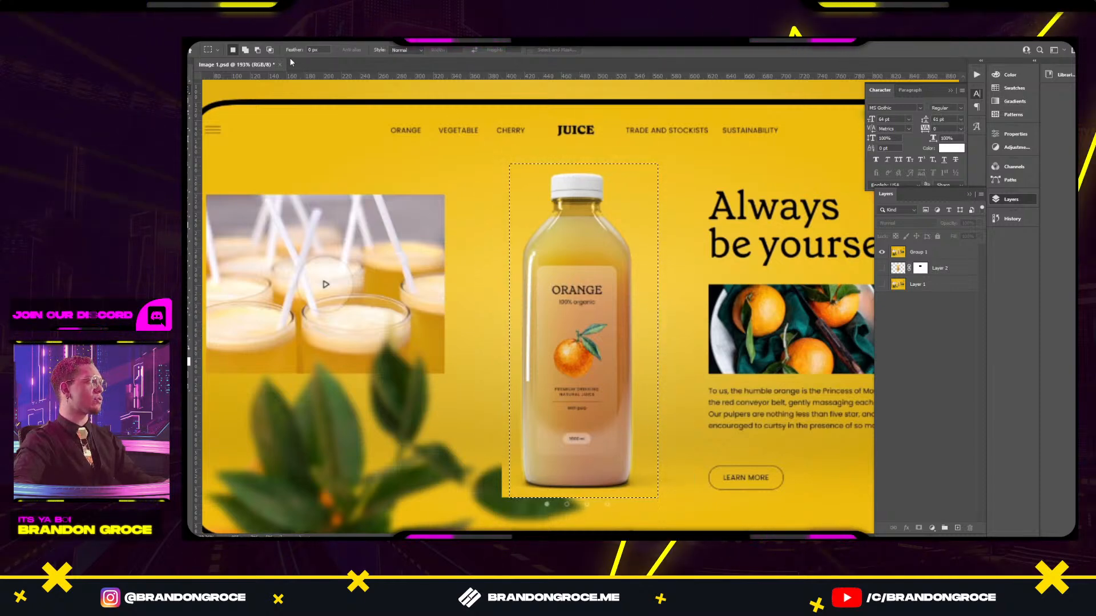
pyautogui.press('w')
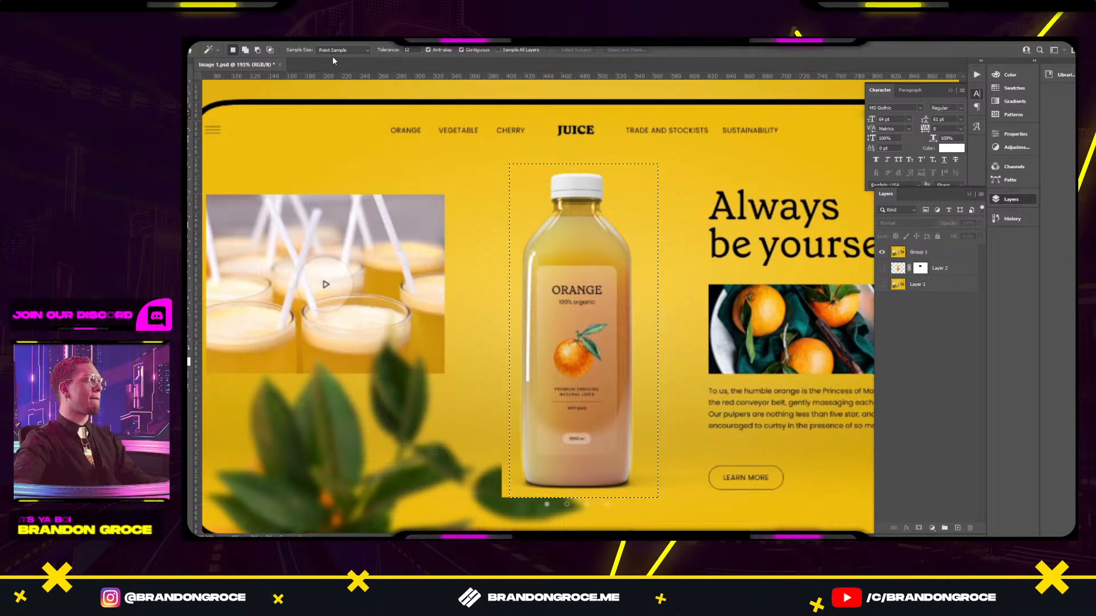
pyautogui.press('m')
pyautogui.rightClick(584, 257)
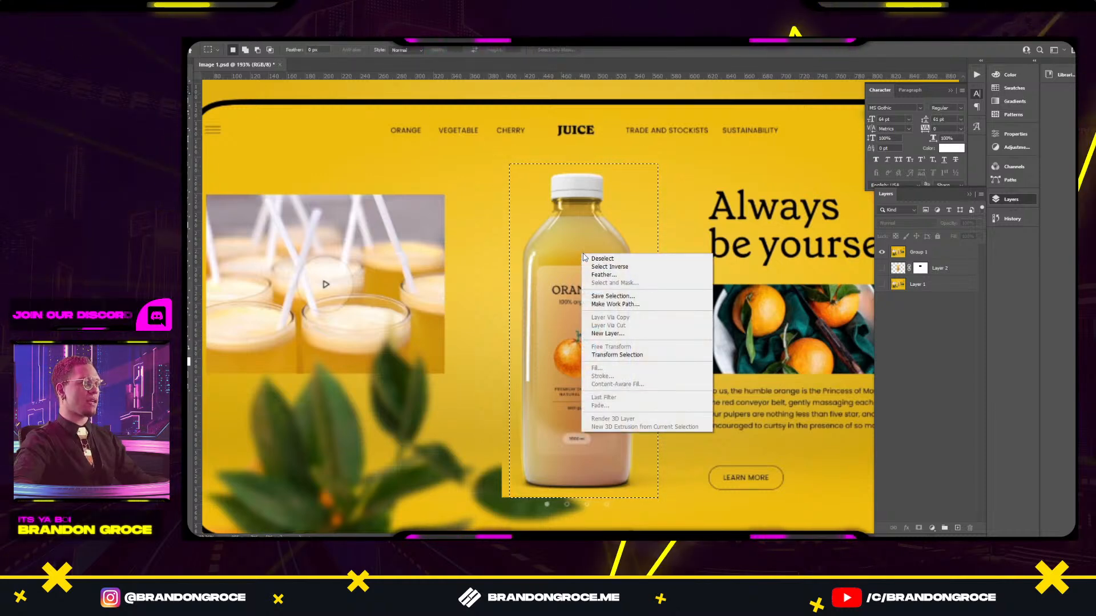
pyautogui.click(560, 214)
# Open Select and Mask on the merged Group 1 layer and run Select Subject.
pyautogui.click(917, 252)
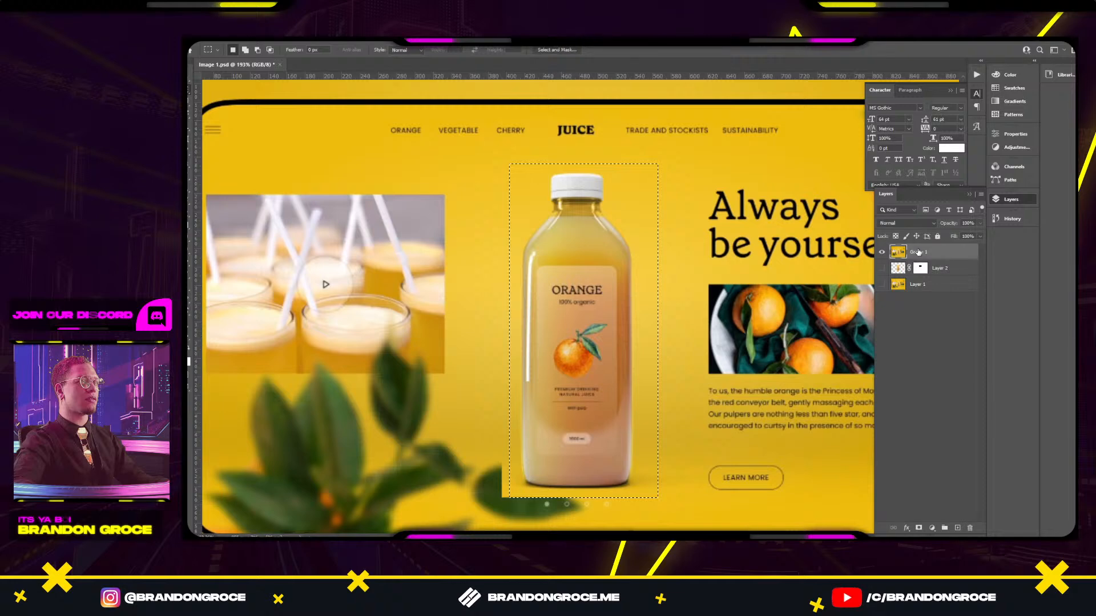
pyautogui.click(554, 50)
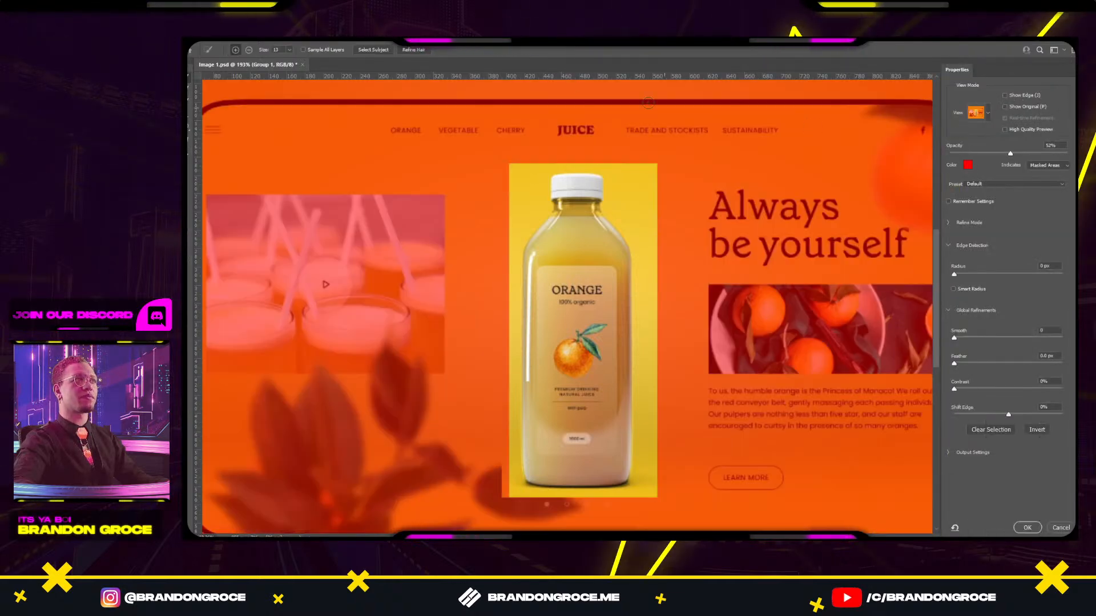
pyautogui.click(381, 50)
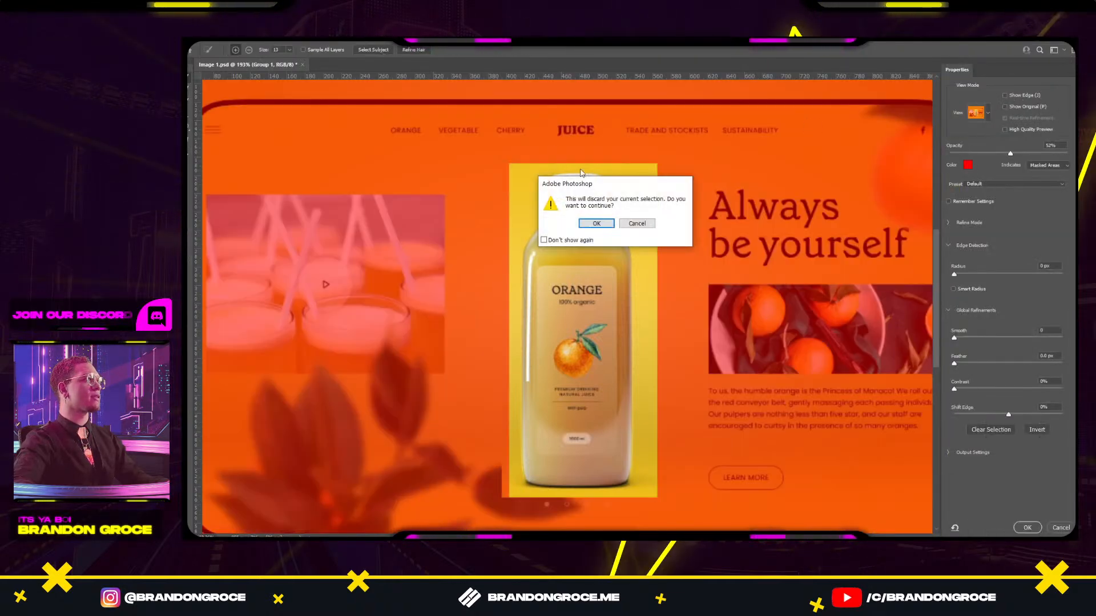
pyautogui.click(611, 228)
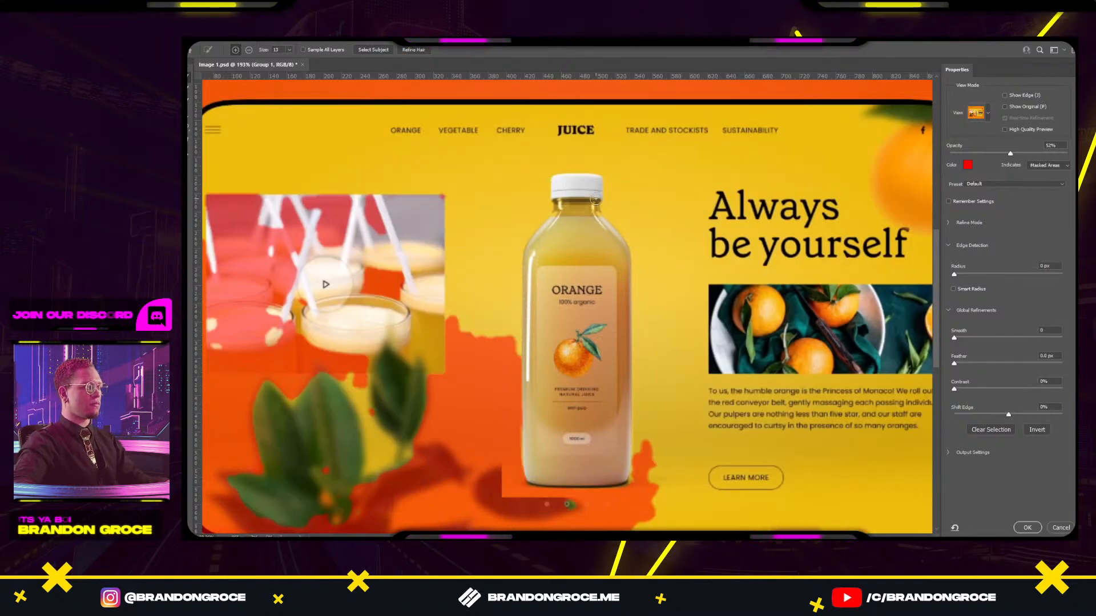
# Brush away the glasses photo, headline, top border and stray edges from the mask, then accept it.
pyautogui.scroll(-2, 598, 187)
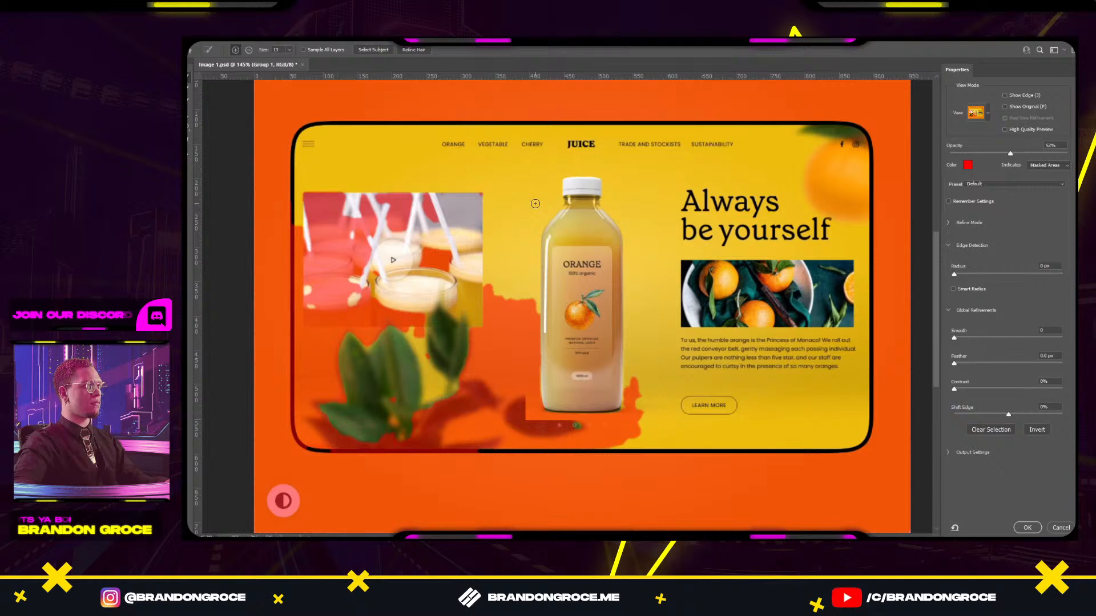
pyautogui.moveTo(508, 217); pyautogui.dragTo(497, 300)
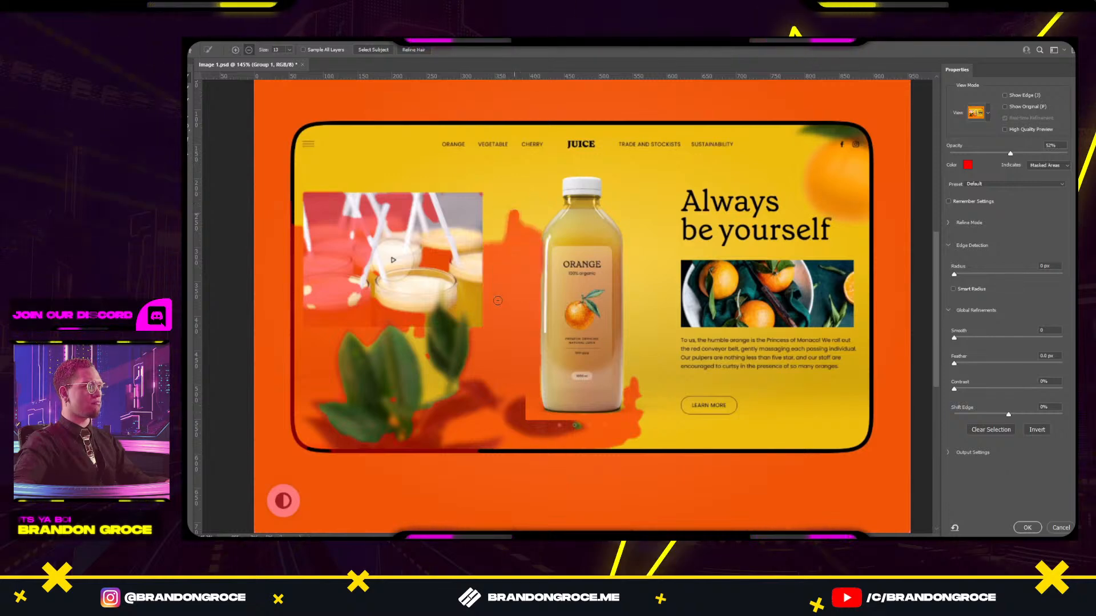
pyautogui.moveTo(516, 212); pyautogui.dragTo(524, 237)
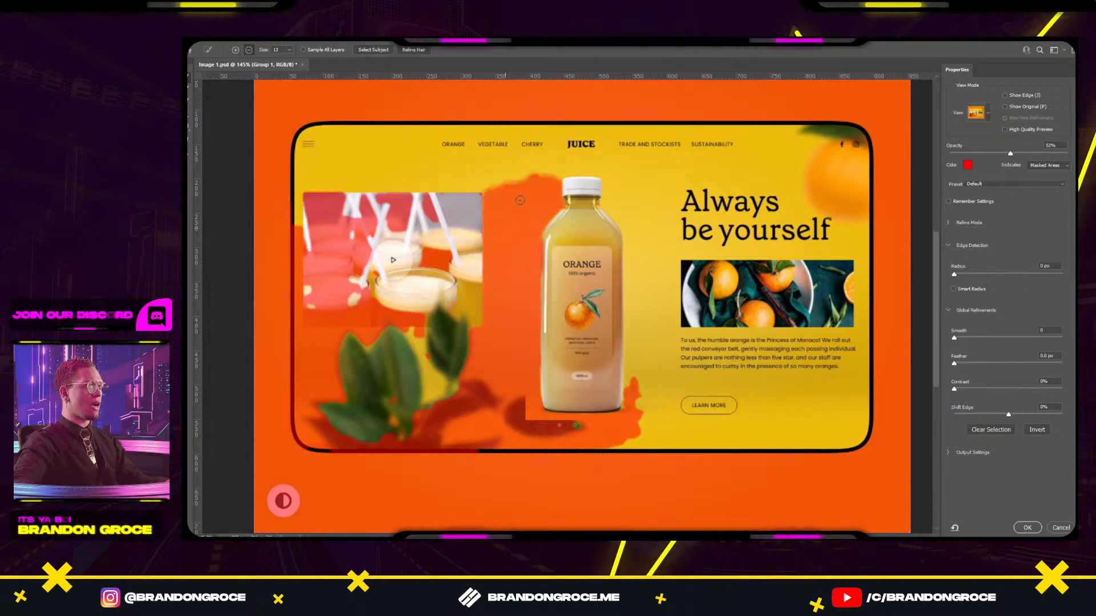
pyautogui.moveTo(519, 200)
pyautogui.mouseDown()
pyautogui.moveTo(462, 198)
pyautogui.moveTo(401, 256)
pyautogui.moveTo(388, 200)
pyautogui.moveTo(364, 305)
pyautogui.moveTo(373, 310)
pyautogui.moveTo(333, 256)
pyautogui.mouseUp()
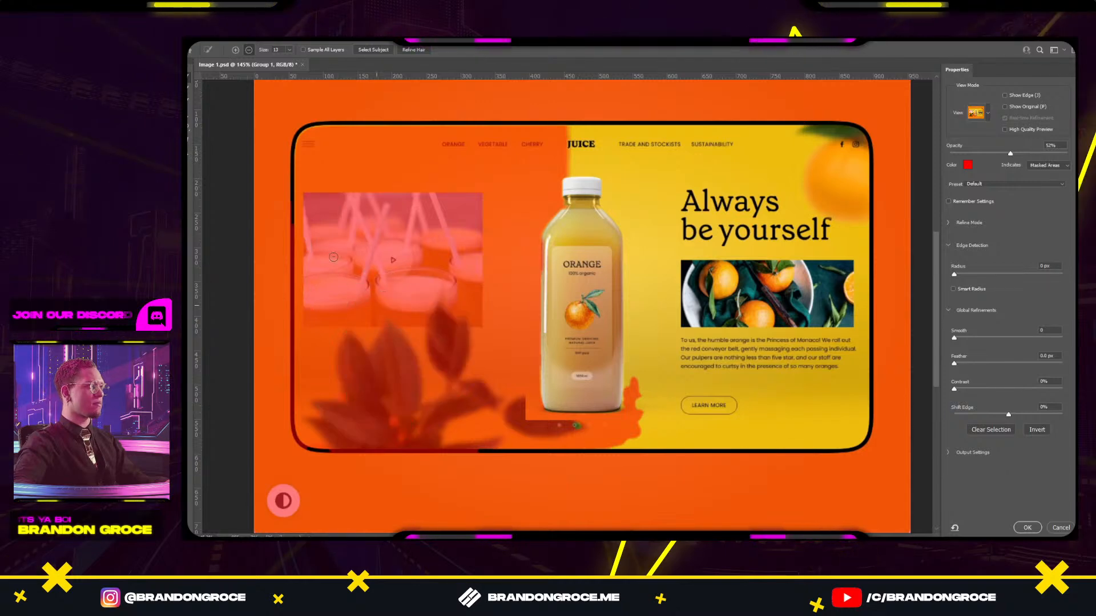
pyautogui.moveTo(500, 164)
pyautogui.mouseDown()
pyautogui.moveTo(564, 140)
pyautogui.moveTo(651, 140)
pyautogui.moveTo(678, 203)
pyautogui.moveTo(768, 339)
pyautogui.moveTo(757, 419)
pyautogui.mouseUp()
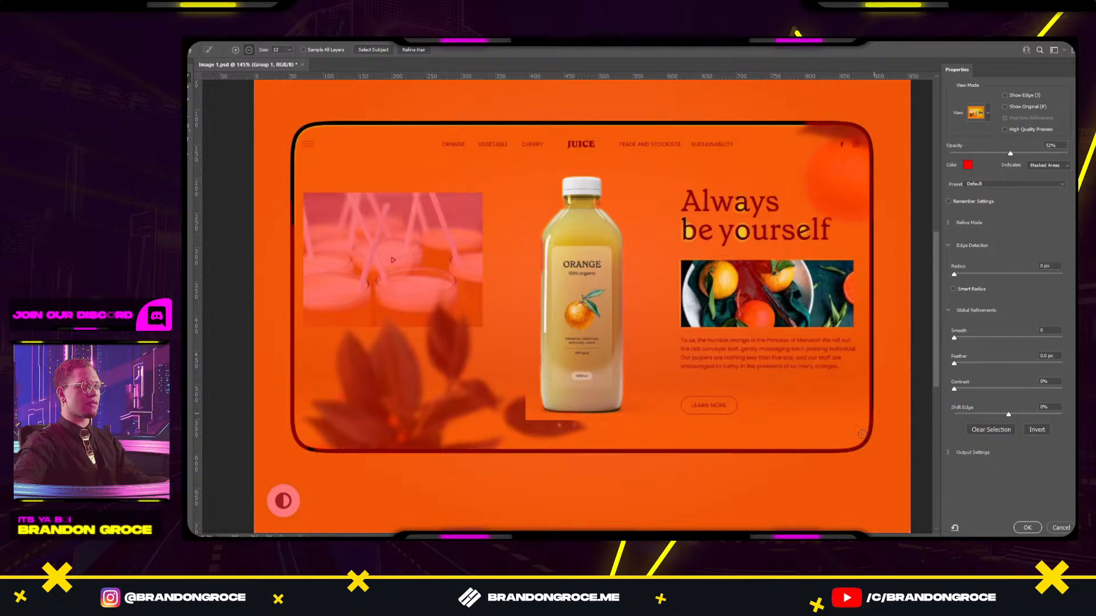
pyautogui.moveTo(822, 141)
pyautogui.mouseDown()
pyautogui.moveTo(716, 117)
pyautogui.moveTo(560, 128)
pyautogui.mouseUp()
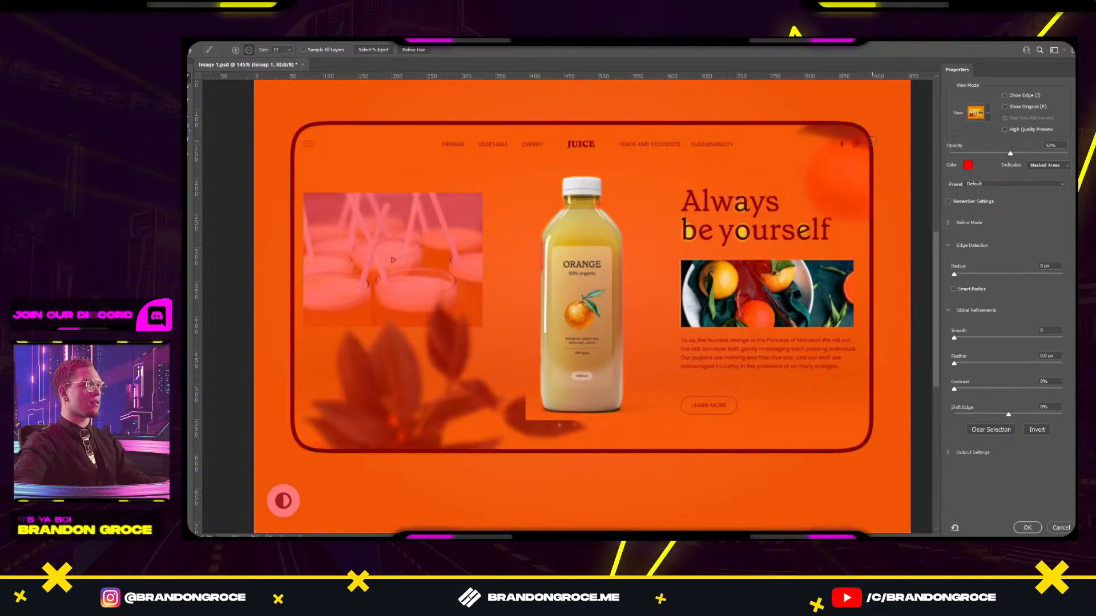
pyautogui.scroll(5, 609, 205)
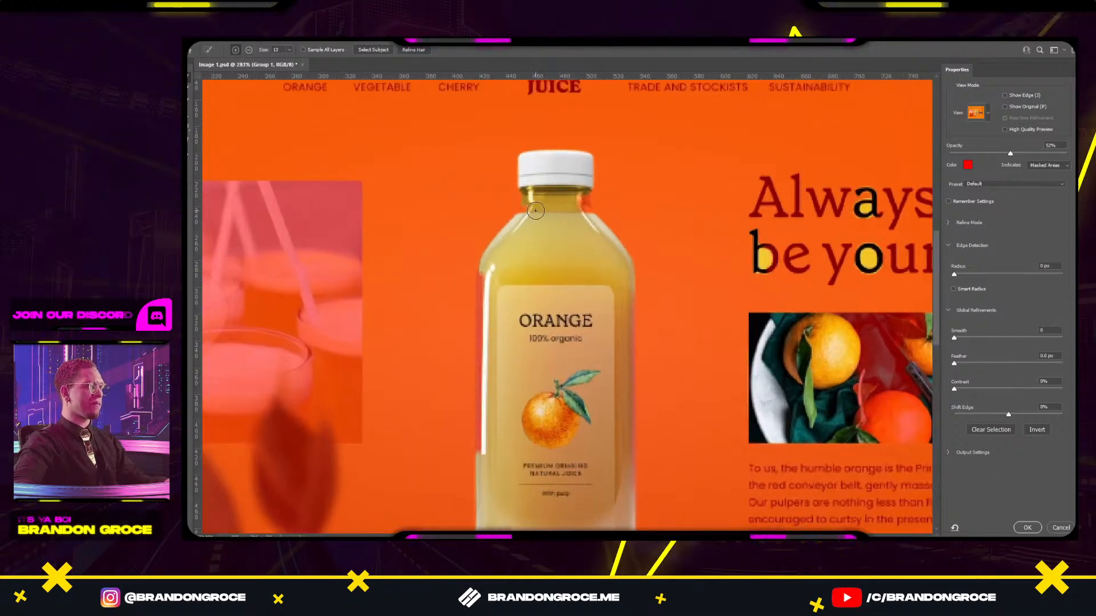
pyautogui.press('[')
pyautogui.press('[')
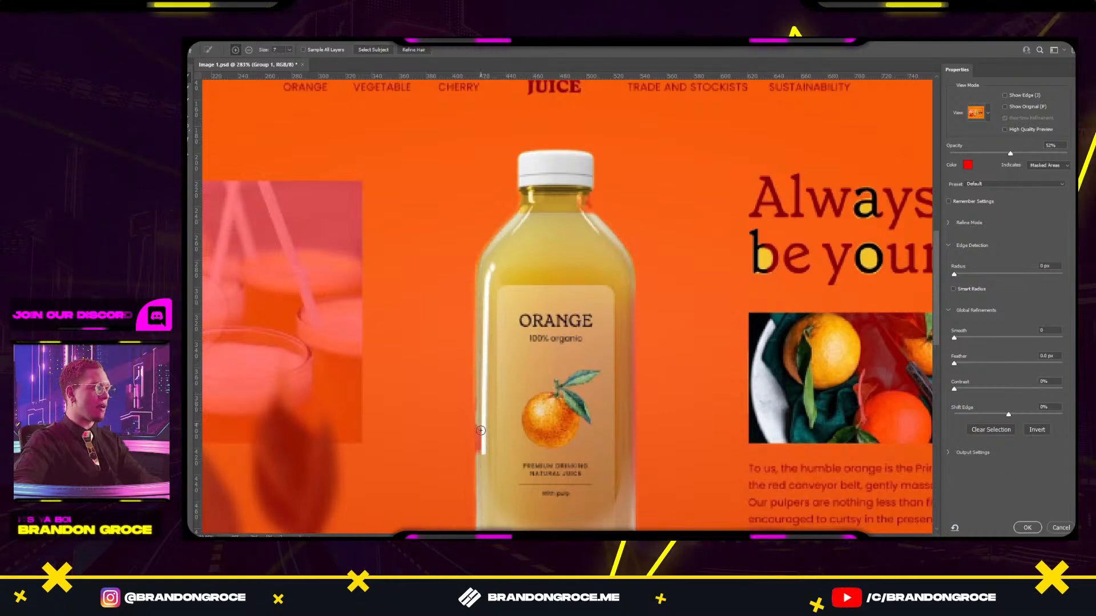
pyautogui.moveTo(481, 468); pyautogui.dragTo(481, 497)
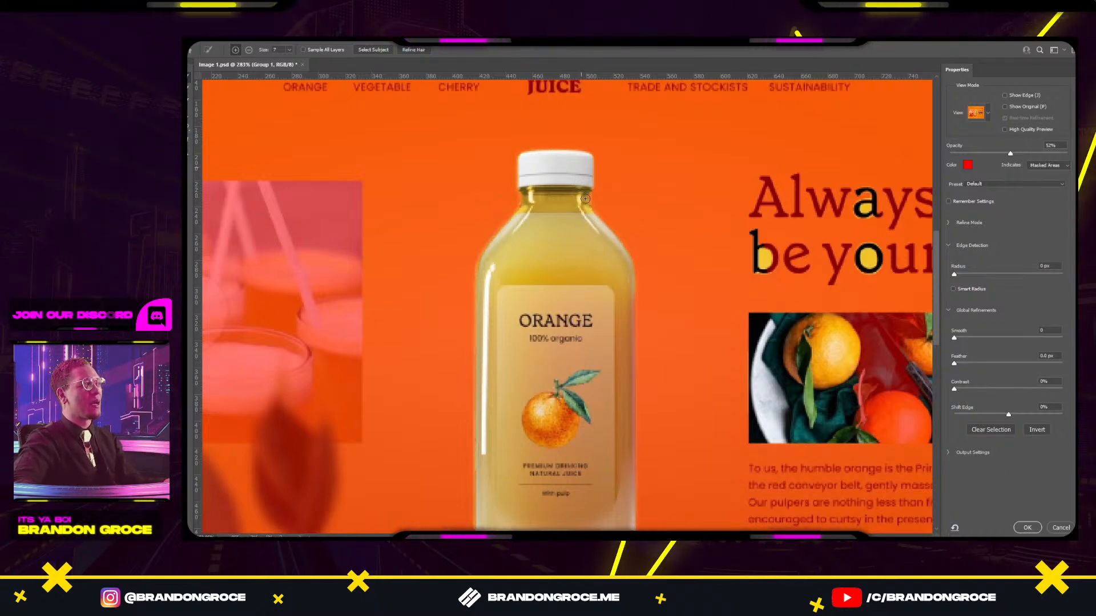
pyautogui.moveTo(527, 405); pyautogui.dragTo(511, 249)
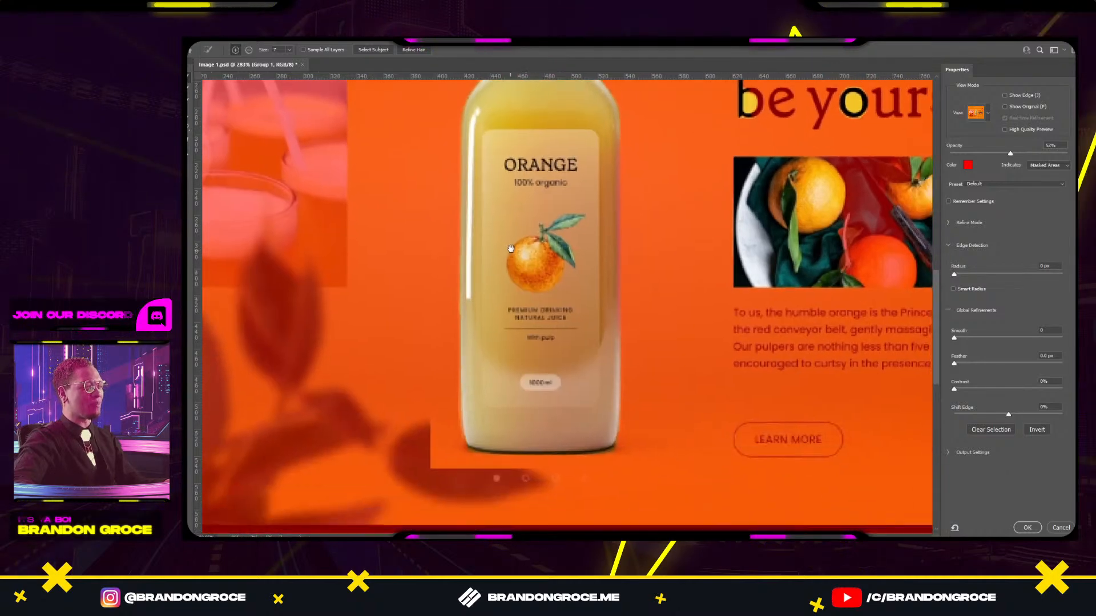
pyautogui.scroll(-3, 535, 314)
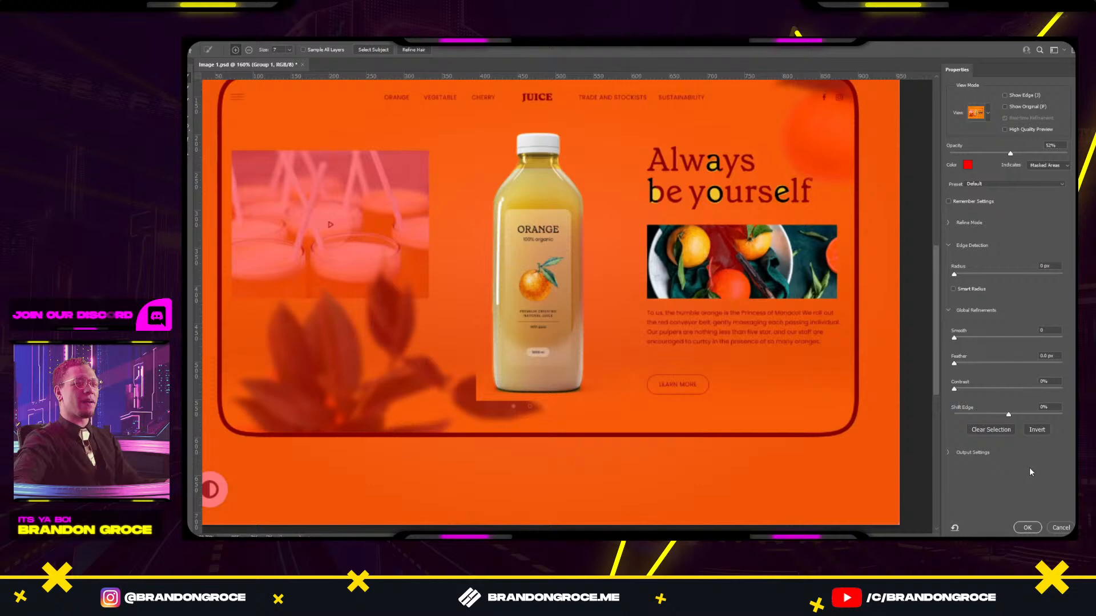
pyautogui.click(1025, 527)
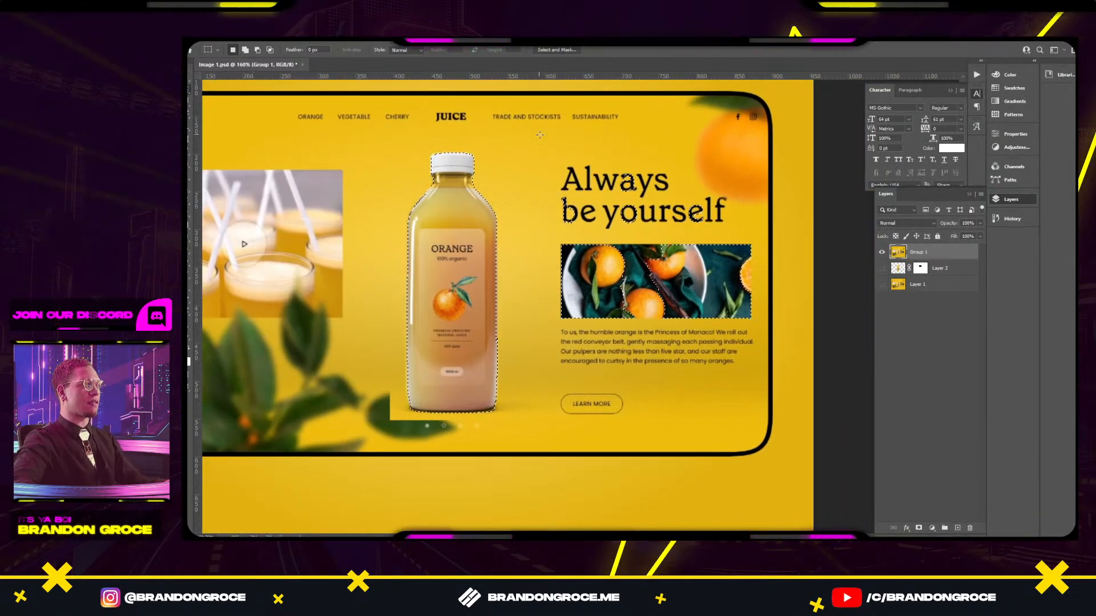
# Subtract the headline and photo areas, copy the bottle to a new layer, and hide Group 1.
pyautogui.moveTo(539, 135); pyautogui.dragTo(752, 387)
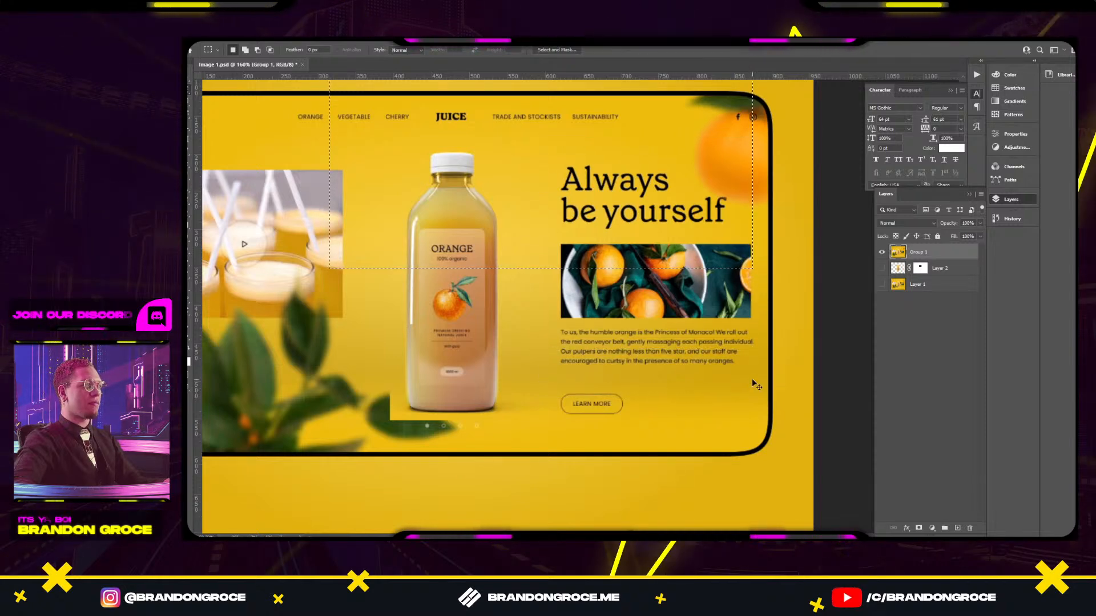
pyautogui.moveTo(528, 144); pyautogui.dragTo(767, 374)
pyautogui.scroll(-4, 644, 323)
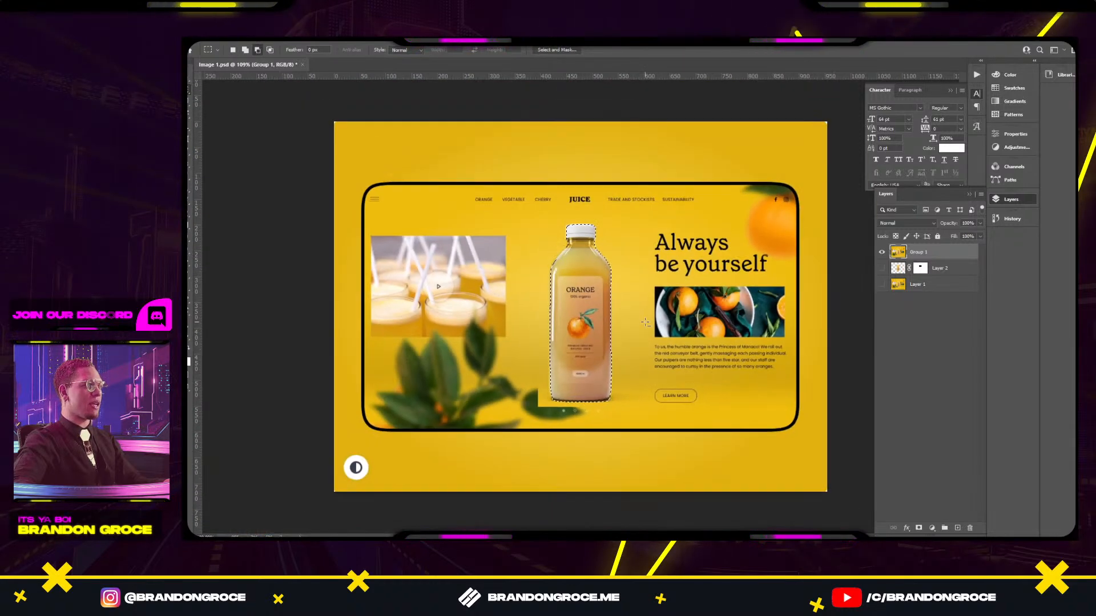
pyautogui.hotkey('ctrl', 'j')
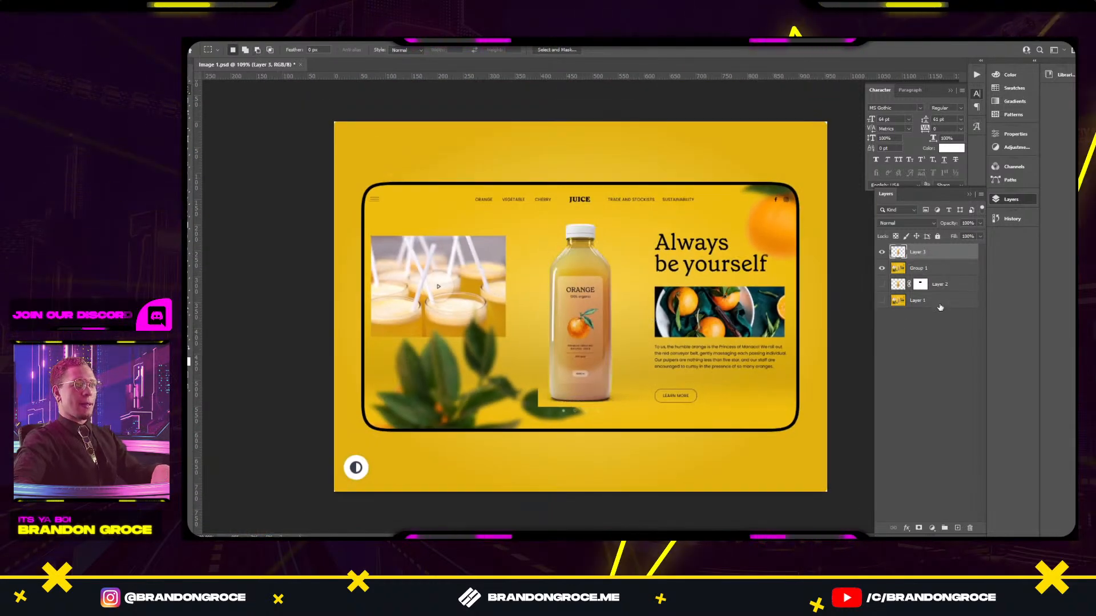
pyautogui.click(882, 268)
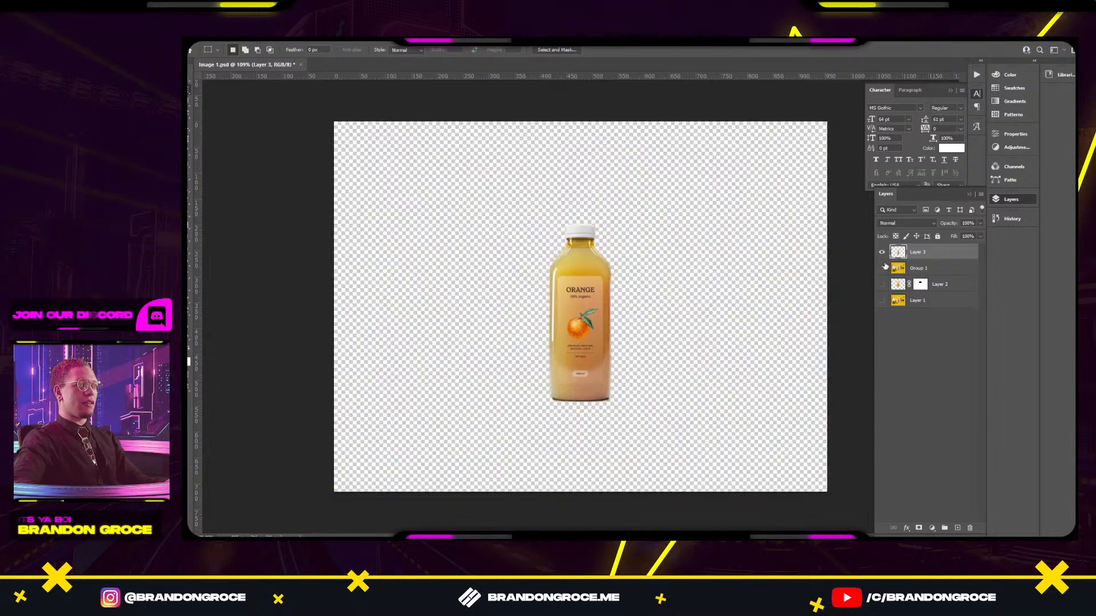
pyautogui.scroll(3, 631, 301)
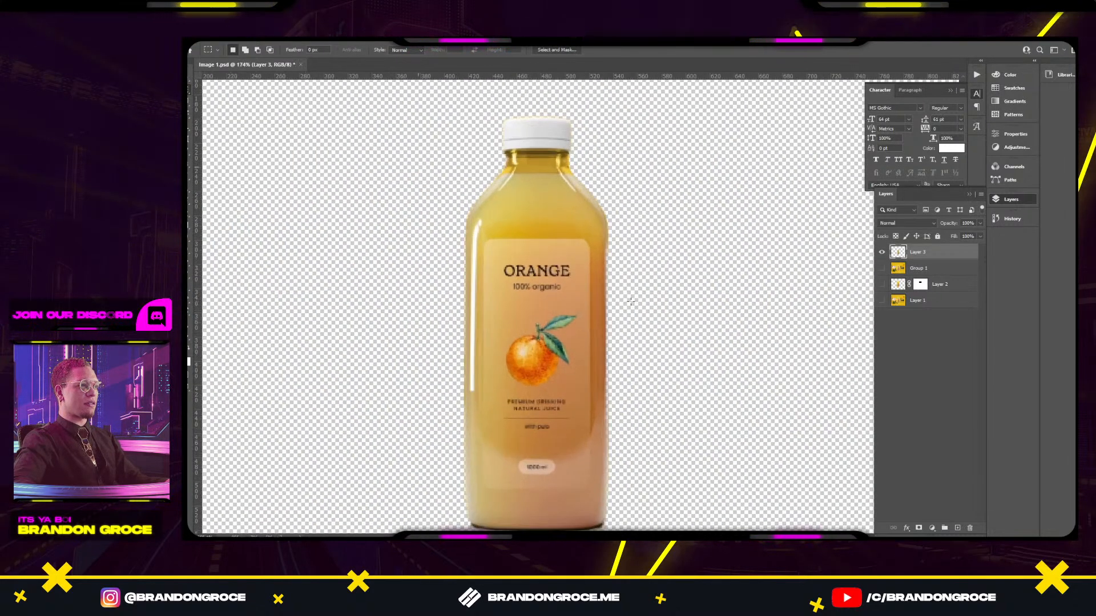
pyautogui.scroll(-5, 630, 301)
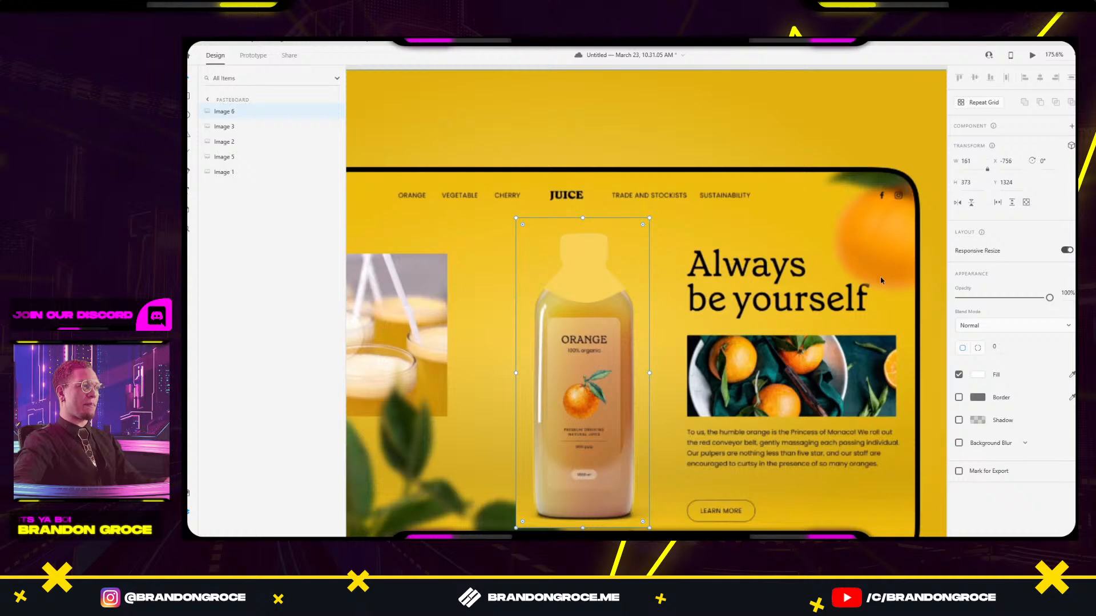
pyautogui.scroll(-3, 647, 301)
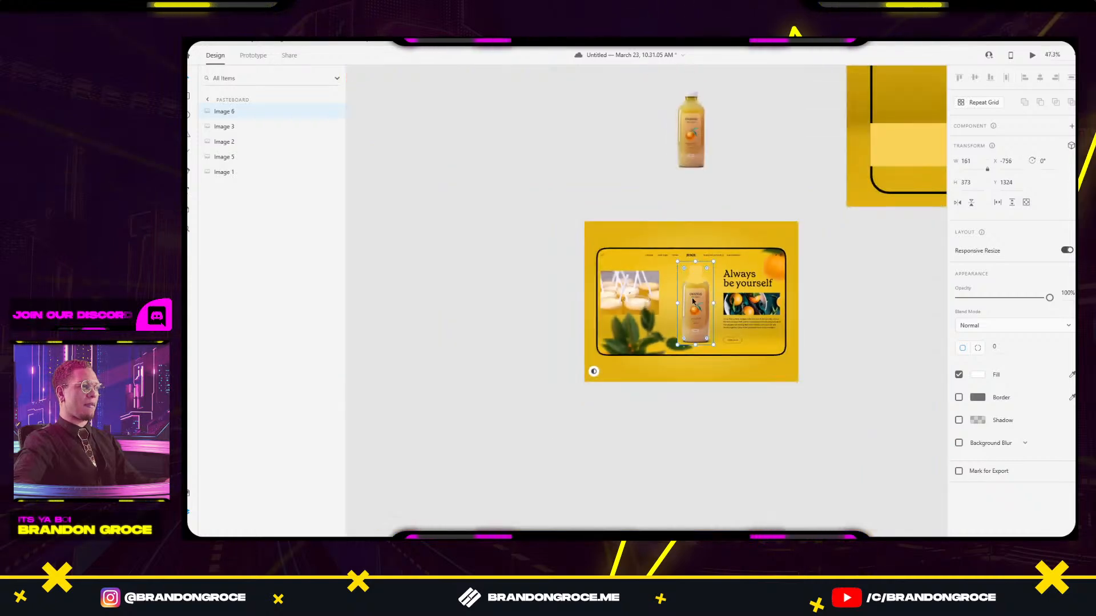
# Paste the cut-out bottle and delete the extra small copy beside the hero.
pyautogui.hotkey('ctrl', 'v')
pyautogui.click(858, 331)
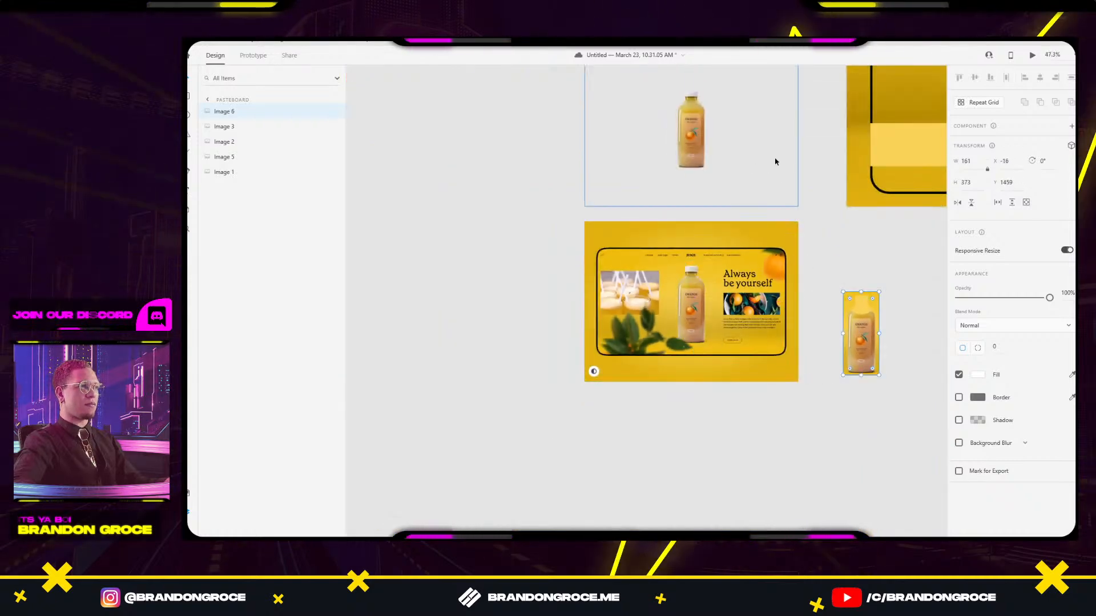
pyautogui.press('Delete')
# Open the grey-background bottle Image 1 and crop in its bottom and left edges.
pyautogui.moveTo(782, 188); pyautogui.dragTo(734, 360)
pyautogui.click(657, 308)
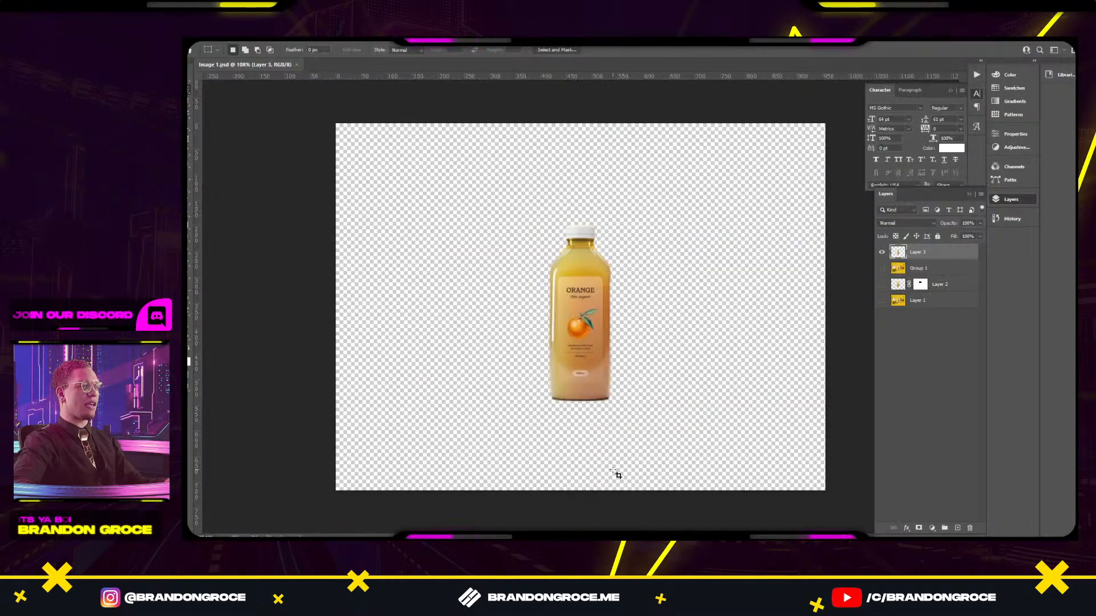
pyautogui.press('c')
pyautogui.moveTo(580, 489); pyautogui.dragTo(582, 449)
pyautogui.moveTo(332, 313); pyautogui.dragTo(439, 316)
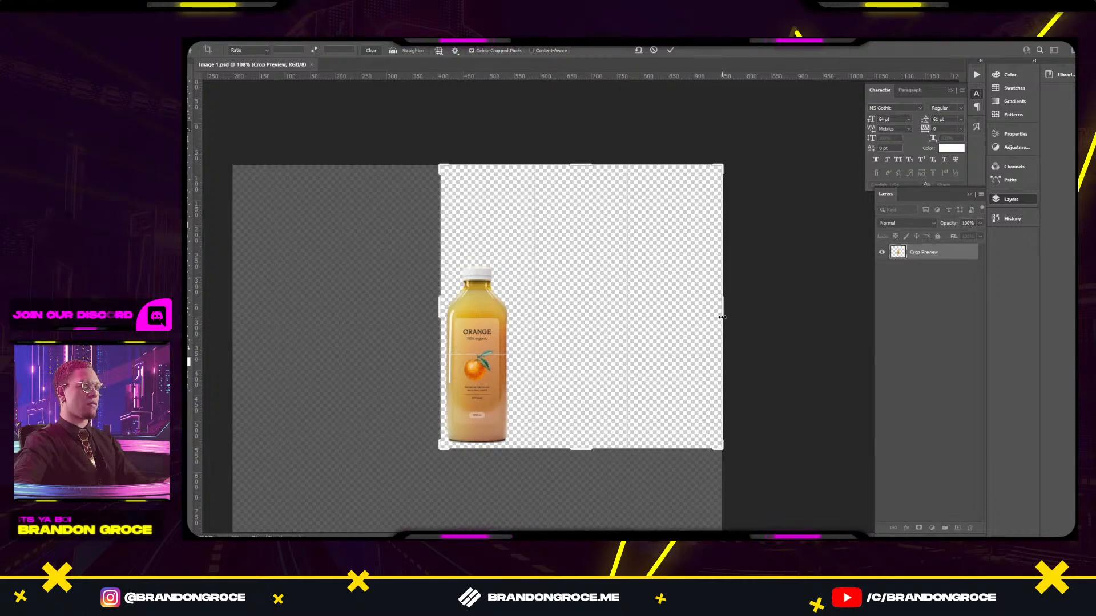
# Trim the crop's right and top edges to the bottle and commit the crop.
pyautogui.moveTo(721, 317); pyautogui.dragTo(616, 320)
pyautogui.moveTo(573, 167); pyautogui.dragTo(579, 212)
pyautogui.press('Return')
# Back in XD, move the cropped bottle image toward the hero artboard.
pyautogui.hotkey('alt', 's')
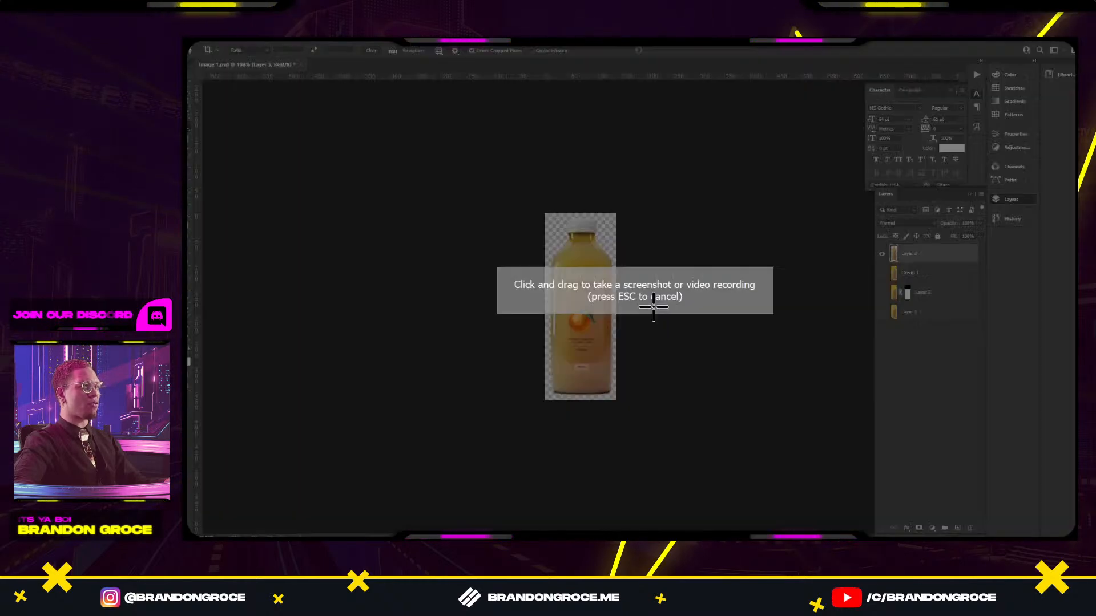
pyautogui.press('Escape')
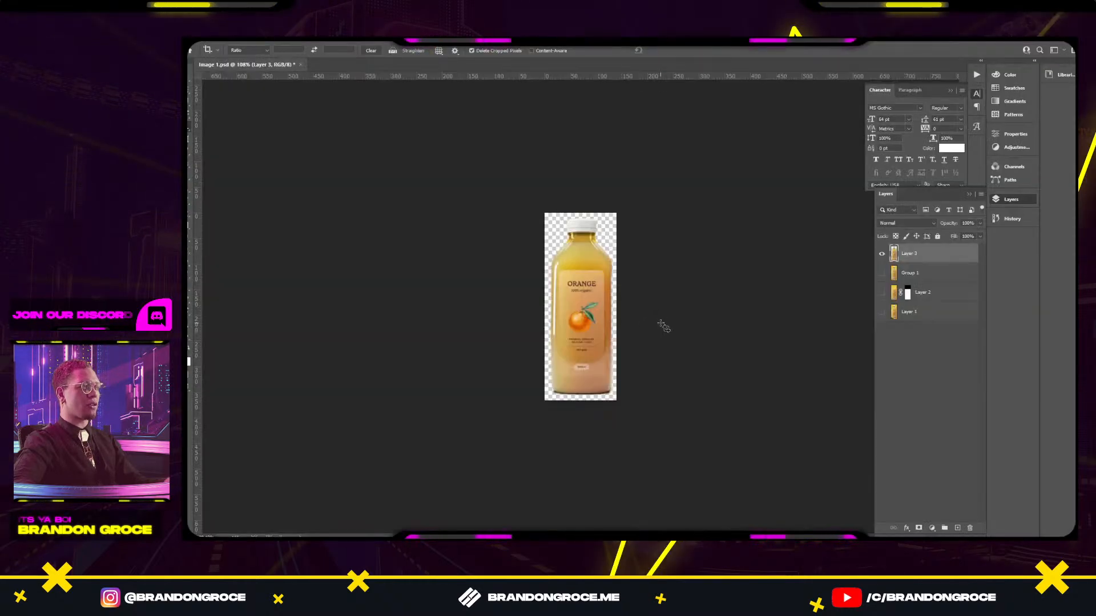
pyautogui.hotkey('alt', 's')
pyautogui.press('Escape')
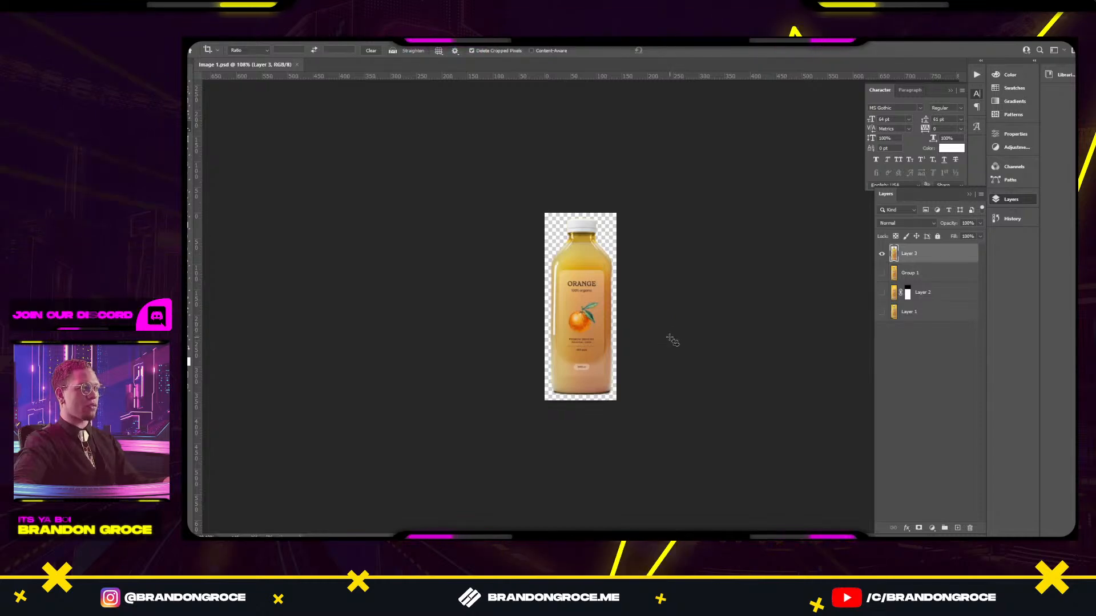
pyautogui.hotkey('alt', 'Tab')
pyautogui.moveTo(568, 265); pyautogui.dragTo(760, 318)
# Place and enlarge the bottle image on the hero artboard, and move the light band below it.
pyautogui.moveTo(714, 330); pyautogui.dragTo(765, 266)
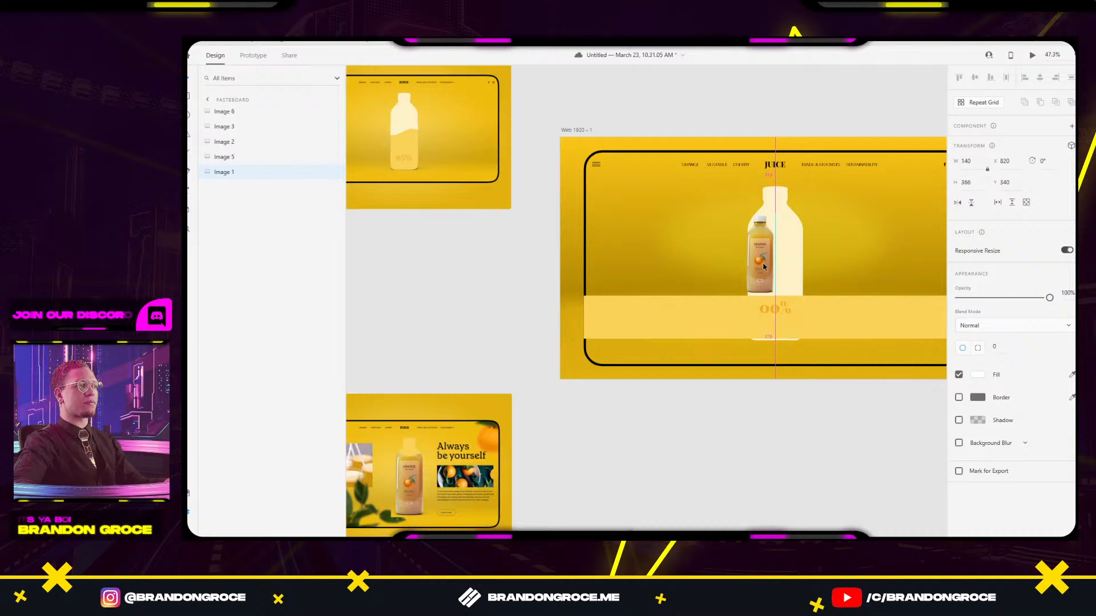
pyautogui.moveTo(765, 210); pyautogui.dragTo(779, 255)
pyautogui.moveTo(798, 182); pyautogui.dragTo(805, 165)
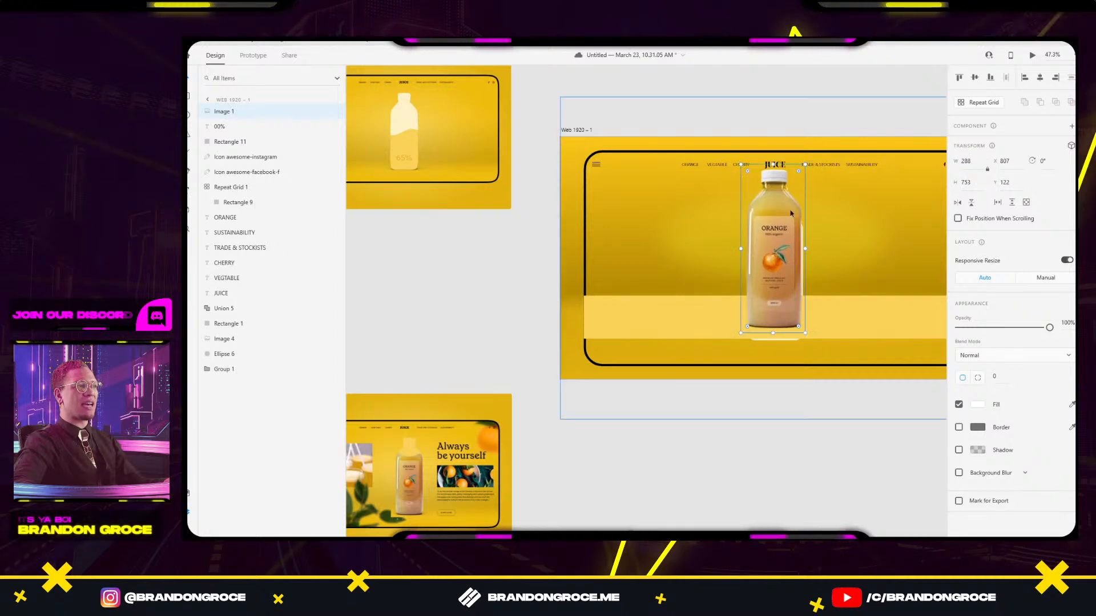
pyautogui.moveTo(790, 214); pyautogui.dragTo(790, 228)
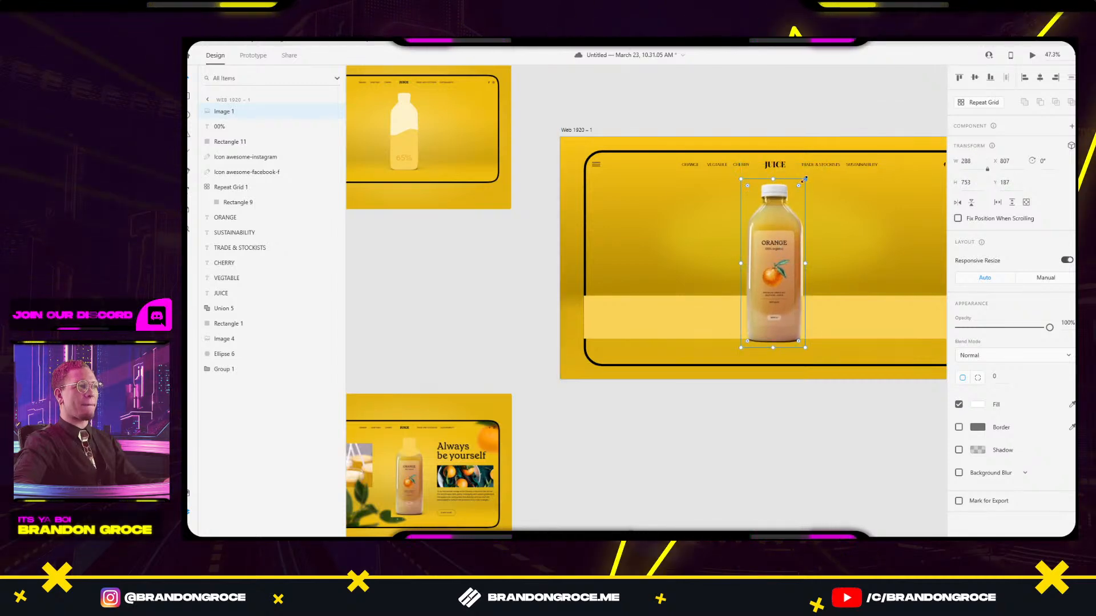
pyautogui.moveTo(805, 178); pyautogui.dragTo(808, 172)
pyautogui.moveTo(844, 262); pyautogui.dragTo(792, 199)
pyautogui.click(782, 262)
pyautogui.moveTo(782, 262); pyautogui.dragTo(798, 398)
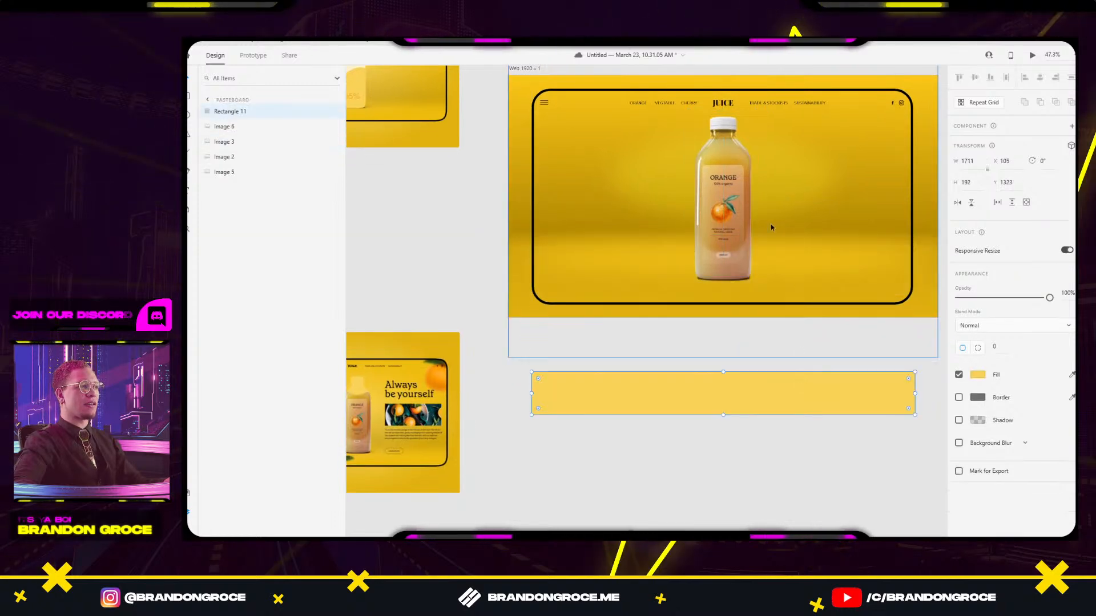
# Fade the bottle photo in the hero to 33% opacity.
pyautogui.click(723, 217)
pyautogui.moveTo(1048, 327); pyautogui.dragTo(999, 329)
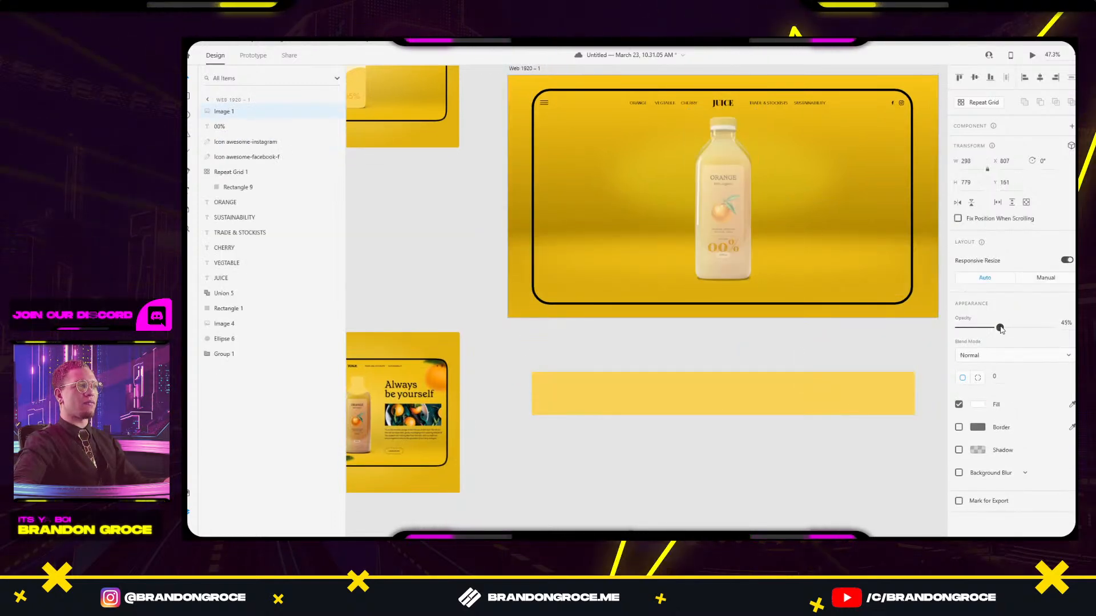
pyautogui.scroll(6, 719, 183)
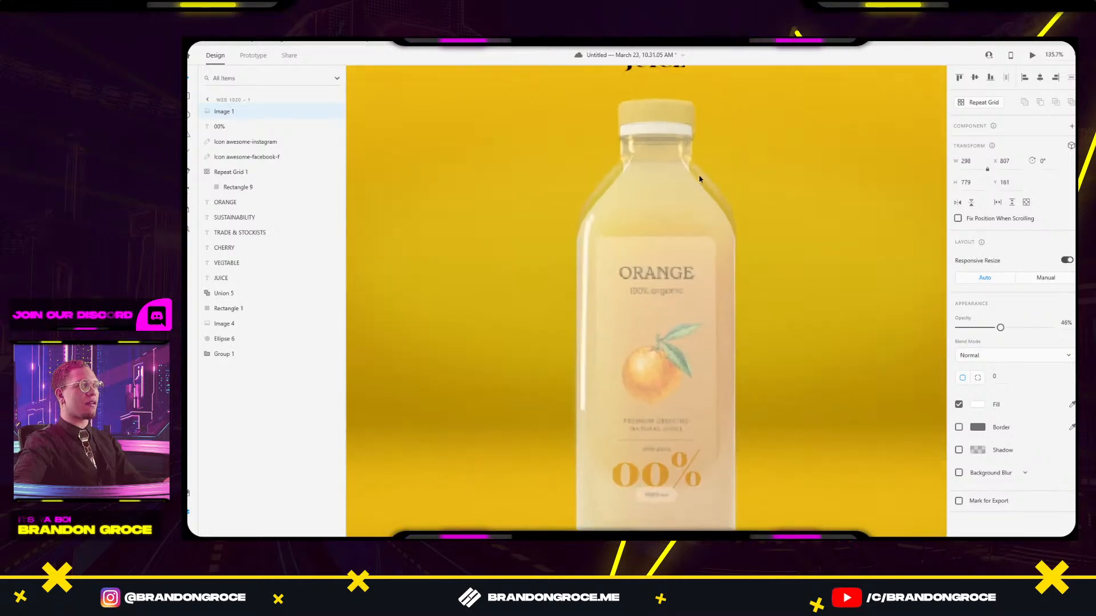
pyautogui.scroll(2, 699, 178)
pyautogui.moveTo(1000, 329)
pyautogui.mouseDown()
pyautogui.moveTo(952, 335)
pyautogui.moveTo(1000, 321)
pyautogui.mouseUp()
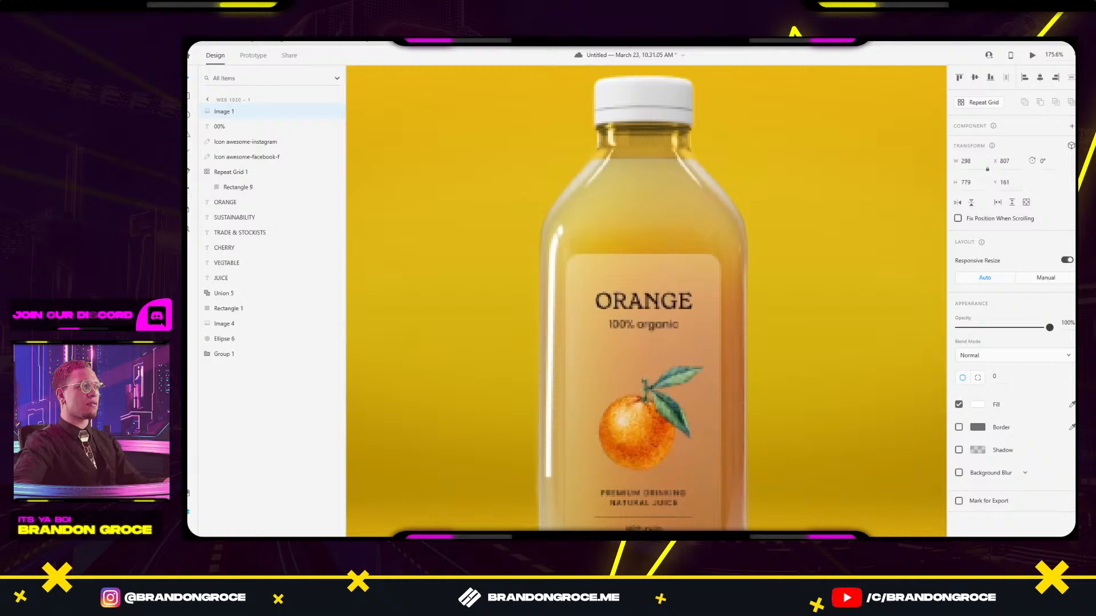
pyautogui.moveTo(1043, 327); pyautogui.dragTo(990, 323)
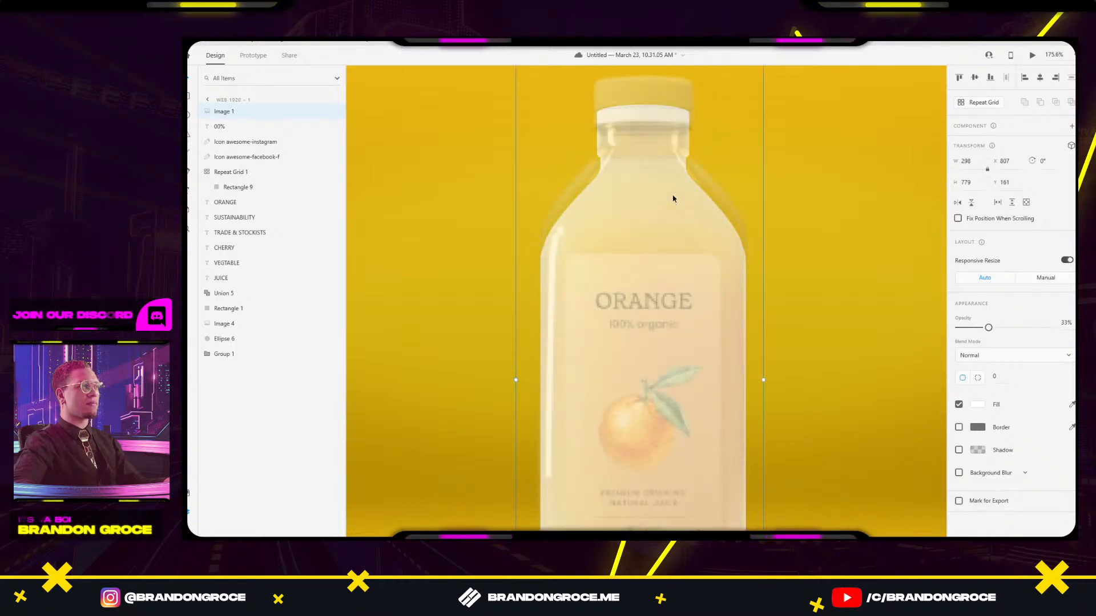
# Move, resize and align the faded photo over the silhouette bottle.
pyautogui.moveTo(673, 196); pyautogui.dragTo(673, 223)
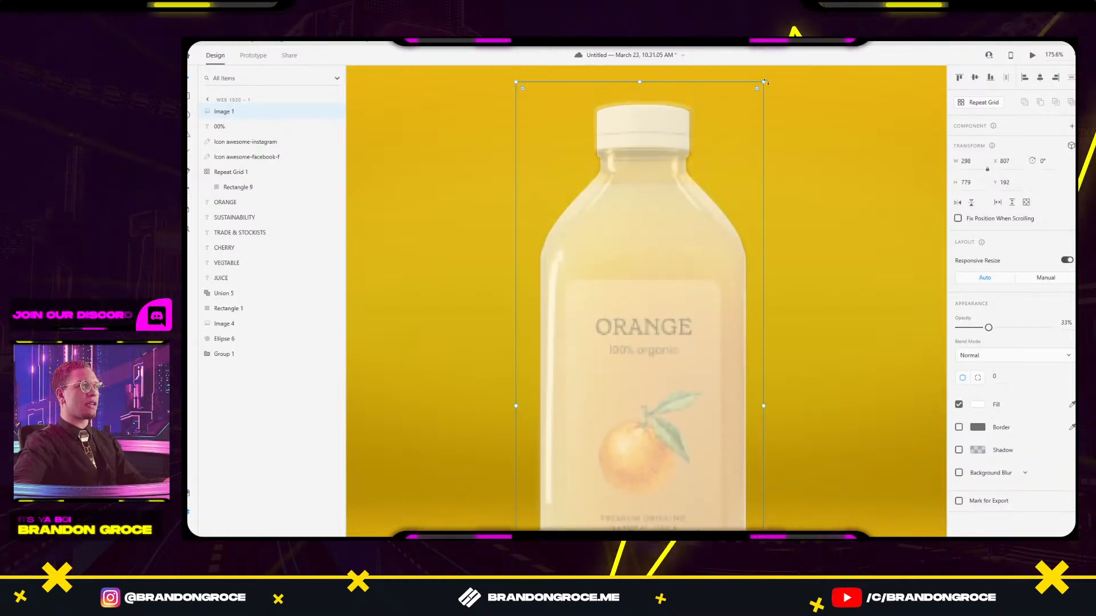
pyautogui.moveTo(763, 82); pyautogui.dragTo(745, 128)
pyautogui.moveTo(623, 251); pyautogui.dragTo(631, 202)
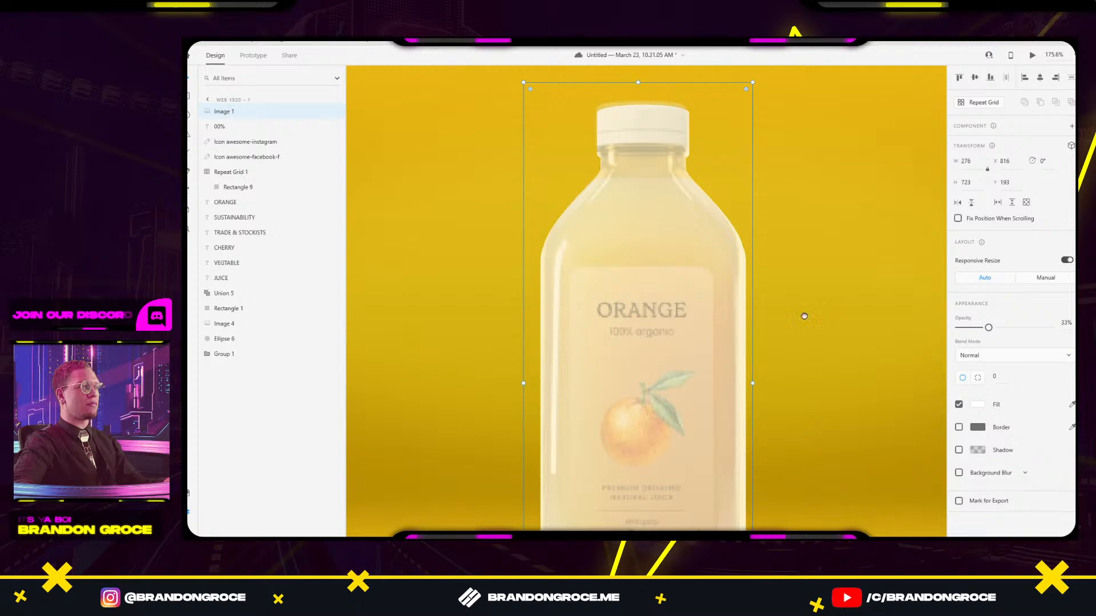
pyautogui.scroll(-5, 736, 211)
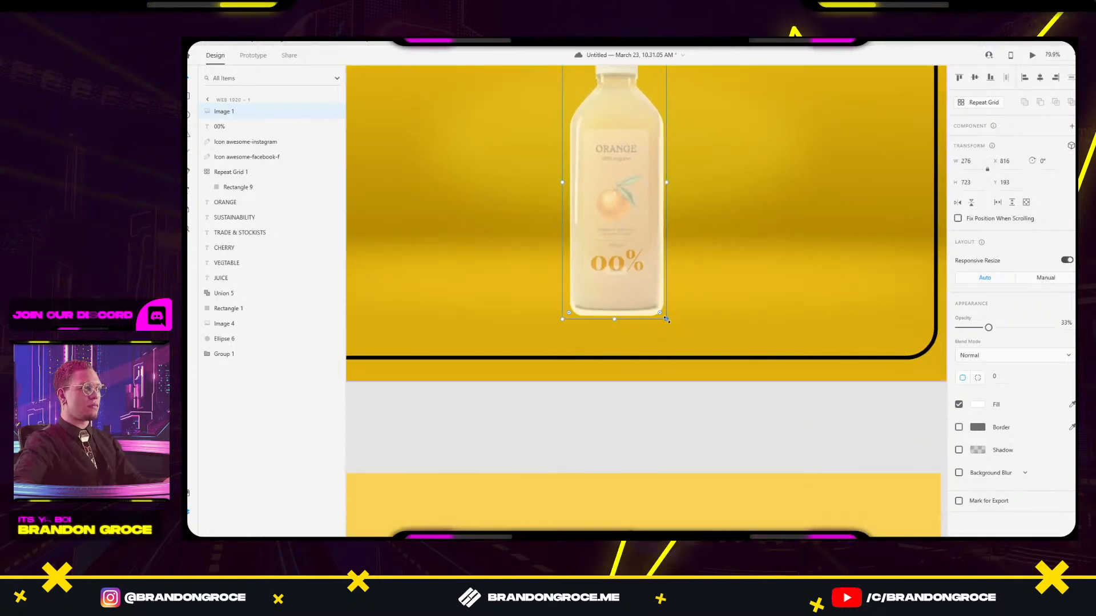
pyautogui.moveTo(668, 320); pyautogui.dragTo(674, 328)
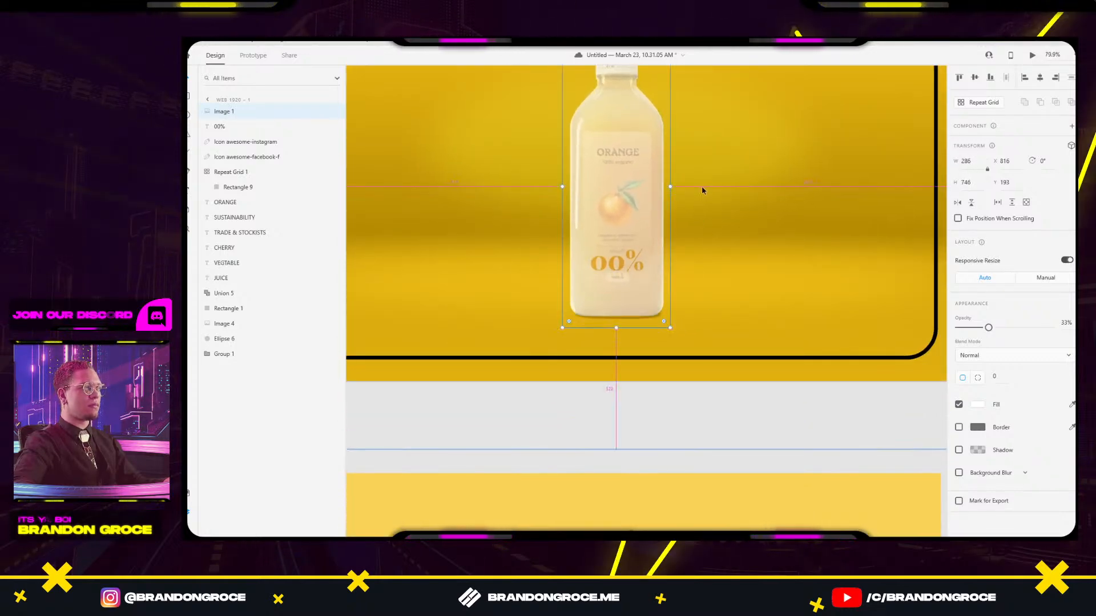
pyautogui.moveTo(701, 186); pyautogui.dragTo(729, 280)
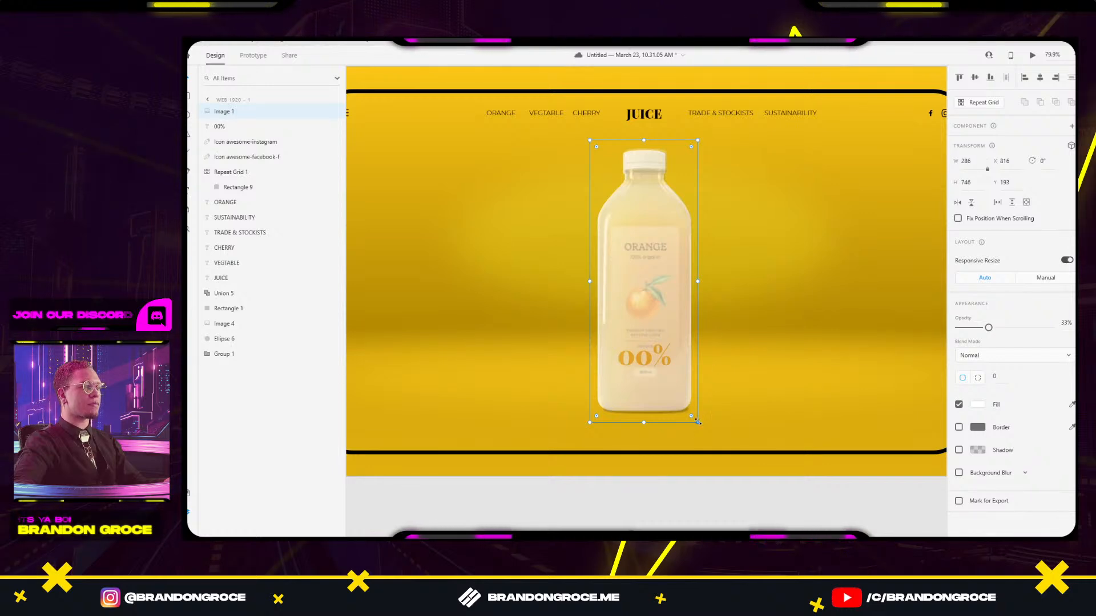
pyautogui.moveTo(697, 422); pyautogui.dragTo(698, 423)
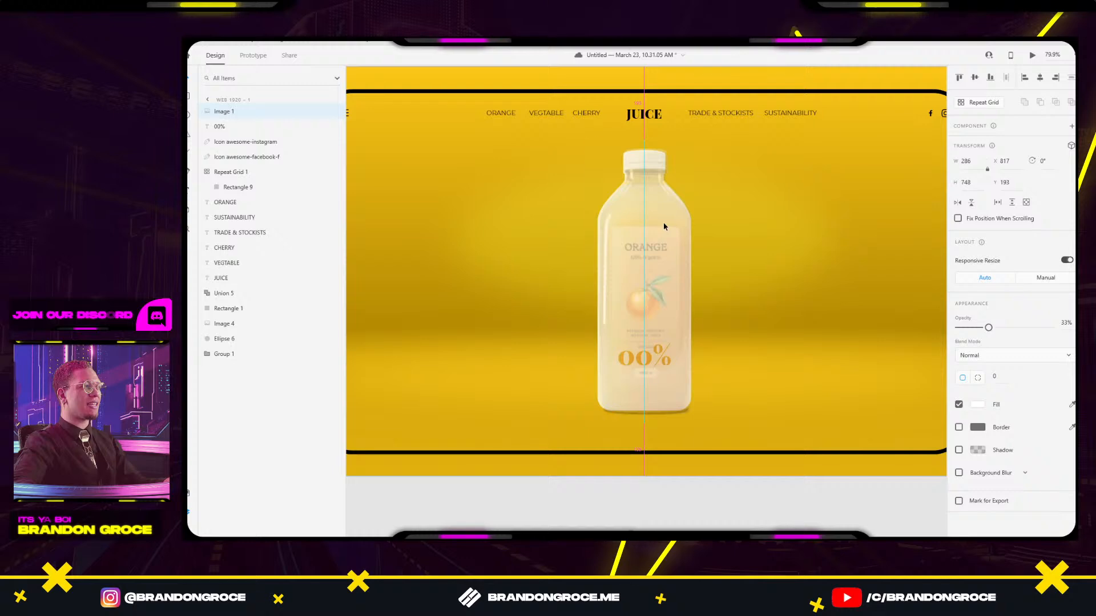
# Nudge the bottle photo 2 pixels left to line it up with the silhouette.
pyautogui.click(738, 190)
pyautogui.scroll(-3, 726, 286)
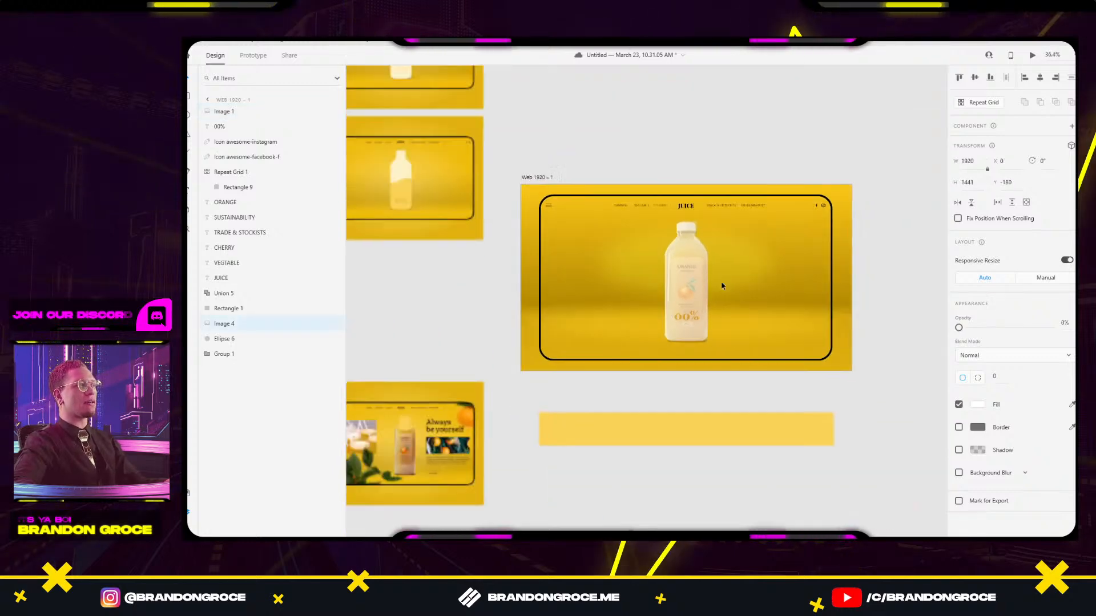
pyautogui.scroll(8, 691, 235)
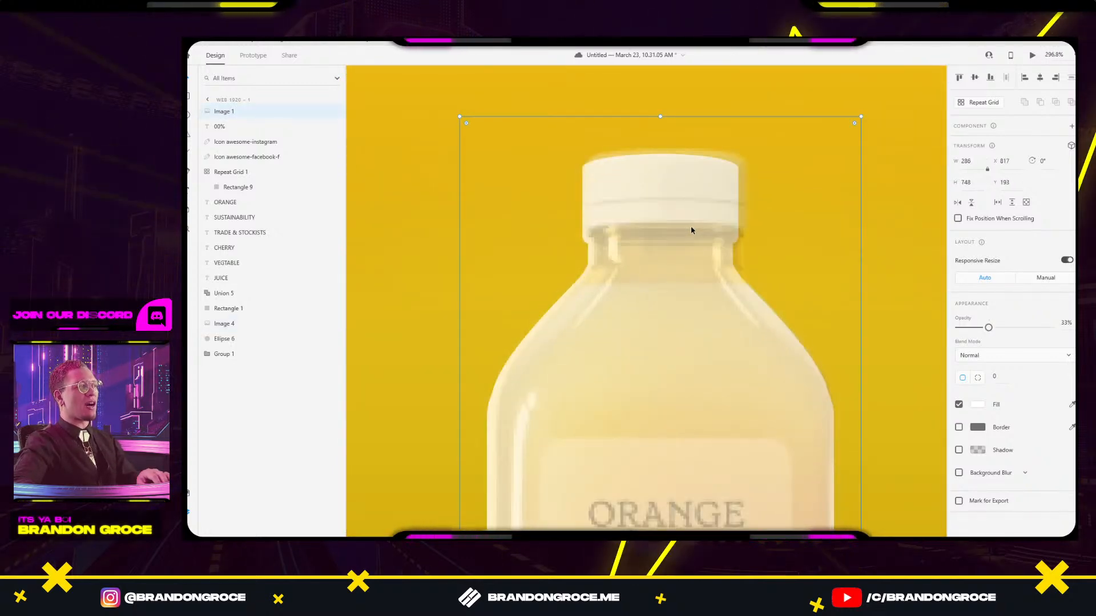
pyautogui.press('Left')
pyautogui.press('Left')
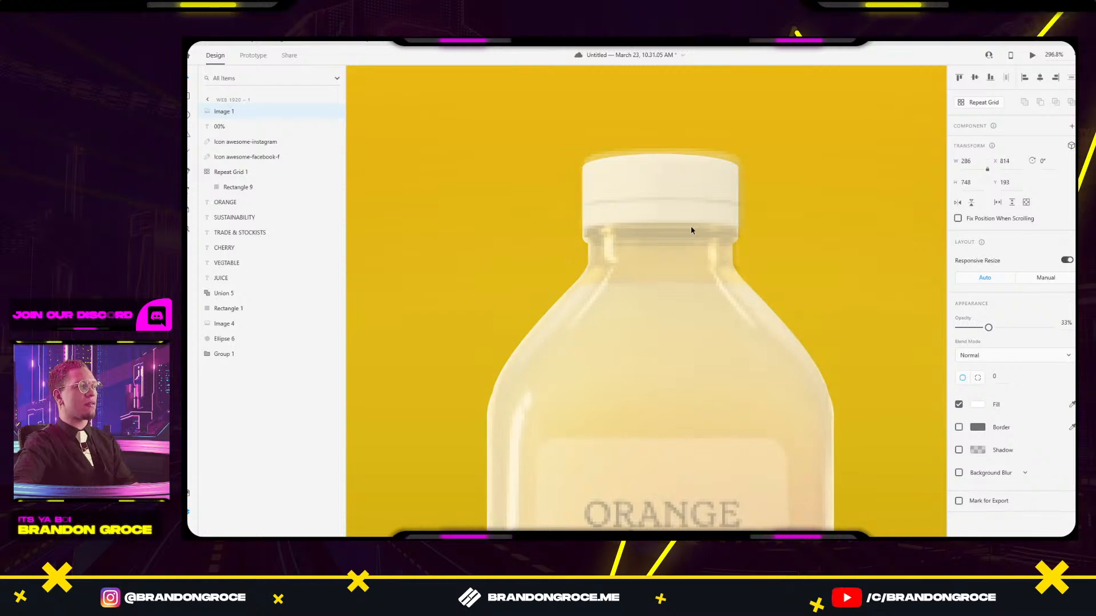
pyautogui.scroll(-6, 801, 250)
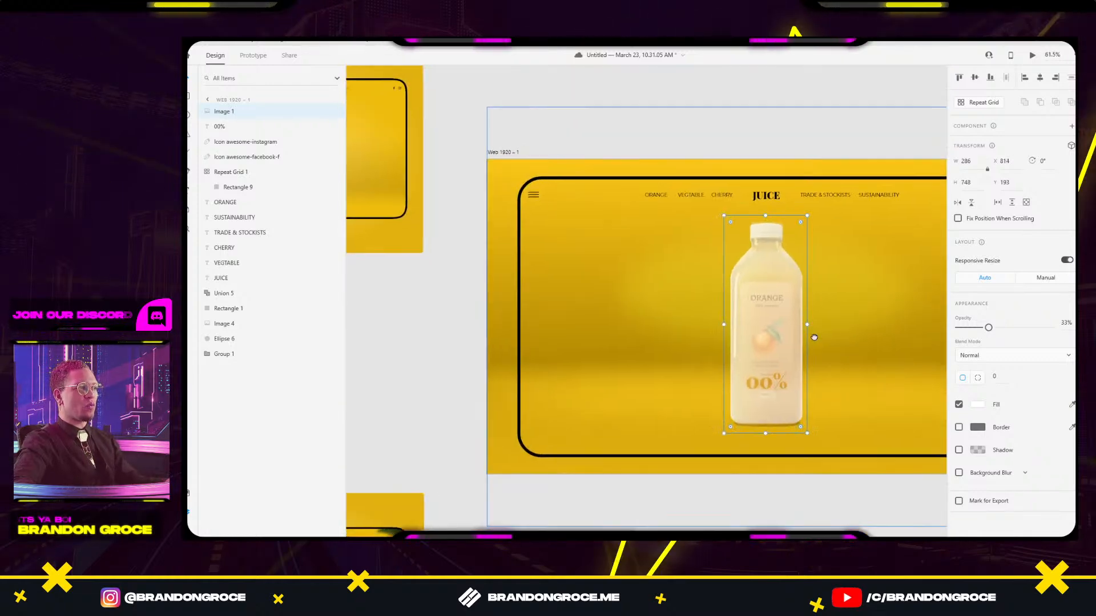
pyautogui.scroll(-2, 694, 301)
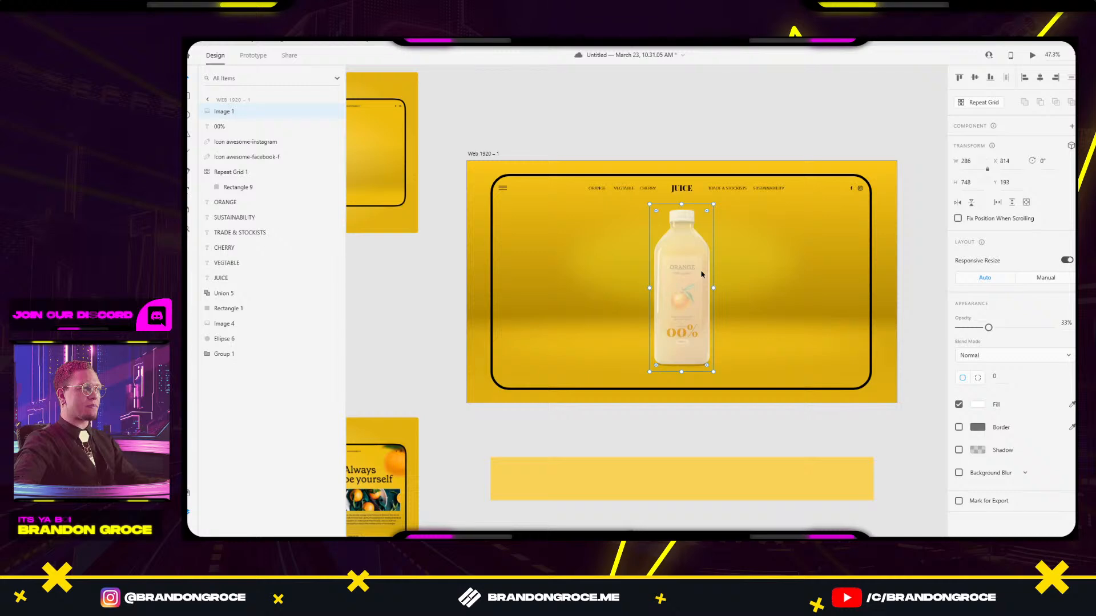
# Move the bottle photo up onto the pasteboard and raise its opacity again.
pyautogui.moveTo(701, 251); pyautogui.dragTo(705, 95)
pyautogui.moveTo(988, 298); pyautogui.dragTo(1053, 298)
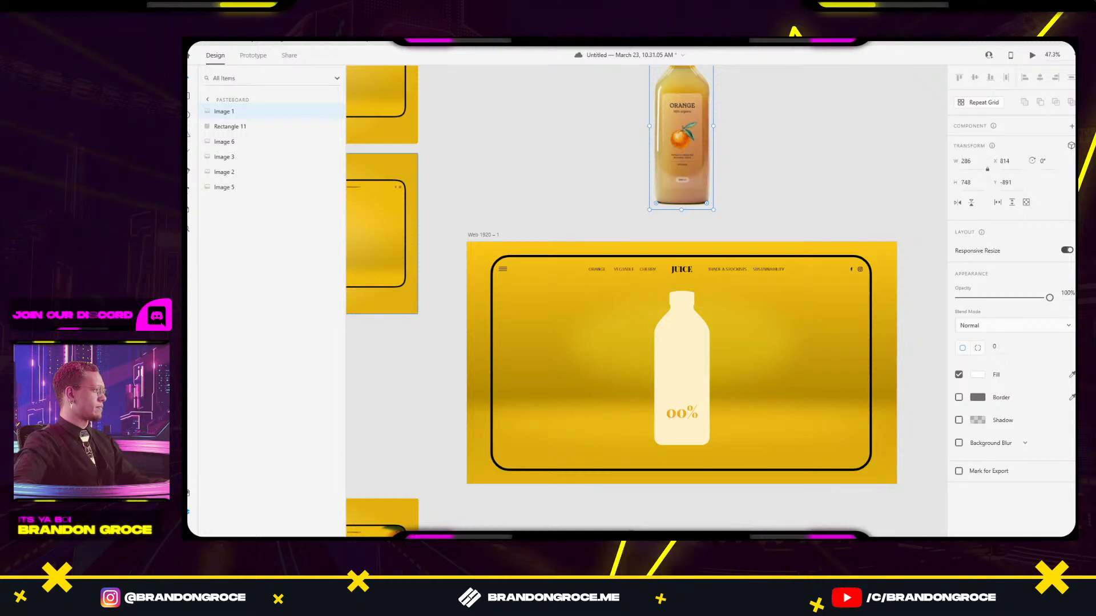
pyautogui.click(788, 163)
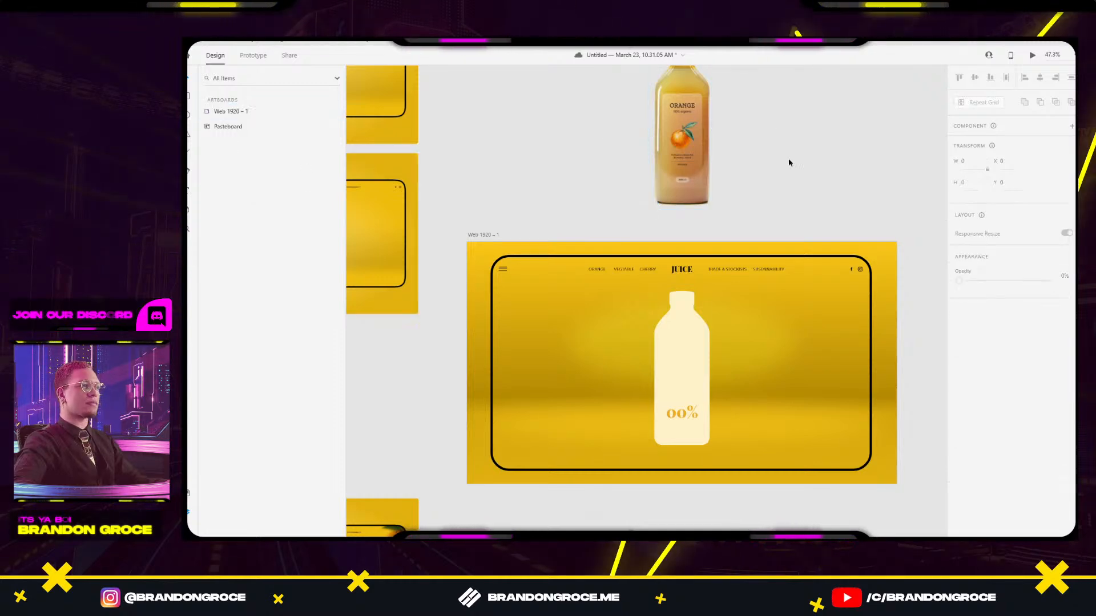
pyautogui.scroll(-2, 716, 217)
pyautogui.click(650, 450)
# Resize the yellow band to 802 px tall and position it directly below the artboard.
pyautogui.hscroll(-4, 585, 401)
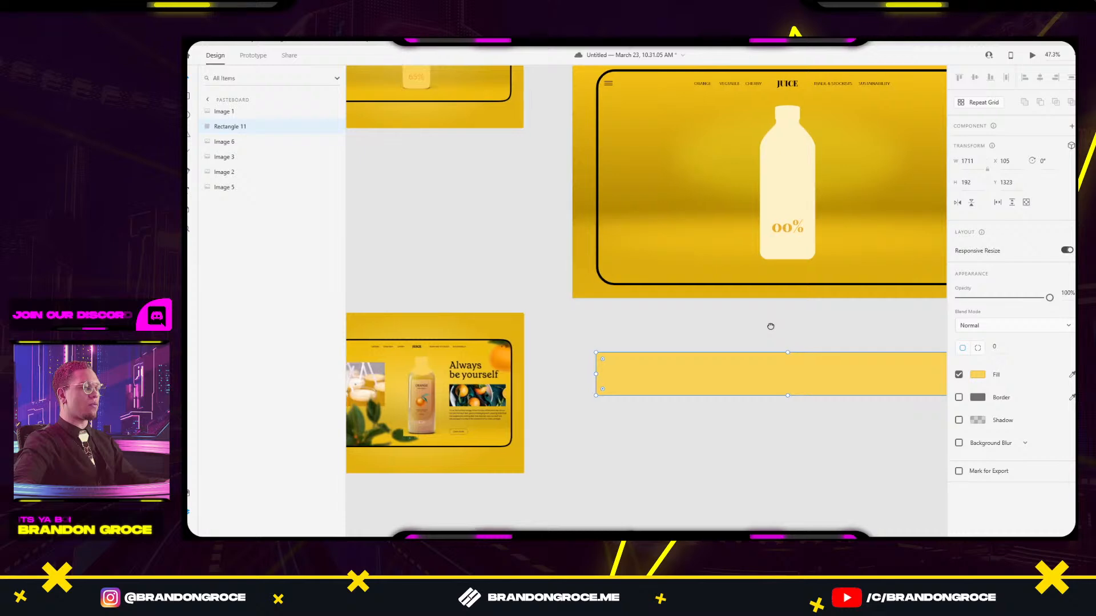
pyautogui.scroll(2, 770, 323)
pyautogui.moveTo(819, 503); pyautogui.dragTo(692, 482)
pyautogui.scroll(-3, 699, 377)
pyautogui.moveTo(701, 381); pyautogui.dragTo(700, 237)
pyautogui.moveTo(699, 323); pyautogui.dragTo(690, 276)
pyautogui.moveTo(735, 215); pyautogui.dragTo(721, 359)
pyautogui.click(863, 336)
# Trace the yellow band with the Pen tool, adding anchor points along its top edge.
pyautogui.scroll(2, 603, 330)
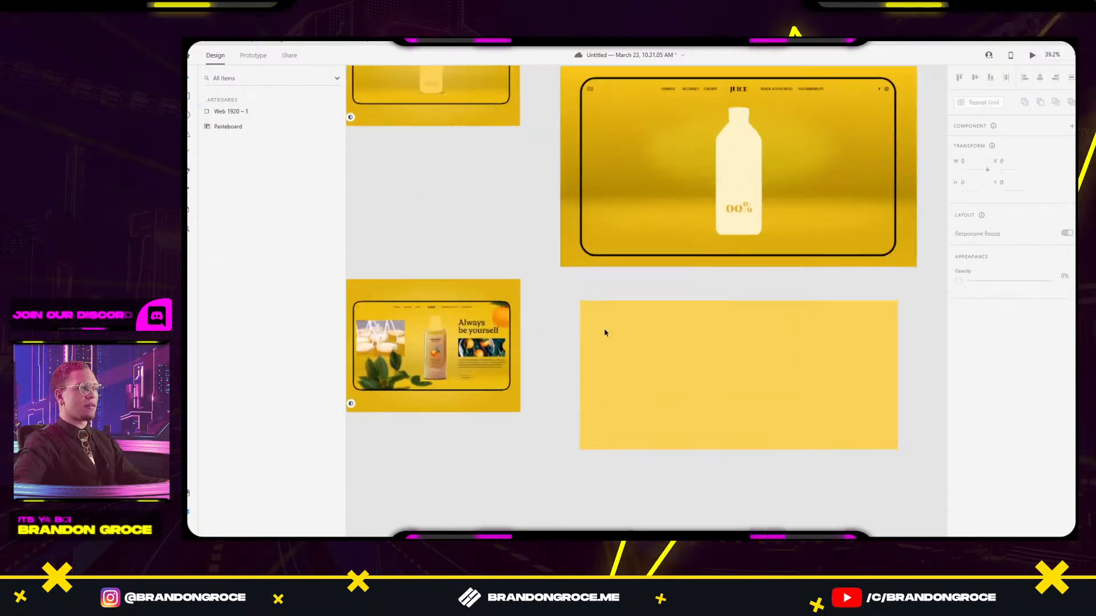
pyautogui.scroll(2, 605, 332)
pyautogui.press('p')
pyautogui.click(568, 284)
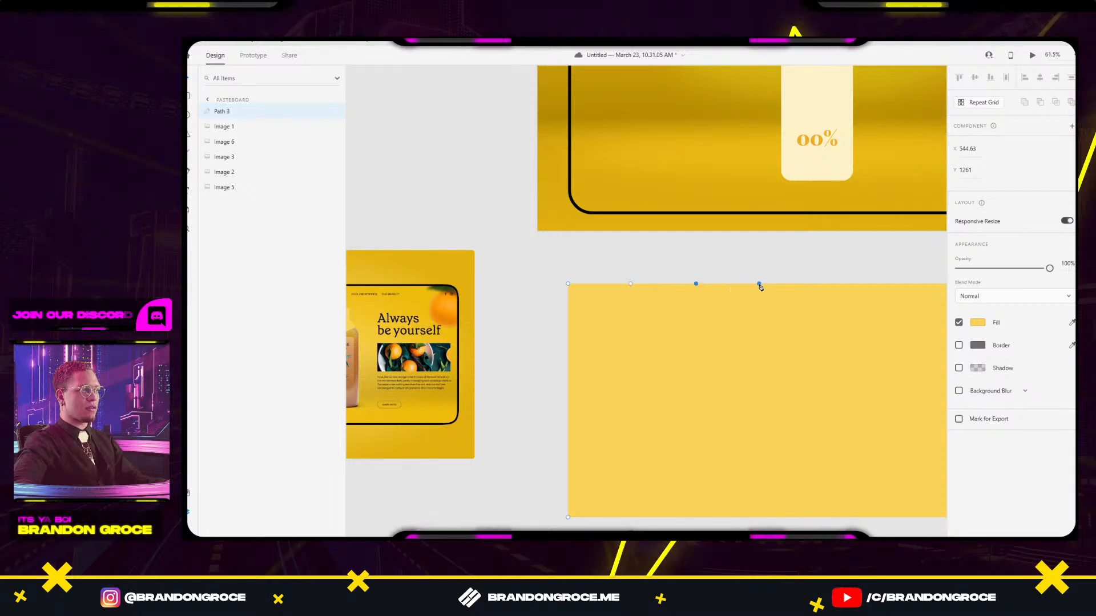
pyautogui.hscroll(4, 785, 292)
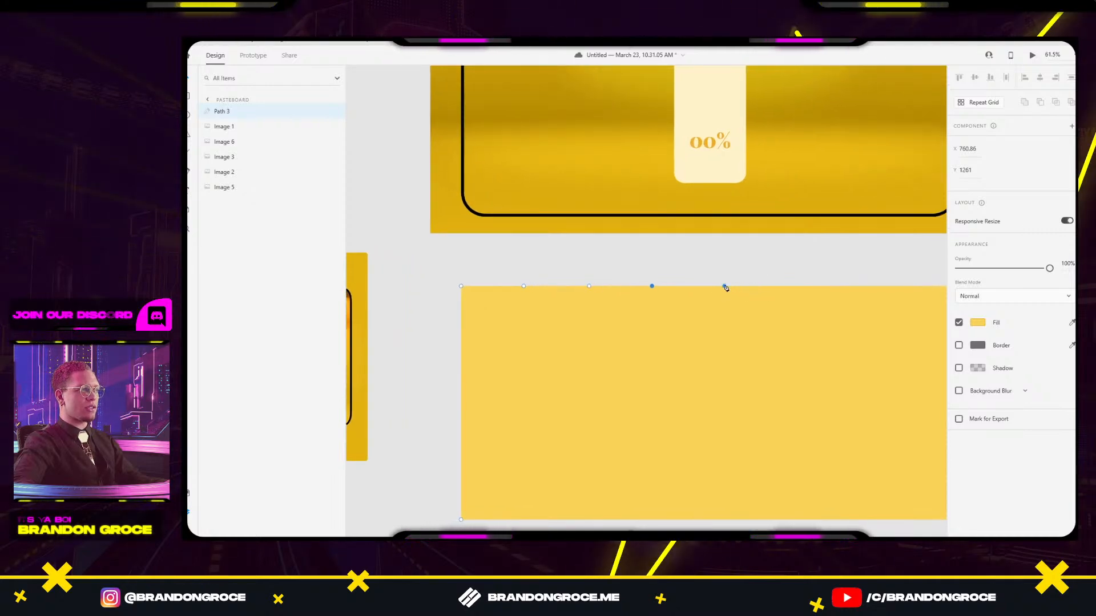
pyautogui.hscroll(5, 770, 323)
pyautogui.scroll(2, 702, 335)
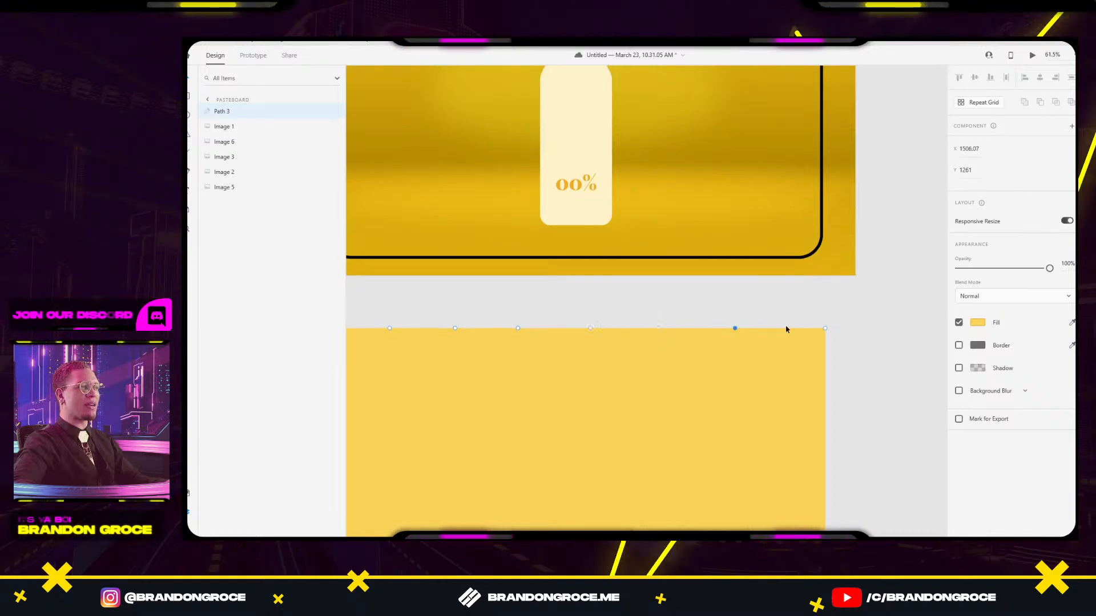
pyautogui.scroll(-5, 858, 345)
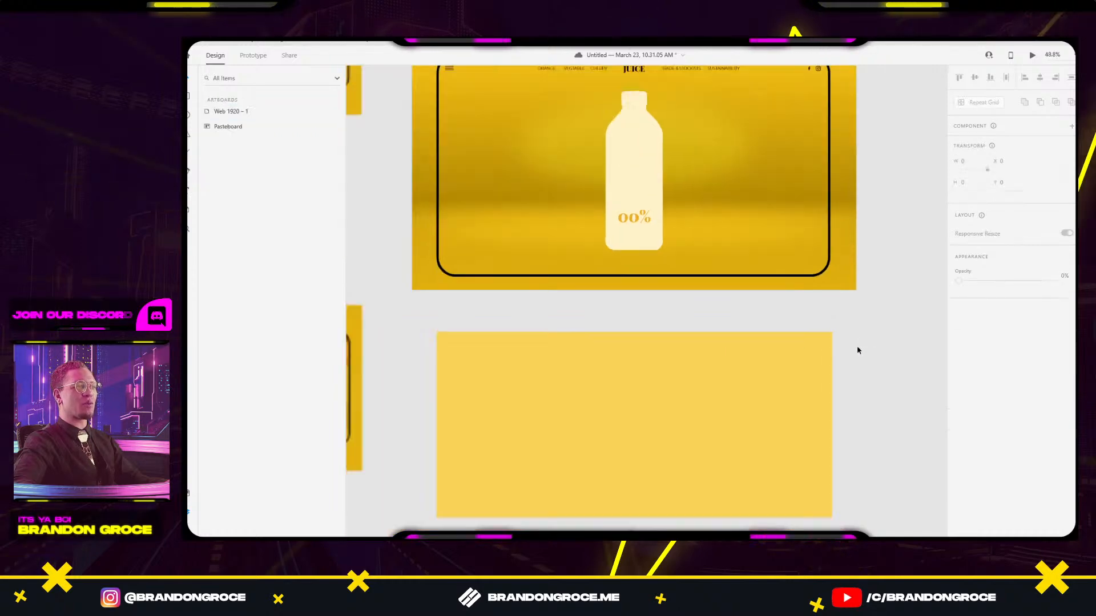
pyautogui.click(807, 378)
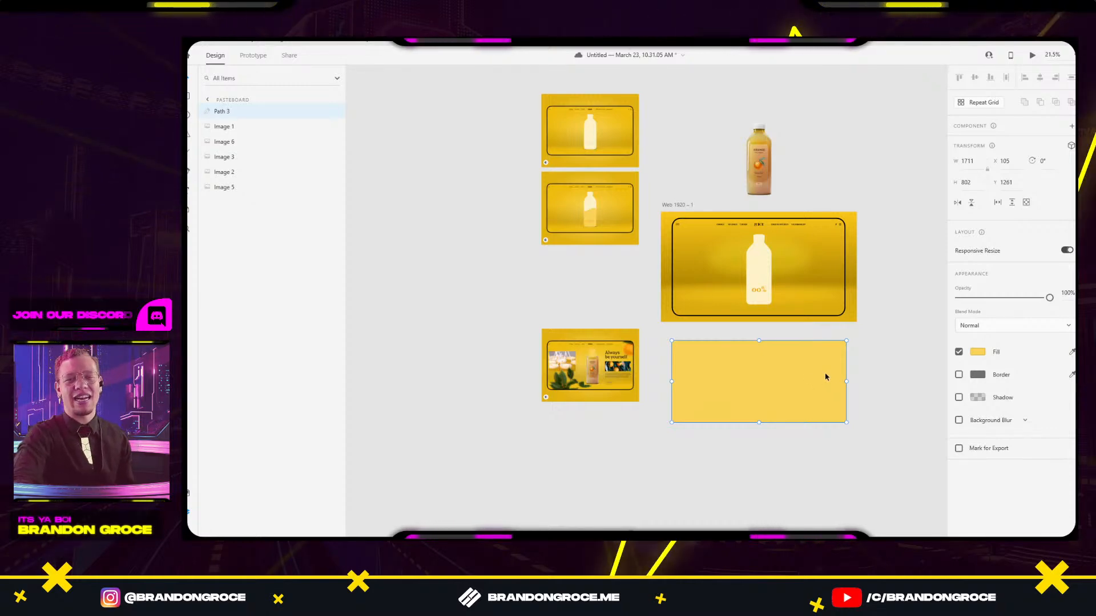
pyautogui.moveTo(673, 537)
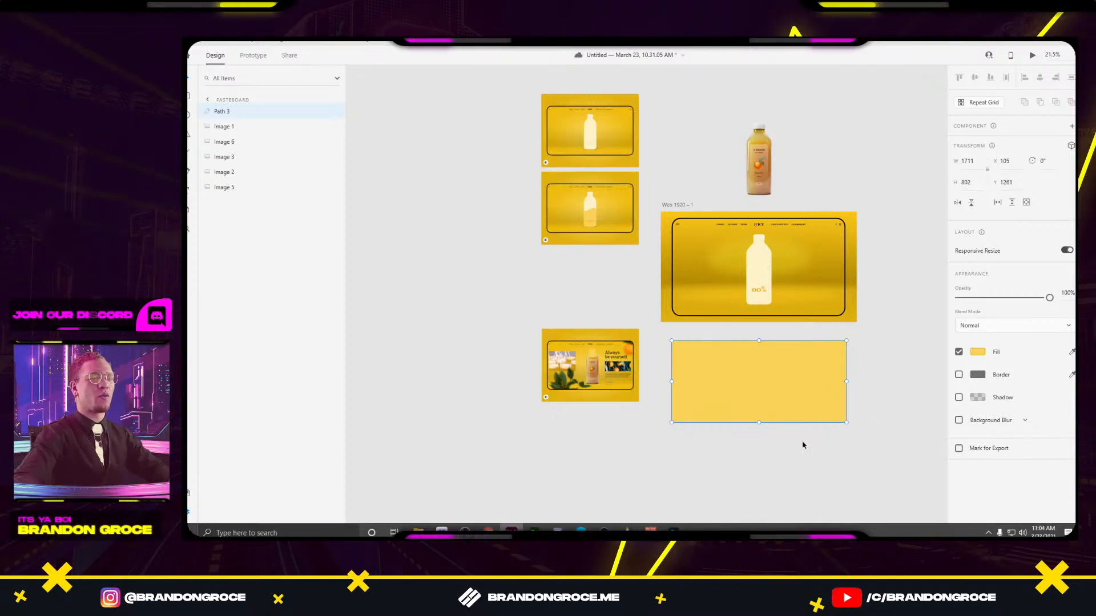
pyautogui.click(907, 469)
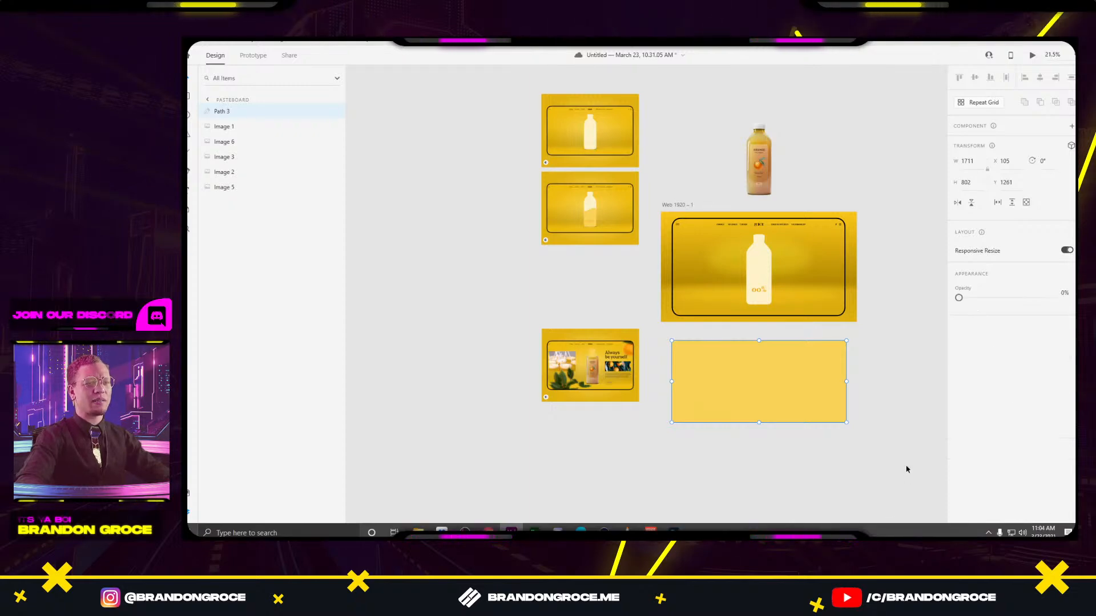
pyautogui.scroll(4, 820, 411)
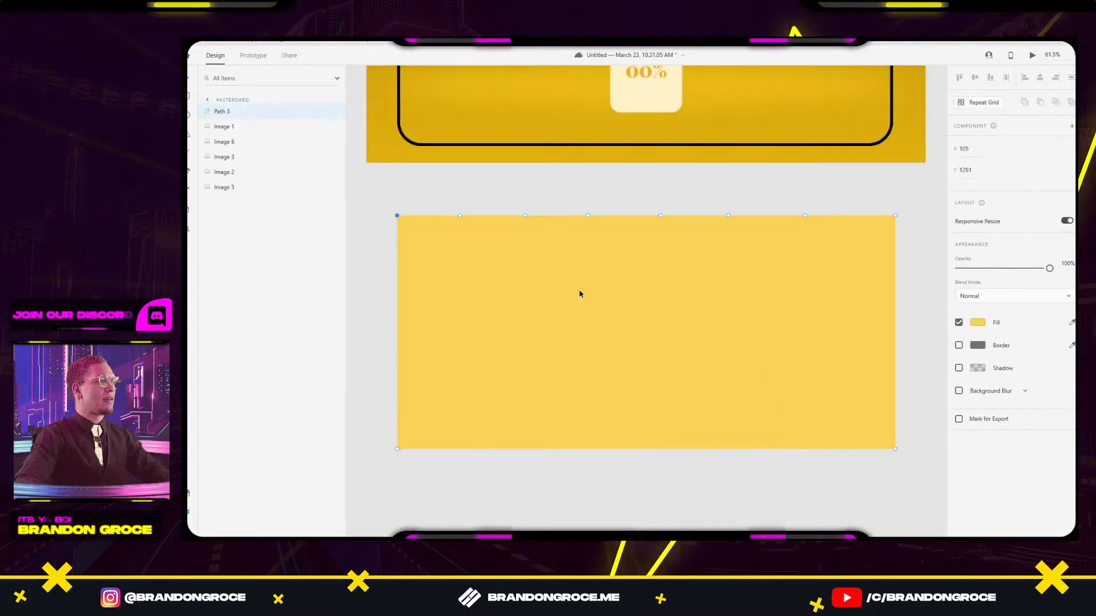
# Pull top-edge points down into dips and make them curve points, keeping the top-right corner square.
pyautogui.moveTo(462, 216); pyautogui.dragTo(462, 240)
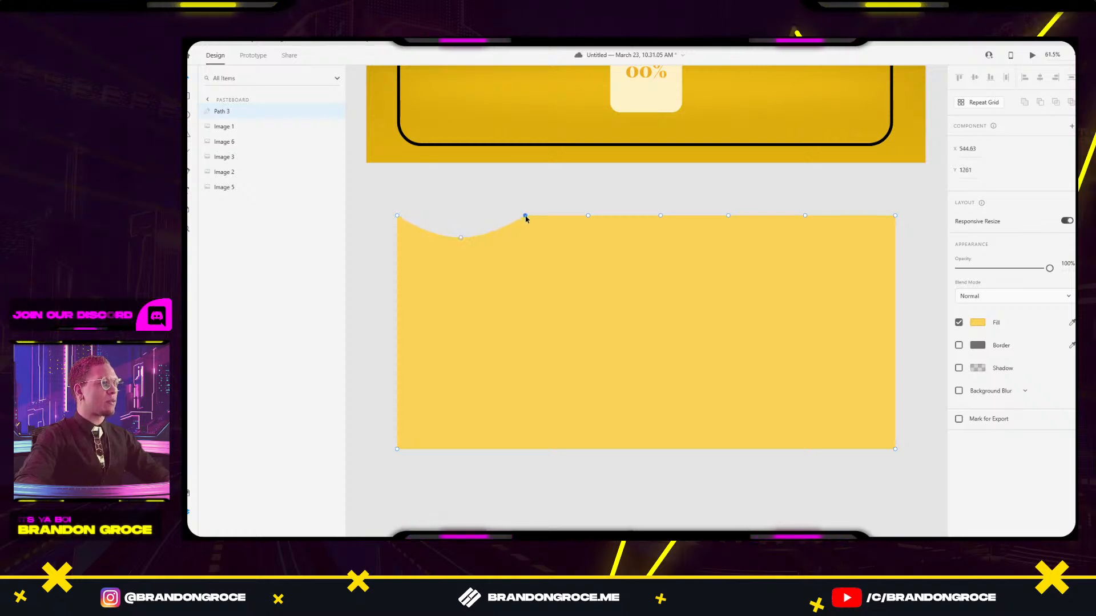
pyautogui.moveTo(588, 216); pyautogui.dragTo(591, 238)
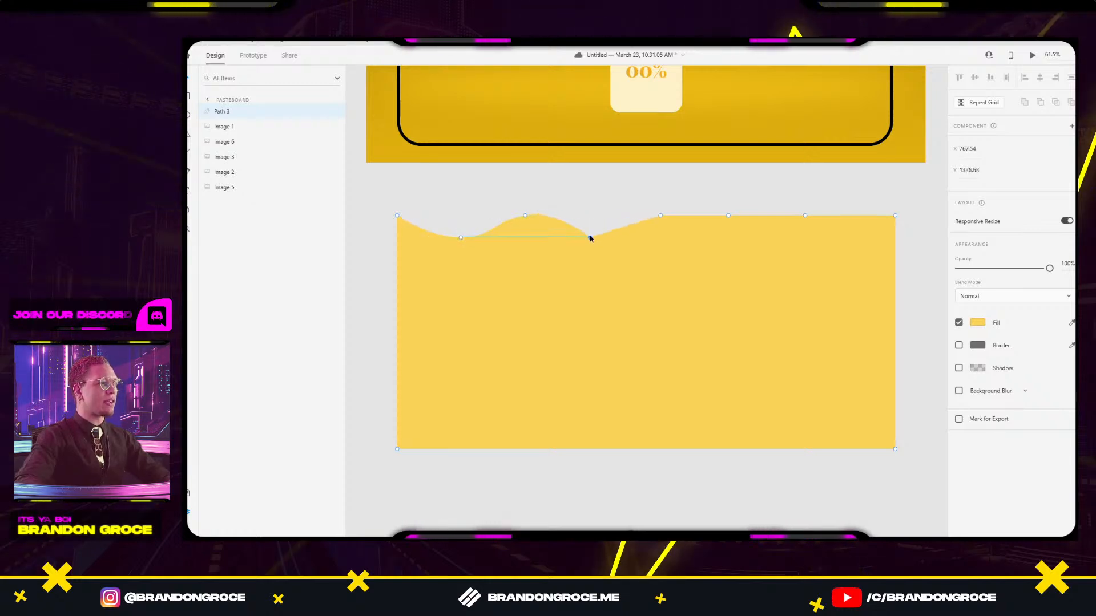
pyautogui.doubleClick(590, 238)
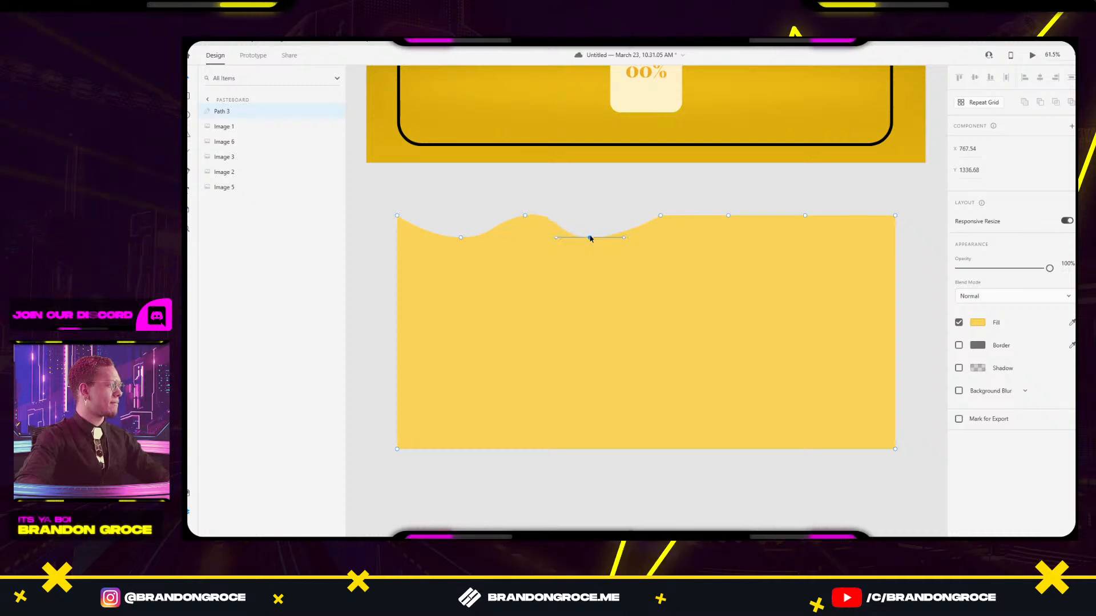
pyautogui.doubleClick(661, 216)
pyautogui.moveTo(729, 216); pyautogui.dragTo(730, 242)
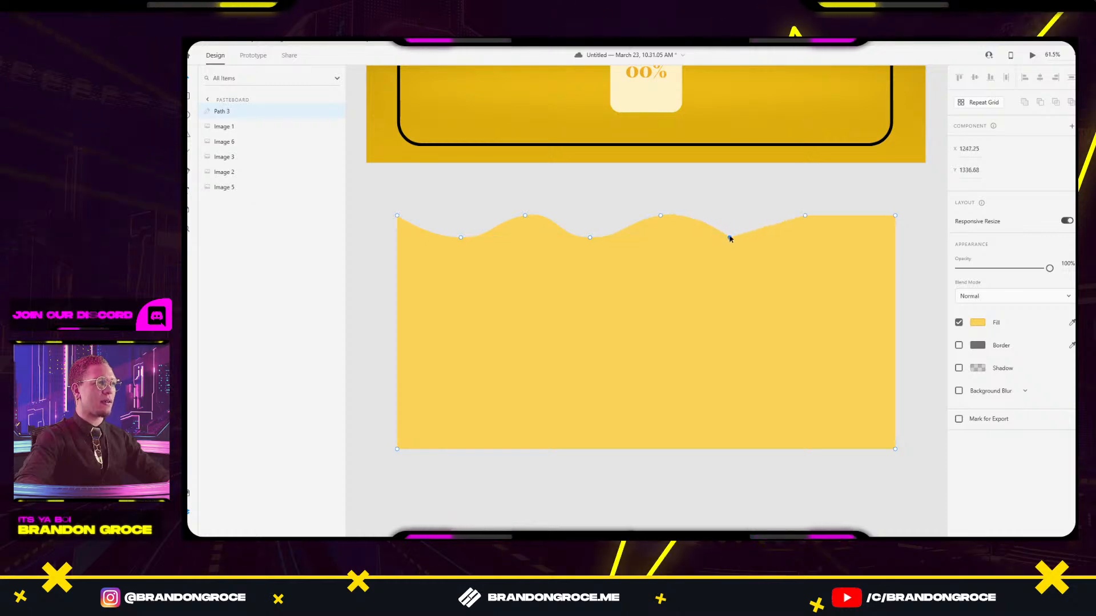
pyautogui.doubleClick(804, 217)
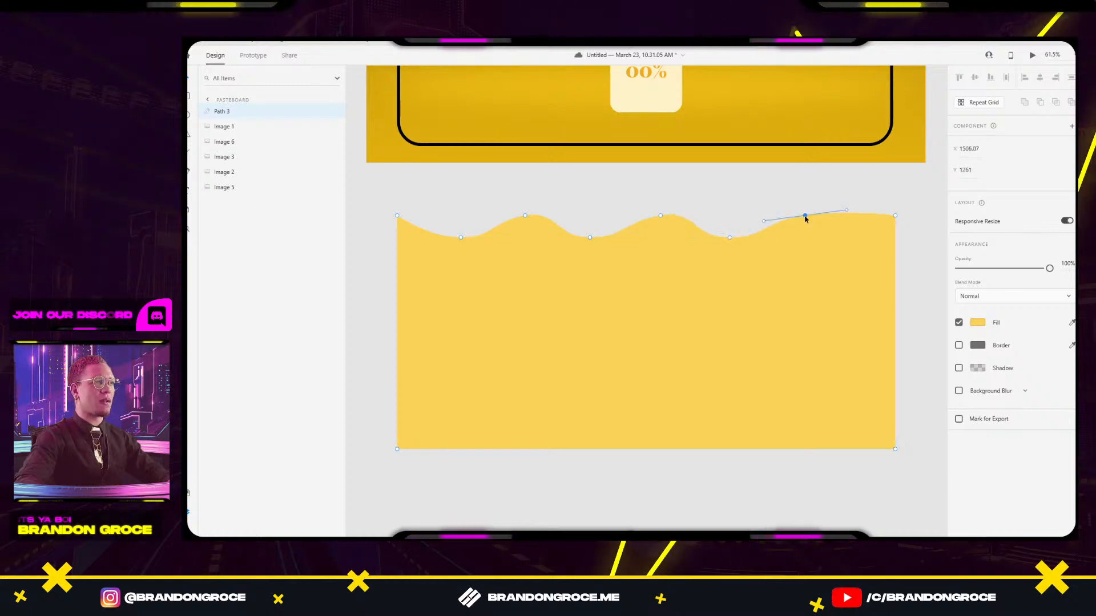
pyautogui.doubleClick(895, 215)
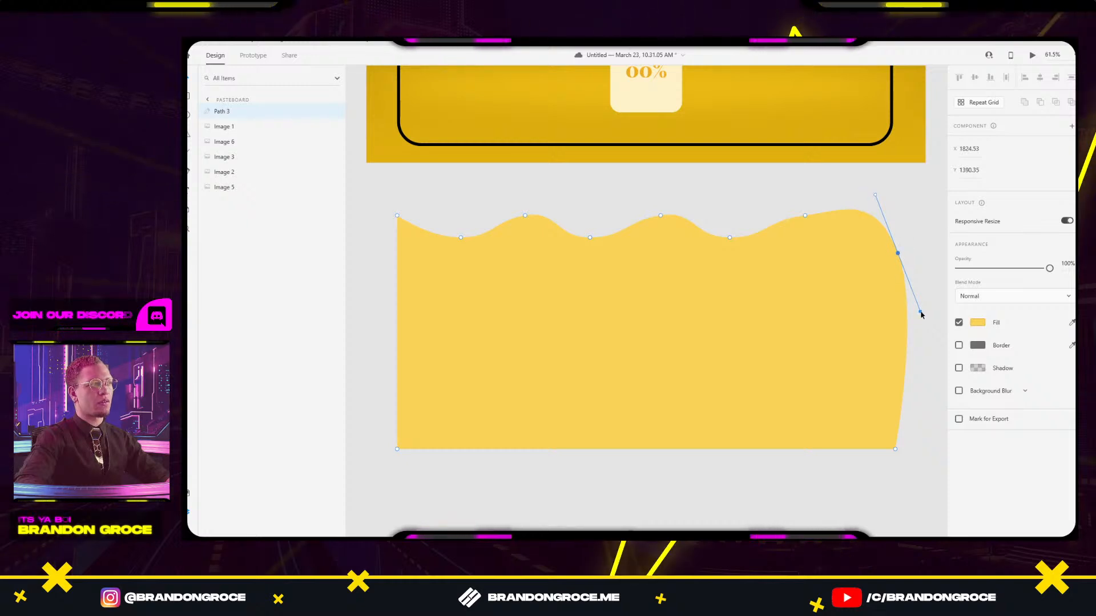
pyautogui.hotkey('ctrl', 'z')
pyautogui.hotkey('ctrl', 'z')
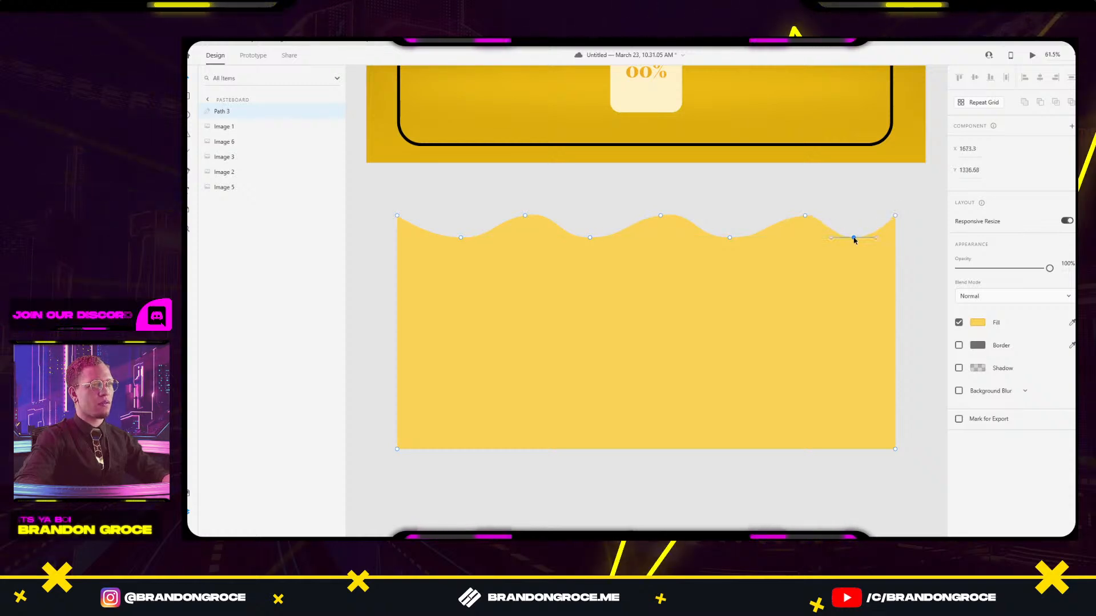
# Adjust wave anchors and curve handles to smooth the first crest and trough.
pyautogui.moveTo(805, 216); pyautogui.dragTo(792, 219)
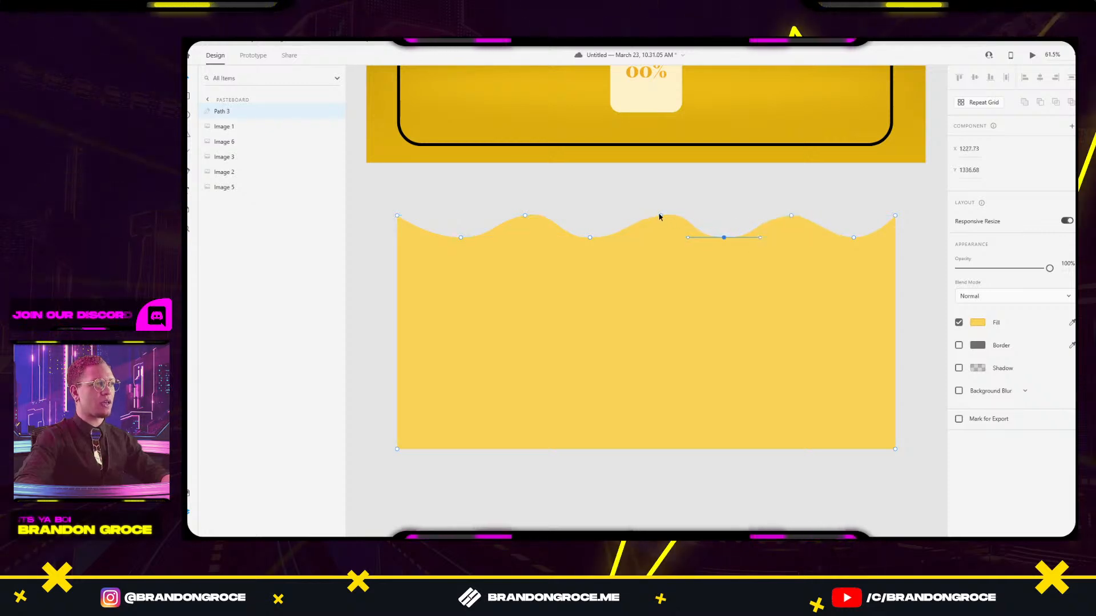
pyautogui.click(694, 210)
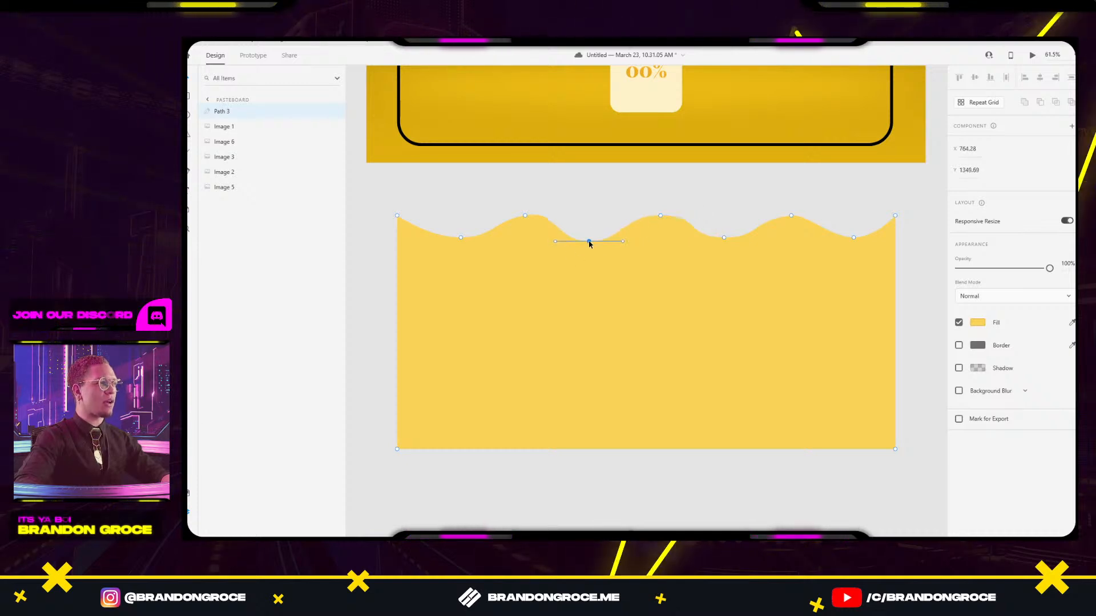
pyautogui.click(525, 216)
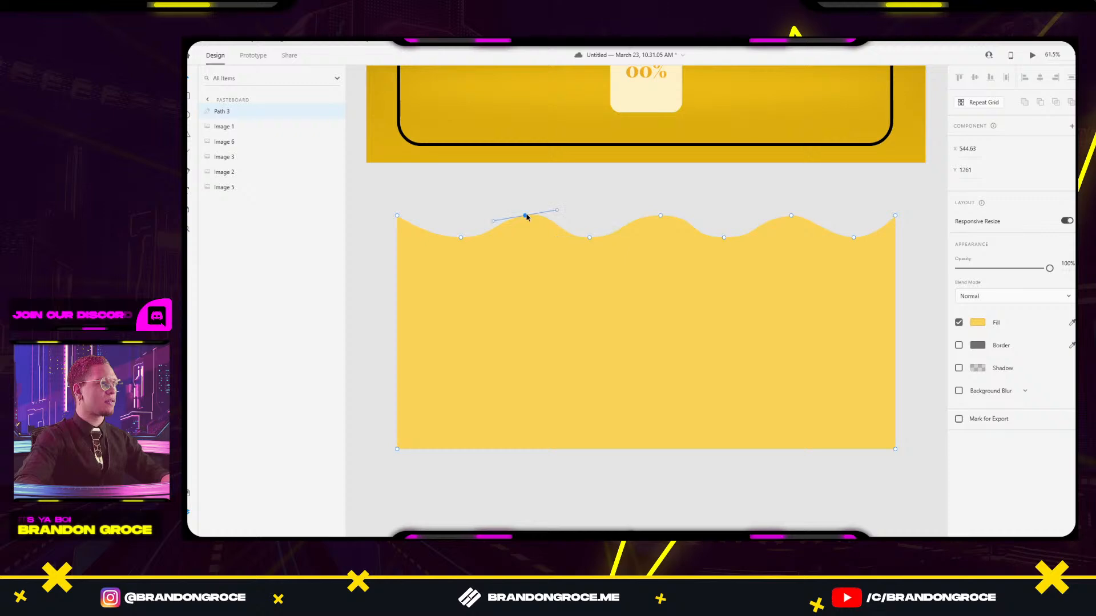
pyautogui.moveTo(555, 212); pyautogui.dragTo(559, 218)
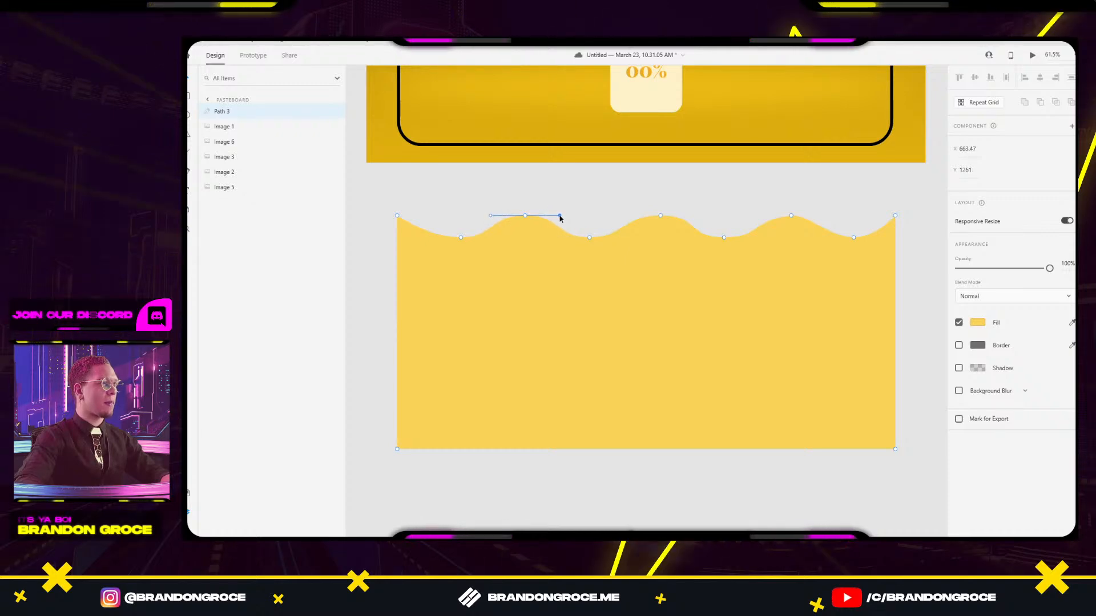
pyautogui.click(460, 238)
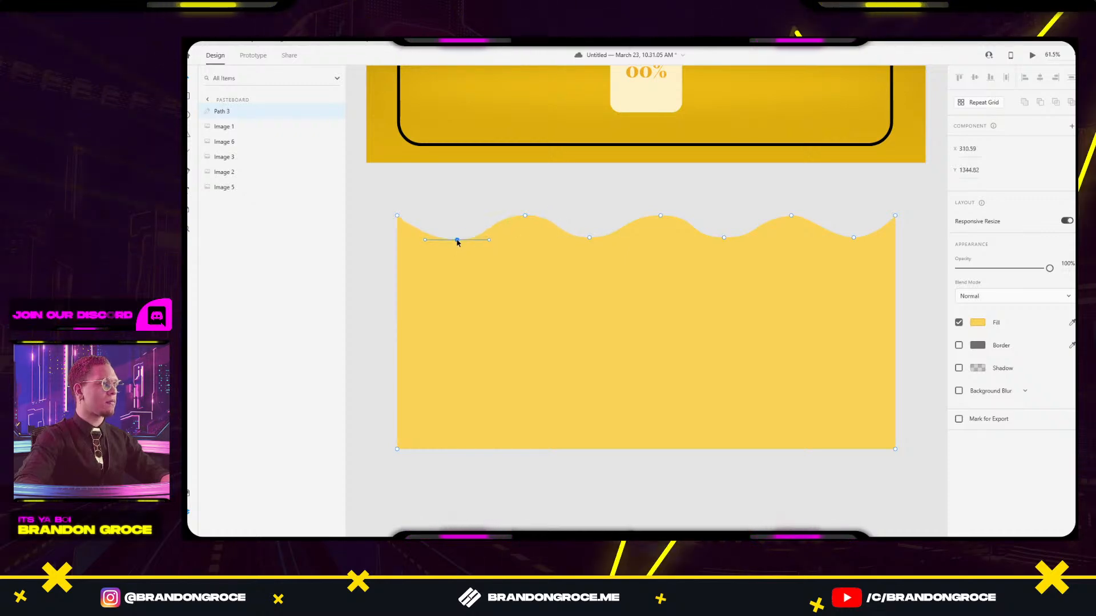
pyautogui.moveTo(450, 238); pyautogui.dragTo(448, 238)
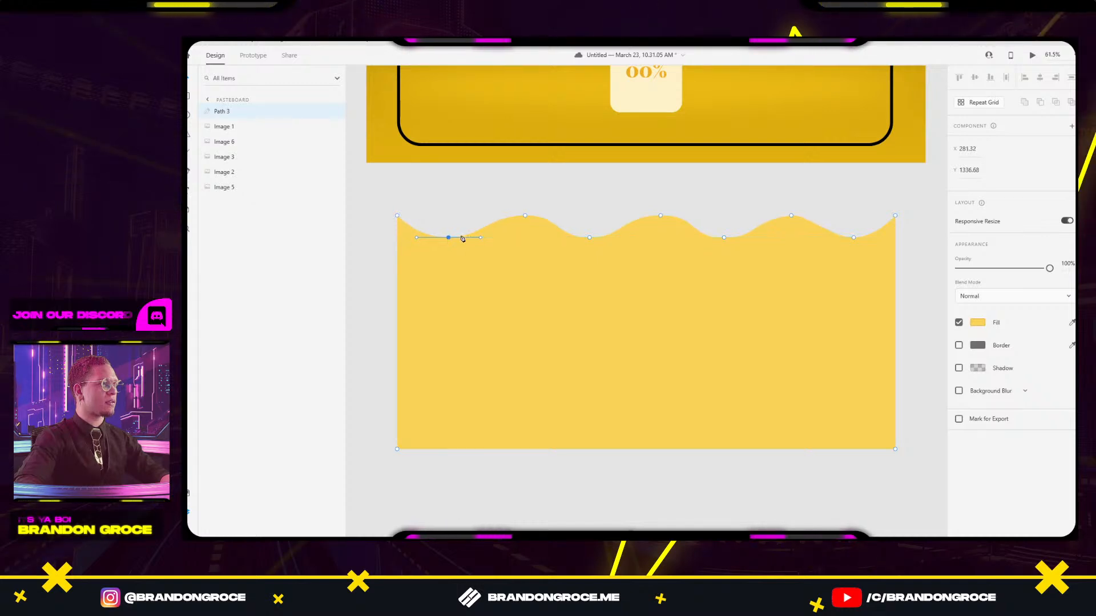
pyautogui.click(524, 216)
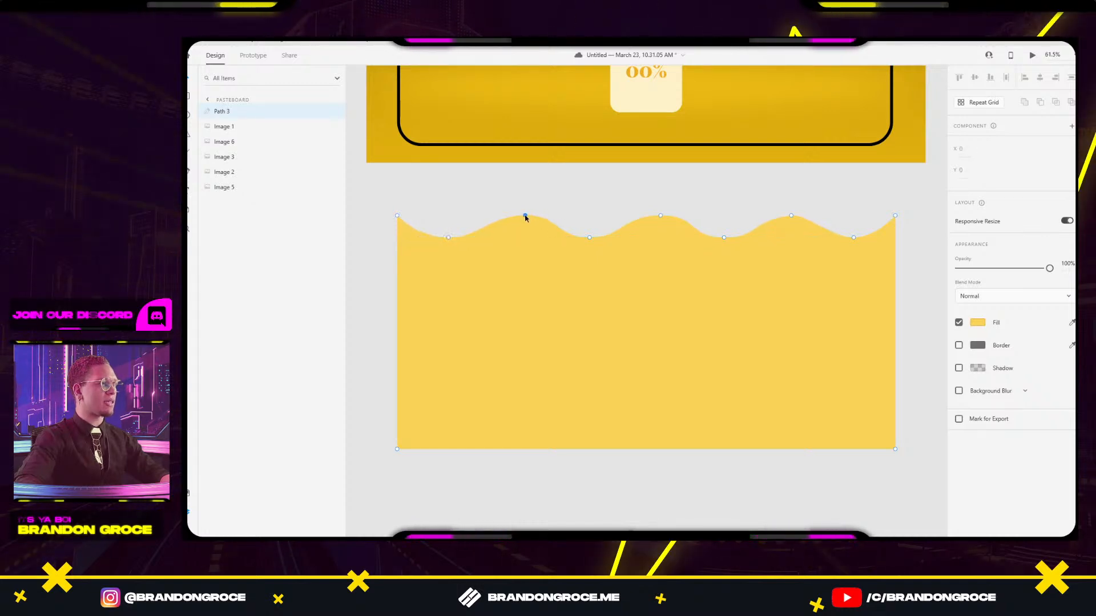
pyautogui.moveTo(529, 217); pyautogui.dragTo(521, 218)
# Reopen point editing on the wave band, Path 3.
pyautogui.click(621, 192)
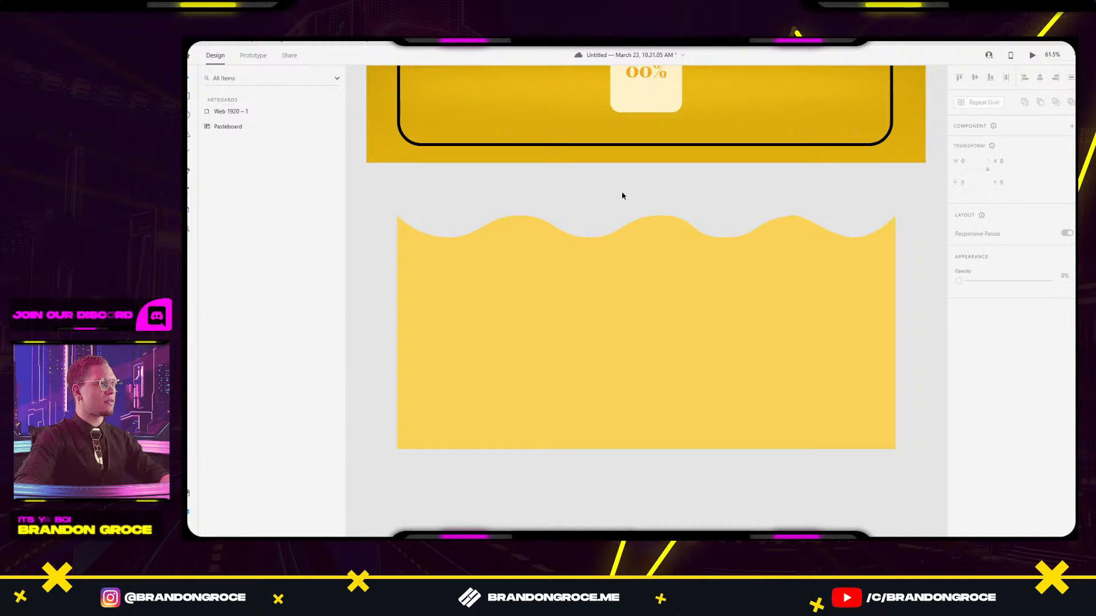
pyautogui.moveTo(713, 210); pyautogui.dragTo(642, 214)
pyautogui.doubleClick(599, 239)
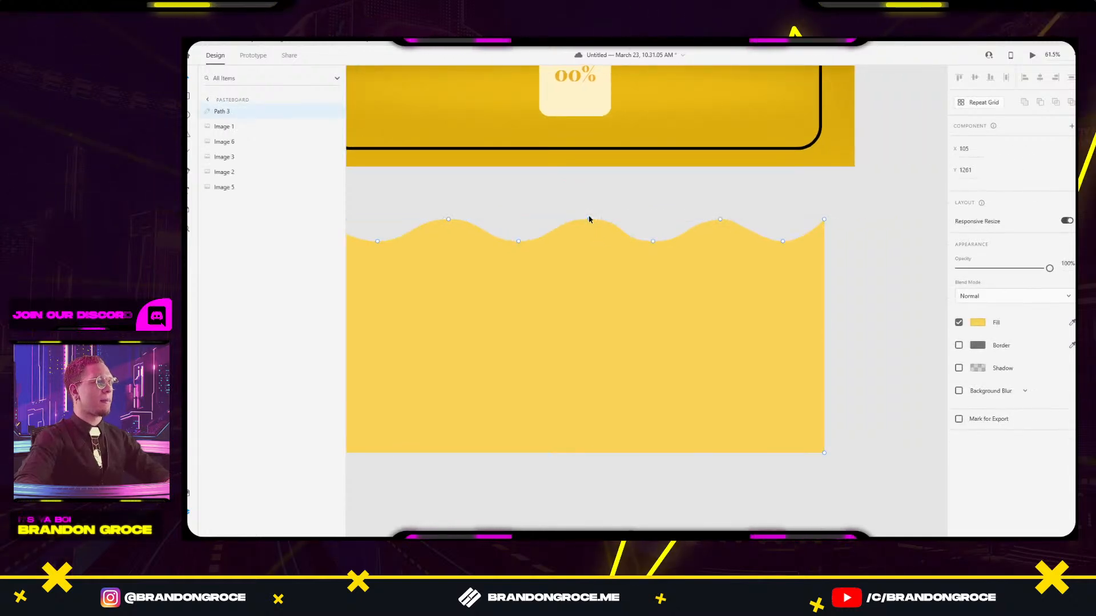
pyautogui.click(589, 218)
pyautogui.doubleClick(589, 221)
pyautogui.click(589, 219)
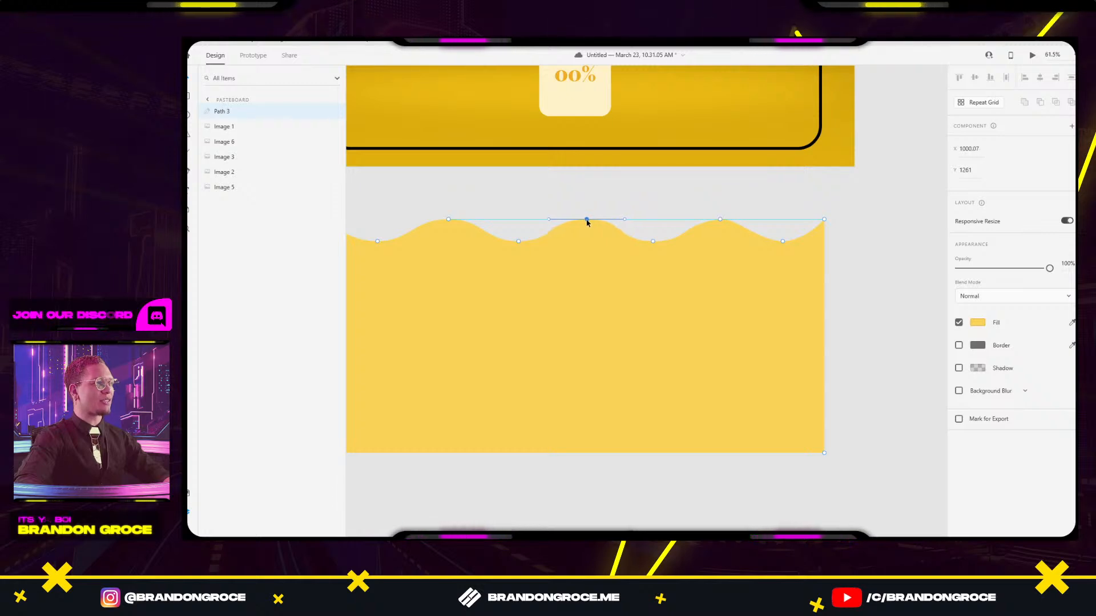
pyautogui.click(754, 216)
pyautogui.doubleClick(720, 230)
# Raise the right crest's curve handles to match the other waves, then exit editing.
pyautogui.click(721, 219)
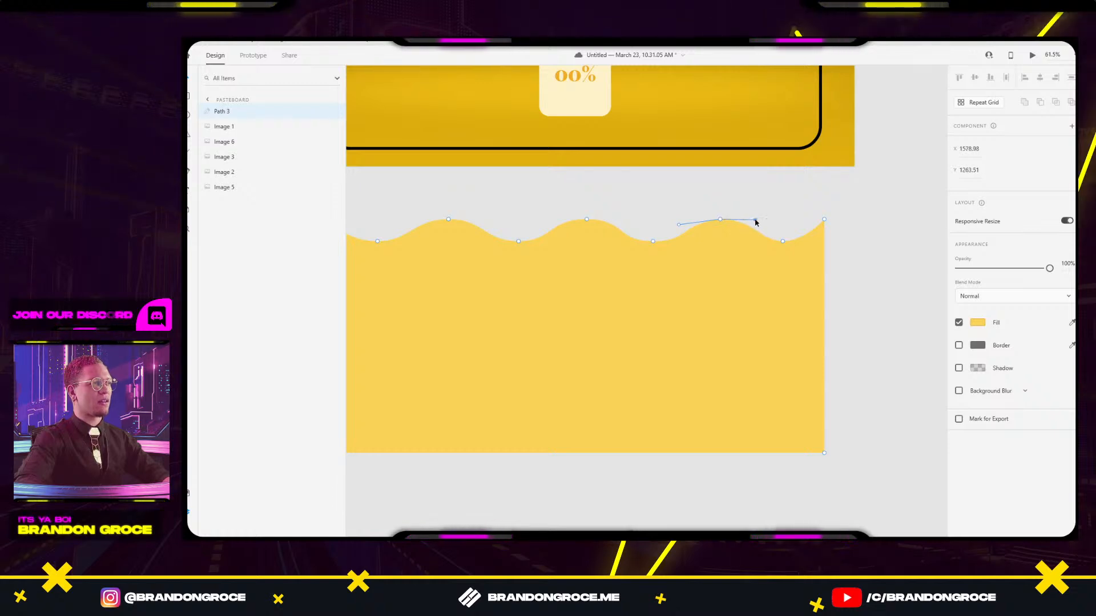
pyautogui.moveTo(680, 224); pyautogui.dragTo(679, 218)
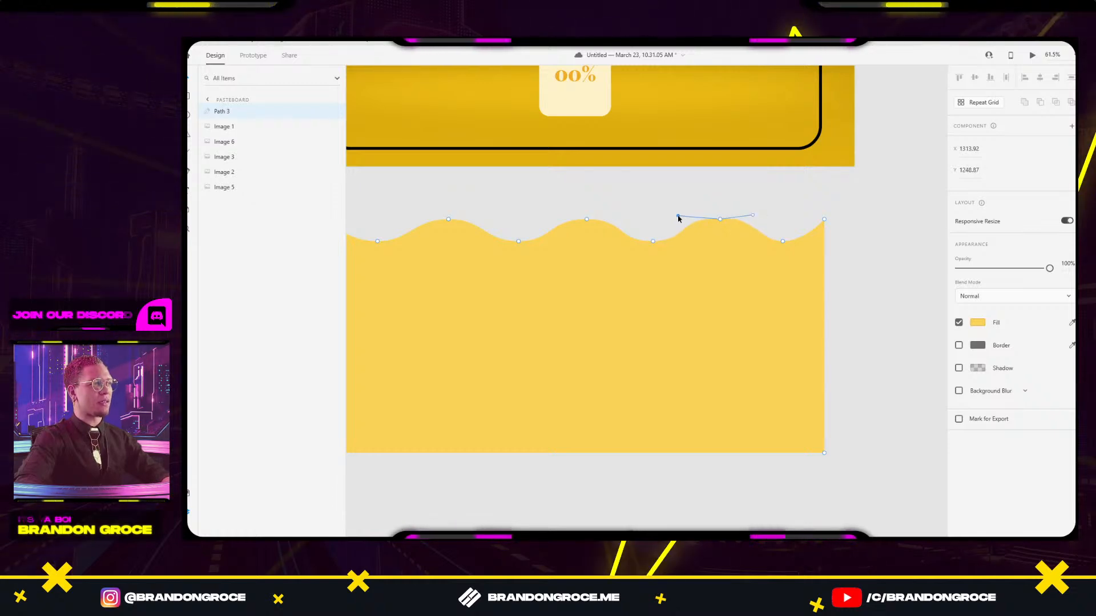
pyautogui.click(754, 216)
pyautogui.moveTo(753, 217); pyautogui.dragTo(752, 215)
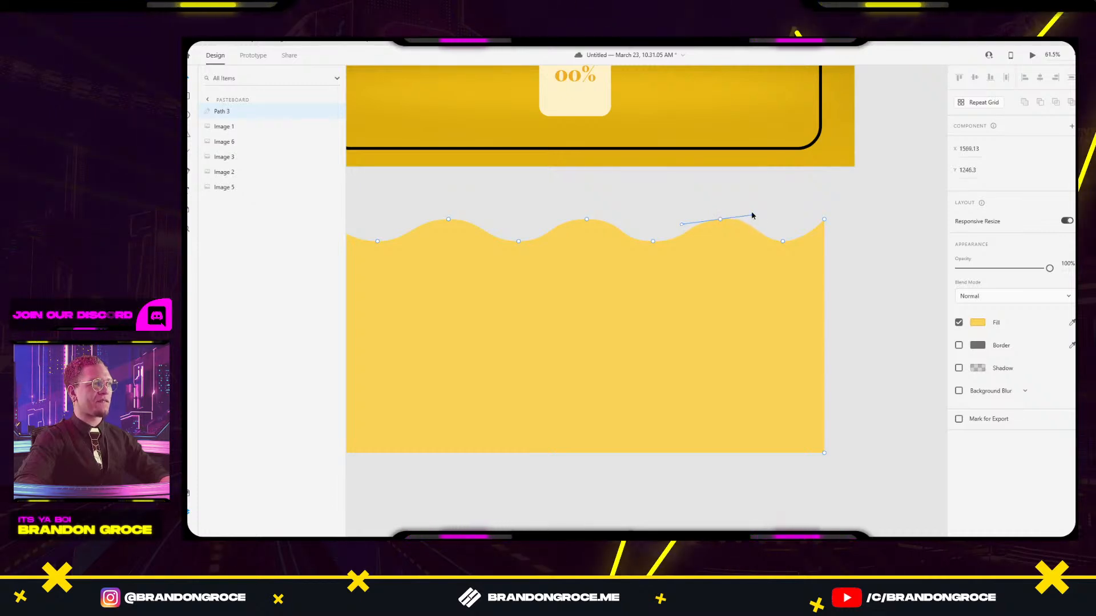
pyautogui.moveTo(680, 224); pyautogui.dragTo(679, 220)
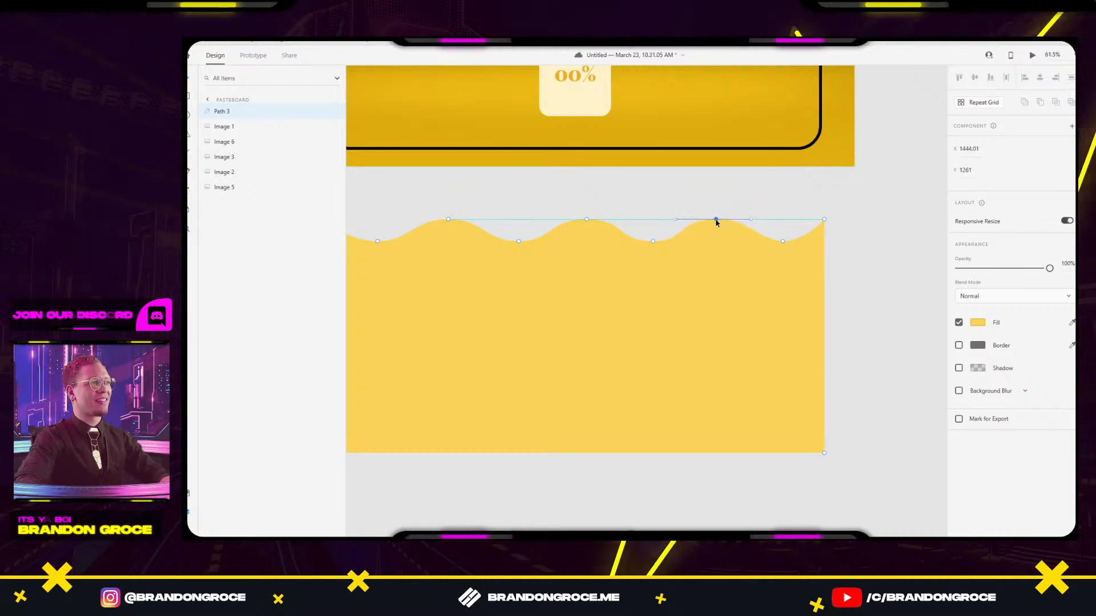
pyautogui.press('Escape')
pyautogui.scroll(-5, 835, 188)
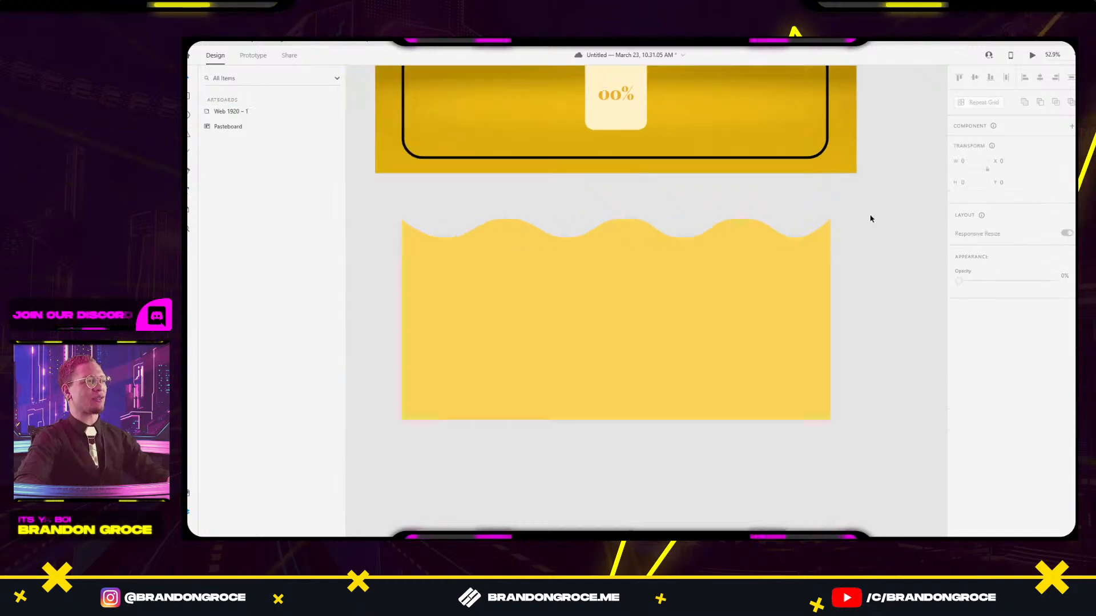
# Duplicate the wavy yellow band as Path 4 and align it edge to edge on the right.
pyautogui.moveTo(811, 311); pyautogui.dragTo(757, 330)
pyautogui.click(699, 326)
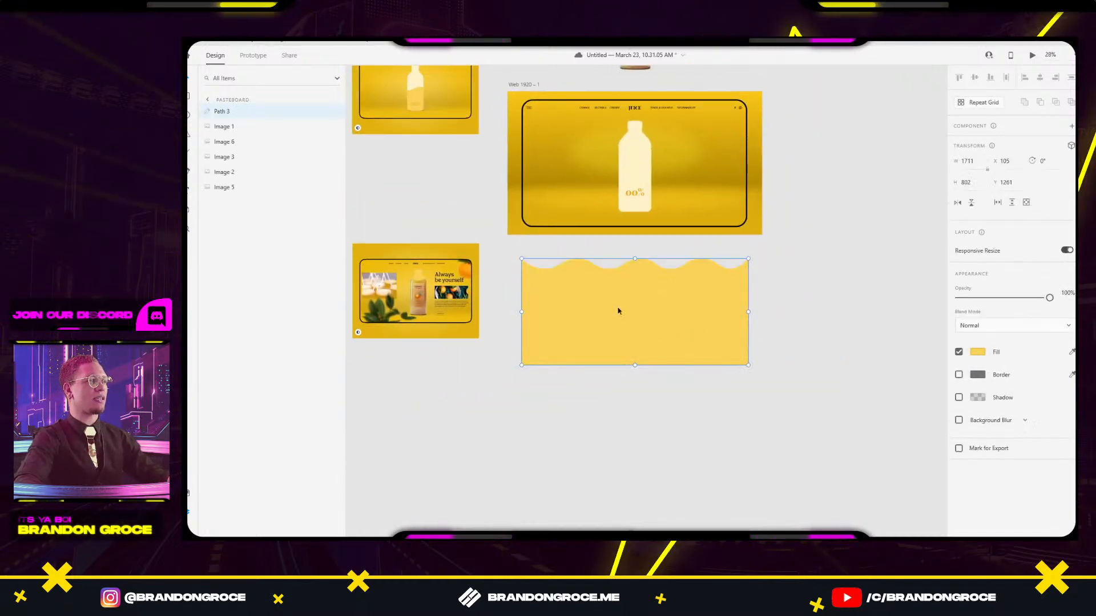
pyautogui.moveTo(618, 310); pyautogui.dragTo(838, 293)
pyautogui.click(839, 392)
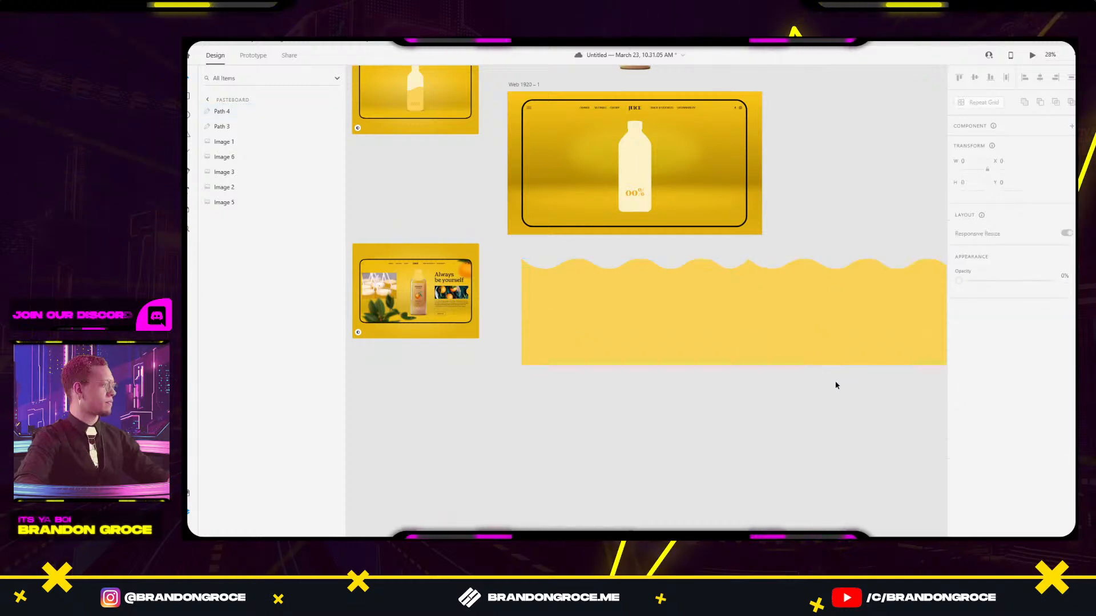
# Check that the two wave bands join into one wide strip, then save the document.
pyautogui.moveTo(837, 380); pyautogui.dragTo(728, 390)
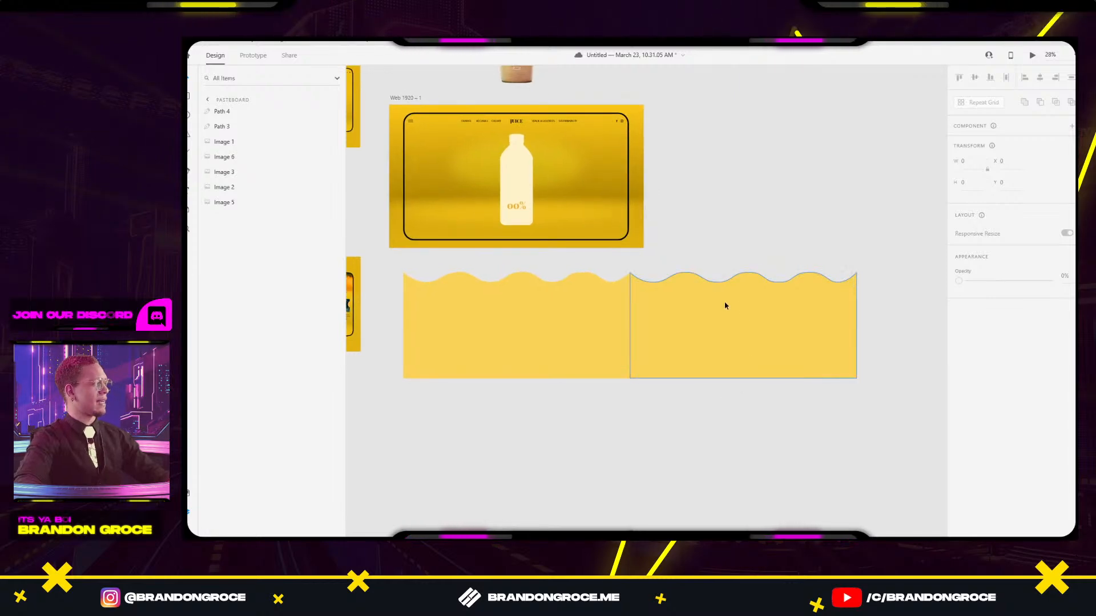
pyautogui.click(594, 337)
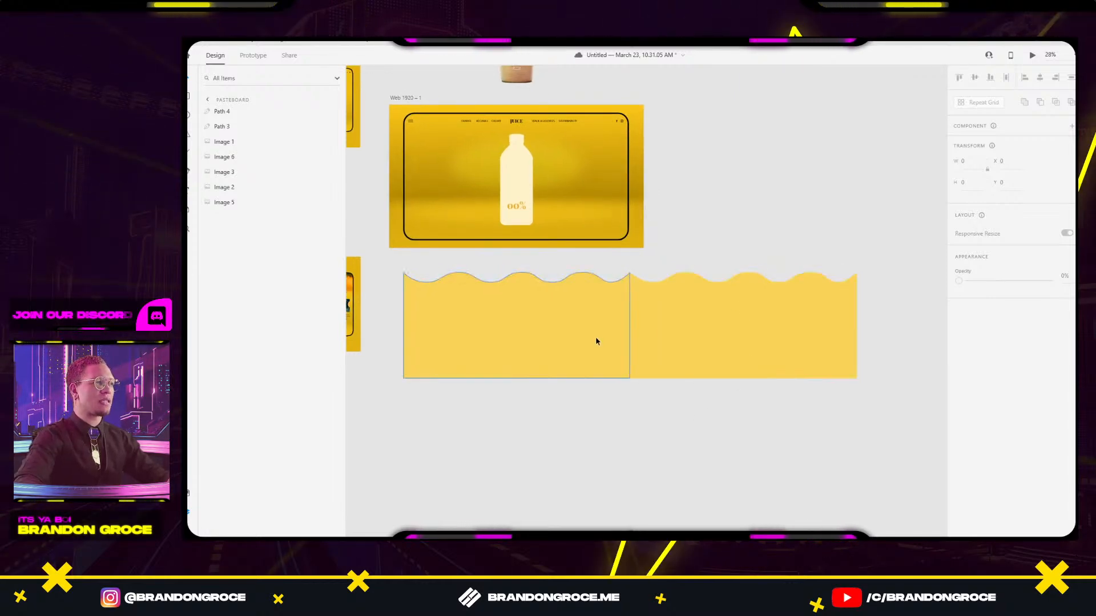
pyautogui.click(686, 331)
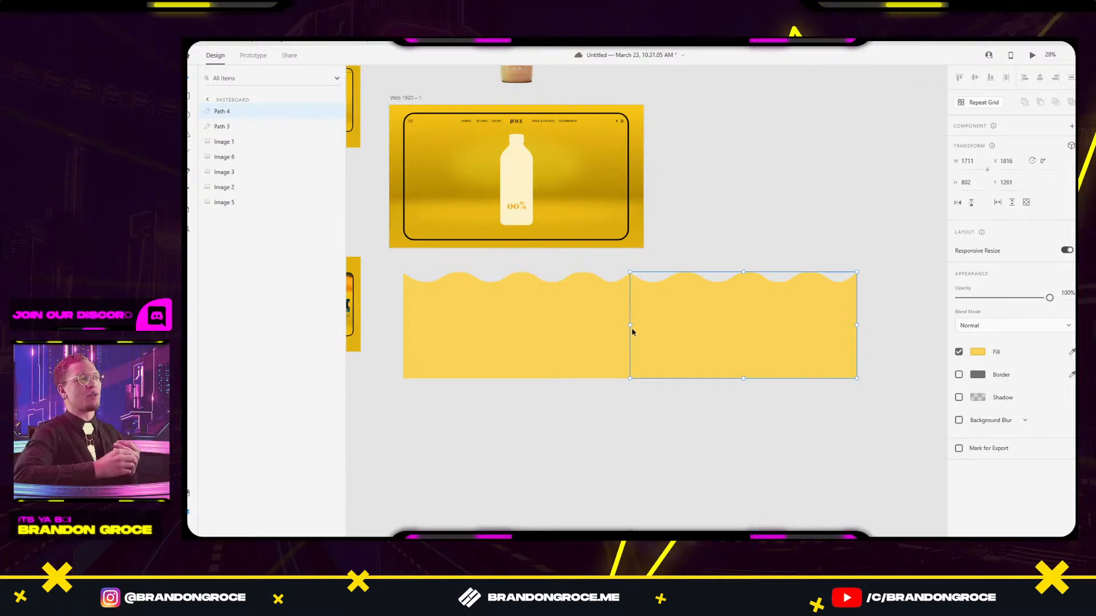
pyautogui.click(644, 381)
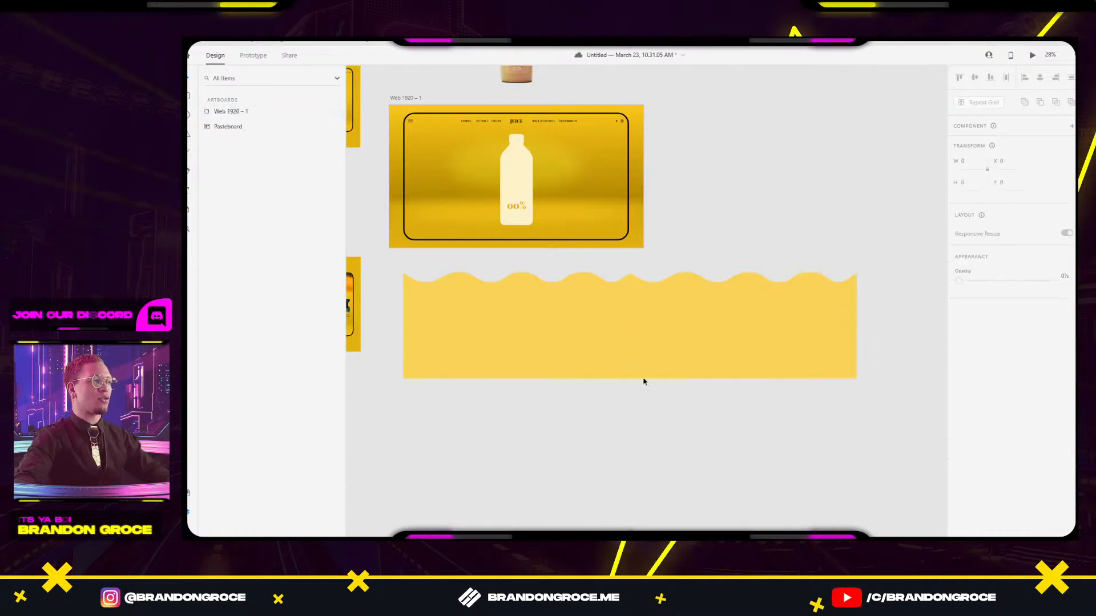
pyautogui.click(582, 337)
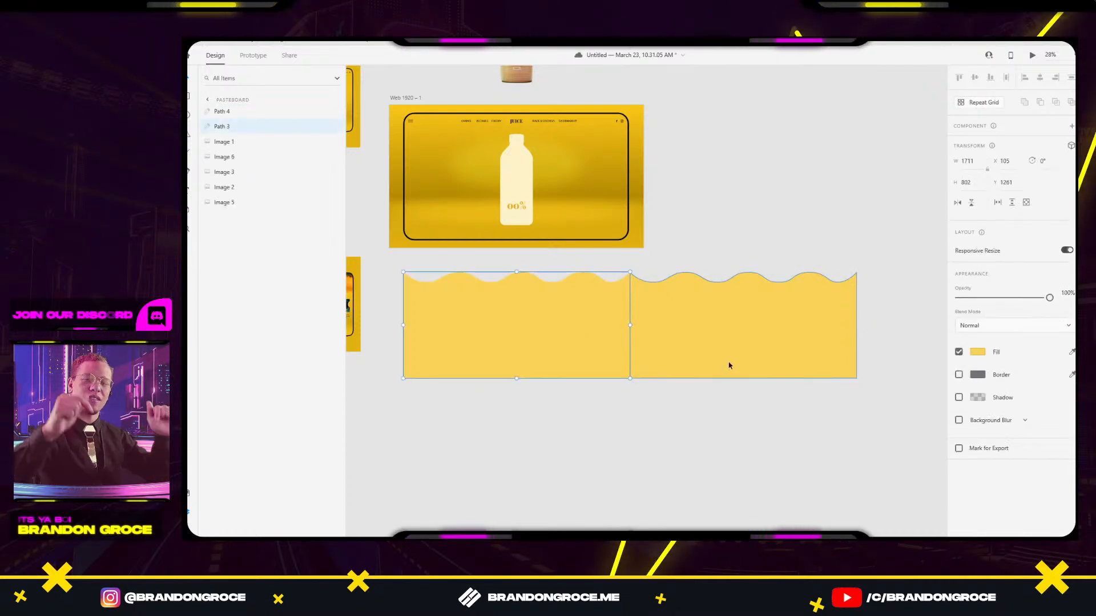
pyautogui.click(681, 390)
pyautogui.click(579, 359)
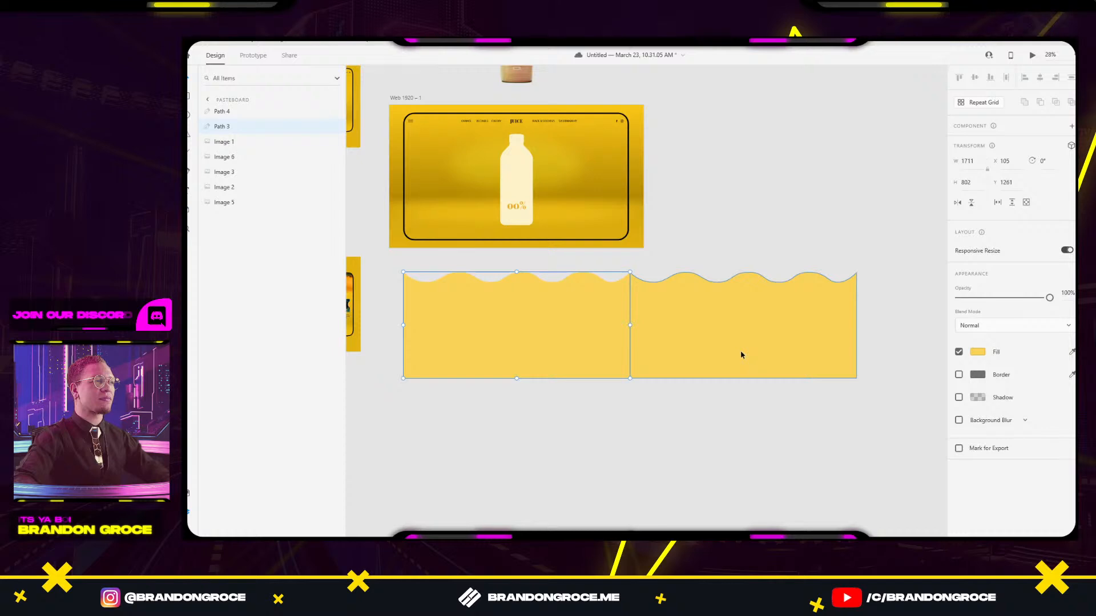
pyautogui.click(741, 351)
pyautogui.click(698, 433)
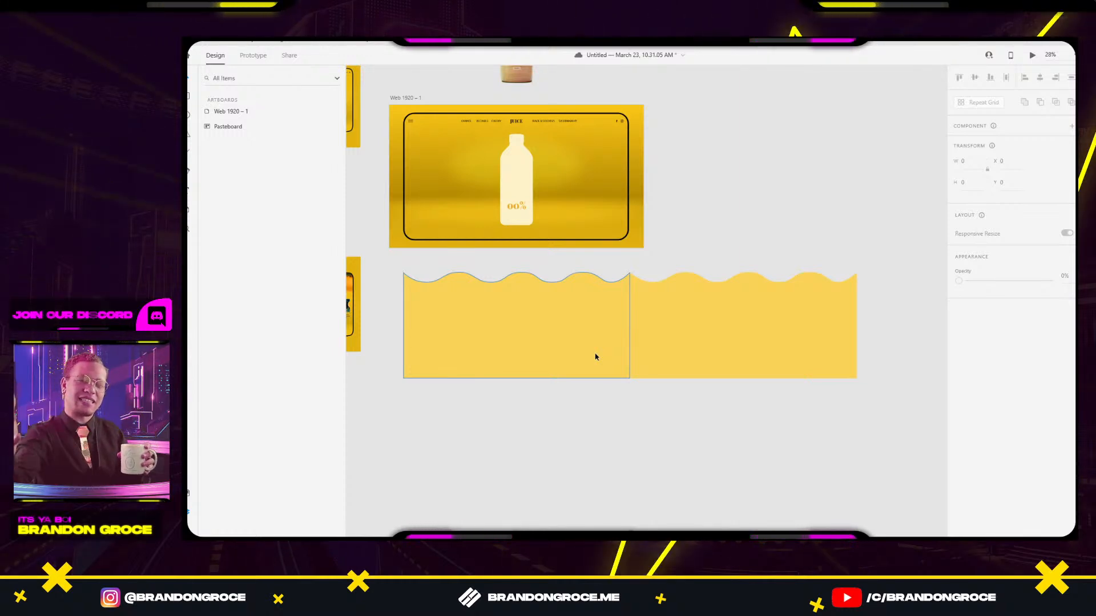
pyautogui.hotkey('ctrl', 's')
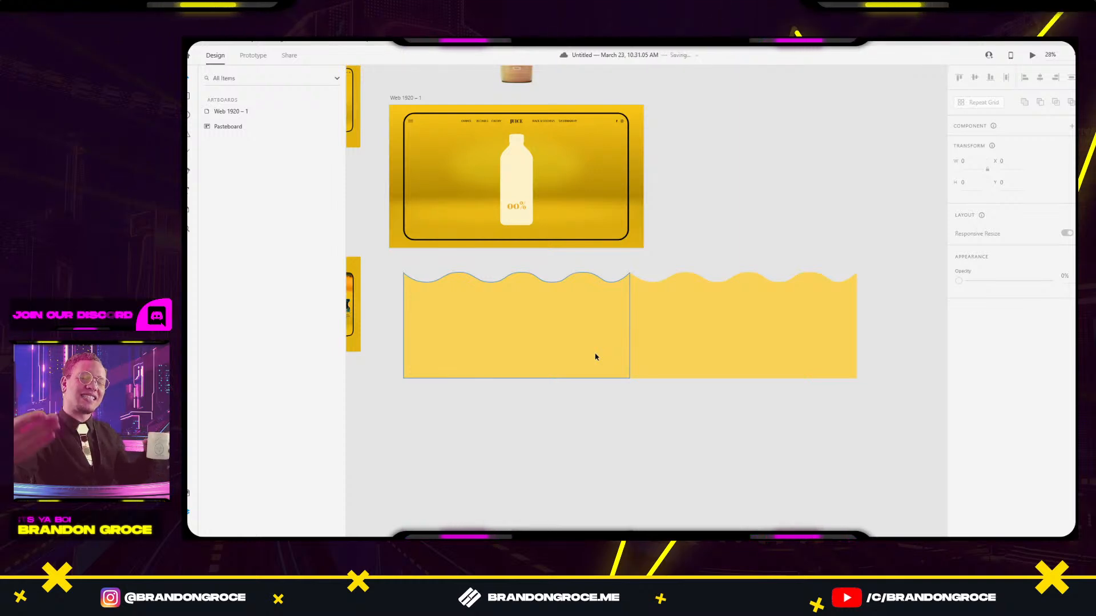
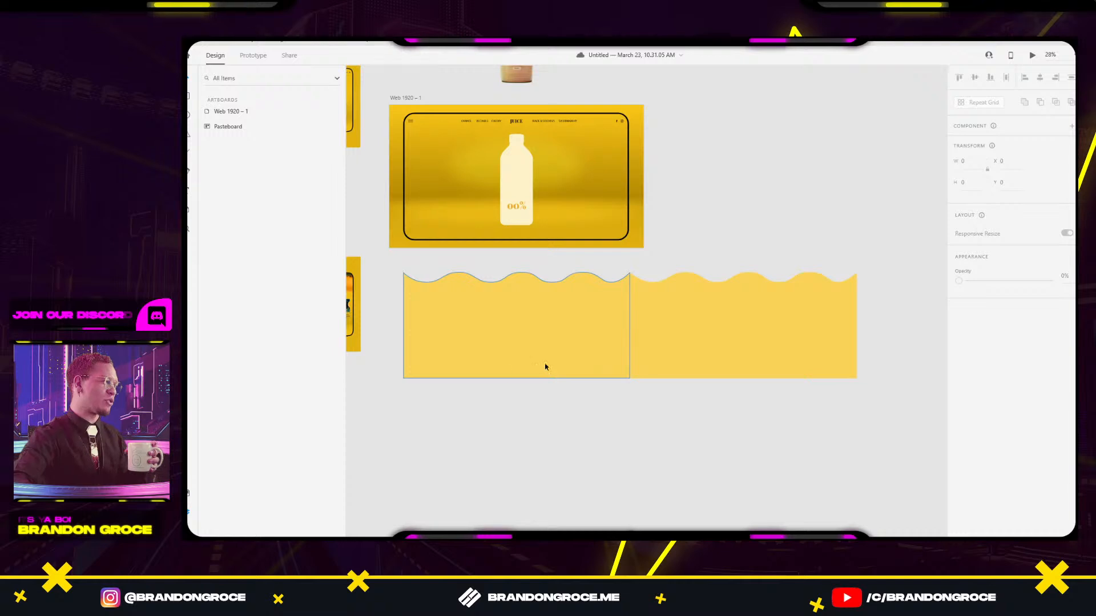
# Slide the right wave over the left one so their crests line up.
pyautogui.click(582, 390)
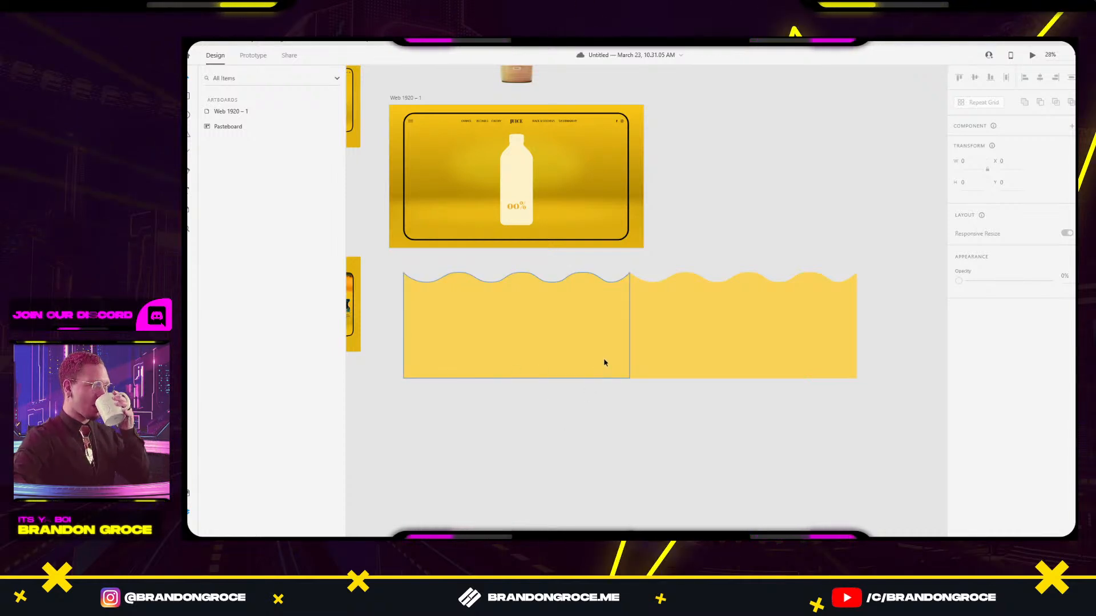
pyautogui.click(698, 342)
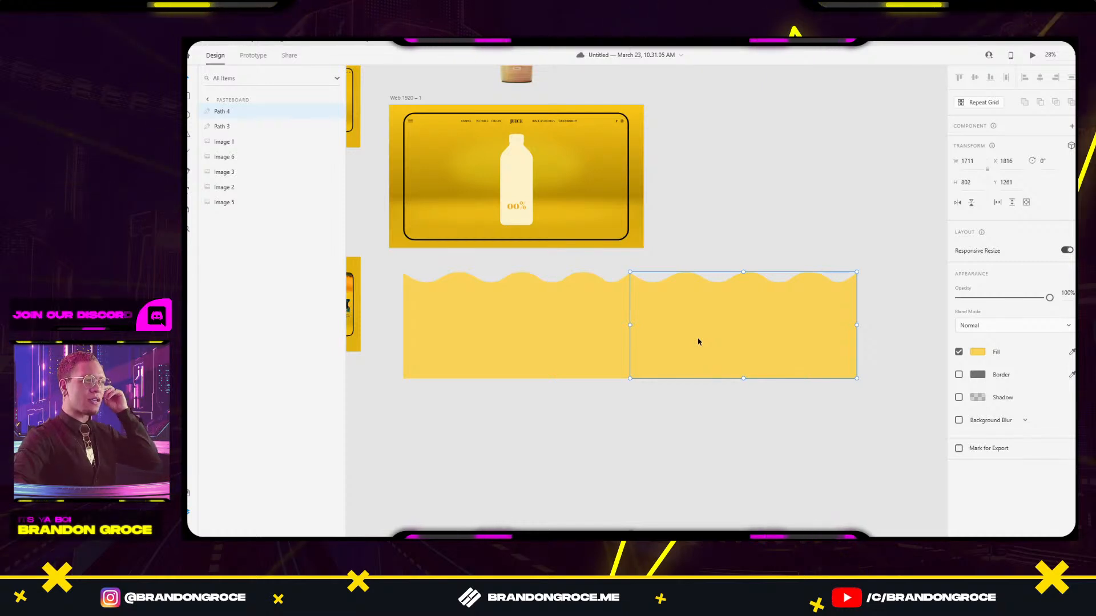
pyautogui.moveTo(698, 342); pyautogui.dragTo(594, 340)
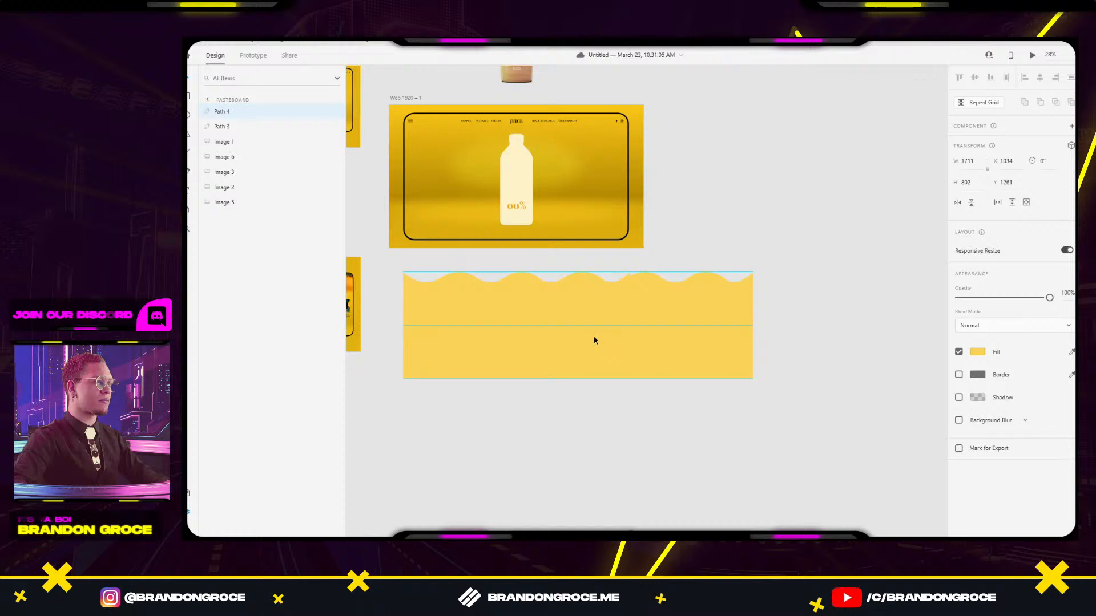
pyautogui.scroll(5, 563, 304)
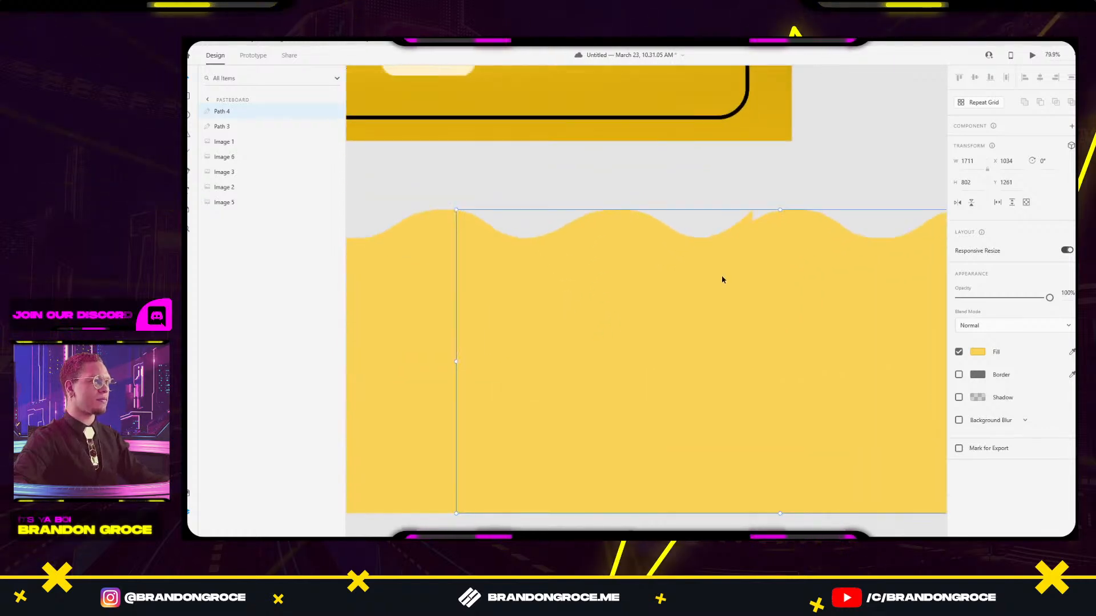
pyautogui.moveTo(736, 284); pyautogui.dragTo(720, 282)
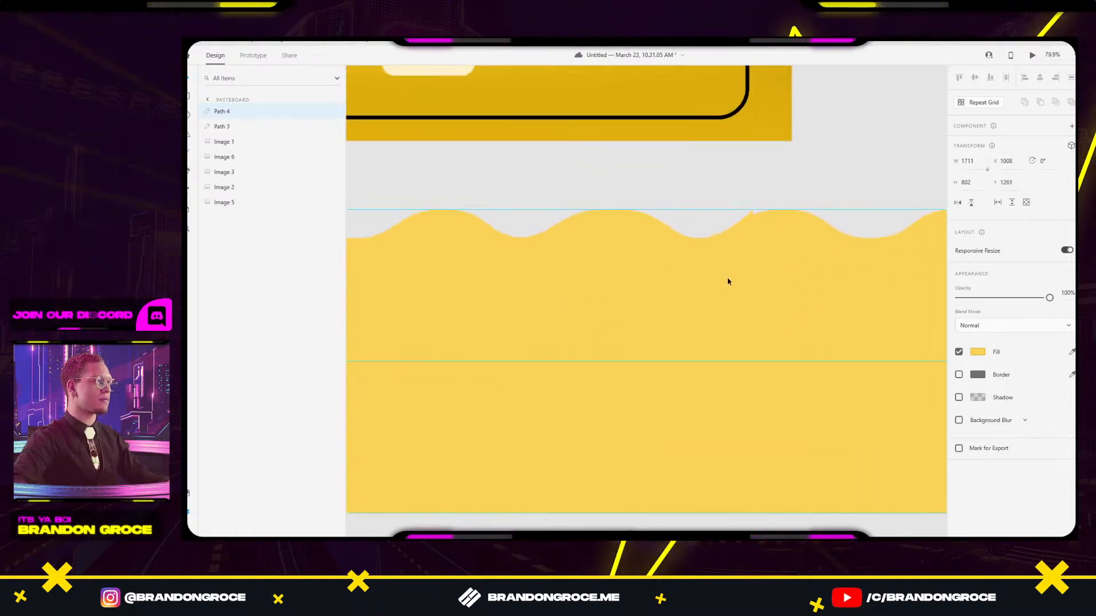
pyautogui.click(722, 235)
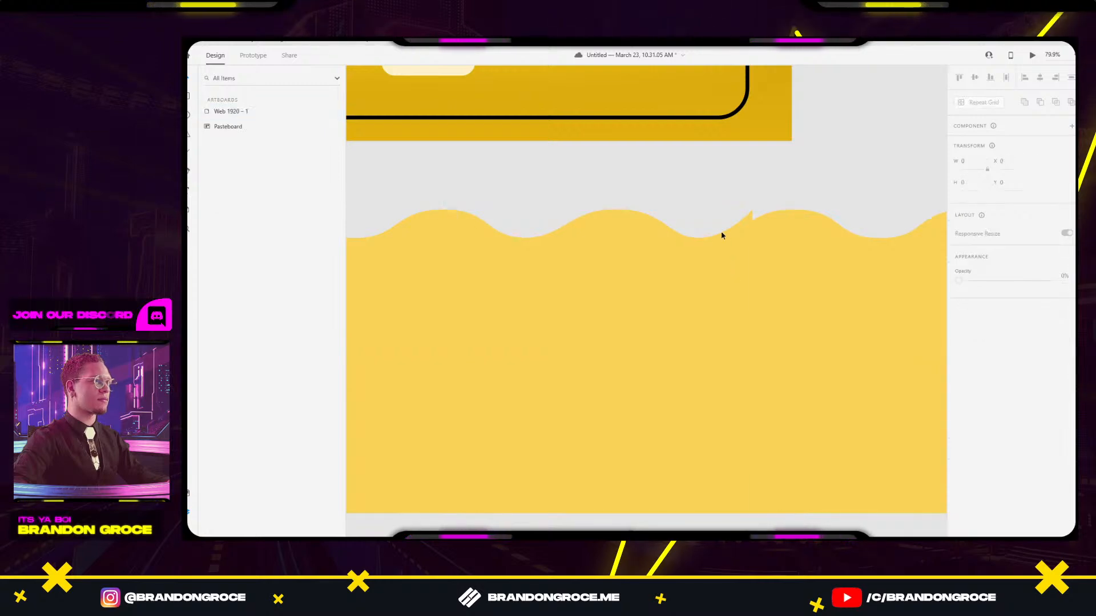
# Move the jagged crest anchor to the right to smooth the spike in the wave path.
pyautogui.doubleClick(729, 231)
pyautogui.click(752, 210)
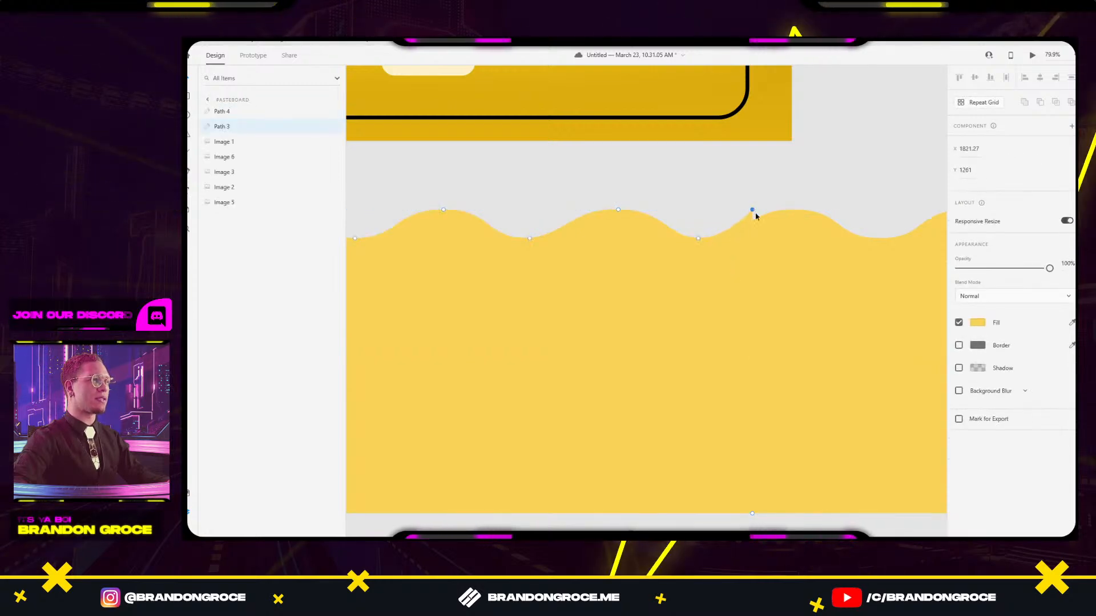
pyautogui.moveTo(756, 227); pyautogui.dragTo(708, 239)
pyautogui.hotkey('ctrl', 'z')
pyautogui.click(699, 239)
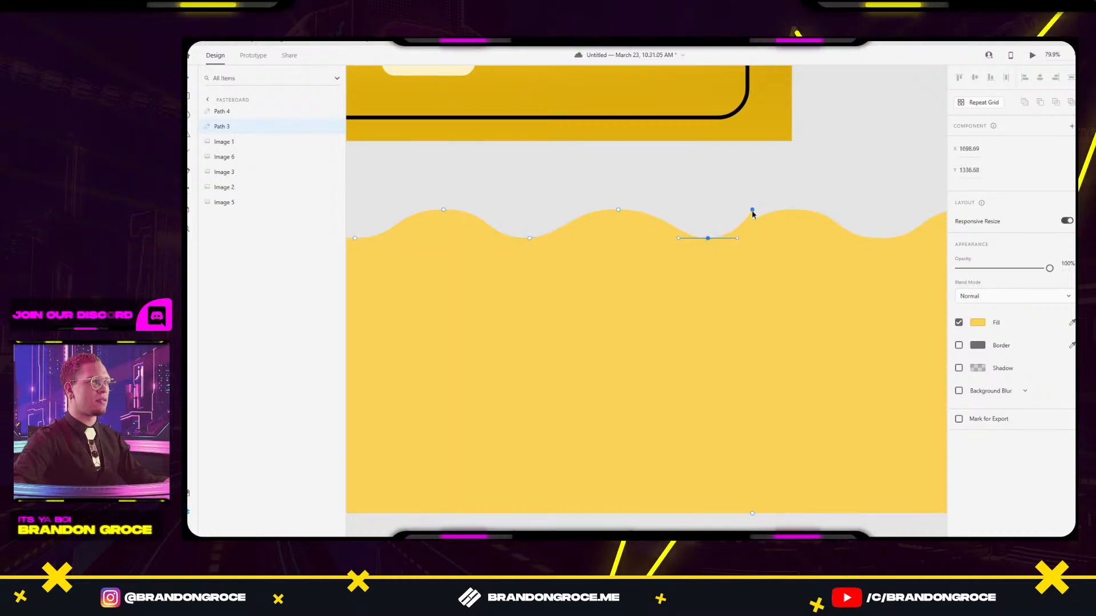
pyautogui.moveTo(751, 211); pyautogui.dragTo(764, 212)
pyautogui.click(817, 195)
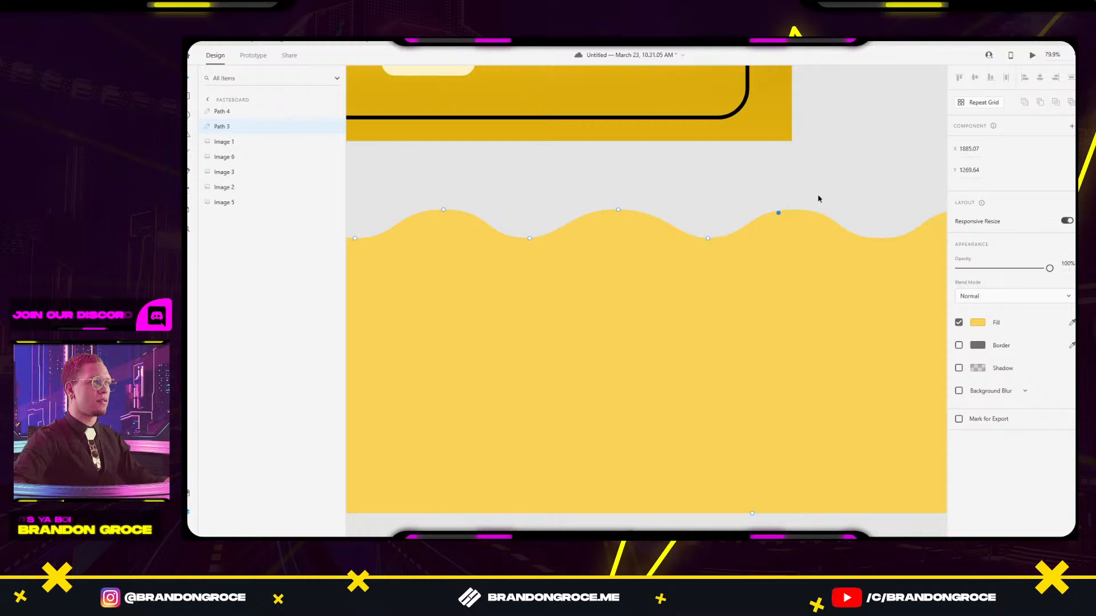
# Alt-drag a copy of the middle wave to the right as a third wave.
pyautogui.scroll(-5, 823, 192)
pyautogui.hscroll(3, 848, 173)
pyautogui.click(636, 262)
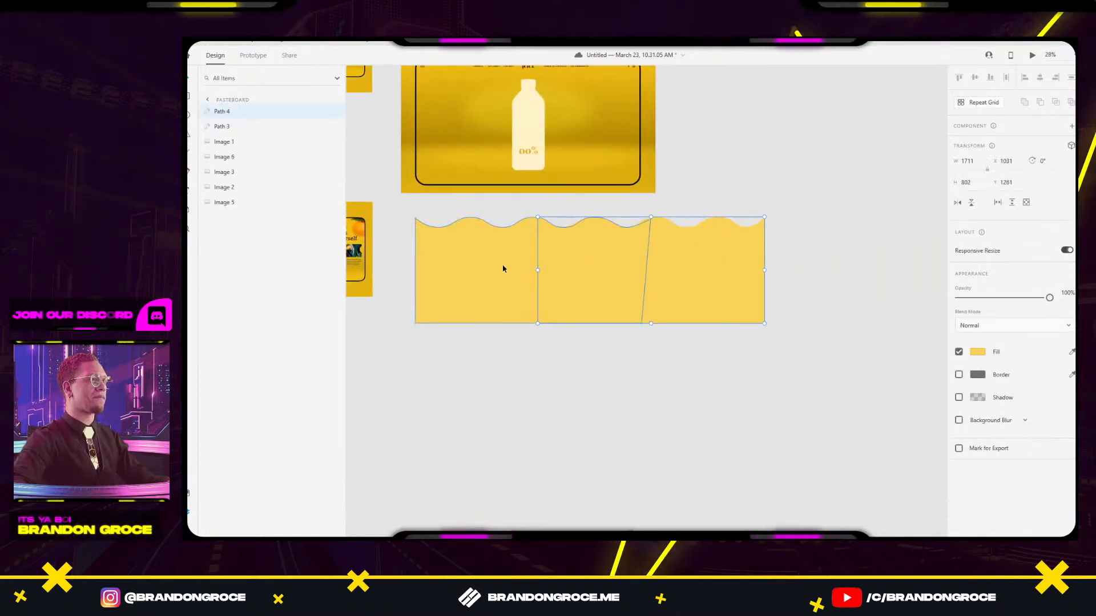
pyautogui.moveTo(660, 264); pyautogui.dragTo(839, 264)
pyautogui.press('Escape')
# Pull the middle wave's seam anchor down to smooth the remaining spike.
pyautogui.scroll(5, 829, 306)
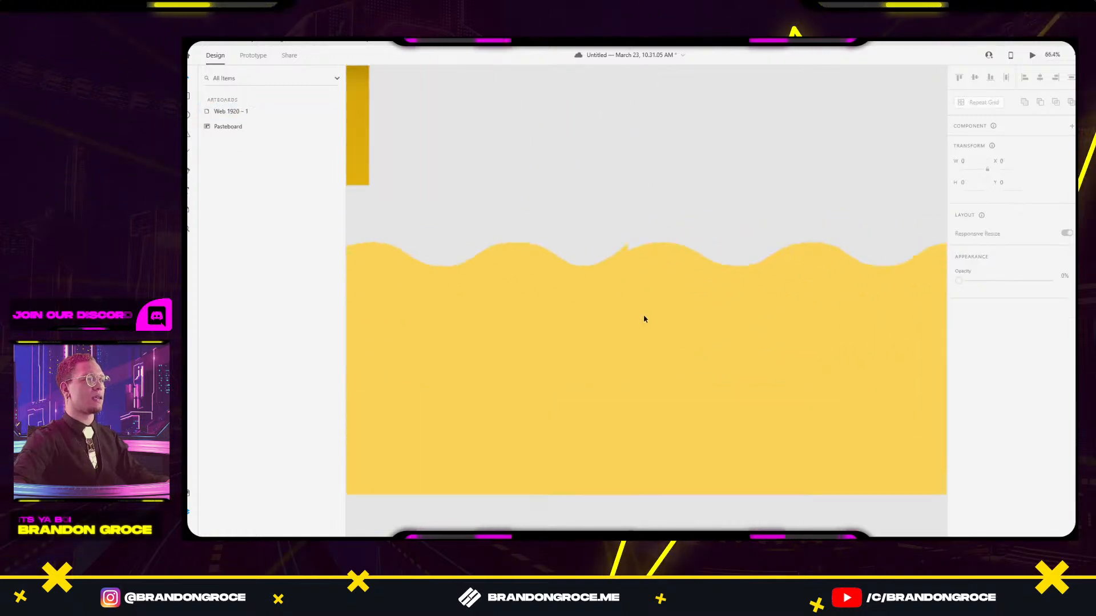
pyautogui.scroll(4, 644, 318)
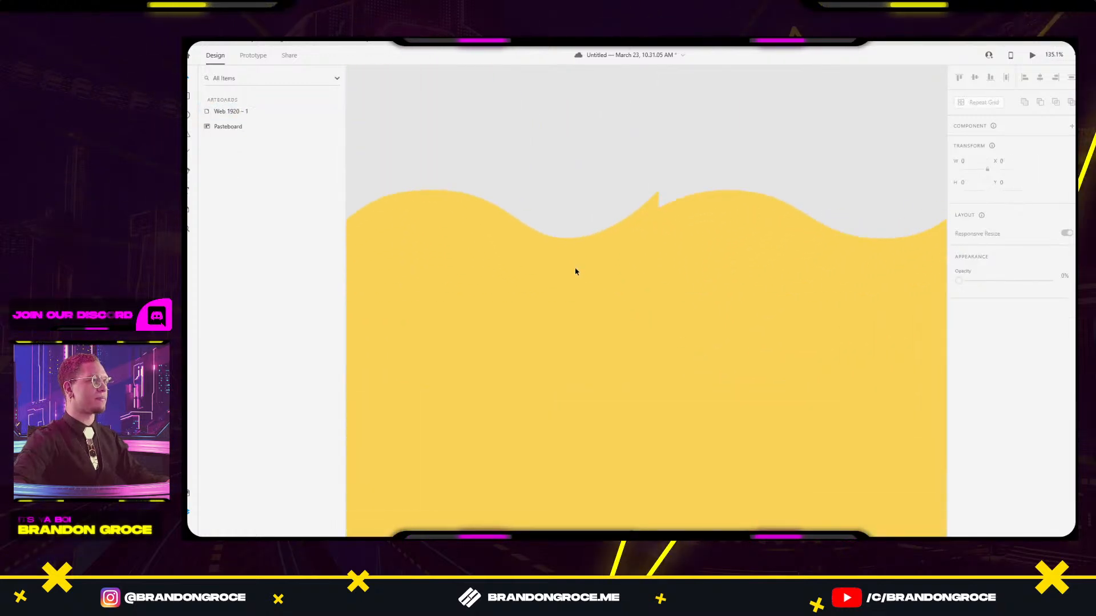
pyautogui.doubleClick(477, 222)
pyautogui.click(460, 191)
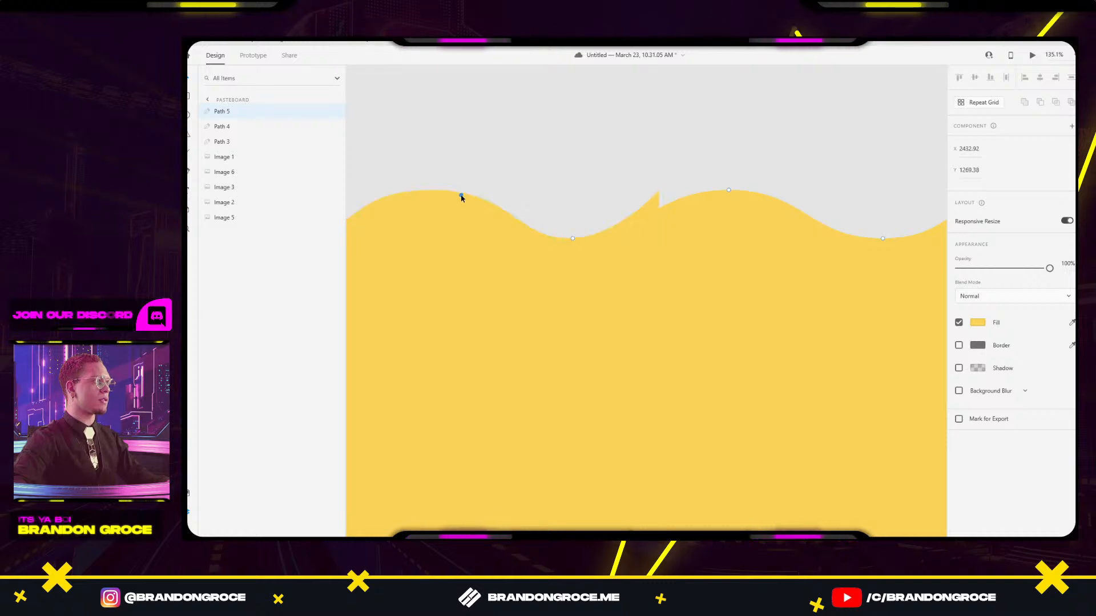
pyautogui.click(496, 228)
pyautogui.doubleClick(656, 196)
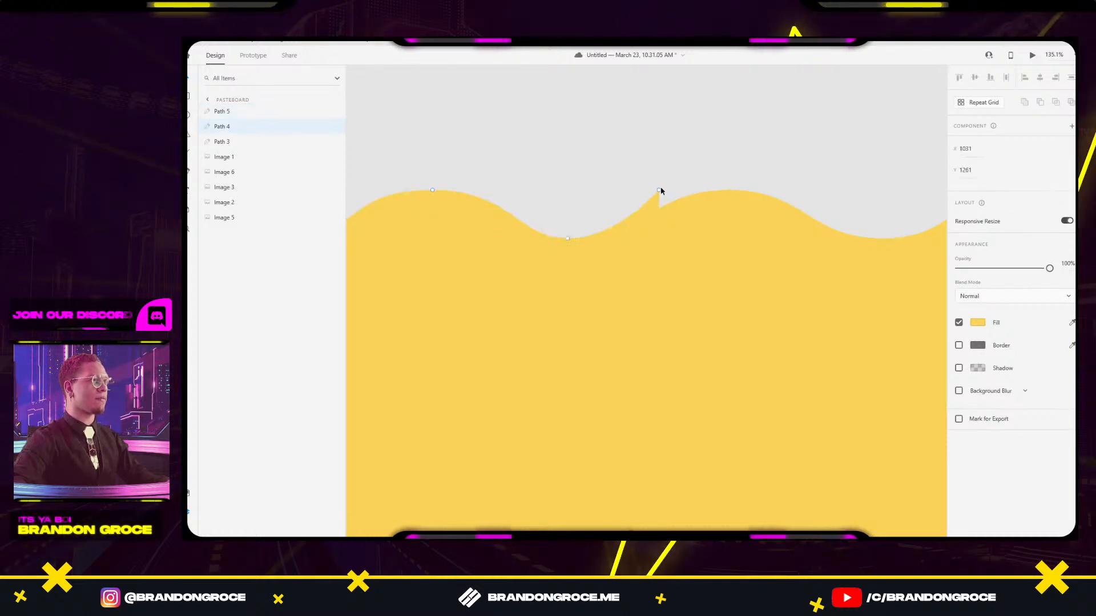
pyautogui.moveTo(660, 192); pyautogui.dragTo(663, 207)
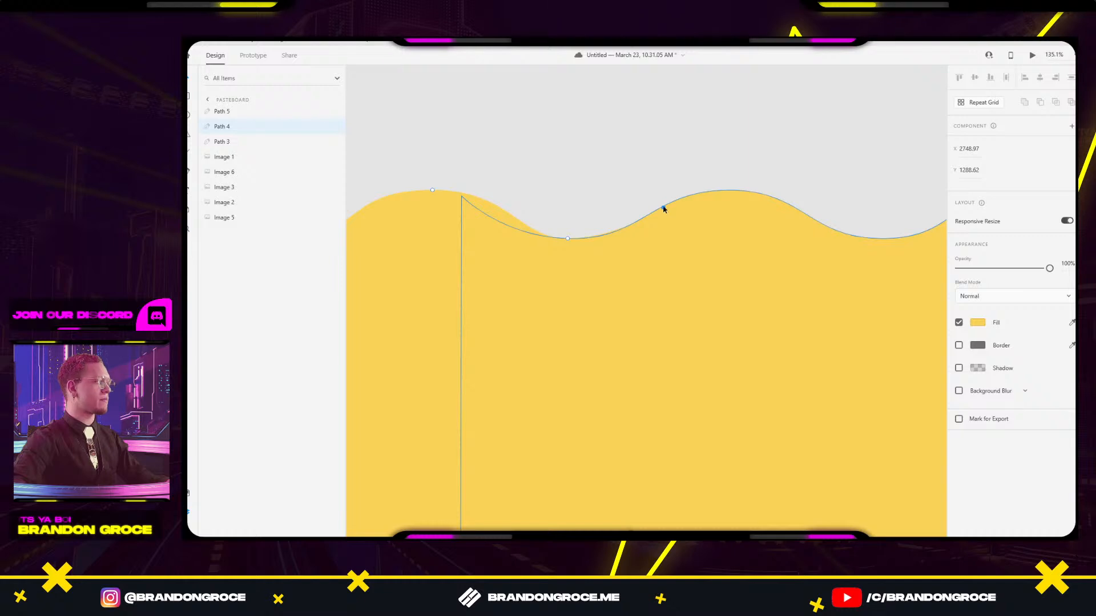
pyautogui.click(635, 134)
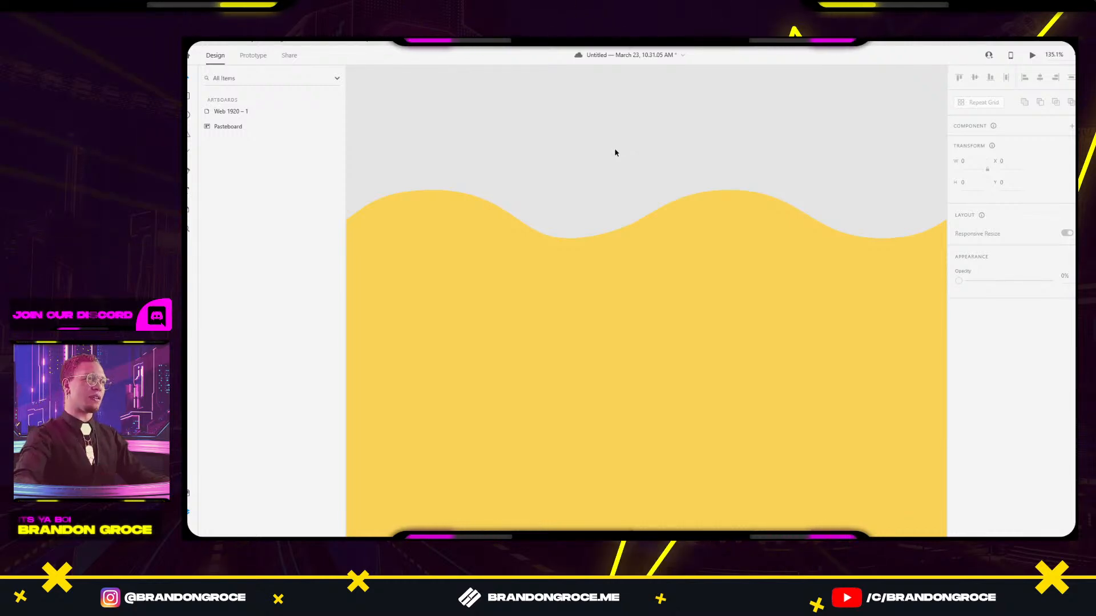
pyautogui.scroll(-1, 716, 139)
pyautogui.scroll(-10, 716, 138)
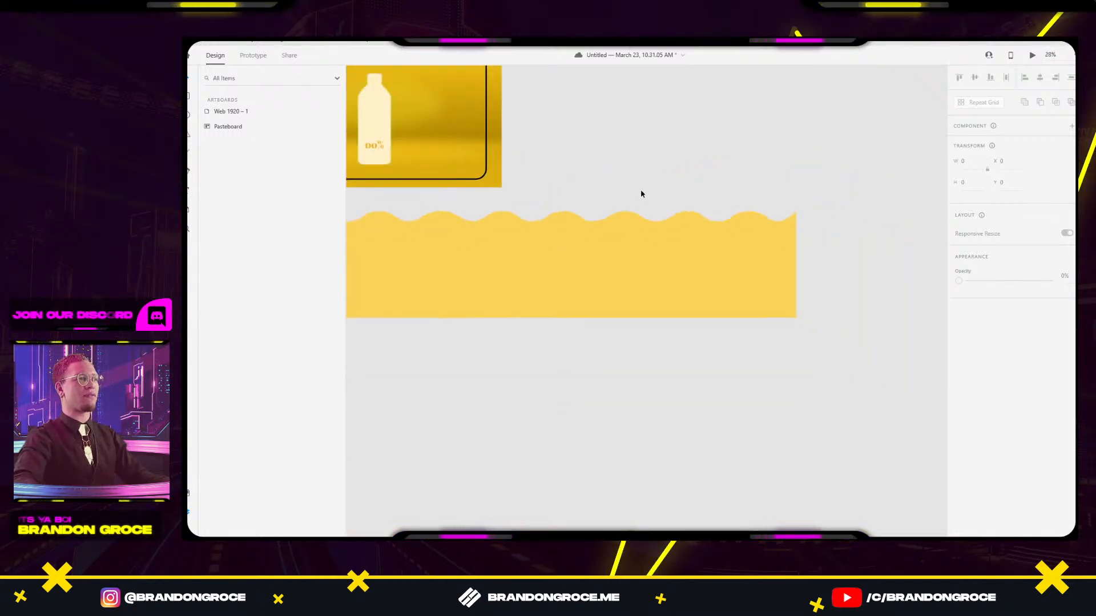
# Select all three wave shapes and group them with Ctrl+G.
pyautogui.moveTo(628, 188); pyautogui.dragTo(666, 176)
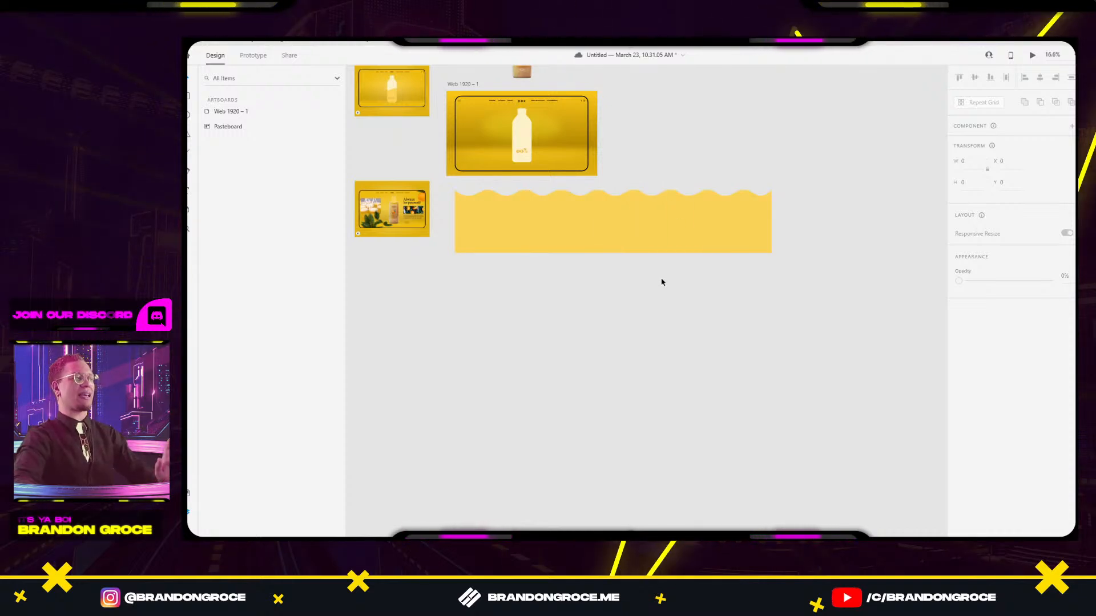
pyautogui.moveTo(675, 312); pyautogui.dragTo(709, 328)
pyautogui.click(729, 230)
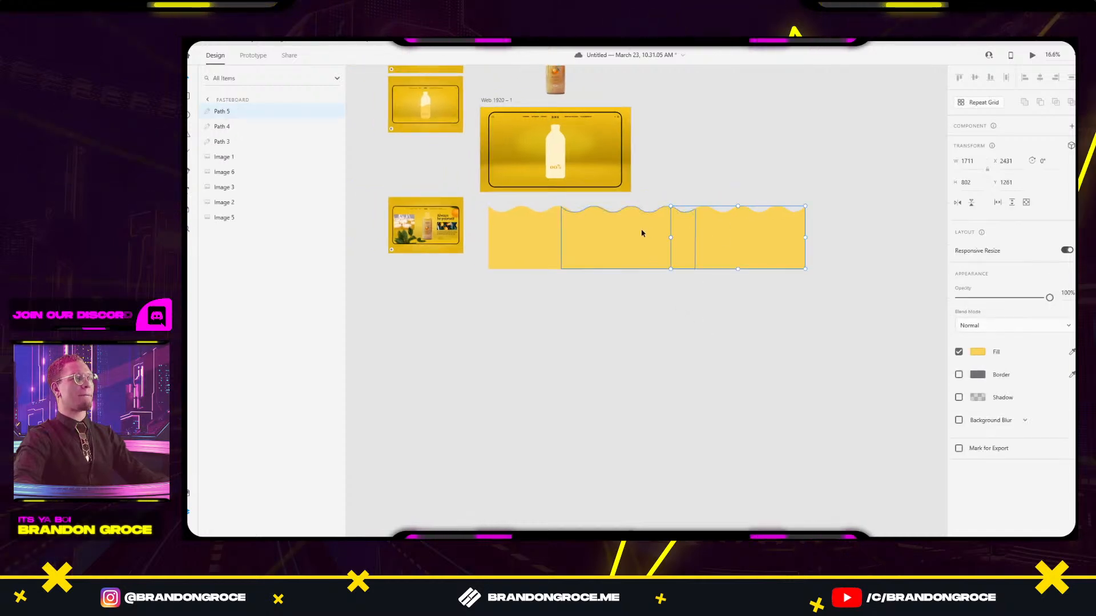
pyautogui.keyDown('shift'); pyautogui.click(507, 233); pyautogui.keyUp('shift')
pyautogui.hotkey('ctrl', 'g')
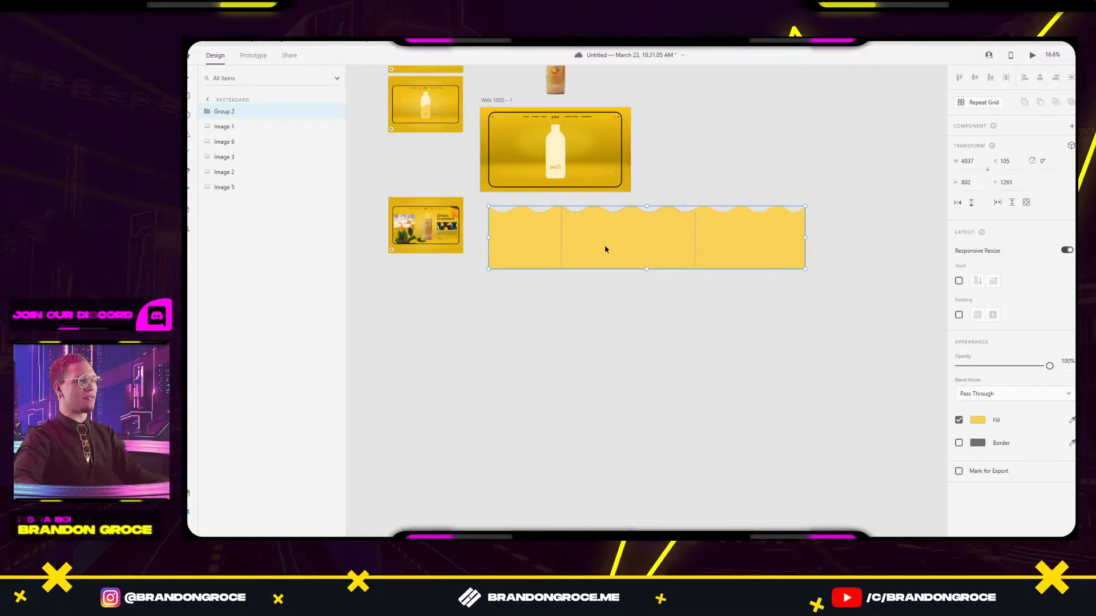
# Duplicate the wave group below and move one group onto the Web 1920 – 1 artboard's bottom.
pyautogui.moveTo(640, 235); pyautogui.dragTo(643, 323)
pyautogui.moveTo(560, 235); pyautogui.dragTo(638, 293)
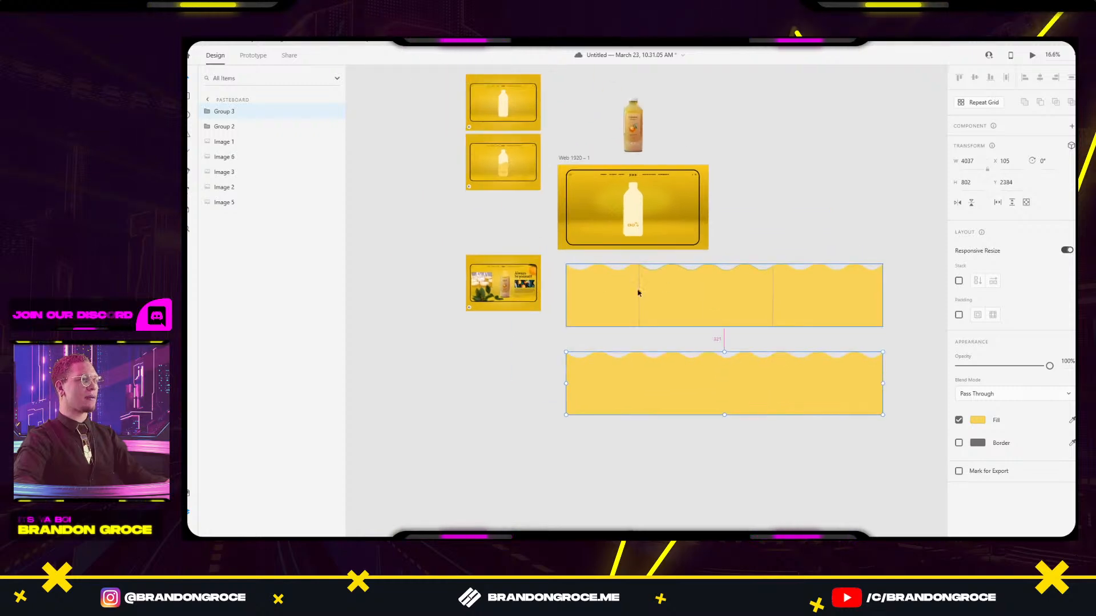
pyautogui.scroll(5, 637, 293)
pyautogui.moveTo(721, 282); pyautogui.dragTo(661, 237)
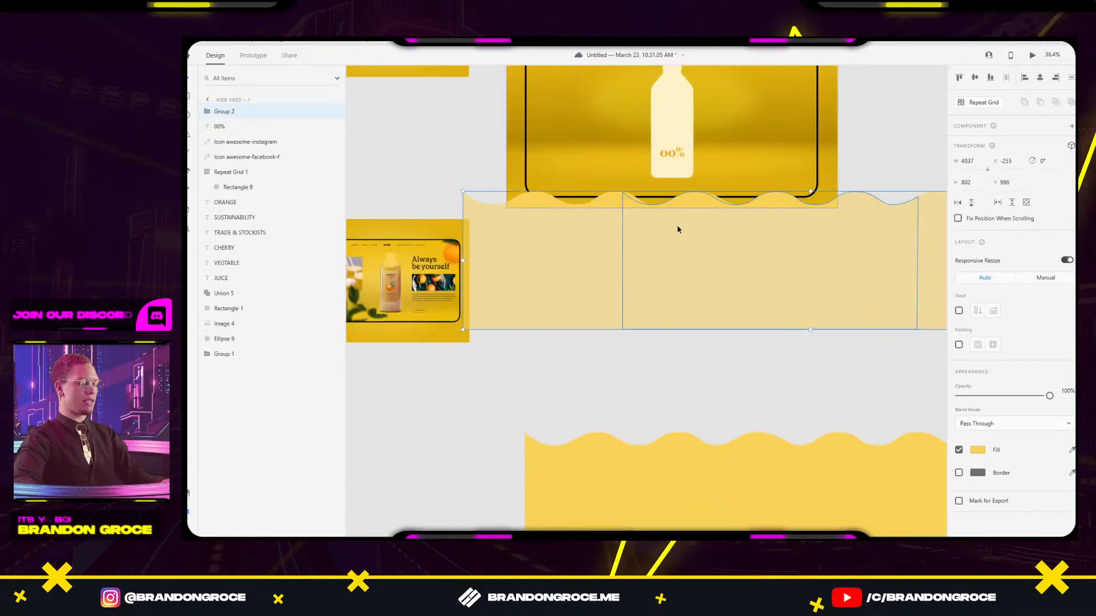
pyautogui.press('Delete')
pyautogui.scroll(4, 633, 272)
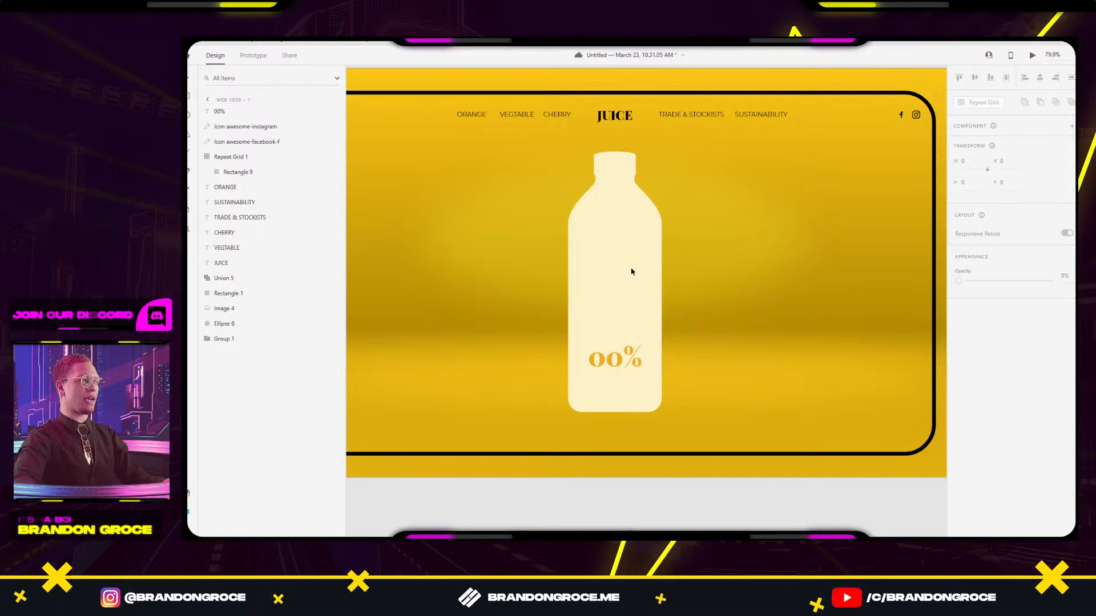
pyautogui.keyDown('ctrl'); pyautogui.click(631, 271); pyautogui.keyUp('ctrl')
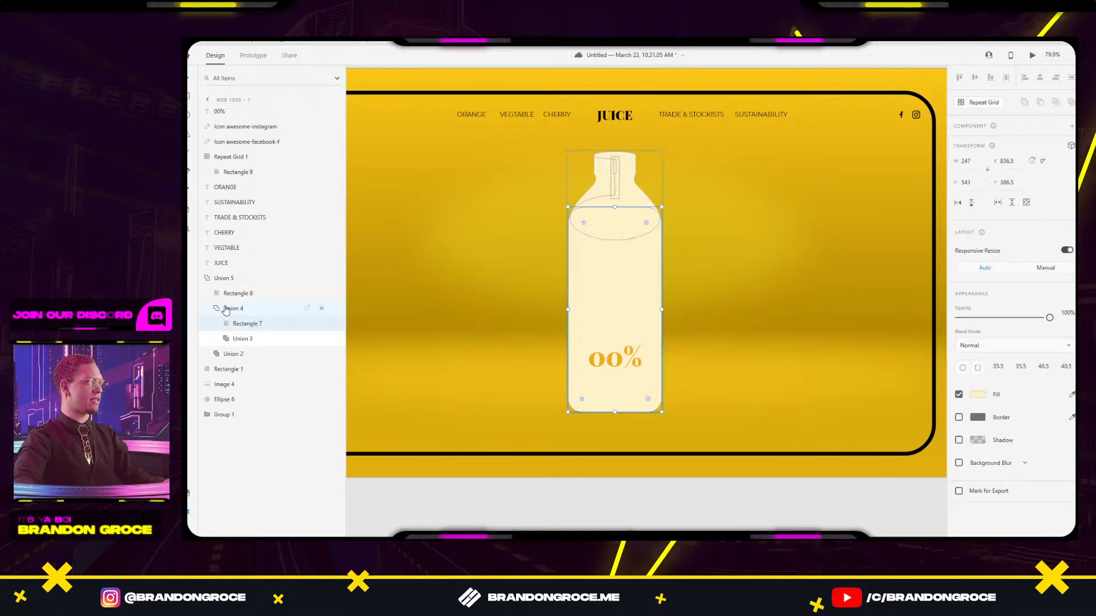
pyautogui.click(643, 273)
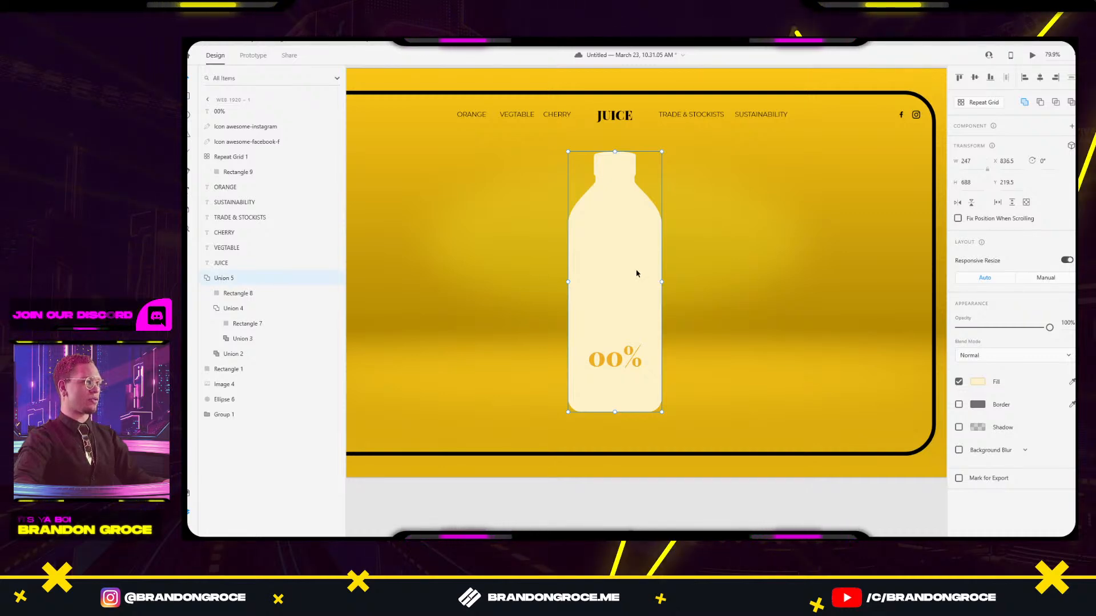
pyautogui.hotkey('ctrl', 'v')
pyautogui.moveTo(694, 464); pyautogui.dragTo(697, 325)
pyautogui.keyDown('shift'); pyautogui.click(622, 269); pyautogui.keyUp('shift')
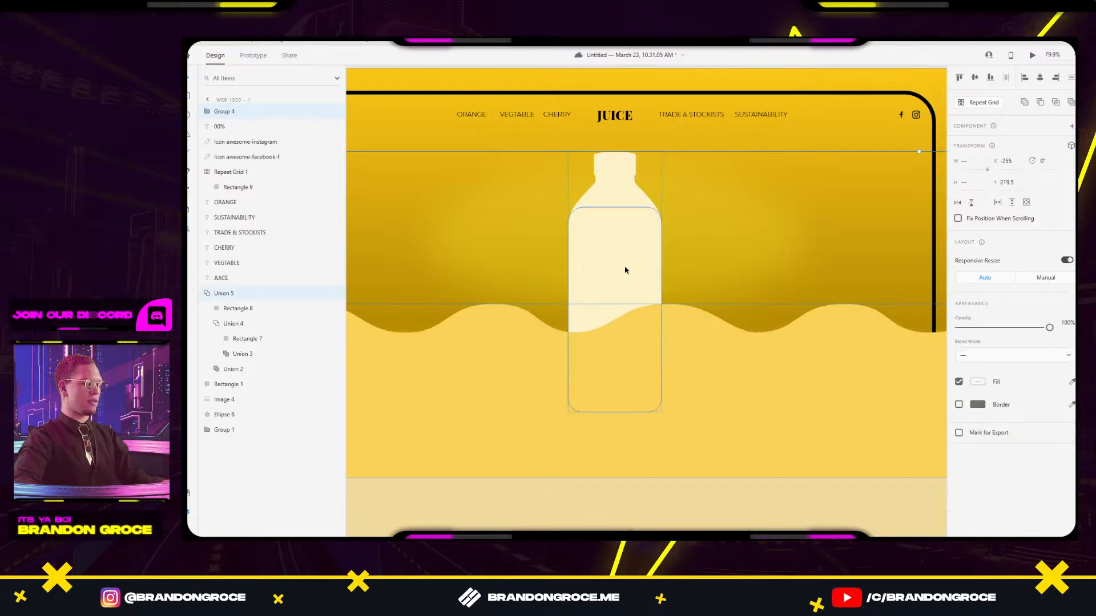
pyautogui.rightClick(625, 270)
pyautogui.scroll(-1, 656, 257)
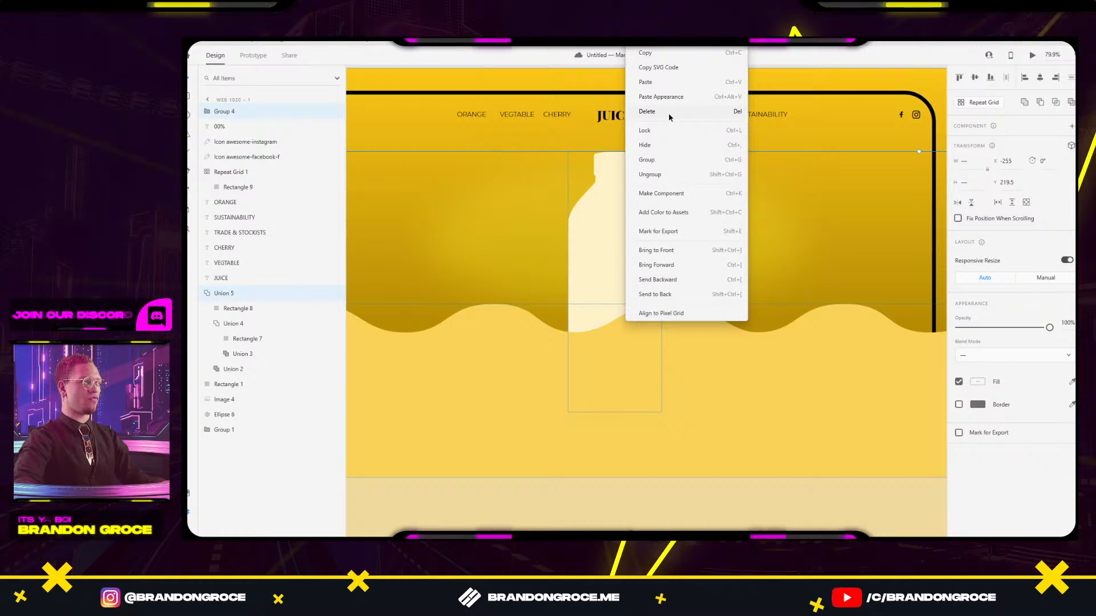
pyautogui.click(631, 211)
pyautogui.click(631, 210)
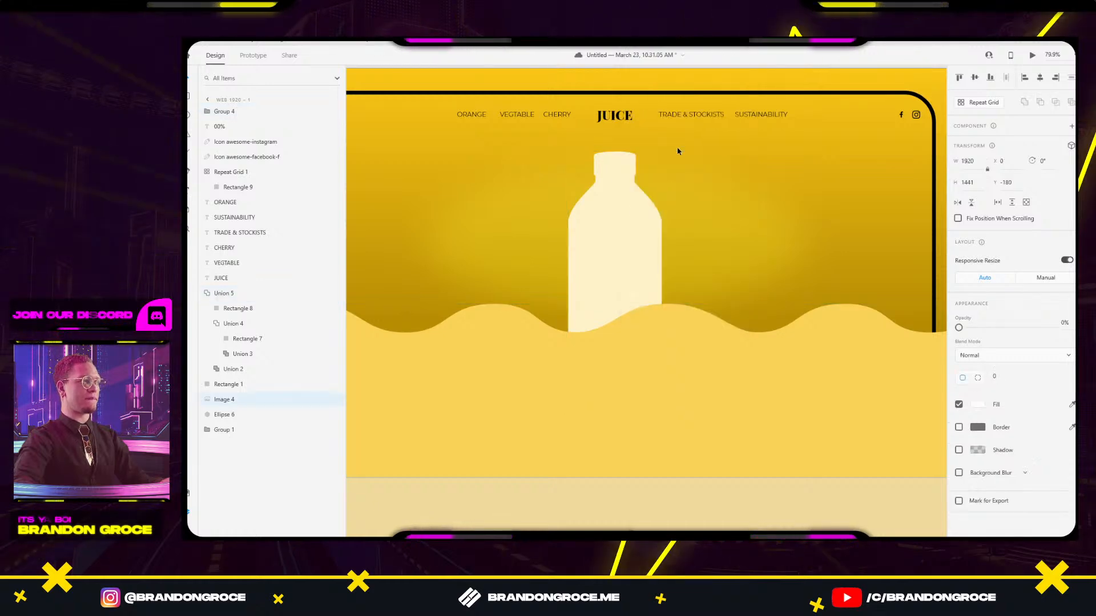
pyautogui.doubleClick(639, 260)
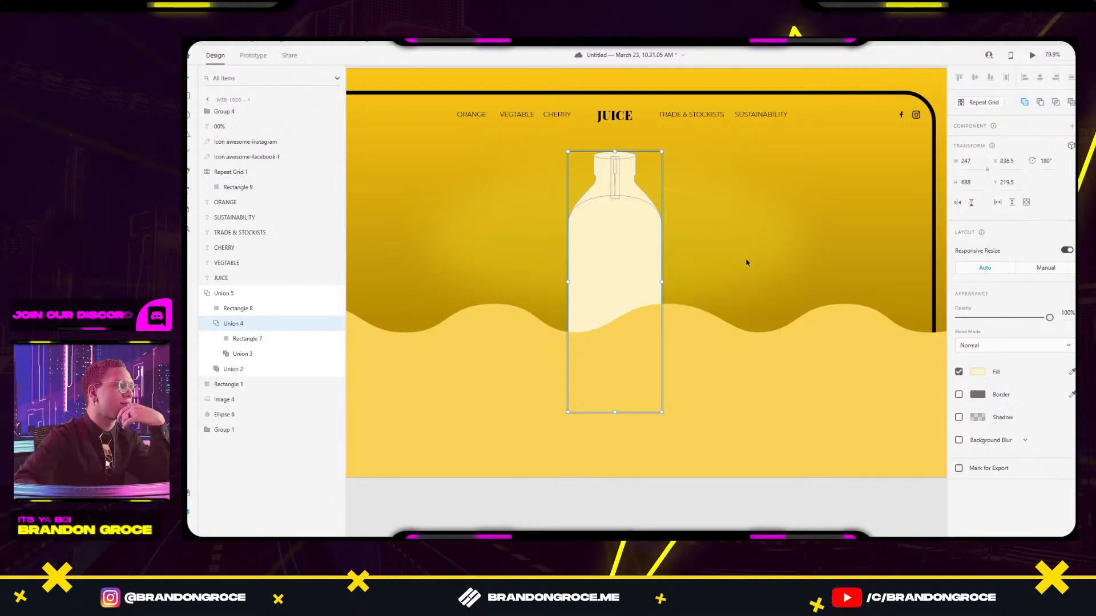
pyautogui.press('Escape')
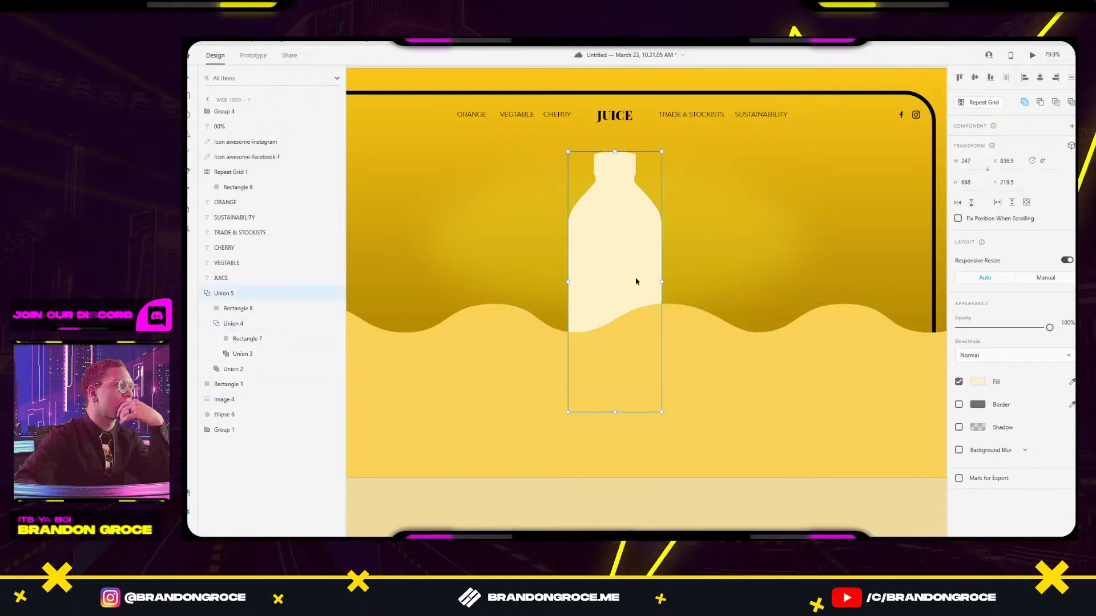
pyautogui.rightClick(225, 296)
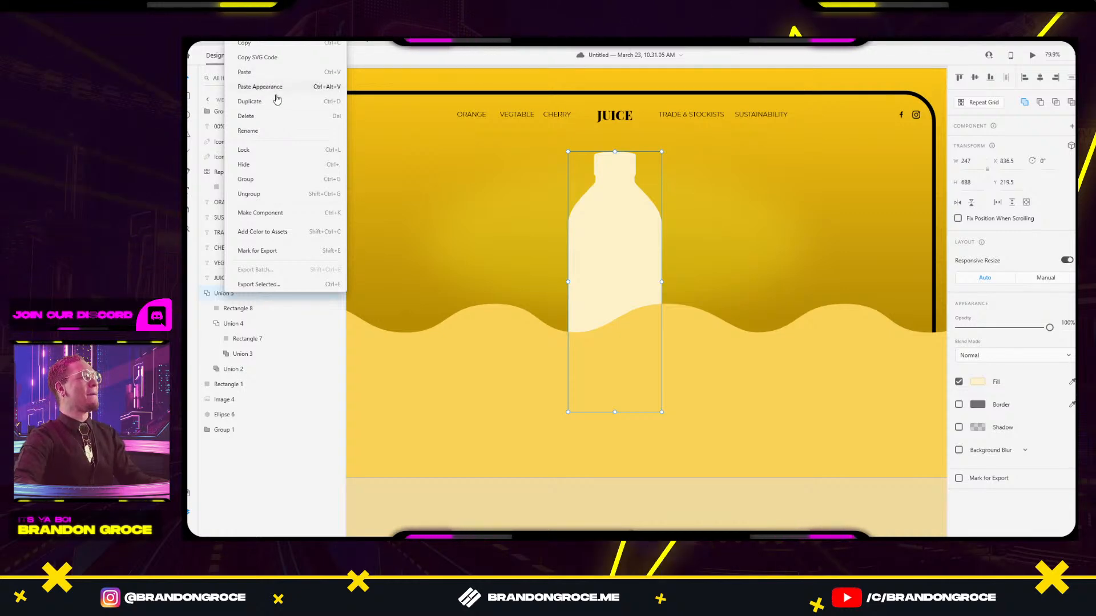
pyautogui.press('Escape')
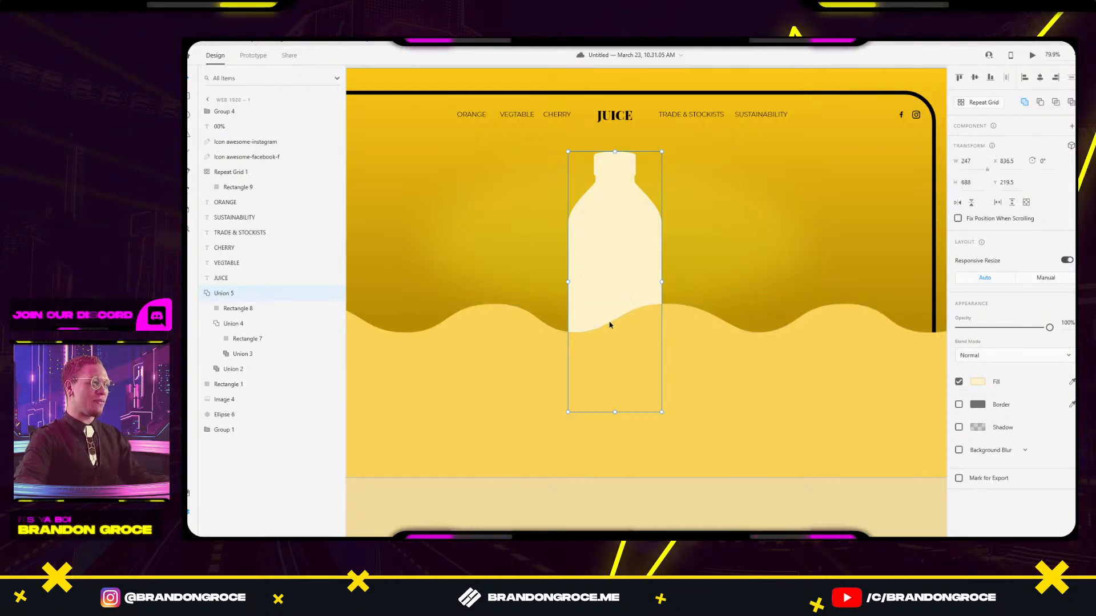
pyautogui.doubleClick(592, 317)
pyautogui.doubleClick(592, 317)
# Select the wave group beneath the bottle on the hero artboard.
pyautogui.press('Escape')
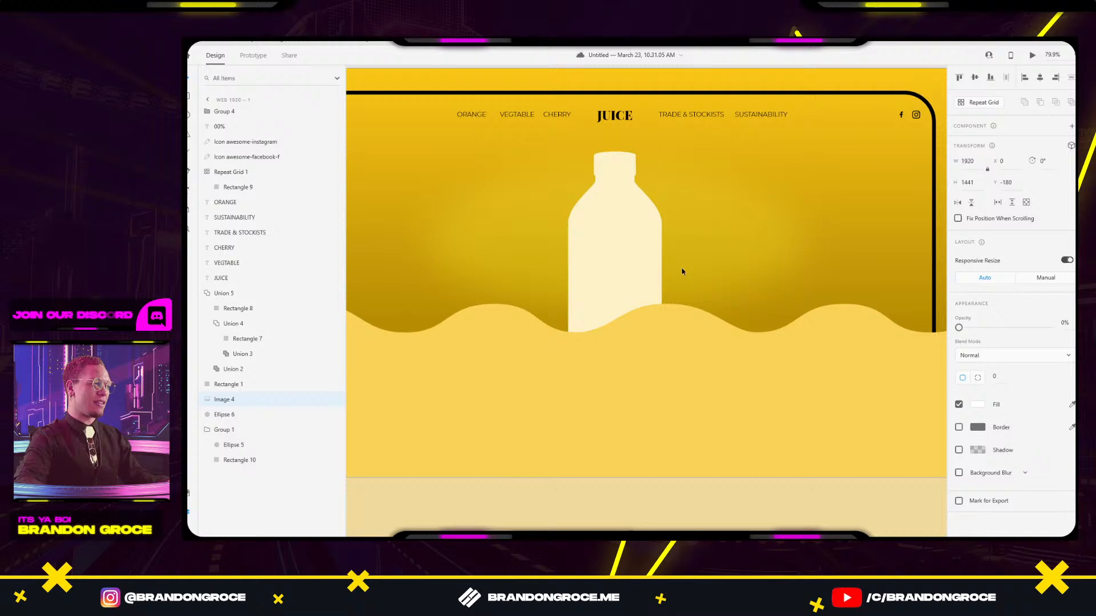
pyautogui.rightClick(686, 337)
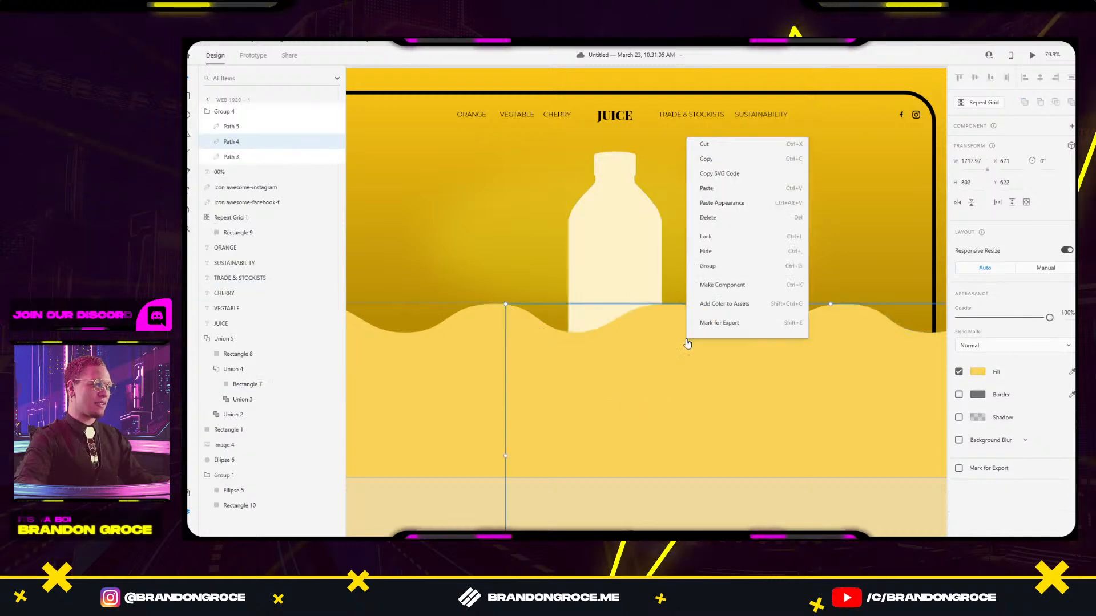
pyautogui.press('Escape')
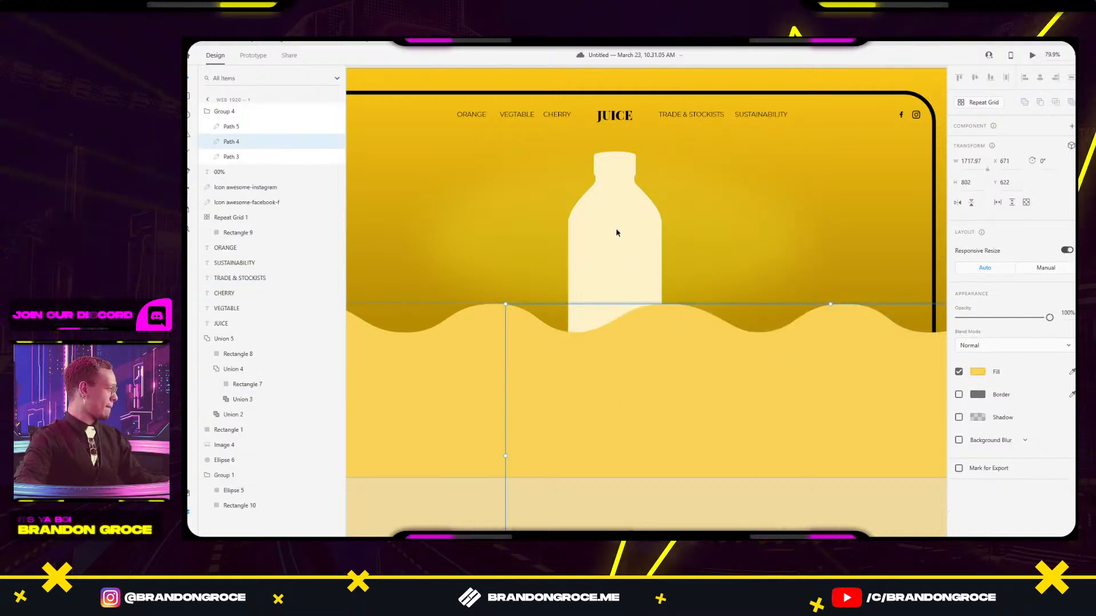
pyautogui.keyDown('shift'); pyautogui.click(645, 264); pyautogui.keyUp('shift')
pyautogui.click(724, 251)
pyautogui.scroll(-5, 725, 251)
pyautogui.click(727, 303)
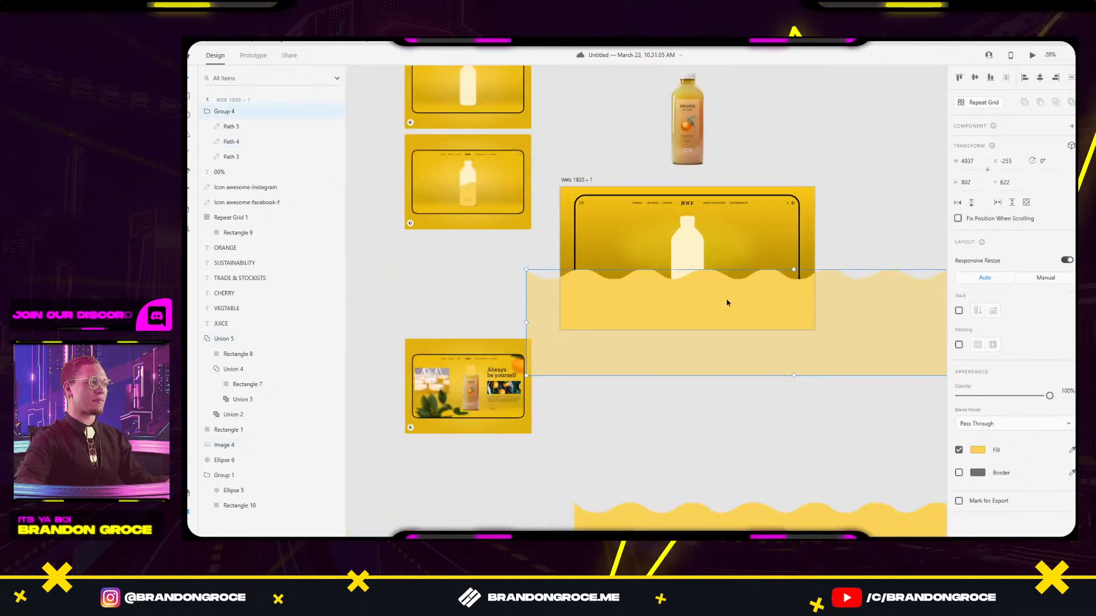
# Combine Path 3, Path 4 and Path 5 into Union 6 using Add.
pyautogui.click(1004, 104)
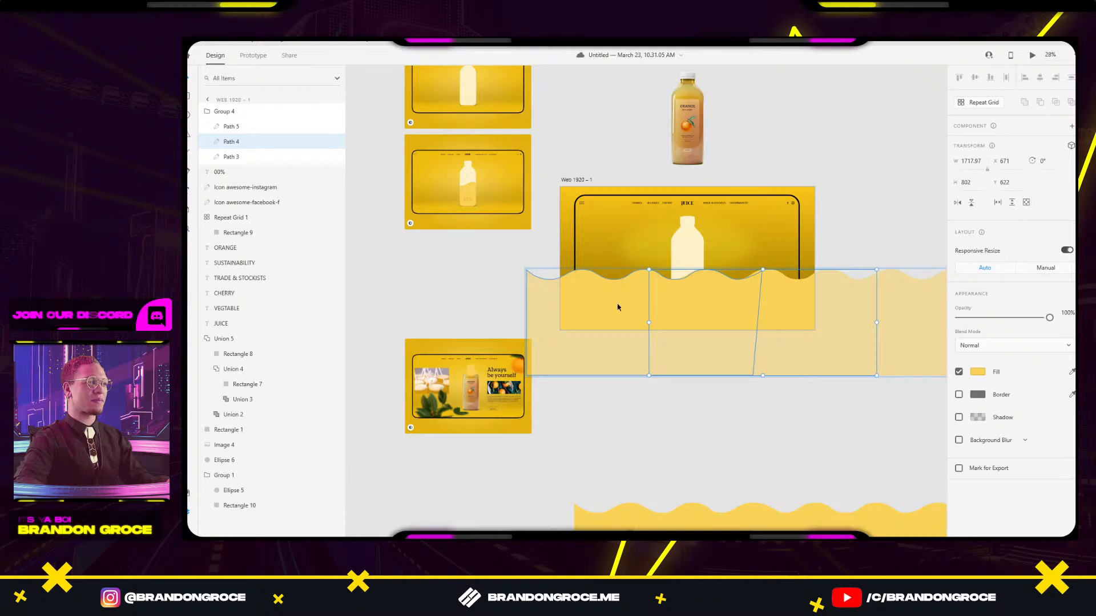
pyautogui.keyDown('shift'); pyautogui.click(894, 314); pyautogui.keyUp('shift')
pyautogui.moveTo(916, 309); pyautogui.dragTo(708, 307)
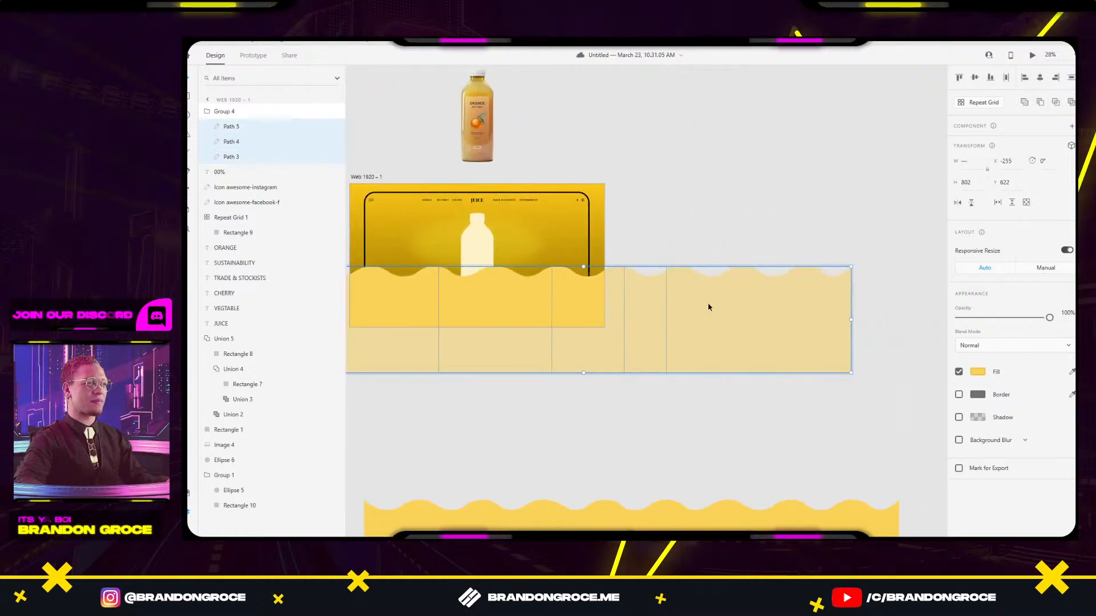
pyautogui.click(1025, 103)
# Select the bottle with the wave group, dismiss its options, and collapse the bottle's layers.
pyautogui.click(878, 182)
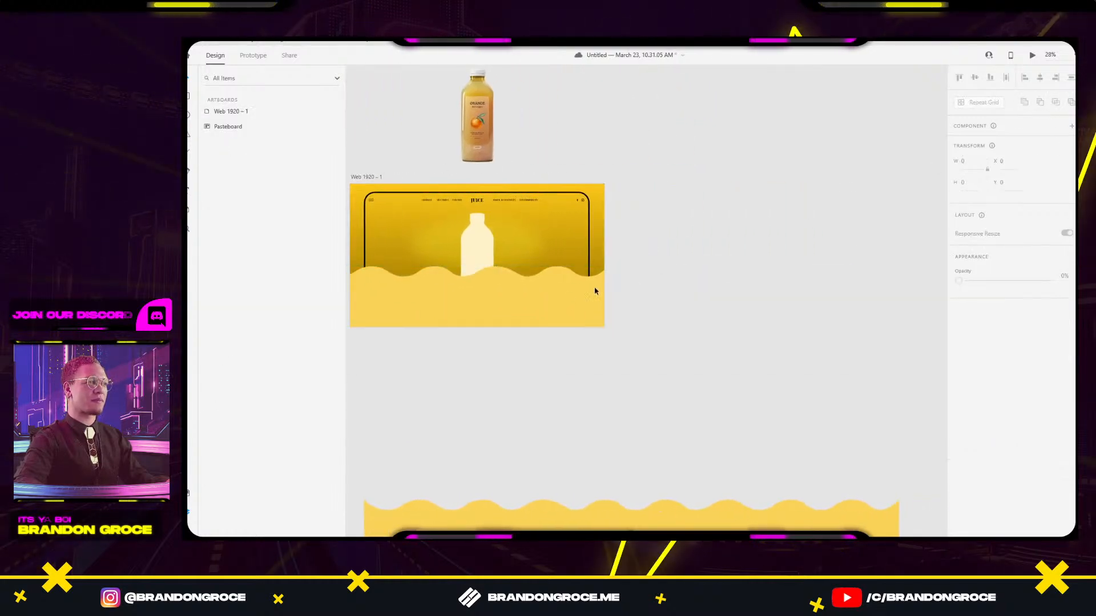
pyautogui.click(508, 296)
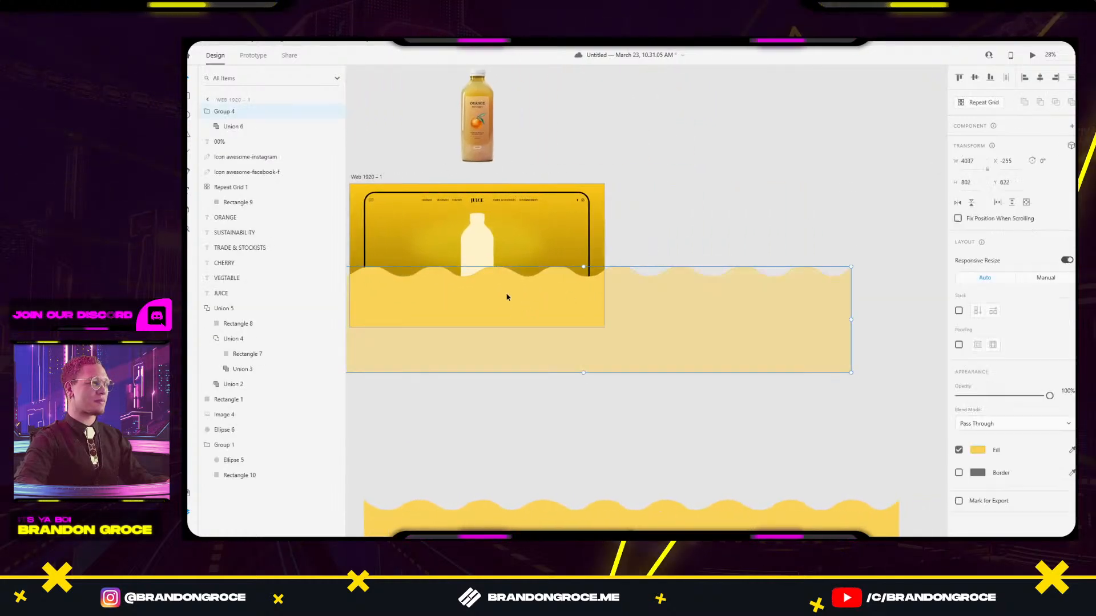
pyautogui.keyDown('shift'); pyautogui.click(482, 248); pyautogui.keyUp('shift')
pyautogui.rightClick(482, 247)
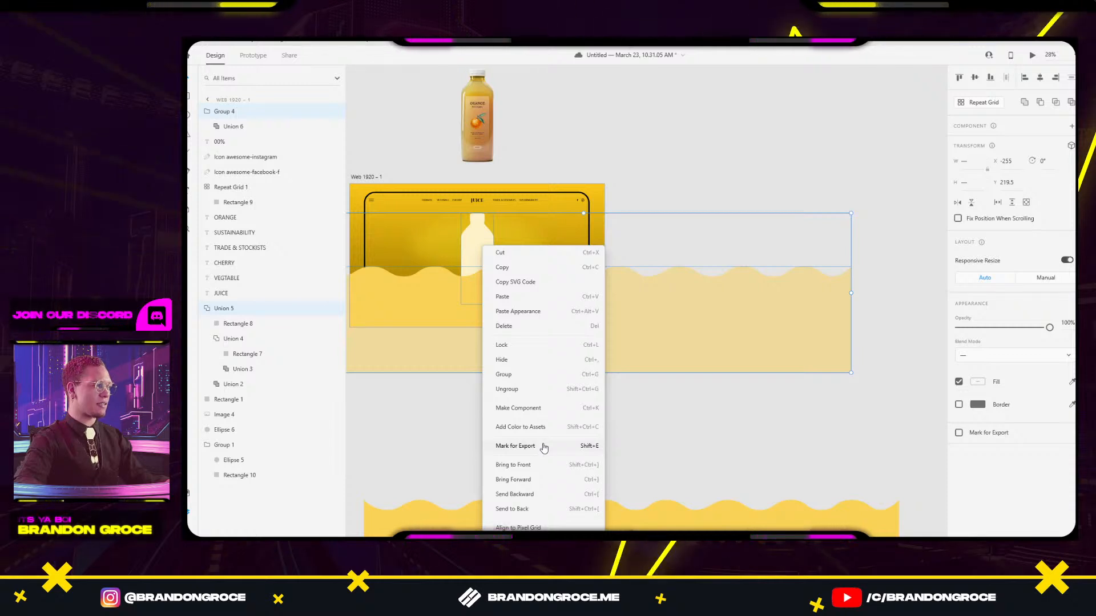
pyautogui.click(689, 393)
pyautogui.click(524, 165)
pyautogui.click(494, 251)
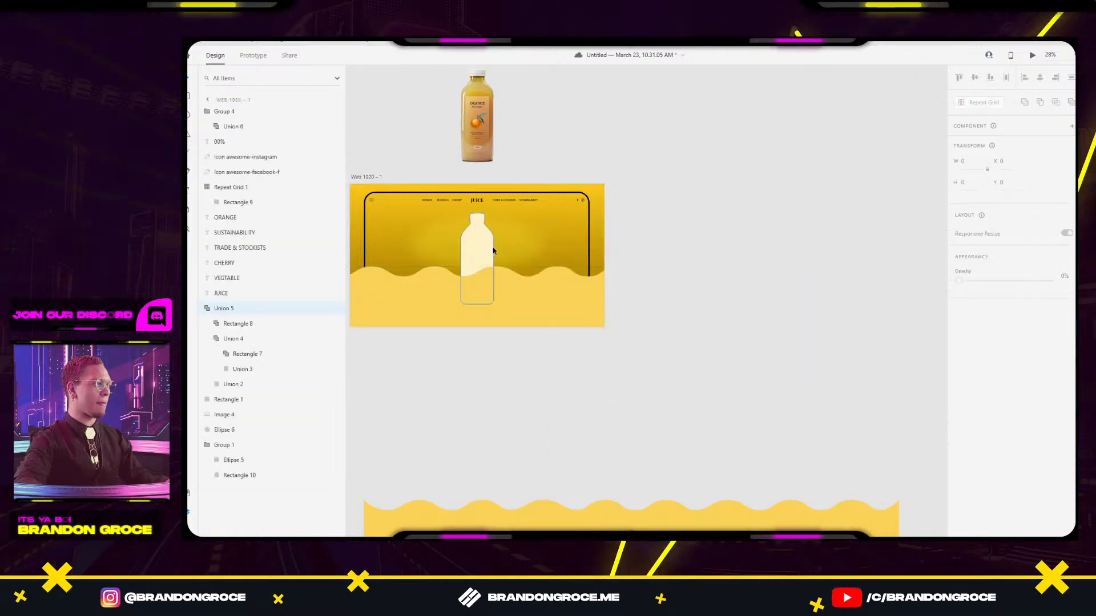
pyautogui.click(495, 248)
pyautogui.click(211, 310)
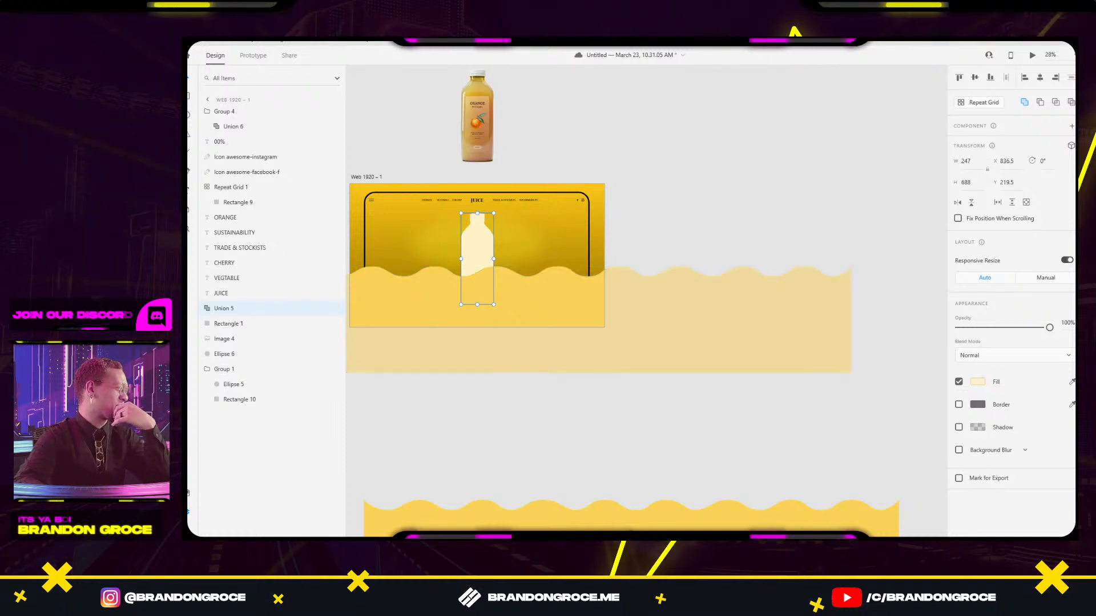
# Draw a rectangle across the bottle's lower half.
pyautogui.click(511, 394)
pyautogui.click(507, 308)
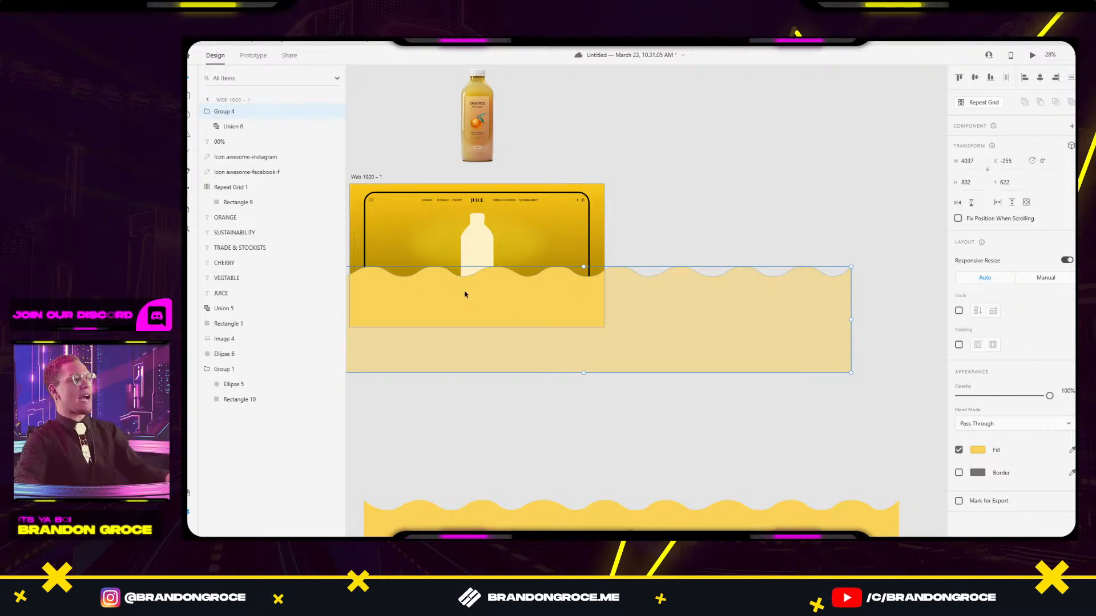
pyautogui.scroll(5, 467, 286)
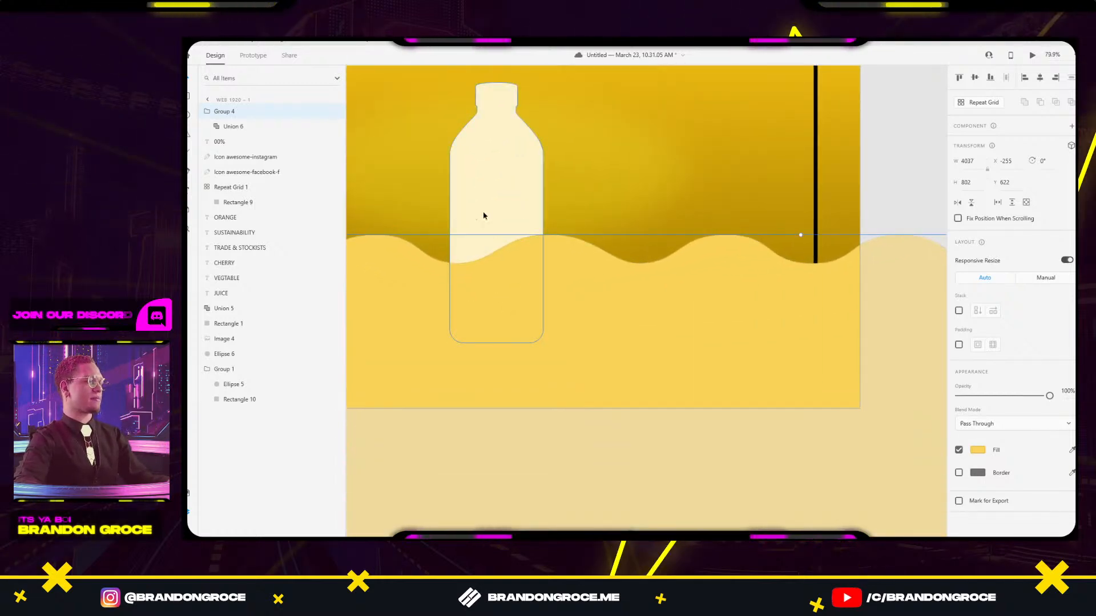
pyautogui.press('r')
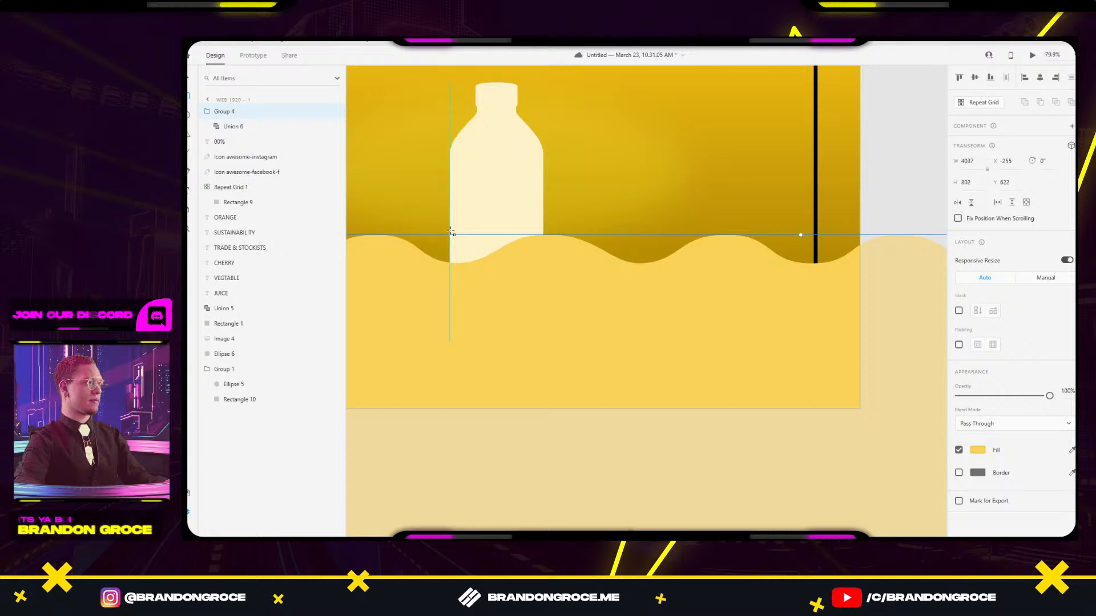
pyautogui.scroll(3, 450, 242)
pyautogui.moveTo(452, 224); pyautogui.dragTo(608, 354)
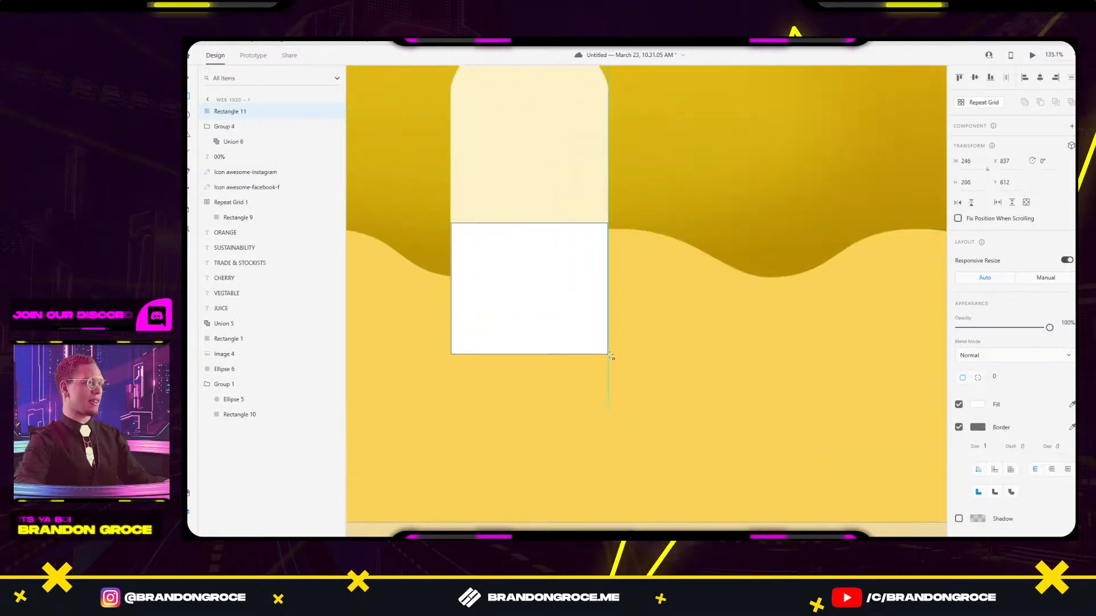
# Mask Group 4 with the rectangle to form Mask Group 1.
pyautogui.keyDown('shift'); pyautogui.click(641, 306); pyautogui.keyUp('shift')
pyautogui.rightClick(641, 306)
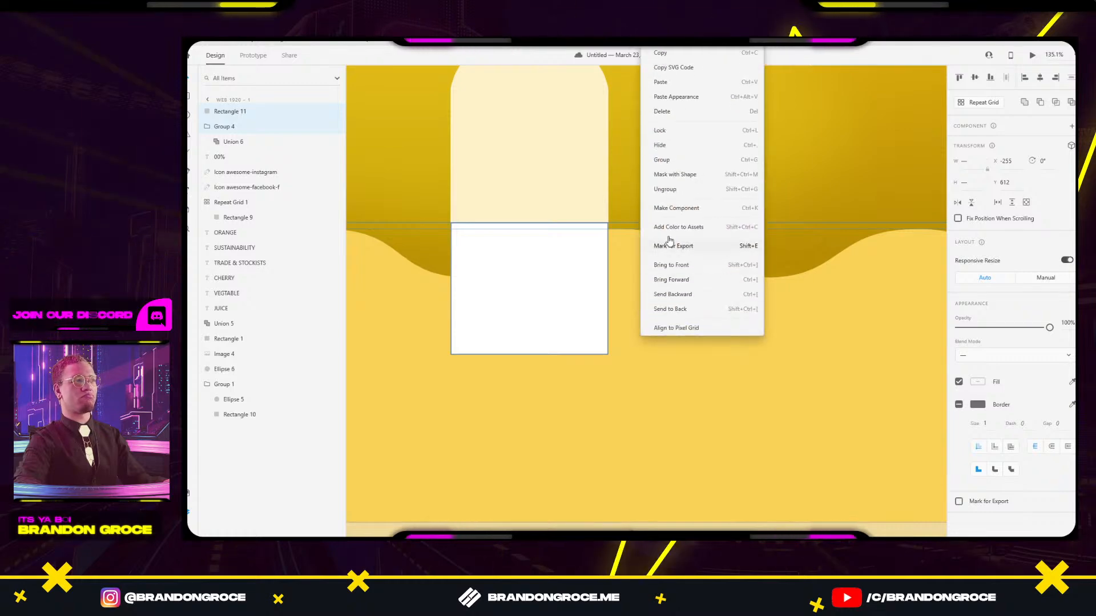
pyautogui.click(681, 182)
pyautogui.scroll(-5, 670, 180)
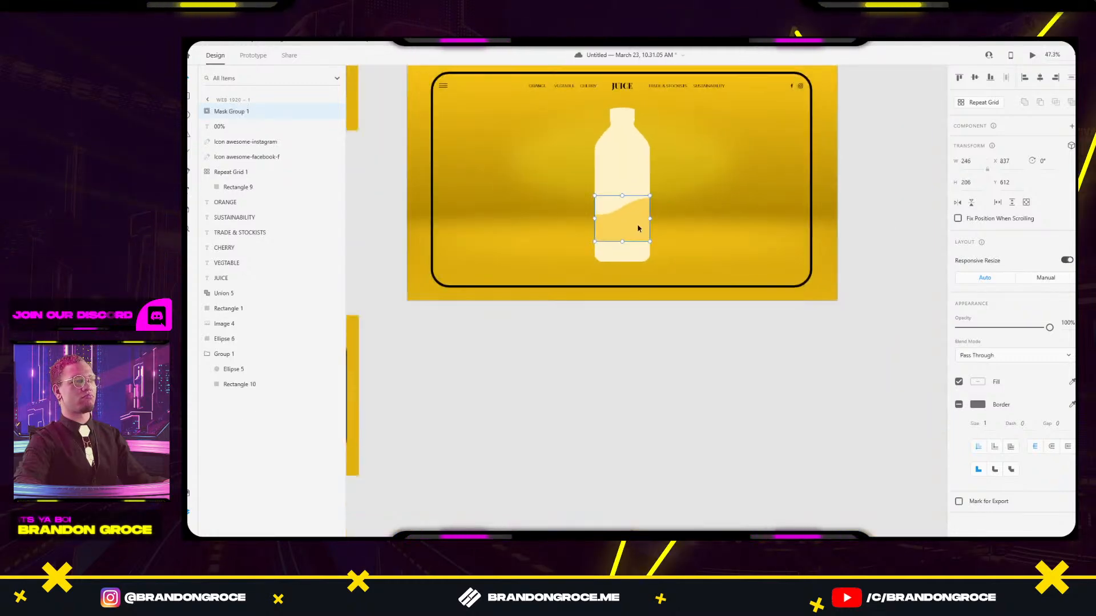
# Extend the mask rectangle to the bottle's bottom and move the wave lower inside it.
pyautogui.doubleClick(637, 224)
pyautogui.moveTo(622, 241); pyautogui.dragTo(623, 263)
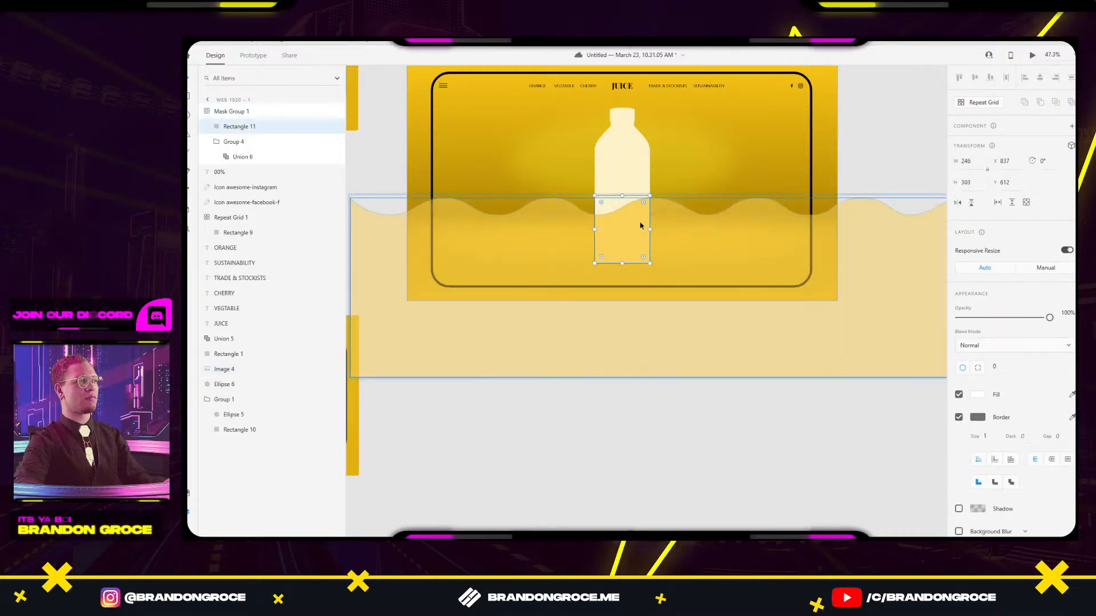
pyautogui.click(594, 234)
pyautogui.moveTo(595, 231); pyautogui.dragTo(636, 289)
pyautogui.scroll(3, 612, 221)
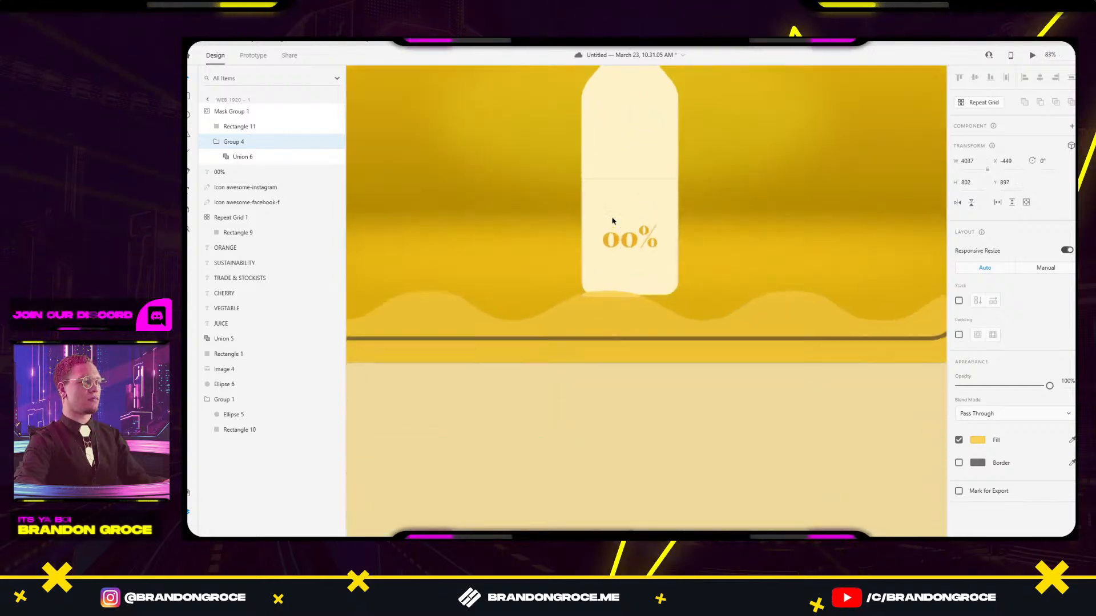
pyautogui.scroll(3, 591, 286)
pyautogui.click(586, 297)
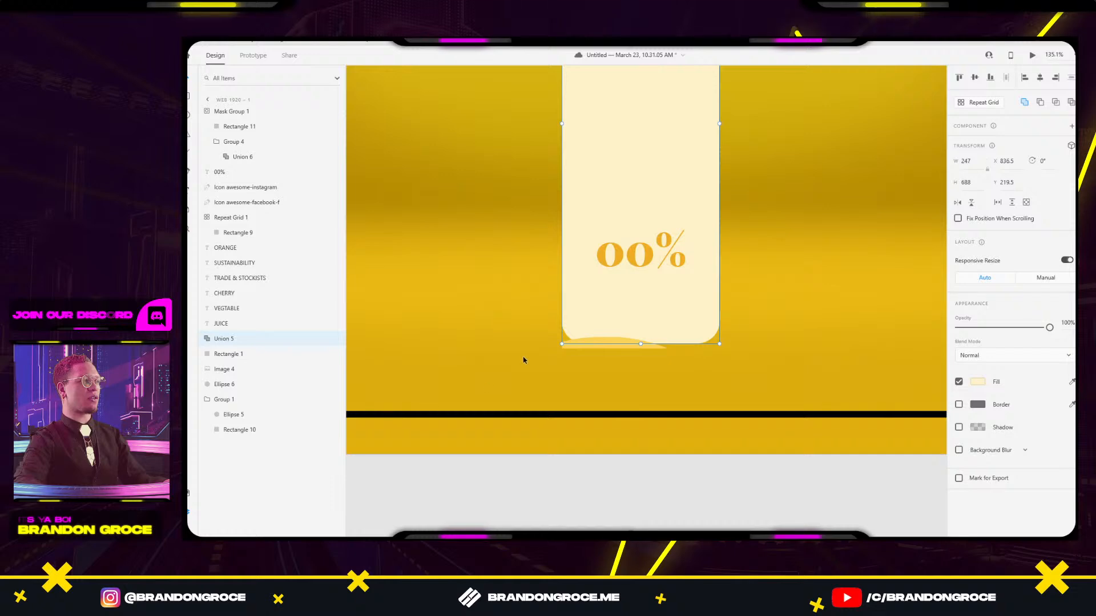
pyautogui.scroll(4, 656, 163)
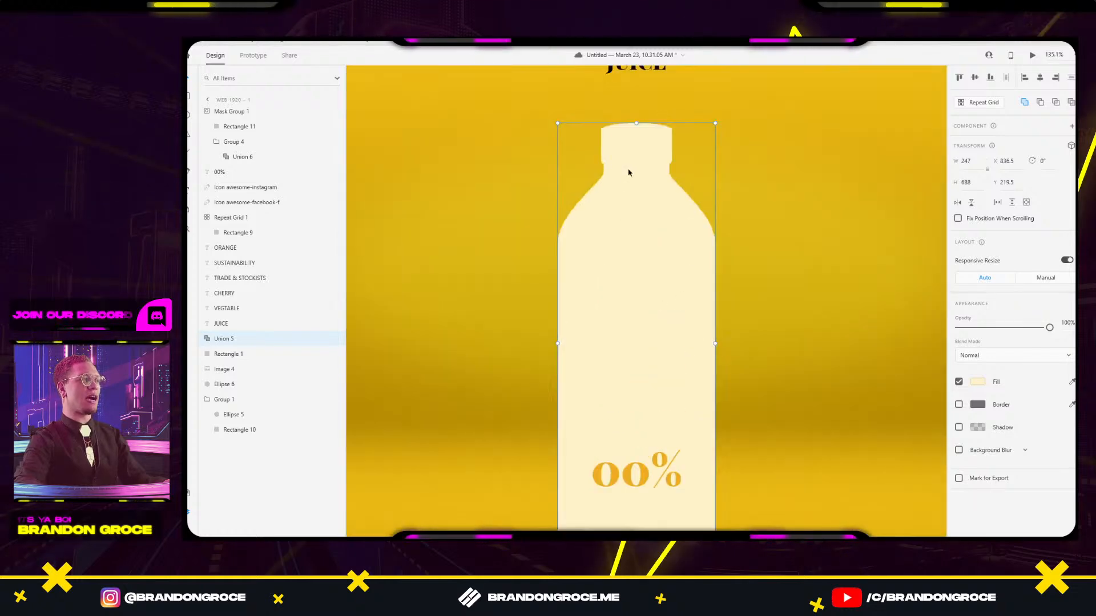
pyautogui.scroll(-5, 645, 239)
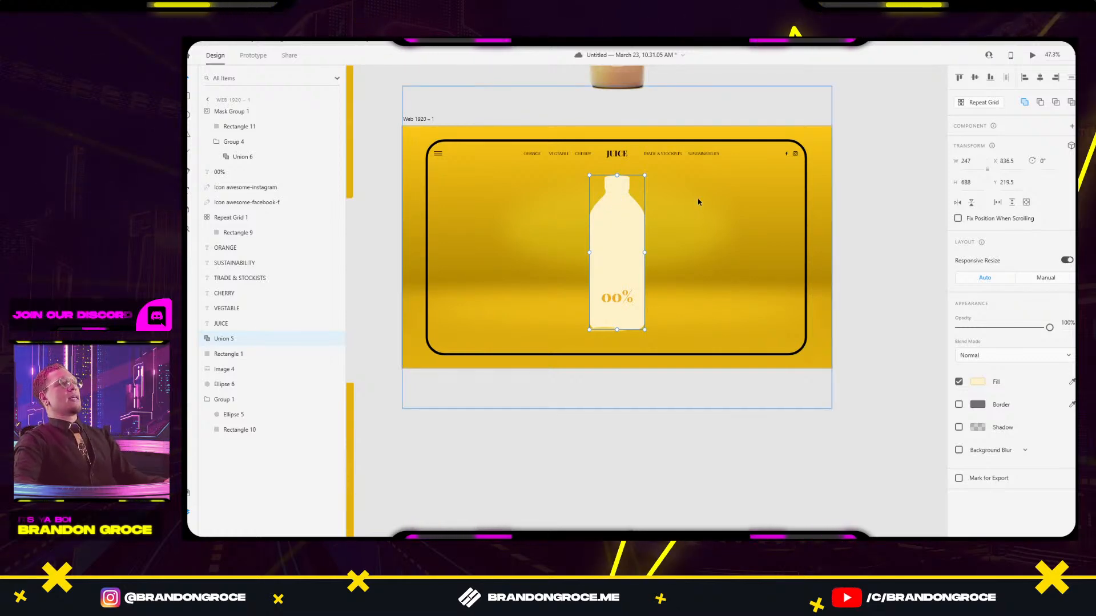
# Undo the rectangle mask and delete the white rectangle.
pyautogui.doubleClick(724, 257)
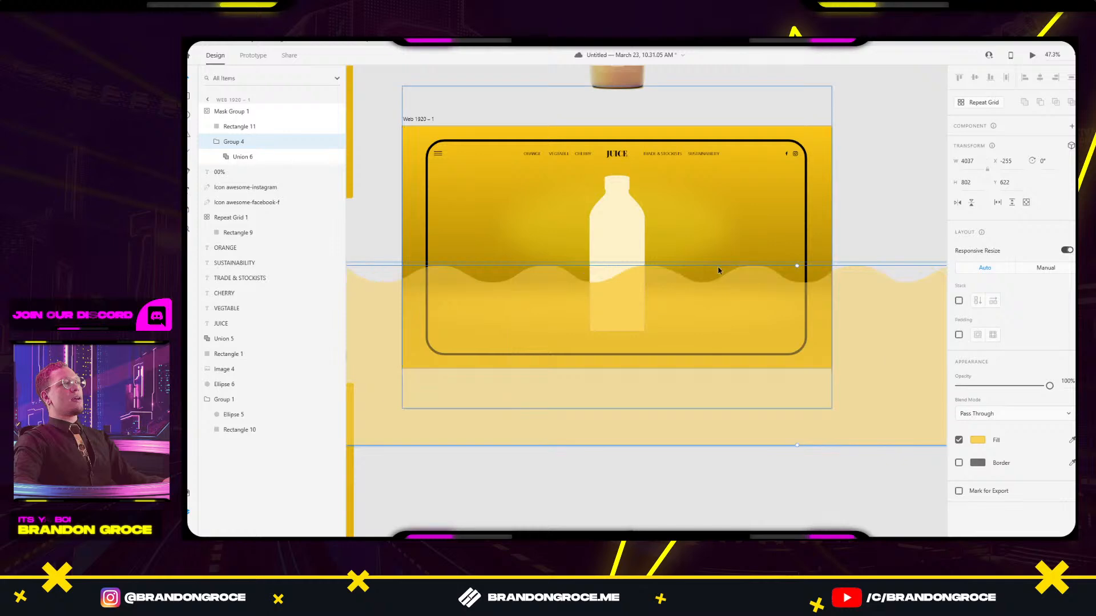
pyautogui.click(626, 296)
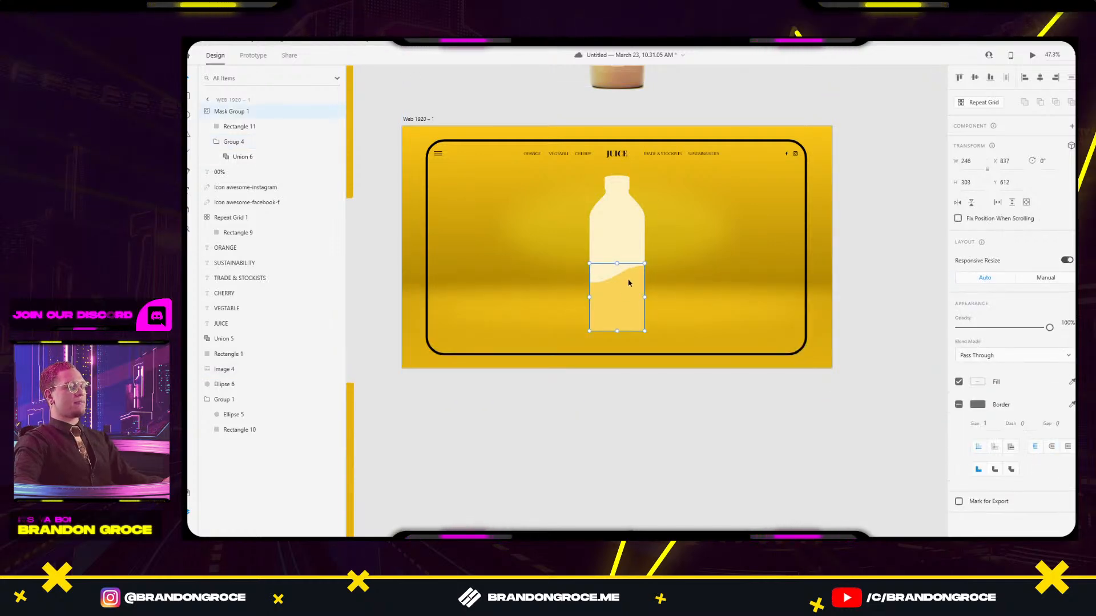
pyautogui.hotkey('ctrl', 'z')
pyautogui.hotkey('ctrl', 'z')
pyautogui.hotkey('ctrl', 'z')
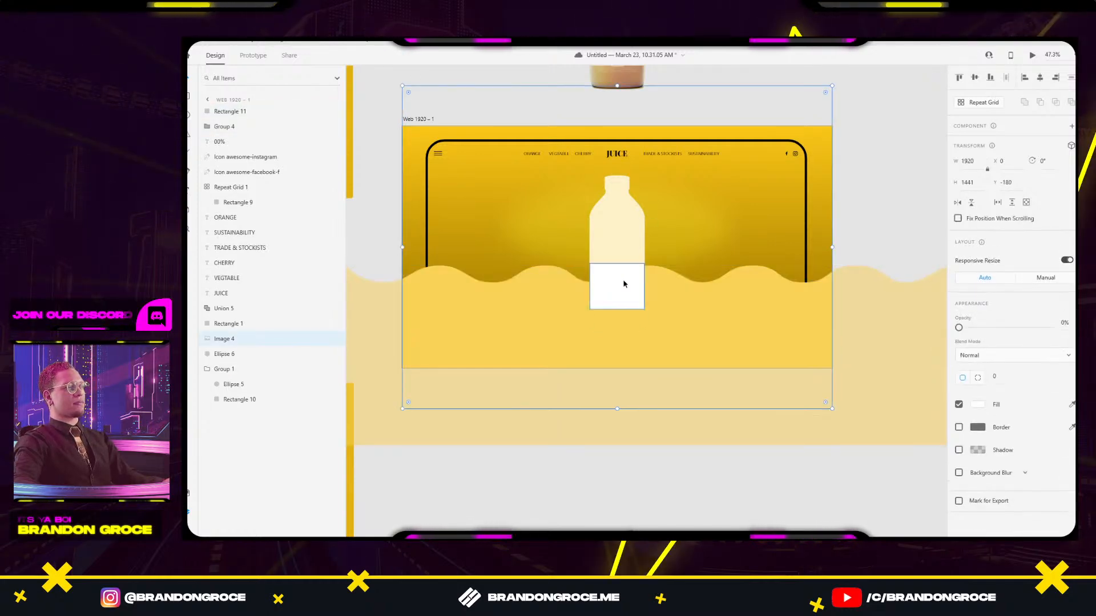
pyautogui.click(623, 284)
pyautogui.press('Delete')
# Reorder the wave beneath the 00% label and mask it with the bottle shape.
pyautogui.click(637, 317)
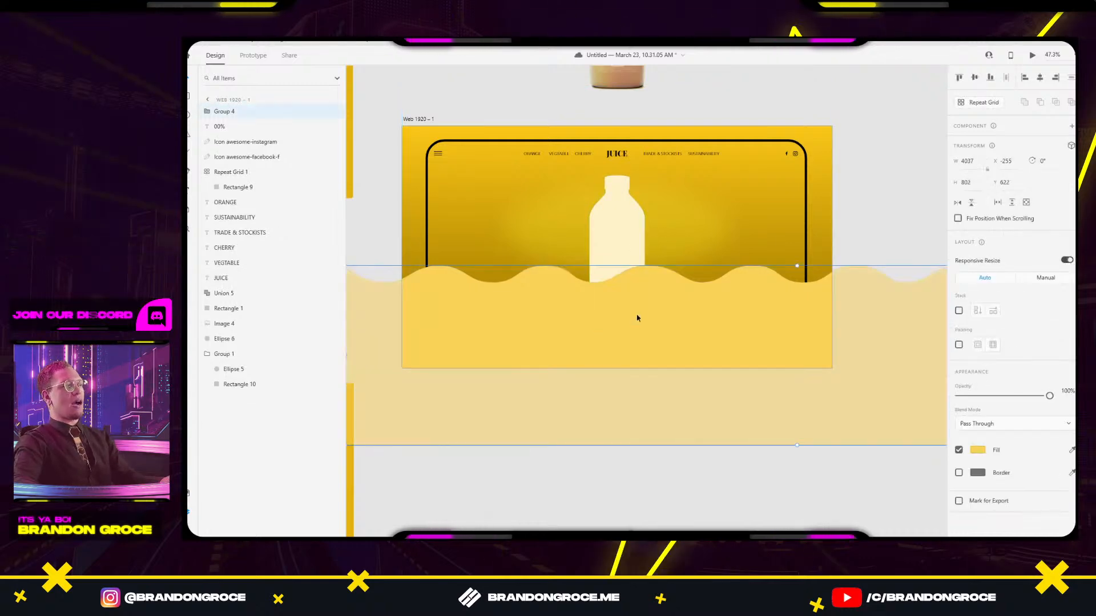
pyautogui.hotkey('ctrl', '[')
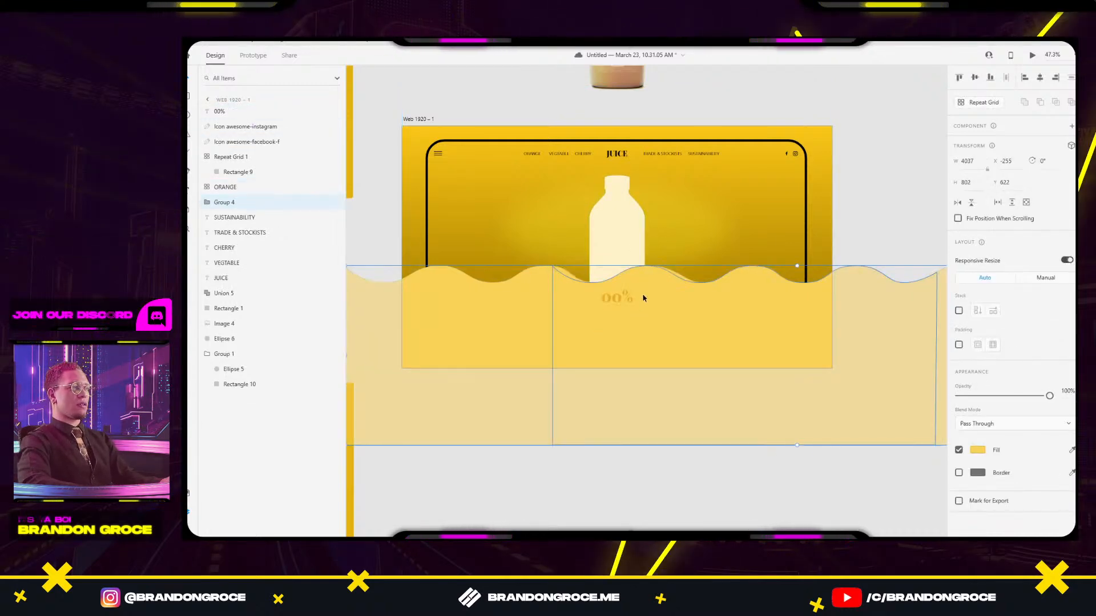
pyautogui.hotkey('ctrl', '[')
pyautogui.hotkey('ctrl', '[')
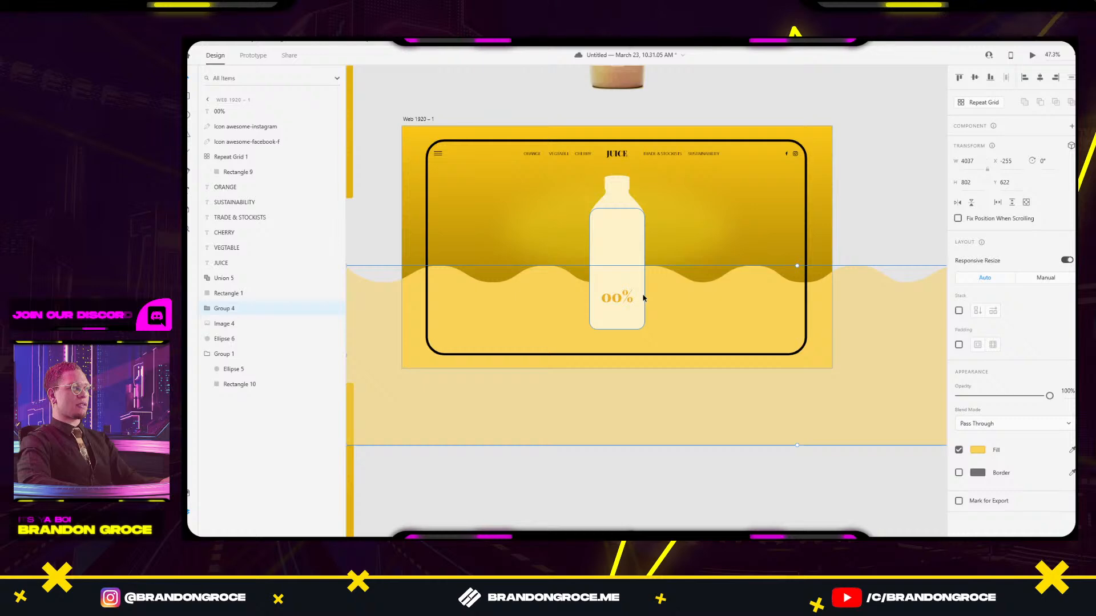
pyautogui.hotkey('ctrl', ']')
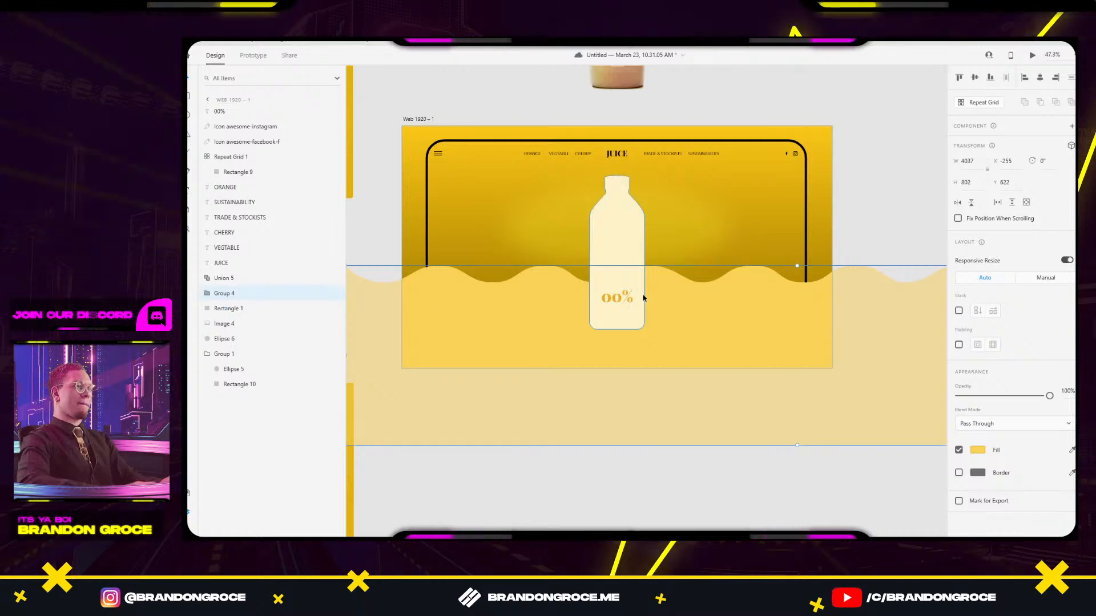
pyautogui.keyDown('shift'); pyautogui.click(642, 291); pyautogui.keyUp('shift')
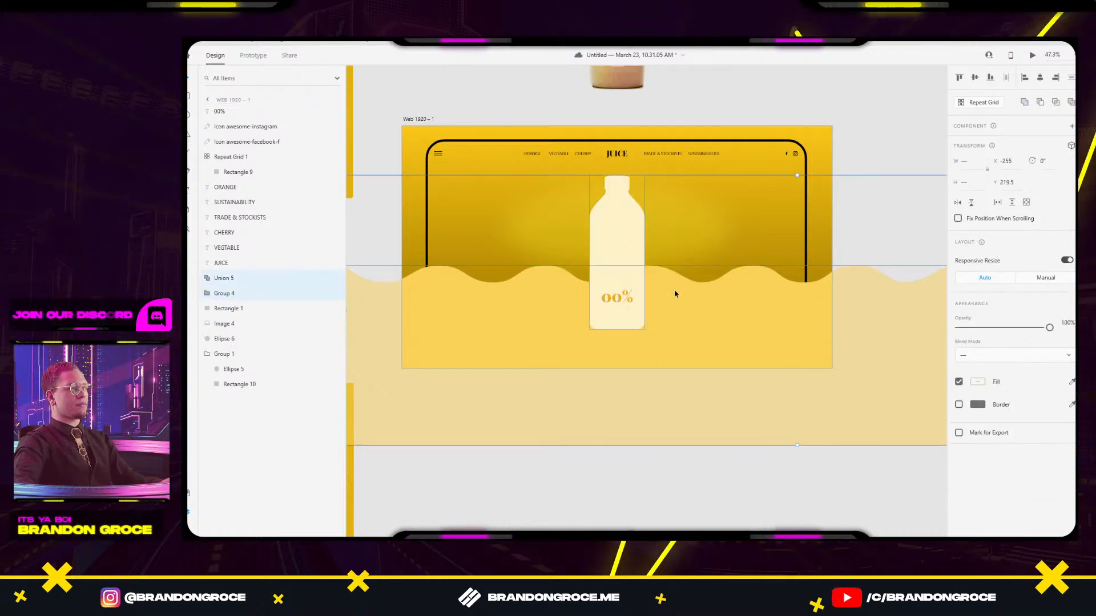
pyautogui.rightClick(673, 290)
pyautogui.click(711, 174)
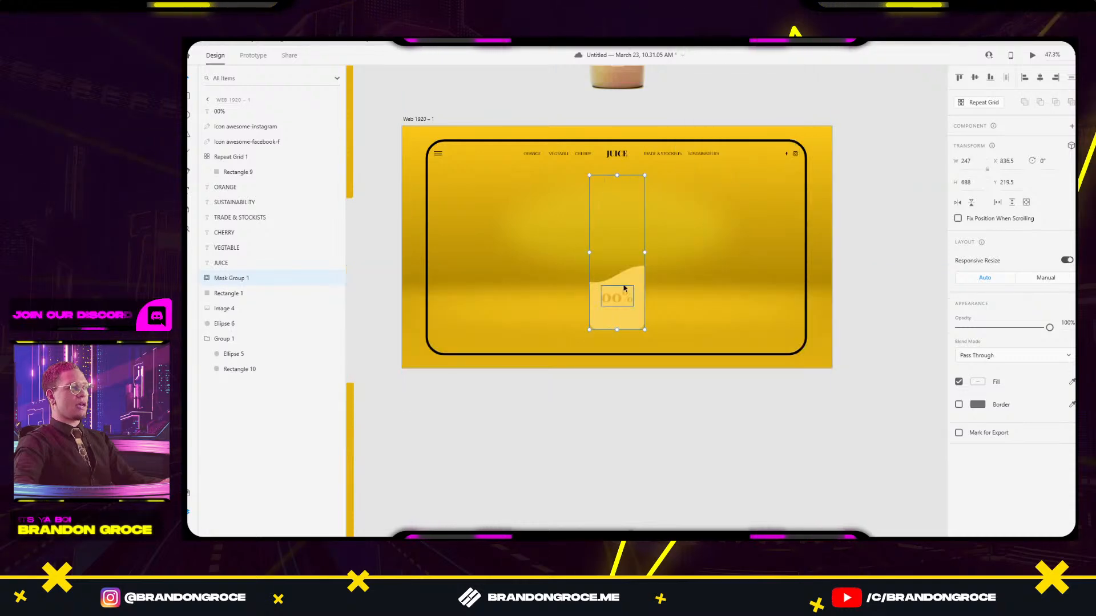
# Paste a cream bottle copy and place it beneath the 00% label.
pyautogui.click(633, 201)
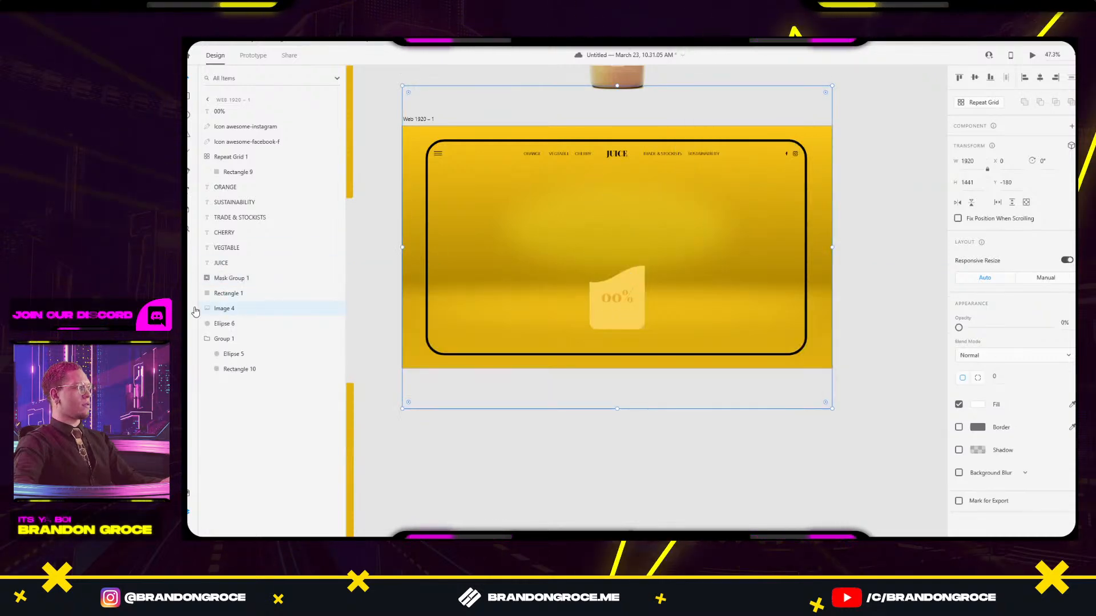
pyautogui.click(220, 281)
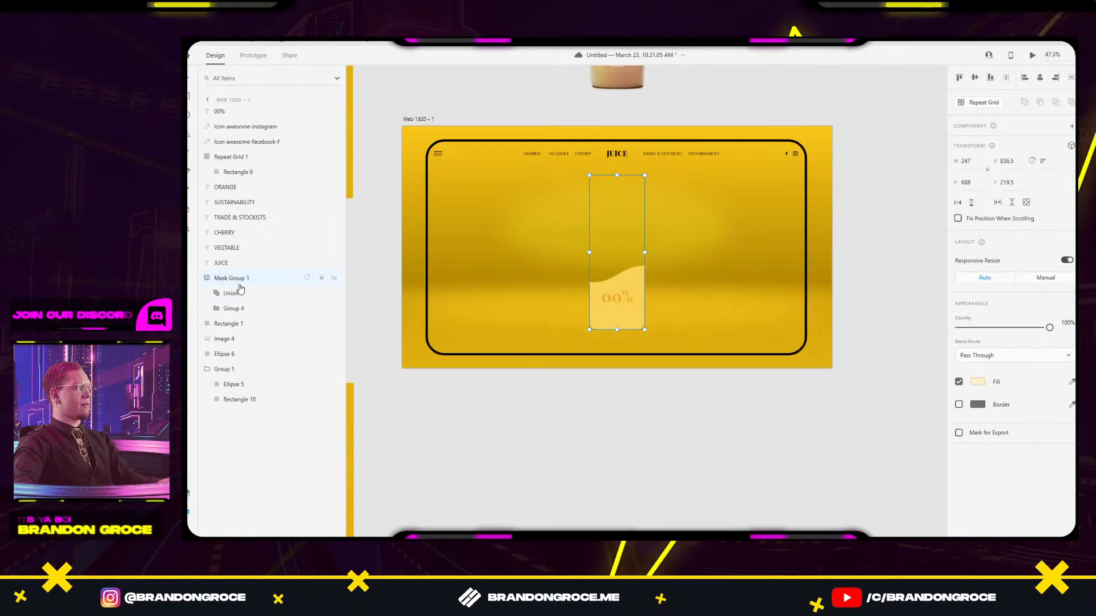
pyautogui.hotkey('ctrl', 'v')
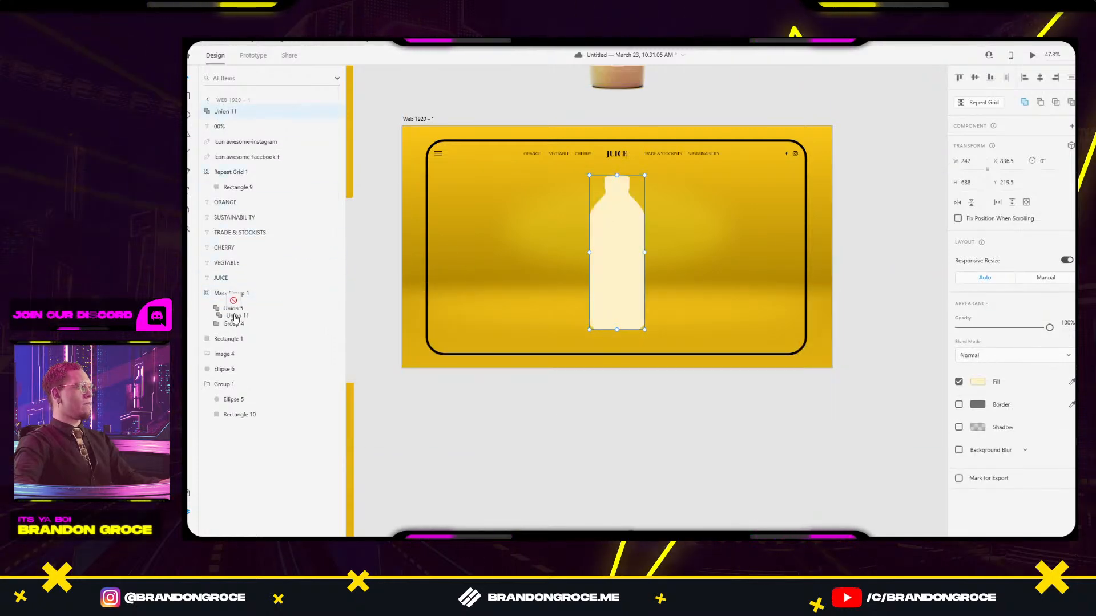
pyautogui.moveTo(235, 342); pyautogui.dragTo(228, 300)
pyautogui.click(218, 297)
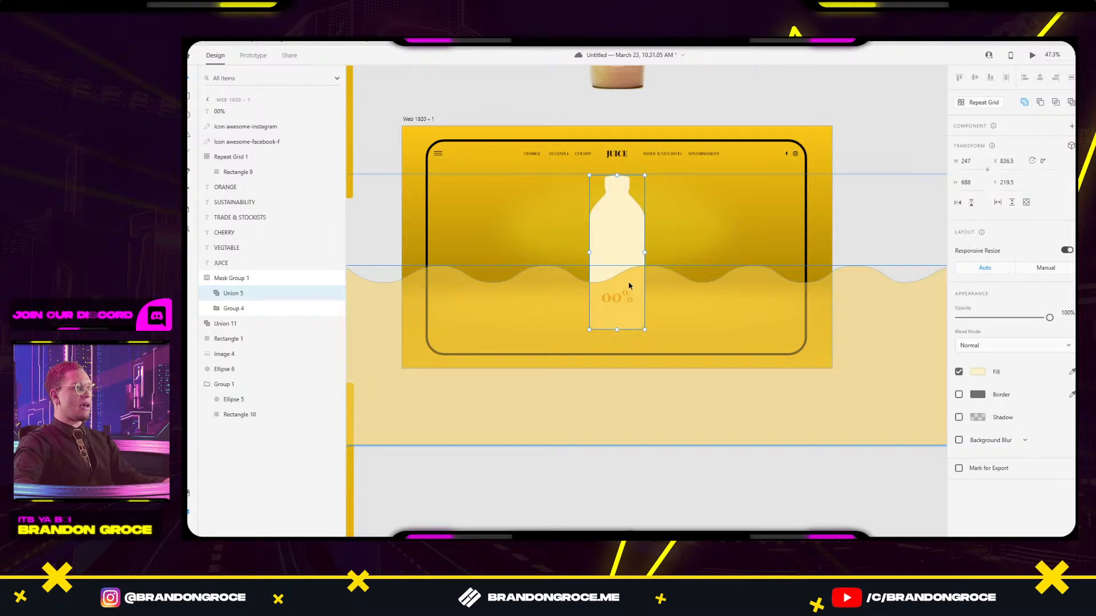
# Lower the wave inside the bottle mask after undoing a trial upward move.
pyautogui.doubleClick(633, 275)
pyautogui.moveTo(633, 275); pyautogui.dragTo(638, 178)
pyautogui.click(725, 437)
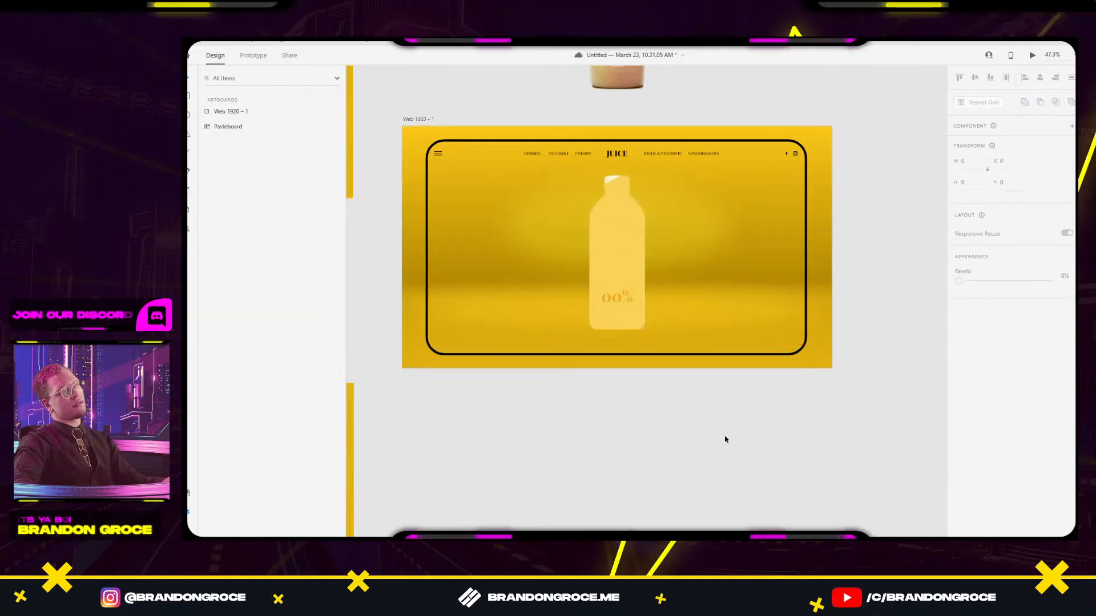
pyautogui.hotkey('ctrl', 'z')
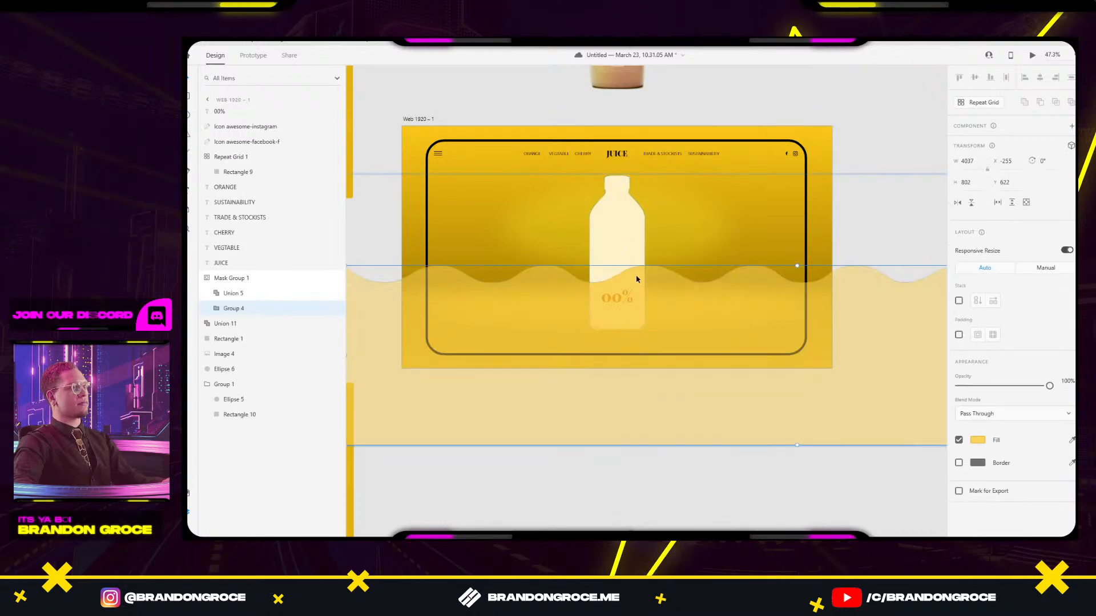
pyautogui.doubleClick(637, 279)
pyautogui.moveTo(637, 279); pyautogui.dragTo(638, 333)
# Slide the masked wave far to the left and preview the result.
pyautogui.scroll(-3, 637, 333)
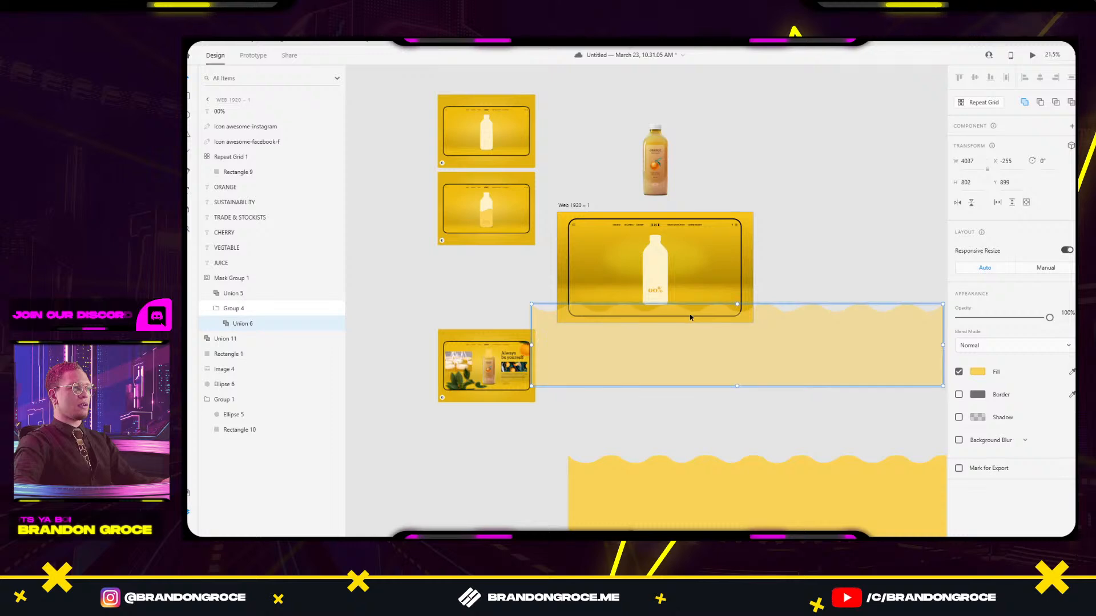
pyautogui.moveTo(710, 311); pyautogui.dragTo(439, 298)
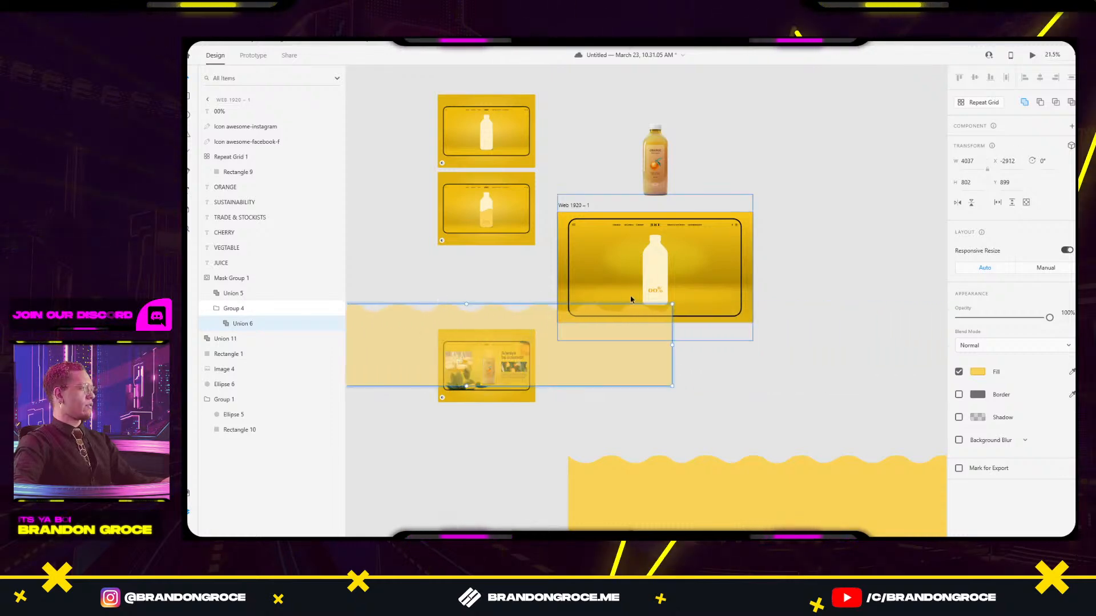
pyautogui.scroll(2, 655, 285)
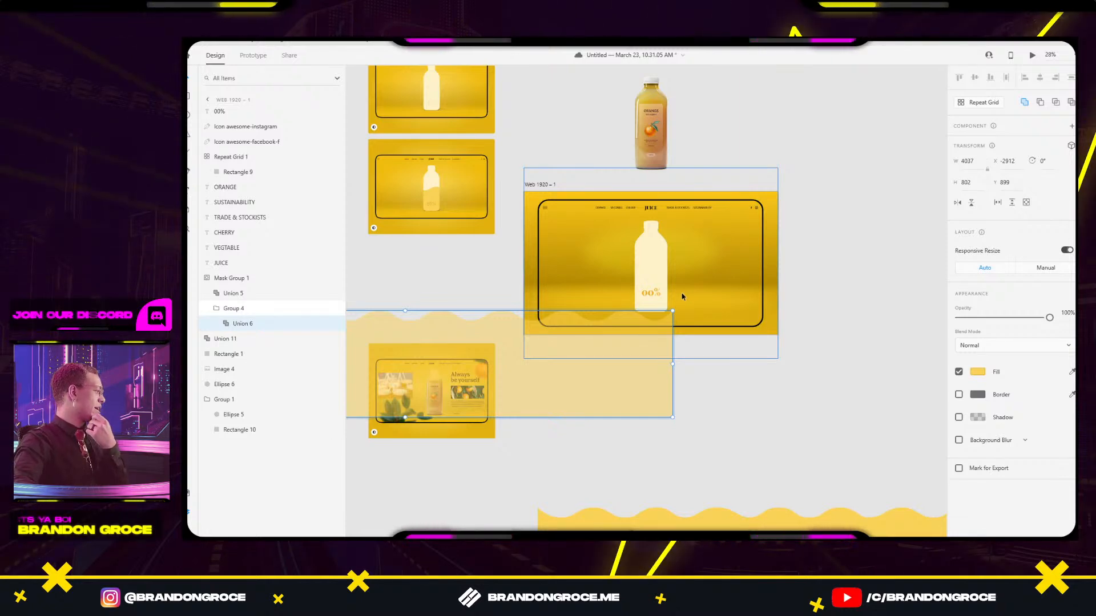
pyautogui.click(870, 276)
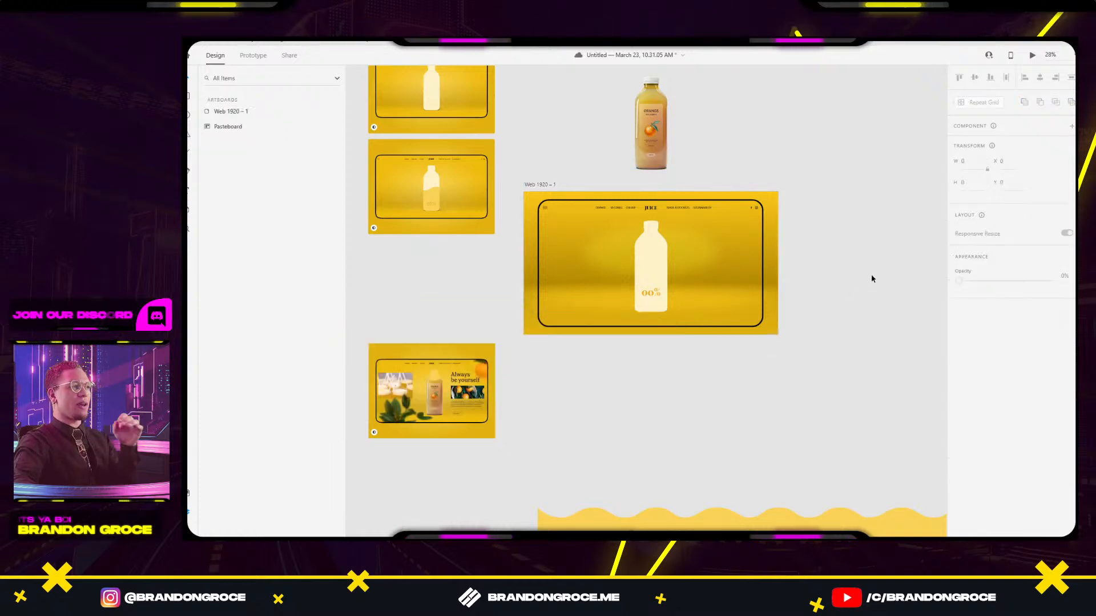
# Shift the wave left and slightly up inside the mask so it rests at the bottle's base (Y 850).
pyautogui.doubleClick(665, 308)
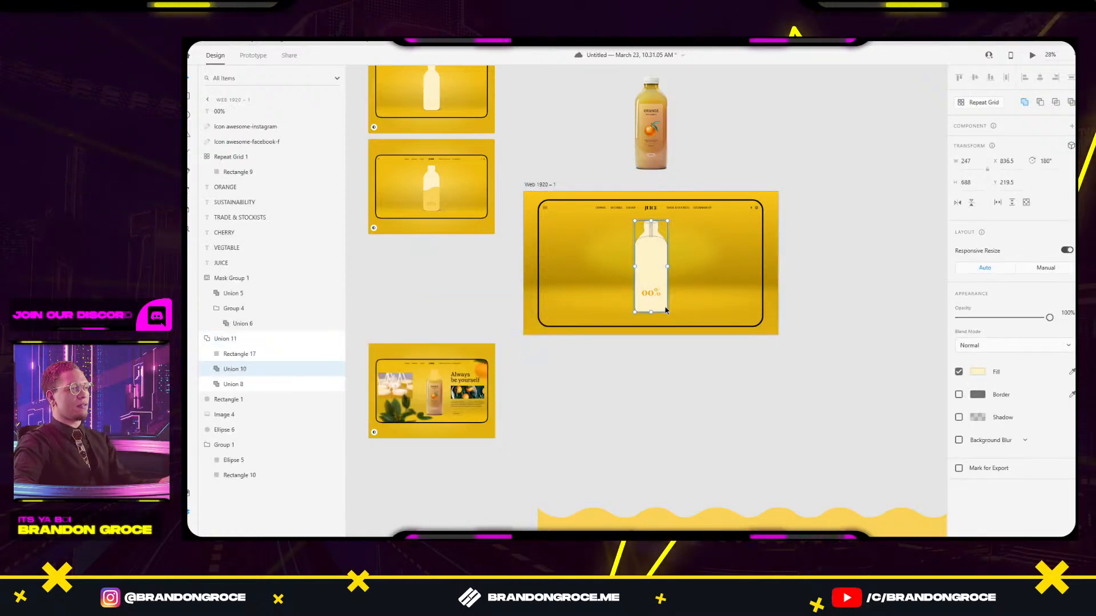
pyautogui.doubleClick(738, 311)
pyautogui.scroll(5, 710, 325)
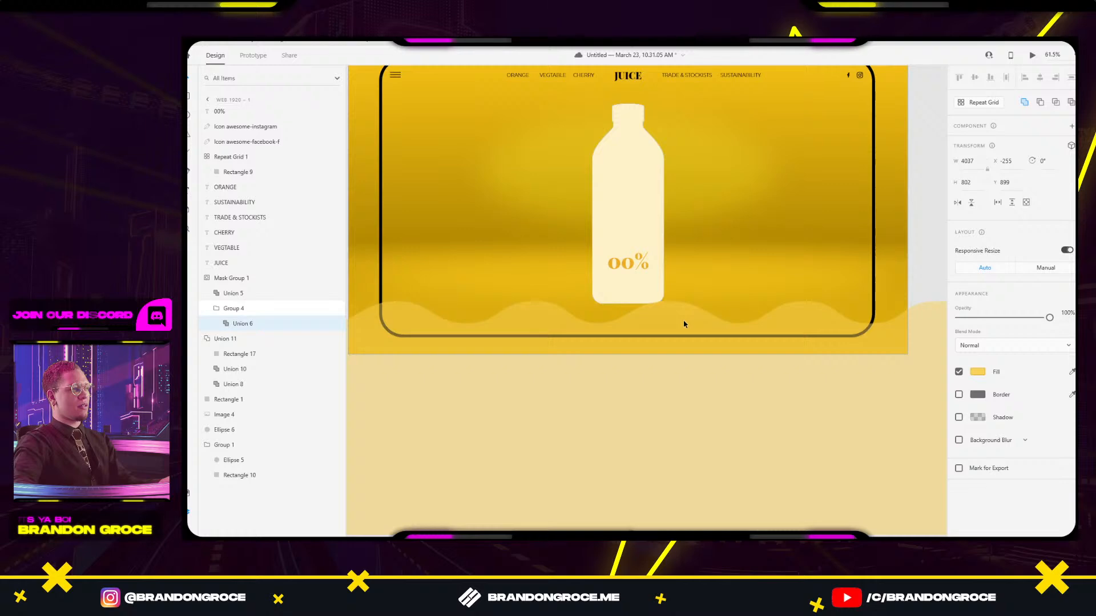
pyautogui.scroll(-5, 712, 323)
pyautogui.moveTo(758, 323); pyautogui.dragTo(407, 297)
pyautogui.scroll(3, 682, 324)
pyautogui.moveTo(692, 325); pyautogui.dragTo(689, 310)
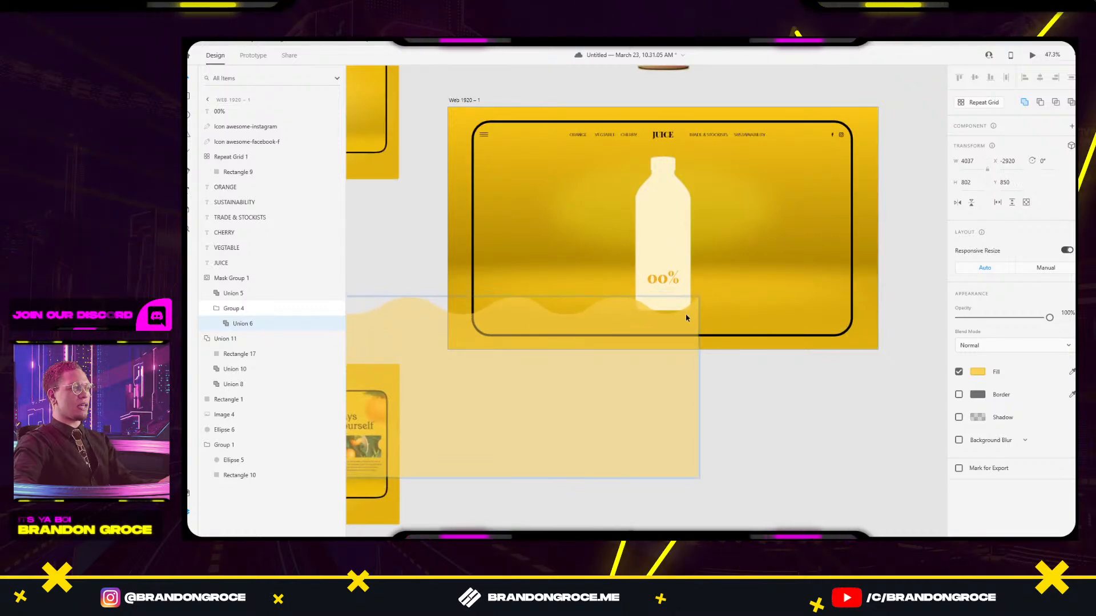
pyautogui.press('Delete')
pyautogui.scroll(-3, 810, 410)
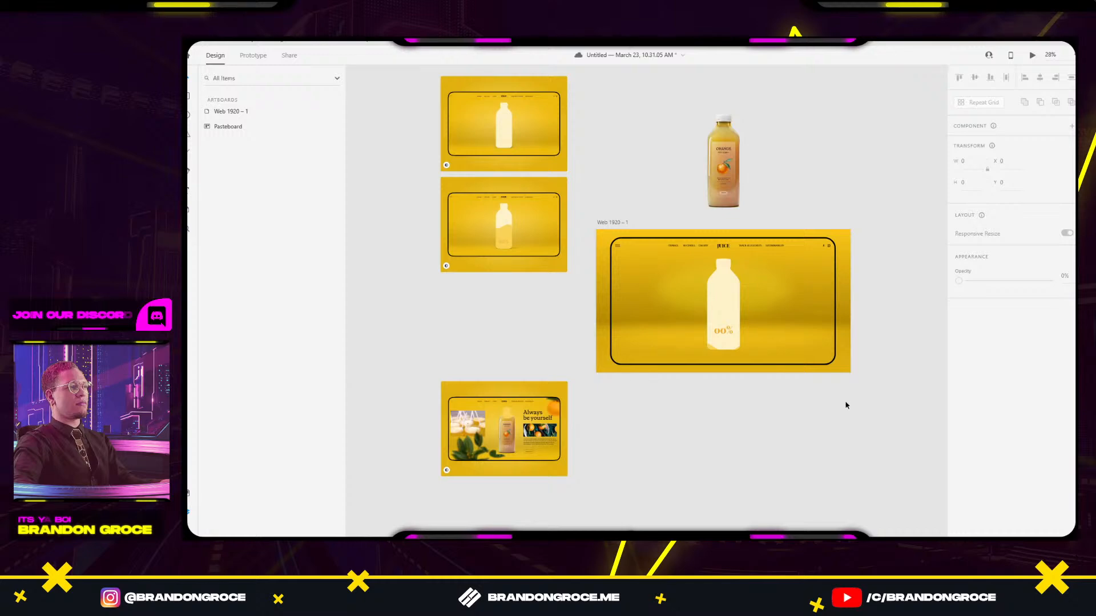
pyautogui.hscroll(3, 844, 404)
pyautogui.scroll(4, 615, 327)
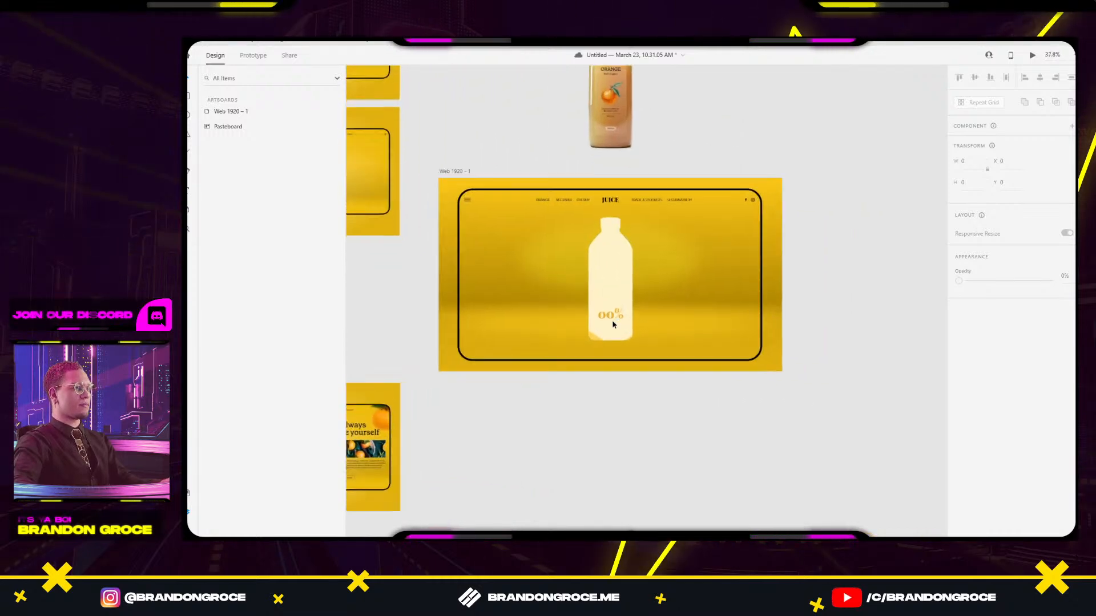
# Delete the % sign from the 00% label, leaving 00.
pyautogui.click(614, 318)
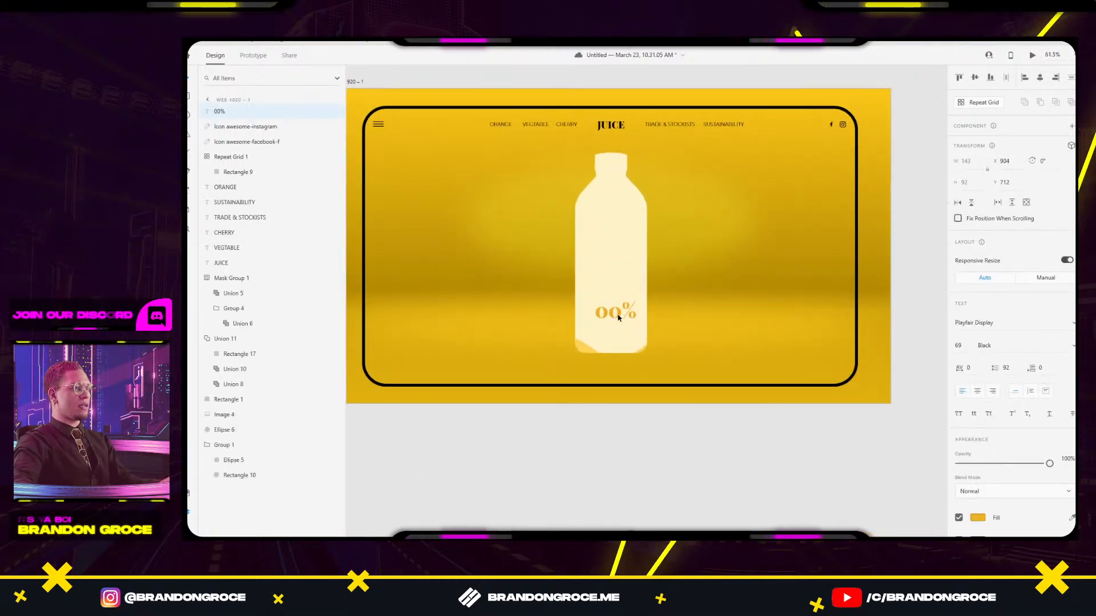
pyautogui.doubleClick(617, 318)
pyautogui.moveTo(619, 312)
pyautogui.mouseDown()
pyautogui.moveTo(639, 312)
pyautogui.moveTo(623, 311)
pyautogui.mouseUp()
pyautogui.press('Escape')
pyautogui.click(648, 282)
# Add a separate, smaller 33 pt % text just right of the 00.
pyautogui.scroll(4, 621, 323)
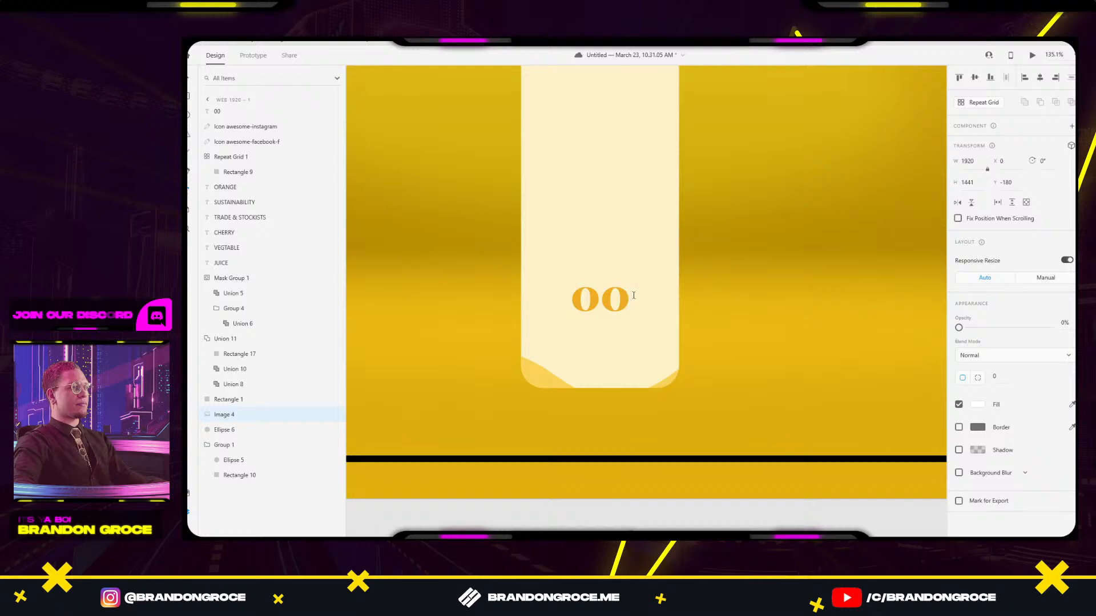
pyautogui.click(633, 295)
pyautogui.write('%')
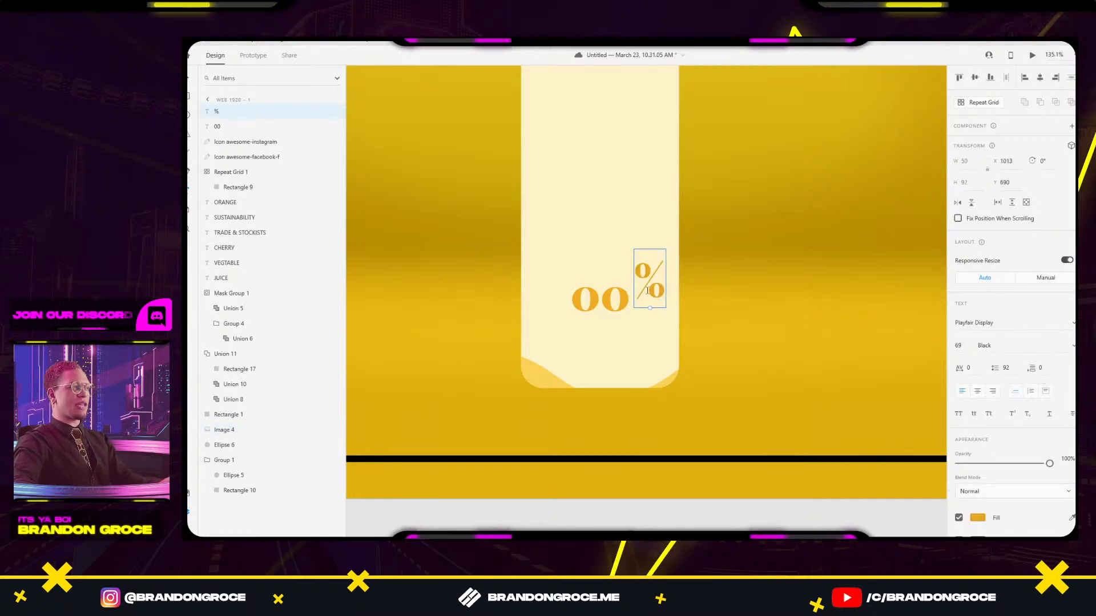
pyautogui.moveTo(651, 273); pyautogui.dragTo(647, 286)
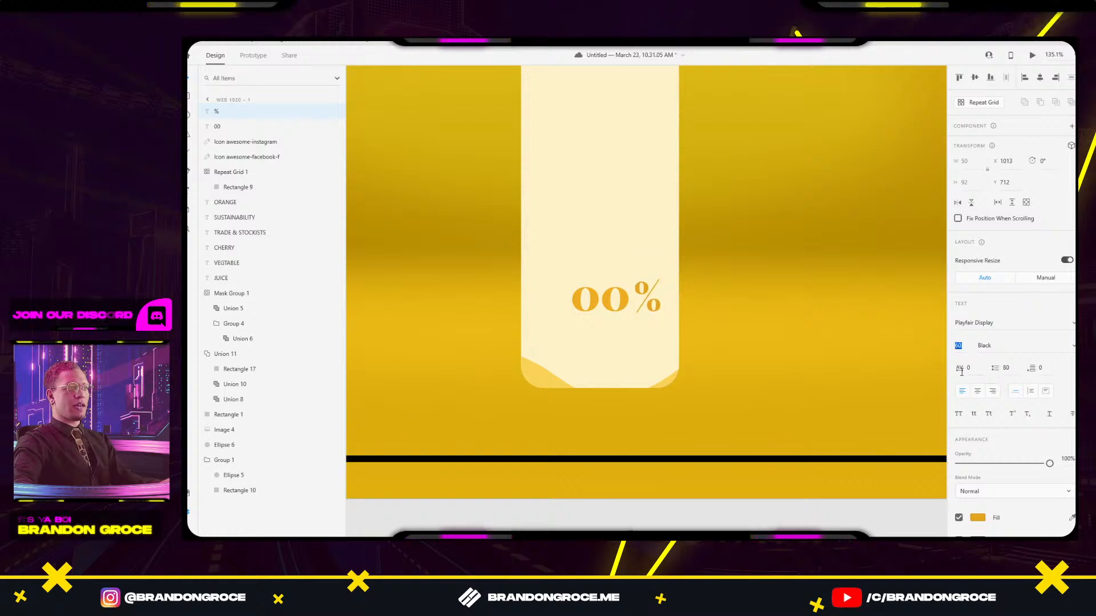
pyautogui.scroll(5, 640, 300)
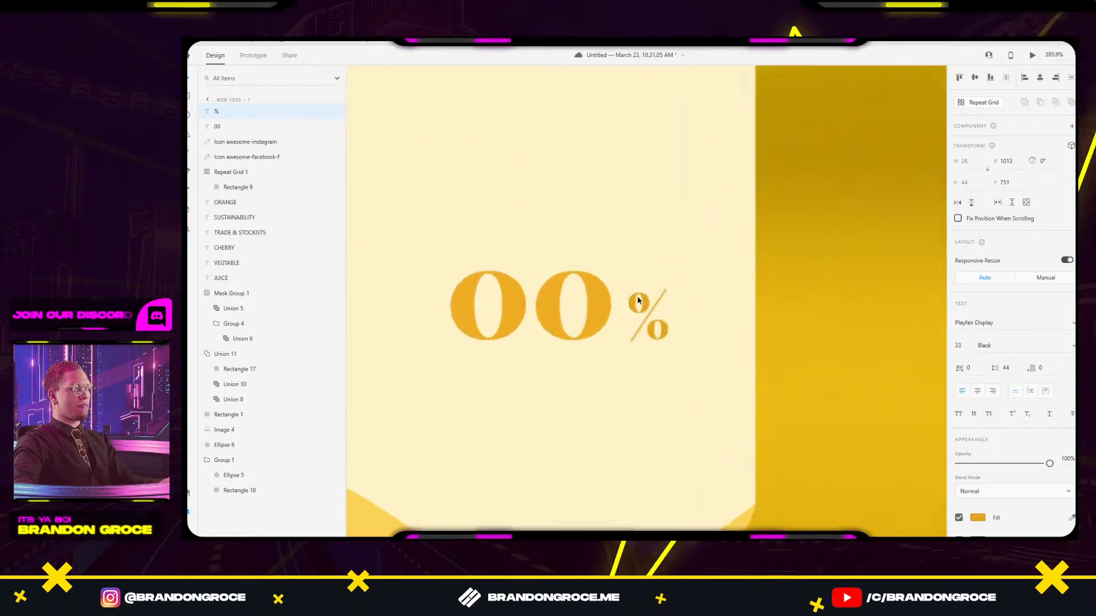
pyautogui.moveTo(648, 303); pyautogui.dragTo(645, 294)
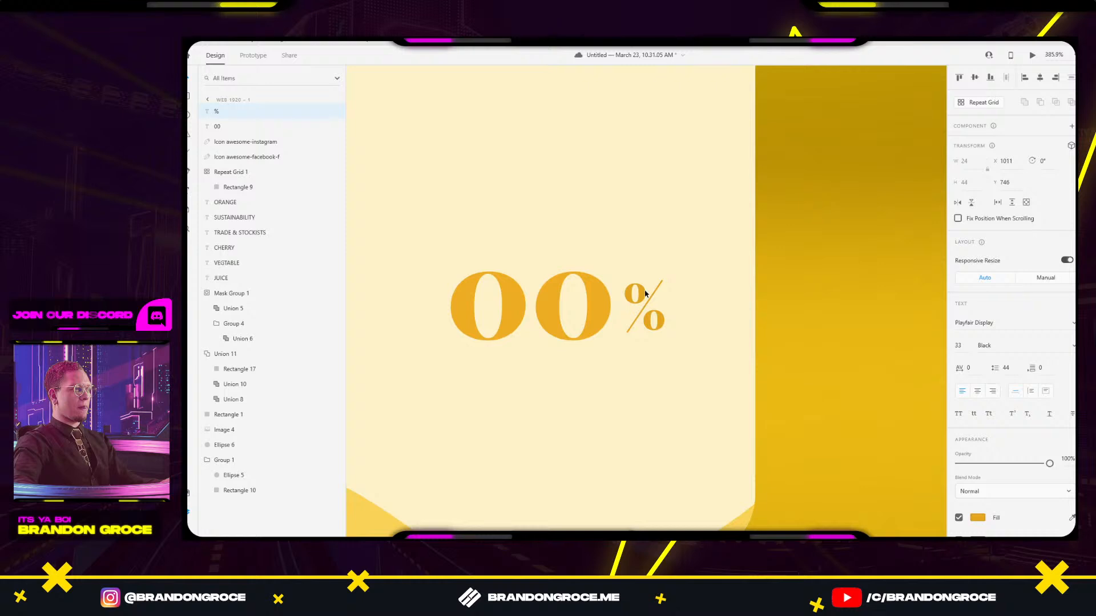
pyautogui.scroll(-4, 645, 294)
pyautogui.scroll(3, 691, 247)
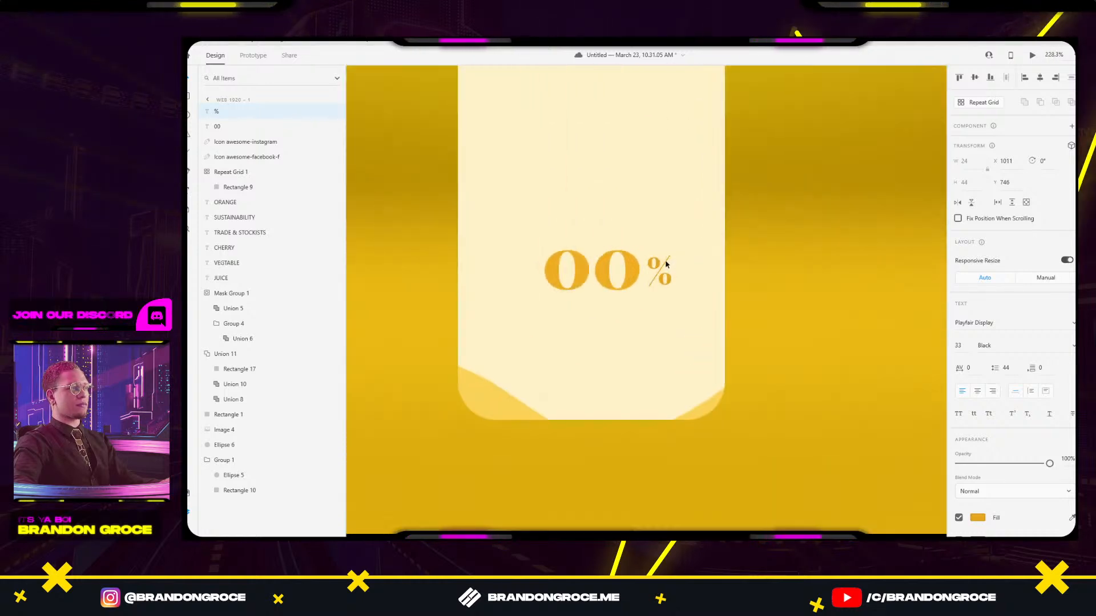
pyautogui.click(765, 405)
pyautogui.scroll(-8, 783, 362)
pyautogui.click(831, 436)
# Place a copy of the 00 digits up and to the right of the bottle.
pyautogui.moveTo(863, 464); pyautogui.dragTo(696, 384)
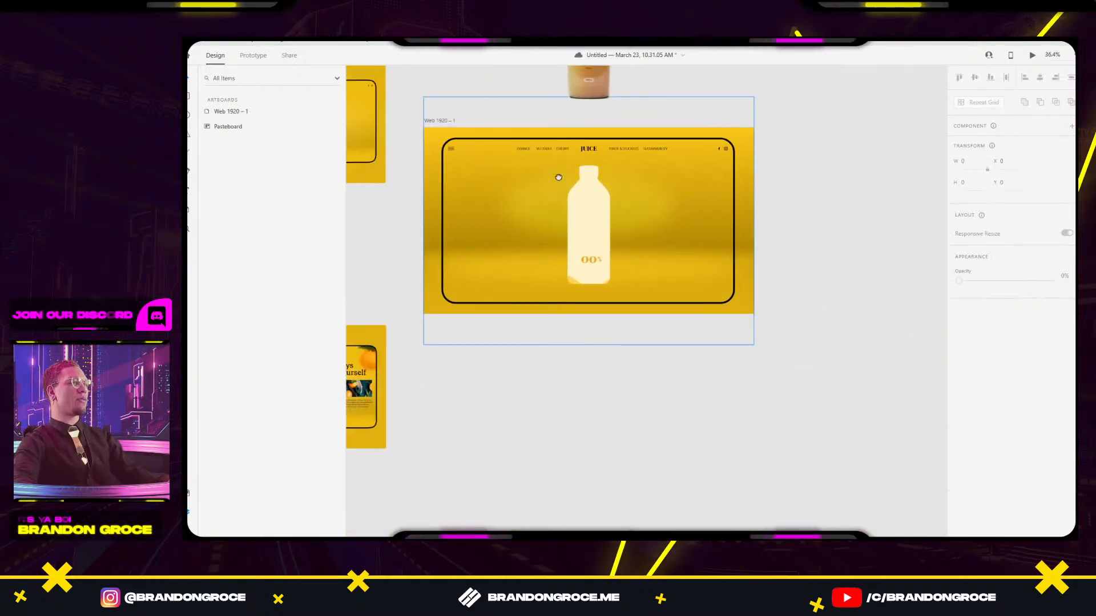
pyautogui.moveTo(559, 178); pyautogui.dragTo(660, 232)
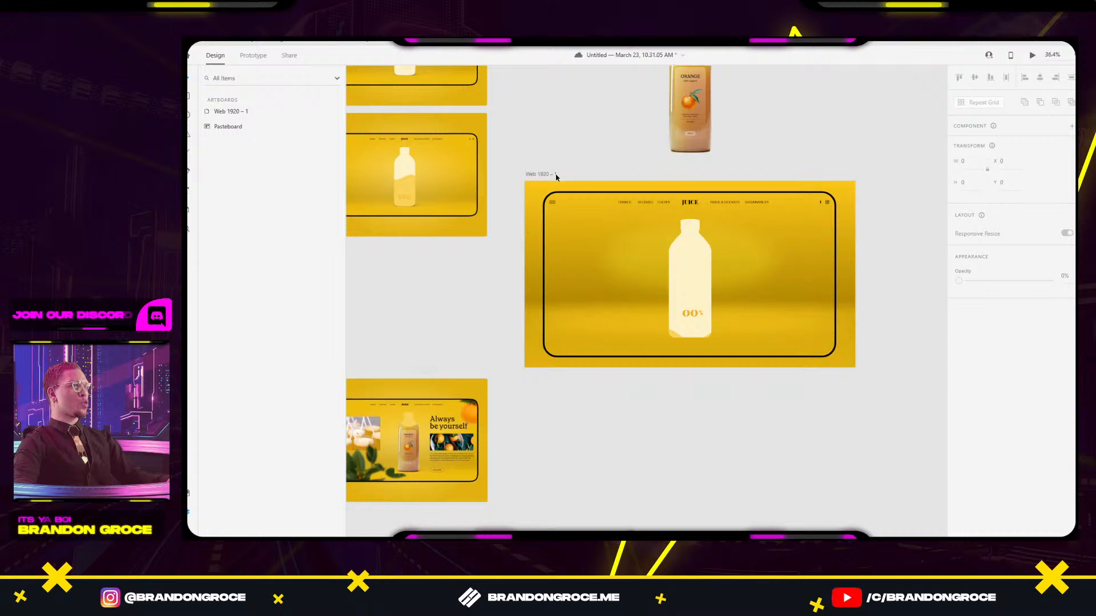
pyautogui.scroll(5, 712, 310)
pyautogui.doubleClick(666, 318)
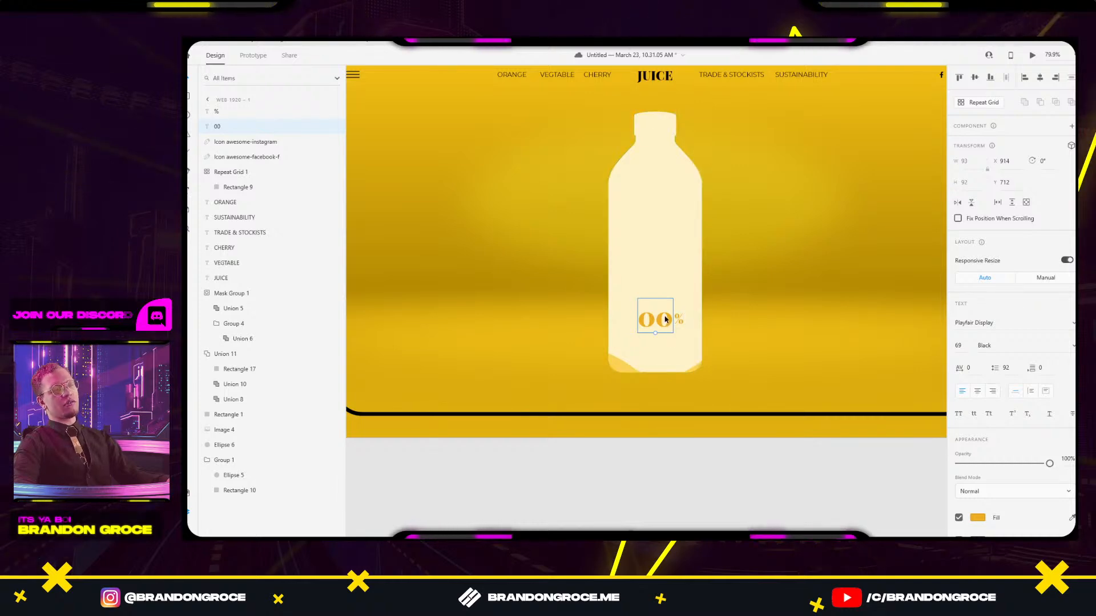
pyautogui.moveTo(669, 323); pyautogui.dragTo(803, 261)
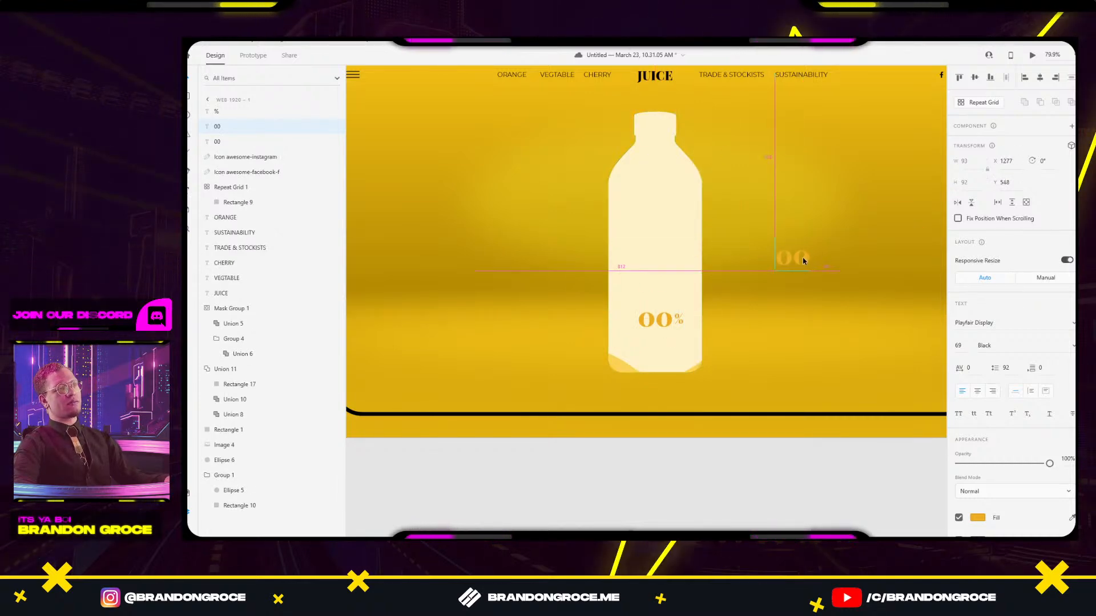
# Retype the copied text as a vertical column of digits, one per line, ending at 8.
pyautogui.doubleClick(781, 255)
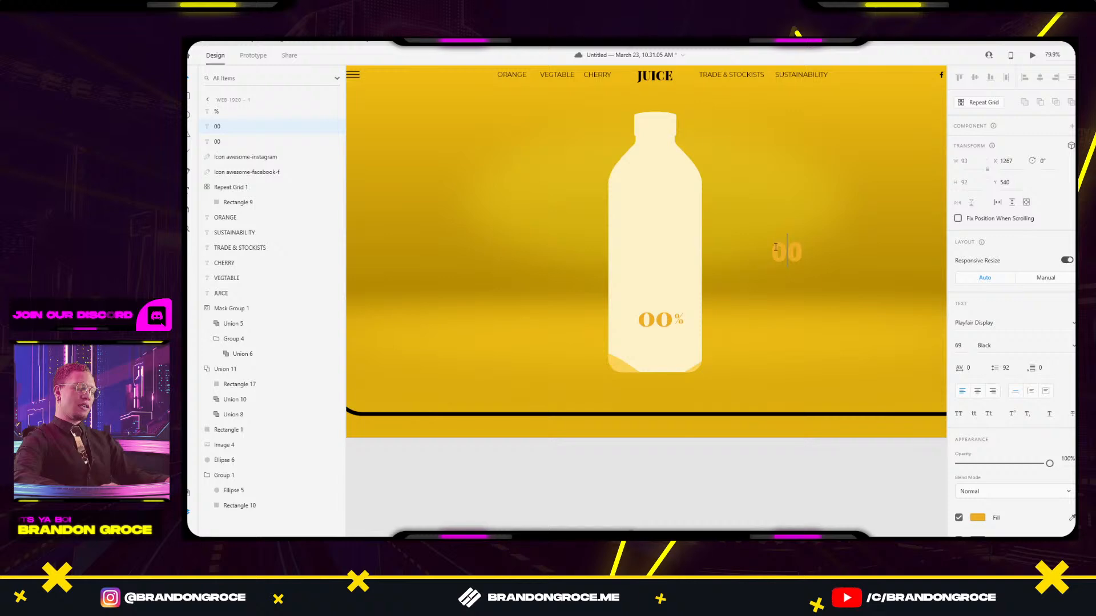
pyautogui.write('0')
pyautogui.press('Return')
pyautogui.write('1')
pyautogui.press('Return')
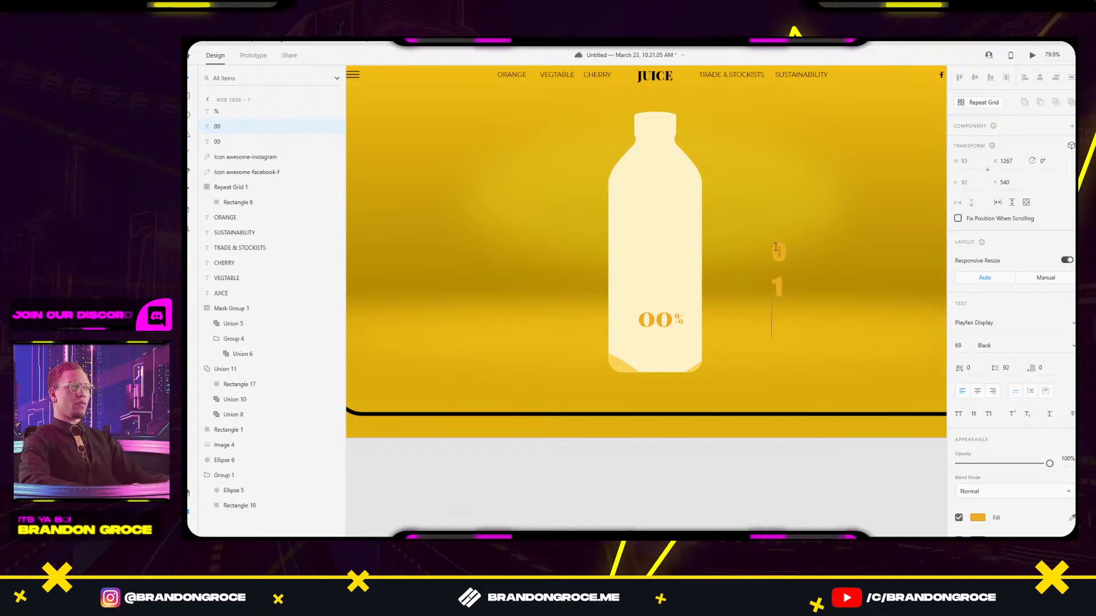
pyautogui.write('2 3')
pyautogui.press('Return')
pyautogui.write('4')
pyautogui.press('Return')
pyautogui.write('5')
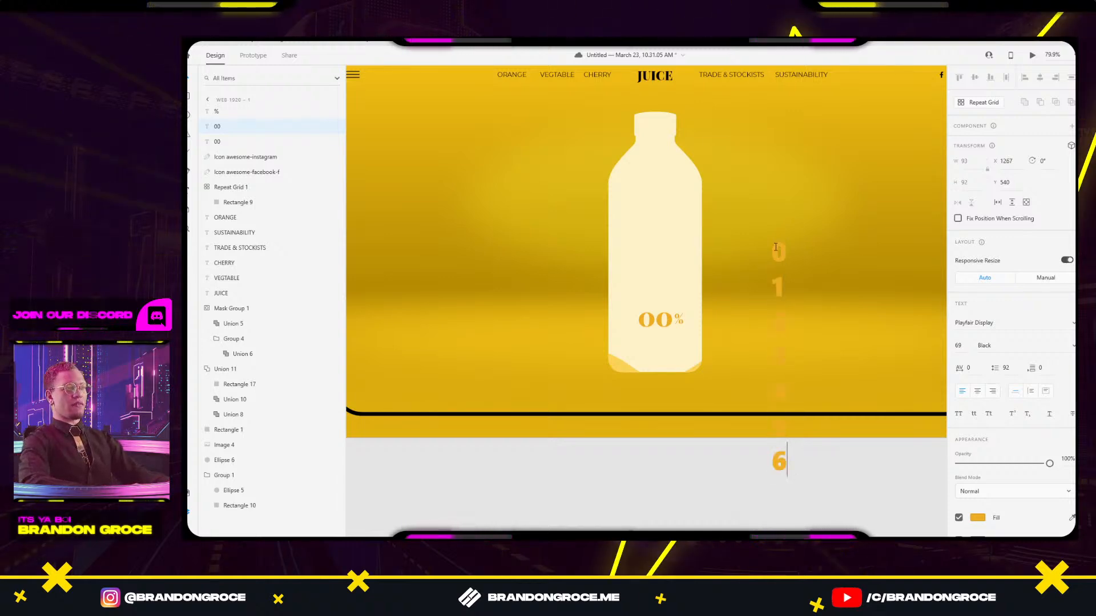
pyautogui.write(' 6 7')
pyautogui.press('Return')
pyautogui.write('8')
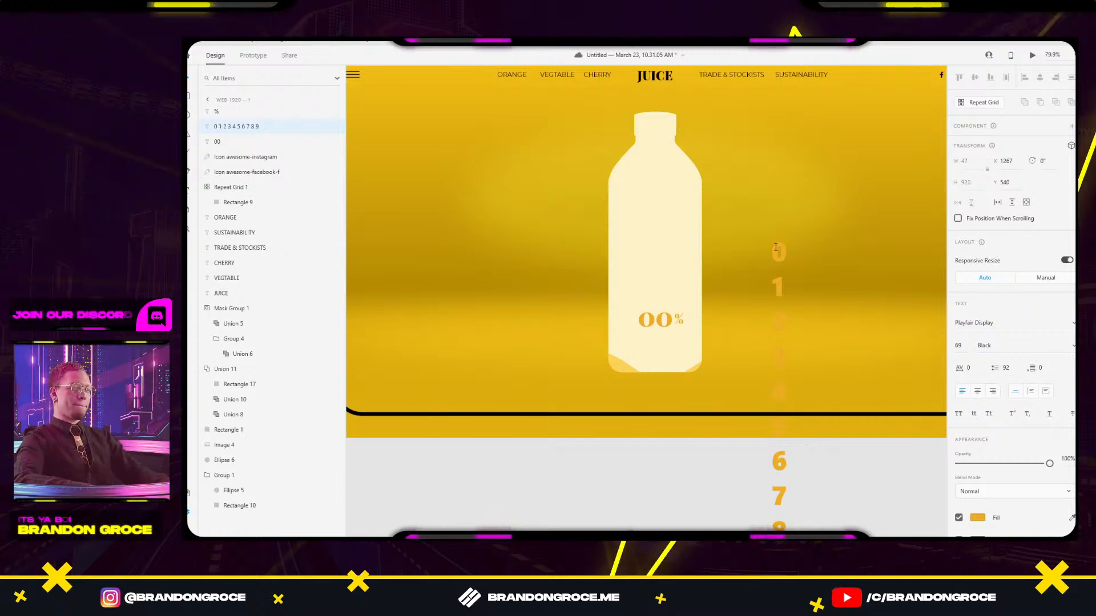
pyautogui.press('Escape')
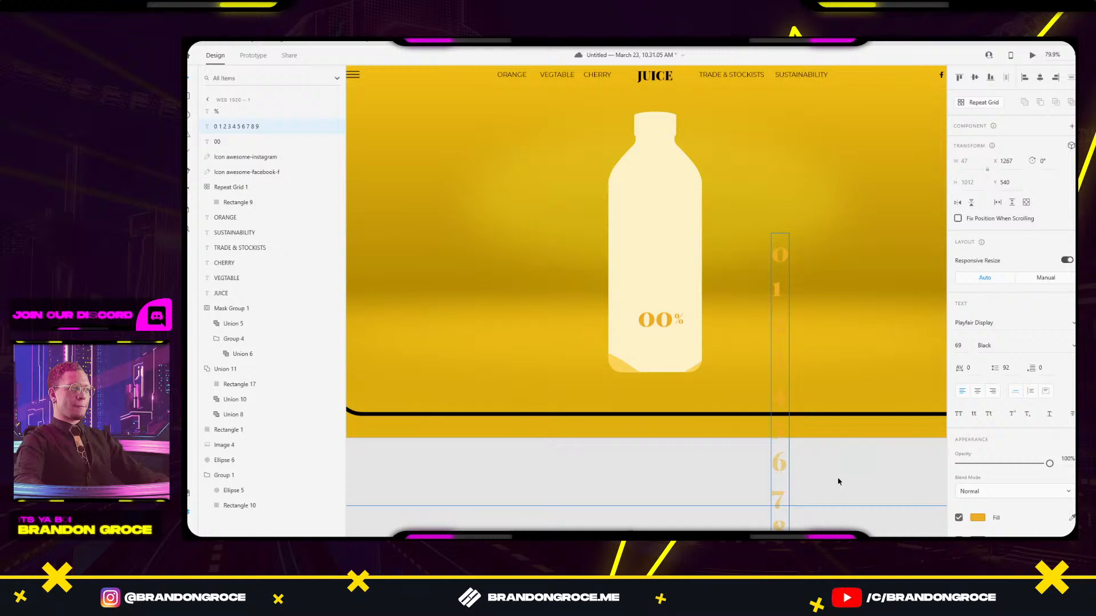
# Add a 1 on a new line below the 9 at the column's bottom.
pyautogui.moveTo(838, 480); pyautogui.dragTo(779, 373)
pyautogui.doubleClick(720, 460)
pyautogui.click(734, 452)
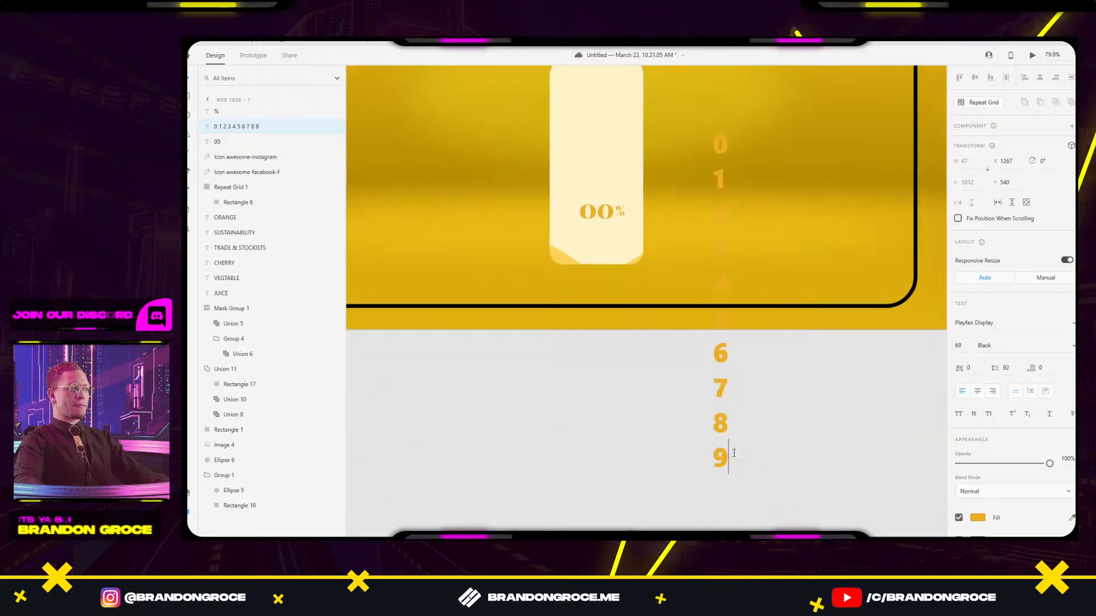
pyautogui.press('Return')
pyautogui.write('1')
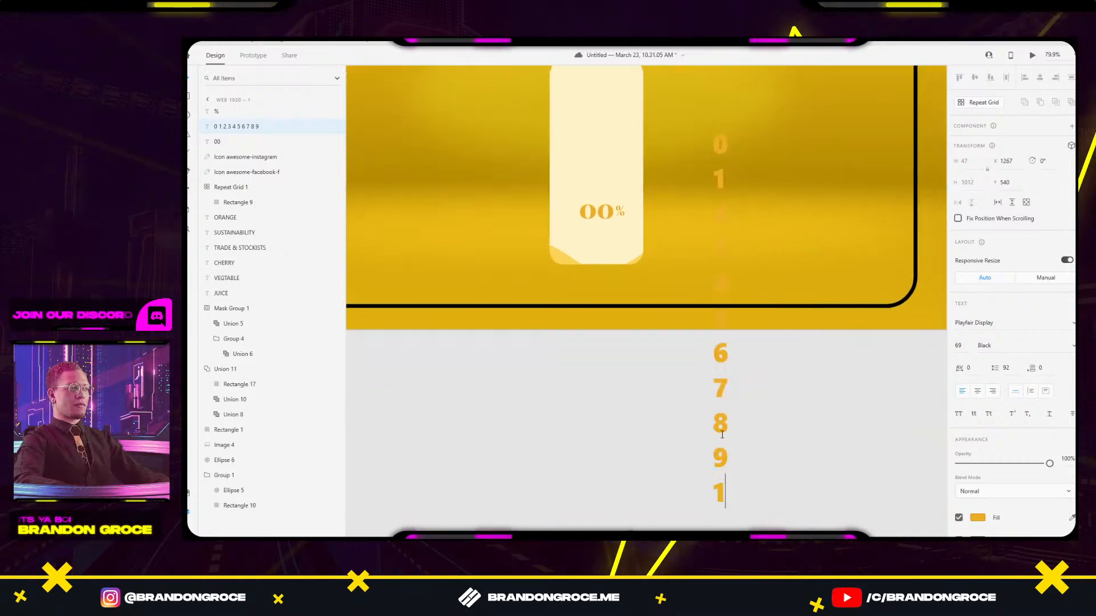
pyautogui.press('Escape')
# Duplicate the digit column just to its right and select both columns.
pyautogui.keyDown('alt'); pyautogui.moveTo(726, 151); pyautogui.dragTo(738, 150); pyautogui.keyUp('alt')
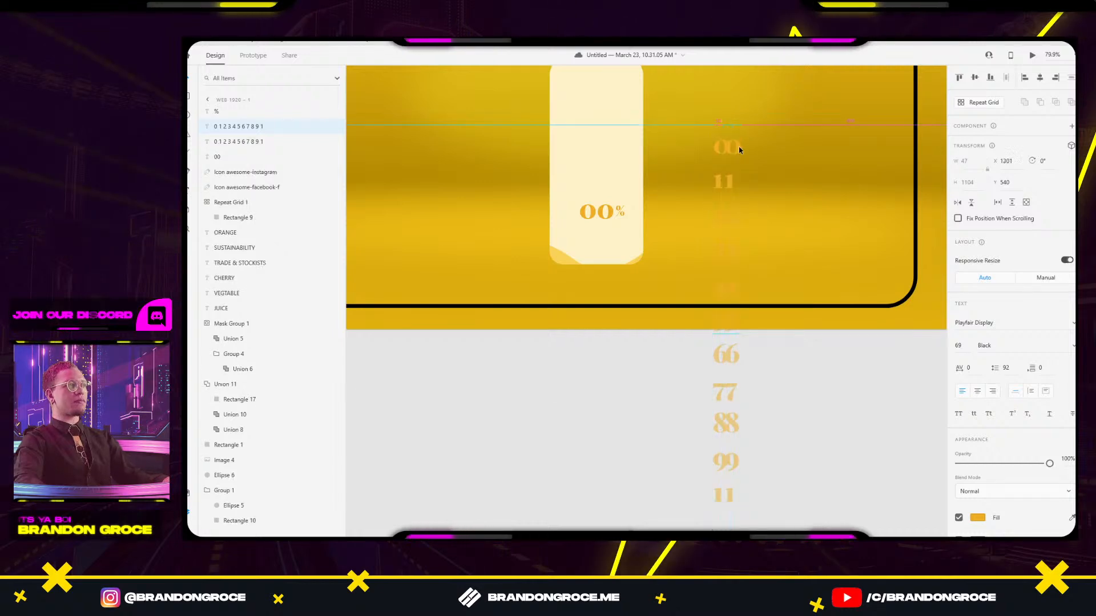
pyautogui.doubleClick(743, 148)
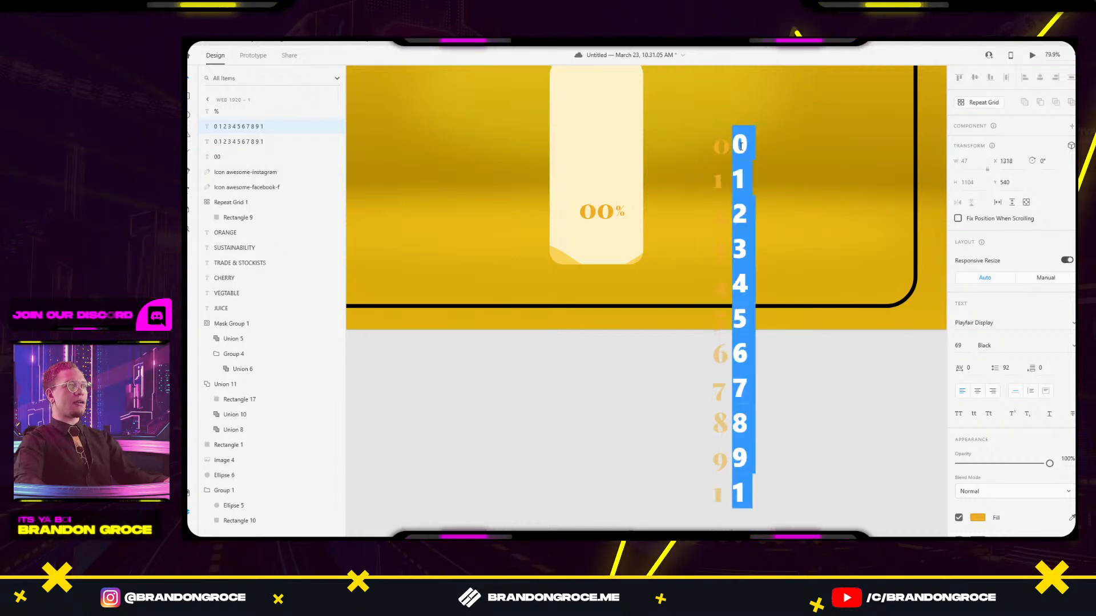
pyautogui.click(740, 146)
pyautogui.press('Escape')
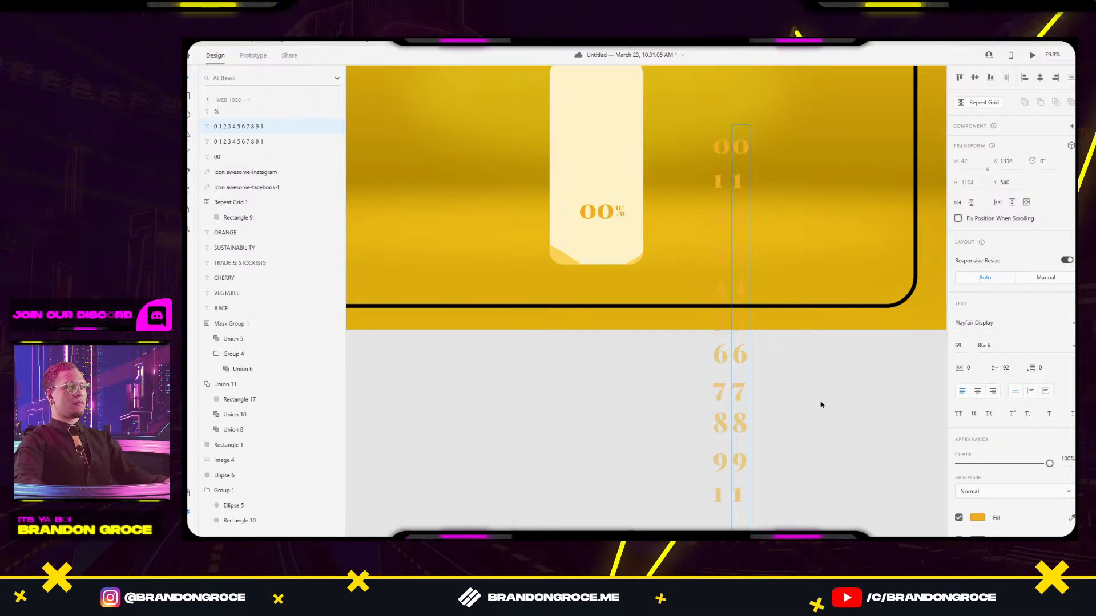
pyautogui.scroll(5, 732, 339)
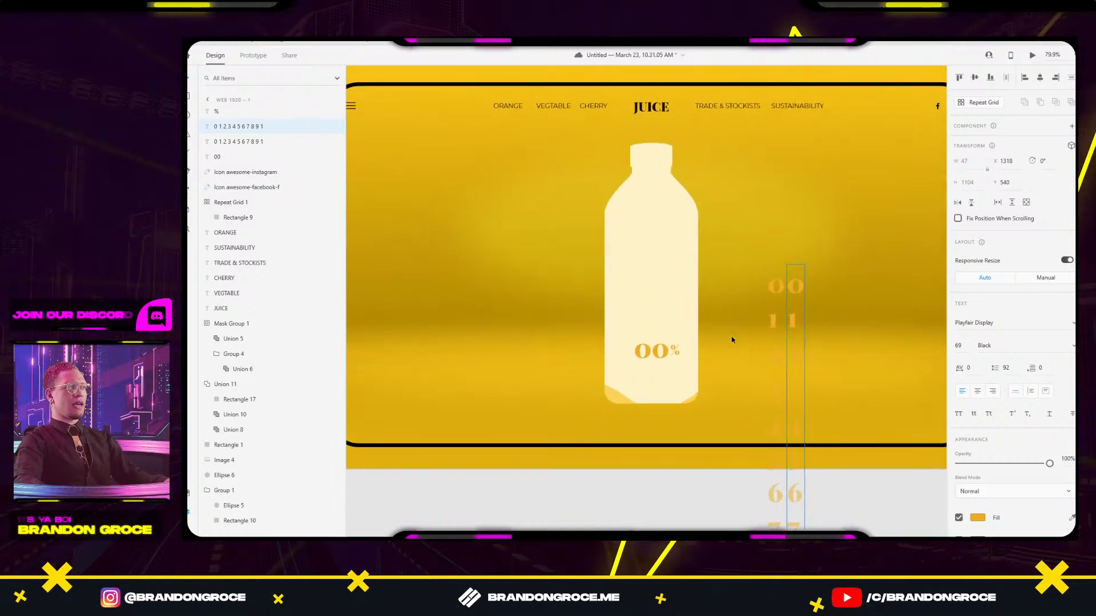
pyautogui.keyDown('shift'); pyautogui.click(793, 318); pyautogui.keyUp('shift')
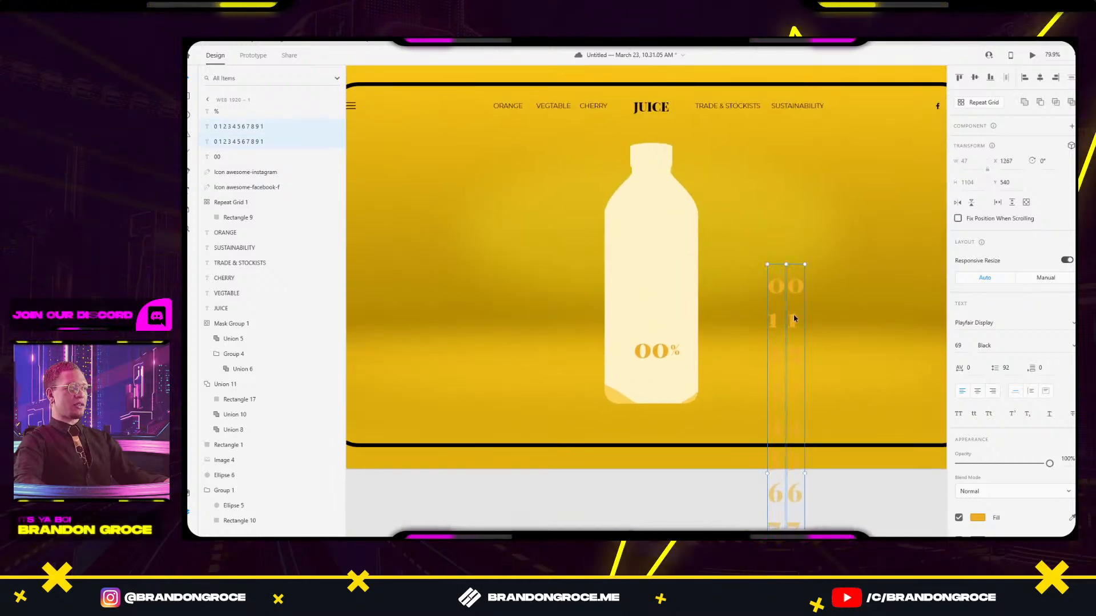
# Move both digit columns onto the bottle, lined up with the 00% label.
pyautogui.moveTo(794, 318); pyautogui.dragTo(662, 300)
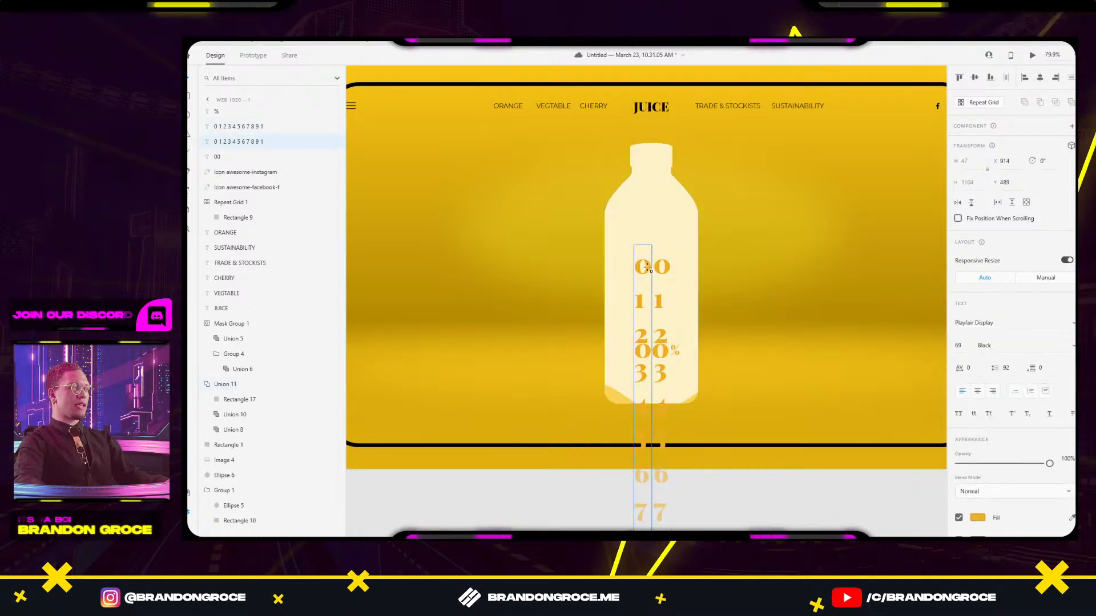
pyautogui.scroll(3, 633, 265)
pyautogui.scroll(1, 649, 274)
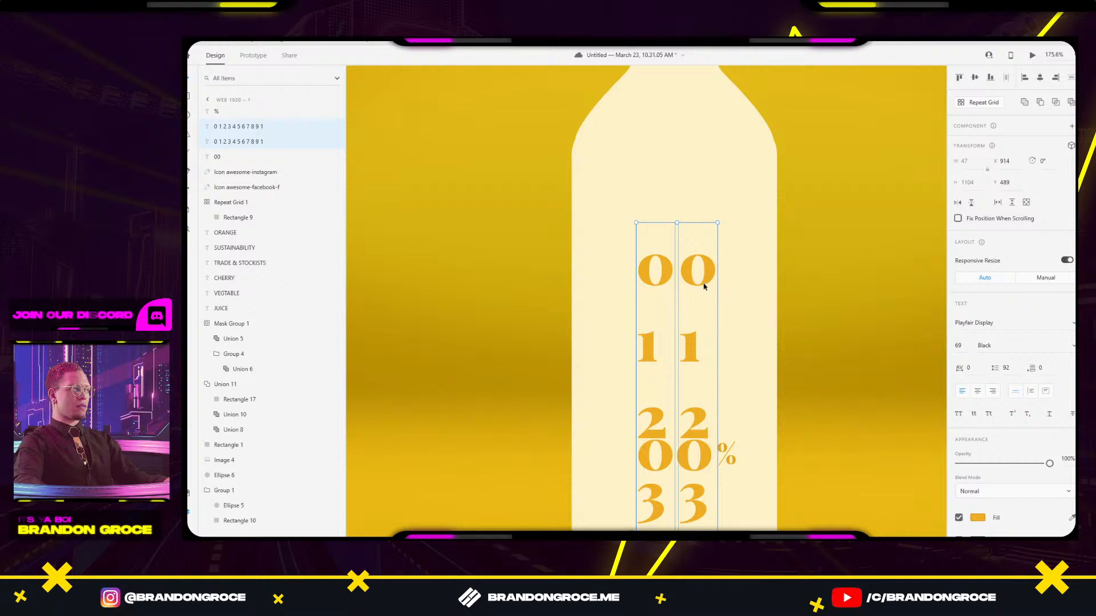
pyautogui.moveTo(704, 287); pyautogui.dragTo(656, 373)
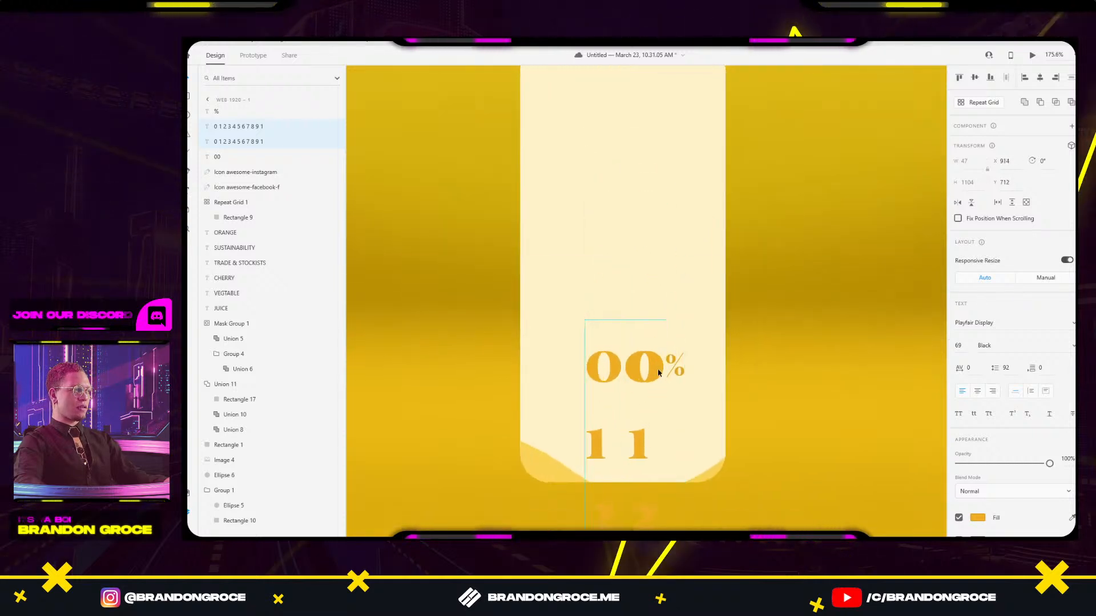
# Nudge the second digit column left to tighten the spacing.
pyautogui.click(643, 381)
pyautogui.scroll(5, 643, 376)
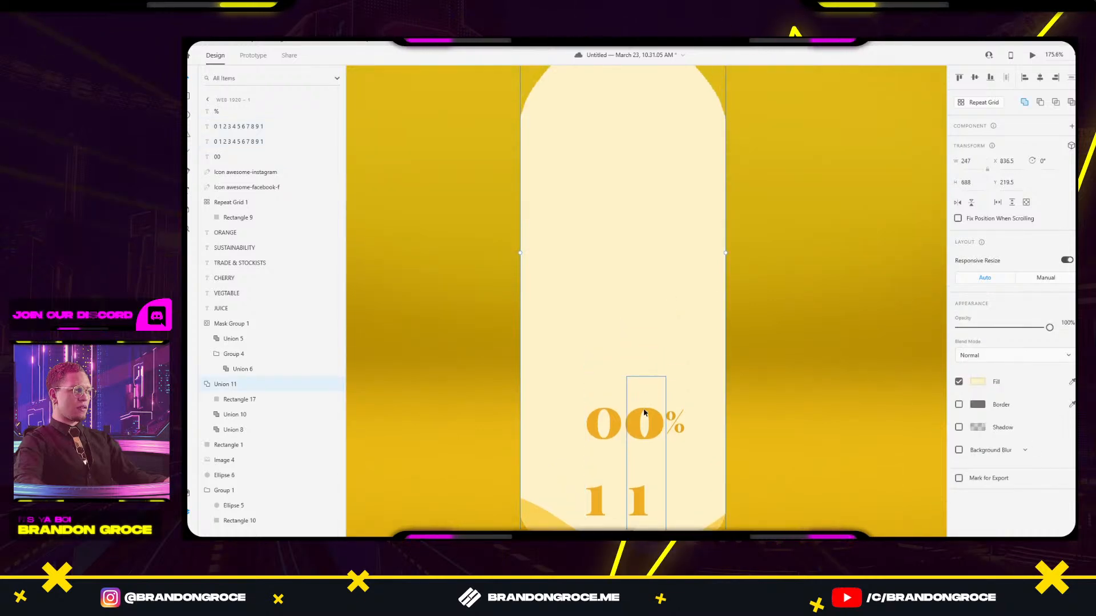
pyautogui.click(601, 435)
pyautogui.moveTo(607, 433)
pyautogui.mouseDown()
pyautogui.moveTo(582, 437)
pyautogui.moveTo(541, 295)
pyautogui.moveTo(538, 207)
pyautogui.moveTo(404, 138)
pyautogui.moveTo(706, 282)
pyautogui.mouseUp()
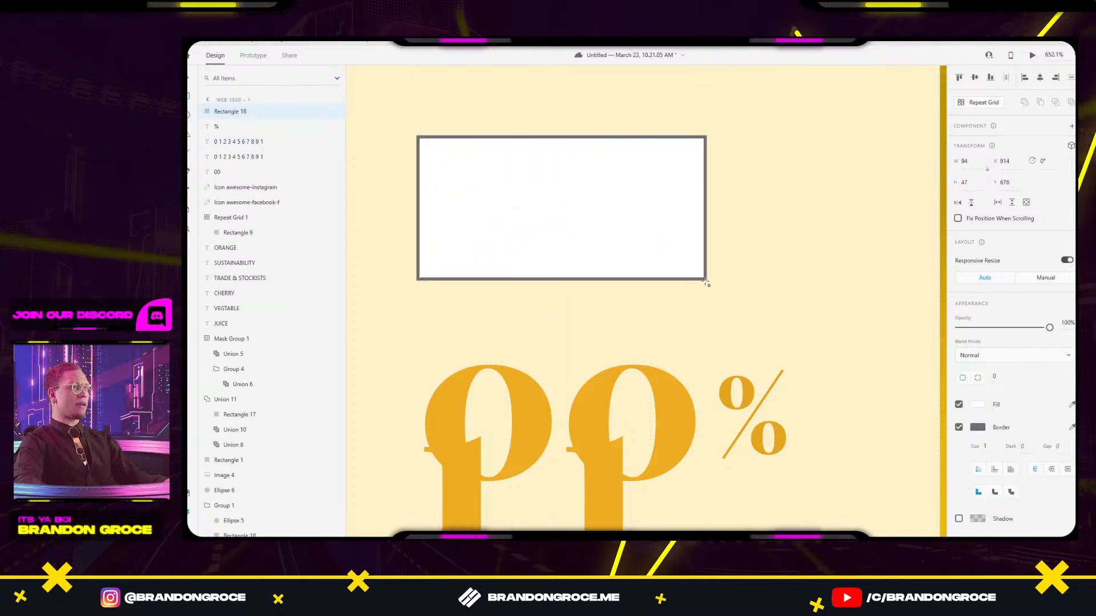
# Remove Rectangle 18's border and mask both digit columns with it, showing only 00.
pyautogui.click(959, 427)
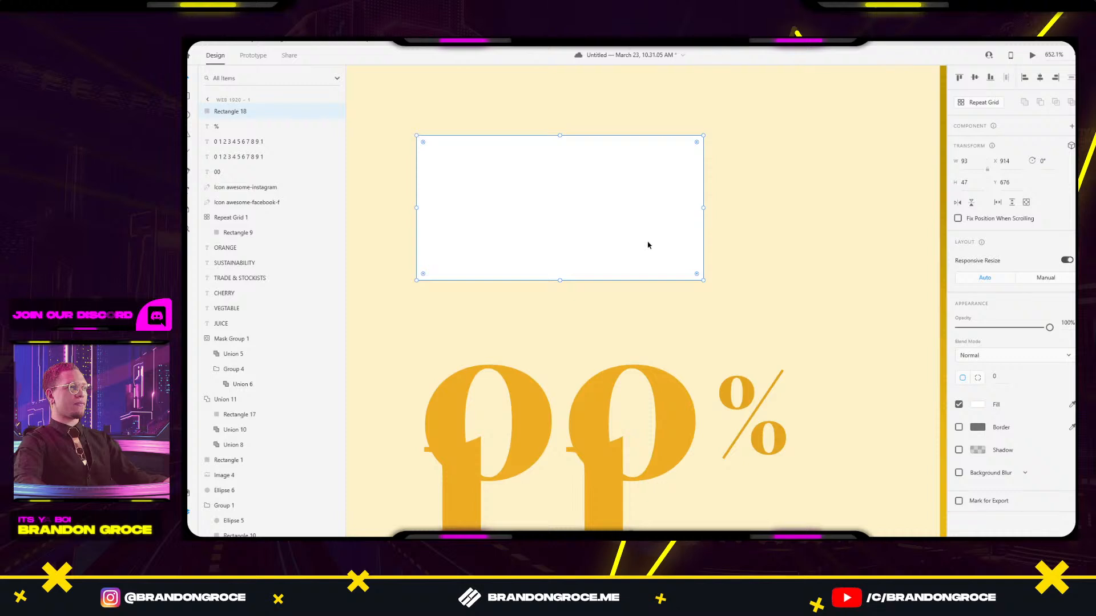
pyautogui.keyDown('shift'); pyautogui.click(604, 487); pyautogui.keyUp('shift')
pyautogui.keyDown('shift'); pyautogui.click(470, 490); pyautogui.keyUp('shift')
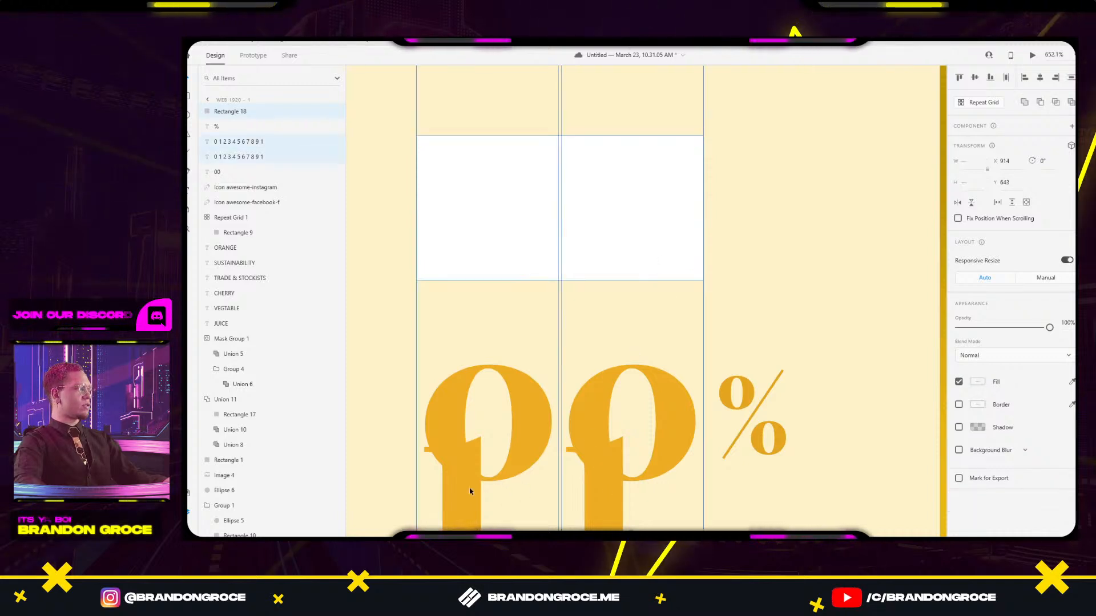
pyautogui.rightClick(617, 220)
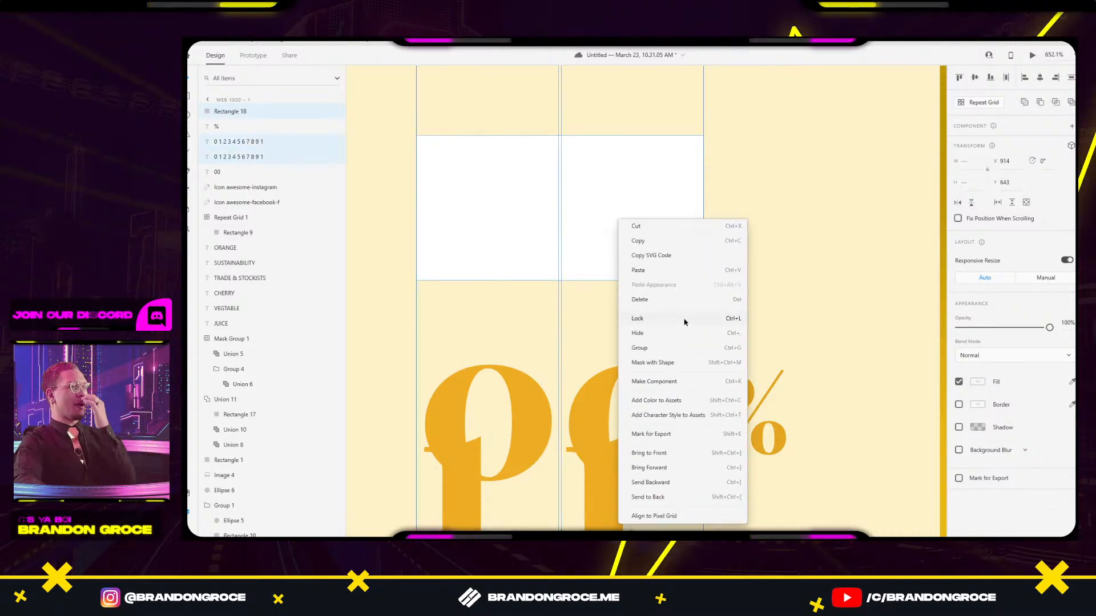
pyautogui.click(665, 363)
pyautogui.scroll(-2, 660, 120)
pyautogui.scroll(-3, 698, 151)
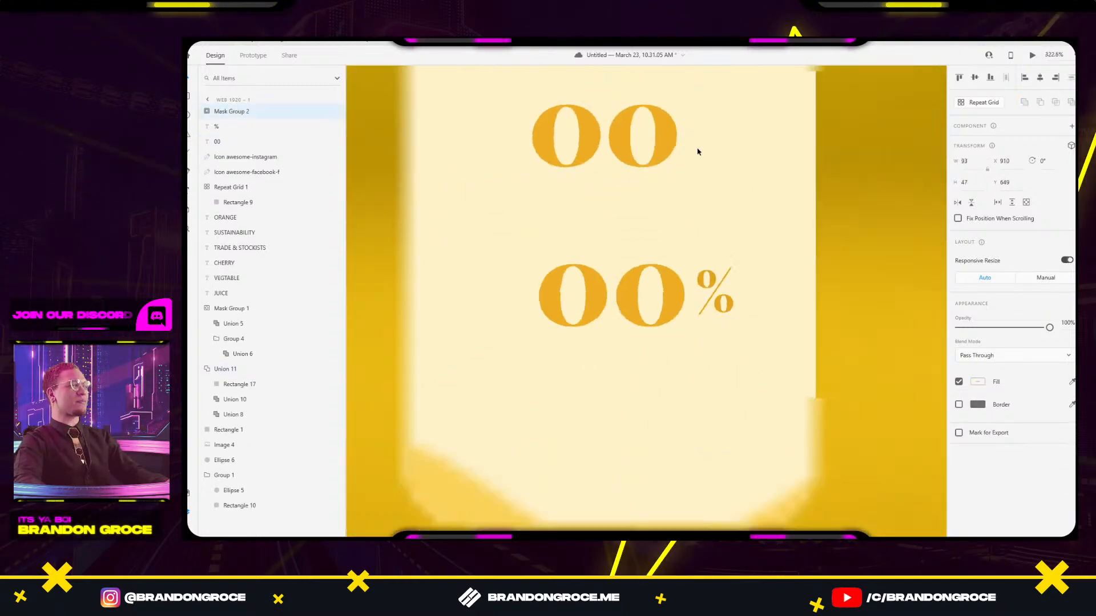
pyautogui.moveTo(698, 151); pyautogui.dragTo(696, 201)
pyautogui.doubleClick(669, 302)
pyautogui.hotkey('ctrl', 'z')
pyautogui.scroll(-3, 743, 303)
pyautogui.moveTo(703, 275); pyautogui.dragTo(581, 164)
pyautogui.click(761, 227)
pyautogui.click(575, 248)
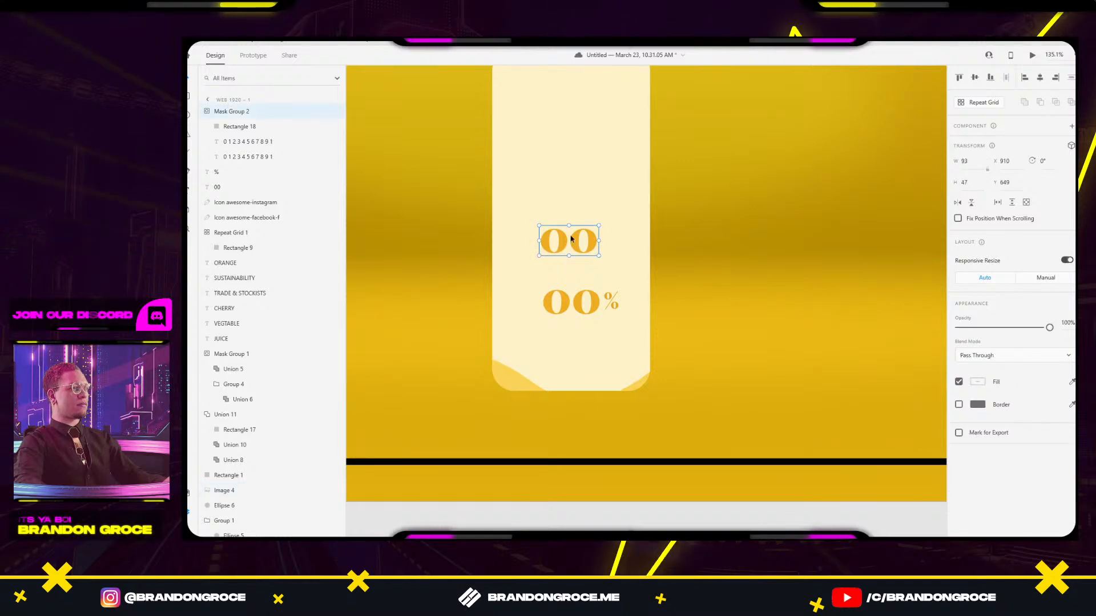
pyautogui.doubleClick(561, 247)
pyautogui.moveTo(561, 247); pyautogui.dragTo(580, 203)
pyautogui.hotkey('ctrl', 'z')
pyautogui.click(633, 352)
pyautogui.moveTo(613, 374); pyautogui.dragTo(586, 173)
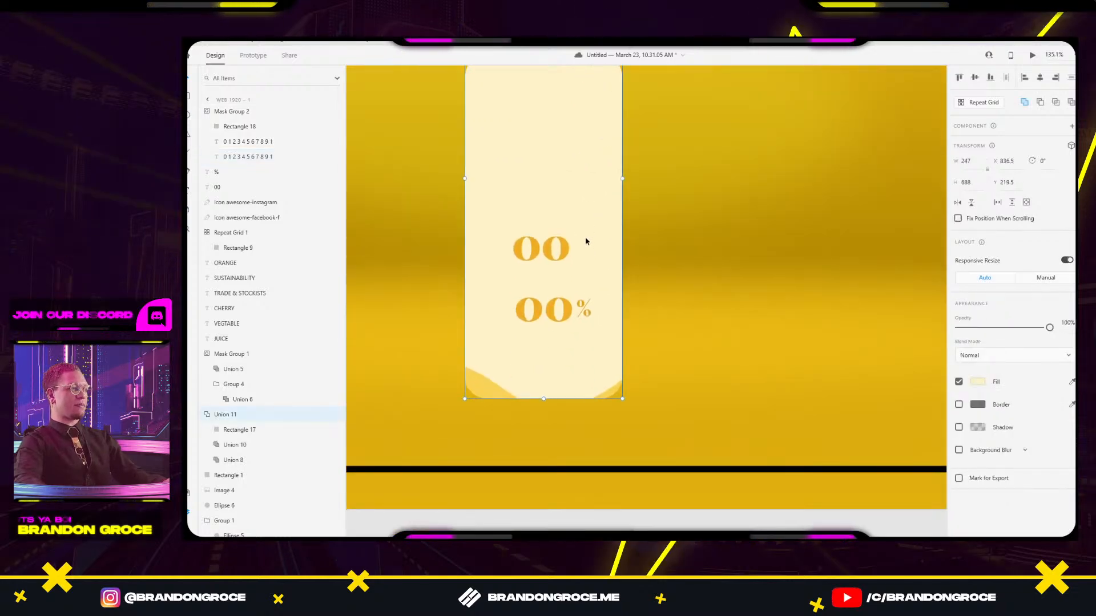
pyautogui.scroll(-5, 576, 251)
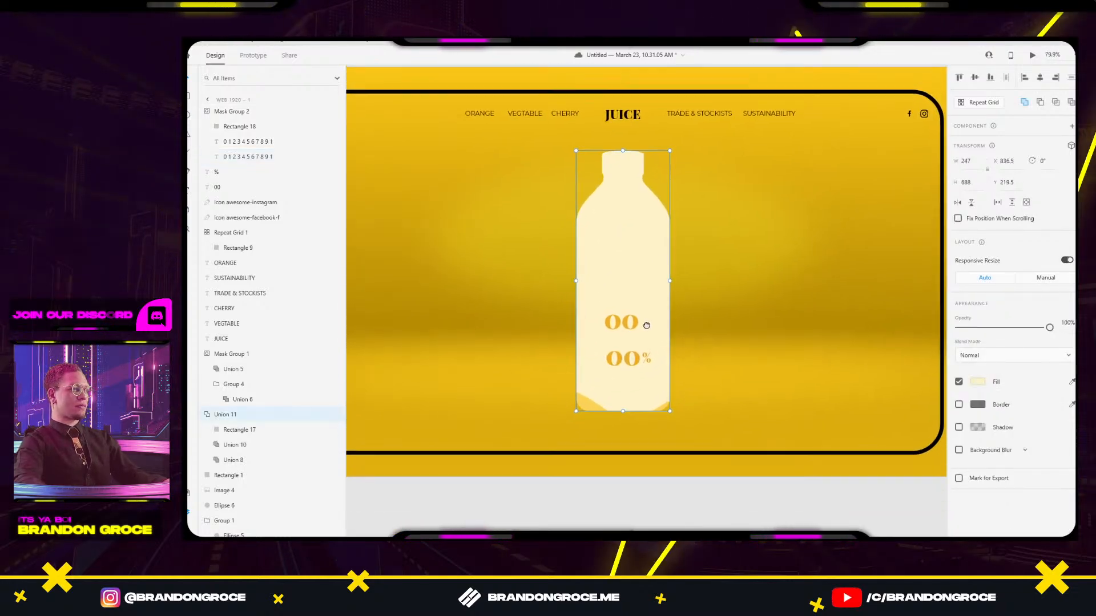
pyautogui.click(617, 328)
pyautogui.scroll(12, 618, 328)
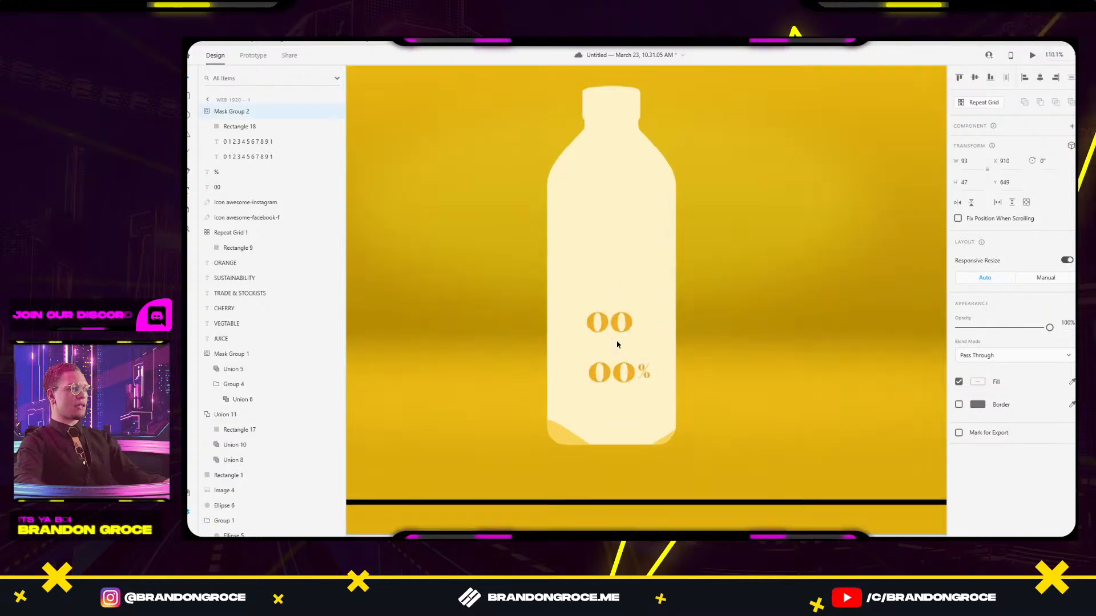
pyautogui.scroll(-3, 616, 412)
pyautogui.doubleClick(619, 413)
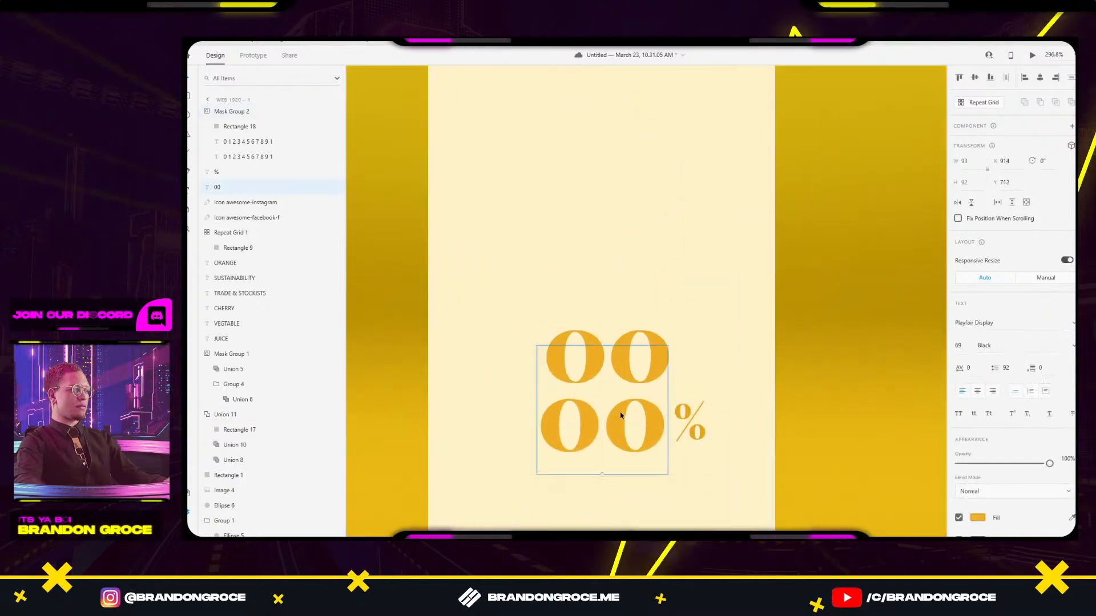
pyautogui.scroll(-6, 618, 414)
pyautogui.scroll(-6, 619, 415)
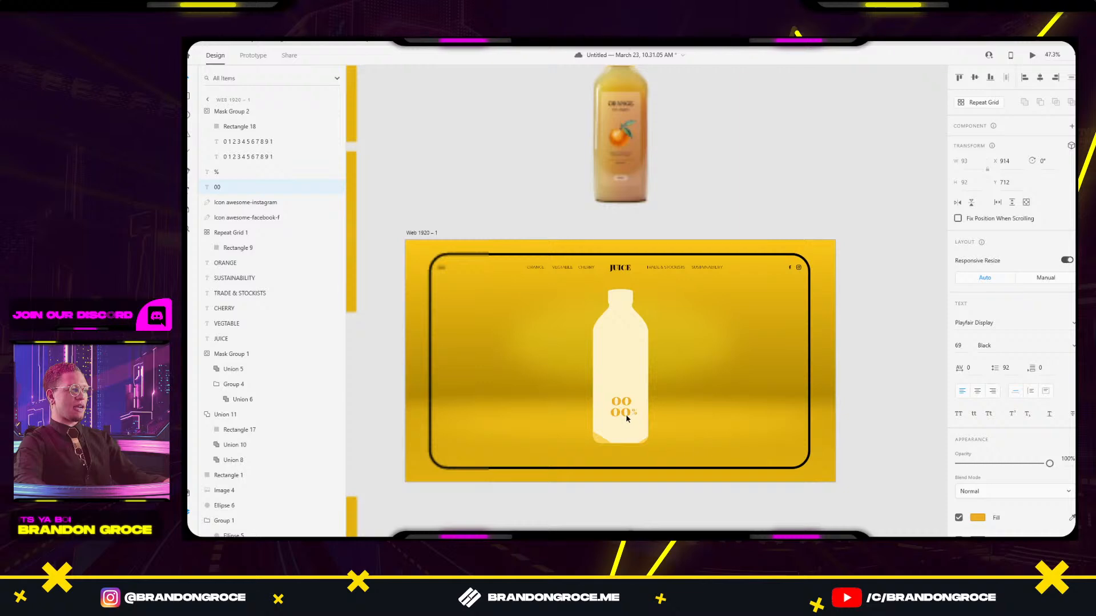
pyautogui.moveTo(494, 526); pyautogui.dragTo(489, 502)
pyautogui.scroll(9, 619, 411)
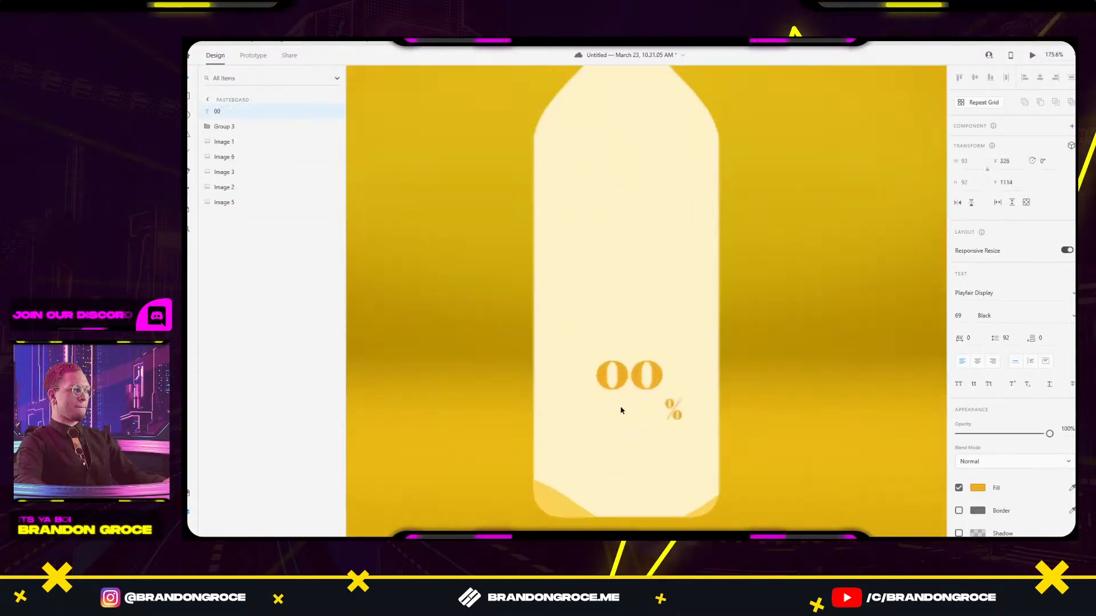
pyautogui.moveTo(659, 375); pyautogui.dragTo(665, 414)
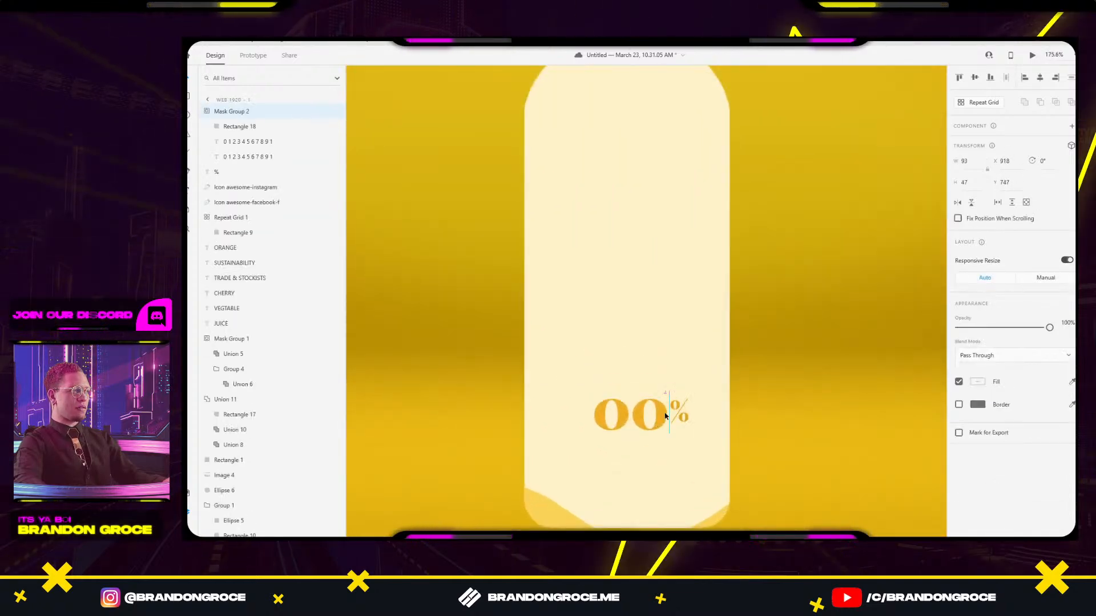
pyautogui.click(675, 362)
pyautogui.scroll(-8, 685, 362)
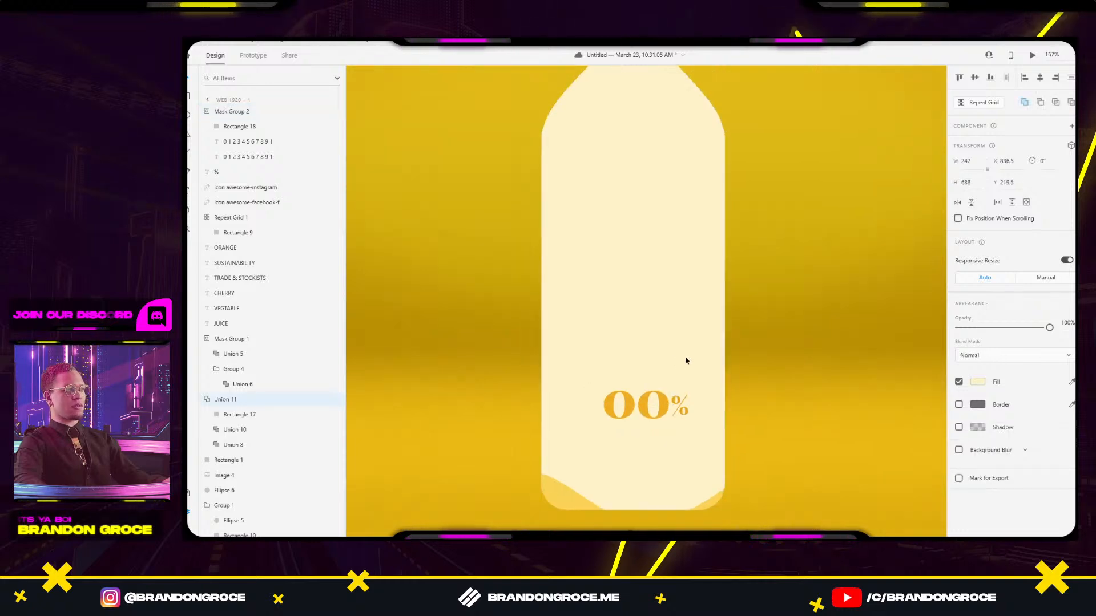
pyautogui.scroll(-6, 751, 351)
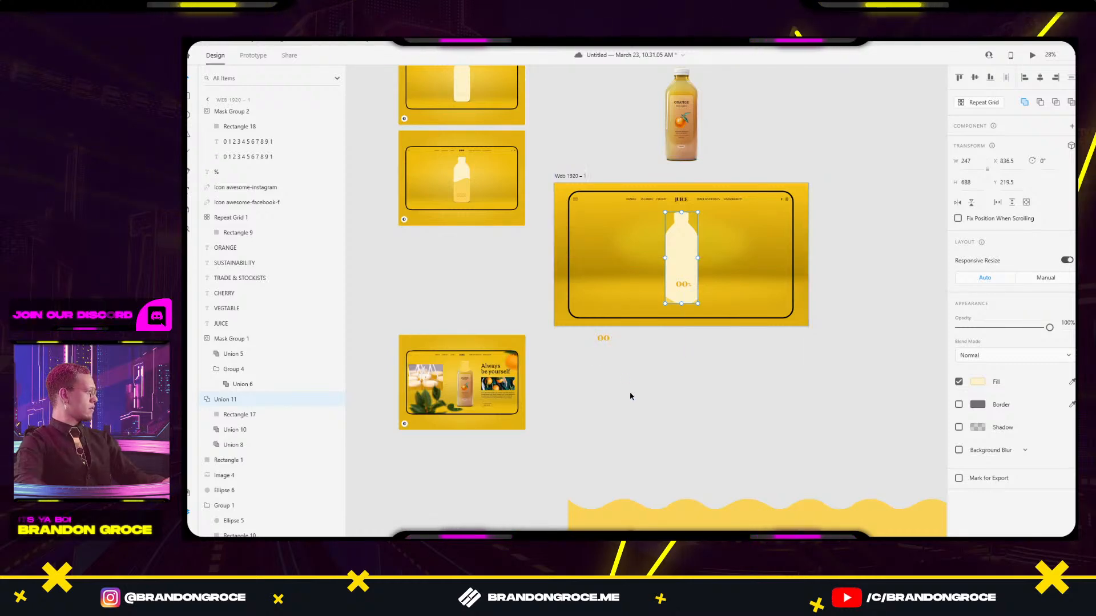
pyautogui.click(605, 341)
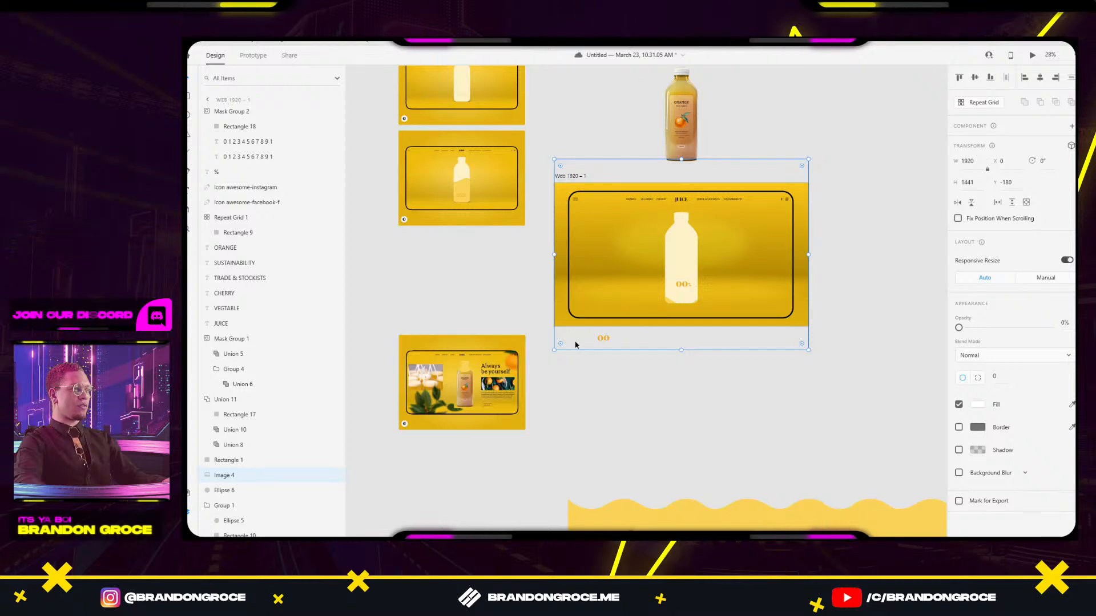
pyautogui.click(606, 390)
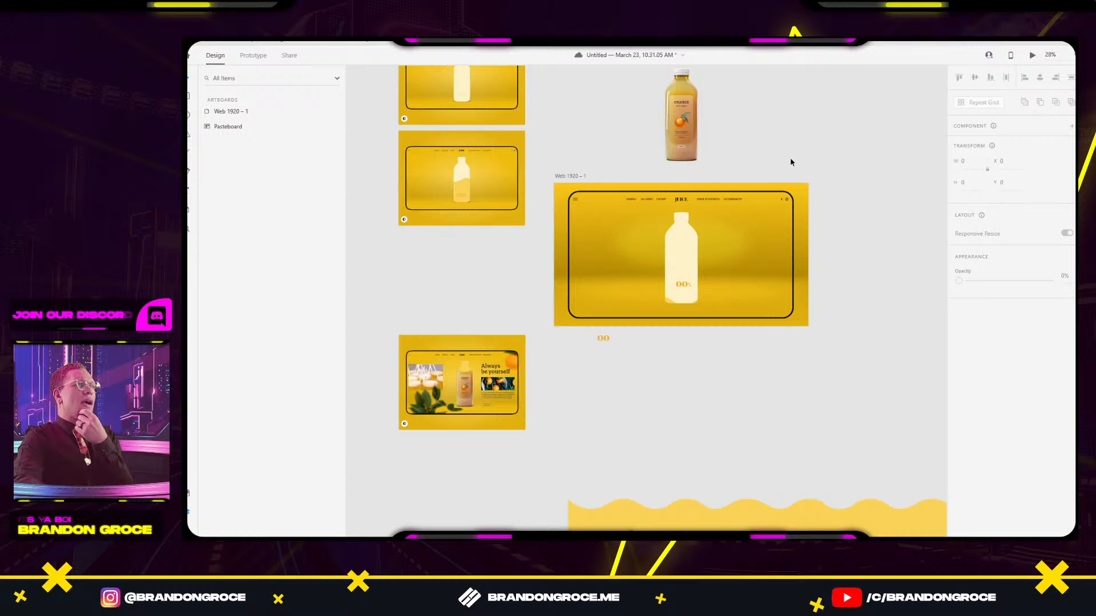
# Duplicate the Web 1920 – 1 artboard as Web 1920 – 2 beside it.
pyautogui.scroll(3, 578, 199)
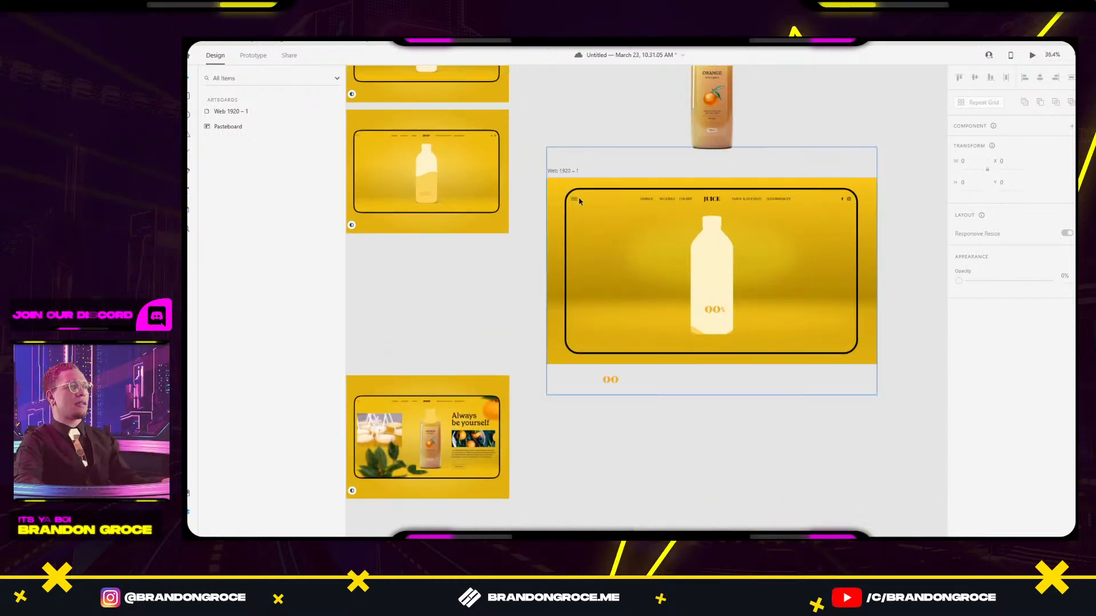
pyautogui.moveTo(559, 172); pyautogui.dragTo(757, 193)
pyautogui.click(833, 169)
pyautogui.moveTo(834, 174); pyautogui.dragTo(584, 139)
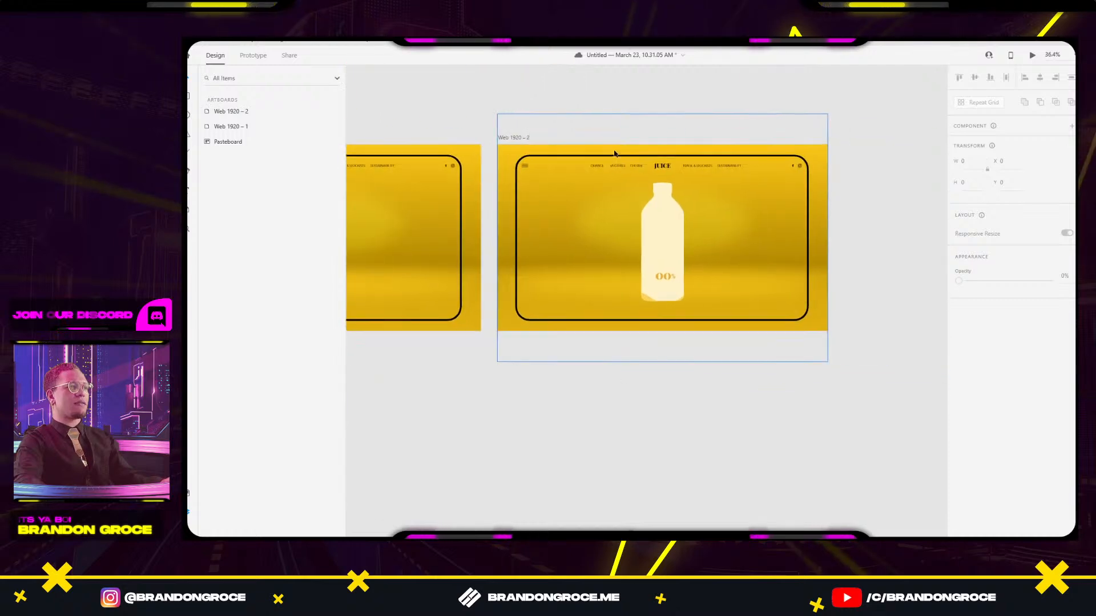
# In Web 1920 – 2, move the wave juice shape up so it fills the bottle.
pyautogui.doubleClick(648, 301)
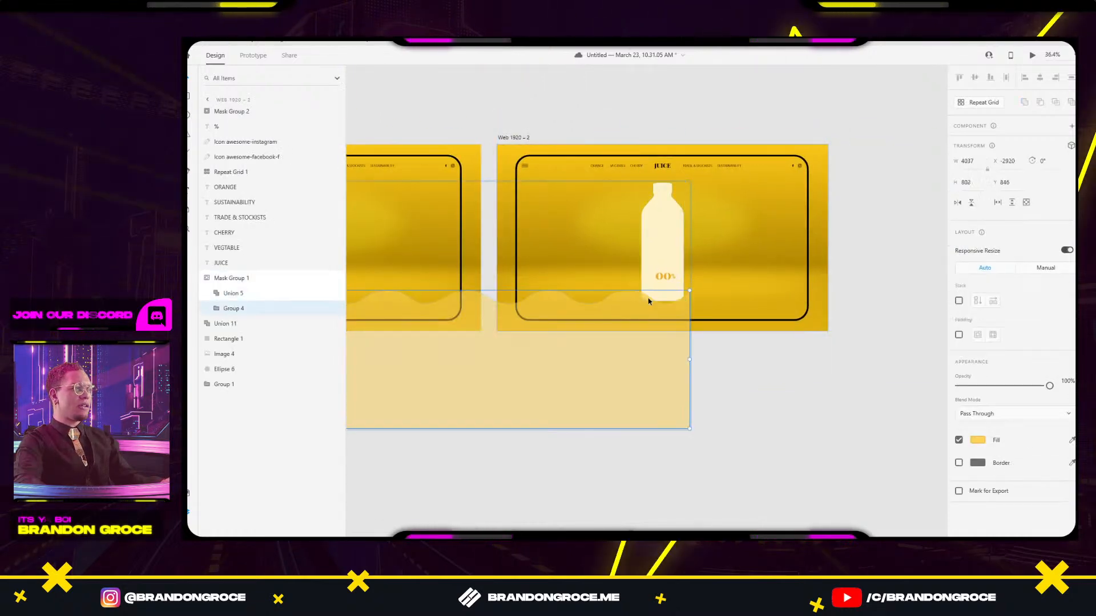
pyautogui.moveTo(648, 301); pyautogui.dragTo(898, 274)
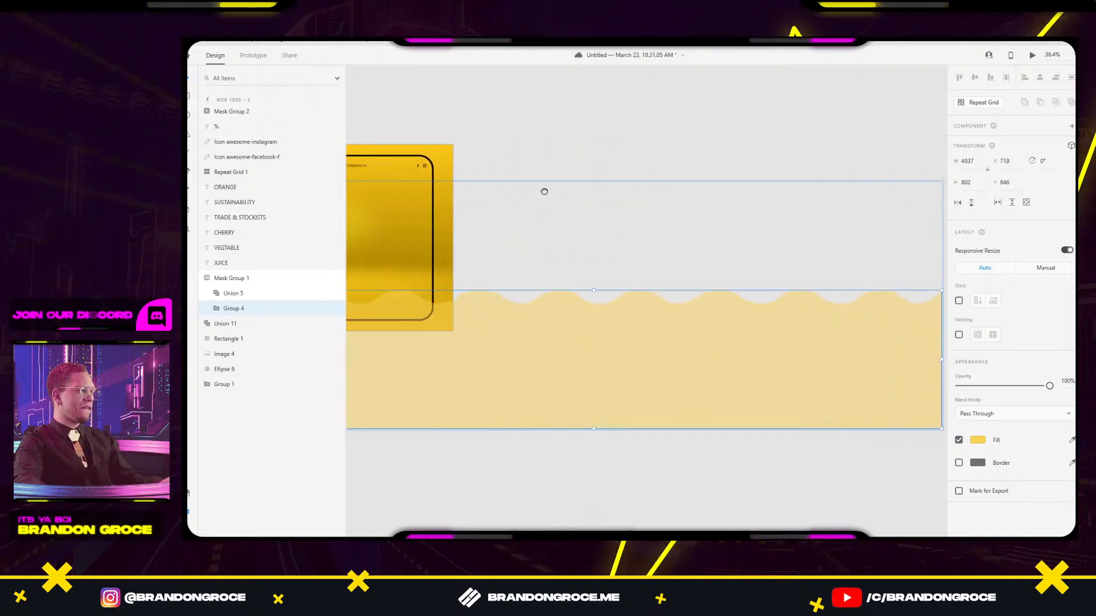
pyautogui.moveTo(544, 191); pyautogui.dragTo(766, 205)
pyautogui.scroll(3, 520, 299)
pyautogui.moveTo(569, 315); pyautogui.dragTo(627, 123)
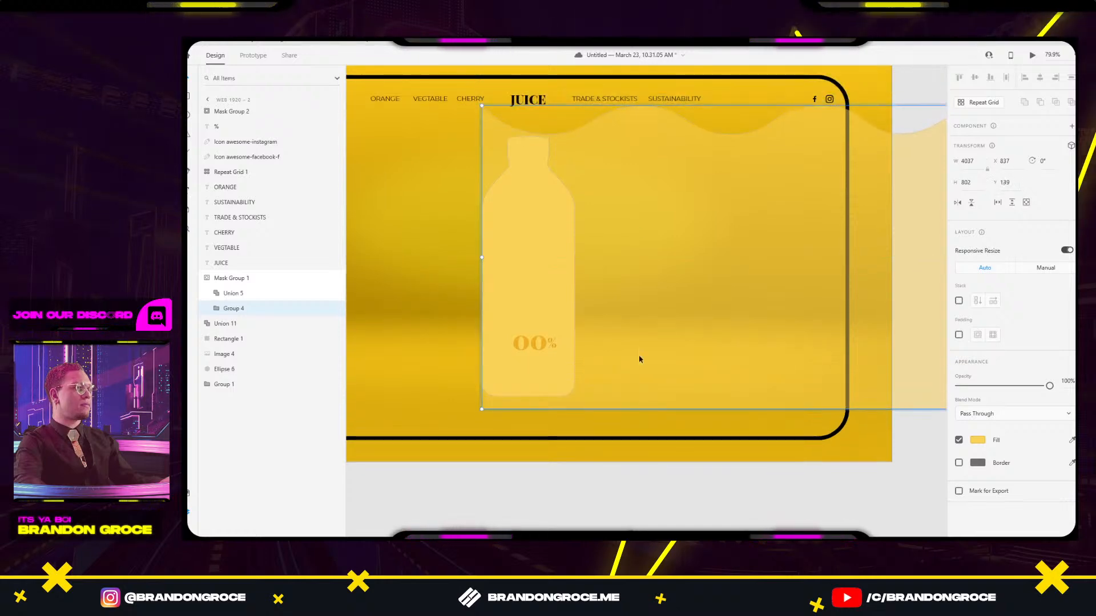
pyautogui.click(638, 483)
pyautogui.scroll(-5, 573, 458)
pyautogui.moveTo(513, 458); pyautogui.dragTo(815, 393)
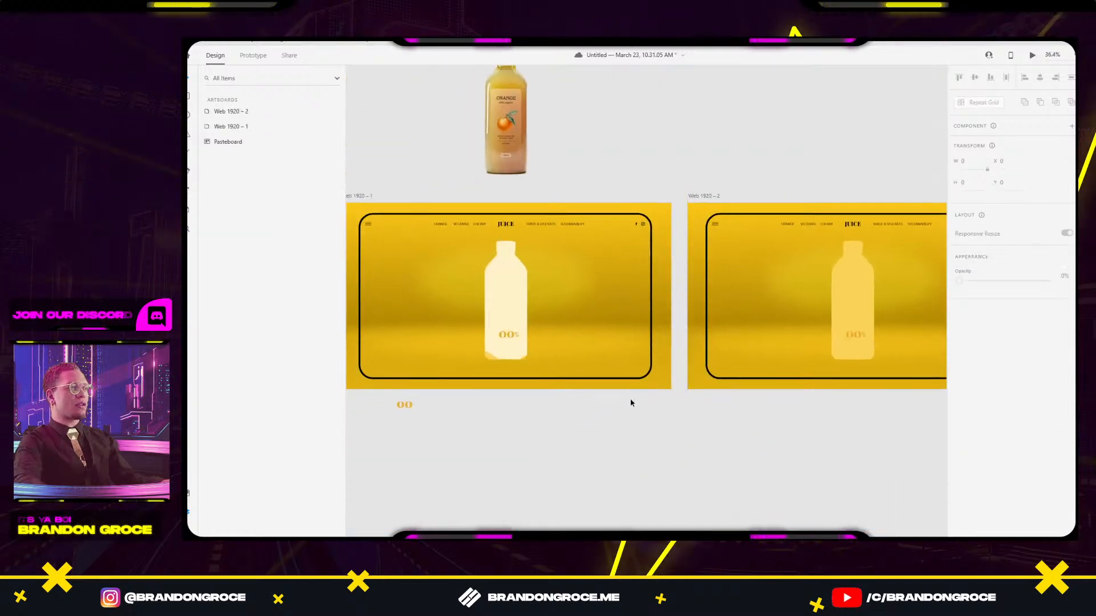
# Wire Web 1920 – 1 to Web 1920 – 2 with a Time trigger and Auto-Animate.
pyautogui.click(359, 195)
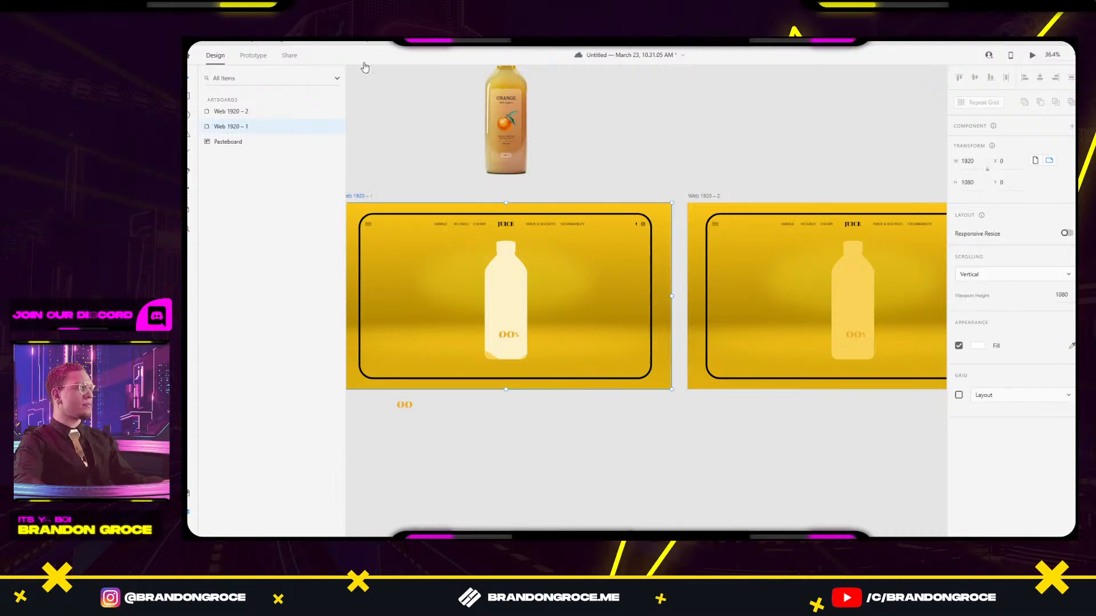
pyautogui.click(254, 56)
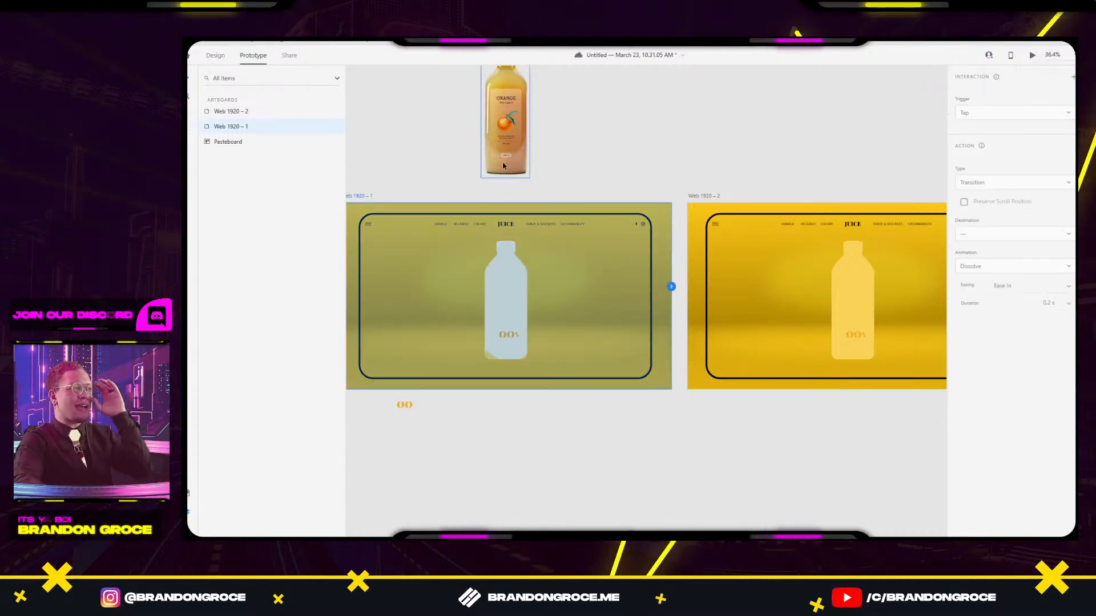
pyautogui.moveTo(672, 287); pyautogui.dragTo(764, 248)
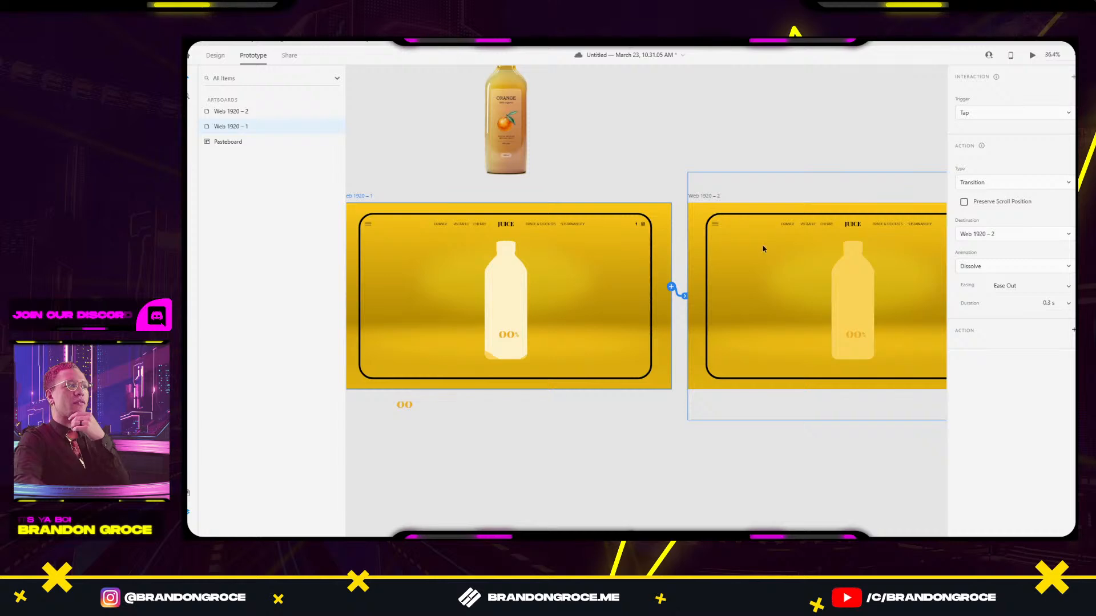
pyautogui.click(974, 114)
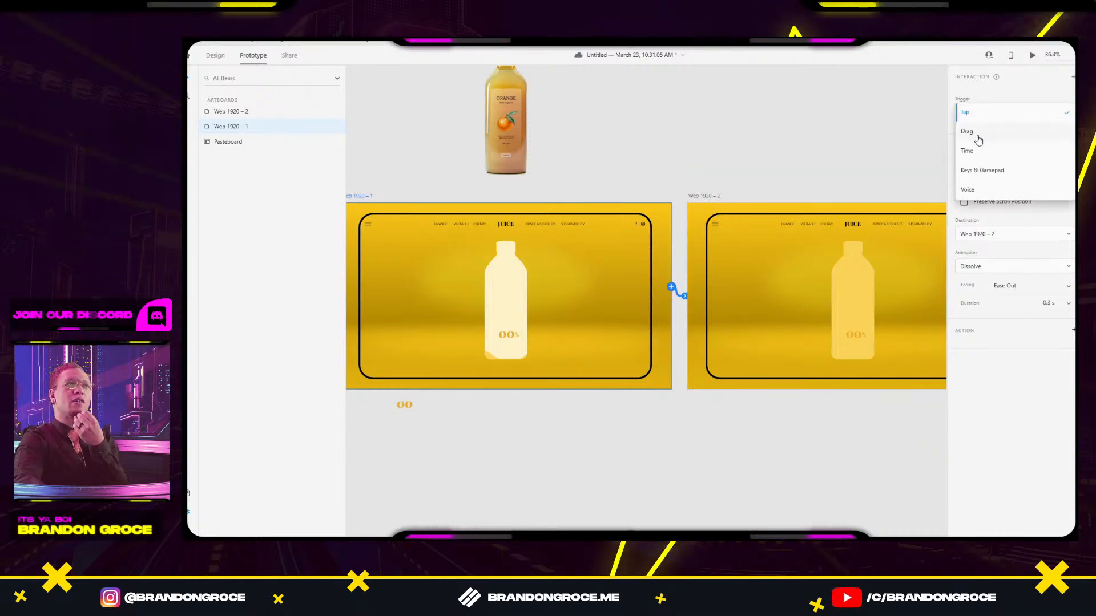
pyautogui.click(977, 153)
pyautogui.click(998, 200)
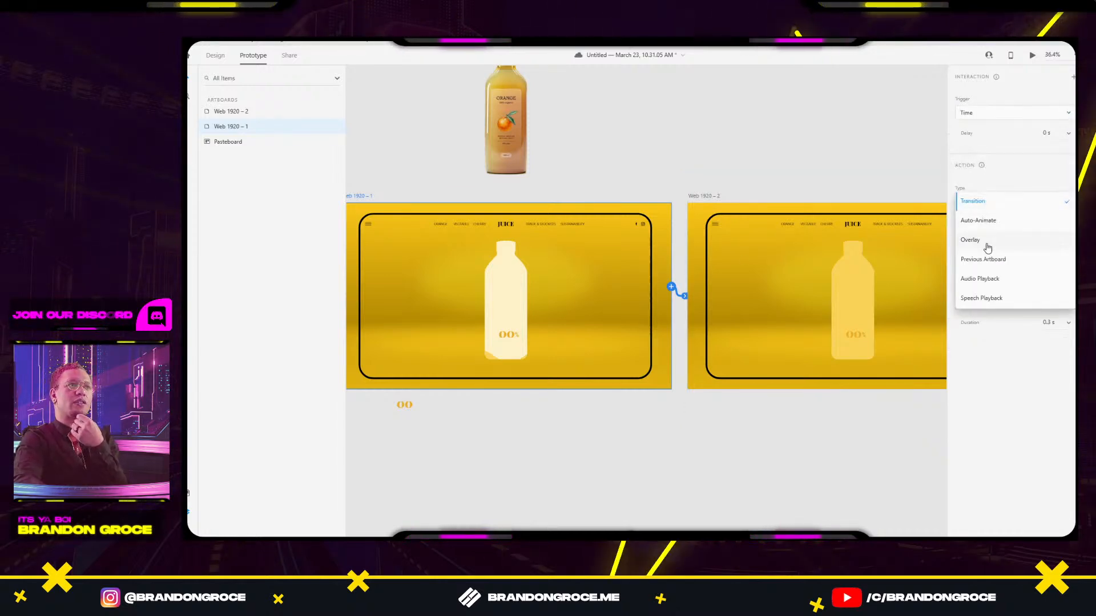
pyautogui.click(992, 227)
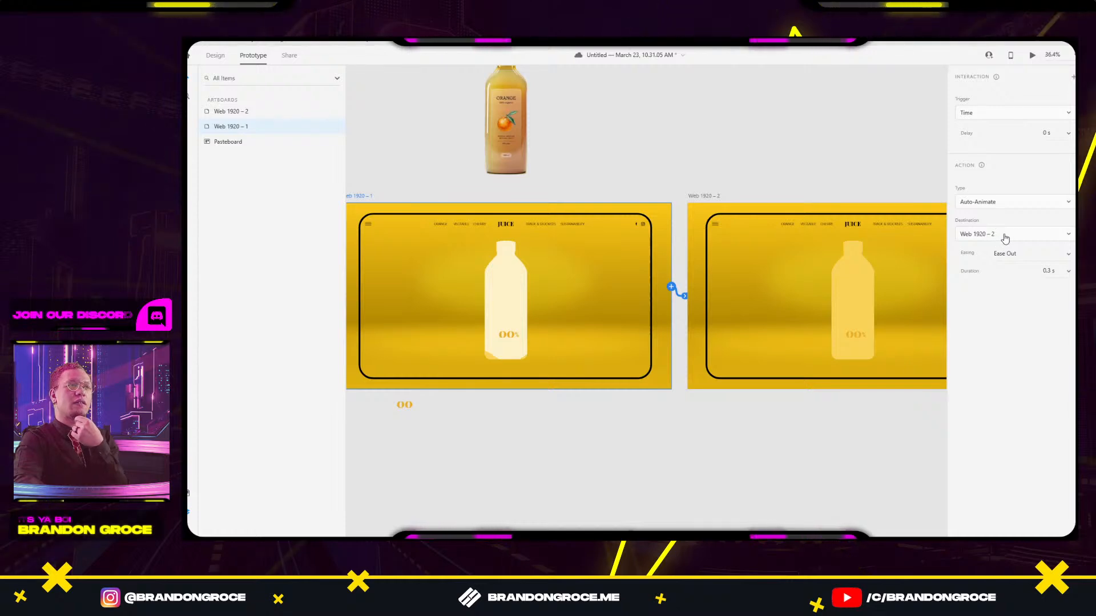
# Set the link's easing to Snap and its duration to 3.5 s.
pyautogui.click(1066, 255)
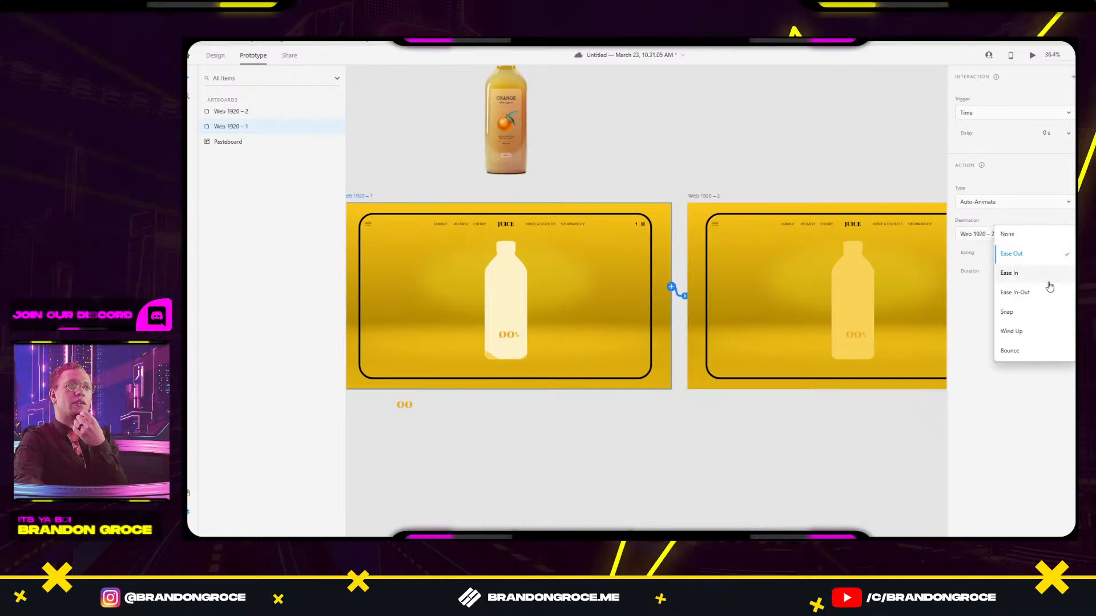
pyautogui.click(1036, 312)
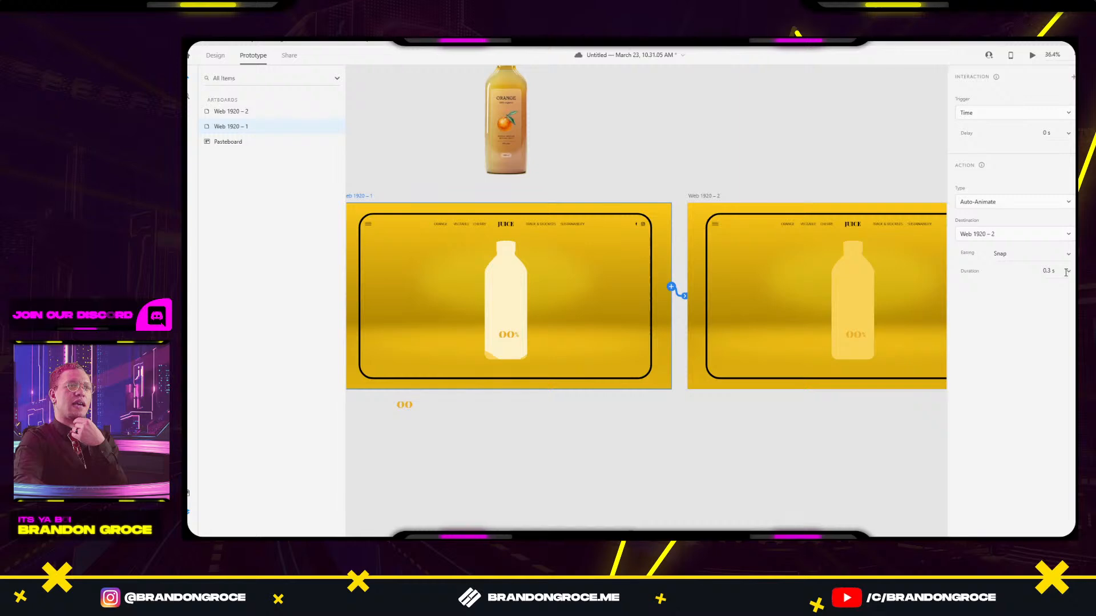
pyautogui.click(1066, 272)
pyautogui.click(1047, 271)
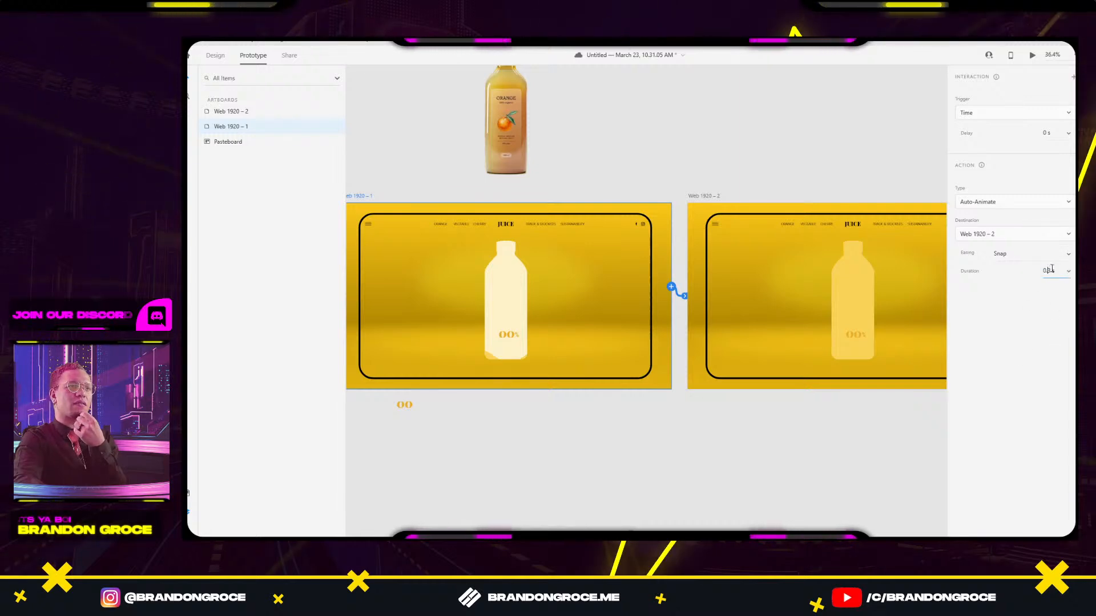
pyautogui.doubleClick(1048, 271)
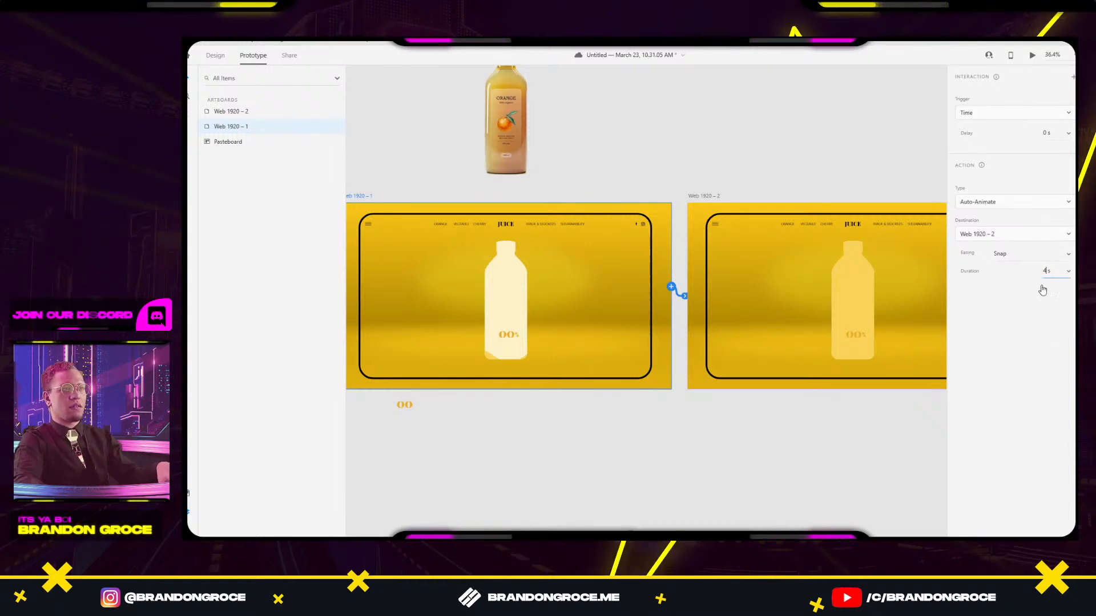
pyautogui.write('4')
pyautogui.press('BackSpace')
pyautogui.write('3.5')
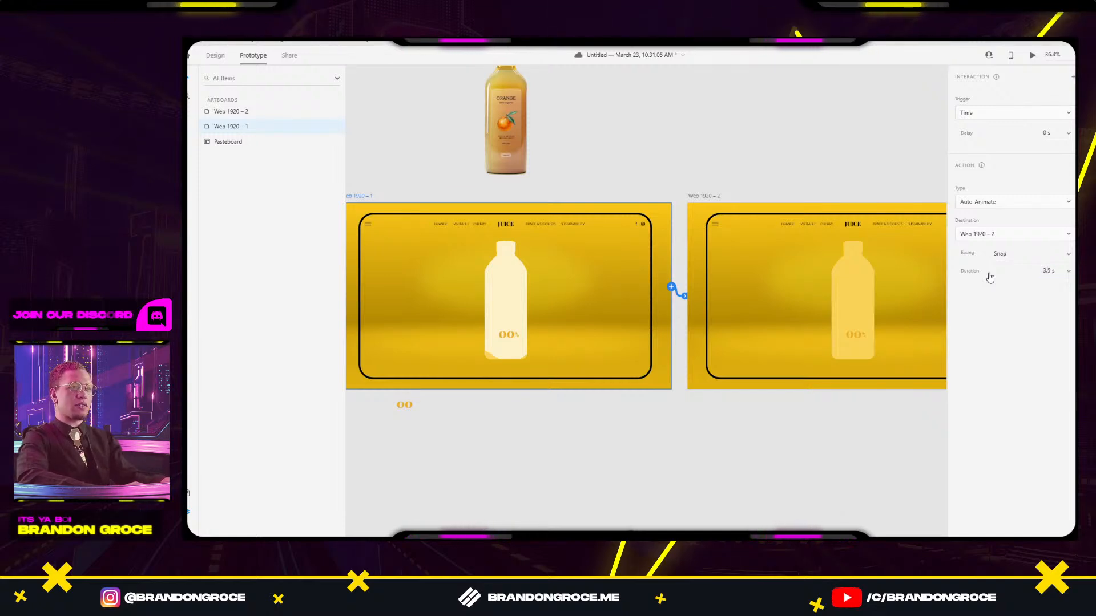
# Preview the prototype from Web 1920 – 1.
pyautogui.click(829, 490)
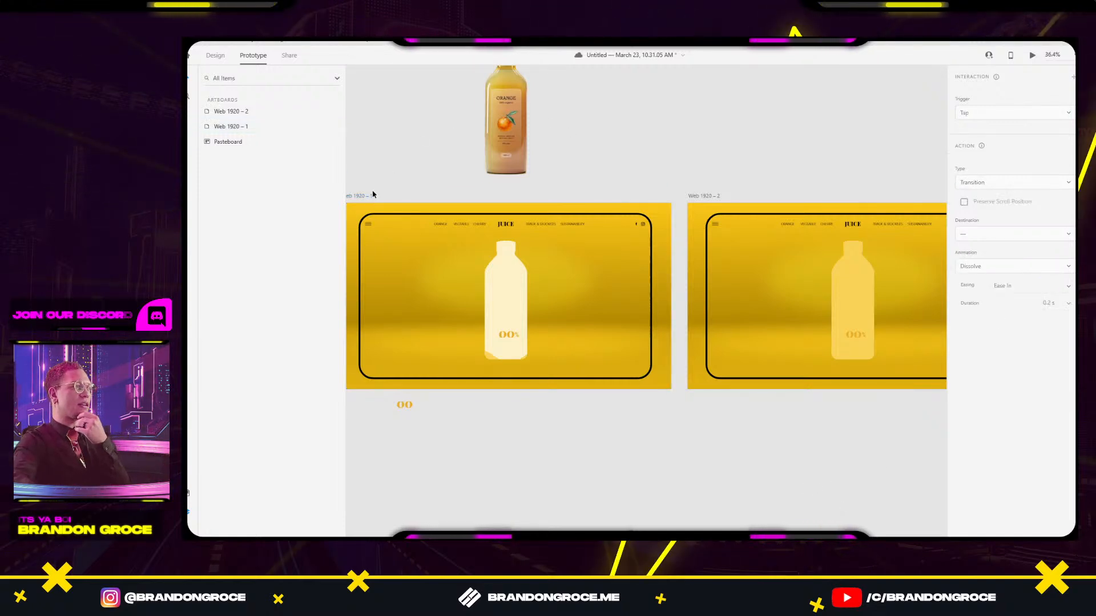
pyautogui.click(364, 198)
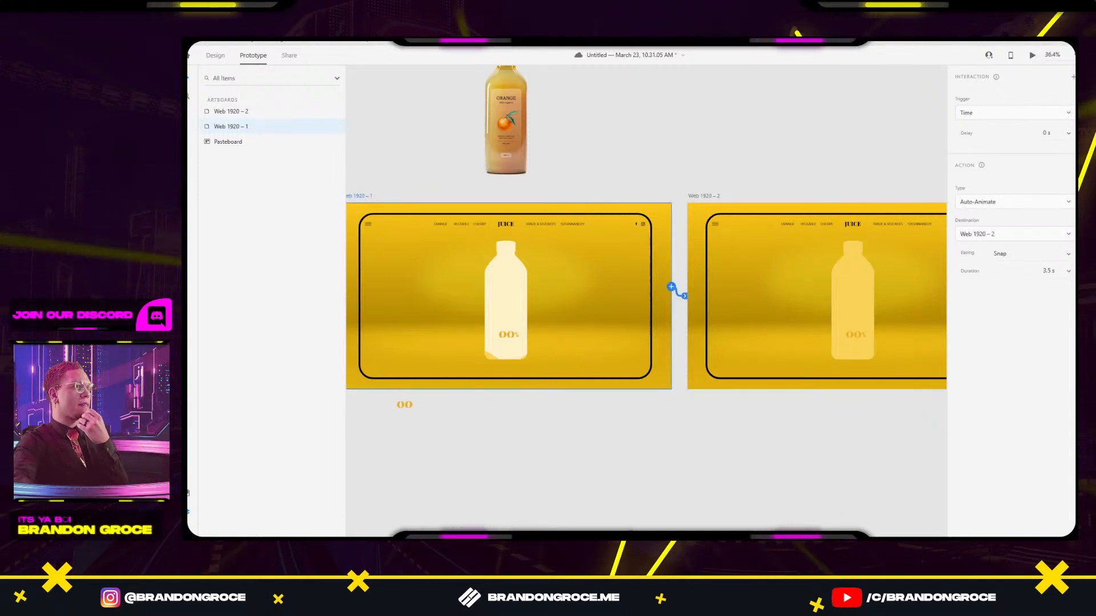
pyautogui.click(1031, 55)
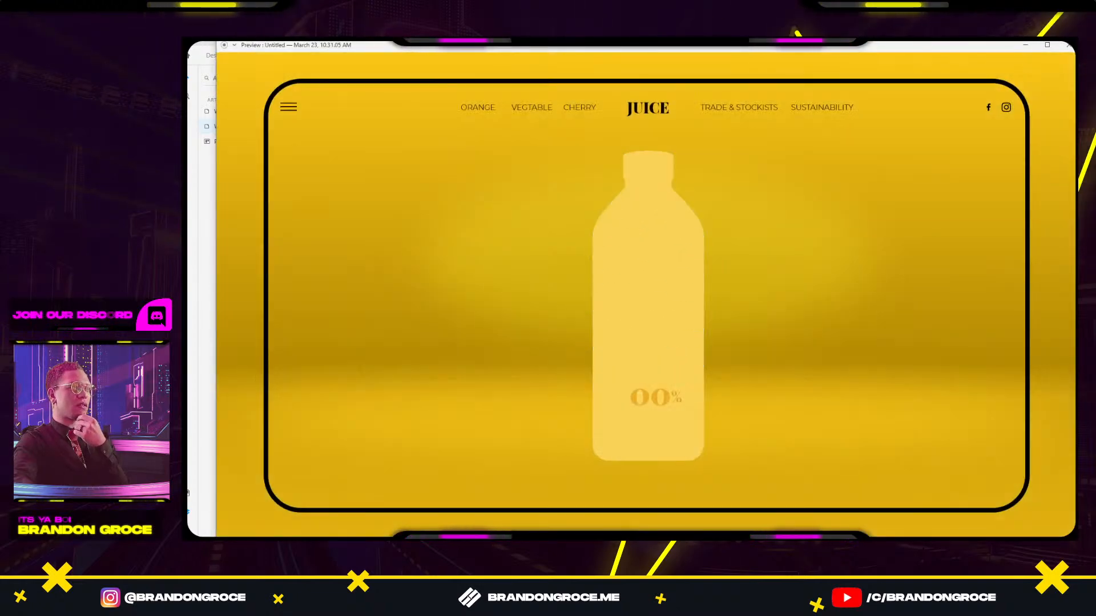
# Close the preview and change the Web 1920 – 1 link duration to 5 s.
pyautogui.press('Escape')
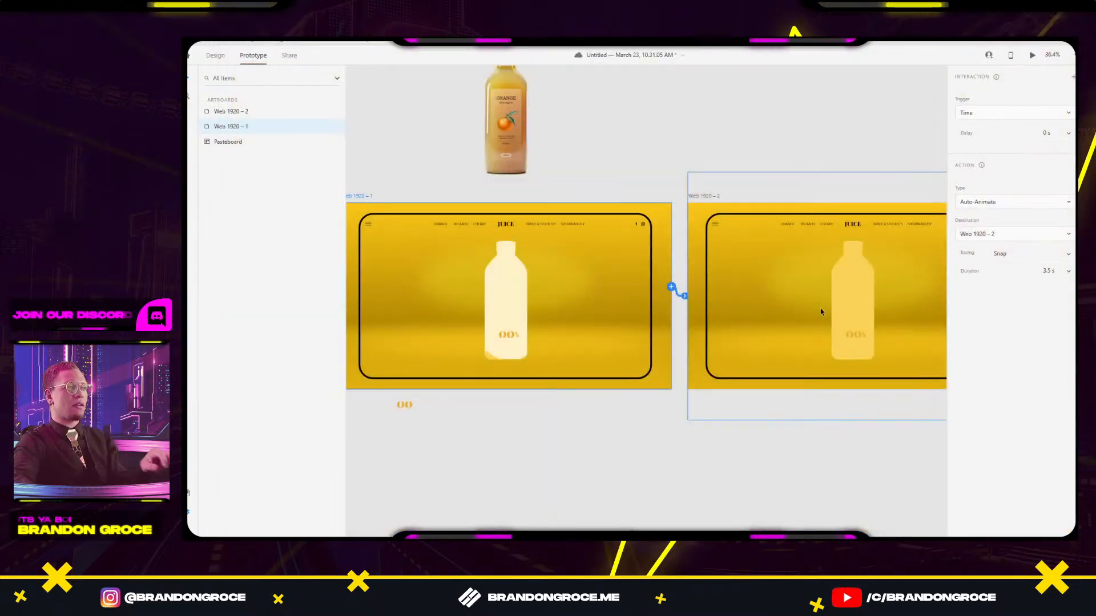
pyautogui.click(847, 294)
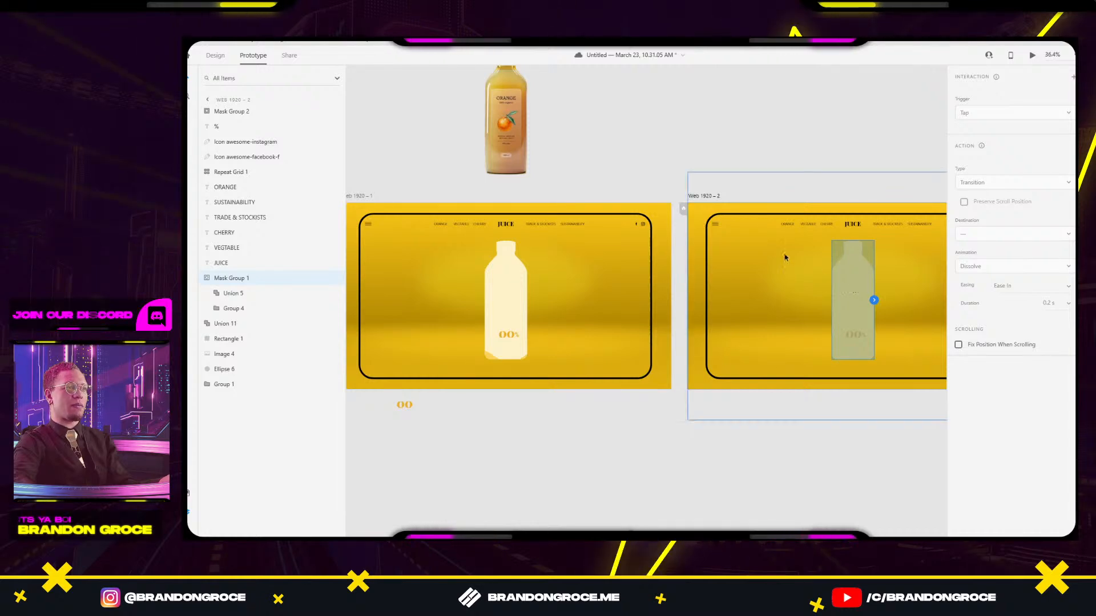
pyautogui.click(704, 215)
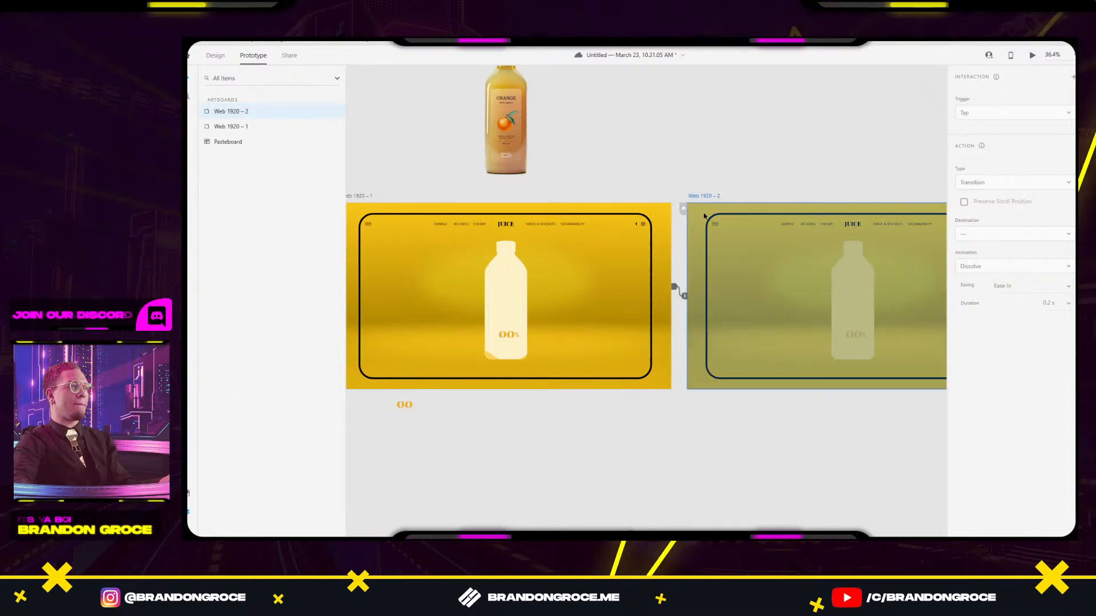
pyautogui.click(684, 296)
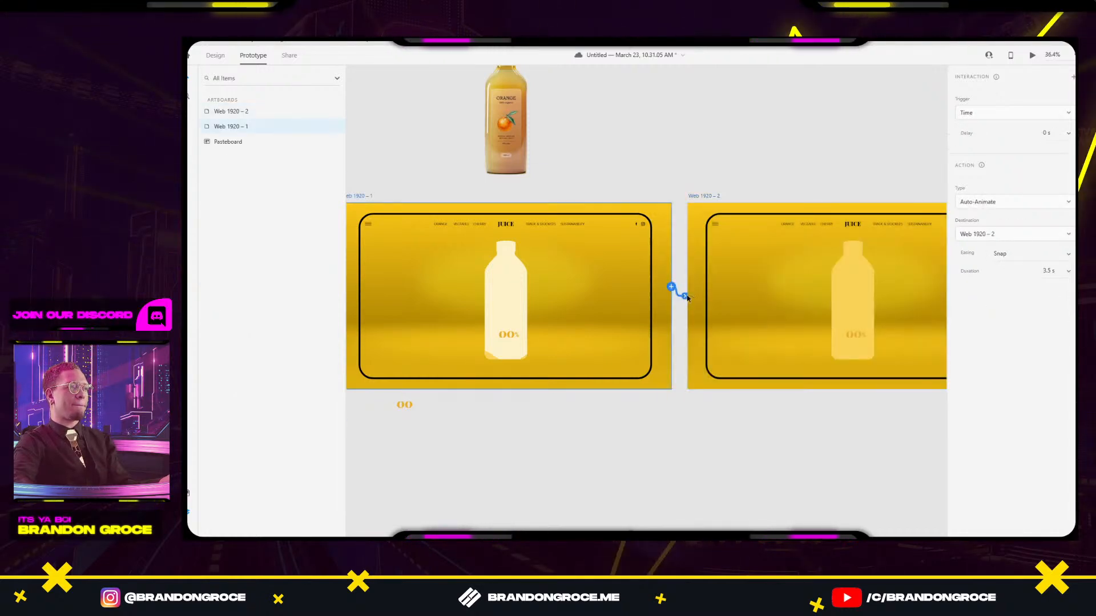
pyautogui.doubleClick(1050, 268)
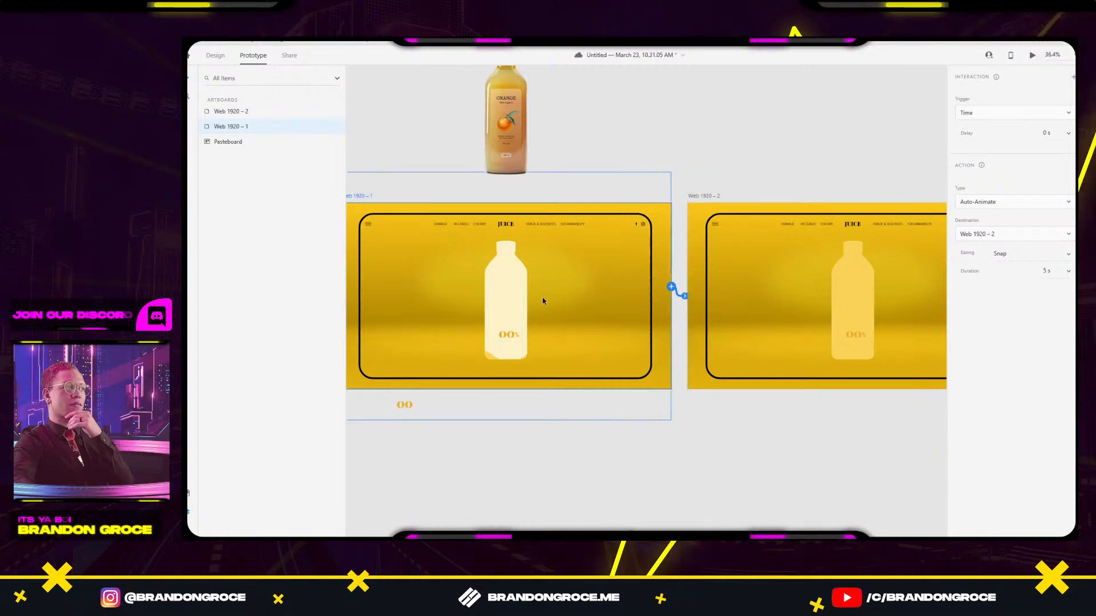
# Select the bottle in Web 1920 – 2 and return to Design mode.
pyautogui.click(862, 272)
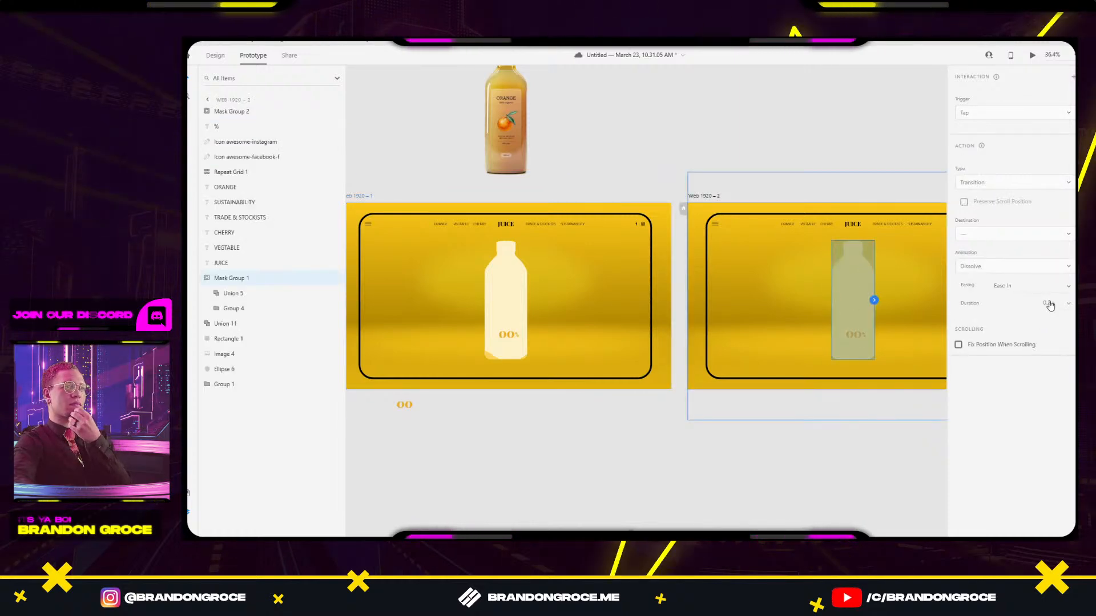
pyautogui.click(887, 444)
pyautogui.click(847, 279)
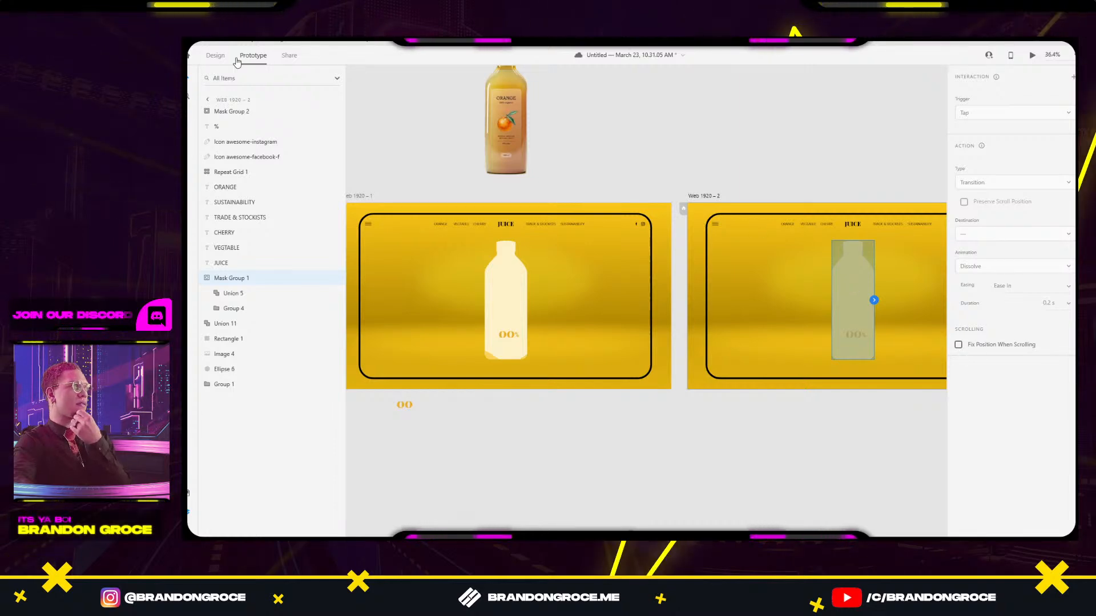
pyautogui.hotkey('ctrl', '1')
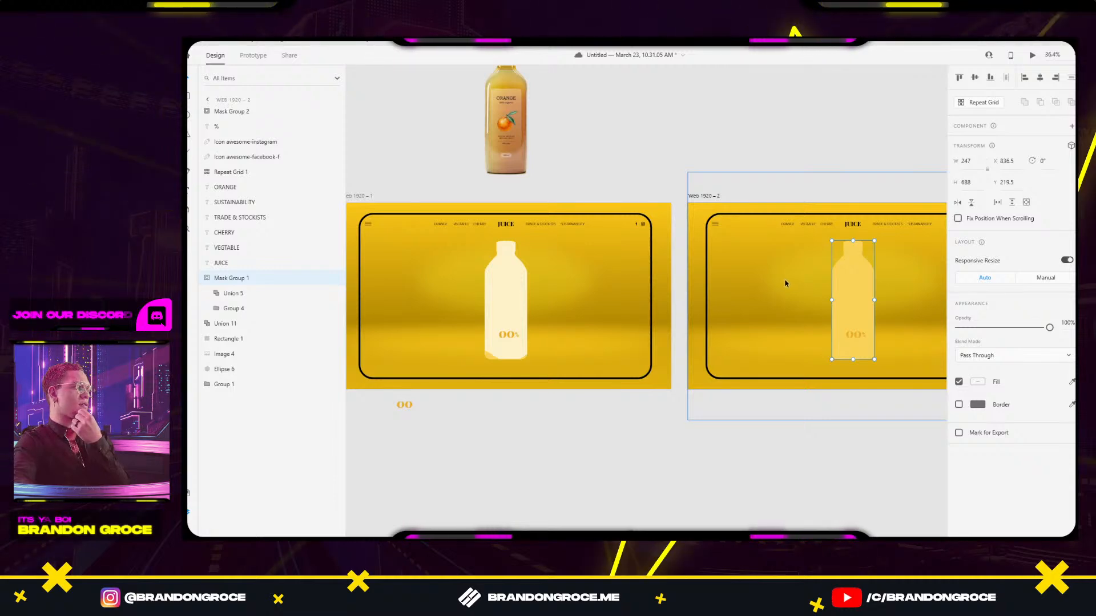
pyautogui.doubleClick(854, 299)
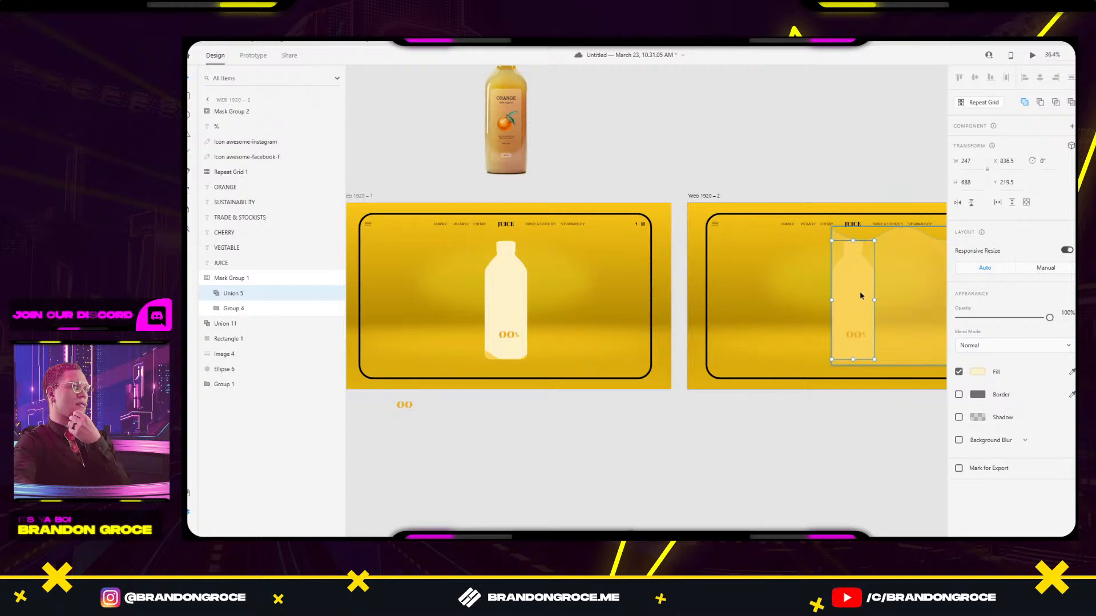
pyautogui.doubleClick(898, 278)
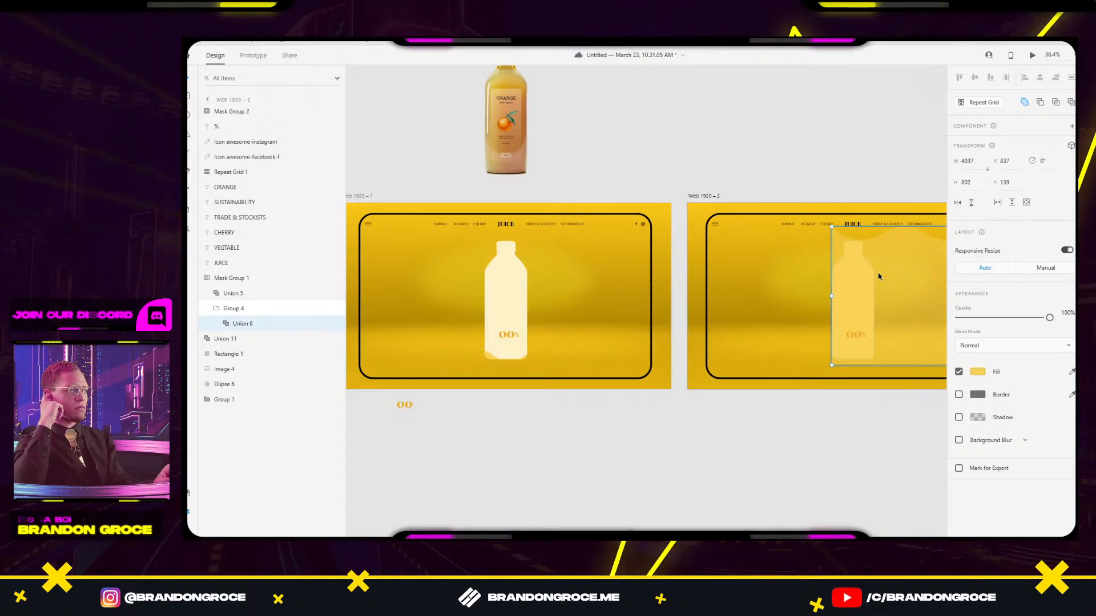
pyautogui.click(881, 425)
pyautogui.hscroll(3, 827, 417)
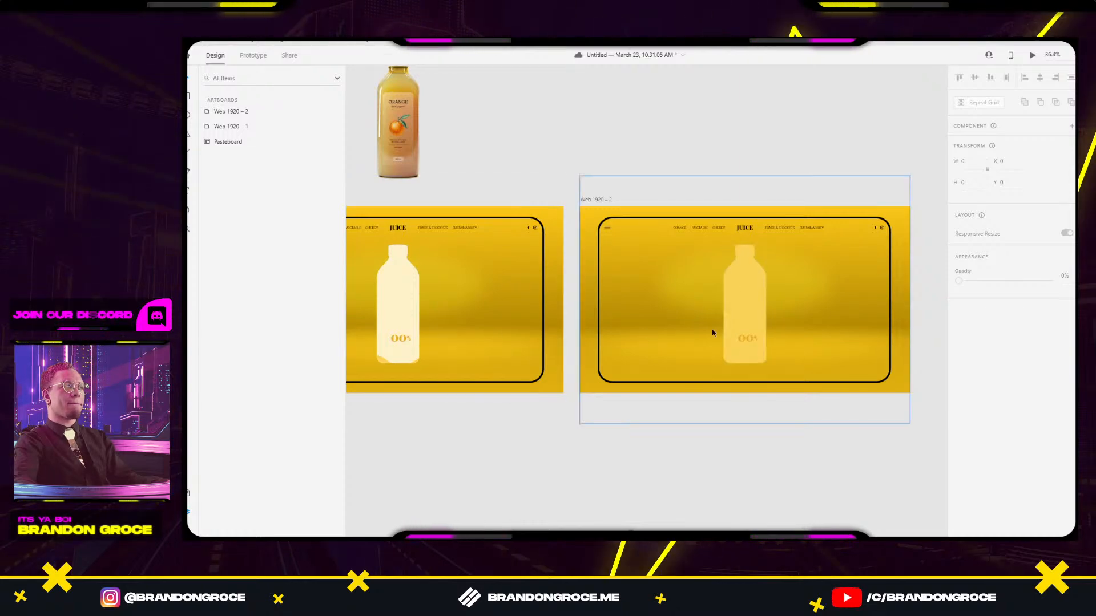
pyautogui.scroll(5, 742, 337)
# Roll the first digit column in Mask Group 2 so the label reads 90%.
pyautogui.scroll(1, 745, 343)
pyautogui.doubleClick(768, 349)
pyautogui.moveTo(767, 348); pyautogui.dragTo(767, 321)
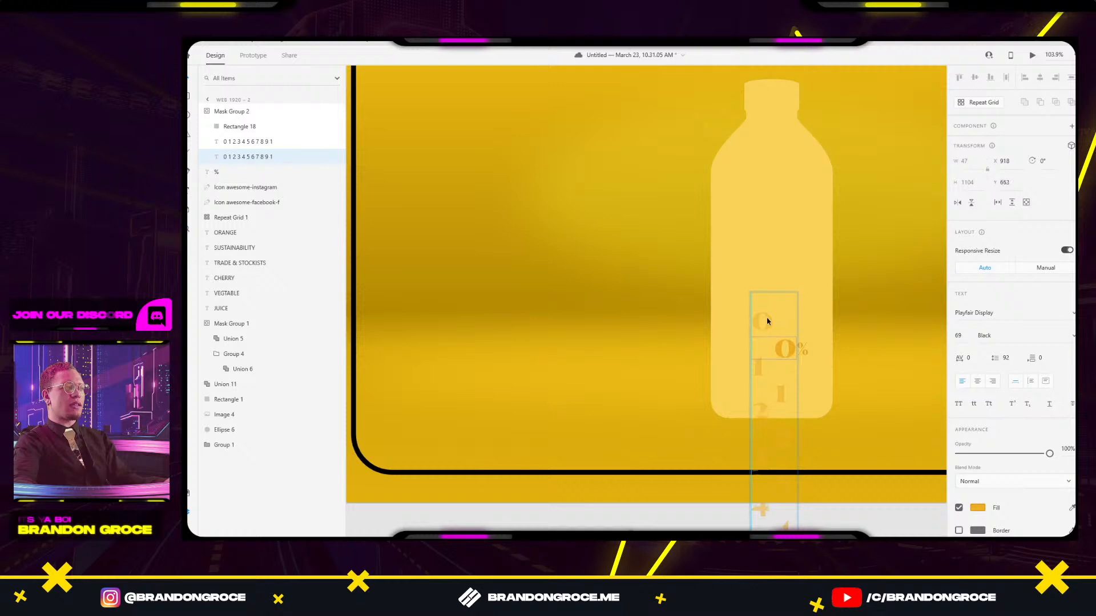
pyautogui.moveTo(780, 217); pyautogui.dragTo(780, 83)
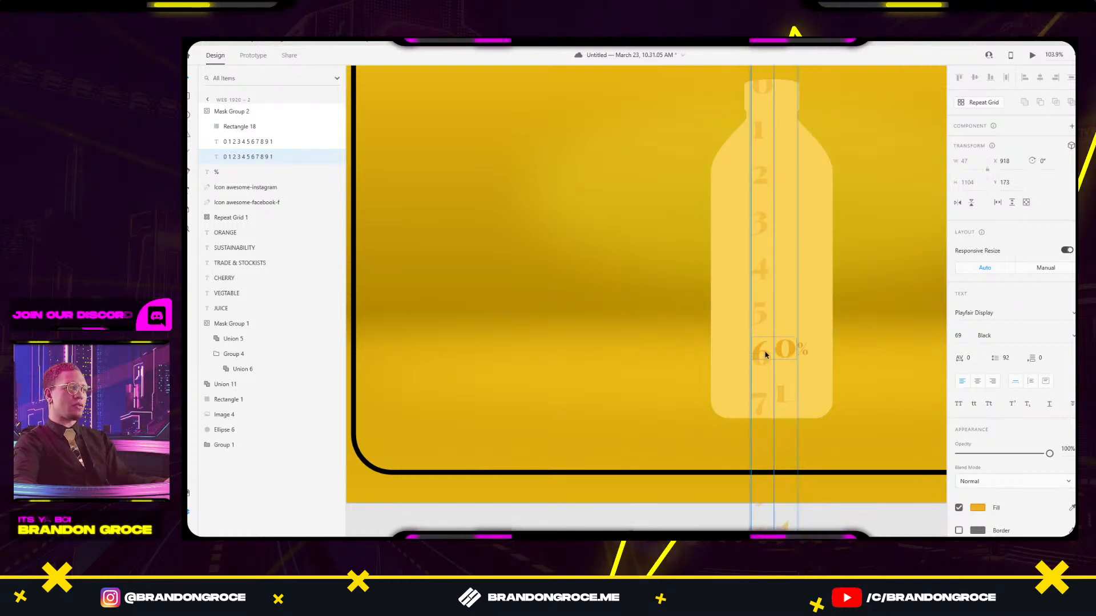
pyautogui.moveTo(765, 352); pyautogui.dragTo(793, 210)
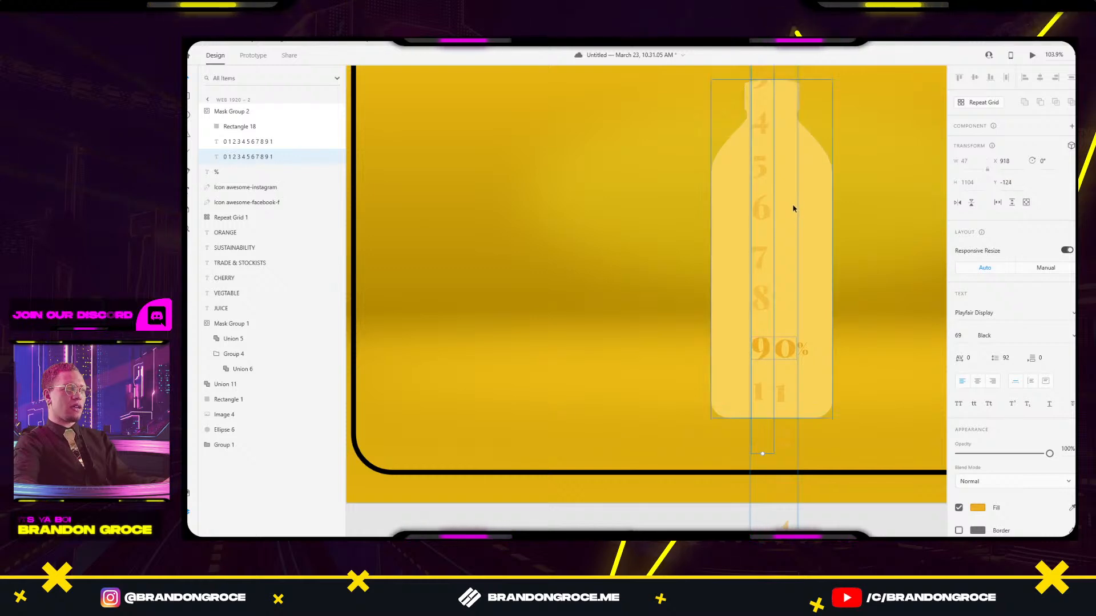
pyautogui.scroll(5, 790, 337)
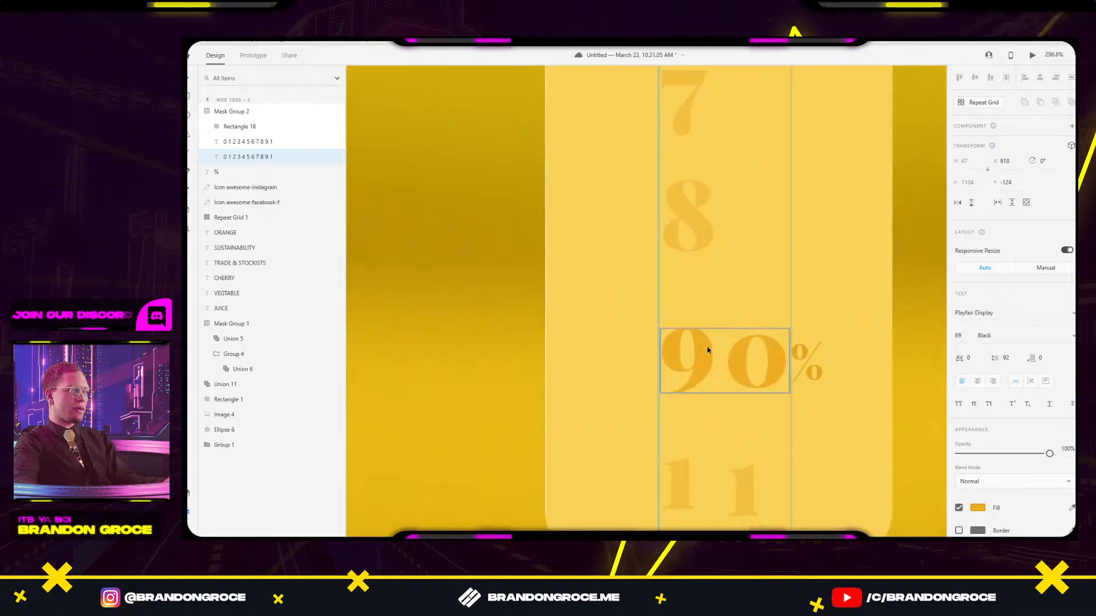
pyautogui.moveTo(707, 350); pyautogui.dragTo(708, 353)
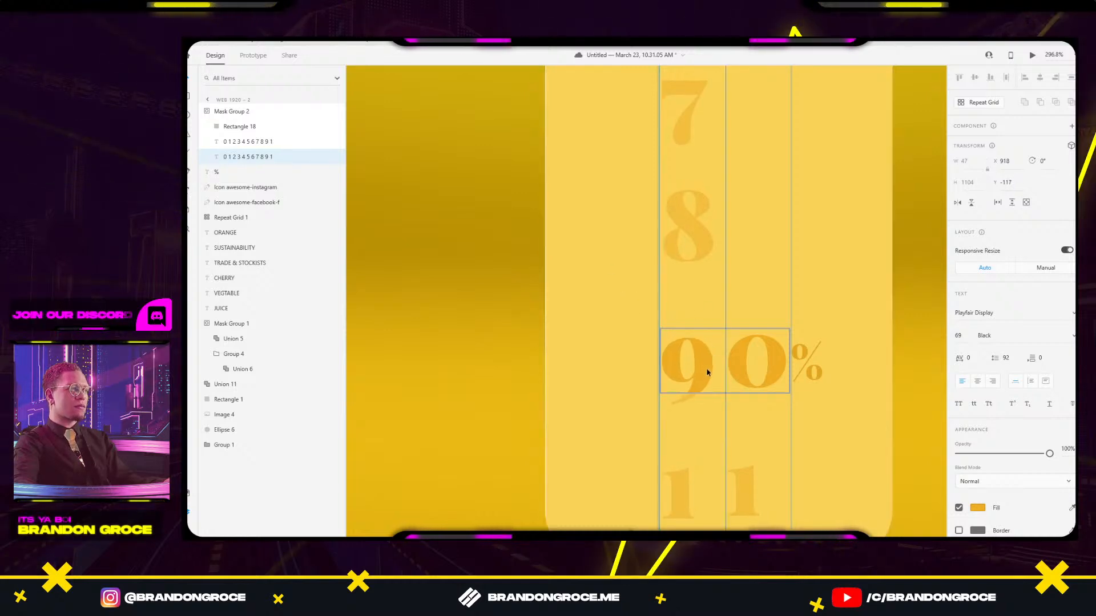
pyautogui.moveTo(707, 372); pyautogui.dragTo(707, 369)
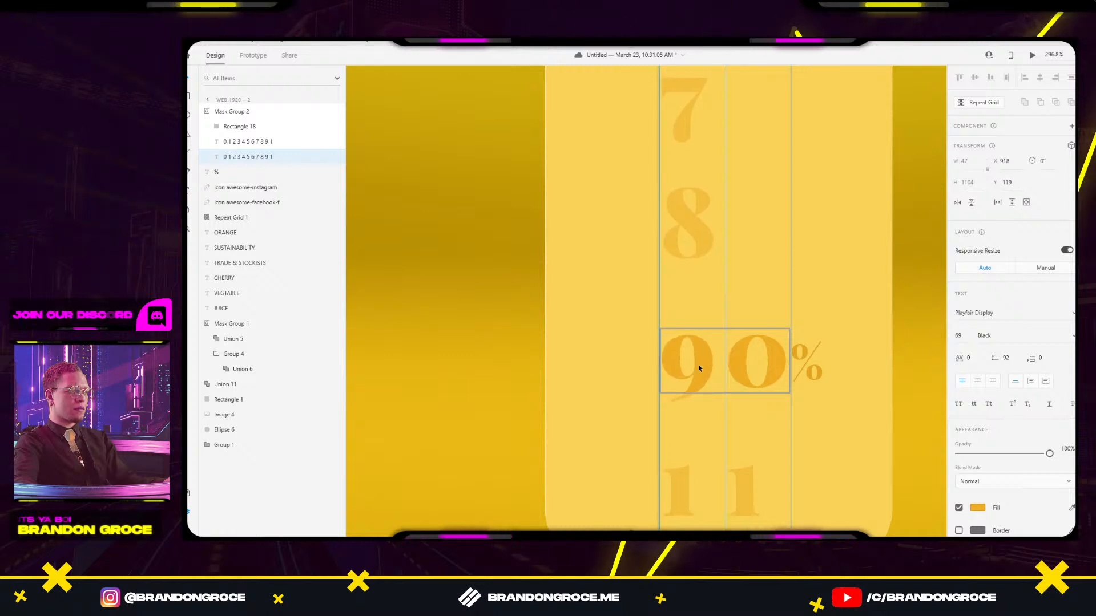
# Drag ruler guides to the top and baseline of the digits on Web 1920 – 2.
pyautogui.scroll(-5, 497, 262)
pyautogui.moveTo(411, 299); pyautogui.dragTo(722, 275)
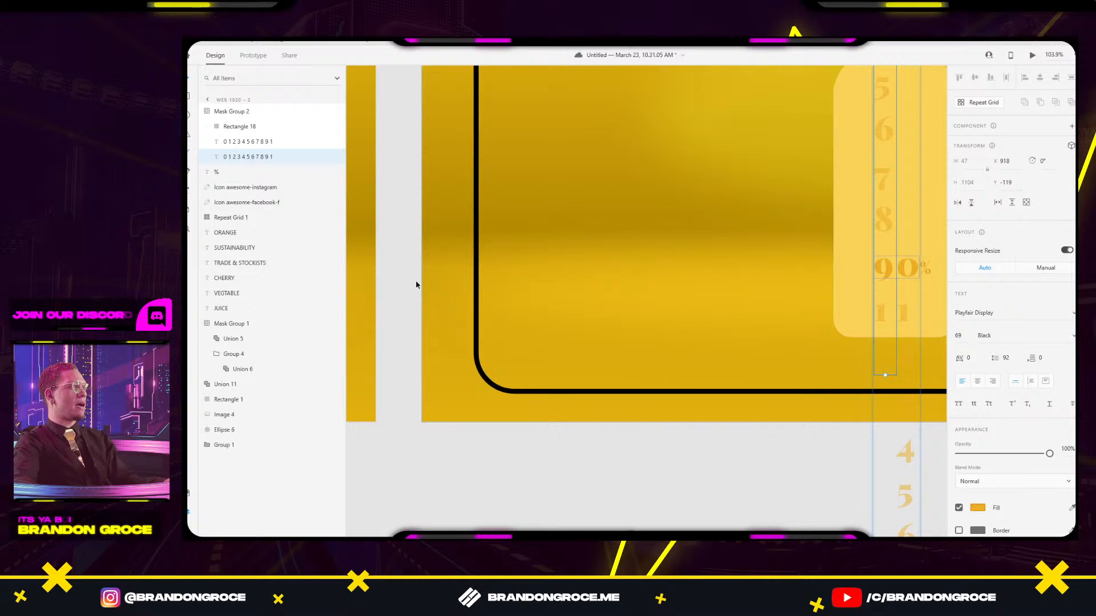
pyautogui.scroll(-4, 856, 262)
pyautogui.moveTo(873, 257); pyautogui.dragTo(798, 341)
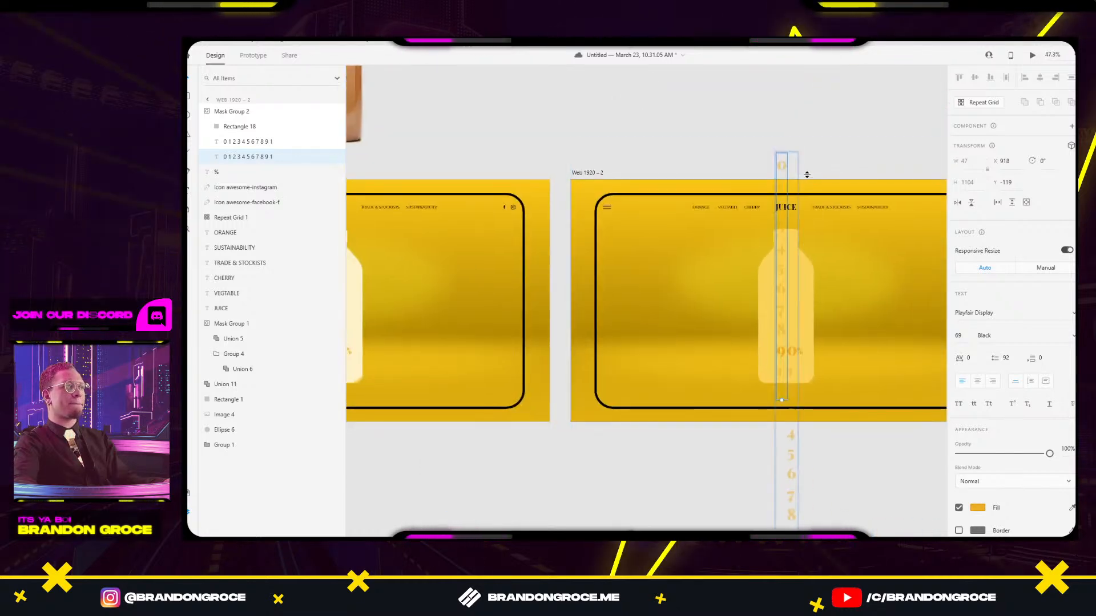
pyautogui.moveTo(808, 178); pyautogui.dragTo(806, 375)
pyautogui.hotkey('ctrl', 'z')
pyautogui.scroll(8, 806, 374)
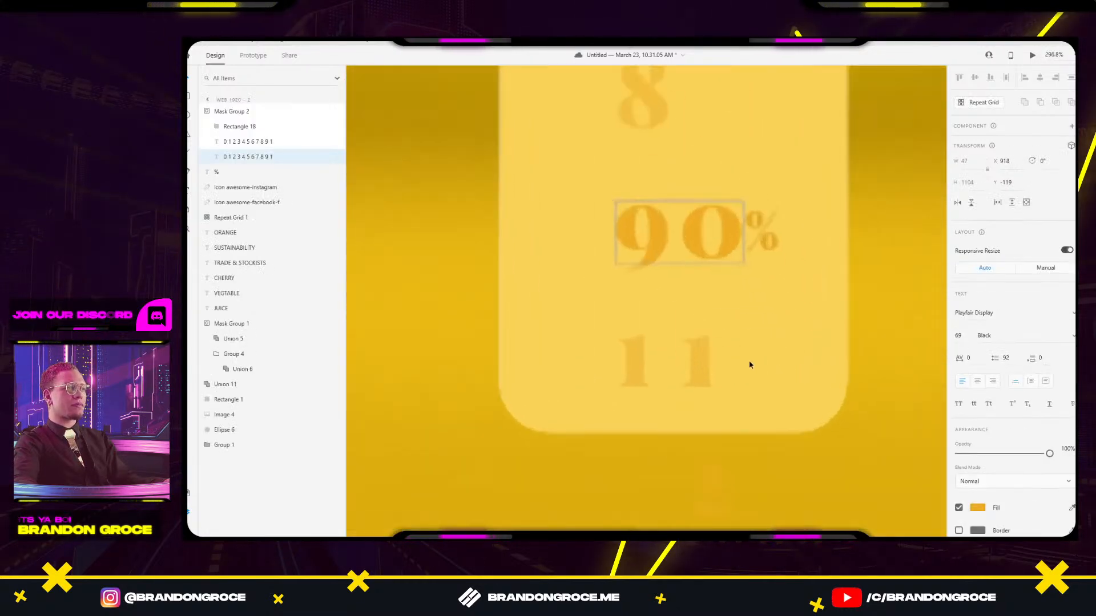
pyautogui.moveTo(726, 343); pyautogui.dragTo(726, 330)
pyautogui.click(639, 349)
pyautogui.scroll(5, 640, 349)
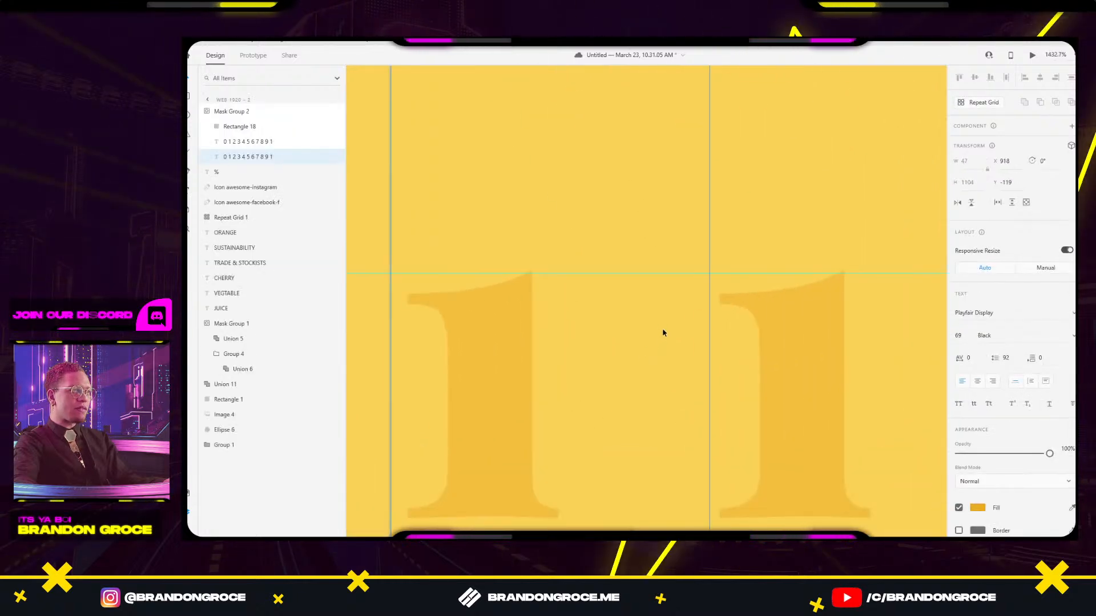
pyautogui.scroll(-1, 639, 228)
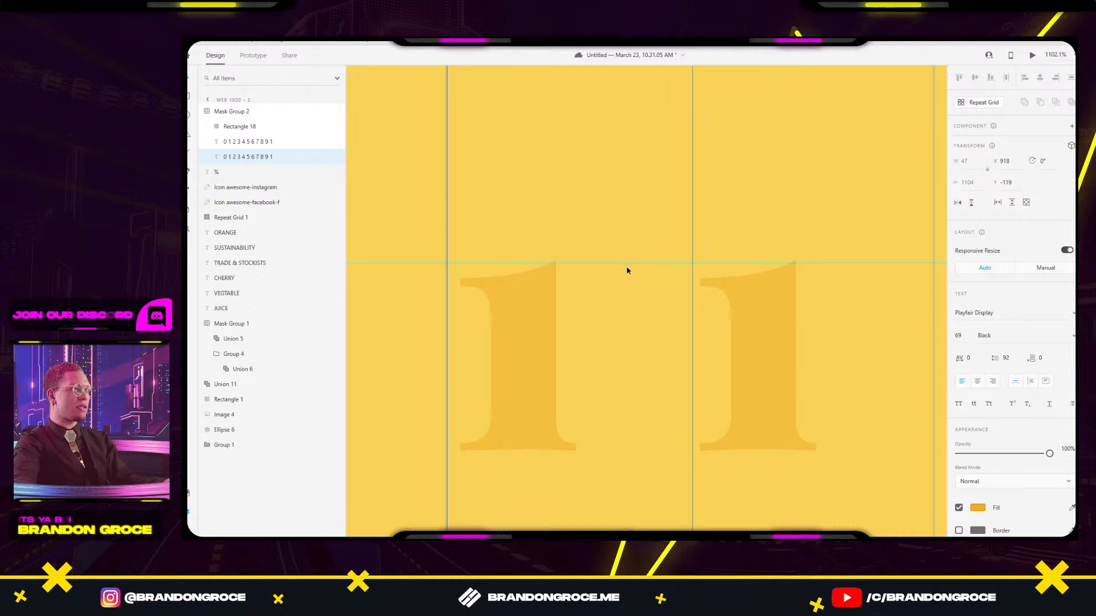
pyautogui.moveTo(627, 263); pyautogui.dragTo(614, 450)
pyautogui.scroll(-4, 627, 253)
pyautogui.moveTo(656, 201); pyautogui.dragTo(638, 352)
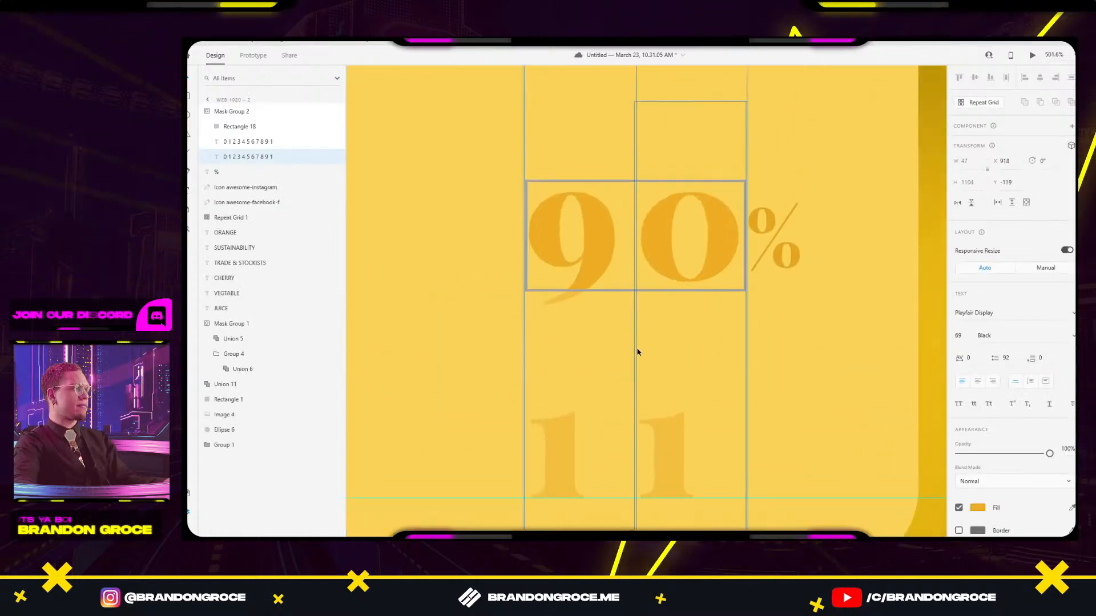
pyautogui.scroll(-4, 665, 248)
pyautogui.click(832, 244)
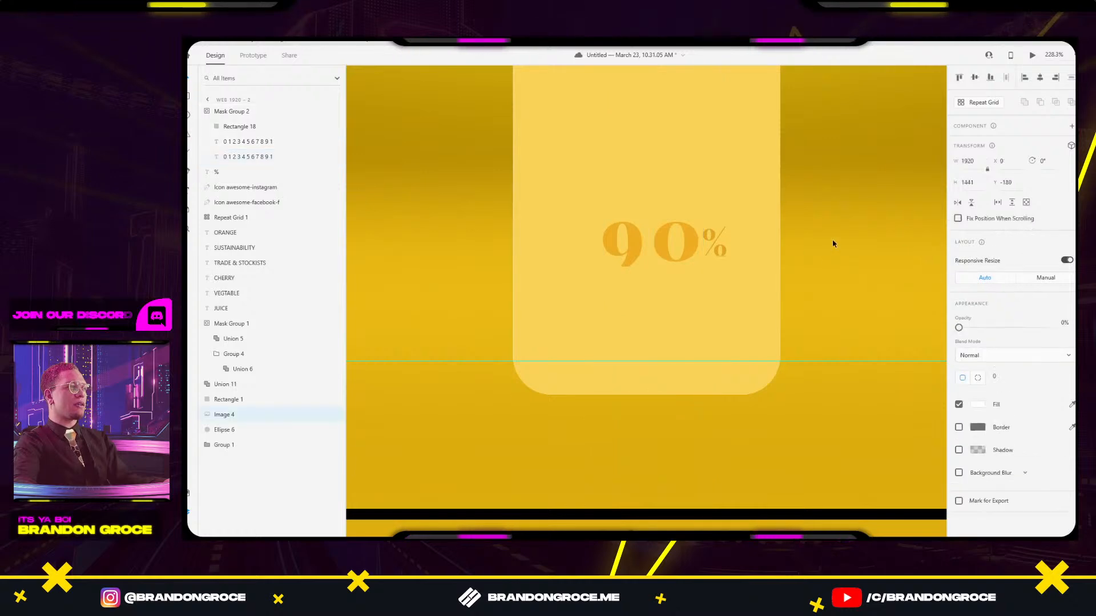
# Extend Rectangle 18's bottom edge in the Web 1920 – 2 number mask.
pyautogui.doubleClick(654, 257)
pyautogui.moveTo(651, 266); pyautogui.dragTo(651, 279)
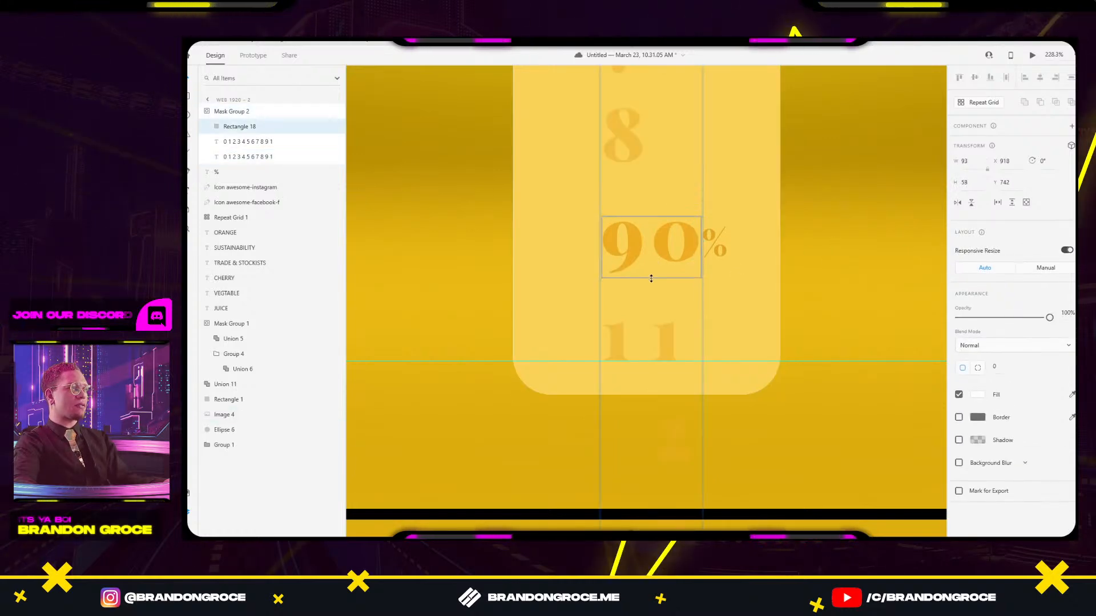
pyautogui.click(829, 215)
pyautogui.scroll(-6, 815, 215)
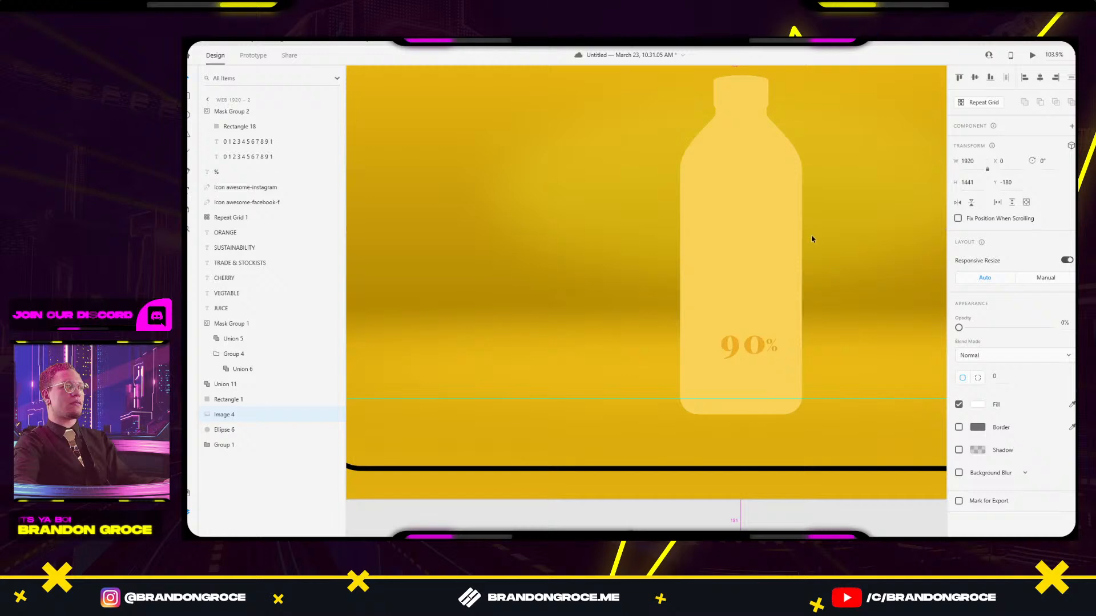
pyautogui.scroll(-7, 811, 237)
# Adjust the top edge of the 00% label's mask rectangle on Web 1920 – 1.
pyautogui.moveTo(408, 281); pyautogui.dragTo(573, 258)
pyautogui.scroll(7, 572, 256)
pyautogui.doubleClick(638, 261)
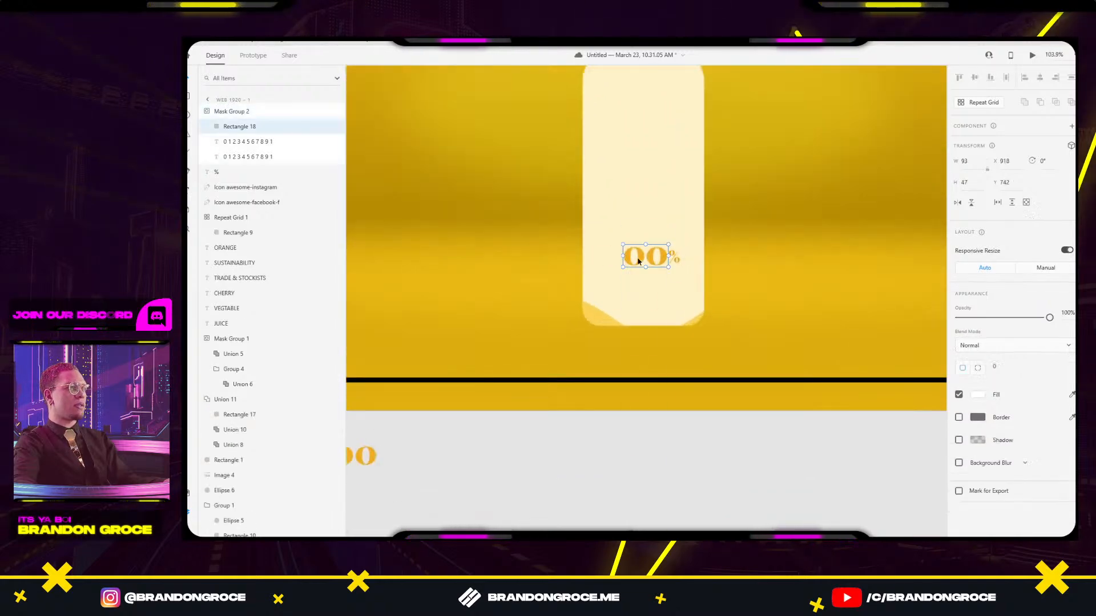
pyautogui.click(753, 234)
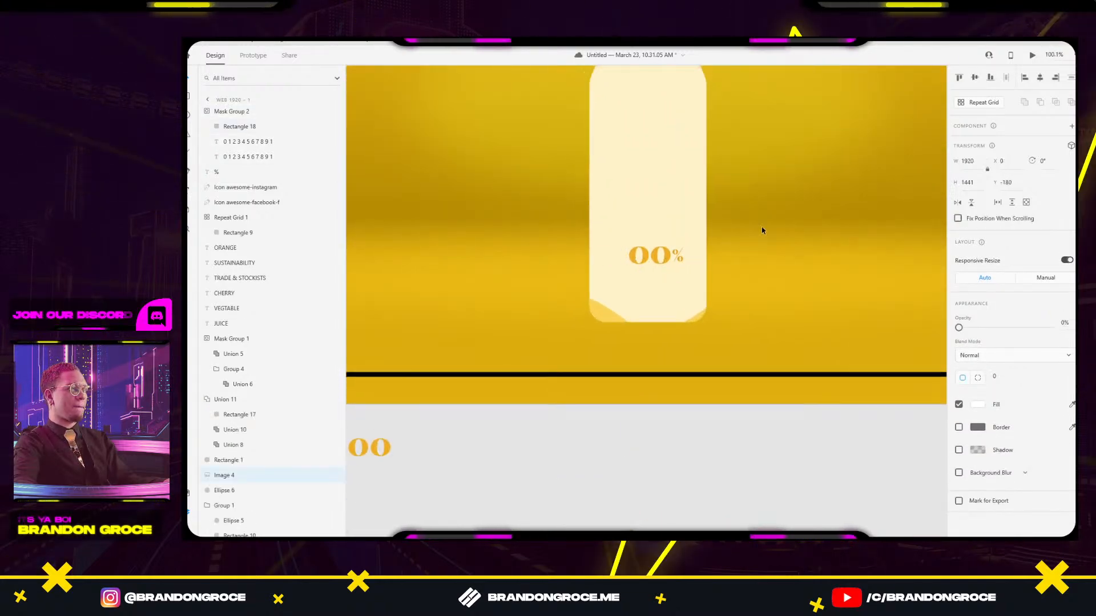
pyautogui.scroll(-5, 736, 262)
pyautogui.moveTo(704, 293); pyautogui.dragTo(534, 281)
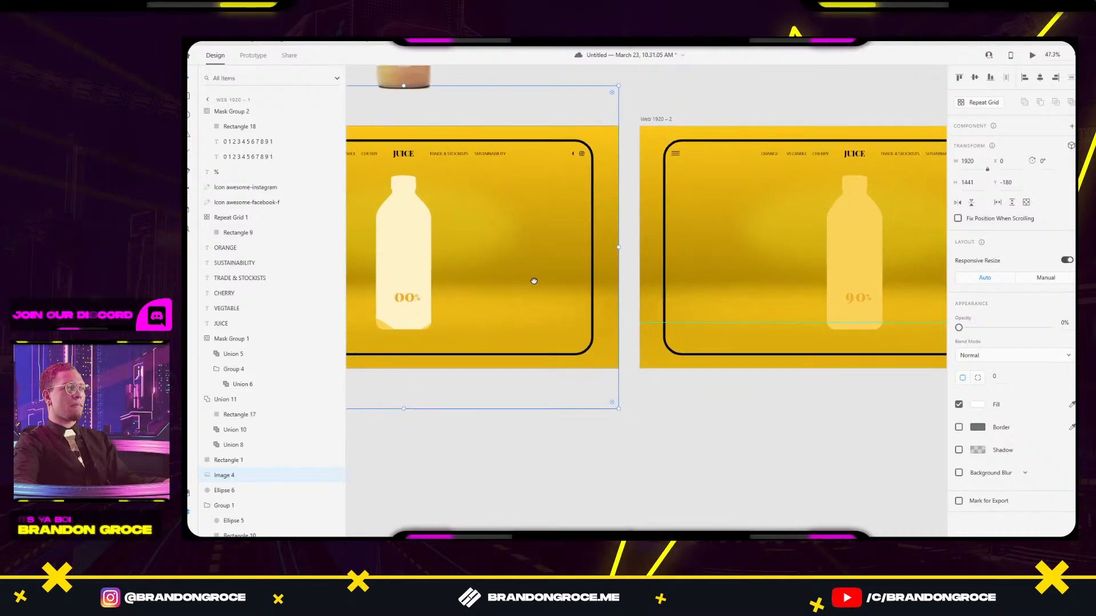
pyautogui.scroll(6, 533, 281)
pyautogui.doubleClick(510, 289)
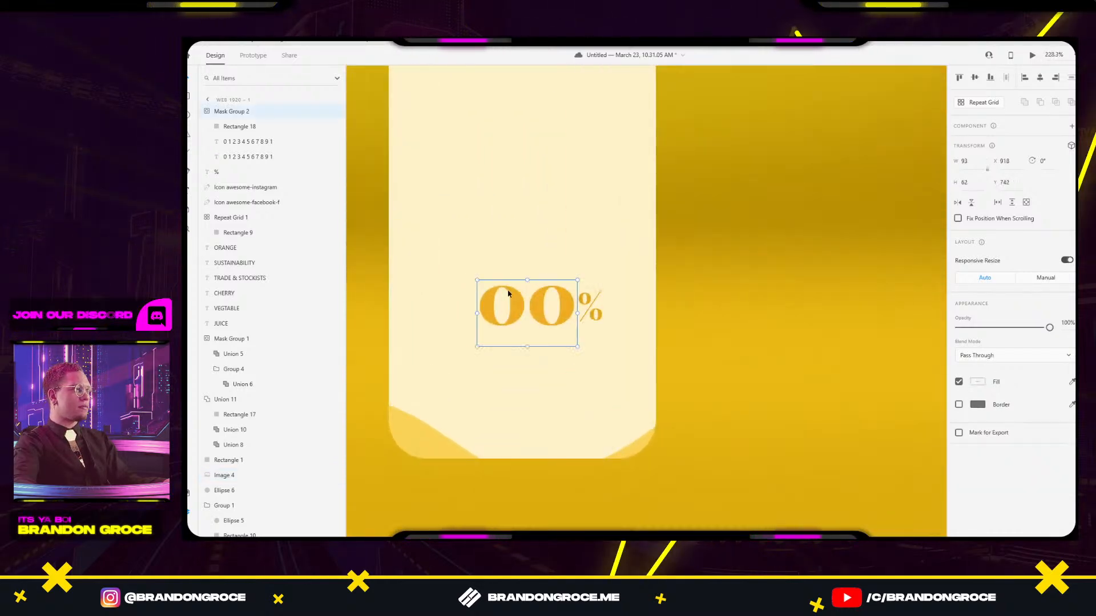
pyautogui.moveTo(527, 280); pyautogui.dragTo(528, 278)
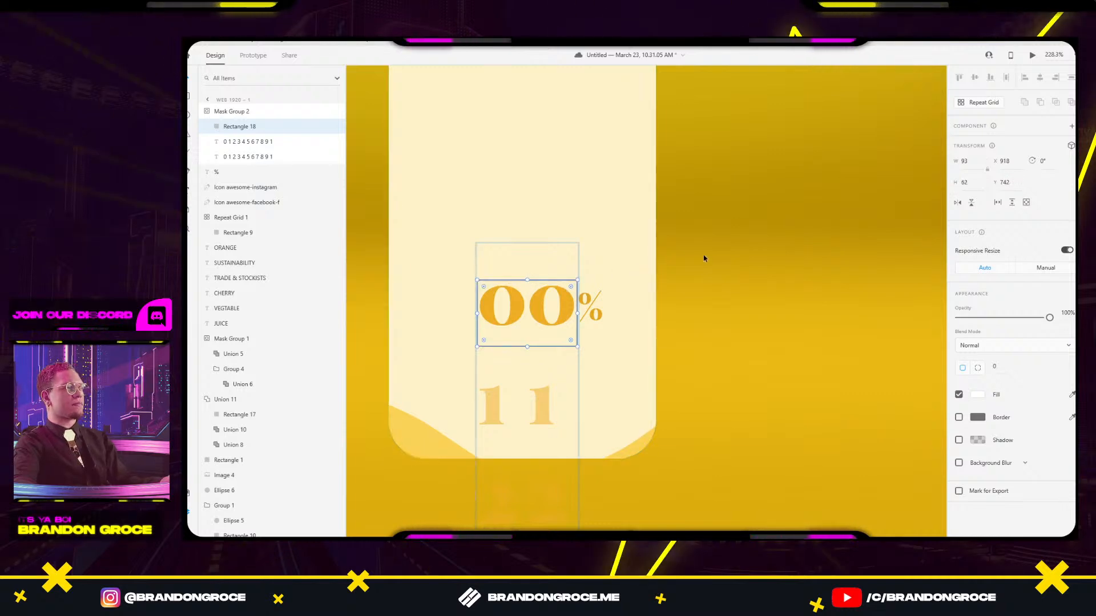
pyautogui.click(717, 252)
# Select Web 1920 – 1 and launch Desktop Preview.
pyautogui.scroll(-1, 718, 252)
pyautogui.scroll(-7, 718, 252)
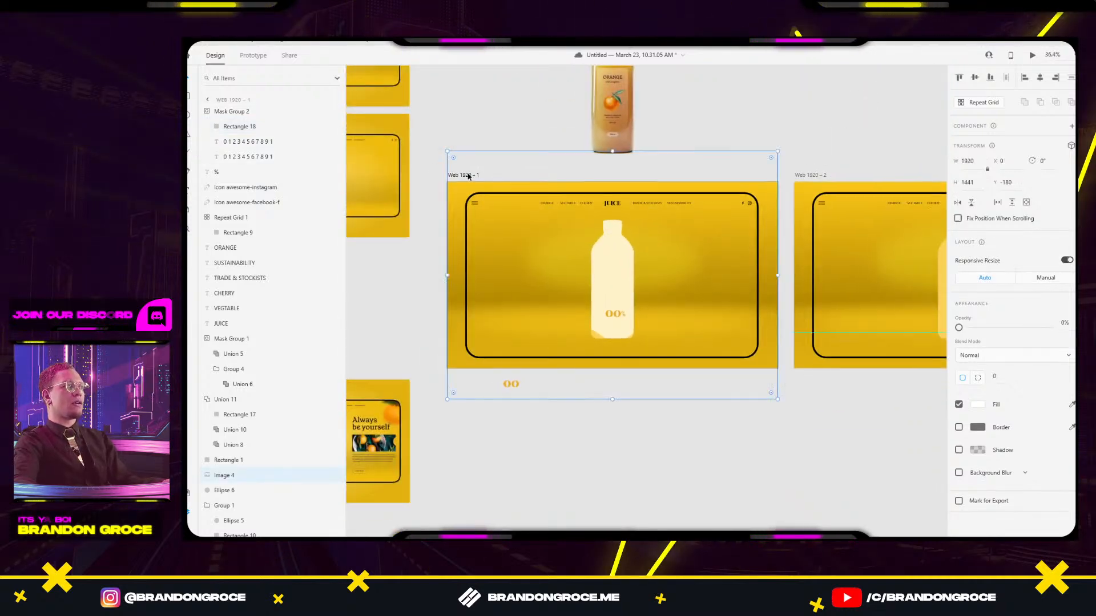
pyautogui.click(466, 175)
pyautogui.click(1031, 55)
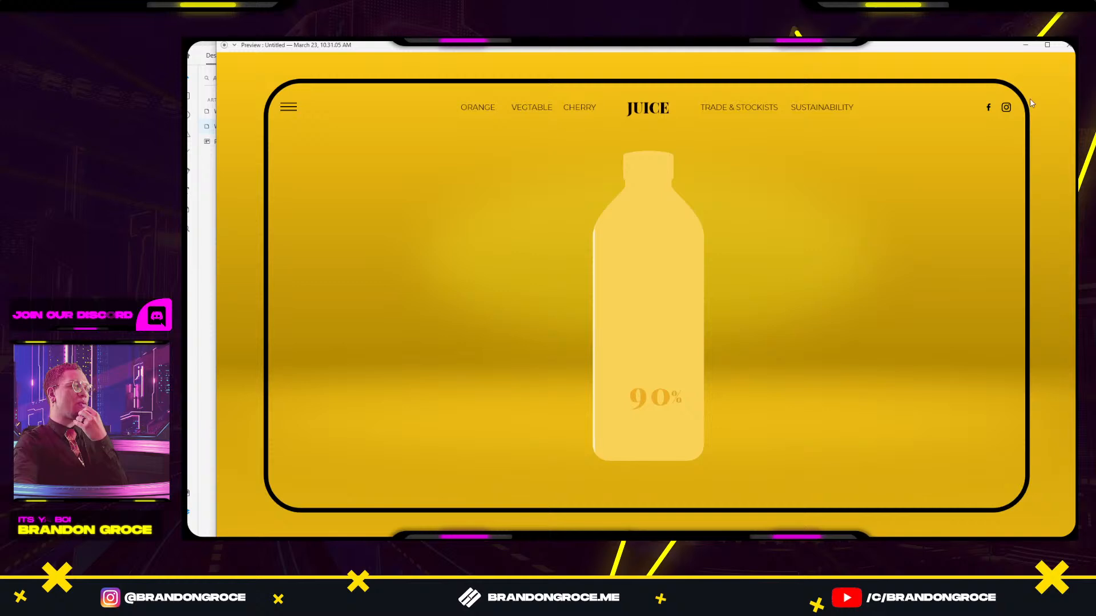
# Slide the wave shape left inside the bottle on Web 1920 – 2.
pyautogui.click(1069, 47)
pyautogui.hscroll(5, 698, 252)
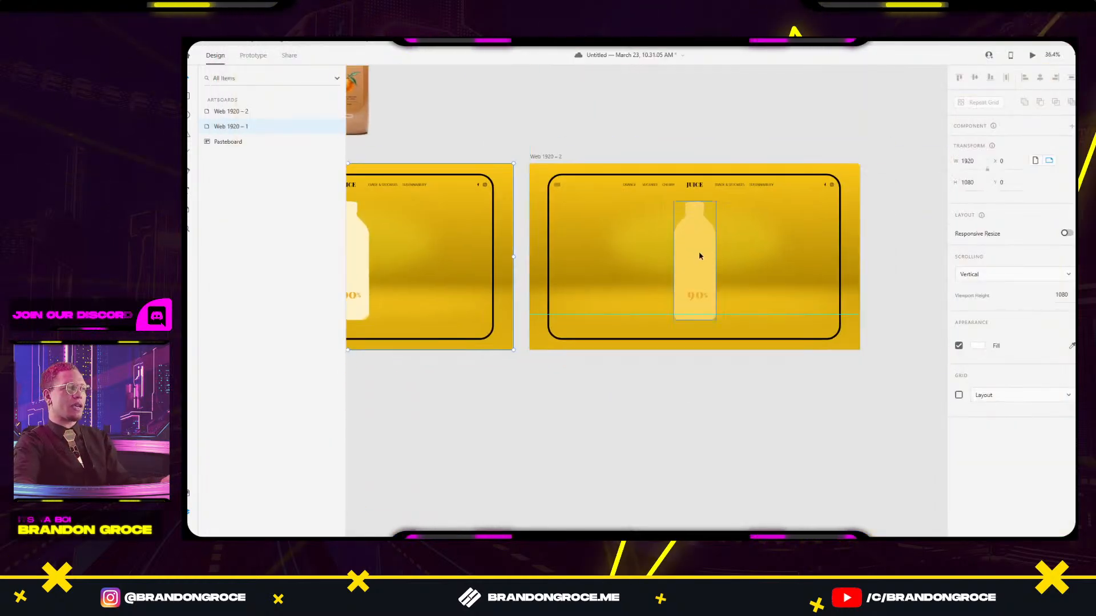
pyautogui.click(700, 256)
pyautogui.doubleClick(700, 256)
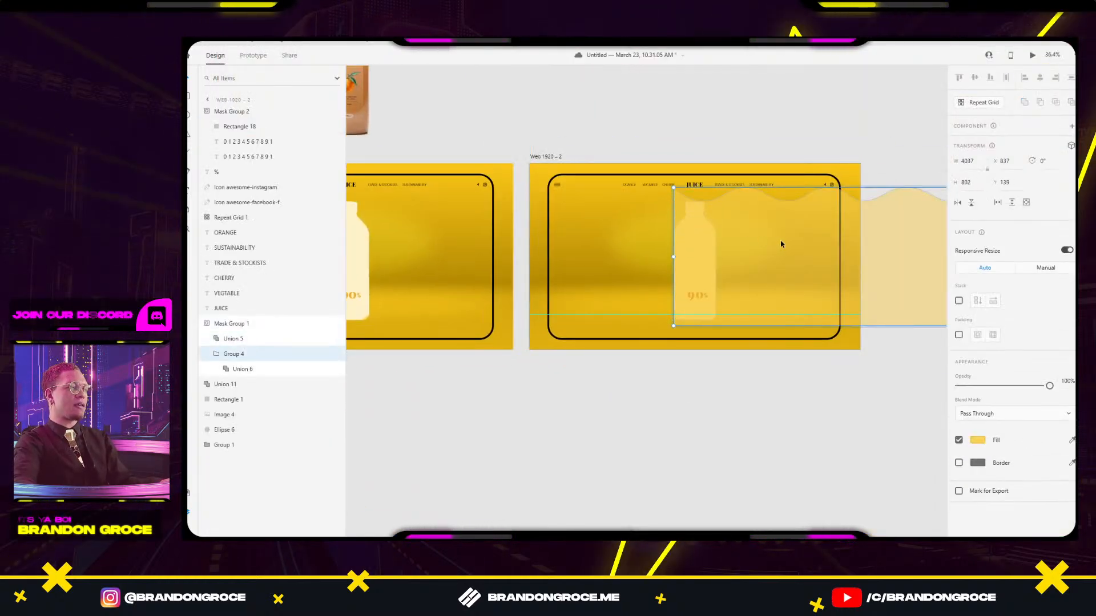
pyautogui.moveTo(780, 244); pyautogui.dragTo(748, 248)
pyautogui.click(714, 105)
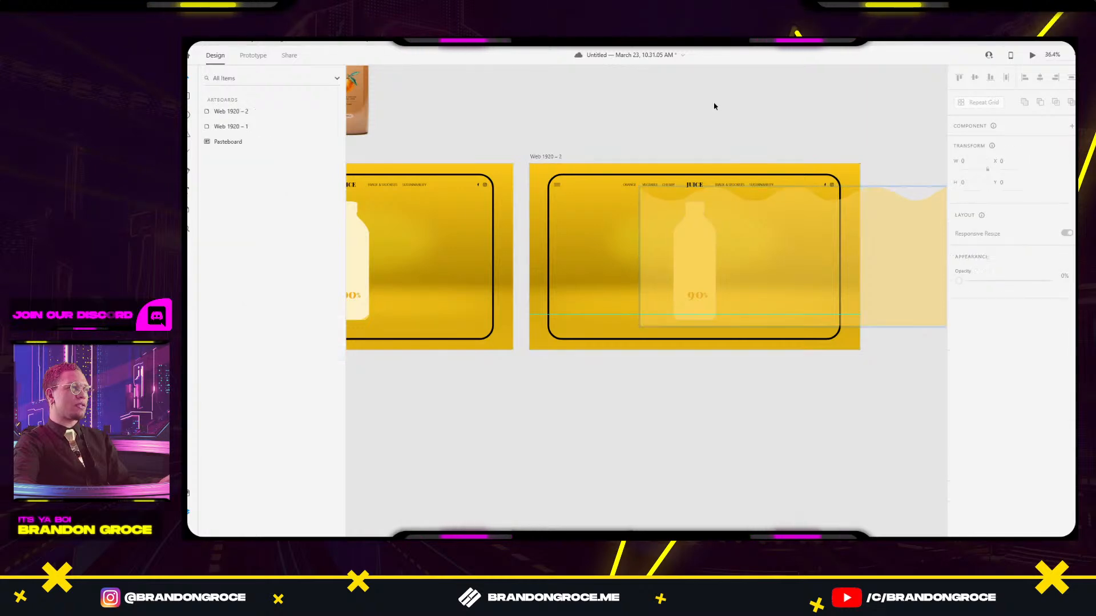
# Replay the 00%-to-90% prototype preview from Web 1920 – 1, then close it.
pyautogui.hscroll(-3, 538, 166)
pyautogui.click(359, 137)
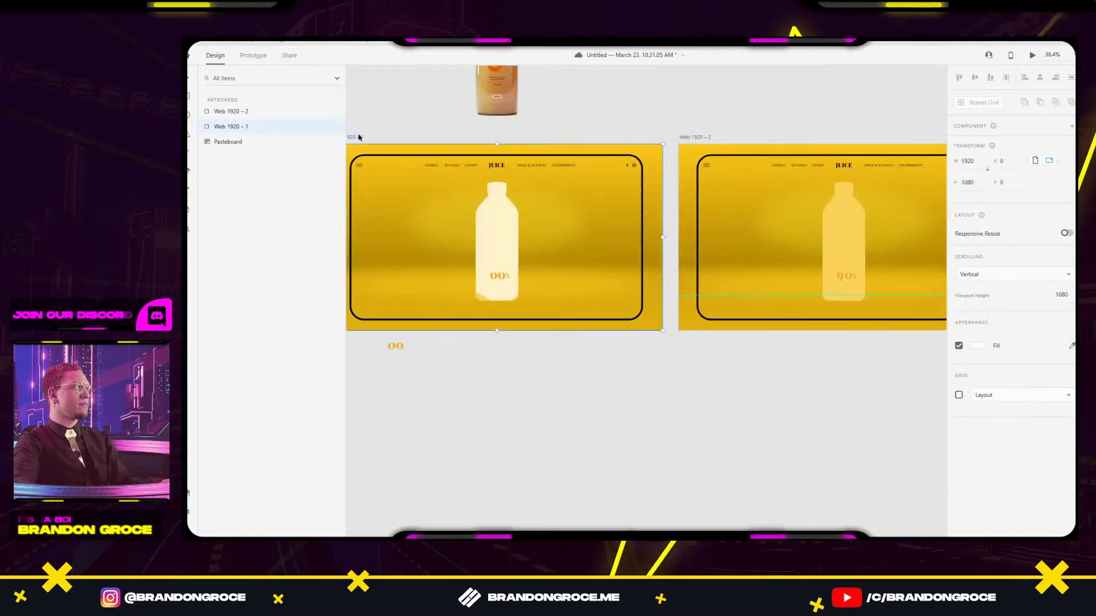
pyautogui.click(1034, 56)
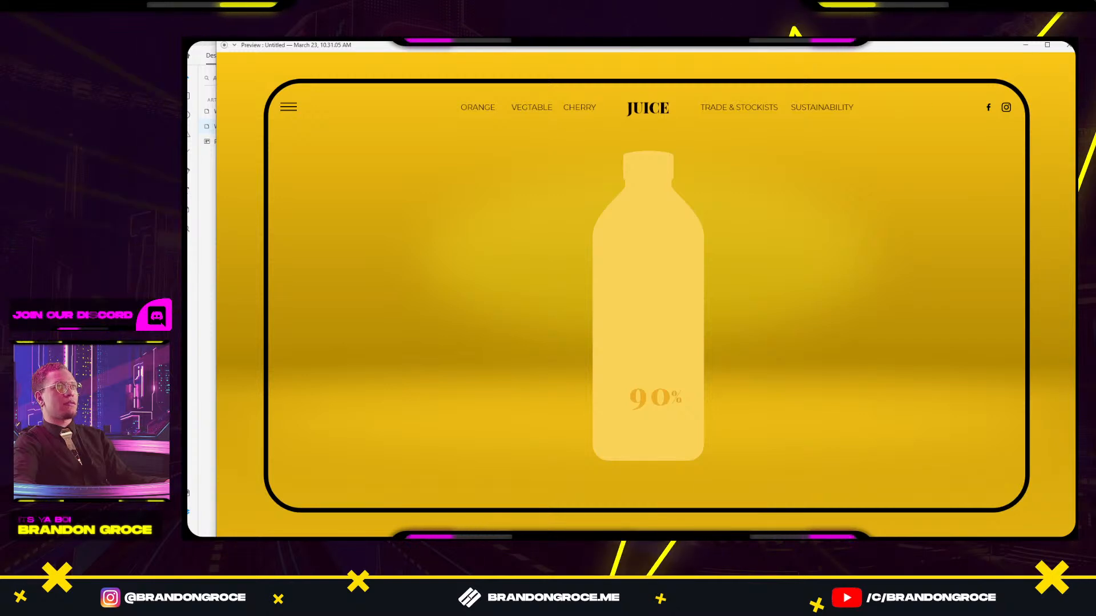
pyautogui.click(1064, 49)
# Inspect the mask rectangle inside the 90 digits on Web 1920 – 2's bottle.
pyautogui.moveTo(875, 265); pyautogui.dragTo(753, 248)
pyautogui.click(726, 224)
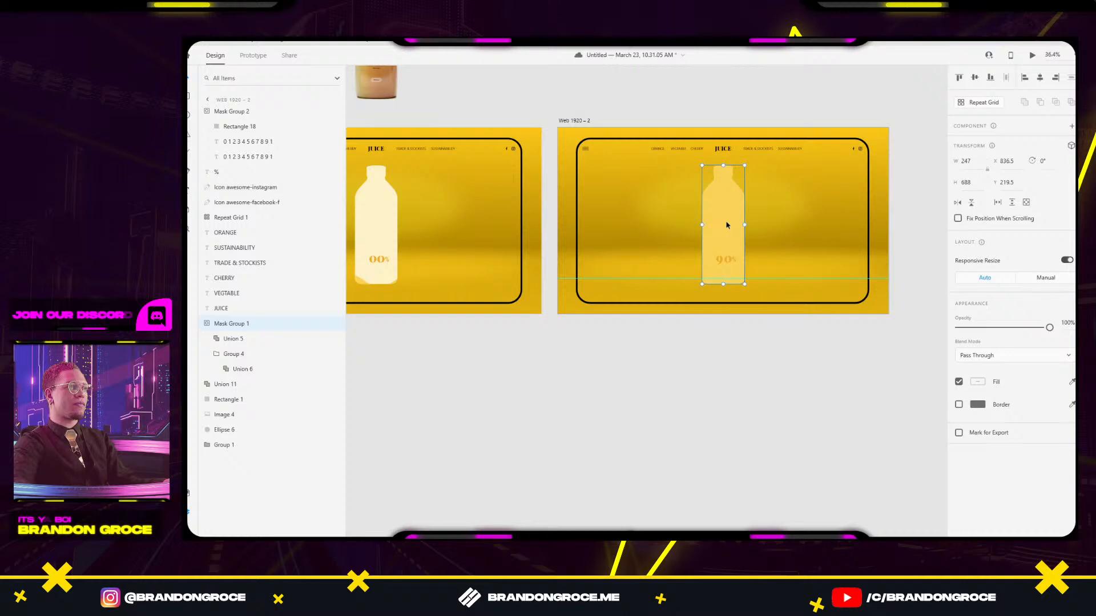
pyautogui.scroll(5, 722, 260)
pyautogui.doubleClick(723, 261)
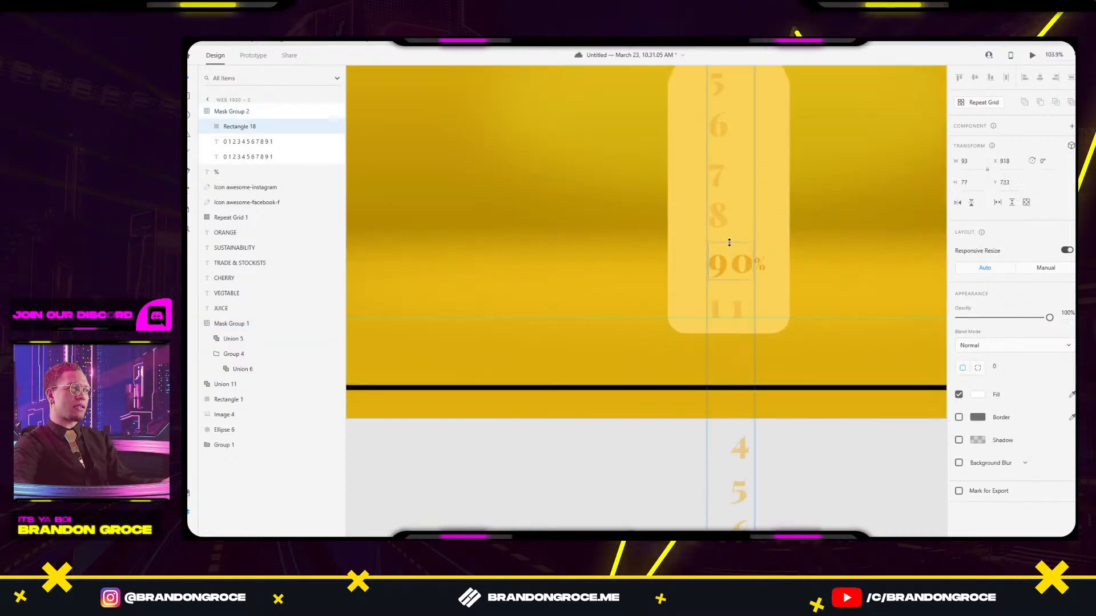
pyautogui.click(814, 234)
# Preview the animation once more from Web 1920 – 1 and close the preview.
pyautogui.moveTo(612, 244); pyautogui.dragTo(813, 182)
pyautogui.scroll(-1, 719, 207)
pyautogui.scroll(-6, 720, 206)
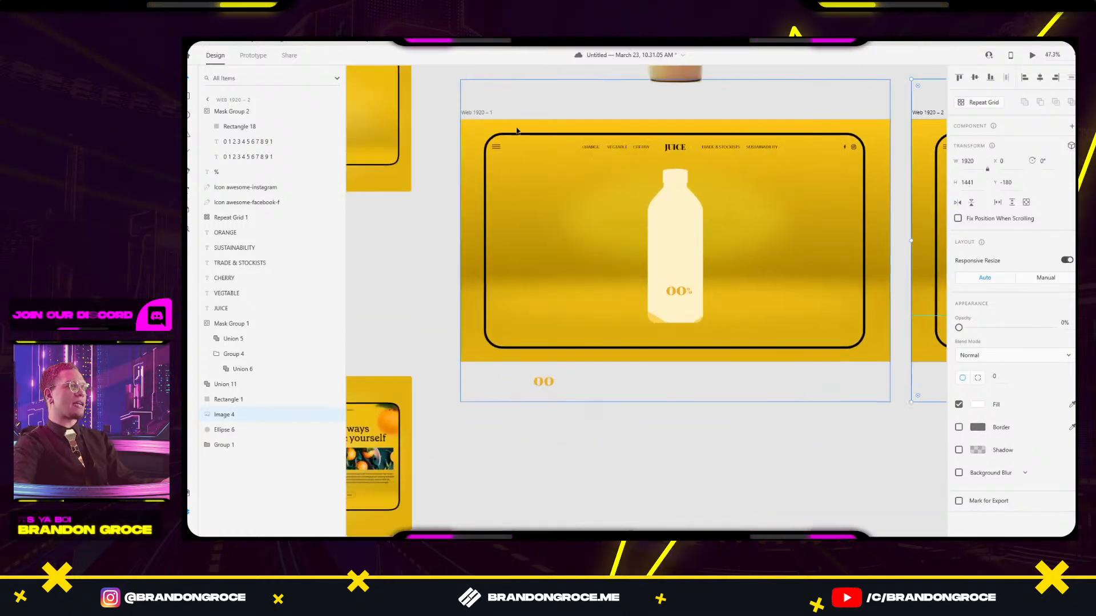
pyautogui.click(478, 113)
pyautogui.click(1032, 55)
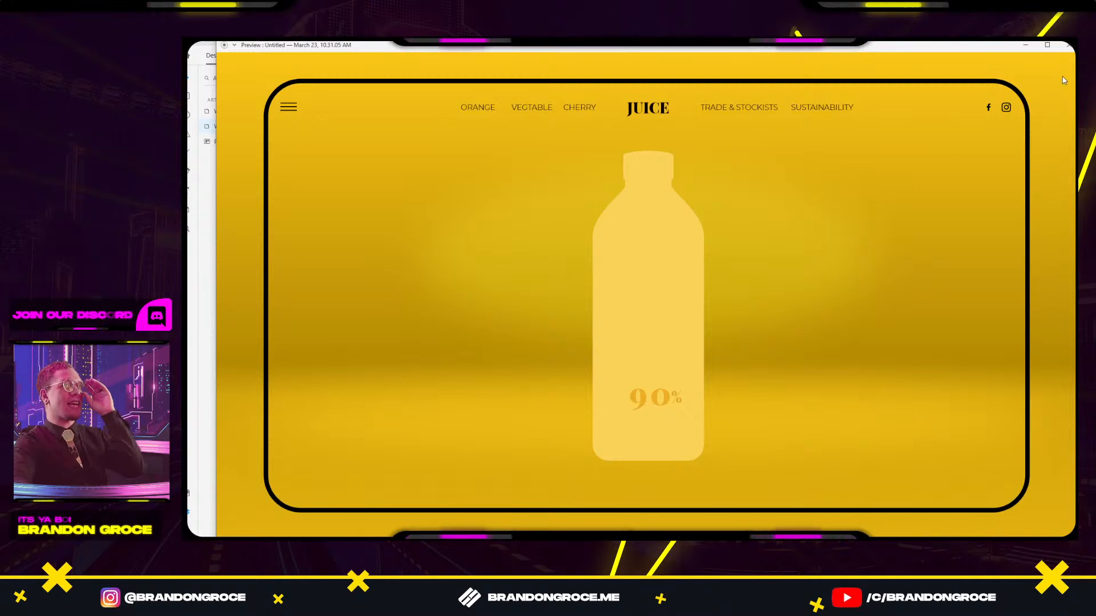
pyautogui.click(1068, 47)
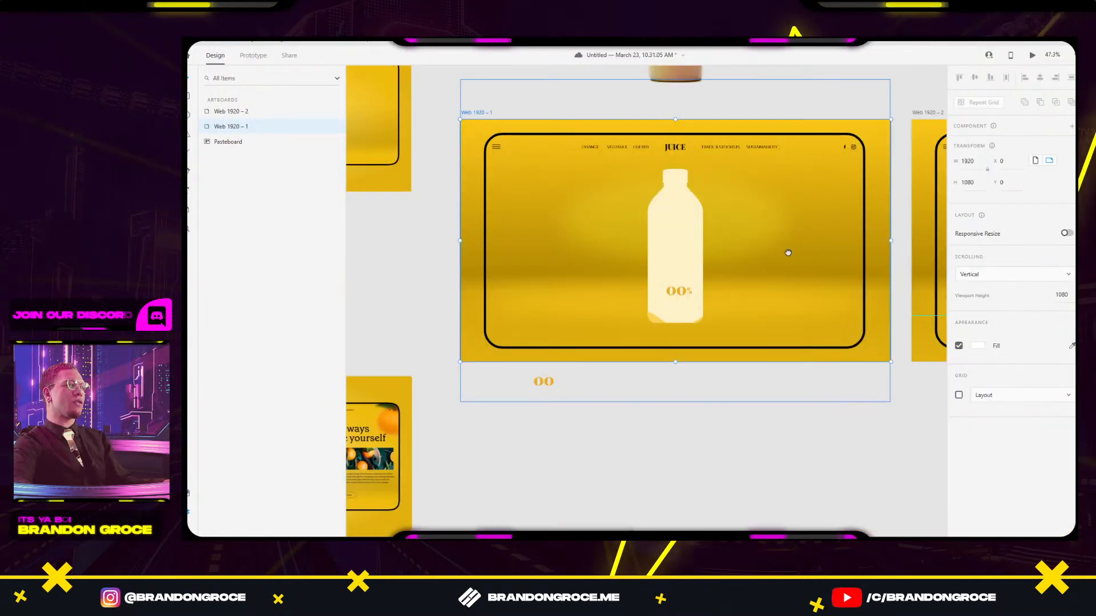
pyautogui.scroll(-3, 423, 181)
# Alt-drag Web 1920 – 2 to duplicate it as Web 1920 – 3.
pyautogui.hscroll(-2, 431, 174)
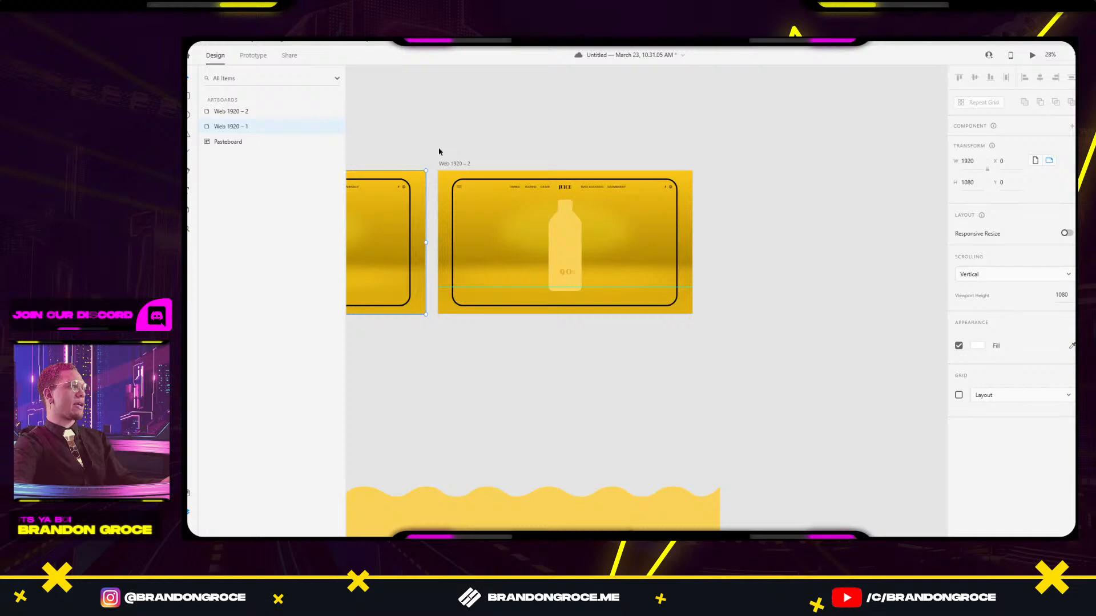
pyautogui.moveTo(444, 163); pyautogui.dragTo(709, 173)
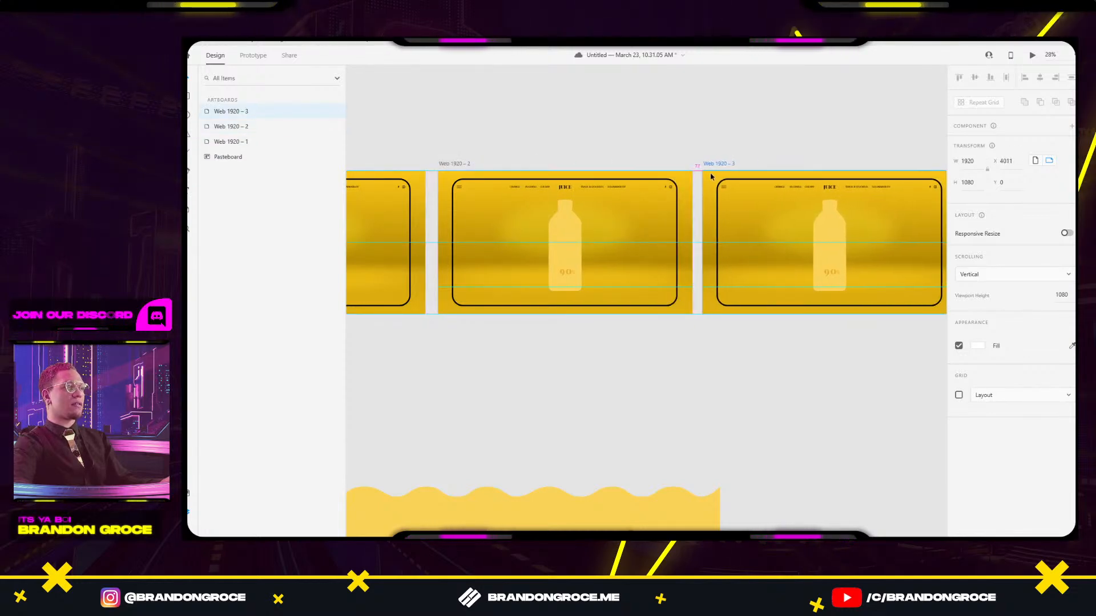
pyautogui.hscroll(3, 697, 171)
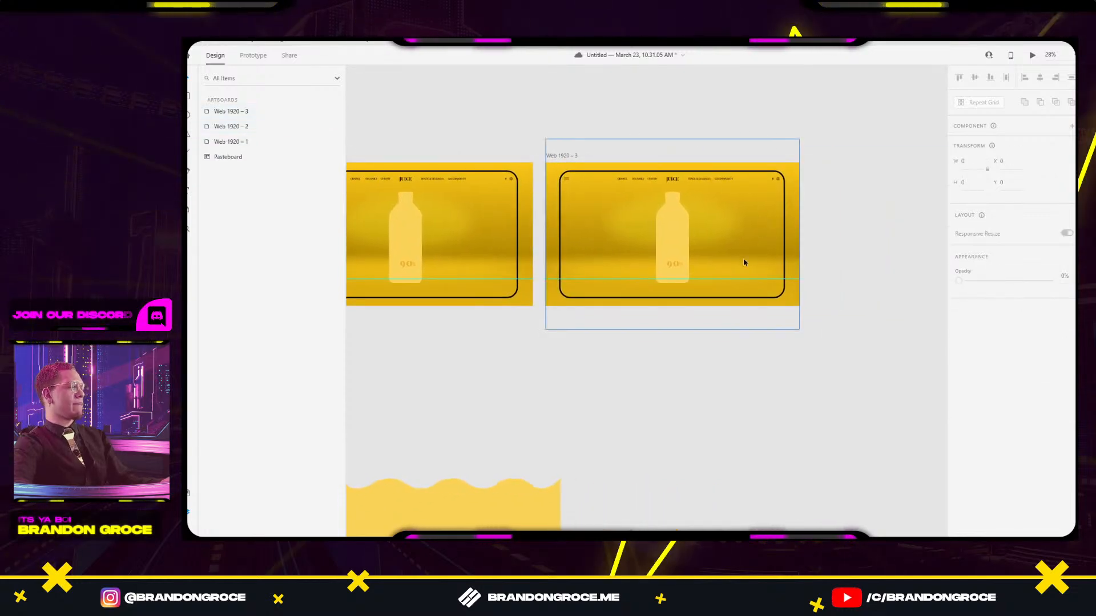
pyautogui.scroll(3, 707, 263)
# Set the copy's 90 digits group, Mask Group 2, to 0% opacity.
pyautogui.click(633, 210)
pyautogui.scroll(2, 739, 176)
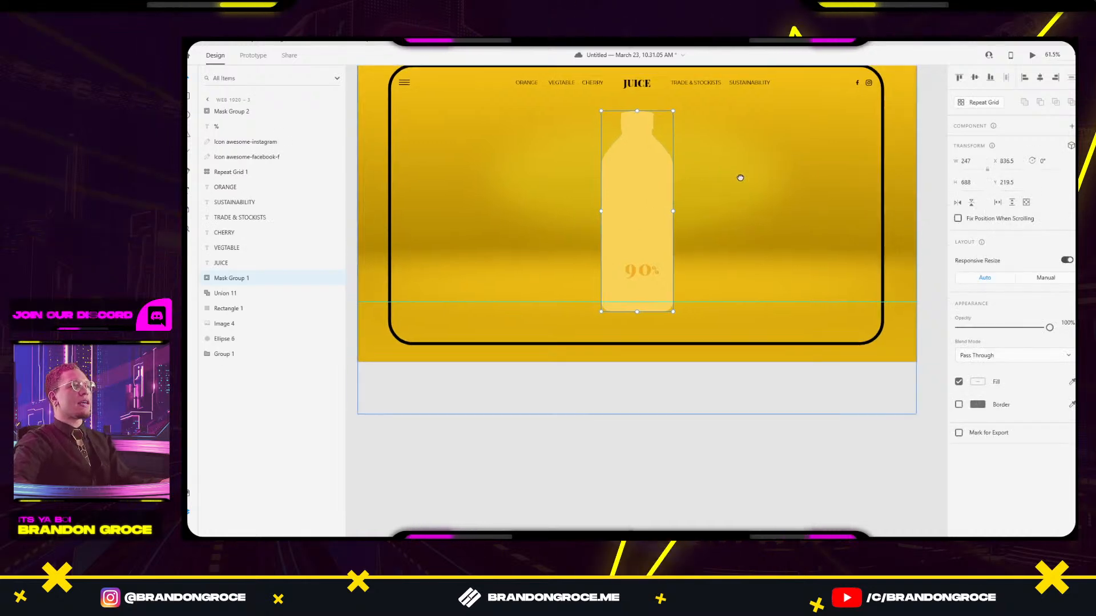
pyautogui.click(723, 434)
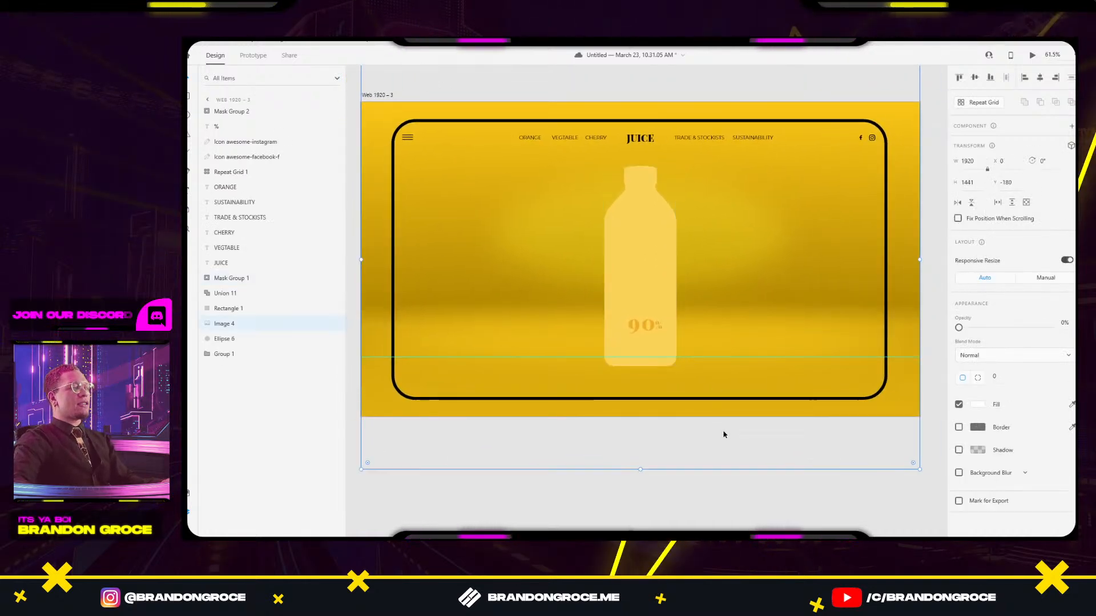
pyautogui.scroll(4, 643, 328)
pyautogui.click(640, 325)
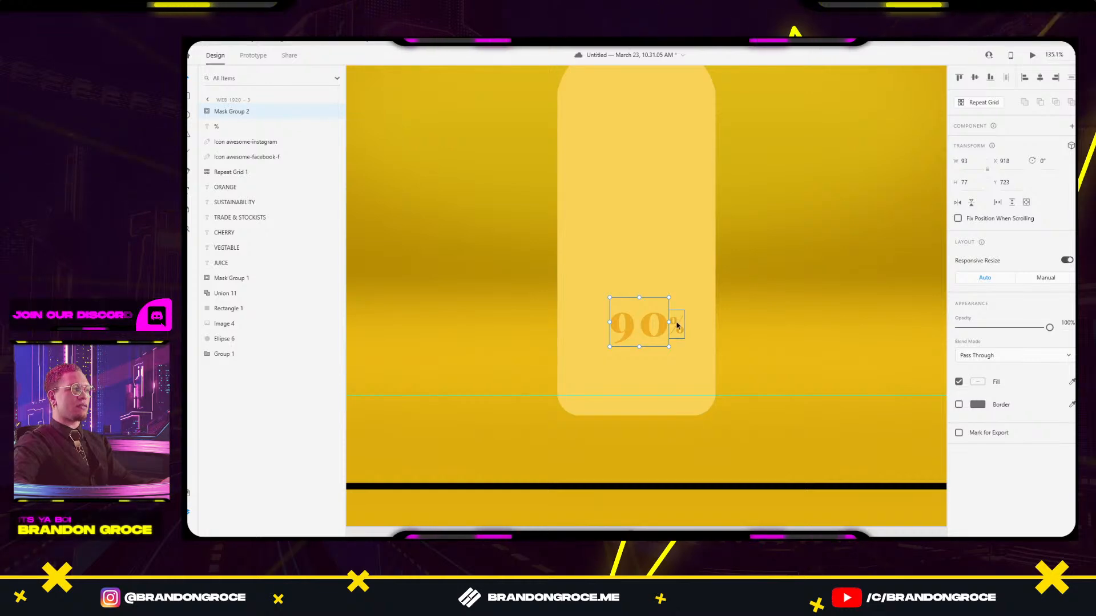
pyautogui.moveTo(685, 298); pyautogui.dragTo(675, 304)
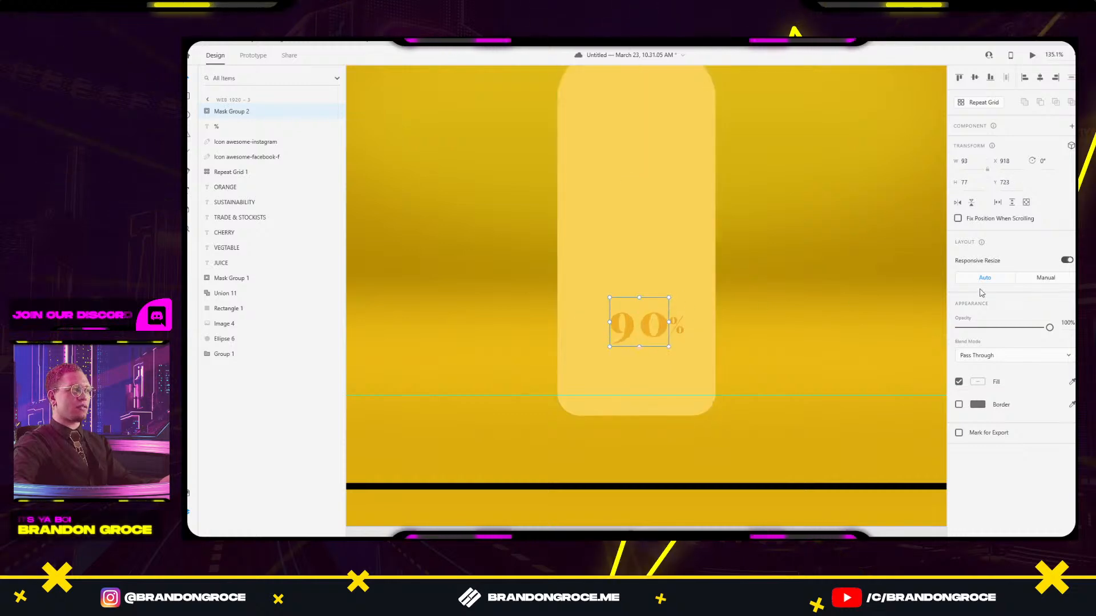
pyautogui.moveTo(1021, 330); pyautogui.dragTo(922, 328)
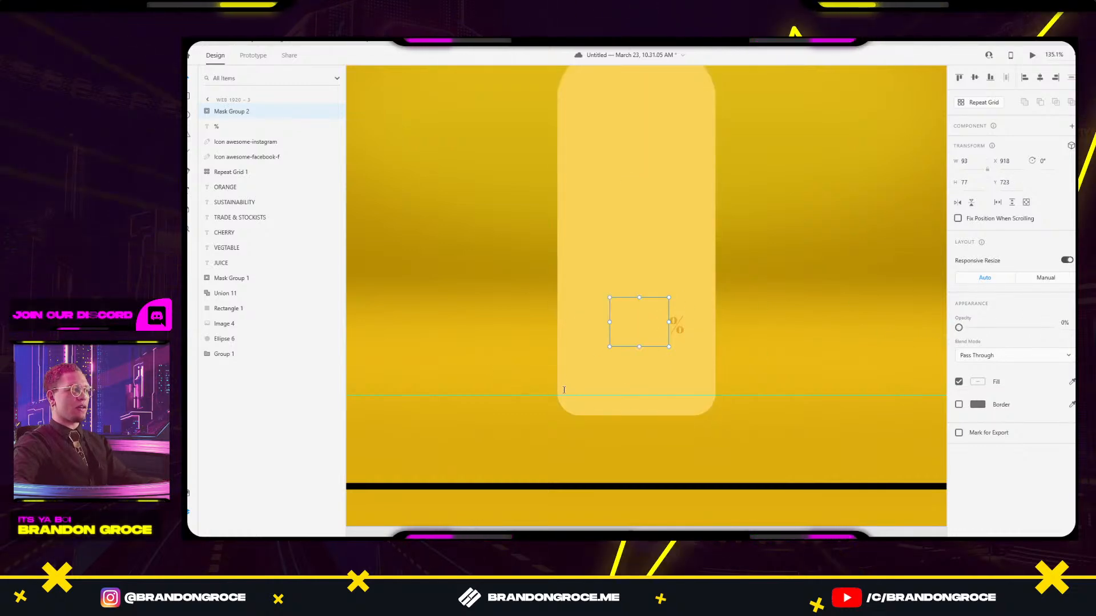
pyautogui.scroll(-5, 516, 403)
pyautogui.moveTo(445, 407); pyautogui.dragTo(877, 245)
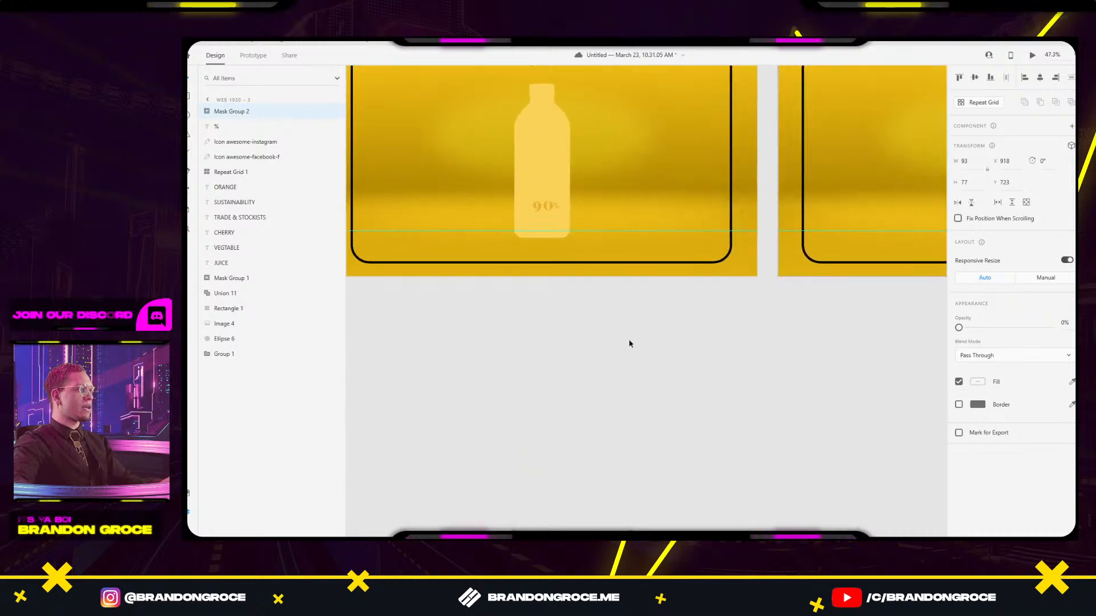
pyautogui.moveTo(825, 291); pyautogui.dragTo(719, 369)
pyautogui.scroll(5, 667, 283)
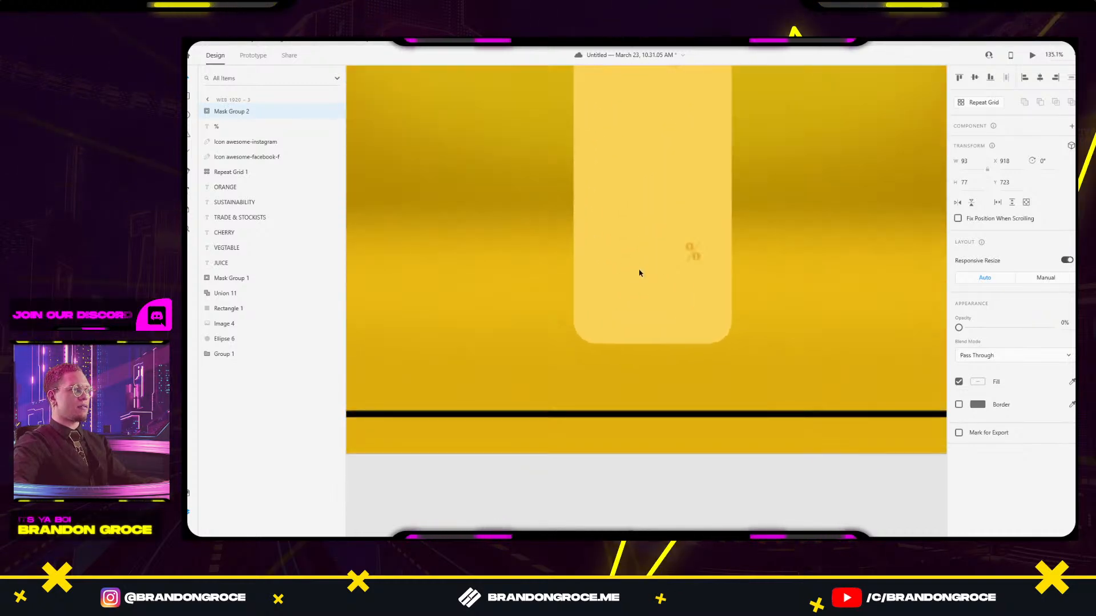
# Add a 100 text on Web 1920 – 3's bottle and move it over the 90.
pyautogui.click(612, 293)
pyautogui.write('100')
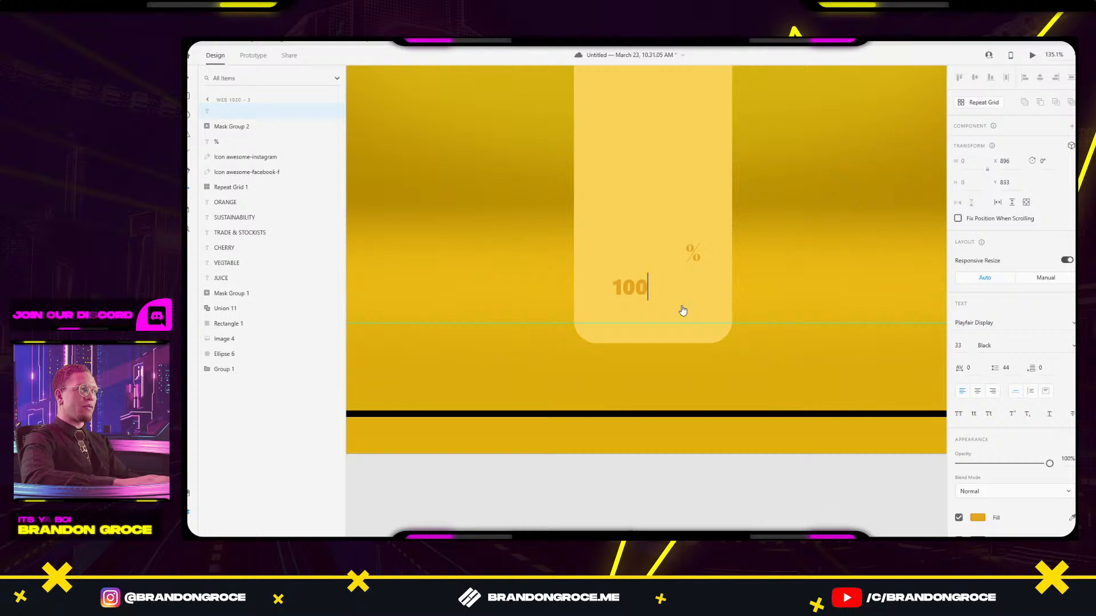
pyautogui.press('Escape')
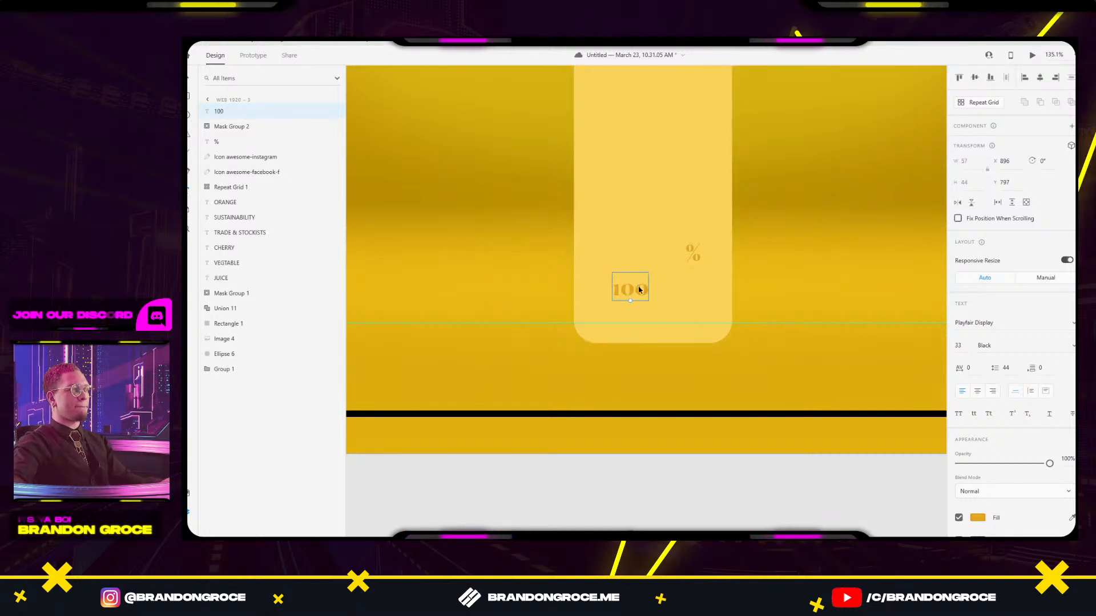
pyautogui.moveTo(667, 253); pyautogui.dragTo(661, 253)
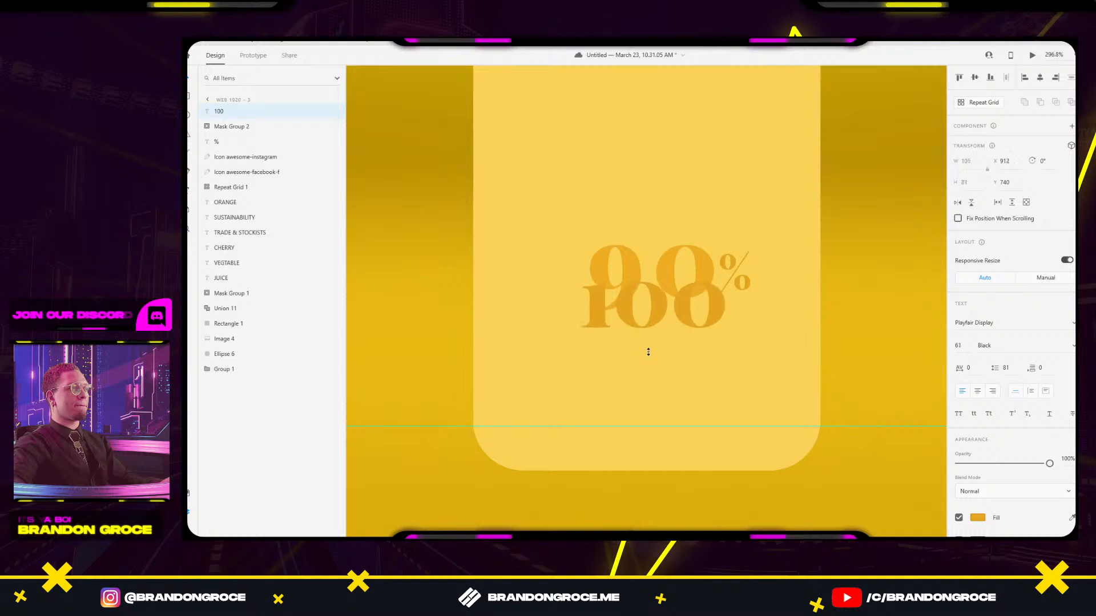
pyautogui.doubleClick(671, 266)
pyautogui.click(670, 266)
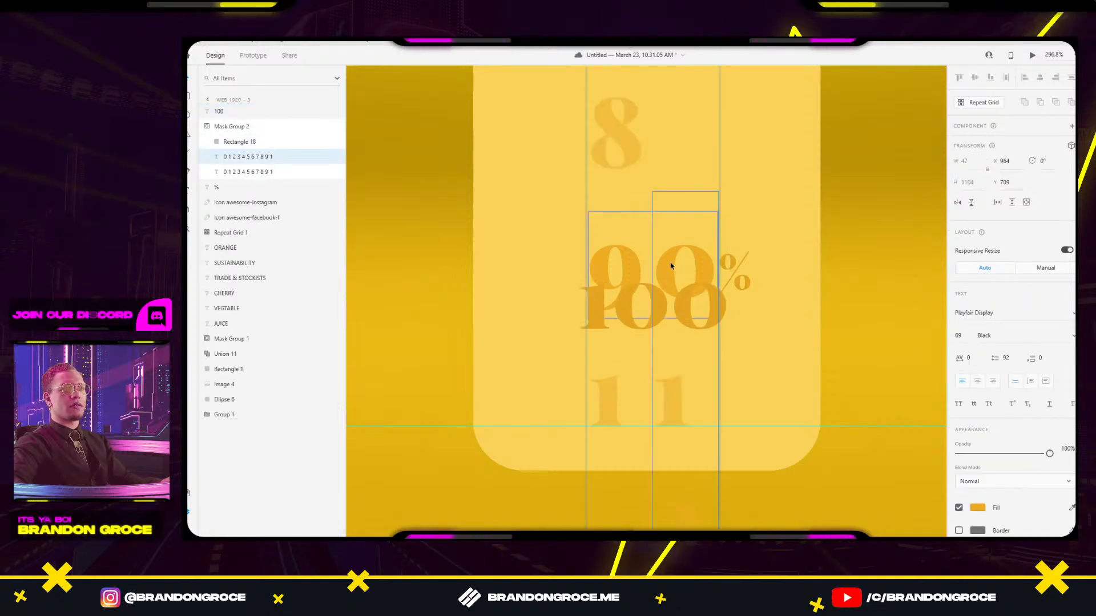
pyautogui.click(506, 308)
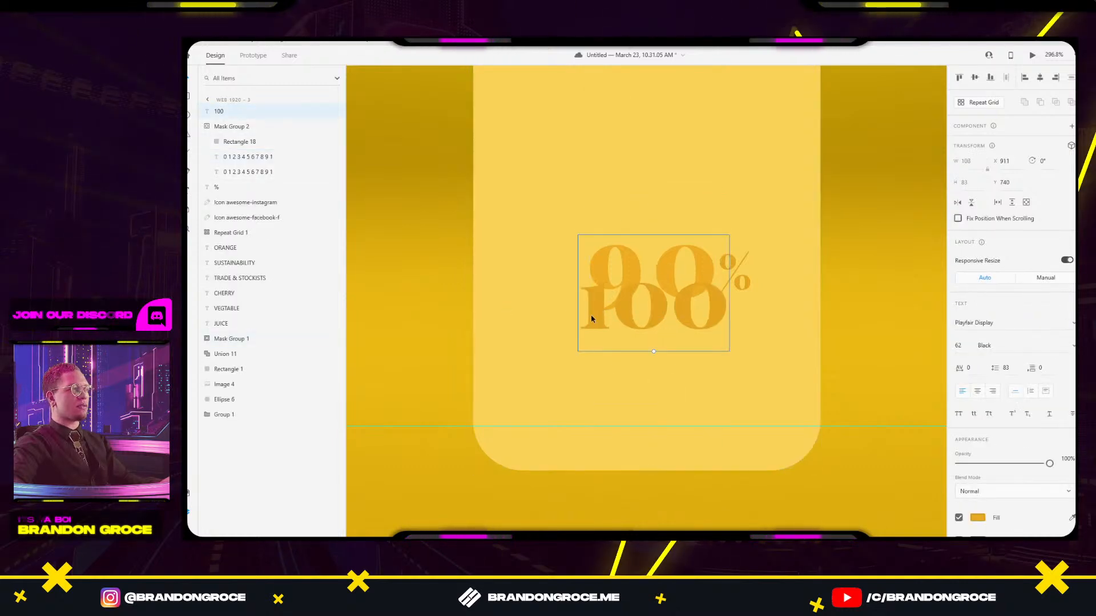
pyautogui.moveTo(594, 318); pyautogui.dragTo(567, 361)
# Set the 100 text's font size to 69 and line it up over the 90% digits.
pyautogui.click(958, 346)
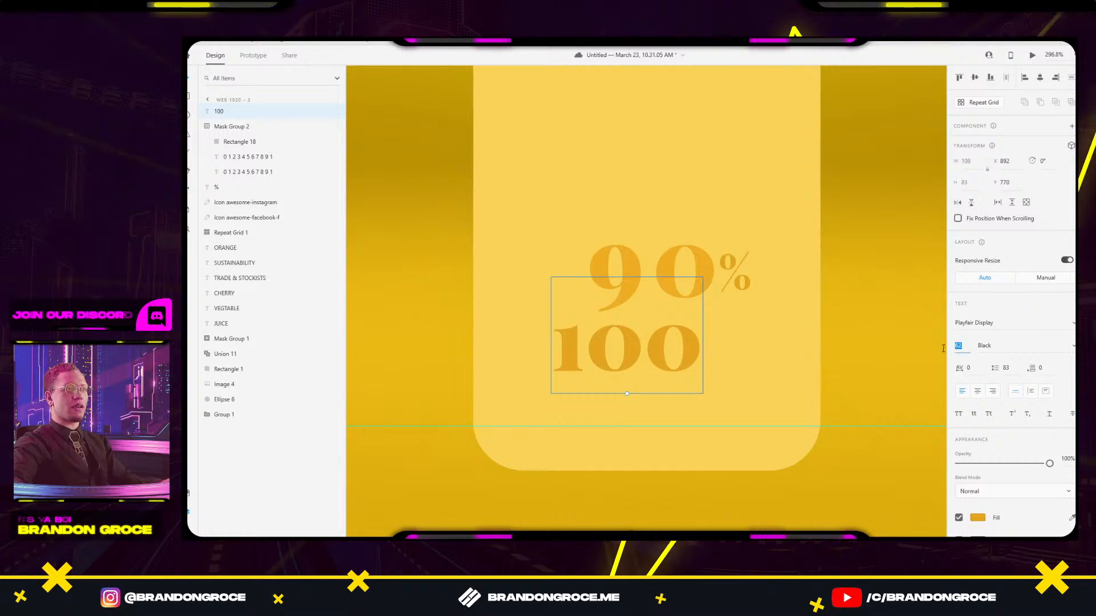
pyautogui.press('Up')
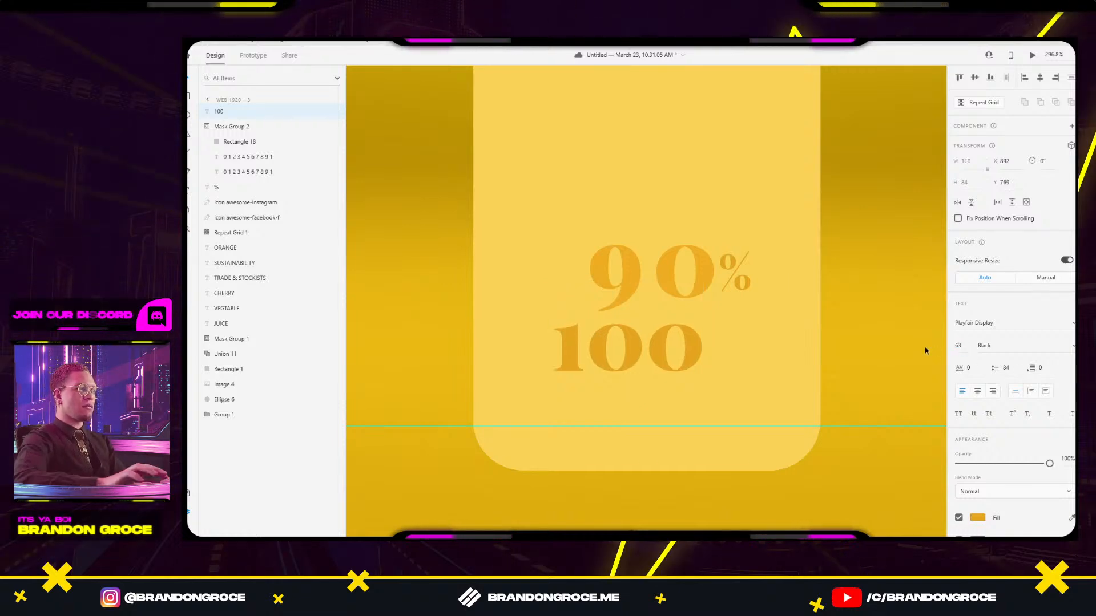
pyautogui.moveTo(692, 345); pyautogui.dragTo(535, 332)
pyautogui.doubleClick(676, 277)
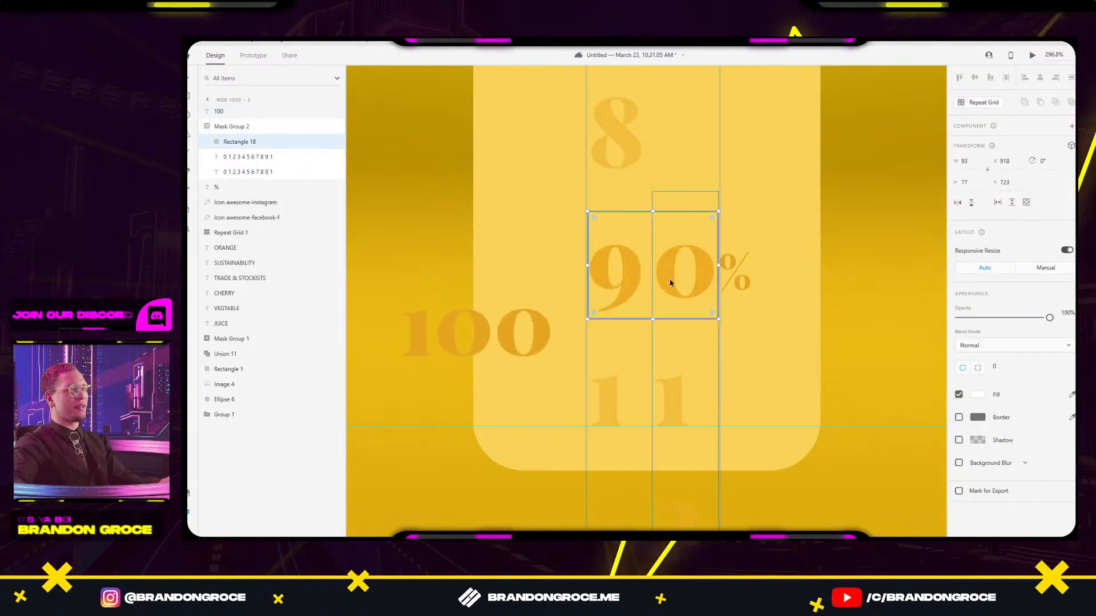
pyautogui.click(481, 337)
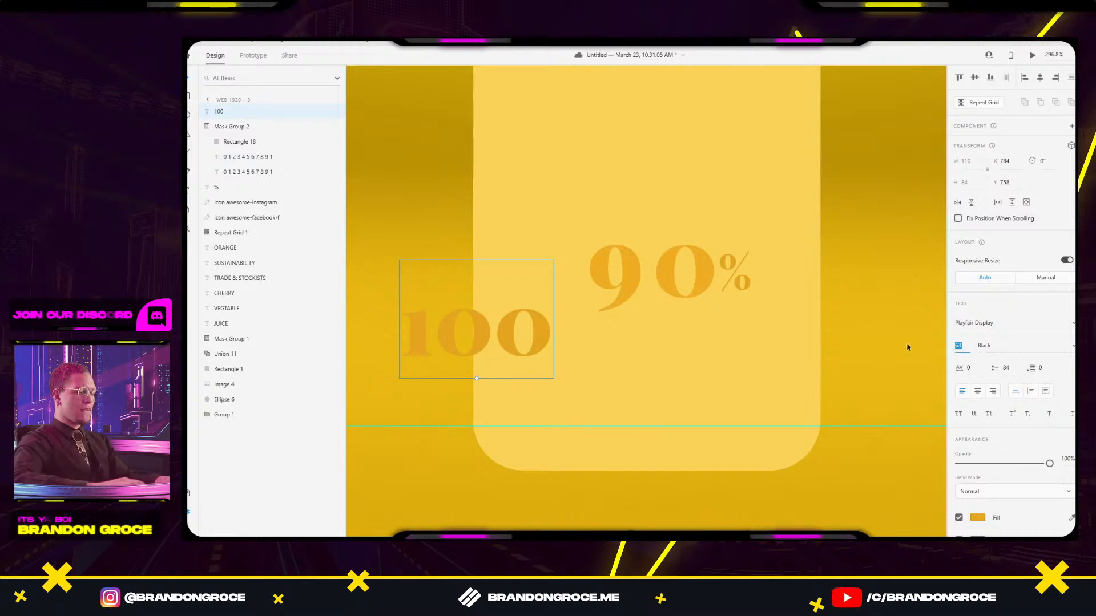
pyautogui.write('69')
pyautogui.press('Return')
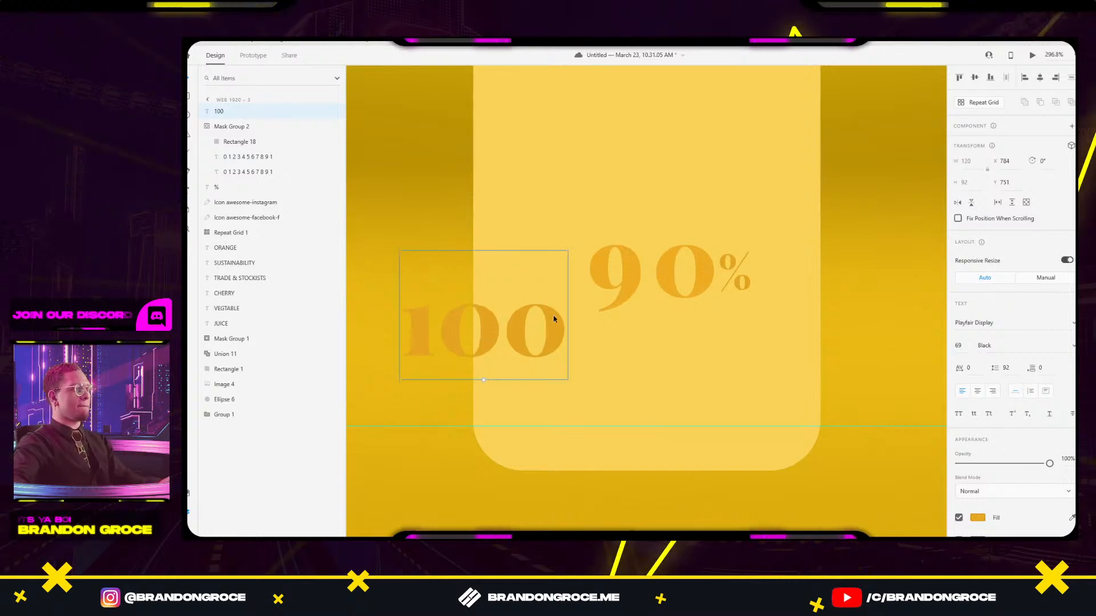
pyautogui.moveTo(554, 318); pyautogui.dragTo(703, 263)
# Paste the 100 text onto the 90% label and fade the stray 1 to 0% opacity.
pyautogui.scroll(5, 703, 263)
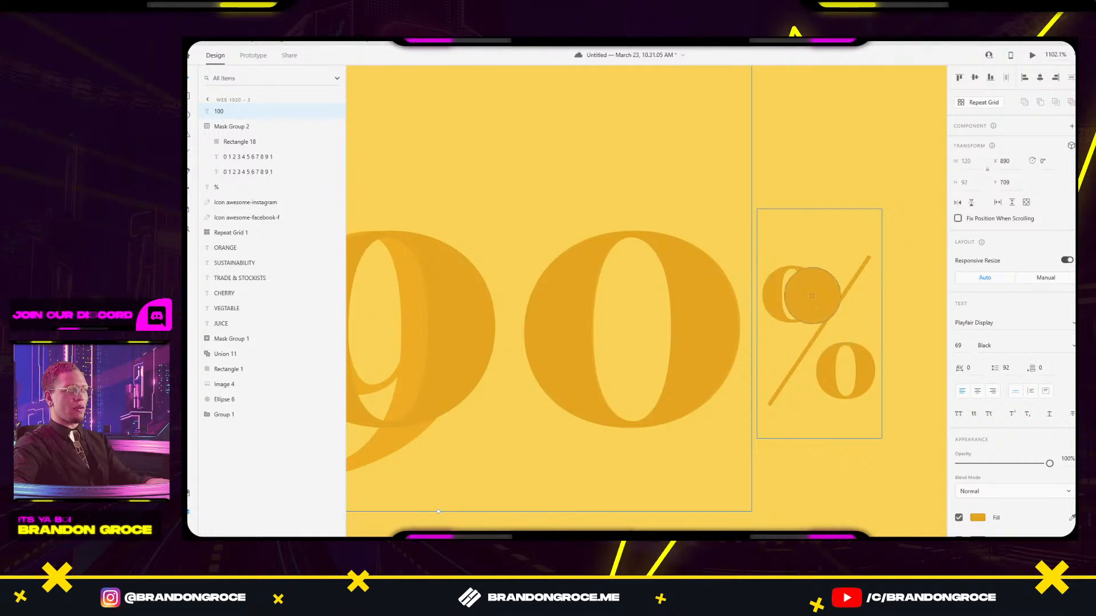
pyautogui.scroll(-3, 726, 177)
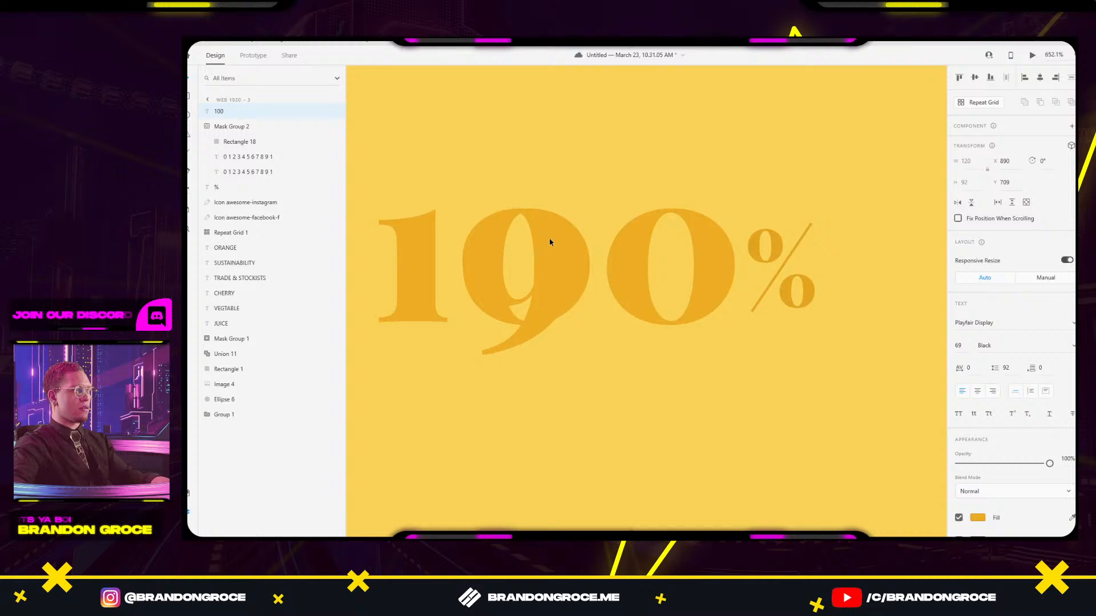
pyautogui.scroll(-4, 593, 170)
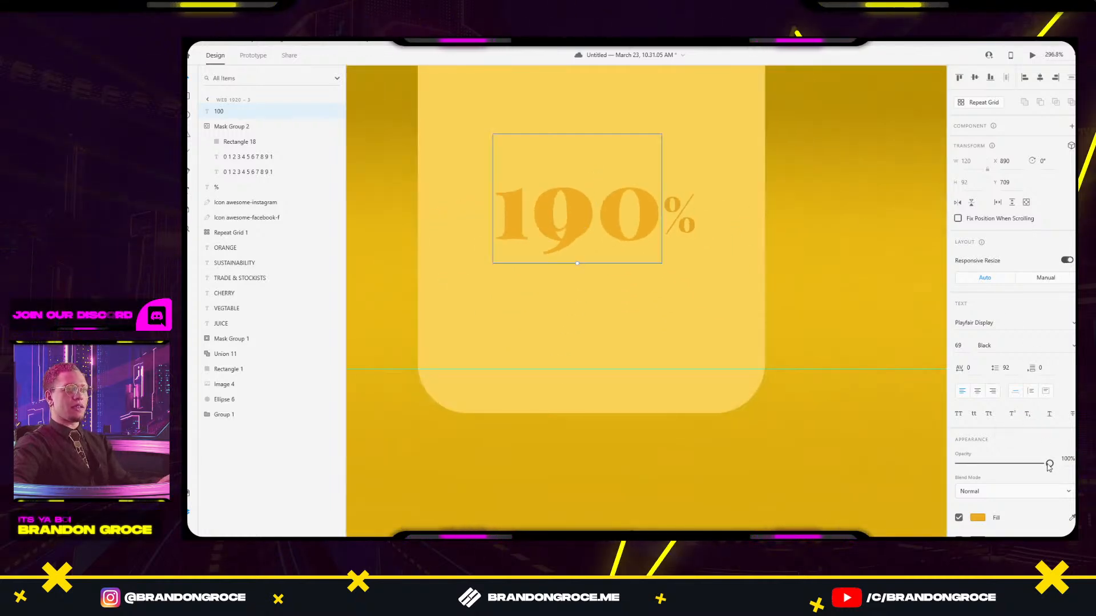
pyautogui.scroll(-10, 624, 225)
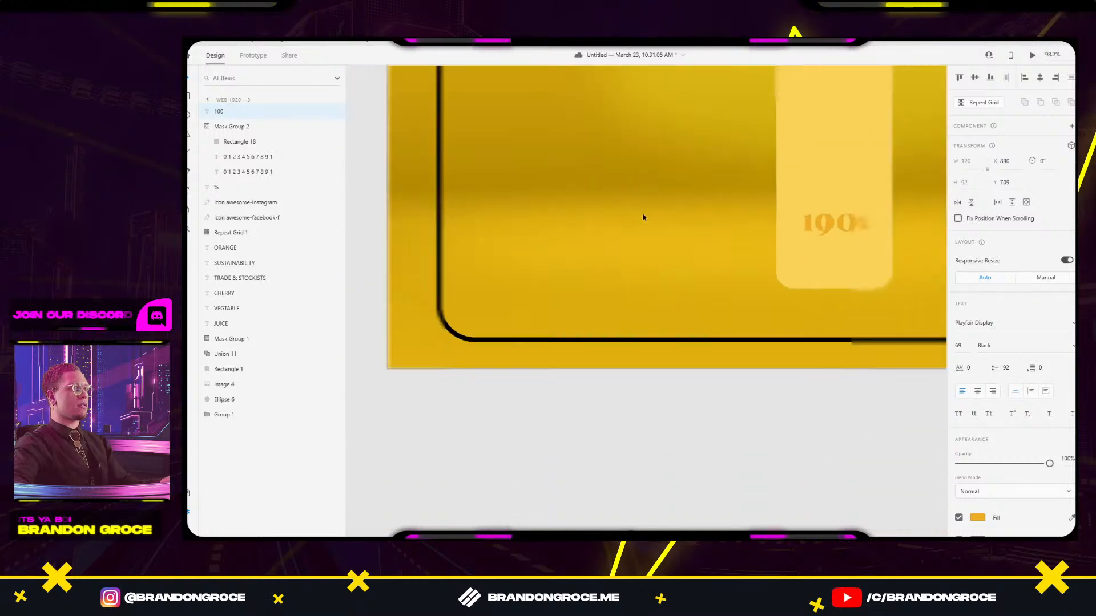
pyautogui.scroll(8, 728, 212)
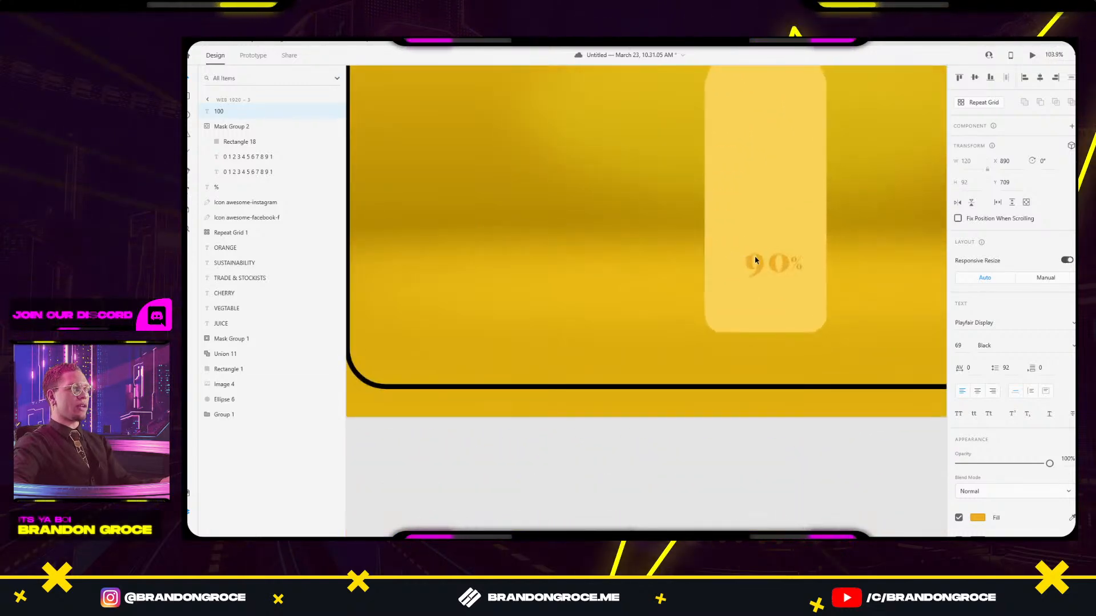
pyautogui.click(768, 269)
pyautogui.hotkey('ctrl', 'v')
pyautogui.scroll(4, 821, 260)
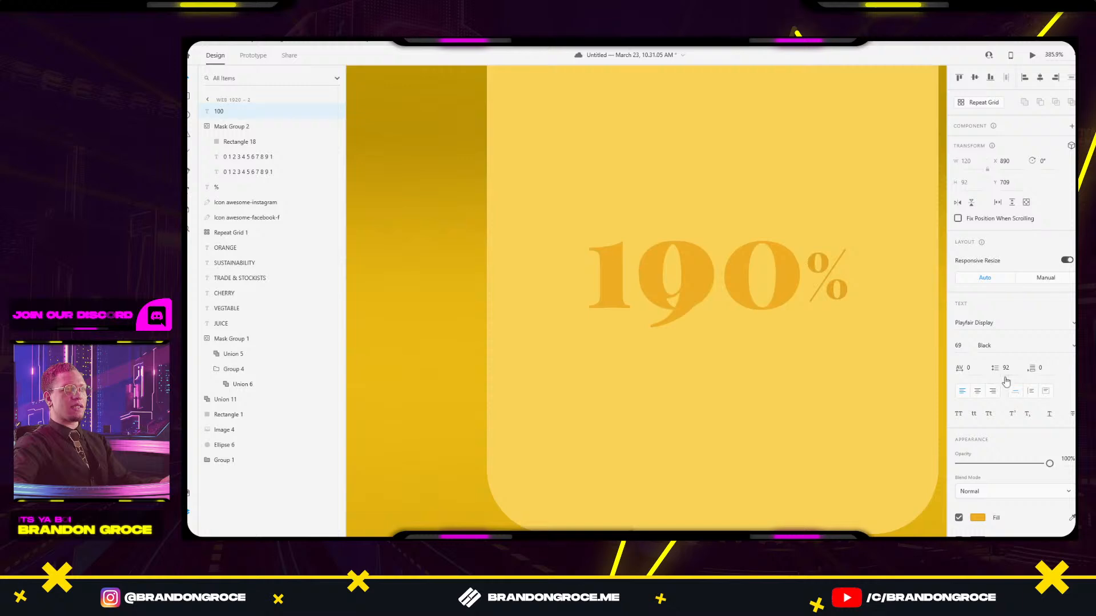
pyautogui.moveTo(1049, 465); pyautogui.dragTo(948, 464)
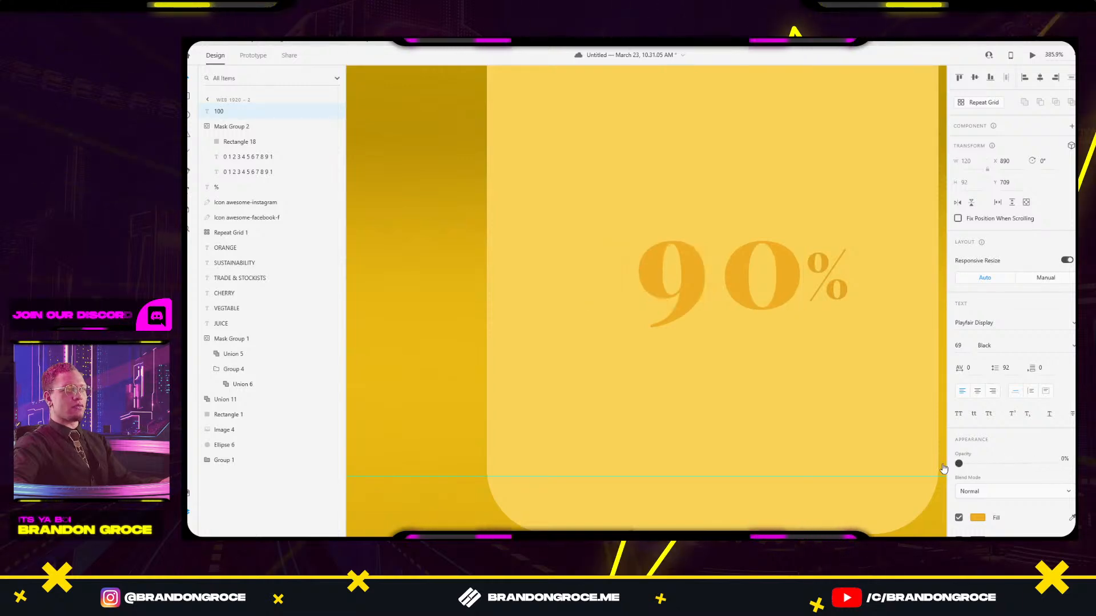
# On Web 1920 – 3, hide the 90 digits at 0% opacity and place 100 beside the %.
pyautogui.scroll(-5, 849, 327)
pyautogui.moveTo(849, 327); pyautogui.dragTo(610, 320)
pyautogui.moveTo(919, 220); pyautogui.dragTo(326, 251)
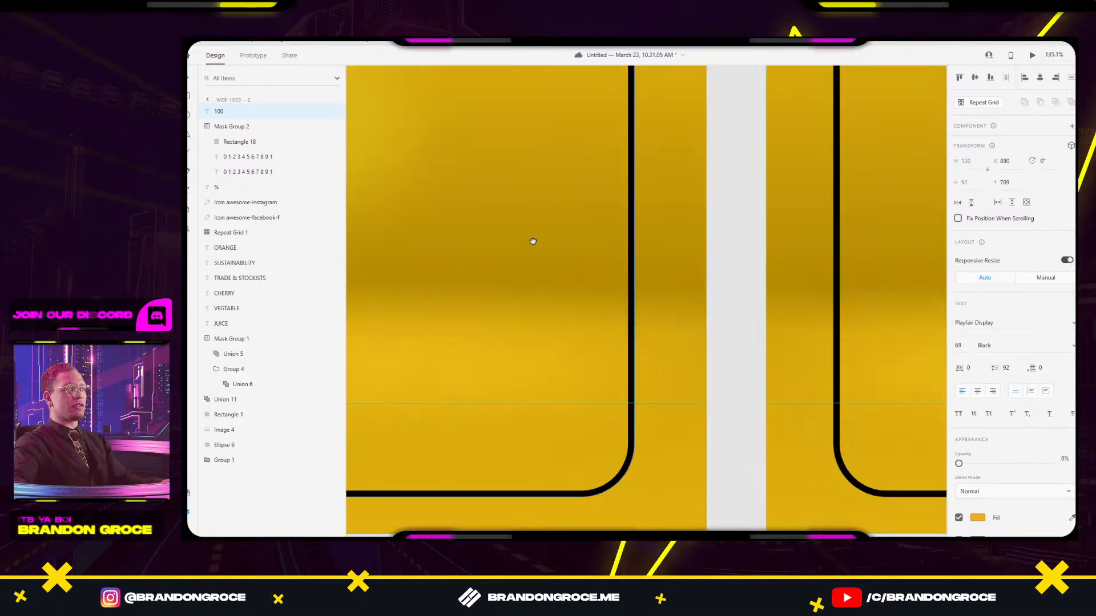
pyautogui.moveTo(934, 284); pyautogui.dragTo(461, 212)
pyautogui.moveTo(930, 243); pyautogui.dragTo(569, 233)
pyautogui.scroll(4, 586, 261)
pyautogui.click(581, 308)
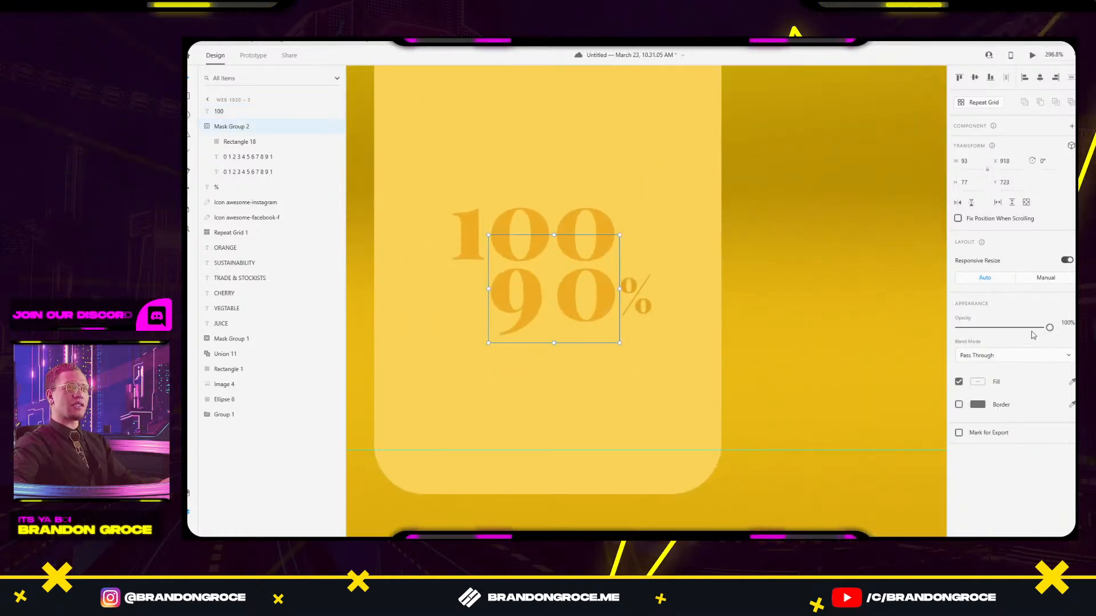
pyautogui.moveTo(1050, 328); pyautogui.dragTo(956, 328)
pyautogui.moveTo(603, 224); pyautogui.dragTo(597, 282)
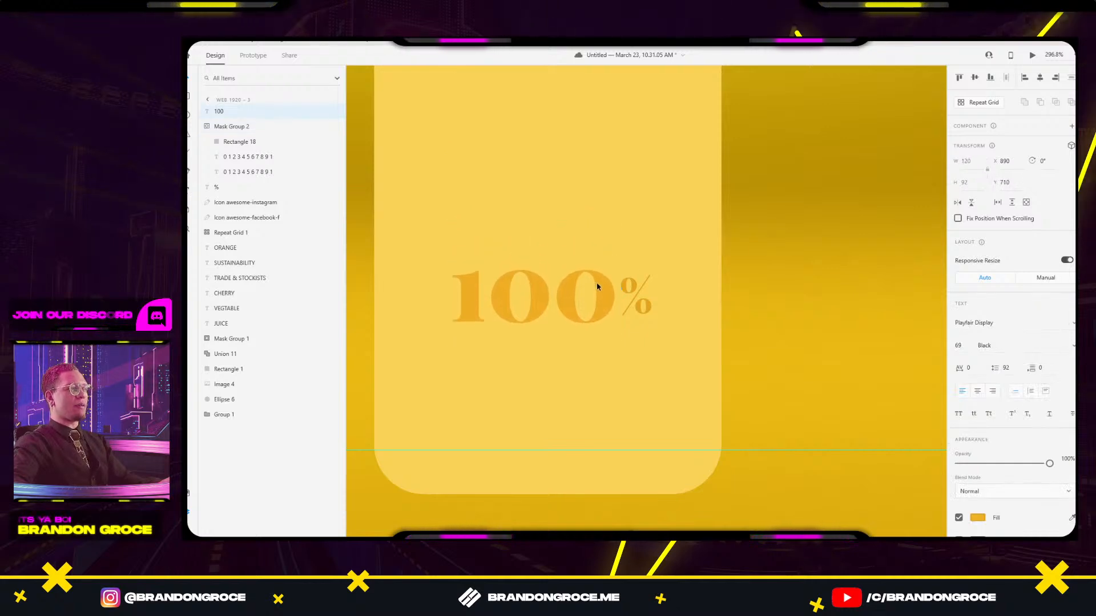
pyautogui.click(826, 260)
pyautogui.scroll(-5, 819, 245)
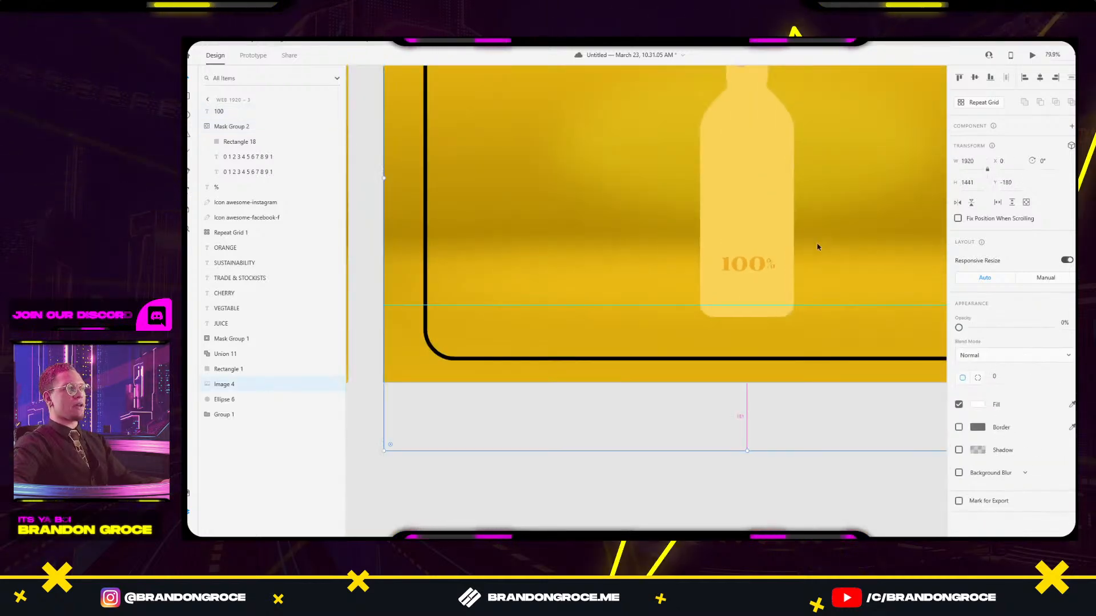
pyautogui.scroll(4, 819, 247)
pyautogui.scroll(-8, 791, 216)
pyautogui.moveTo(782, 163); pyautogui.dragTo(925, 158)
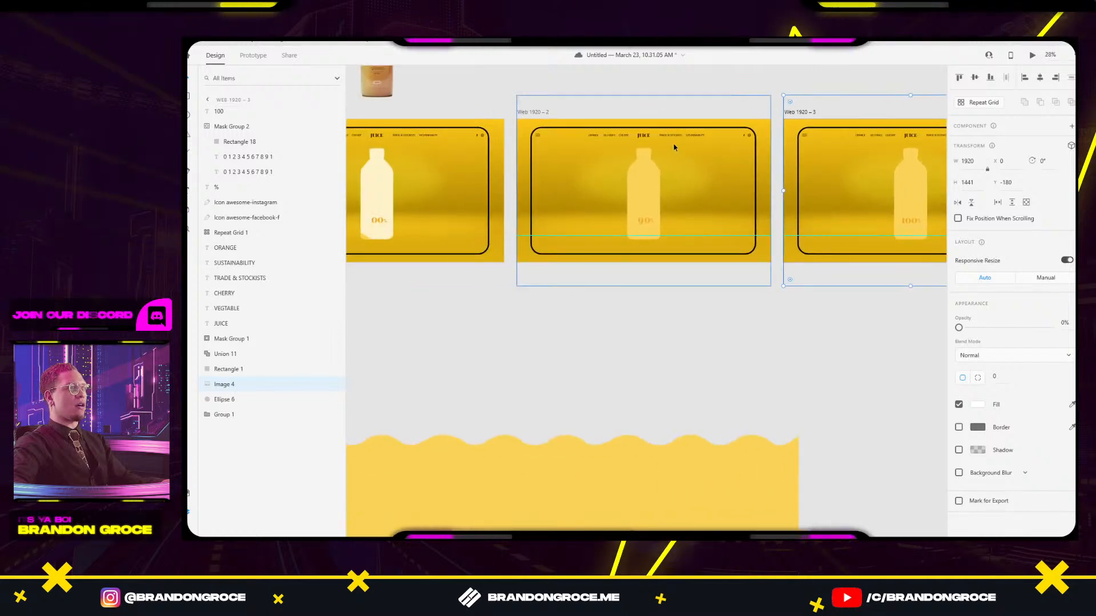
pyautogui.moveTo(674, 147); pyautogui.dragTo(710, 160)
pyautogui.scroll(-2, 679, 203)
pyautogui.hscroll(4, 653, 315)
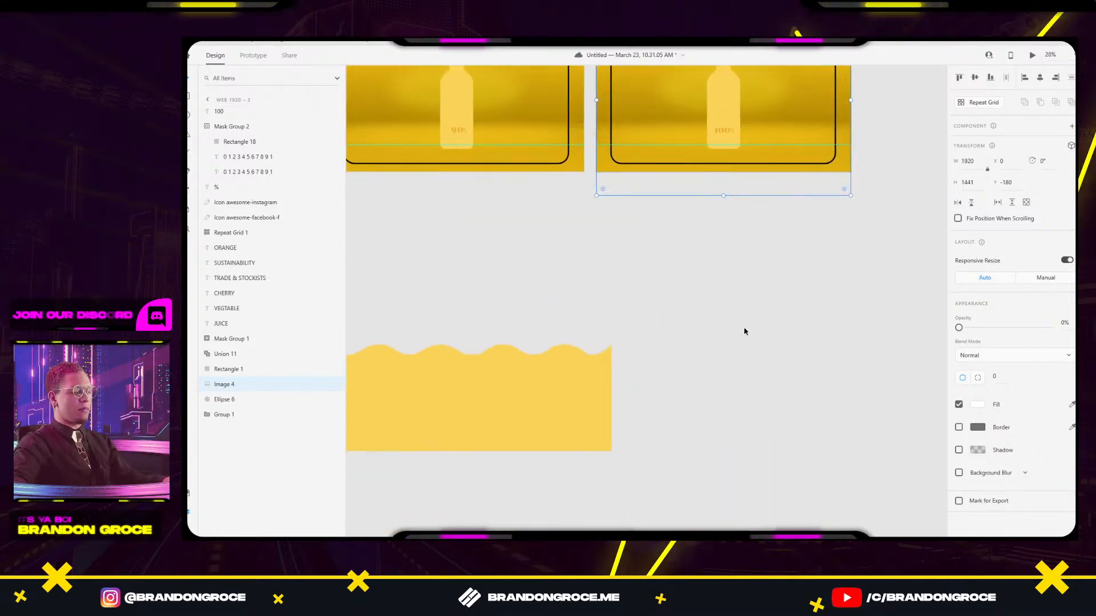
# Draw two new blank artboards, Artboard – 1 and Artboard – 2.
pyautogui.press('a')
pyautogui.moveTo(694, 278); pyautogui.dragTo(831, 416)
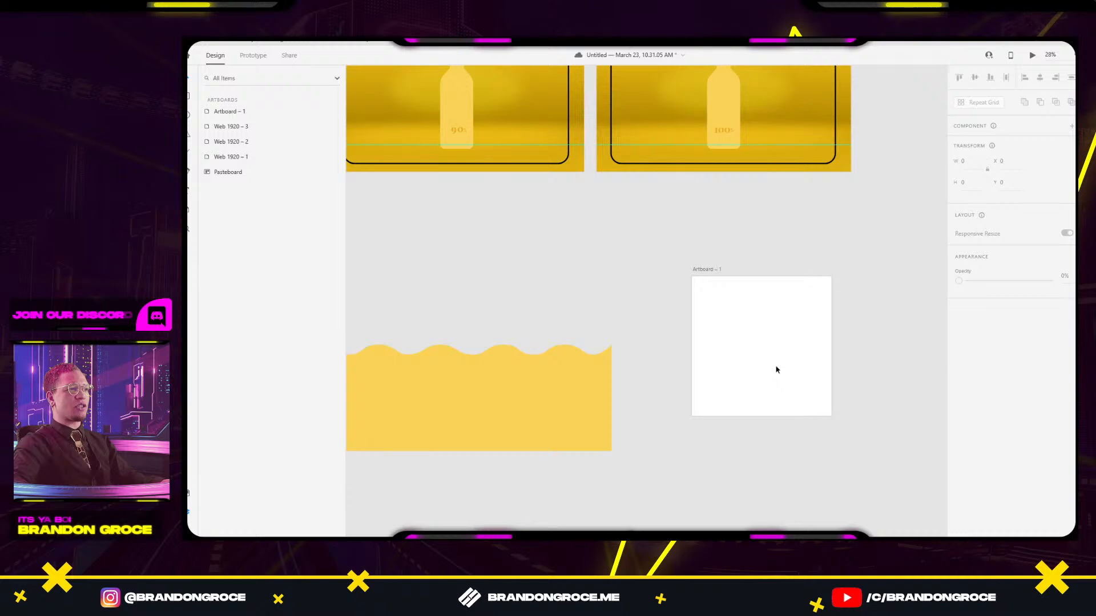
pyautogui.moveTo(710, 274); pyautogui.dragTo(873, 277)
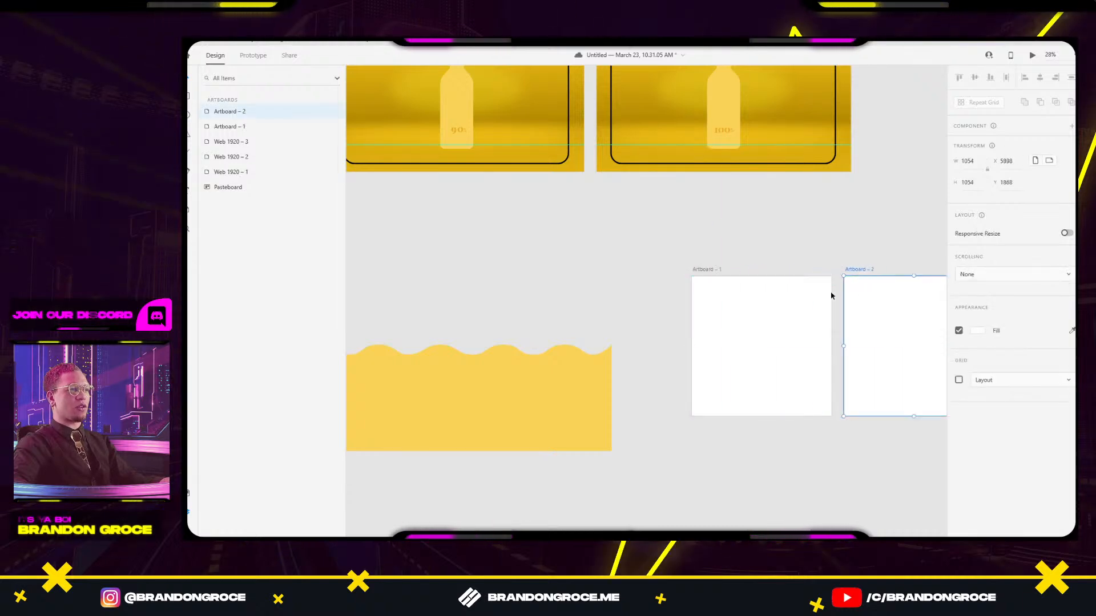
# Draw a red circle on Artboard – 1 and Alt-drag a copy to Artboard – 2's lower right.
pyautogui.moveTo(702, 288); pyautogui.dragTo(752, 338)
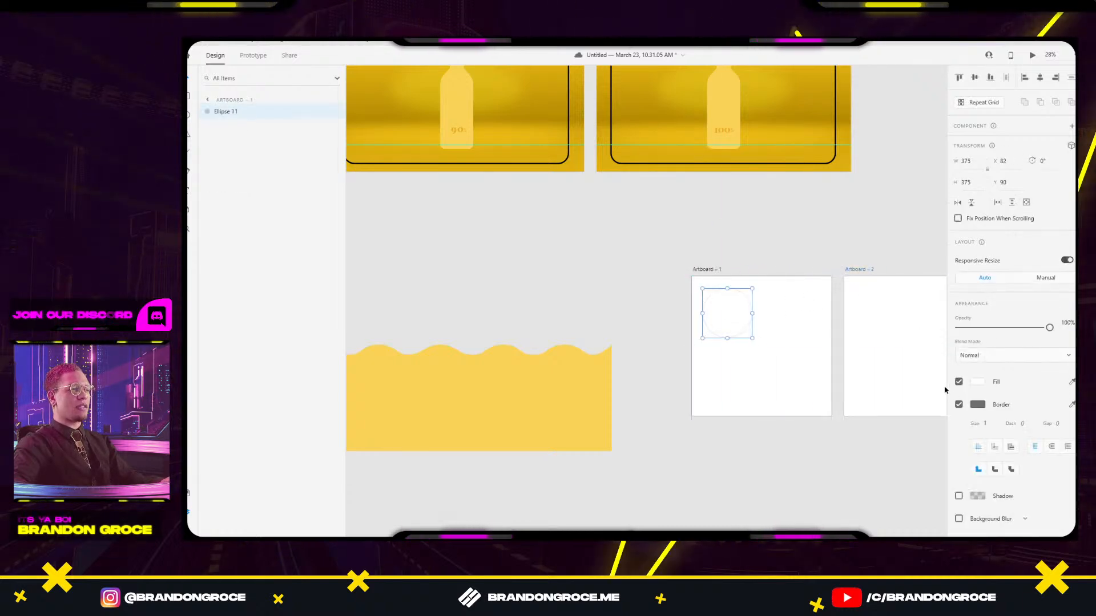
pyautogui.click(977, 387)
pyautogui.click(902, 317)
pyautogui.click(882, 252)
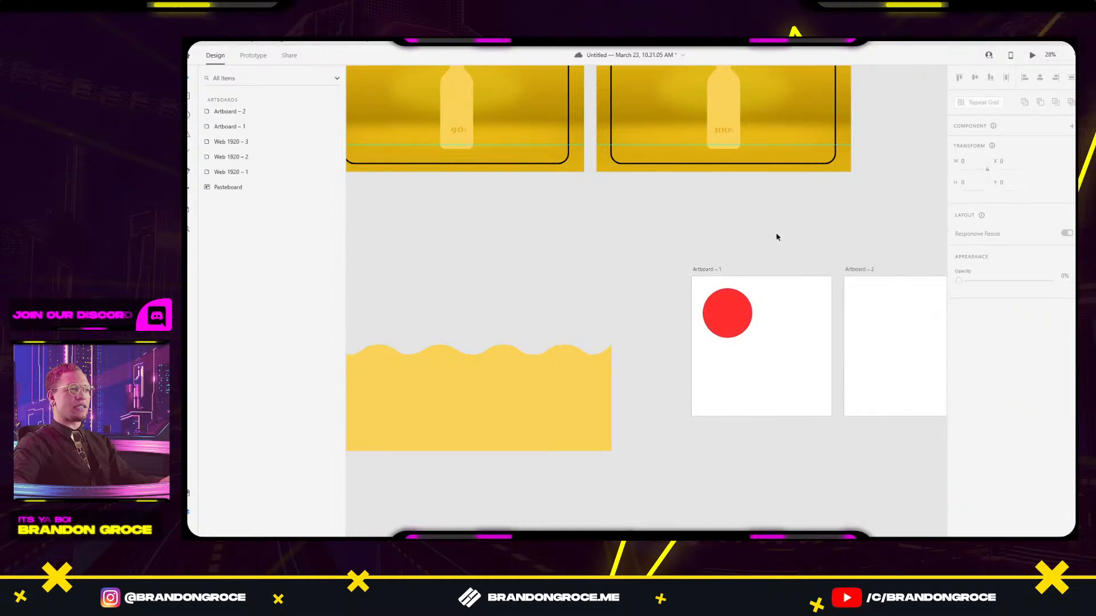
pyautogui.click(730, 323)
pyautogui.moveTo(730, 323); pyautogui.dragTo(826, 352)
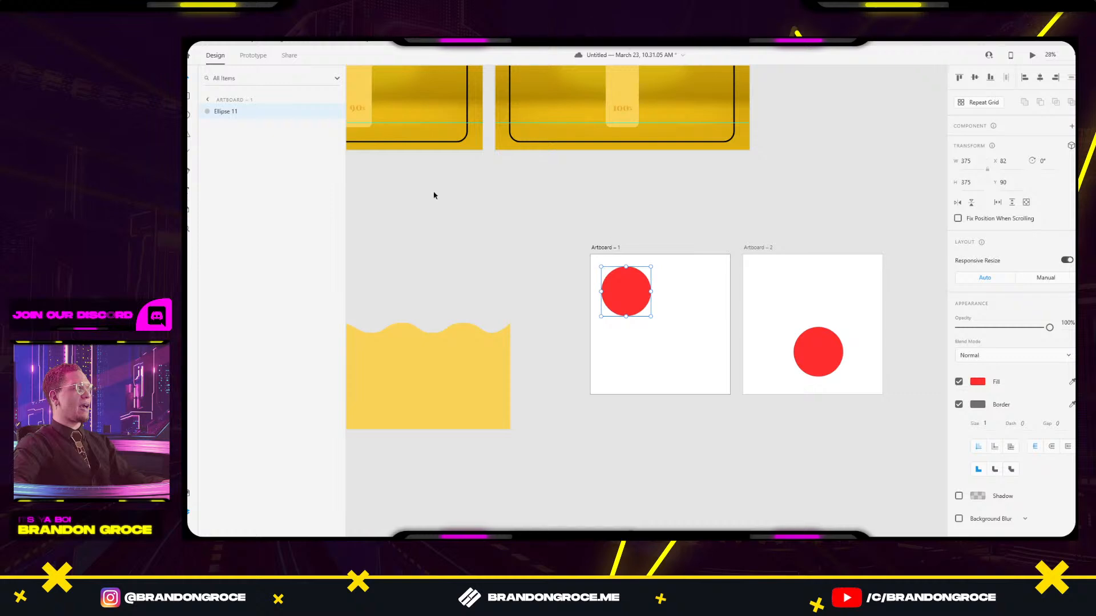
# Name the copied circle Ellipse 11, select Artboard – 1, and enter Prototype mode.
pyautogui.click(822, 357)
pyautogui.doubleClick(237, 114)
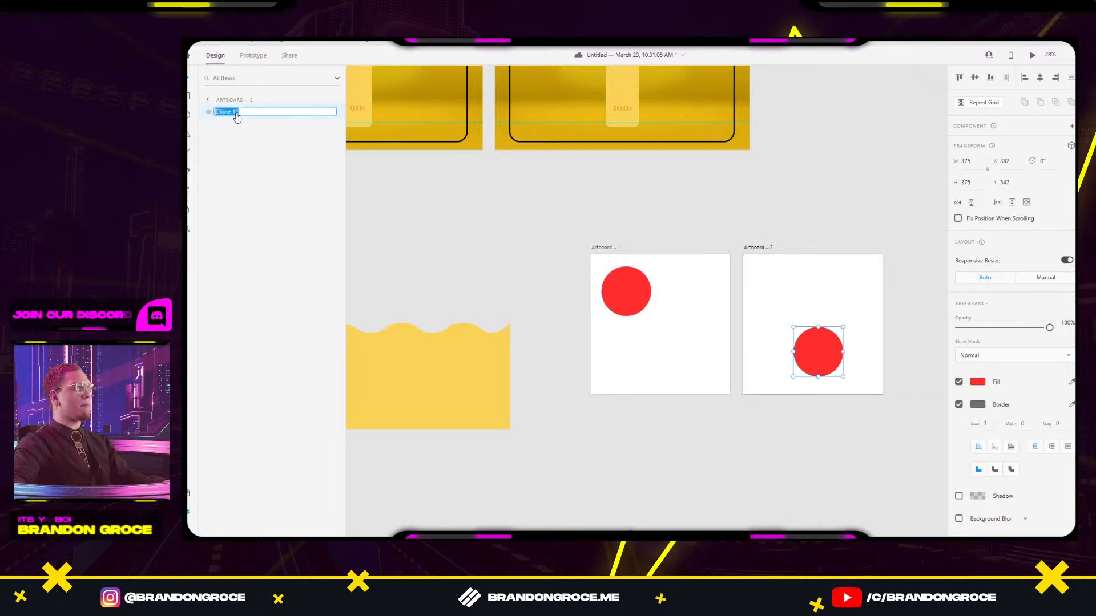
pyautogui.press('Return')
pyautogui.click(514, 240)
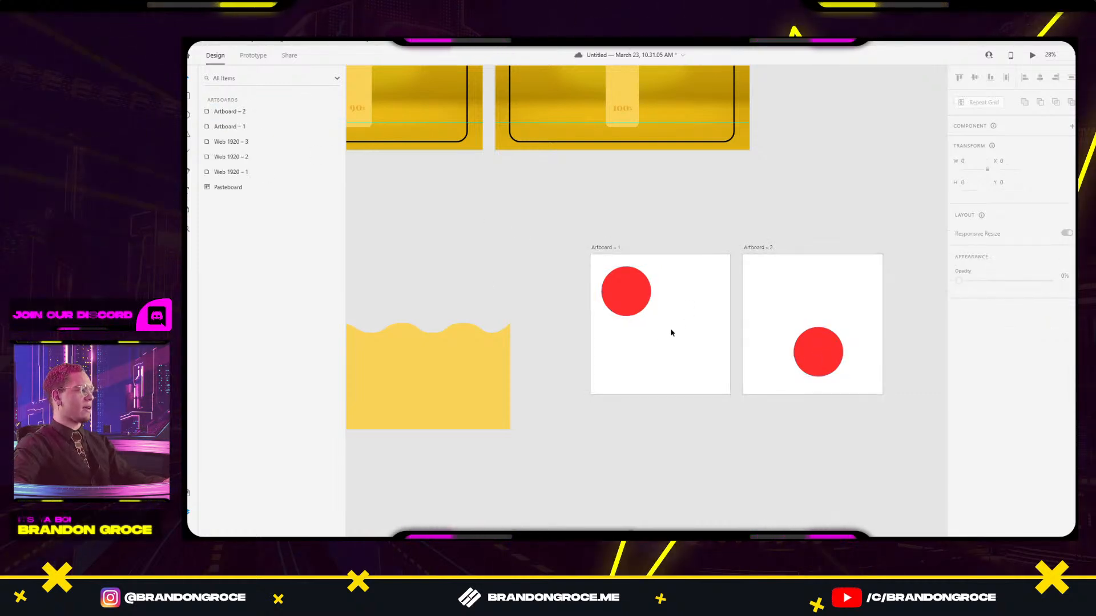
pyautogui.click(625, 307)
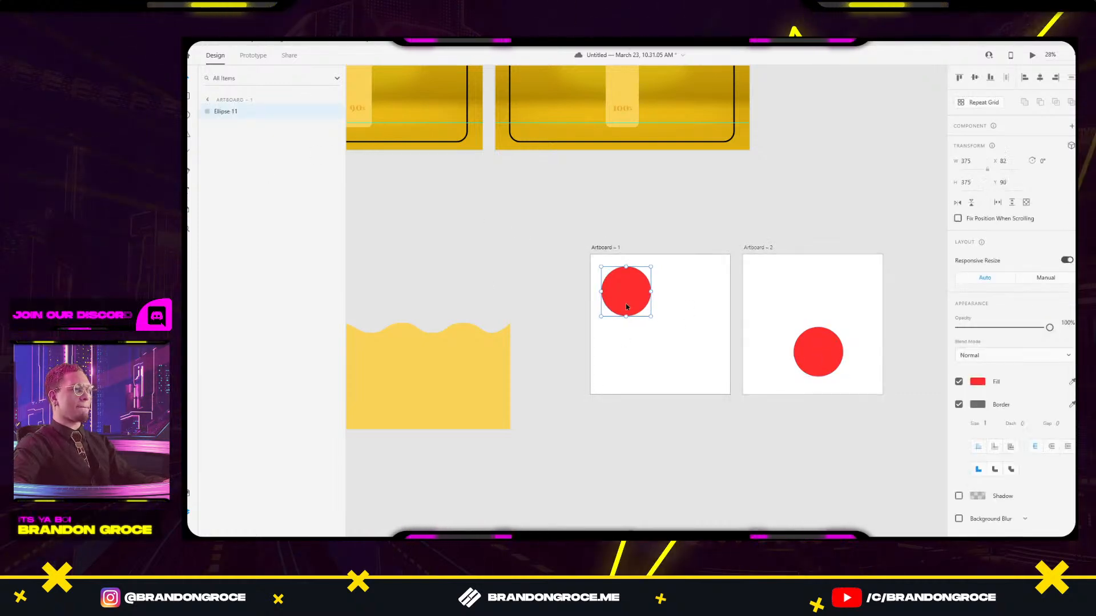
pyautogui.click(618, 249)
pyautogui.click(256, 55)
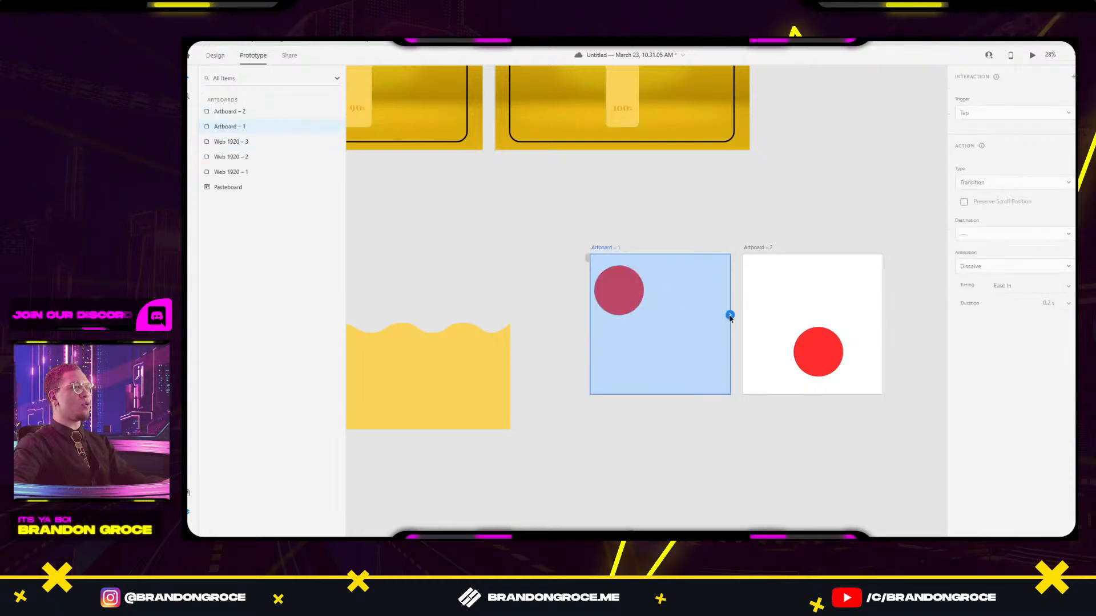
# Wire Artboard – 1's circle to Artboard – 2 with a 5 s Auto-Animate, Snap easing transition.
pyautogui.click(626, 299)
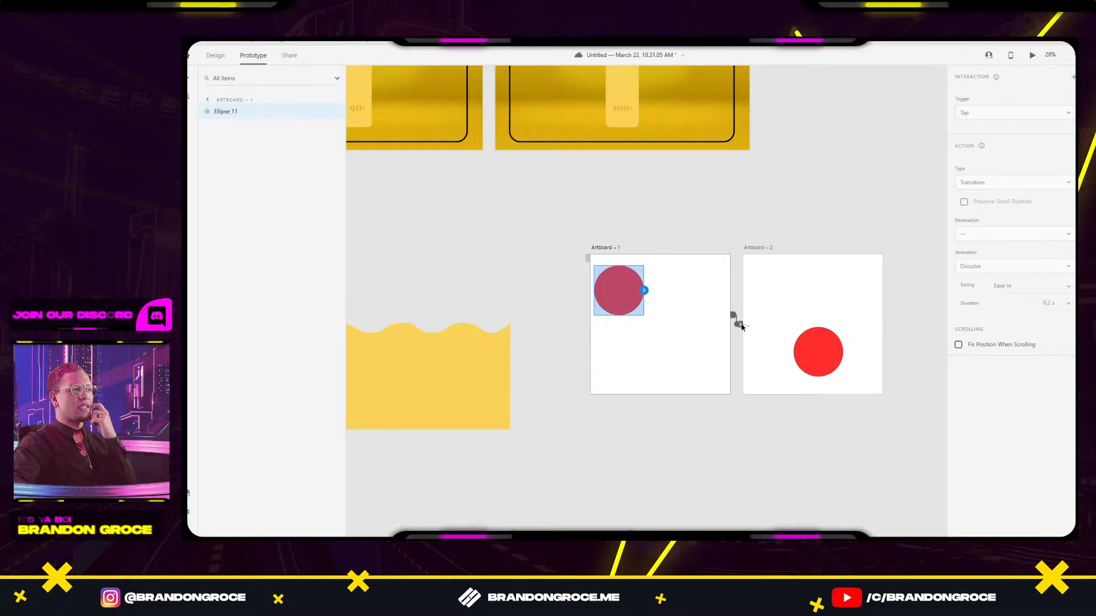
pyautogui.moveTo(740, 325); pyautogui.dragTo(734, 294)
pyautogui.click(623, 290)
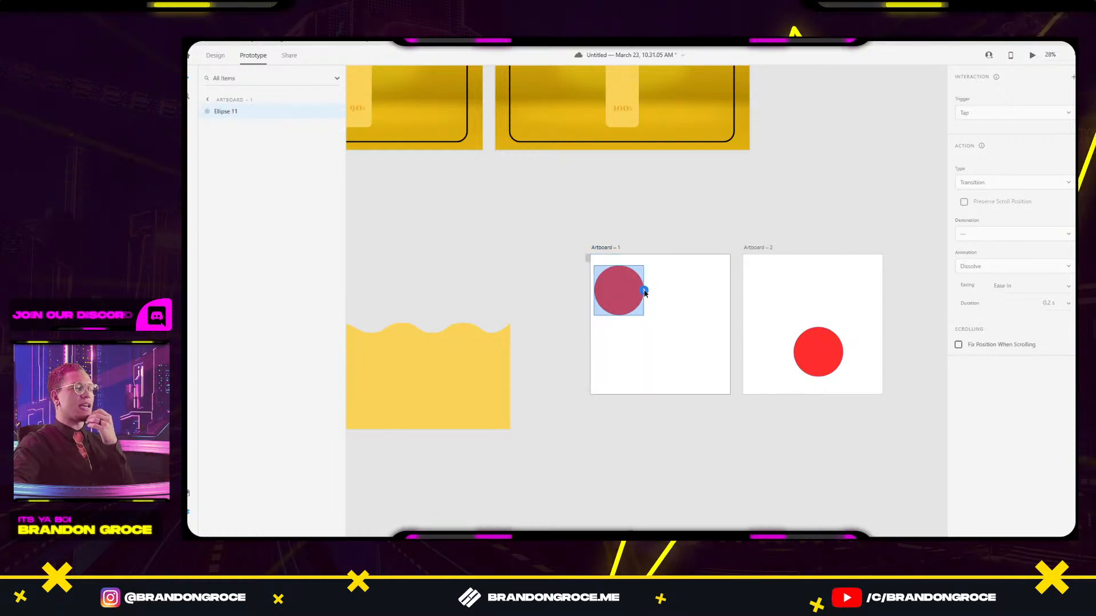
pyautogui.moveTo(827, 347); pyautogui.dragTo(830, 344)
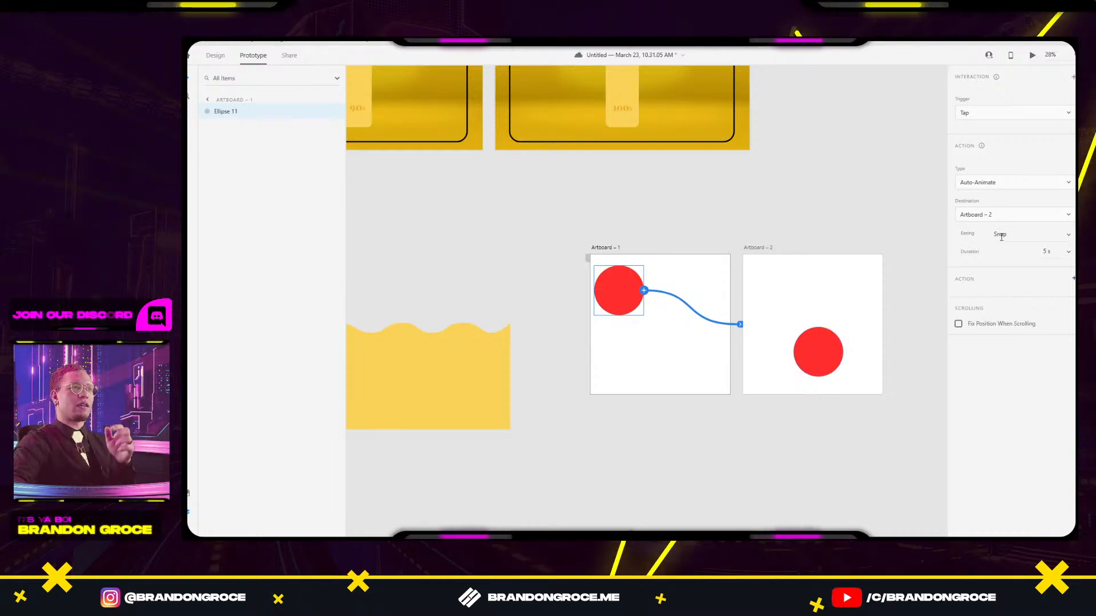
pyautogui.click(998, 184)
pyautogui.click(995, 183)
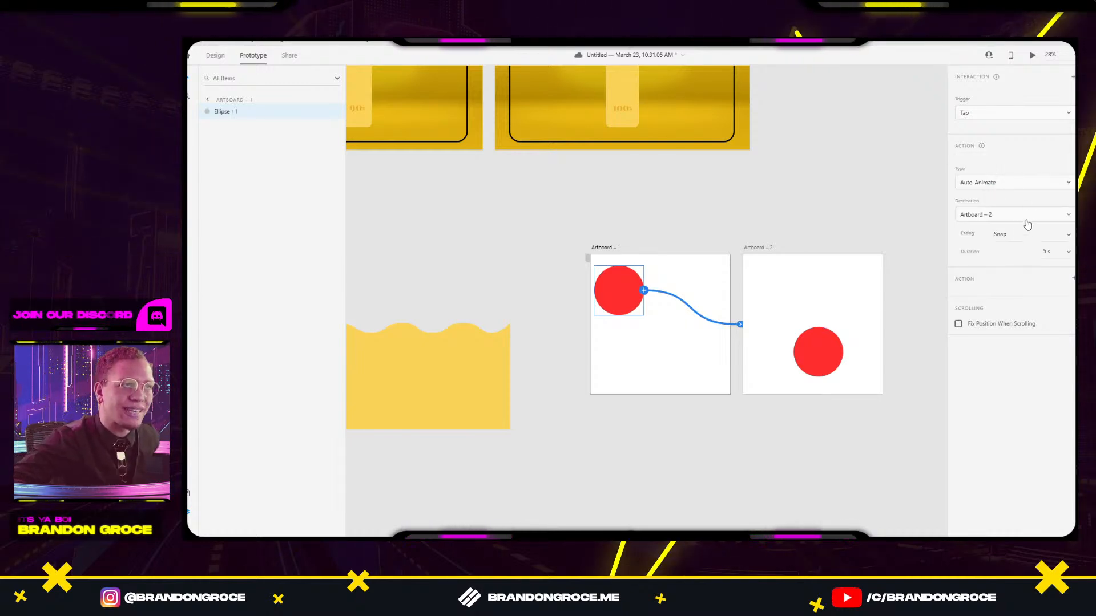
pyautogui.click(1065, 236)
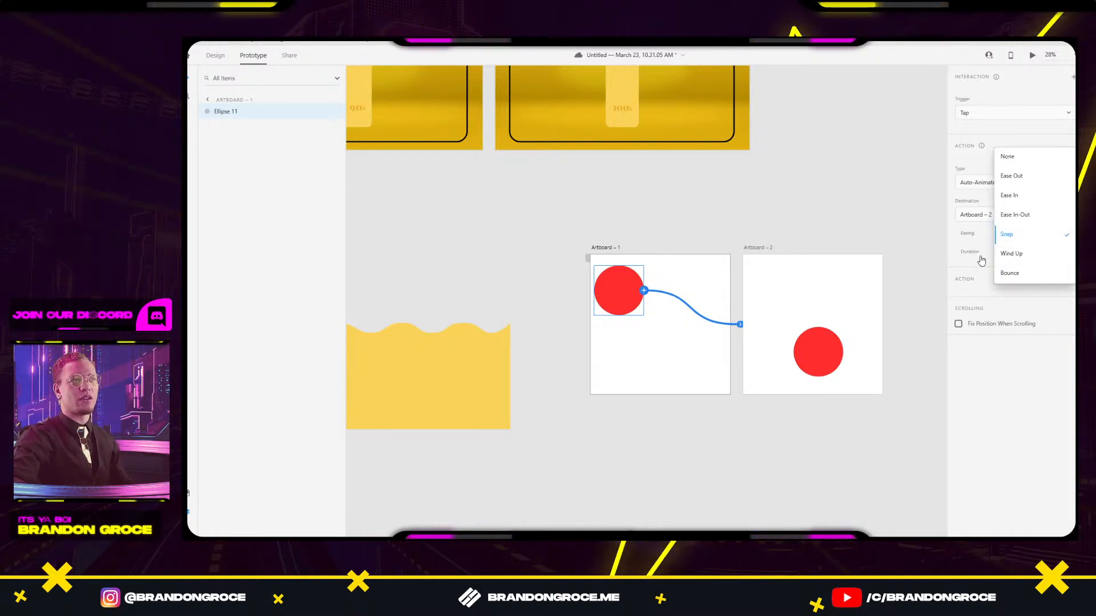
pyautogui.click(1006, 234)
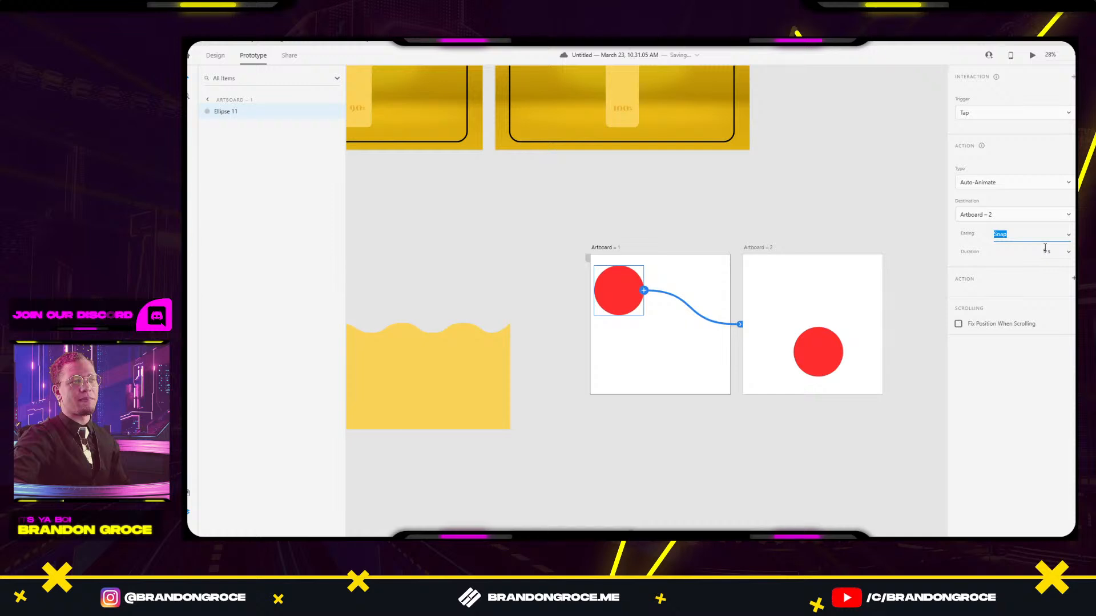
# Move Artboard – 2's circle further lower-right and wire it back to Artboard – 1.
pyautogui.click(822, 344)
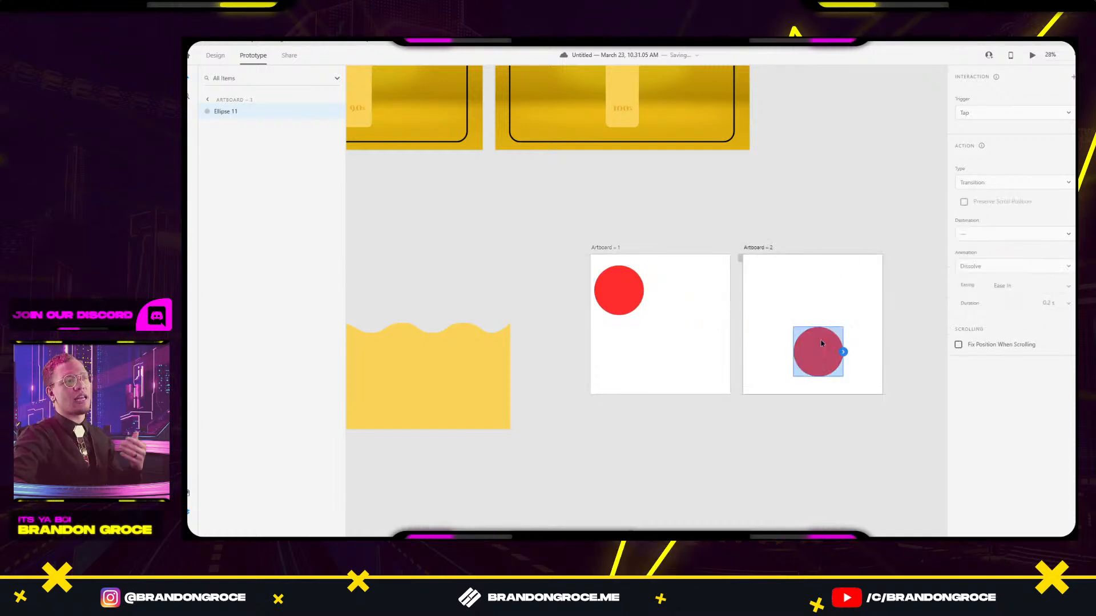
pyautogui.click(628, 277)
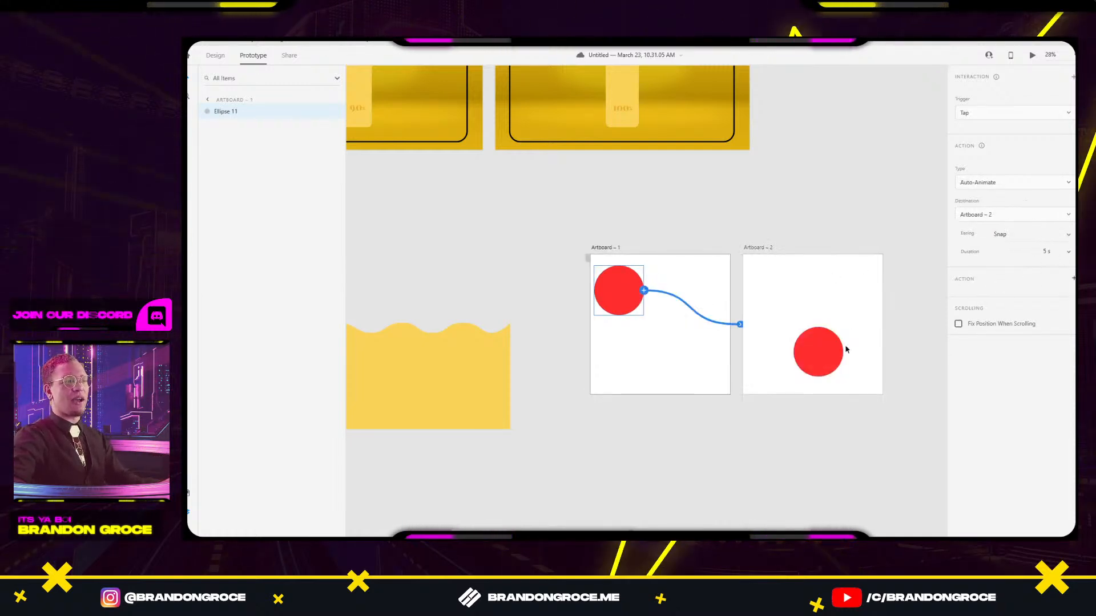
pyautogui.click(826, 353)
pyautogui.moveTo(826, 352); pyautogui.dragTo(853, 360)
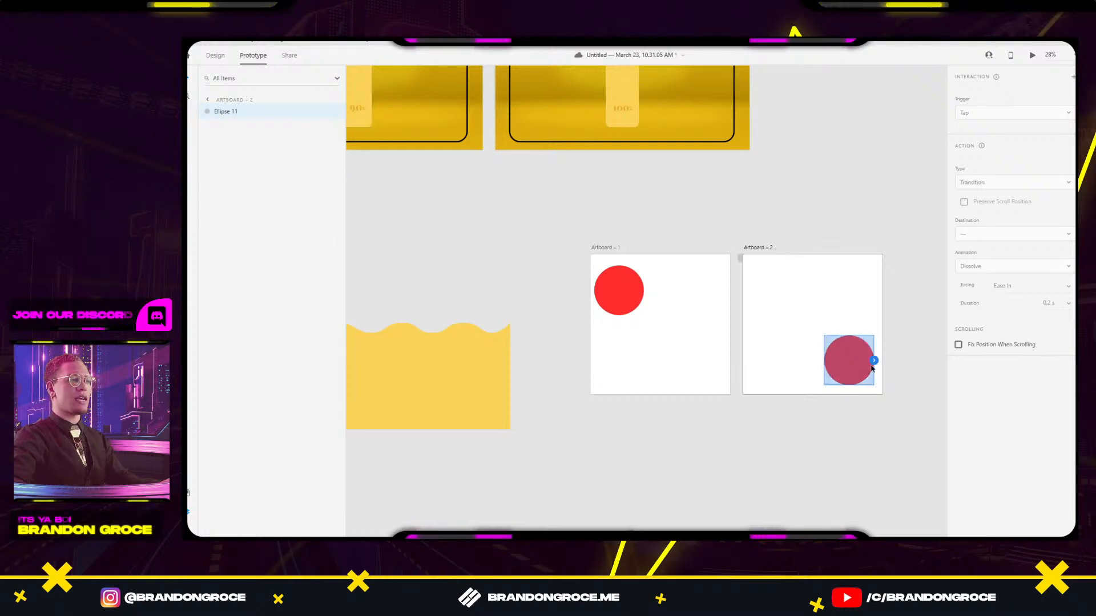
pyautogui.moveTo(891, 297); pyautogui.dragTo(642, 292)
# Preview the prototype from Artboard – 1 and tap to trigger the animation.
pyautogui.click(675, 218)
pyautogui.click(610, 248)
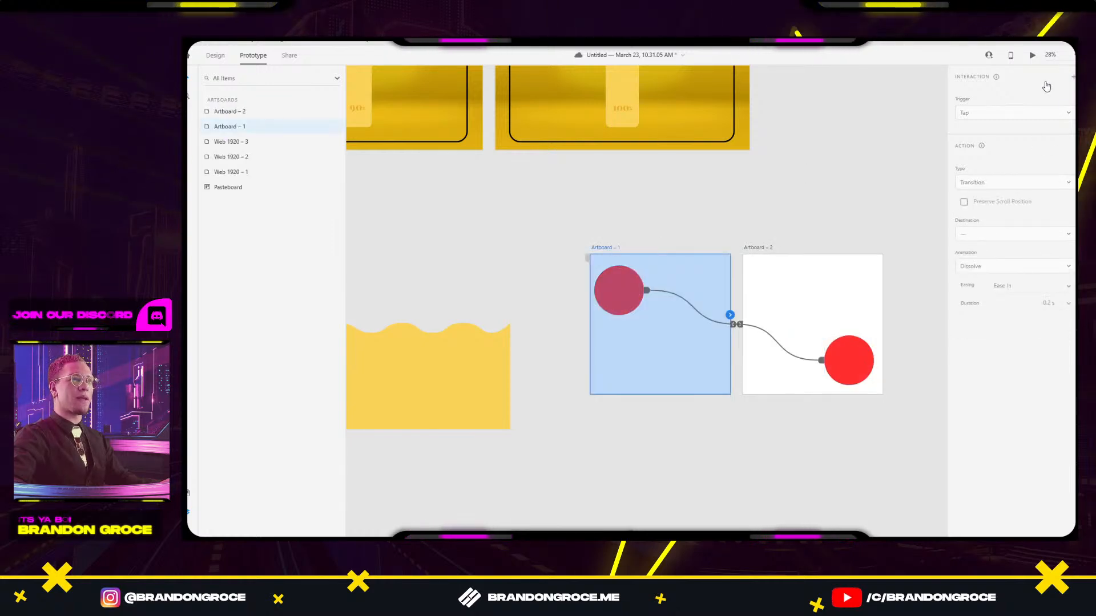
pyautogui.click(1031, 57)
pyautogui.click(403, 237)
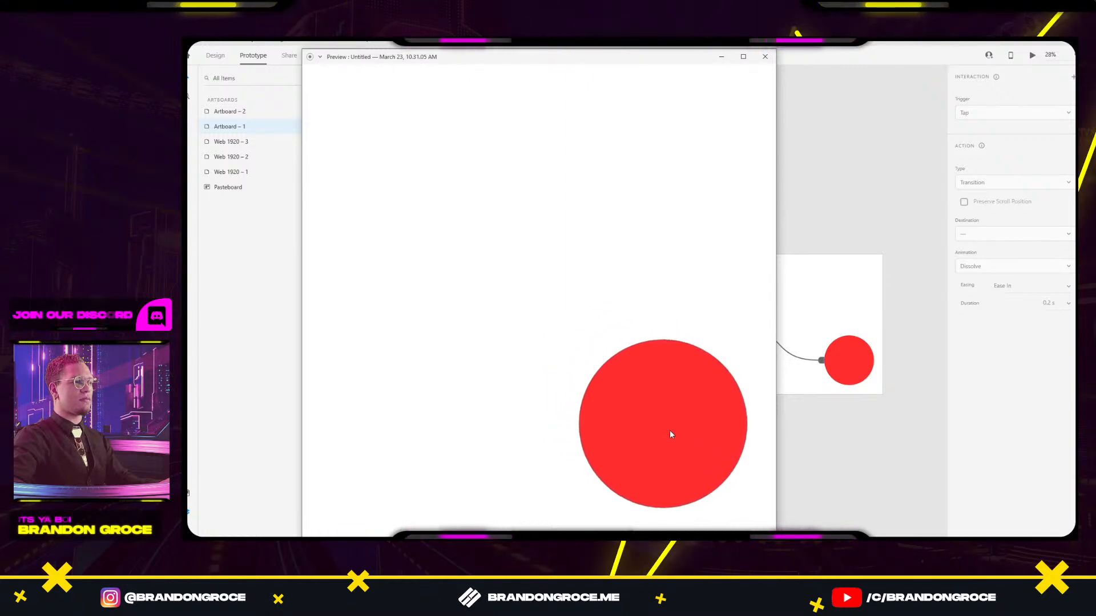
# Change both circle interactions' duration from 5 s to 1 s.
pyautogui.click(765, 57)
pyautogui.click(628, 300)
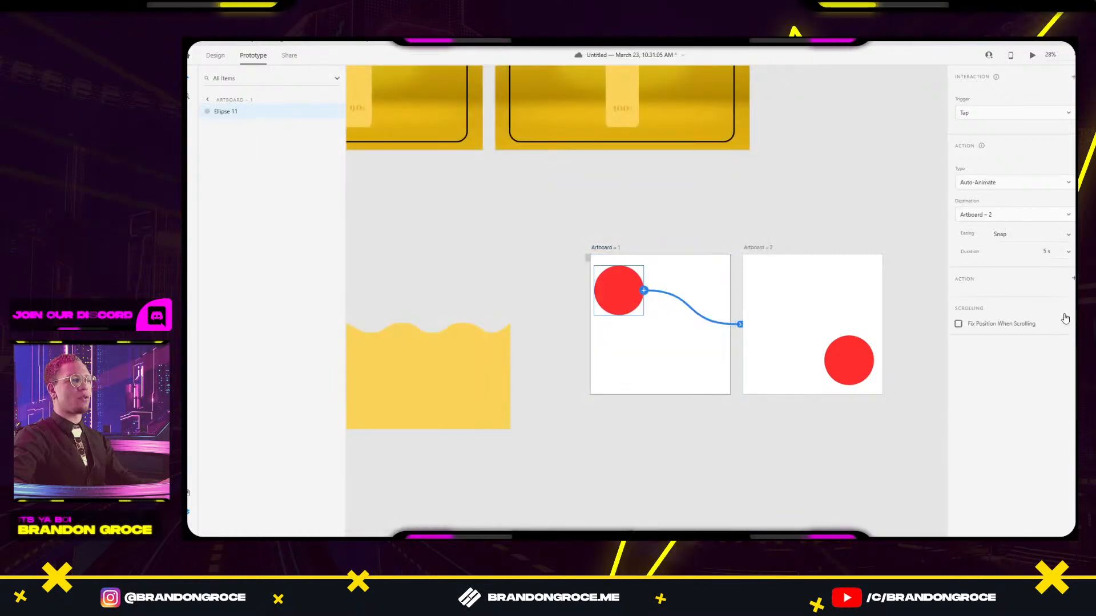
pyautogui.click(1048, 251)
pyautogui.click(1069, 253)
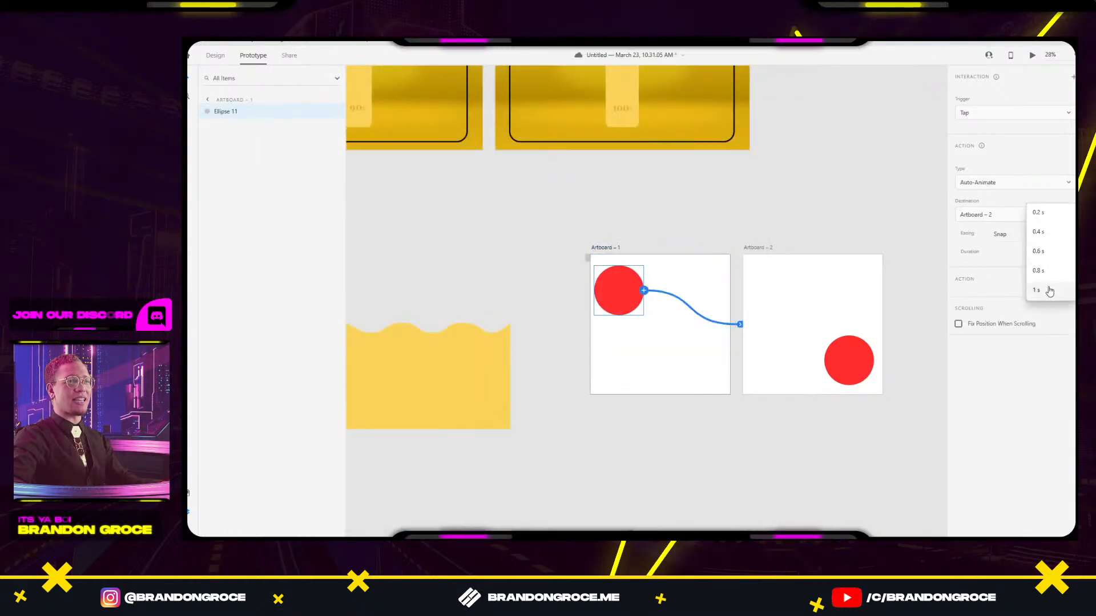
pyautogui.click(1050, 290)
pyautogui.click(872, 361)
pyautogui.click(1069, 254)
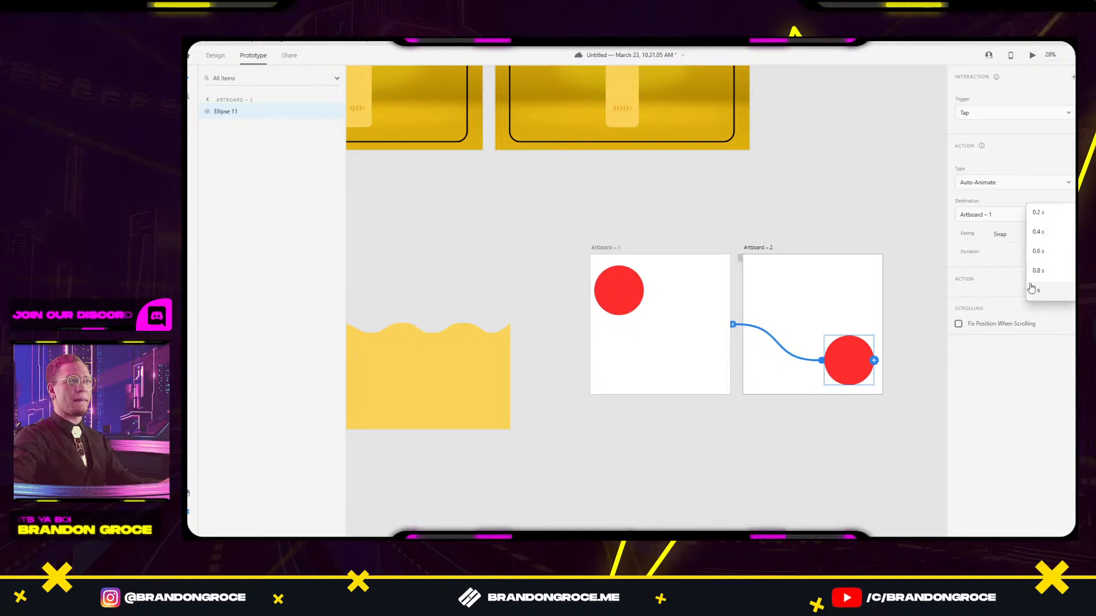
pyautogui.click(777, 206)
# Preview from Artboard – 1, tap the circle back and forth, then close the preview.
pyautogui.click(601, 247)
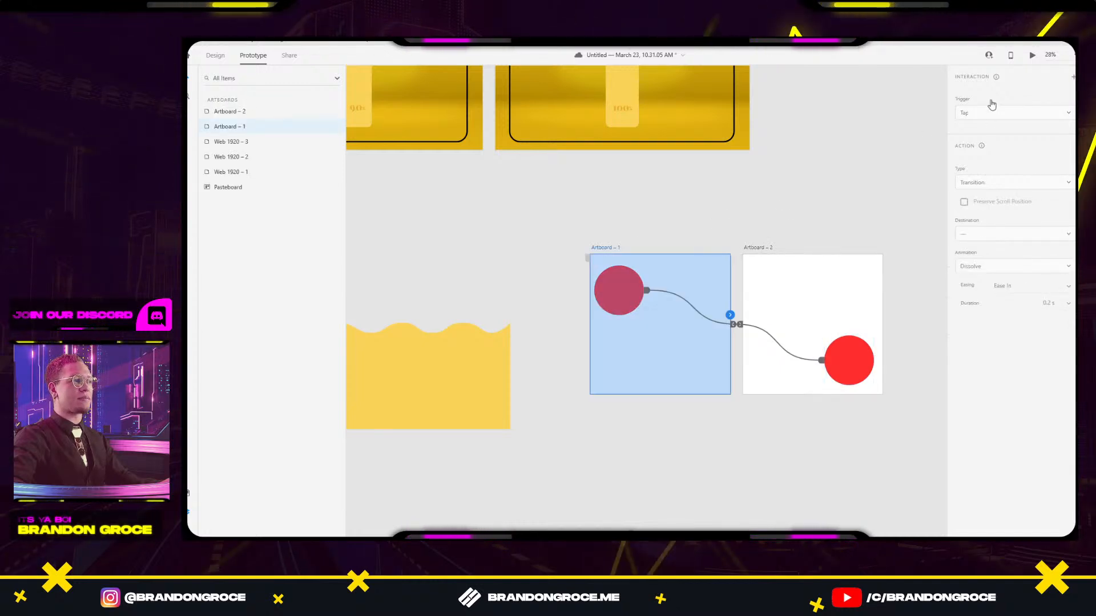
pyautogui.click(1032, 59)
pyautogui.click(416, 220)
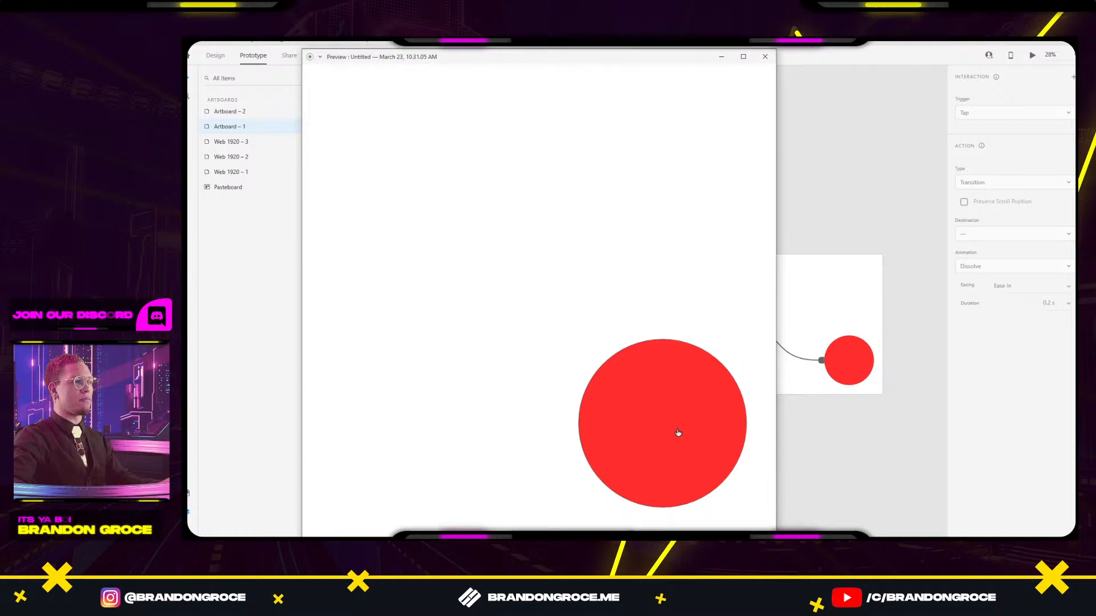
pyautogui.click(678, 432)
pyautogui.click(406, 177)
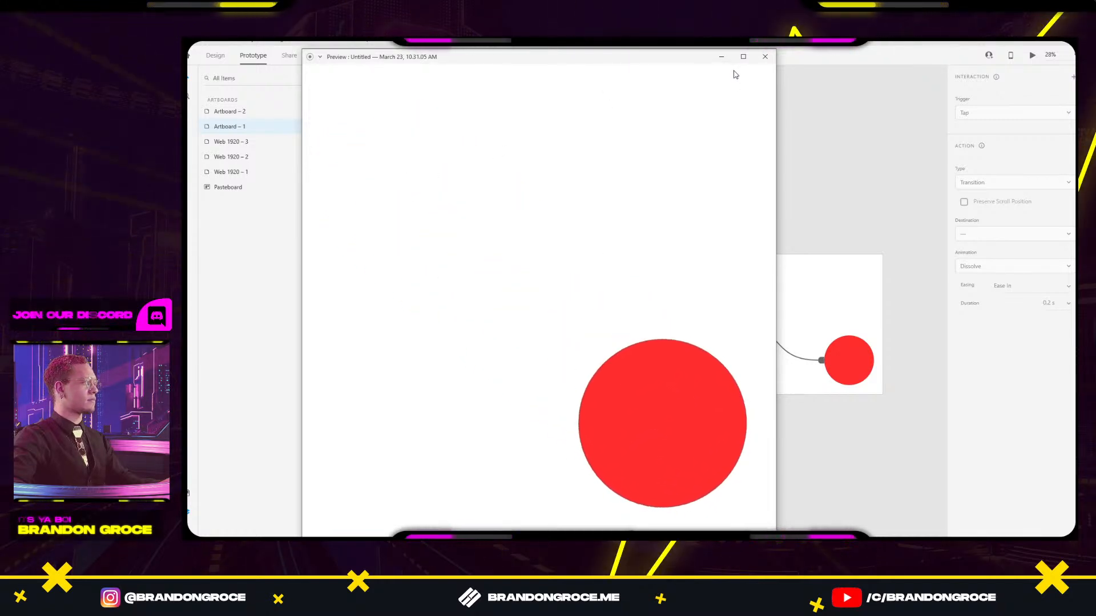
pyautogui.click(765, 57)
pyautogui.hscroll(-5, 729, 191)
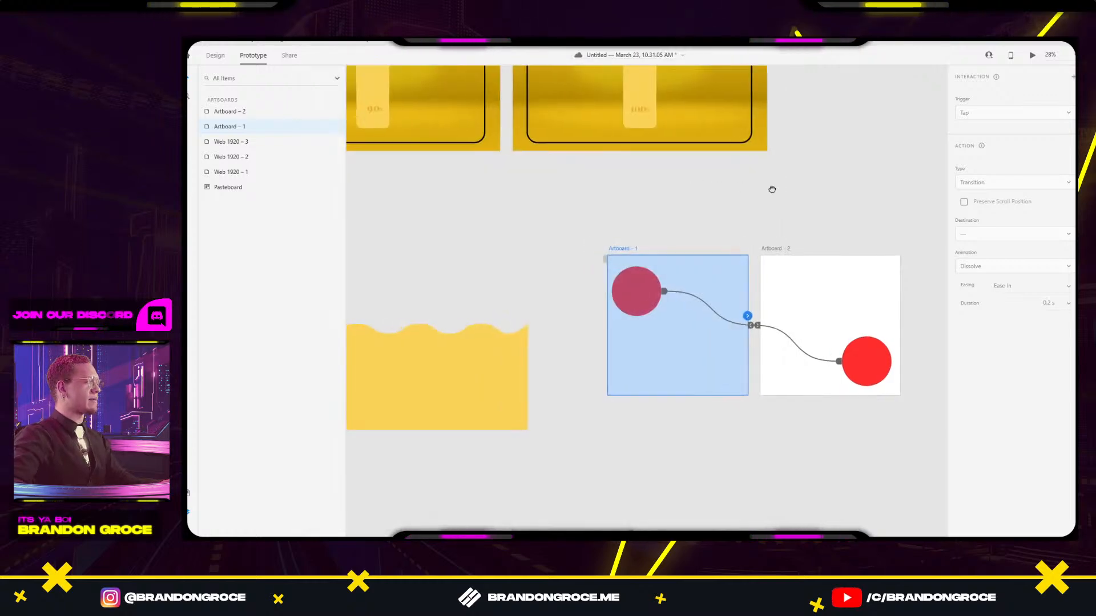
pyautogui.scroll(4, 754, 342)
pyautogui.hscroll(-5, 755, 361)
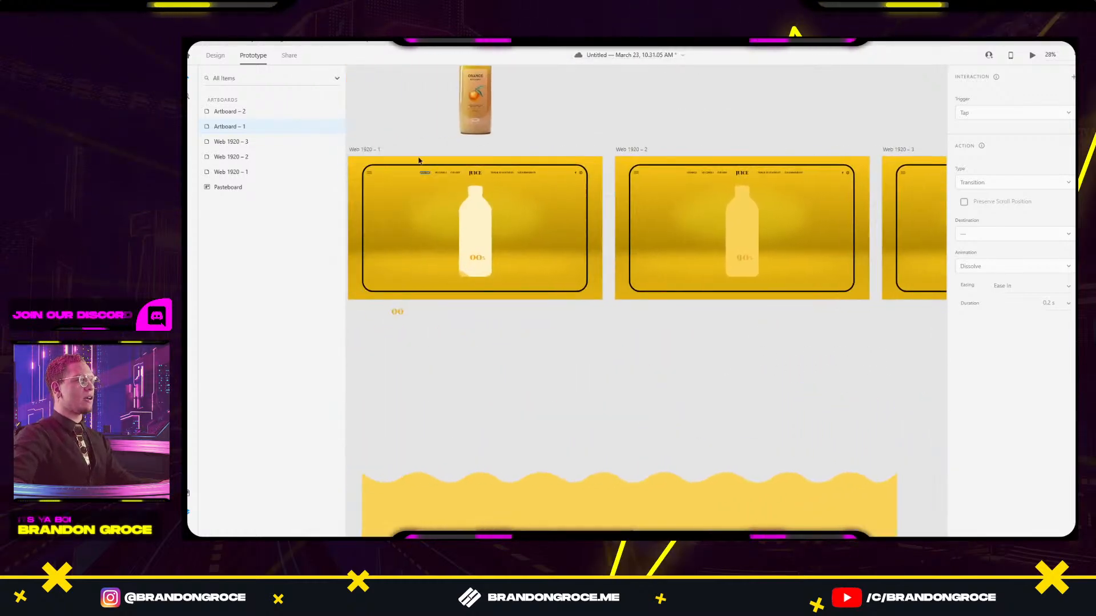
# Preview the juice hero prototype from the 00% artboard.
pyautogui.click(363, 150)
pyautogui.click(1031, 55)
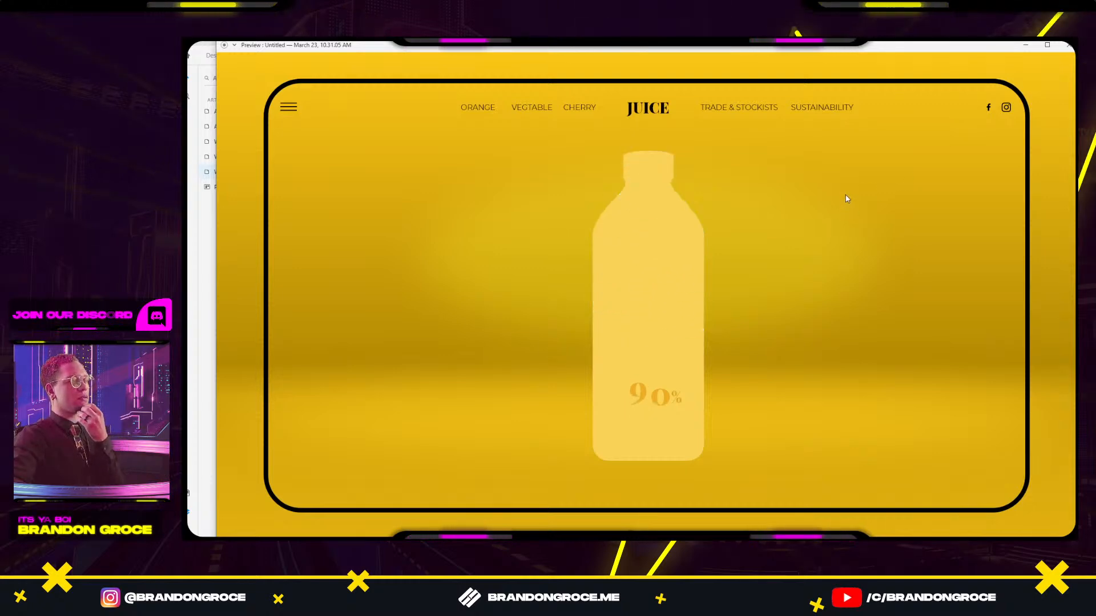
pyautogui.click(1066, 47)
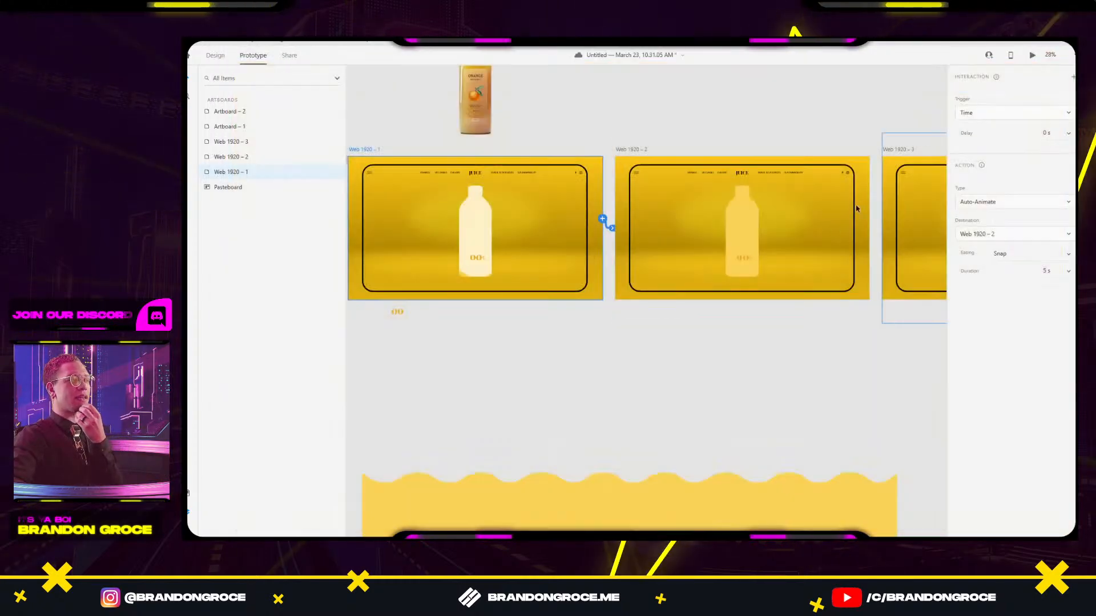
pyautogui.moveTo(727, 354); pyautogui.dragTo(723, 354)
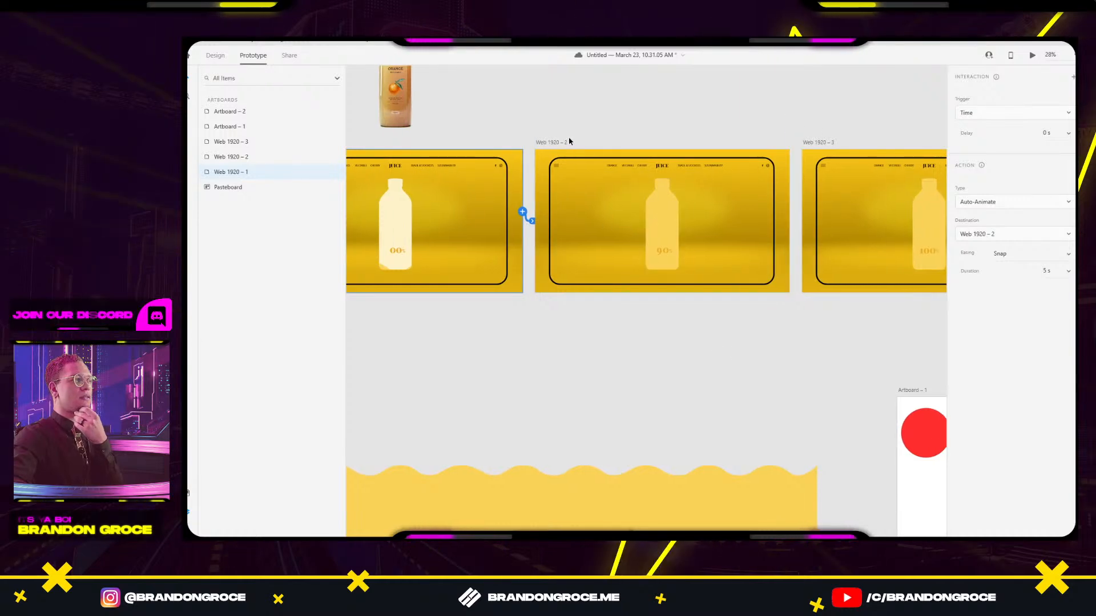
# Change Web 1920 – 1's timed link easing to Ease In.
pyautogui.click(551, 143)
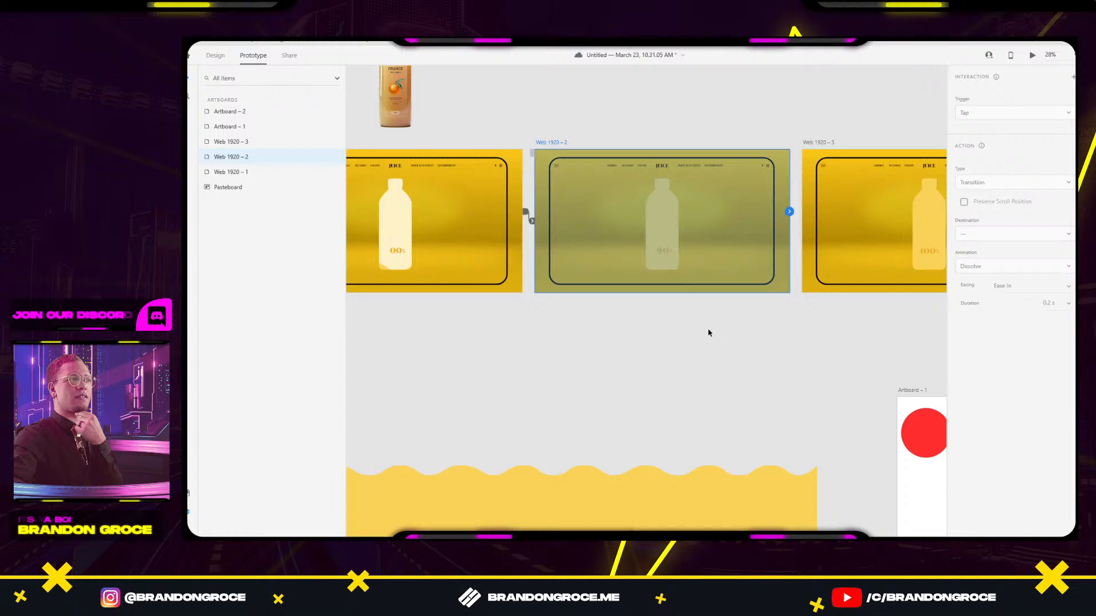
pyautogui.click(525, 212)
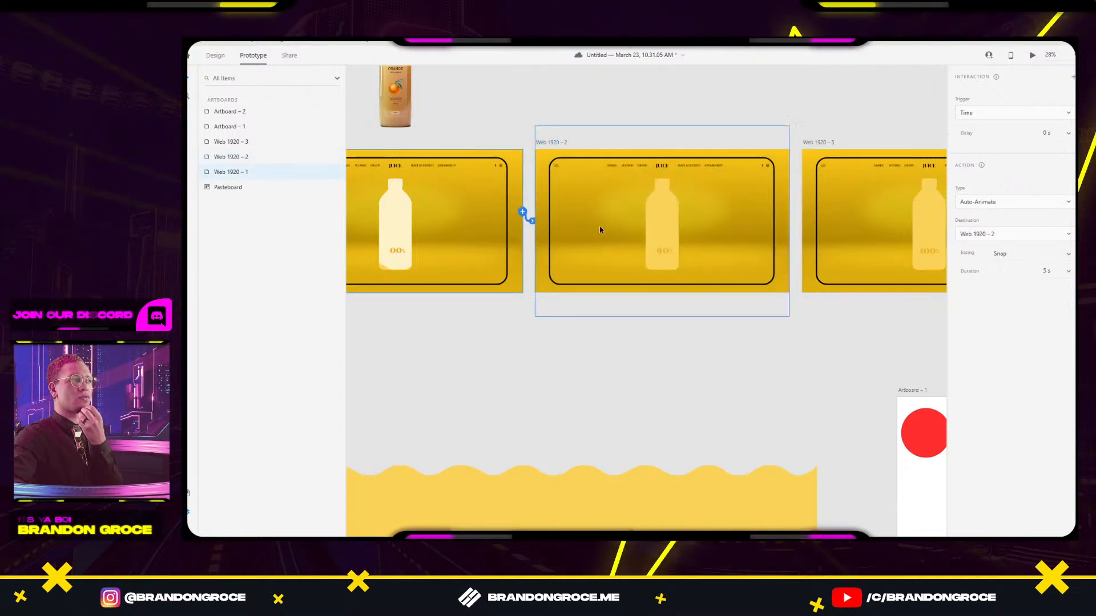
pyautogui.click(1069, 255)
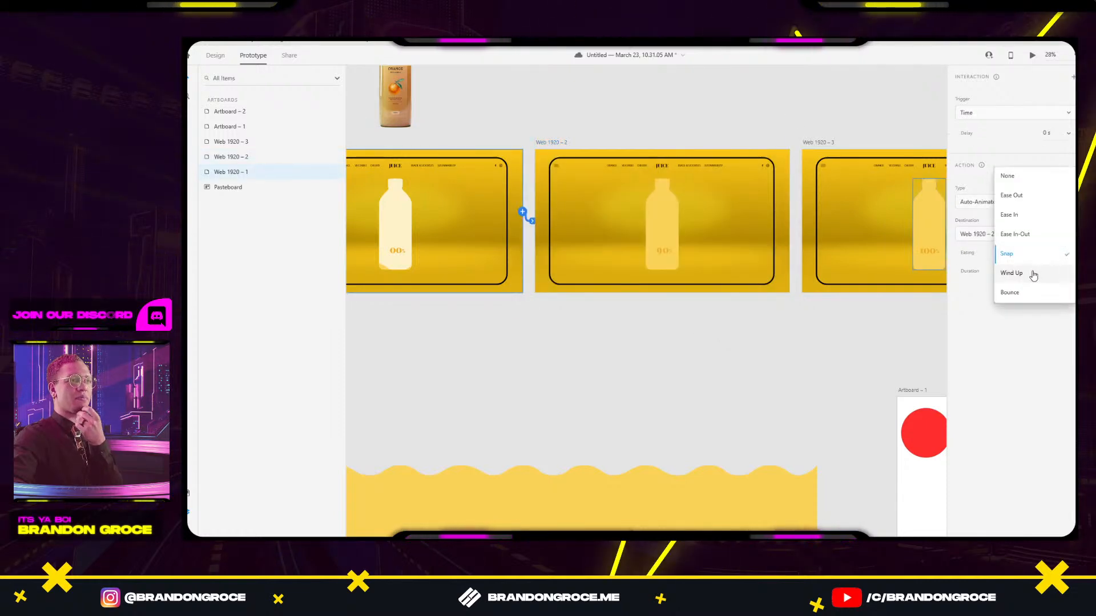
pyautogui.click(1022, 216)
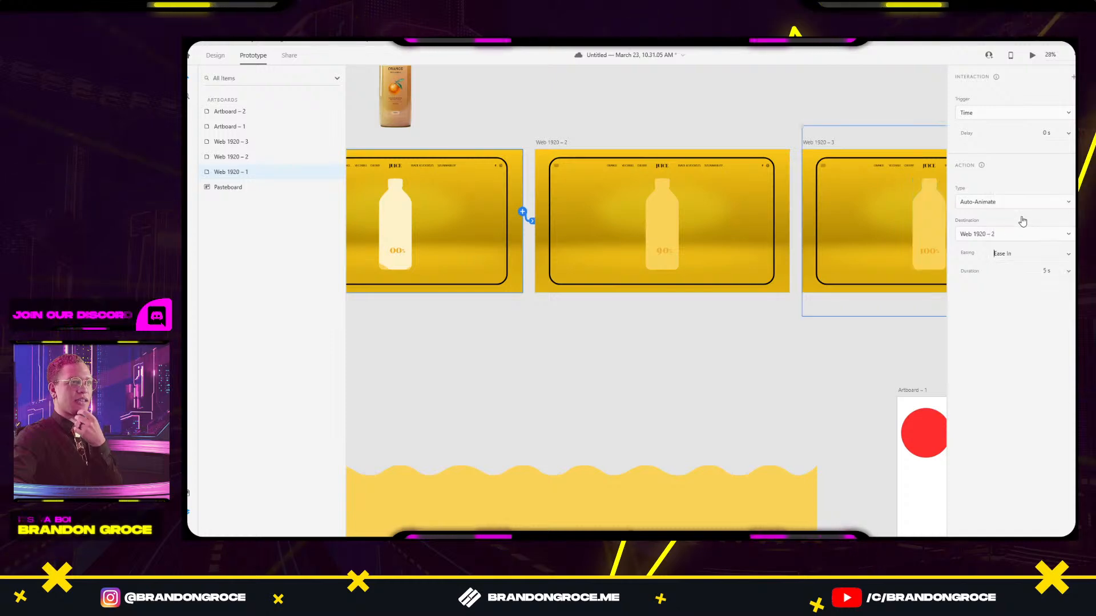
pyautogui.click(697, 347)
# Wire Web 1920 – 2 to Web 1920 – 3 with a 0.5 s Snap auto-animate.
pyautogui.hscroll(3, 736, 359)
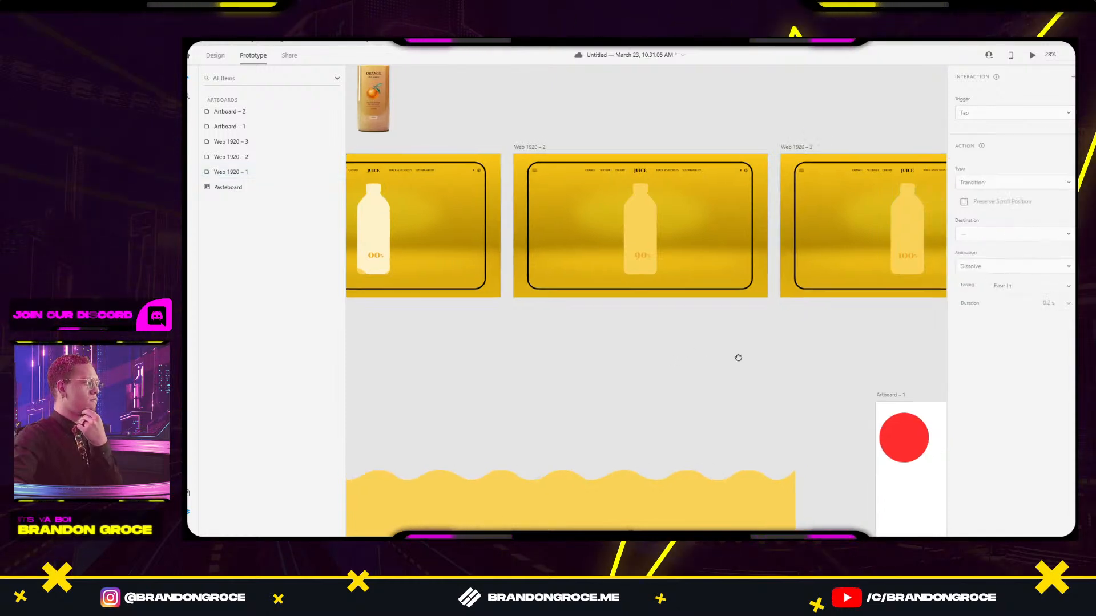
pyautogui.click(449, 157)
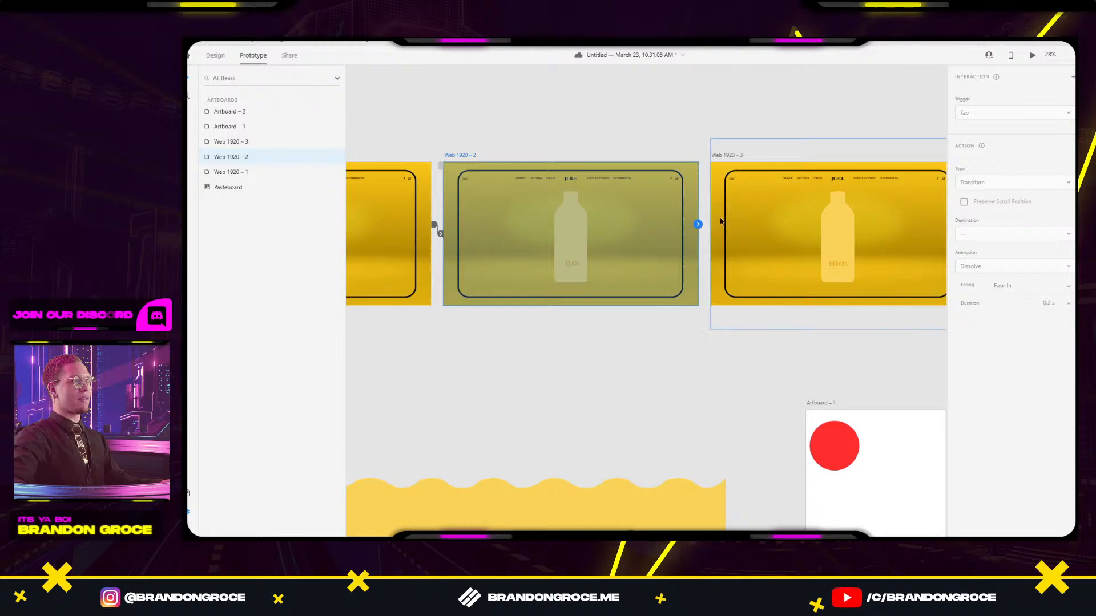
pyautogui.moveTo(705, 226); pyautogui.dragTo(663, 212)
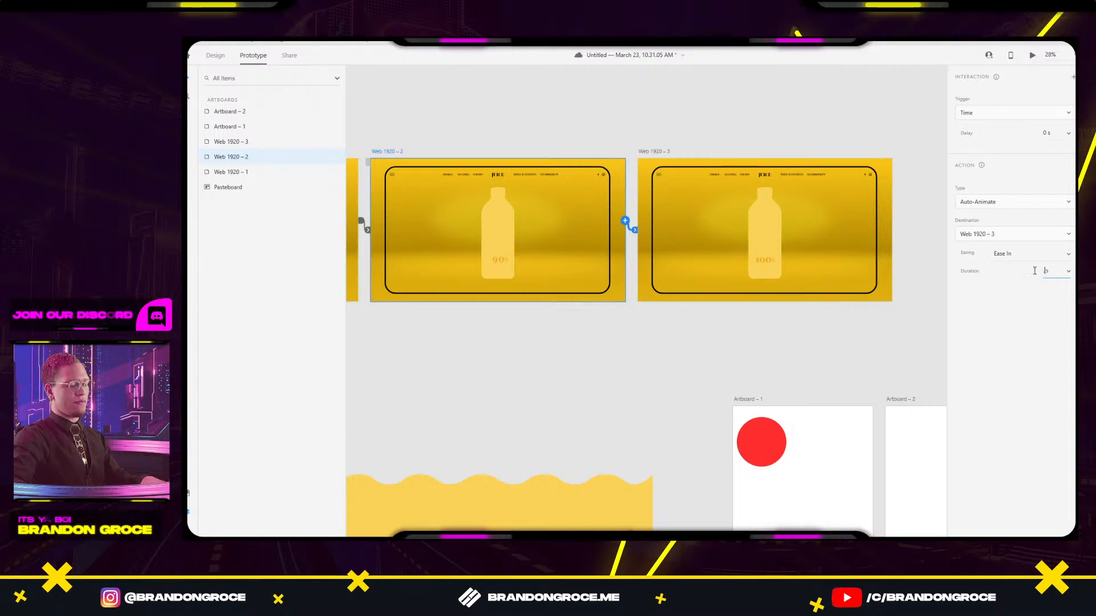
pyautogui.press('Return')
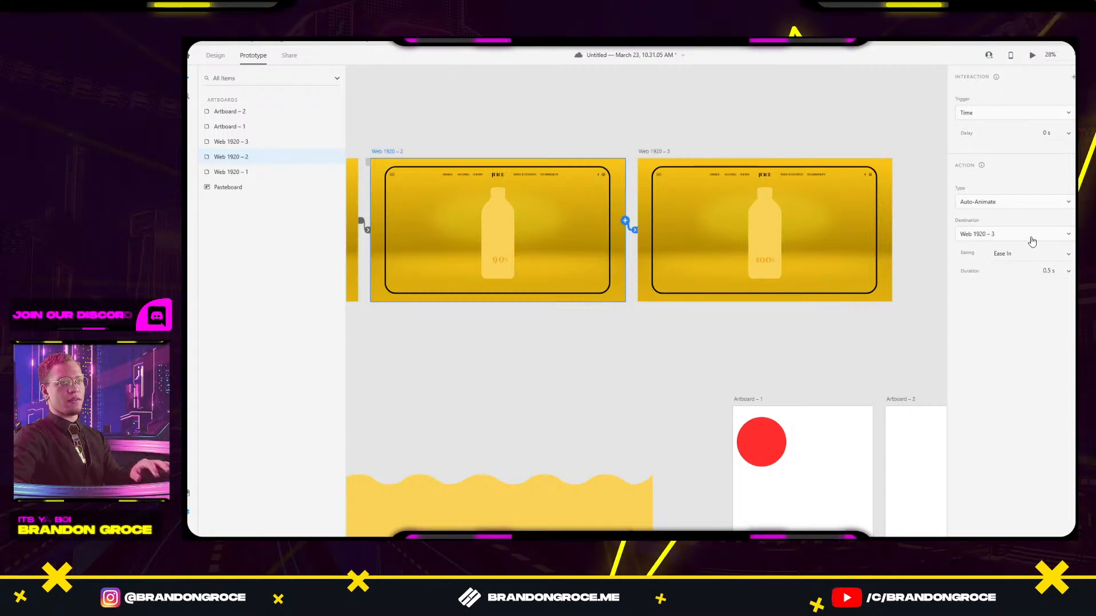
pyautogui.click(1070, 257)
pyautogui.click(1002, 332)
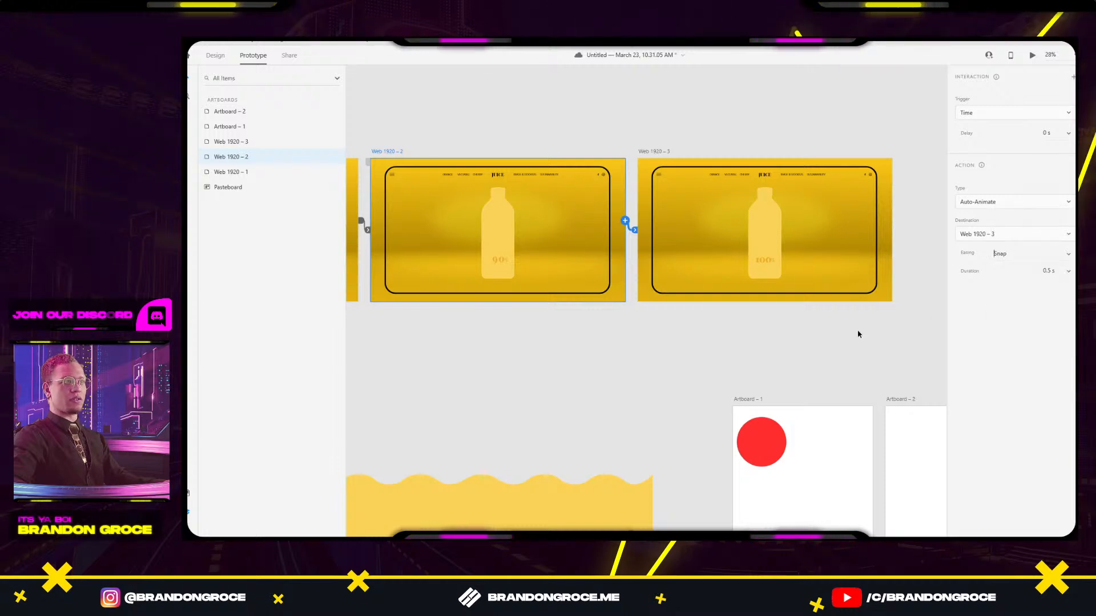
pyautogui.click(591, 359)
# Preview the full 00% to 100% sequence starting from Web 1920 – 1.
pyautogui.moveTo(591, 360); pyautogui.dragTo(766, 367)
pyautogui.scroll(-1, 661, 358)
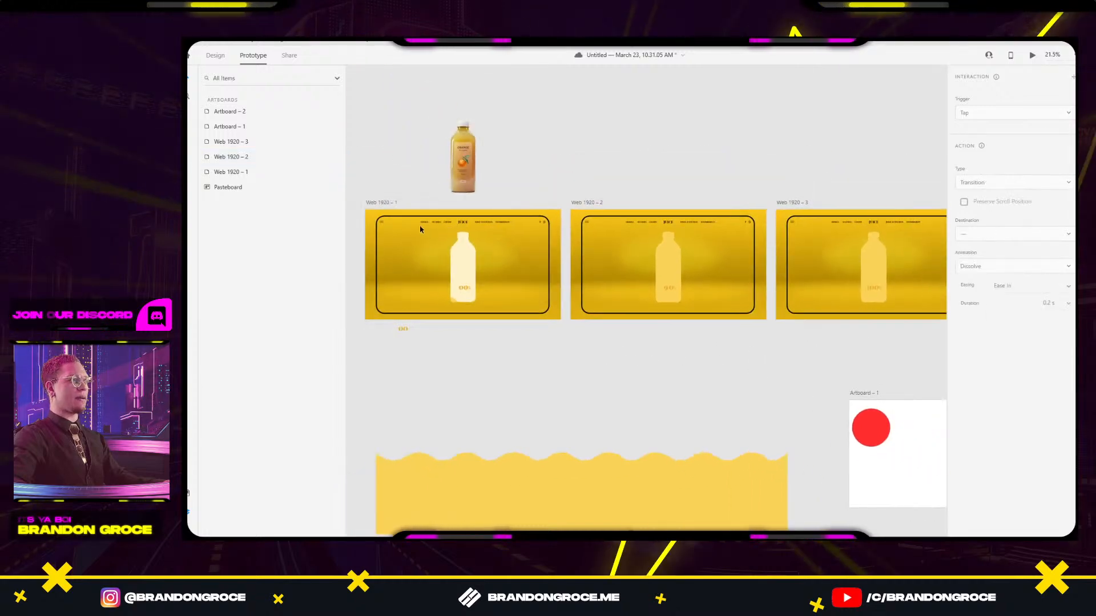
pyautogui.click(380, 204)
pyautogui.click(1031, 55)
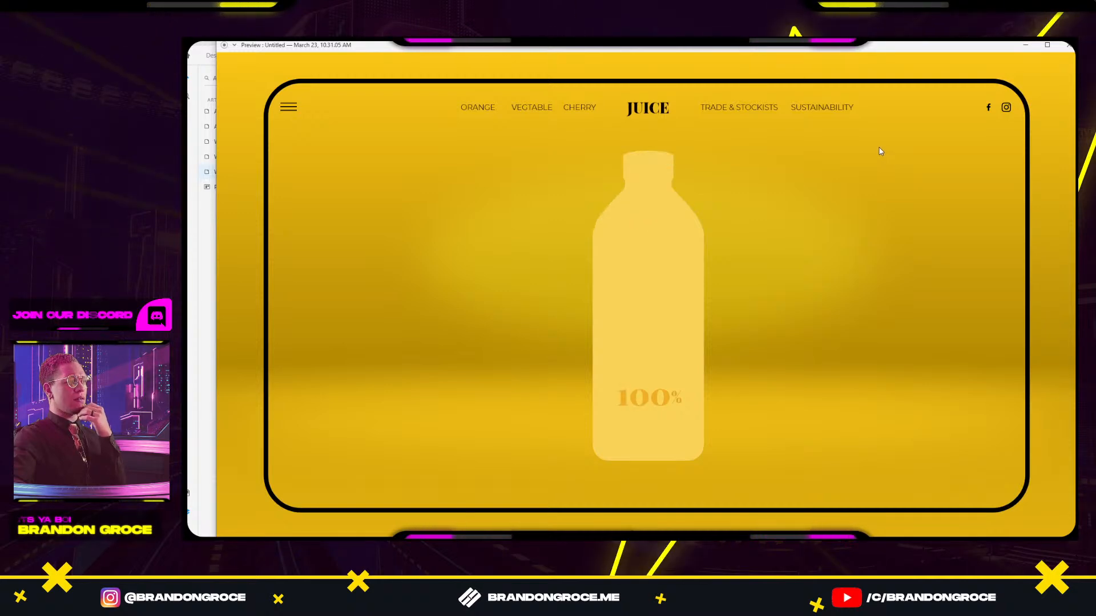
pyautogui.click(1066, 46)
# Select Web 1920 – 2 and the percentage text on its bottle.
pyautogui.hscroll(3, 865, 348)
pyautogui.scroll(2, 656, 286)
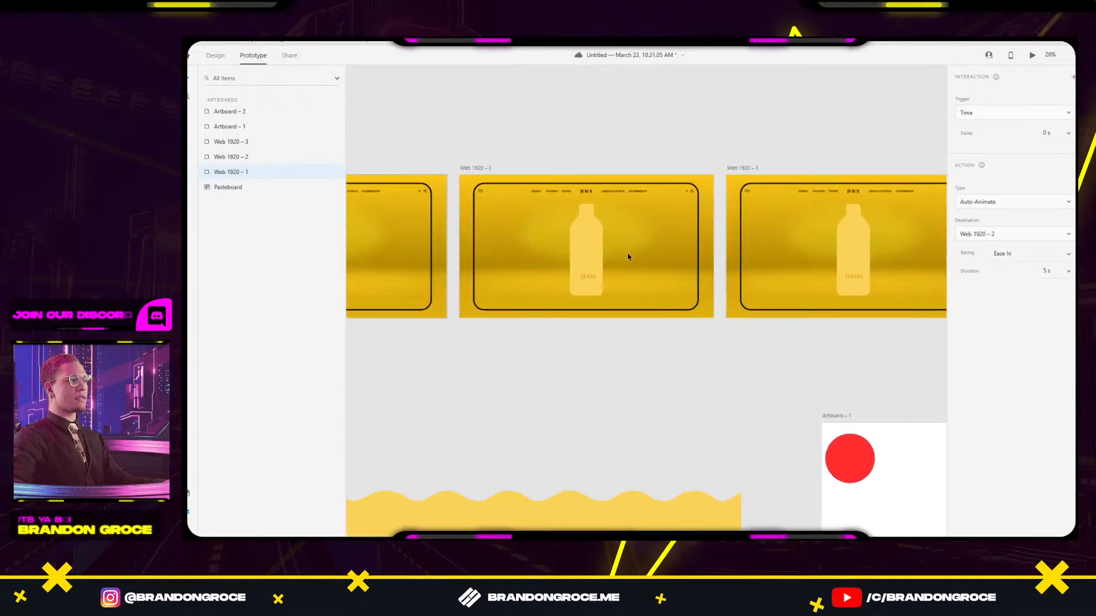
pyautogui.click(478, 169)
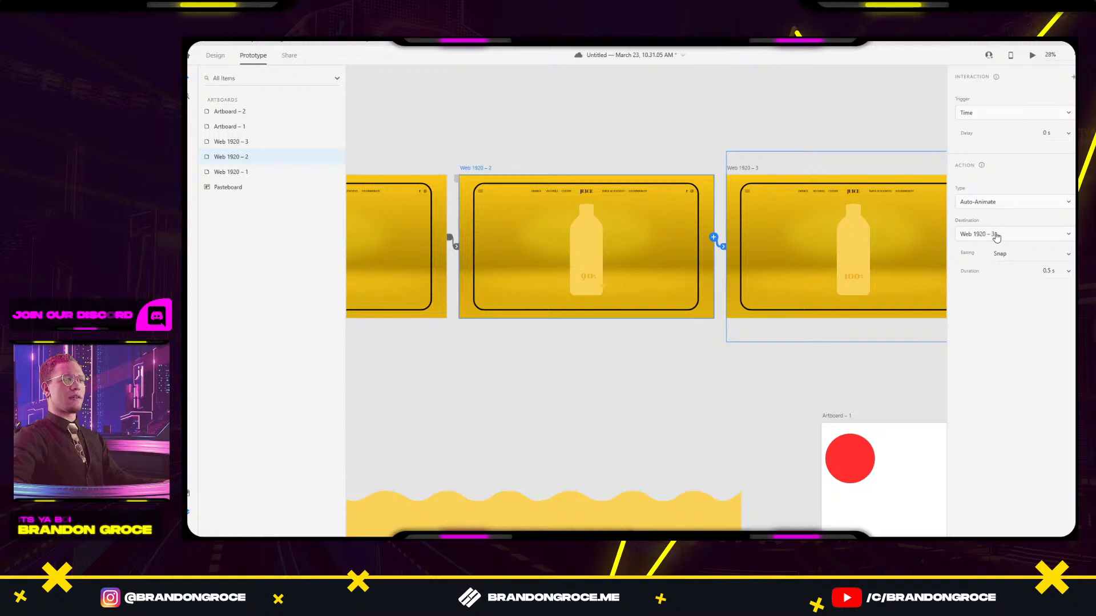
pyautogui.click(854, 286)
# Move the 90 label digits on the bottle down 10 pixels.
pyautogui.scroll(3, 589, 299)
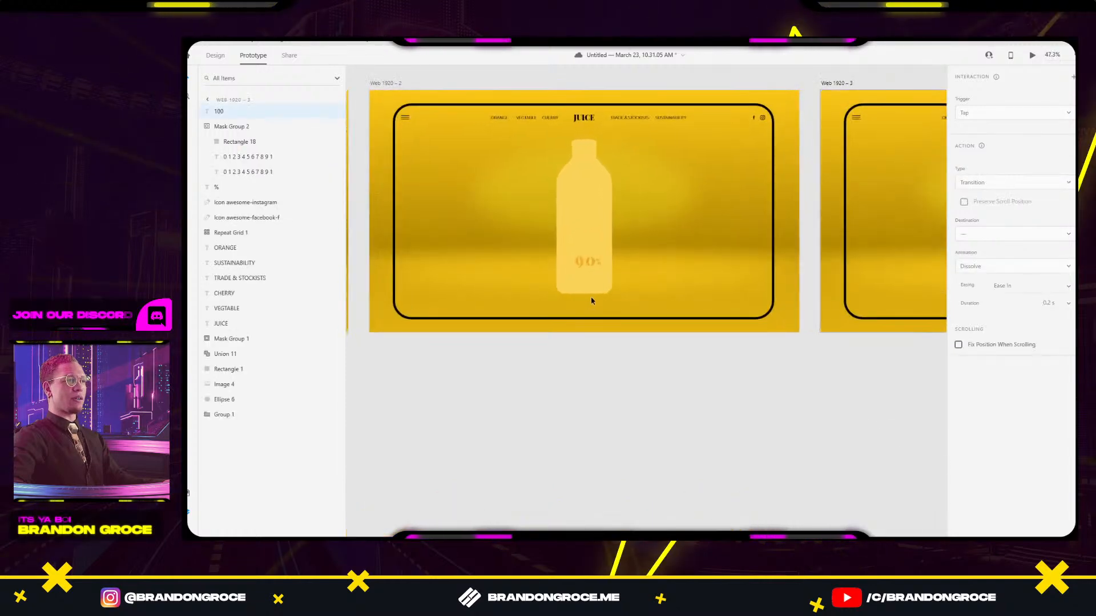
pyautogui.hscroll(3, 765, 304)
pyautogui.scroll(4, 538, 218)
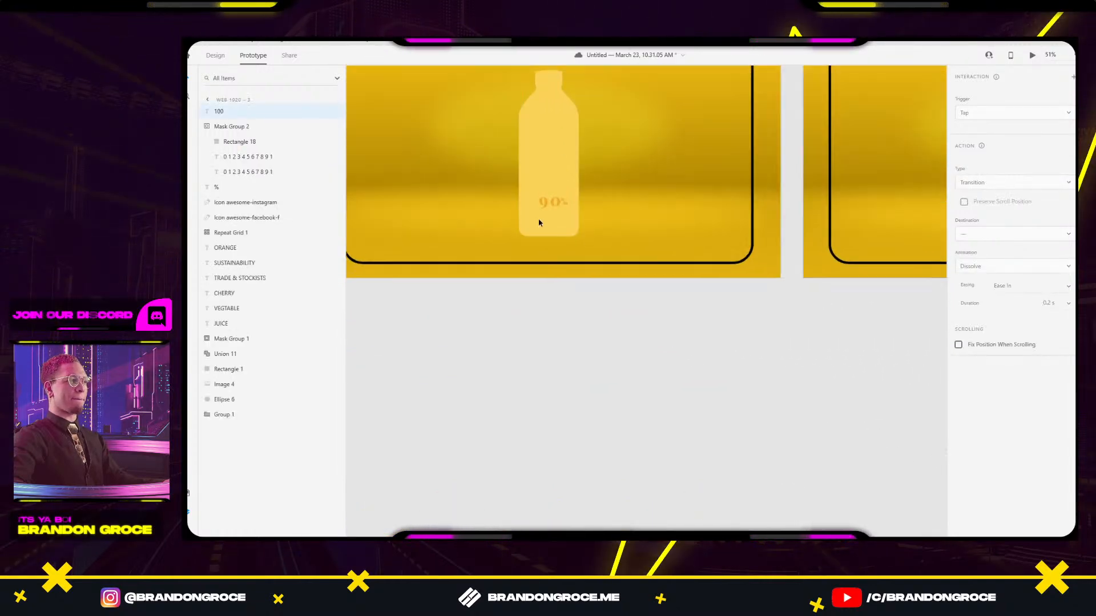
pyautogui.click(536, 181)
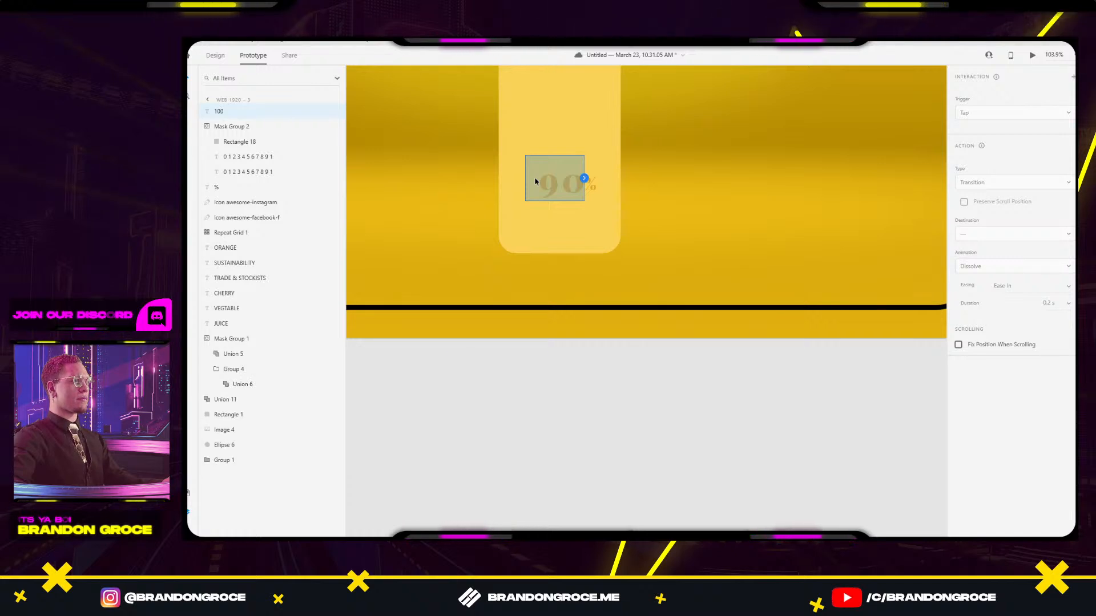
pyautogui.click(215, 57)
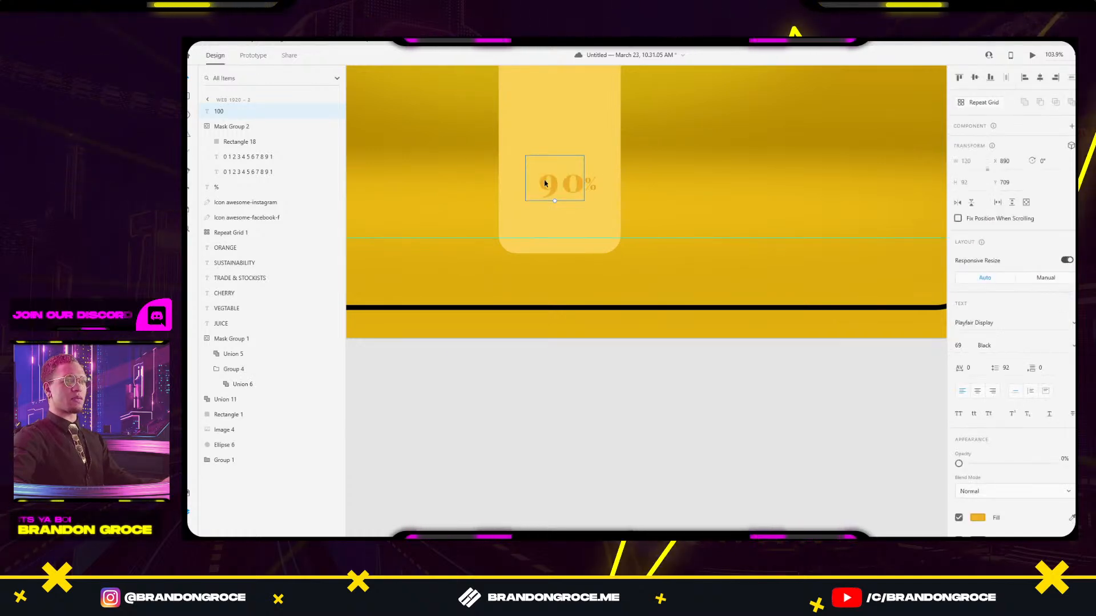
pyautogui.hotkey('shift', 'Down')
# Preview the prototype from Web 1920 – 1, then reselect the 90% artboard Web 1920 – 2.
pyautogui.scroll(-4, 827, 158)
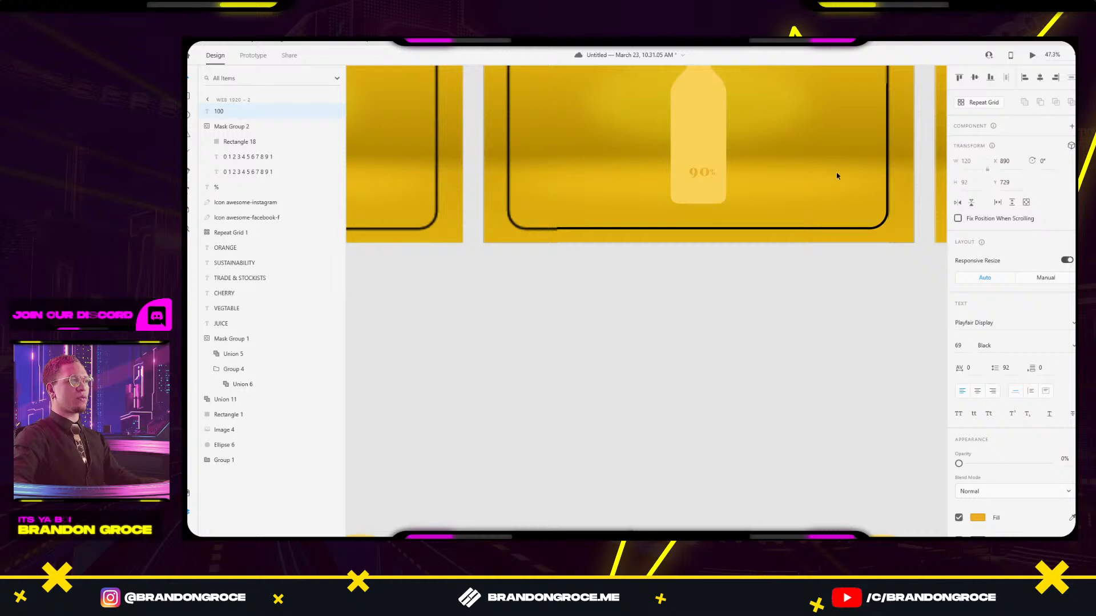
pyautogui.moveTo(836, 174); pyautogui.dragTo(657, 249)
pyautogui.scroll(-3, 716, 232)
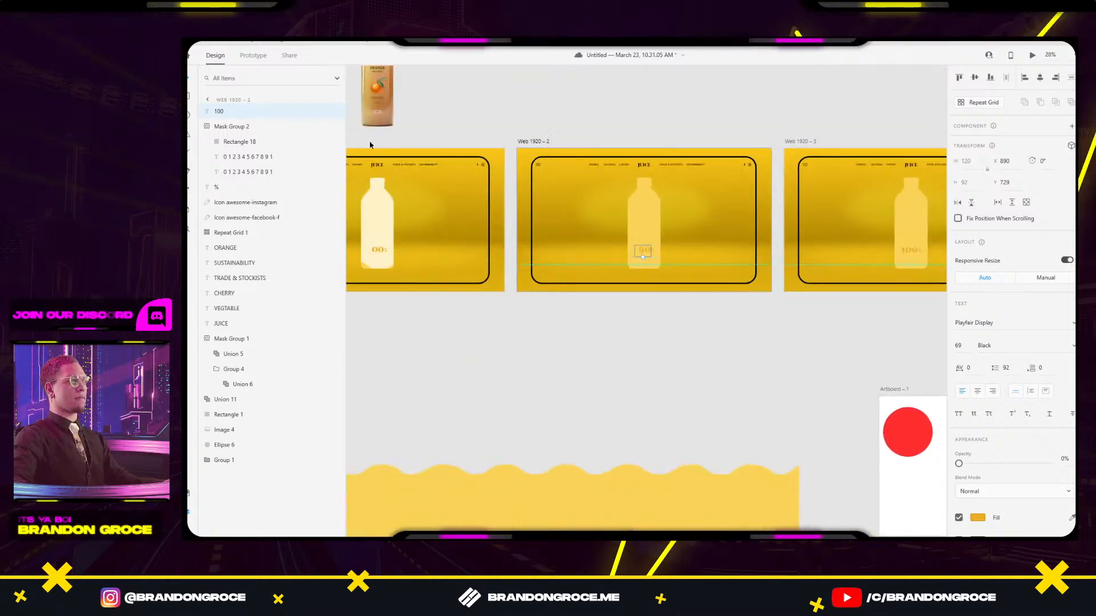
pyautogui.click(421, 144)
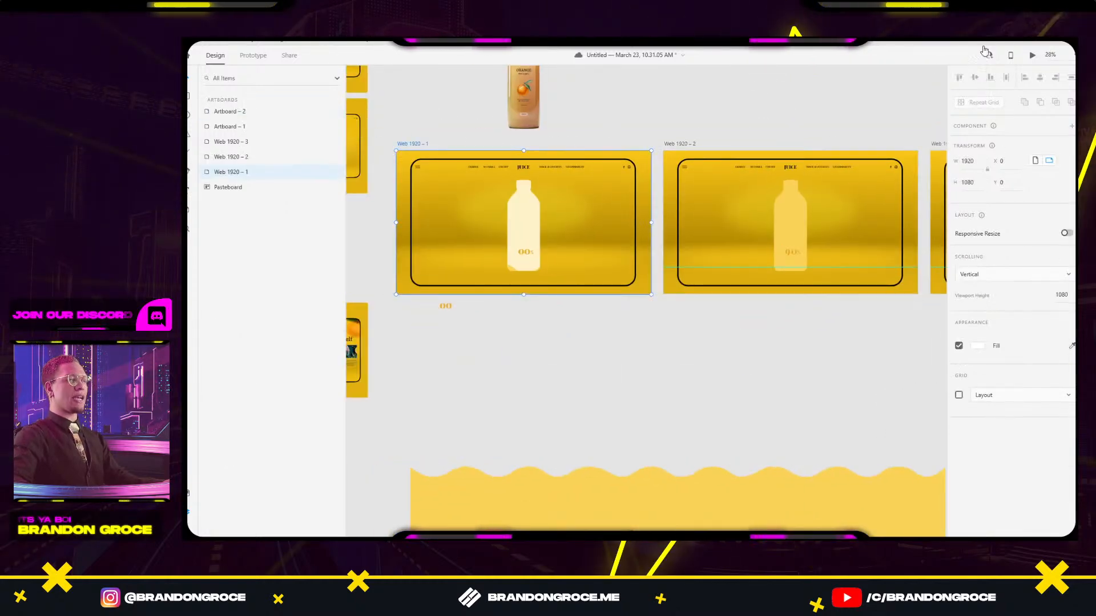
pyautogui.click(1032, 57)
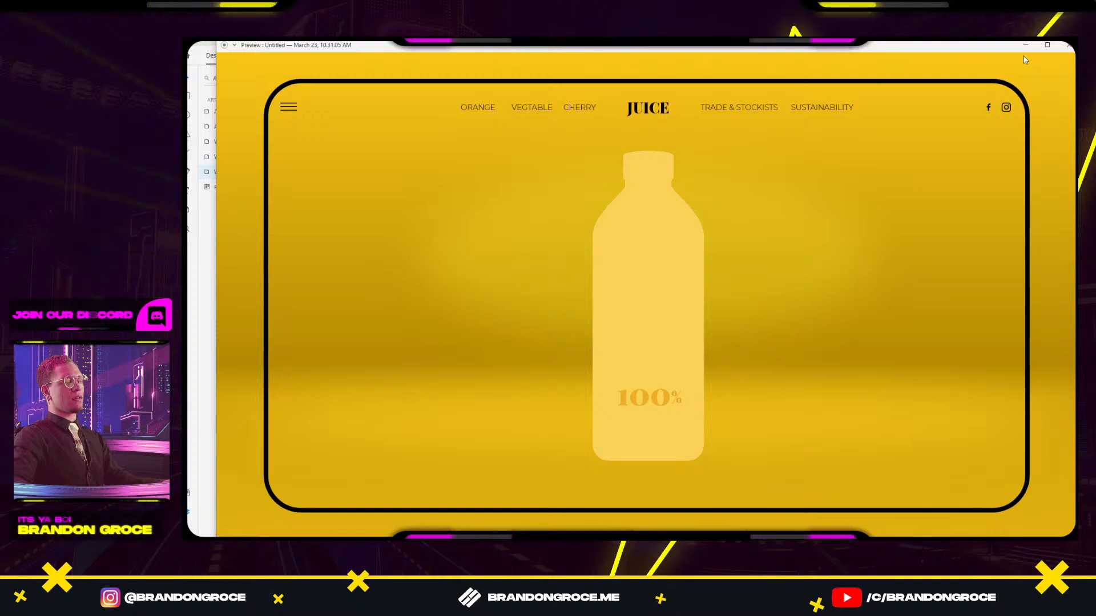
pyautogui.click(1069, 45)
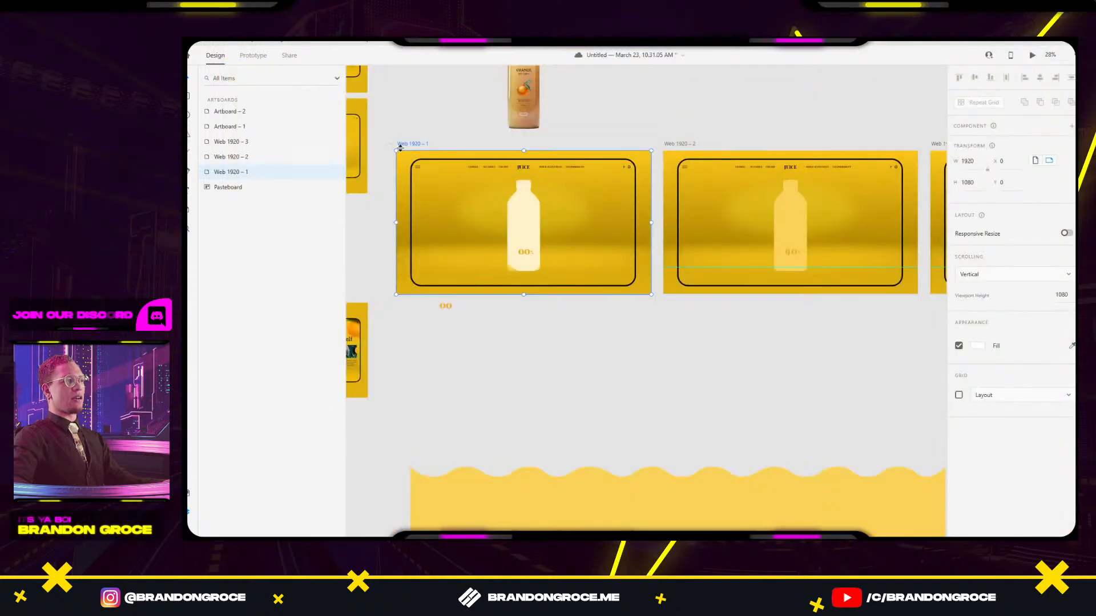
pyautogui.hscroll(3, 590, 173)
pyautogui.click(552, 146)
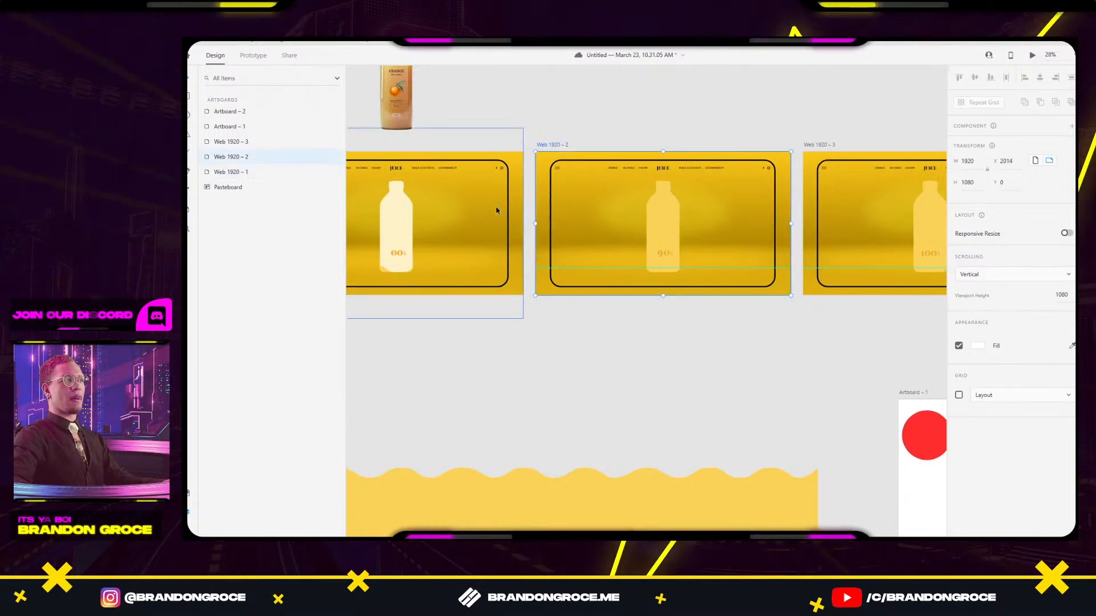
# In Prototype mode, set the 90% artboard's wire to Snap easing with a 1 s duration.
pyautogui.click(255, 55)
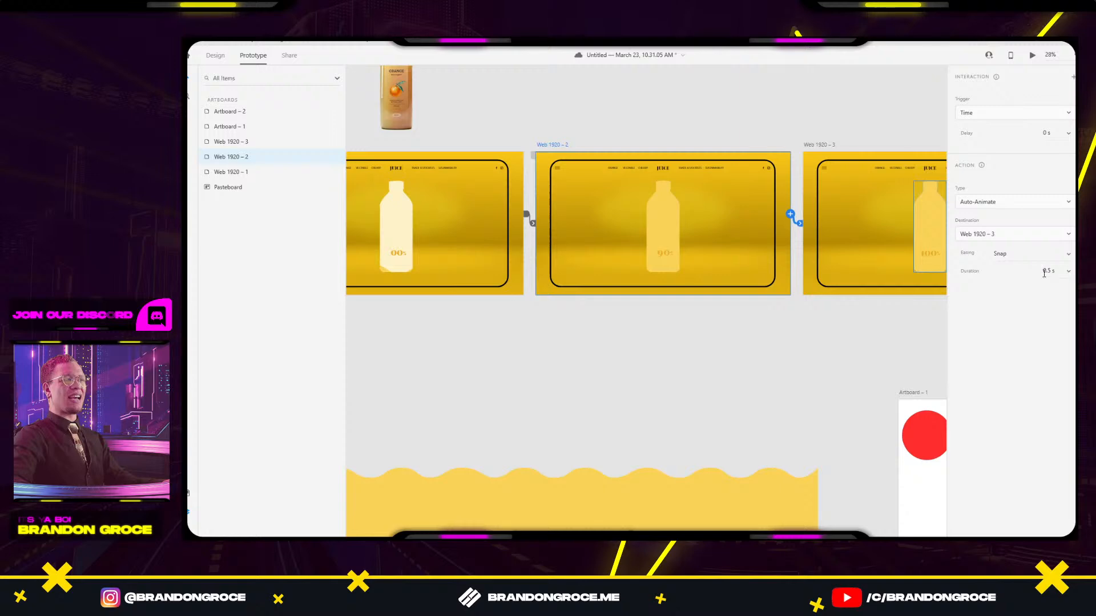
pyautogui.click(1069, 257)
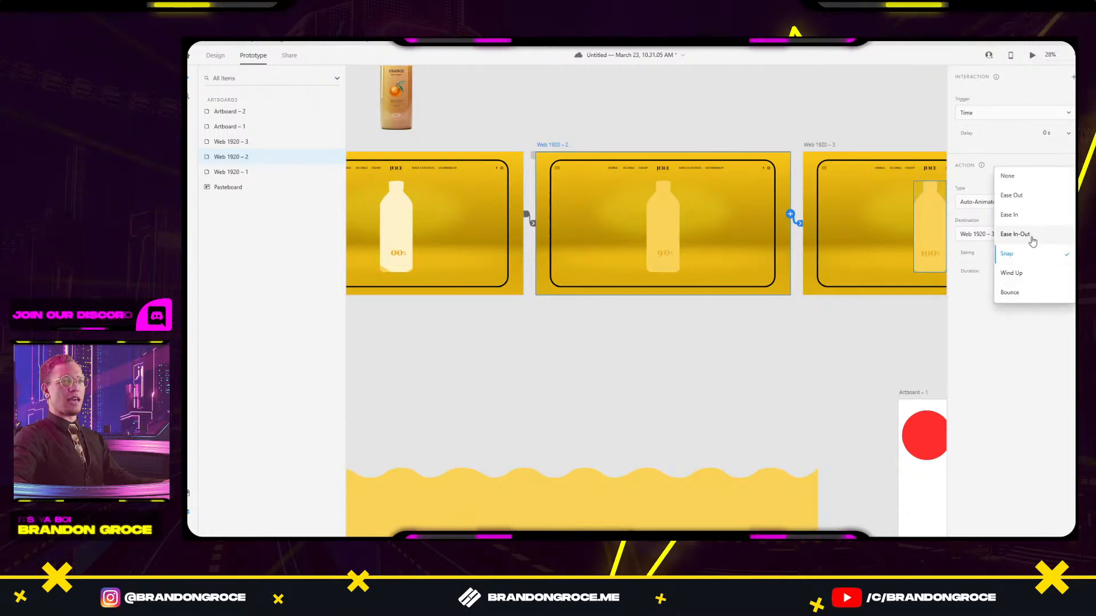
pyautogui.click(1029, 236)
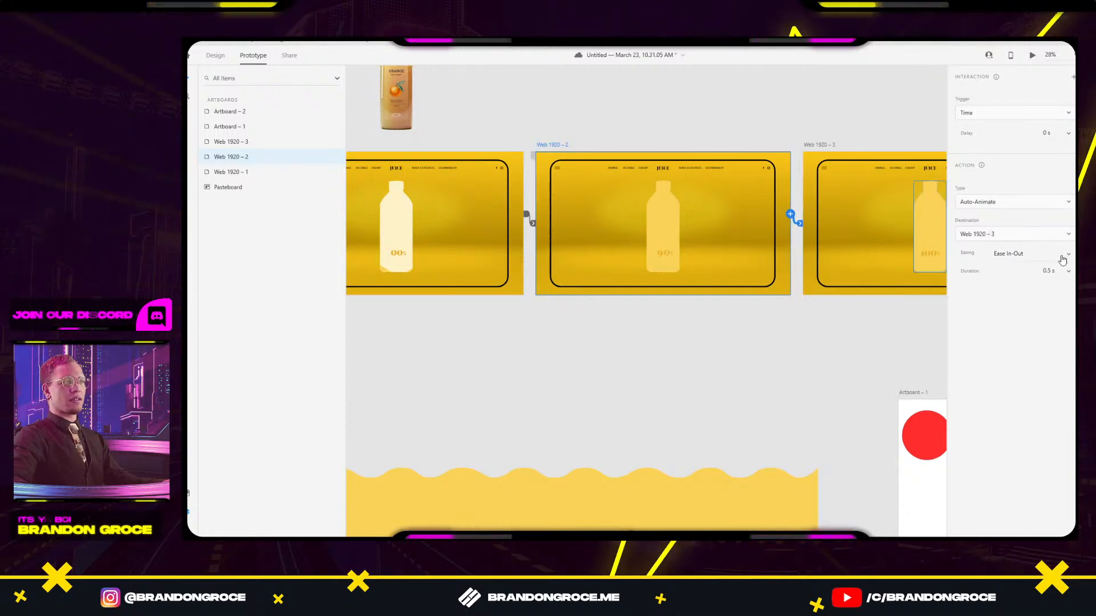
pyautogui.click(1066, 255)
pyautogui.click(1022, 280)
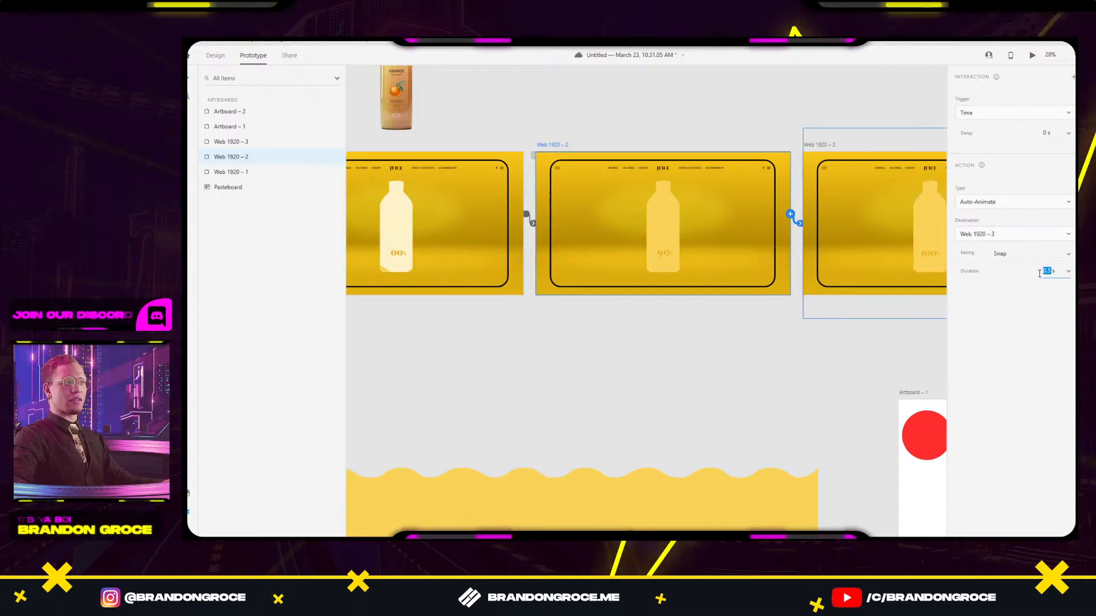
pyautogui.write('1')
pyautogui.press('Return')
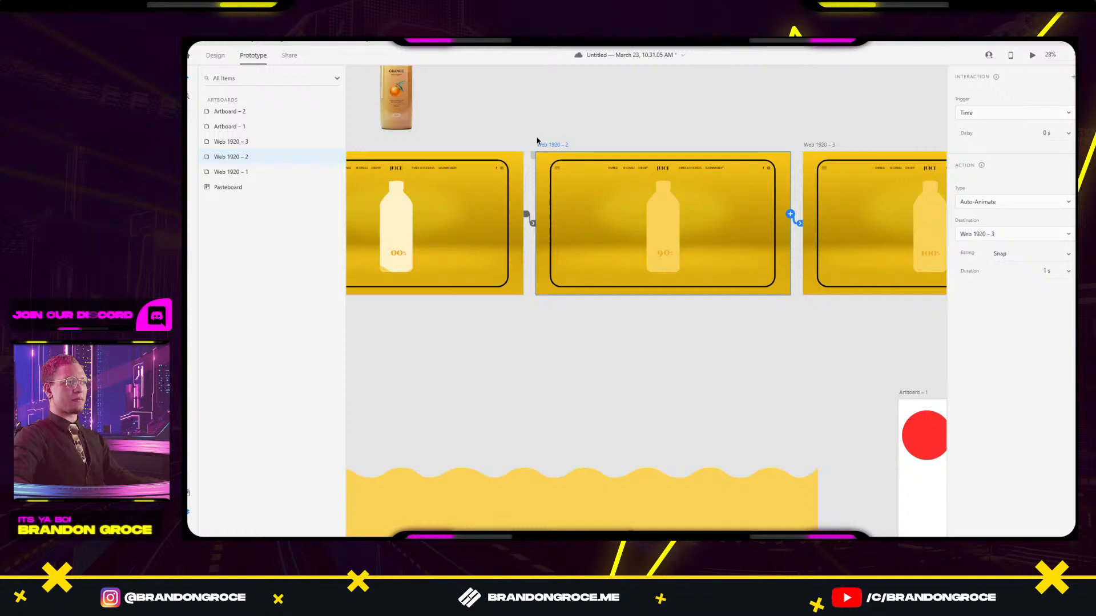
# Give Web 1920 – 1's wire a 3.5 s Ease In-Out and preview the digit animation.
pyautogui.click(531, 225)
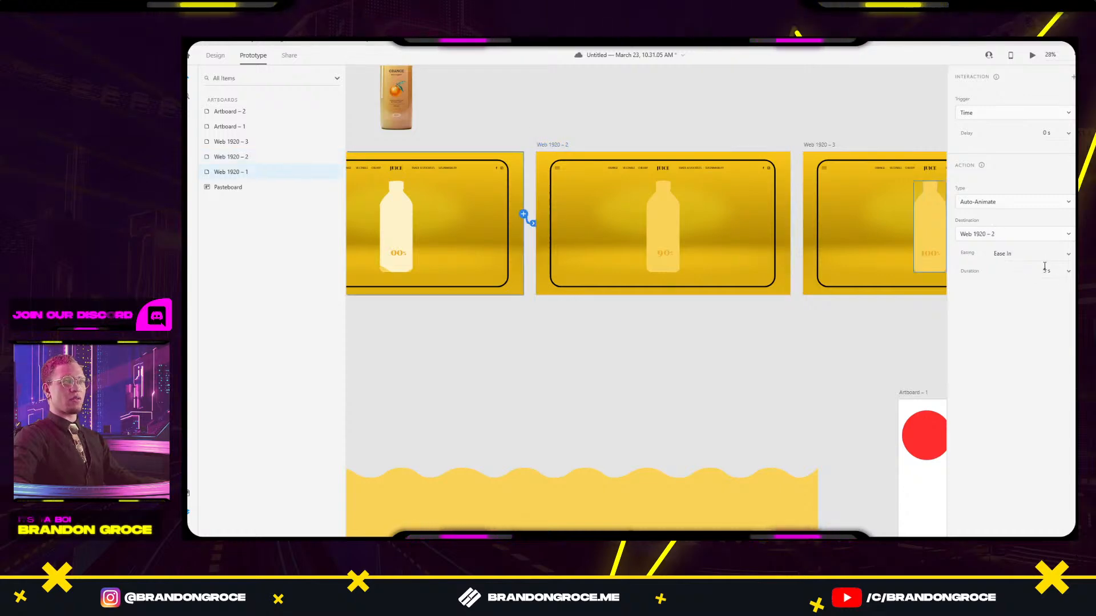
pyautogui.doubleClick(1044, 272)
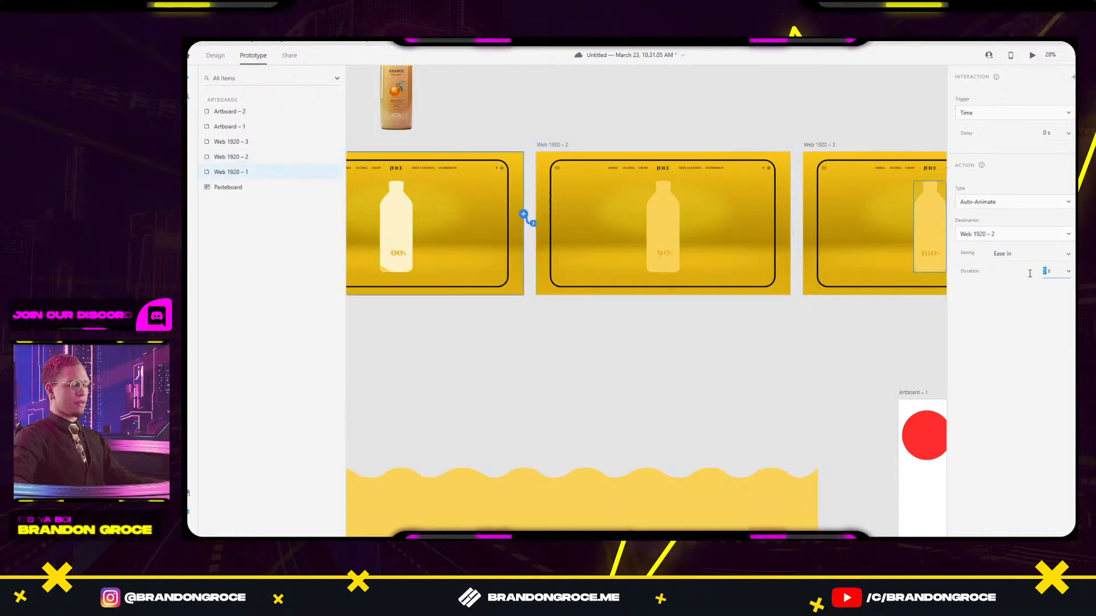
pyautogui.write('3.5')
pyautogui.press('Return')
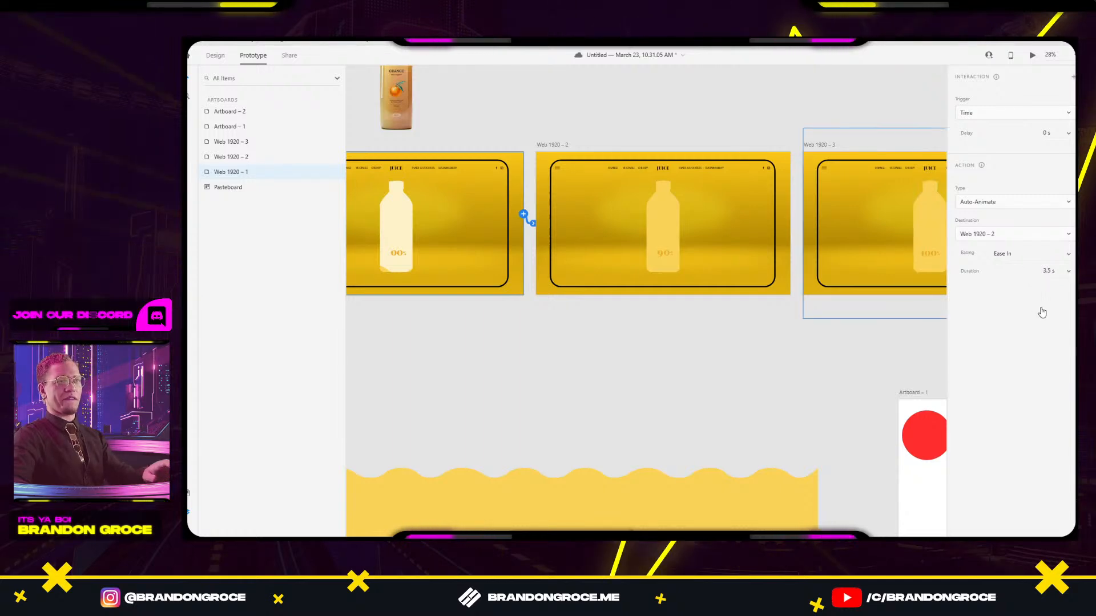
pyautogui.click(1067, 252)
pyautogui.click(1039, 272)
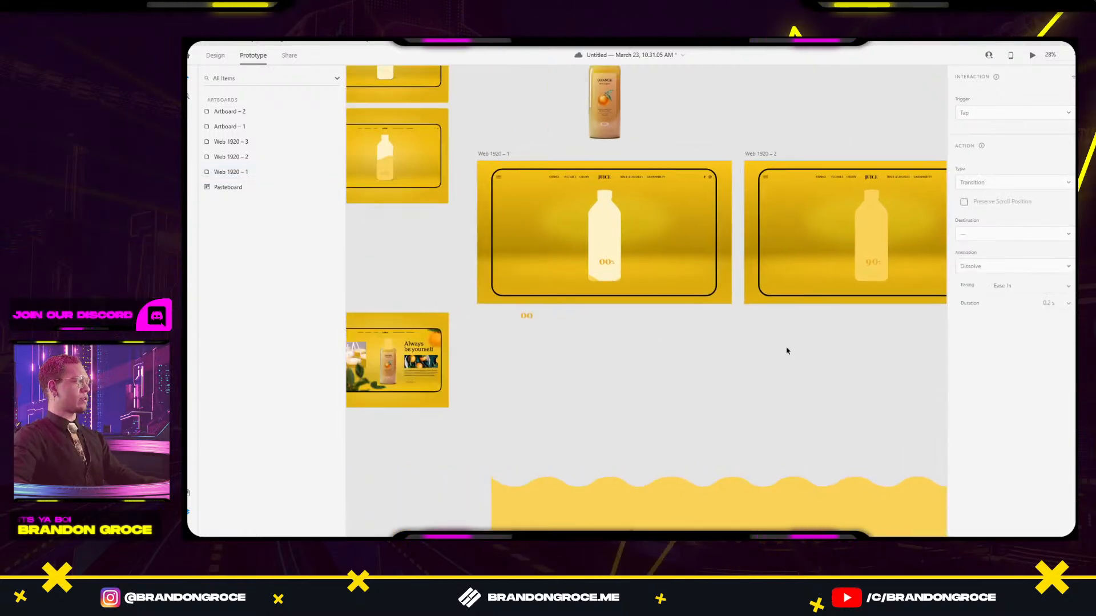
pyautogui.click(494, 153)
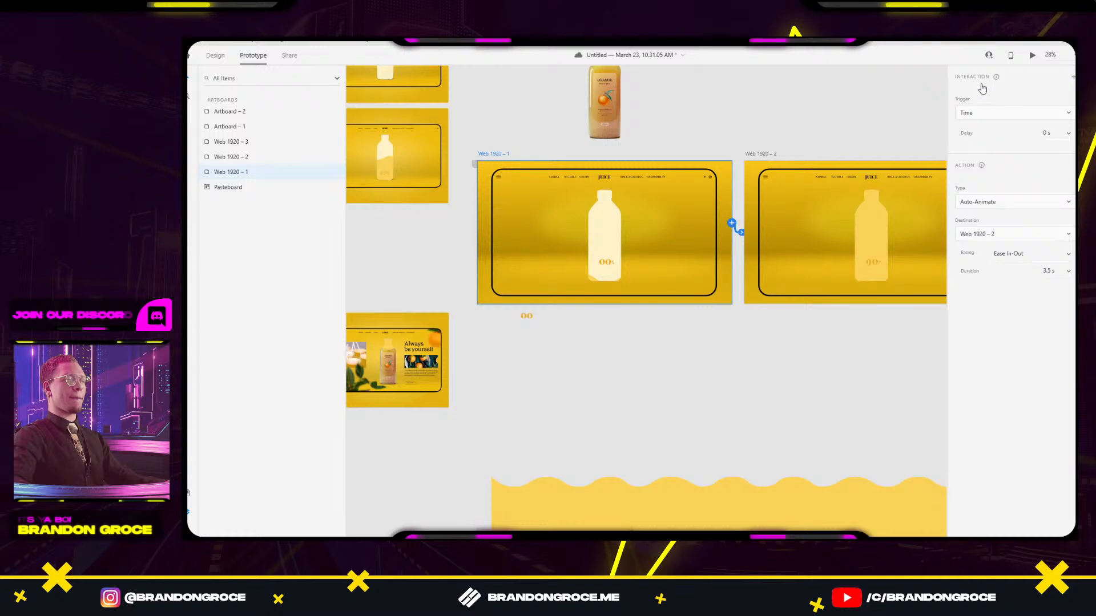
pyautogui.click(1035, 55)
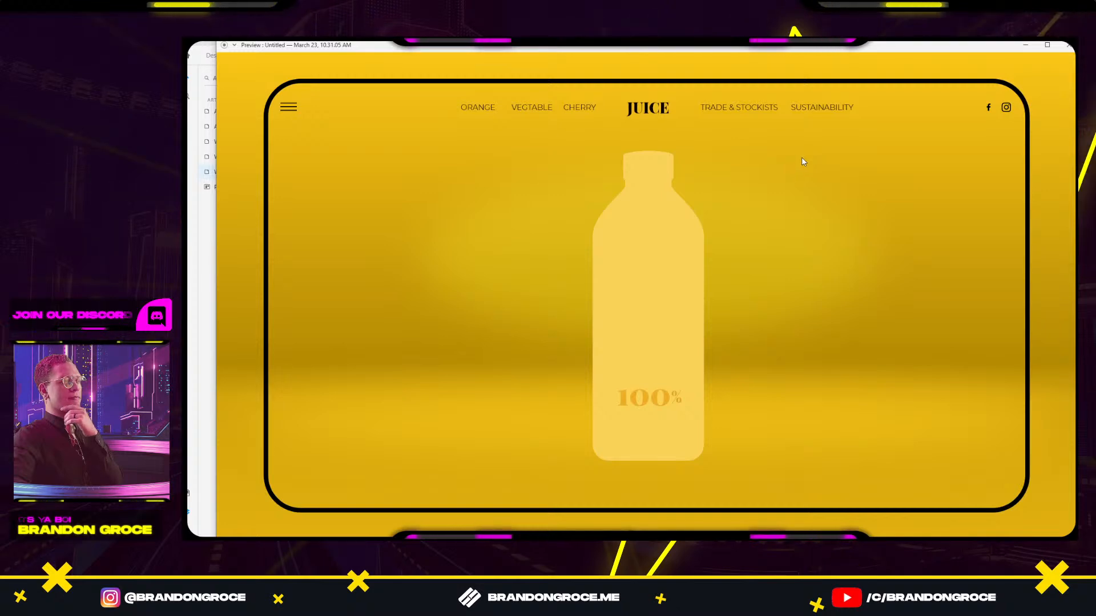
pyautogui.click(1066, 47)
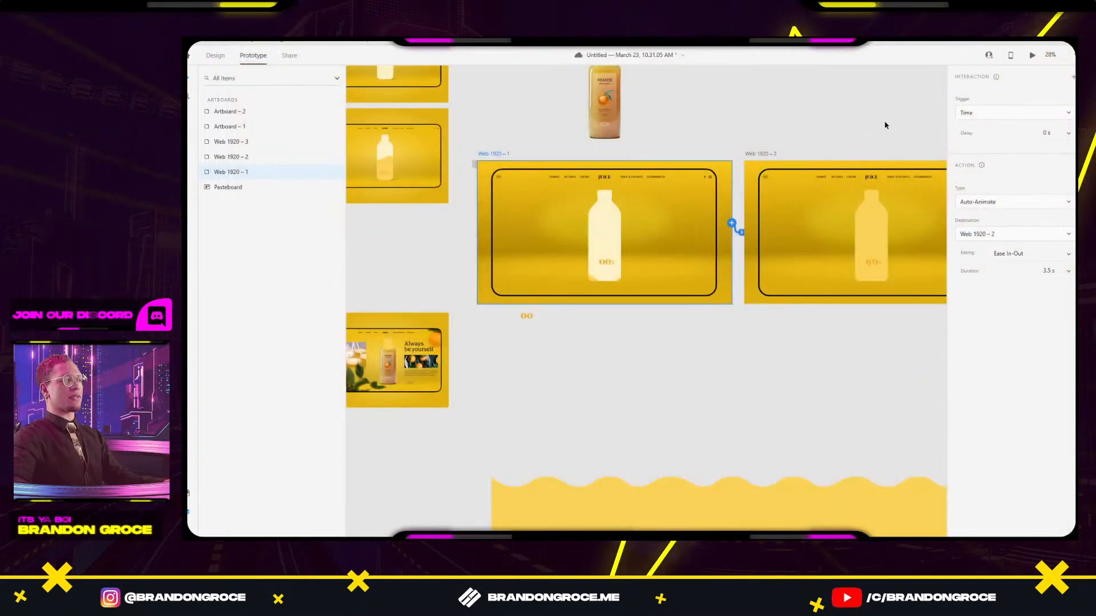
# Edit the 90%→100% wire's duration, entering 0.
pyautogui.hscroll(5, 692, 112)
pyautogui.hscroll(3, 744, 116)
pyautogui.click(392, 145)
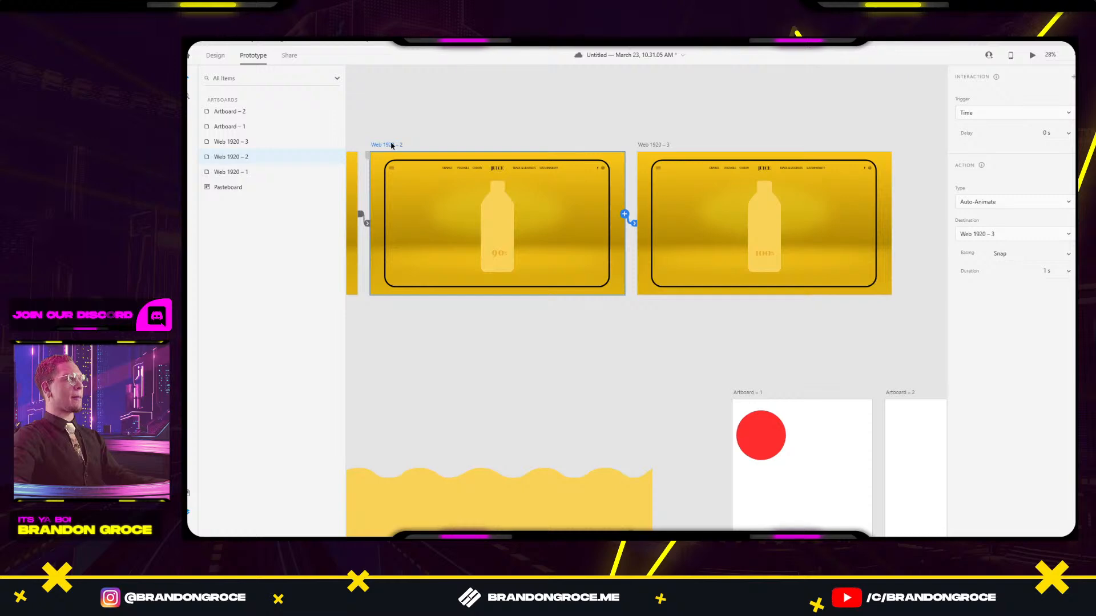
pyautogui.click(1046, 270)
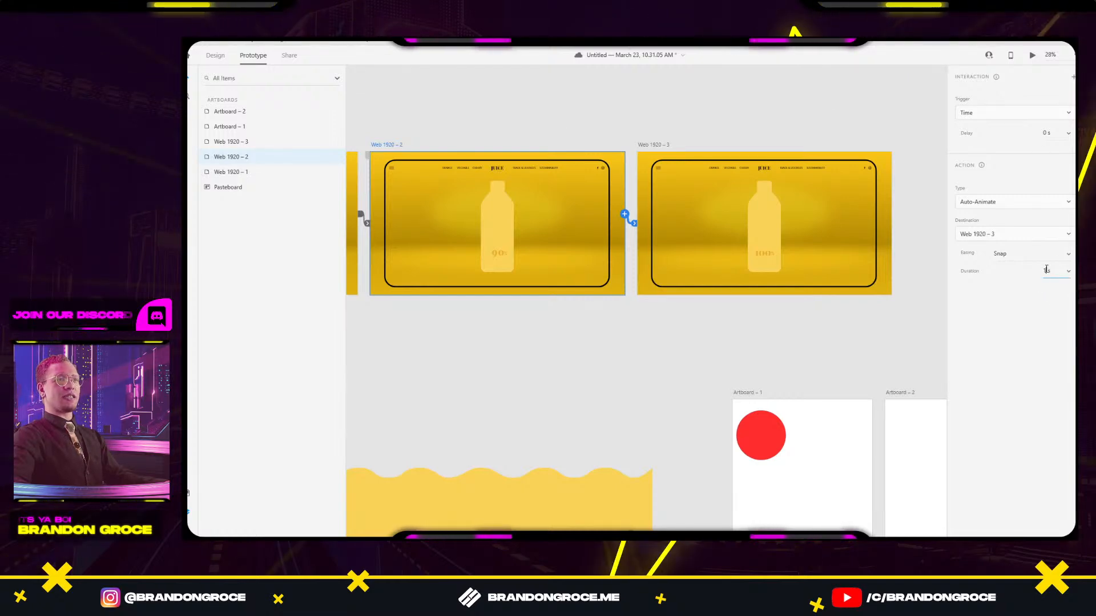
pyautogui.write('0')
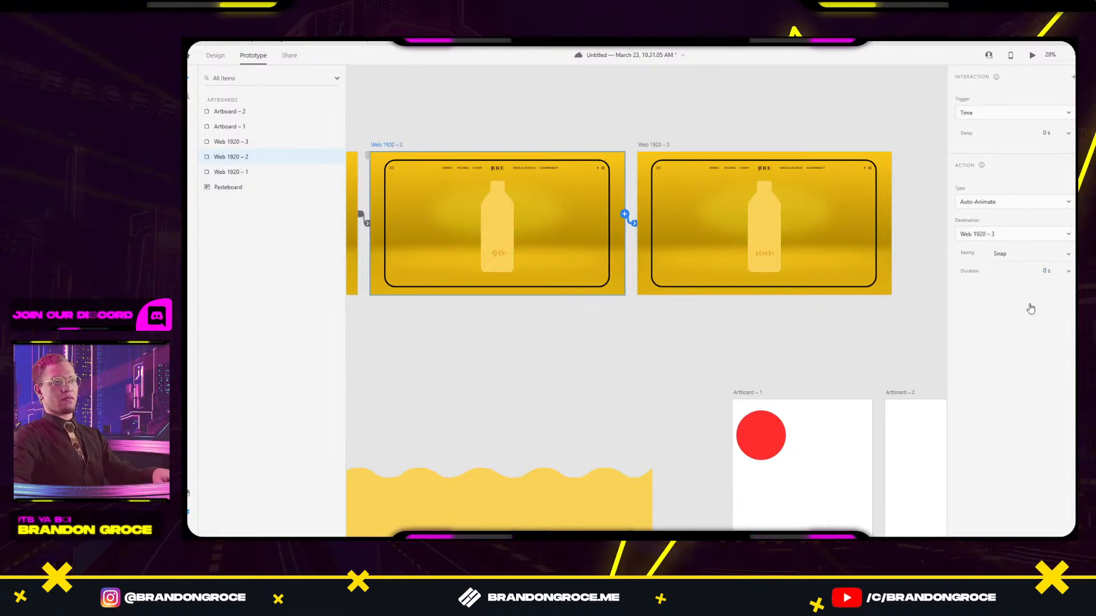
# Preview the prototype from the first artboard with all three bottle artboards in view.
pyautogui.moveTo(726, 315); pyautogui.dragTo(805, 309)
pyautogui.scroll(-3, 591, 305)
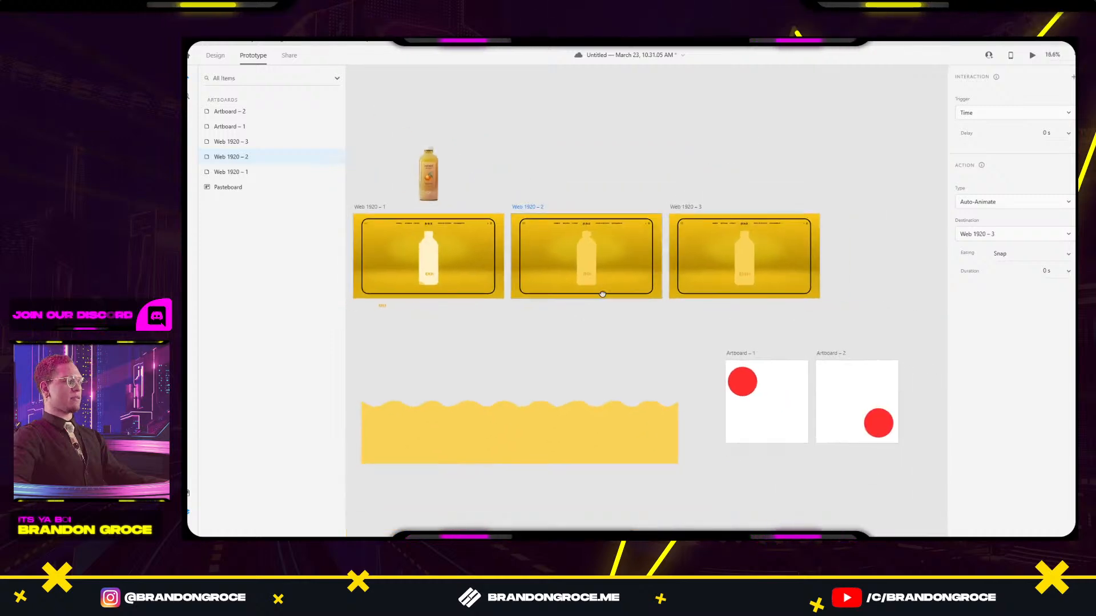
pyautogui.moveTo(601, 293); pyautogui.dragTo(699, 285)
pyautogui.click(470, 199)
pyautogui.click(1037, 55)
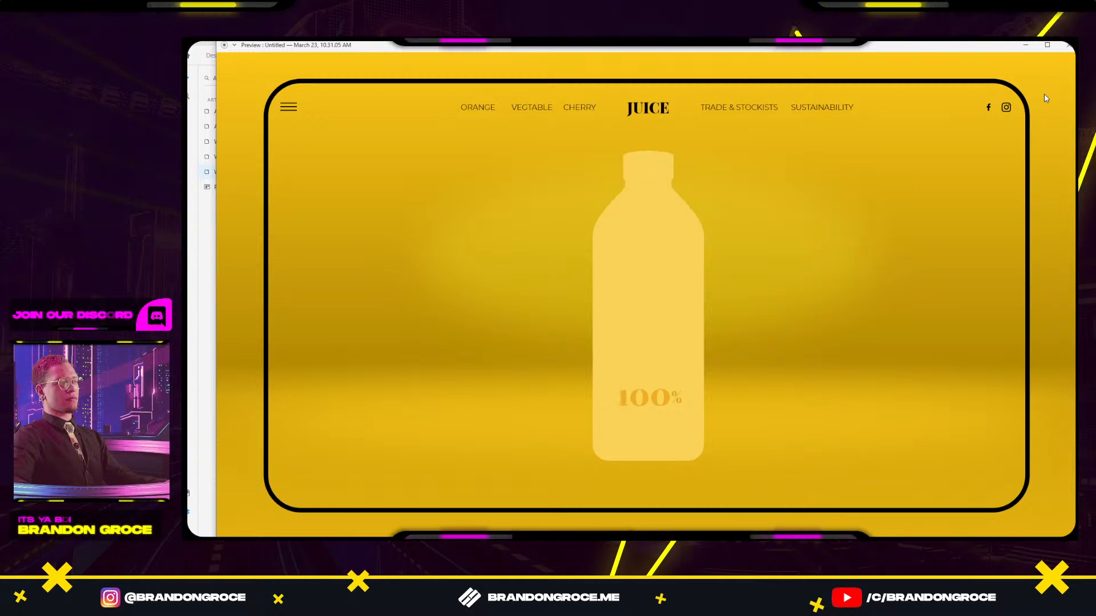
pyautogui.click(1068, 45)
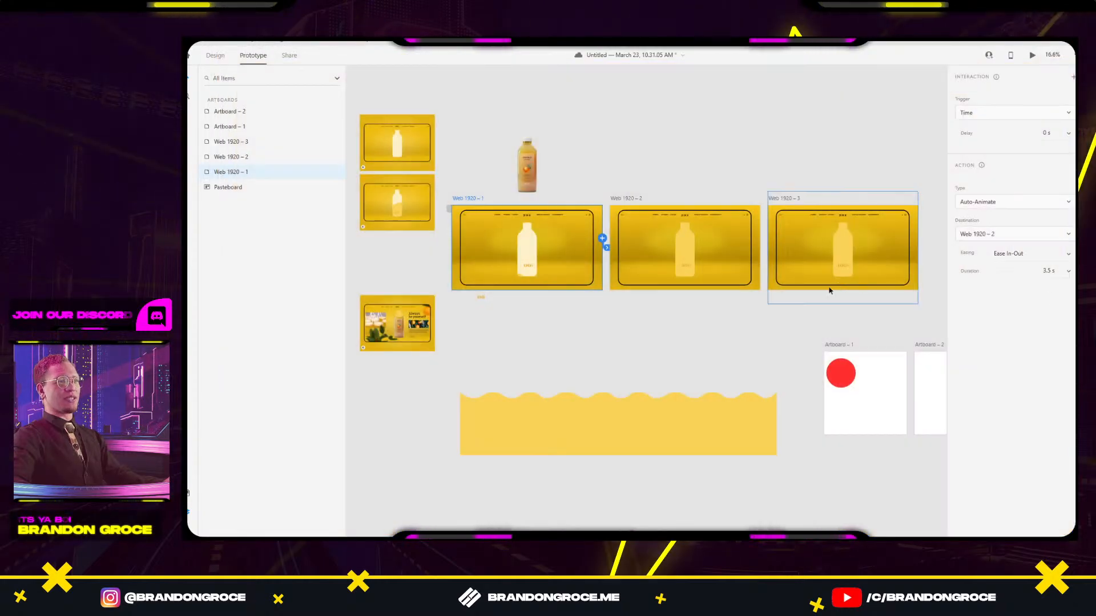
# Select the 90%→100% wire and delete digits from its duration value.
pyautogui.click(778, 199)
pyautogui.click(764, 246)
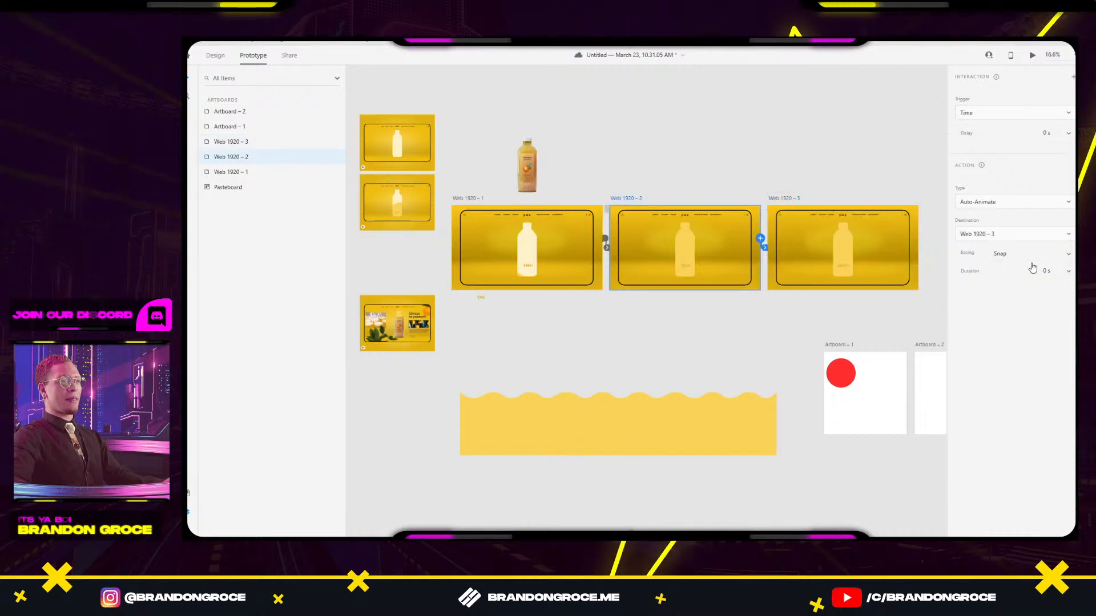
pyautogui.click(1047, 270)
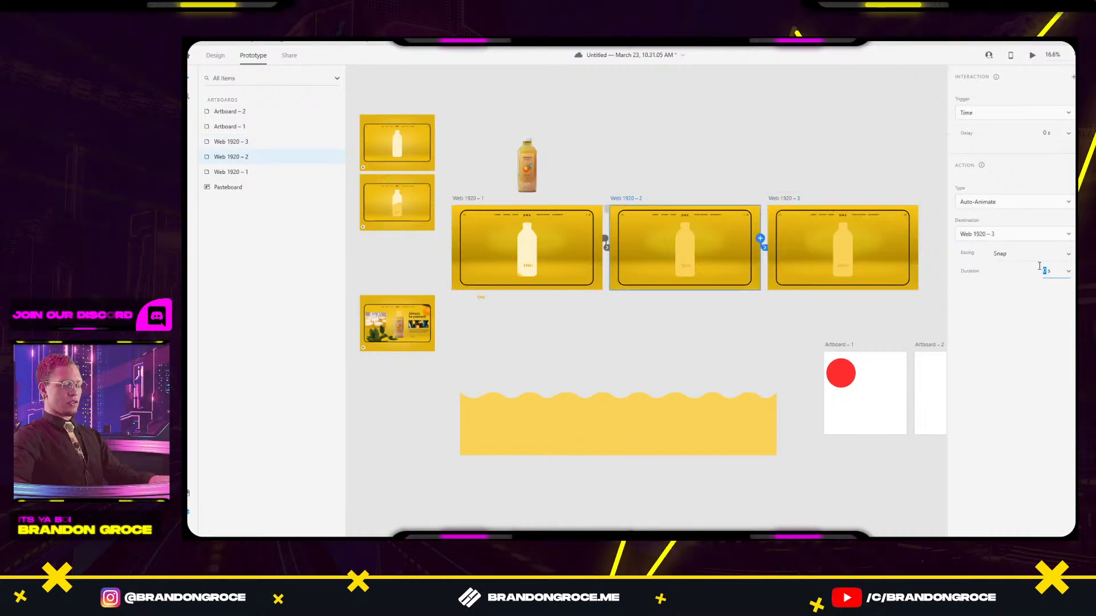
pyautogui.press('BackSpace')
pyautogui.press('BackSpace')
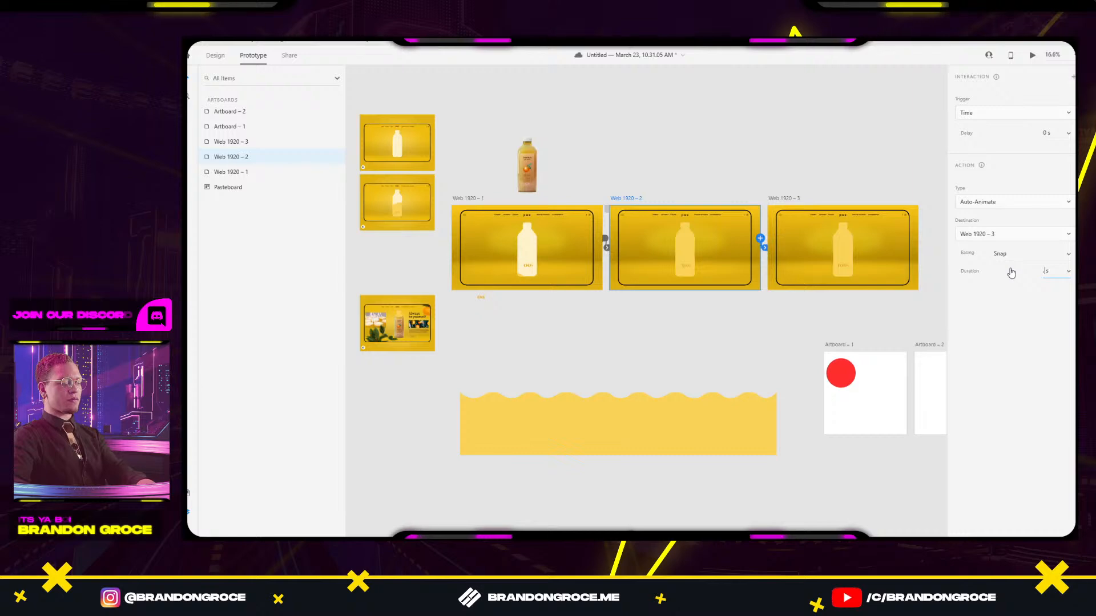
pyautogui.click(850, 313)
# Duplicate the 100% artboard with an Alt-drag, then undo the duplication.
pyautogui.moveTo(858, 320); pyautogui.dragTo(673, 301)
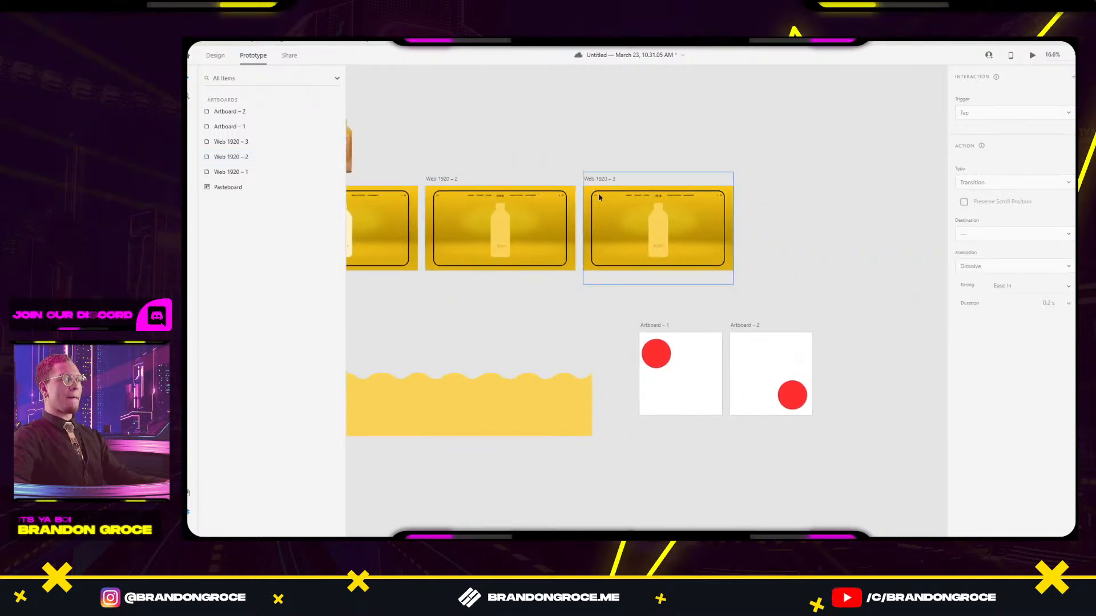
pyautogui.moveTo(594, 181); pyautogui.dragTo(751, 182)
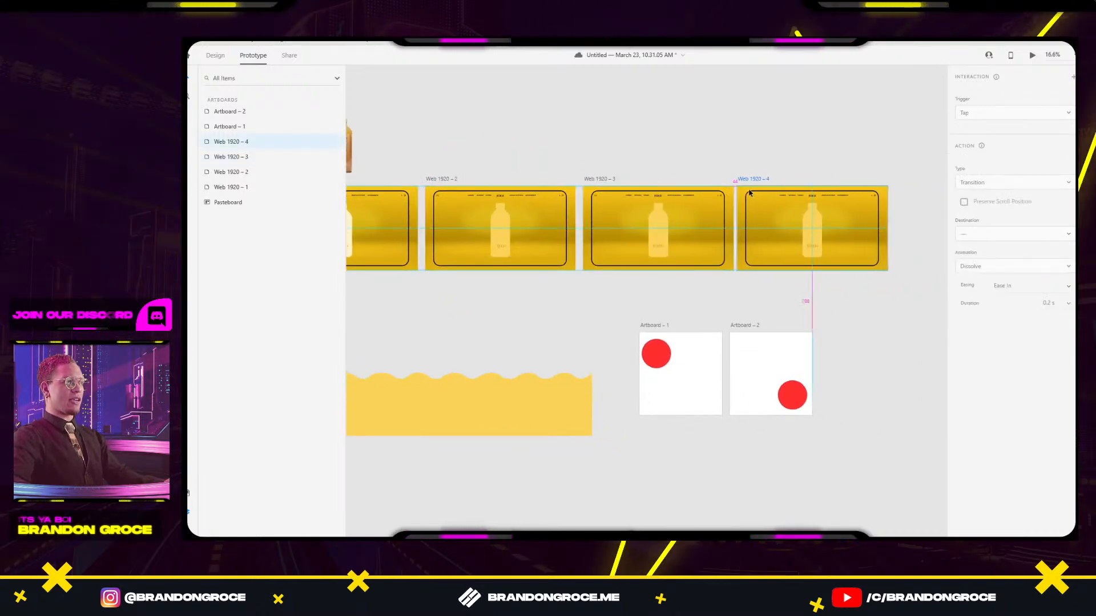
pyautogui.hotkey('ctrl', 'z')
# Select the reference bottle image and switch to Chrome's Dribbble 'Juice Brand Website' shot.
pyautogui.scroll(5, 673, 268)
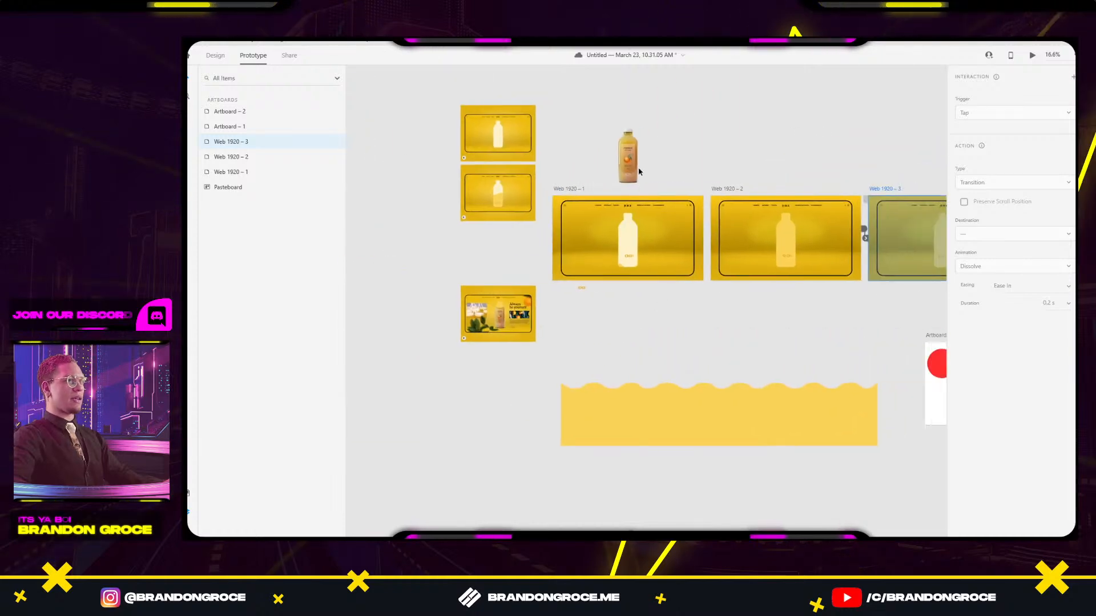
pyautogui.click(631, 167)
pyautogui.scroll(1, 713, 145)
pyautogui.hscroll(3, 662, 137)
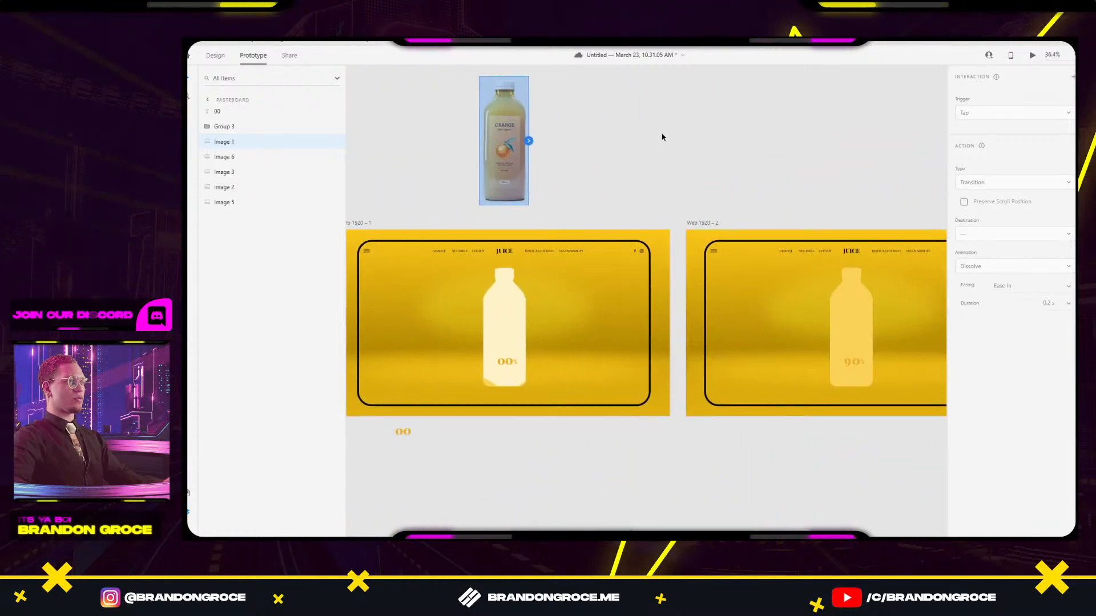
pyautogui.hotkey('alt', 'Tab')
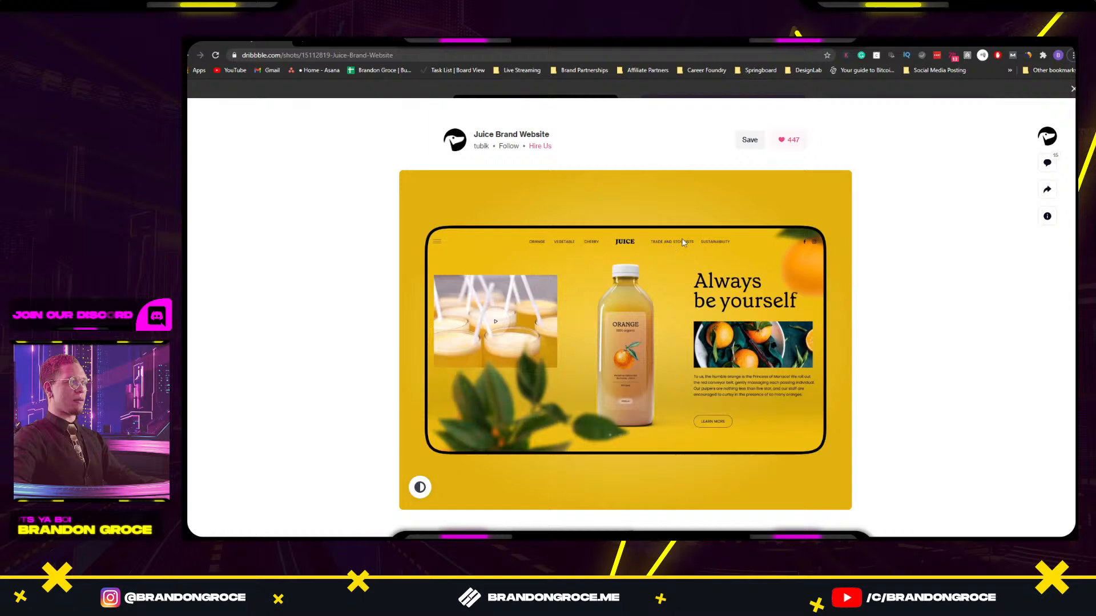
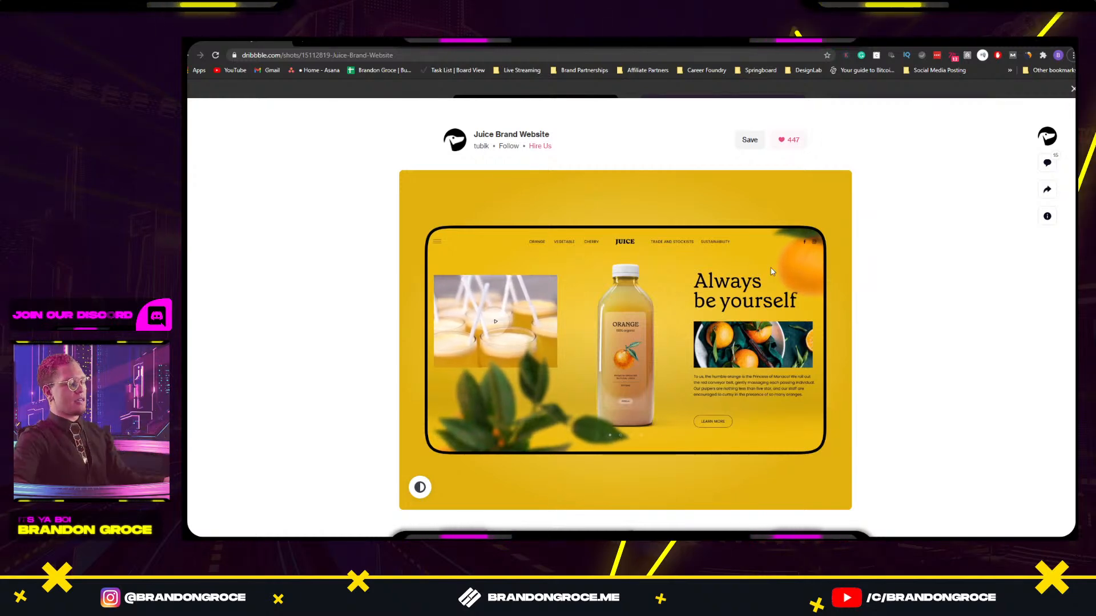
# Return from the Dribbble reference to Adobe XD and bring Web 1920 – 2 into view.
pyautogui.hotkey('alt', 'Tab')
pyautogui.moveTo(868, 338); pyautogui.dragTo(700, 358)
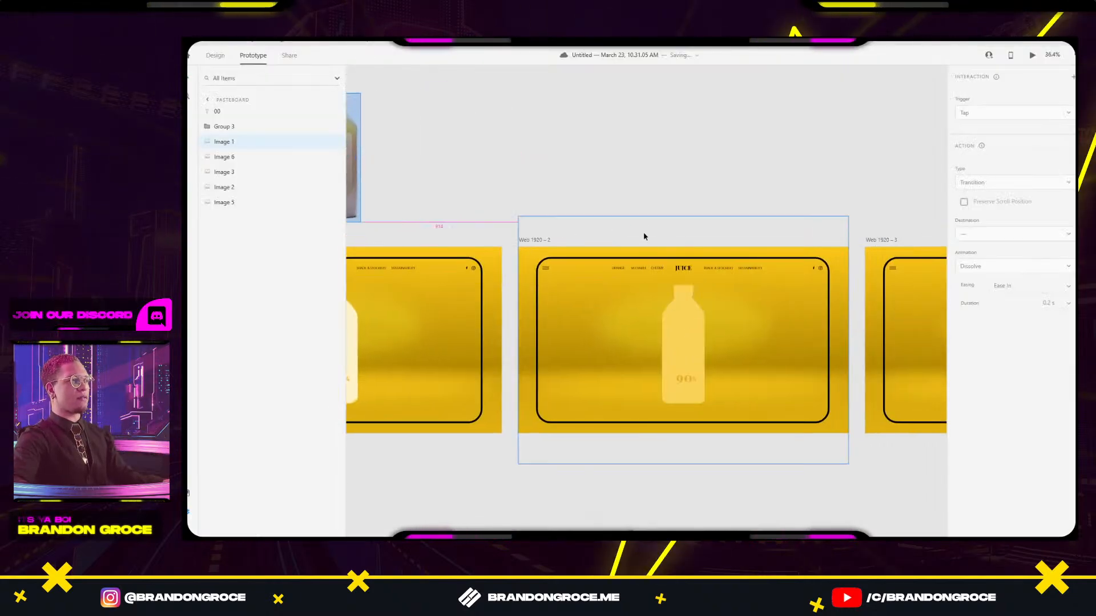
# Move the orange-juice bottle photo into Web 1920 – 3 and line it up with the bottle shape.
pyautogui.click(215, 55)
pyautogui.scroll(-3, 628, 152)
pyautogui.hscroll(2, 571, 143)
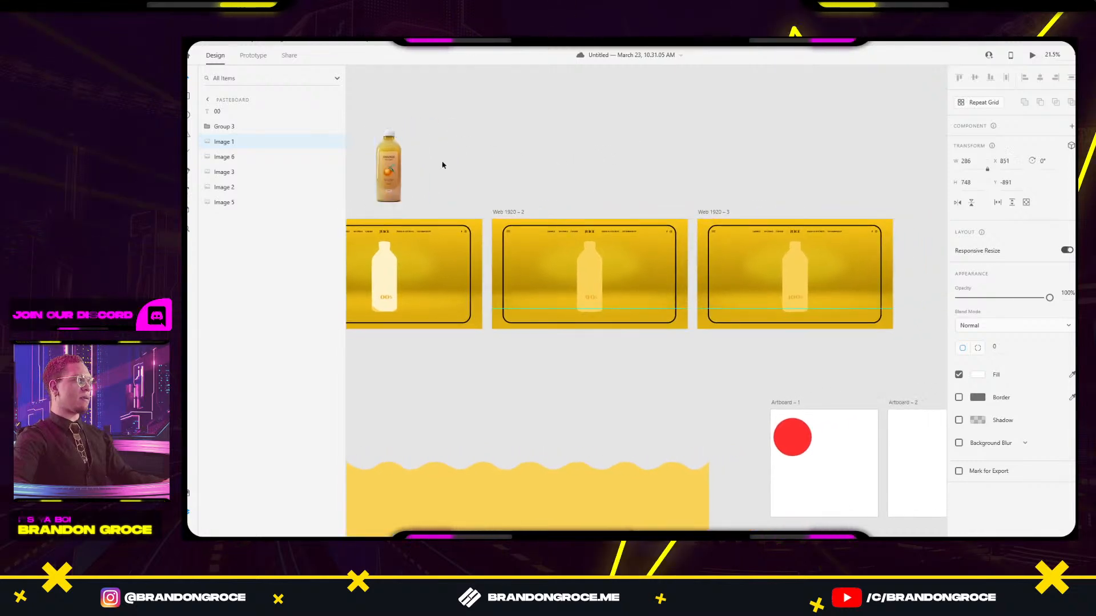
pyautogui.moveTo(390, 166); pyautogui.dragTo(799, 279)
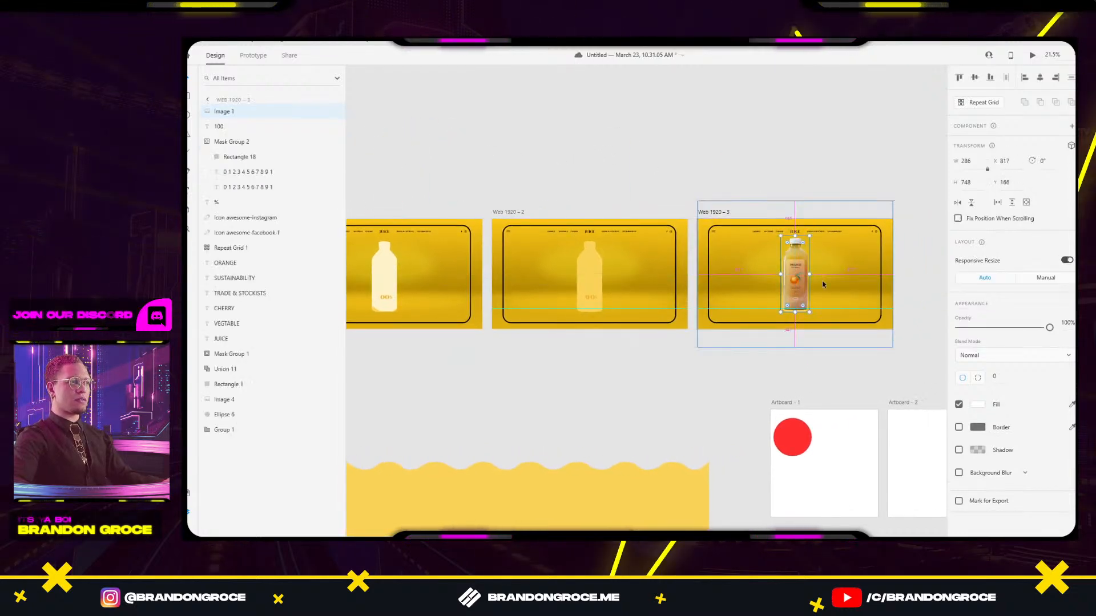
pyautogui.scroll(5, 810, 282)
pyautogui.moveTo(732, 284); pyautogui.dragTo(738, 285)
pyautogui.scroll(-3, 738, 285)
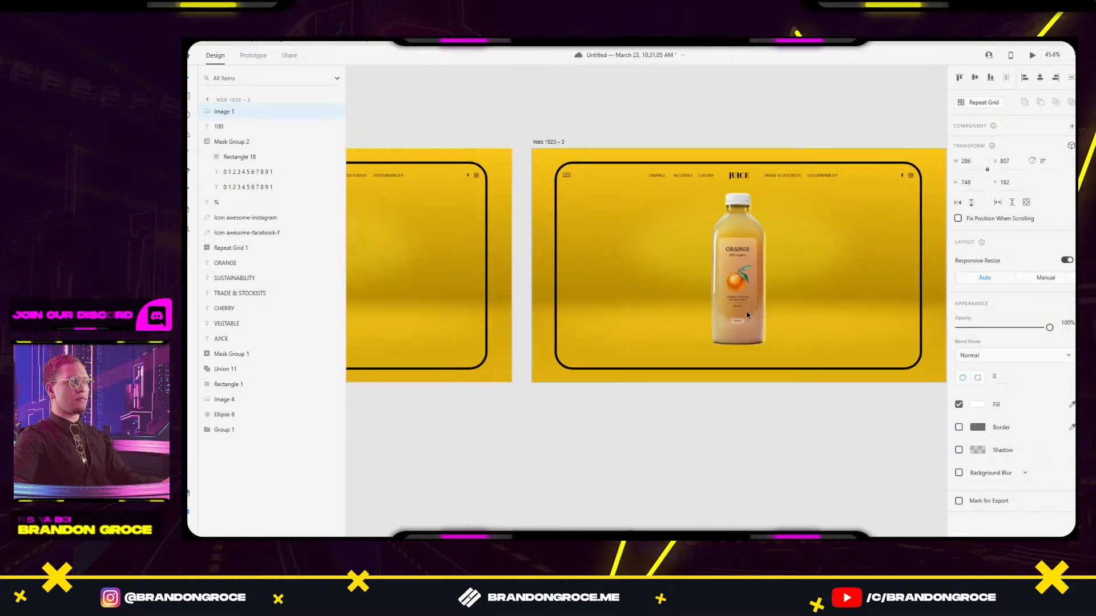
pyautogui.scroll(-5, 745, 311)
pyautogui.scroll(5, 613, 244)
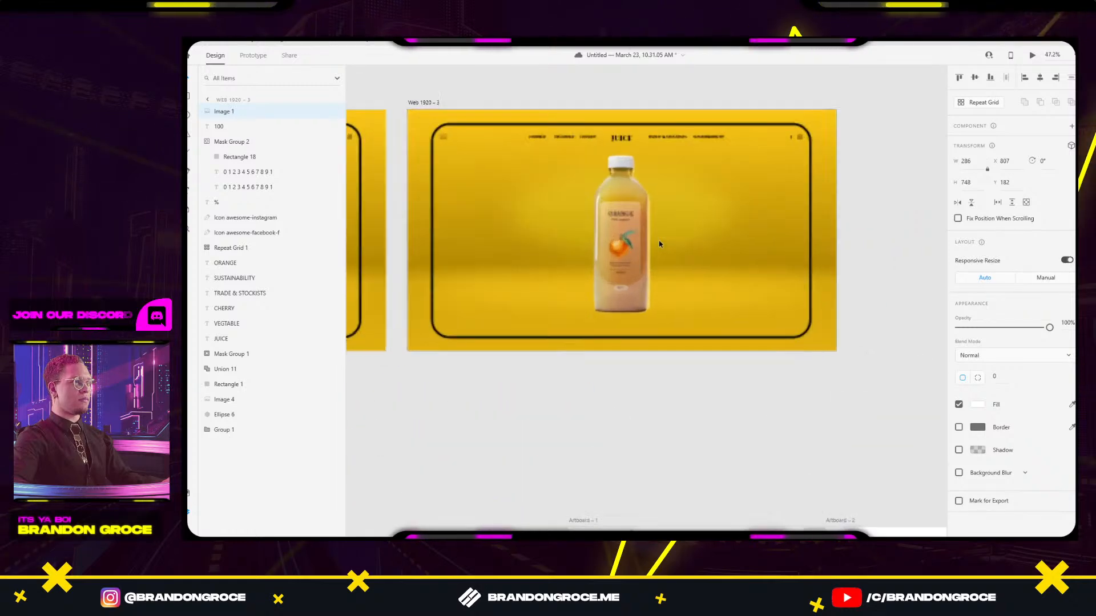
pyautogui.moveTo(613, 245); pyautogui.dragTo(614, 266)
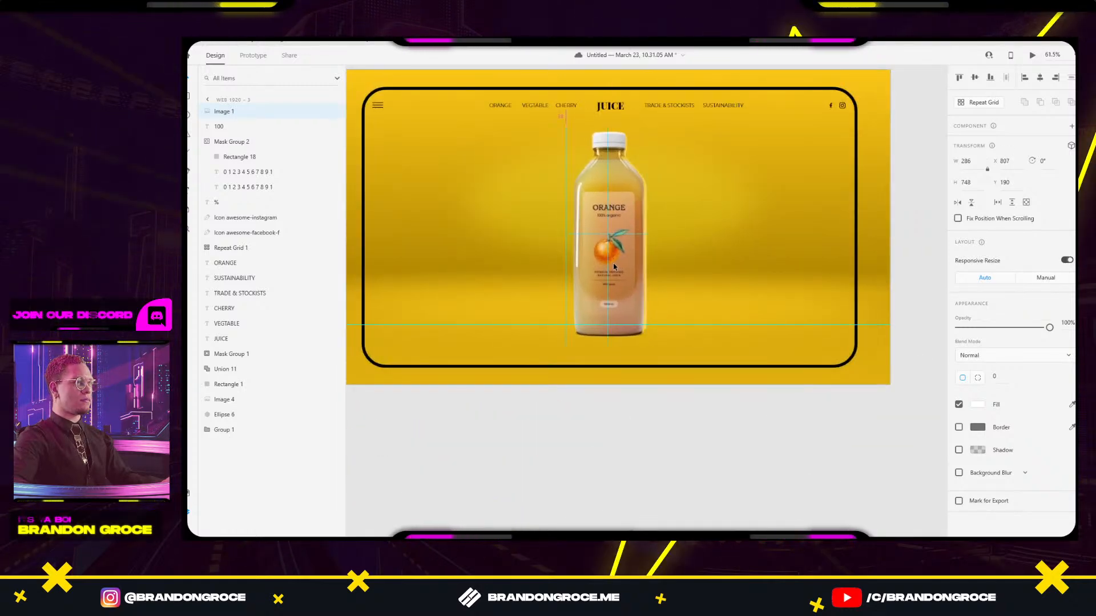
# Restore the accidentally deleted photo and nudge it right inside the bottle mask.
pyautogui.press('Delete')
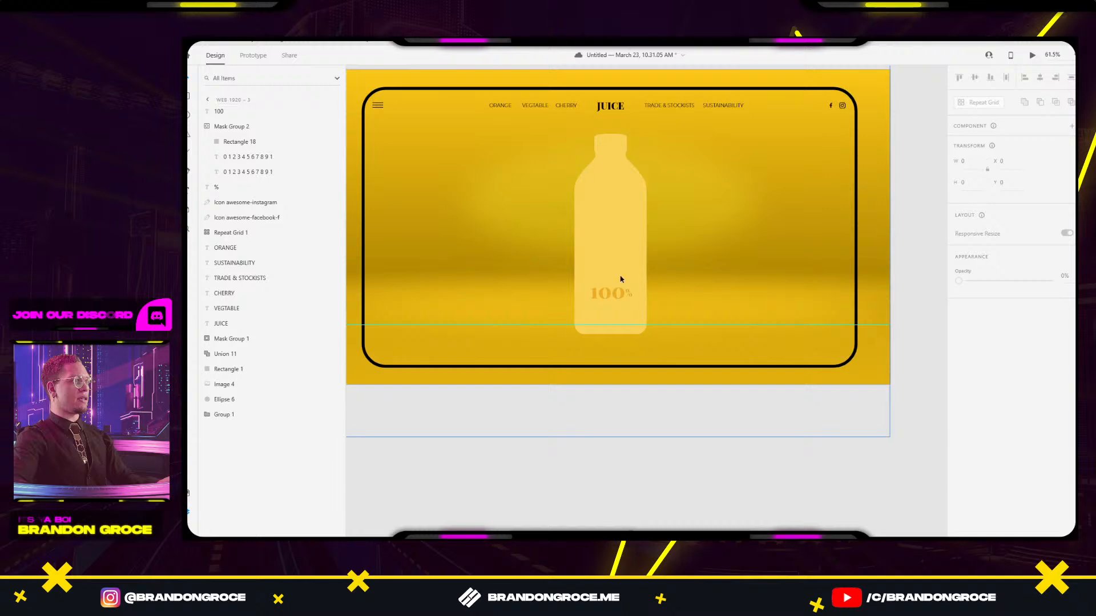
pyautogui.click(583, 248)
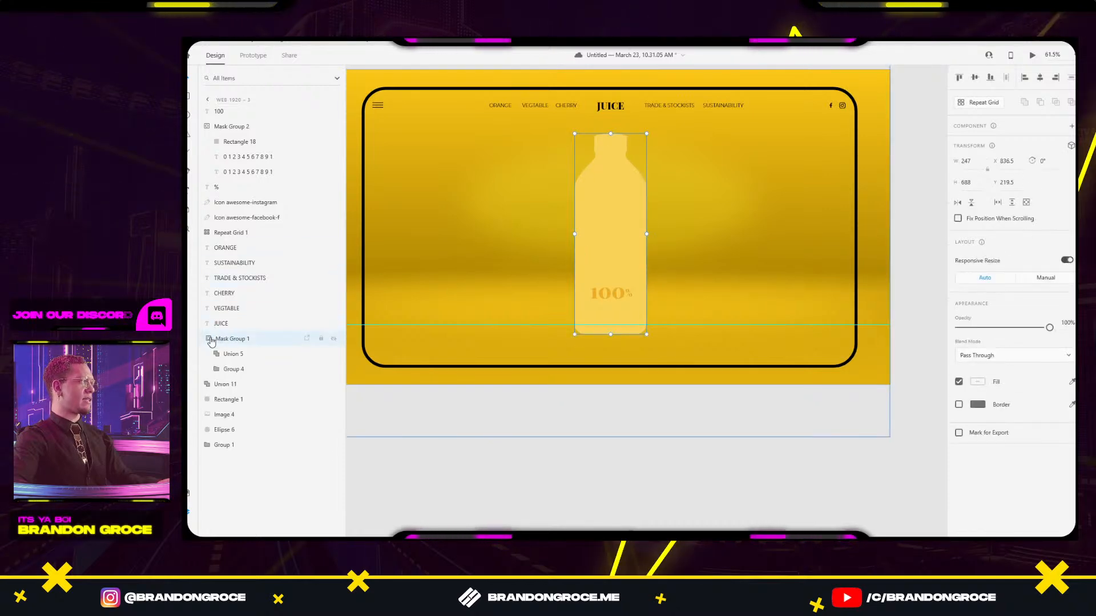
pyautogui.hotkey('ctrl', 'z')
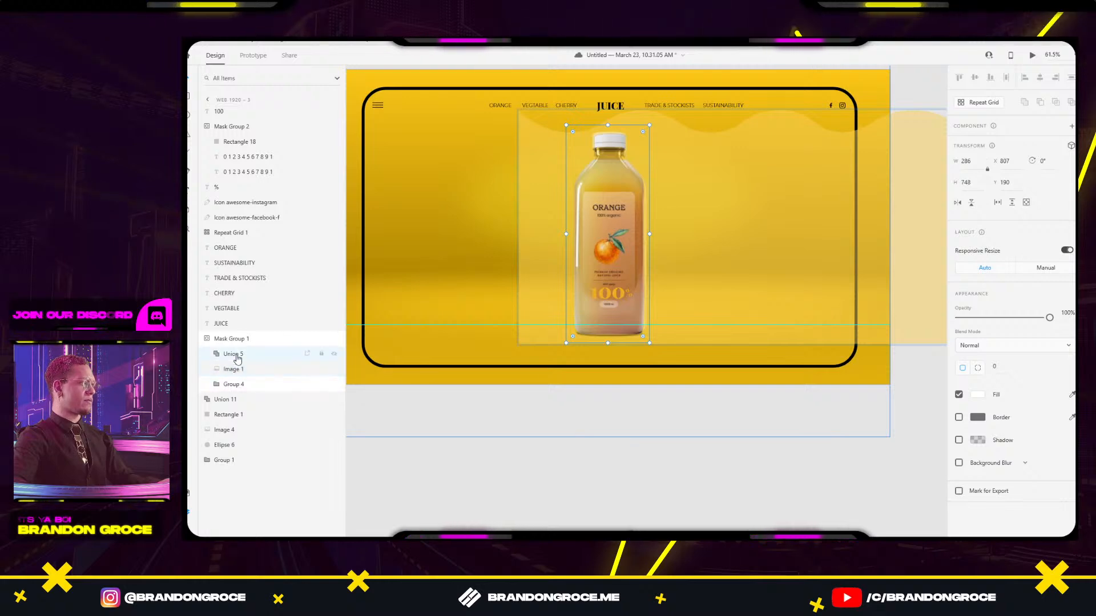
pyautogui.moveTo(237, 367); pyautogui.dragTo(235, 351)
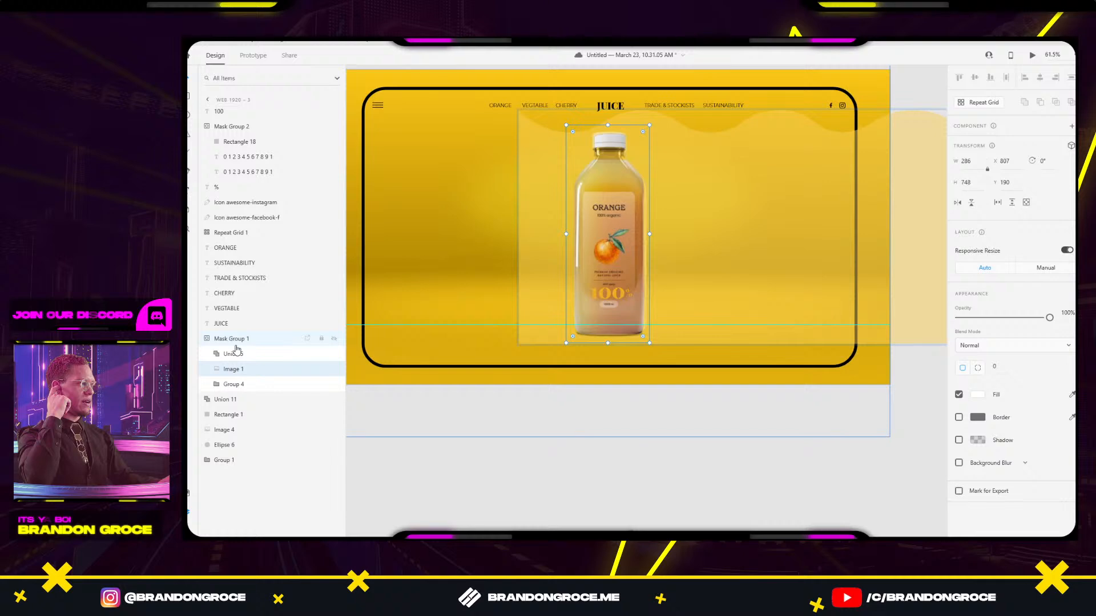
pyautogui.scroll(5, 598, 191)
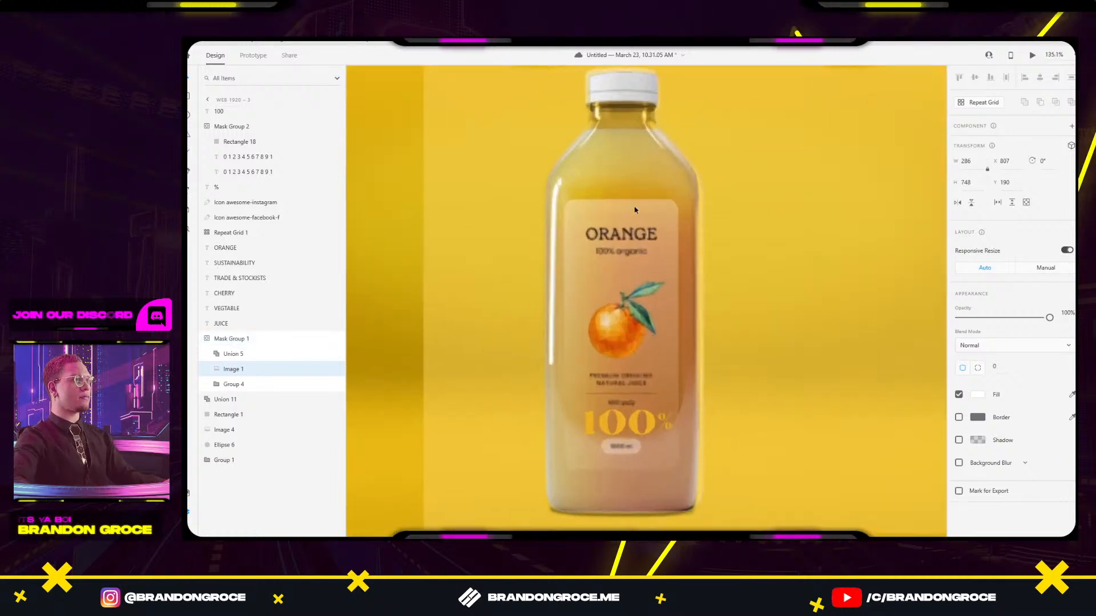
pyautogui.click(855, 221)
pyautogui.doubleClick(624, 242)
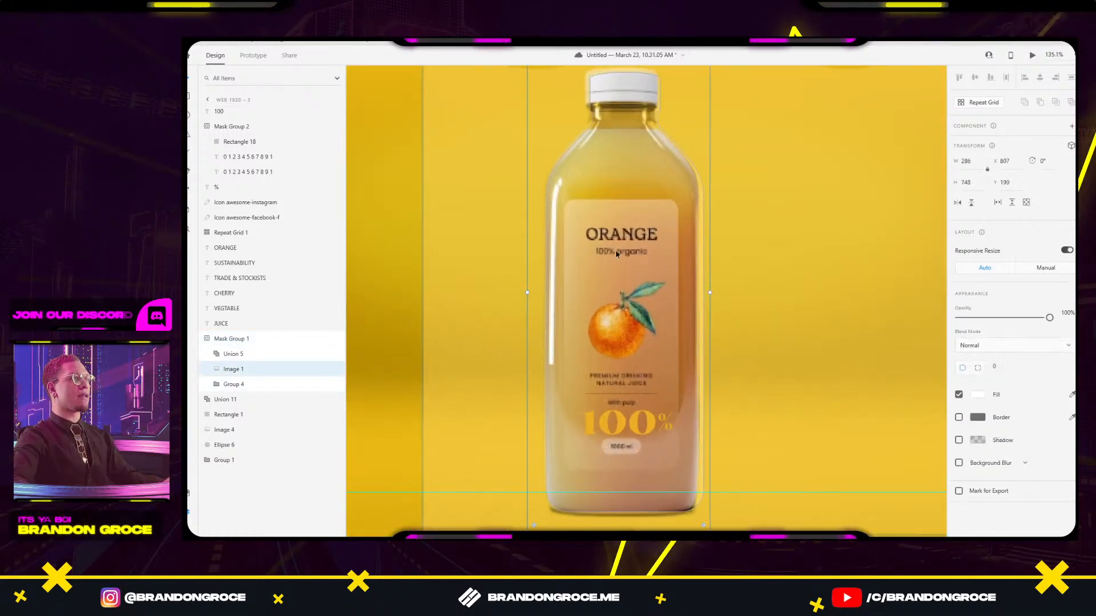
pyautogui.moveTo(623, 244); pyautogui.dragTo(627, 244)
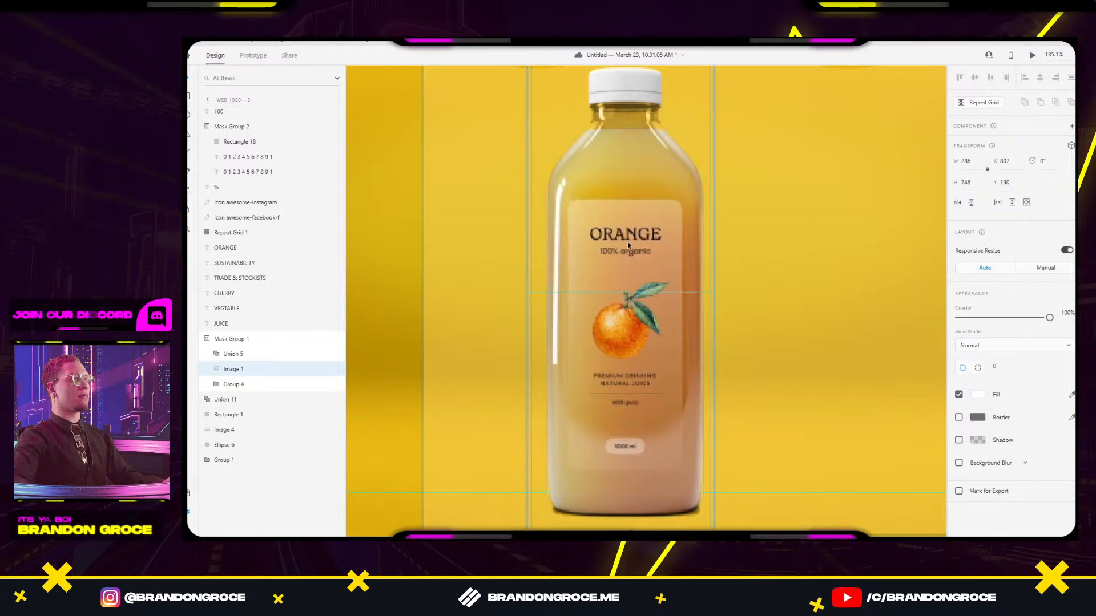
pyautogui.click(803, 244)
pyautogui.scroll(-5, 816, 273)
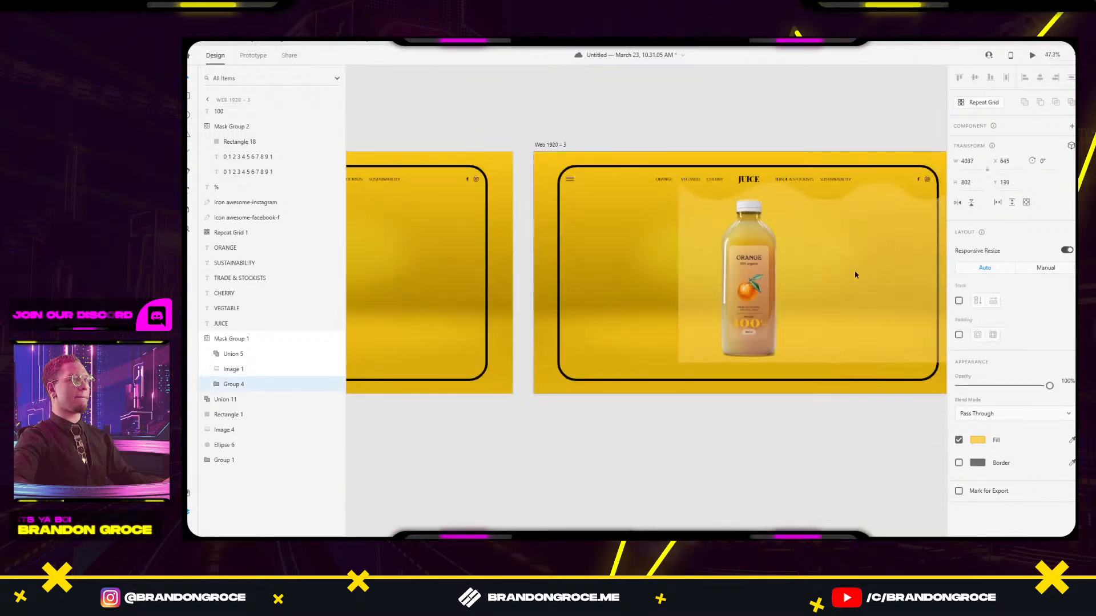
pyautogui.click(806, 459)
# Select the bottle photo inside the Web 1920 – 3 mask and preview fading its opacity.
pyautogui.moveTo(799, 431); pyautogui.dragTo(690, 409)
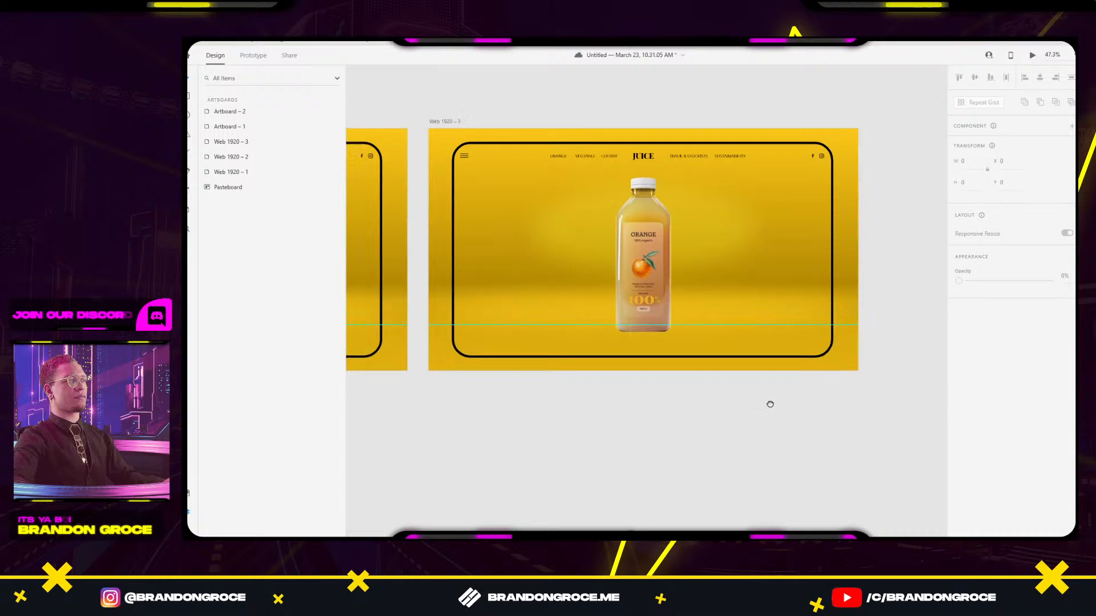
pyautogui.moveTo(768, 403); pyautogui.dragTo(802, 394)
pyautogui.scroll(-4, 692, 238)
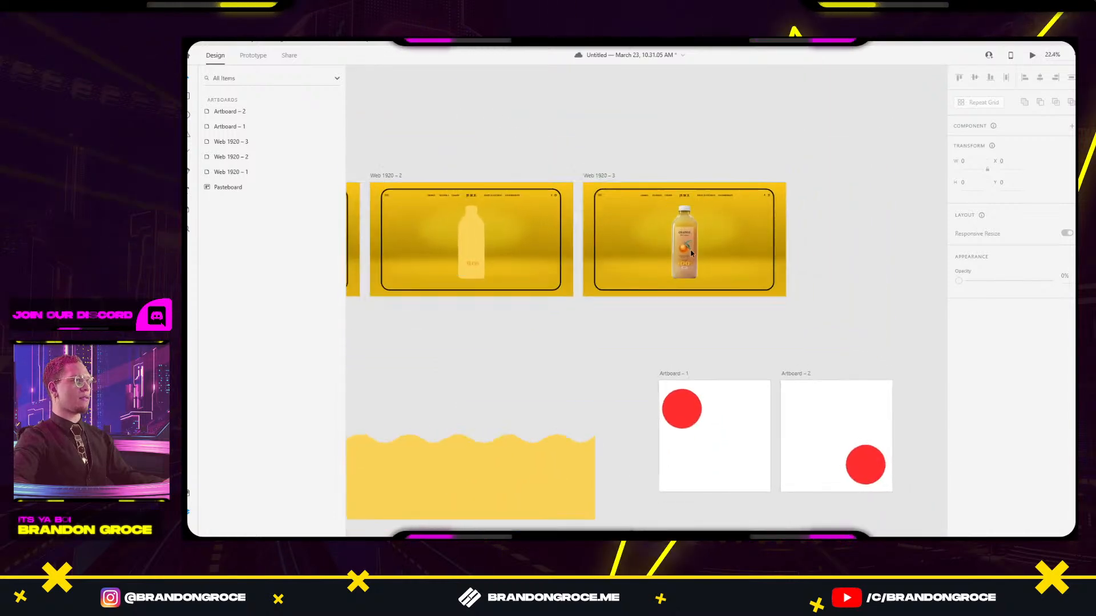
pyautogui.scroll(5, 691, 254)
pyautogui.click(691, 253)
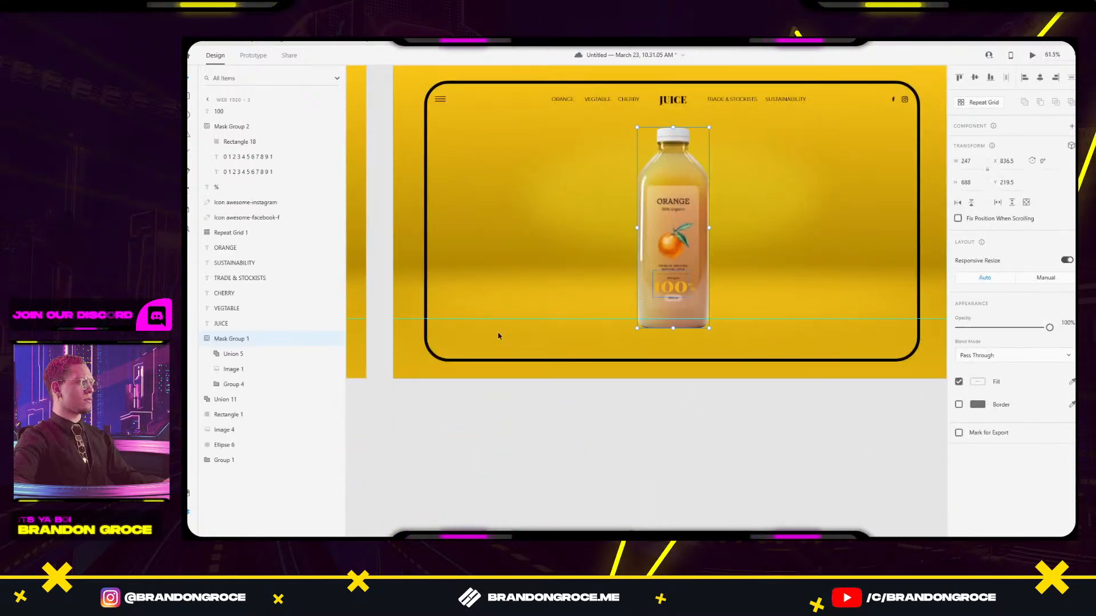
pyautogui.click(231, 371)
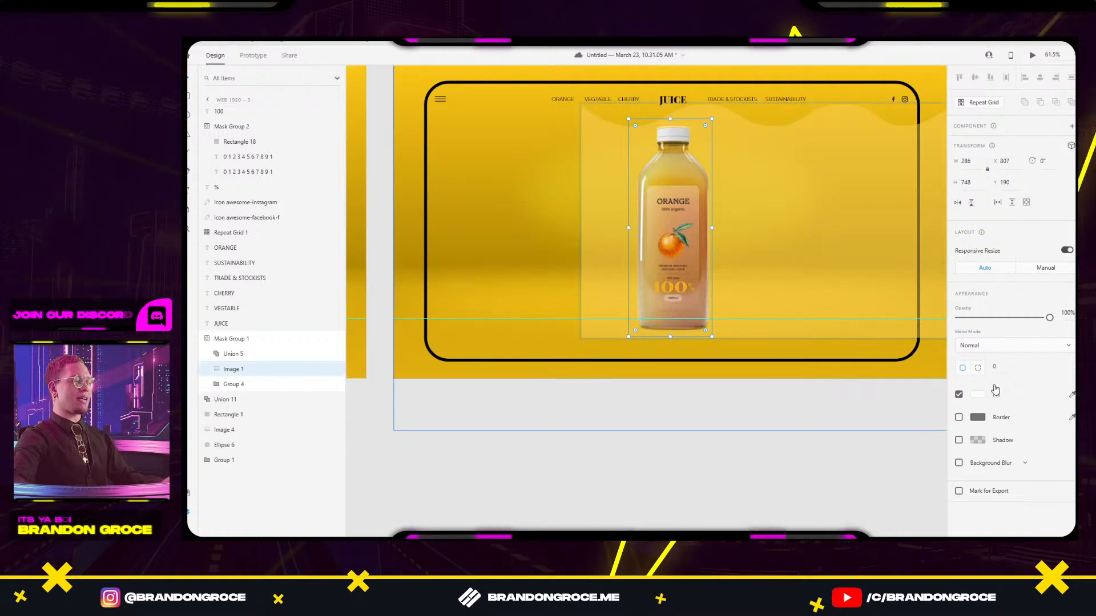
pyautogui.moveTo(1048, 318)
pyautogui.mouseDown()
pyautogui.moveTo(958, 318)
pyautogui.moveTo(1053, 317)
pyautogui.mouseUp()
pyautogui.click(717, 452)
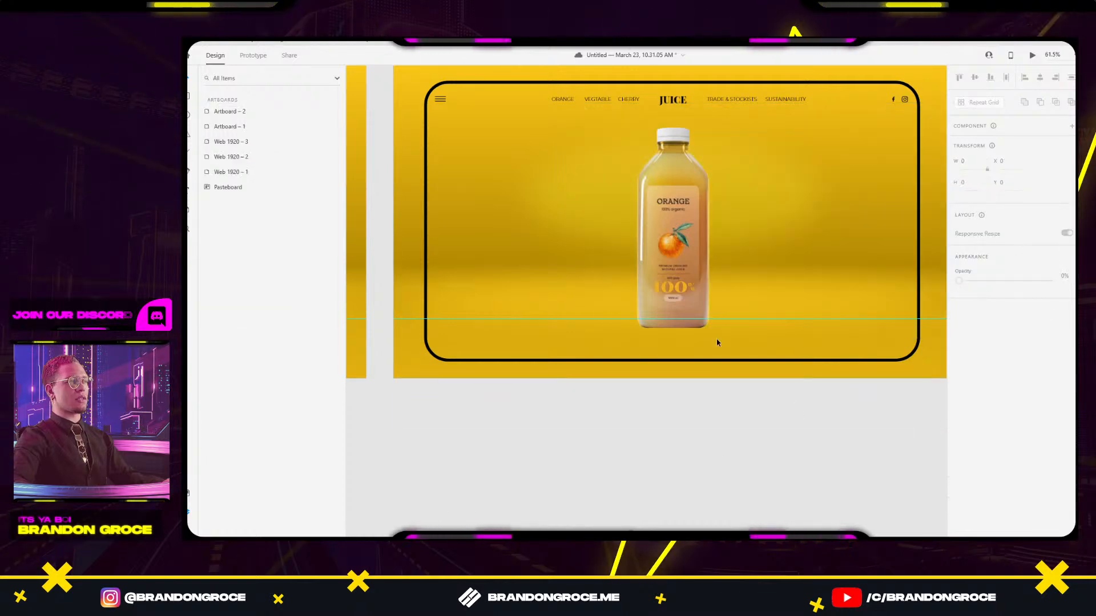
# Duplicate the wave shape Group 4 inside the bottle mask group.
pyautogui.click(701, 250)
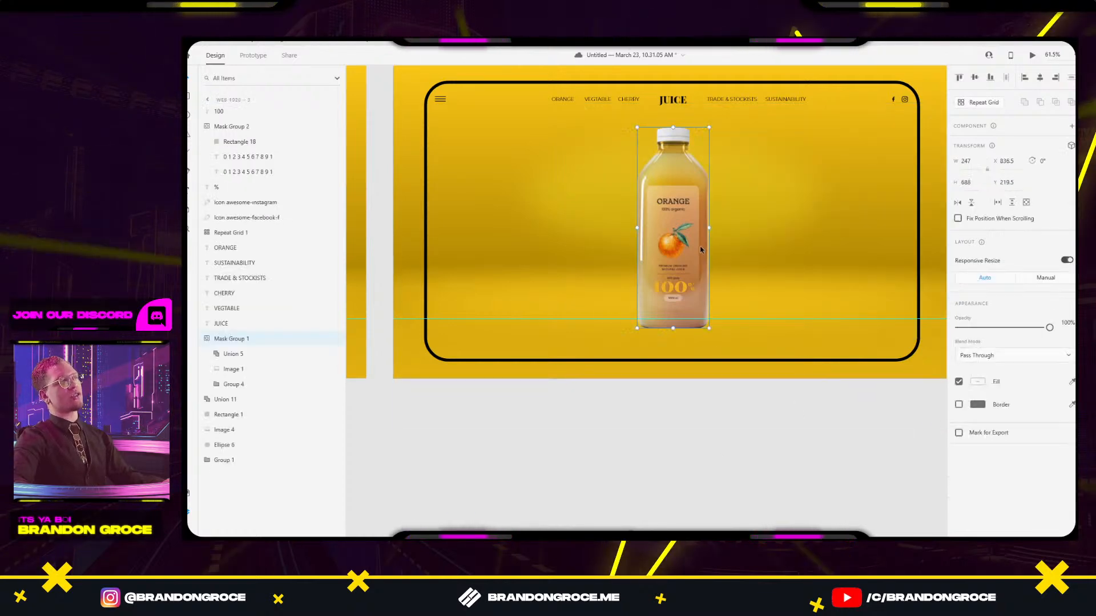
pyautogui.click(227, 374)
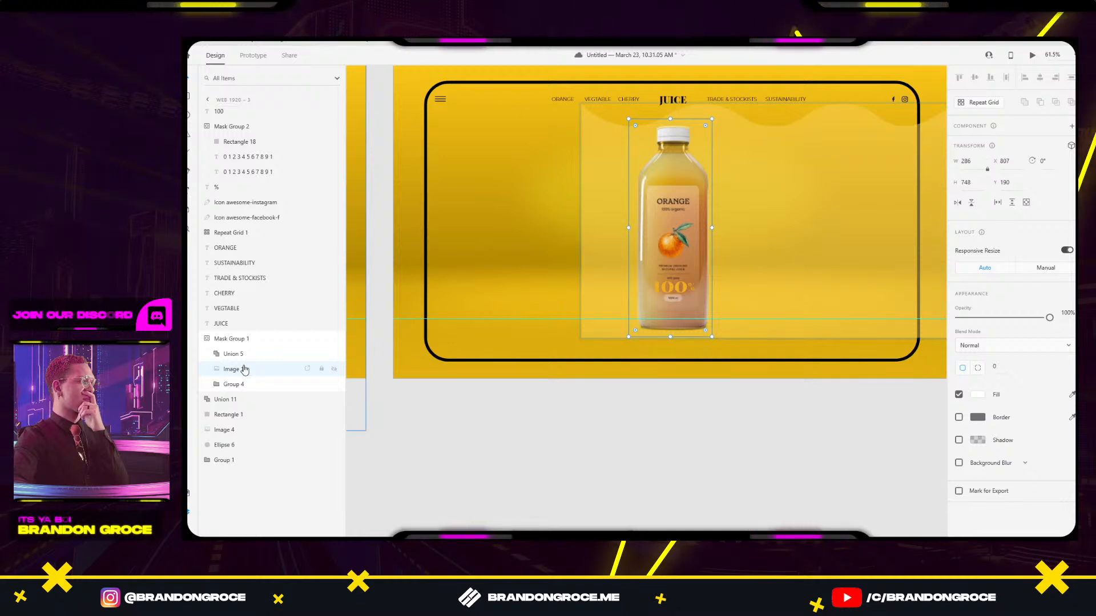
pyautogui.click(237, 384)
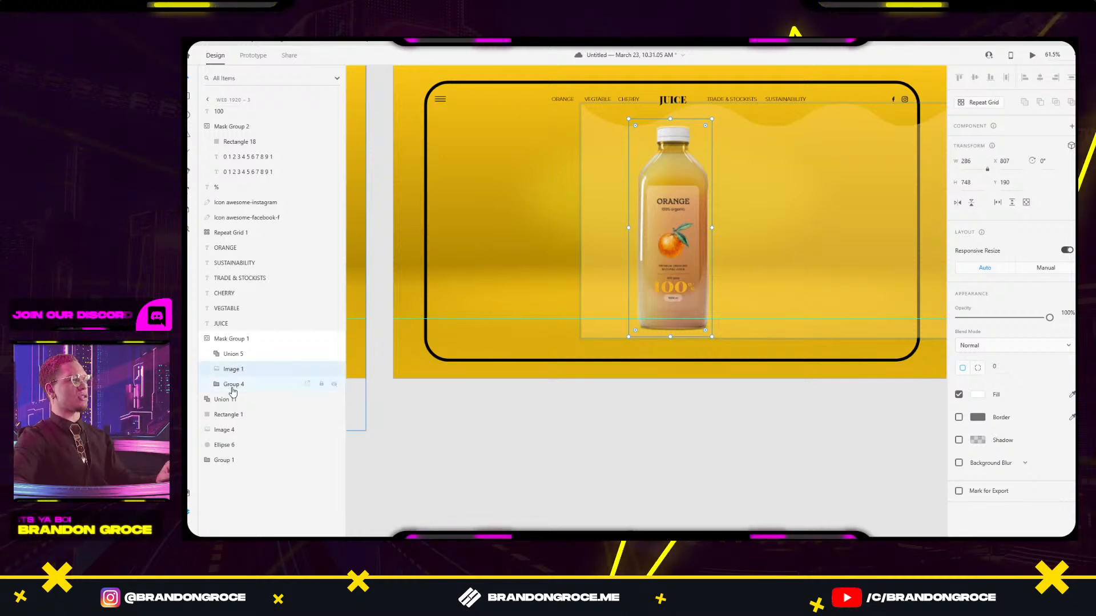
pyautogui.scroll(-5, 639, 444)
pyautogui.scroll(3, 662, 445)
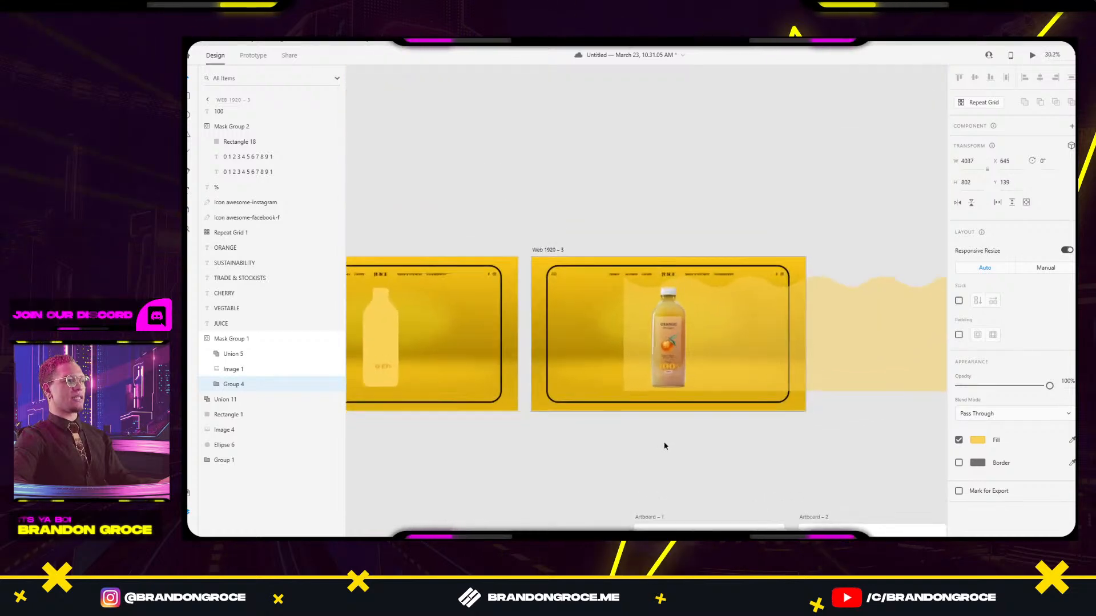
pyautogui.hotkey('ctrl', 'd')
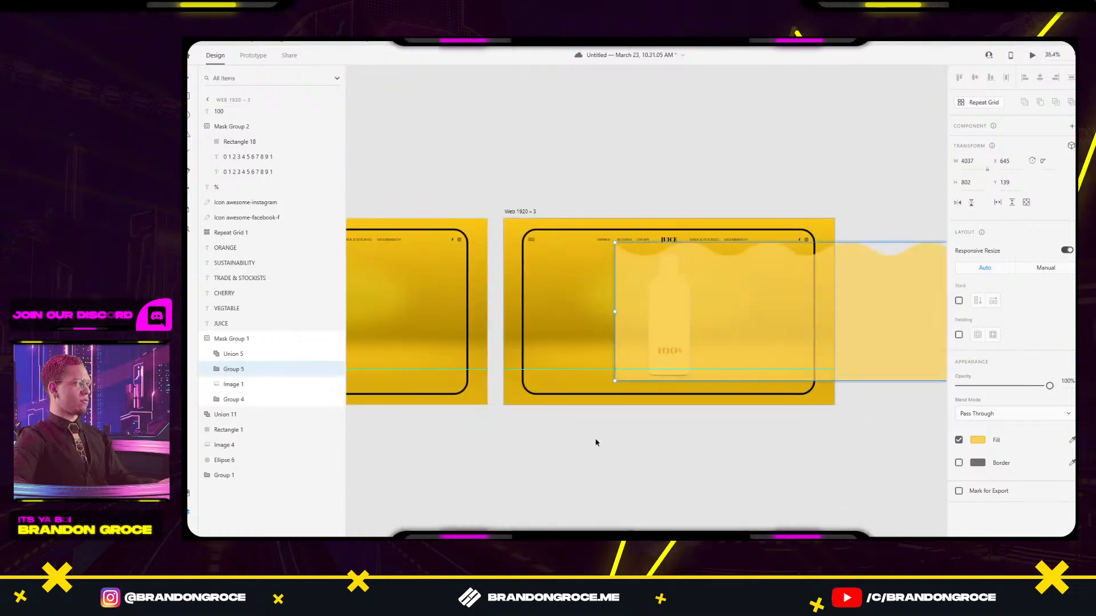
# Select wave Group 5 together with the bottle photo and check grouping options without applying any.
pyautogui.click(233, 384)
pyautogui.click(233, 371)
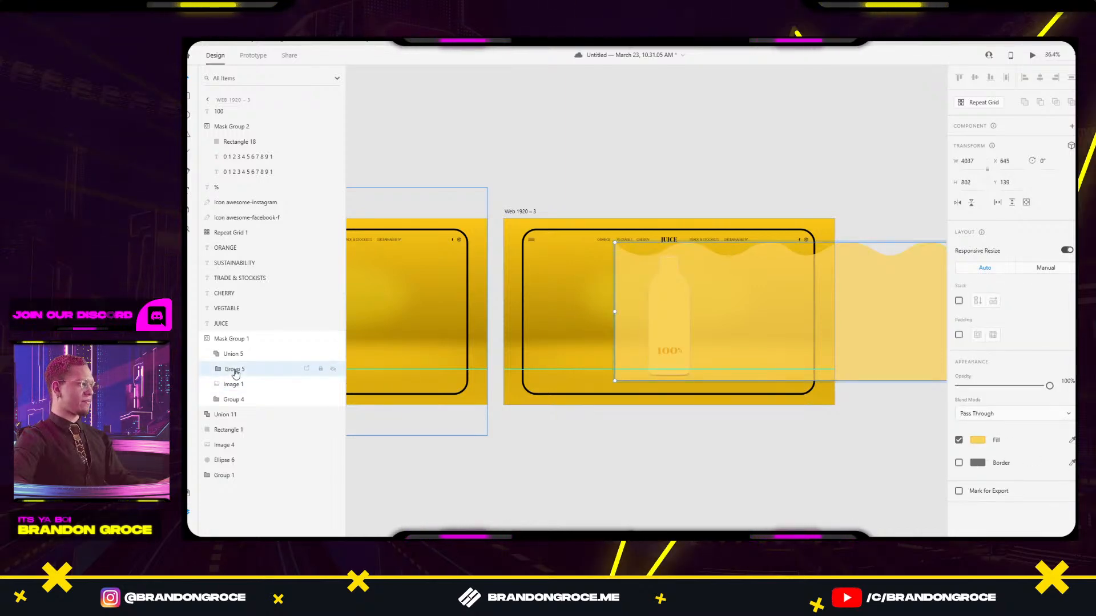
pyautogui.keyDown('shift'); pyautogui.click(232, 384); pyautogui.keyUp('shift')
pyautogui.rightClick(232, 384)
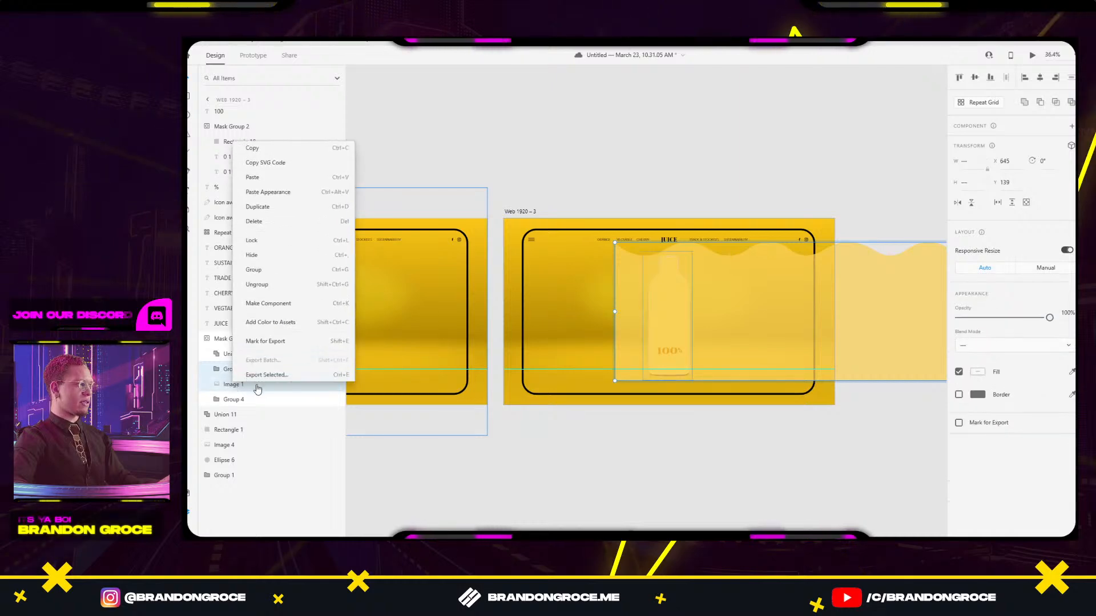
pyautogui.press('Escape')
pyautogui.rightClick(684, 329)
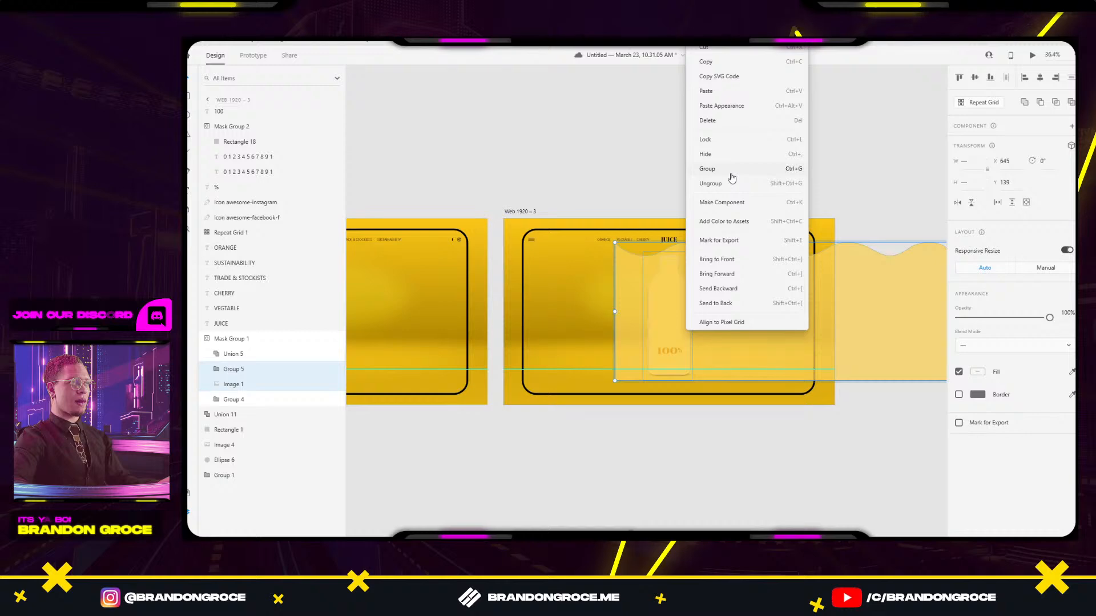
pyautogui.press('Escape')
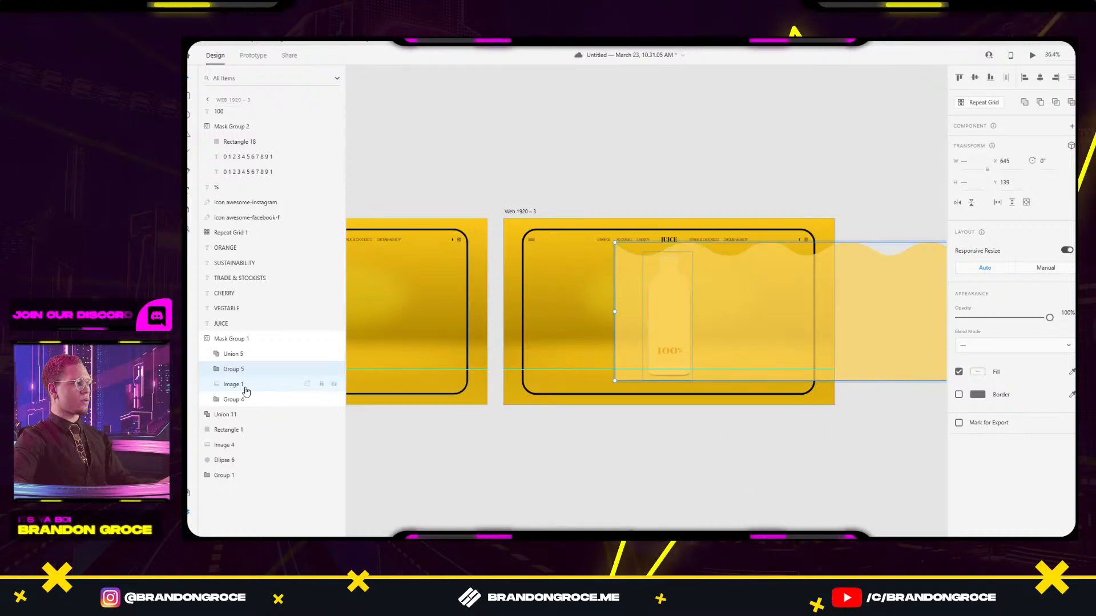
pyautogui.click(731, 449)
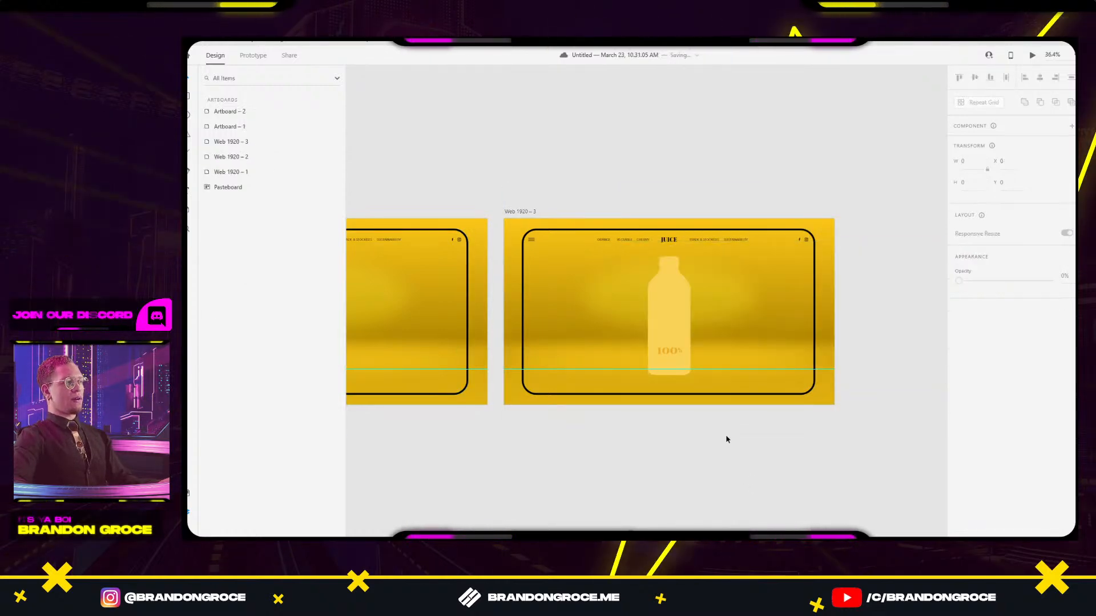
# Lower the wavy juice Group 5 to Y 741, check the Dribbble reference, and return to XD.
pyautogui.click(673, 296)
pyautogui.doubleClick(673, 296)
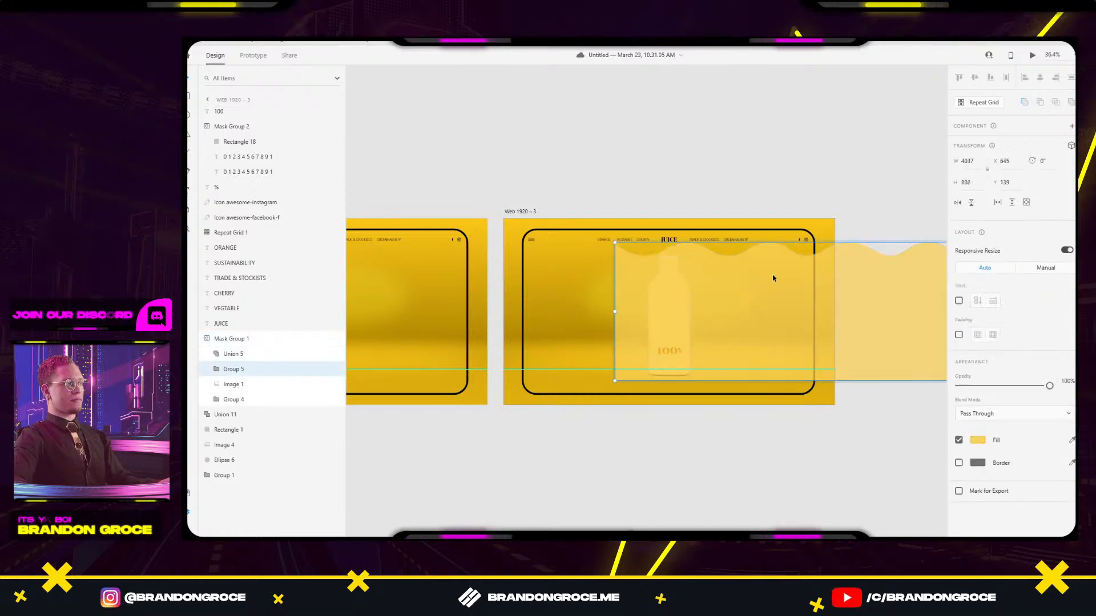
pyautogui.moveTo(751, 285); pyautogui.dragTo(751, 391)
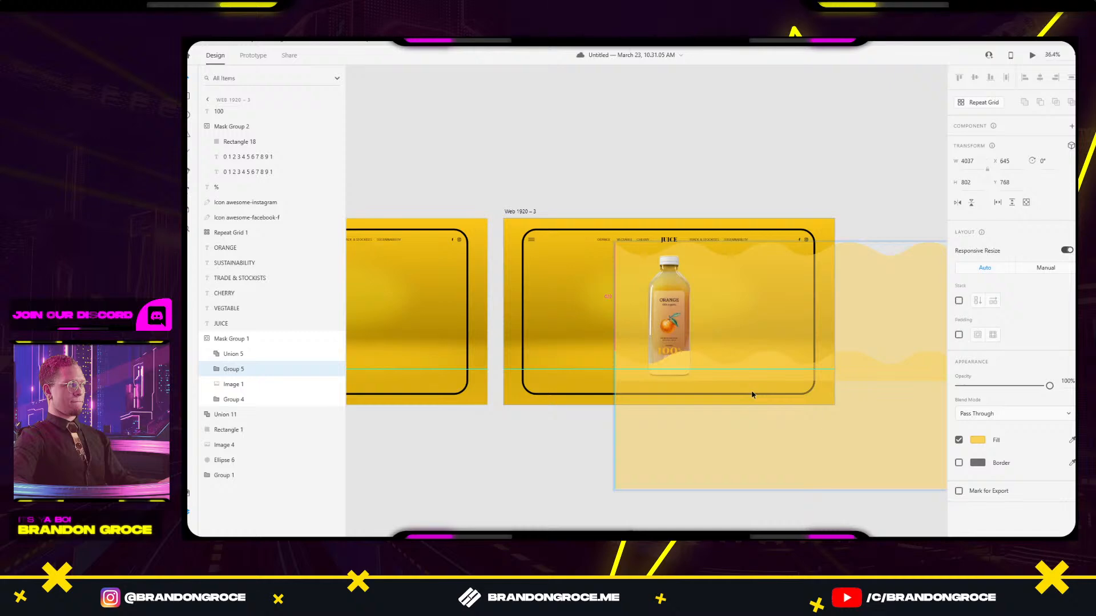
pyautogui.hotkey('alt', 'Tab')
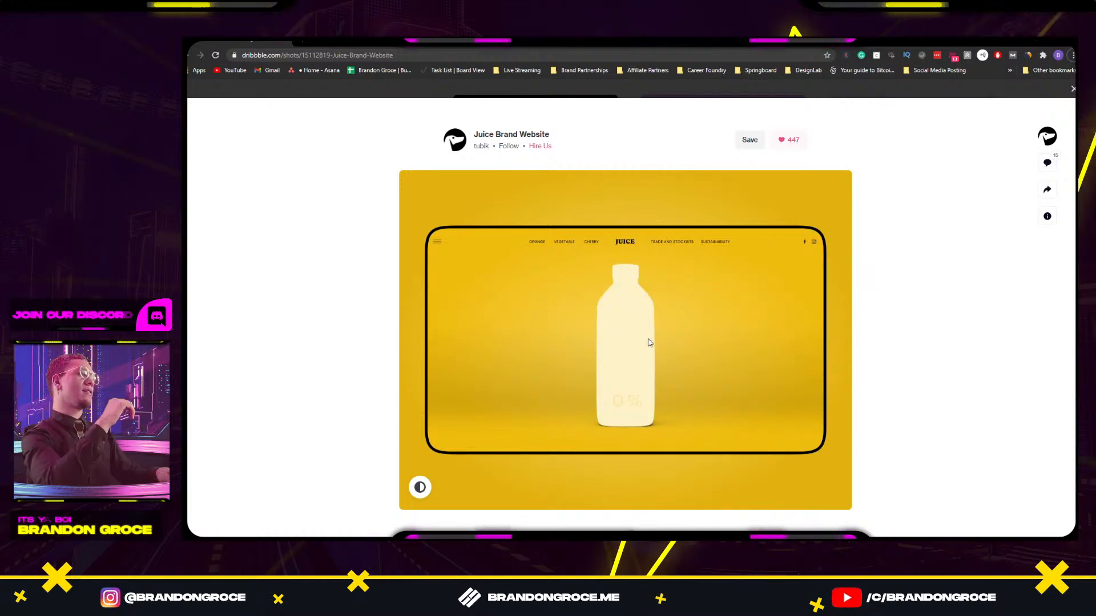
pyautogui.hotkey('alt', 'Tab')
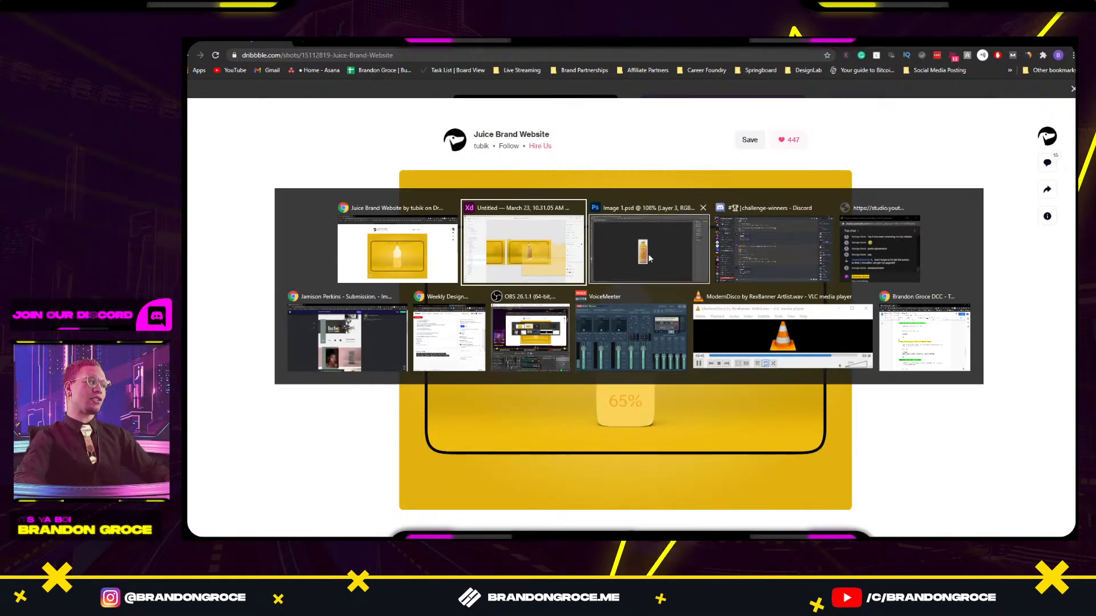
pyautogui.scroll(-4, 548, 268)
pyautogui.moveTo(548, 293); pyautogui.dragTo(930, 347)
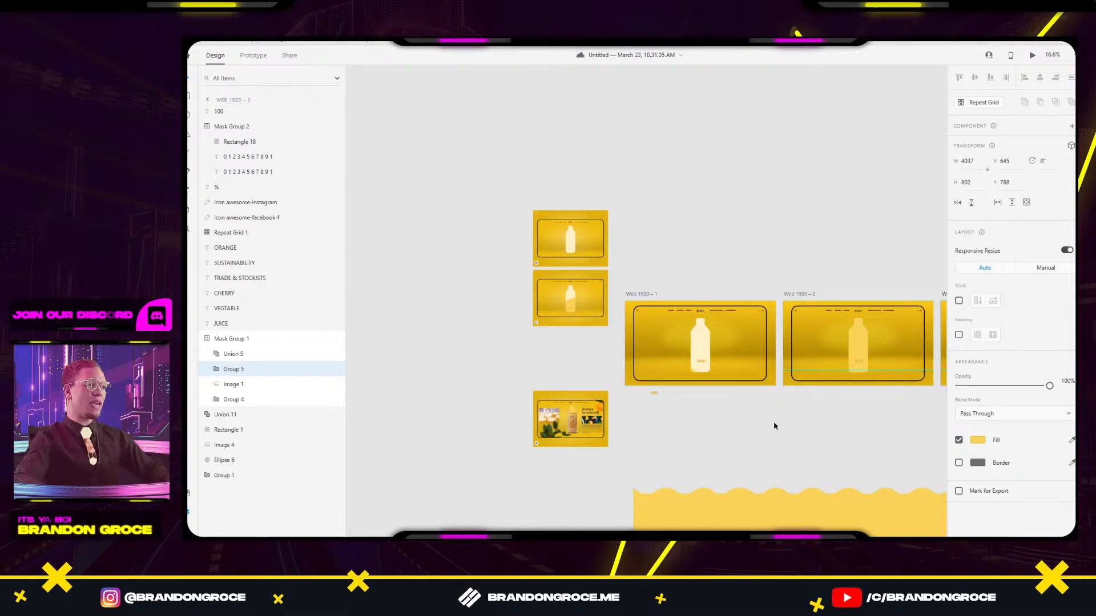
pyautogui.scroll(4, 773, 427)
pyautogui.hscroll(3, 533, 289)
pyautogui.click(505, 257)
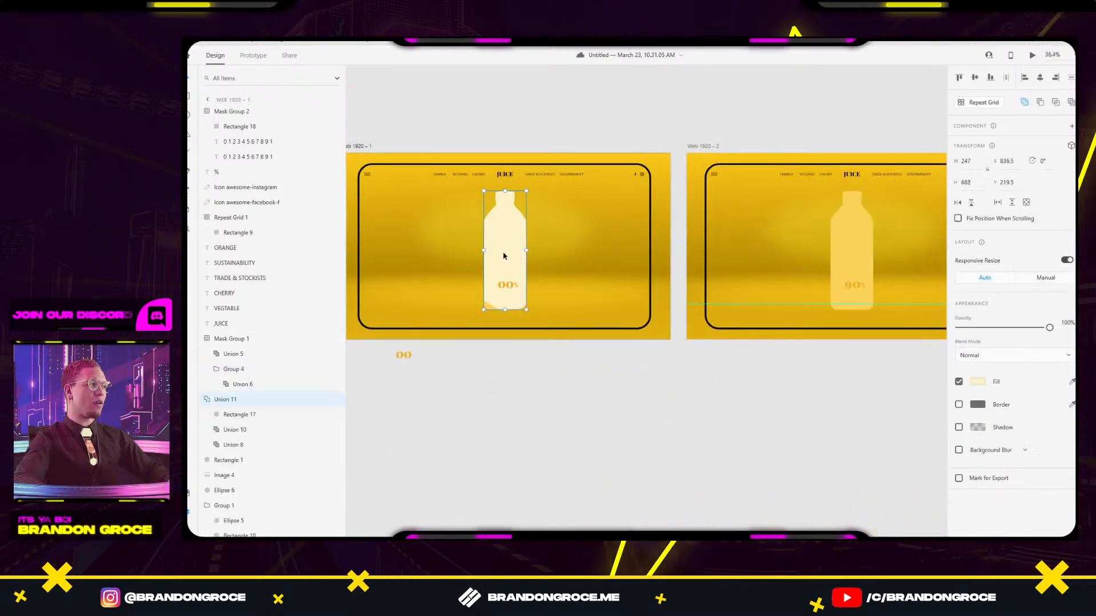
pyautogui.hscroll(5, 832, 329)
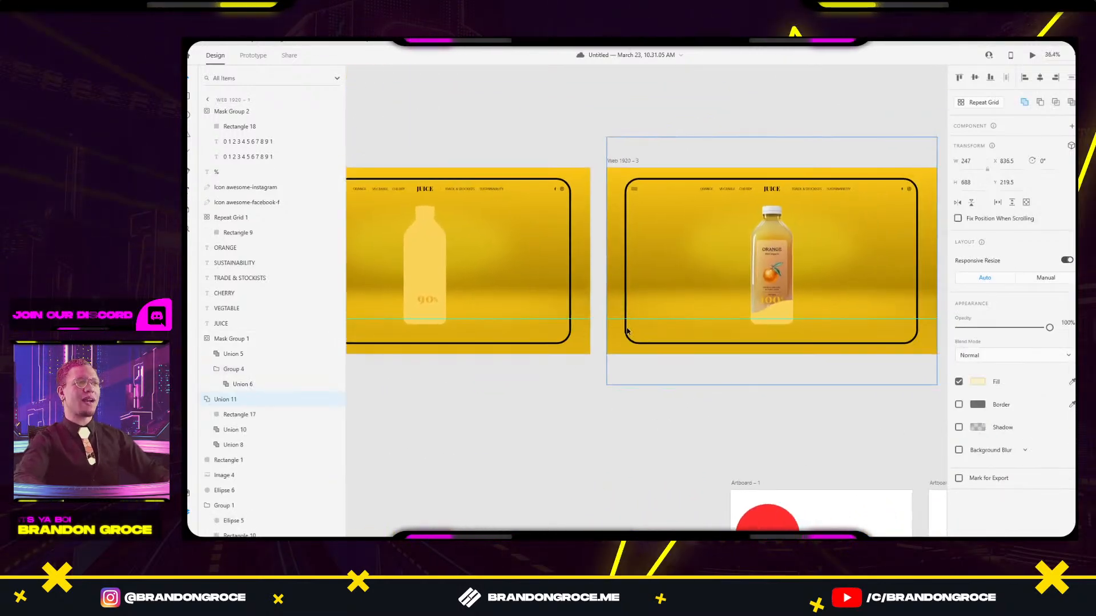
pyautogui.moveTo(832, 329); pyautogui.dragTo(614, 299)
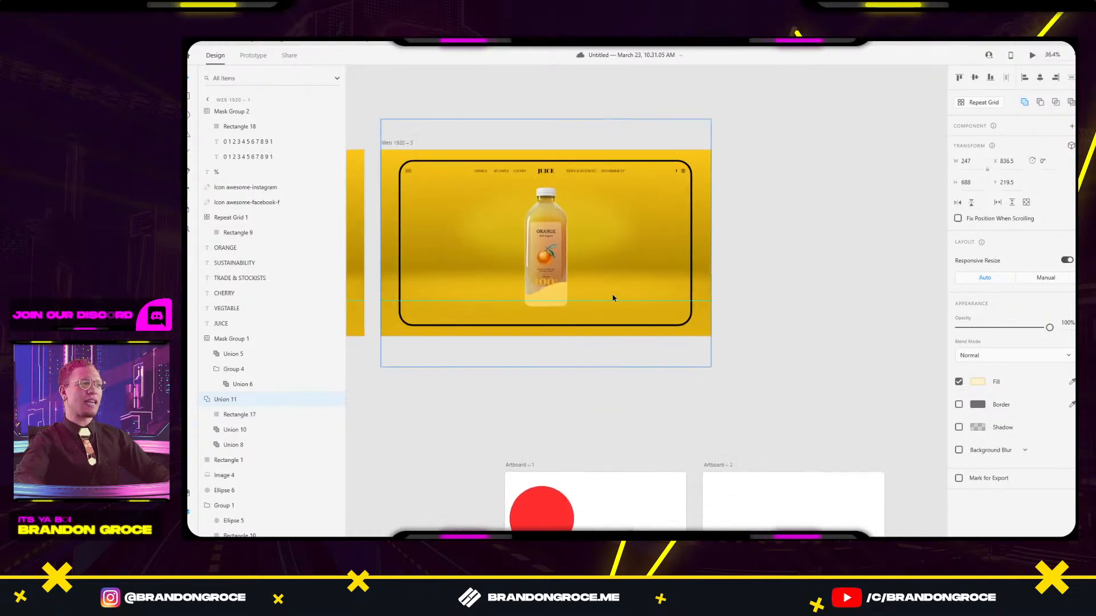
pyautogui.scroll(-4, 701, 297)
pyautogui.hotkey('alt', 'Tab')
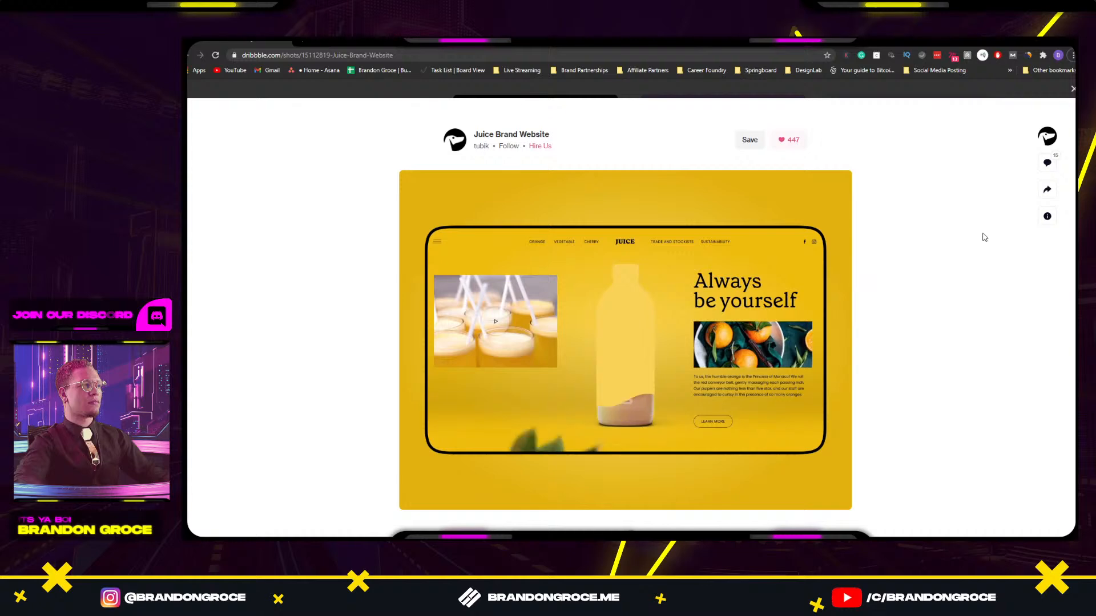
pyautogui.hotkey('alt', 'Tab')
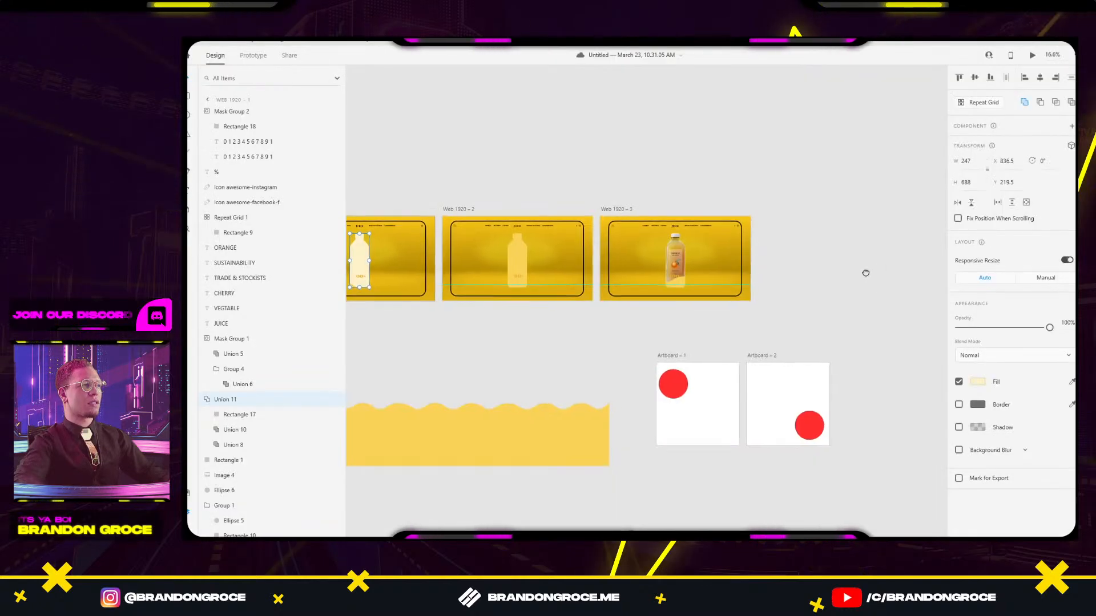
# Select the wave juice Group 5 inside the bottle mask and raise it over Web 1920 – 3.
pyautogui.moveTo(865, 273); pyautogui.dragTo(841, 274)
pyautogui.scroll(6, 642, 277)
pyautogui.click(705, 319)
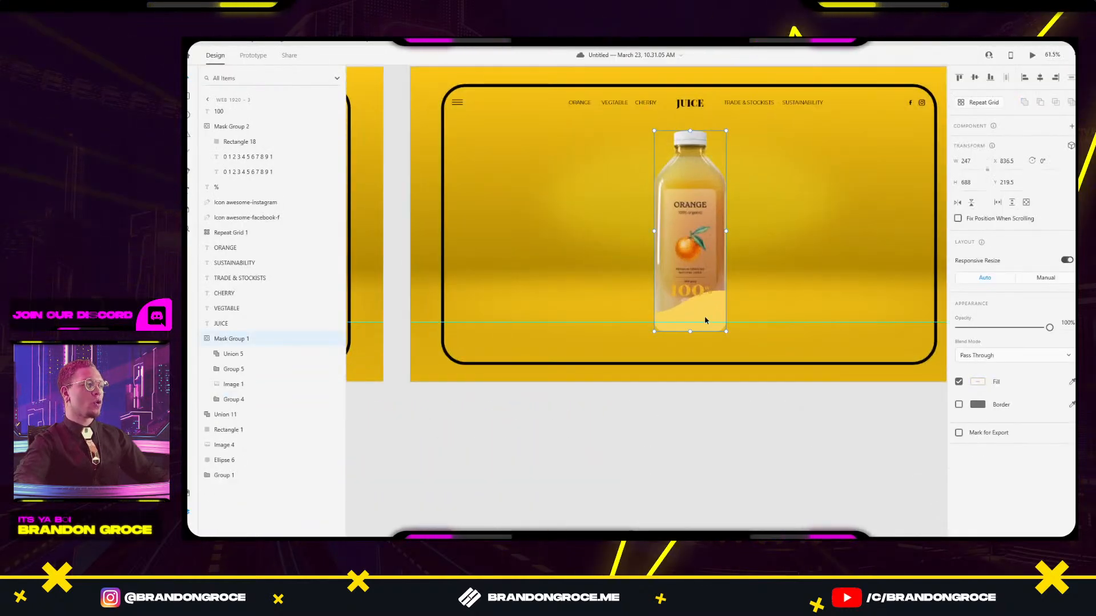
pyautogui.doubleClick(719, 319)
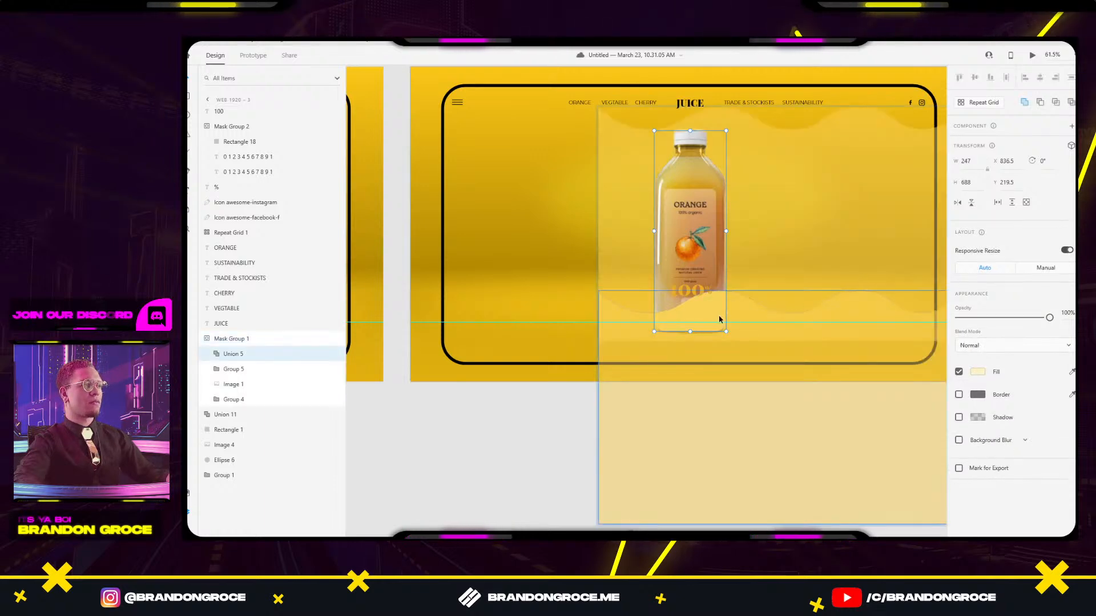
pyautogui.doubleClick(737, 317)
pyautogui.scroll(-3, 822, 265)
pyautogui.moveTo(839, 250); pyautogui.dragTo(526, 244)
pyautogui.scroll(-4, 834, 303)
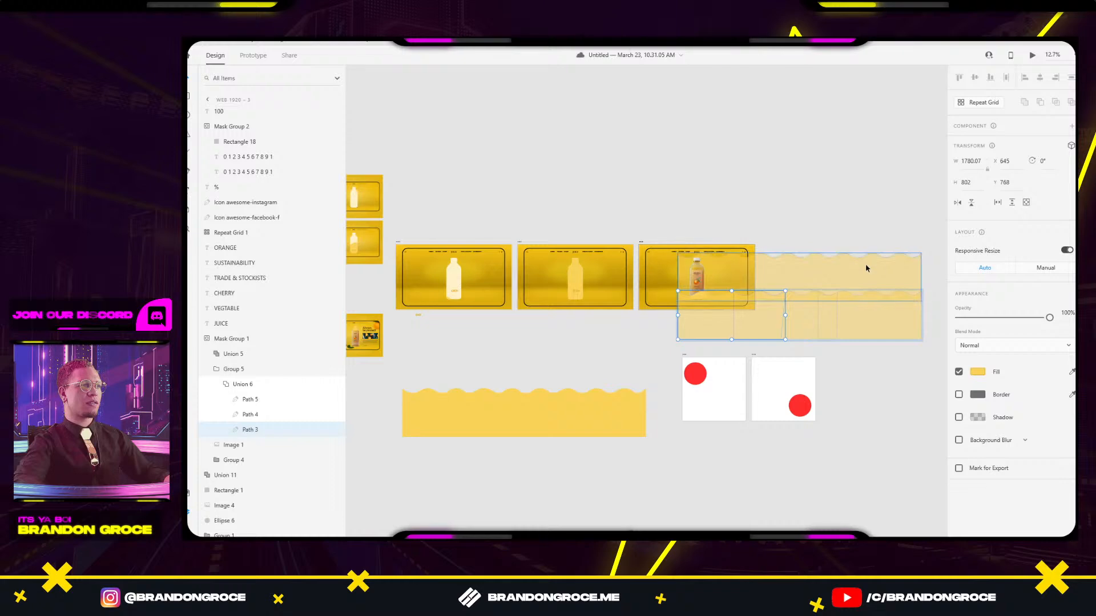
pyautogui.click(707, 300)
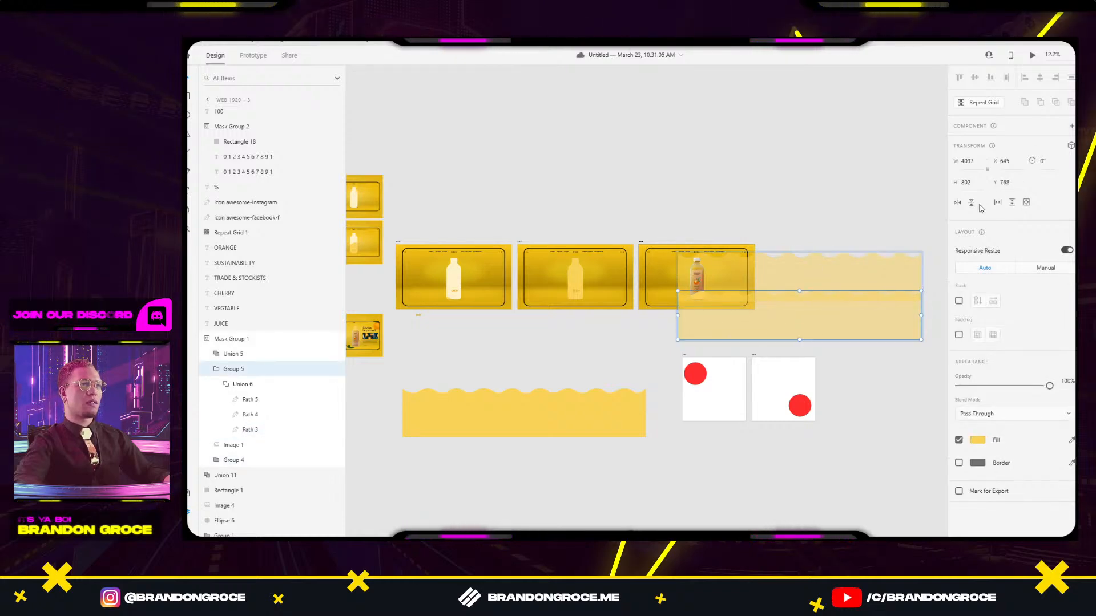
pyautogui.moveTo(731, 319); pyautogui.dragTo(694, 342)
# Lower the wave juice group below Web 1920 – 3 to Y 915.
pyautogui.scroll(5, 708, 279)
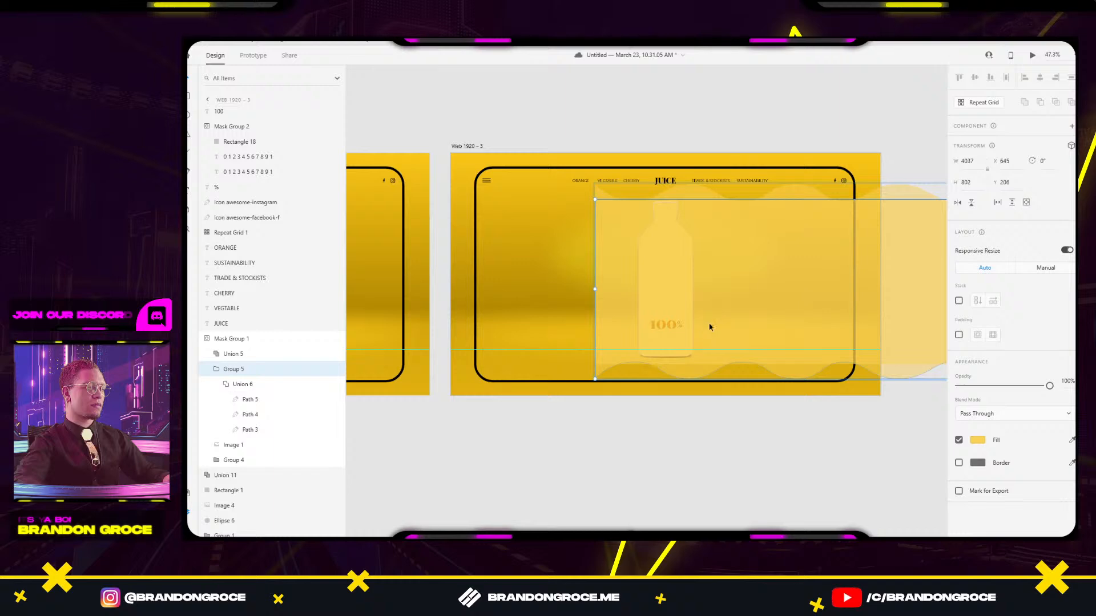
pyautogui.scroll(-2, 710, 325)
pyautogui.moveTo(600, 425); pyautogui.dragTo(869, 381)
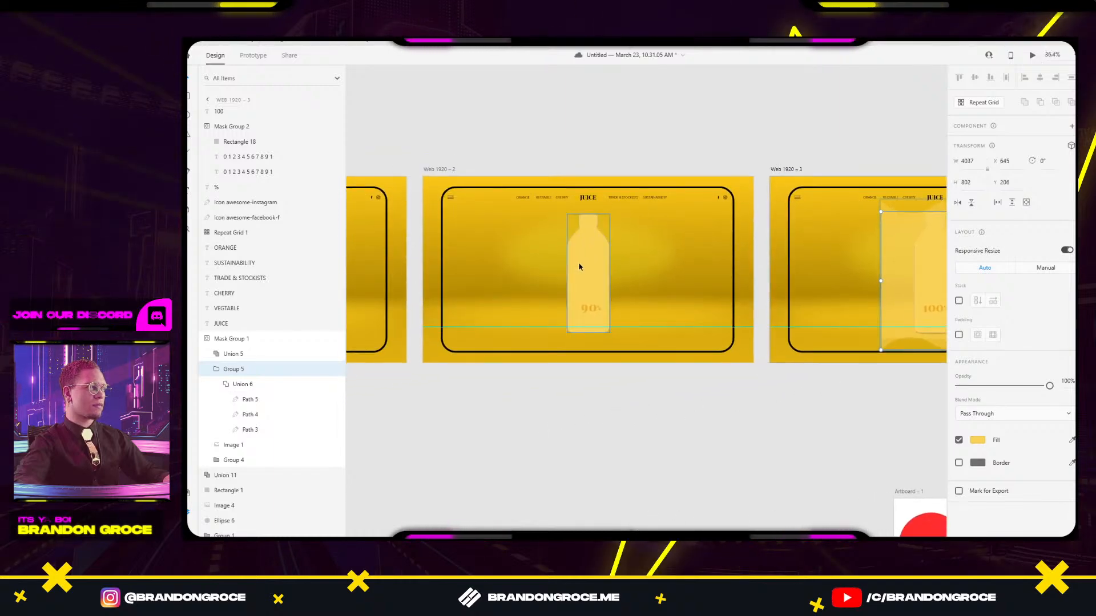
pyautogui.moveTo(881, 420); pyautogui.dragTo(834, 411)
pyautogui.moveTo(562, 386); pyautogui.dragTo(359, 367)
pyautogui.moveTo(718, 242); pyautogui.dragTo(710, 361)
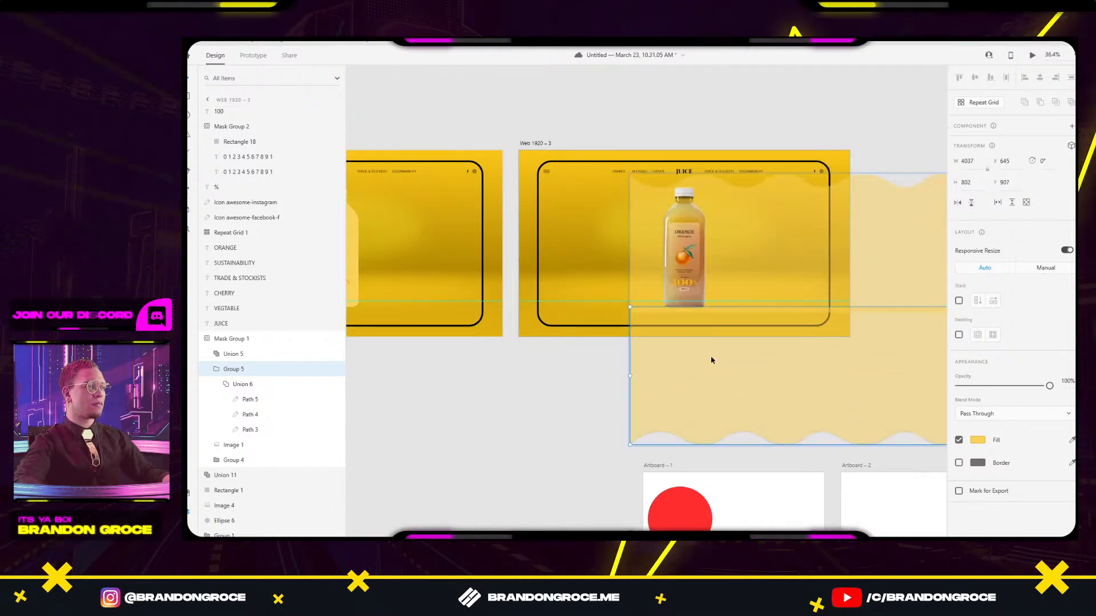
pyautogui.scroll(3, 705, 313)
pyautogui.moveTo(715, 321); pyautogui.dragTo(717, 323)
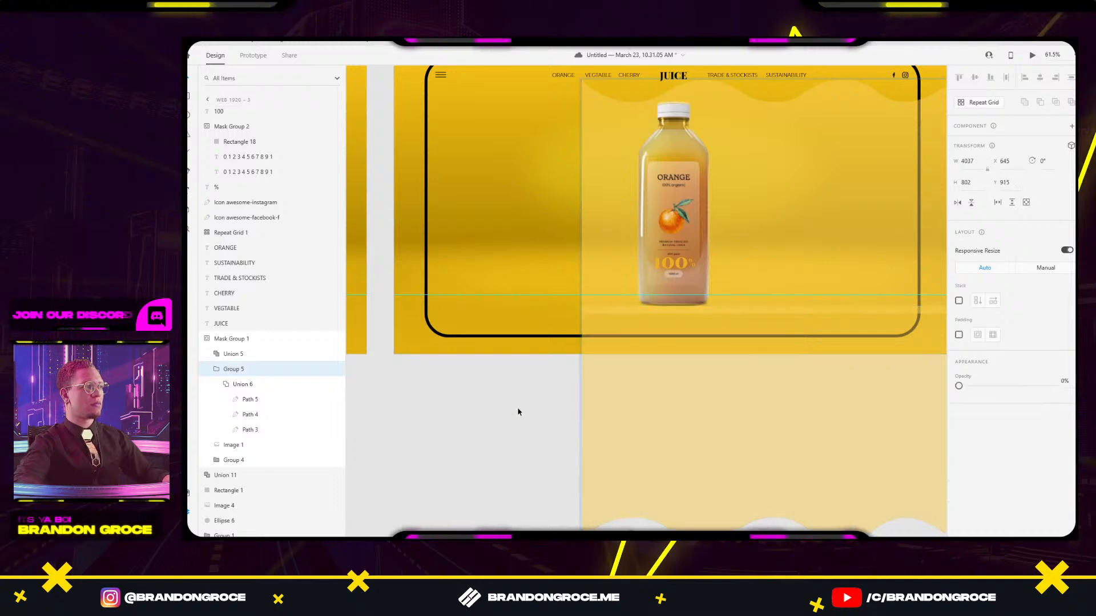
pyautogui.click(516, 407)
# Set the orange bottle photo Image 1 to 0% opacity.
pyautogui.moveTo(570, 398); pyautogui.dragTo(519, 414)
pyautogui.doubleClick(643, 218)
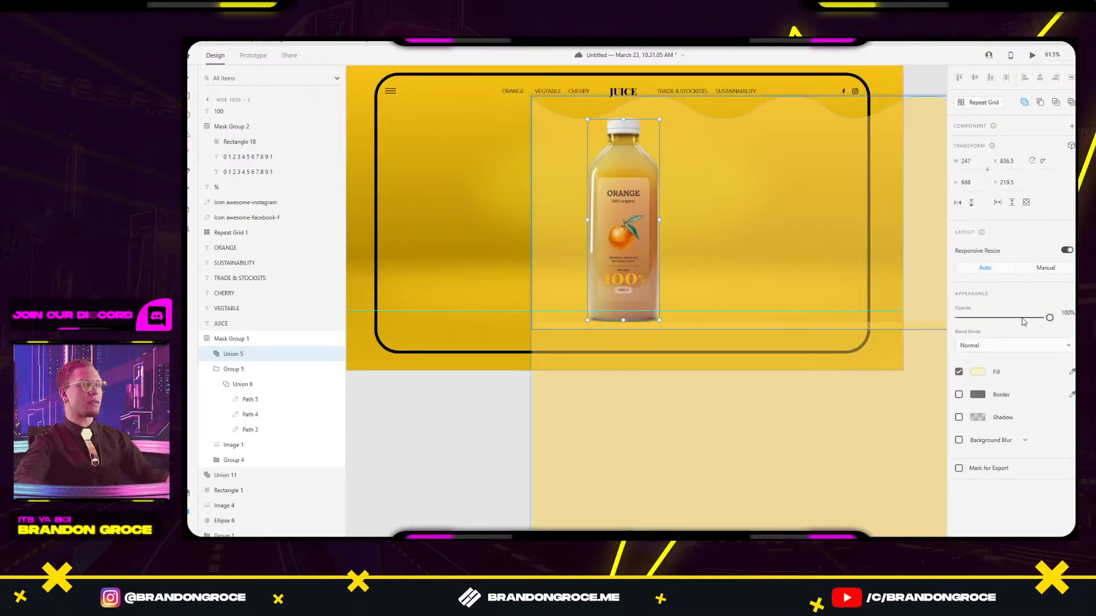
pyautogui.moveTo(1049, 317); pyautogui.dragTo(1021, 322)
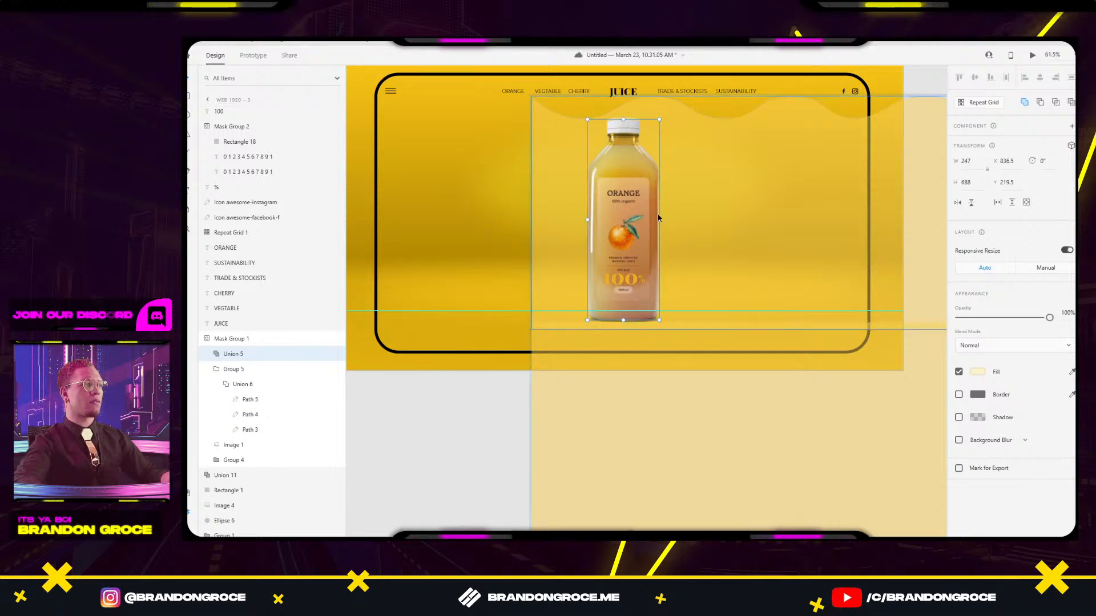
pyautogui.click(234, 446)
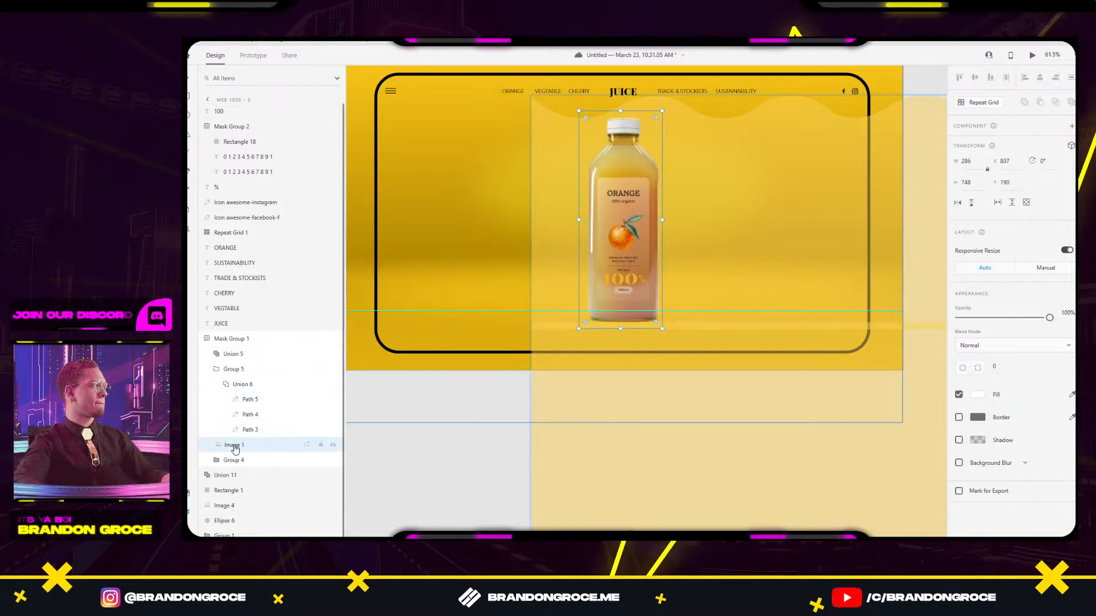
pyautogui.moveTo(1049, 318); pyautogui.dragTo(959, 318)
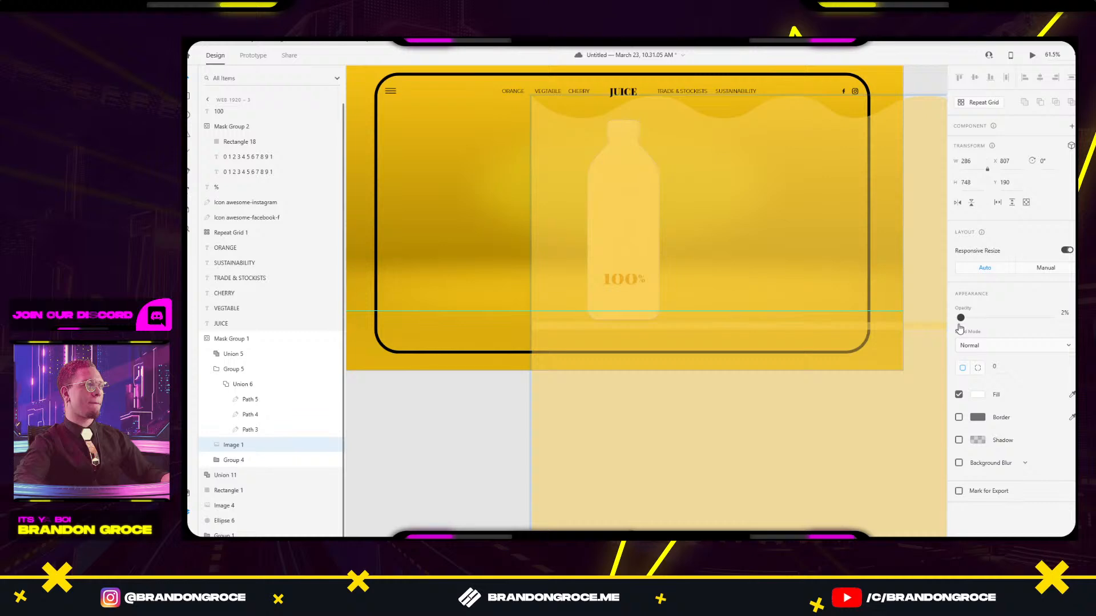
# Start copying Web 1920 – 3 to create a new artboard.
pyautogui.click(459, 407)
pyautogui.scroll(-4, 459, 407)
pyautogui.moveTo(567, 453); pyautogui.dragTo(550, 457)
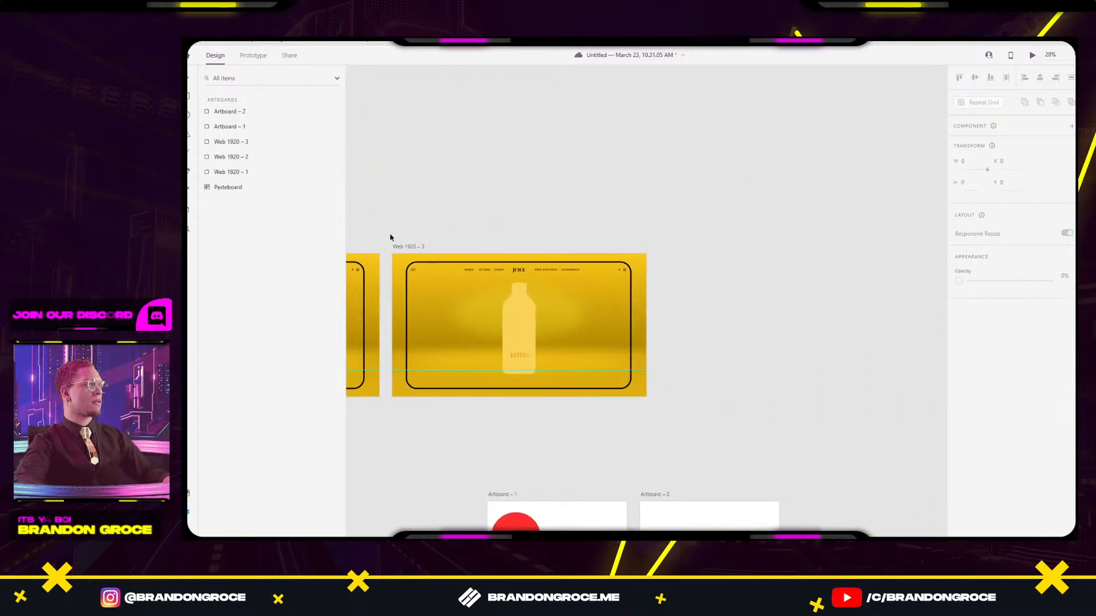
# Place Web 1920 – 4 beside Web 1920 – 3, adjust the bottle photo's opacity, and select the wave group.
pyautogui.moveTo(402, 247); pyautogui.dragTo(655, 247)
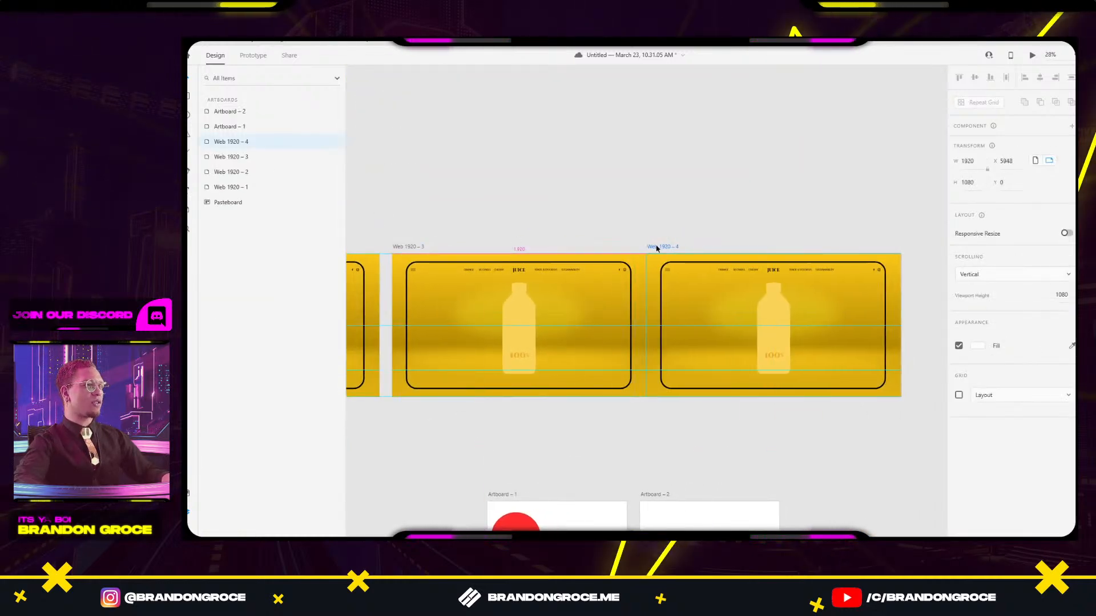
pyautogui.click(523, 320)
pyautogui.click(226, 384)
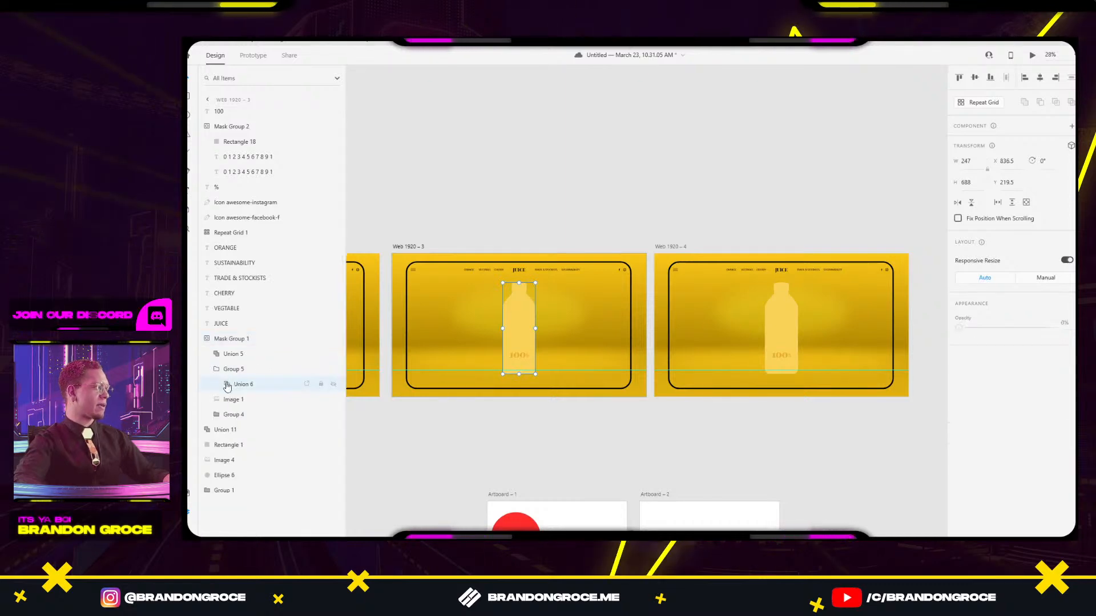
pyautogui.click(237, 384)
pyautogui.click(240, 403)
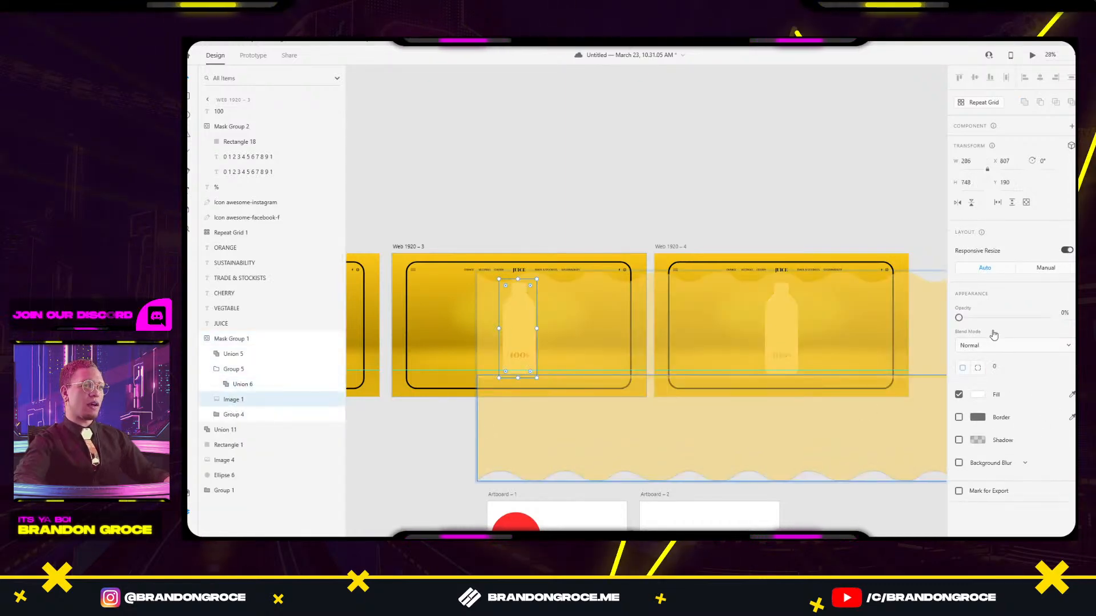
pyautogui.moveTo(959, 319); pyautogui.dragTo(887, 328)
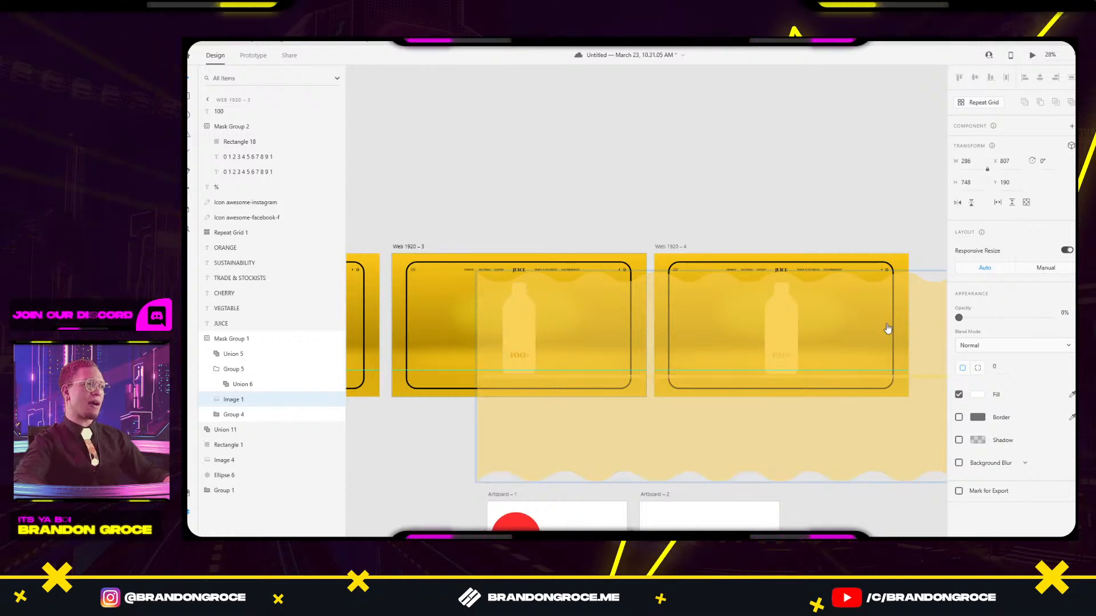
pyautogui.click(570, 444)
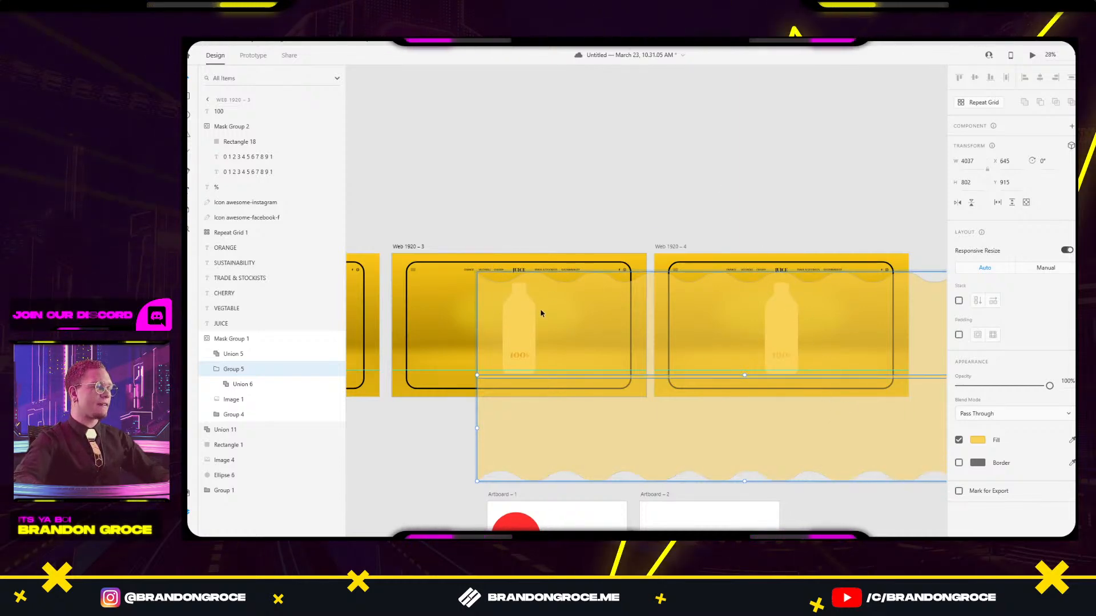
pyautogui.hscroll(3, 792, 328)
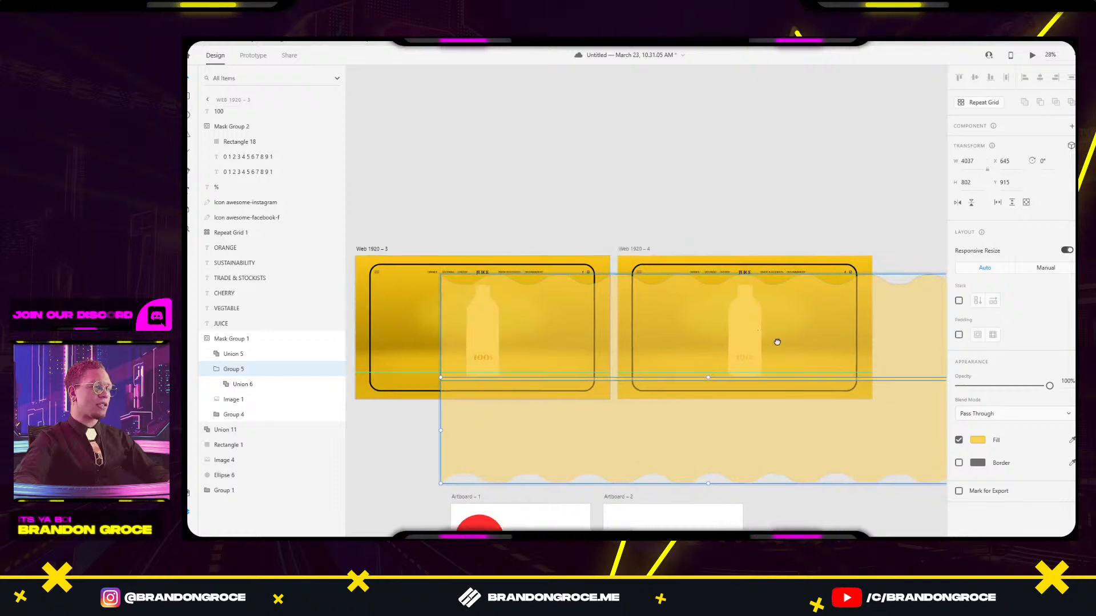
# On Web 1920 – 4, set the bottle photo to 100% opacity and raise the wavy juice to Y≈196.
pyautogui.press('Escape')
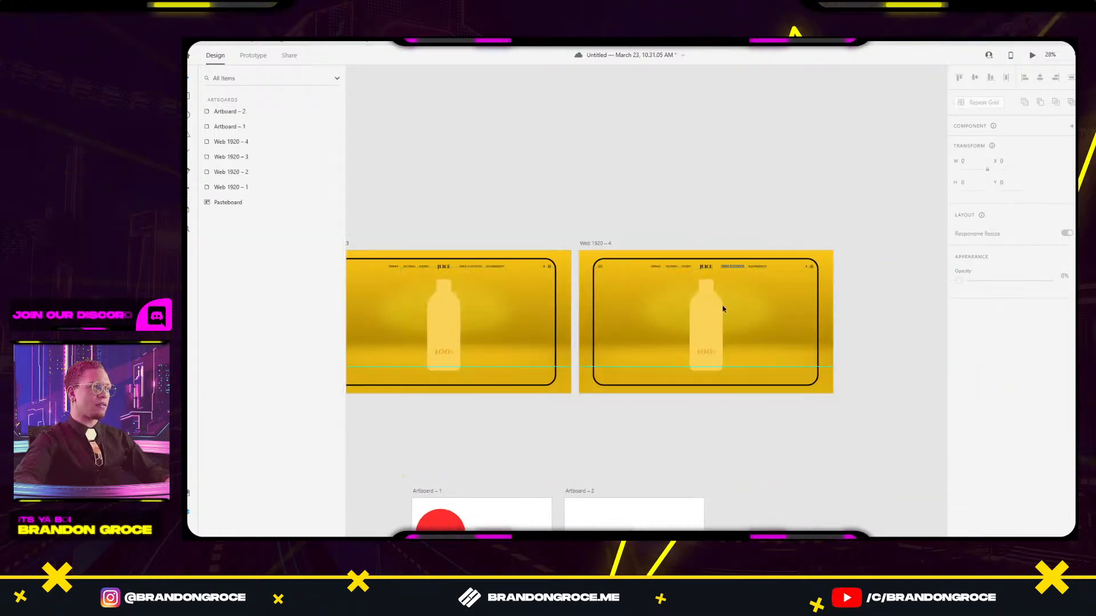
pyautogui.click(720, 320)
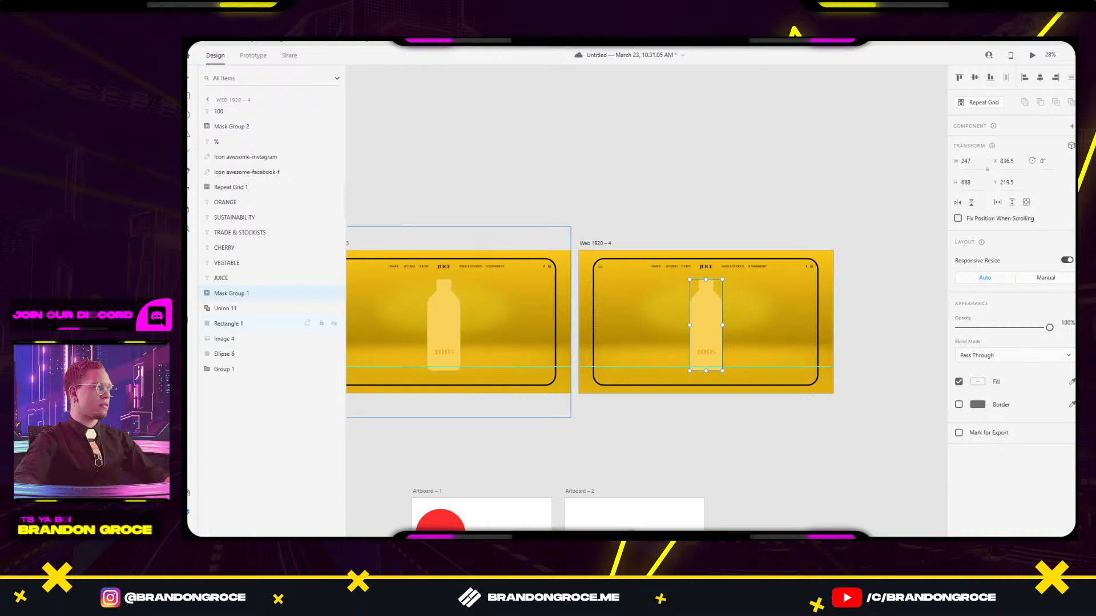
pyautogui.click(207, 294)
pyautogui.click(227, 342)
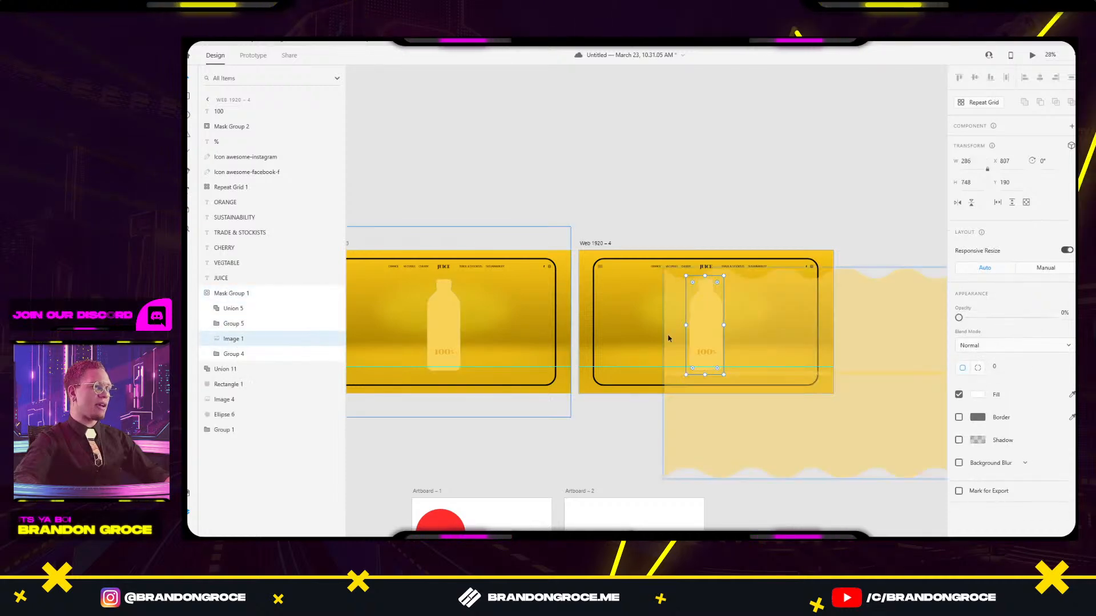
pyautogui.moveTo(961, 319); pyautogui.dragTo(1049, 317)
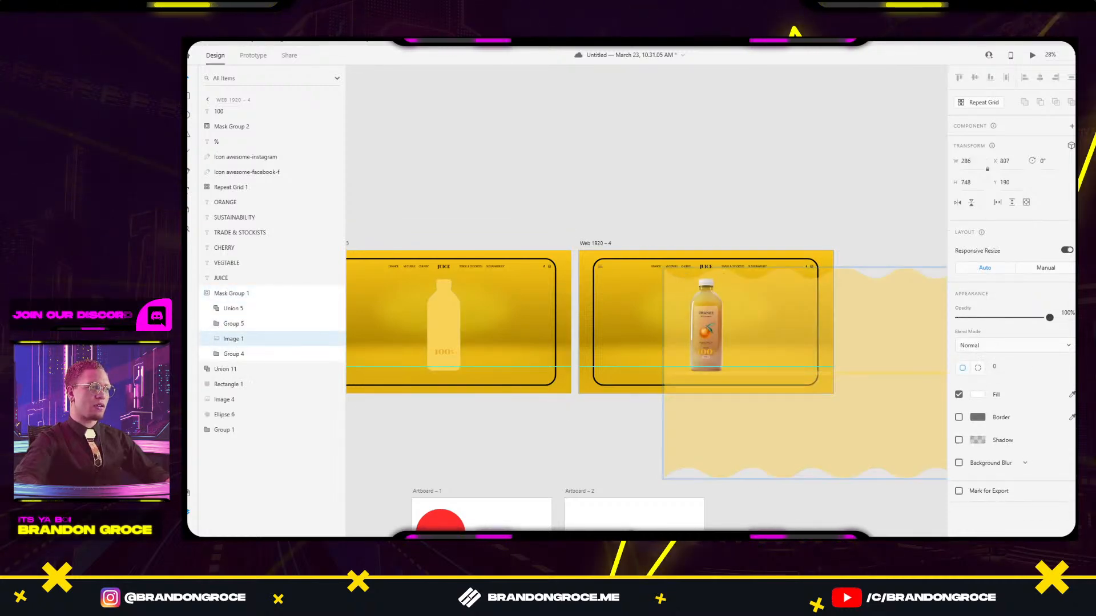
pyautogui.click(767, 418)
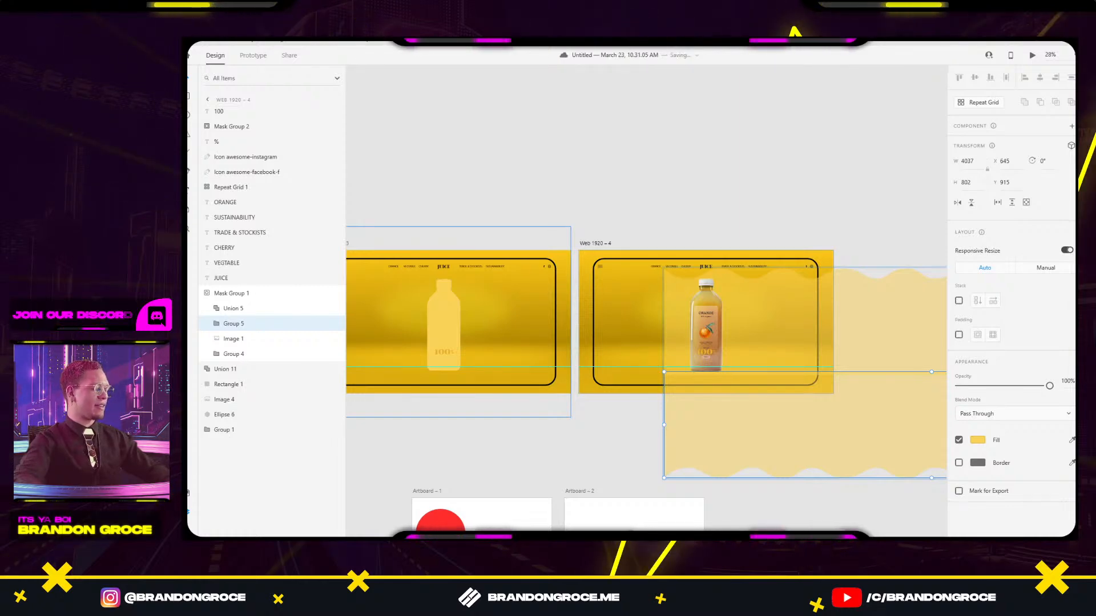
pyautogui.moveTo(722, 419)
pyautogui.mouseDown()
pyautogui.moveTo(722, 311)
pyautogui.moveTo(717, 321)
pyautogui.moveTo(714, 409)
pyautogui.moveTo(733, 318)
pyautogui.mouseUp()
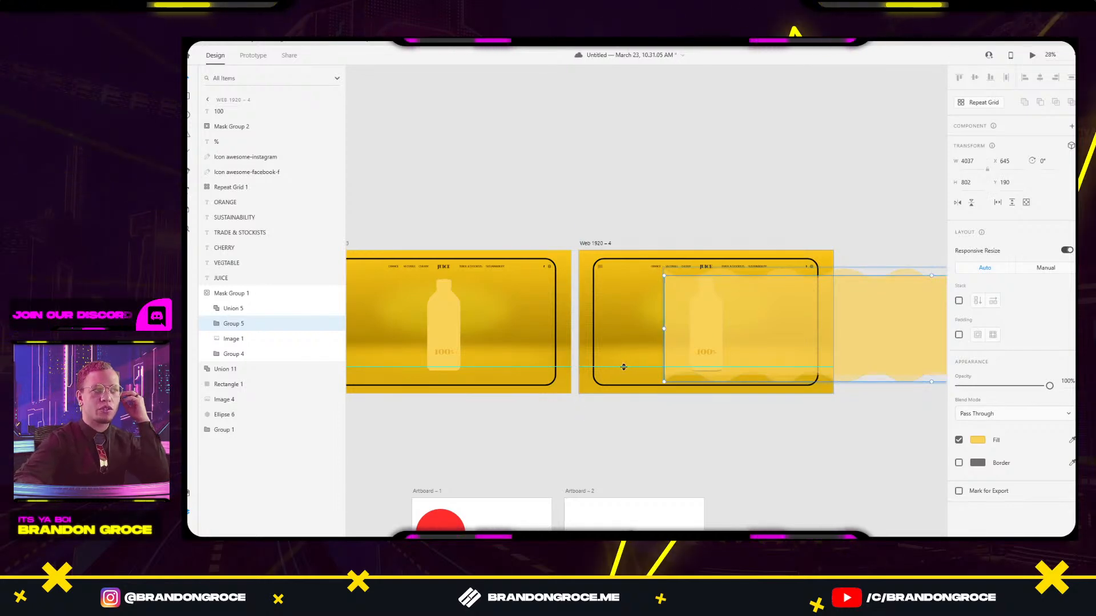
# Make the bottle photo on Web 1920 – 3 fully opaque.
pyautogui.doubleClick(447, 314)
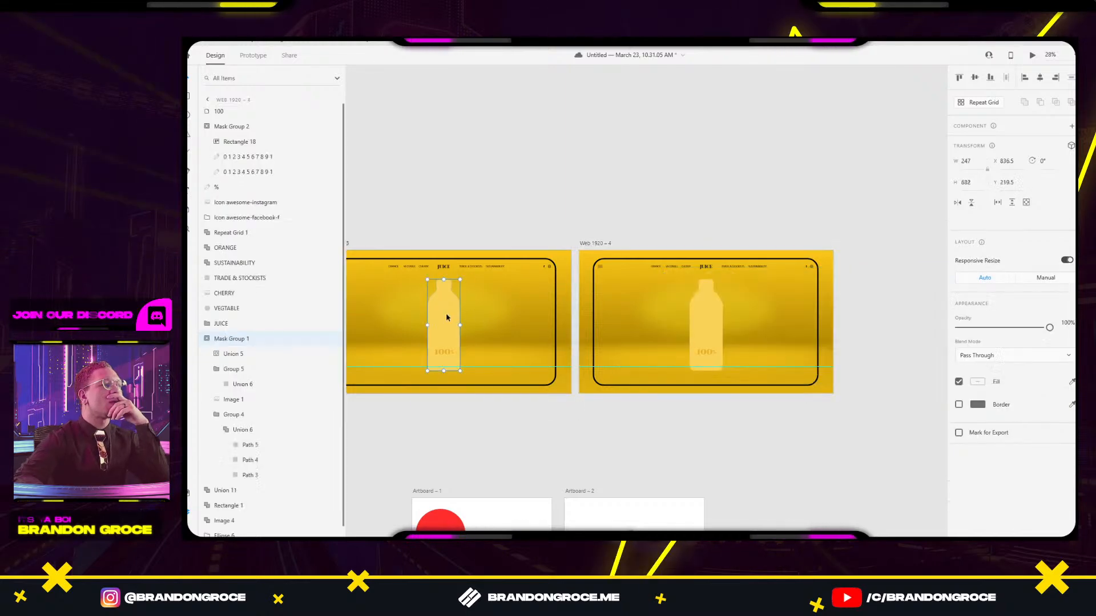
pyautogui.click(319, 399)
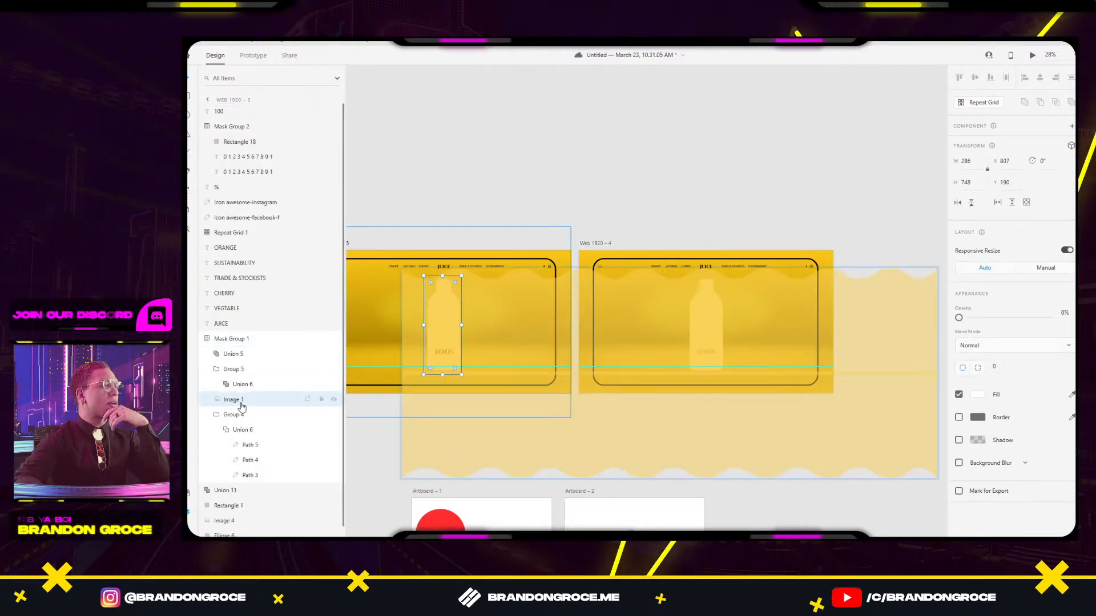
pyautogui.moveTo(958, 317); pyautogui.dragTo(1049, 317)
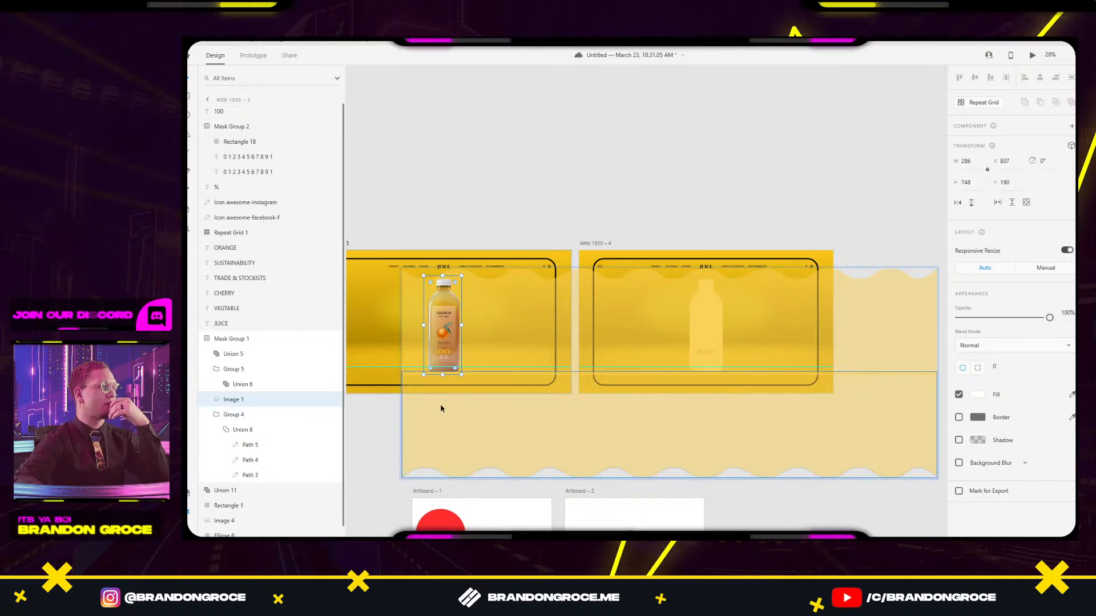
# Try moving the bottle photo lower in the layer stack, below the wave groups.
pyautogui.click(218, 419)
pyautogui.click(239, 401)
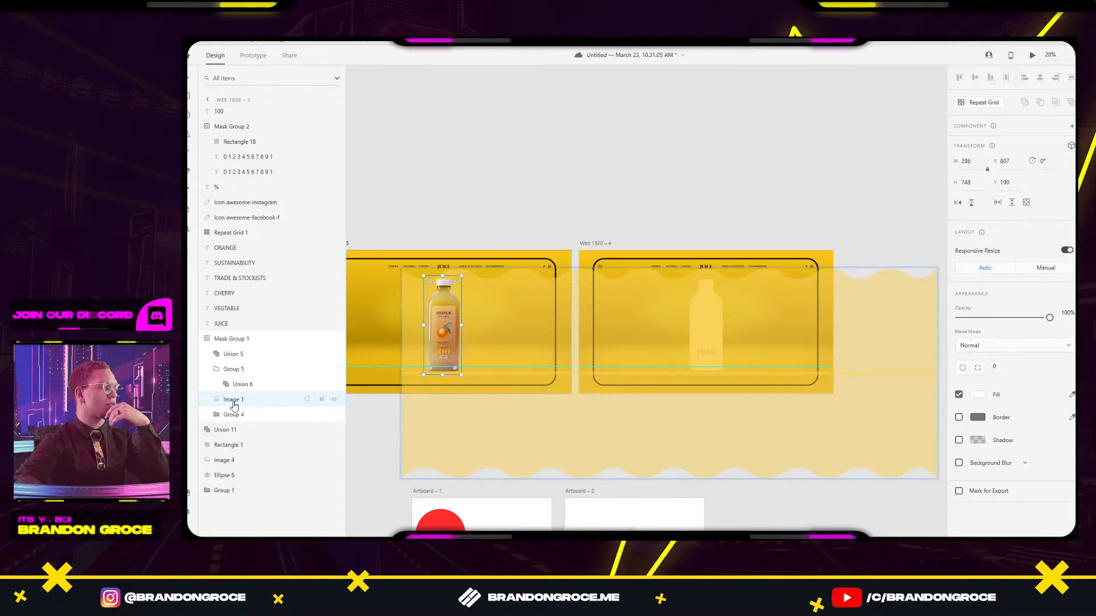
pyautogui.moveTo(236, 402); pyautogui.dragTo(231, 425)
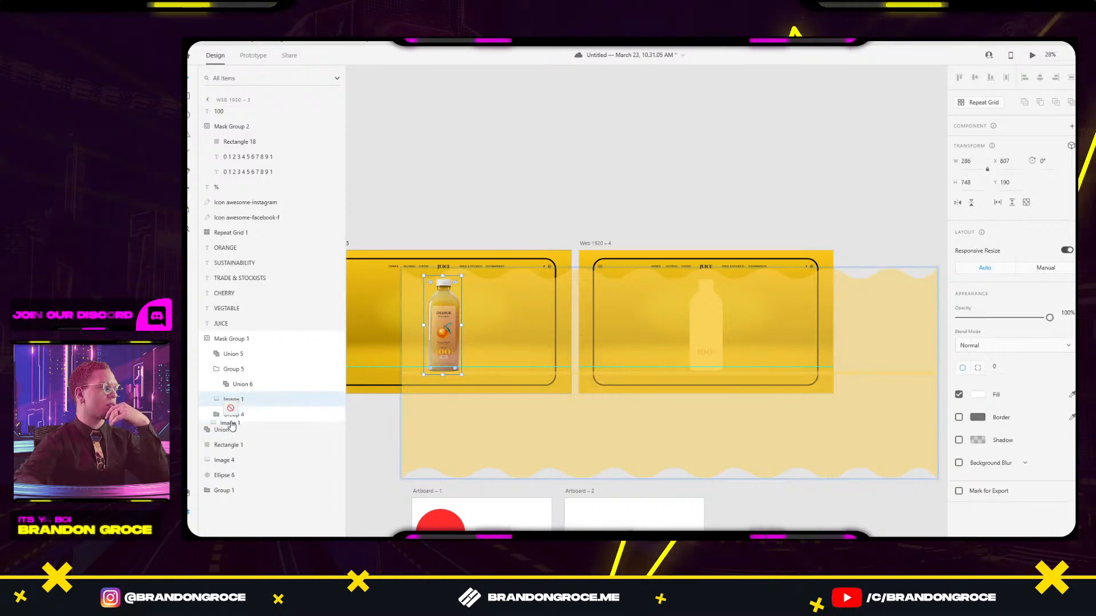
pyautogui.click(217, 370)
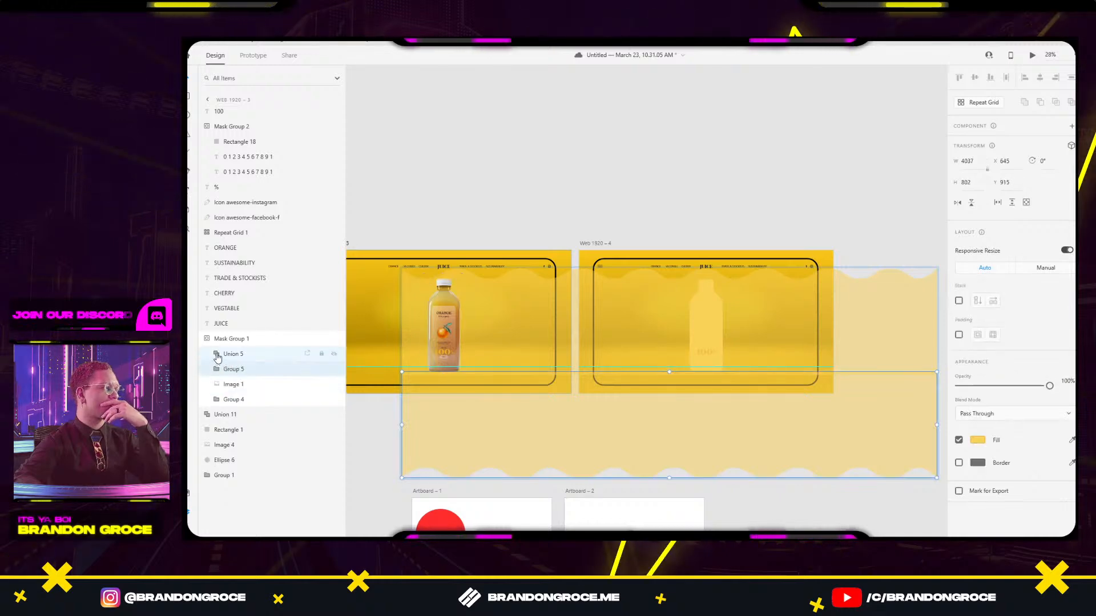
pyautogui.click(231, 354)
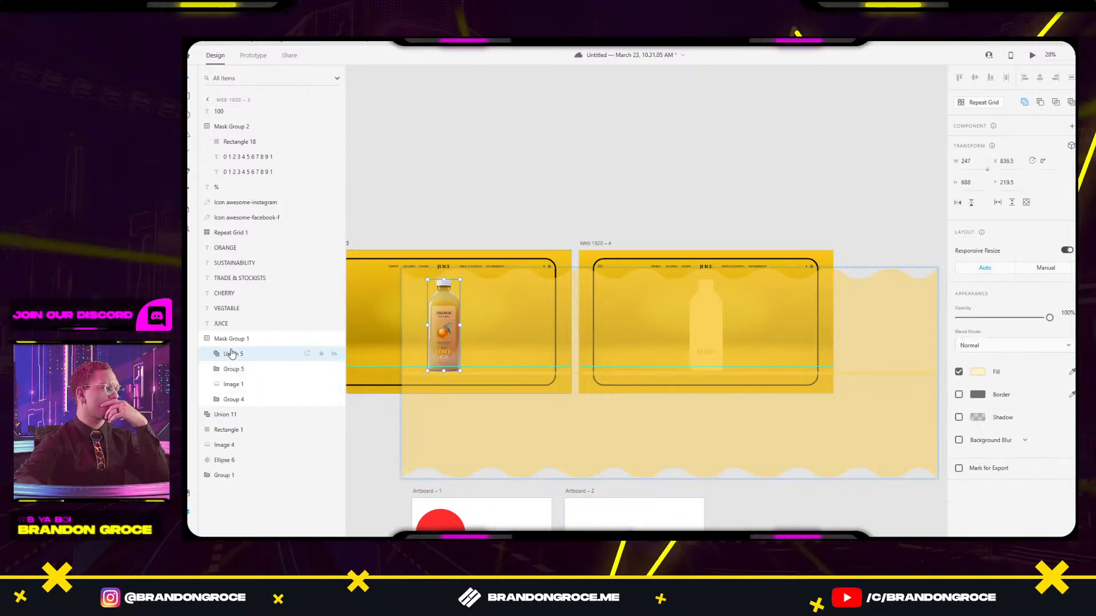
pyautogui.click(254, 374)
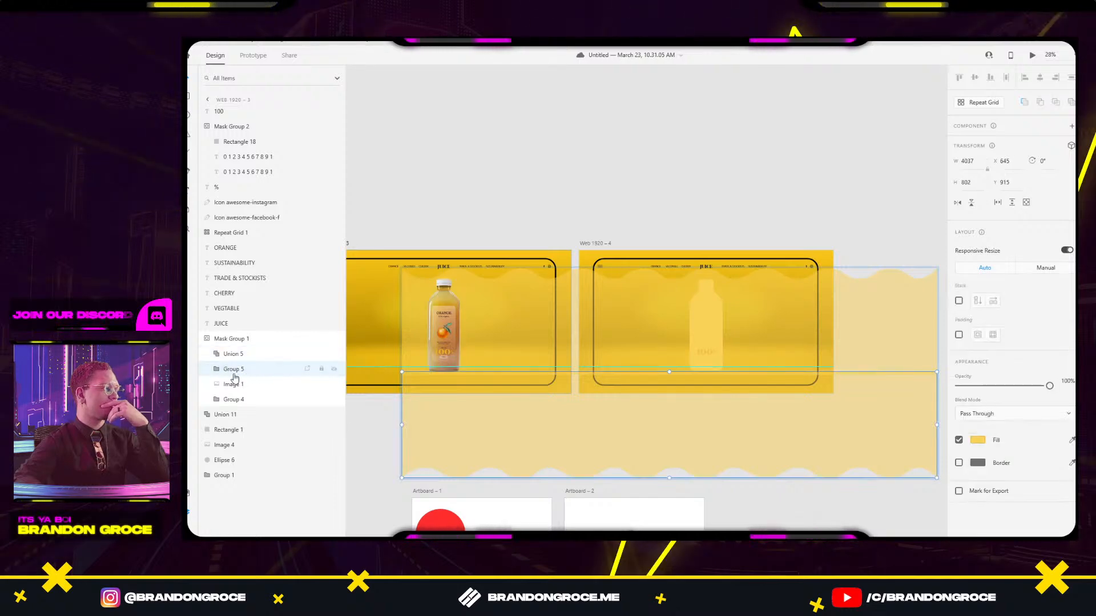
pyautogui.click(231, 384)
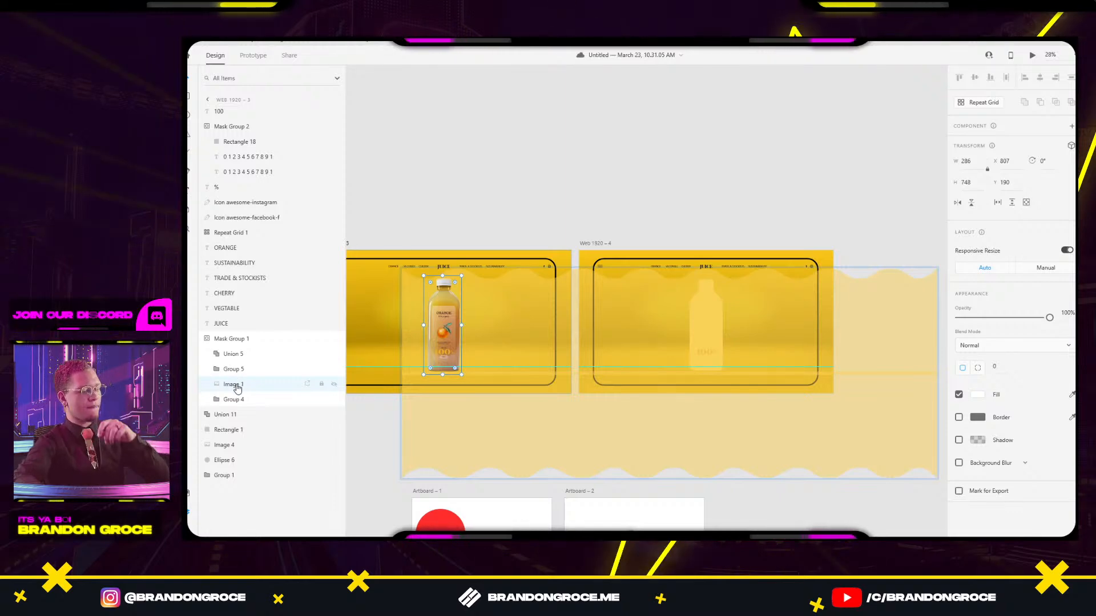
# Cut the bottle photo and paste it into Group 4 beside Union 6.
pyautogui.press('Delete')
pyautogui.hotkey('ctrl', 'v')
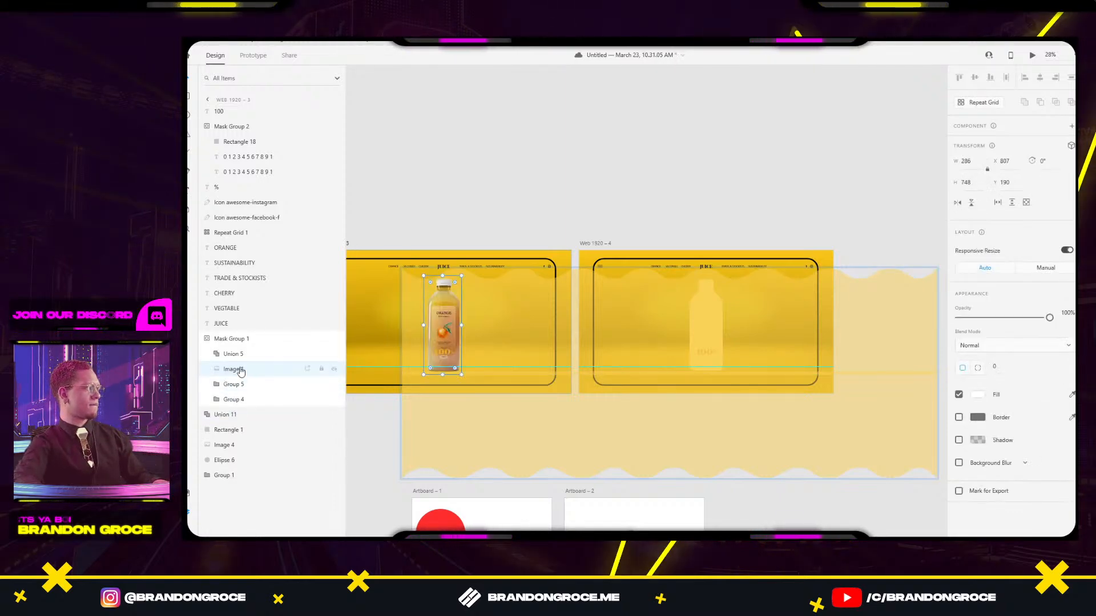
pyautogui.hotkey('ctrl', 'x')
pyautogui.click(226, 387)
pyautogui.hotkey('ctrl', 'v')
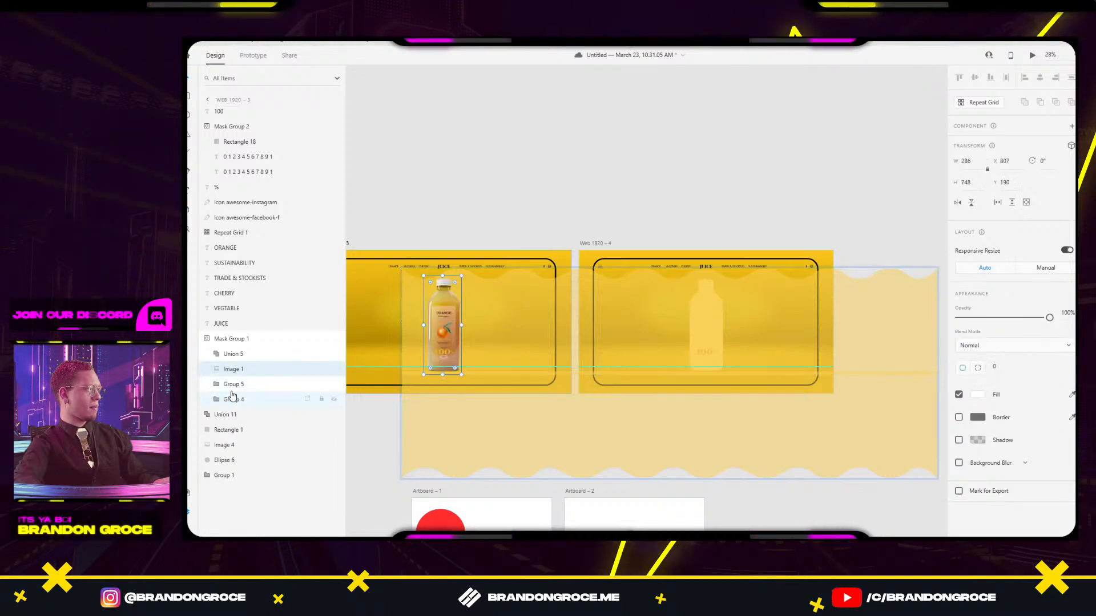
pyautogui.hotkey('ctrl', 'x')
pyautogui.click(230, 388)
pyautogui.click(218, 386)
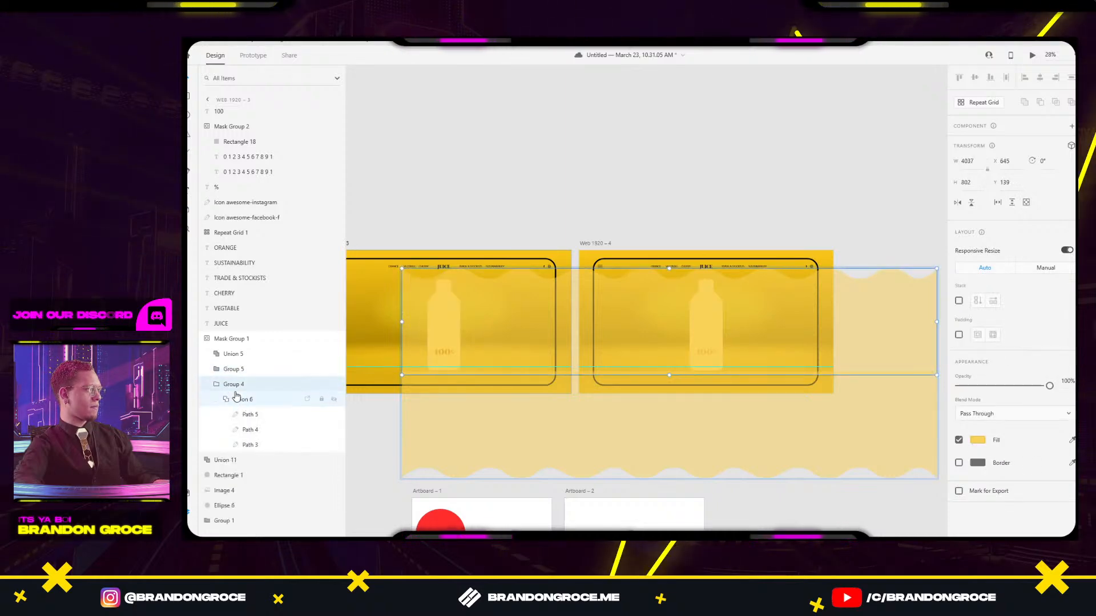
pyautogui.click(238, 401)
pyautogui.hotkey('ctrl', 'v')
pyautogui.moveTo(238, 401)
pyautogui.mouseDown()
pyautogui.moveTo(244, 423)
pyautogui.moveTo(245, 403)
pyautogui.mouseUp()
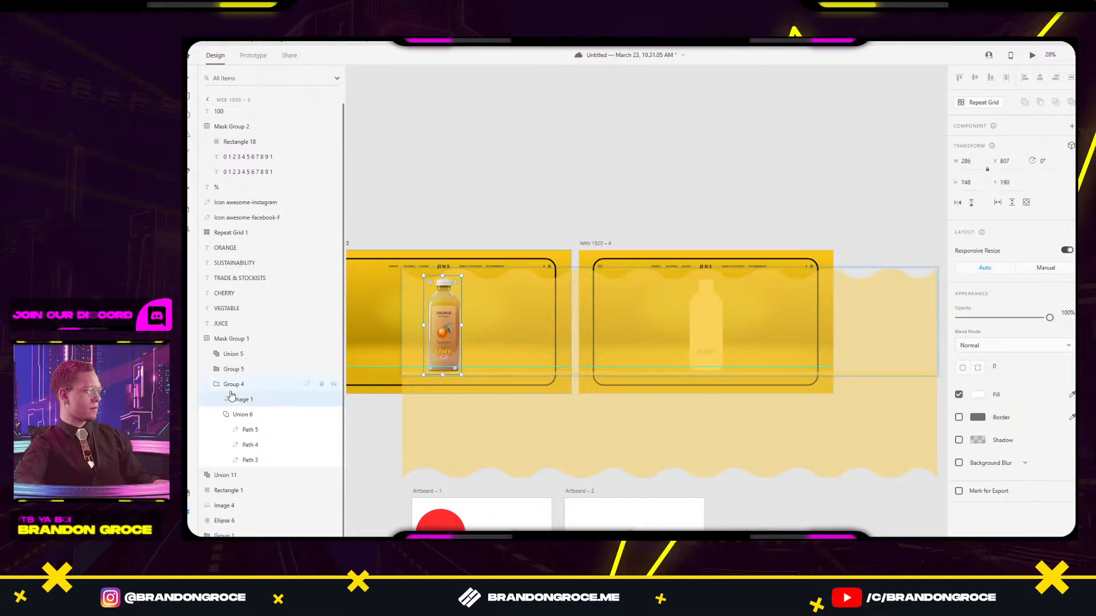
# Inspect Group 4's contents, hide Union 6's paths, and undo a misplaced paste.
pyautogui.click(218, 386)
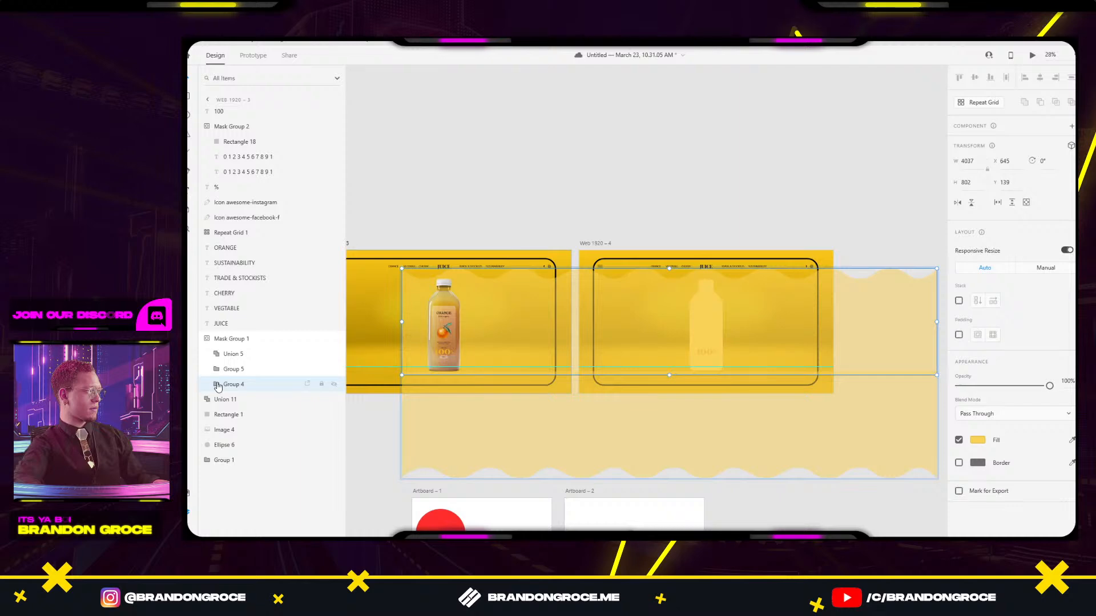
pyautogui.click(217, 385)
pyautogui.click(227, 415)
pyautogui.click(226, 416)
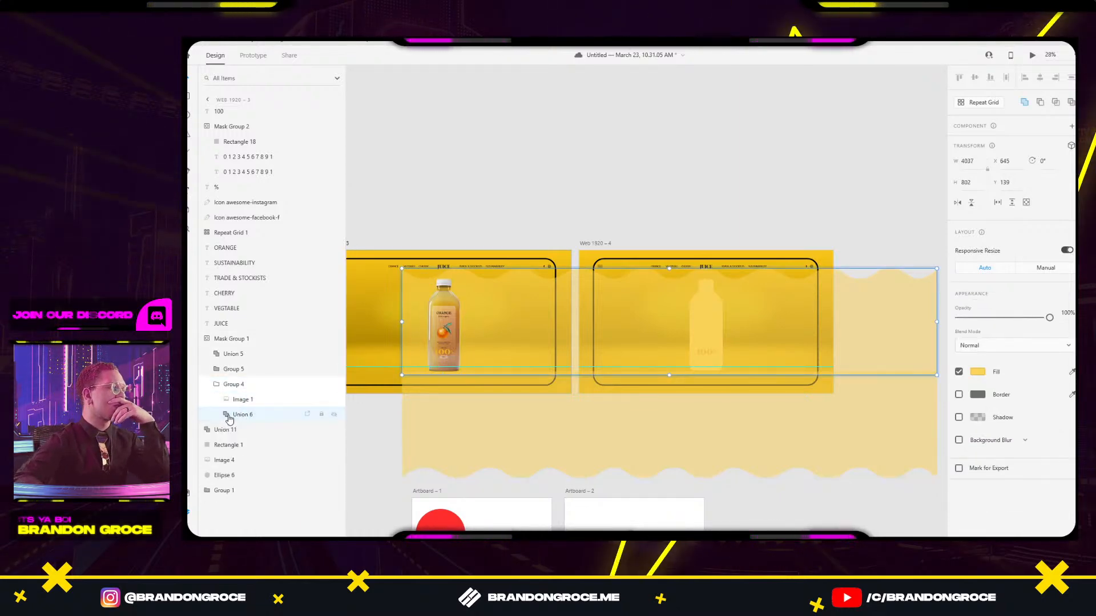
pyautogui.click(240, 400)
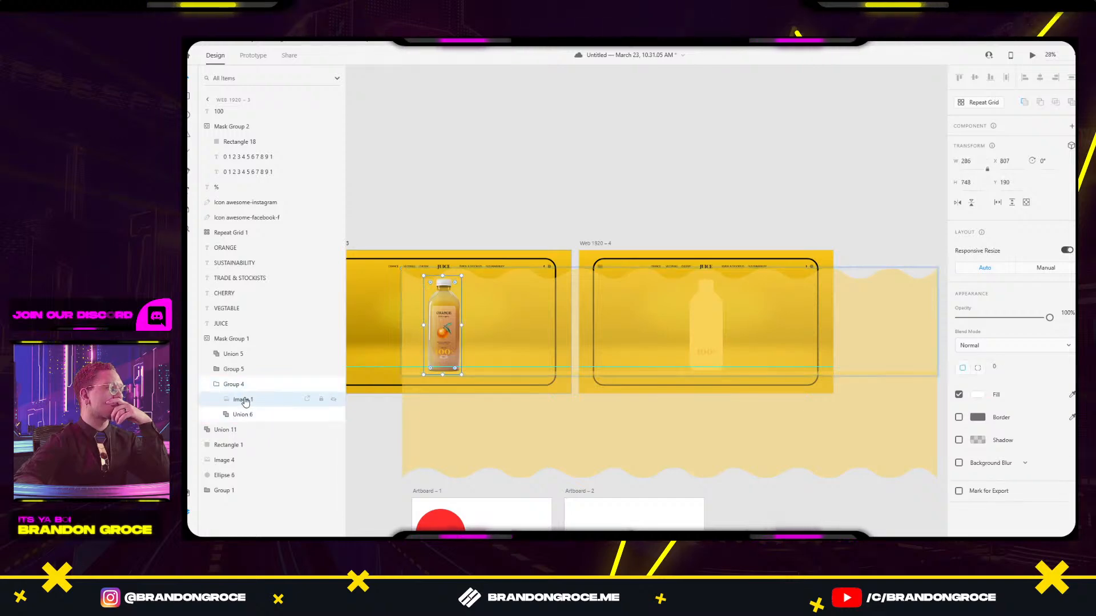
pyautogui.click(218, 388)
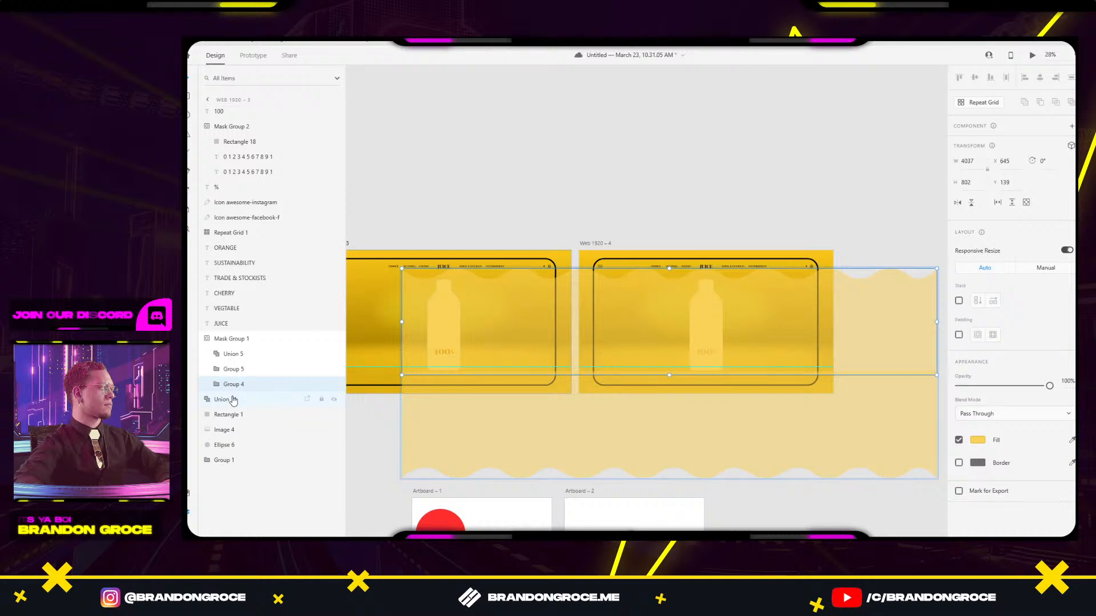
pyautogui.hotkey('ctrl', 'v')
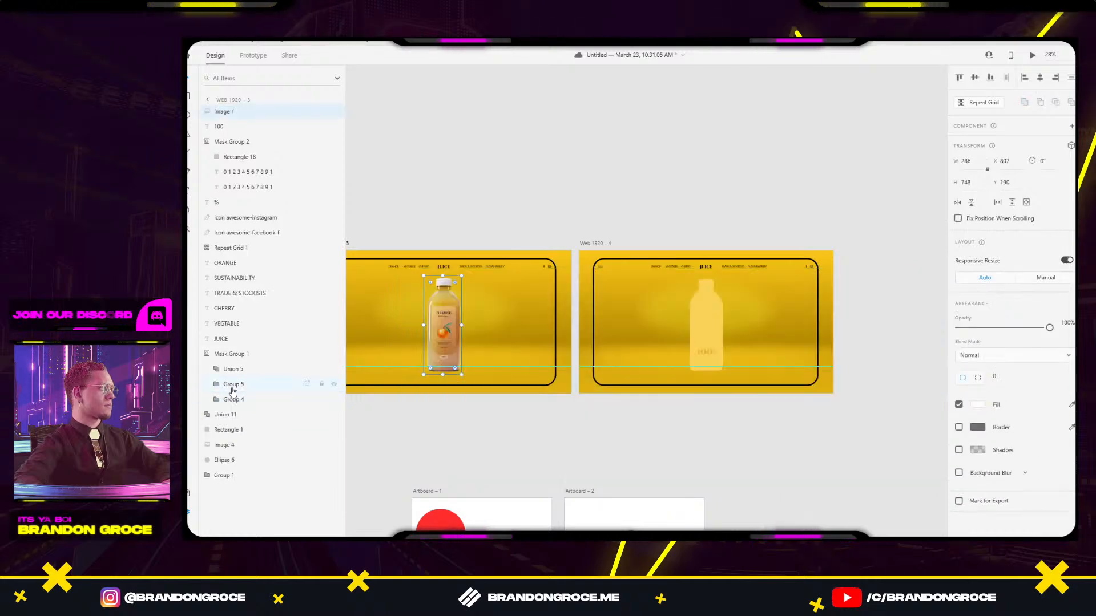
pyautogui.hotkey('ctrl', 'z')
# Paste the bottle photo back into the bottle mask group on Web 1920 – 3.
pyautogui.click(218, 384)
pyautogui.hotkey('ctrl', 'v')
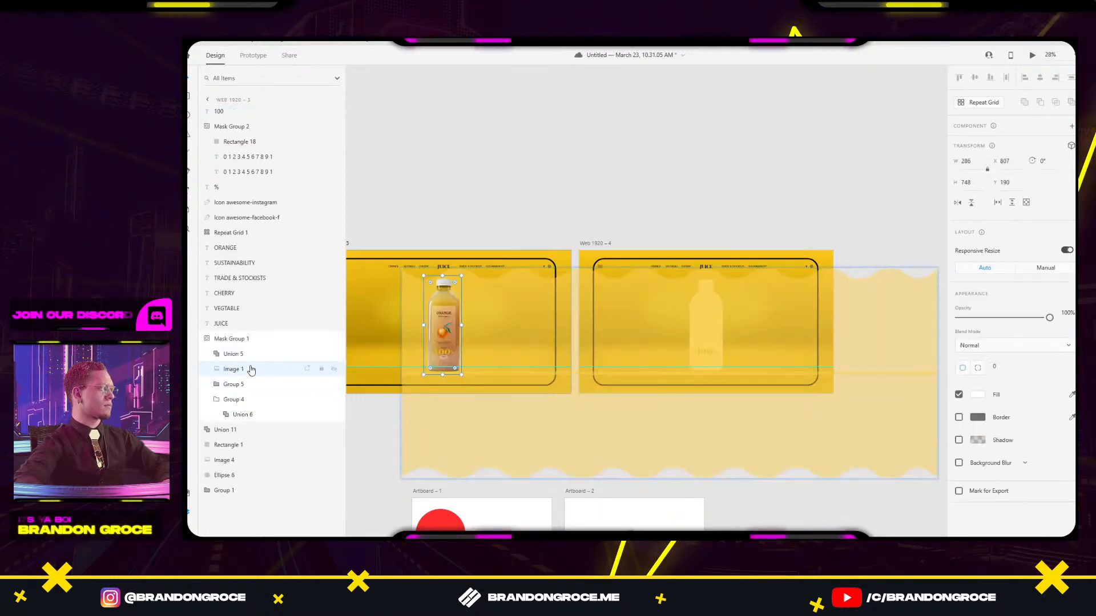
pyautogui.click(217, 400)
pyautogui.moveTo(226, 374)
pyautogui.mouseDown()
pyautogui.moveTo(227, 401)
pyautogui.moveTo(232, 358)
pyautogui.moveTo(225, 385)
pyautogui.mouseUp()
pyautogui.click(372, 414)
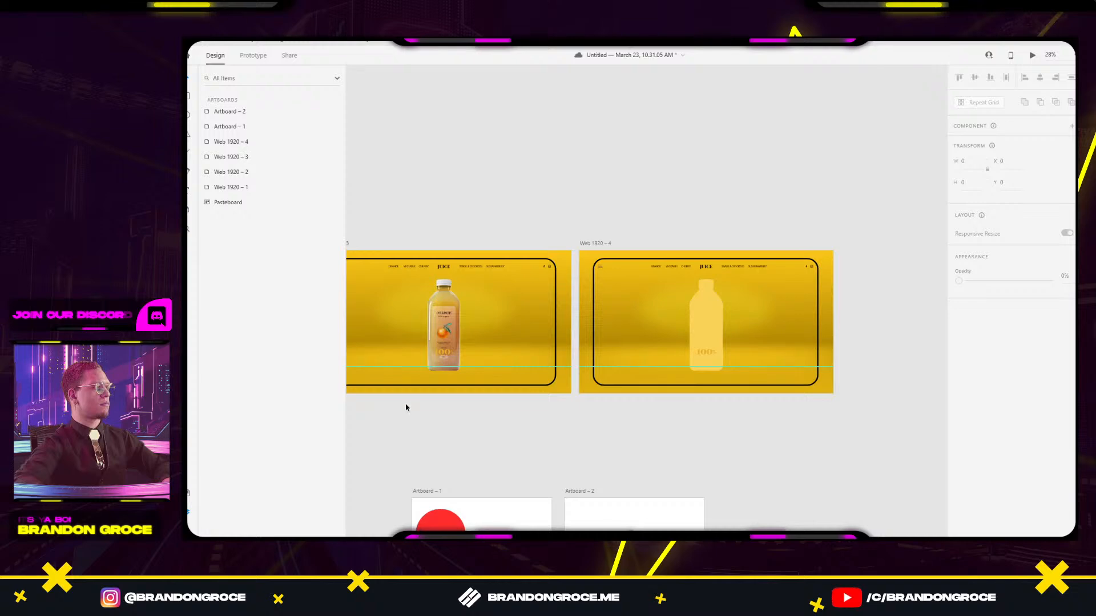
pyautogui.doubleClick(448, 319)
pyautogui.click(496, 297)
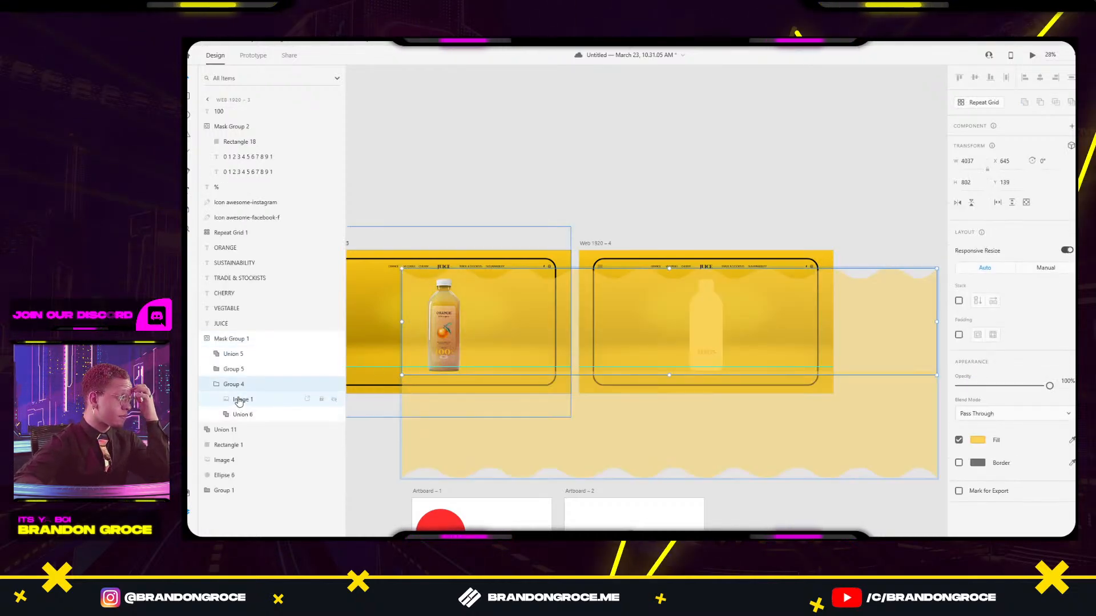
pyautogui.click(212, 385)
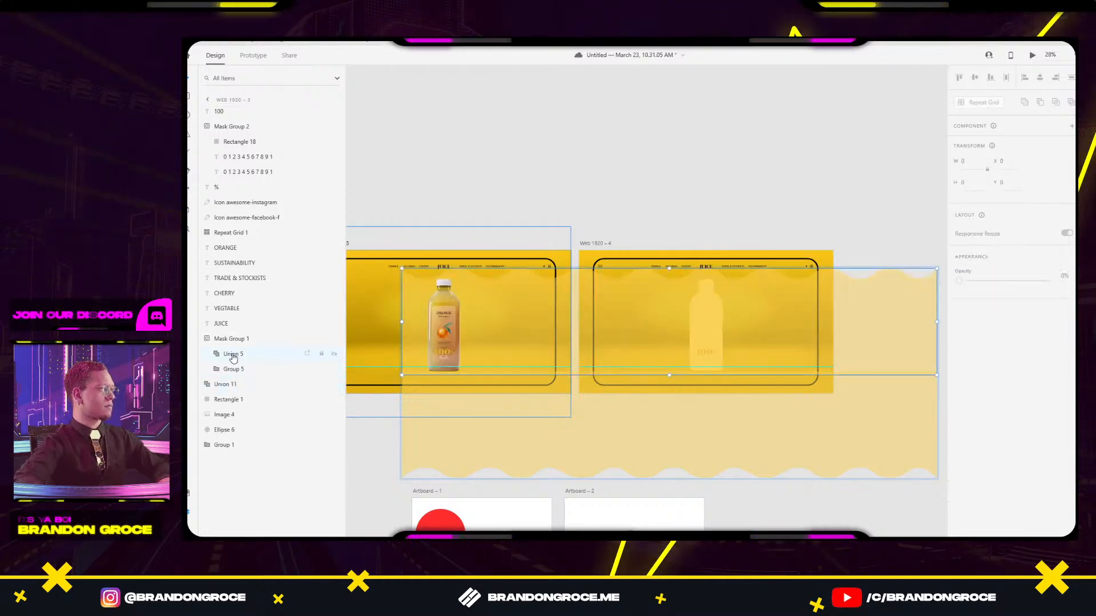
pyautogui.hotkey('ctrl', 'z')
pyautogui.hotkey('ctrl', 'z')
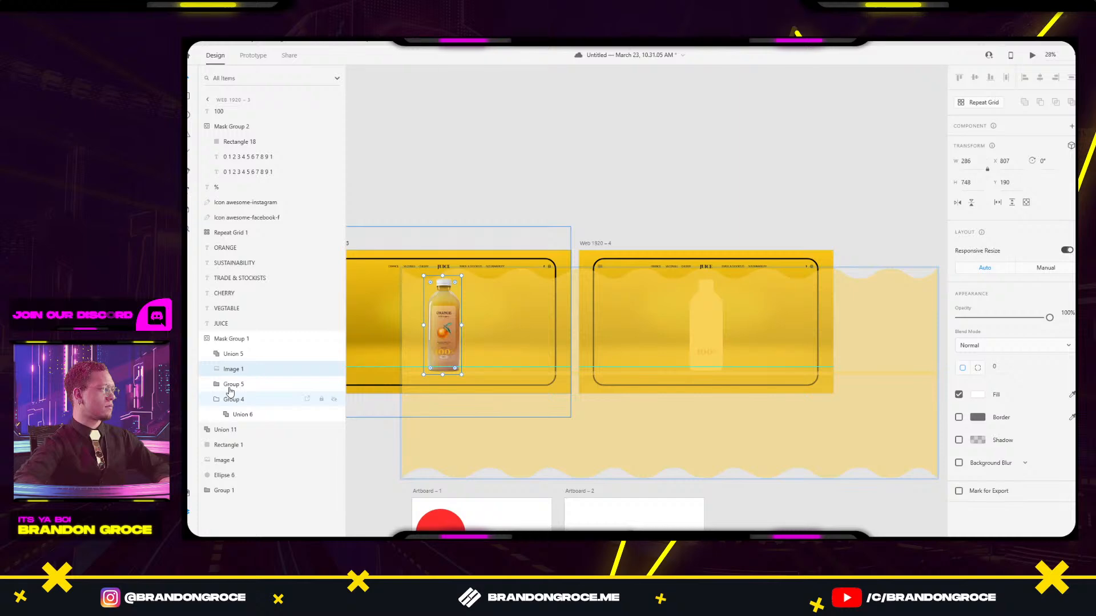
# Stack both wave groups above Image 1 inside the bottle mask.
pyautogui.click(216, 400)
pyautogui.click(237, 400)
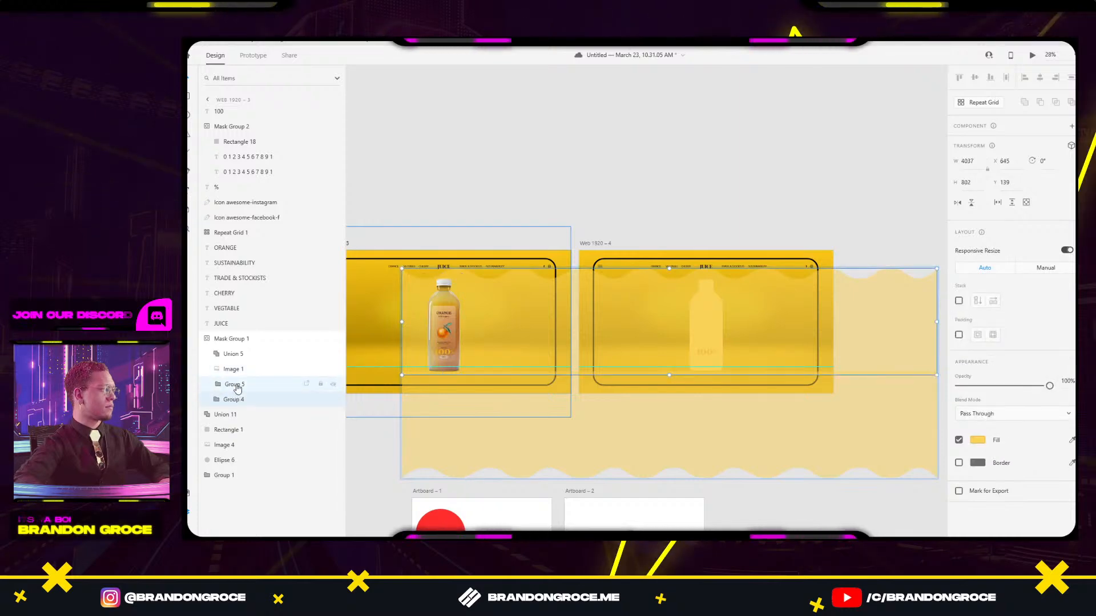
pyautogui.keyDown('shift'); pyautogui.click(237, 385); pyautogui.keyUp('shift')
pyautogui.moveTo(237, 385); pyautogui.dragTo(236, 358)
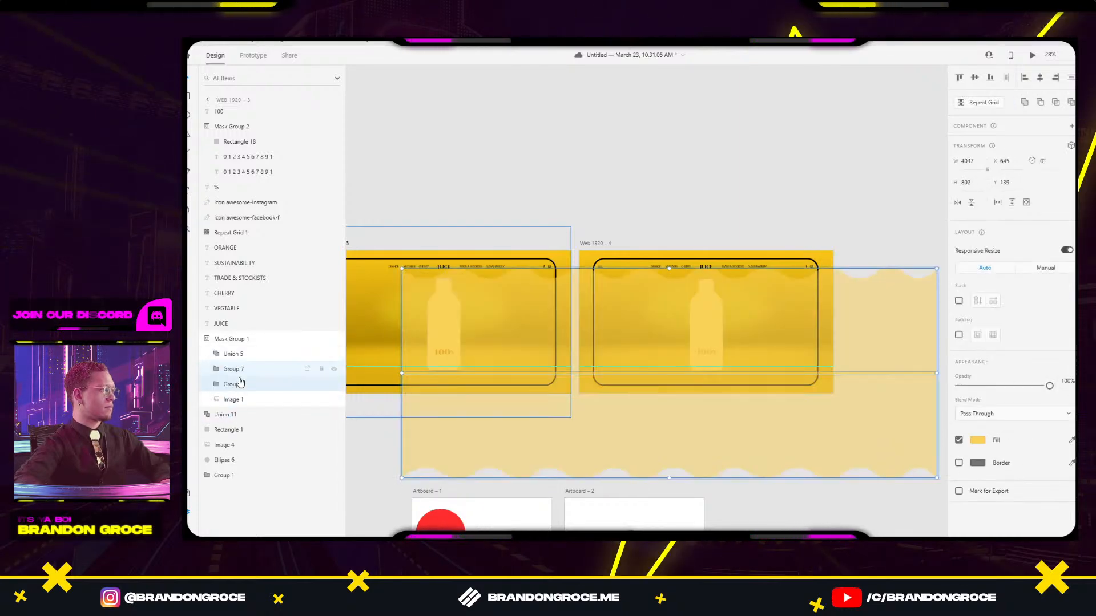
pyautogui.click(245, 399)
pyautogui.click(246, 383)
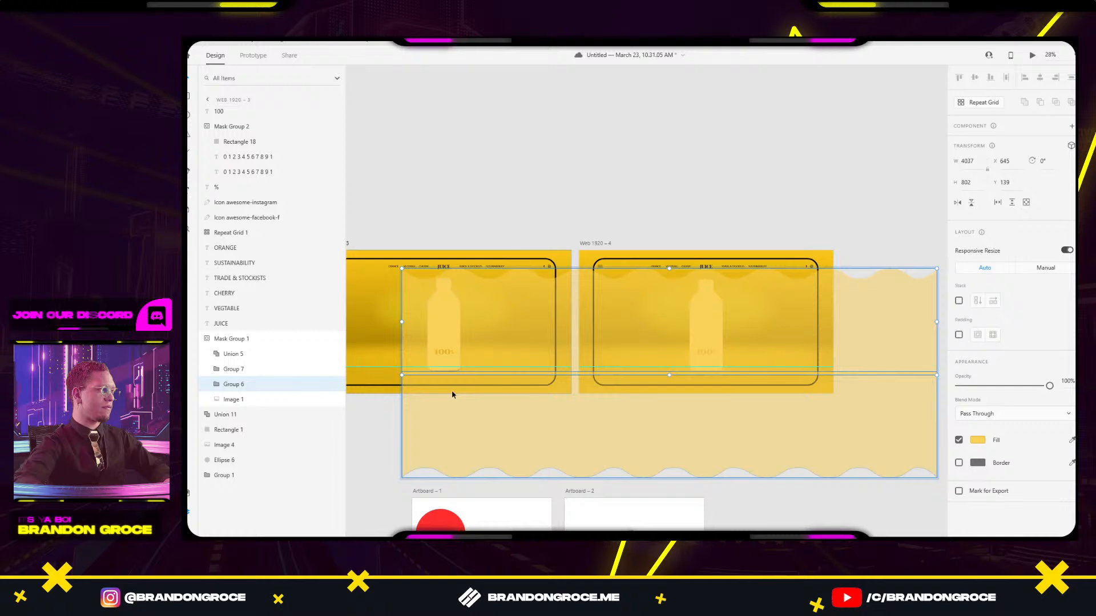
# Nudge the lower wave group up to the guide.
pyautogui.click(455, 407)
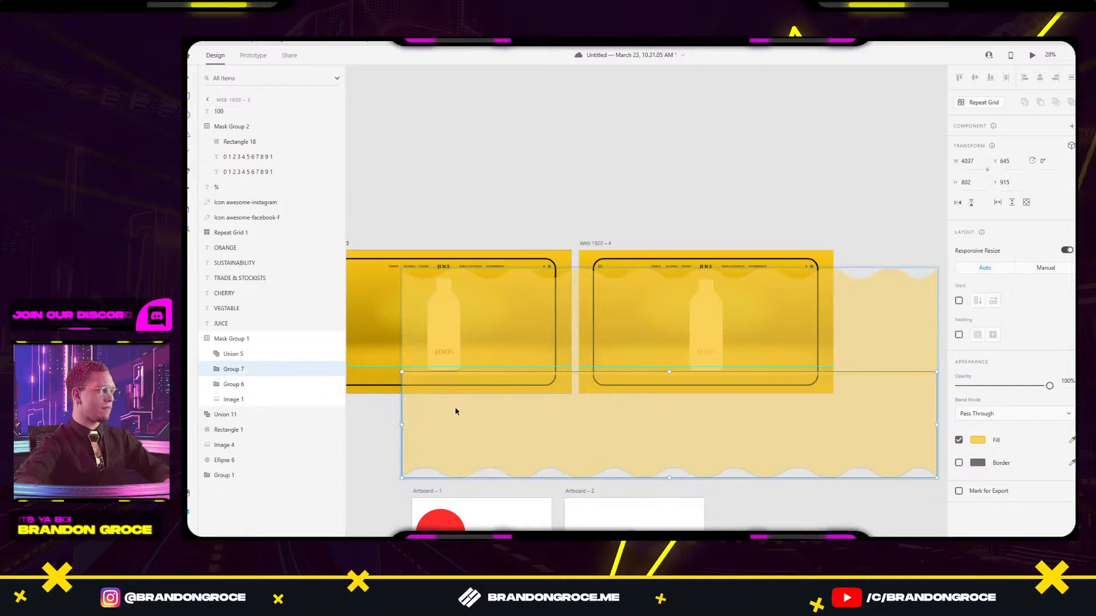
pyautogui.moveTo(478, 434); pyautogui.dragTo(478, 430)
pyautogui.click(490, 339)
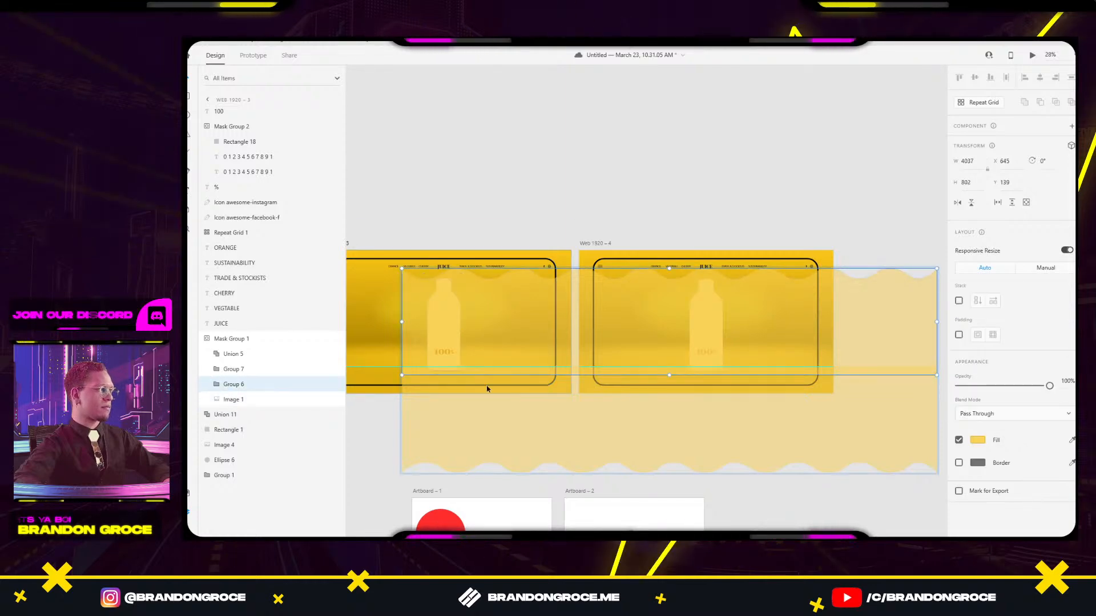
pyautogui.keyDown('shift'); pyautogui.click(478, 412); pyautogui.keyUp('shift')
pyautogui.press('Delete')
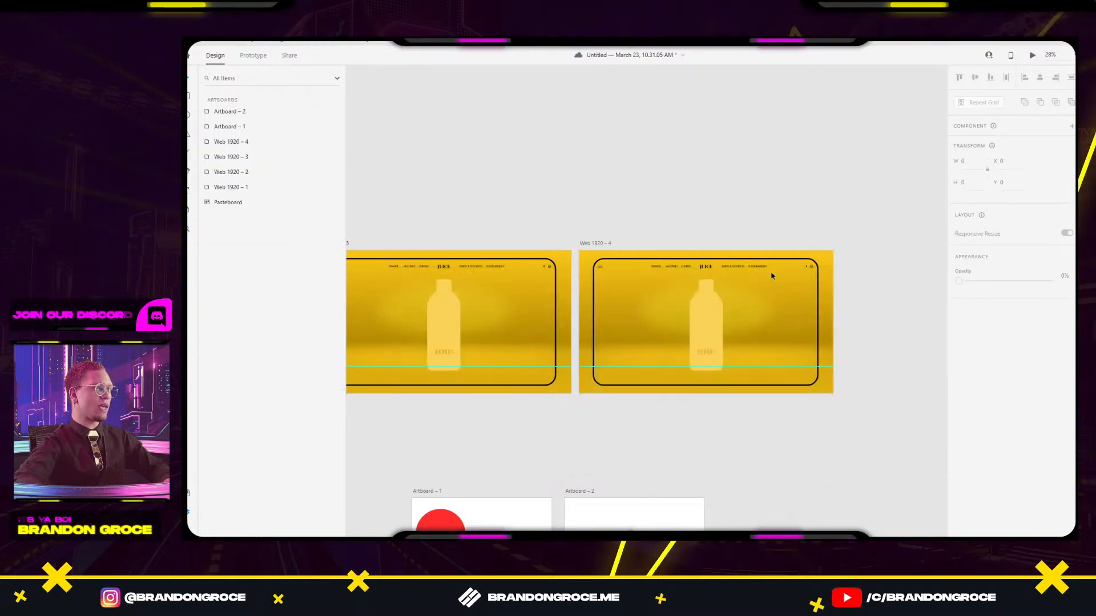
# Delete the Web 1920 – 4 artboard.
pyautogui.click(602, 244)
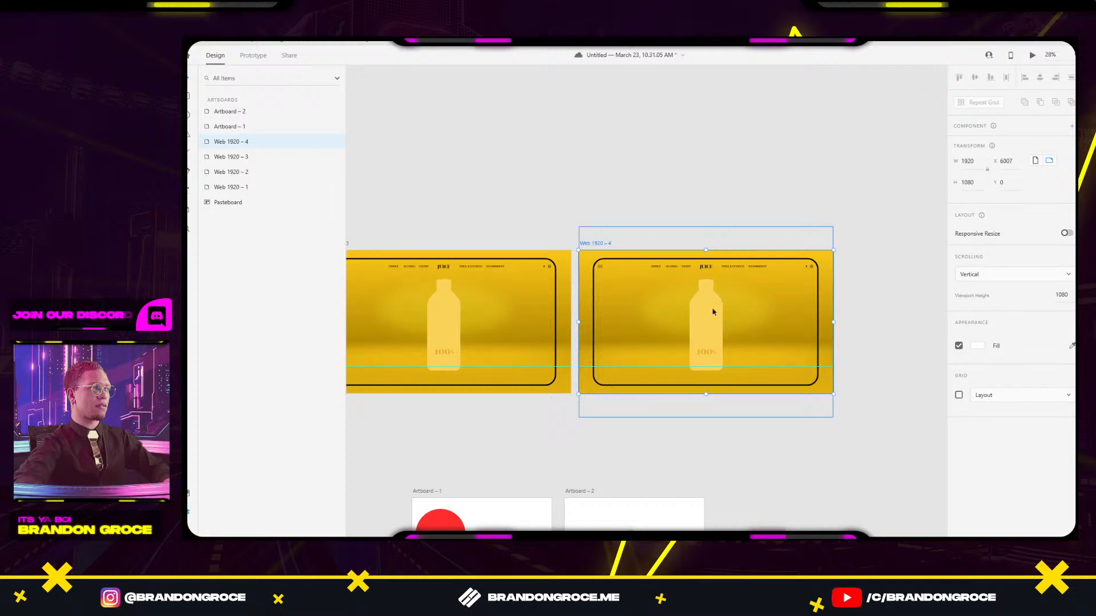
pyautogui.click(420, 204)
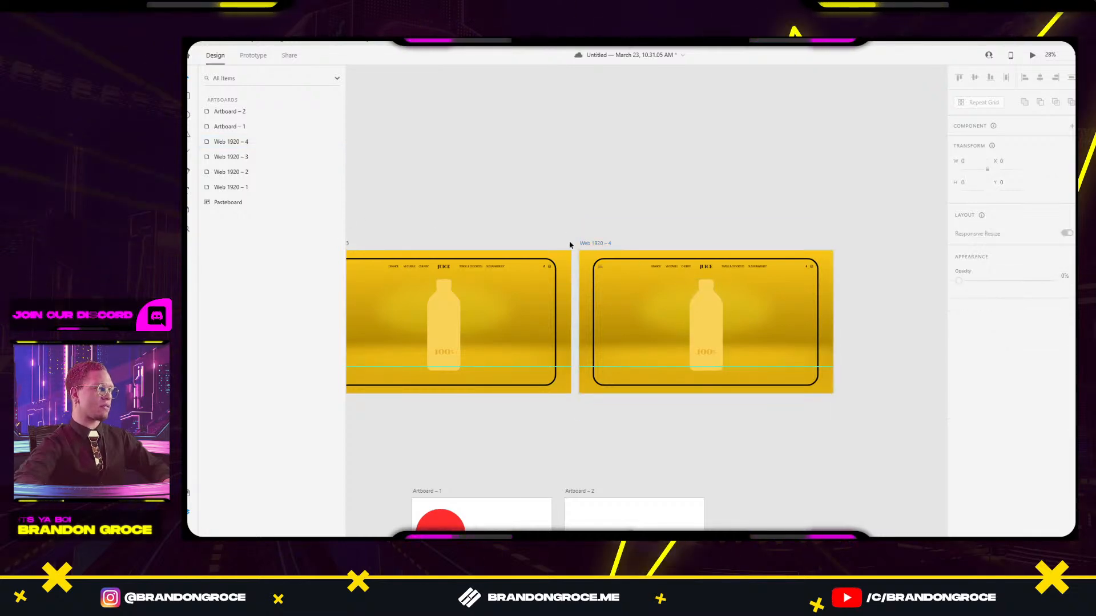
pyautogui.click(596, 244)
pyautogui.press('Delete')
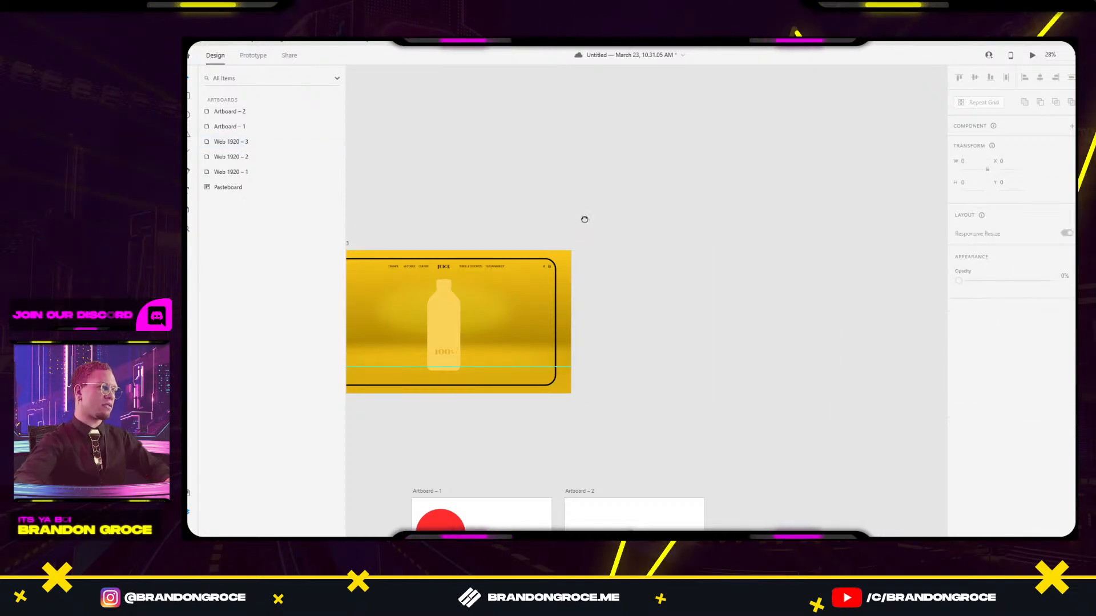
# Try raising the upper wave above the bottle on Web 1920 – 3, then undo both moves.
pyautogui.moveTo(584, 220); pyautogui.dragTo(699, 219)
pyautogui.click(452, 244)
pyautogui.doubleClick(559, 313)
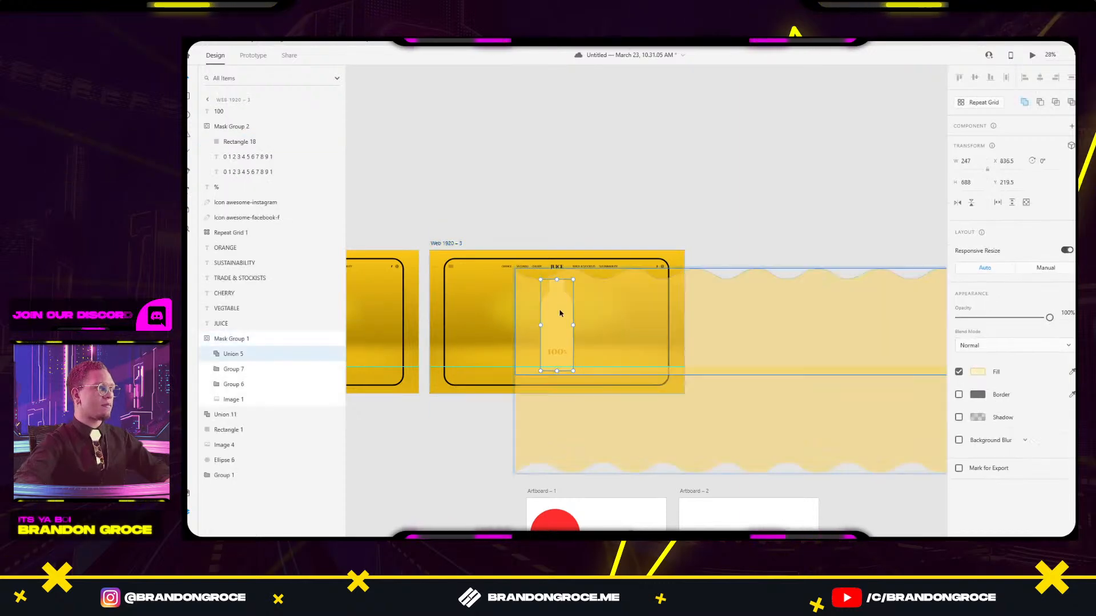
pyautogui.click(605, 296)
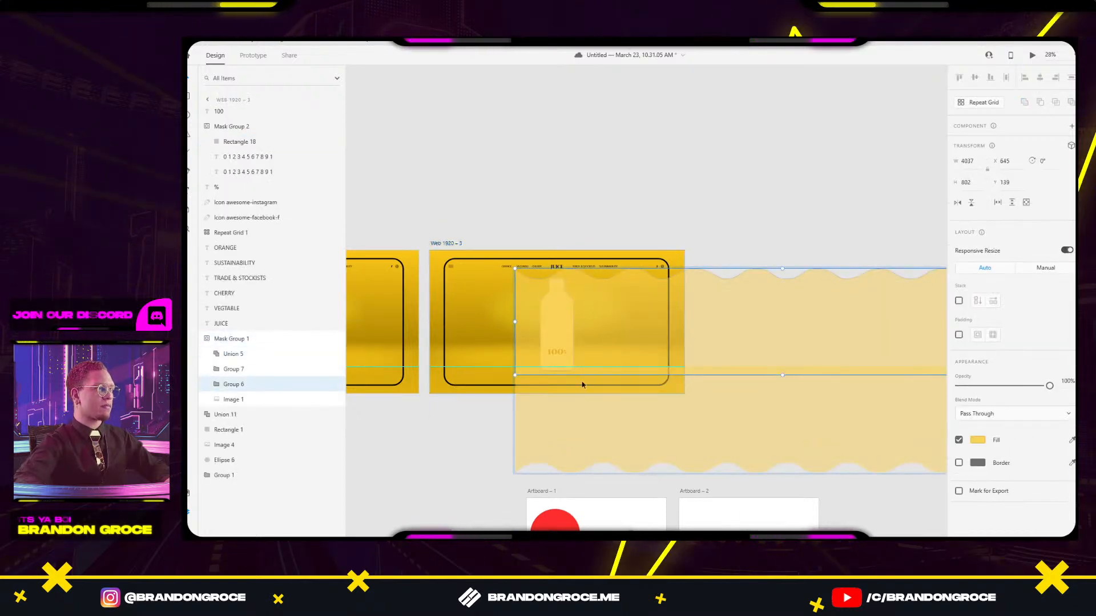
pyautogui.moveTo(582, 384); pyautogui.dragTo(636, 160)
pyautogui.hotkey('ctrl', 'z')
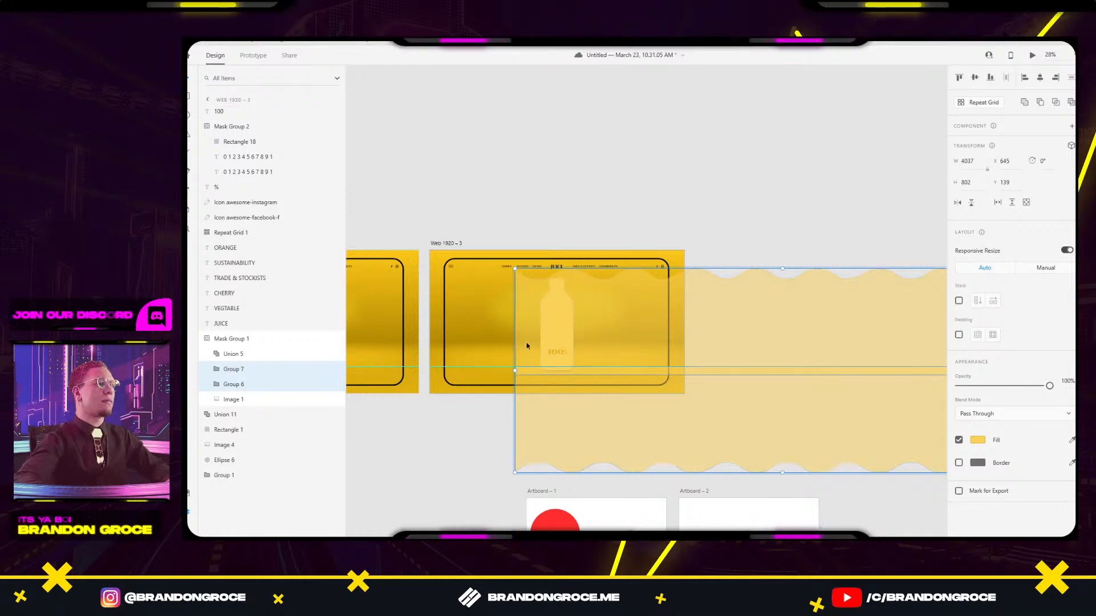
pyautogui.moveTo(611, 325); pyautogui.dragTo(635, 275)
pyautogui.hotkey('ctrl', 'z')
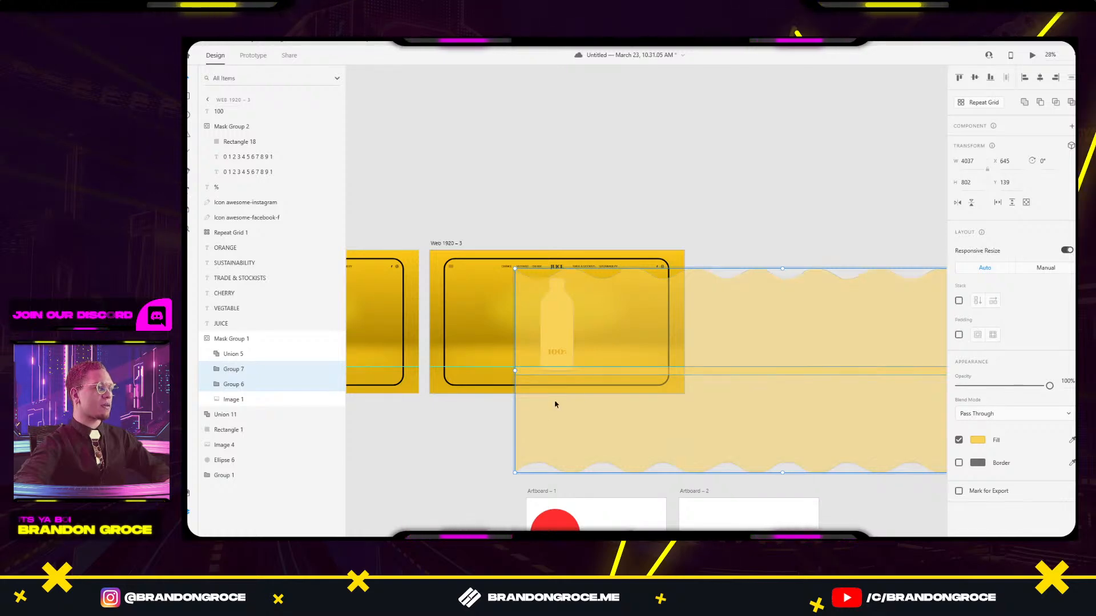
# Slide the lower wave group far left until X reads -2901.
pyautogui.click(450, 433)
pyautogui.click(551, 342)
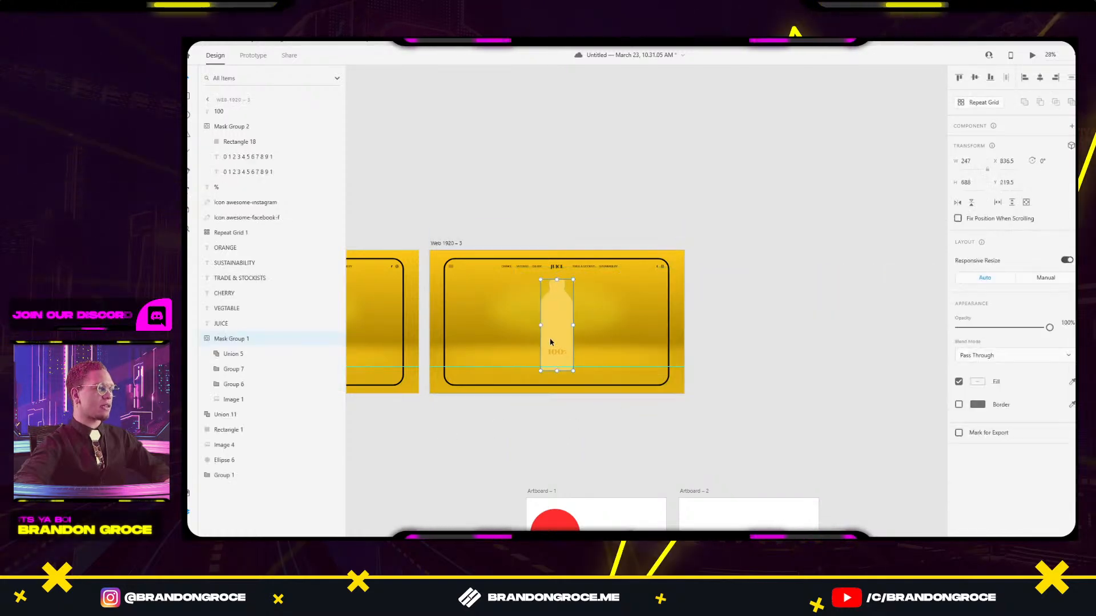
pyautogui.click(226, 384)
pyautogui.click(239, 374)
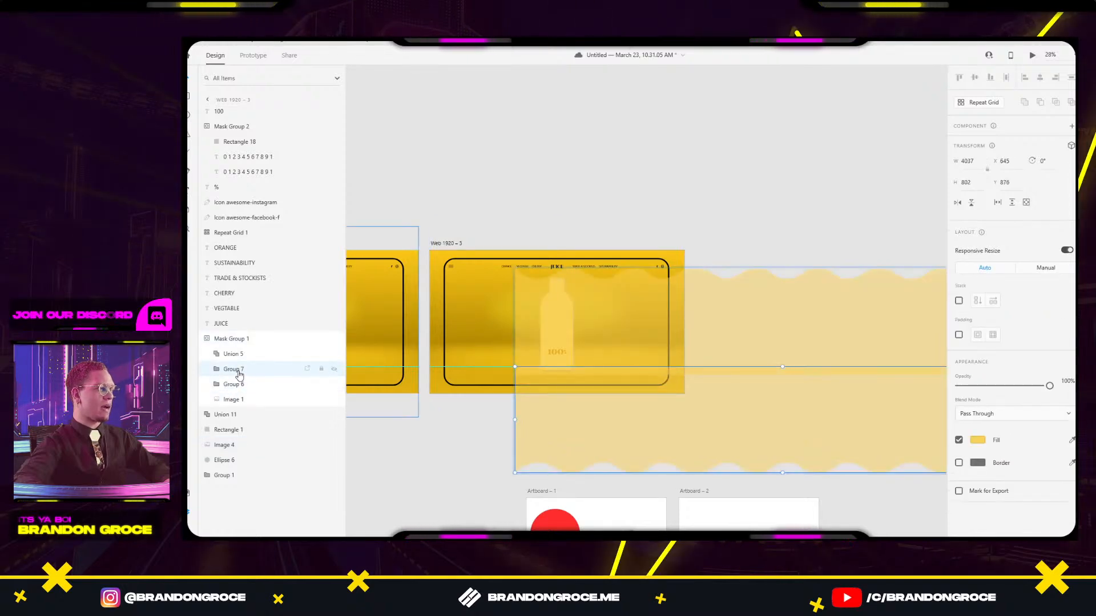
pyautogui.moveTo(625, 416); pyautogui.dragTo(396, 428)
pyautogui.moveTo(741, 404); pyautogui.dragTo(528, 417)
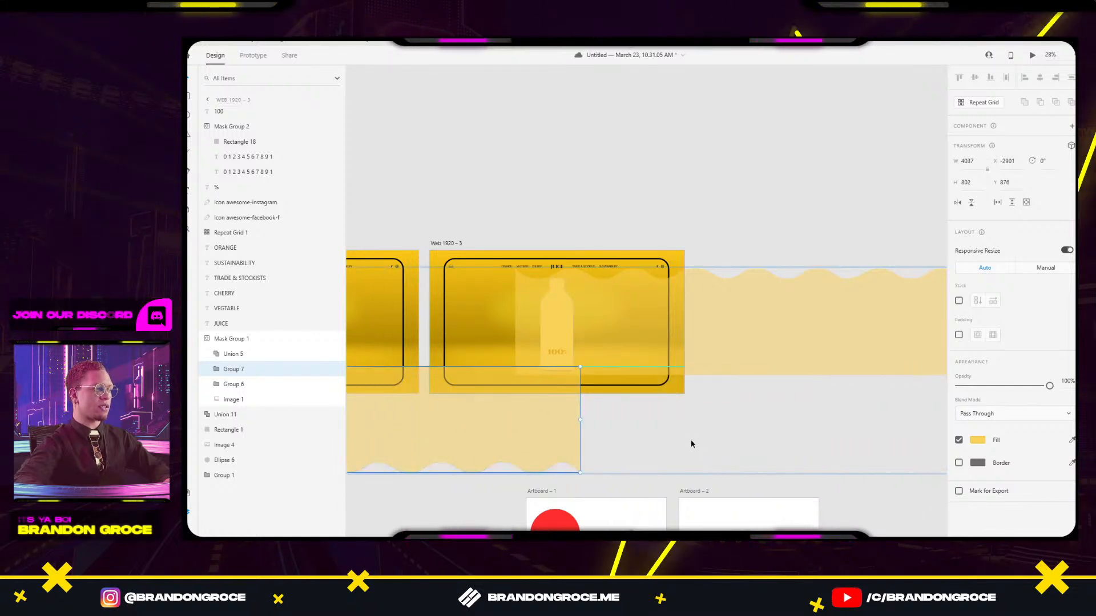
pyautogui.moveTo(691, 443); pyautogui.dragTo(808, 407)
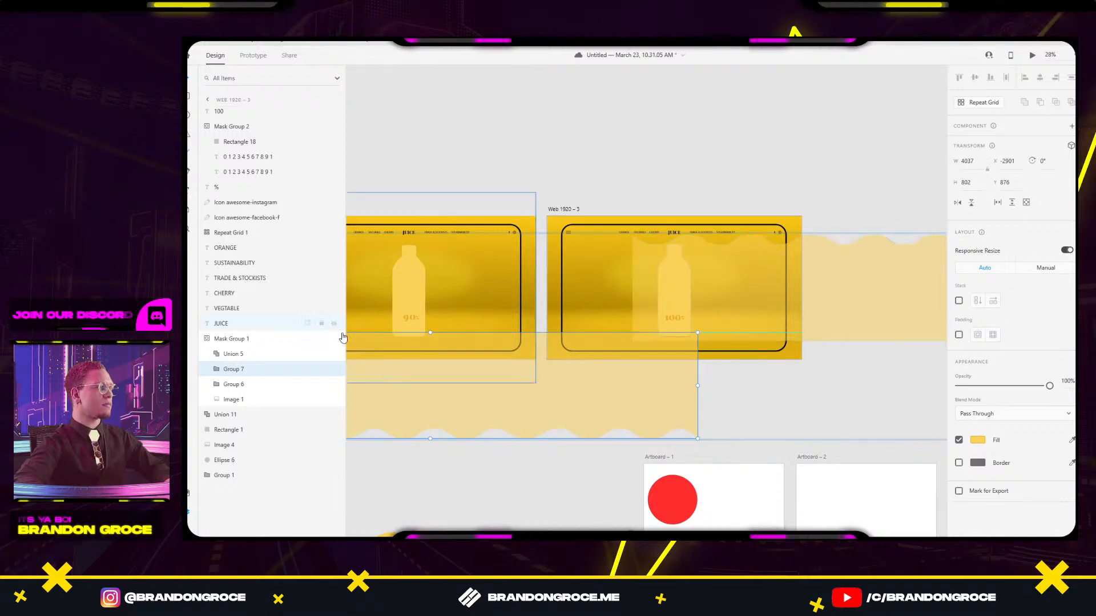
pyautogui.keyDown('shift'); pyautogui.click(233, 384); pyautogui.keyUp('shift')
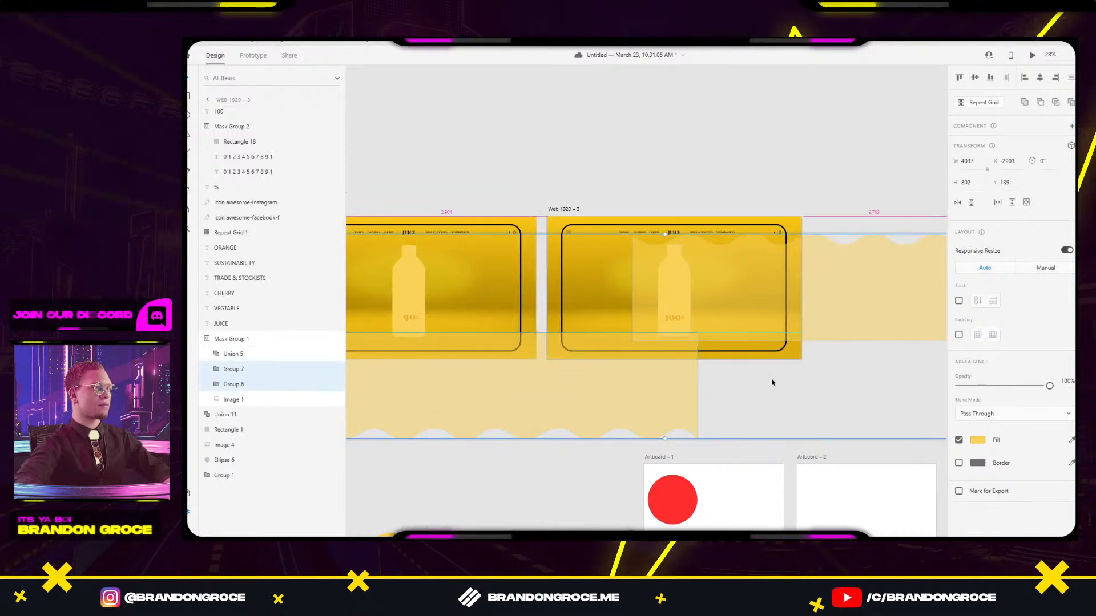
pyautogui.scroll(-3, 772, 382)
pyautogui.click(759, 206)
# Duplicate Web 1920 – 3 as a new artboard and select its mask's wave groups.
pyautogui.click(647, 277)
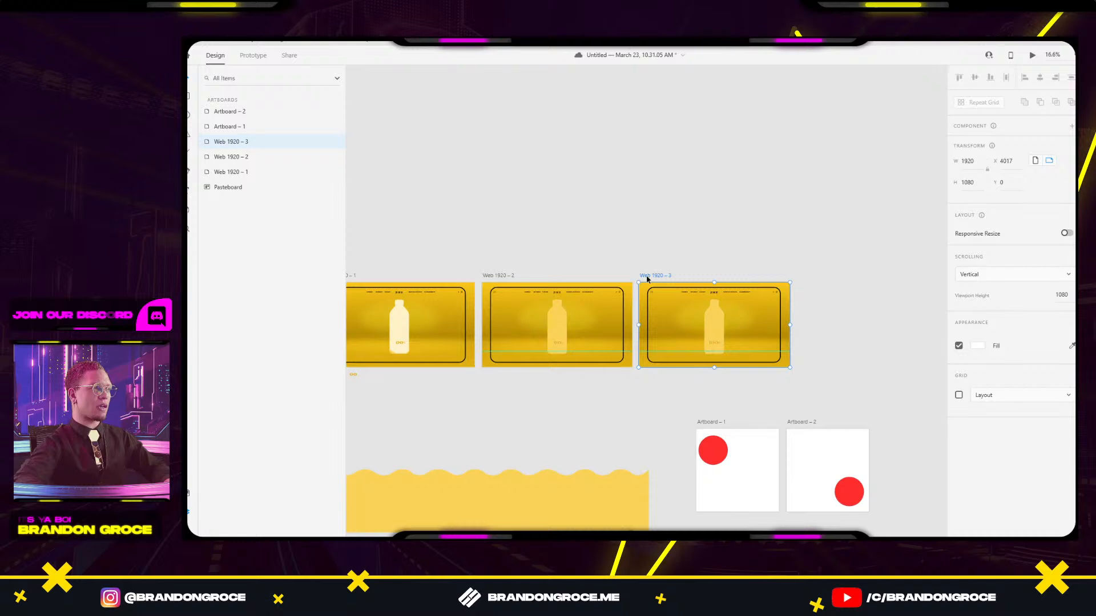
pyautogui.moveTo(647, 279); pyautogui.dragTo(807, 279)
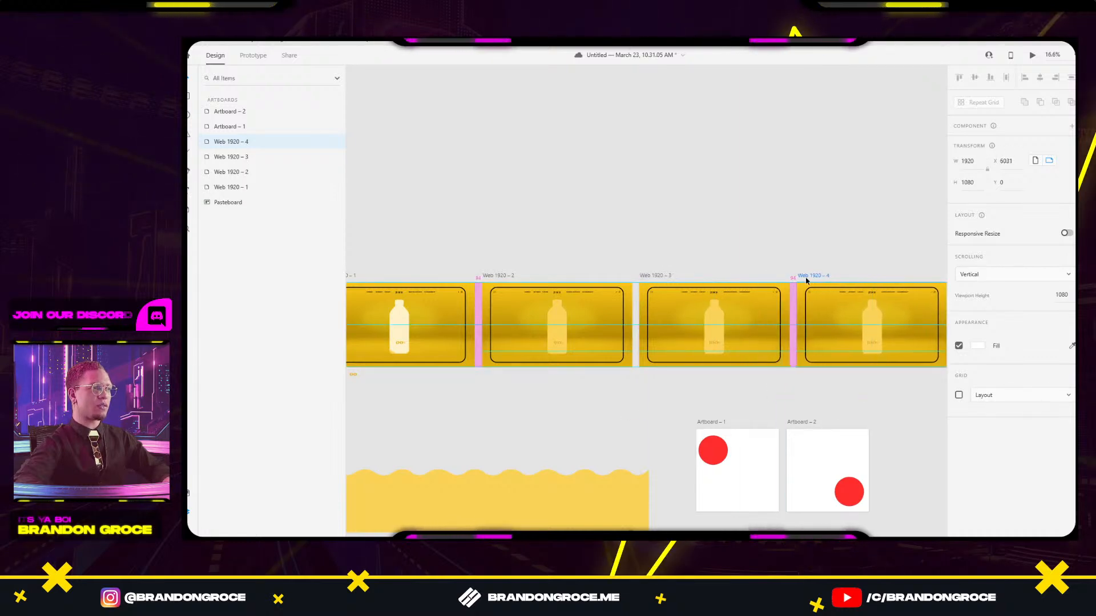
pyautogui.scroll(5, 645, 261)
pyautogui.click(633, 279)
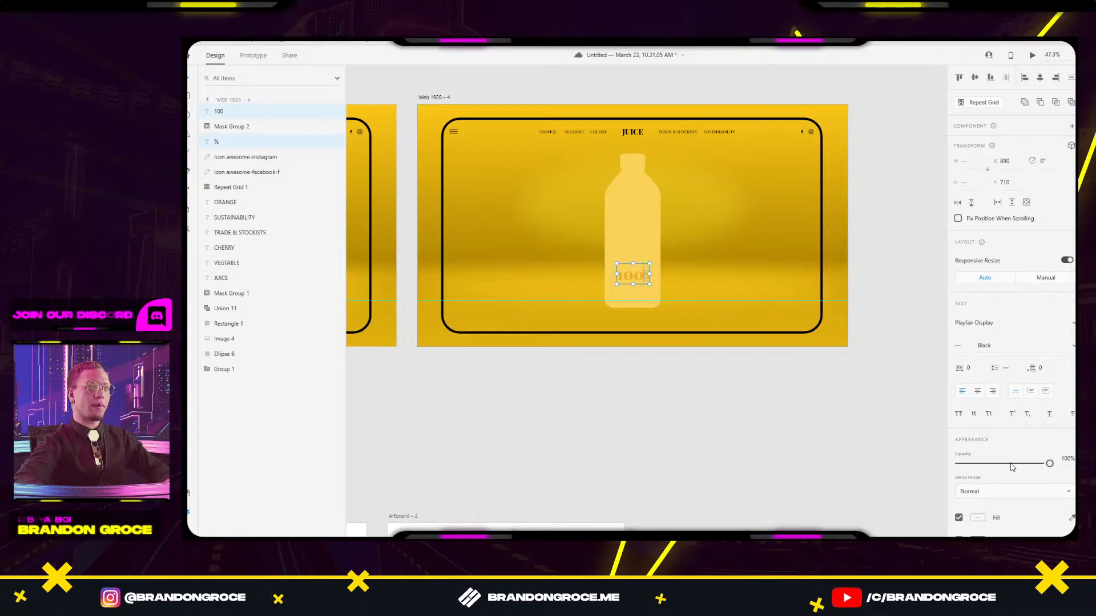
pyautogui.click(635, 211)
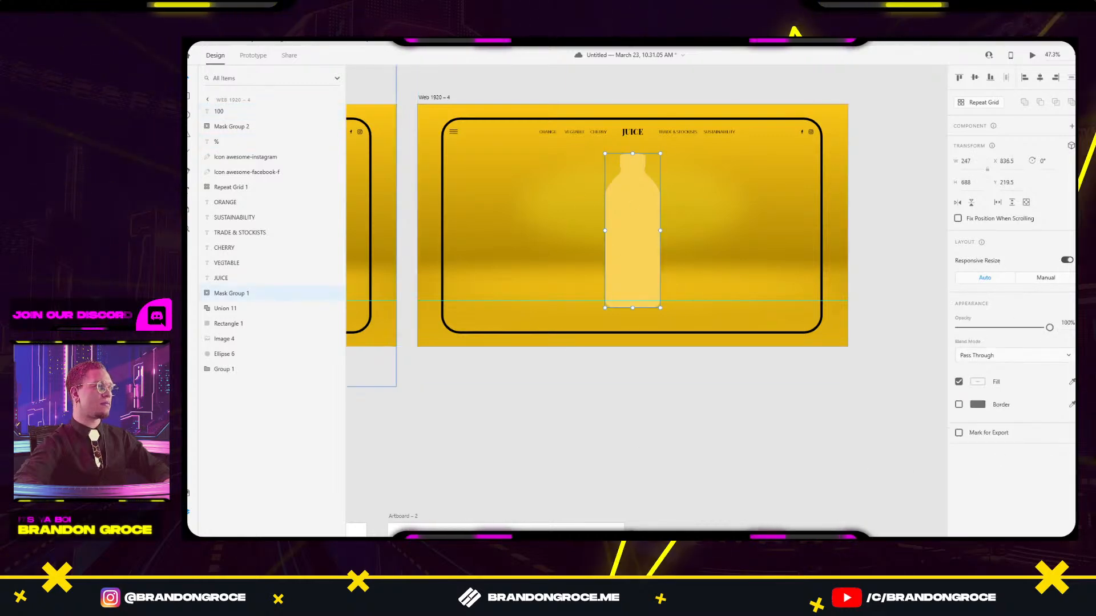
pyautogui.click(209, 294)
pyautogui.click(237, 328)
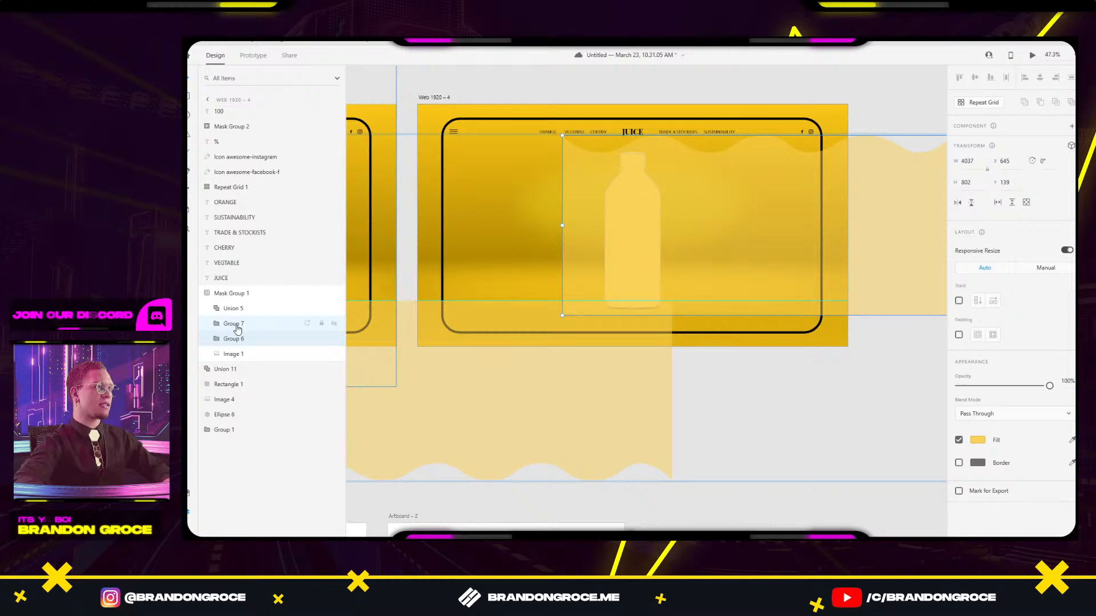
# Raise the waves to empty the bottle, then undo back to a partial fill.
pyautogui.moveTo(632, 370); pyautogui.dragTo(642, 107)
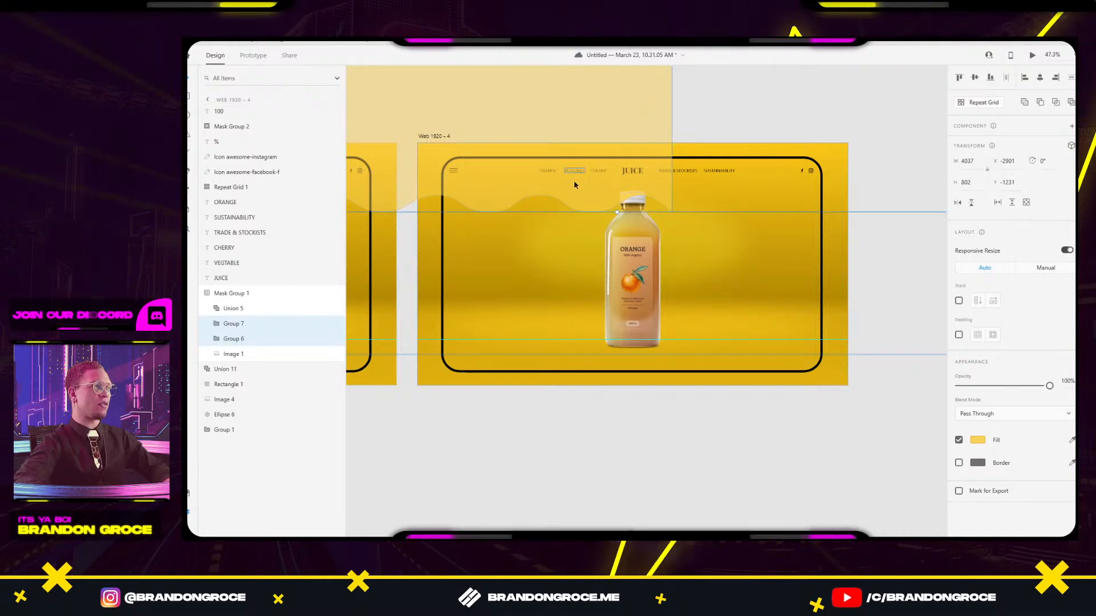
pyautogui.moveTo(574, 184); pyautogui.dragTo(599, 189)
pyautogui.hotkey('ctrl', 'z')
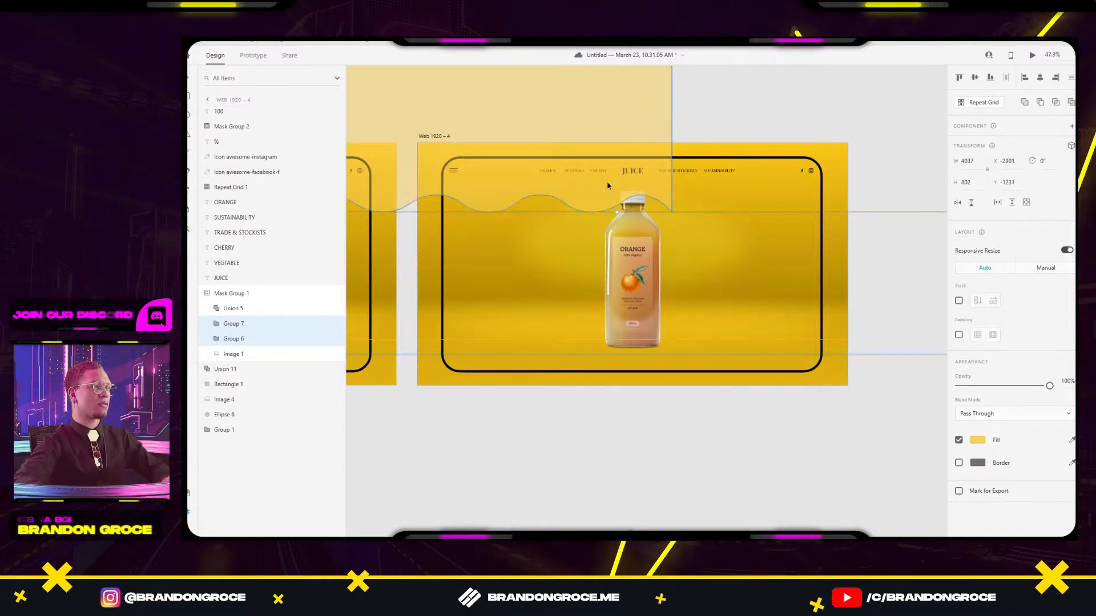
pyautogui.scroll(-5, 722, 143)
pyautogui.hotkey('ctrl', 'z')
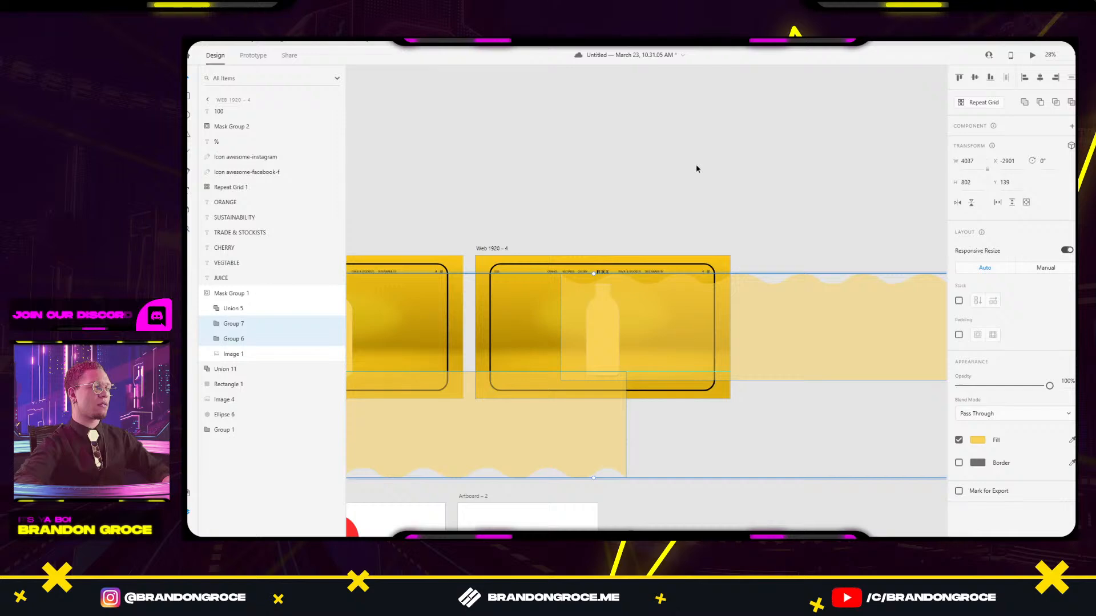
pyautogui.hotkey('ctrl', 'z')
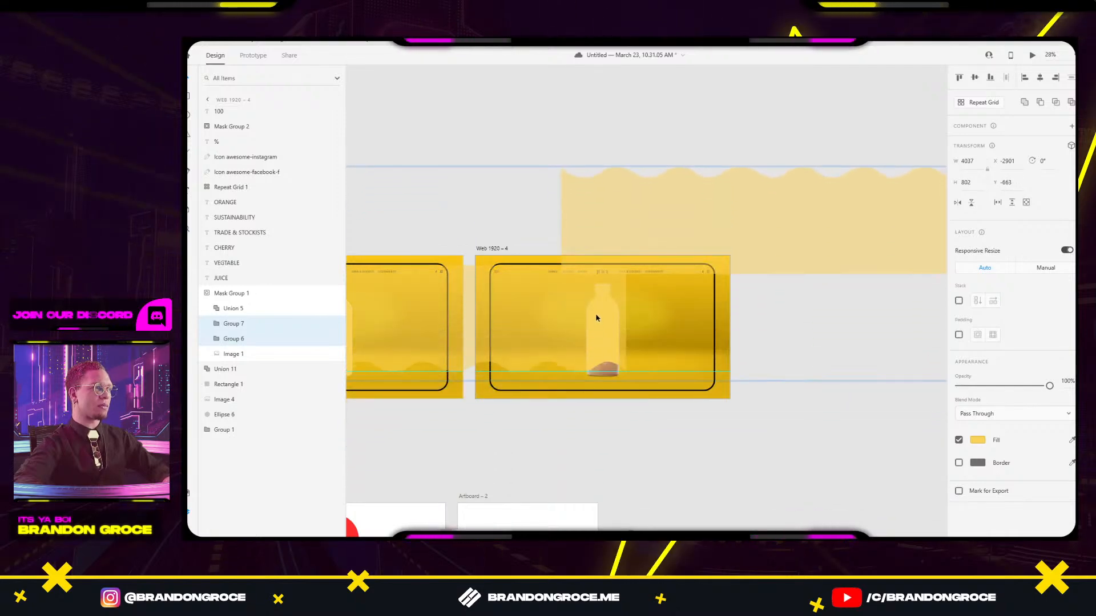
pyautogui.click(665, 472)
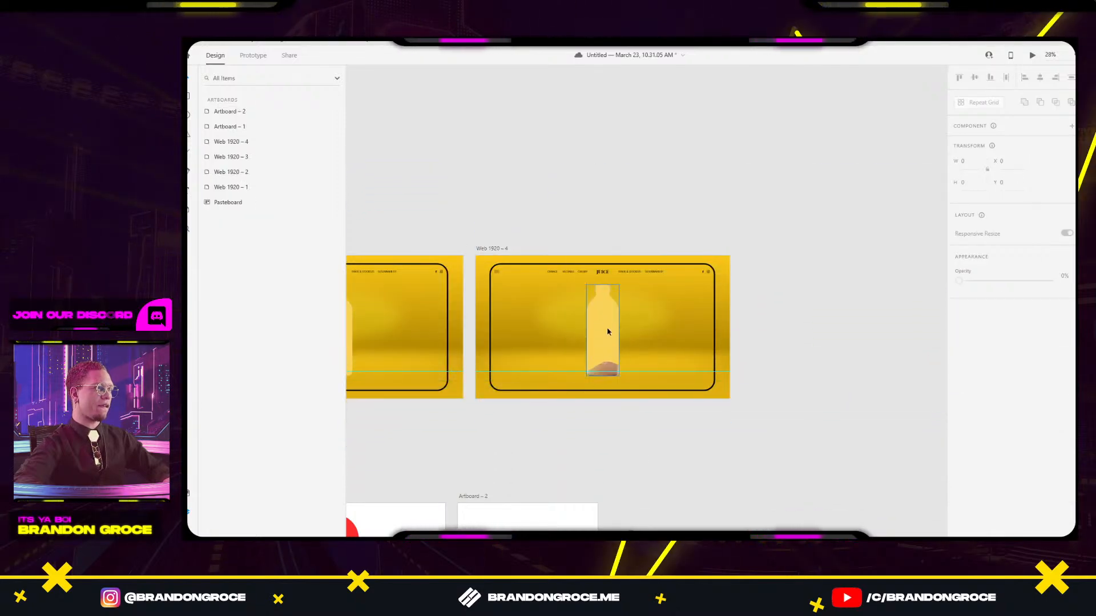
pyautogui.click(607, 331)
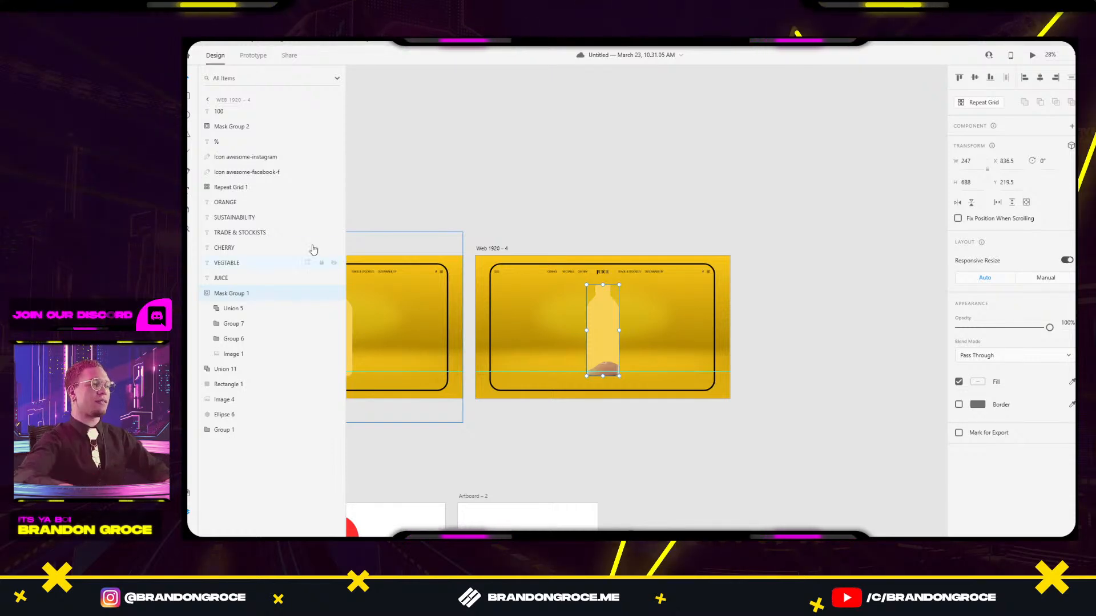
# Slide the wavy juice layer right and lift it out of the bottle to Y -526.
pyautogui.doubleClick(594, 349)
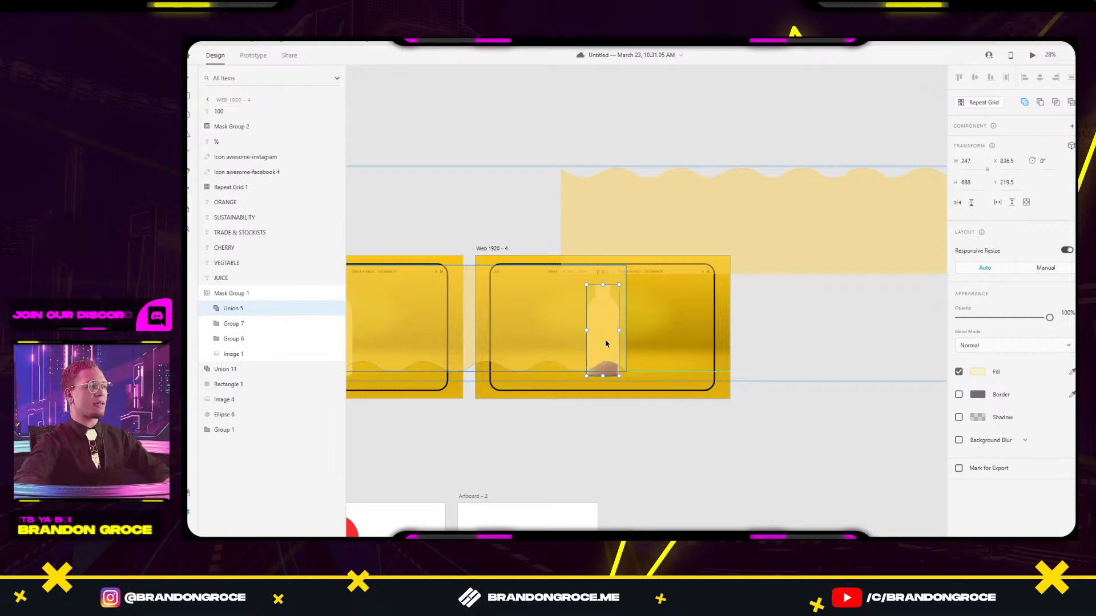
pyautogui.moveTo(603, 344); pyautogui.dragTo(886, 335)
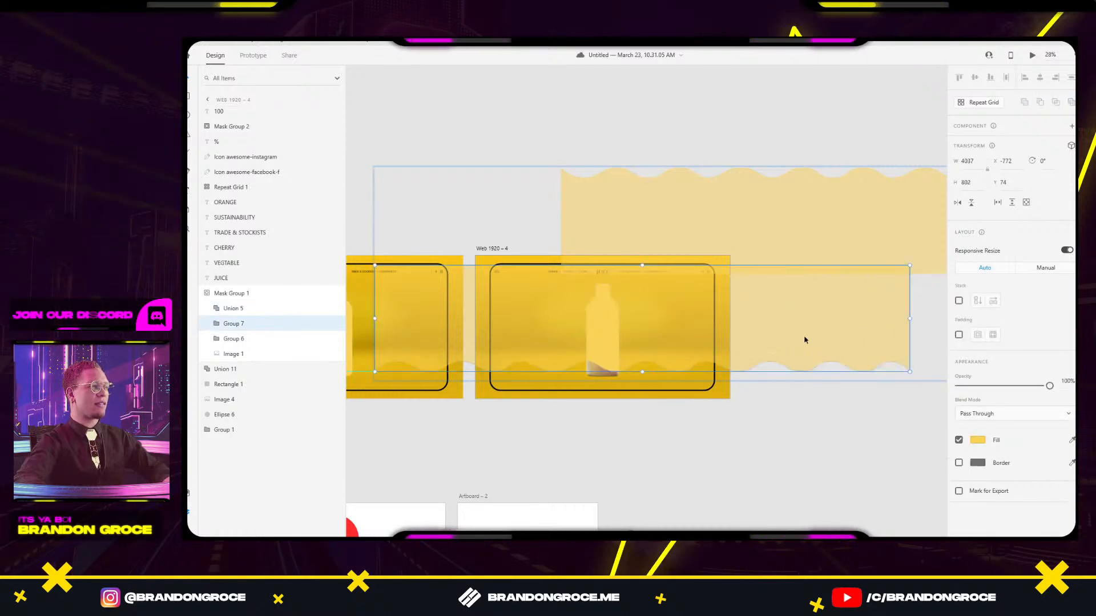
pyautogui.moveTo(662, 338); pyautogui.dragTo(865, 332)
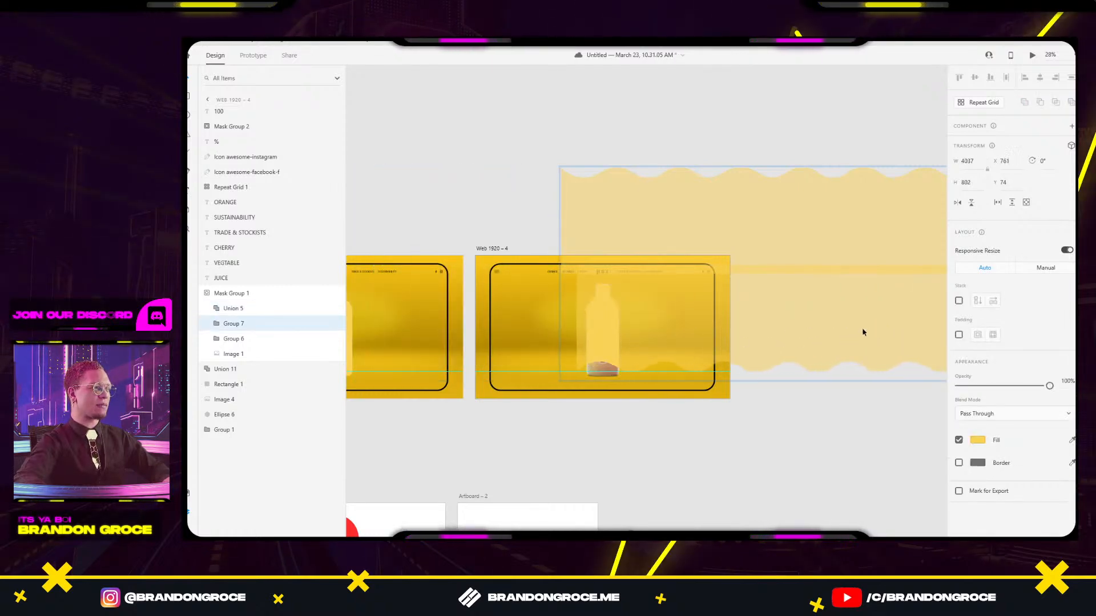
pyautogui.moveTo(697, 331)
pyautogui.mouseDown()
pyautogui.moveTo(702, 278)
pyautogui.moveTo(654, 278)
pyautogui.mouseUp()
pyautogui.click(703, 470)
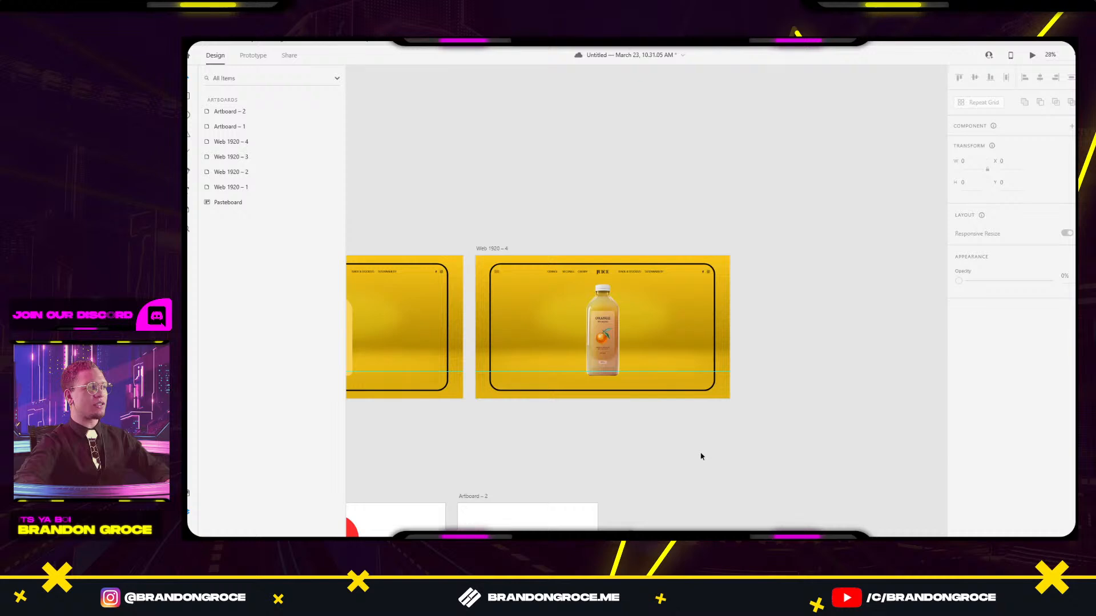
pyautogui.scroll(-3, 737, 445)
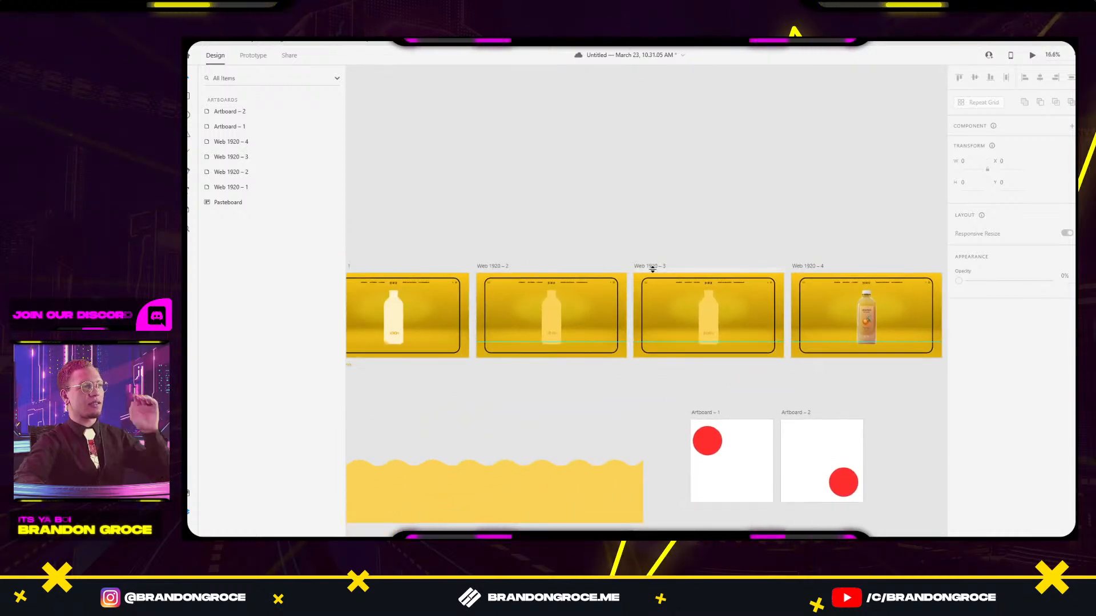
# Link Web 1920 – 3 to Web 1920 – 4 with a Time trigger, Auto-Animate, 5 s duration.
pyautogui.click(654, 266)
pyautogui.click(257, 59)
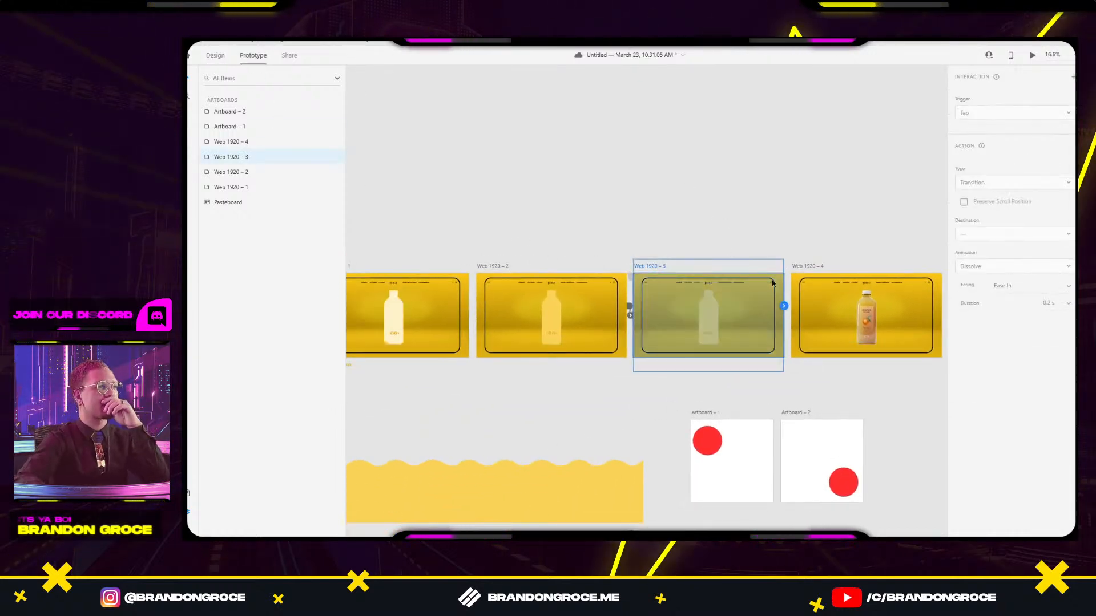
pyautogui.moveTo(784, 306); pyautogui.dragTo(864, 316)
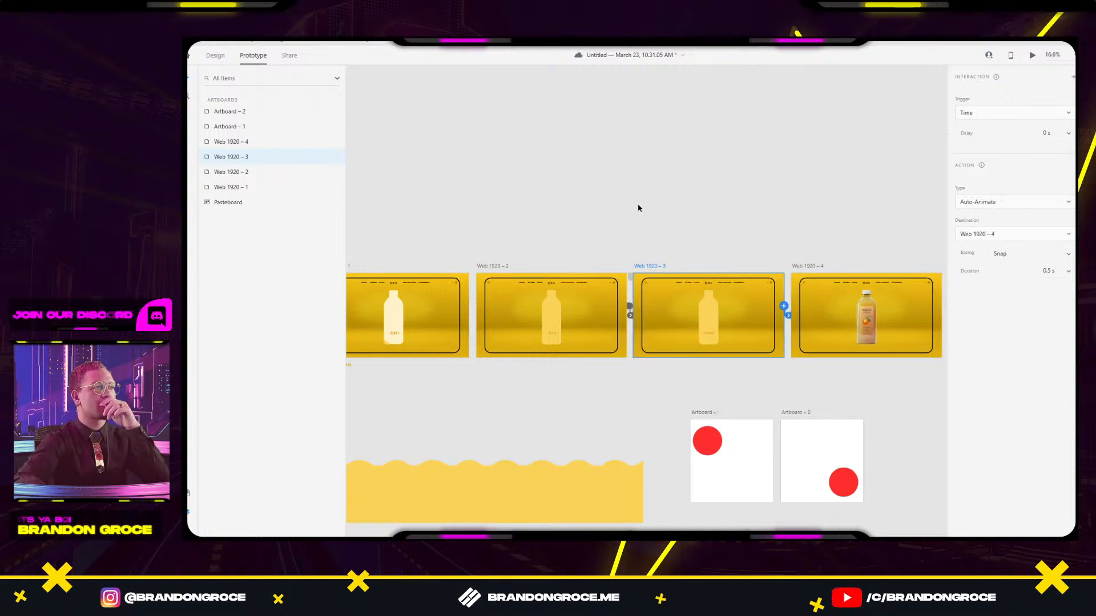
pyautogui.hscroll(-5, 638, 207)
pyautogui.click(494, 251)
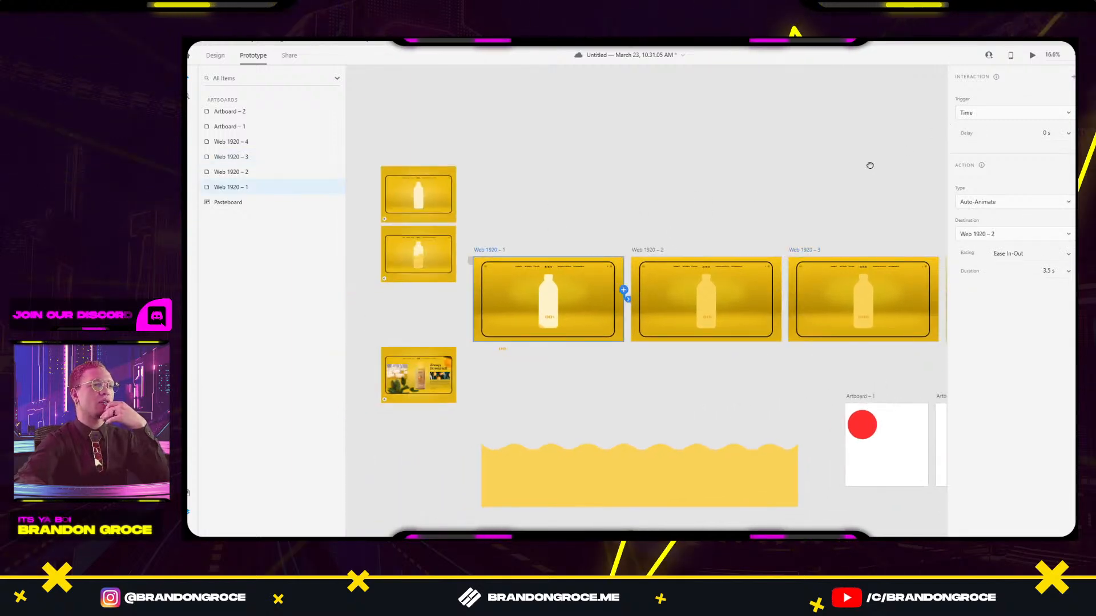
pyautogui.hscroll(7, 868, 166)
pyautogui.click(597, 250)
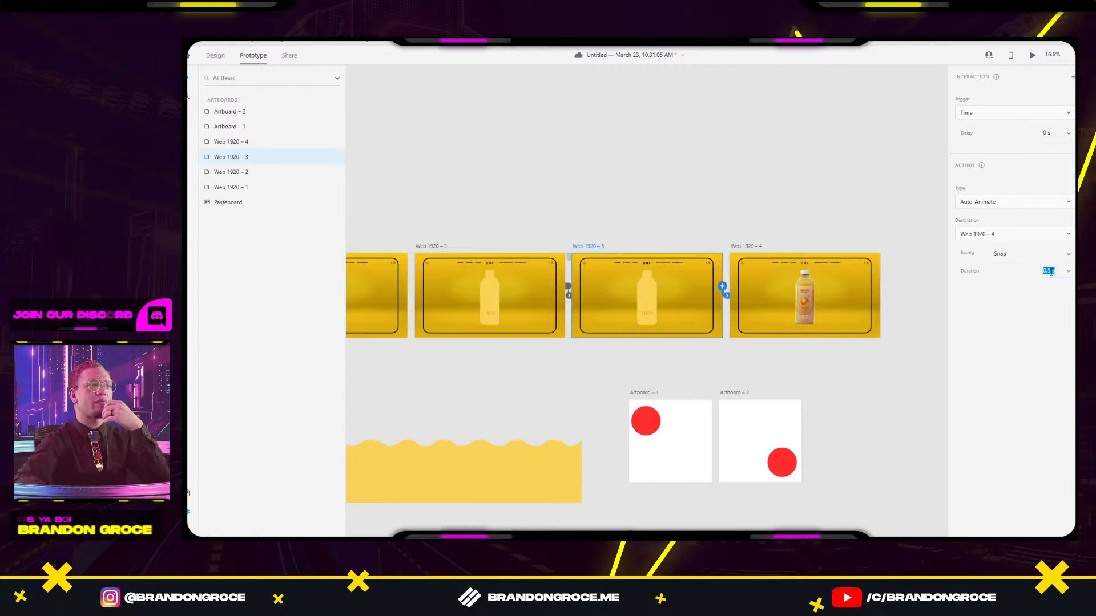
pyautogui.write('5')
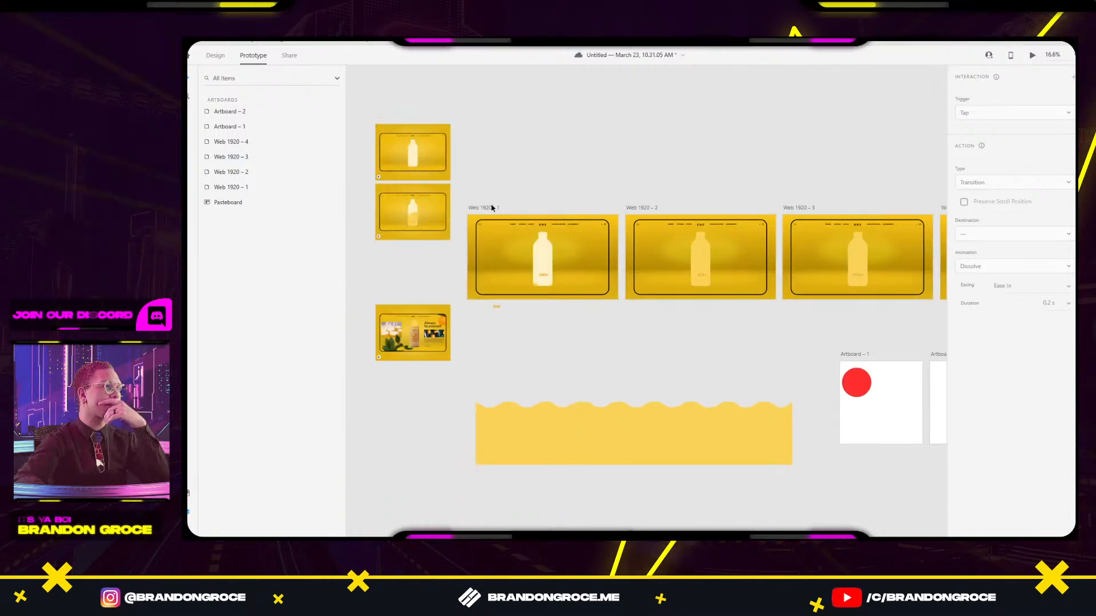
# Play the prototype preview from Web 1920 – 1 twice, closing it each time.
pyautogui.click(495, 209)
pyautogui.click(1031, 56)
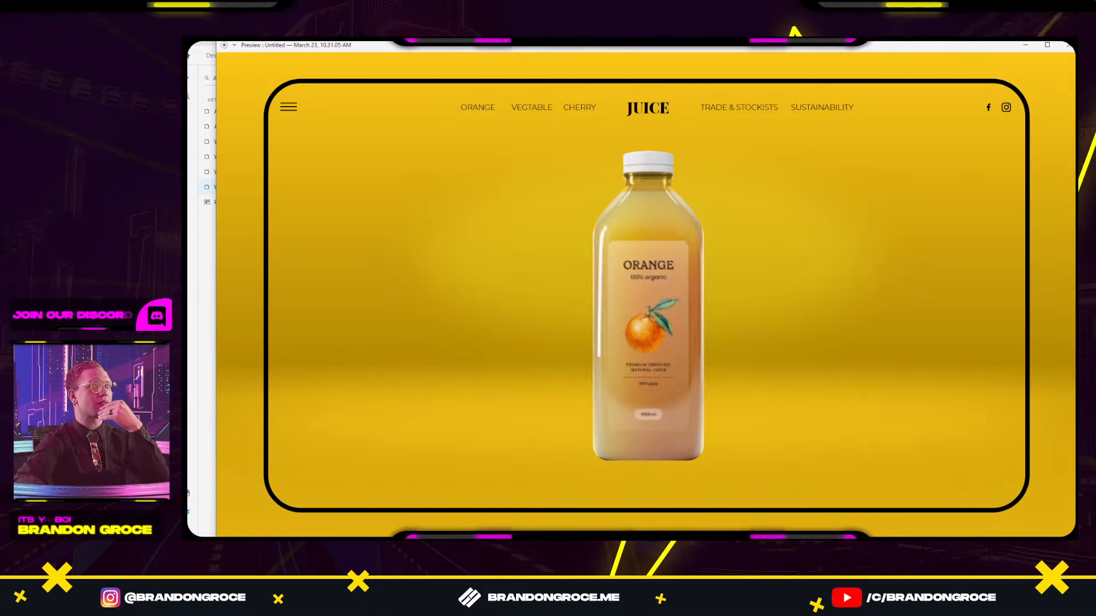
pyautogui.click(1068, 45)
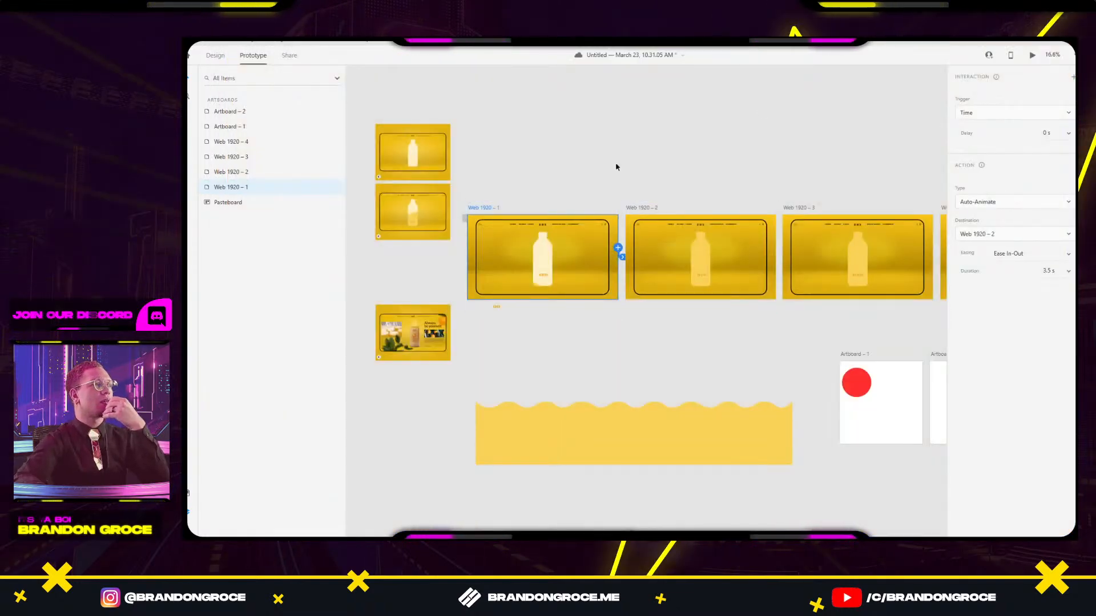
pyautogui.click(1031, 57)
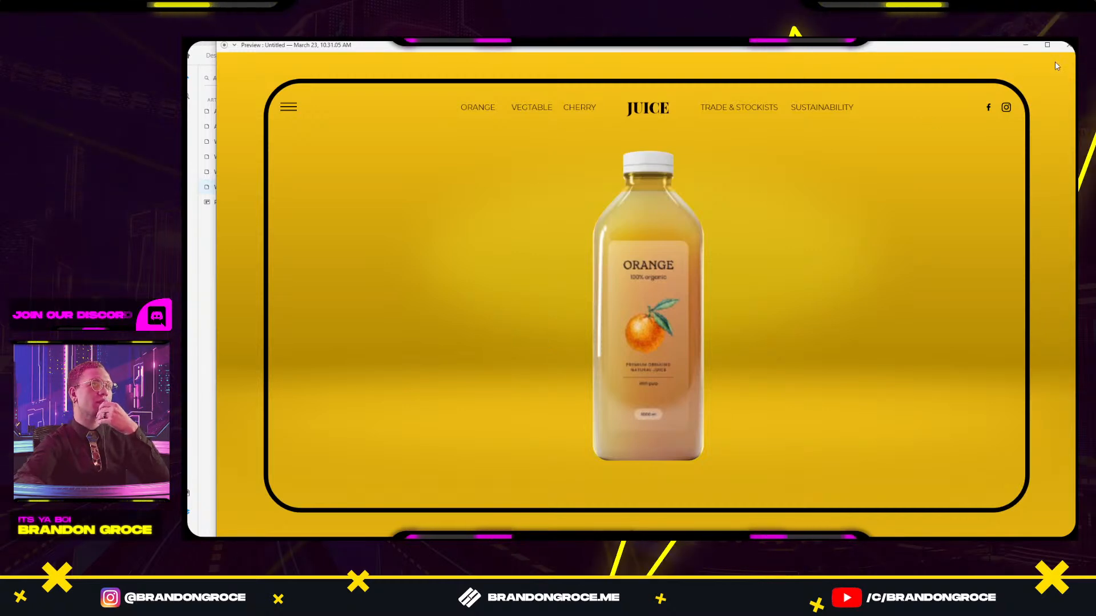
pyautogui.click(1068, 45)
pyautogui.moveTo(873, 171); pyautogui.dragTo(561, 134)
pyautogui.scroll(1, 555, 239)
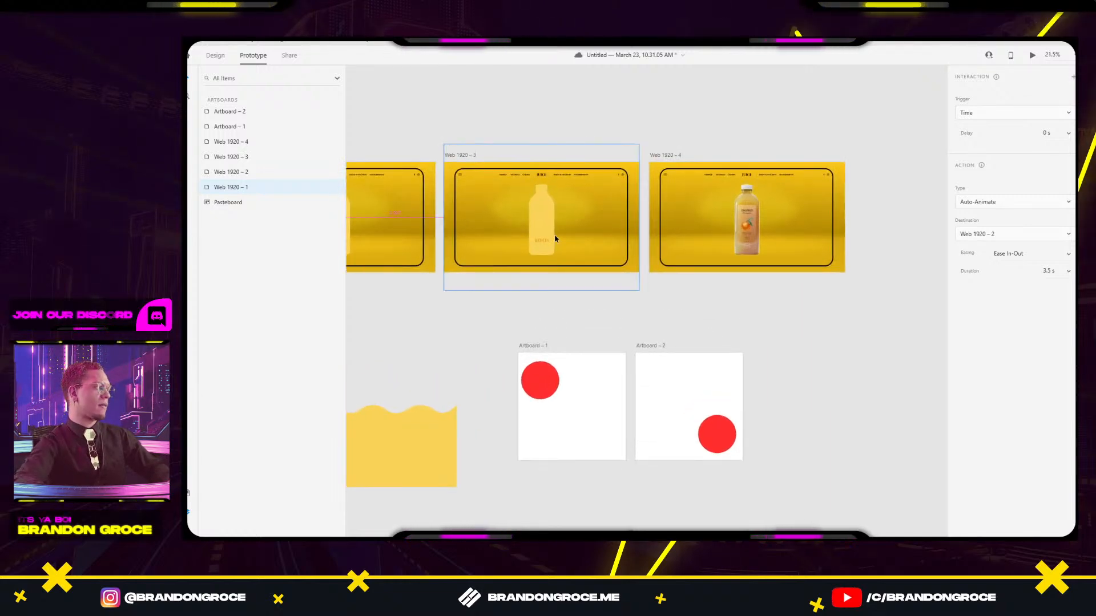
pyautogui.scroll(2, 555, 239)
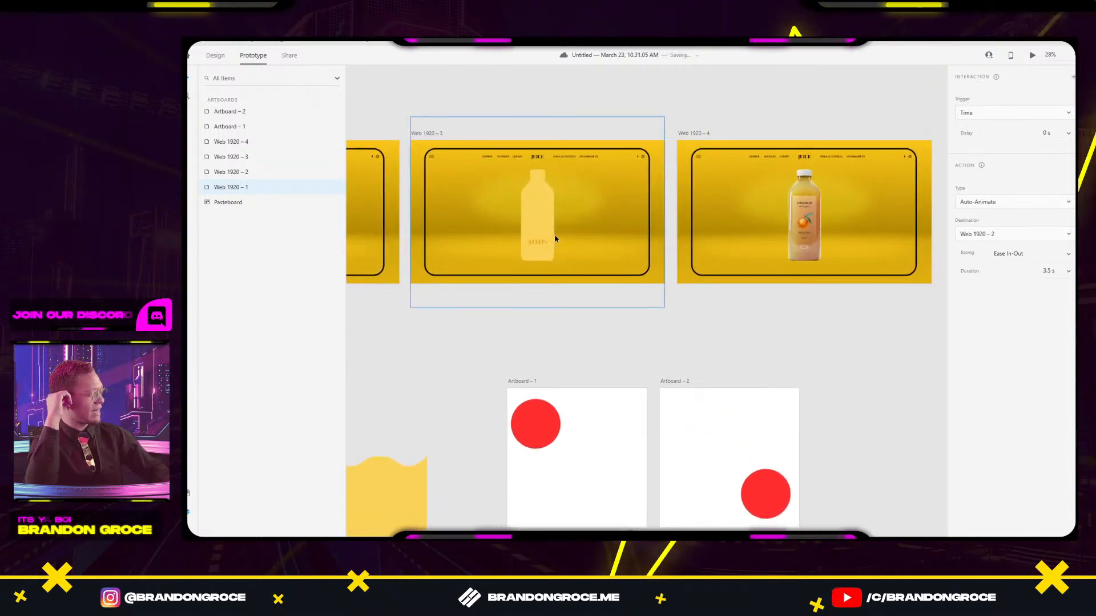
# Inspect the Union 5, Group 7, Group 6 and Image 1 layers in Web 1920 – 3's bottle mask.
pyautogui.moveTo(555, 238); pyautogui.dragTo(655, 239)
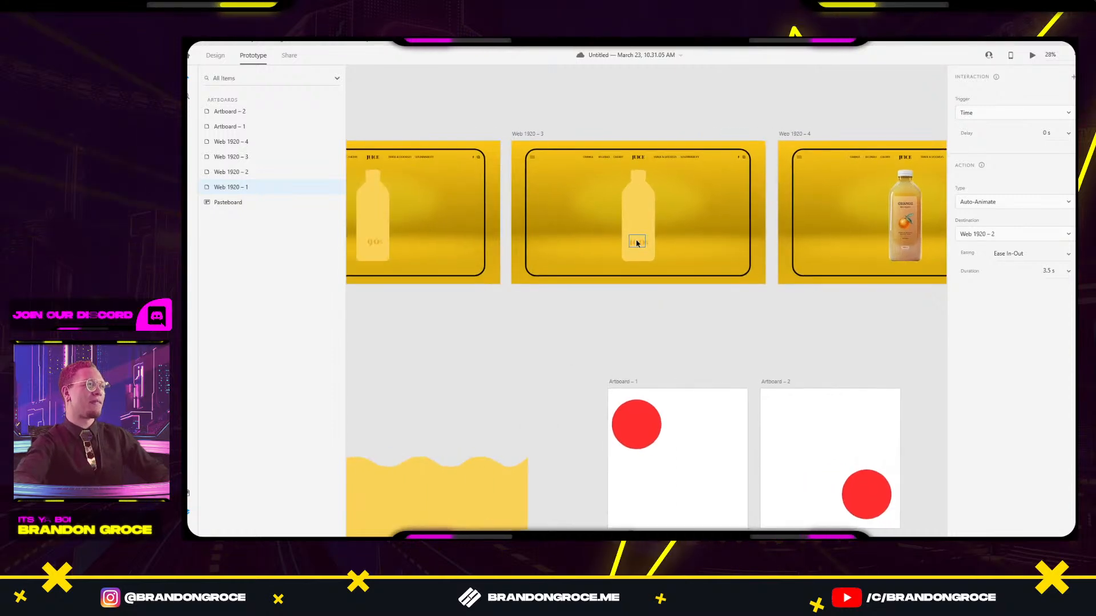
pyautogui.click(637, 218)
pyautogui.click(233, 353)
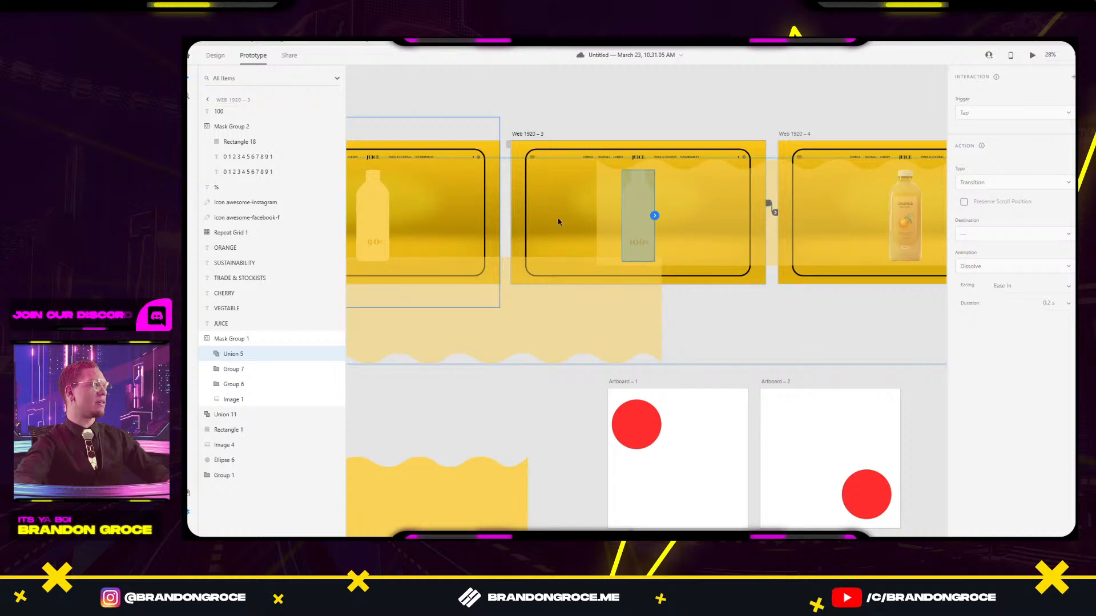
pyautogui.click(736, 333)
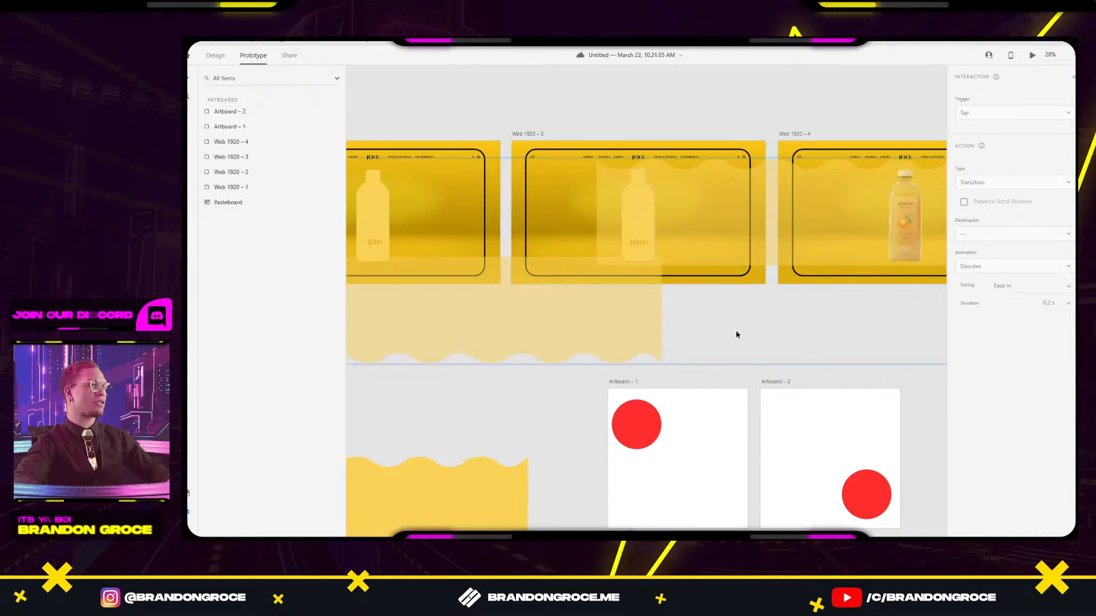
pyautogui.doubleClick(635, 207)
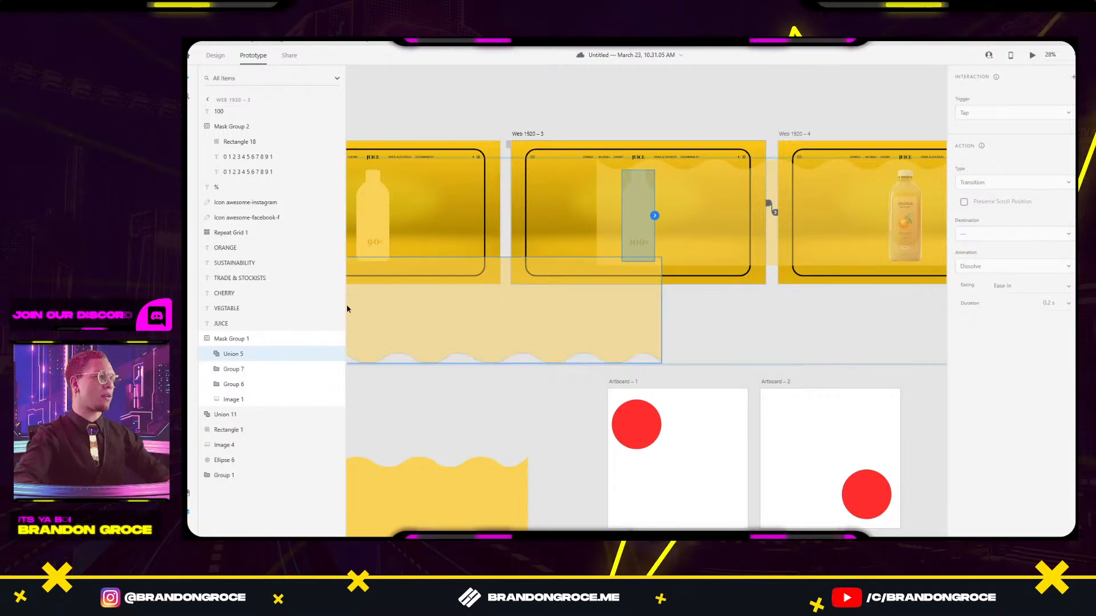
pyautogui.click(231, 400)
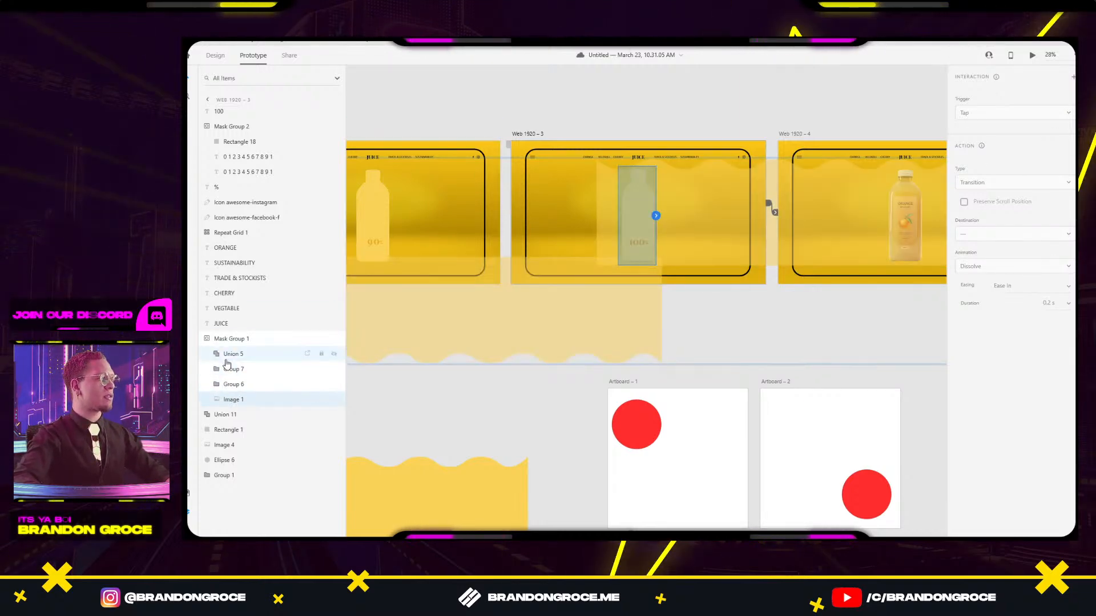
pyautogui.moveTo(572, 129); pyautogui.dragTo(638, 111)
pyautogui.click(237, 369)
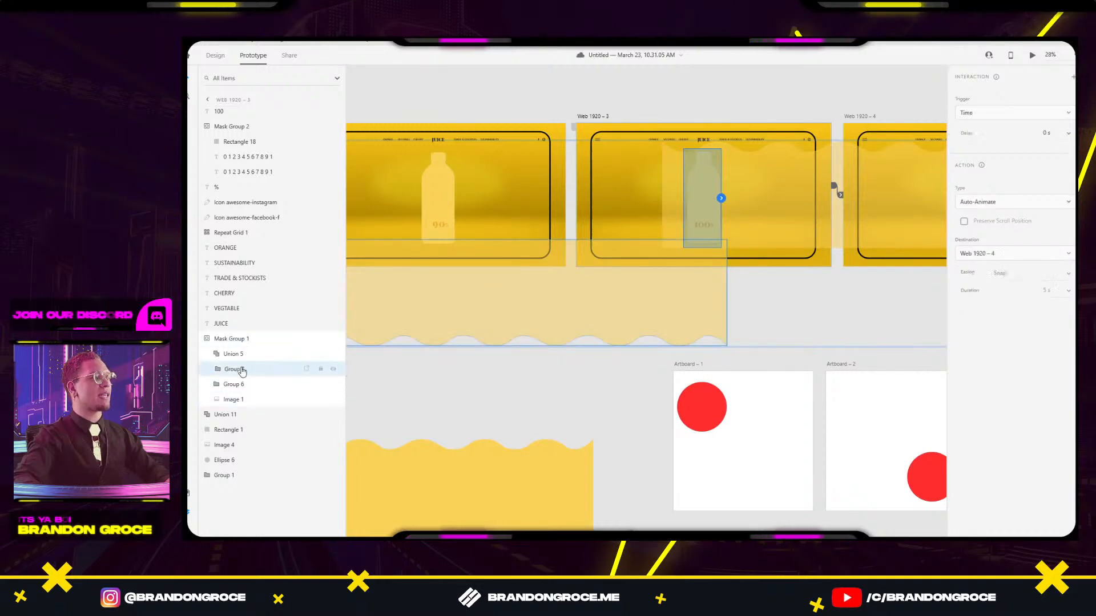
pyautogui.click(234, 385)
pyautogui.click(232, 401)
pyautogui.click(234, 355)
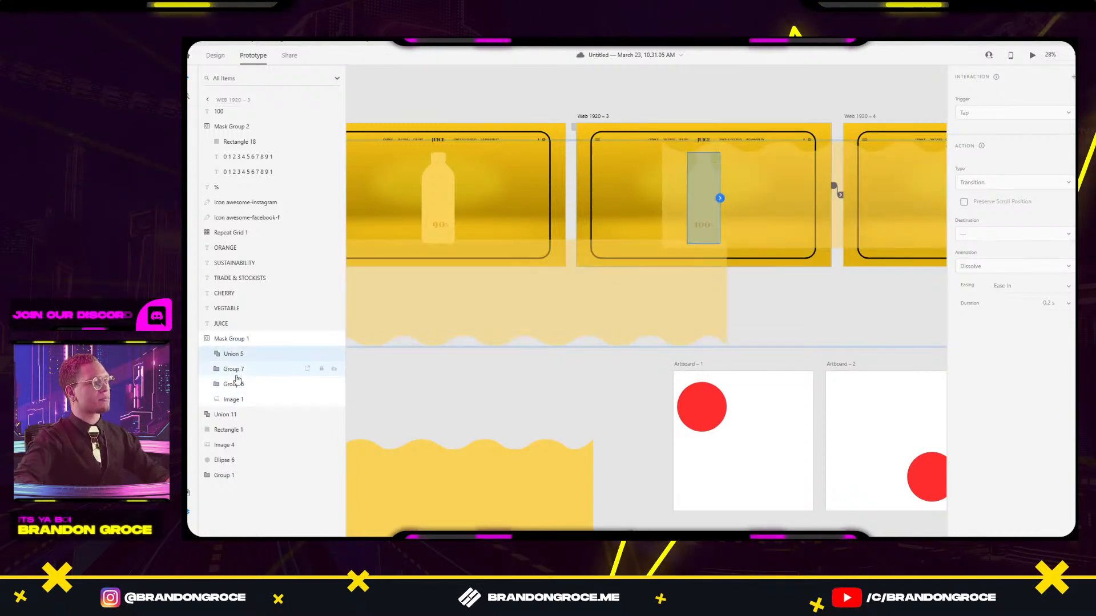
pyautogui.click(237, 370)
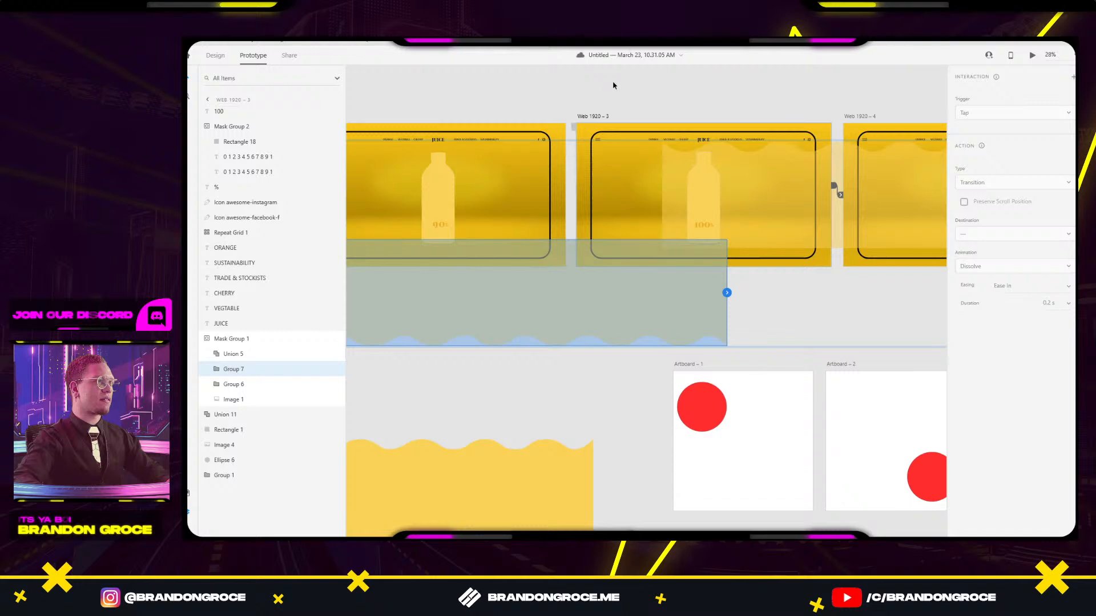
# Check the Group 4 wave layer inside Web 1920 – 2's bottle mask.
pyautogui.hscroll(-3, 566, 113)
pyautogui.click(452, 111)
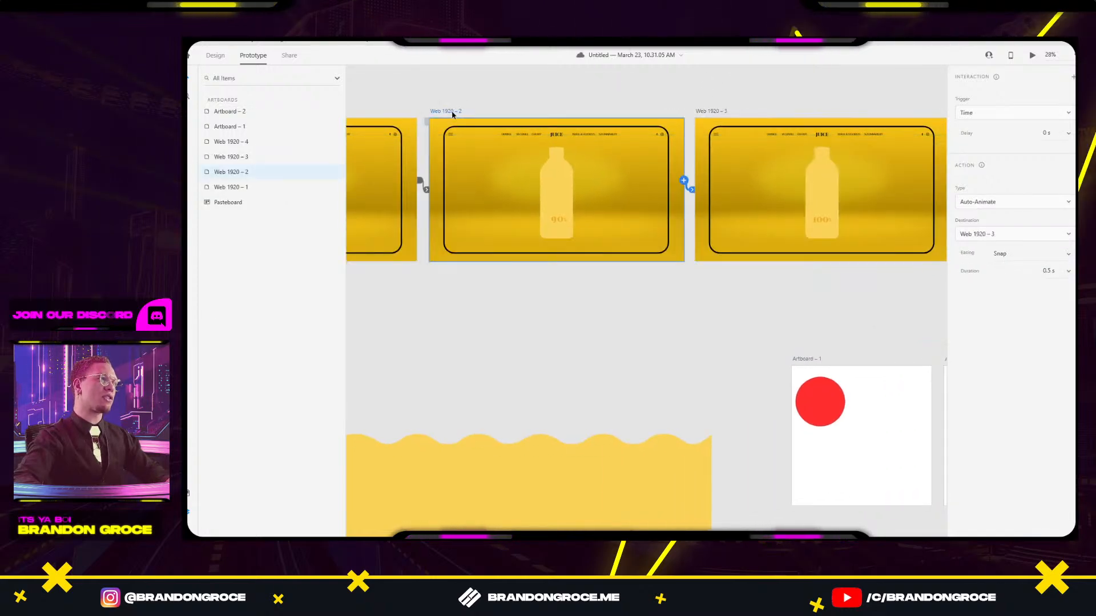
pyautogui.doubleClick(552, 184)
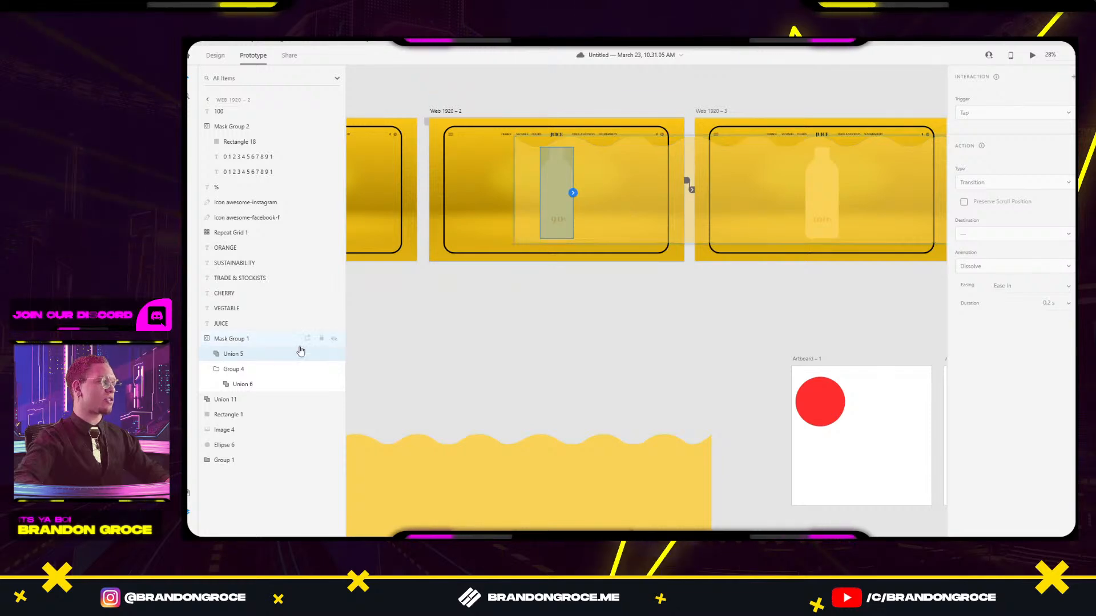
pyautogui.click(218, 371)
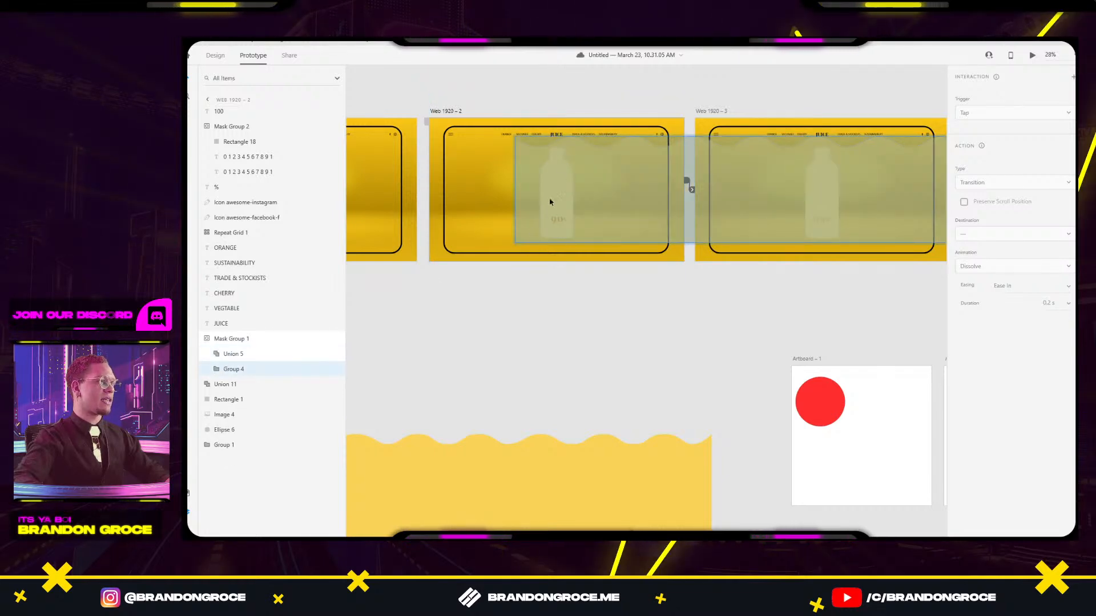
pyautogui.click(837, 281)
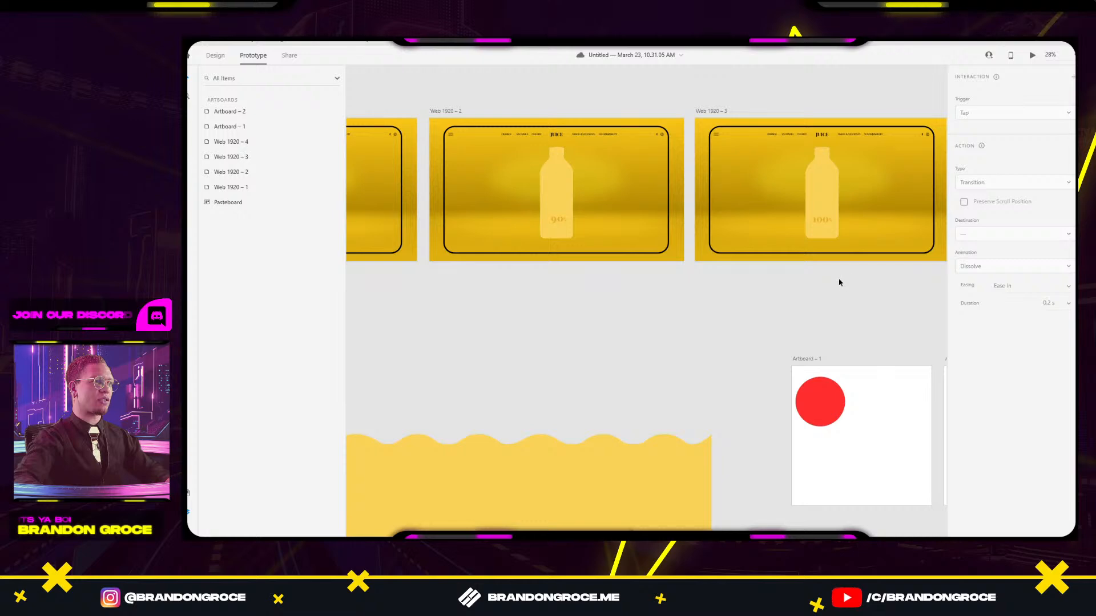
# Reselect the Union 5 layers in both bottles, then return to Design mode.
pyautogui.moveTo(809, 292); pyautogui.dragTo(702, 330)
pyautogui.click(730, 239)
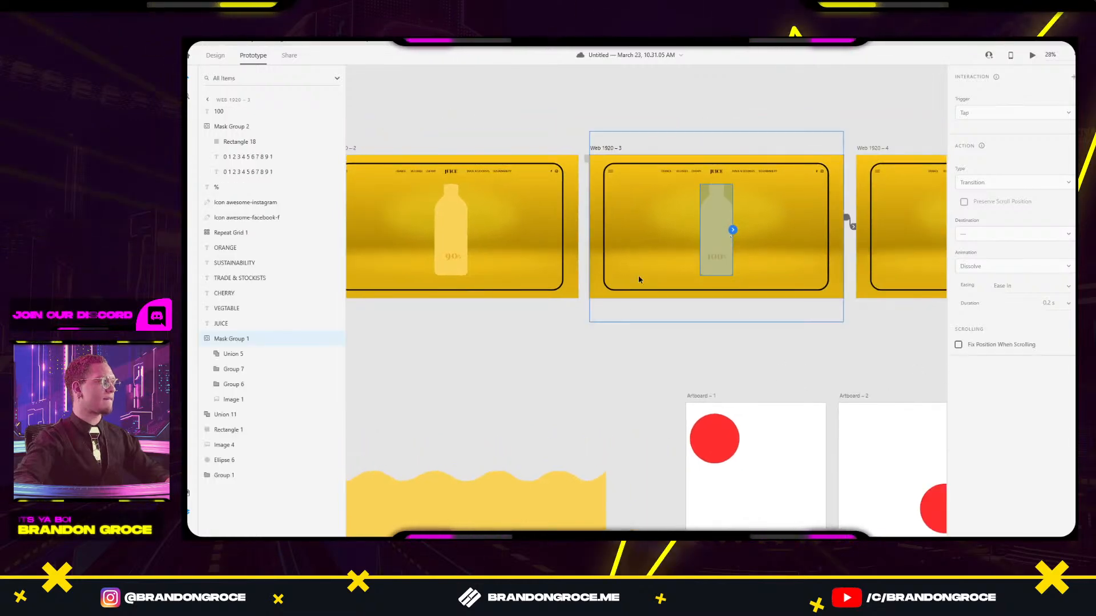
pyautogui.moveTo(583, 355)
pyautogui.mouseDown()
pyautogui.moveTo(825, 303)
pyautogui.moveTo(683, 340)
pyautogui.moveTo(577, 341)
pyautogui.mouseUp()
pyautogui.moveTo(680, 341); pyautogui.dragTo(772, 335)
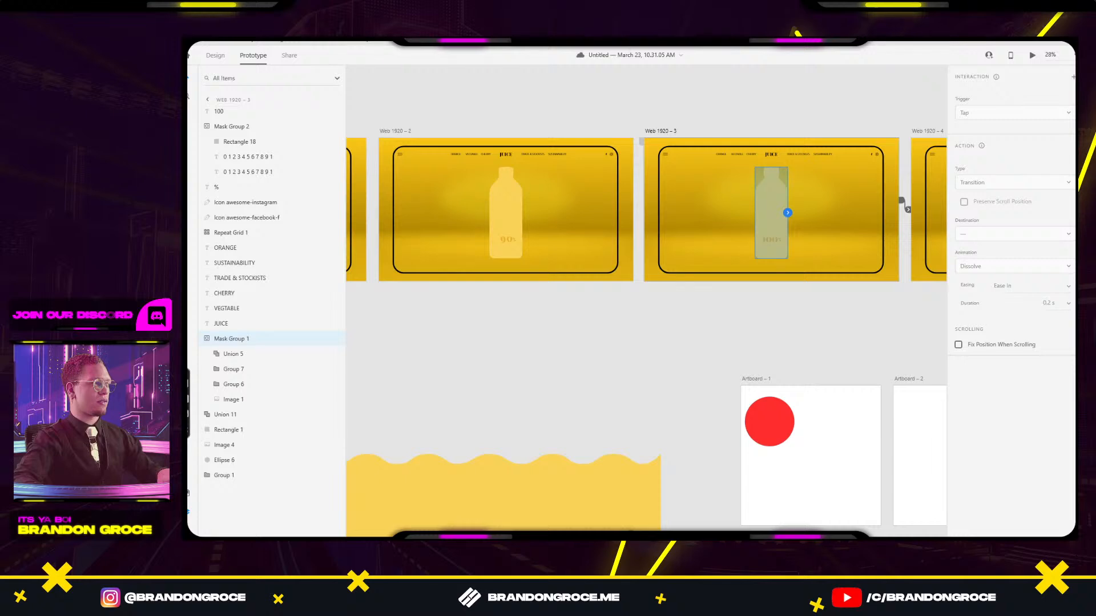
pyautogui.click(244, 352)
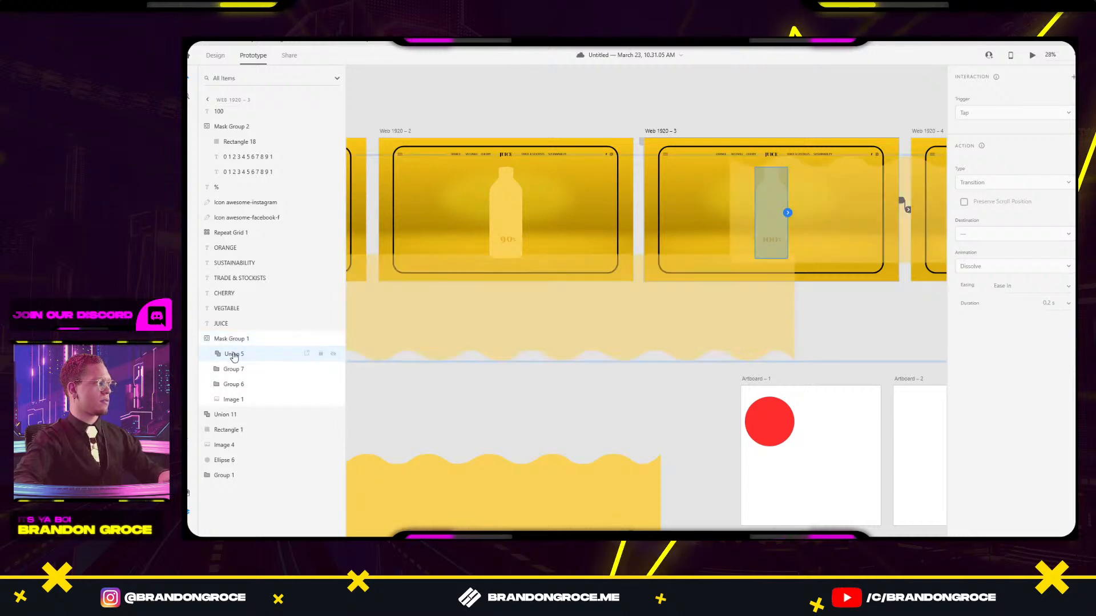
pyautogui.keyDown('shift'); pyautogui.click(231, 385); pyautogui.keyUp('shift')
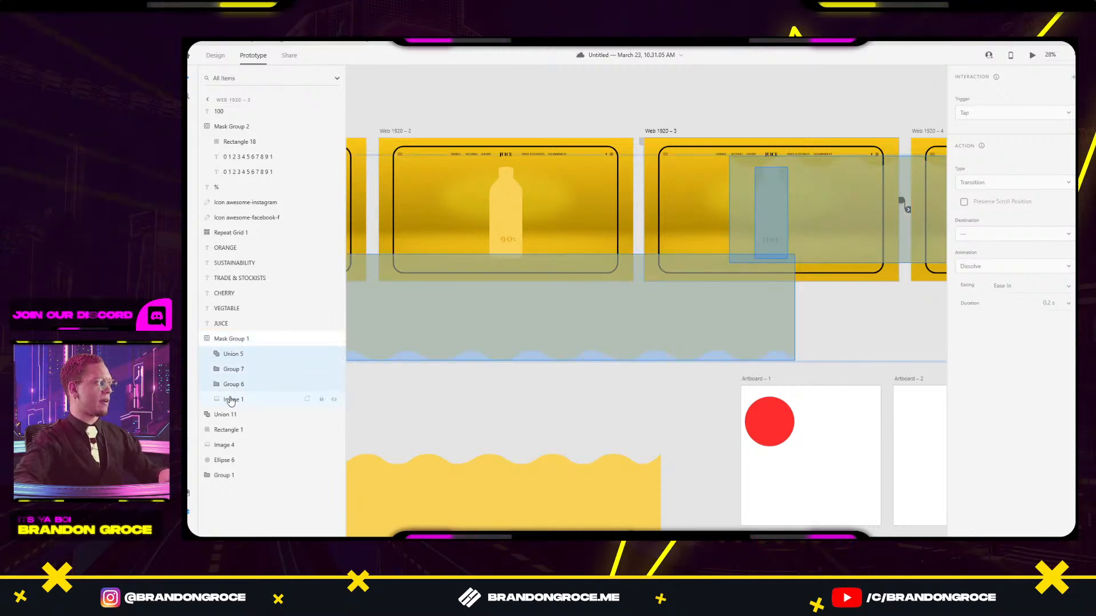
pyautogui.click(513, 227)
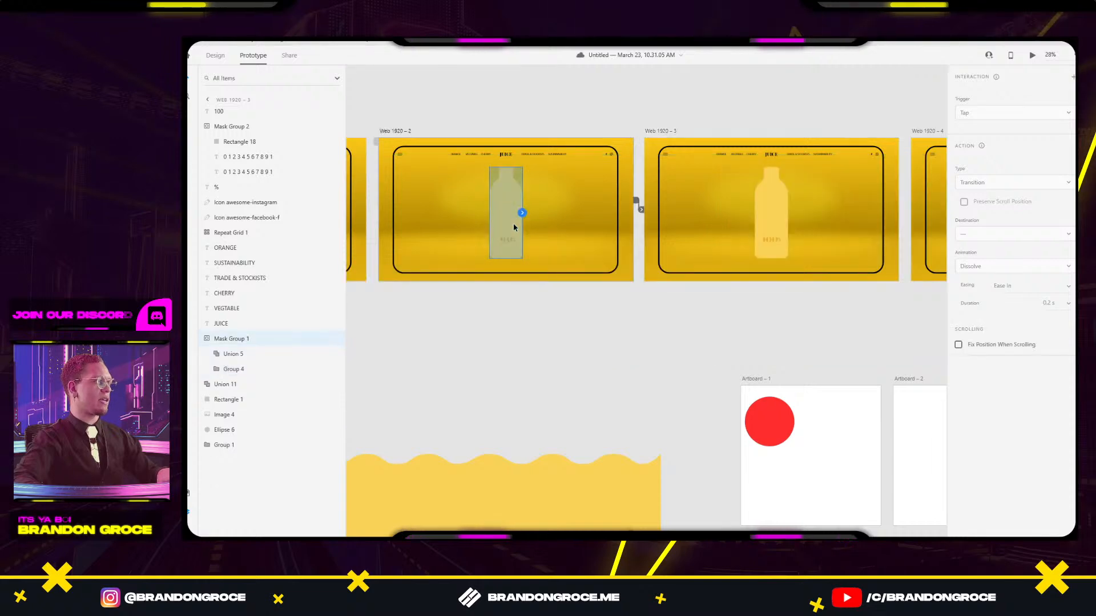
pyautogui.click(236, 357)
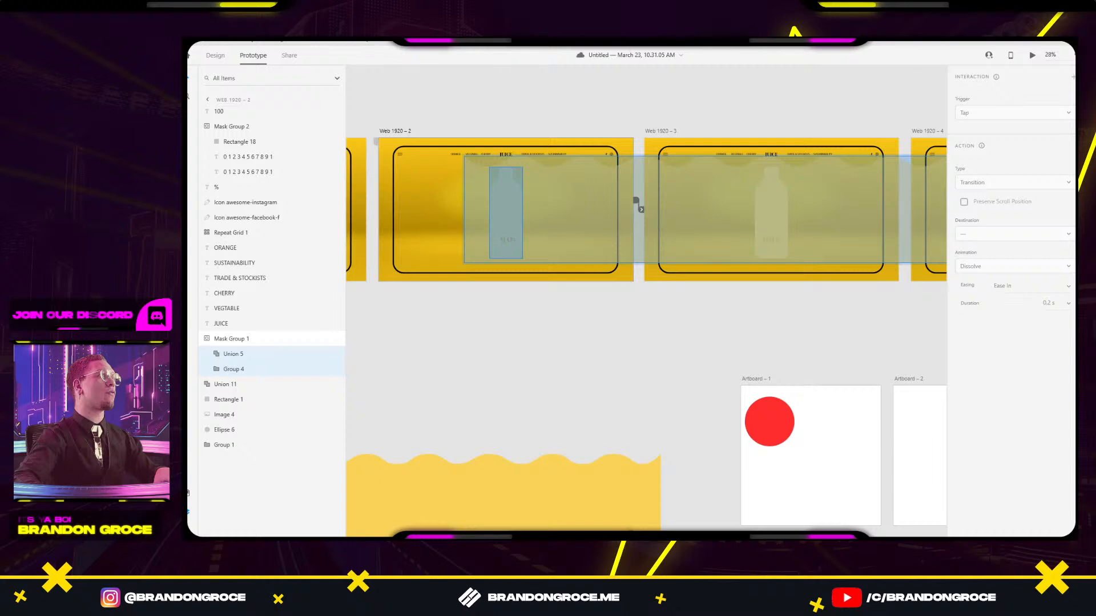
pyautogui.click(215, 56)
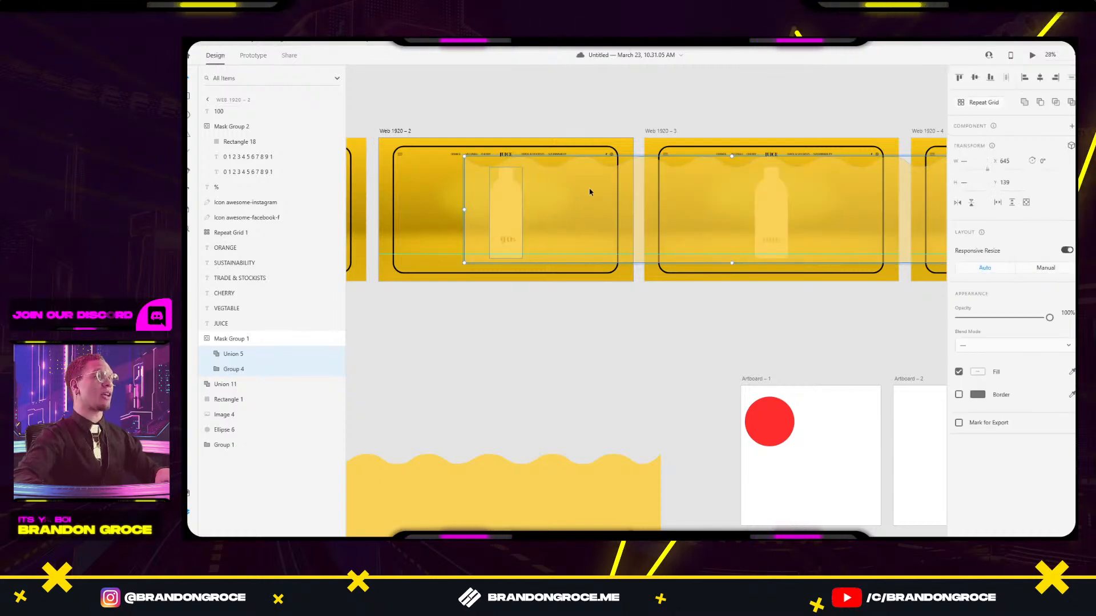
# Remove Union 5 and Group 4 from Web 1920 – 2's bottle mask.
pyautogui.press('Delete')
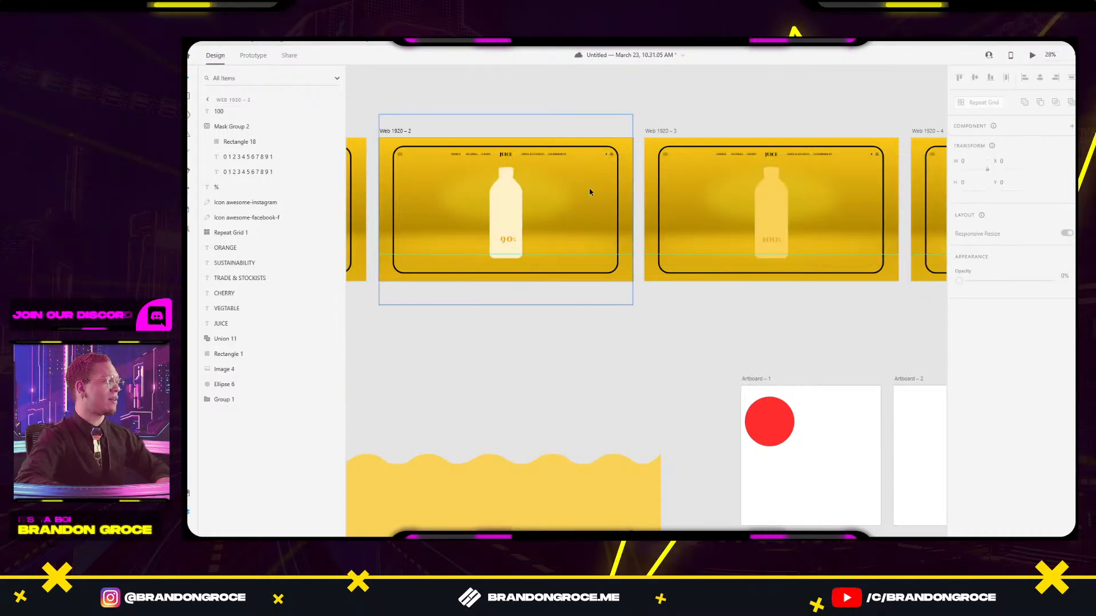
pyautogui.hotkey('ctrl', 'z')
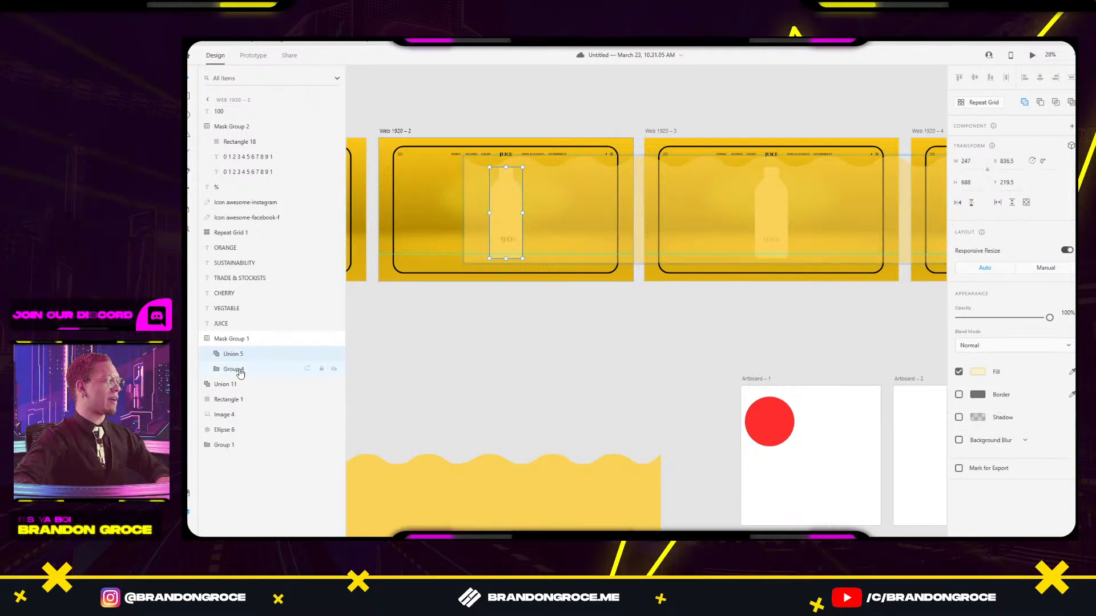
pyautogui.click(237, 432)
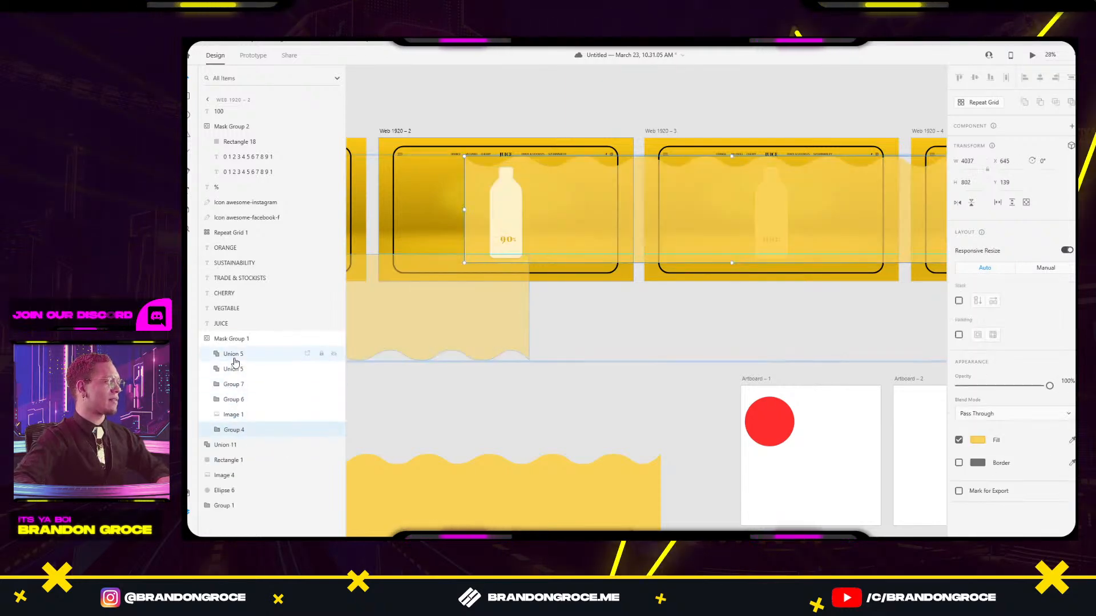
pyautogui.keyDown('ctrl'); pyautogui.click(238, 358); pyautogui.keyUp('ctrl')
pyautogui.press('Delete')
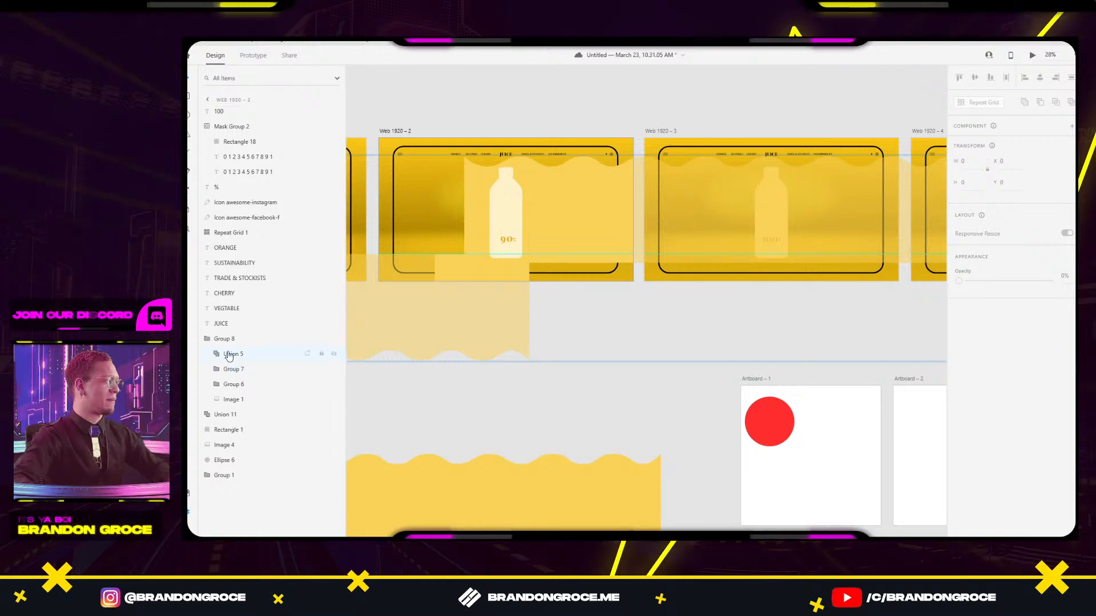
# Undo the mask removal to bring the Web 1920 – 2 mask layers back.
pyautogui.click(228, 354)
pyautogui.click(661, 384)
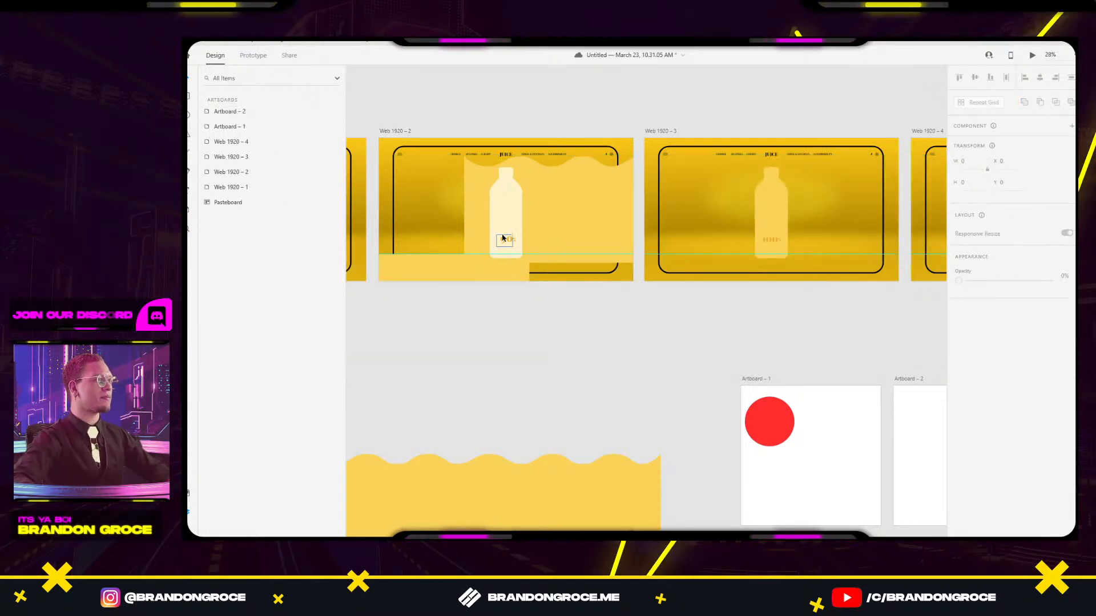
pyautogui.click(533, 216)
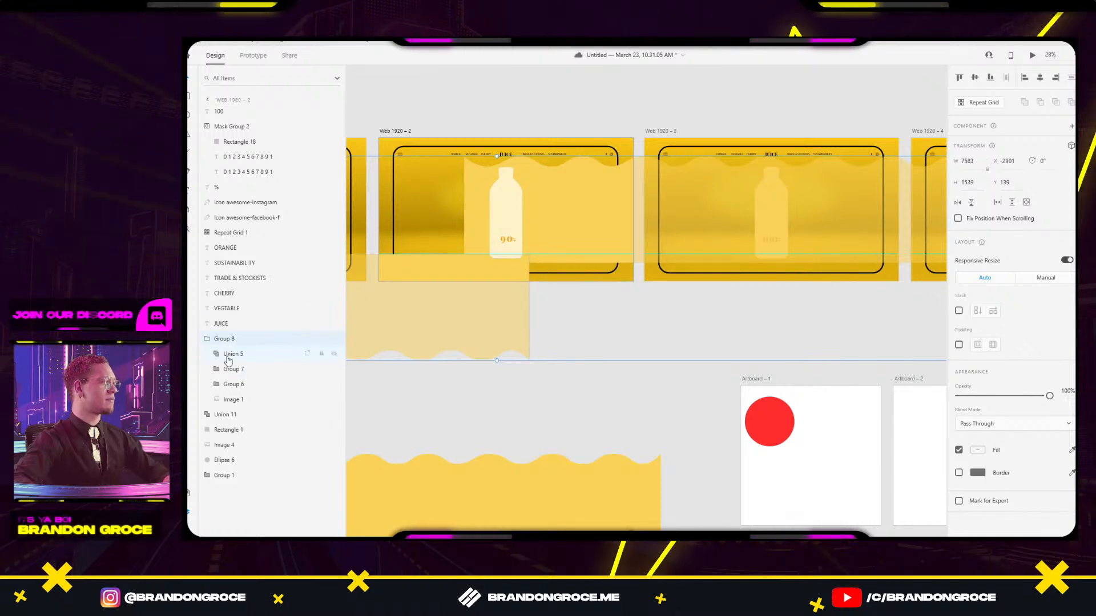
pyautogui.hotkey('ctrl', 'z')
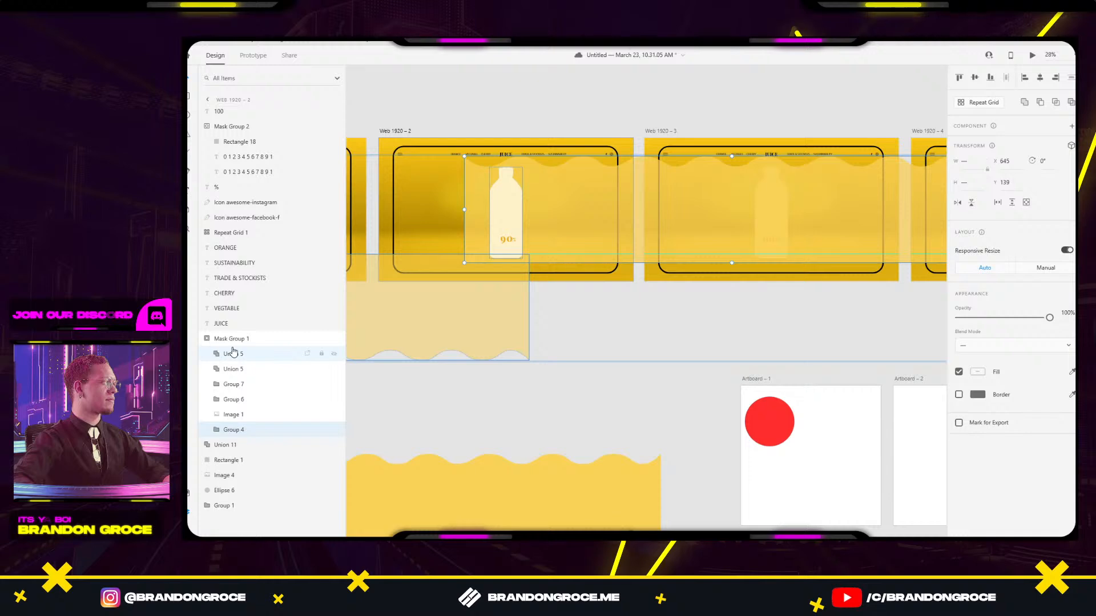
# Delete the duplicate Union 5 bottle from Web 1920 – 2's mask.
pyautogui.click(229, 371)
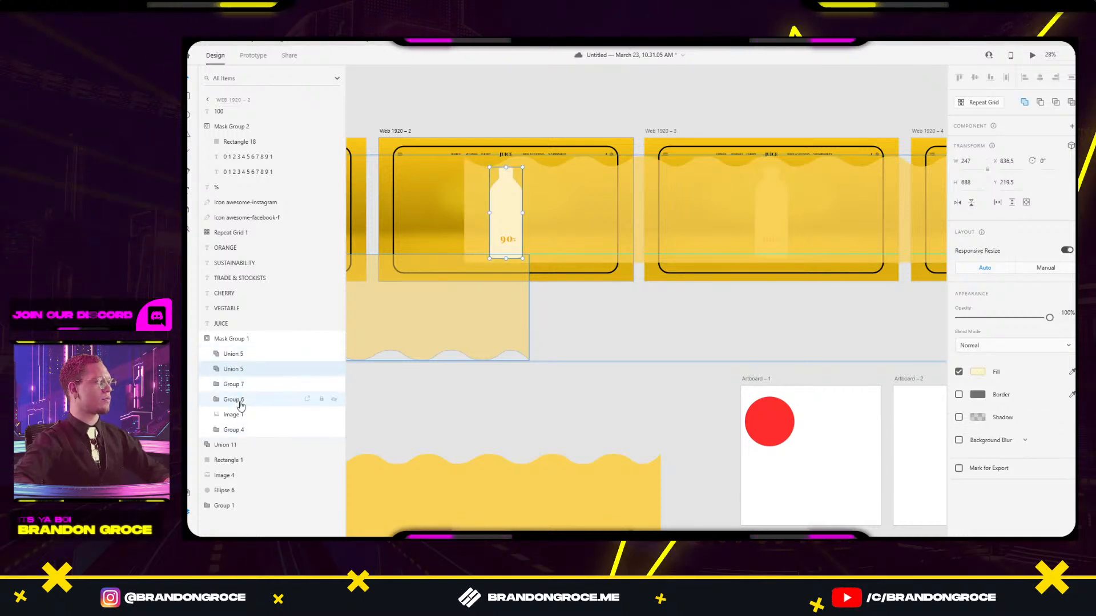
pyautogui.hotkey('ctrl', 'z')
pyautogui.hotkey('ctrl', 'shift', 'z')
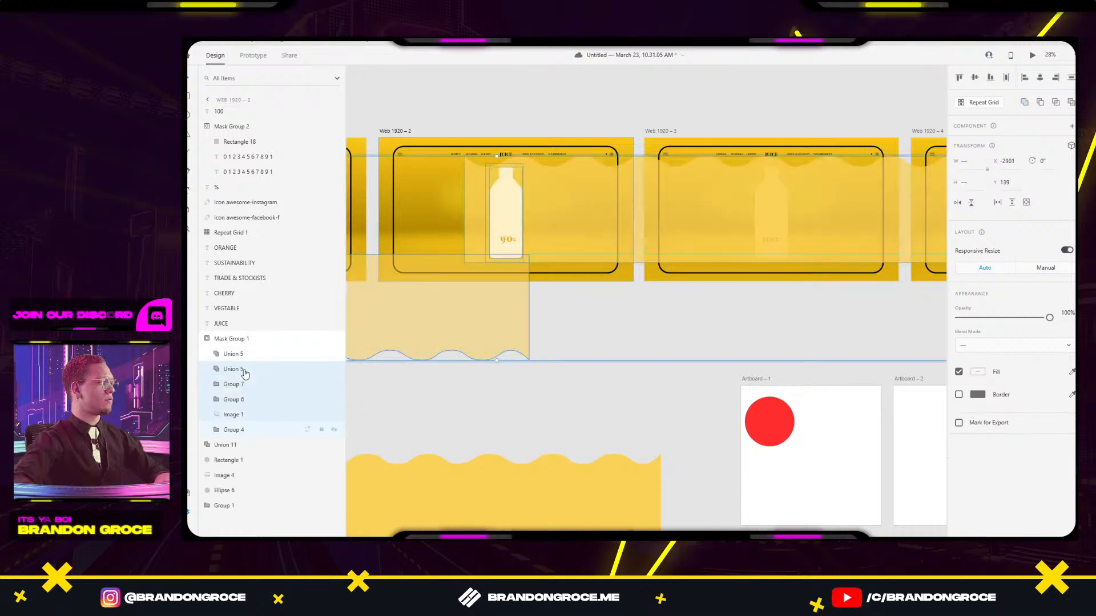
pyautogui.click(239, 370)
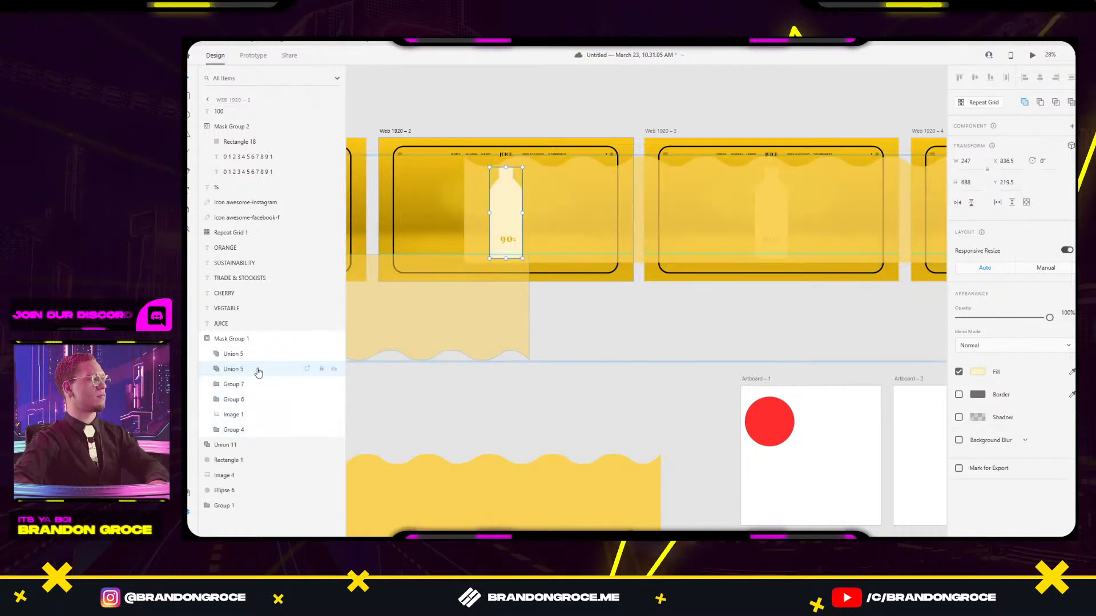
pyautogui.press('Delete')
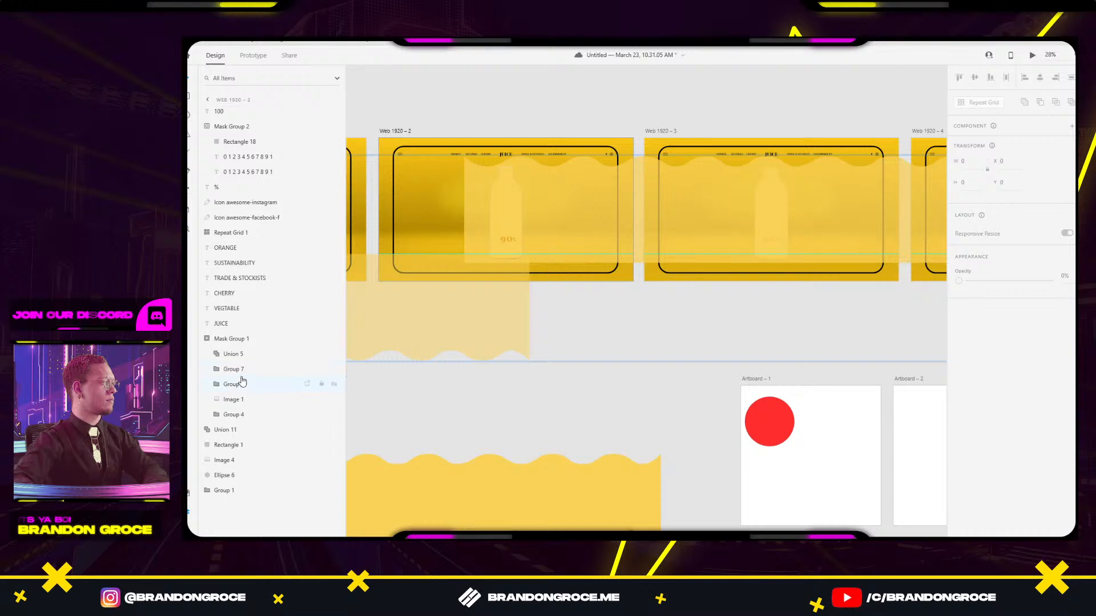
# Compare the Group 7 and Group 6 layers inside the Web 1920 – 3 and Web 1920 – 2 bottle masks.
pyautogui.click(235, 384)
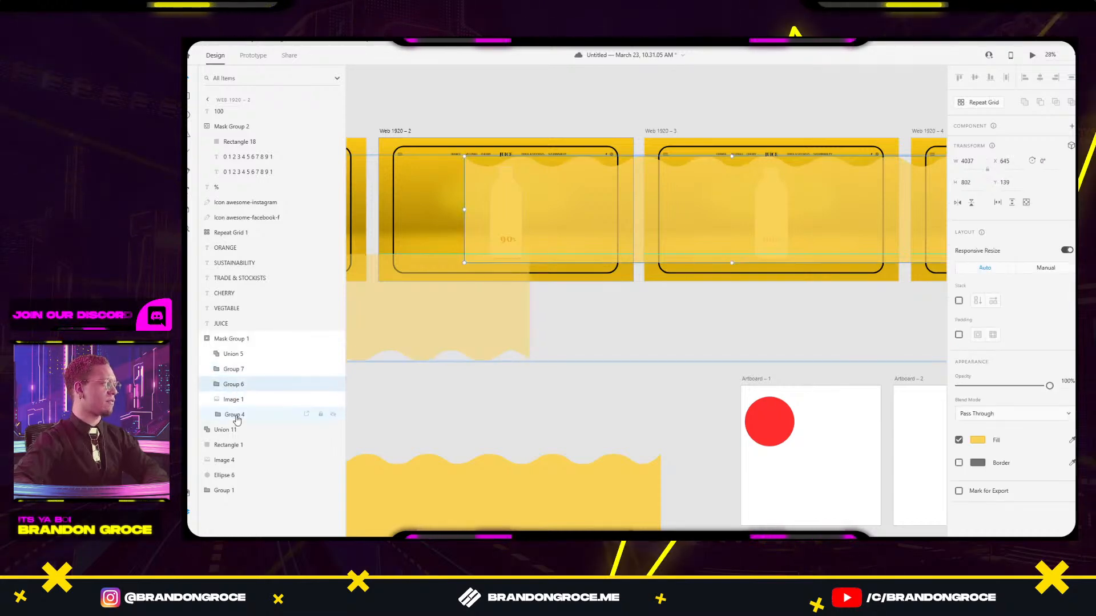
pyautogui.click(778, 306)
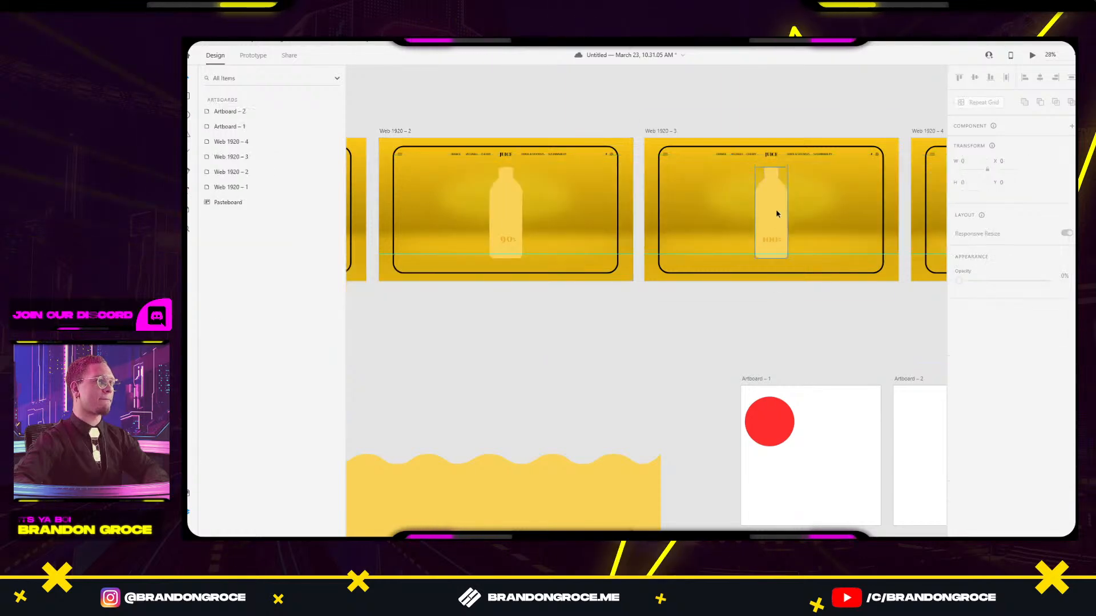
pyautogui.doubleClick(776, 208)
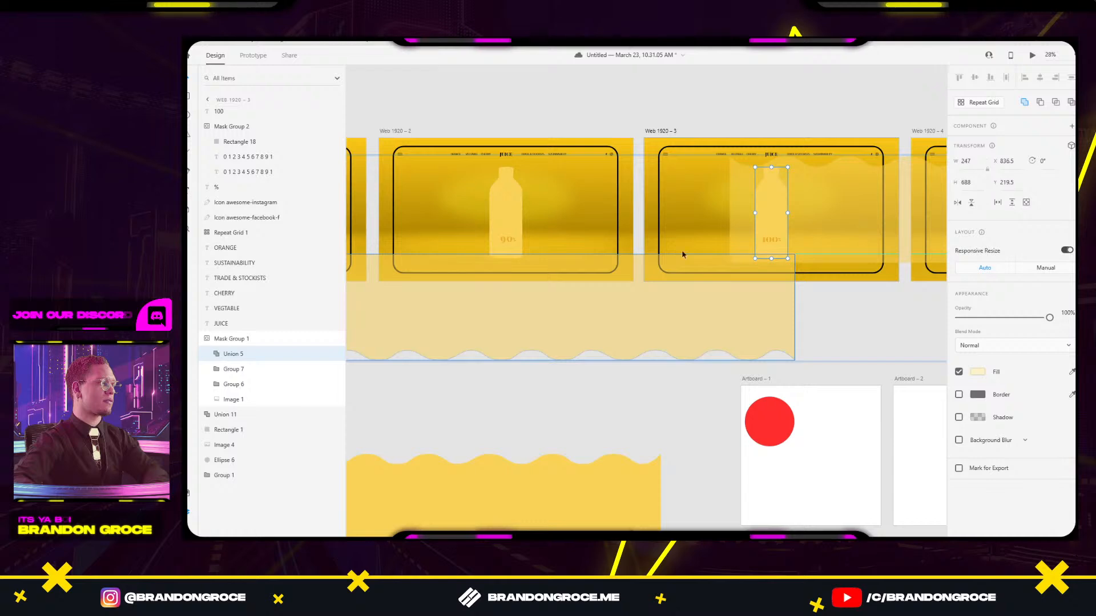
pyautogui.click(238, 373)
pyautogui.click(240, 387)
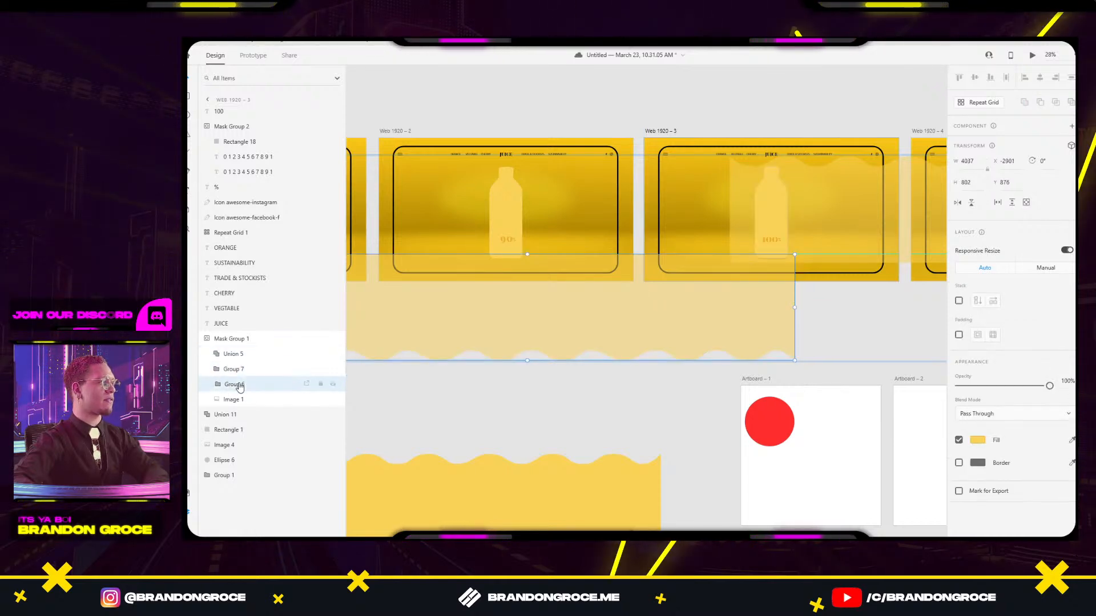
pyautogui.click(499, 404)
pyautogui.doubleClick(519, 201)
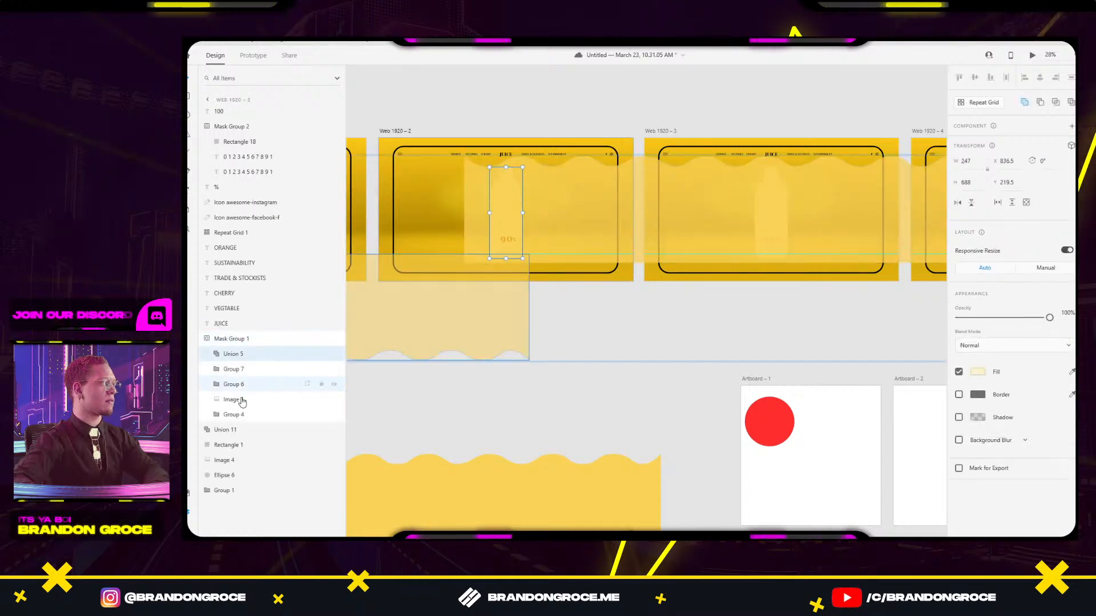
# Delete the old Group 4 wave, leaving Groups 7 and 6 with Image 1.
pyautogui.click(231, 415)
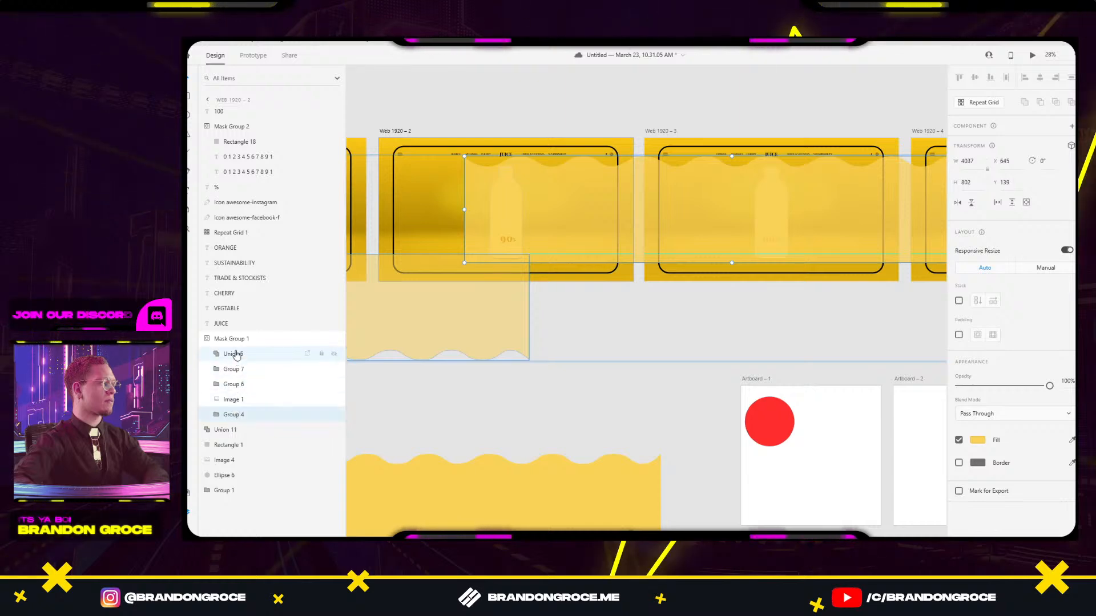
pyautogui.press('Delete')
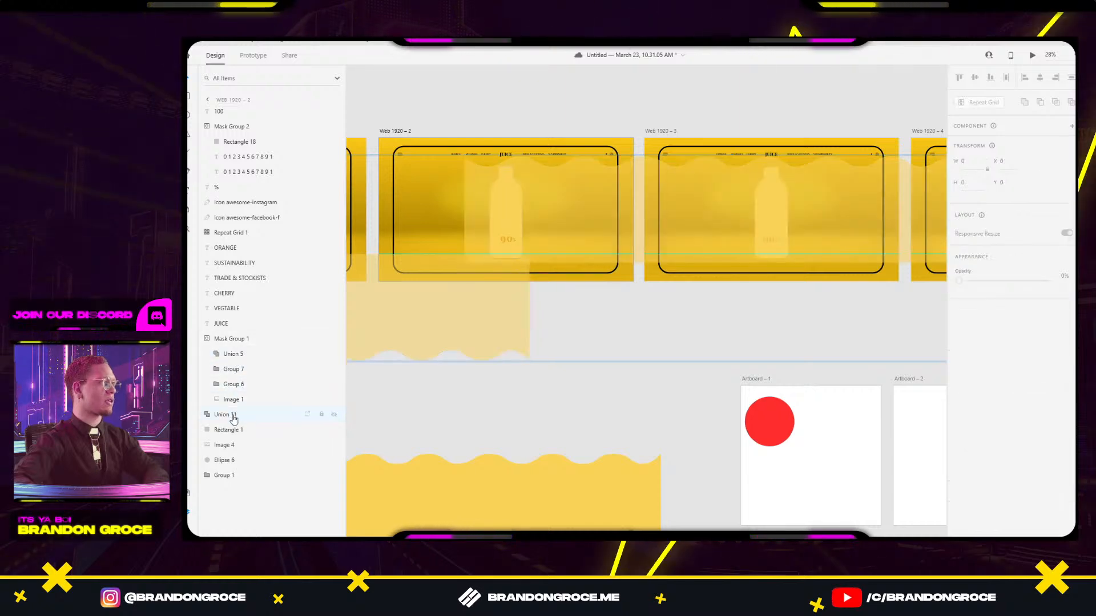
pyautogui.click(233, 400)
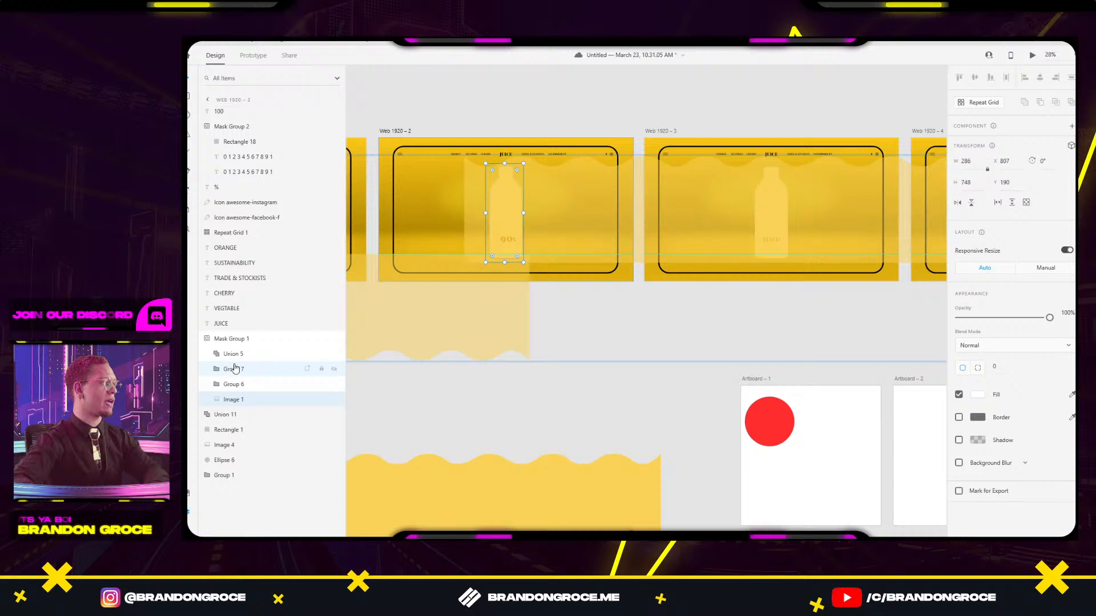
pyautogui.click(646, 408)
pyautogui.moveTo(633, 327); pyautogui.dragTo(855, 316)
# Rename the Group 4 wave layer inside the Web 1920 – 1 bottle mask.
pyautogui.click(784, 230)
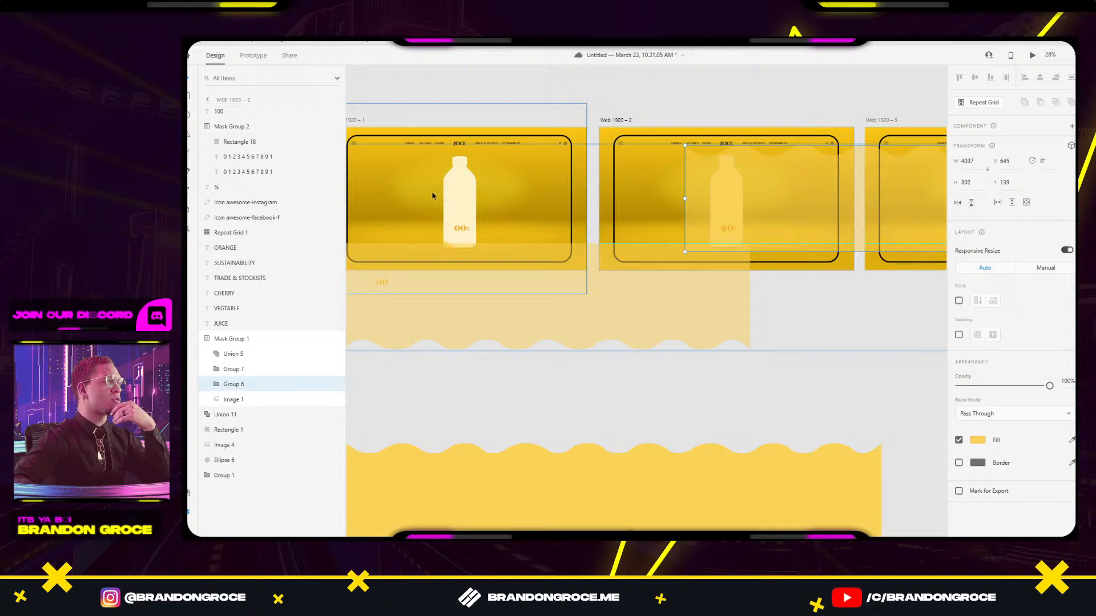
pyautogui.click(448, 245)
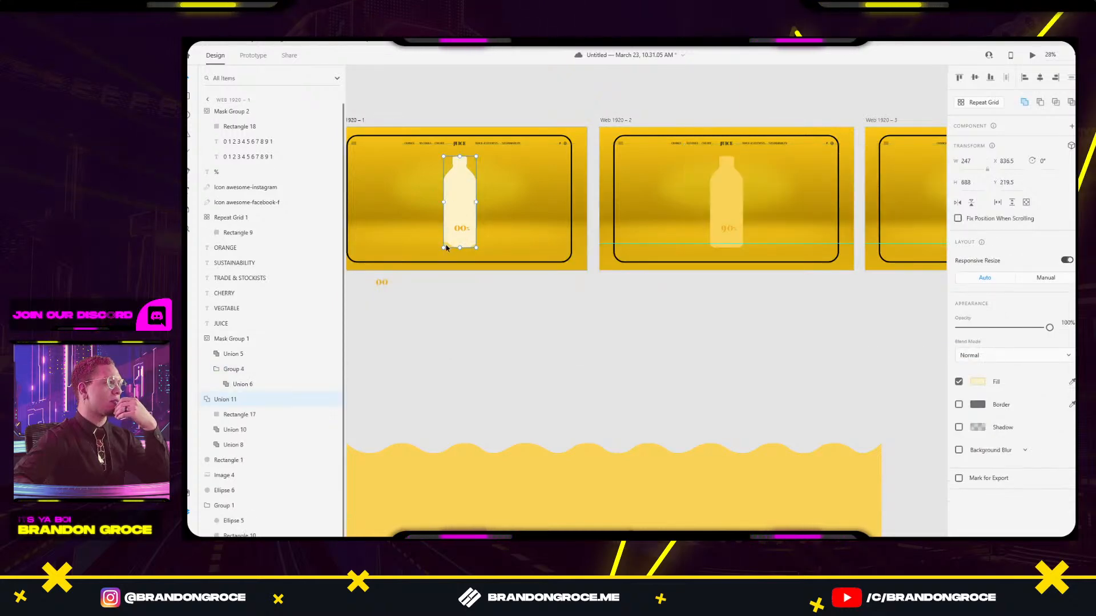
pyautogui.doubleClick(448, 248)
pyautogui.click(247, 368)
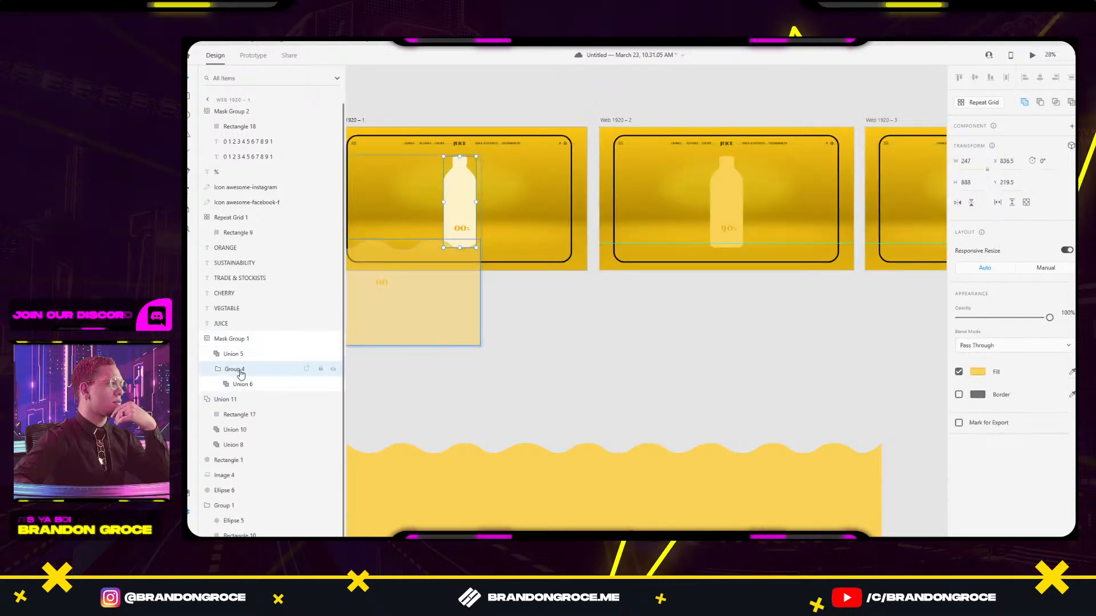
pyautogui.click(216, 371)
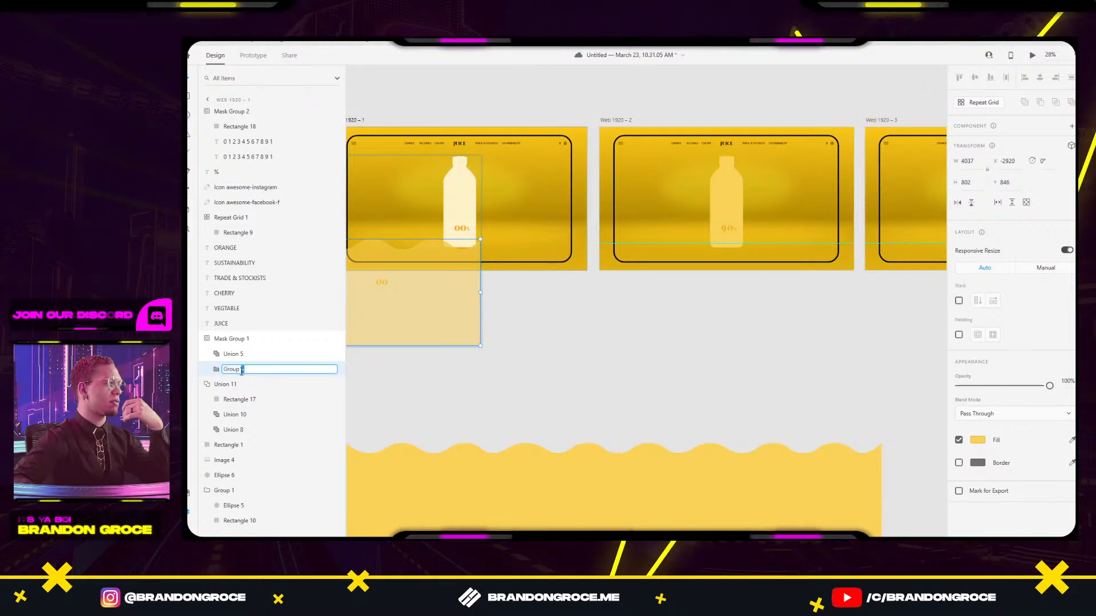
pyautogui.click(576, 378)
# Preview the design starting from the Web 1920 – 1 artboard.
pyautogui.moveTo(581, 324); pyautogui.dragTo(726, 338)
pyautogui.click(503, 135)
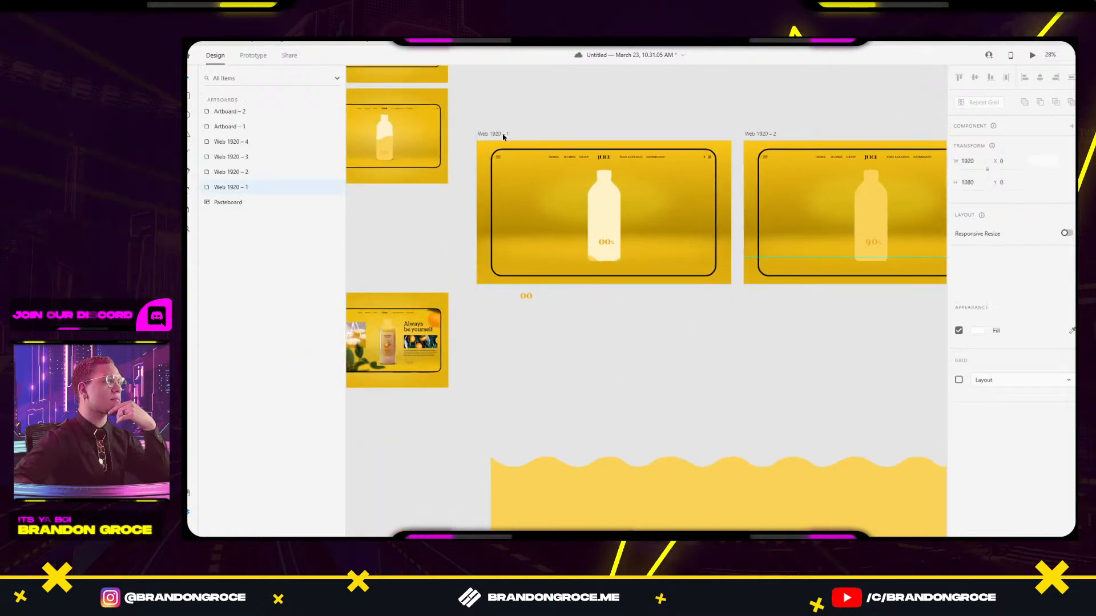
pyautogui.click(1031, 57)
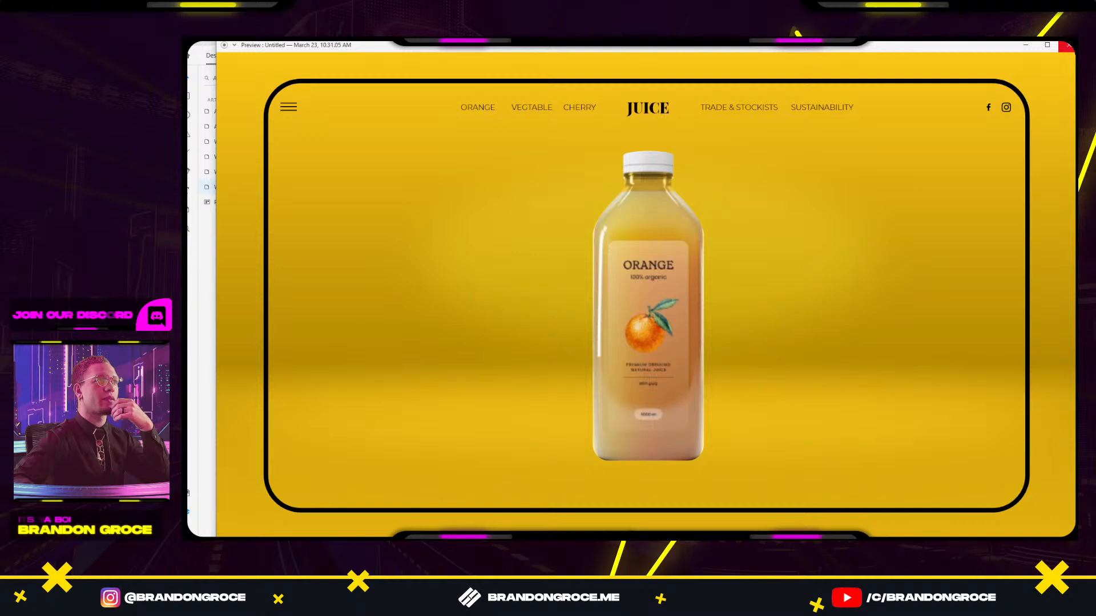
pyautogui.click(1068, 46)
# Set Image 1 inside the Web 1920 – 2 bottle mask to 0% opacity.
pyautogui.moveTo(773, 312); pyautogui.dragTo(476, 311)
pyautogui.click(580, 219)
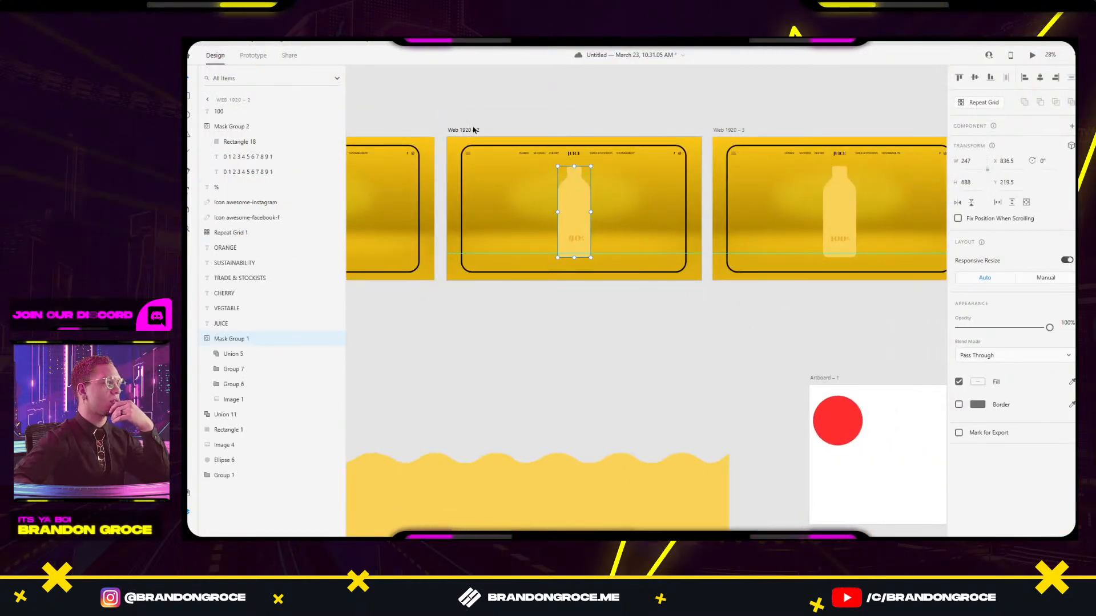
pyautogui.click(239, 400)
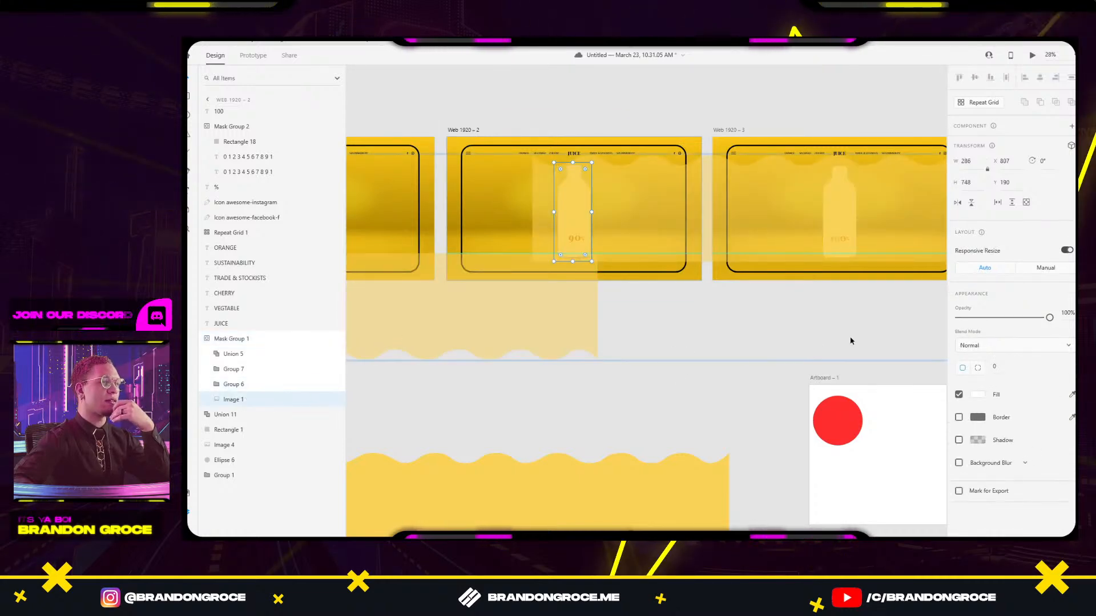
pyautogui.hscroll(-3, 687, 320)
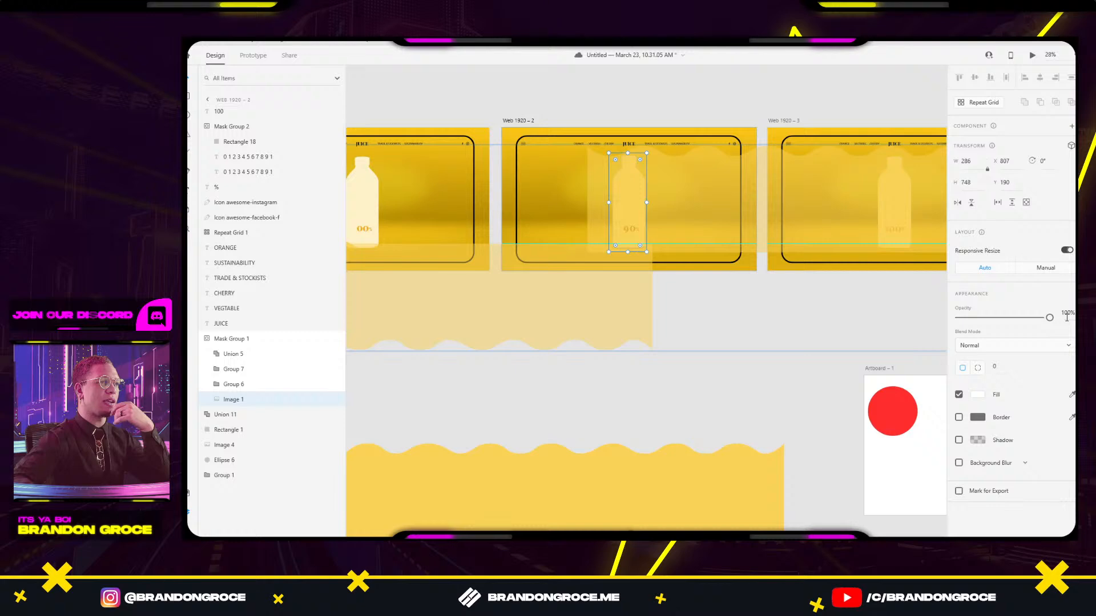
pyautogui.moveTo(1050, 320); pyautogui.dragTo(1019, 323)
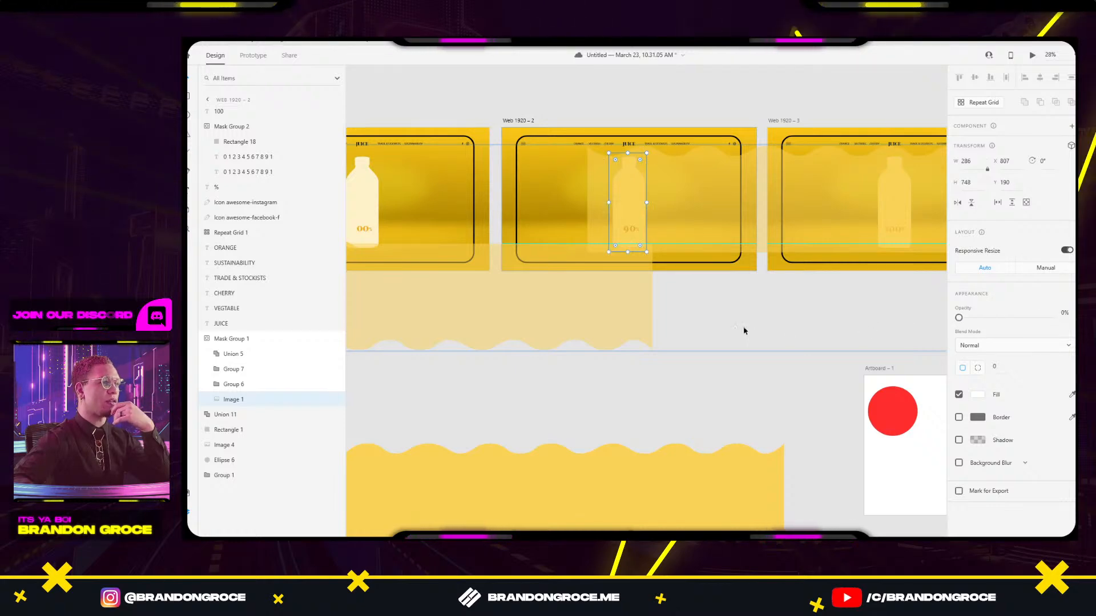
pyautogui.click(744, 329)
# Preview from Web 1920 – 1 again and save the document.
pyautogui.moveTo(516, 330); pyautogui.dragTo(623, 353)
pyautogui.click(369, 145)
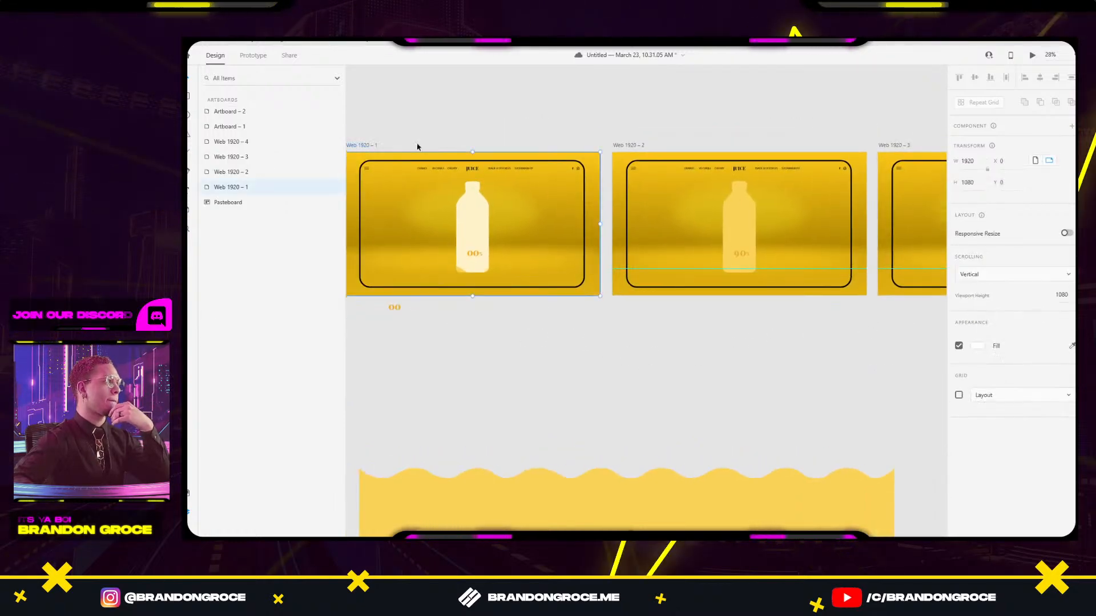
pyautogui.click(1031, 54)
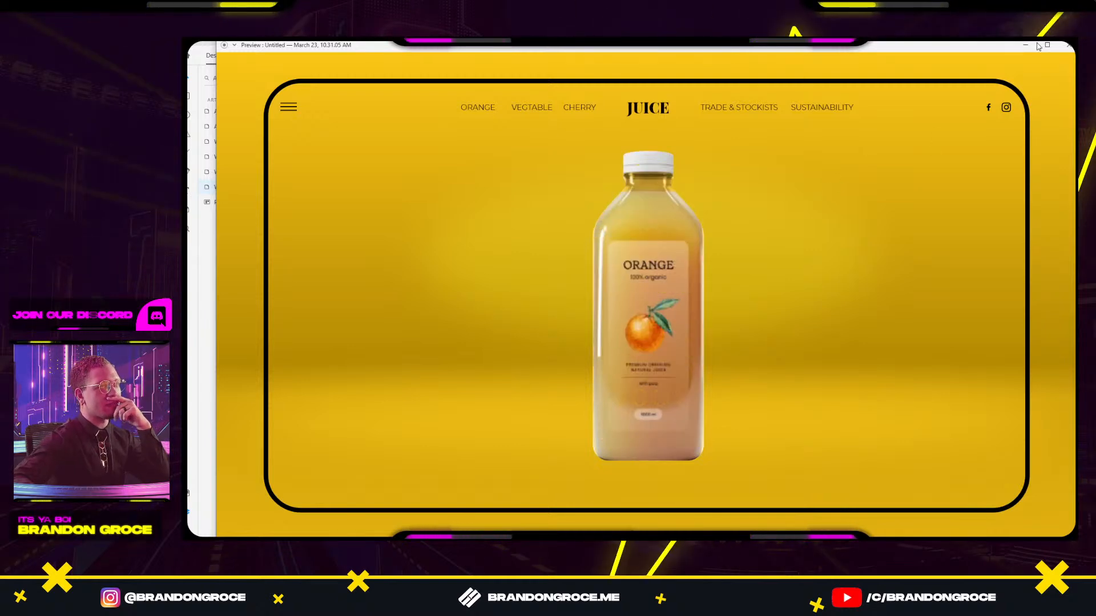
pyautogui.click(1067, 46)
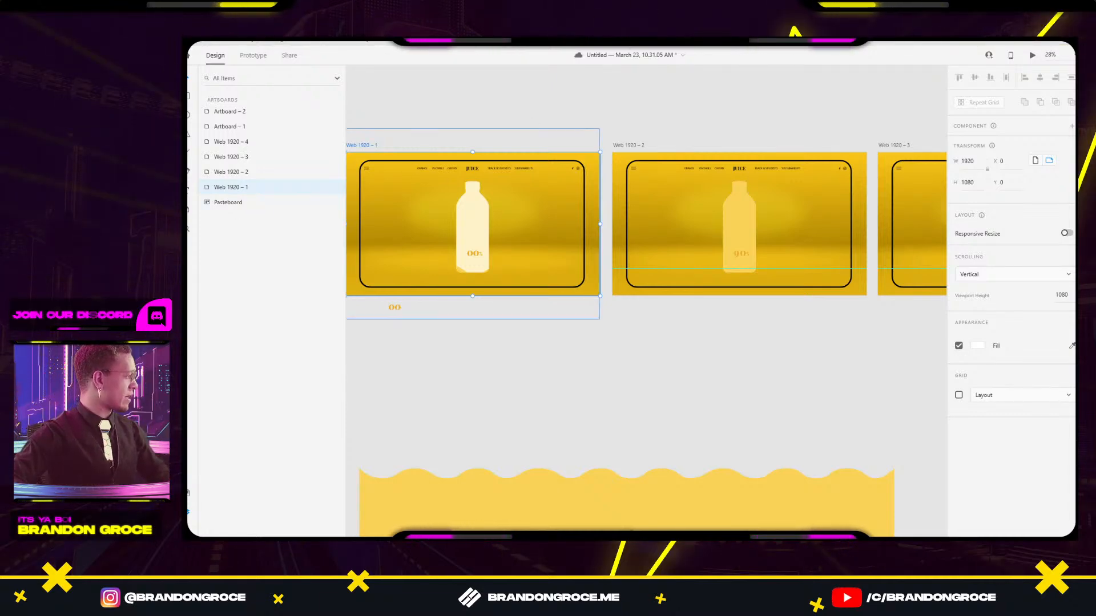
pyautogui.hotkey('ctrl', 's')
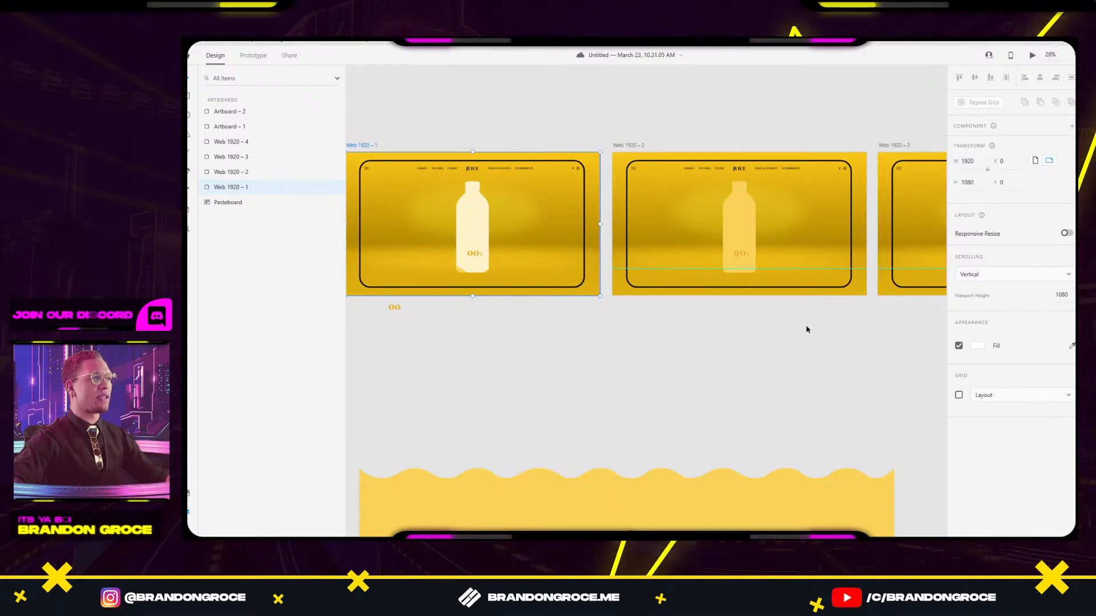
# Duplicate the Web 1920 – 2 bottle group onto the pasteboard and enter it for editing.
pyautogui.moveTo(806, 327); pyautogui.dragTo(572, 407)
pyautogui.moveTo(515, 298); pyautogui.dragTo(724, 103)
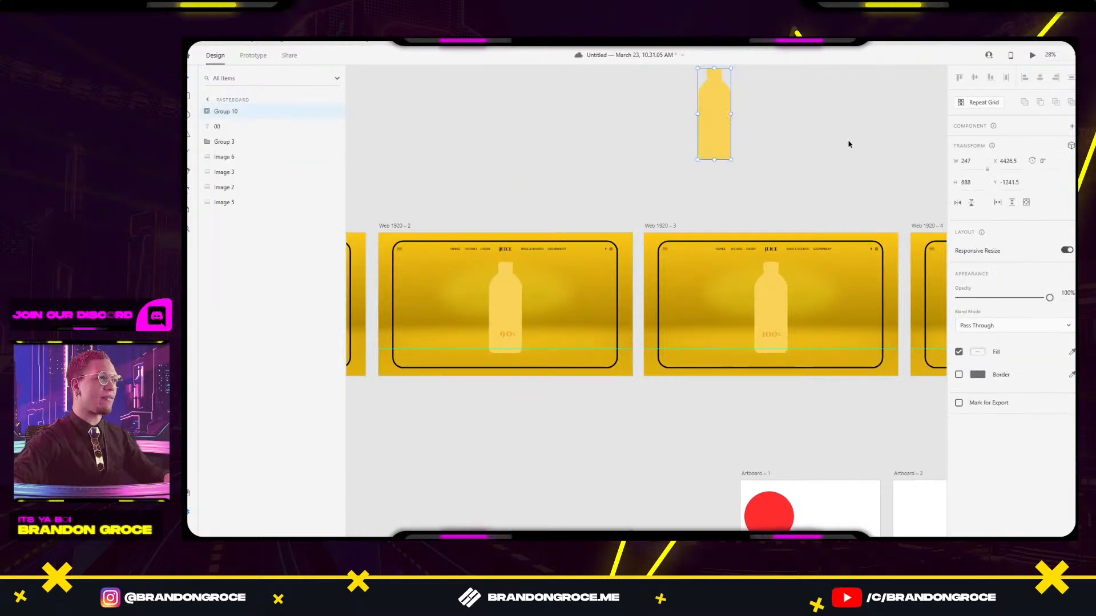
pyautogui.moveTo(848, 140); pyautogui.dragTo(722, 309)
pyautogui.moveTo(593, 267); pyautogui.dragTo(657, 196)
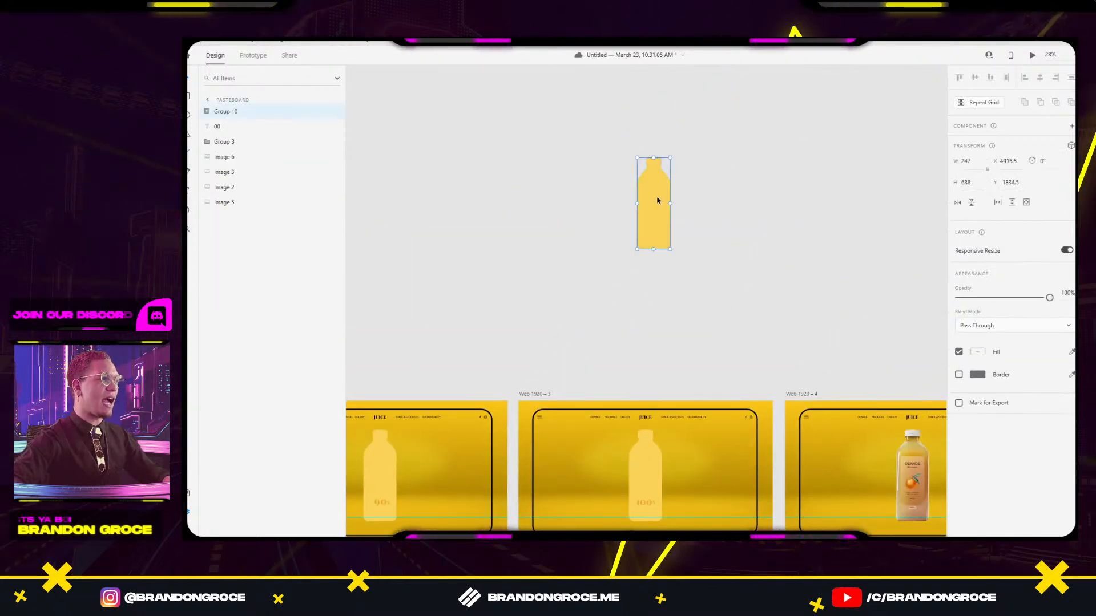
pyautogui.doubleClick(657, 196)
# Raise the copy's Group 8 wave about 108 px and test Image 7's opacity.
pyautogui.click(693, 206)
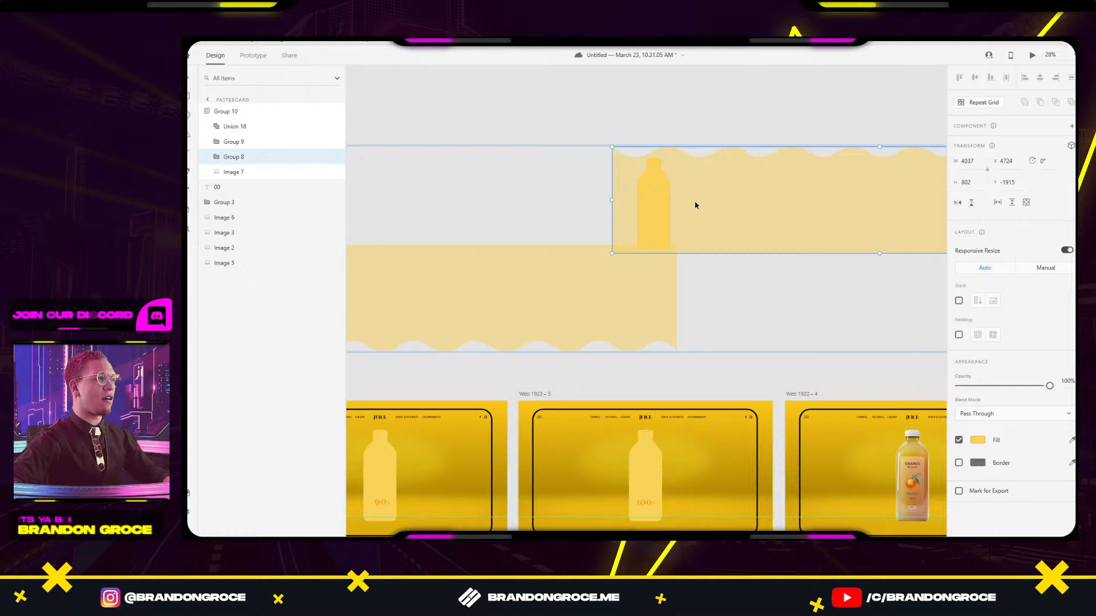
pyautogui.moveTo(657, 185); pyautogui.dragTo(662, 124)
pyautogui.click(668, 204)
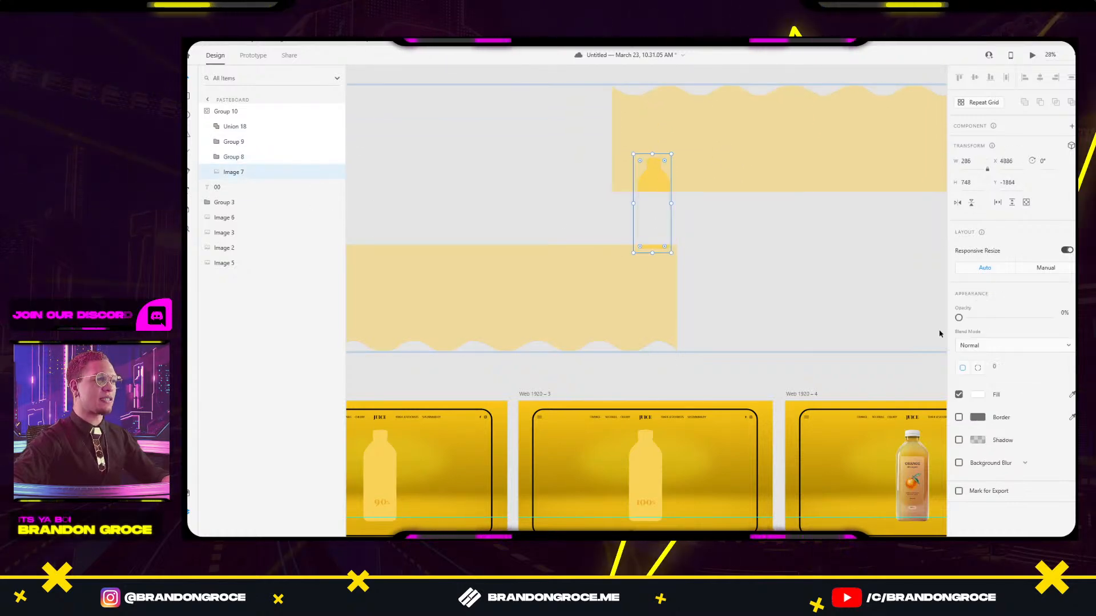
pyautogui.moveTo(960, 319); pyautogui.dragTo(1050, 317)
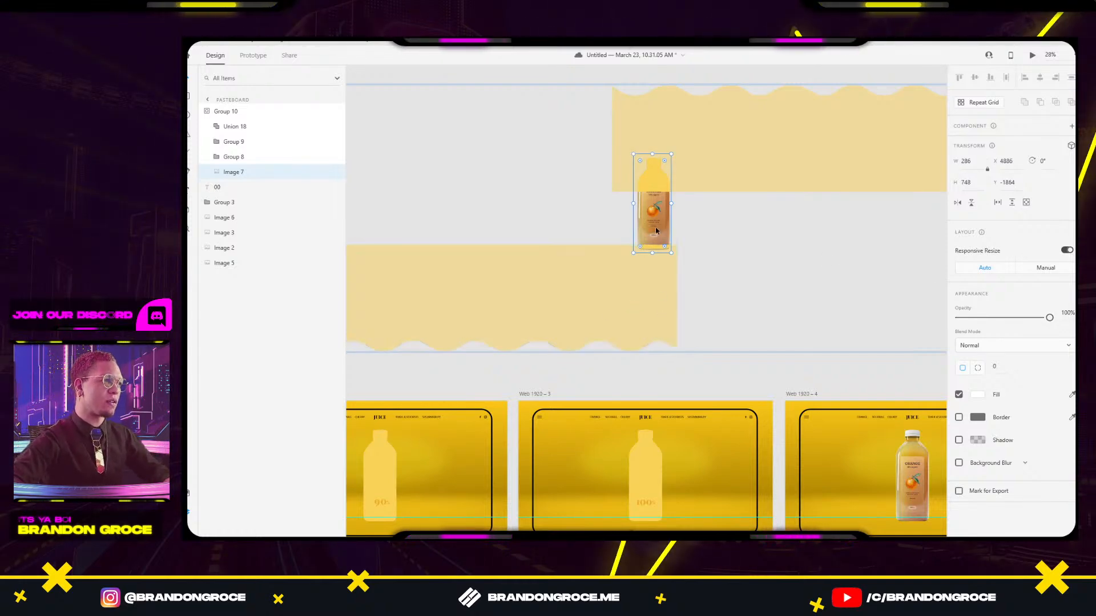
pyautogui.moveTo(1049, 318); pyautogui.dragTo(991, 329)
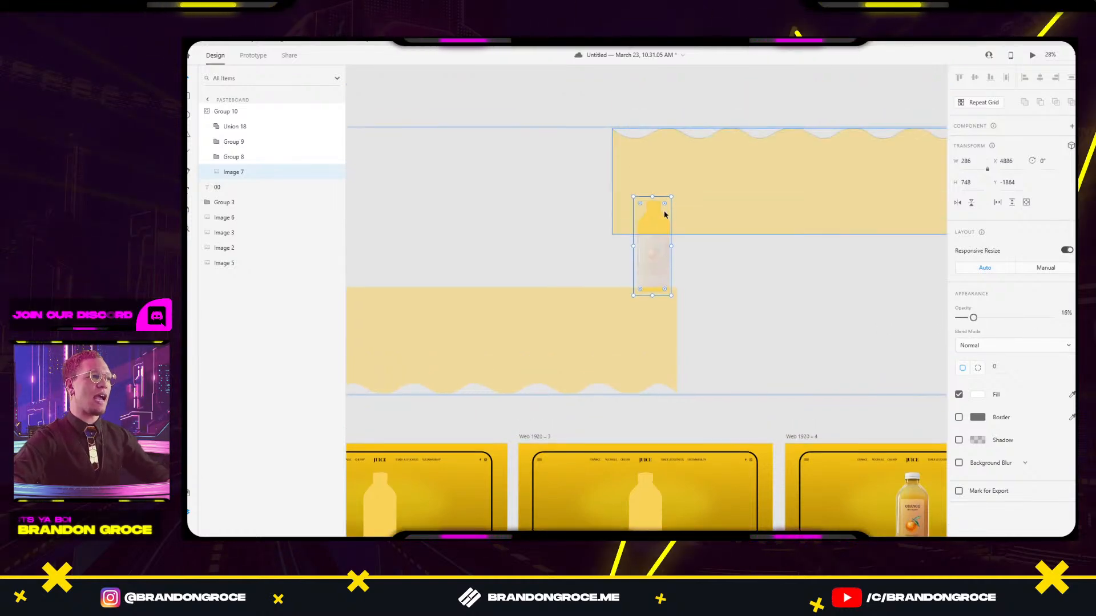
# Set the copy's Image 7 photo to 0% opacity.
pyautogui.press('super')
pyautogui.press('super')
pyautogui.scroll(5, 660, 219)
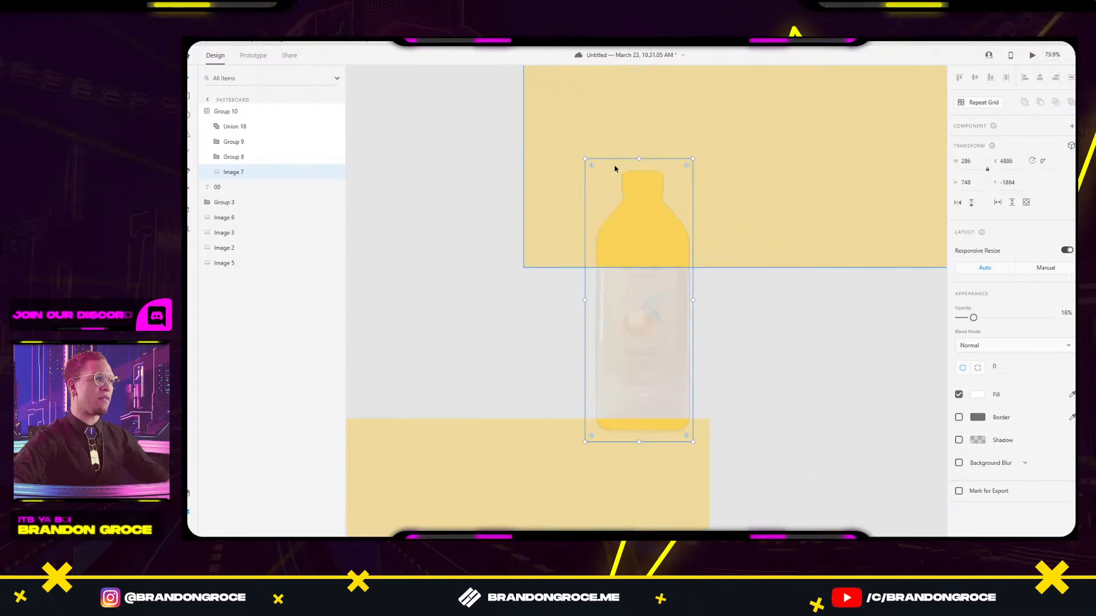
pyautogui.click(738, 325)
pyautogui.doubleClick(646, 325)
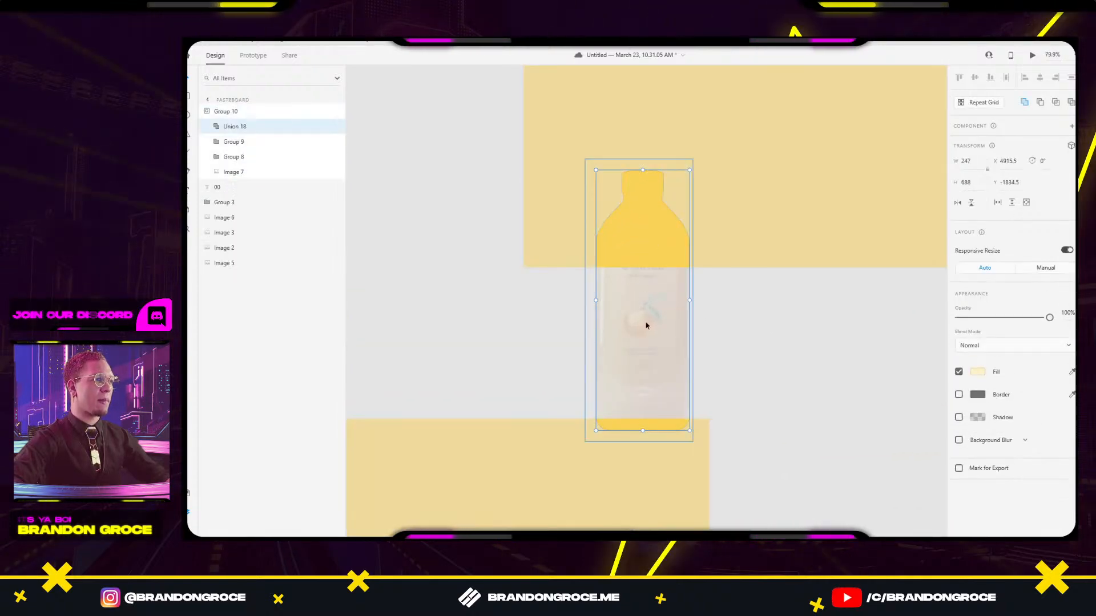
pyautogui.moveTo(978, 321); pyautogui.dragTo(954, 319)
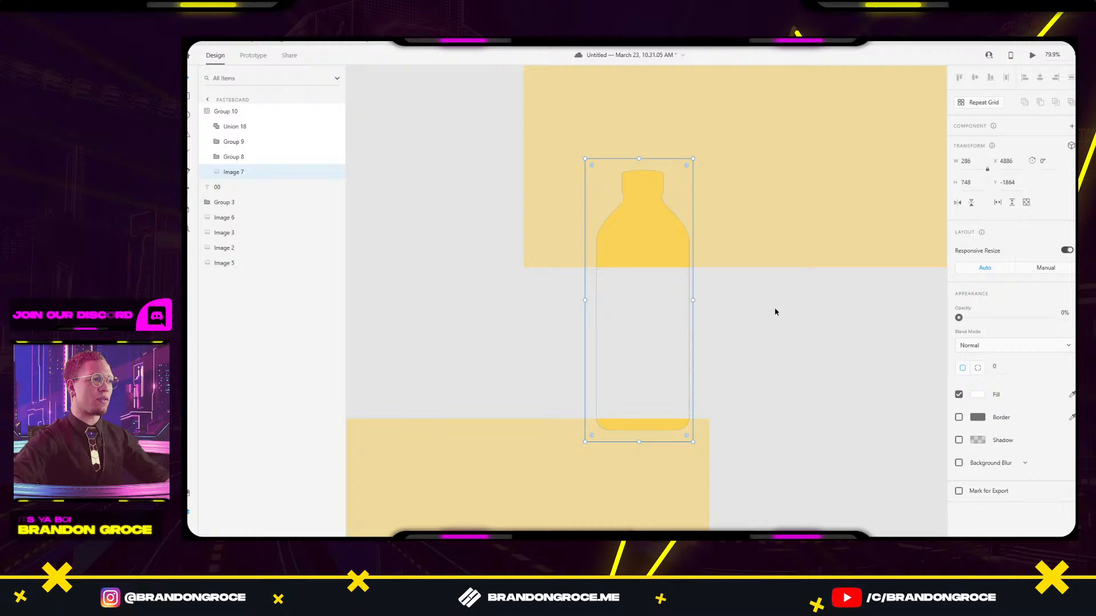
pyautogui.click(774, 310)
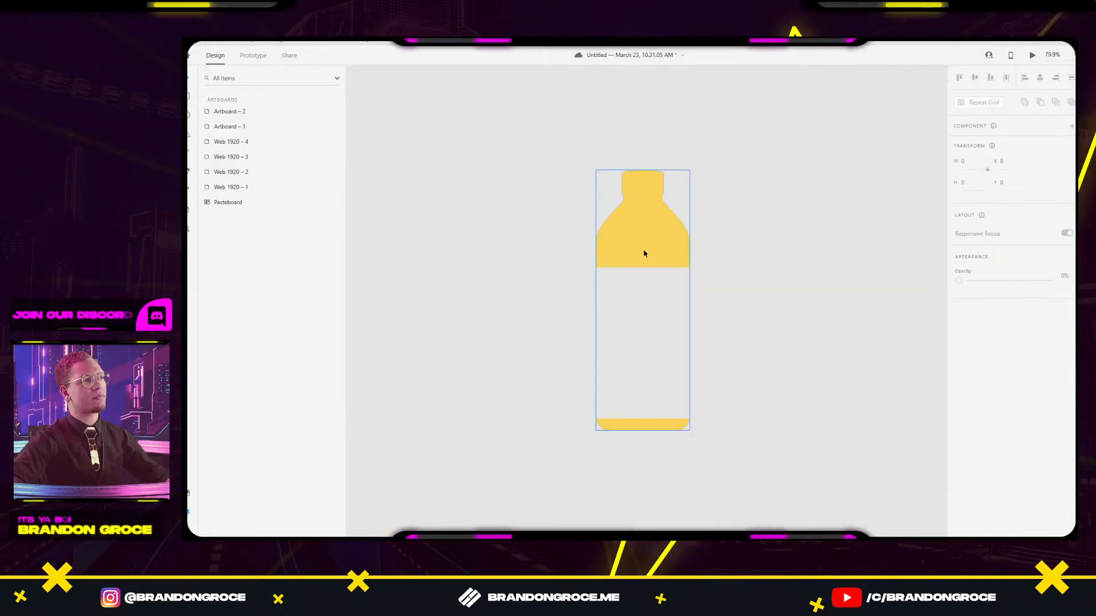
pyautogui.click(653, 237)
# Reposition the Group 8 juice wave down and sideways through the bottle.
pyautogui.moveTo(656, 224); pyautogui.dragTo(646, 512)
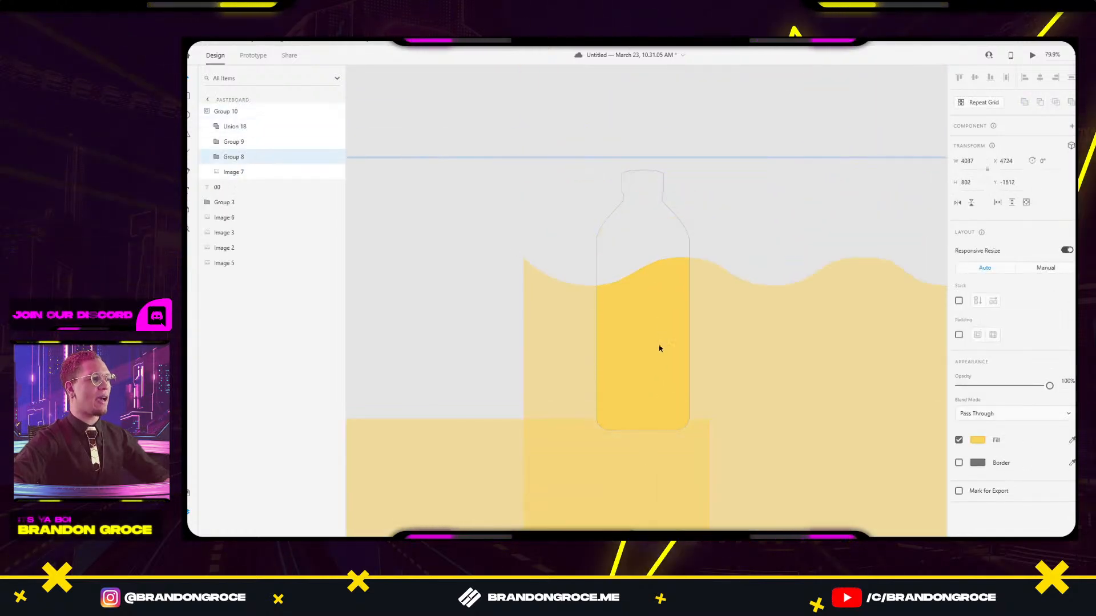
pyautogui.moveTo(658, 347); pyautogui.dragTo(658, 394)
pyautogui.scroll(-3, 694, 344)
pyautogui.click(782, 275)
pyautogui.click(673, 352)
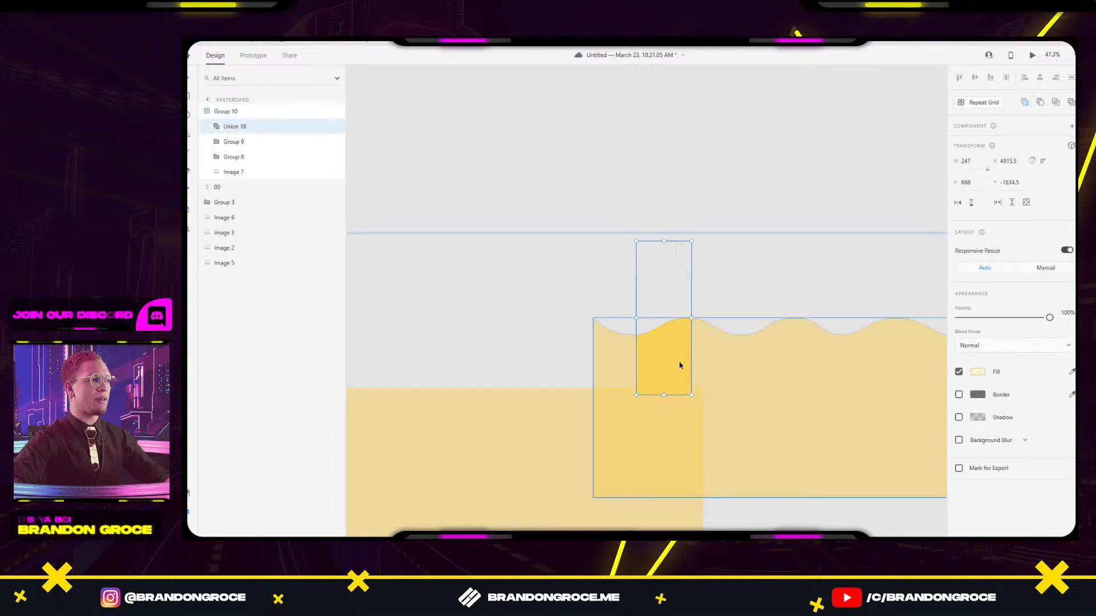
pyautogui.click(701, 354)
pyautogui.moveTo(527, 349); pyautogui.dragTo(394, 334)
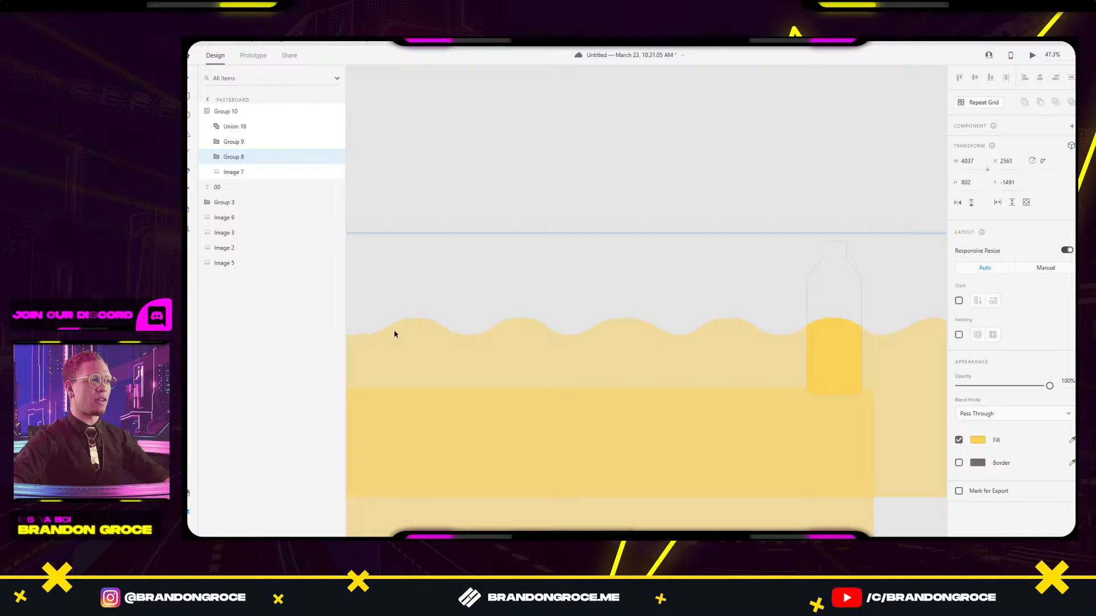
pyautogui.moveTo(839, 351); pyautogui.dragTo(862, 247)
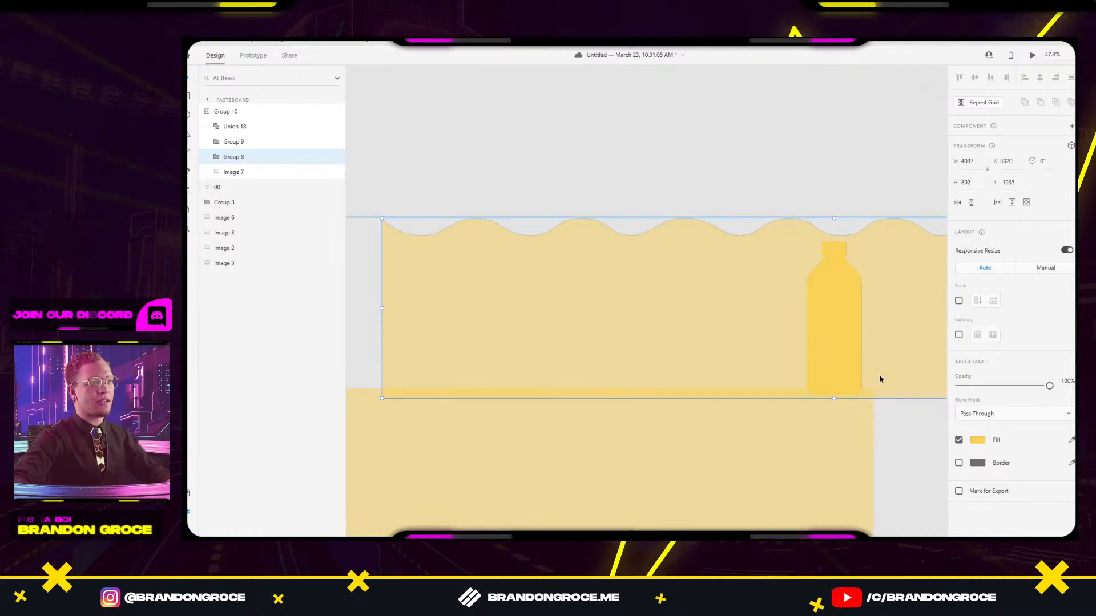
# Lift the Group 8 and Group 9 wave shapes together above the bottle.
pyautogui.moveTo(846, 370); pyautogui.dragTo(773, 337)
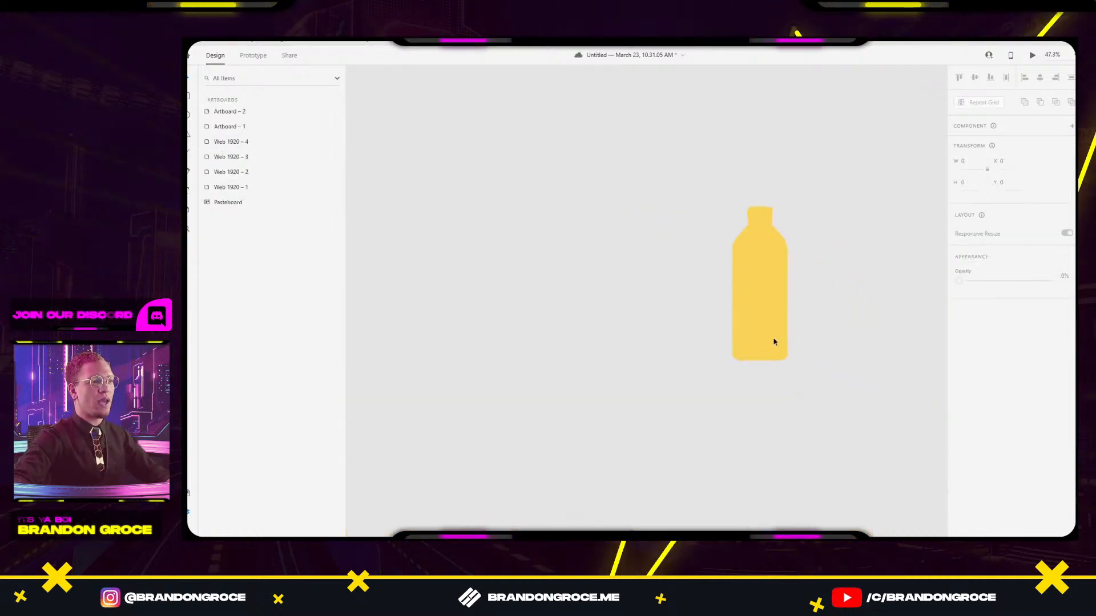
pyautogui.click(825, 297)
pyautogui.keyDown('shift'); pyautogui.click(788, 382); pyautogui.keyUp('shift')
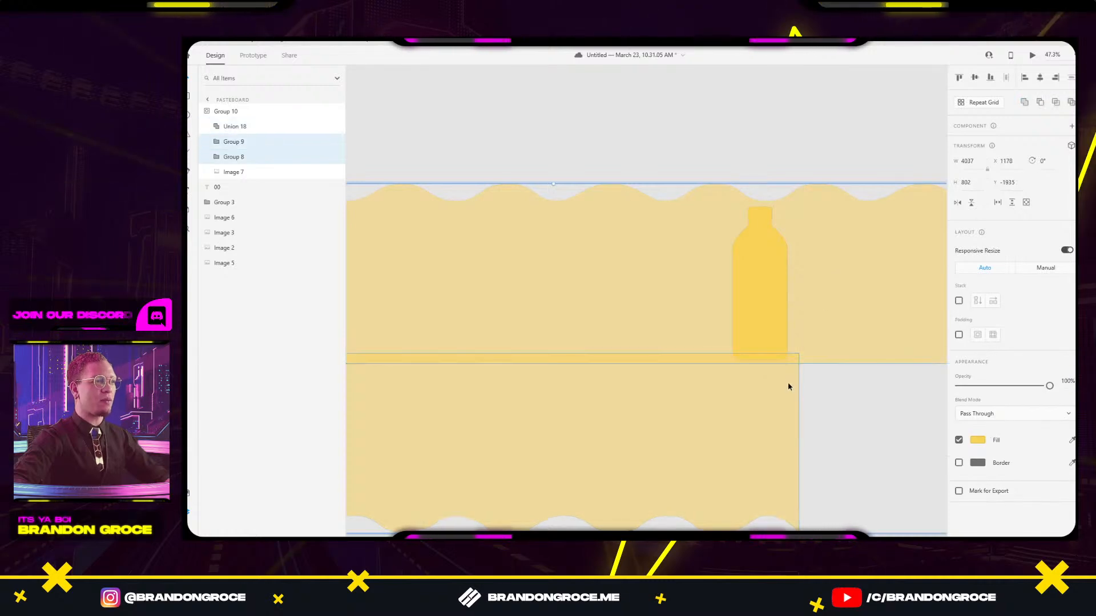
pyautogui.moveTo(768, 466); pyautogui.dragTo(887, 287)
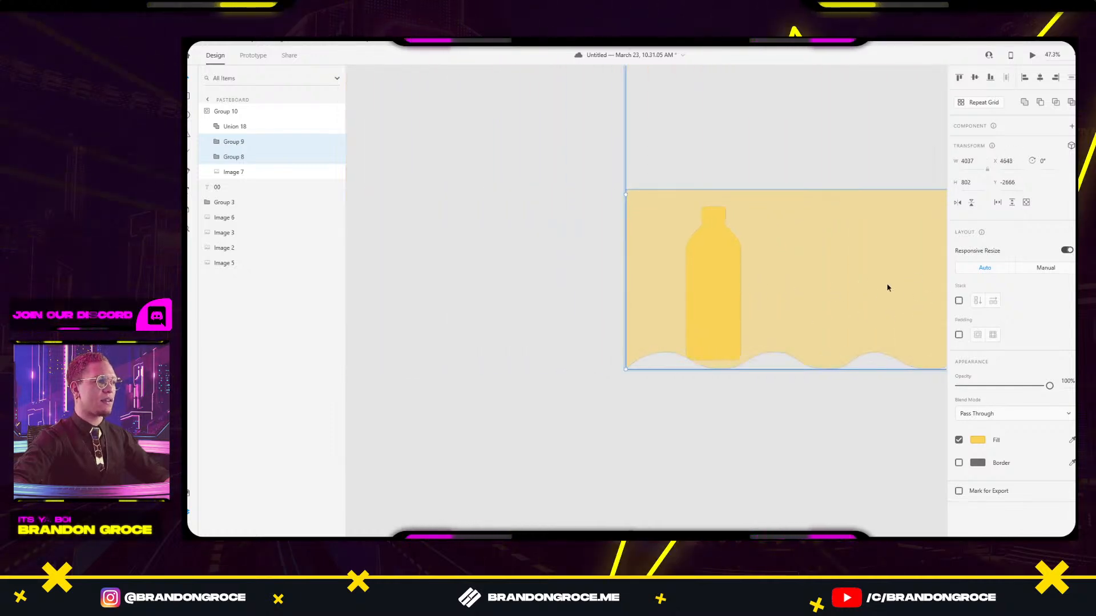
pyautogui.moveTo(760, 324); pyautogui.dragTo(802, 181)
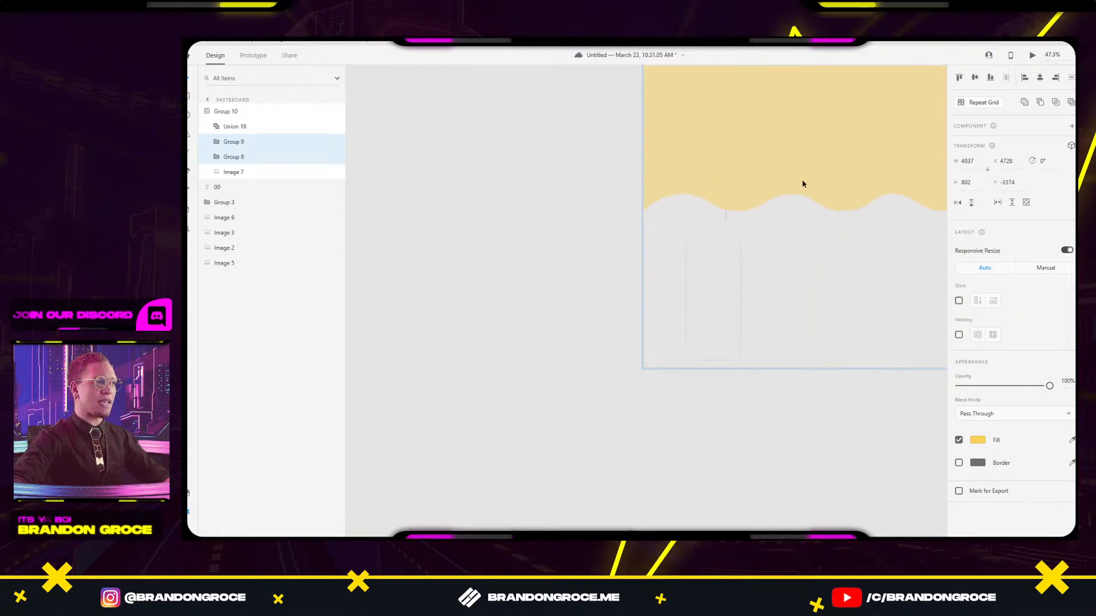
# Restore Image 7 to 100% opacity so the full orange juice bottle shows.
pyautogui.click(720, 285)
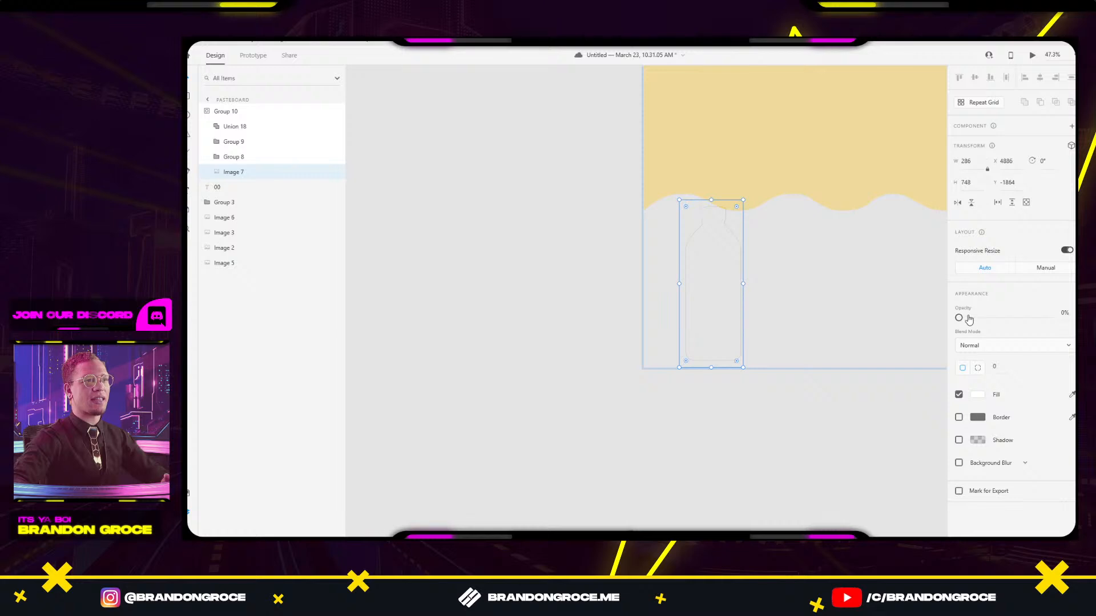
pyautogui.moveTo(968, 319); pyautogui.dragTo(1050, 317)
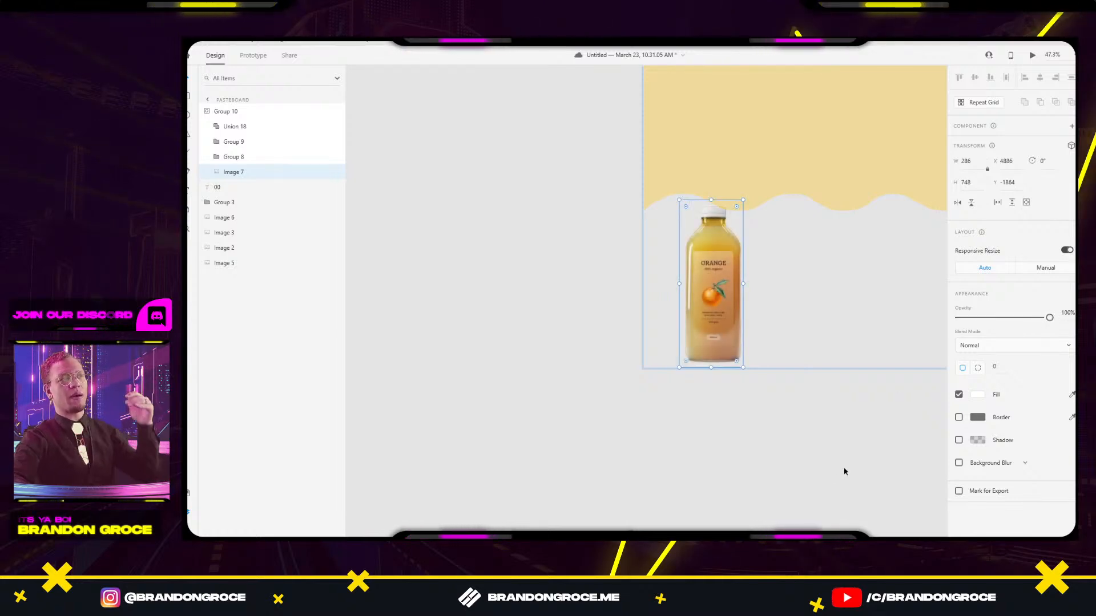
pyautogui.click(844, 469)
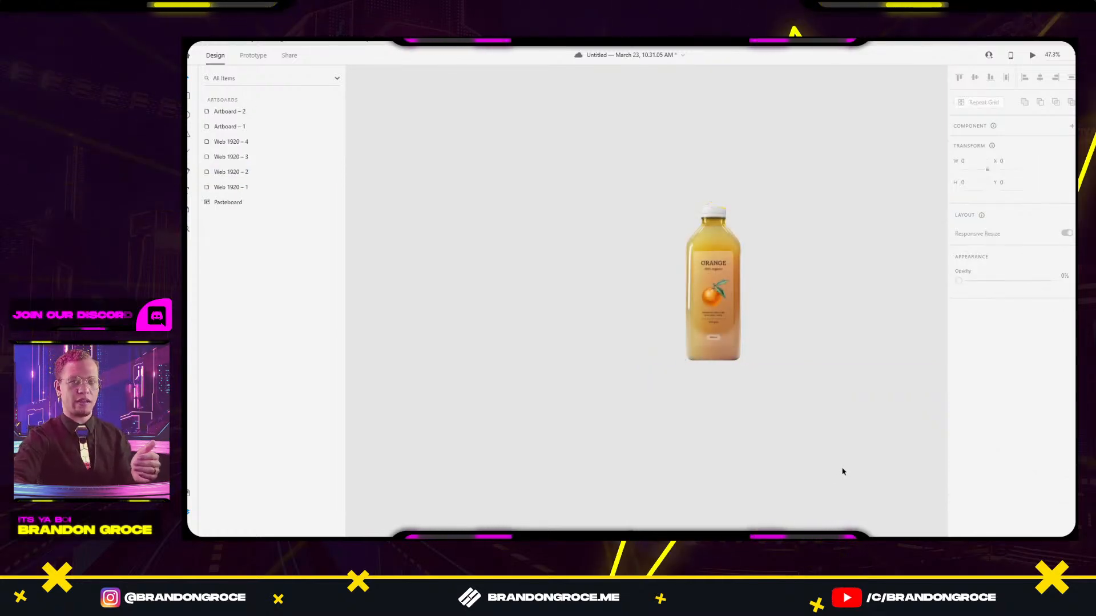
# Preview the animation starting from Web 1920 – 1.
pyautogui.scroll(-8, 761, 397)
pyautogui.moveTo(793, 406); pyautogui.dragTo(687, 249)
pyautogui.scroll(-1, 582, 277)
pyautogui.scroll(-1, 582, 280)
pyautogui.moveTo(527, 291); pyautogui.dragTo(705, 294)
pyautogui.click(500, 310)
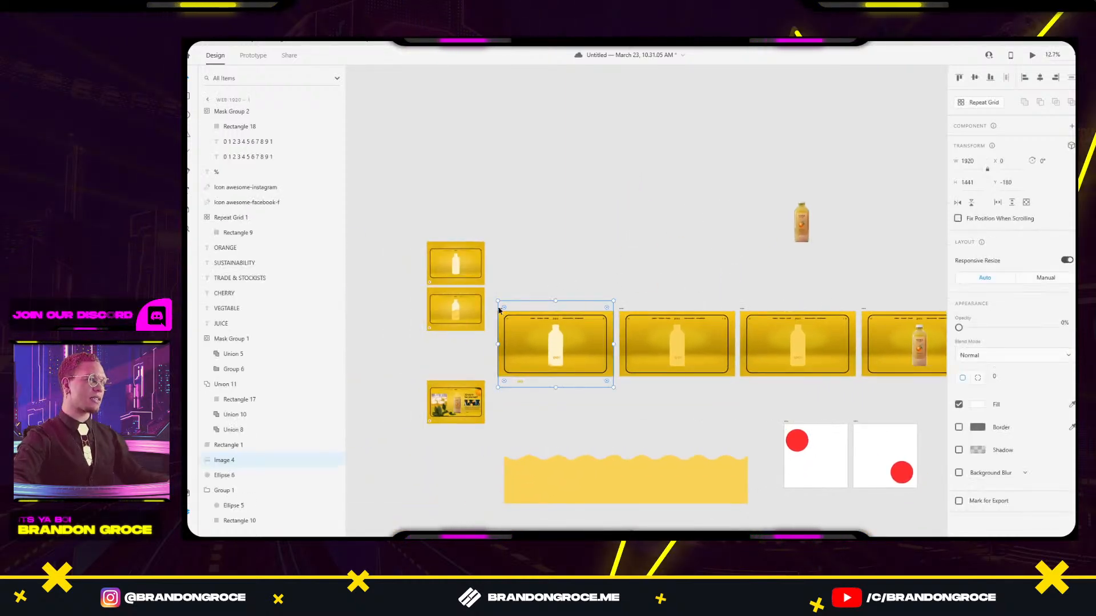
pyautogui.click(1032, 55)
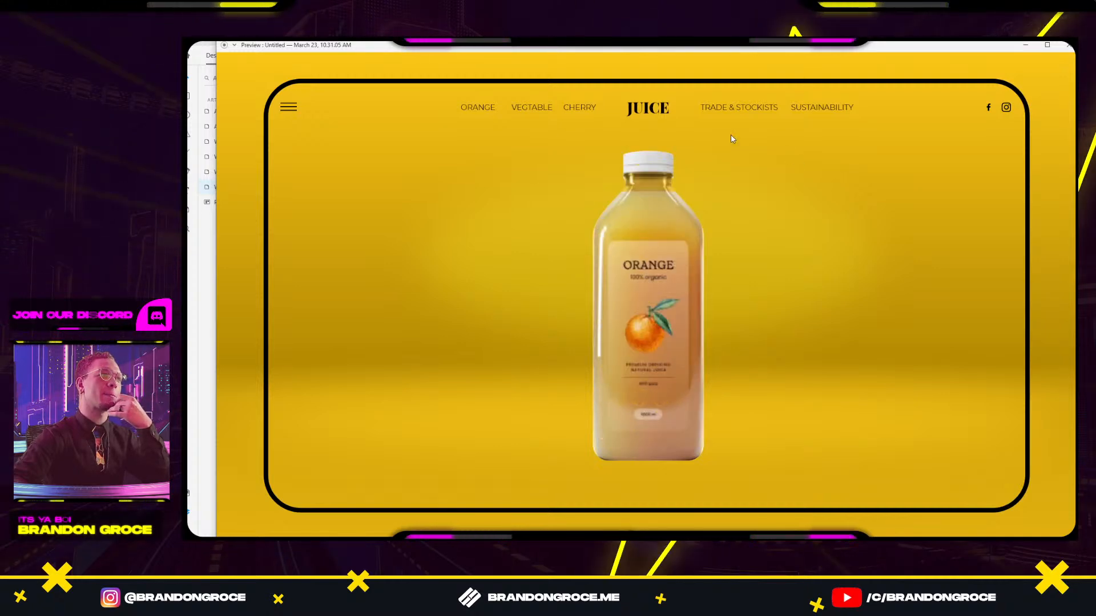
pyautogui.click(1067, 47)
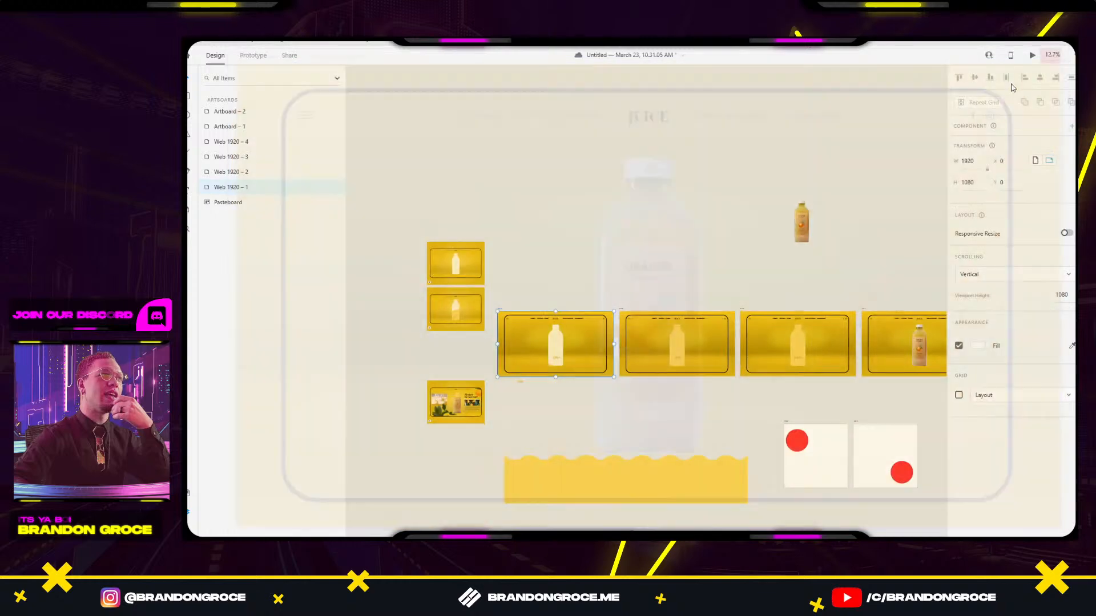
# Alt-drag Web 1920 – 4 to create the duplicate artboard Web 1920 – 5.
pyautogui.hscroll(3, 855, 237)
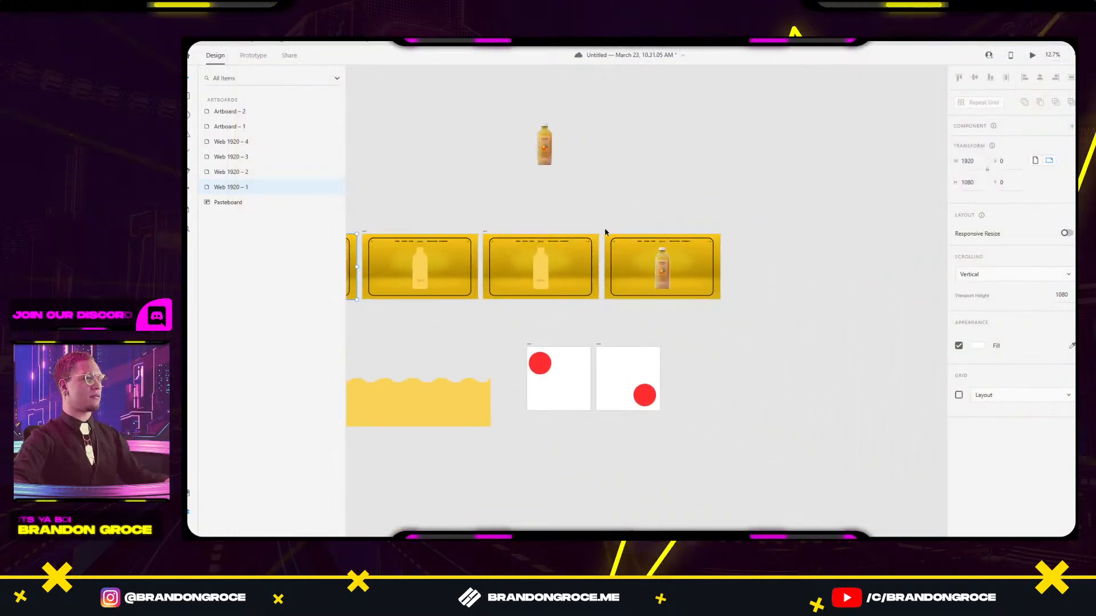
pyautogui.moveTo(606, 232); pyautogui.dragTo(751, 181)
pyautogui.click(665, 230)
pyautogui.hotkey('alt', 'Tab')
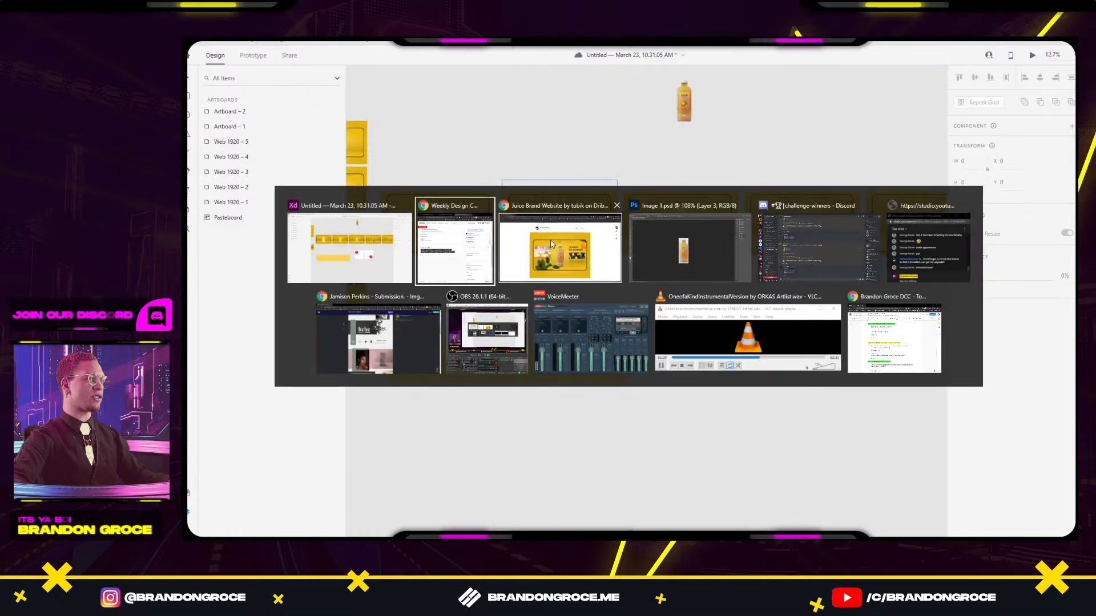
pyautogui.click(537, 257)
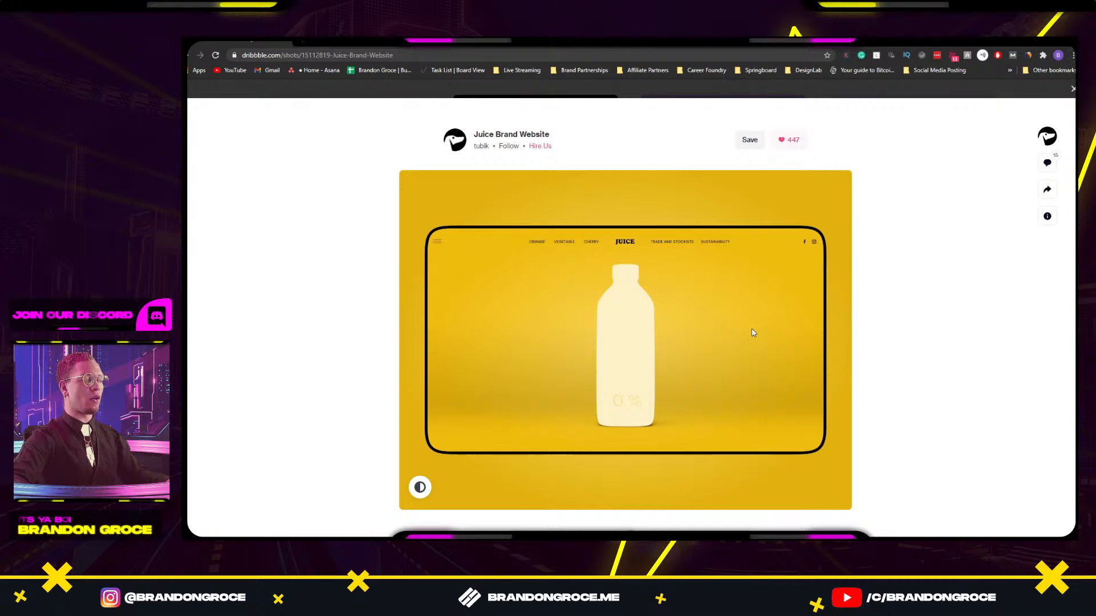
pyautogui.hotkey('alt', 'Tab')
pyautogui.moveTo(734, 324); pyautogui.dragTo(679, 314)
pyautogui.hotkey('alt', 'Tab')
pyautogui.hotkey('alt', 'Tab')
pyautogui.moveTo(439, 302); pyautogui.dragTo(975, 319)
# Fade Image 4 in to 62% opacity and bring it to the front.
pyautogui.click(574, 292)
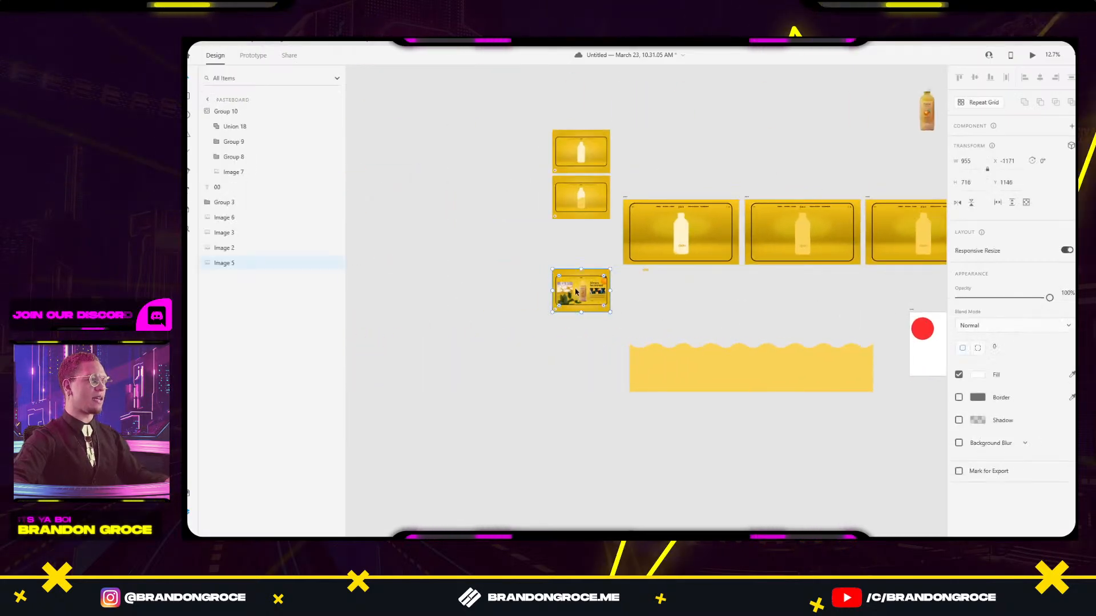
pyautogui.hscroll(10, 639, 302)
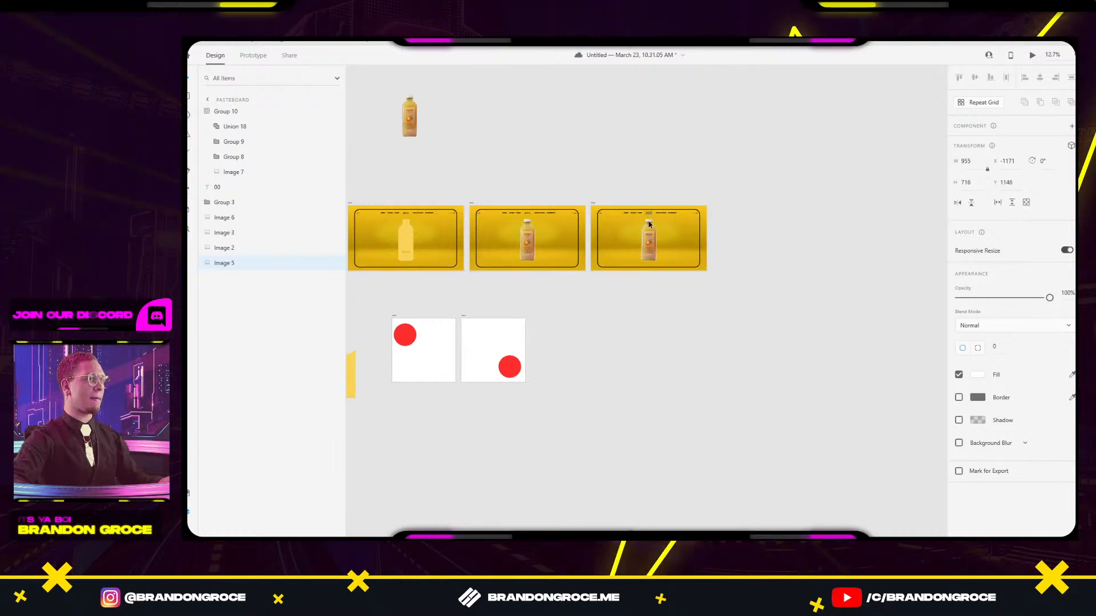
pyautogui.click(649, 224)
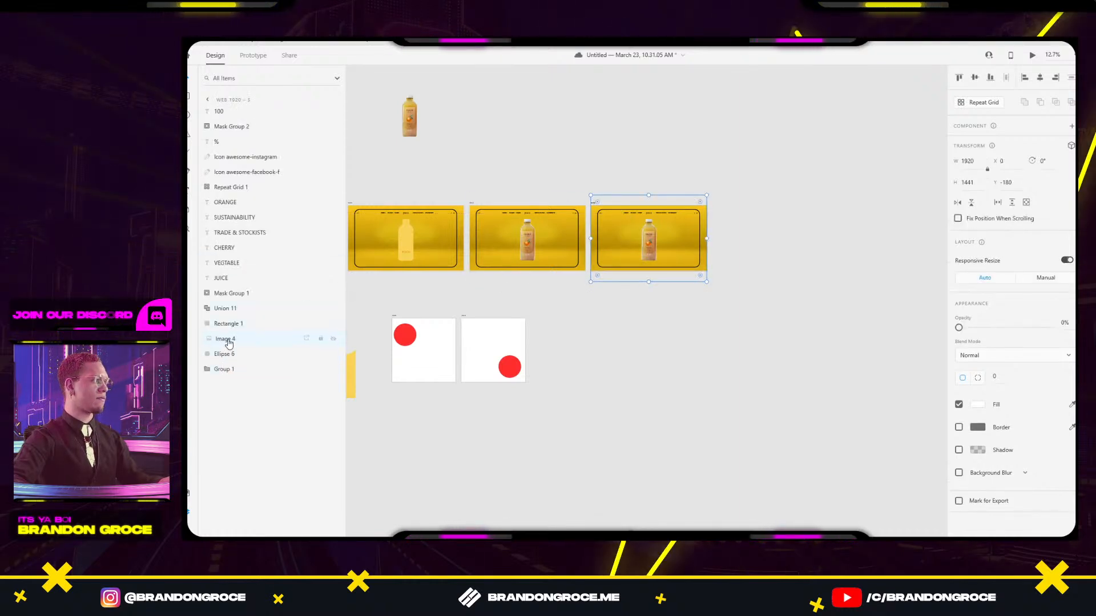
pyautogui.moveTo(958, 328); pyautogui.dragTo(1053, 327)
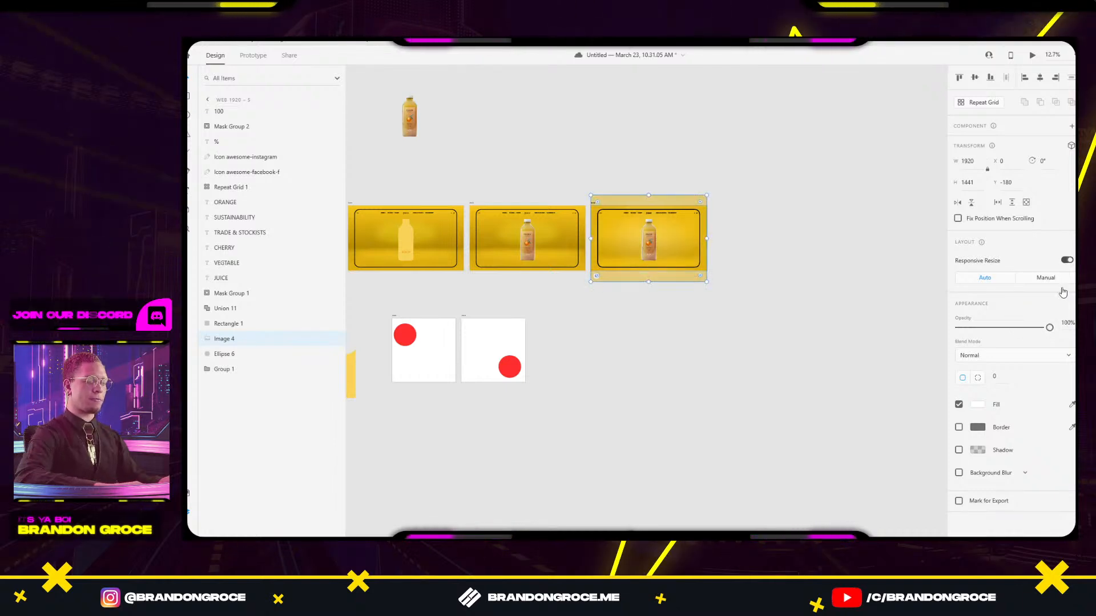
pyautogui.hotkey('ctrl', ']')
pyautogui.hotkey('ctrl', ']')
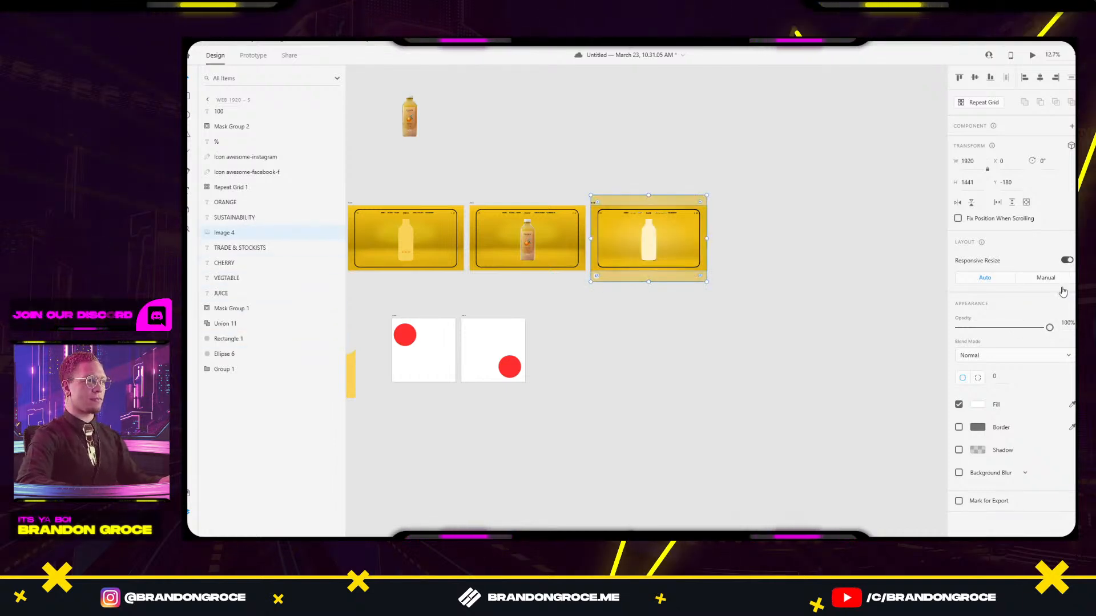
pyautogui.hotkey('ctrl', ']')
pyautogui.hotkey('ctrl', ']')
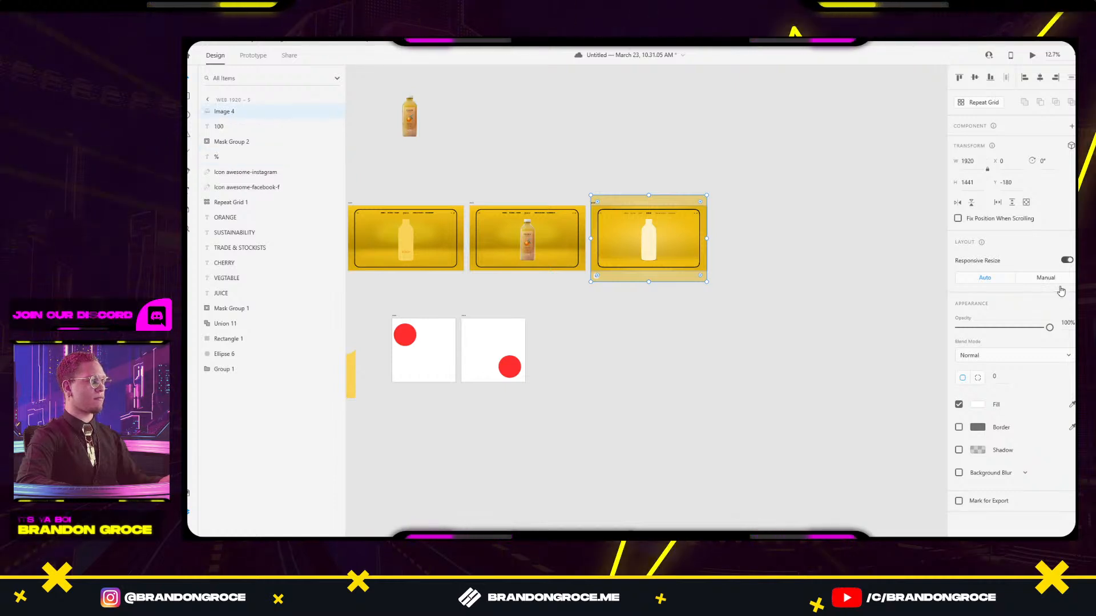
pyautogui.moveTo(702, 218); pyautogui.dragTo(761, 166)
pyautogui.hotkey('ctrl', 'z')
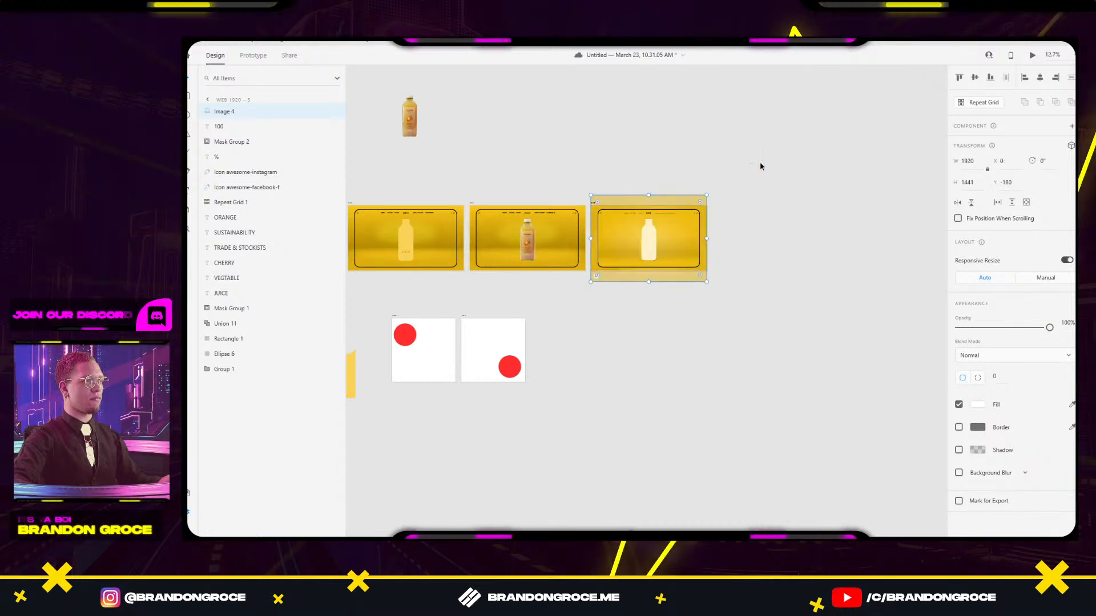
# Toggle Image 4's visibility and move it down onto the pasteboard.
pyautogui.click(760, 170)
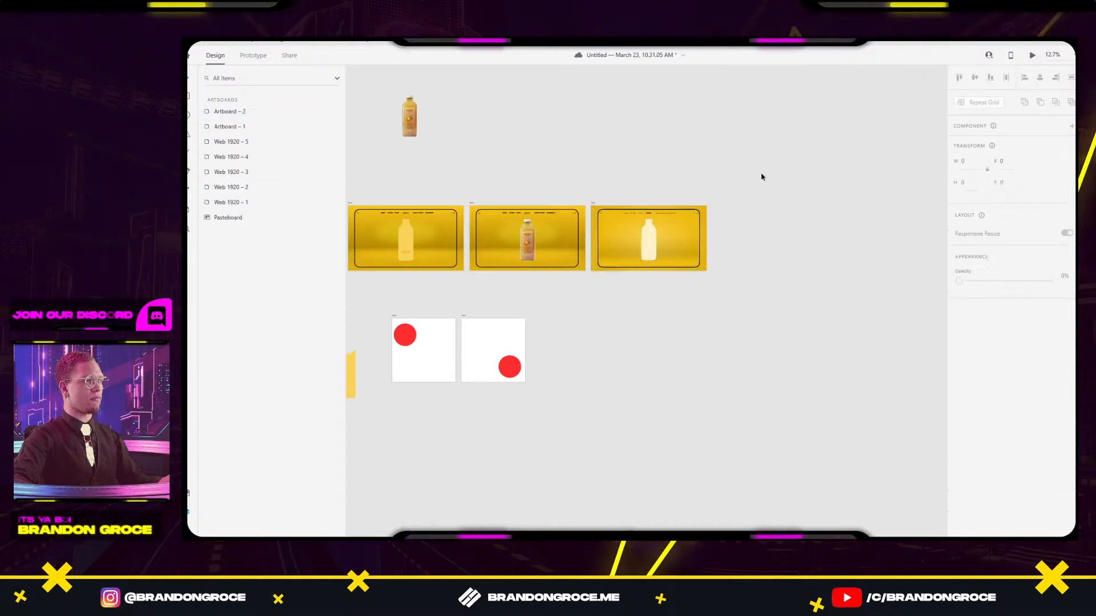
pyautogui.click(703, 228)
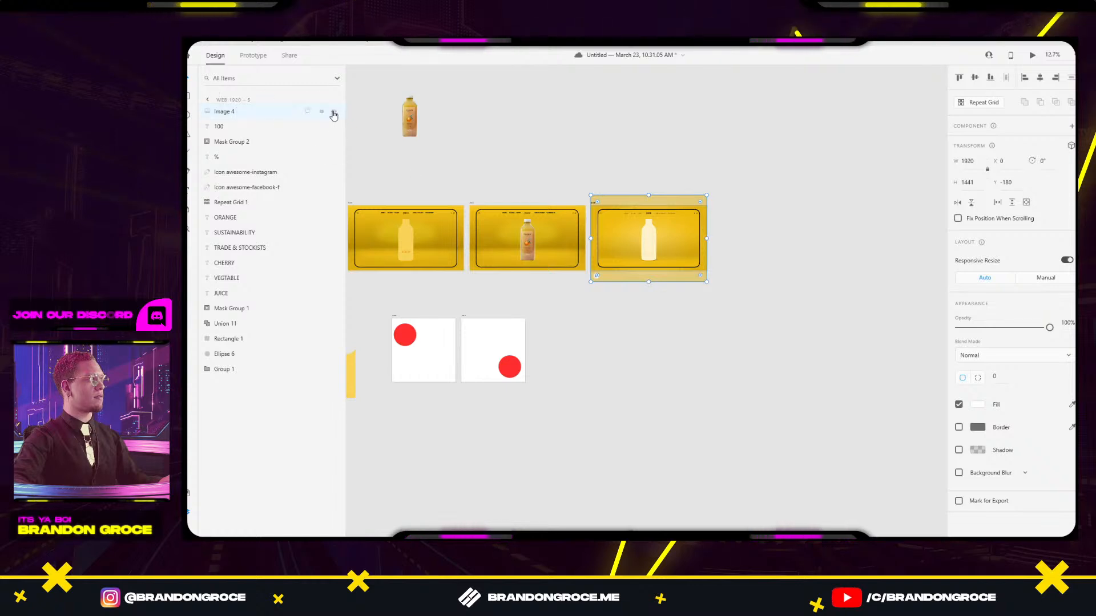
pyautogui.click(334, 114)
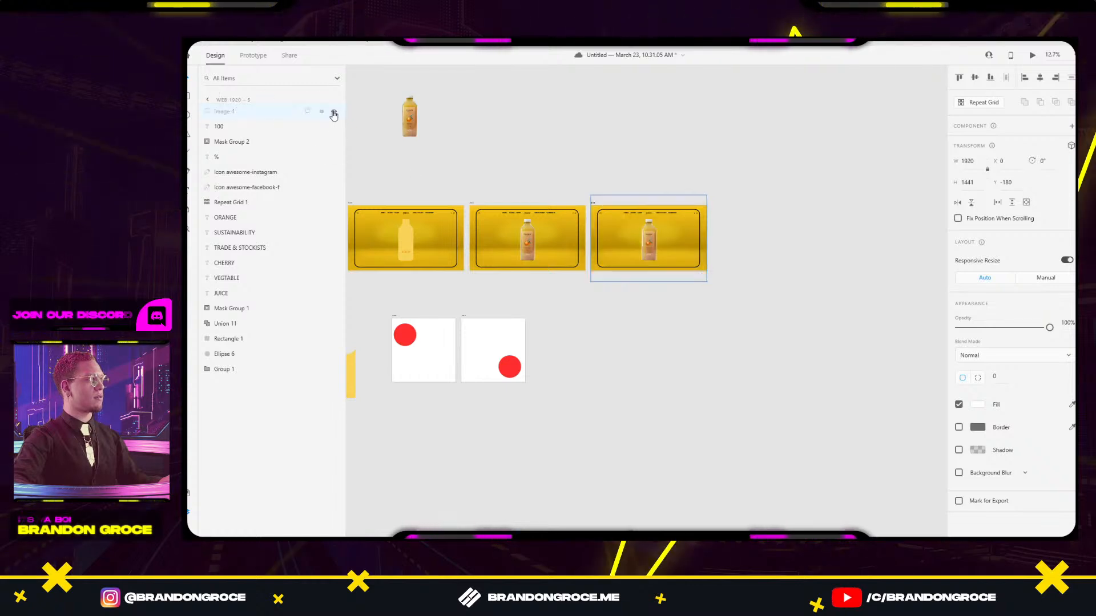
pyautogui.click(334, 114)
pyautogui.moveTo(590, 214); pyautogui.dragTo(588, 310)
pyautogui.click(816, 310)
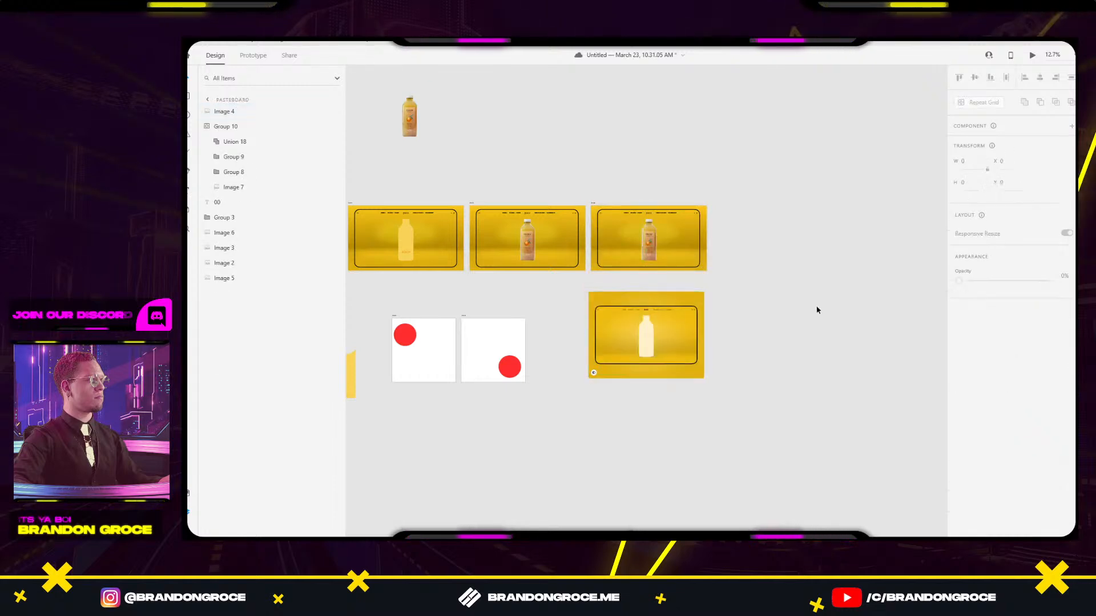
pyautogui.click(637, 341)
pyautogui.moveTo(651, 341)
pyautogui.mouseDown()
pyautogui.moveTo(666, 343)
pyautogui.moveTo(654, 345)
pyautogui.mouseUp()
# Undo Image 4's moves until it is hidden back inside Web 1920 – 5.
pyautogui.click(657, 226)
pyautogui.click(682, 267)
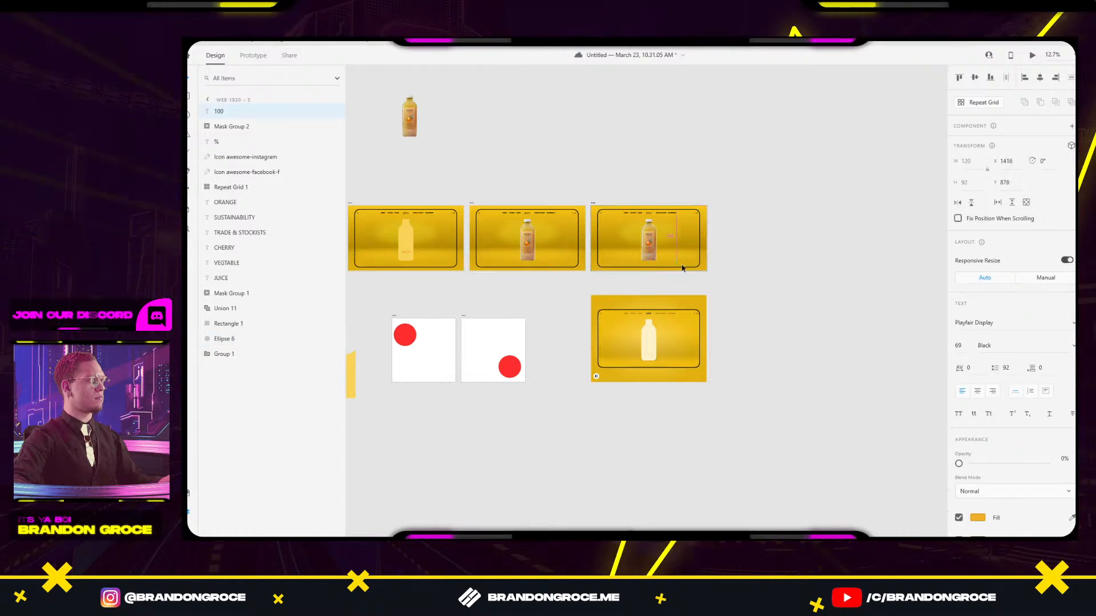
pyautogui.click(755, 262)
pyautogui.scroll(5, 659, 244)
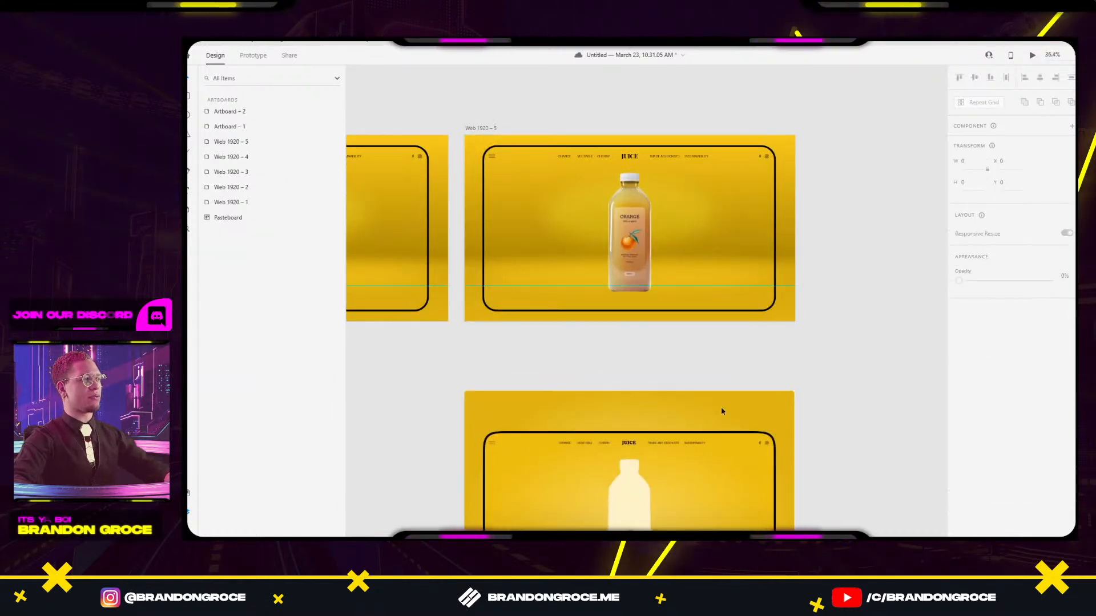
pyautogui.moveTo(745, 443); pyautogui.dragTo(762, 398)
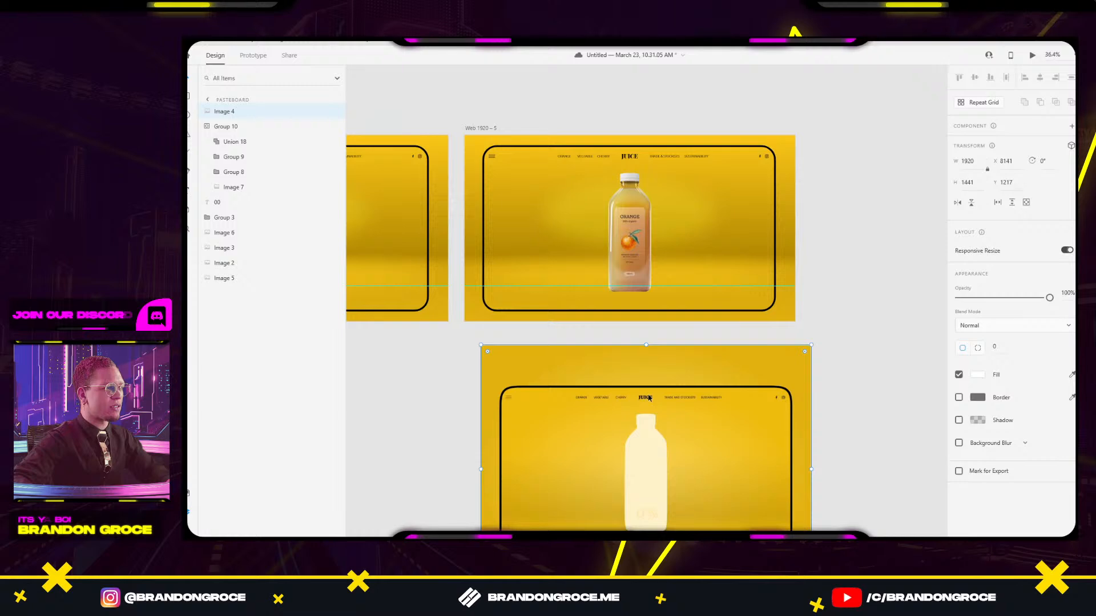
pyautogui.moveTo(652, 460); pyautogui.dragTo(756, 421)
pyautogui.hotkey('ctrl', 'z')
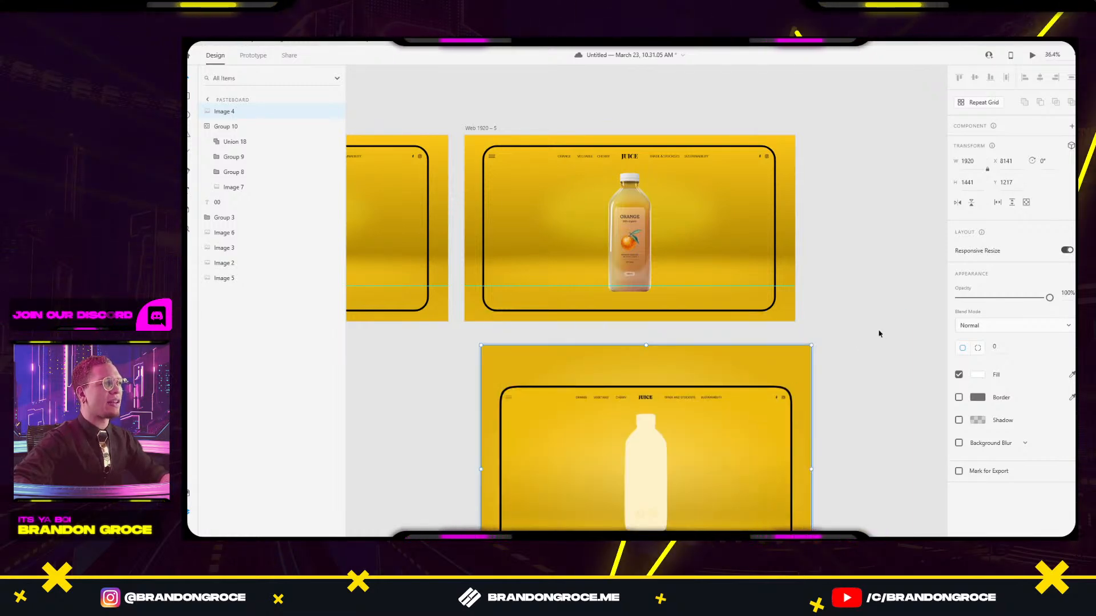
pyautogui.hotkey('ctrl', 'z')
pyautogui.hotkey('ctrl', 'z')
pyautogui.hotkey('ctrl', 'z')
pyautogui.click(850, 336)
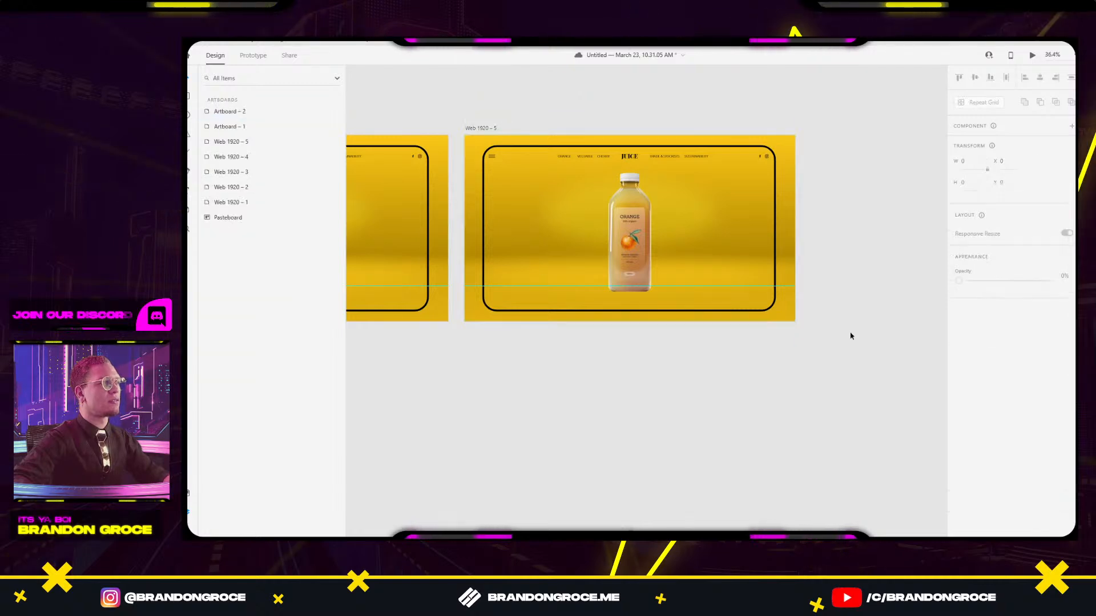
pyautogui.scroll(-4, 635, 323)
pyautogui.moveTo(572, 374); pyautogui.dragTo(871, 285)
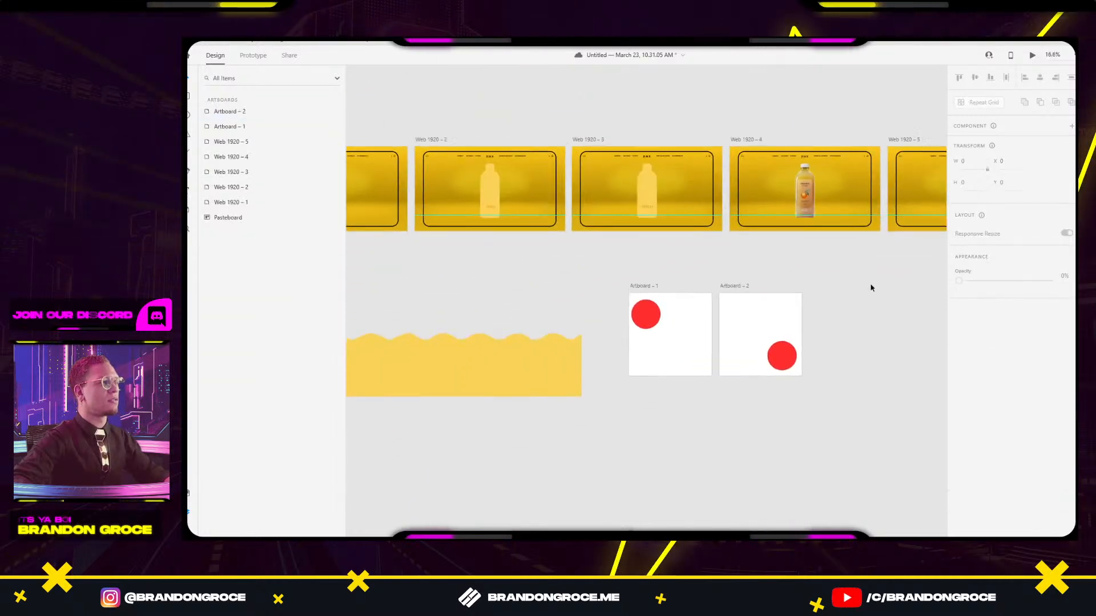
pyautogui.moveTo(572, 294); pyautogui.dragTo(907, 310)
# Paste the 'Always be yourself' reference image into Web 1920 – 5.
pyautogui.click(604, 286)
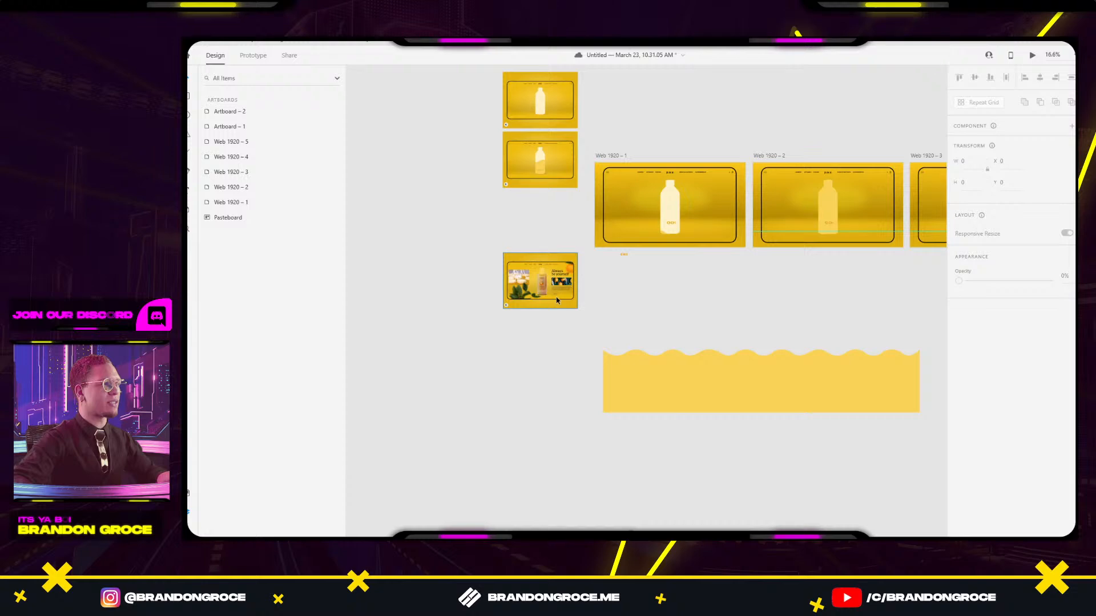
pyautogui.scroll(3, 555, 297)
pyautogui.click(592, 266)
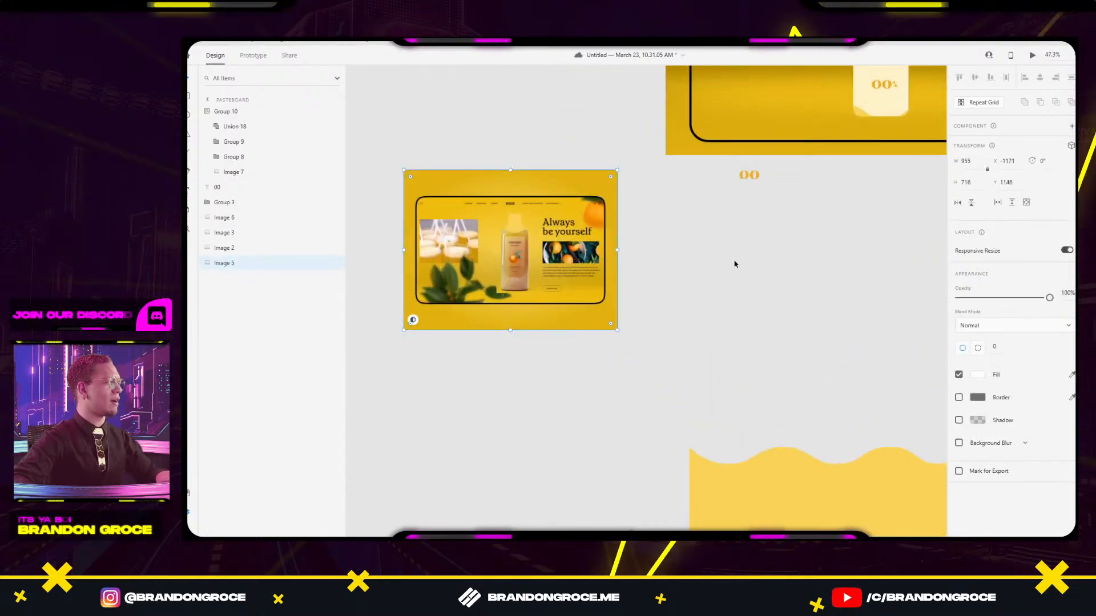
pyautogui.moveTo(867, 261); pyautogui.dragTo(502, 313)
pyautogui.moveTo(778, 284); pyautogui.dragTo(192, 341)
pyautogui.scroll(-3, 506, 320)
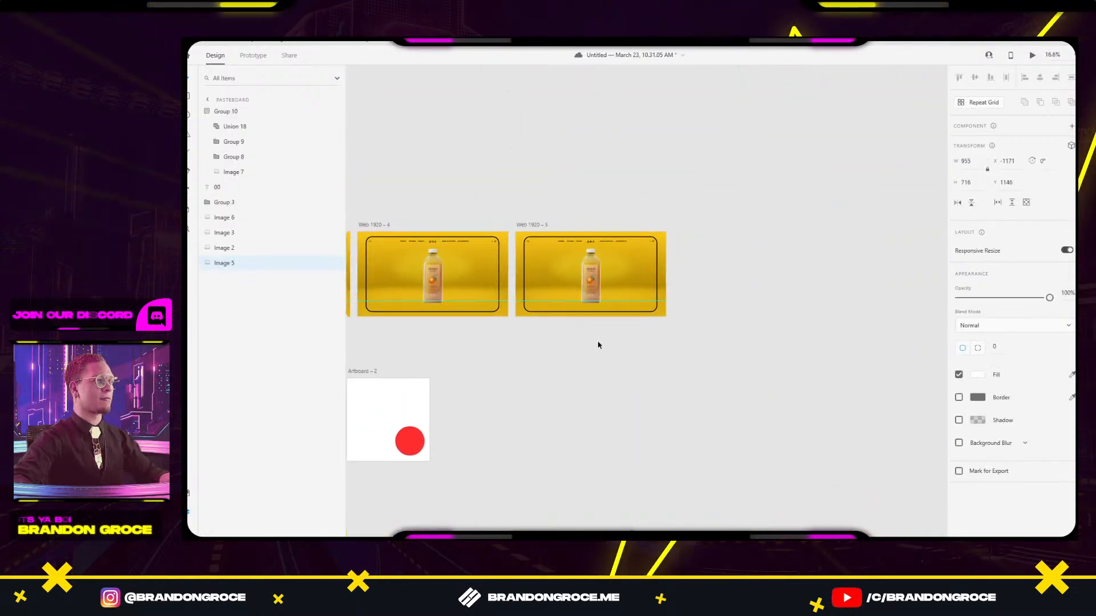
pyautogui.scroll(3, 573, 309)
pyautogui.click(463, 133)
pyautogui.hotkey('ctrl', 'v')
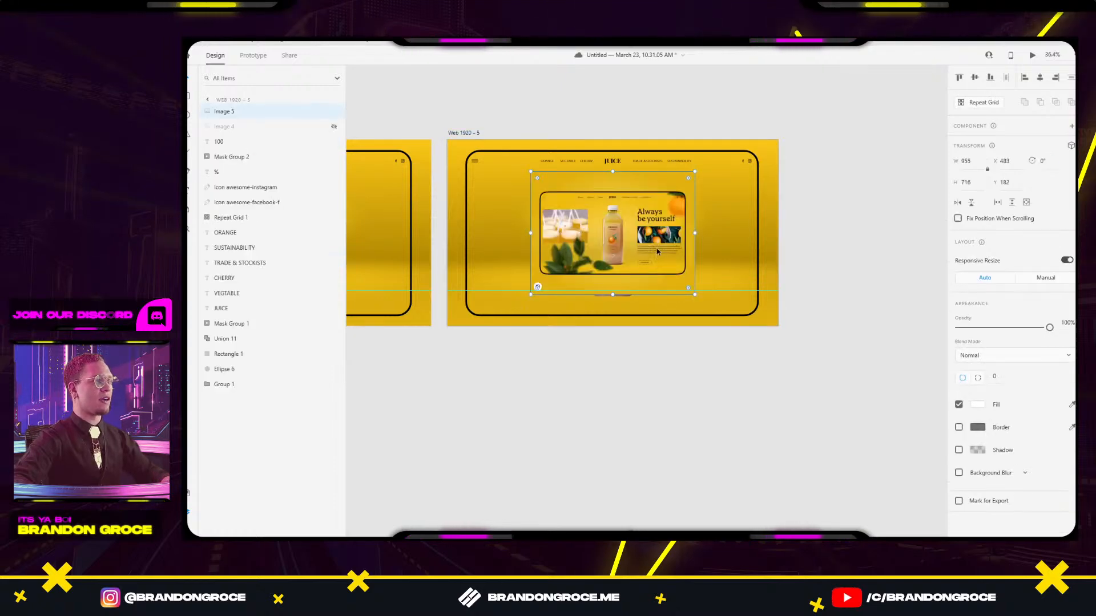
# Enlarge the reference image, fade it to 34% opacity, and nudge it slightly down.
pyautogui.moveTo(694, 171); pyautogui.dragTo(820, 113)
pyautogui.moveTo(1033, 334); pyautogui.dragTo(989, 330)
pyautogui.moveTo(760, 147); pyautogui.dragTo(802, 106)
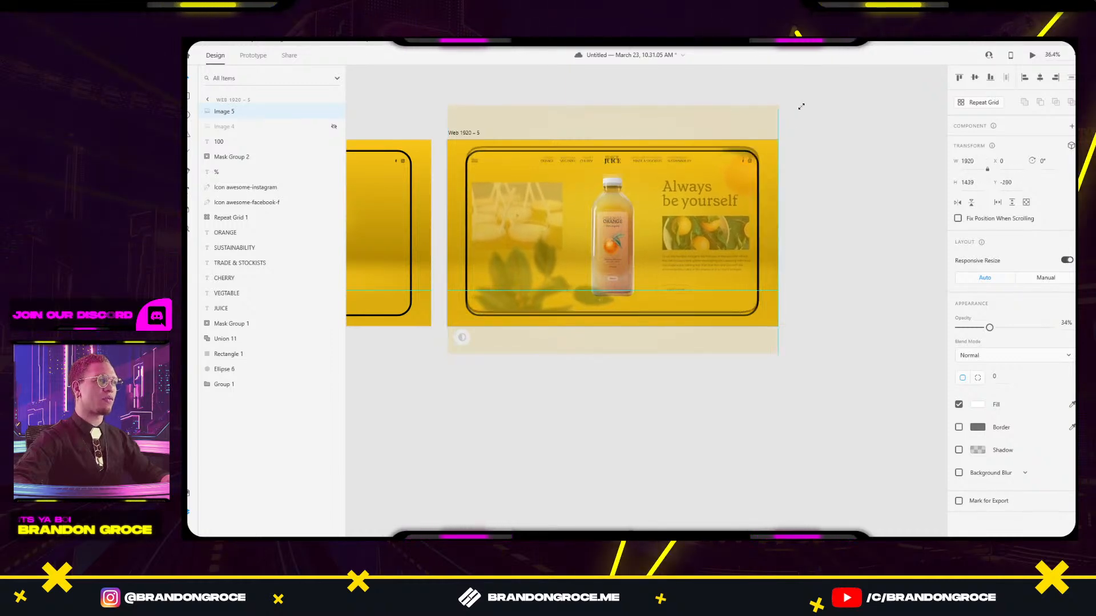
pyautogui.moveTo(712, 142); pyautogui.dragTo(711, 144)
pyautogui.click(838, 185)
pyautogui.scroll(5, 597, 197)
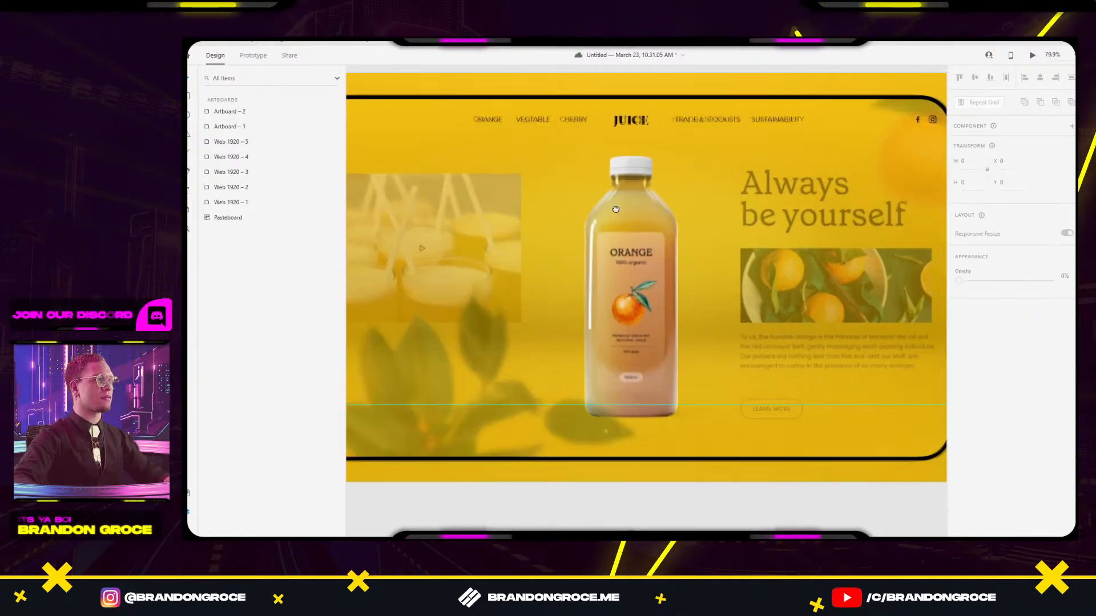
# Type the 'Always be yourself' heading over the reference and fill it black.
pyautogui.moveTo(615, 210); pyautogui.dragTo(525, 226)
pyautogui.press('t')
pyautogui.click(676, 180)
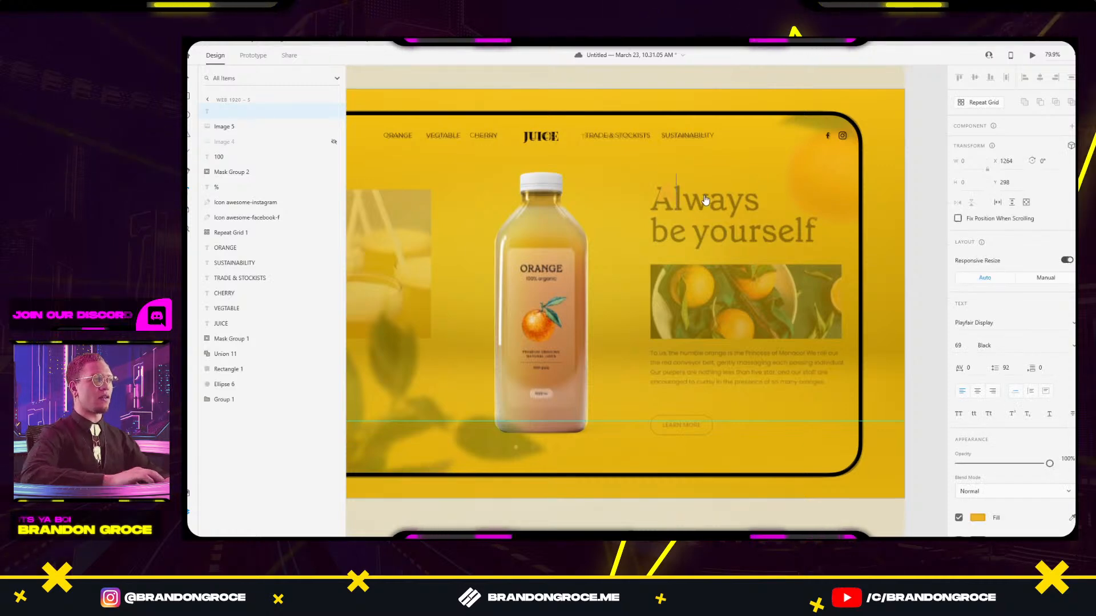
pyautogui.write('Always')
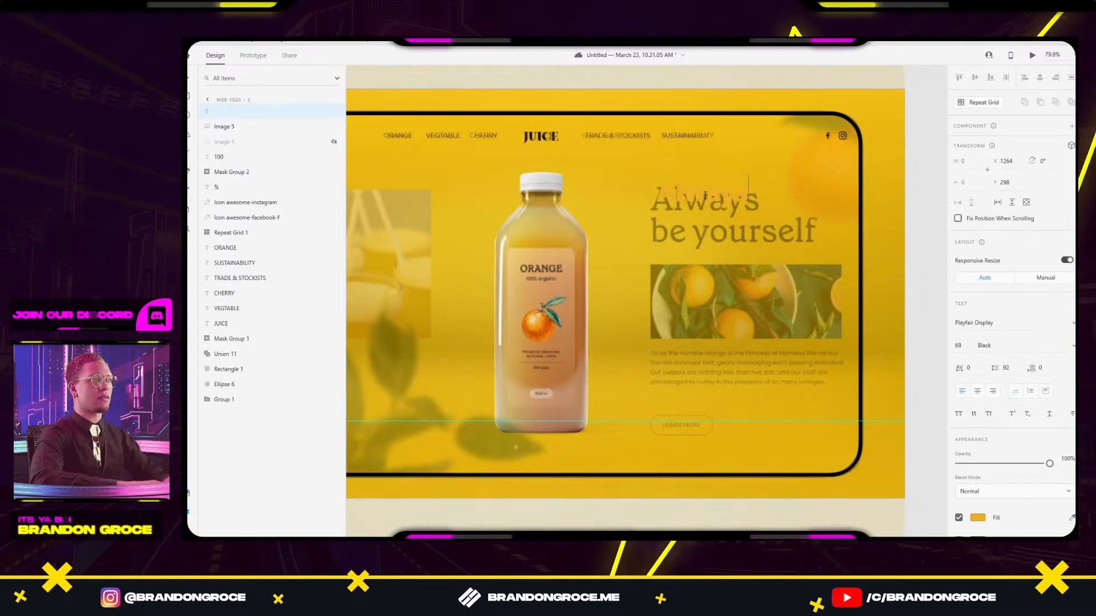
pyautogui.write(' be yoursel')
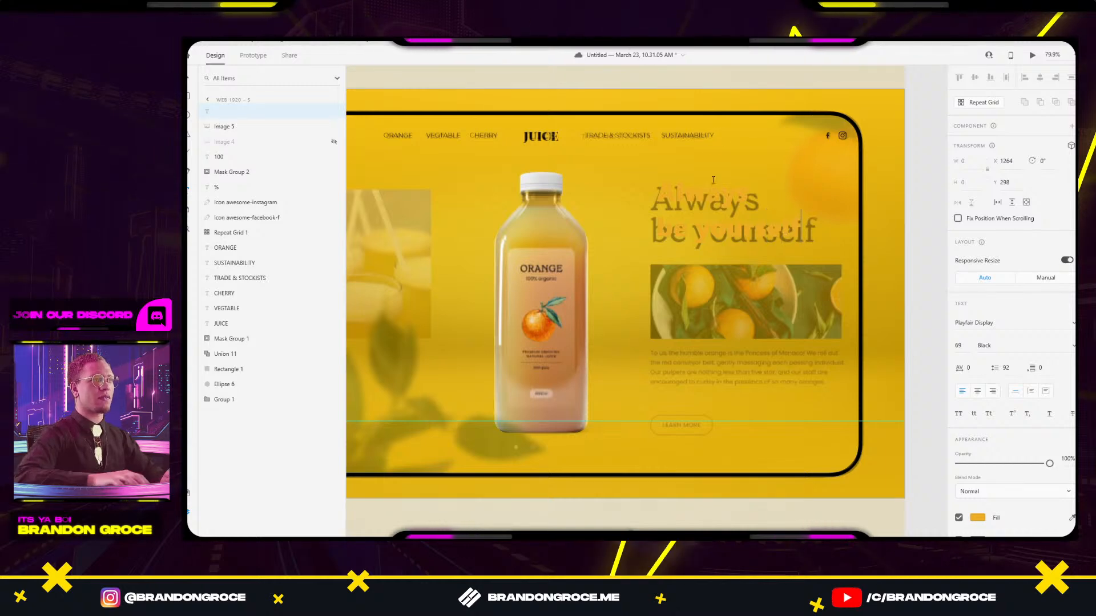
pyautogui.press('Escape')
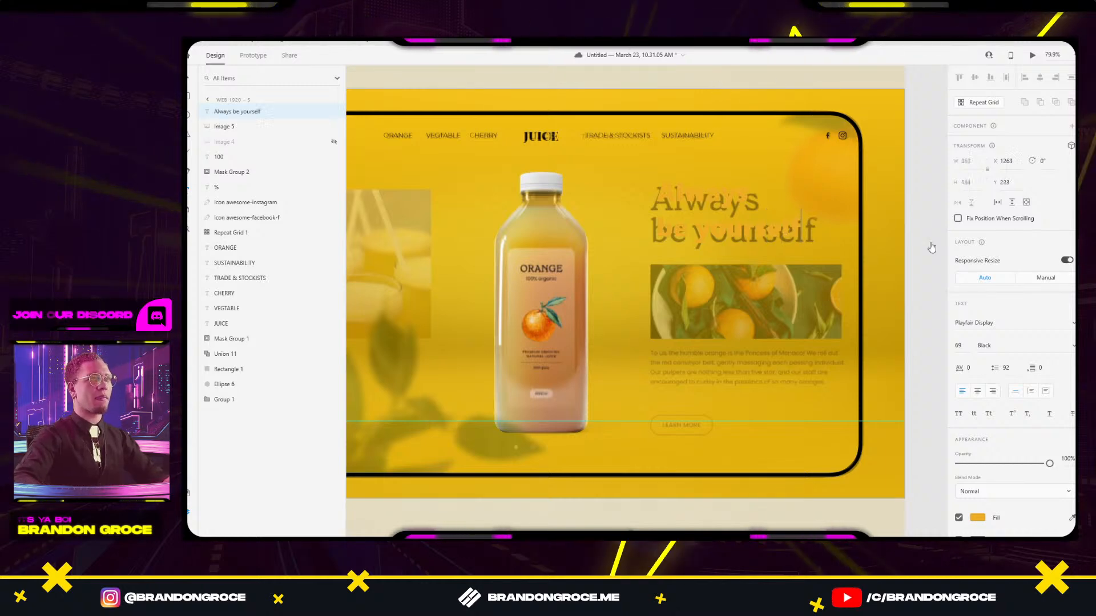
pyautogui.click(976, 518)
pyautogui.click(907, 530)
pyautogui.click(758, 506)
pyautogui.press('Escape')
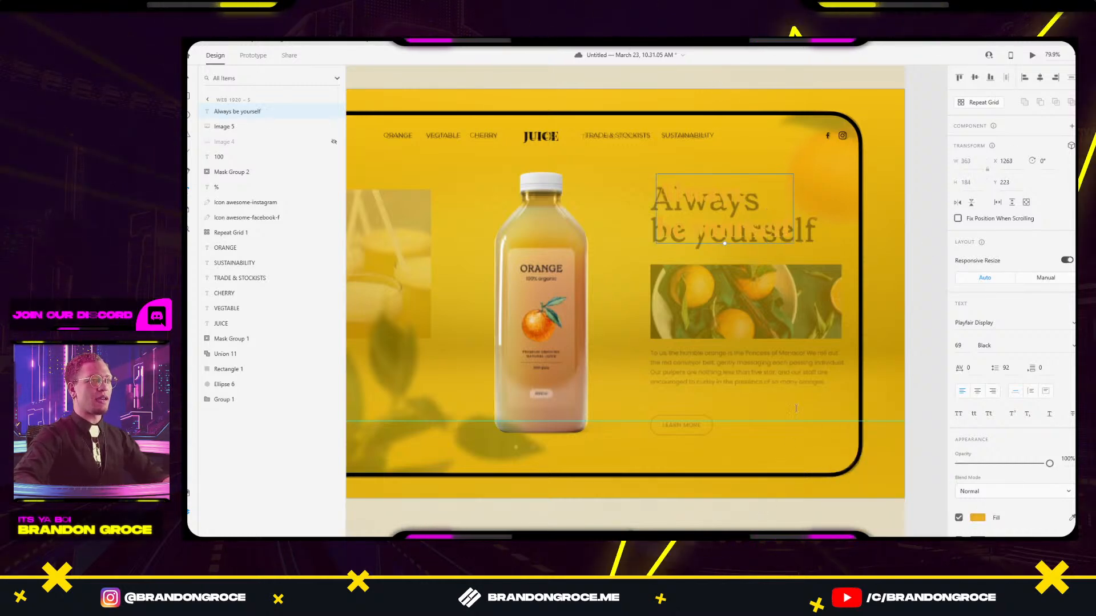
# Reapply the black fill to the heading and delete a stray 'V' text layer.
pyautogui.click(976, 517)
pyautogui.click(907, 526)
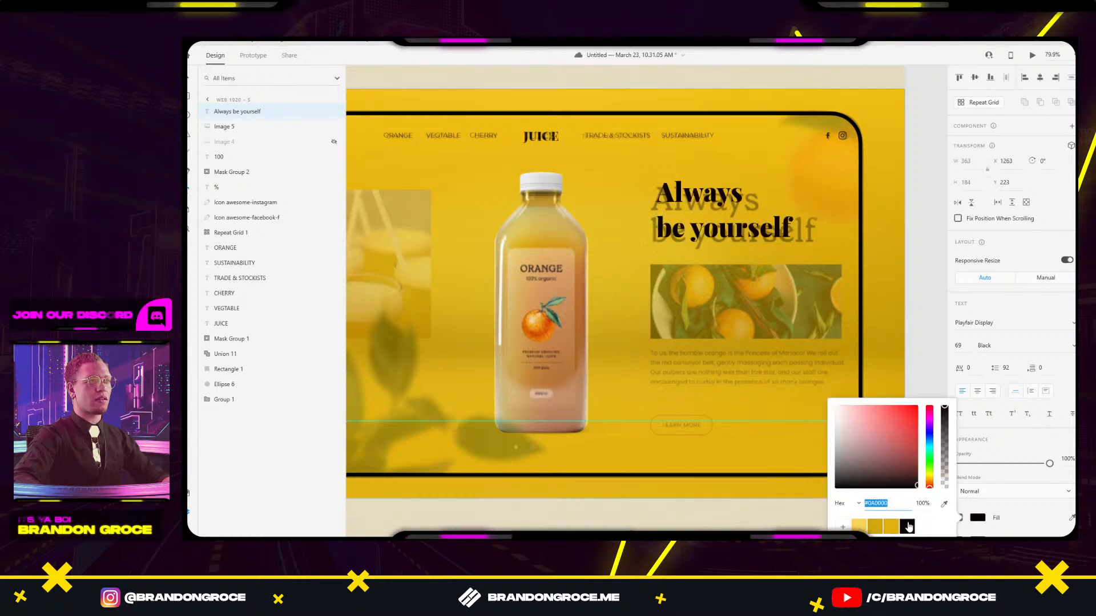
pyautogui.click(924, 245)
pyautogui.write('V')
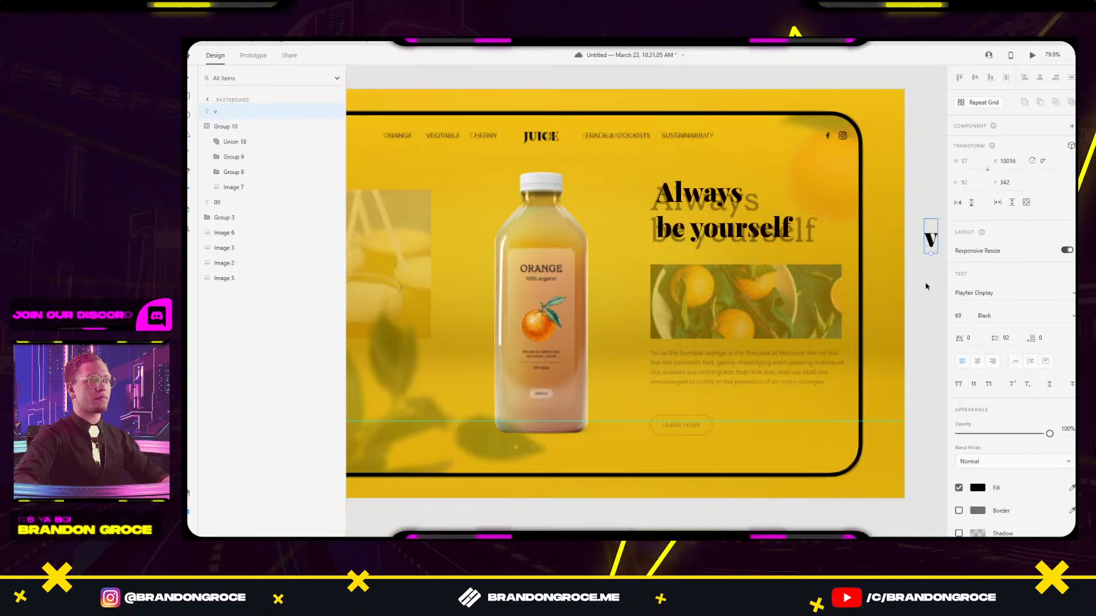
pyautogui.press('Escape')
pyautogui.press('Delete')
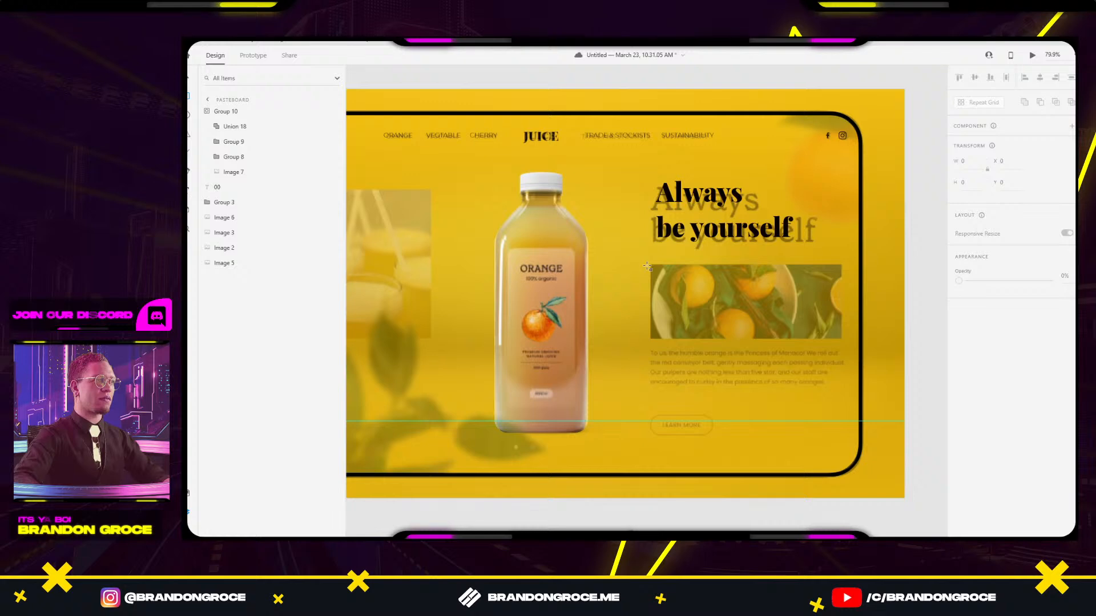
# Draw a white rectangle over the orange photo and align the heading to its left edge.
pyautogui.moveTo(650, 262)
pyautogui.mouseDown()
pyautogui.moveTo(682, 289)
pyautogui.moveTo(843, 341)
pyautogui.mouseUp()
pyautogui.moveTo(746, 261); pyautogui.dragTo(769, 264)
pyautogui.click(864, 218)
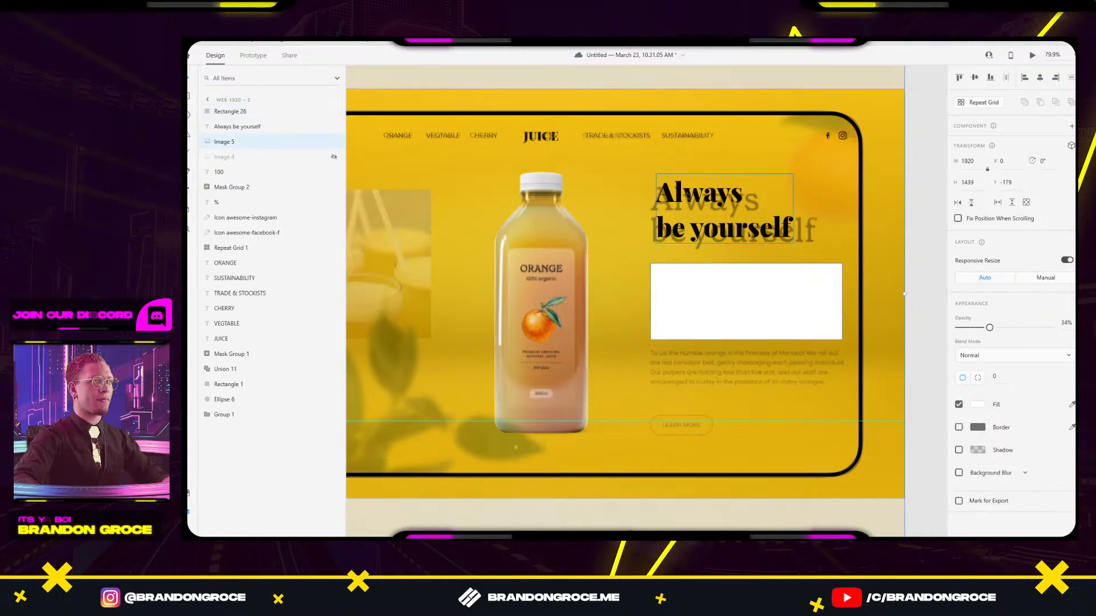
pyautogui.moveTo(688, 196); pyautogui.dragTo(692, 203)
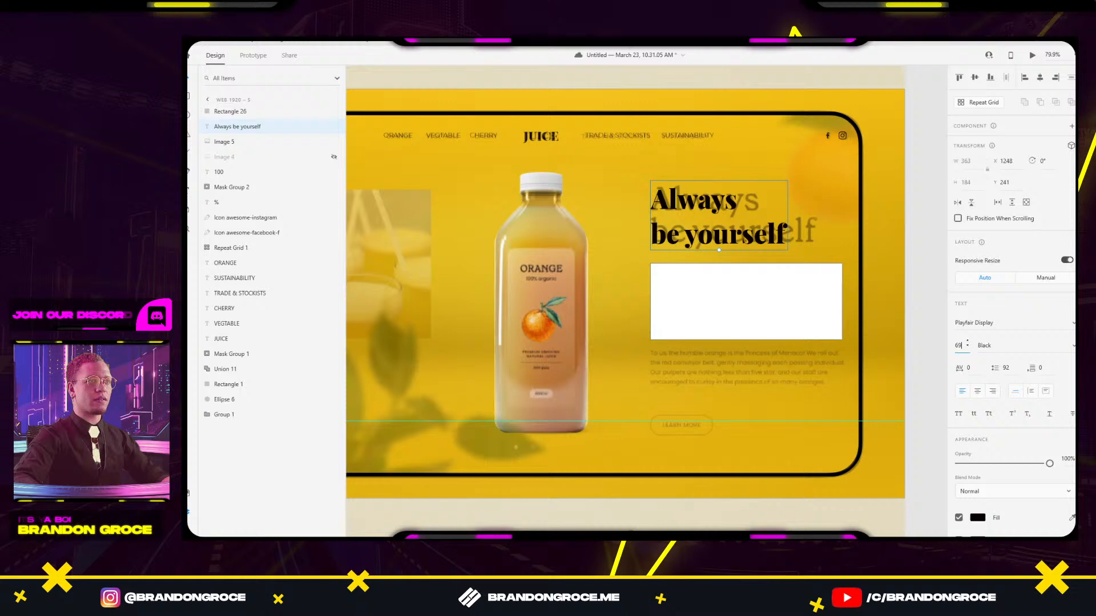
# Enlarge the heading to size 76 and tighten its line spacing.
pyautogui.click(961, 346)
pyautogui.press('Up')
pyautogui.press('Up')
pyautogui.press('Up')
pyautogui.press('Up')
pyautogui.press('Up')
pyautogui.press('Up')
pyautogui.press('Up')
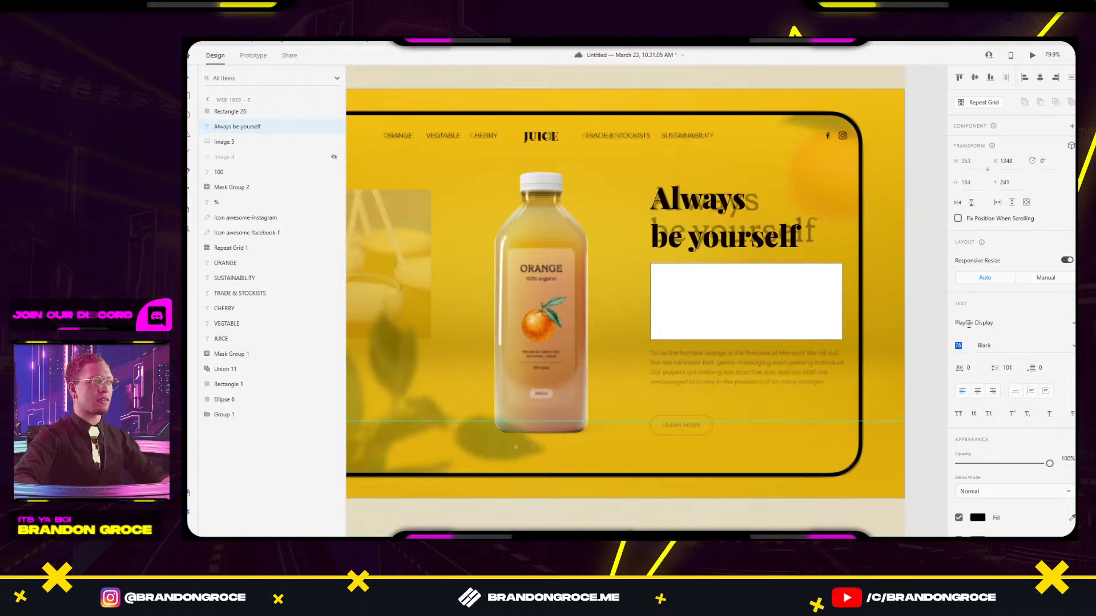
pyautogui.press('Return')
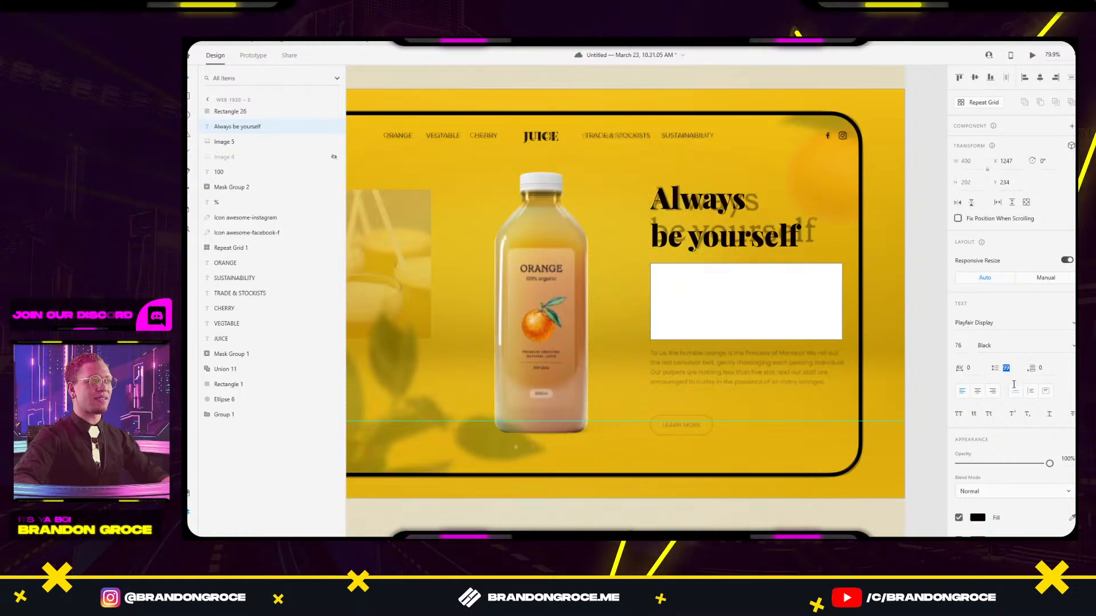
pyautogui.moveTo(1014, 384); pyautogui.dragTo(1014, 403)
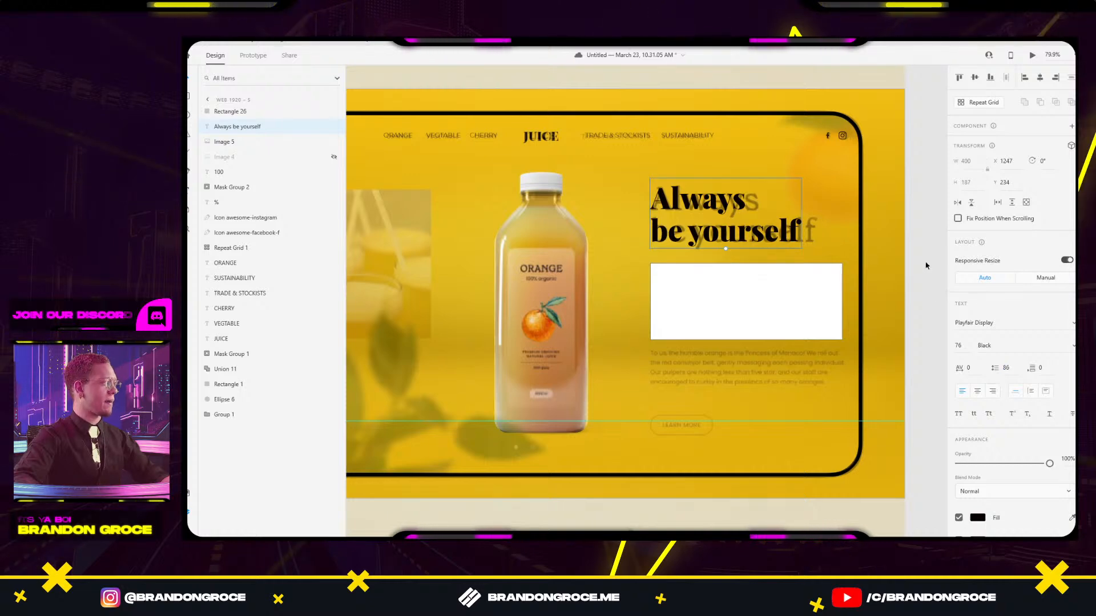
pyautogui.click(929, 235)
pyautogui.moveTo(909, 296); pyautogui.dragTo(844, 277)
pyautogui.click(715, 294)
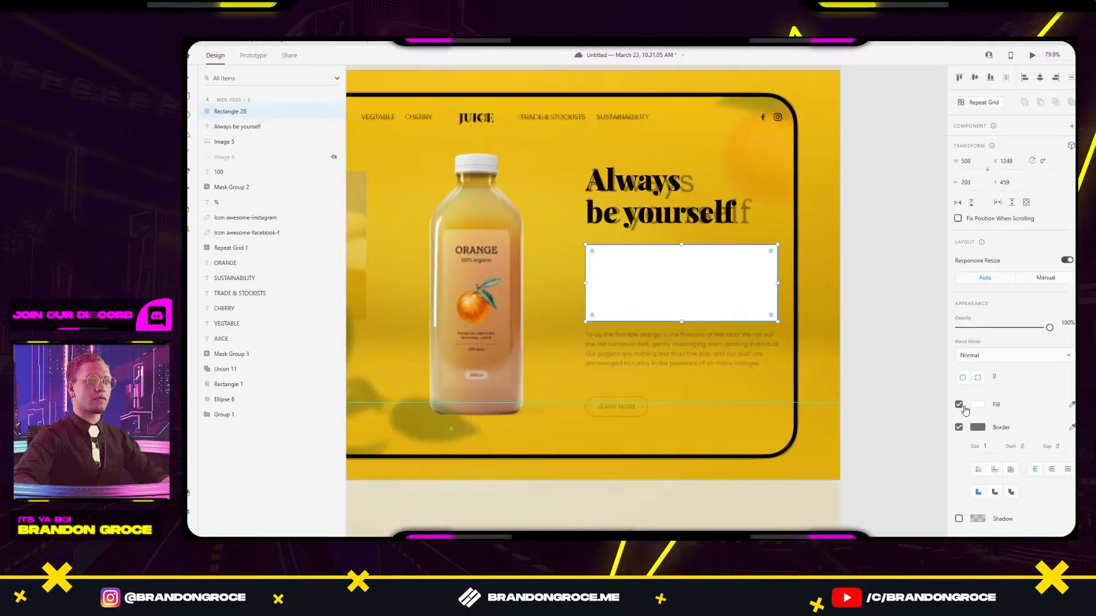
# Remove the white rectangle's border and draw an 'asdf' text box over the reference paragraph.
pyautogui.click(959, 427)
pyautogui.click(867, 374)
pyautogui.moveTo(866, 377); pyautogui.dragTo(803, 326)
pyautogui.press('r')
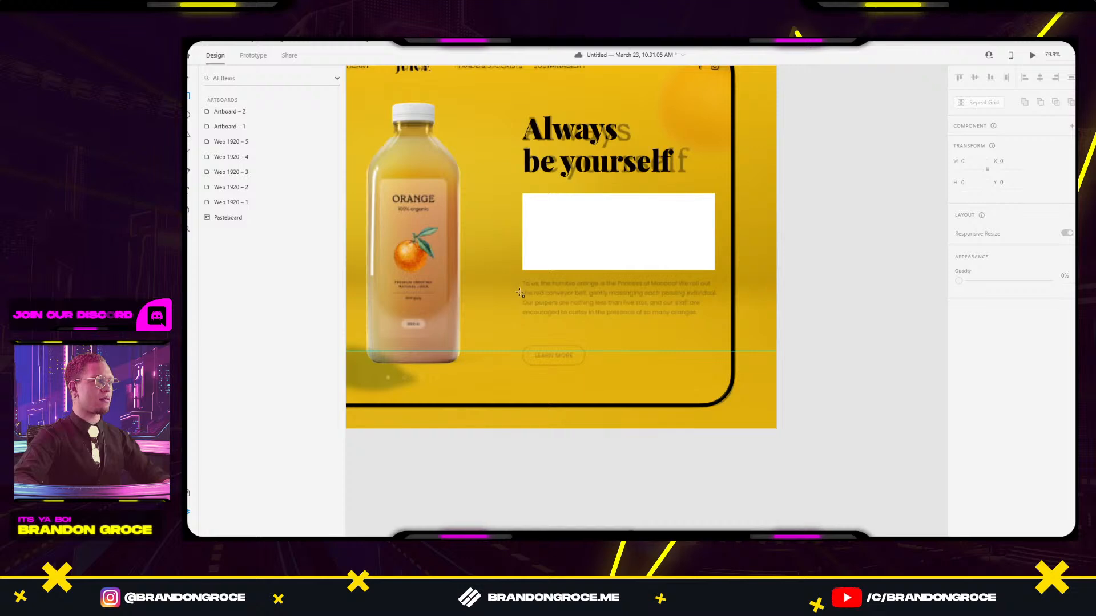
pyautogui.moveTo(522, 282); pyautogui.dragTo(718, 320)
pyautogui.write('asdf')
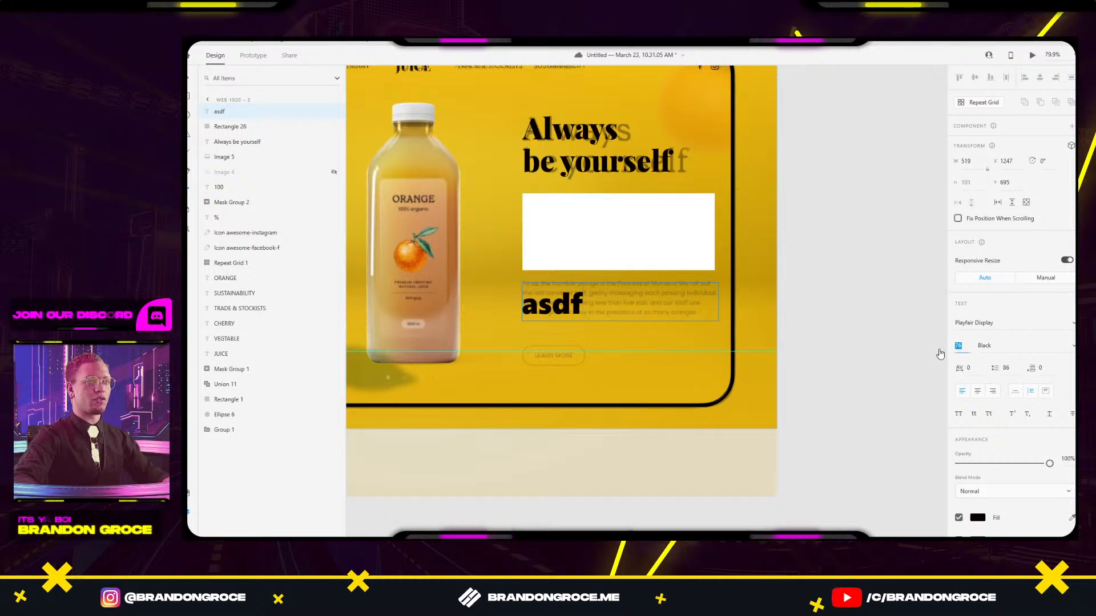
# Set the paragraph text to Montserrat Regular at size 20.
pyautogui.doubleClick(580, 305)
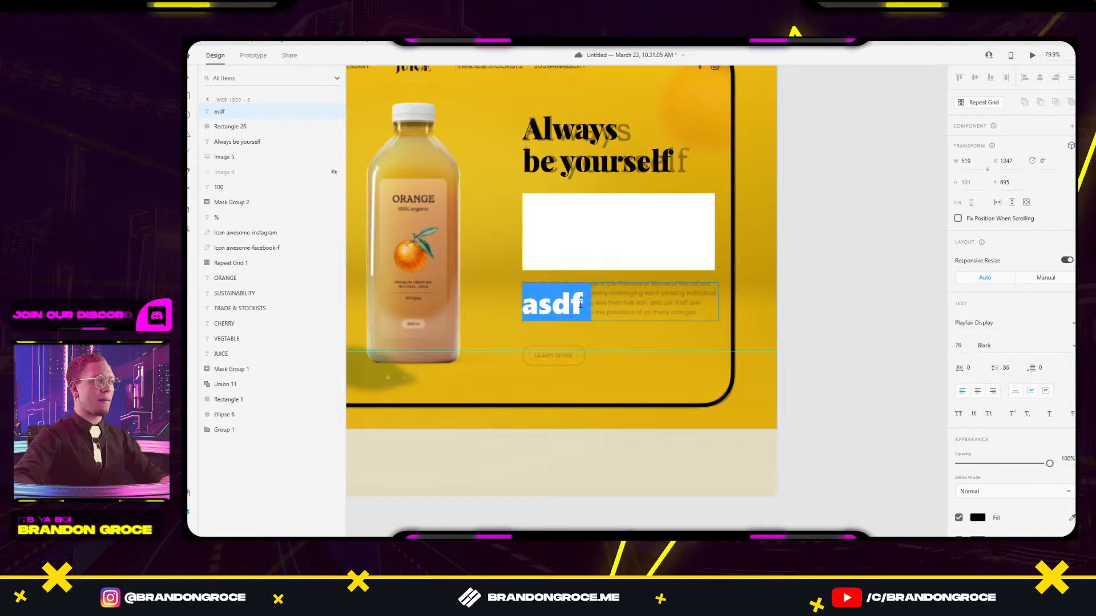
pyautogui.click(960, 345)
pyautogui.write('20')
pyautogui.press('Return')
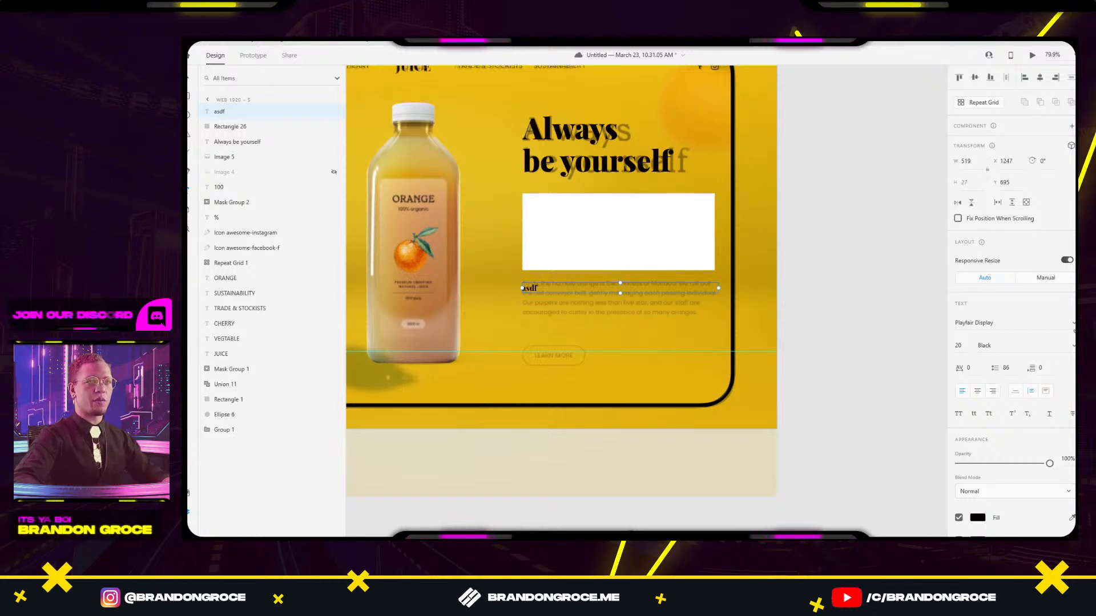
pyautogui.click(1074, 325)
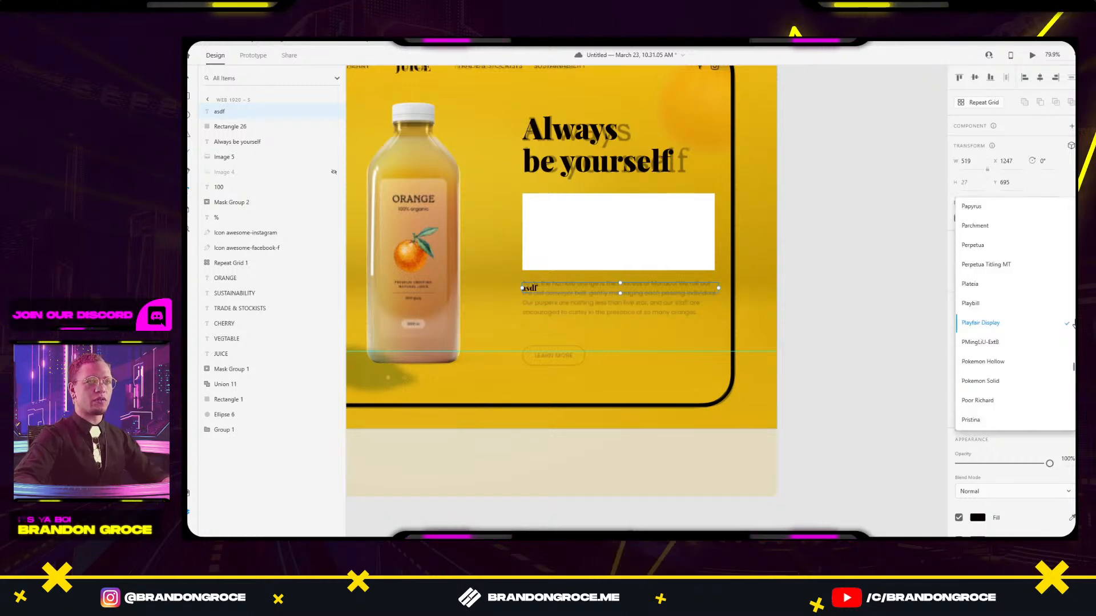
pyautogui.click(951, 357)
pyautogui.click(991, 326)
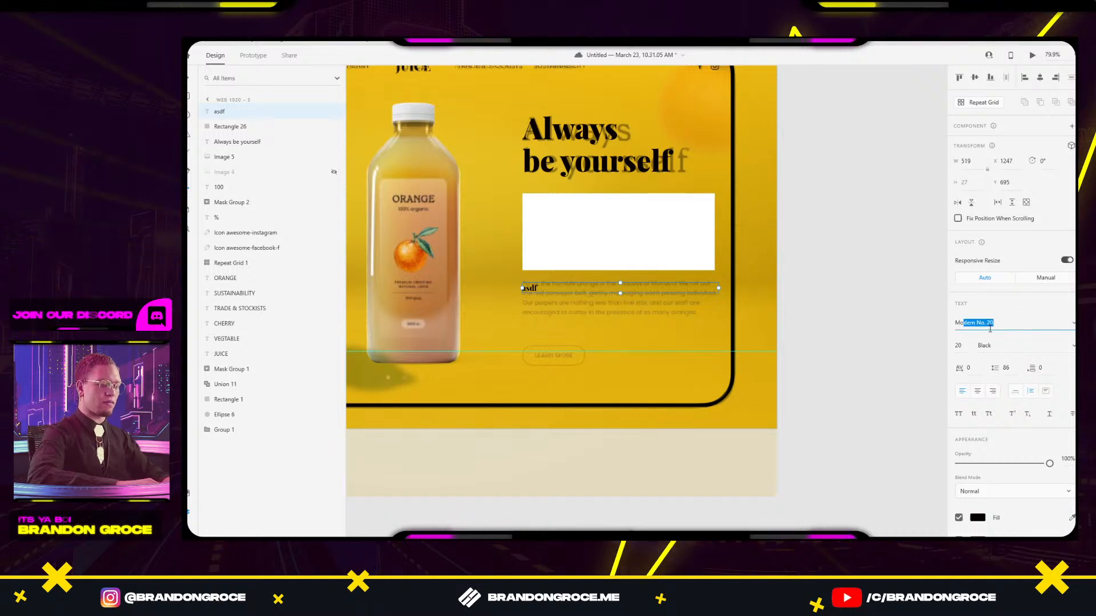
pyautogui.press('Return')
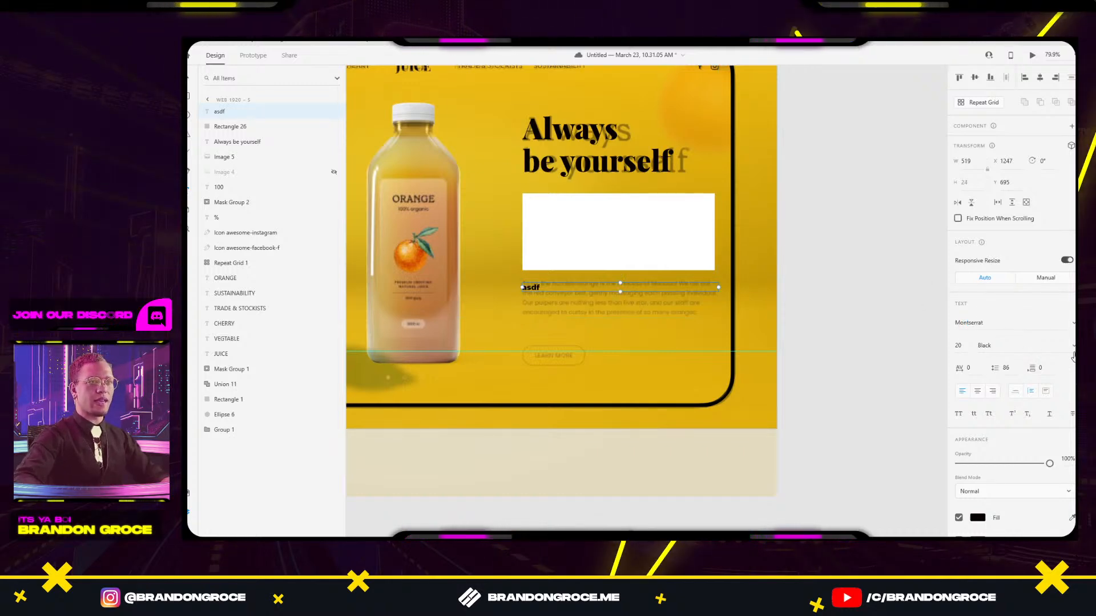
pyautogui.click(1073, 356)
pyautogui.click(1008, 161)
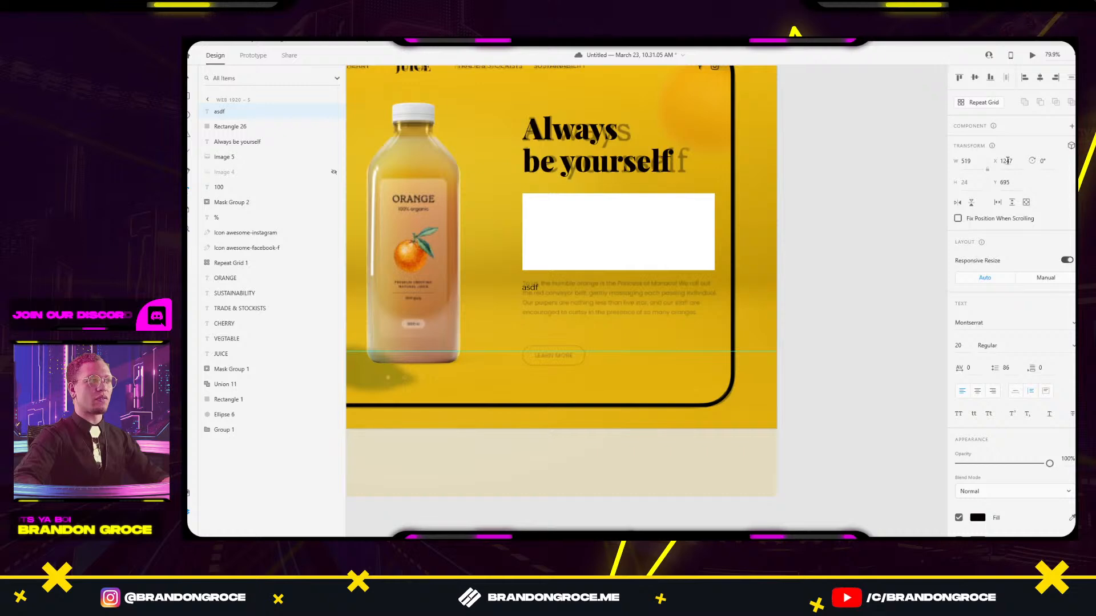
pyautogui.doubleClick(566, 299)
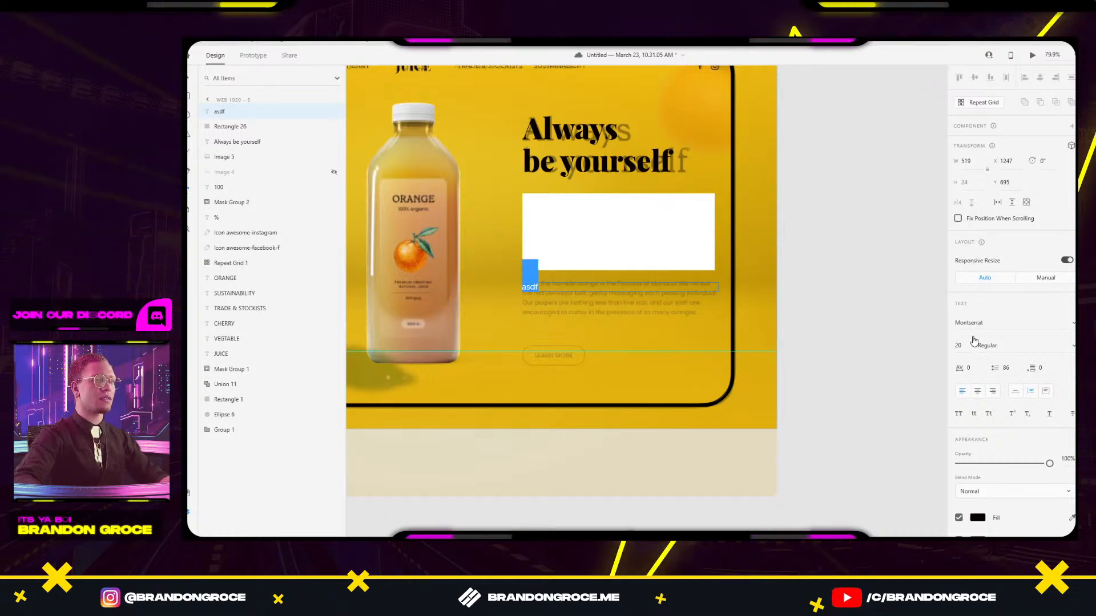
pyautogui.press('Escape')
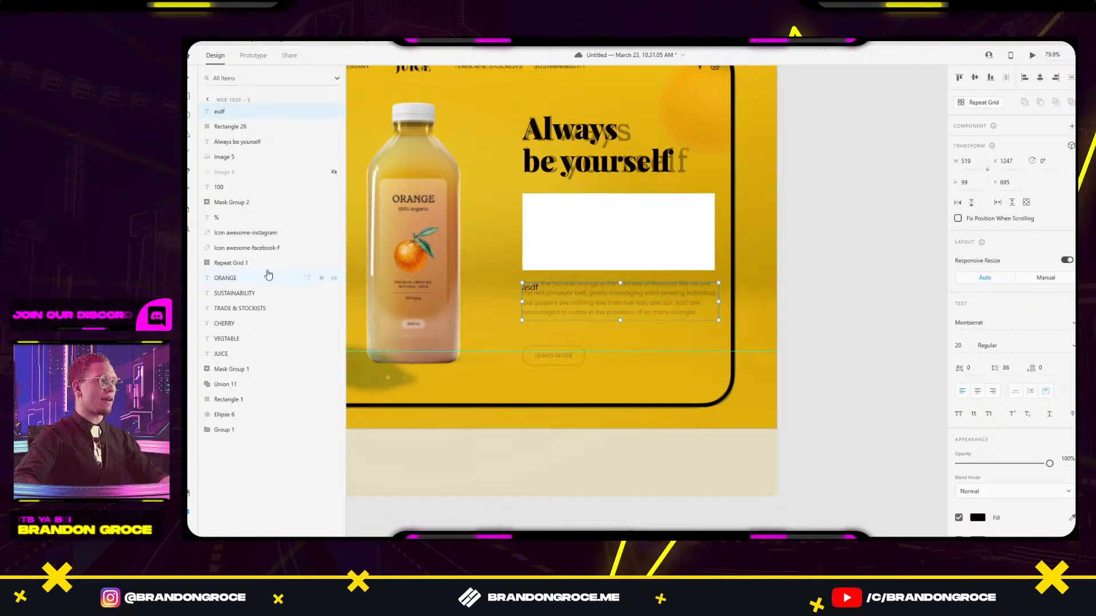
# Open the installed plugins and expand the Lorem Ipsum plugin's fill commands.
pyautogui.click(188, 531)
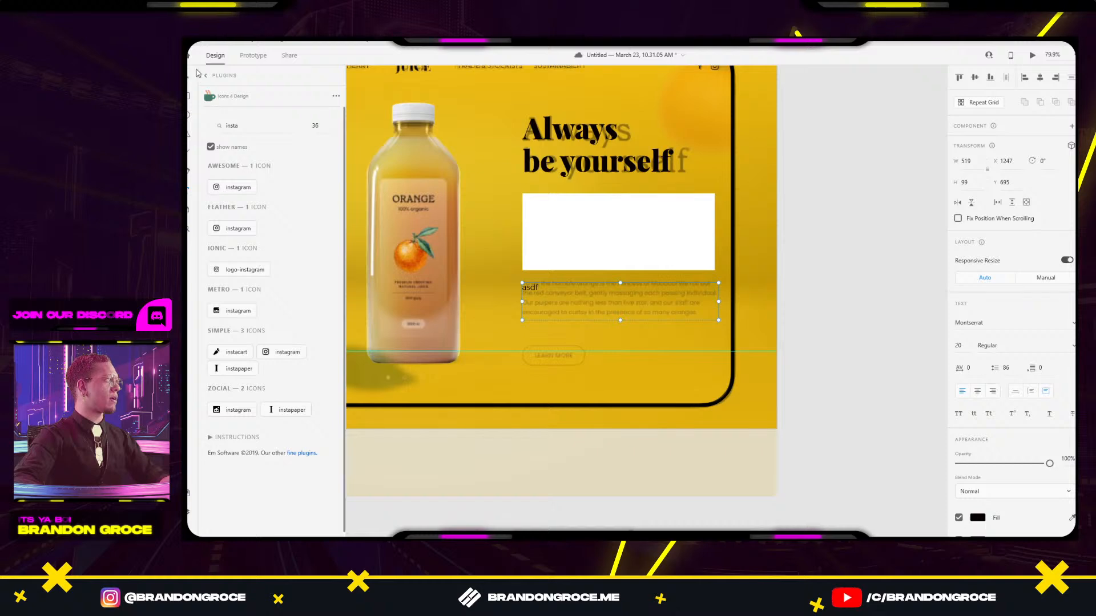
pyautogui.click(207, 77)
pyautogui.click(240, 222)
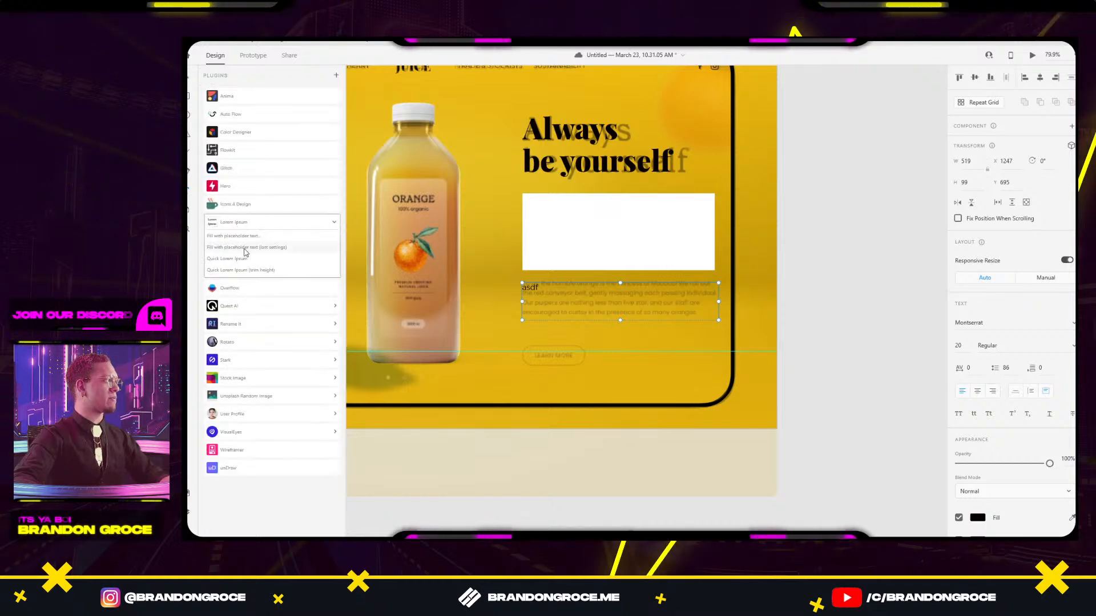
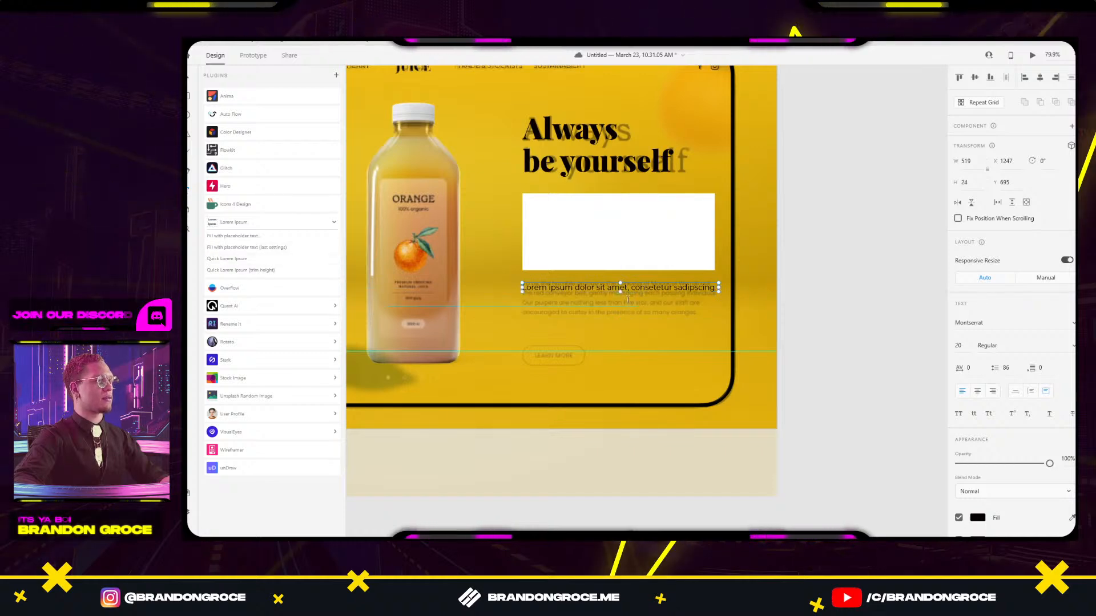
# Enlarge the body text box and fill it with Quick Lorem Ipsum placeholder text.
pyautogui.moveTo(621, 292); pyautogui.dragTo(622, 323)
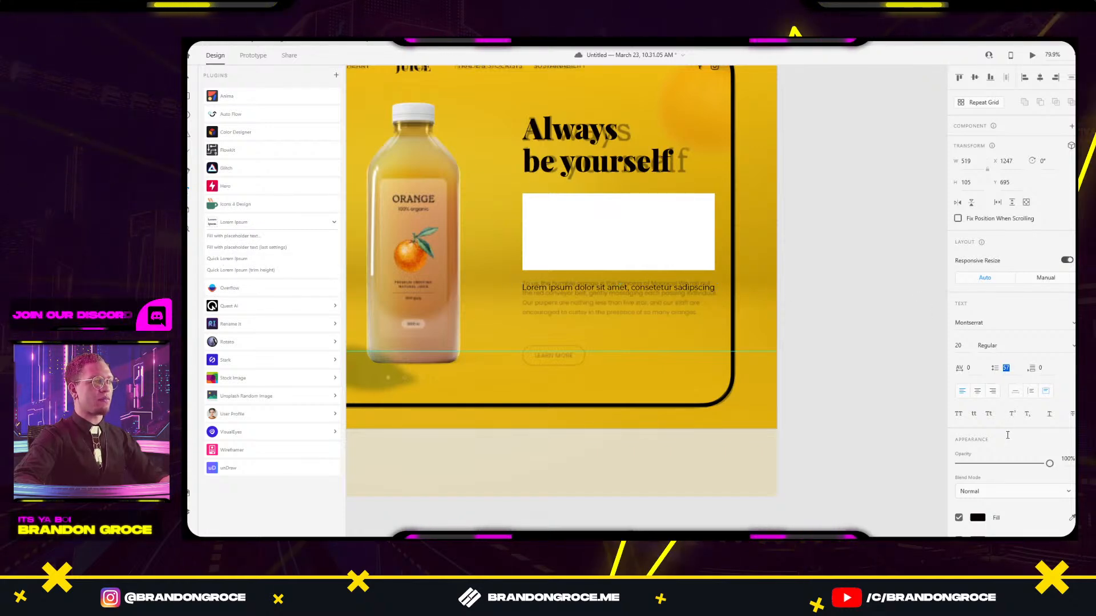
pyautogui.click(695, 310)
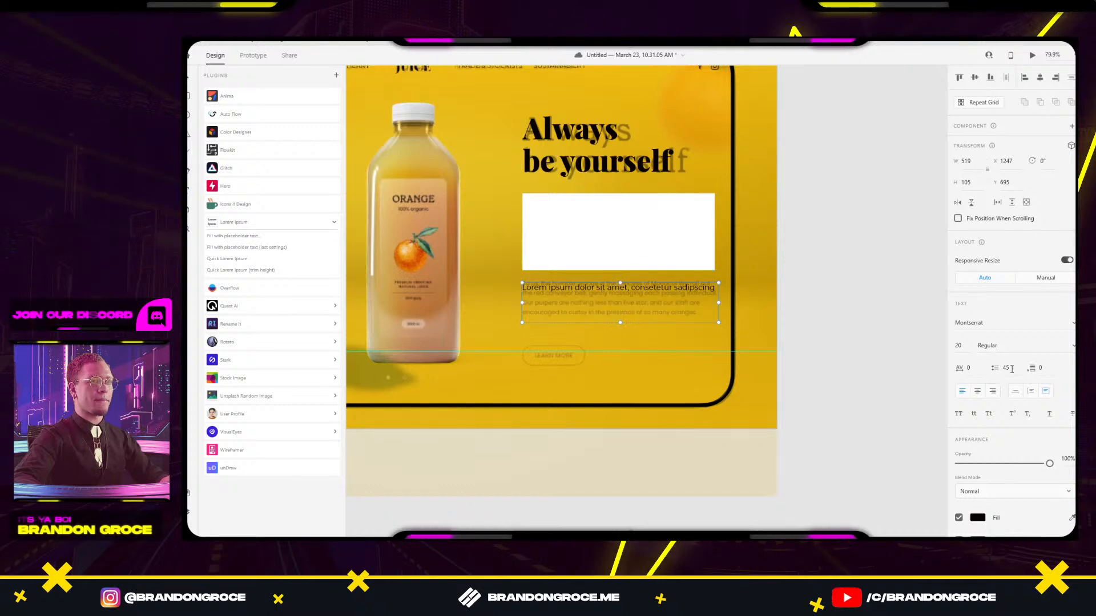
pyautogui.write('22')
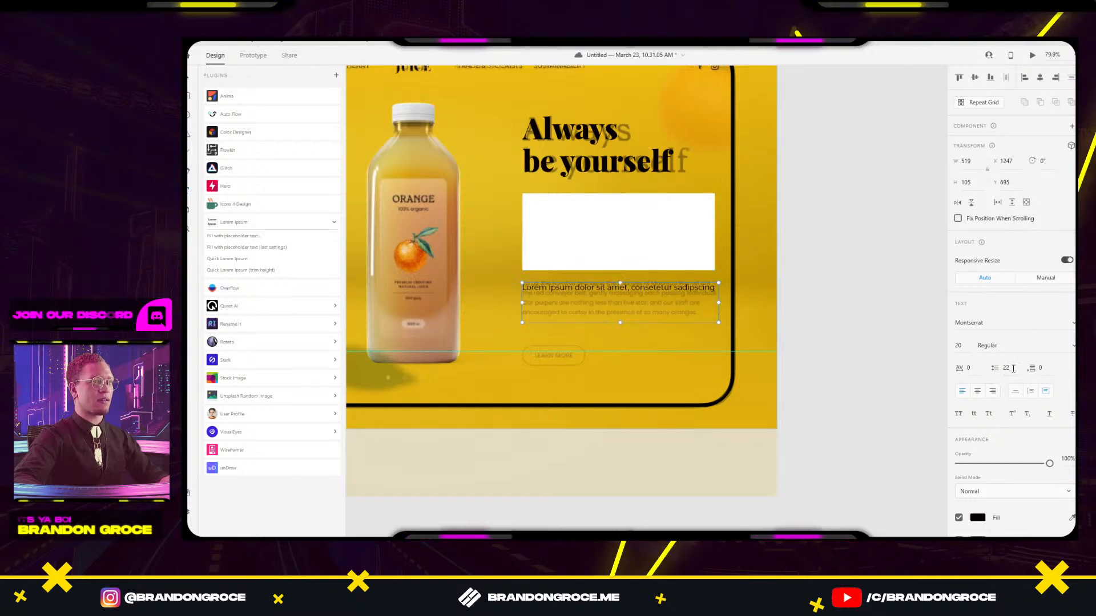
pyautogui.doubleClick(681, 294)
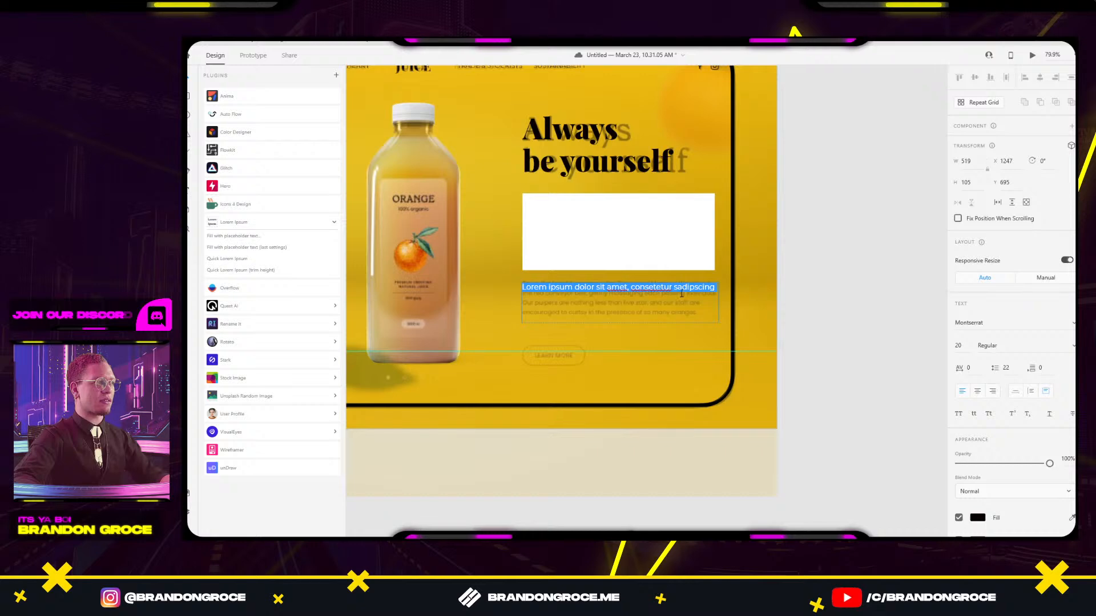
pyautogui.press('Escape')
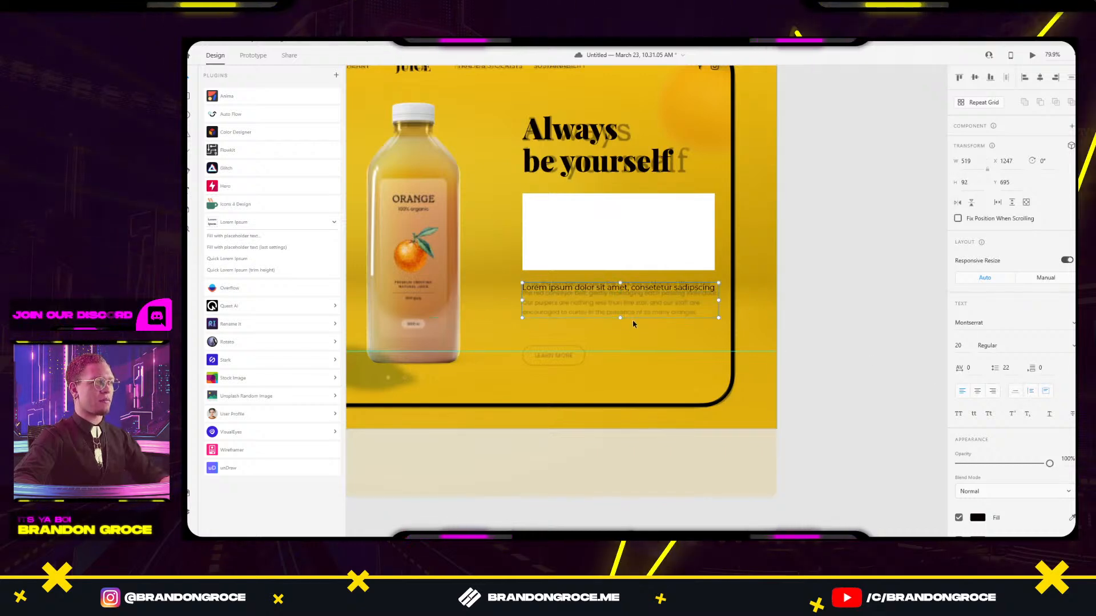
pyautogui.click(227, 259)
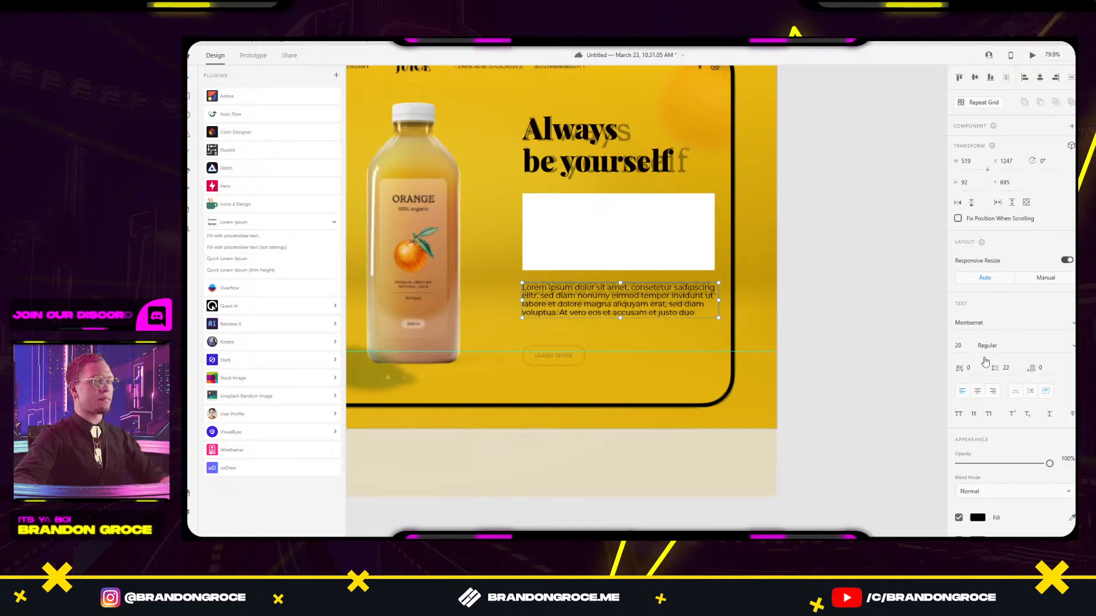
# Set the paragraph's line spacing to 24 and narrow it to wrap onto five lines.
pyautogui.click(1014, 369)
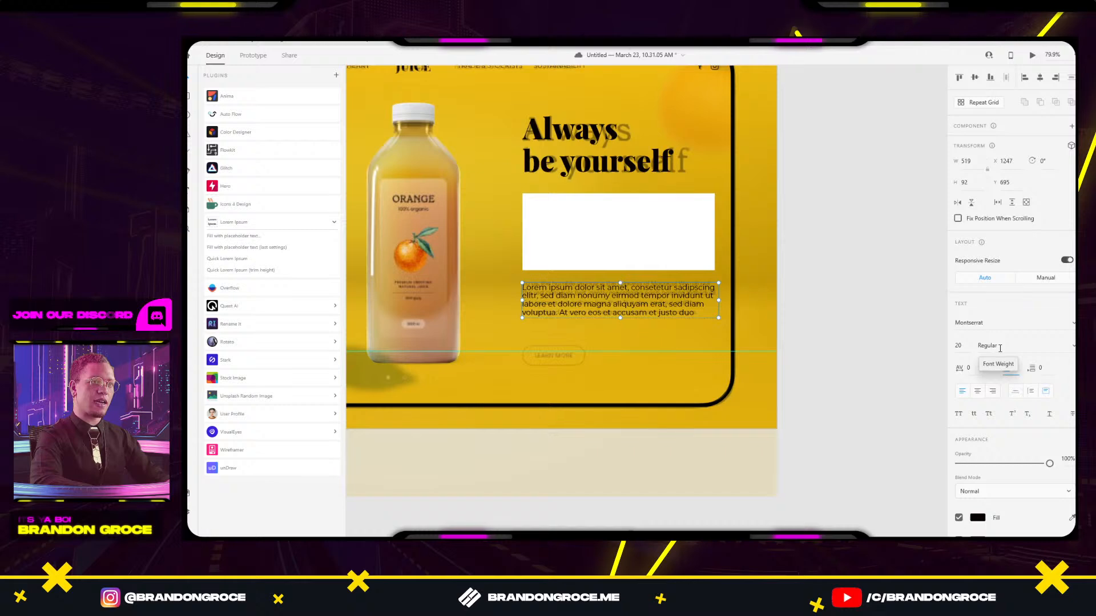
pyautogui.write('20*1.2')
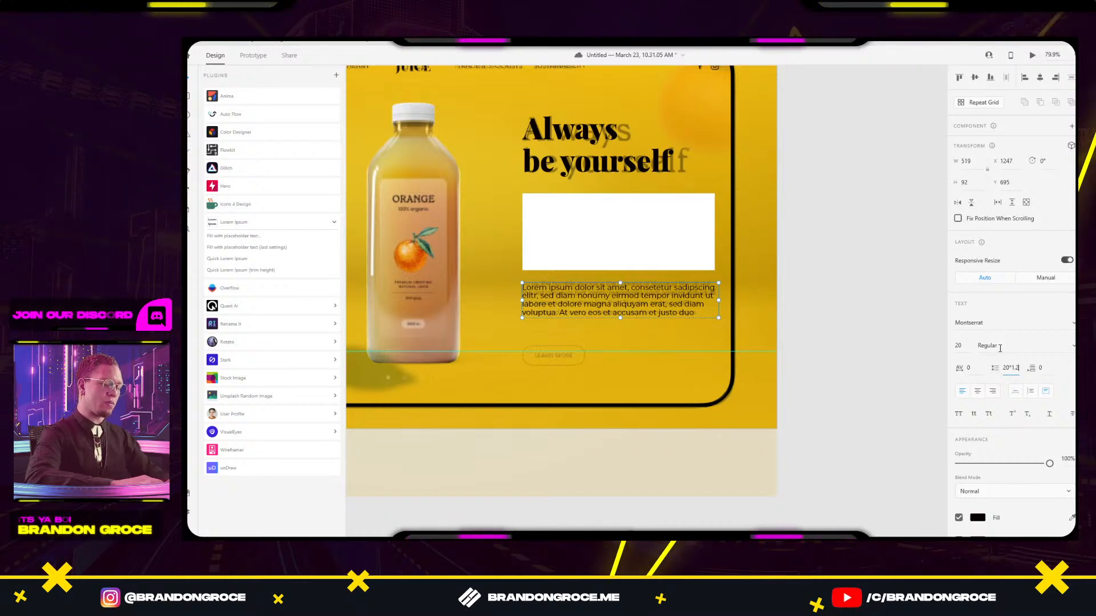
pyautogui.press('Return')
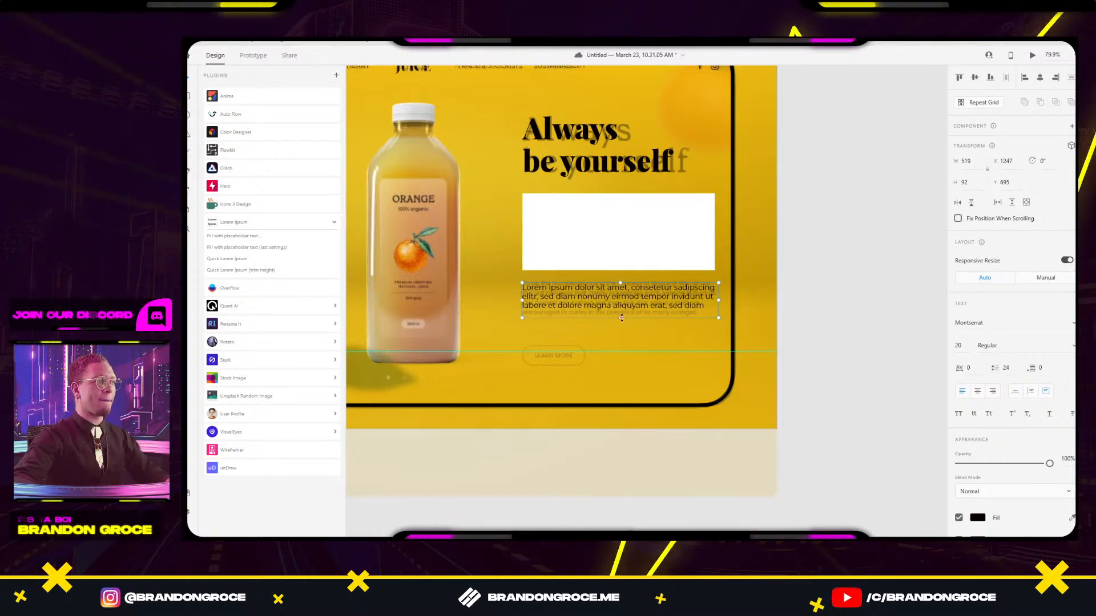
pyautogui.moveTo(653, 308); pyautogui.dragTo(653, 307)
pyautogui.click(820, 374)
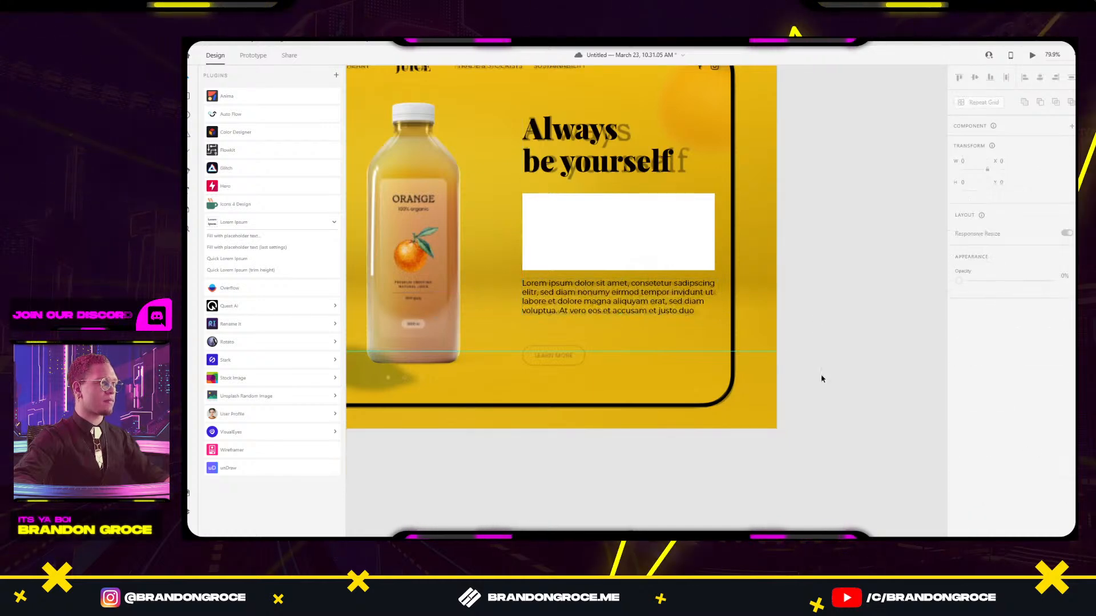
pyautogui.scroll(-2, 820, 365)
pyautogui.click(702, 265)
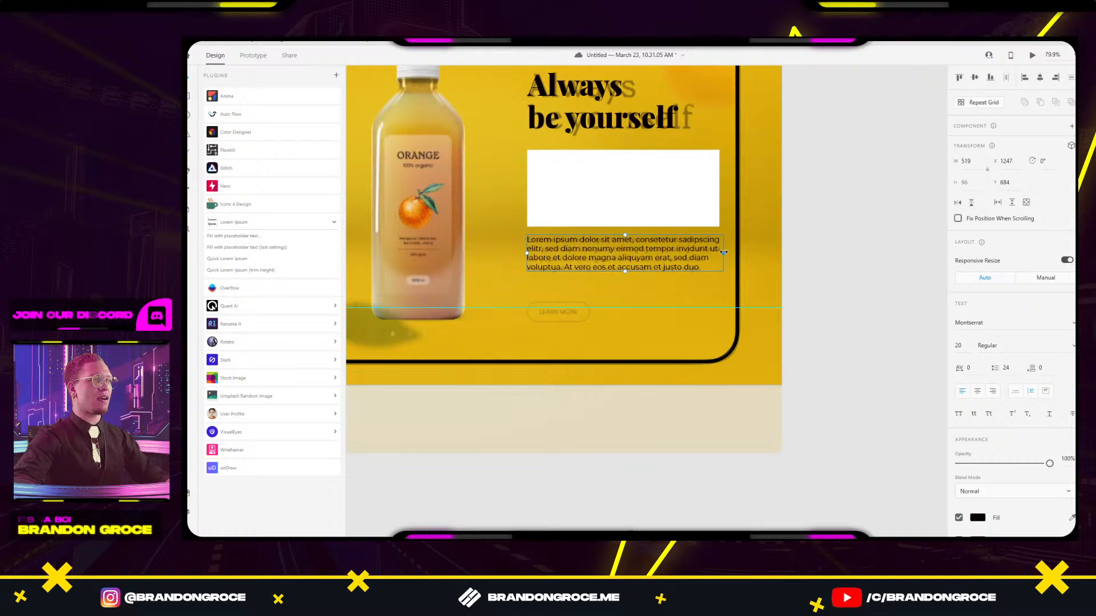
pyautogui.moveTo(723, 252); pyautogui.dragTo(719, 253)
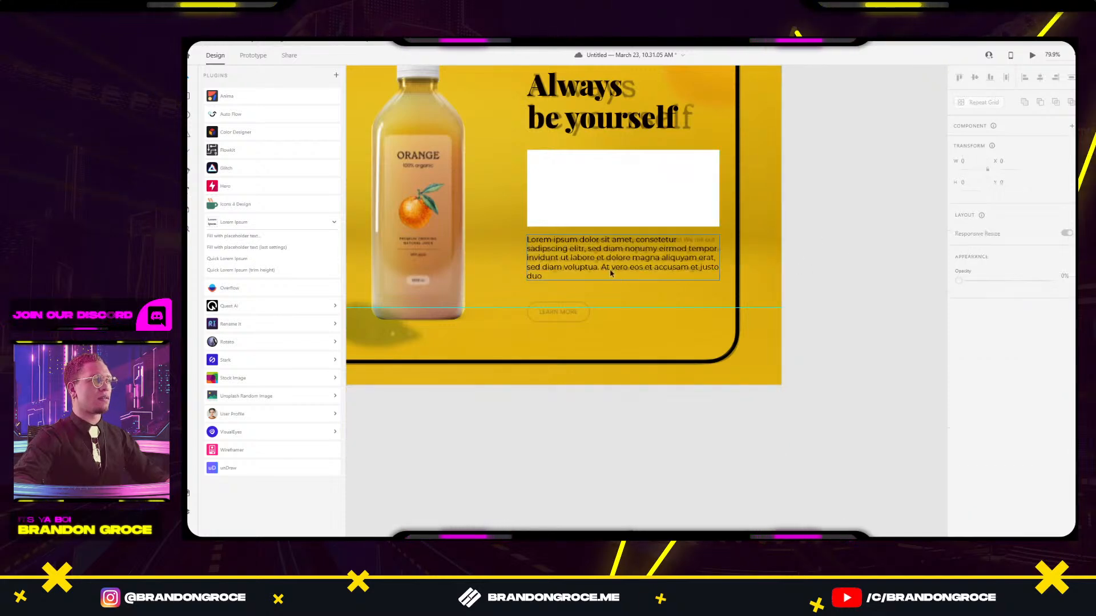
pyautogui.click(870, 268)
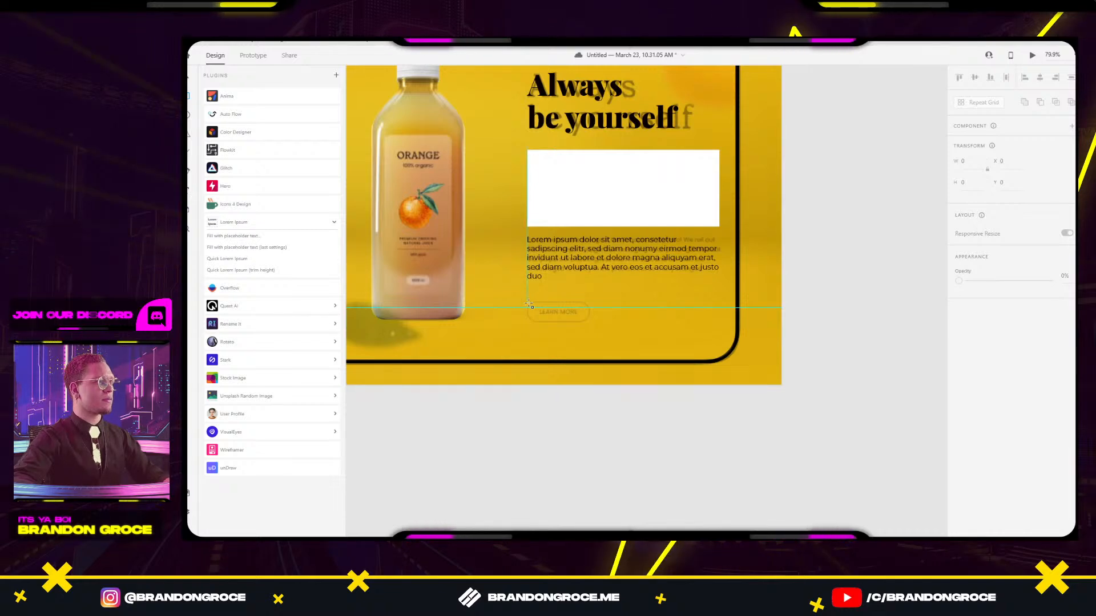
# Draw a rectangle over the LEARN MORE button with no fill and a black border.
pyautogui.moveTo(529, 305); pyautogui.dragTo(589, 324)
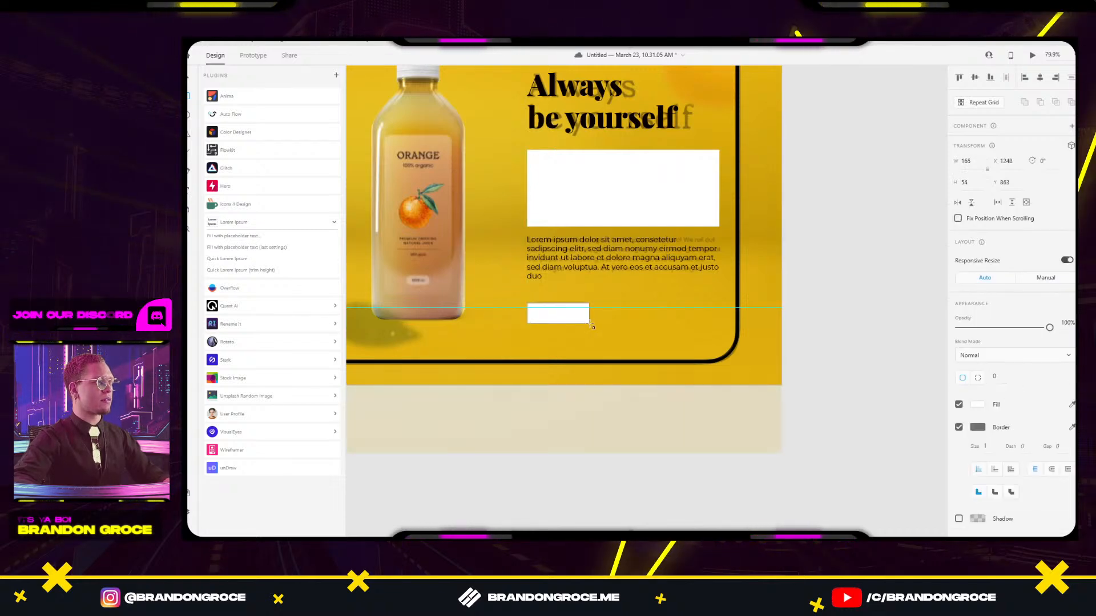
pyautogui.scroll(5, 549, 317)
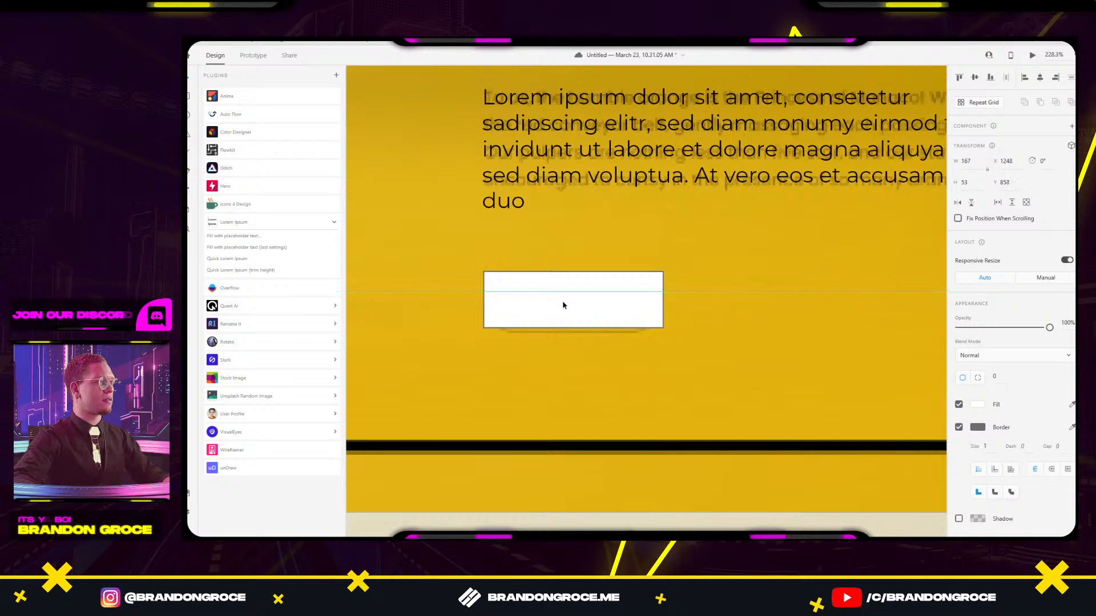
pyautogui.moveTo(563, 309); pyautogui.dragTo(564, 304)
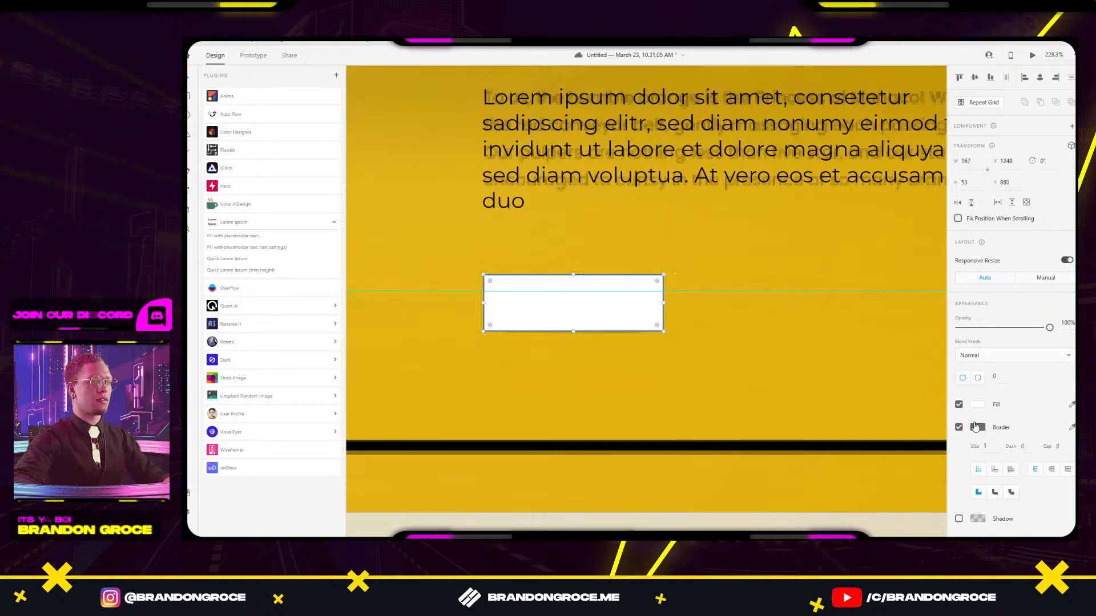
pyautogui.click(959, 404)
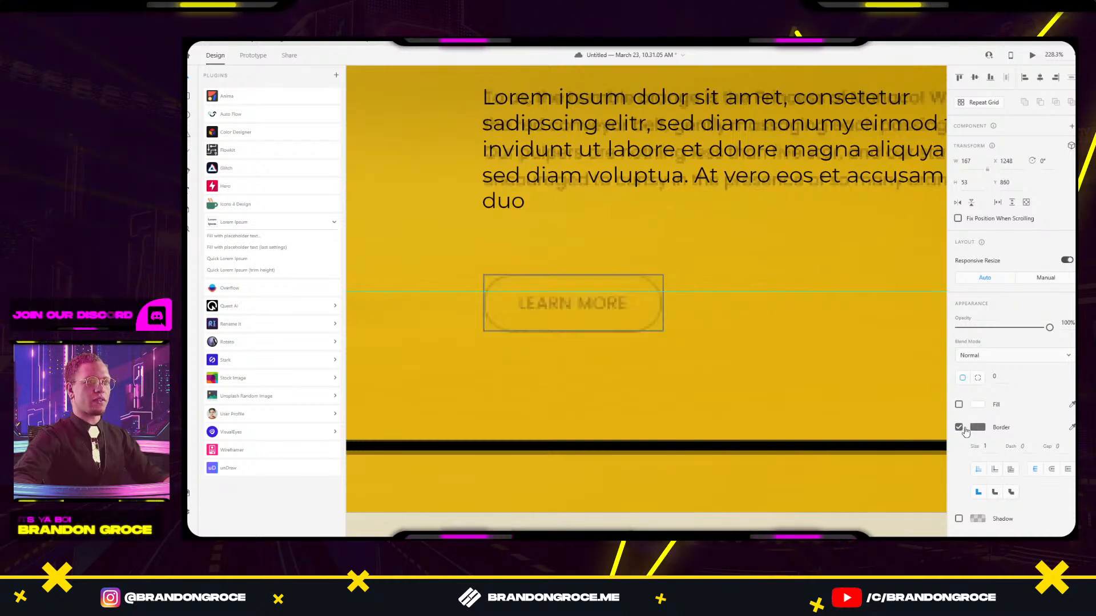
pyautogui.click(978, 430)
pyautogui.click(907, 485)
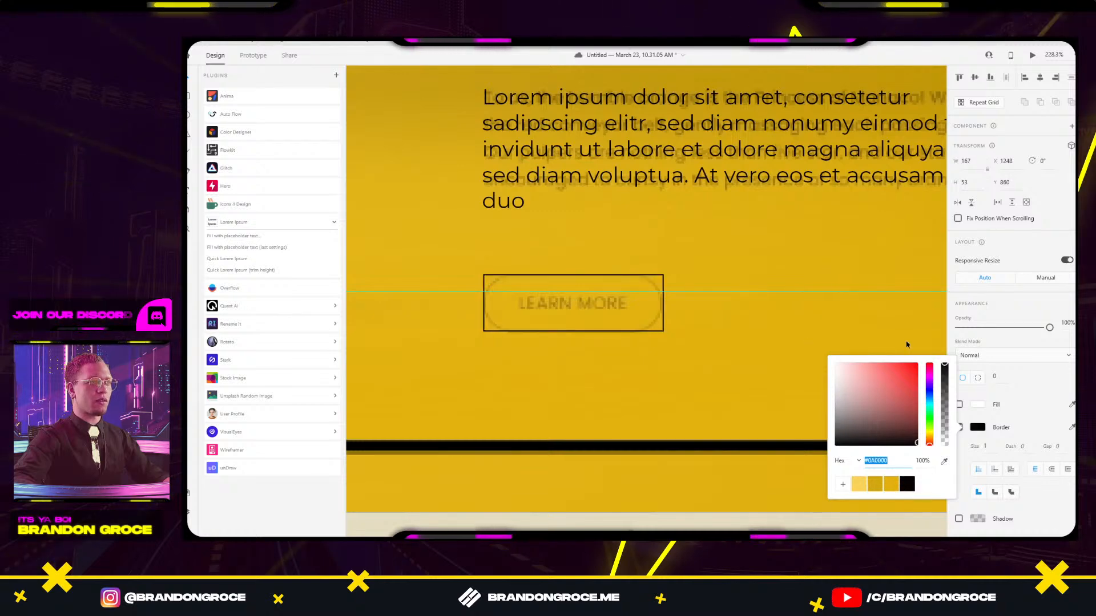
pyautogui.click(1038, 404)
pyautogui.moveTo(990, 446); pyautogui.dragTo(994, 268)
pyautogui.hotkey('ctrl', 'z')
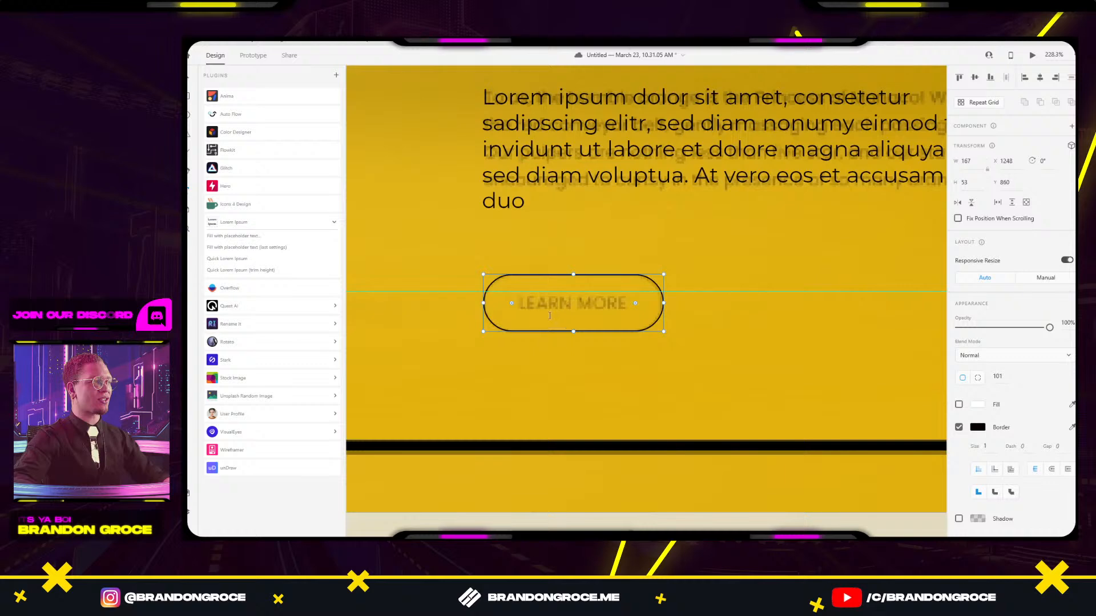
# Add a LEARN MORE label at font size 16, centred inside the button outline.
pyautogui.click(517, 305)
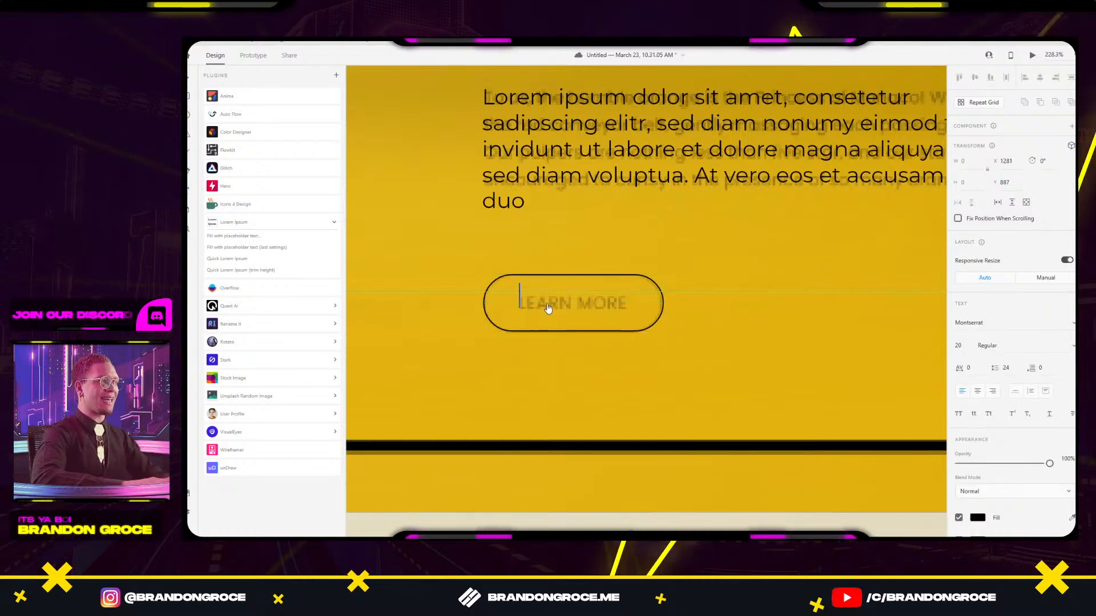
pyautogui.write('LEARN MORE')
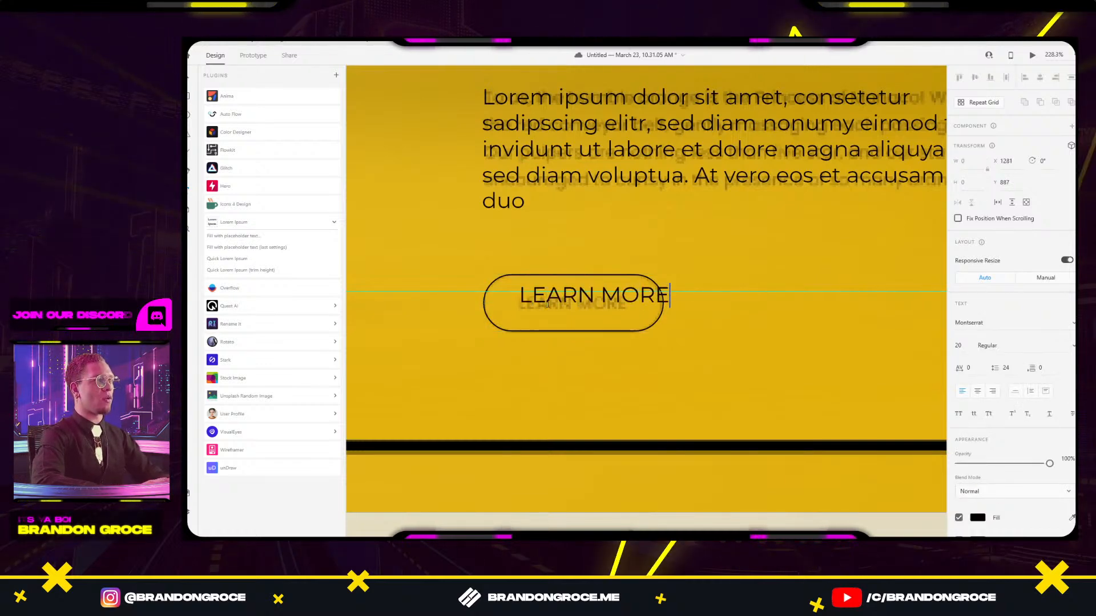
pyautogui.hotkey('ctrl', 'a')
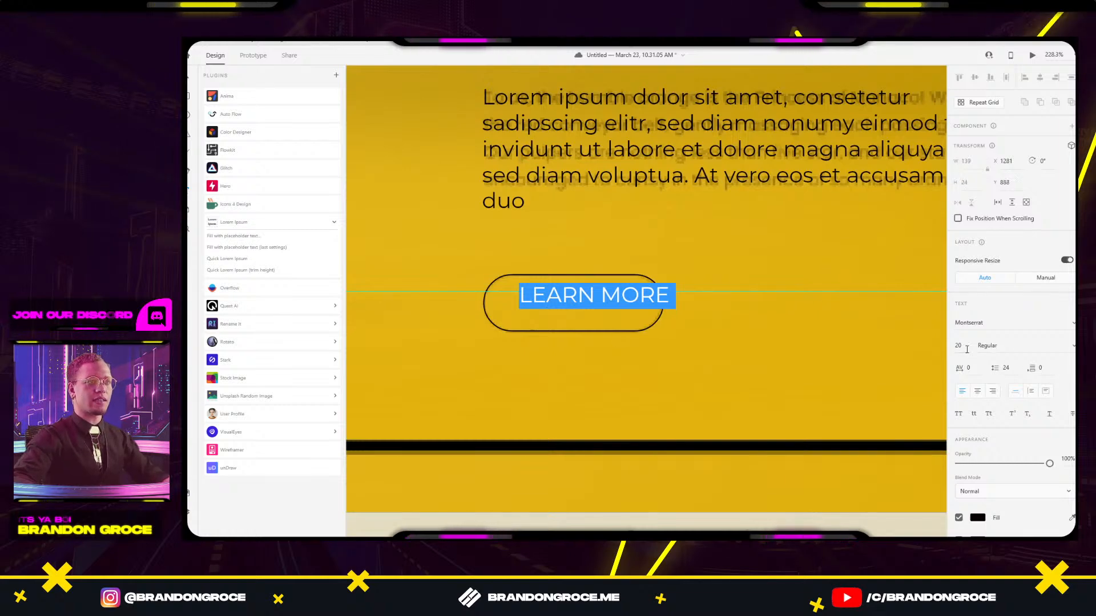
pyautogui.click(963, 348)
pyautogui.write('16')
pyautogui.press('Return')
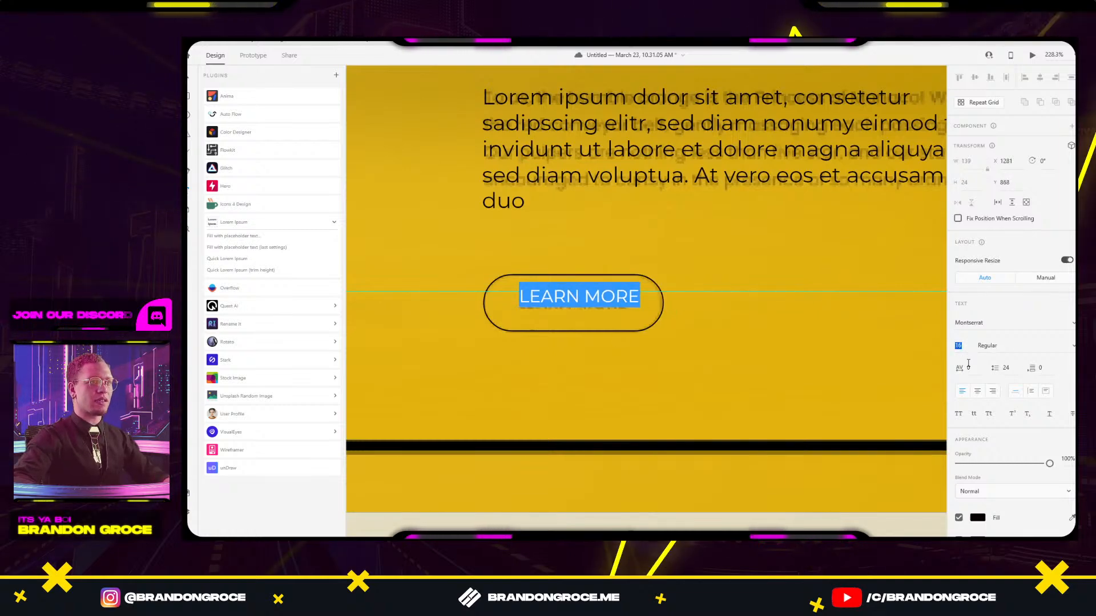
pyautogui.press('Escape')
pyautogui.moveTo(593, 301); pyautogui.dragTo(587, 306)
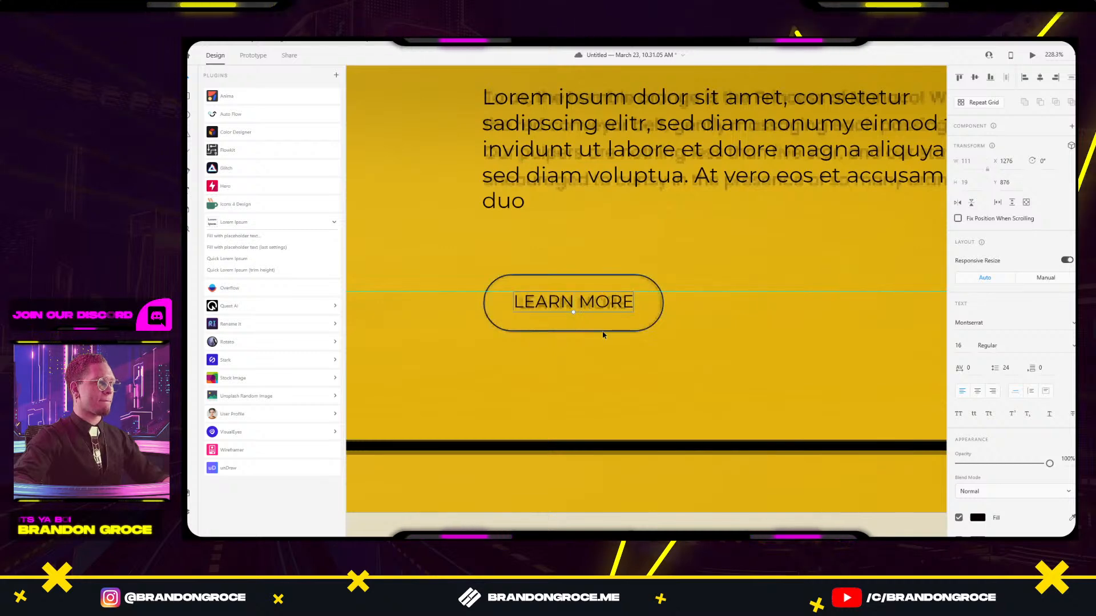
pyautogui.keyDown('shift'); pyautogui.click(659, 321); pyautogui.keyUp('shift')
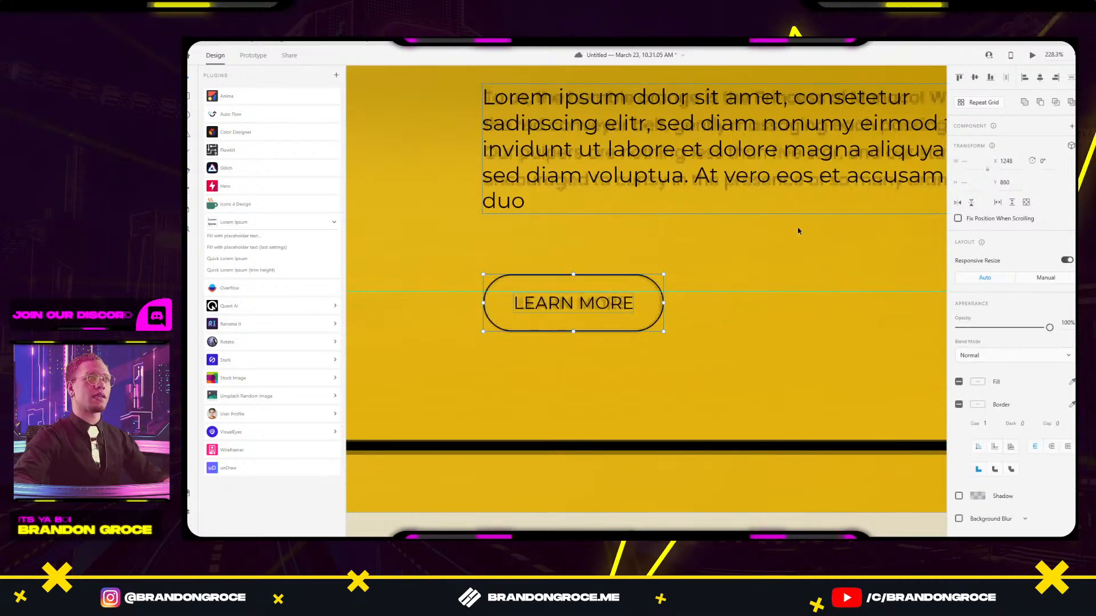
pyautogui.click(765, 335)
# Draw a white rectangle, about 523 × 401, over the blurred juice photo on the faded artboard.
pyautogui.scroll(-5, 766, 335)
pyautogui.scroll(-6, 771, 373)
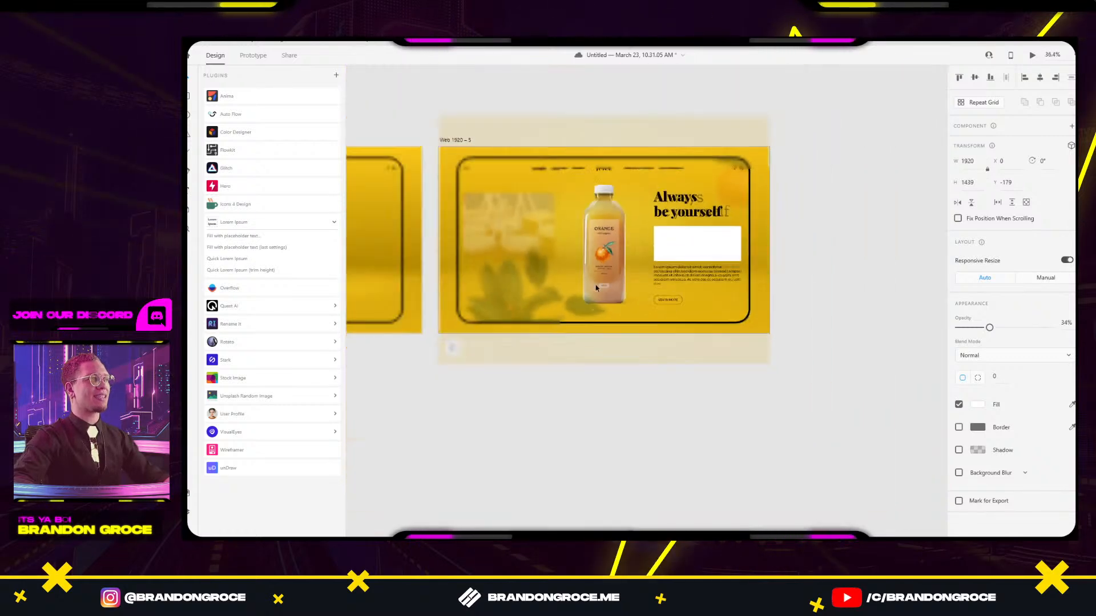
pyautogui.scroll(5, 720, 251)
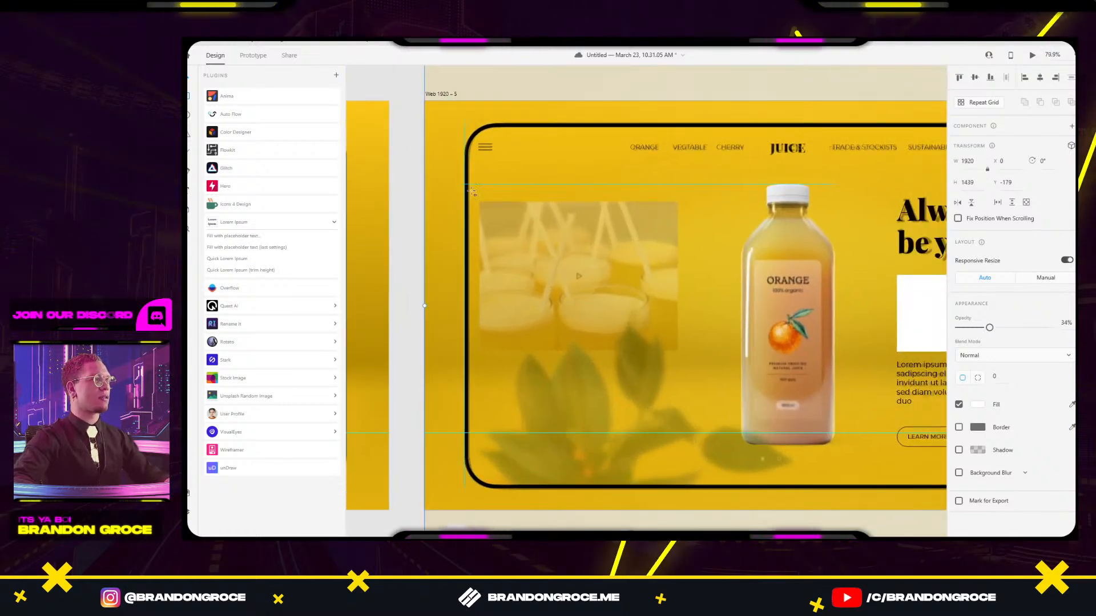
pyautogui.moveTo(479, 200)
pyautogui.mouseDown()
pyautogui.moveTo(553, 331)
pyautogui.moveTo(679, 353)
pyautogui.mouseUp()
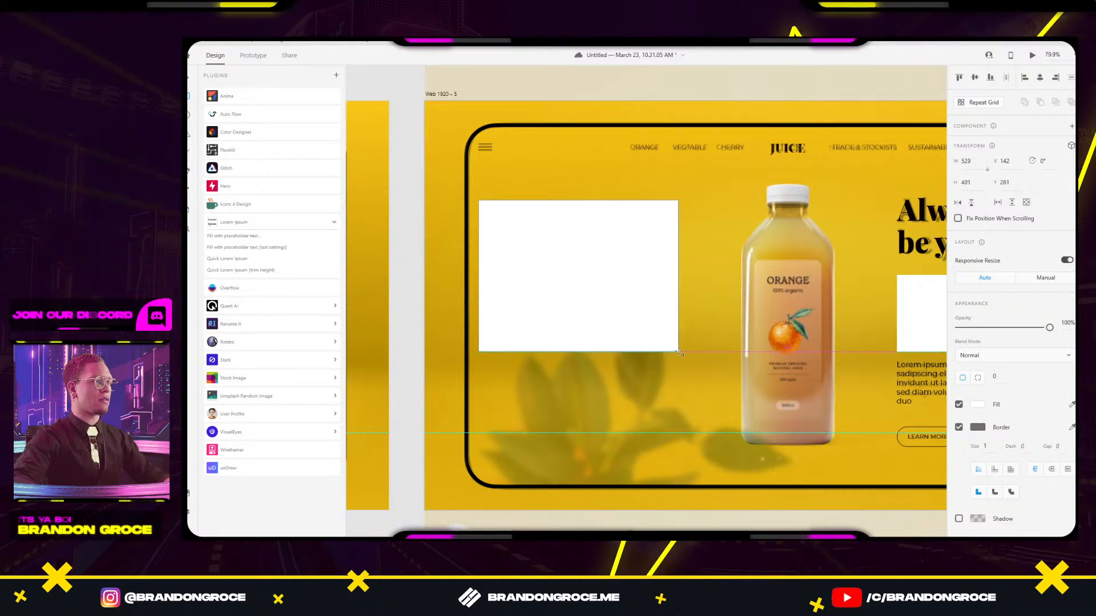
pyautogui.press('v')
pyautogui.click(733, 496)
pyautogui.moveTo(770, 495); pyautogui.dragTo(724, 412)
pyautogui.hotkey('alt', 'Tab')
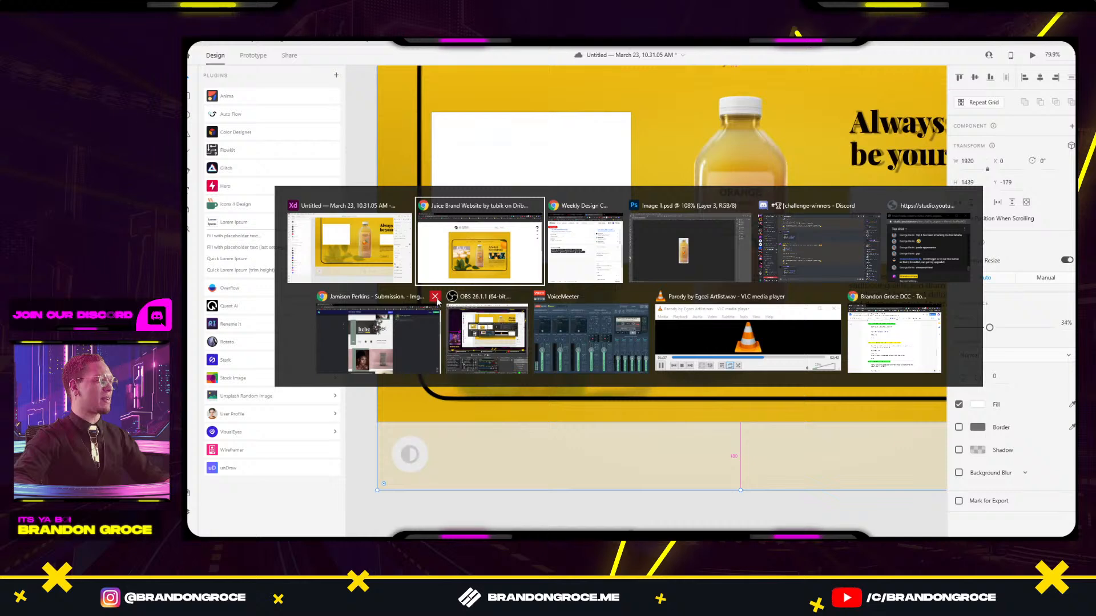
# Search IMGBIN for PNG images, then for leaf and branch images.
pyautogui.click(414, 323)
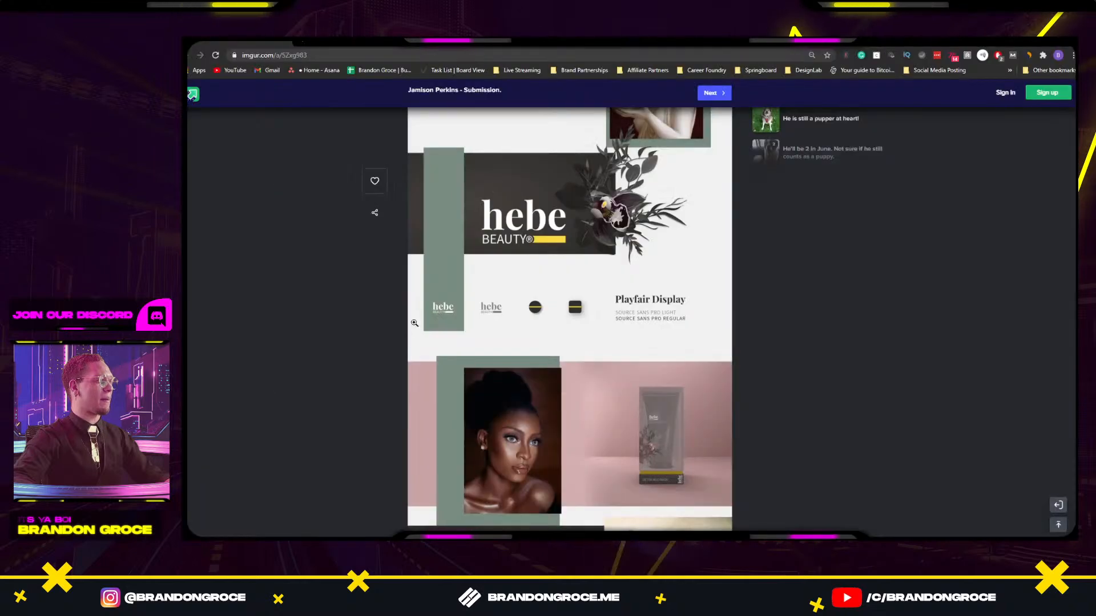
pyautogui.click(282, 54)
pyautogui.write('PNG')
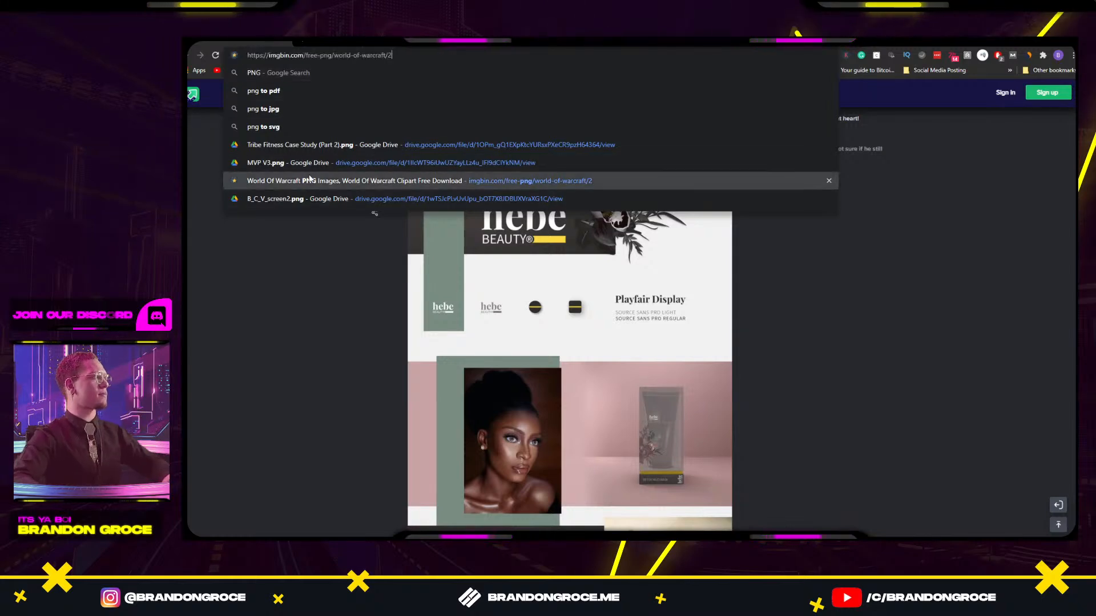
pyautogui.click(342, 180)
pyautogui.tripleClick(567, 95)
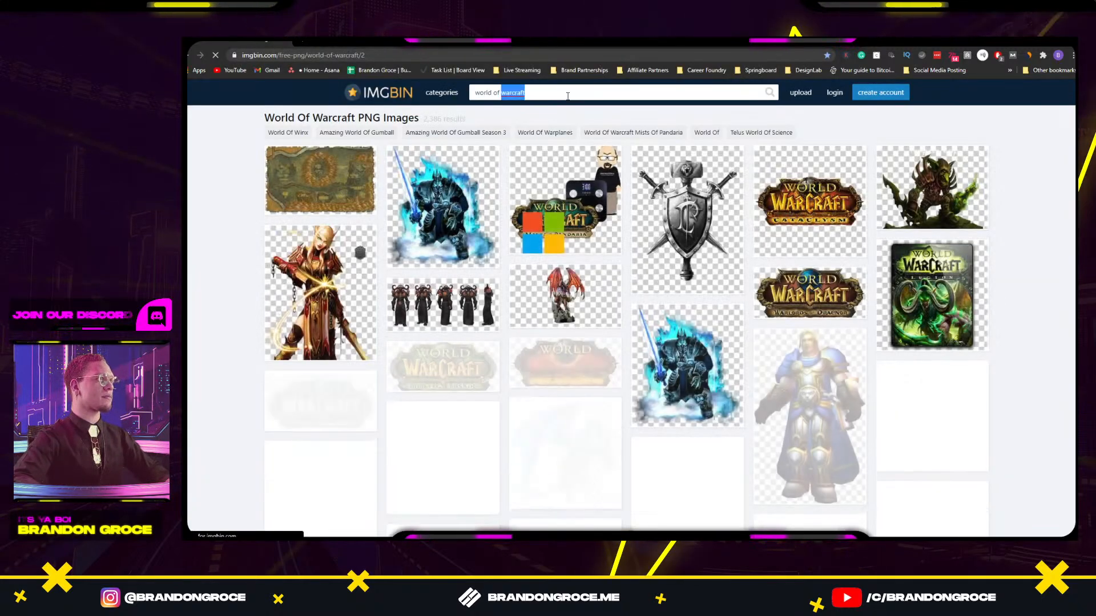
pyautogui.write('LEAVE')
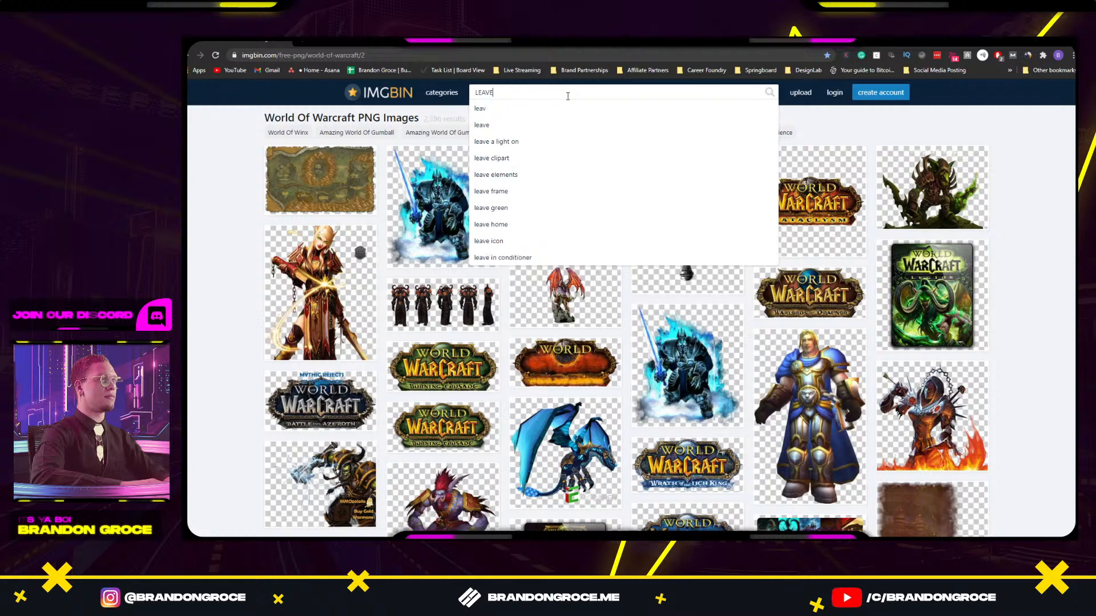
pyautogui.press('BackSpace')
pyautogui.press('BackSpace')
pyautogui.write('F')
pyautogui.press('Return')
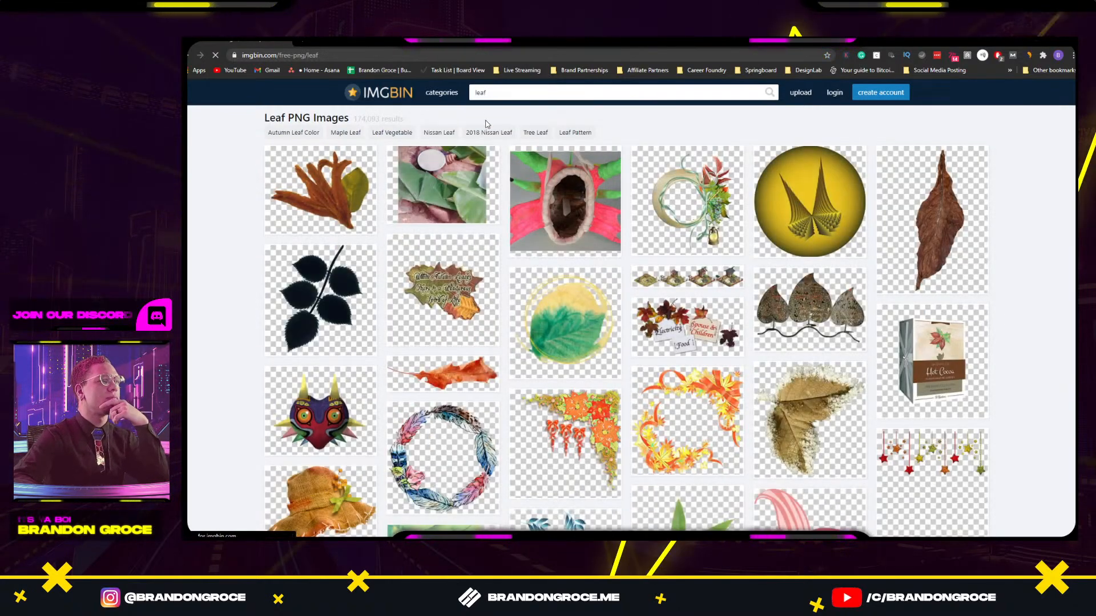
pyautogui.doubleClick(485, 92)
pyautogui.write('b')
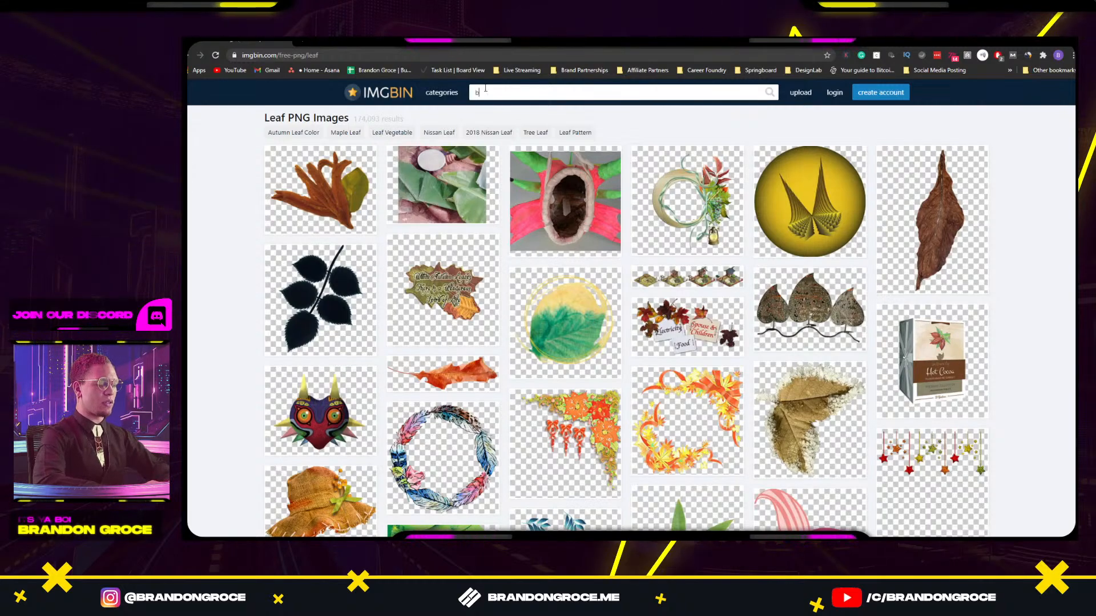
pyautogui.write('ranch')
pyautogui.press('Return')
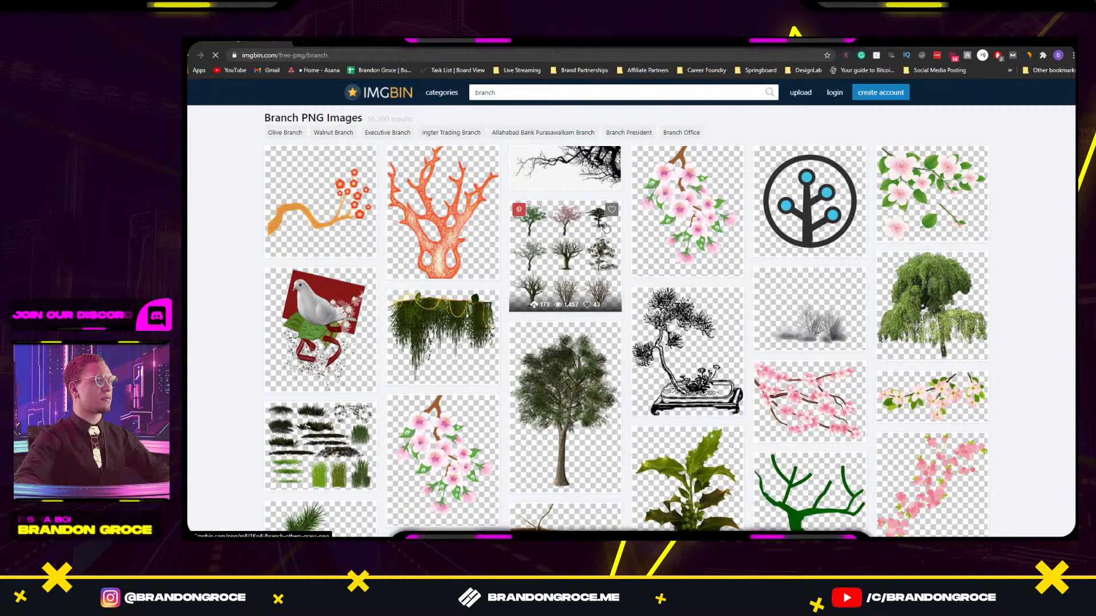
pyautogui.scroll(-4, 605, 223)
pyautogui.scroll(4, 607, 225)
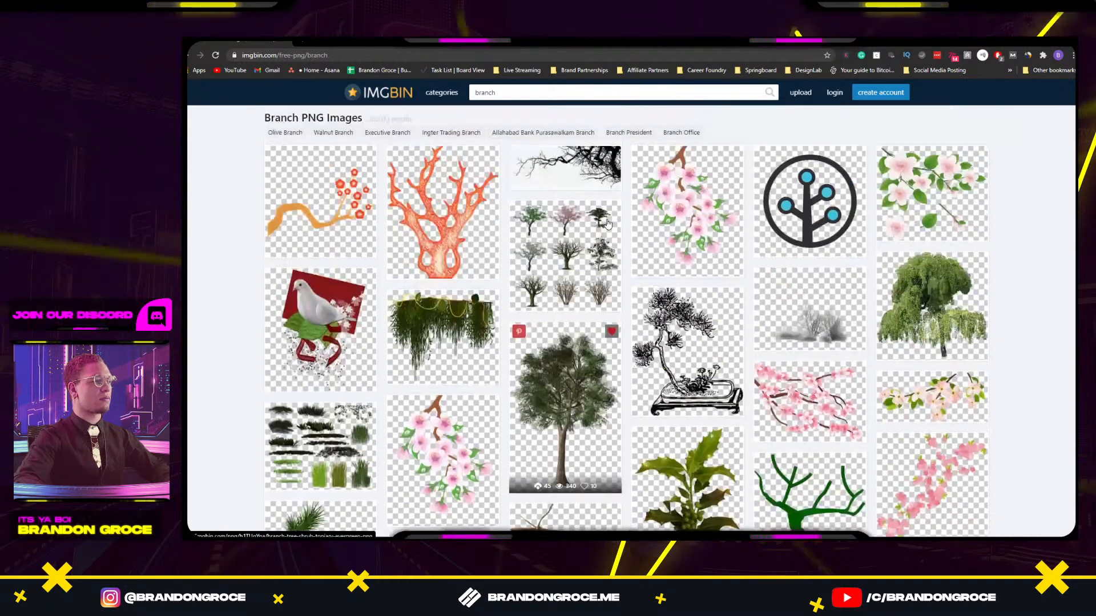
# Refine the IMGBIN branch search with 'leaf' and 'orange' and browse the results.
pyautogui.click(476, 92)
pyautogui.write('leaf')
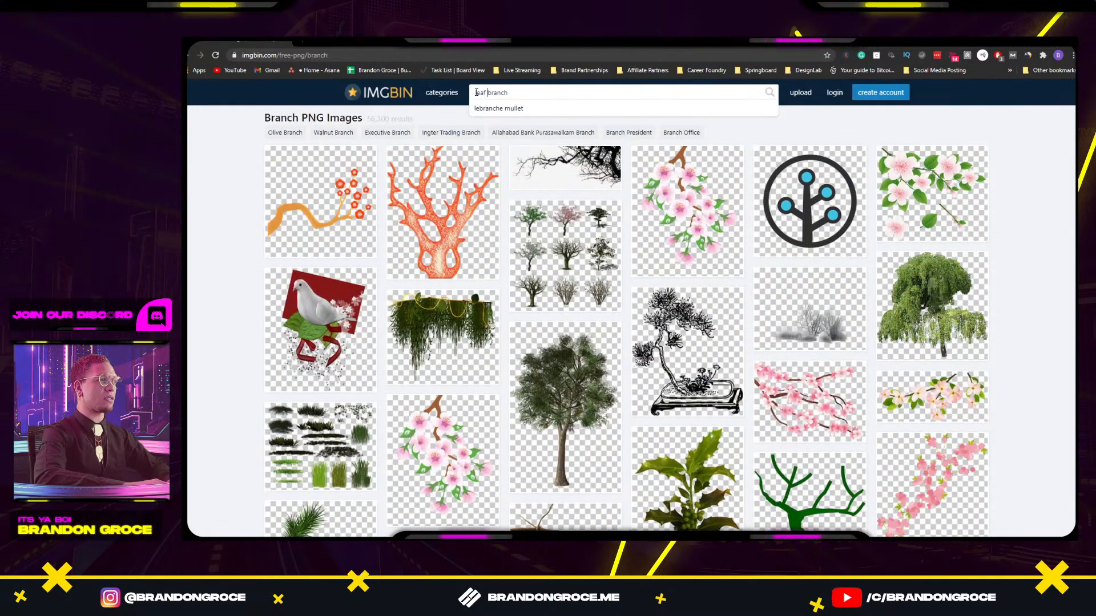
pyautogui.press('Return')
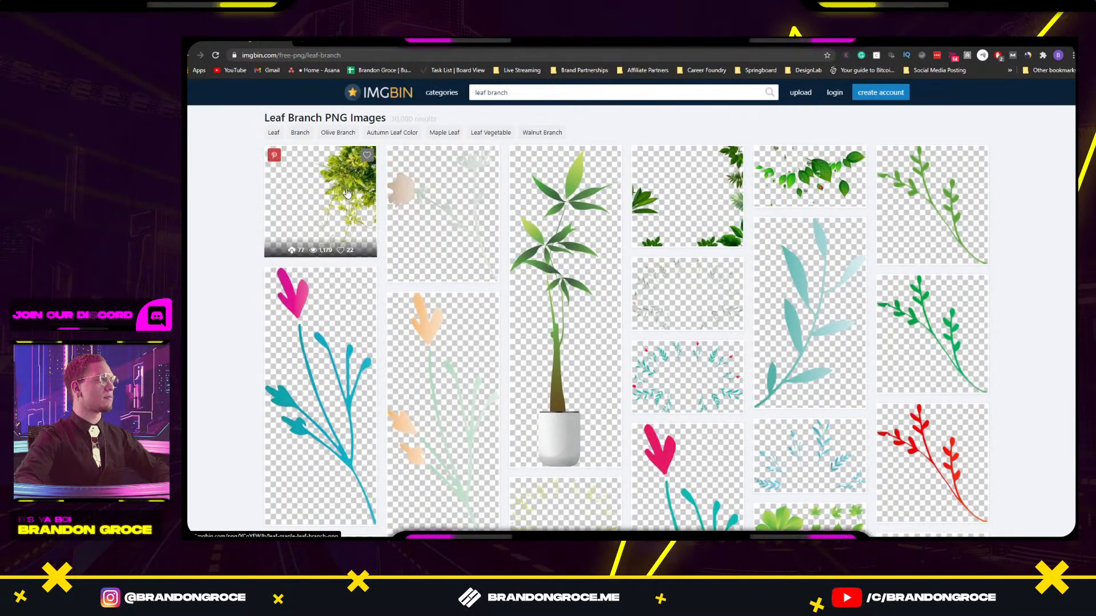
pyautogui.scroll(-8, 399, 188)
pyautogui.scroll(-1, 516, 198)
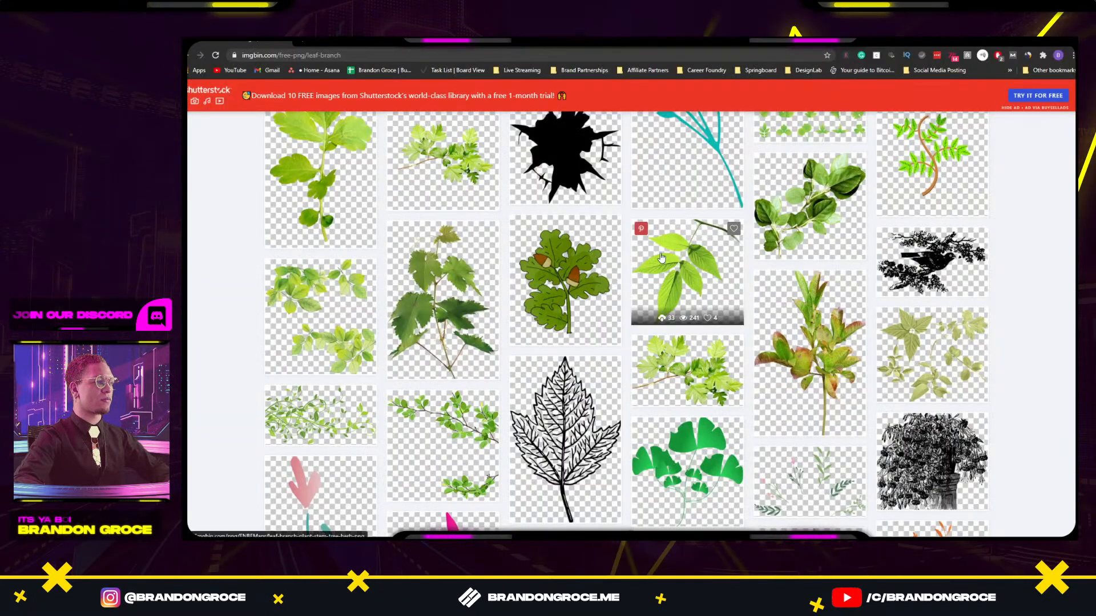
pyautogui.scroll(-7, 666, 249)
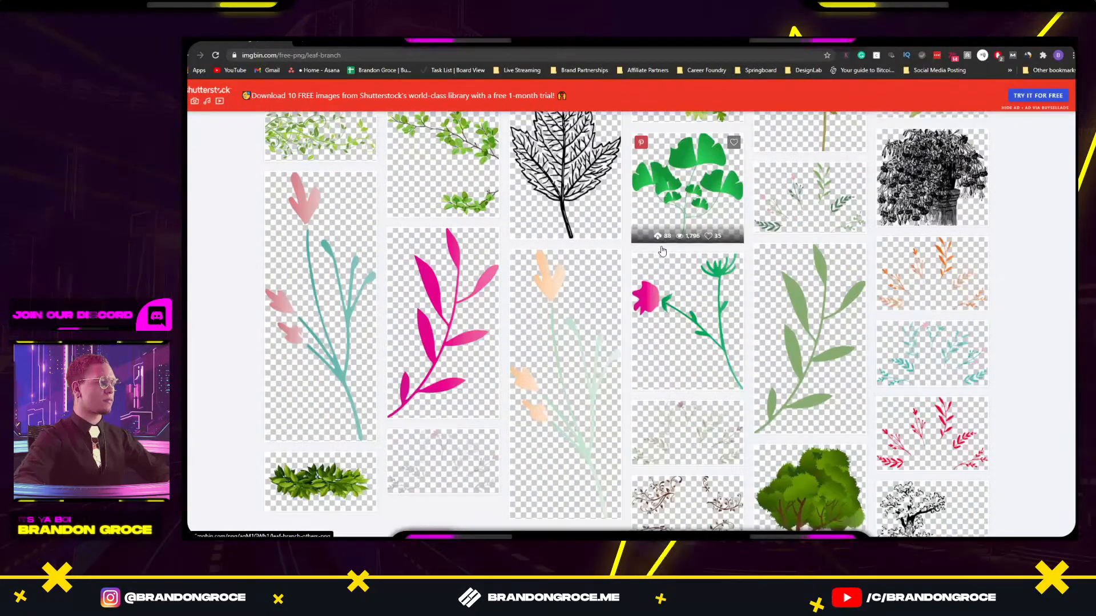
pyautogui.scroll(15, 665, 249)
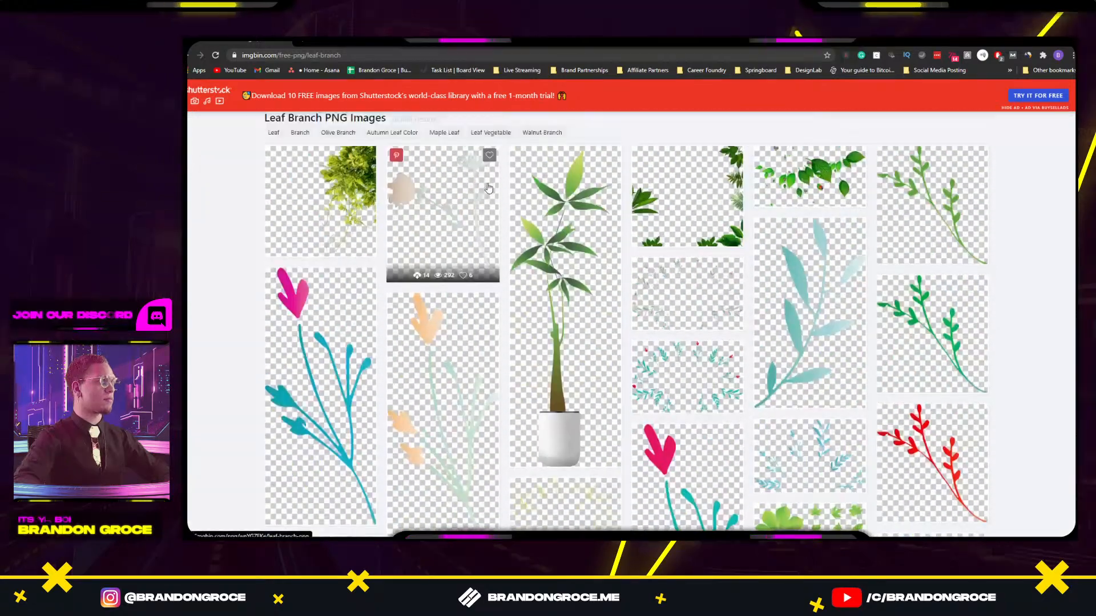
pyautogui.click(477, 92)
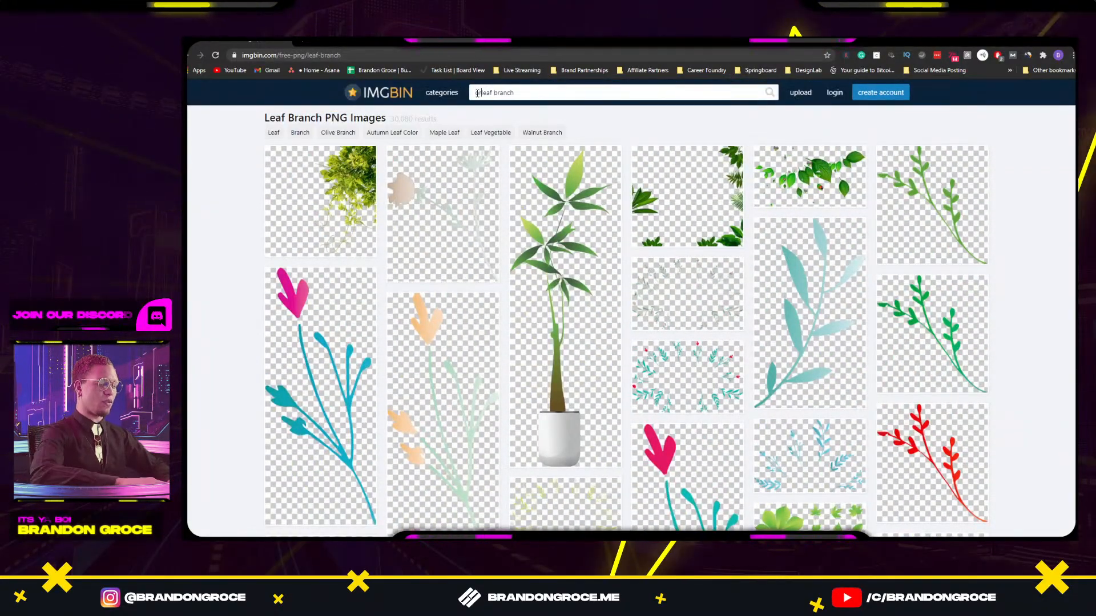
pyautogui.write('orange tree')
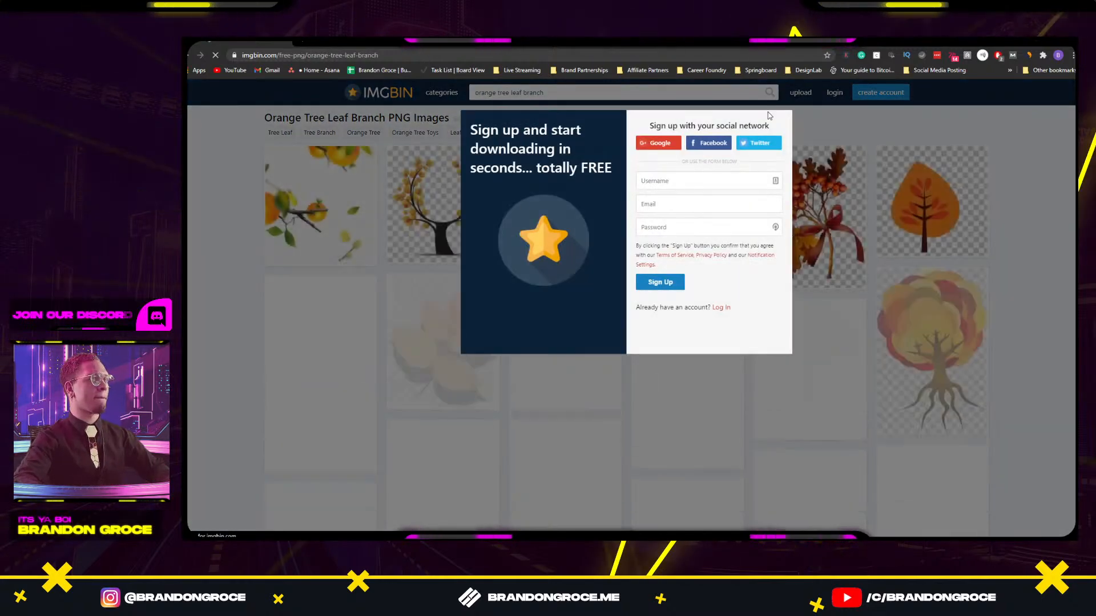
pyautogui.click(851, 120)
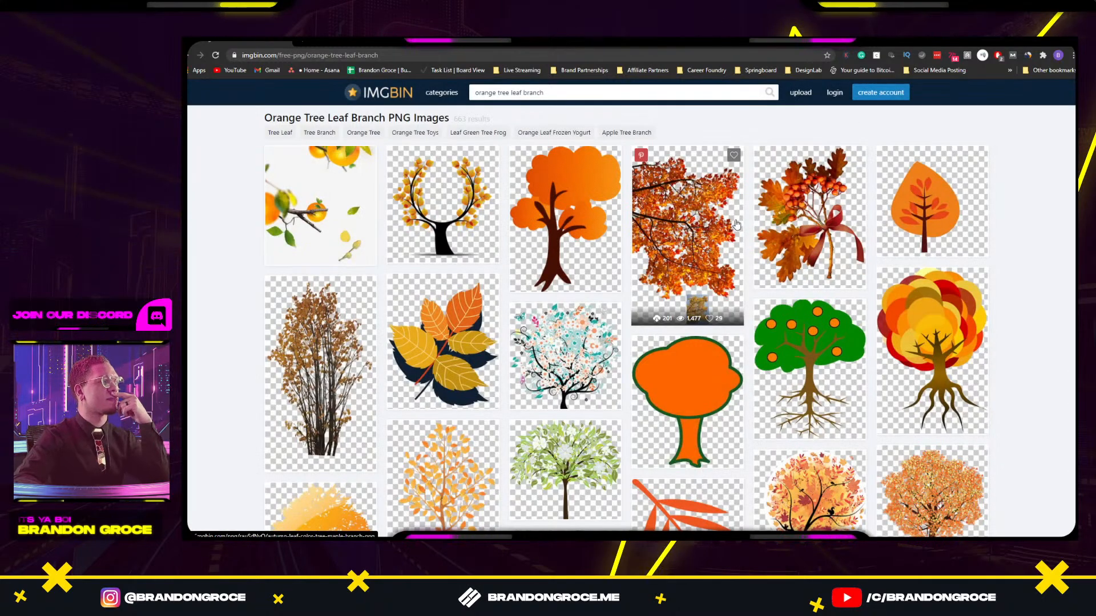
pyautogui.scroll(-5, 674, 237)
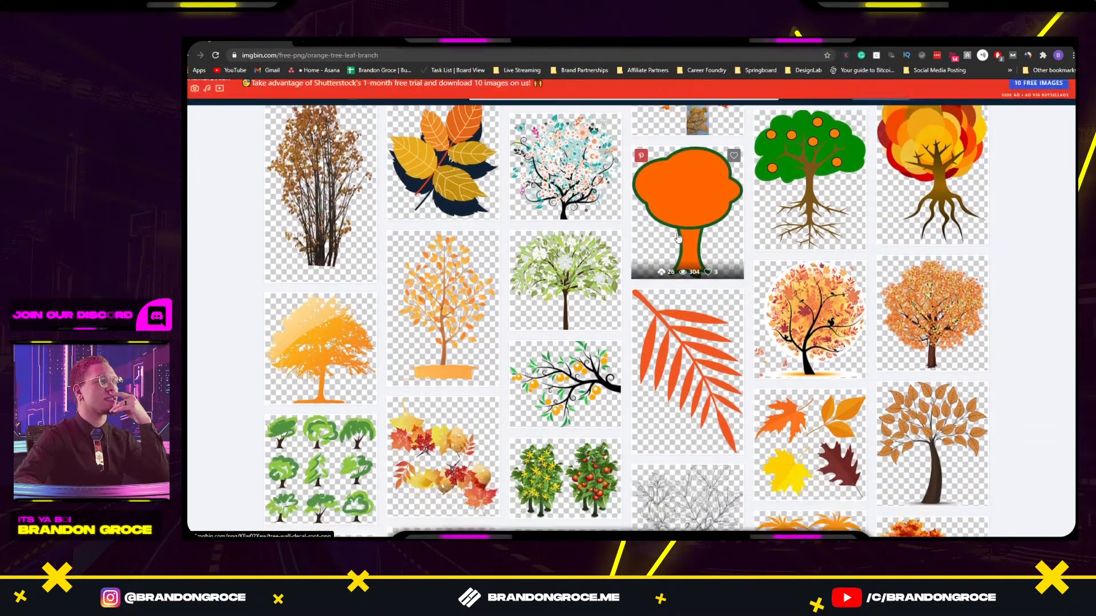
pyautogui.scroll(-12, 677, 236)
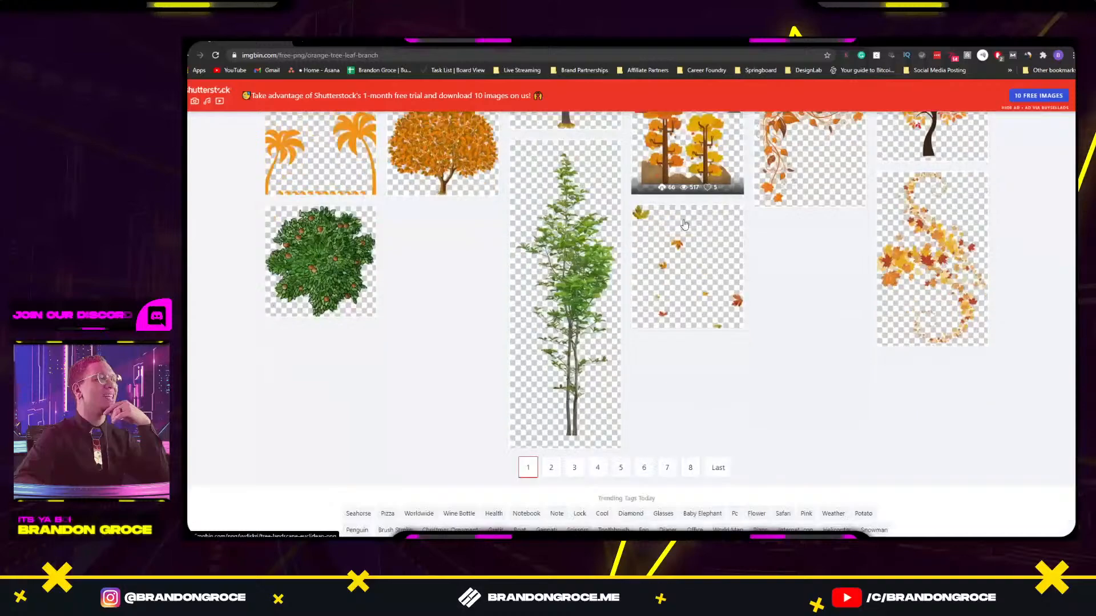
pyautogui.scroll(9, 684, 224)
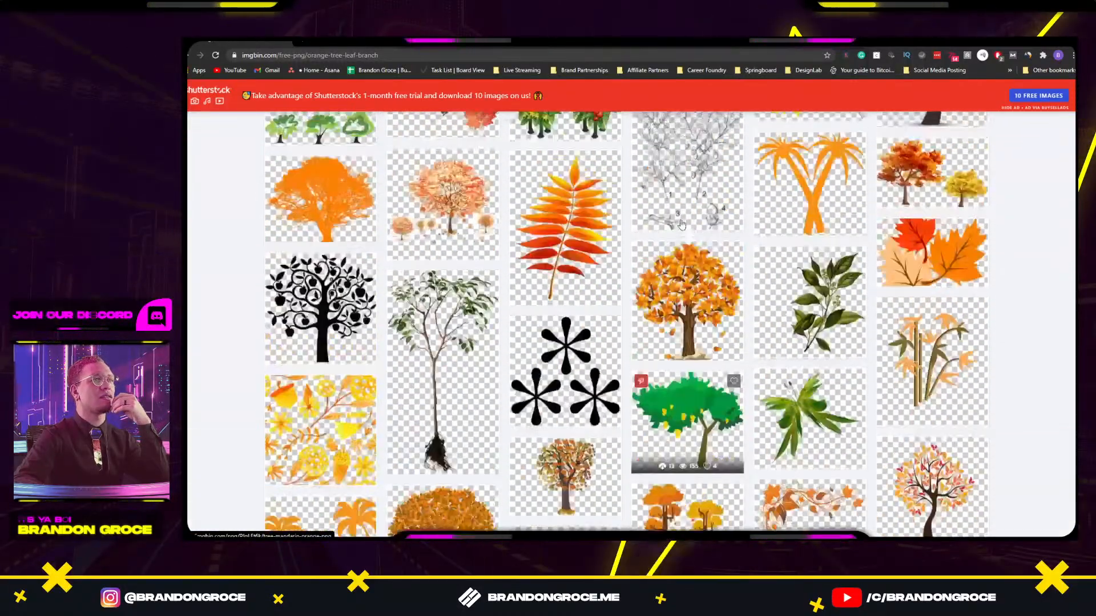
# Google 'orange tree branch' and copy the Faux Orange Tree Branch image.
pyautogui.click(329, 47)
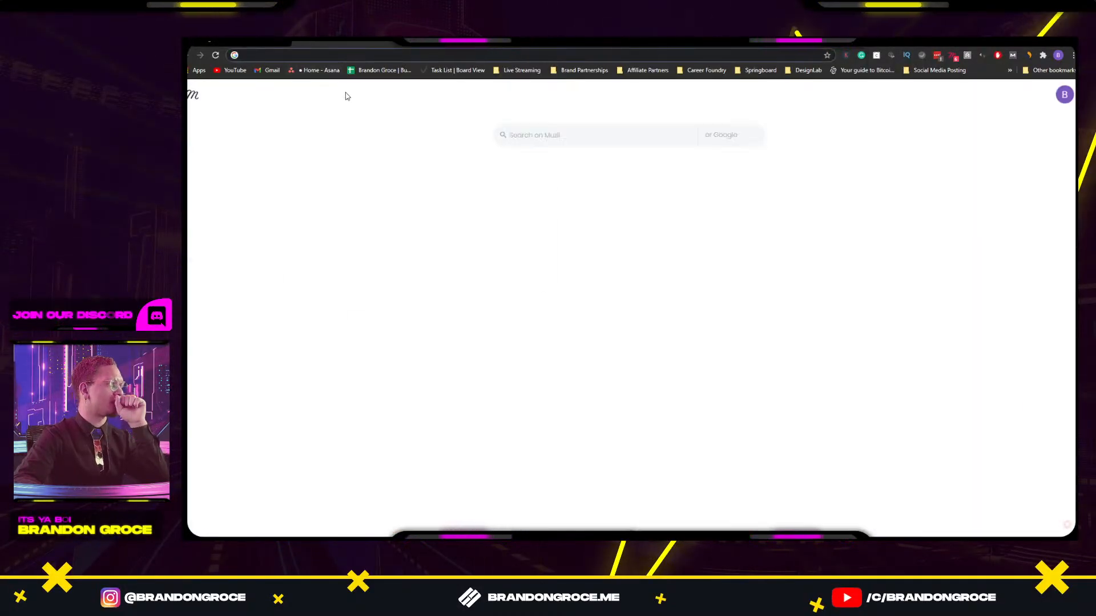
pyautogui.moveTo(353, 268)
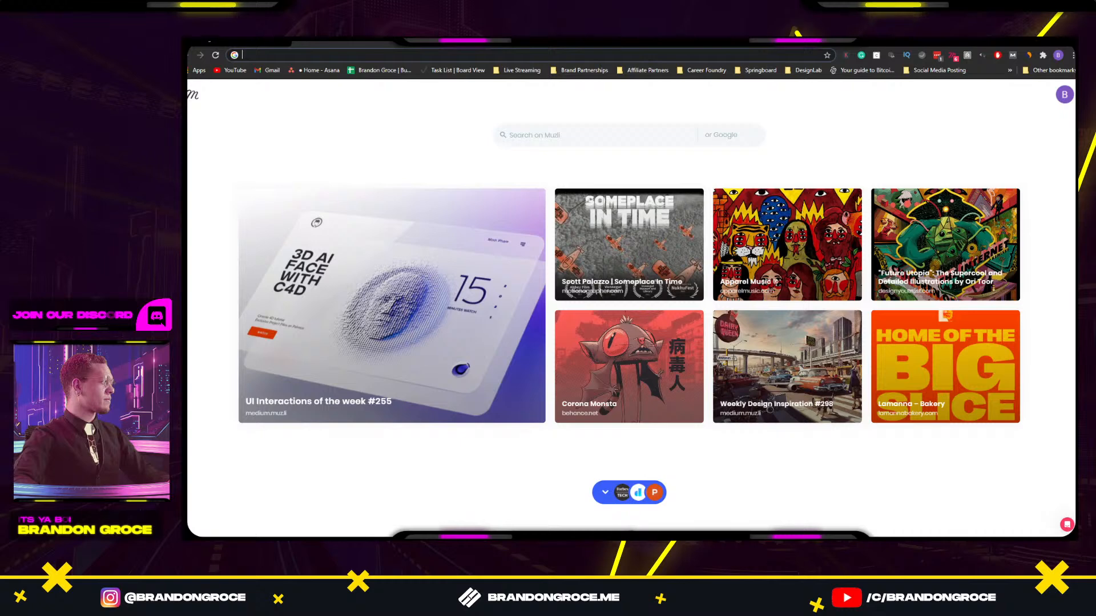
pyautogui.write('ora')
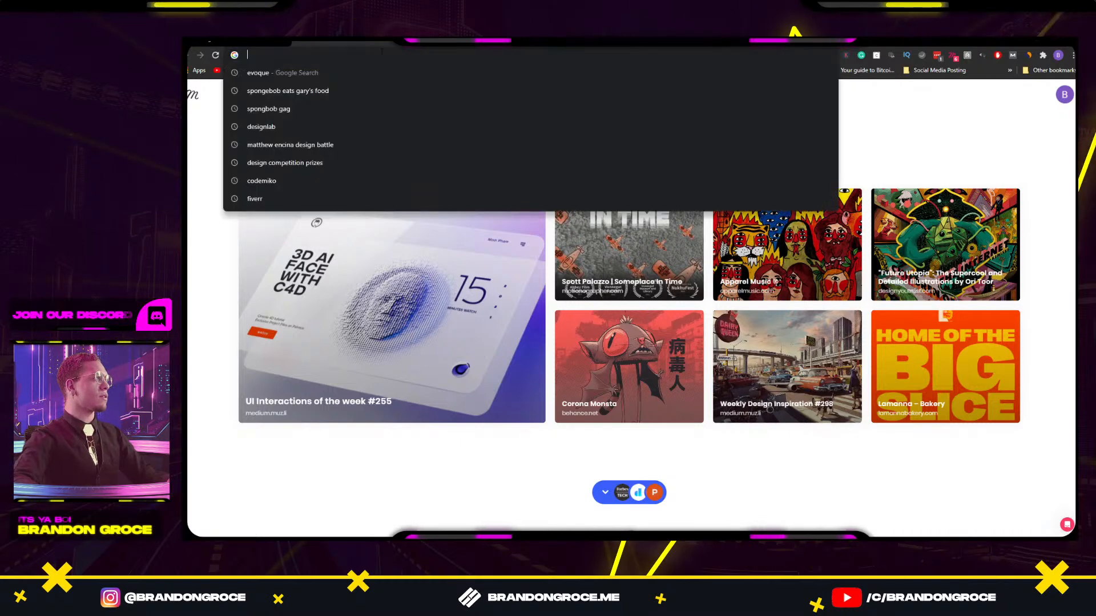
pyautogui.write('nge t')
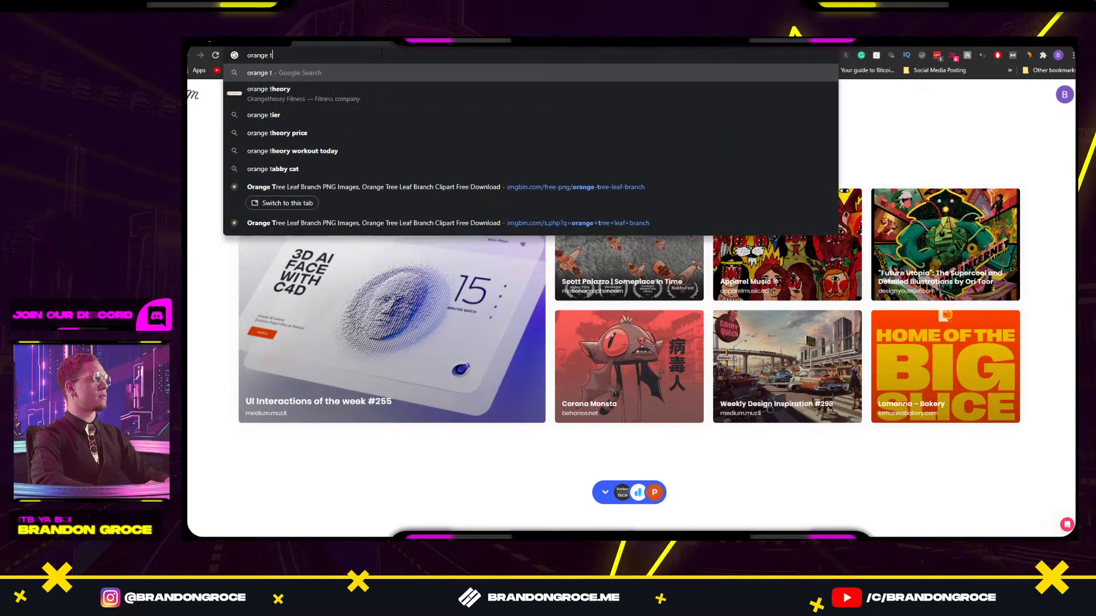
pyautogui.write('ree branch')
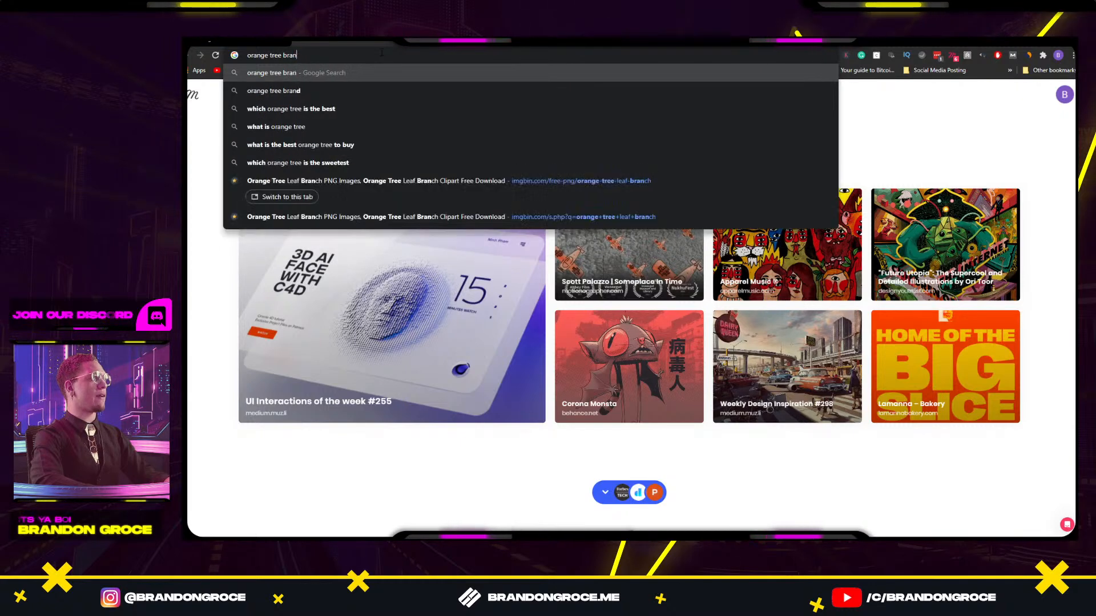
pyautogui.press('Return')
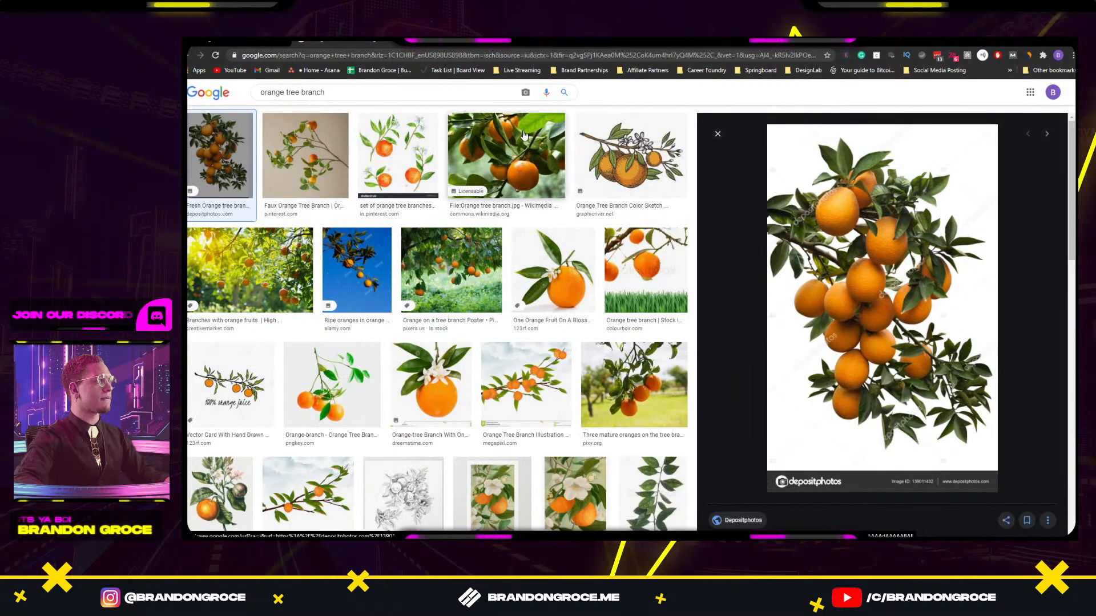
pyautogui.click(329, 141)
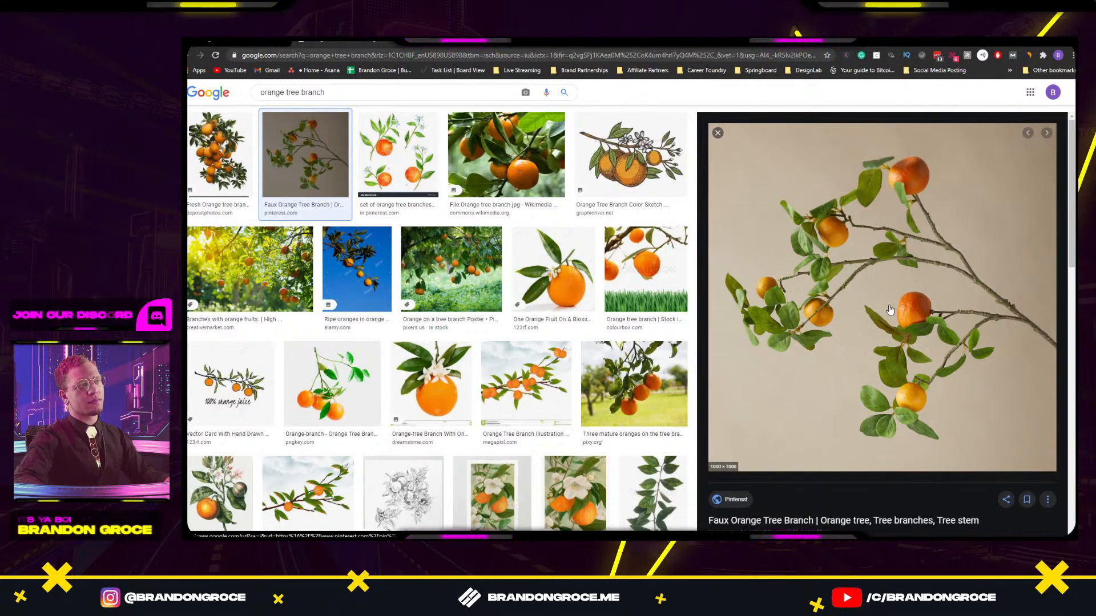
pyautogui.rightClick(856, 276)
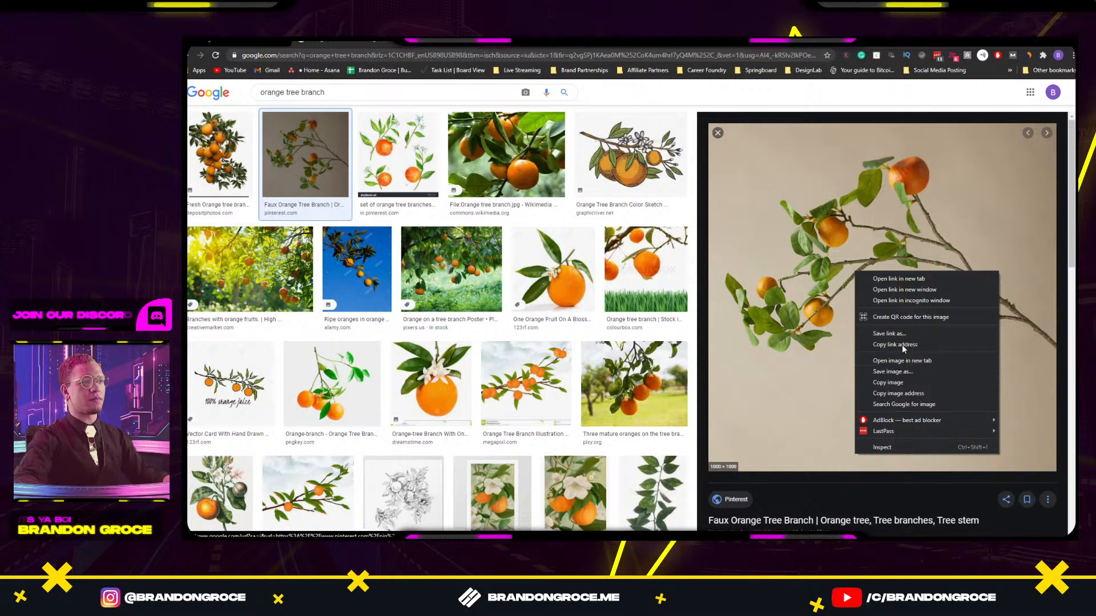
pyautogui.click(894, 383)
pyautogui.hotkey('alt', 'Tab')
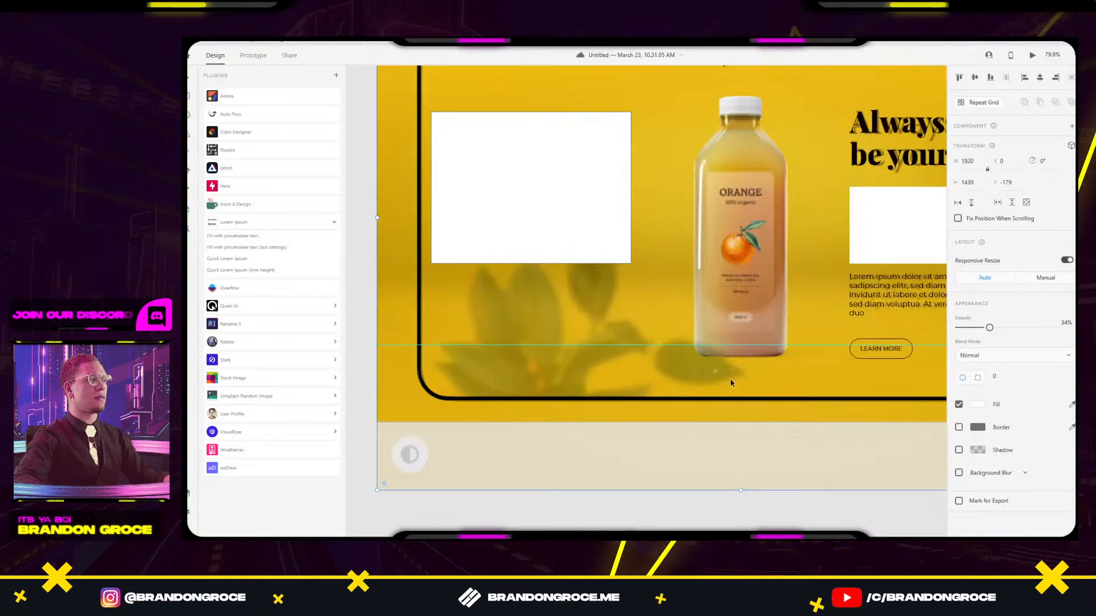
# Paste the orange branch image below the artboards, rotate it to 199°, and send it to Photoshop.
pyautogui.moveTo(730, 379); pyautogui.dragTo(617, 291)
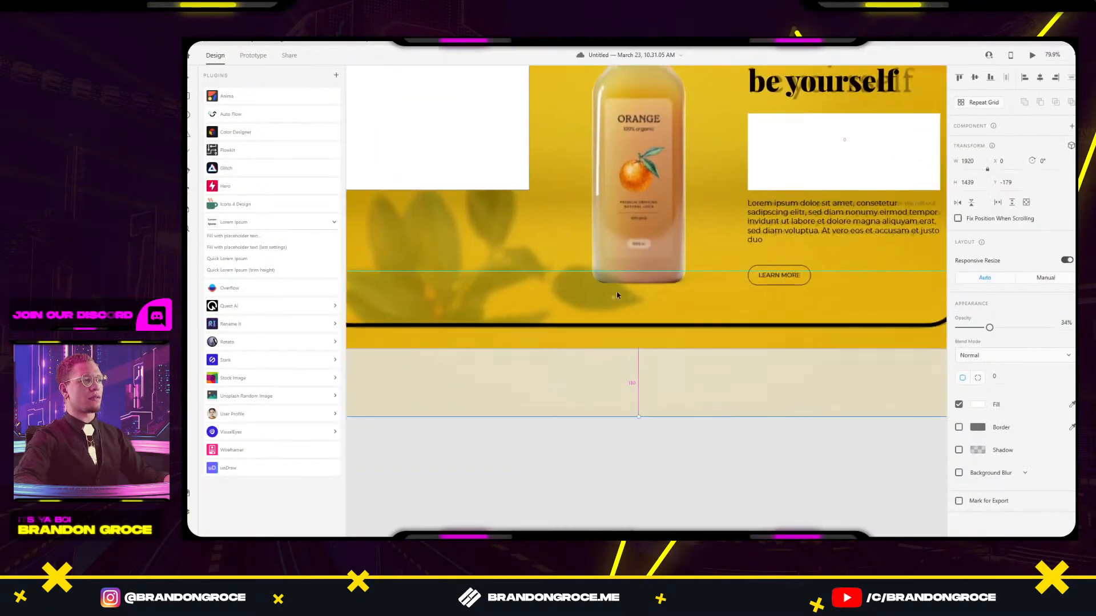
pyautogui.scroll(-6, 619, 290)
pyautogui.moveTo(680, 352); pyautogui.dragTo(614, 344)
pyautogui.click(594, 363)
pyautogui.hotkey('ctrl', 'v')
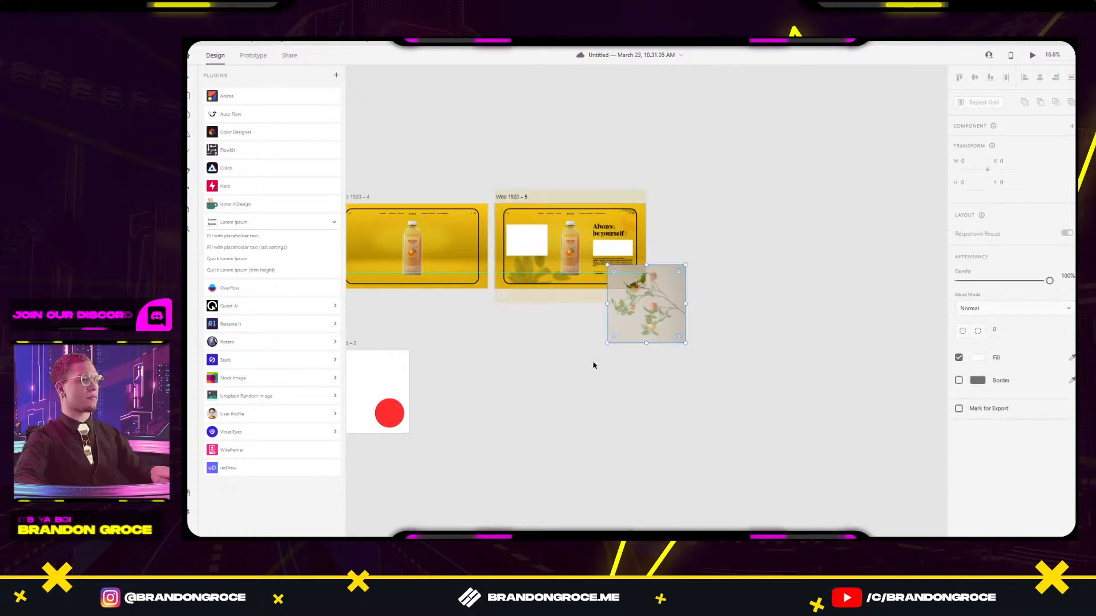
pyautogui.scroll(5, 544, 391)
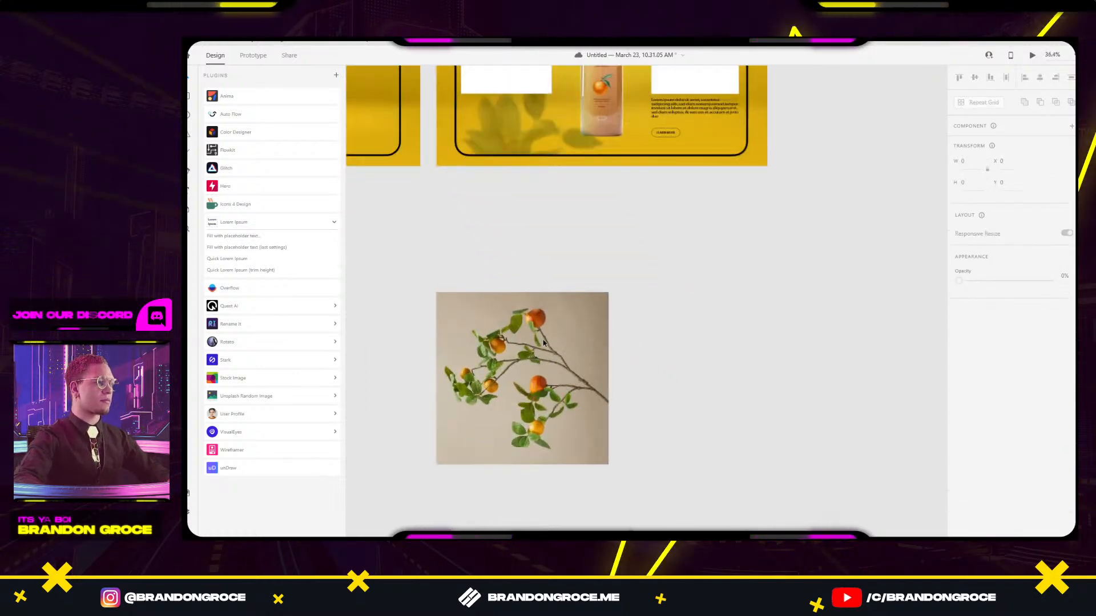
pyautogui.click(546, 386)
pyautogui.moveTo(610, 289); pyautogui.dragTo(377, 450)
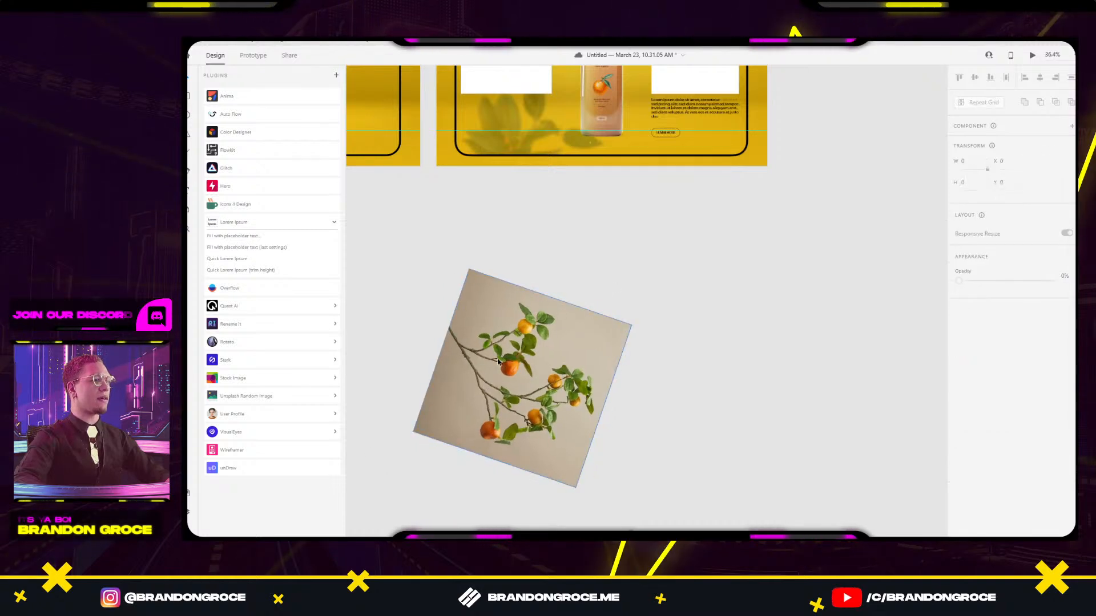
pyautogui.rightClick(536, 342)
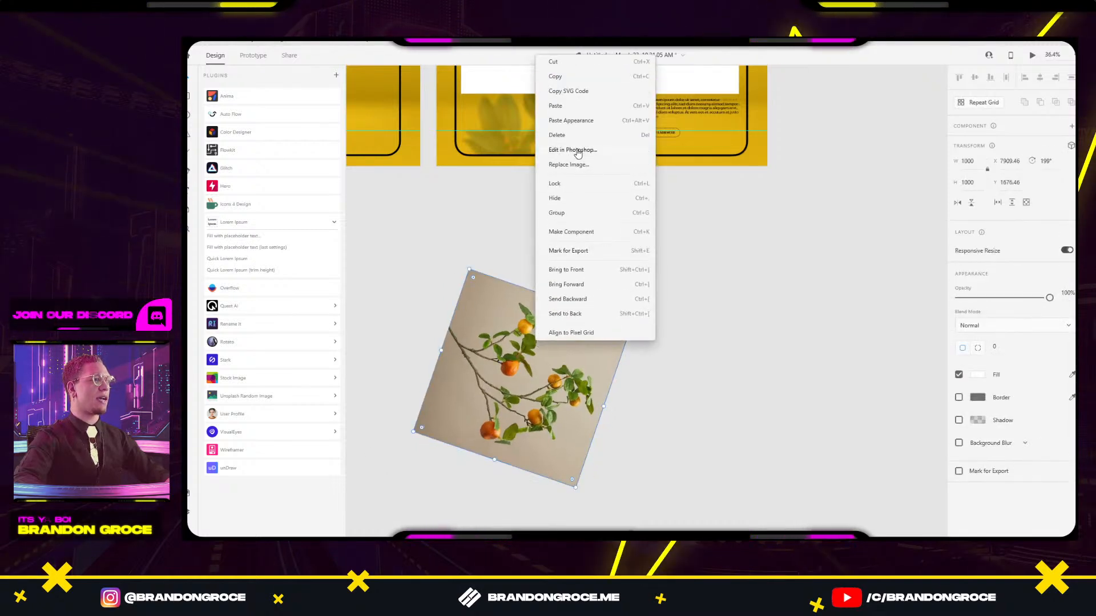
pyautogui.click(572, 150)
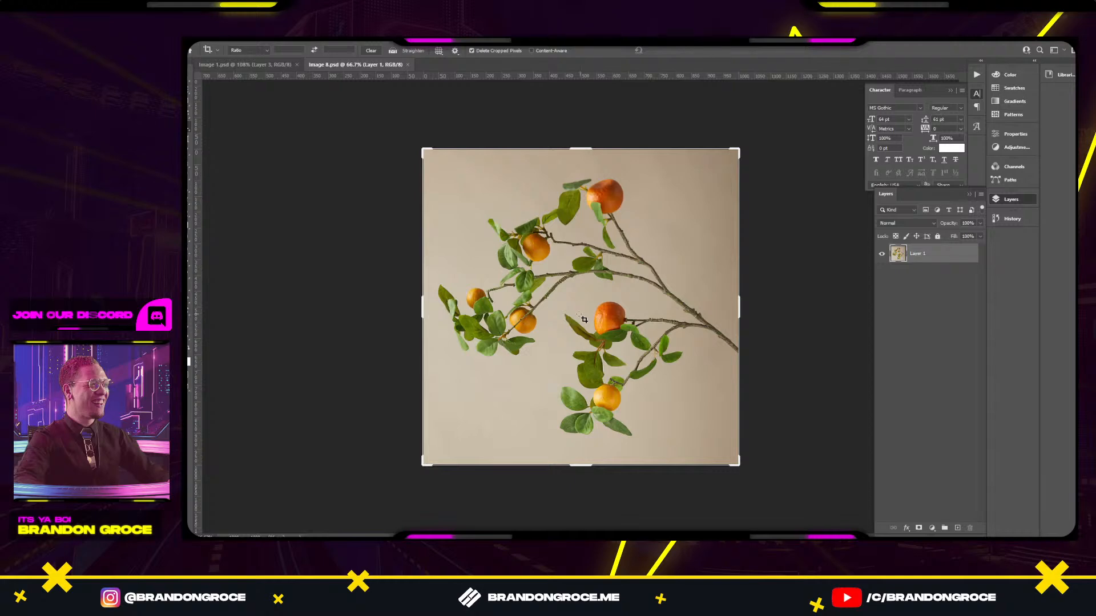
# Select the branch subject and add a layer mask hiding the beige background.
pyautogui.press('w')
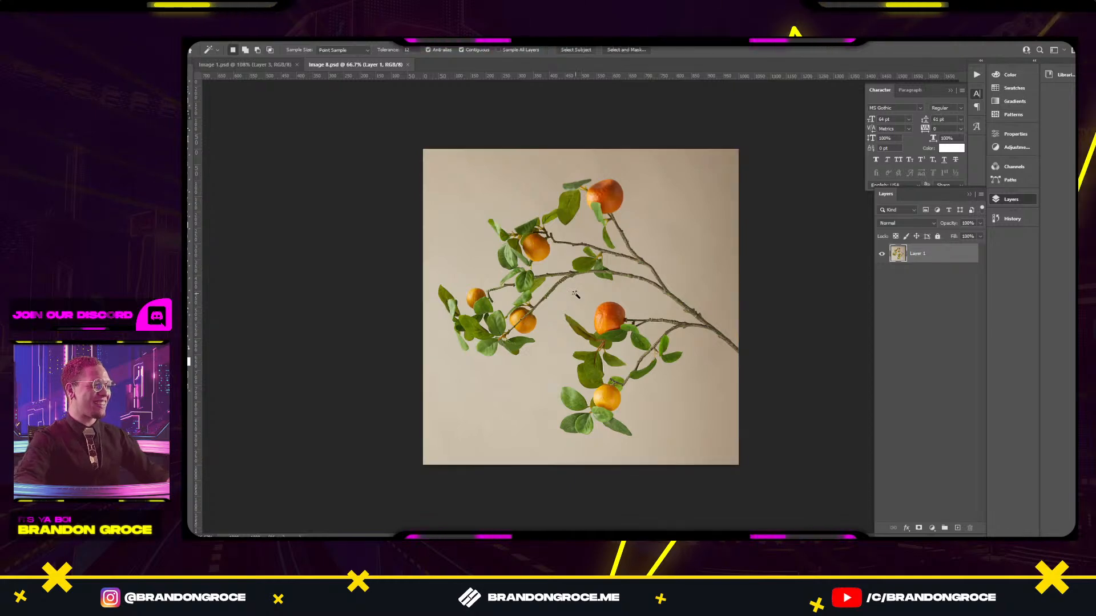
pyautogui.click(588, 49)
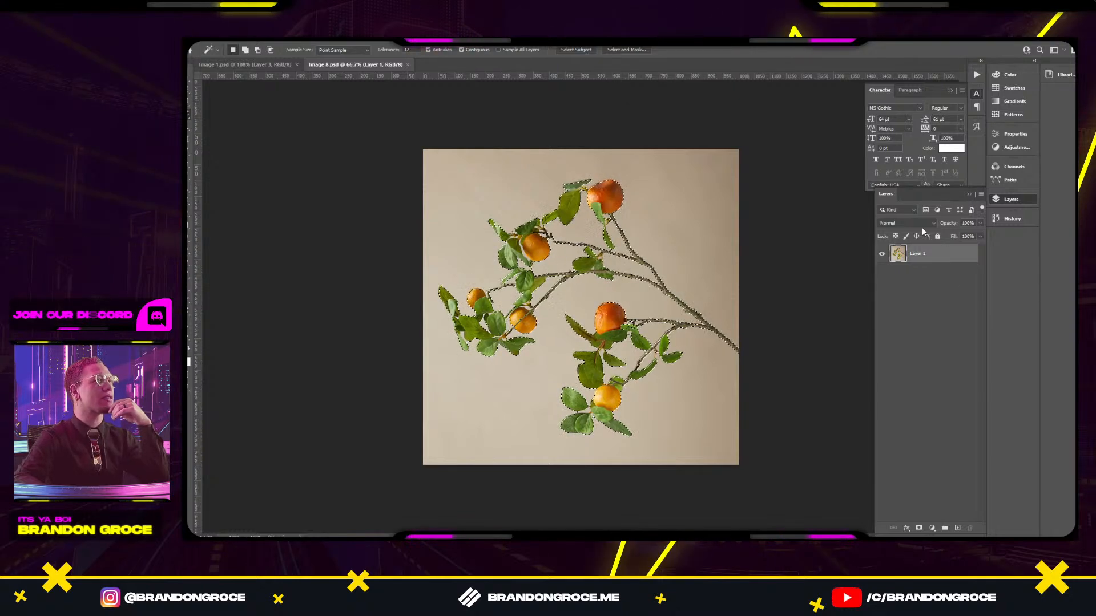
pyautogui.click(918, 528)
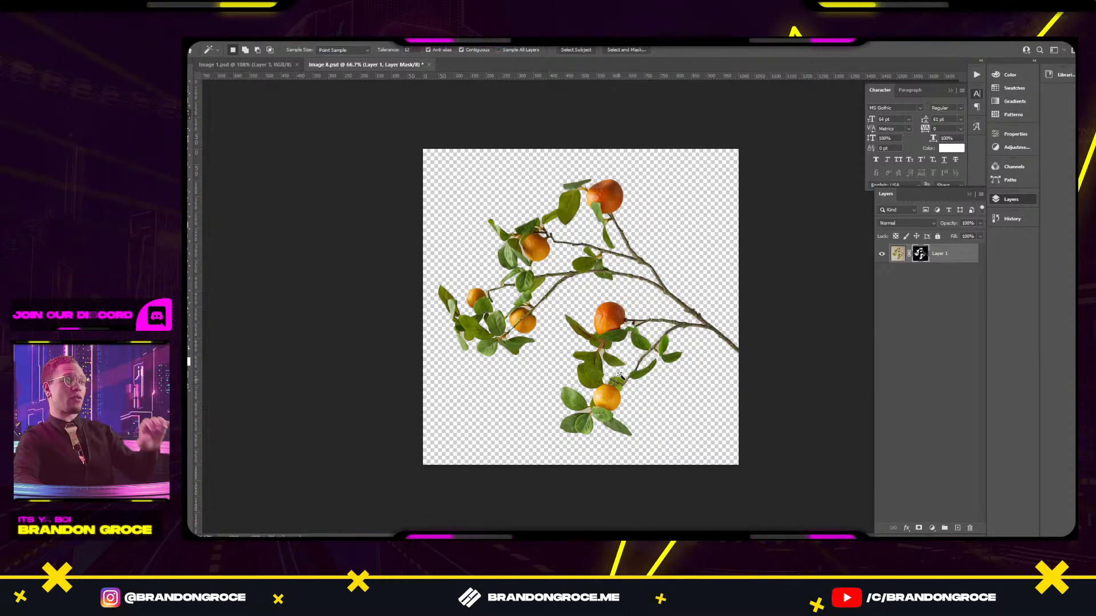
pyautogui.scroll(5, 619, 377)
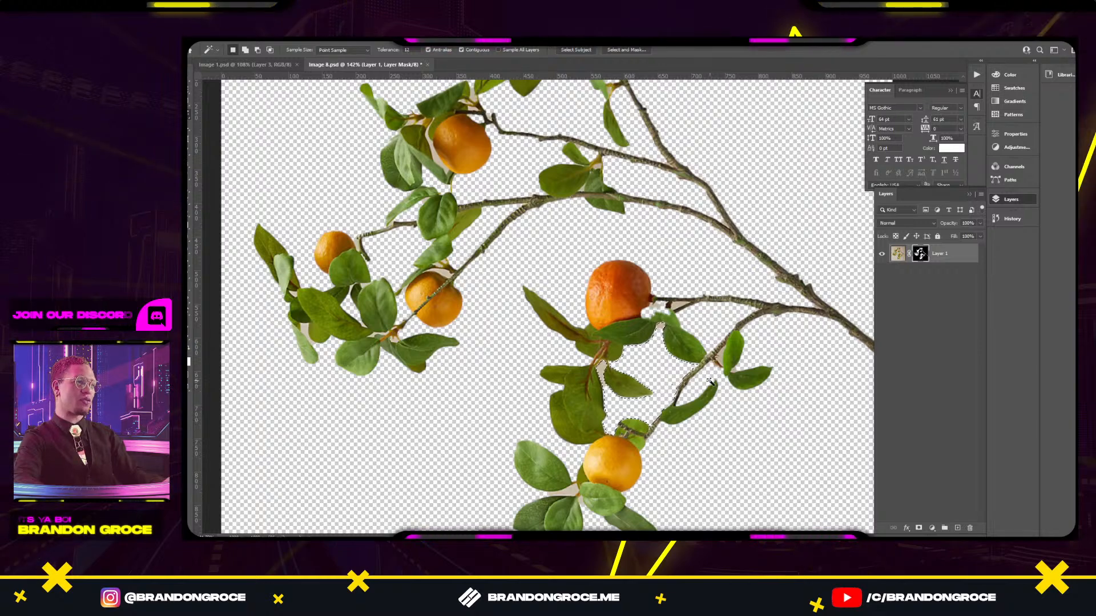
pyautogui.hotkey('ctrl', 'd')
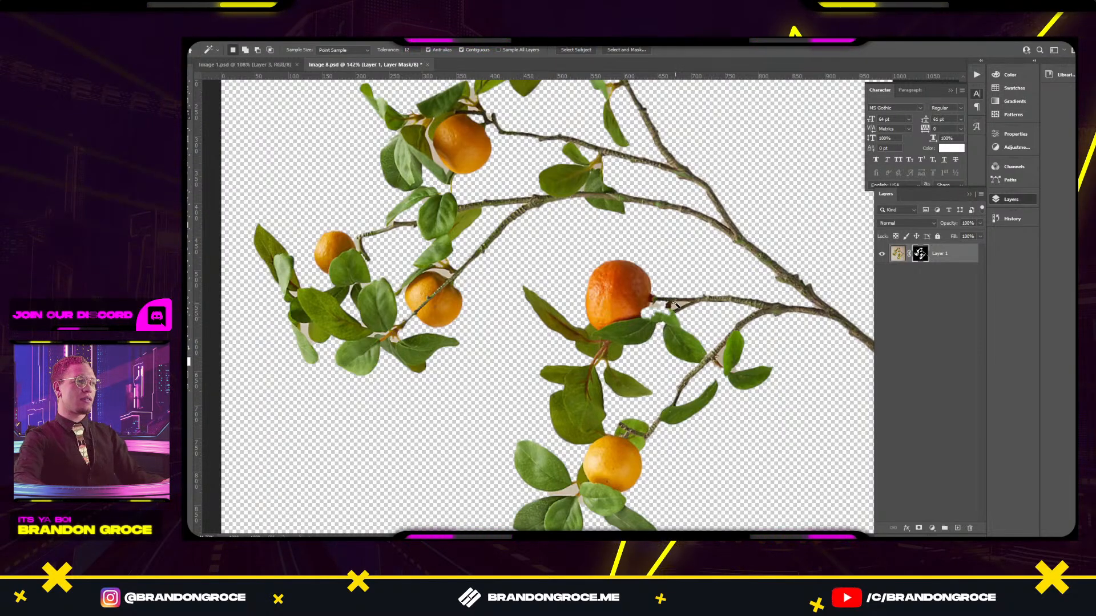
pyautogui.hotkey('alt', 'BackSpace')
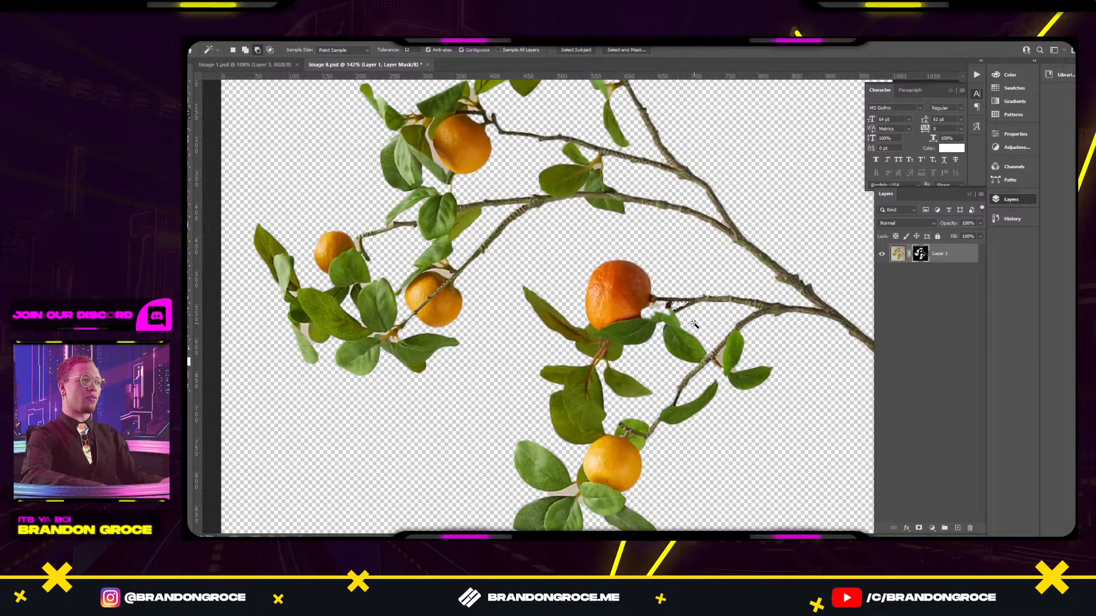
pyautogui.click(715, 357)
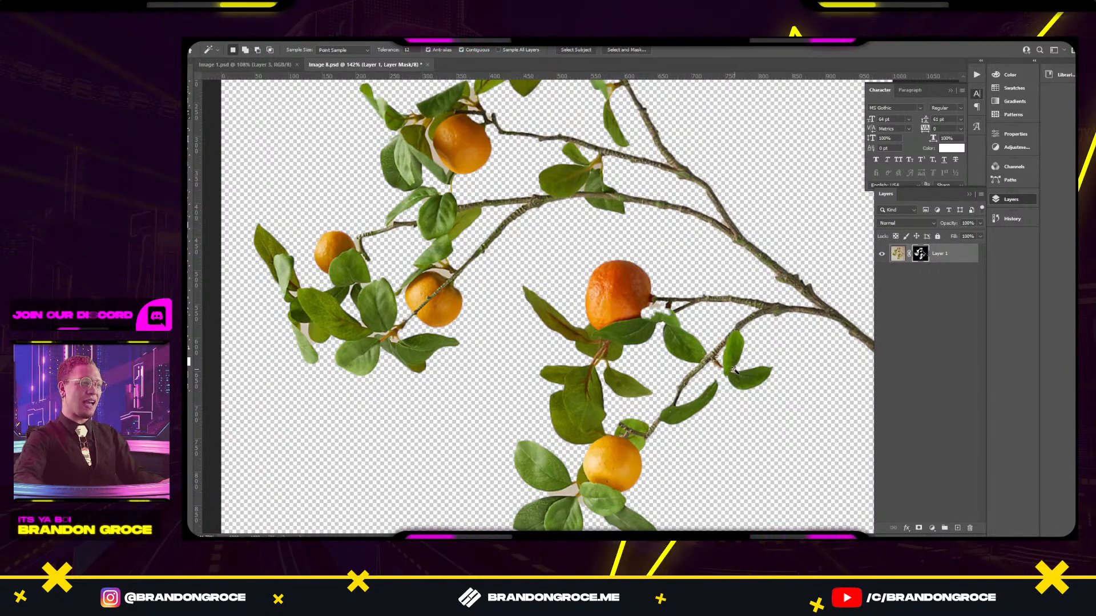
pyautogui.press('alt')
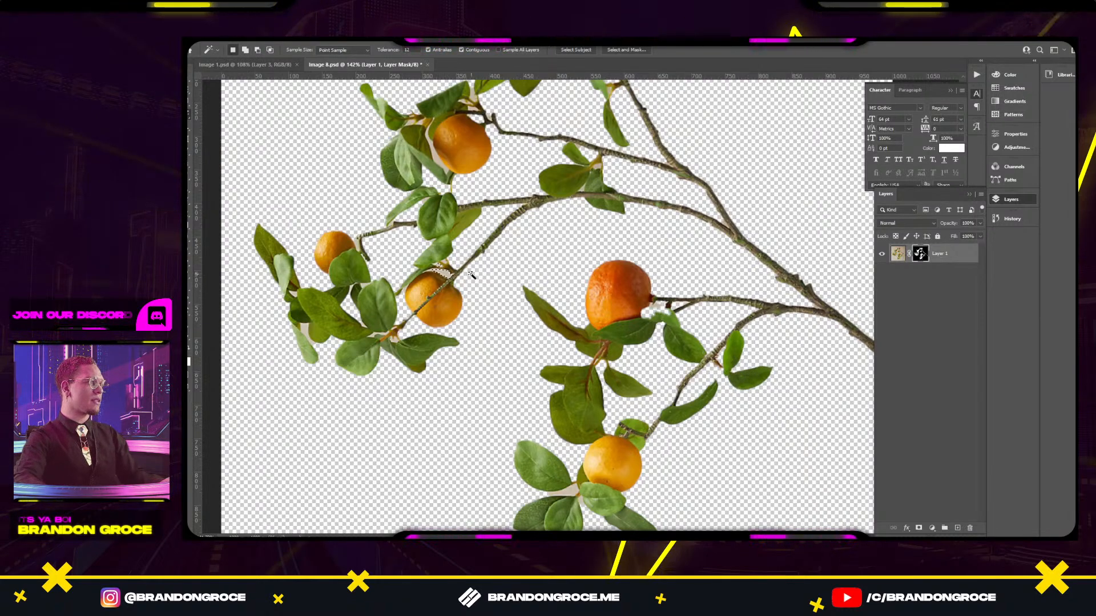
# Mask out the leftover beige patches around the lower branches with the Magic Wand.
pyautogui.moveTo(417, 132); pyautogui.dragTo(520, 219)
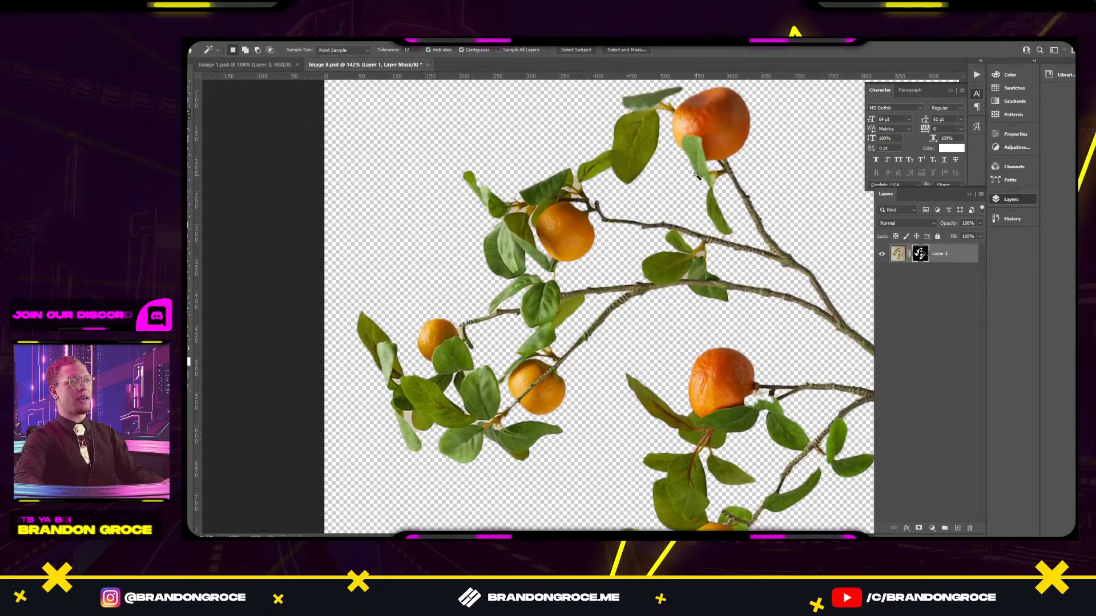
pyautogui.hotkey('ctrl', '0')
pyautogui.scroll(3, 655, 464)
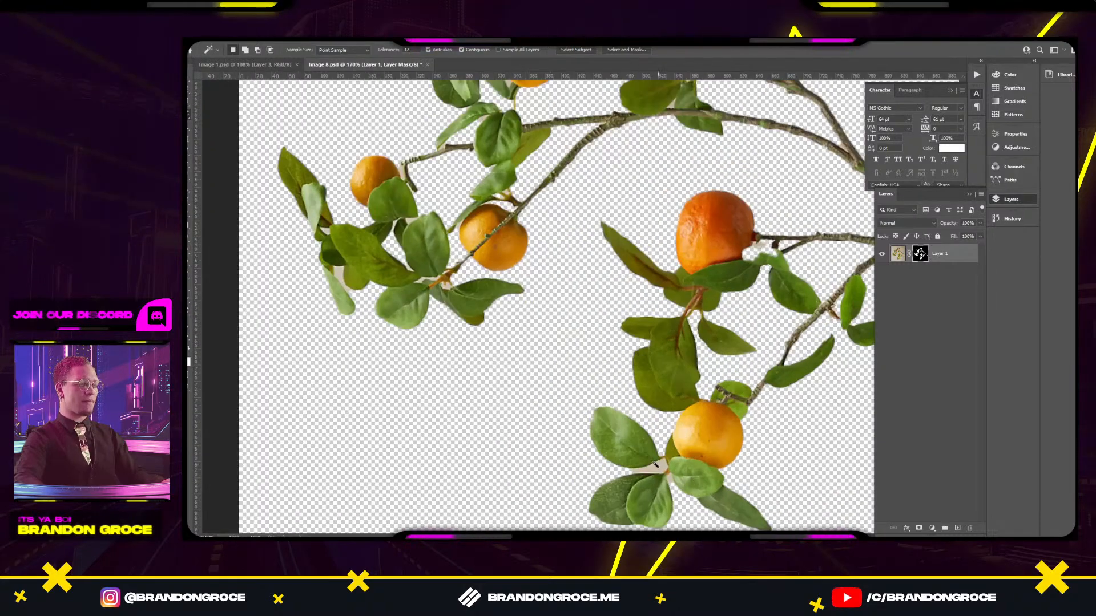
pyautogui.click(664, 468)
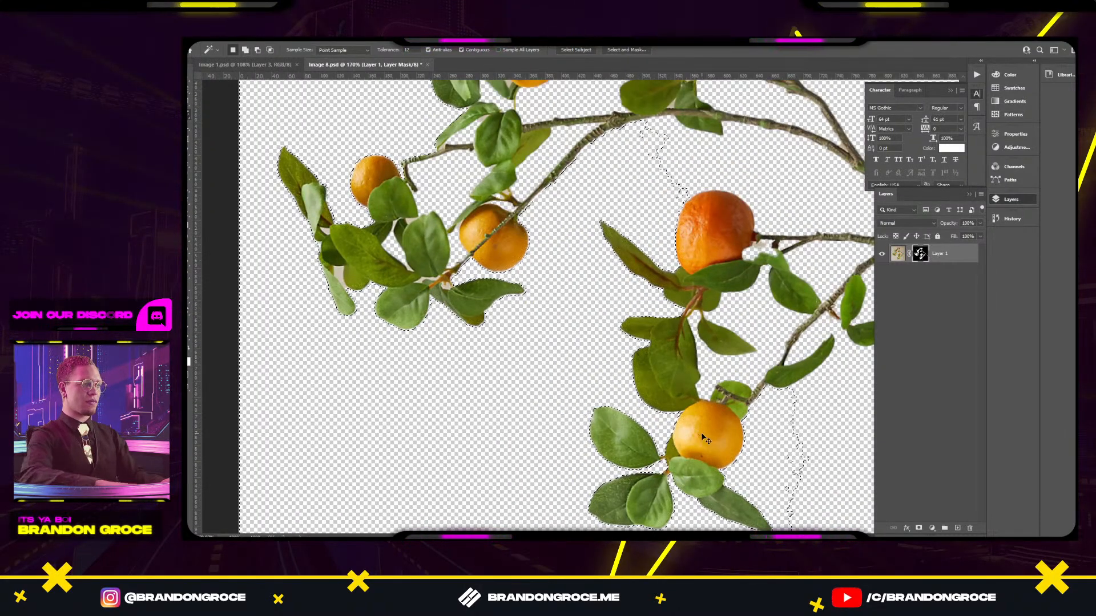
pyautogui.hotkey('ctrl', 'd')
pyautogui.scroll(-3, 728, 338)
pyautogui.press('v')
pyautogui.moveTo(796, 344); pyautogui.dragTo(743, 311)
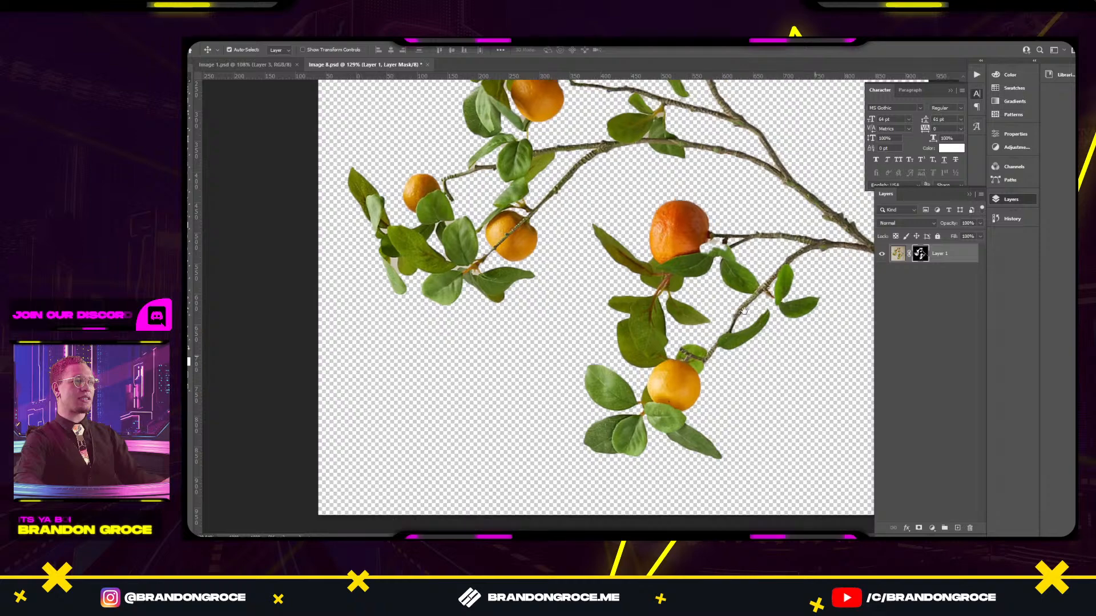
pyautogui.scroll(-3, 744, 311)
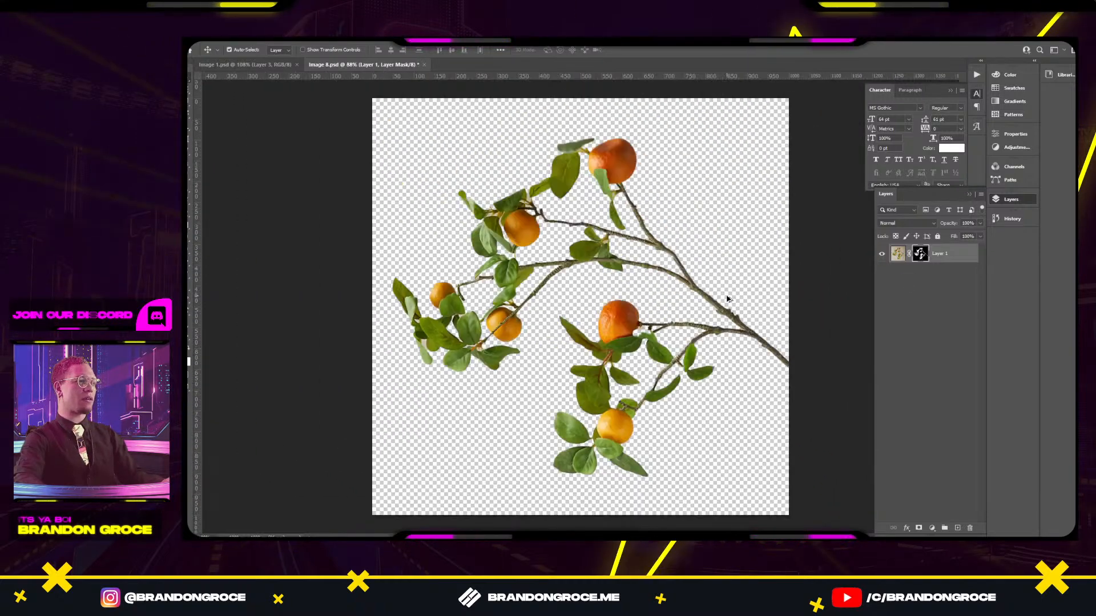
# Crop the canvas tighter around the branch from the top, bottom and left.
pyautogui.press('c')
pyautogui.moveTo(578, 516); pyautogui.dragTo(579, 483)
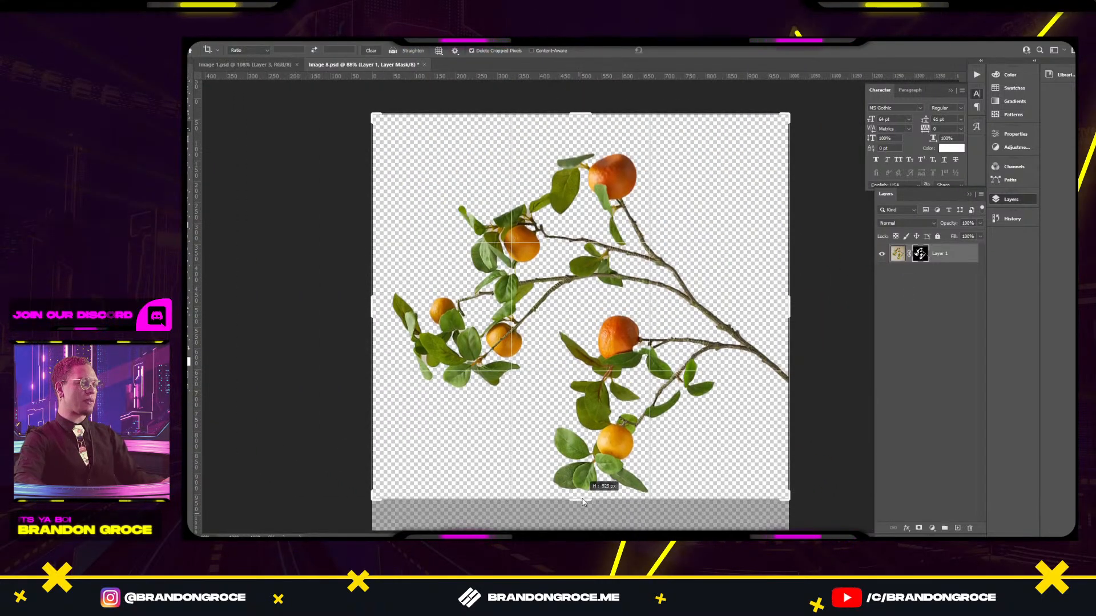
pyautogui.moveTo(578, 113); pyautogui.dragTo(579, 150)
pyautogui.moveTo(375, 311); pyautogui.dragTo(390, 311)
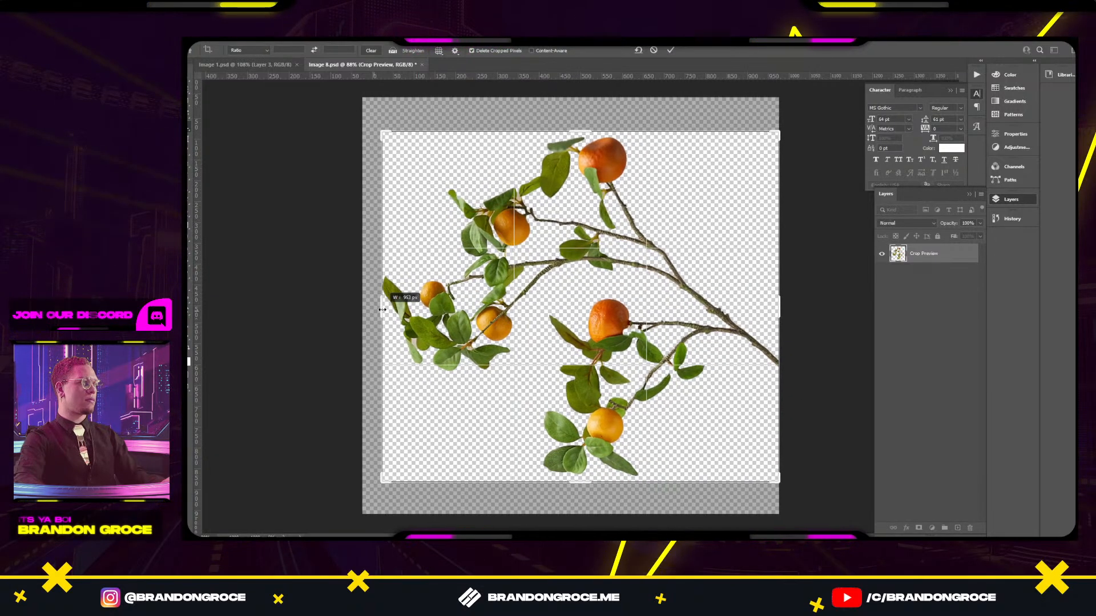
pyautogui.press('Return')
# Move the cut-out branch image below the Web 1920 – 5 artboard.
pyautogui.hotkey('alt', 'Tab')
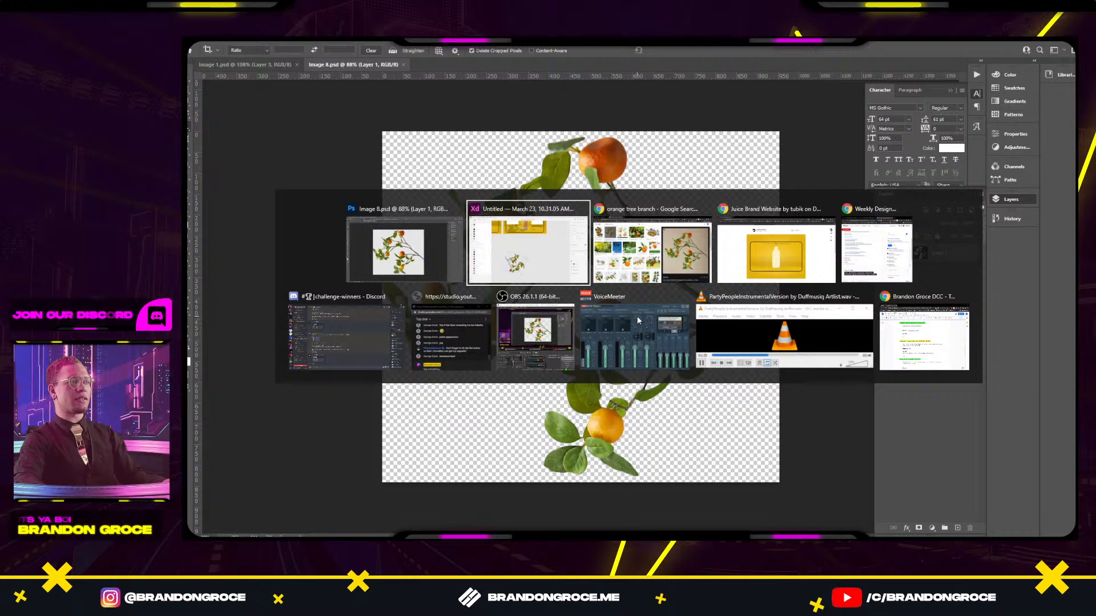
pyautogui.moveTo(531, 389); pyautogui.dragTo(517, 240)
pyautogui.moveTo(619, 244); pyautogui.dragTo(803, 505)
pyautogui.click(888, 448)
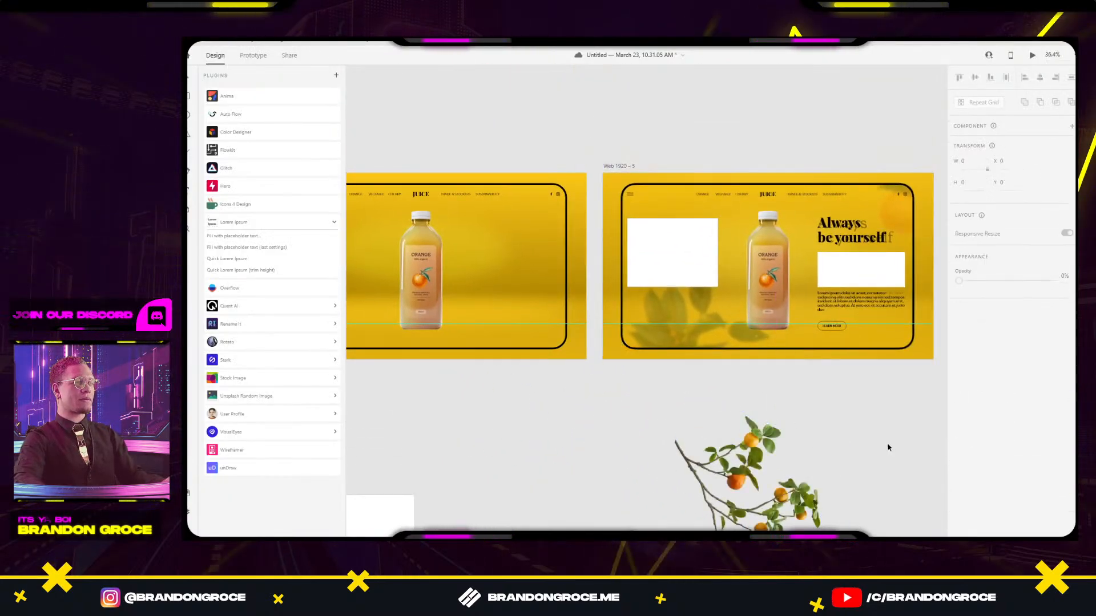
# Move both white placeholder boxes off the artboard to the top of the canvas.
pyautogui.click(706, 279)
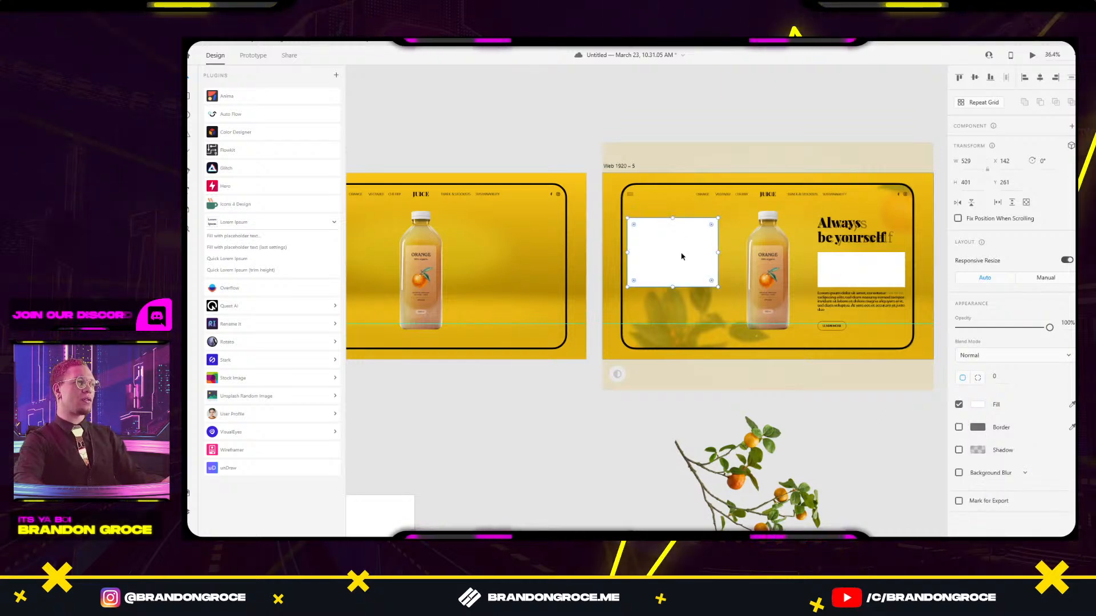
pyautogui.moveTo(660, 224); pyautogui.dragTo(688, 70)
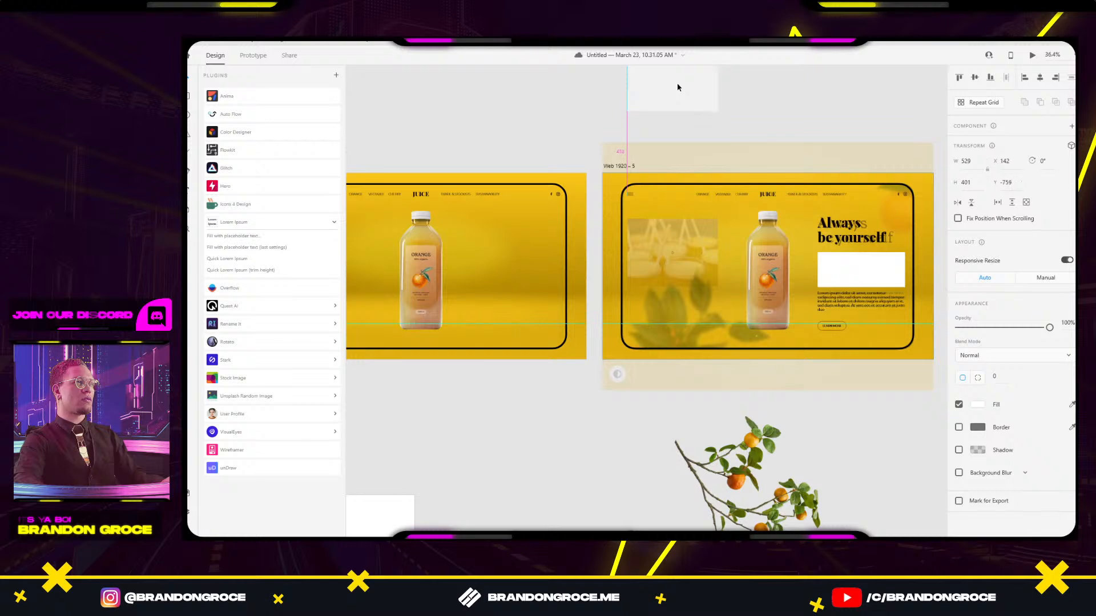
pyautogui.moveTo(852, 276); pyautogui.dragTo(853, 93)
pyautogui.click(772, 117)
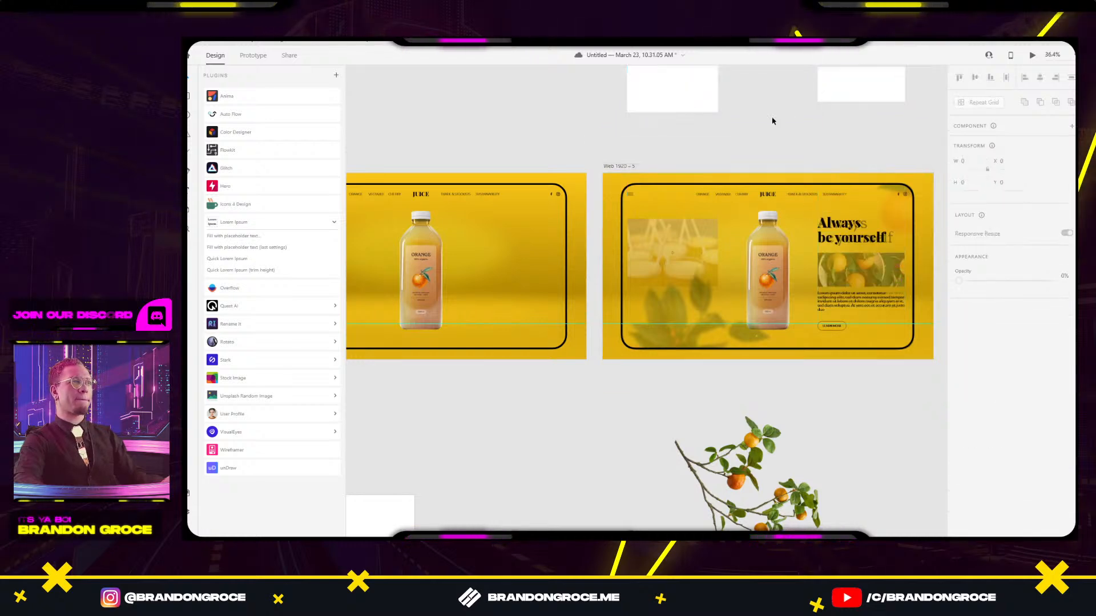
pyautogui.hotkey('alt', 'Tab')
pyautogui.click(652, 245)
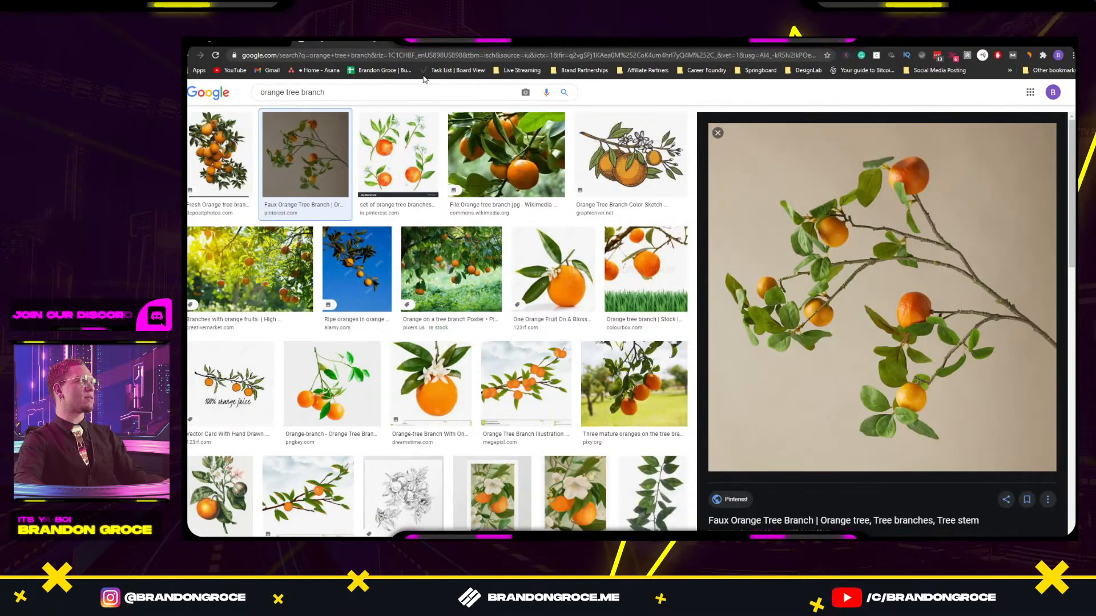
# Go to Unsplash and search for 'oranges' photos.
pyautogui.click(386, 55)
pyautogui.write('unsplash')
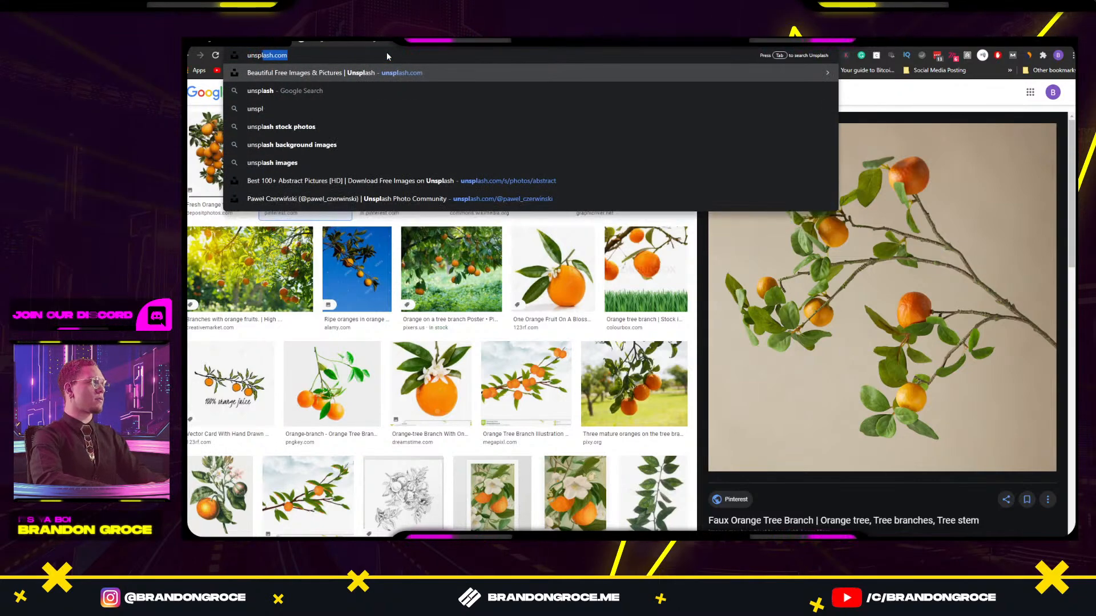
pyautogui.press('Return')
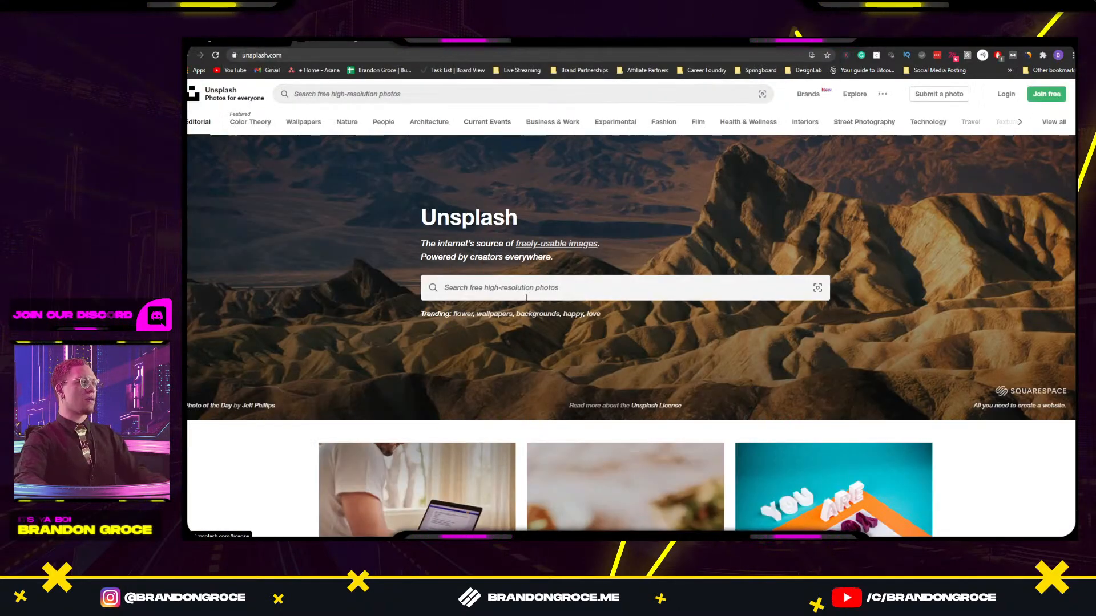
pyautogui.scroll(-4, 526, 296)
pyautogui.scroll(4, 526, 297)
pyautogui.click(506, 276)
pyautogui.write('o')
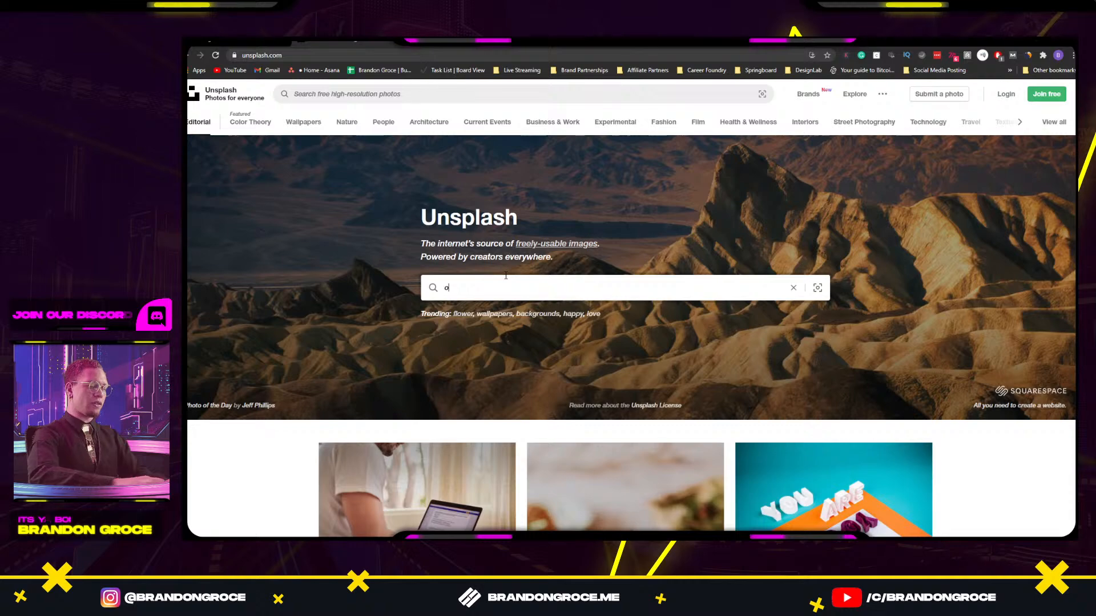
pyautogui.write('ranges')
pyautogui.press('Return')
# Browse the oranges results, checking the XD design now and then, to find a suitable photo.
pyautogui.hotkey('alt', 'Tab')
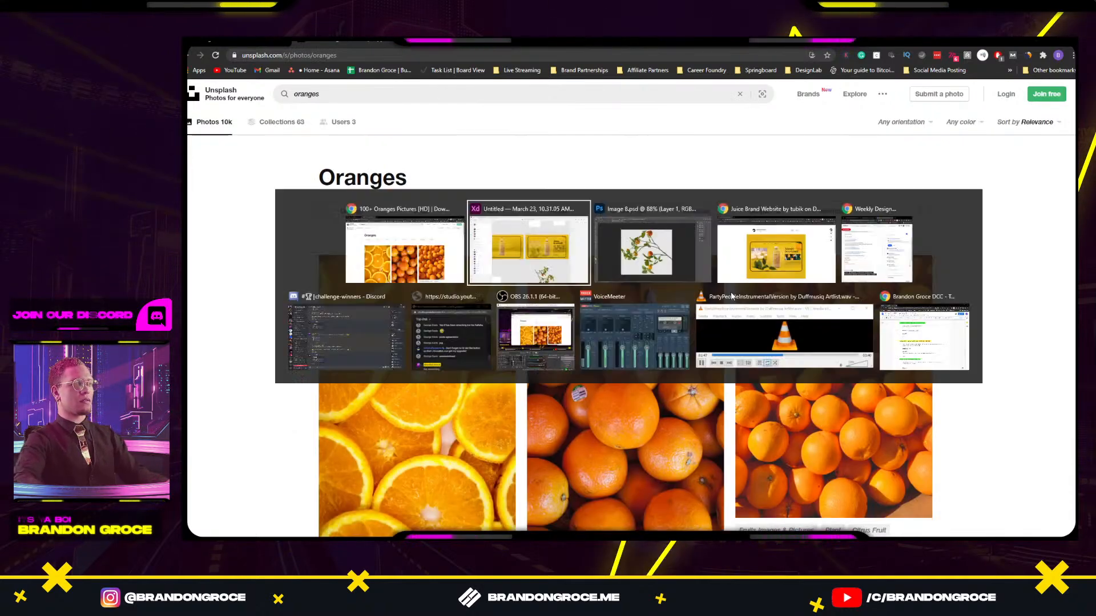
pyautogui.hotkey('alt', 'Tab')
pyautogui.scroll(-6, 666, 329)
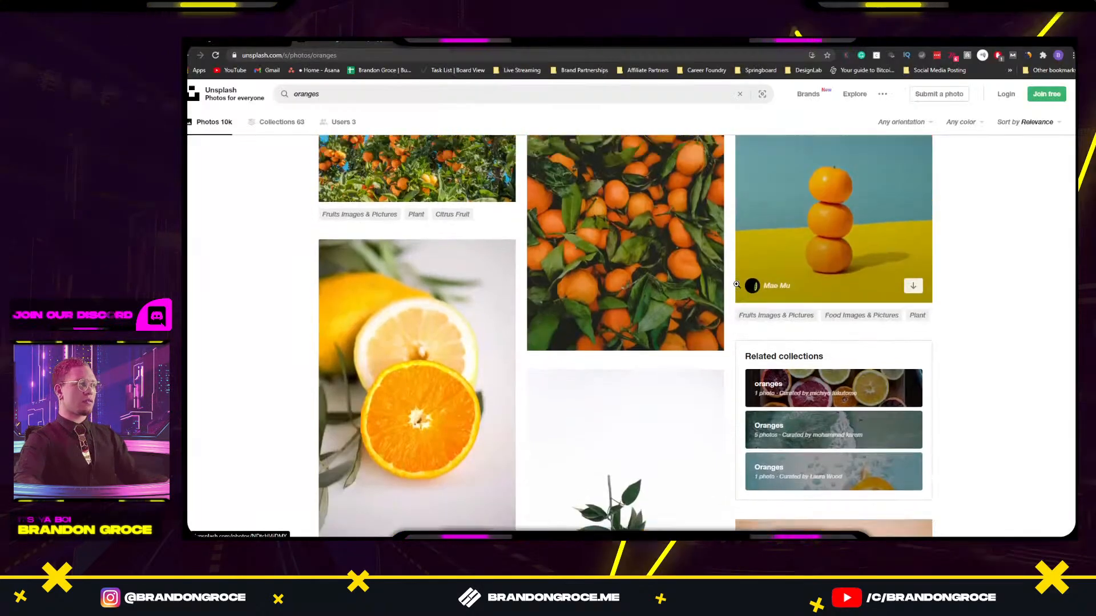
pyautogui.hotkey('alt', 'Tab')
pyautogui.hotkey('alt', 'Tab')
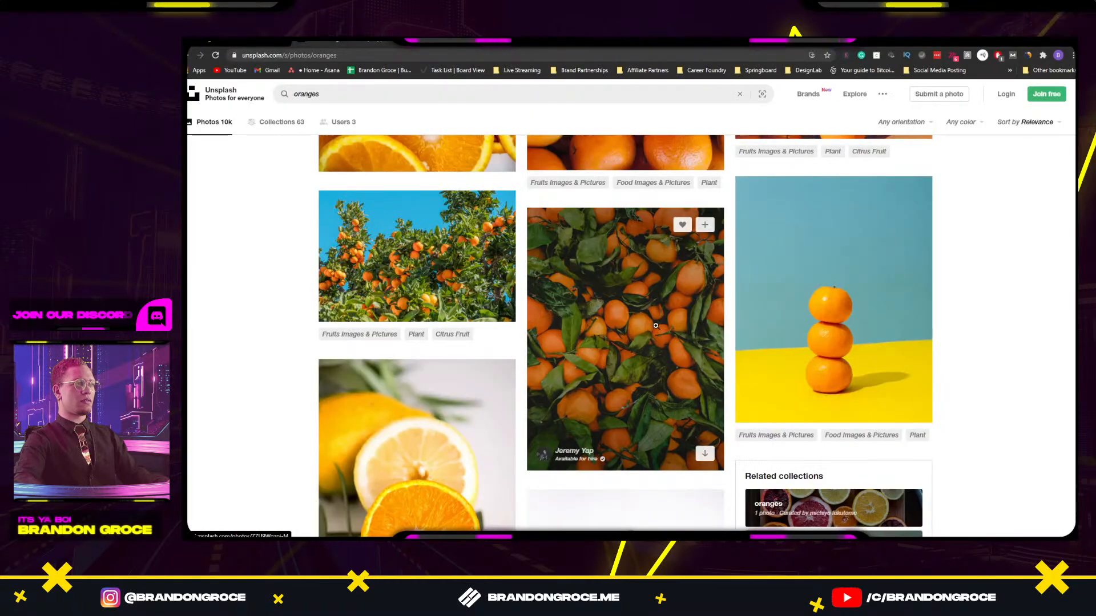
pyautogui.scroll(-5, 548, 305)
pyautogui.hotkey('alt', 'Tab')
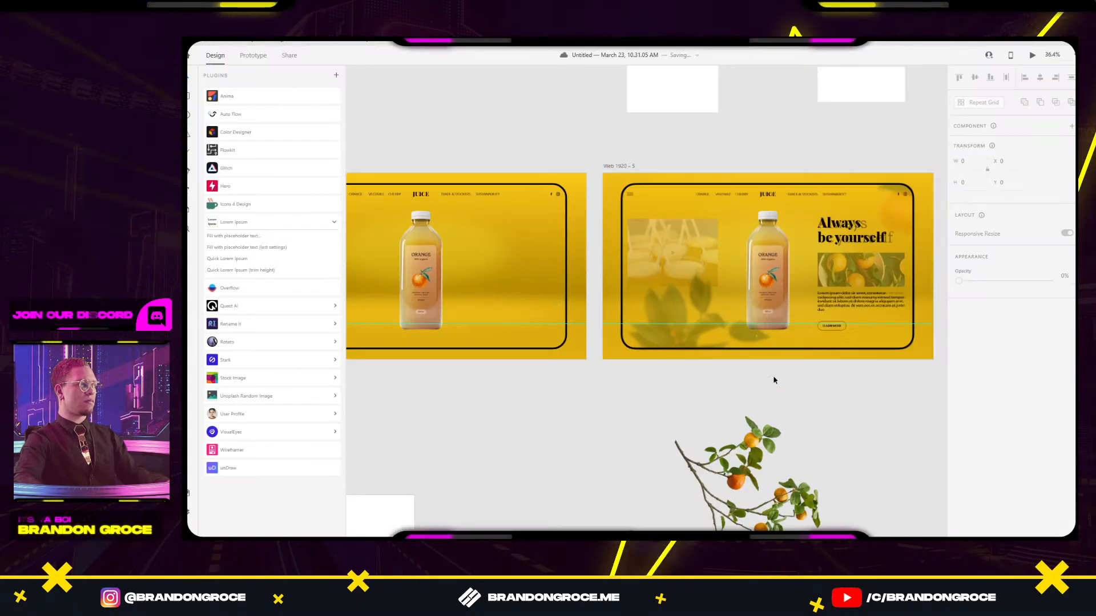
pyautogui.hotkey('alt', 'Tab')
pyautogui.scroll(-9, 794, 356)
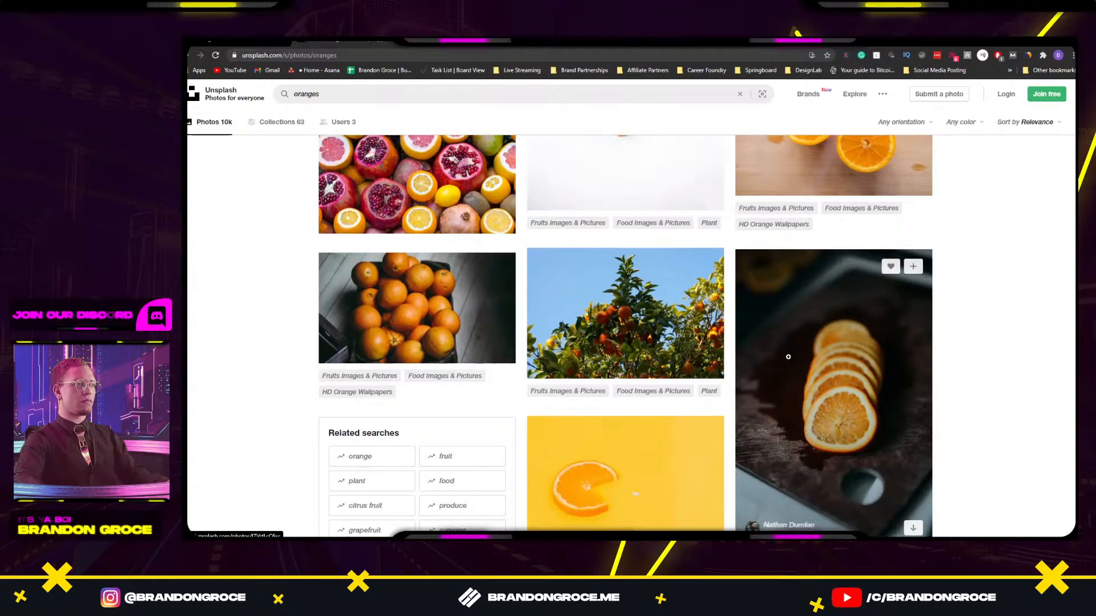
pyautogui.scroll(2, 793, 355)
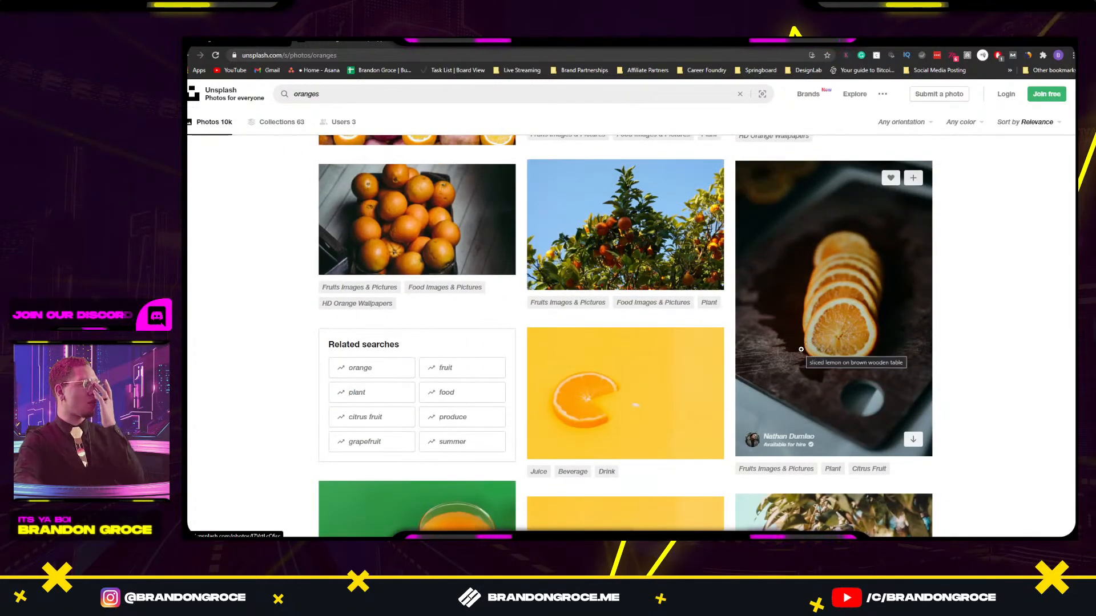
pyautogui.scroll(-3, 802, 350)
pyautogui.scroll(-3, 803, 350)
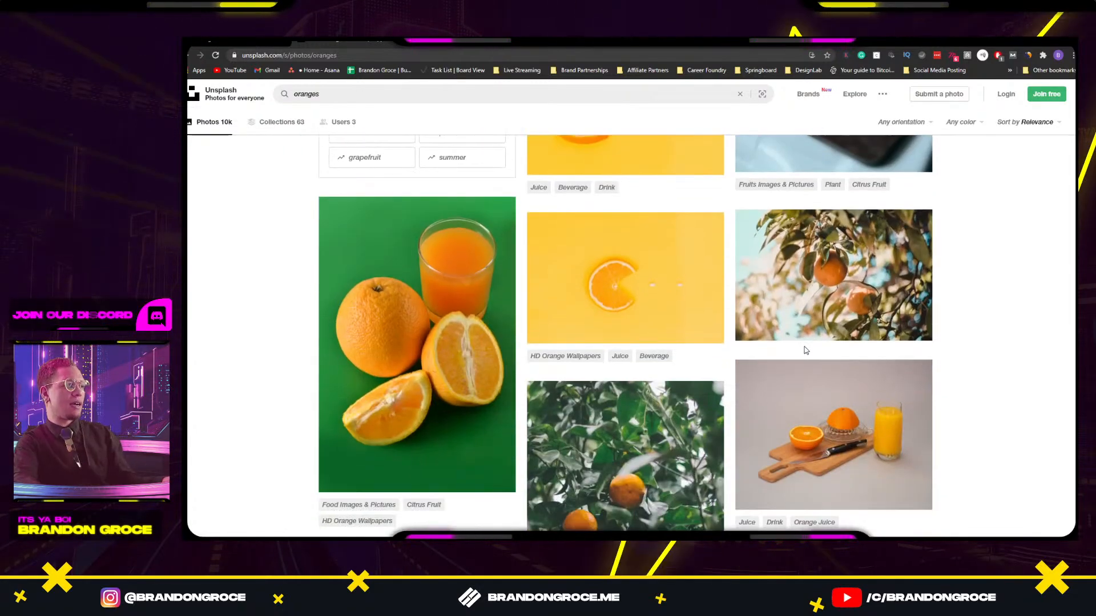
pyautogui.hotkey('alt', 'Tab')
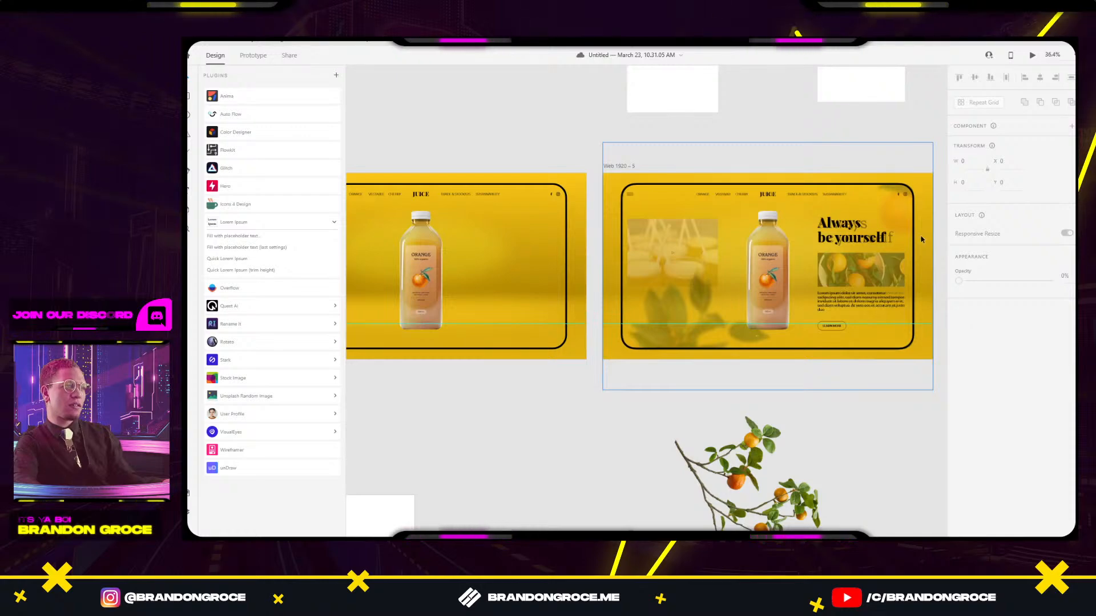
pyautogui.hotkey('alt', 'Tab')
pyautogui.scroll(-5, 803, 353)
pyautogui.scroll(1, 802, 353)
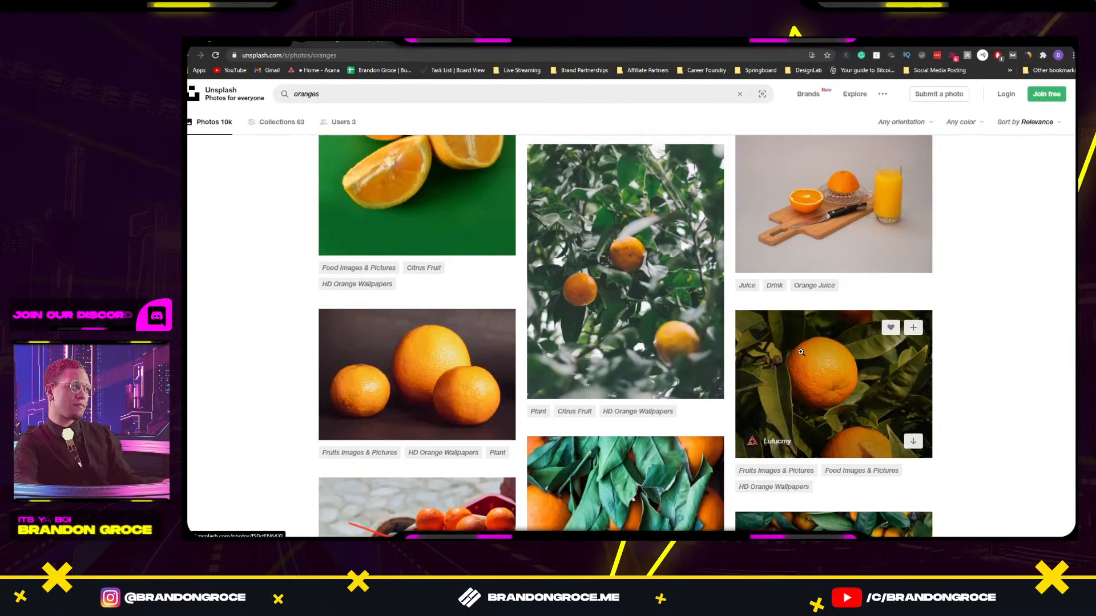
pyautogui.scroll(-4, 803, 353)
pyautogui.hotkey('alt', 'Tab')
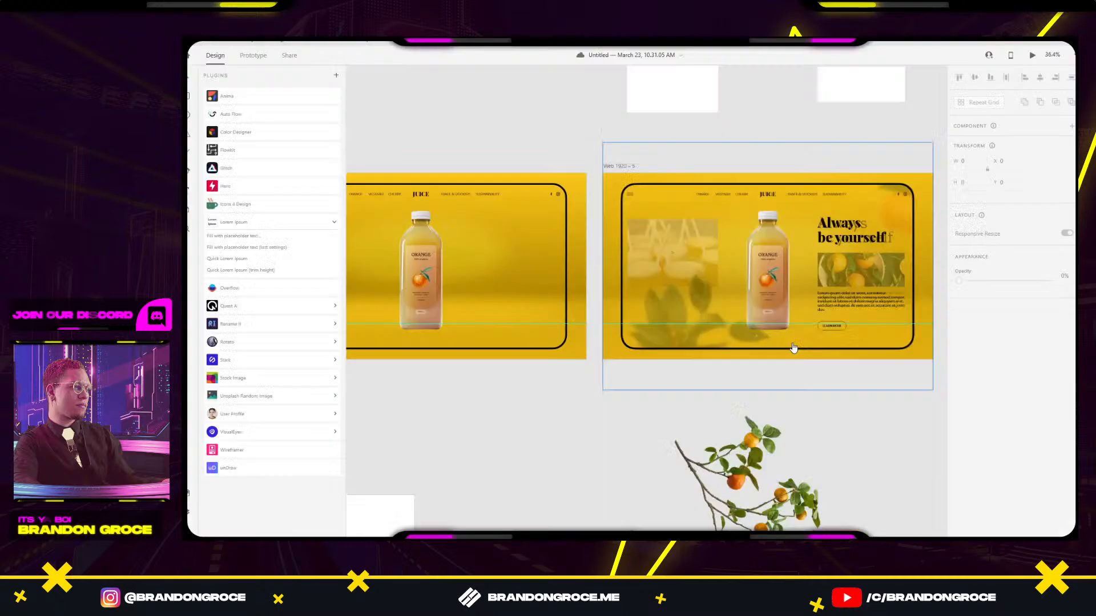
pyautogui.hotkey('alt', 'Tab')
pyautogui.scroll(-4, 834, 415)
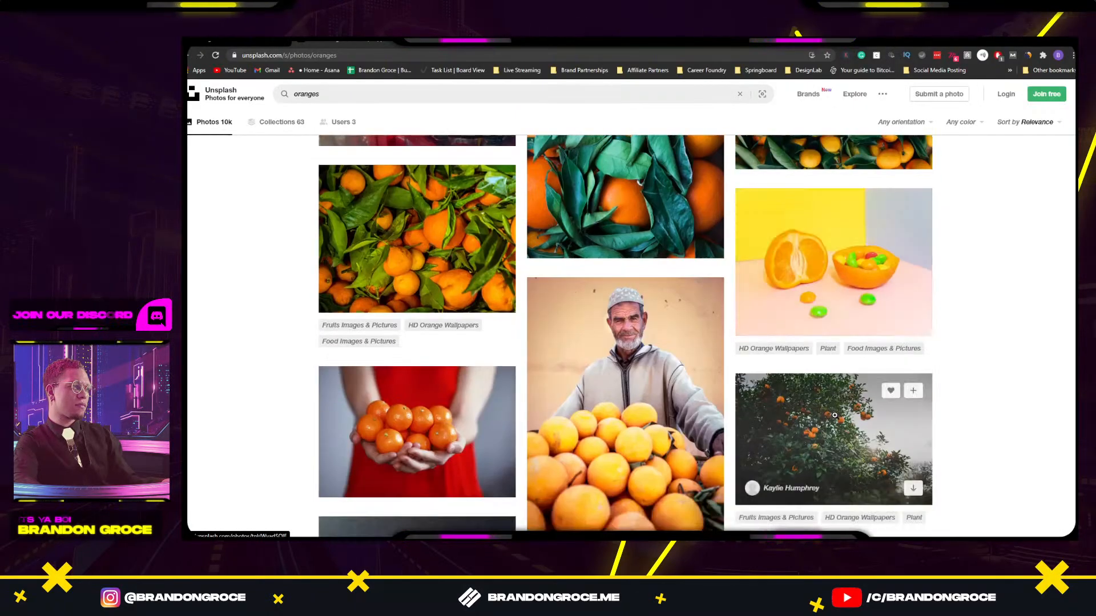
pyautogui.scroll(-9, 834, 414)
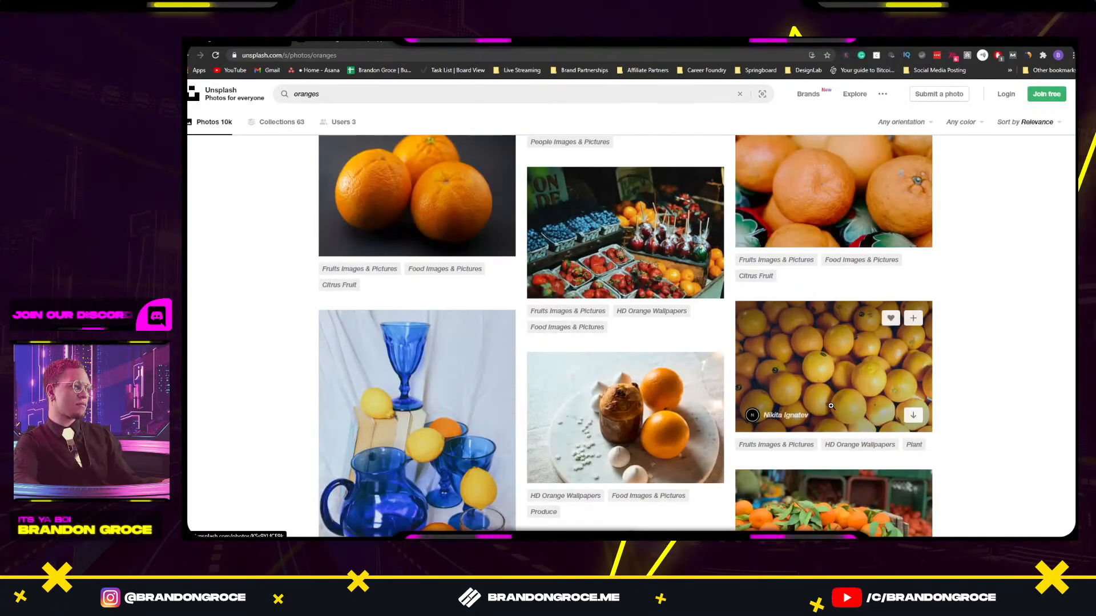
pyautogui.scroll(-4, 833, 409)
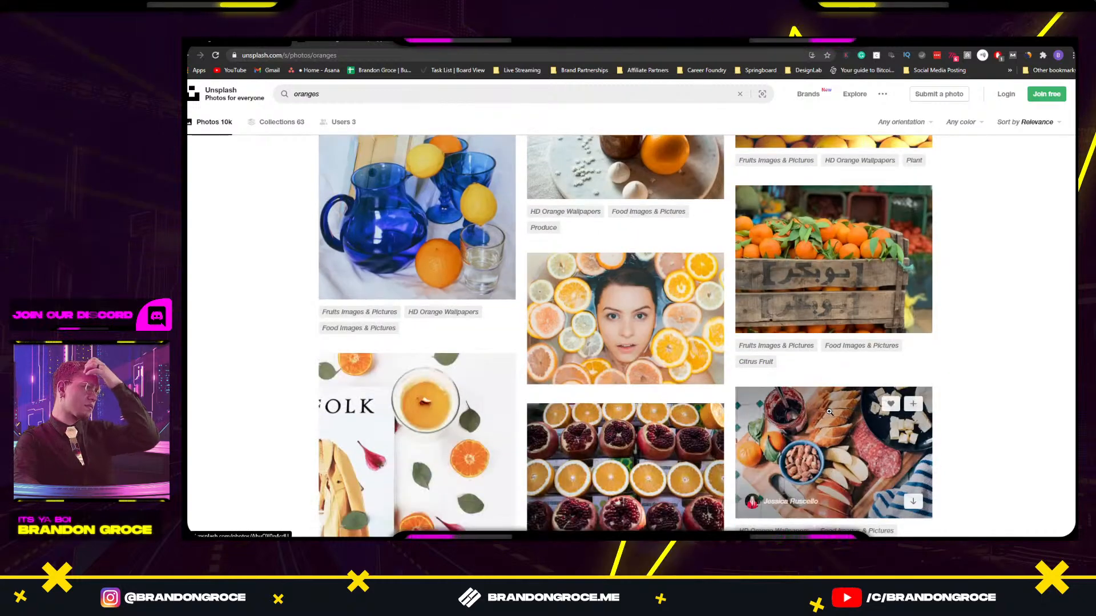
pyautogui.scroll(-5, 830, 413)
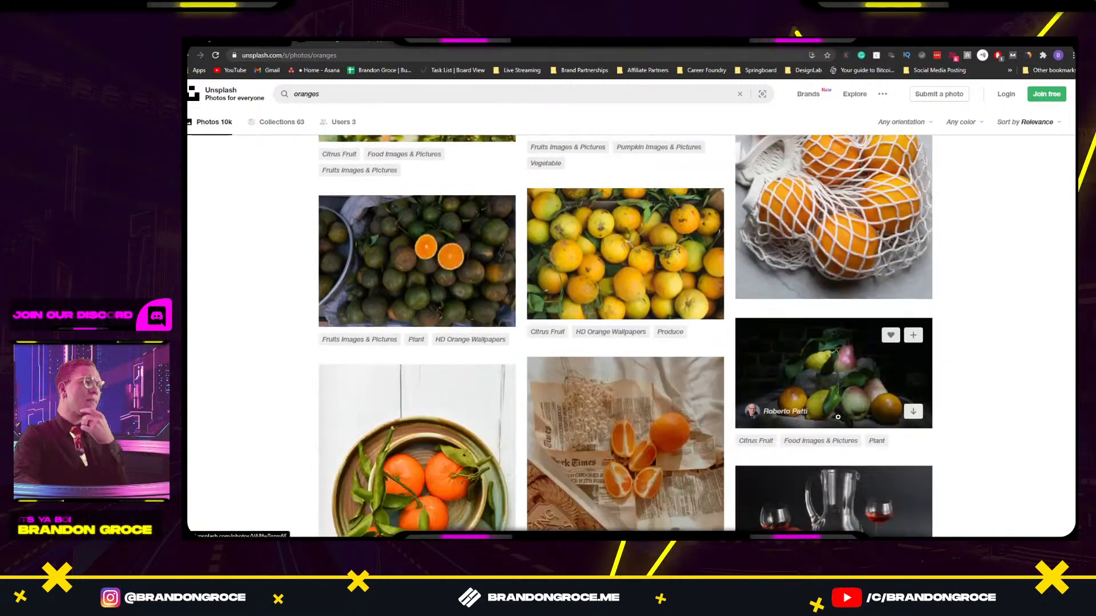
pyautogui.scroll(-1, 798, 390)
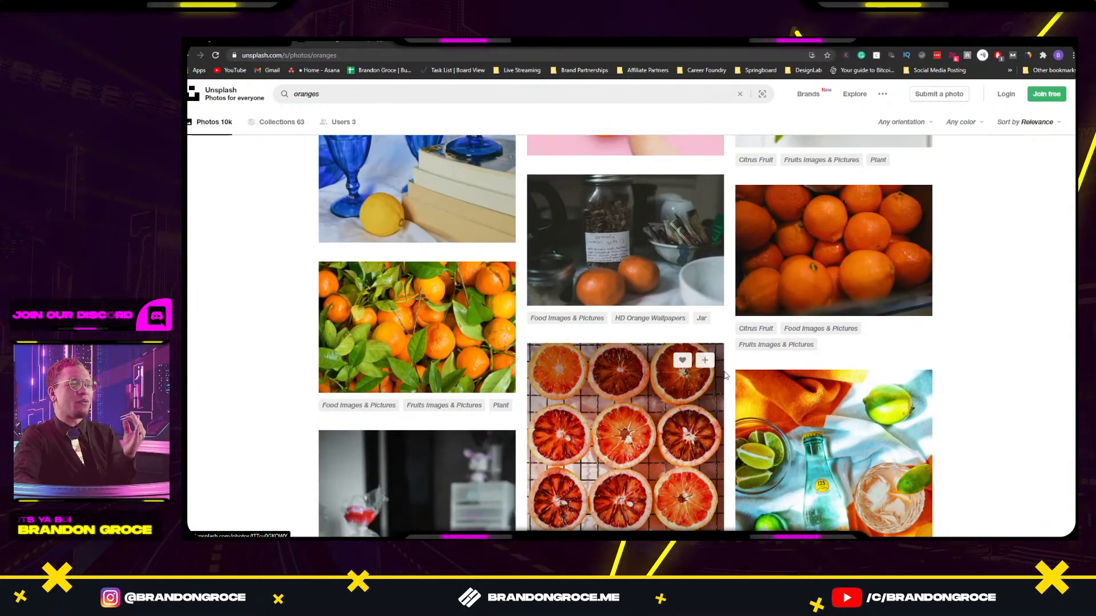
pyautogui.scroll(-3, 758, 379)
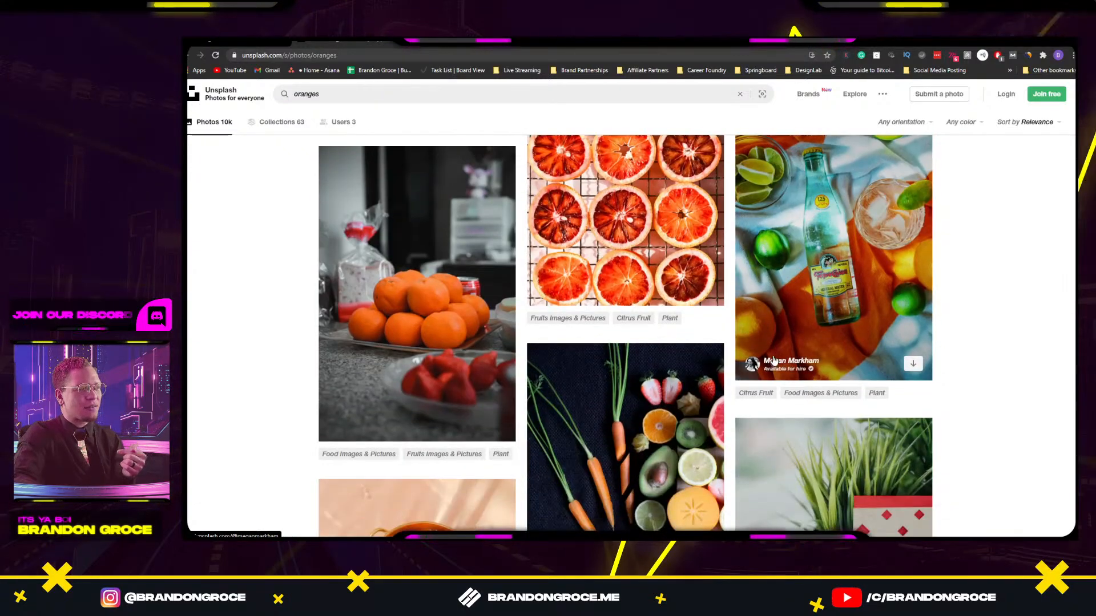
pyautogui.scroll(-5, 773, 356)
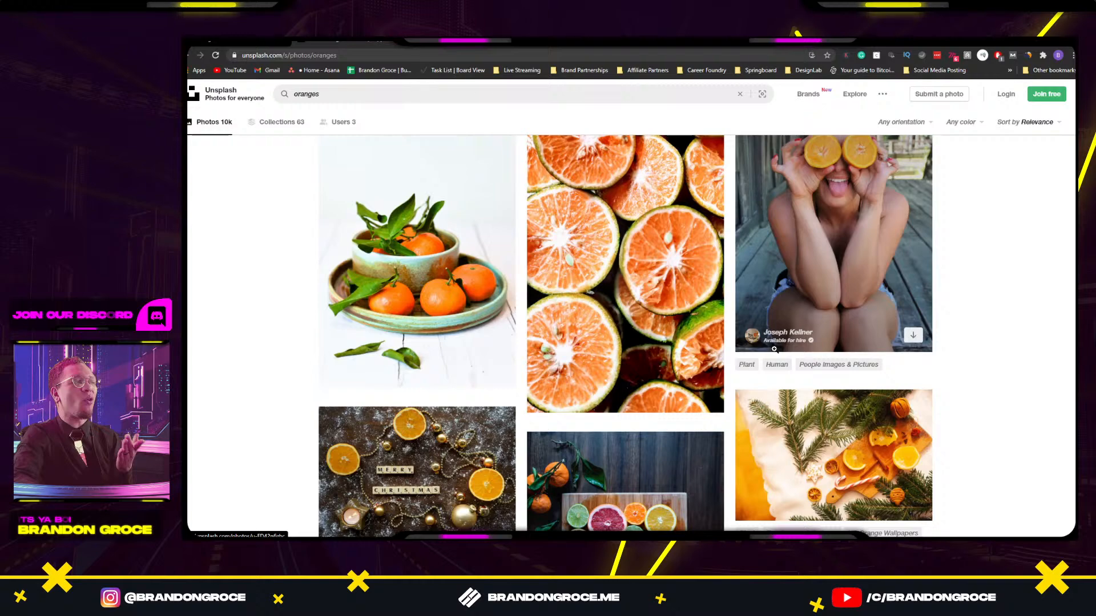
pyautogui.scroll(-5, 786, 331)
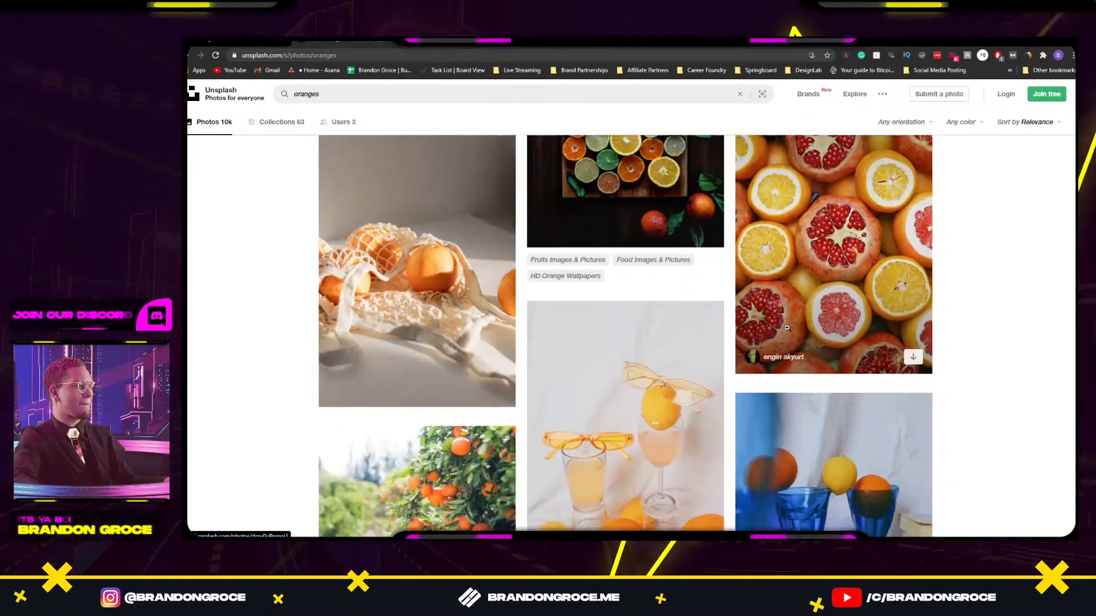
pyautogui.scroll(-5, 786, 327)
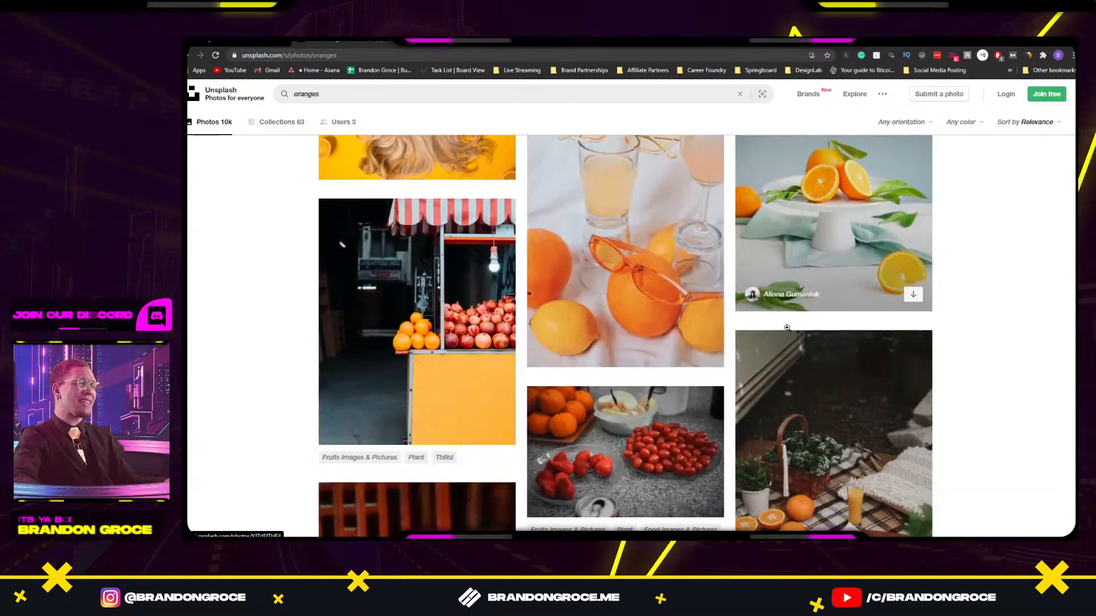
pyautogui.scroll(1, 790, 311)
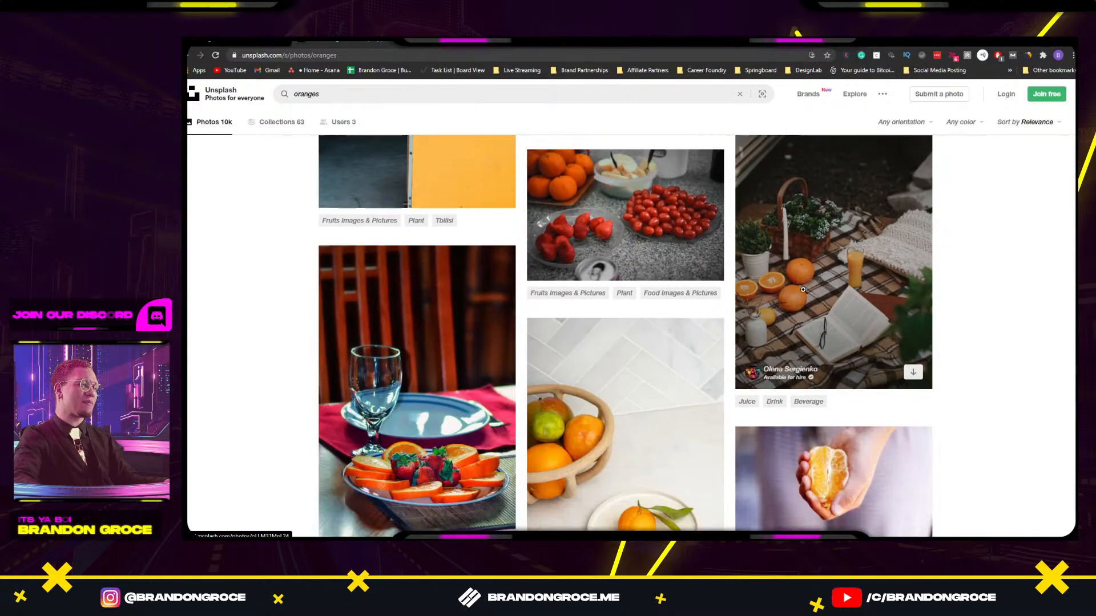
pyautogui.scroll(-4, 803, 292)
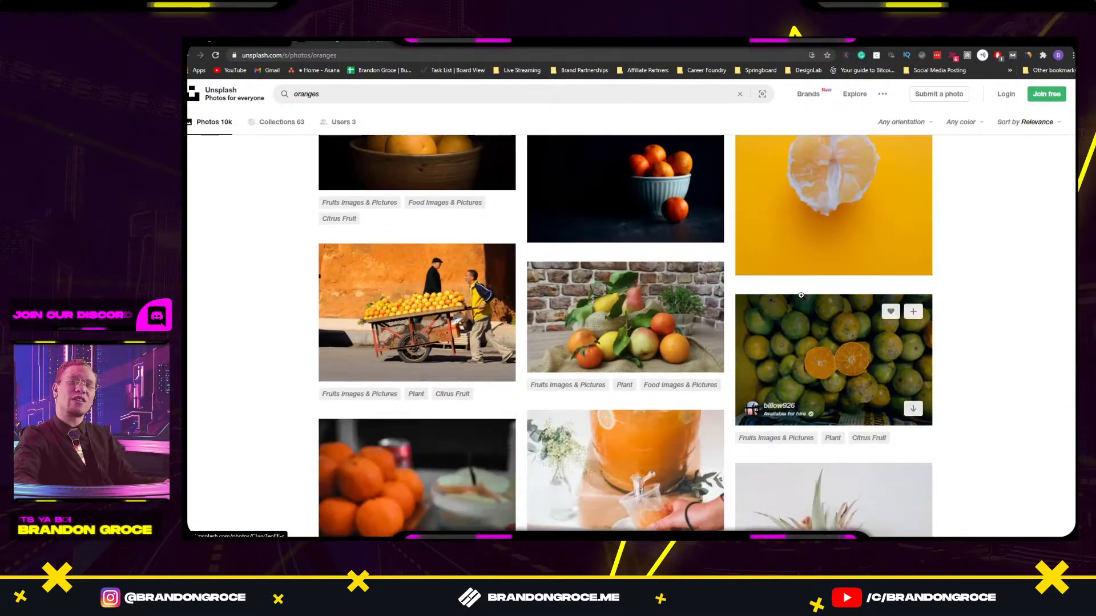
pyautogui.scroll(-1, 801, 298)
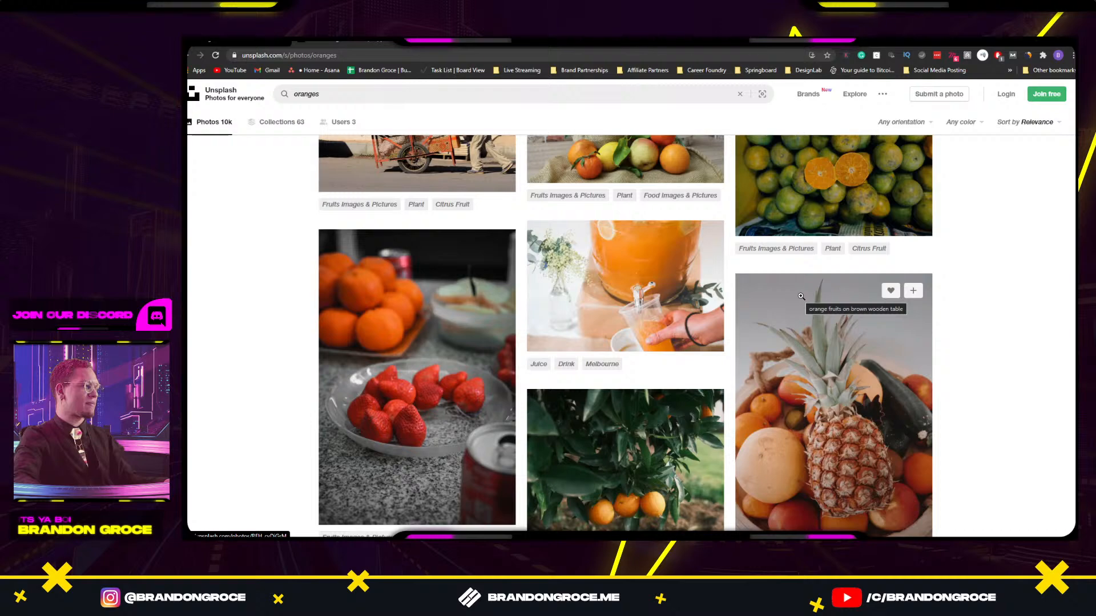
pyautogui.scroll(-2, 801, 296)
pyautogui.scroll(2, 801, 296)
pyautogui.hotkey('alt', 'Tab')
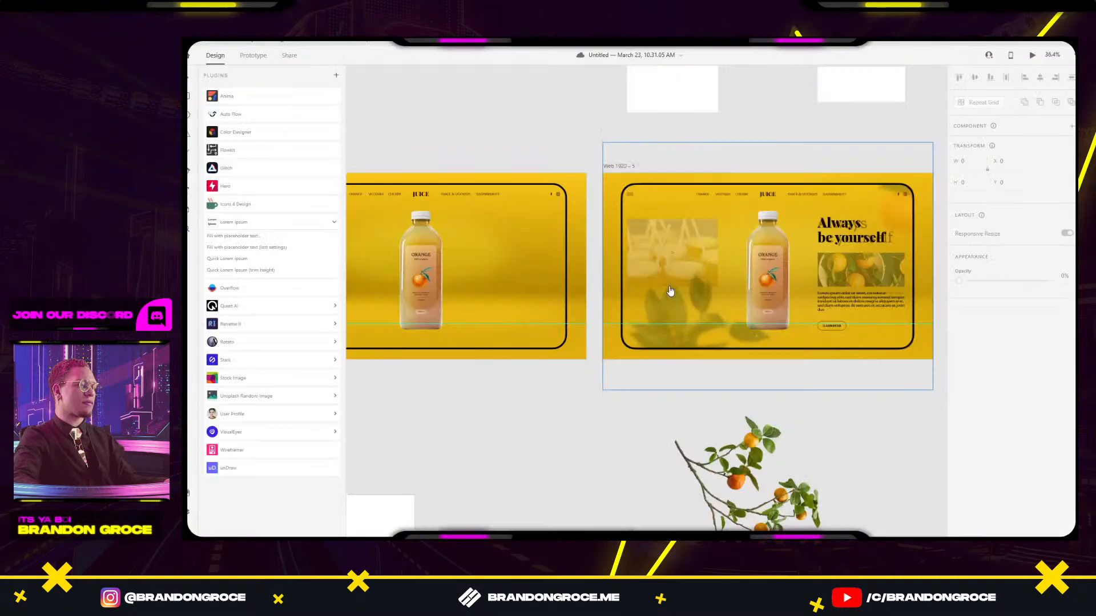
pyautogui.hotkey('alt', 'Tab')
# Open the orange juice dispenser photo and copy the image.
pyautogui.click(629, 289)
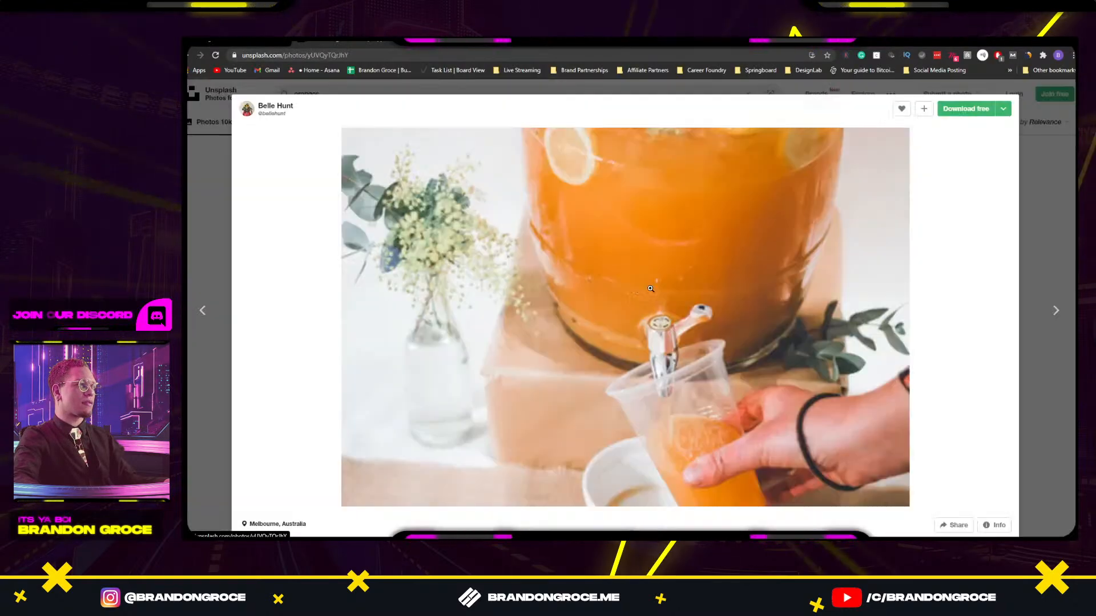
pyautogui.rightClick(717, 295)
pyautogui.click(742, 328)
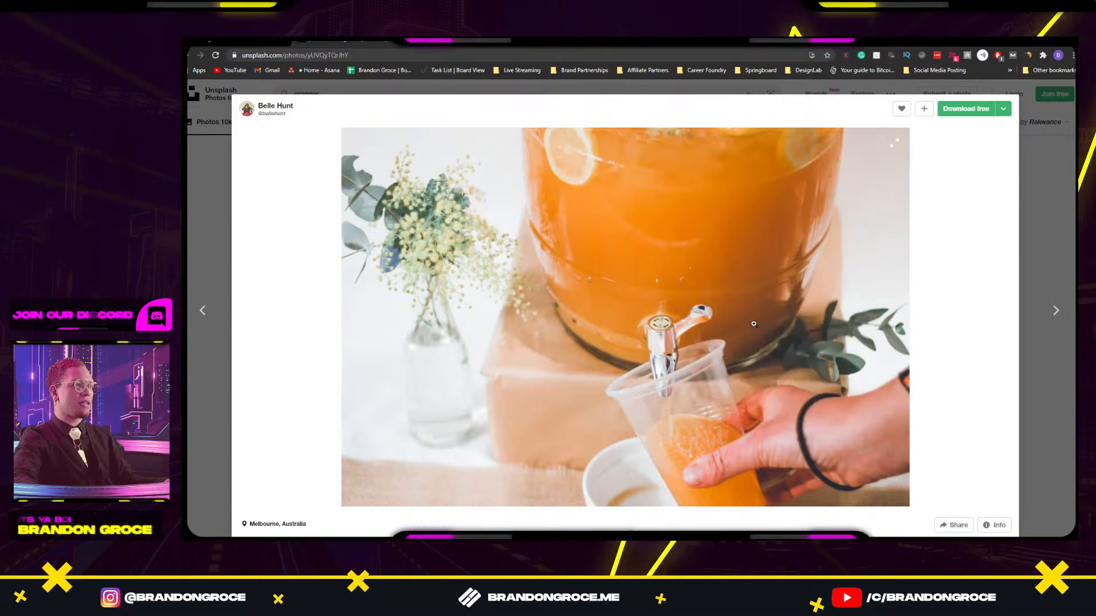
pyautogui.hotkey('alt', 'Tab')
# Fill the white rectangle with the copied juice dispenser photo.
pyautogui.scroll(3, 691, 179)
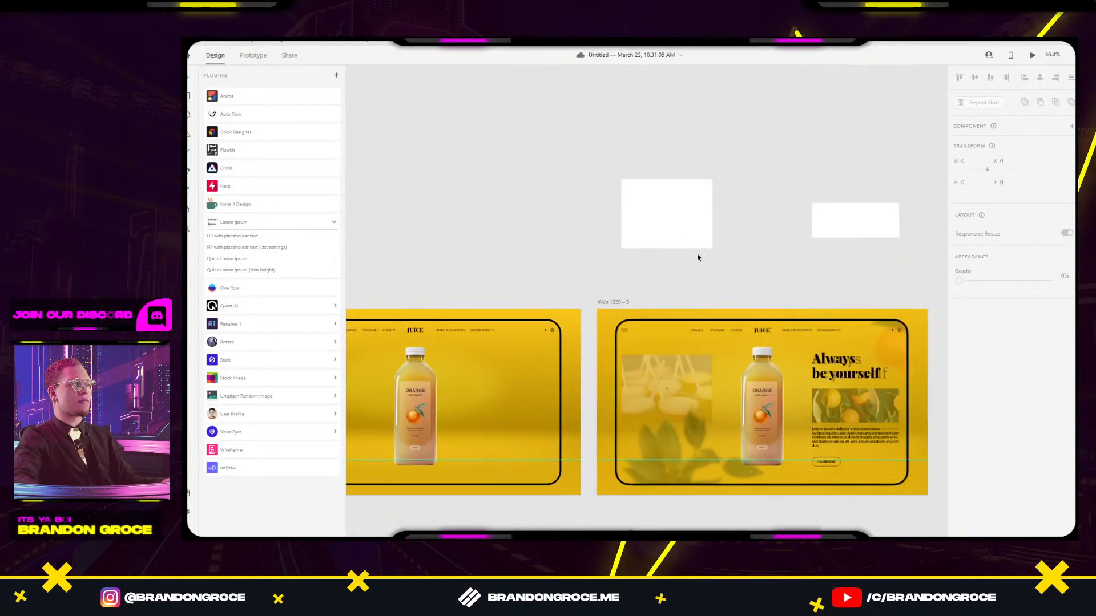
pyautogui.click(697, 221)
pyautogui.hotkey('ctrl', 'v')
pyautogui.hotkey('ctrl', 'z')
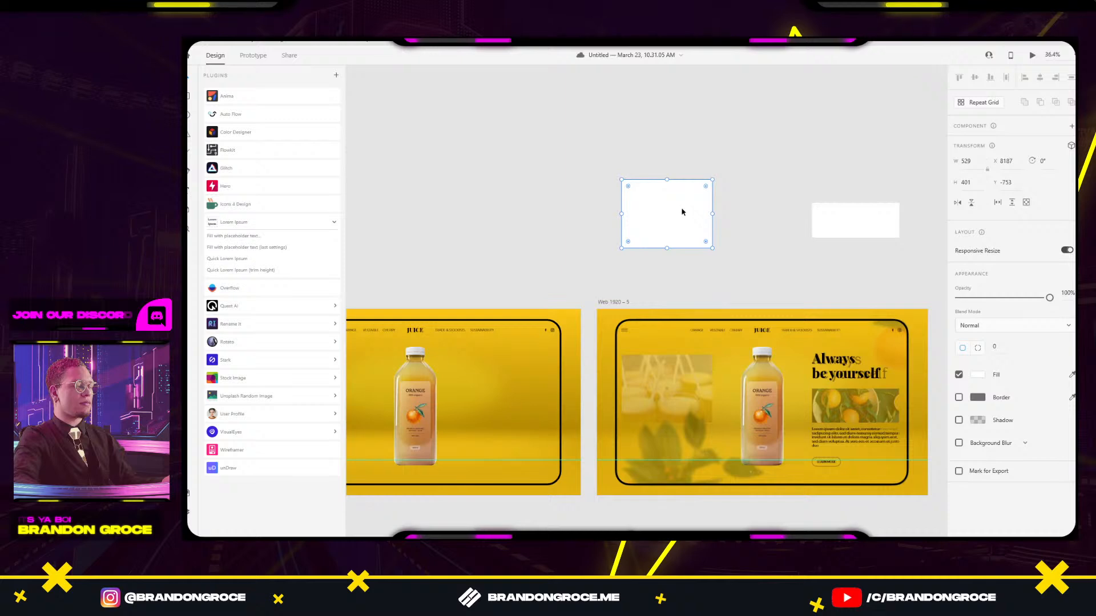
pyautogui.hotkey('ctrl', 'v')
# Draw a circle over the juice photo and remove the outlines from both circle and photo.
pyautogui.scroll(3, 744, 215)
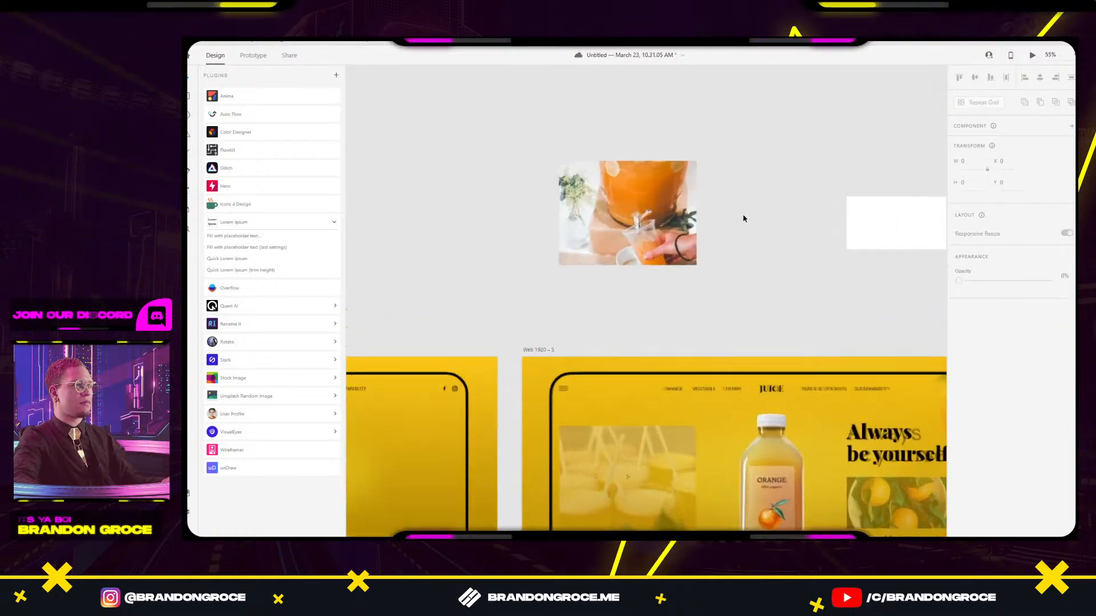
pyautogui.scroll(-2, 746, 259)
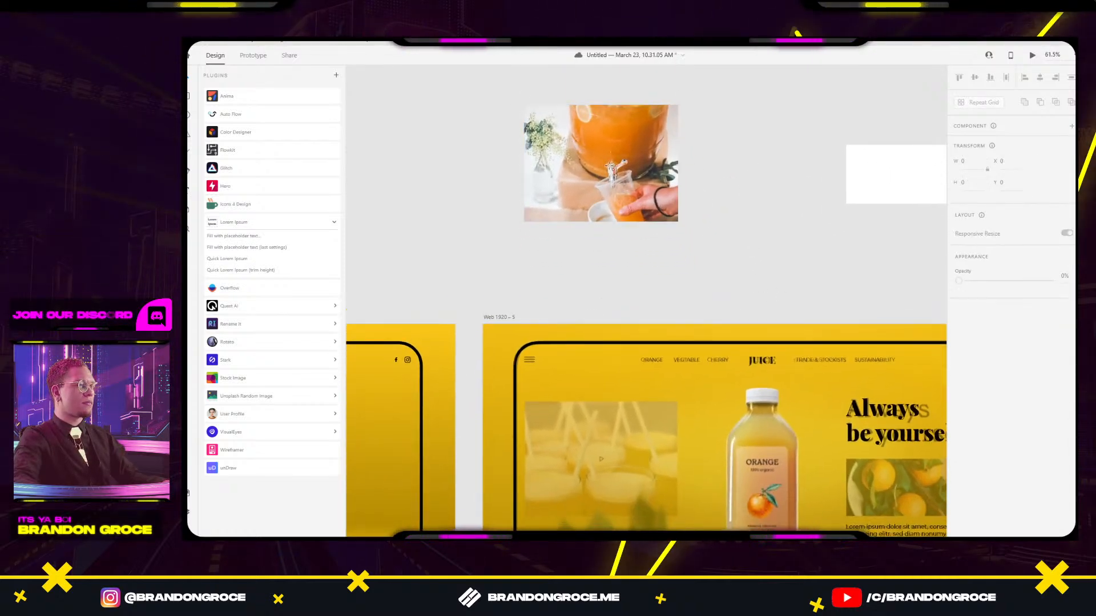
pyautogui.moveTo(578, 144)
pyautogui.mouseDown()
pyautogui.moveTo(616, 182)
pyautogui.moveTo(597, 175)
pyautogui.mouseUp()
pyautogui.keyDown('shift'); pyautogui.click(626, 160); pyautogui.keyUp('shift')
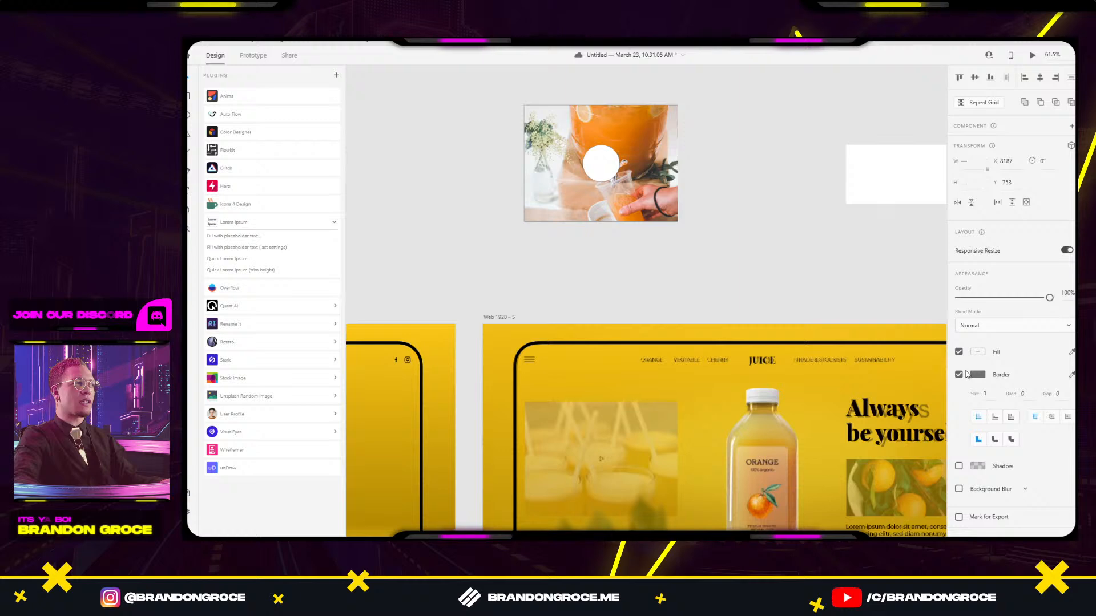
pyautogui.click(799, 262)
pyautogui.click(597, 168)
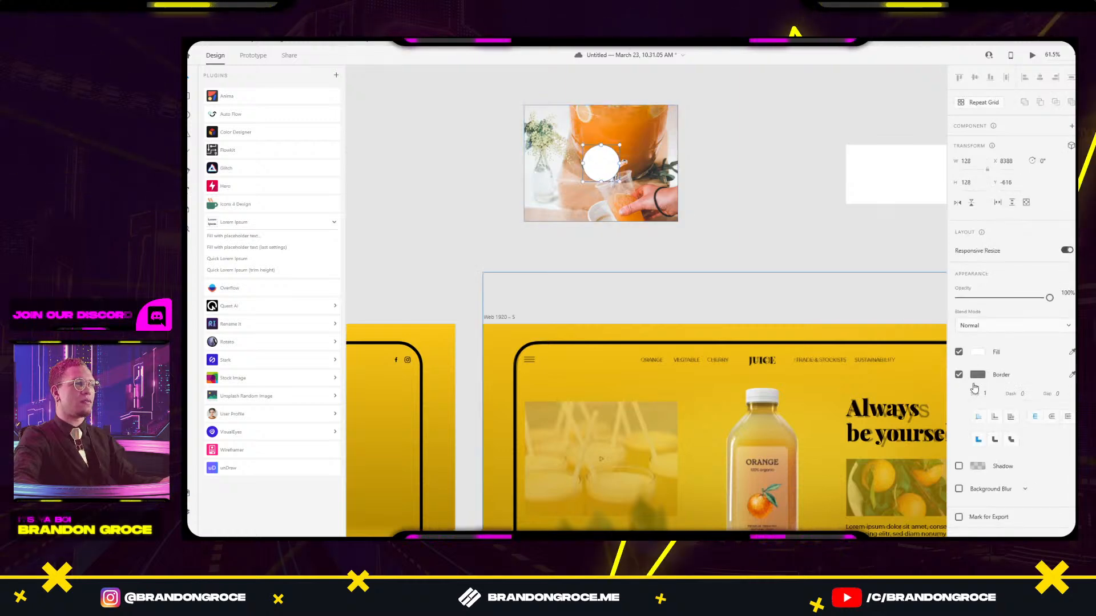
pyautogui.click(958, 375)
pyautogui.click(793, 269)
pyautogui.click(646, 192)
pyautogui.click(959, 396)
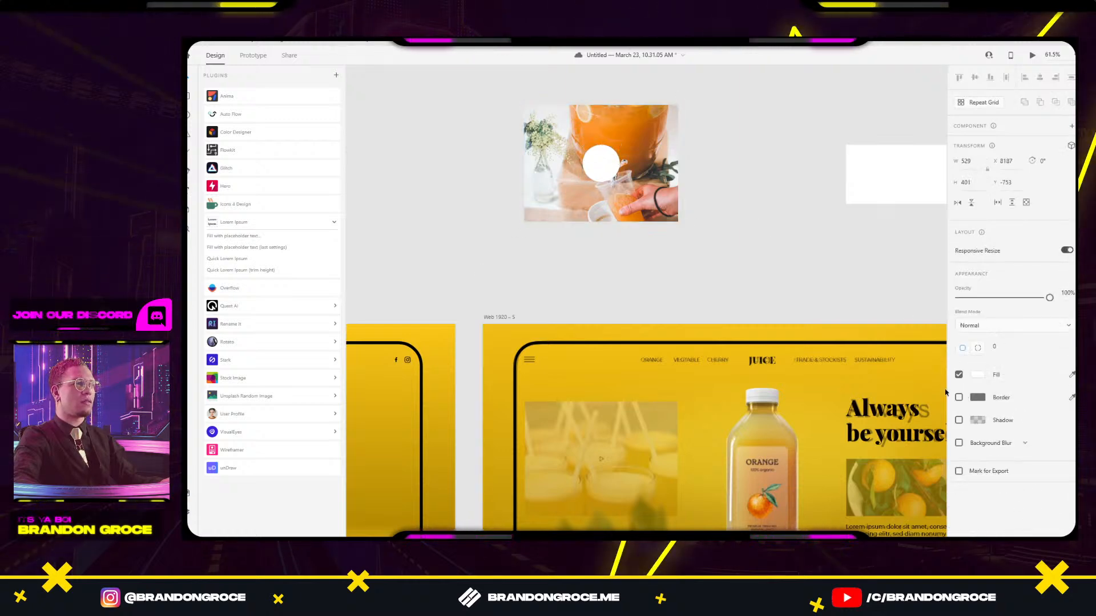
pyautogui.click(793, 272)
# Give the circle Background Blur and a white border.
pyautogui.click(606, 171)
pyautogui.click(959, 421)
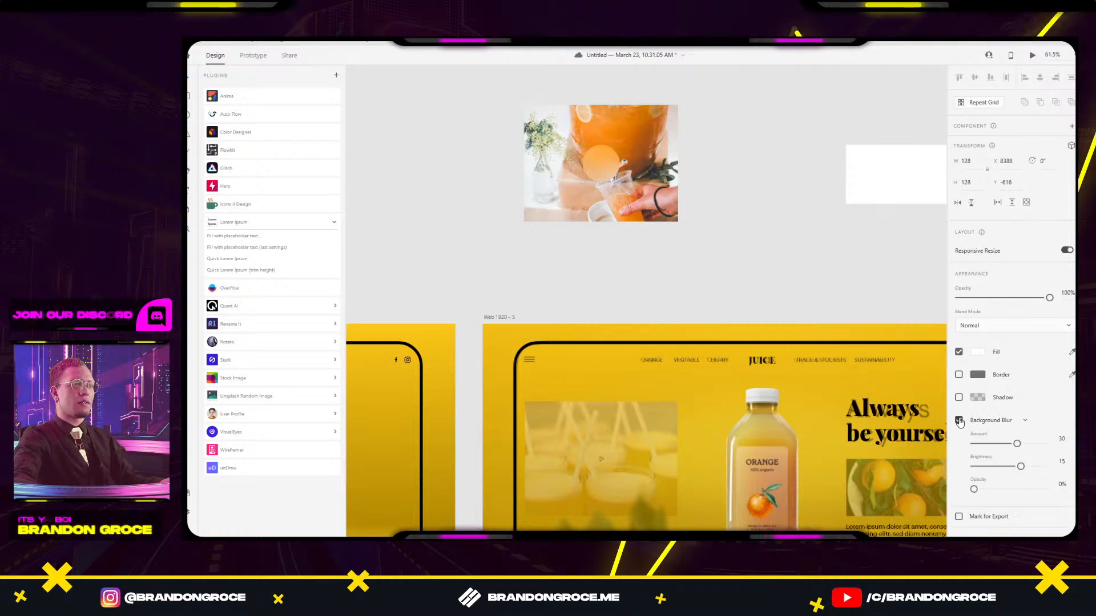
pyautogui.scroll(5, 614, 173)
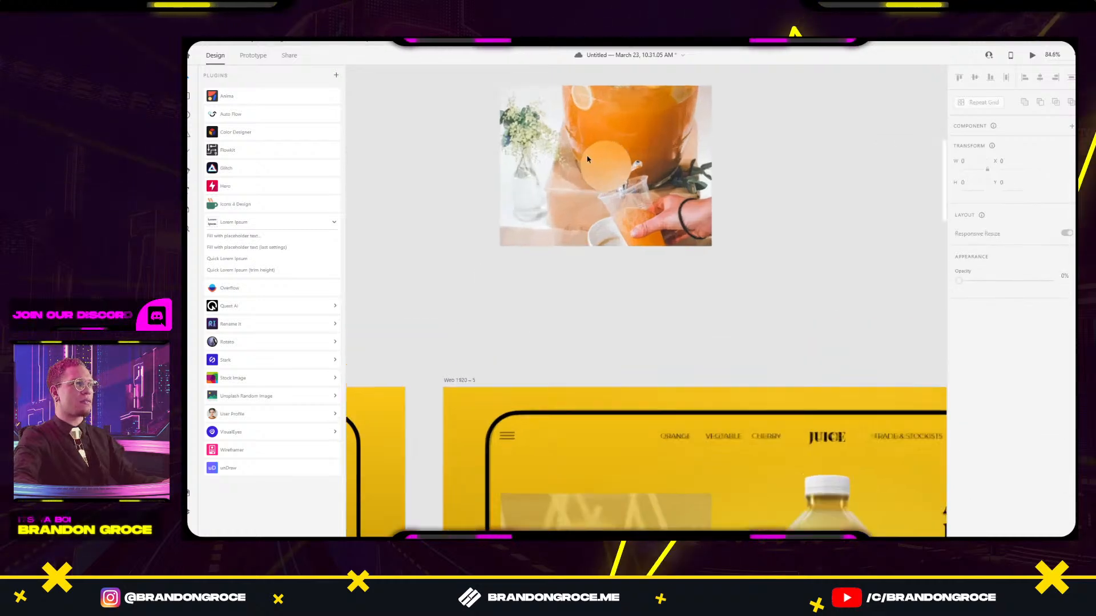
pyautogui.click(959, 375)
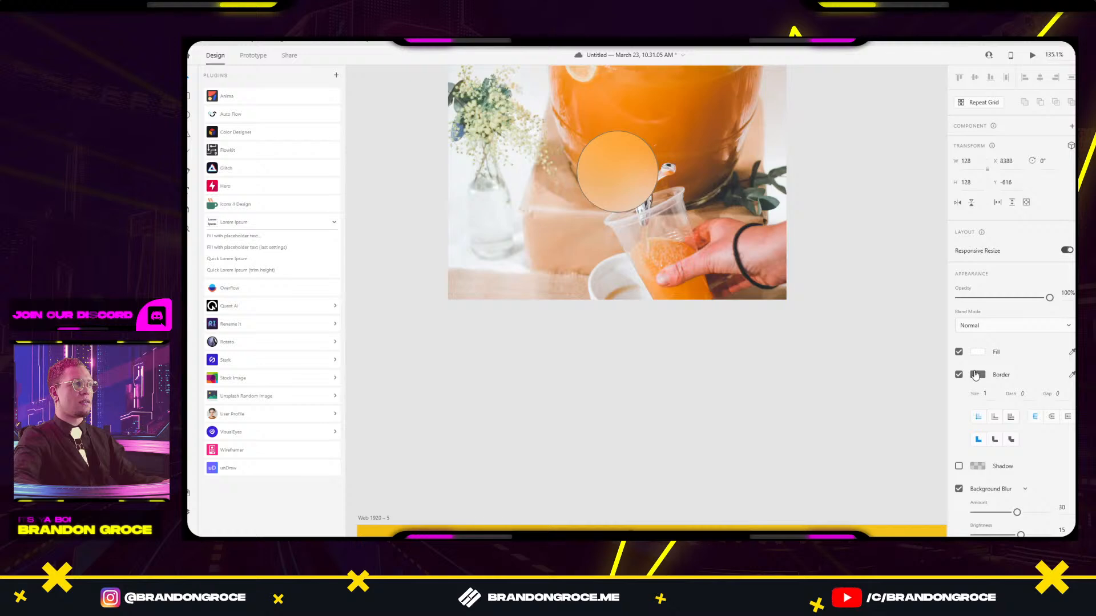
pyautogui.click(978, 374)
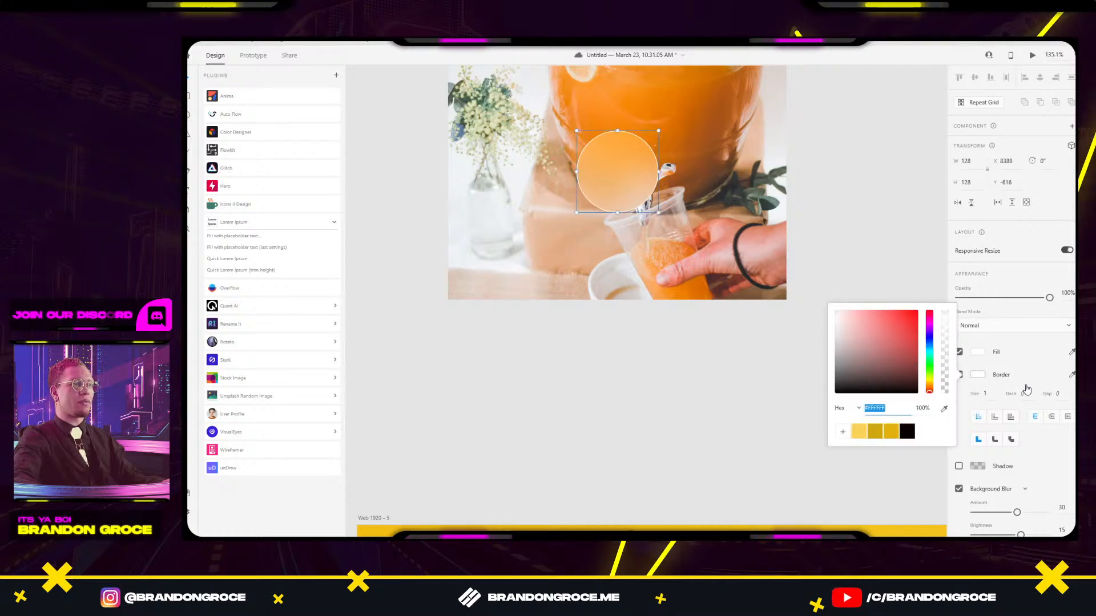
pyautogui.click(984, 392)
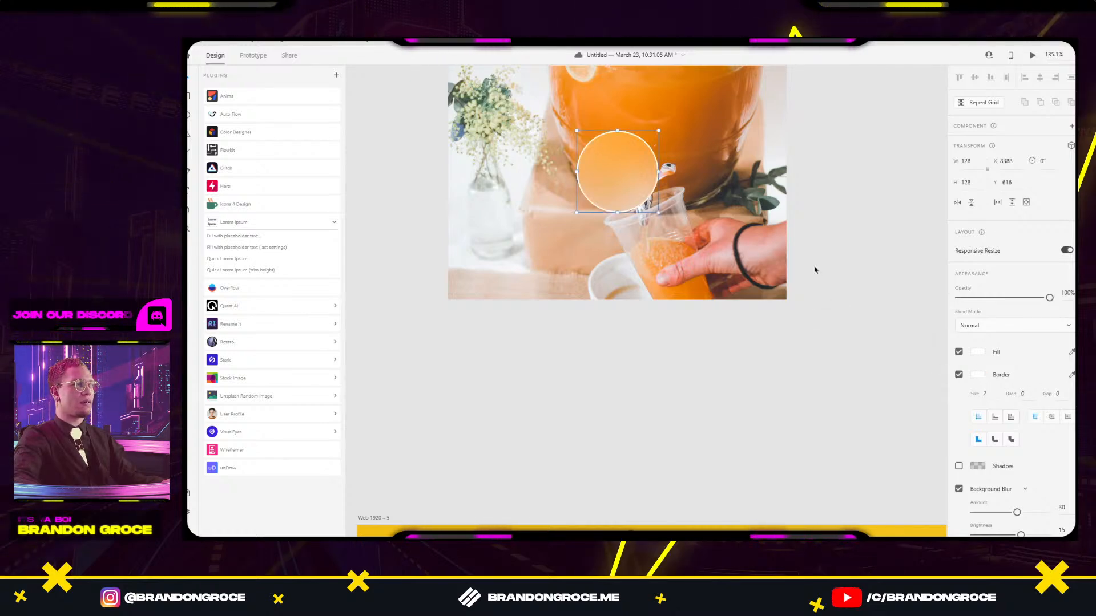
pyautogui.click(810, 267)
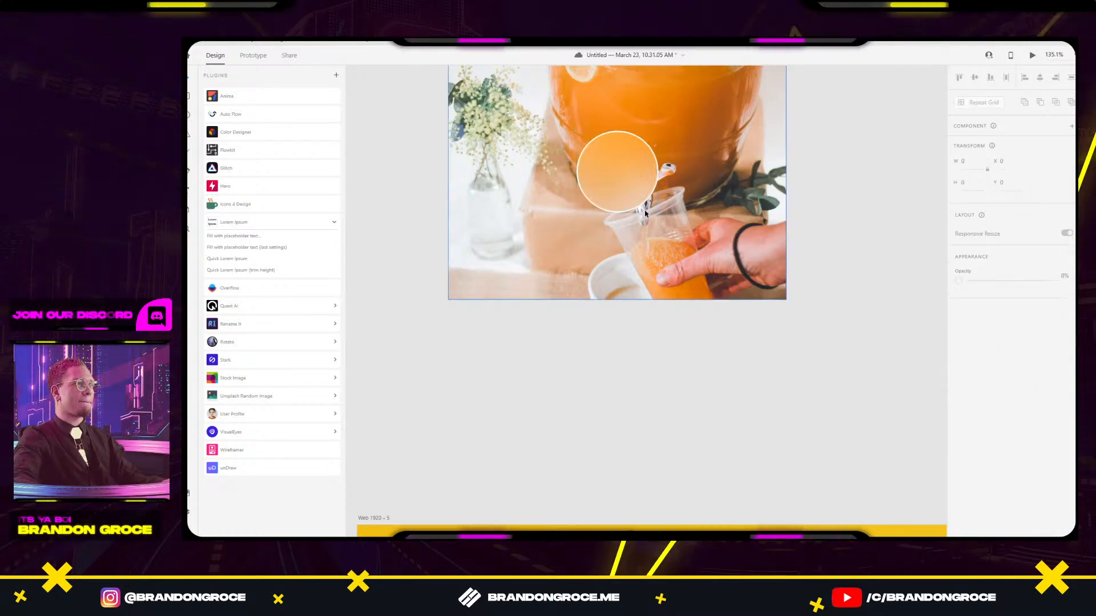
pyautogui.click(244, 205)
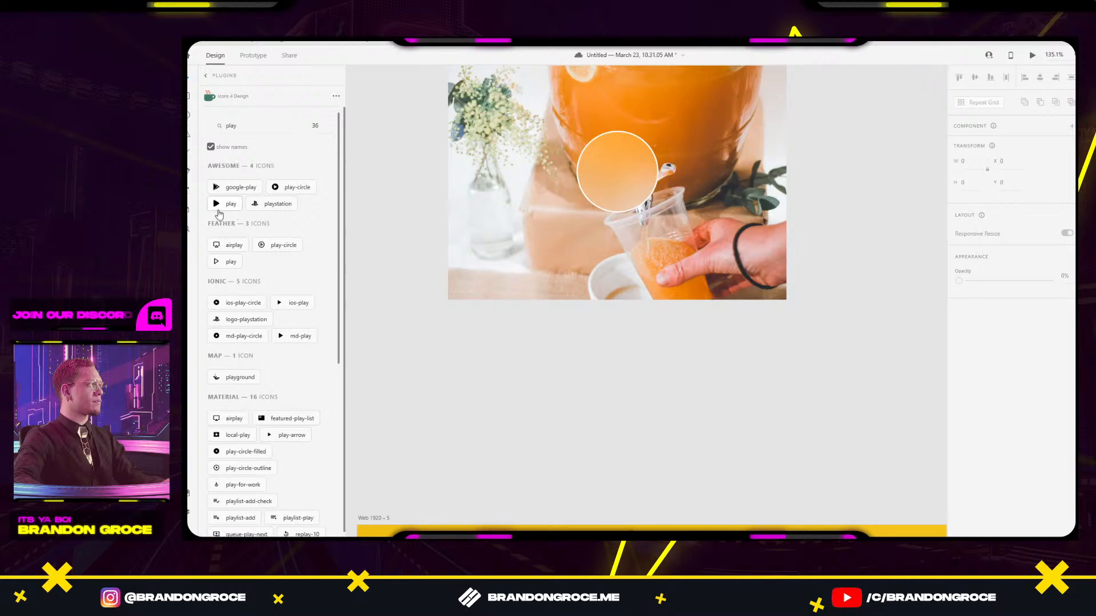
# Insert the Feather play icon and place it on the orange circle over the juice photo.
pyautogui.click(231, 262)
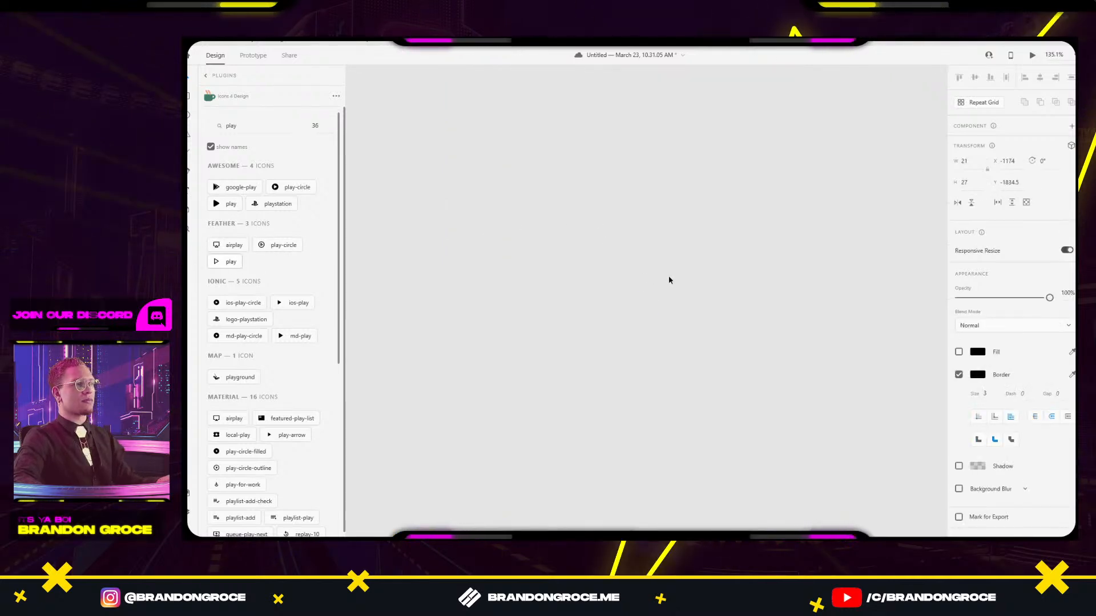
pyautogui.click(669, 280)
pyautogui.scroll(-4, 774, 276)
pyautogui.moveTo(775, 278); pyautogui.dragTo(350, 274)
pyautogui.scroll(-4, 715, 285)
pyautogui.moveTo(683, 337); pyautogui.dragTo(318, 330)
pyautogui.moveTo(745, 364); pyautogui.dragTo(632, 353)
pyautogui.scroll(8, 633, 353)
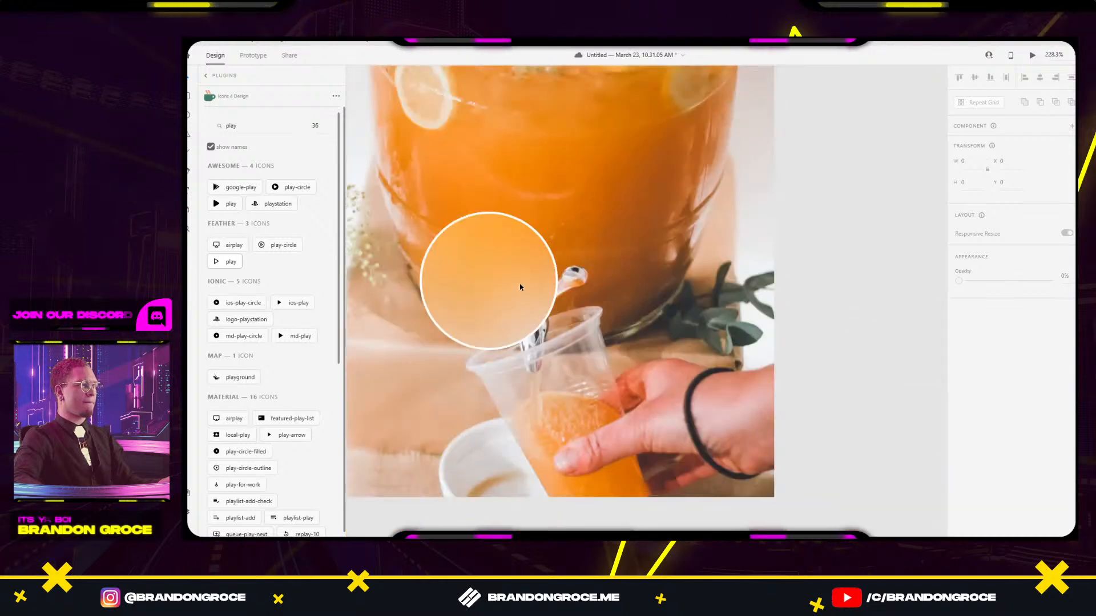
pyautogui.hotkey('ctrl', 'v')
pyautogui.moveTo(645, 304); pyautogui.dragTo(593, 298)
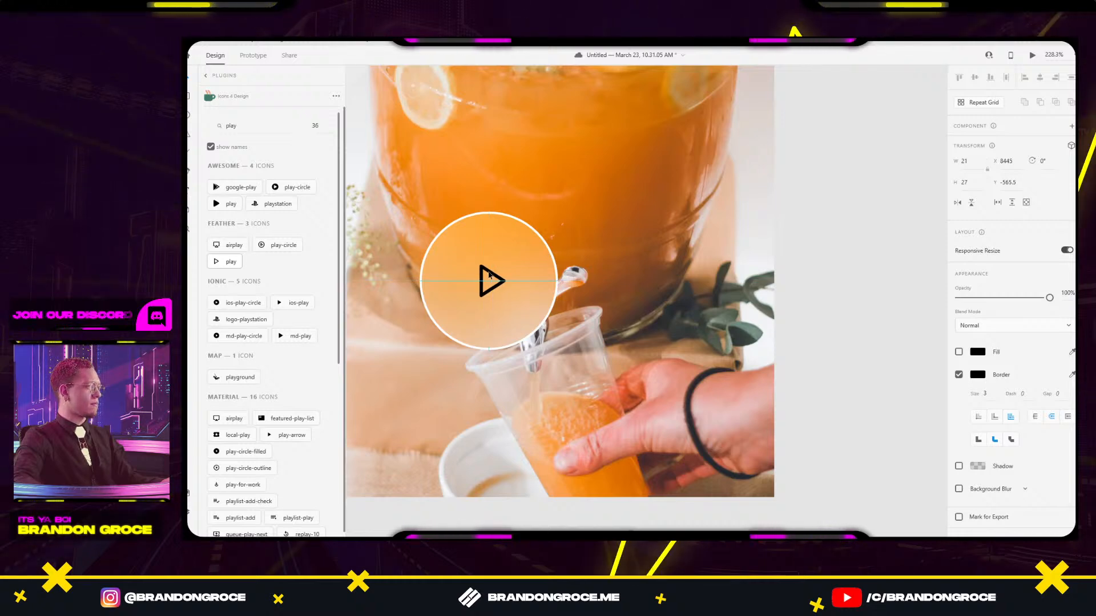
# Make the play triangle white-outlined with no fill and centre it in the circle.
pyautogui.click(489, 276)
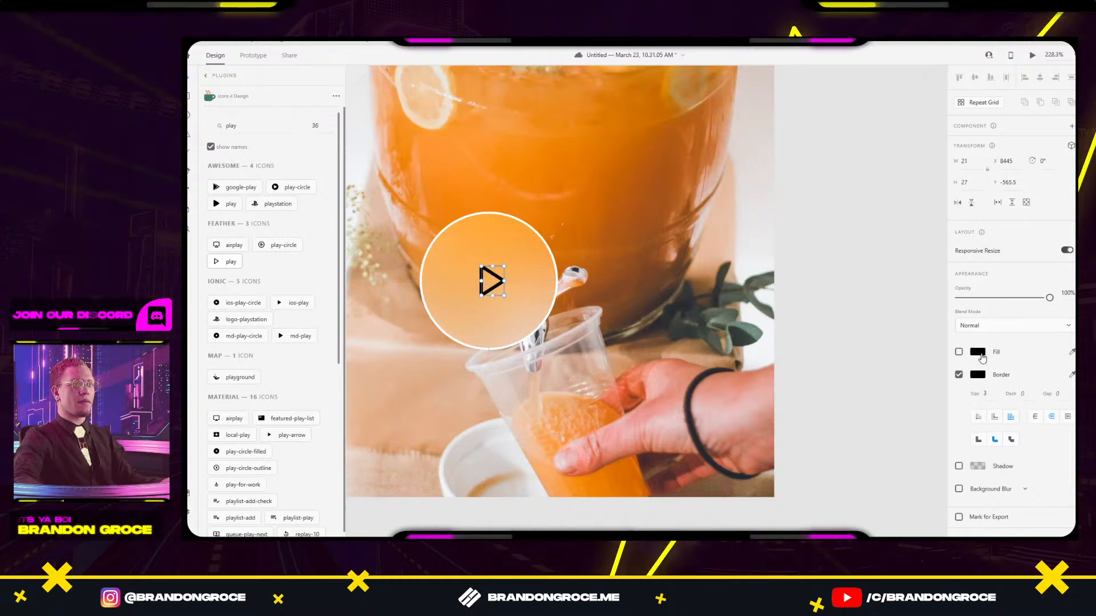
pyautogui.click(979, 352)
pyautogui.click(977, 376)
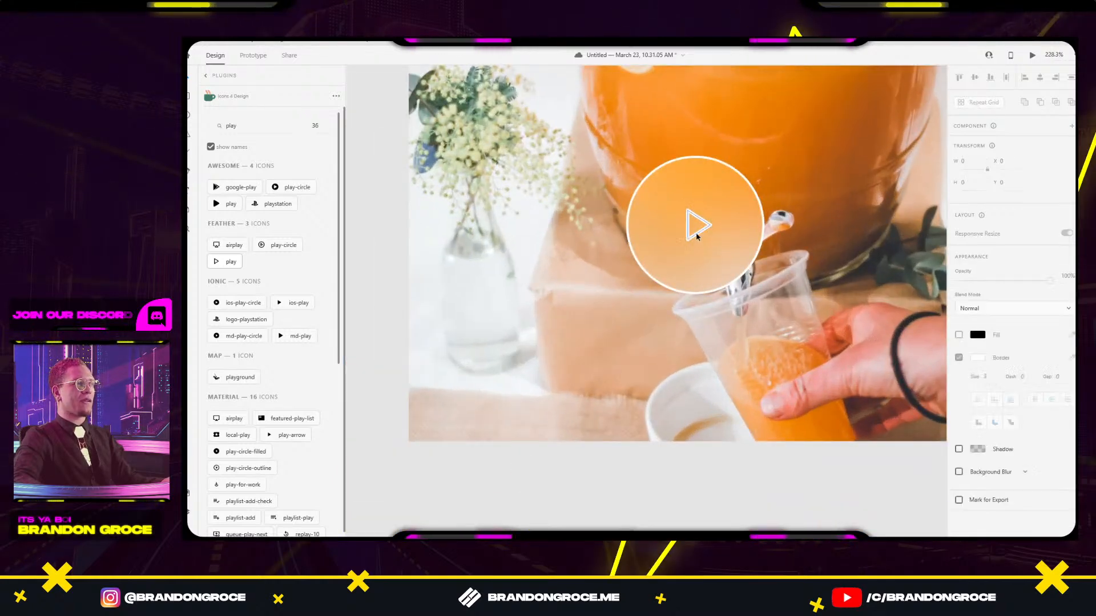
pyautogui.click(699, 234)
pyautogui.moveTo(705, 233); pyautogui.dragTo(702, 234)
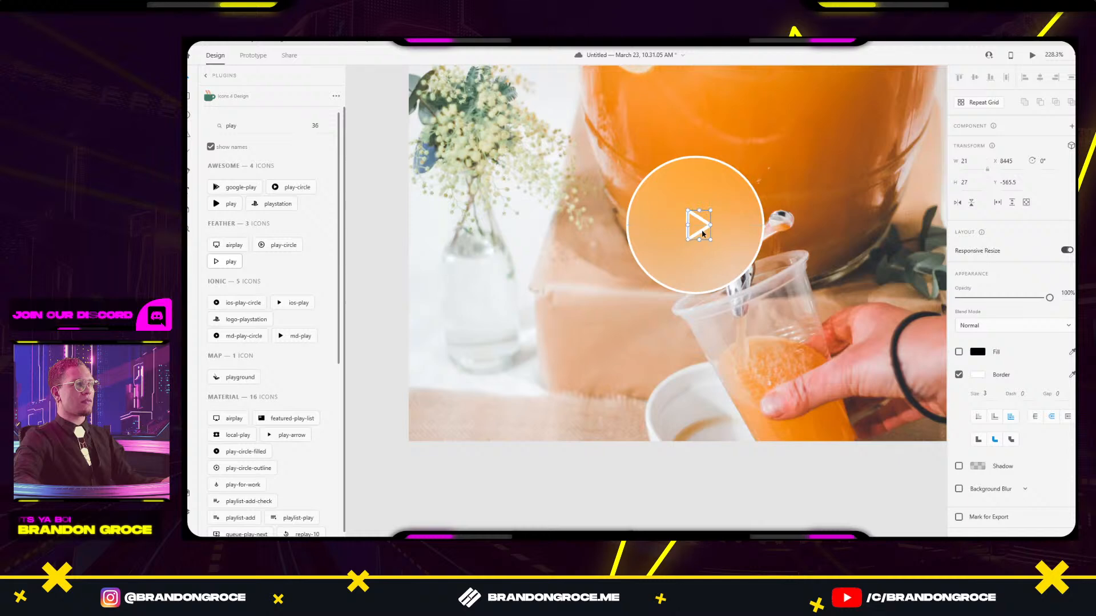
pyautogui.click(825, 196)
pyautogui.scroll(-5, 825, 197)
pyautogui.moveTo(825, 197); pyautogui.dragTo(729, 237)
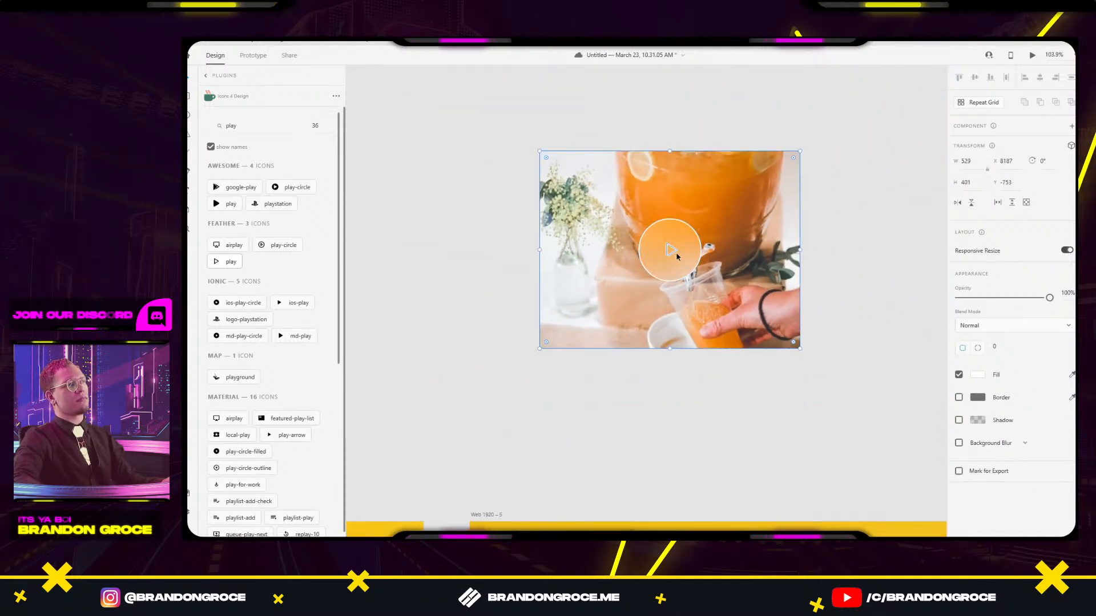
pyautogui.click(684, 261)
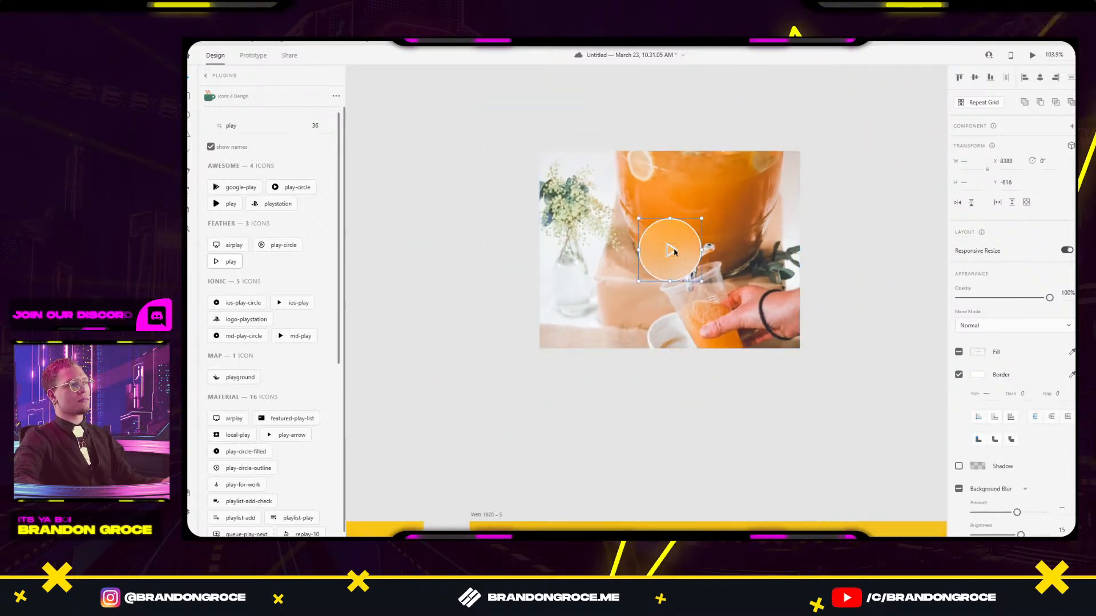
pyautogui.click(854, 176)
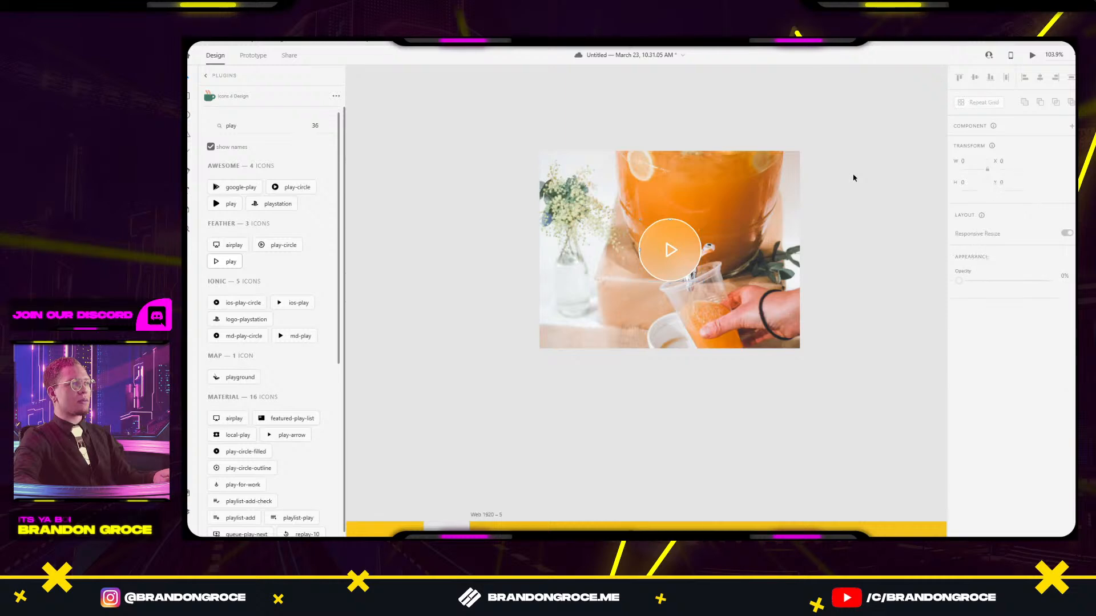
pyautogui.click(729, 238)
pyautogui.scroll(-5, 742, 239)
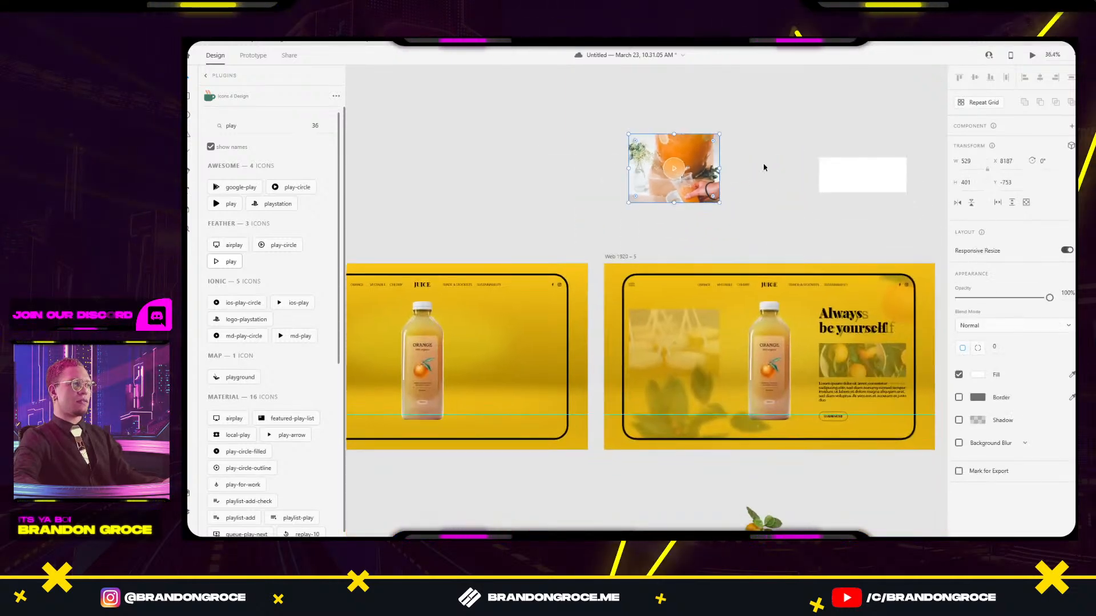
# Lower the play circle group's opacity to 56% and the inner circle's to 67%.
pyautogui.click(765, 168)
pyautogui.click(674, 169)
pyautogui.moveTo(1049, 367); pyautogui.dragTo(1010, 370)
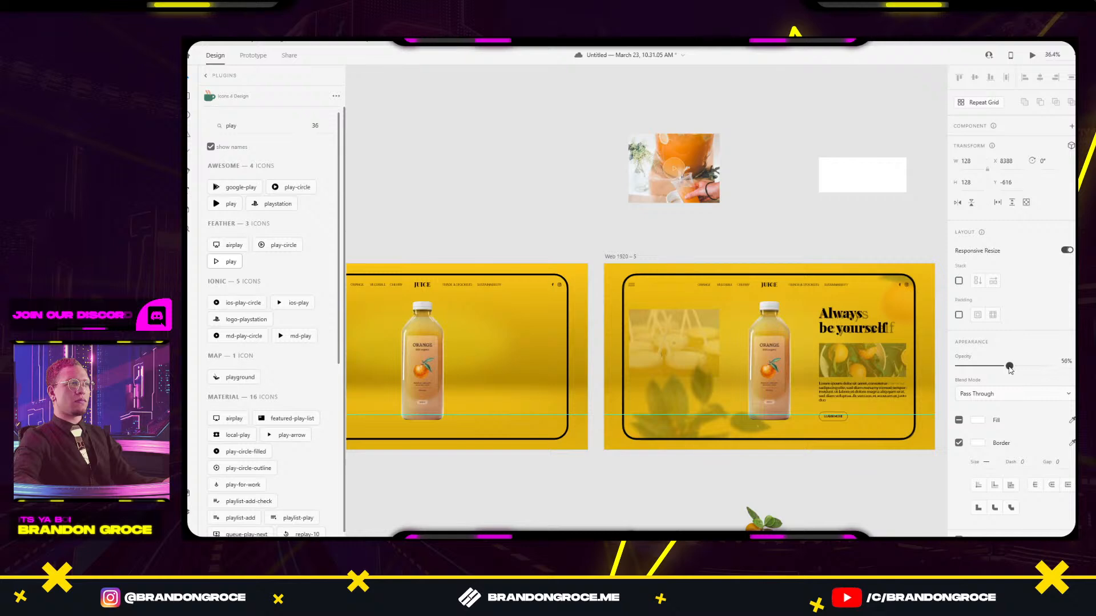
pyautogui.scroll(5, 696, 148)
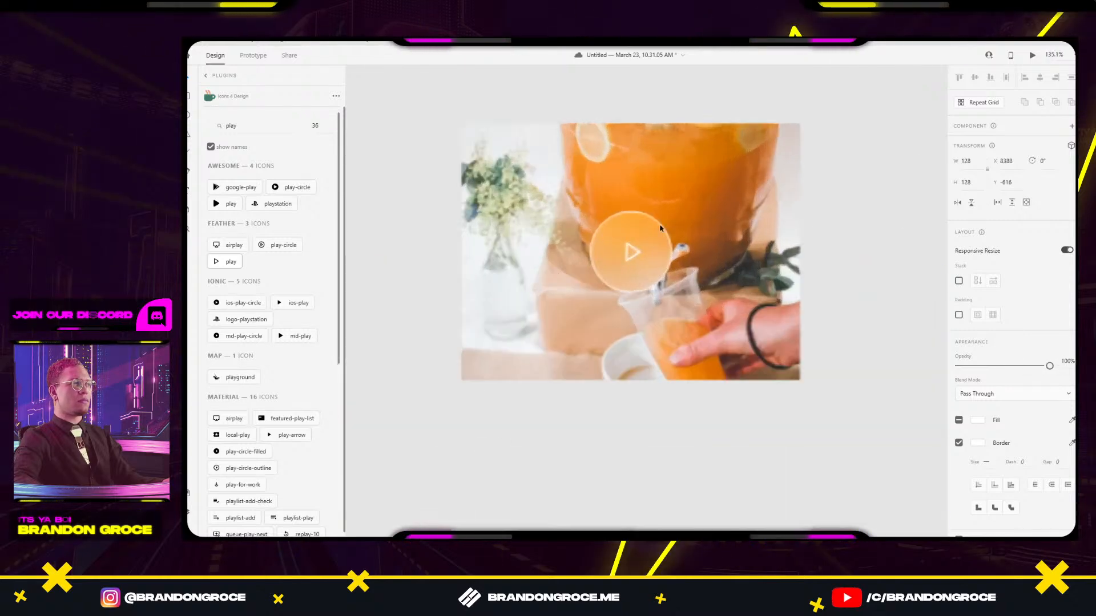
pyautogui.doubleClick(655, 235)
pyautogui.moveTo(1049, 318); pyautogui.dragTo(1020, 318)
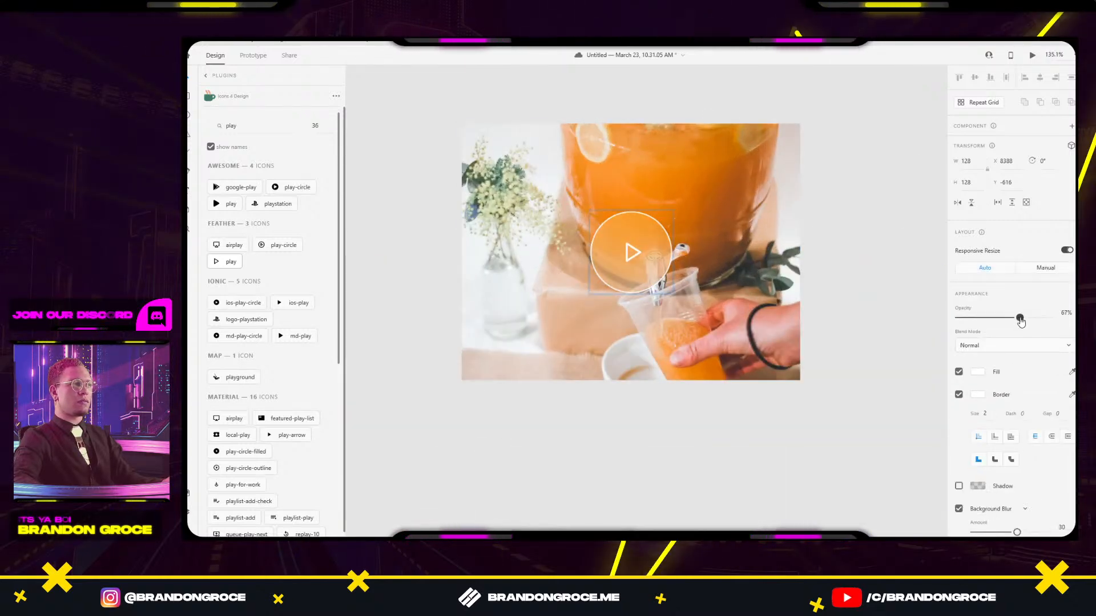
pyautogui.click(888, 283)
# Group the juice photo with the play circle and move it into the hero artboard.
pyautogui.scroll(-2, 876, 285)
pyautogui.click(791, 271)
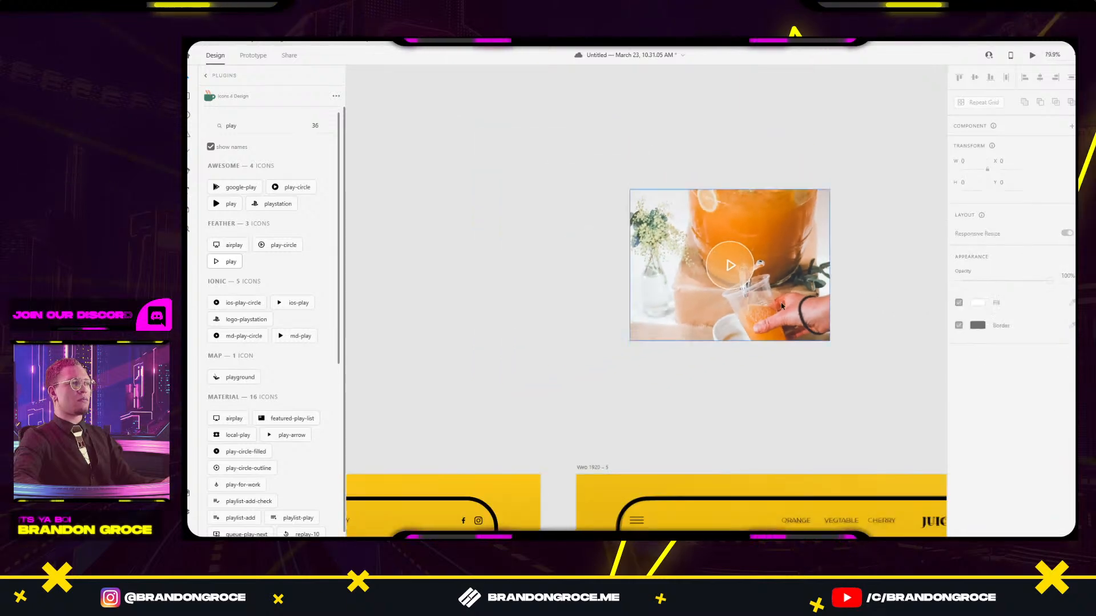
pyautogui.keyDown('shift'); pyautogui.click(729, 263); pyautogui.keyUp('shift')
pyautogui.hotkey('ctrl', 'g')
pyautogui.scroll(-2, 878, 341)
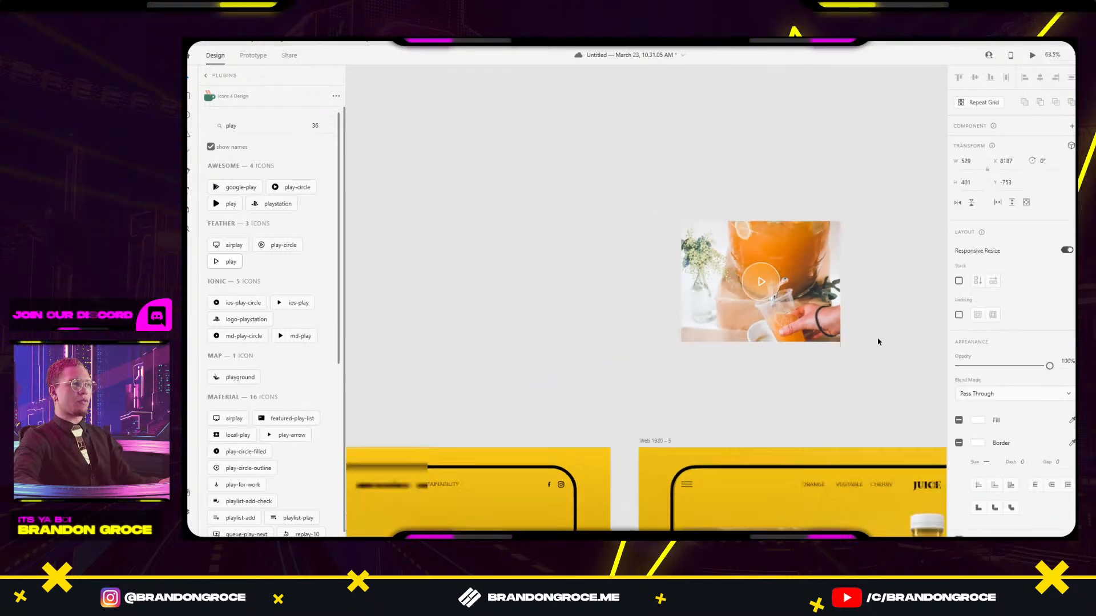
pyautogui.moveTo(876, 340); pyautogui.dragTo(646, 458)
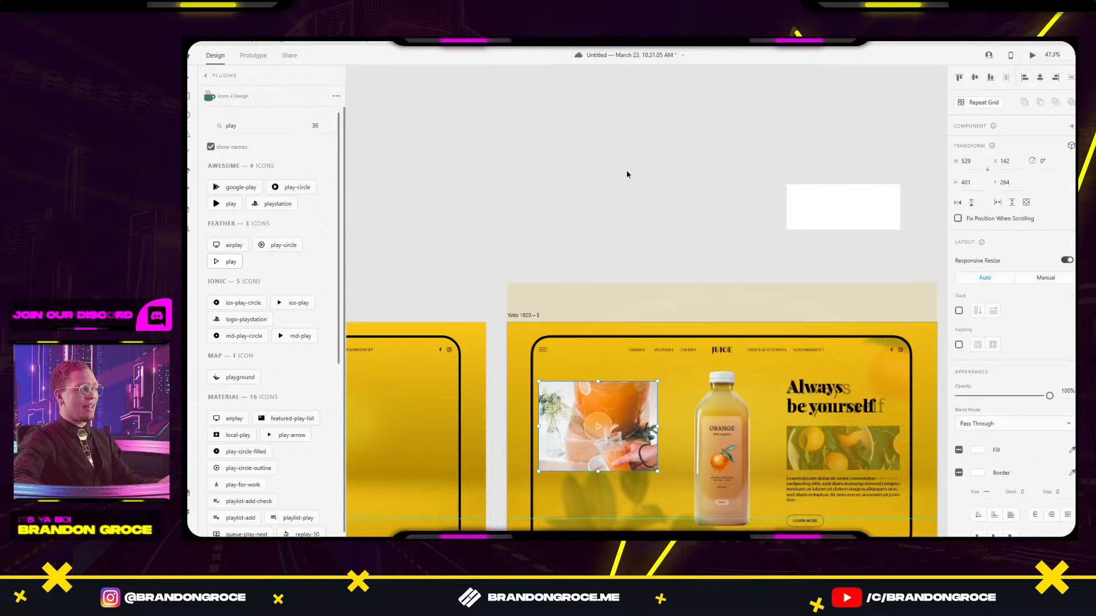
pyautogui.click(626, 171)
pyautogui.moveTo(681, 212); pyautogui.dragTo(607, 114)
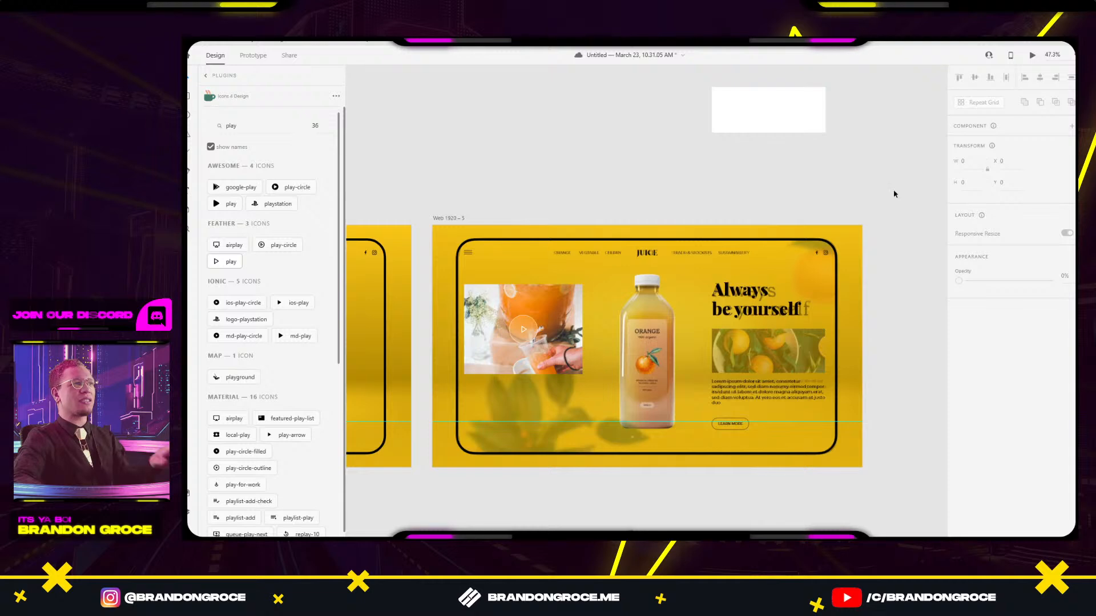
pyautogui.hotkey('alt', 'Tab')
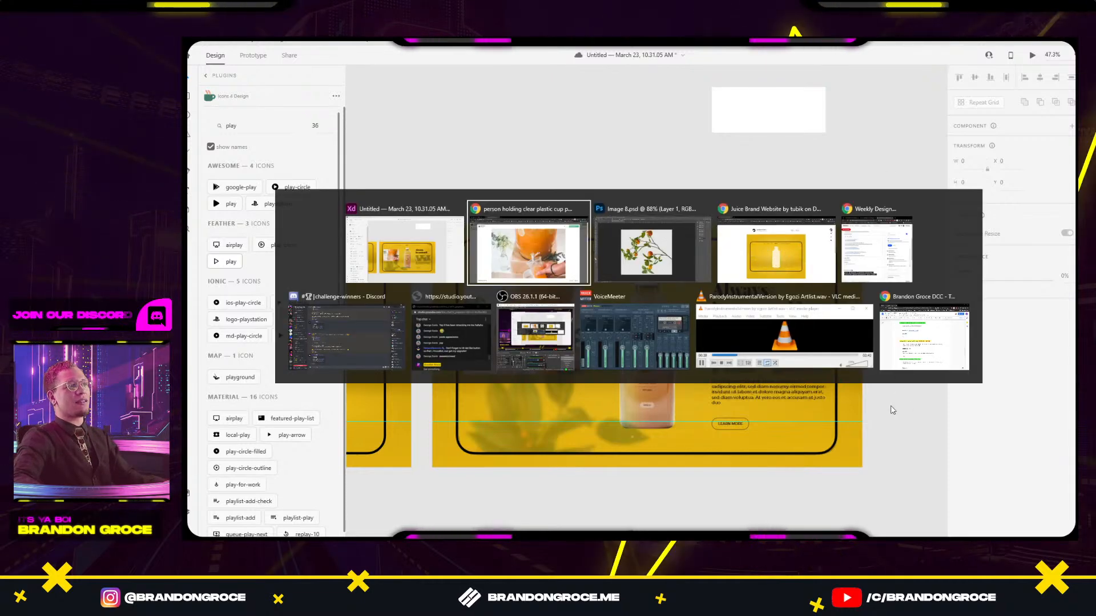
# Snip the Unsplash photographer credit box and paste it above the hero artboard.
pyautogui.press('Escape')
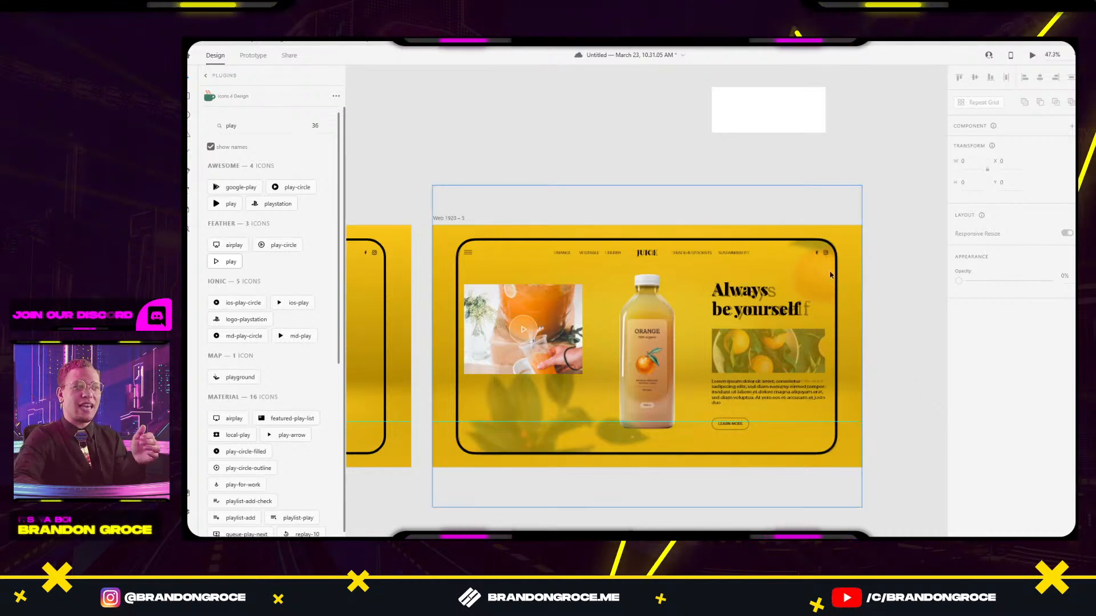
pyautogui.hotkey('alt', 'Tab')
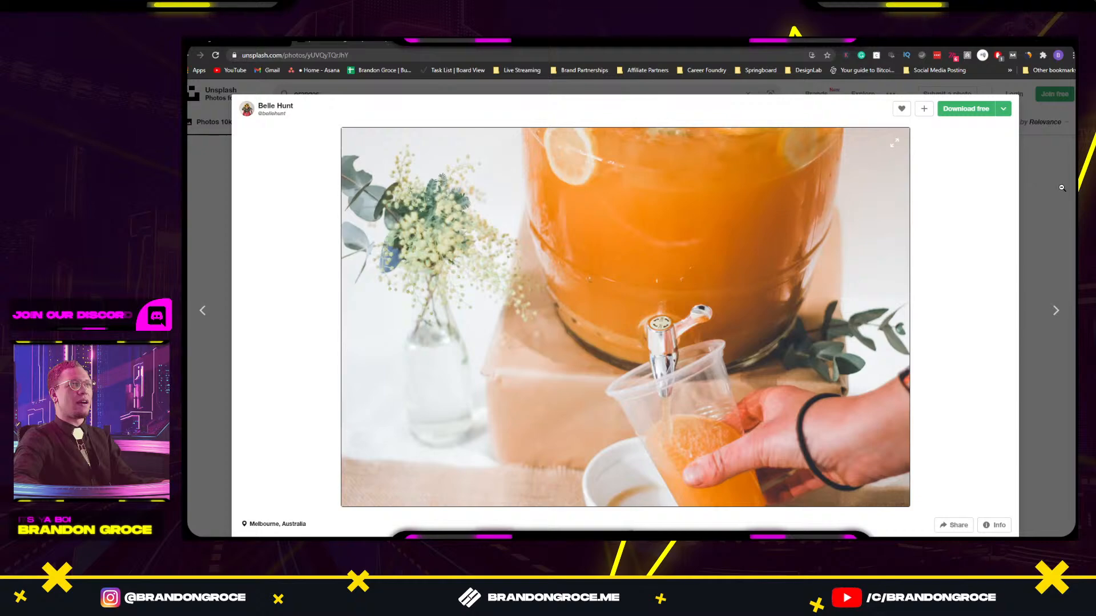
pyautogui.press('Escape')
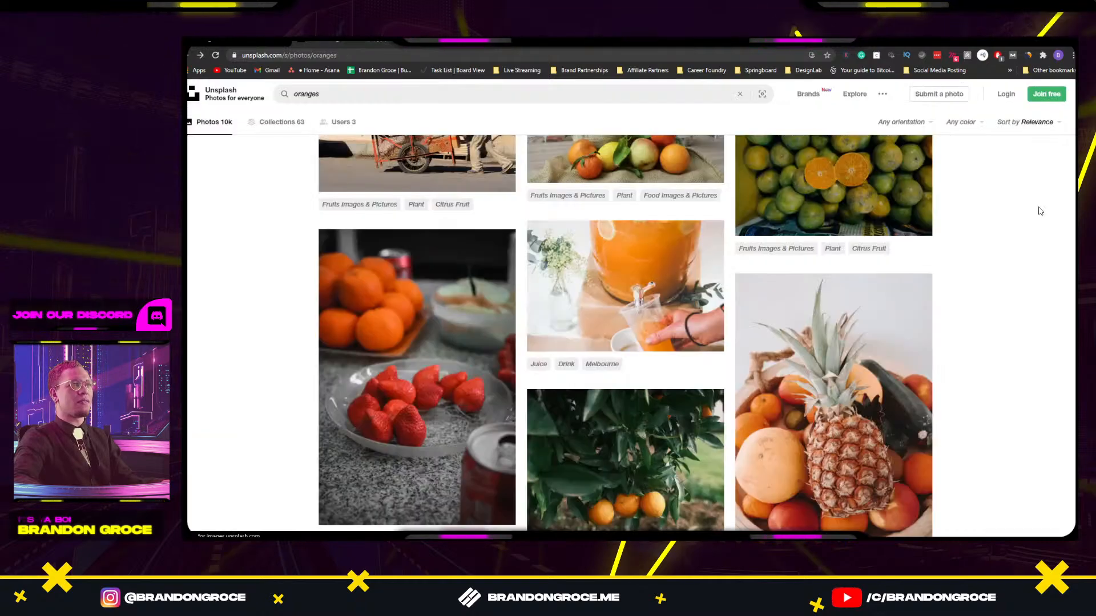
pyautogui.click(586, 278)
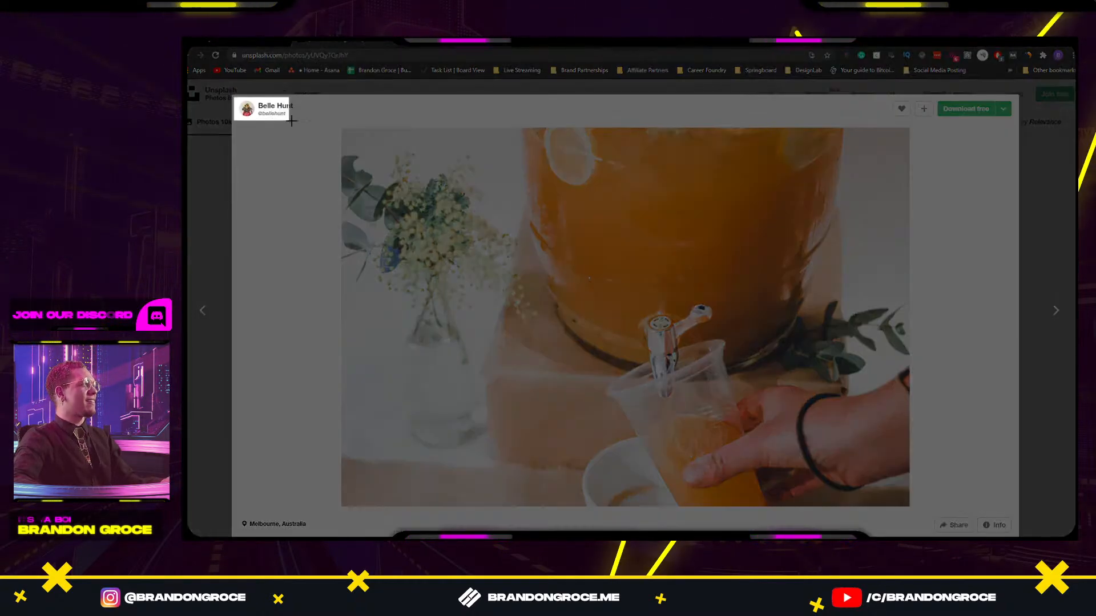
pyautogui.moveTo(291, 121); pyautogui.dragTo(301, 125)
pyautogui.hotkey('alt', 'Tab')
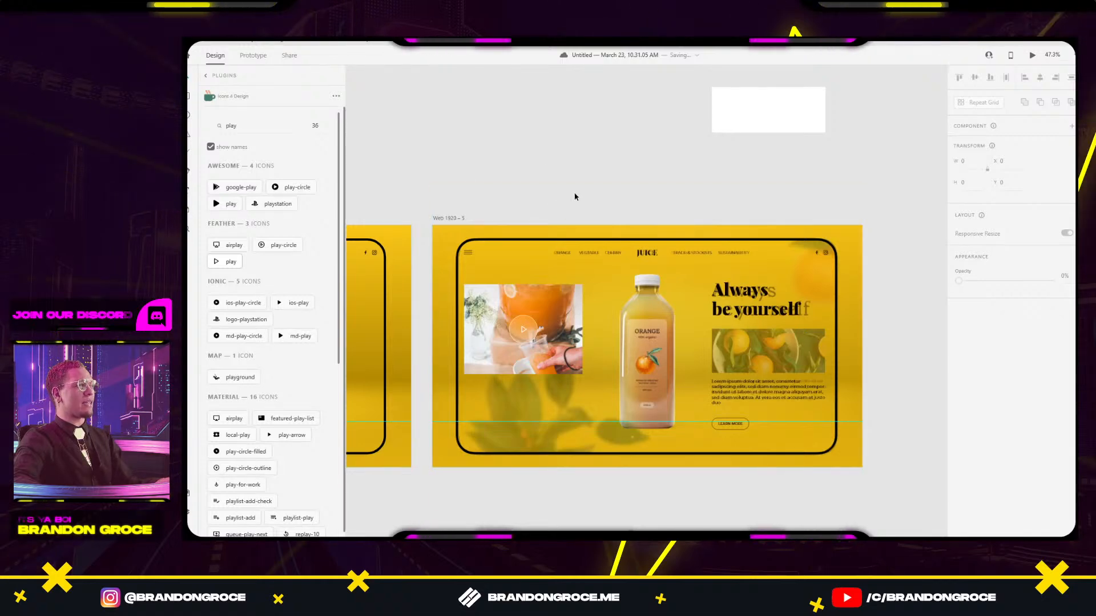
pyautogui.hotkey('ctrl', 'v')
pyautogui.moveTo(605, 243); pyautogui.dragTo(474, 153)
# Copy the juice photo from Unsplash and paste it above the artboard beside the credit.
pyautogui.hotkey('alt', 'Tab')
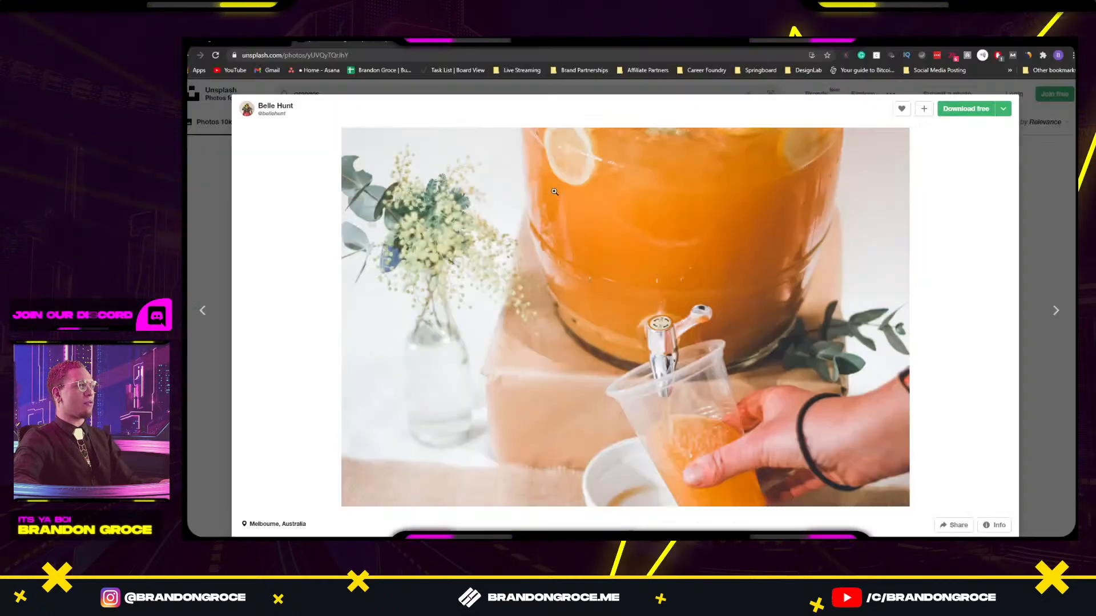
pyautogui.rightClick(617, 212)
pyautogui.click(677, 240)
pyautogui.hotkey('alt', 'Tab')
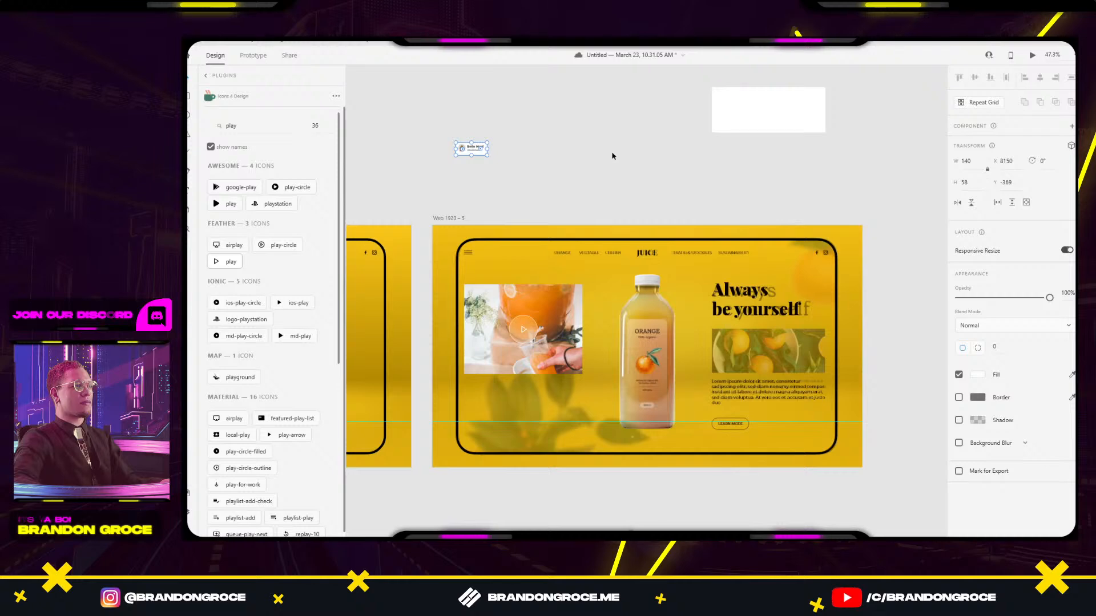
pyautogui.hotkey('ctrl', 'v')
pyautogui.moveTo(631, 241); pyautogui.dragTo(670, 121)
pyautogui.moveTo(479, 236); pyautogui.dragTo(431, 120)
pyautogui.moveTo(630, 128); pyautogui.dragTo(505, 180)
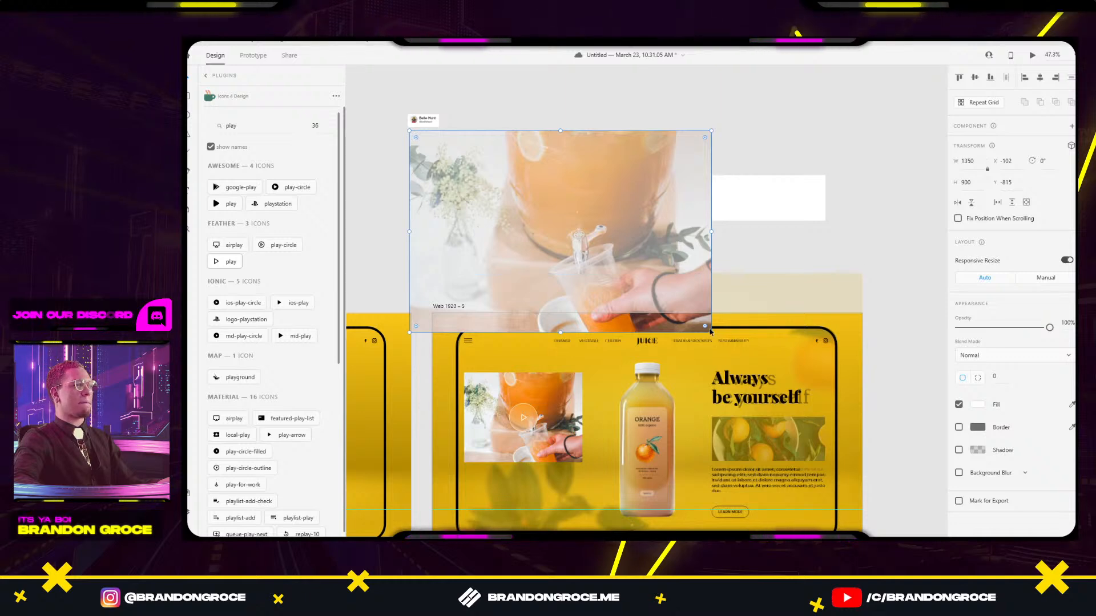
# Resize the juice photo to 524×349, align it with the credit, and return to the Unsplash results.
pyautogui.moveTo(710, 331); pyautogui.dragTo(525, 226)
pyautogui.moveTo(488, 182); pyautogui.dragTo(485, 180)
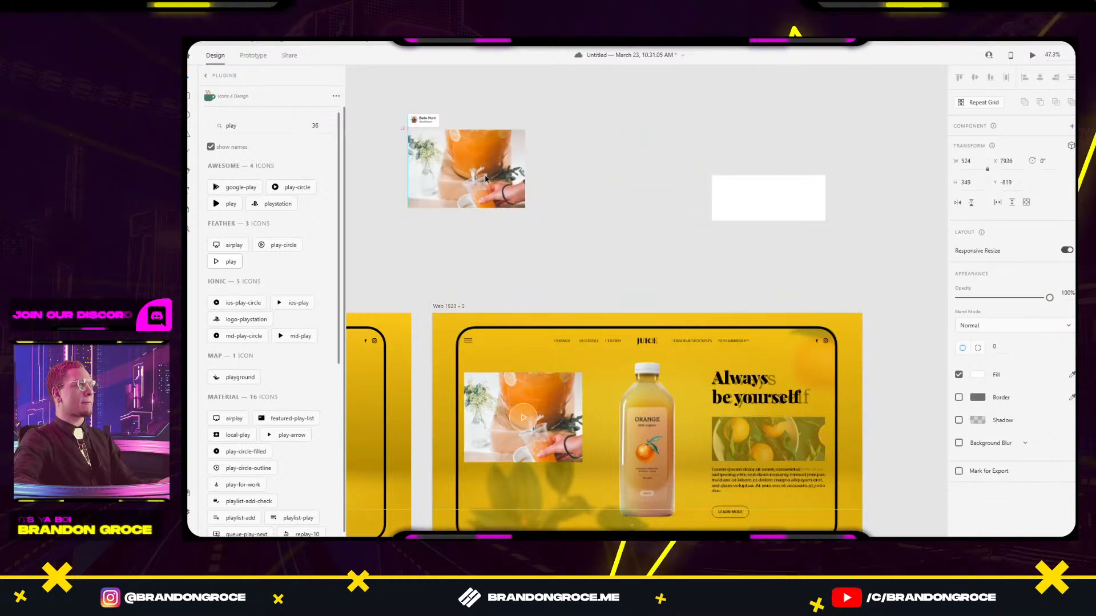
pyautogui.click(585, 150)
pyautogui.click(788, 210)
pyautogui.hotkey('alt', 'Tab')
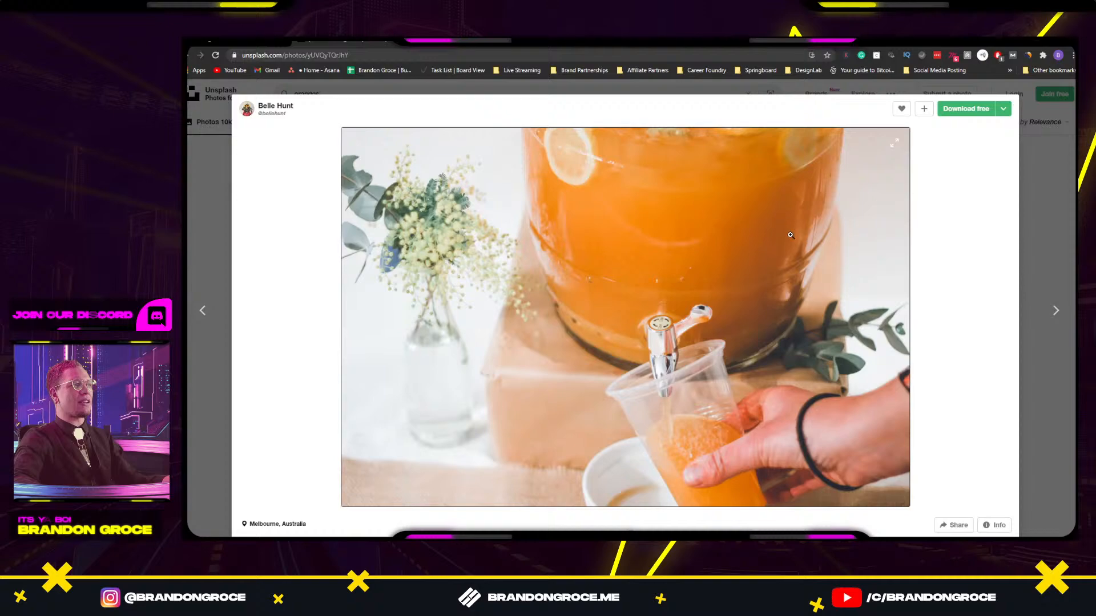
pyautogui.click(1022, 225)
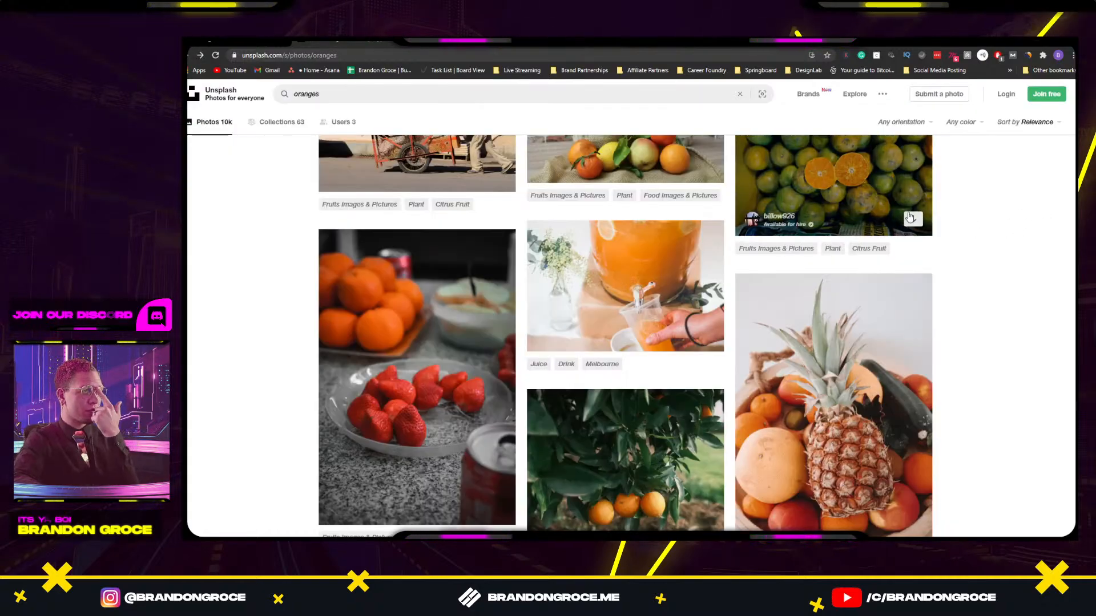
# Browse the Unsplash oranges results for a close-up of an orange among leaves.
pyautogui.scroll(-5, 900, 210)
pyautogui.scroll(-10, 900, 210)
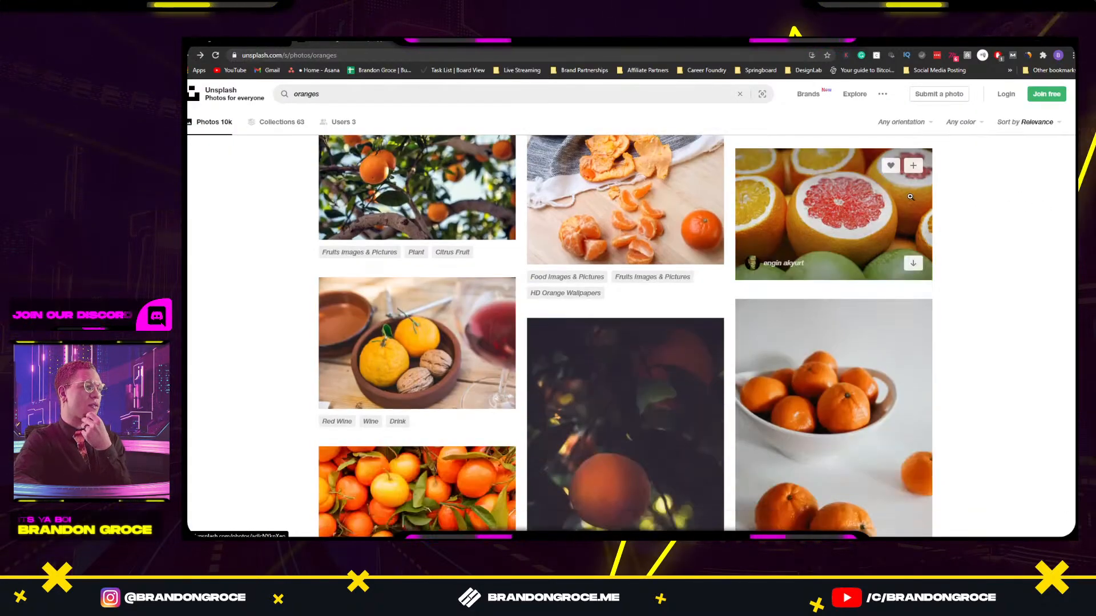
pyautogui.scroll(-1, 911, 199)
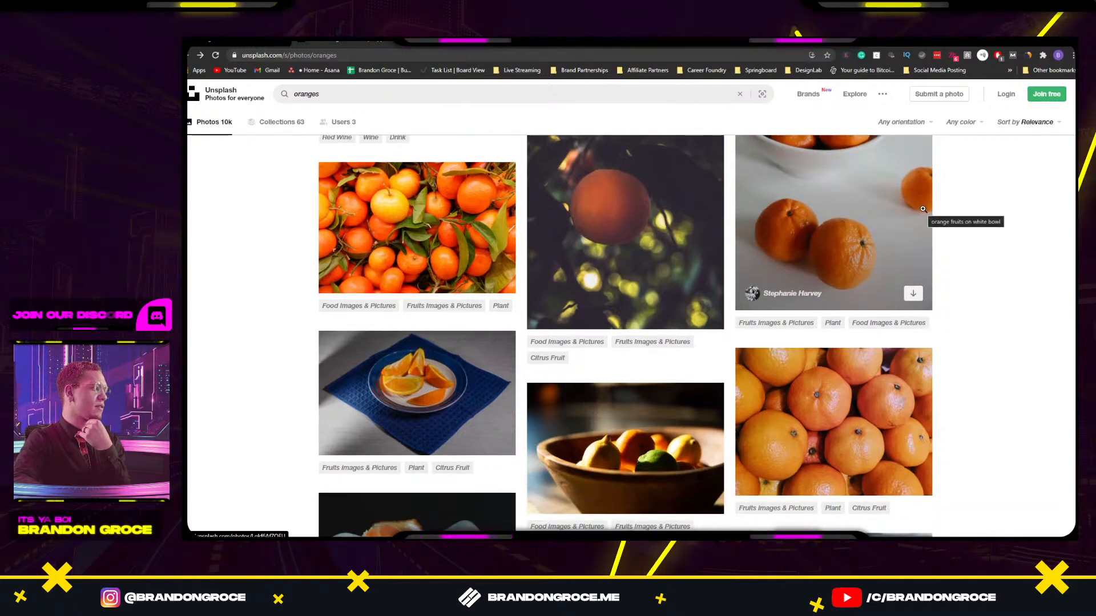
pyautogui.scroll(-15, 923, 209)
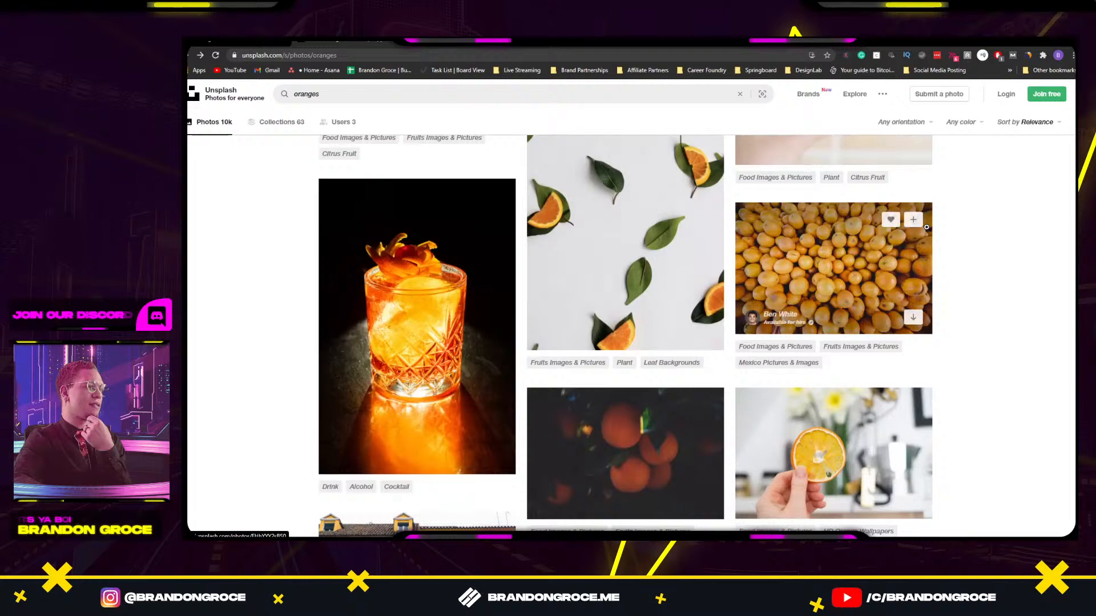
pyautogui.scroll(4, 926, 227)
pyautogui.scroll(-9, 927, 226)
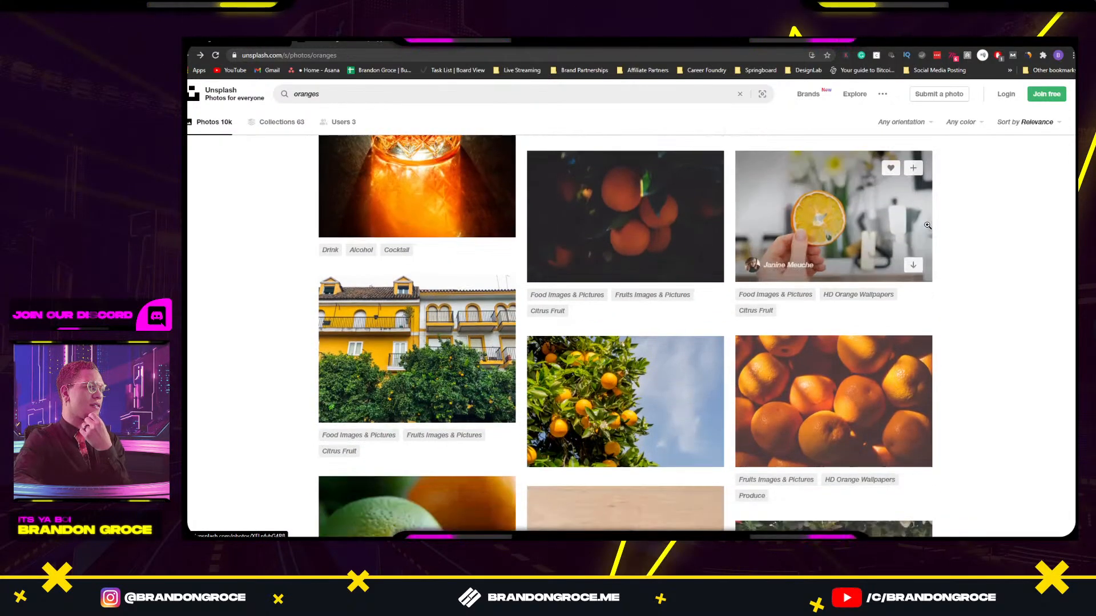
pyautogui.scroll(-1, 927, 225)
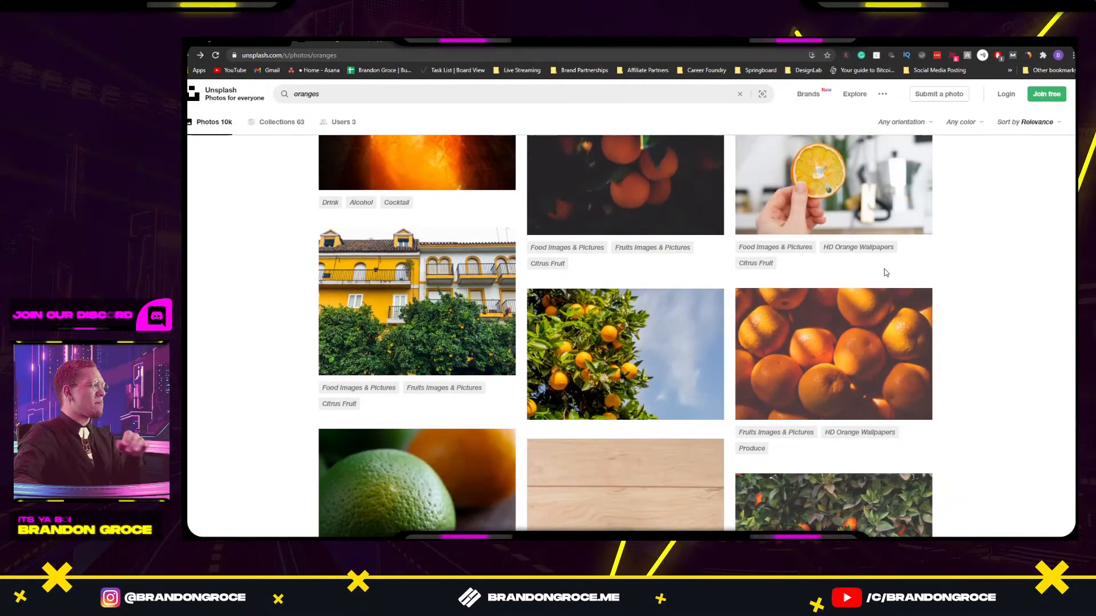
pyautogui.scroll(-5, 886, 273)
pyautogui.scroll(-5, 633, 228)
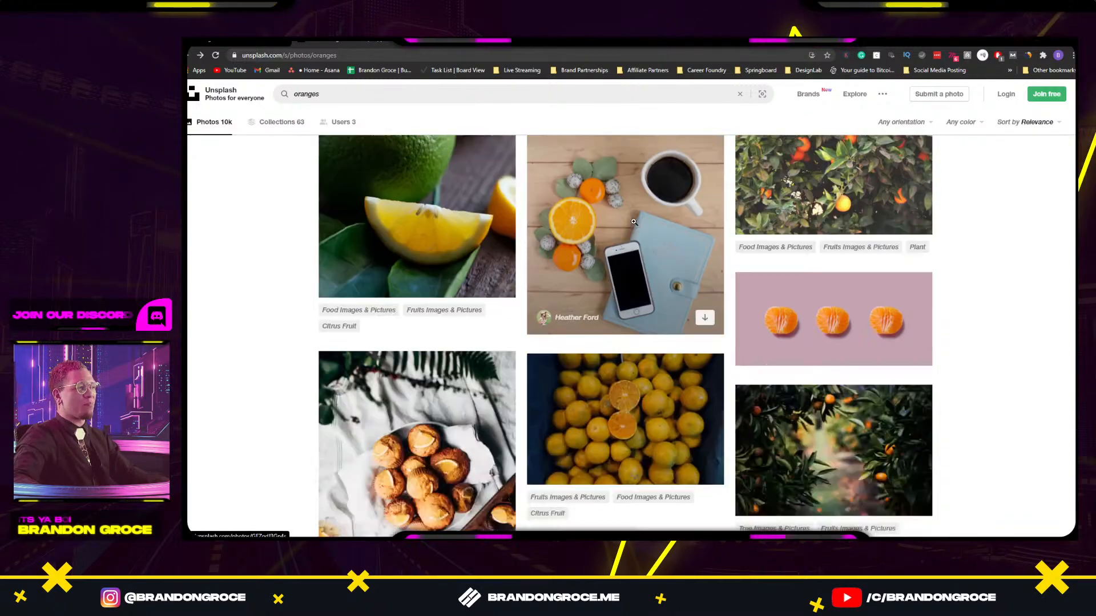
pyautogui.scroll(-8, 633, 221)
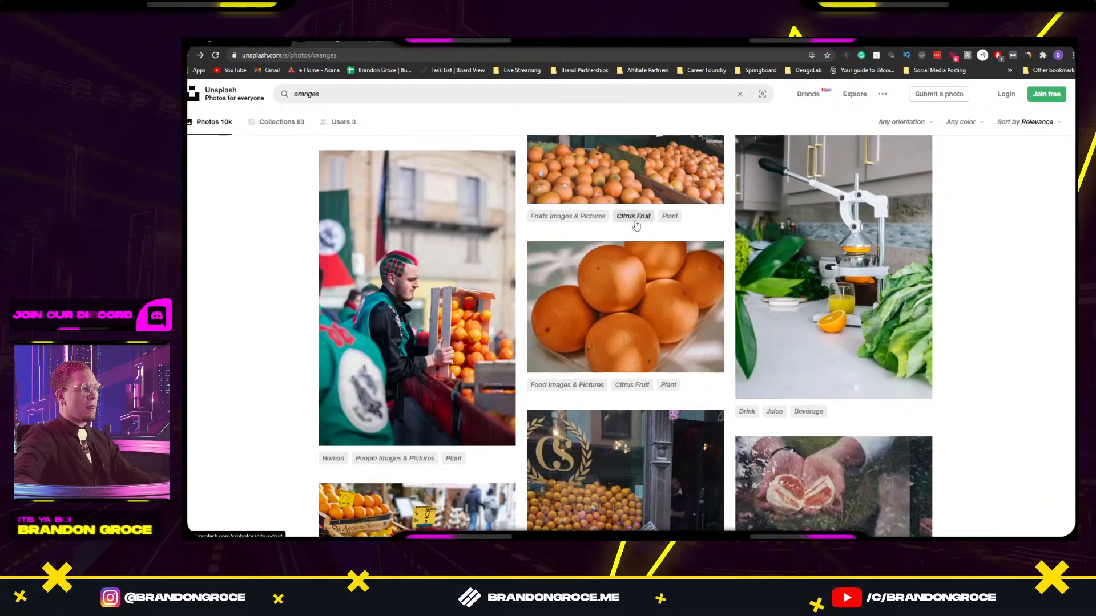
pyautogui.scroll(-8, 428, 296)
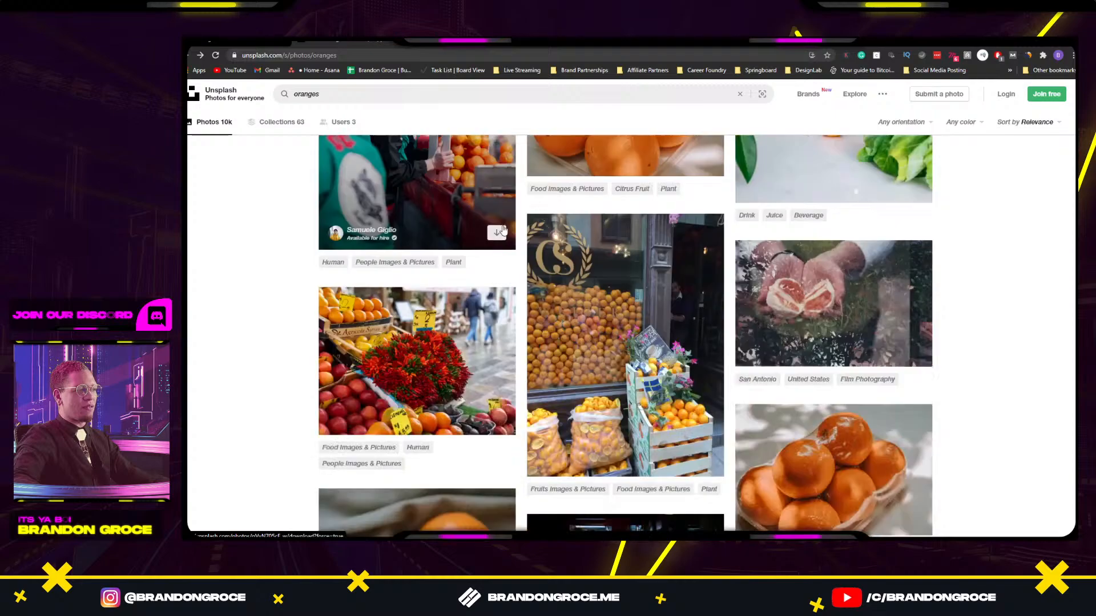
pyautogui.scroll(-10, 632, 240)
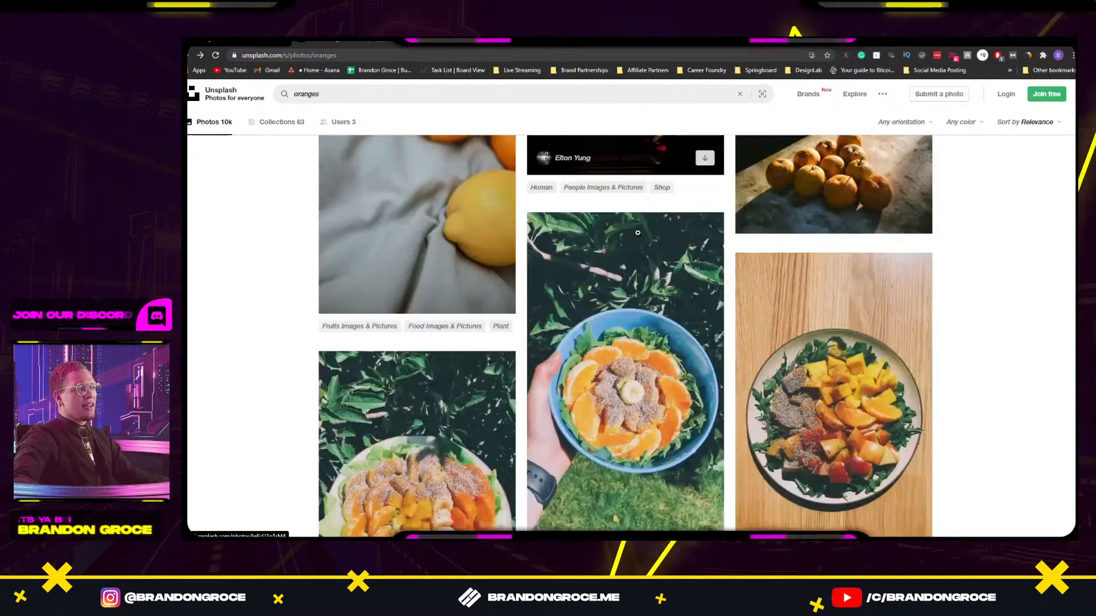
pyautogui.scroll(-9, 639, 233)
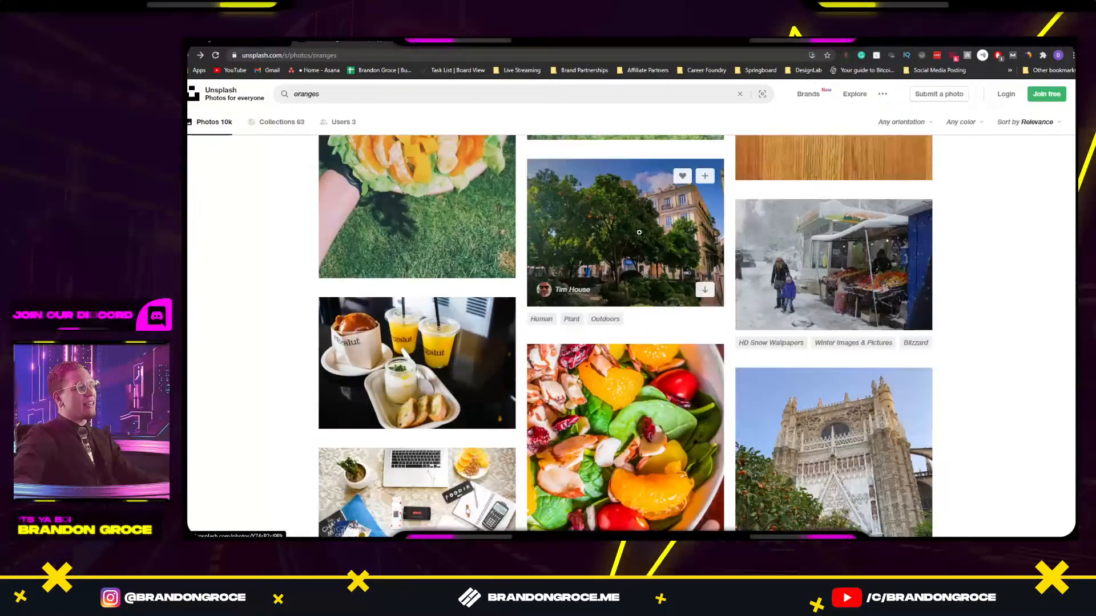
pyautogui.scroll(-18, 637, 234)
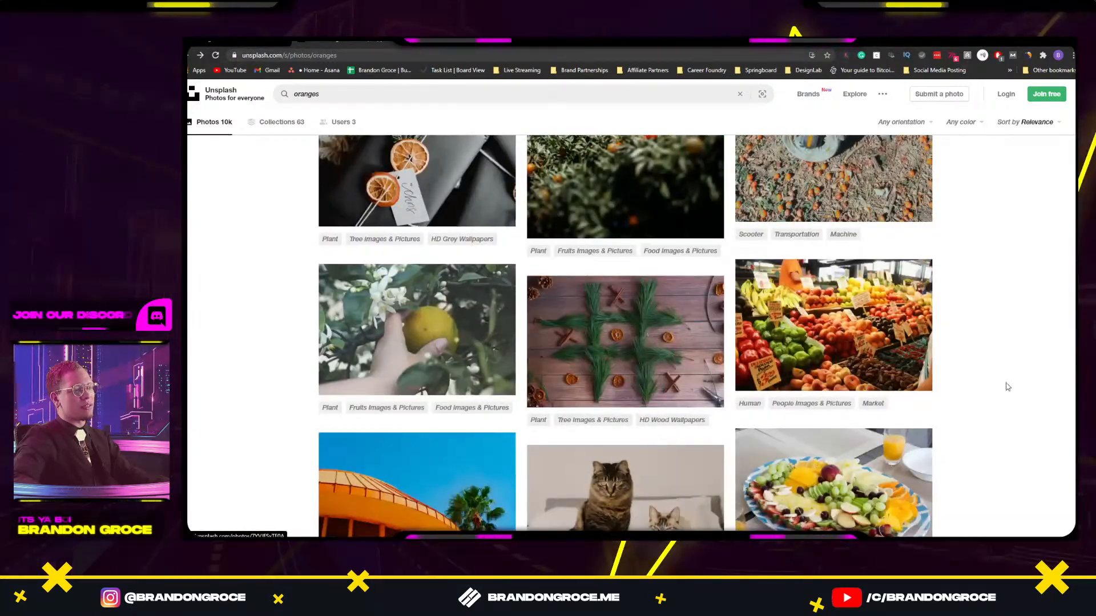
pyautogui.scroll(-4, 1027, 422)
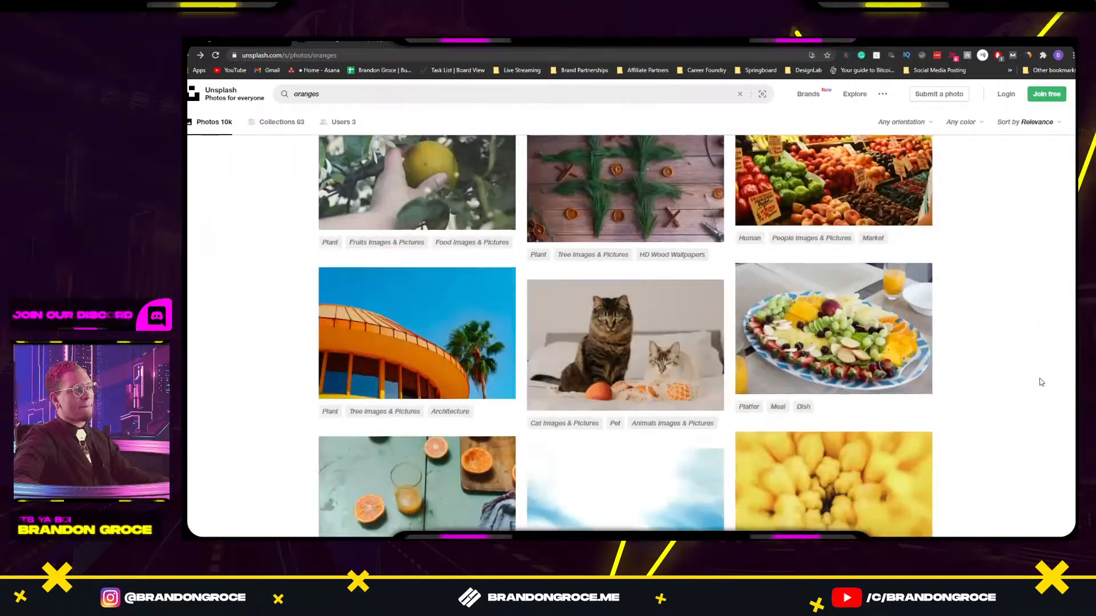
pyautogui.scroll(-5, 1039, 380)
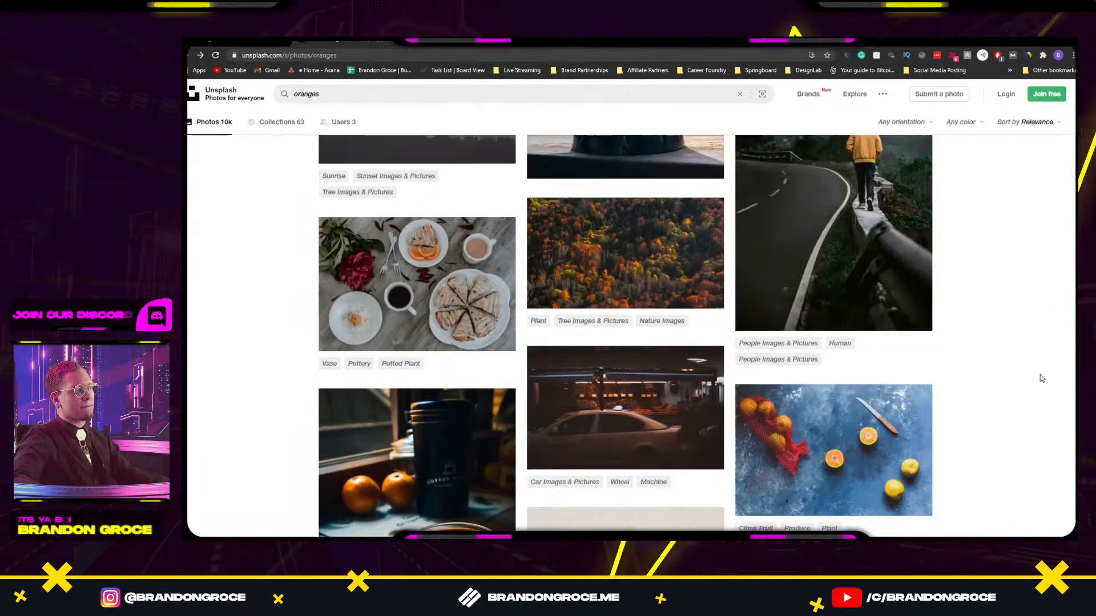
pyautogui.scroll(-8, 1040, 380)
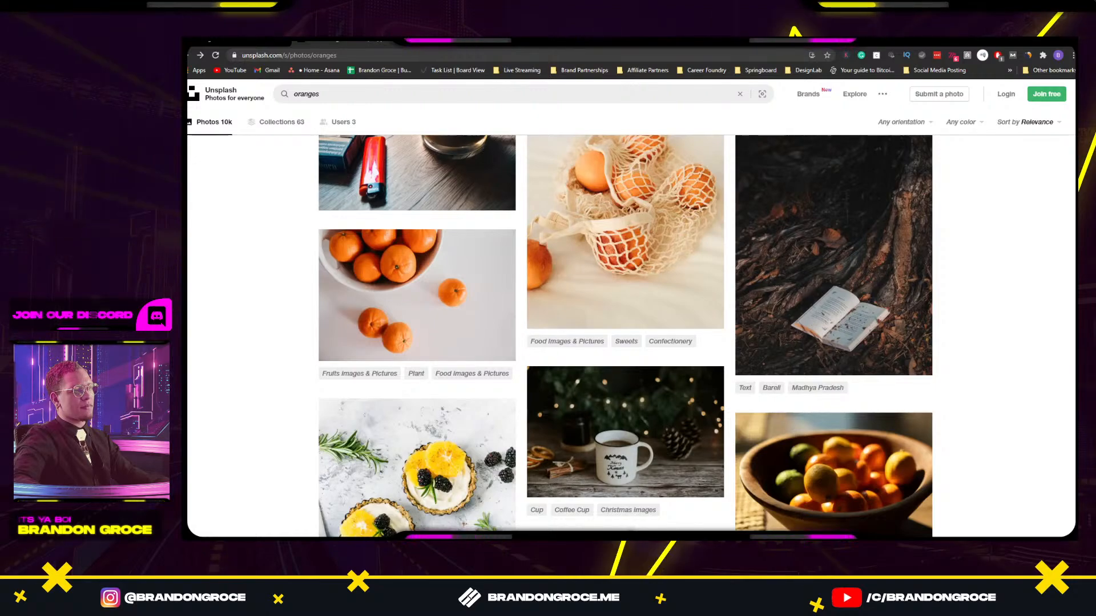
pyautogui.scroll(-15, 1001, 265)
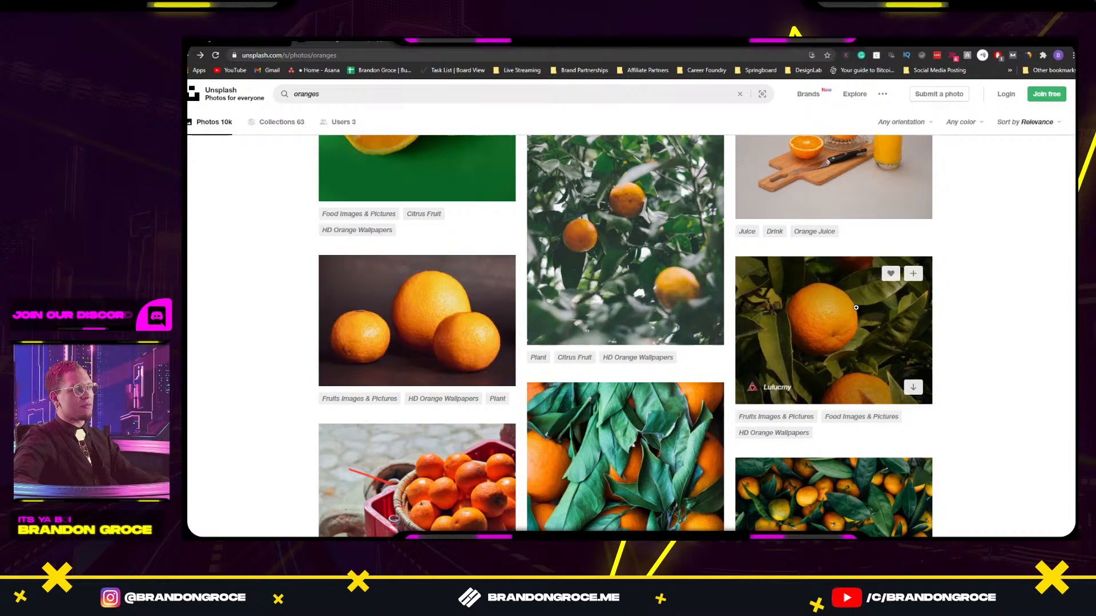
pyautogui.scroll(3, 547, 189)
pyautogui.scroll(12, 685, 226)
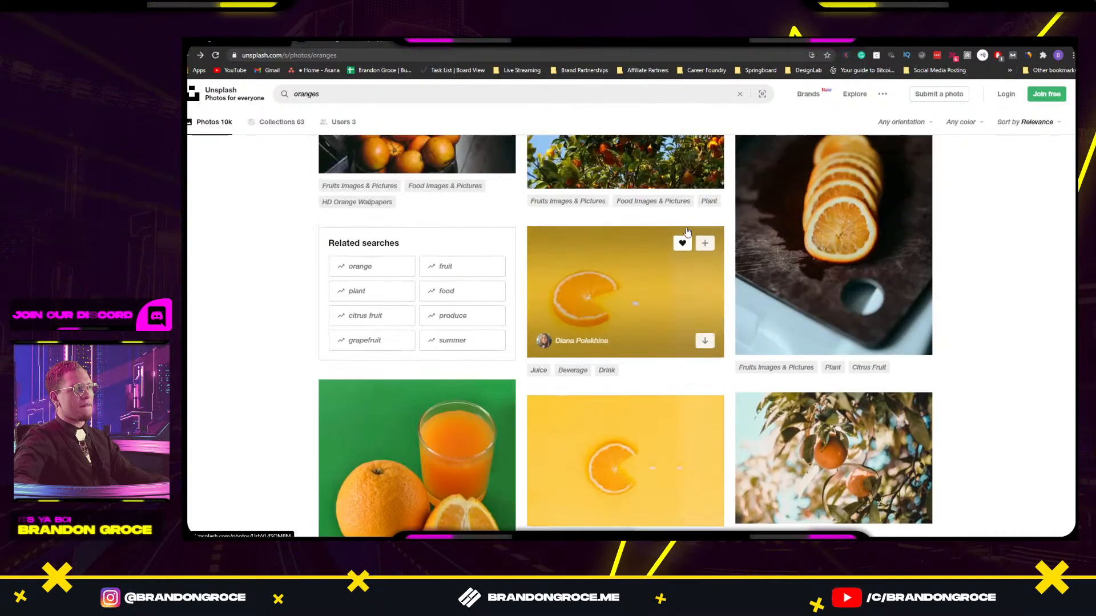
pyautogui.scroll(10, 682, 228)
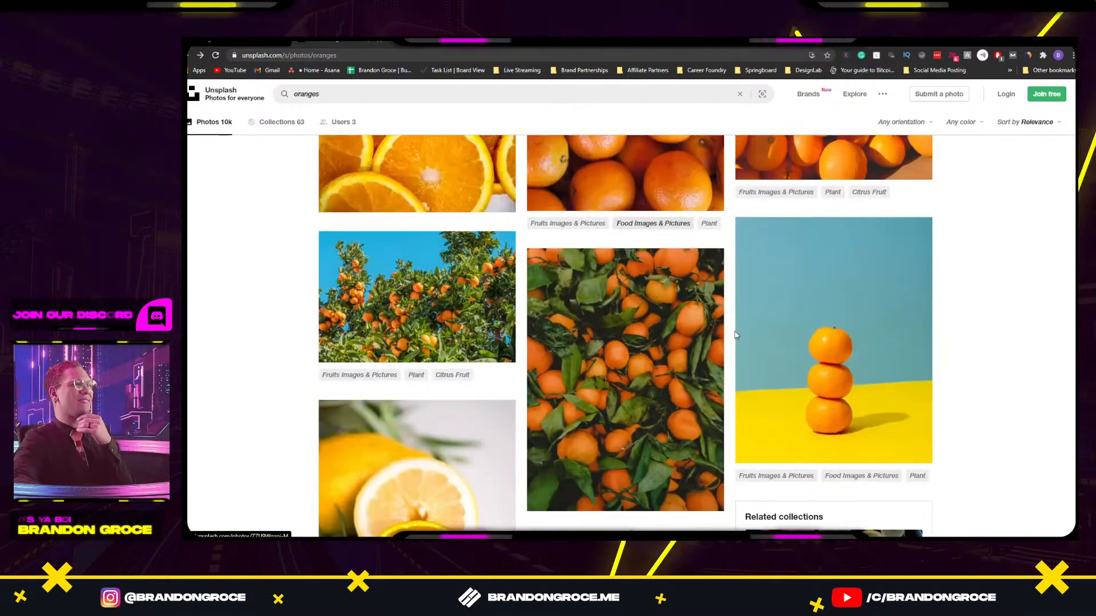
pyautogui.scroll(4, 679, 321)
pyautogui.scroll(2, 679, 321)
pyautogui.scroll(-17, 829, 286)
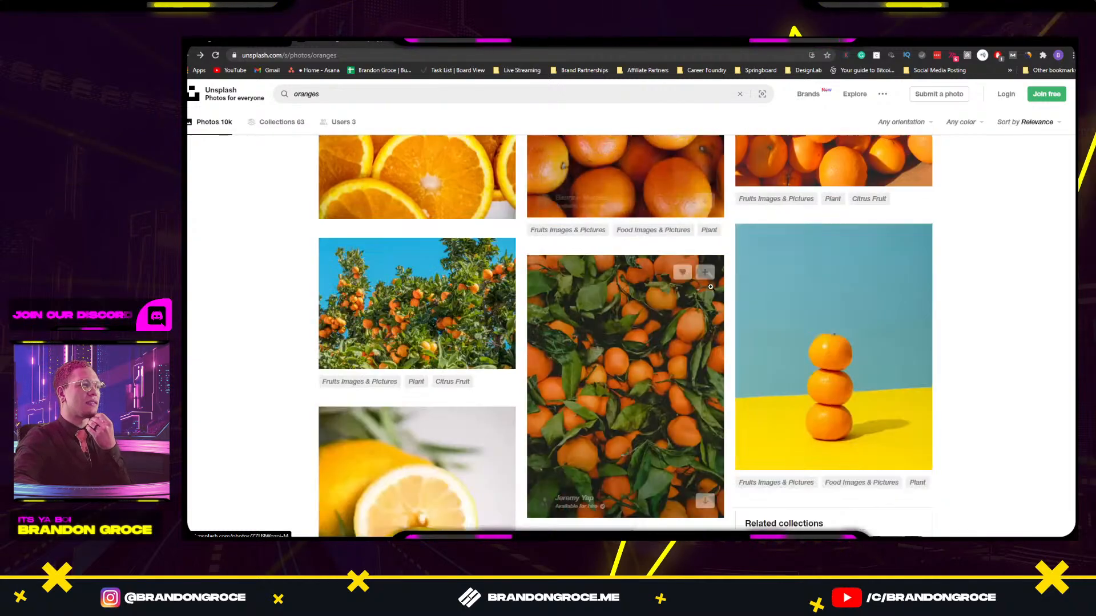
pyautogui.scroll(-3, 829, 286)
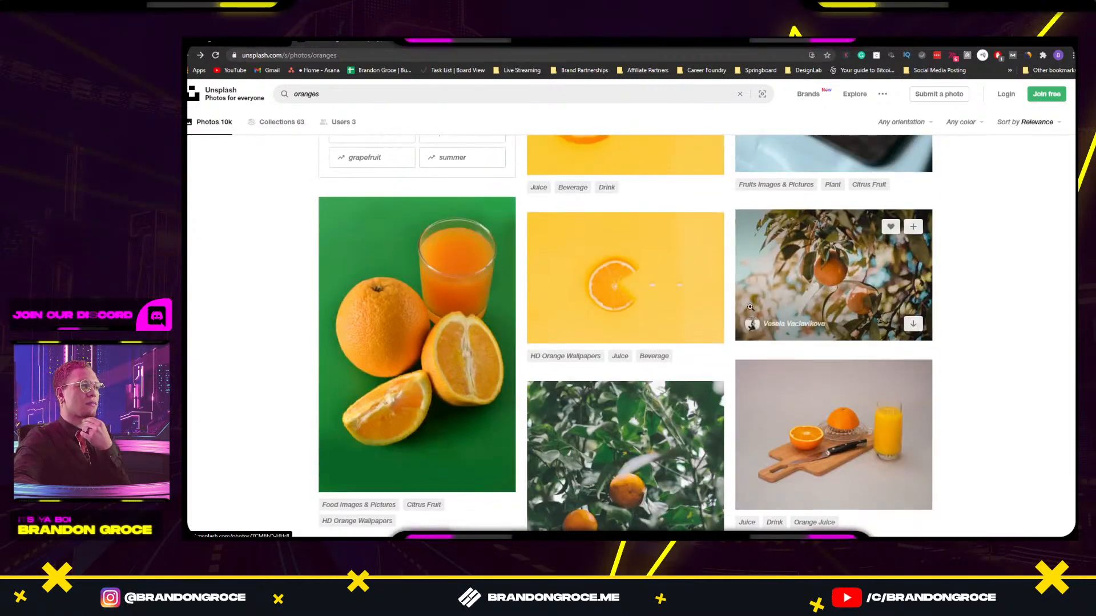
pyautogui.scroll(-6, 981, 281)
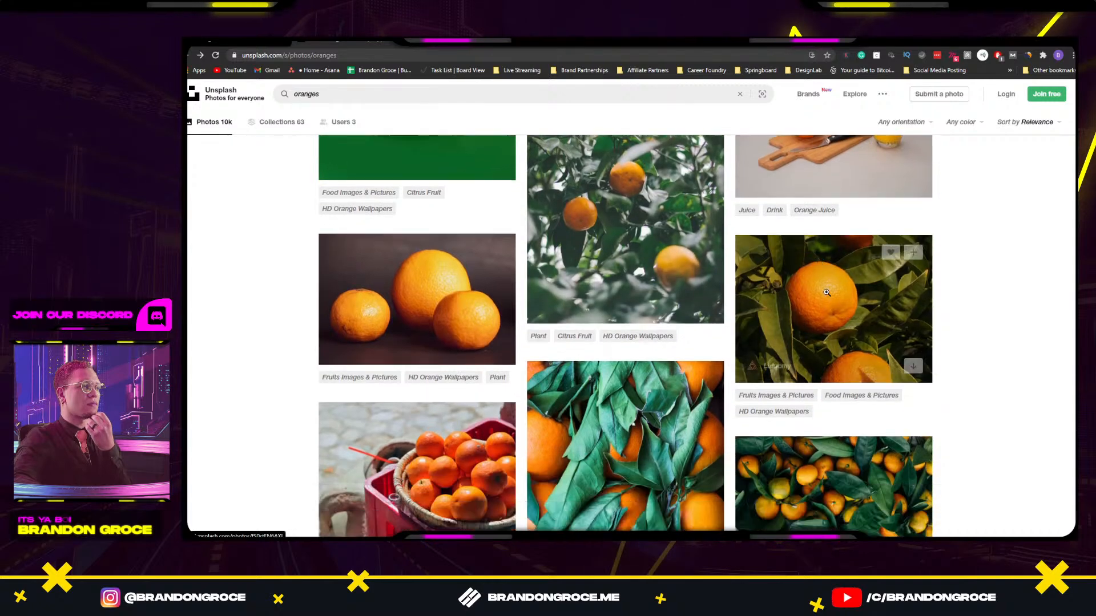
# Open the orange-on-leaves photo, copy the image, and return to Adobe XD.
pyautogui.click(847, 296)
pyautogui.rightClick(708, 275)
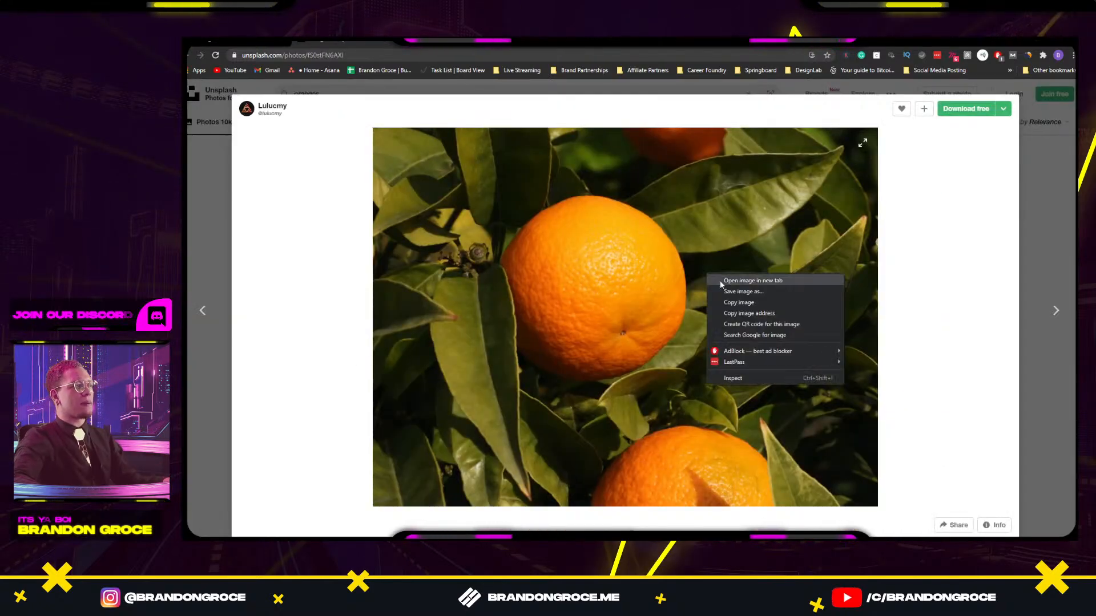
pyautogui.click(769, 312)
pyautogui.click(769, 308)
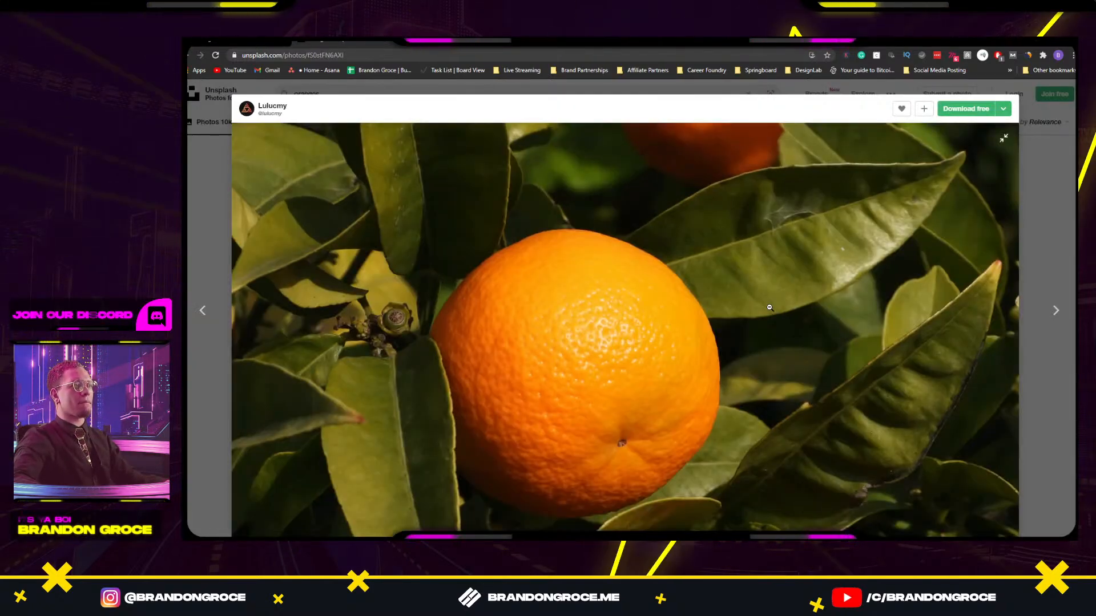
pyautogui.click(770, 303)
pyautogui.rightClick(654, 287)
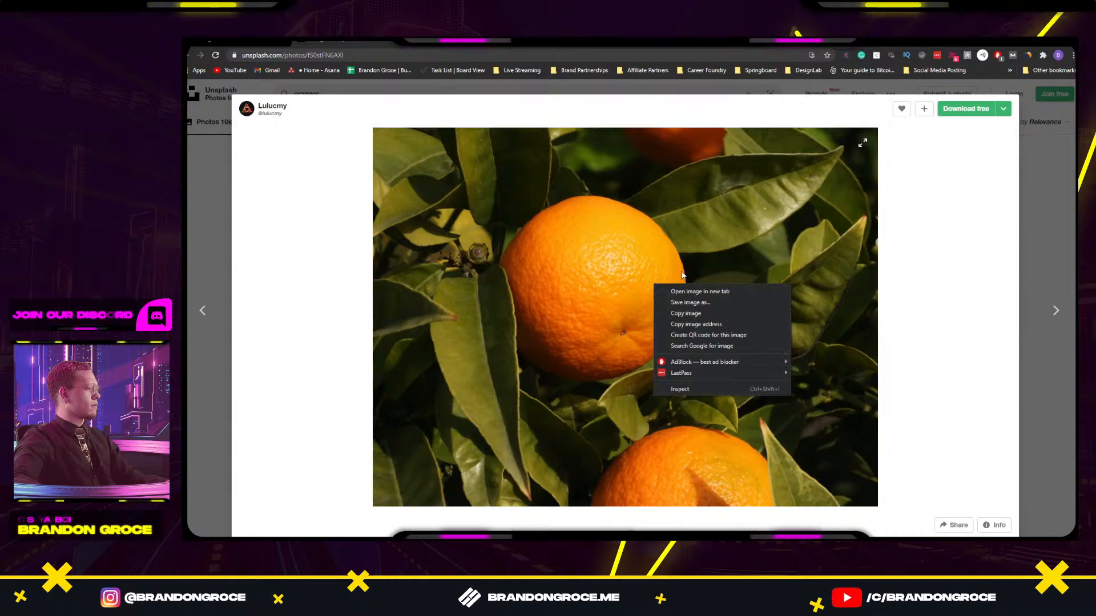
pyautogui.click(680, 313)
pyautogui.hotkey('alt', 'Tab')
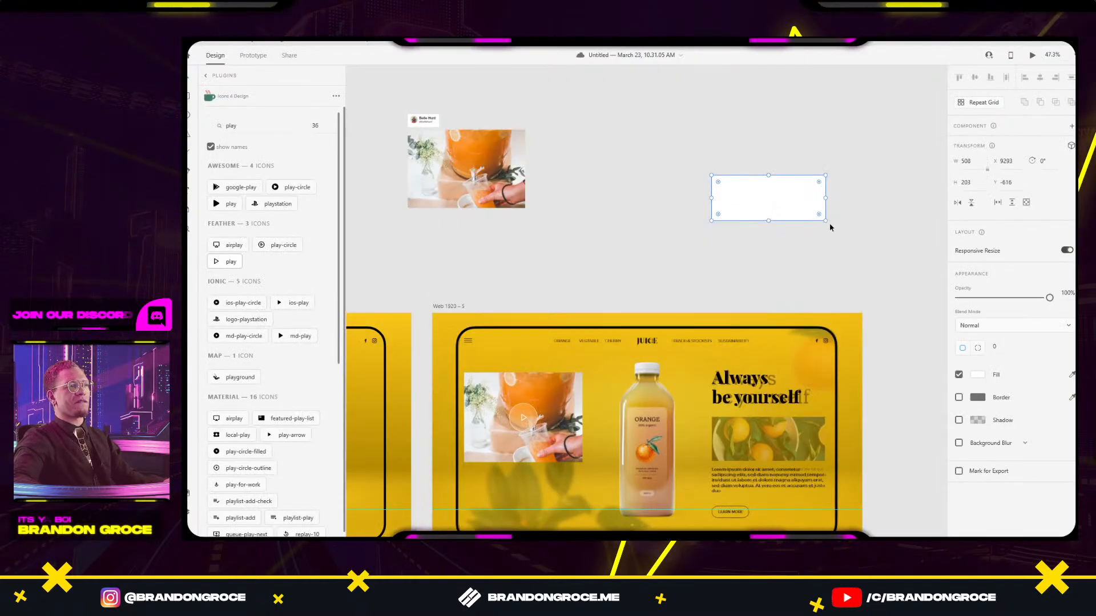
# Paste the orange photo into the slot below the headline and snip the photographer's credit card.
pyautogui.hotkey('ctrl', 'v')
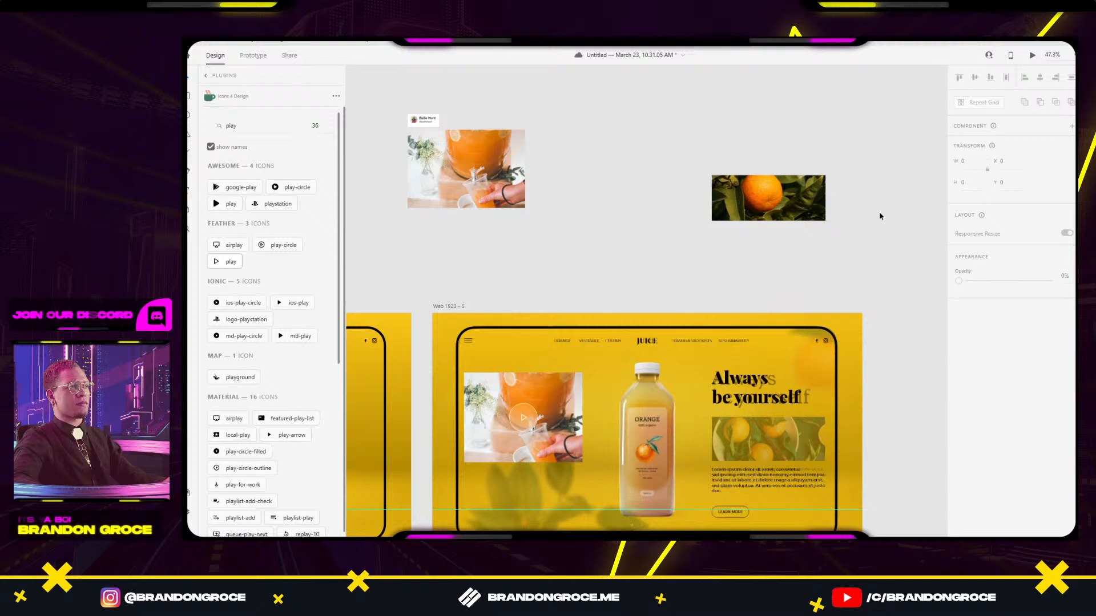
pyautogui.moveTo(785, 200)
pyautogui.mouseDown()
pyautogui.moveTo(787, 443)
pyautogui.moveTo(778, 186)
pyautogui.mouseUp()
pyautogui.hotkey('alt', 'Tab')
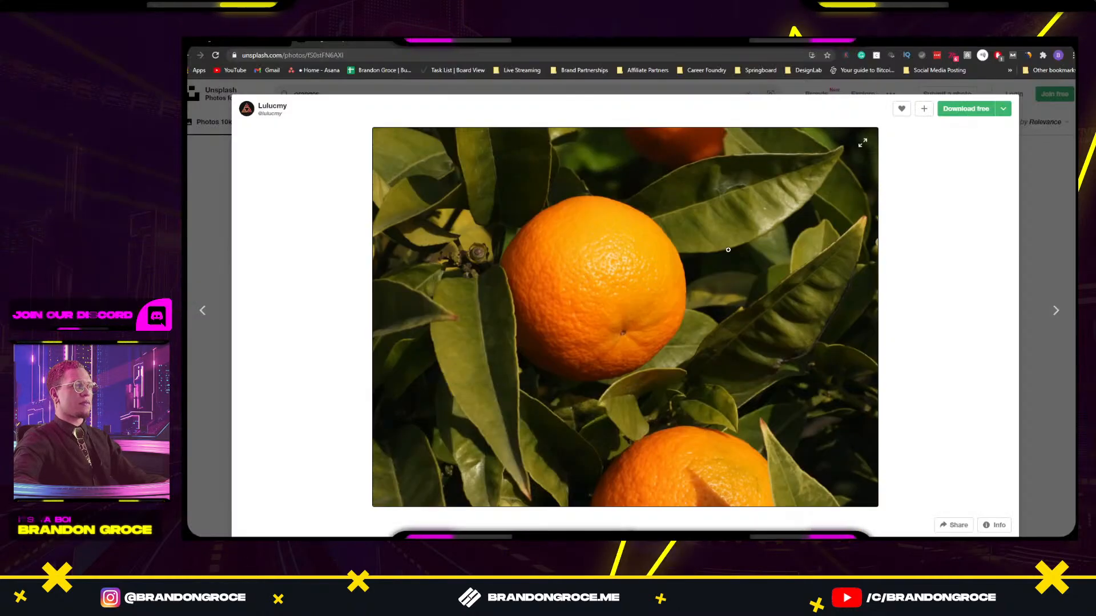
pyautogui.press('super+shift+s')
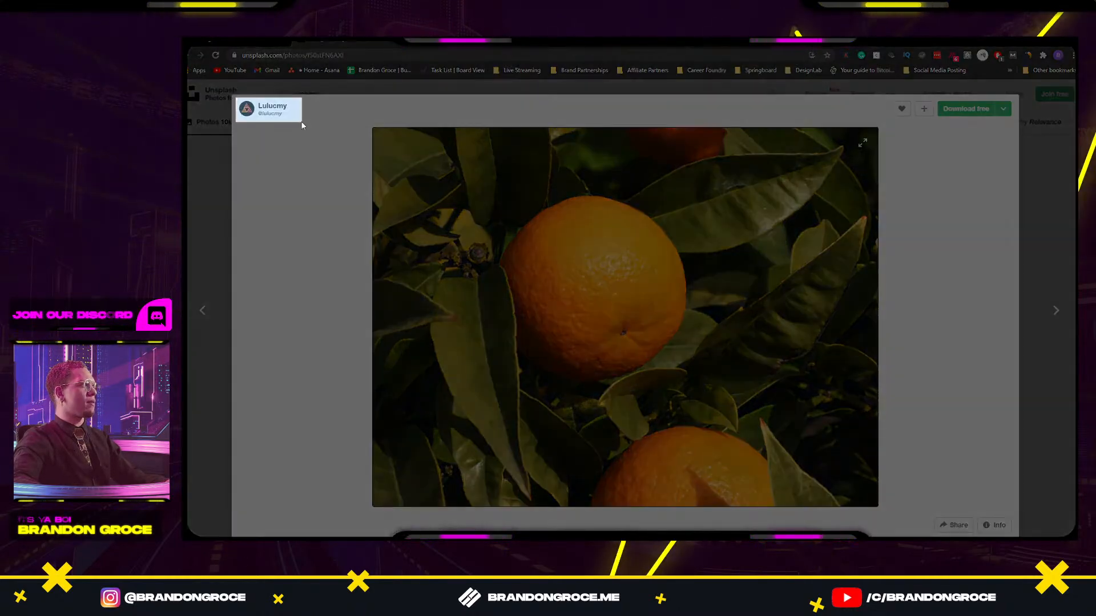
pyautogui.moveTo(302, 126); pyautogui.dragTo(302, 125)
pyautogui.hotkey('alt', 'Tab')
# Paste the credit card onto the photo, group them, and move the group beside the juice photo.
pyautogui.hotkey('ctrl', 'v')
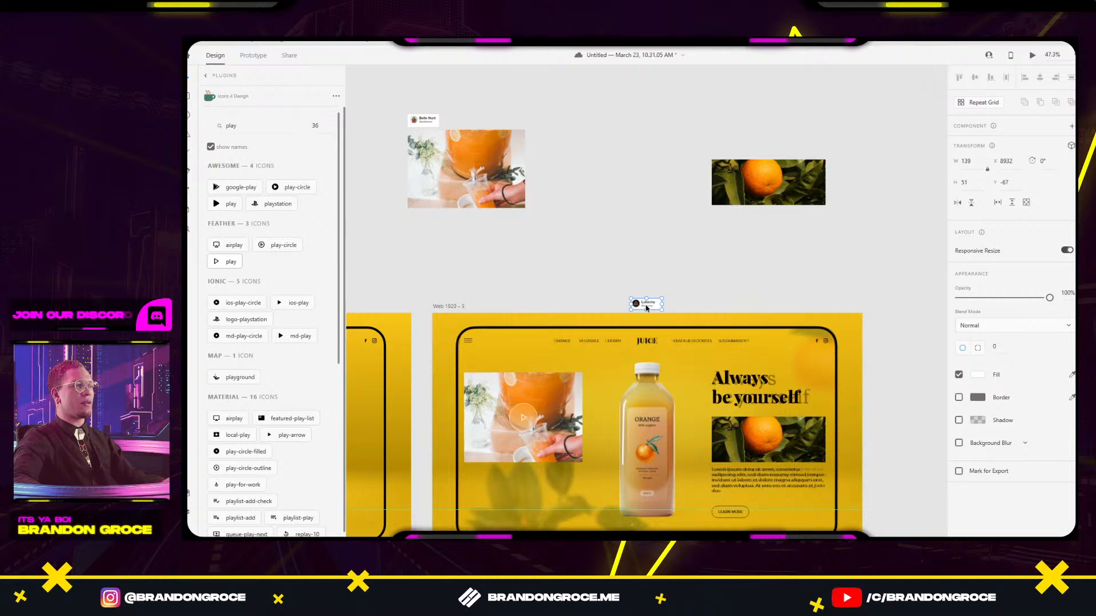
pyautogui.moveTo(651, 181); pyautogui.dragTo(726, 152)
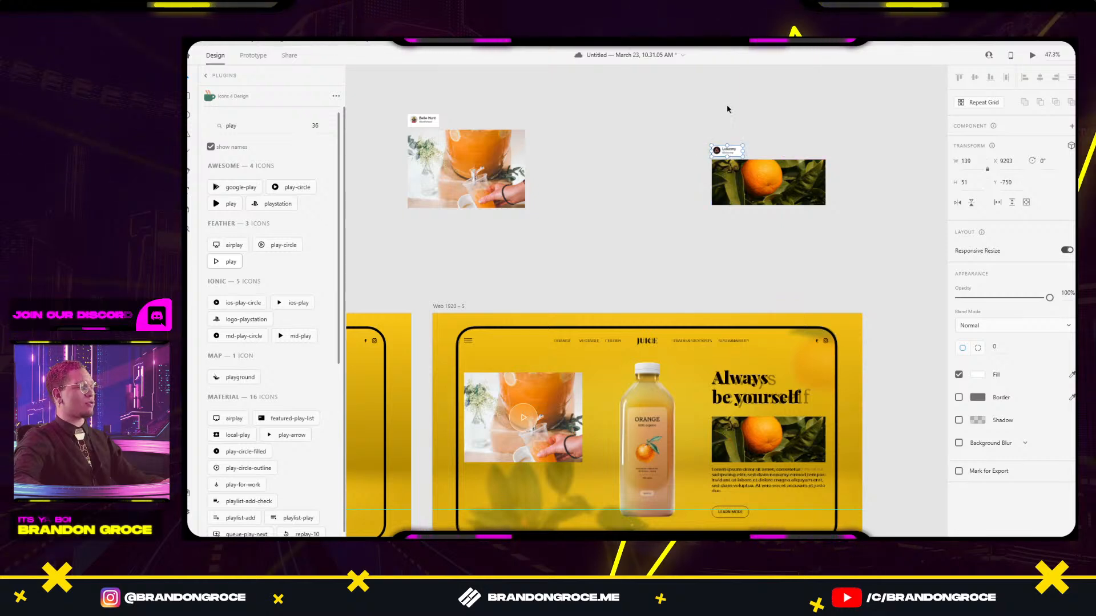
pyautogui.moveTo(684, 104); pyautogui.dragTo(810, 245)
pyautogui.hotkey('ctrl', 'g')
pyautogui.moveTo(779, 190); pyautogui.dragTo(605, 193)
# Bring the orange-branch image from below the artboard onto the yellow artboard.
pyautogui.click(689, 286)
pyautogui.moveTo(743, 232); pyautogui.dragTo(677, 135)
pyautogui.moveTo(781, 244); pyautogui.dragTo(817, 228)
pyautogui.hotkey('ctrl', 'z')
pyautogui.click(846, 281)
pyautogui.moveTo(767, 362); pyautogui.dragTo(837, 154)
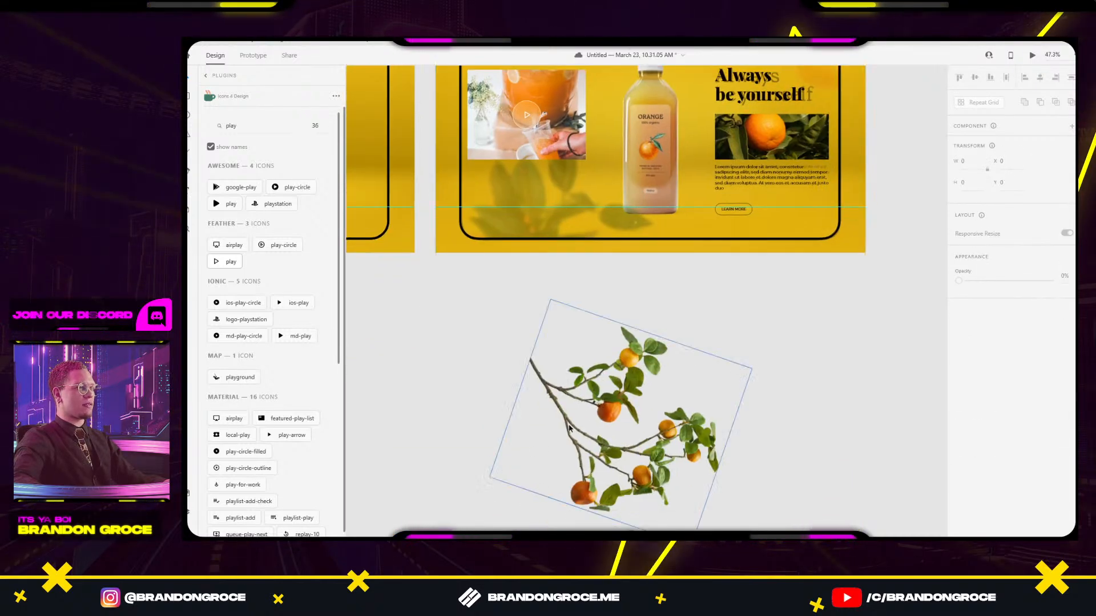
pyautogui.click(706, 429)
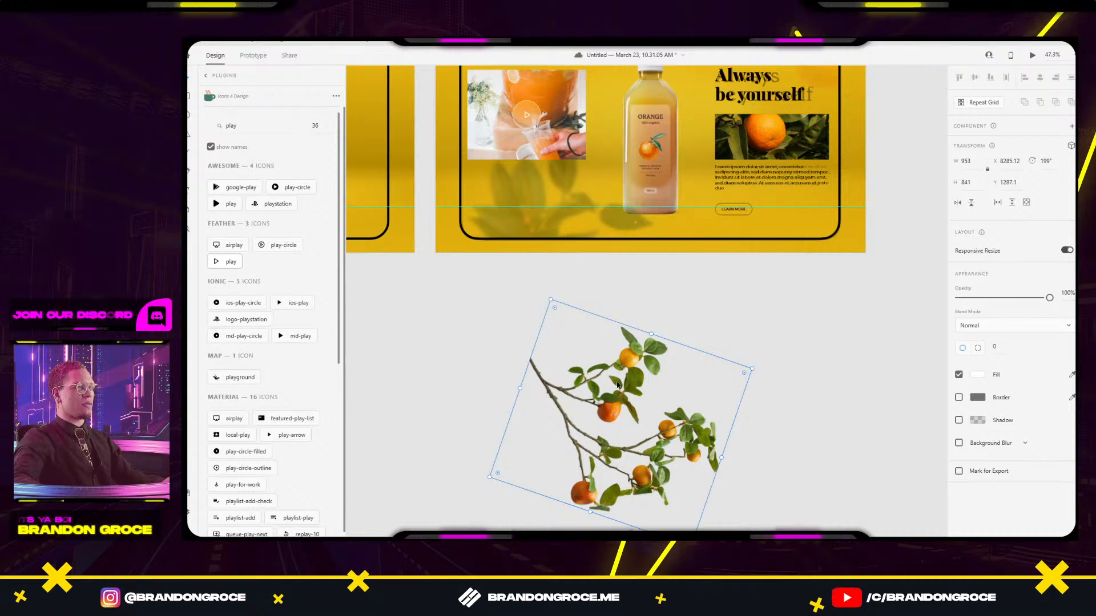
pyautogui.moveTo(618, 385); pyautogui.dragTo(532, 216)
pyautogui.click(703, 311)
pyautogui.moveTo(634, 382); pyautogui.dragTo(765, 507)
pyautogui.click(608, 295)
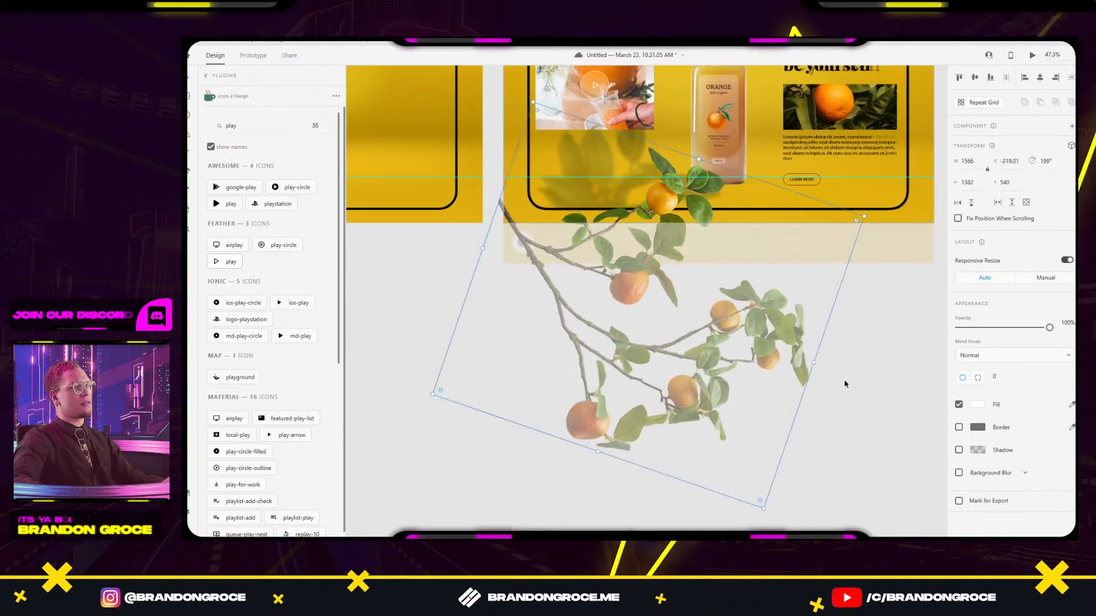
# Rotate the branch image to about 130°, shrink it, place it lower-left, and draw a rectangle over it.
pyautogui.moveTo(870, 219); pyautogui.dragTo(824, 269)
pyautogui.moveTo(708, 417); pyautogui.dragTo(657, 389)
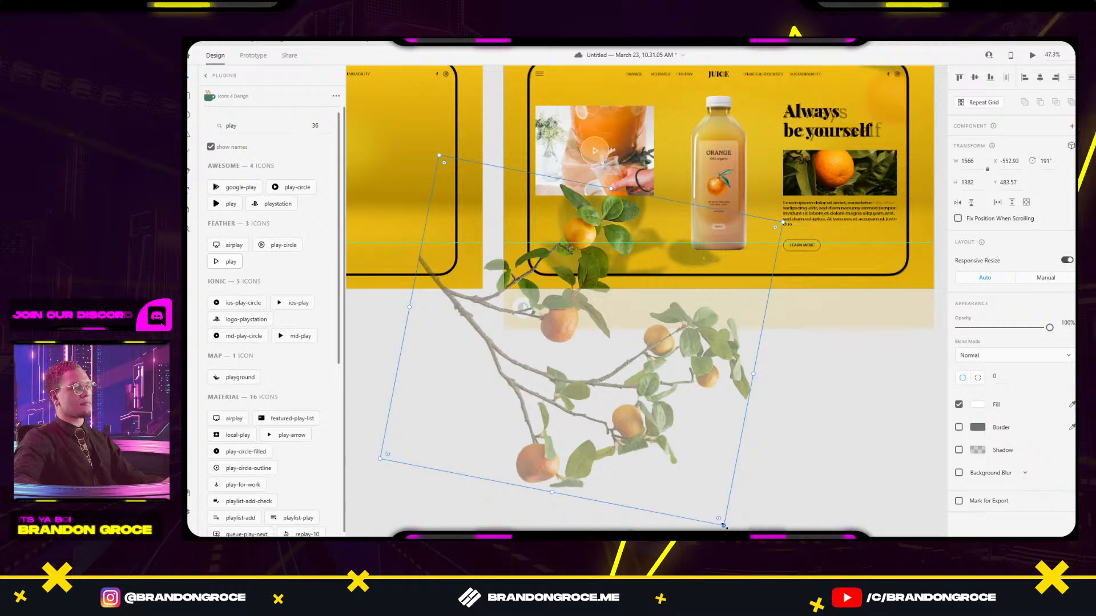
pyautogui.moveTo(725, 526); pyautogui.dragTo(791, 309)
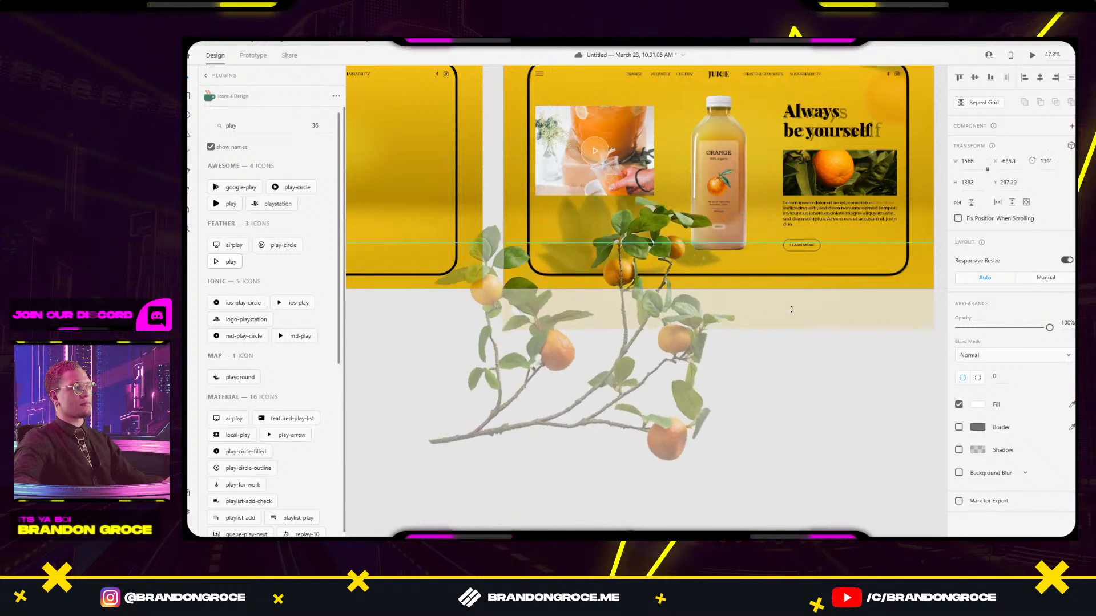
pyautogui.moveTo(692, 345); pyautogui.dragTo(642, 245)
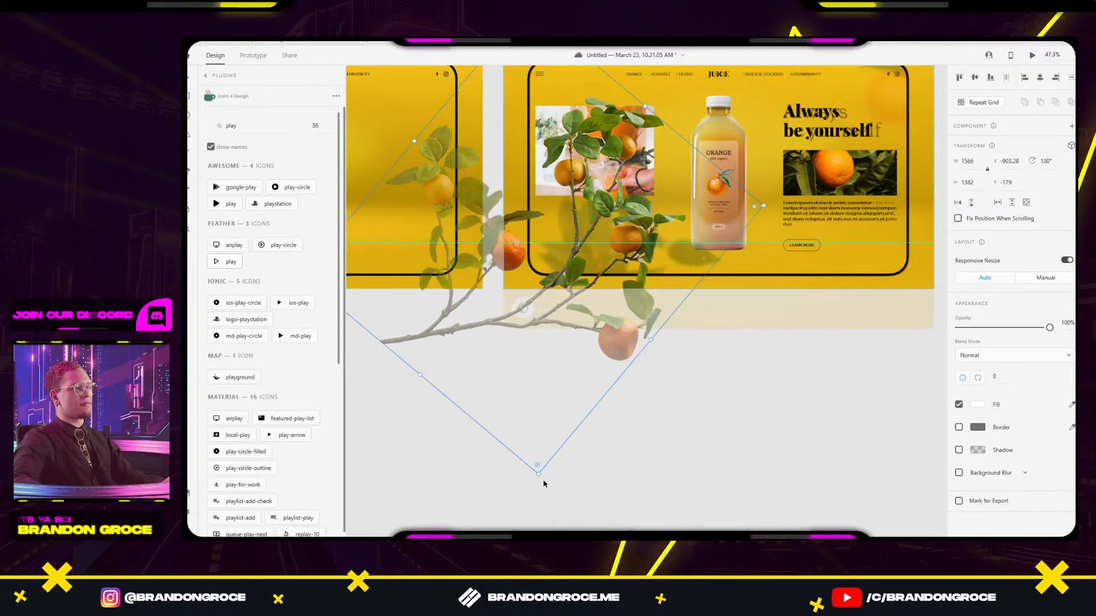
pyautogui.moveTo(537, 474); pyautogui.dragTo(533, 279)
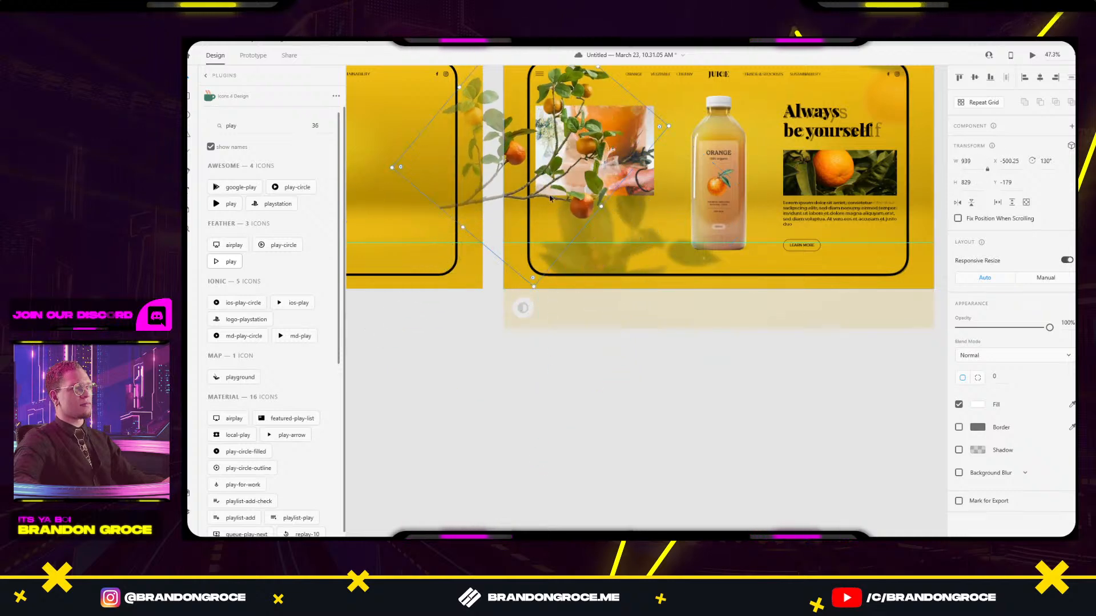
pyautogui.moveTo(575, 125); pyautogui.dragTo(641, 232)
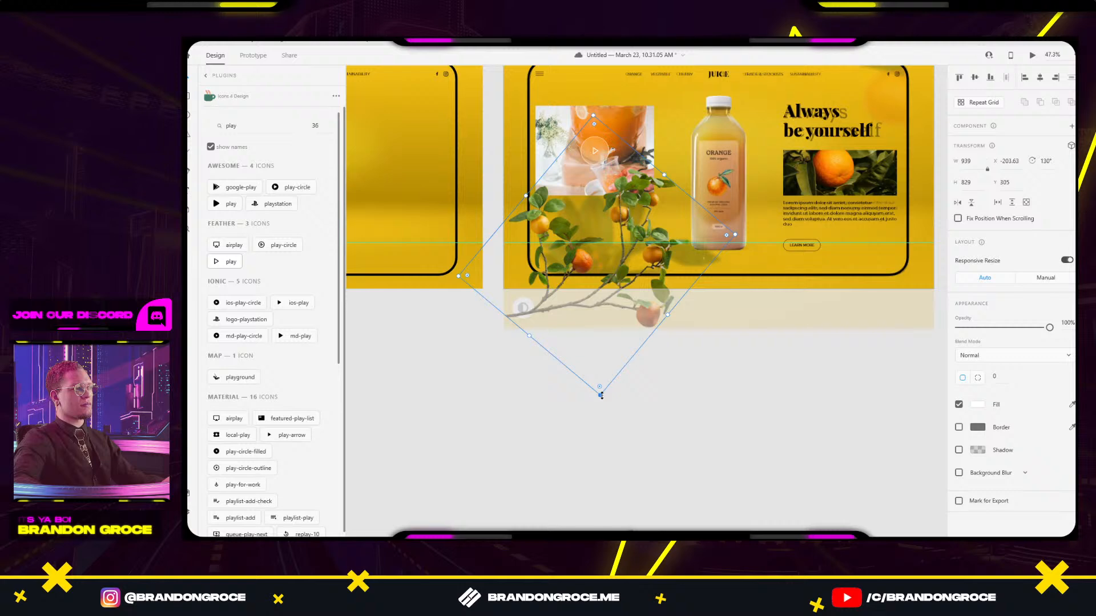
pyautogui.moveTo(600, 394); pyautogui.dragTo(598, 346)
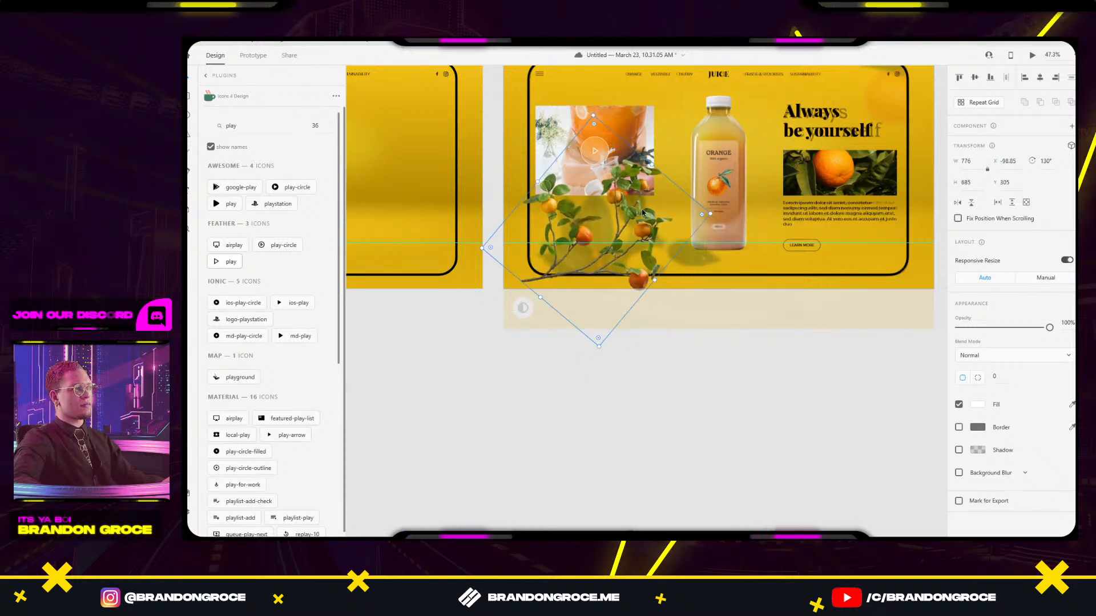
pyautogui.moveTo(642, 213); pyautogui.dragTo(619, 270)
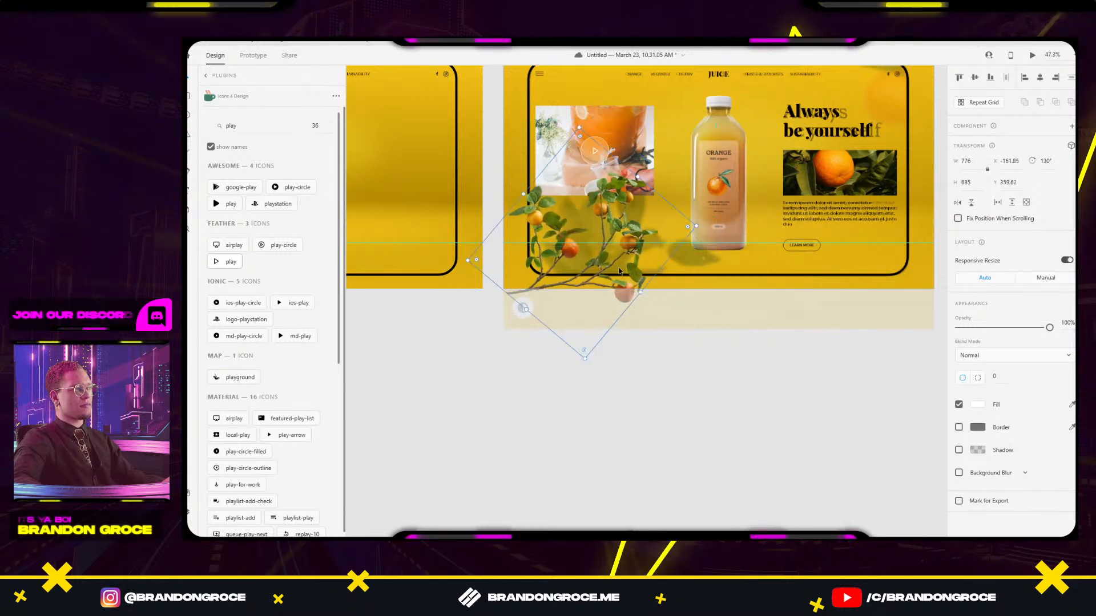
pyautogui.moveTo(527, 120)
pyautogui.mouseDown()
pyautogui.moveTo(660, 249)
pyautogui.moveTo(709, 257)
pyautogui.moveTo(729, 277)
pyautogui.mouseUp()
# Mask the branch image with the rectangle using Mask with Shape and nudge the group into place.
pyautogui.keyDown('shift'); pyautogui.click(628, 286); pyautogui.keyUp('shift')
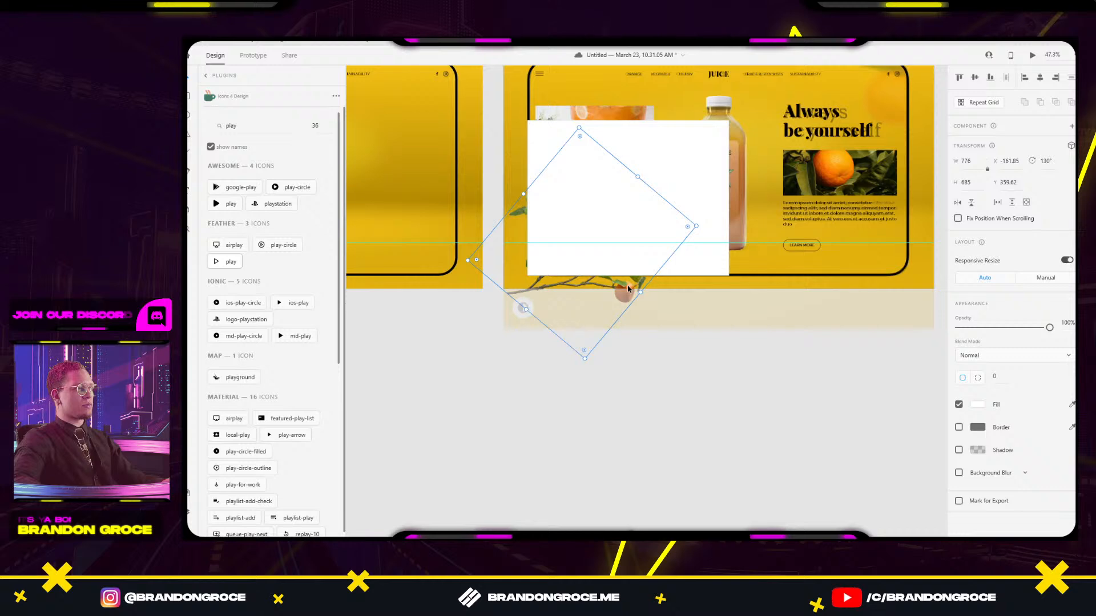
pyautogui.rightClick(682, 192)
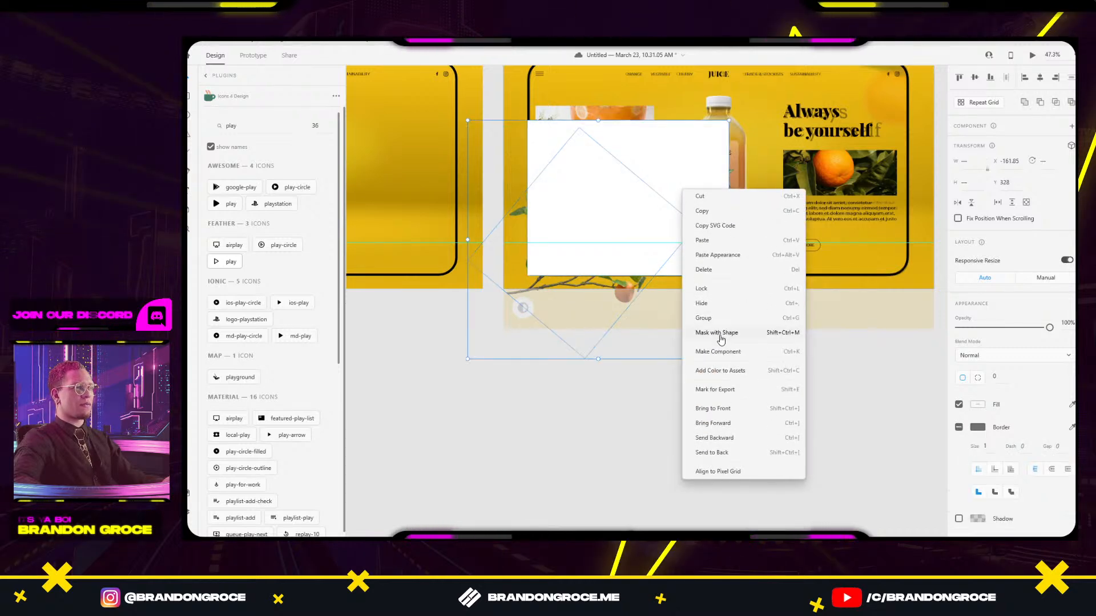
pyautogui.click(721, 337)
pyautogui.scroll(5, 623, 245)
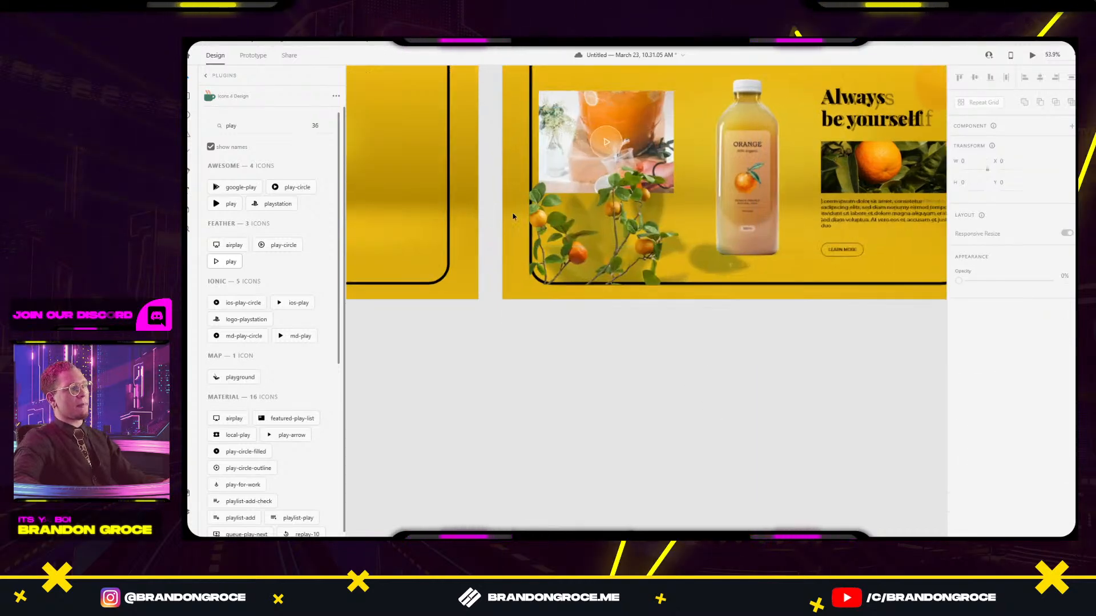
pyautogui.hotkey('shift', 'Right')
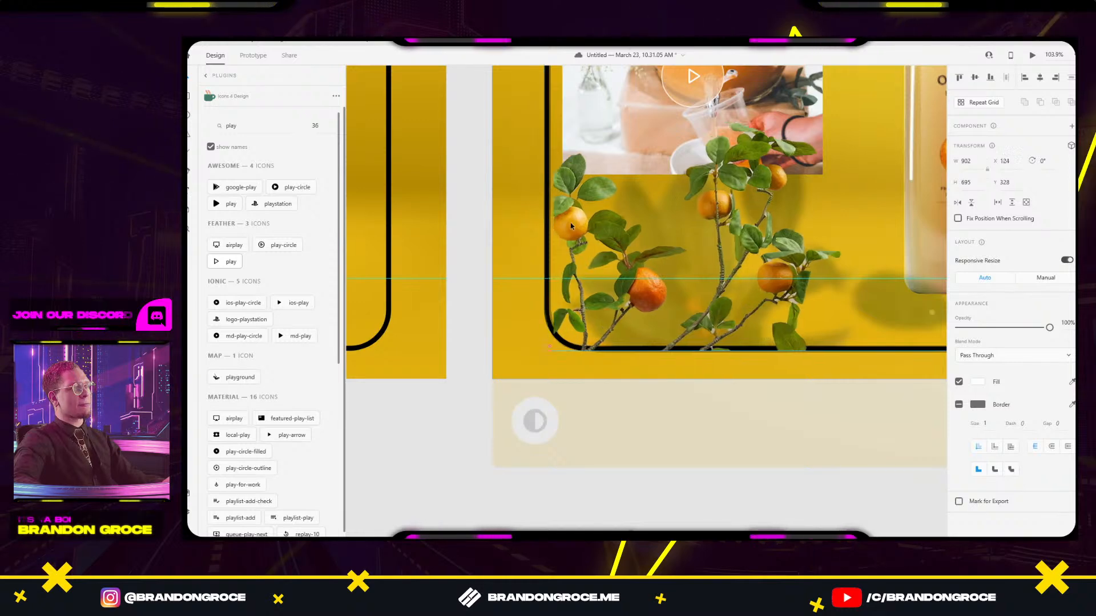
pyautogui.press('Right')
pyautogui.press('Right')
pyautogui.press('Right')
pyautogui.moveTo(613, 273)
pyautogui.mouseDown()
pyautogui.moveTo(611, 260)
pyautogui.moveTo(614, 273)
pyautogui.mouseUp()
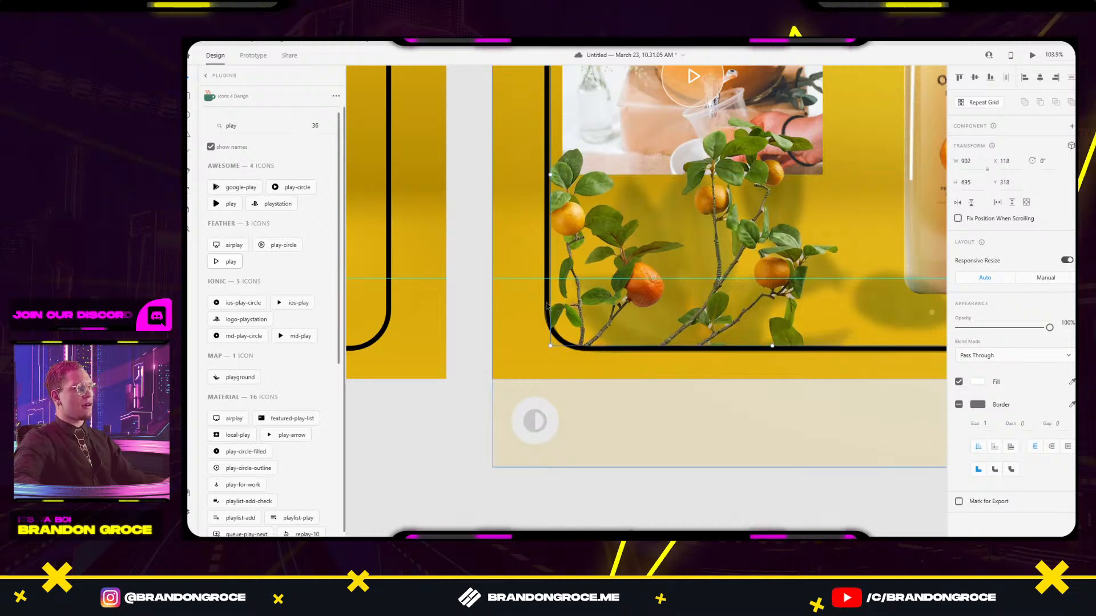
# Move the faded reference layout below the hero artboard.
pyautogui.scroll(-5, 543, 181)
pyautogui.moveTo(674, 186); pyautogui.dragTo(596, 326)
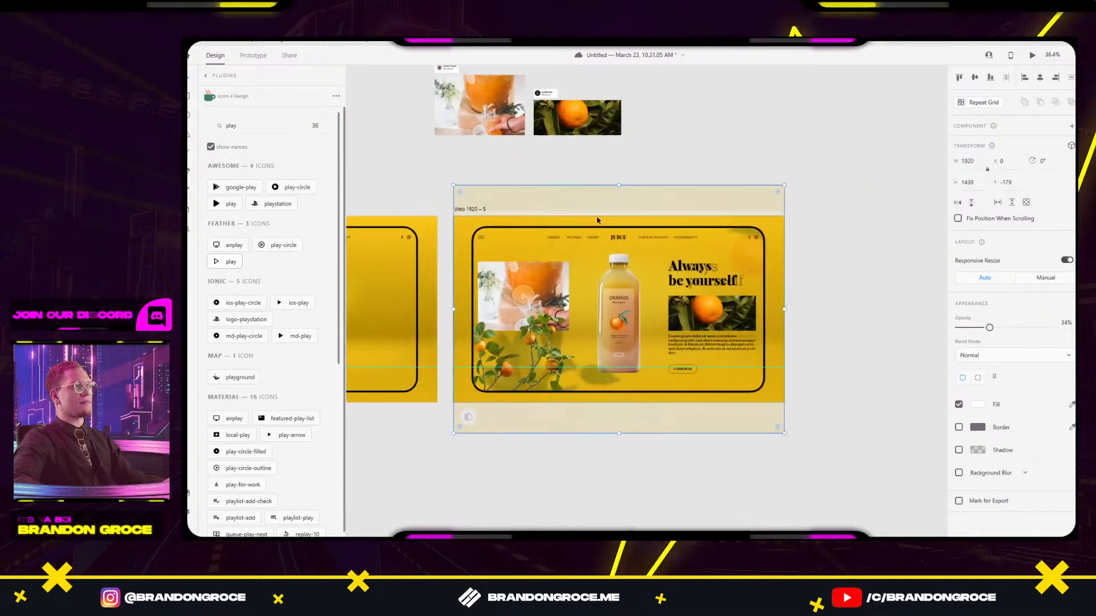
pyautogui.moveTo(734, 228); pyautogui.dragTo(742, 480)
pyautogui.click(863, 450)
pyautogui.moveTo(847, 421); pyautogui.dragTo(853, 303)
pyautogui.click(587, 334)
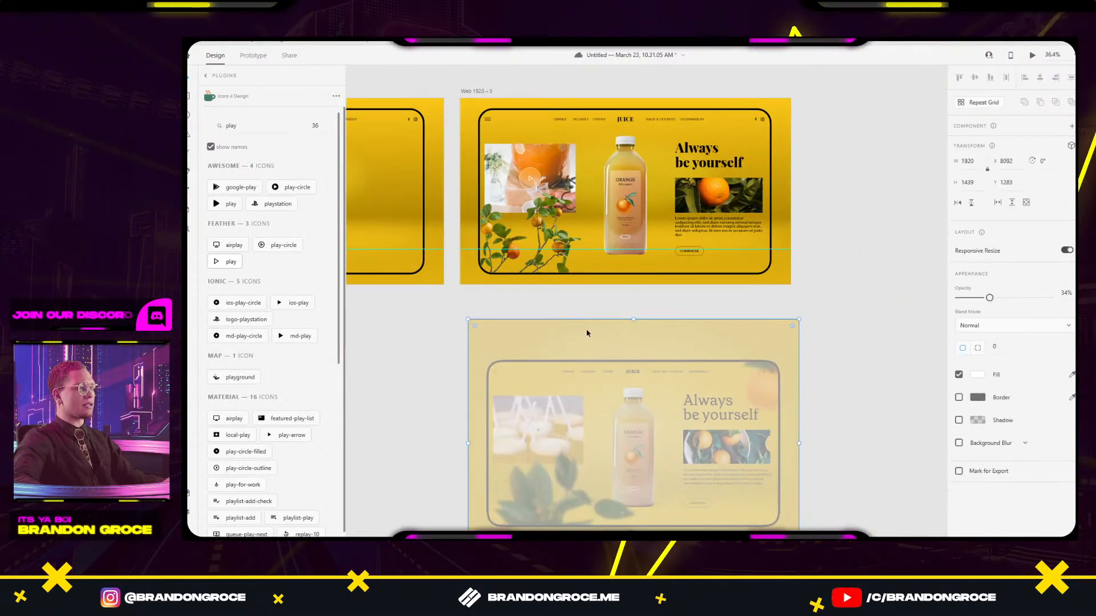
# Edit inside the masked group, entering 83 and repositioning the branch image within the mask.
pyautogui.click(711, 274)
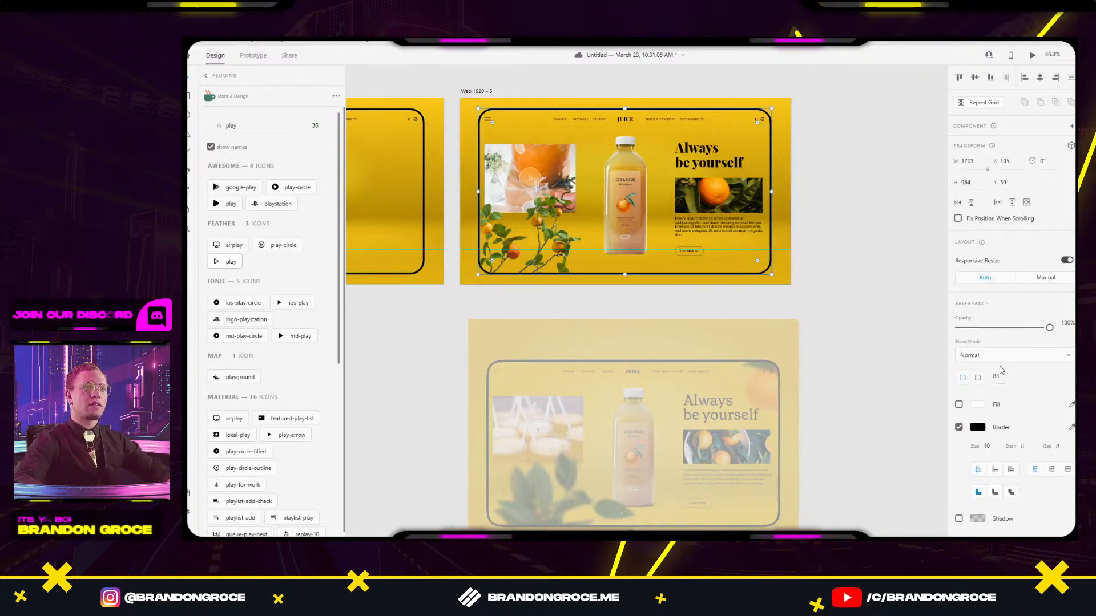
pyautogui.click(507, 257)
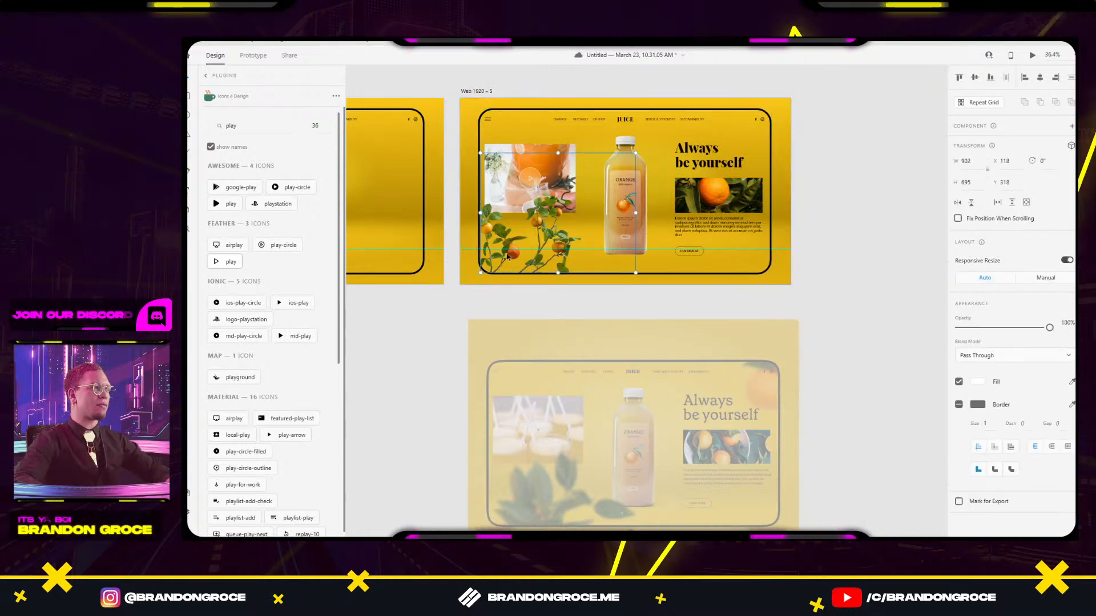
pyautogui.scroll(5, 502, 254)
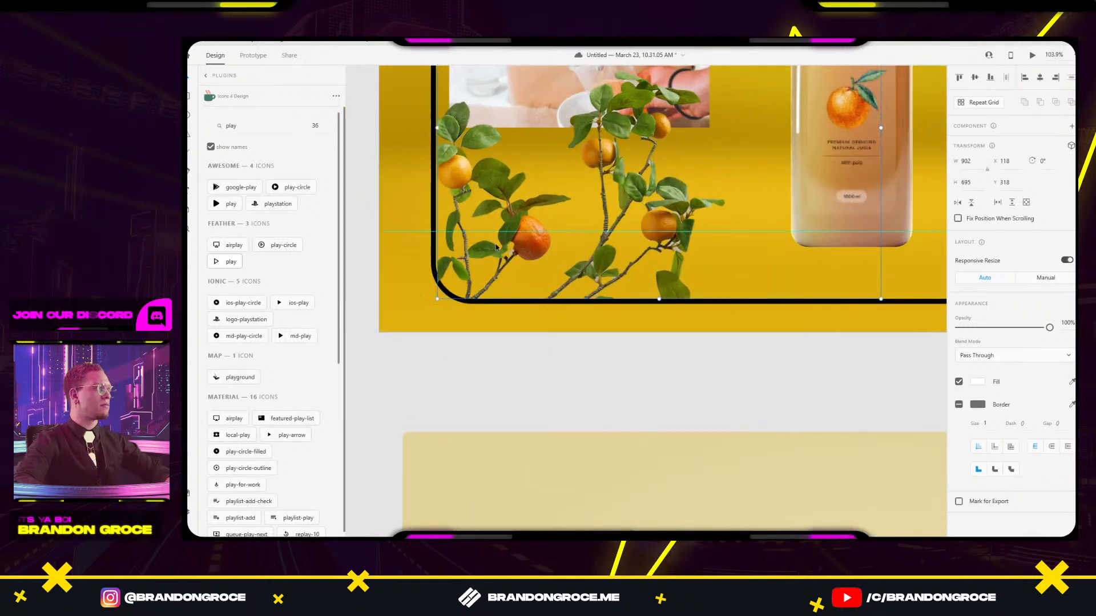
pyautogui.doubleClick(486, 268)
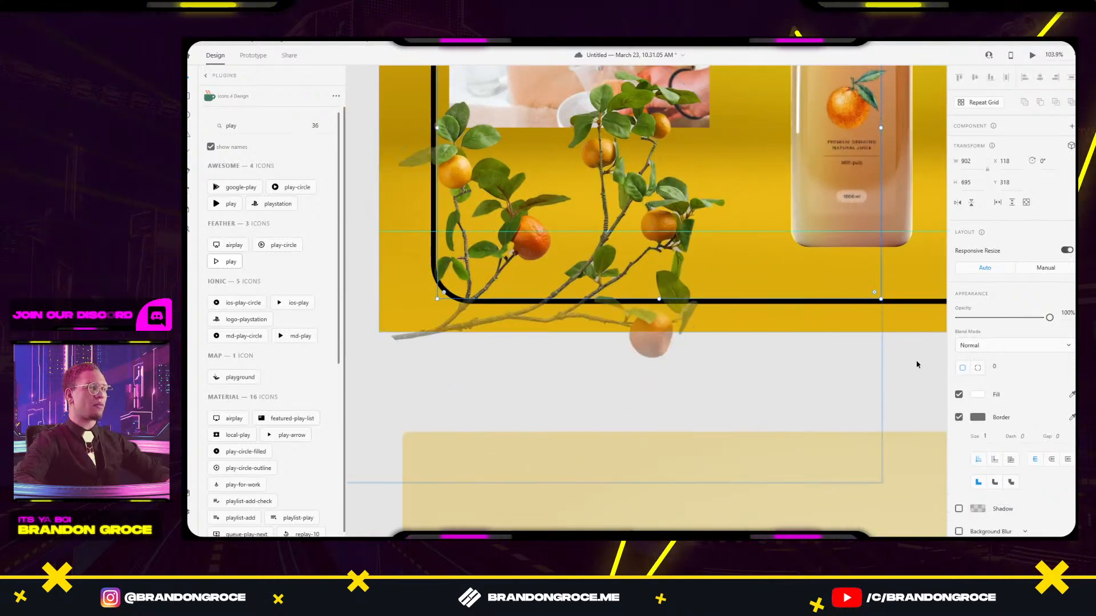
pyautogui.write('83')
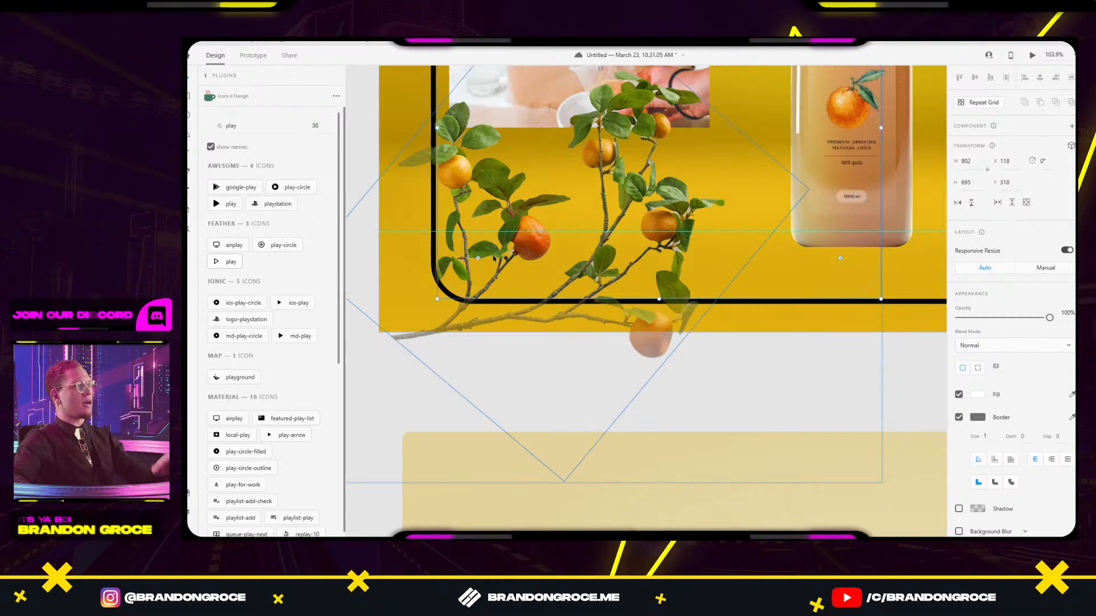
pyautogui.moveTo(504, 249); pyautogui.dragTo(503, 250)
pyautogui.click(723, 364)
pyautogui.scroll(5, 503, 250)
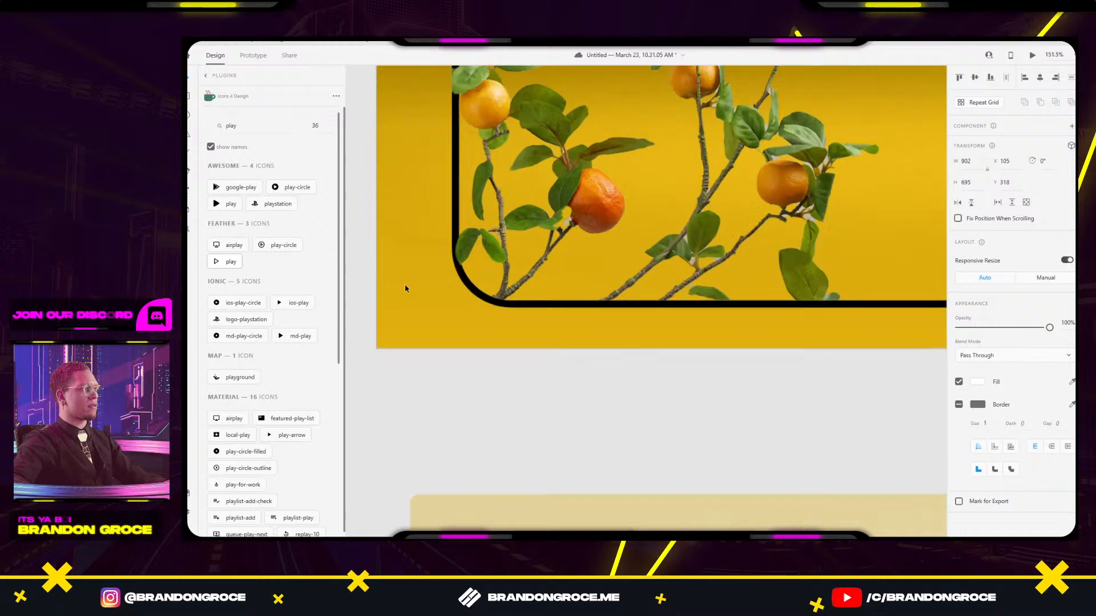
pyautogui.moveTo(539, 208); pyautogui.dragTo(543, 210)
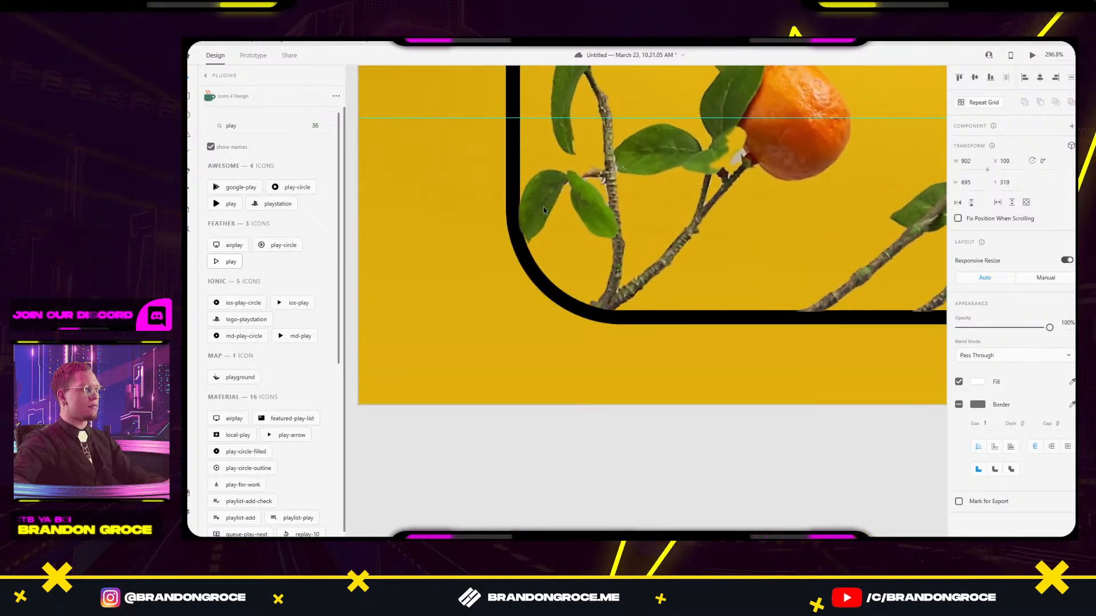
pyautogui.click(646, 406)
pyautogui.scroll(-8, 645, 409)
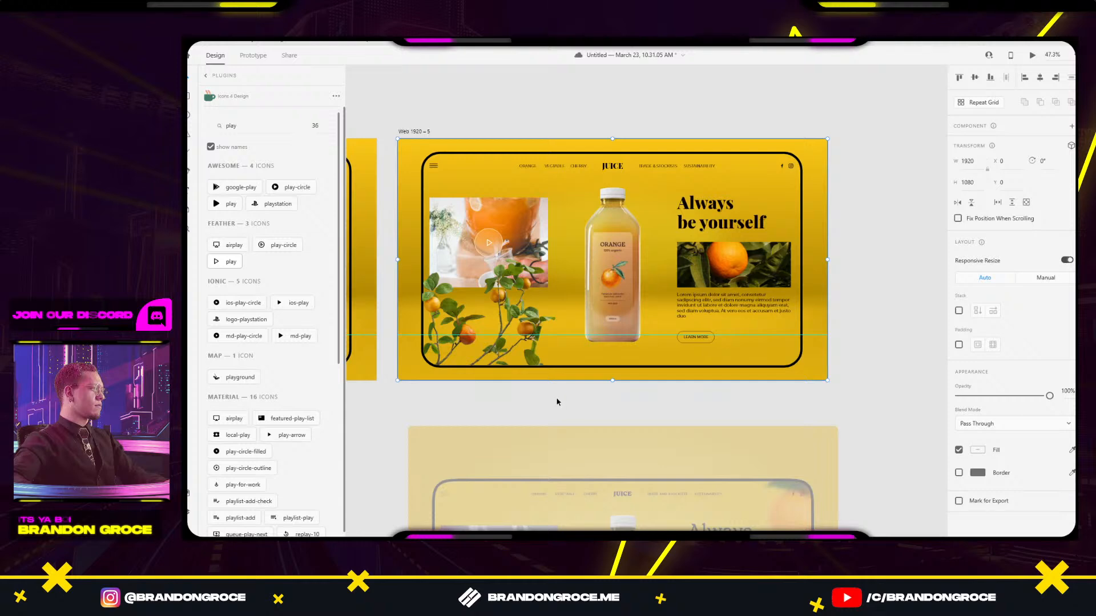
pyautogui.click(467, 318)
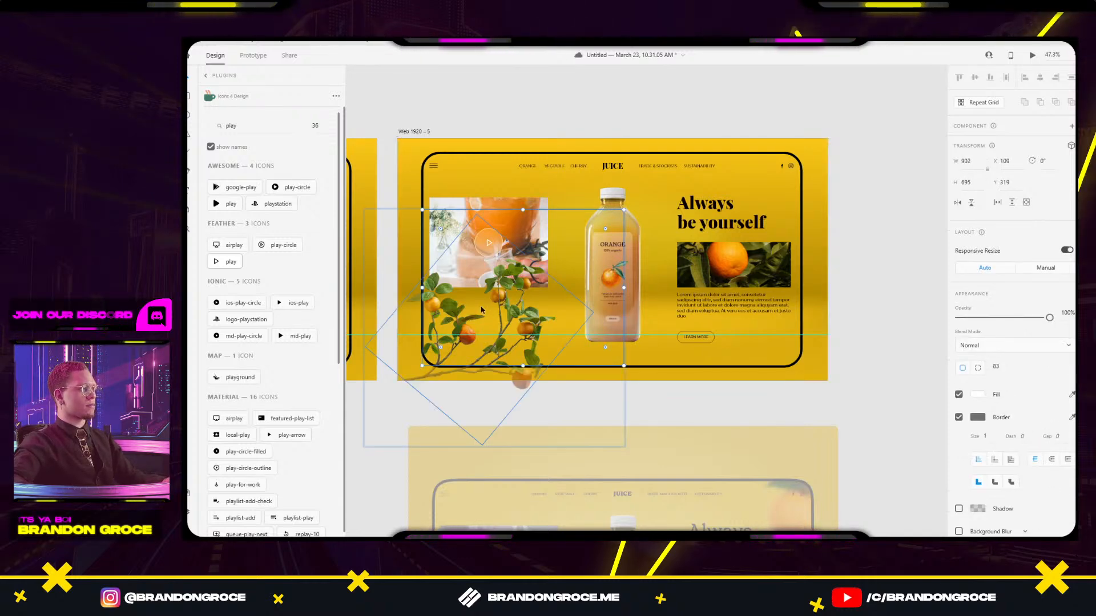
# Duplicate the branch image inside the mask, flip it horizontally, and rotate the copy to 136°.
pyautogui.doubleClick(454, 314)
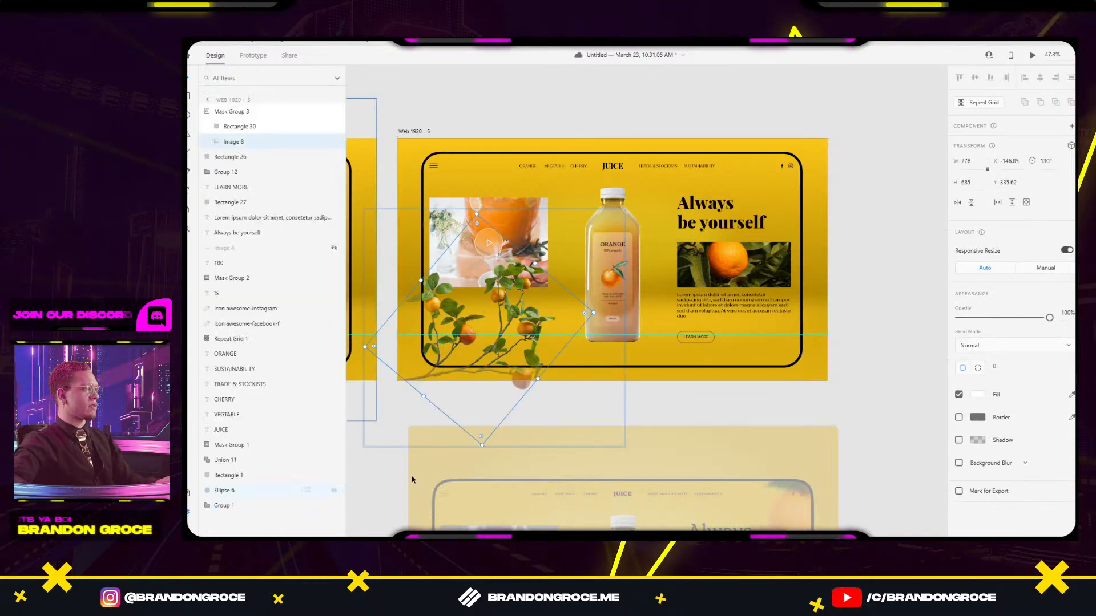
pyautogui.hotkey('ctrl', 'd')
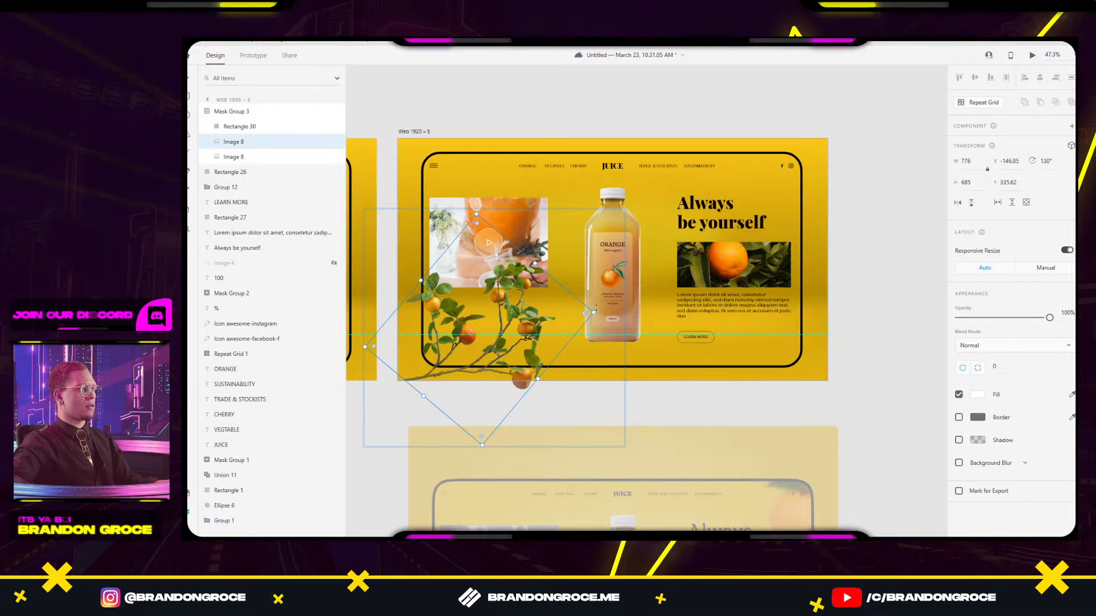
pyautogui.moveTo(596, 309); pyautogui.dragTo(557, 245)
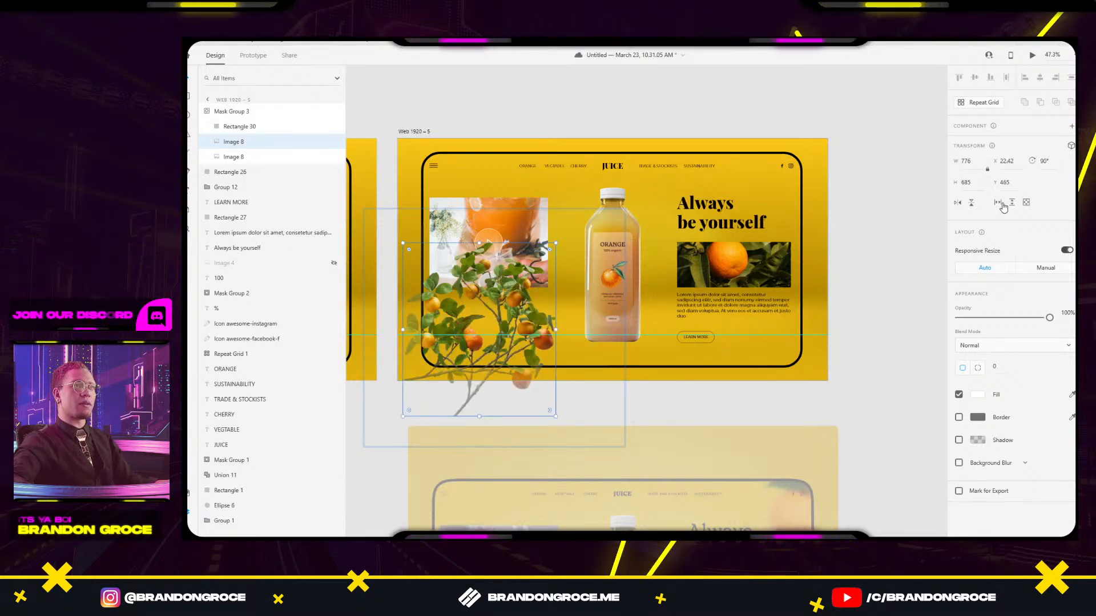
pyautogui.click(957, 204)
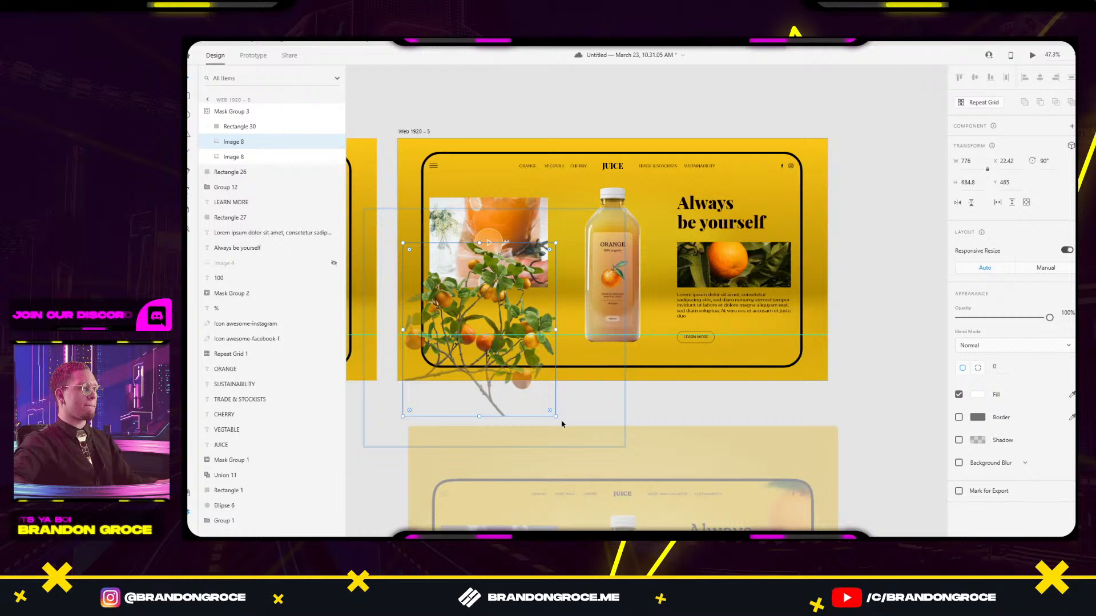
pyautogui.moveTo(558, 419); pyautogui.dragTo(487, 353)
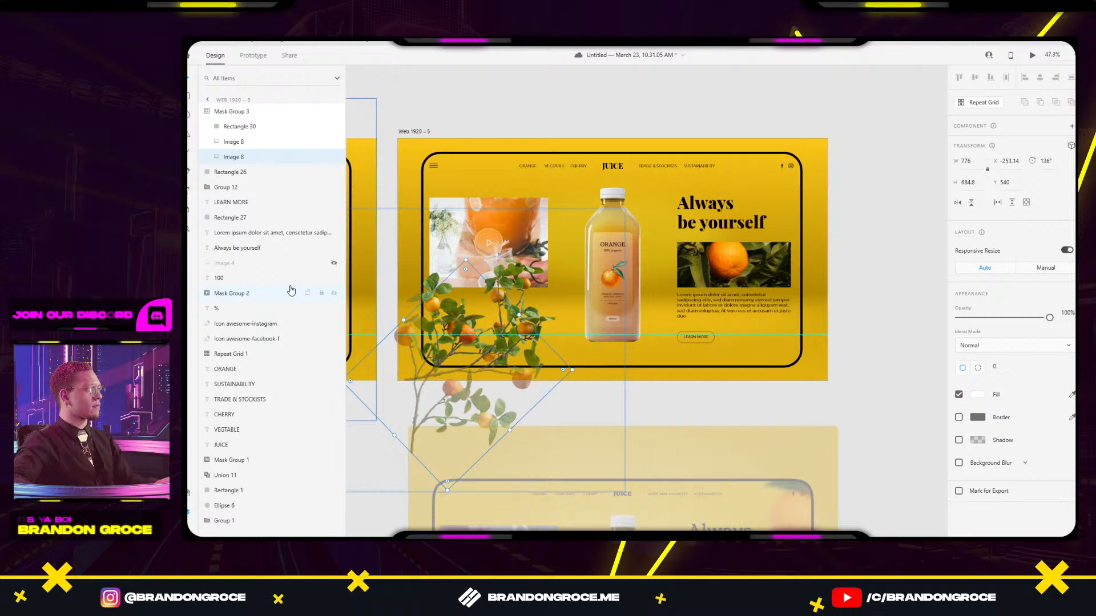
# Nudge the branch copy up, down, left and right with Shift+arrow keys.
pyautogui.hotkey('shift', 'Up')
pyautogui.hotkey('shift', 'Up')
pyautogui.hotkey('shift', 'Up')
pyautogui.hotkey('shift', 'Up')
pyautogui.hotkey('shift', 'Right')
pyautogui.hotkey('shift', 'Right')
pyautogui.hotkey('shift', 'Right')
pyautogui.hotkey('shift', 'Right')
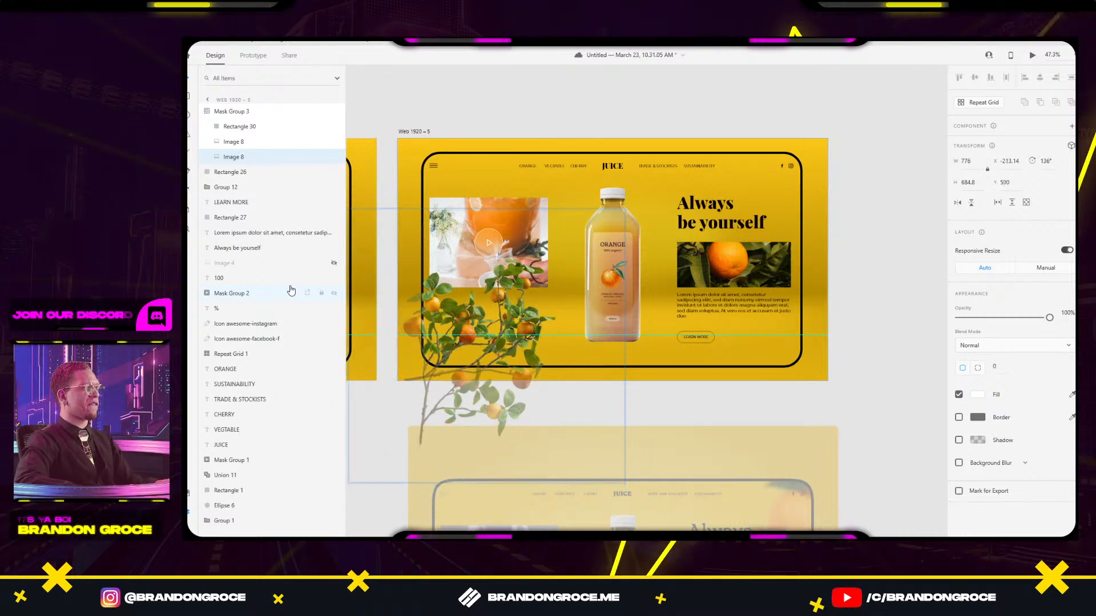
pyautogui.hotkey('shift', 'Down')
pyautogui.hotkey('shift', 'Down')
pyautogui.hotkey('shift', 'Down')
pyautogui.hotkey('shift', 'Down')
pyautogui.hotkey('shift', 'Down')
pyautogui.hotkey('shift', 'Down')
pyautogui.hotkey('shift', 'Down')
pyautogui.hotkey('shift', 'Down')
pyautogui.hotkey('shift', 'Down')
pyautogui.hotkey('shift', 'Down')
pyautogui.hotkey('shift', 'Down')
pyautogui.hotkey('shift', 'Down')
pyautogui.hotkey('shift', 'Down')
pyautogui.hotkey('shift', 'Right')
pyautogui.hotkey('shift', 'Right')
pyautogui.hotkey('shift', 'Right')
pyautogui.hotkey('shift', 'Right')
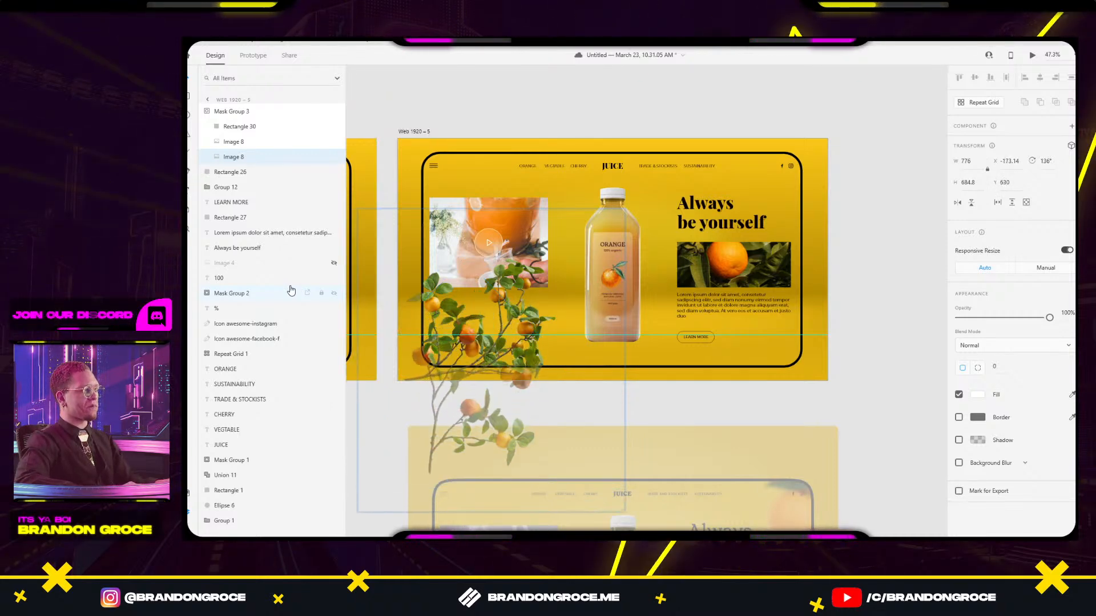
pyautogui.hotkey('shift', 'Right')
pyautogui.hotkey('shift', 'Right')
pyautogui.hotkey('shift', 'Right')
pyautogui.hotkey('shift', 'Right')
pyautogui.hotkey('shift', 'Right')
pyautogui.hotkey('shift', 'Right')
pyautogui.hotkey('shift', 'Right')
pyautogui.hotkey('shift', 'Right')
pyautogui.hotkey('shift', 'Right')
pyautogui.hotkey('shift', 'Right')
pyautogui.hotkey('shift', 'Right')
pyautogui.hotkey('shift', 'Right')
pyautogui.hotkey('shift', 'Right')
pyautogui.hotkey('shift', 'Right')
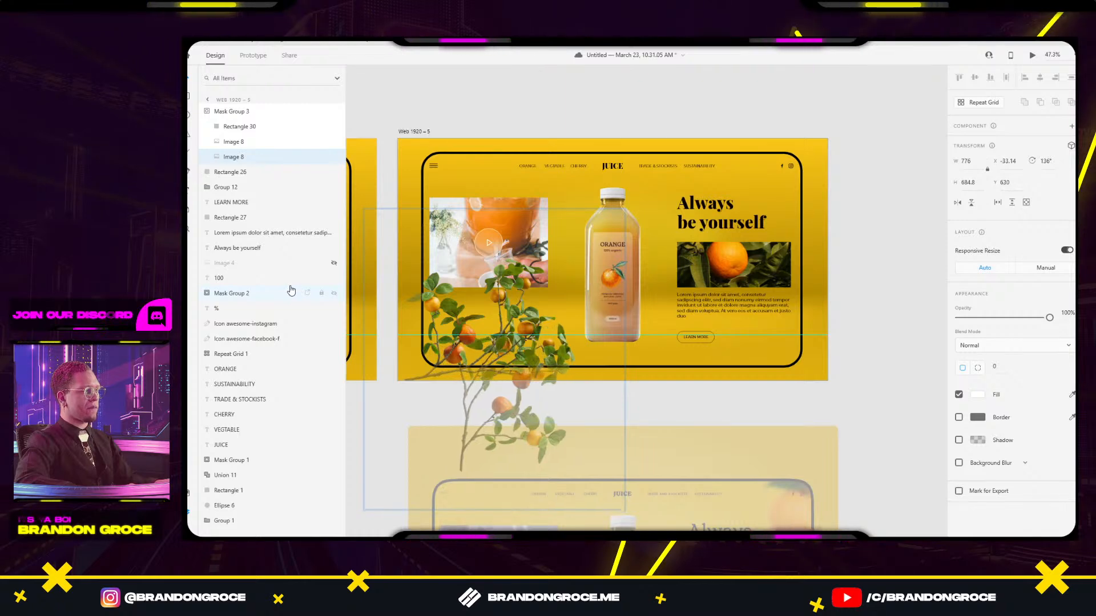
pyautogui.hotkey('shift', 'Up')
pyautogui.hotkey('shift', 'Up')
pyautogui.hotkey('shift', 'Left')
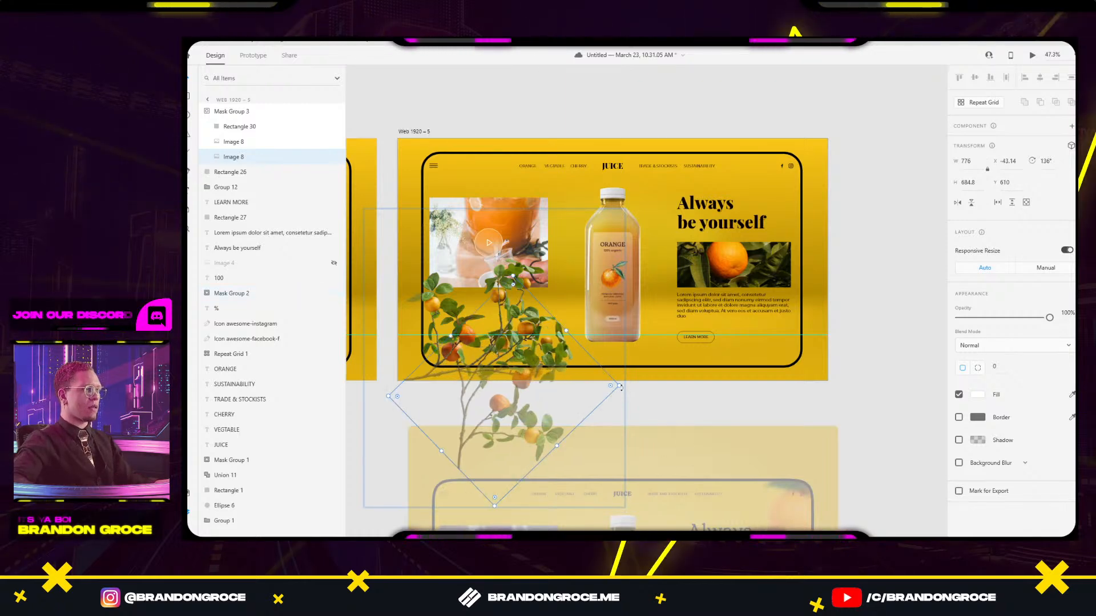
# Rotate the branch copy more upright to 62° and nudge it up, left and right.
pyautogui.moveTo(603, 385); pyautogui.dragTo(584, 302)
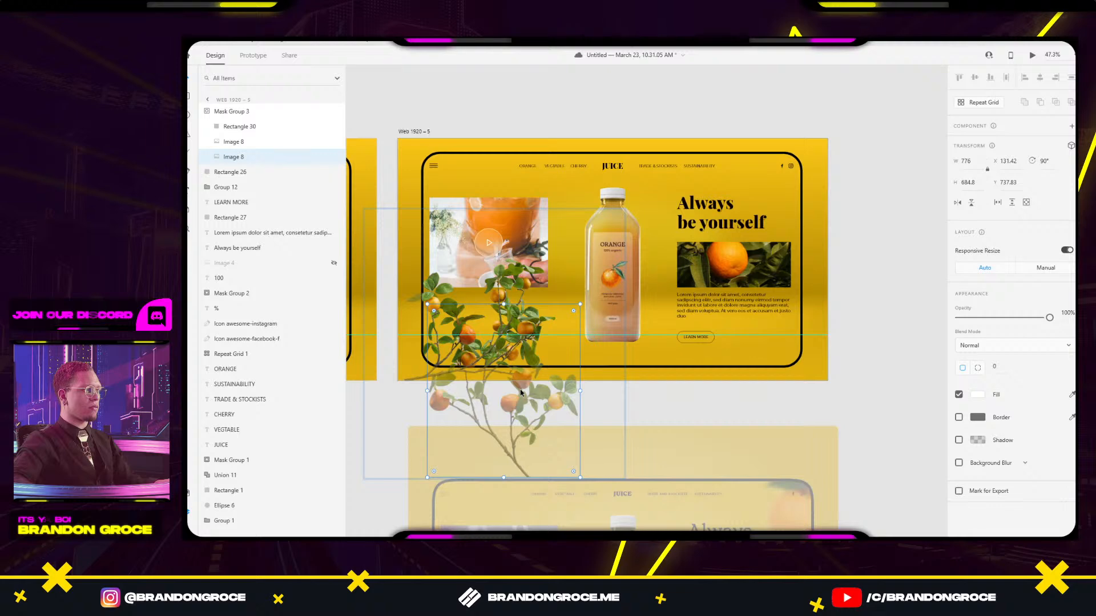
pyautogui.hotkey('shift', 'Up')
pyautogui.hotkey('shift', 'Up')
pyautogui.hotkey('shift', 'Up')
pyautogui.hotkey('shift', 'Up')
pyautogui.hotkey('shift', 'Up')
pyautogui.hotkey('shift', 'Up')
pyautogui.hotkey('shift', 'Up')
pyautogui.hotkey('shift', 'Up')
pyautogui.hotkey('shift', 'Up')
pyautogui.hotkey('shift', 'Up')
pyautogui.hotkey('shift', 'Up')
pyautogui.hotkey('shift', 'Up')
pyautogui.hotkey('shift', 'Up')
pyautogui.hotkey('shift', 'Up')
pyautogui.hotkey('shift', 'Up')
pyautogui.hotkey('shift', 'Left')
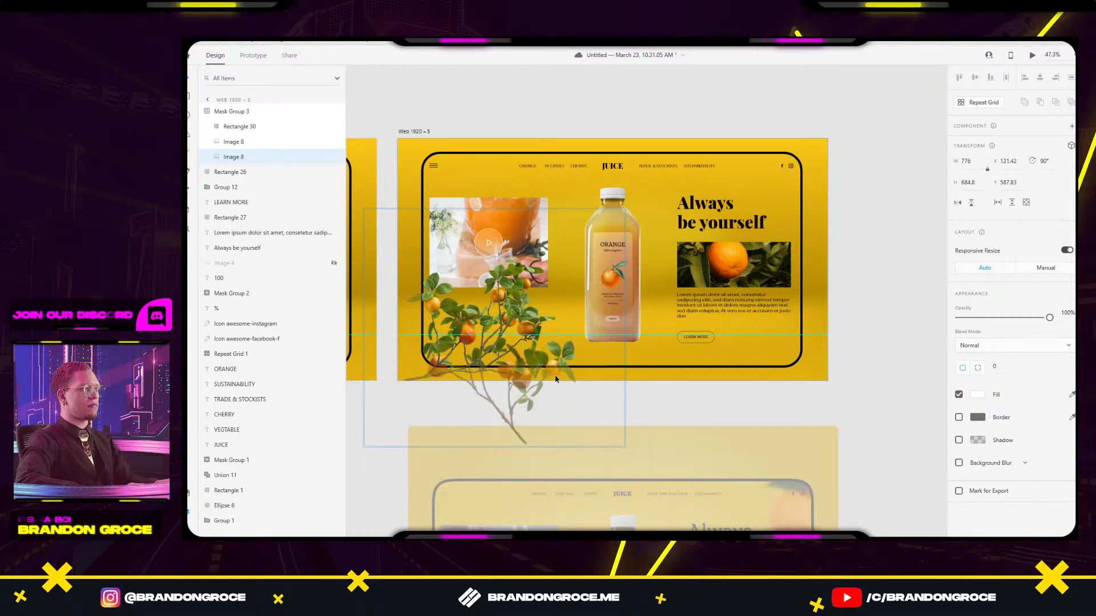
pyautogui.hotkey('shift', 'Up')
pyautogui.hotkey('shift', 'Left')
pyautogui.hotkey('shift', 'Left')
pyautogui.hotkey('shift', 'Left')
pyautogui.hotkey('shift', 'Left')
pyautogui.hotkey('shift', 'Left')
pyautogui.hotkey('shift', 'Left')
pyautogui.hotkey('shift', 'Left')
pyautogui.hotkey('shift', 'Left')
pyautogui.hotkey('shift', 'Left')
pyautogui.hotkey('shift', 'Left')
pyautogui.hotkey('shift', 'Left')
pyautogui.hotkey('shift', 'Left')
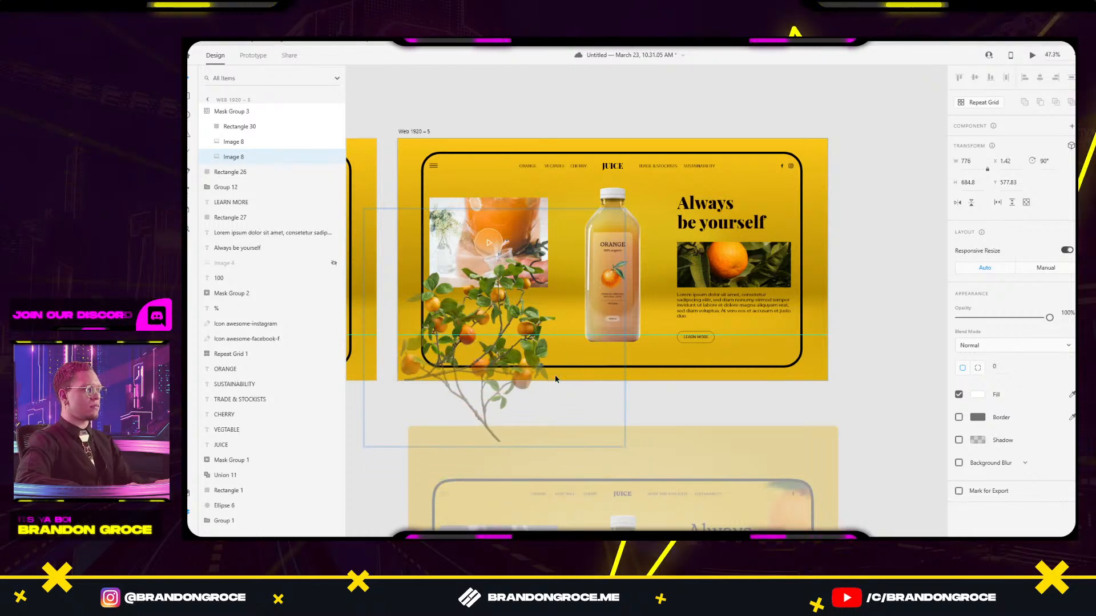
pyautogui.hotkey('shift', 'Right')
pyautogui.hotkey('shift', 'Right')
pyautogui.hotkey('shift', 'Right')
pyautogui.hotkey('shift', 'Right')
pyautogui.hotkey('shift', 'Right')
pyautogui.hotkey('shift', 'Right')
pyautogui.hotkey('shift', 'Right')
pyautogui.hotkey('shift', 'Right')
pyautogui.hotkey('shift', 'Right')
pyautogui.hotkey('shift', 'Right')
pyautogui.hotkey('shift', 'Right')
pyautogui.hotkey('shift', 'Right')
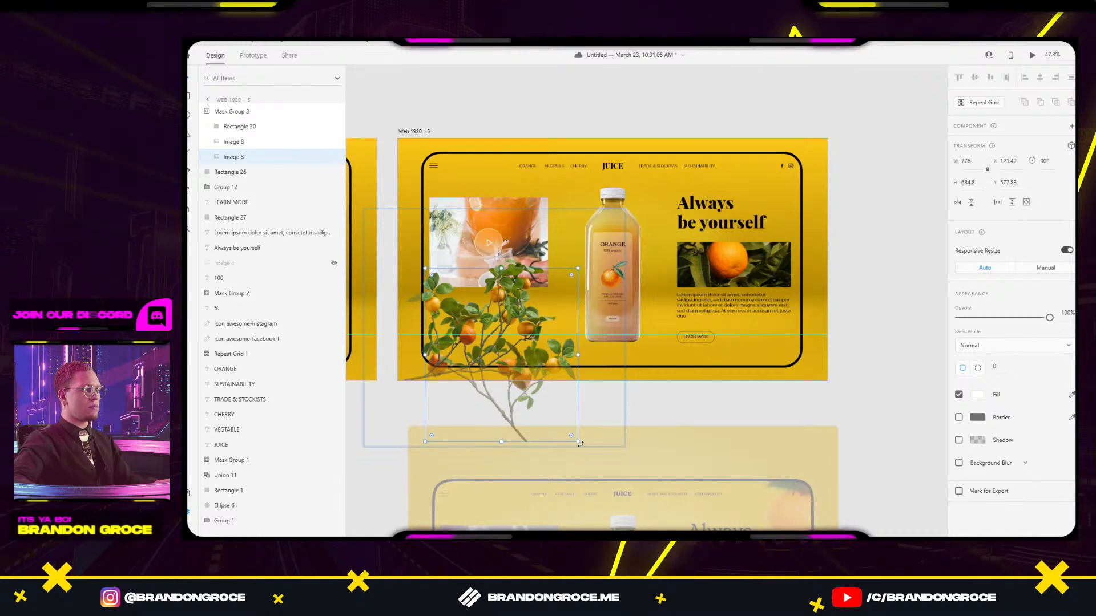
pyautogui.moveTo(579, 443); pyautogui.dragTo(597, 393)
pyautogui.hotkey('shift', 'Left')
pyautogui.hotkey('shift', 'Left')
pyautogui.hotkey('shift', 'Left')
pyautogui.hotkey('shift', 'Left')
pyautogui.hotkey('shift', 'Left')
pyautogui.hotkey('shift', 'Left')
pyautogui.hotkey('shift', 'Left')
pyautogui.hotkey('shift', 'Left')
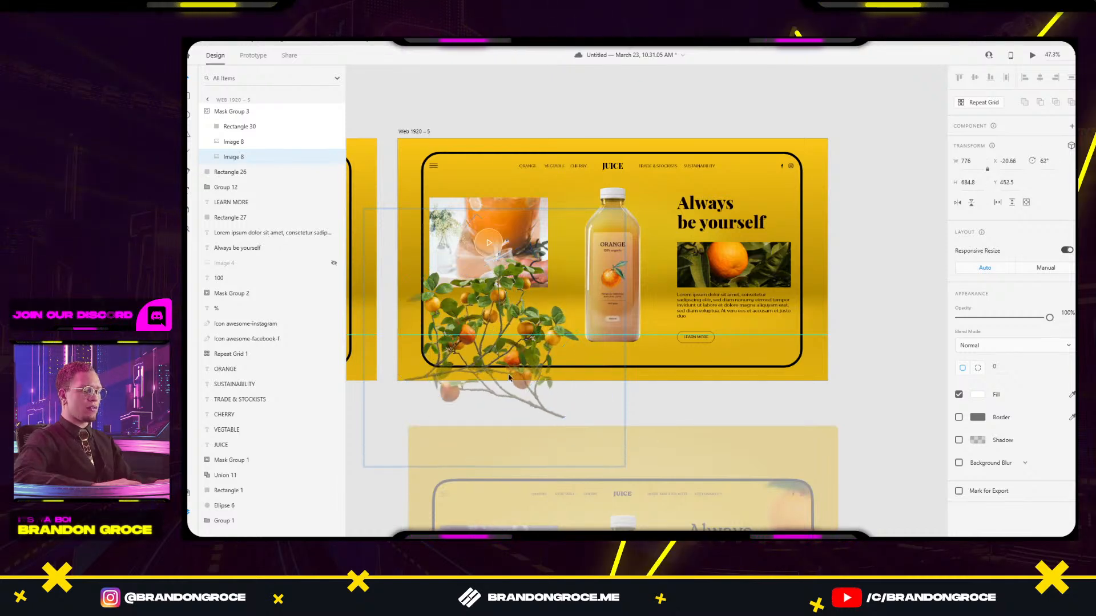
pyautogui.hotkey('shift', 'Up')
pyautogui.hotkey('shift', 'Up')
pyautogui.hotkey('shift', 'Up')
pyautogui.hotkey('shift', 'Up')
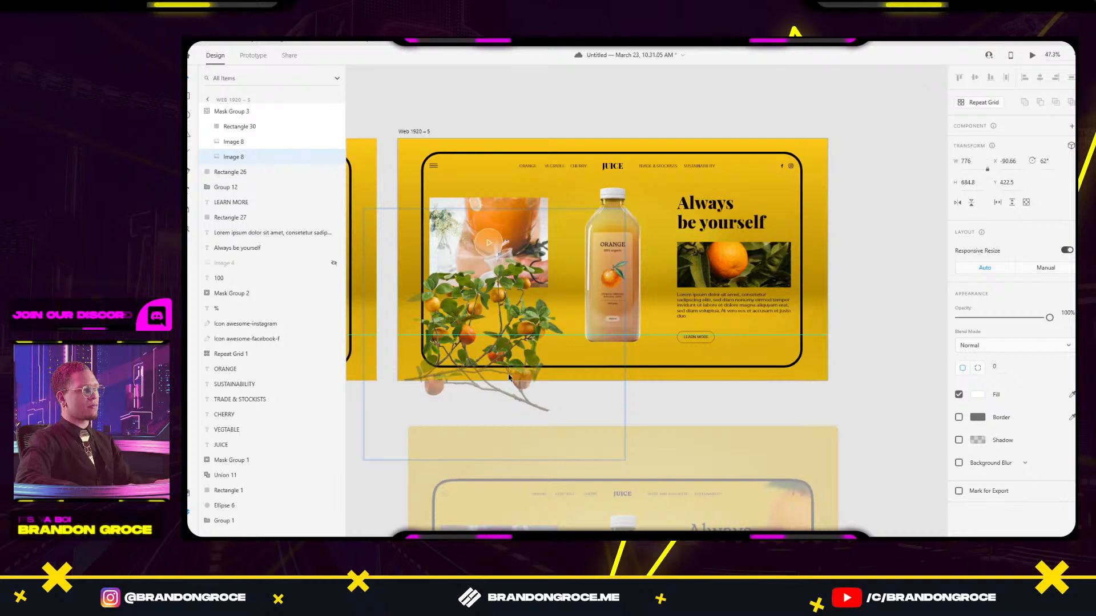
pyautogui.hotkey('shift', 'Right')
pyautogui.hotkey('shift', 'Right')
pyautogui.hotkey('shift', 'Right')
# Undo the branch adjustments back to its 130° angle and exit the mask.
pyautogui.click(762, 413)
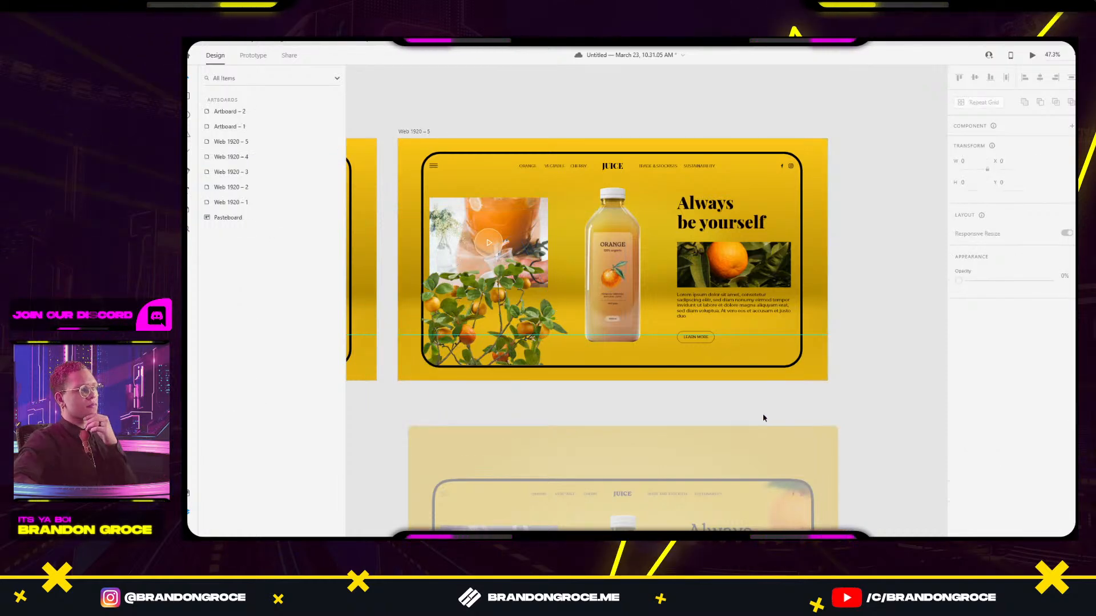
pyautogui.hotkey('ctrl', 'z')
pyautogui.hotkey('ctrl', 'z')
pyautogui.hotkey('ctrl', 'z')
pyautogui.hotkey('ctrl', 'z')
pyautogui.hotkey('ctrl', 'z')
pyautogui.hotkey('ctrl', 'z')
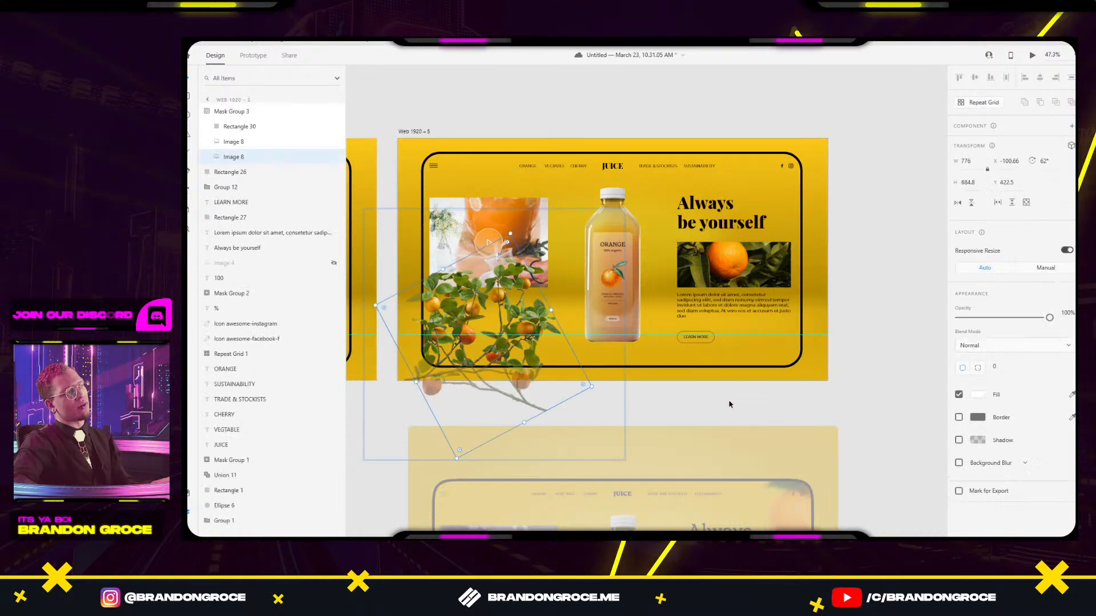
pyautogui.hotkey('ctrl', 'z')
pyautogui.hotkey('ctrl', 'z')
pyautogui.hotkey('ctrl', 'z')
pyautogui.hotkey('ctrl', 'z')
pyautogui.hotkey('ctrl', 'z')
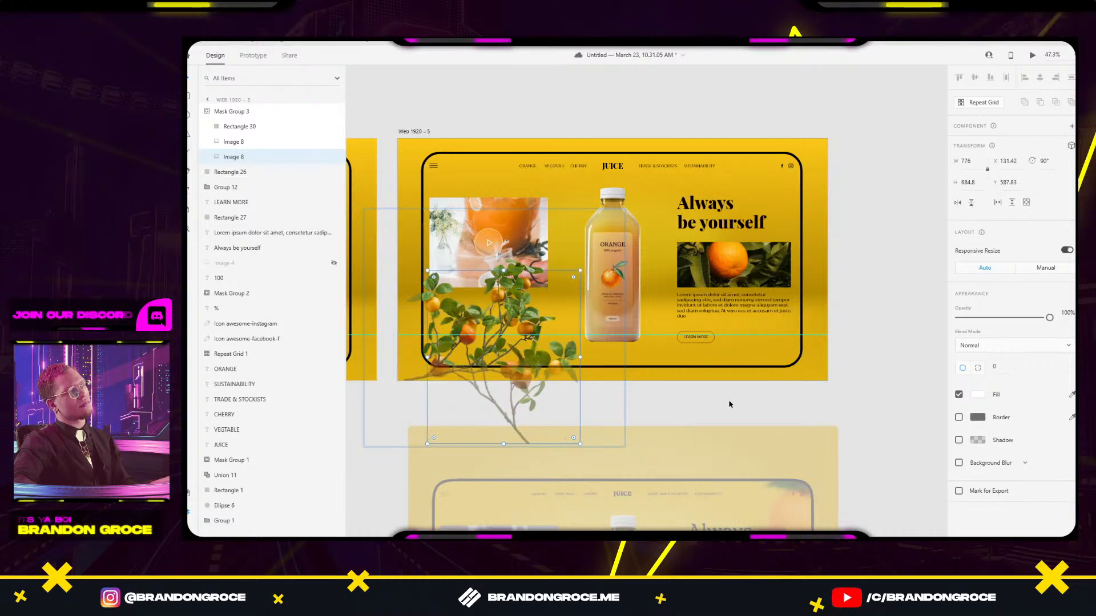
pyautogui.hotkey('ctrl', 'z')
pyautogui.hotkey('ctrl', 'z')
pyautogui.hotkey('ctrl', 'z')
pyautogui.hotkey('ctrl', 'z')
pyautogui.hotkey('ctrl', 'z')
pyautogui.hotkey('ctrl', 'z')
pyautogui.hotkey('ctrl', 'z')
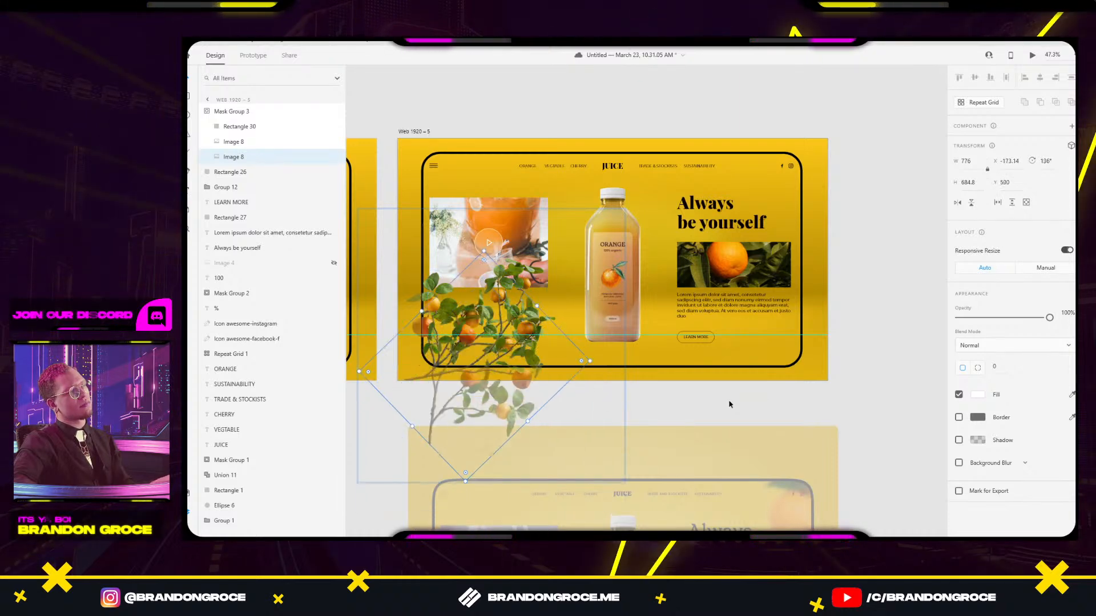
pyautogui.hotkey('ctrl', 'z')
pyautogui.hotkey('ctrl', 'z')
pyautogui.hotkey('ctrl', 'z')
pyautogui.hotkey('ctrl', 'z')
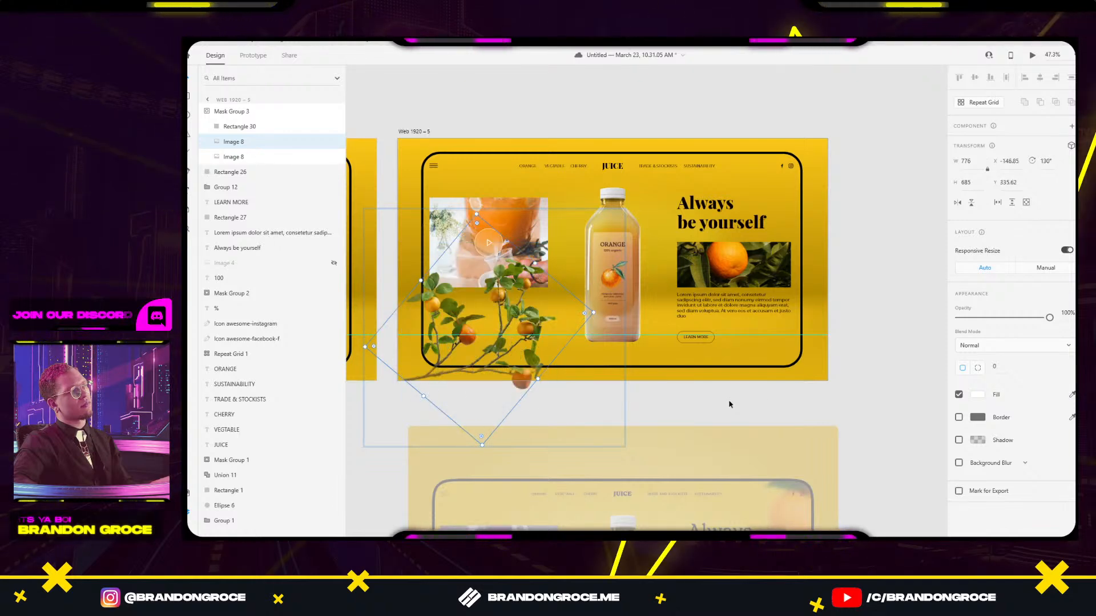
pyautogui.click(871, 333)
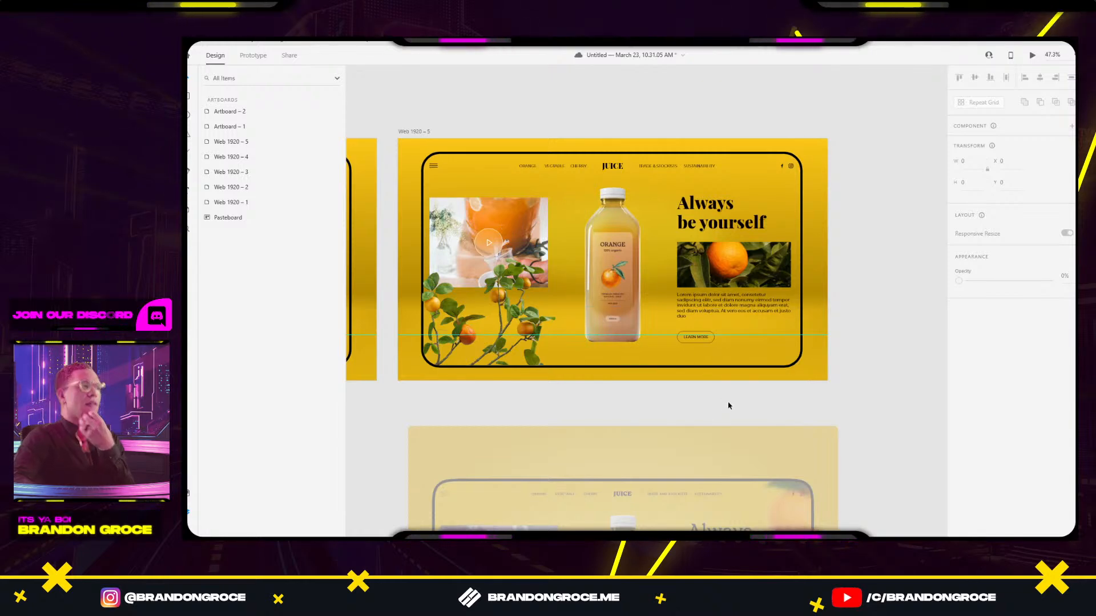
# Paste the masked branch group and the photo group from Web 1920 – 5 into Web 1920 – 4.
pyautogui.scroll(-4, 728, 387)
pyautogui.click(636, 420)
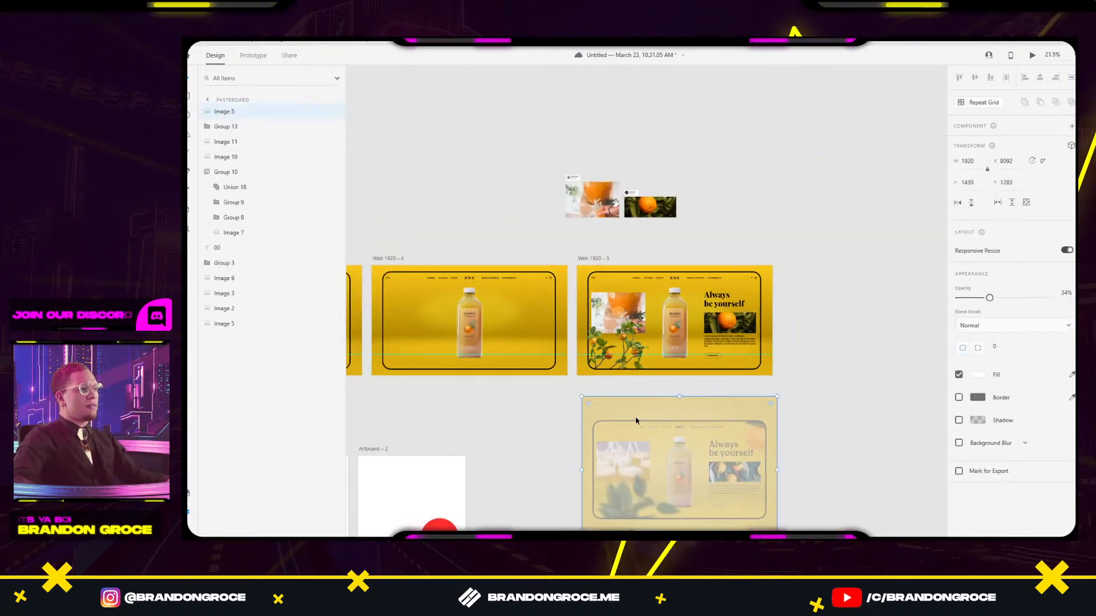
pyautogui.click(621, 358)
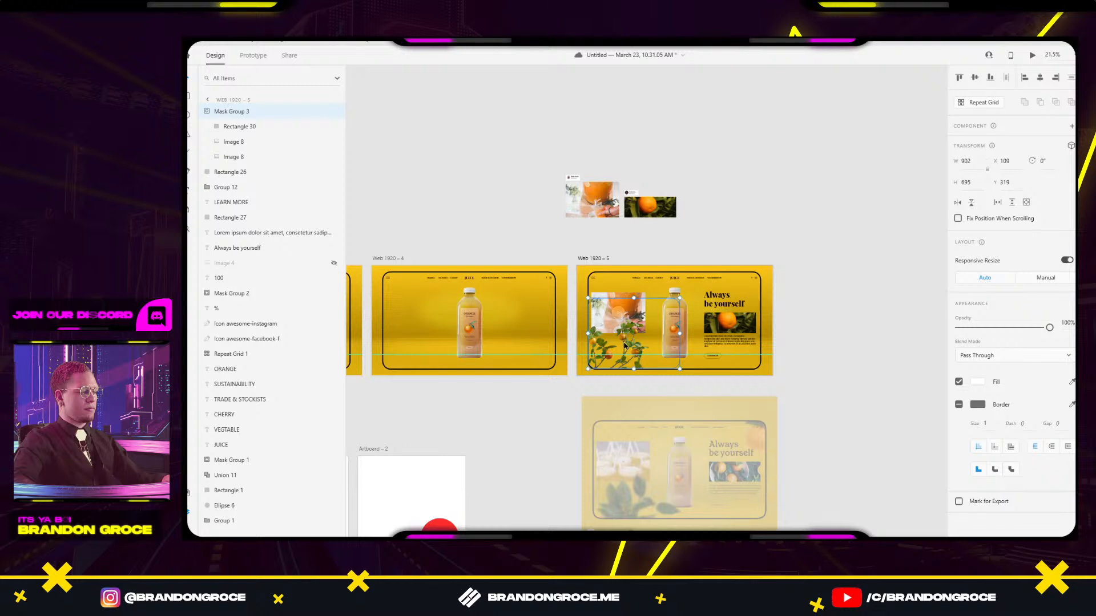
pyautogui.hotkey('ctrl', 'v')
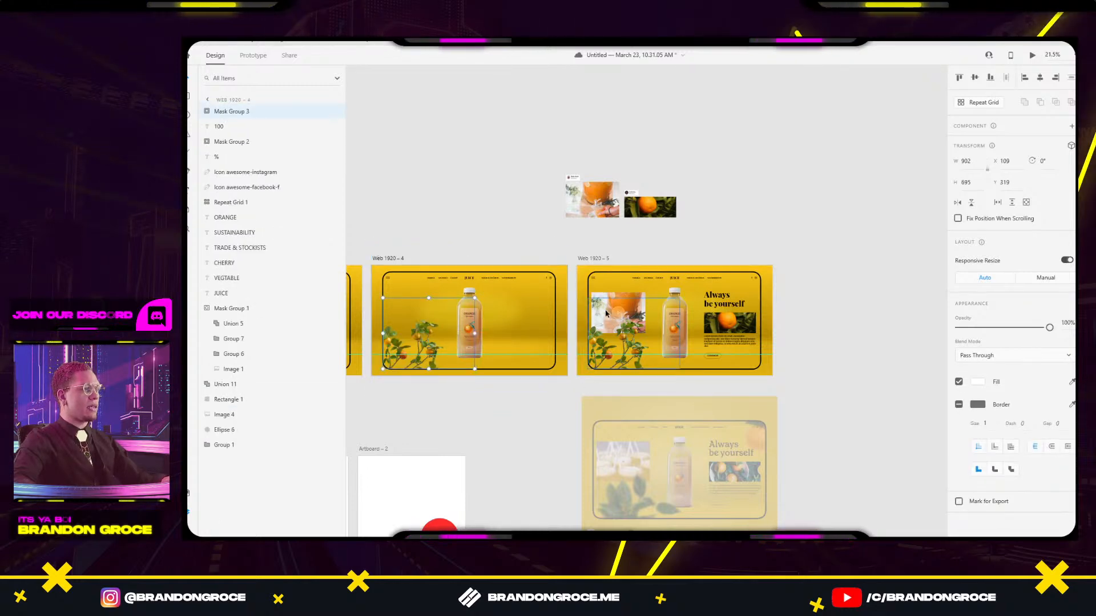
pyautogui.click(608, 303)
pyautogui.scroll(3, 533, 310)
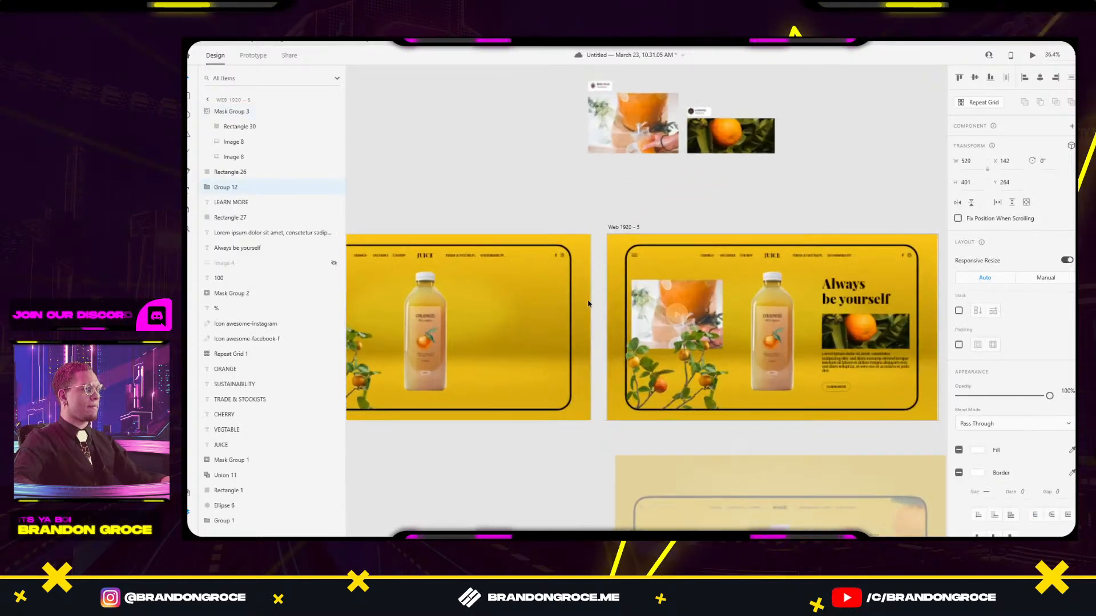
pyautogui.hscroll(-3, 557, 331)
pyautogui.click(562, 273)
pyautogui.hotkey('ctrl', 'v')
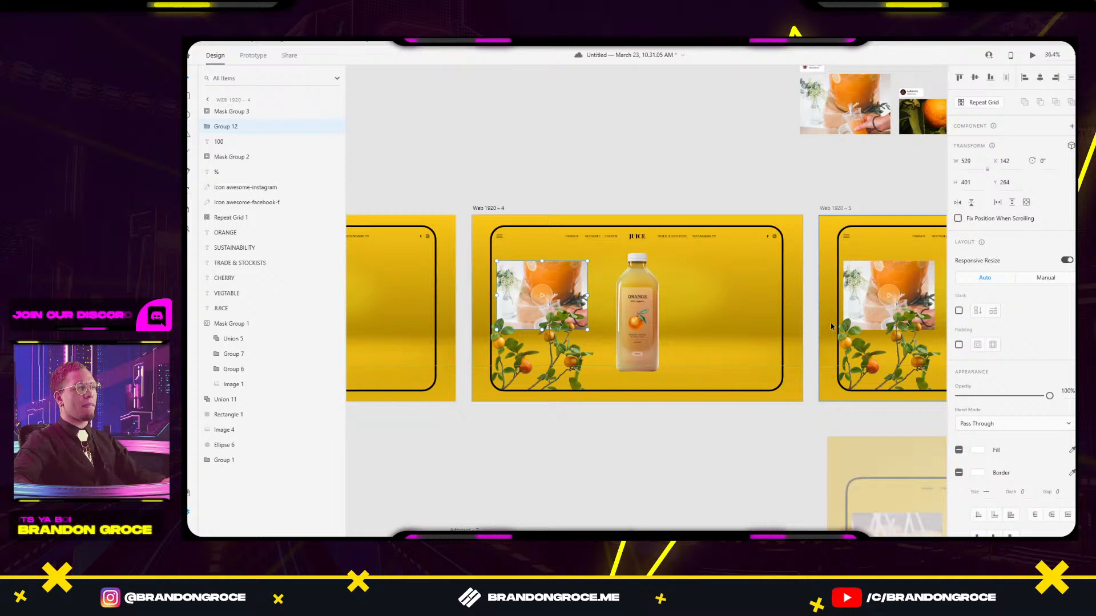
# Paste the Always be yourself block into the left artboard, then delete the misplaced paste.
pyautogui.hscroll(3, 830, 323)
pyautogui.click(835, 302)
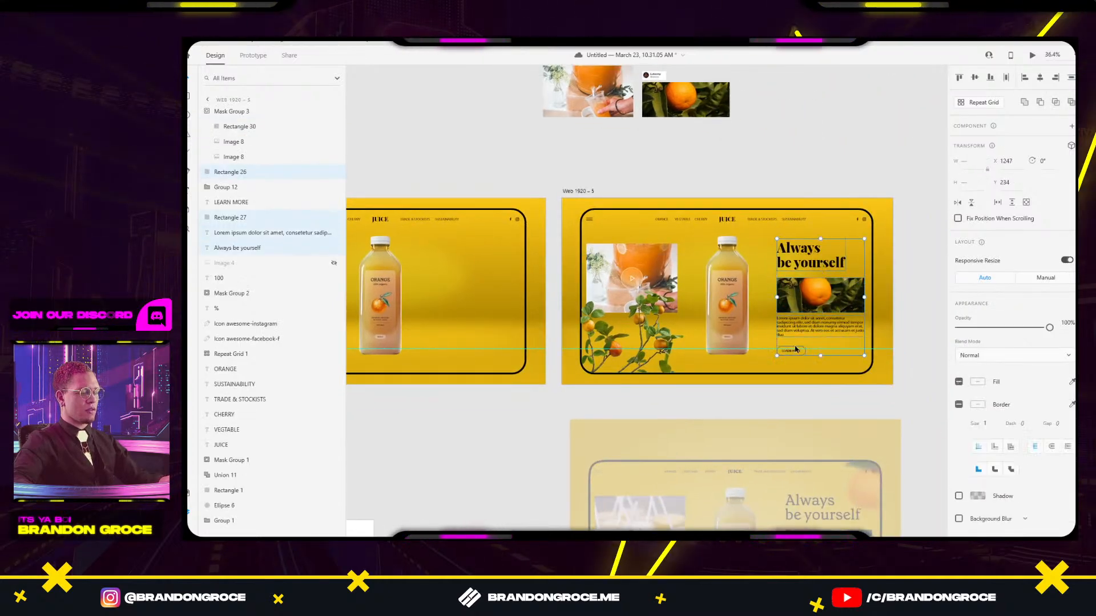
pyautogui.click(462, 266)
pyautogui.hotkey('ctrl', 'v')
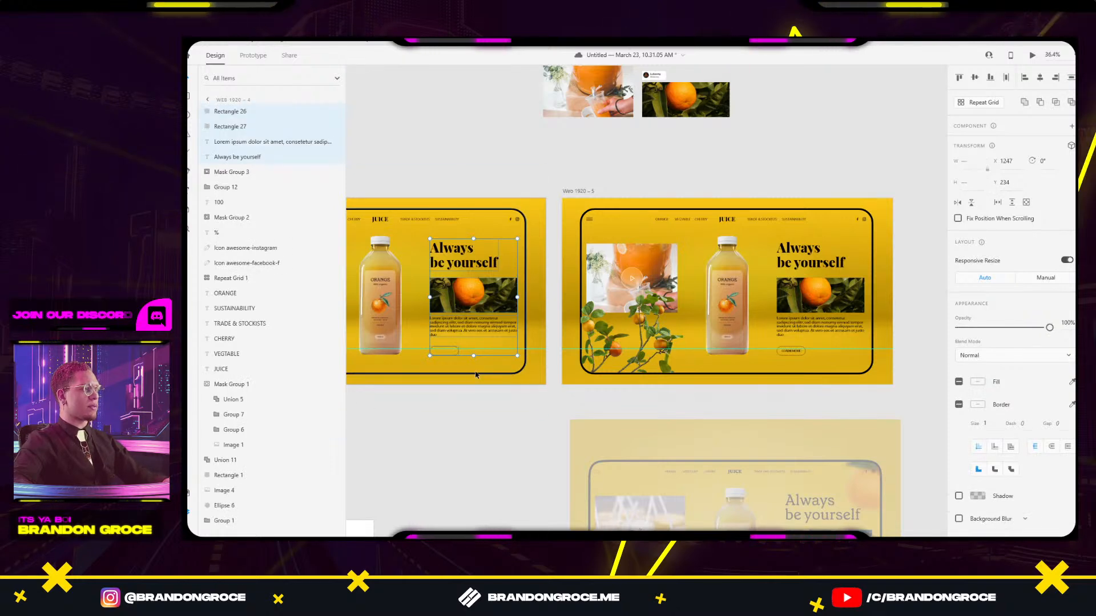
pyautogui.press('Delete')
# Group the LEARN MORE button, then paste heading, orange picture, body text and button into Web 1920 – 4.
pyautogui.click(792, 352)
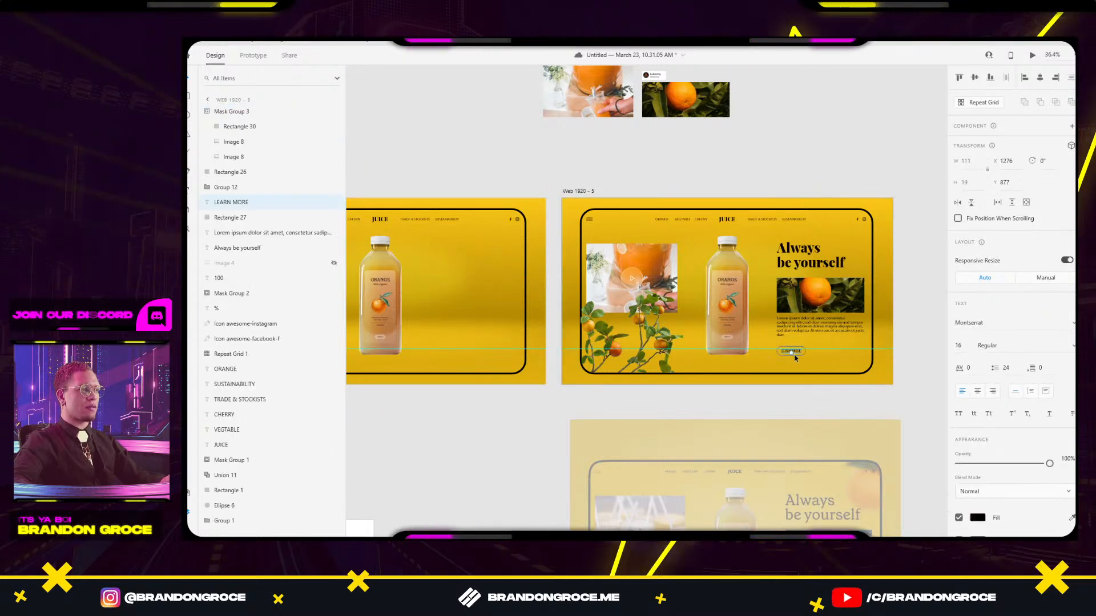
pyautogui.hotkey('ctrl', 'g')
pyautogui.click(814, 329)
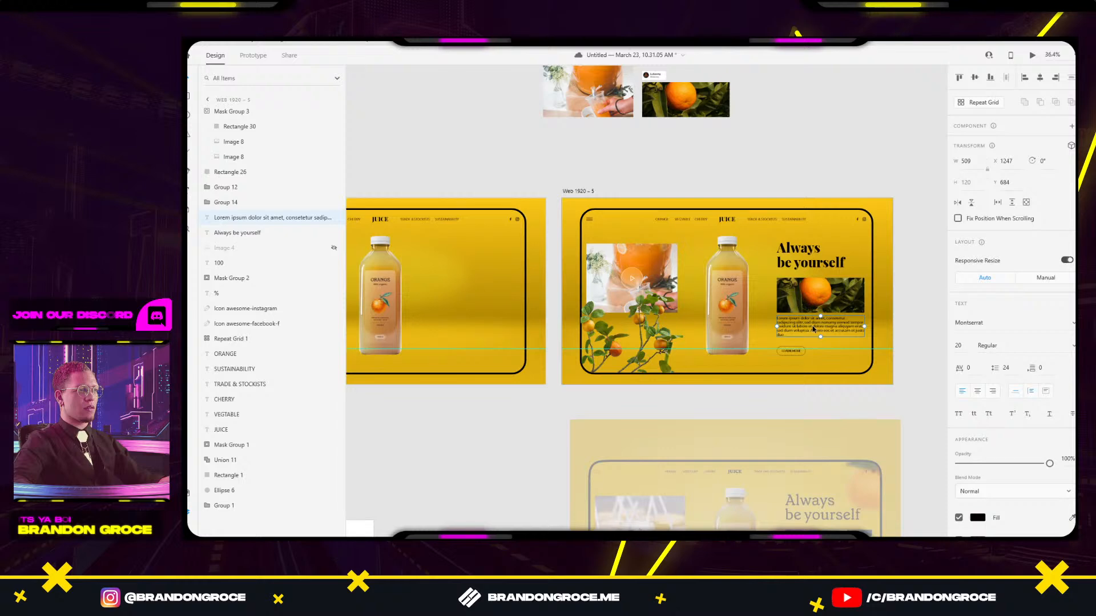
pyautogui.keyDown('shift'); pyautogui.click(791, 353); pyautogui.keyUp('shift')
pyautogui.keyDown('shift'); pyautogui.click(812, 299); pyautogui.keyUp('shift')
pyautogui.keyDown('shift'); pyautogui.click(804, 265); pyautogui.keyUp('shift')
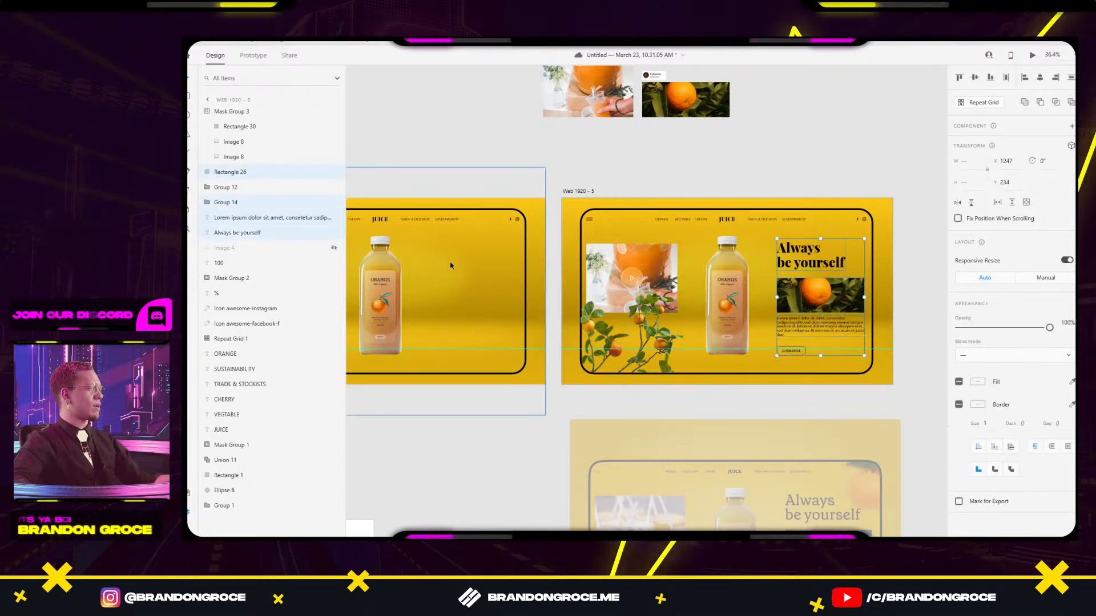
pyautogui.click(438, 298)
pyautogui.hotkey('ctrl', 'v')
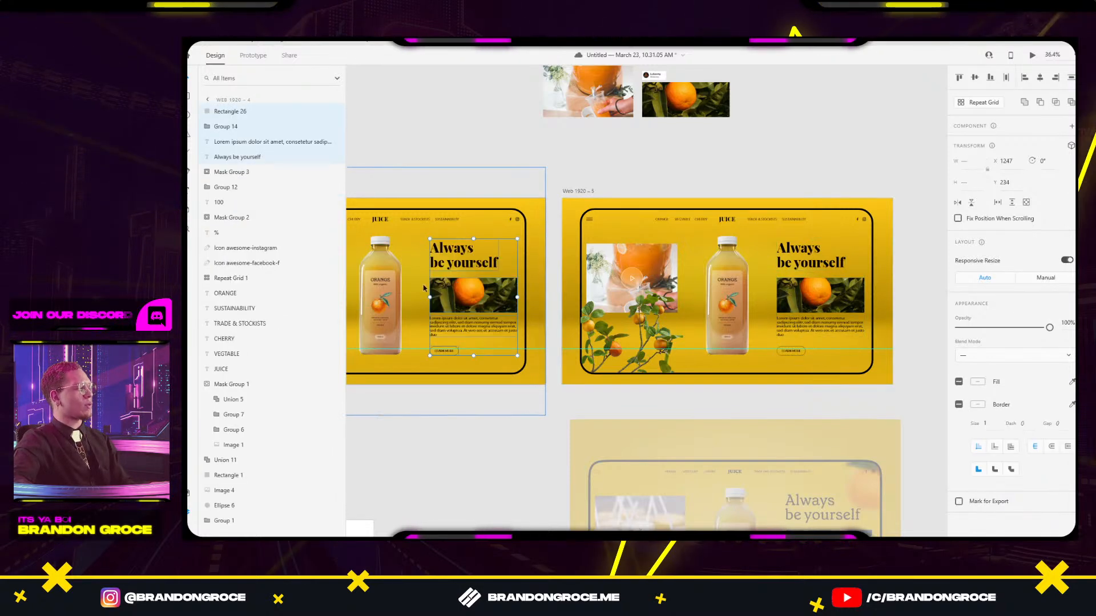
pyautogui.click(465, 494)
pyautogui.moveTo(474, 445); pyautogui.dragTo(669, 427)
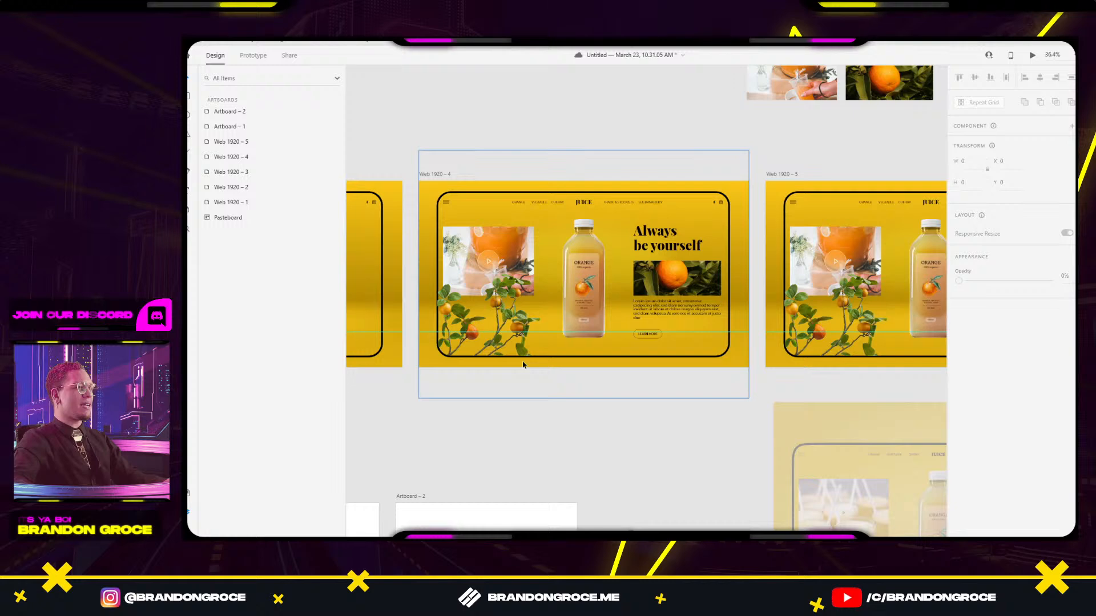
pyautogui.scroll(5, 524, 365)
# In Web 1920 – 4's branch mask, try a 151° rotation, undo it, and delete the duplicate branch.
pyautogui.doubleClick(510, 278)
pyautogui.scroll(-2, 509, 278)
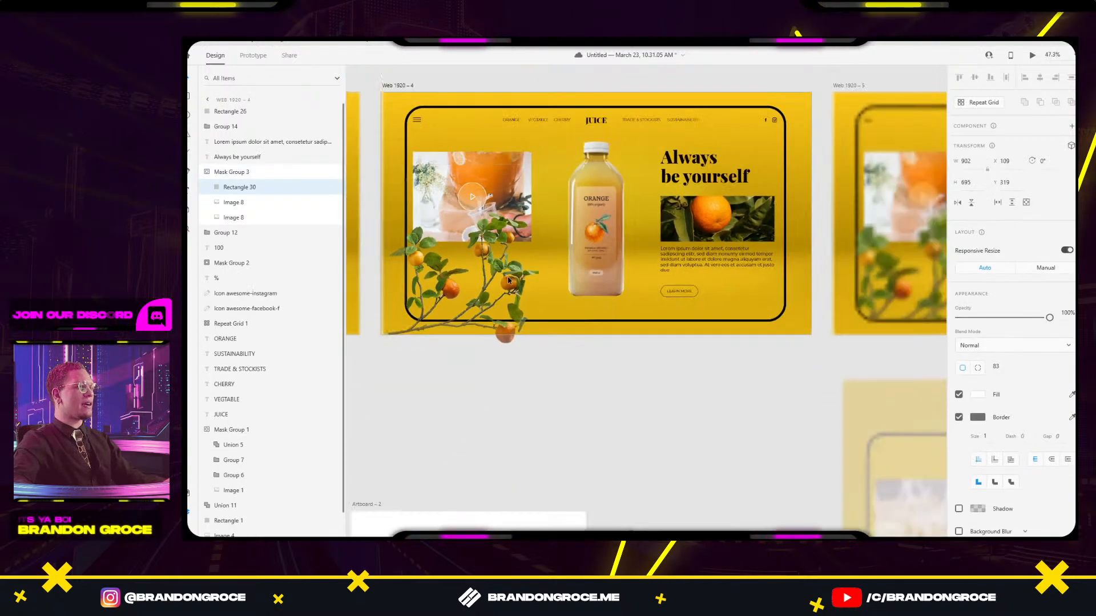
pyautogui.moveTo(510, 279); pyautogui.dragTo(618, 311)
pyautogui.click(611, 302)
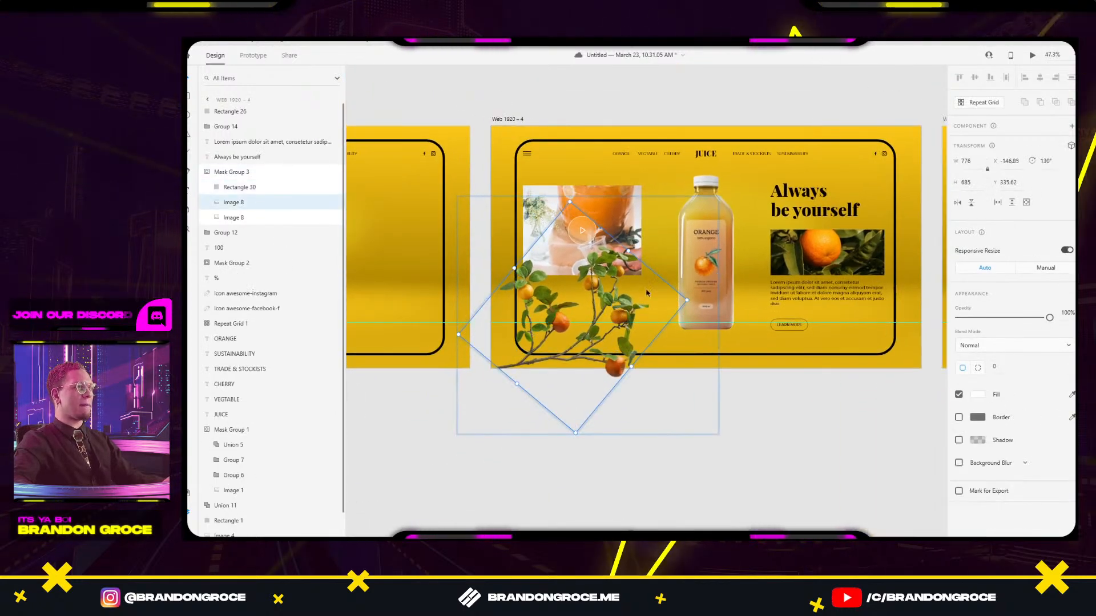
pyautogui.click(666, 377)
pyautogui.doubleClick(613, 316)
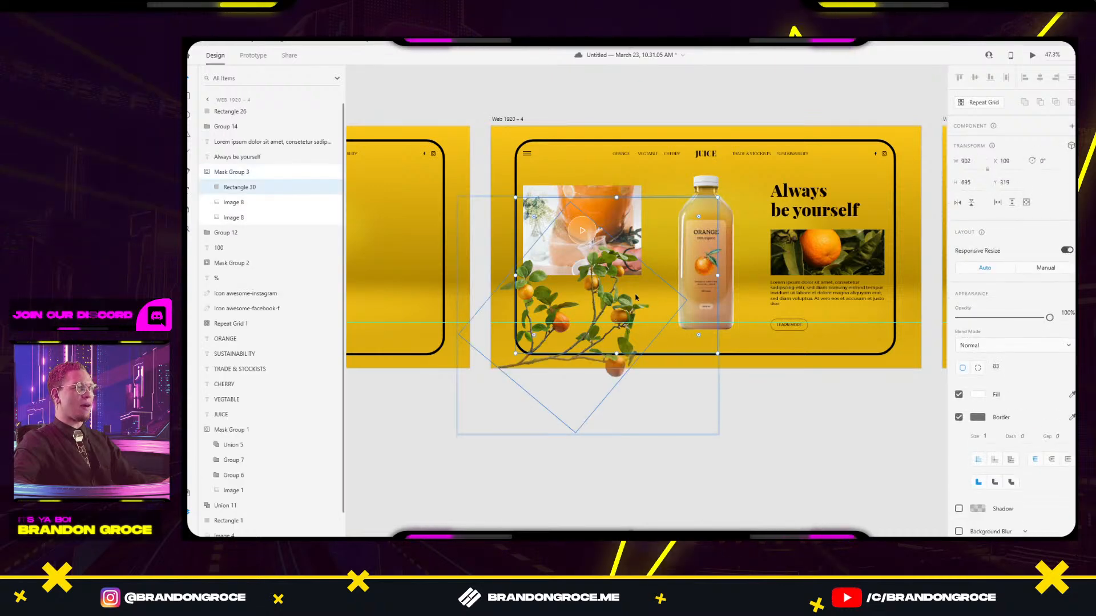
pyautogui.click(622, 298)
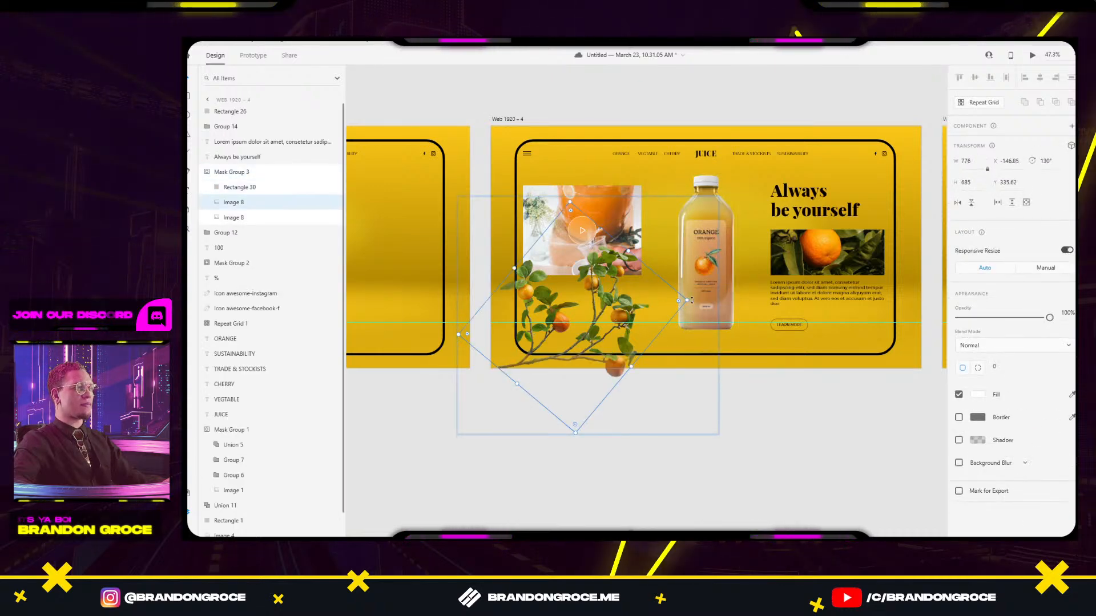
pyautogui.click(700, 317)
pyautogui.doubleClick(608, 305)
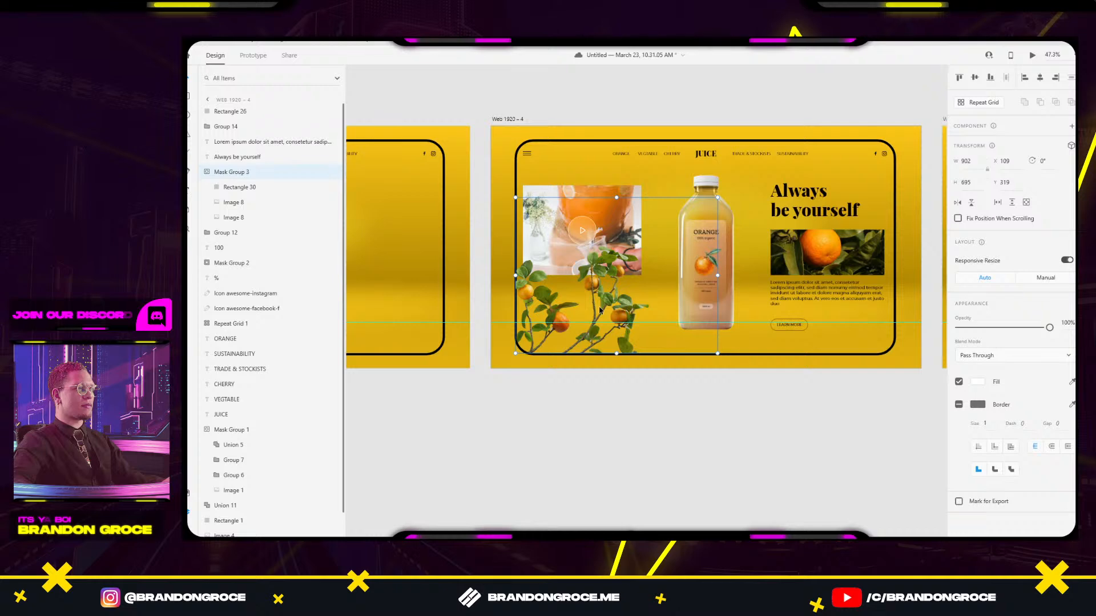
pyautogui.click(608, 307)
pyautogui.moveTo(691, 301); pyautogui.dragTo(400, 349)
pyautogui.hotkey('ctrl', 'z')
pyautogui.press('Delete')
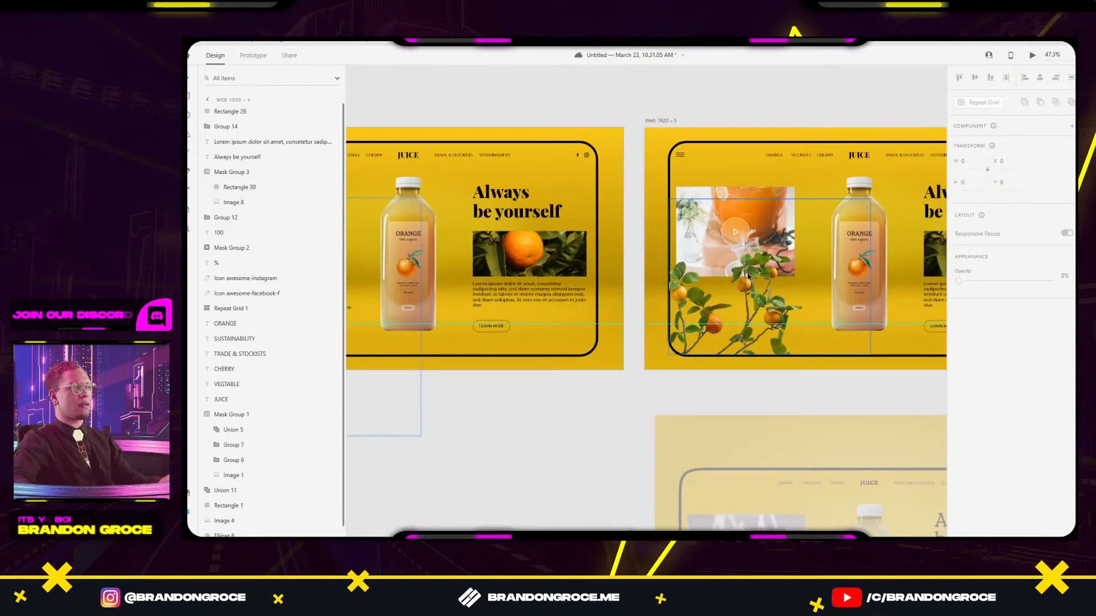
# Delete Web 1920 – 5's duplicate branch; rotate Web 1920 – 4's branch to 144° and lower it.
pyautogui.doubleClick(748, 278)
pyautogui.click(747, 278)
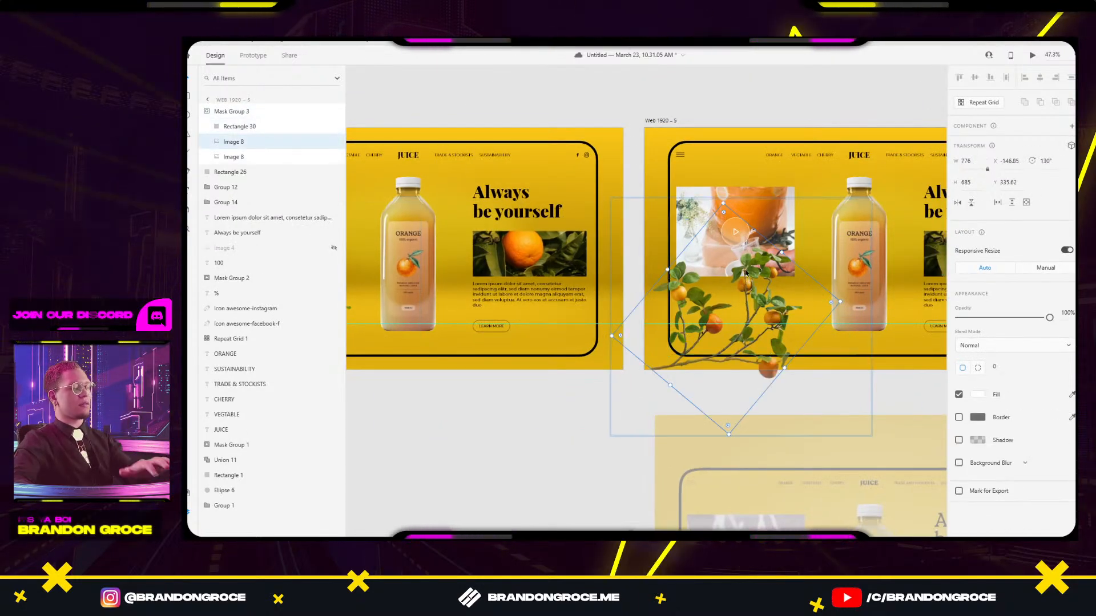
pyautogui.press('Delete')
pyautogui.moveTo(562, 311); pyautogui.dragTo(742, 288)
pyautogui.doubleClick(492, 279)
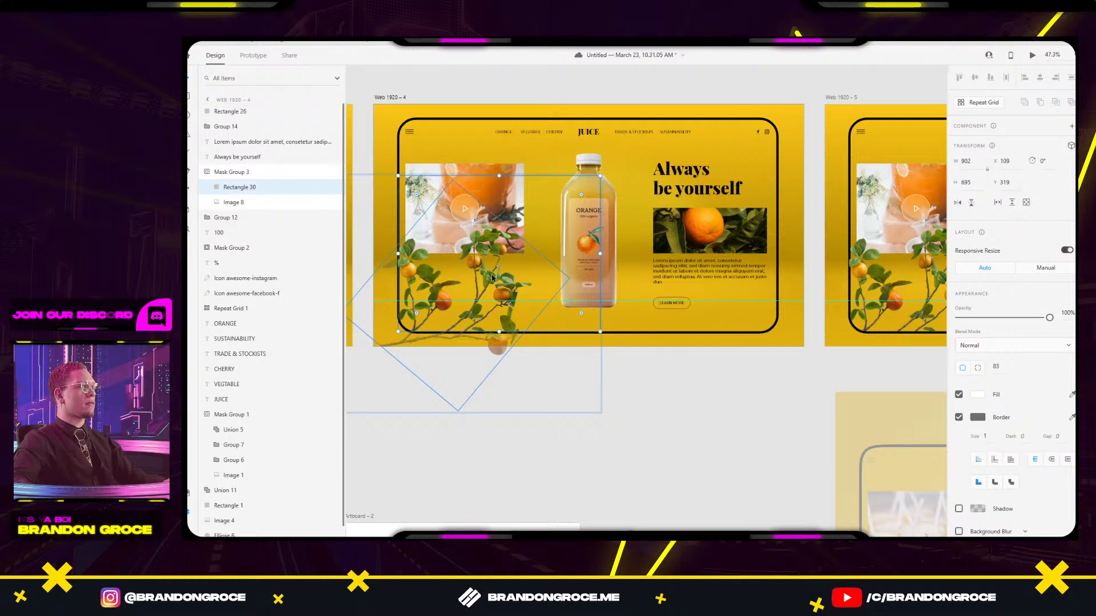
pyautogui.click(491, 279)
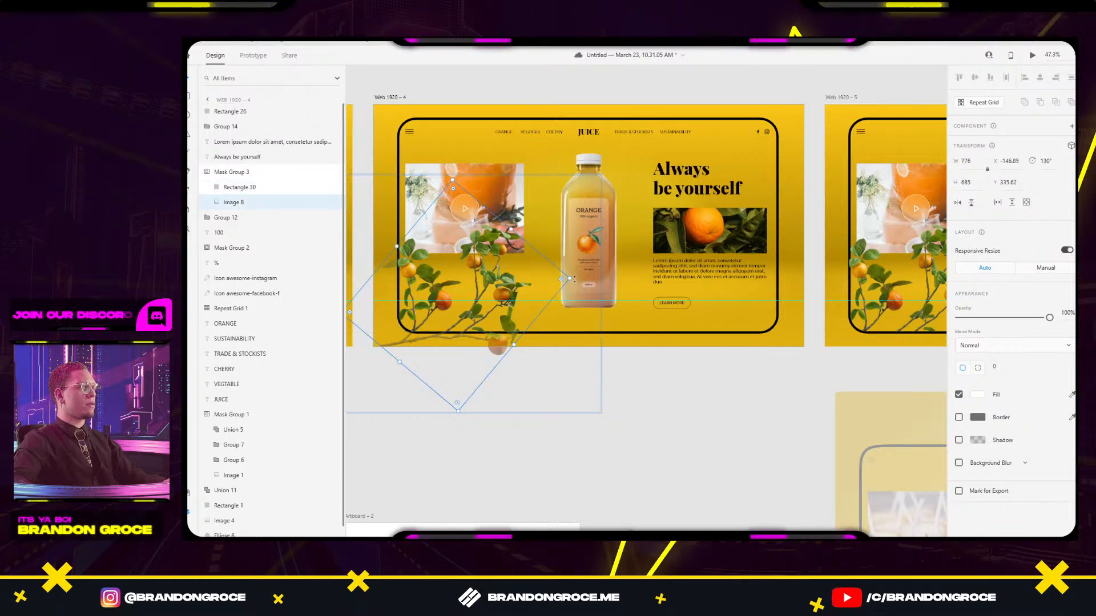
pyautogui.moveTo(574, 278); pyautogui.dragTo(575, 308)
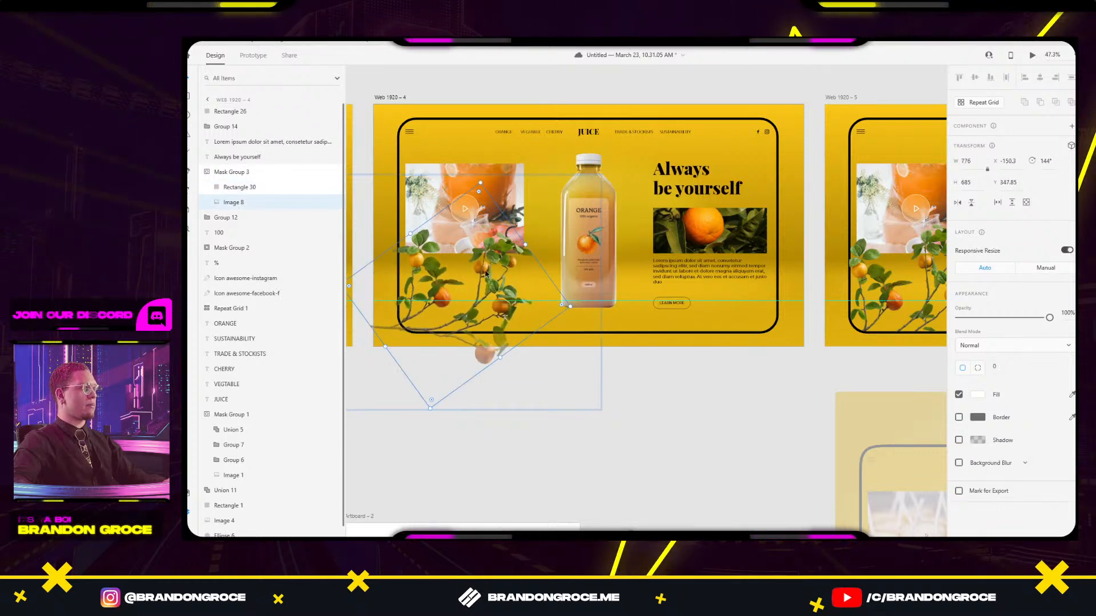
pyautogui.moveTo(488, 277); pyautogui.dragTo(494, 378)
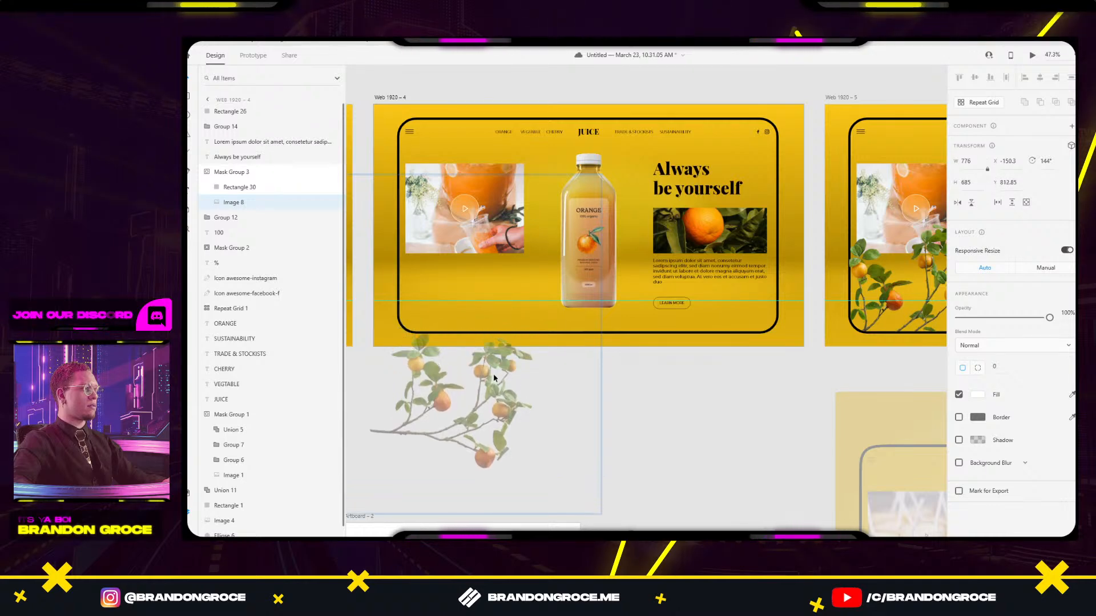
pyautogui.click(683, 384)
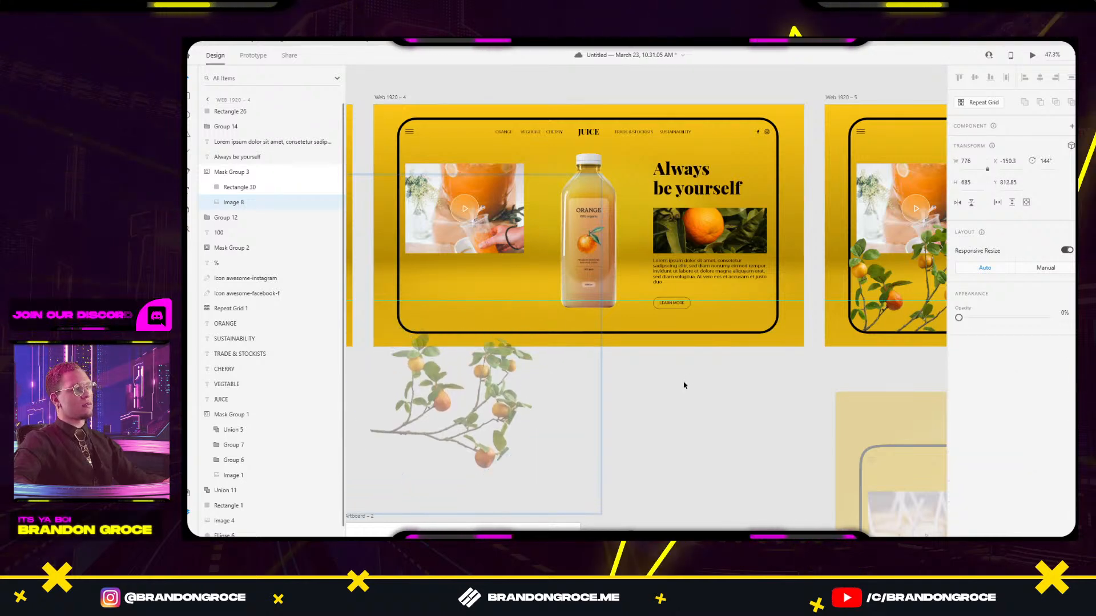
# Shift the juice video thumbnail further left and set its opacity to 0%.
pyautogui.click(460, 220)
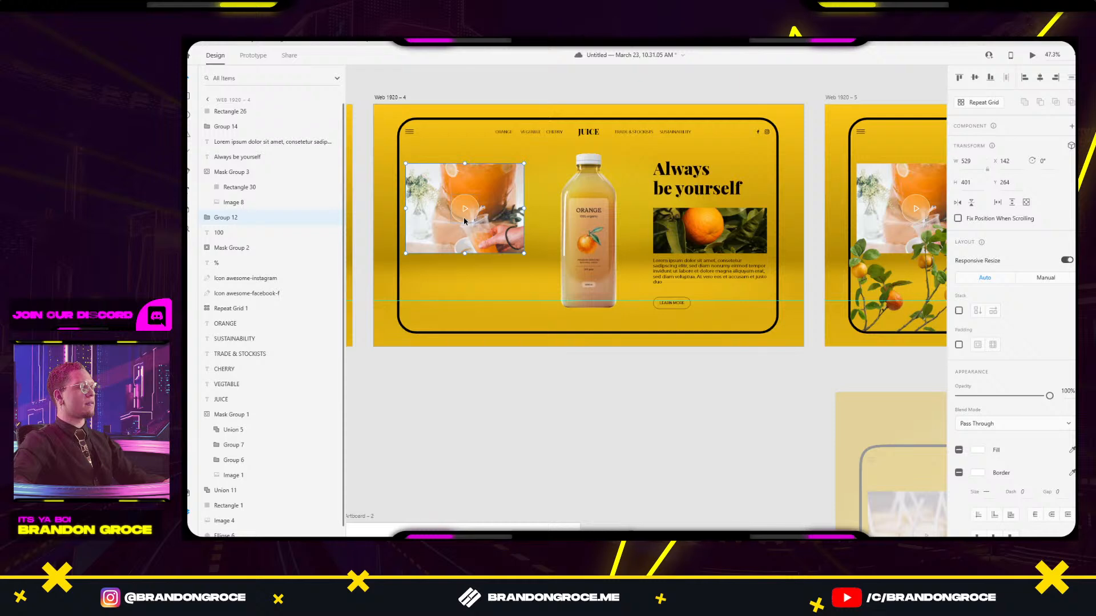
pyautogui.moveTo(509, 198); pyautogui.dragTo(480, 204)
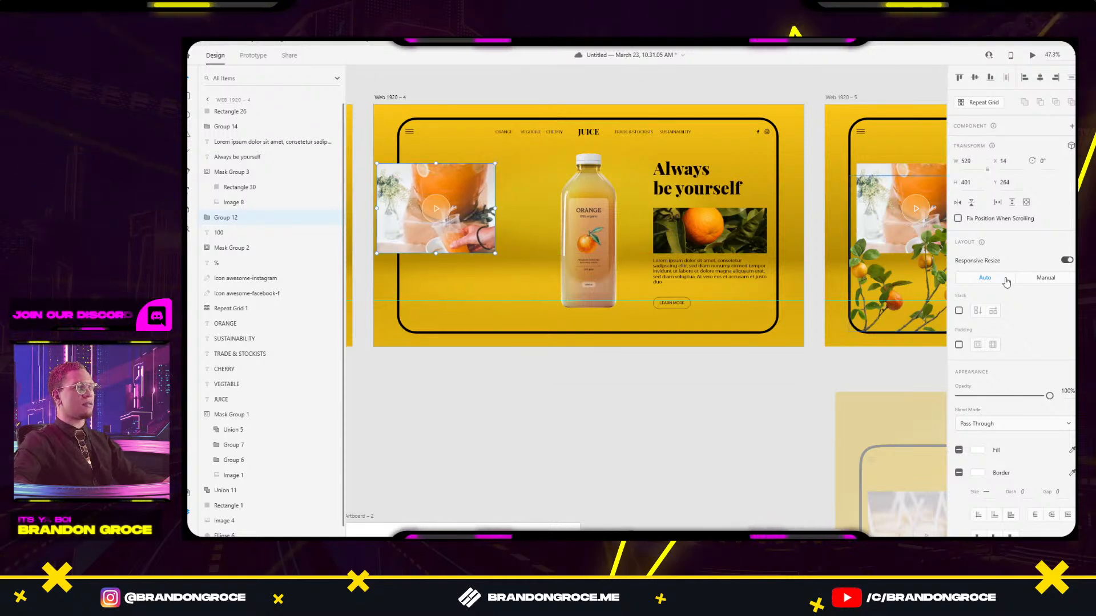
pyautogui.moveTo(1040, 395); pyautogui.dragTo(871, 407)
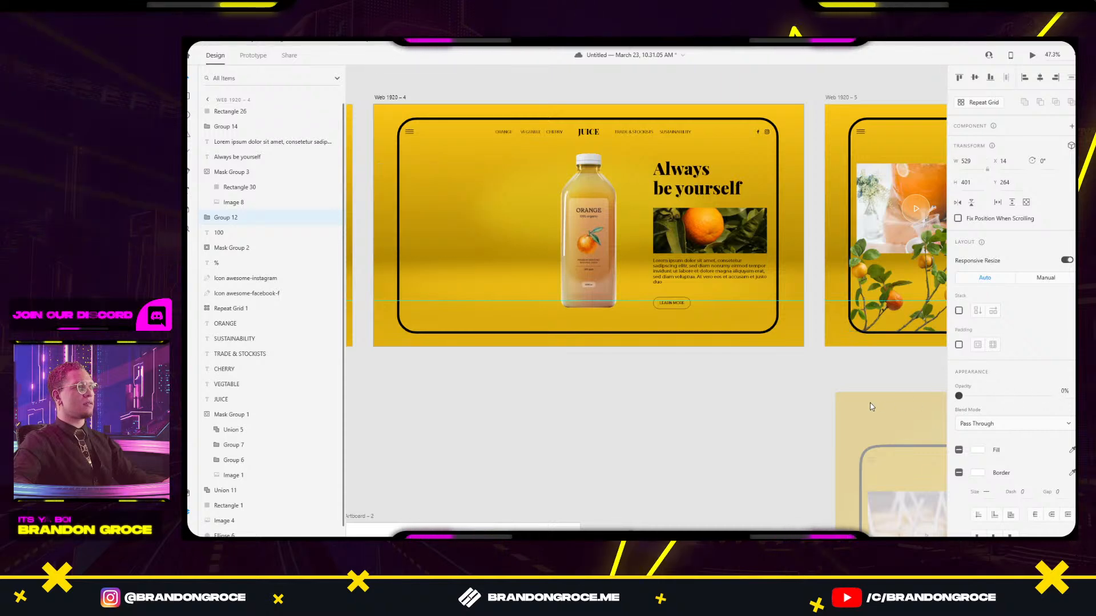
# Try moving the orange photo right, undo it, and view the Dribbble reference shot.
pyautogui.click(708, 234)
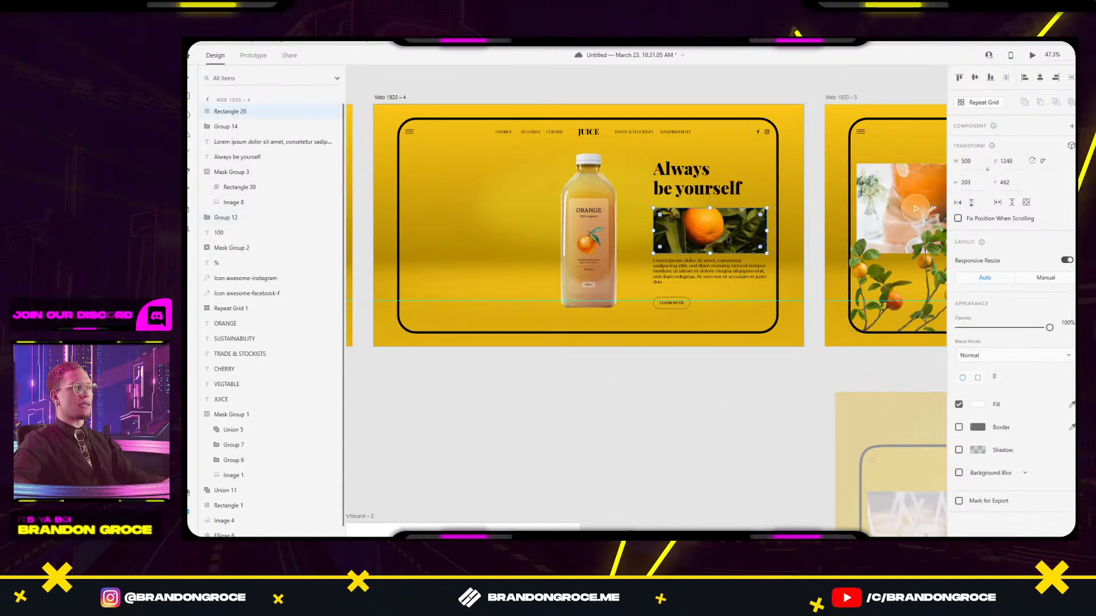
pyautogui.moveTo(728, 239); pyautogui.dragTo(765, 240)
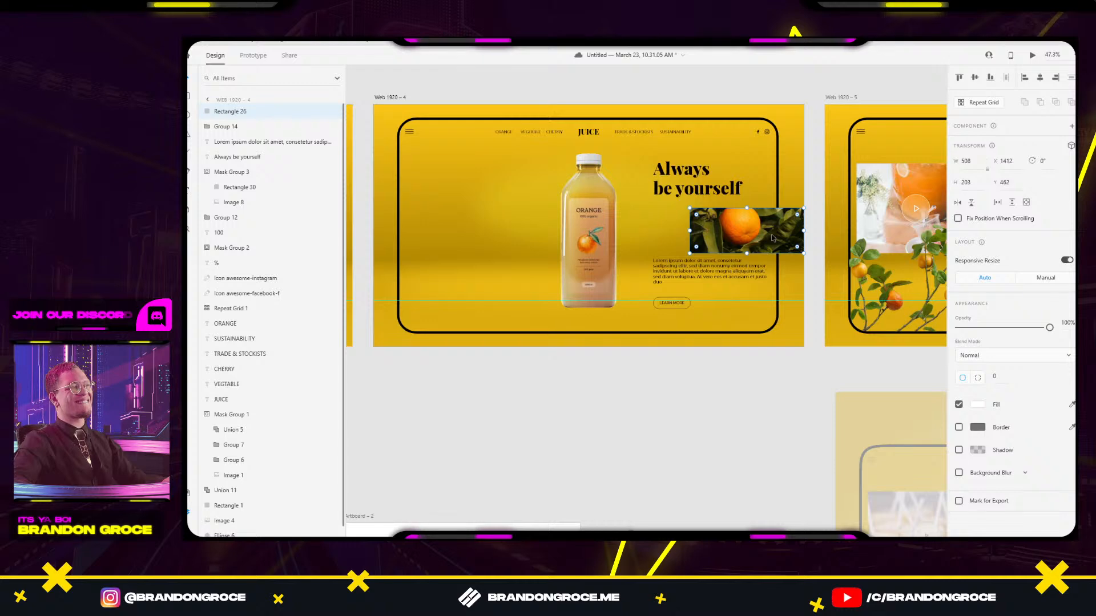
pyautogui.hotkey('ctrl', 'z')
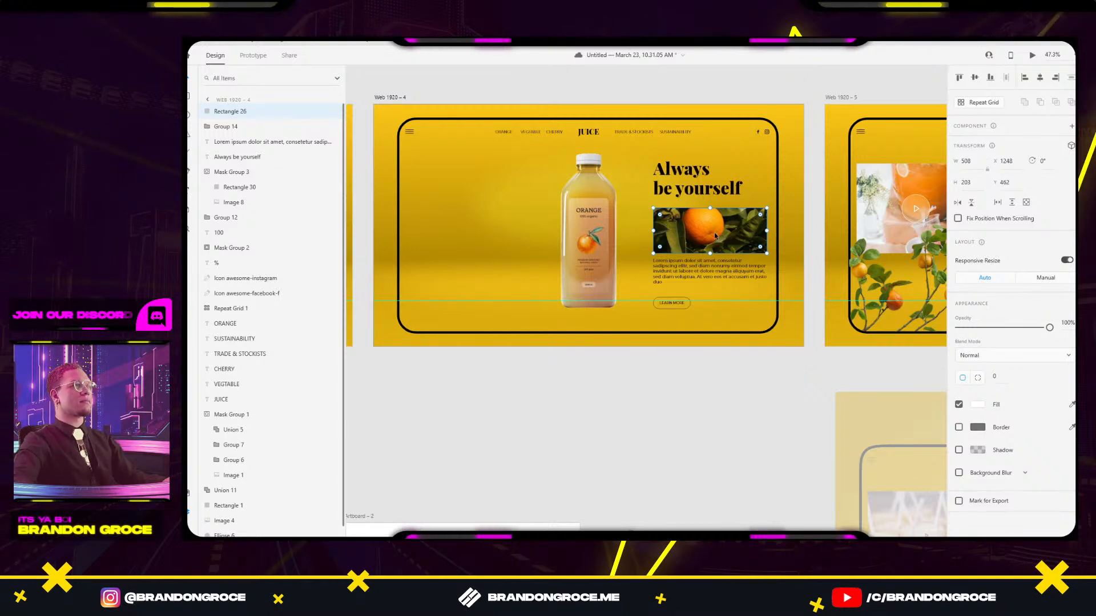
pyautogui.hotkey('alt', 'Tab')
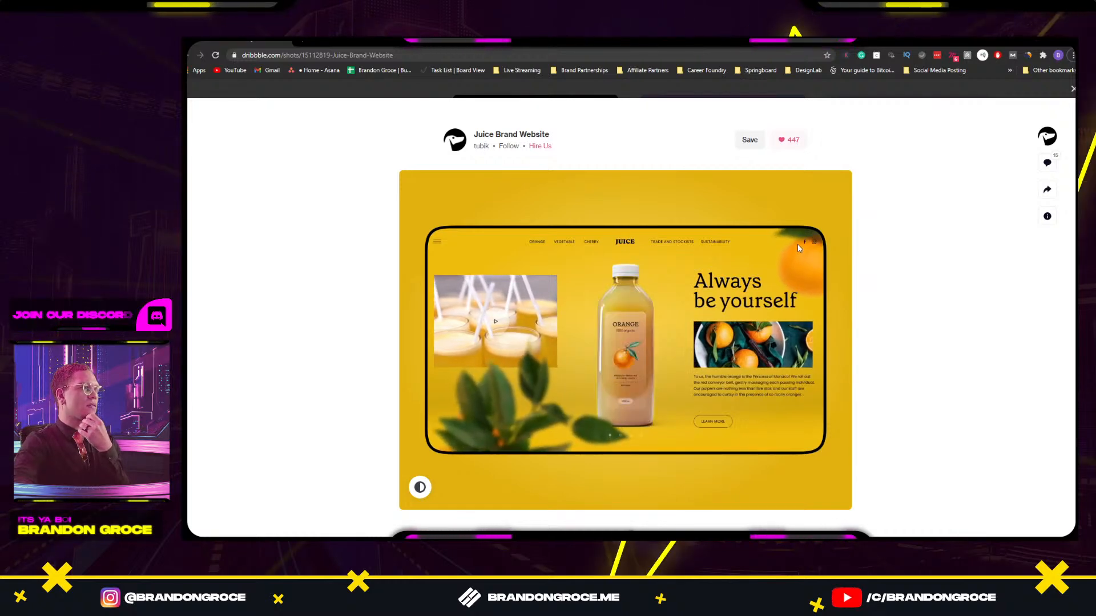
# Back in XD, slide the orange photo and the Always be yourself headline left.
pyautogui.hotkey('alt', 'Tab')
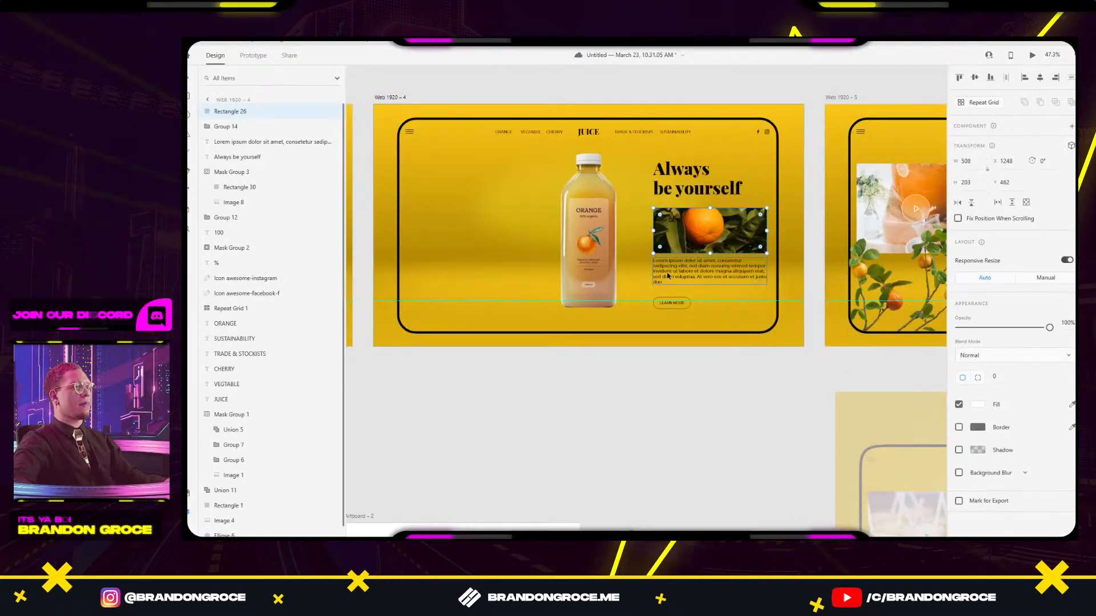
pyautogui.hotkey('ctrl', 'v')
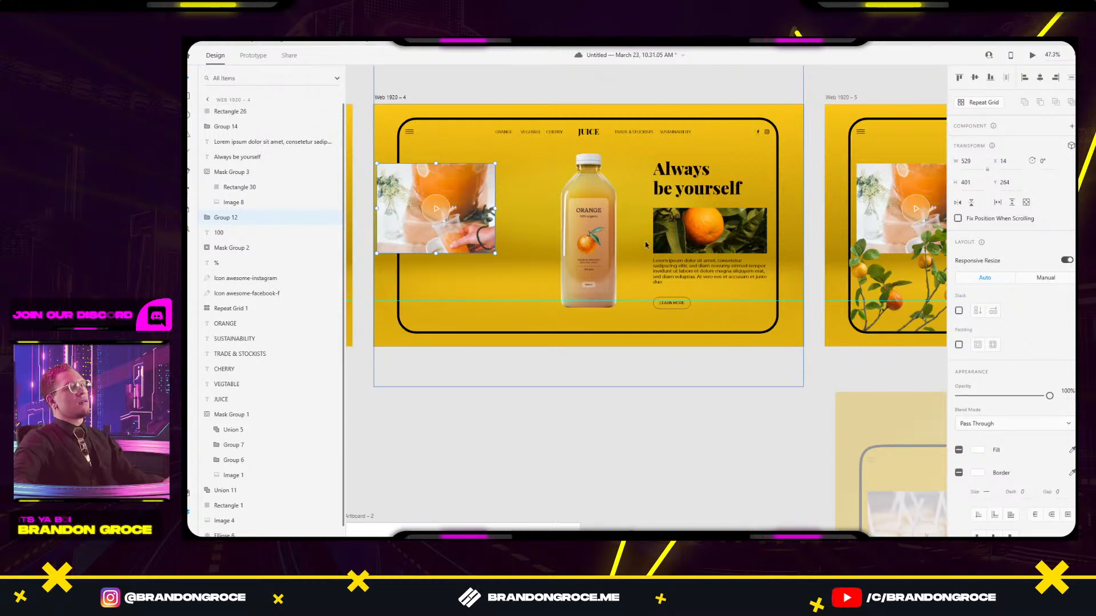
pyautogui.click(683, 240)
pyautogui.hotkey('ctrl', 'z')
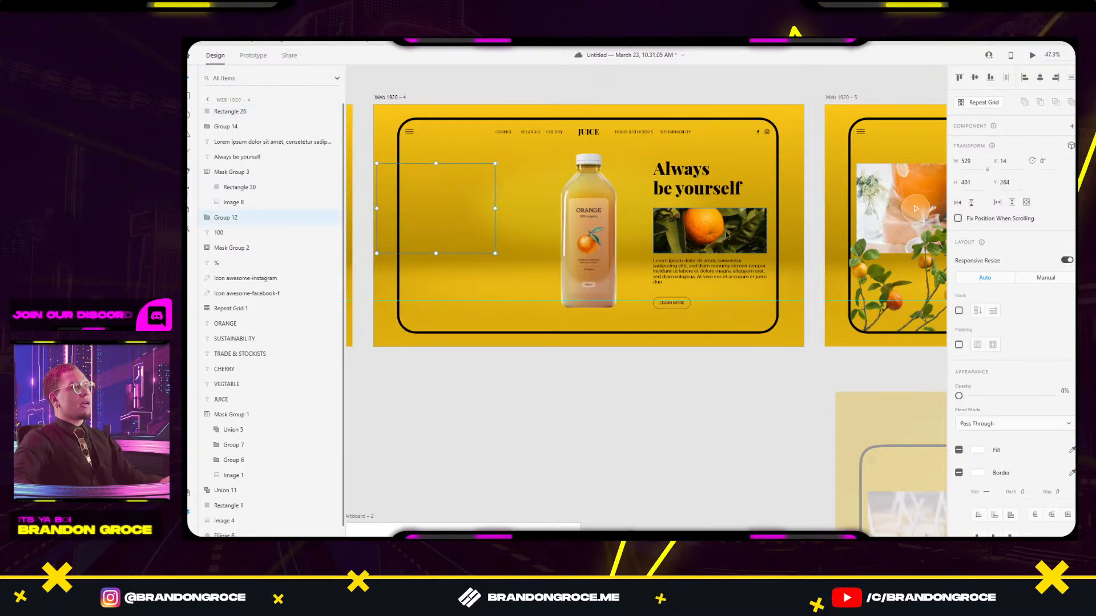
pyautogui.moveTo(728, 235); pyautogui.dragTo(681, 237)
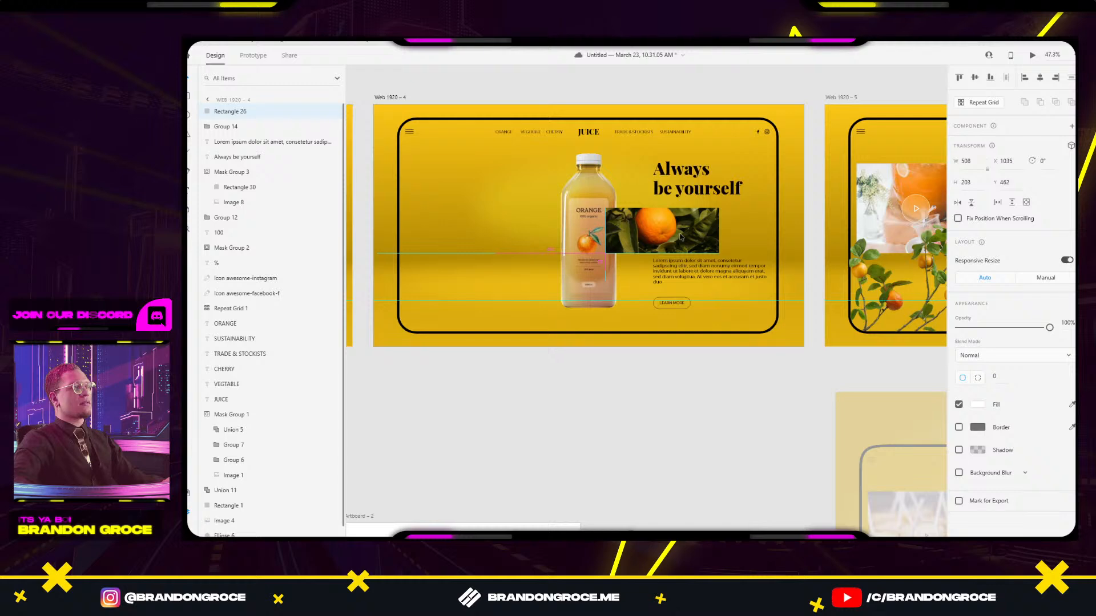
pyautogui.moveTo(688, 178); pyautogui.dragTo(662, 182)
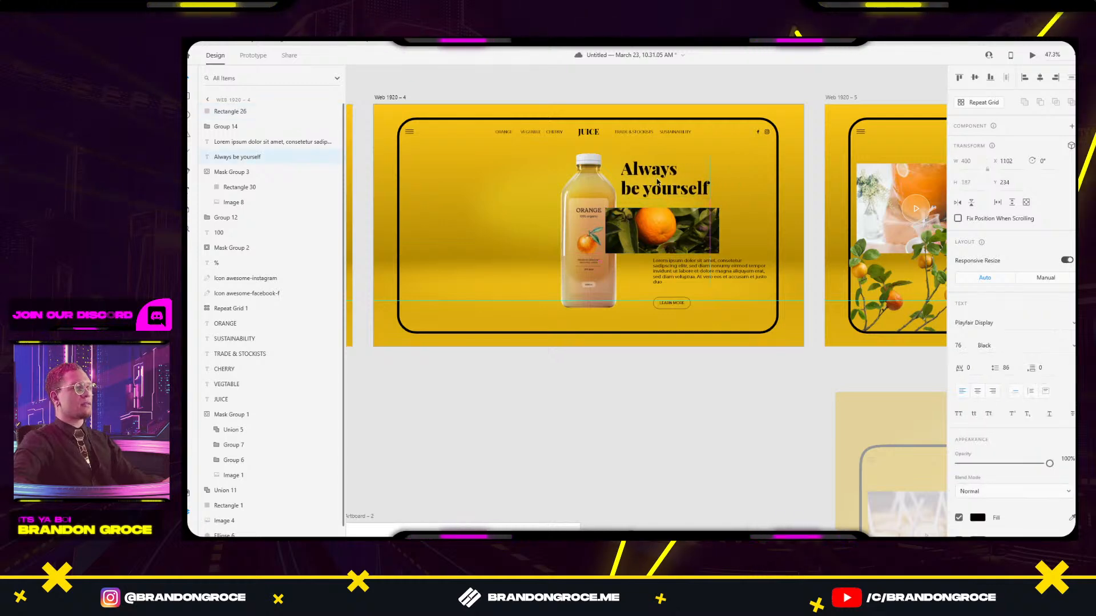
# After rechecking the Dribbble reference, put the orange photo under the headline and shrink its width to 1.
pyautogui.hotkey('alt', 'Tab')
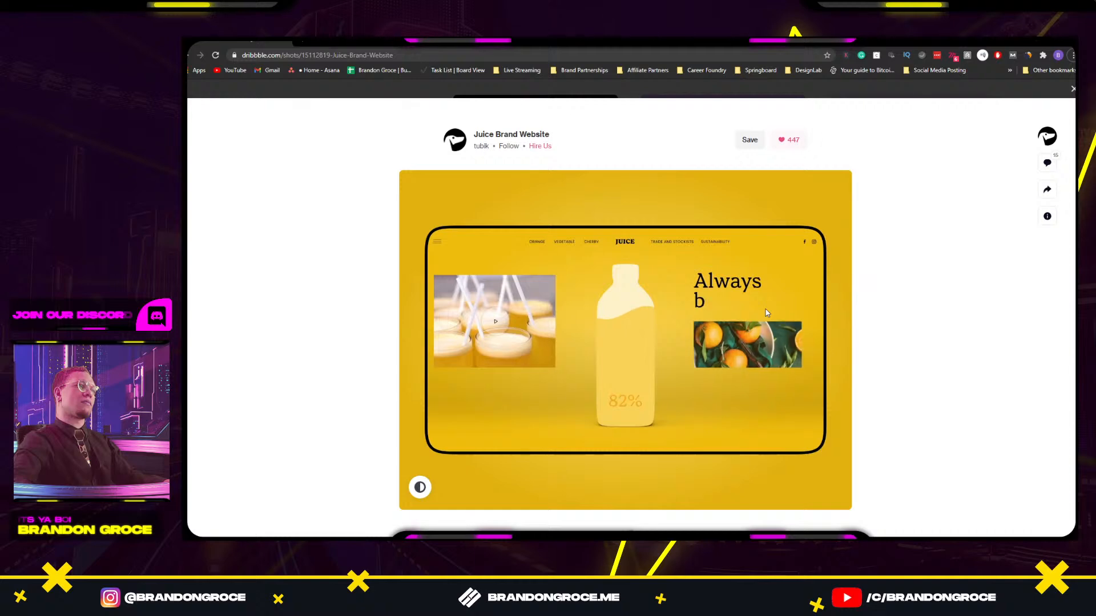
pyautogui.hotkey('alt', 'Tab')
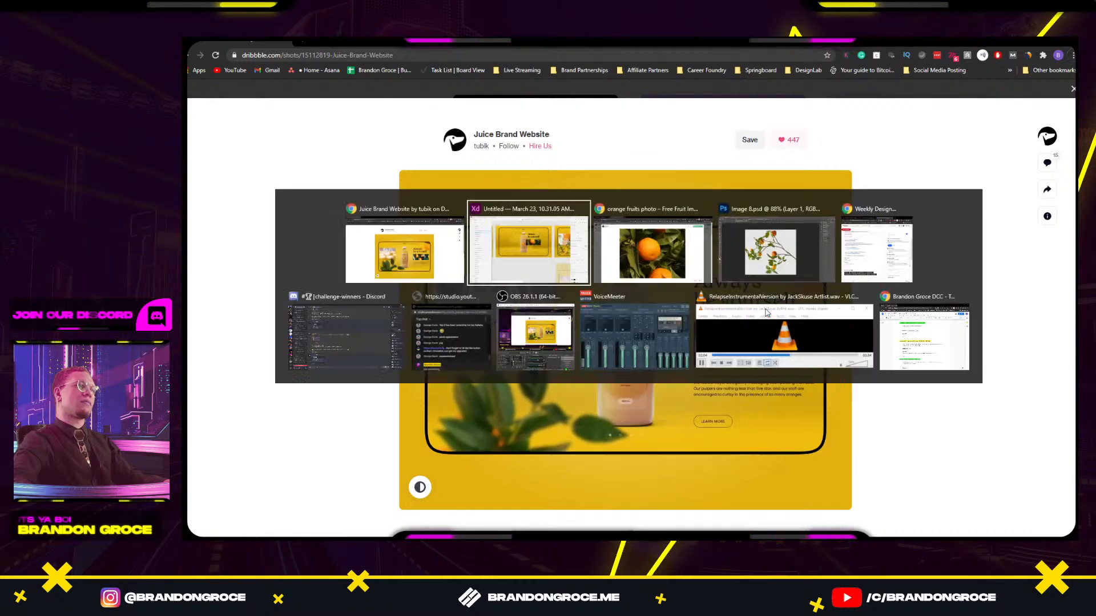
pyautogui.moveTo(682, 229); pyautogui.dragTo(725, 231)
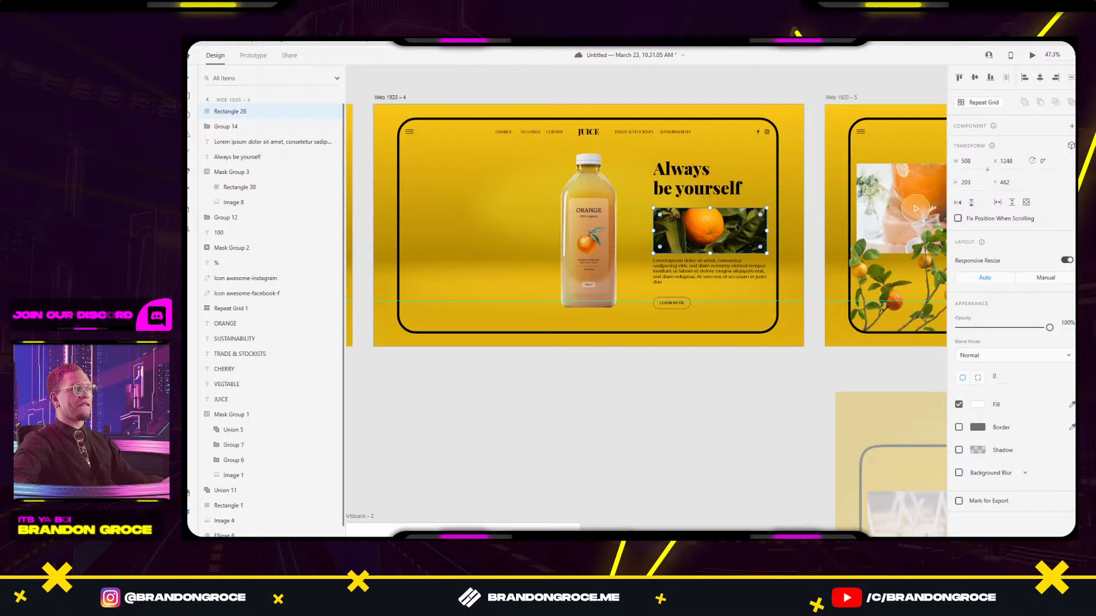
pyautogui.moveTo(767, 230); pyautogui.dragTo(653, 232)
# Narrow the Lorem ipsum text box, set its opacity to 0%, and narrow the LEARN MORE button.
pyautogui.scroll(5, 651, 234)
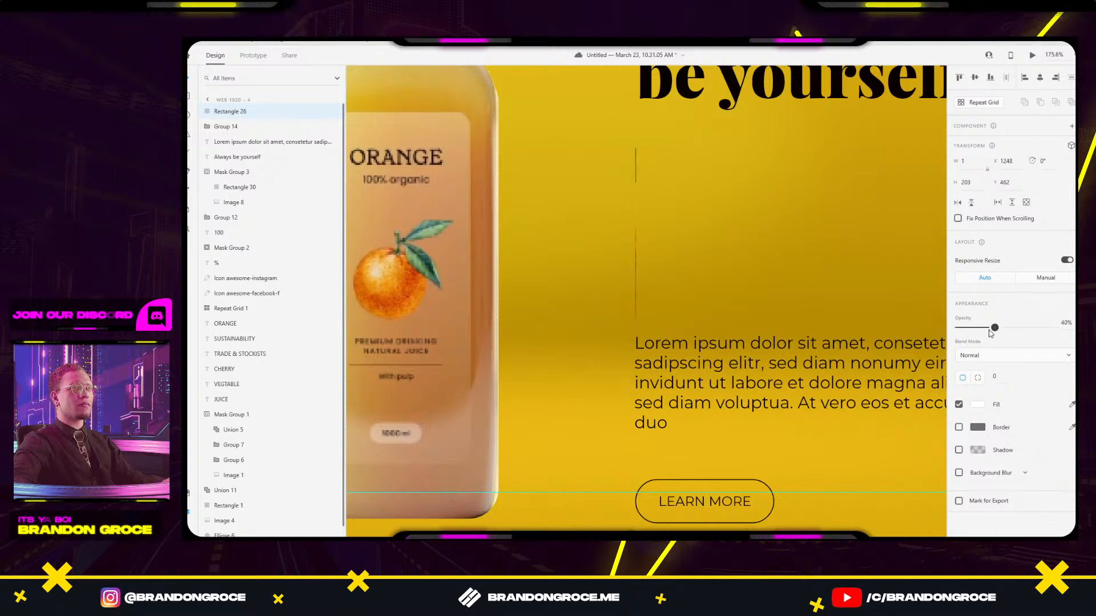
pyautogui.click(825, 343)
pyautogui.scroll(-4, 799, 342)
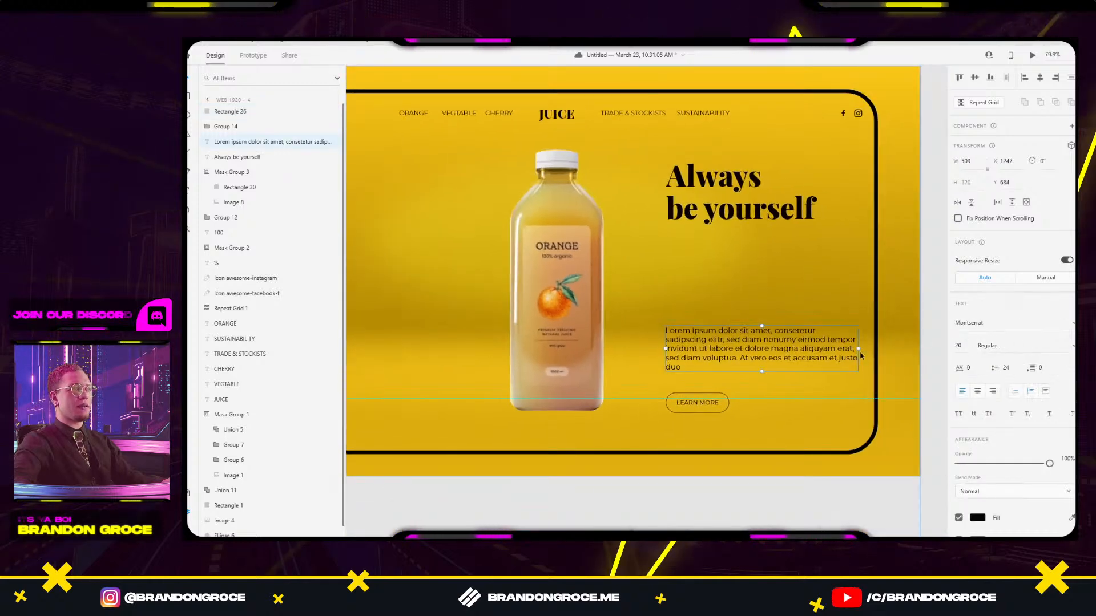
pyautogui.moveTo(852, 348); pyautogui.dragTo(802, 336)
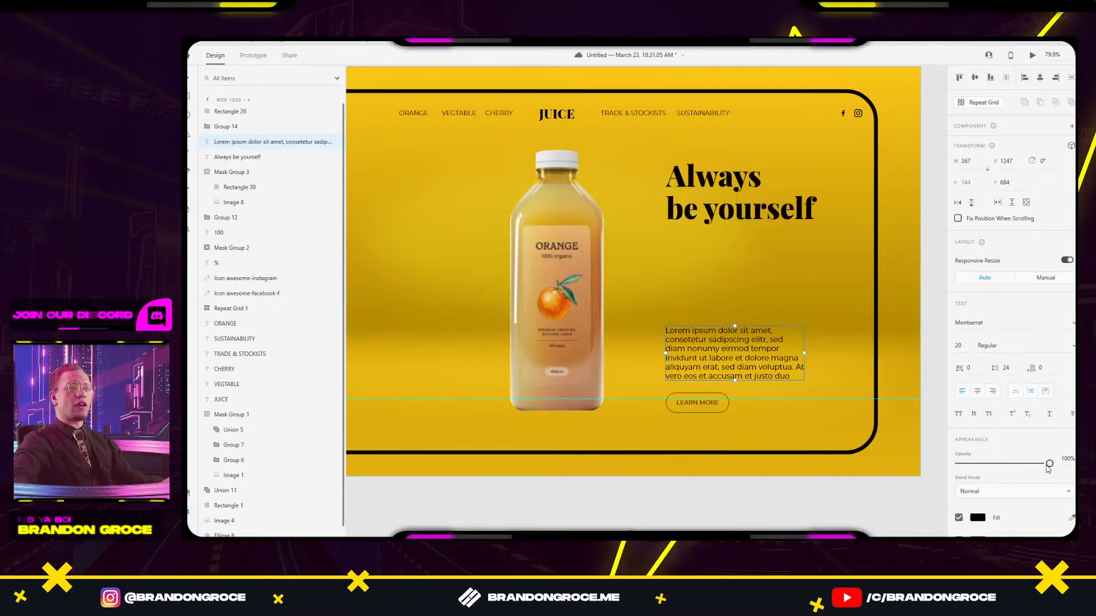
pyautogui.moveTo(1048, 465); pyautogui.dragTo(956, 464)
pyautogui.click(710, 405)
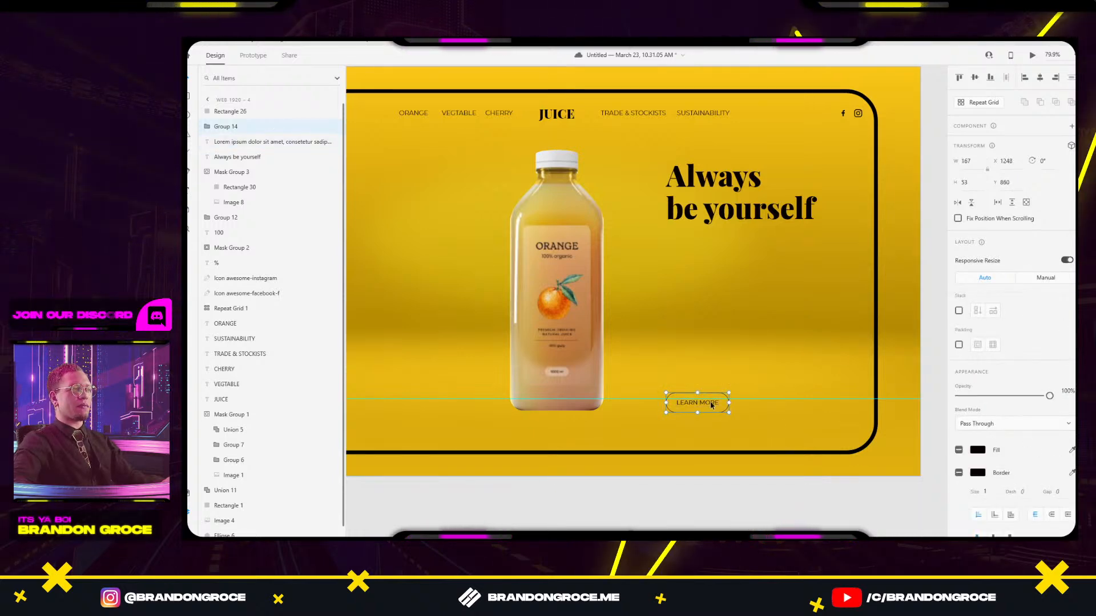
pyautogui.moveTo(714, 403)
pyautogui.mouseDown()
pyautogui.moveTo(689, 401)
pyautogui.moveTo(714, 402)
pyautogui.mouseUp()
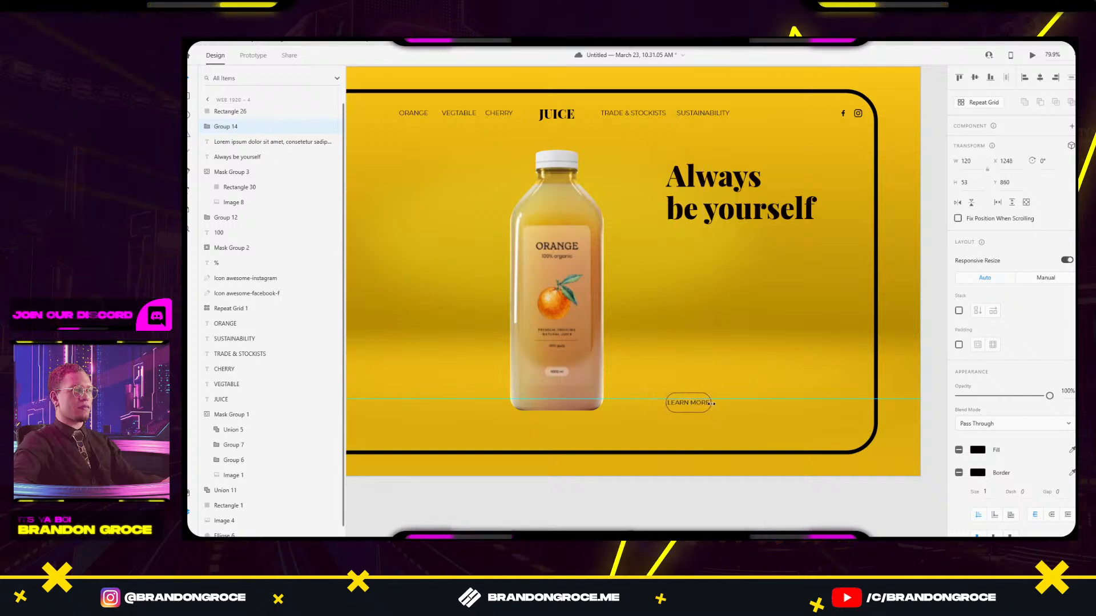
# Shift the Always be yourself headline left and set its opacity to 0%.
pyautogui.click(750, 213)
pyautogui.moveTo(753, 219); pyautogui.dragTo(717, 224)
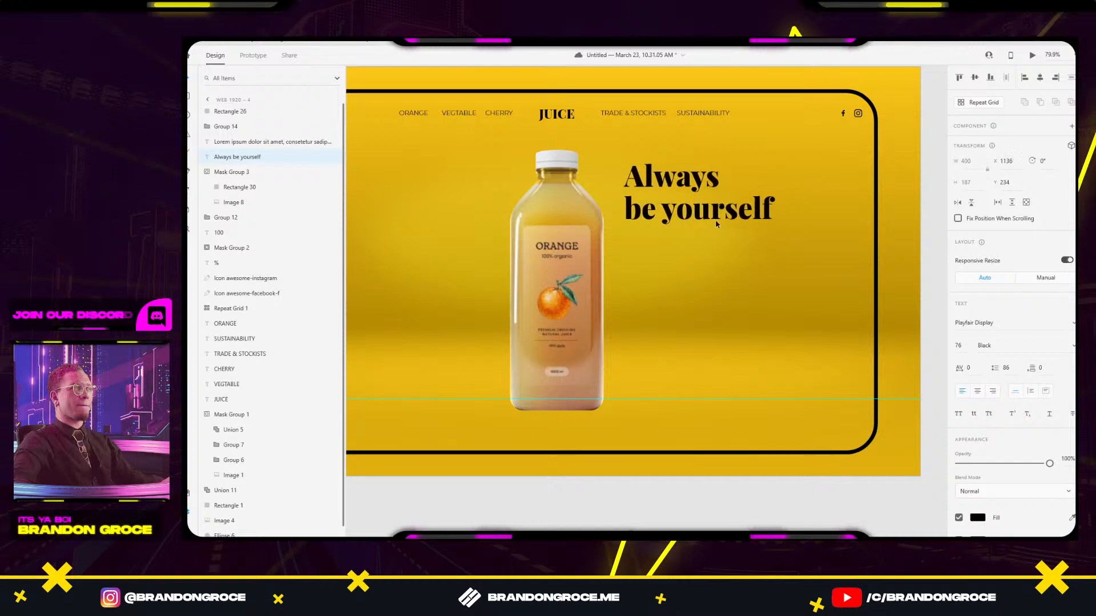
pyautogui.moveTo(1048, 465); pyautogui.dragTo(926, 464)
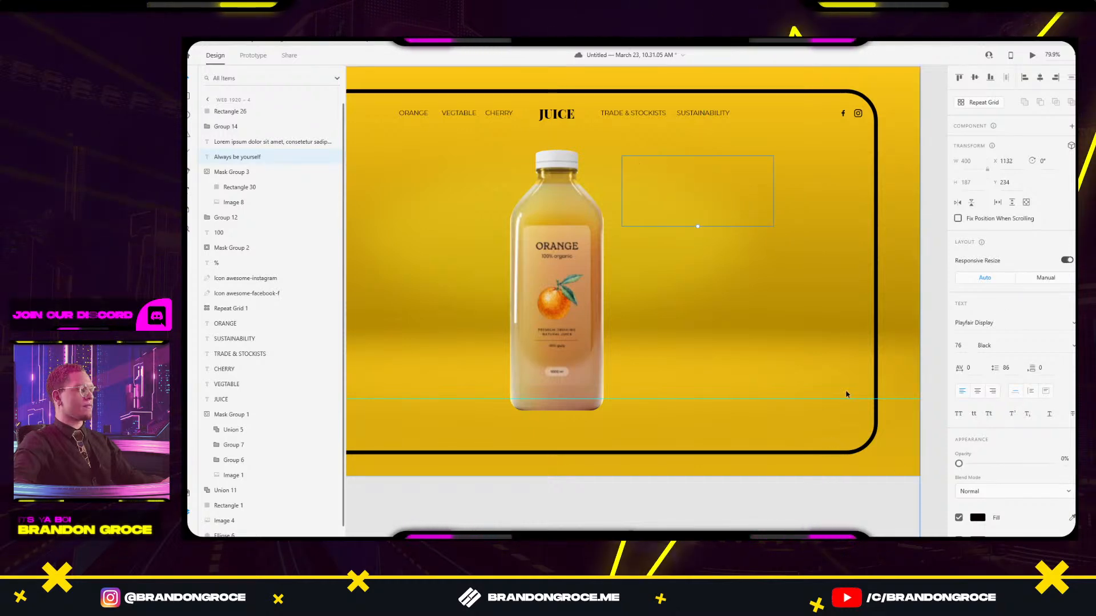
pyautogui.scroll(-5, 626, 279)
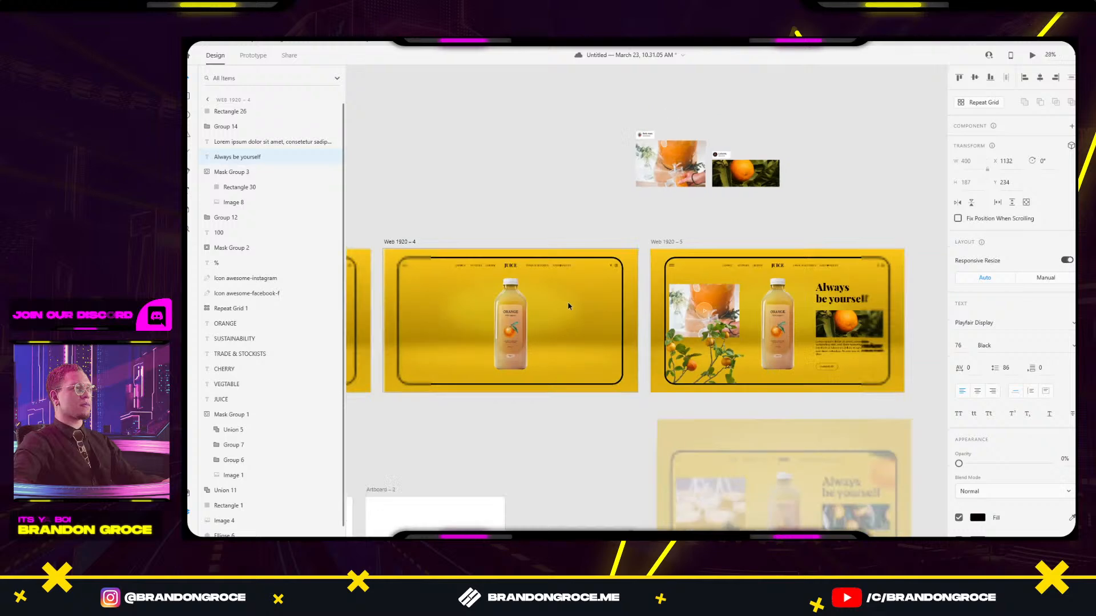
# Link Web 1920 – 4 to Web 1920 – 5 with a Time trigger, Auto-Animate, Snap easing, 5 s.
pyautogui.moveTo(610, 283); pyautogui.dragTo(582, 259)
pyautogui.click(416, 199)
pyautogui.click(252, 55)
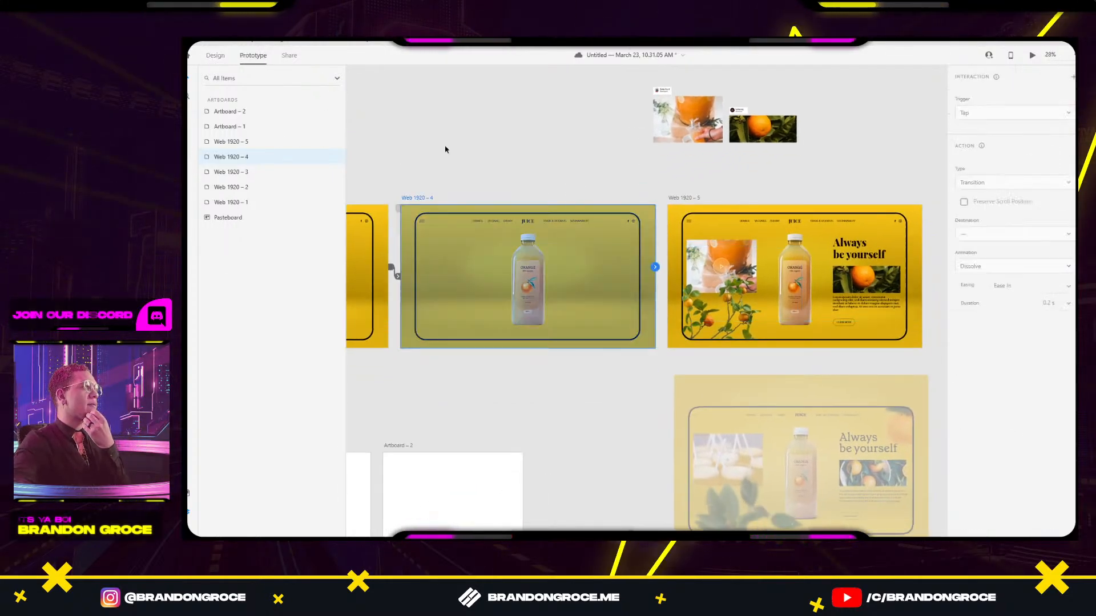
pyautogui.moveTo(655, 267); pyautogui.dragTo(719, 277)
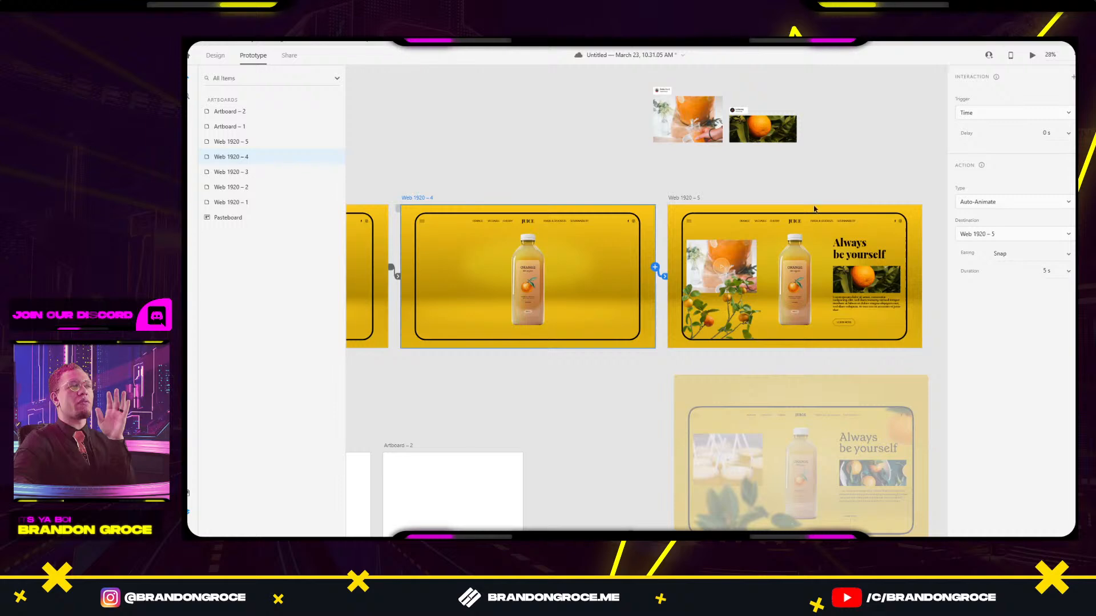
# Pan back to the earlier artboards and play the prototype preview.
pyautogui.moveTo(499, 165); pyautogui.dragTo(740, 155)
pyautogui.moveTo(582, 159); pyautogui.dragTo(730, 149)
pyautogui.moveTo(416, 166); pyautogui.dragTo(604, 147)
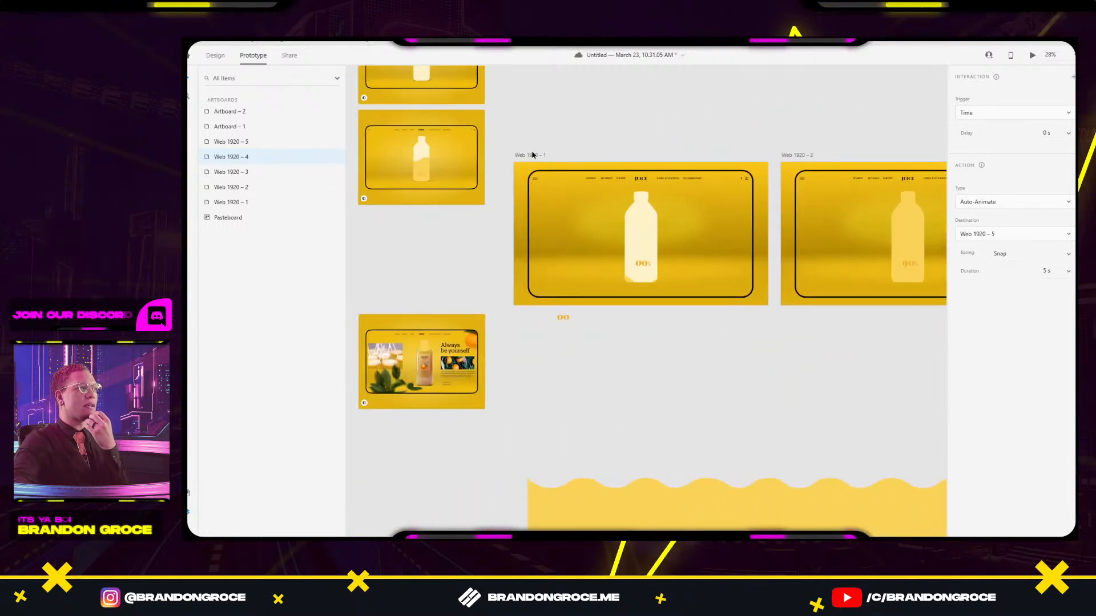
pyautogui.click(1033, 55)
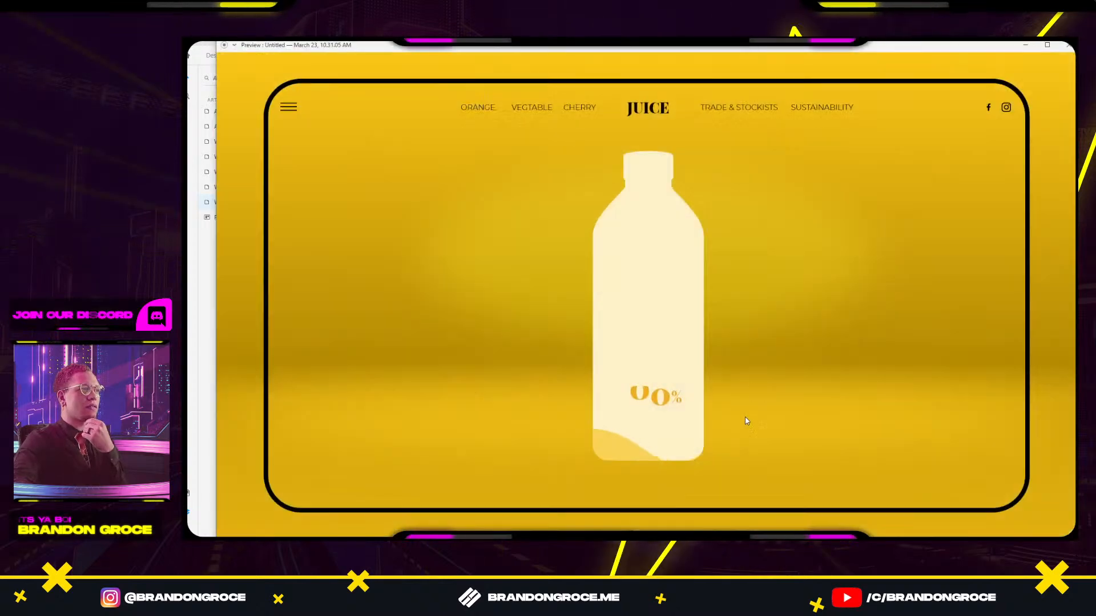
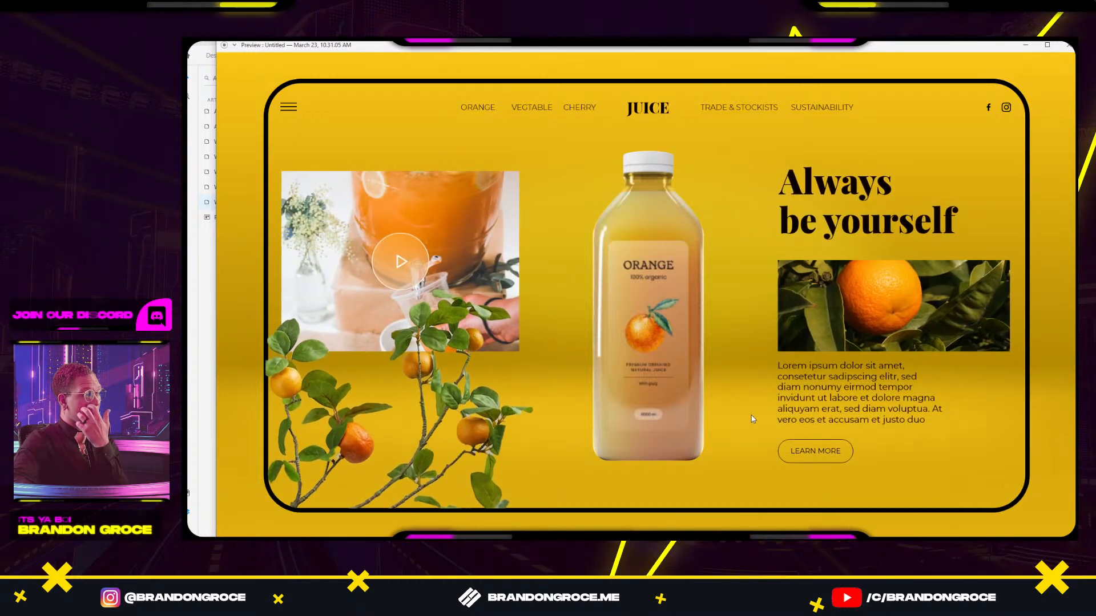
# Close the preview and select the 100 label on the Web 1920 – 4 bottle.
pyautogui.click(1068, 49)
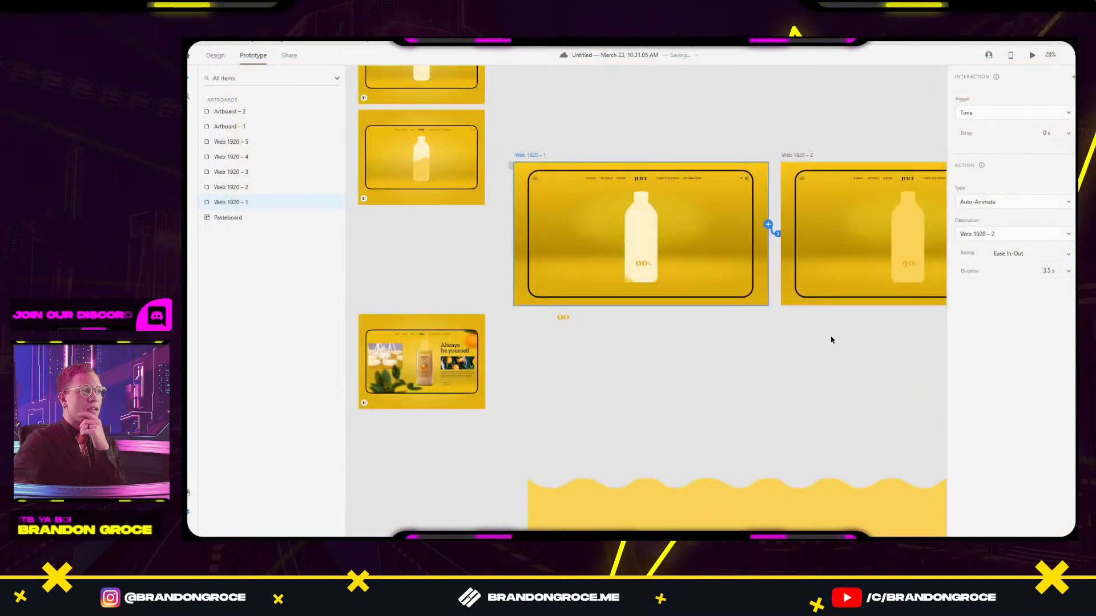
pyautogui.scroll(-2, 832, 340)
pyautogui.moveTo(824, 297); pyautogui.dragTo(479, 323)
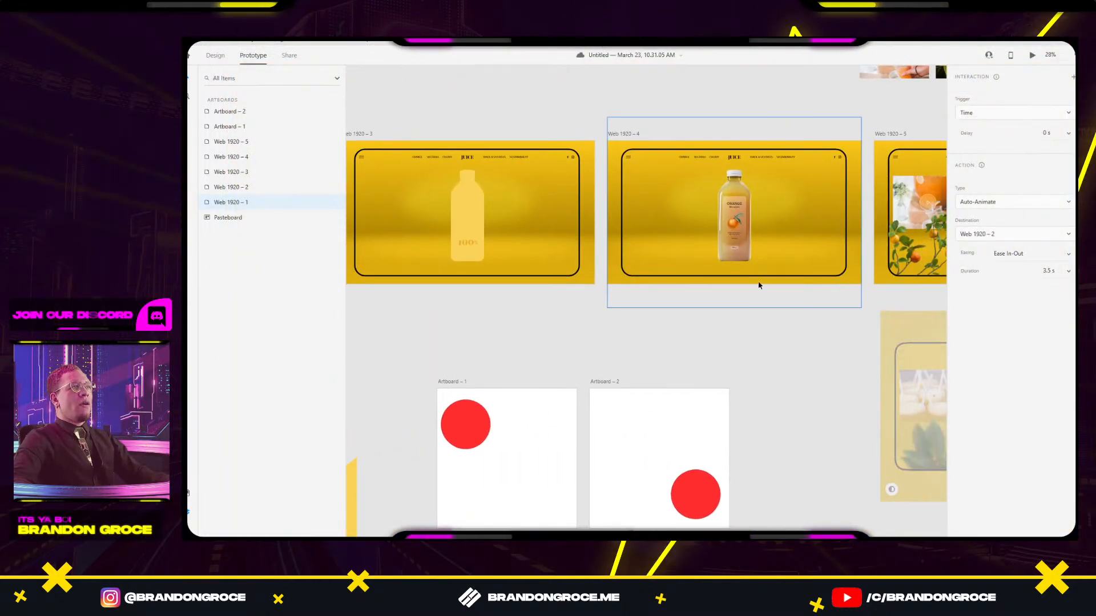
pyautogui.moveTo(496, 237); pyautogui.dragTo(856, 251)
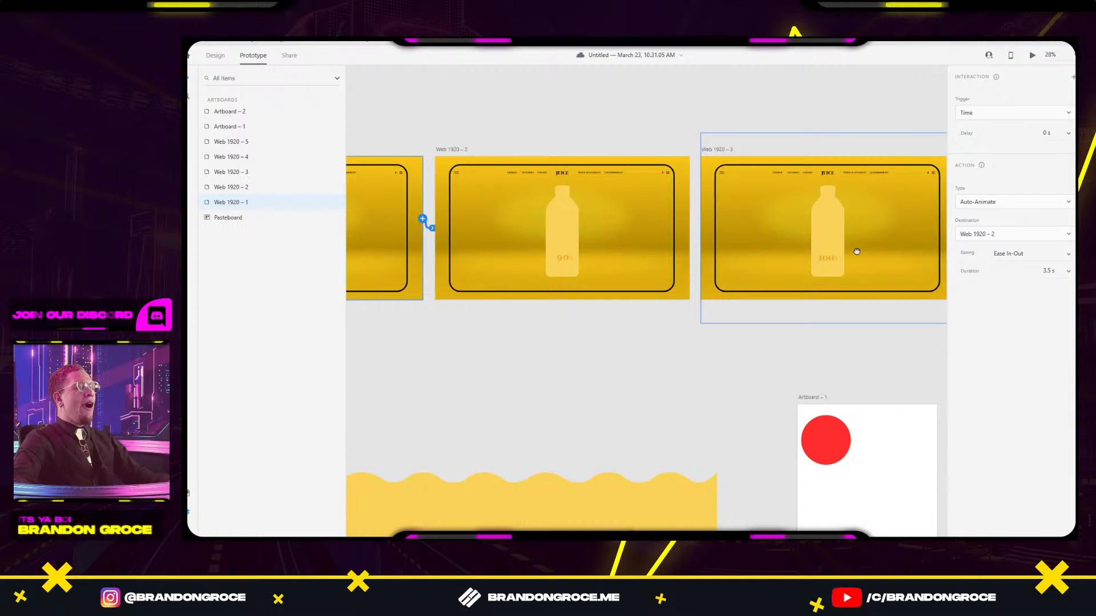
pyautogui.click(814, 260)
pyautogui.hscroll(5, 799, 251)
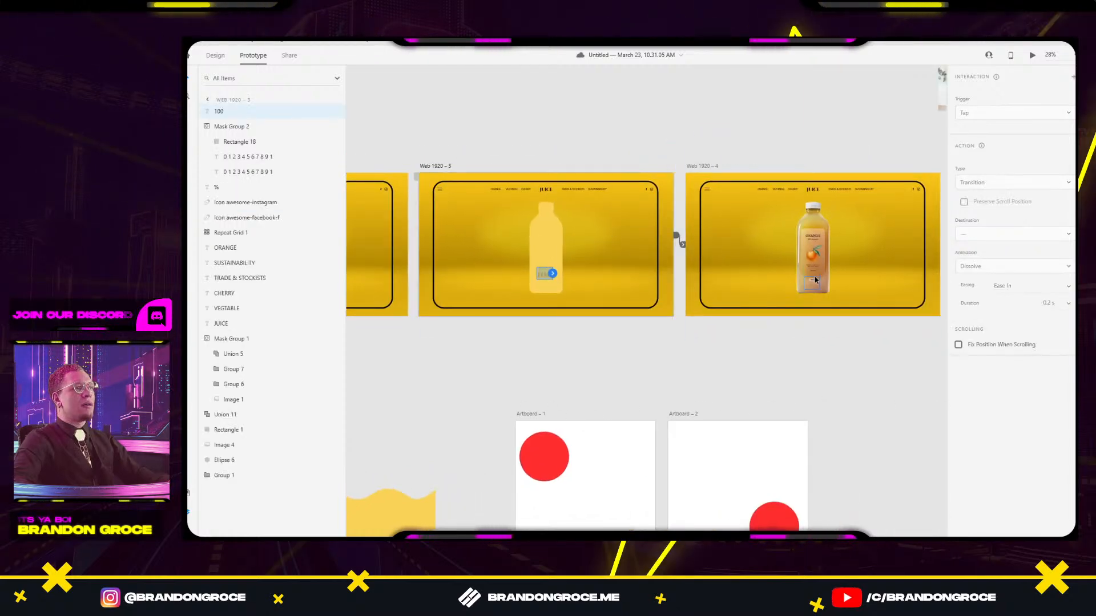
pyautogui.click(818, 281)
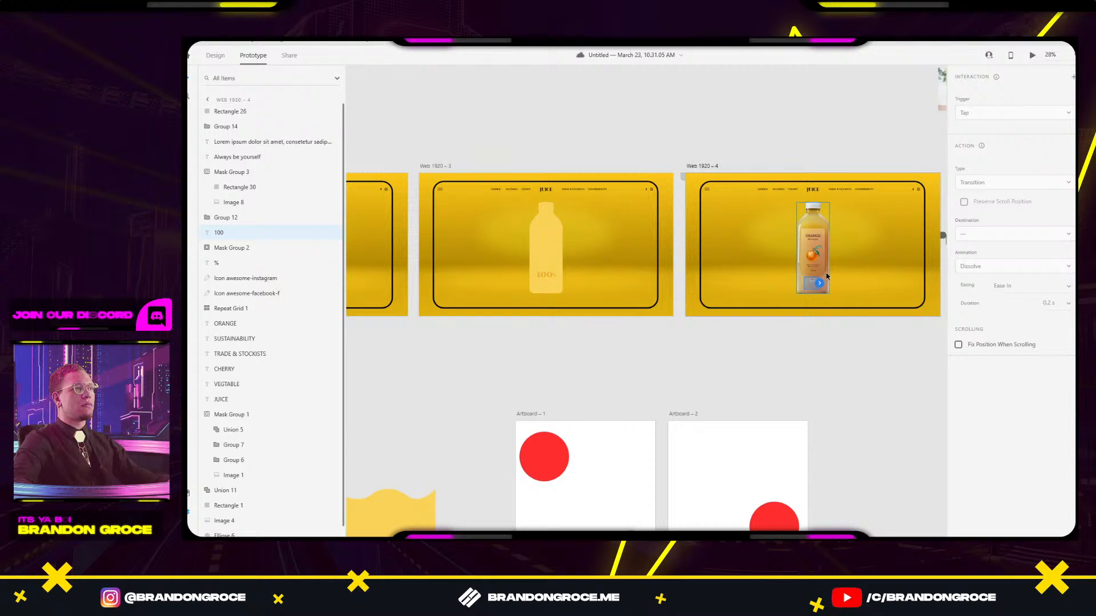
# Move Web 1920 – 4's 100 label to Y 710 and fade it to 0% opacity.
pyautogui.click(215, 55)
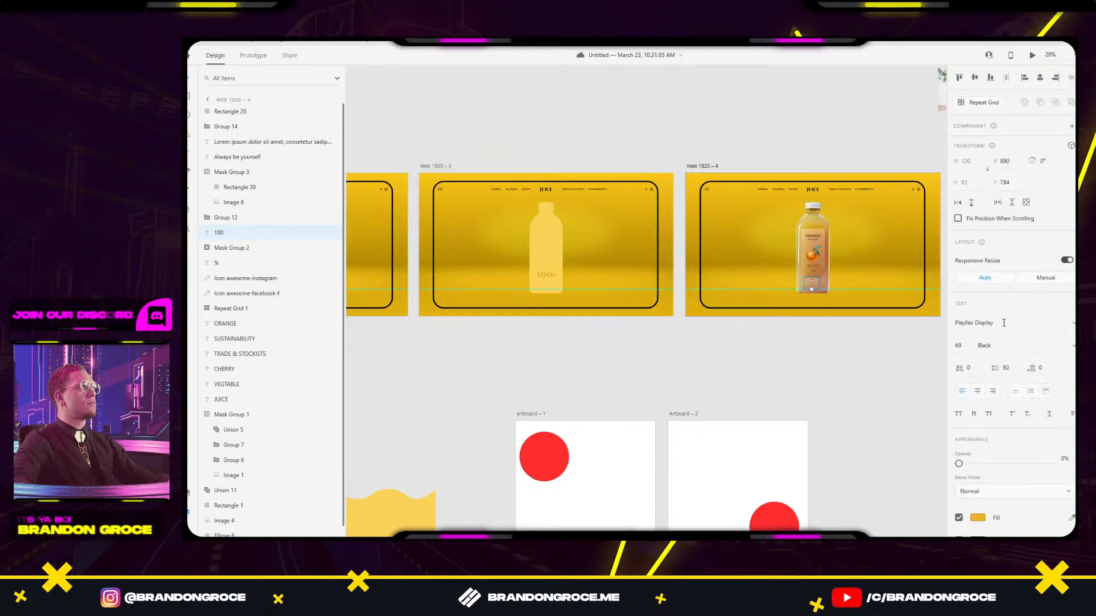
pyautogui.moveTo(959, 464); pyautogui.dragTo(1049, 463)
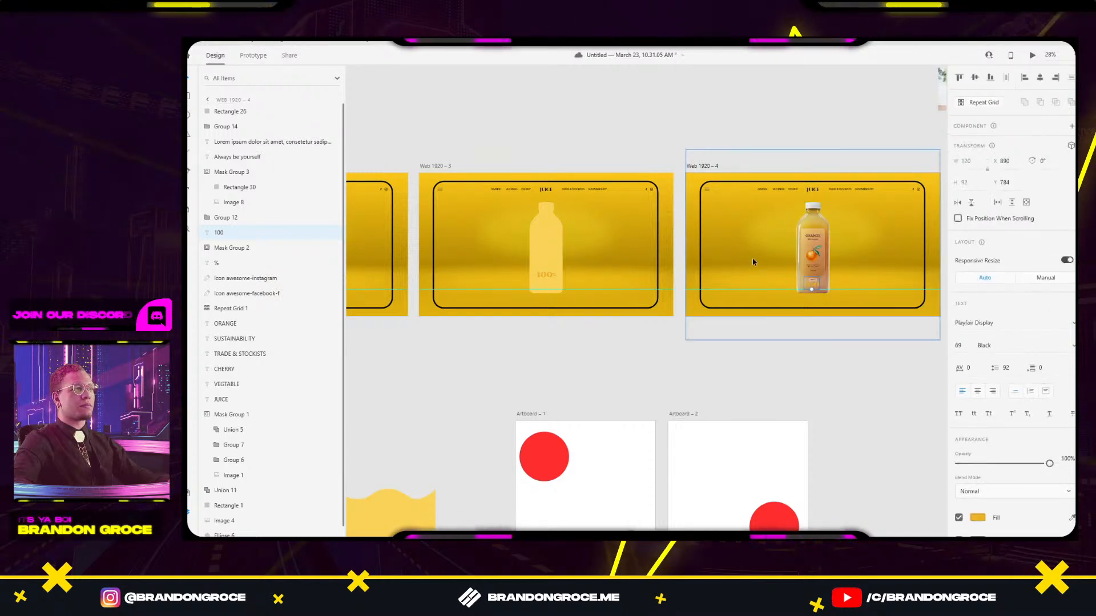
pyautogui.scroll(5, 827, 280)
pyautogui.hscroll(-5, 787, 288)
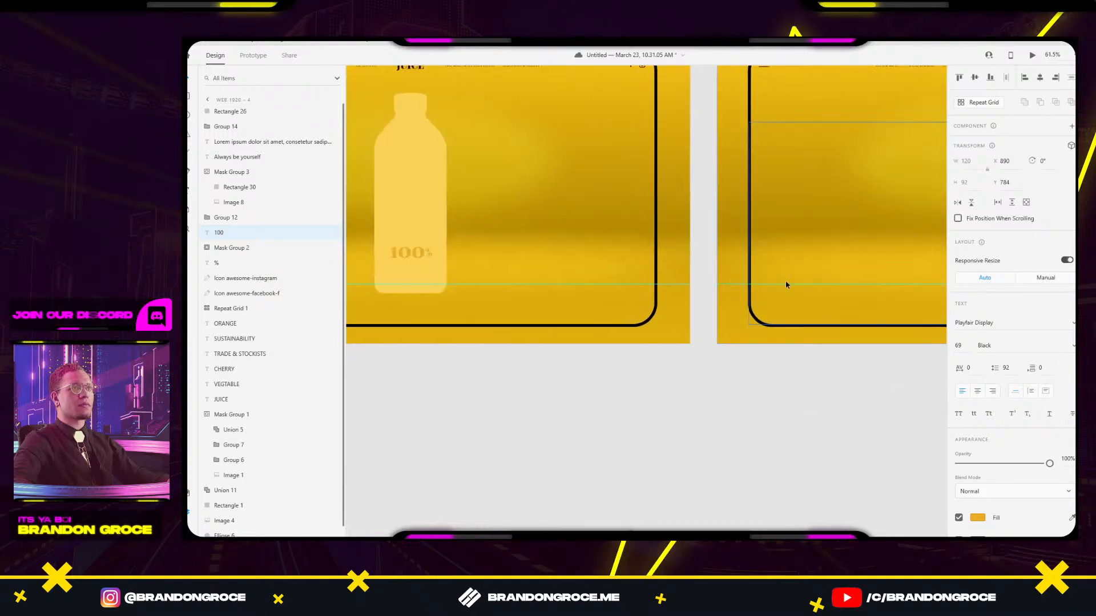
pyautogui.click(397, 249)
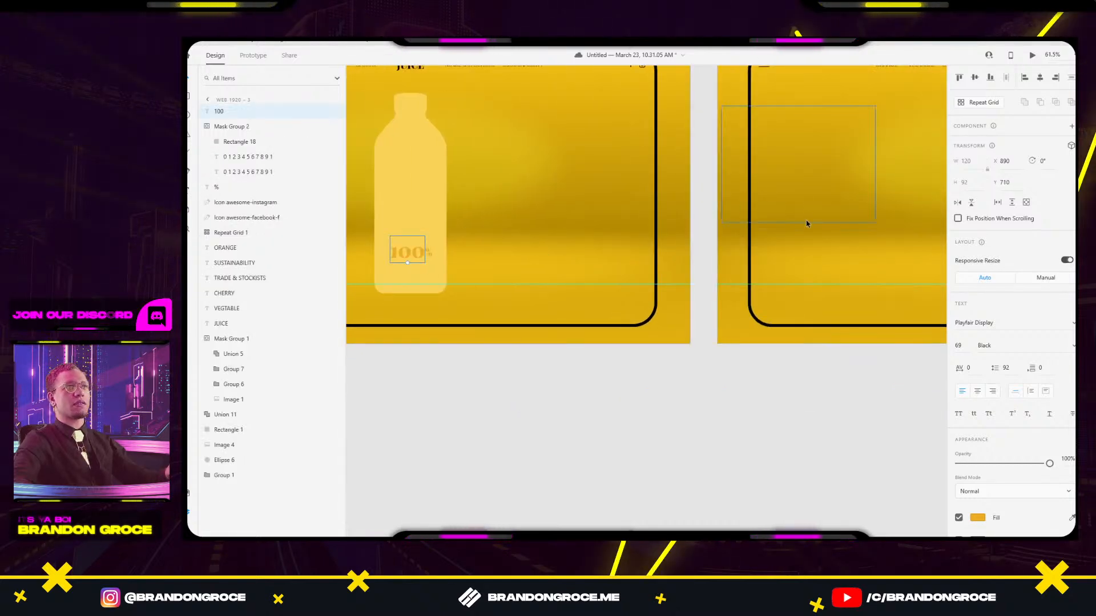
pyautogui.hscroll(6, 838, 227)
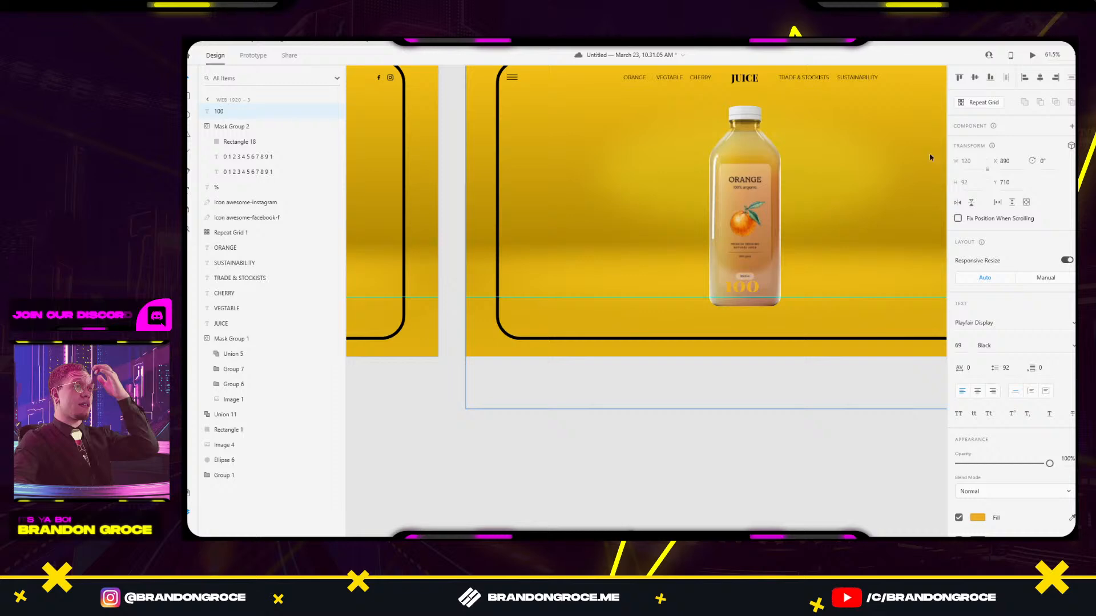
pyautogui.click(1014, 182)
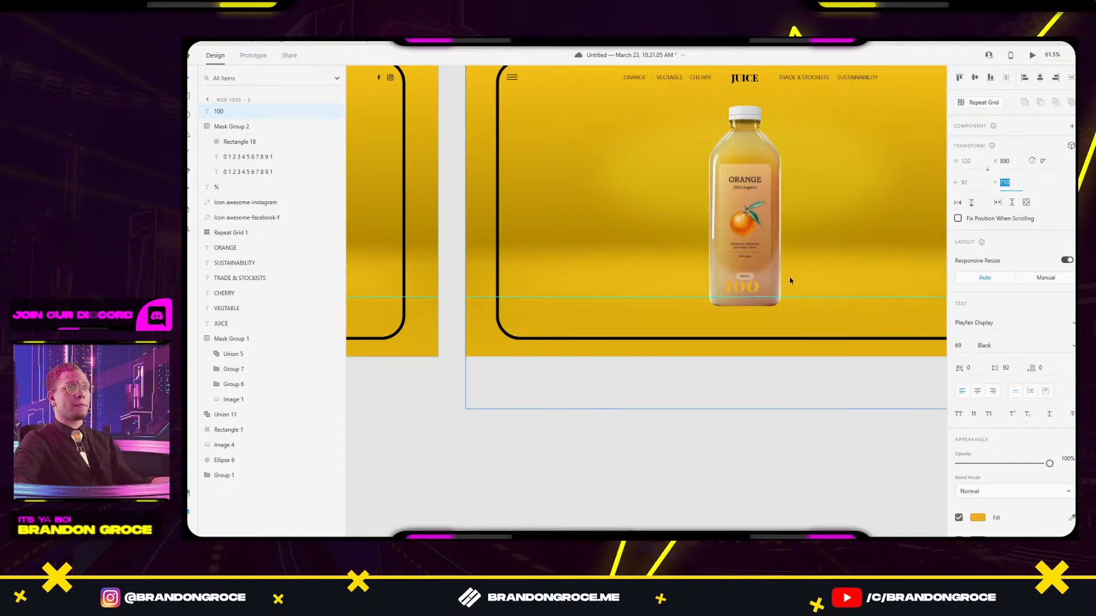
pyautogui.write('784')
pyautogui.press('Return')
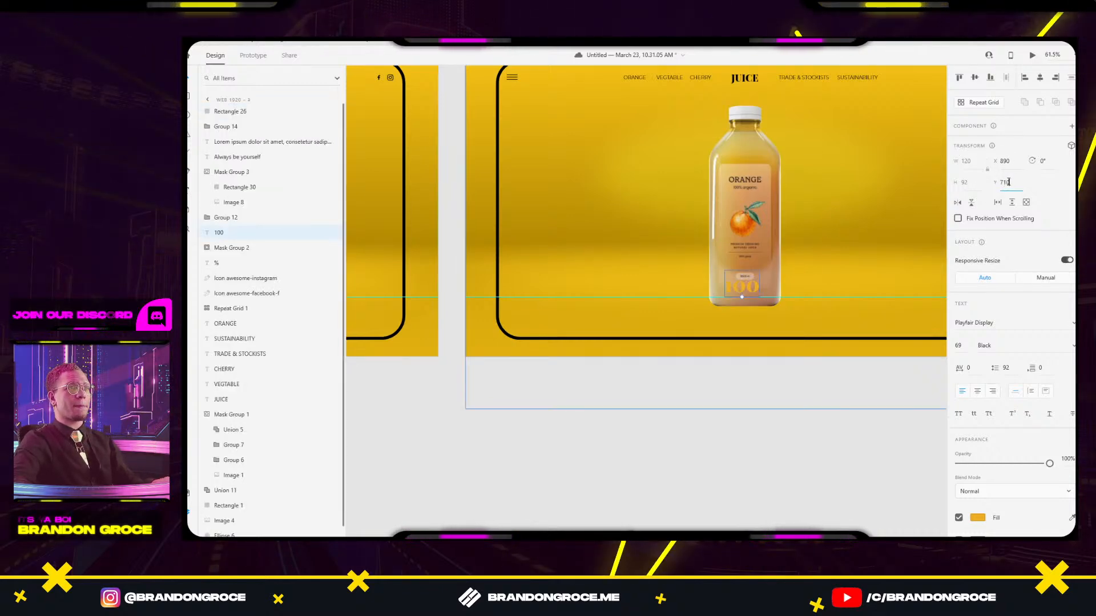
pyautogui.press('Return')
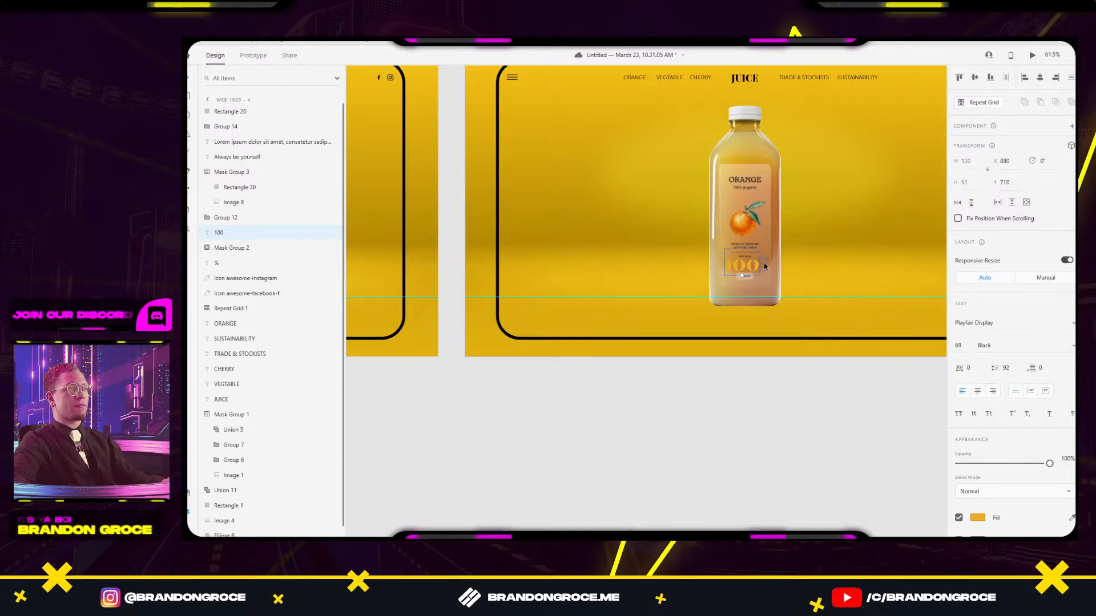
pyautogui.moveTo(1049, 463); pyautogui.dragTo(990, 466)
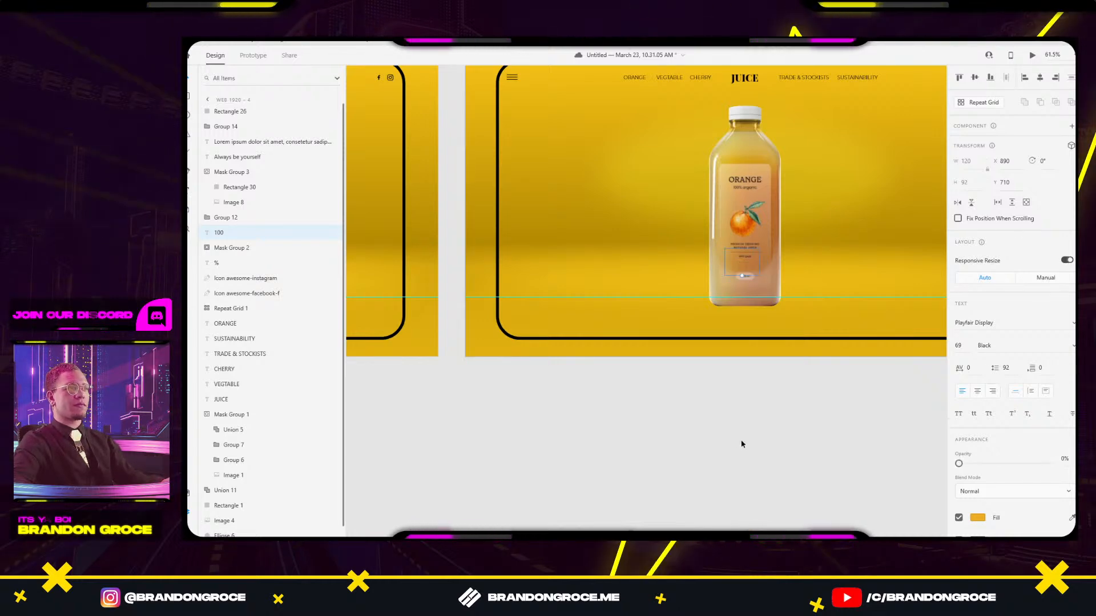
# Move the faded reference image lower on the artboard.
pyautogui.click(740, 444)
pyautogui.scroll(-5, 749, 428)
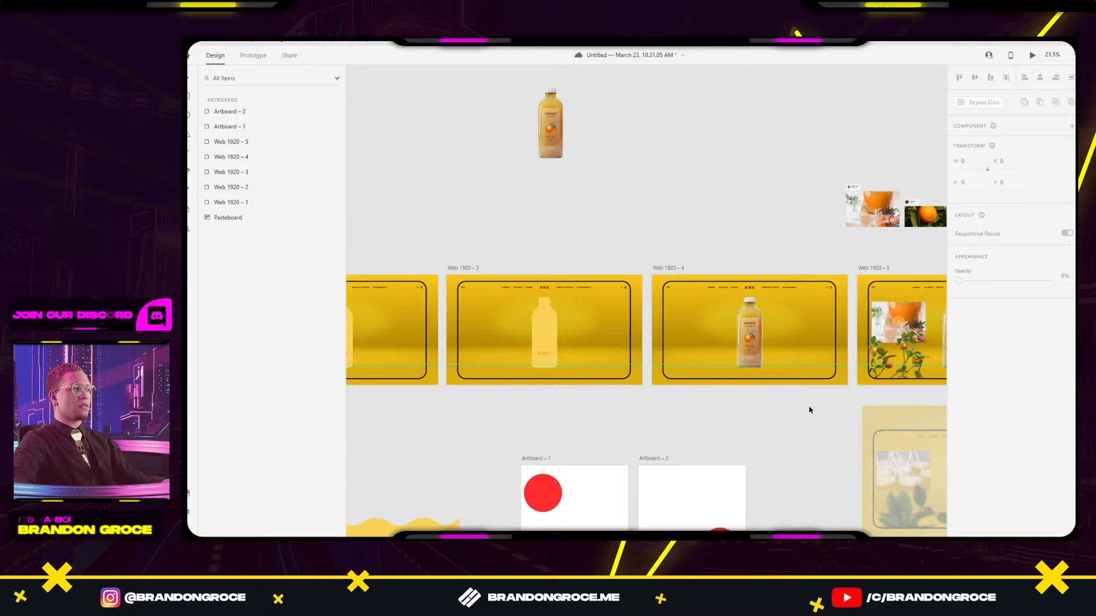
pyautogui.hscroll(5, 812, 405)
pyautogui.scroll(1, 814, 350)
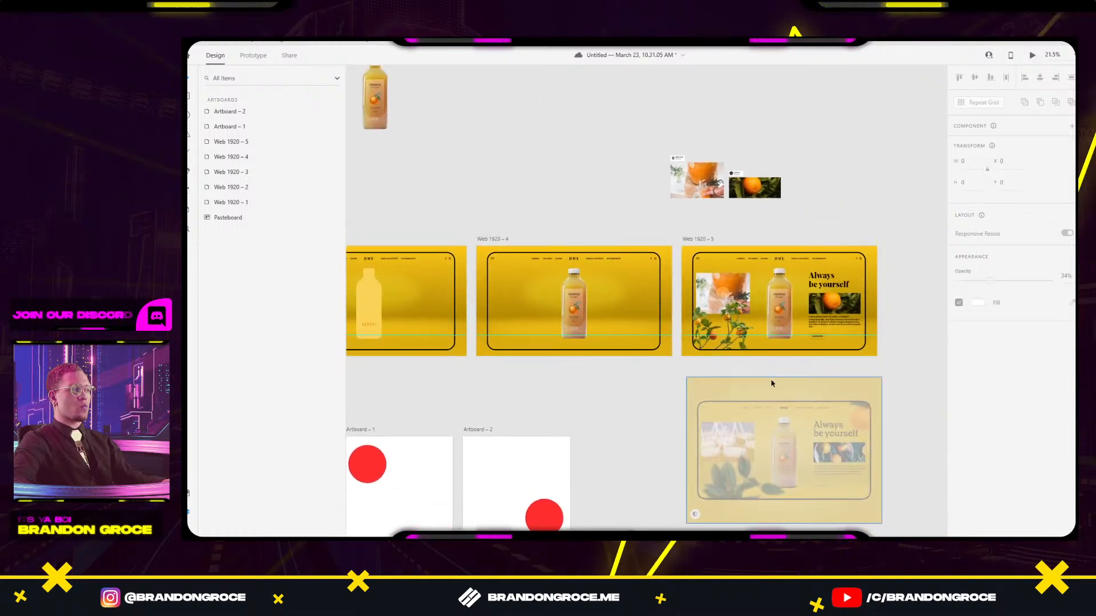
pyautogui.click(772, 385)
pyautogui.moveTo(878, 379); pyautogui.dragTo(783, 413)
pyautogui.moveTo(700, 450); pyautogui.dragTo(701, 483)
pyautogui.click(734, 414)
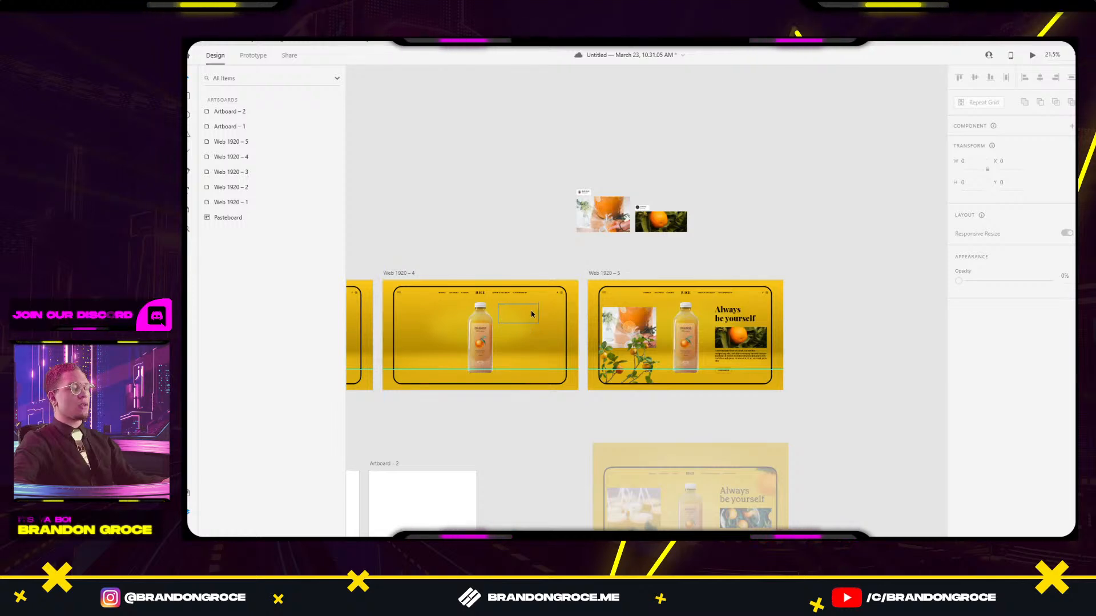
# Delete the invisible Always be yourself text from Web 1920 – 4.
pyautogui.click(630, 313)
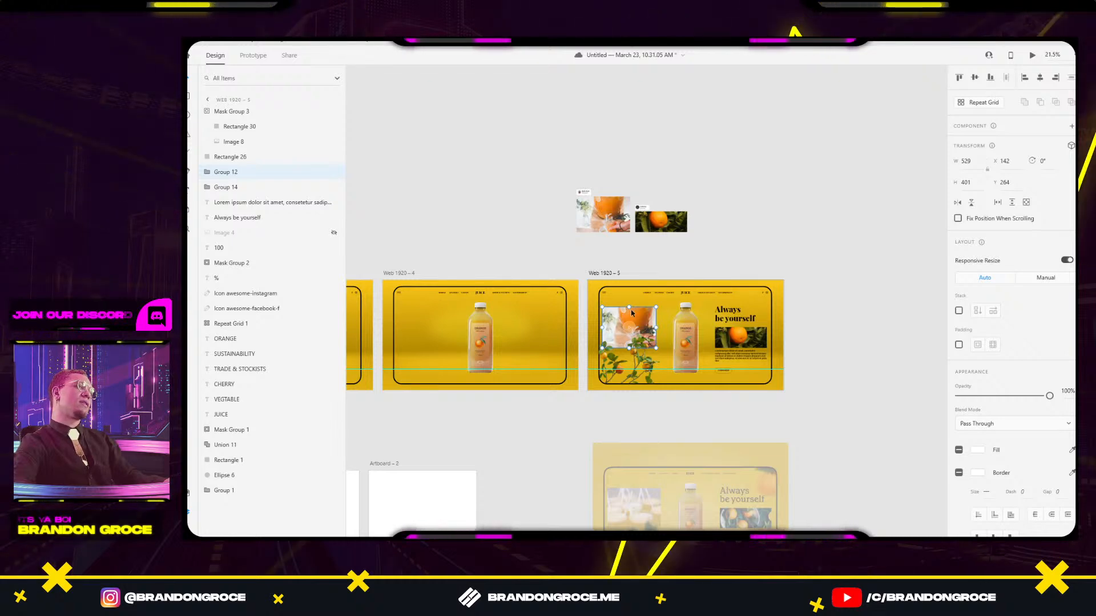
pyautogui.click(523, 321)
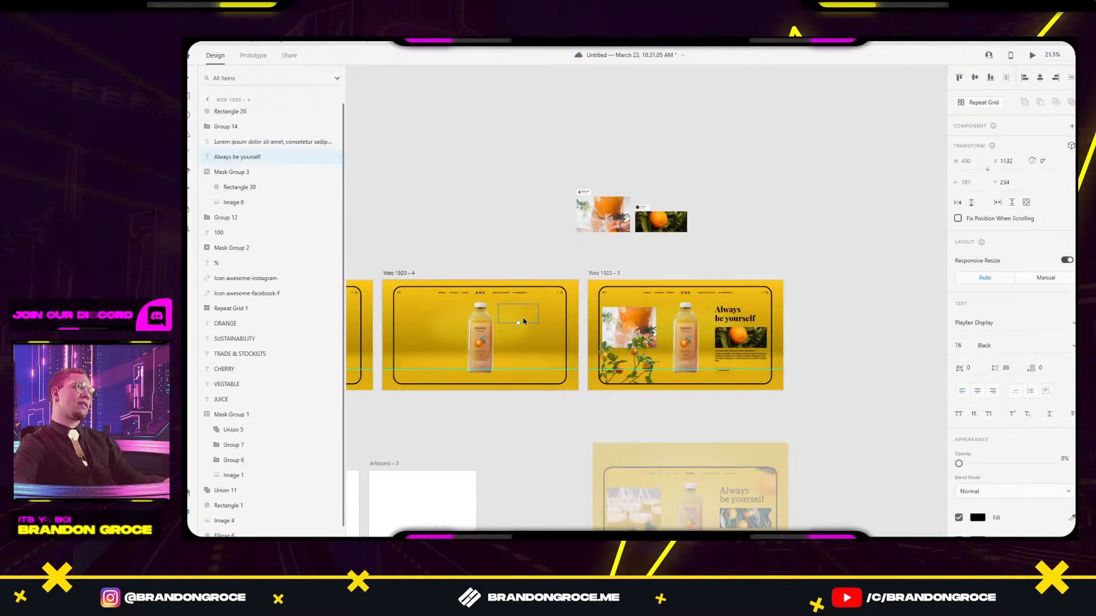
pyautogui.press('Delete')
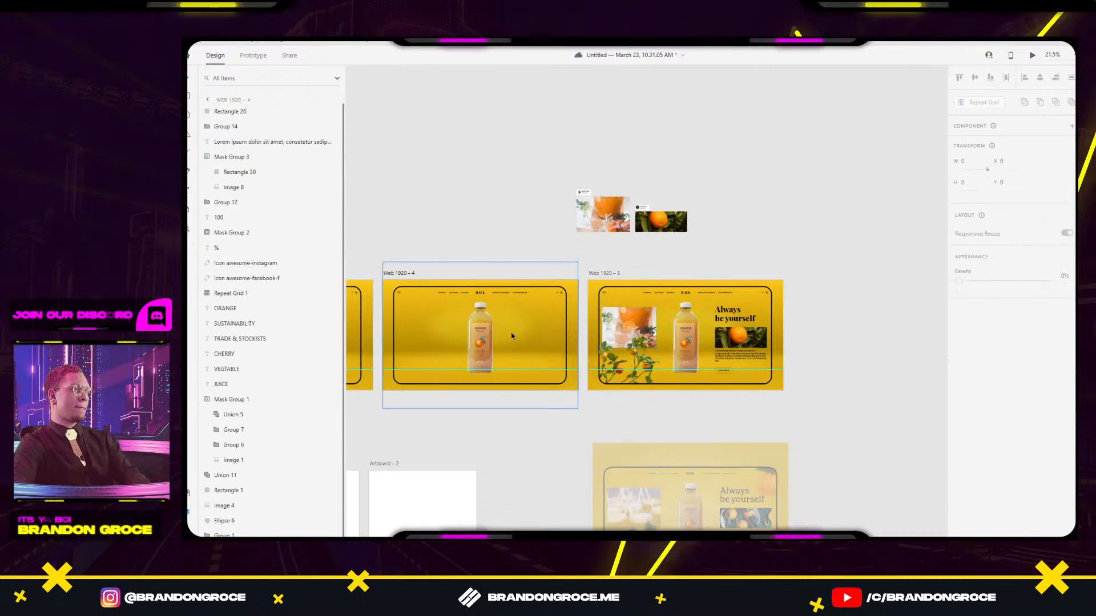
pyautogui.click(520, 331)
pyautogui.scroll(5, 523, 334)
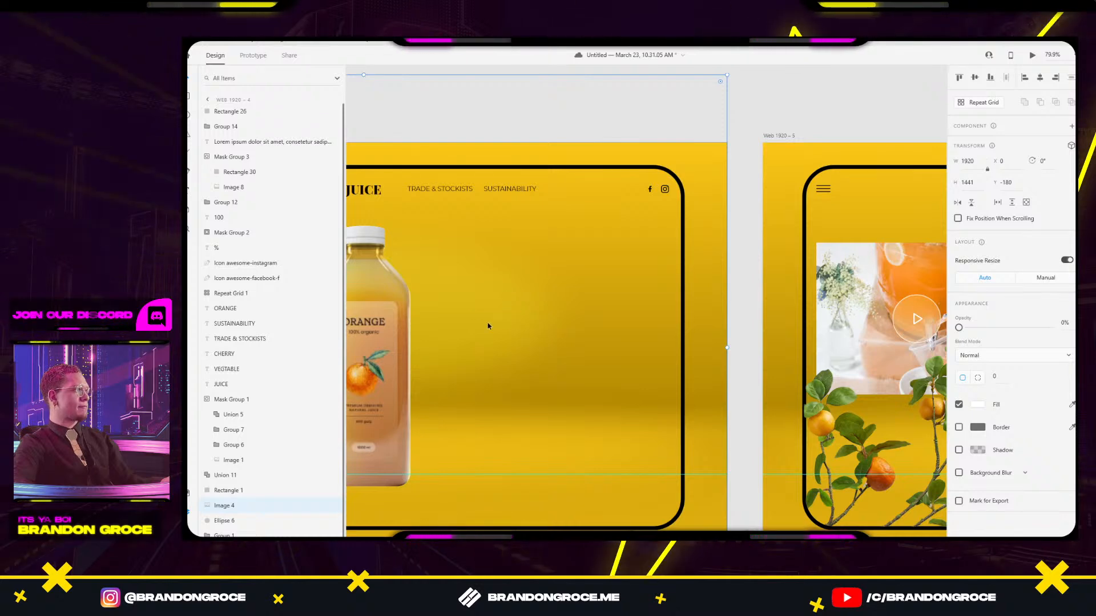
pyautogui.scroll(-5, 531, 302)
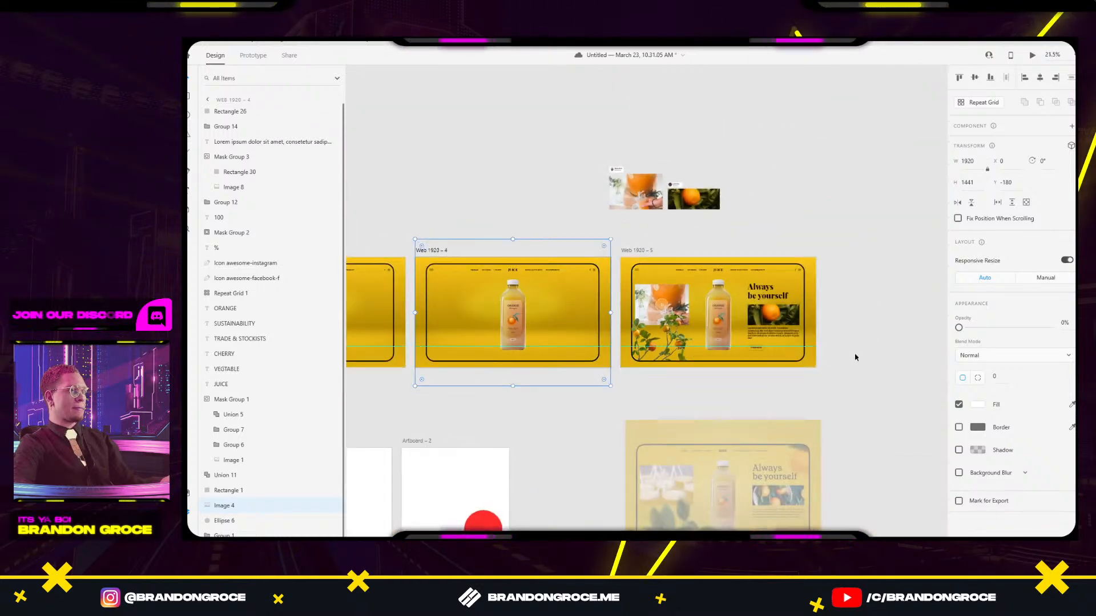
# Undo the last three changes to restore Web 1920 – 4's text and photos.
pyautogui.click(857, 356)
pyautogui.hotkey('ctrl', 'z')
pyautogui.hotkey('ctrl', 'z')
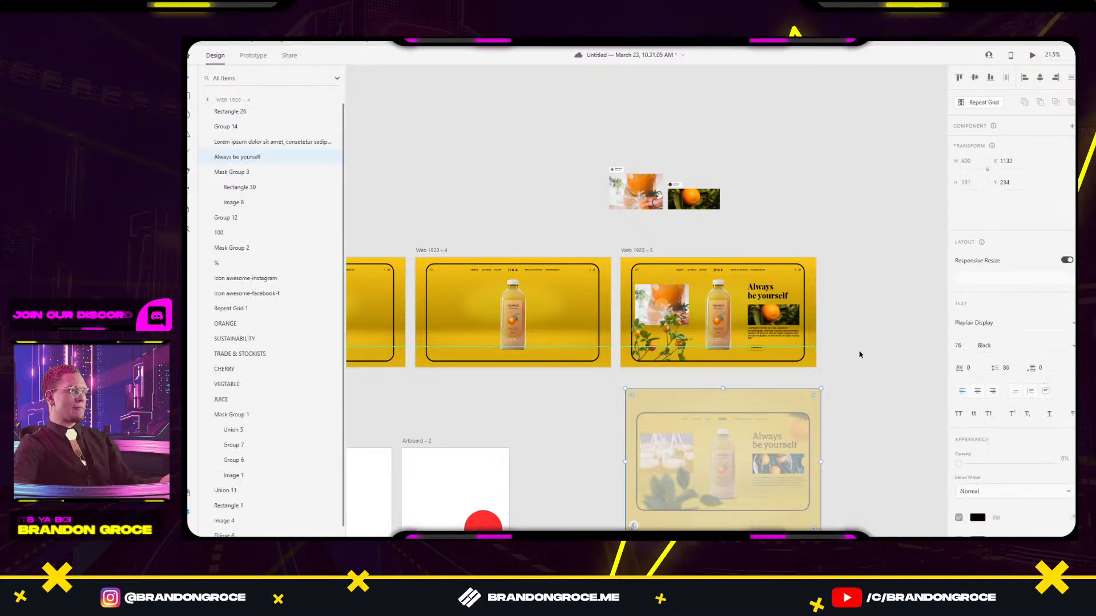
pyautogui.hotkey('ctrl', 'z')
pyautogui.hotkey('ctrl', 'z')
pyautogui.hotkey('ctrl', 'z')
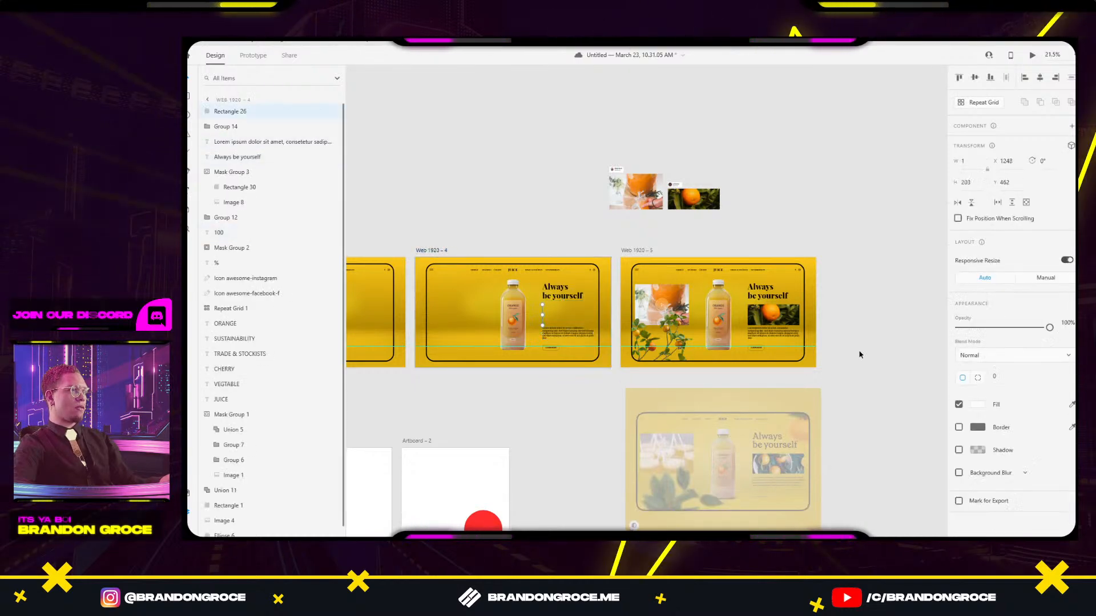
pyautogui.hotkey('ctrl', 'z')
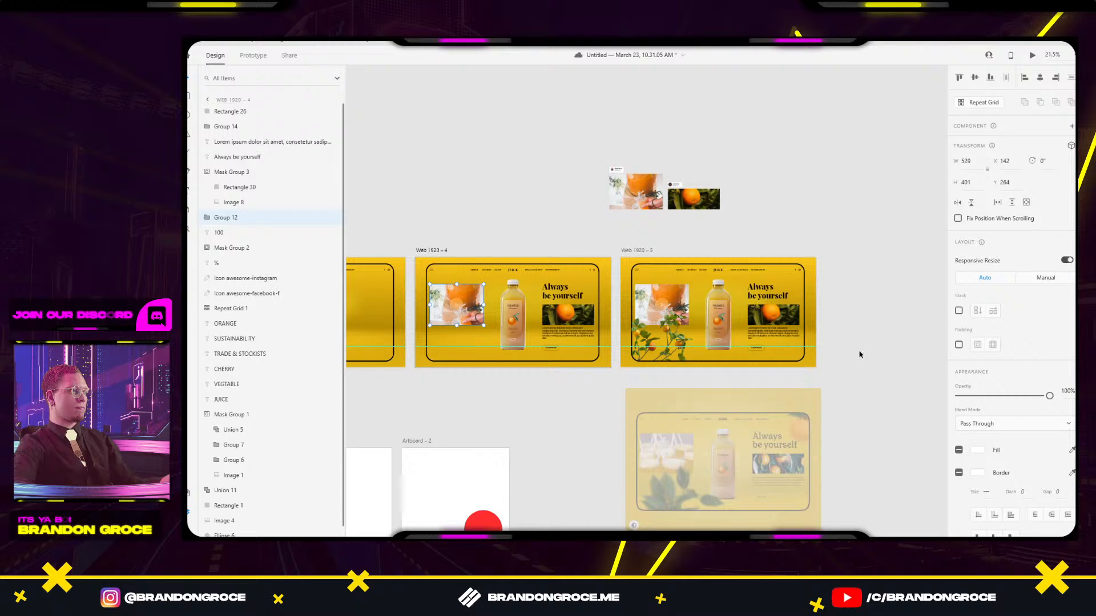
pyautogui.click(647, 396)
pyautogui.hscroll(-3, 600, 314)
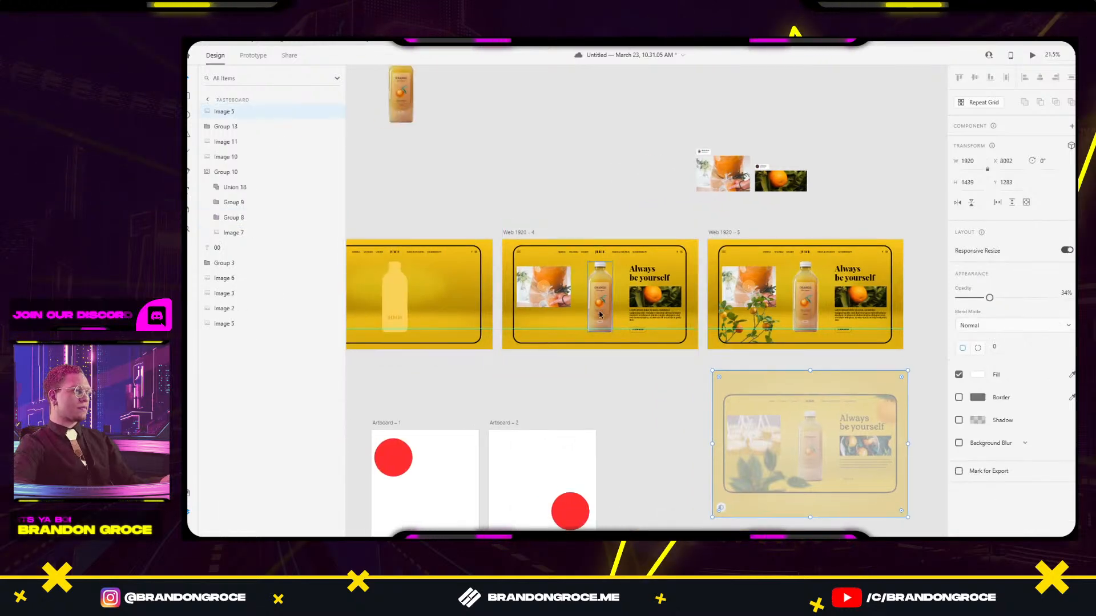
pyautogui.click(599, 326)
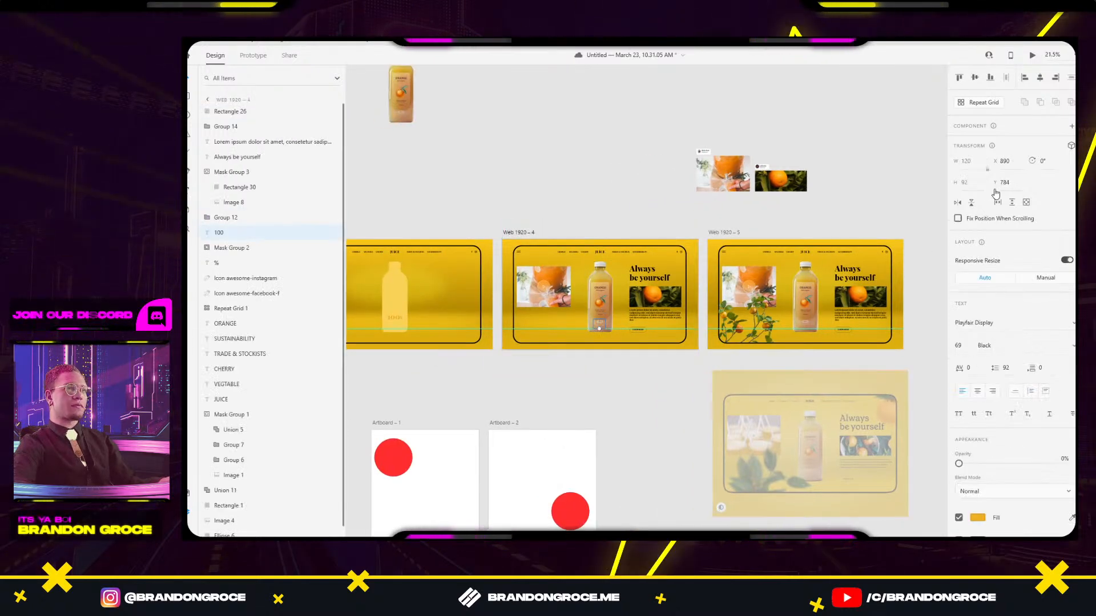
pyautogui.click(659, 358)
pyautogui.scroll(3, 590, 351)
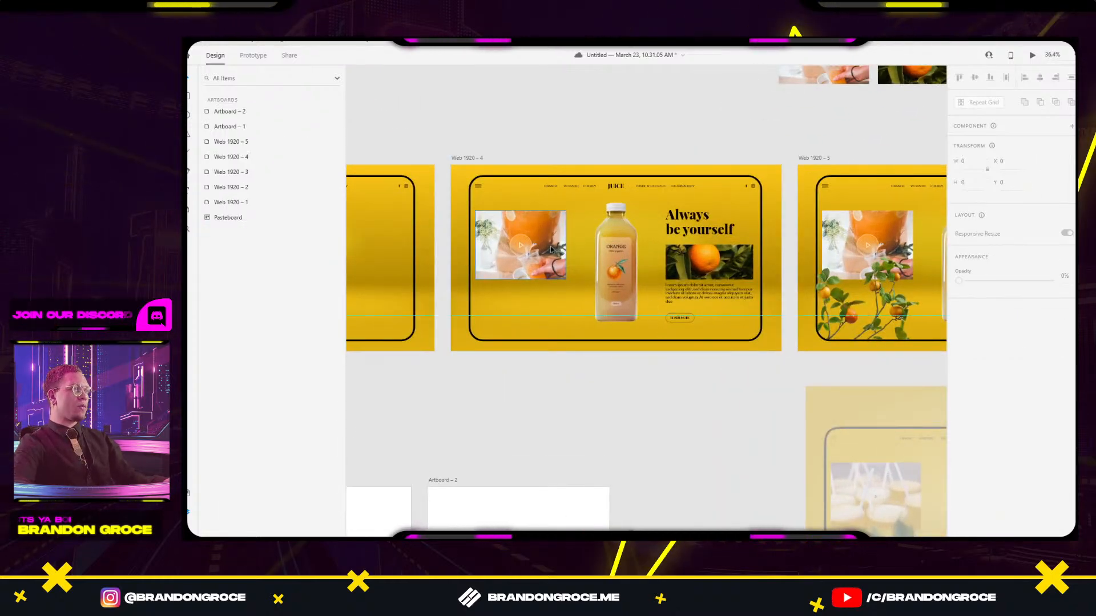
# Fade the Always be yourself heading, Lorem ipsum paragraph and Learn More button to 0% opacity.
pyautogui.click(696, 221)
pyautogui.click(697, 294)
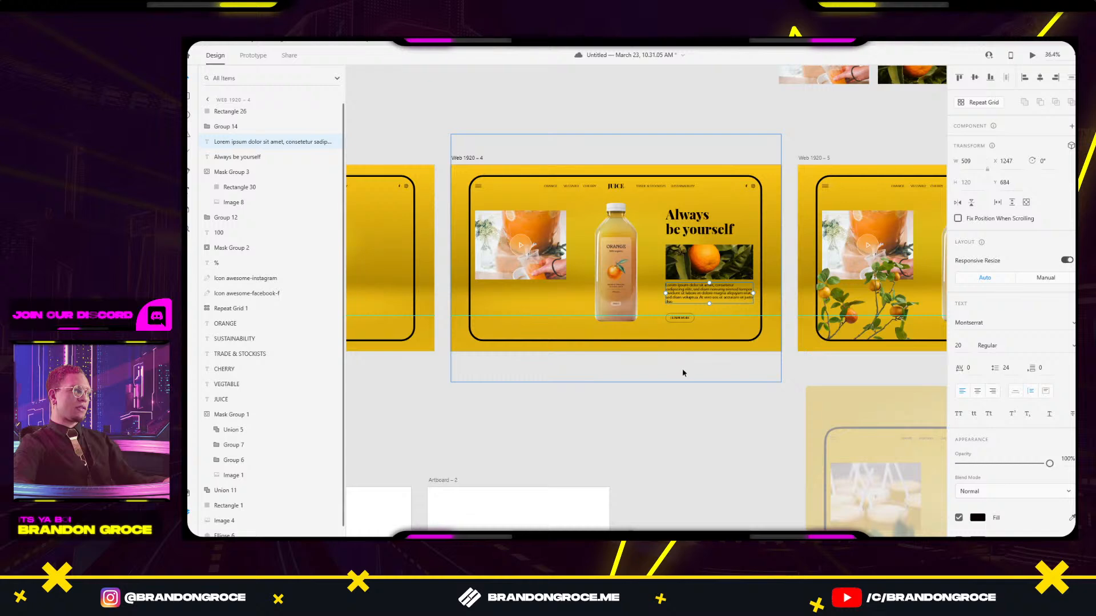
pyautogui.moveTo(683, 372); pyautogui.dragTo(612, 387)
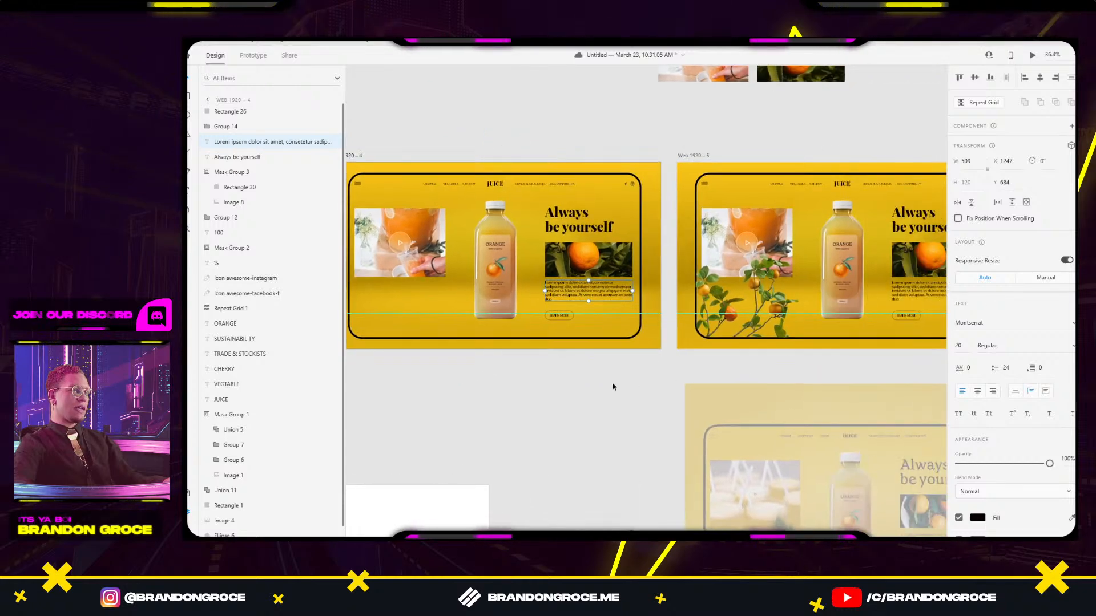
pyautogui.click(402, 247)
pyautogui.hscroll(-5, 482, 384)
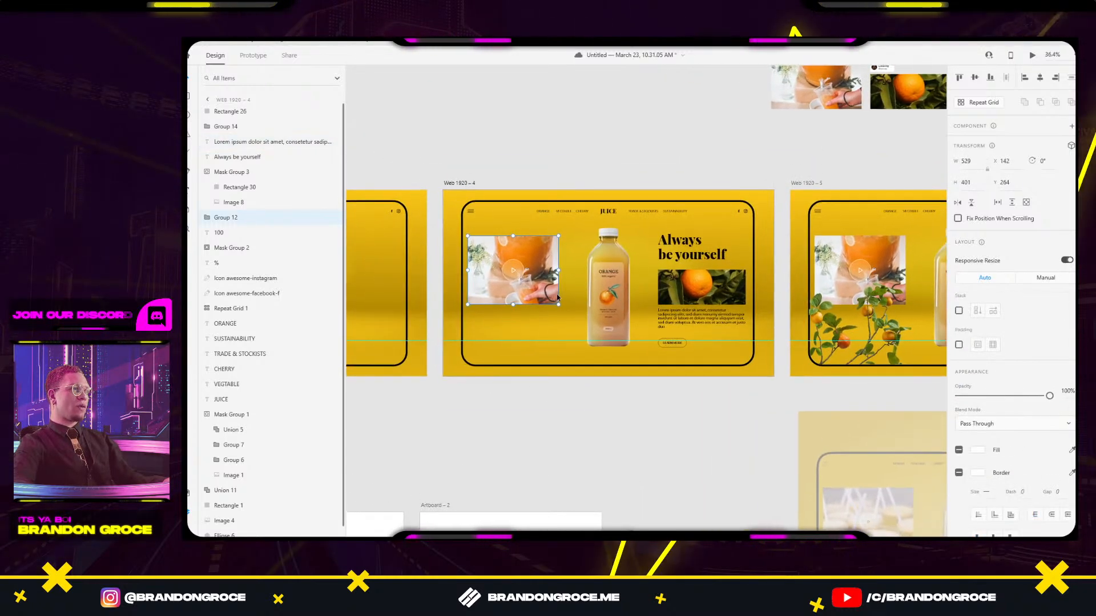
pyautogui.click(701, 283)
pyautogui.click(699, 254)
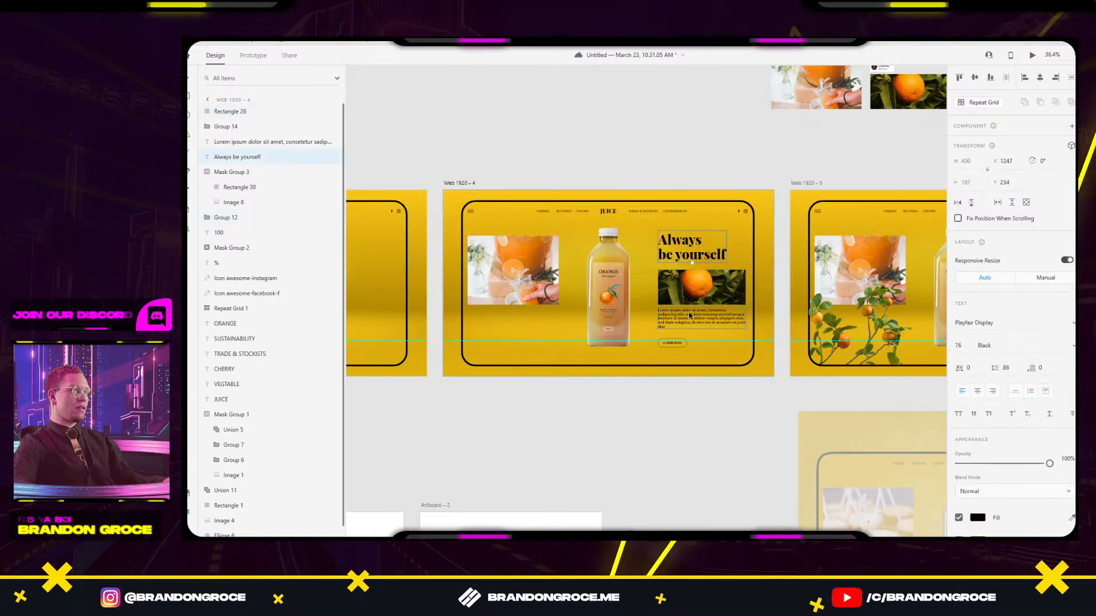
pyautogui.keyDown('shift'); pyautogui.click(671, 343); pyautogui.keyUp('shift')
pyautogui.moveTo(1049, 328); pyautogui.dragTo(1026, 330)
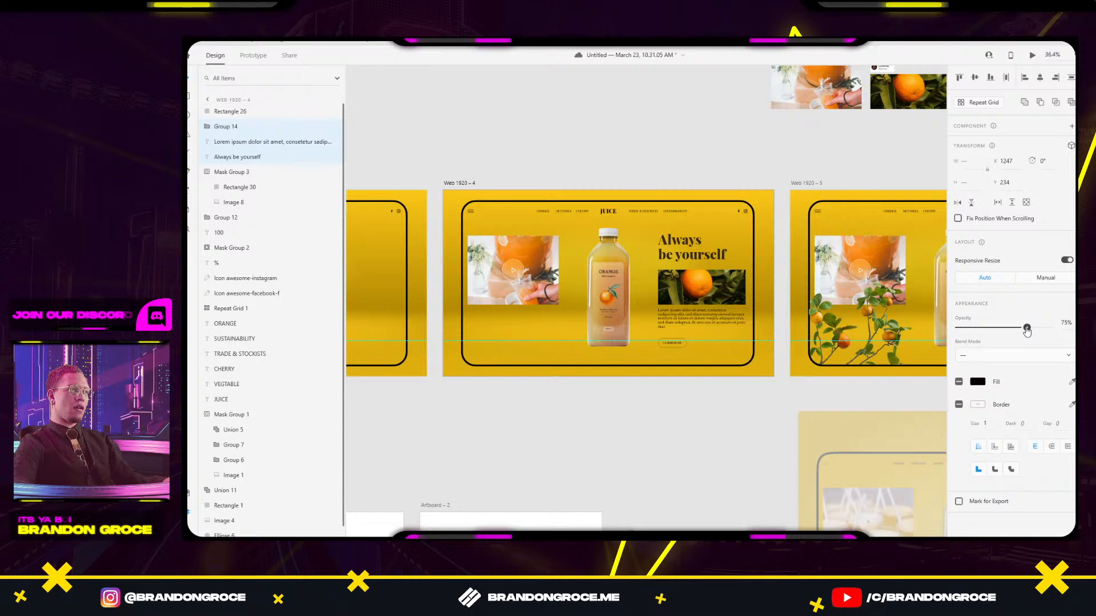
pyautogui.click(668, 426)
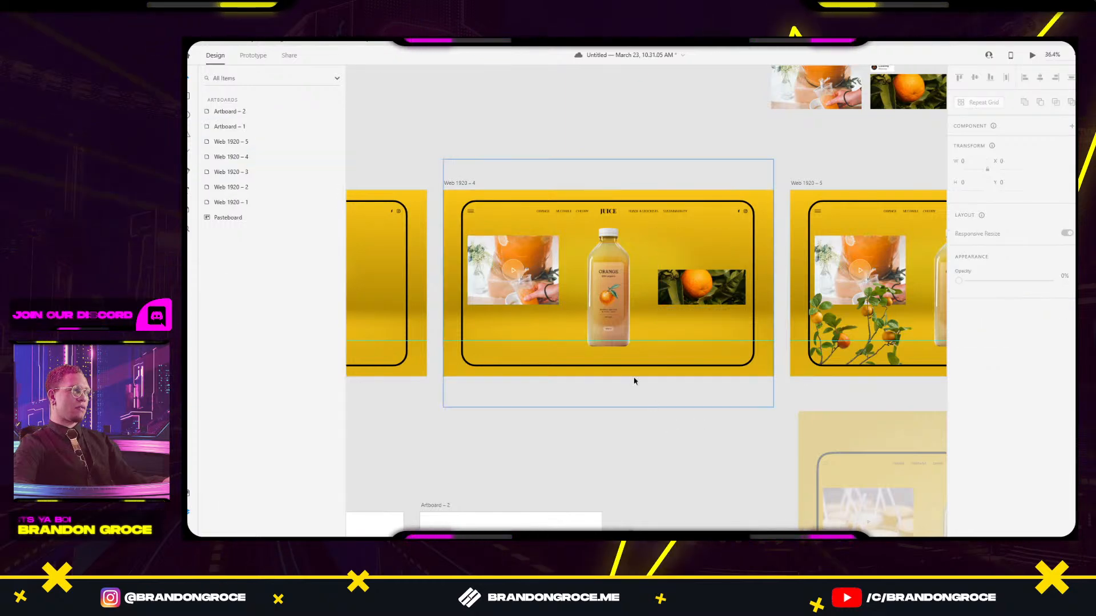
pyautogui.moveTo(642, 408); pyautogui.dragTo(515, 369)
pyautogui.scroll(-1, 622, 395)
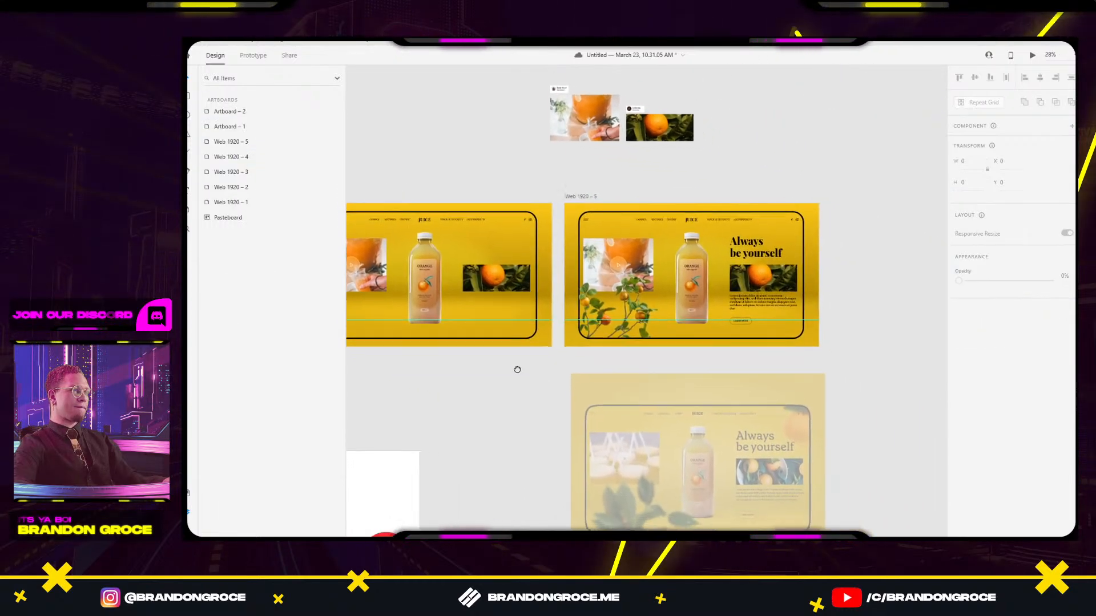
# Move Web 1920 – 5 right and duplicate Web 1920 – 4 as Web 1920 – 6.
pyautogui.moveTo(591, 192); pyautogui.dragTo(913, 198)
pyautogui.moveTo(598, 228); pyautogui.dragTo(758, 241)
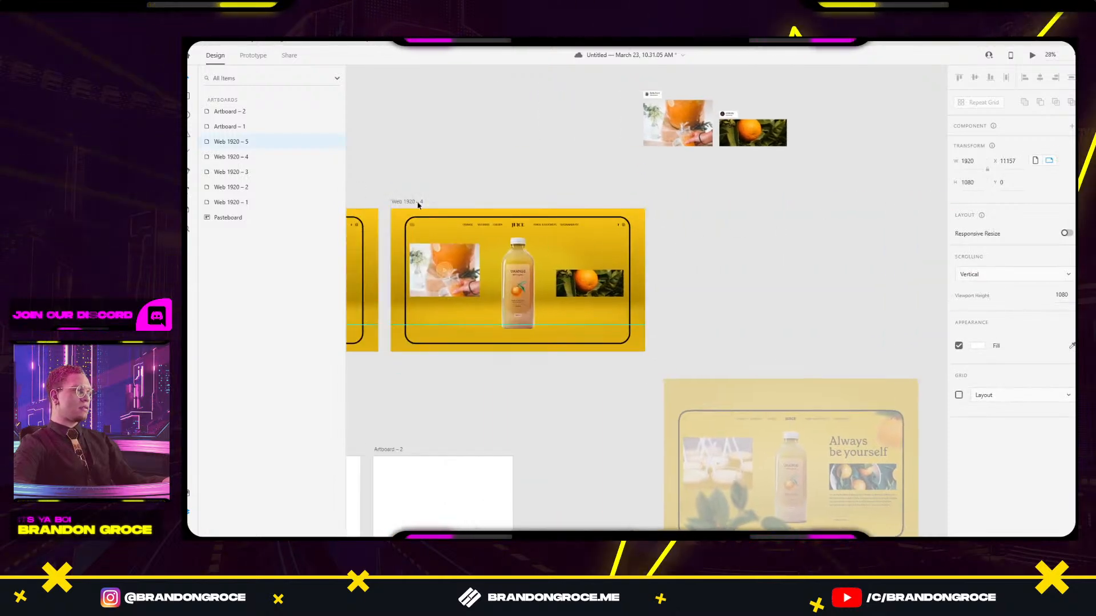
pyautogui.moveTo(407, 205); pyautogui.dragTo(673, 223)
# Set the orange image and orange-juice video image on Web 1920 – 4 to 0% opacity.
pyautogui.click(589, 283)
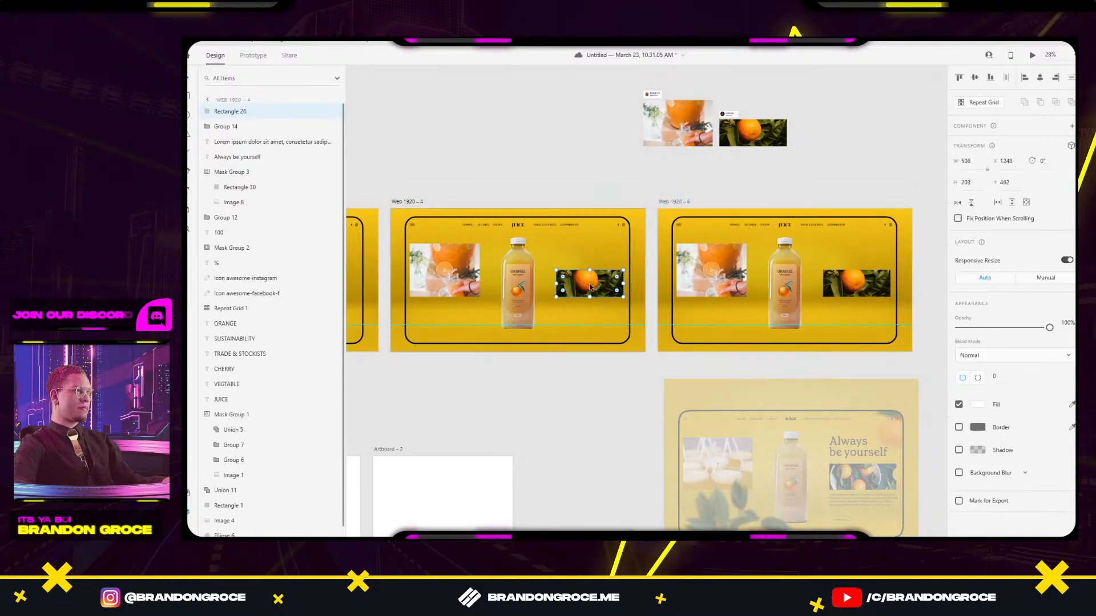
pyautogui.scroll(3, 589, 283)
pyautogui.moveTo(649, 281); pyautogui.dragTo(550, 280)
pyautogui.hotkey('ctrl', 'z')
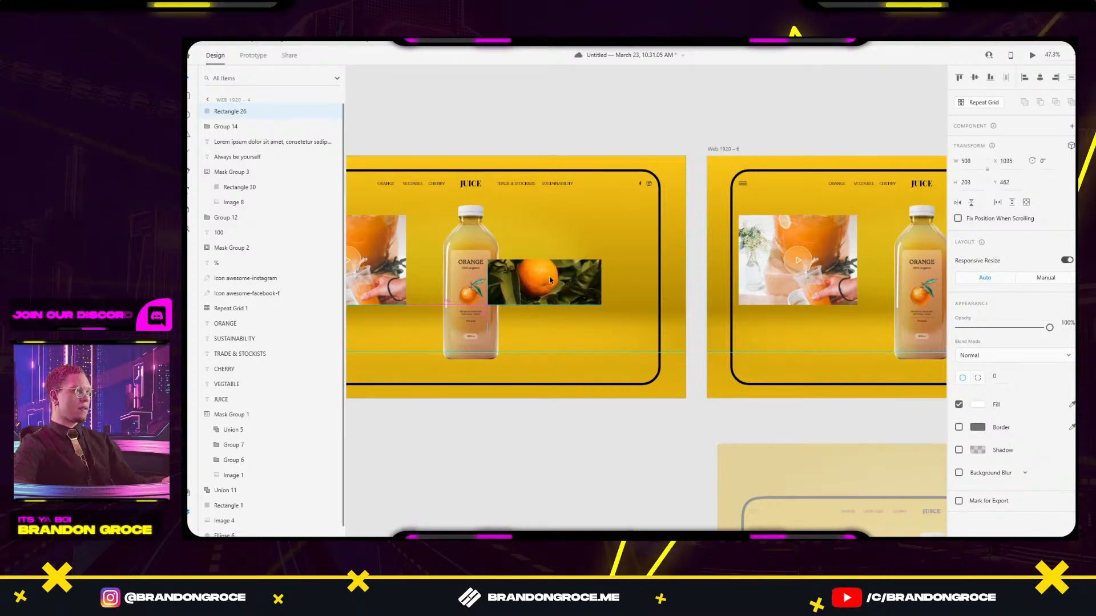
pyautogui.moveTo(541, 214); pyautogui.dragTo(671, 209)
pyautogui.moveTo(1049, 328); pyautogui.dragTo(916, 343)
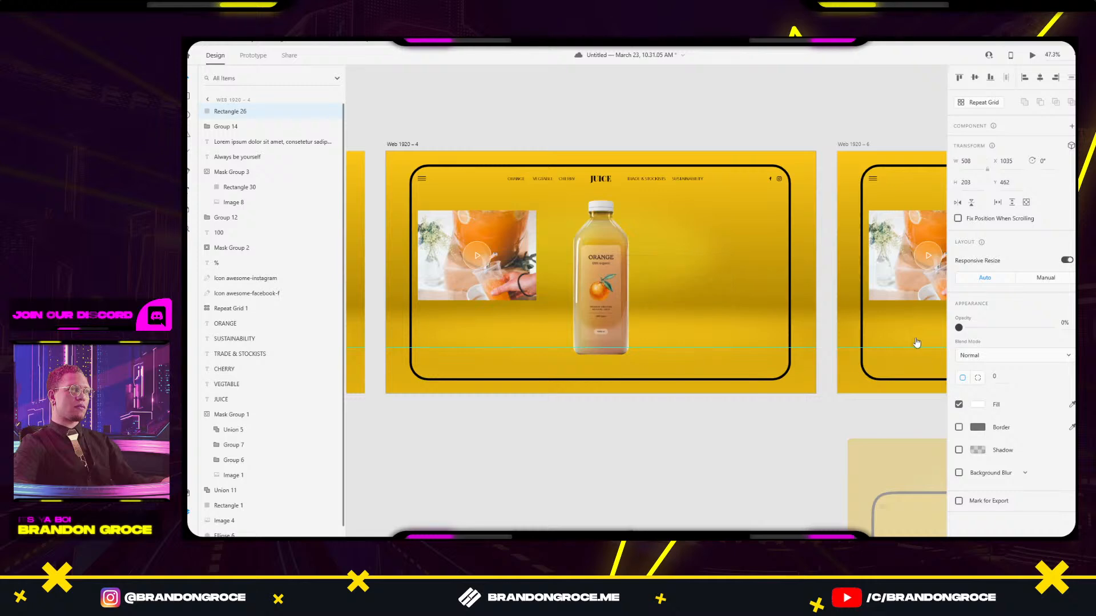
pyautogui.click(478, 254)
pyautogui.moveTo(510, 250); pyautogui.dragTo(484, 248)
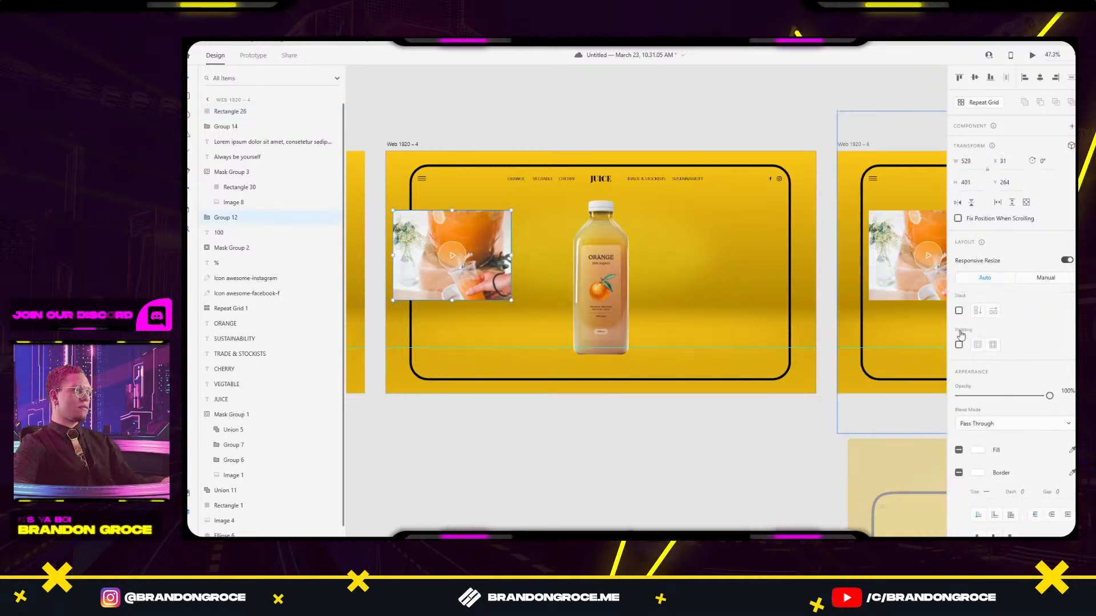
pyautogui.moveTo(1048, 396); pyautogui.dragTo(924, 394)
pyautogui.click(778, 428)
# Shift Web 1920 – 5 further right and duplicate Web 1920 – 6 as Web 1920 – 7.
pyautogui.moveTo(898, 352); pyautogui.dragTo(660, 371)
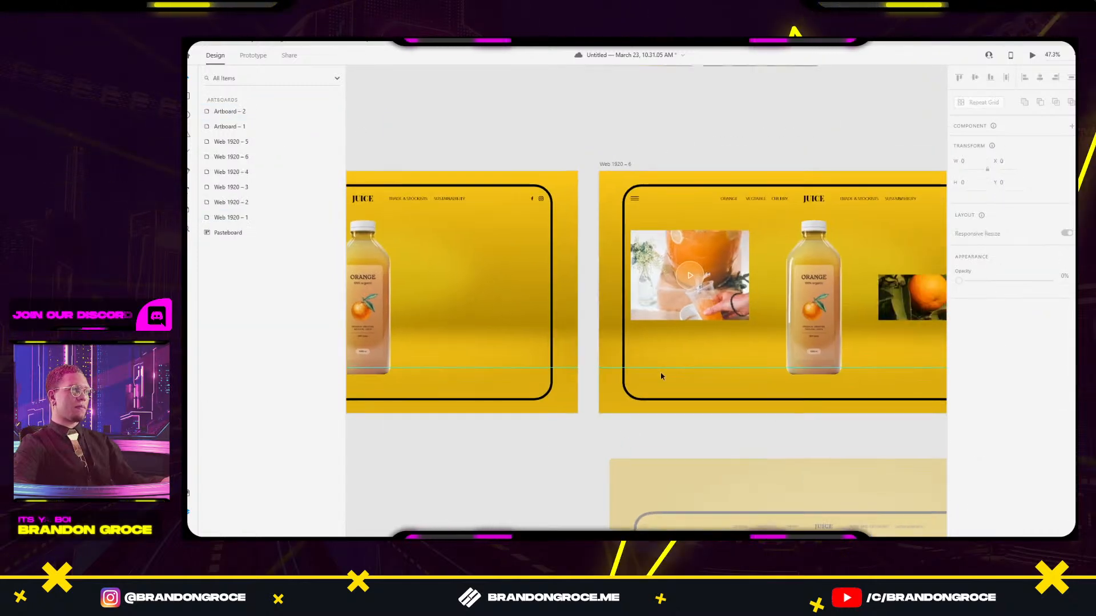
pyautogui.moveTo(818, 360); pyautogui.dragTo(618, 383)
pyautogui.scroll(-3, 617, 383)
pyautogui.click(640, 284)
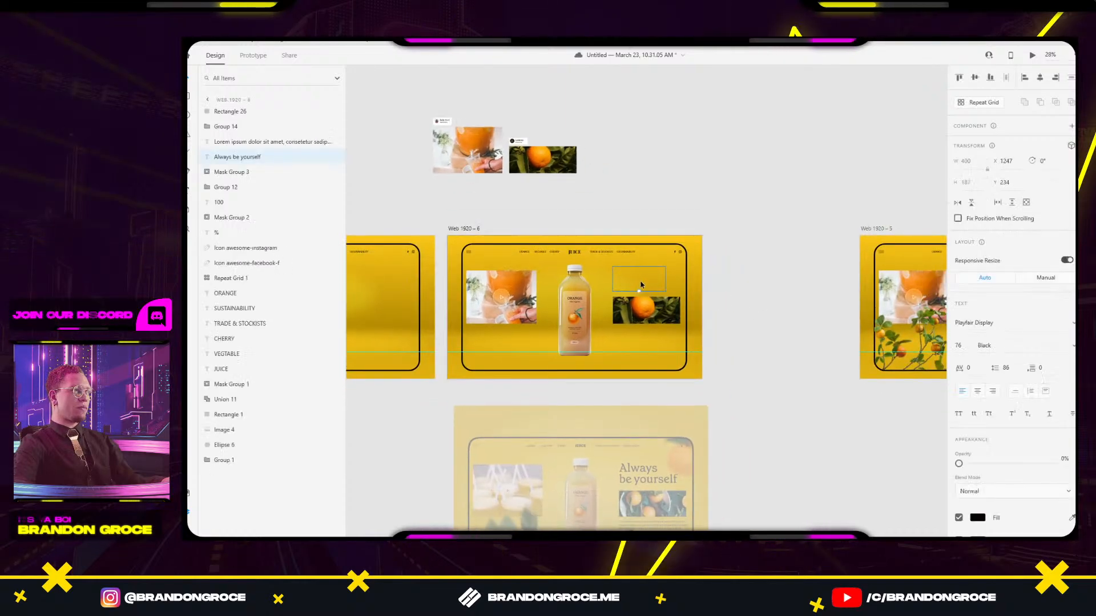
pyautogui.moveTo(749, 346); pyautogui.dragTo(620, 327)
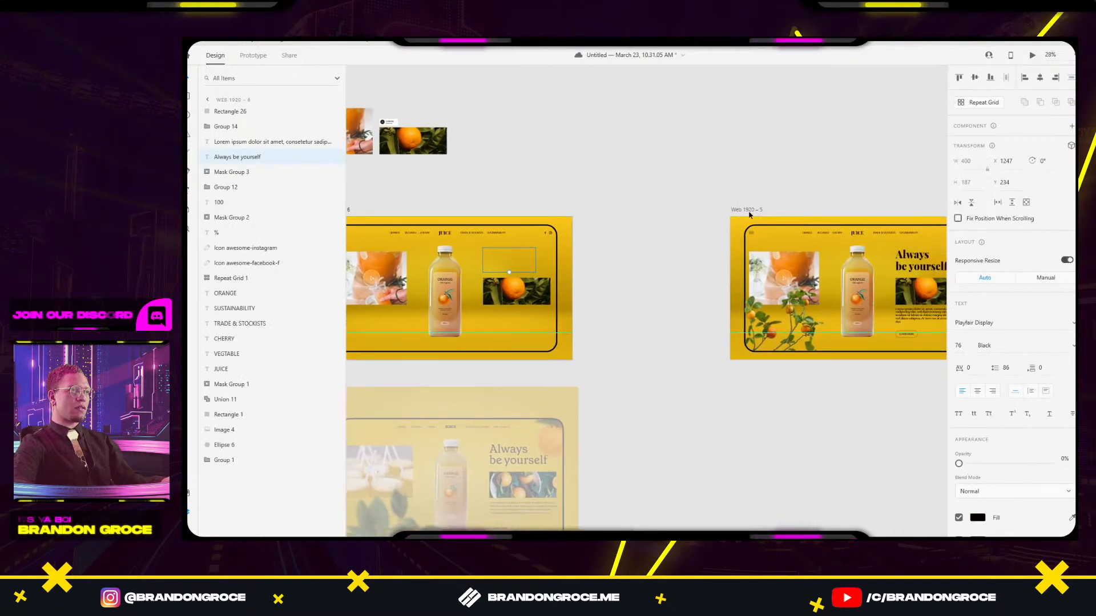
pyautogui.moveTo(750, 214); pyautogui.dragTo(597, 213)
pyautogui.click(620, 170)
pyautogui.click(511, 264)
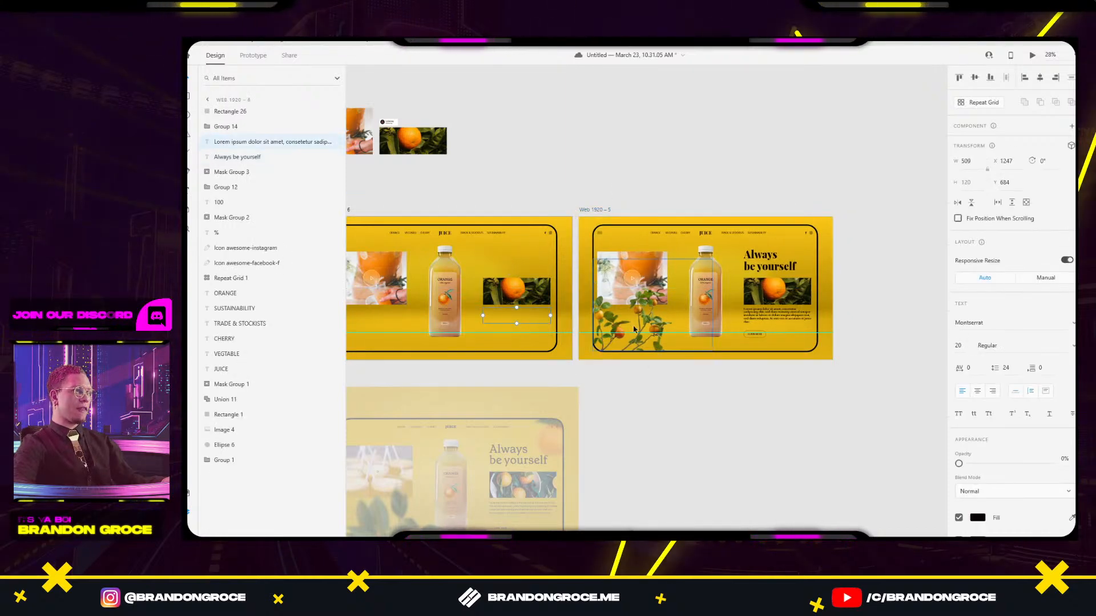
pyautogui.hscroll(-3, 639, 341)
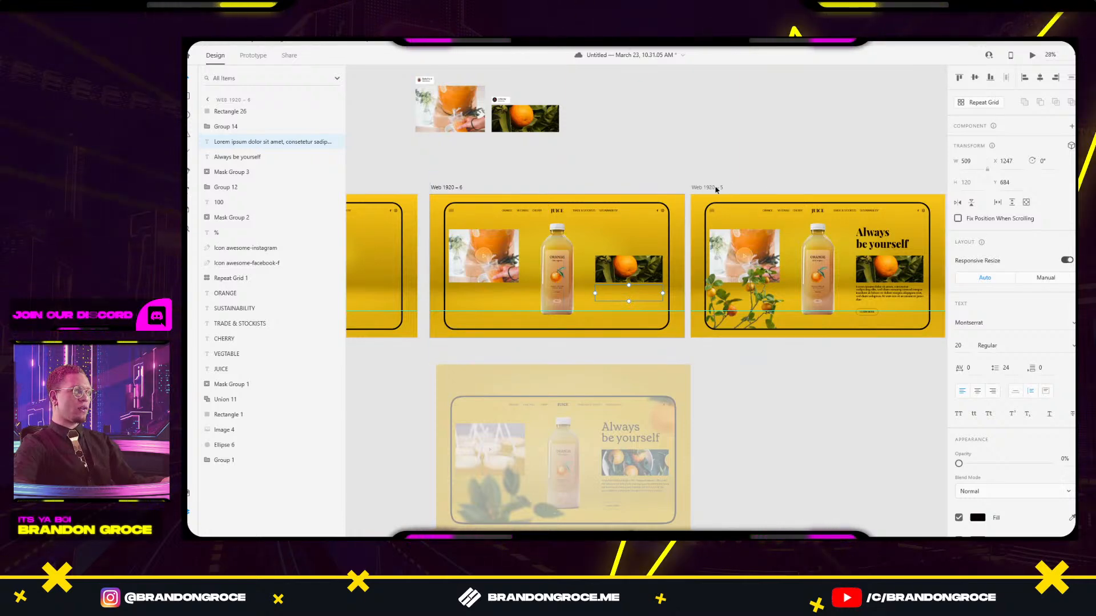
pyautogui.moveTo(717, 190); pyautogui.dragTo(942, 190)
pyautogui.moveTo(416, 191); pyautogui.dragTo(671, 198)
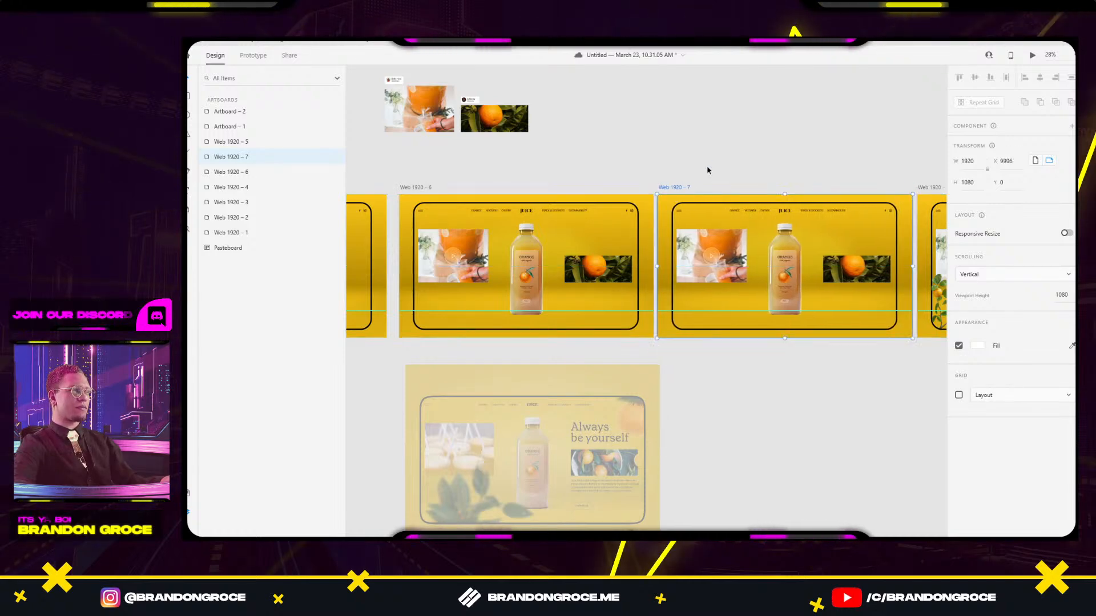
pyautogui.click(707, 166)
pyautogui.scroll(3, 765, 296)
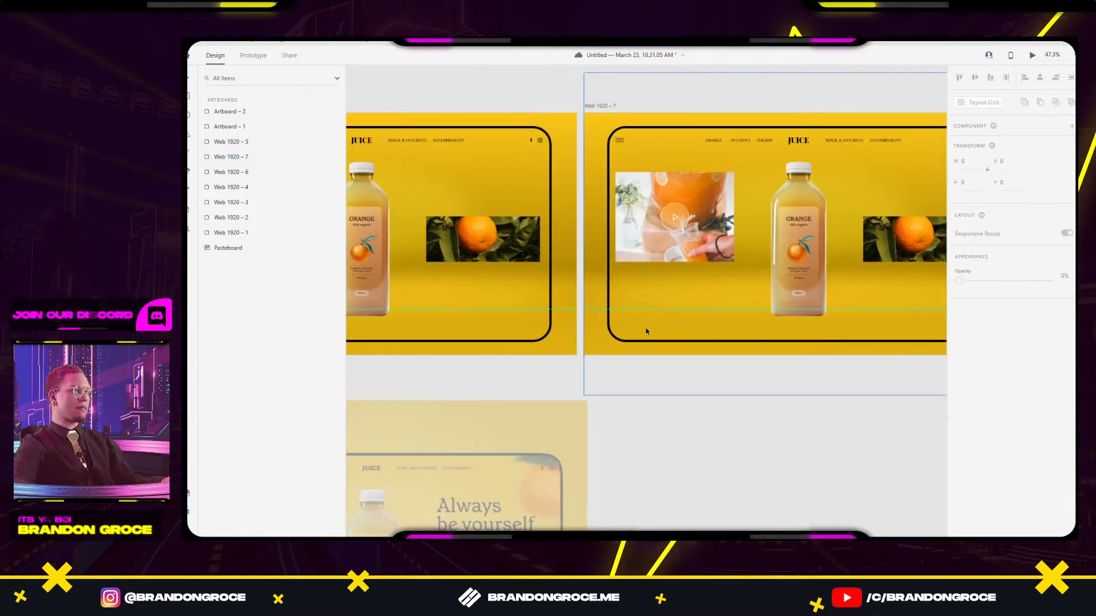
pyautogui.scroll(2, 776, 283)
pyautogui.click(767, 268)
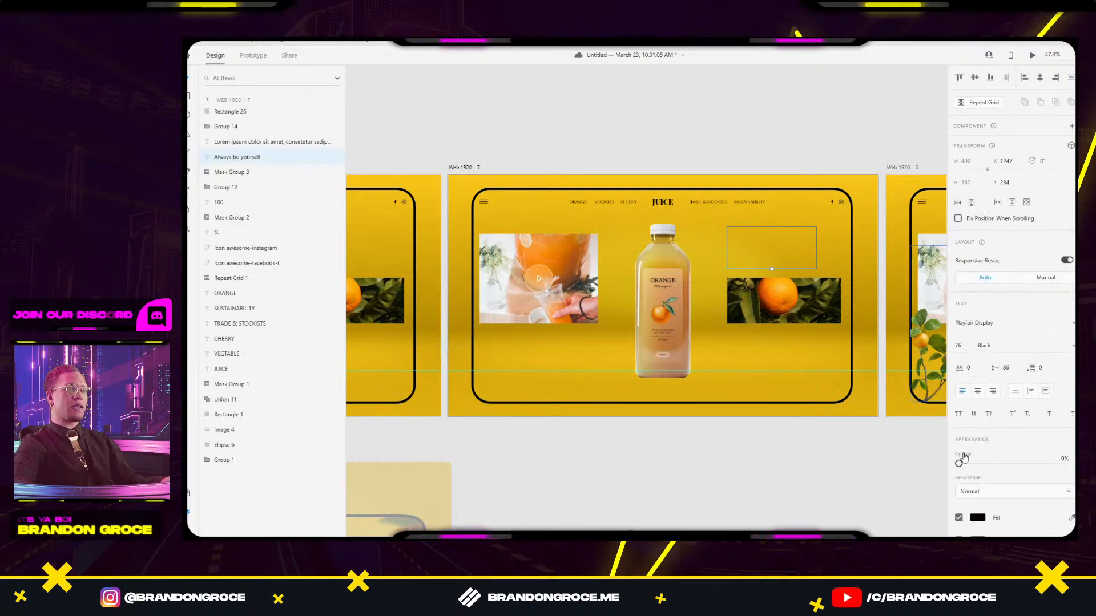
pyautogui.click(785, 349)
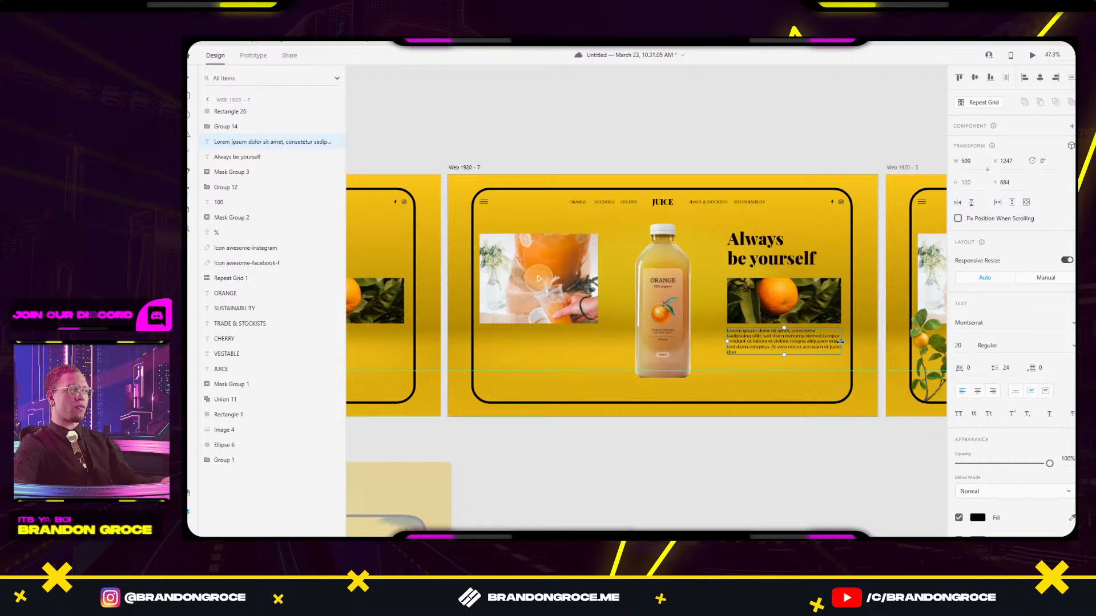
pyautogui.scroll(3, 746, 357)
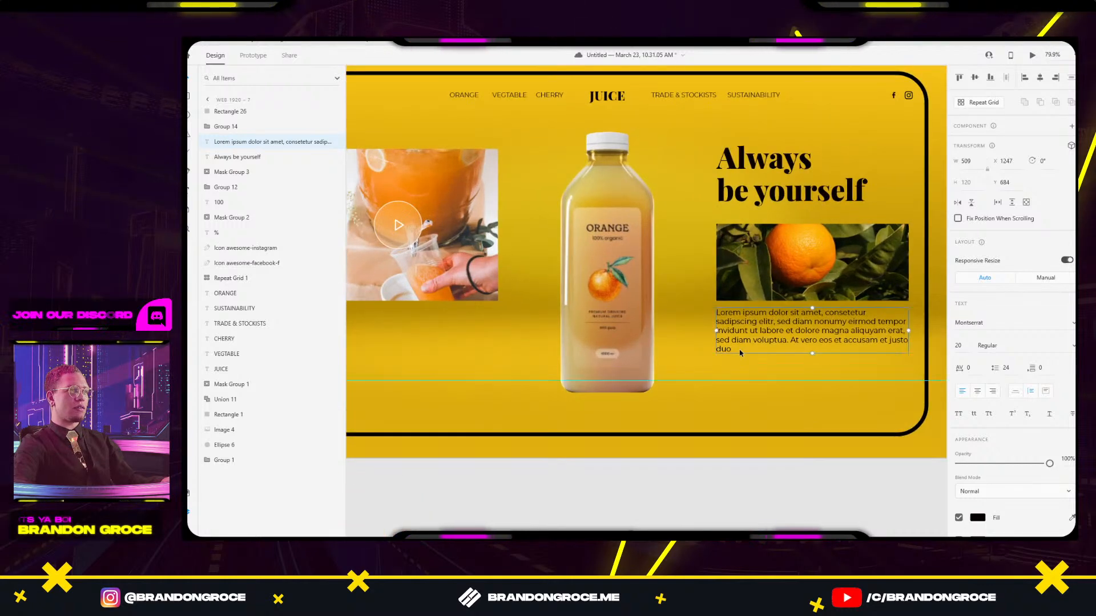
pyautogui.scroll(-3, 739, 351)
pyautogui.doubleClick(738, 350)
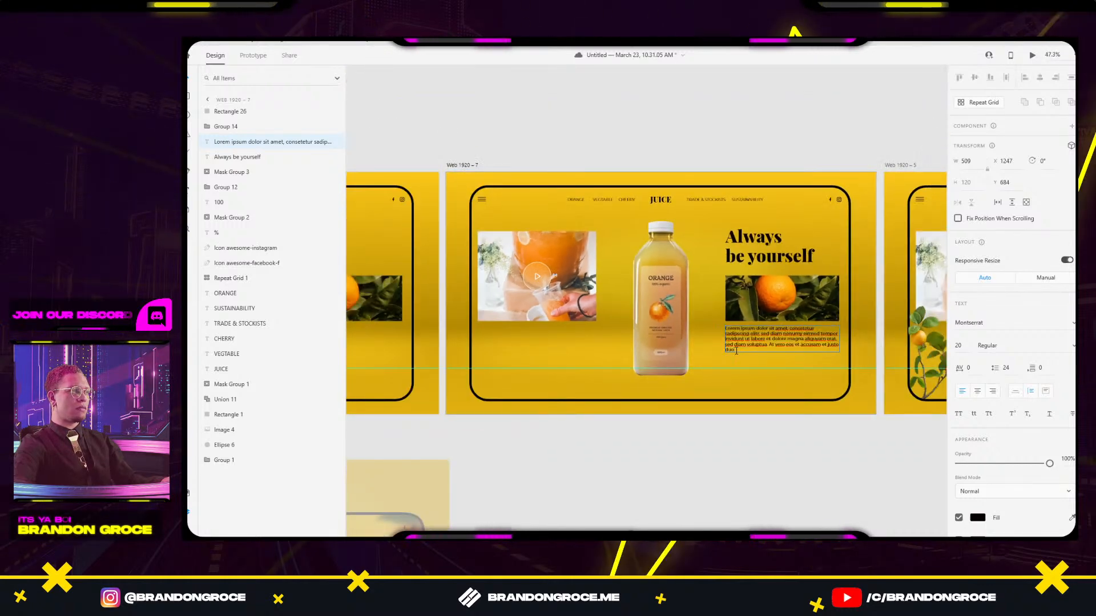
pyautogui.press('BackSpace')
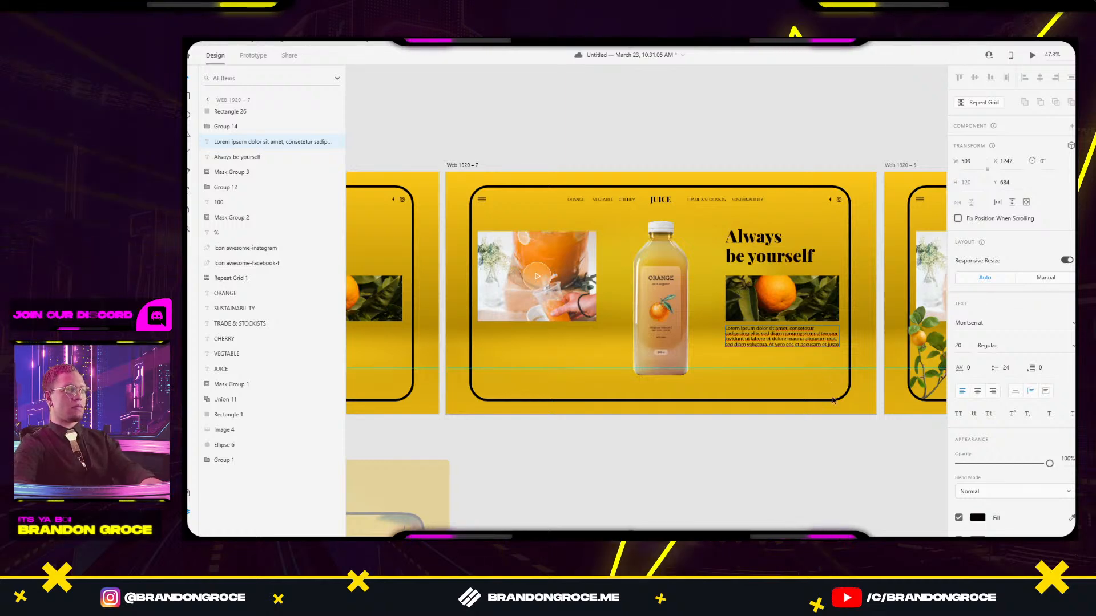
pyautogui.hscroll(-2, 447, 333)
pyautogui.click(447, 332)
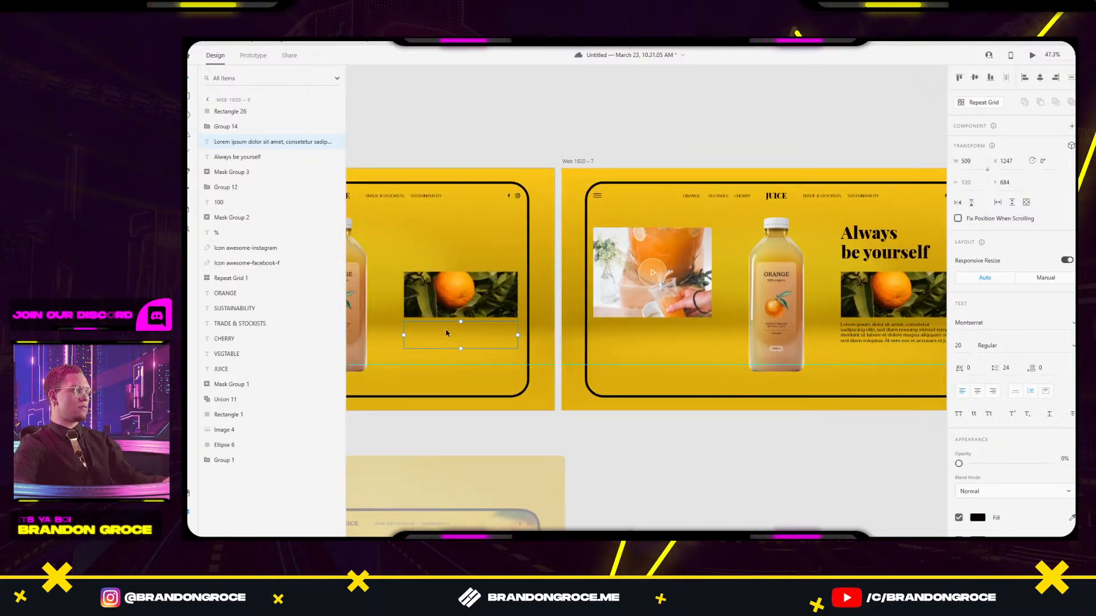
pyautogui.doubleClick(415, 342)
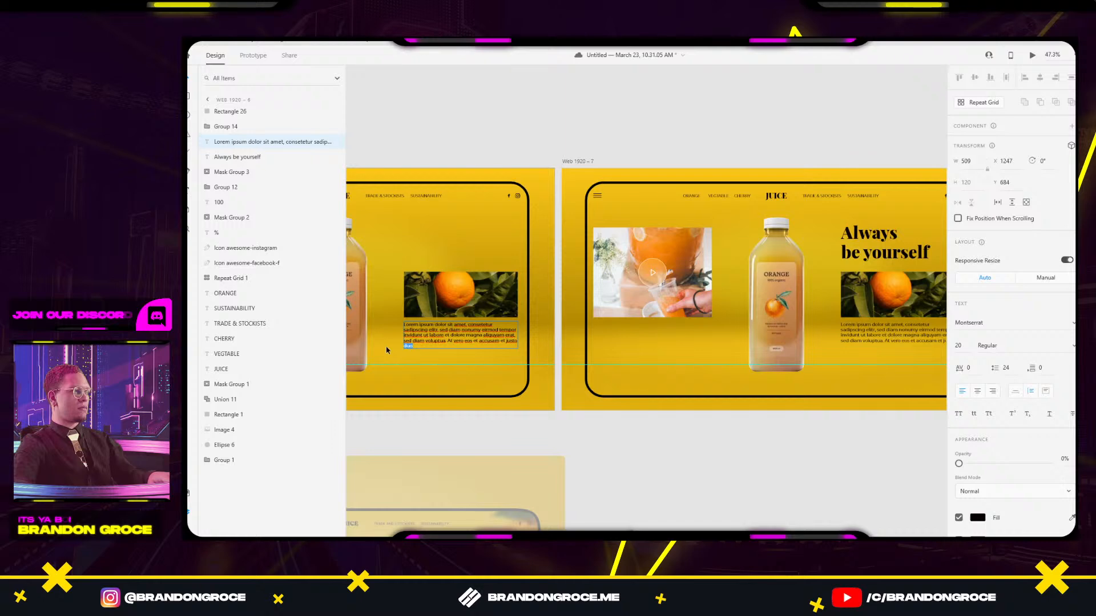
pyautogui.click(631, 433)
pyautogui.moveTo(490, 405); pyautogui.dragTo(819, 396)
pyautogui.moveTo(349, 335); pyautogui.dragTo(559, 337)
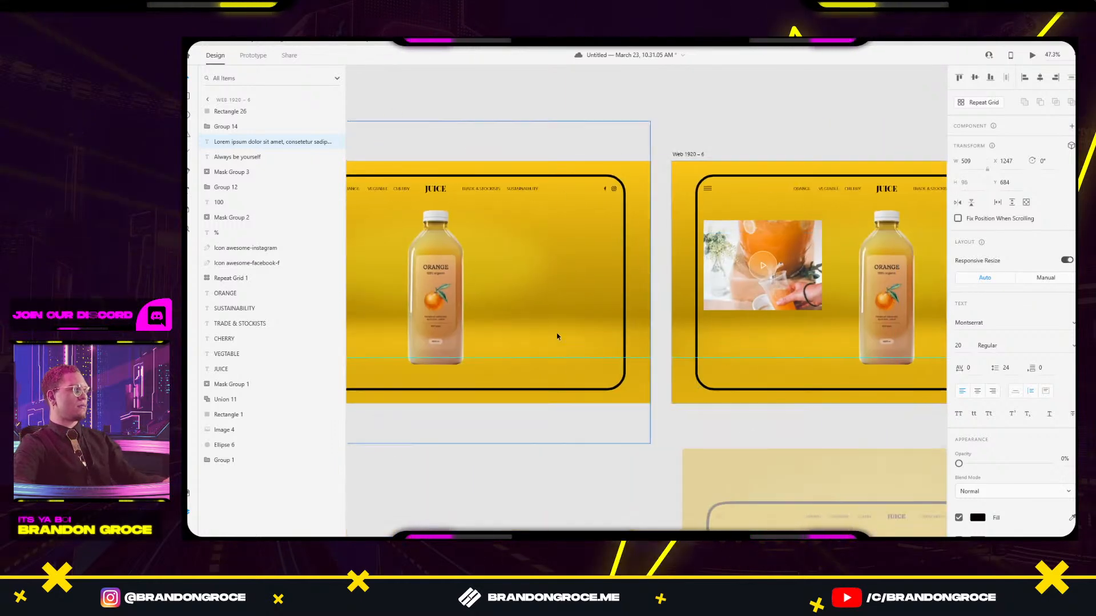
pyautogui.click(571, 330)
pyautogui.click(512, 338)
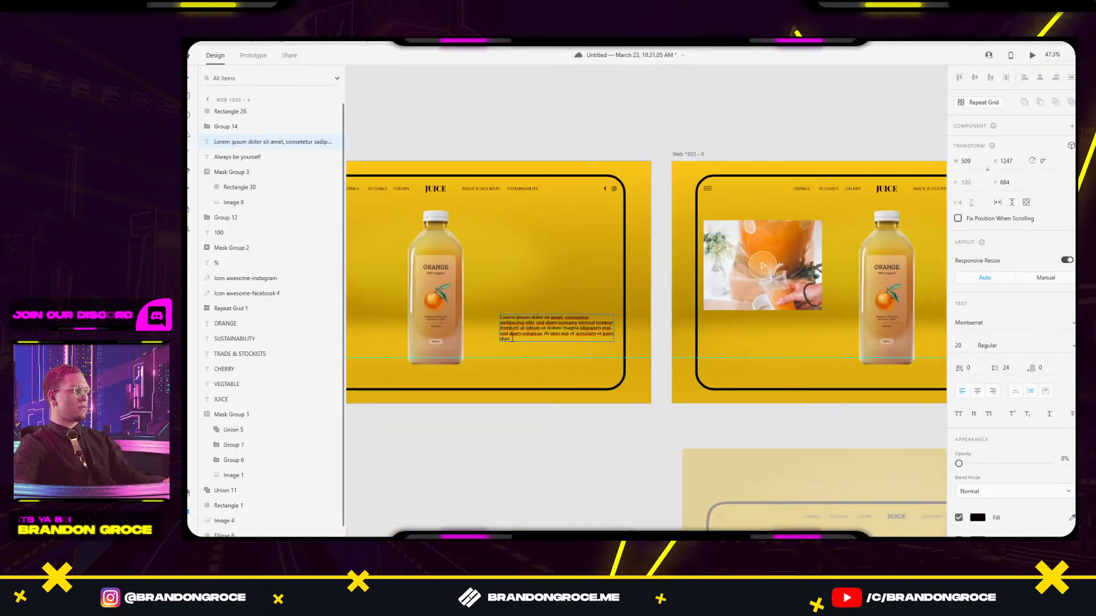
pyautogui.press('Escape')
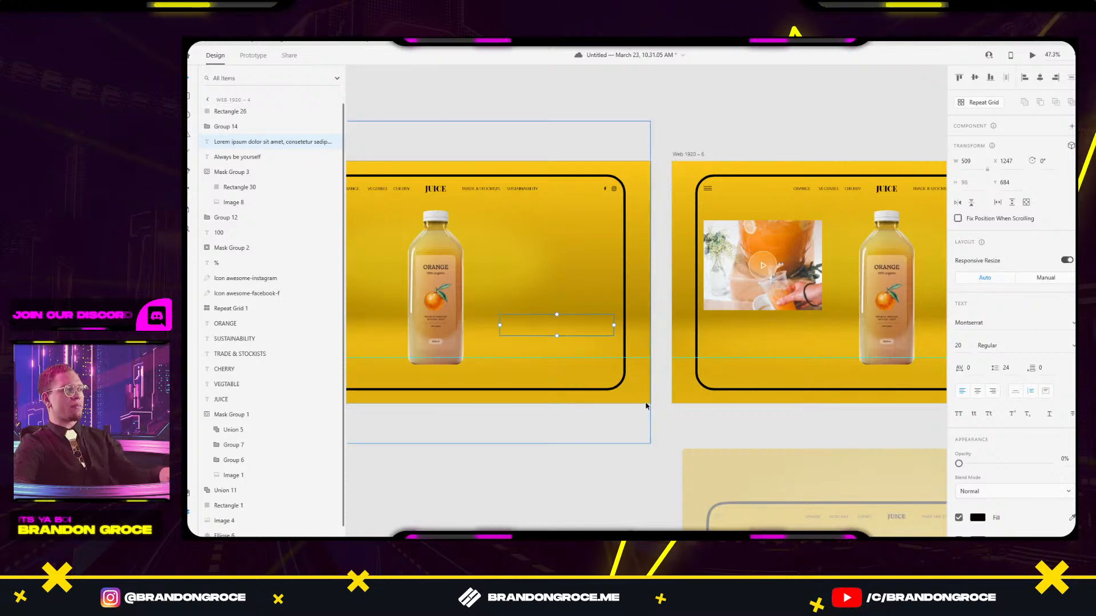
pyautogui.scroll(-5, 648, 403)
pyautogui.scroll(5, 702, 384)
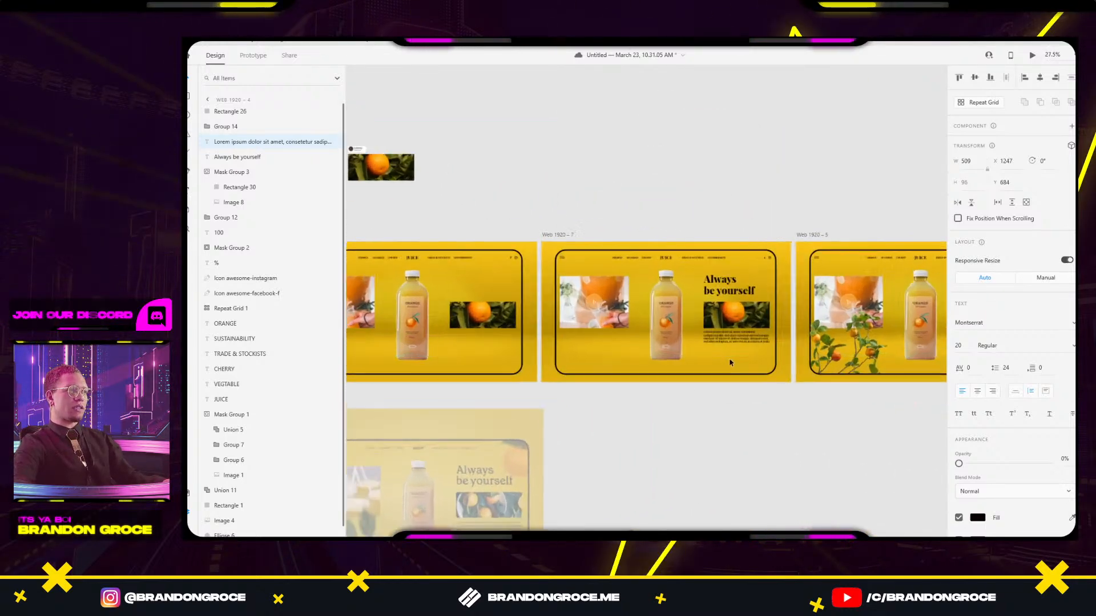
pyautogui.click(703, 352)
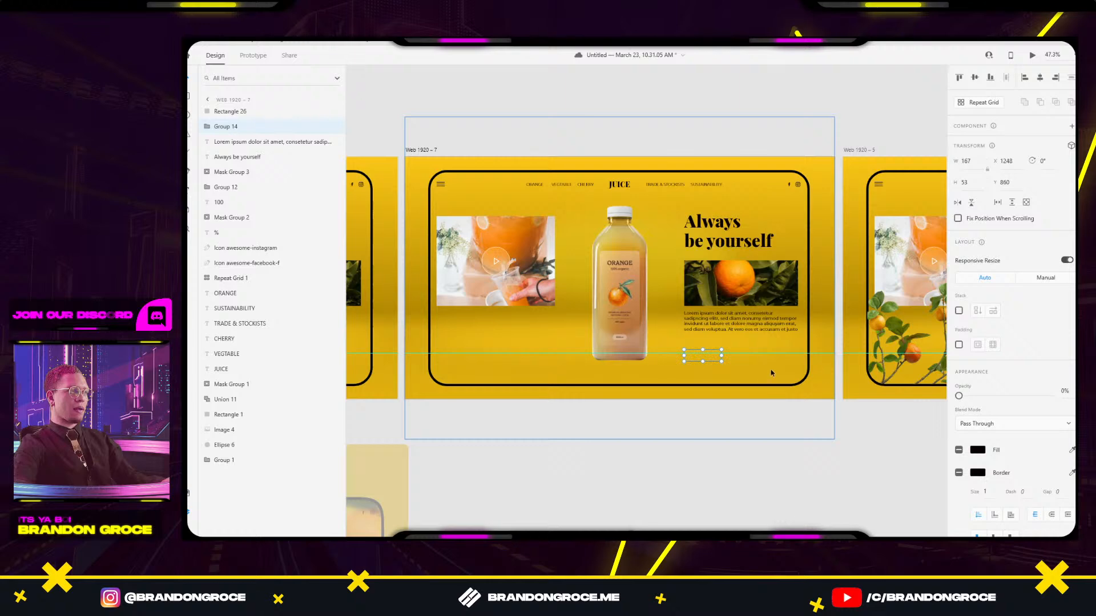
pyautogui.click(760, 435)
pyautogui.scroll(-4, 760, 435)
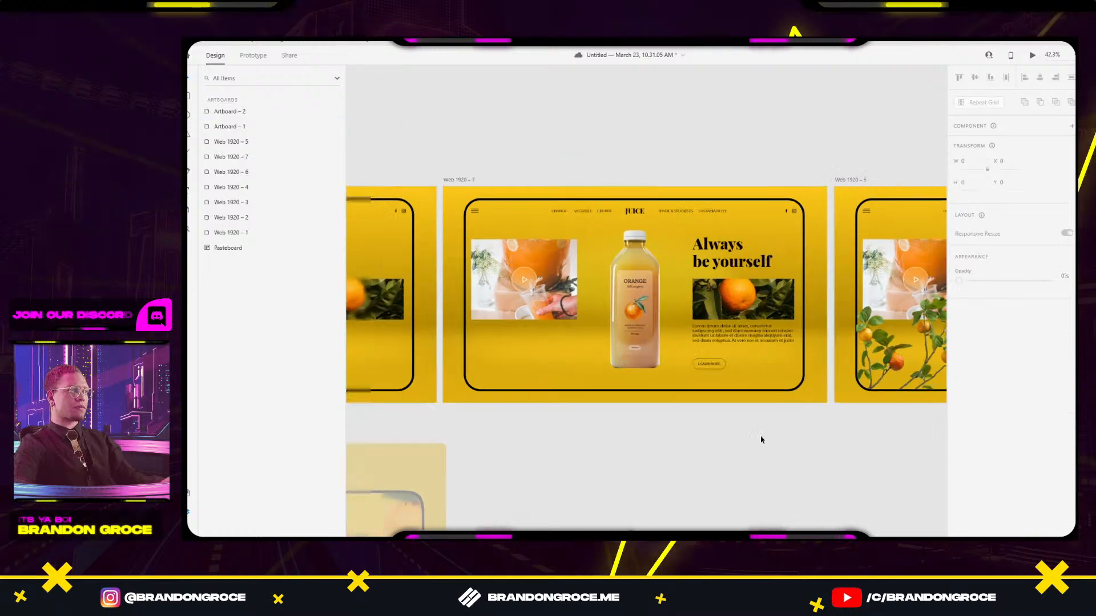
pyautogui.click(834, 324)
pyautogui.scroll(-2, 772, 447)
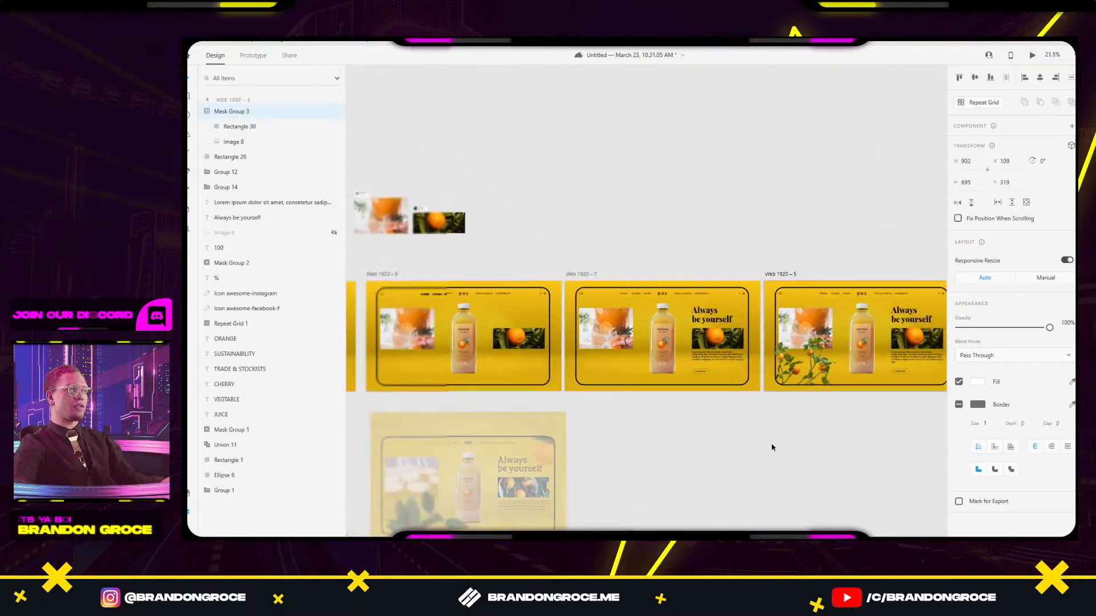
pyautogui.hscroll(-6, 745, 374)
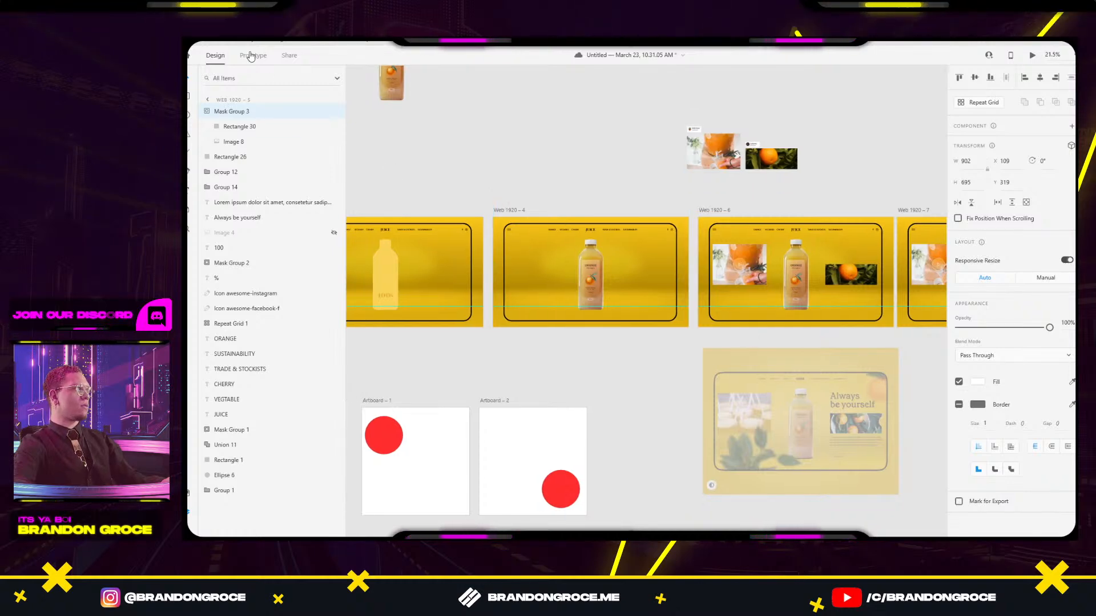
# Link Web 1920 – 4 to Web 1920 – 6 with a Time trigger, Auto-Animate, 2.5 s.
pyautogui.click(251, 55)
pyautogui.click(556, 257)
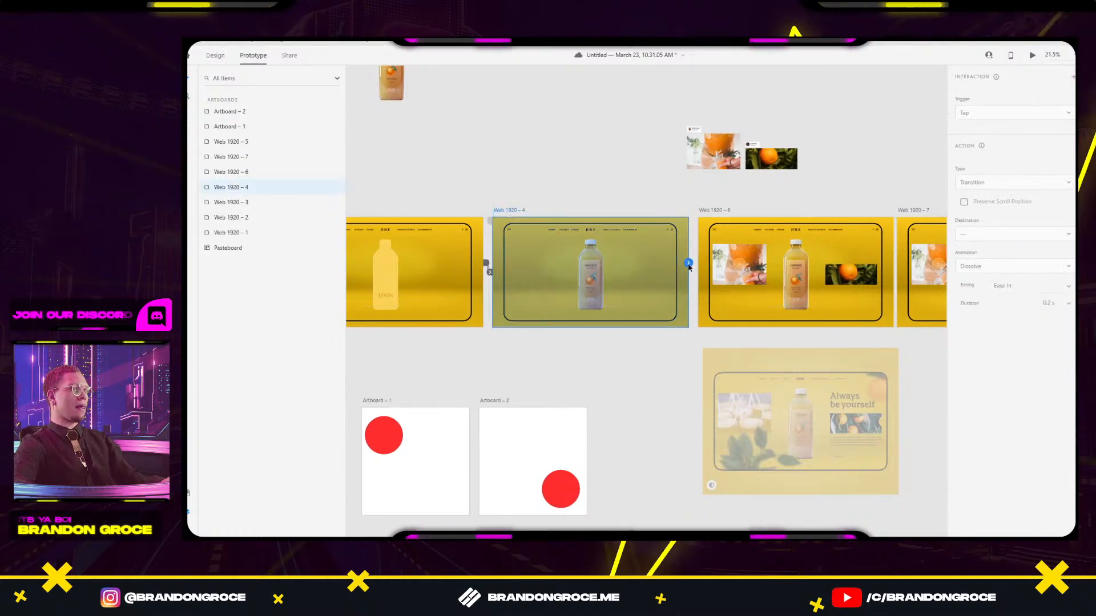
pyautogui.moveTo(689, 266); pyautogui.dragTo(749, 262)
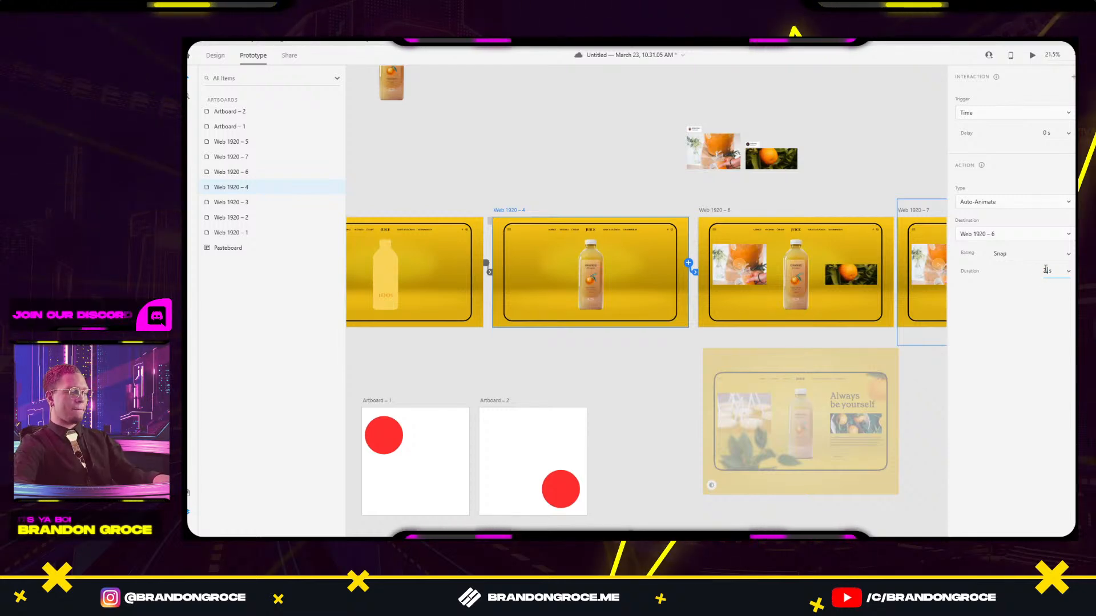
pyautogui.press('Return')
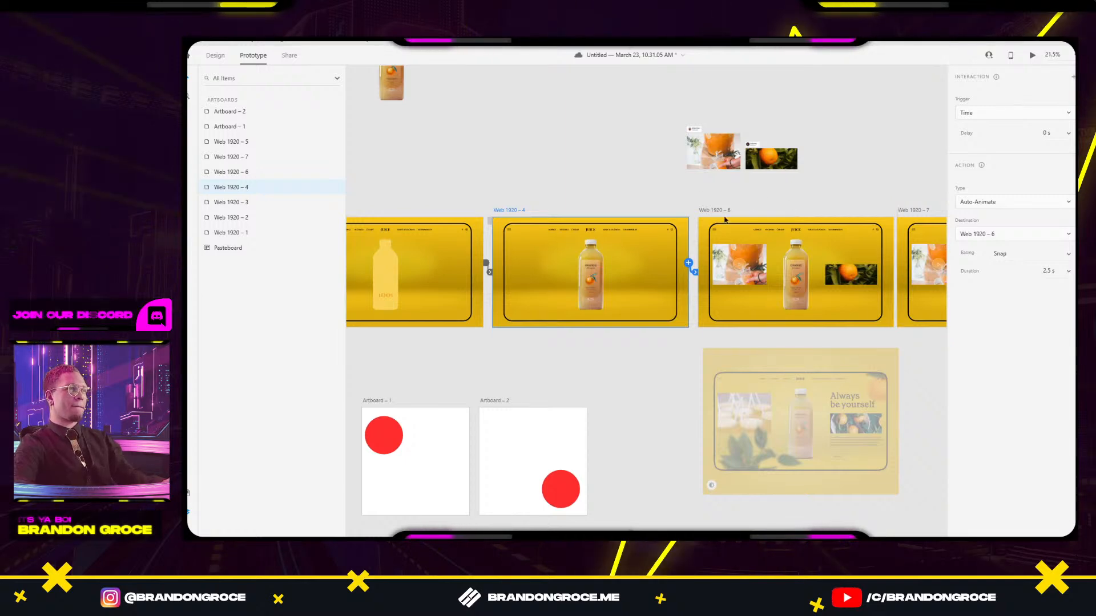
# Link Web 1920 – 7 to Web 1920 – 5 with a timed Auto-Animate transition.
pyautogui.moveTo(457, 209); pyautogui.dragTo(380, 195)
pyautogui.click(646, 197)
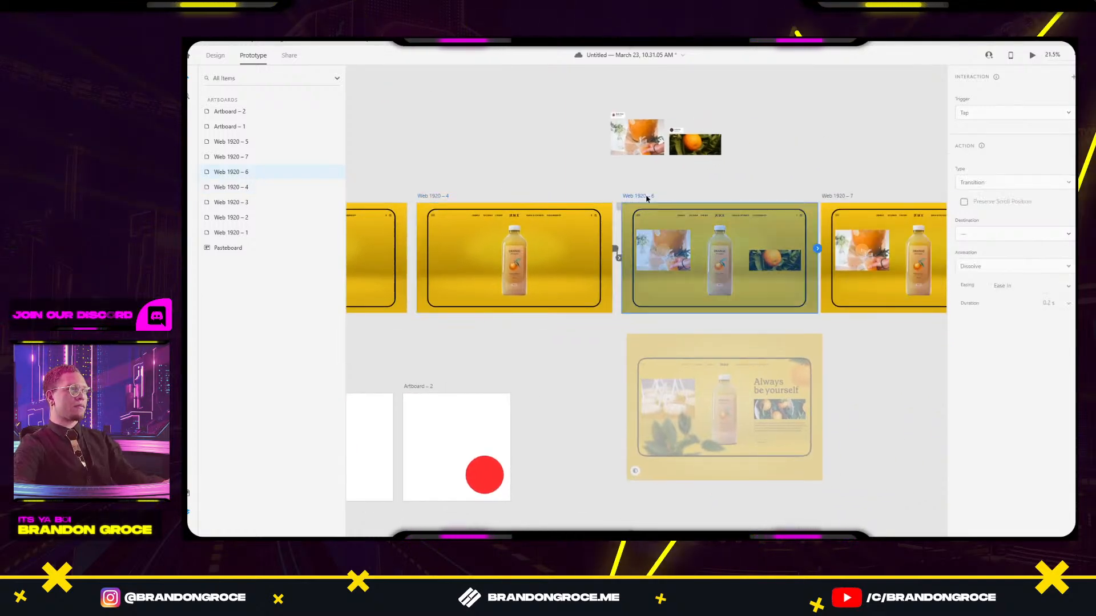
pyautogui.moveTo(735, 174); pyautogui.dragTo(561, 173)
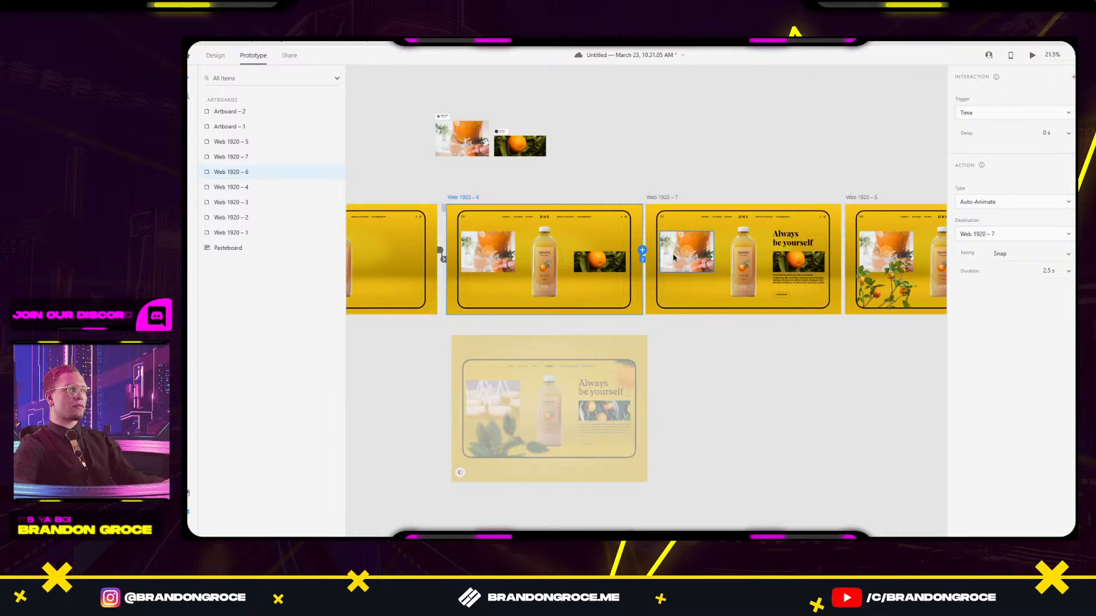
pyautogui.moveTo(804, 156); pyautogui.dragTo(688, 175)
pyautogui.click(549, 216)
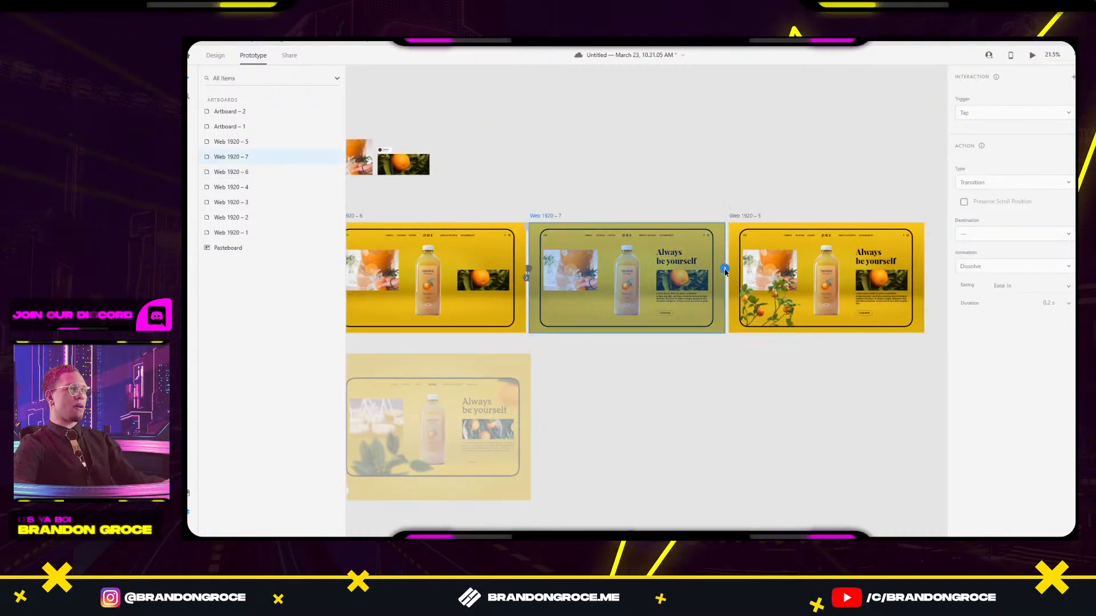
pyautogui.moveTo(726, 273); pyautogui.dragTo(776, 214)
# Link the JUICE logo on Web 1920 – 5 back to Web 1920 – 1.
pyautogui.scroll(-3, 606, 152)
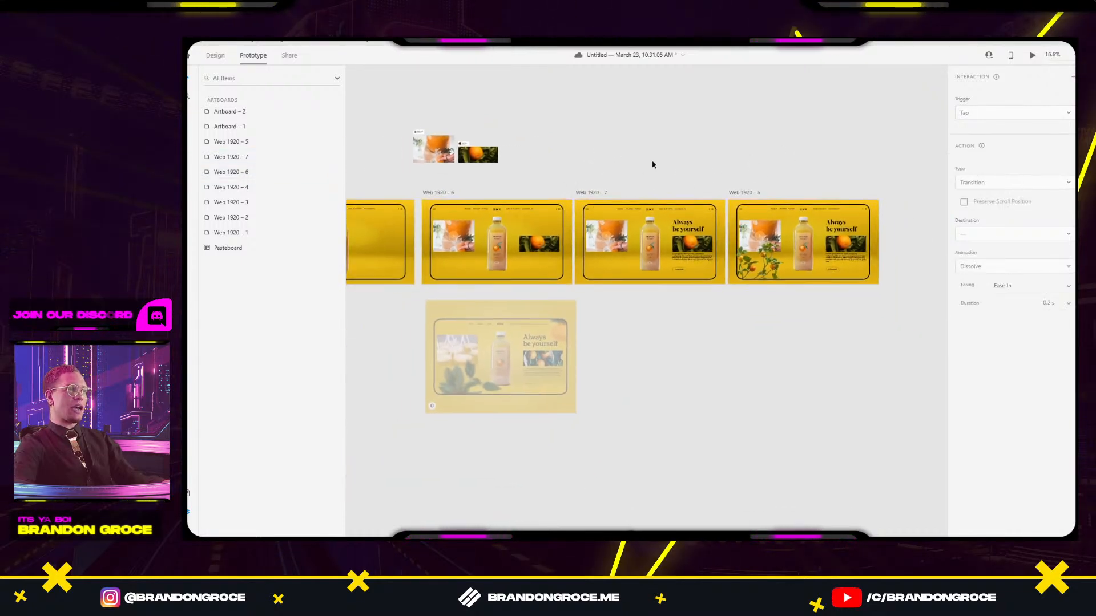
pyautogui.click(804, 210)
pyautogui.moveTo(808, 210); pyautogui.dragTo(558, 226)
pyautogui.click(468, 193)
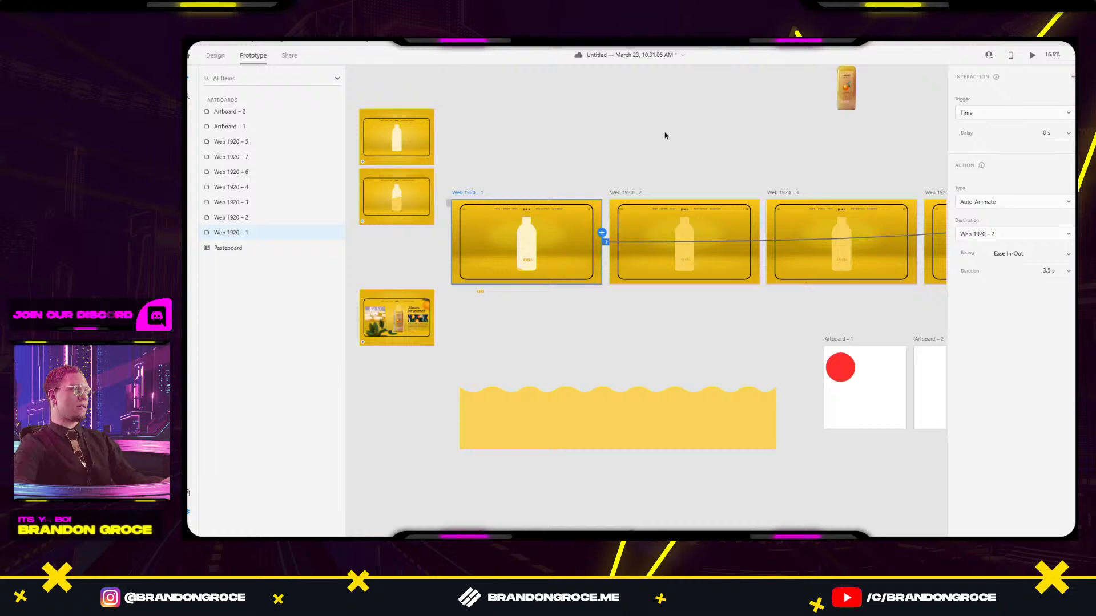
pyautogui.click(1032, 57)
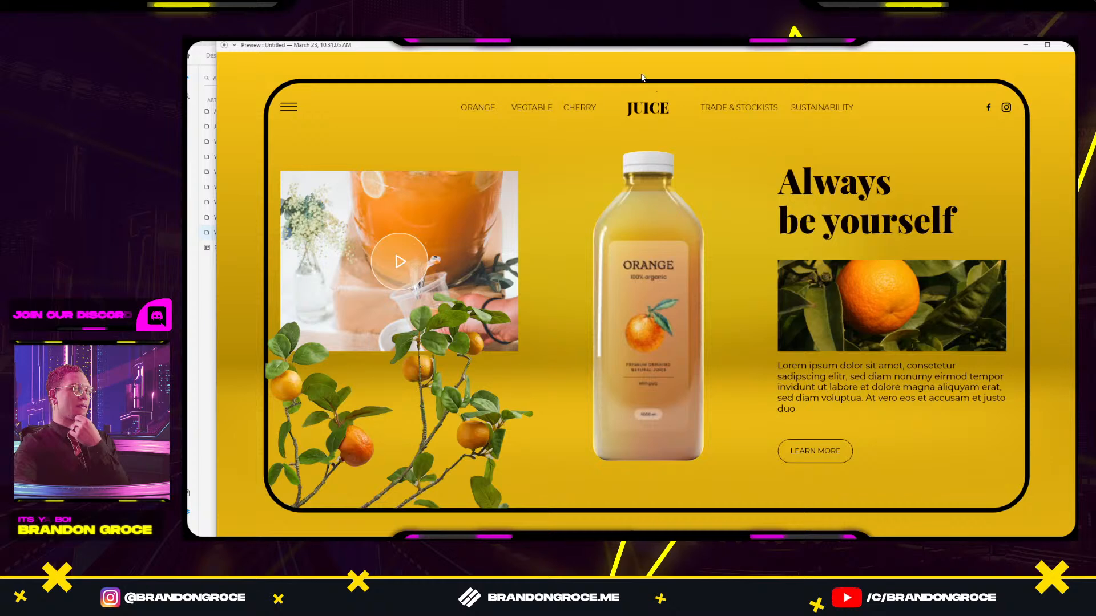
pyautogui.click(640, 109)
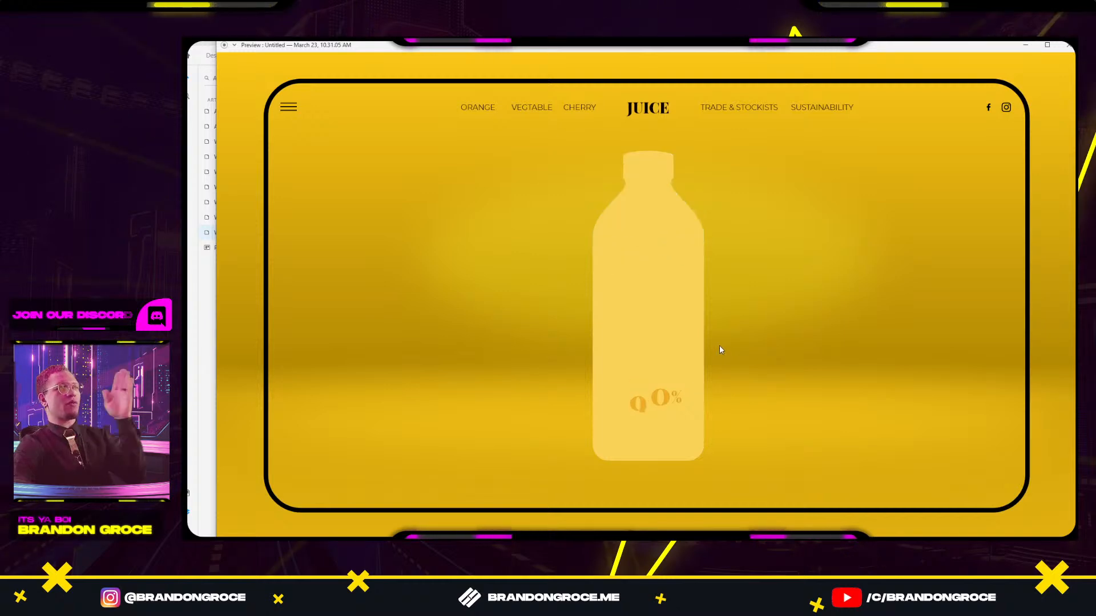
pyautogui.click(1068, 47)
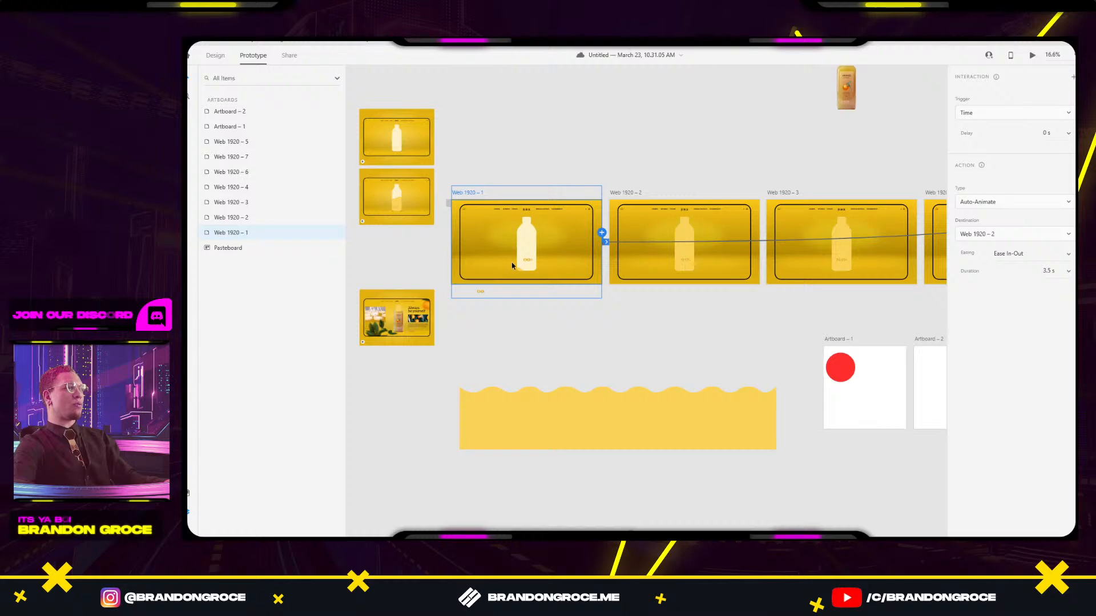
# Move Group 6 on Web 1920 – 1 about 54 px to the right.
pyautogui.scroll(5, 512, 265)
pyautogui.doubleClick(524, 323)
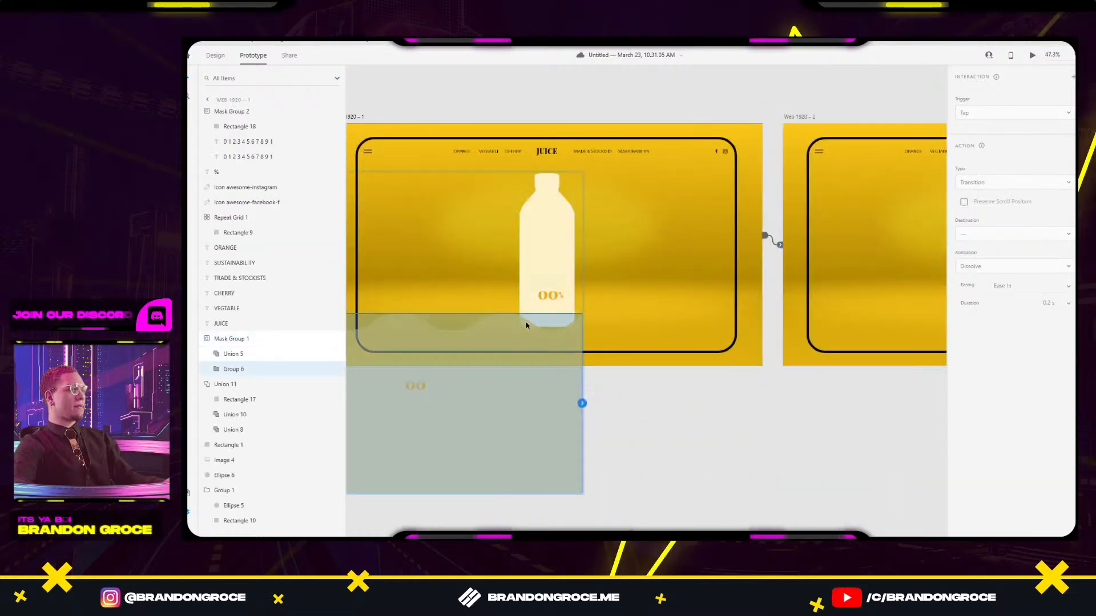
pyautogui.moveTo(526, 326); pyautogui.dragTo(557, 326)
pyautogui.click(723, 414)
# Nudge the orange branch mask on Web 1920 – 5 5 px right.
pyautogui.scroll(-5, 723, 417)
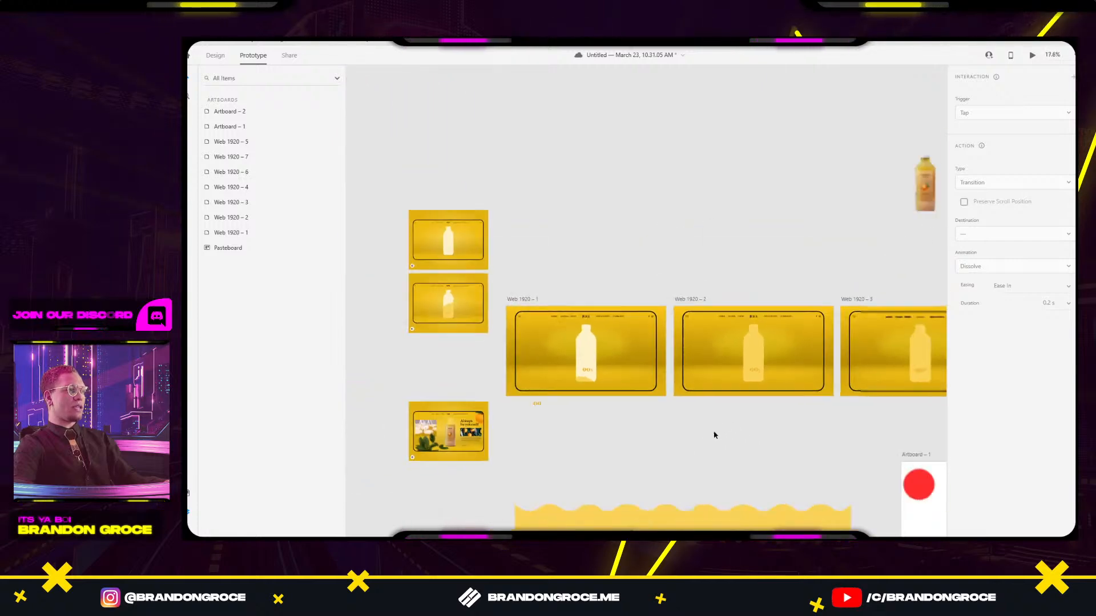
pyautogui.moveTo(827, 359); pyautogui.dragTo(602, 342)
pyautogui.scroll(5, 771, 305)
pyautogui.moveTo(770, 306); pyautogui.dragTo(354, 288)
pyautogui.moveTo(697, 285); pyautogui.dragTo(348, 274)
pyautogui.scroll(10, 614, 286)
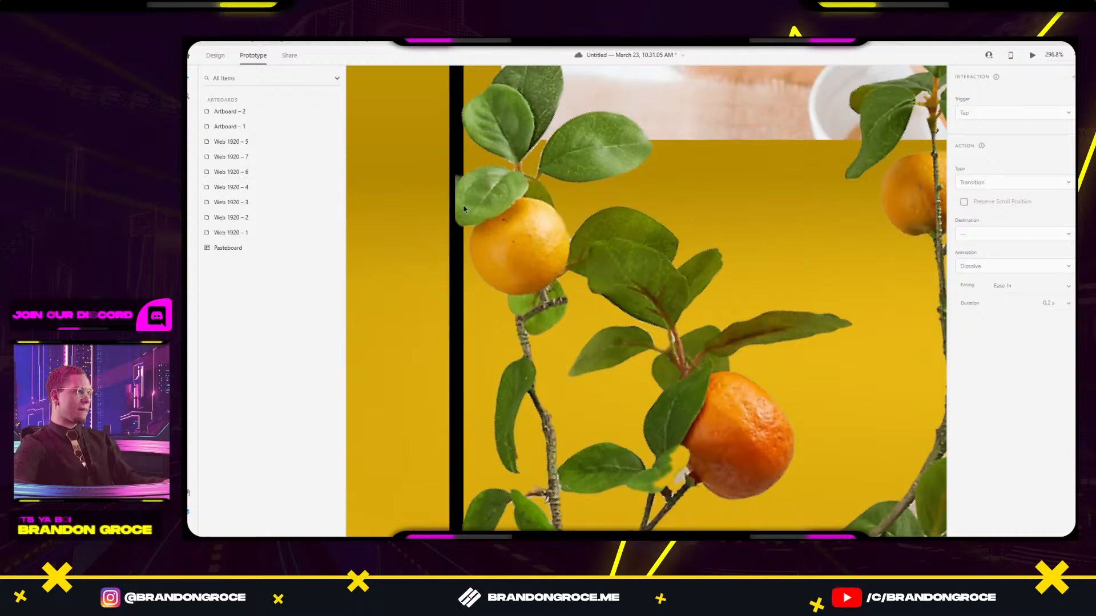
pyautogui.click(468, 197)
pyautogui.doubleClick(468, 198)
pyautogui.click(219, 55)
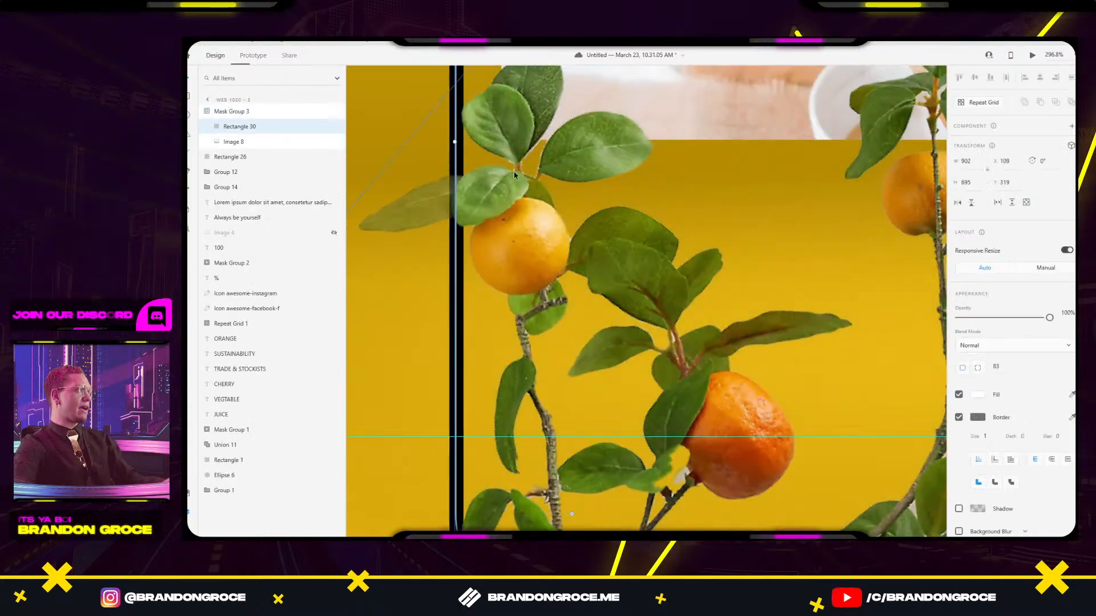
pyautogui.click(470, 188)
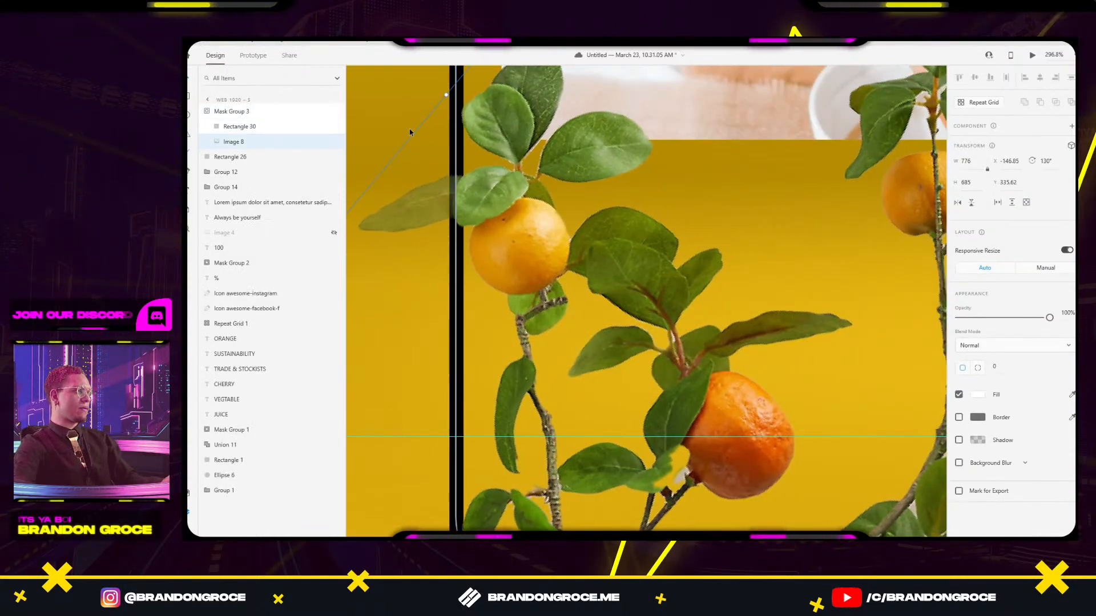
pyautogui.press('Escape')
pyautogui.press('Right')
pyautogui.press('Right')
pyautogui.press('Right')
pyautogui.press('Right')
pyautogui.press('Right')
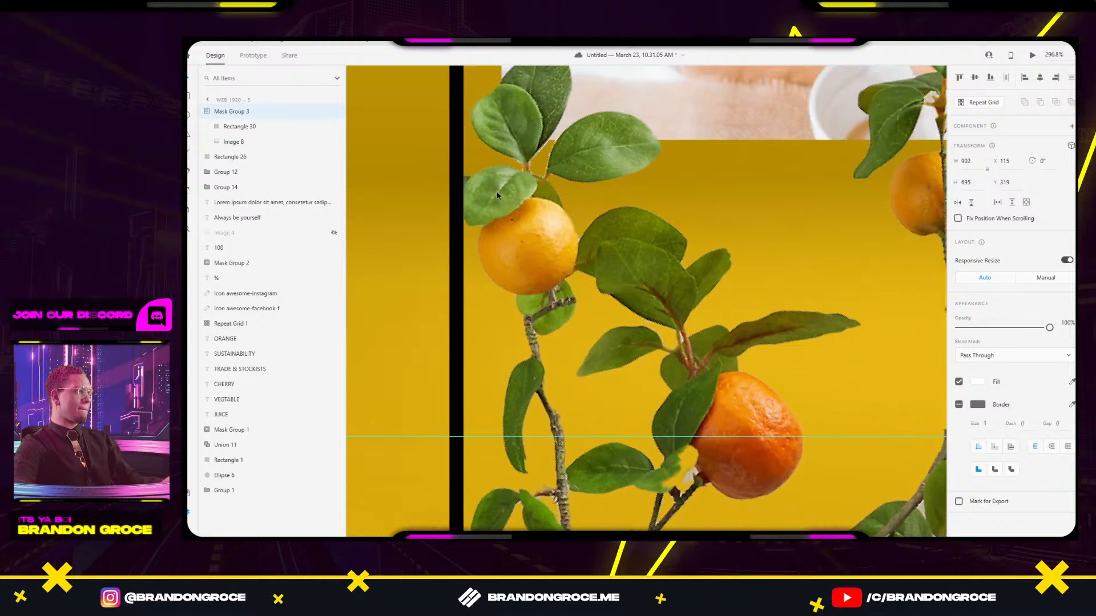
# Move the orange branches inside the Web 1920 – 5 mask about 97 px down.
pyautogui.scroll(-5, 514, 221)
pyautogui.scroll(5, 517, 333)
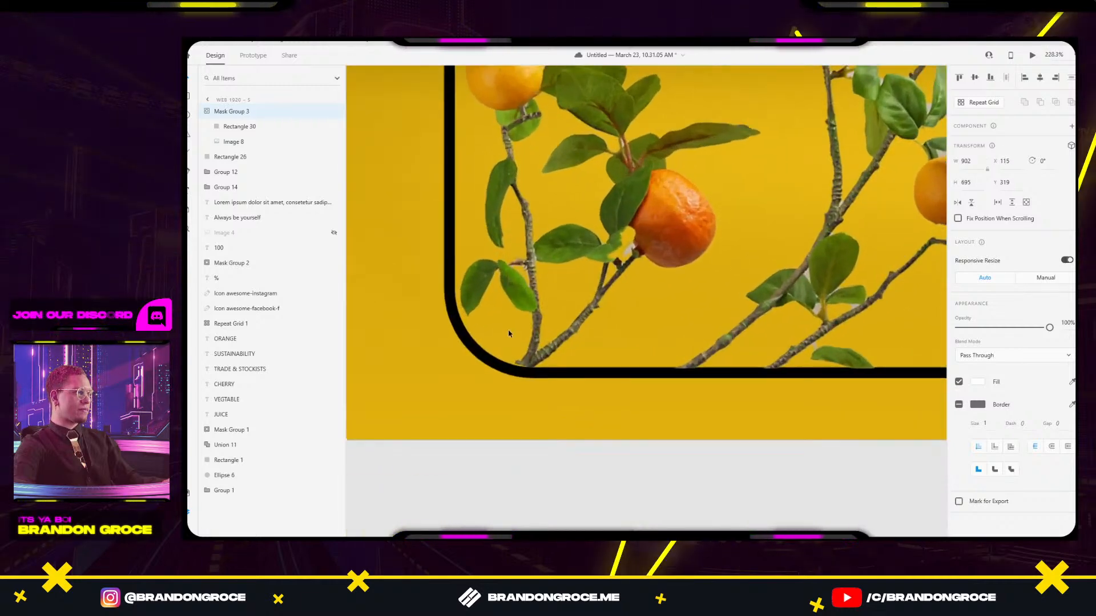
pyautogui.scroll(1, 538, 345)
pyautogui.moveTo(533, 313); pyautogui.dragTo(535, 314)
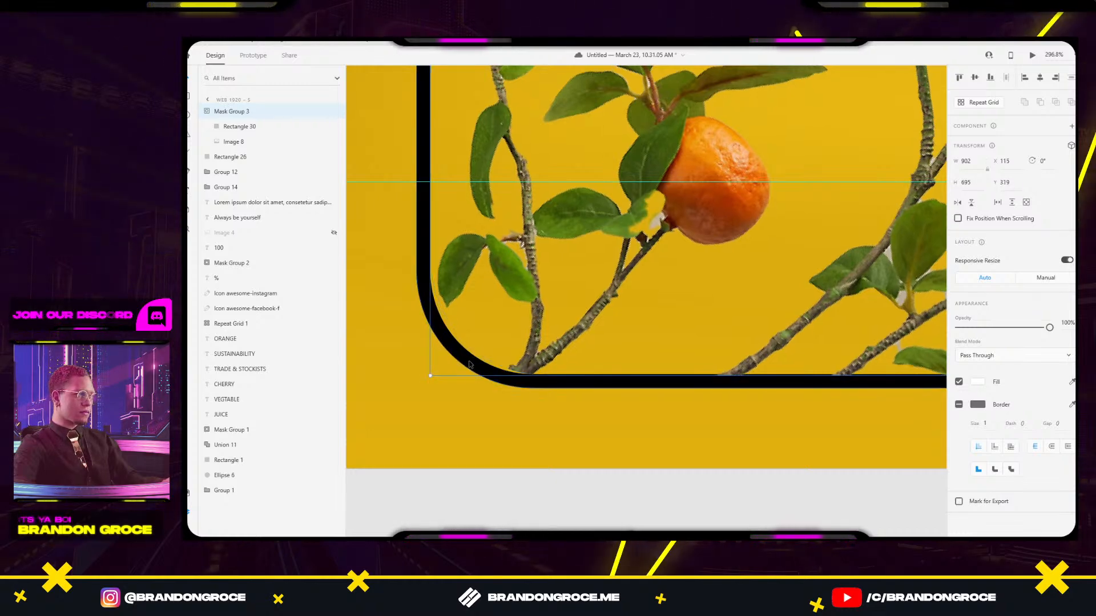
pyautogui.doubleClick(526, 363)
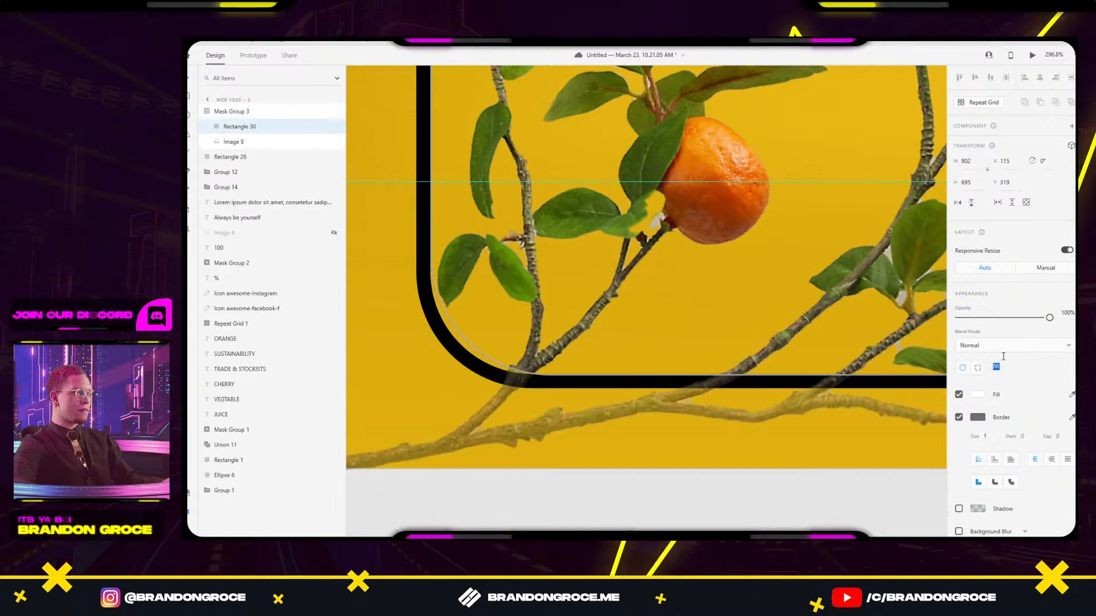
pyautogui.click(759, 434)
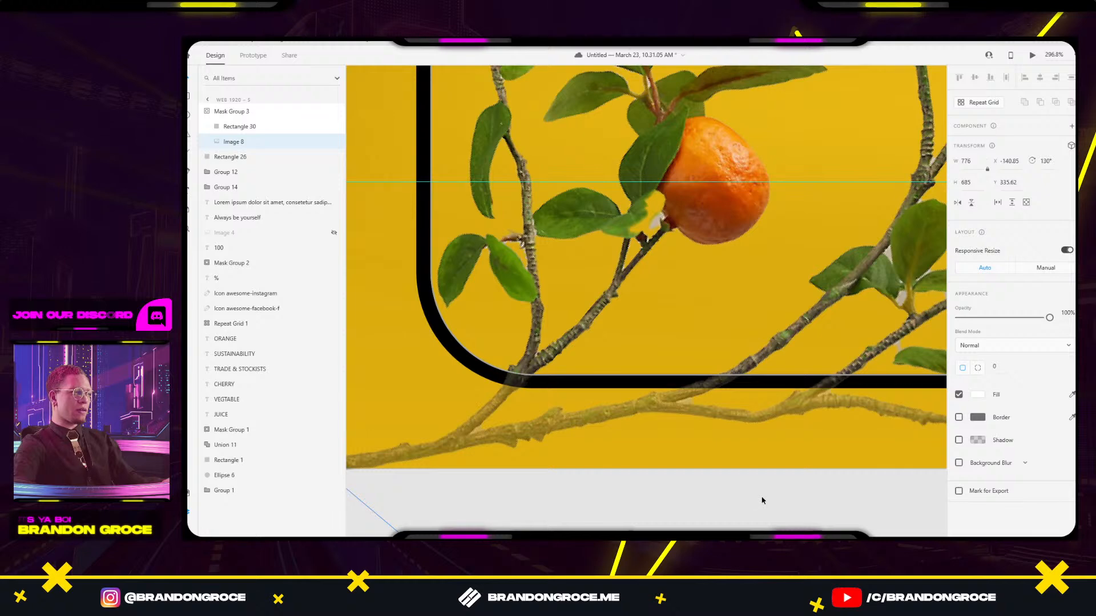
pyautogui.scroll(-5, 762, 495)
pyautogui.click(513, 518)
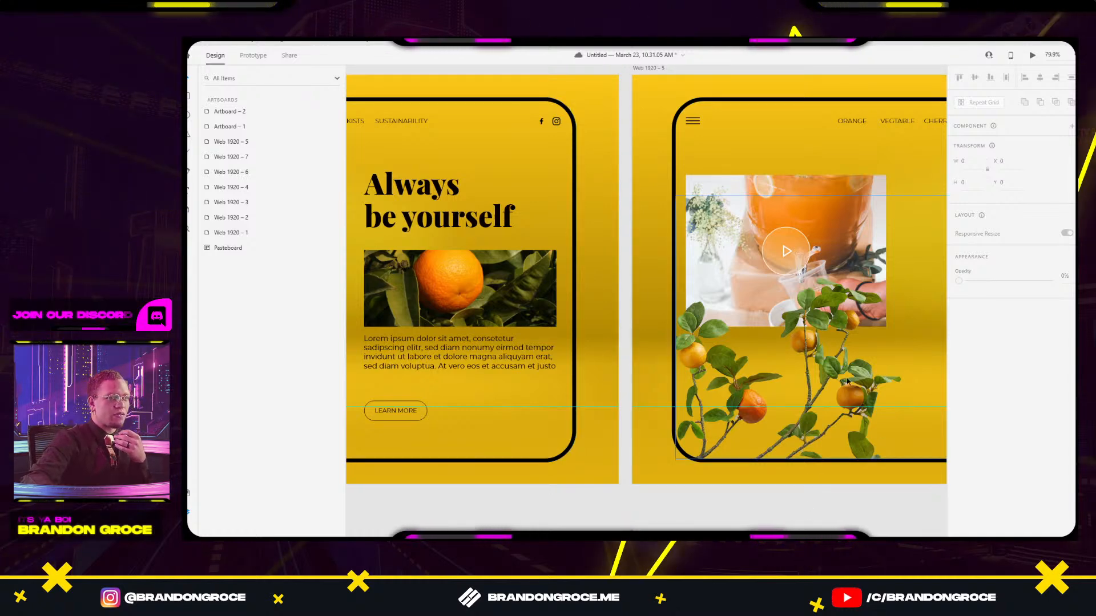
pyautogui.hscroll(5, 662, 313)
pyautogui.moveTo(631, 338); pyautogui.dragTo(631, 393)
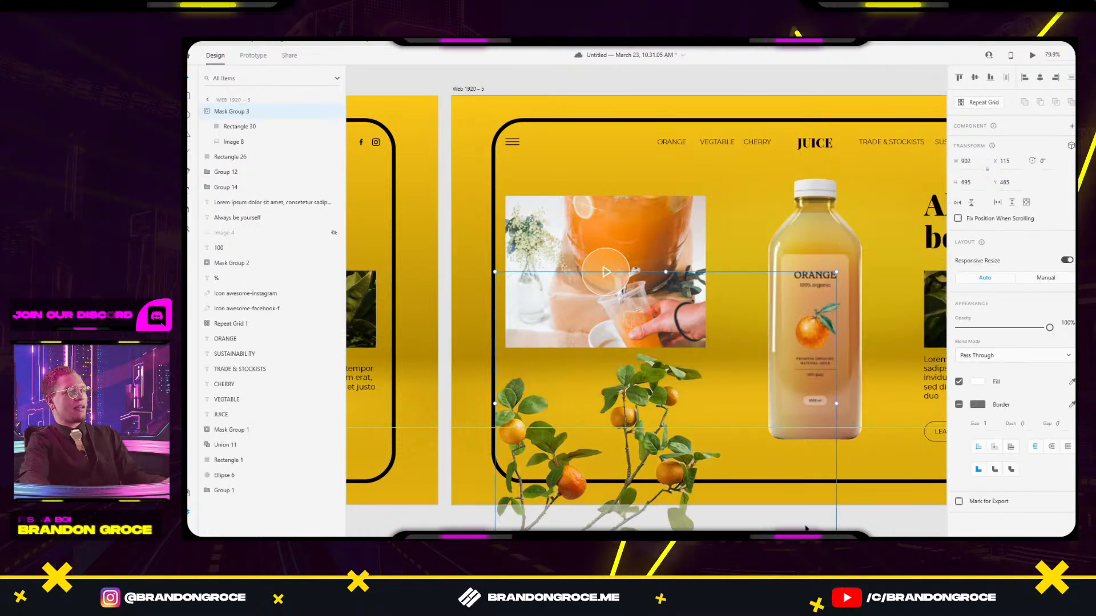
pyautogui.click(885, 516)
# Inspect the orange-branch mask's clipping shape Rectangle 30, then exit mask editing.
pyautogui.scroll(-3, 880, 506)
pyautogui.moveTo(880, 506); pyautogui.dragTo(763, 391)
pyautogui.click(615, 360)
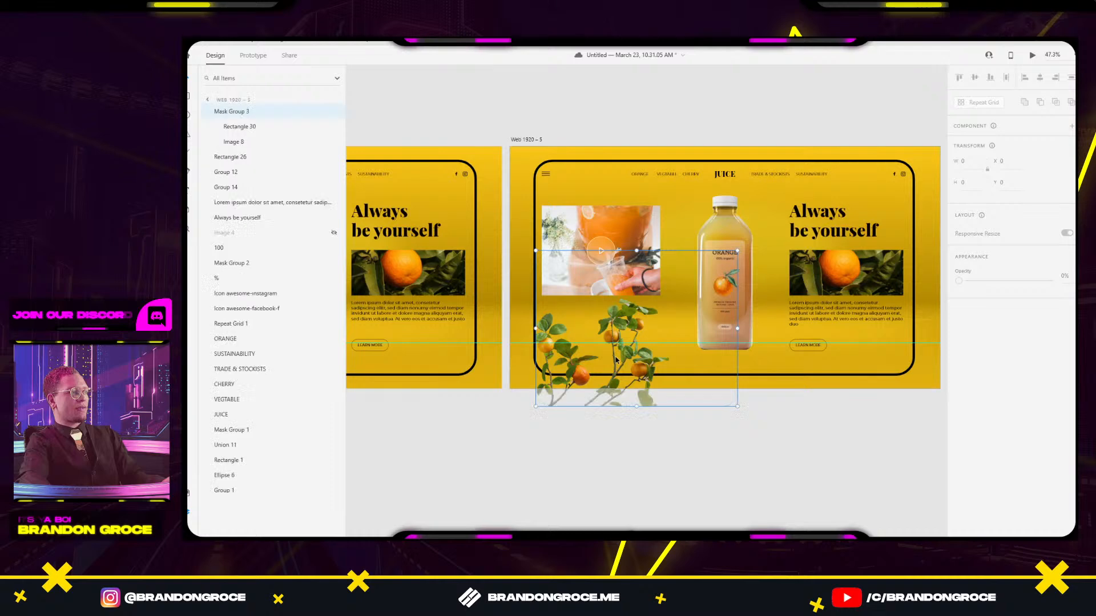
pyautogui.doubleClick(616, 363)
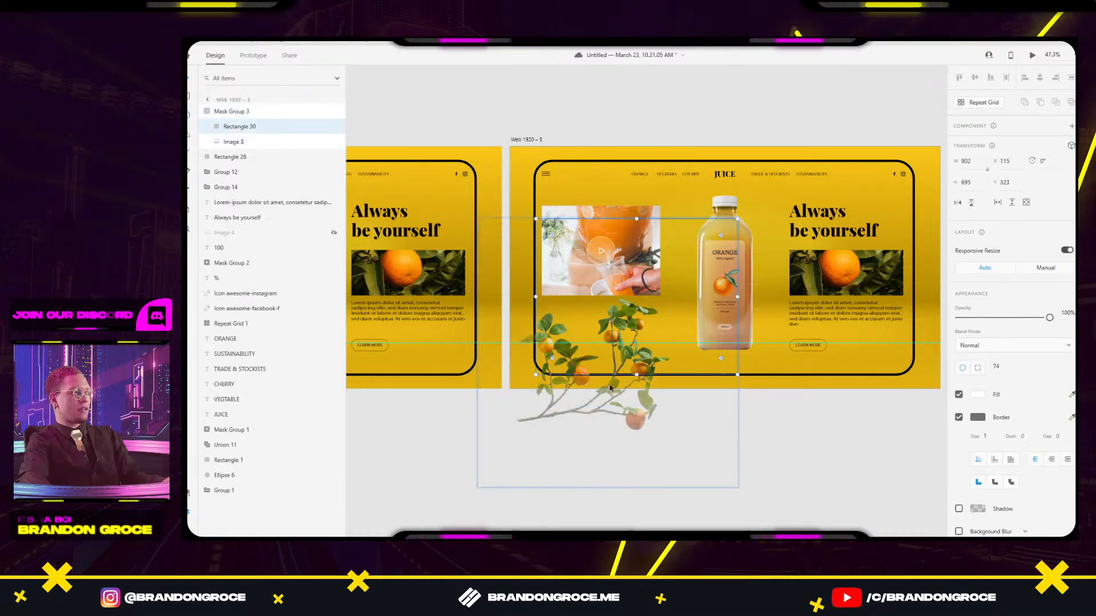
pyautogui.scroll(5, 610, 388)
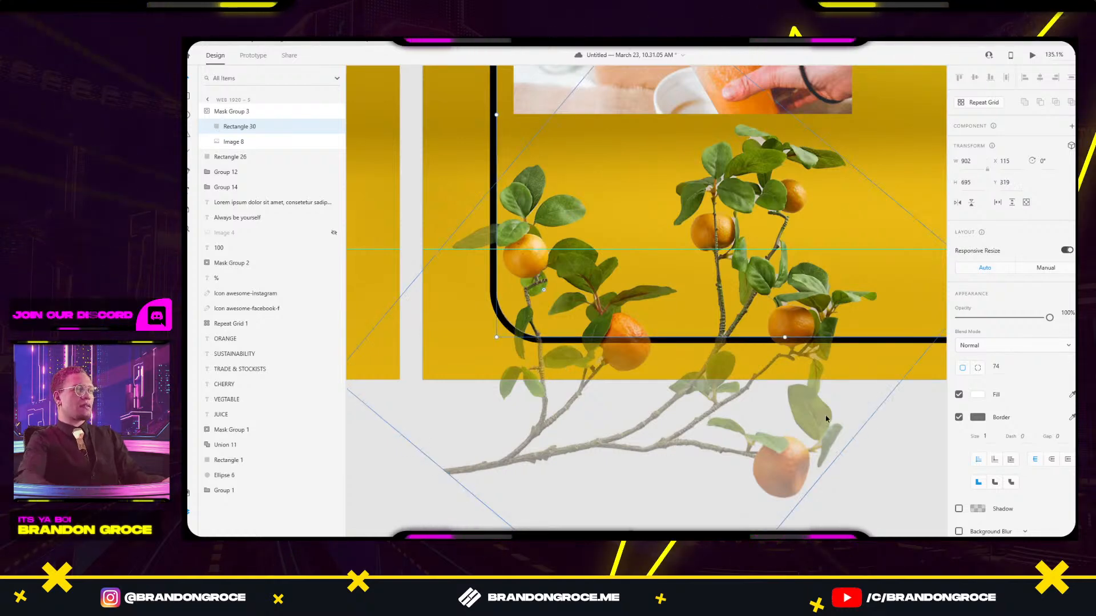
pyautogui.click(900, 496)
pyautogui.scroll(-3, 898, 474)
pyautogui.scroll(3, 877, 398)
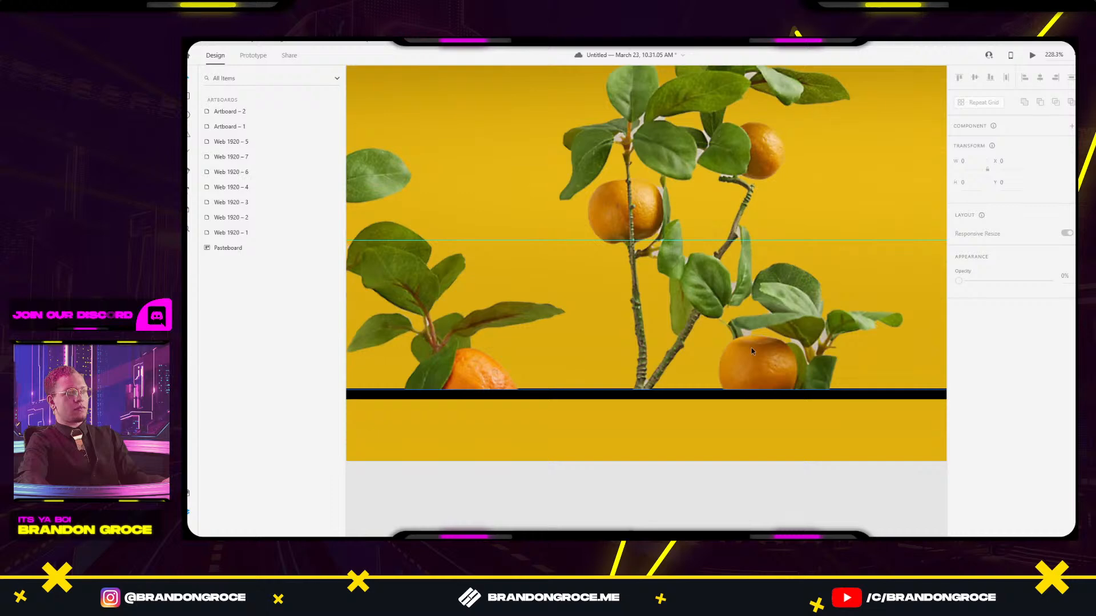
pyautogui.doubleClick(751, 347)
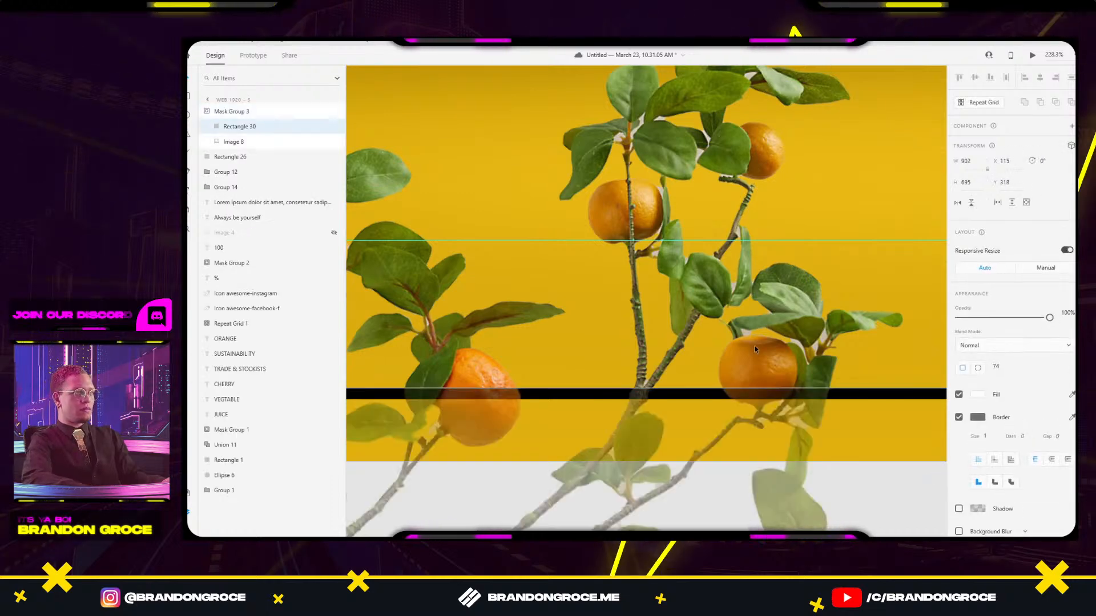
pyautogui.press('Escape')
pyautogui.press('Escape')
# Inspect the branch image inside the orange-branch mask group on Web 1920 – 7.
pyautogui.scroll(-5, 785, 451)
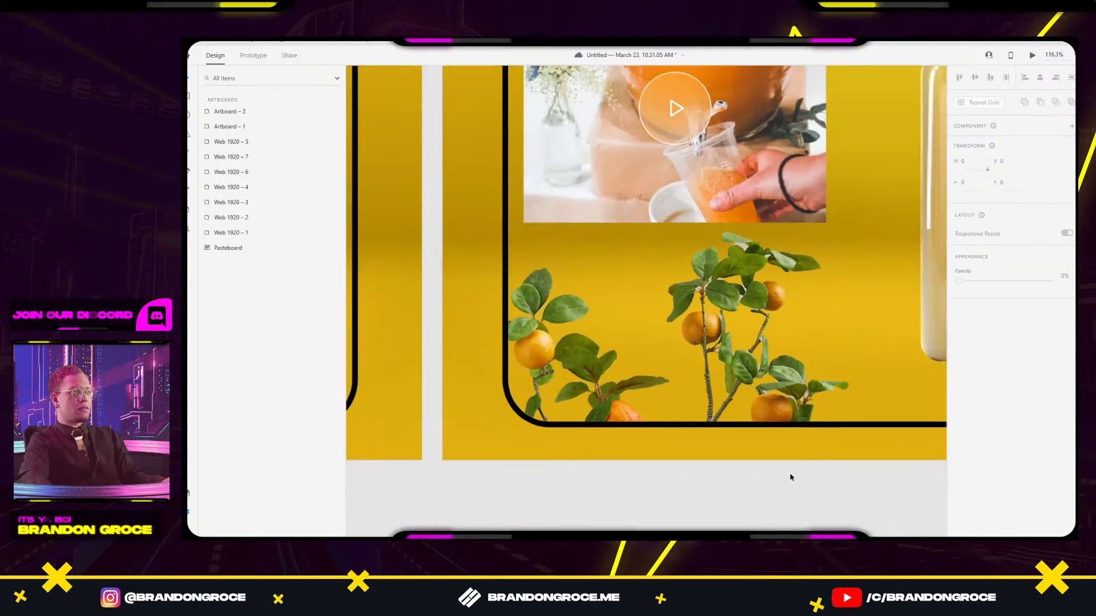
pyautogui.moveTo(843, 461); pyautogui.dragTo(624, 433)
pyautogui.scroll(-3, 690, 474)
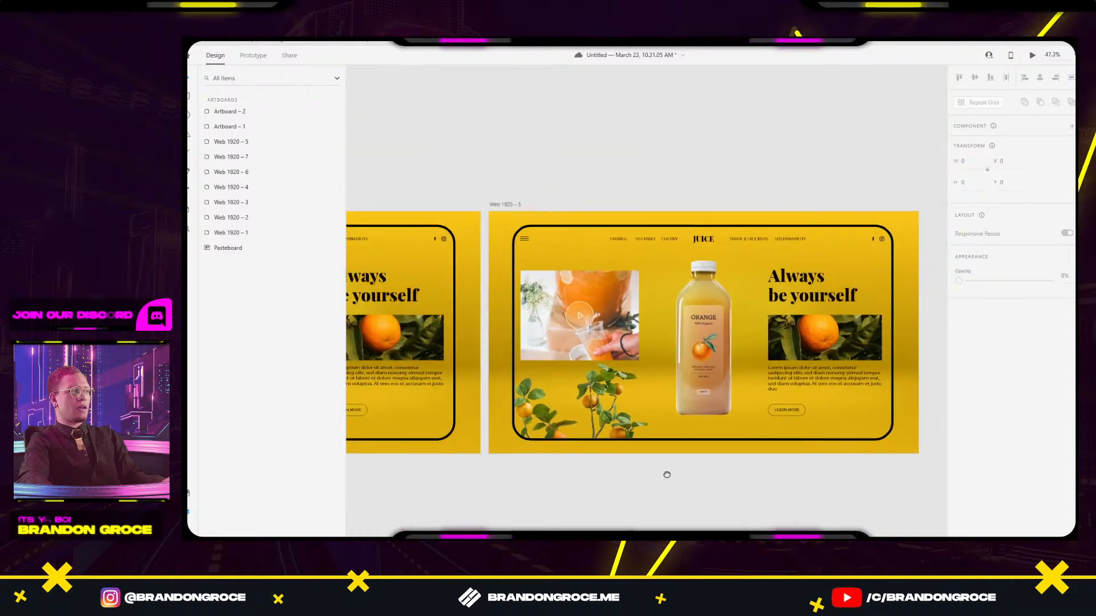
pyautogui.moveTo(651, 477); pyautogui.dragTo(851, 441)
pyautogui.moveTo(560, 462); pyautogui.dragTo(741, 447)
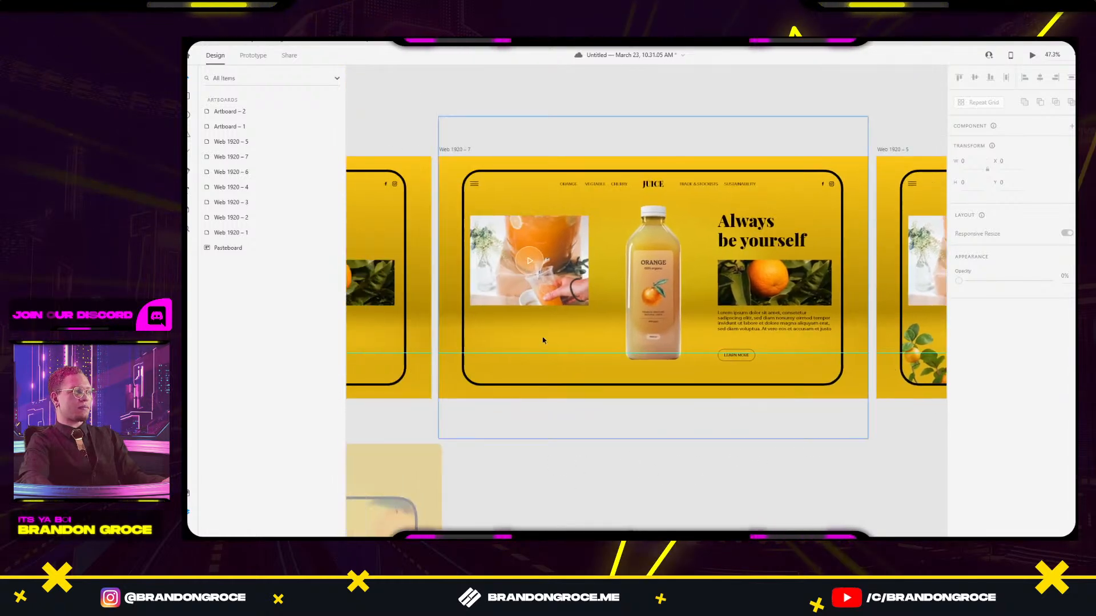
pyautogui.click(548, 374)
pyautogui.doubleClick(547, 374)
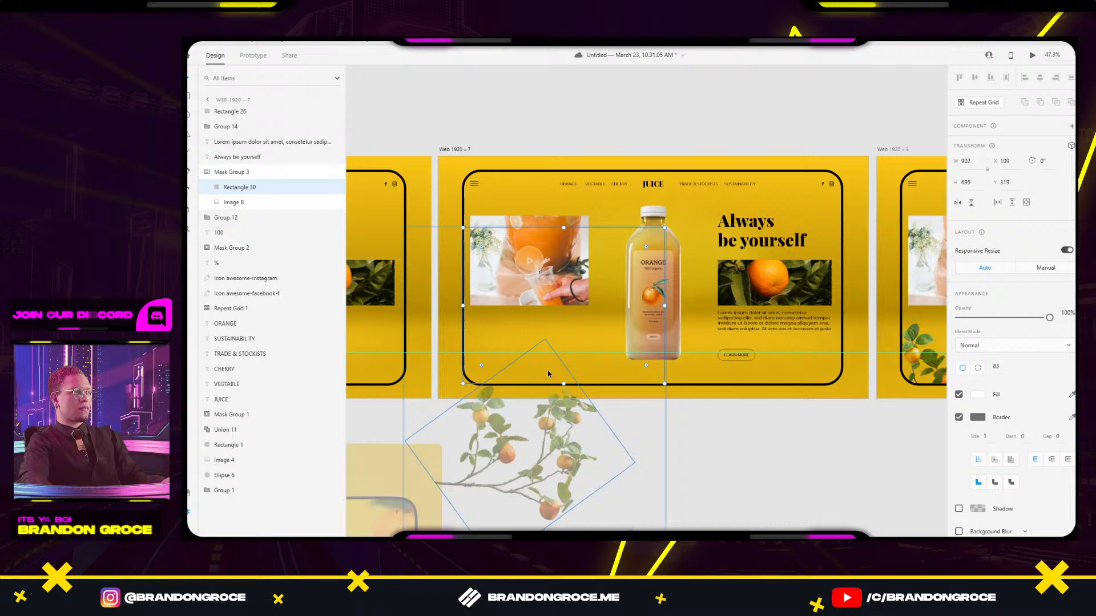
pyautogui.click(818, 469)
# Shift the Lorem ipsum paragraph on Web 1920 – 6 20 px left to X 1227.
pyautogui.moveTo(833, 469); pyautogui.dragTo(585, 426)
pyautogui.scroll(-3, 622, 422)
pyautogui.moveTo(704, 450); pyautogui.dragTo(651, 404)
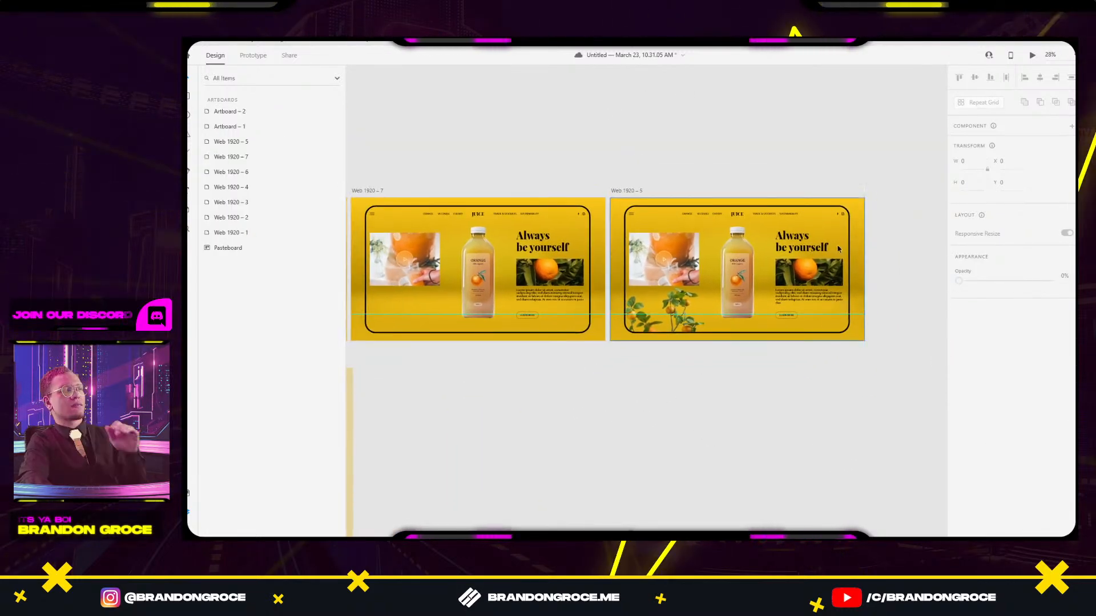
pyautogui.hscroll(-5, 559, 254)
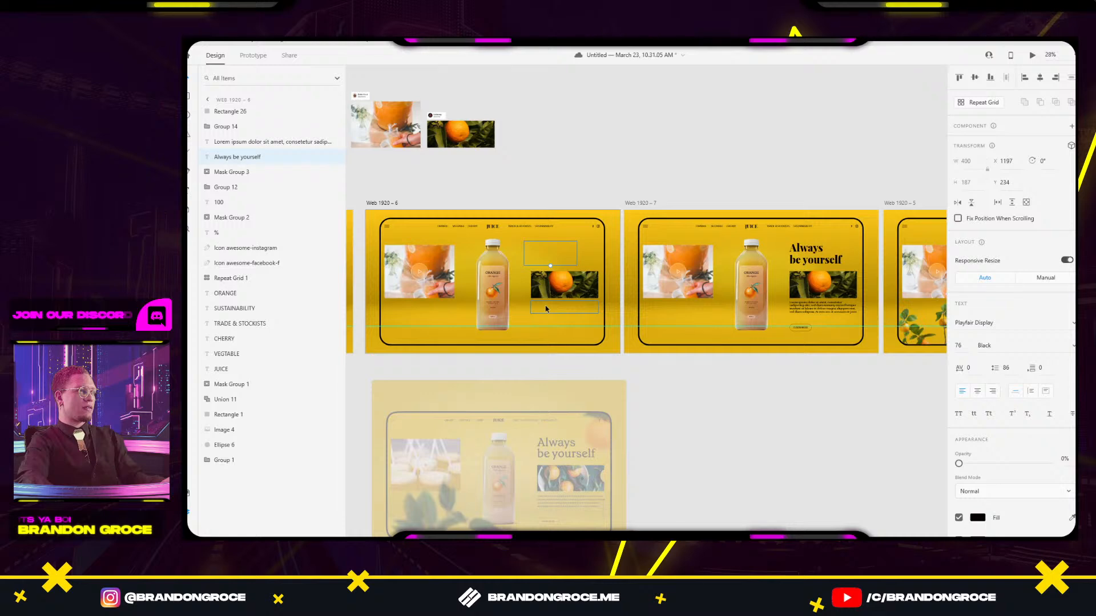
pyautogui.hotkey('shift', 'Left')
pyautogui.hotkey('shift', 'Left')
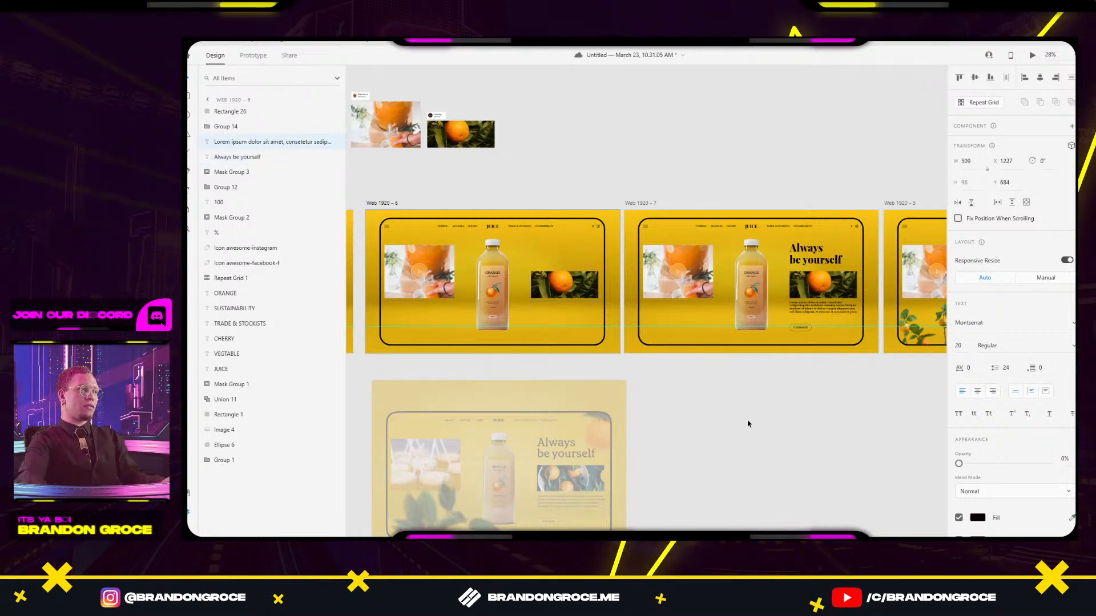
pyautogui.click(748, 423)
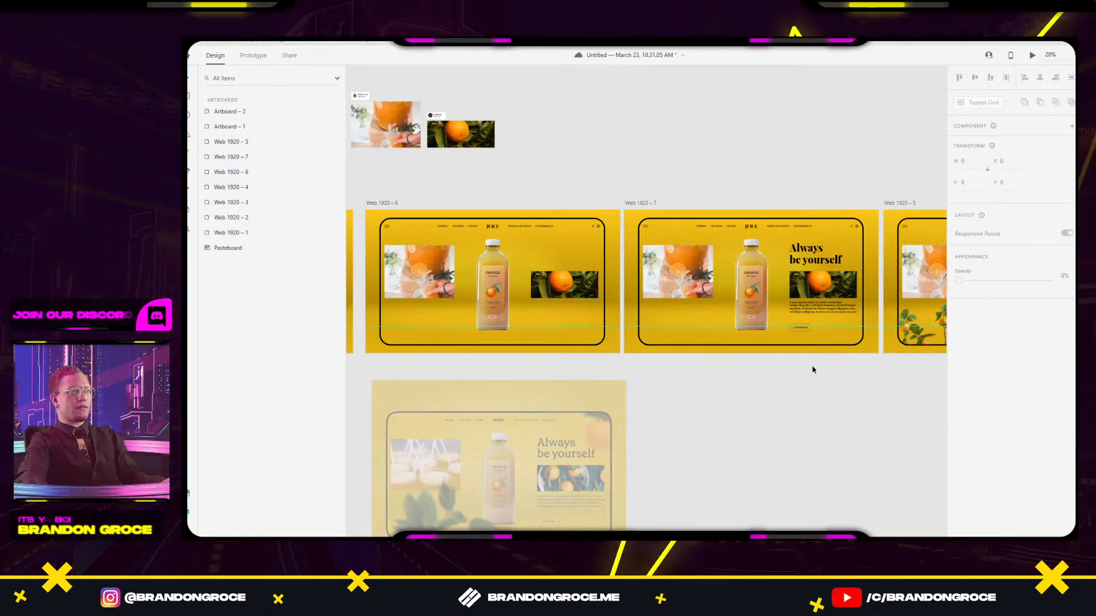
# Check Group 14 on Web 1920 – 6, then select the Web 1920 – 1 artboard.
pyautogui.click(541, 330)
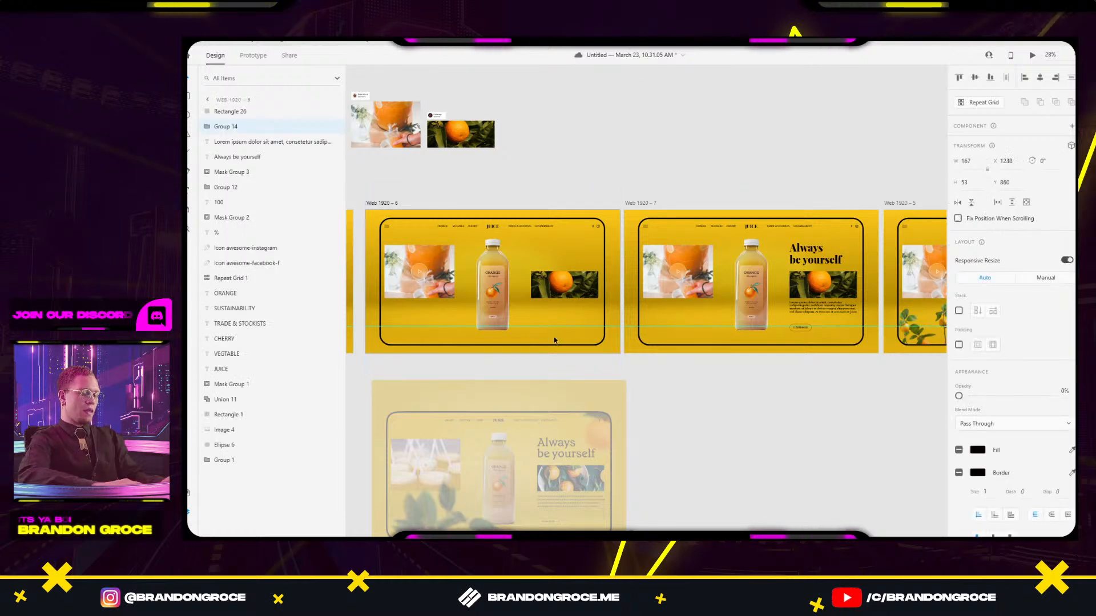
pyautogui.click(668, 440)
pyautogui.moveTo(614, 438); pyautogui.dragTo(729, 411)
pyautogui.moveTo(519, 354); pyautogui.dragTo(663, 351)
pyautogui.scroll(-6, 564, 368)
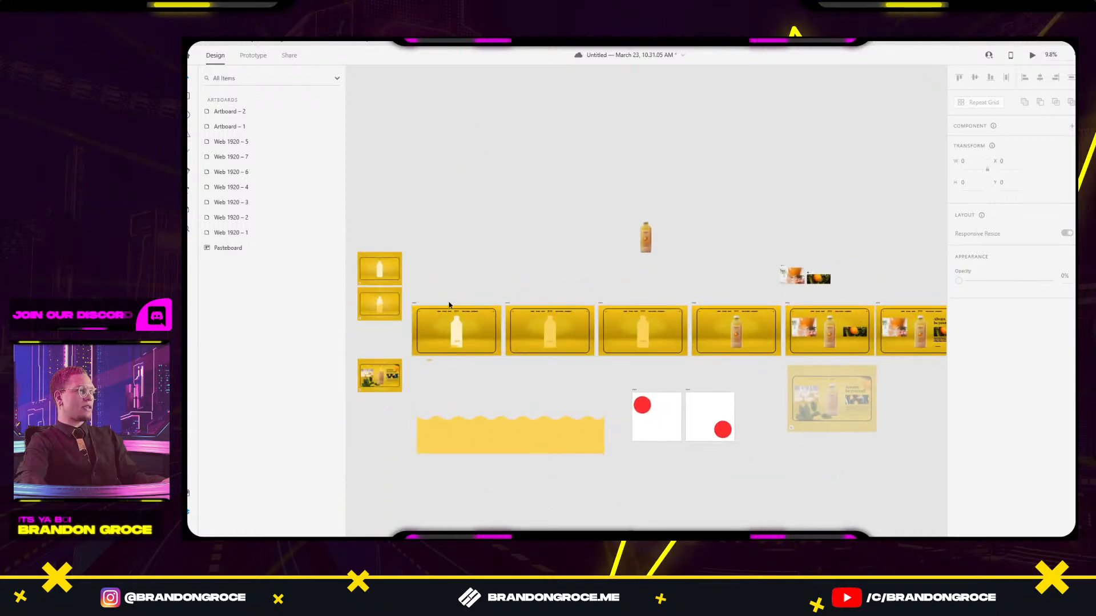
pyautogui.click(411, 306)
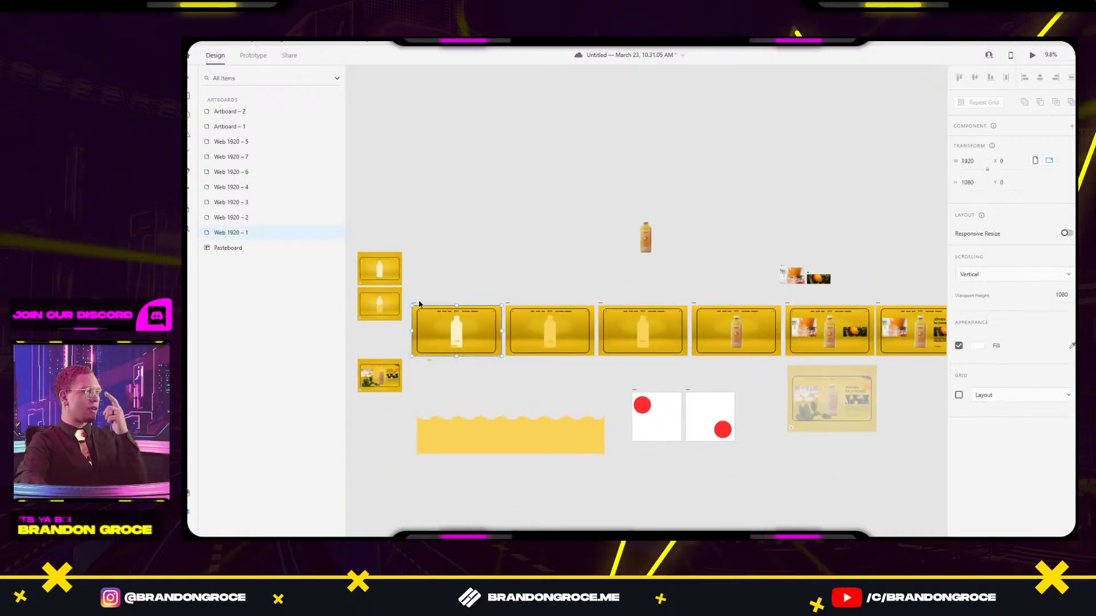
pyautogui.click(1032, 55)
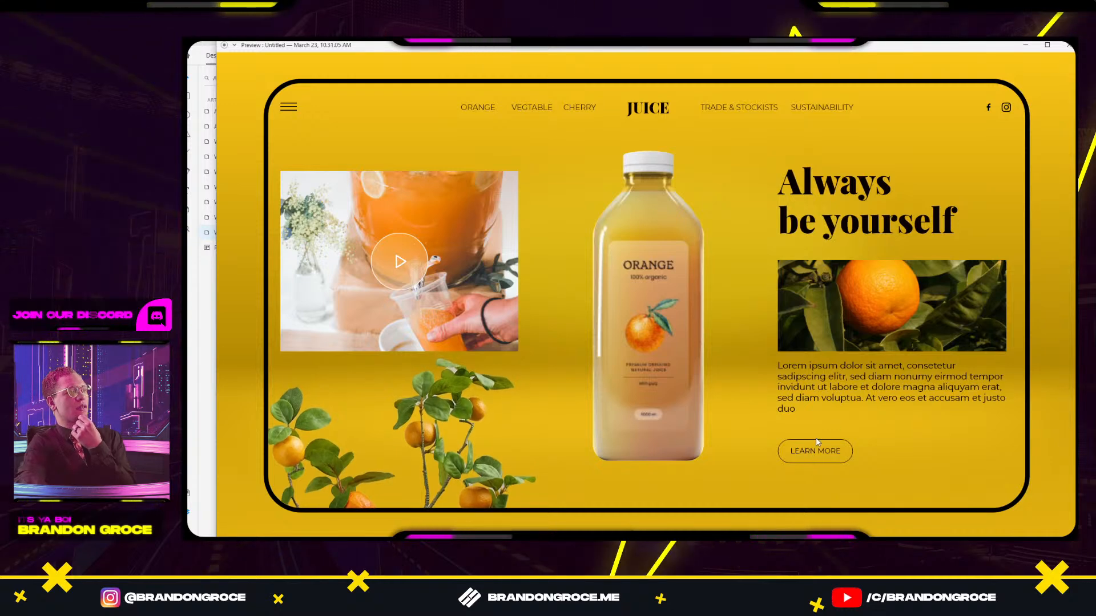
# Close the preview and check Web 1920 – 4's Auto-Animate duration in Prototype mode.
pyautogui.click(1068, 48)
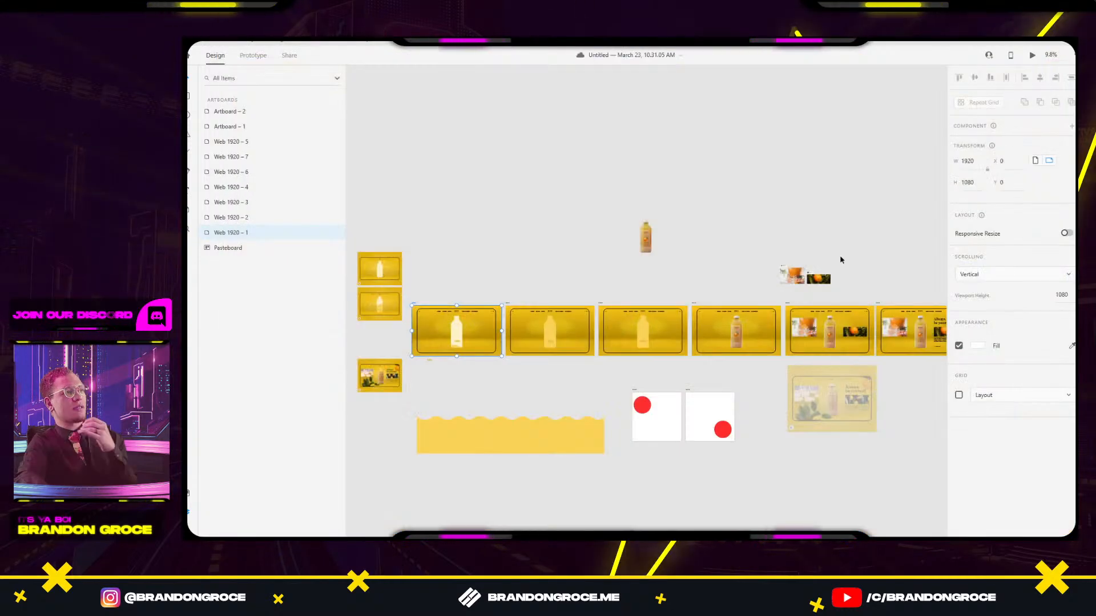
pyautogui.scroll(5, 656, 359)
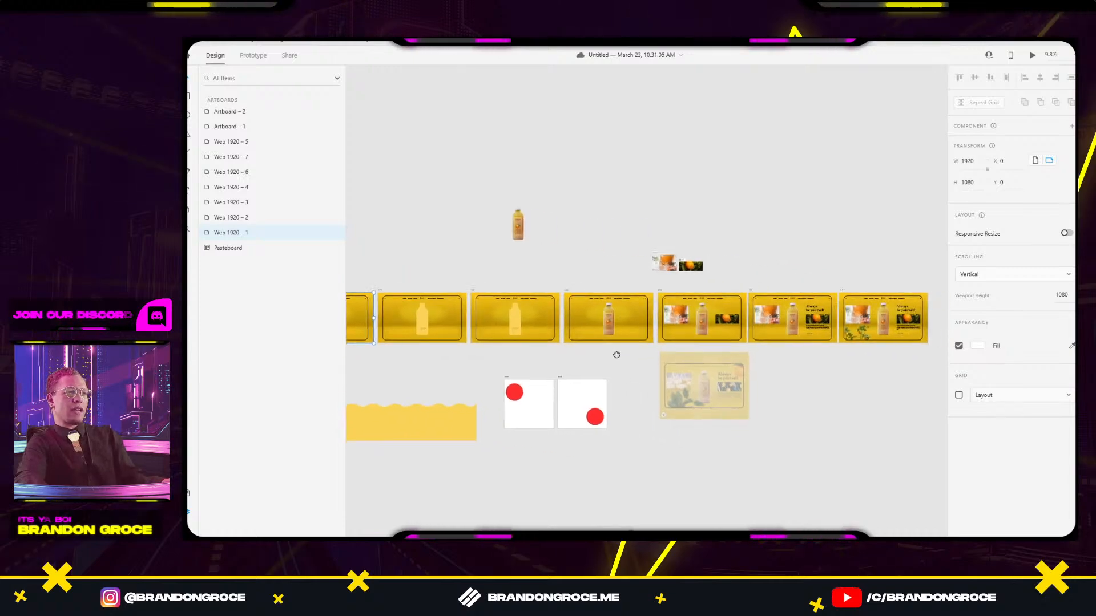
pyautogui.scroll(4, 451, 262)
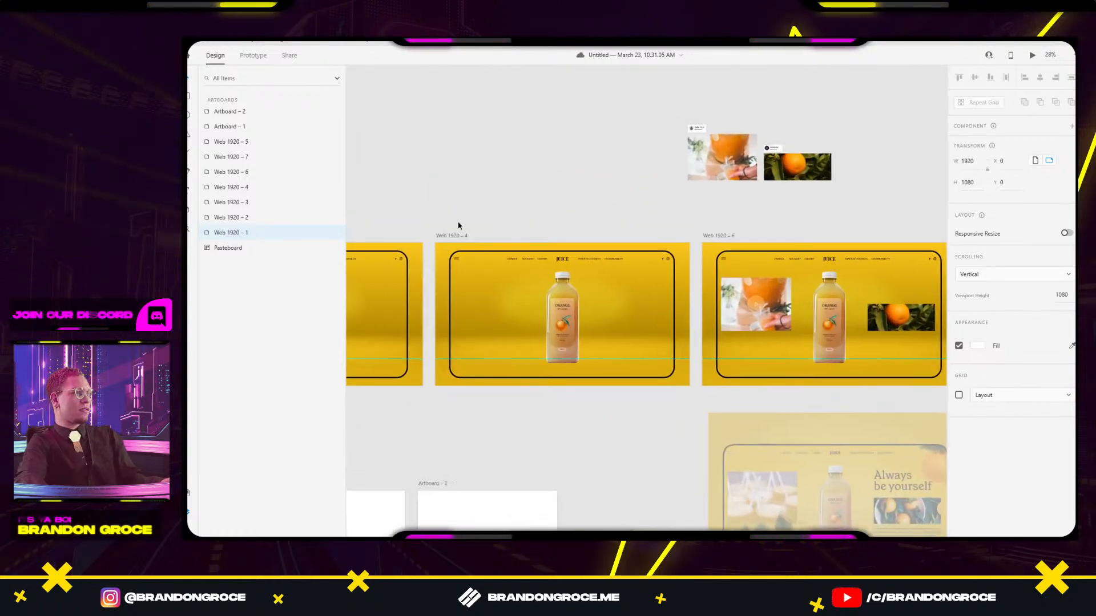
pyautogui.click(456, 236)
pyautogui.click(253, 55)
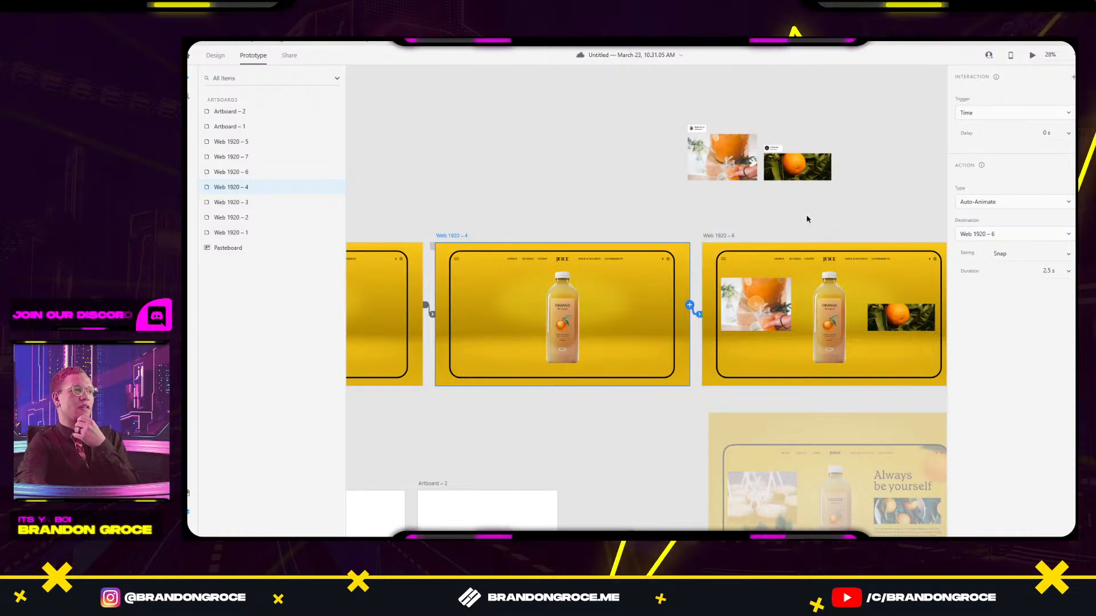
pyautogui.hscroll(2, 770, 240)
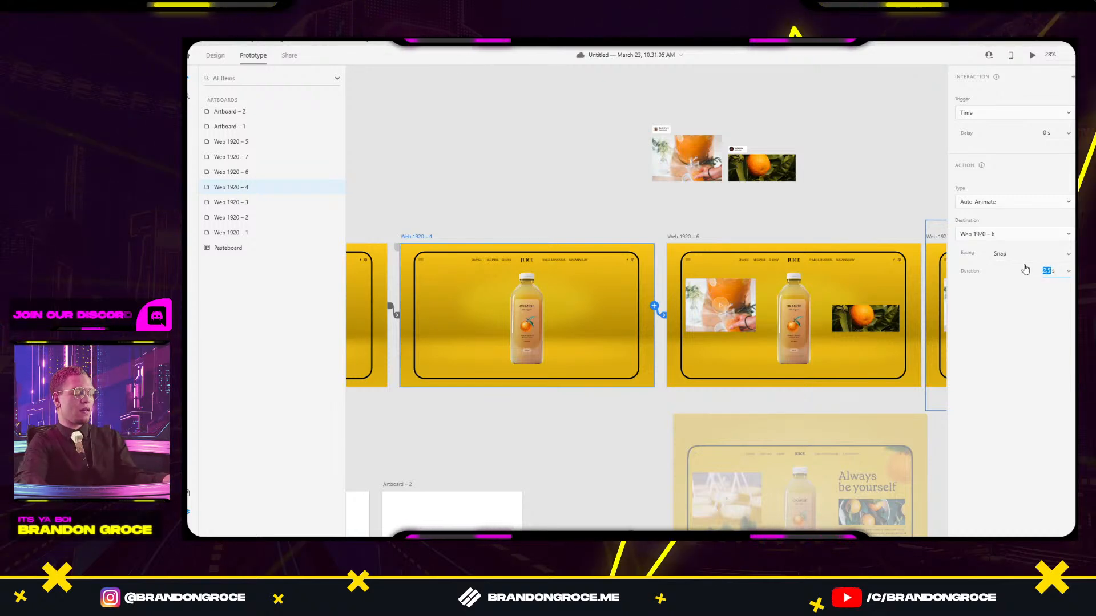
pyautogui.click(871, 166)
# Inspect the image groups on Web 1920 – 6, then select Web 1920 – 1.
pyautogui.scroll(-3, 529, 197)
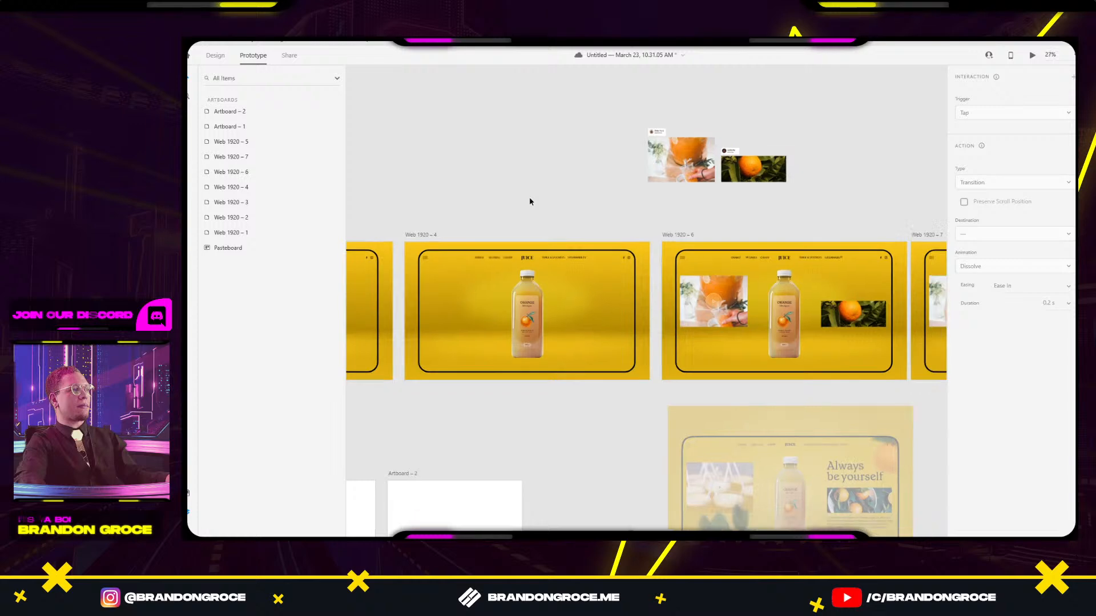
pyautogui.moveTo(541, 195); pyautogui.dragTo(708, 201)
pyautogui.click(817, 271)
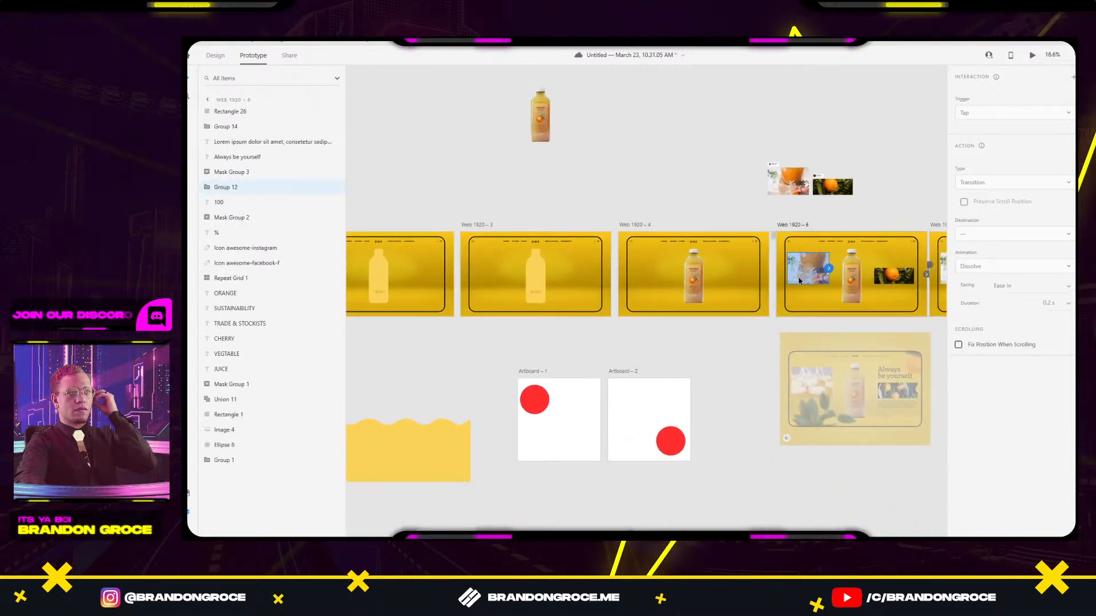
pyautogui.click(894, 279)
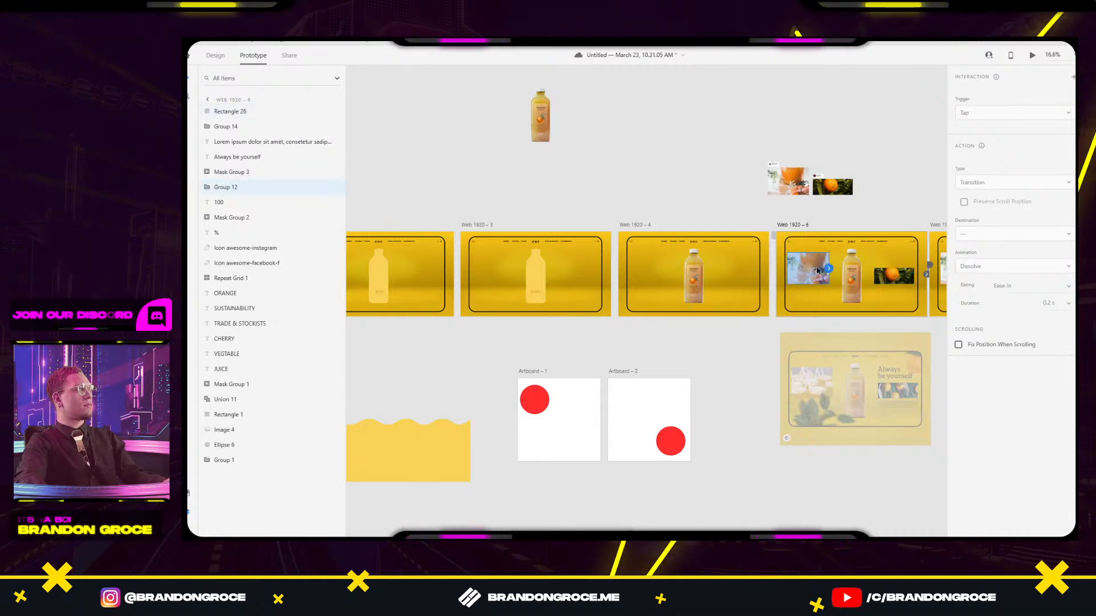
pyautogui.click(656, 183)
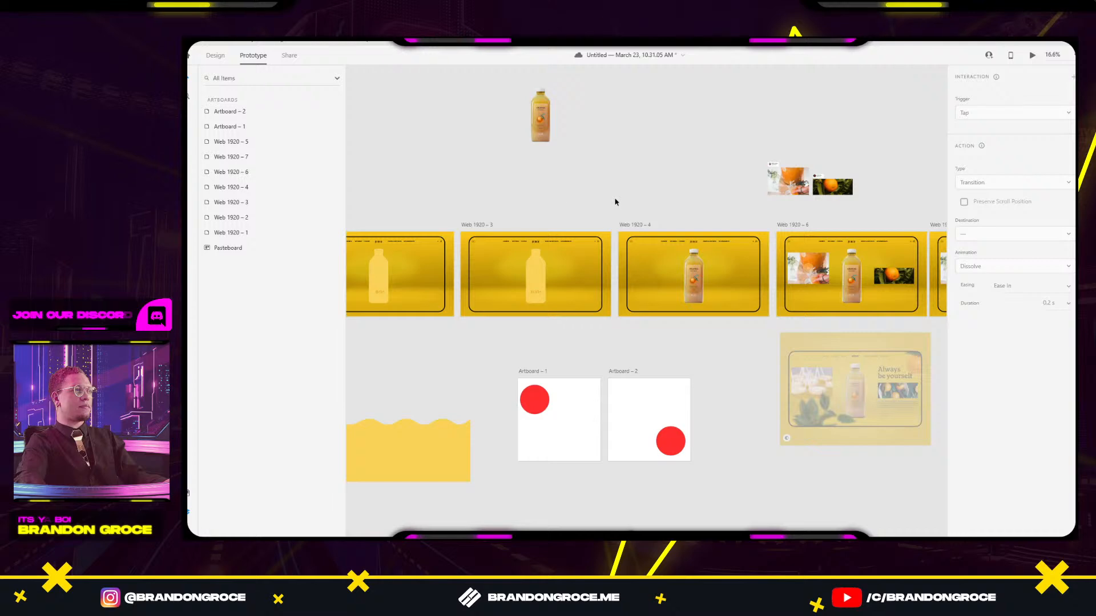
pyautogui.hscroll(-5, 632, 204)
pyautogui.click(381, 232)
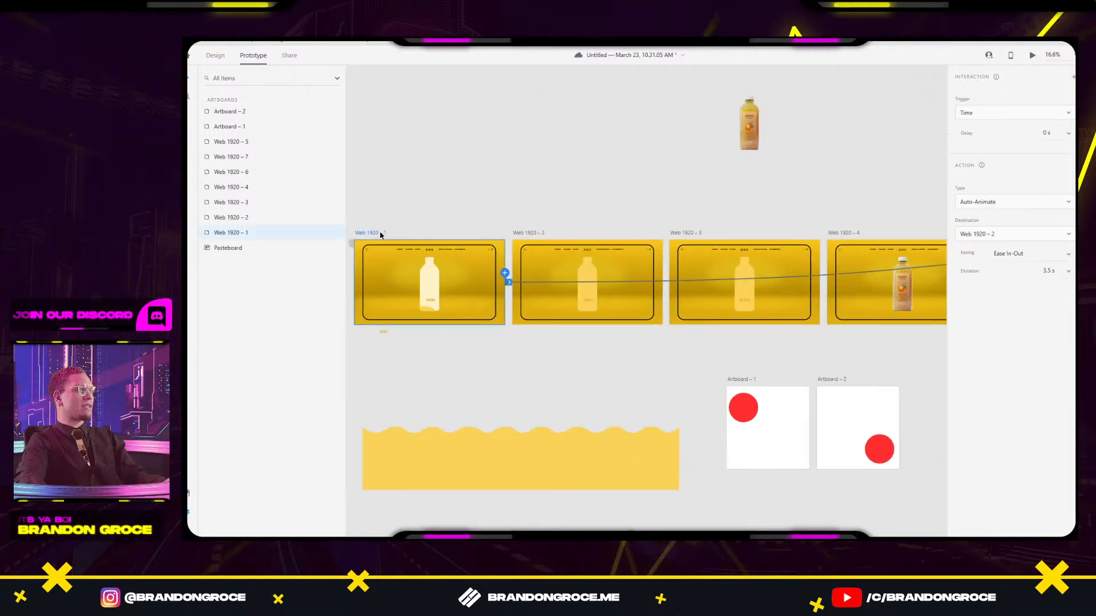
pyautogui.click(1033, 56)
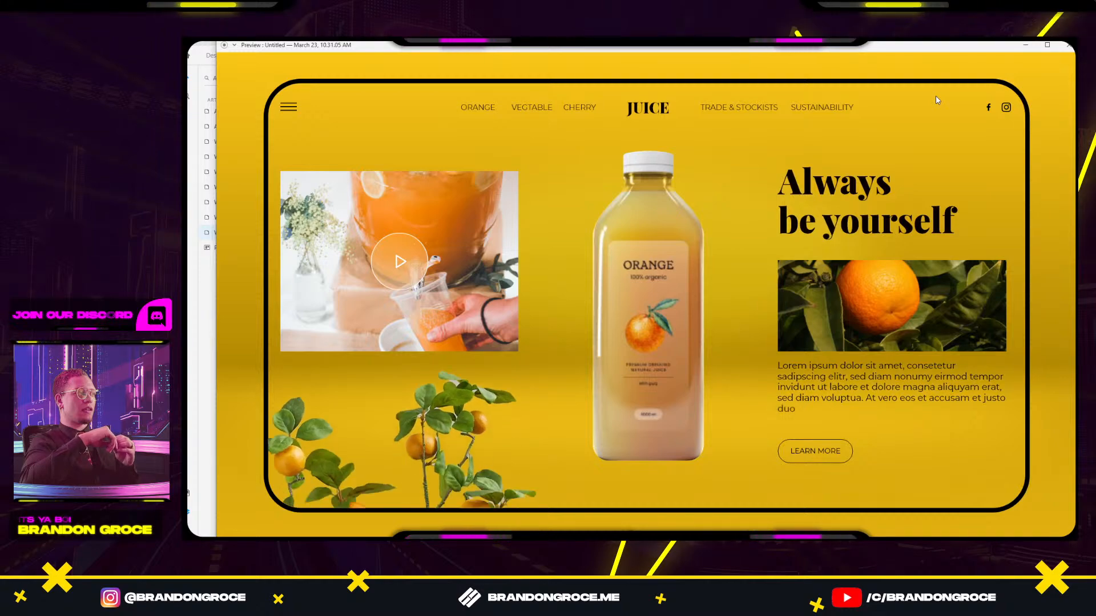
# Close the preview and set the Web 1920–7 auto-animate duration to 1 s.
pyautogui.click(1067, 45)
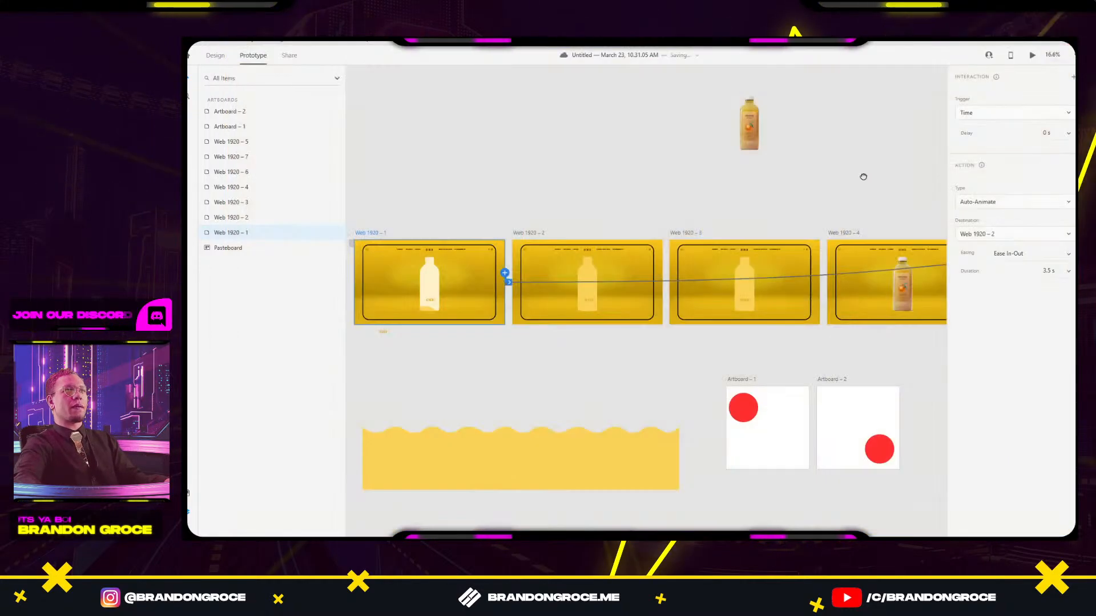
pyautogui.hscroll(3, 626, 222)
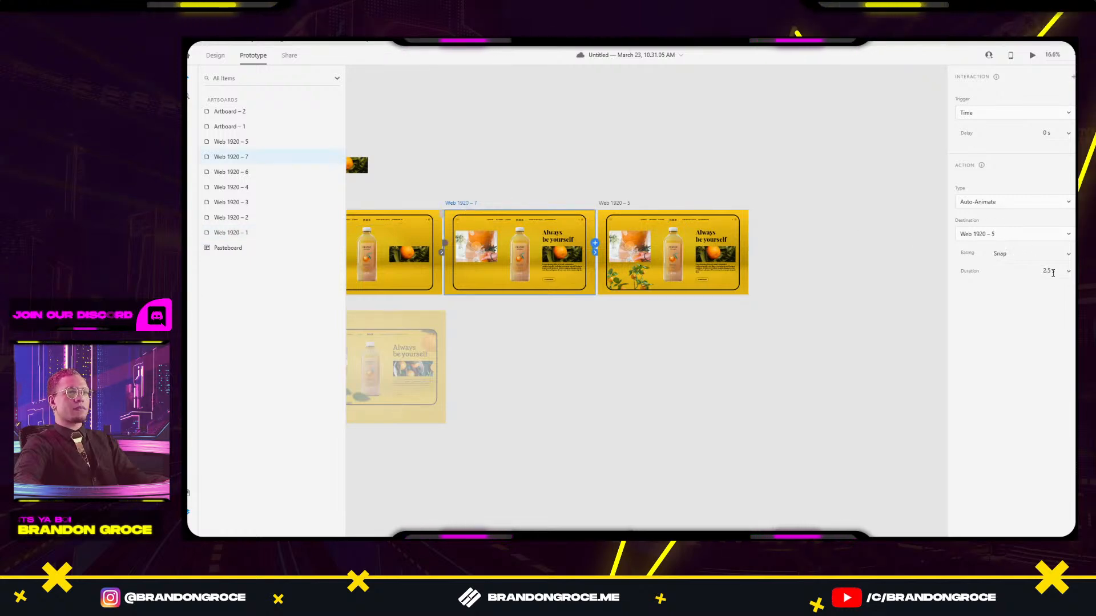
pyautogui.write('1')
pyautogui.press('Return')
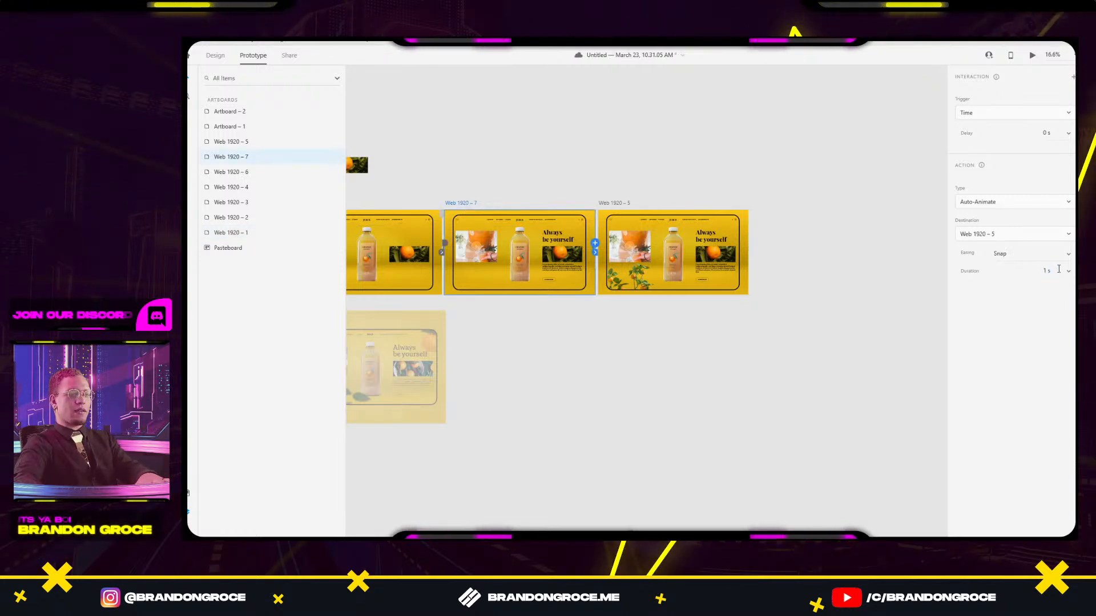
# Compare the 100 counter text on Web 1920–6 and Web 1920–4 in Design mode.
pyautogui.hscroll(-6, 670, 326)
pyautogui.click(710, 284)
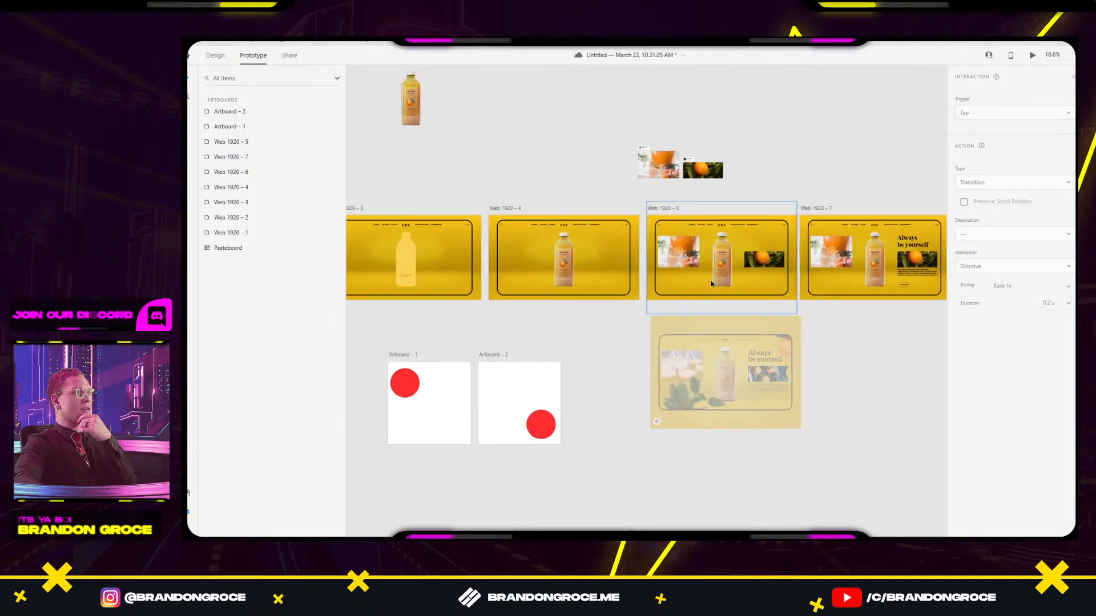
pyautogui.press('super')
pyautogui.press('super')
pyautogui.scroll(4, 720, 279)
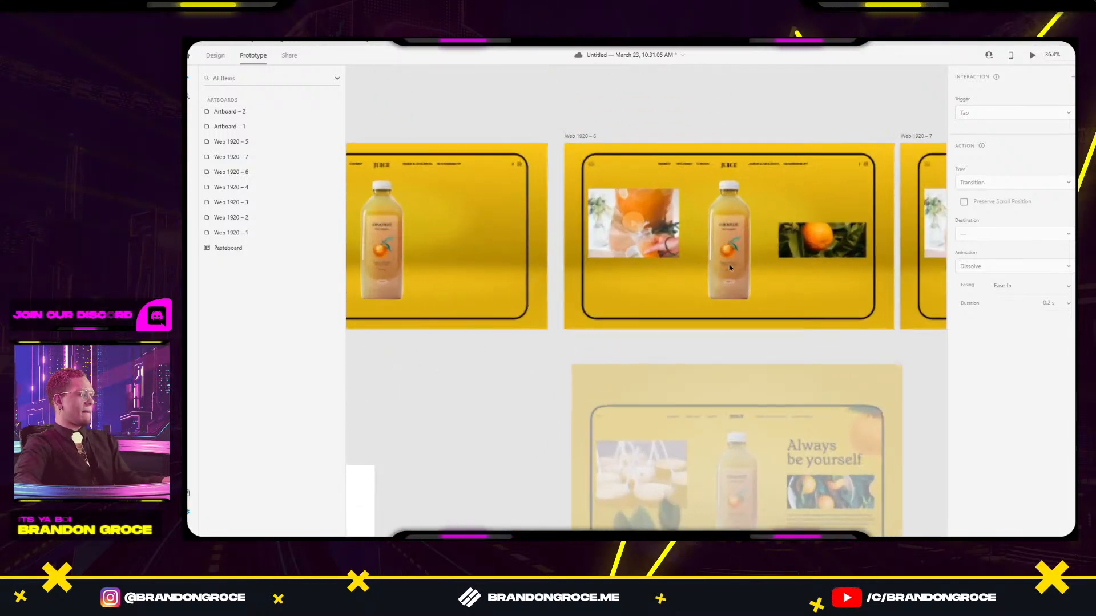
pyautogui.click(735, 277)
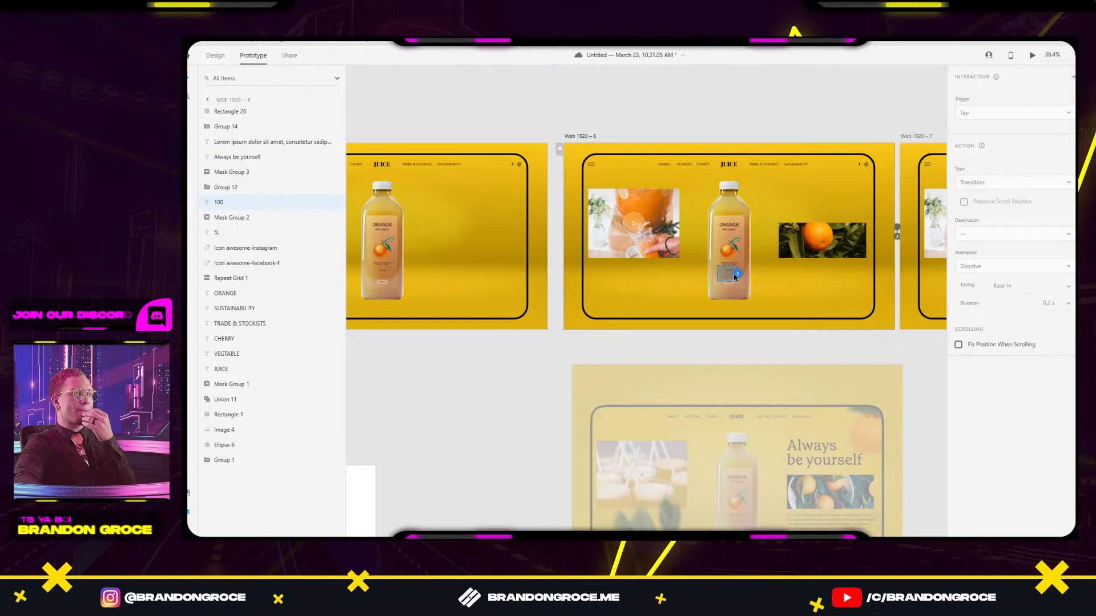
pyautogui.hscroll(-3, 655, 144)
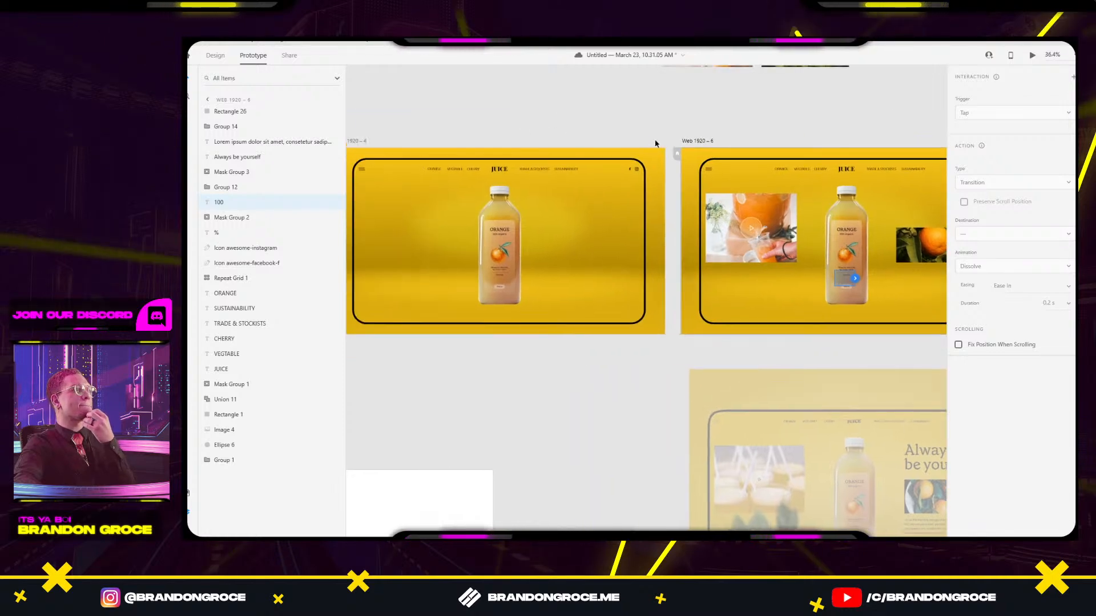
pyautogui.click(358, 141)
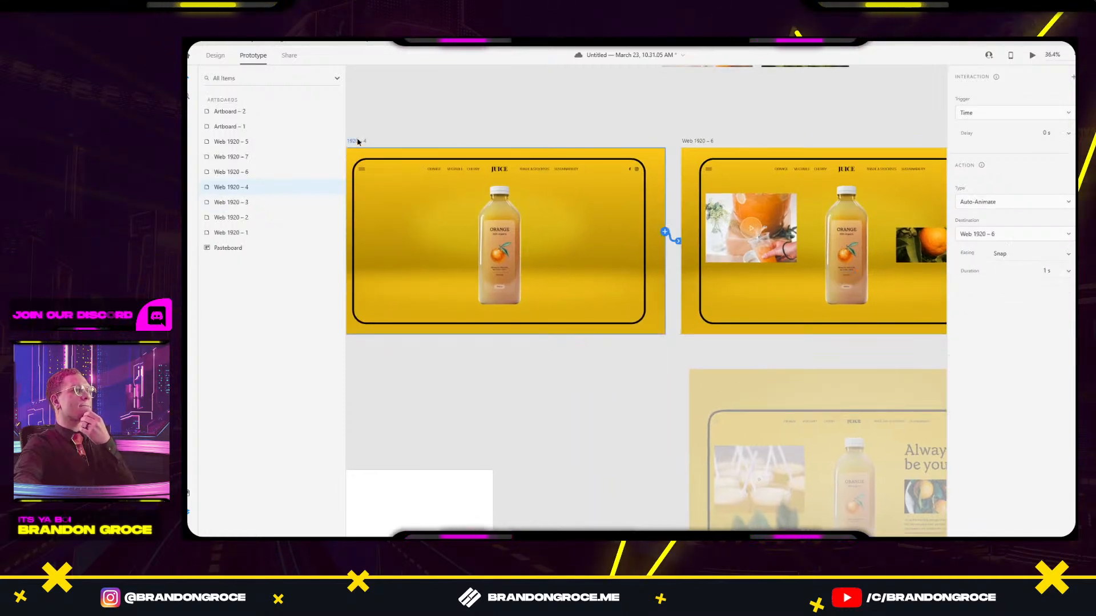
pyautogui.moveTo(587, 160); pyautogui.dragTo(644, 156)
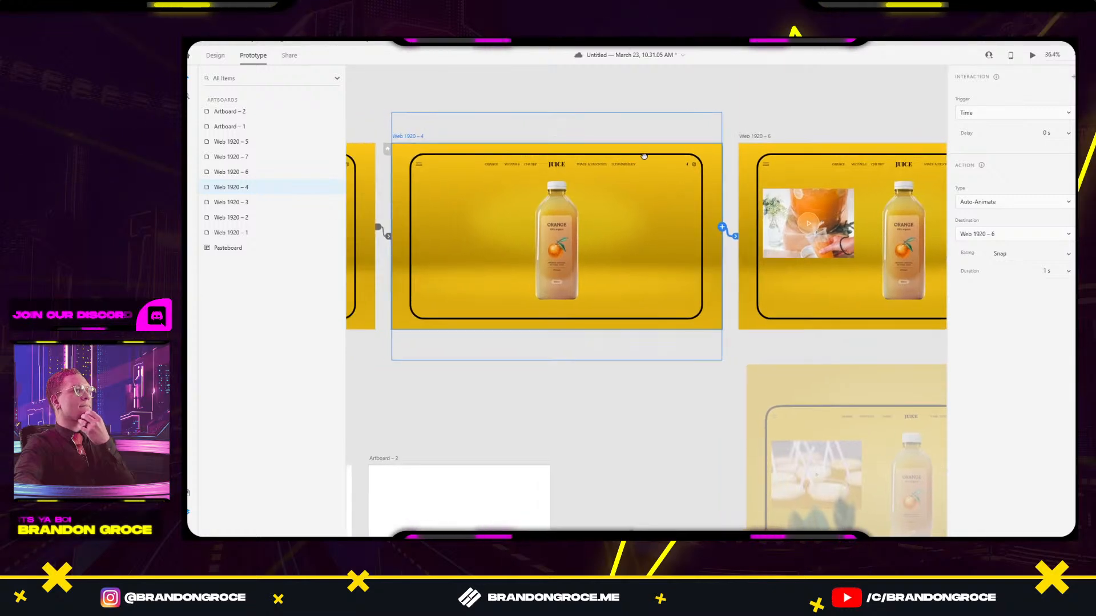
pyautogui.hotkey('ctrl', '1')
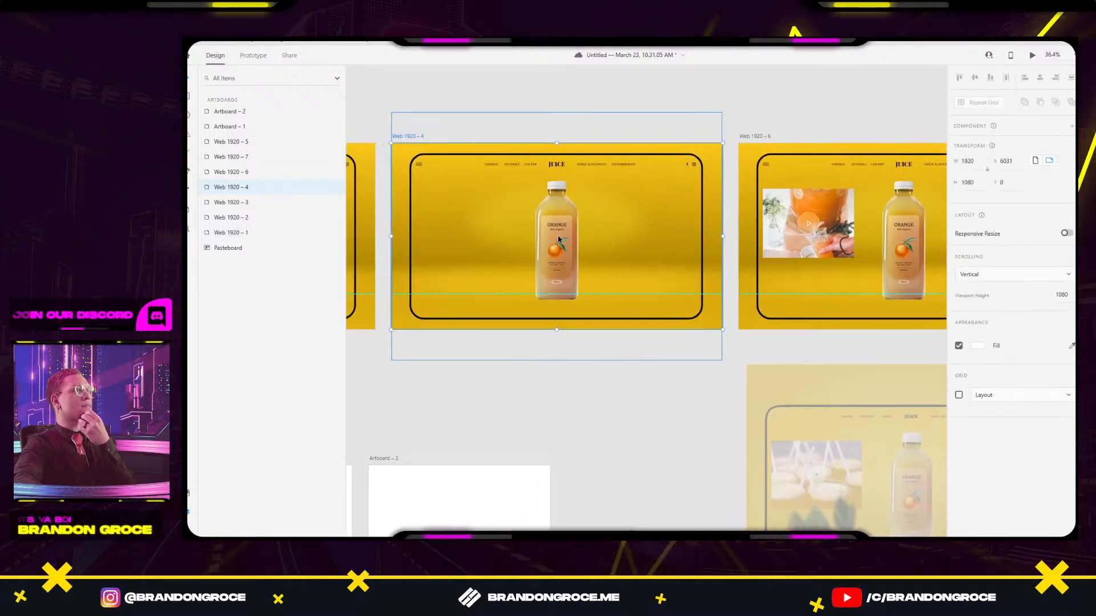
pyautogui.click(558, 279)
pyautogui.hscroll(3, 799, 274)
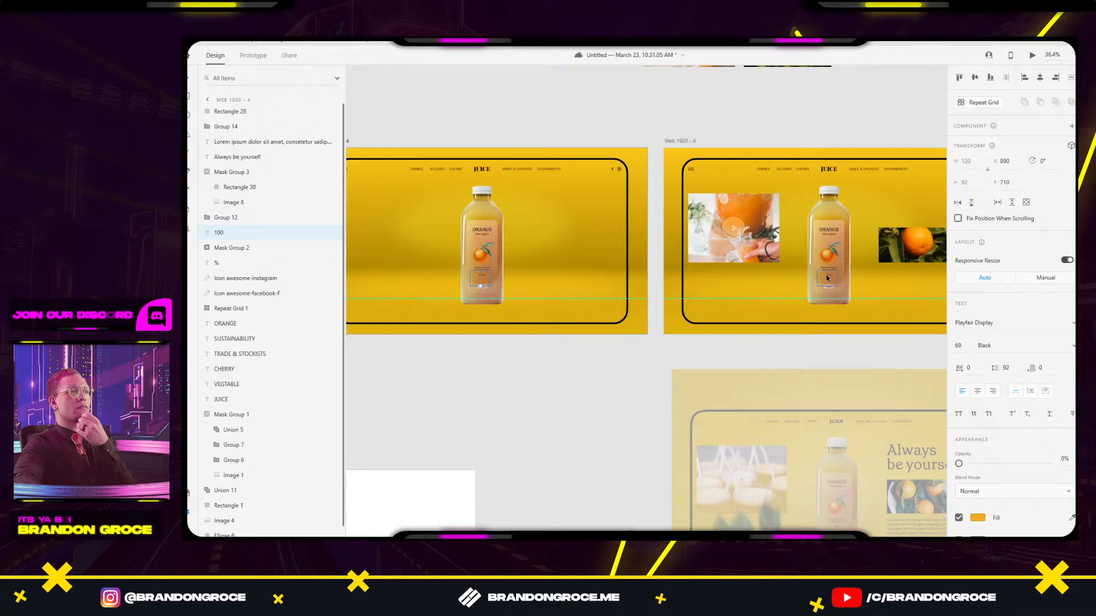
pyautogui.click(827, 278)
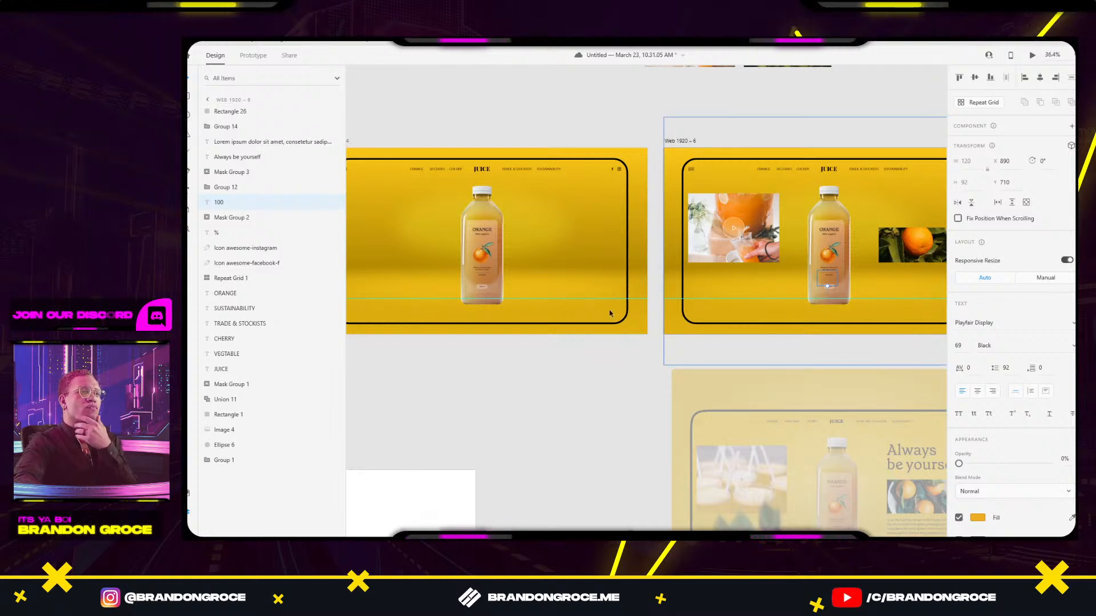
# Review Web 1920–4's interaction and launch the desktop preview.
pyautogui.hscroll(-3, 440, 123)
pyautogui.click(254, 55)
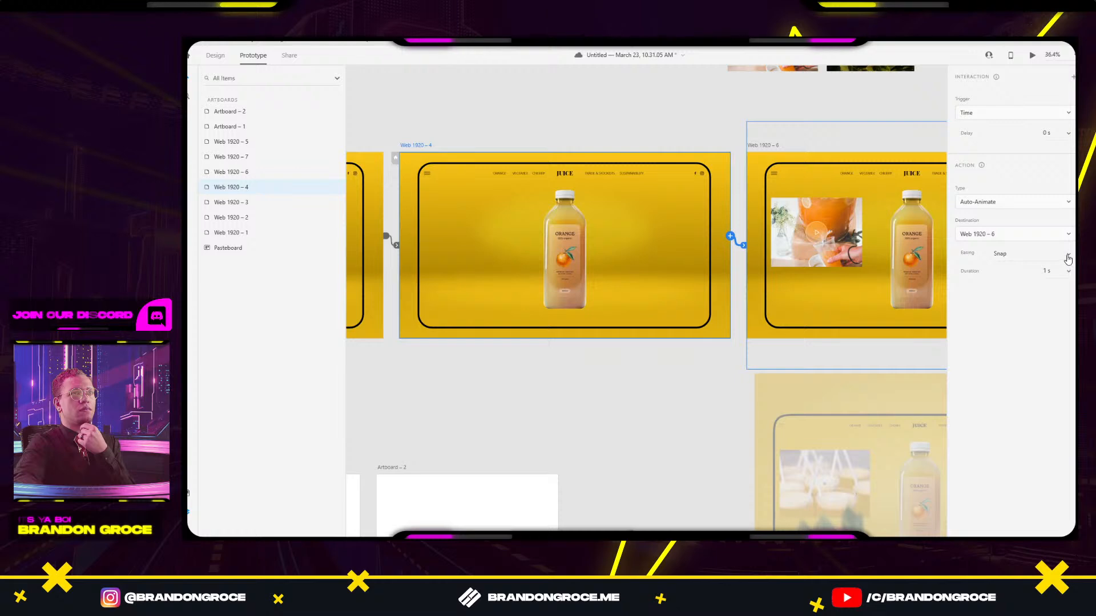
pyautogui.scroll(-4, 628, 381)
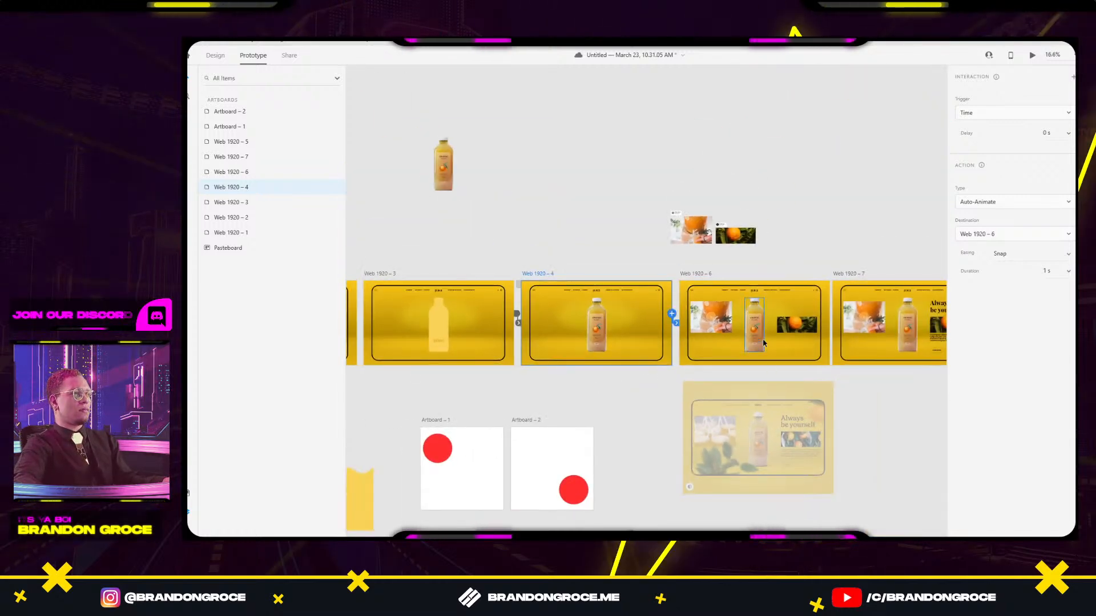
pyautogui.hscroll(-10, 611, 336)
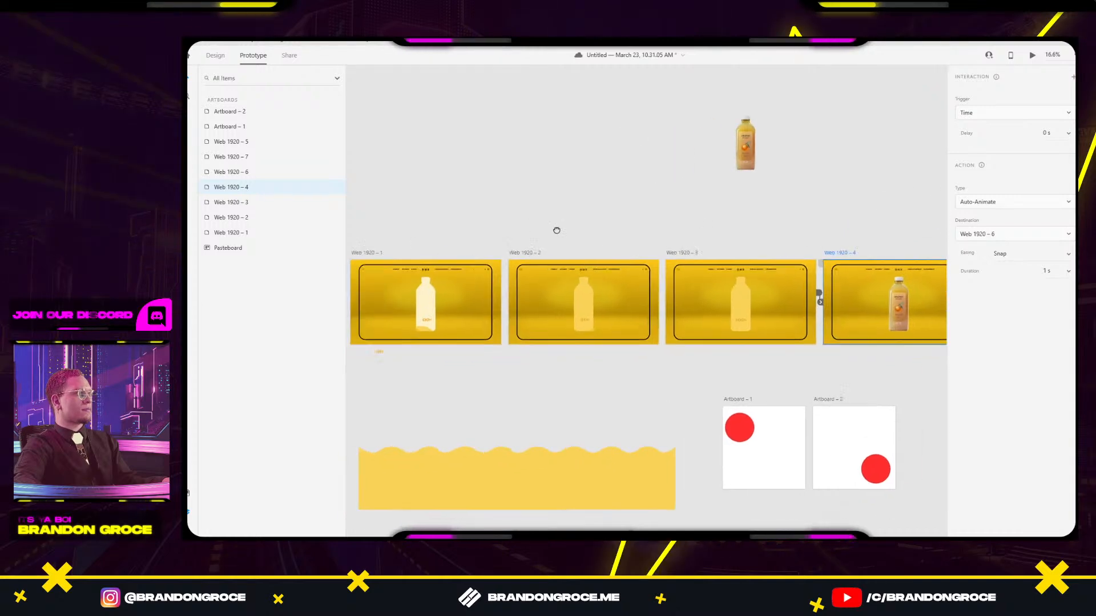
pyautogui.click(1032, 56)
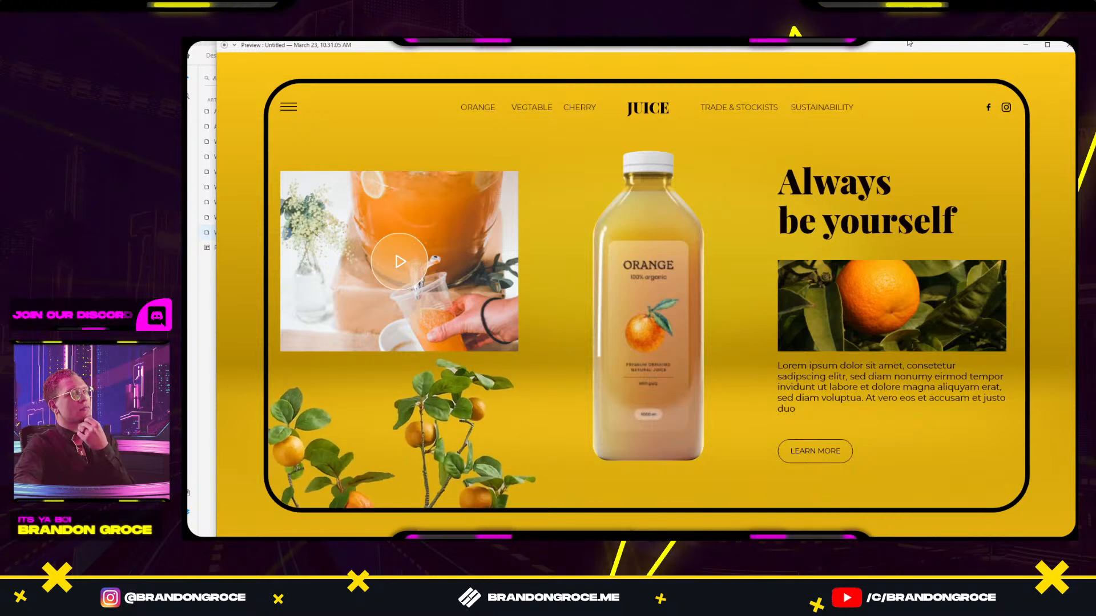
# Replay the intro from the JUICE logo and maximize the preview window.
pyautogui.click(649, 104)
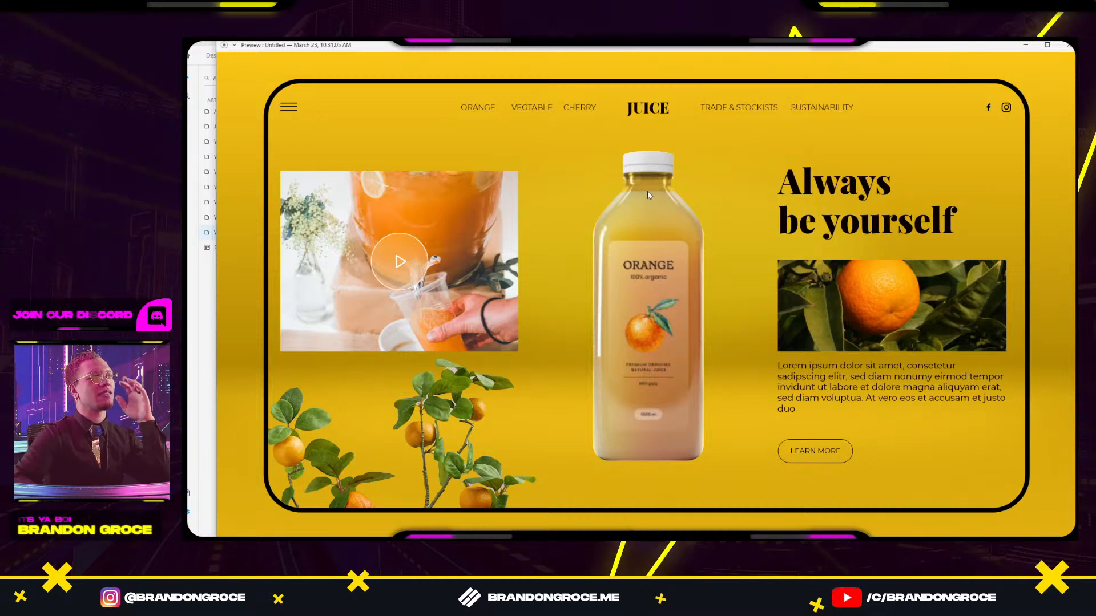
pyautogui.doubleClick(687, 46)
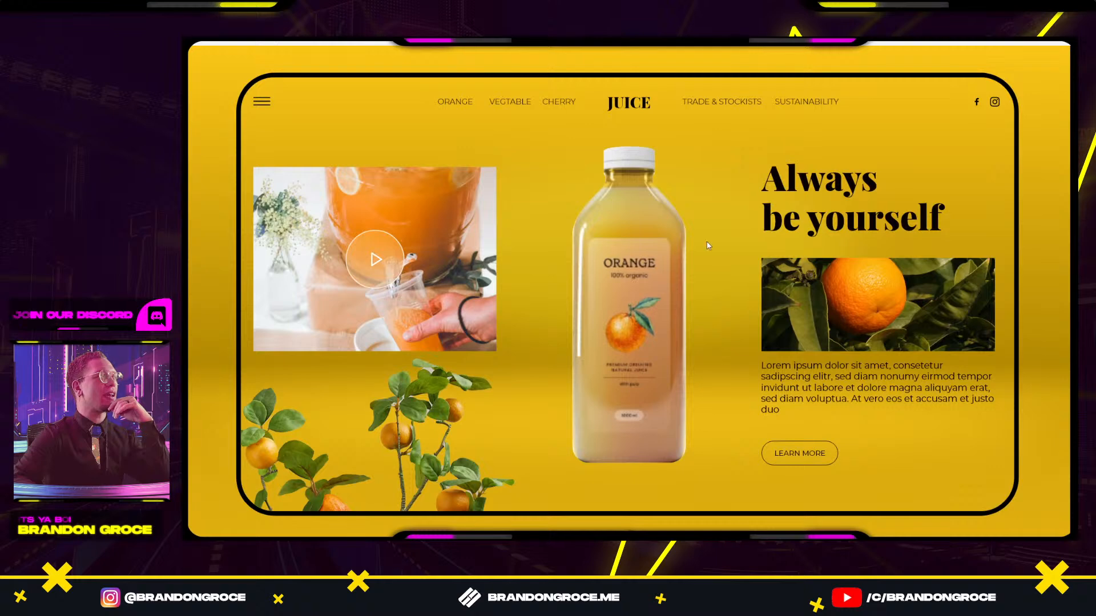
# Replay the juice hero intro animation twice from the JUICE logo.
pyautogui.click(630, 98)
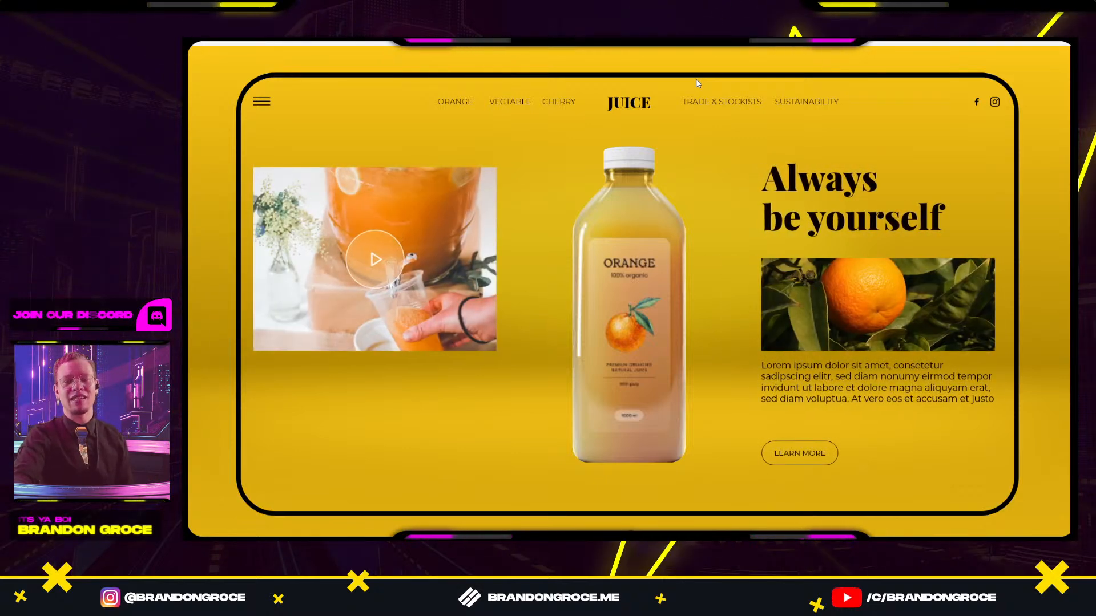
pyautogui.click(636, 108)
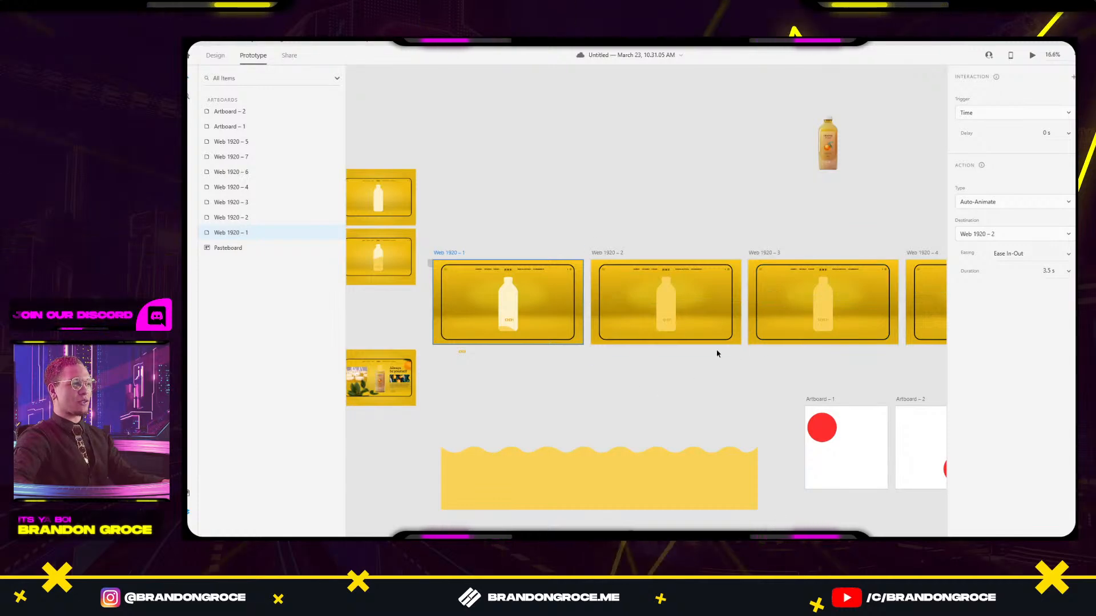
# Check the Rectangle 10 background on Web 1920–1 and shift its gradient stop slightly right.
pyautogui.scroll(3, 715, 351)
pyautogui.moveTo(588, 348); pyautogui.dragTo(812, 370)
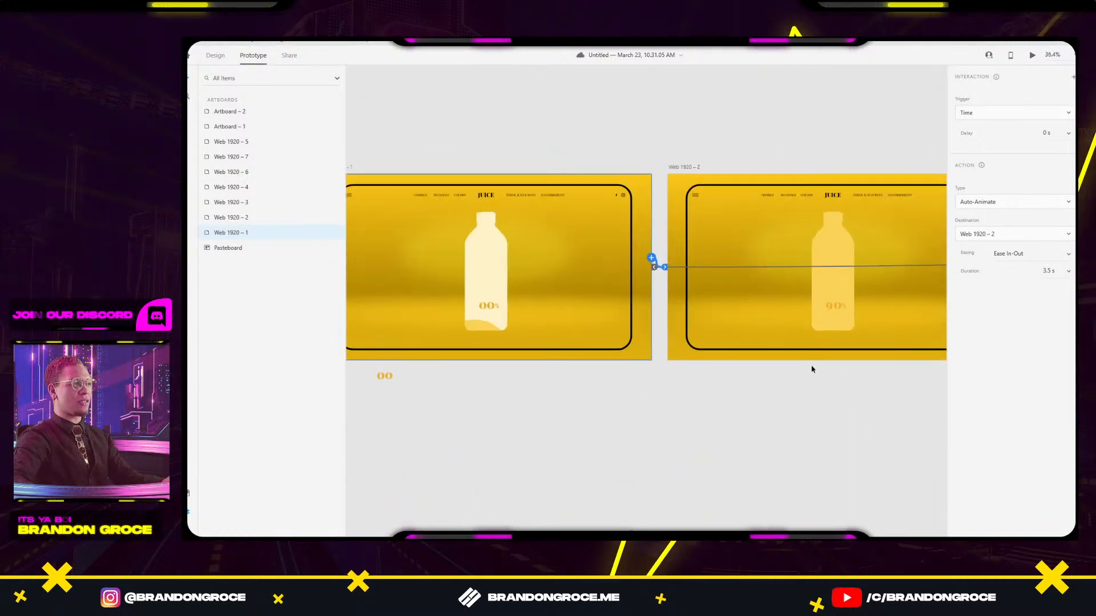
pyautogui.click(646, 336)
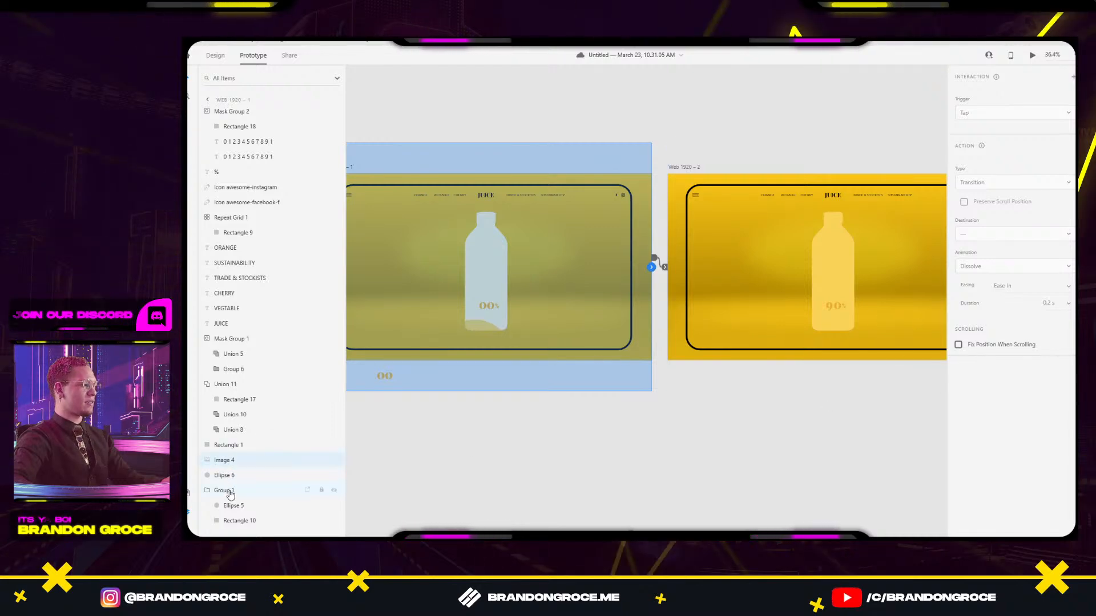
pyautogui.click(221, 520)
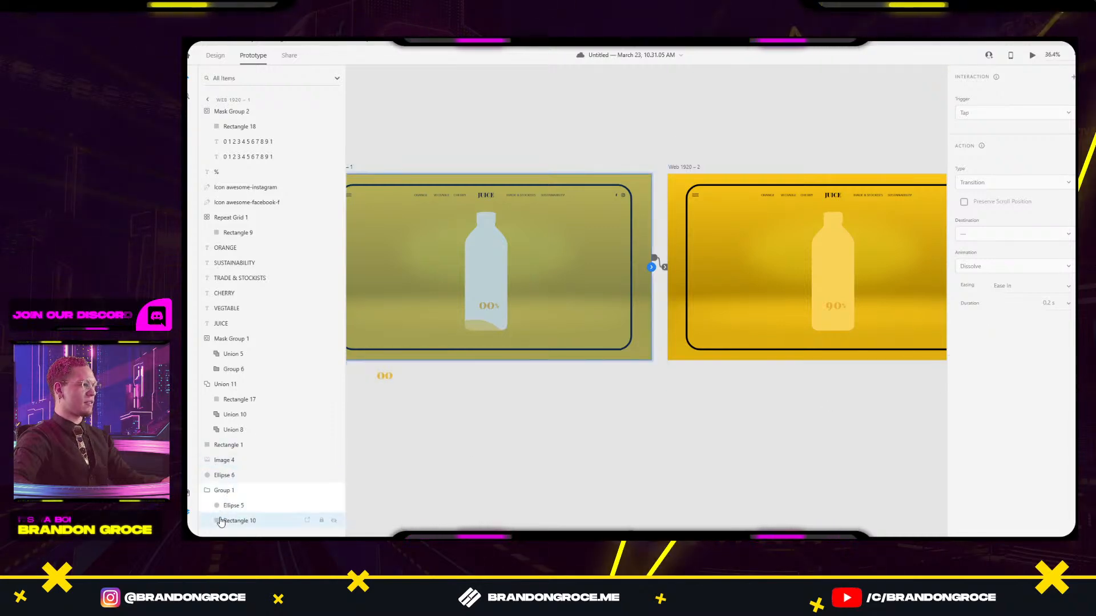
pyautogui.click(336, 521)
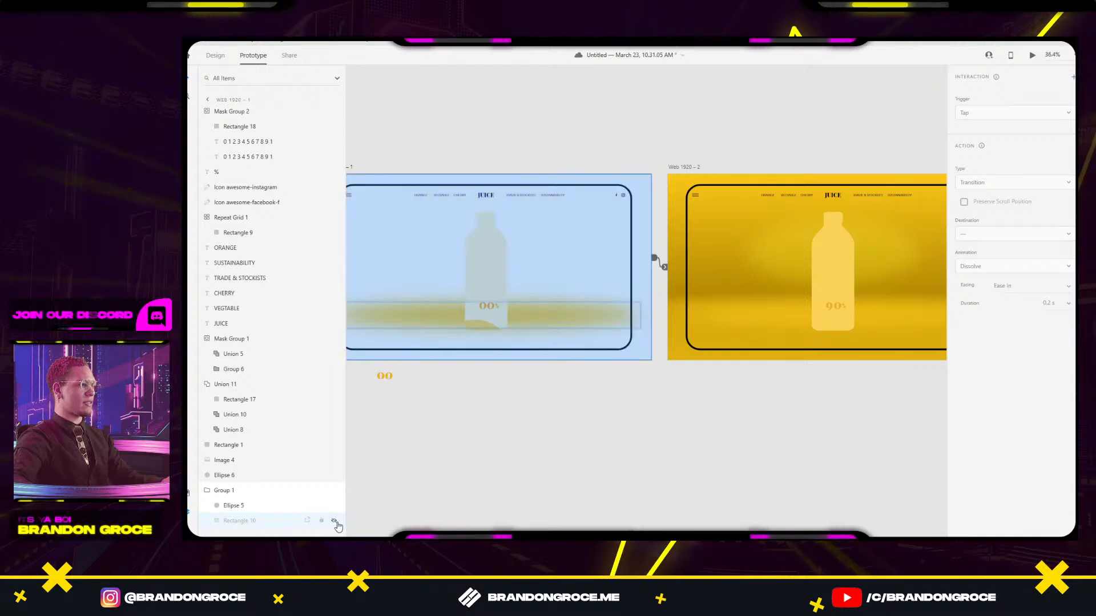
pyautogui.click(336, 522)
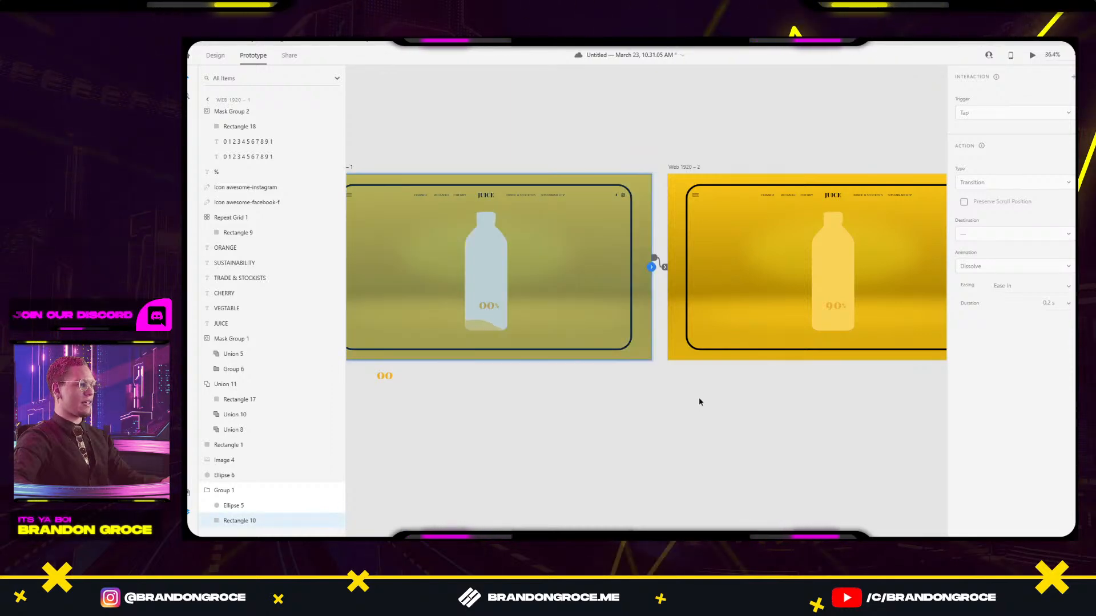
pyautogui.click(211, 61)
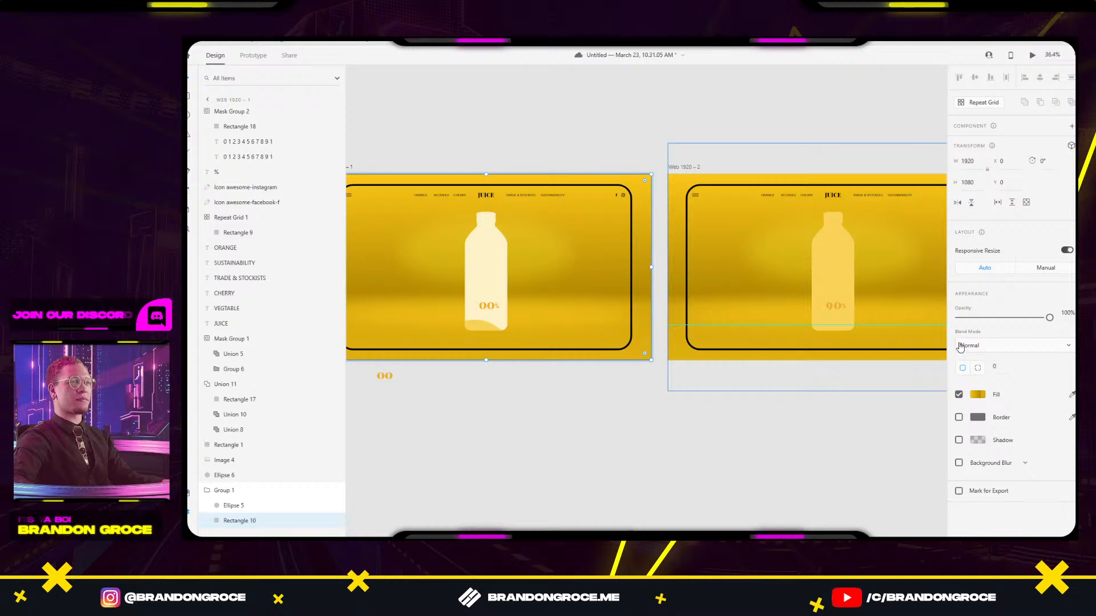
pyautogui.click(977, 395)
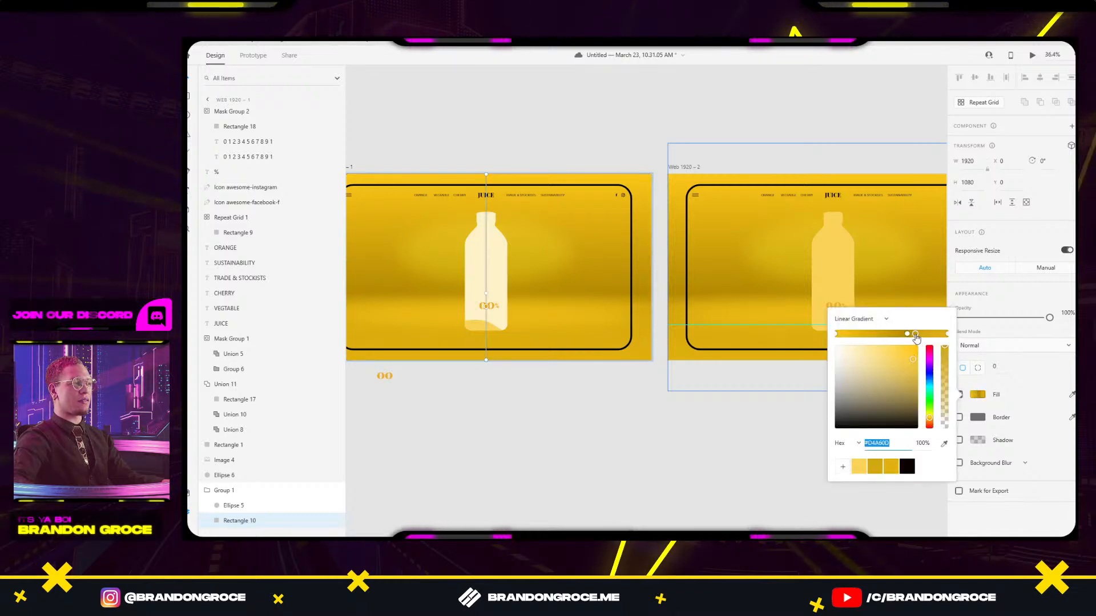
pyautogui.moveTo(915, 339)
pyautogui.mouseDown()
pyautogui.moveTo(946, 337)
pyautogui.moveTo(933, 333)
pyautogui.mouseUp()
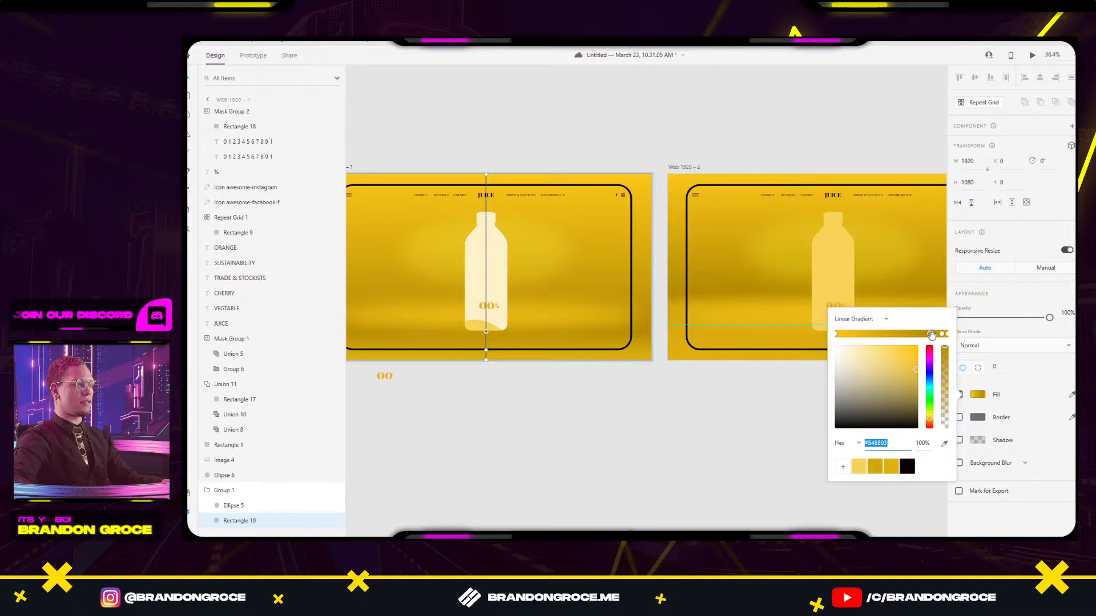
# Nudge the blurred Ellipse 5 glow down toward the bottle's base.
pyautogui.click(518, 319)
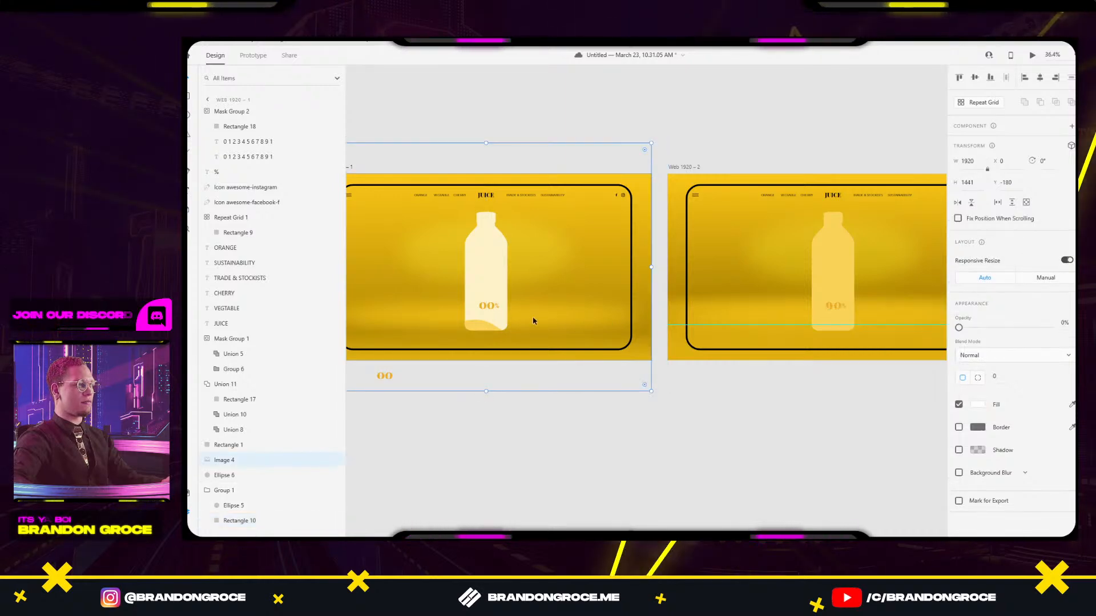
pyautogui.click(224, 476)
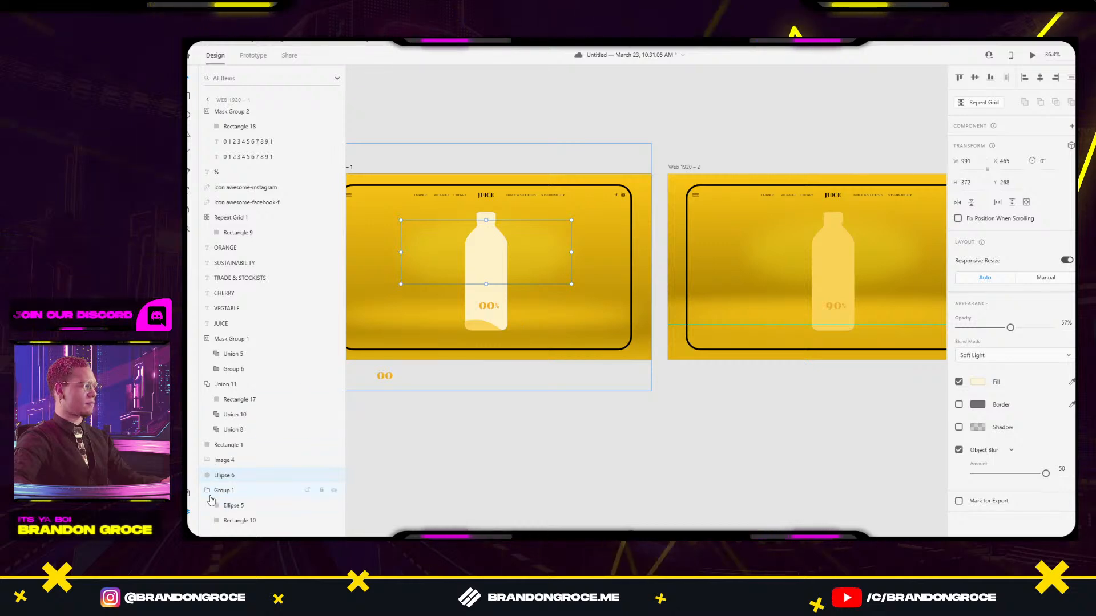
pyautogui.click(523, 328)
pyautogui.click(534, 323)
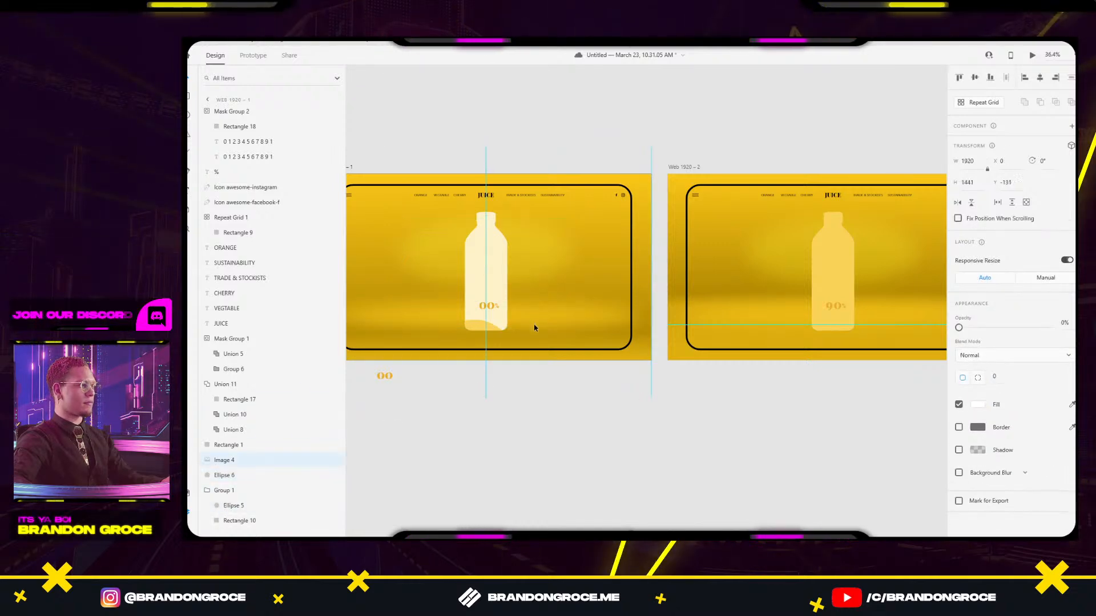
pyautogui.click(261, 506)
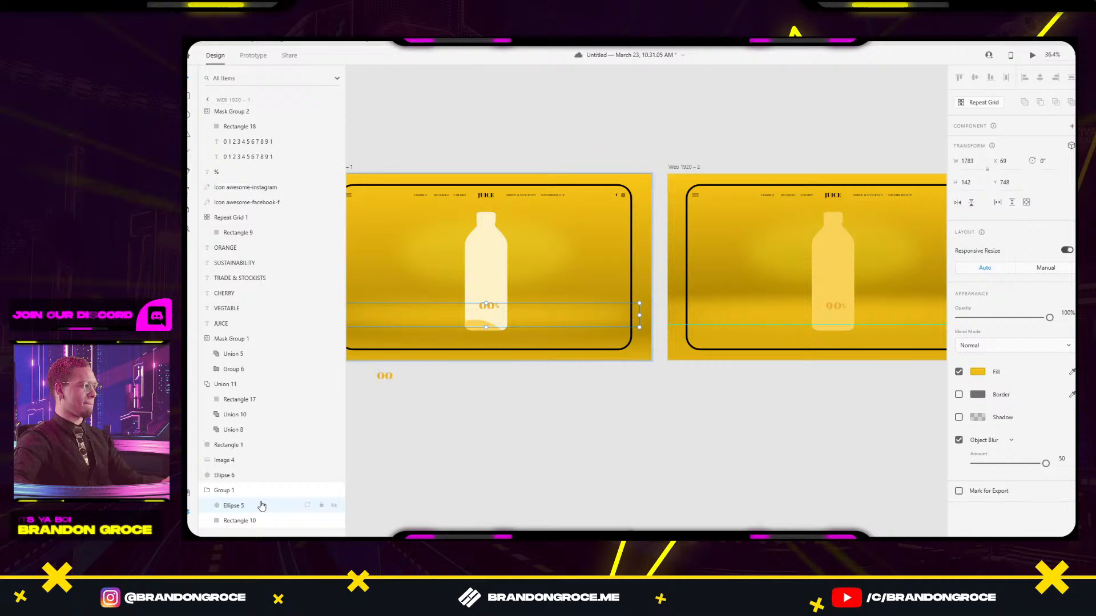
pyautogui.hotkey('shift', 'Down')
pyautogui.hotkey('shift', 'Down')
pyautogui.hotkey('shift', 'Down')
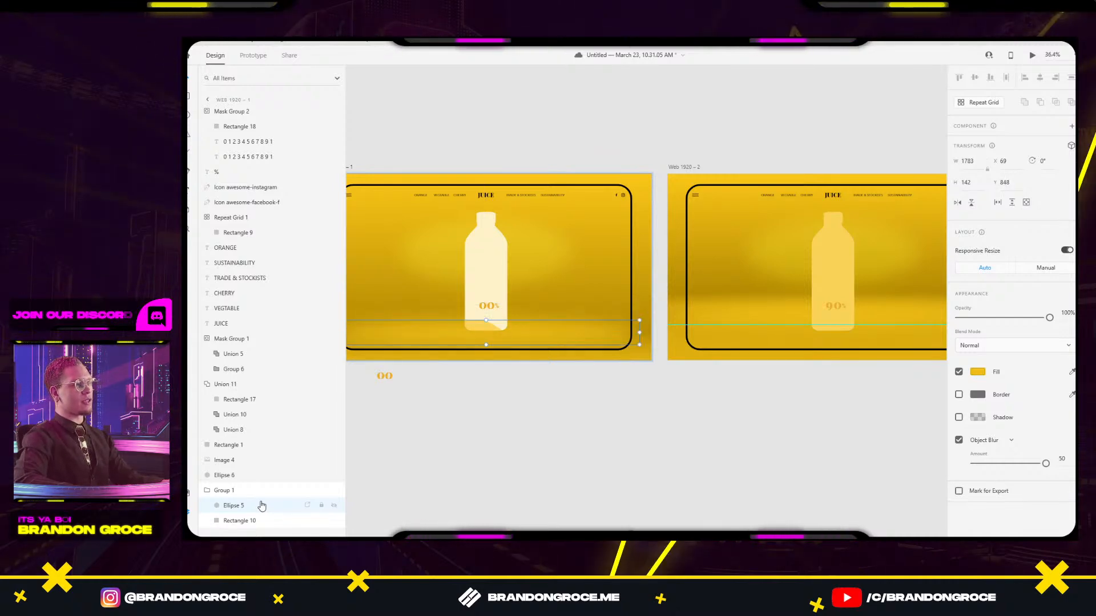
pyautogui.click(673, 462)
# Draw a flat ellipse under the bottle's base on Web 1920 – 1.
pyautogui.scroll(-2, 719, 431)
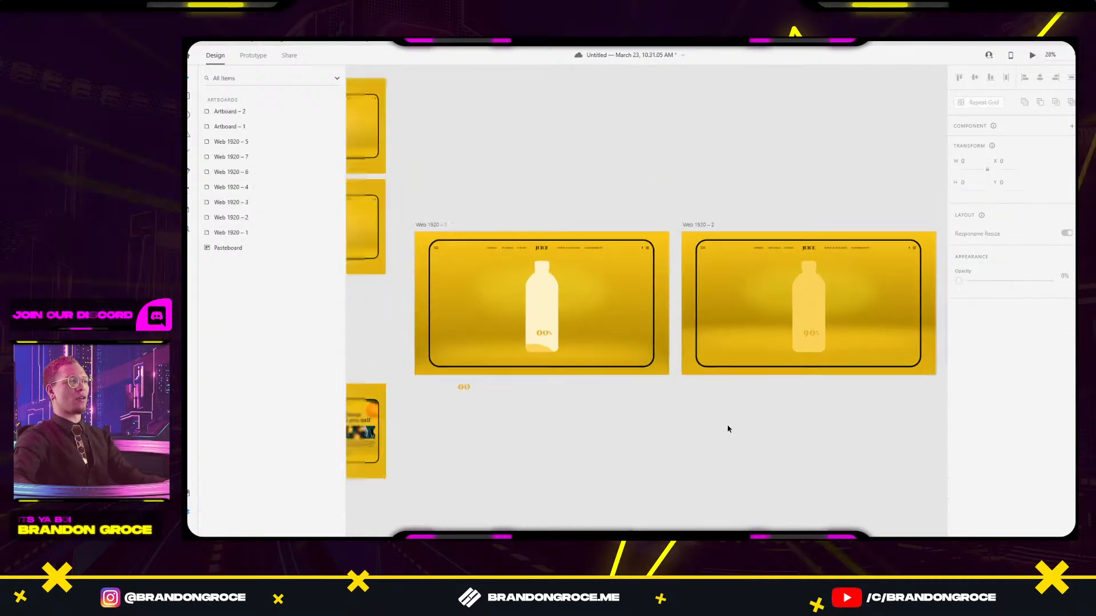
pyautogui.moveTo(705, 430); pyautogui.dragTo(695, 338)
pyautogui.moveTo(397, 369); pyautogui.dragTo(676, 375)
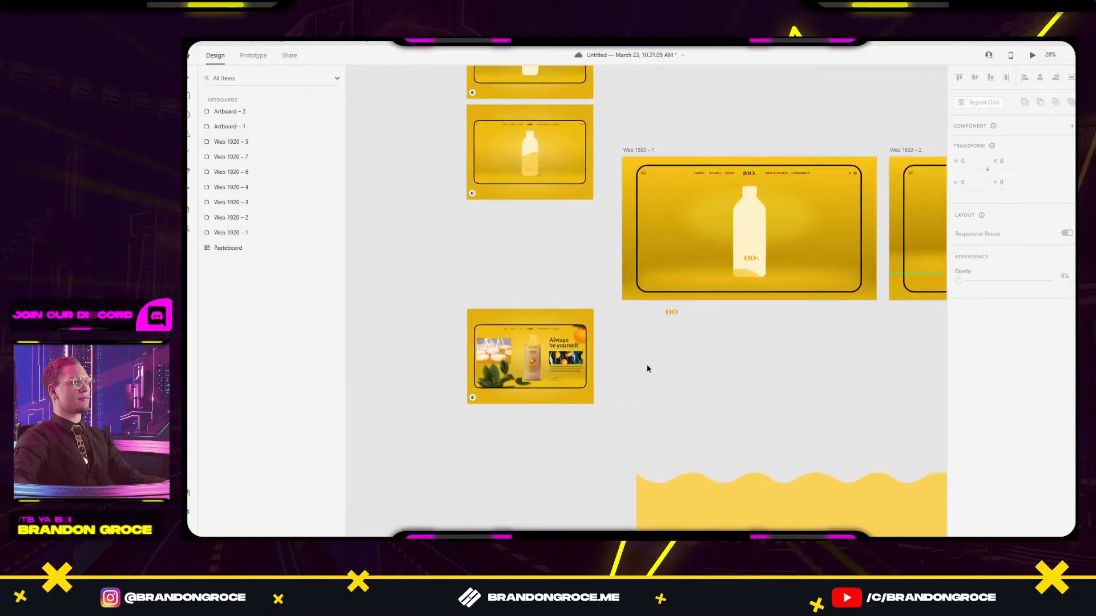
pyautogui.scroll(3, 792, 299)
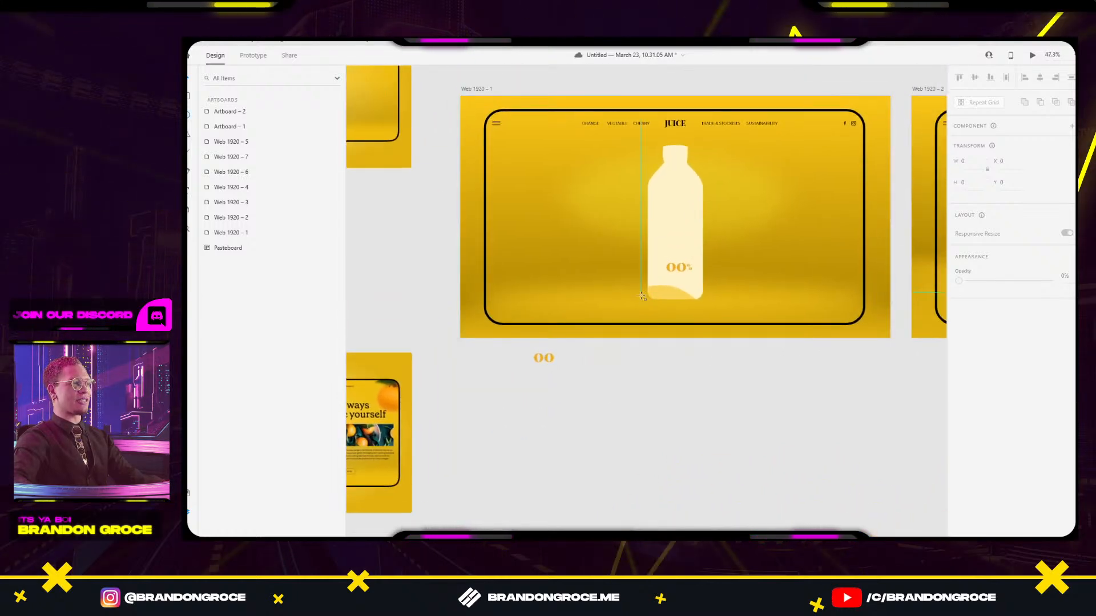
pyautogui.press('e')
pyautogui.moveTo(640, 296)
pyautogui.mouseDown()
pyautogui.moveTo(713, 305)
pyautogui.moveTo(695, 306)
pyautogui.mouseUp()
# Remove the ellipse's border, fill it black, and apply Object Blur.
pyautogui.click(958, 405)
pyautogui.click(977, 382)
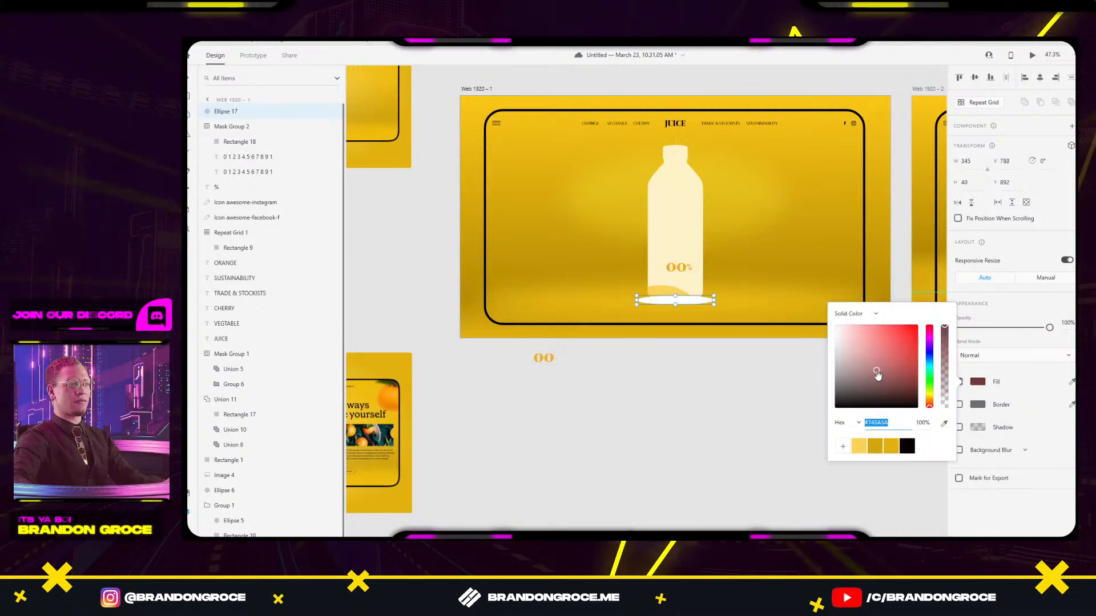
pyautogui.moveTo(875, 384); pyautogui.dragTo(847, 386)
pyautogui.click(902, 445)
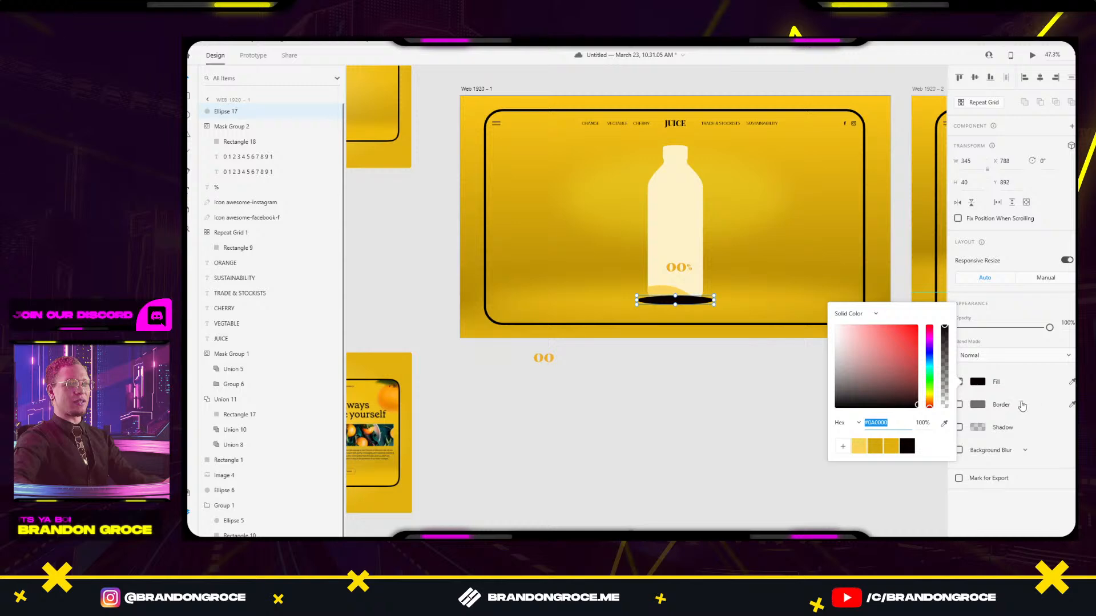
pyautogui.click(1043, 447)
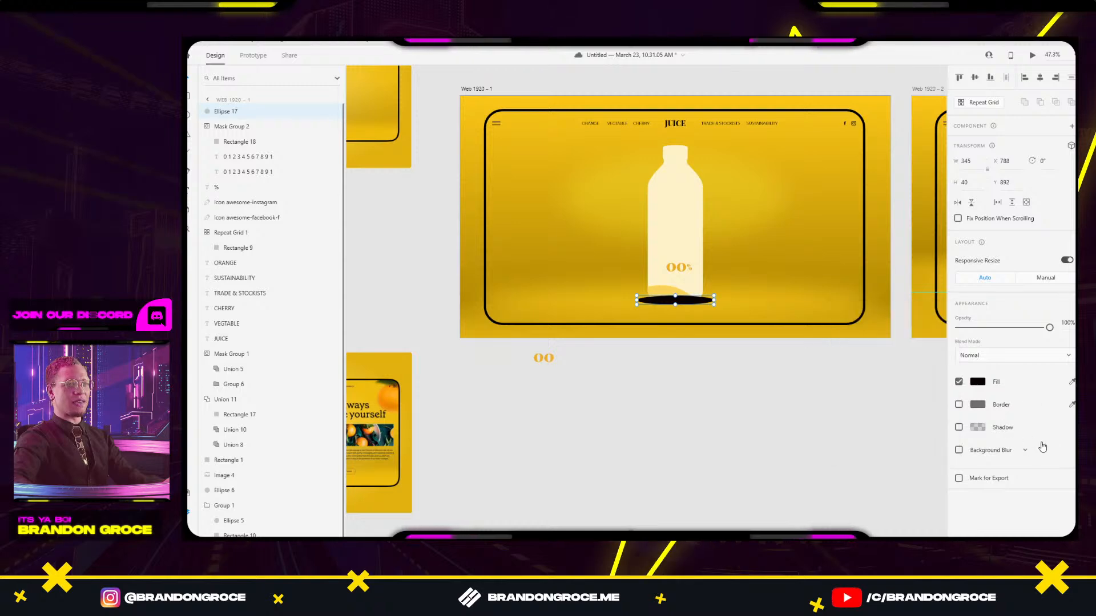
pyautogui.click(993, 451)
pyautogui.click(1019, 469)
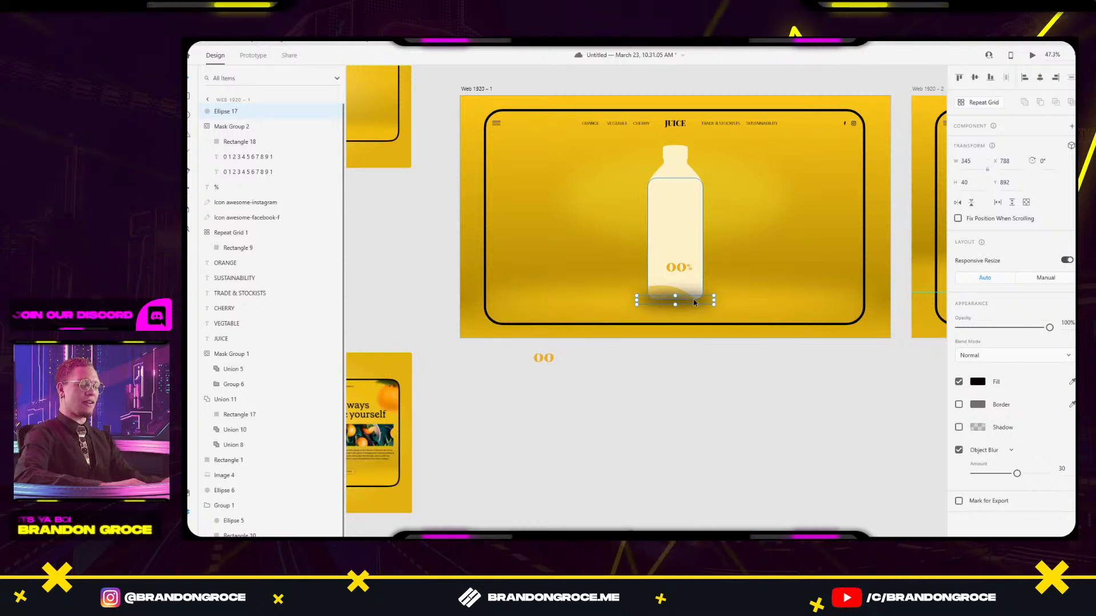
# Send the ellipse behind the bottle, raise its blur to 46 and lower opacity to 85%.
pyautogui.hotkey('ctrl', 'shift', '[')
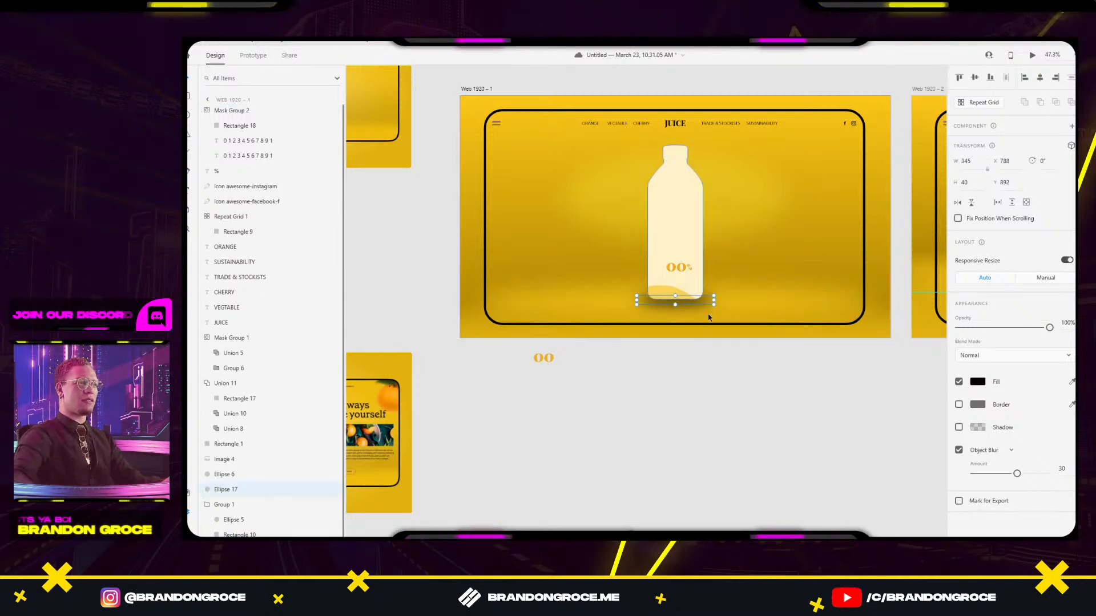
pyautogui.moveTo(1018, 474); pyautogui.dragTo(1041, 474)
pyautogui.moveTo(1049, 327)
pyautogui.mouseDown()
pyautogui.moveTo(1006, 328)
pyautogui.moveTo(1038, 331)
pyautogui.mouseUp()
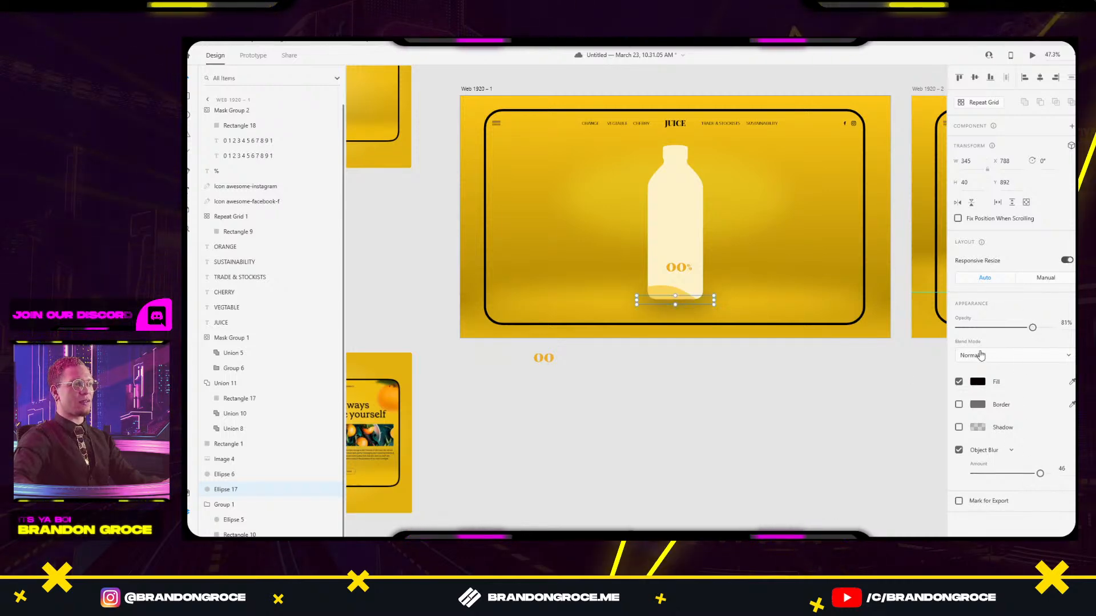
pyautogui.click(756, 438)
pyautogui.scroll(-3, 756, 438)
pyautogui.moveTo(813, 445); pyautogui.dragTo(674, 460)
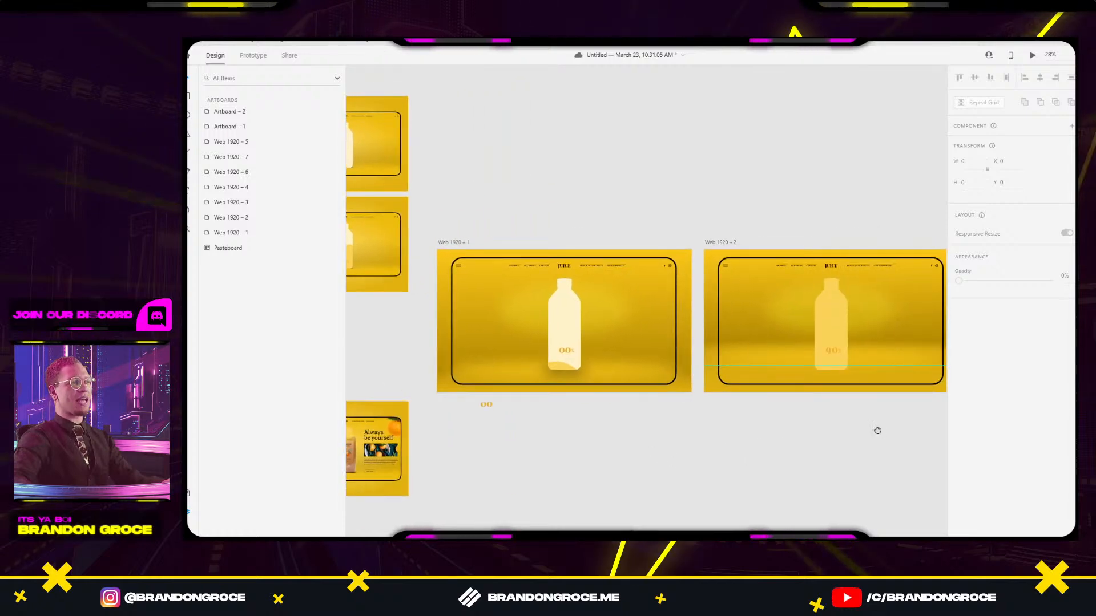
# Delete the shadow ellipse (Ellipse 17) under the bottle in Web 1920 – 1.
pyautogui.moveTo(877, 430); pyautogui.dragTo(589, 457)
pyautogui.hscroll(2, 721, 372)
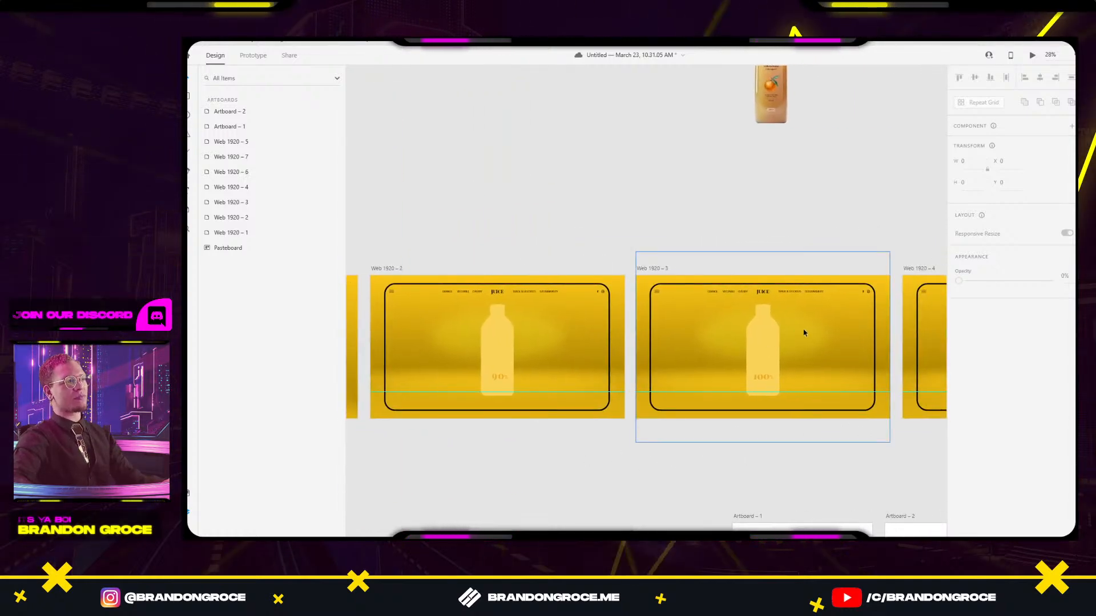
pyautogui.hscroll(-4, 529, 343)
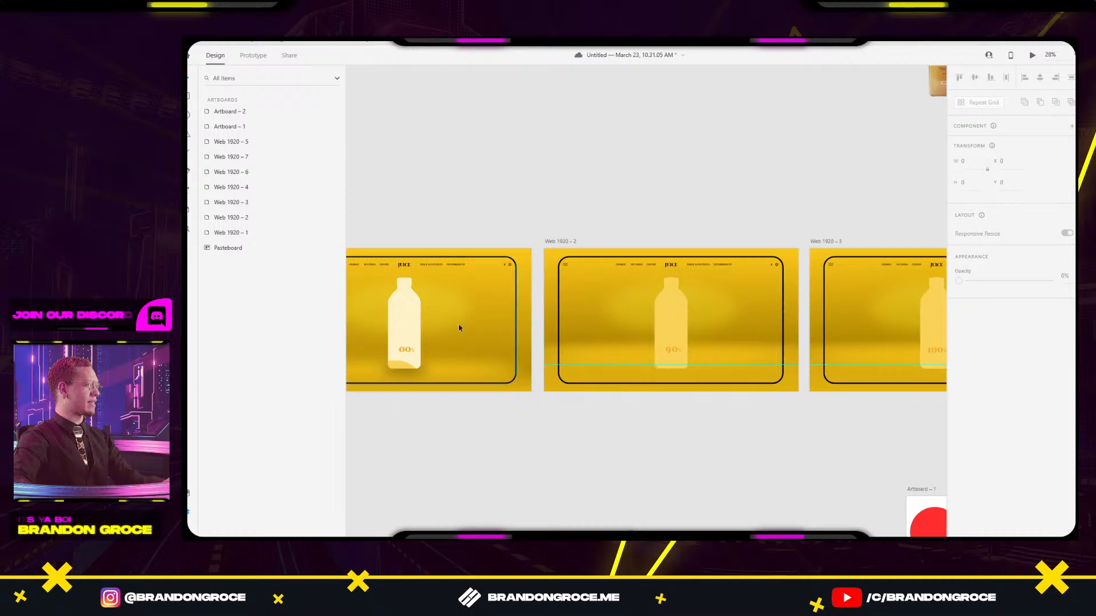
pyautogui.hscroll(-8, 460, 352)
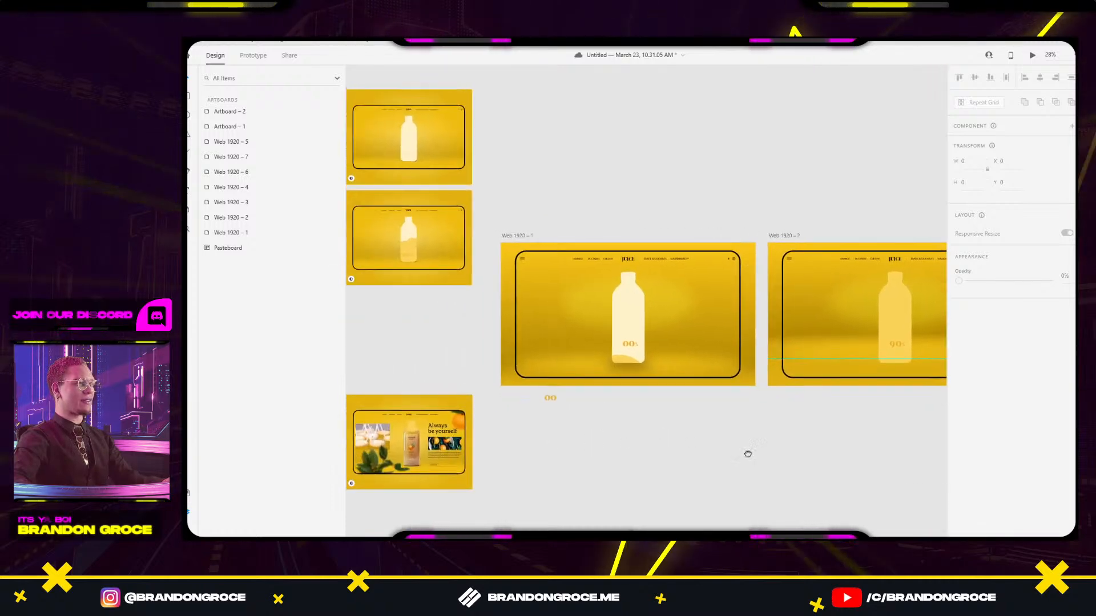
pyautogui.hscroll(3, 836, 458)
pyautogui.scroll(5, 707, 428)
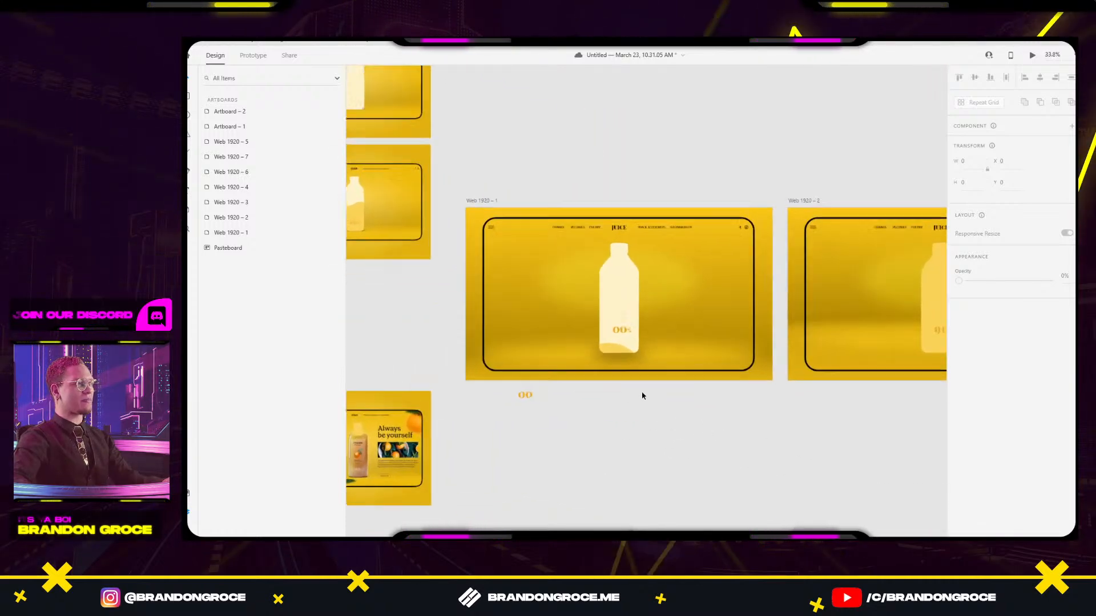
pyautogui.click(613, 328)
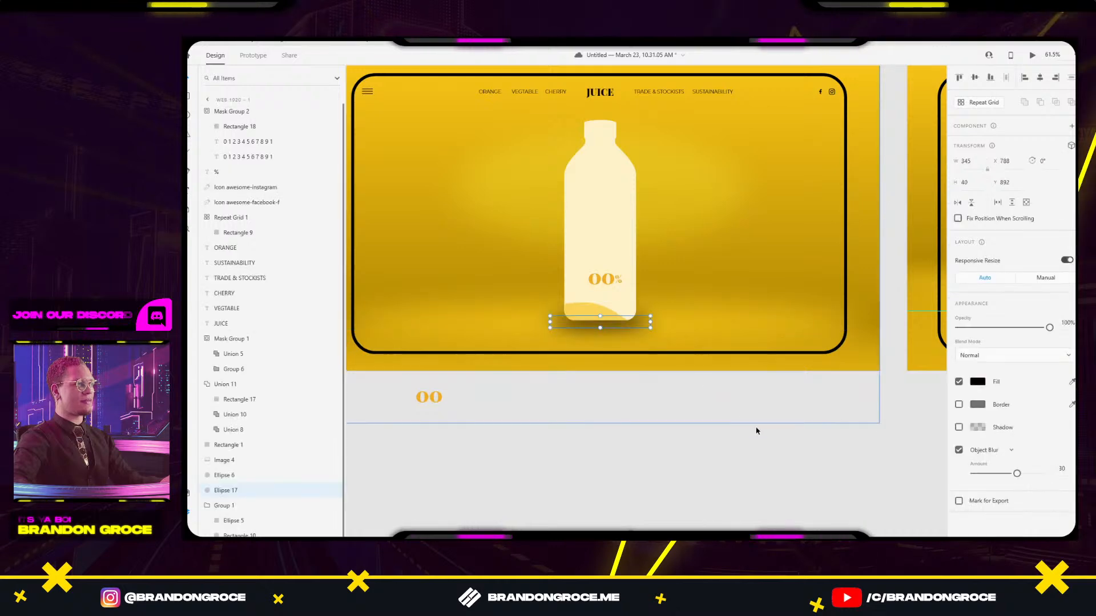
pyautogui.click(765, 458)
pyautogui.scroll(-4, 768, 458)
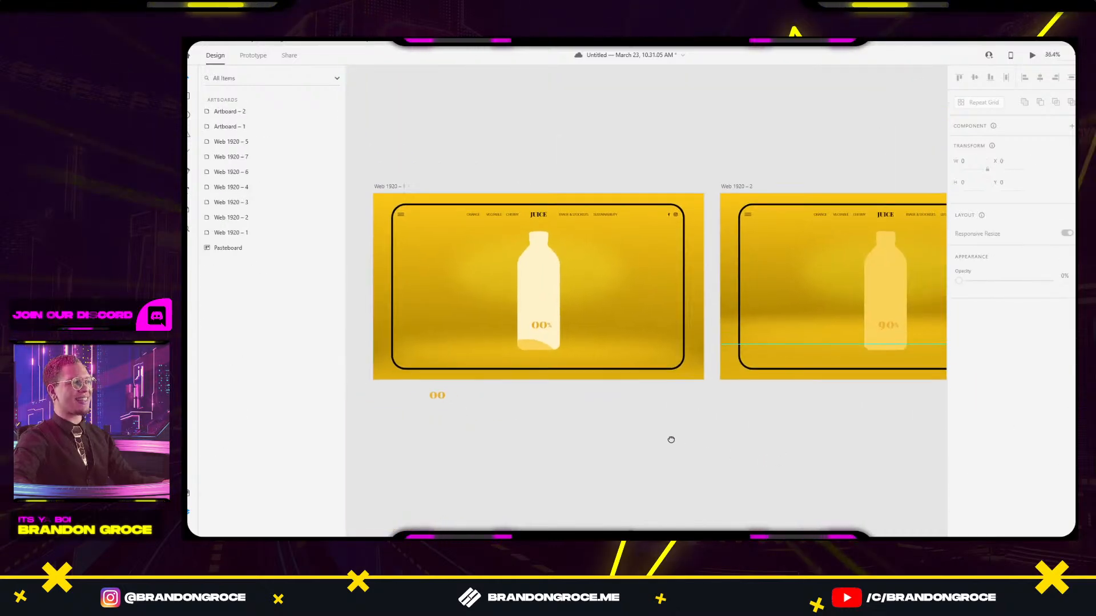
pyautogui.hscroll(3, 670, 440)
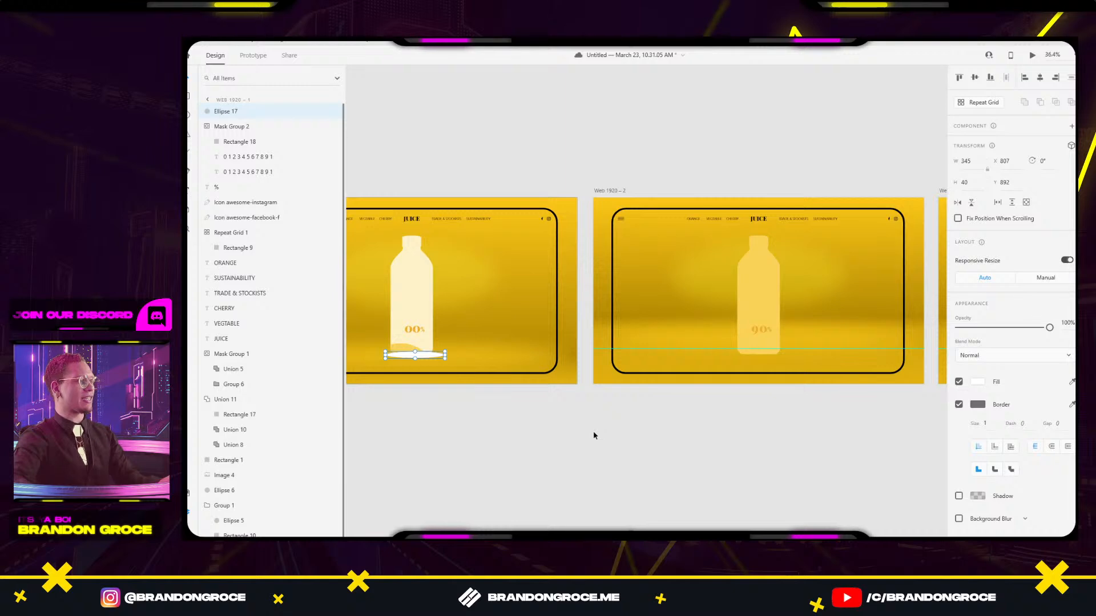
pyautogui.press('Delete')
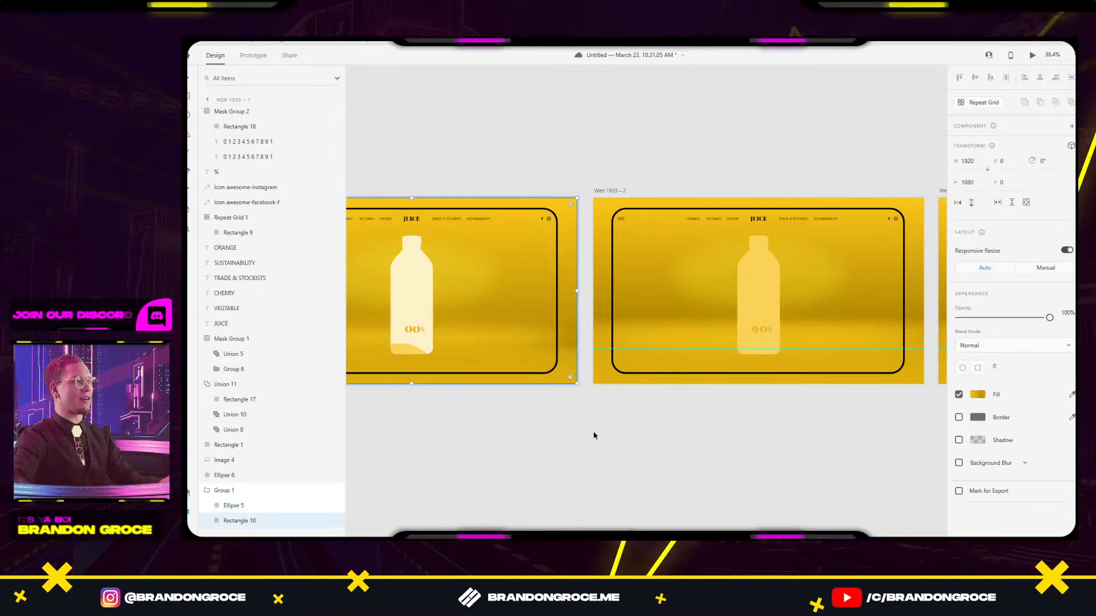
# Center Web 1920 – 1, check its Image 4 background, then review the other Web 1920 artboards.
pyautogui.click(579, 457)
pyautogui.moveTo(580, 458); pyautogui.dragTo(805, 468)
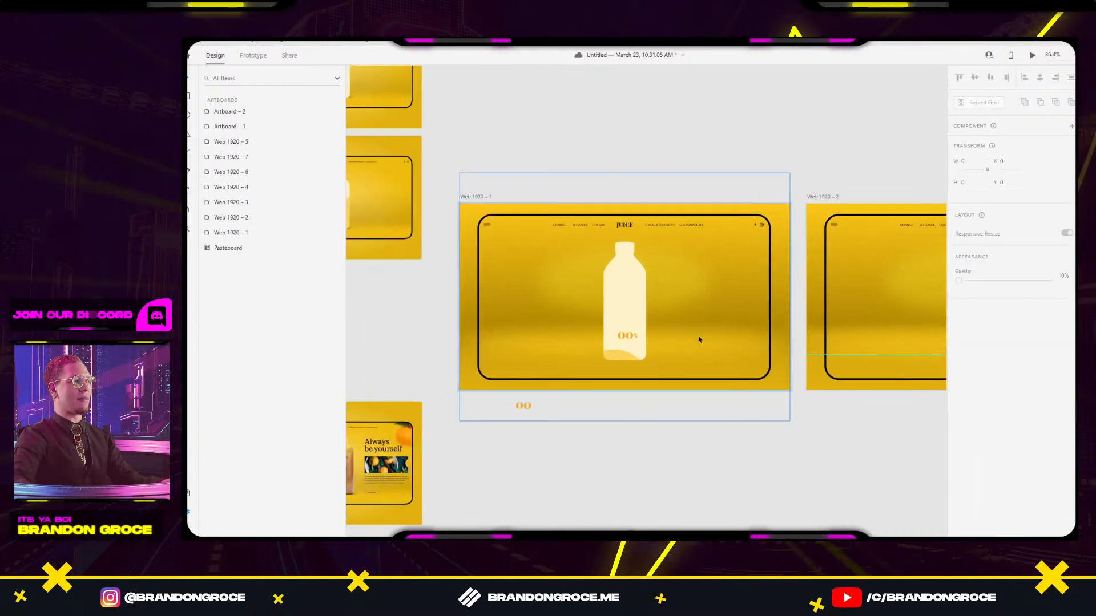
pyautogui.click(579, 348)
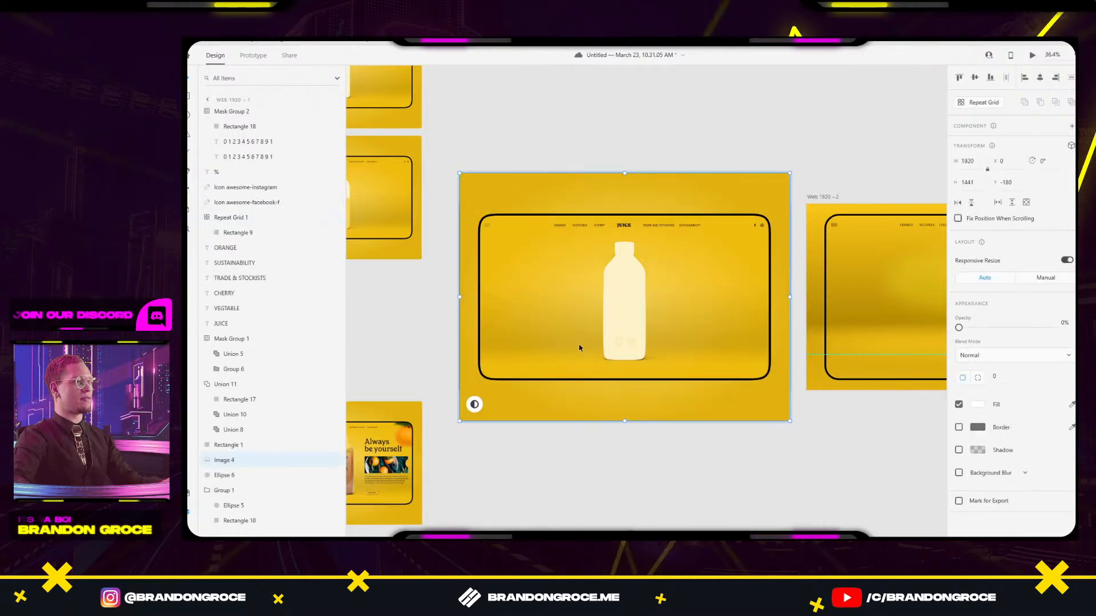
pyautogui.click(780, 496)
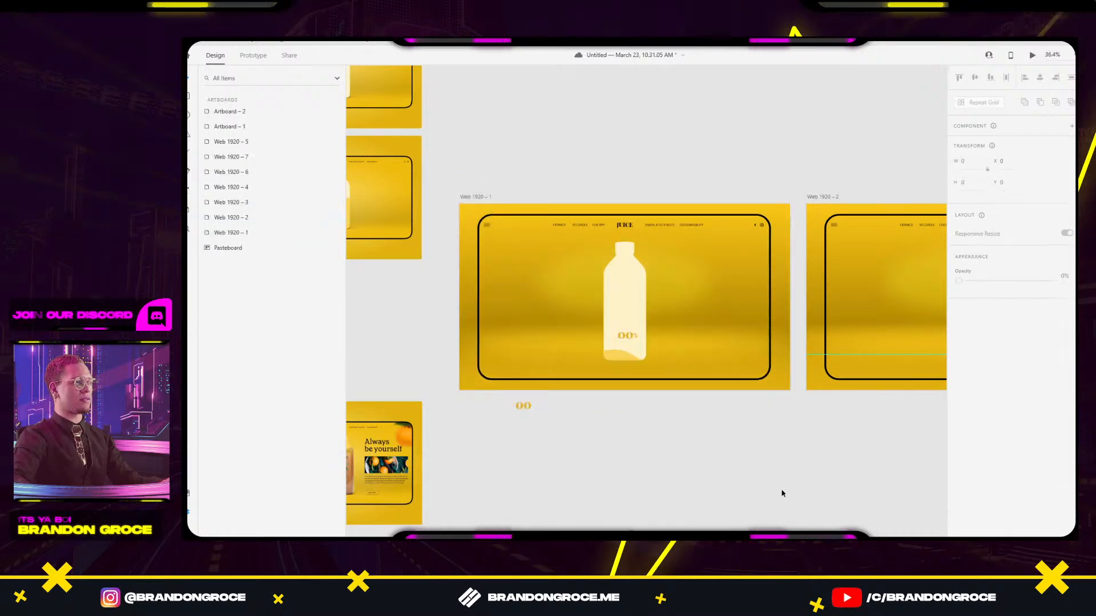
pyautogui.click(691, 340)
pyautogui.click(754, 464)
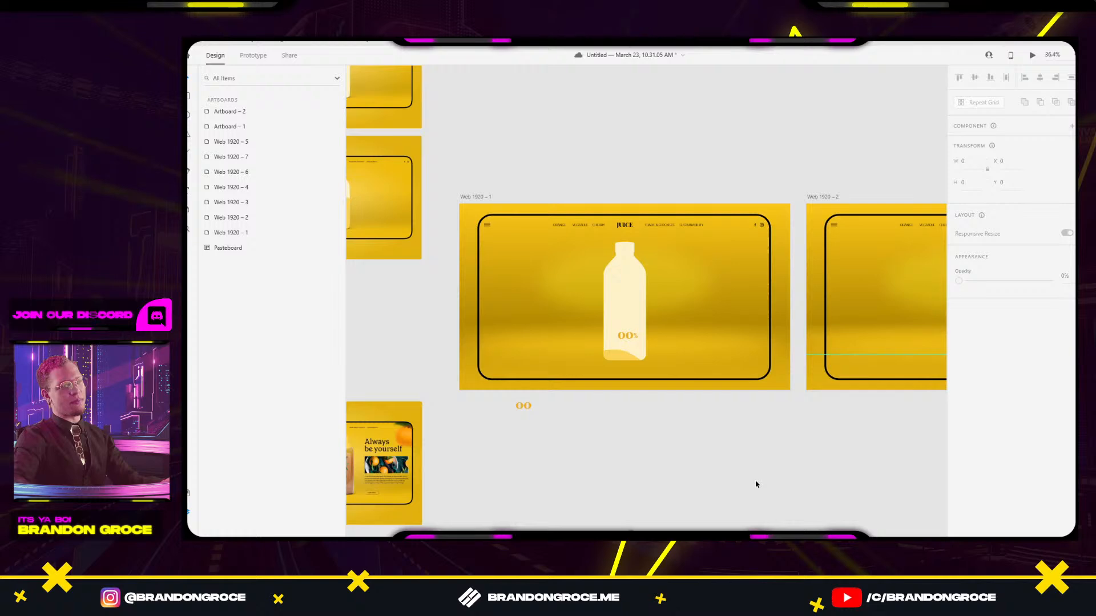
pyautogui.scroll(-5, 746, 415)
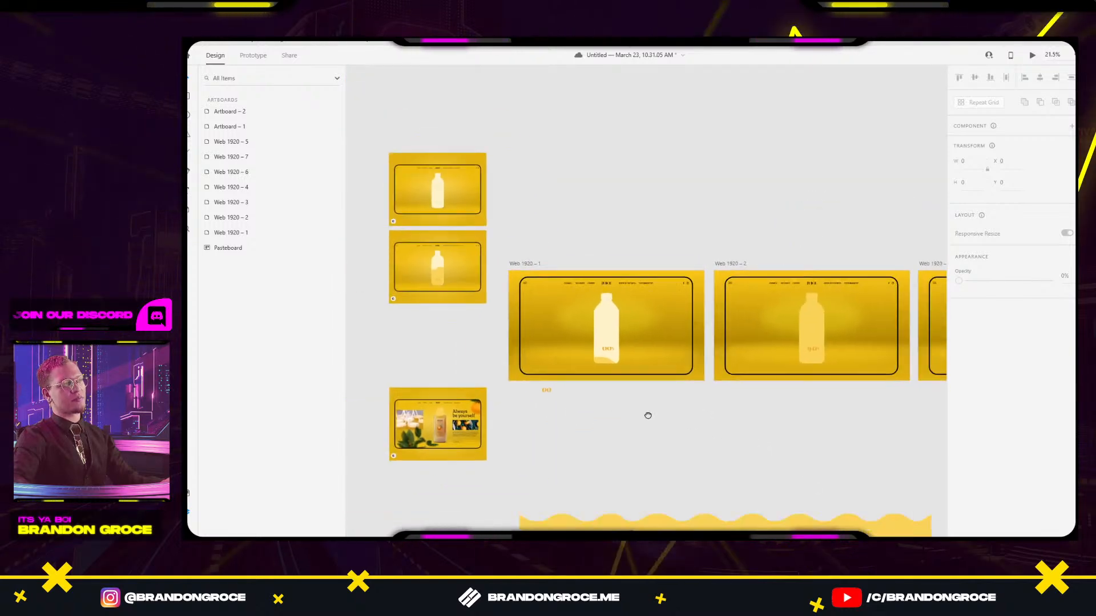
pyautogui.hscroll(10, 618, 357)
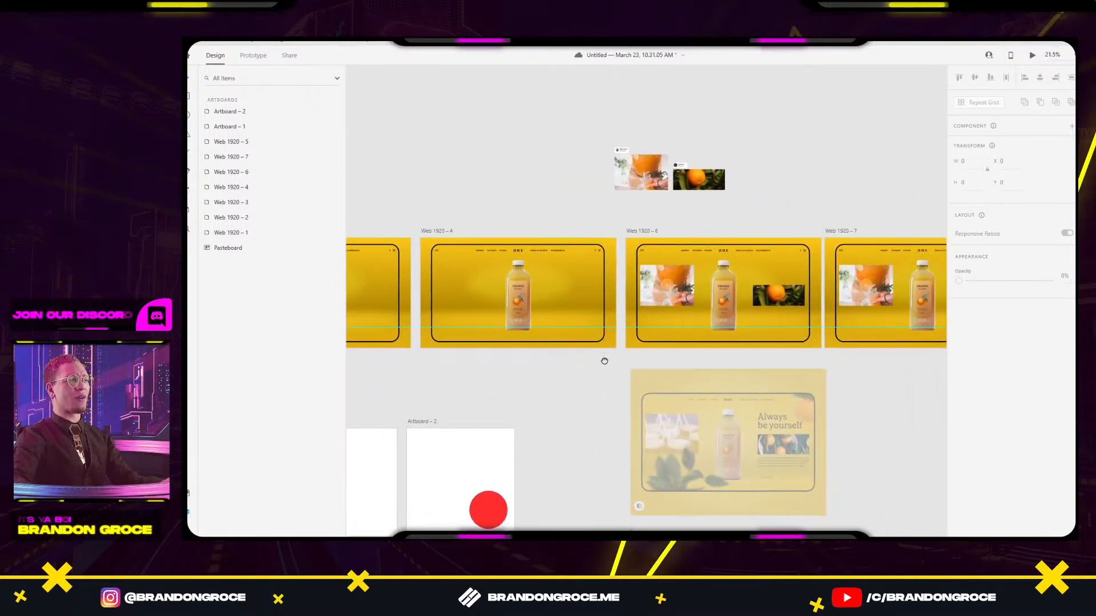
pyautogui.hscroll(6, 809, 376)
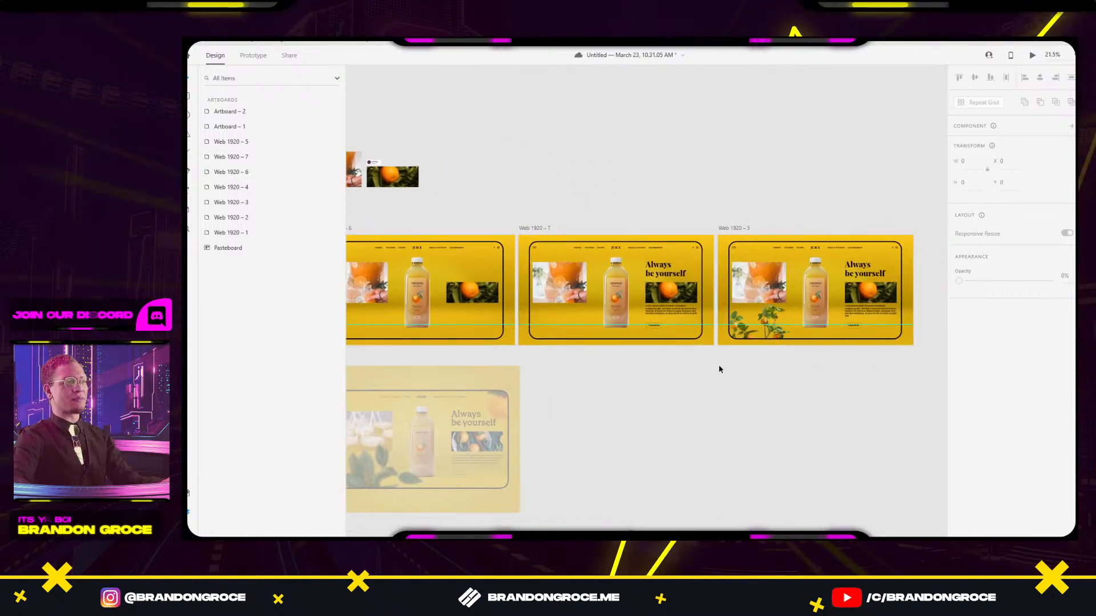